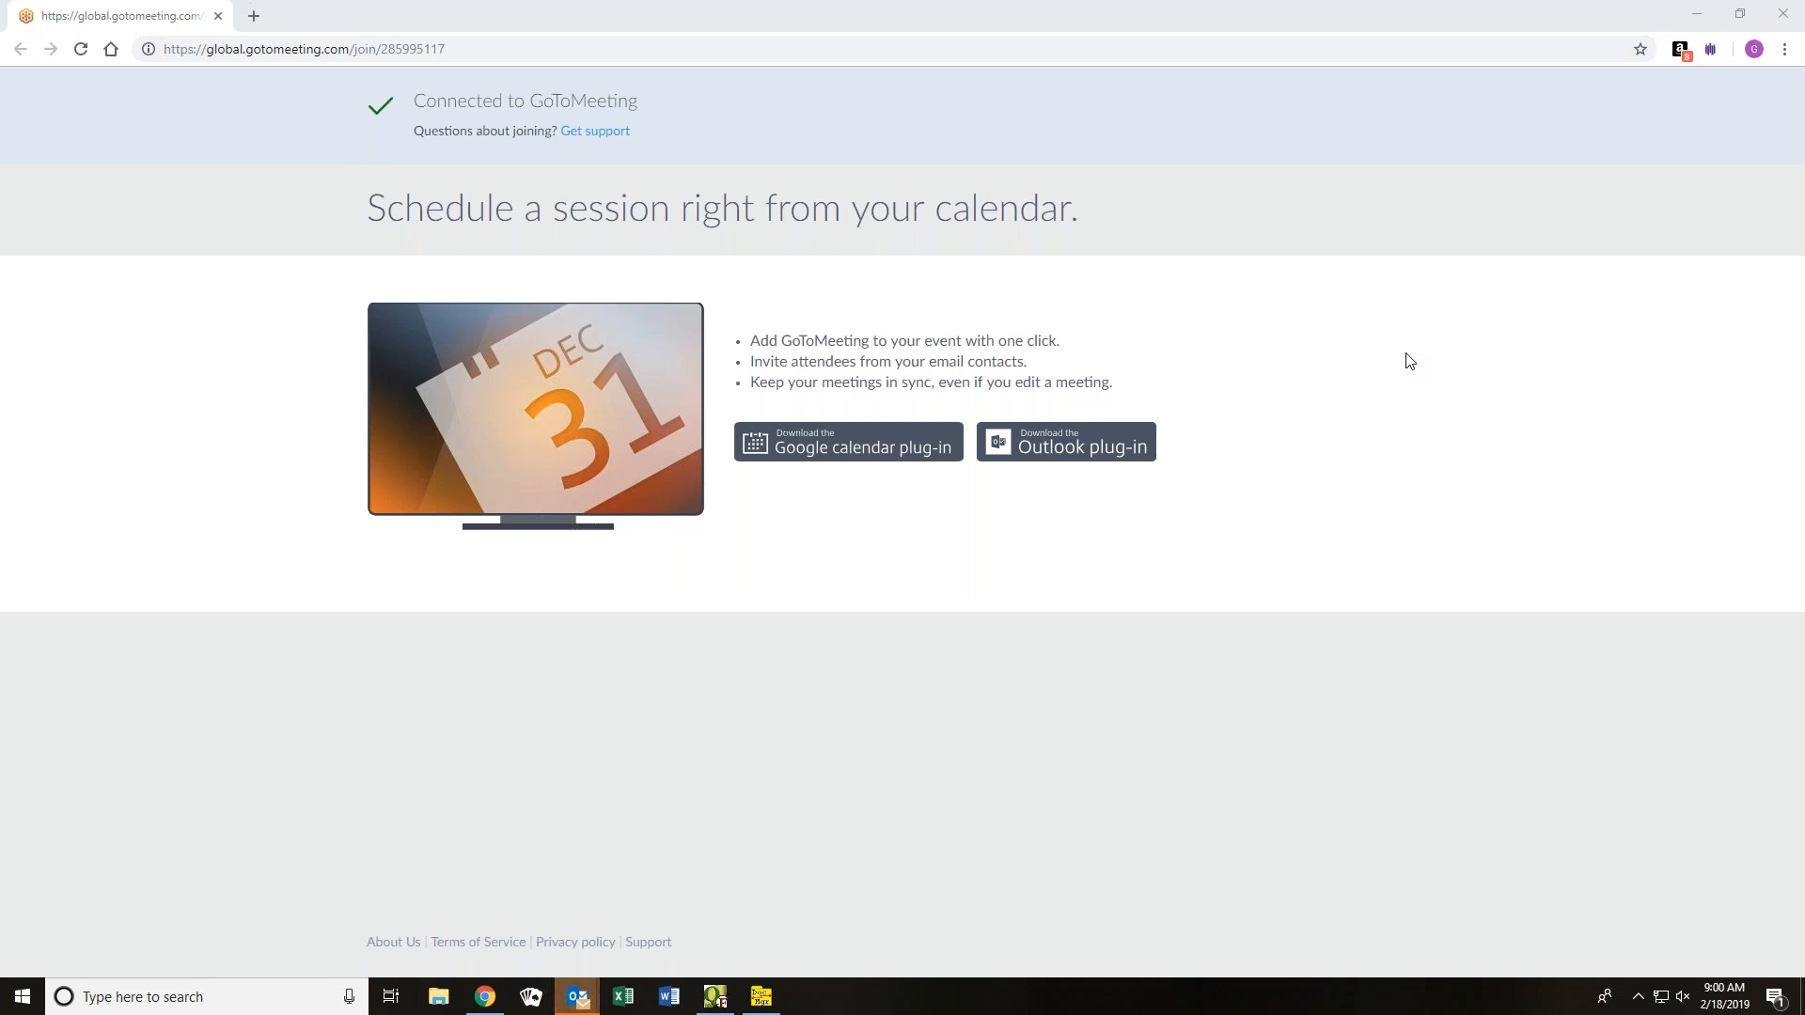
- Show the desktop, launch the Practice remote connection and sign in with the account password
{"action": "right_click", "coordinate": [883, 985]}
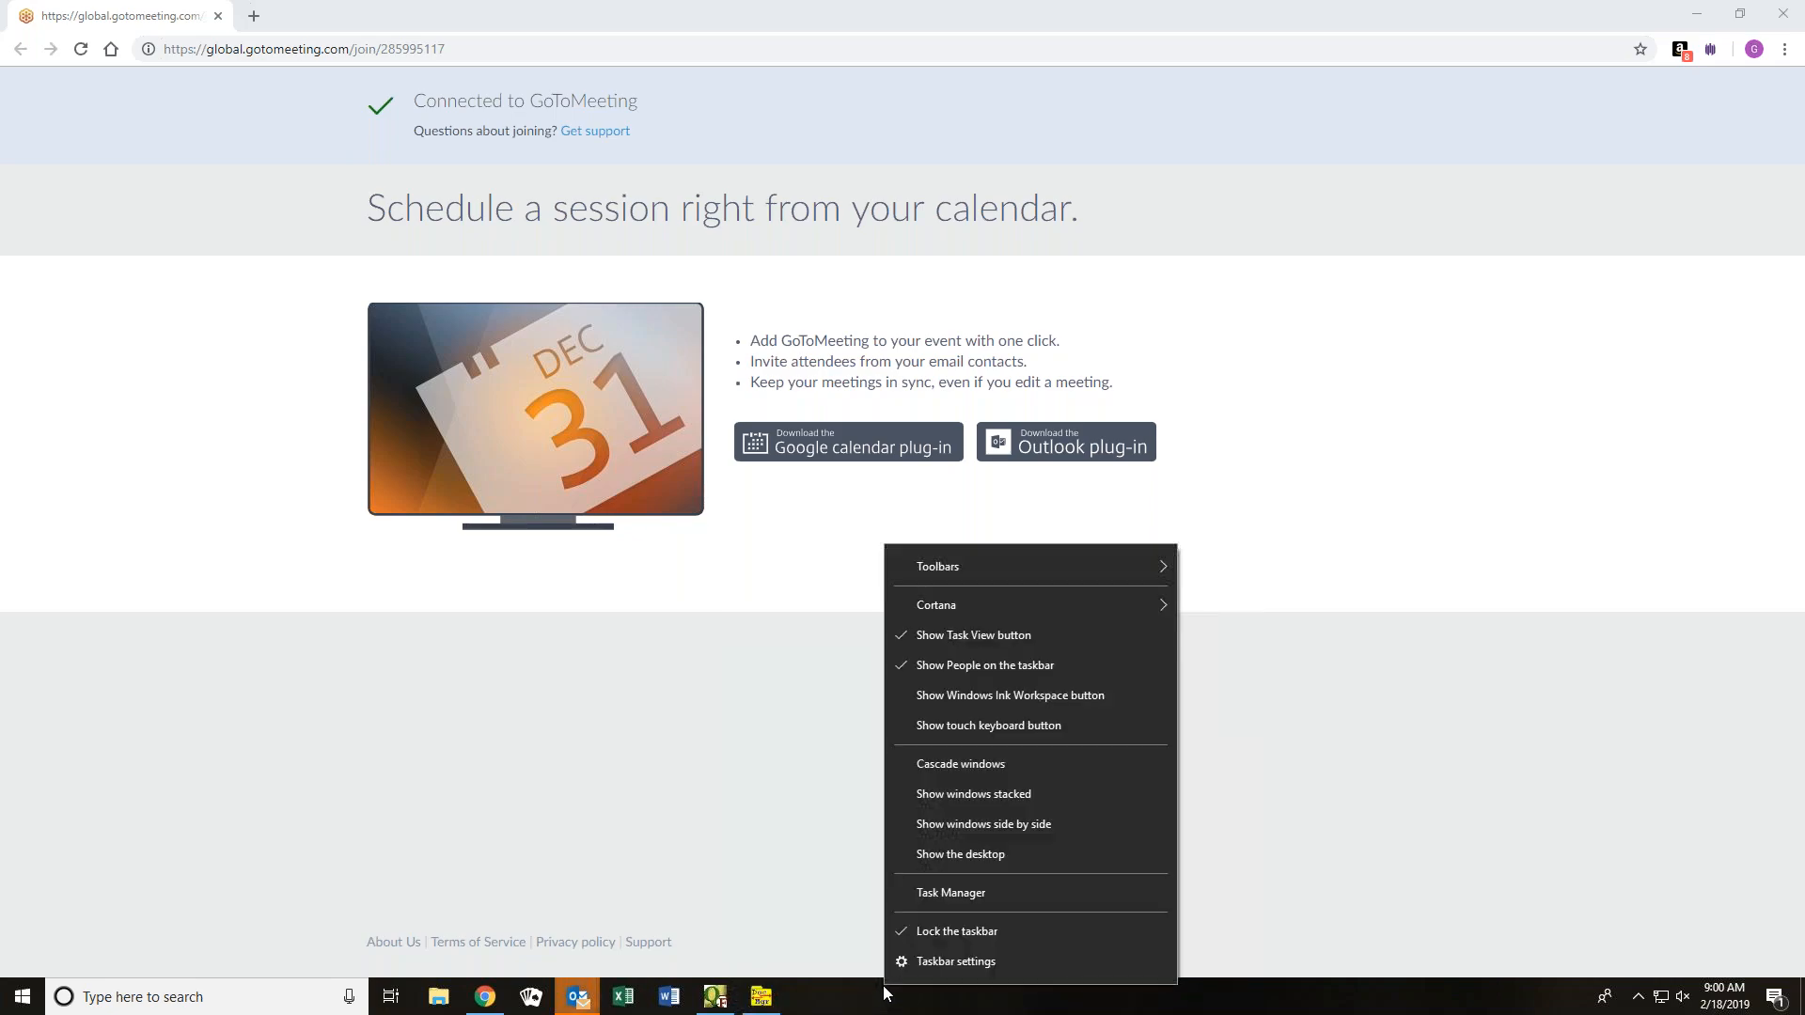
{"action": "left_click", "coordinate": [905, 855]}
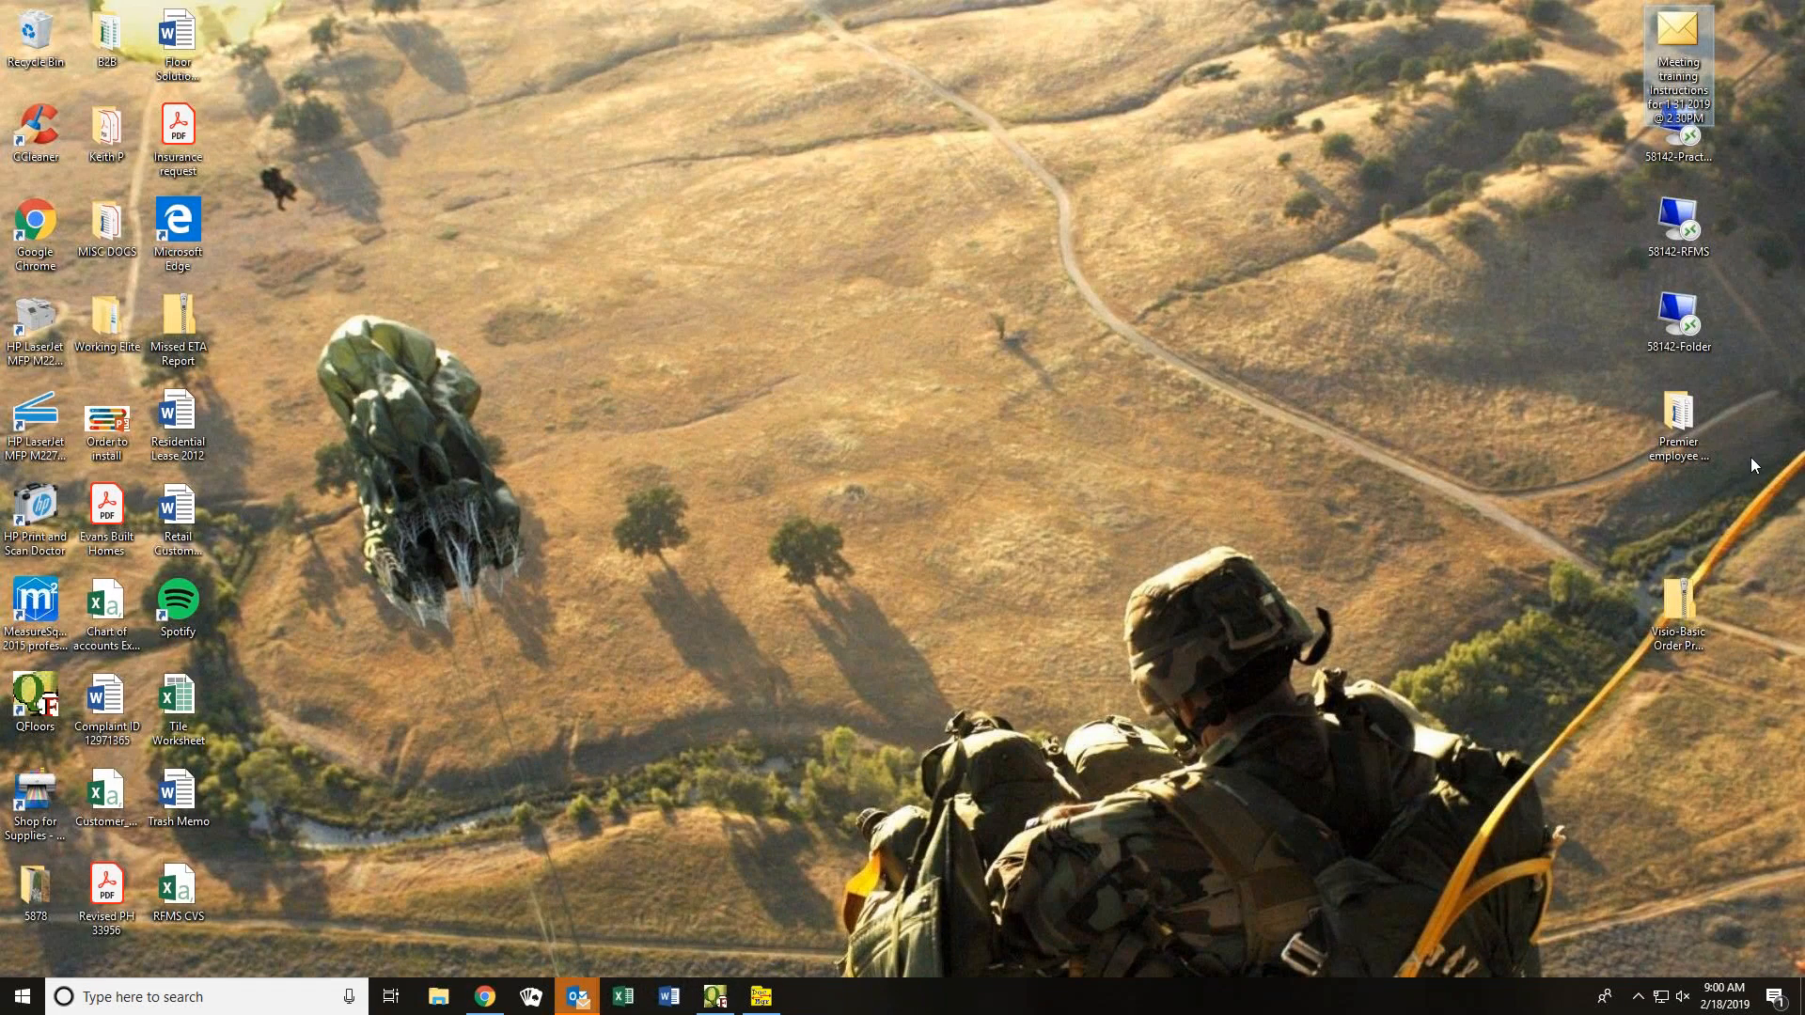
{"action": "left_click", "coordinate": [1710, 148]}
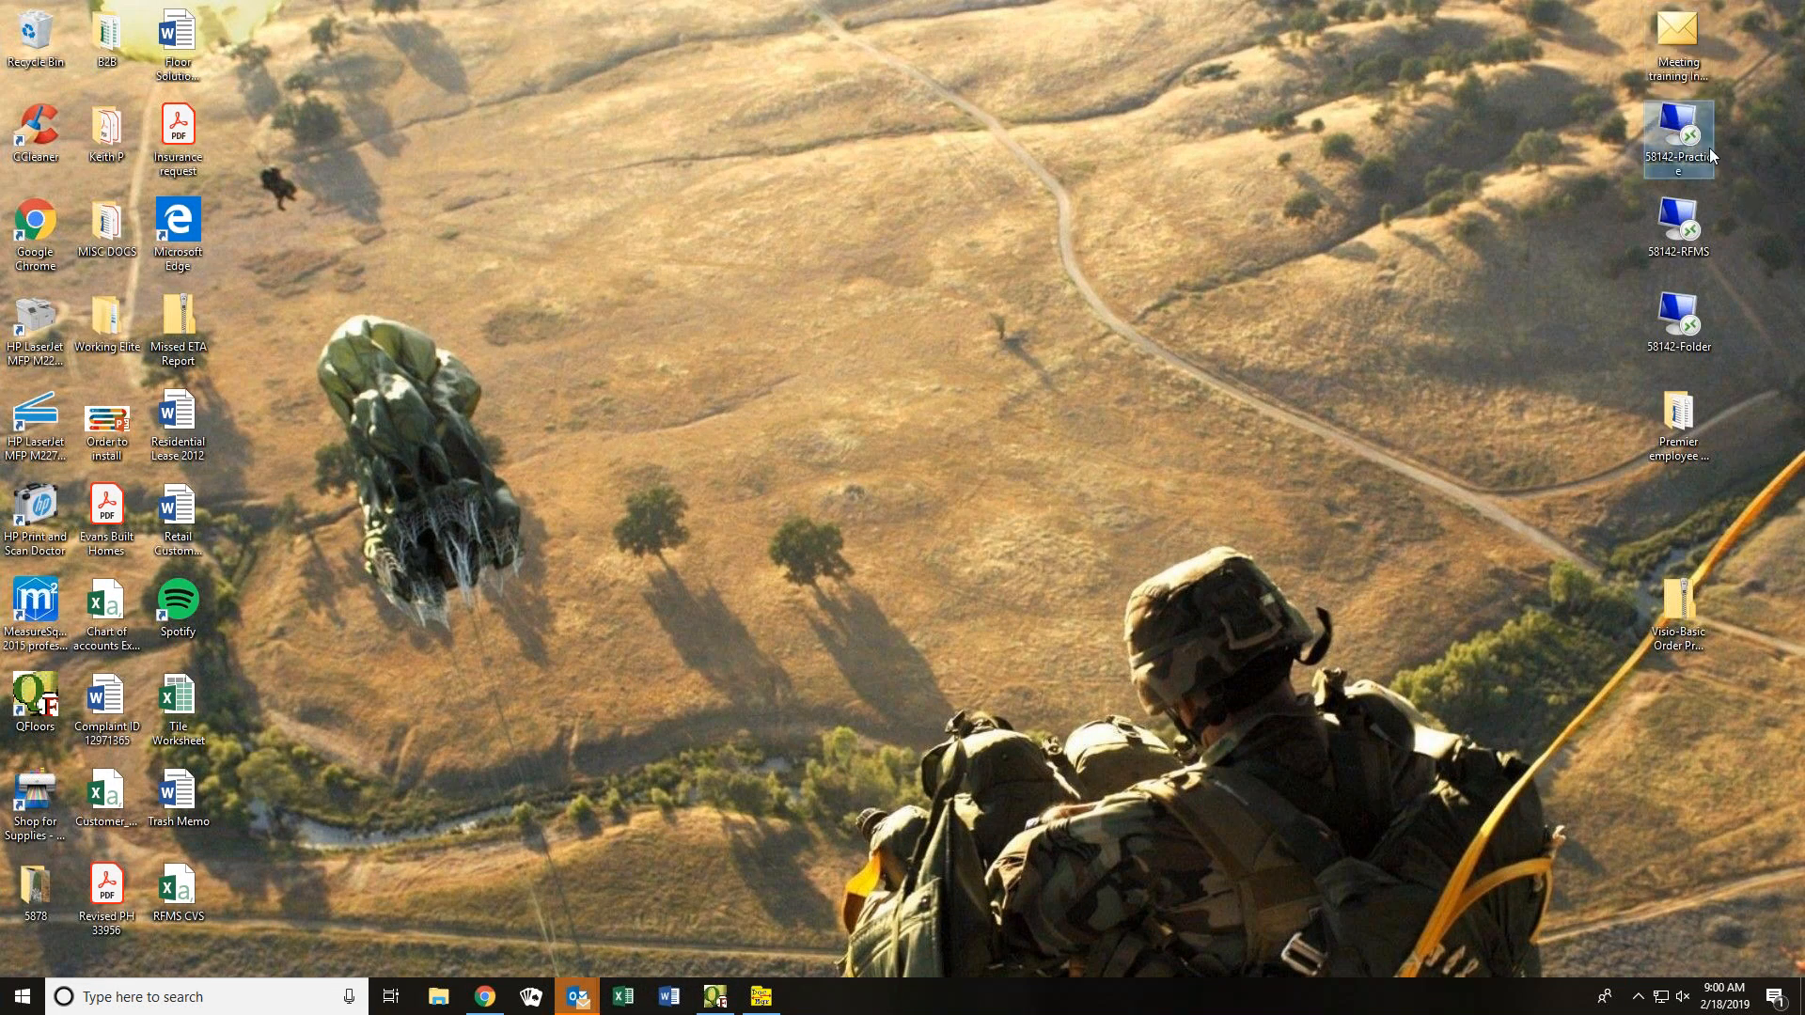
{"action": "double_click", "coordinate": [1710, 148]}
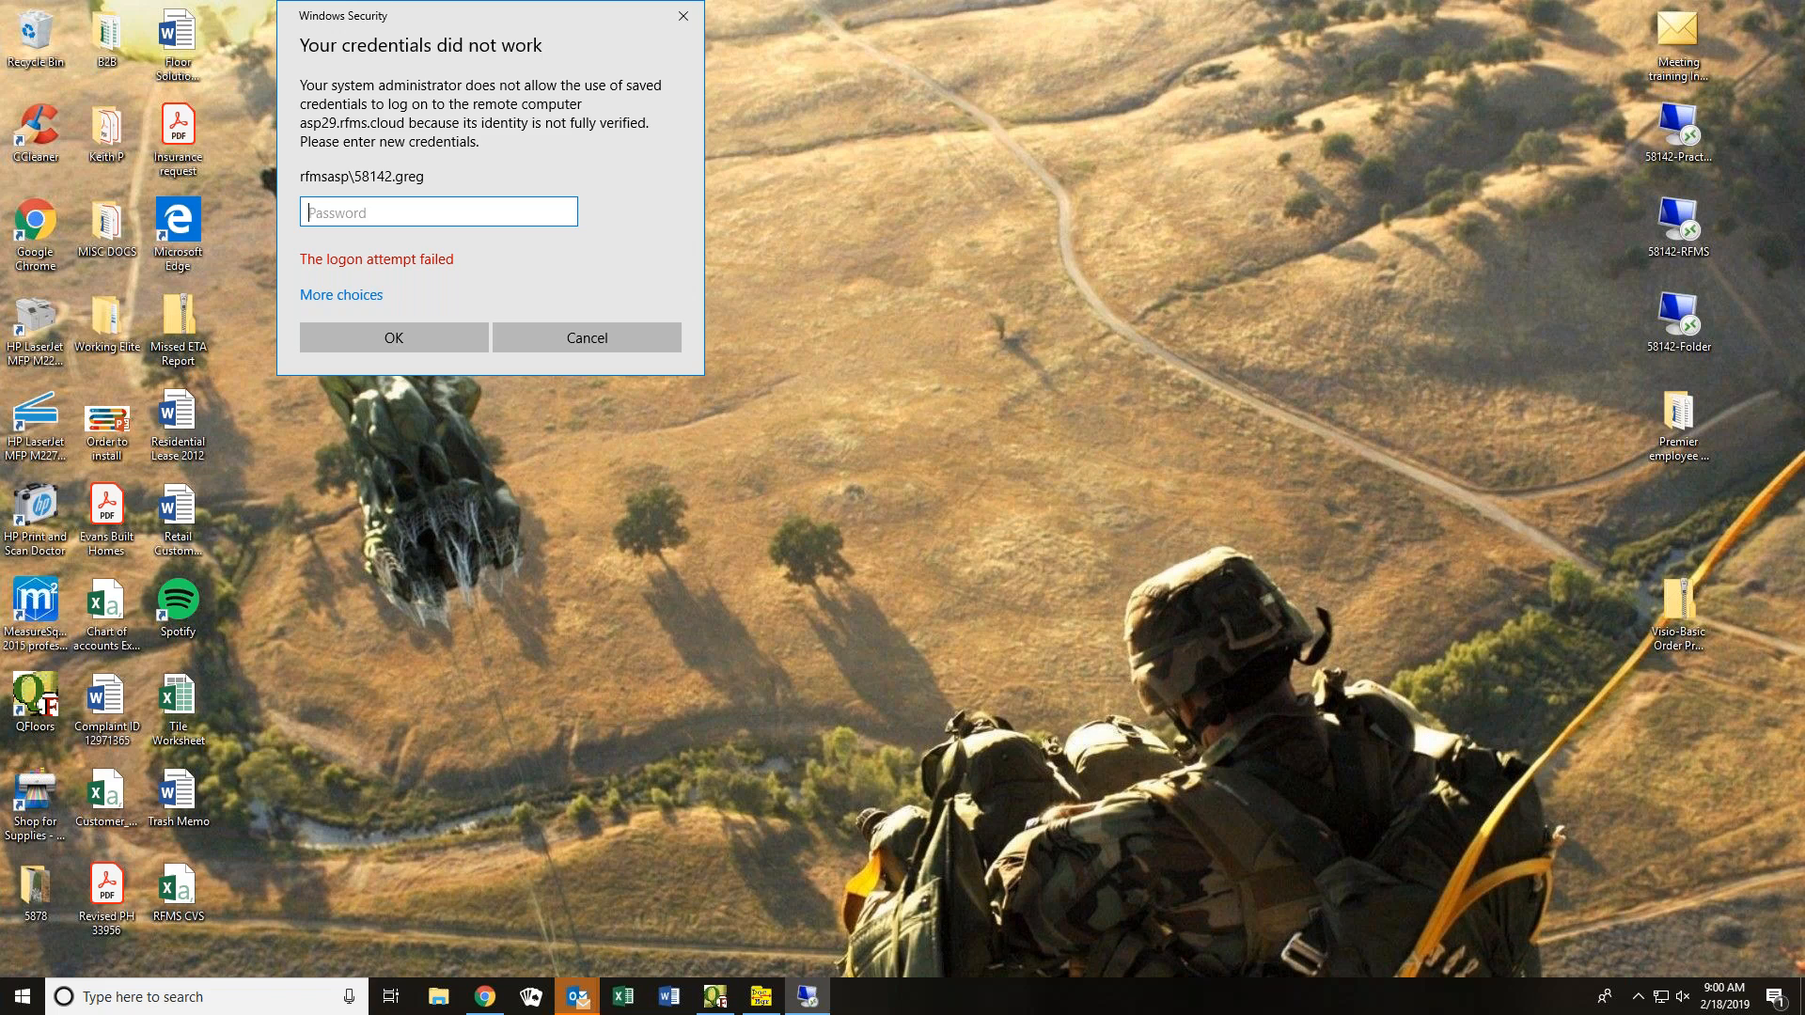
{"action": "type", "text": "••••••••"}
{"action": "key", "text": "Return"}
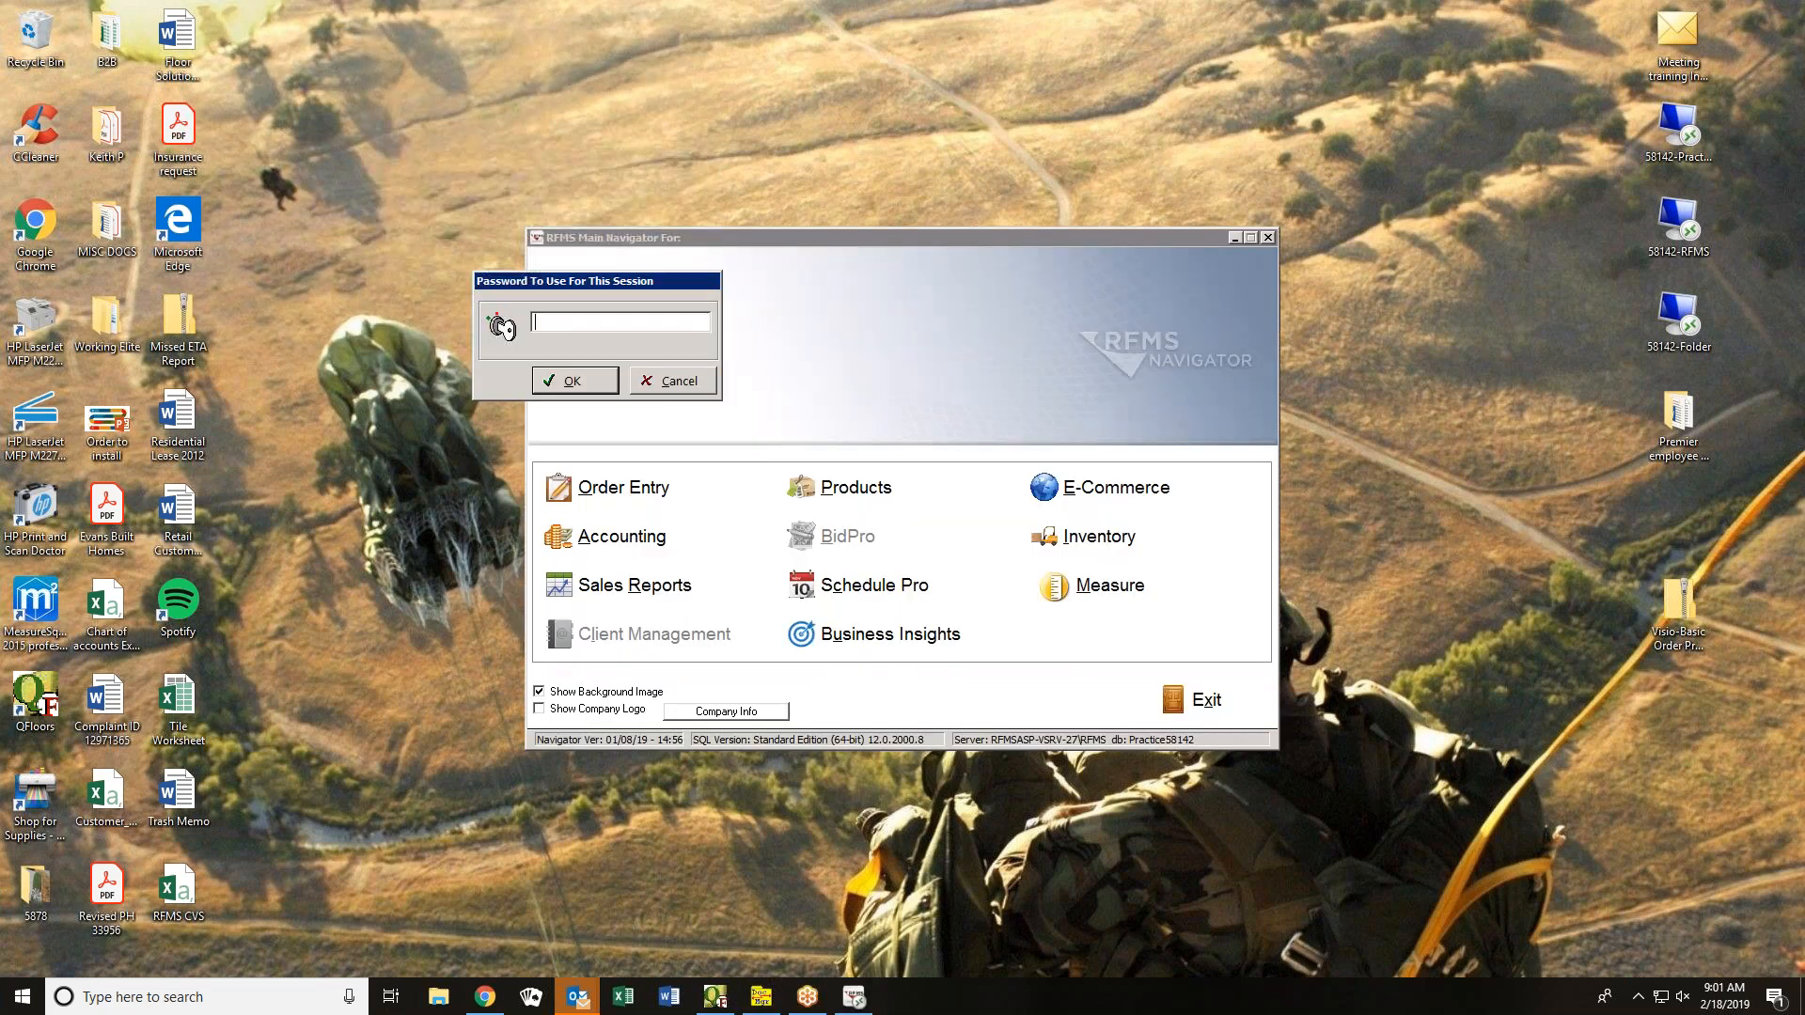
- Try to sign in to the RFMS Navigator with the session password
{"action": "type", "text": "•••••••••••••"}
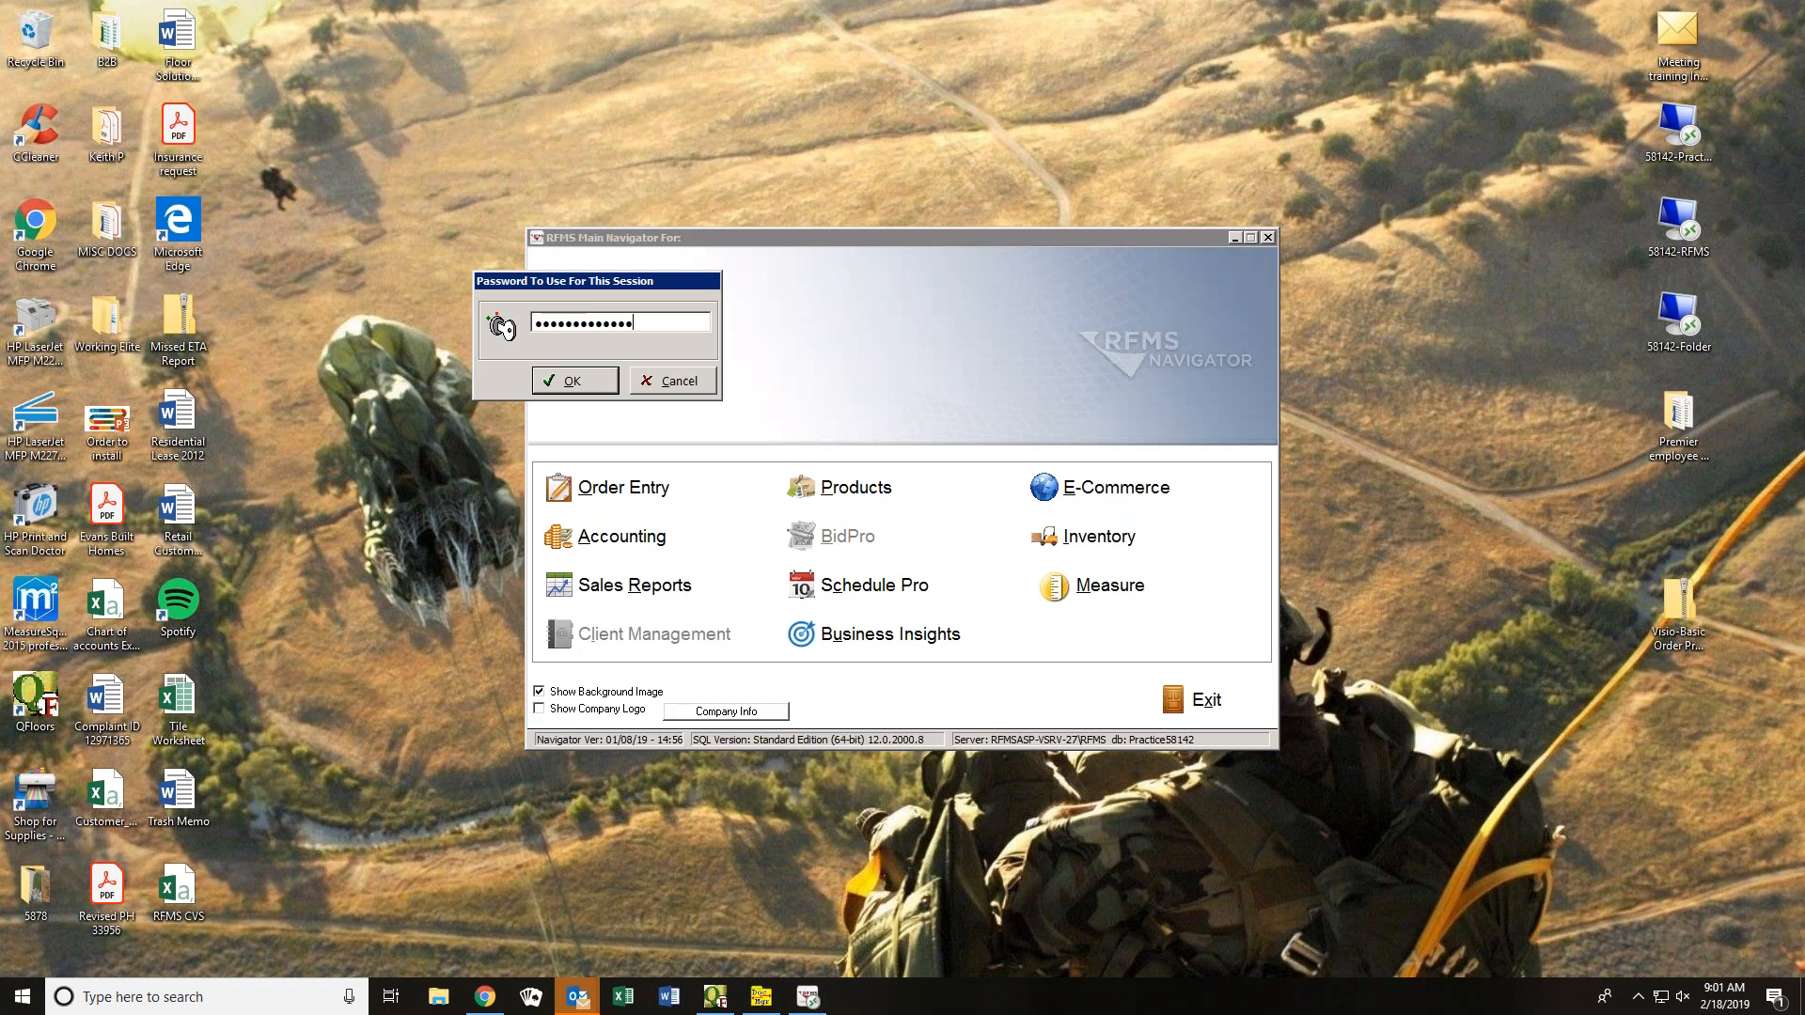
{"action": "left_click", "coordinate": [553, 384]}
{"action": "left_click", "coordinate": [625, 373]}
{"action": "type", "text": "************"}
{"action": "left_click", "coordinate": [583, 382]}
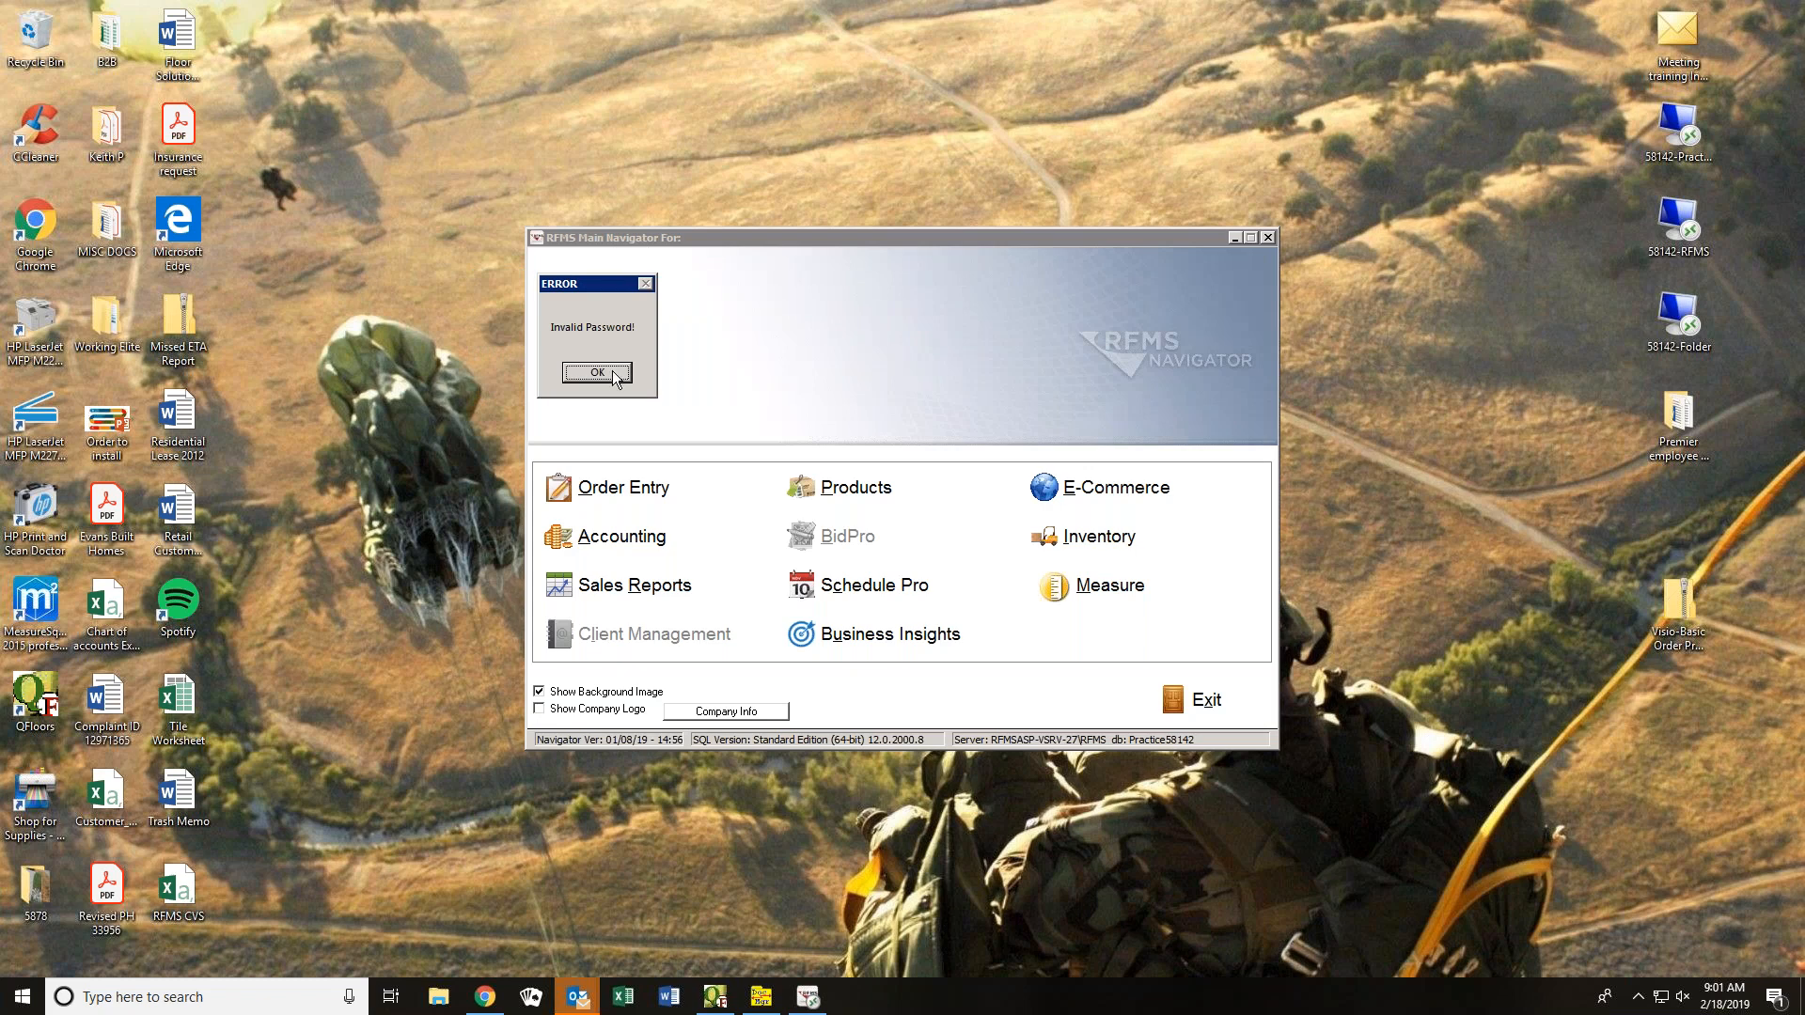
{"action": "left_click", "coordinate": [616, 376]}
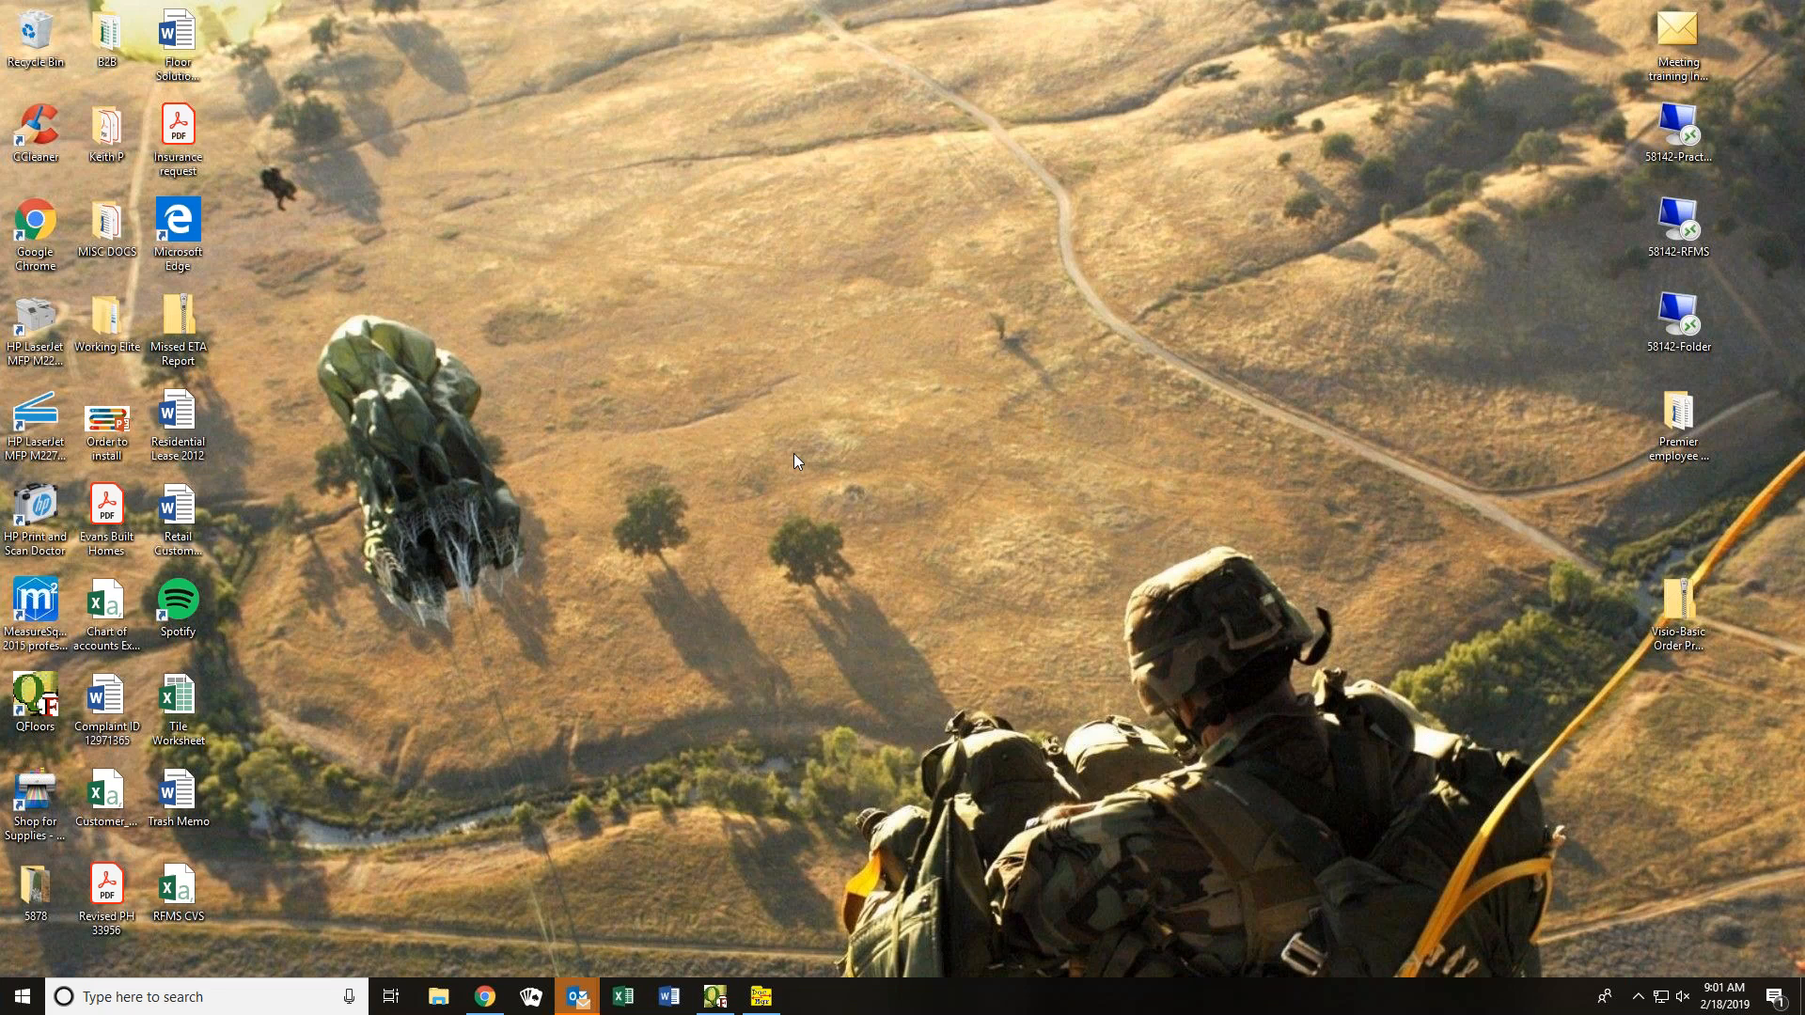
- Sign in with the session password and open the Inventory module
{"action": "type", "text": "••••••••"}
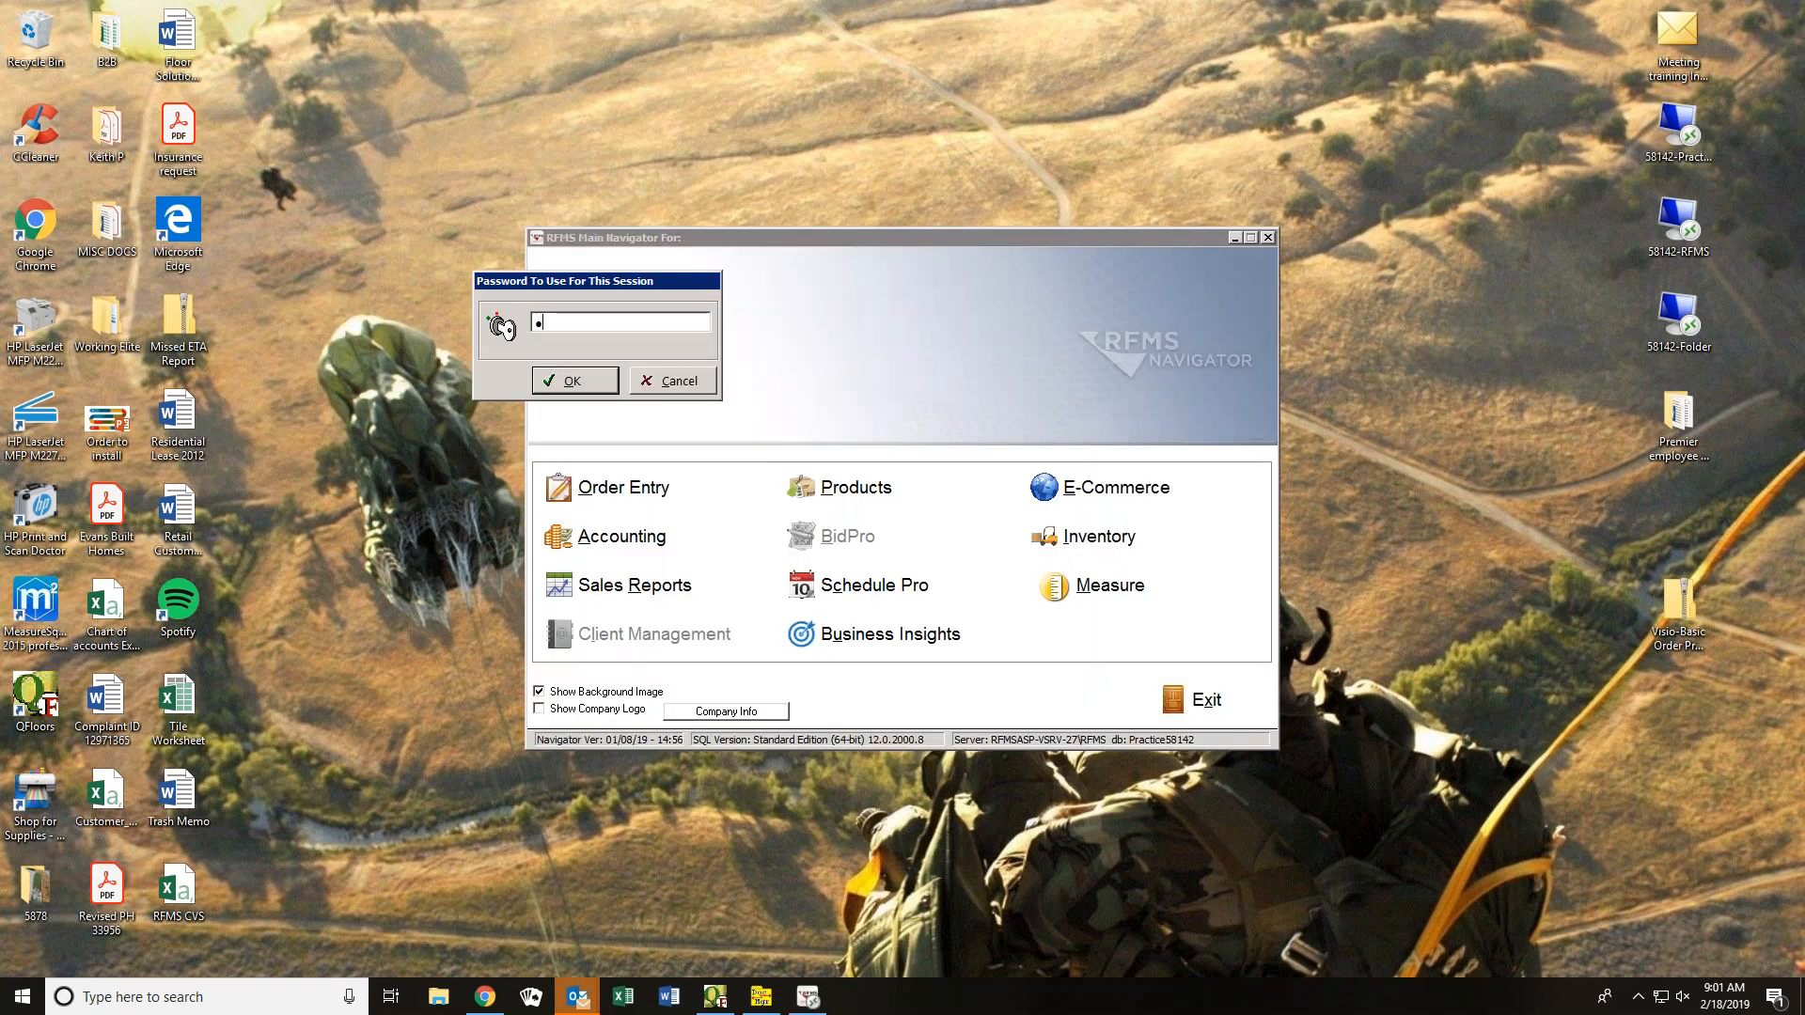
{"action": "key", "text": "Return"}
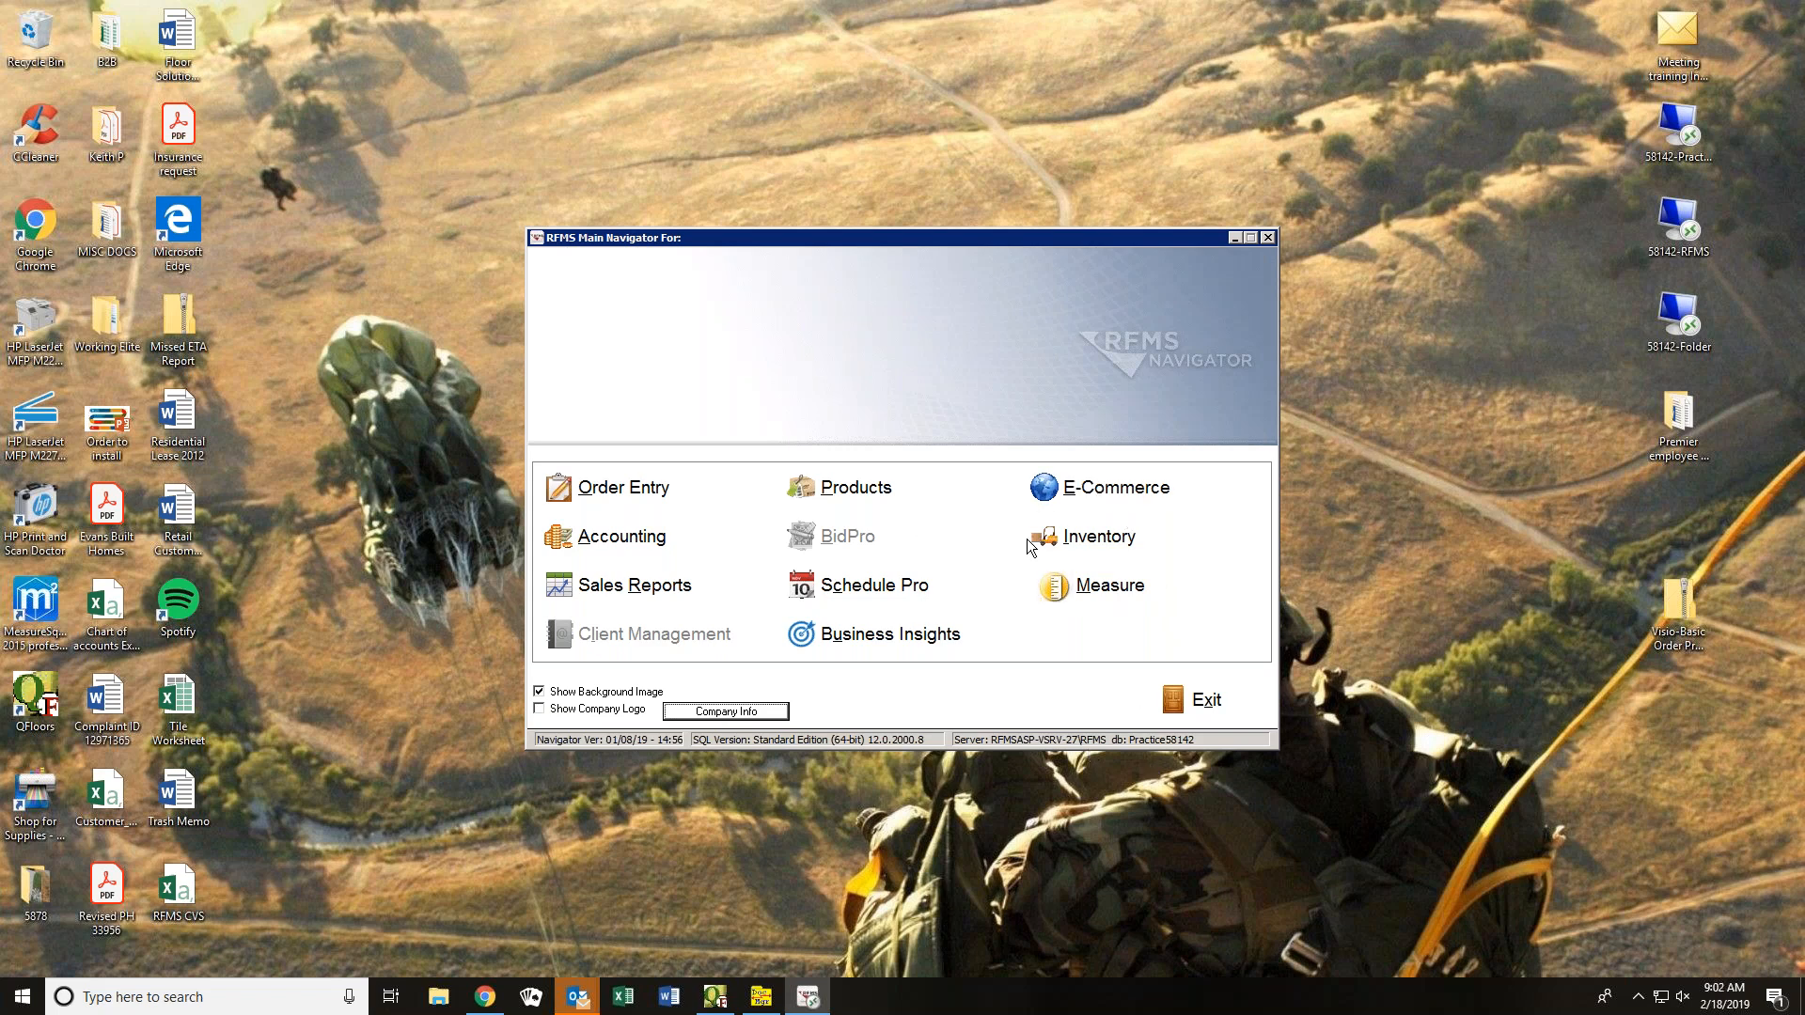
{"action": "left_click", "coordinate": [1105, 543]}
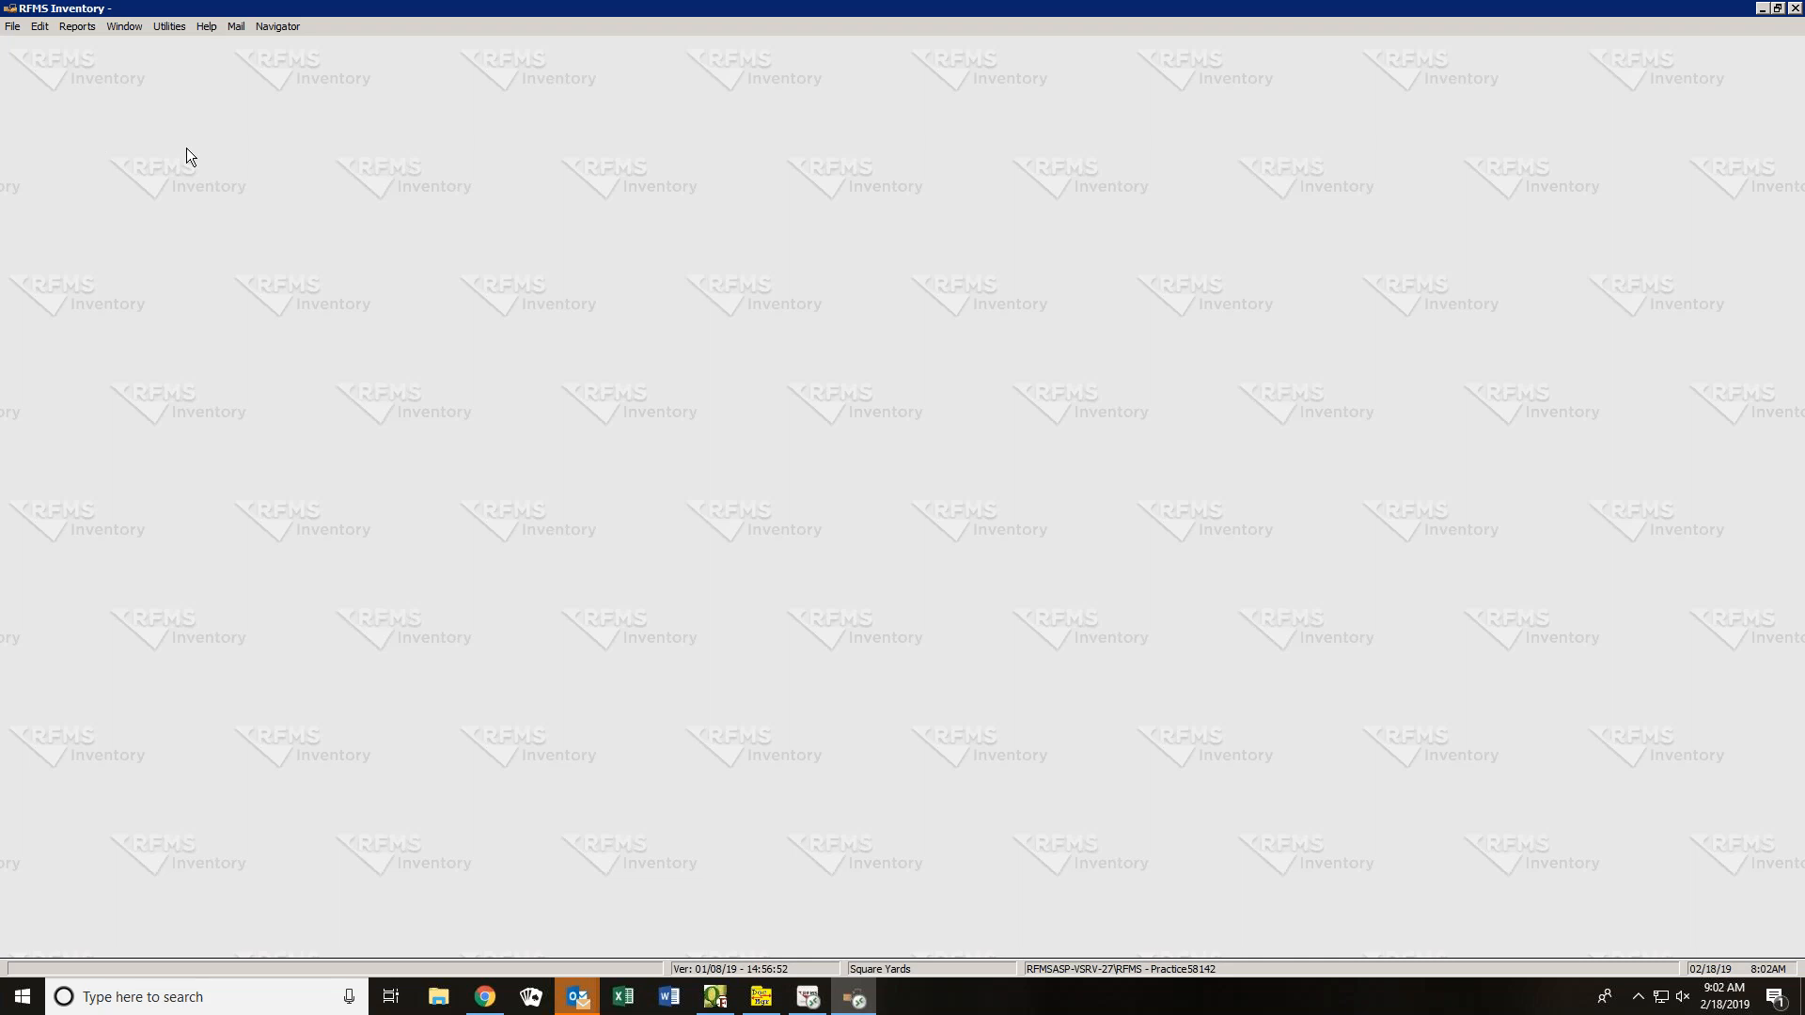
- Open Item Inventory and search for items in all stores and product codes received up to 02/18/19
{"action": "left_click", "coordinate": [12, 26]}
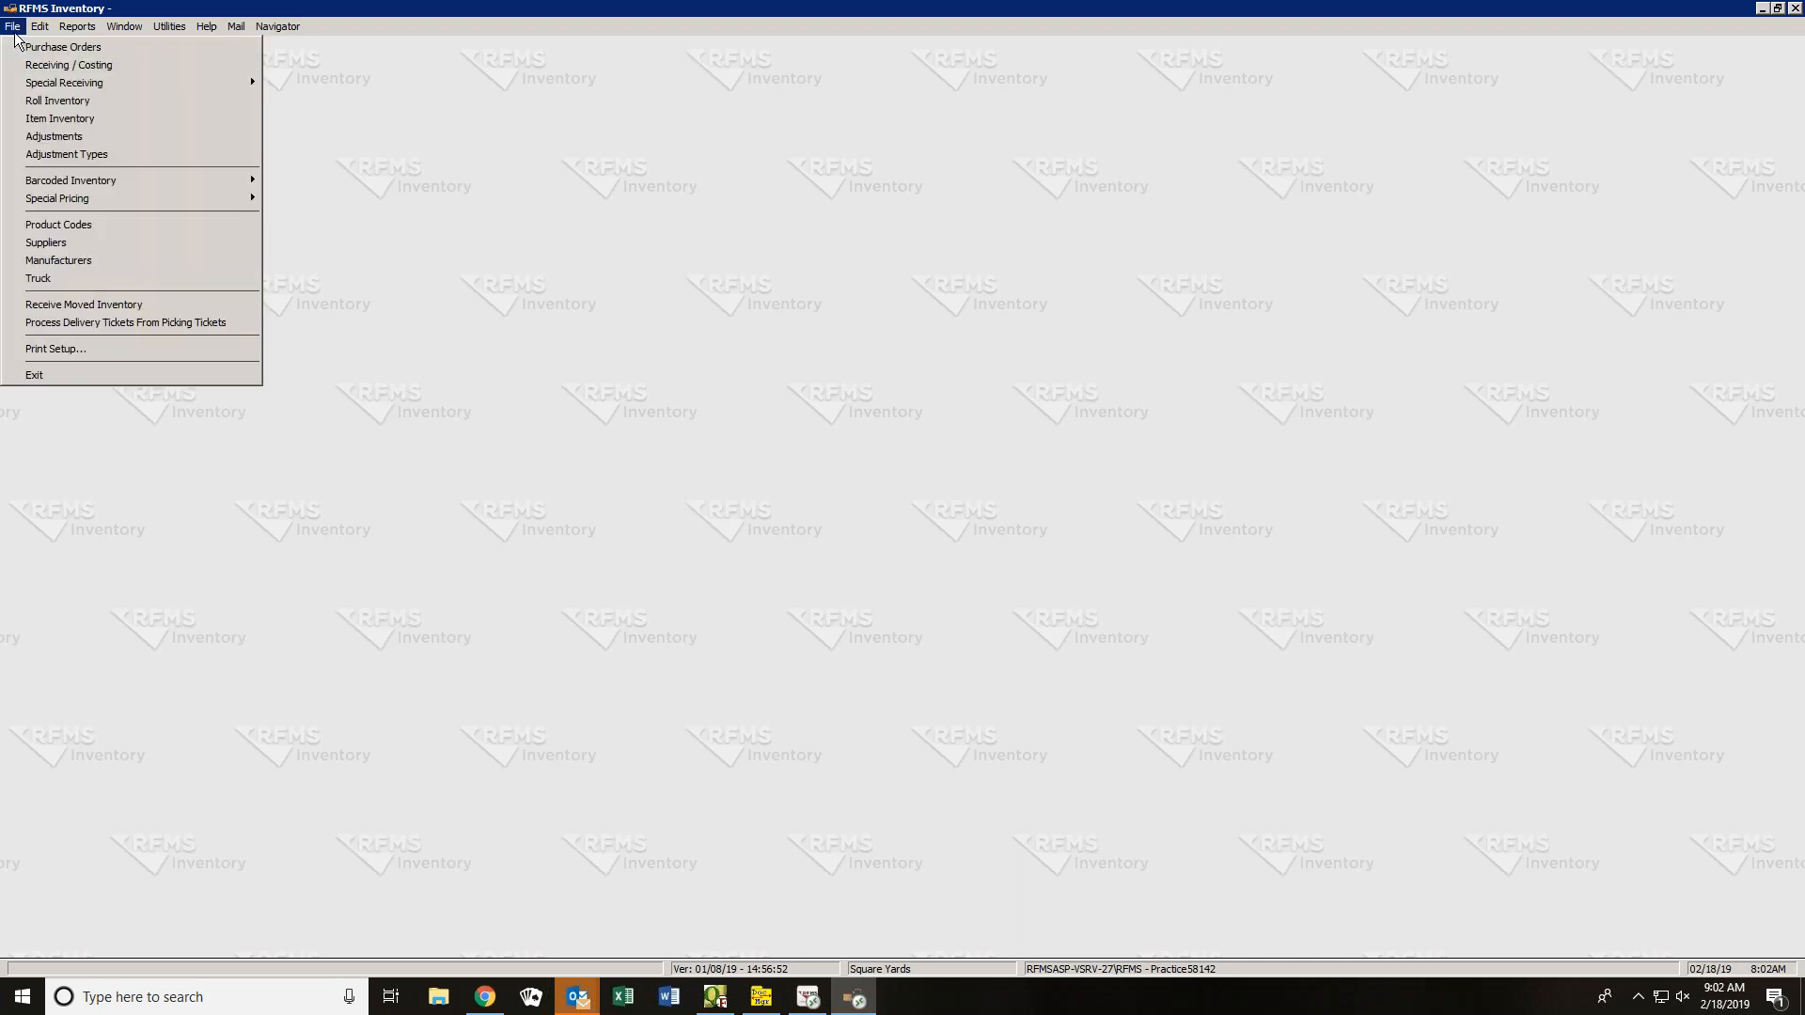
{"action": "left_click", "coordinate": [45, 121]}
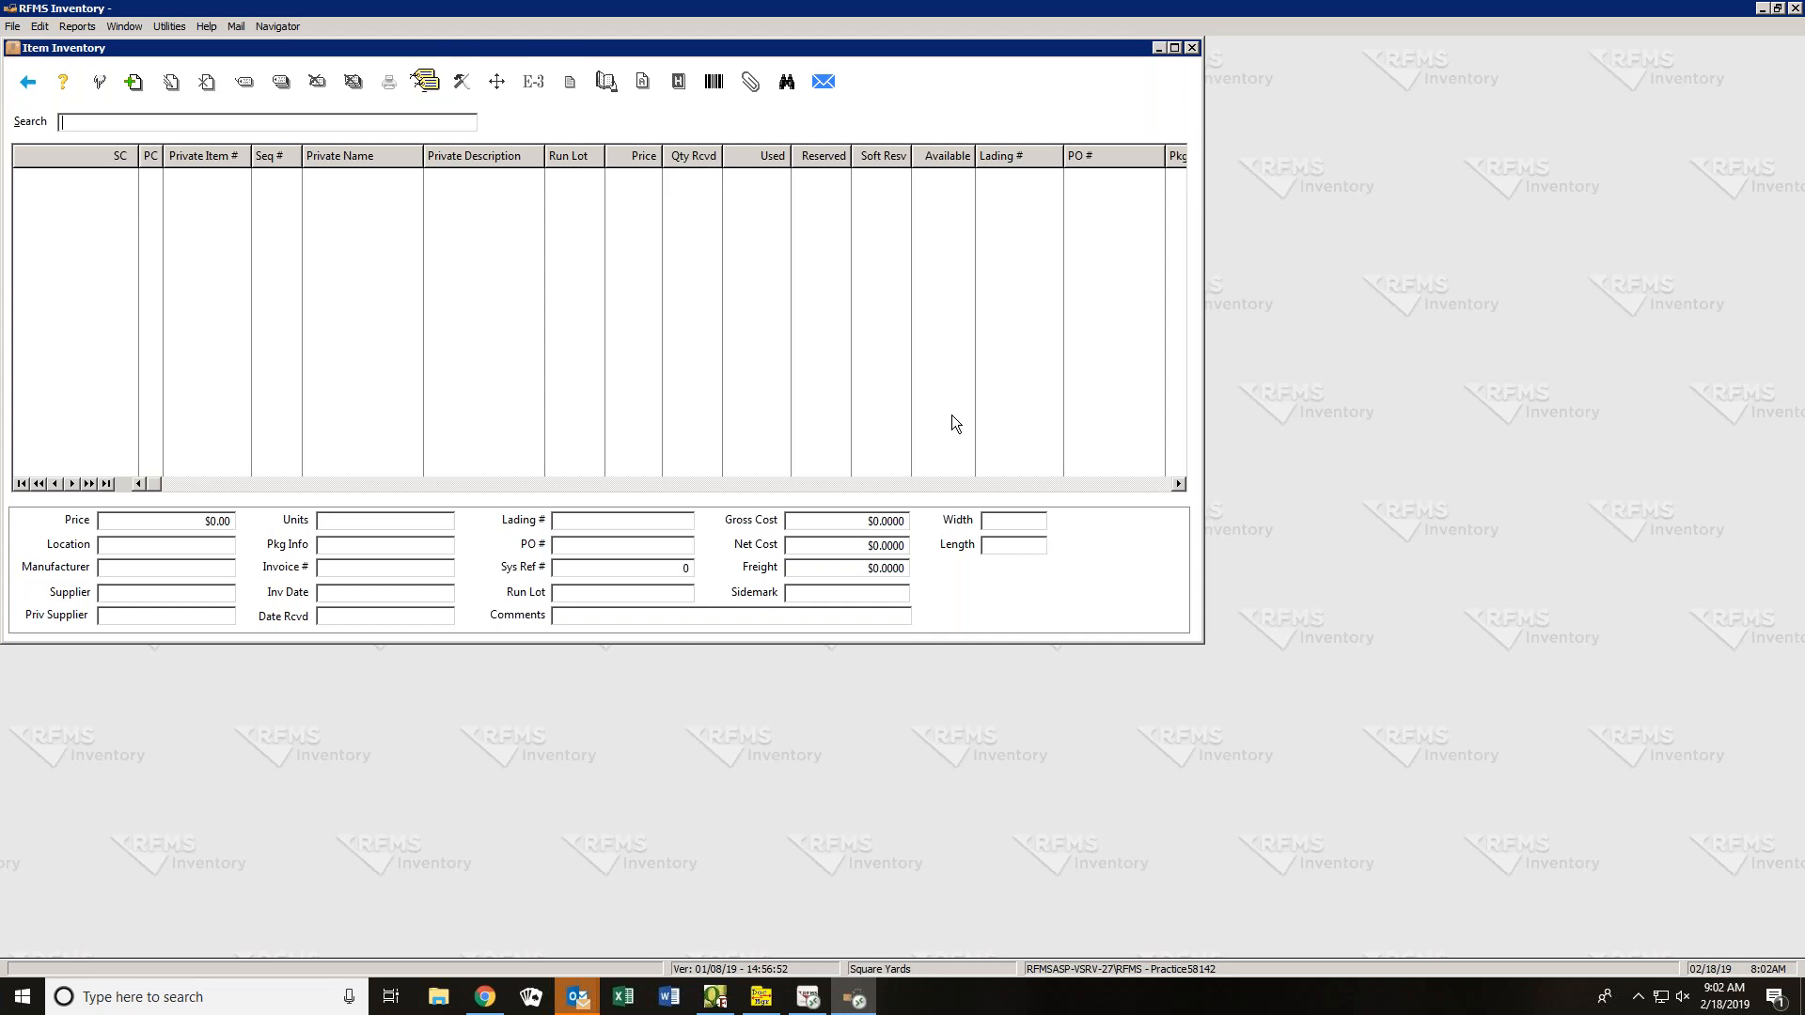
{"action": "left_click", "coordinate": [787, 84]}
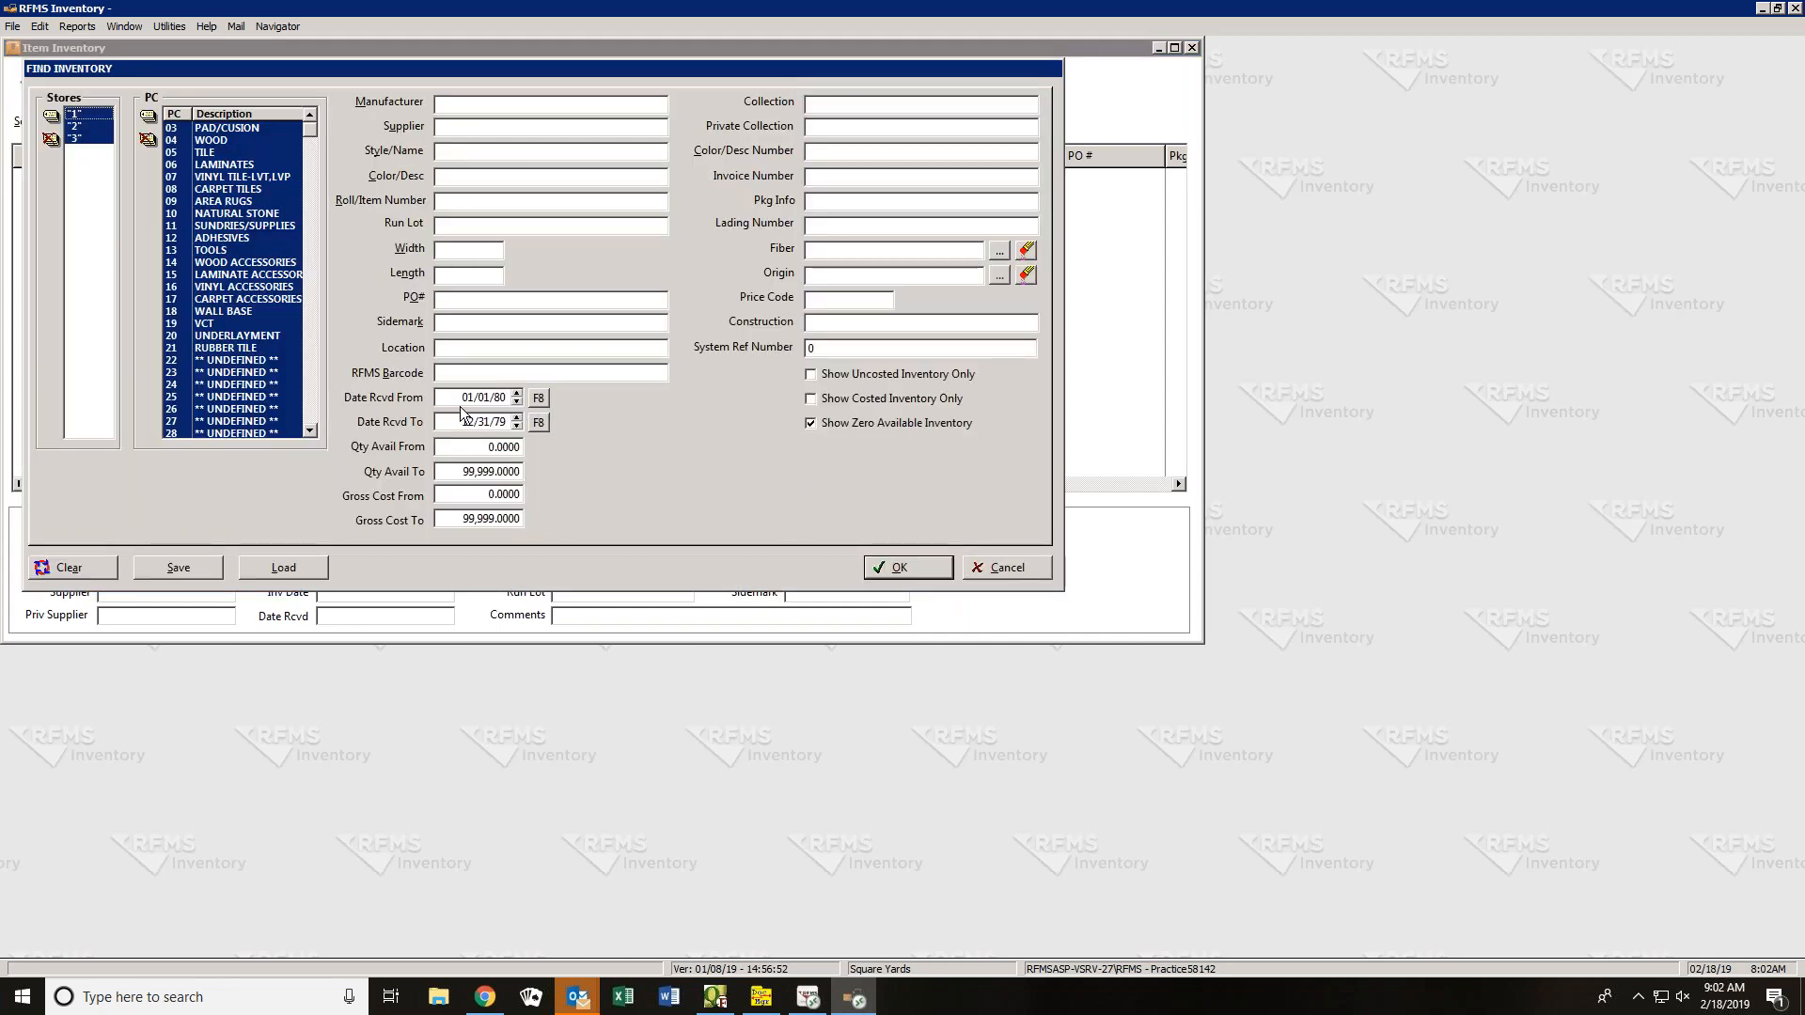
{"action": "left_click_drag", "start_coordinate": [450, 421], "coordinate": [513, 423]}
{"action": "type", "text": "t"}
{"action": "key", "text": "Tab"}
{"action": "left_click", "coordinate": [893, 567]}
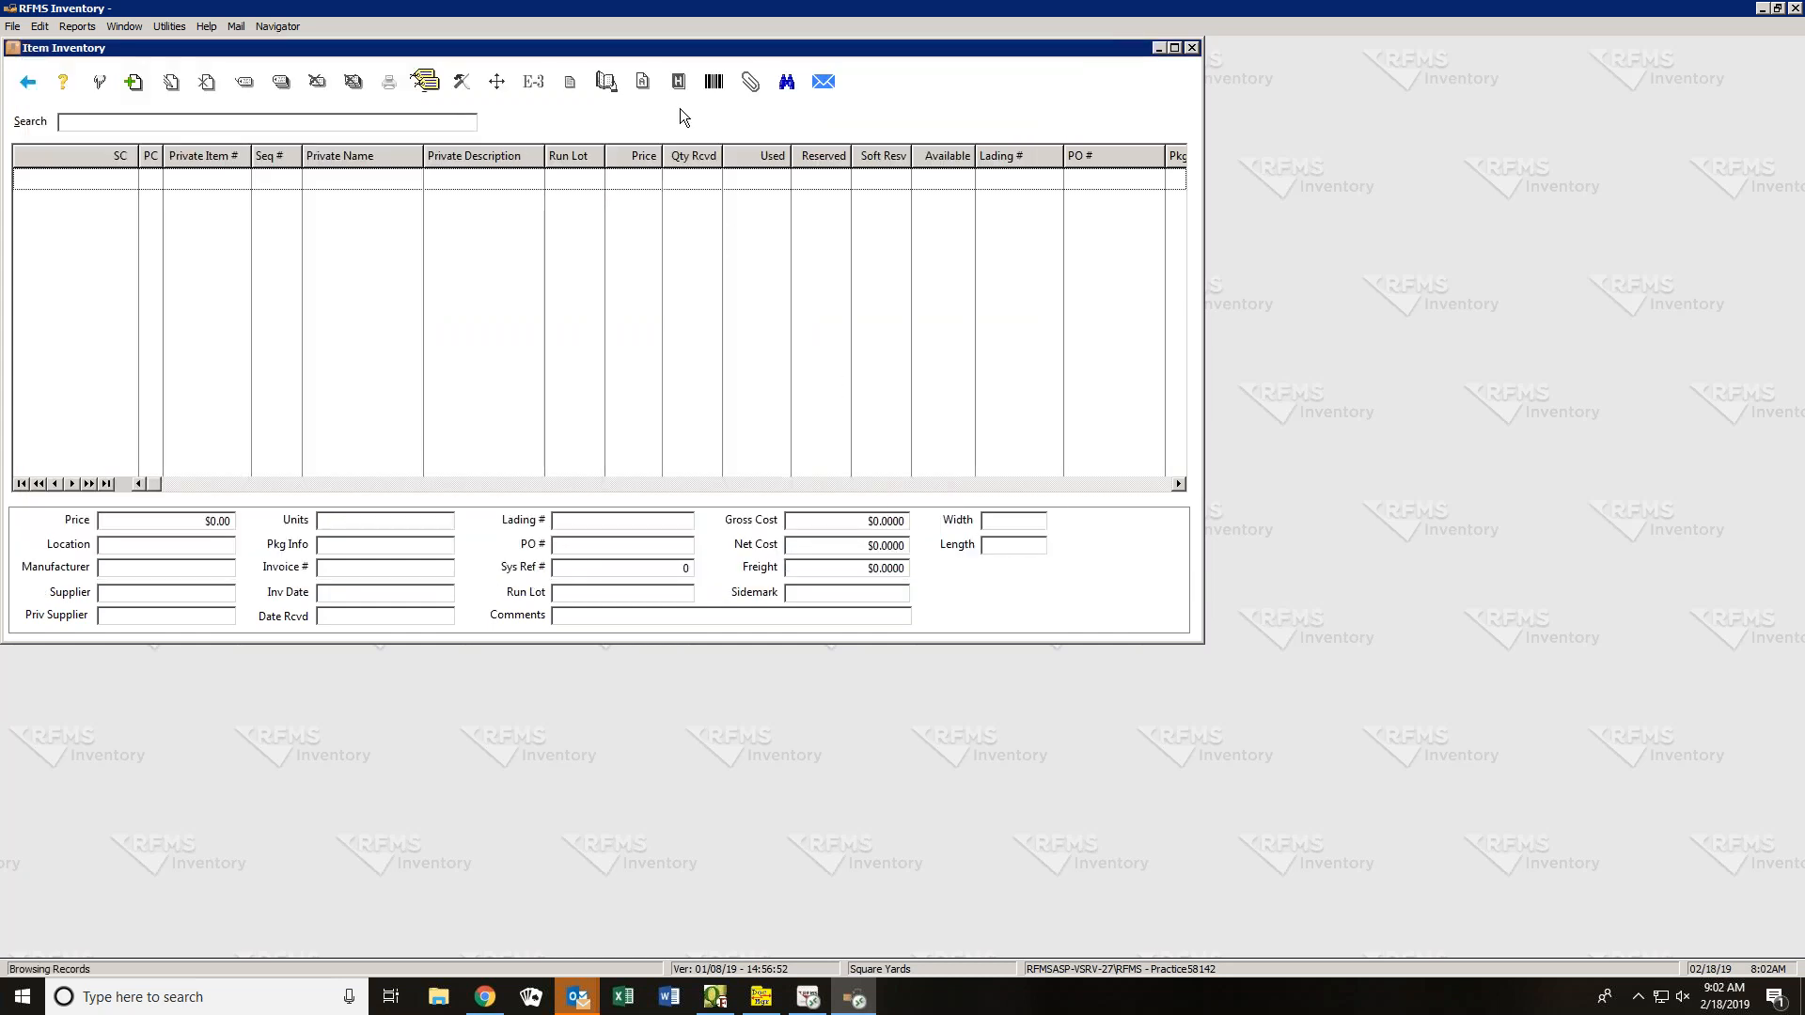
- Search the item inventory again with the results limited to costed inventory only
{"action": "left_click", "coordinate": [786, 84]}
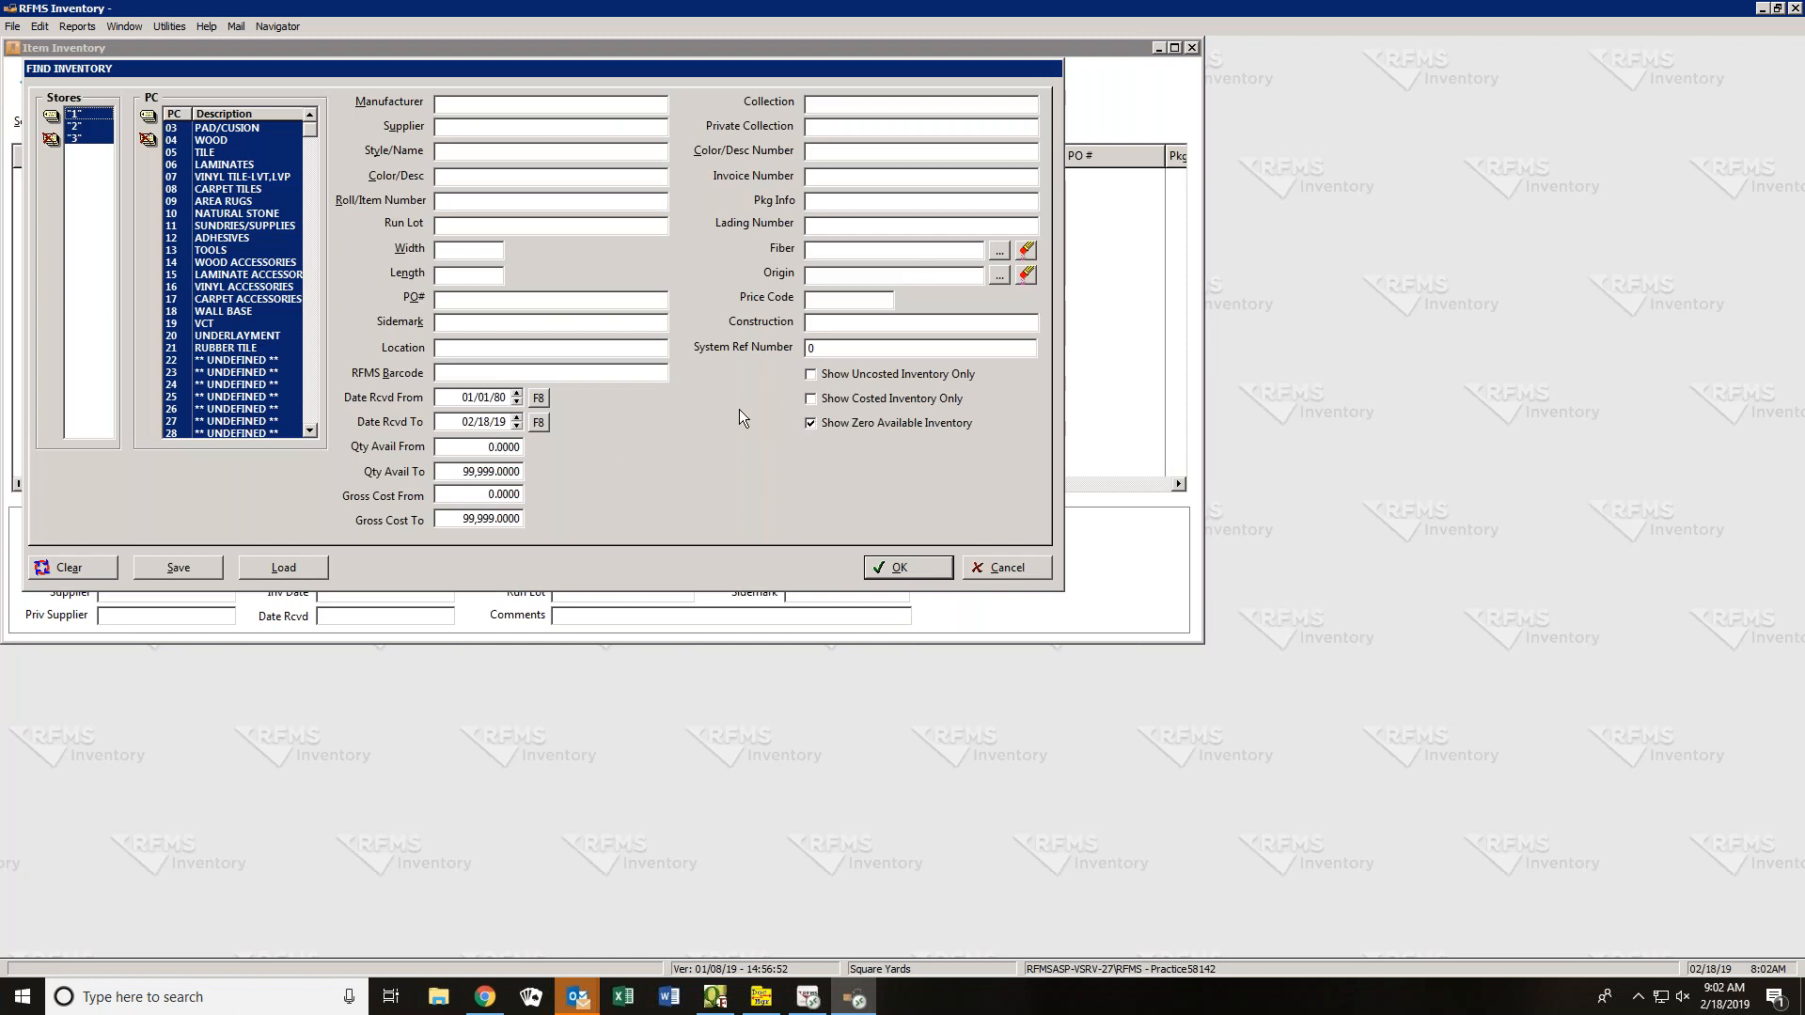
{"action": "left_click", "coordinate": [840, 400]}
{"action": "left_click", "coordinate": [904, 568]}
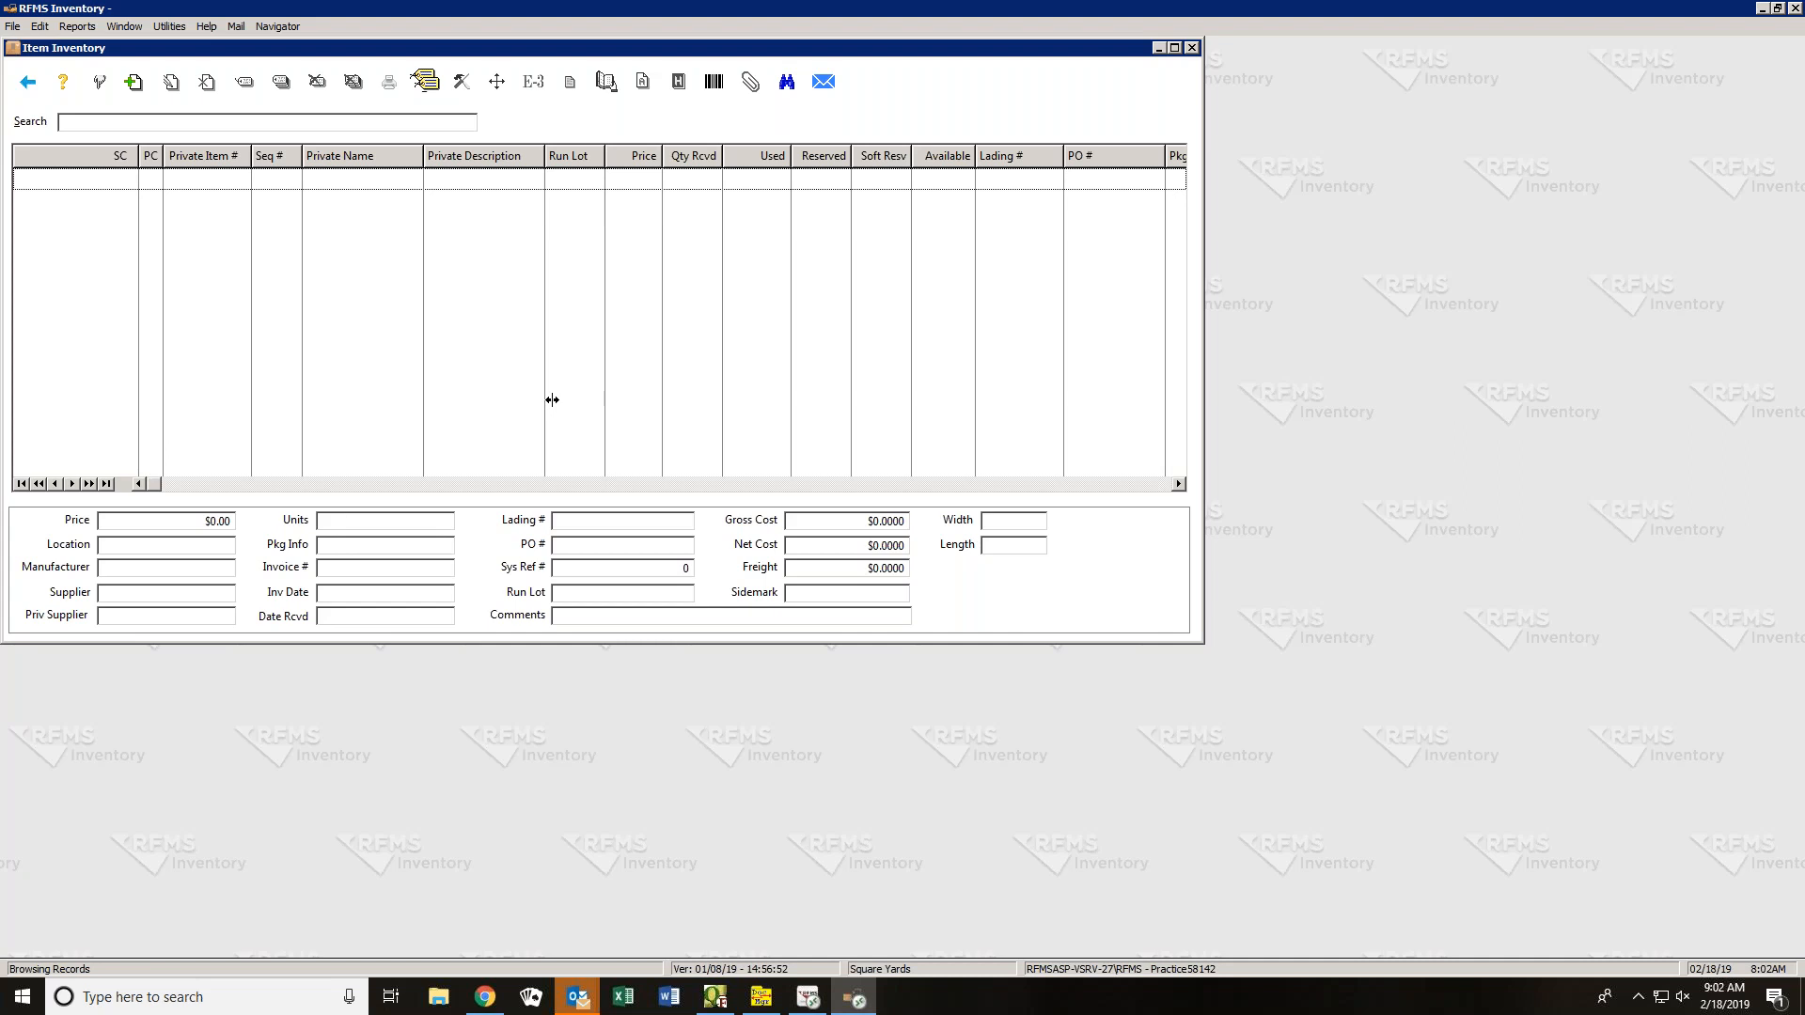
{"action": "left_click", "coordinate": [787, 83]}
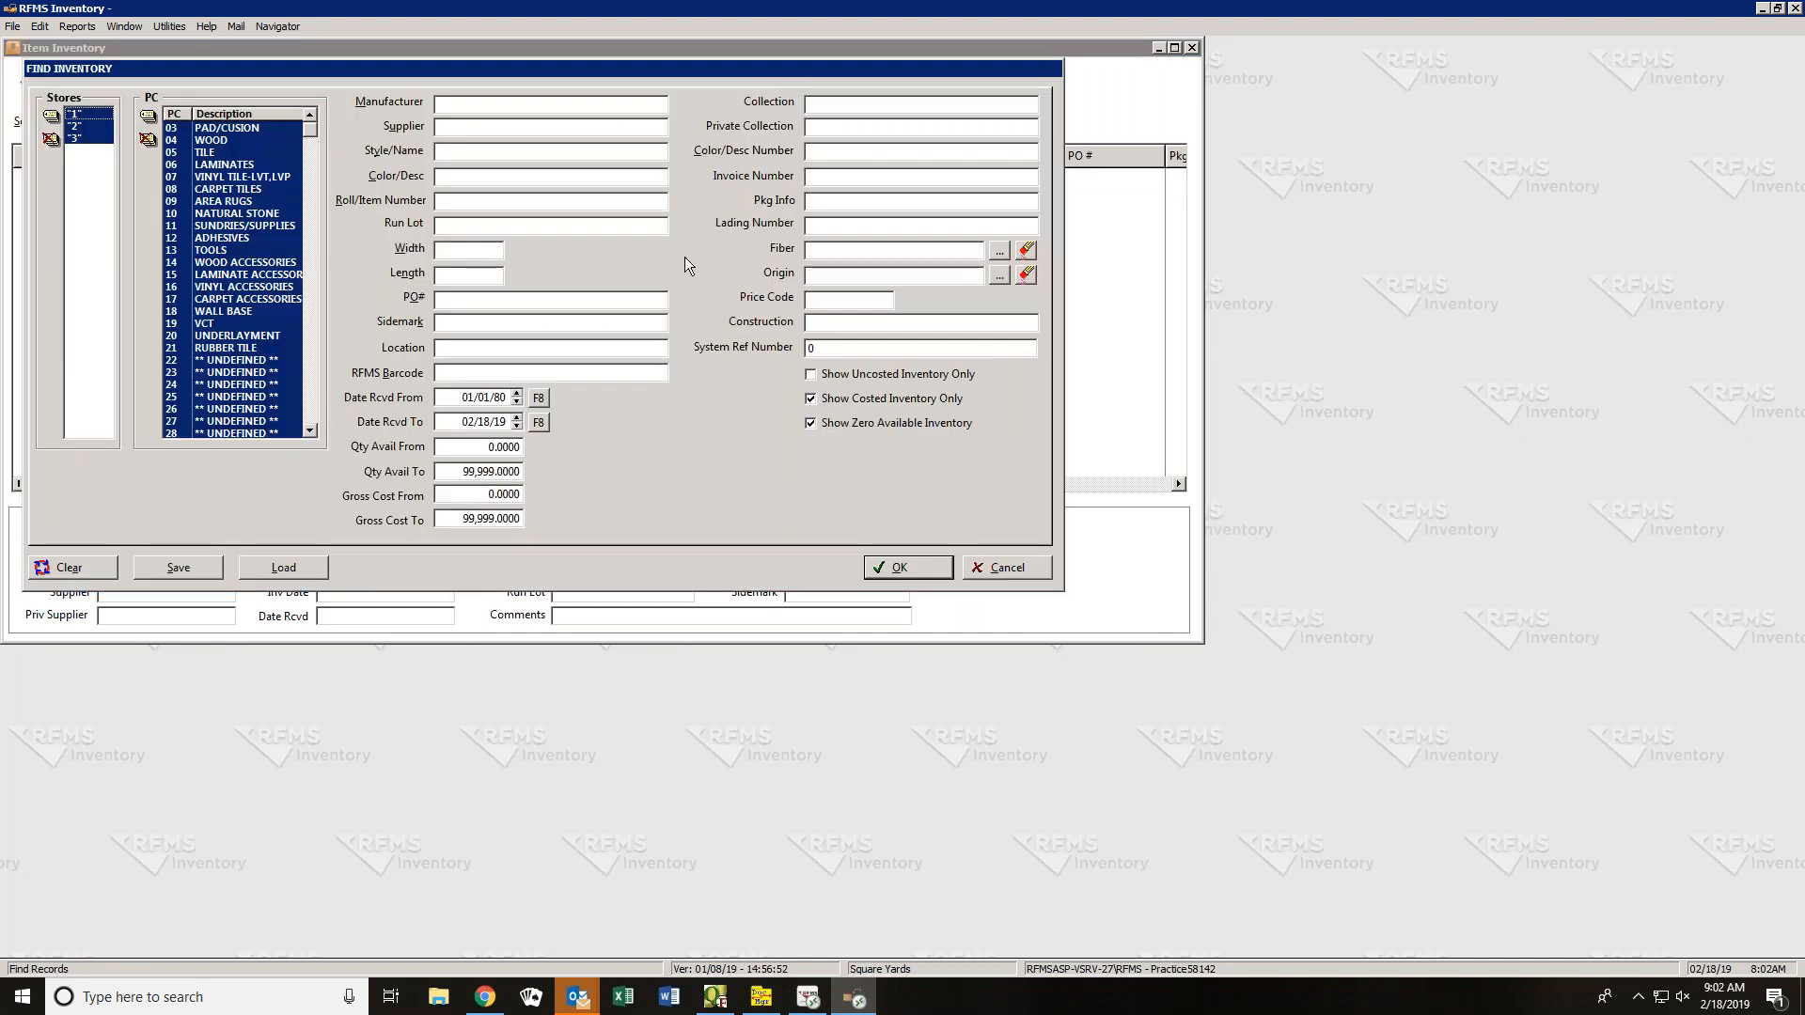
{"action": "left_click", "coordinate": [1022, 572]}
- View the Roll Inventory list, close it, and search the item inventory with the wildcard %
{"action": "left_click", "coordinate": [12, 27]}
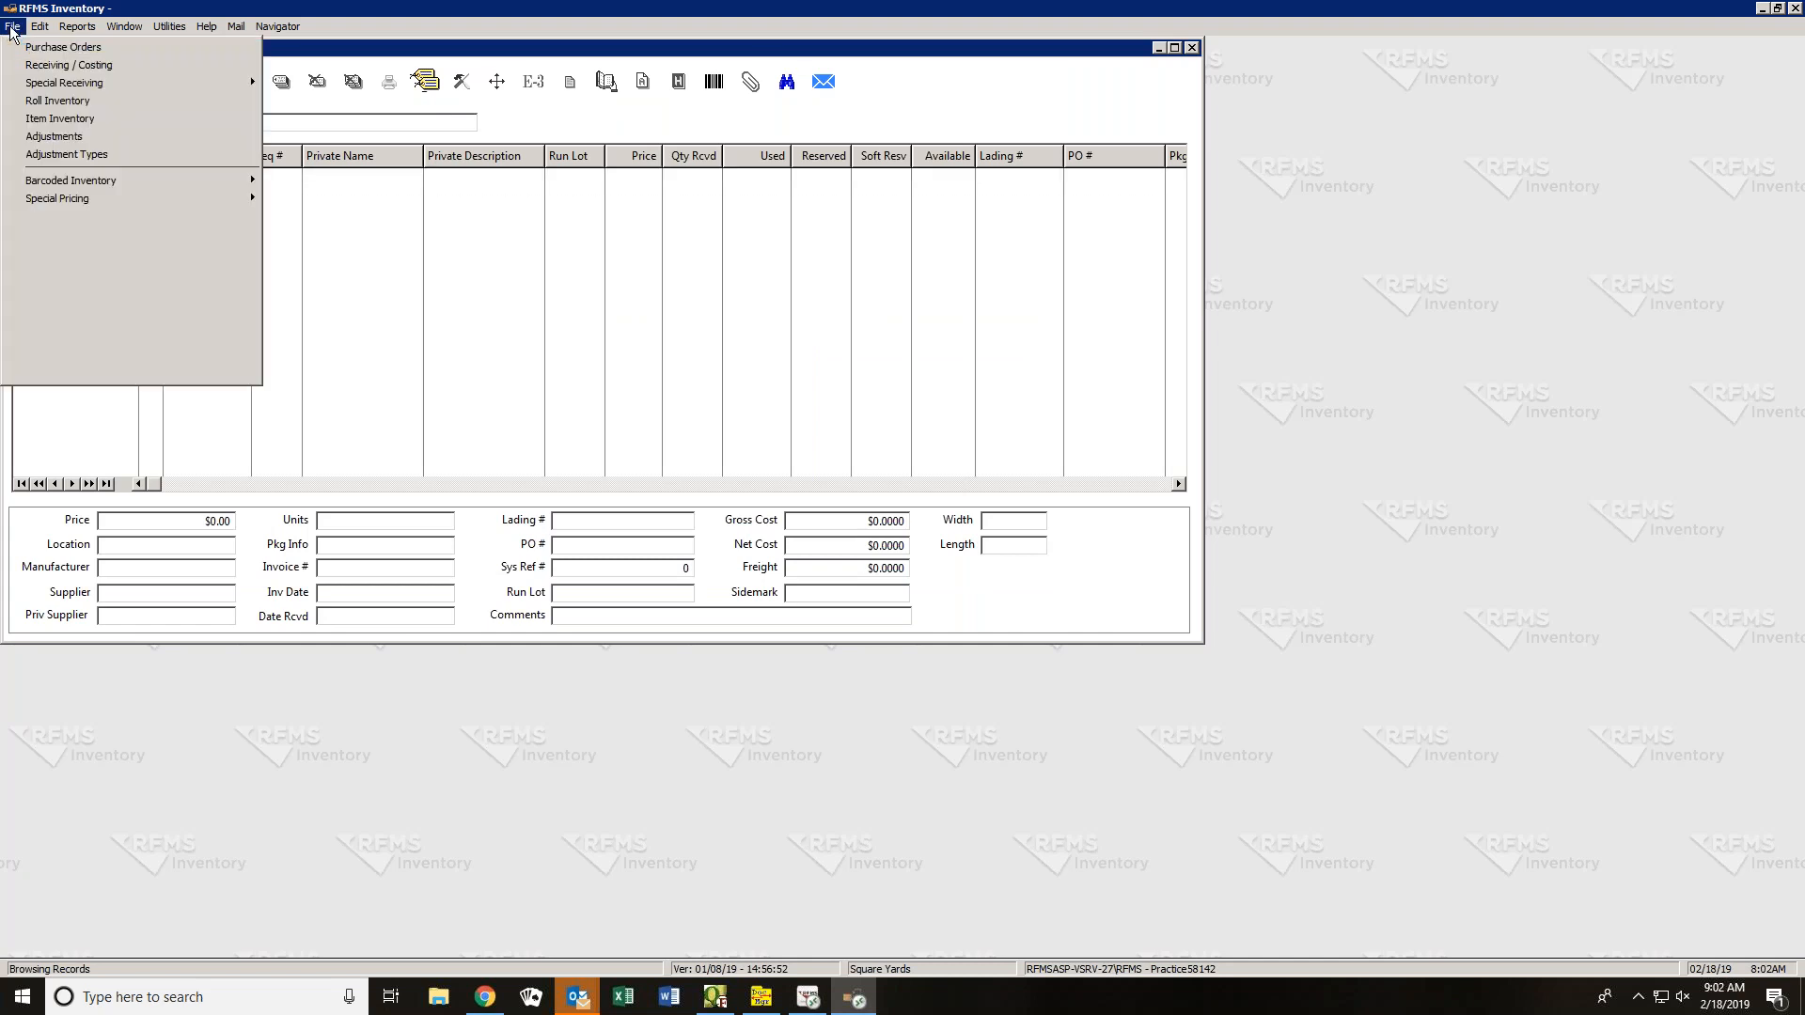
{"action": "left_click", "coordinate": [52, 118]}
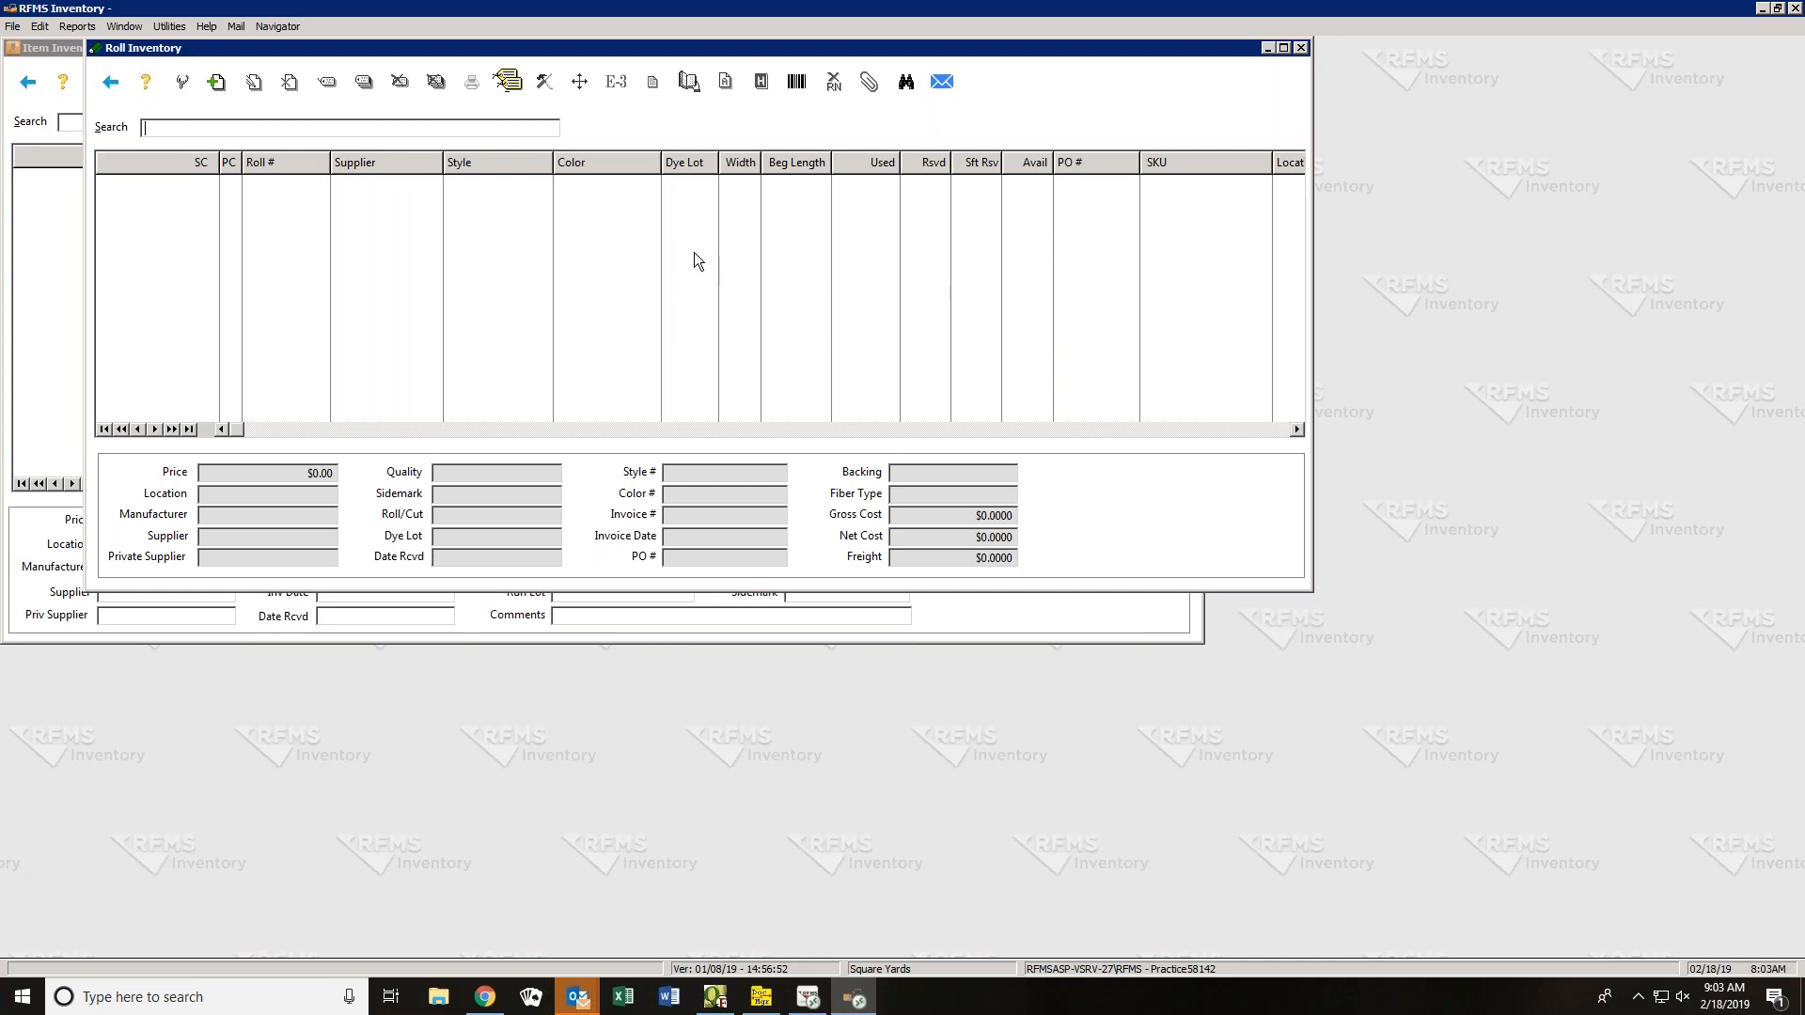
{"action": "left_click", "coordinate": [111, 85]}
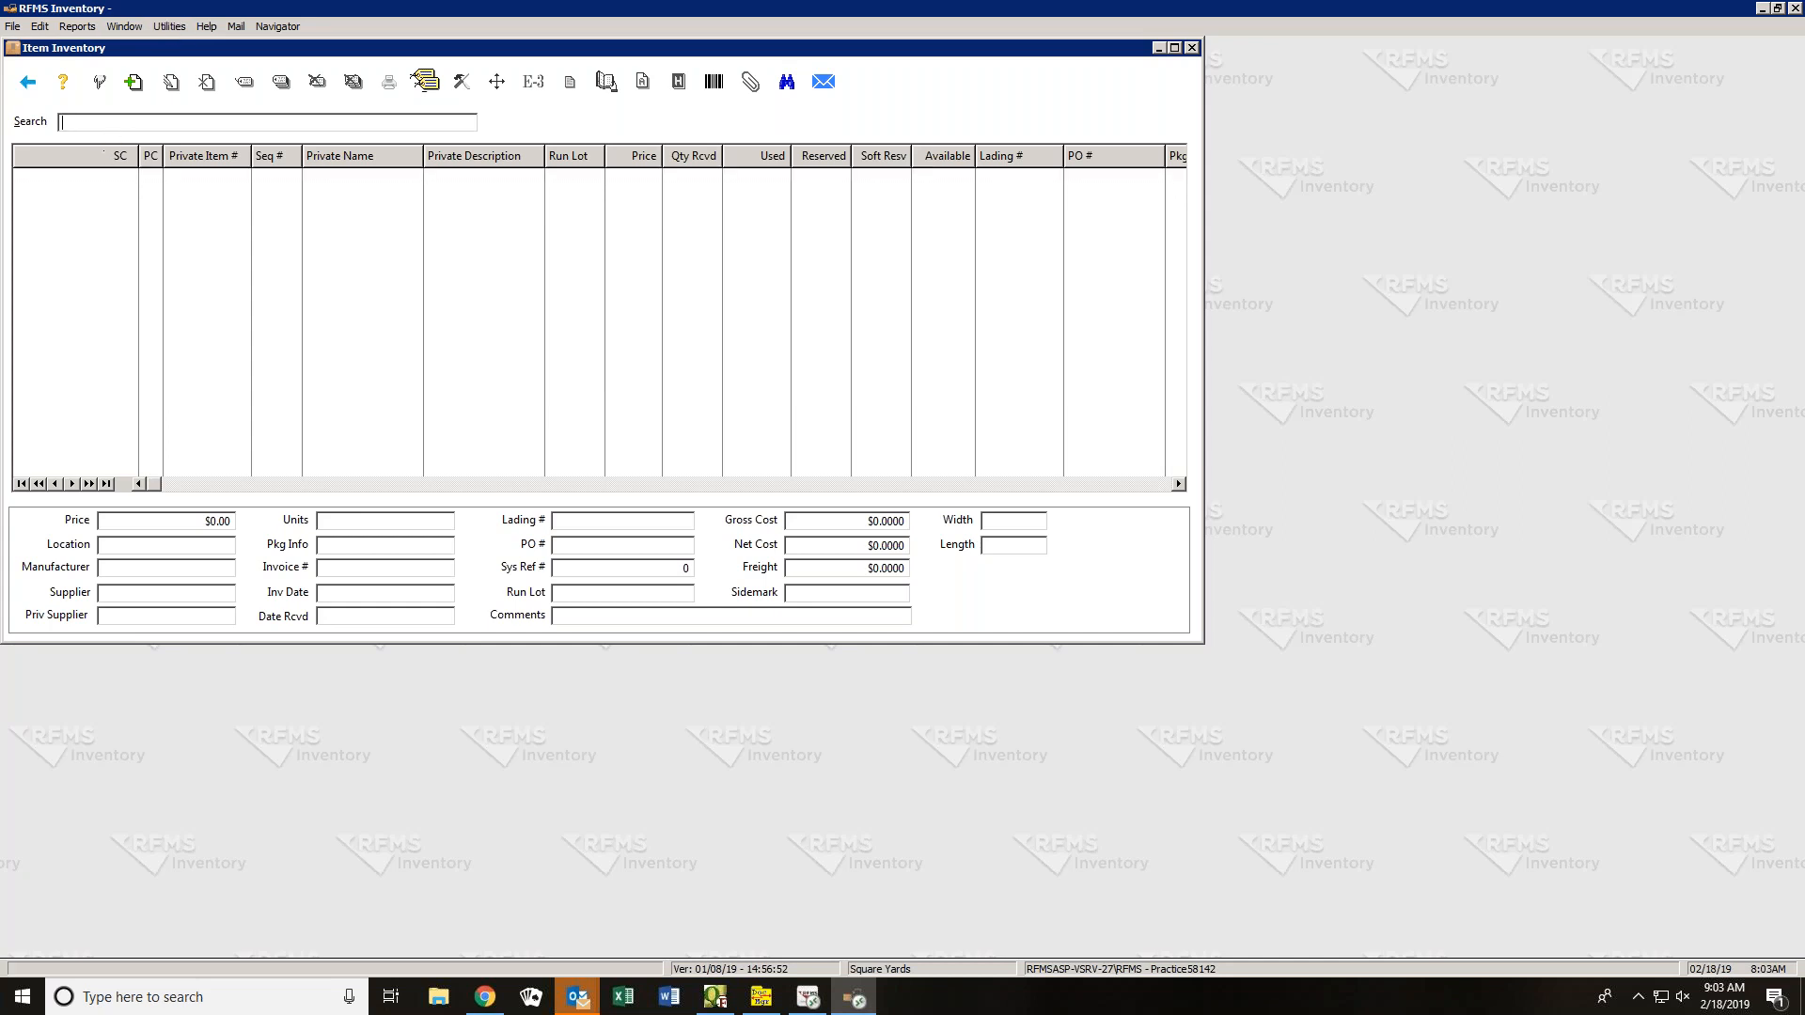
{"action": "type", "text": "%"}
{"action": "key", "text": "Return"}
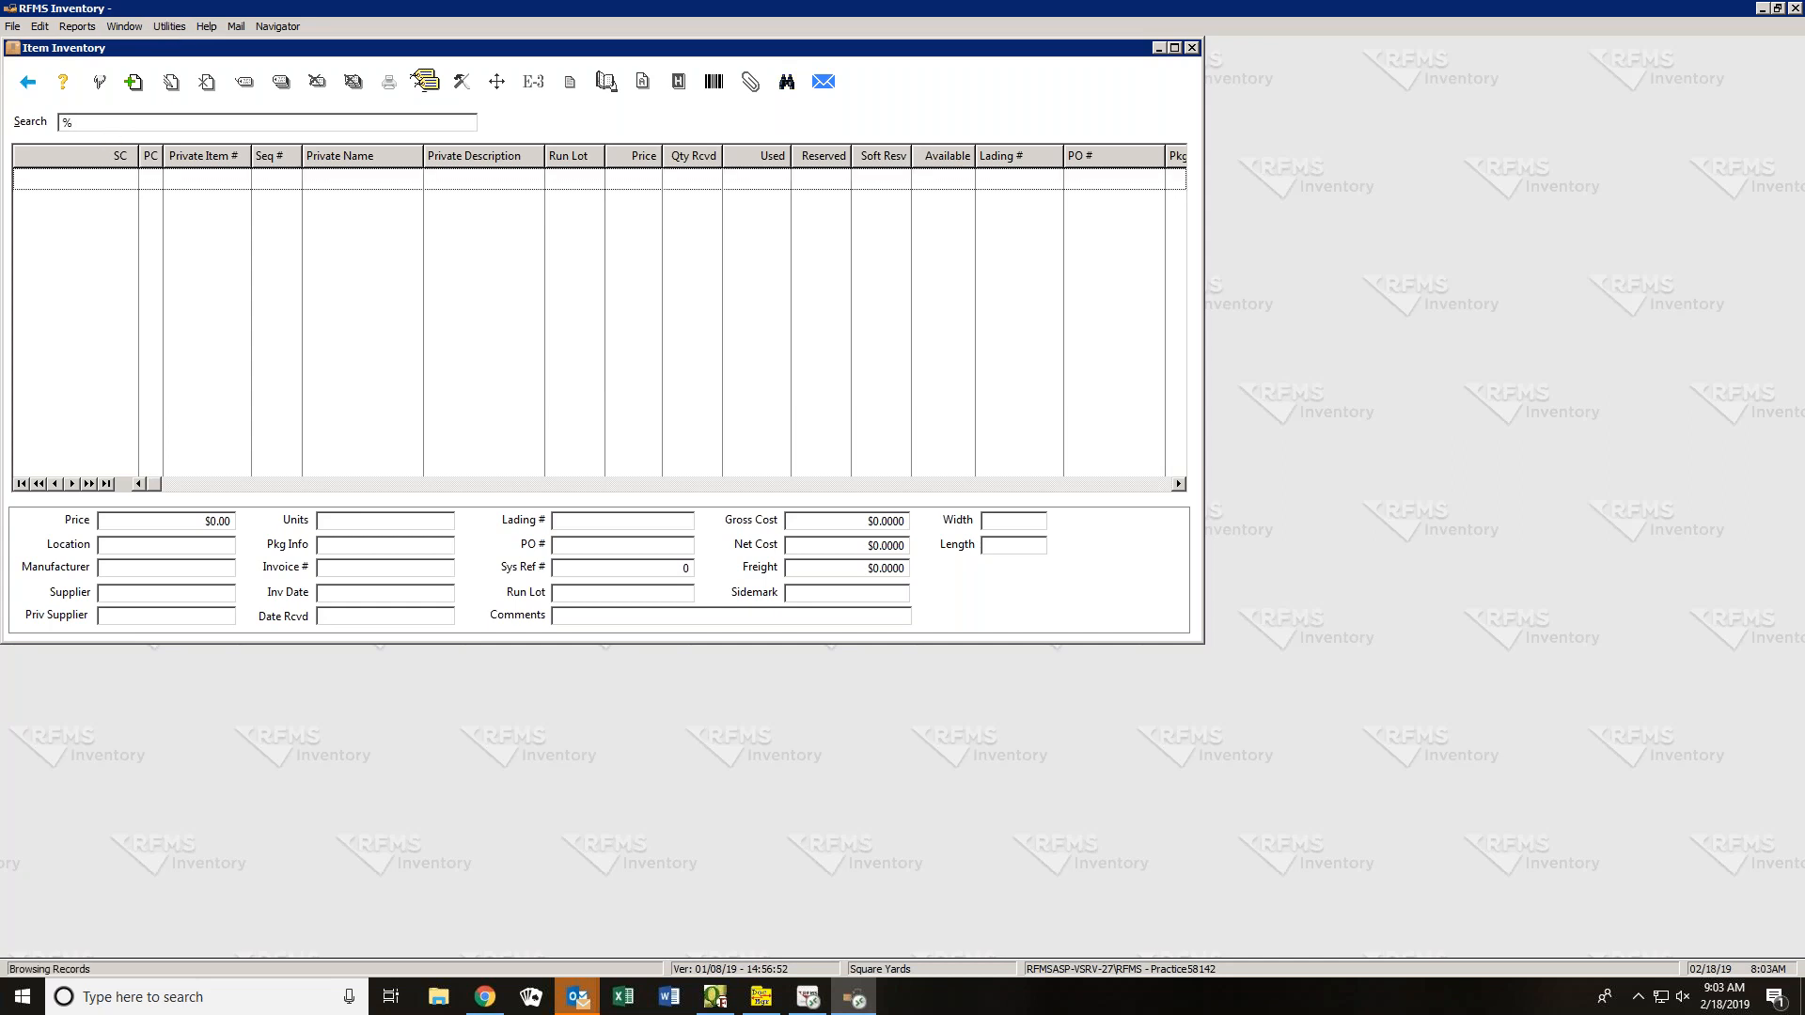
- Open the entry form for returned or found inventory
{"action": "left_click", "coordinate": [157, 30]}
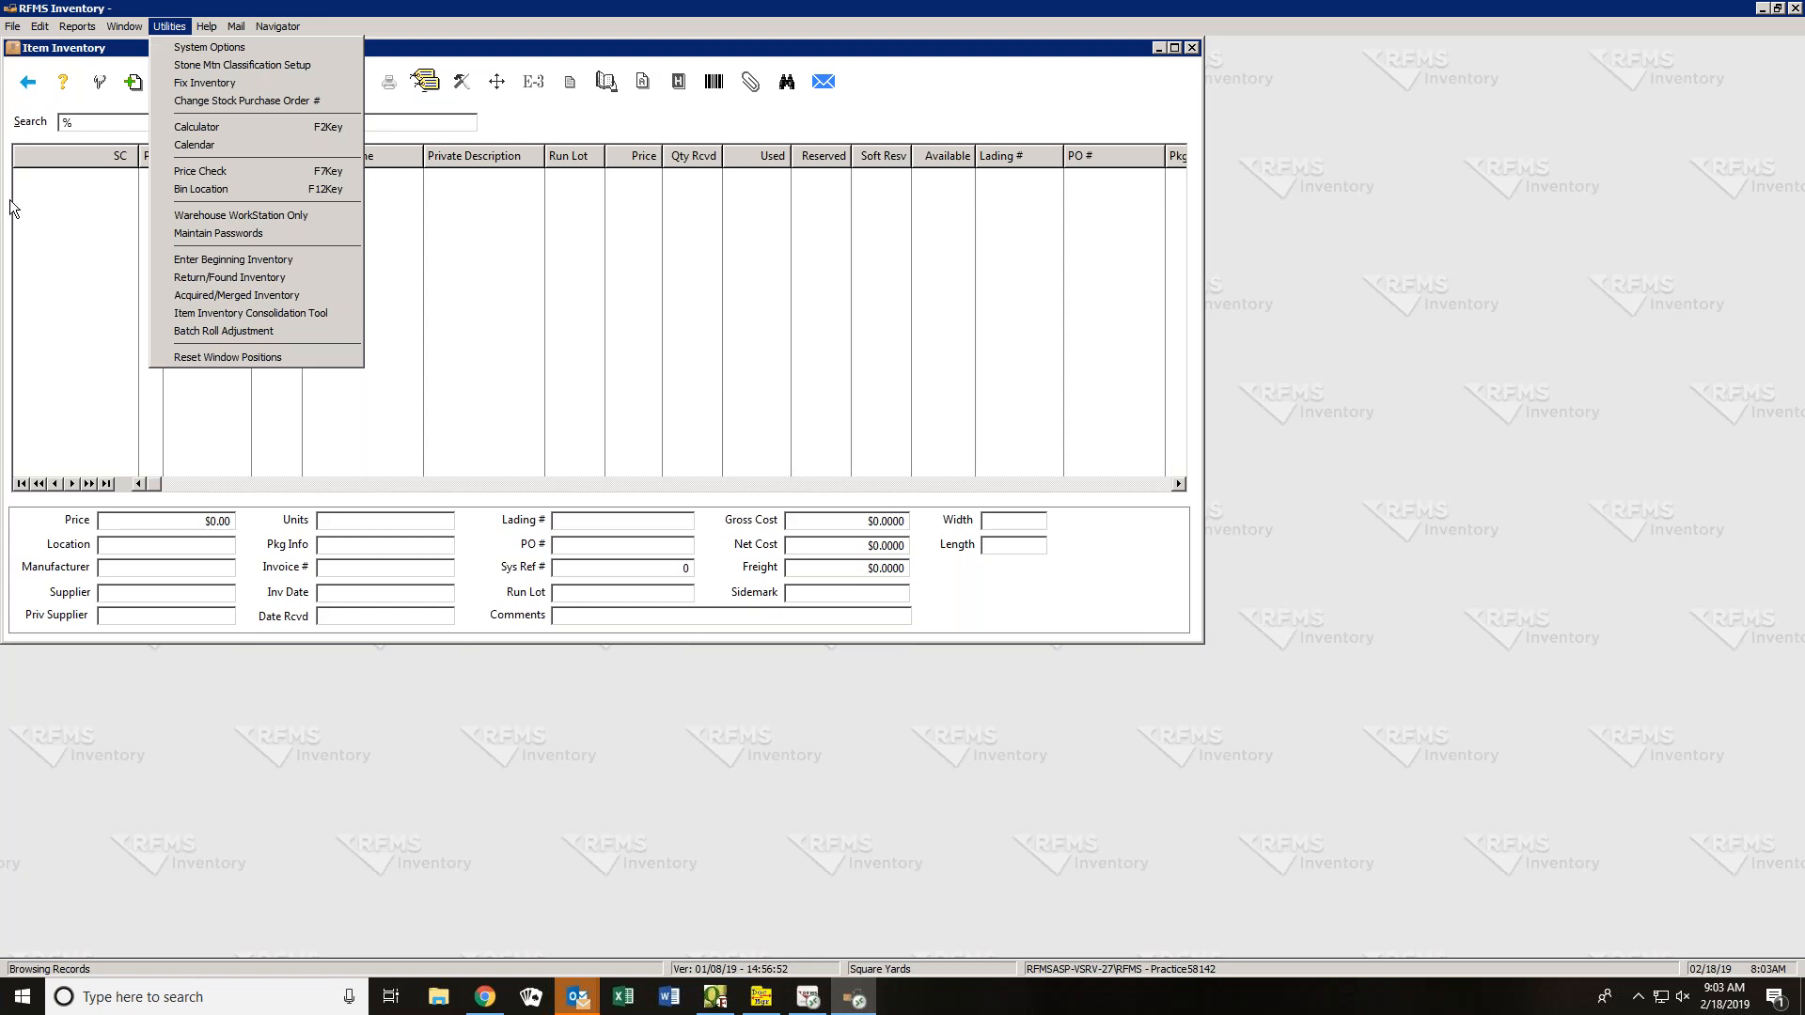
{"action": "left_click", "coordinate": [198, 279]}
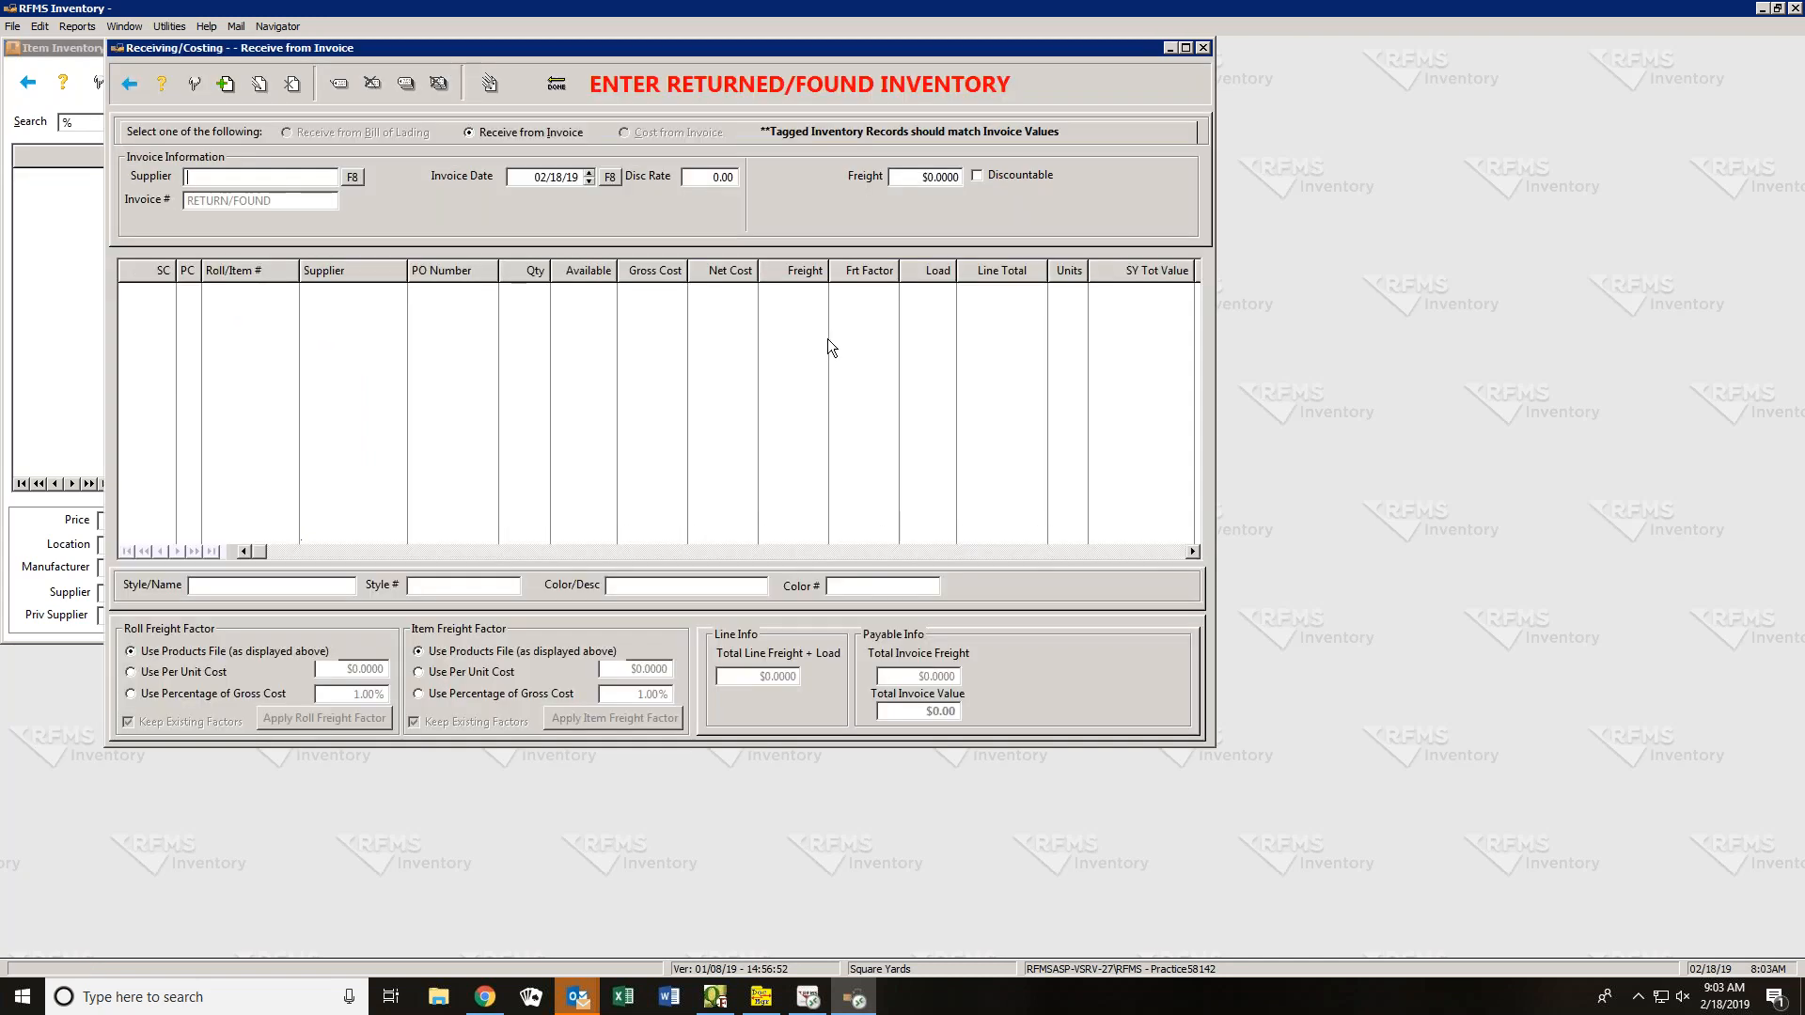
- Switch to the Products module, decline the selling price update and open the Item Products list
{"action": "left_click", "coordinate": [808, 1002]}
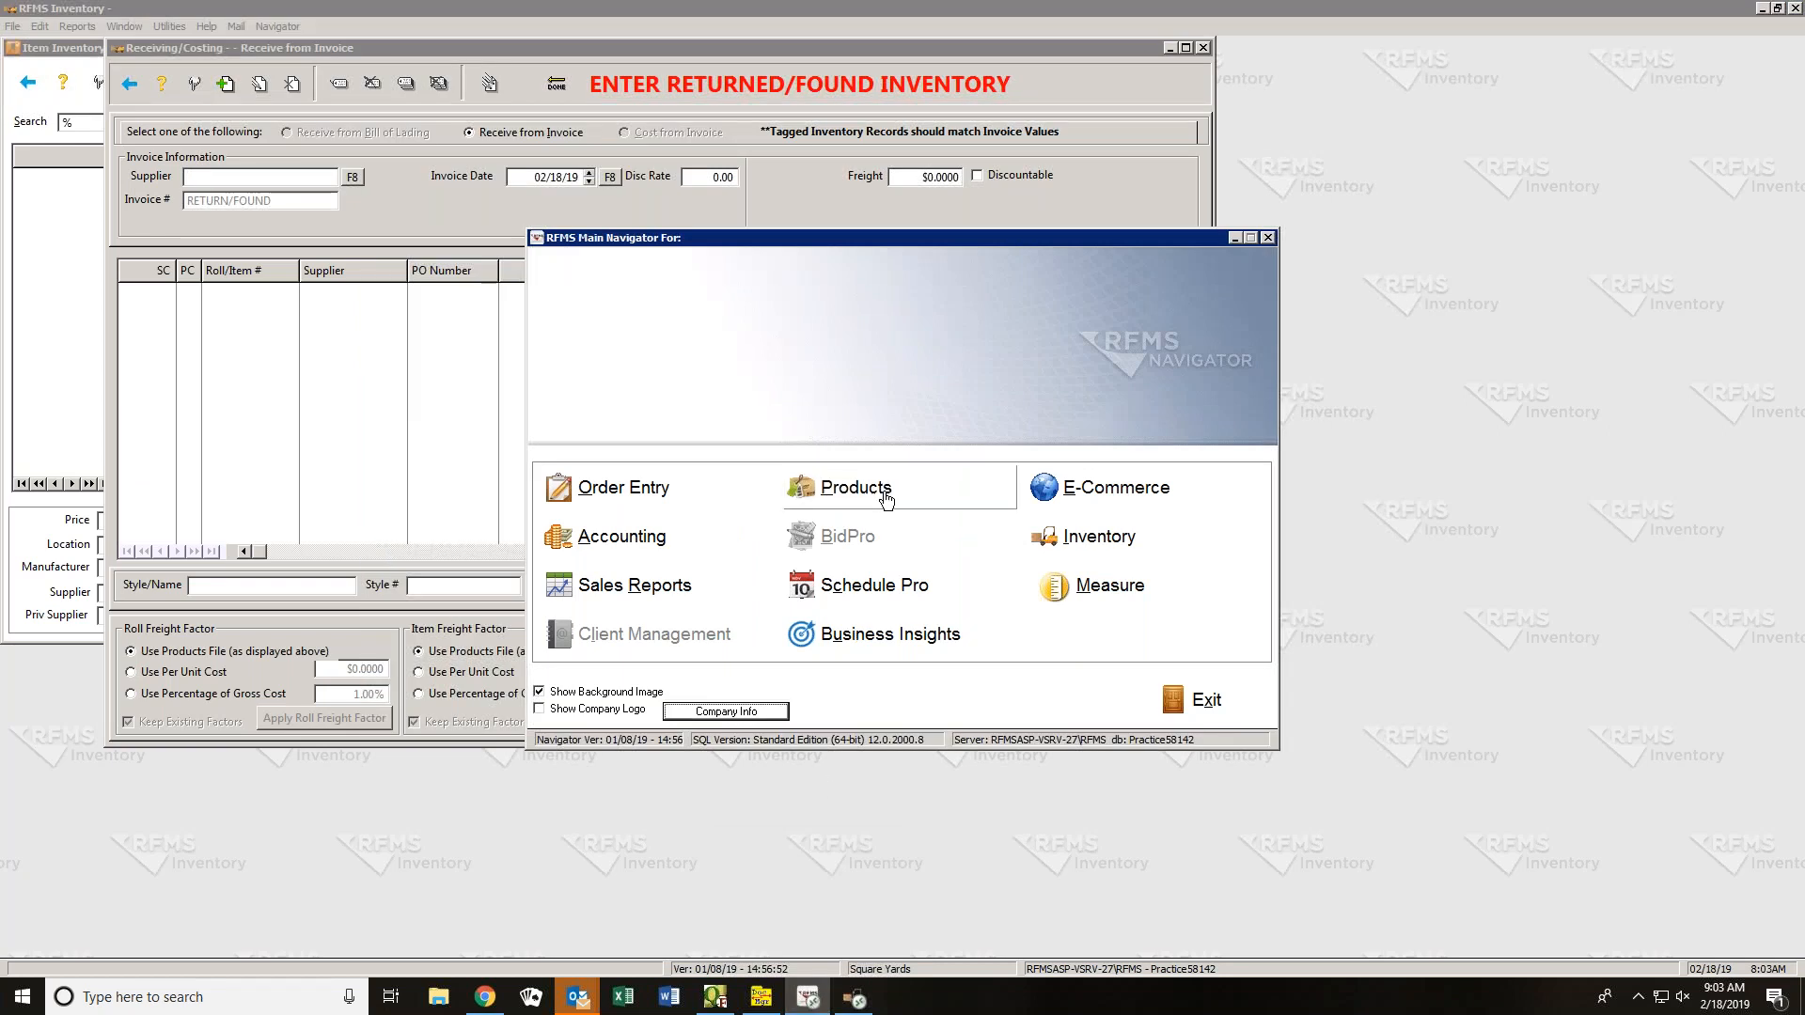
{"action": "left_click", "coordinate": [886, 498]}
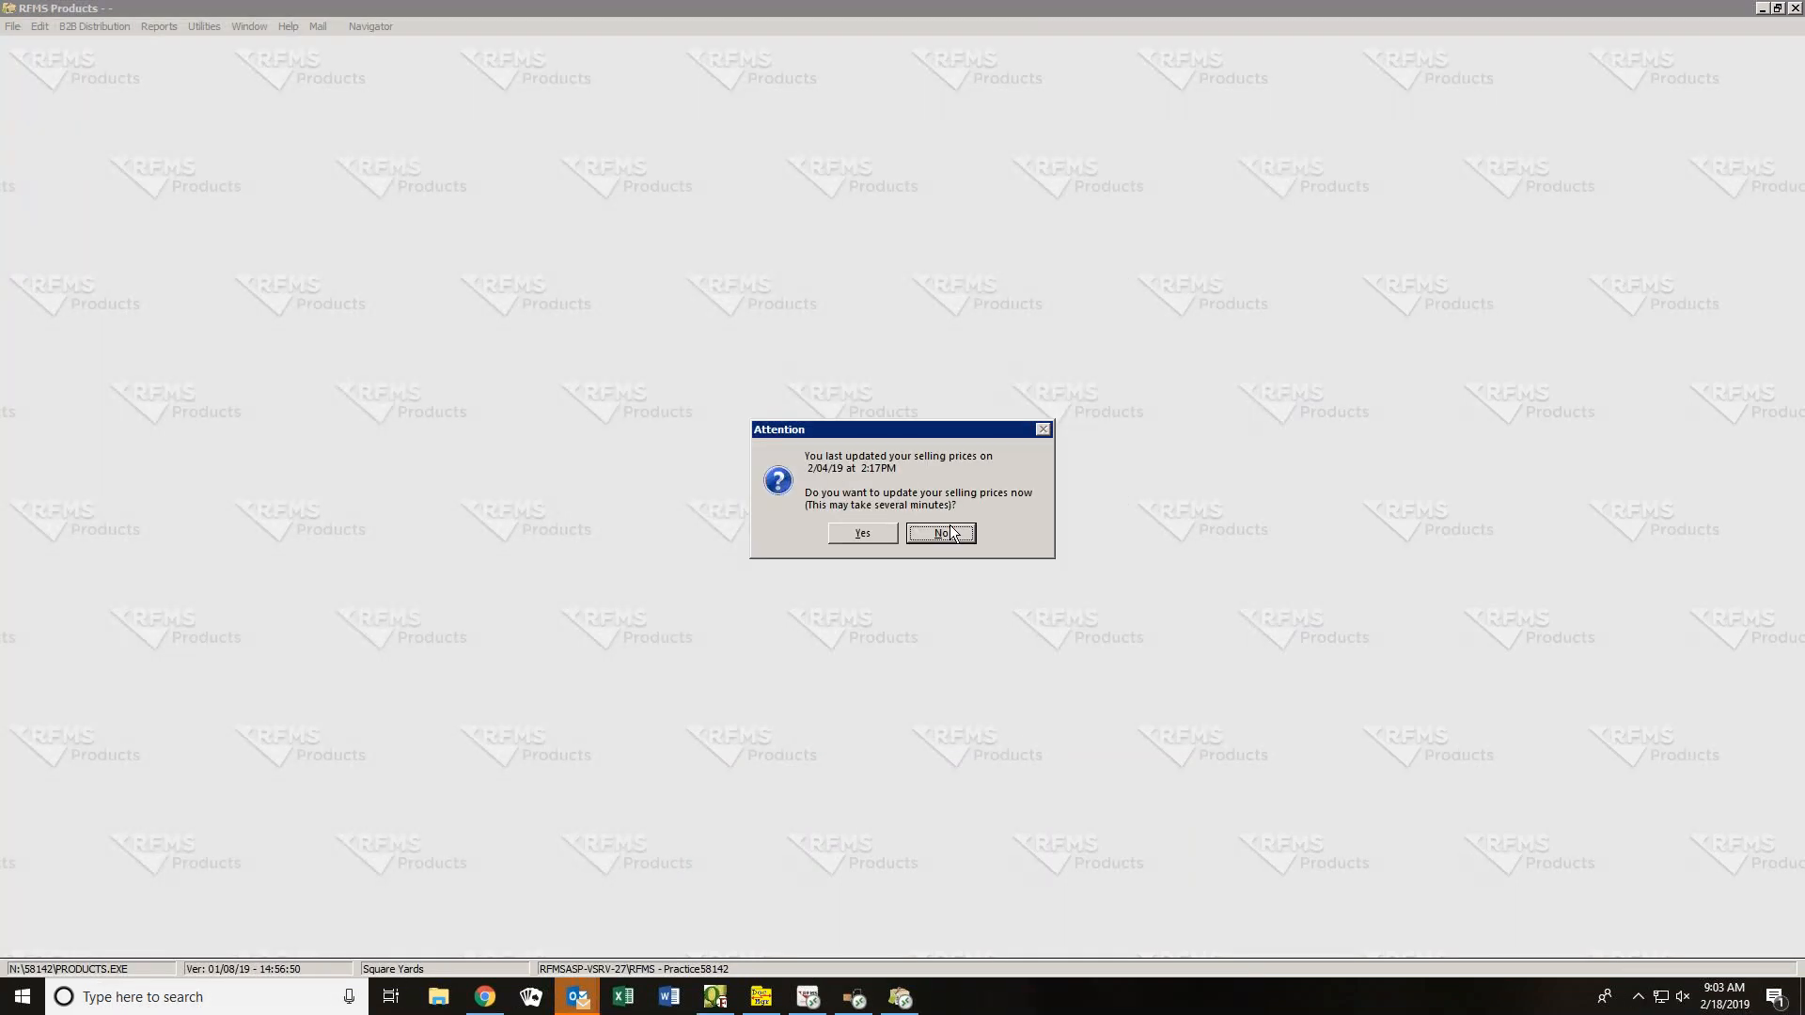
{"action": "left_click", "coordinate": [941, 533]}
{"action": "left_click", "coordinate": [13, 26]}
{"action": "left_click", "coordinate": [30, 65]}
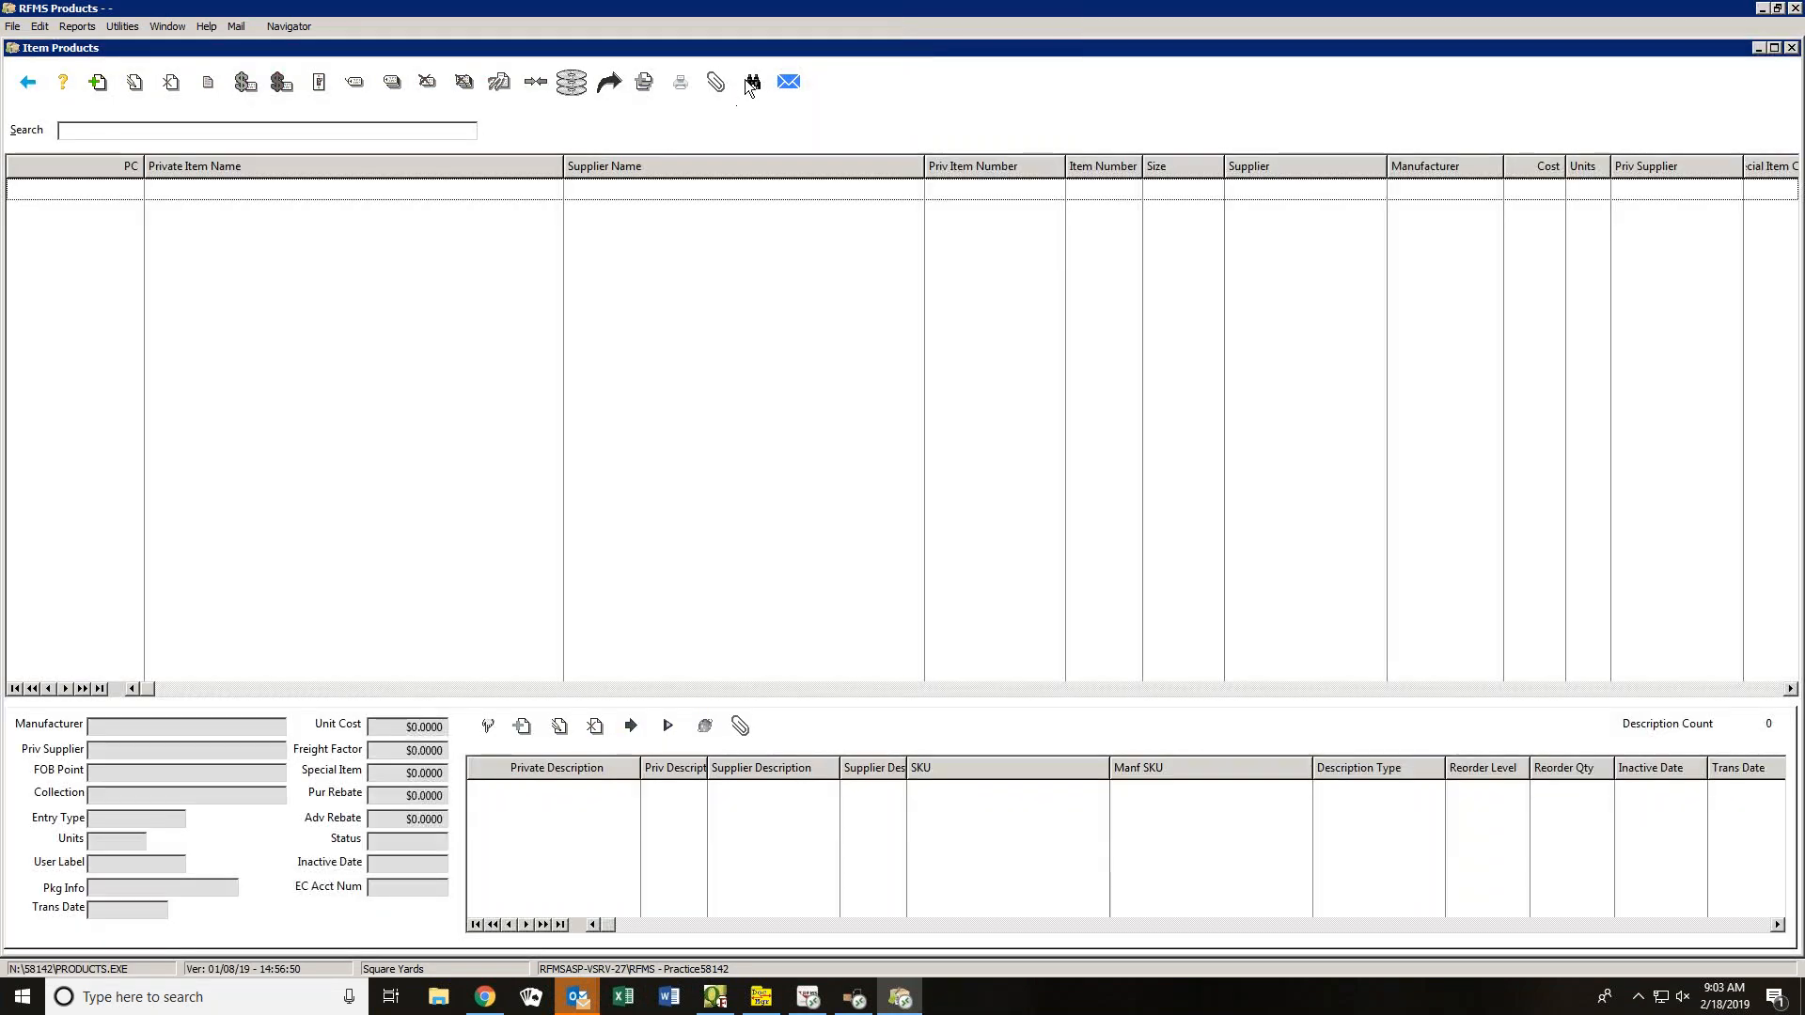
- Filter the item products to product code 03 PAD/CUSION only and select BLACK DIAMOND 3/8 30 SY
{"action": "left_click", "coordinate": [752, 83]}
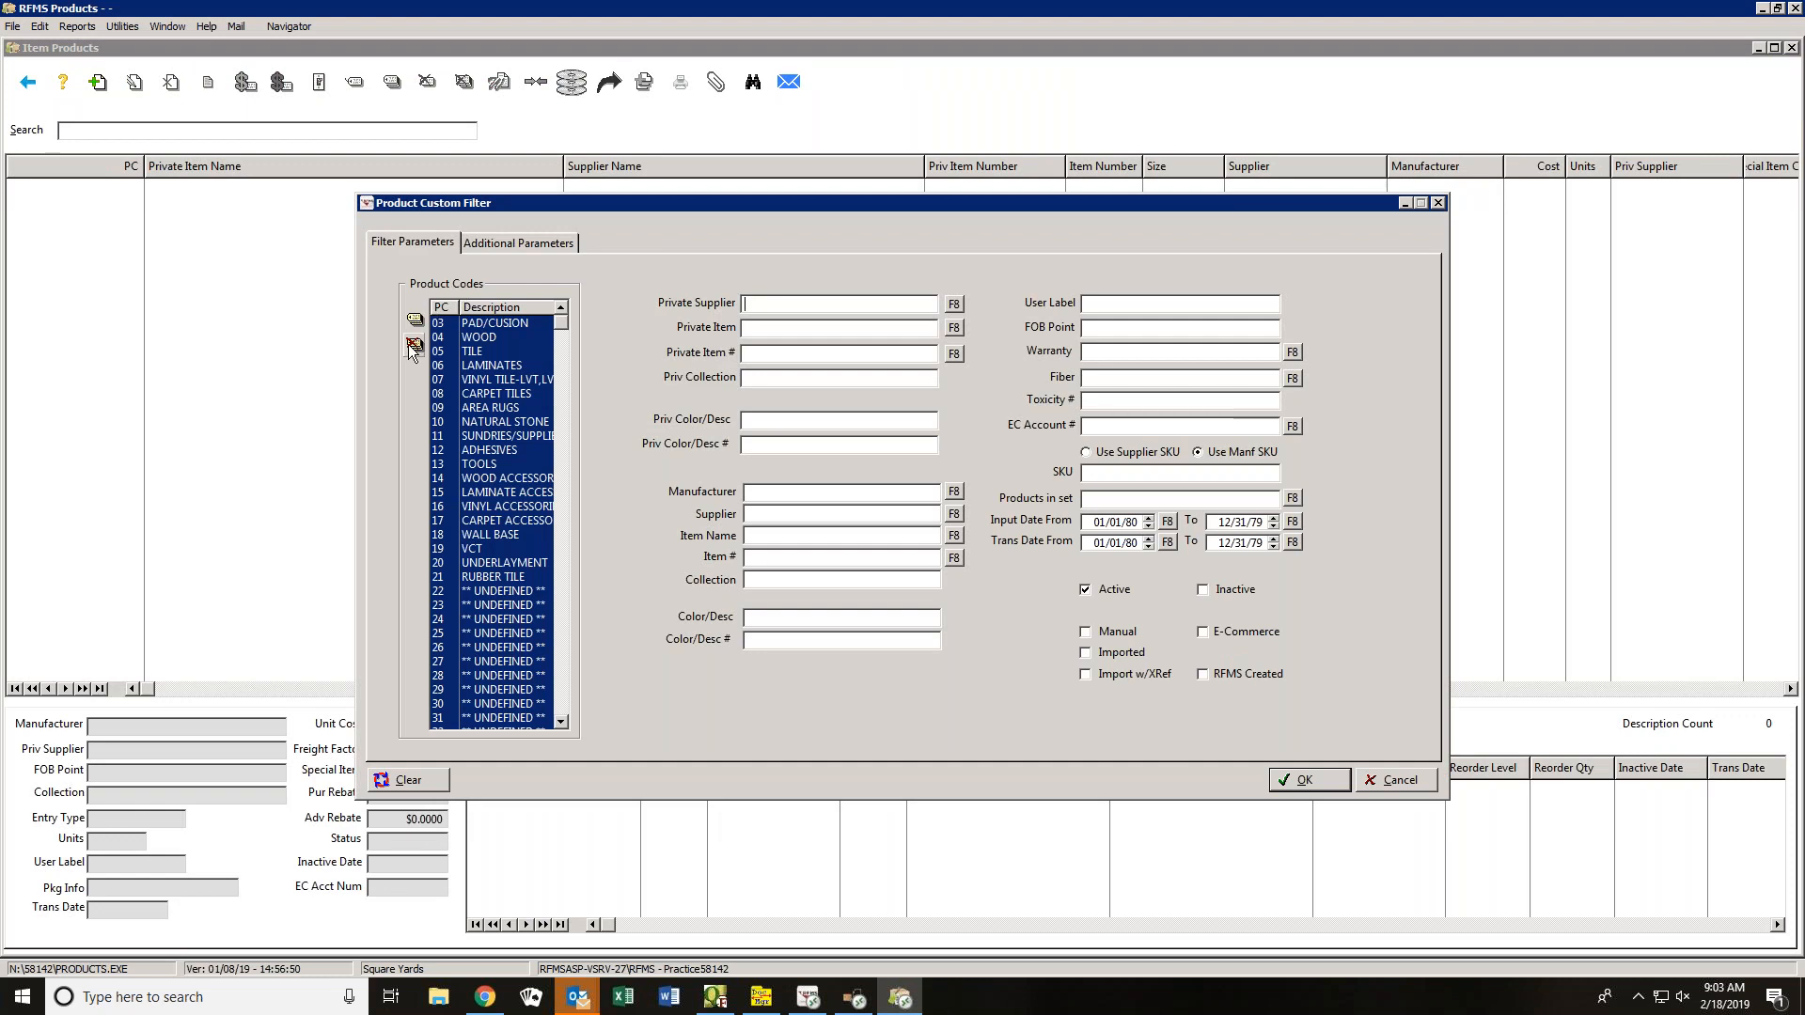
{"action": "left_click", "coordinate": [411, 346]}
{"action": "left_click", "coordinate": [446, 323]}
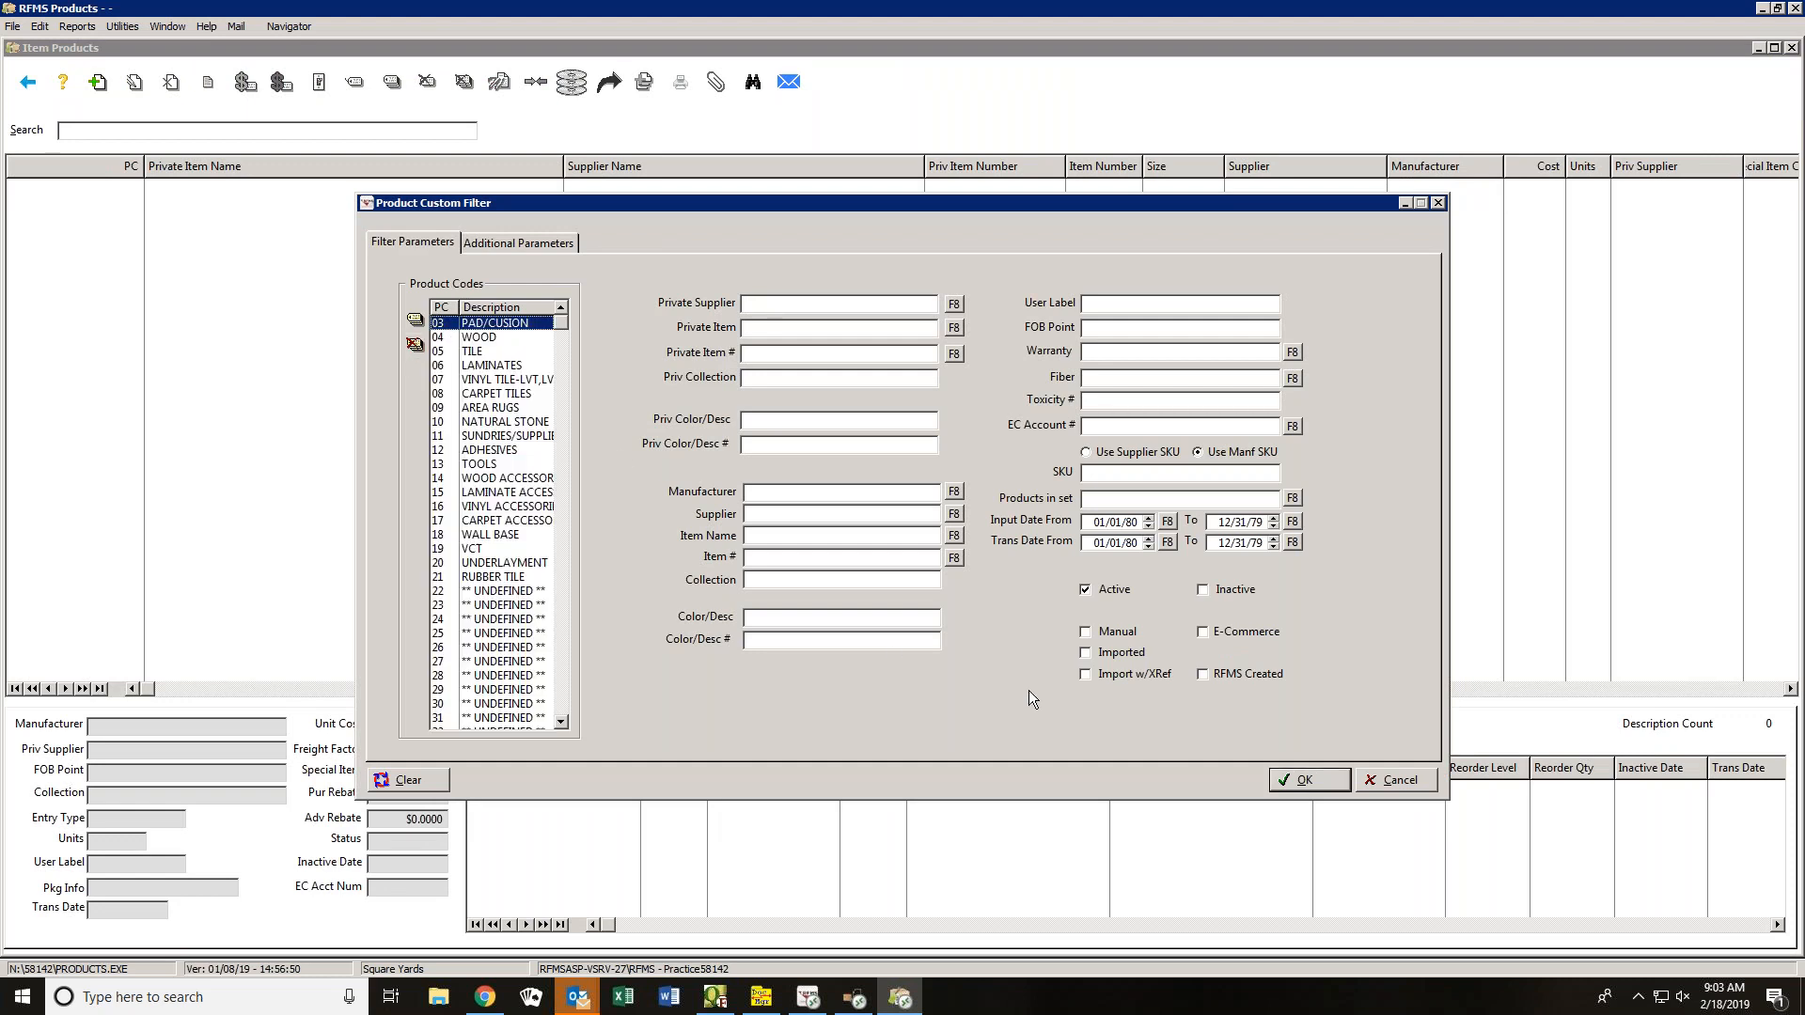
{"action": "left_click", "coordinate": [1300, 779]}
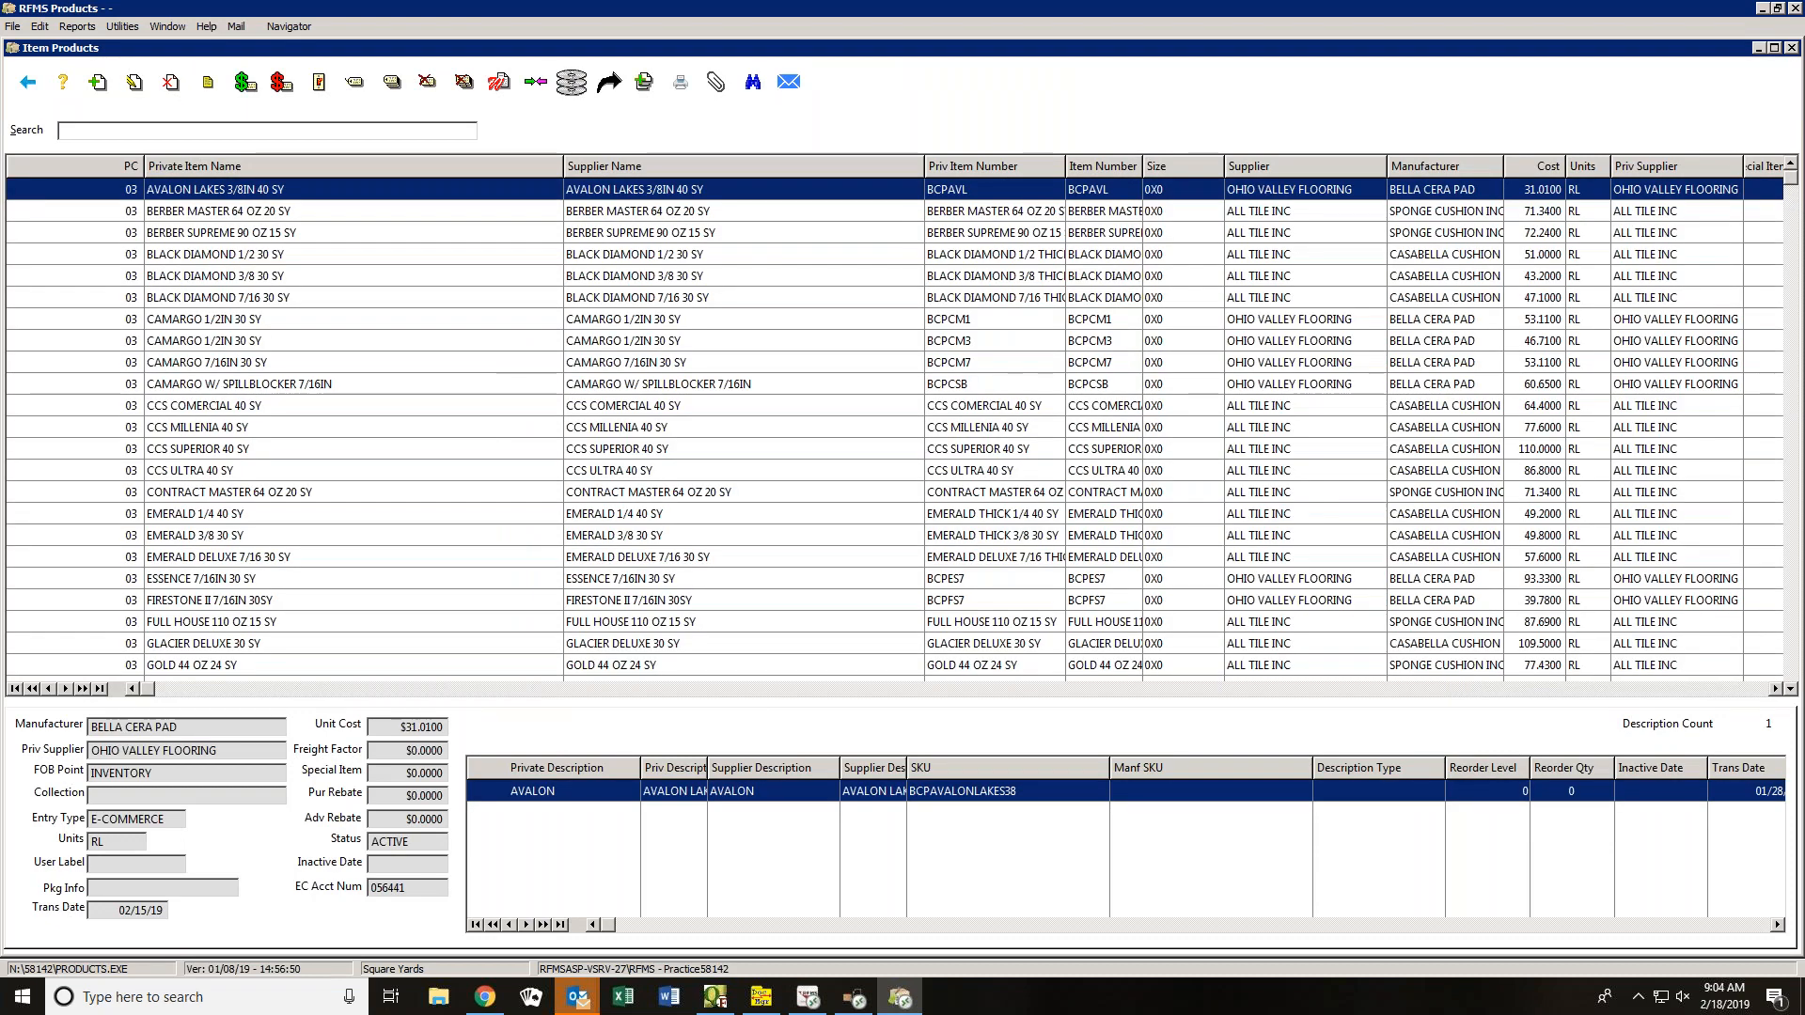
{"action": "left_click", "coordinate": [272, 279]}
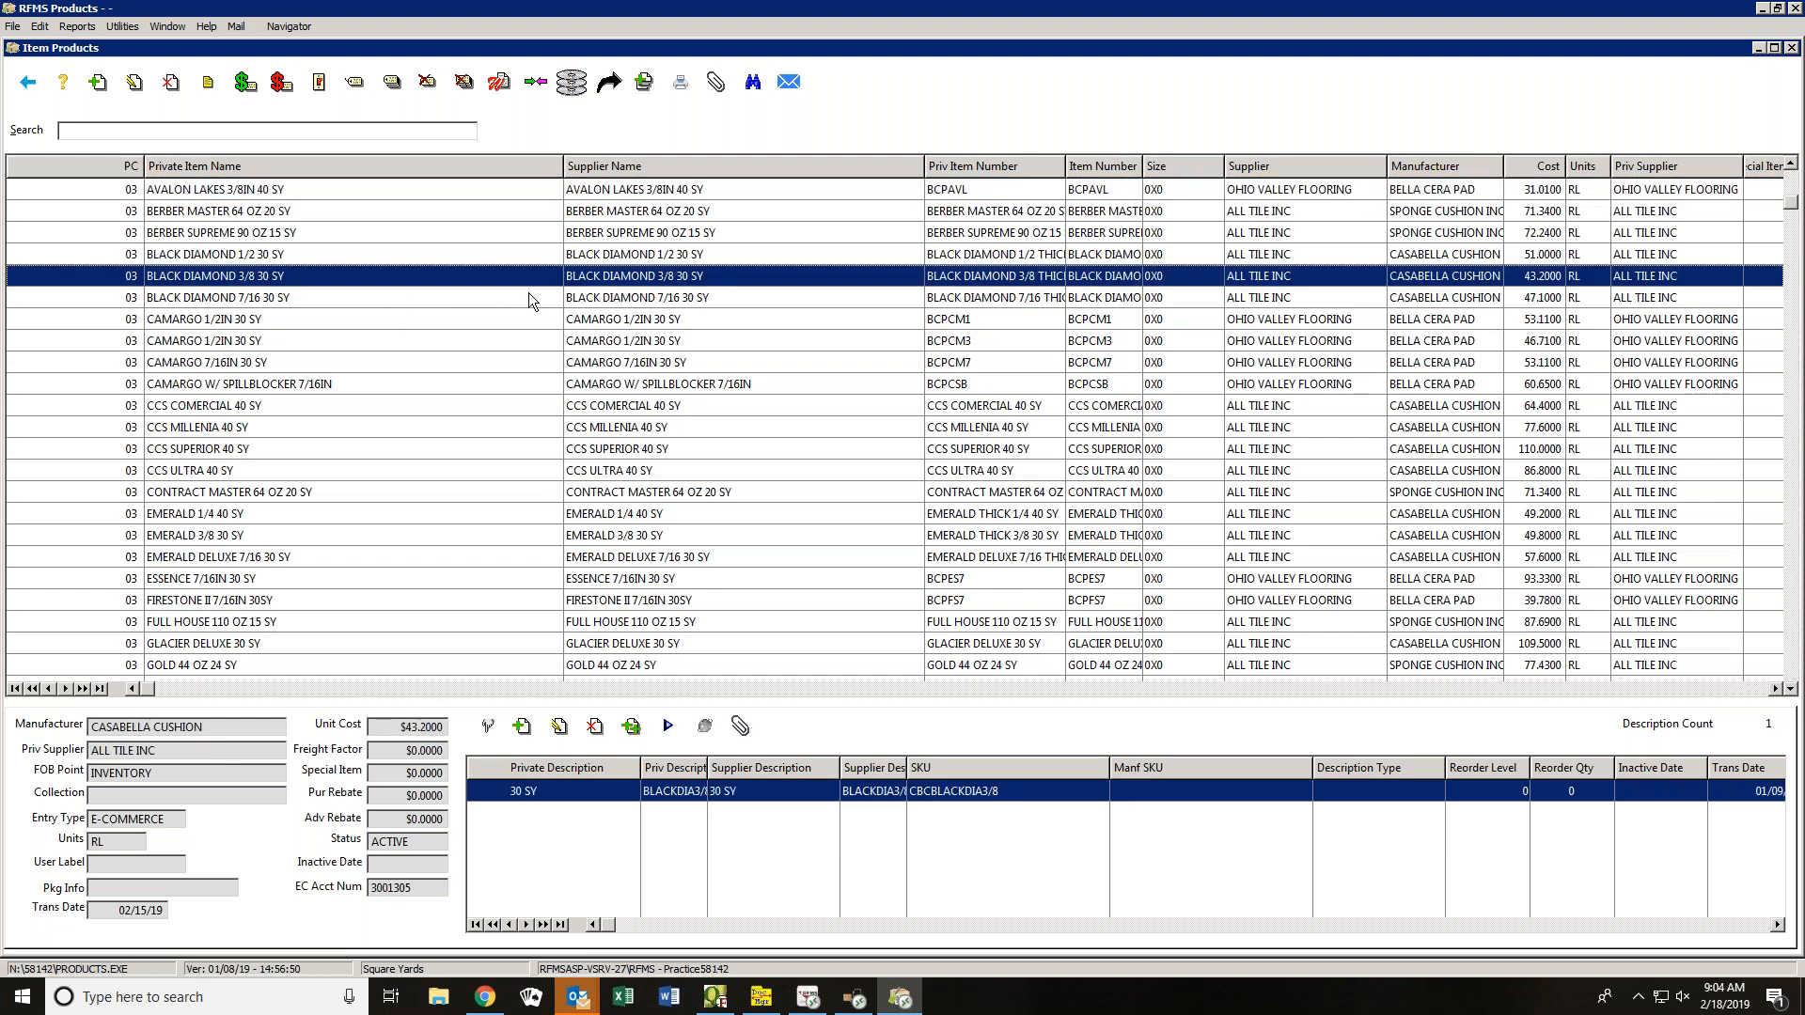
- Switch back to the Inventory module and set ALL TILE INC as the supplier of the returned/found invoice
{"action": "left_click", "coordinate": [855, 996]}
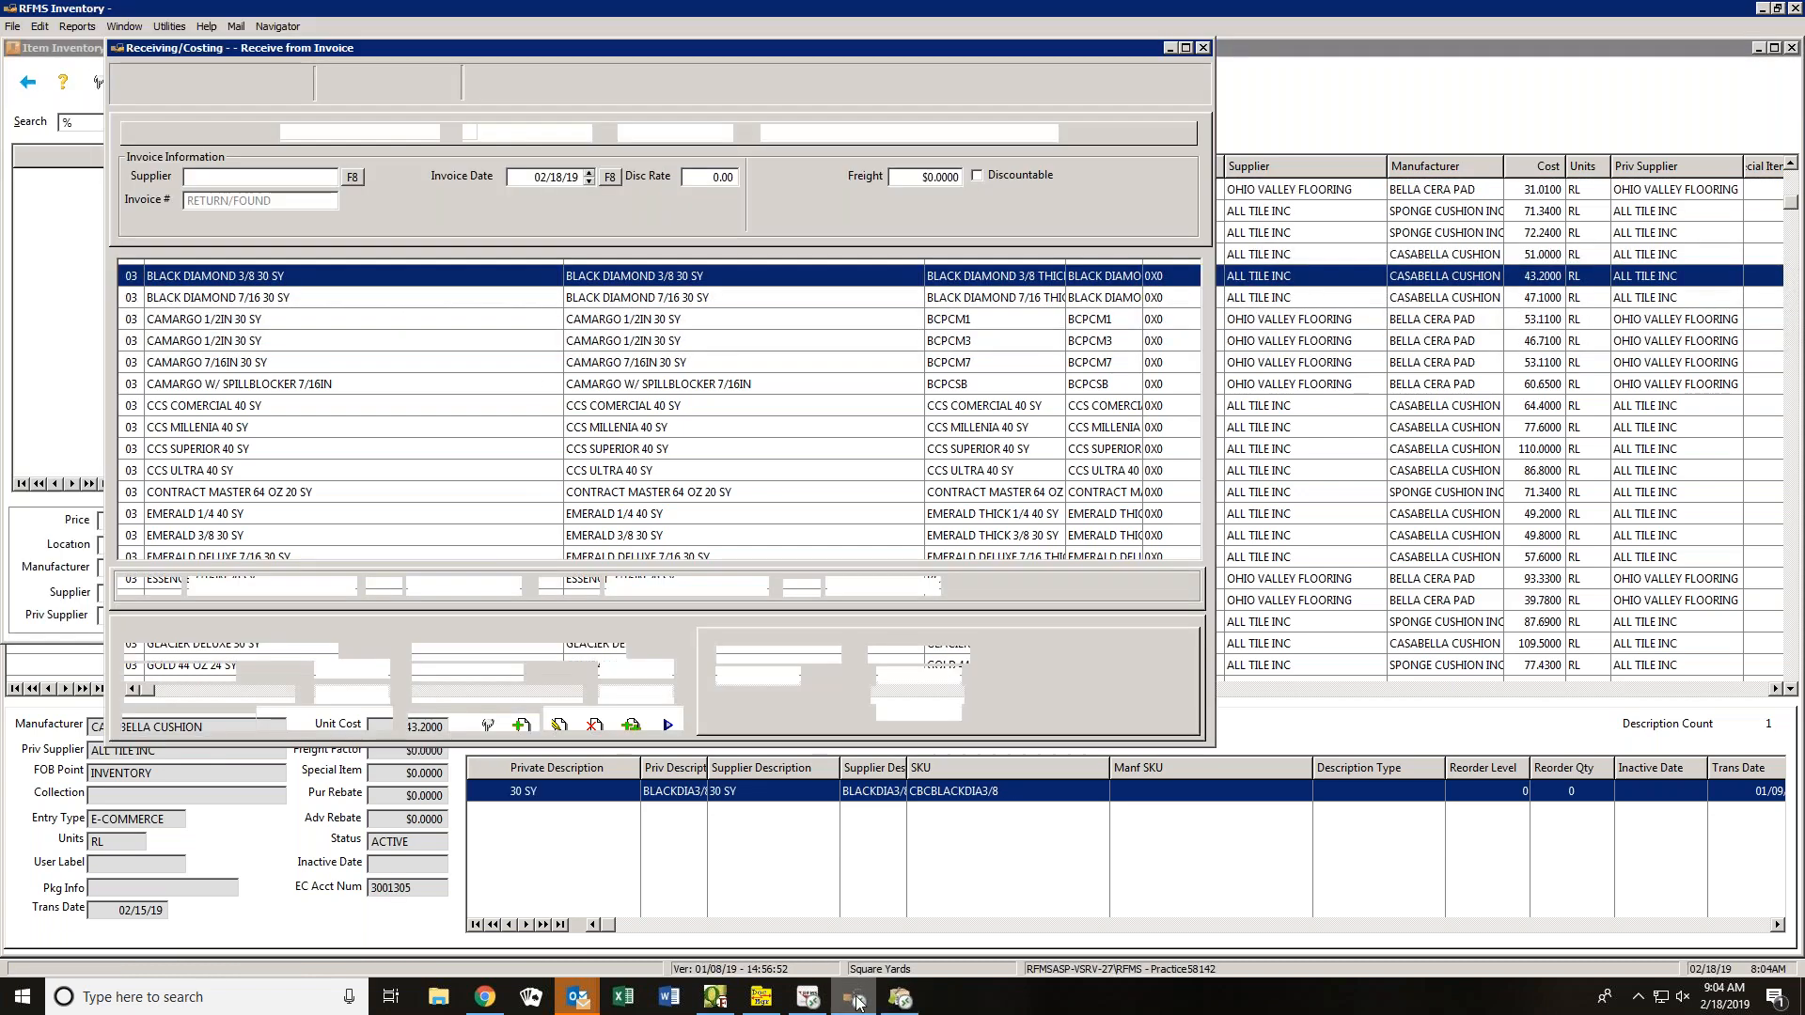
{"action": "left_click", "coordinate": [359, 180]}
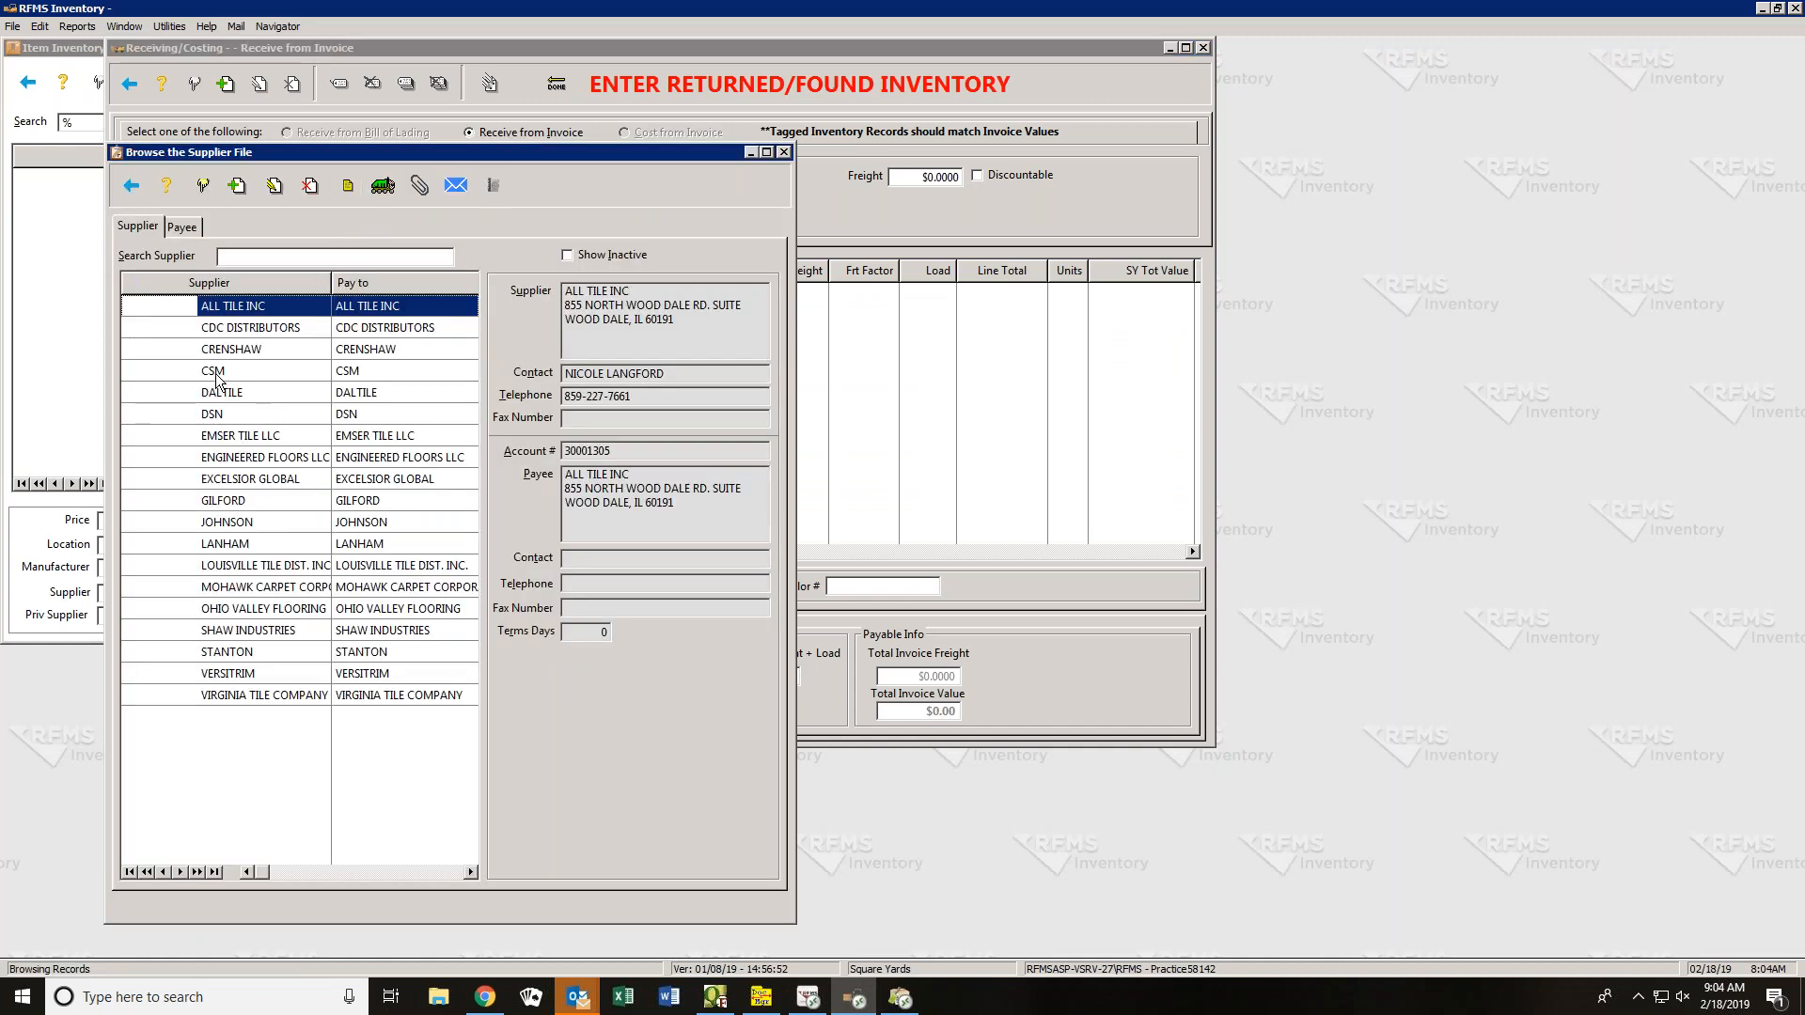
{"action": "double_click", "coordinate": [230, 305]}
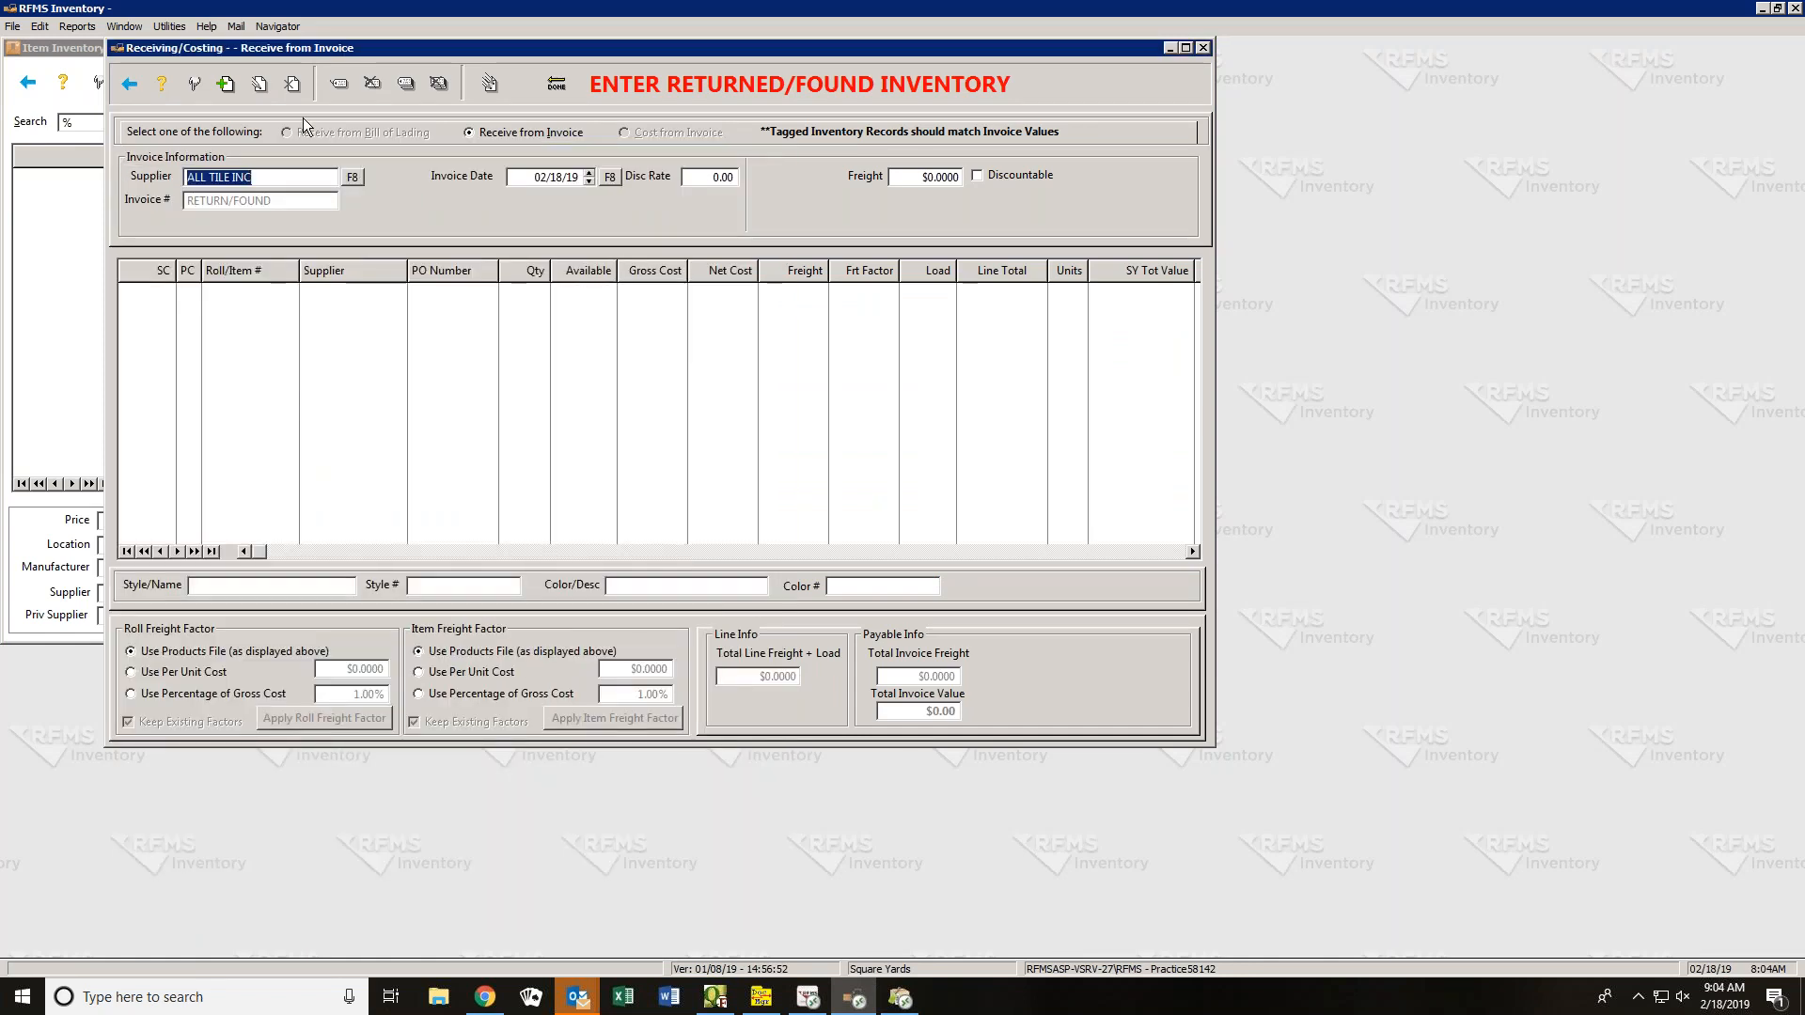
- Add three new item lines without a purchase order to the returned/found inventory receipt
{"action": "left_click", "coordinate": [226, 84]}
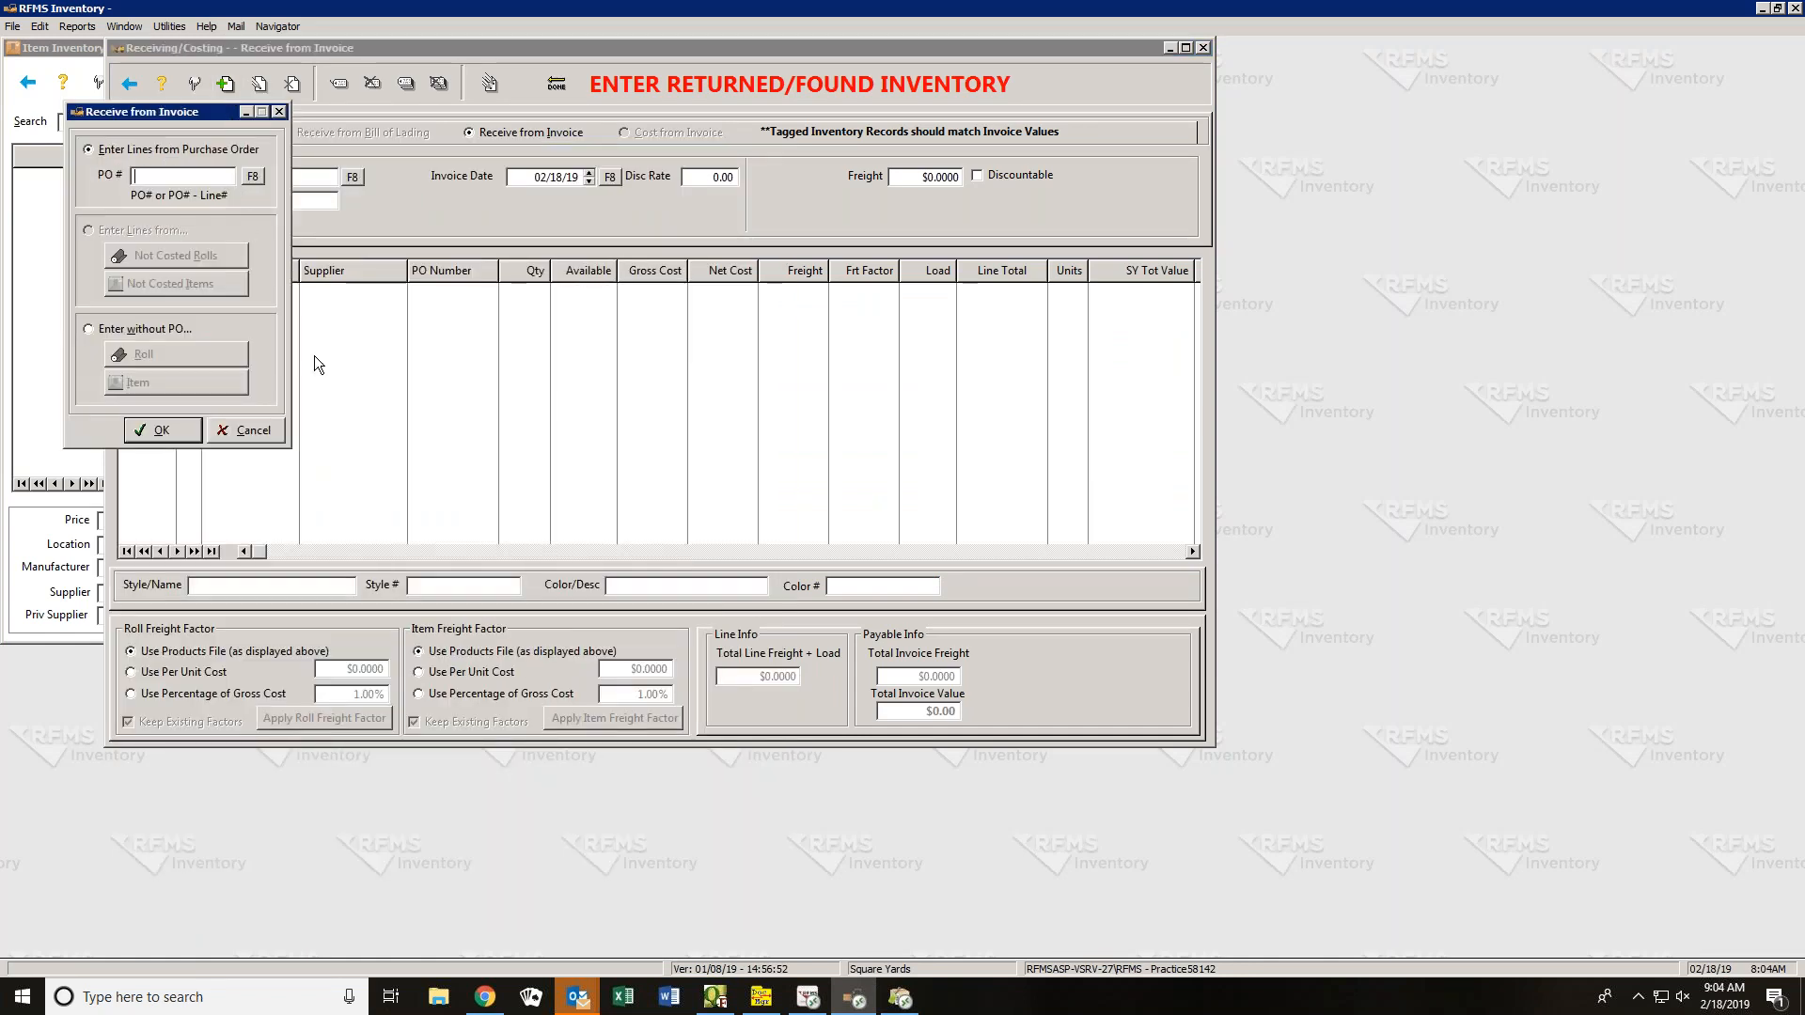
{"action": "left_click", "coordinate": [145, 329]}
{"action": "left_click", "coordinate": [158, 377]}
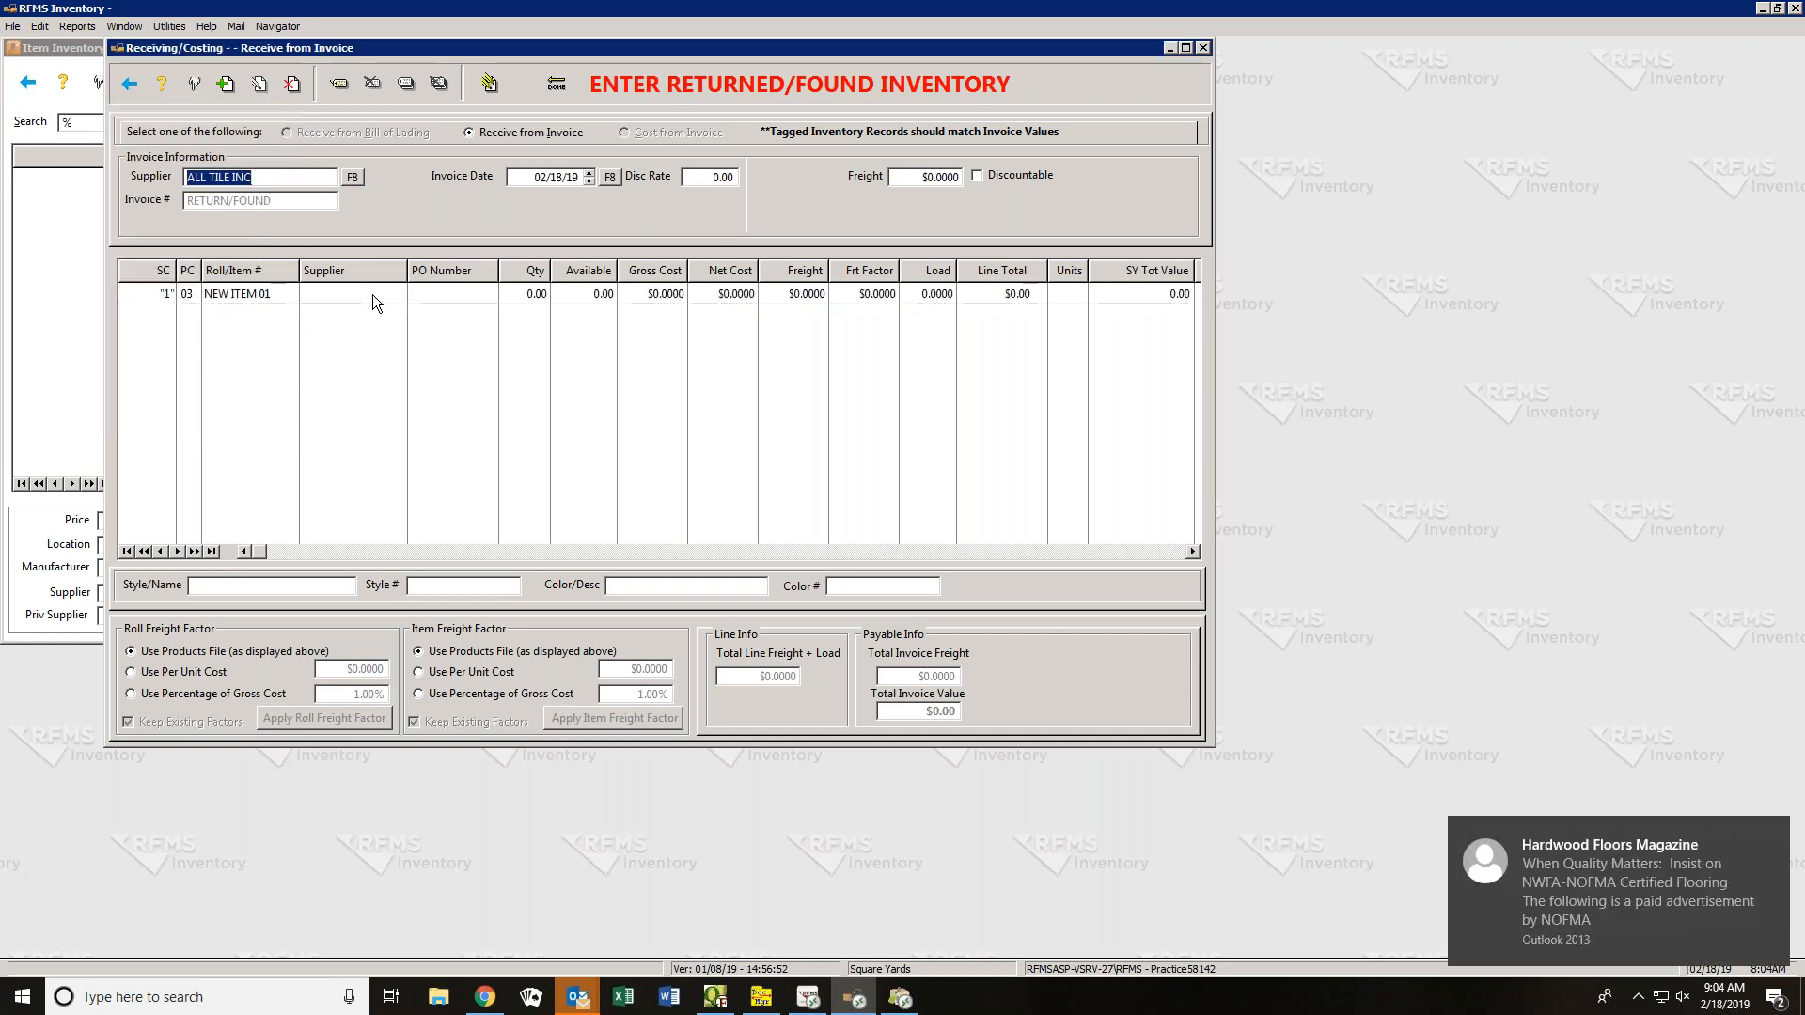
{"action": "left_click", "coordinate": [226, 83]}
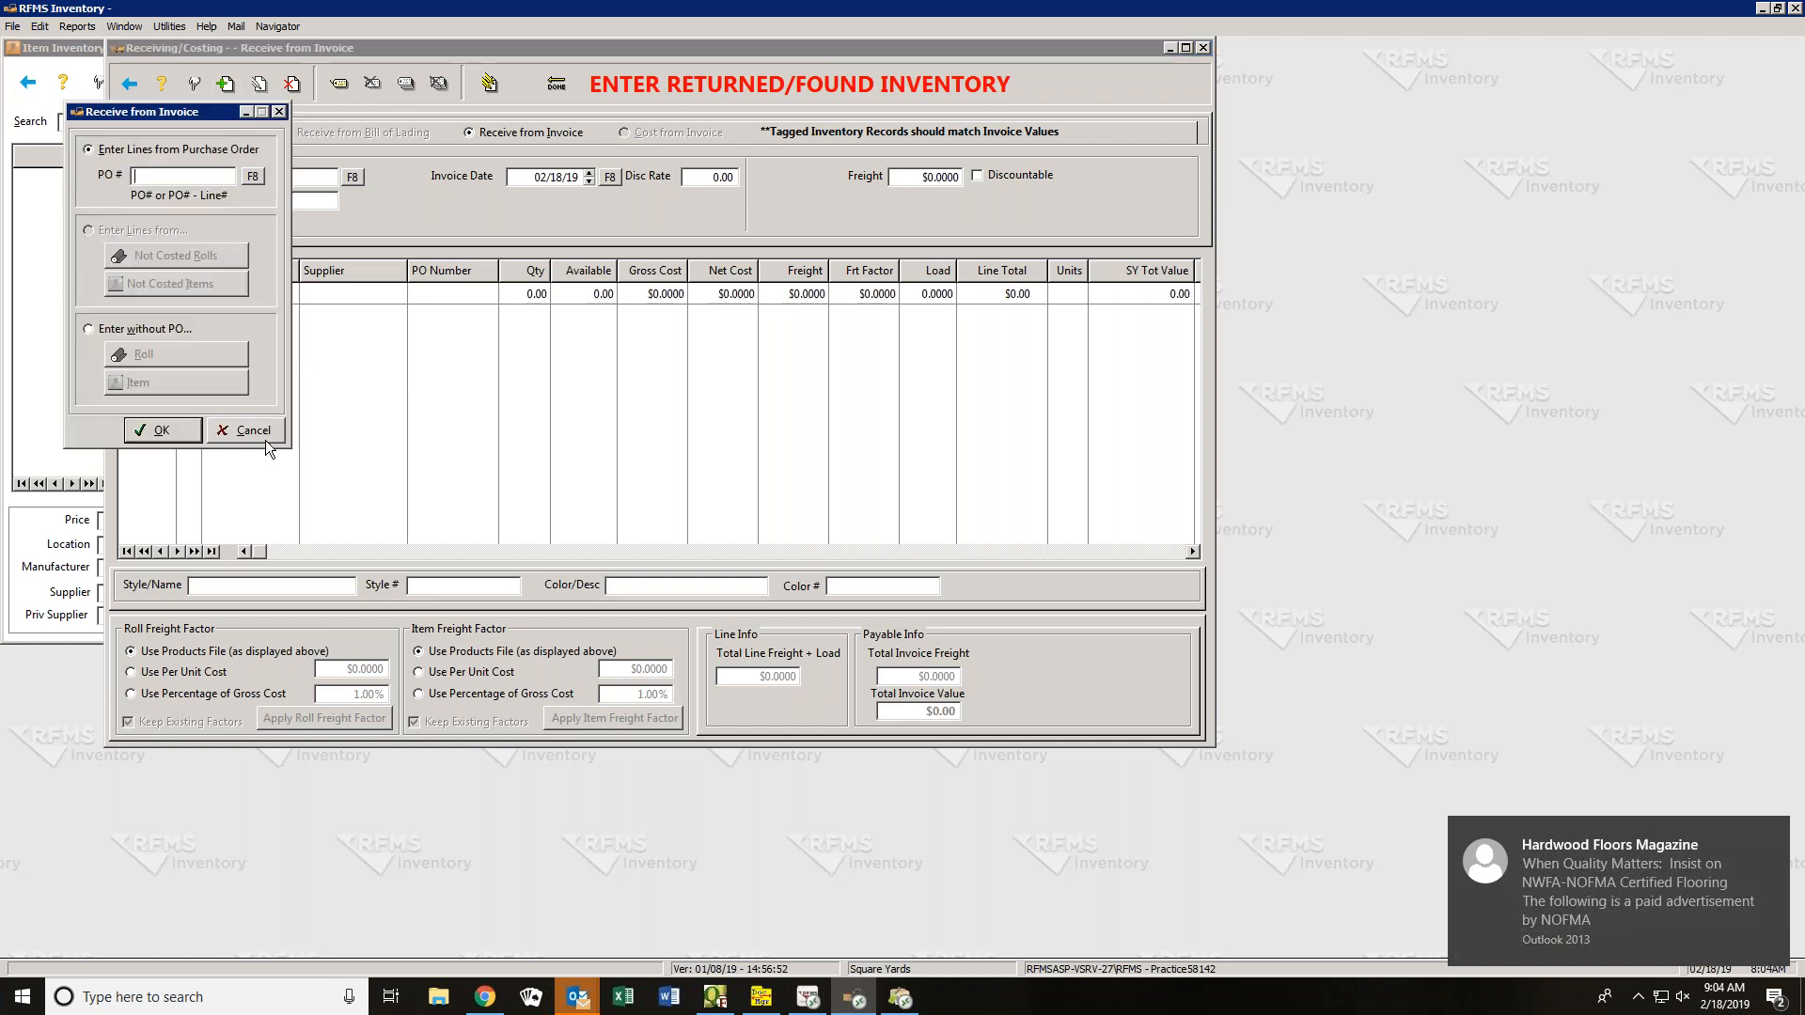
{"action": "left_click", "coordinate": [124, 330]}
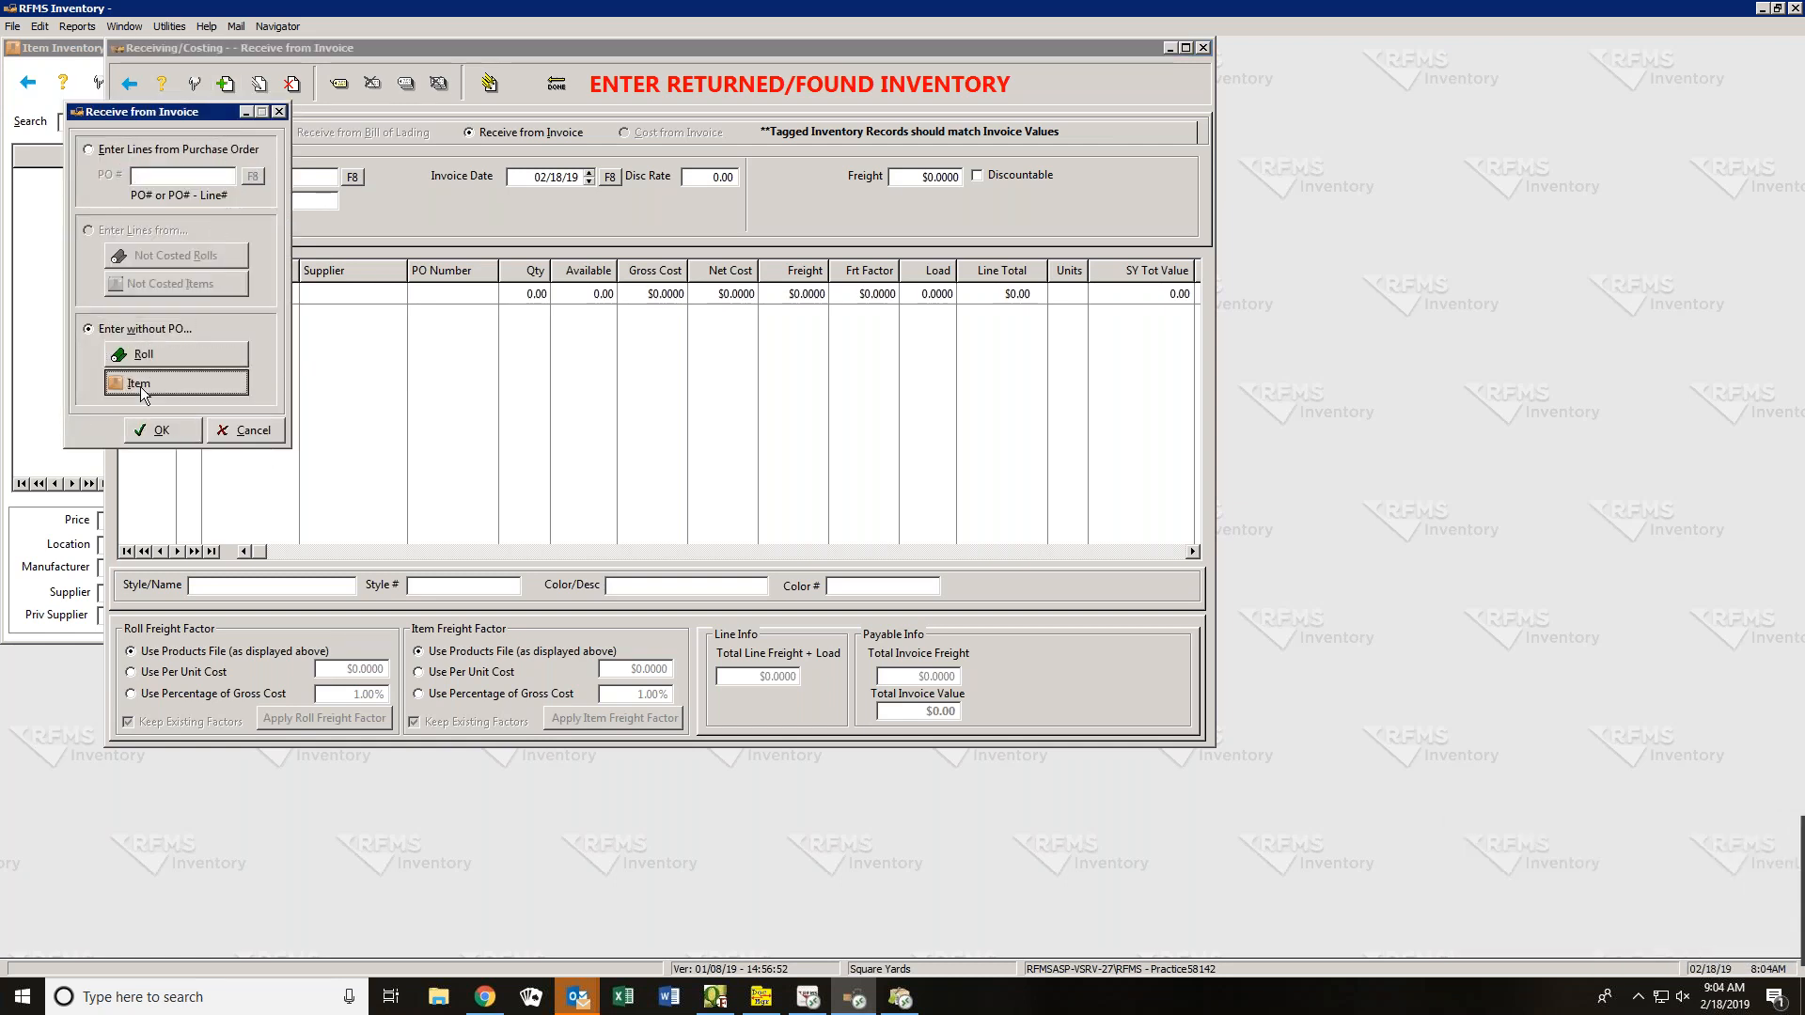
{"action": "left_click", "coordinate": [139, 386]}
{"action": "left_click", "coordinate": [225, 84]}
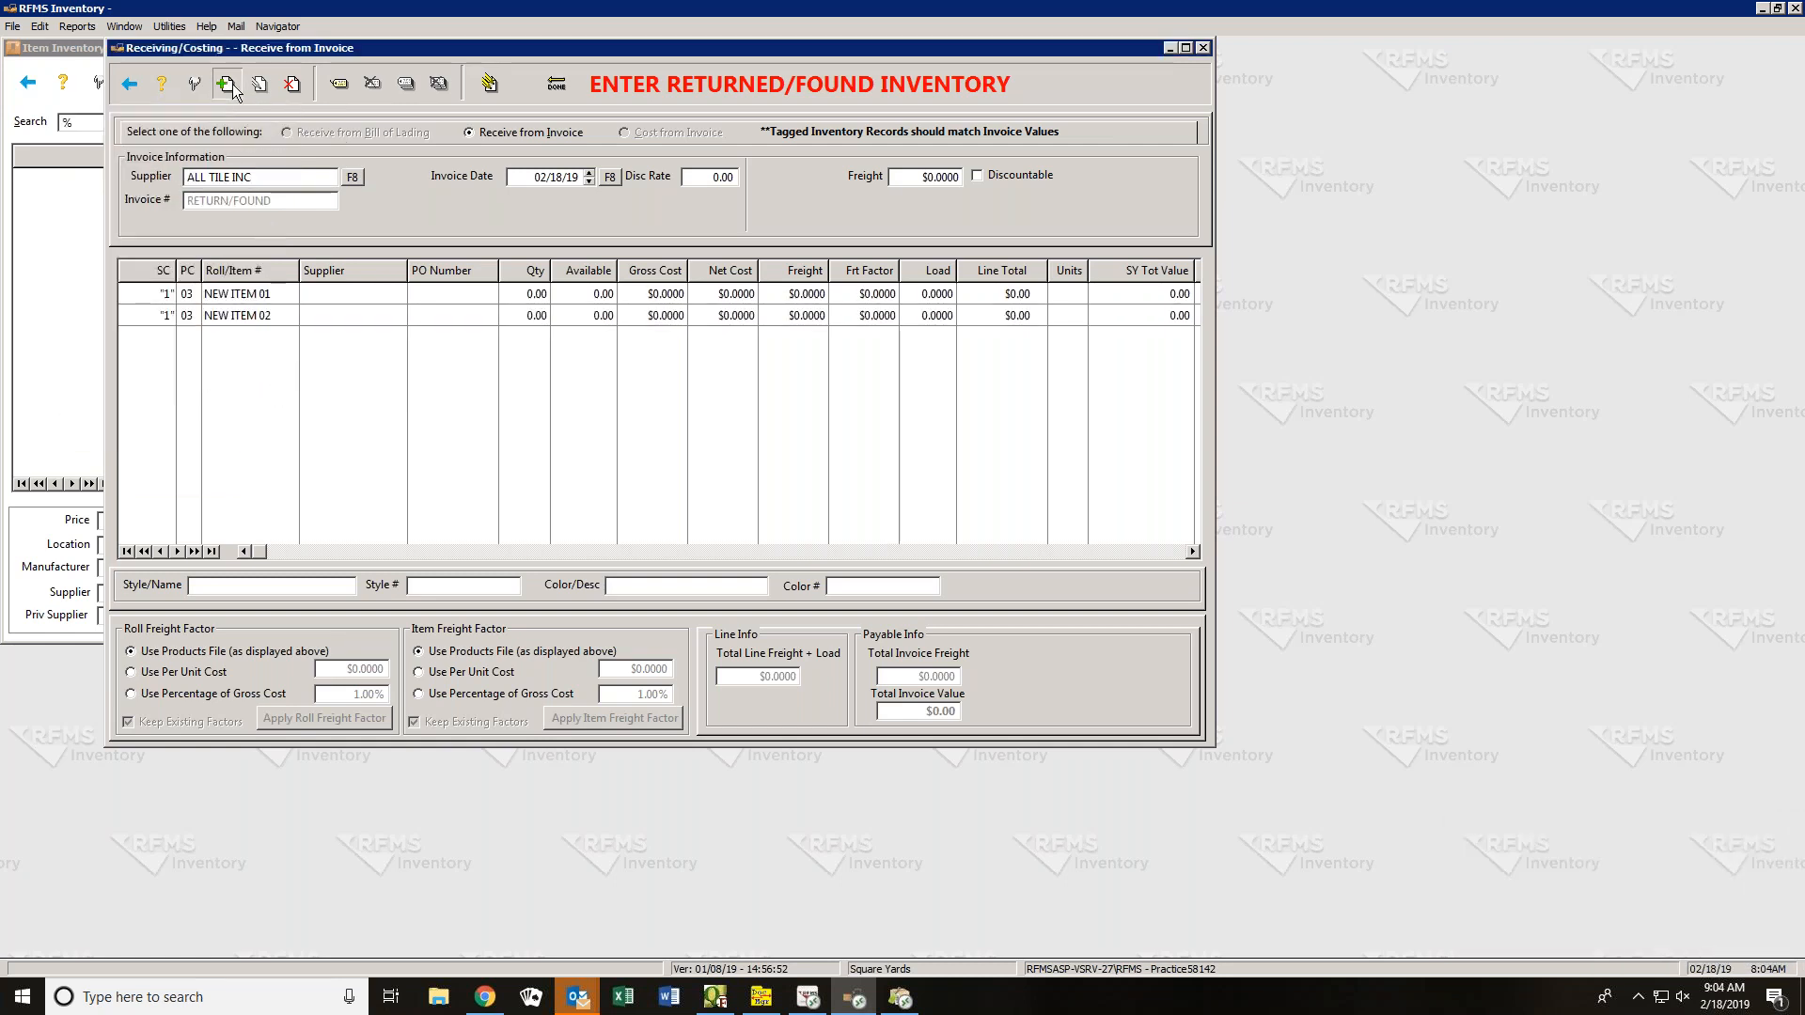
{"action": "left_click", "coordinate": [112, 331]}
{"action": "left_click", "coordinate": [139, 382]}
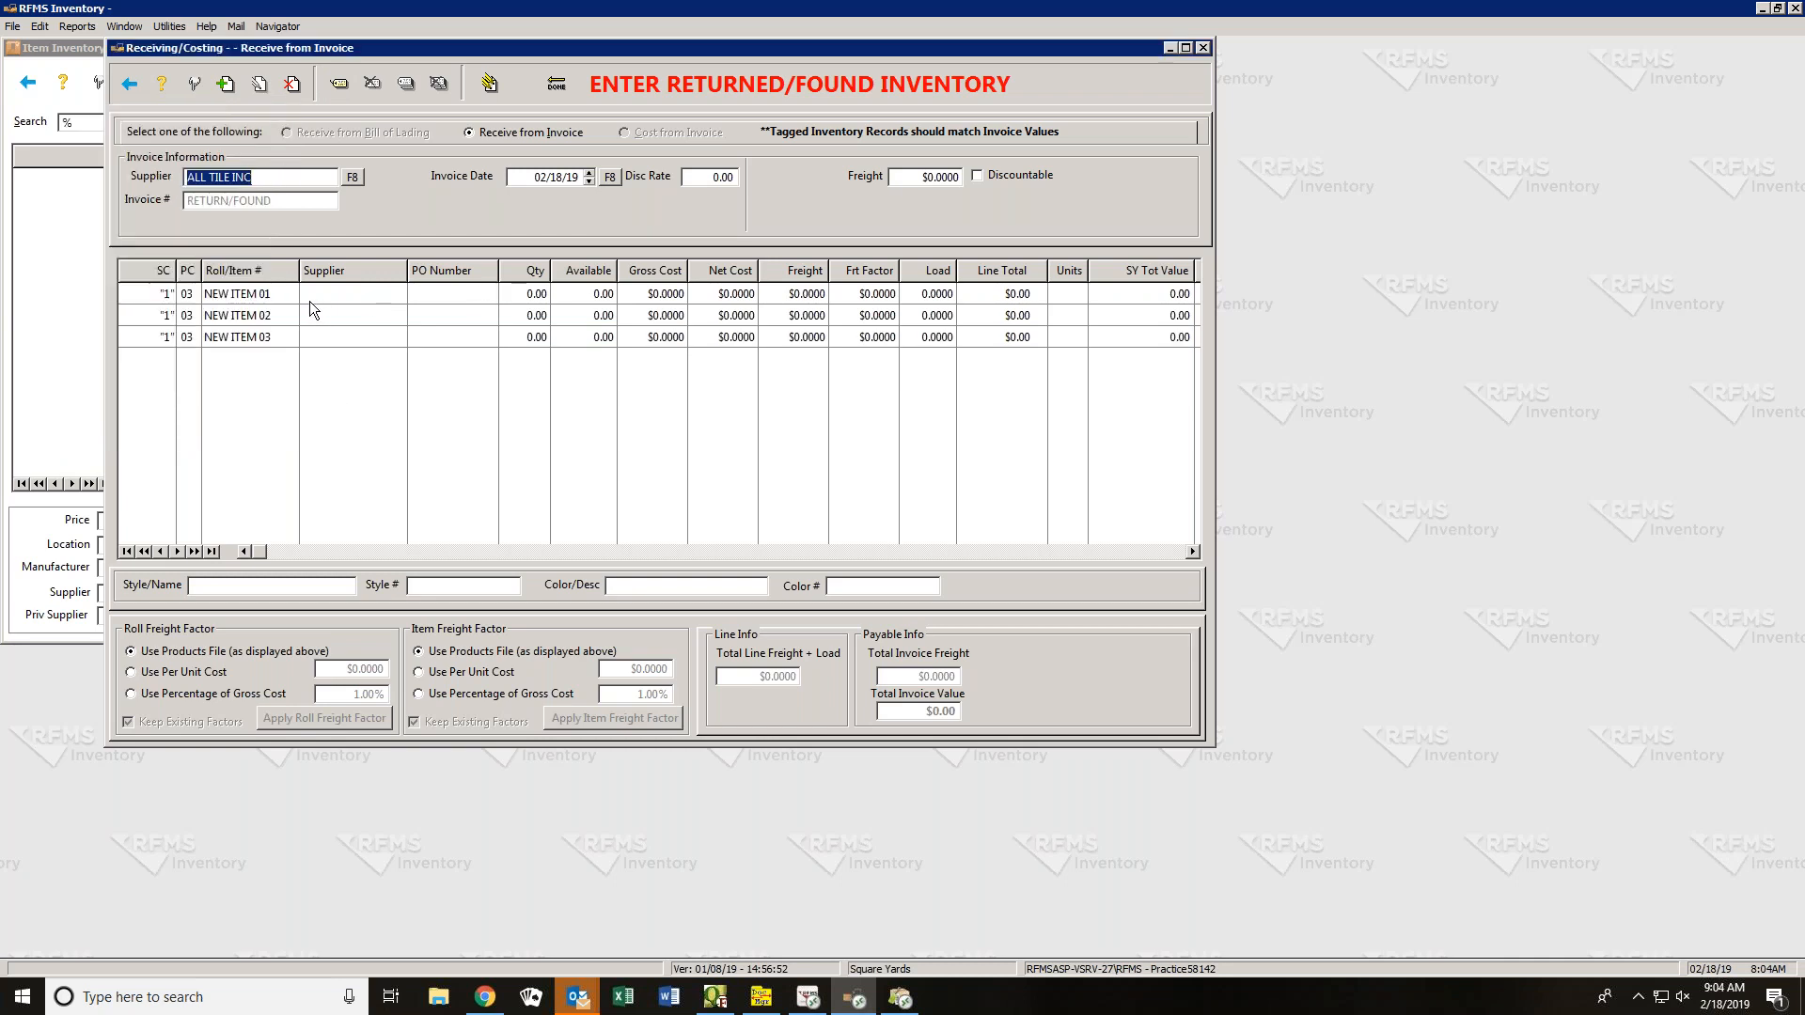
- Edit the first new item line and import BLACK DIAMOND 3/8 30 SY from Products by searching for BLACK DIAM 3/8
{"action": "left_click", "coordinate": [489, 83]}
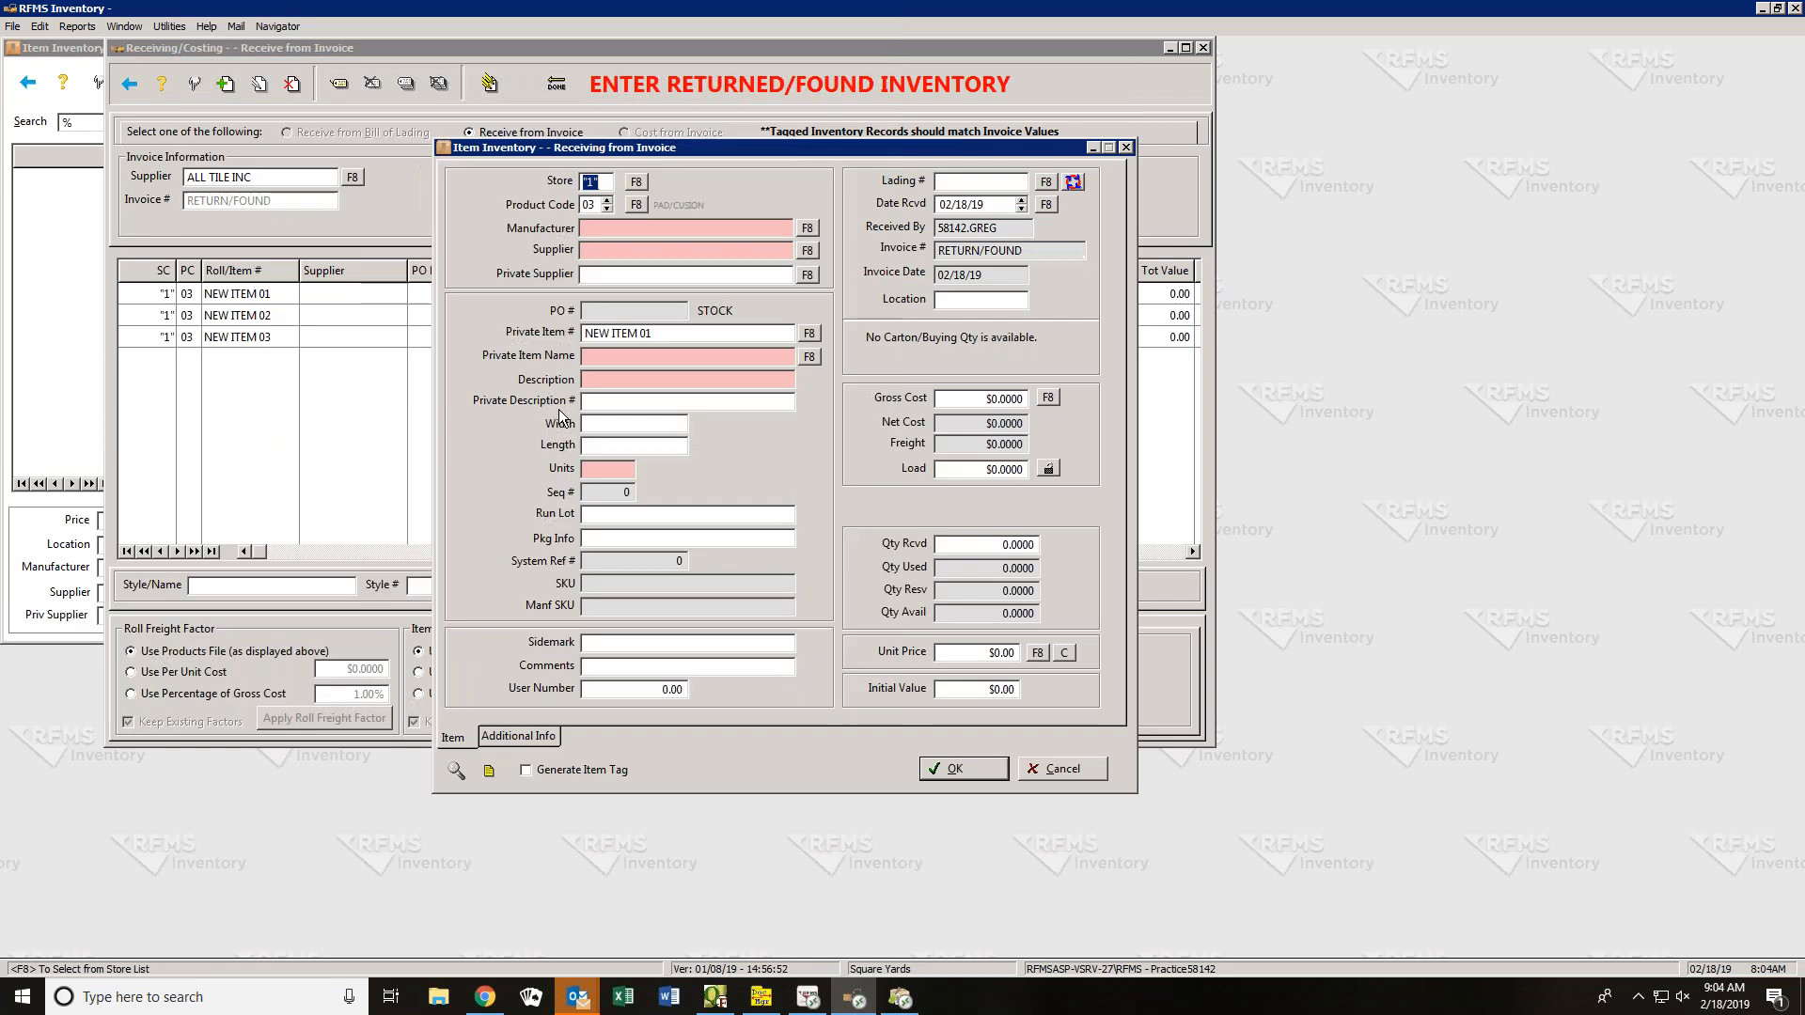
{"action": "left_click", "coordinate": [805, 358]}
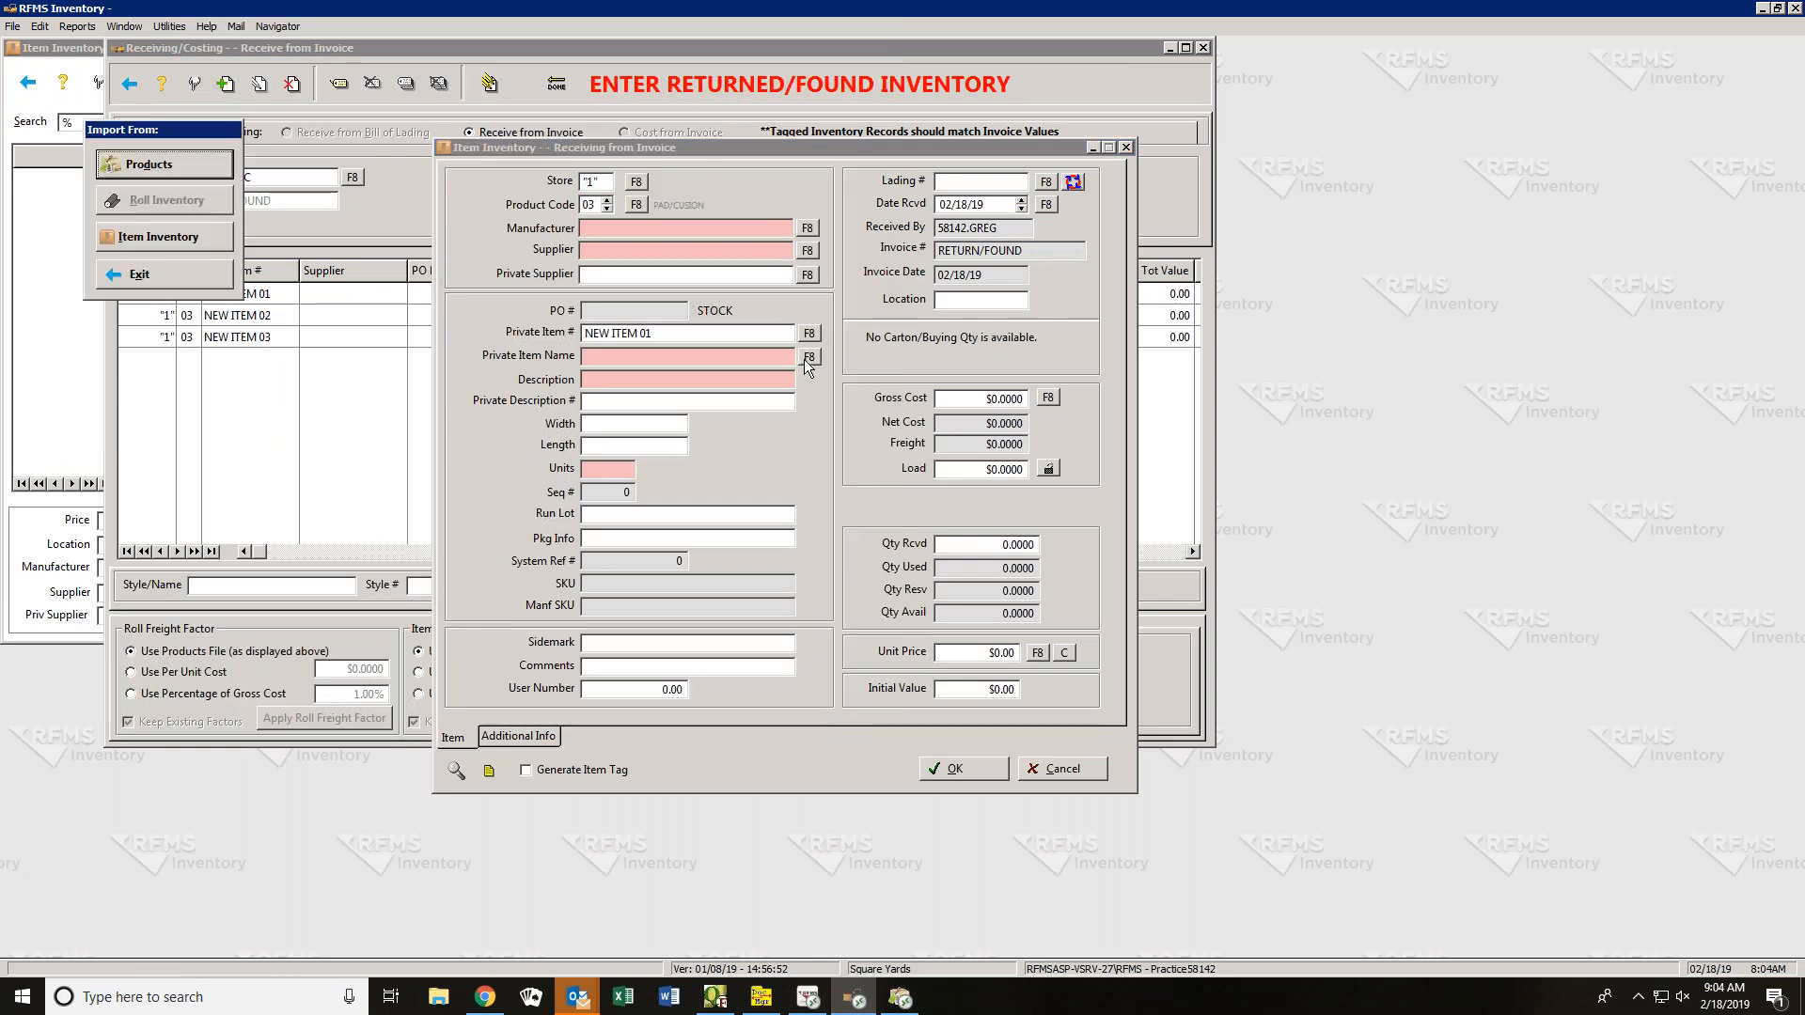
{"action": "left_click", "coordinate": [152, 162]}
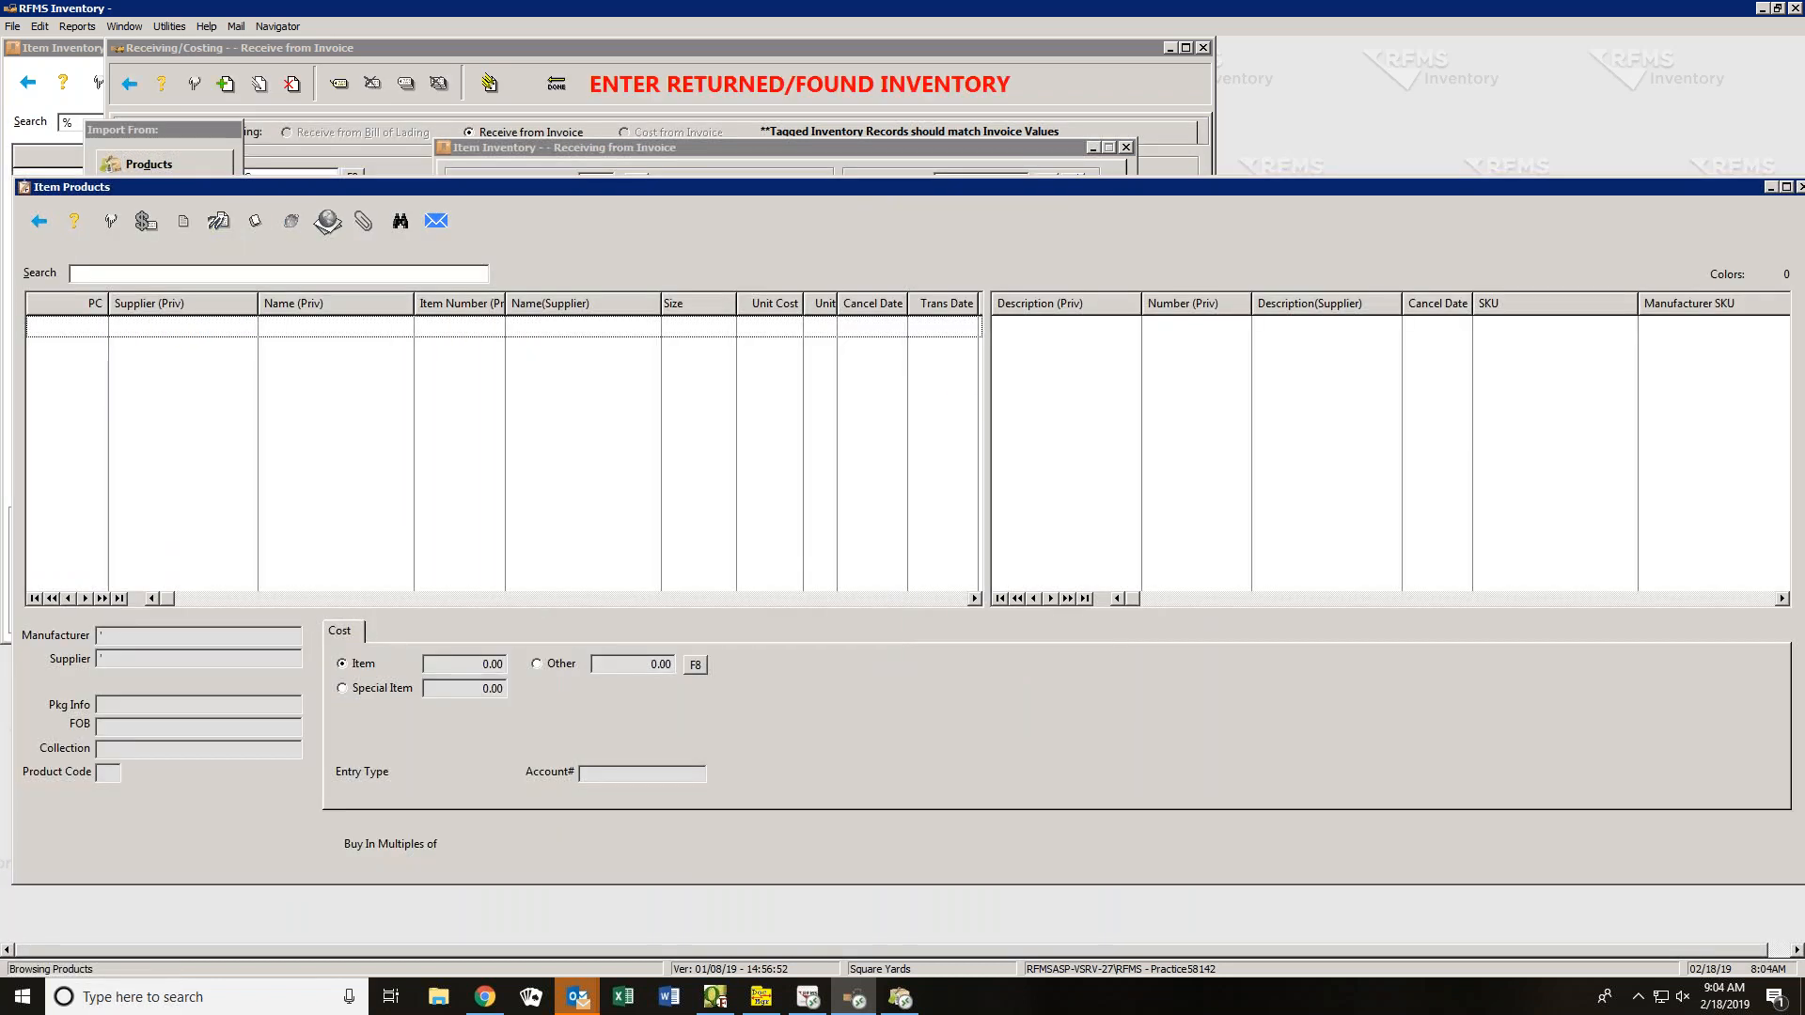
{"action": "type", "text": "BA"}
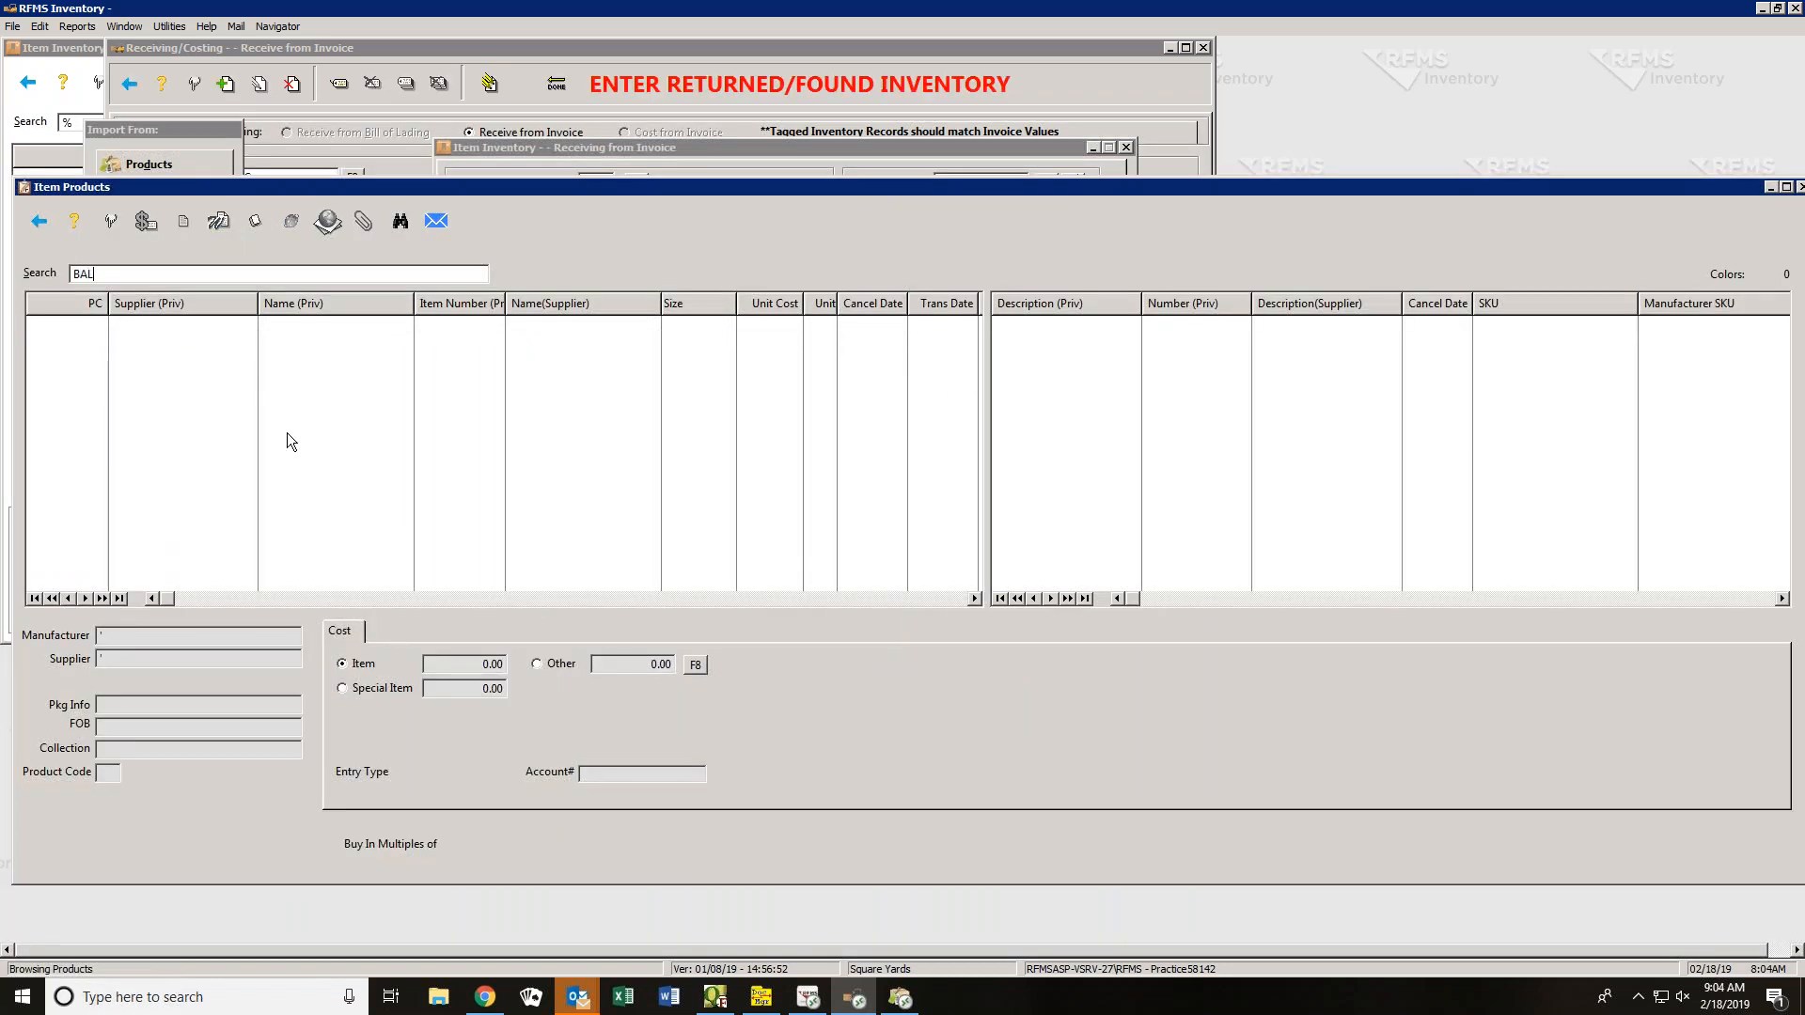
{"action": "key", "text": "BackSpace"}
{"action": "type", "text": "LACK DIAM 3"}
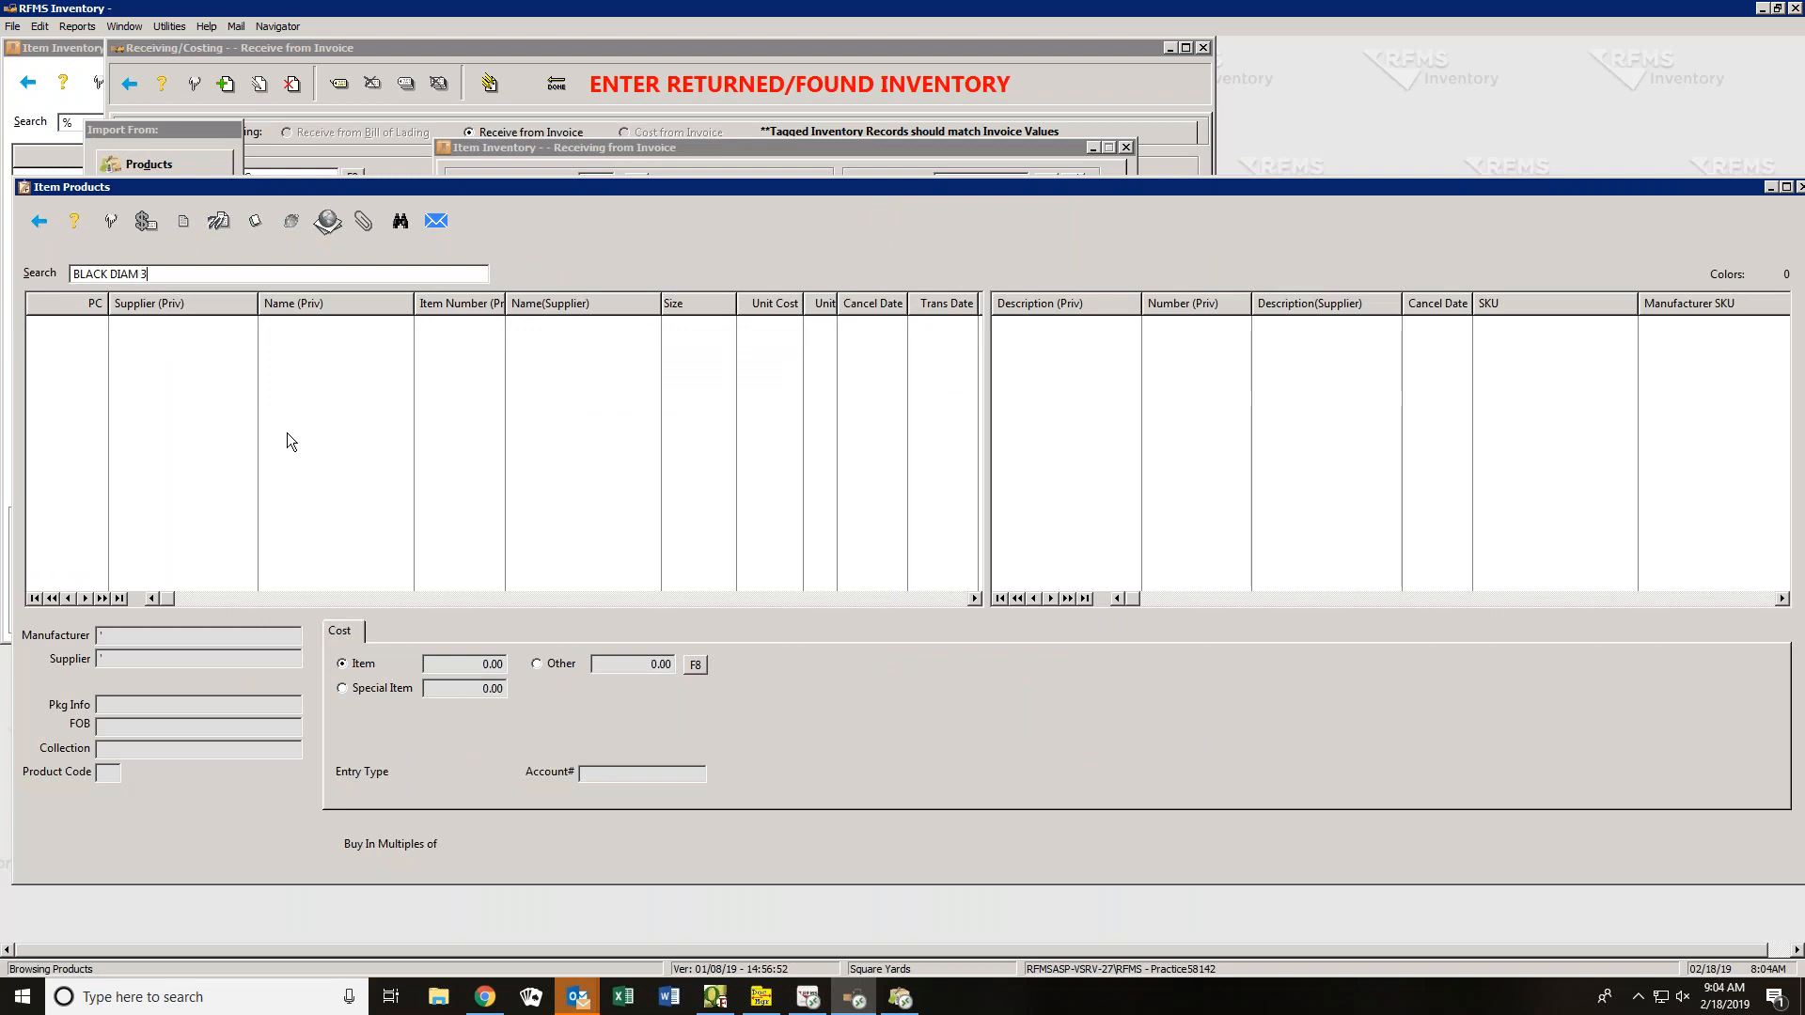
{"action": "type", "text": "/8"}
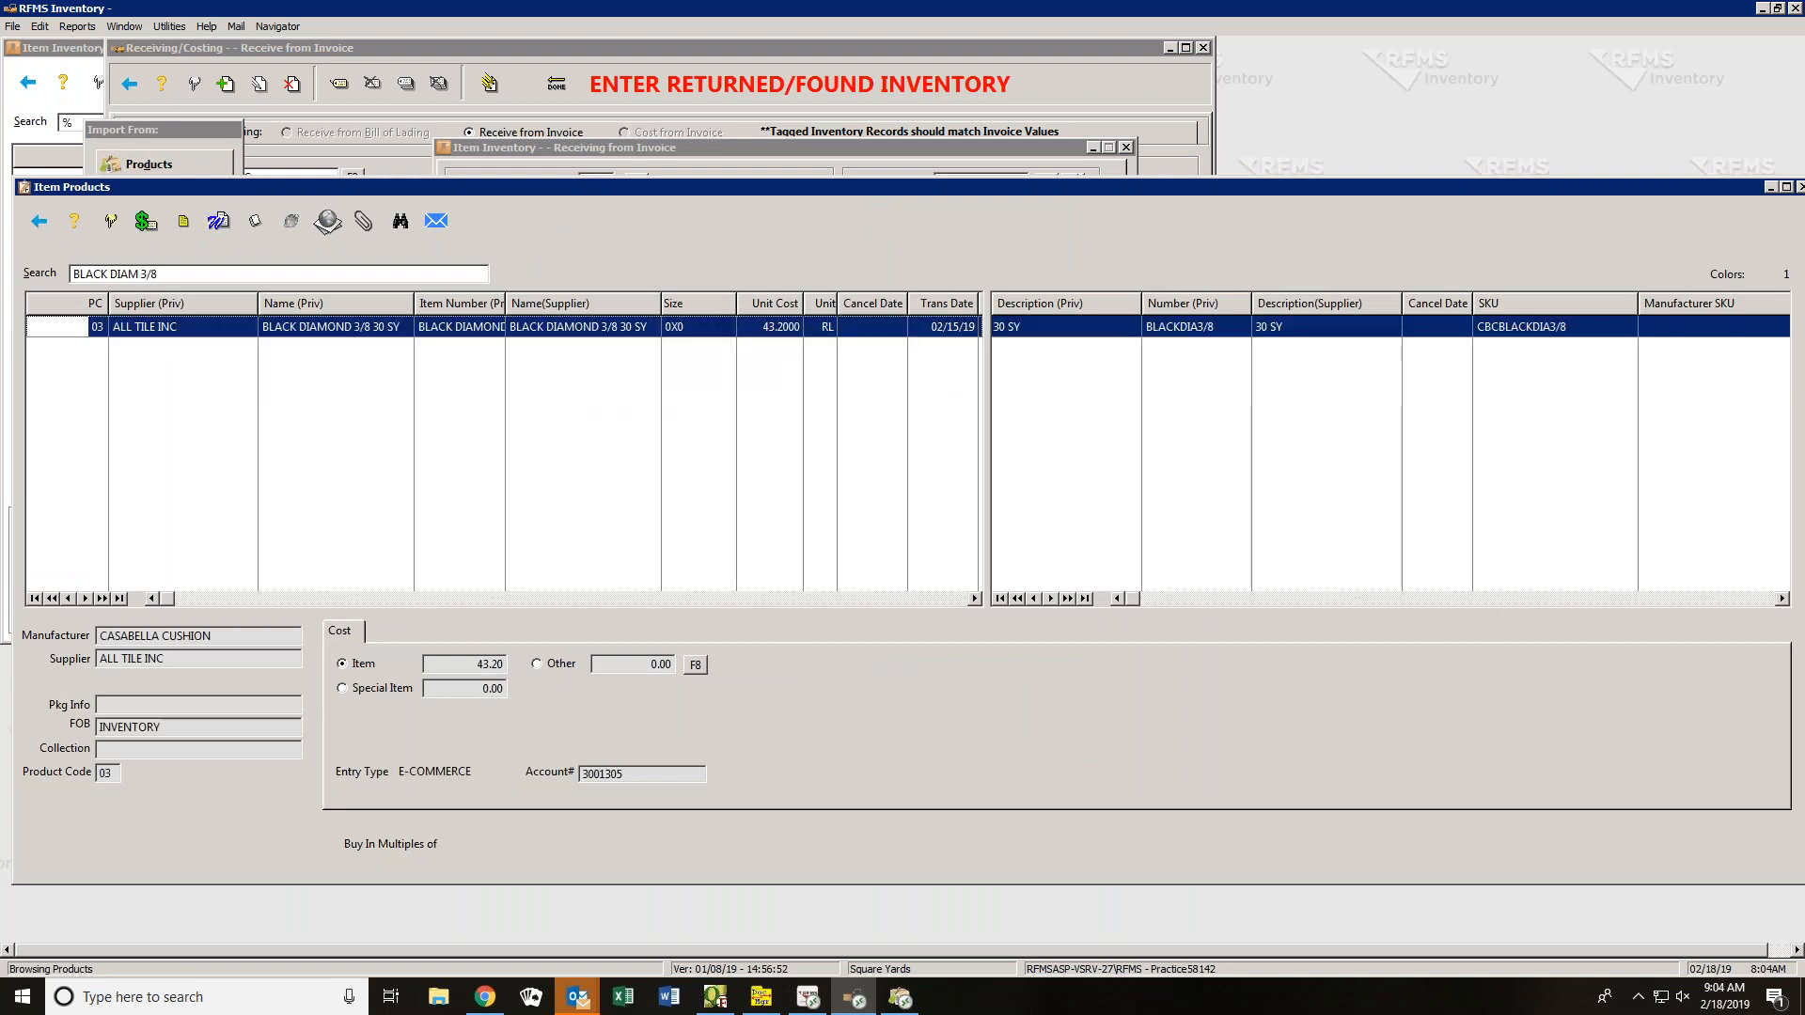
{"action": "left_click", "coordinate": [110, 221]}
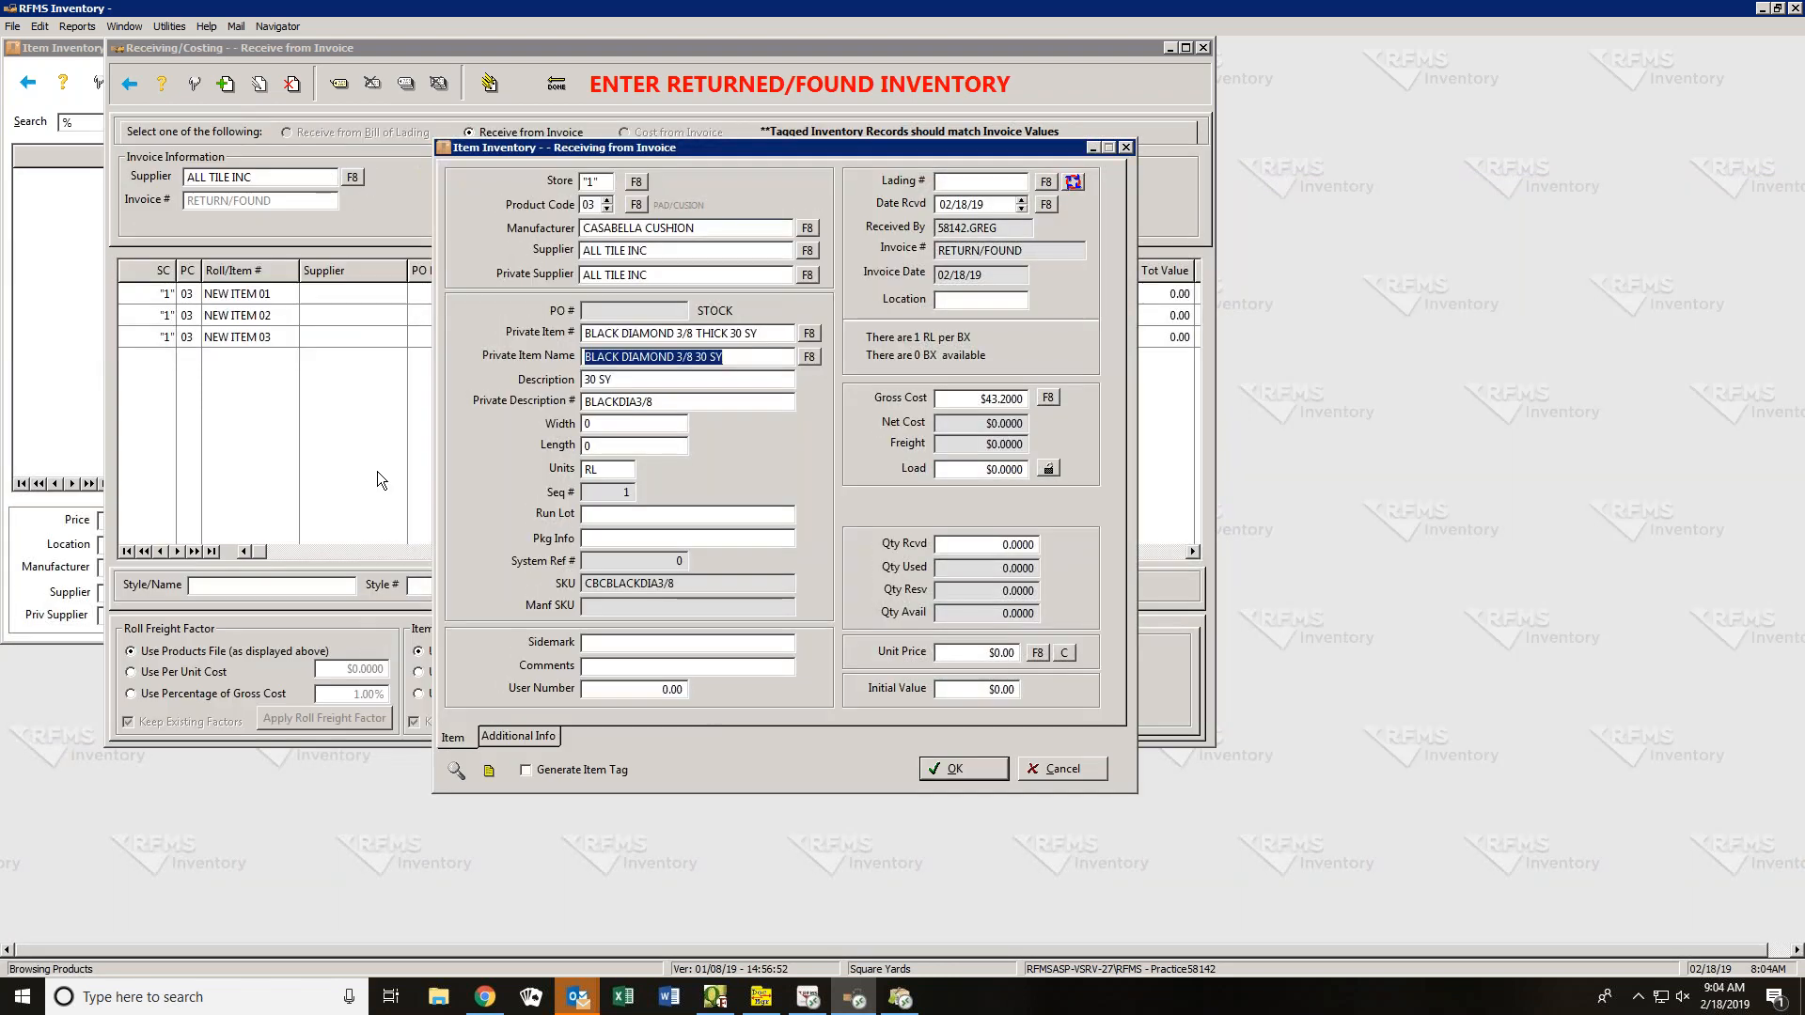
- Set the first item's received quantity to 30 and save the line
{"action": "key", "text": "Tab"}
{"action": "key", "text": "Tab"}
{"action": "key", "text": "Tab"}
{"action": "key", "text": "Tab"}
{"action": "key", "text": "Tab"}
{"action": "key", "text": "Tab"}
{"action": "key", "text": "Tab"}
{"action": "key", "text": "Tab"}
{"action": "key", "text": "Tab"}
{"action": "key", "text": "Tab"}
{"action": "key", "text": "Tab"}
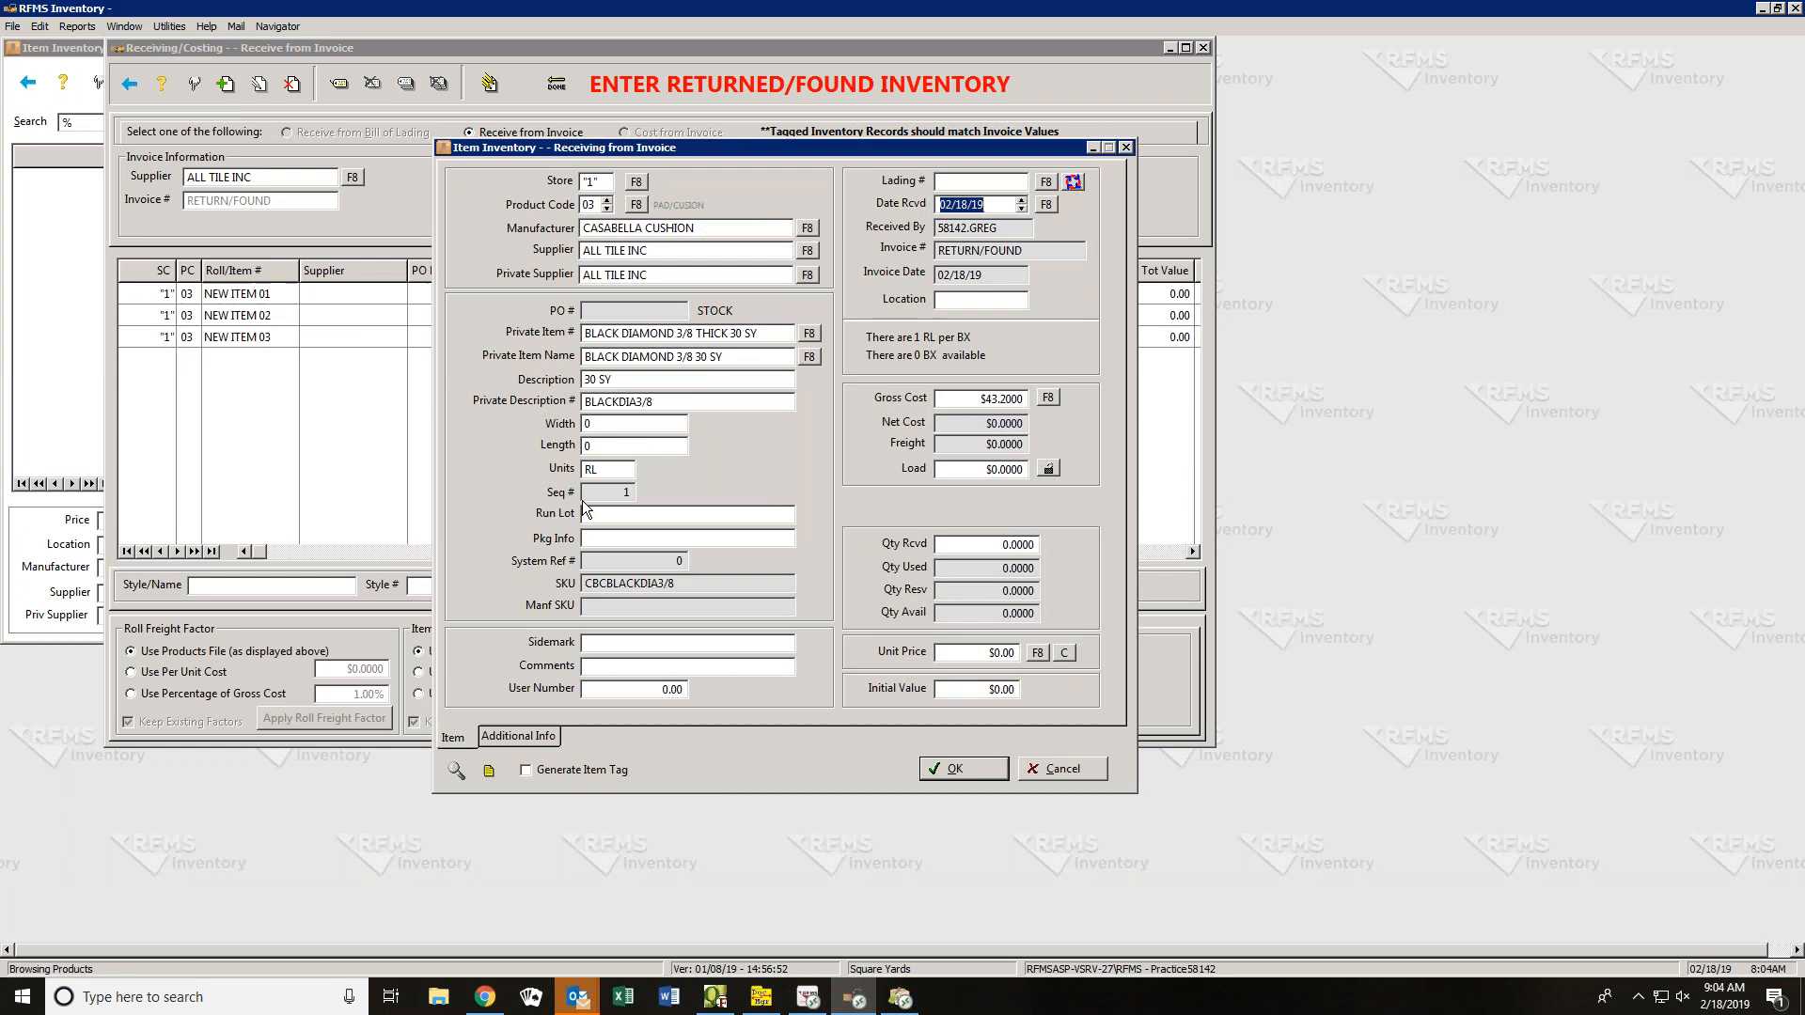
{"action": "key", "text": "Tab"}
{"action": "type", "text": "30"}
{"action": "key", "text": "Tab"}
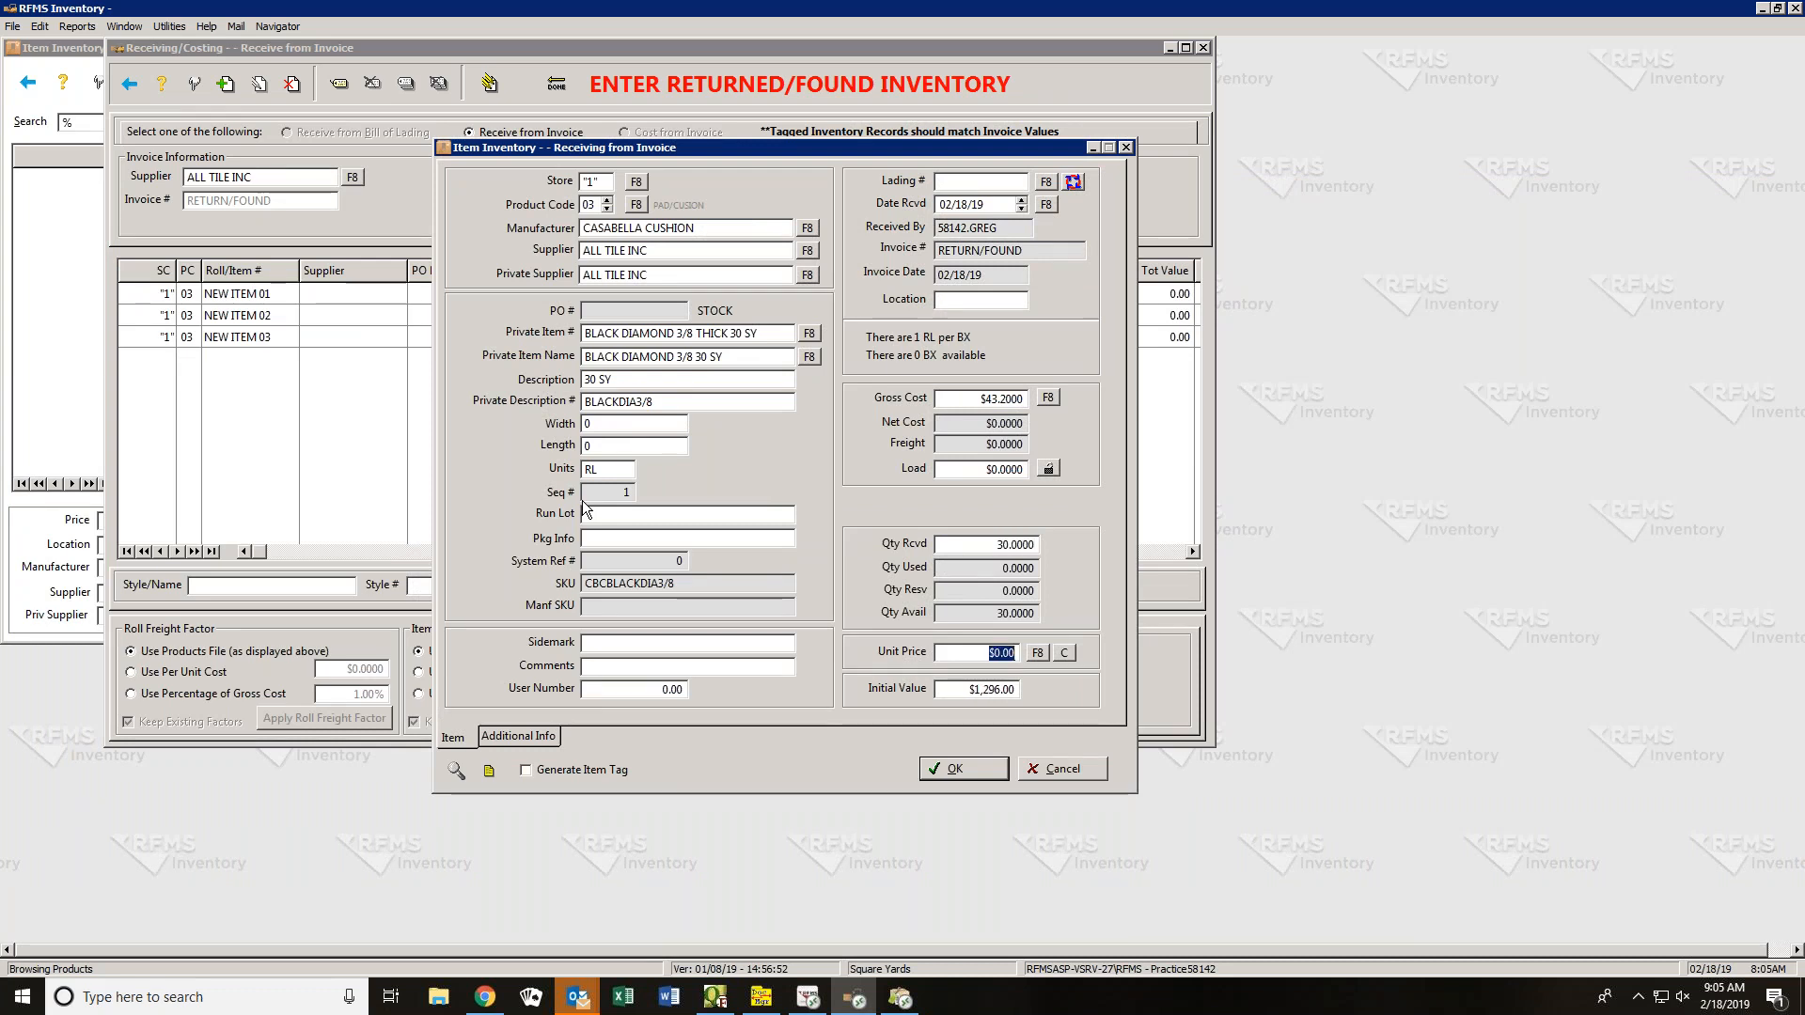
{"action": "left_click", "coordinate": [952, 769]}
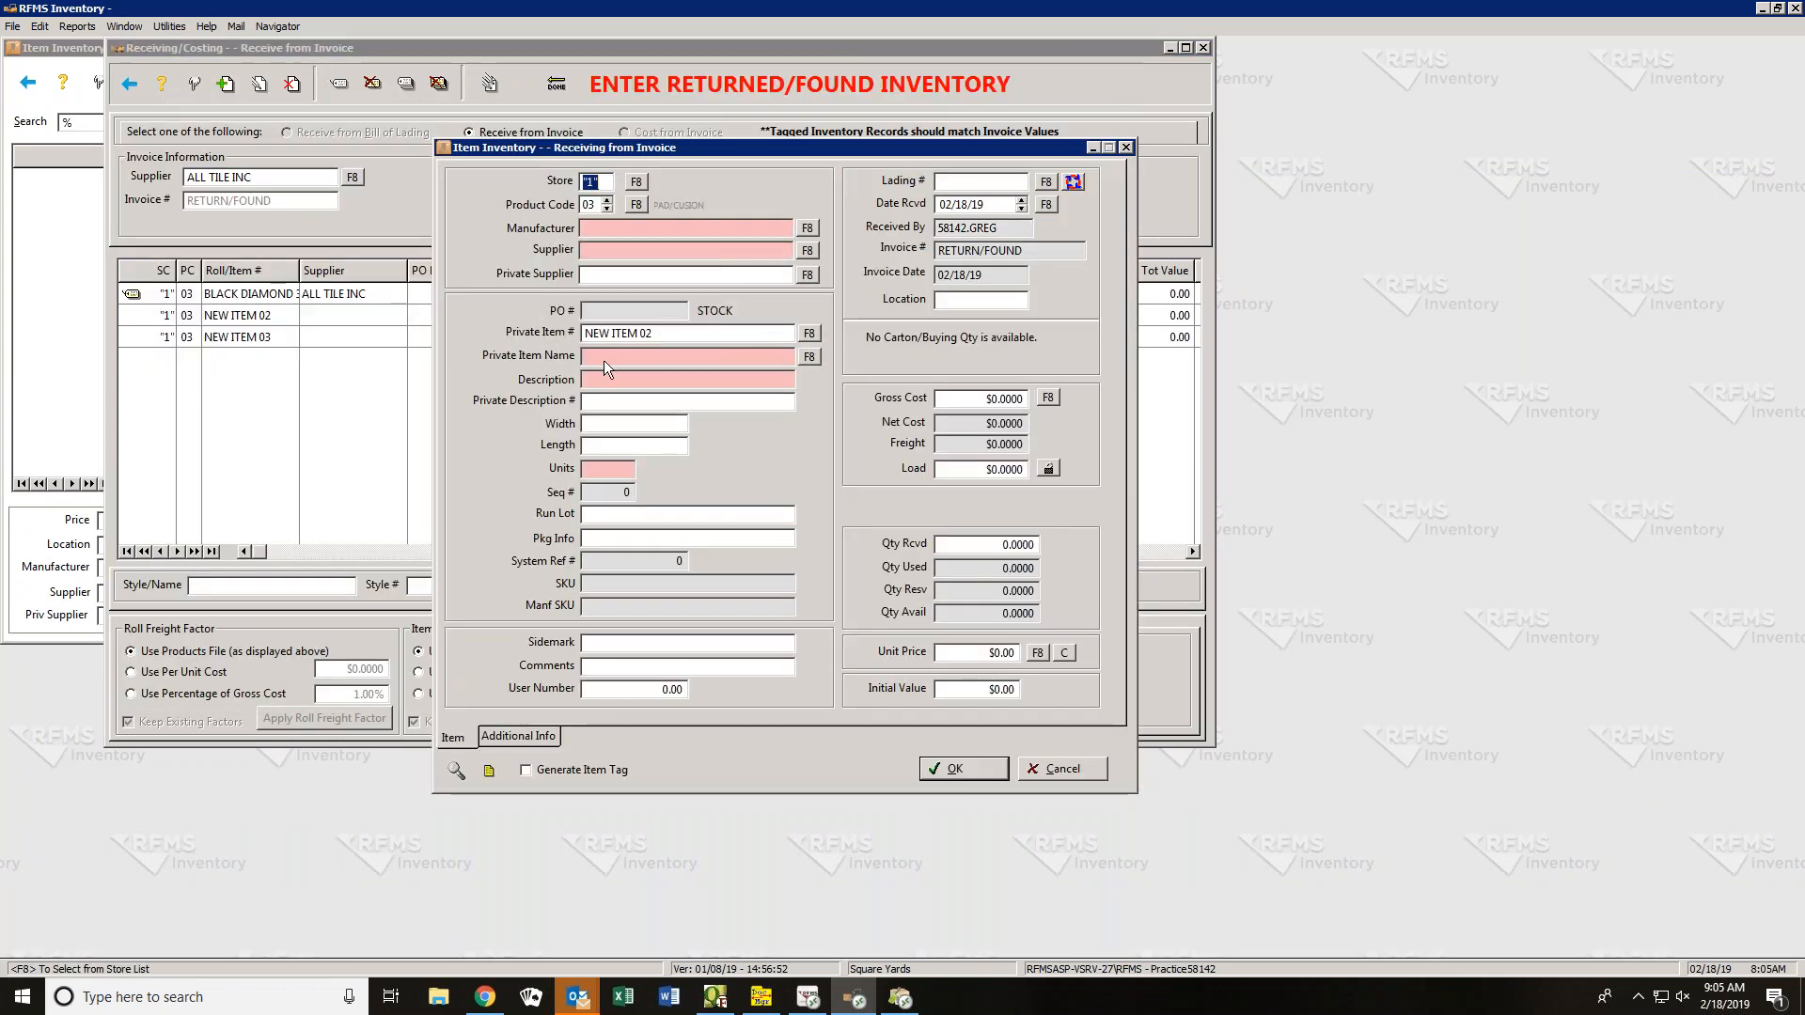
- Import BLACK DIAMOND 3/8 30 SY from Products into the second item line and save it with a received quantity of 20
{"action": "left_click", "coordinate": [808, 358]}
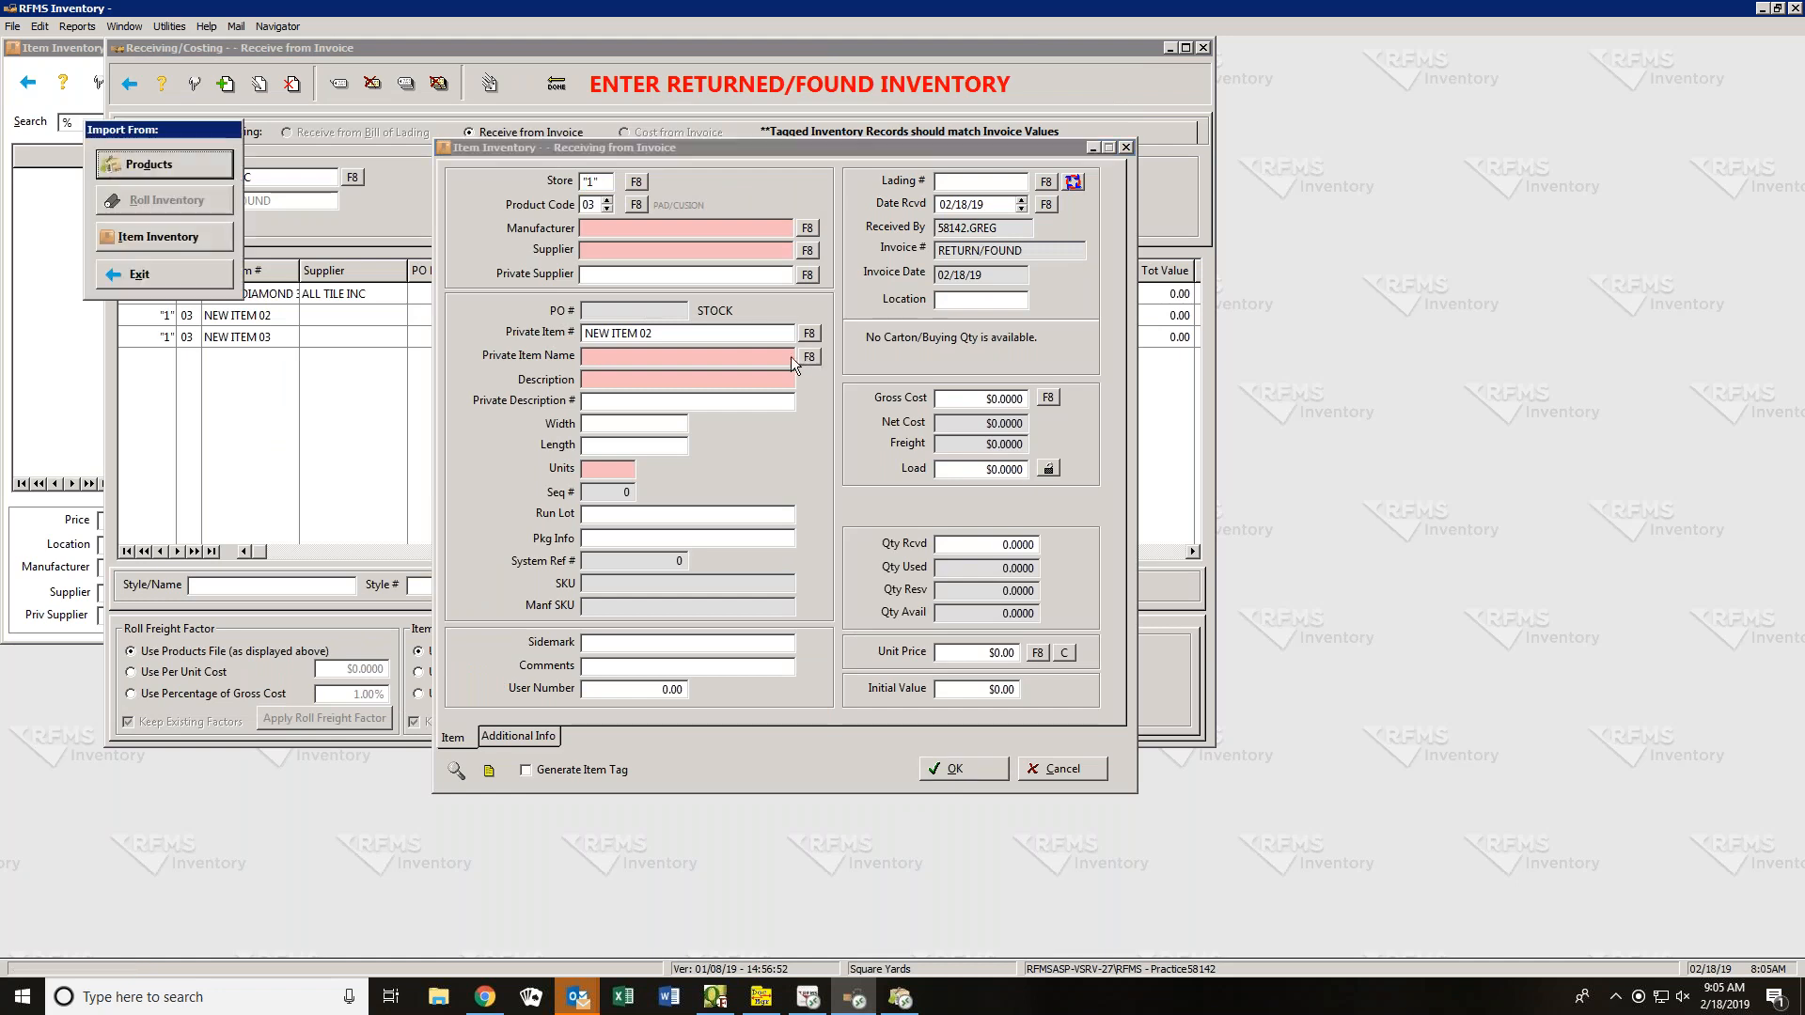
{"action": "left_click", "coordinate": [150, 165]}
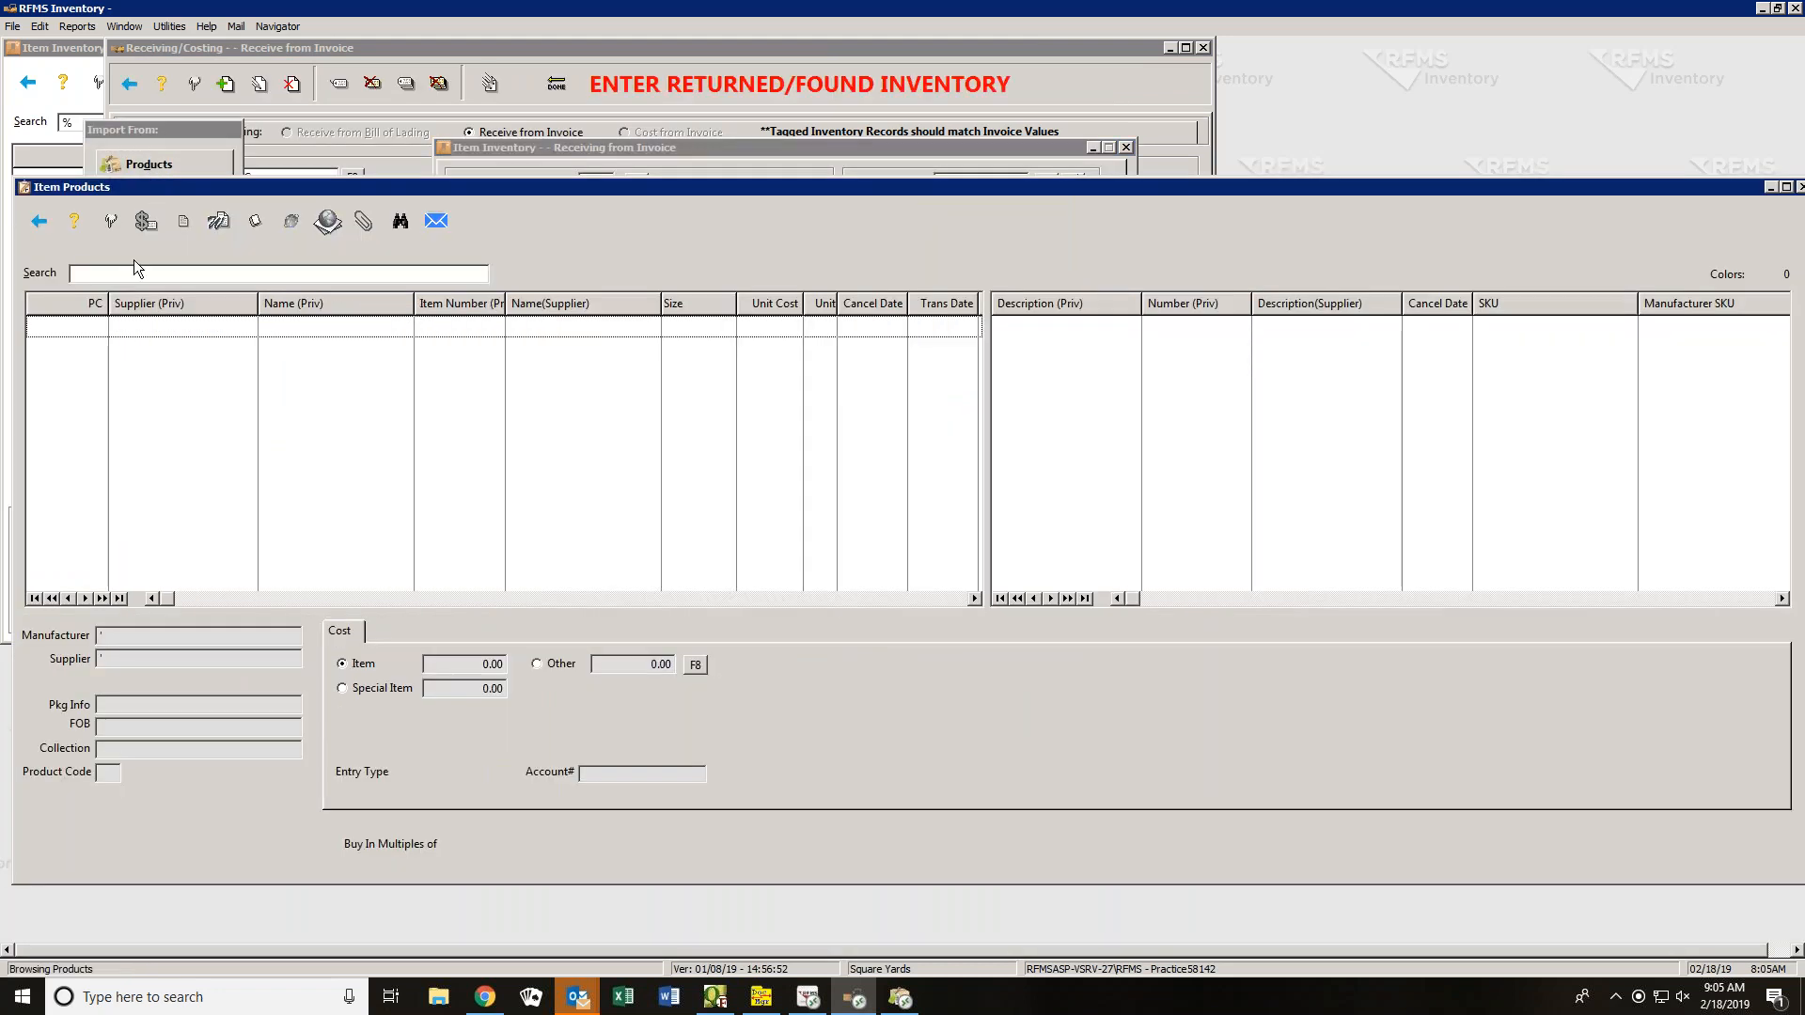
{"action": "type", "text": "BL"}
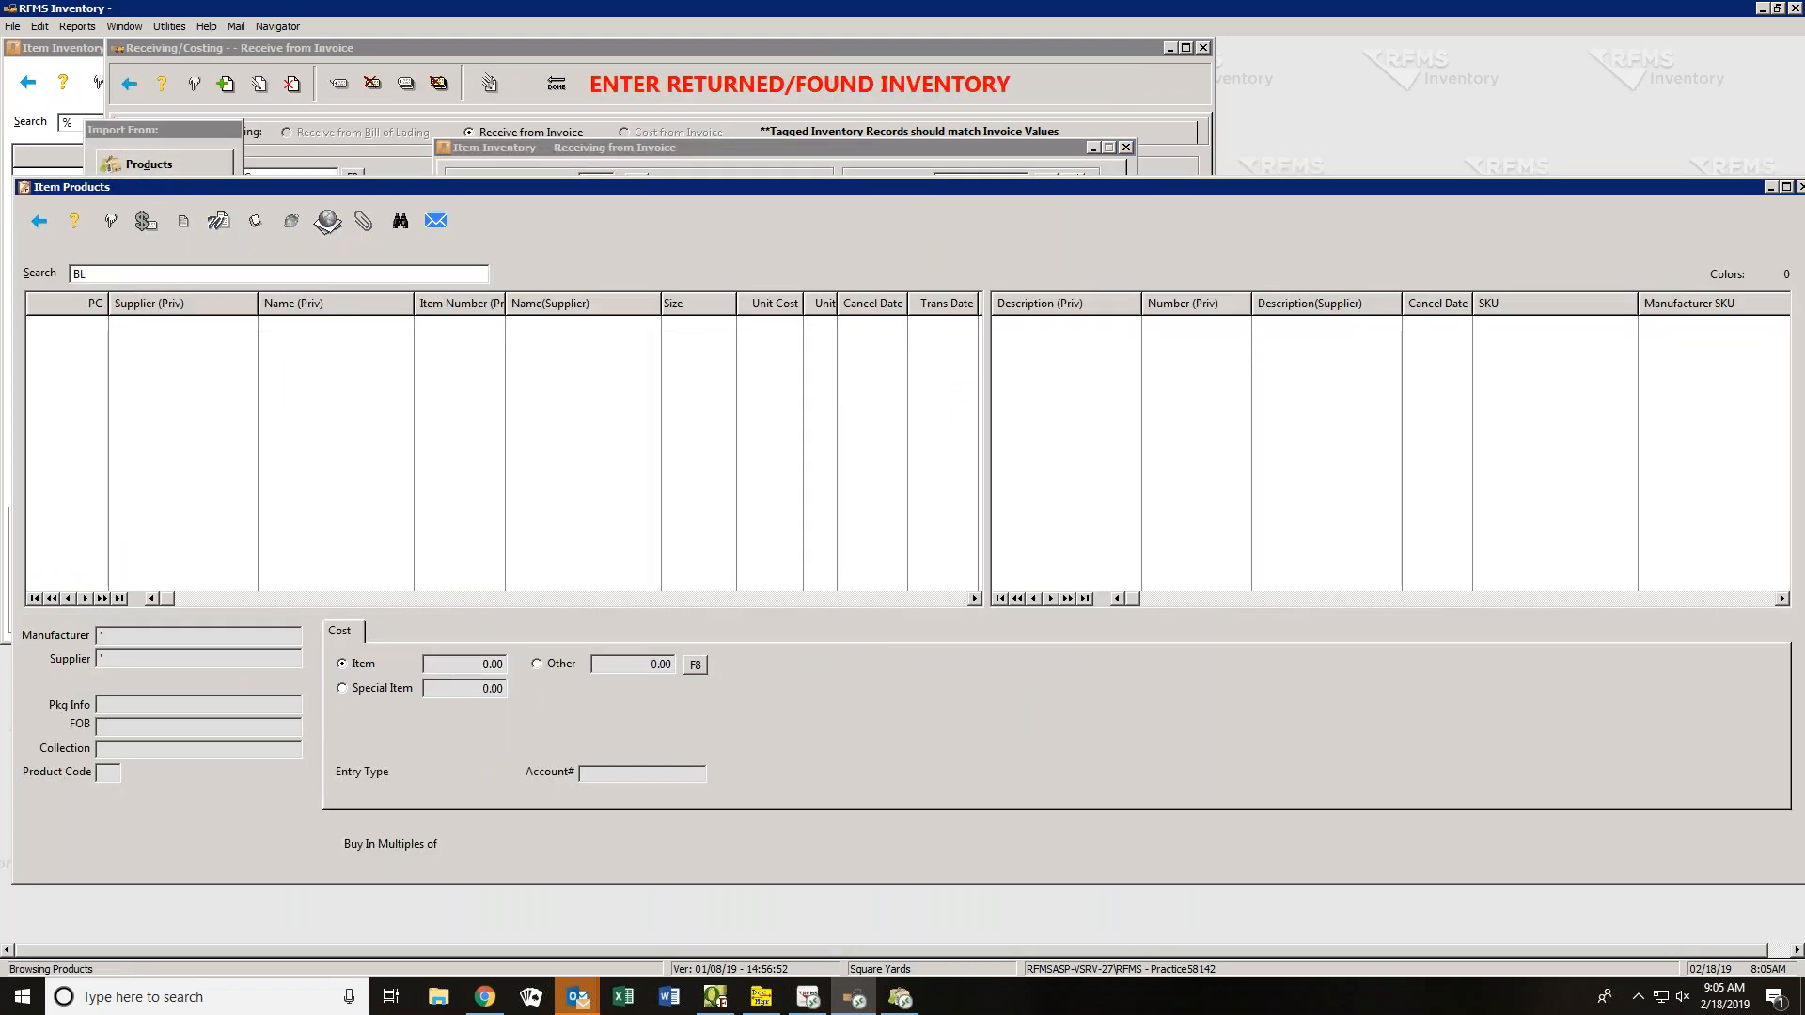
{"action": "type", "text": "ACK DIAM 3/8"}
{"action": "left_click", "coordinate": [117, 230]}
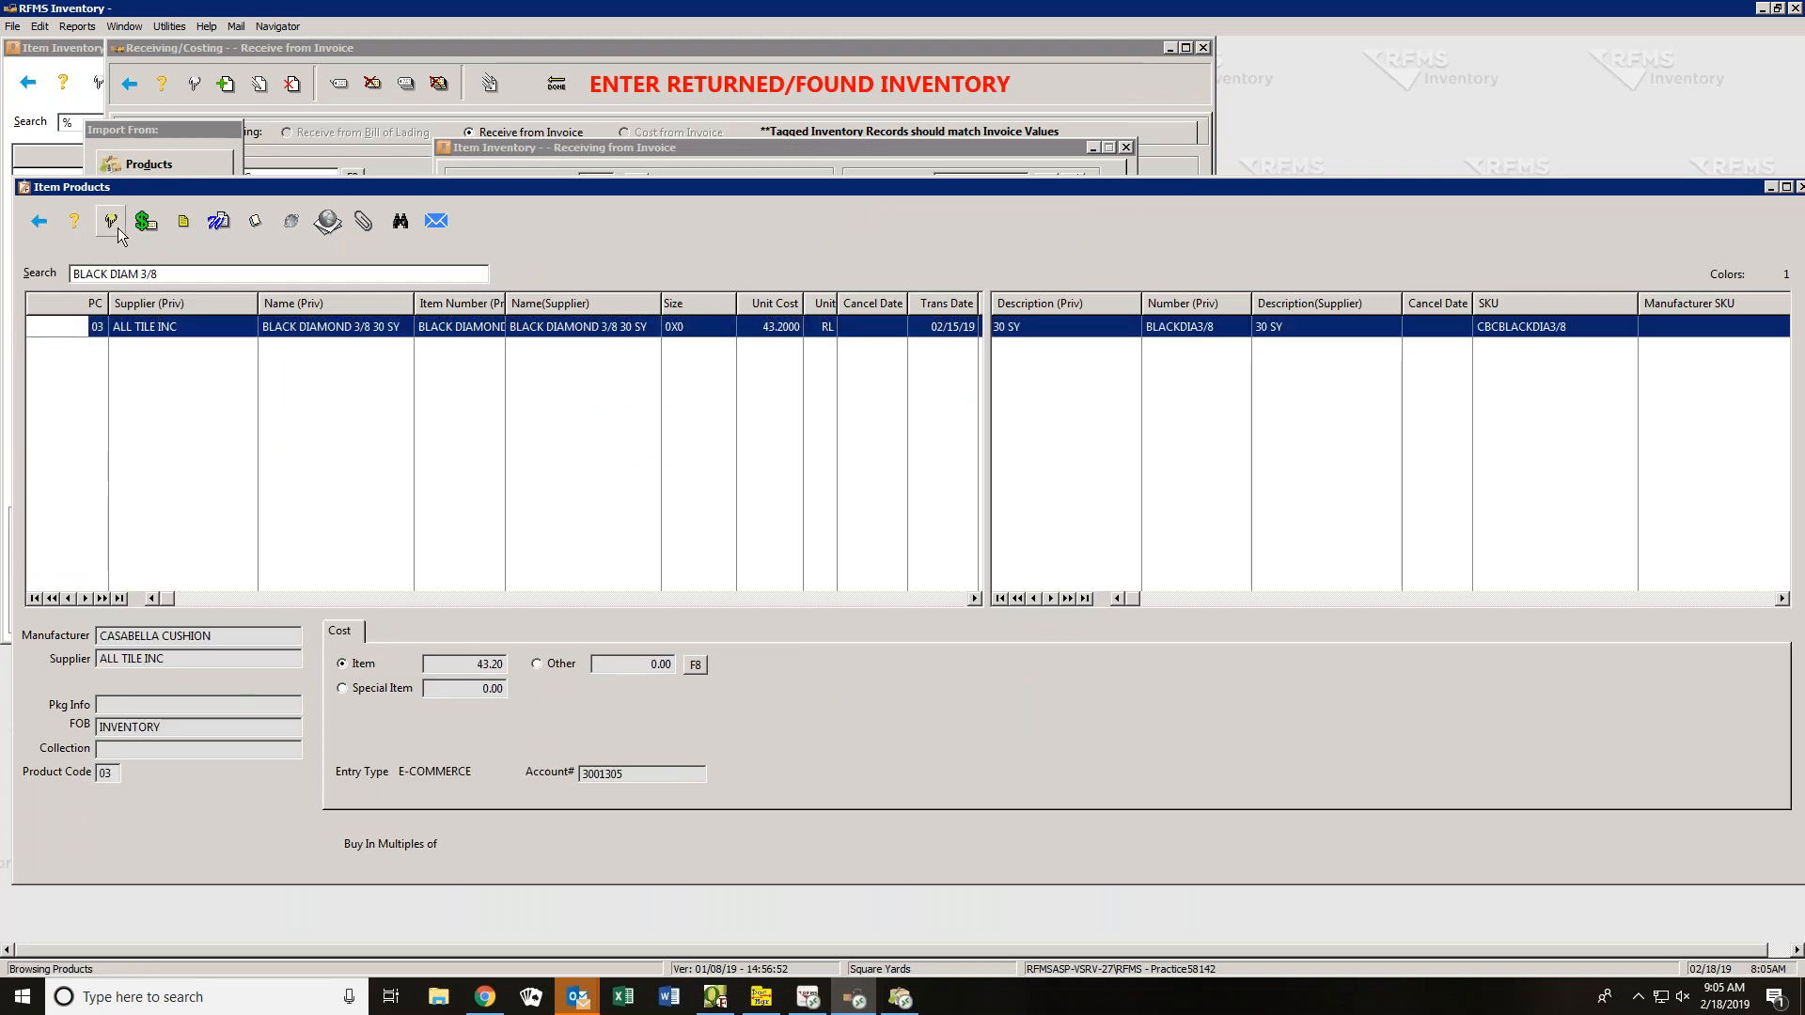
{"action": "left_click", "coordinate": [972, 543]}
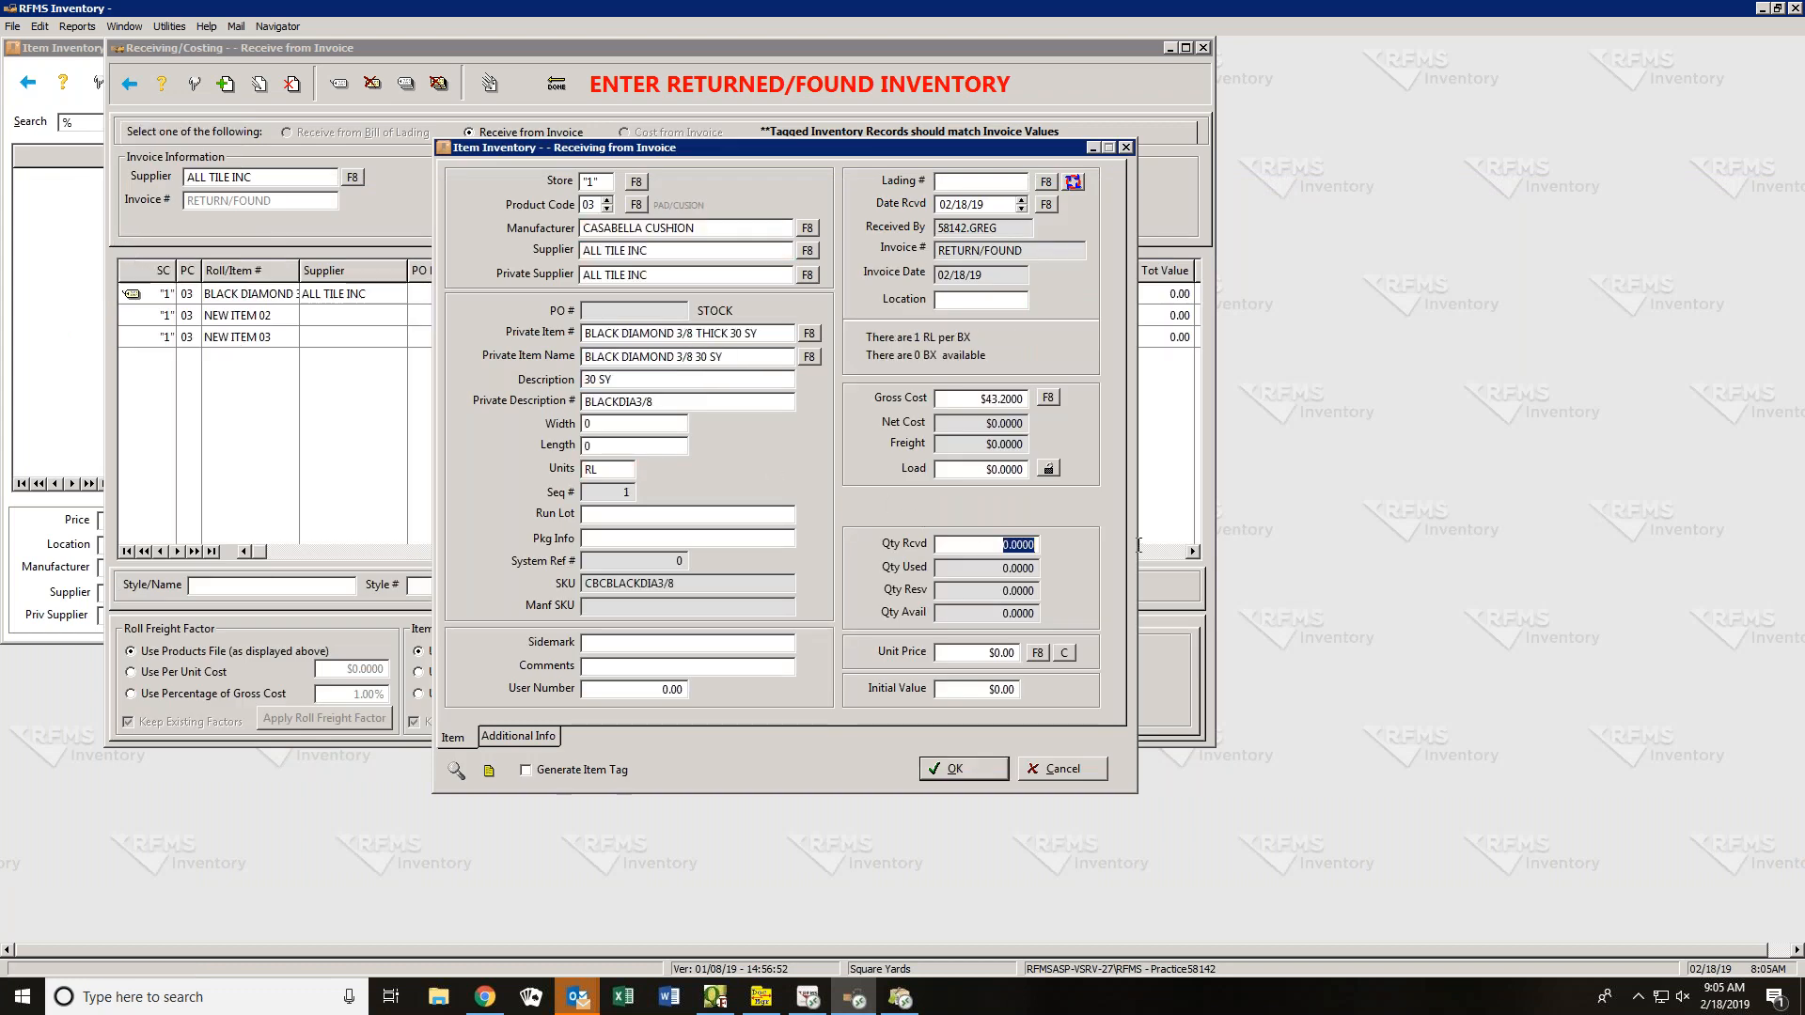
{"action": "type", "text": "20"}
{"action": "key", "text": "Return"}
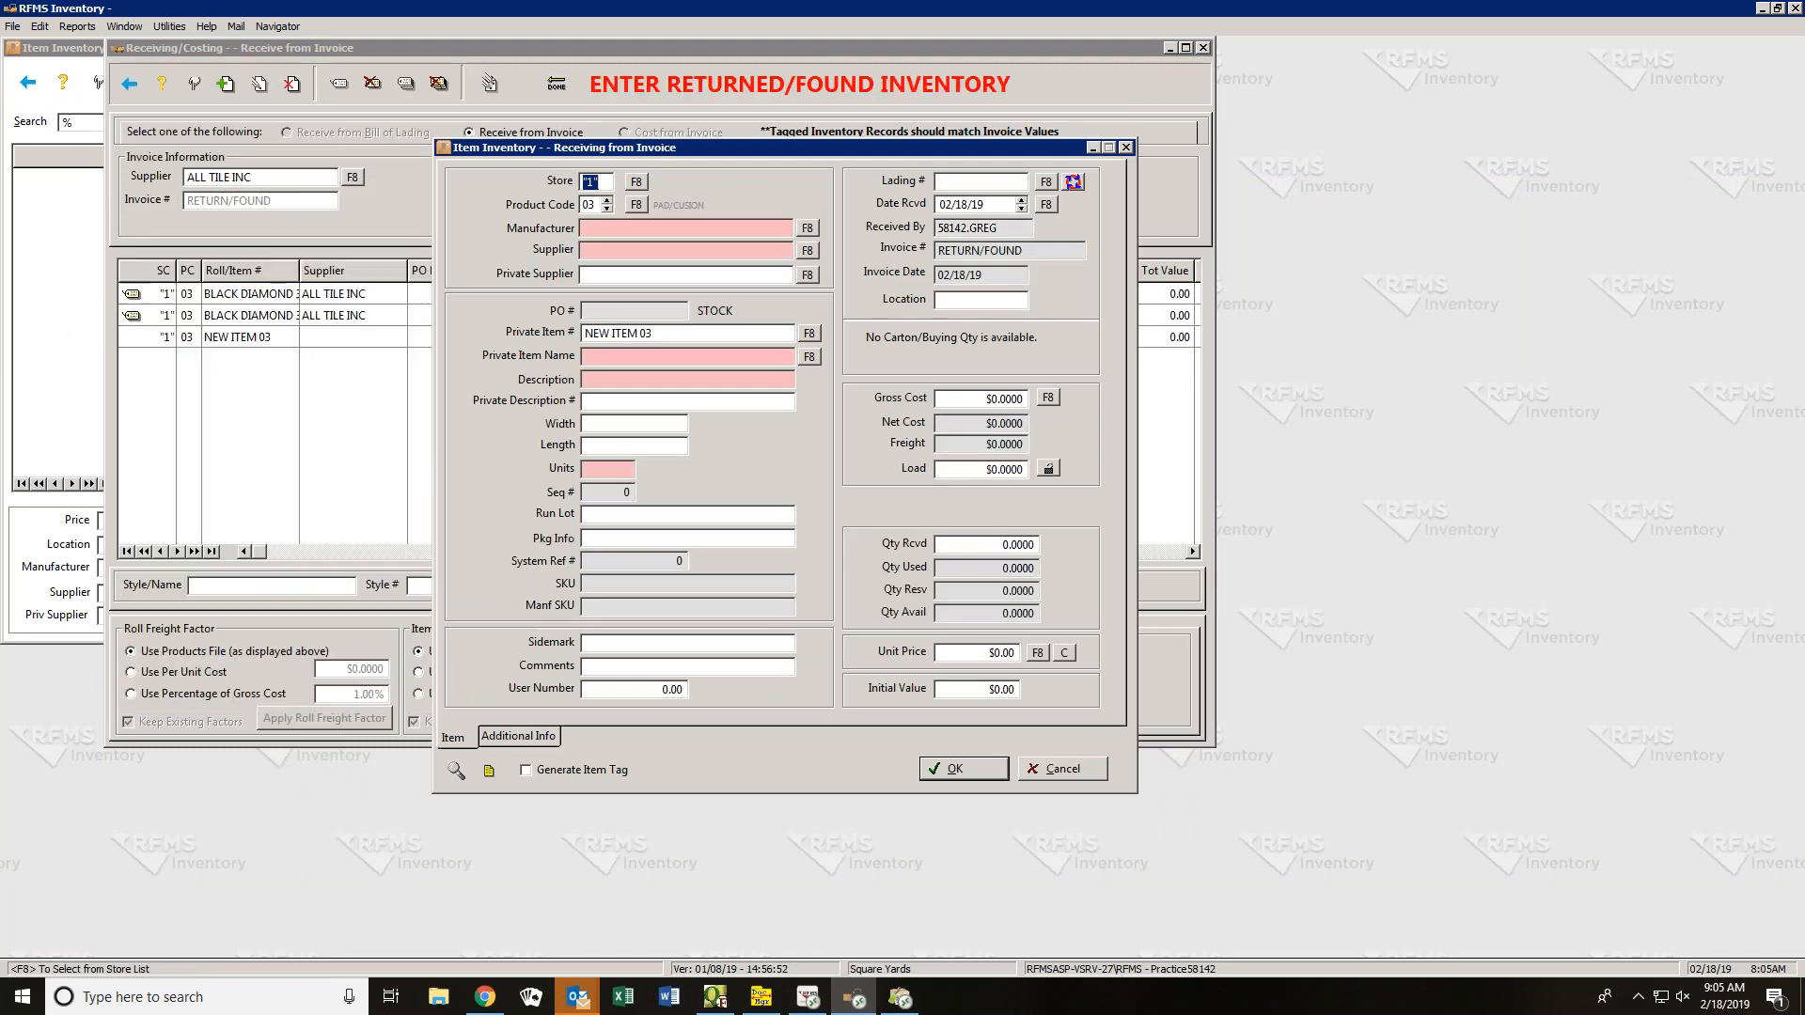
- Import BLACK DIAMOND 3/8 30 SY from Products into the third item line and save it with a received quantity of 40
{"action": "left_click", "coordinate": [809, 357]}
{"action": "left_click", "coordinate": [180, 167]}
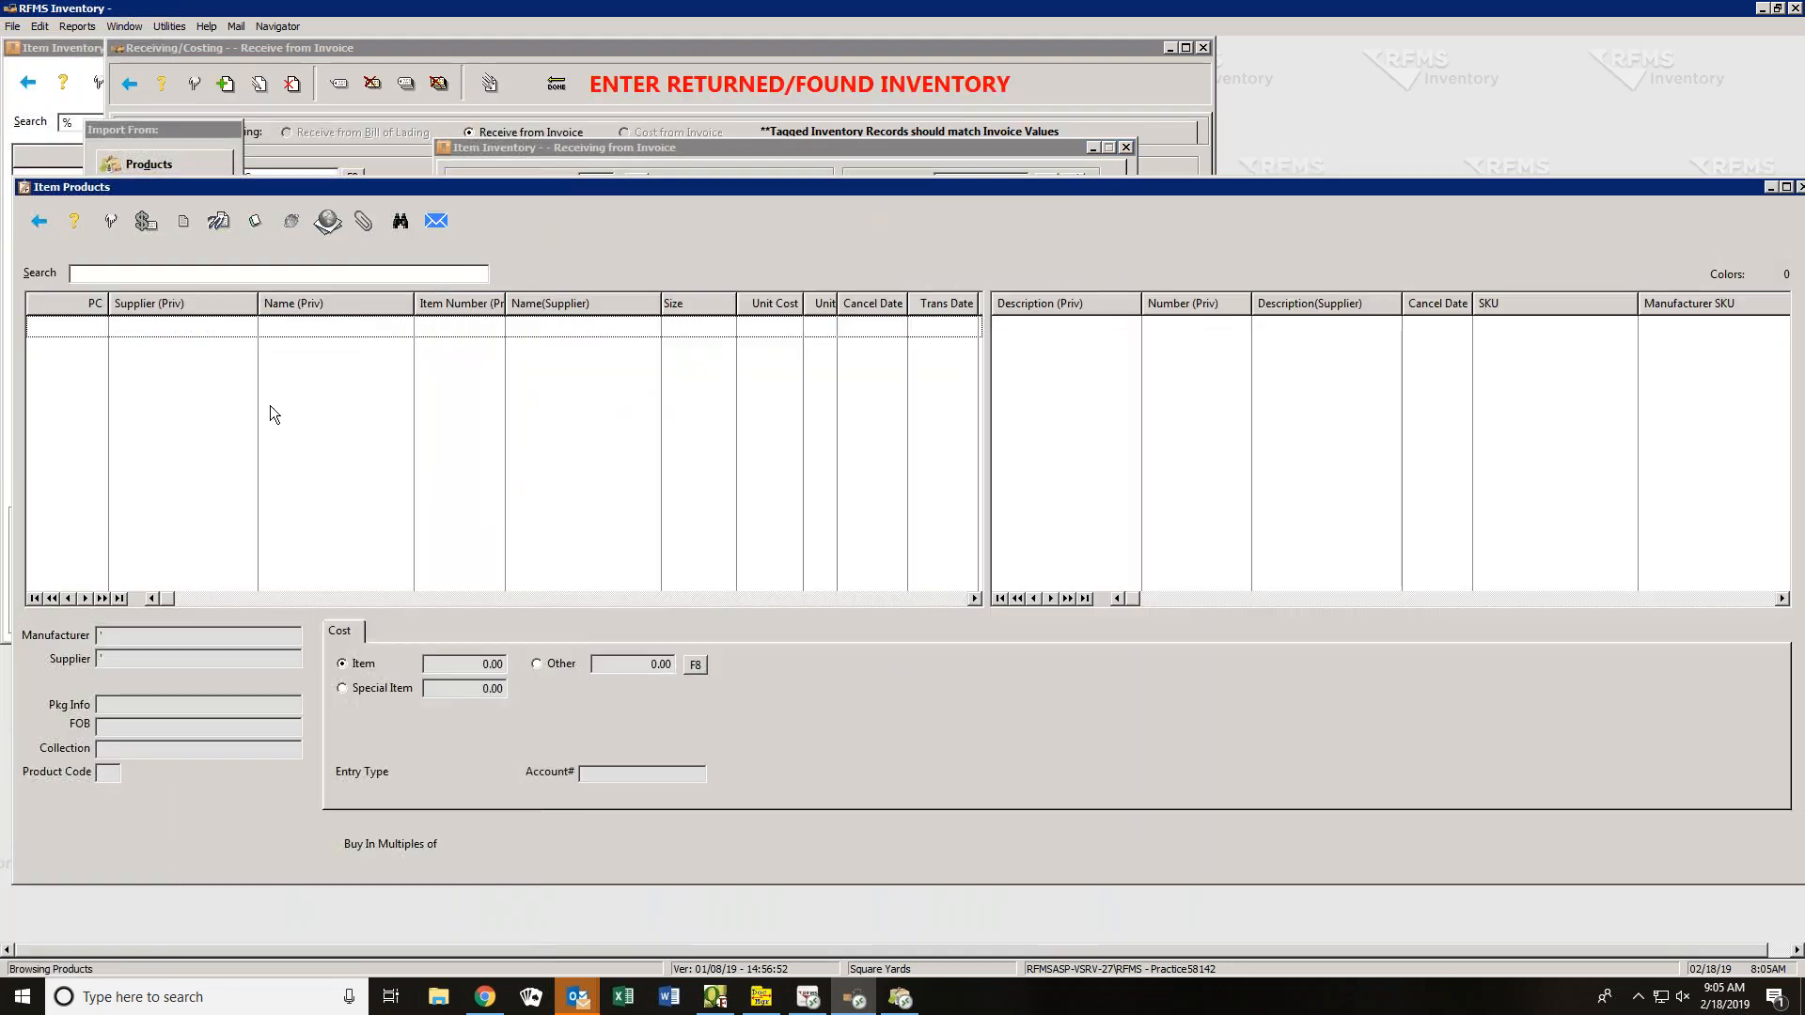
{"action": "left_click", "coordinate": [156, 273]}
{"action": "type", "text": "B"}
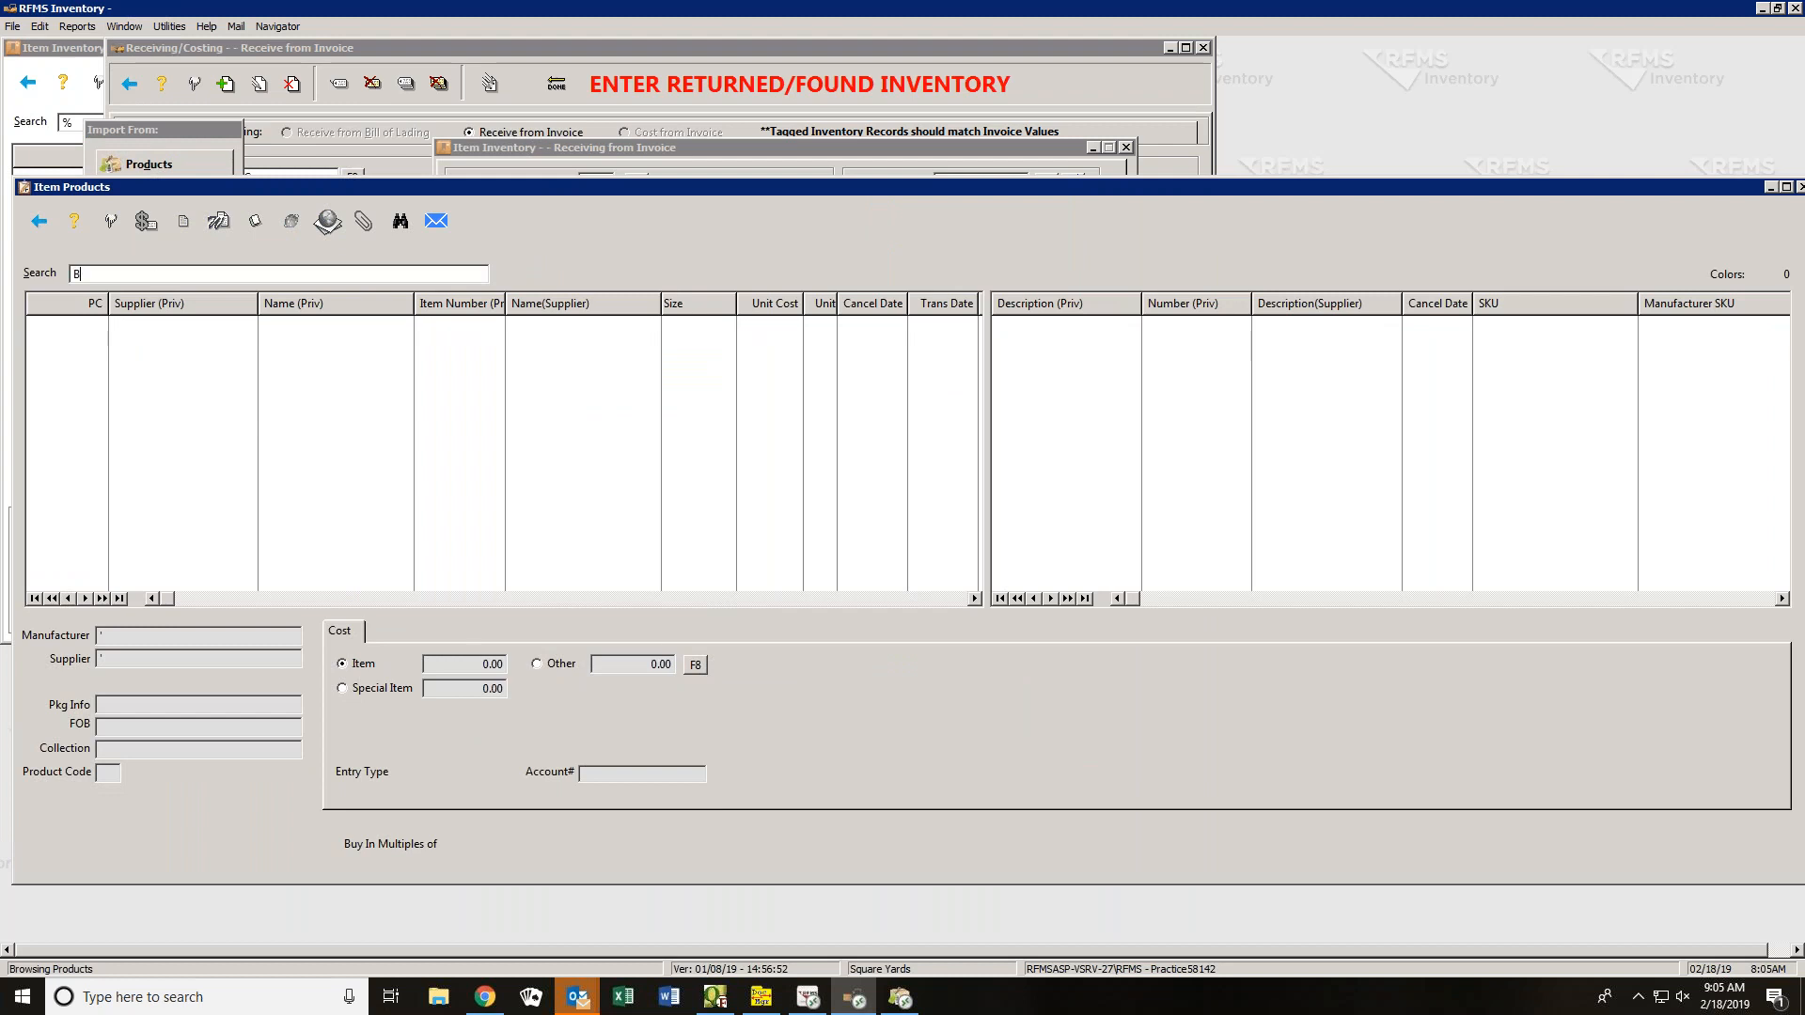
{"action": "type", "text": "LACK DIAM 3/8"}
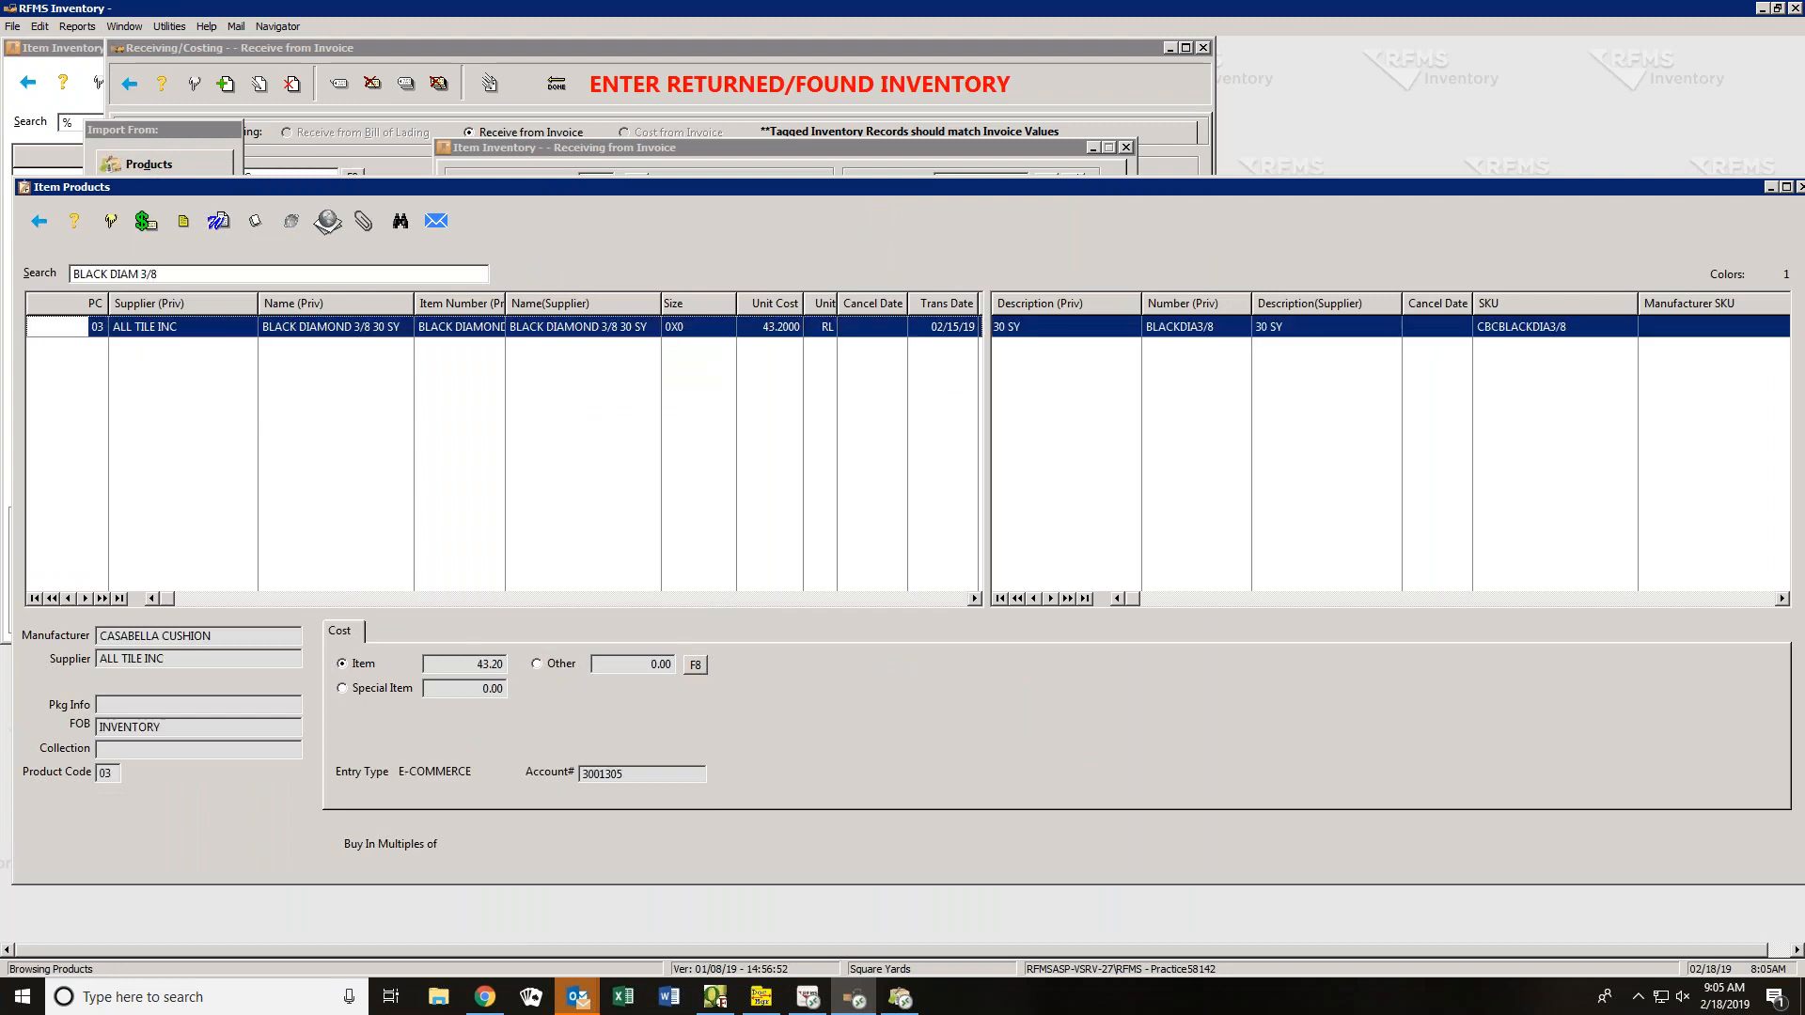
{"action": "left_click", "coordinate": [110, 221]}
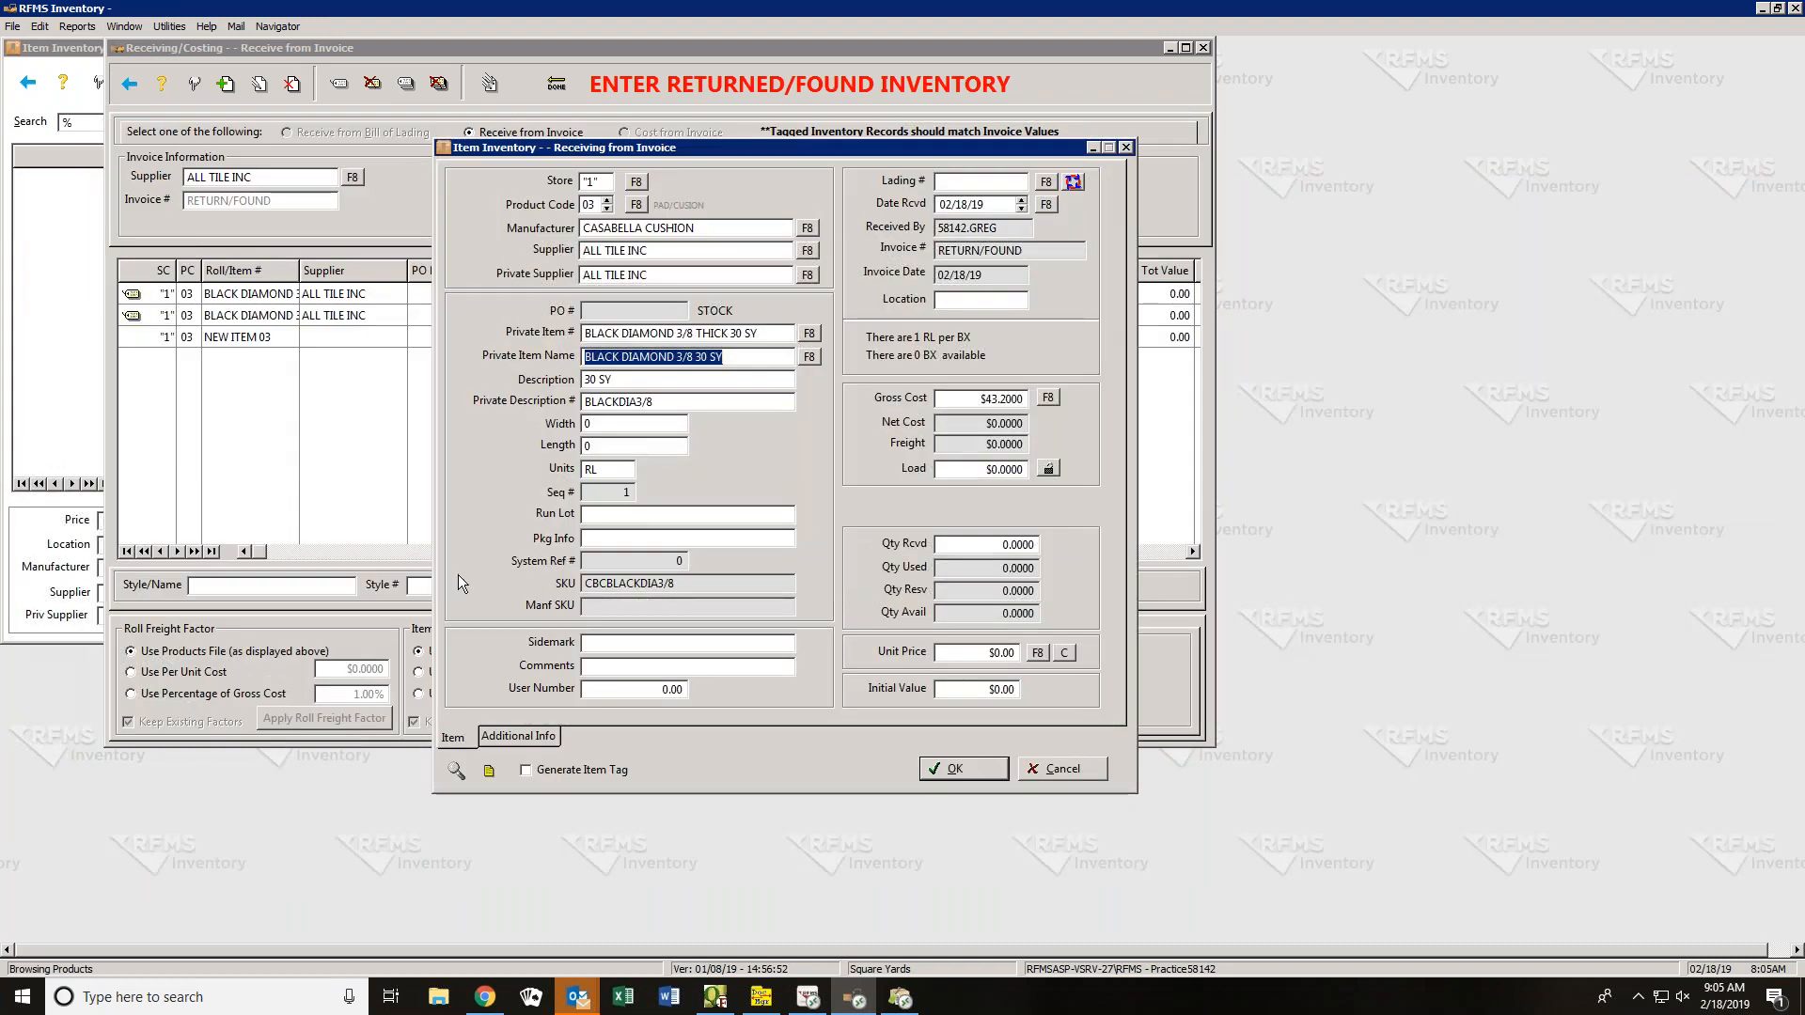
{"action": "left_click", "coordinate": [987, 545]}
{"action": "type", "text": "40"}
{"action": "key", "text": "Return"}
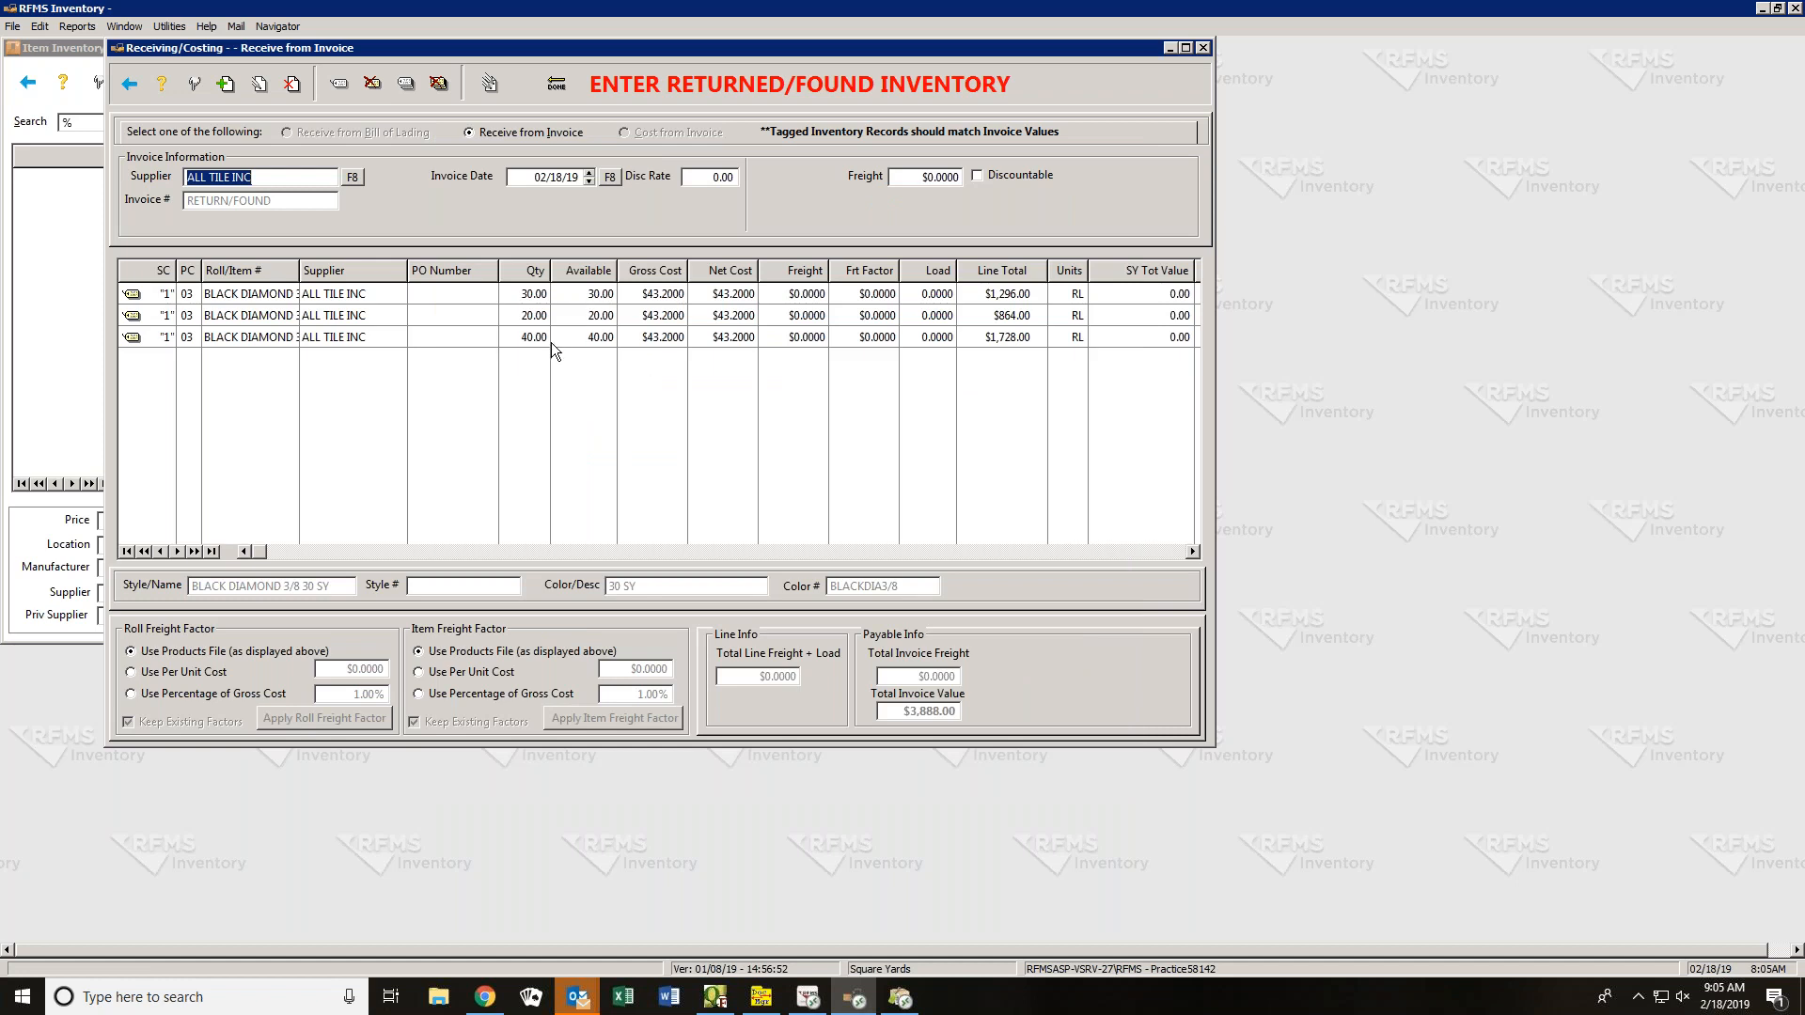
- Finish the returned/found inventory receipt and close the entry form
{"action": "left_click", "coordinate": [555, 86]}
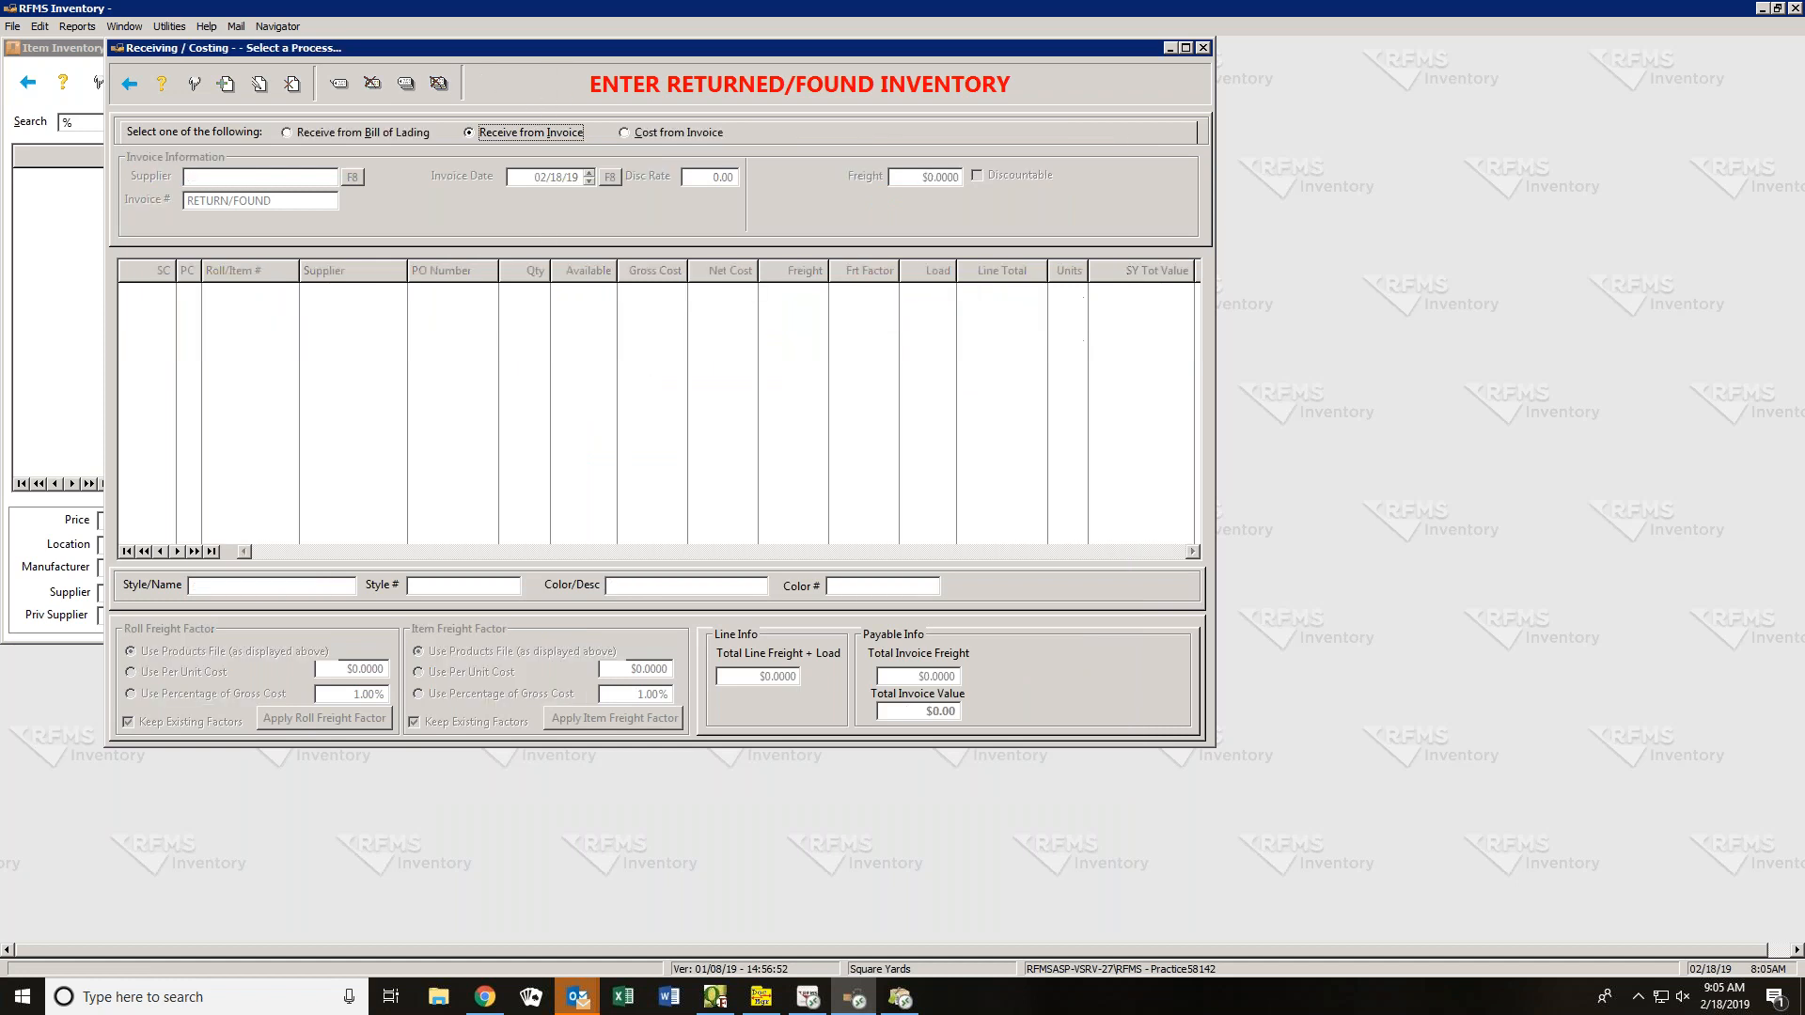
{"action": "left_click", "coordinate": [128, 84]}
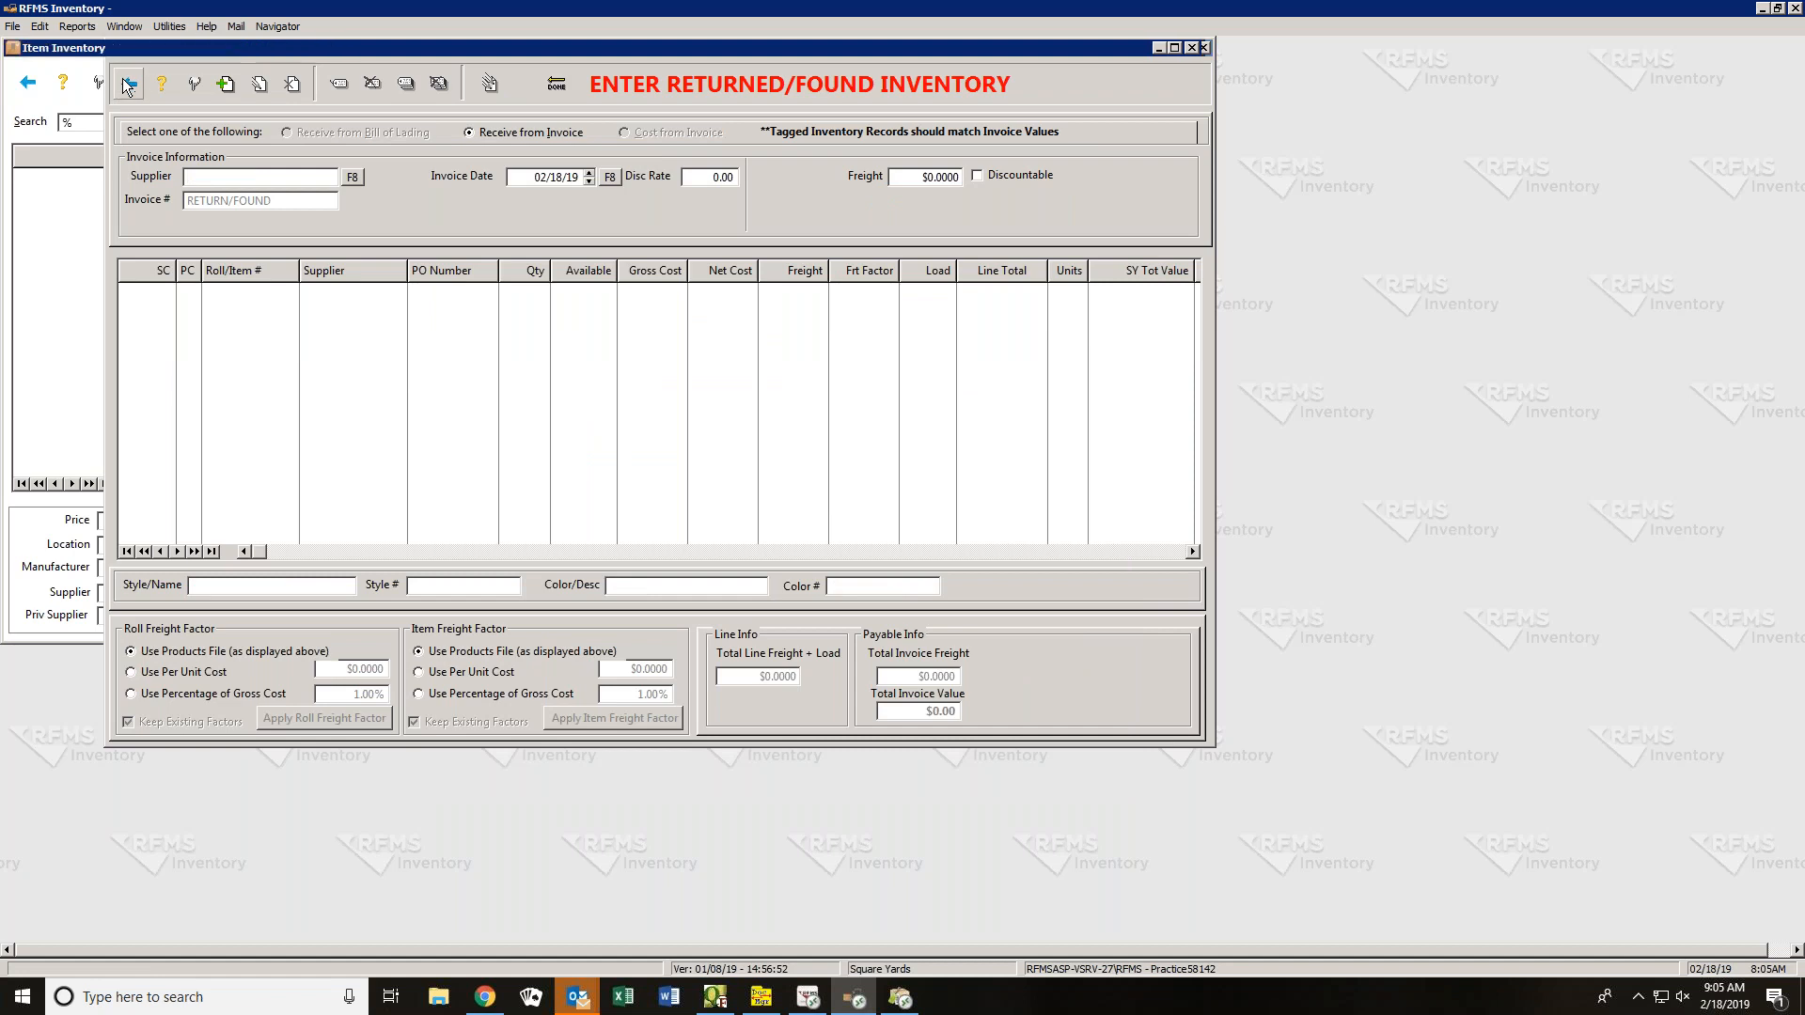
- Search the item inventory for BLACK DIAM and maximize the list to review the received pad records
{"action": "key", "text": "BackSpace"}
{"action": "type", "text": "B"}
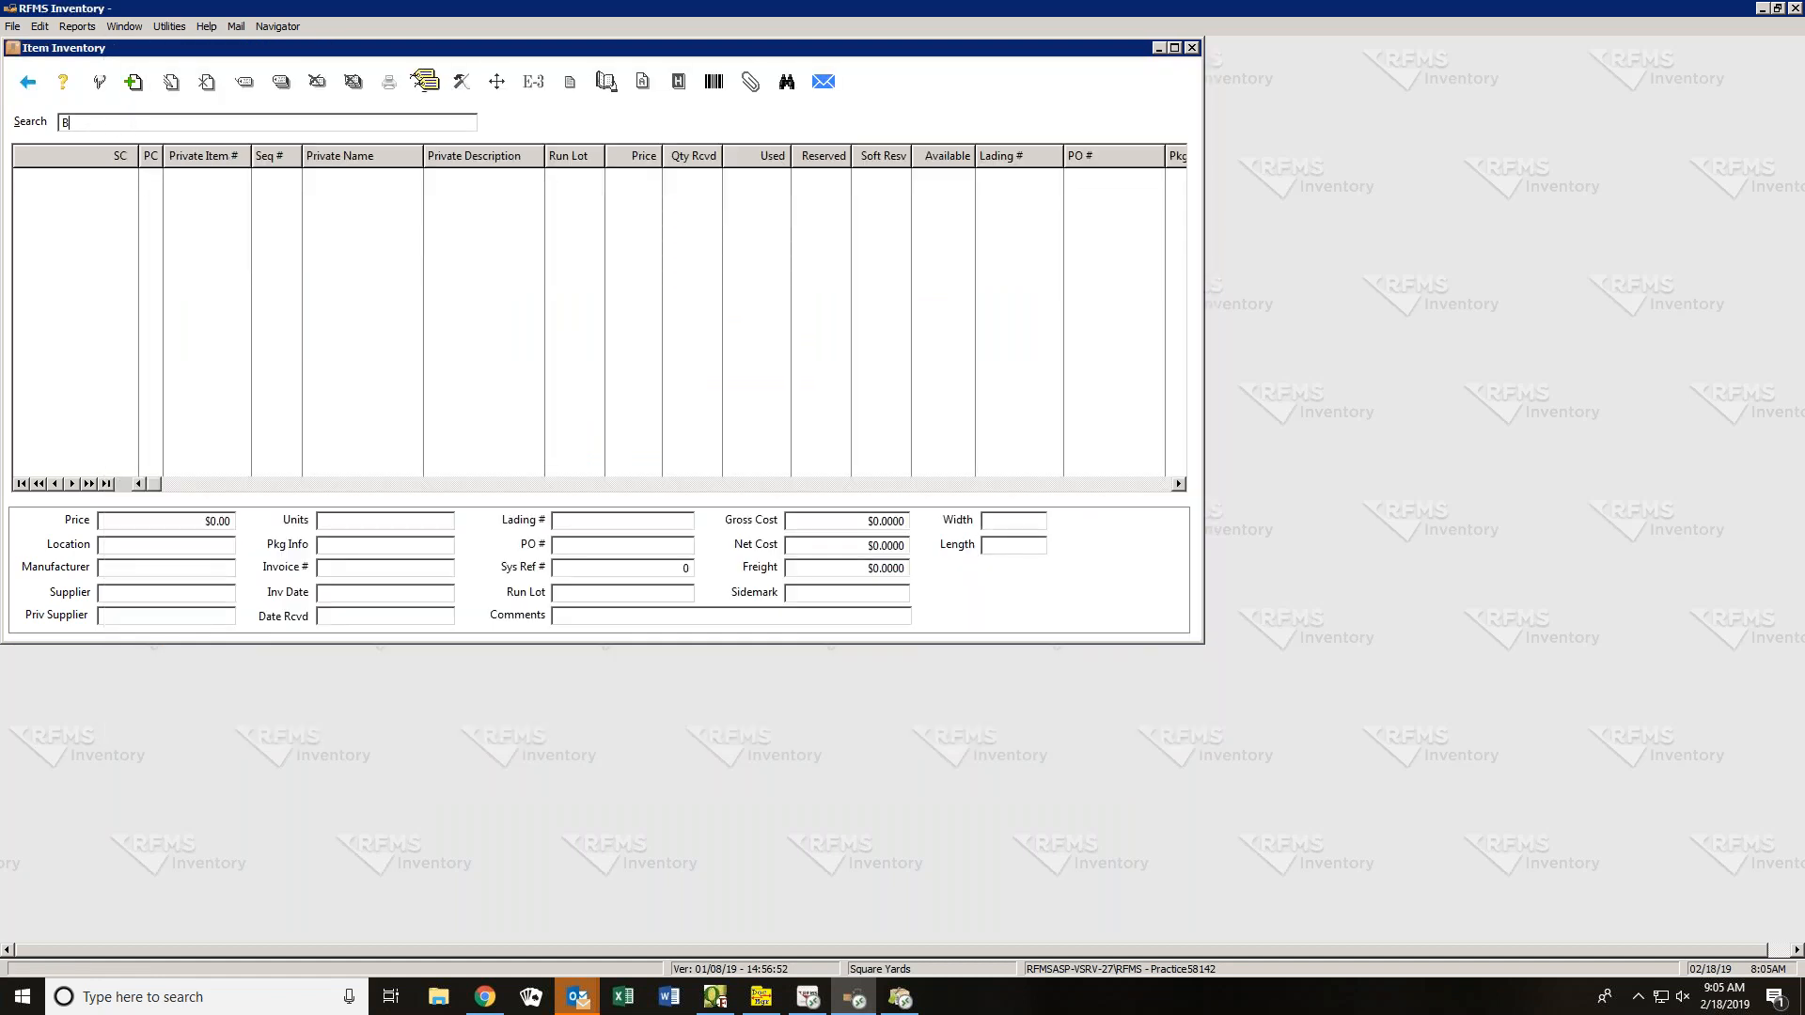
{"action": "type", "text": "LACK DIAM"}
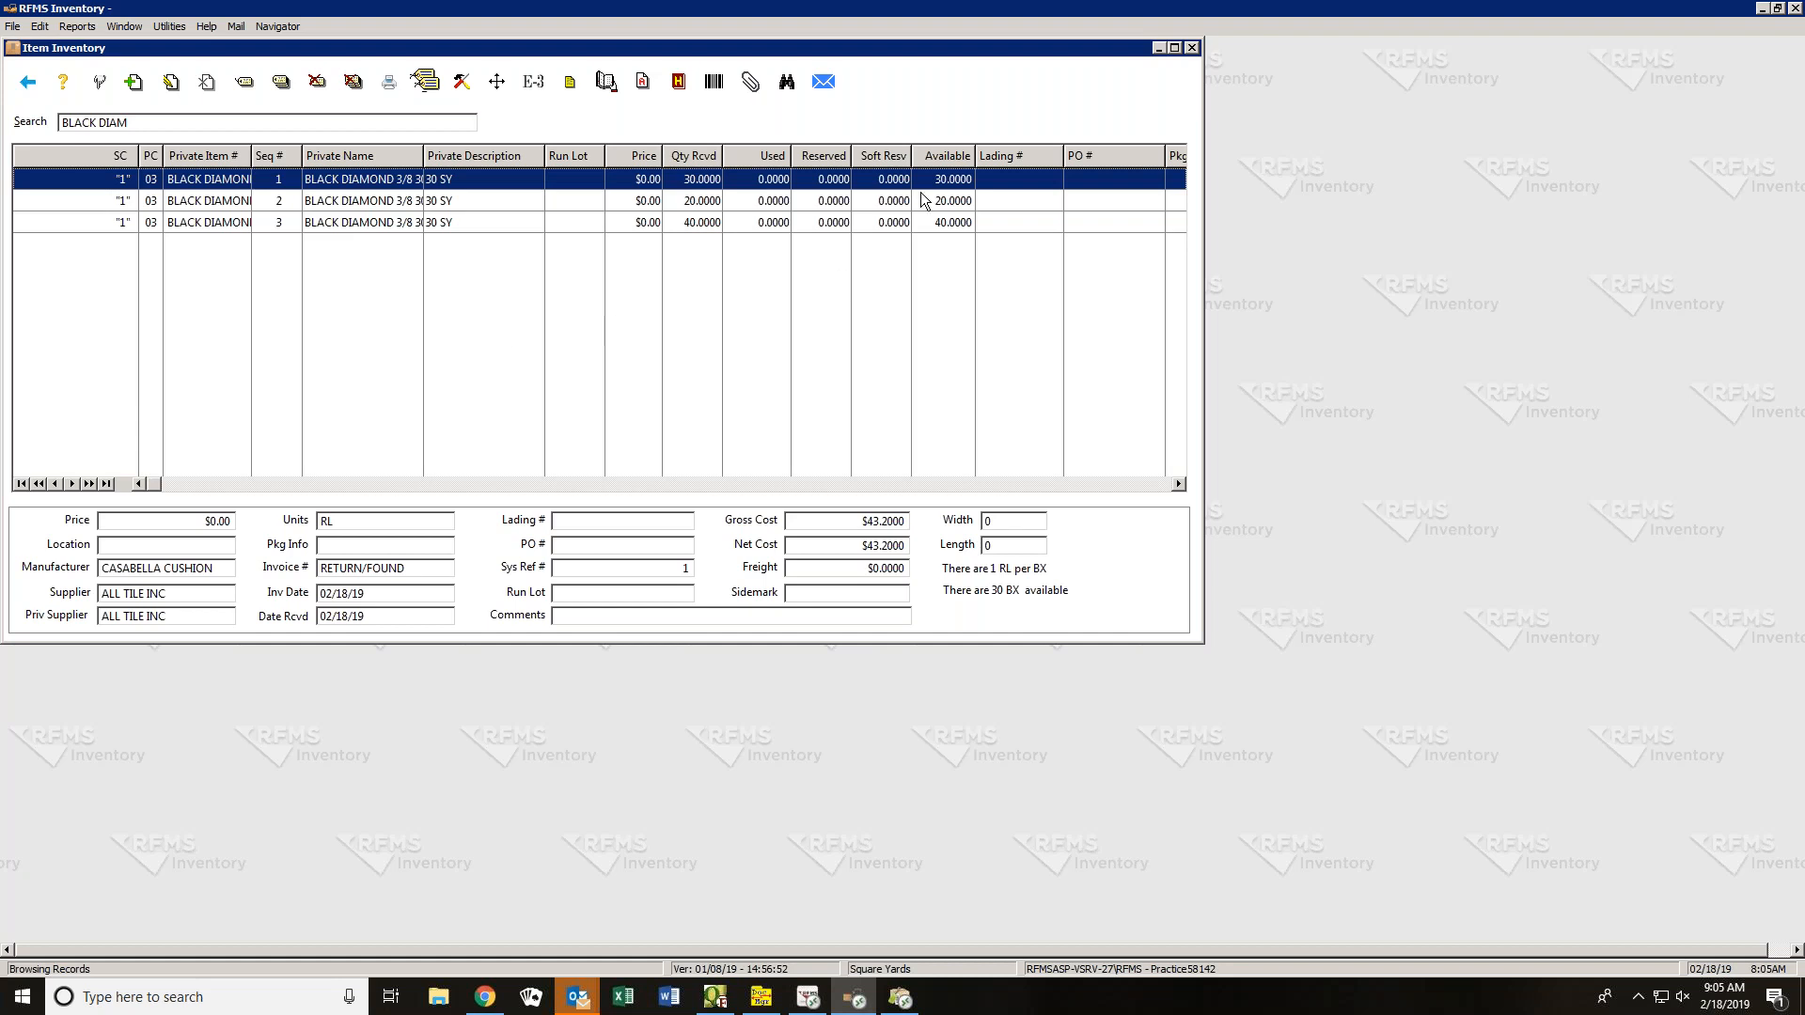
{"action": "left_click", "coordinate": [1177, 48]}
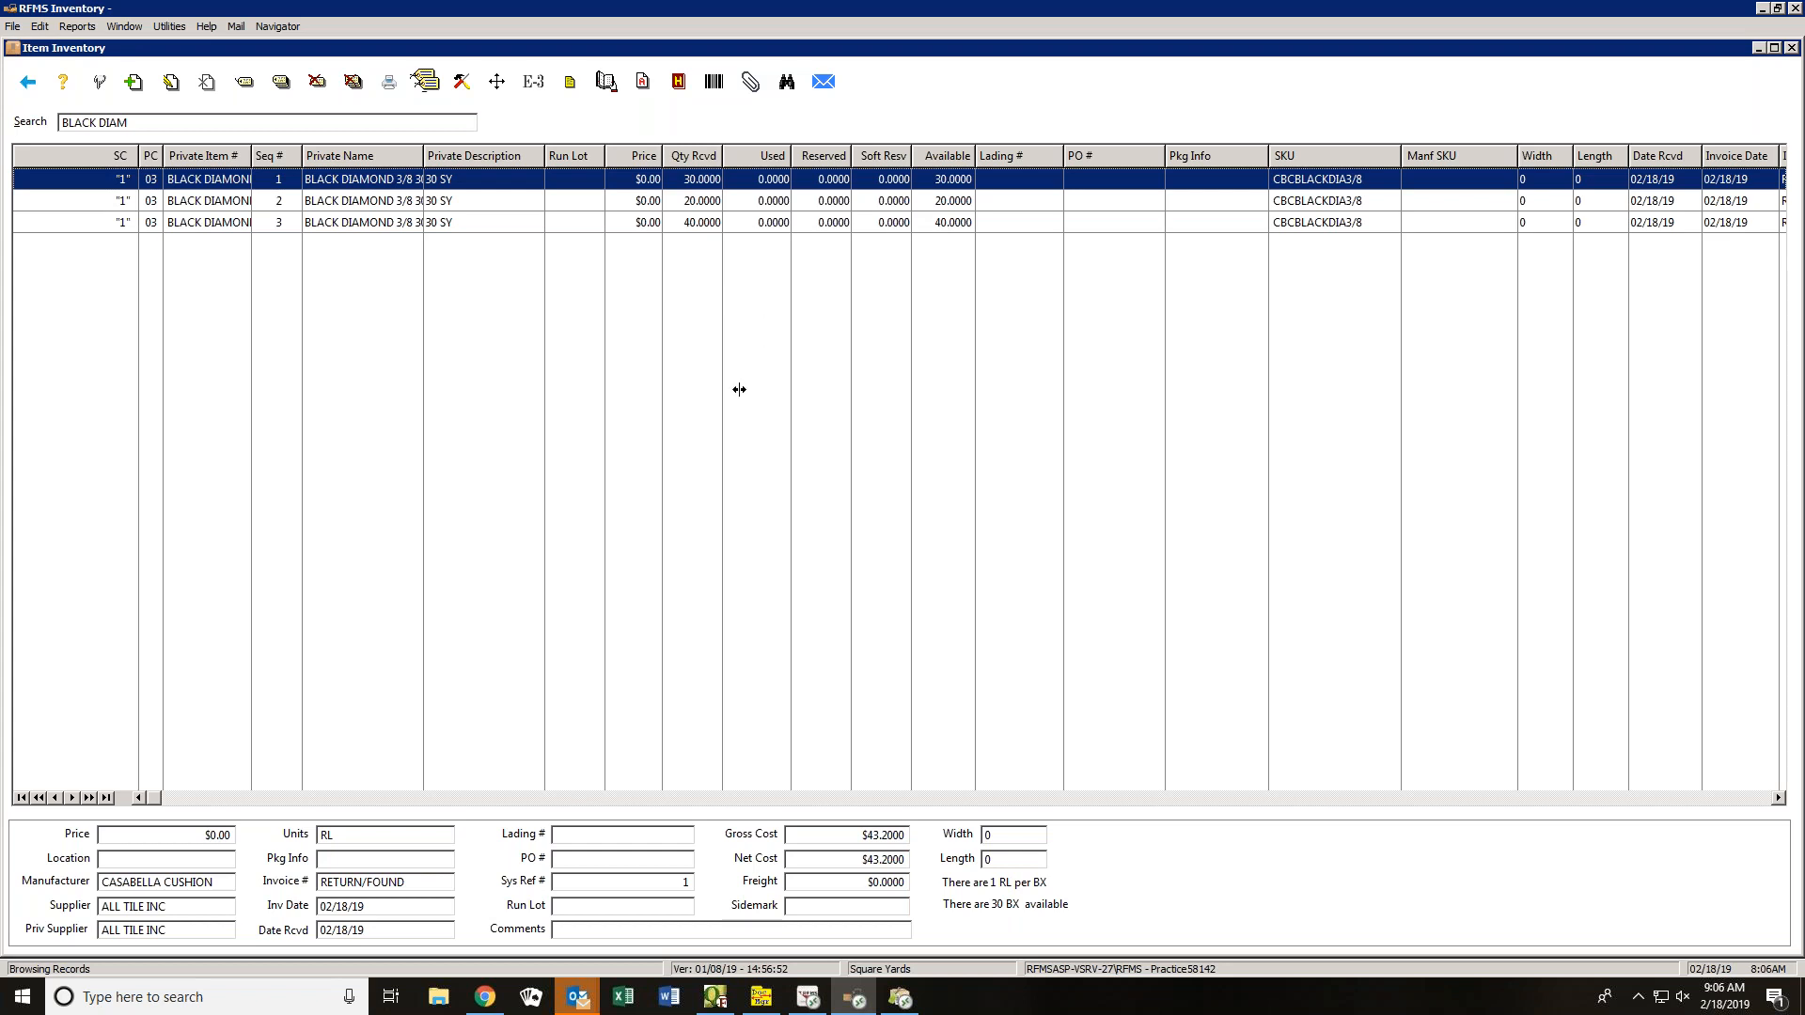
- Review the invoice number and invoice date of the first BLACK DIAMOND record in the item inventory
{"action": "left_click_drag", "start_coordinate": [340, 882], "coordinate": [415, 880]}
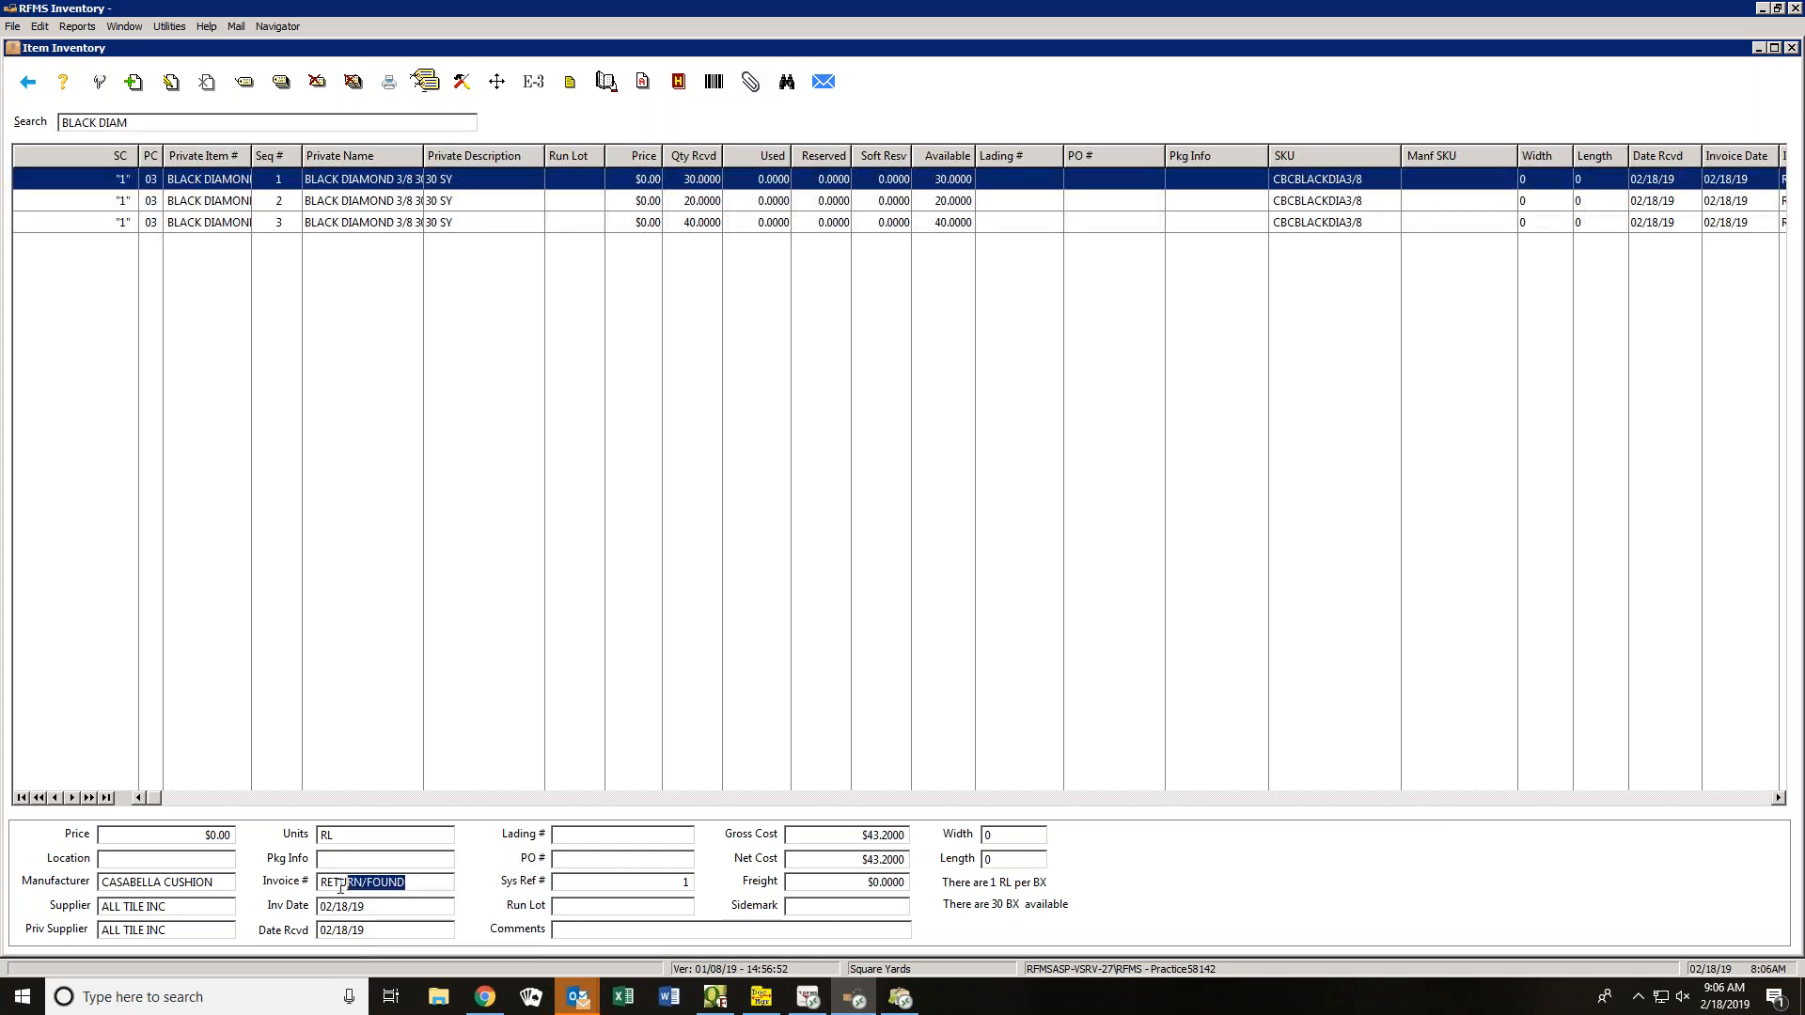
{"action": "left_click", "coordinate": [333, 878]}
{"action": "mouse_move", "coordinate": [286, 882]}
{"action": "left_mouse_down"}
{"action": "mouse_move", "coordinate": [402, 882]}
{"action": "mouse_move", "coordinate": [317, 888]}
{"action": "mouse_move", "coordinate": [311, 906]}
{"action": "left_mouse_up"}
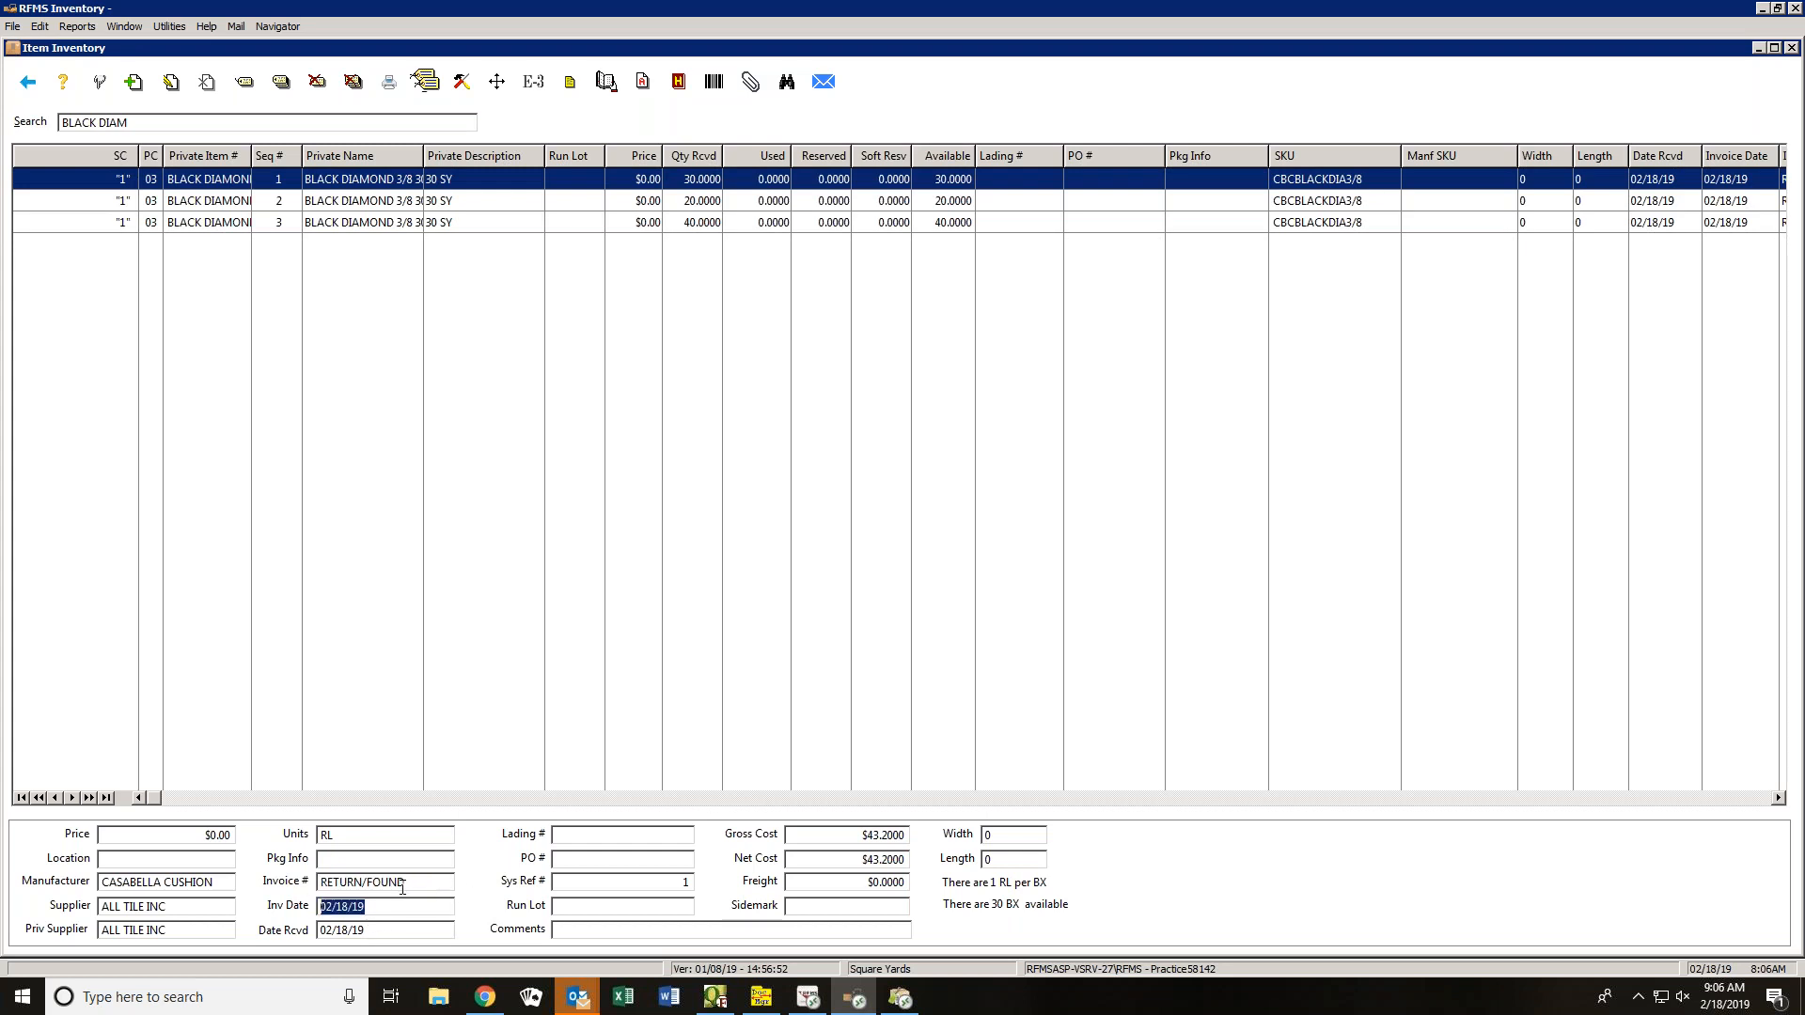
{"action": "left_click_drag", "start_coordinate": [401, 885], "coordinate": [319, 884]}
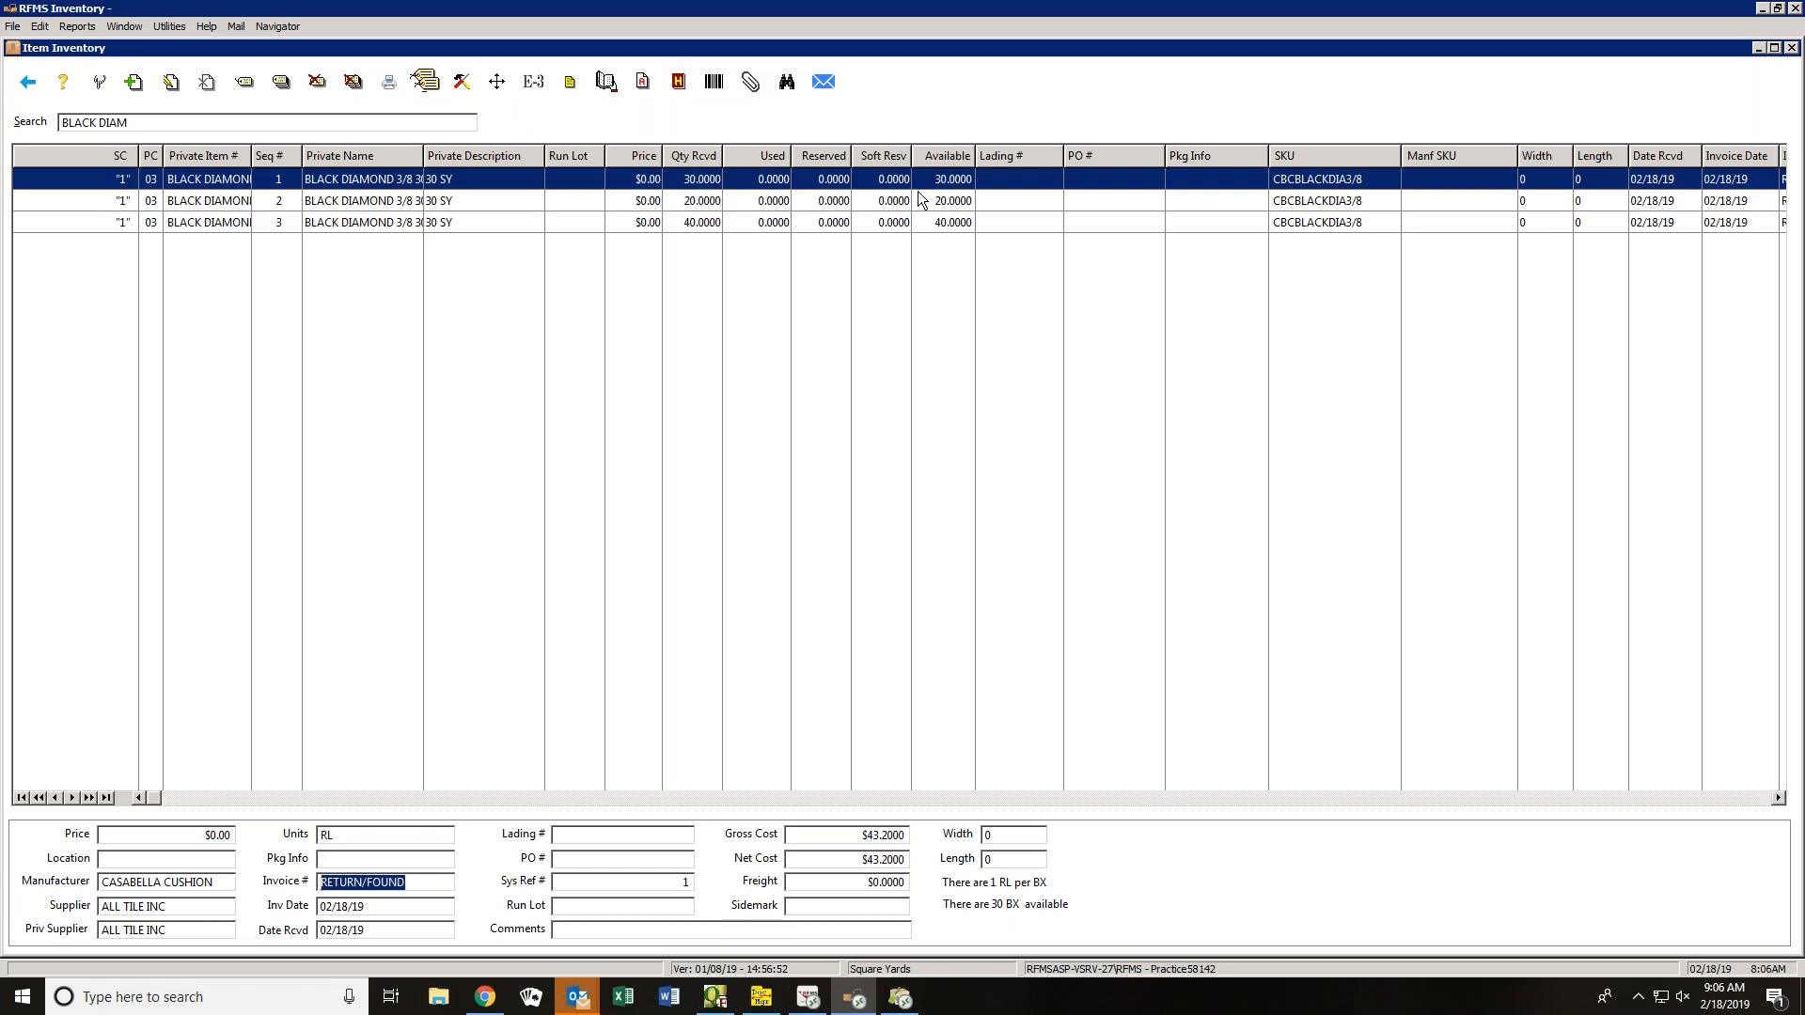
{"action": "left_click", "coordinate": [462, 83]}
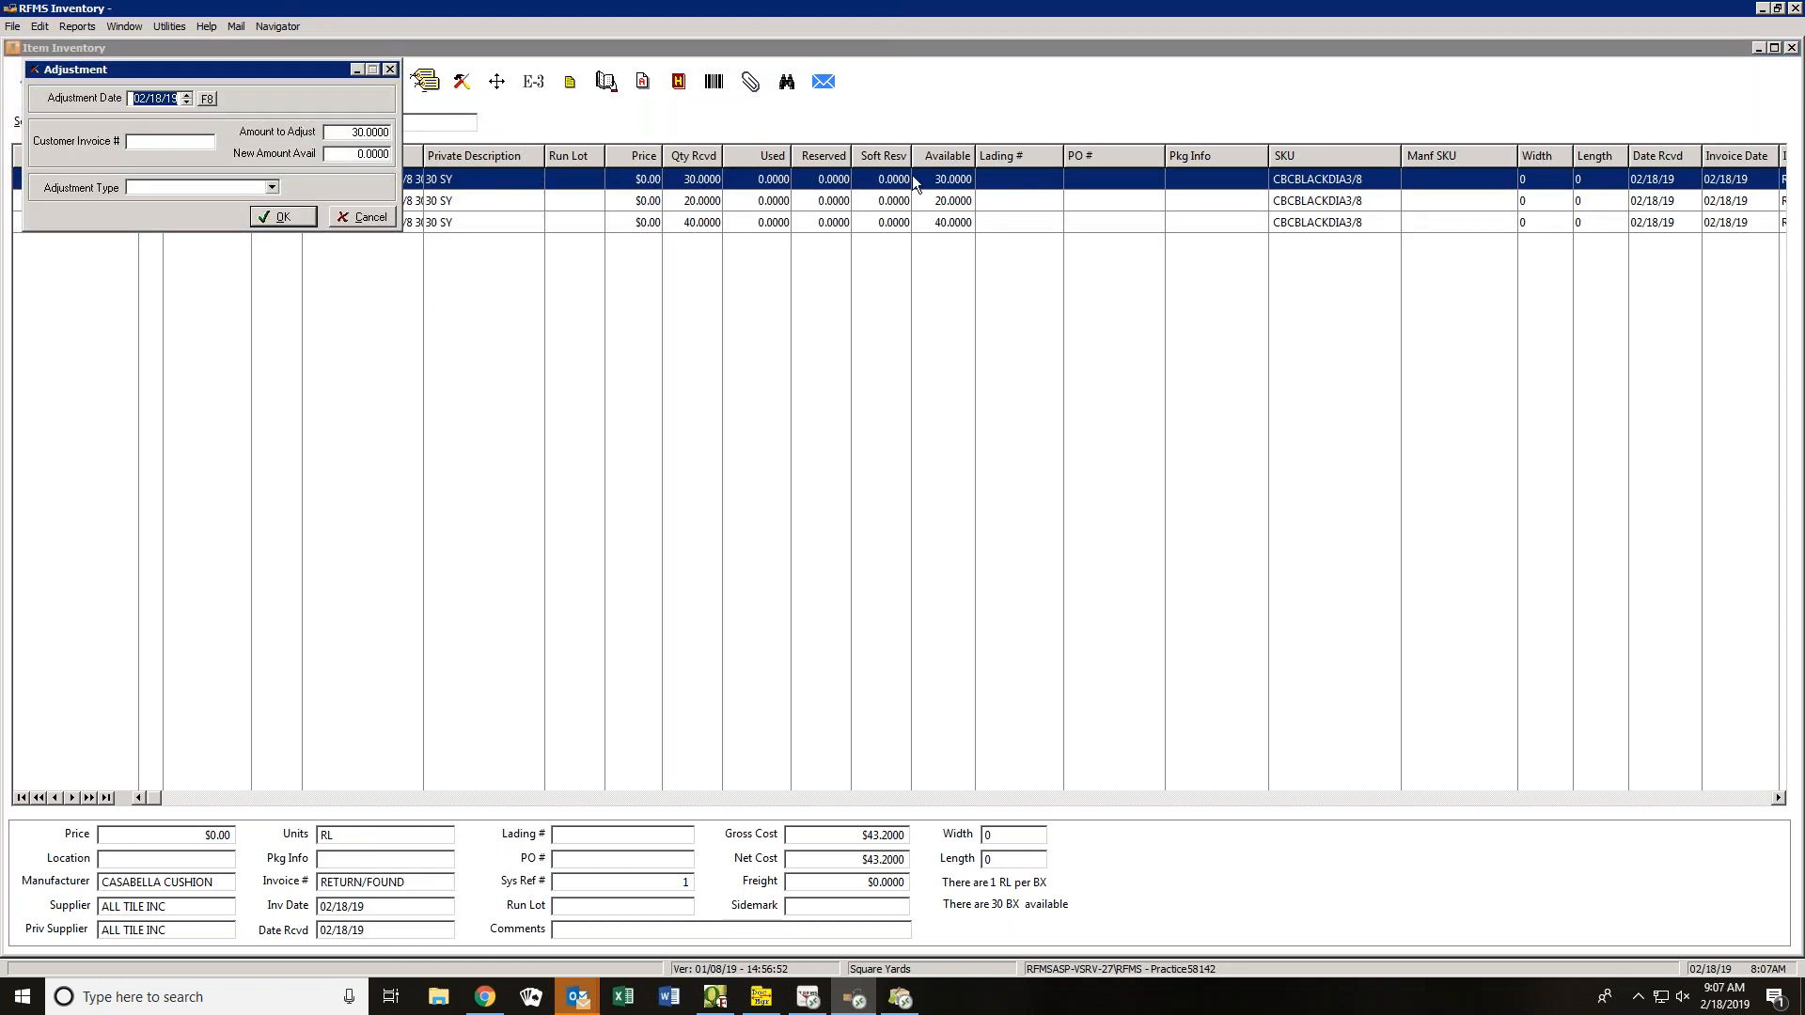
{"action": "left_click_drag", "start_coordinate": [296, 69], "coordinate": [554, 273]}
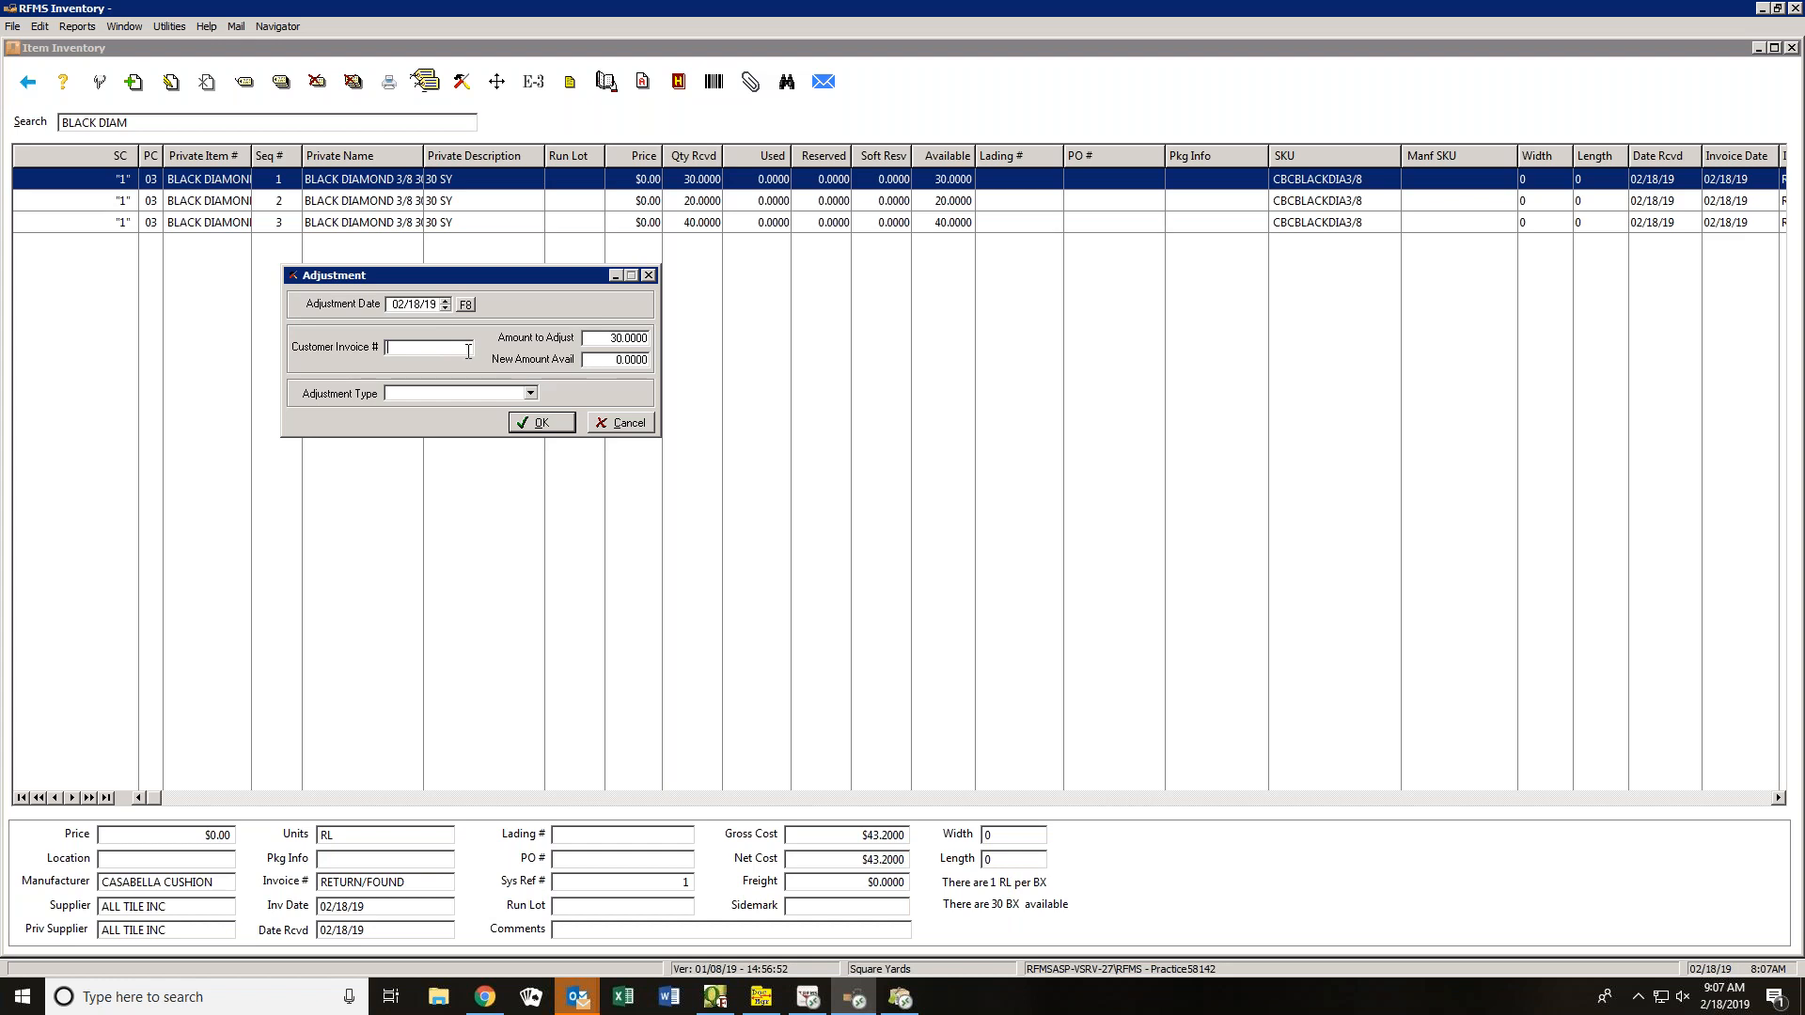
{"action": "double_click", "coordinate": [609, 339]}
{"action": "left_click_drag", "start_coordinate": [617, 360], "coordinate": [696, 340]}
{"action": "type", "text": "2"}
{"action": "key", "text": "Tab"}
{"action": "left_click", "coordinate": [530, 394]}
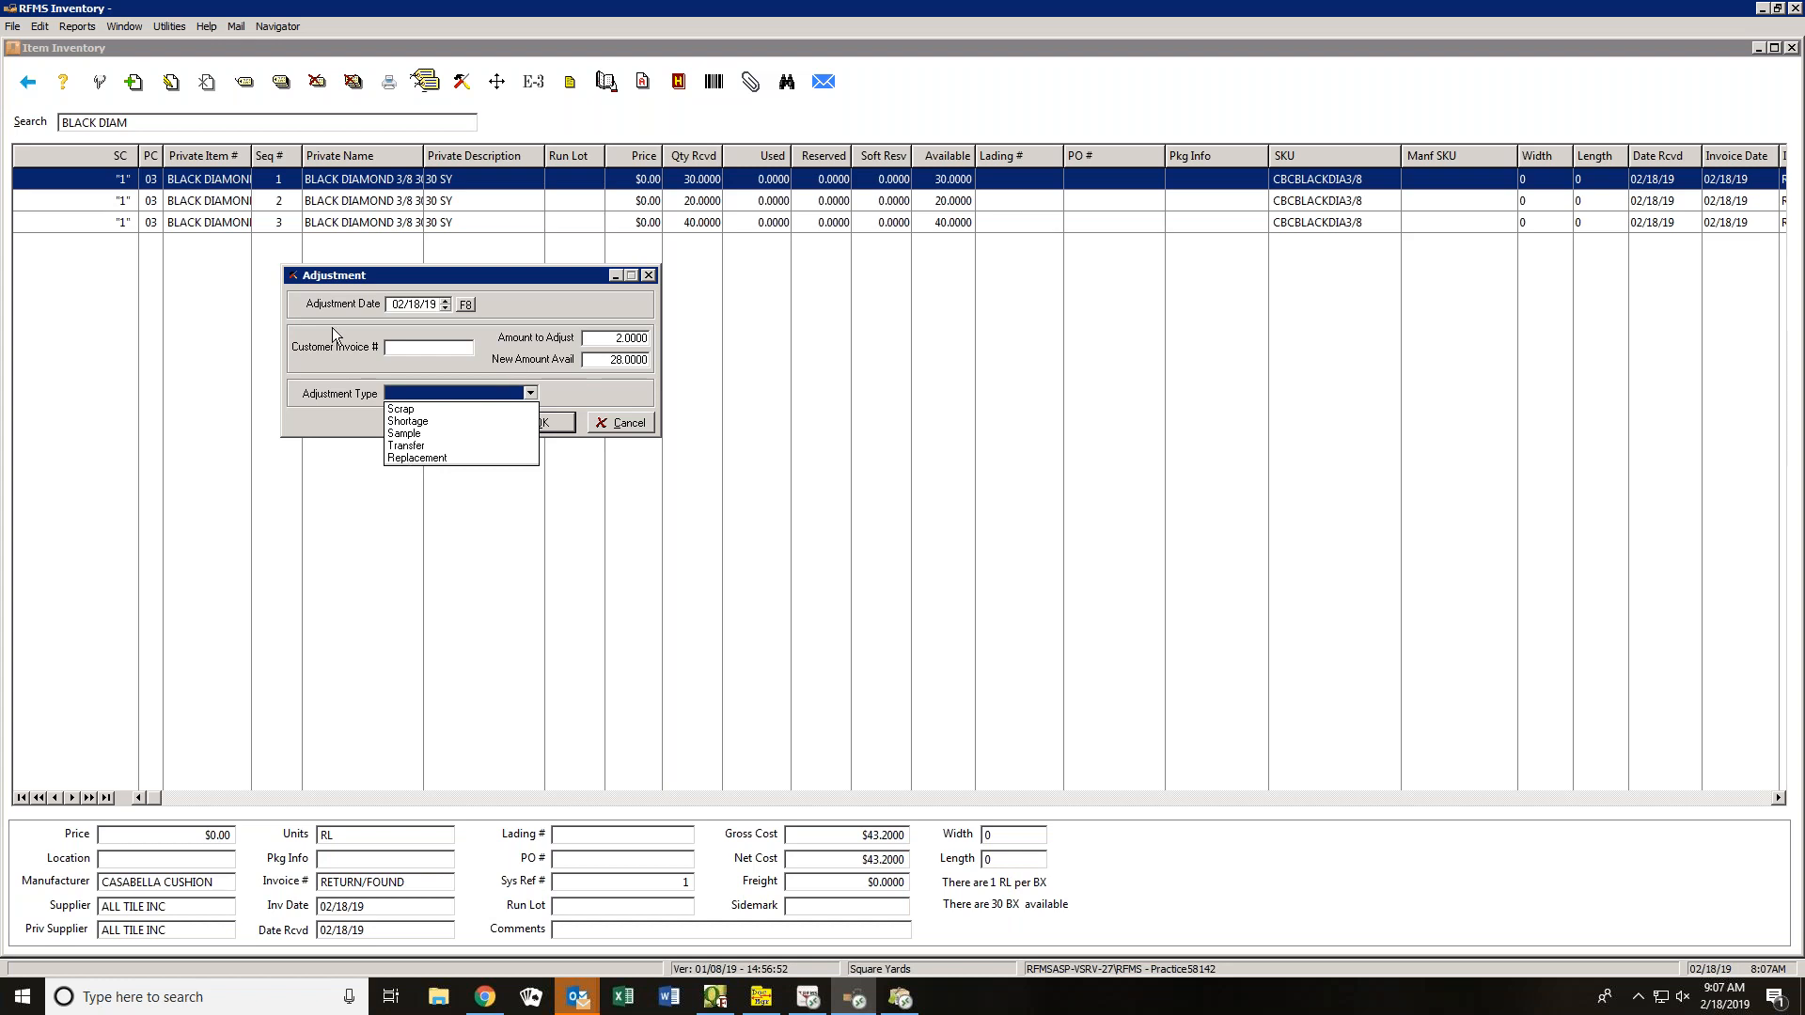
- Add an adjustment type described as PHYSICAL COUNT with type QUANTITY and cancel the open adjustment
{"action": "left_click", "coordinate": [13, 26]}
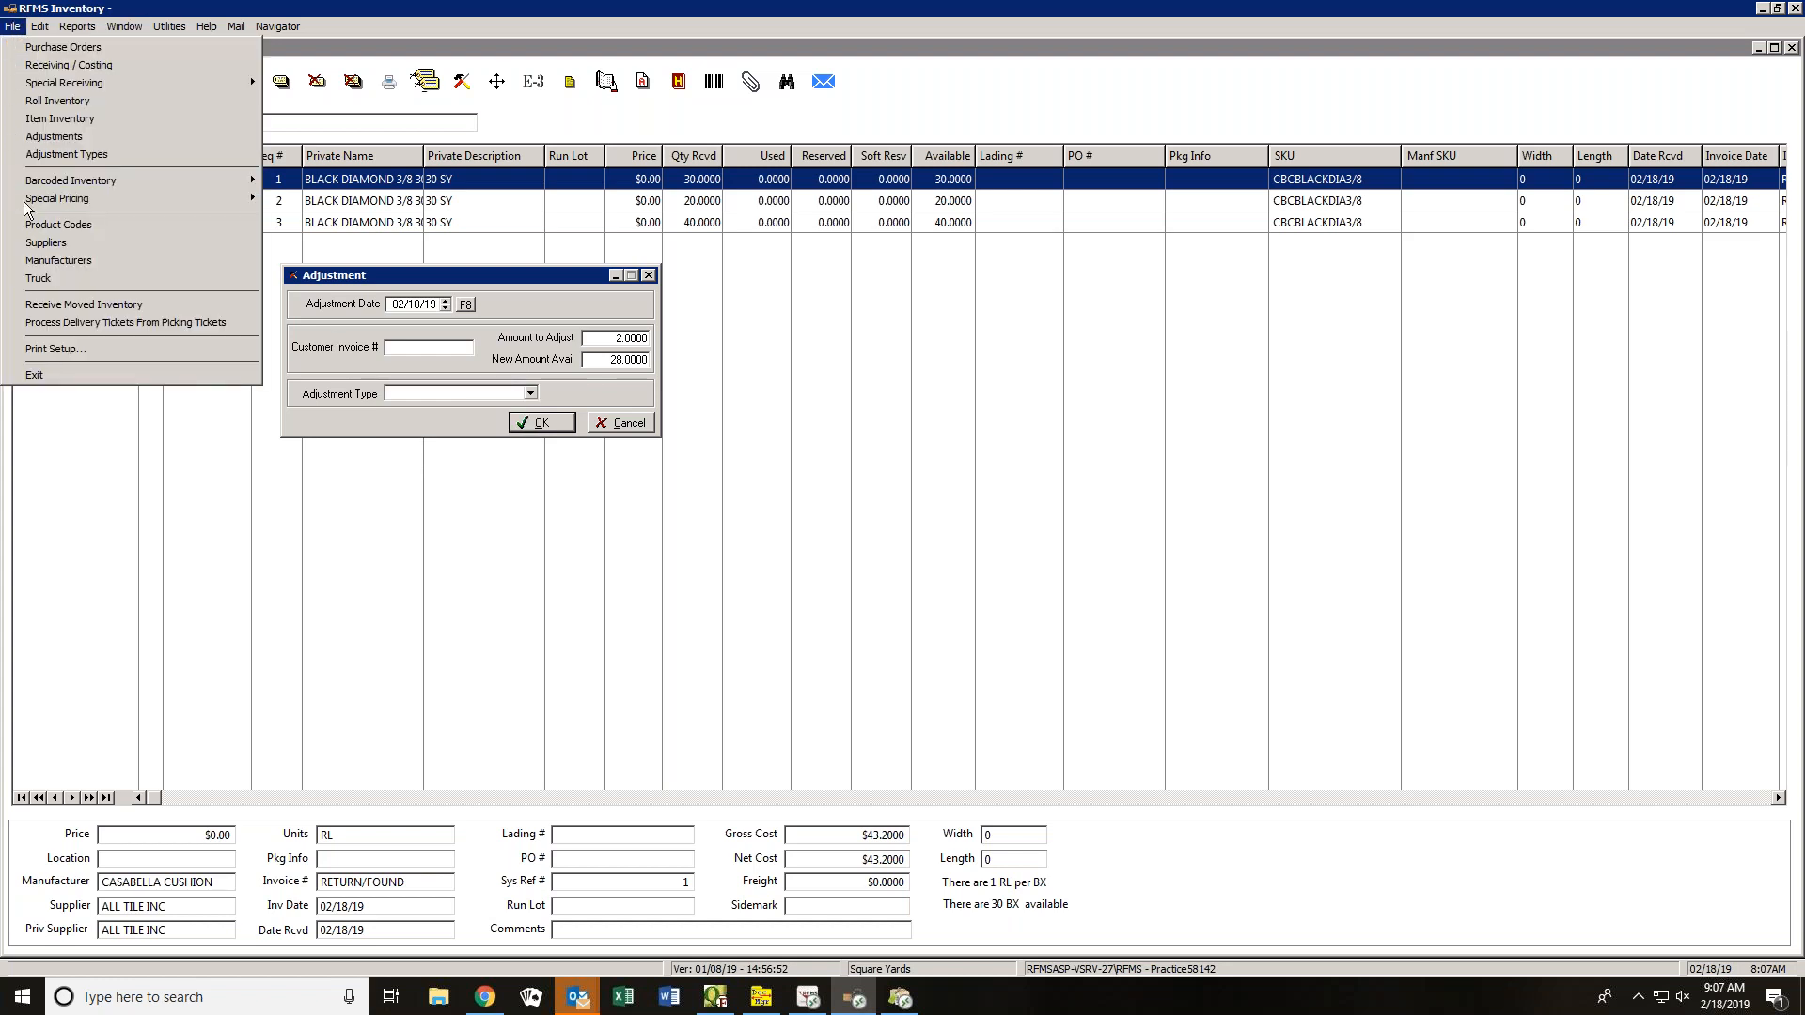
{"action": "left_click", "coordinate": [54, 153]}
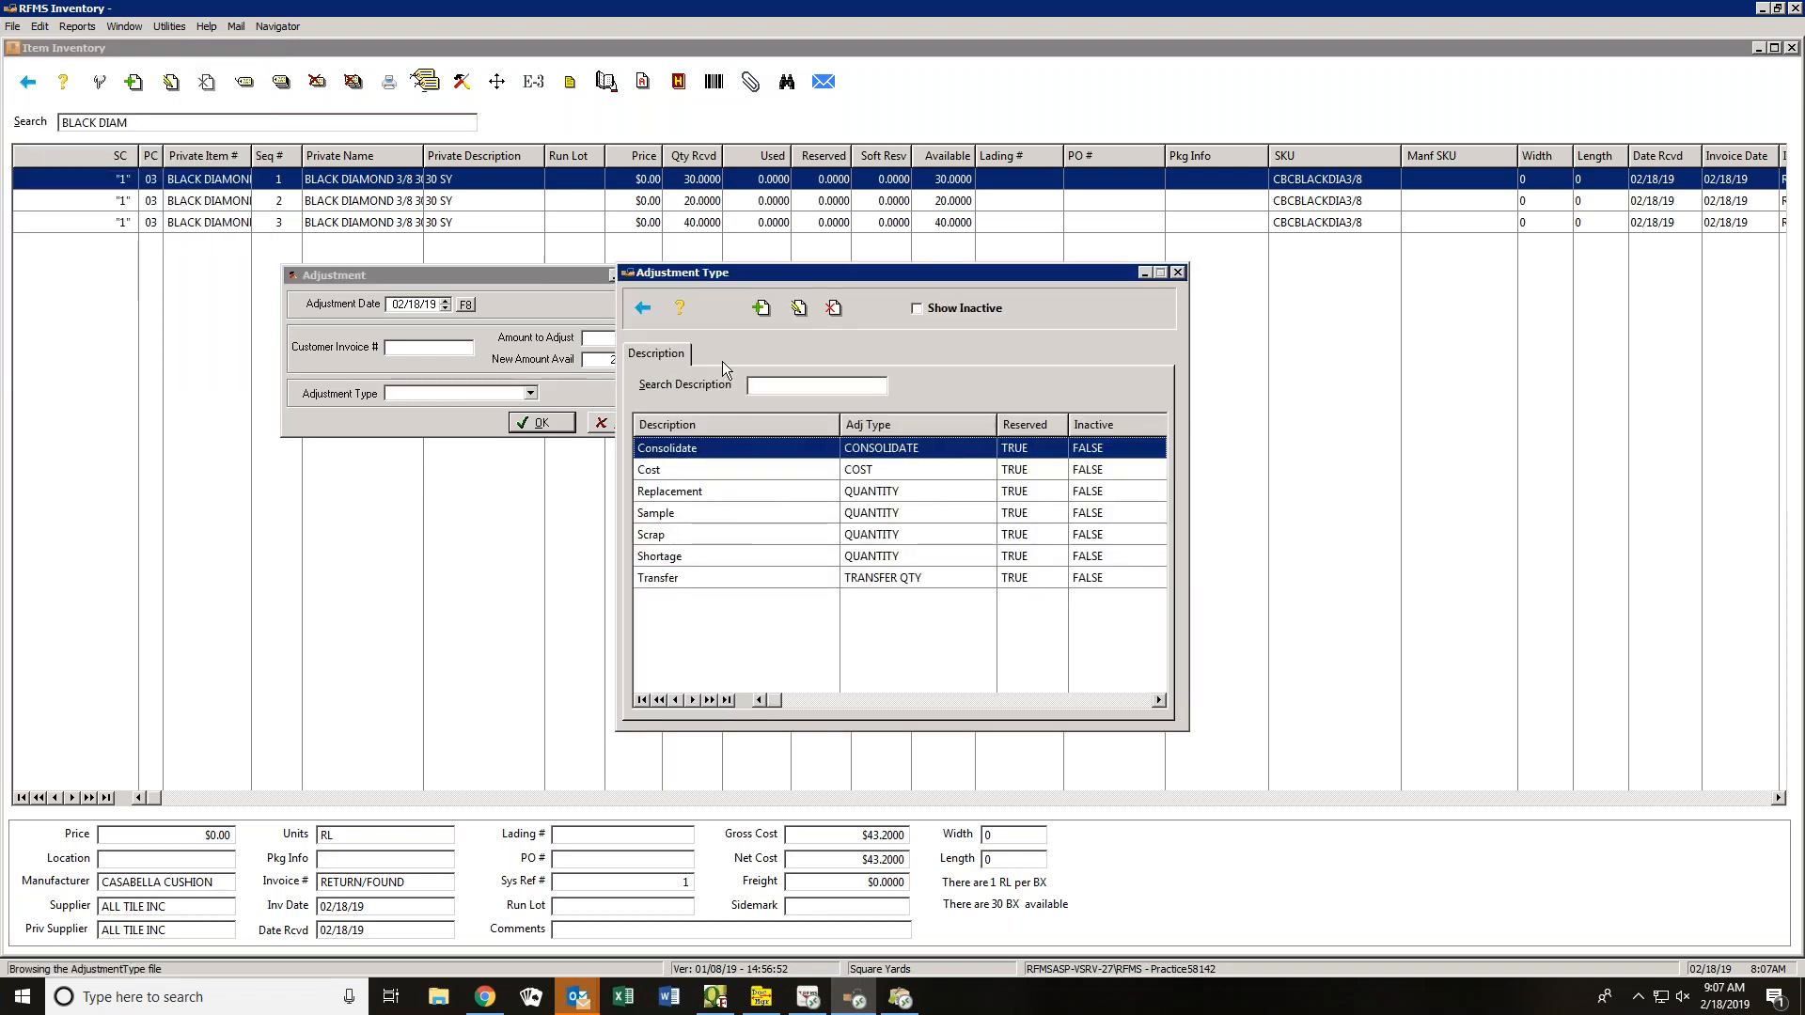
{"action": "left_click", "coordinate": [759, 311]}
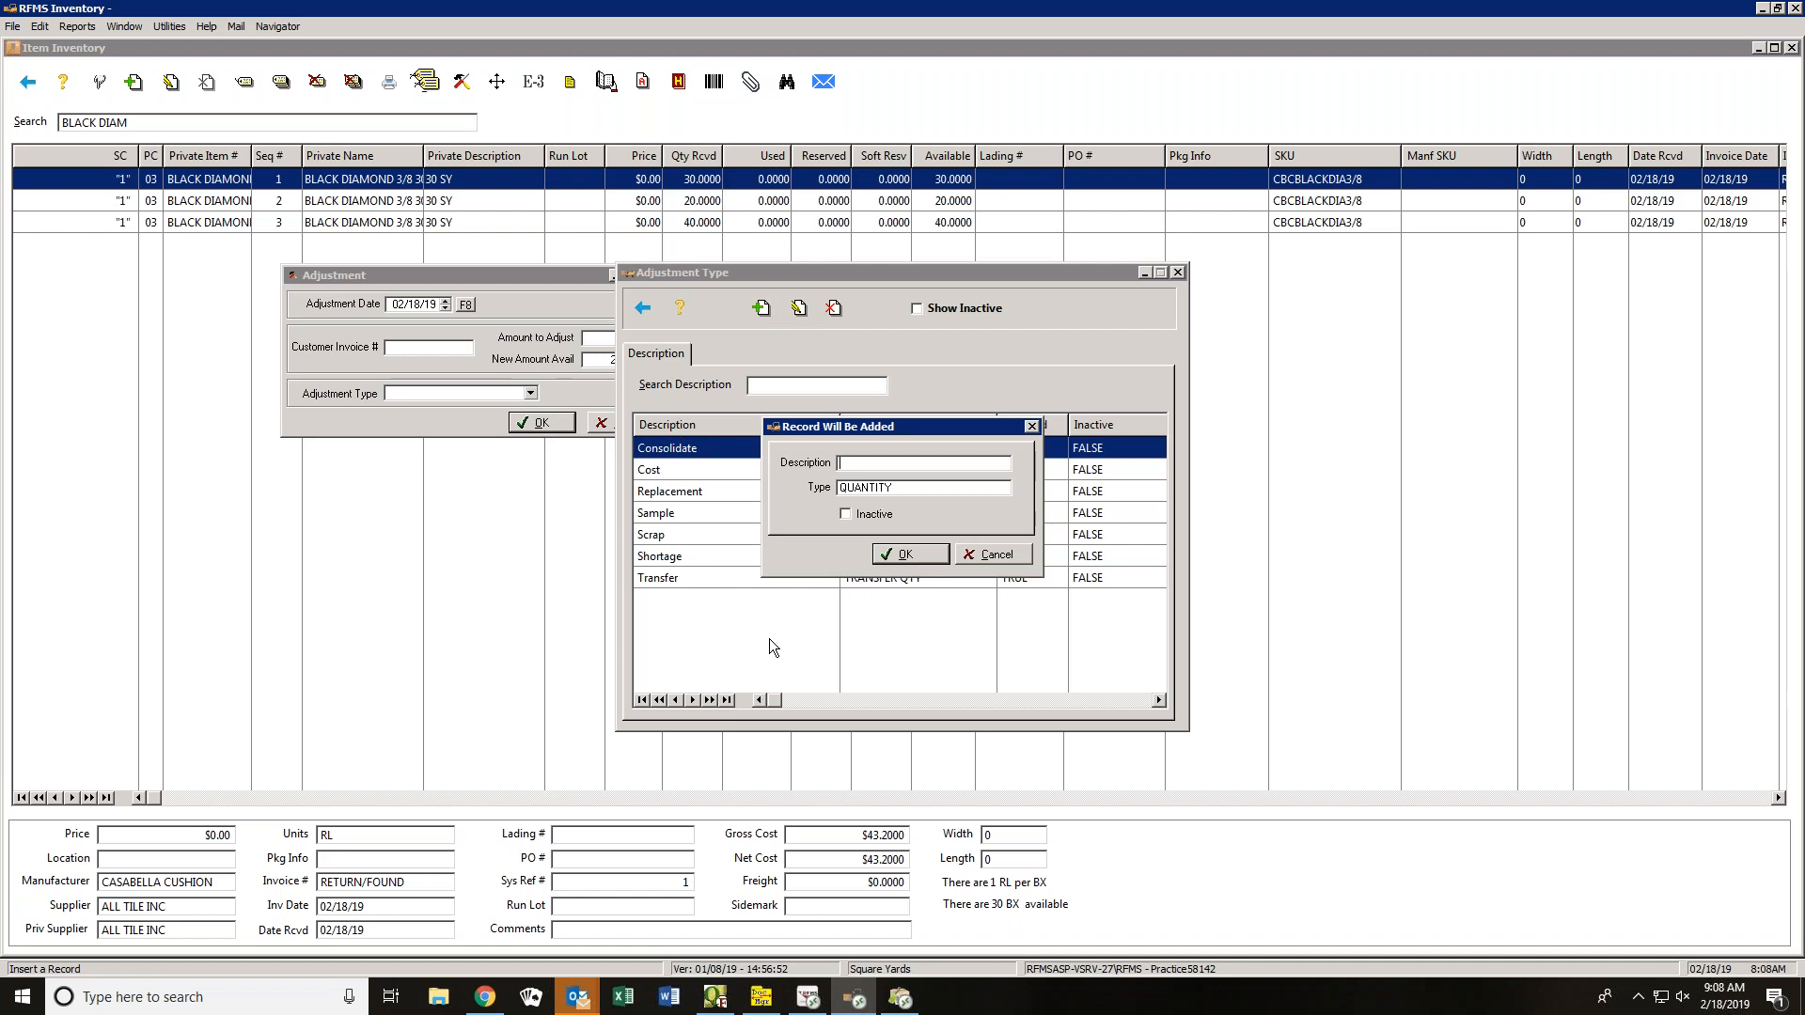
{"action": "type", "text": "PHYSICL"}
{"action": "key", "text": "BackSpace"}
{"action": "type", "text": "AL COUNT"}
{"action": "left_click", "coordinate": [883, 550]}
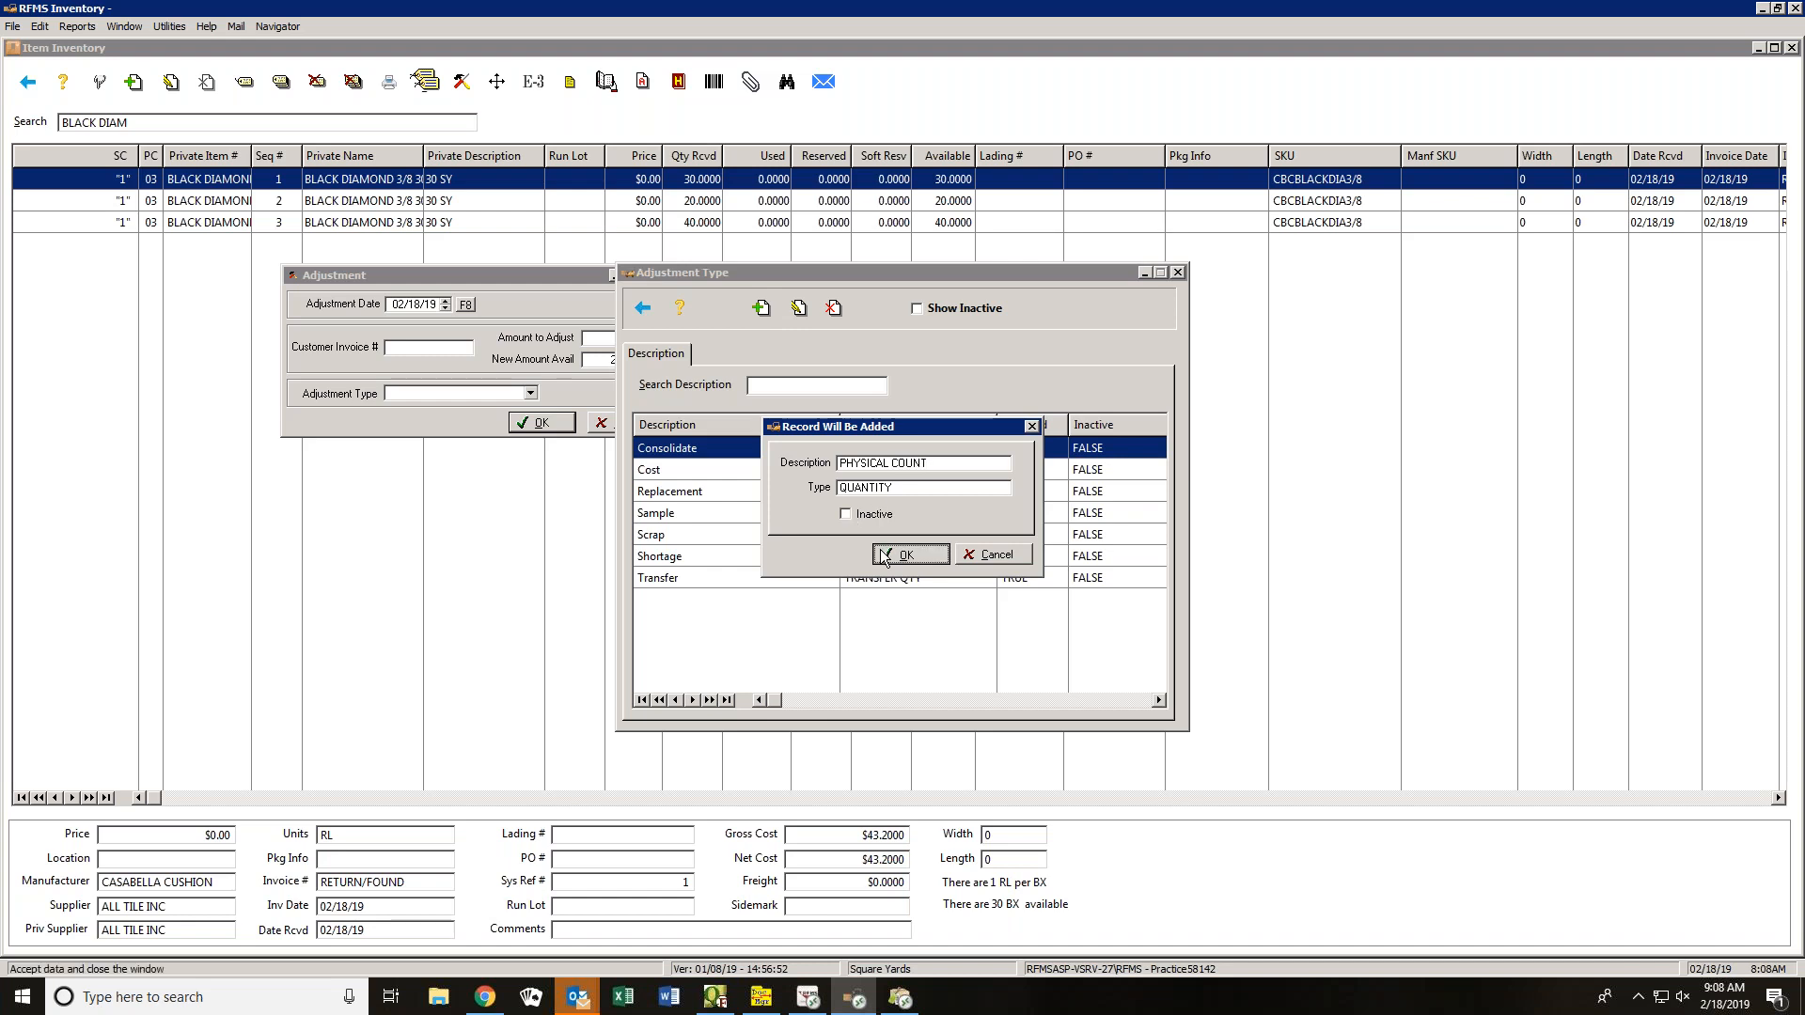
{"action": "left_click", "coordinate": [650, 313]}
{"action": "left_click", "coordinate": [530, 393]}
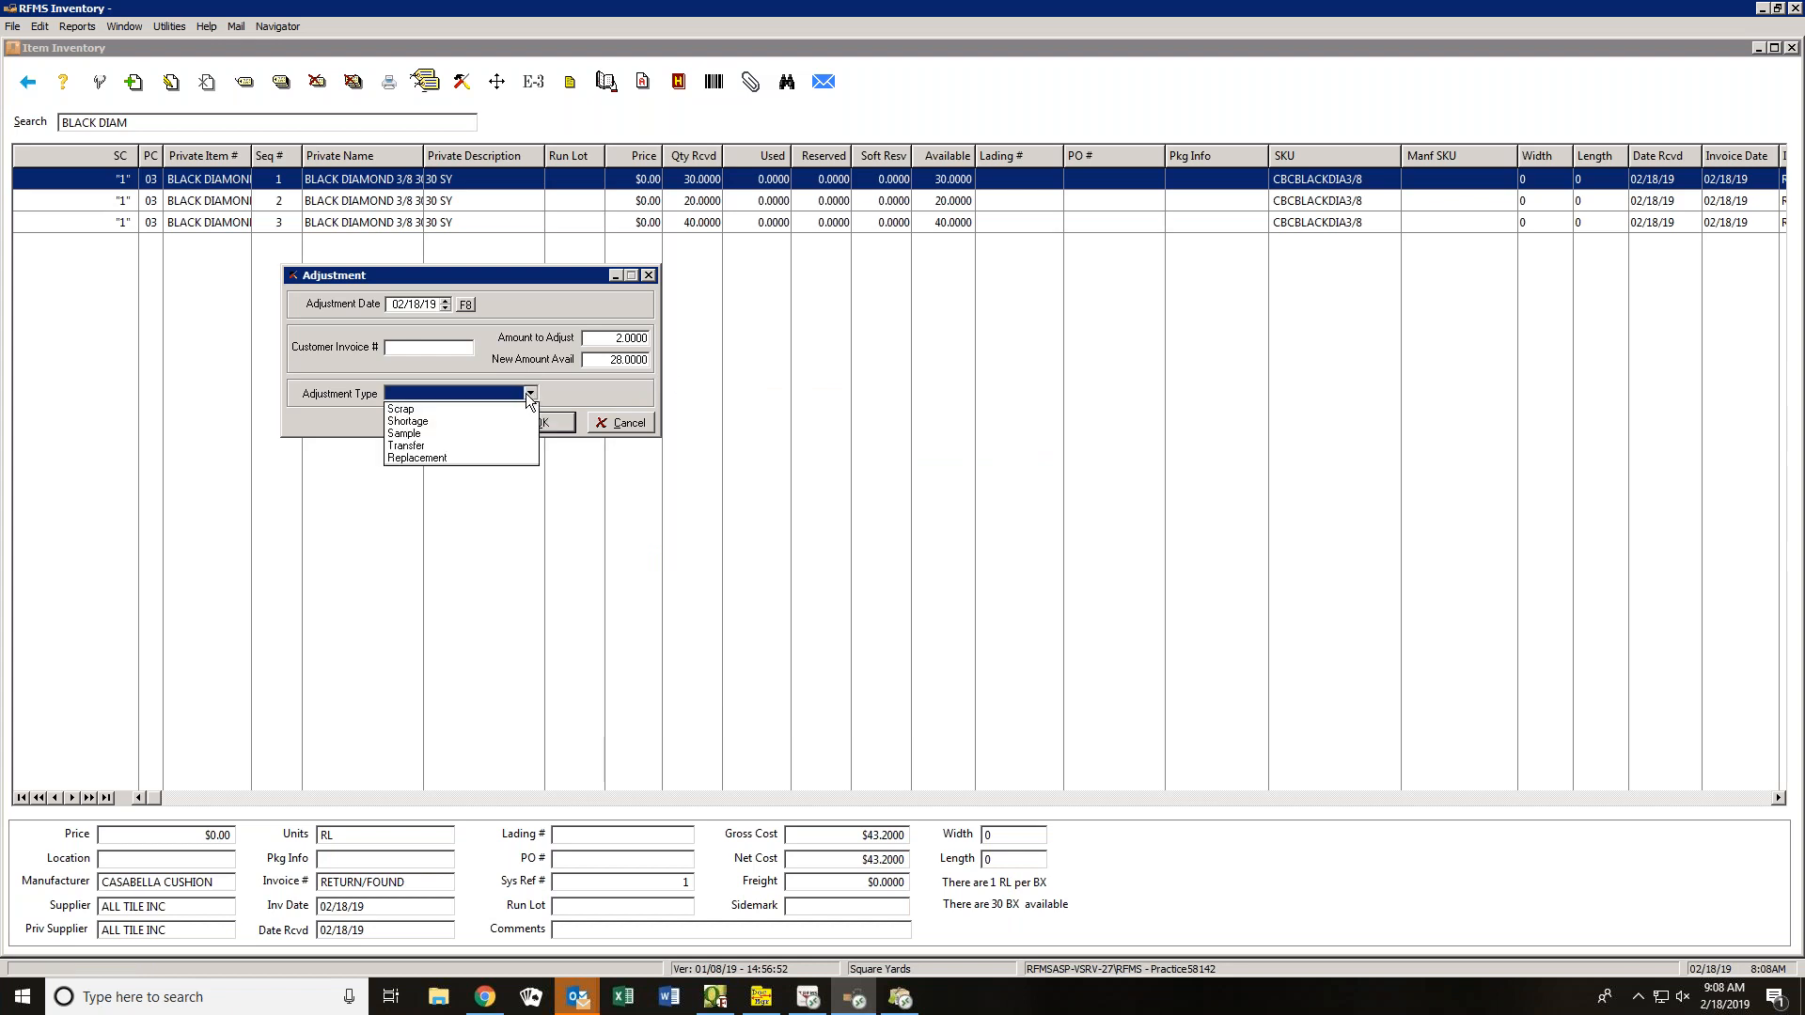
{"action": "left_click", "coordinate": [626, 424]}
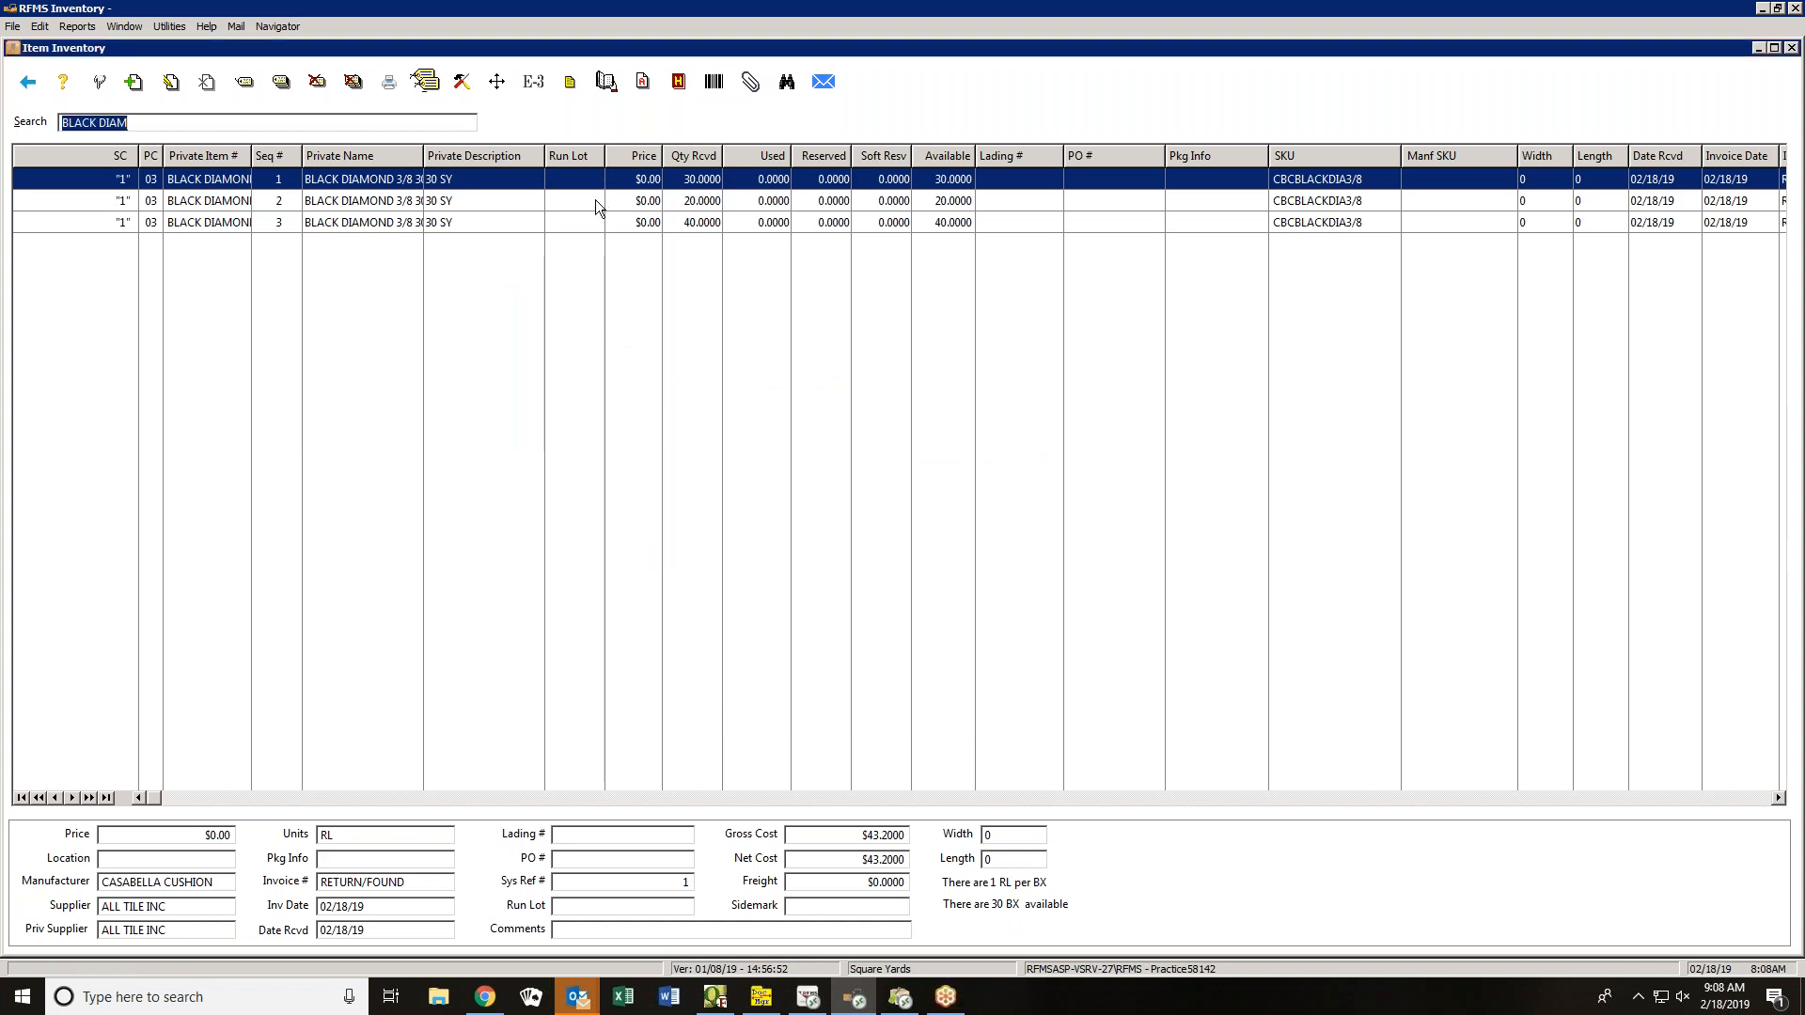
- Adjust the first BLACK DIAMOND record by 2 with adjustment type PHYSICAL COUNT and check its item history
{"action": "left_click", "coordinate": [462, 82]}
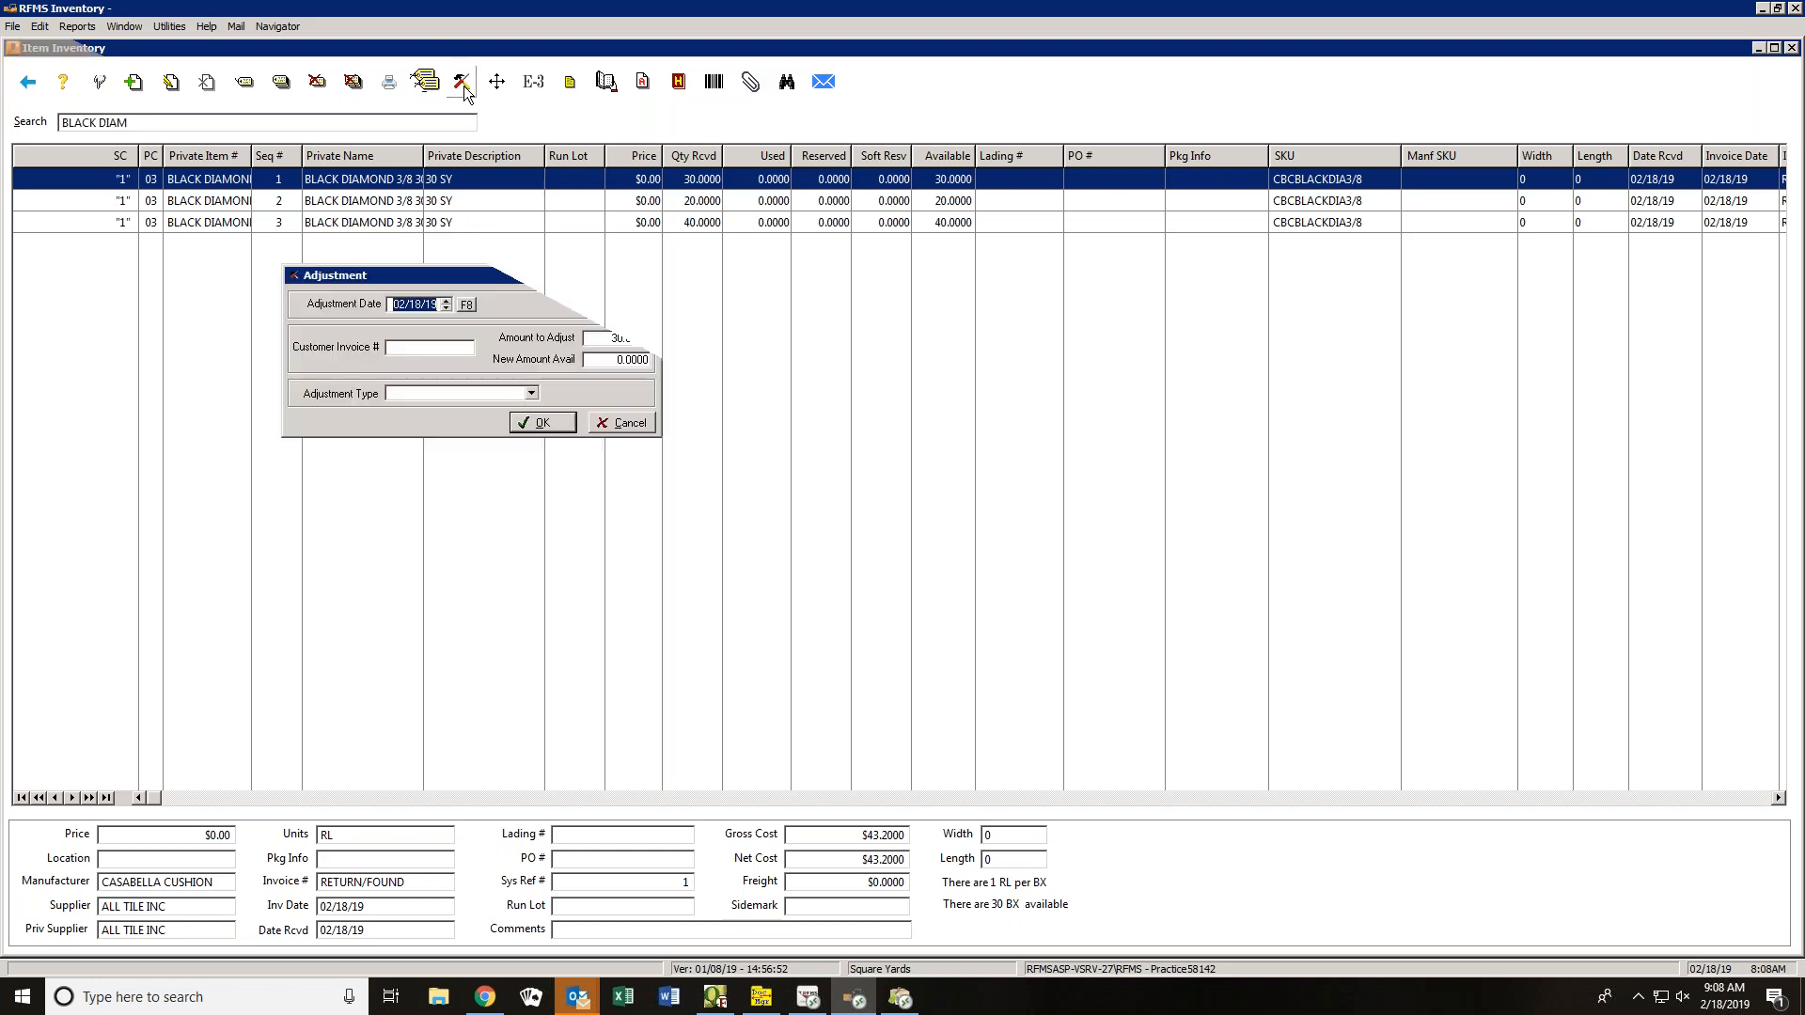
{"action": "left_click", "coordinate": [531, 393]}
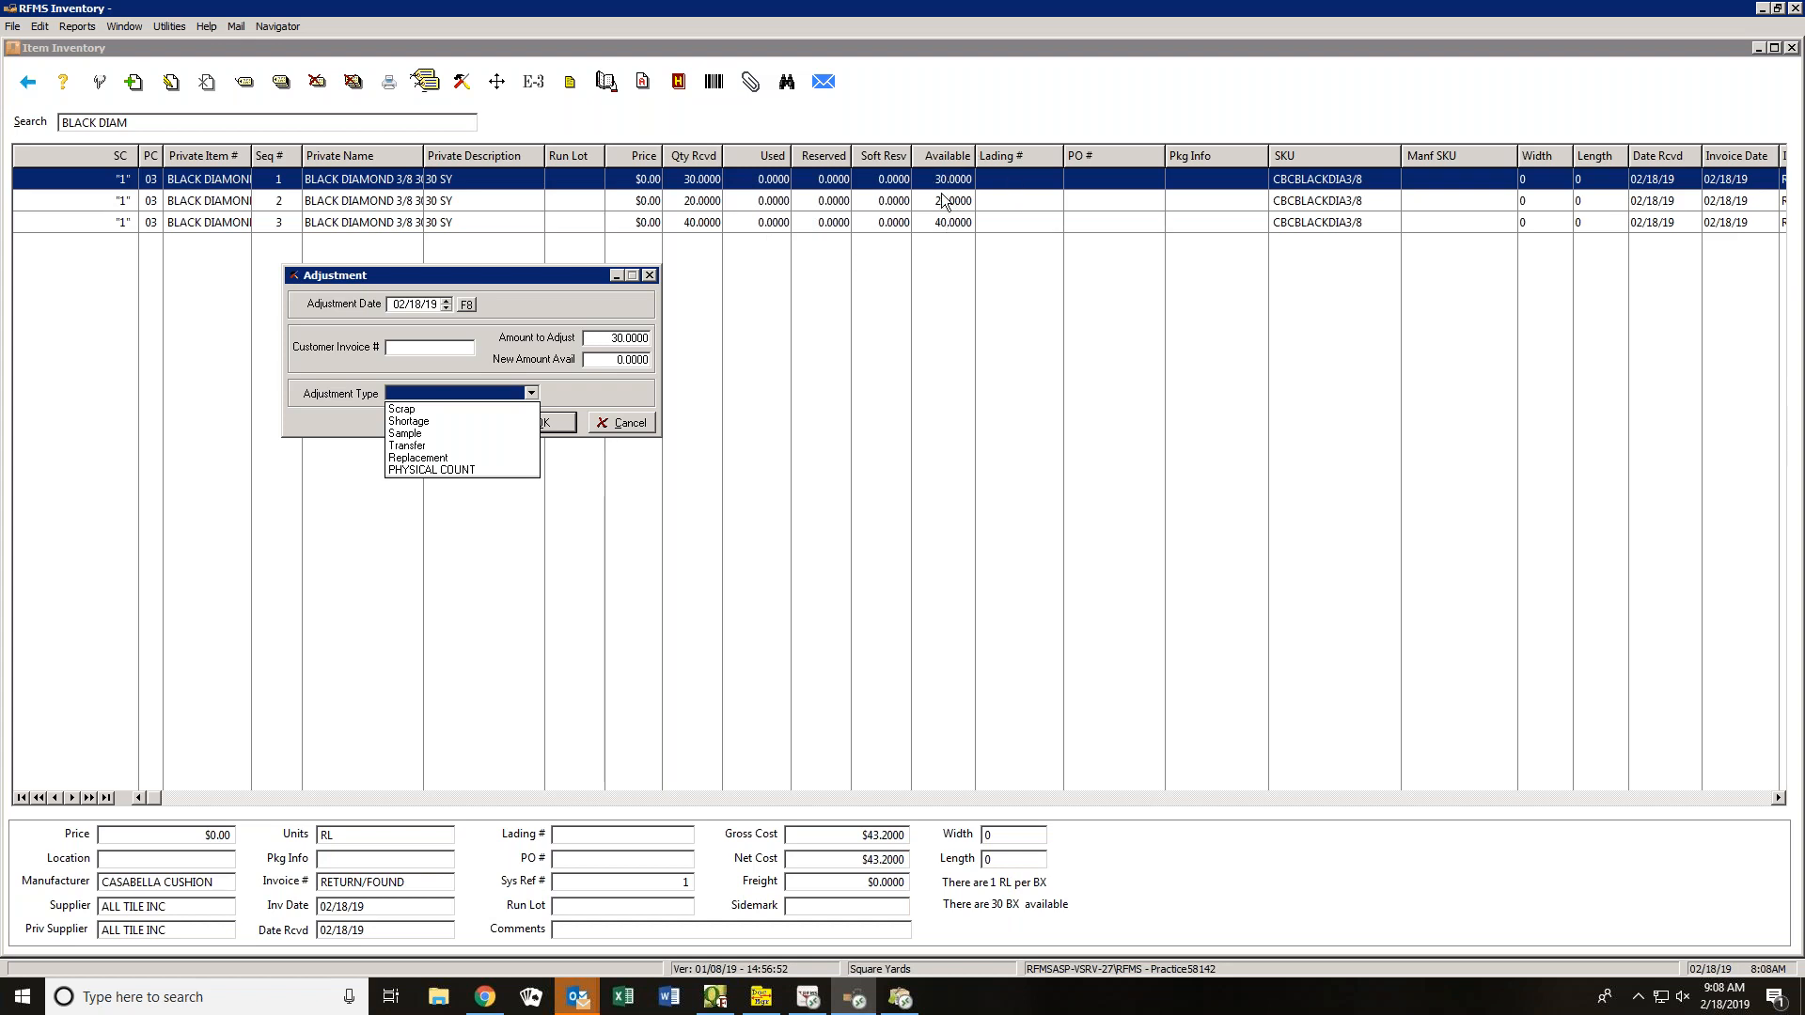
{"action": "left_click", "coordinate": [476, 467]}
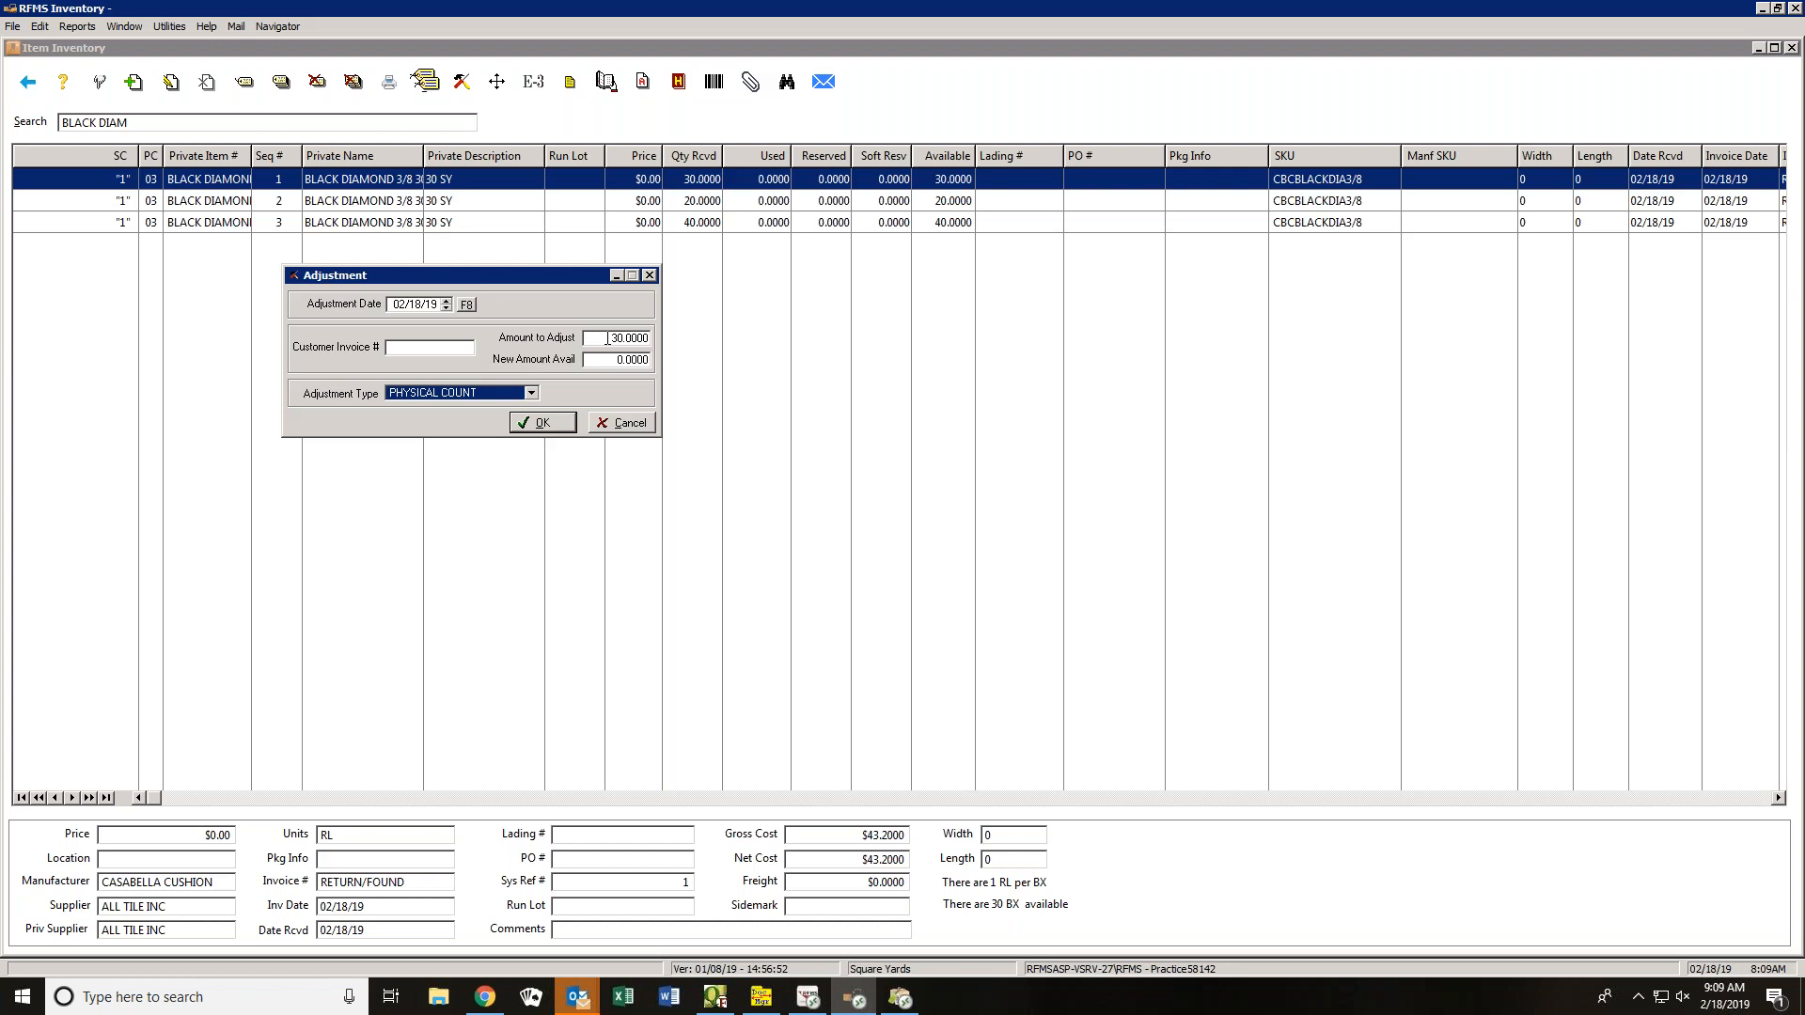
{"action": "left_click_drag", "start_coordinate": [611, 339], "coordinate": [762, 363]}
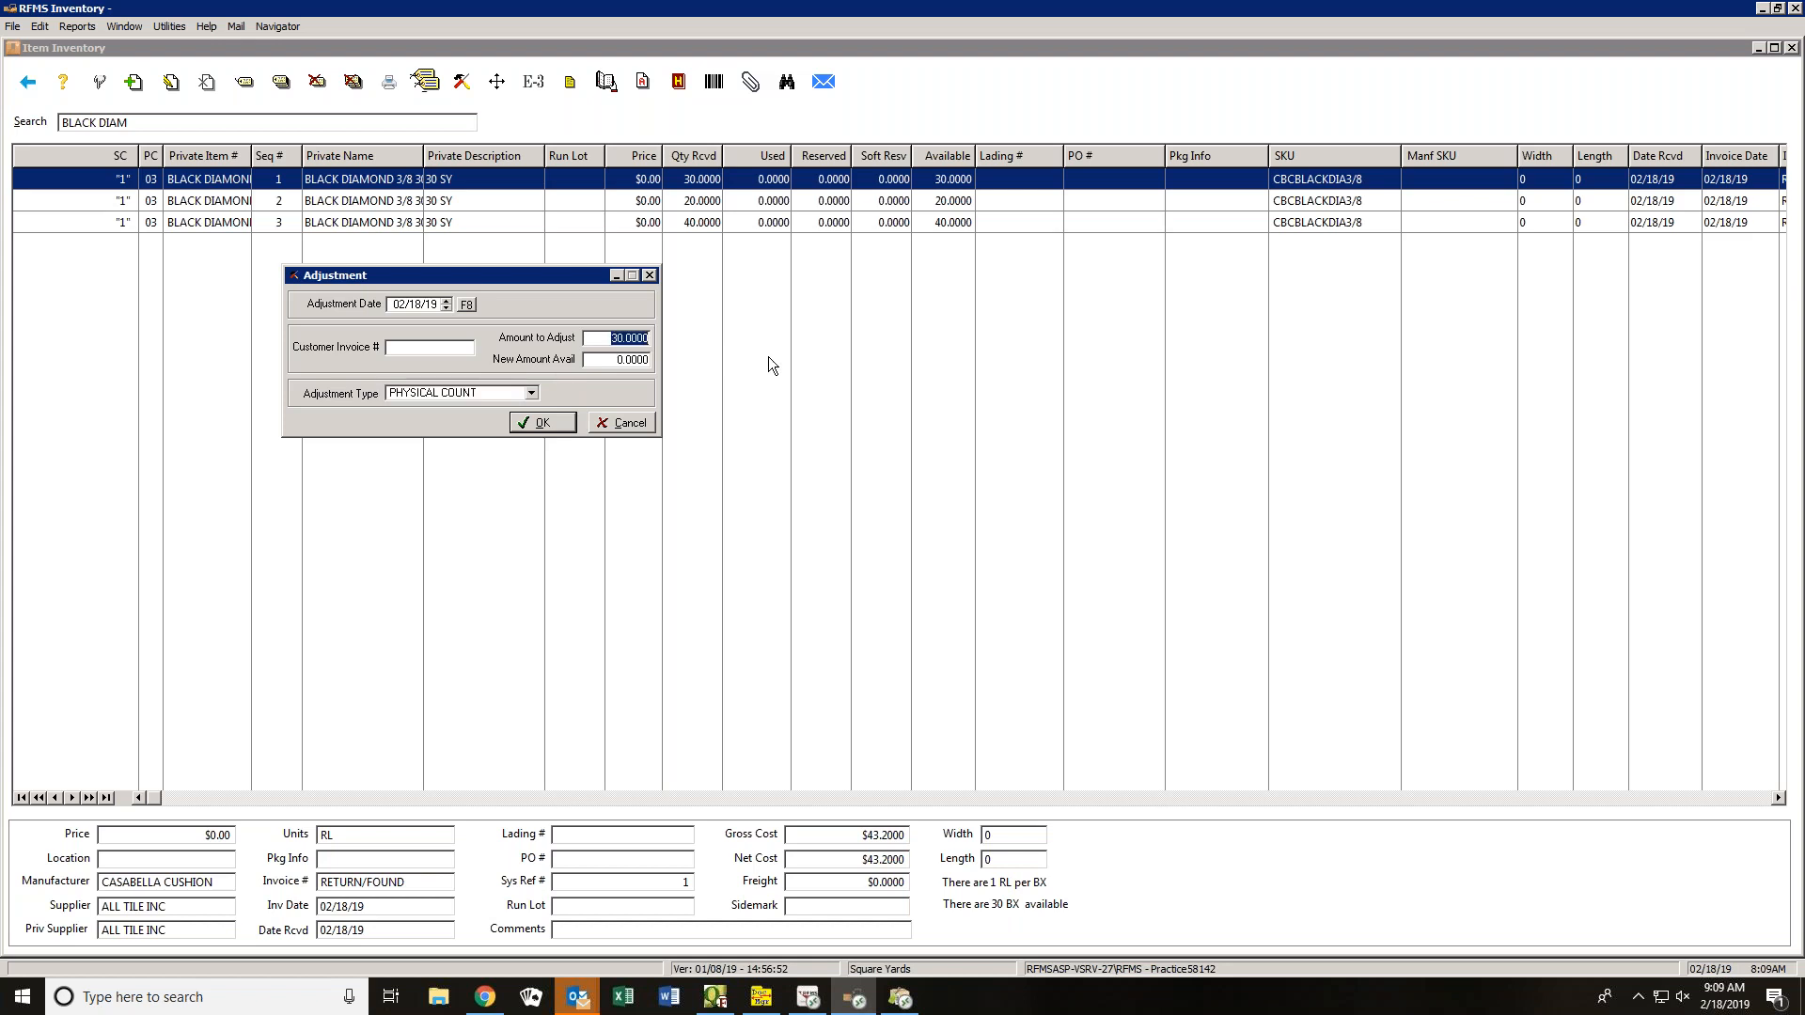
{"action": "type", "text": "2"}
{"action": "key", "text": "Tab"}
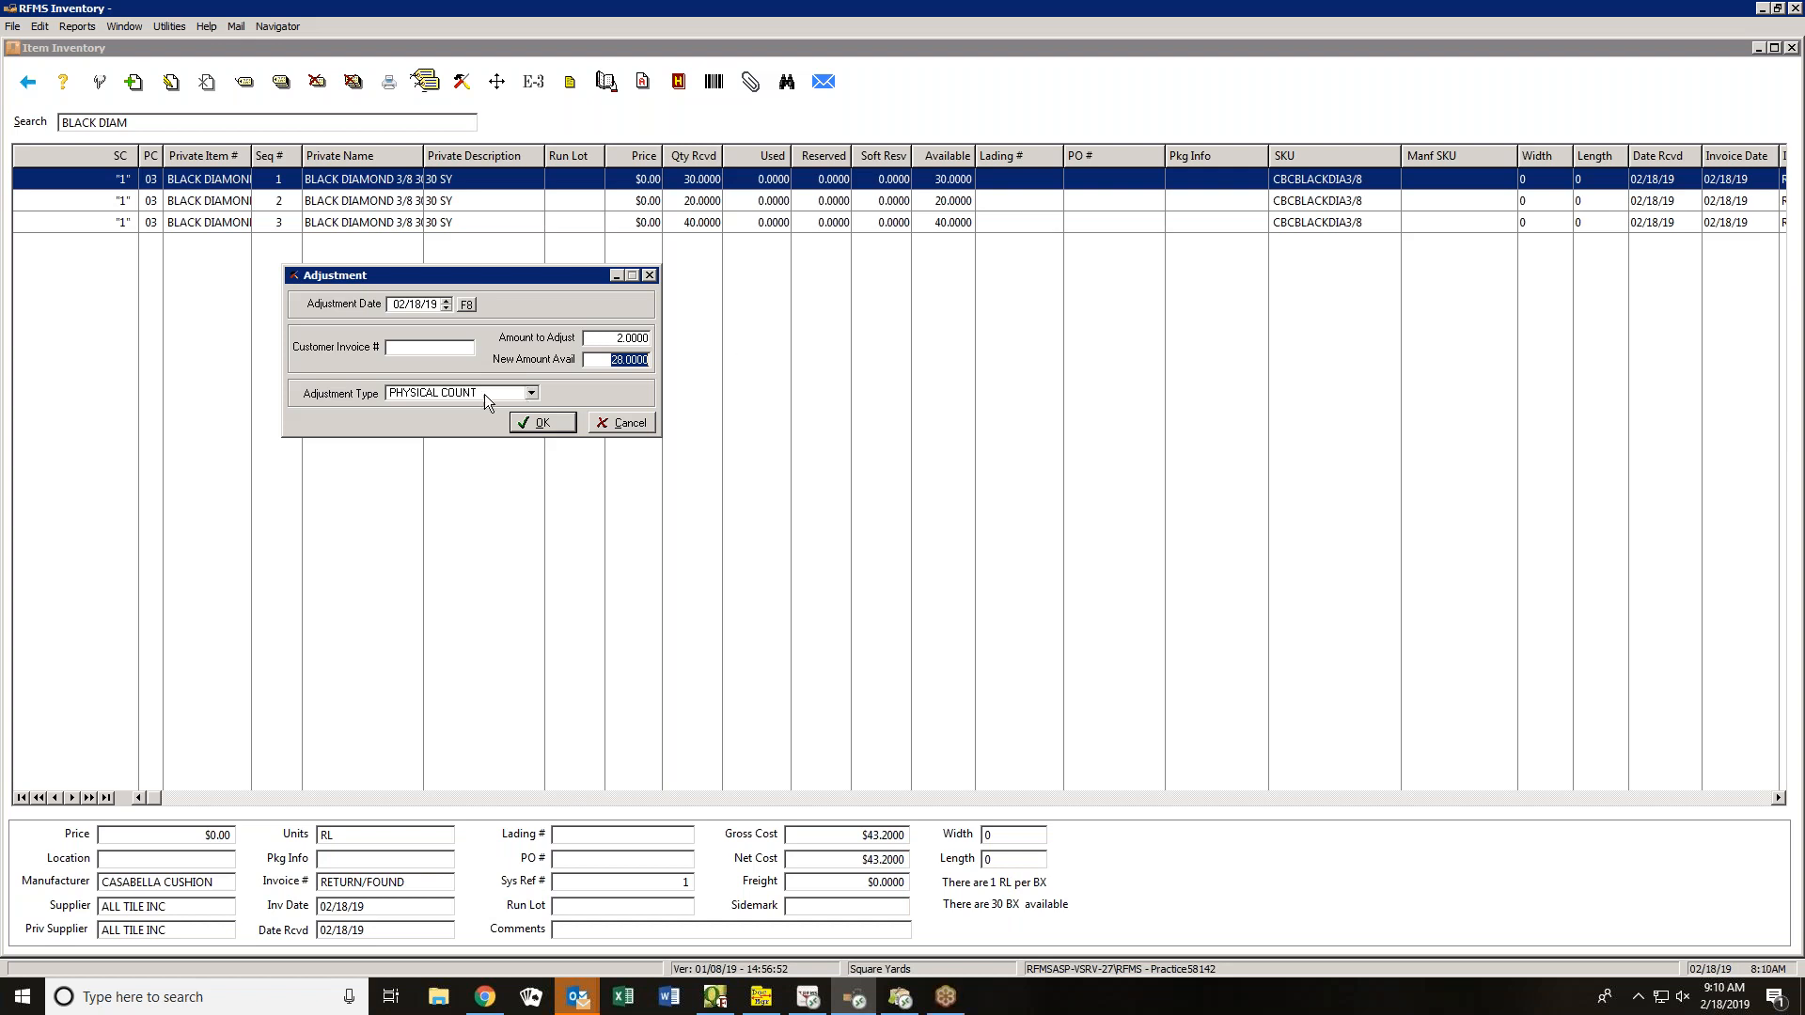
{"action": "left_click", "coordinate": [543, 423]}
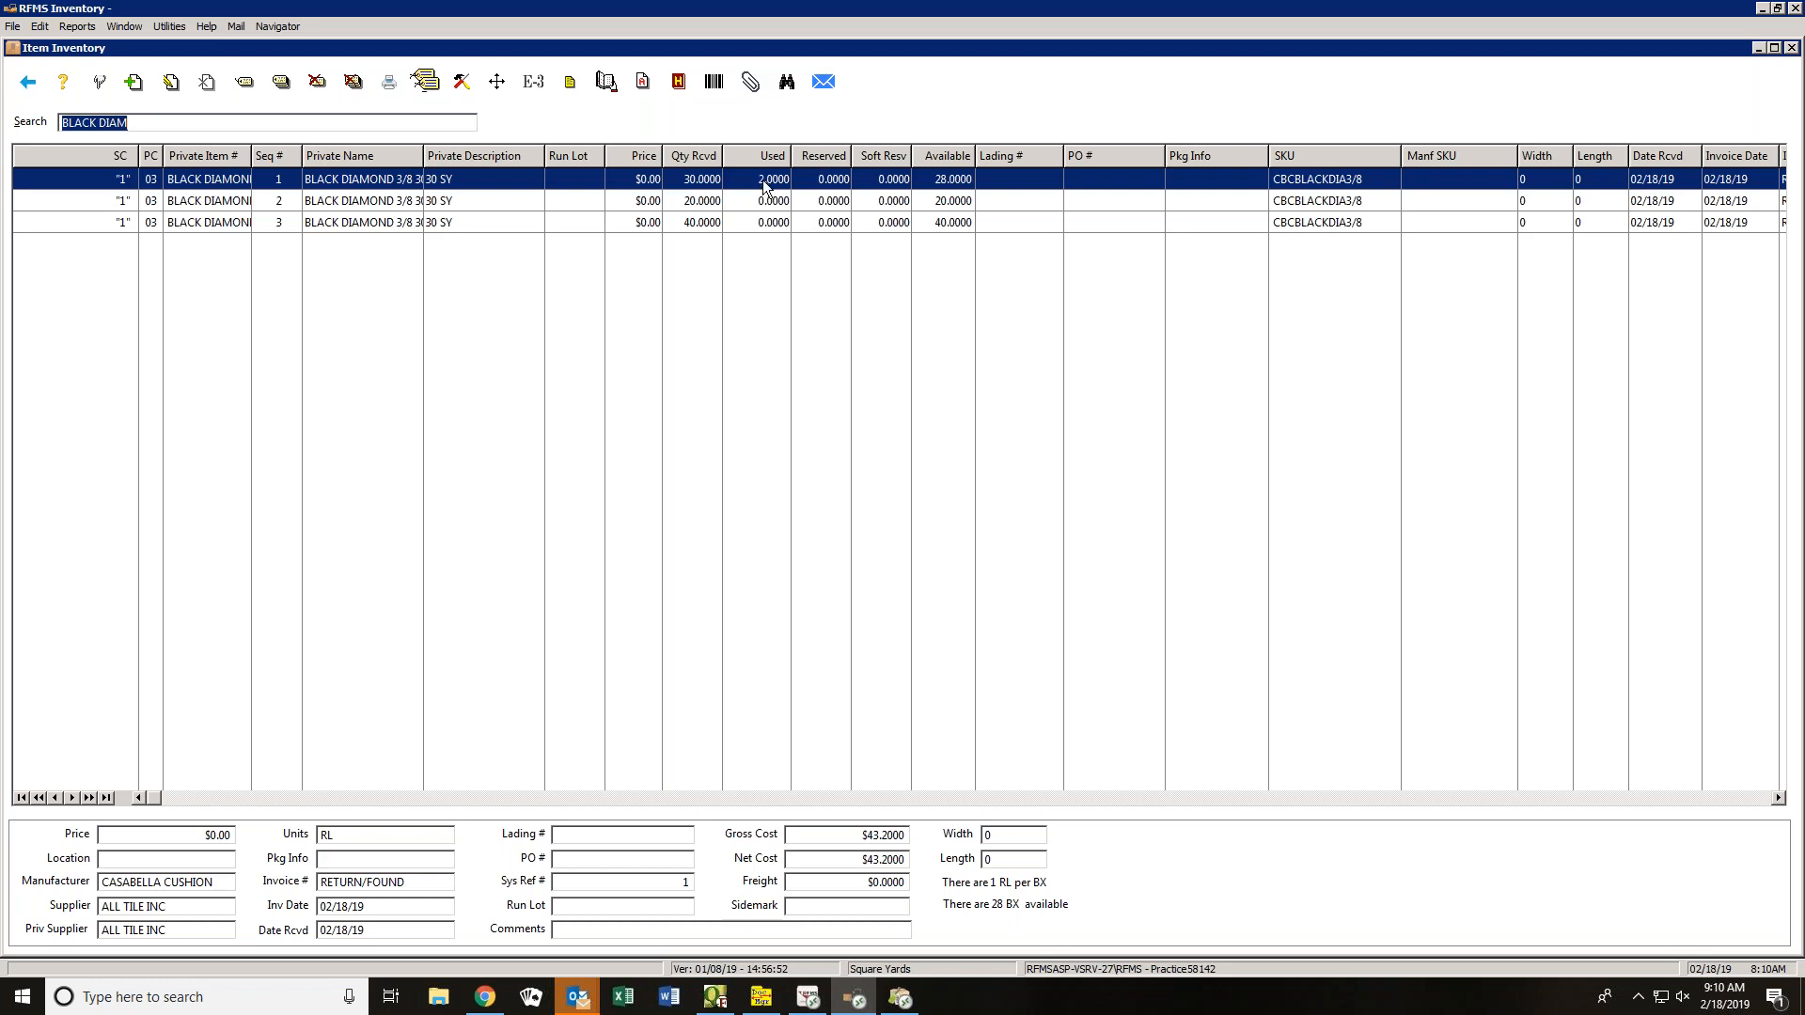
{"action": "left_click", "coordinate": [680, 83]}
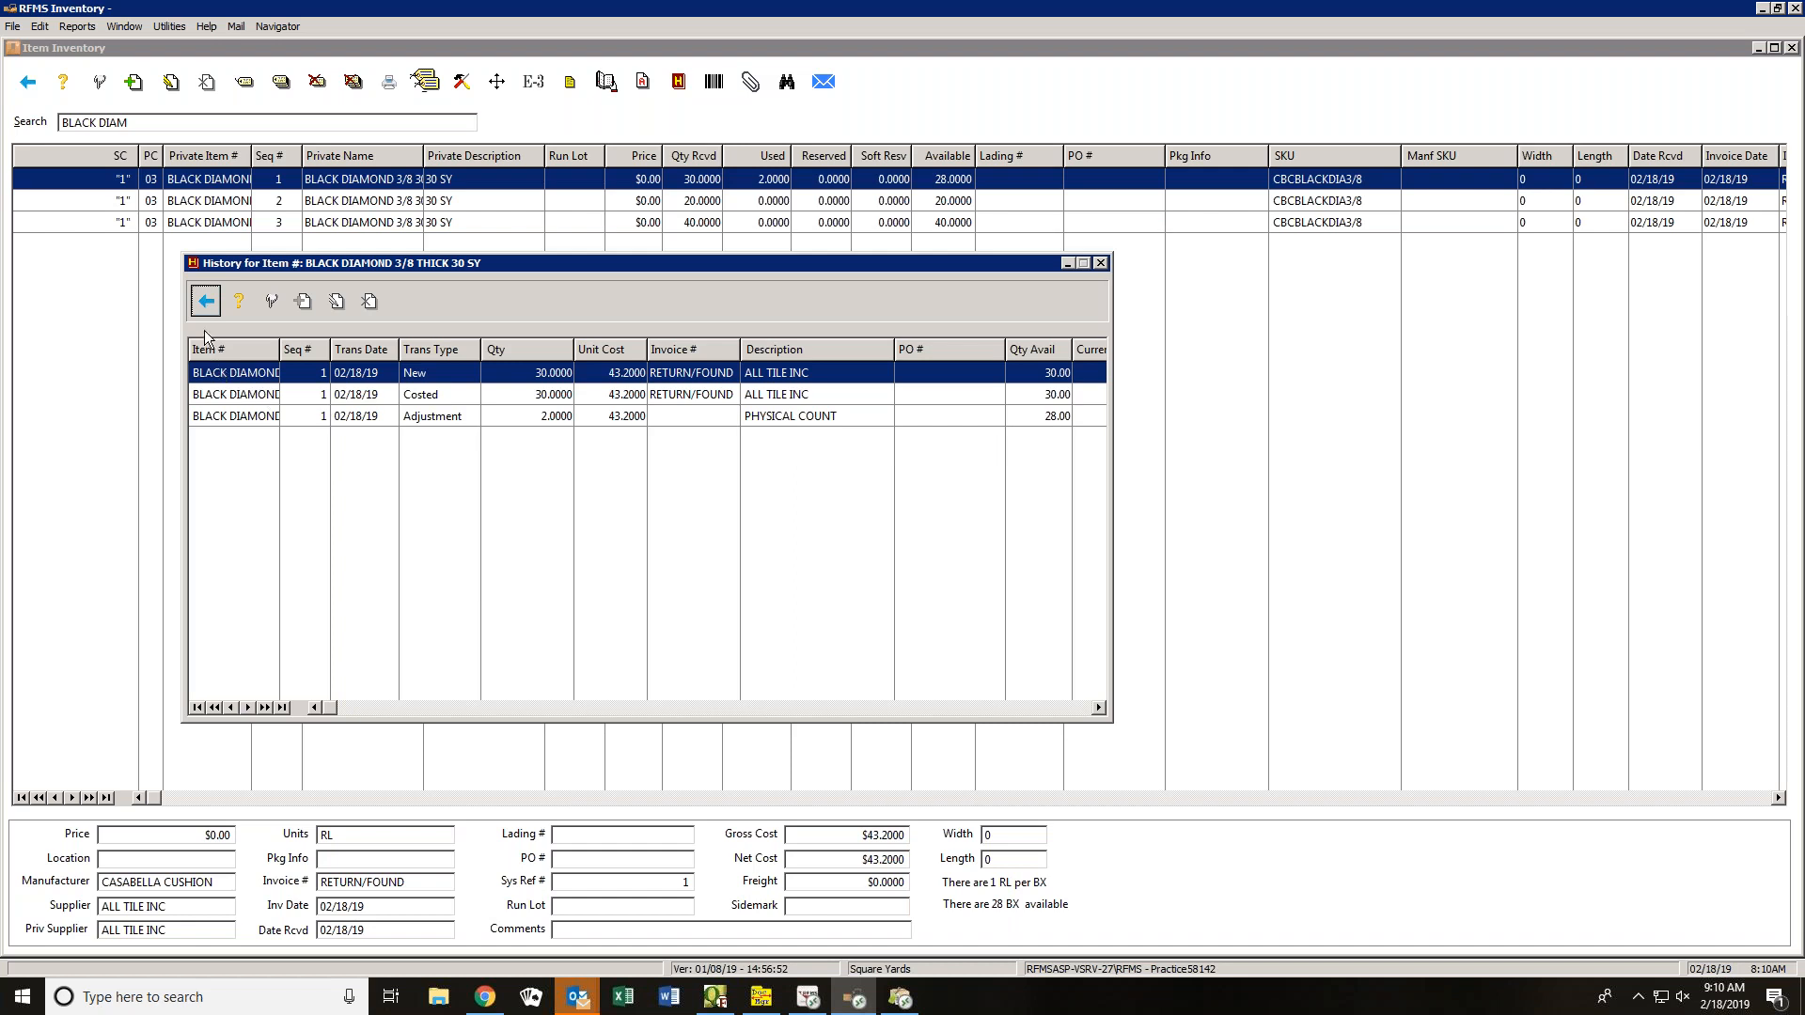
{"action": "left_click", "coordinate": [206, 301]}
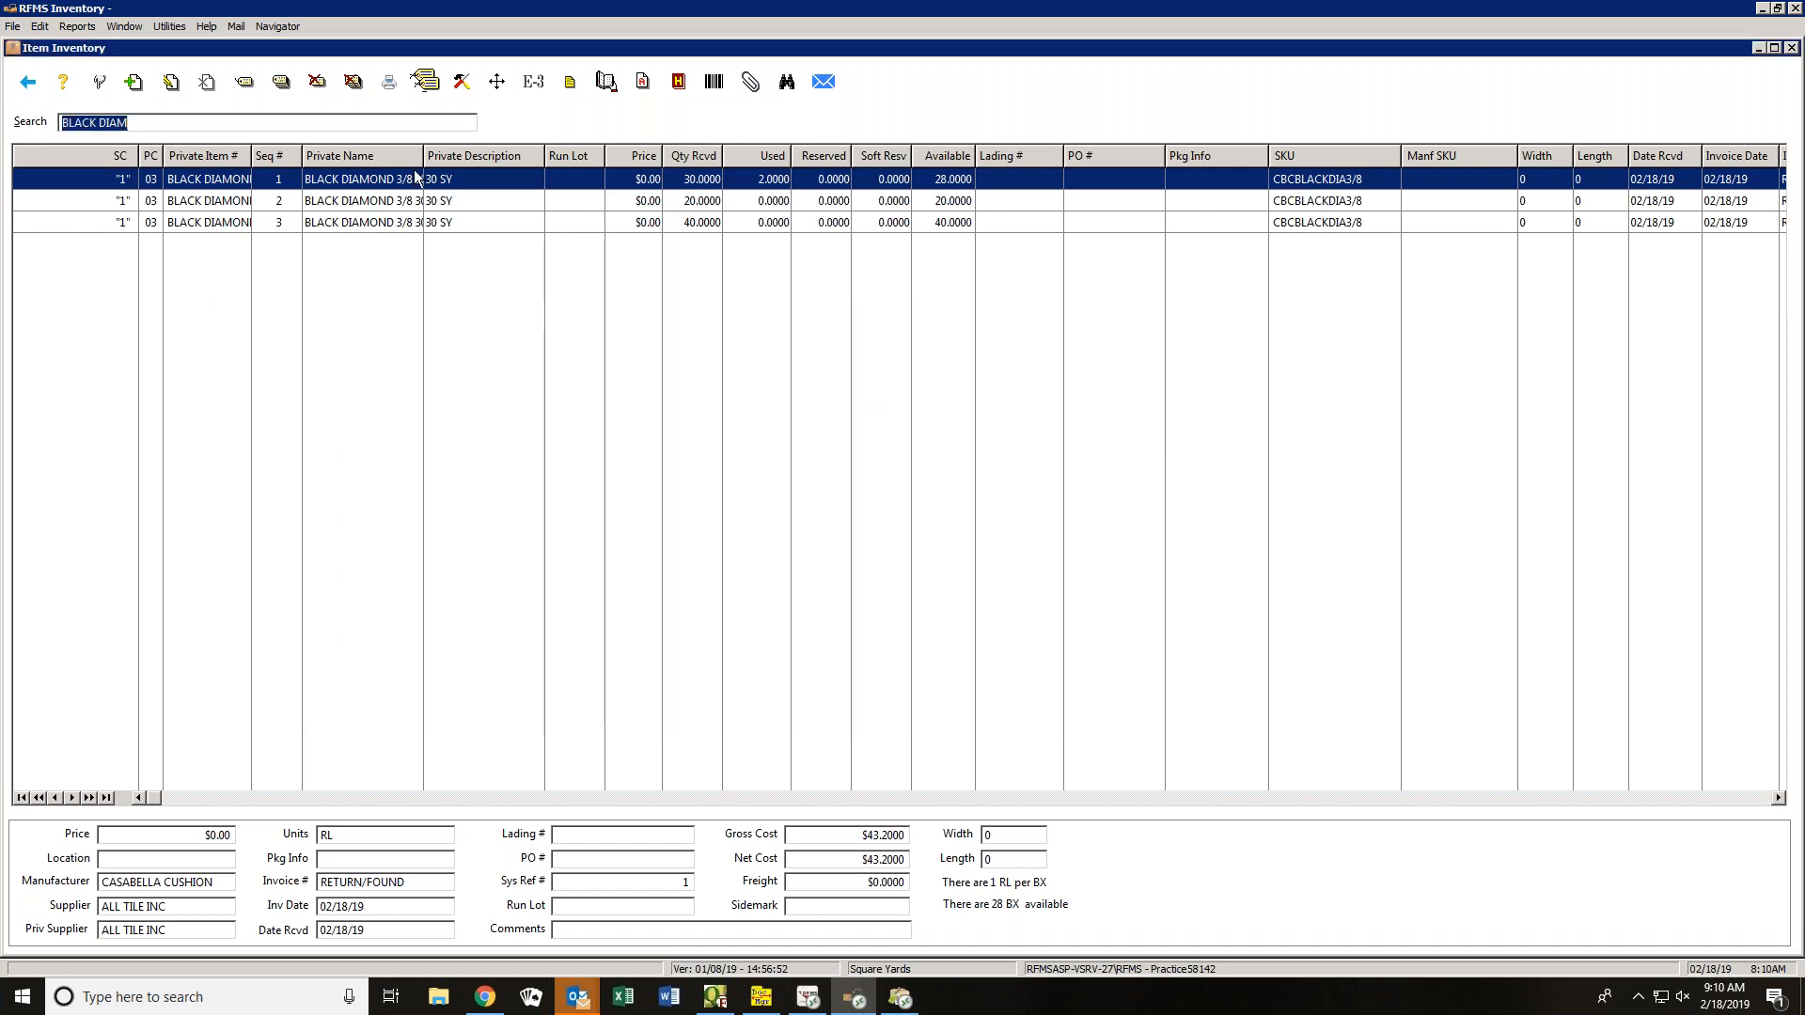
- Adjust the first BLACK DIAMOND record by -2 as a PHYSICAL COUNT and check its item history
{"action": "left_click", "coordinate": [461, 83]}
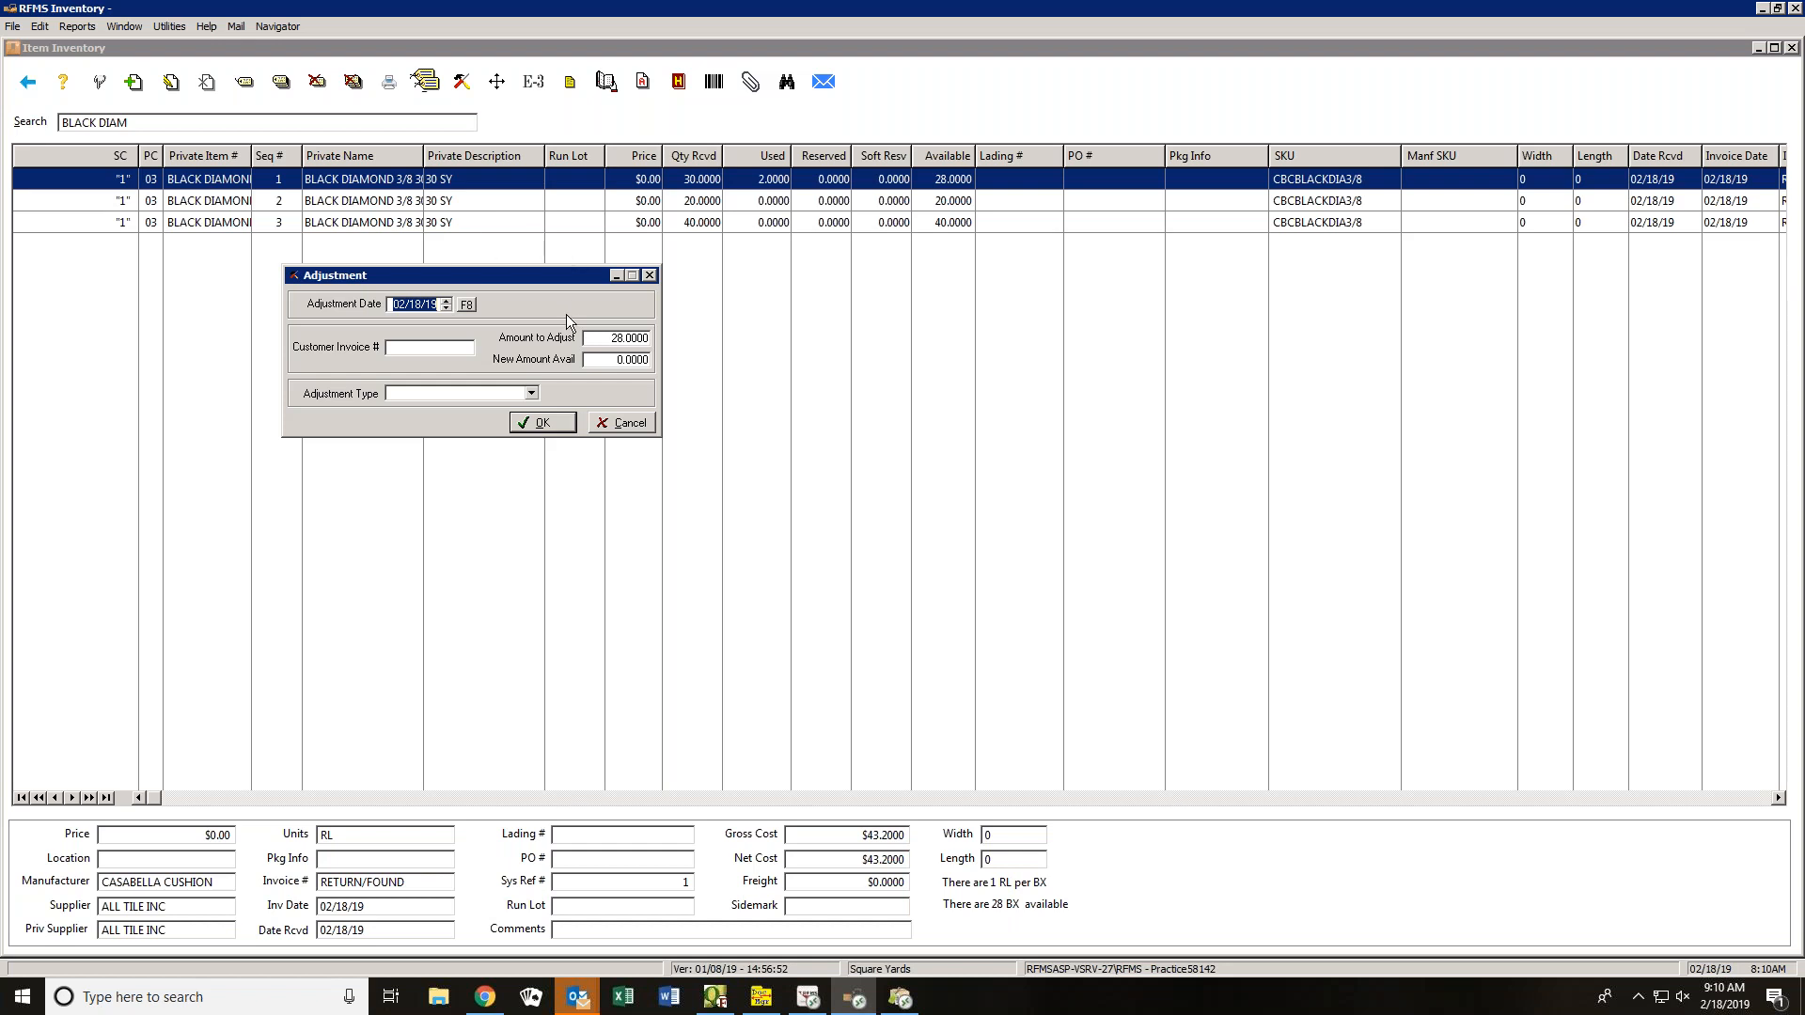
{"action": "left_click_drag", "start_coordinate": [591, 338], "coordinate": [751, 336]}
{"action": "key", "text": "BackSpace"}
{"action": "type", "text": "-2"}
{"action": "key", "text": "Tab"}
{"action": "left_click", "coordinate": [531, 393]}
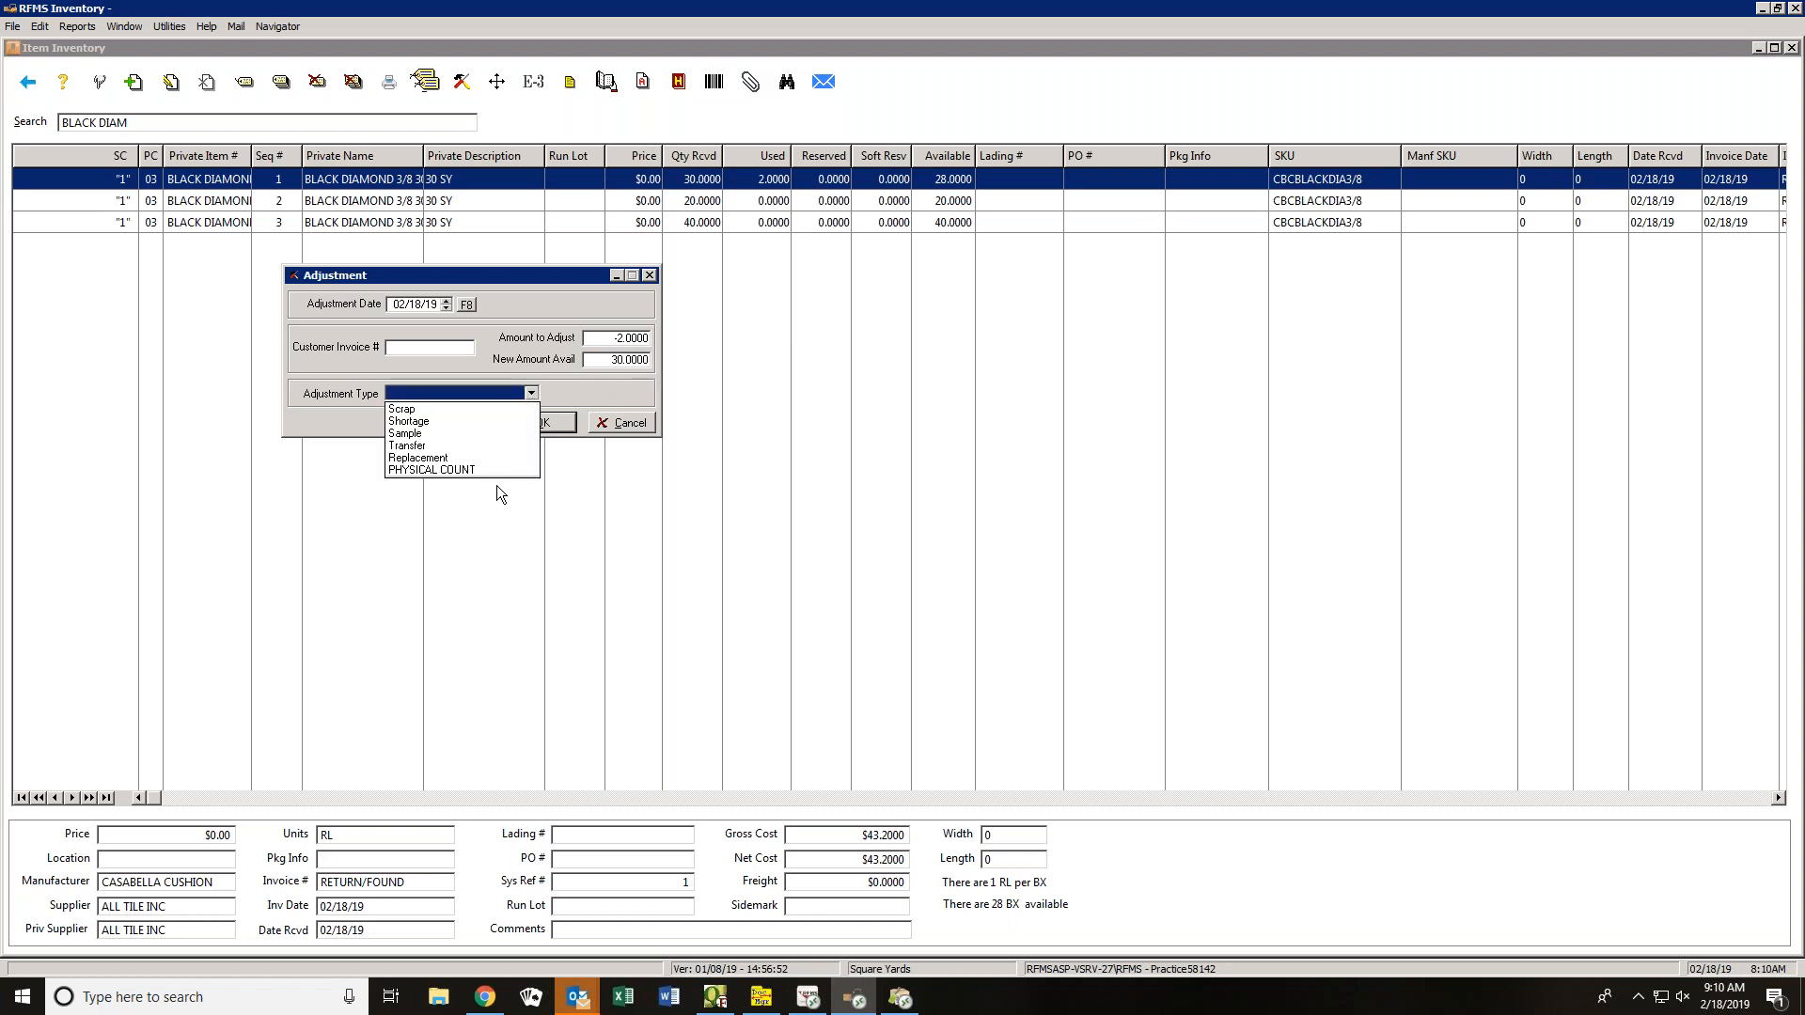
{"action": "left_click", "coordinate": [425, 470]}
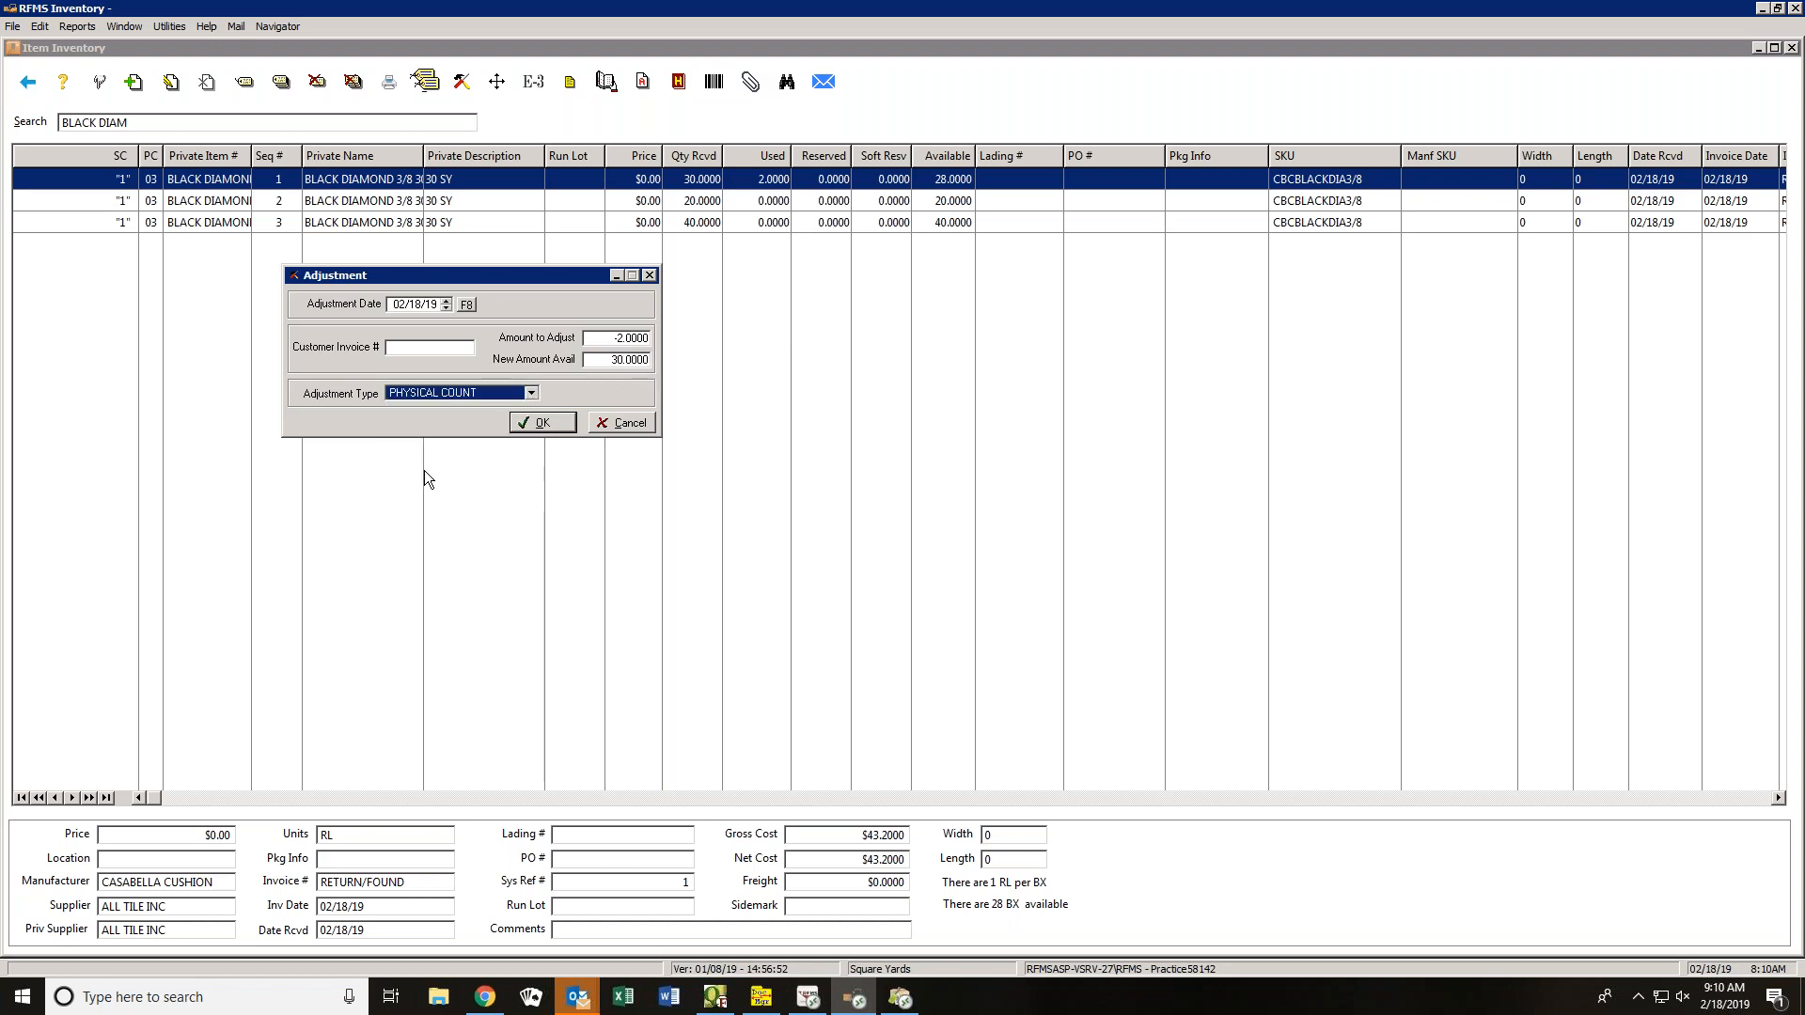
{"action": "left_click", "coordinate": [551, 420]}
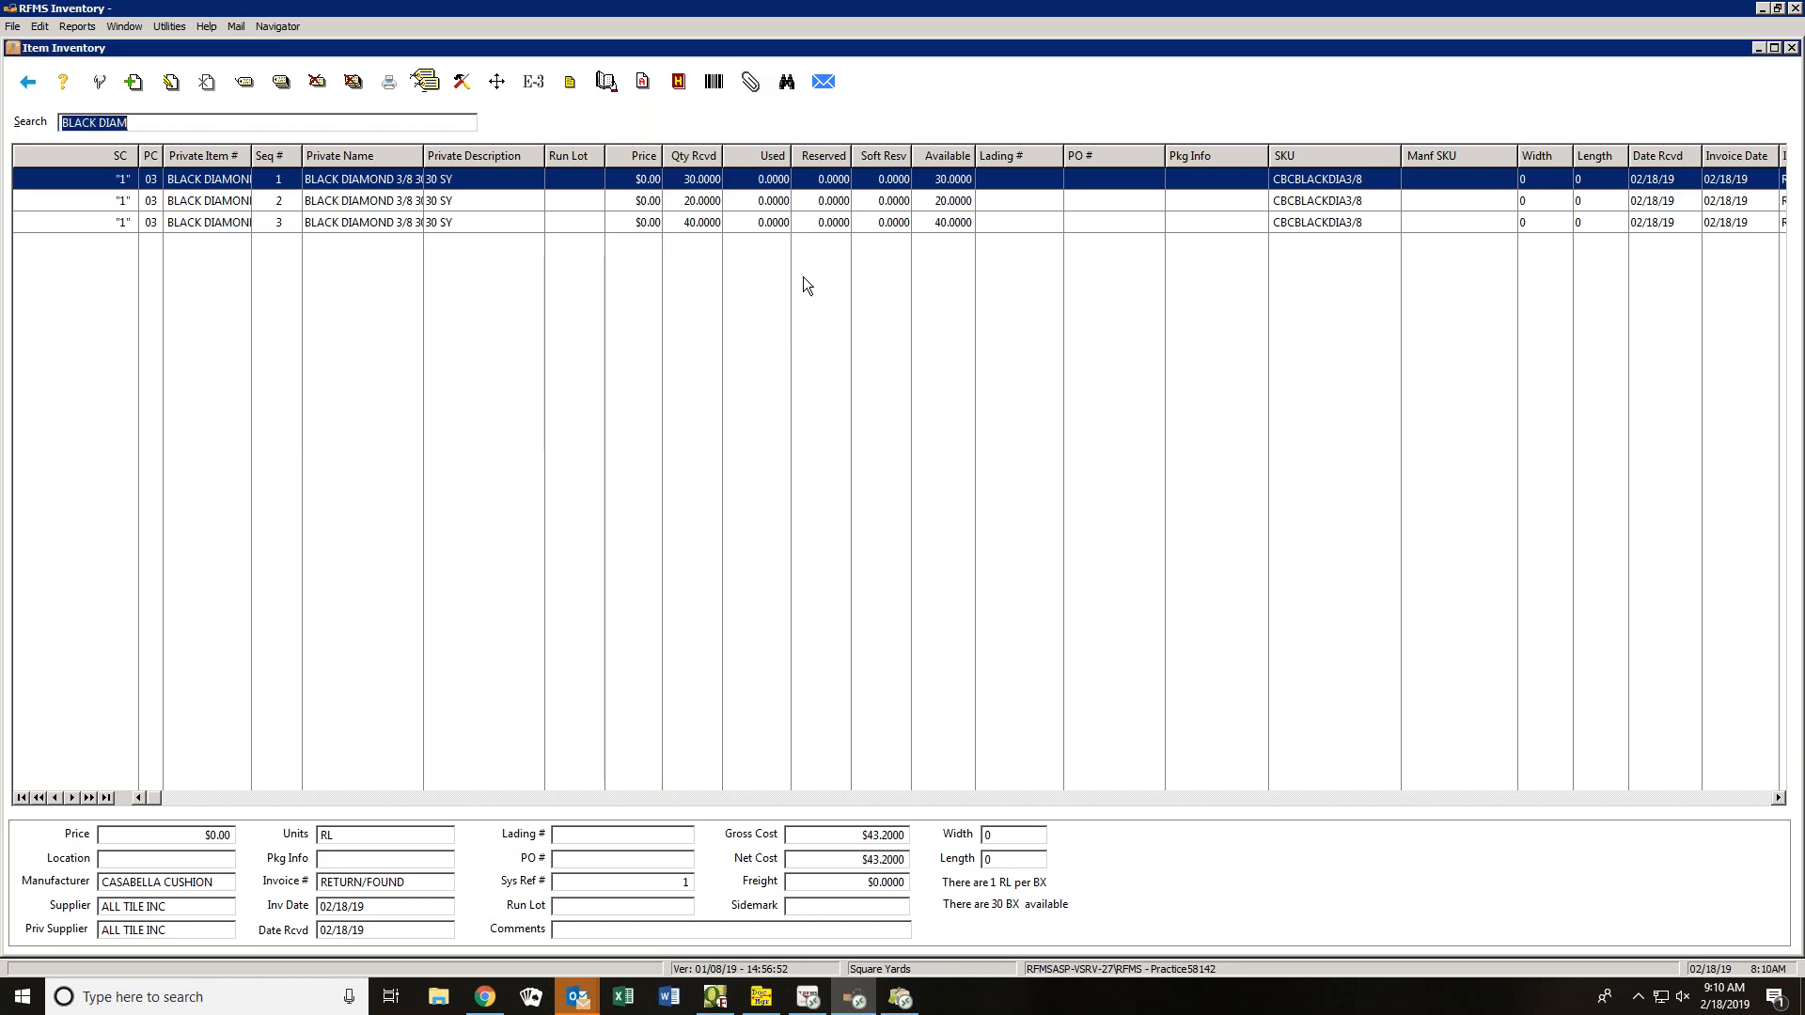
{"action": "left_click", "coordinate": [680, 83]}
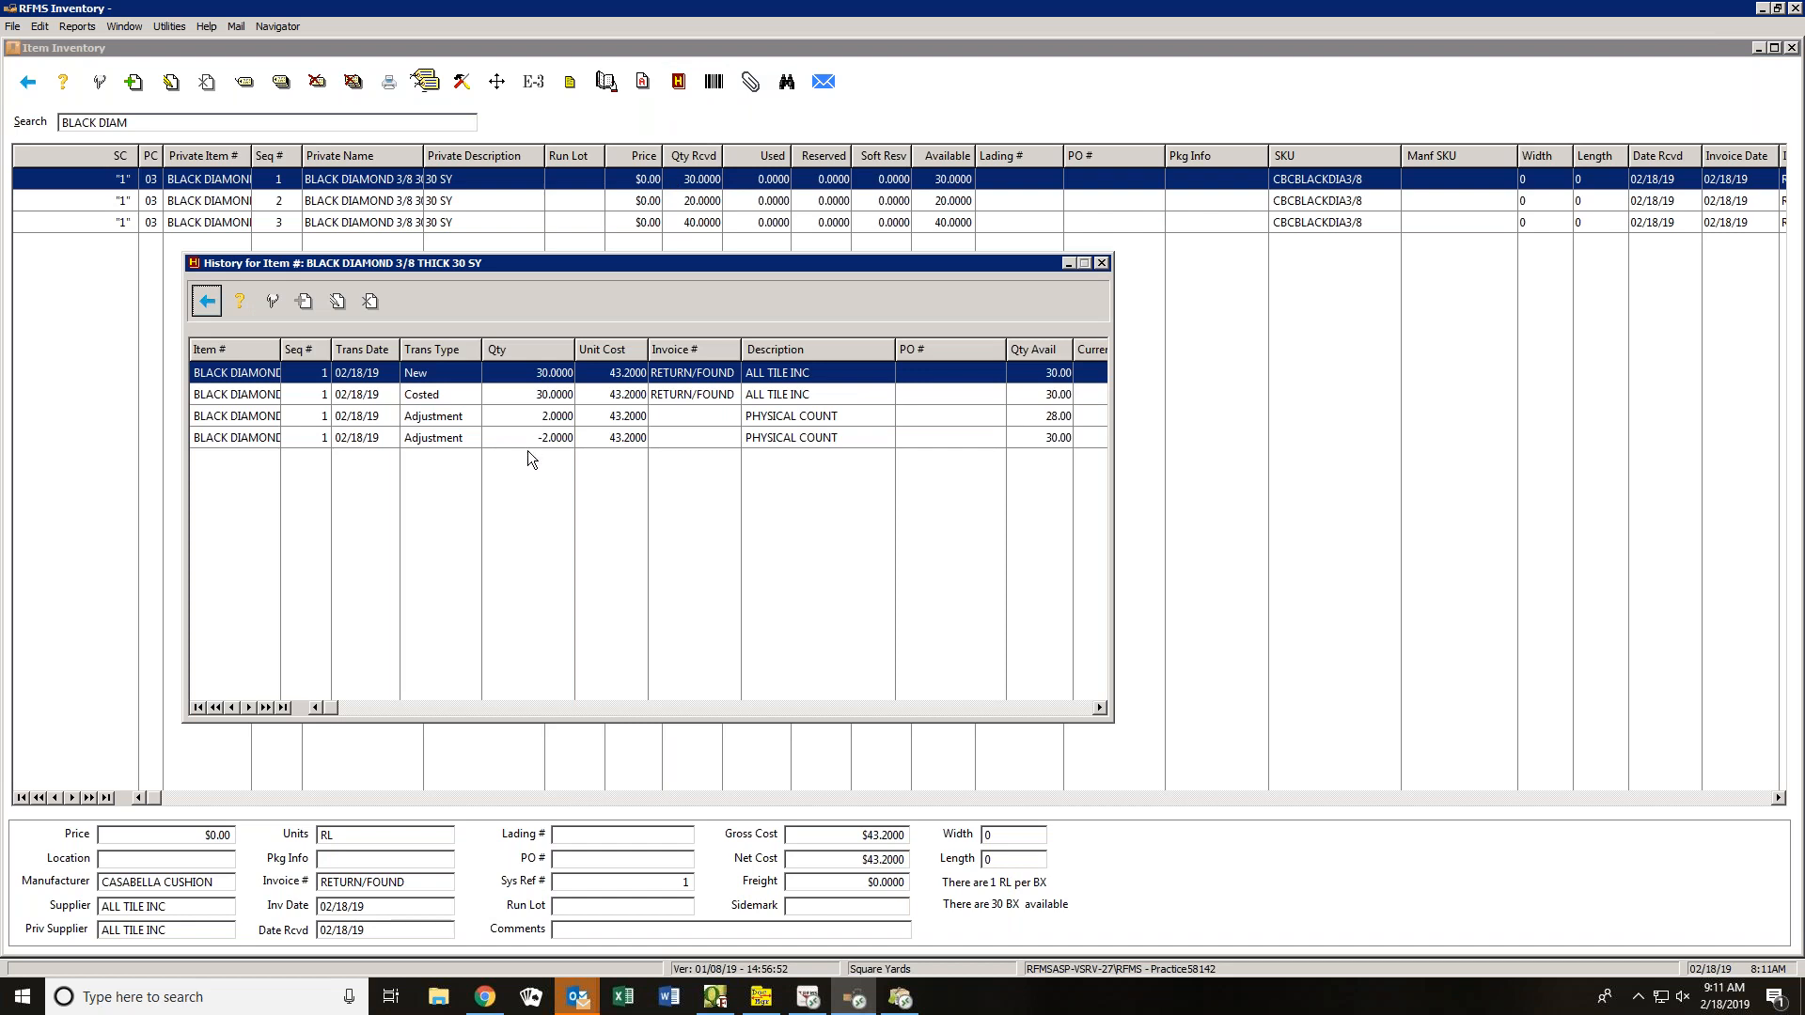
{"action": "left_click", "coordinate": [208, 299]}
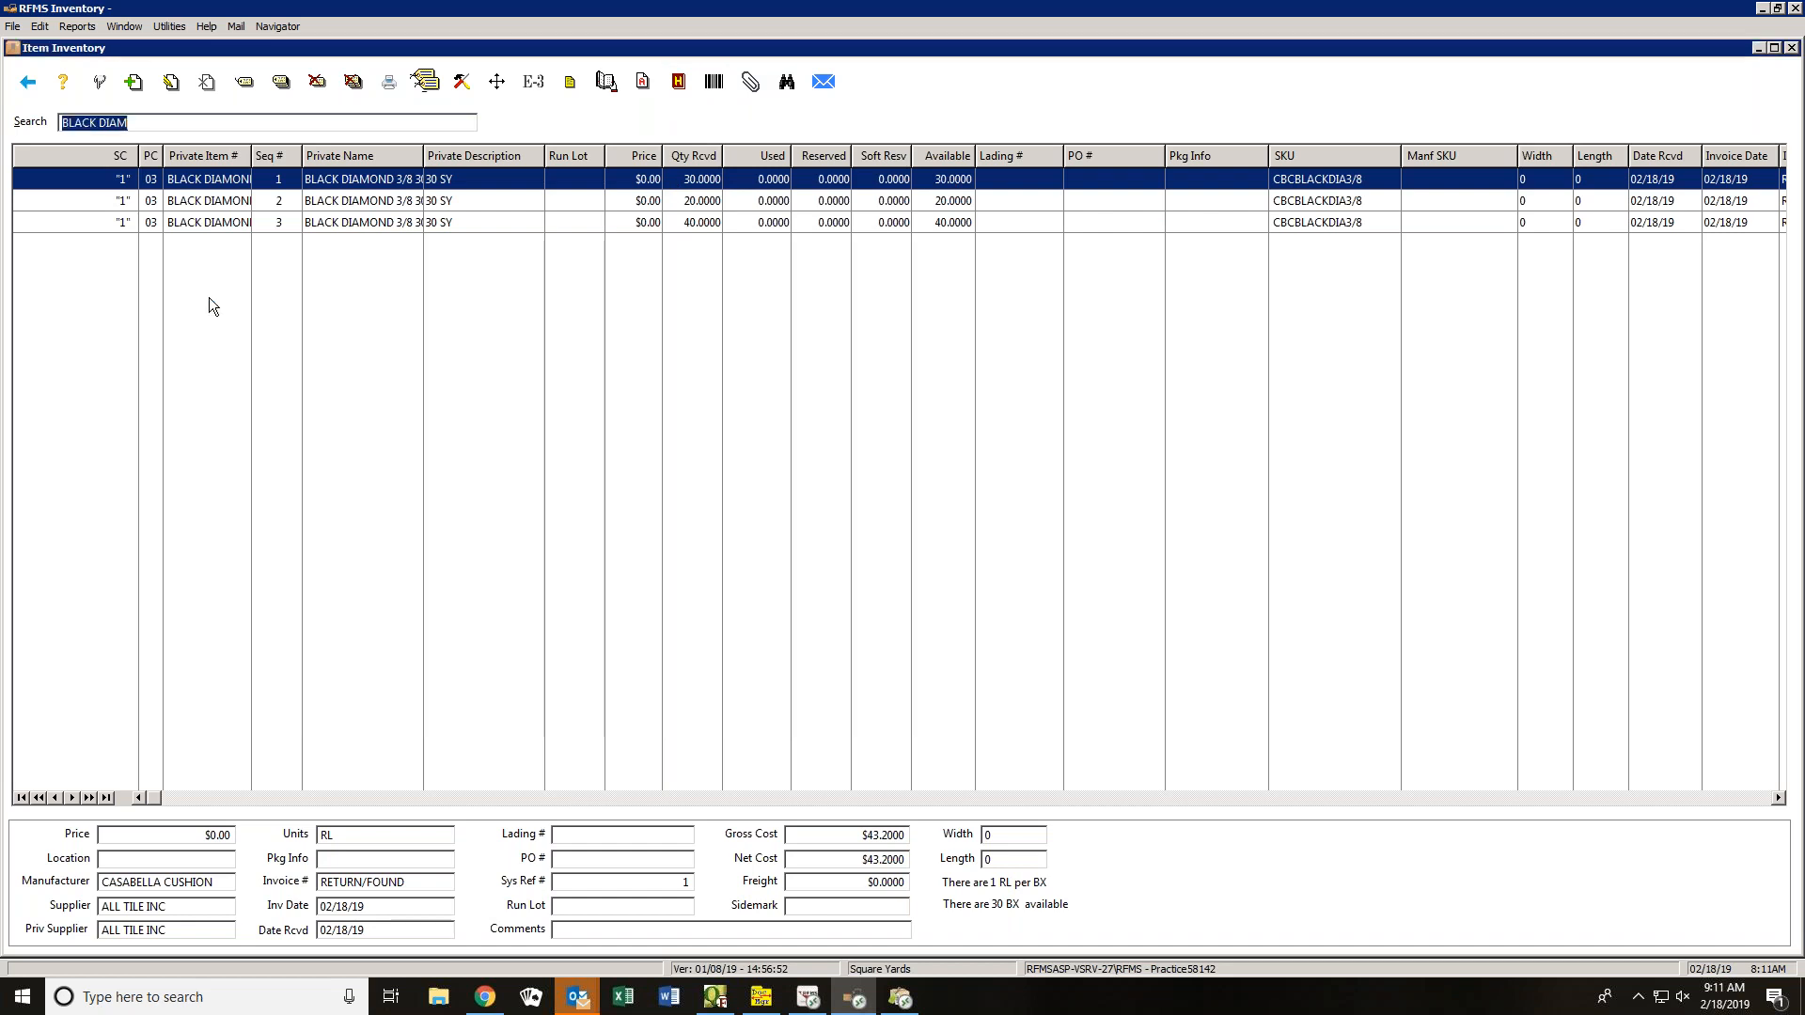
- Set up an adjustment of 10 on the first BLACK DIAMOND record with adjustment type Transfer
{"action": "left_click", "coordinate": [462, 82]}
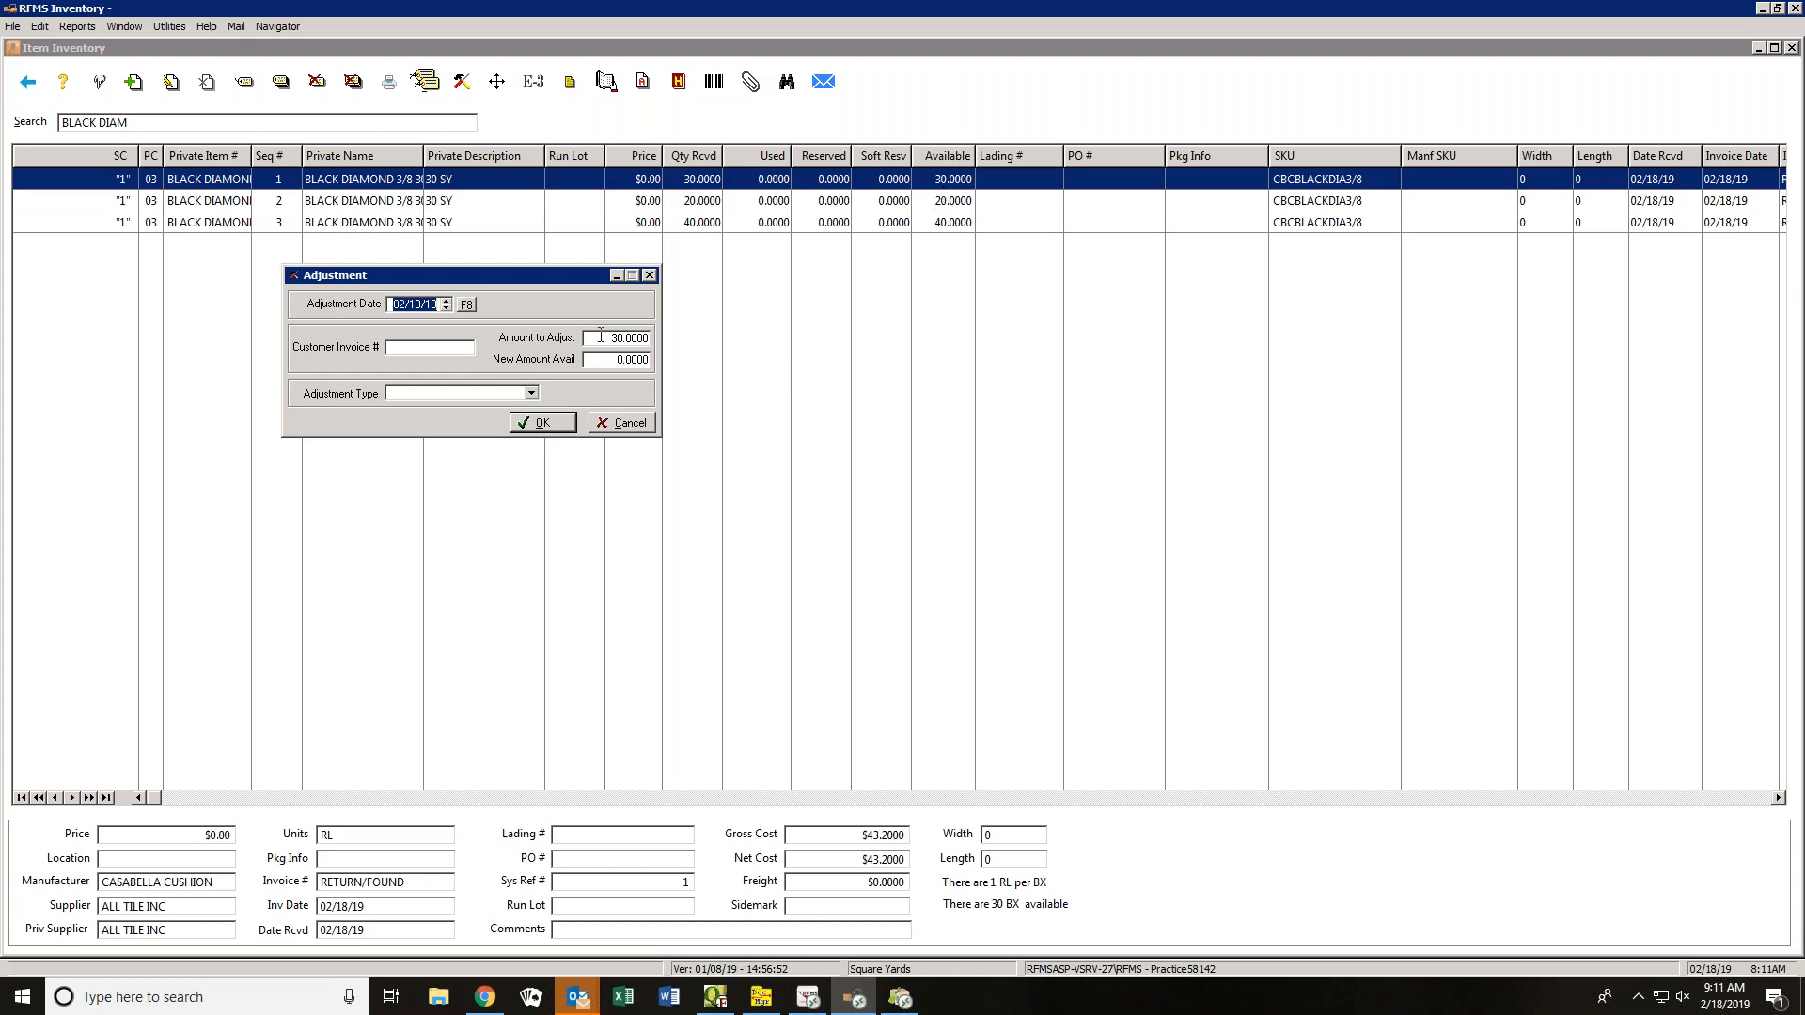
{"action": "left_click_drag", "start_coordinate": [613, 342], "coordinate": [649, 342]}
{"action": "type", "text": "10"}
{"action": "key", "text": "Tab"}
{"action": "left_click", "coordinate": [532, 395]}
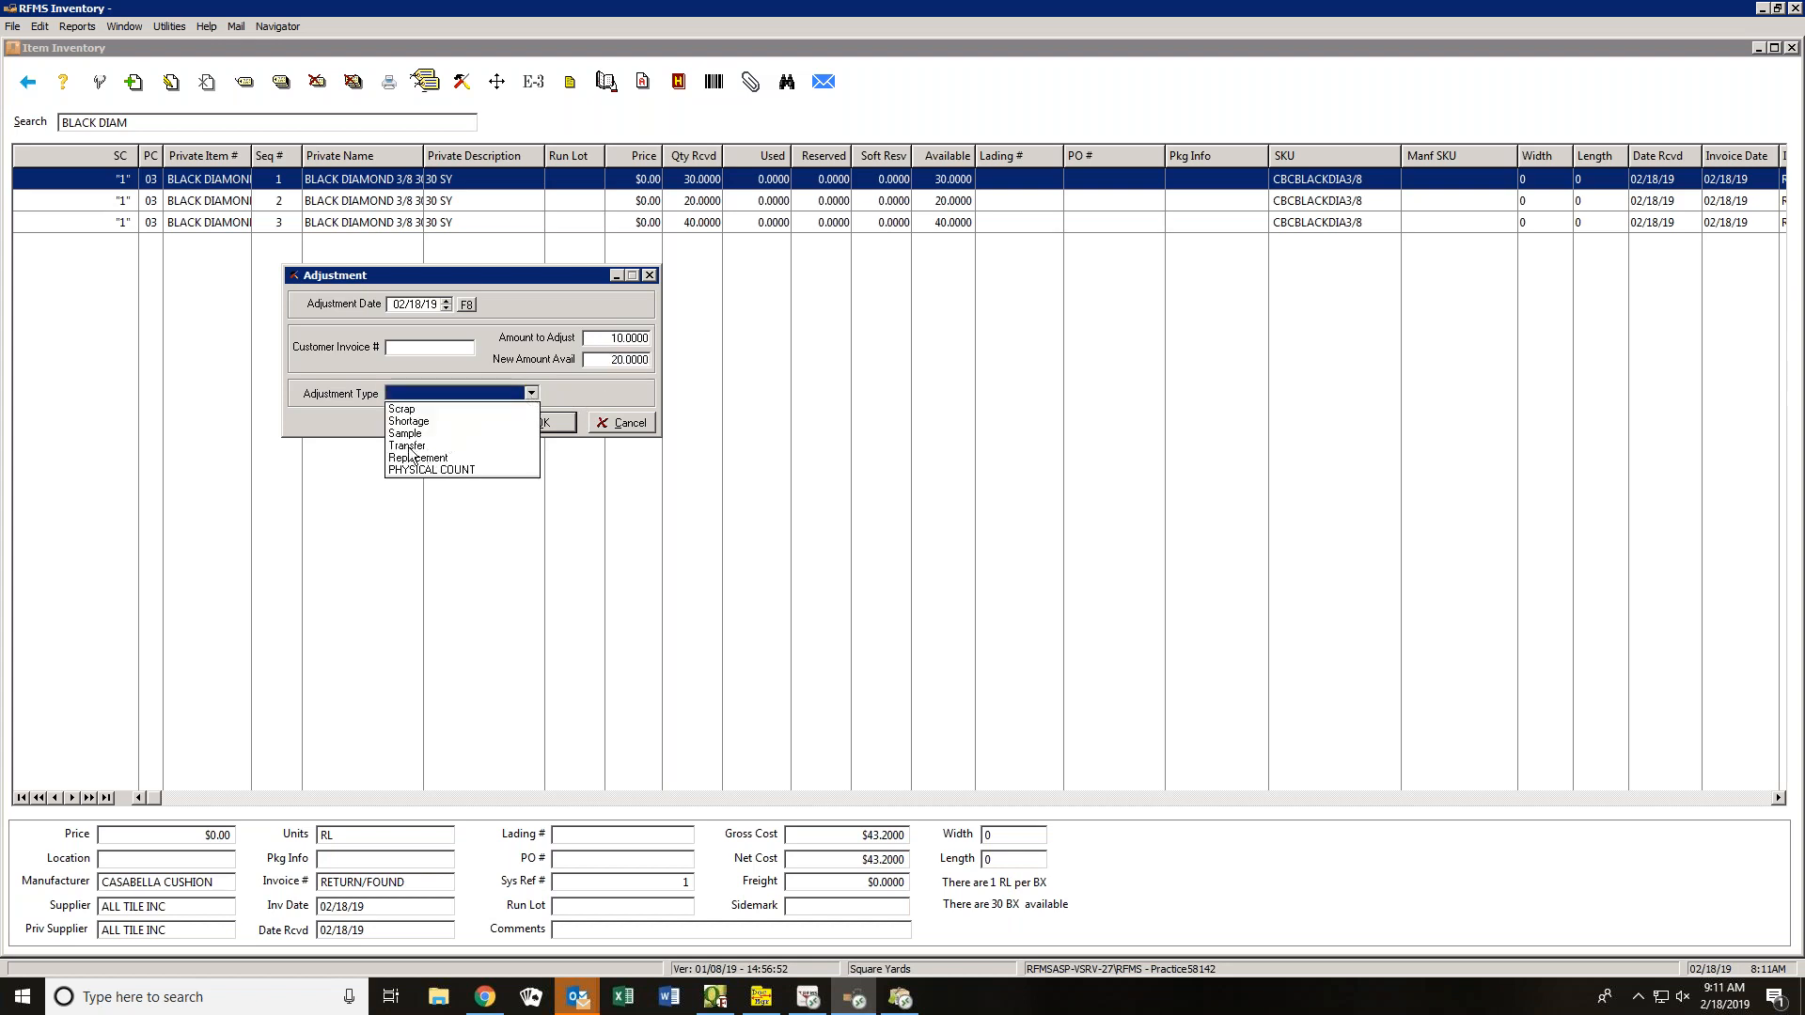
{"action": "left_click", "coordinate": [408, 448]}
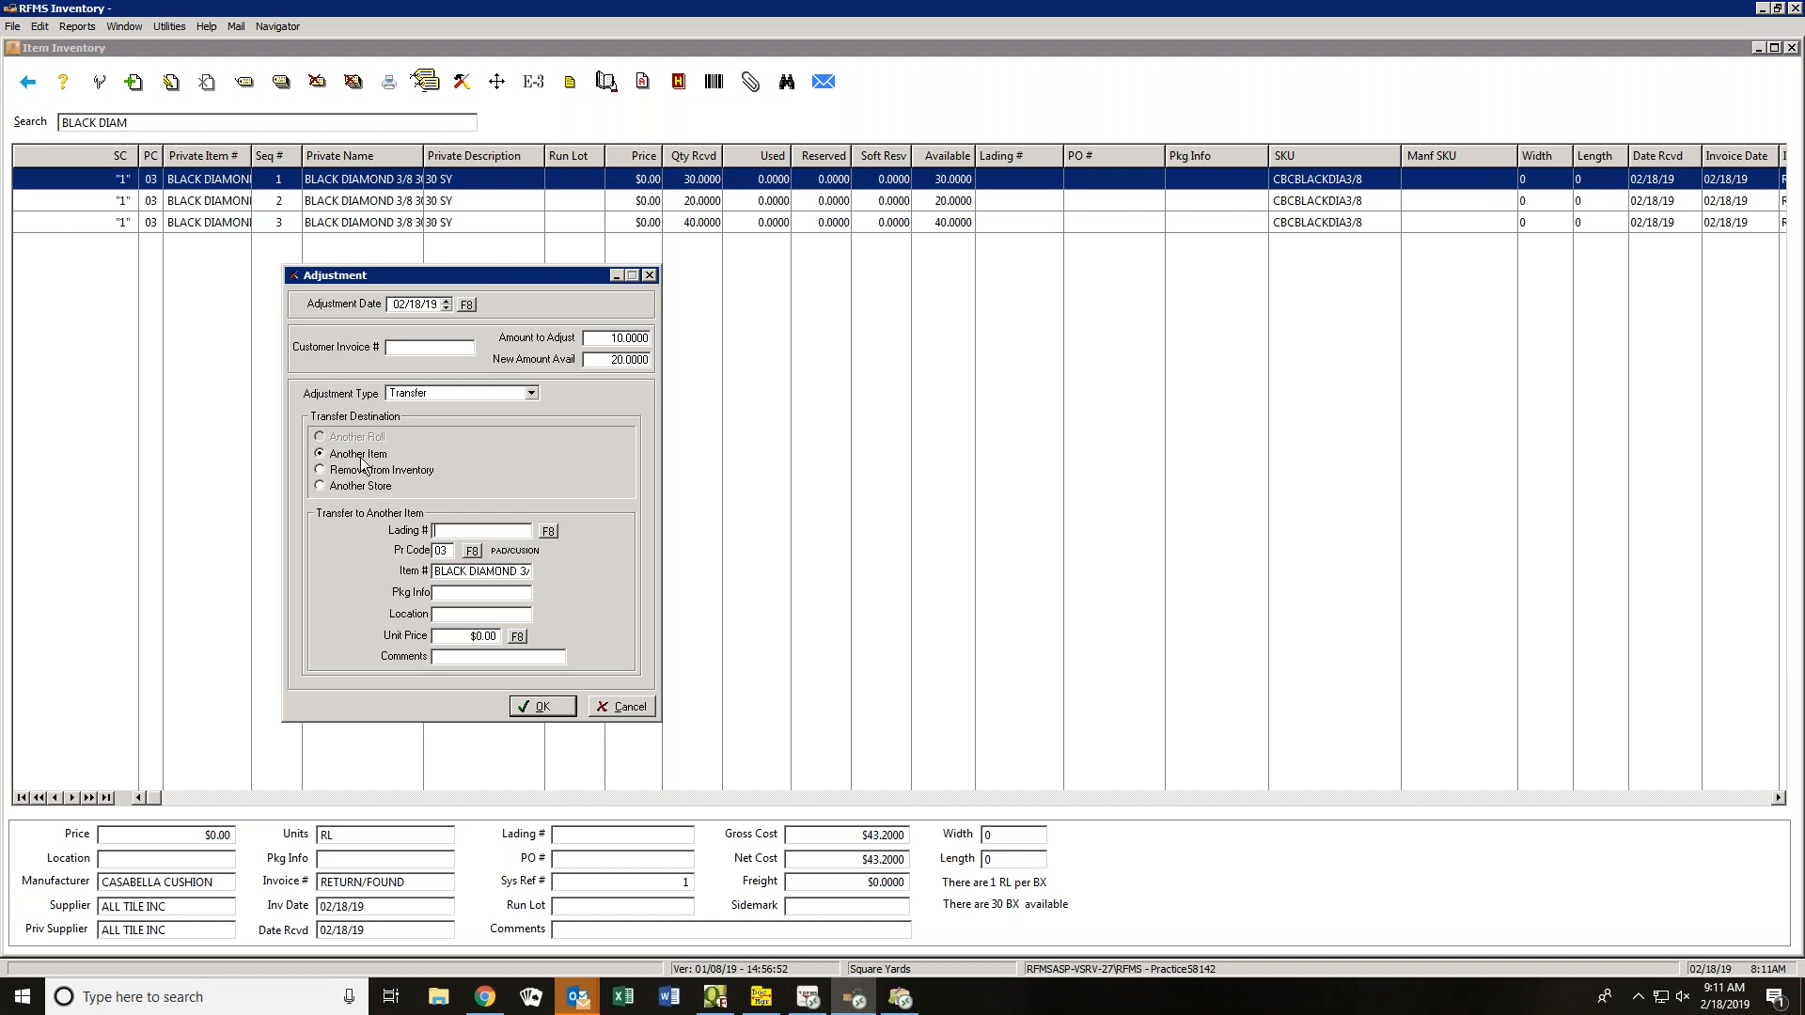
- Complete the transfer to Another Item under the same item number and refresh the inventory list with a search for BLACK DIAMOND
{"action": "left_click", "coordinate": [334, 472]}
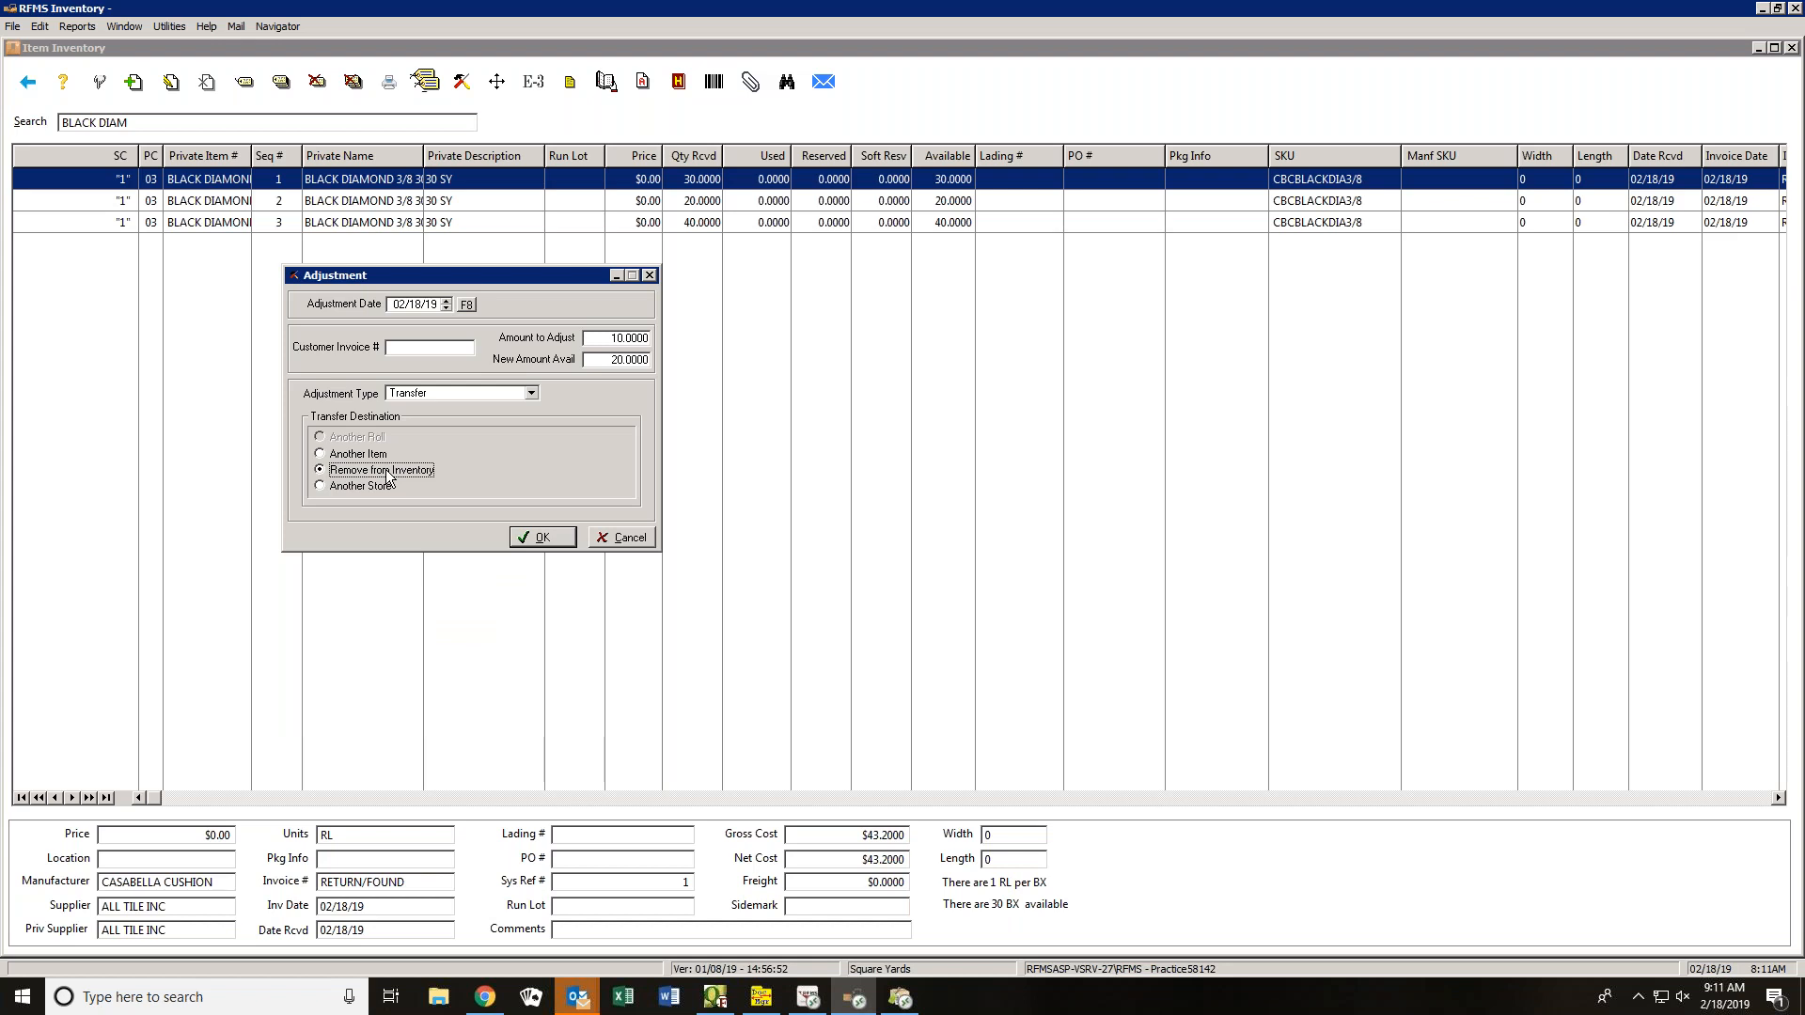
{"action": "left_click", "coordinate": [353, 487]}
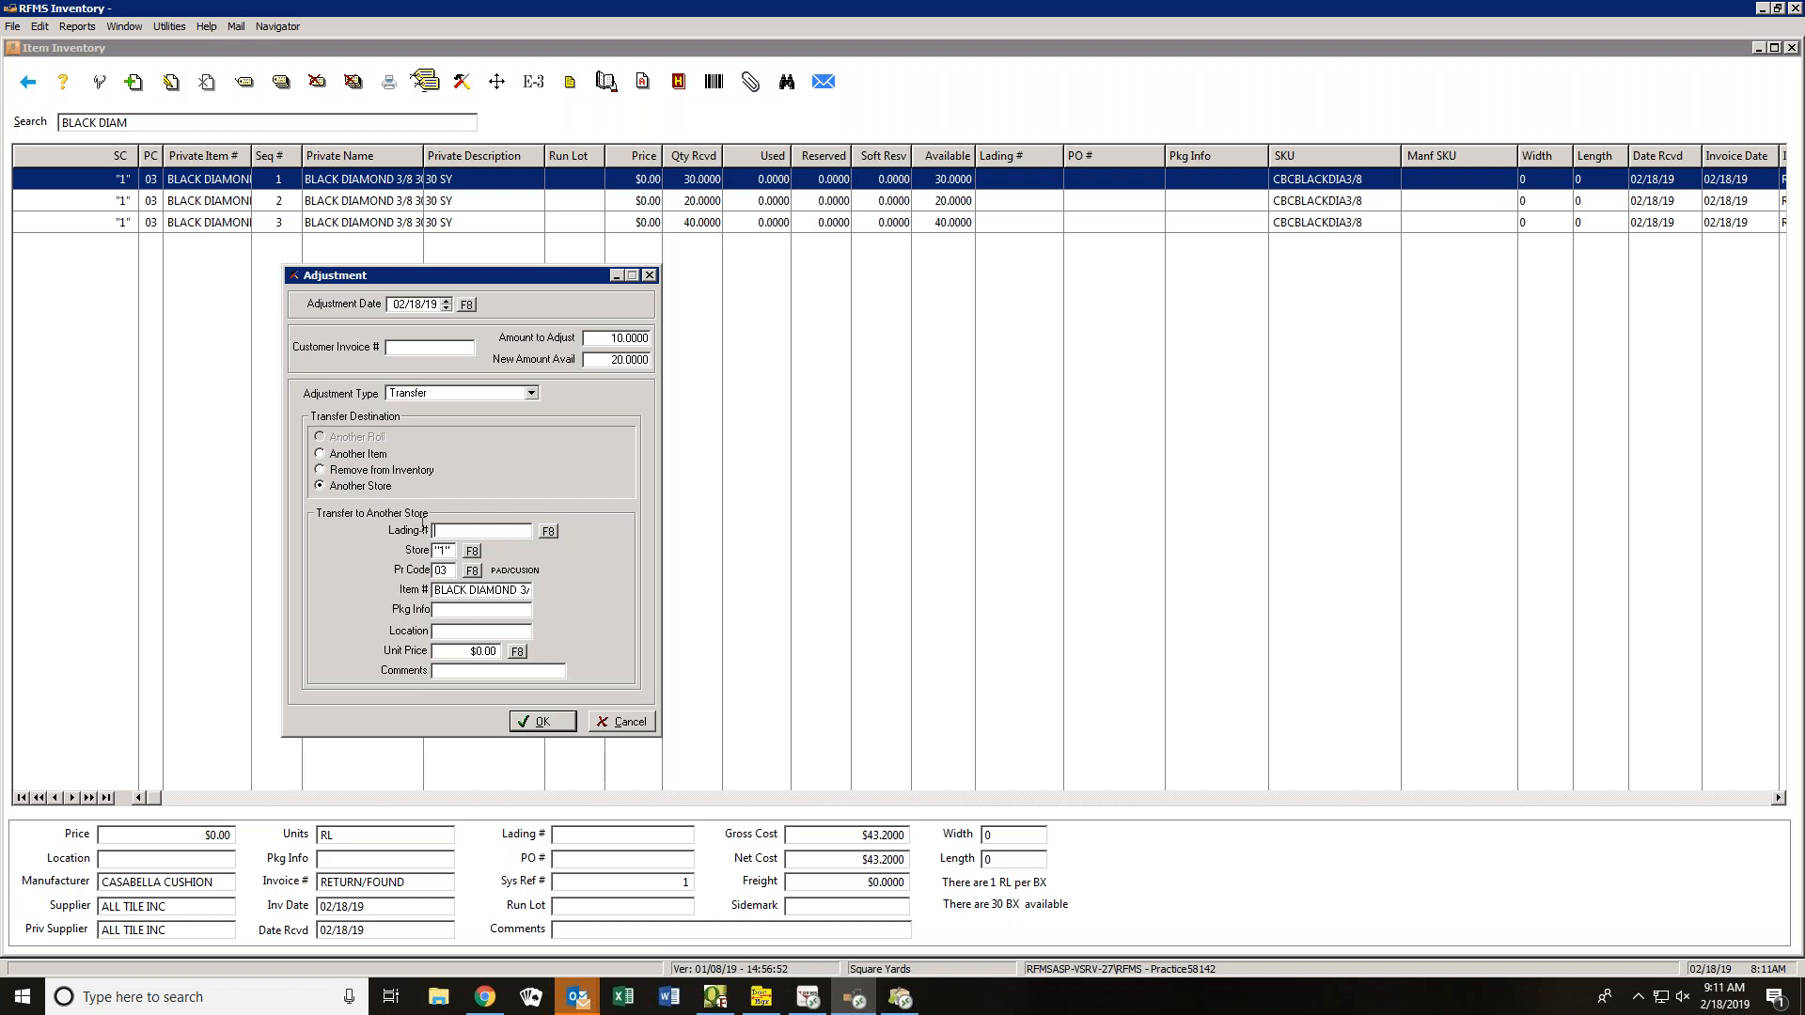
{"action": "left_click", "coordinate": [356, 456]}
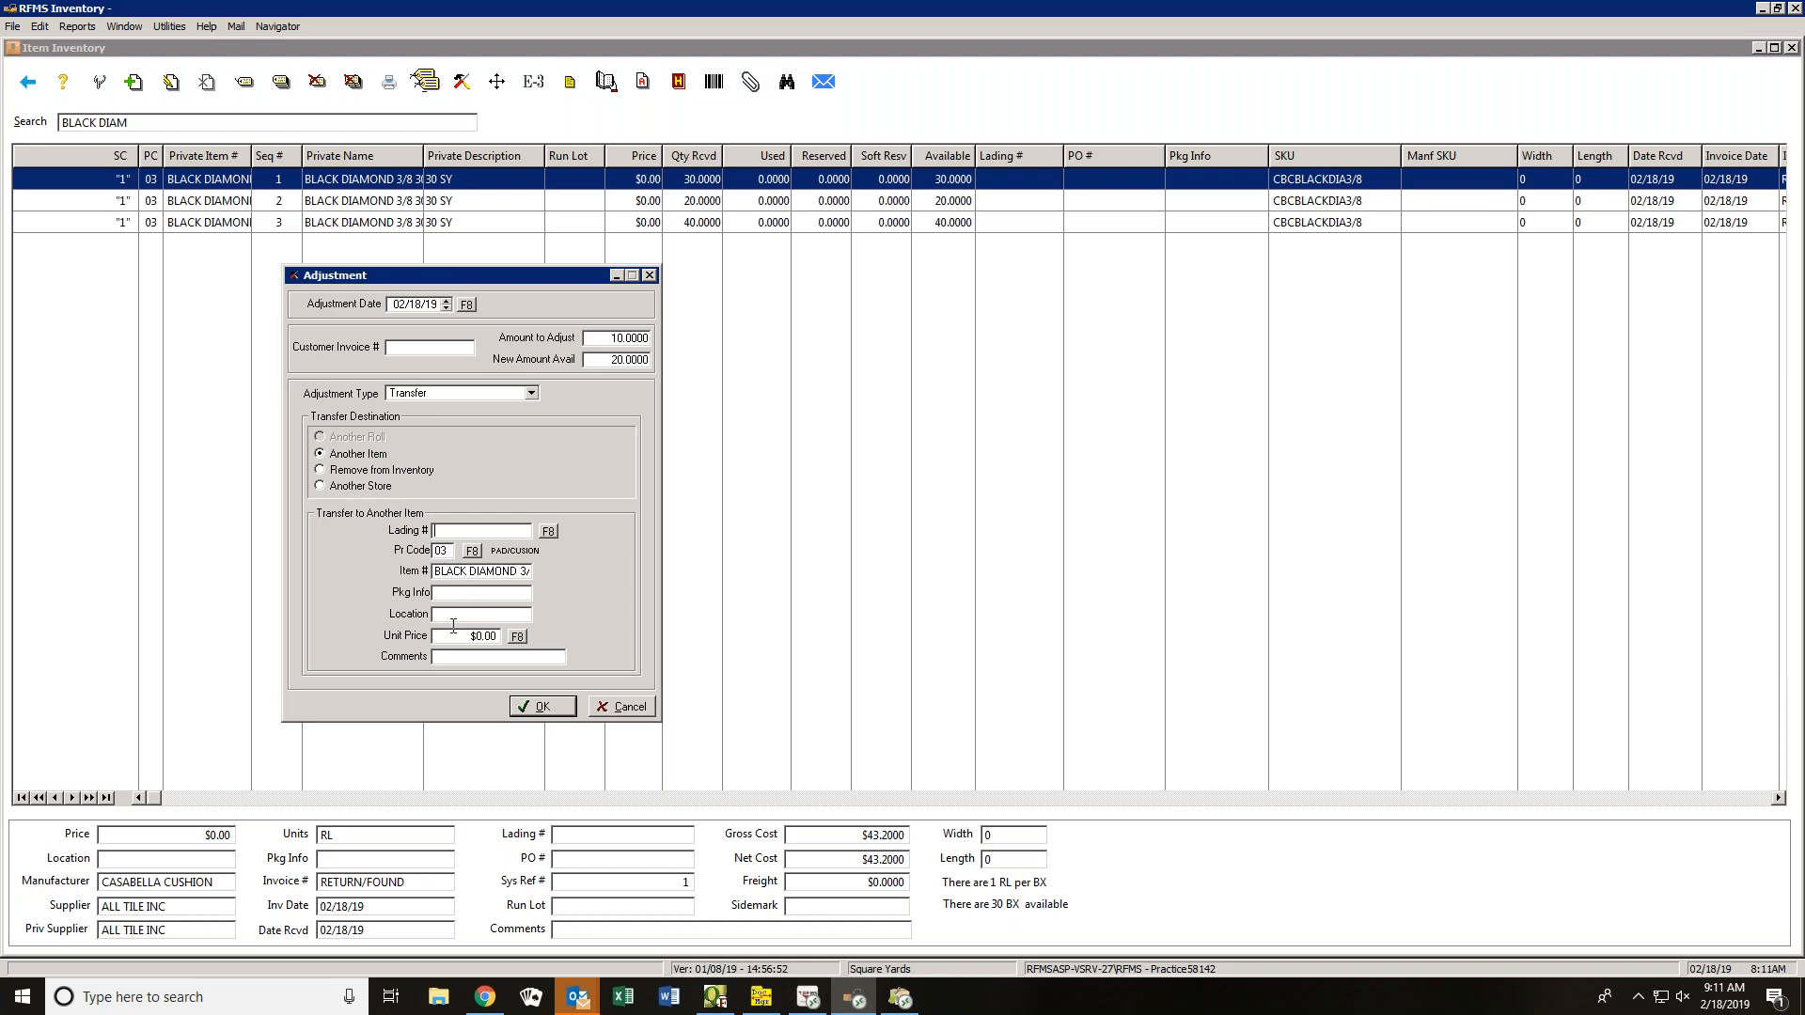
{"action": "left_click", "coordinate": [531, 707]}
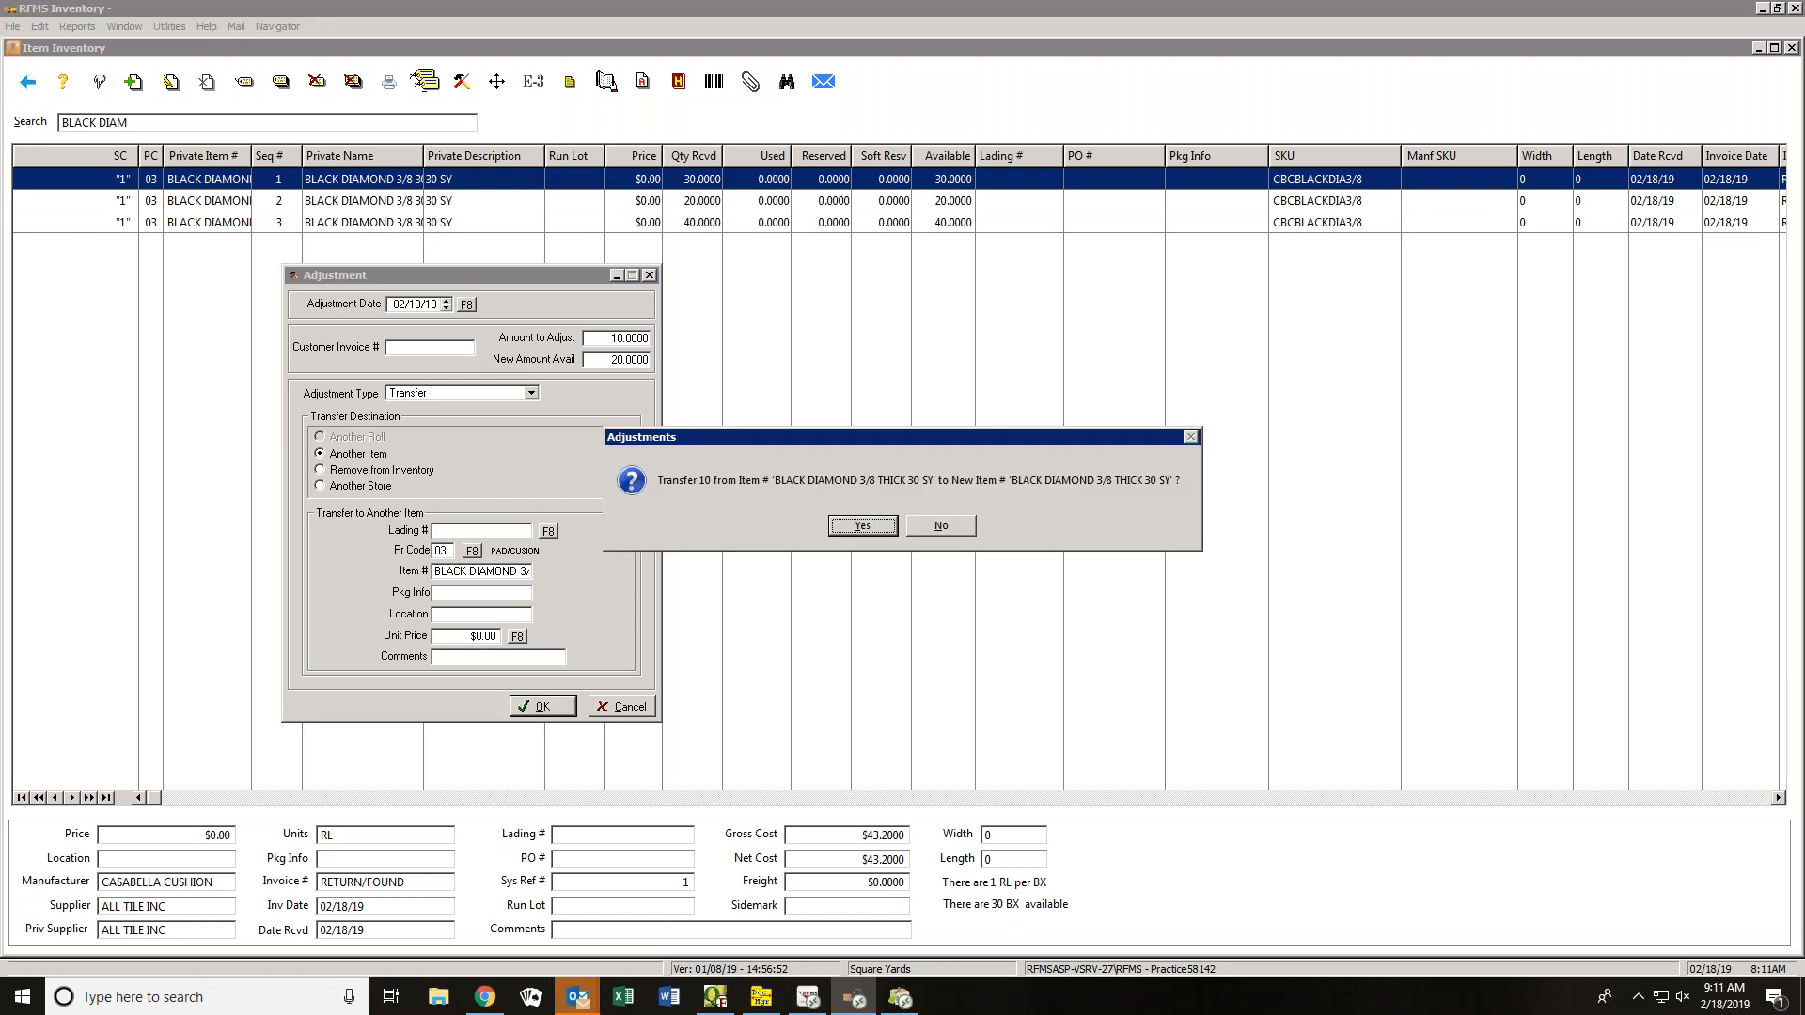
{"action": "left_click", "coordinate": [862, 524]}
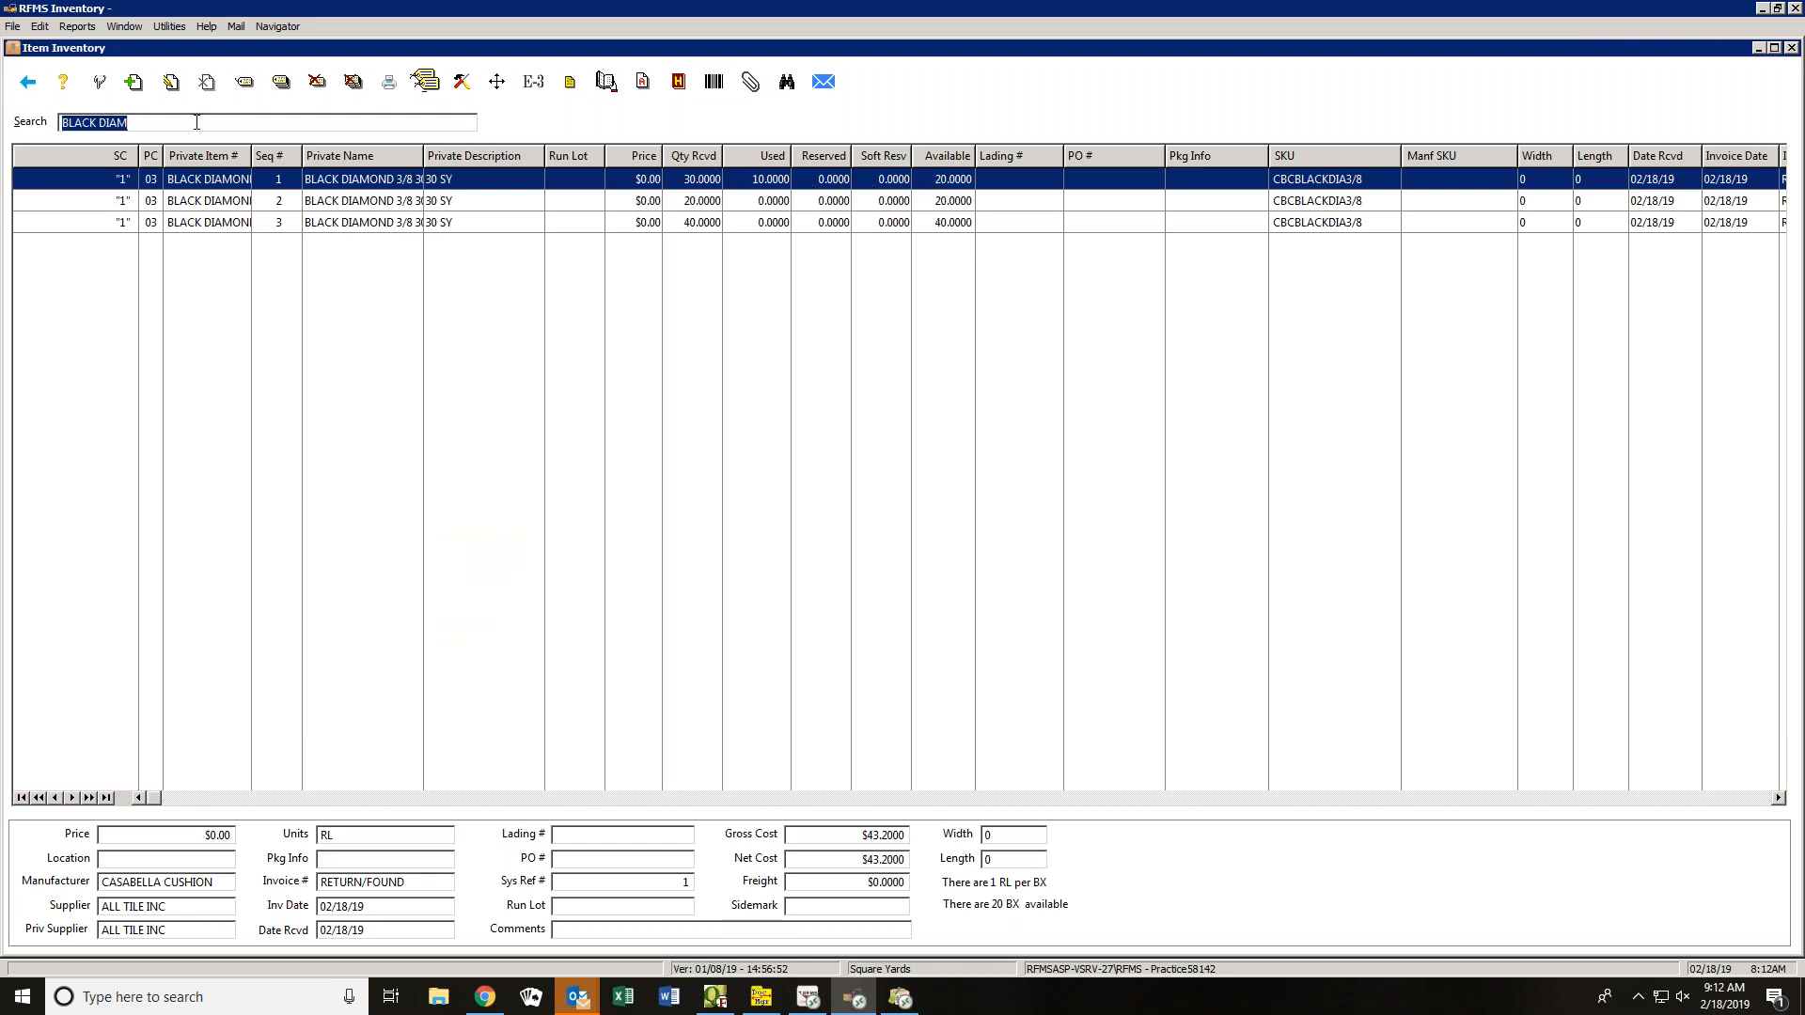
{"action": "left_click", "coordinate": [196, 122]}
{"action": "type", "text": "OND"}
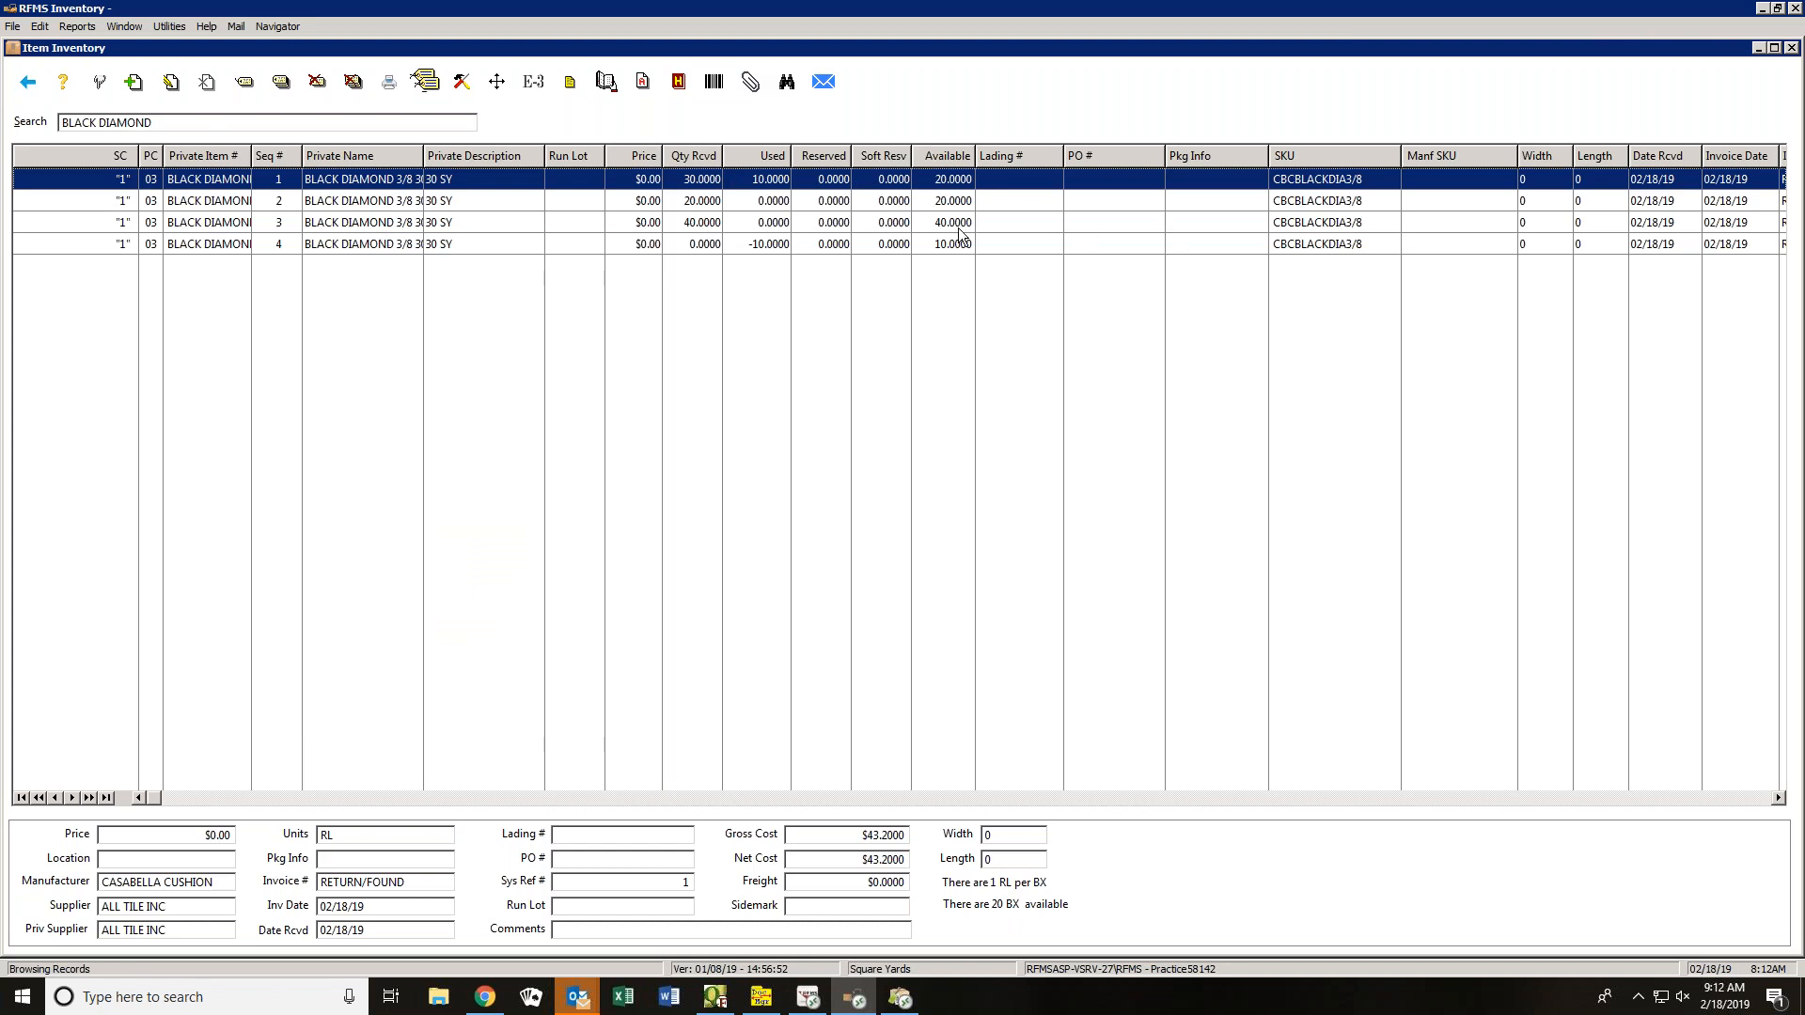
- Compare the available quantities of the first and fourth BLACK DIAMOND records in the item inventory list
{"action": "left_click", "coordinate": [949, 250]}
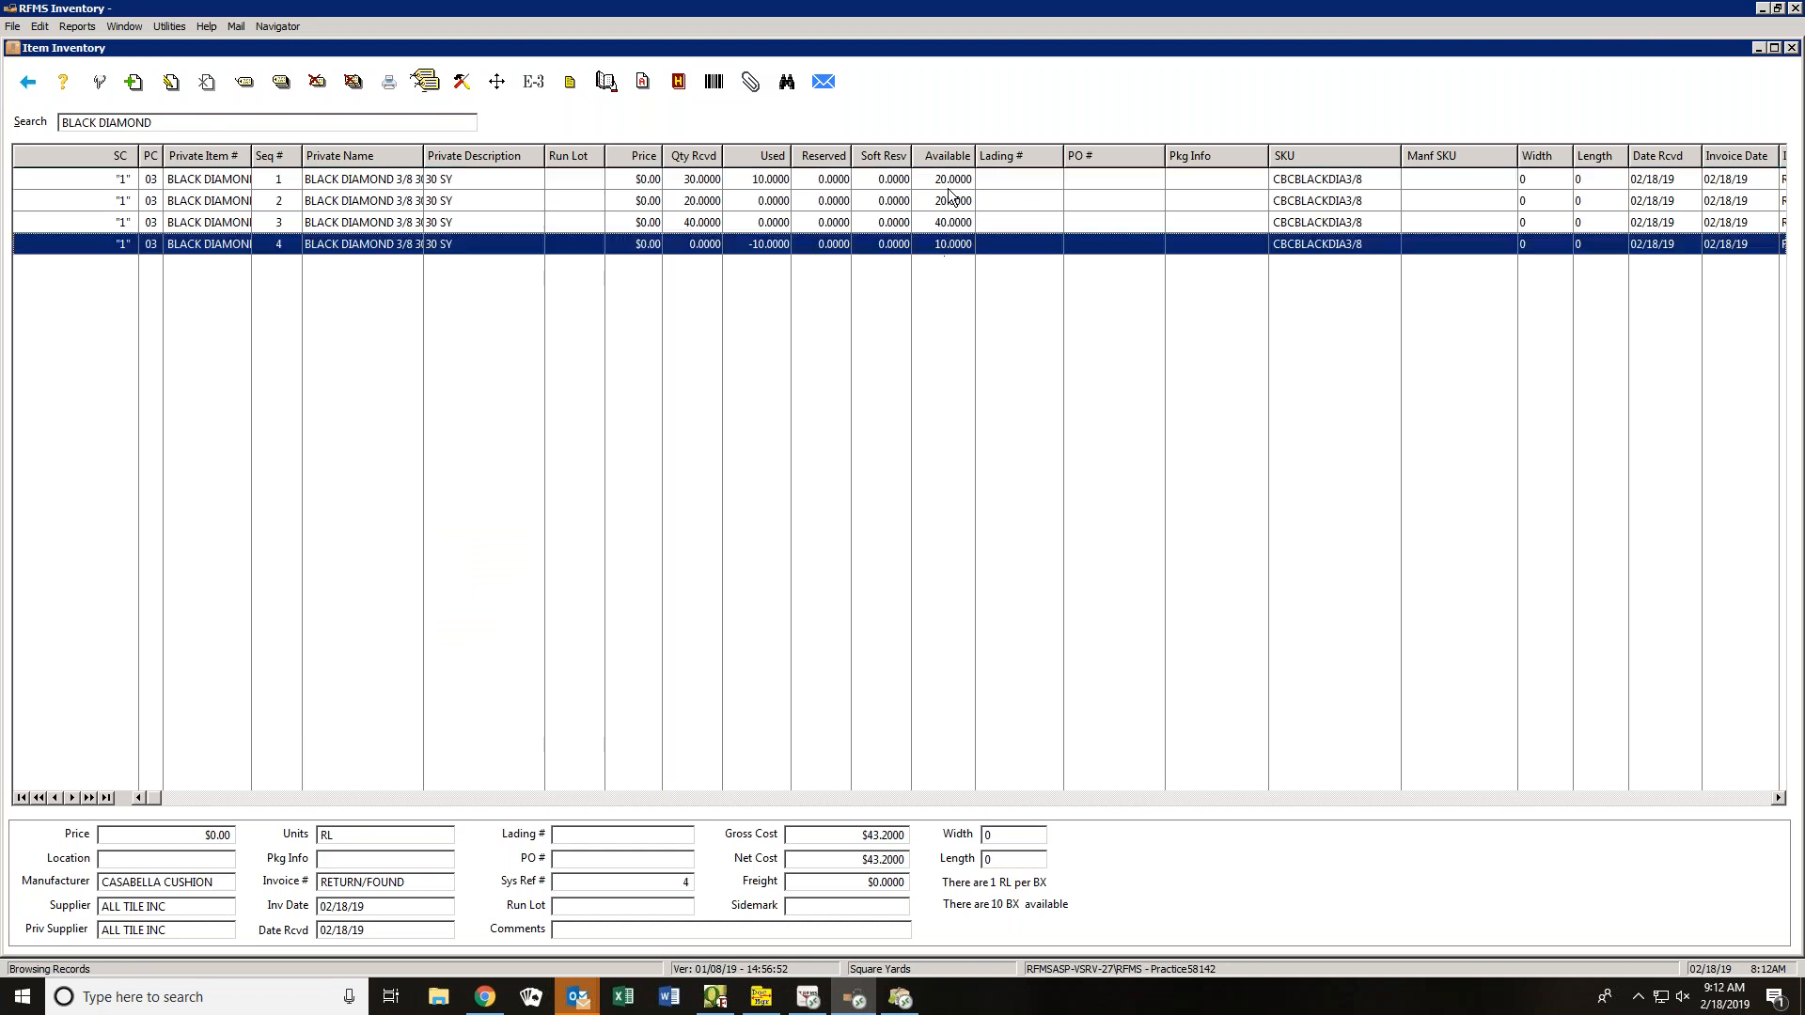
{"action": "left_click", "coordinate": [951, 179]}
{"action": "left_click", "coordinate": [959, 246]}
{"action": "left_click", "coordinate": [933, 183]}
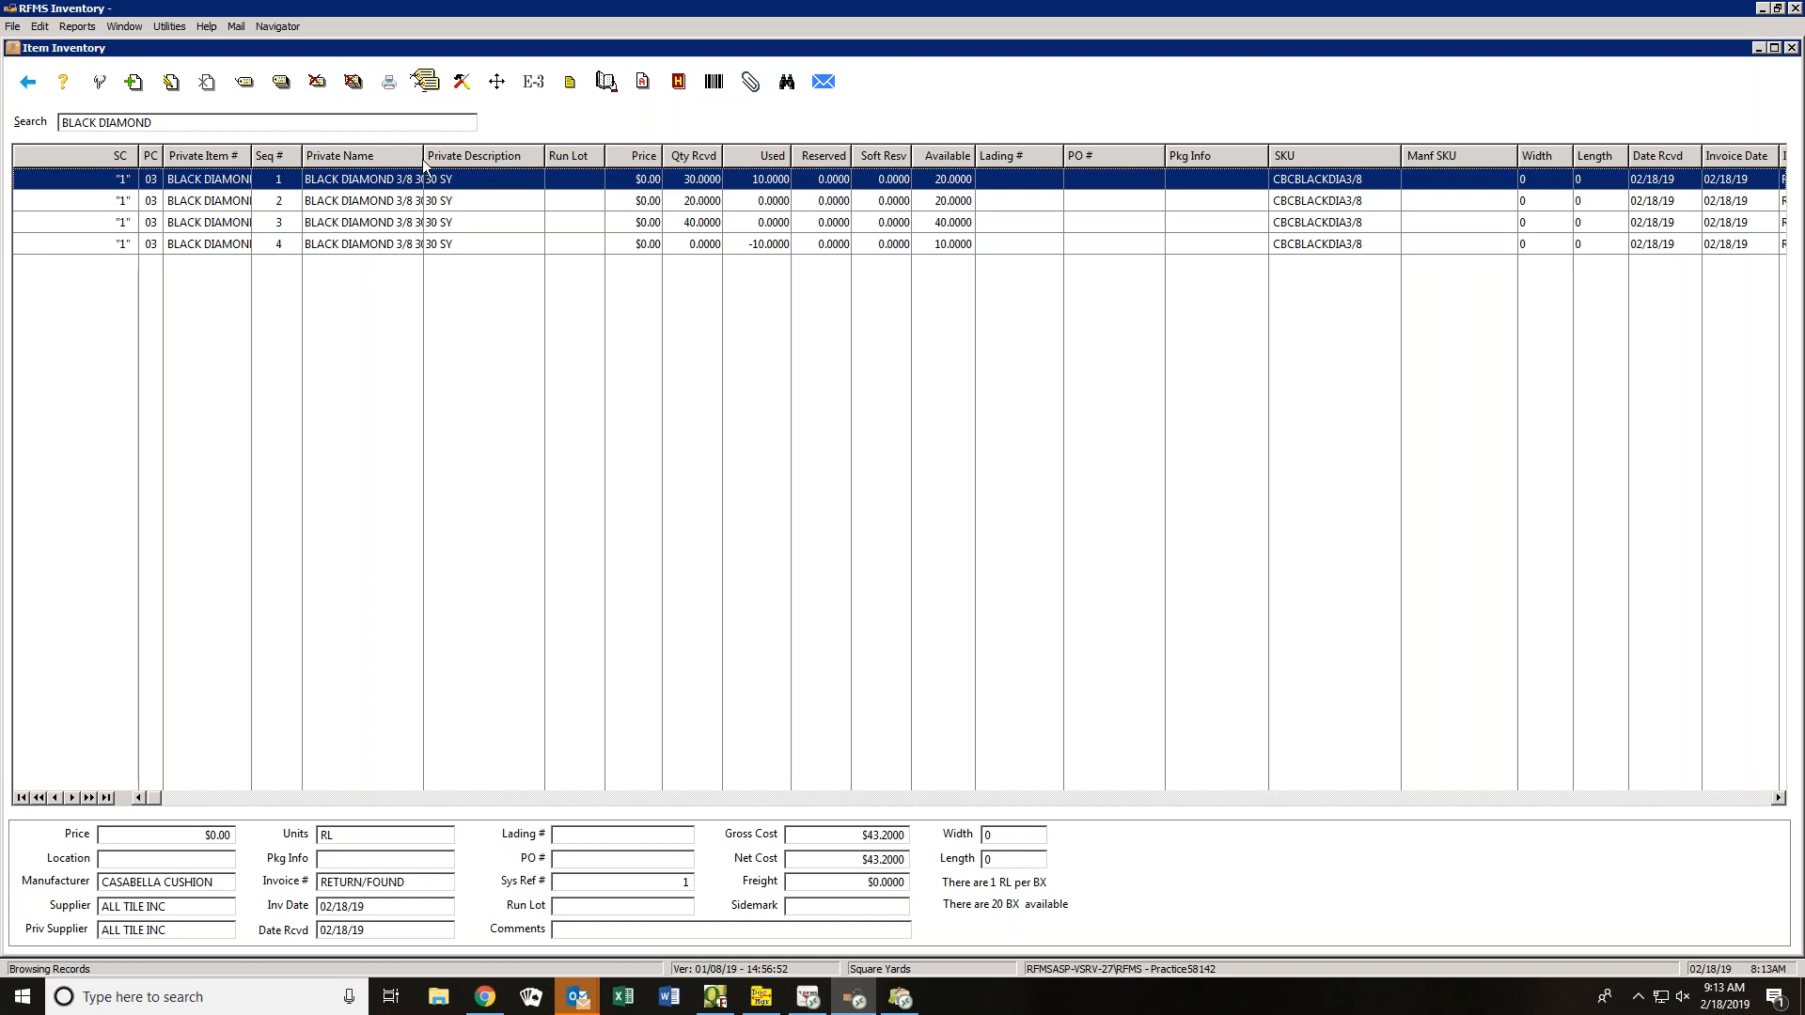
- Open the Item Inventory Consolidation Tool and move its window clear of the BLACK DIAMOND inventory rows
{"action": "left_click", "coordinate": [169, 27]}
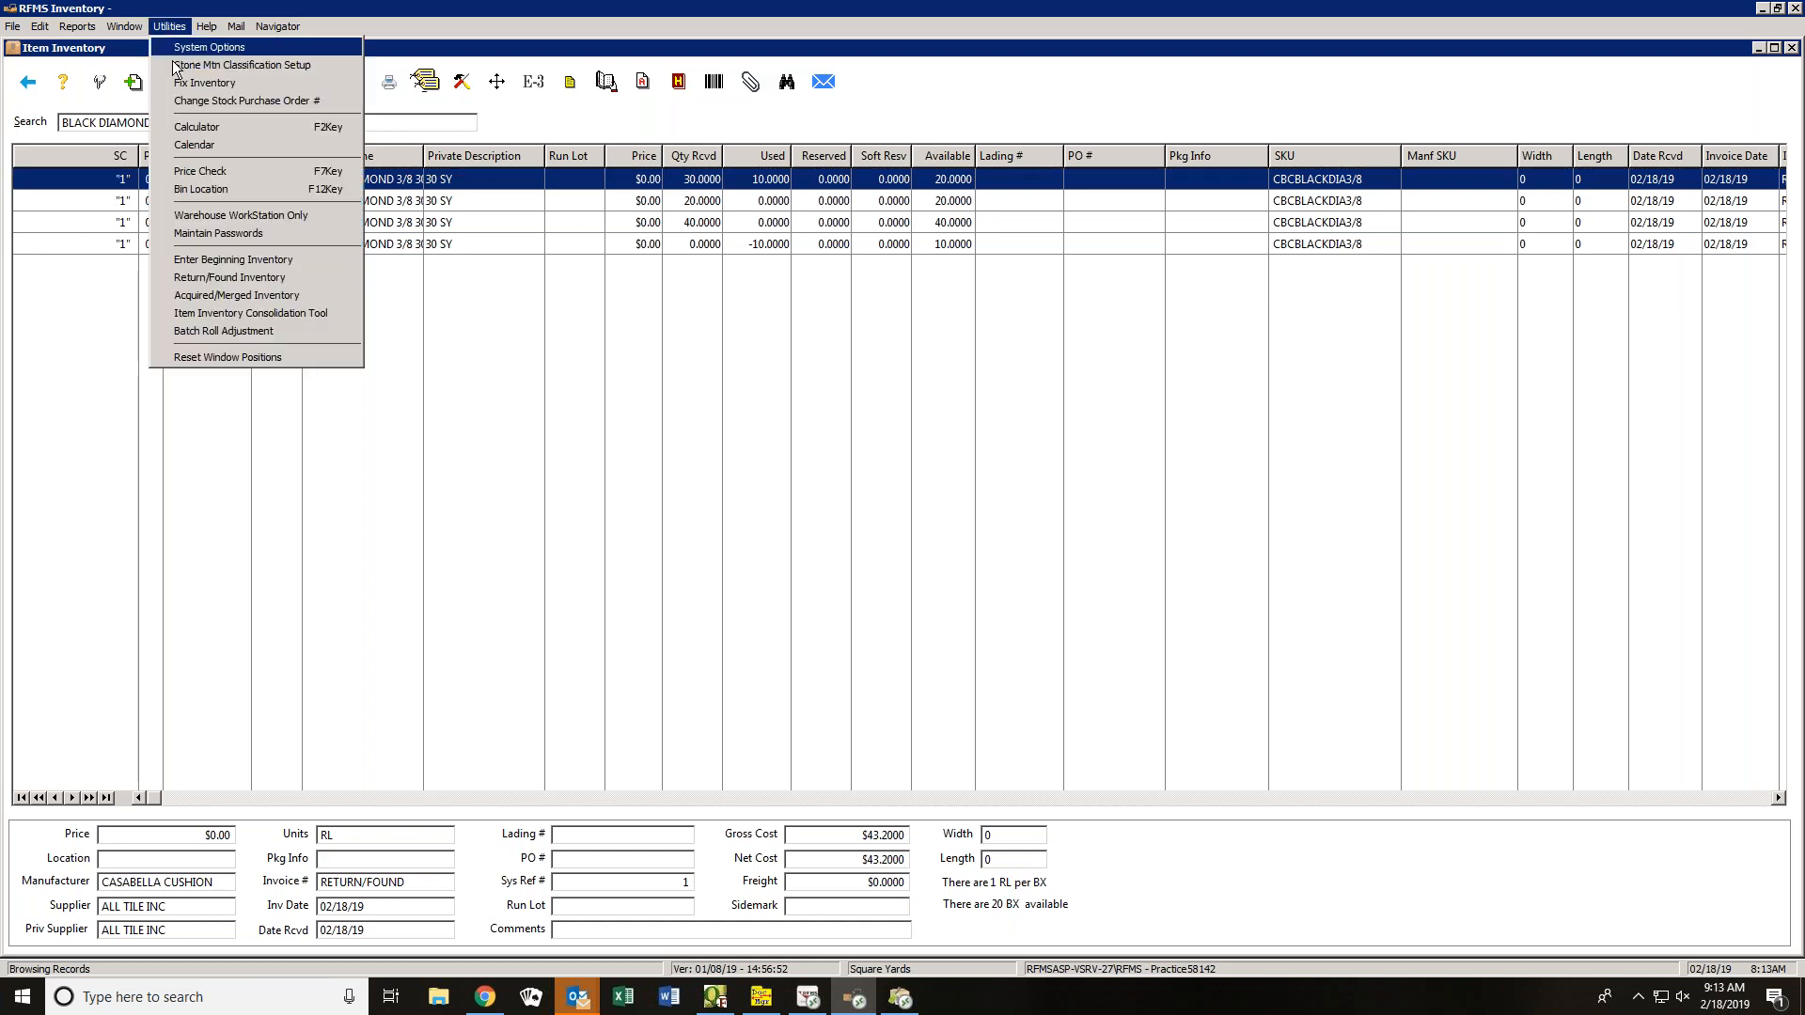
{"action": "left_click", "coordinate": [312, 312]}
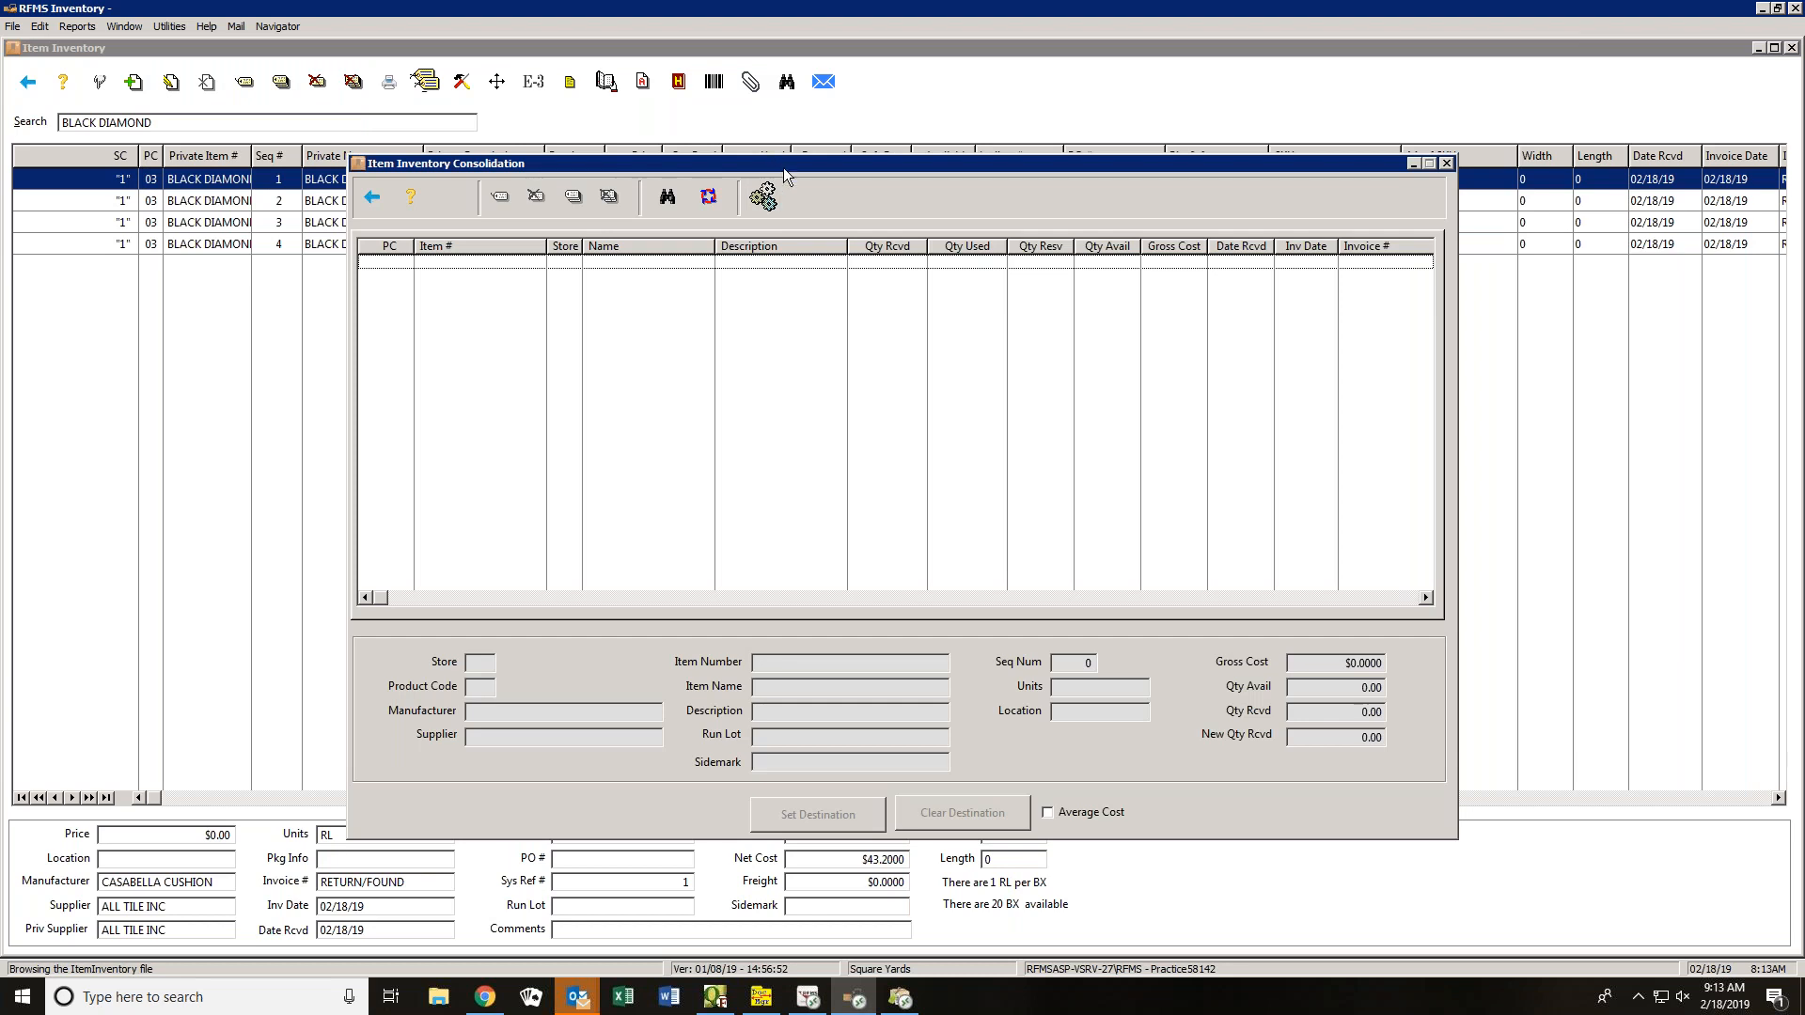
{"action": "left_click_drag", "start_coordinate": [782, 168], "coordinate": [833, 291]}
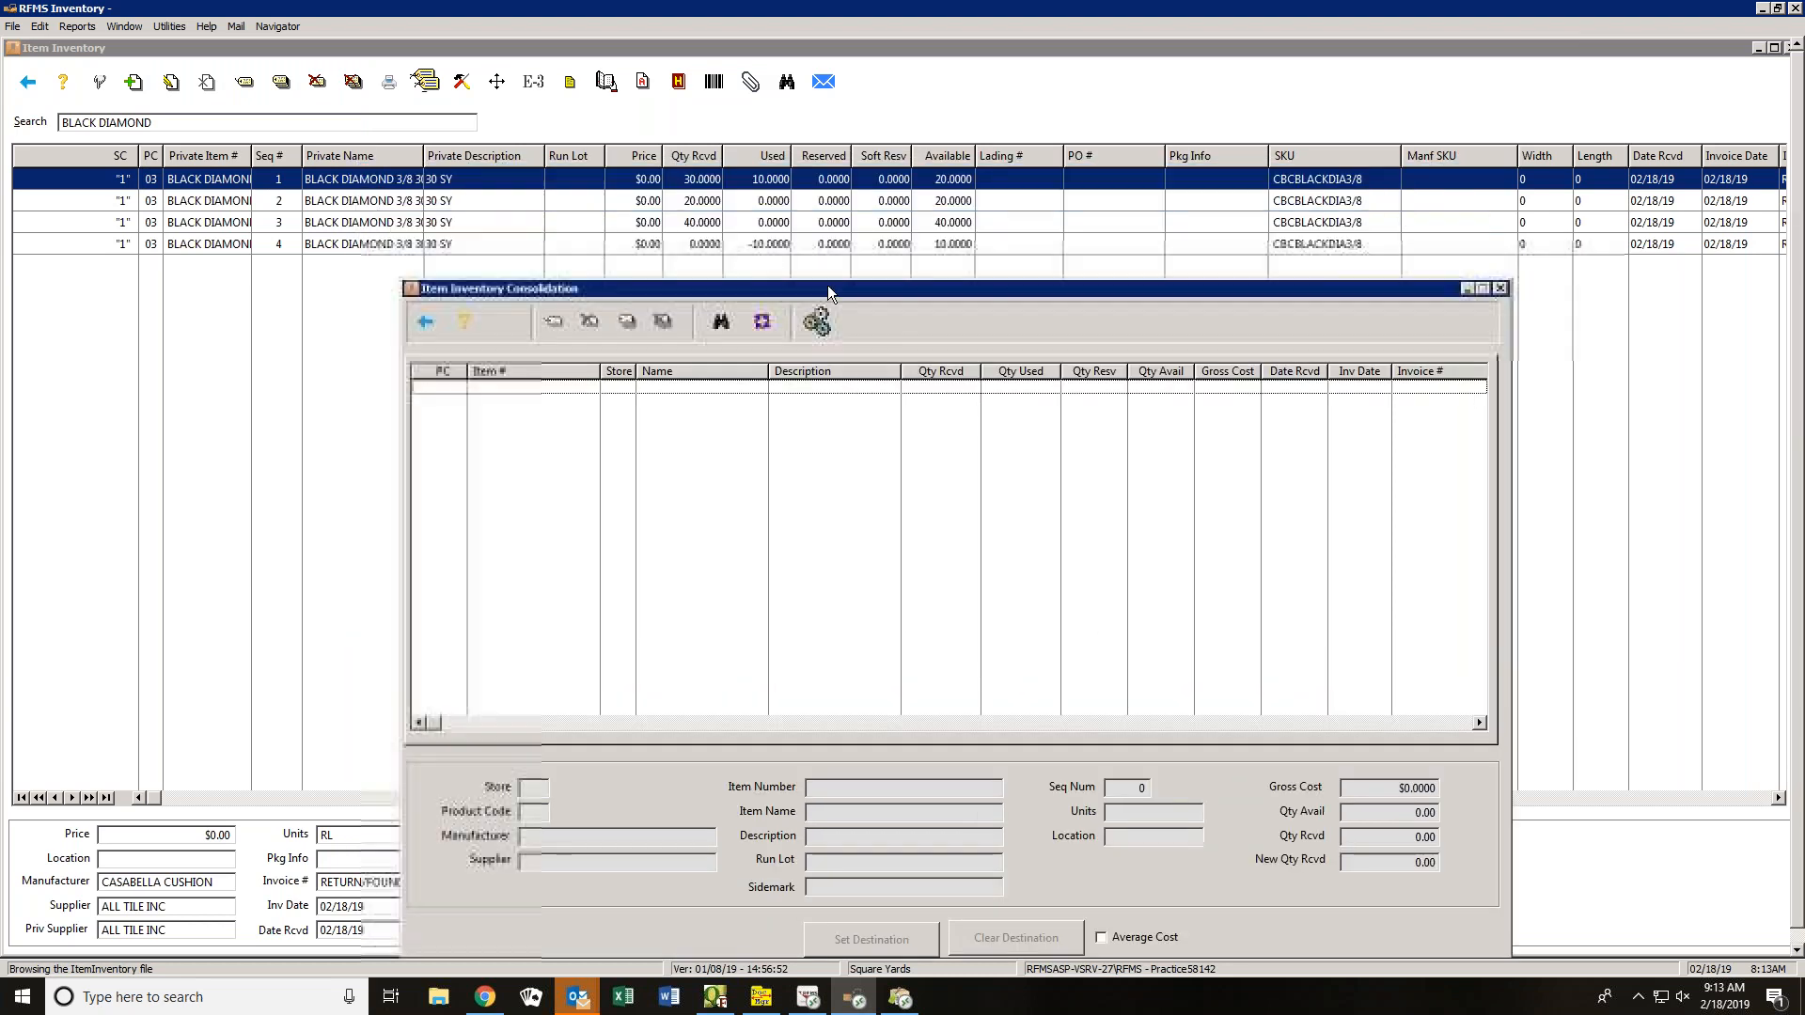
- Filter the consolidation list to store 1, product code 03 and item number BLACK DIAMOND 3/8 THICK 30 SY
{"action": "left_click", "coordinate": [720, 323]}
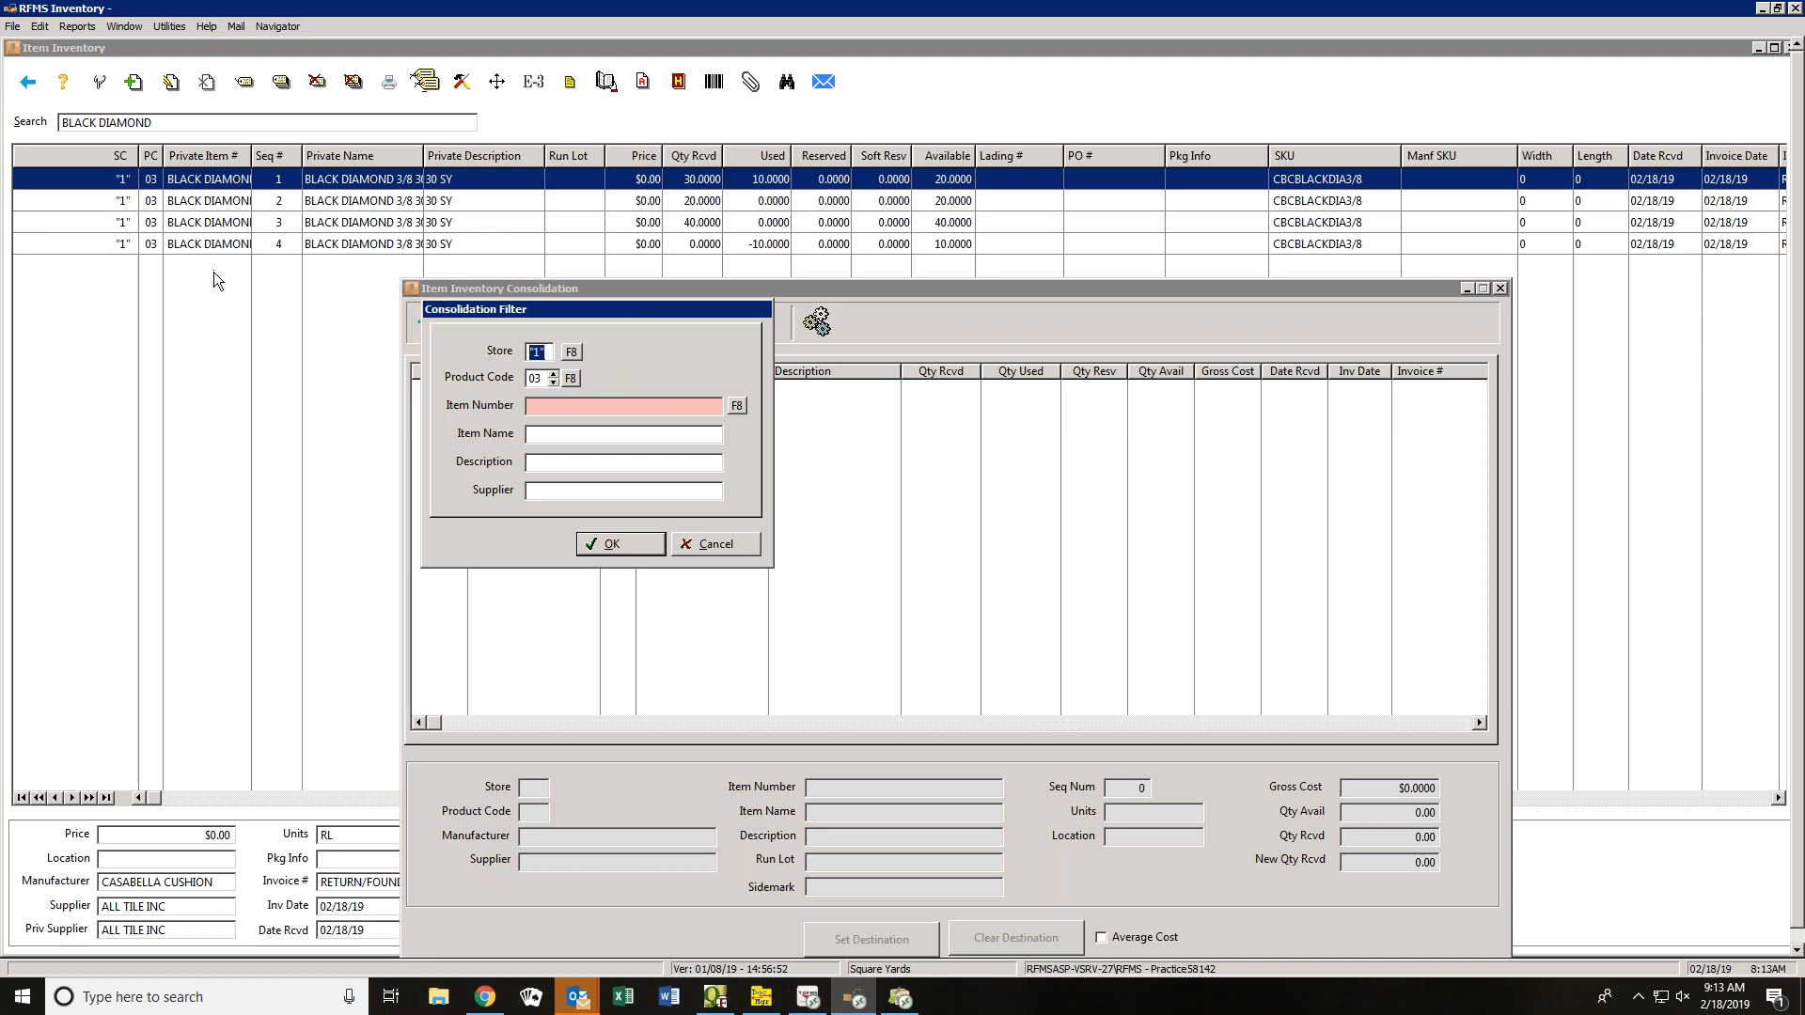
{"action": "left_click", "coordinate": [738, 407]}
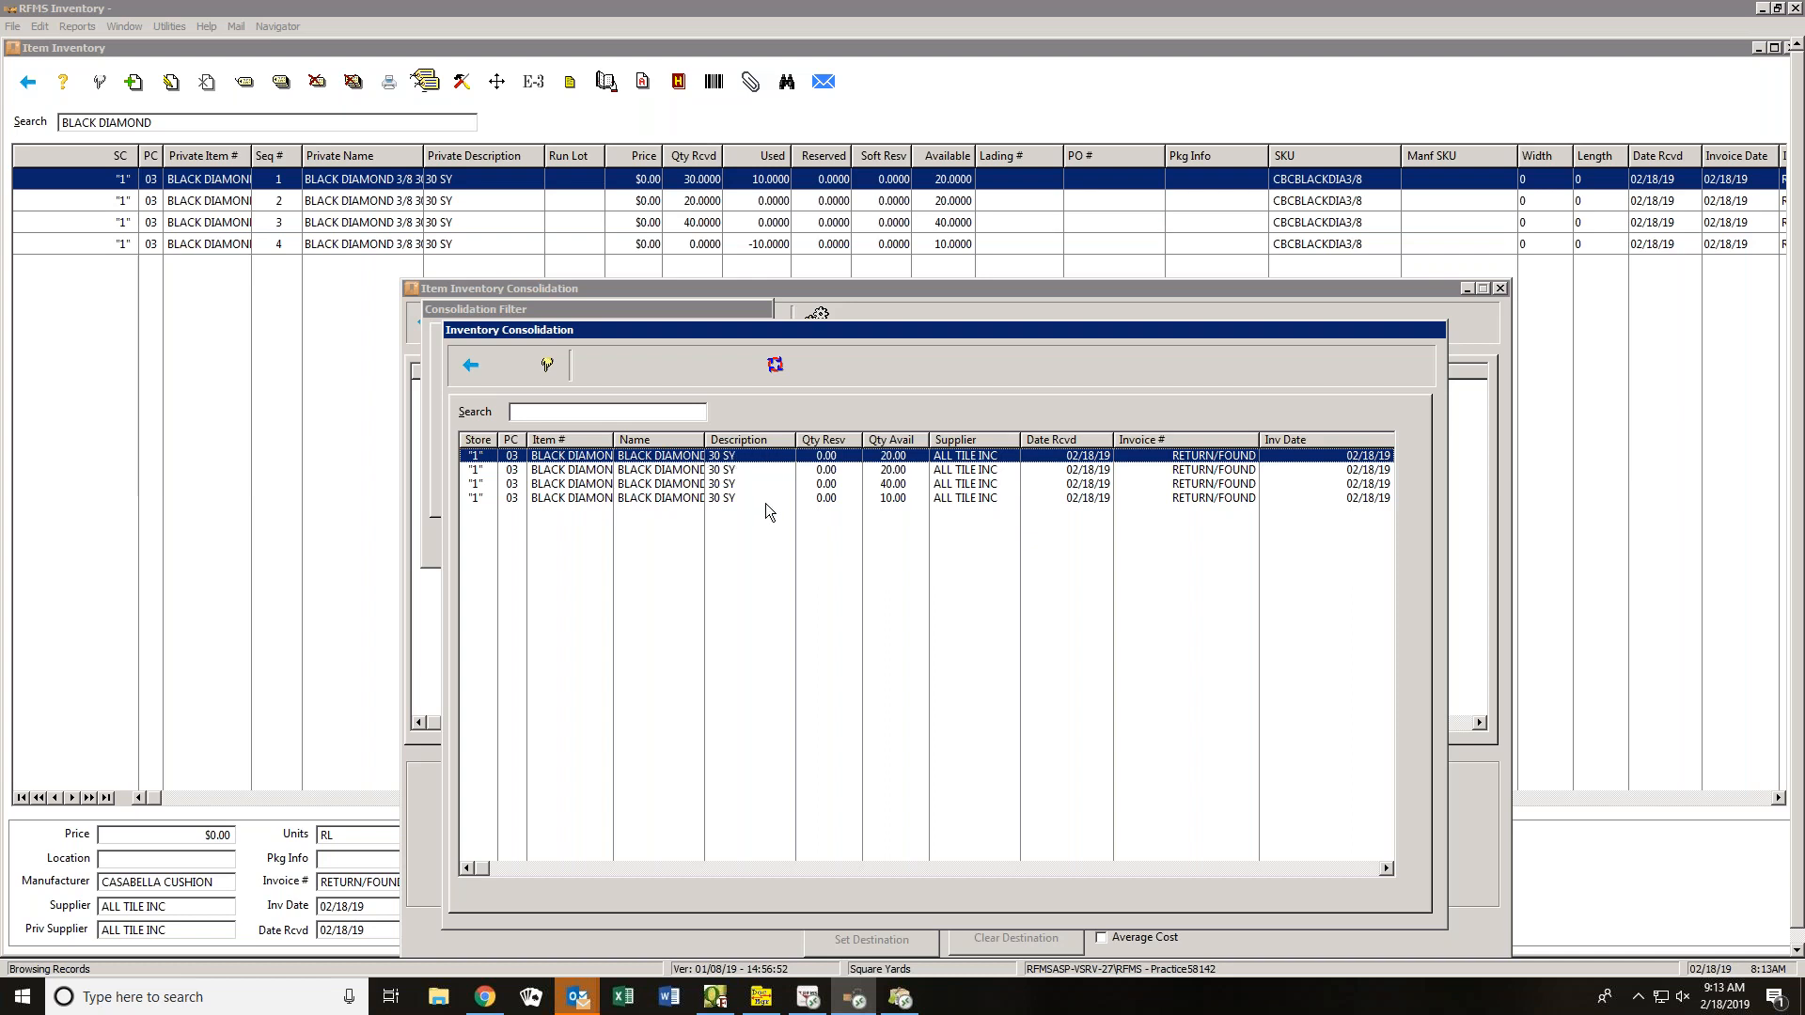
{"action": "left_click", "coordinate": [588, 469]}
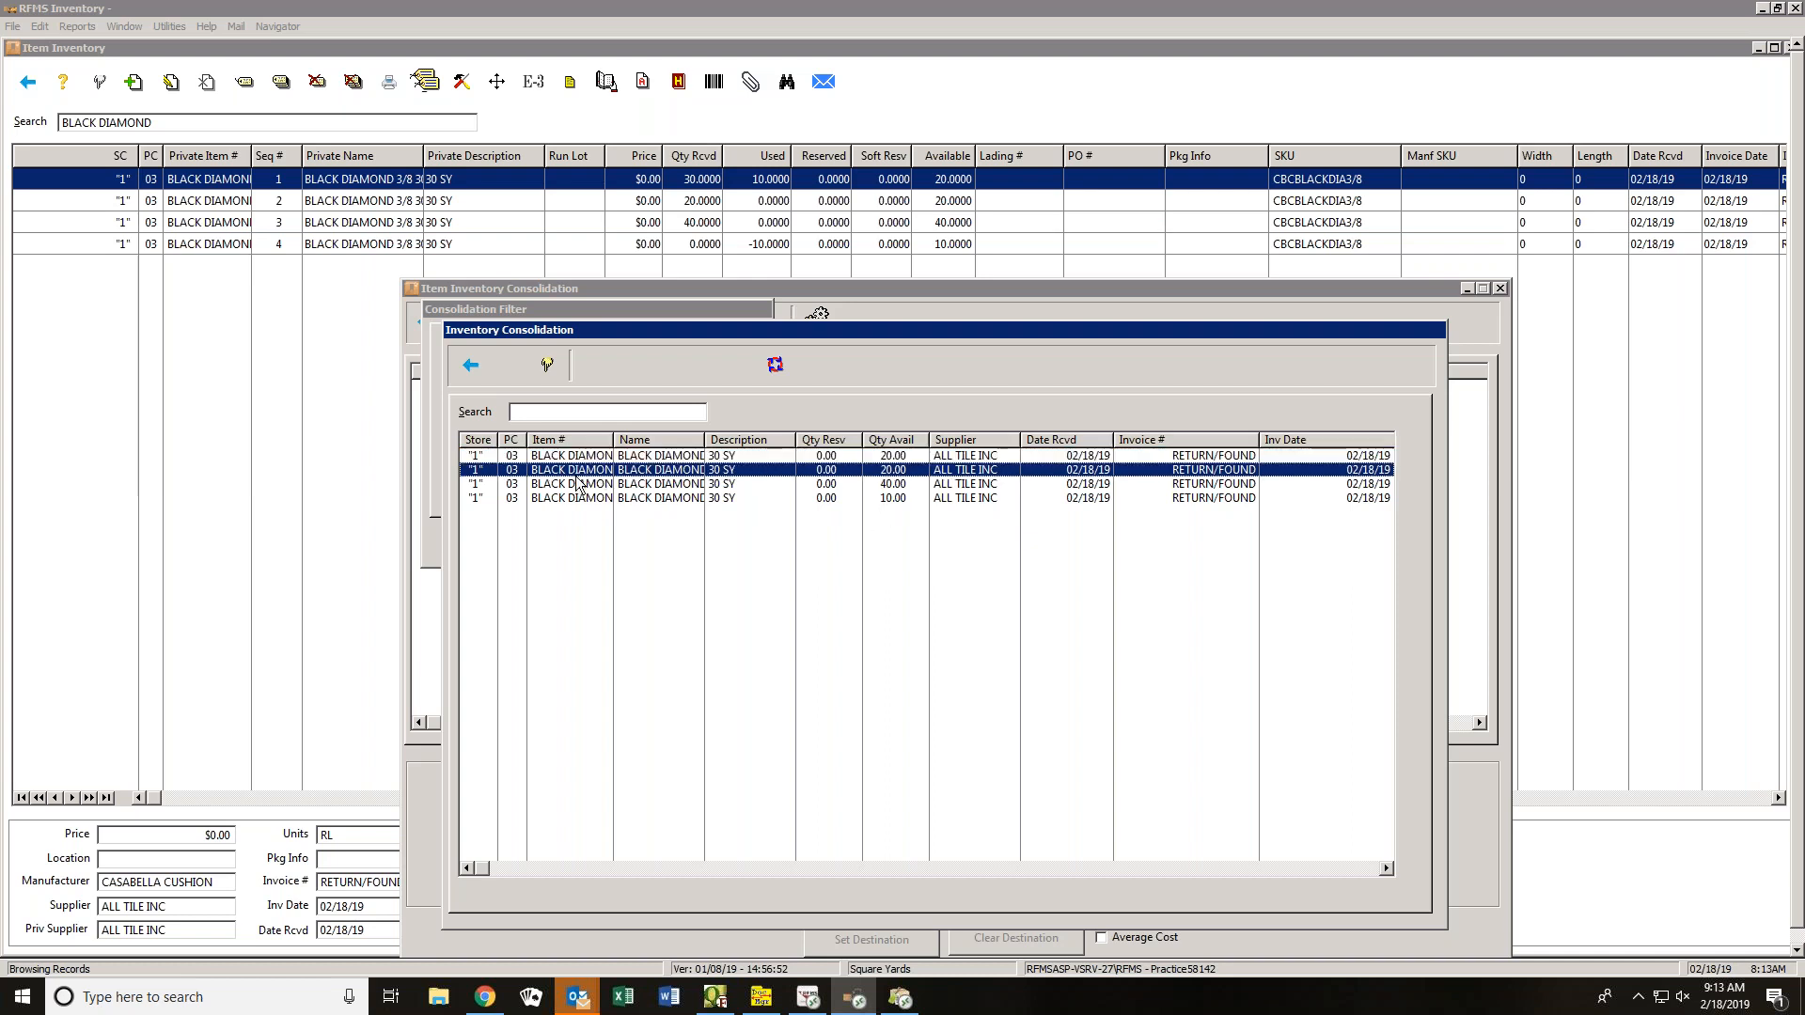
{"action": "left_click", "coordinate": [549, 368]}
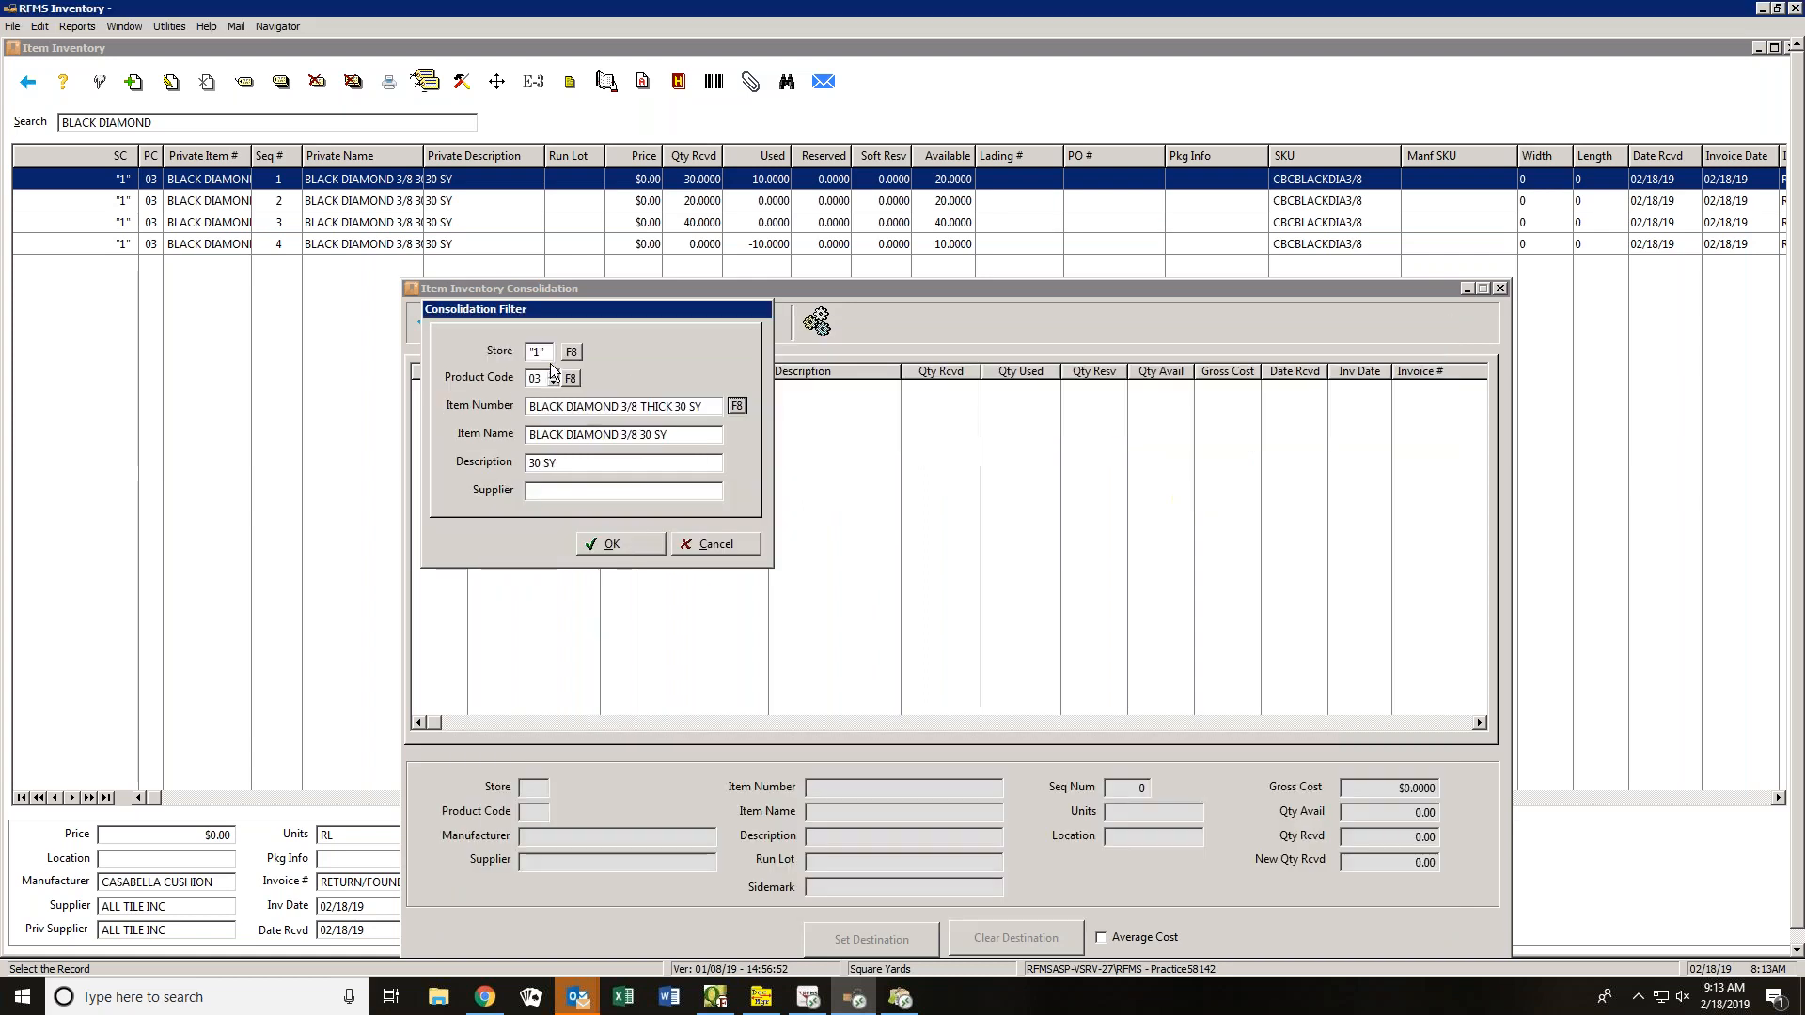
{"action": "left_click", "coordinate": [628, 544]}
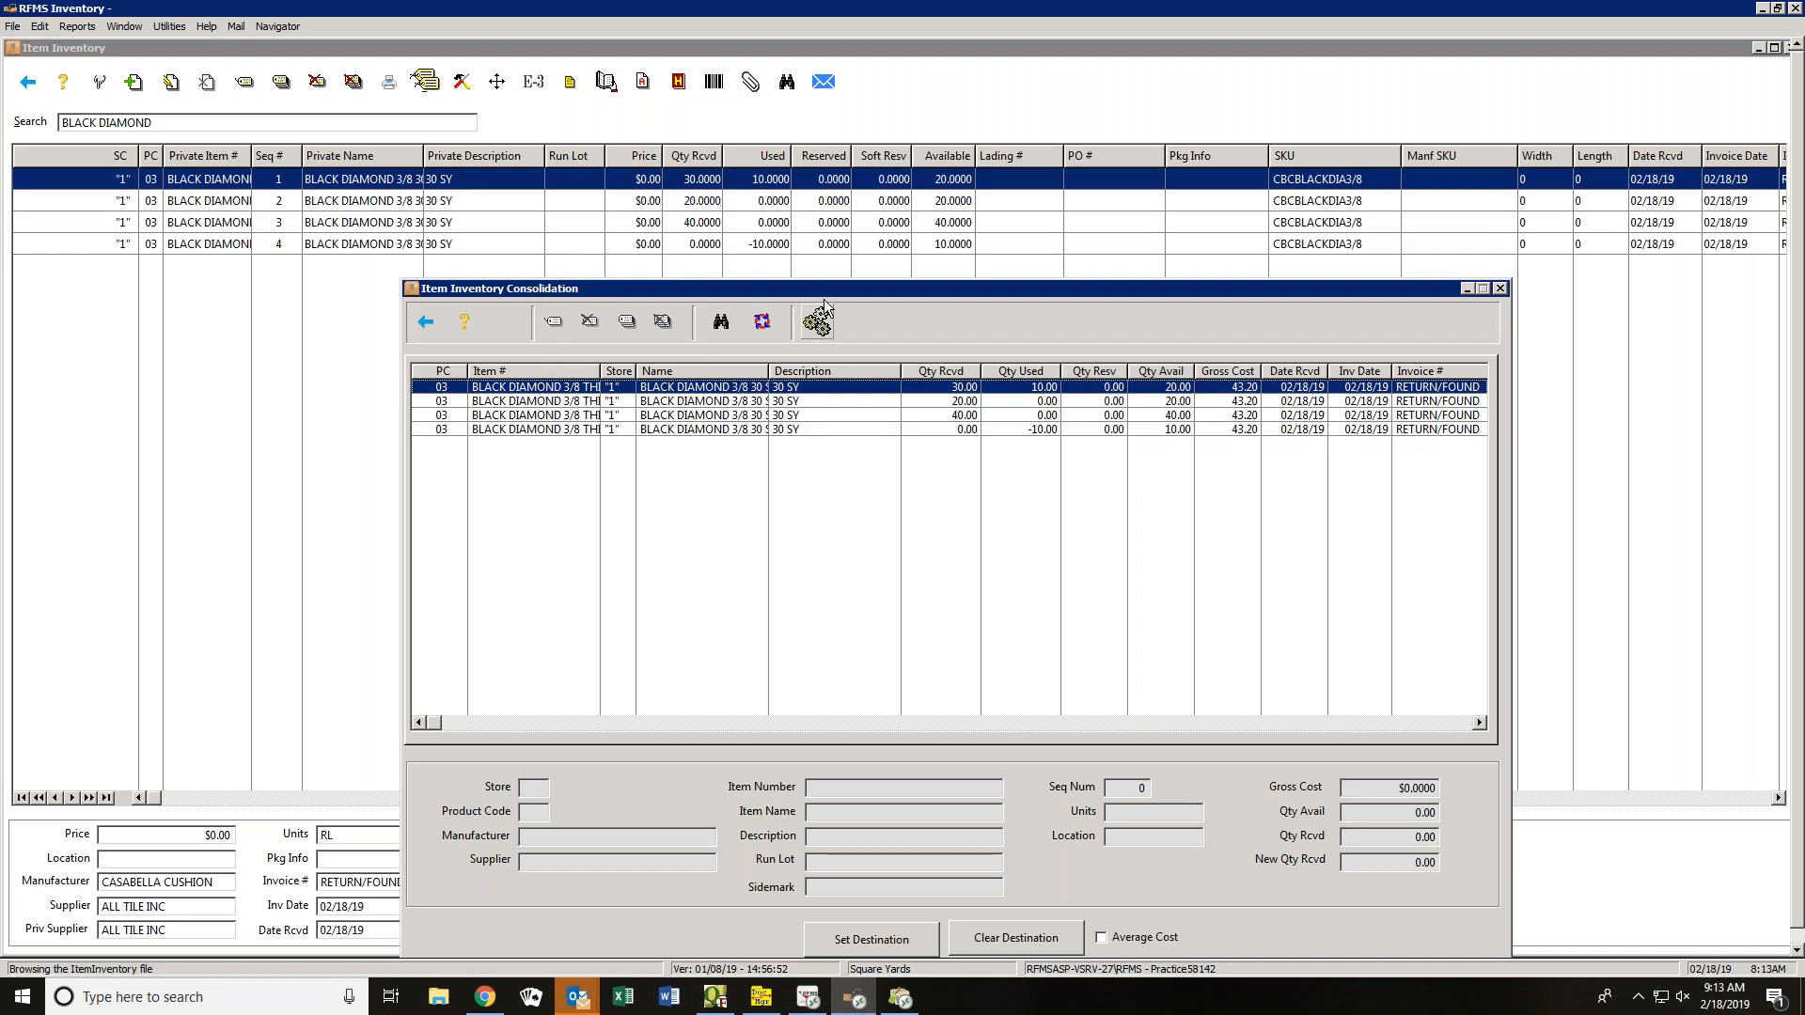
{"action": "left_click_drag", "start_coordinate": [832, 291], "coordinate": [779, 212]}
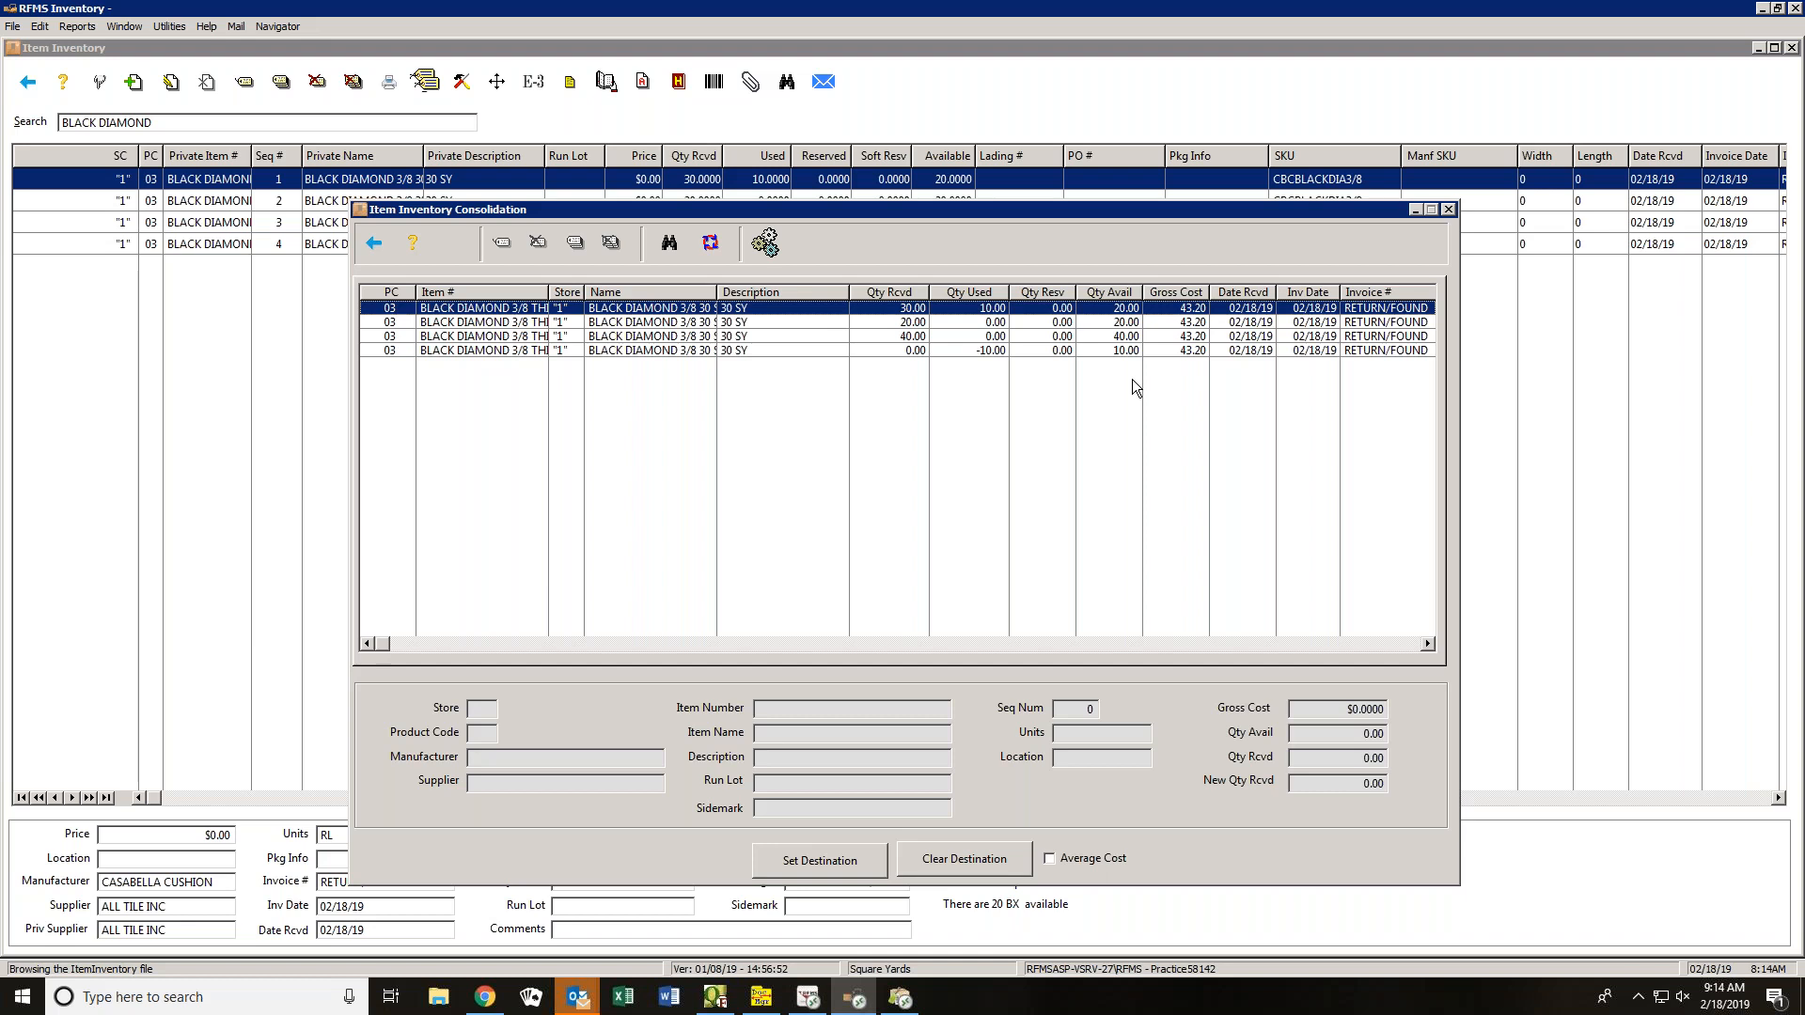
- Set the fourth BLACK DIAMOND record as the consolidation destination and check its available quantity
{"action": "left_click", "coordinate": [1223, 350]}
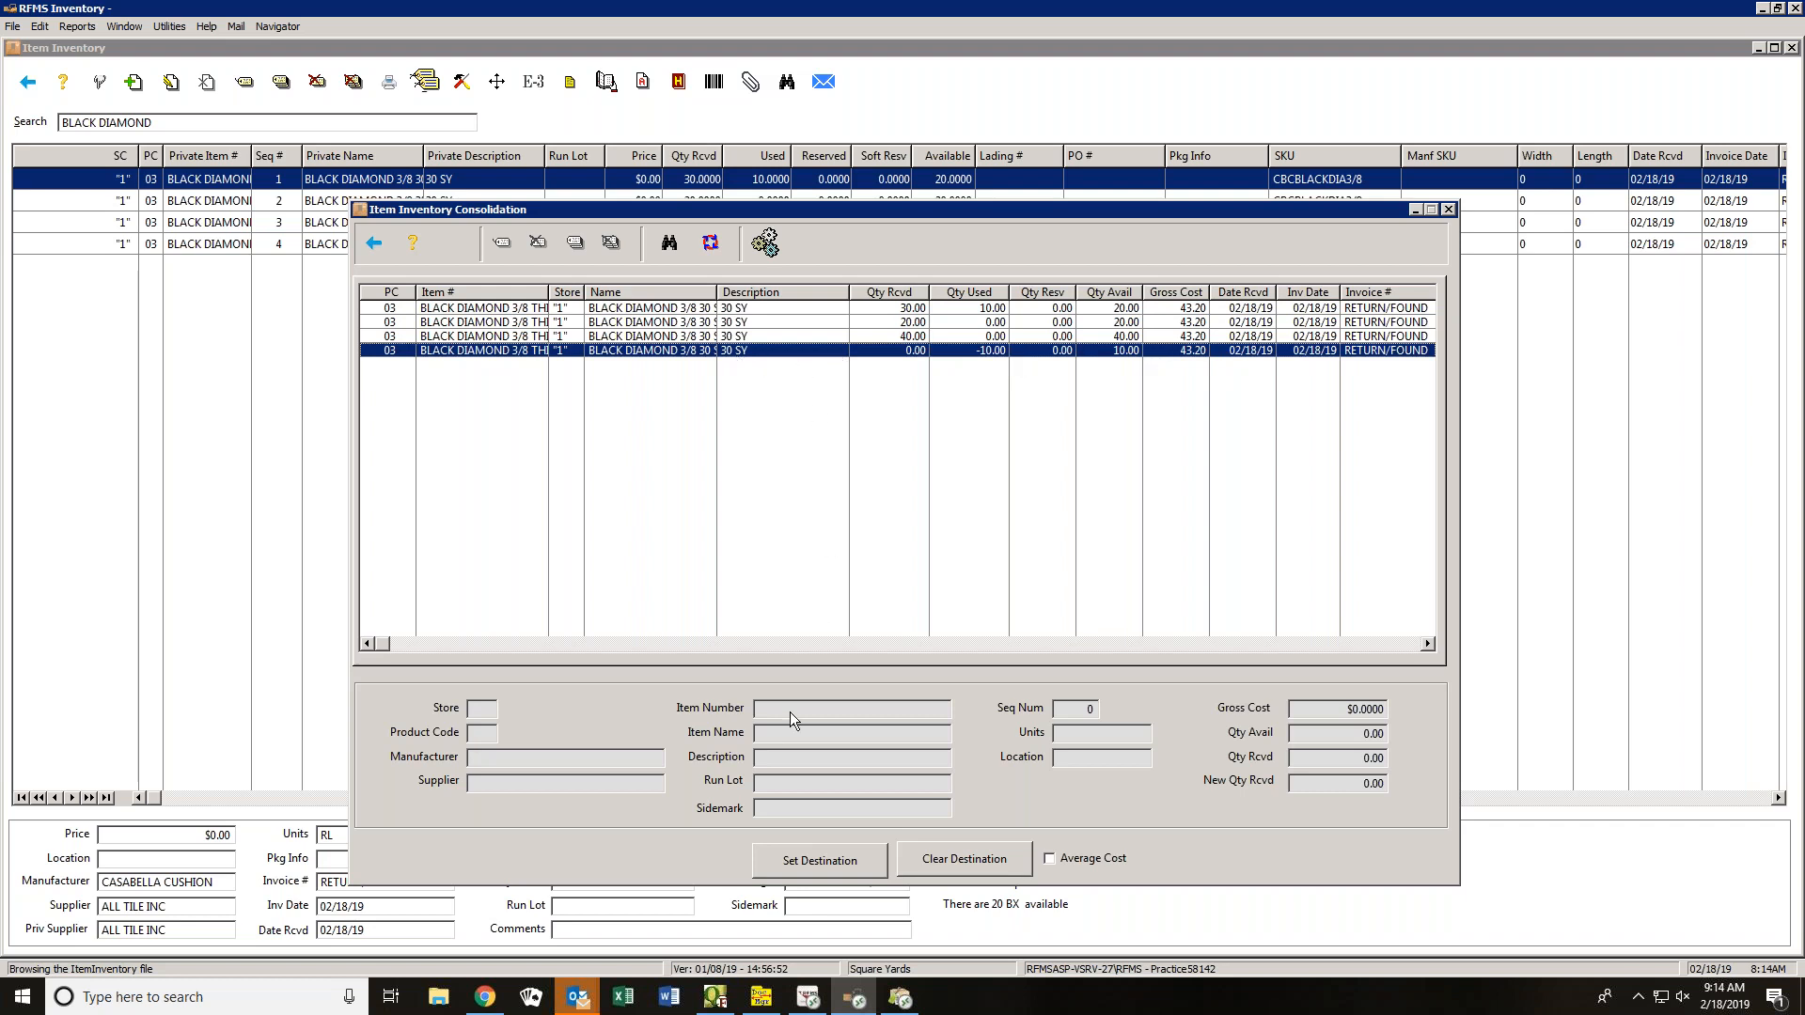
{"action": "left_click", "coordinate": [808, 857]}
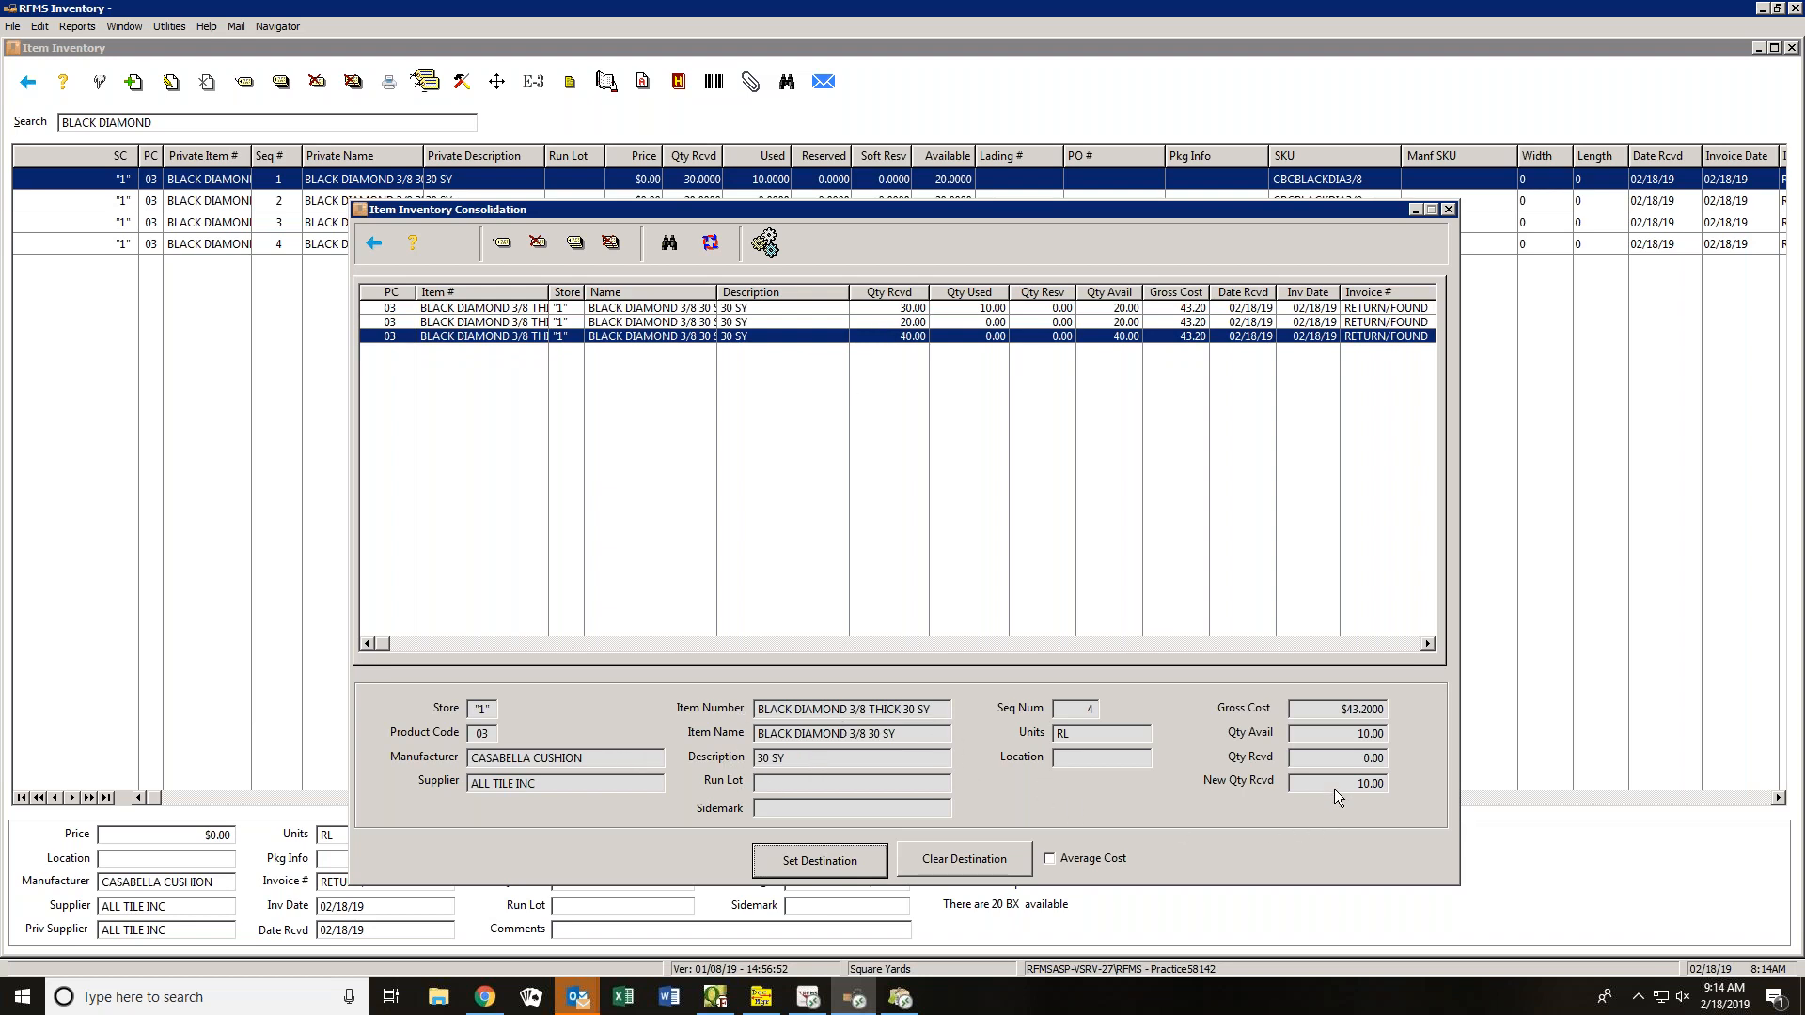
{"action": "left_click_drag", "start_coordinate": [1345, 736], "coordinate": [1407, 737]}
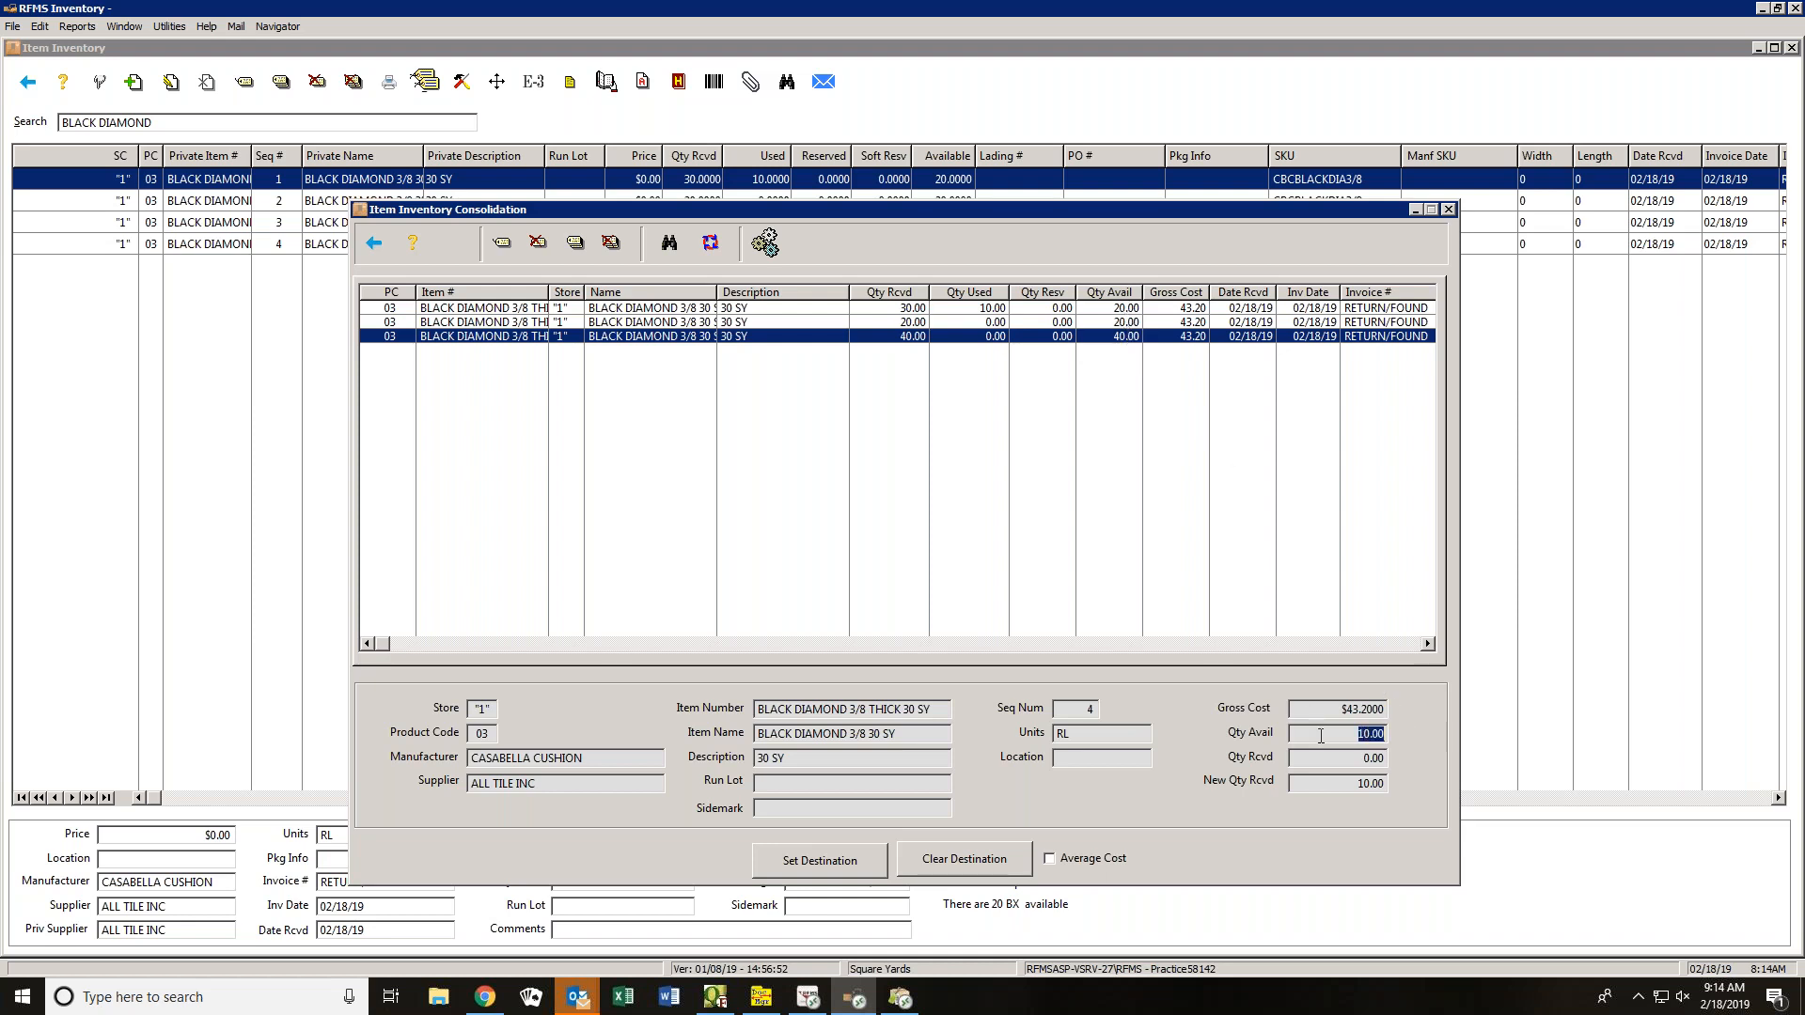
- Tag the three remaining BLACK DIAMOND records and consolidate them into the destination record
{"action": "left_click", "coordinate": [362, 308]}
{"action": "left_click", "coordinate": [367, 323]}
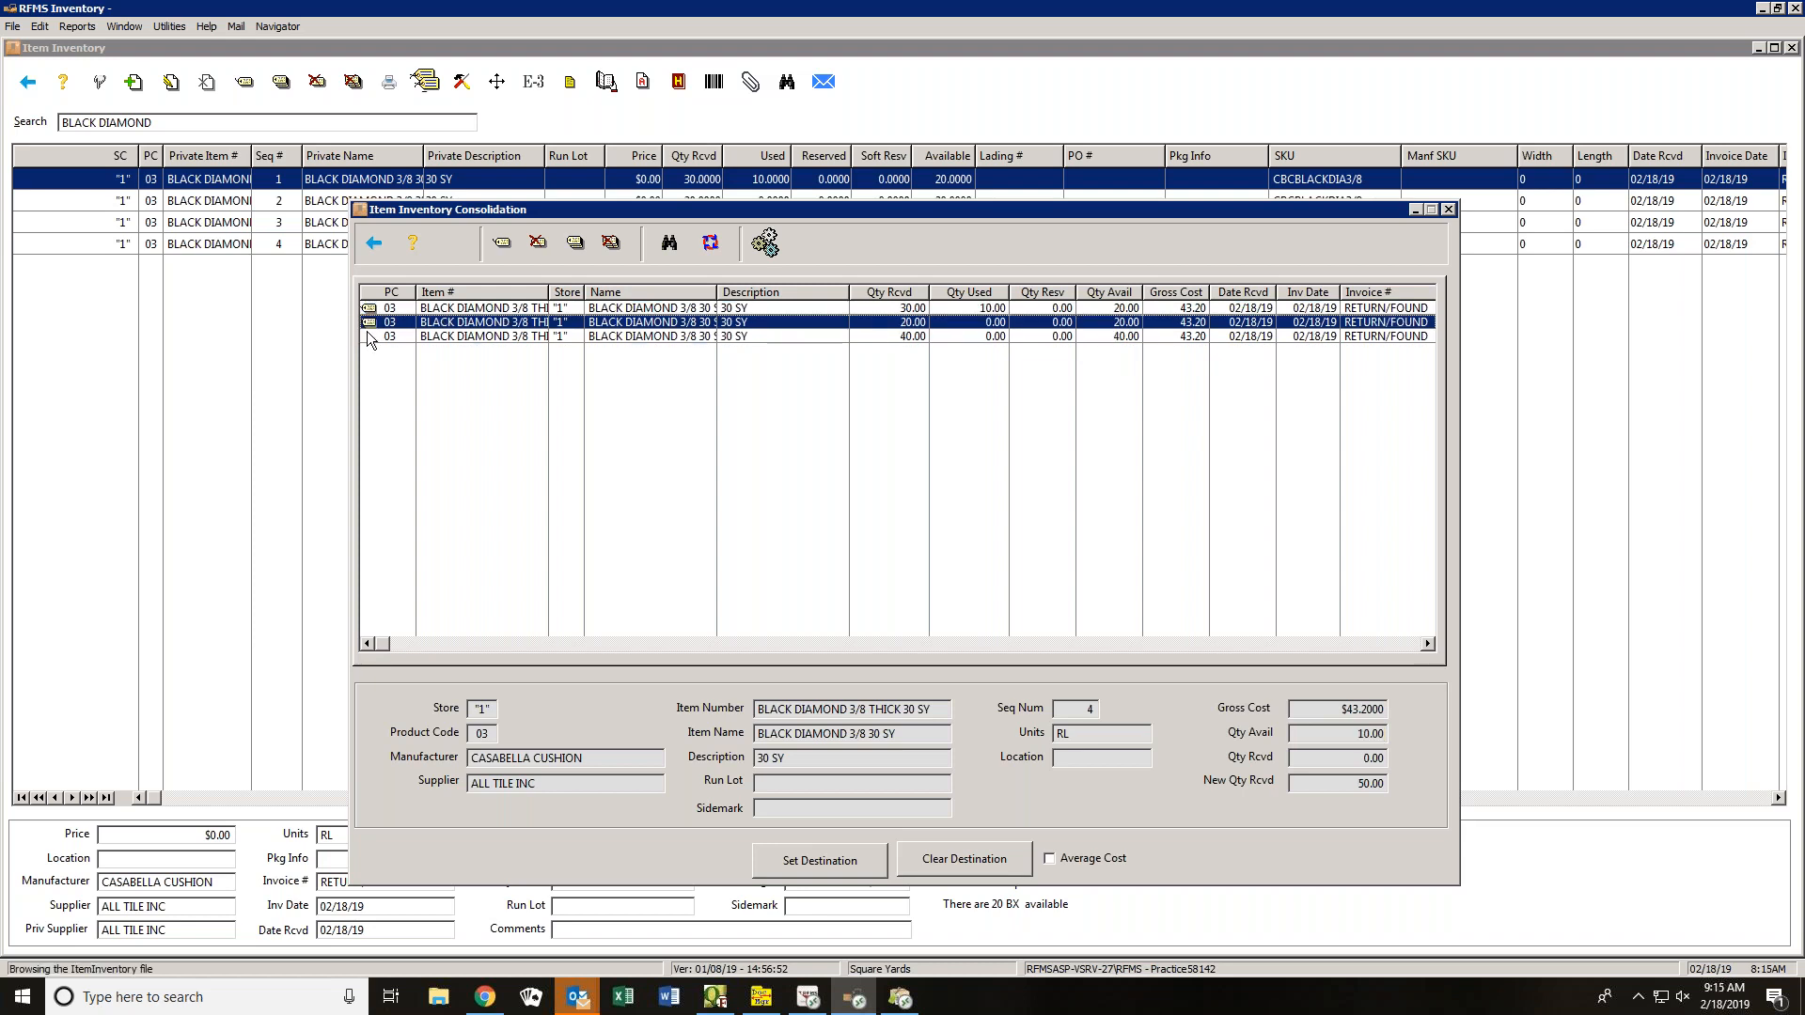
{"action": "left_click", "coordinate": [367, 337]}
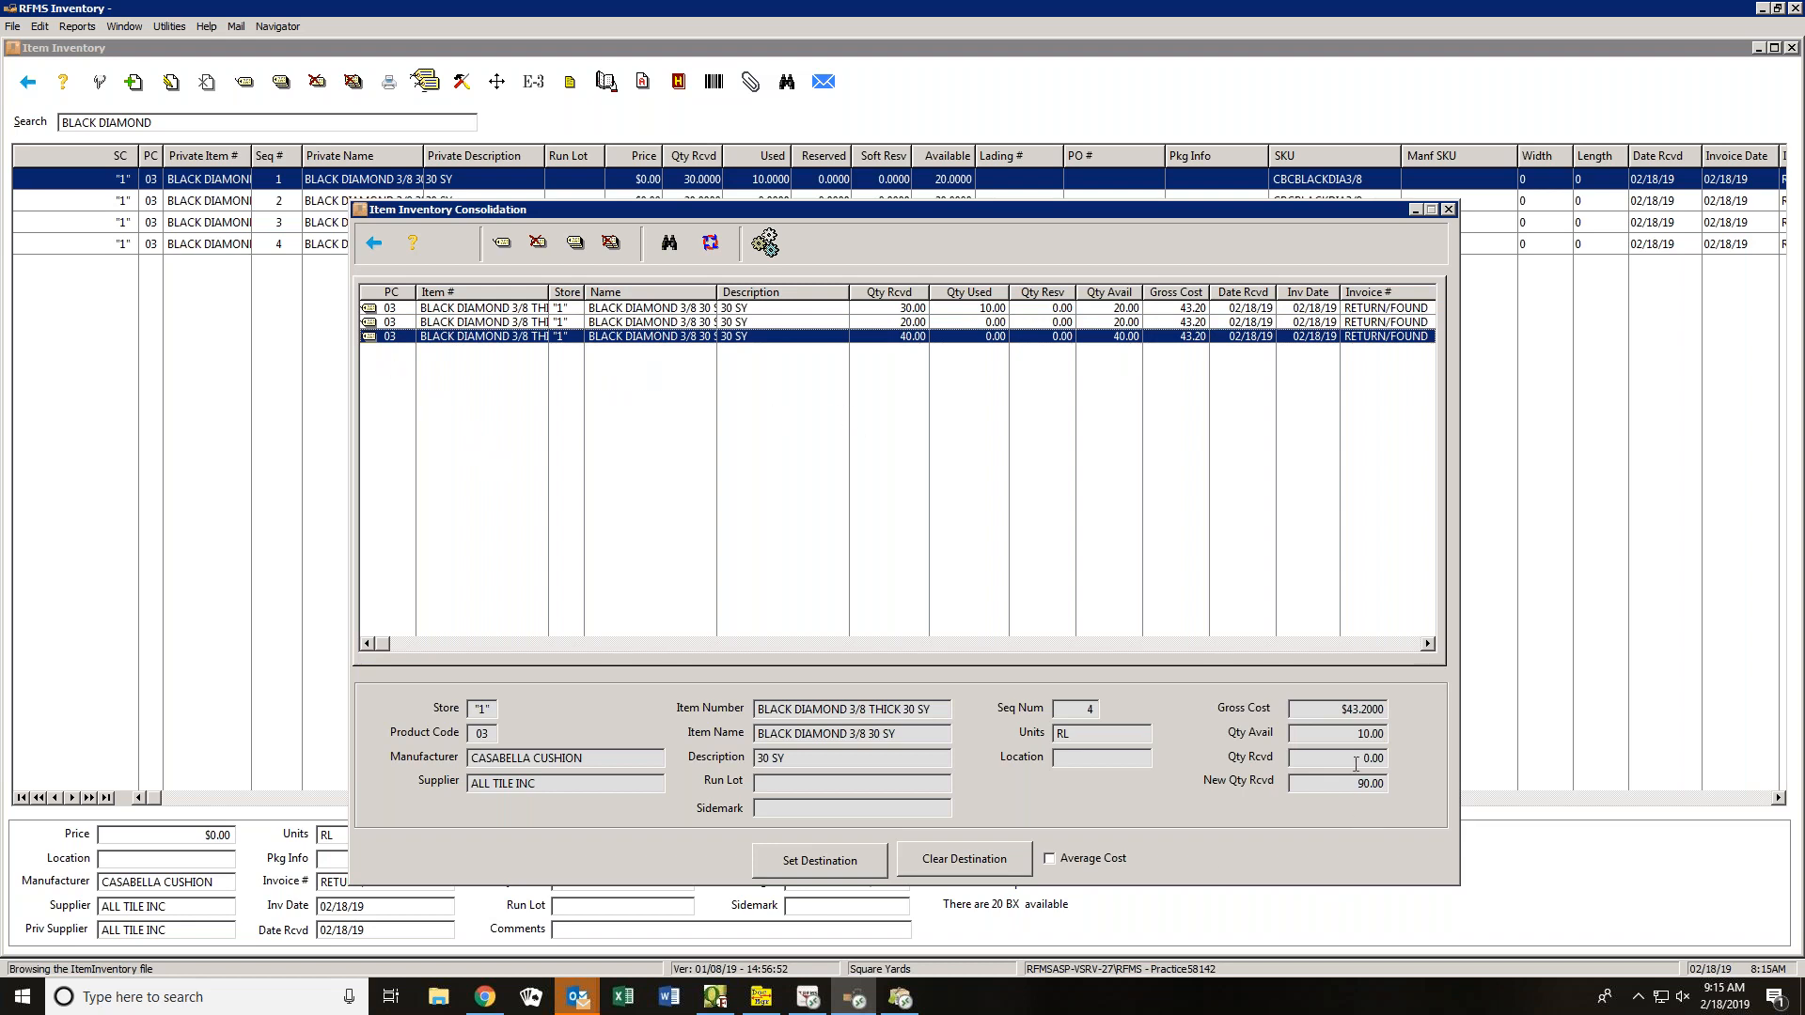
{"action": "left_click_drag", "start_coordinate": [1339, 783], "coordinate": [1386, 783]}
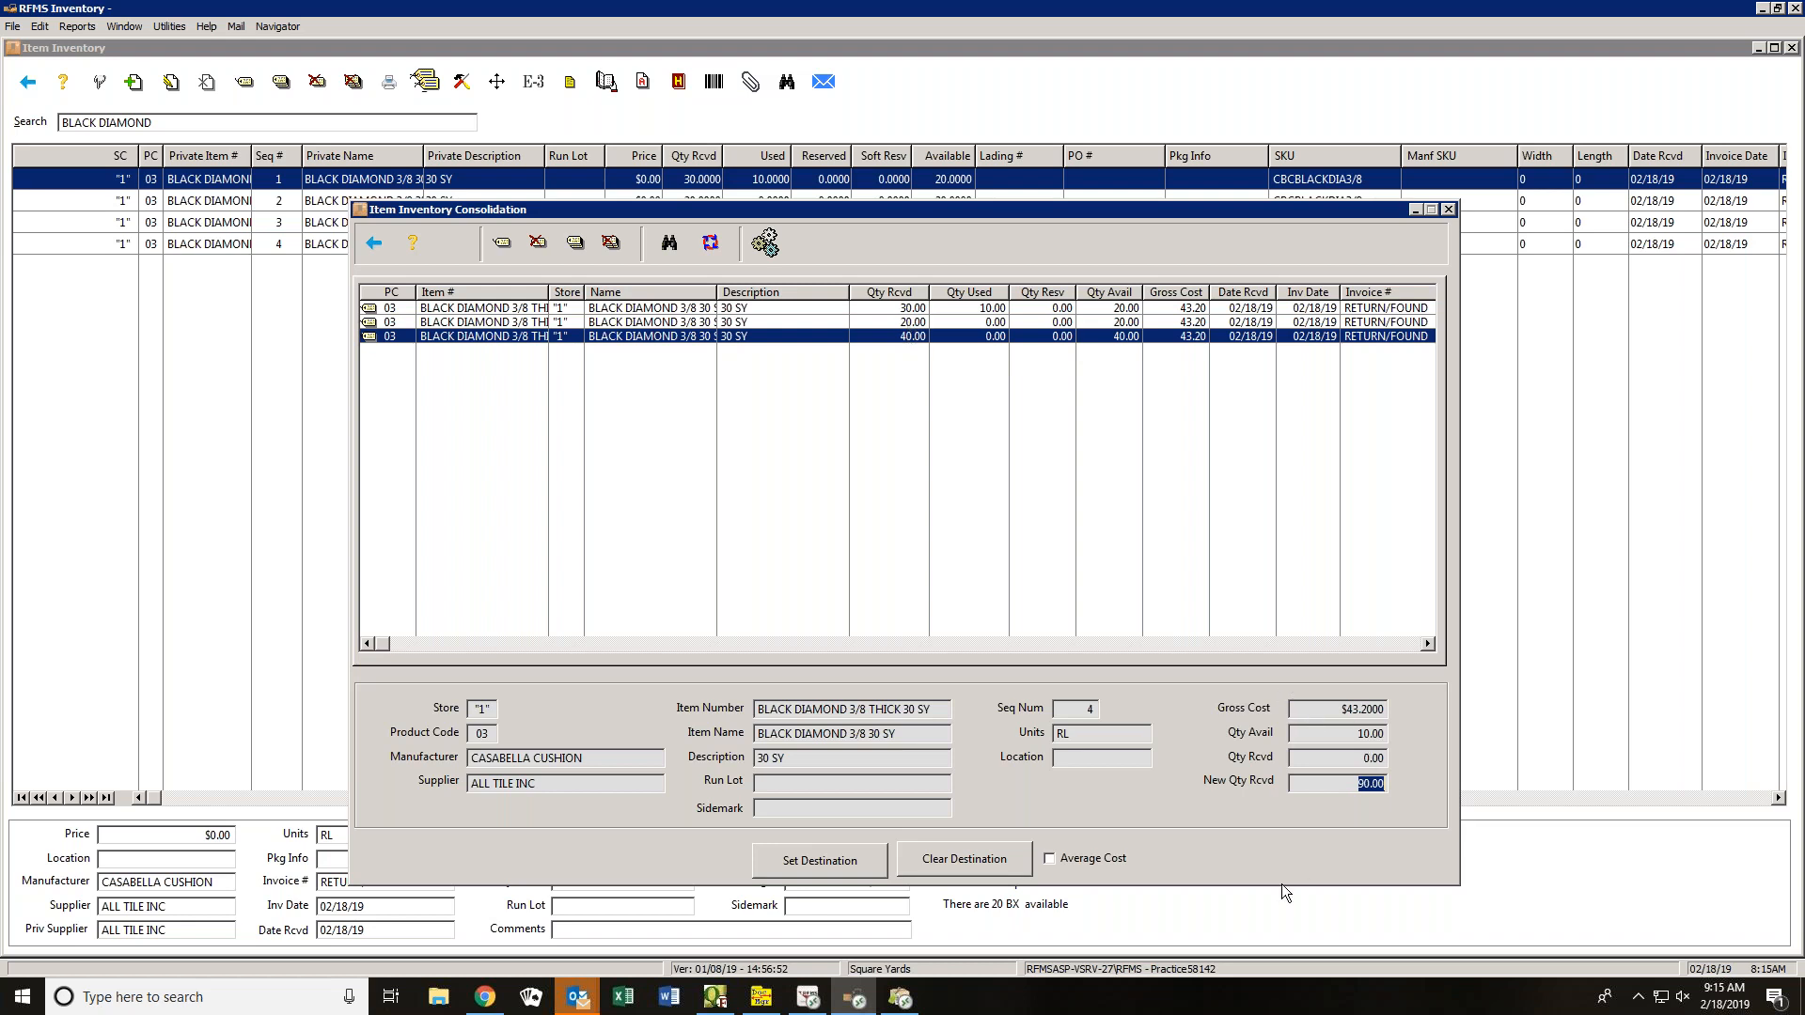
{"action": "left_click", "coordinate": [769, 246]}
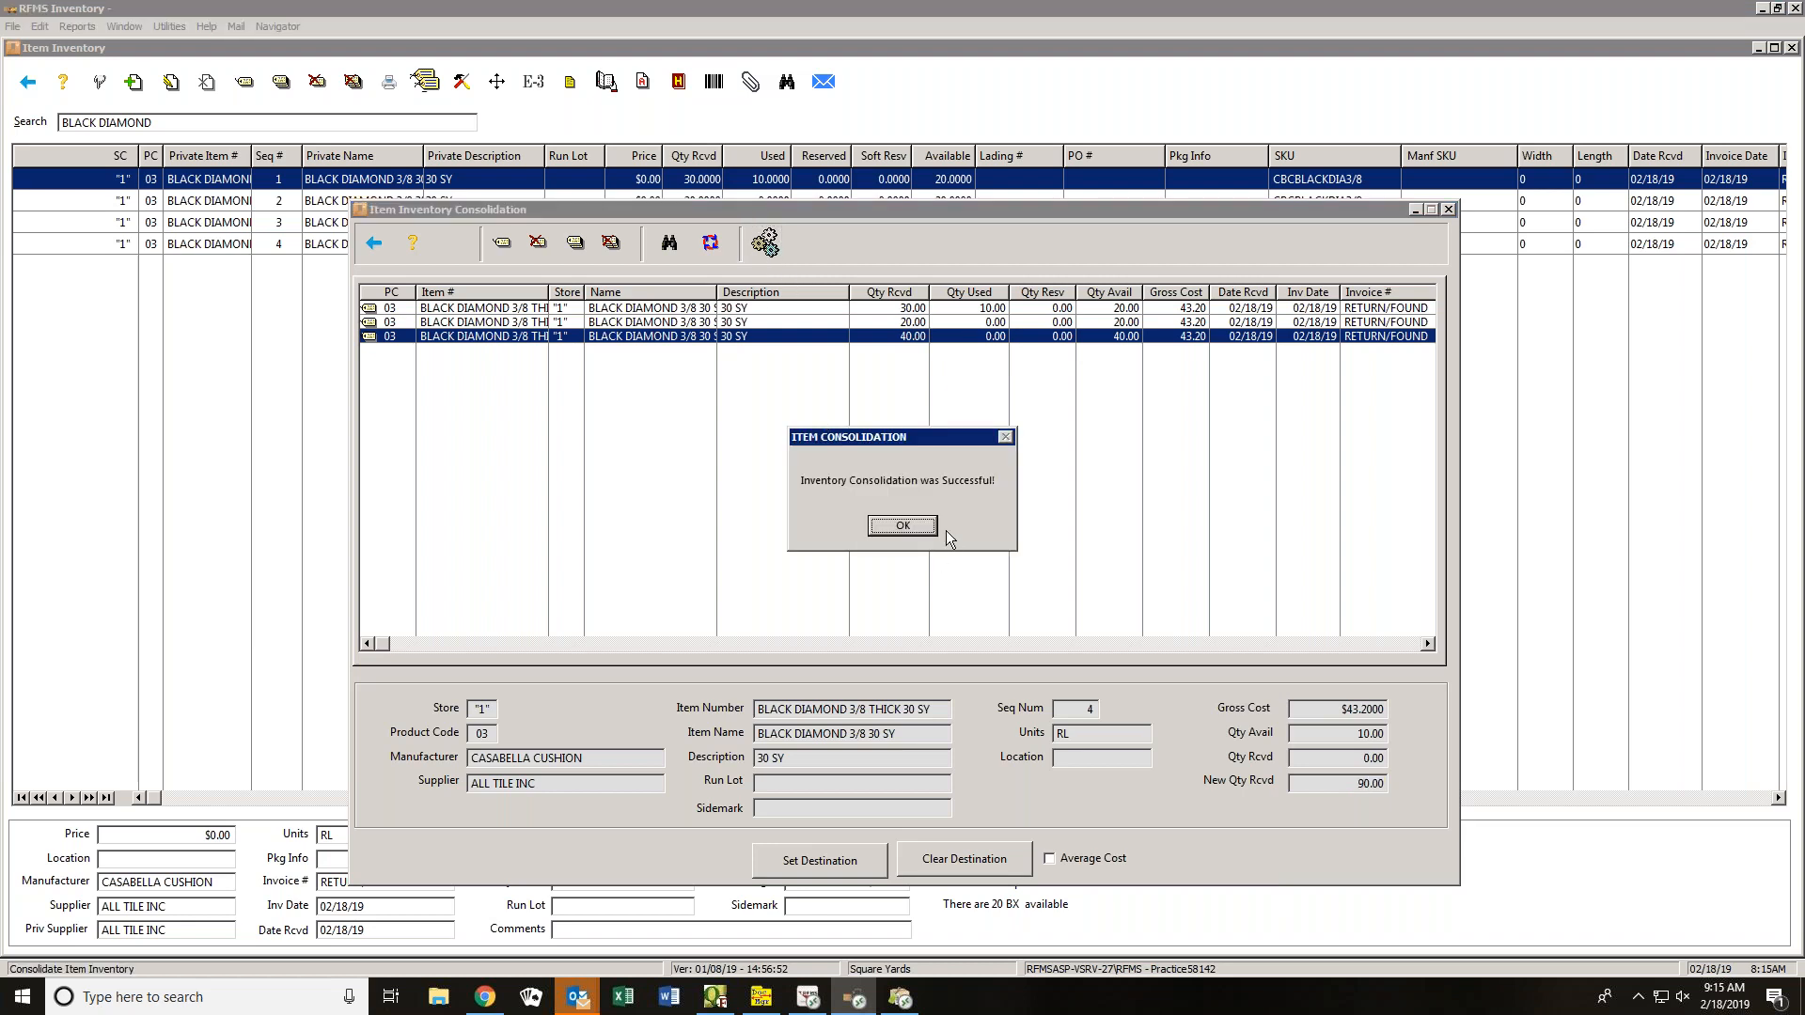
{"action": "left_click", "coordinate": [925, 523]}
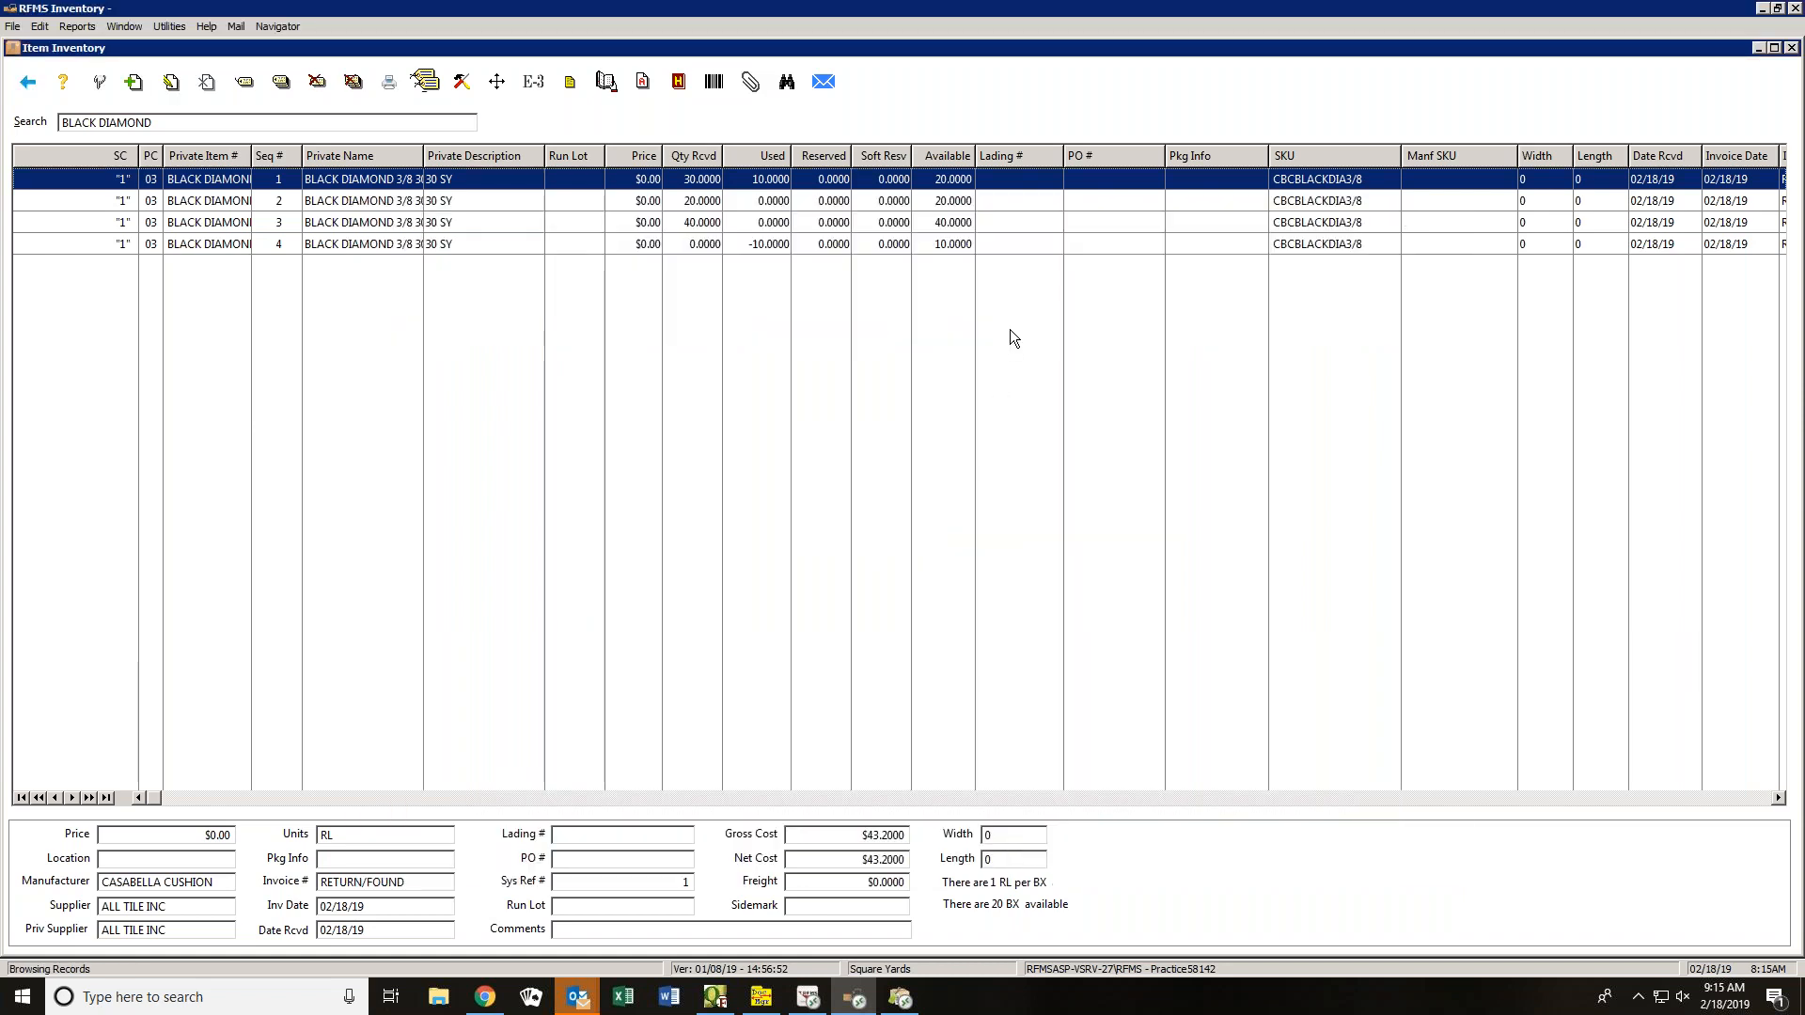
- Refresh the inventory list with a search for BLACK DIAMOND 3/8 and compare the records' available quantities
{"action": "left_click", "coordinate": [151, 123]}
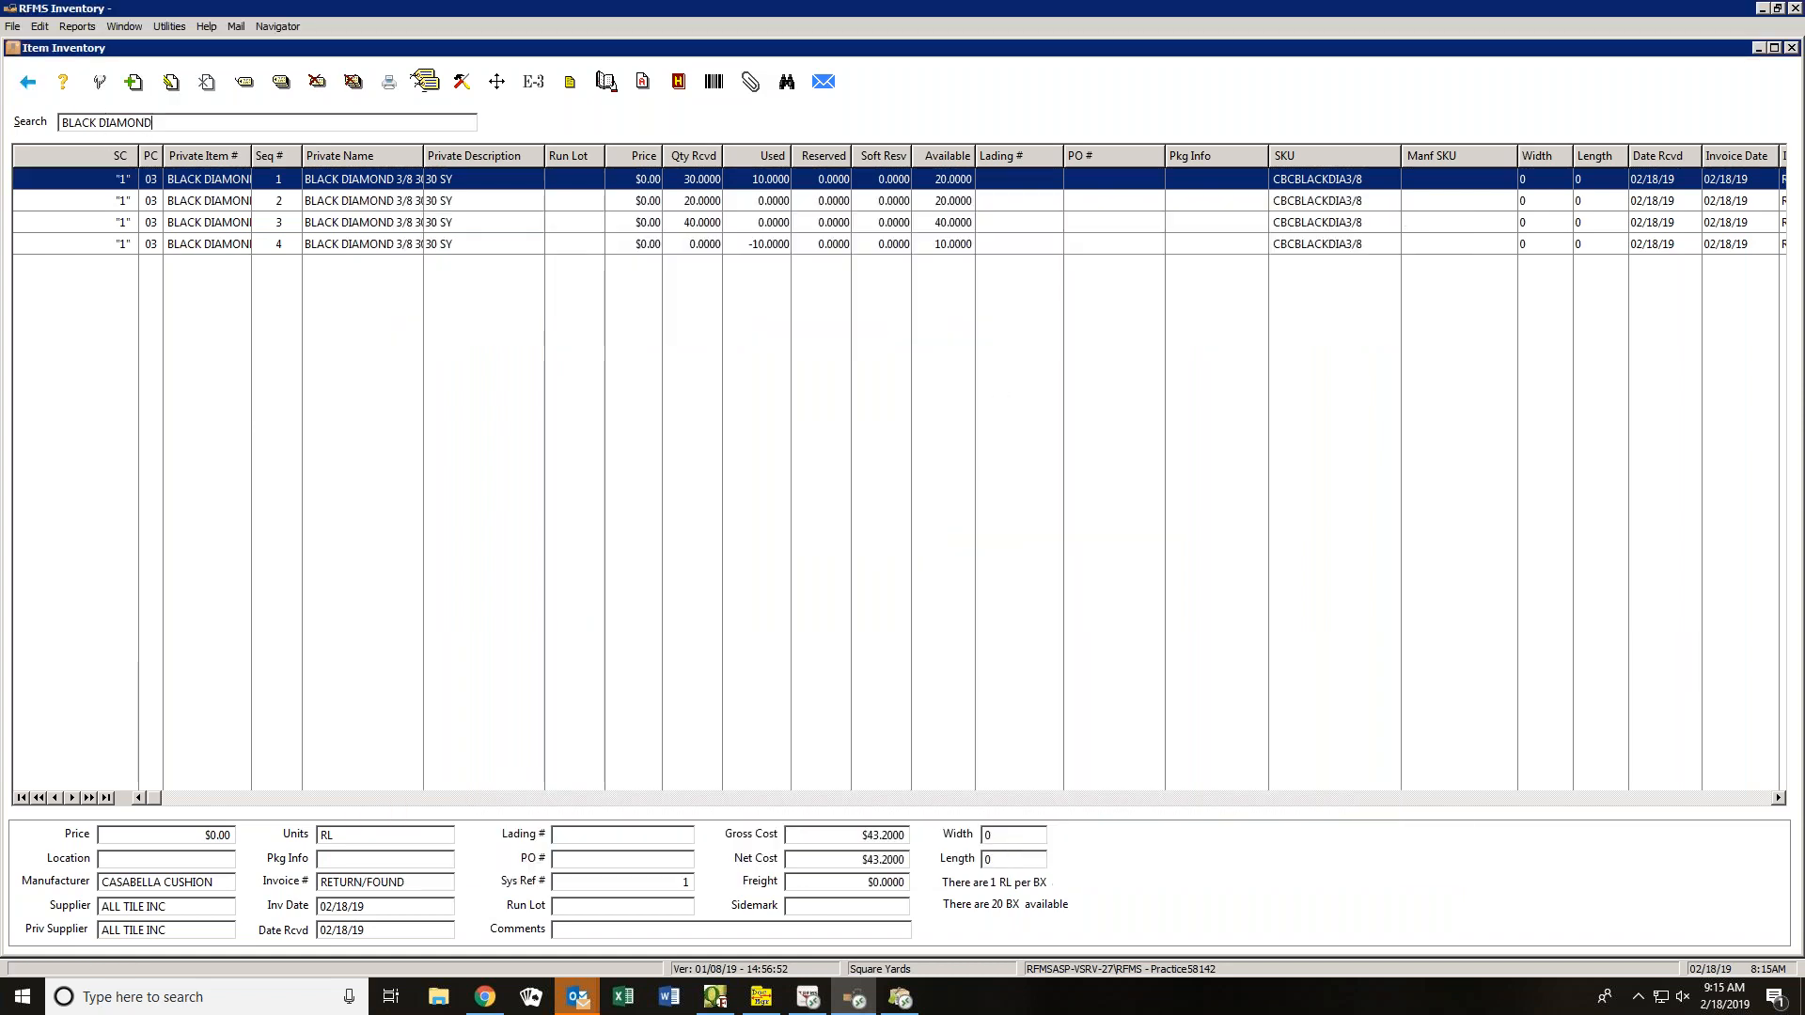
{"action": "type", "text": "3/8"}
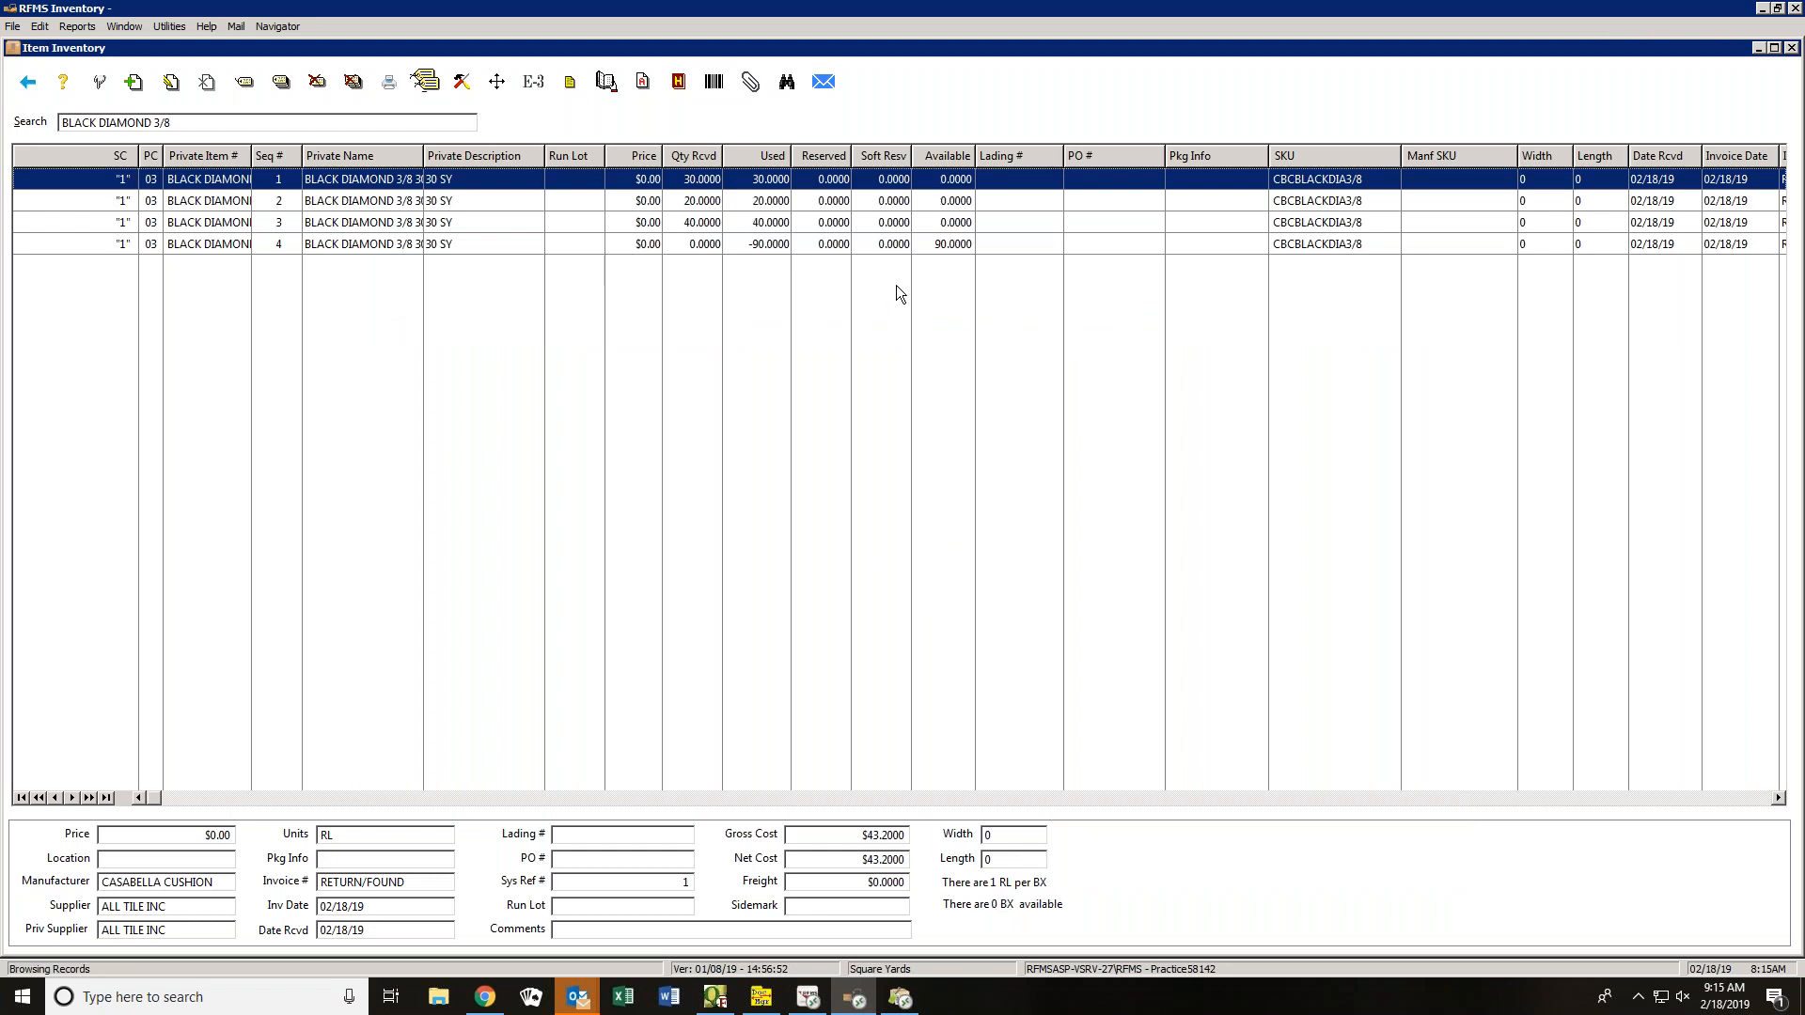
{"action": "left_click", "coordinate": [936, 245]}
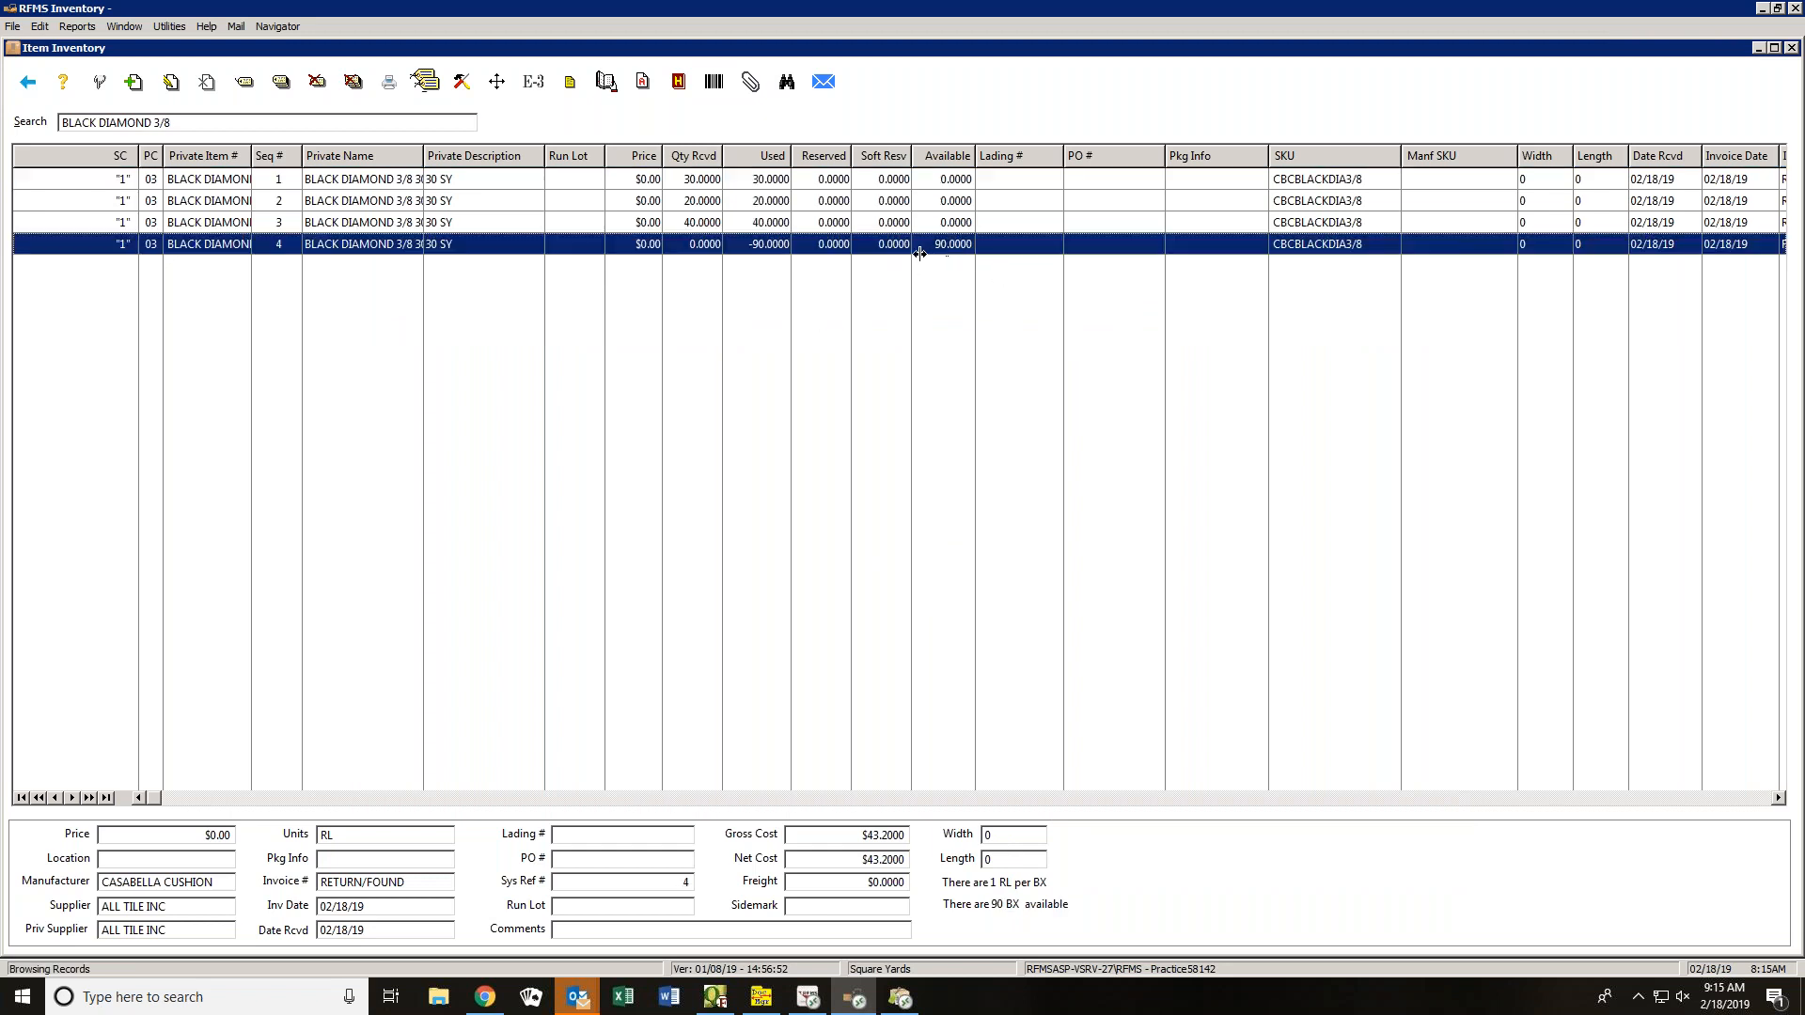
{"action": "left_click", "coordinate": [953, 179]}
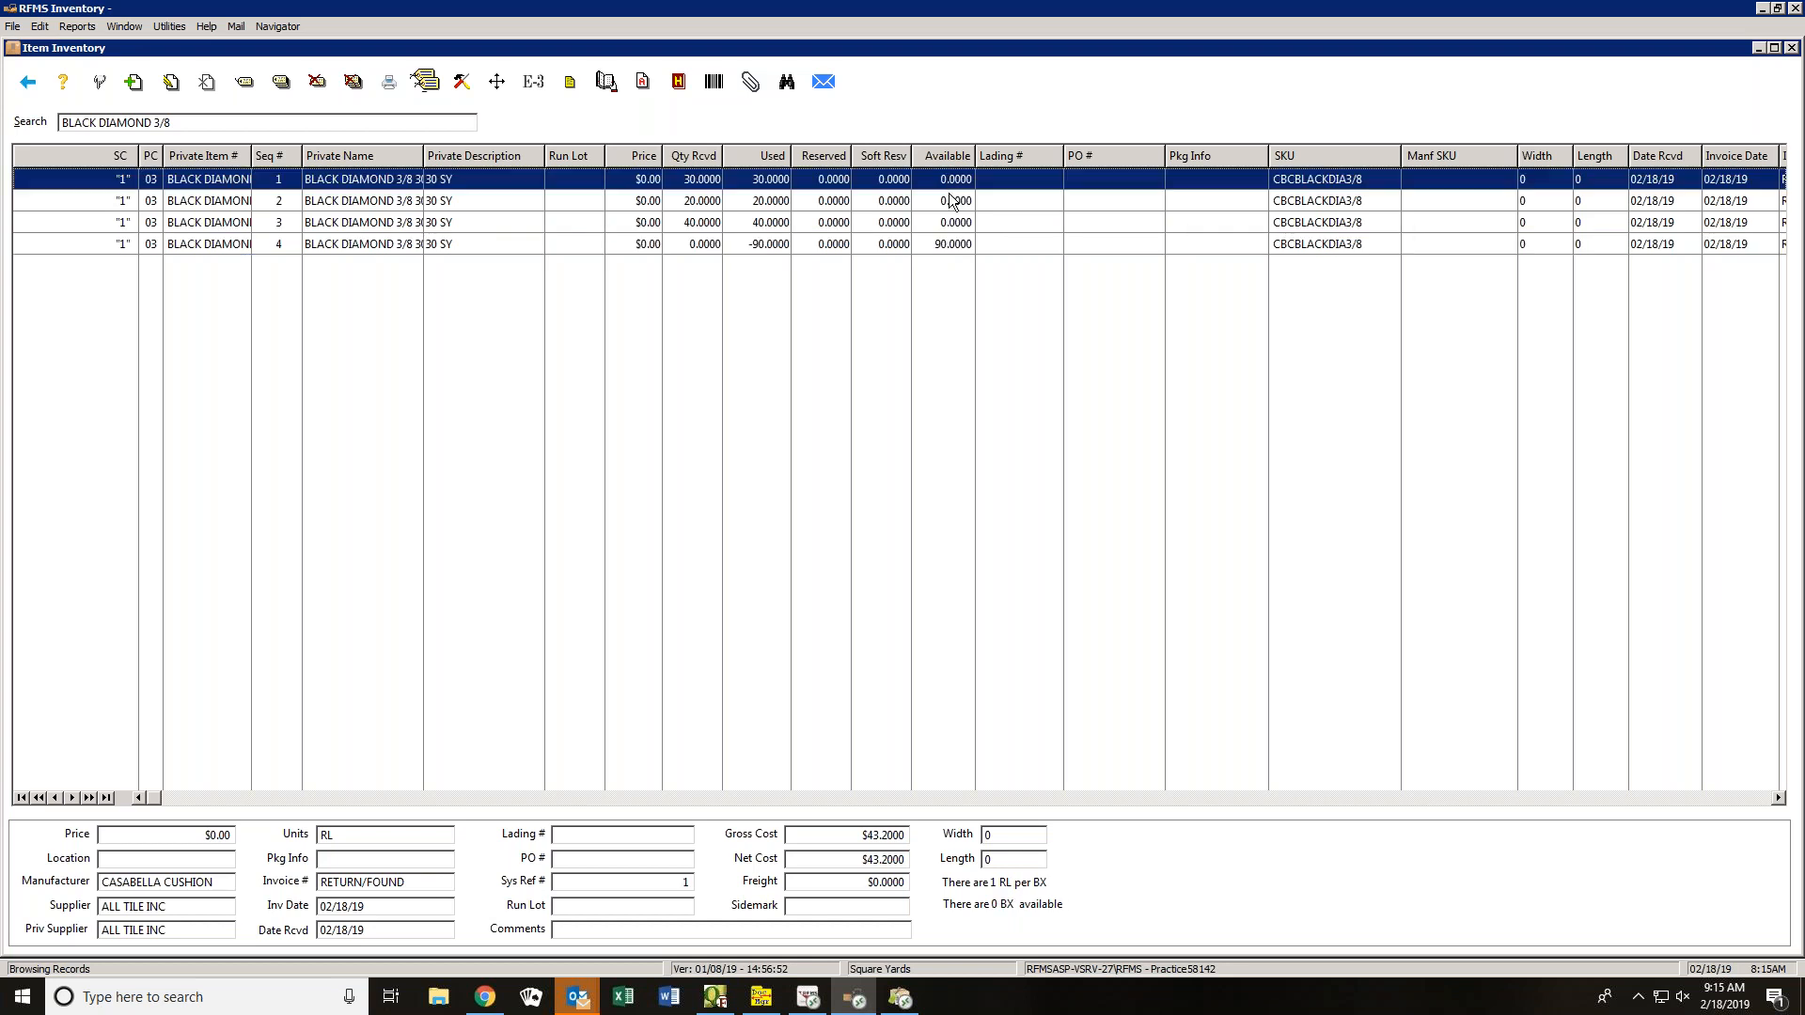
{"action": "left_click", "coordinate": [948, 224]}
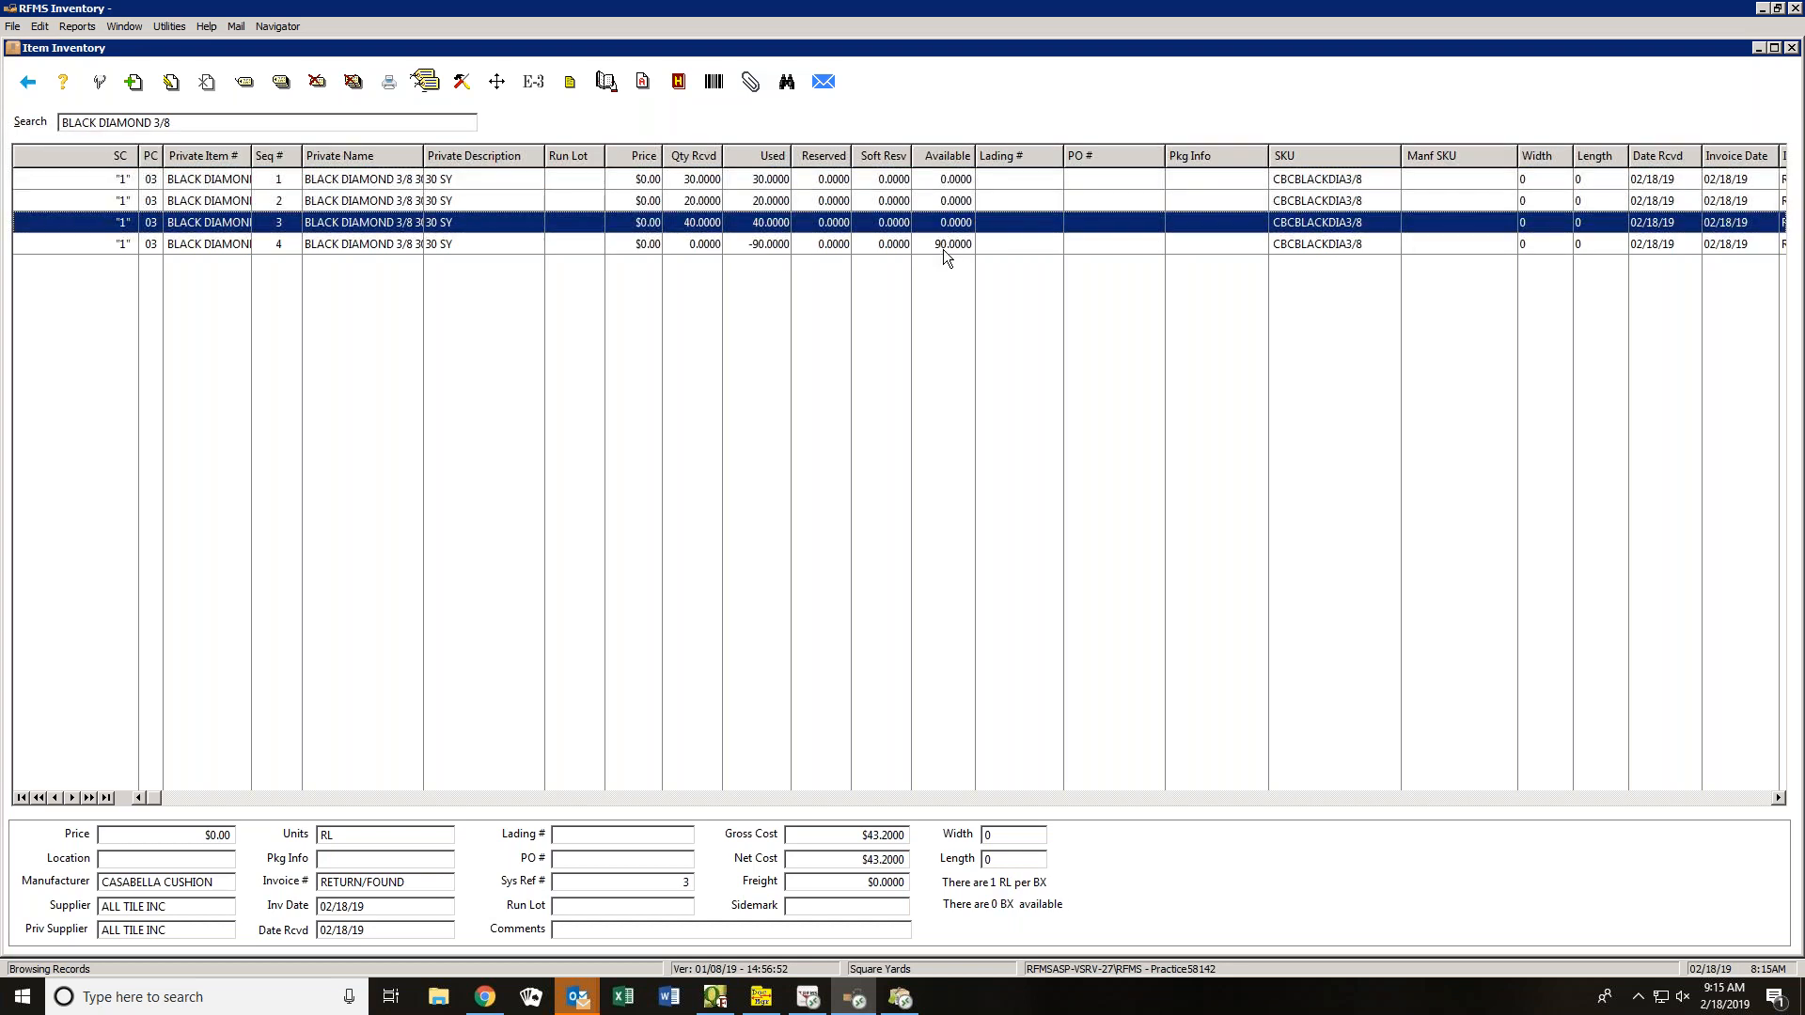
- Check the item history of the fourth BLACK DIAMOND record for its transfer and consolidation entries
{"action": "left_click", "coordinate": [943, 250]}
{"action": "left_click", "coordinate": [677, 84]}
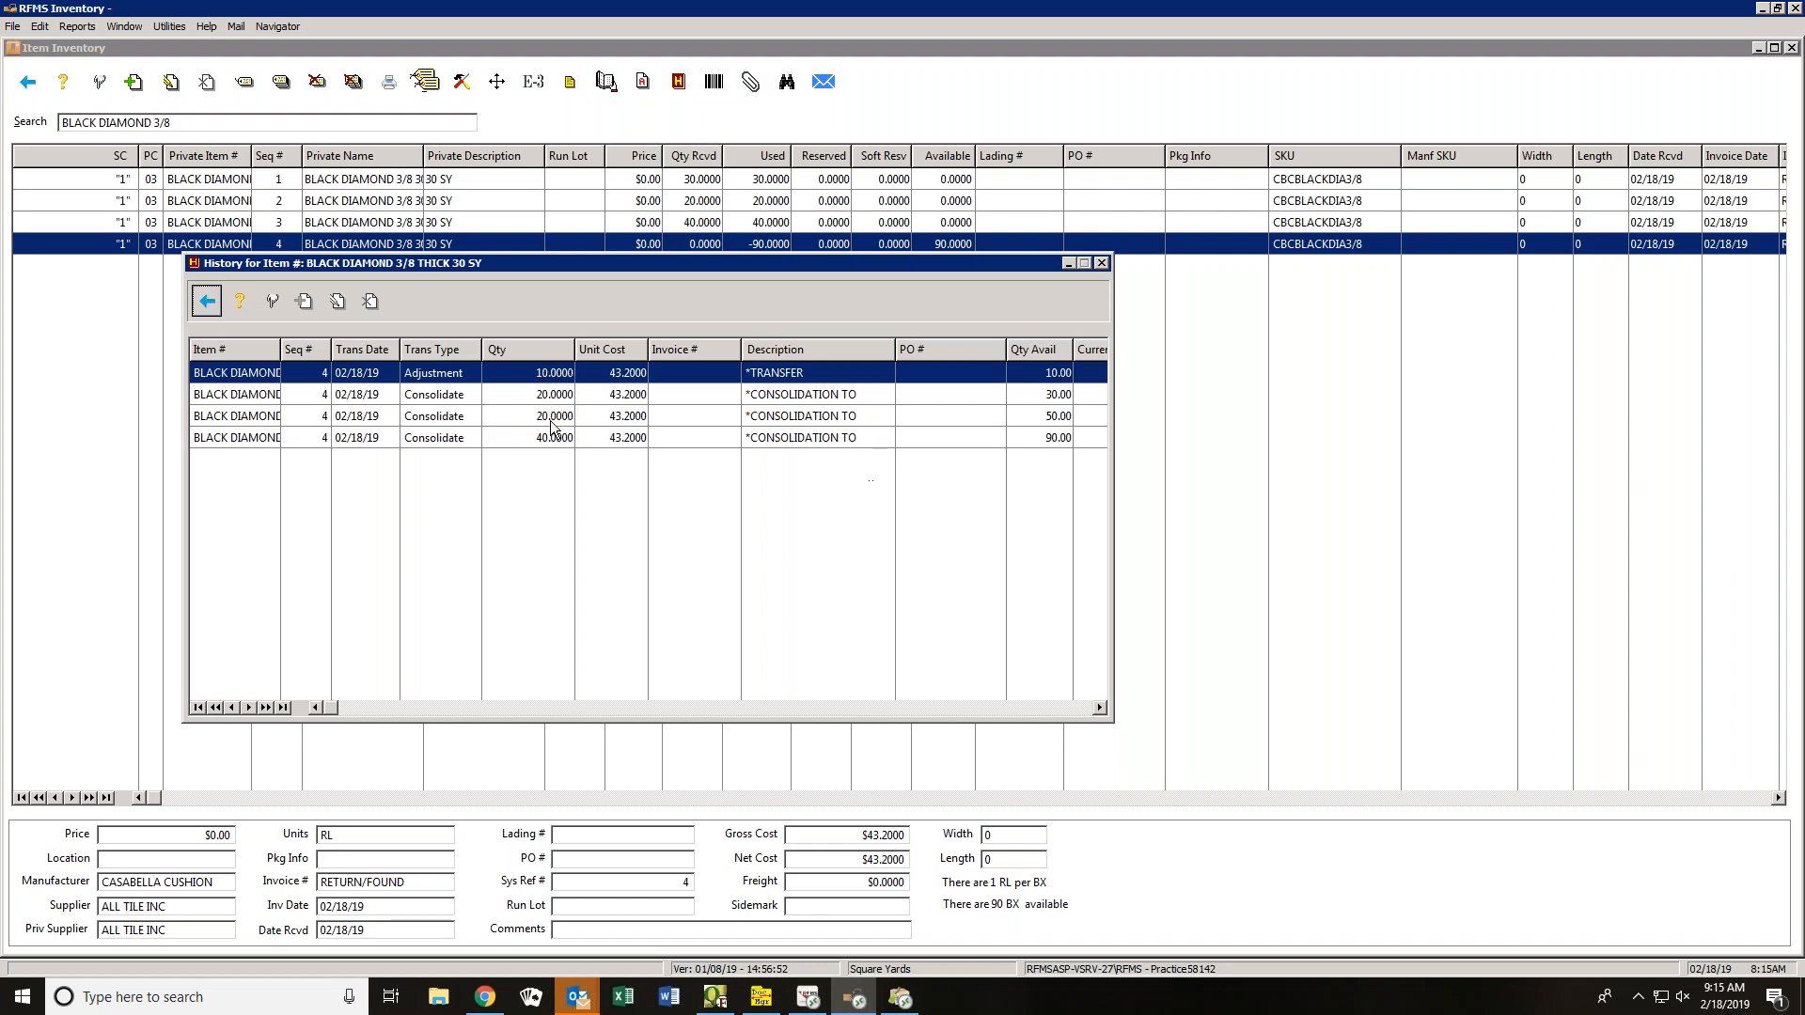
{"action": "left_click", "coordinate": [208, 302]}
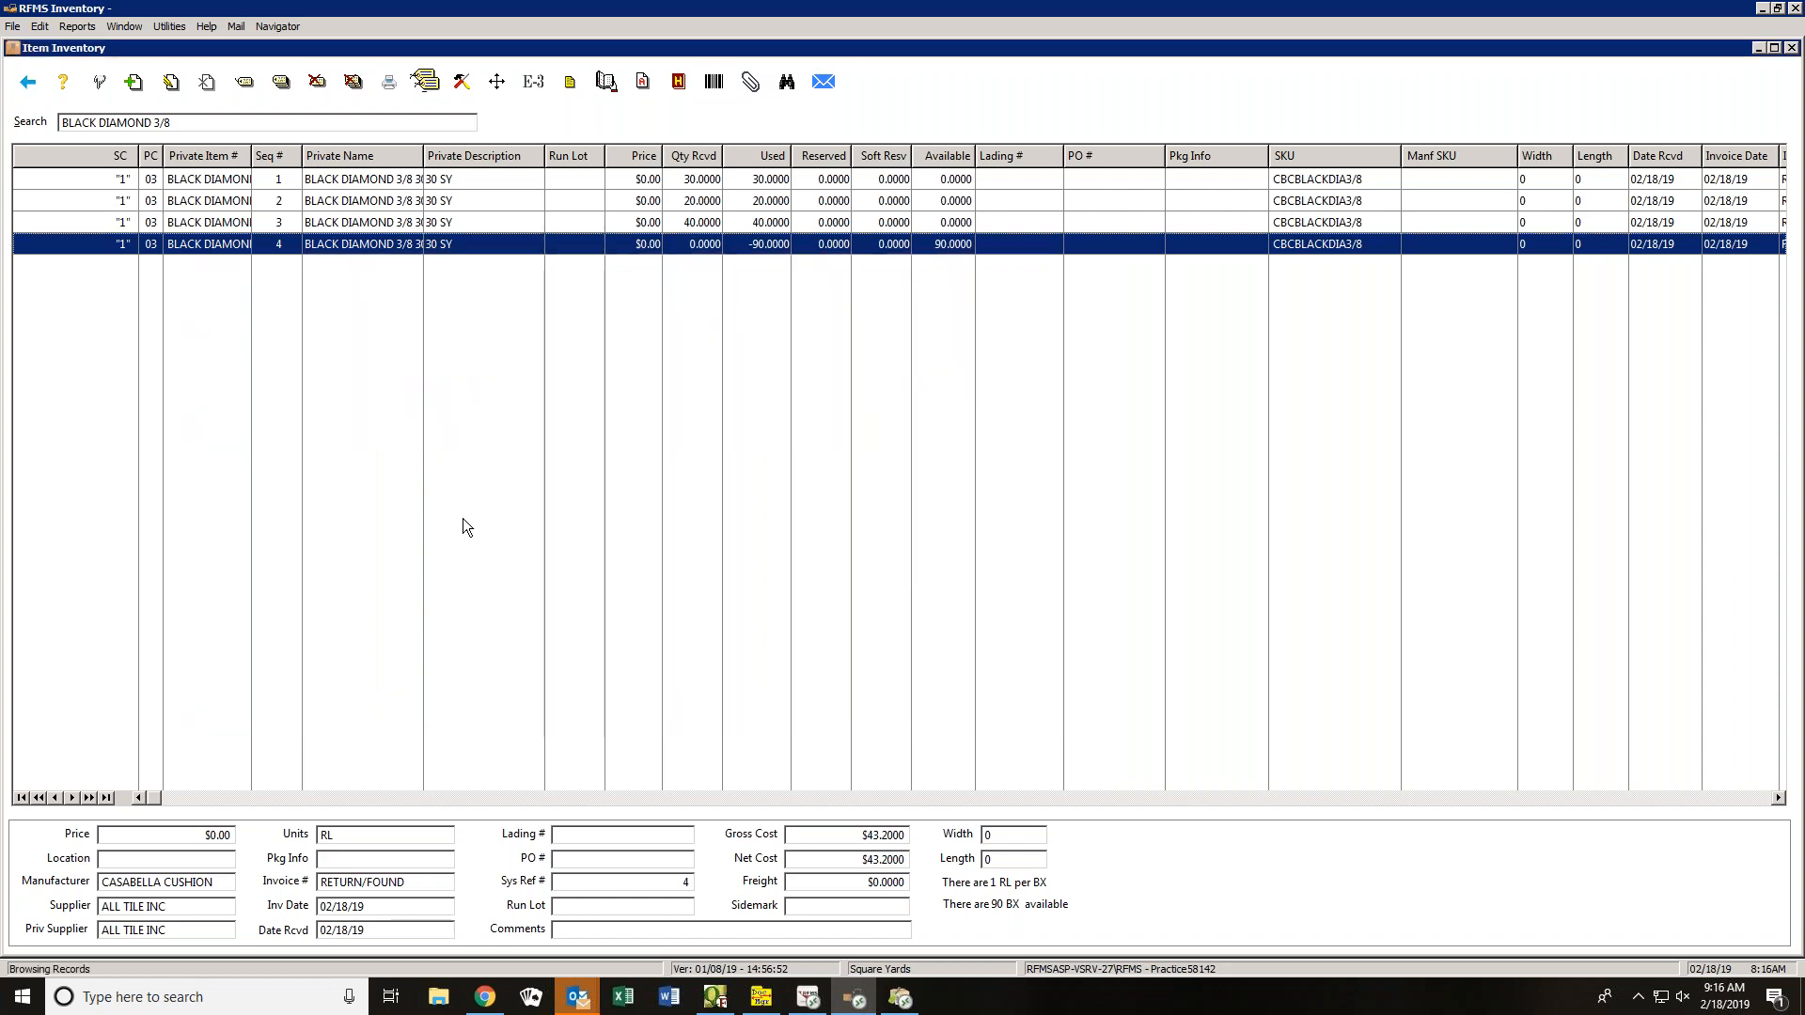
- Run an inventory find that narrows the list to the consolidated BLACK DIAMOND record
{"action": "left_click", "coordinate": [787, 84]}
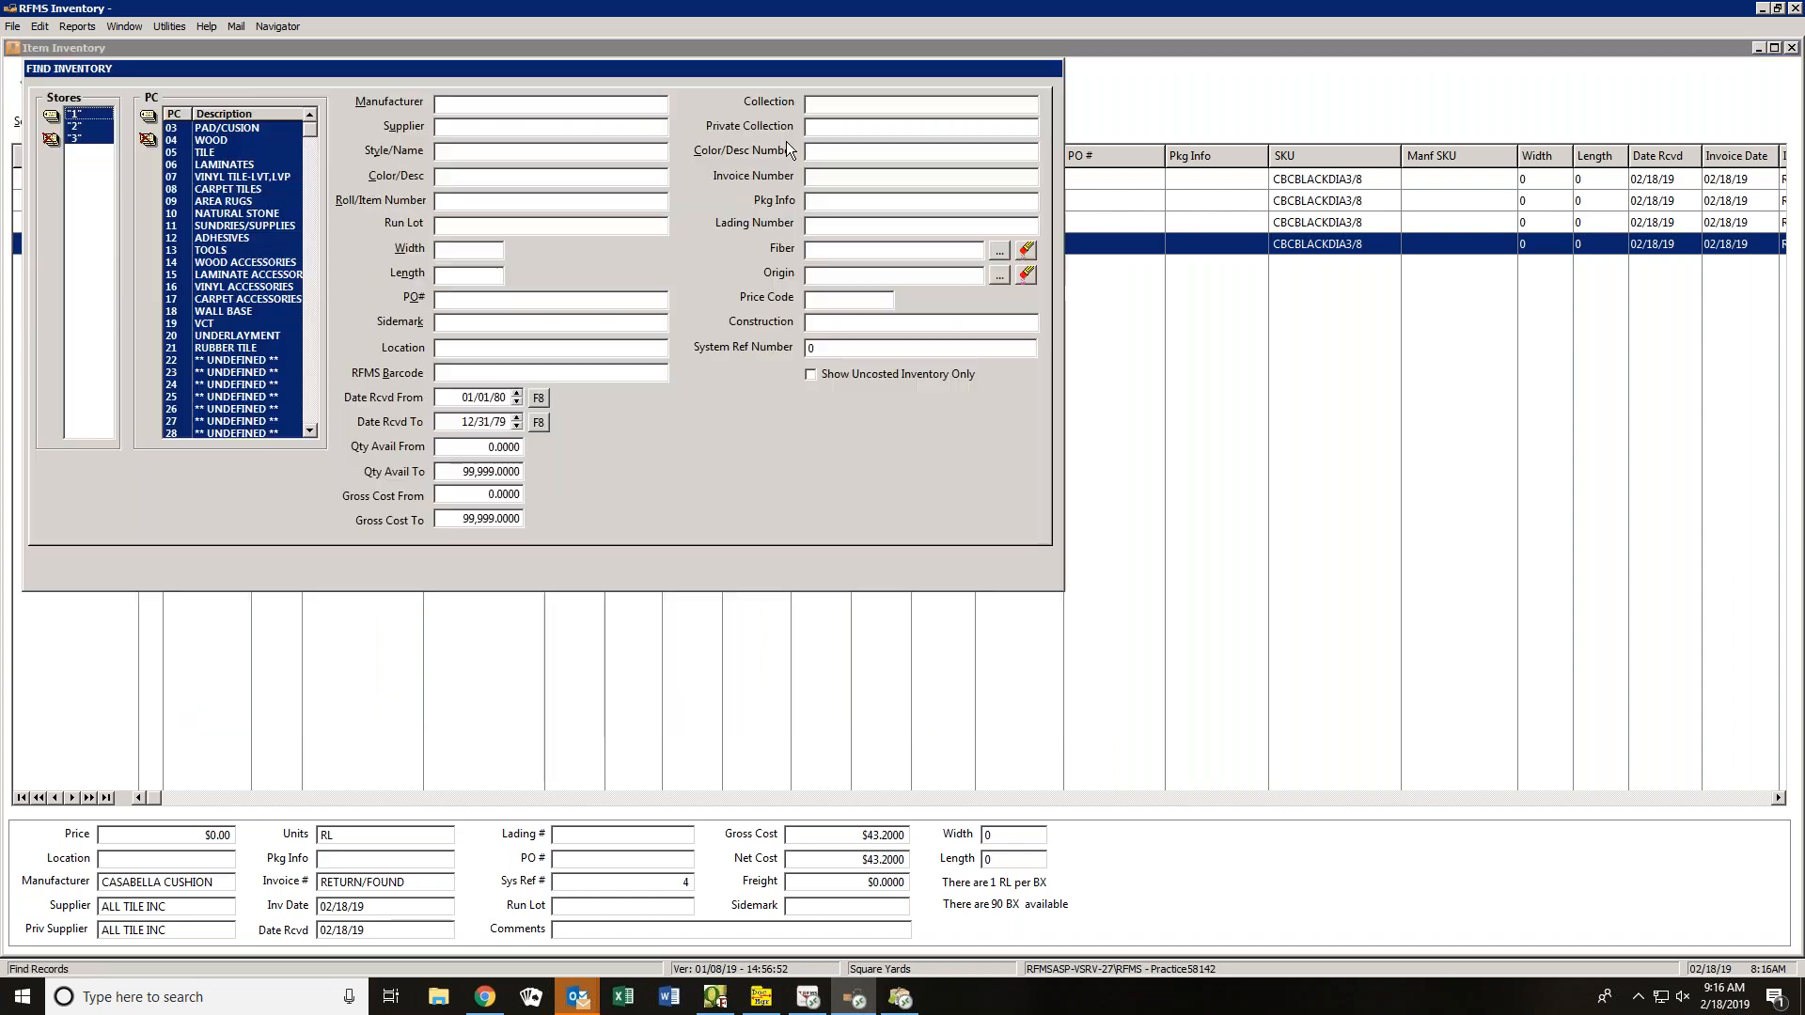
{"action": "left_click", "coordinate": [826, 422]}
{"action": "left_click", "coordinate": [878, 569]}
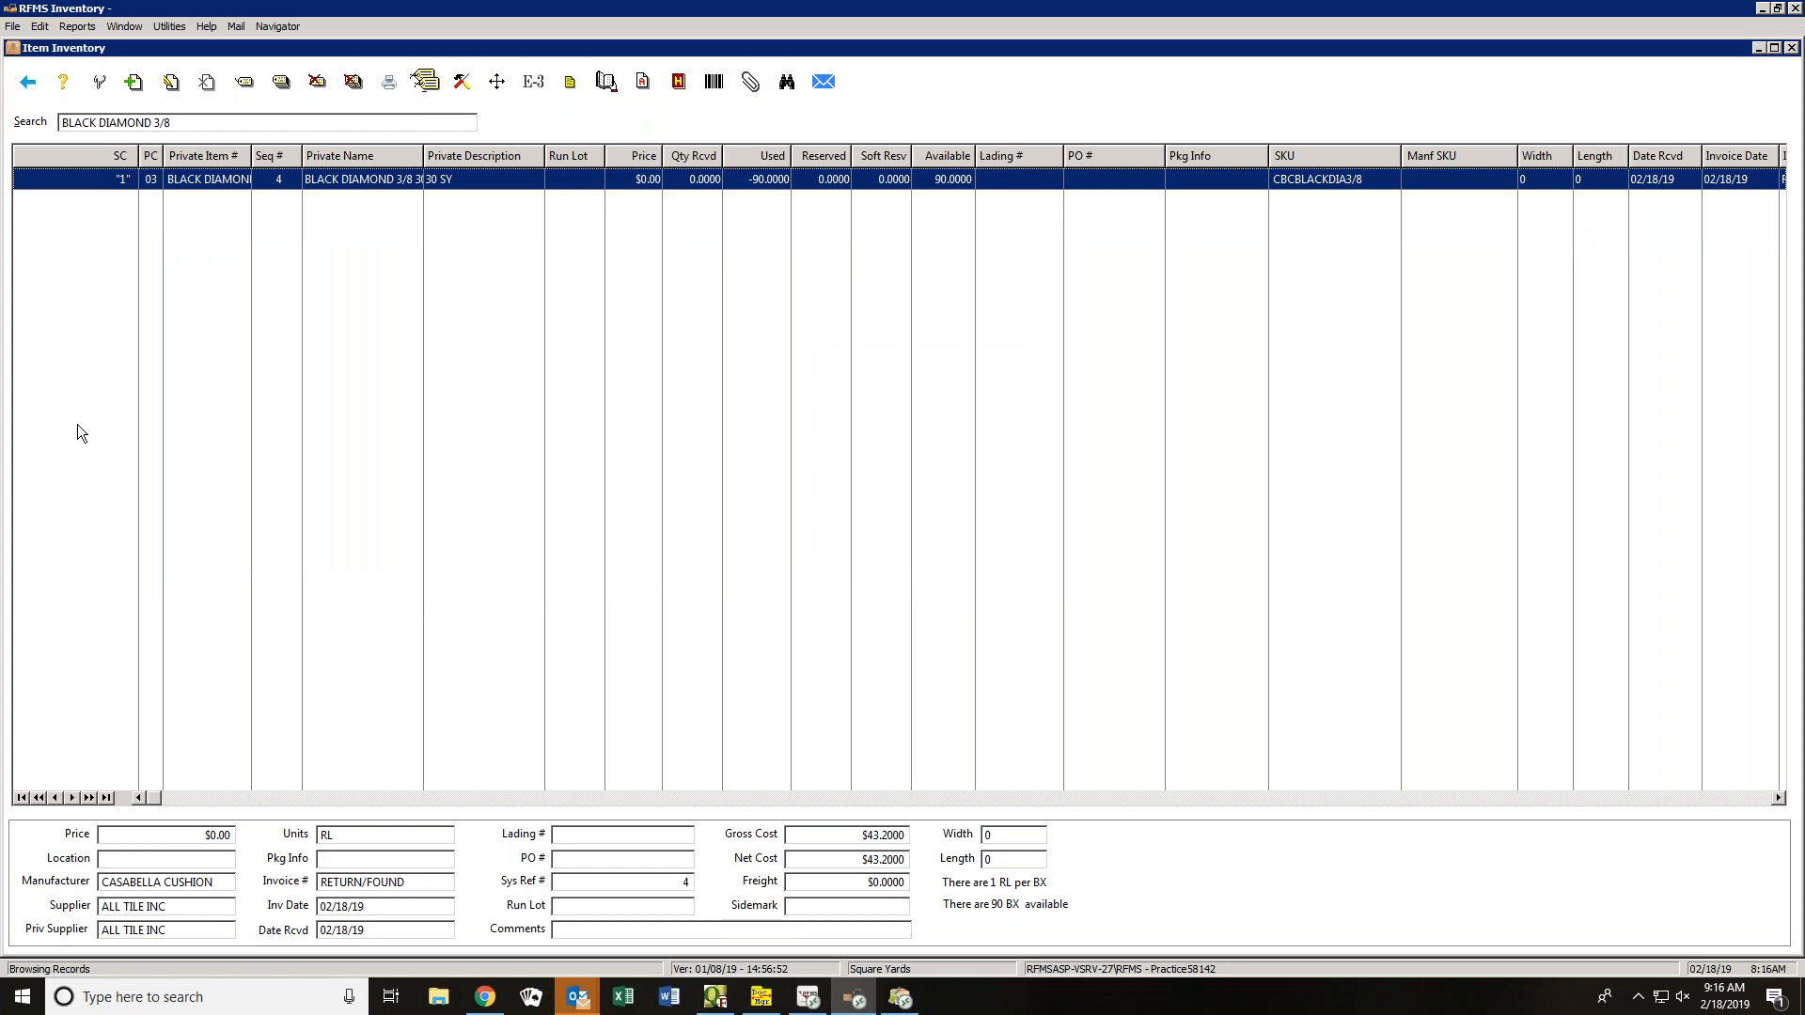
{"action": "left_click", "coordinate": [79, 28]}
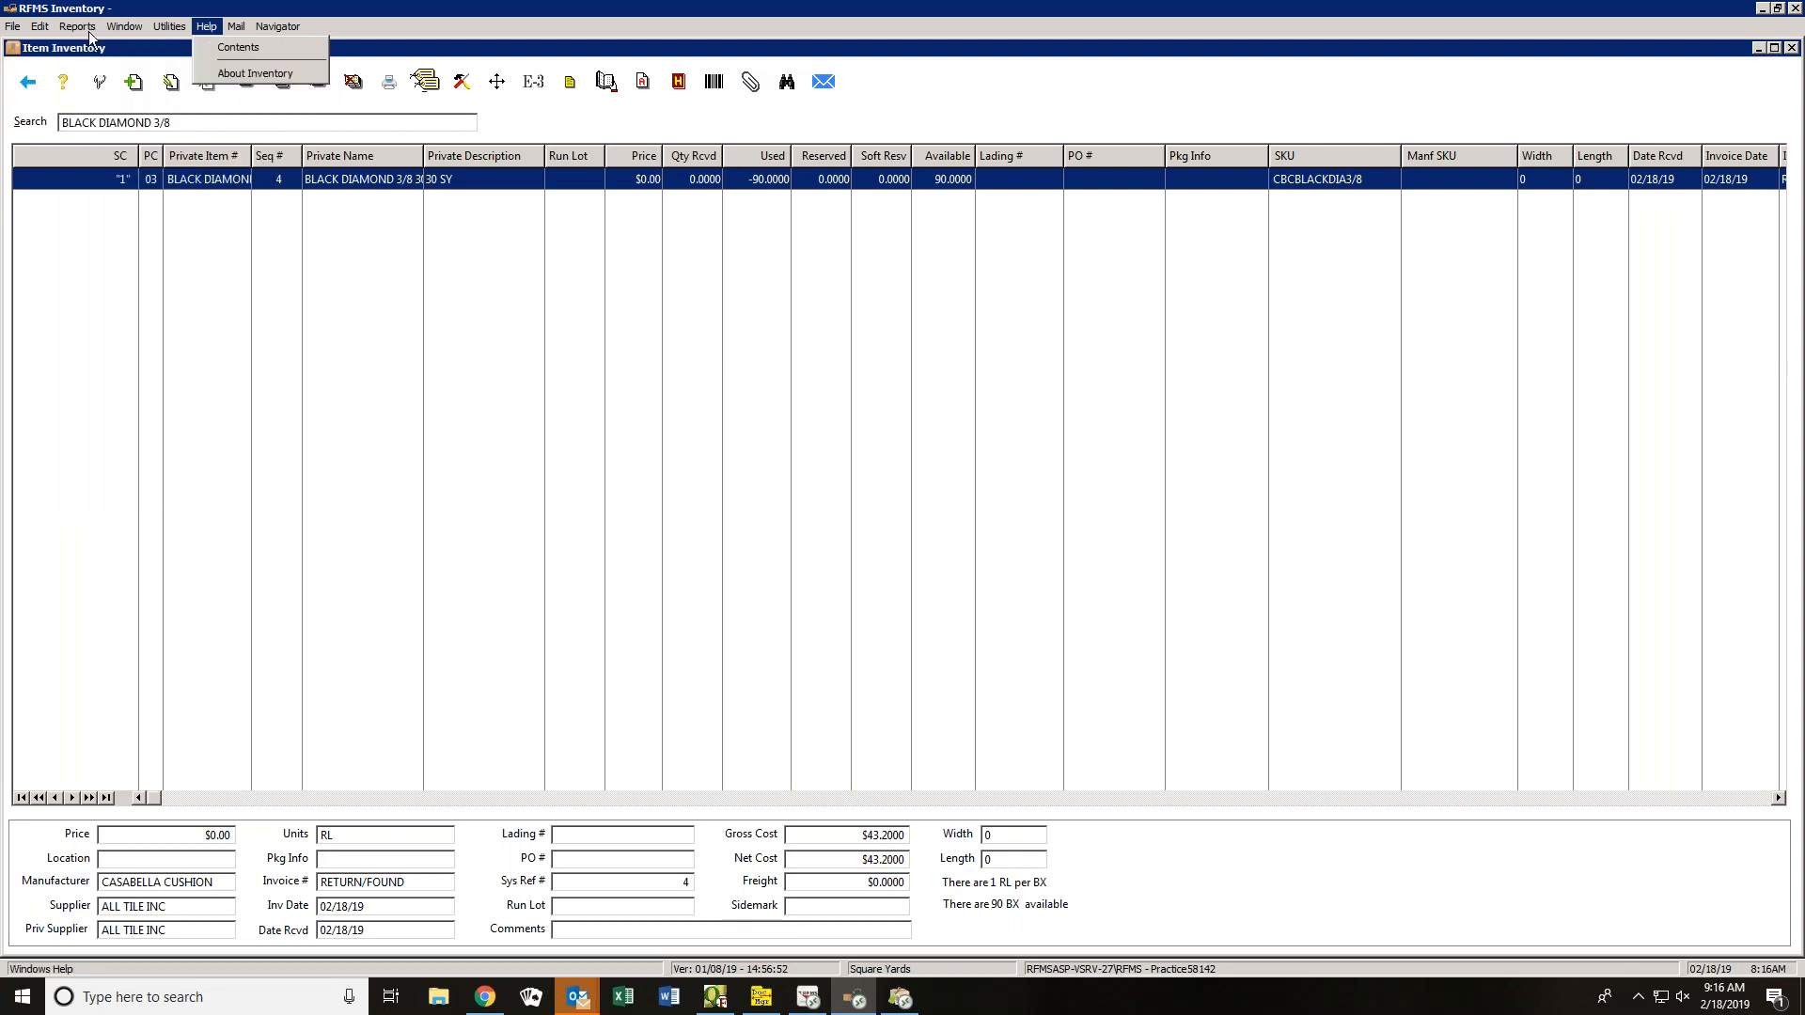
{"action": "mouse_move", "coordinate": [72, 31]}
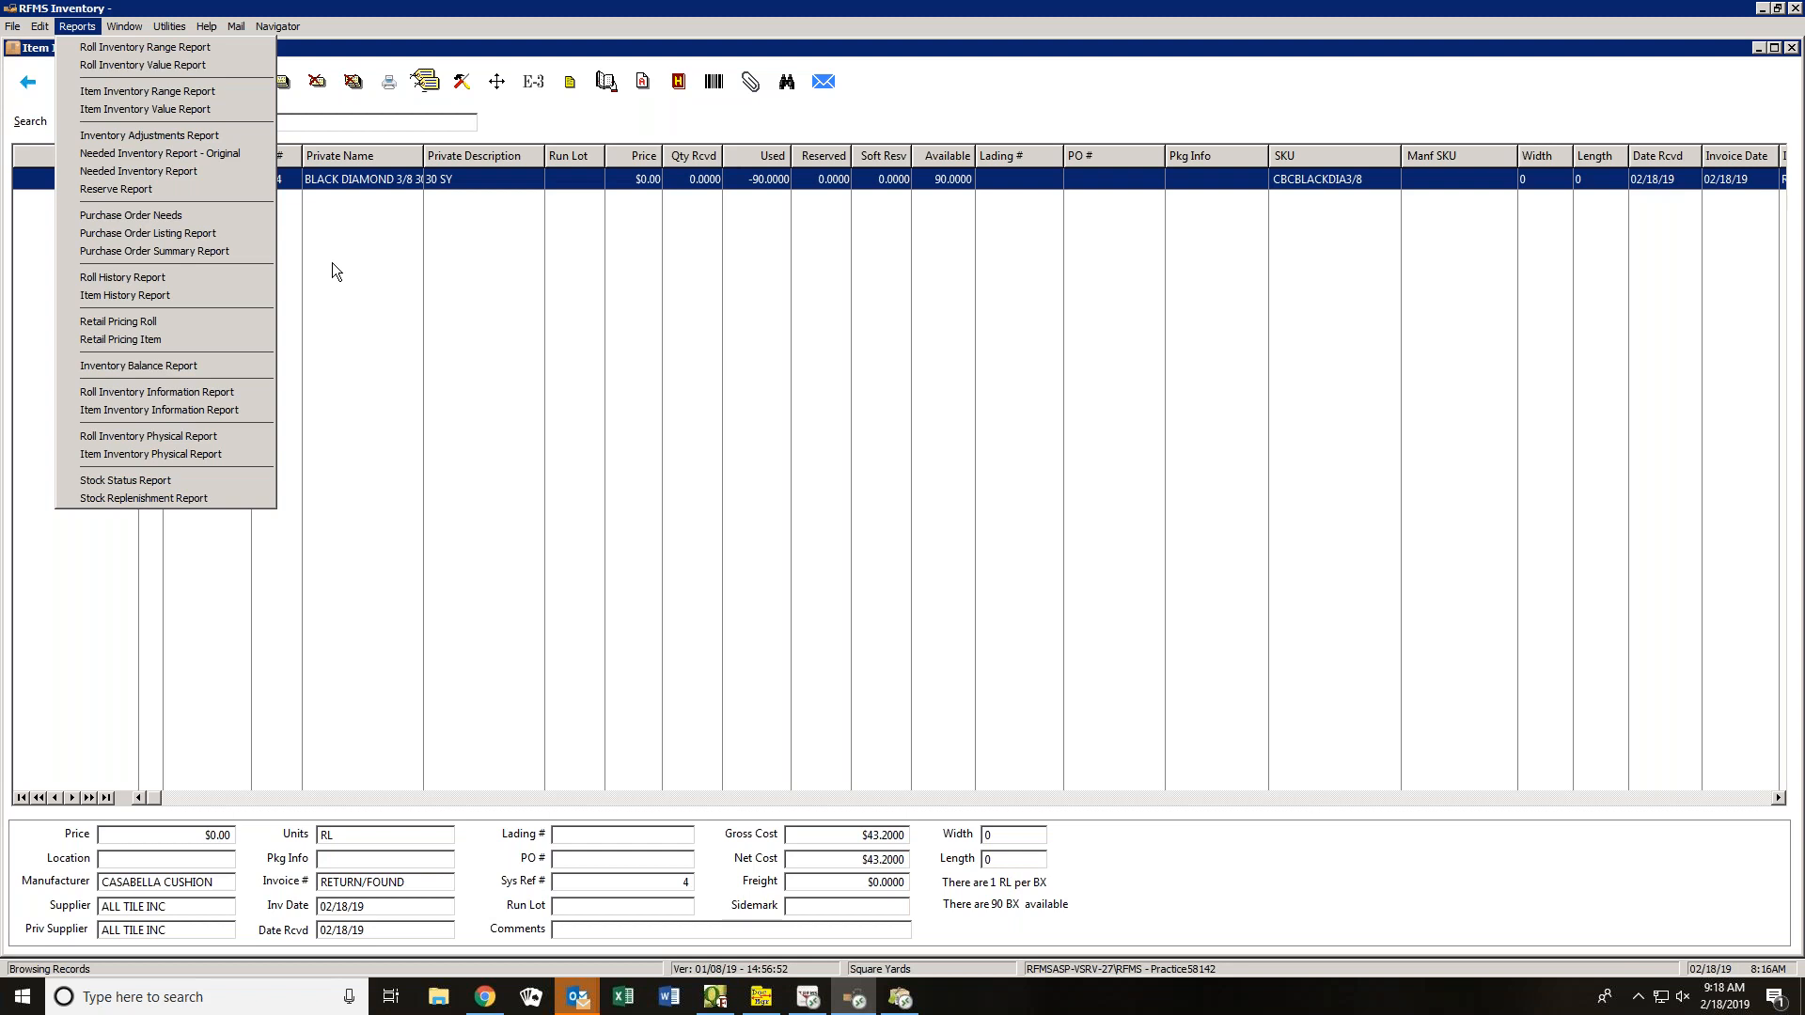
{"action": "left_click", "coordinate": [347, 402]}
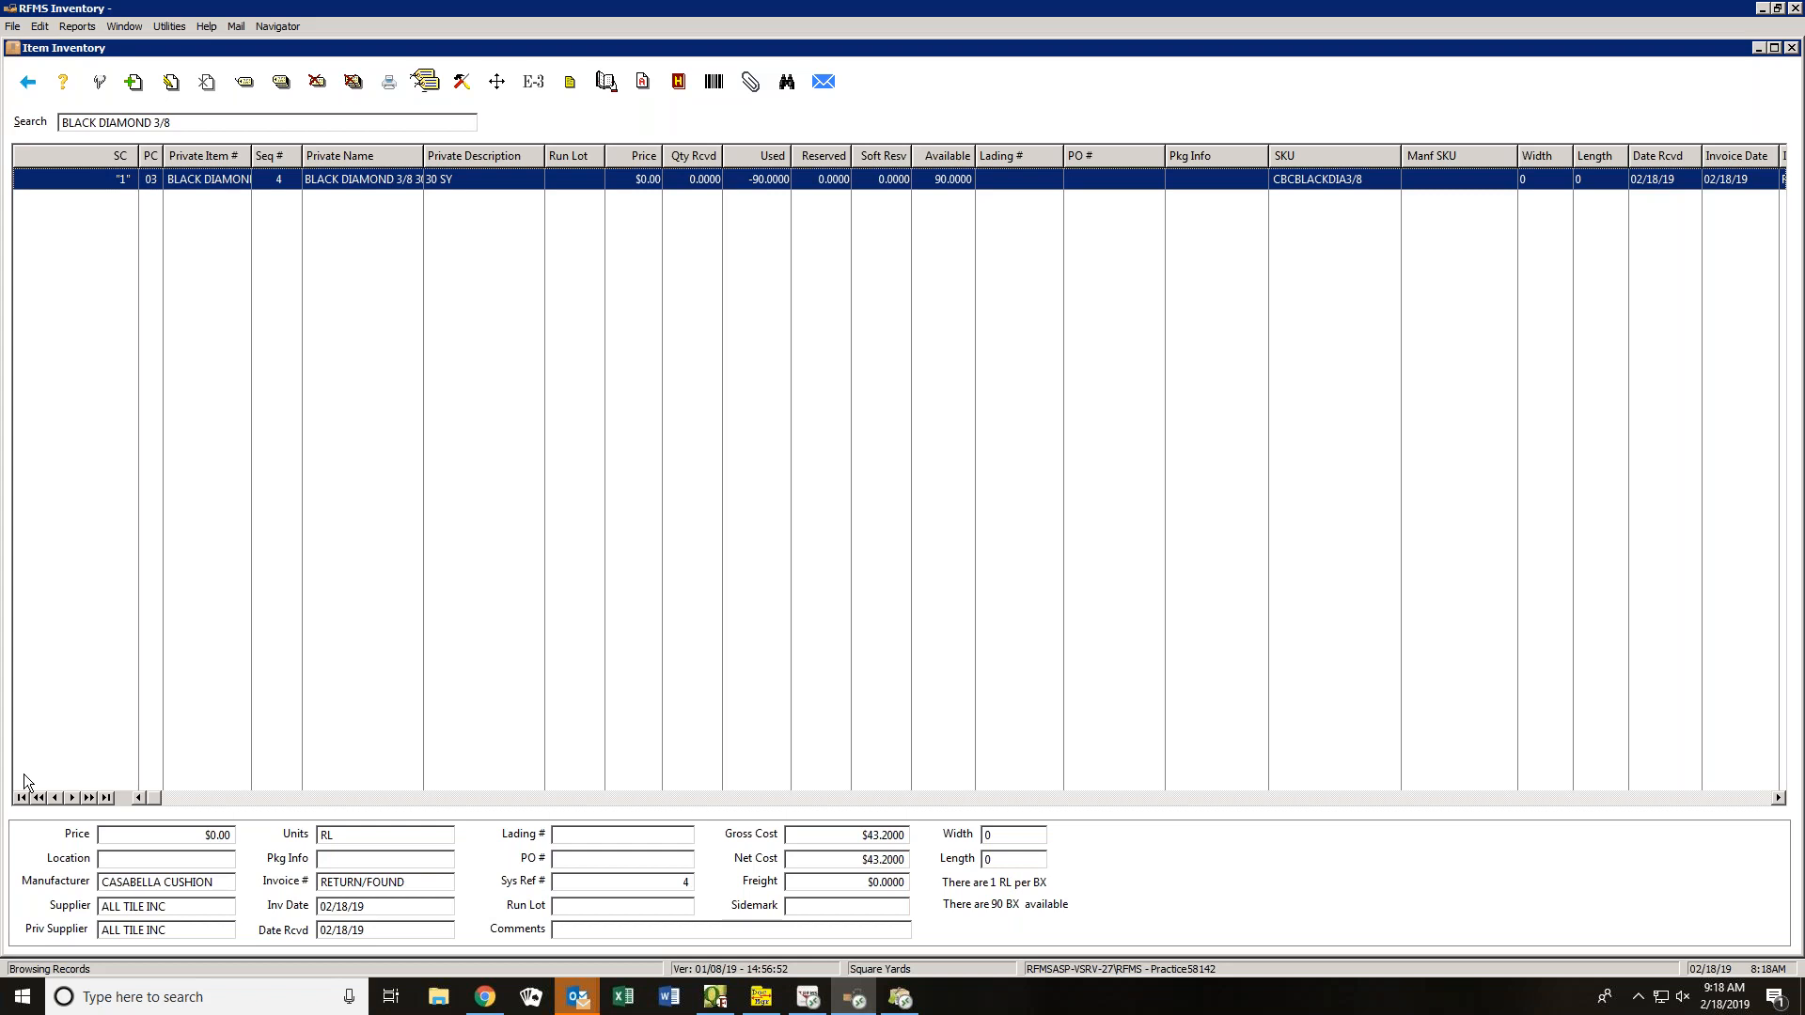
- Switch to RFMS Products and open the editor for associated product bundles
{"action": "left_click", "coordinate": [900, 996]}
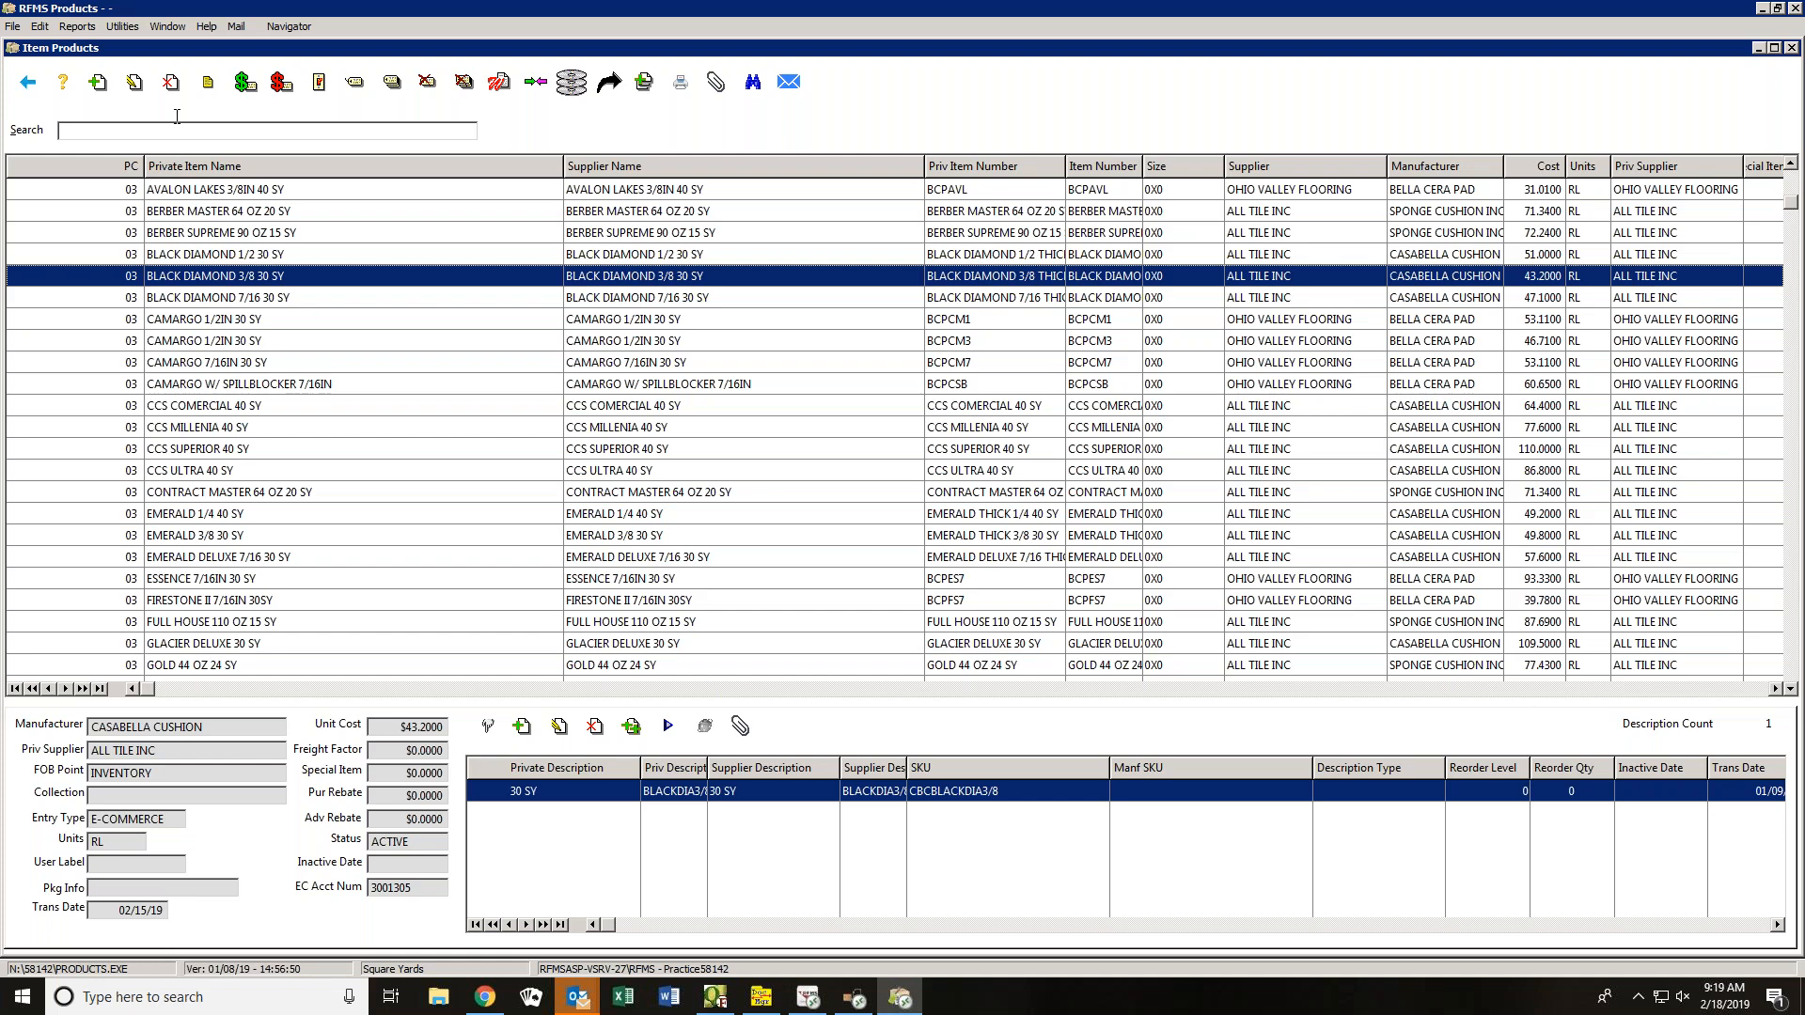
{"action": "left_click", "coordinate": [122, 26]}
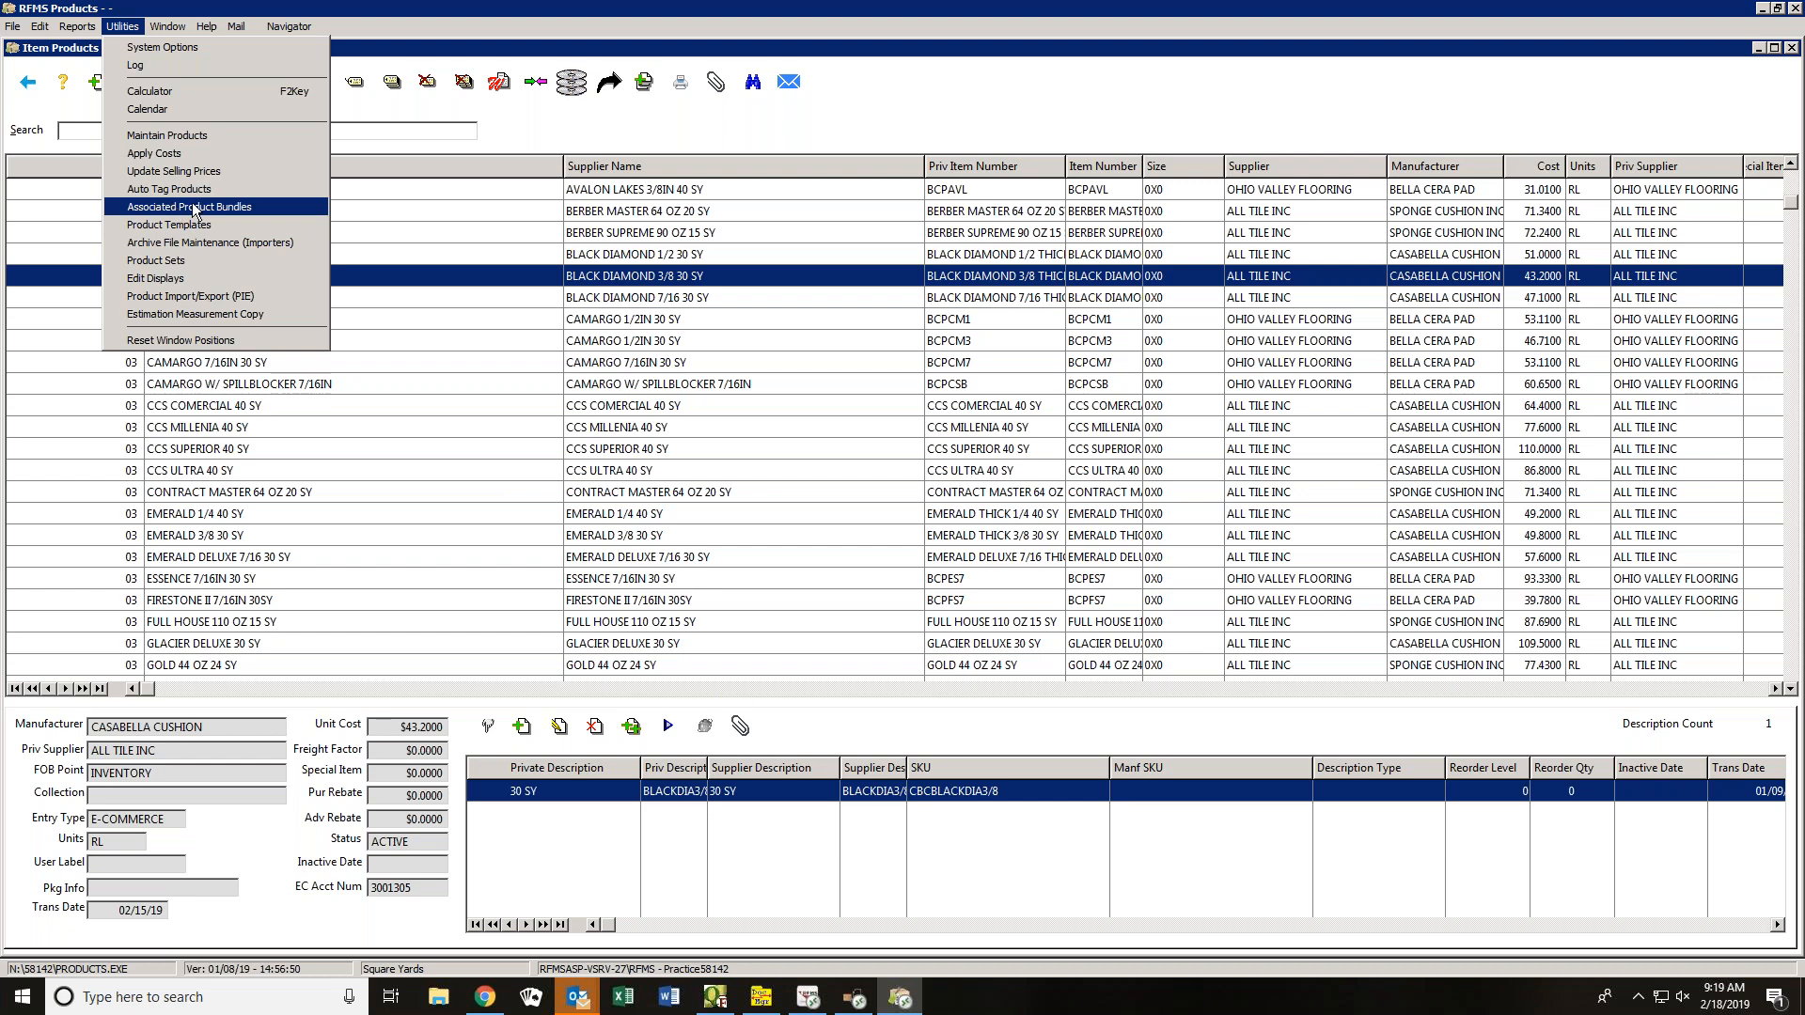
{"action": "left_click", "coordinate": [258, 207]}
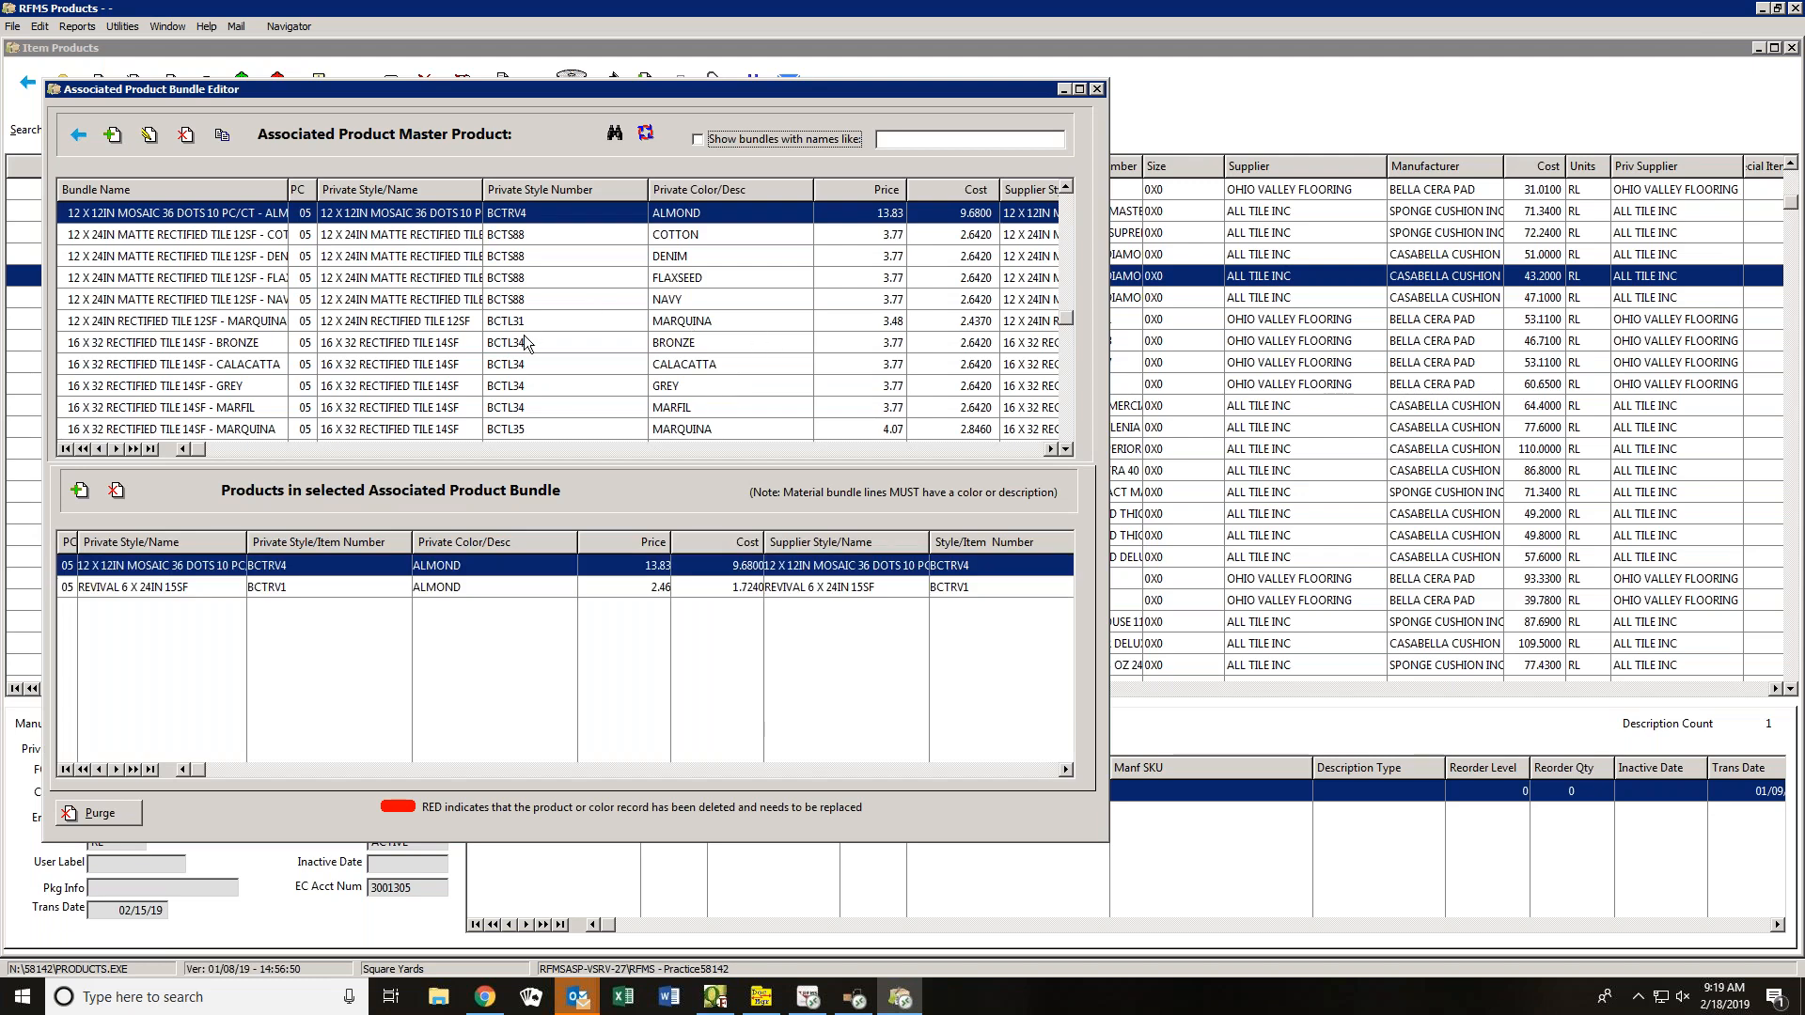
- Filter the product bundles by supplier OHIO VALLEY and view the products in the 16 X 32 RECTIFIED TILE 14SF - BRONZE bundle
{"action": "left_click", "coordinate": [614, 135]}
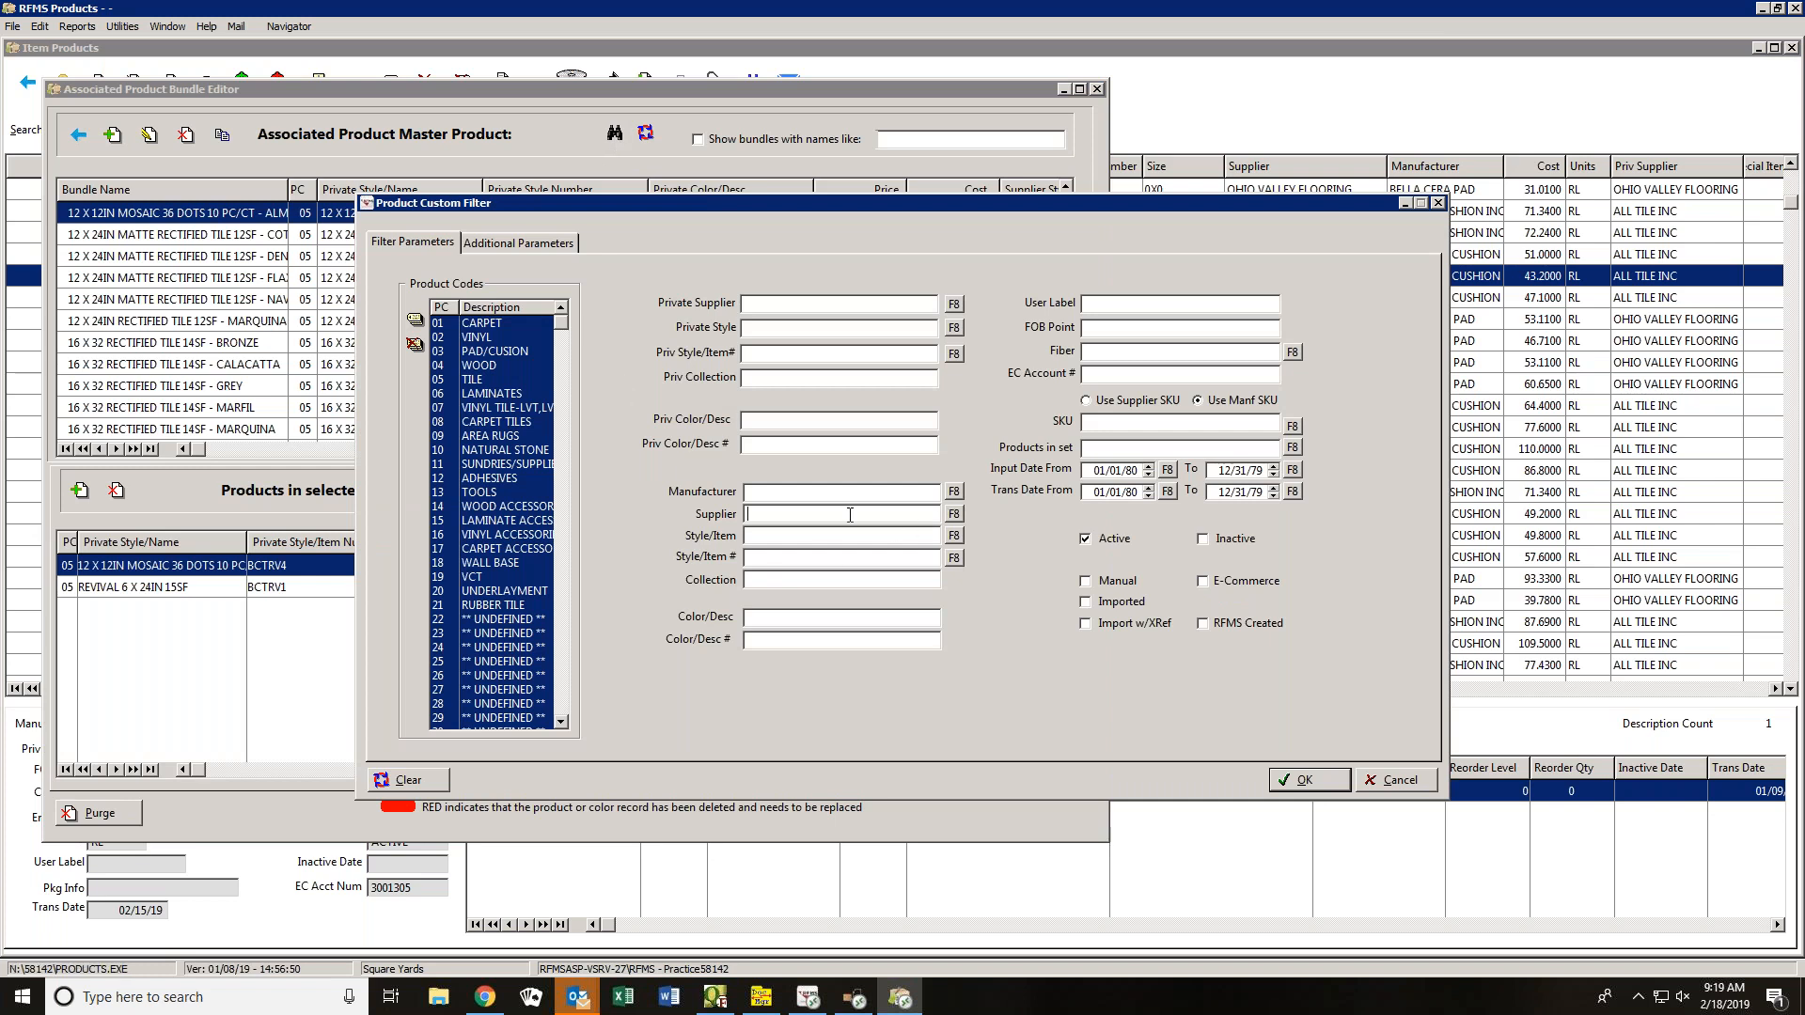
{"action": "type", "text": "OHIO VALLEY"}
{"action": "left_click", "coordinate": [1308, 781]}
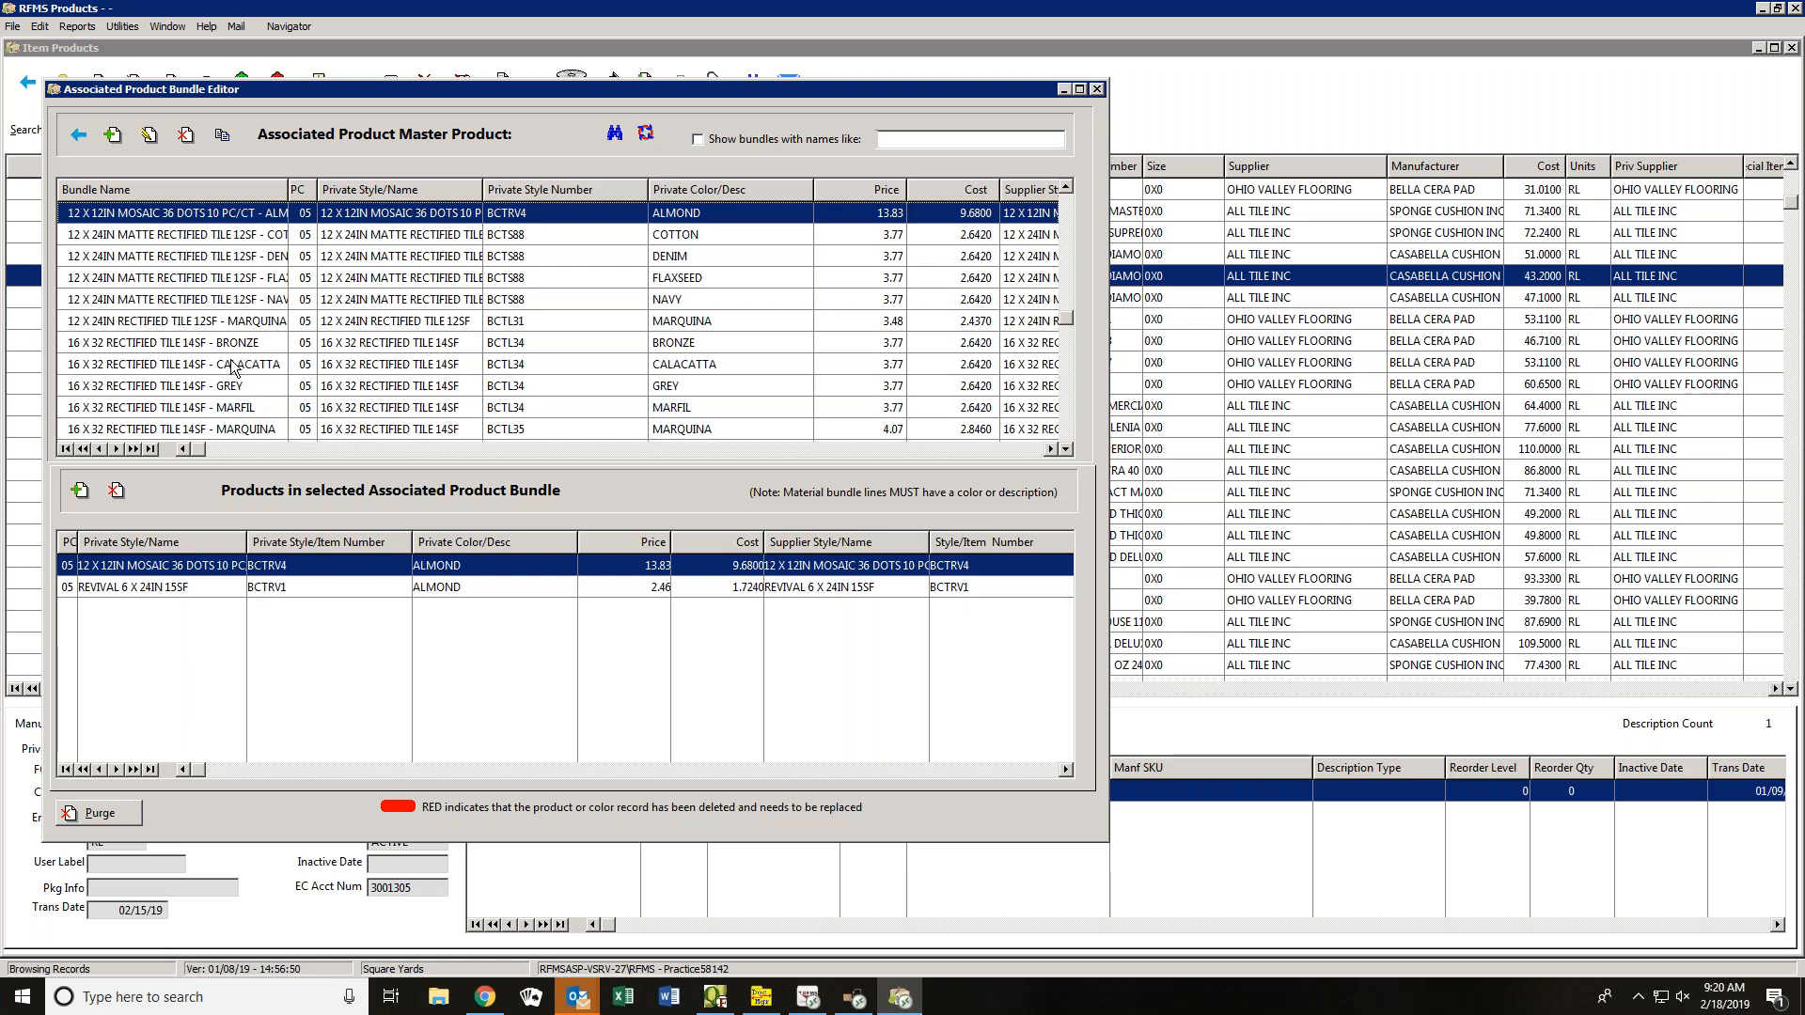
{"action": "left_click", "coordinate": [188, 344]}
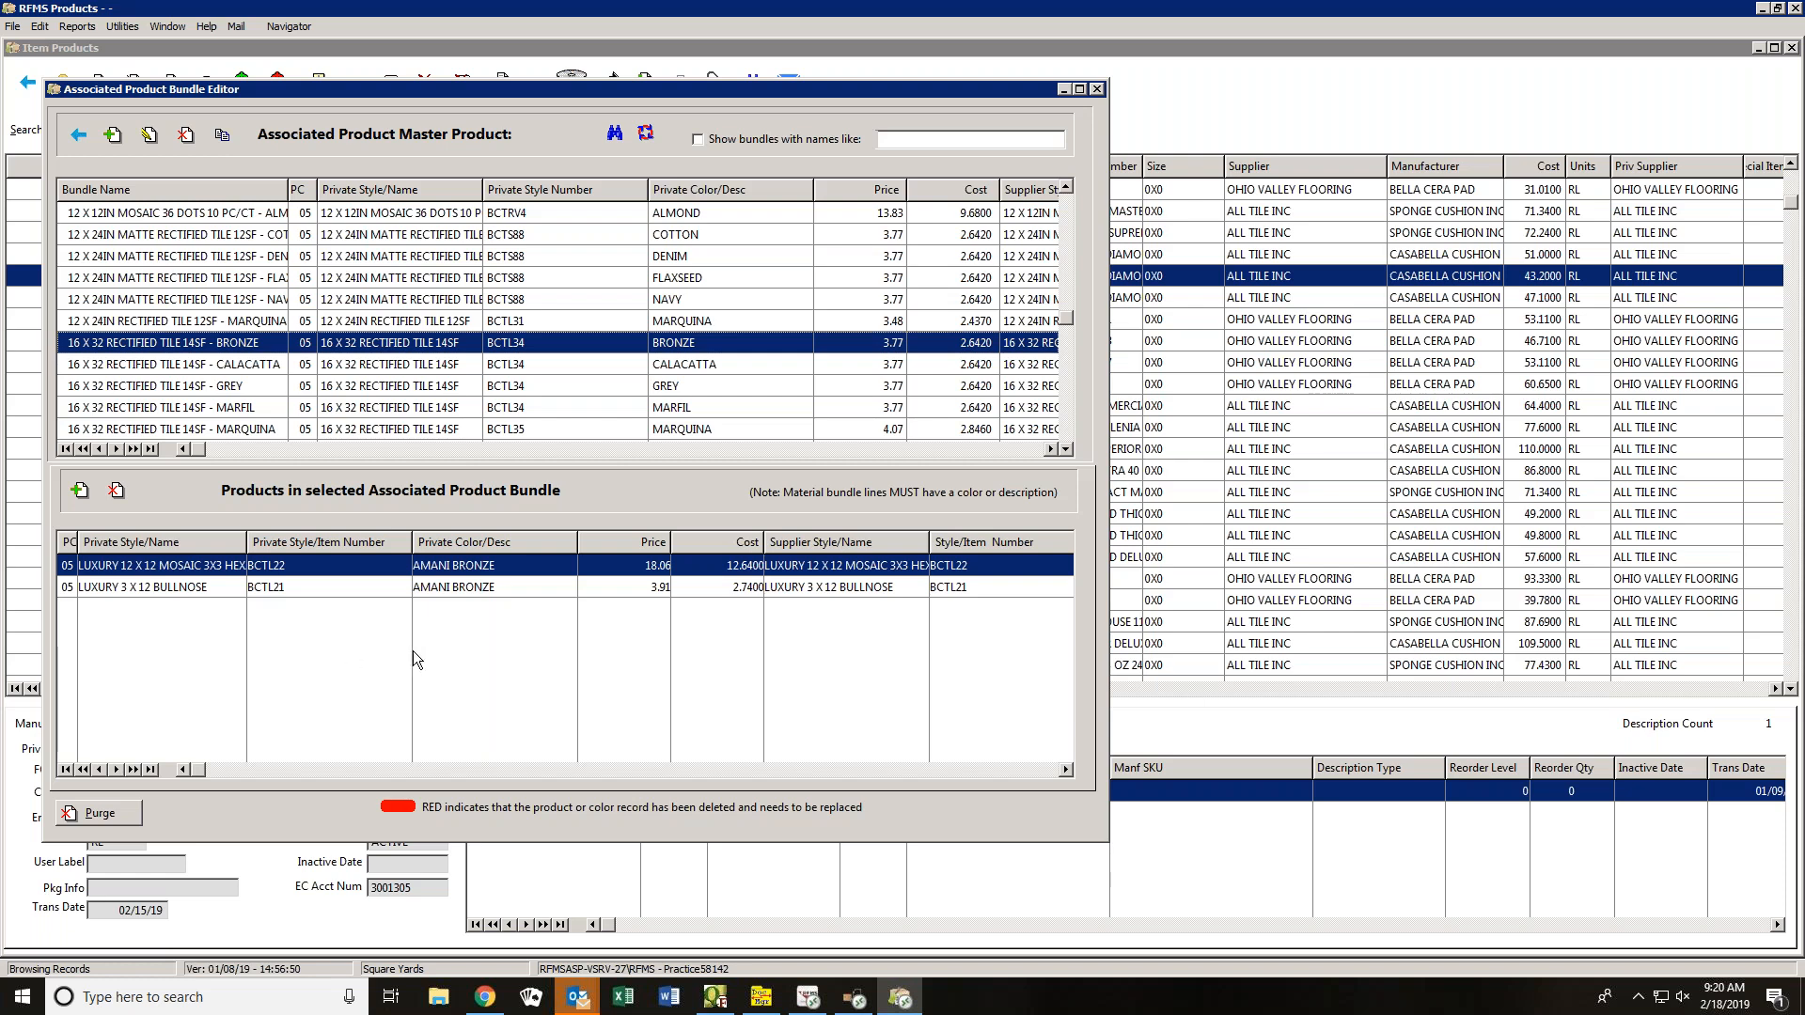
- Filter the associated product bundles by supplier LOUISVILLE
{"action": "left_click", "coordinate": [612, 131]}
{"action": "left_click_drag", "start_coordinate": [827, 523], "coordinate": [747, 515]}
{"action": "type", "text": "LOUISVILLE"}
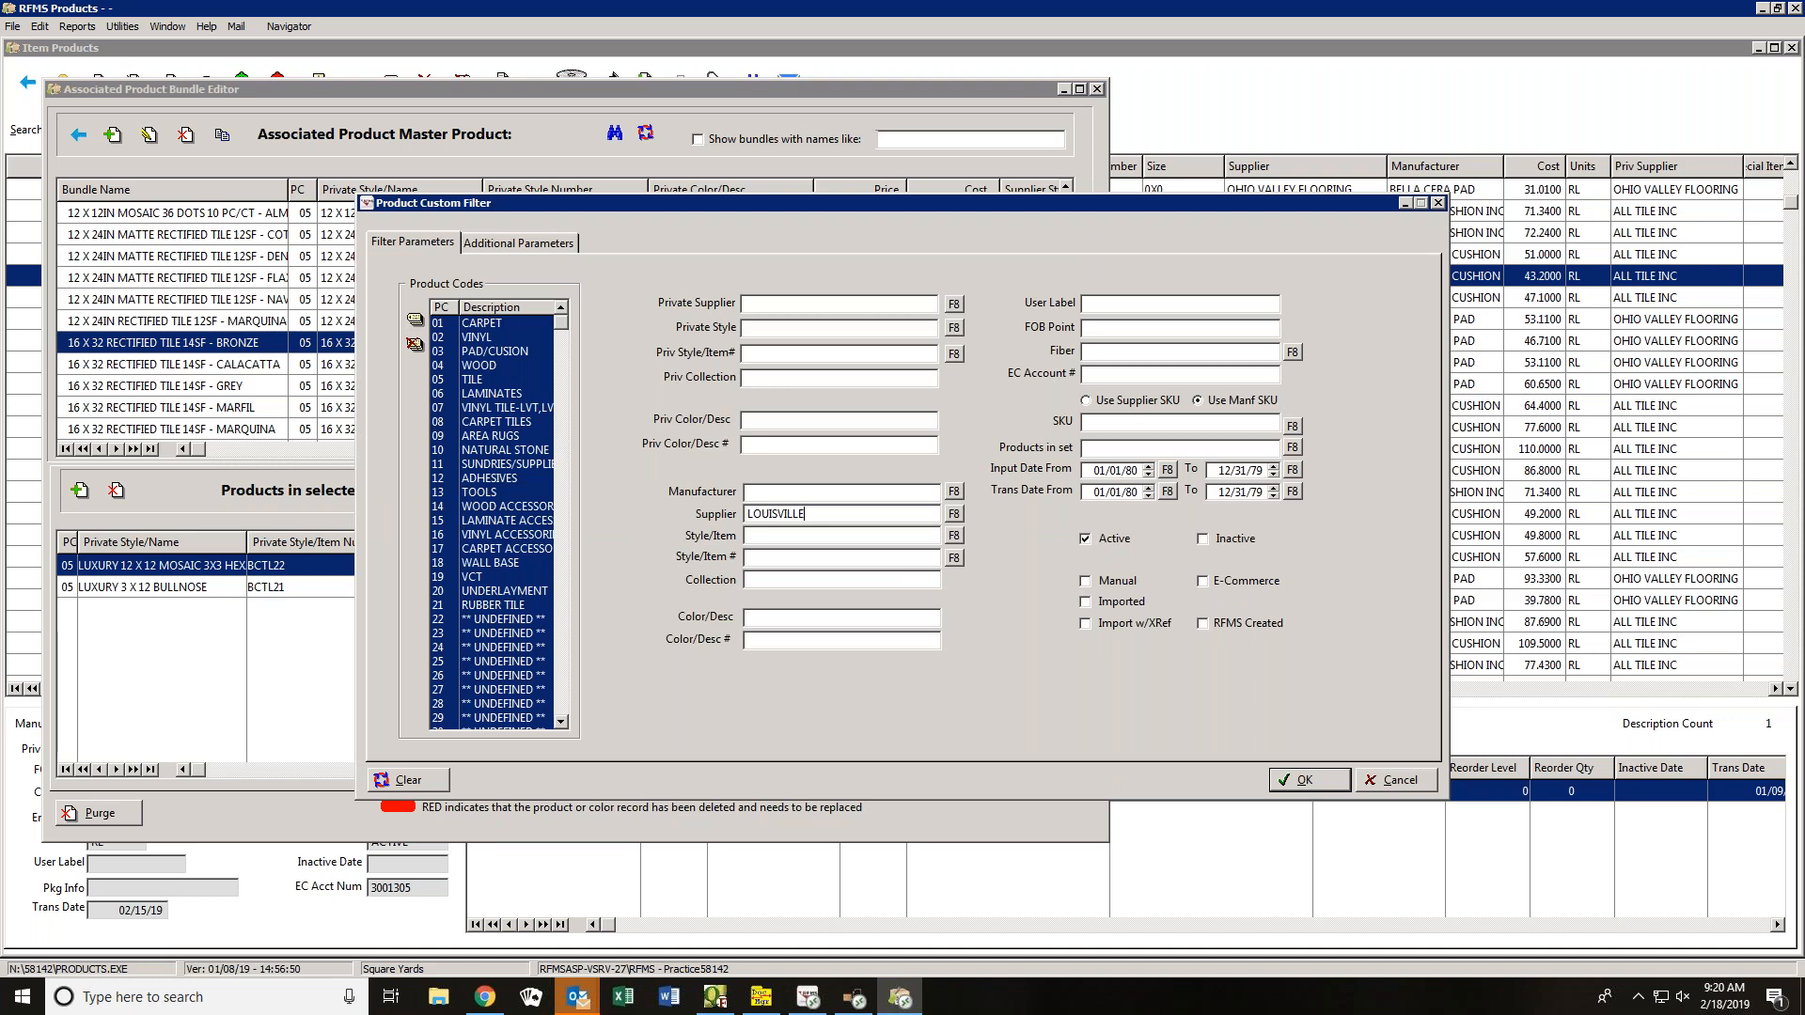
{"action": "left_click", "coordinate": [1305, 780]}
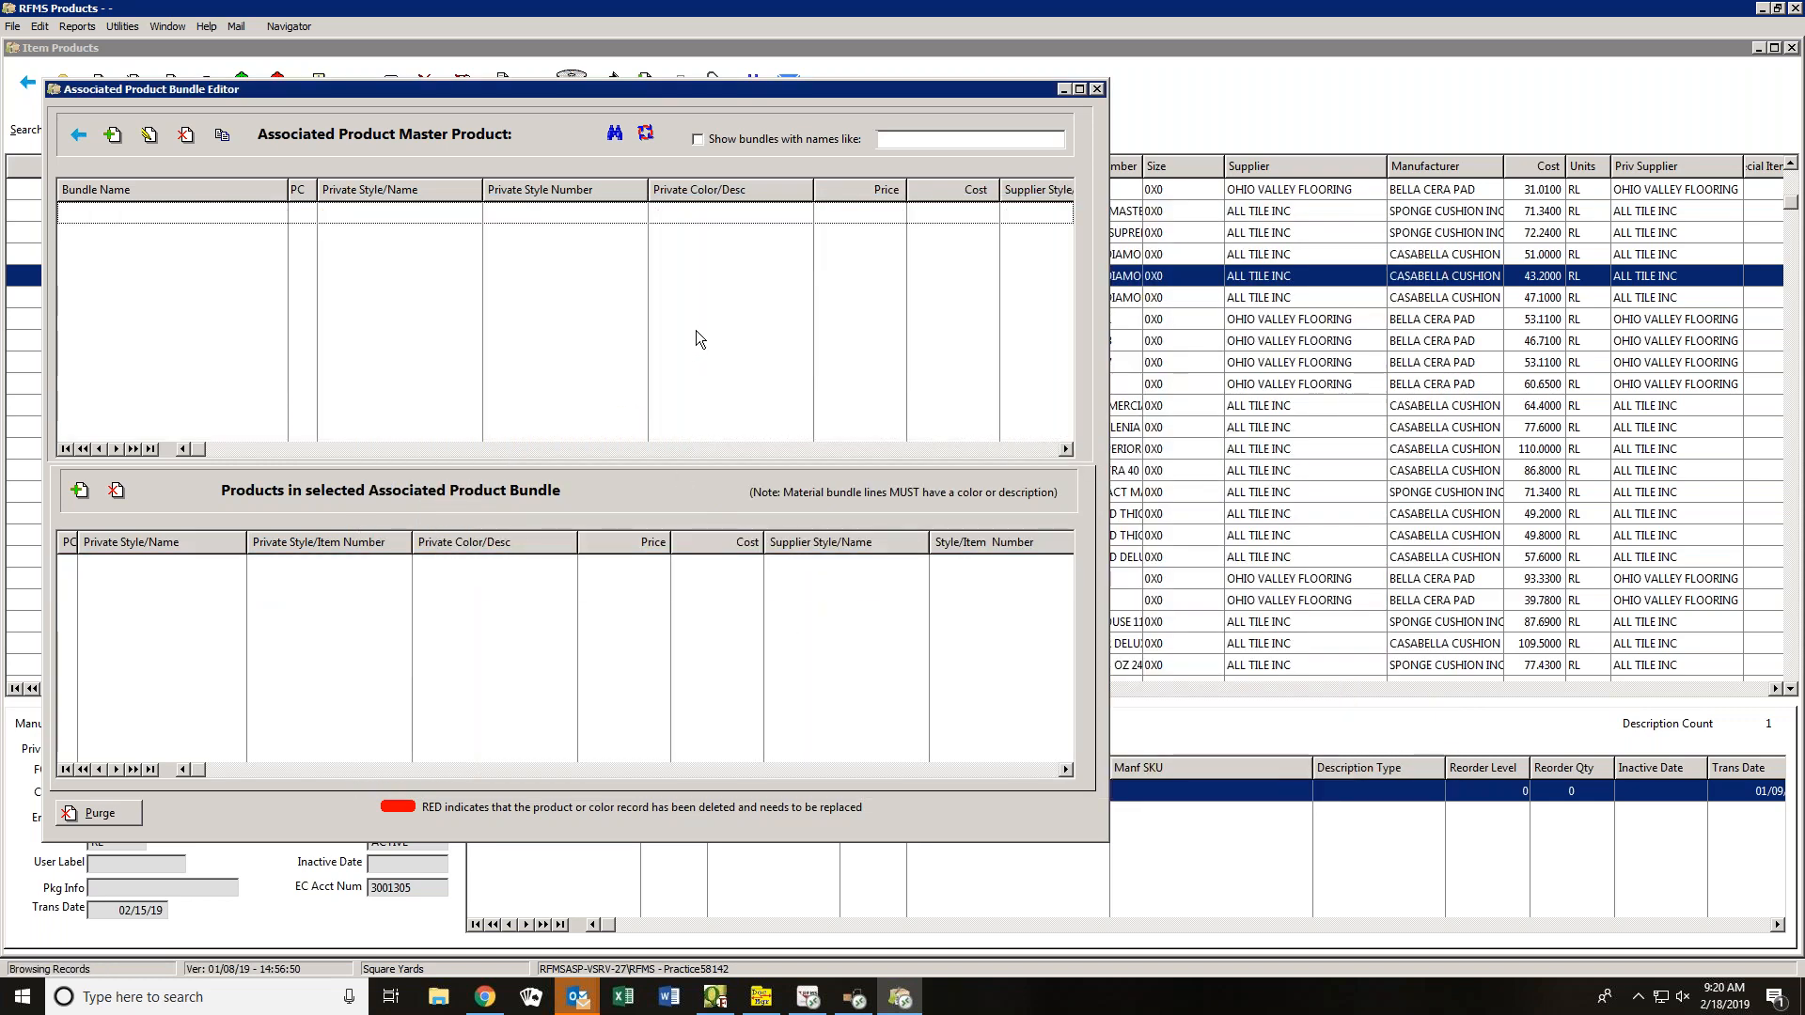
- Filter the associated product bundles by supplier SHAW and review the first bundle's products
{"action": "left_click", "coordinate": [615, 133]}
{"action": "double_click", "coordinate": [788, 516]}
{"action": "type", "text": "SHAW"}
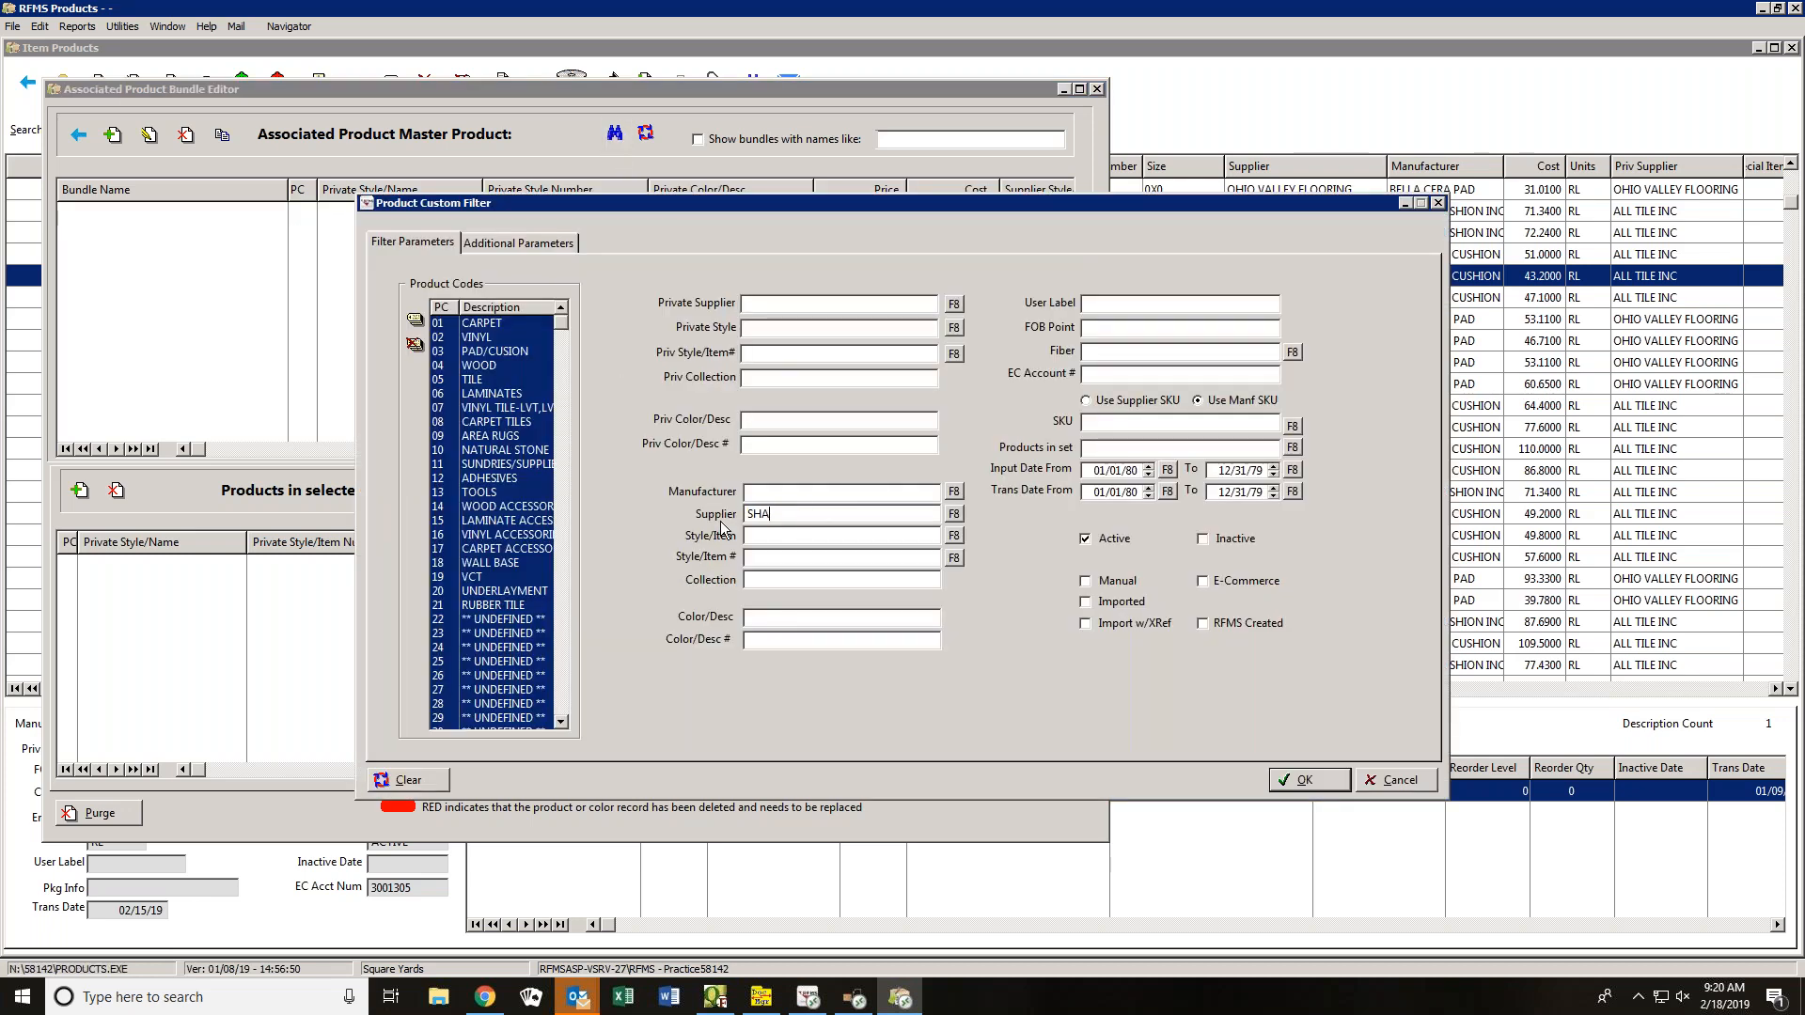
{"action": "left_click", "coordinate": [1310, 779]}
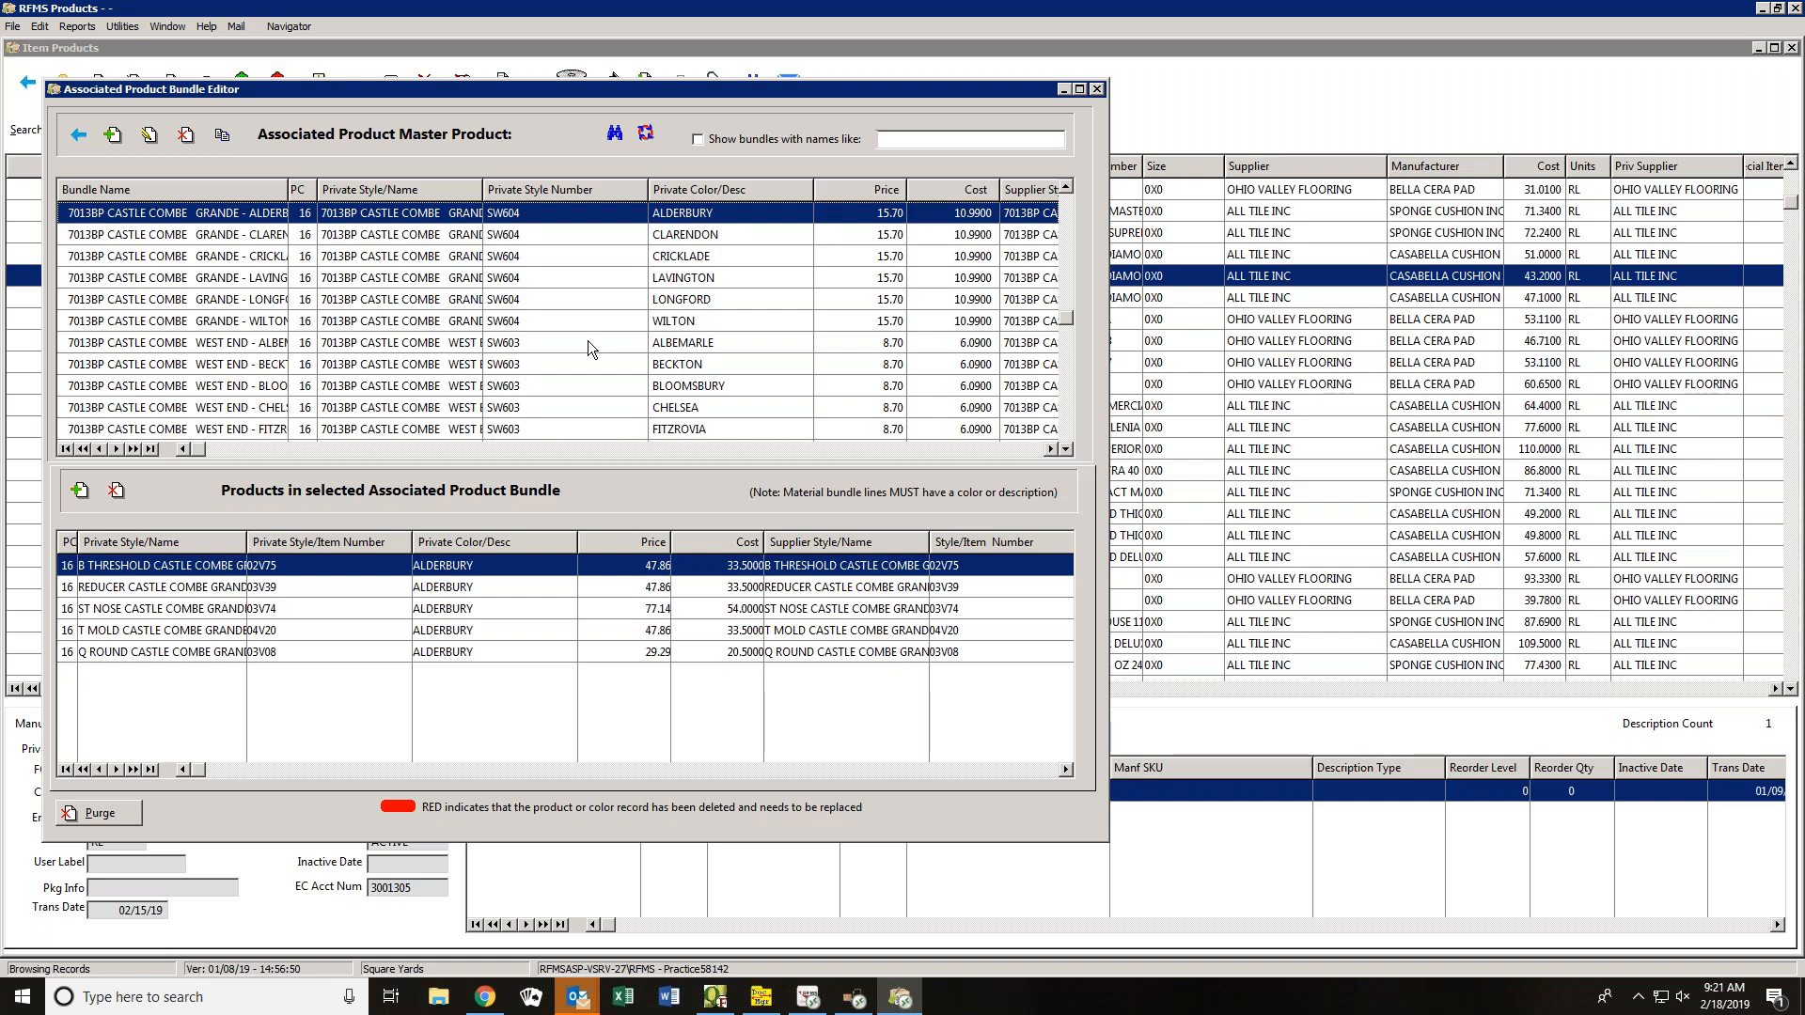
- Close the bundle editor and the item list, exit RFMS Products and log out of the RFMS practice session
{"action": "left_click", "coordinate": [78, 135]}
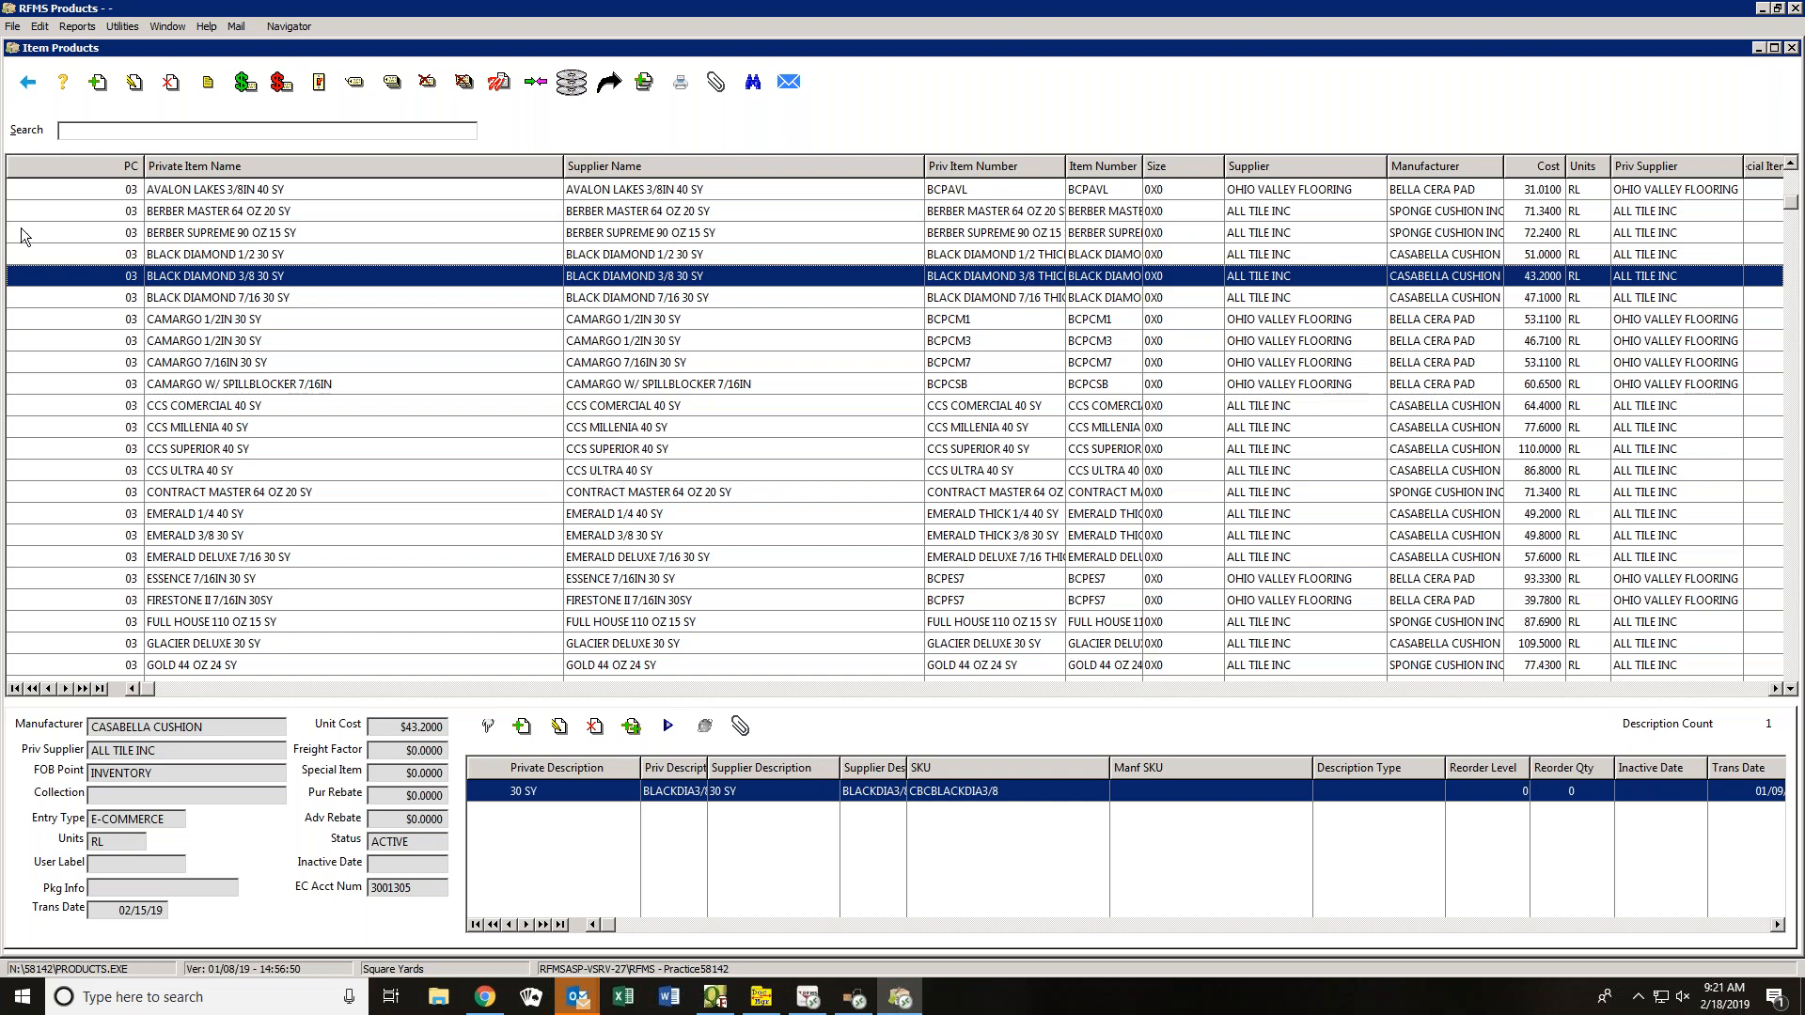
{"action": "left_click", "coordinate": [20, 83]}
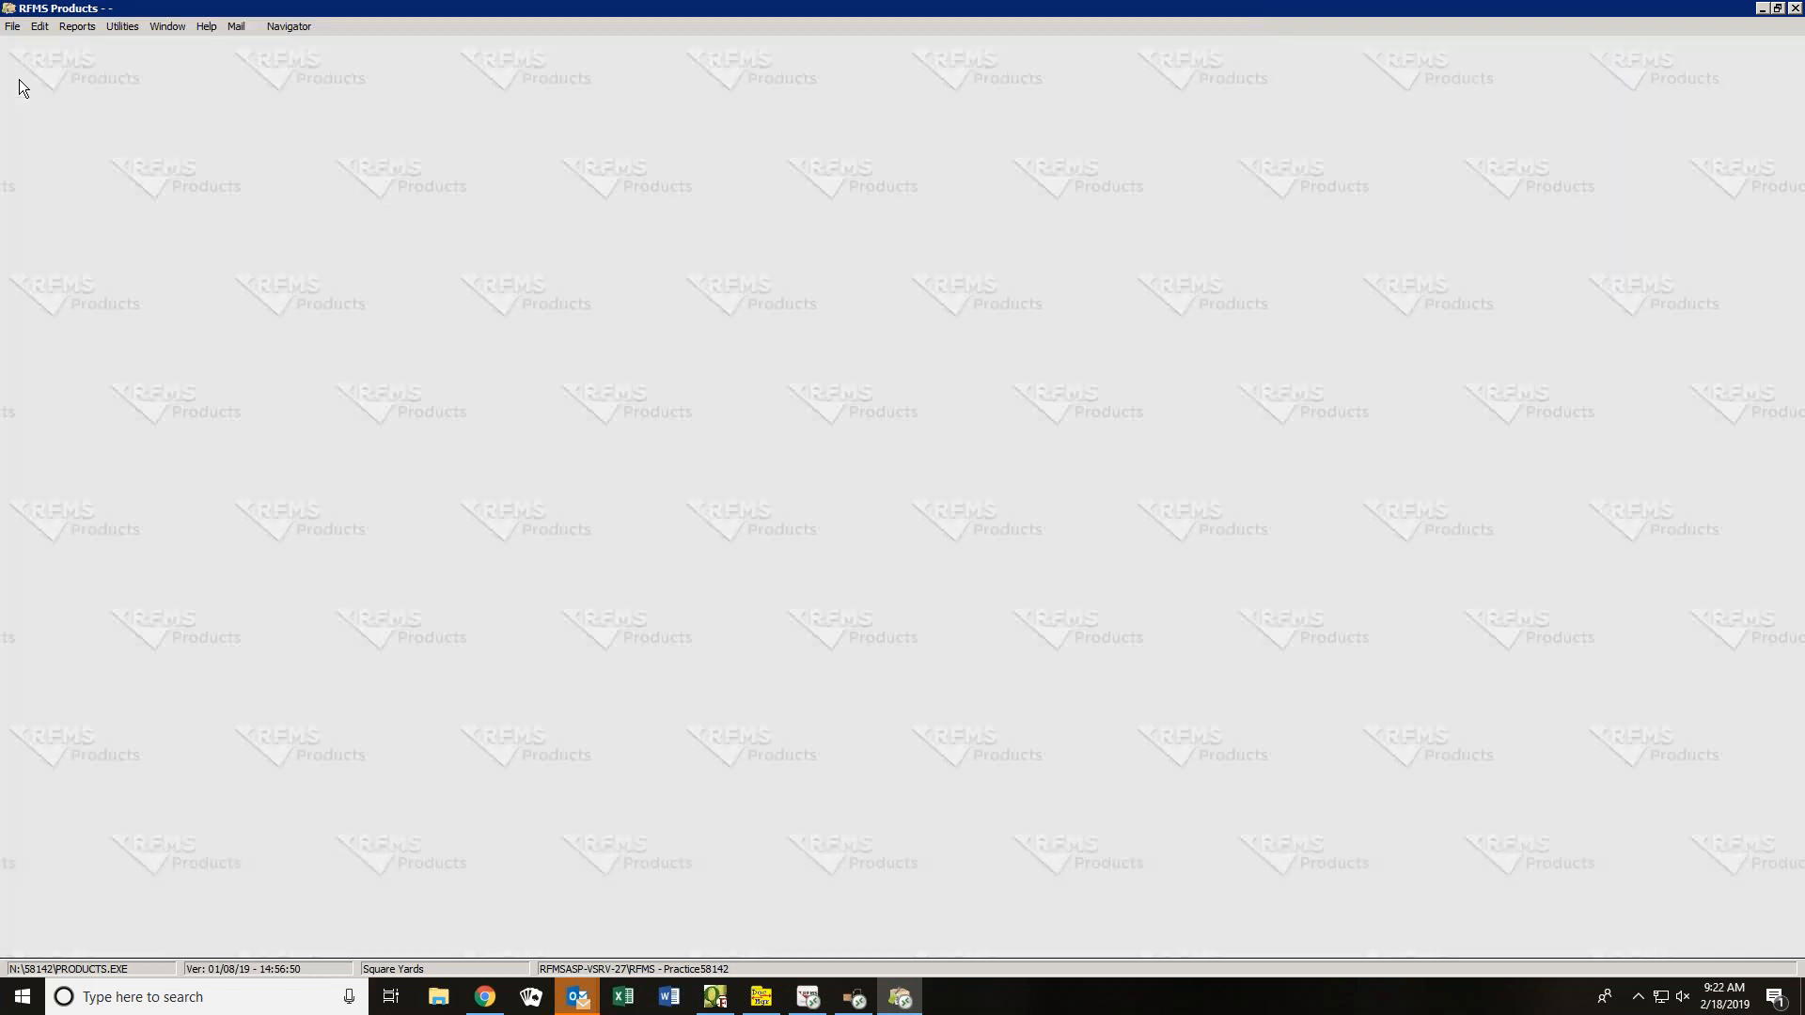
{"action": "left_click", "coordinate": [12, 26]}
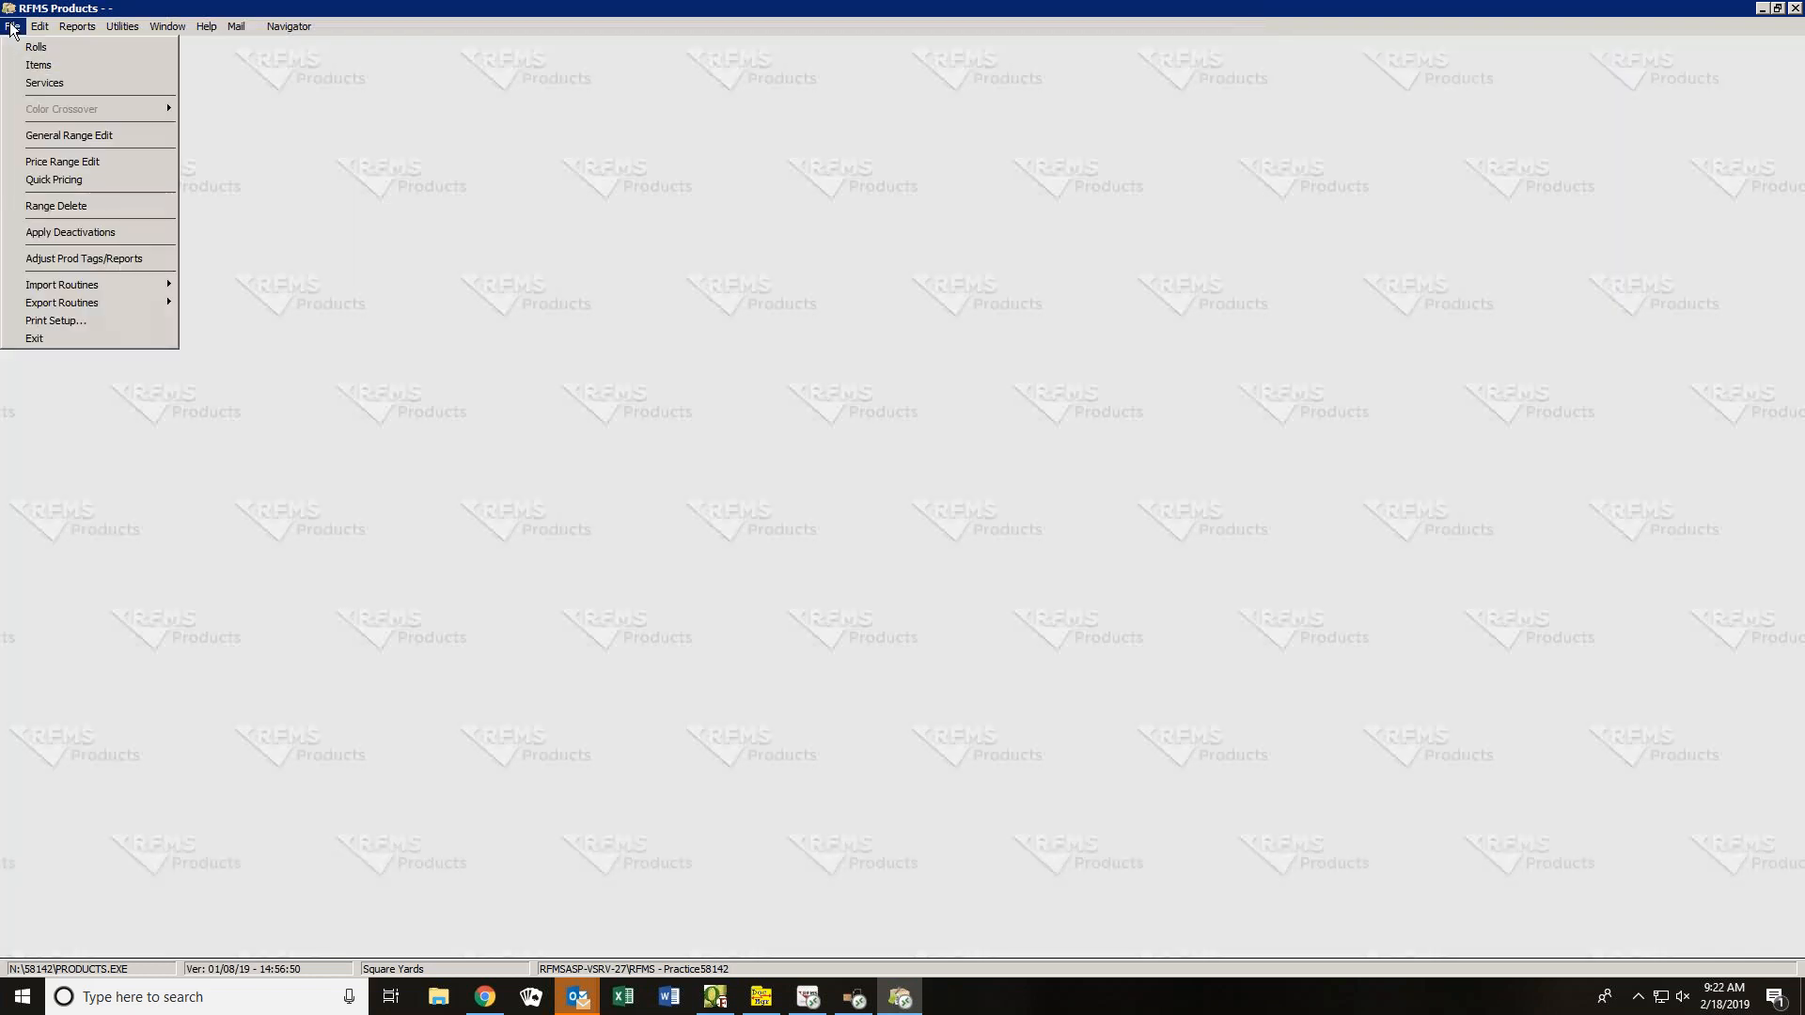
{"action": "left_click", "coordinate": [82, 335]}
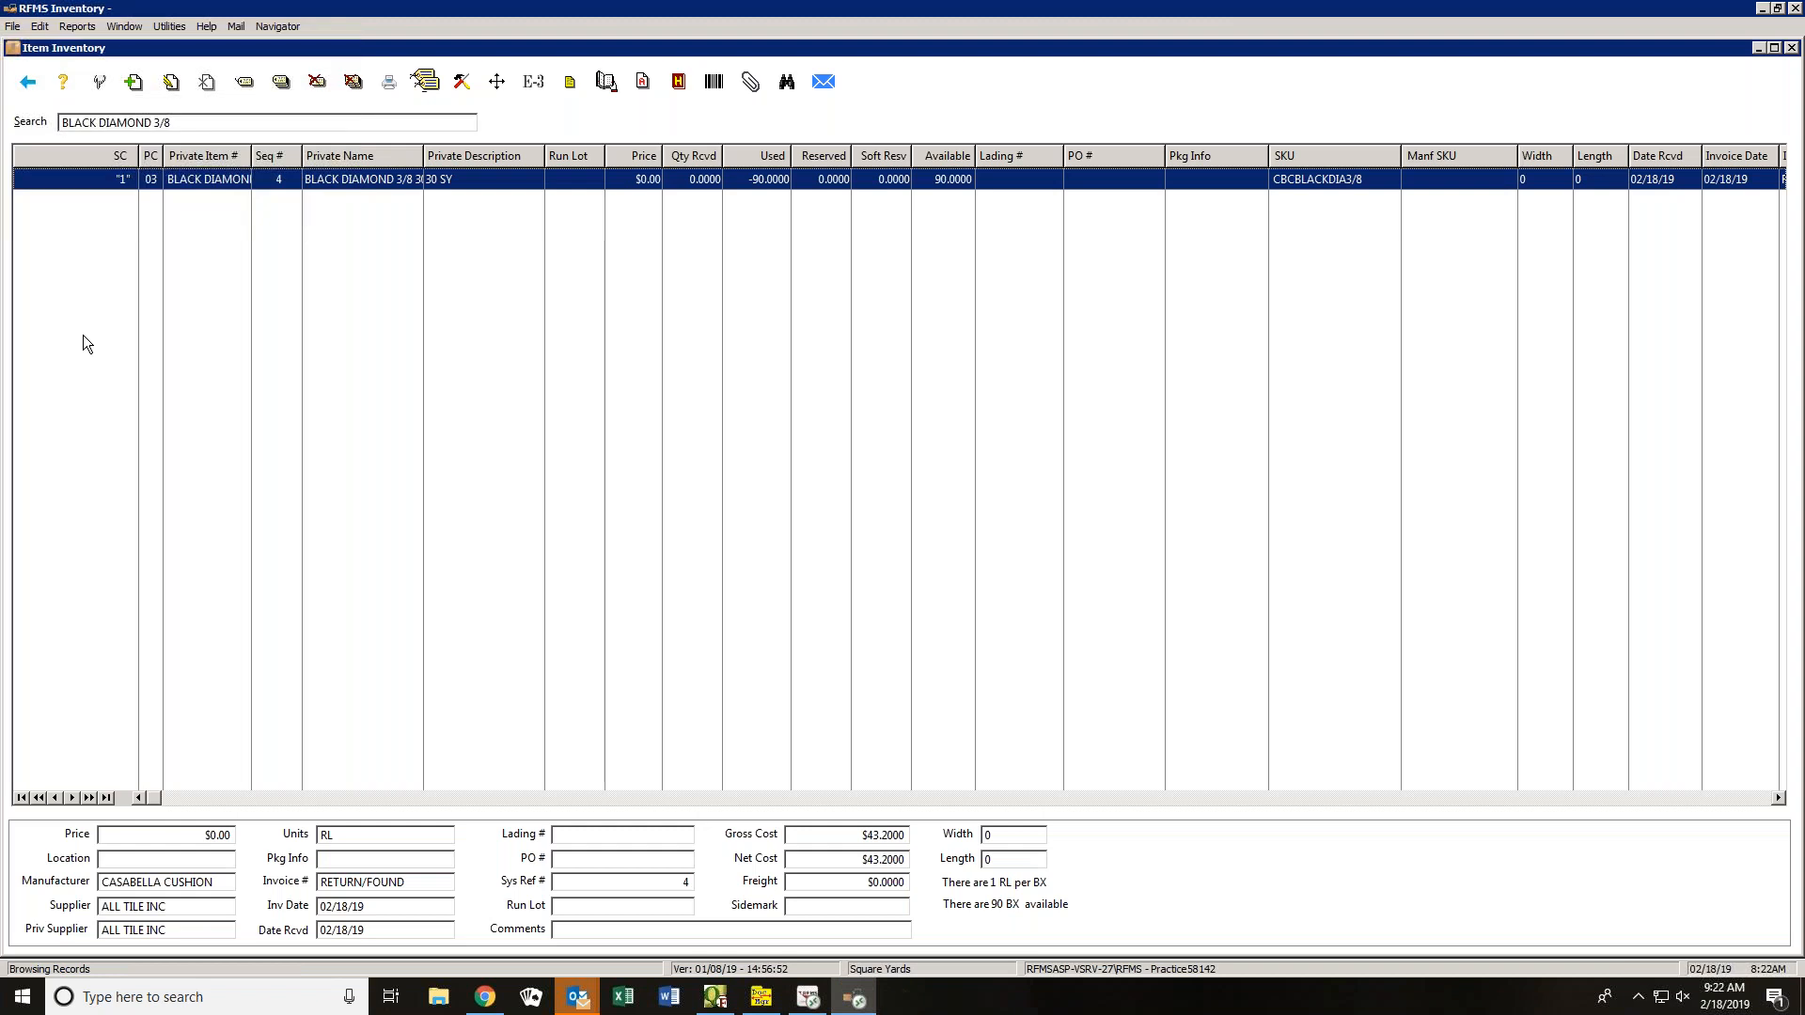
{"action": "left_click", "coordinate": [280, 27]}
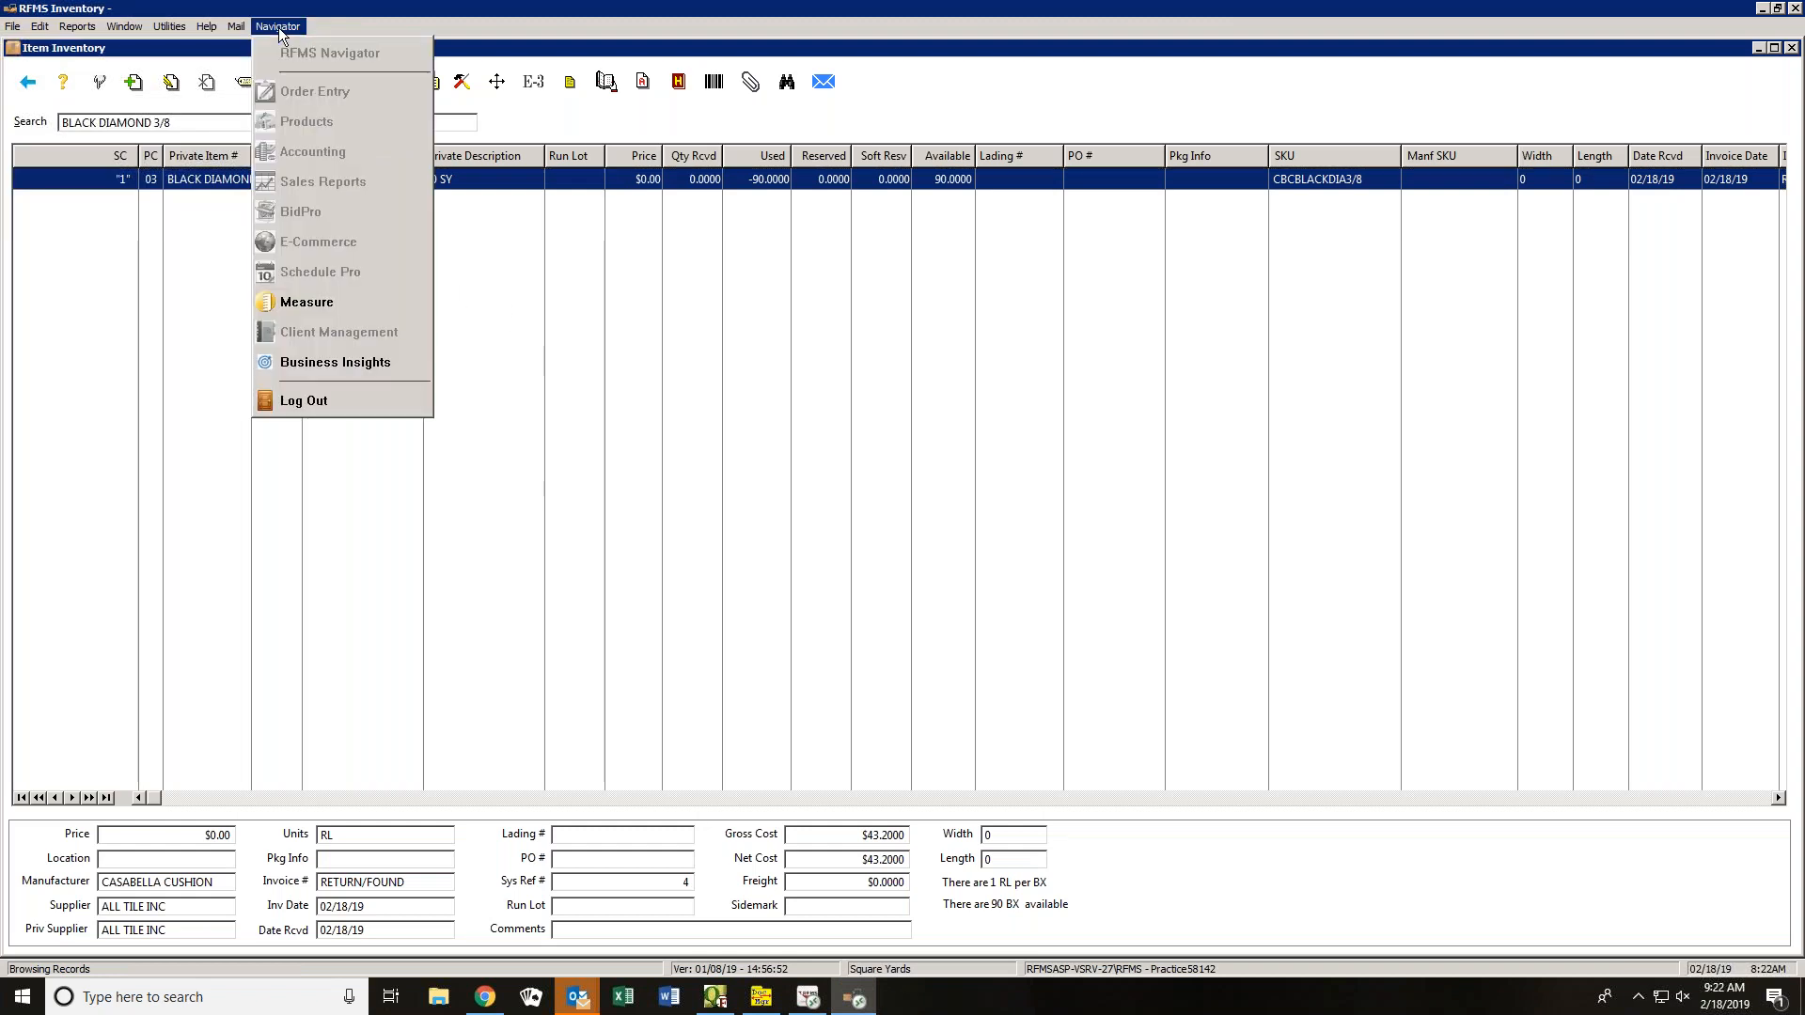
{"action": "left_click", "coordinate": [299, 401]}
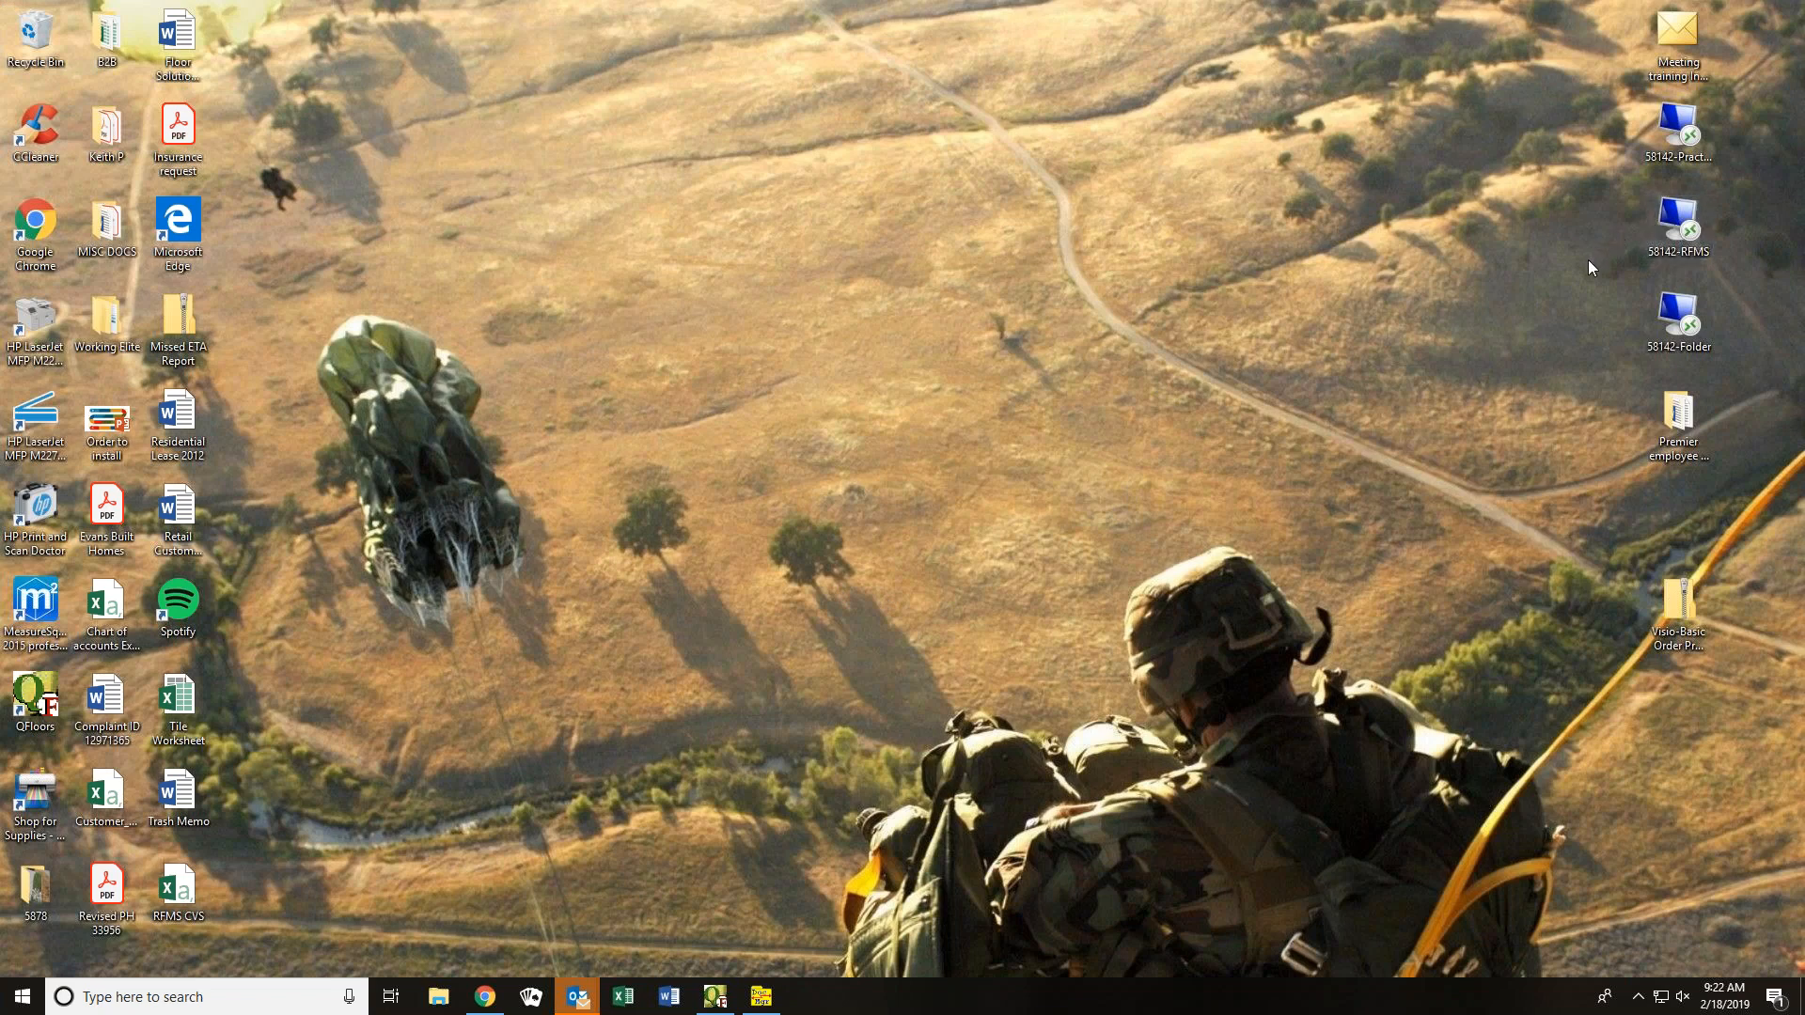
- Open the live RFMS connection from the desktop and log in to the RFMS Navigator with the session password
{"action": "double_click", "coordinate": [1672, 232]}
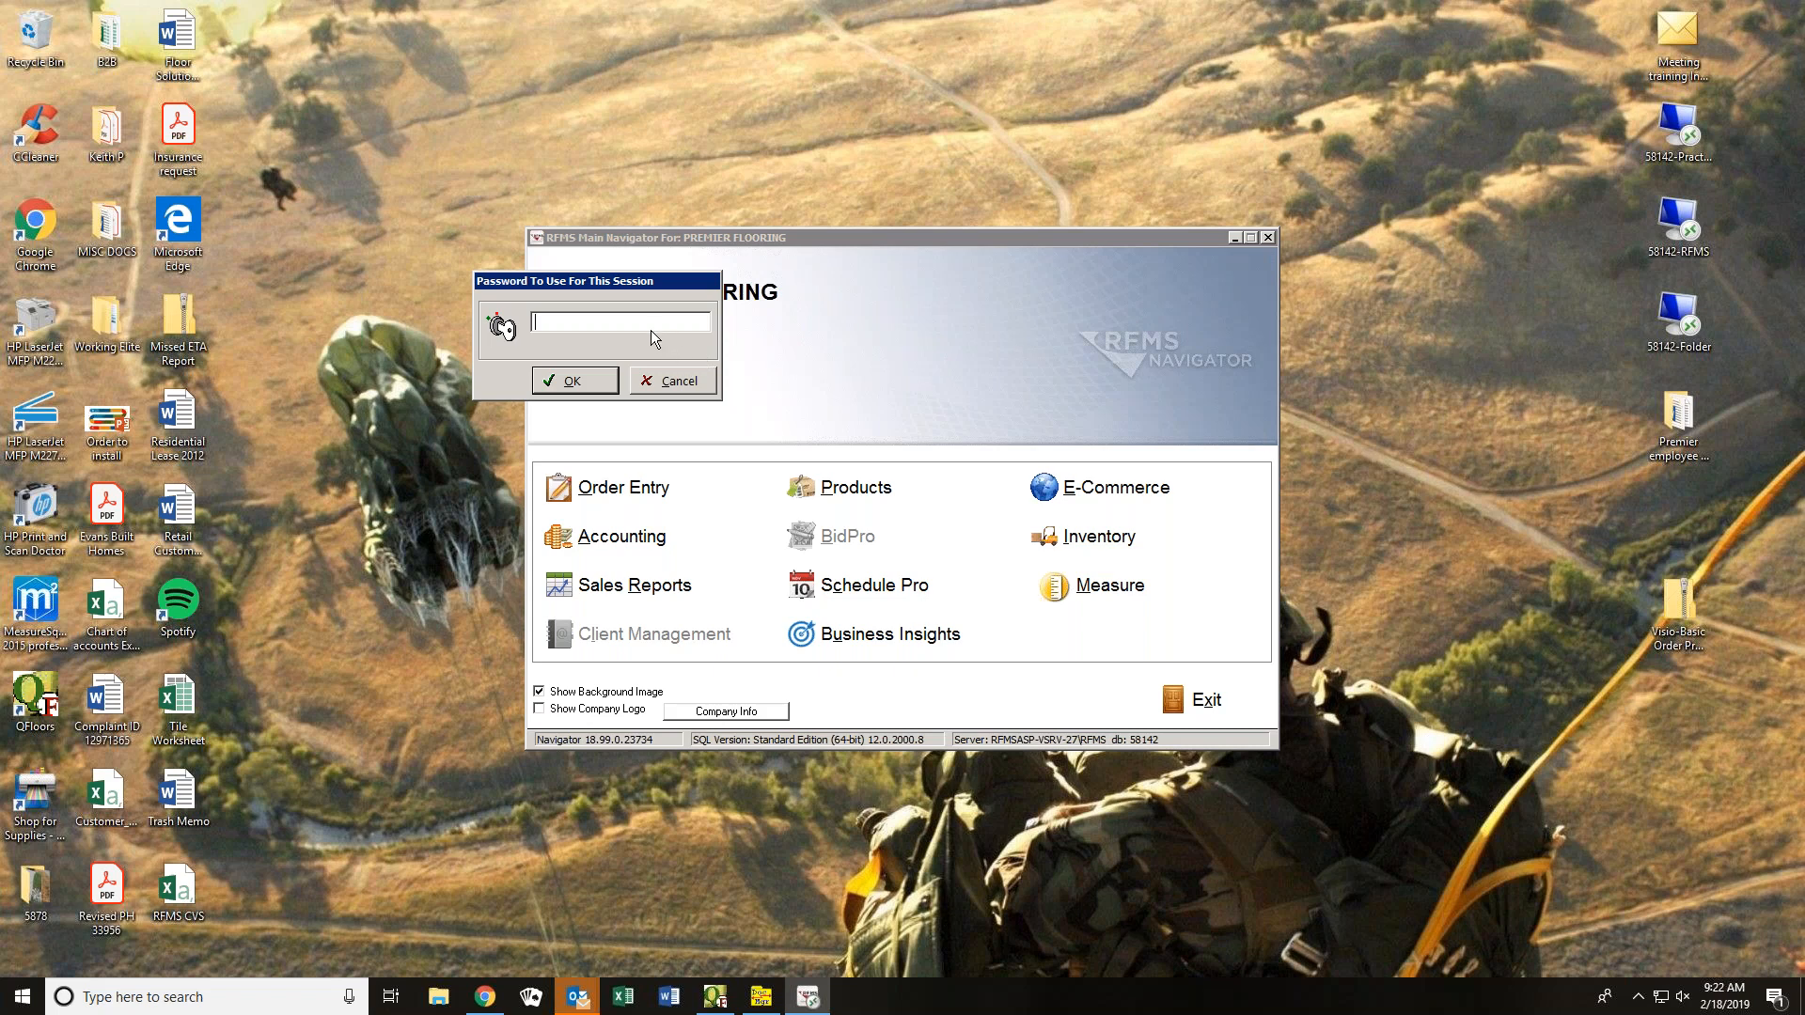
{"action": "type", "text": "••••••••"}
{"action": "key", "text": "Return"}
{"action": "left_click", "coordinate": [606, 376]}
{"action": "type", "text": "••••••••"}
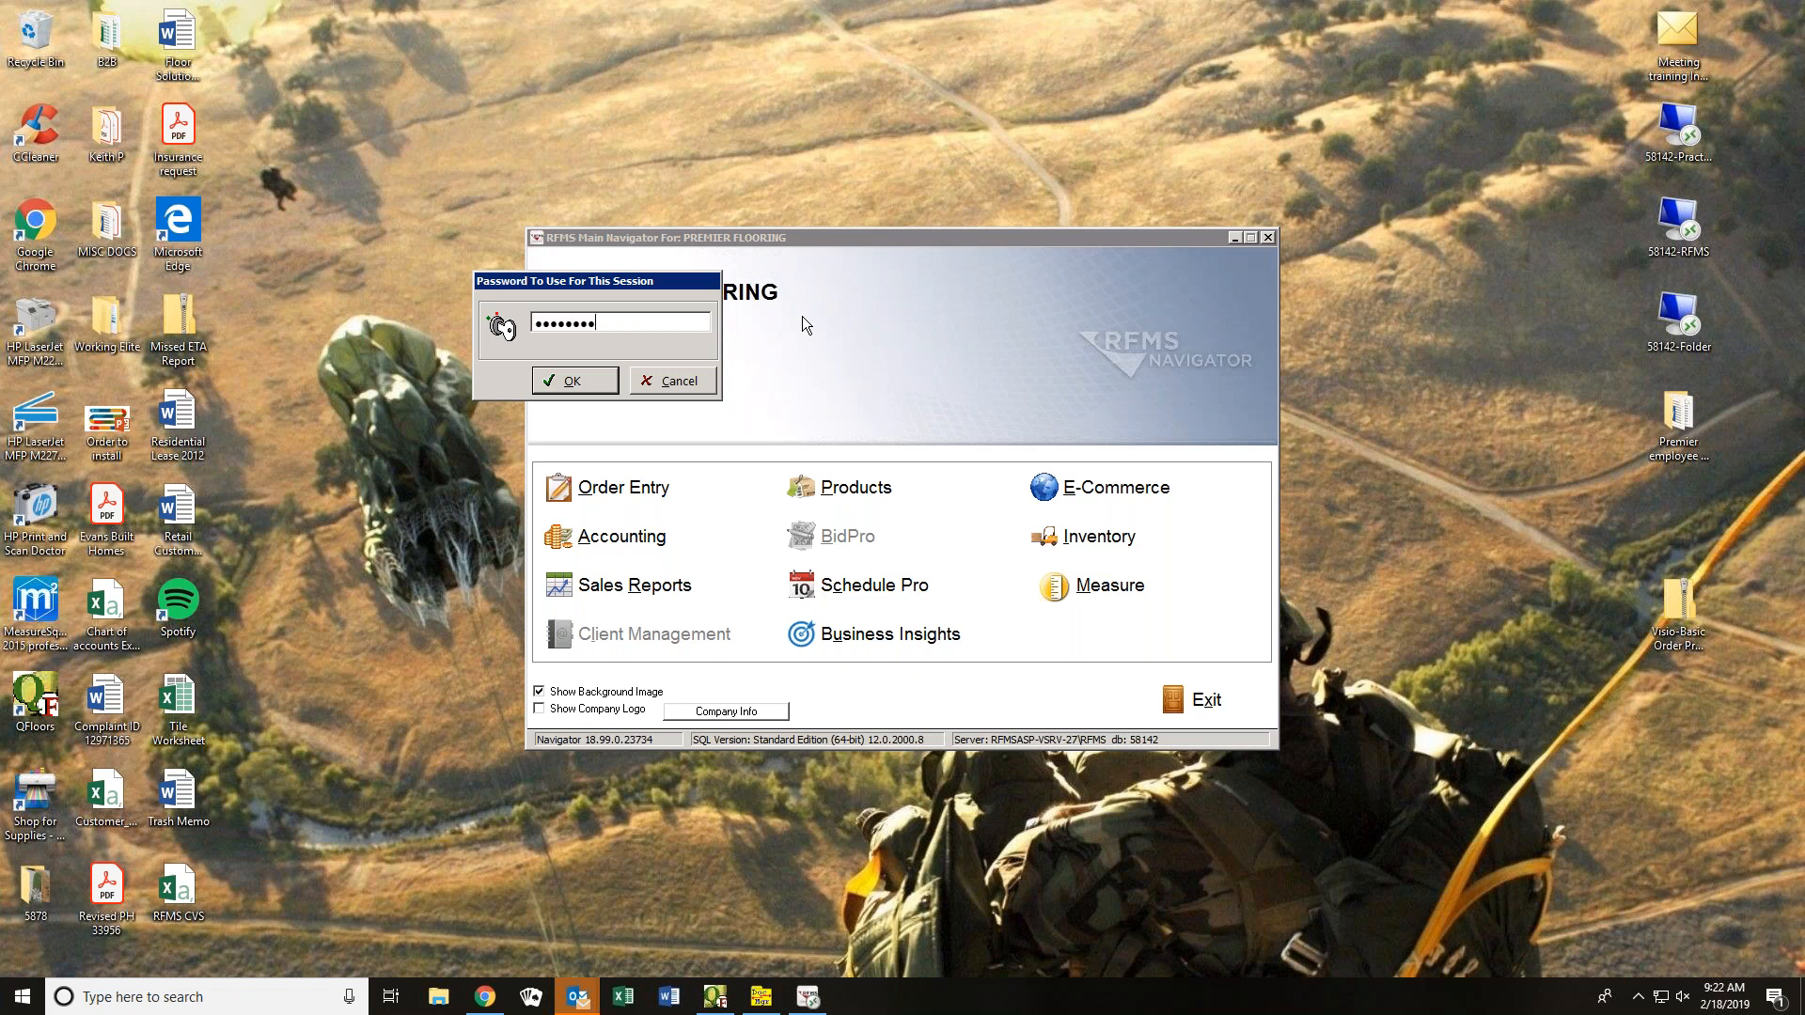
{"action": "type", "text": "•••••"}
{"action": "left_click", "coordinate": [546, 382]}
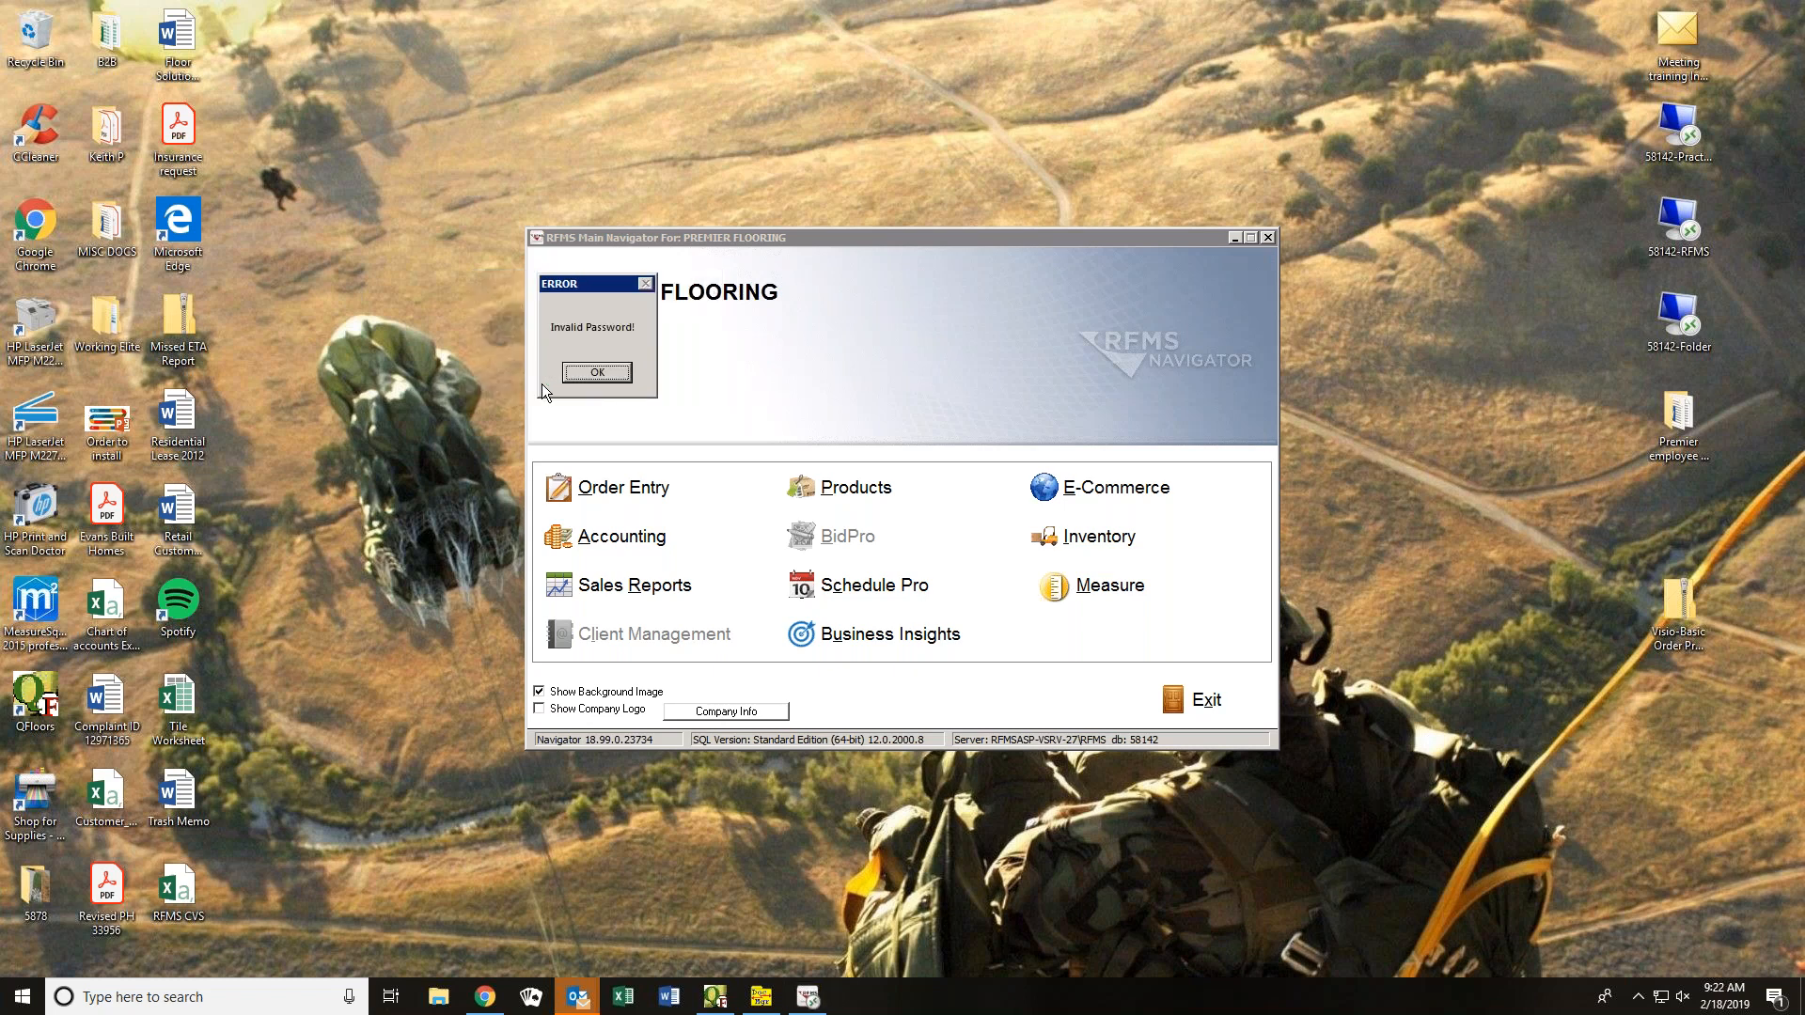
{"action": "left_click", "coordinate": [577, 369]}
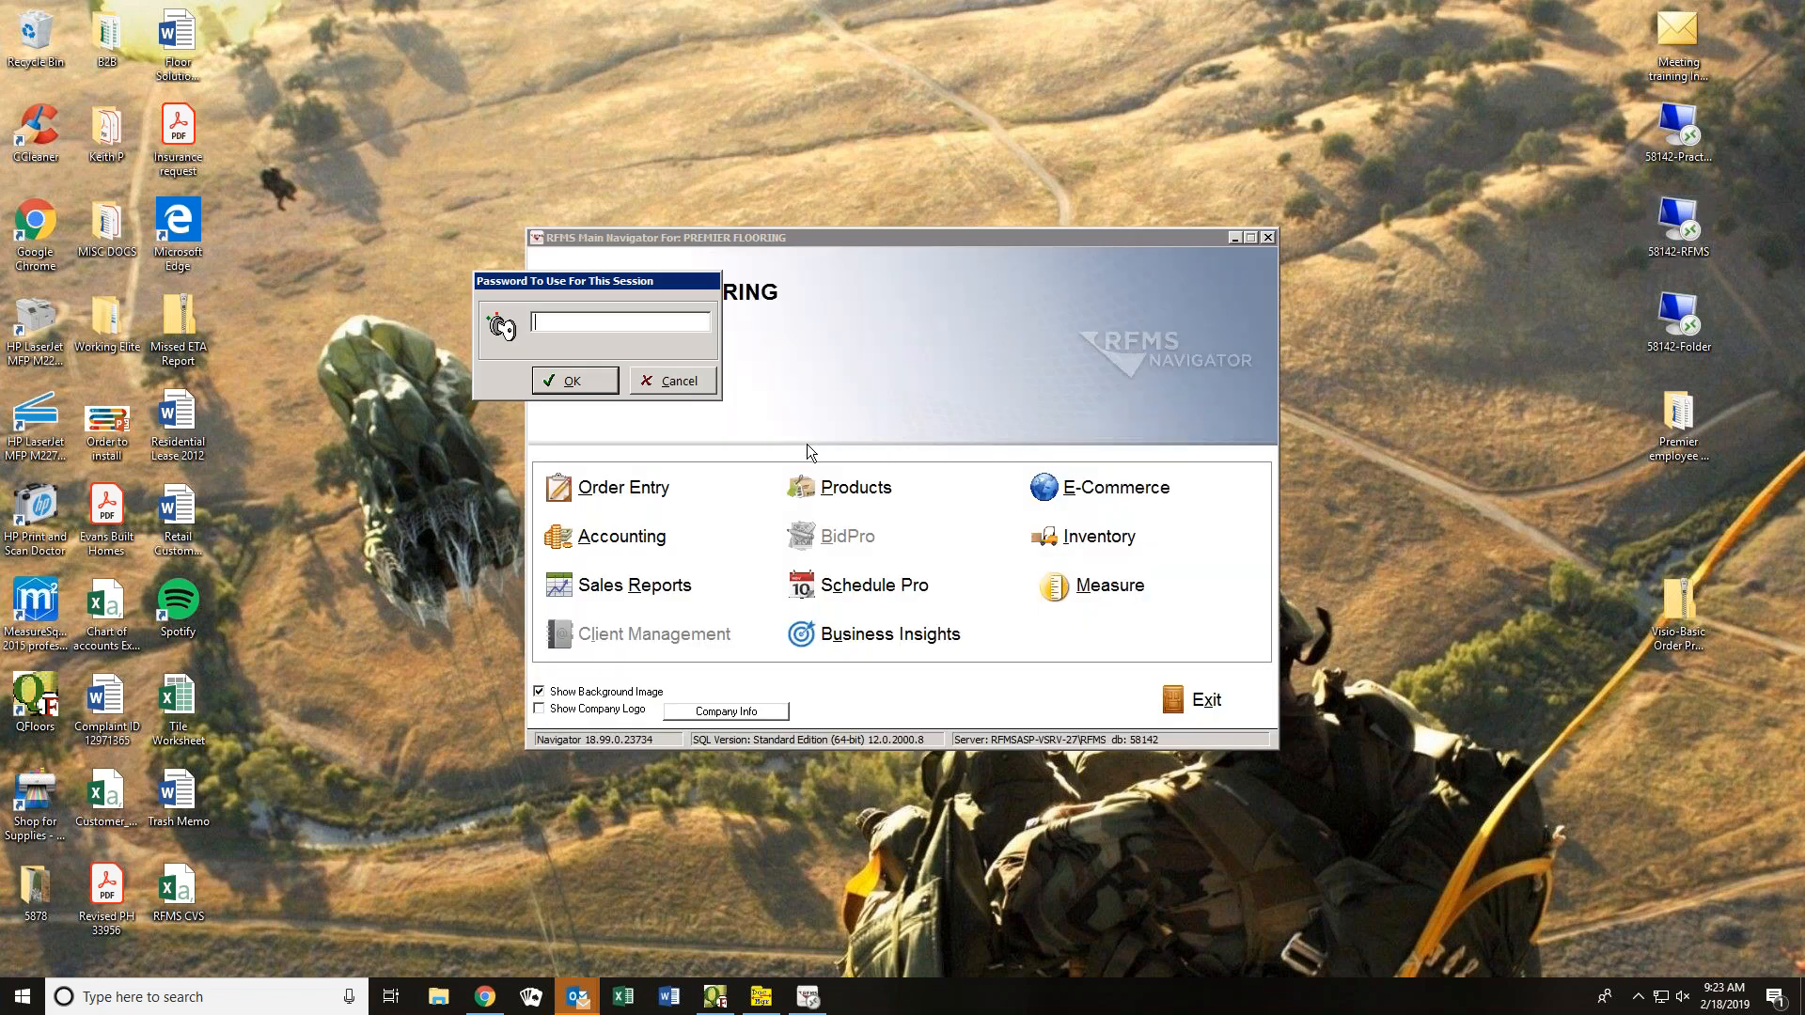
{"action": "type", "text": "*************"}
{"action": "left_click", "coordinate": [573, 380]}
{"action": "type", "text": "**********"}
{"action": "left_click", "coordinate": [575, 387]}
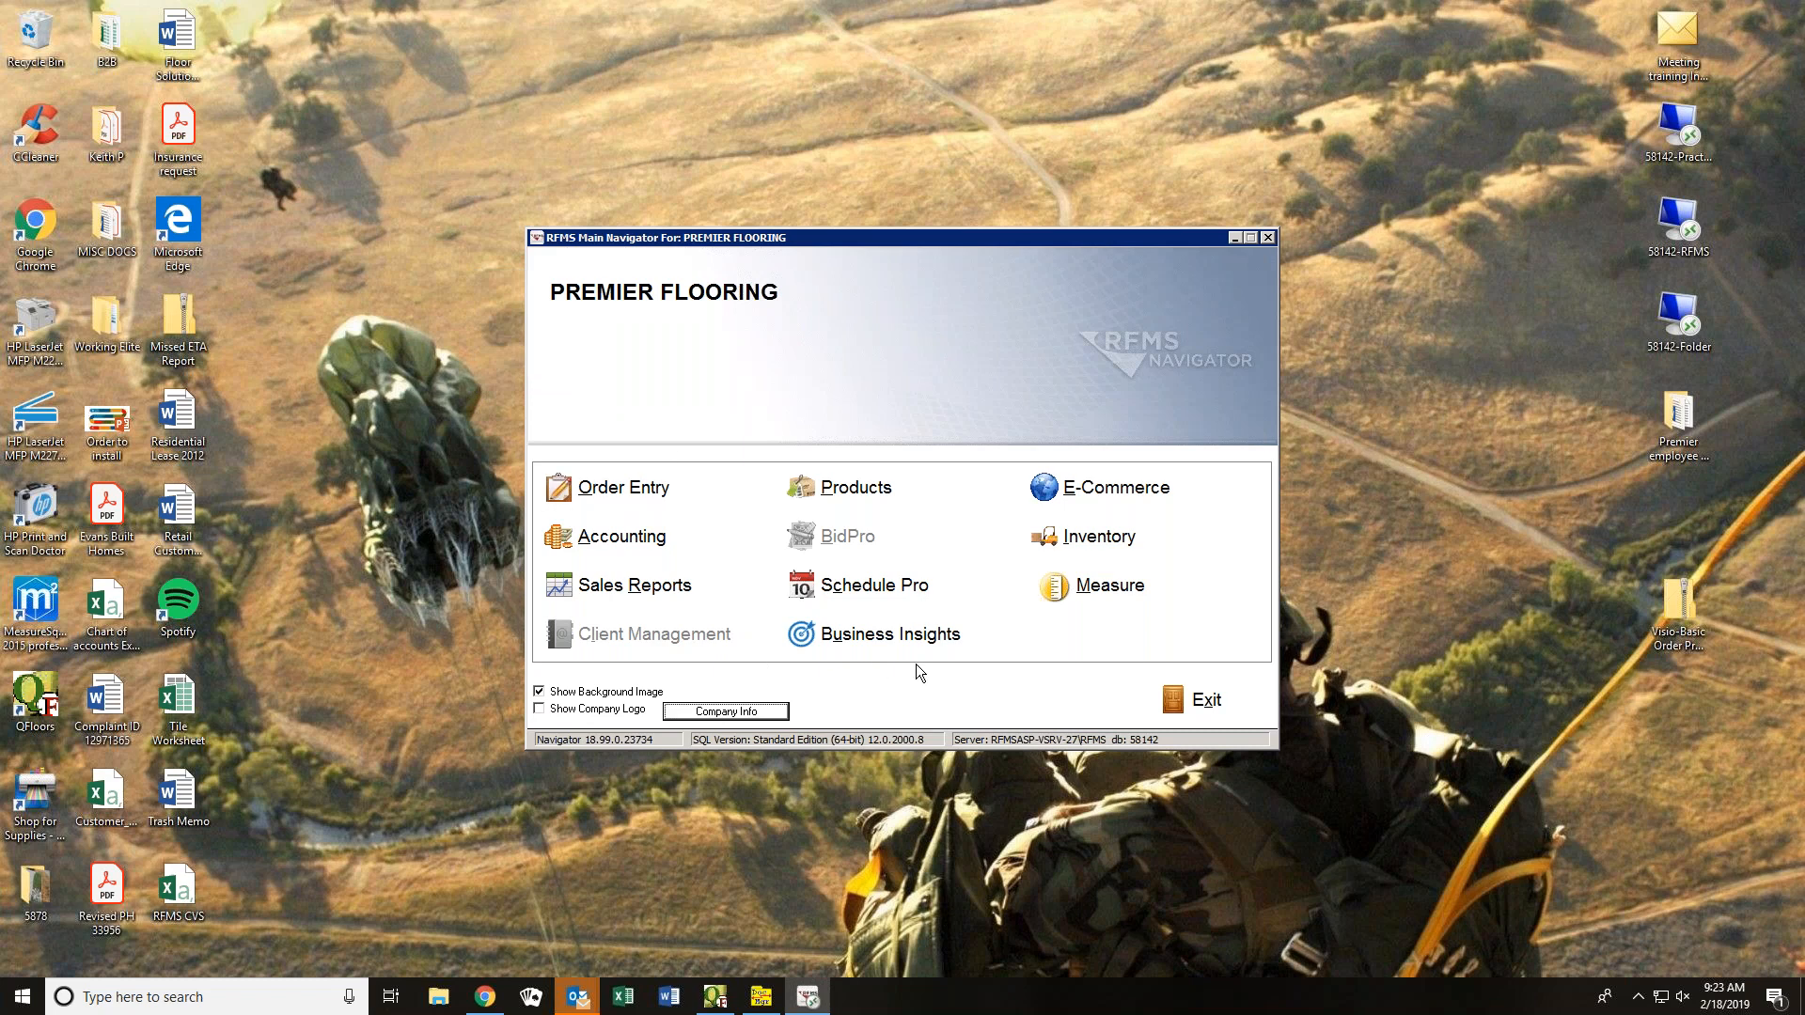
- Start Schedule Pro, dismiss its startup message and open the Installation Depots setup
{"action": "left_click", "coordinate": [839, 592]}
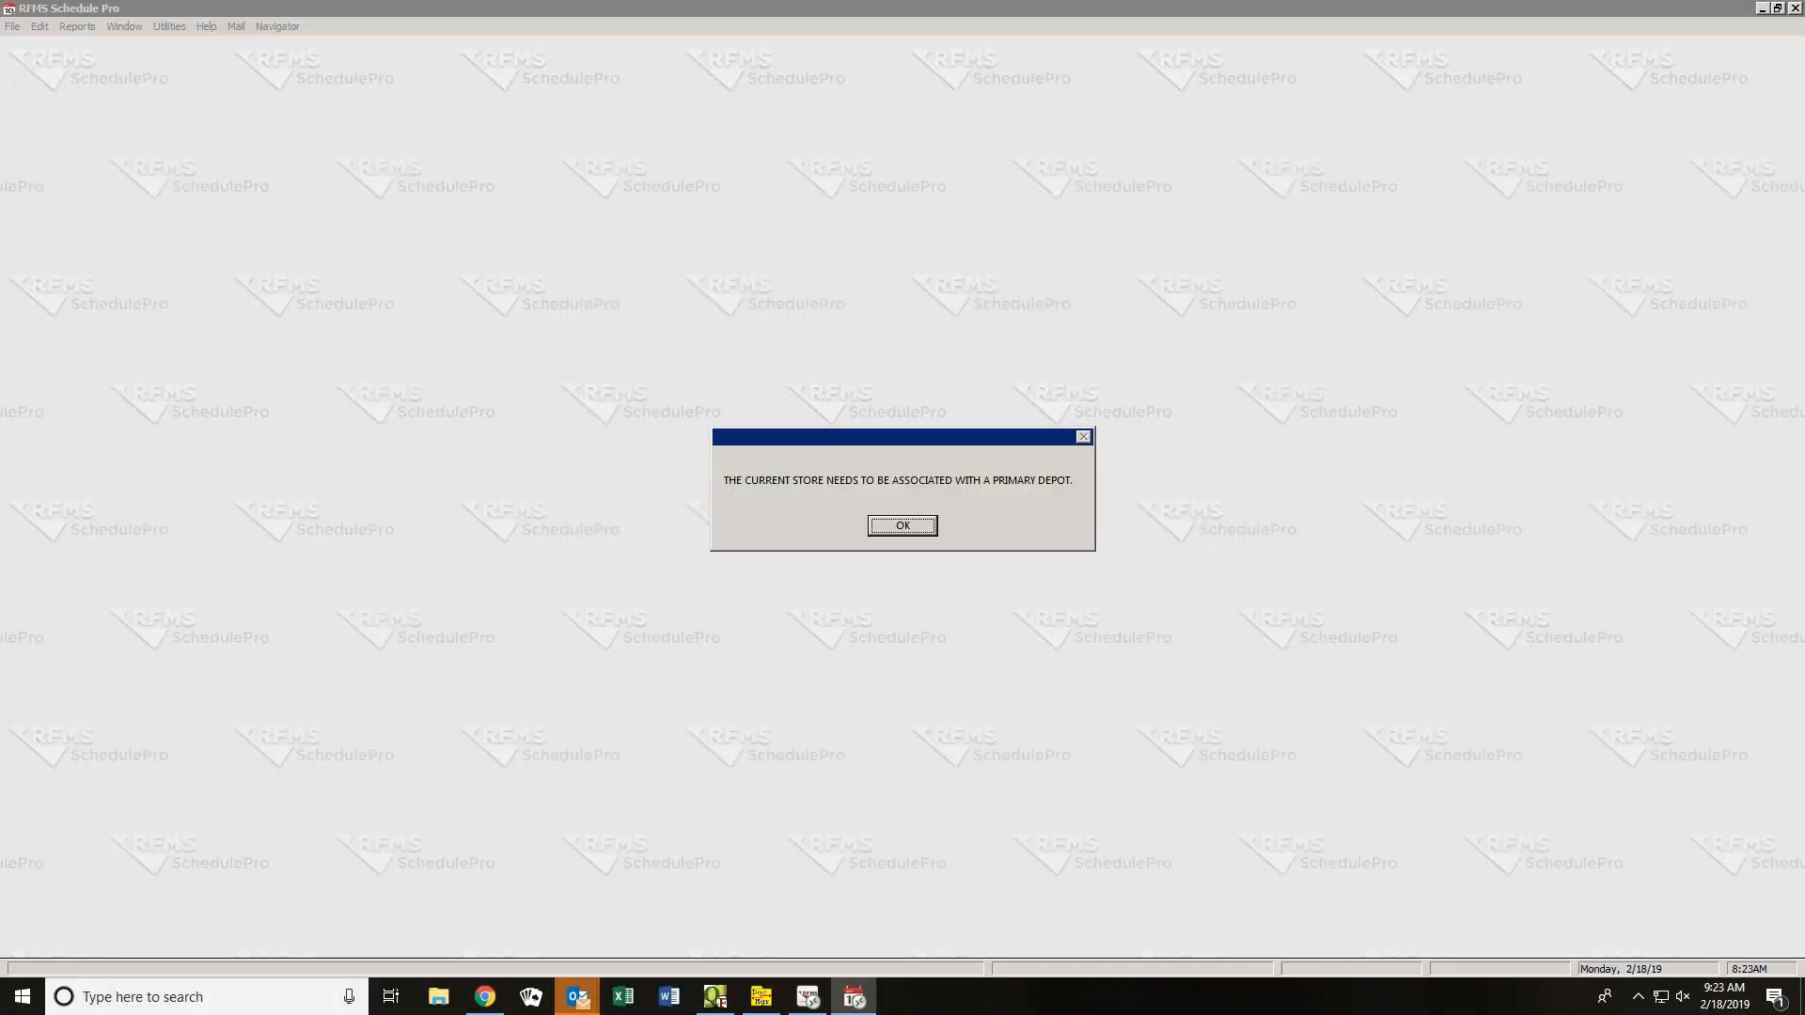
{"action": "left_click", "coordinate": [910, 523]}
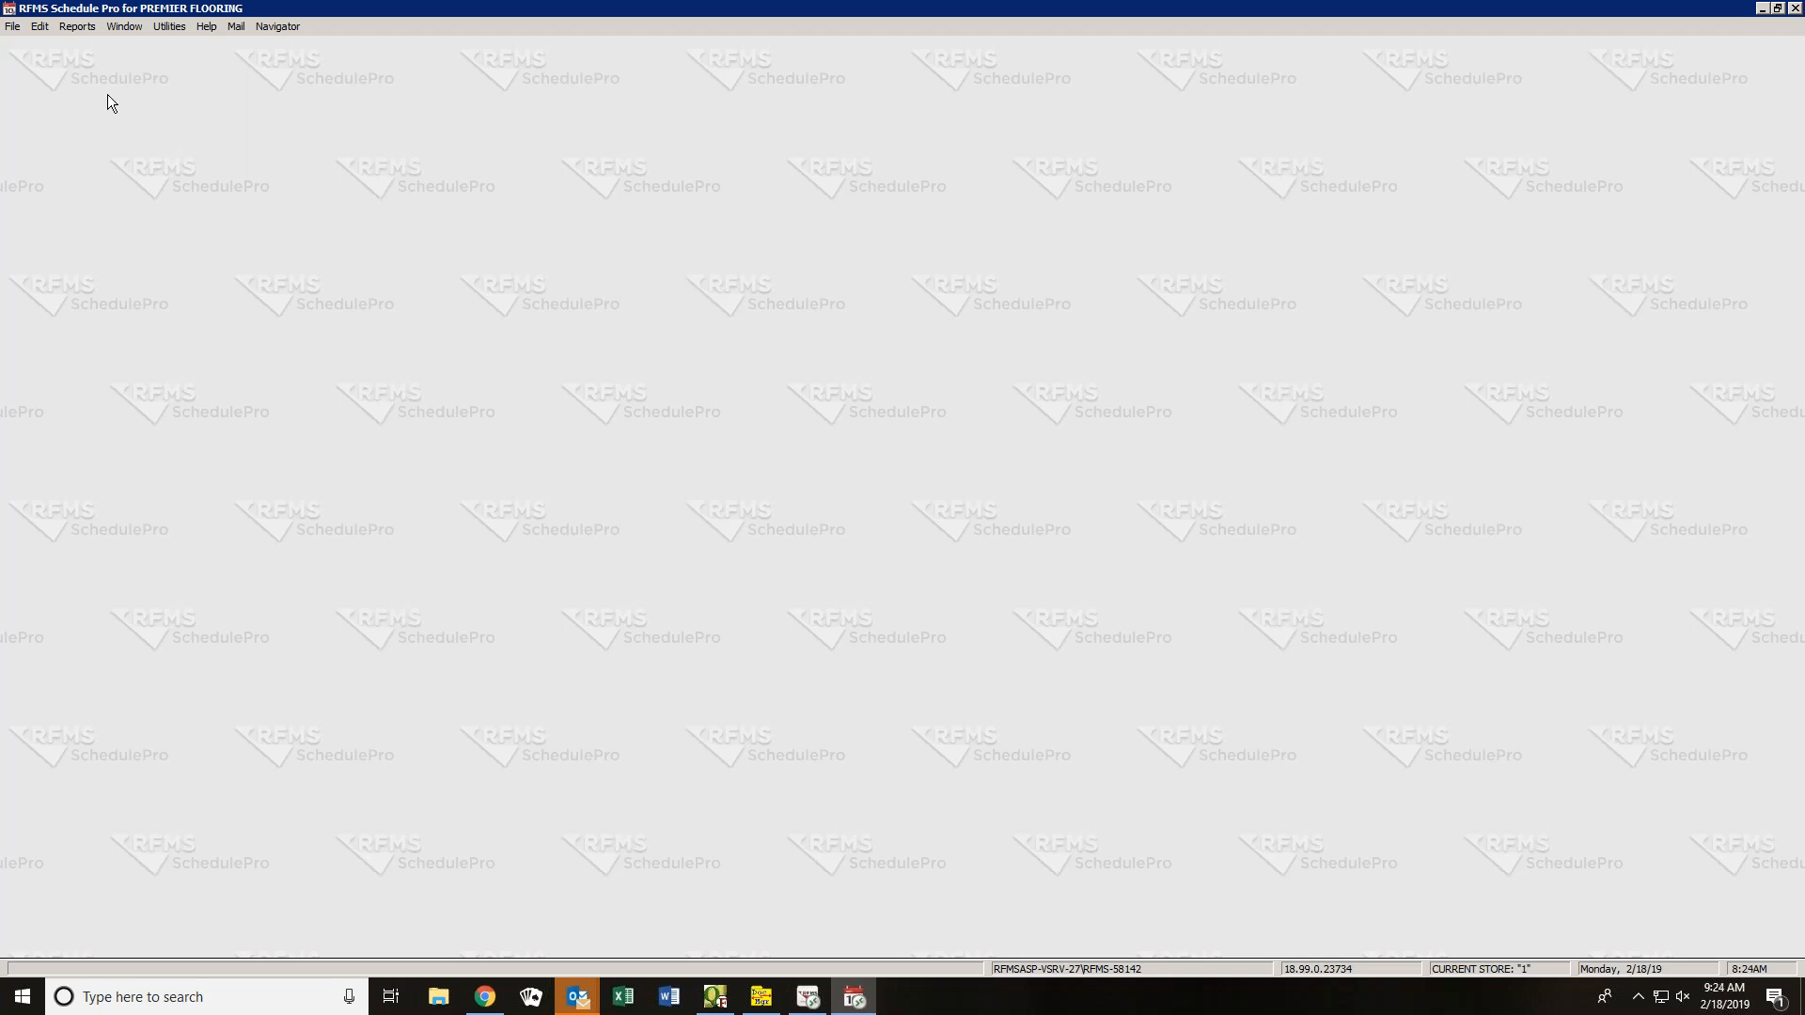
{"action": "left_click", "coordinate": [167, 30]}
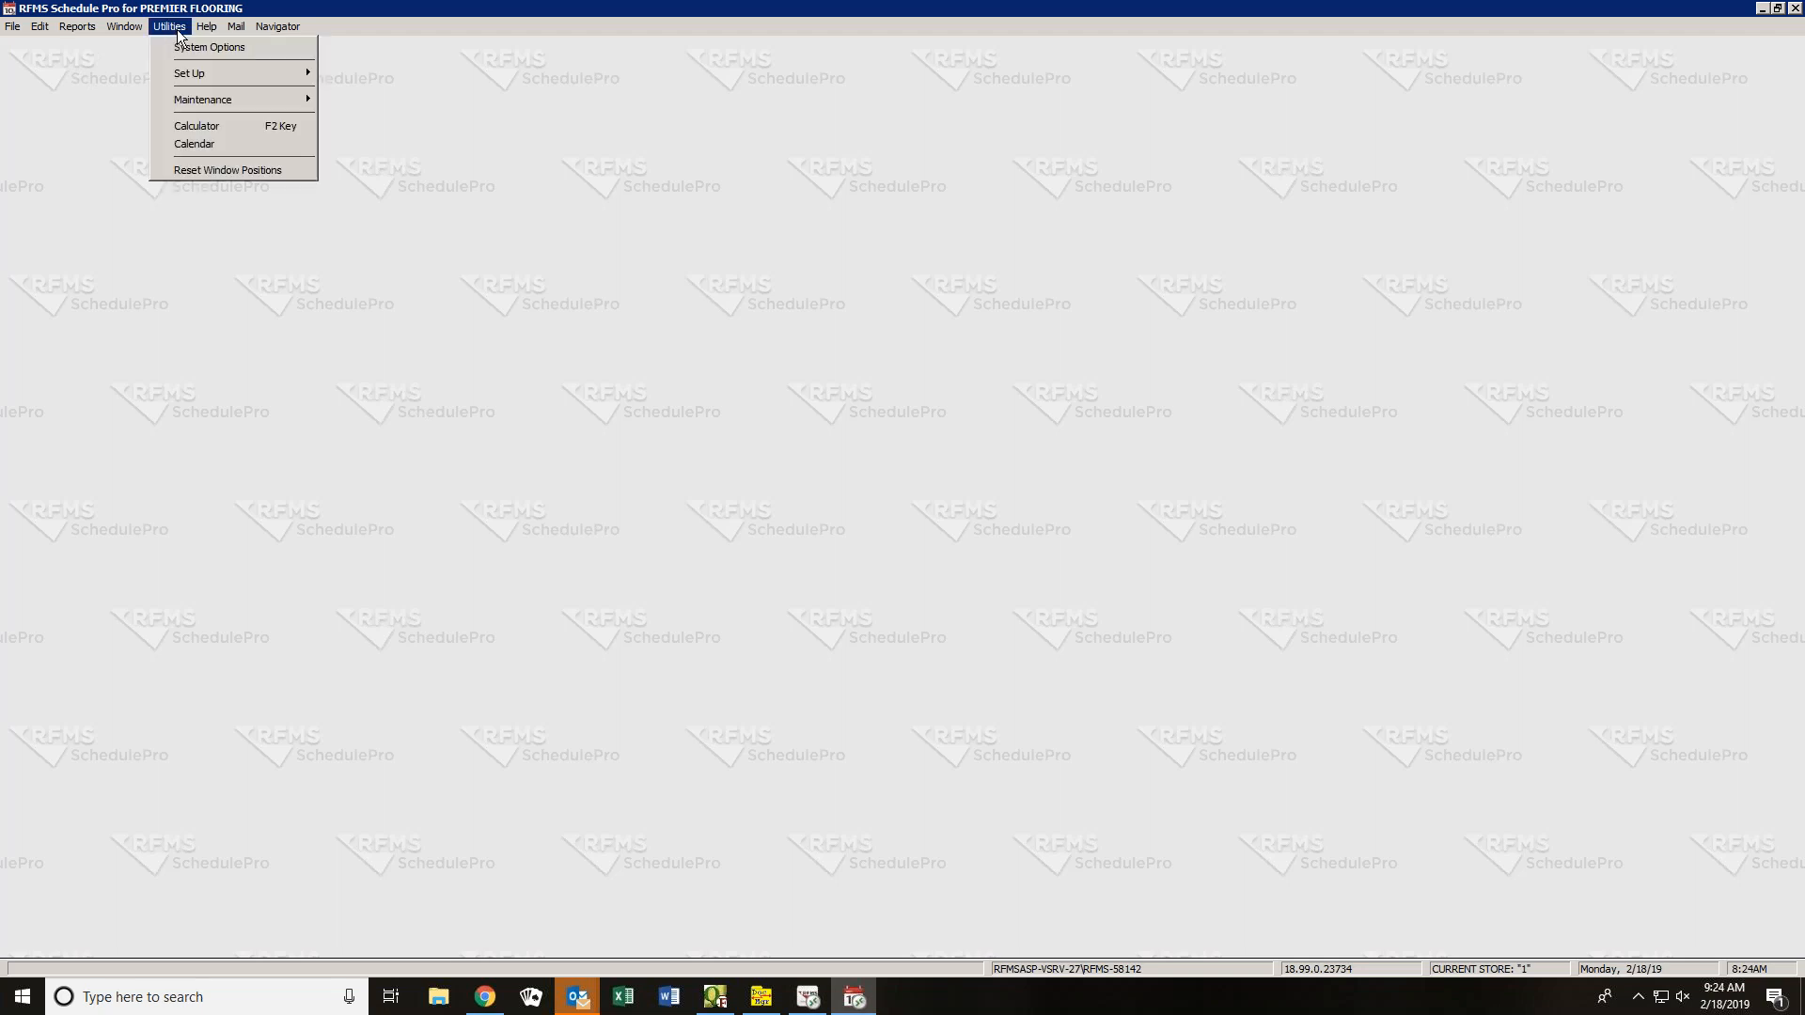
{"action": "mouse_move", "coordinate": [171, 75]}
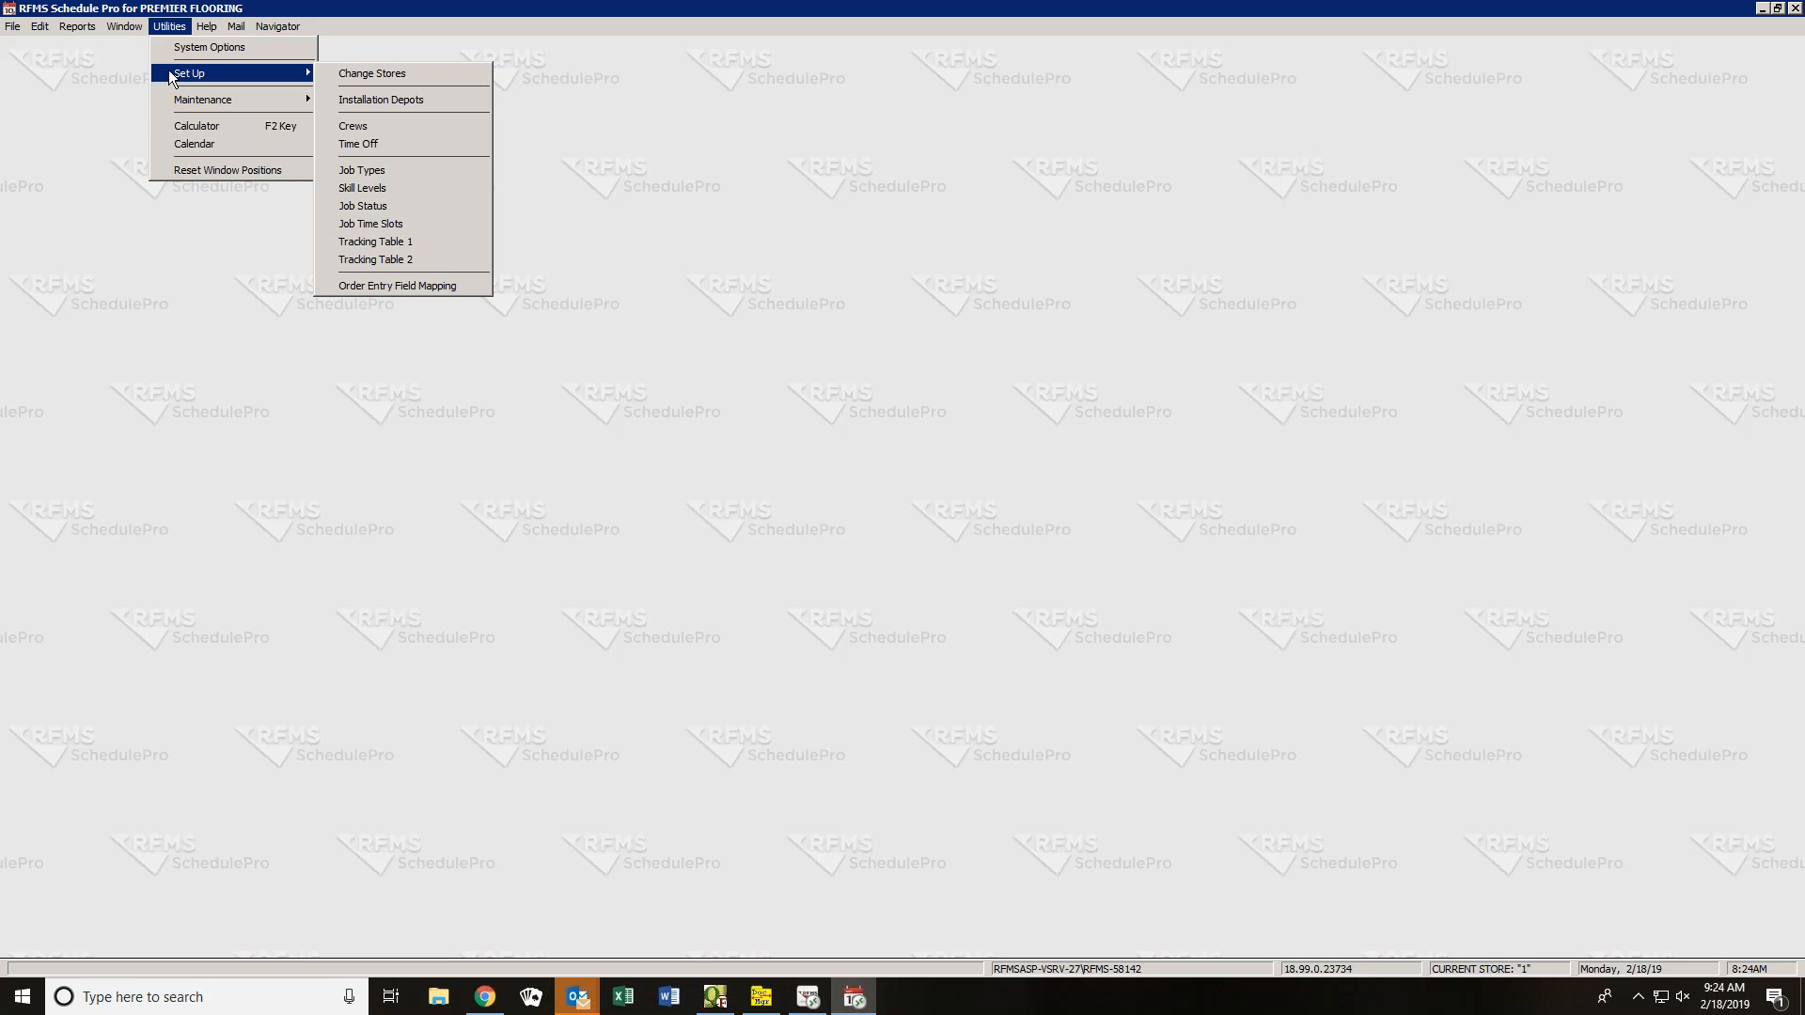
{"action": "left_click", "coordinate": [396, 100]}
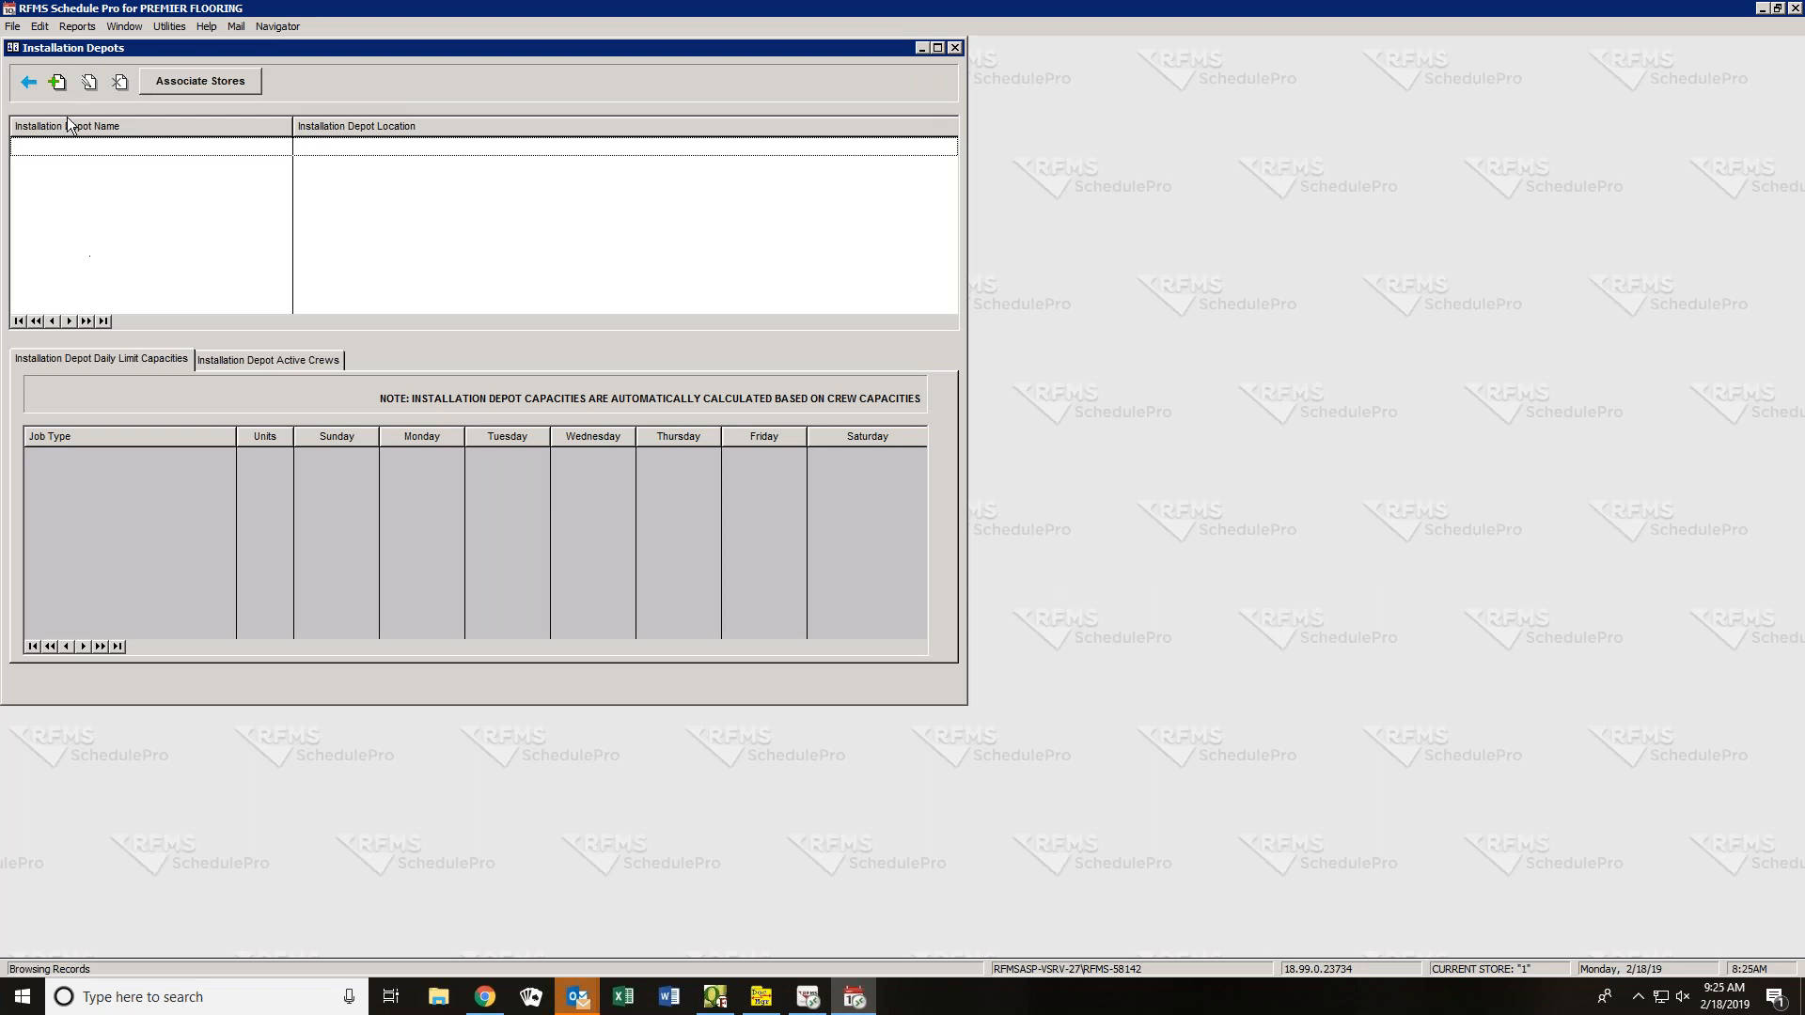
- Add an installation depot named PREMIER INSTALLATION with the location STORE 3
{"action": "left_click", "coordinate": [59, 82]}
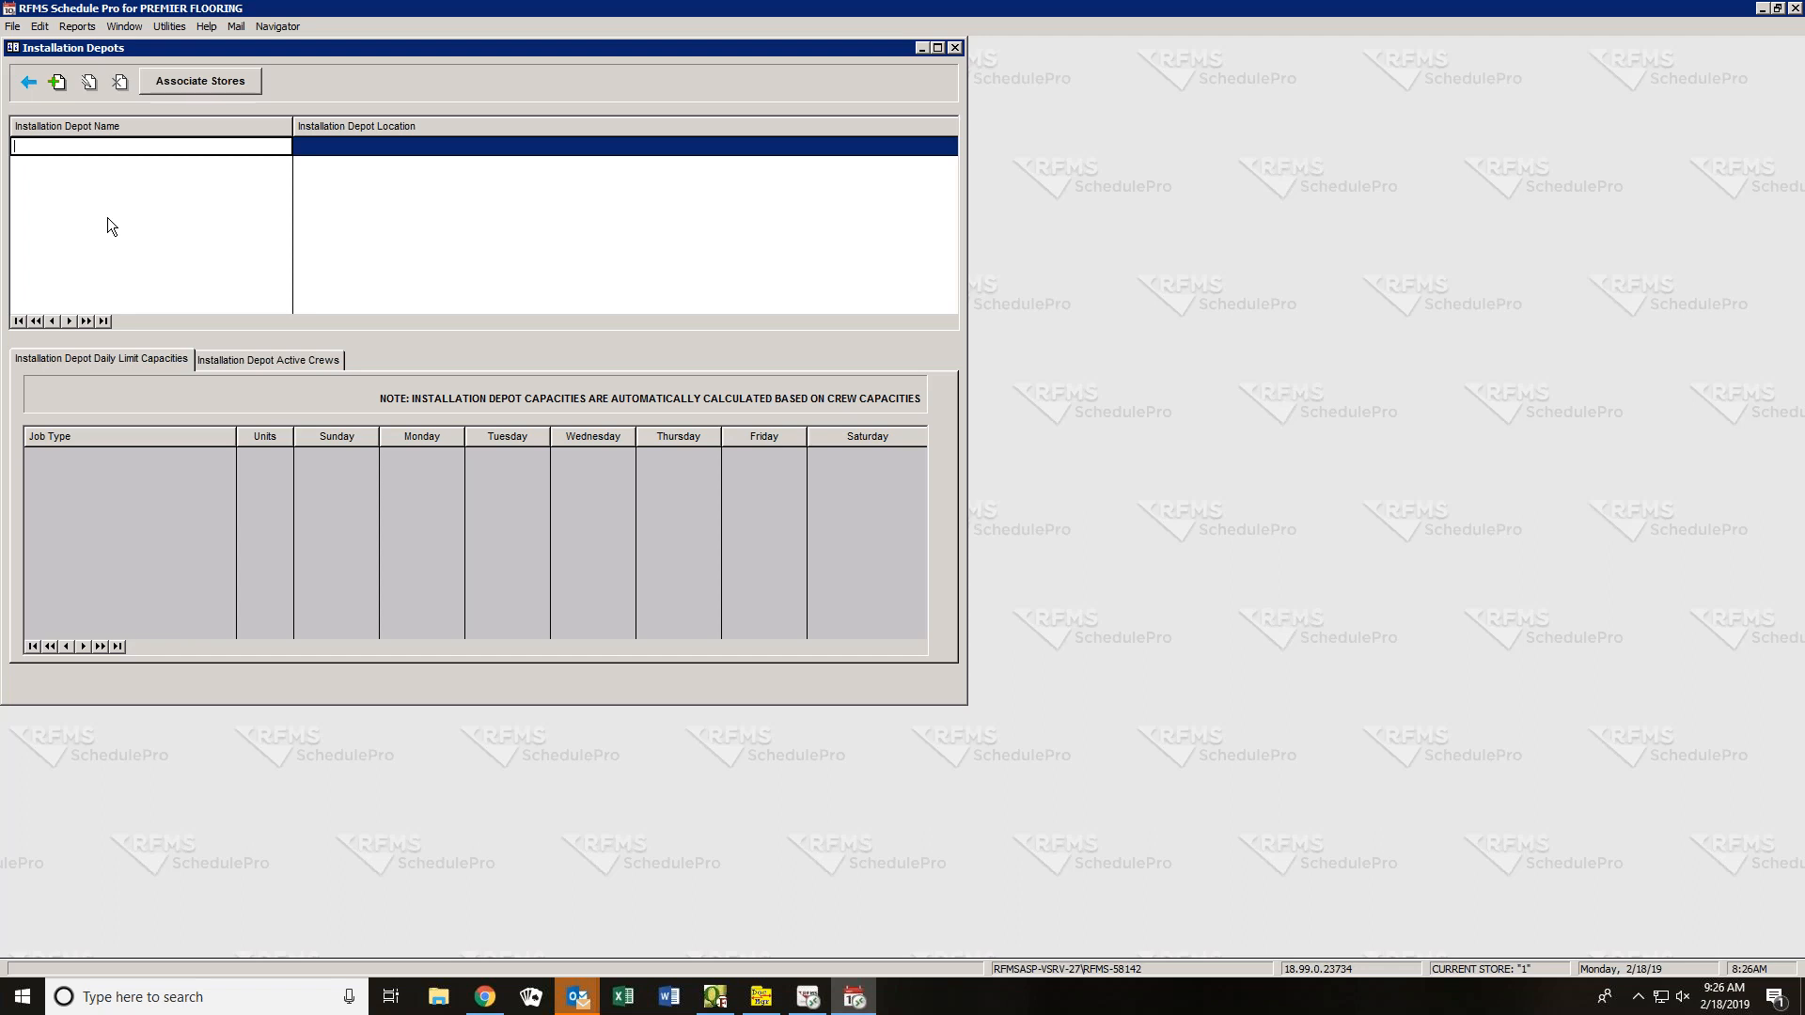
{"action": "type", "text": "REMIER INSTALLATION"}
{"action": "key", "text": "Tab"}
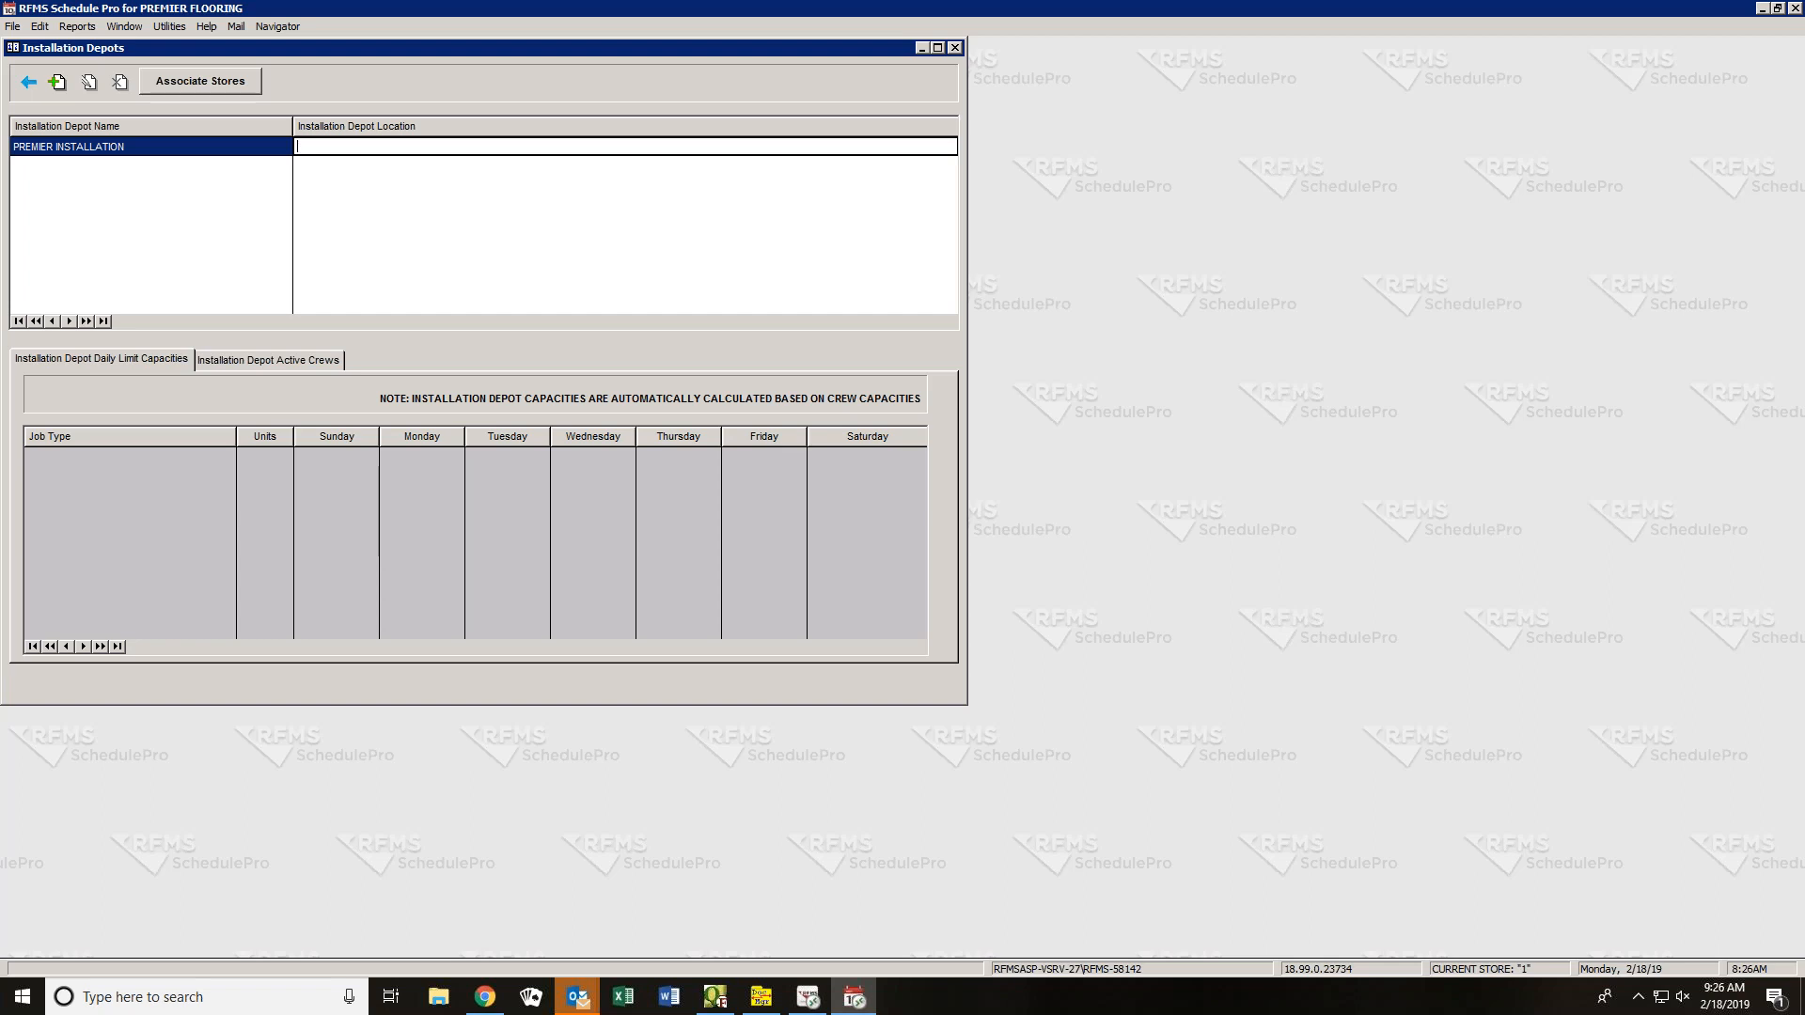
{"action": "type", "text": "STORE 3"}
{"action": "key", "text": "Return"}
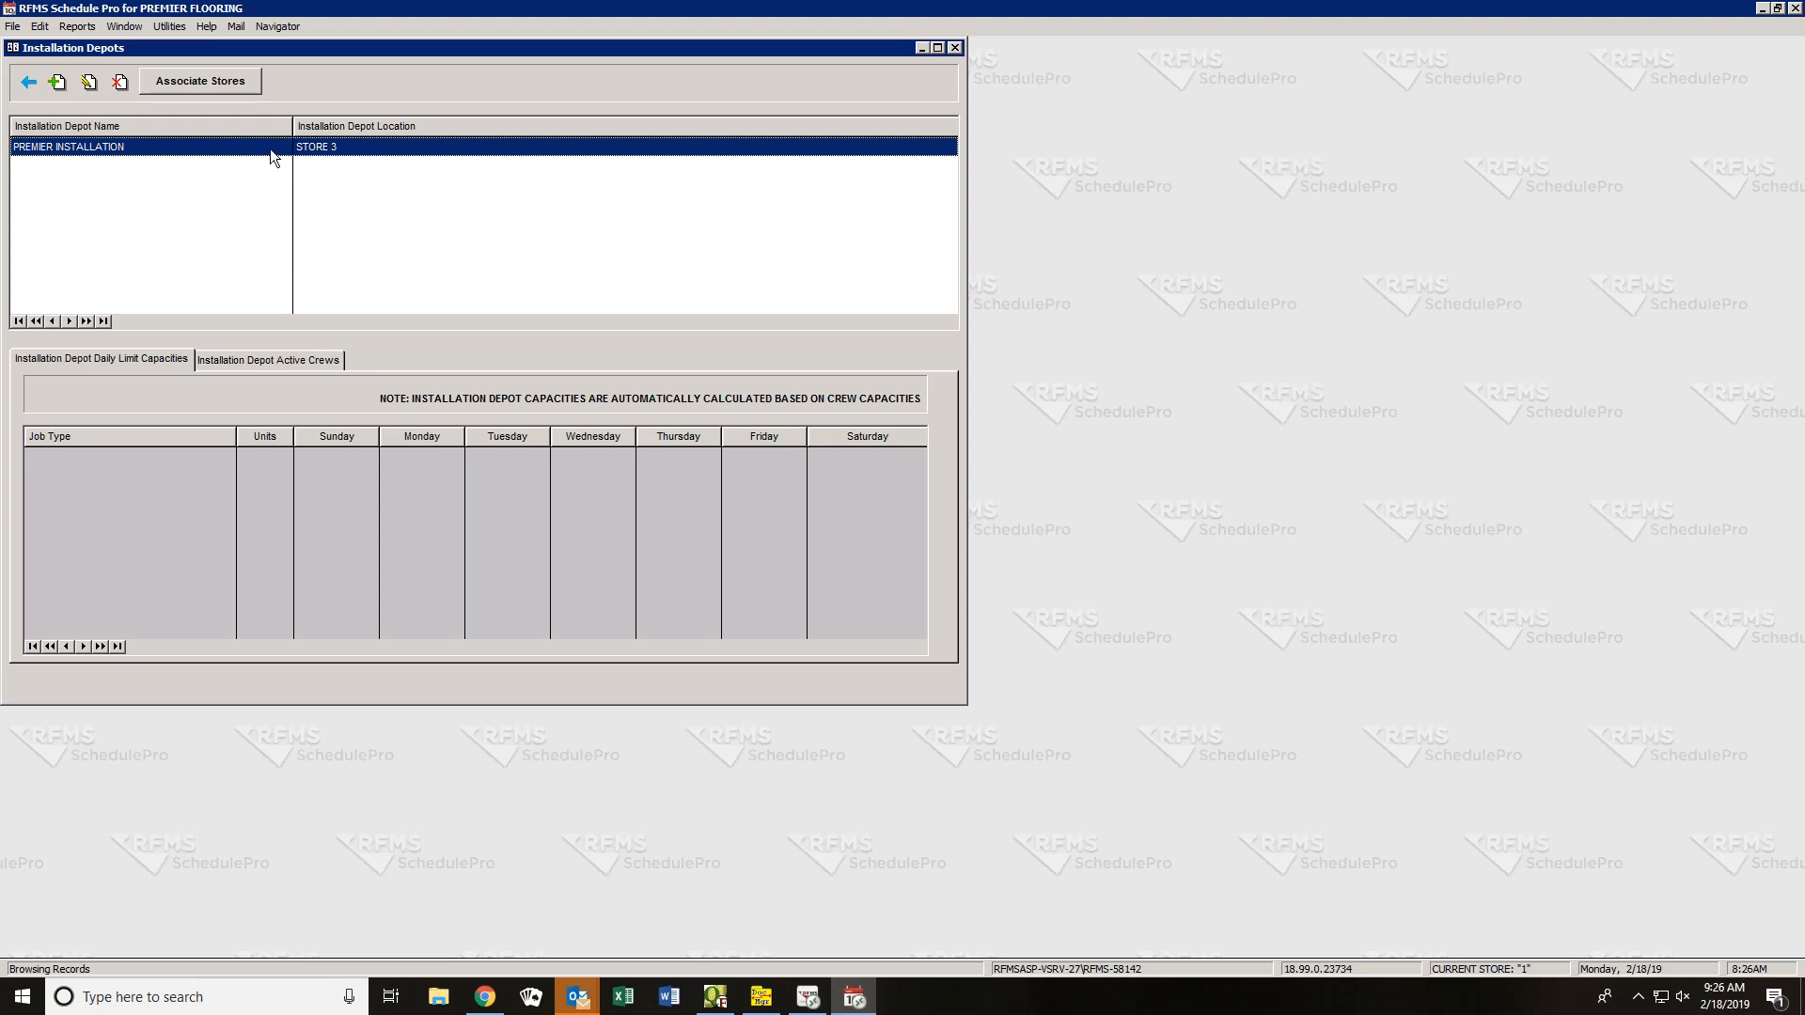
- Open the depot-to-store associations and set PREMIER INSTALLATION as the primary installation depot of store "1"
{"action": "left_click", "coordinate": [197, 82]}
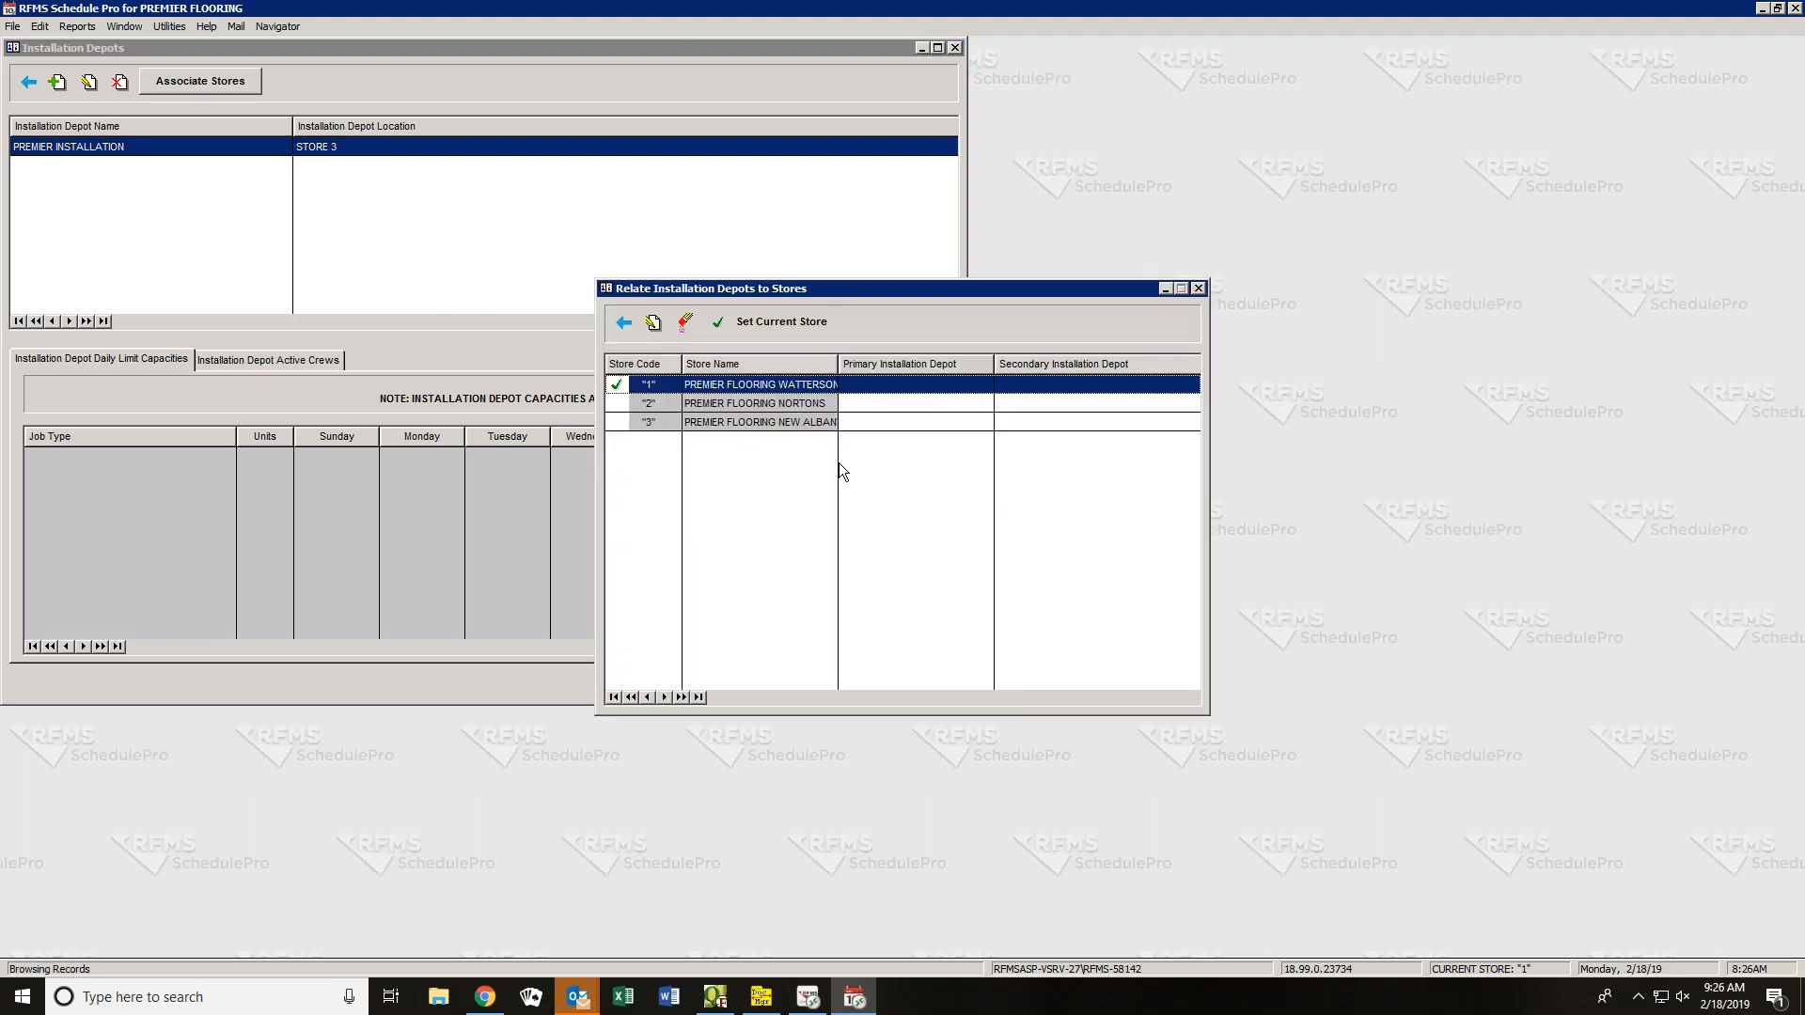
{"action": "left_click", "coordinate": [922, 423]}
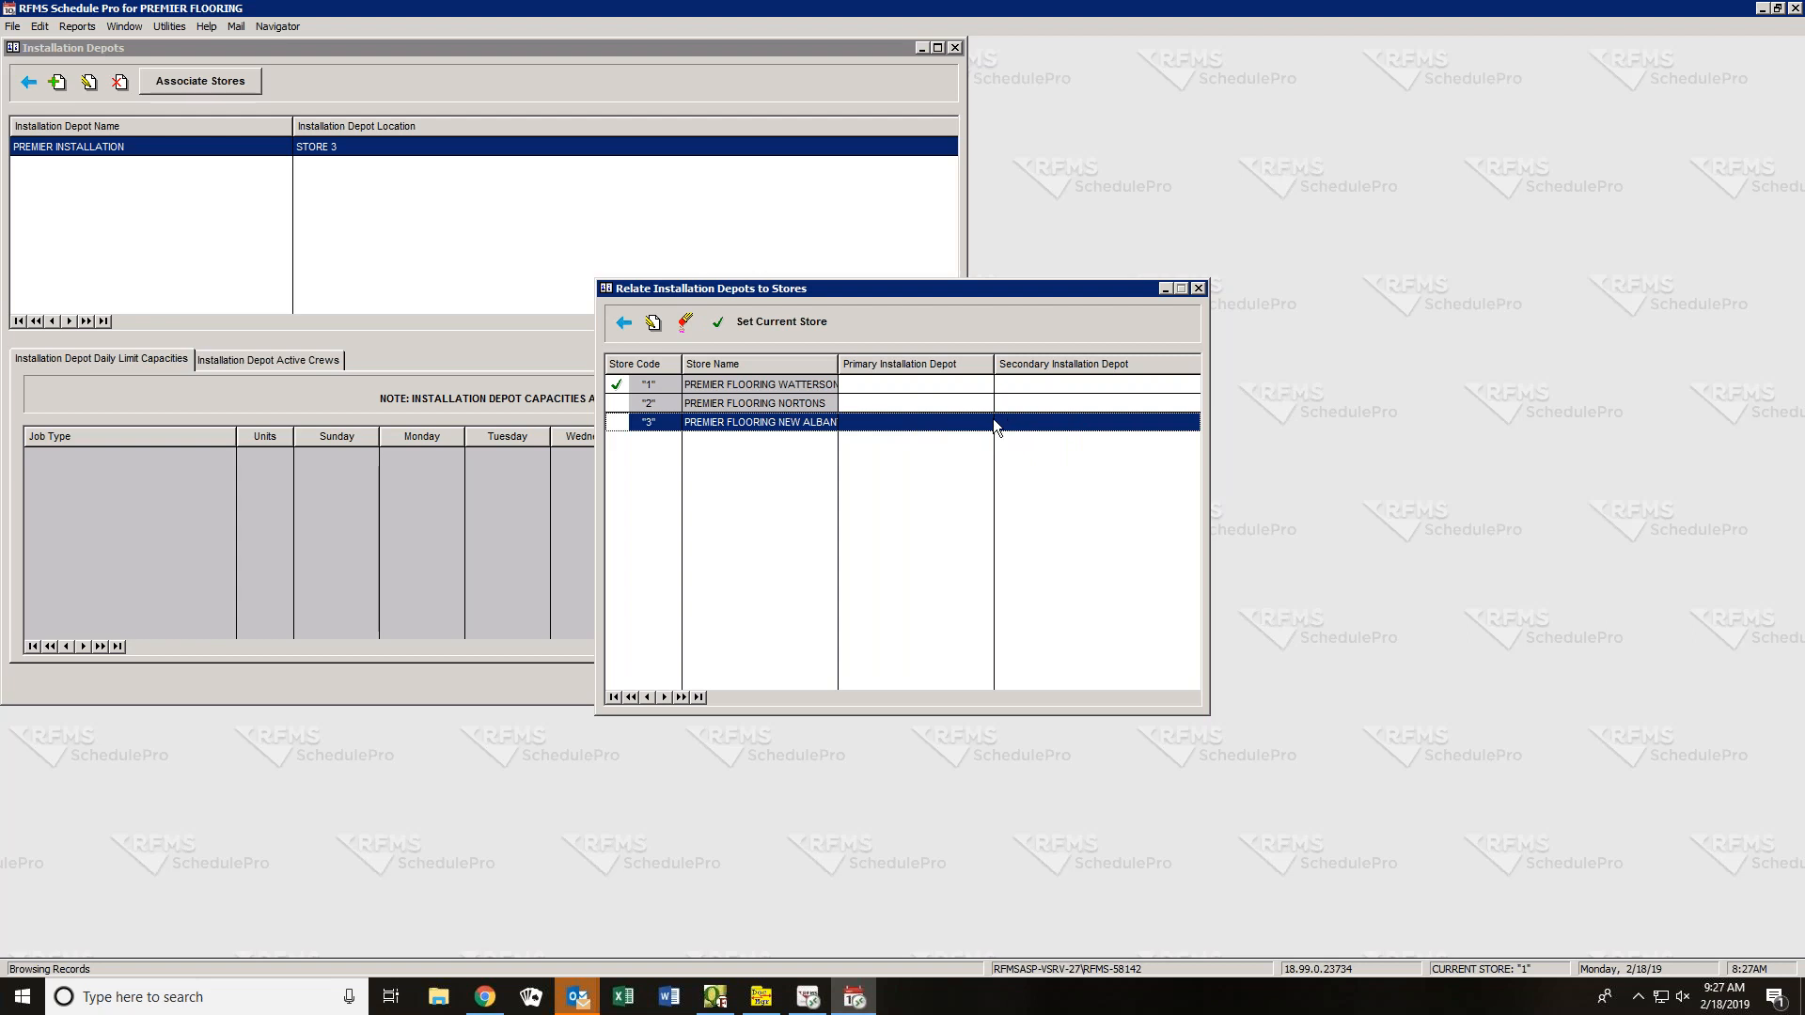
{"action": "left_click", "coordinate": [949, 386]}
{"action": "left_click", "coordinate": [952, 385]}
{"action": "left_click", "coordinate": [985, 385]}
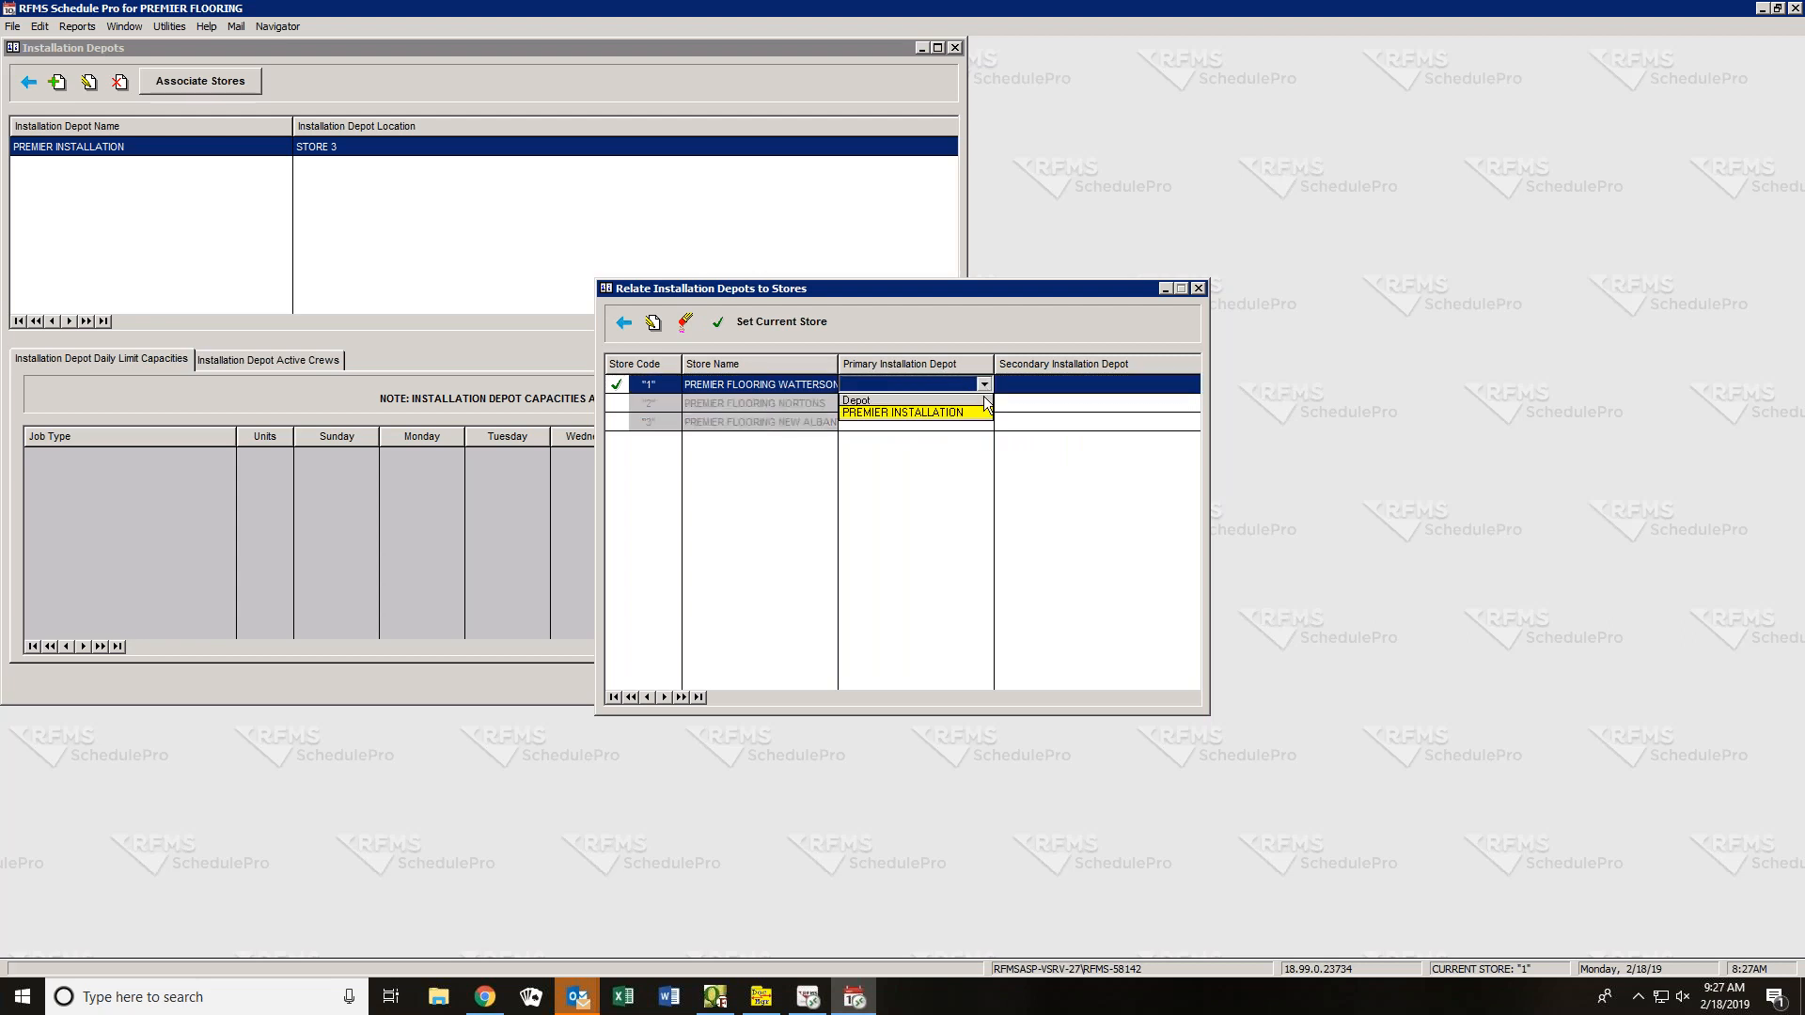
{"action": "left_click", "coordinate": [913, 413]}
- Set PREMIER INSTALLATION as the primary installation depot of stores "2" and "3" and save the associations
{"action": "left_click", "coordinate": [949, 404]}
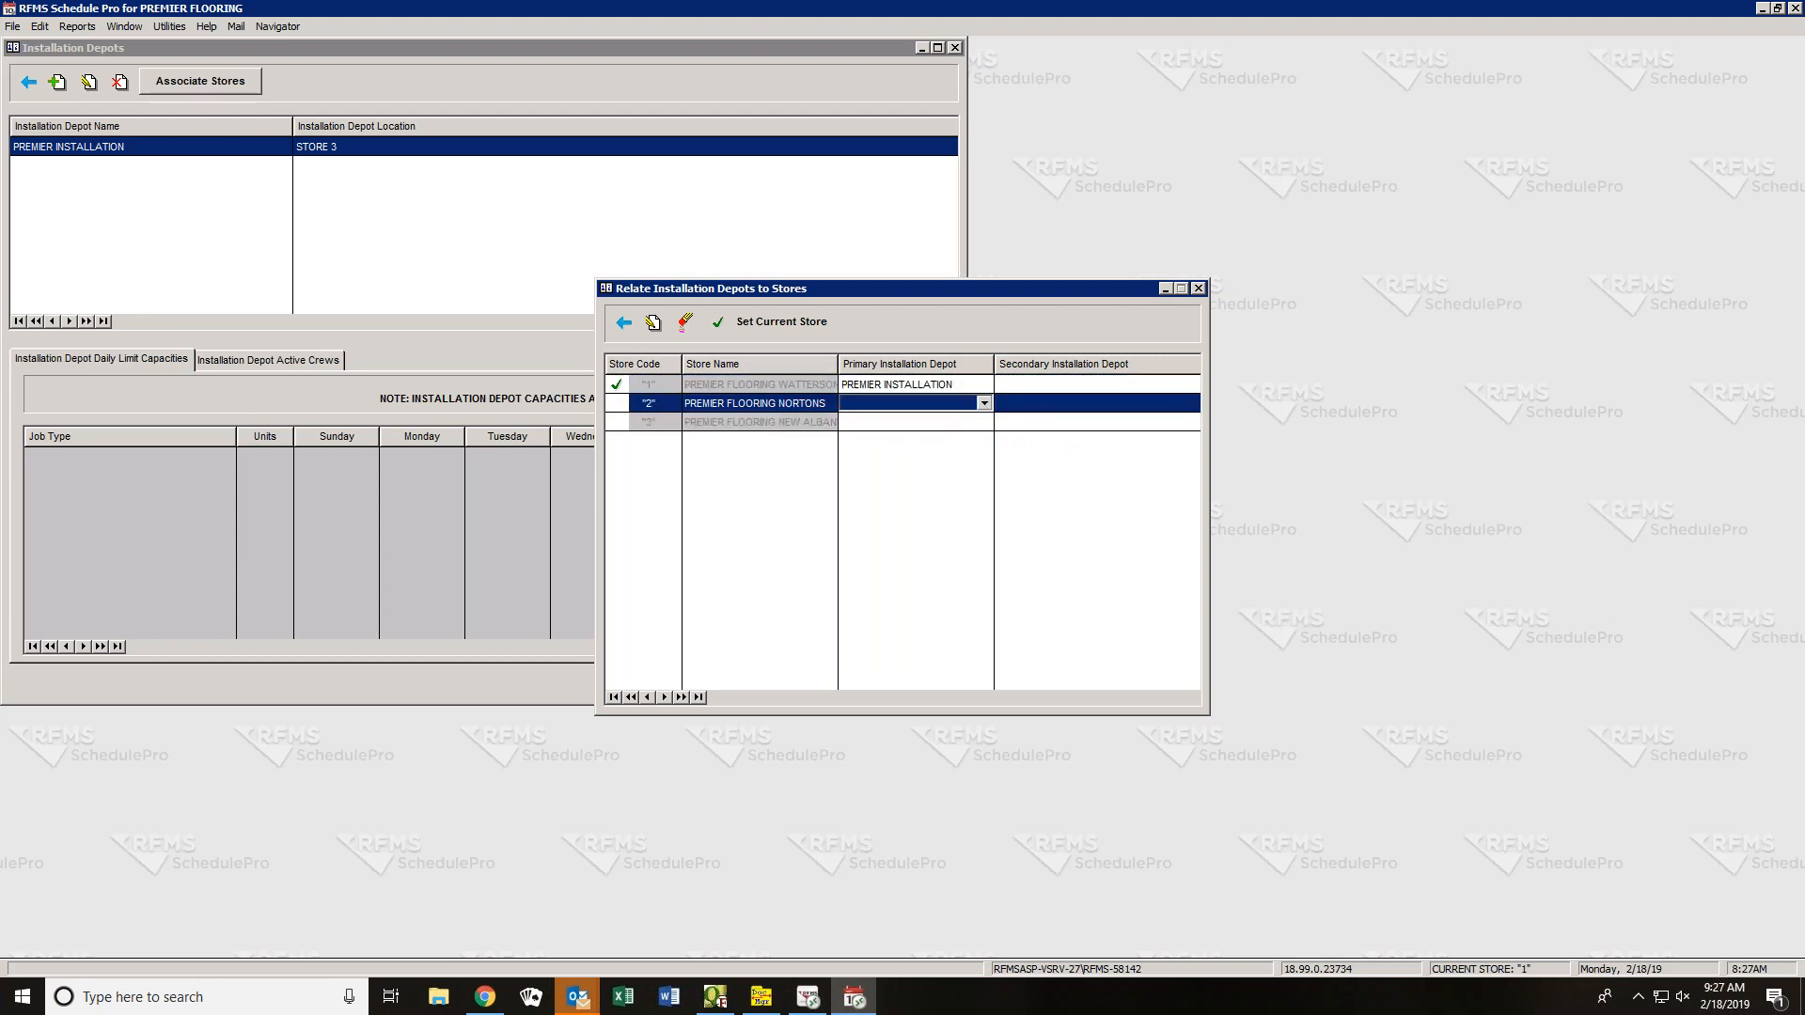
{"action": "left_click", "coordinate": [982, 397]}
{"action": "left_click", "coordinate": [918, 430]}
{"action": "left_click", "coordinate": [967, 422]}
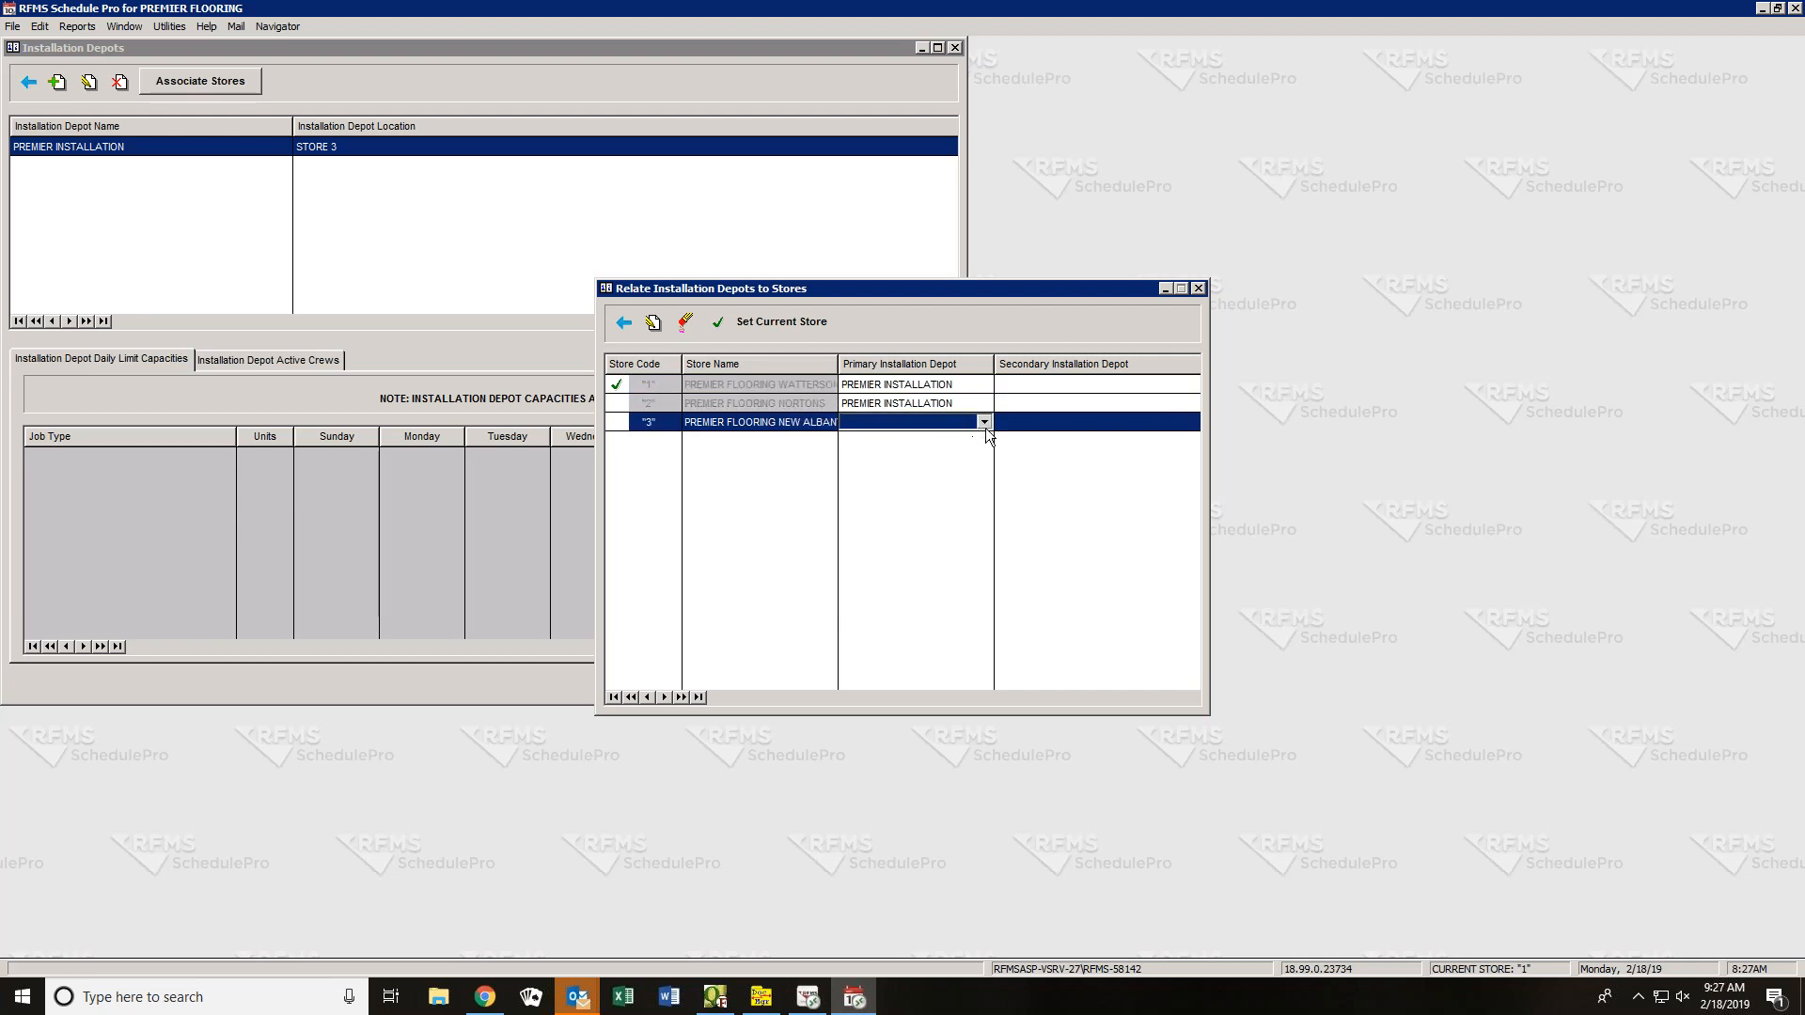
{"action": "left_click", "coordinate": [984, 423]}
{"action": "left_click", "coordinate": [900, 451]}
{"action": "left_click", "coordinate": [1063, 386]}
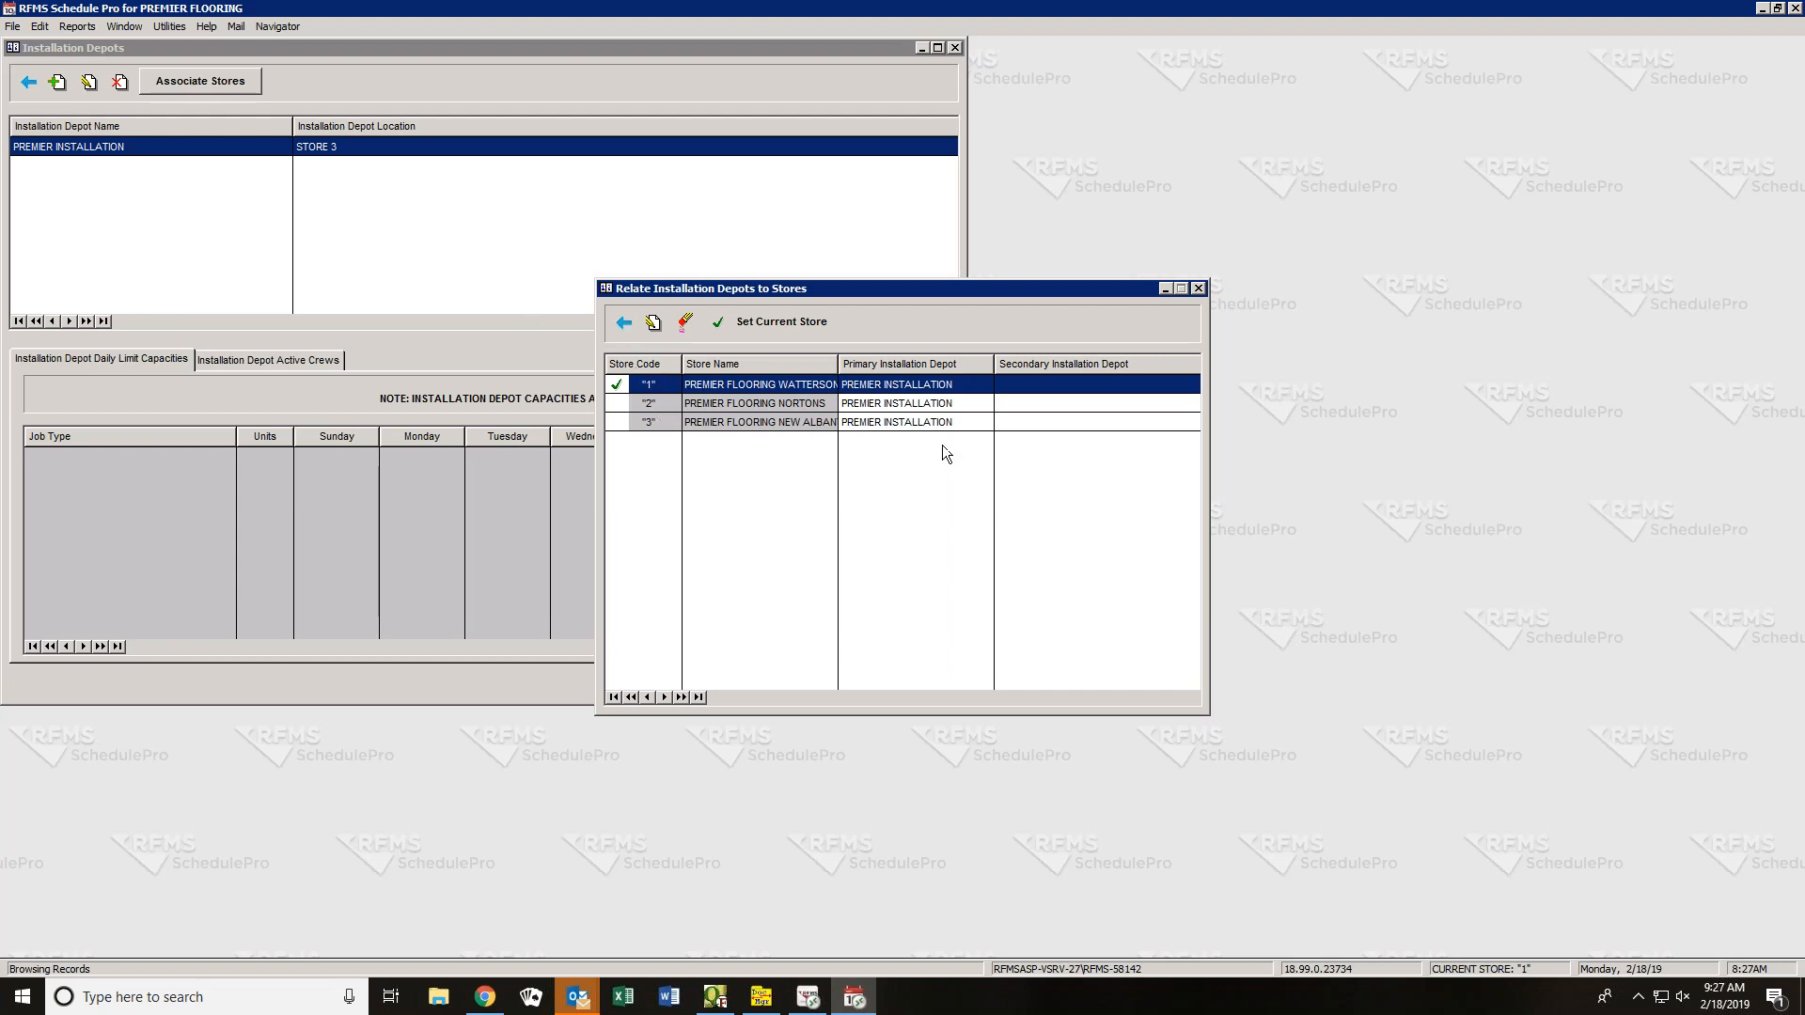
- Close the depot windows, reopen the Installation Depots setup to review the depot-to-store associations, and close it again
{"action": "left_click", "coordinate": [623, 322]}
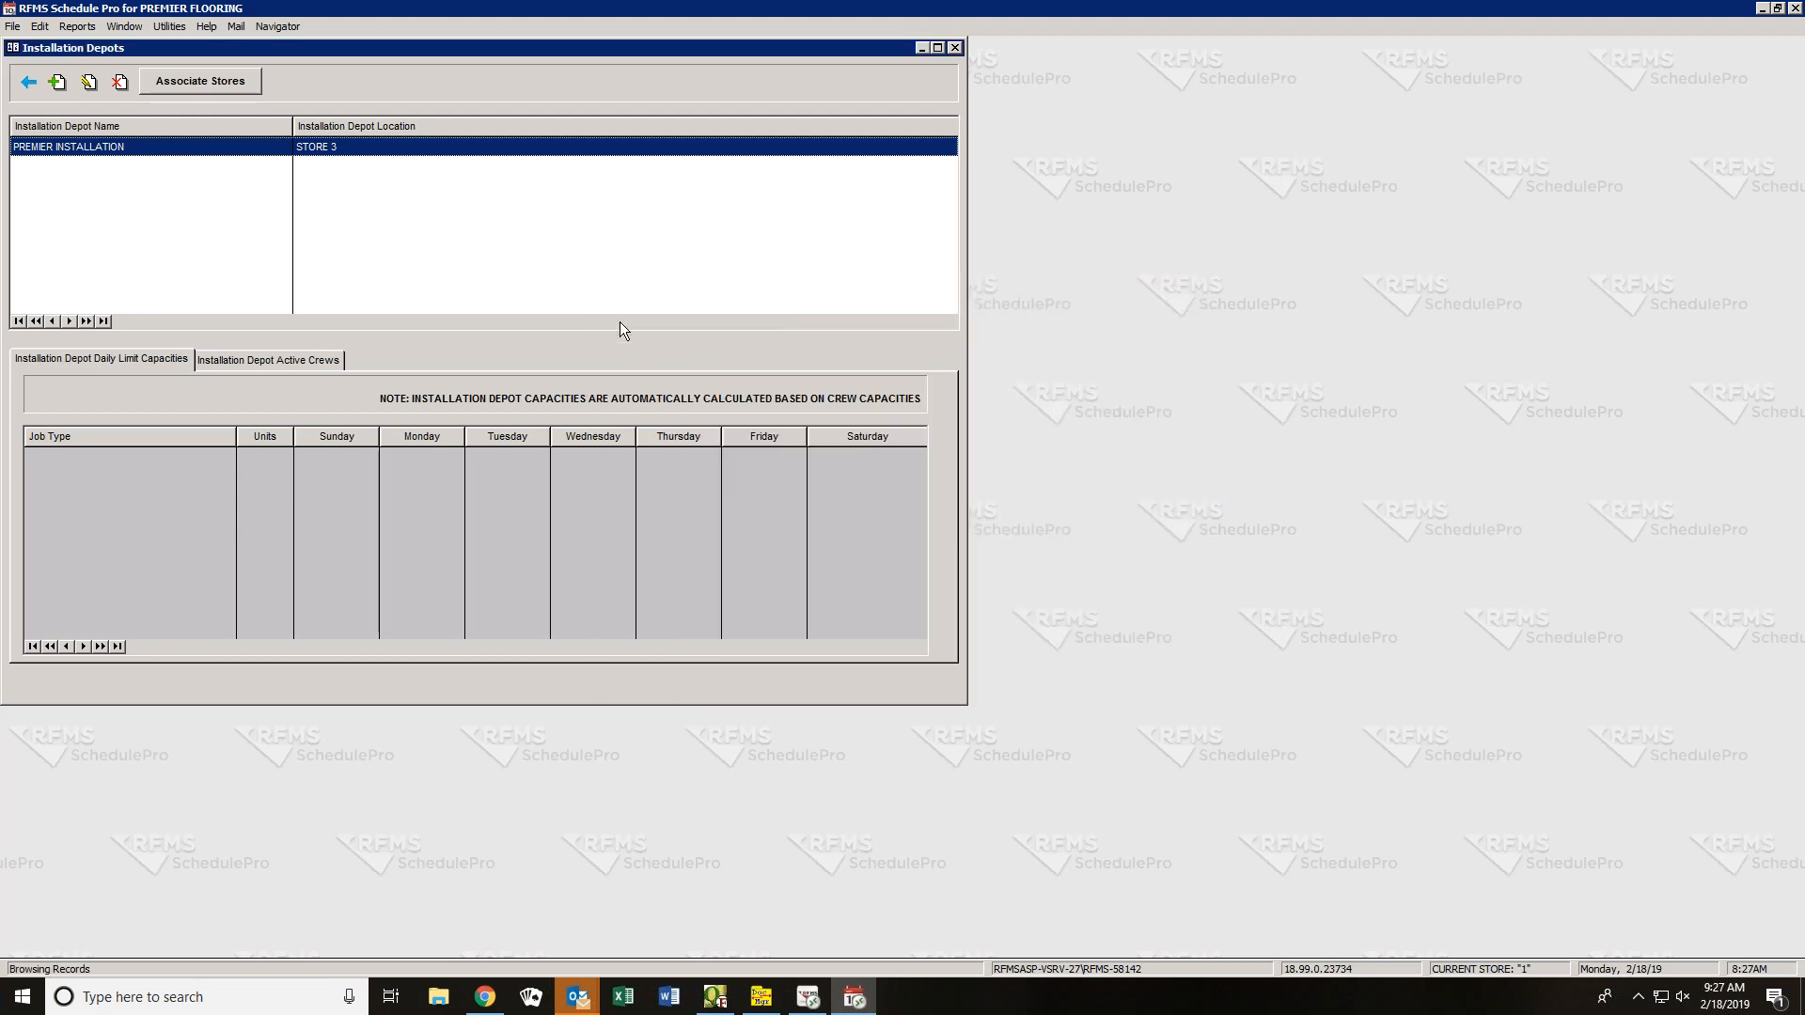
{"action": "left_click", "coordinate": [29, 83]}
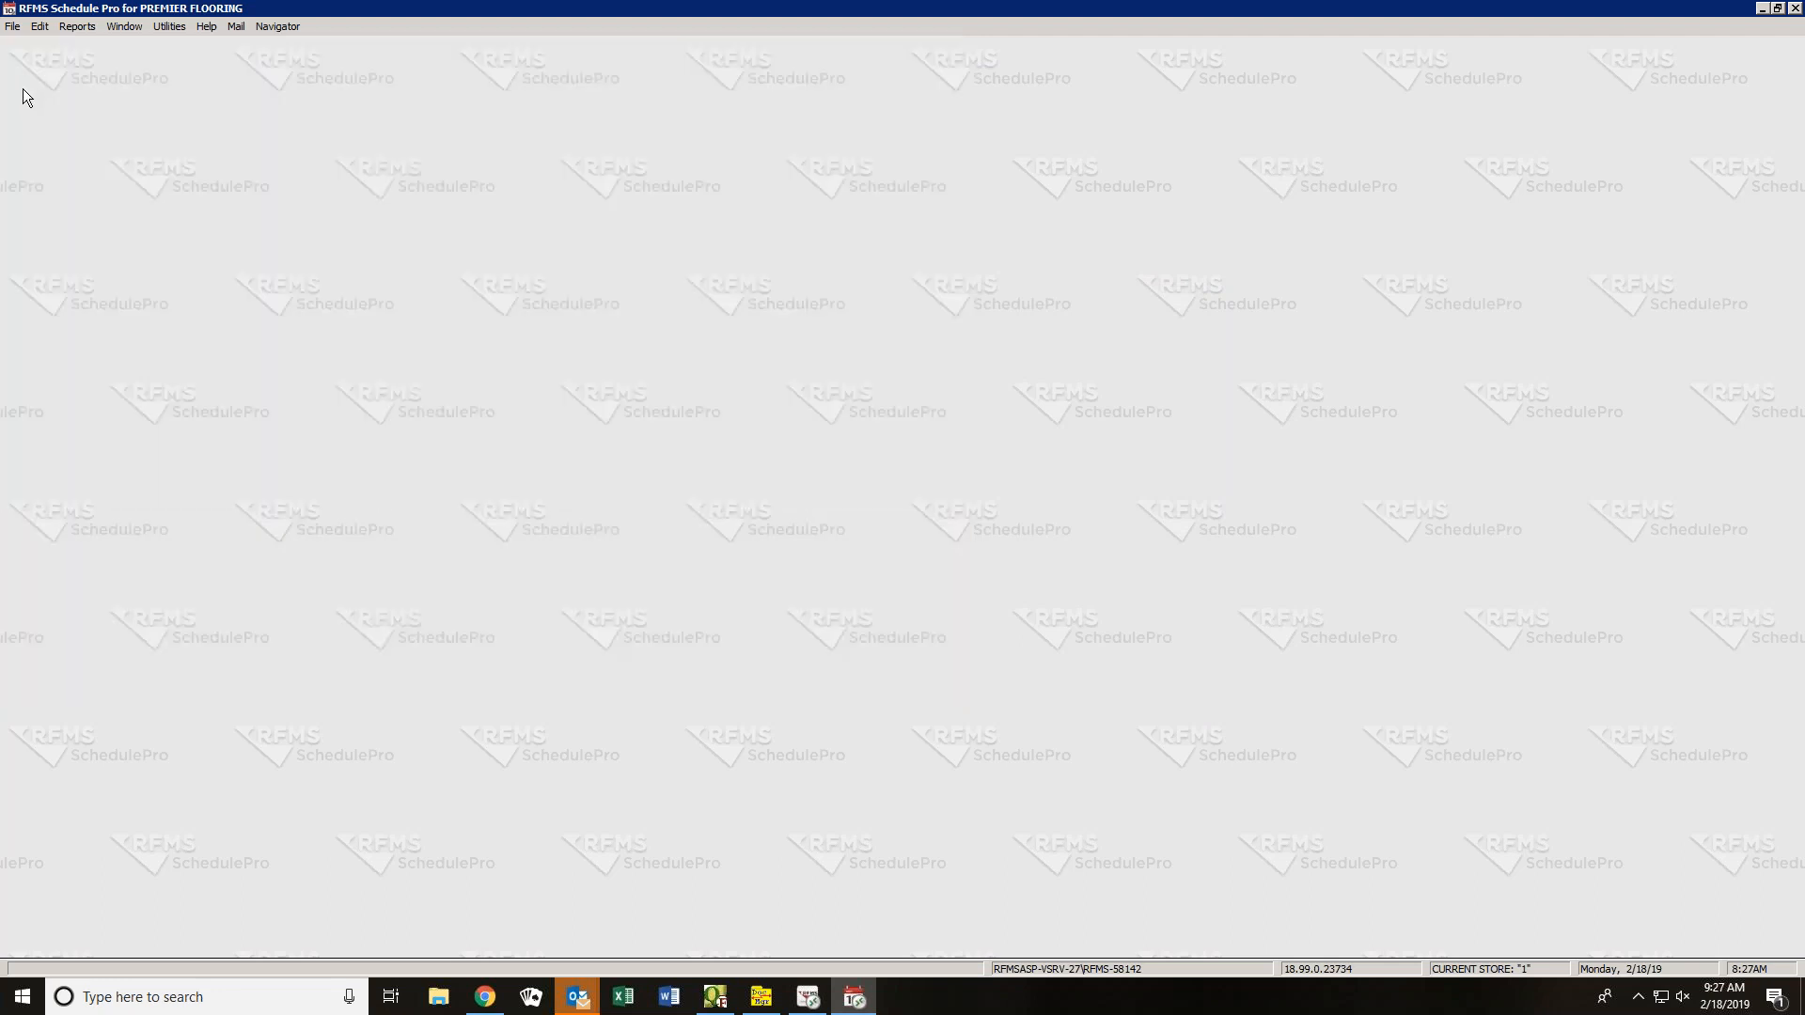
{"action": "left_click", "coordinate": [173, 26]}
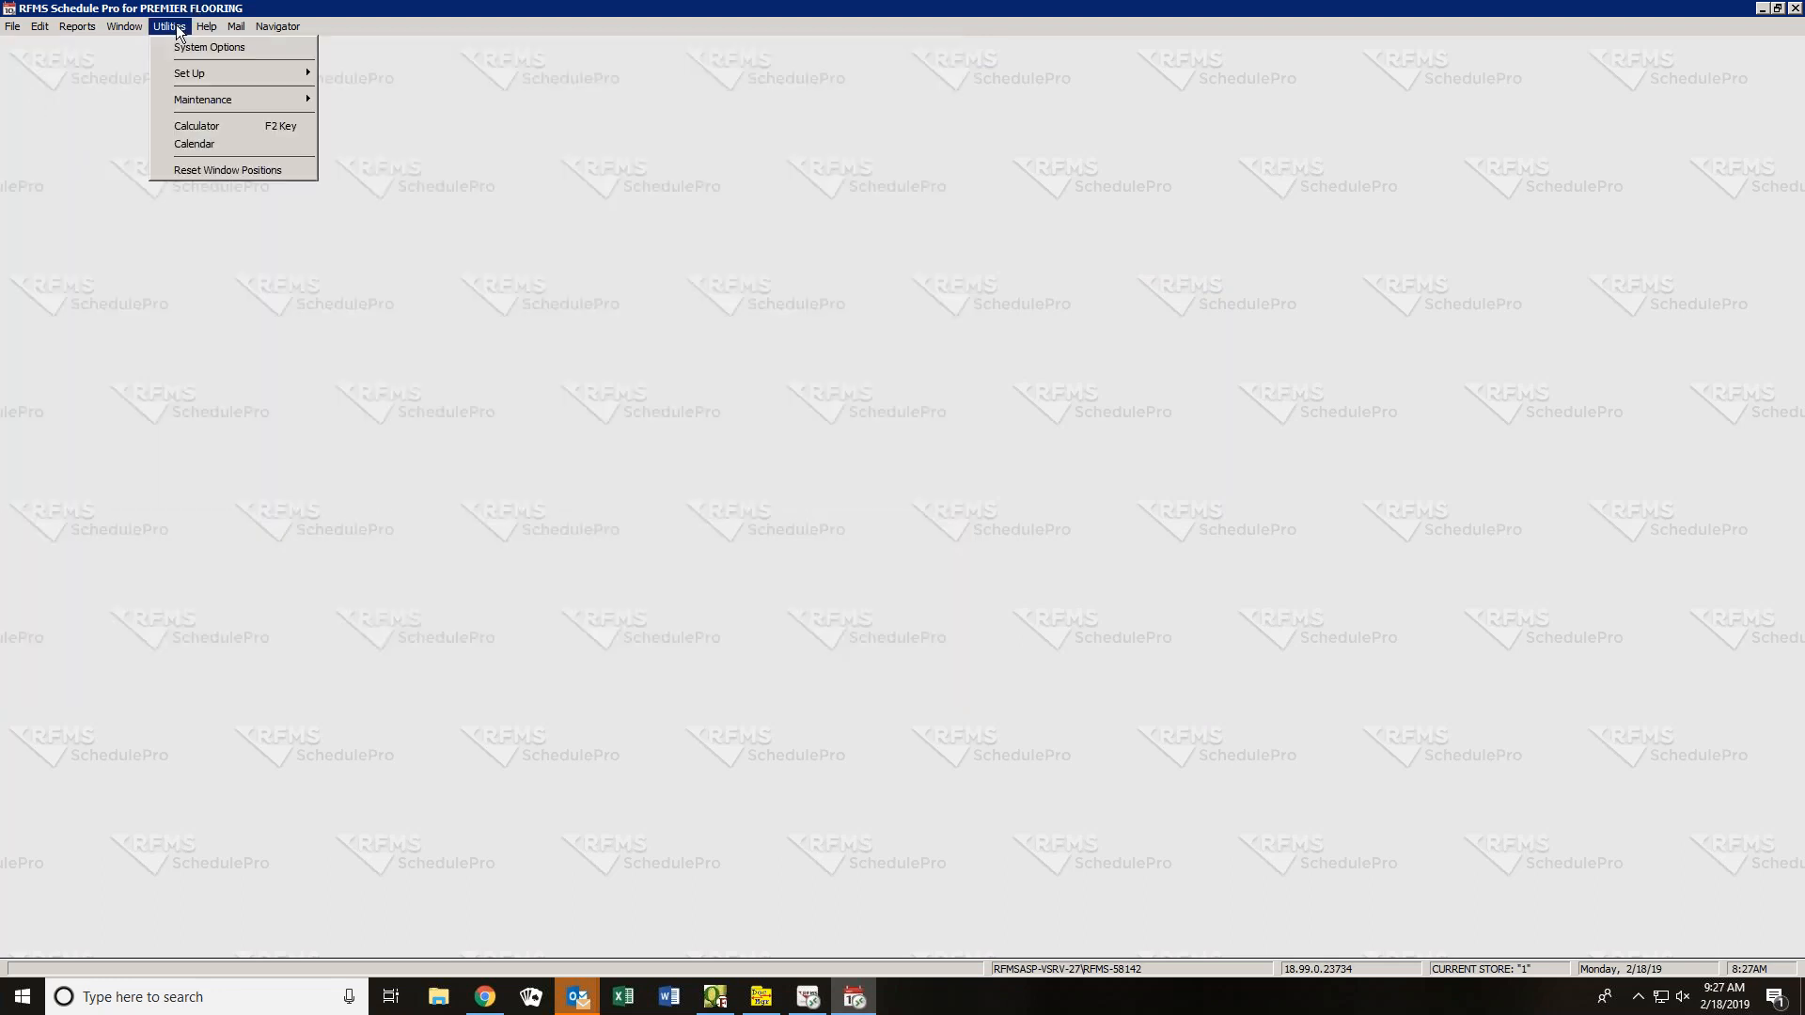
{"action": "mouse_move", "coordinate": [182, 71]}
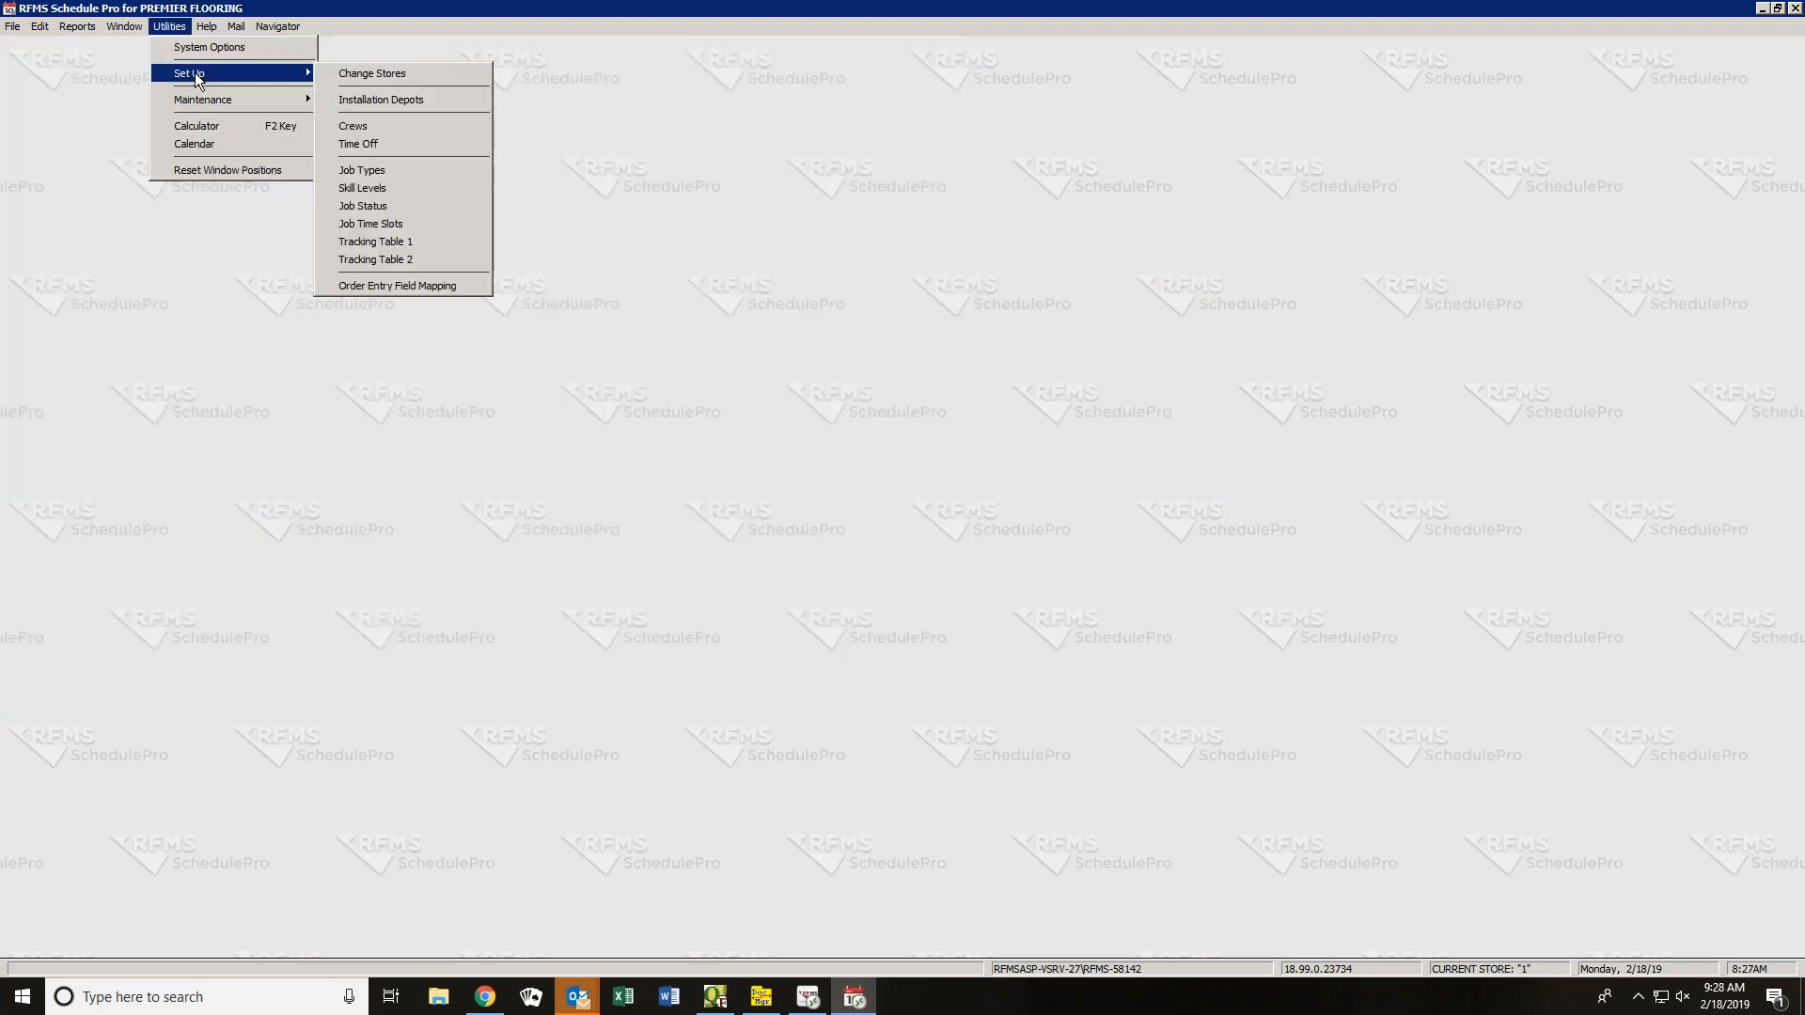
{"action": "left_click", "coordinate": [375, 99]}
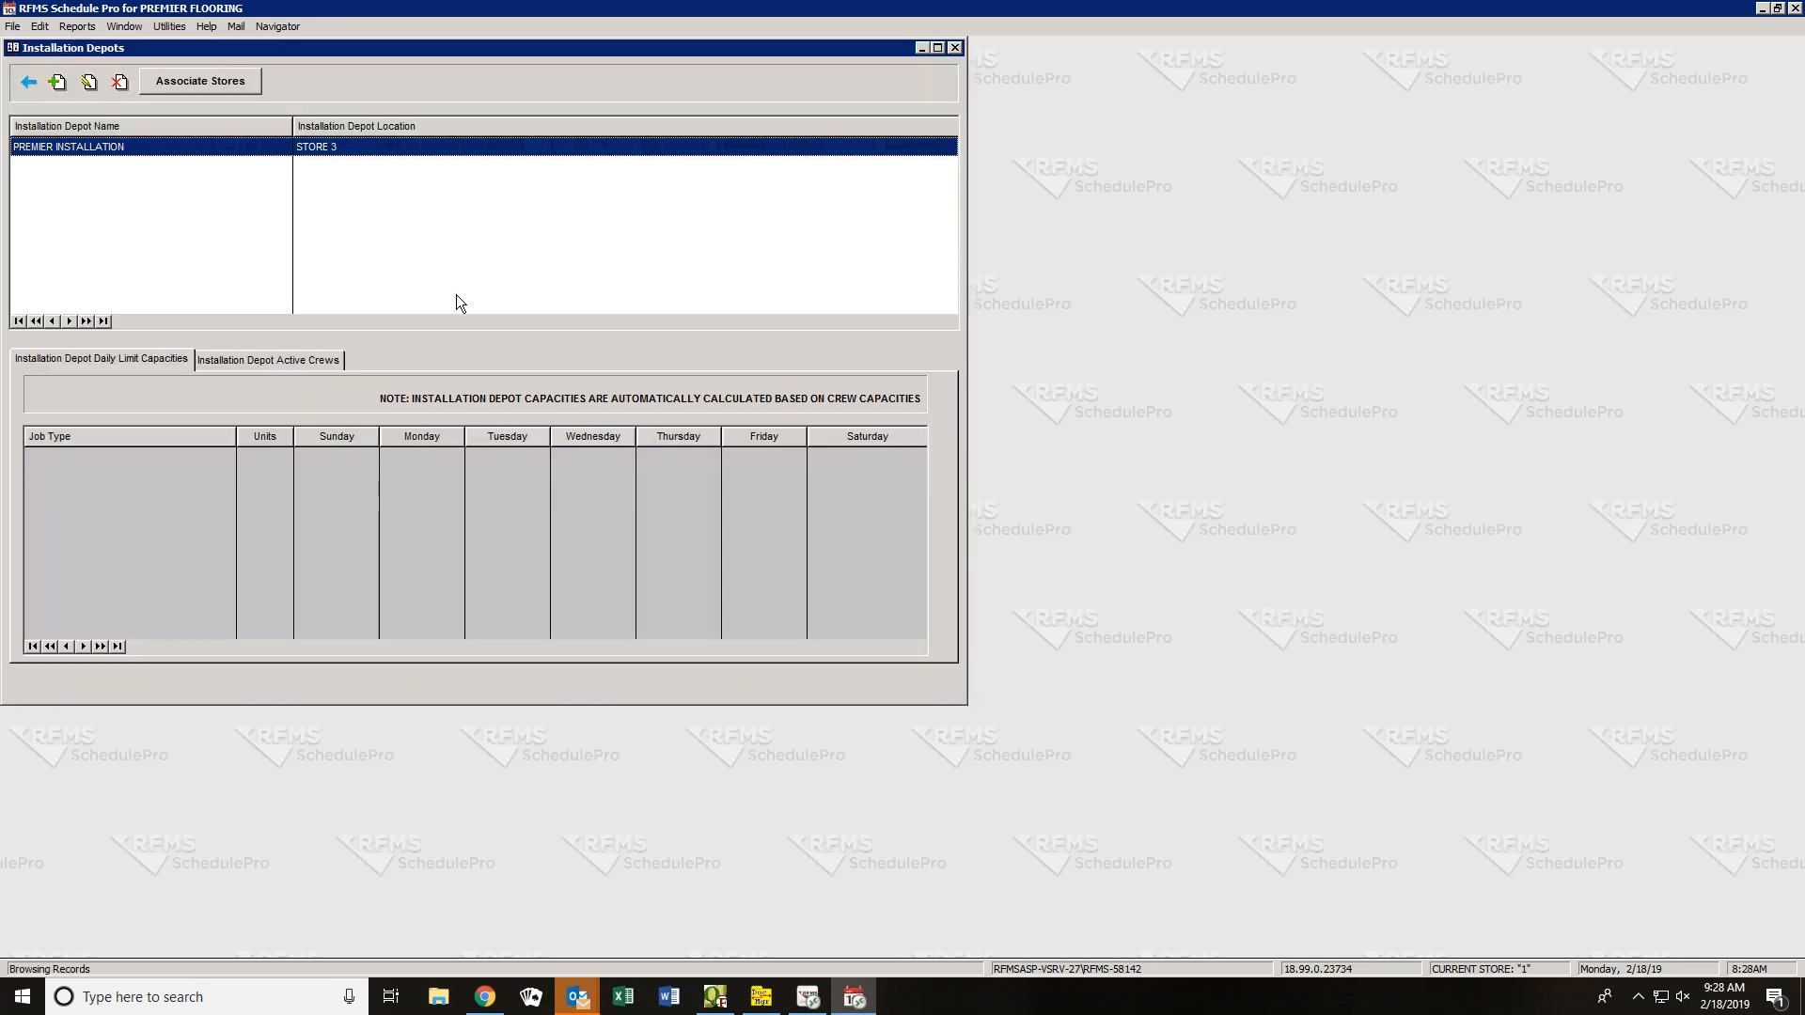
{"action": "left_click", "coordinate": [223, 82]}
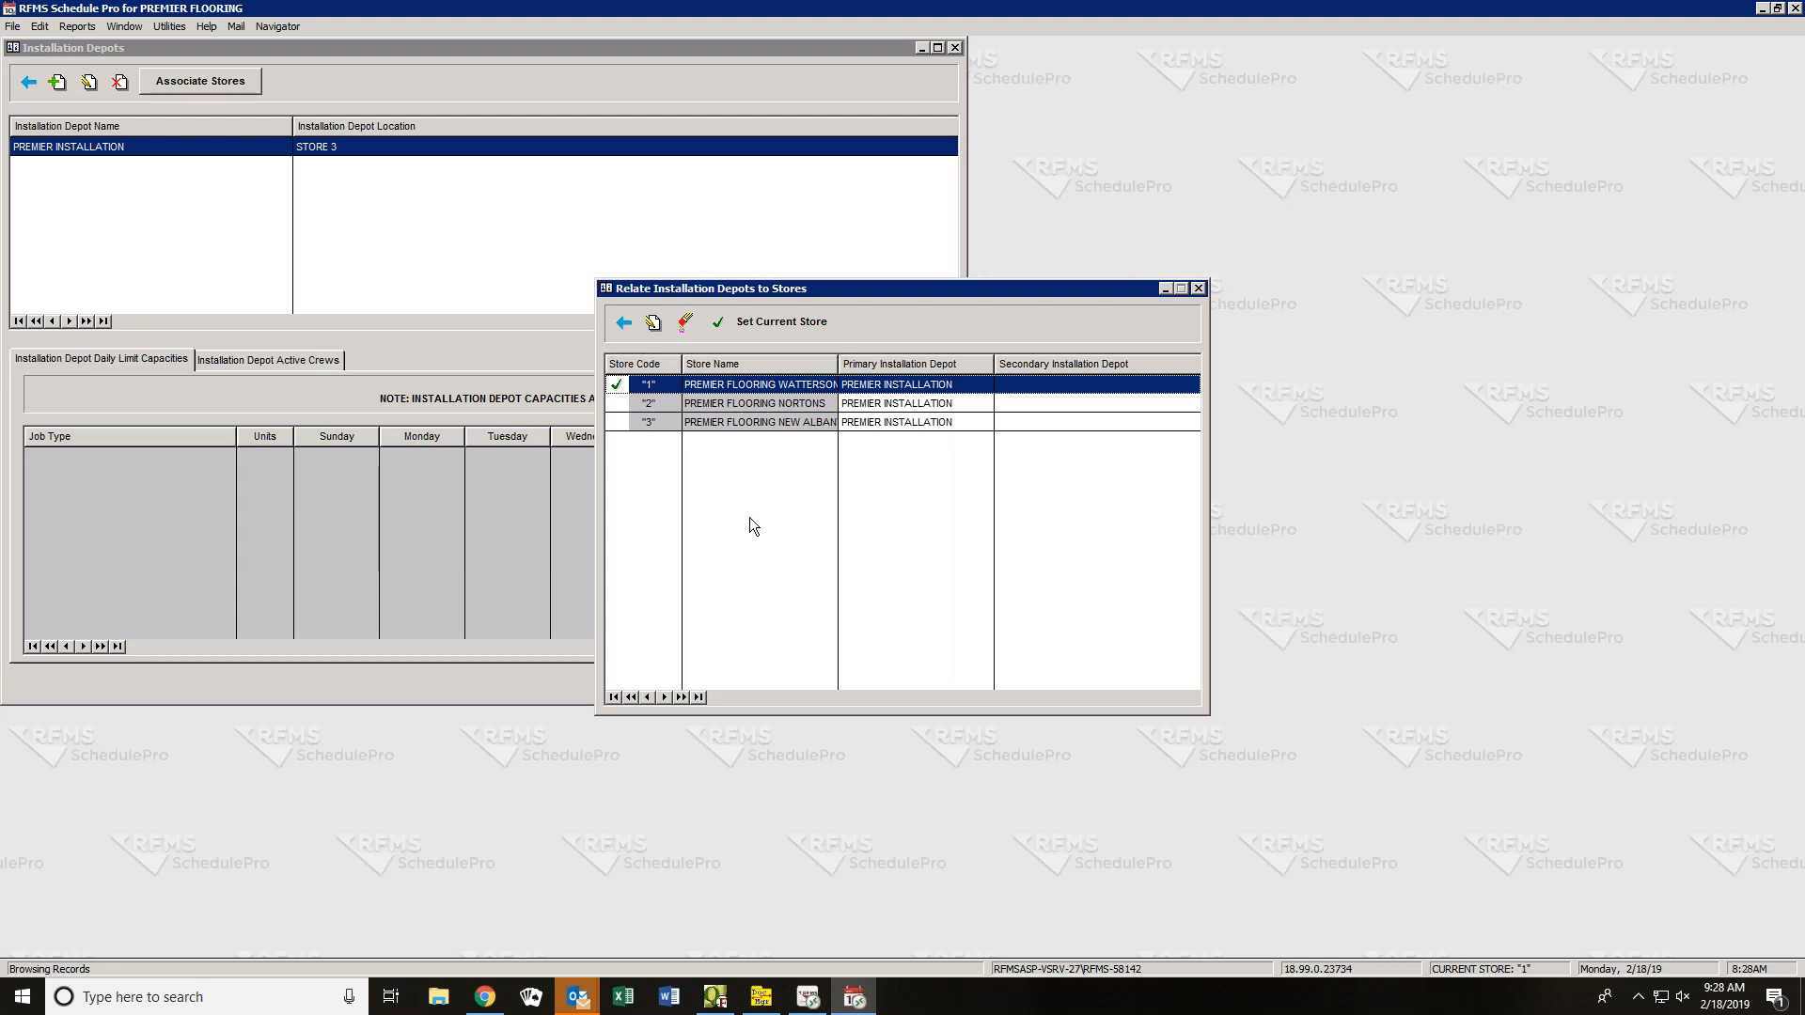
{"action": "left_click", "coordinate": [621, 324]}
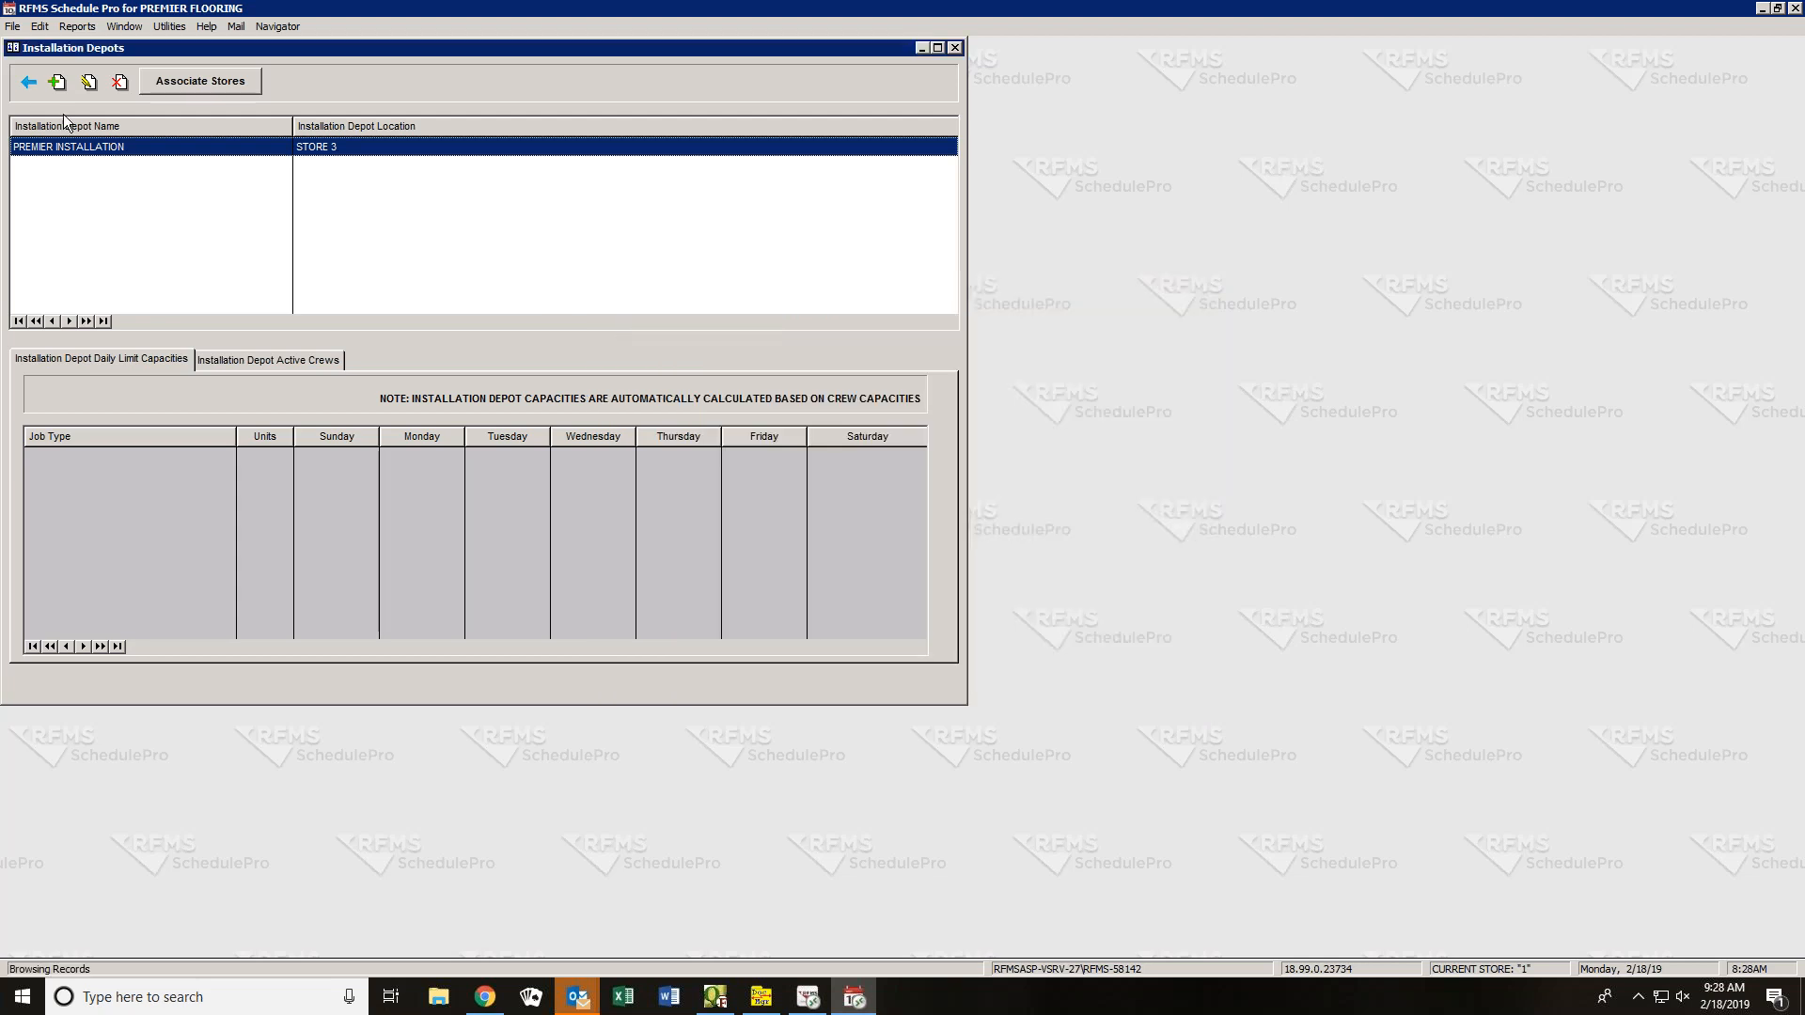
{"action": "left_click", "coordinate": [19, 80]}
- Open the Job Types setup and add a job type named CARPET with units SF
{"action": "left_click", "coordinate": [170, 26]}
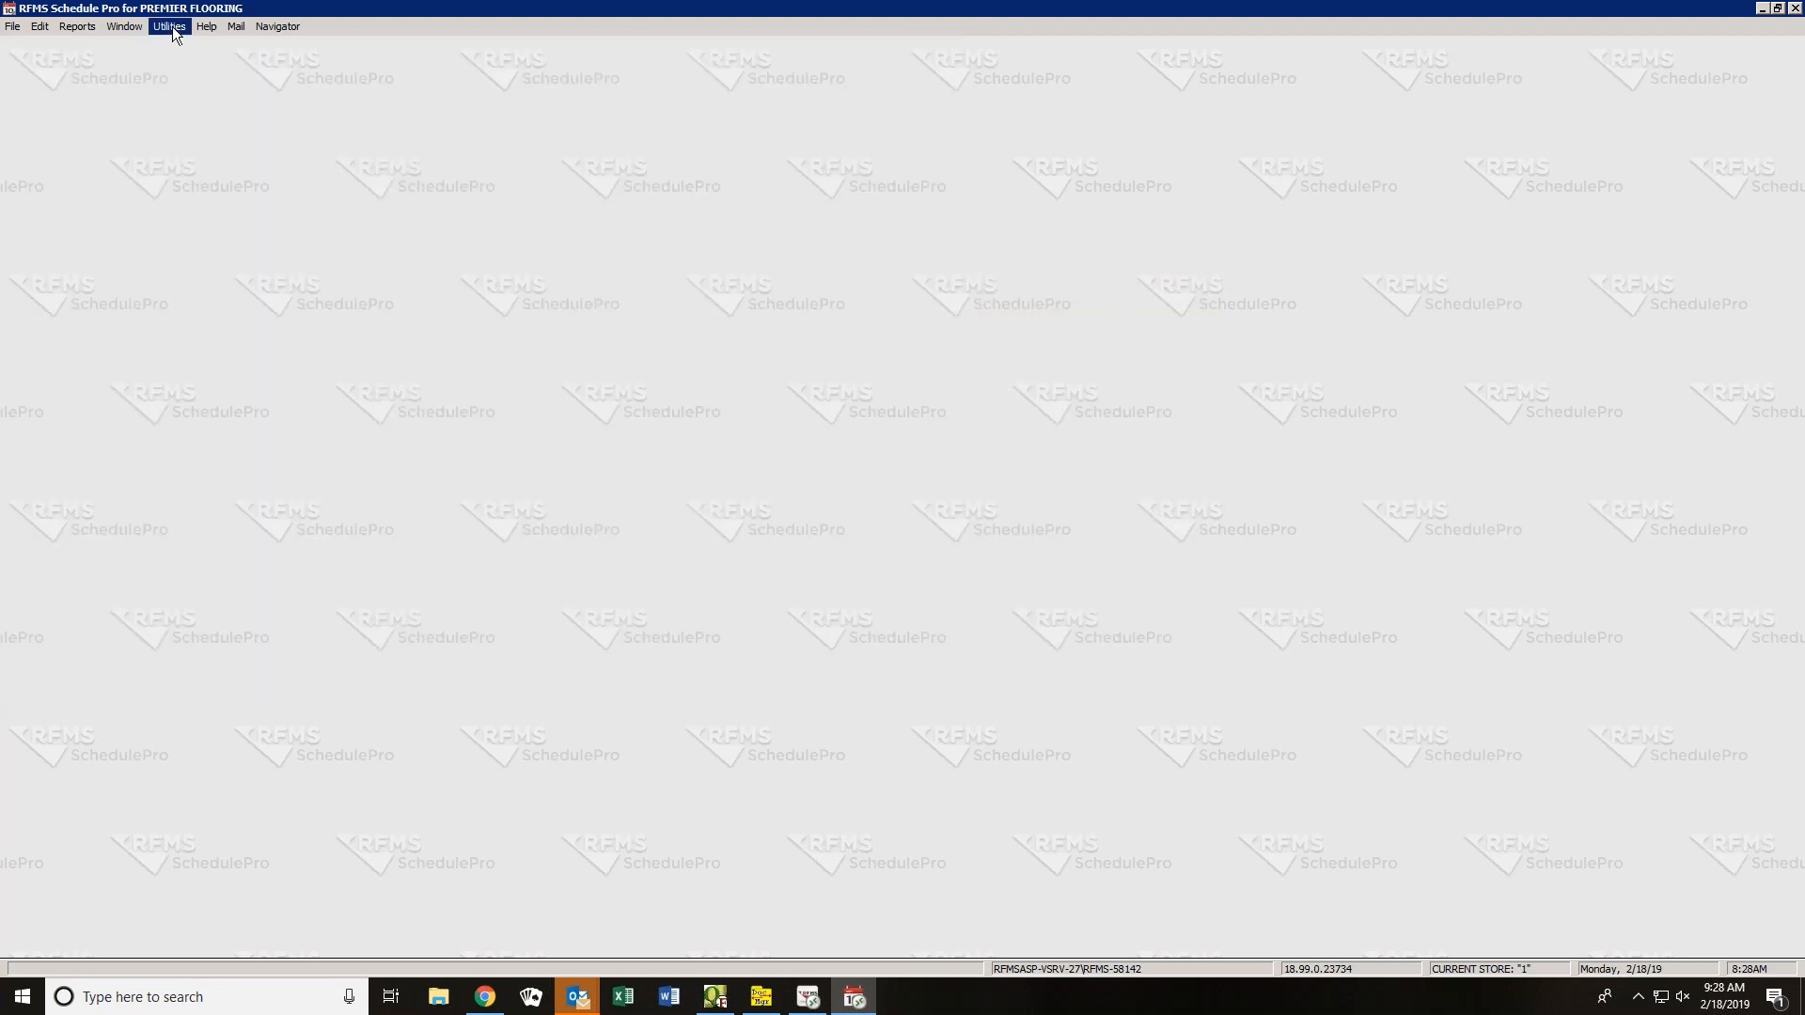
{"action": "mouse_move", "coordinate": [190, 73]}
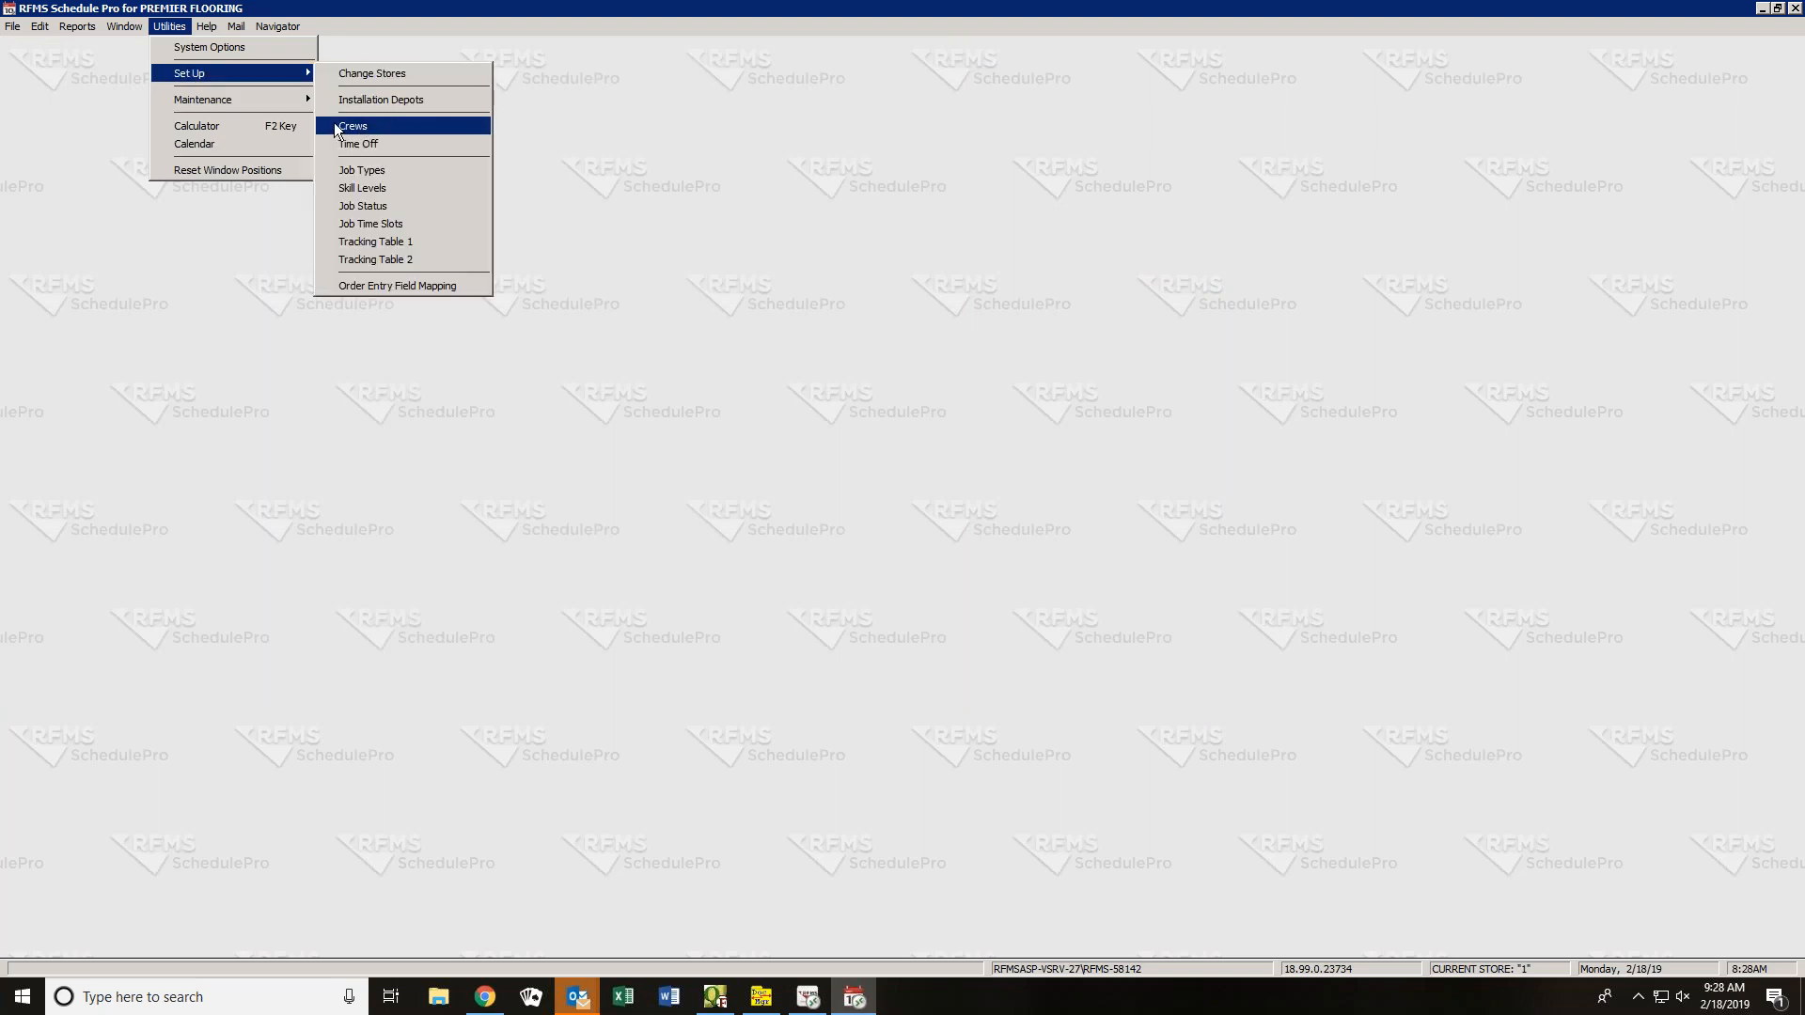
{"action": "left_click", "coordinate": [369, 174]}
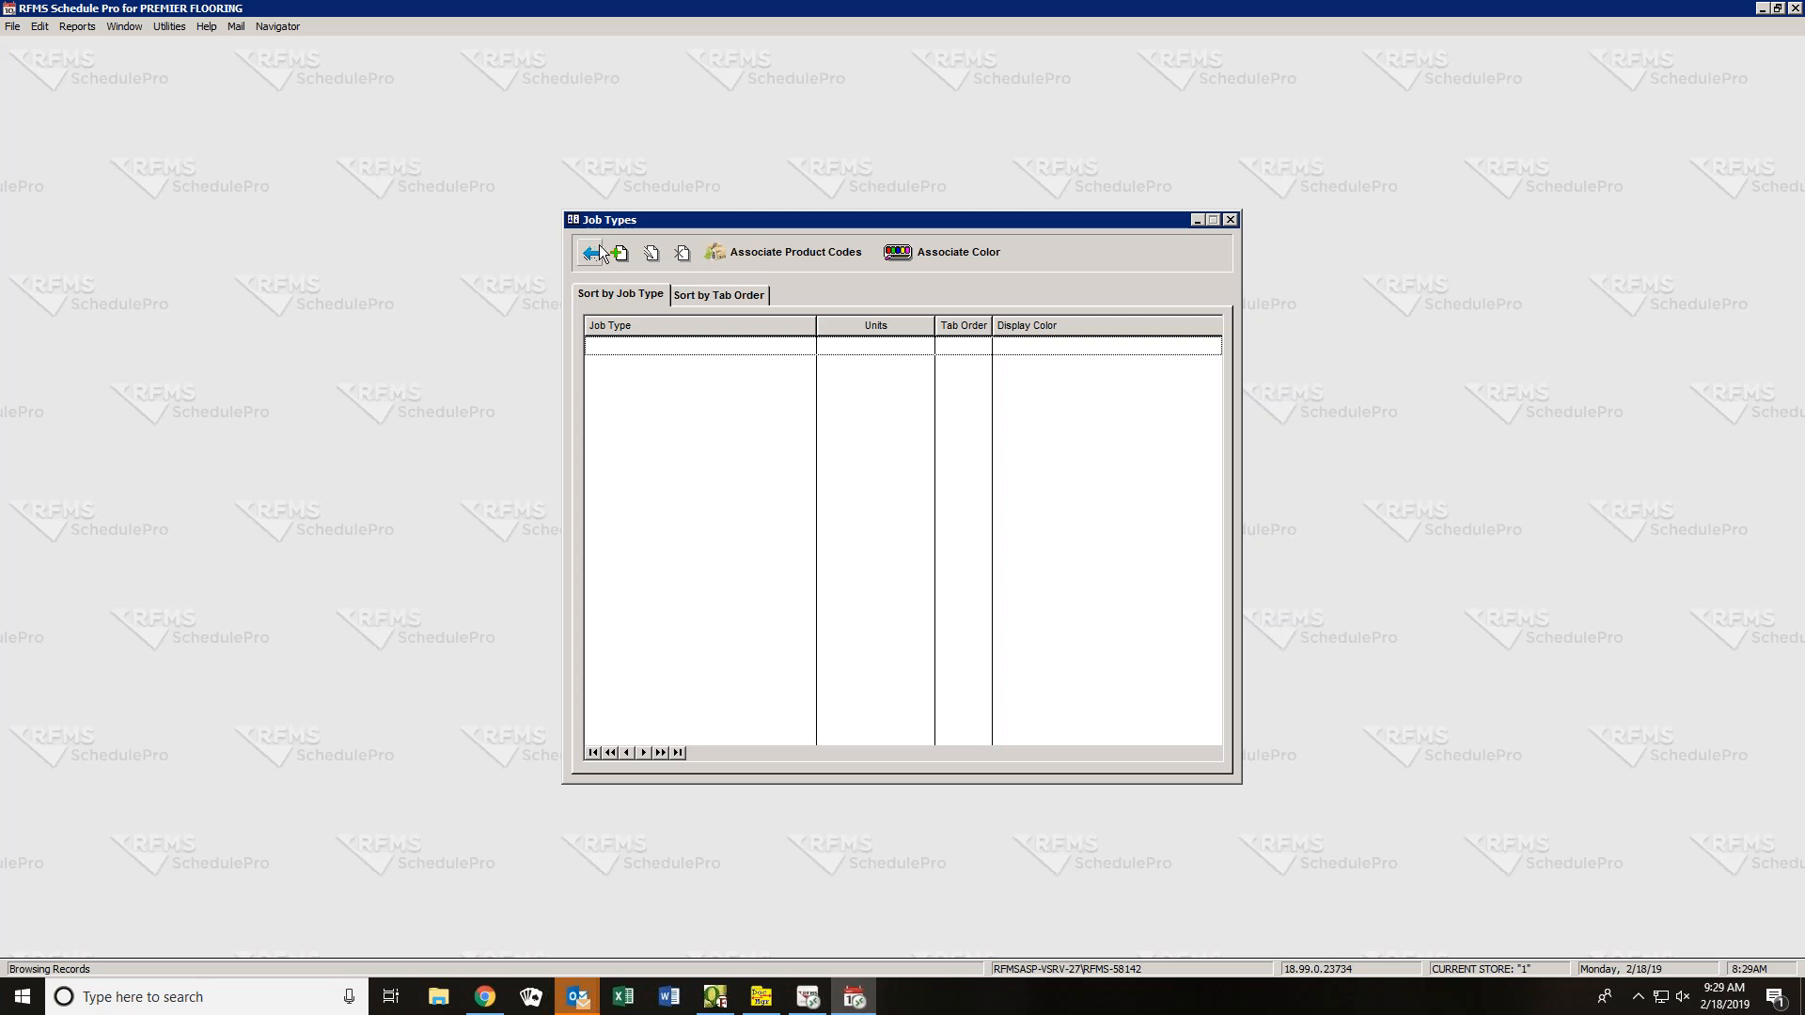
{"action": "left_click", "coordinate": [620, 254]}
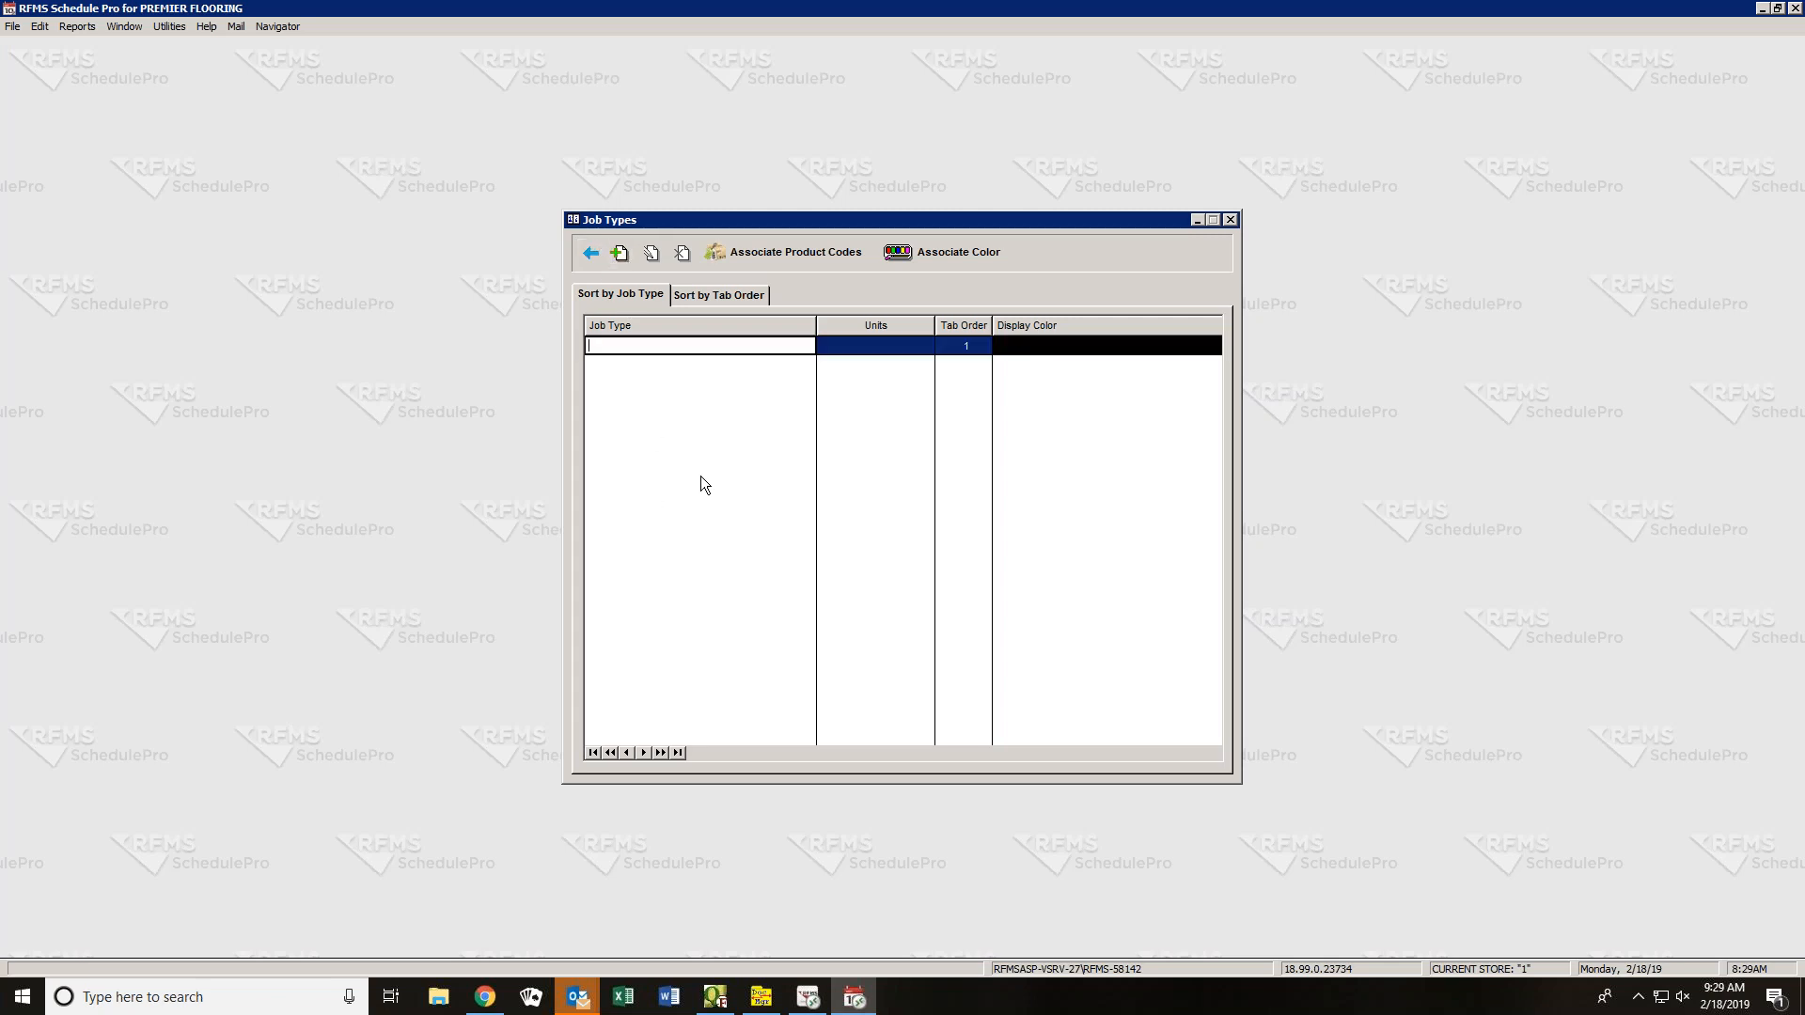
{"action": "type", "text": "CARPET"}
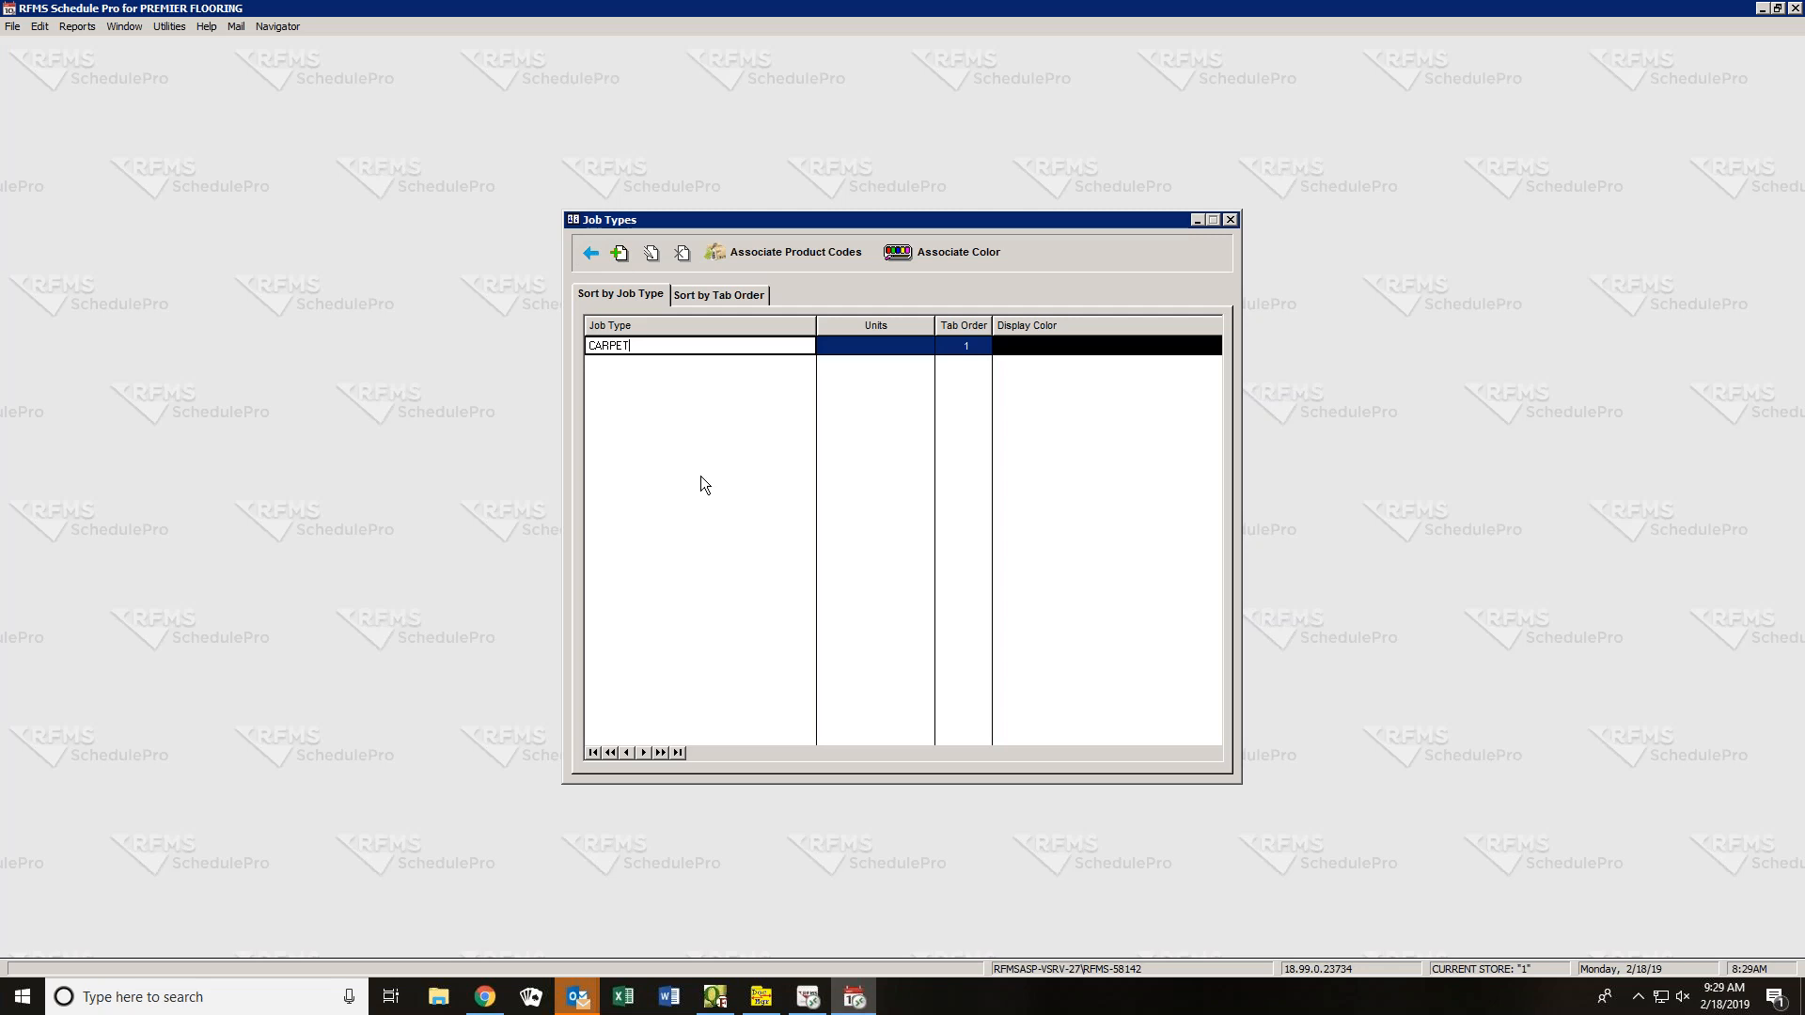
{"action": "key", "text": "Tab"}
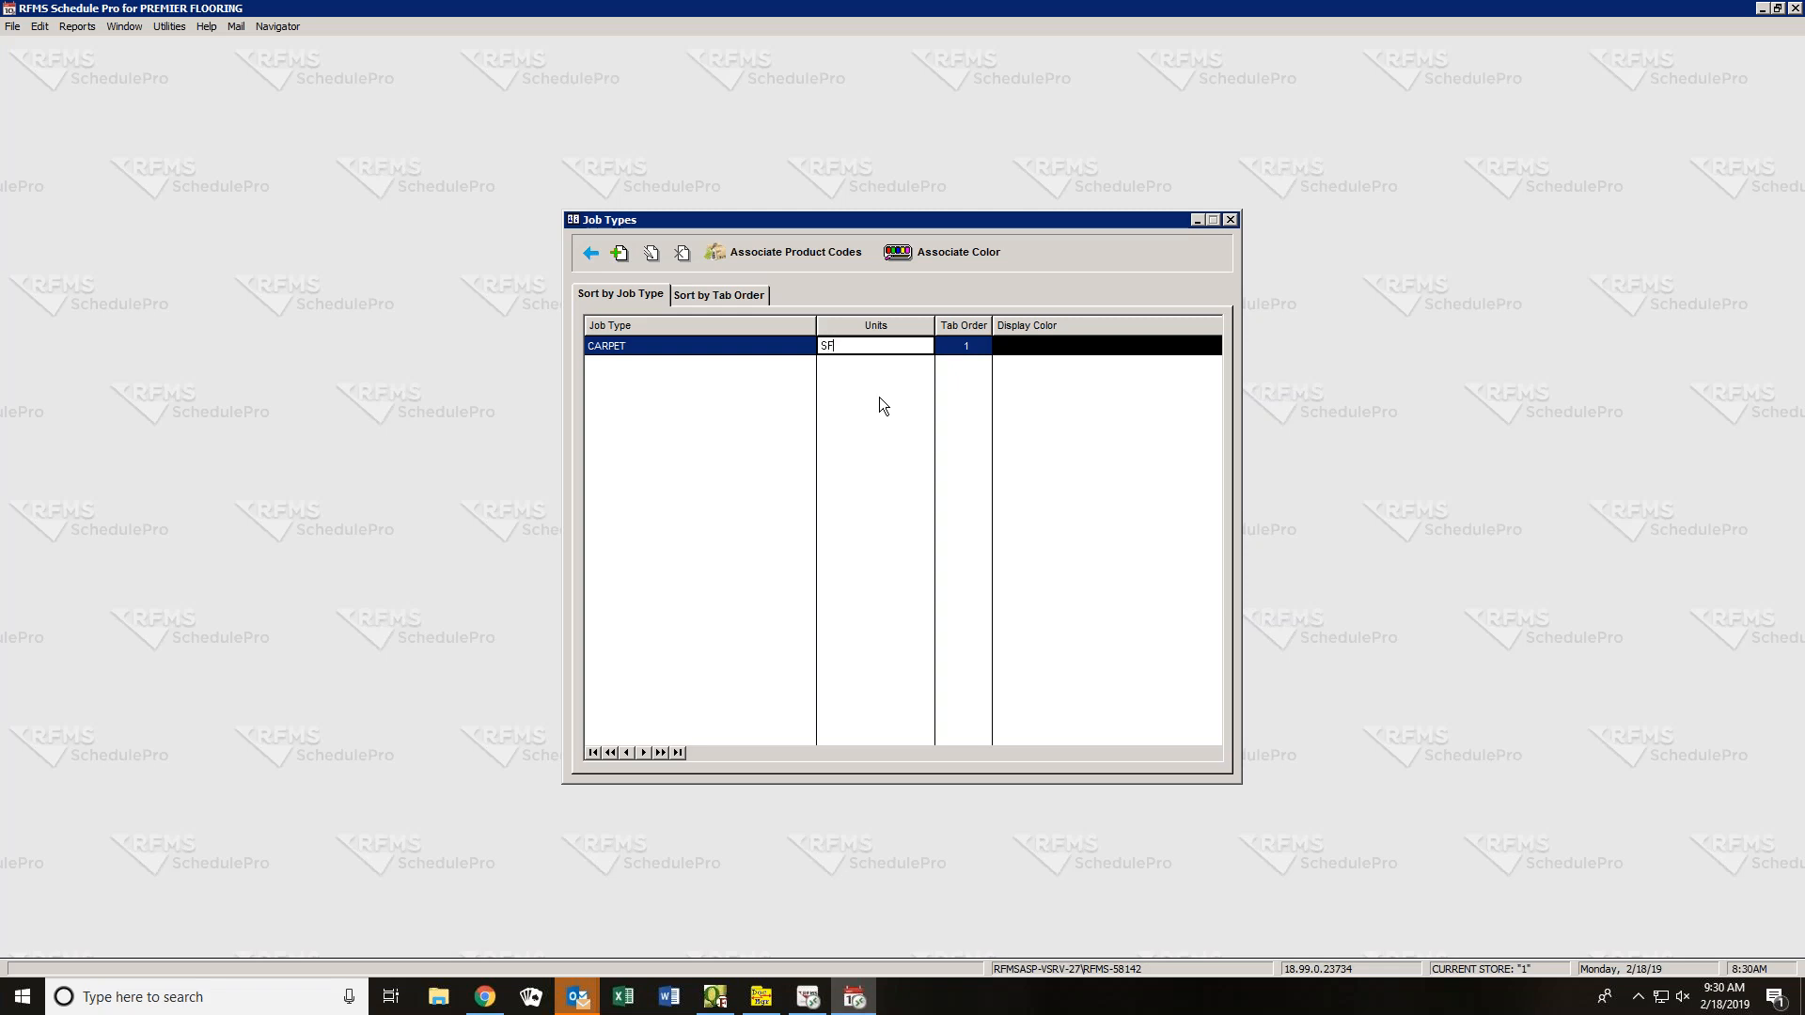
{"action": "key", "text": "Tab"}
- Assign light yellow as the display color of the CARPET job type
{"action": "left_click", "coordinate": [957, 248]}
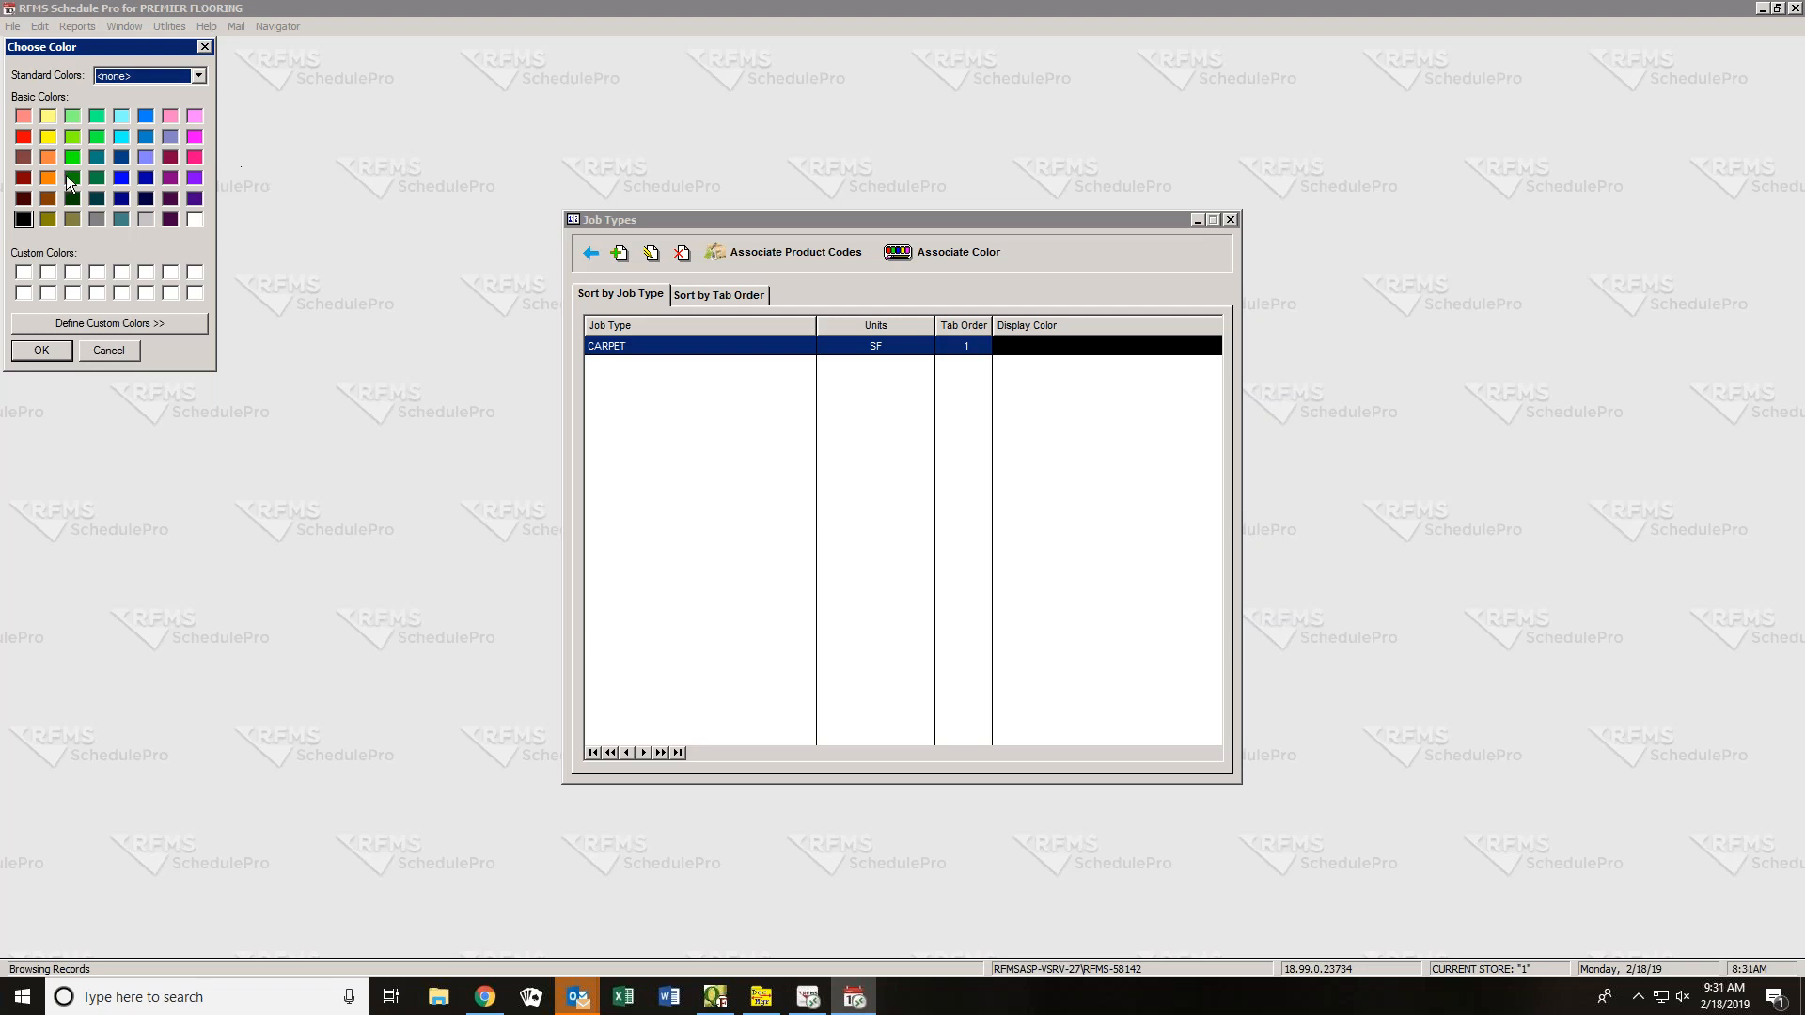
{"action": "left_click", "coordinate": [46, 114]}
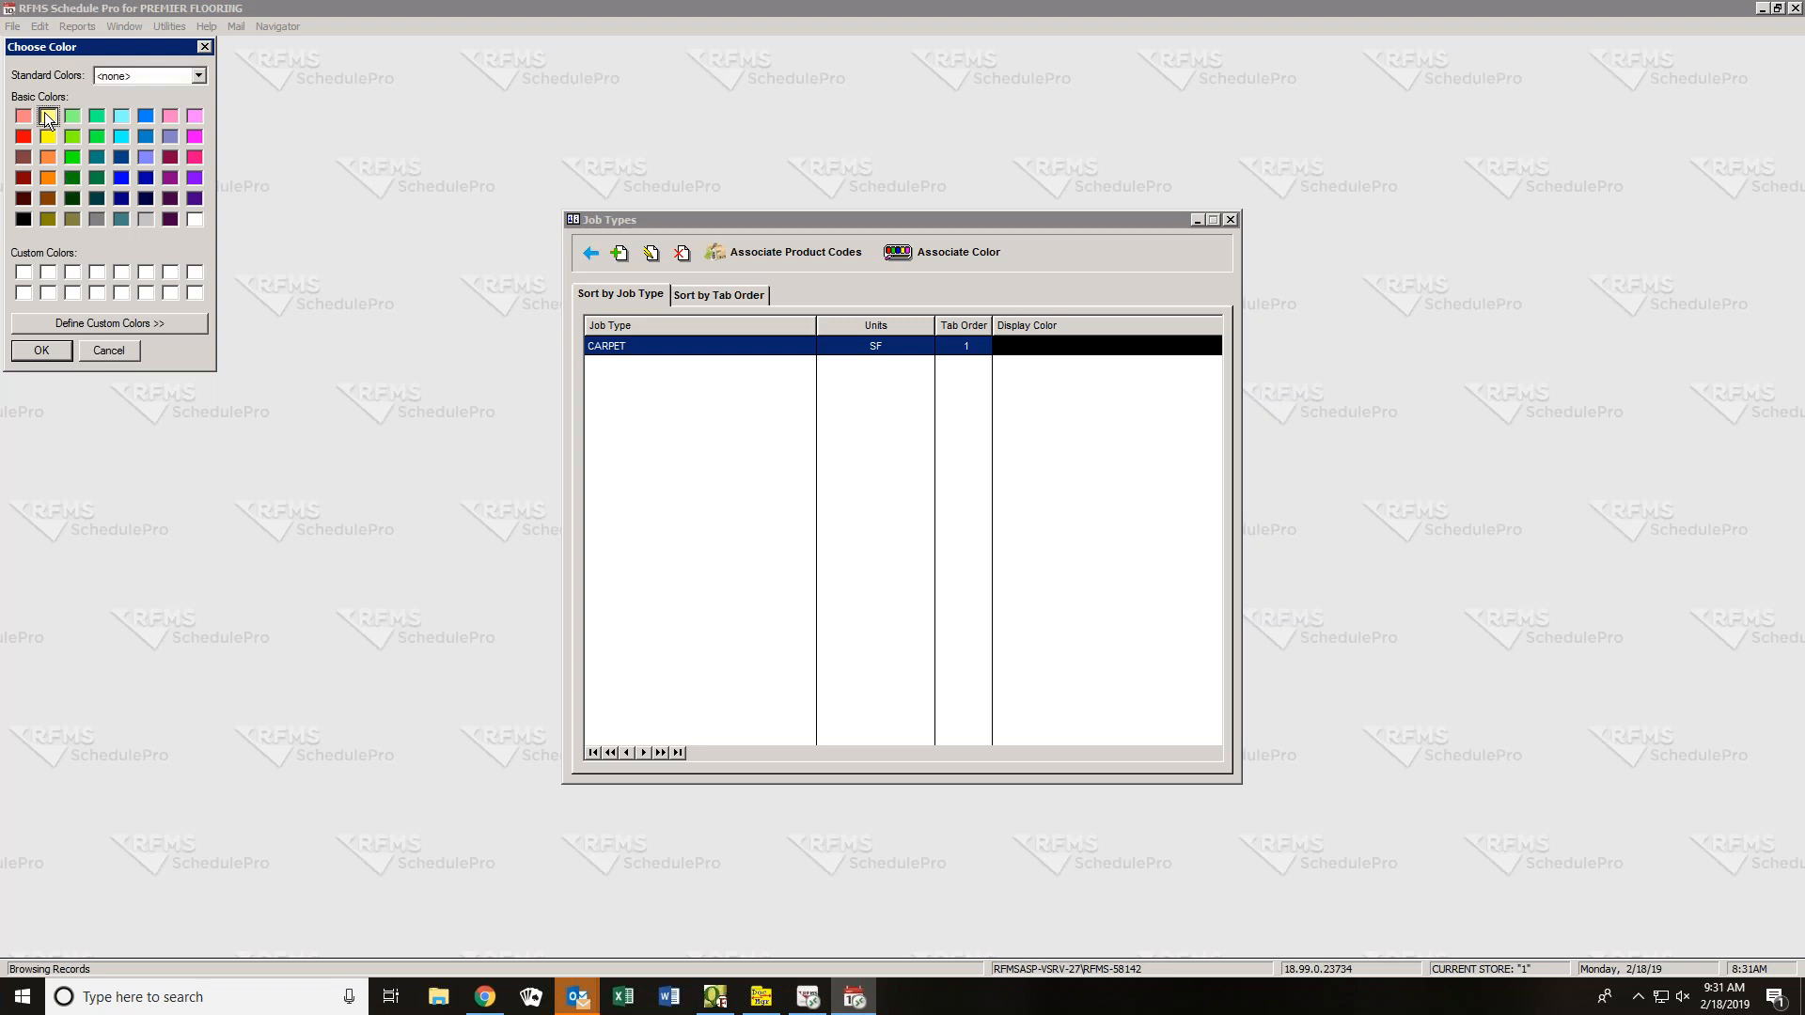
{"action": "left_click", "coordinate": [43, 351]}
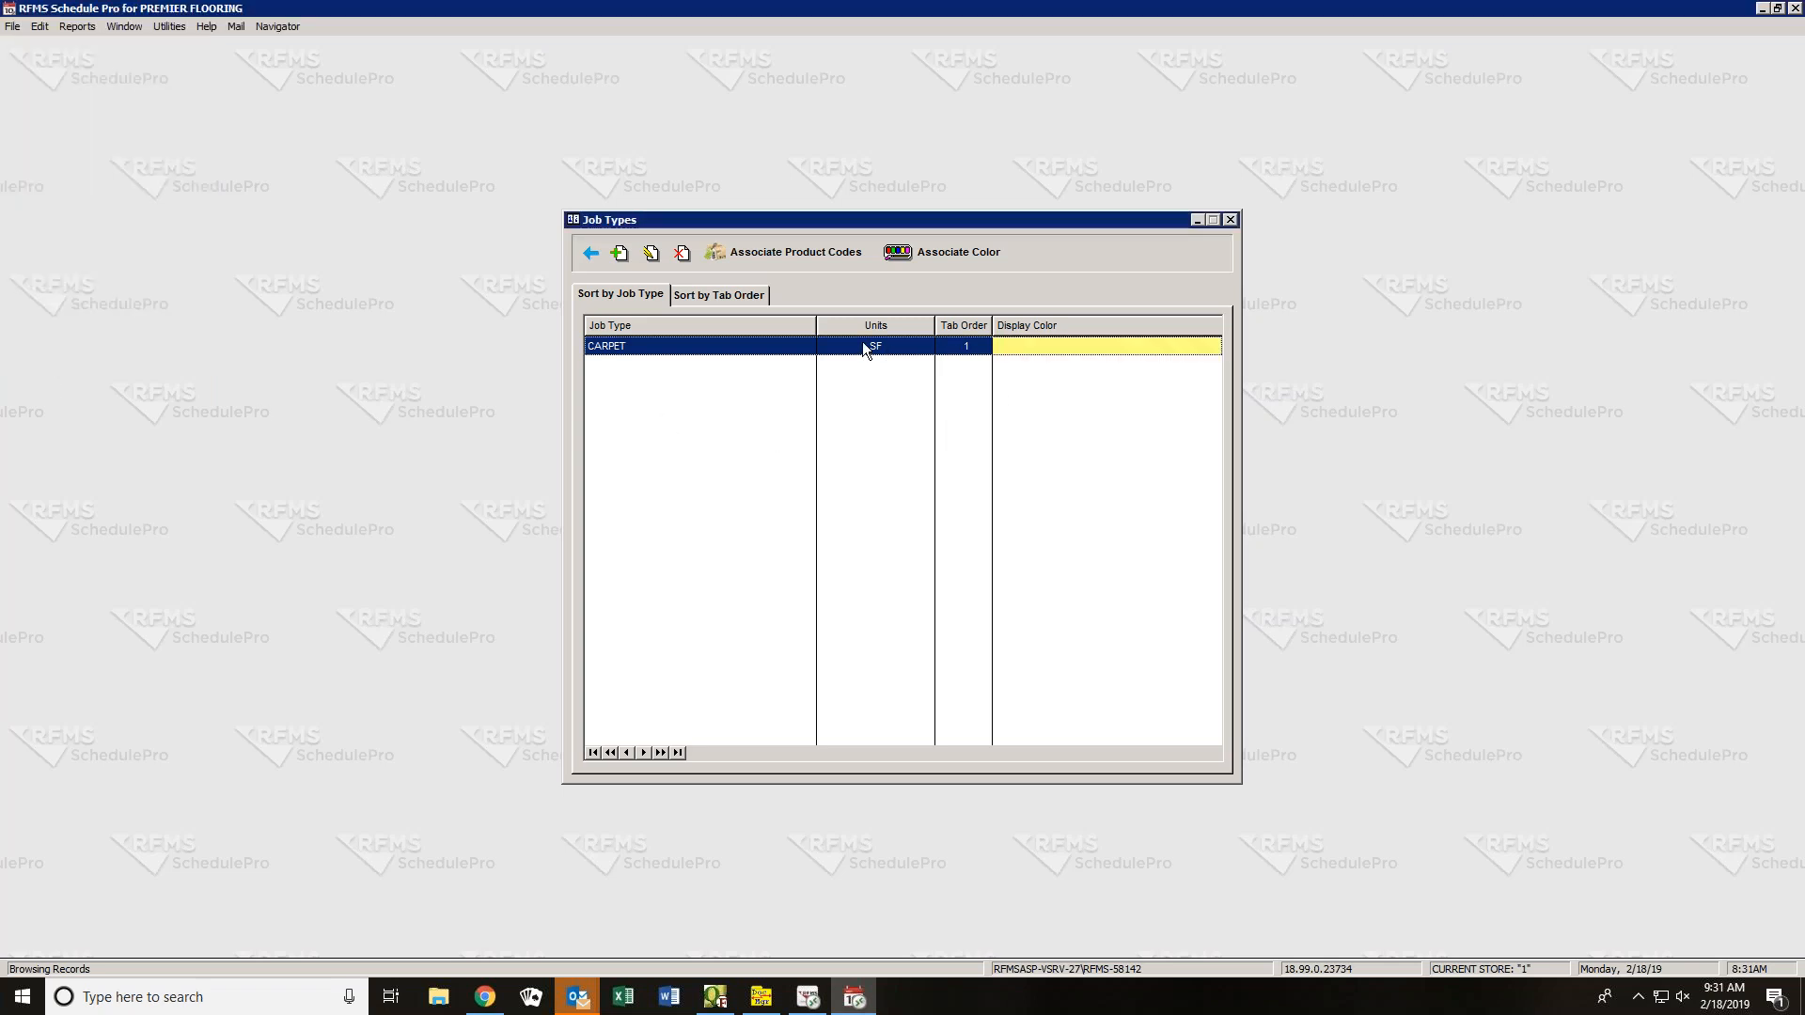
- Set the display color of the CARPET job type to bright yellow
{"action": "left_click", "coordinate": [945, 251]}
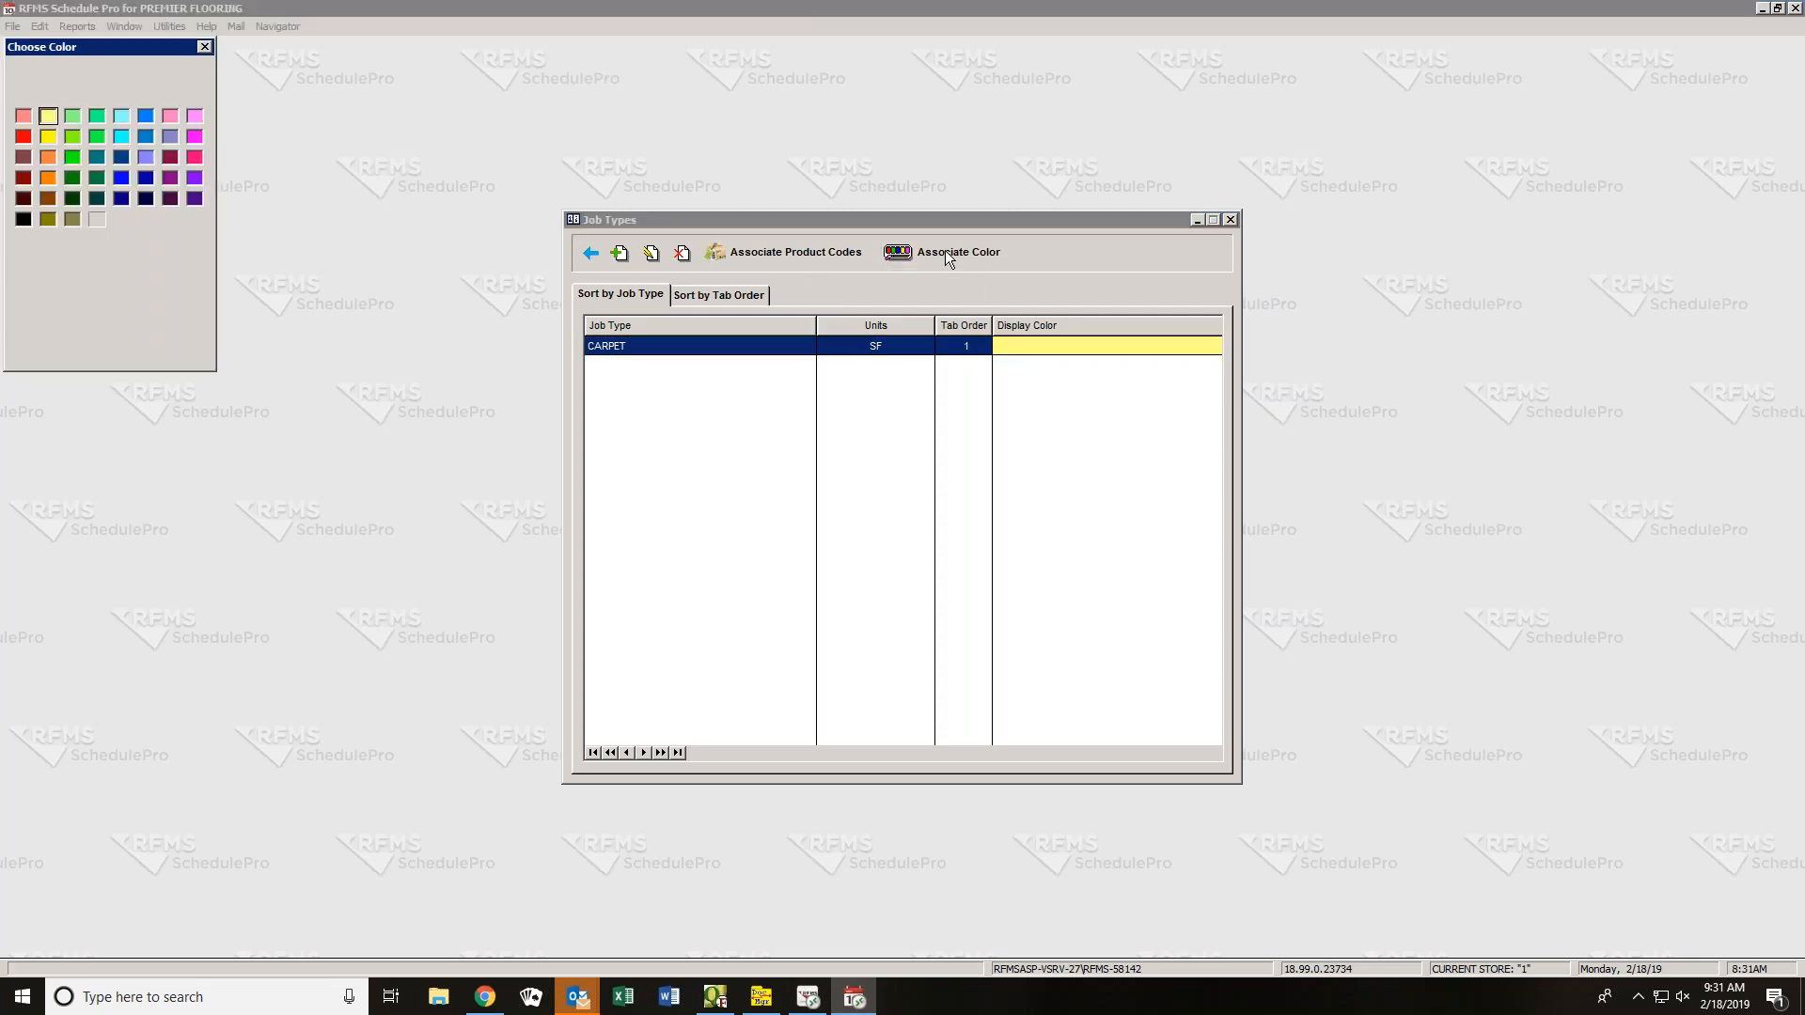
{"action": "left_click", "coordinate": [47, 136]}
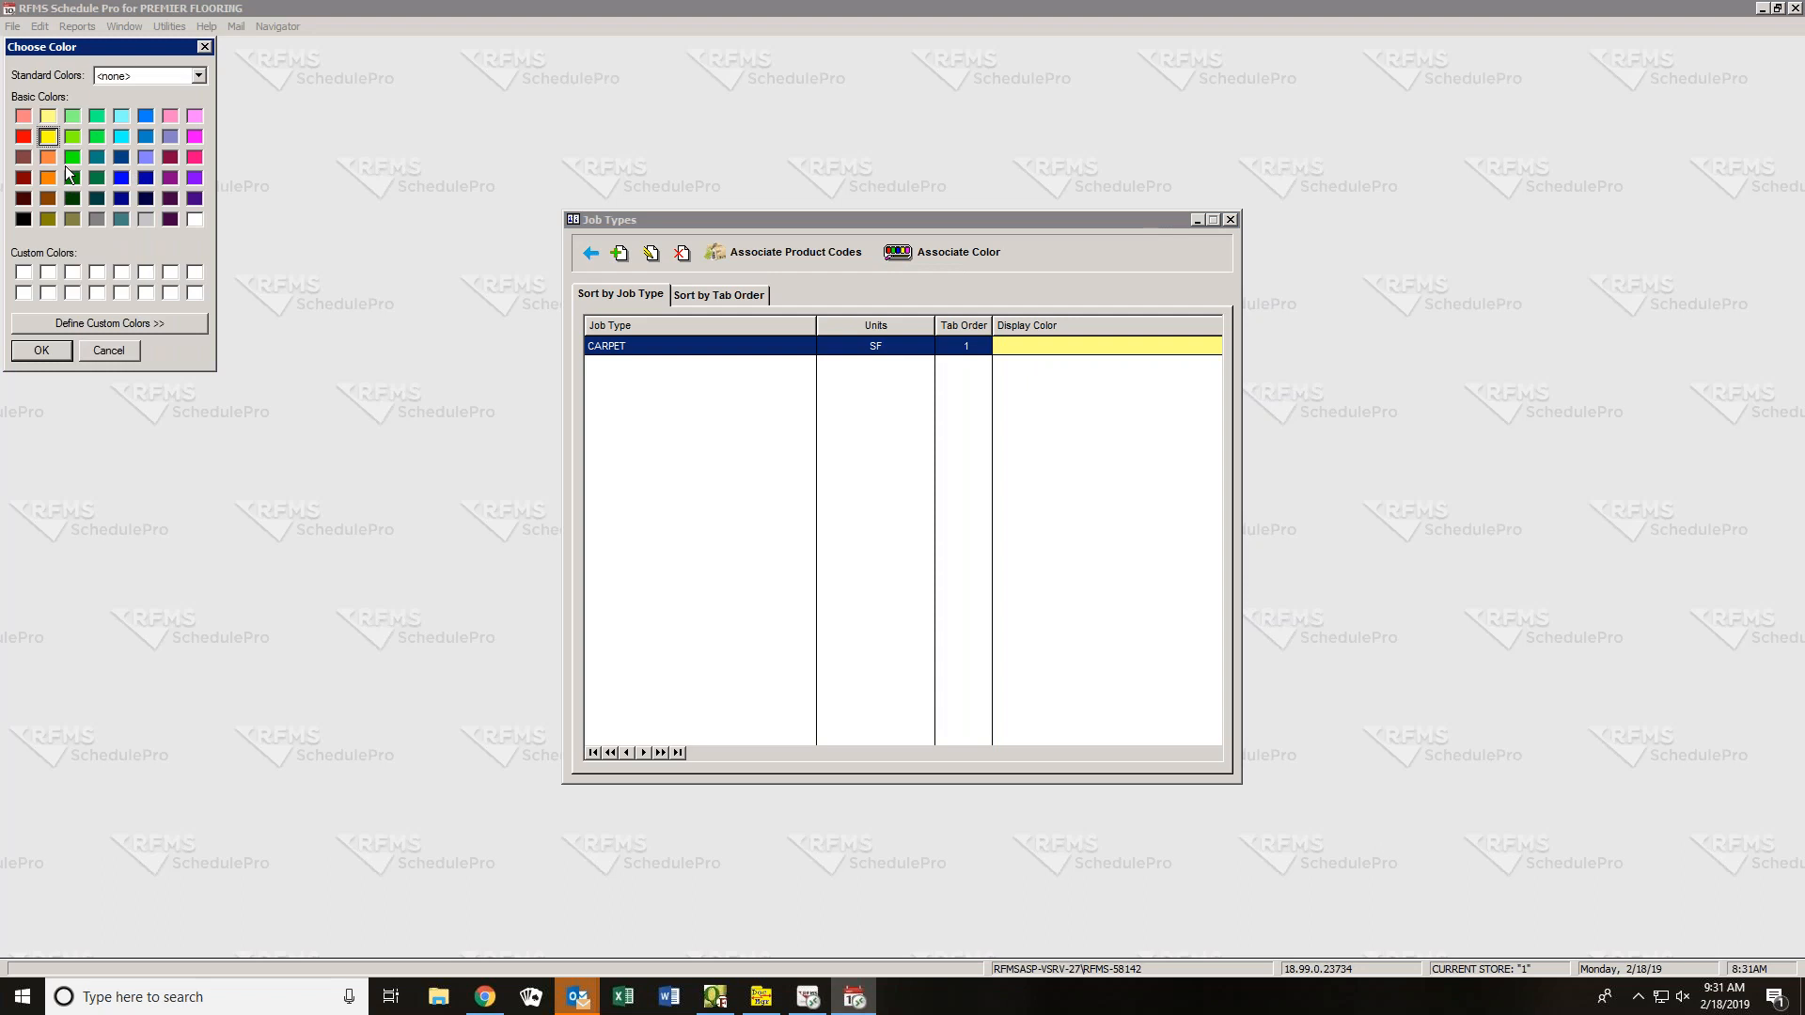
{"action": "left_click", "coordinate": [88, 324]}
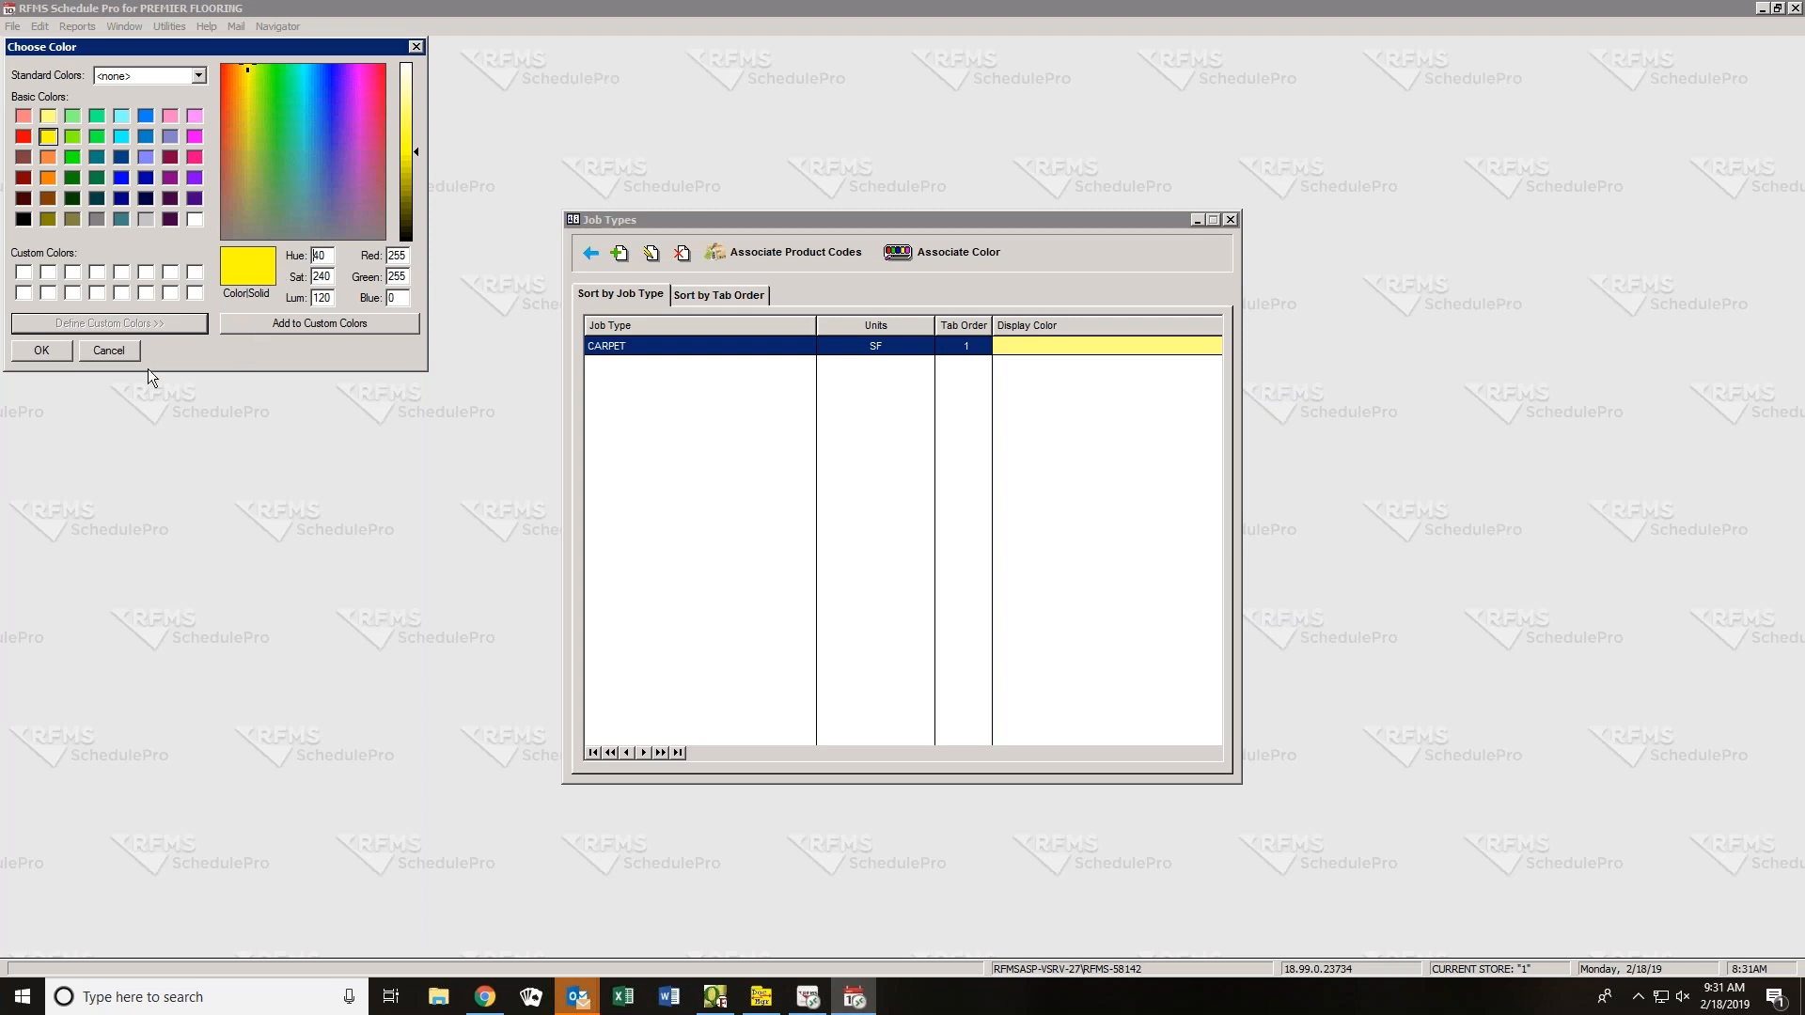
{"action": "left_click", "coordinate": [48, 354]}
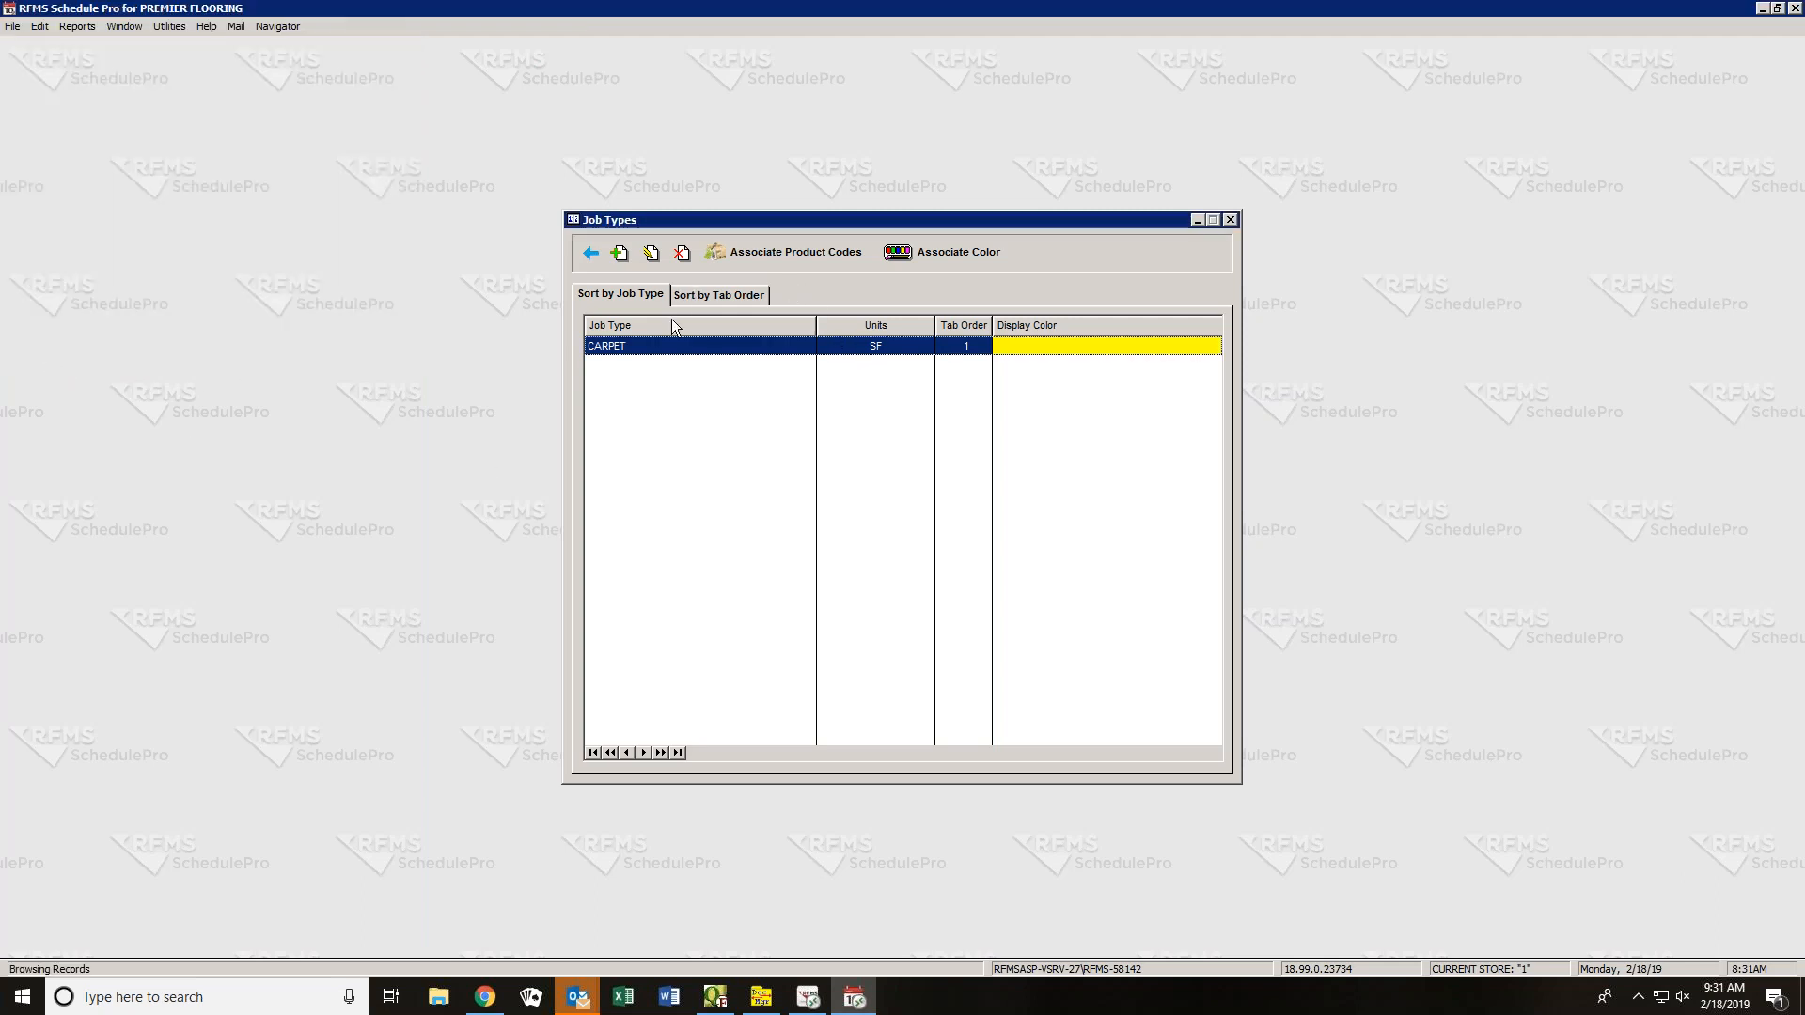
- Add a job type named VINYL with units SF and assign it a lime green display color
{"action": "left_click", "coordinate": [619, 253]}
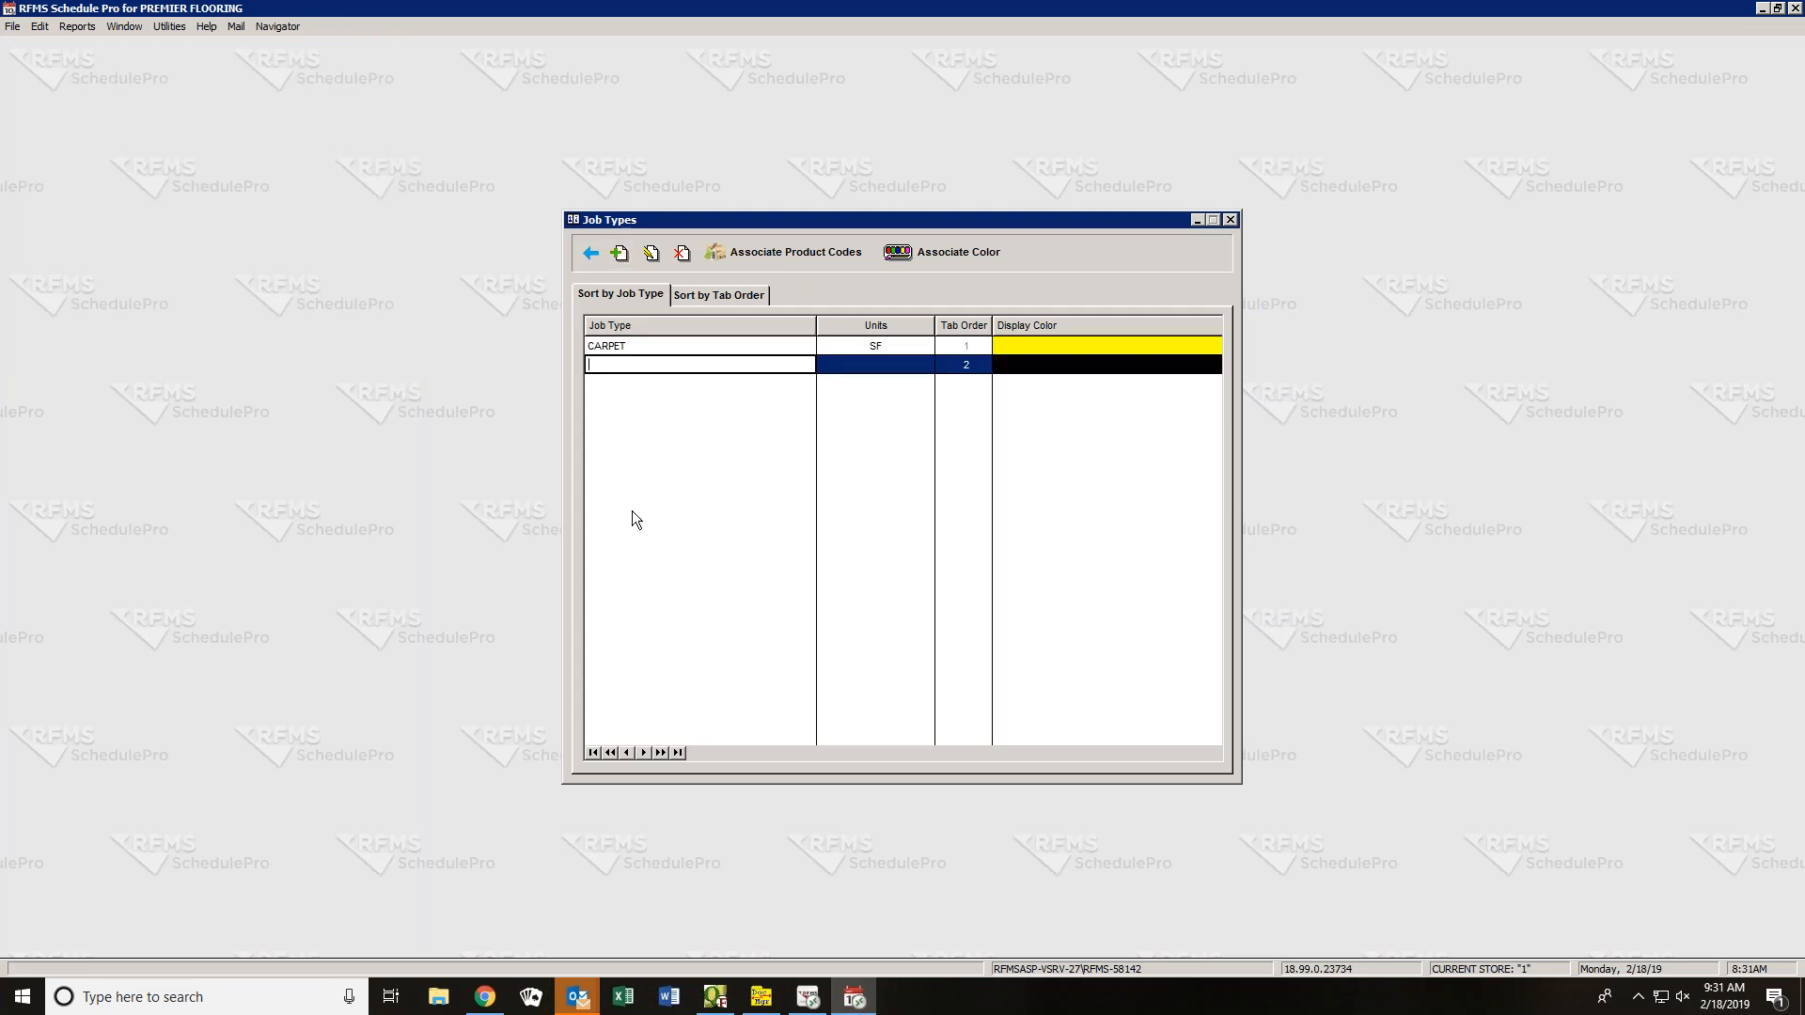
{"action": "type", "text": "VINYL"}
{"action": "key", "text": "Tab"}
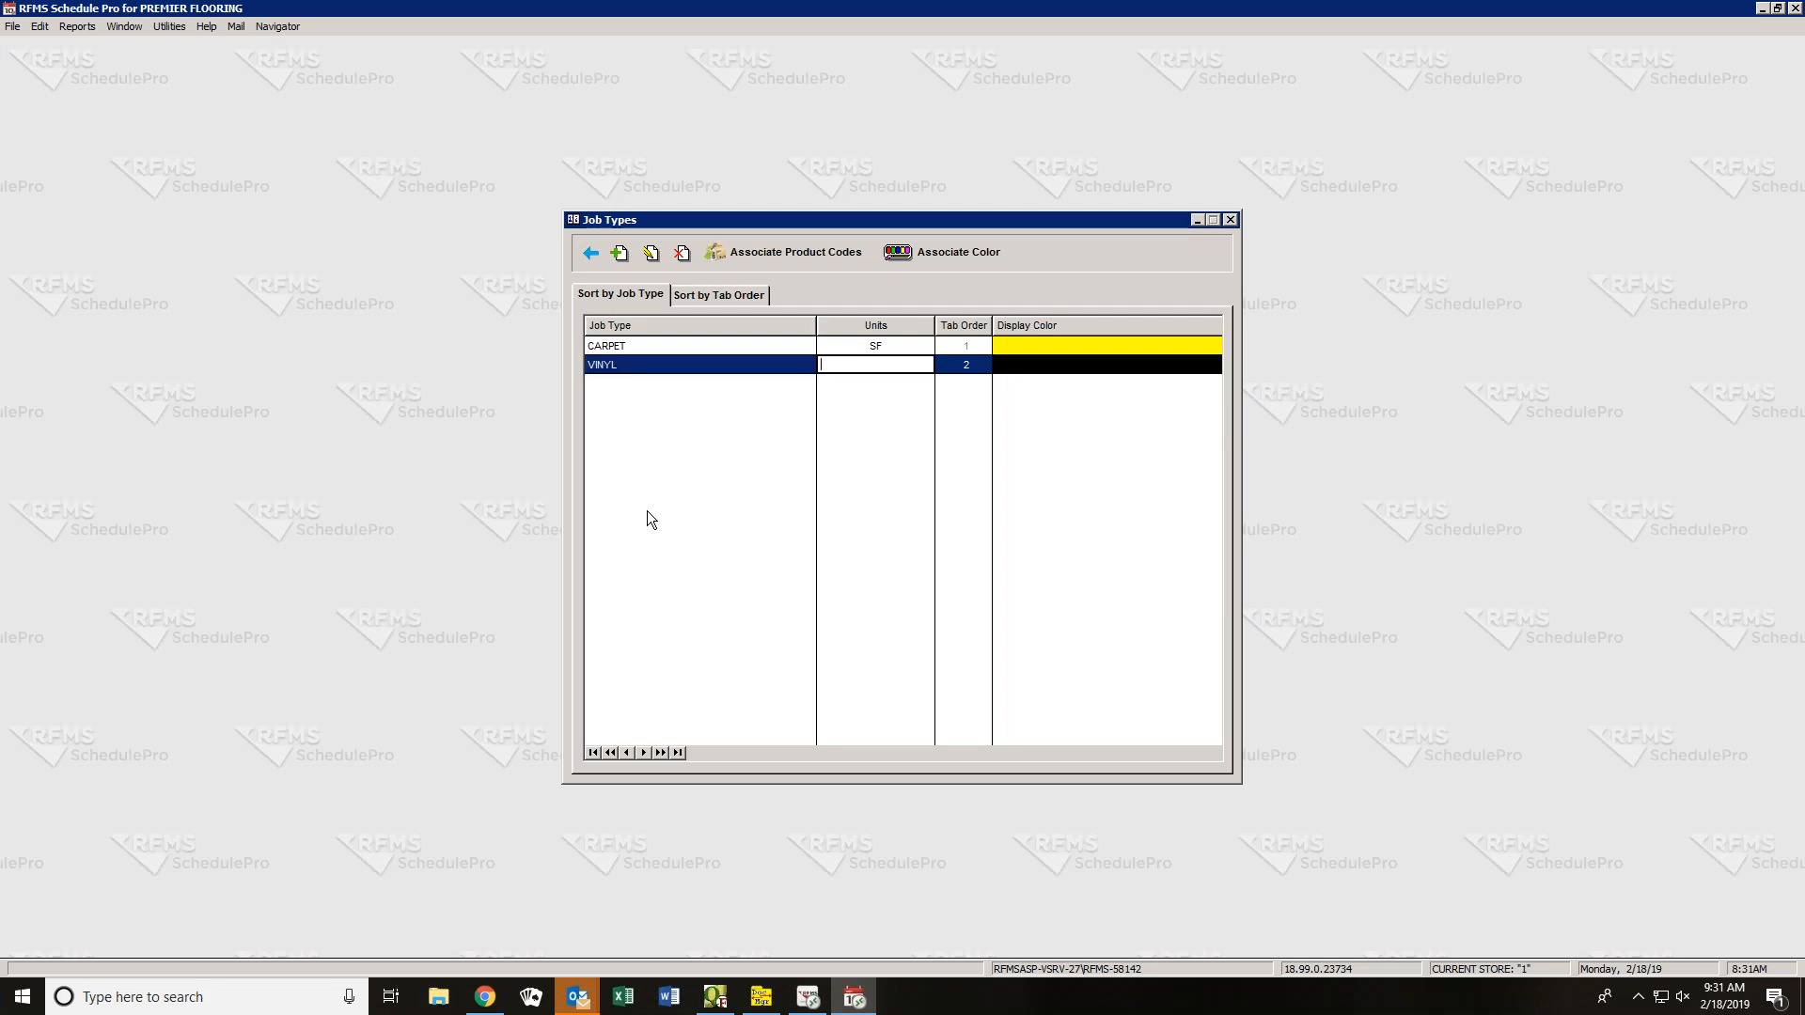
{"action": "type", "text": "SF"}
{"action": "key", "text": "Tab"}
{"action": "left_click", "coordinate": [904, 254]}
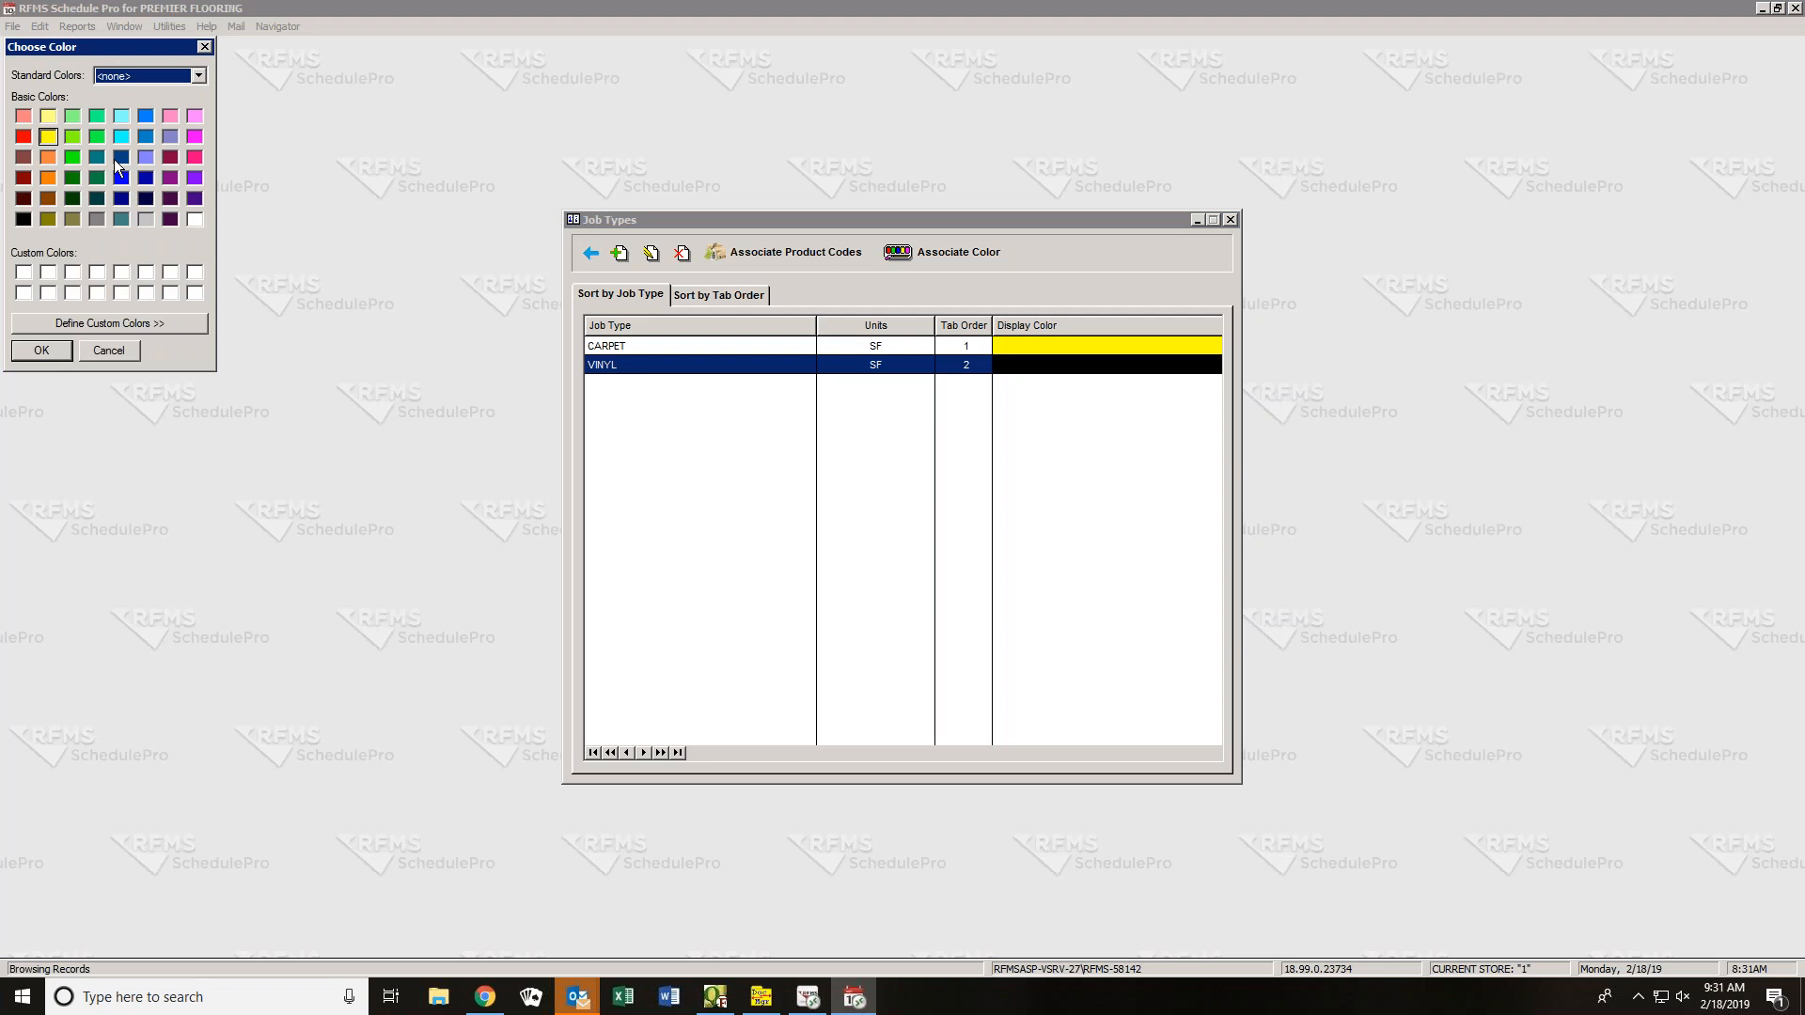
{"action": "left_click", "coordinate": [71, 137]}
{"action": "left_click", "coordinate": [41, 350]}
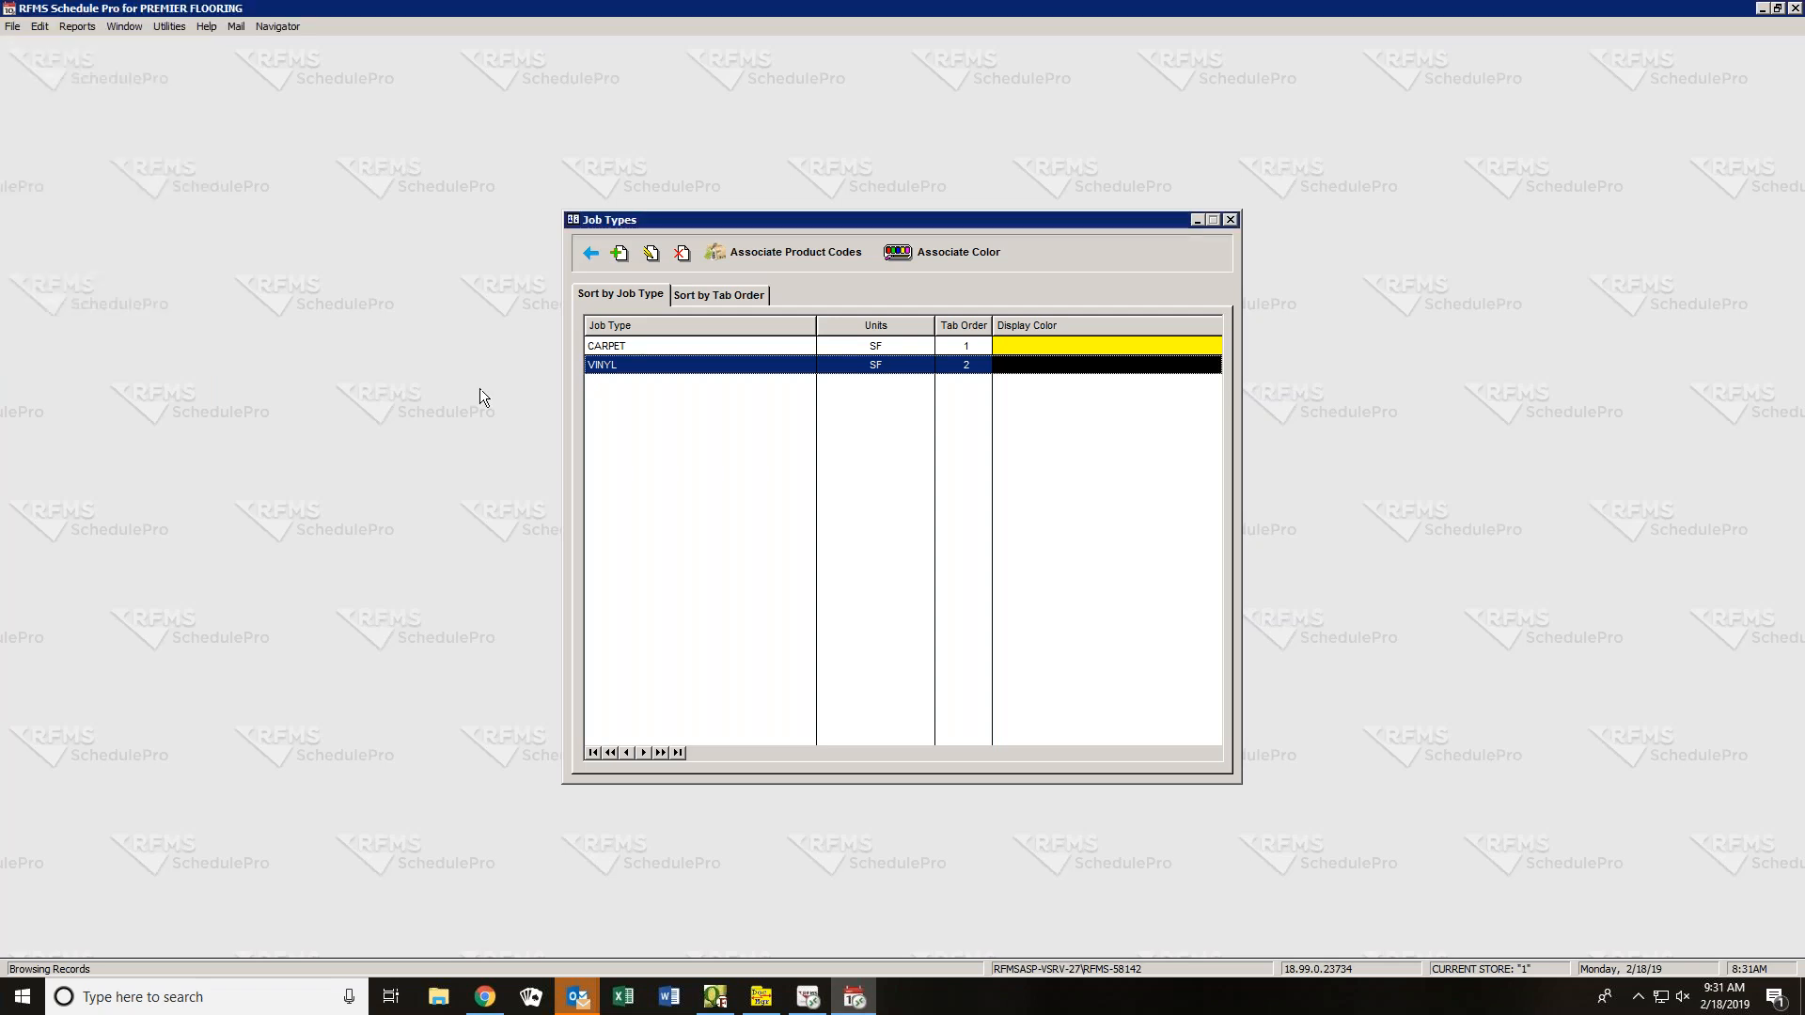
- Rename the VINYL job type to SHEET VINYL
{"action": "left_click", "coordinate": [702, 364]}
{"action": "left_click", "coordinate": [657, 364]}
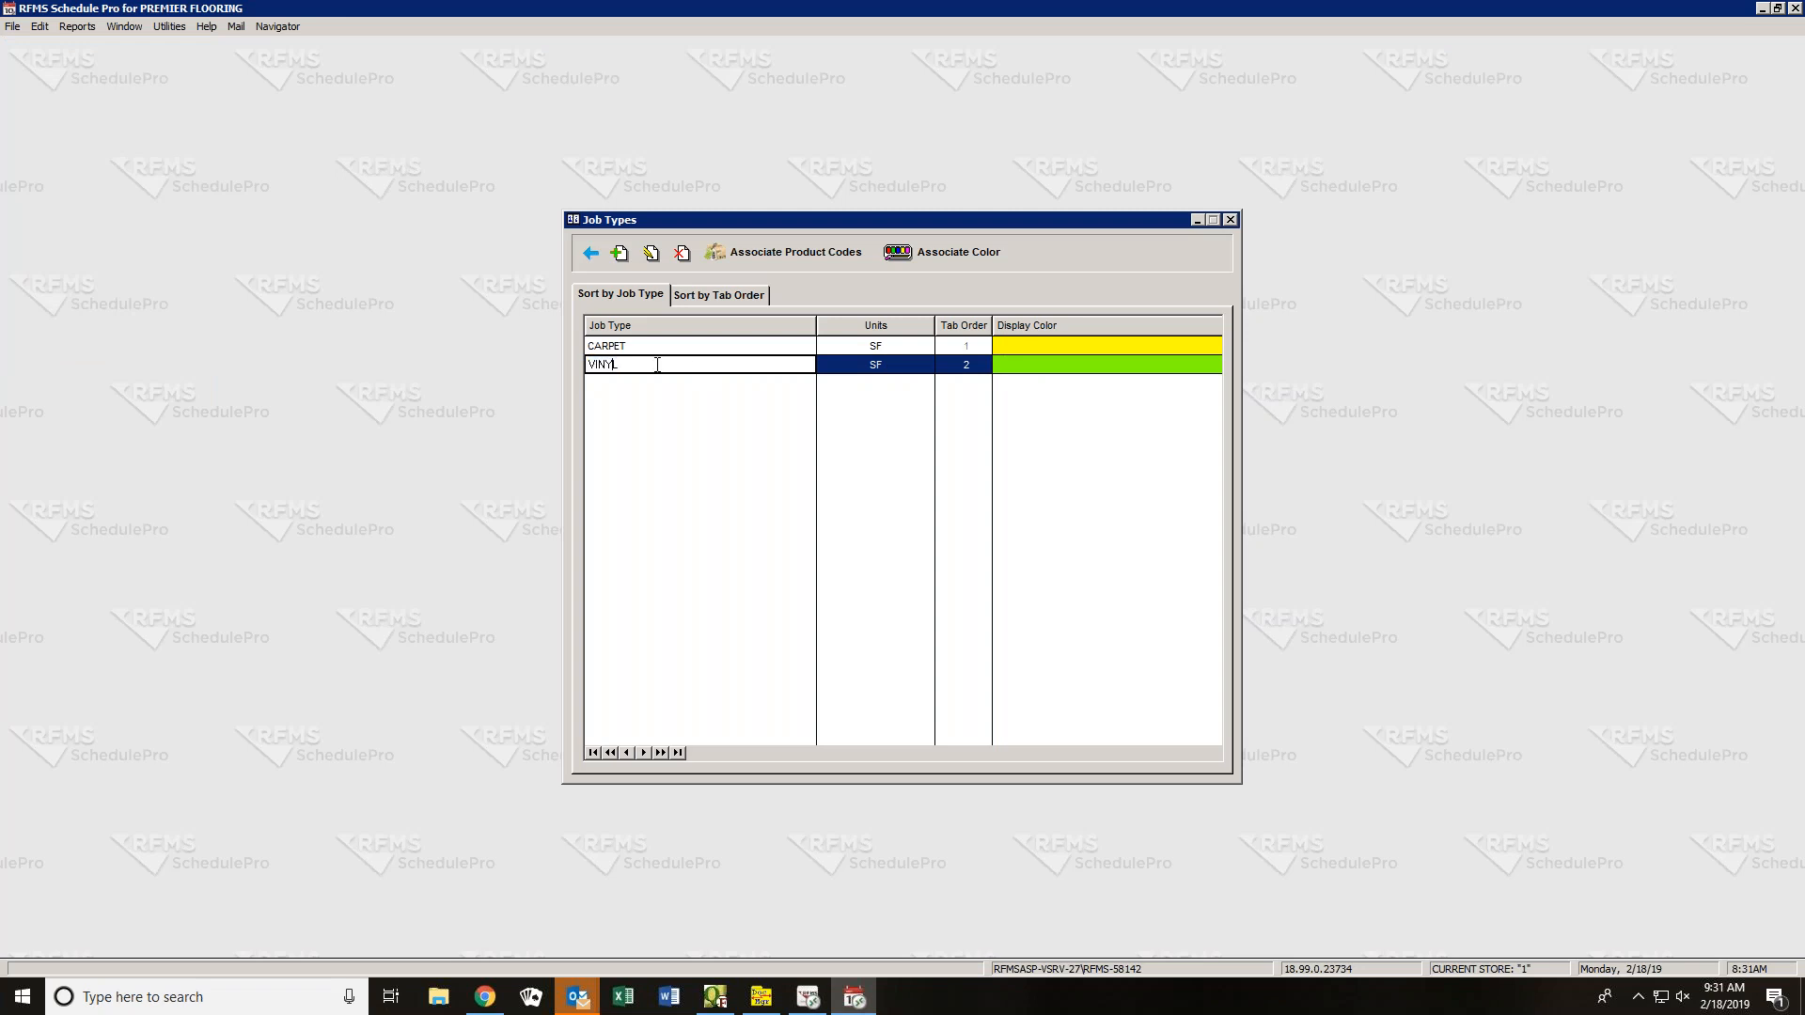
{"action": "type", "text": "SHEET"}
{"action": "key", "text": "Return"}
- Add a job type named HARDWOOD with units SF and assign it a cyan display color
{"action": "left_click", "coordinate": [621, 254]}
{"action": "left_click", "coordinate": [882, 526]}
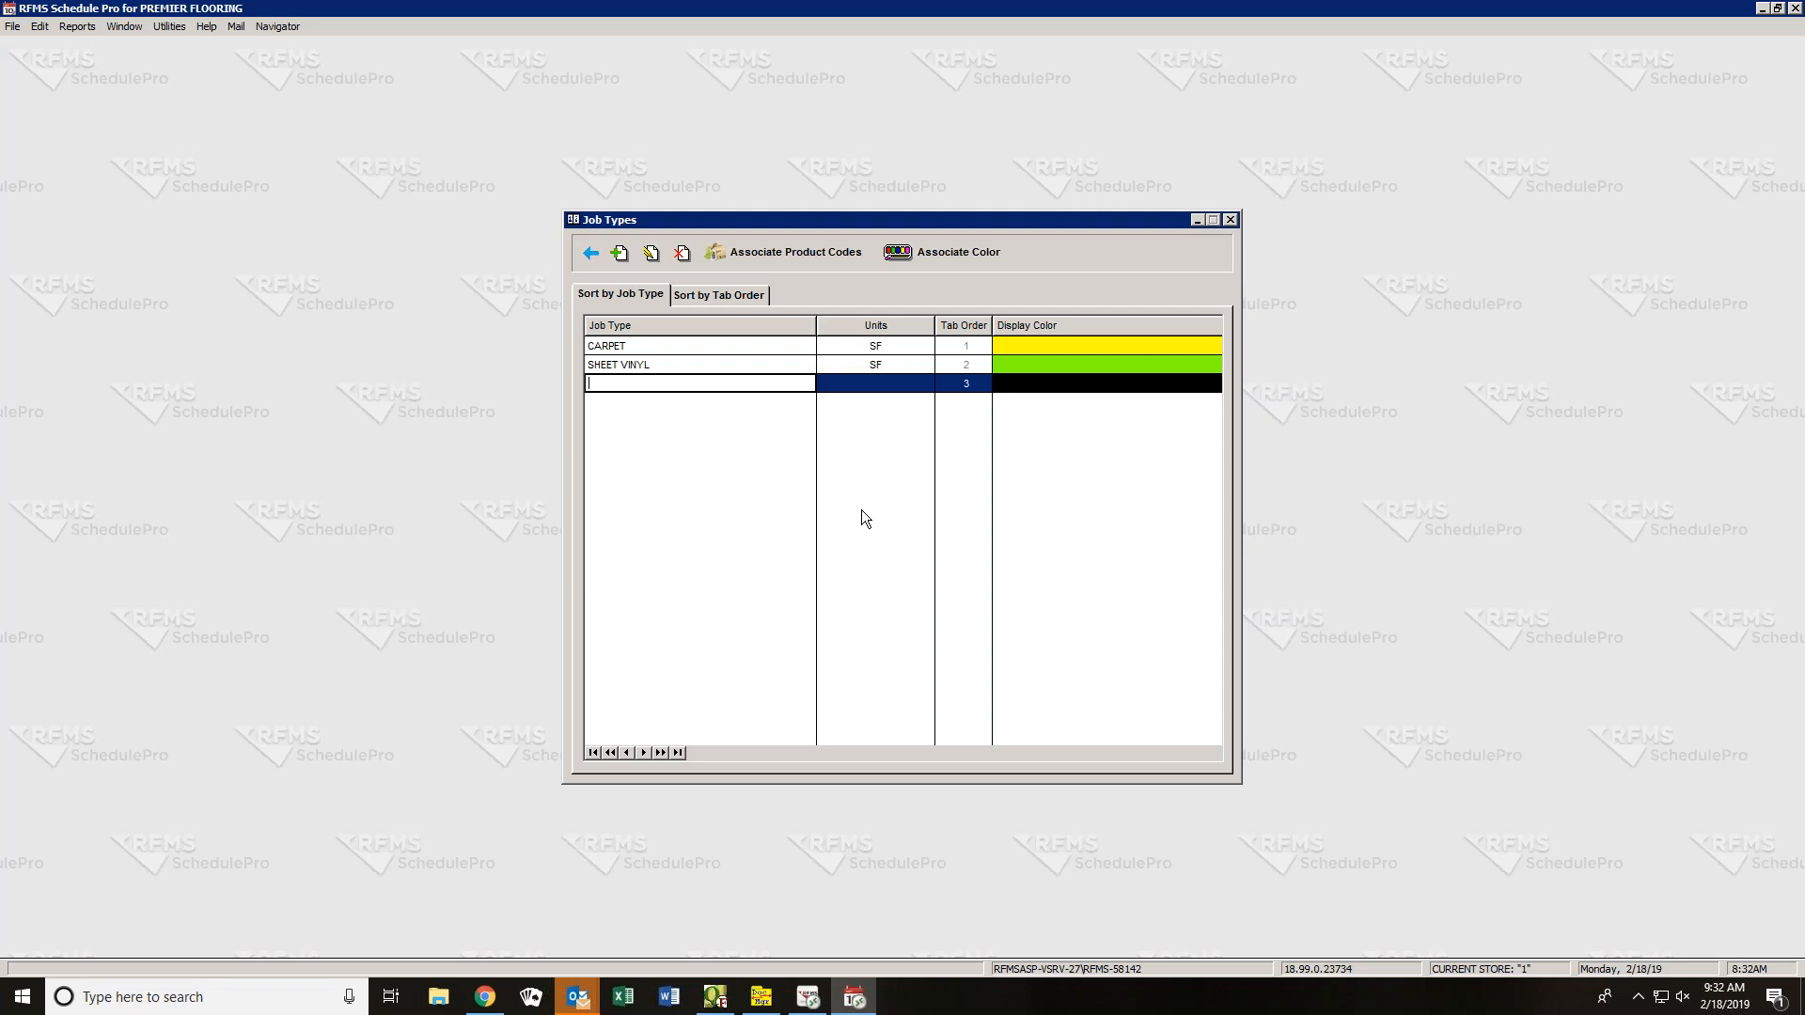
{"action": "type", "text": "HARDWOOD"}
{"action": "key", "text": "Tab"}
{"action": "type", "text": "SF"}
{"action": "key", "text": "Tab"}
{"action": "left_click", "coordinate": [946, 252]}
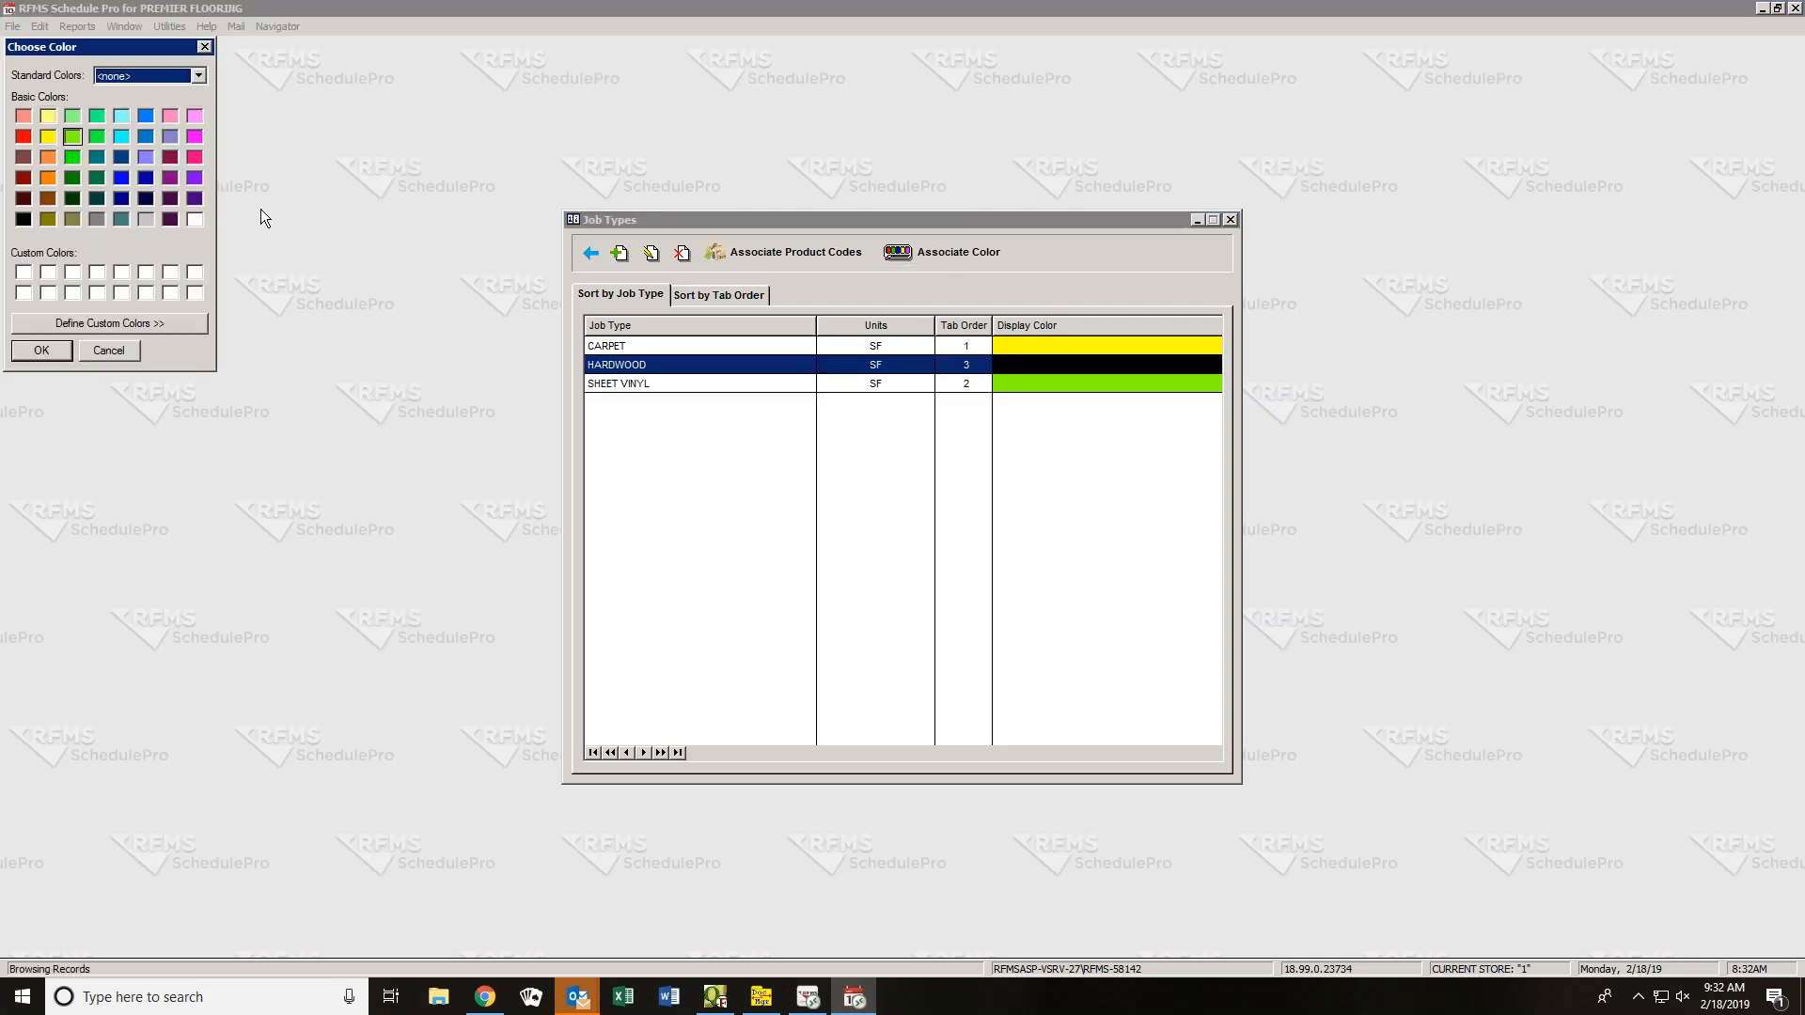
{"action": "left_click", "coordinate": [119, 135]}
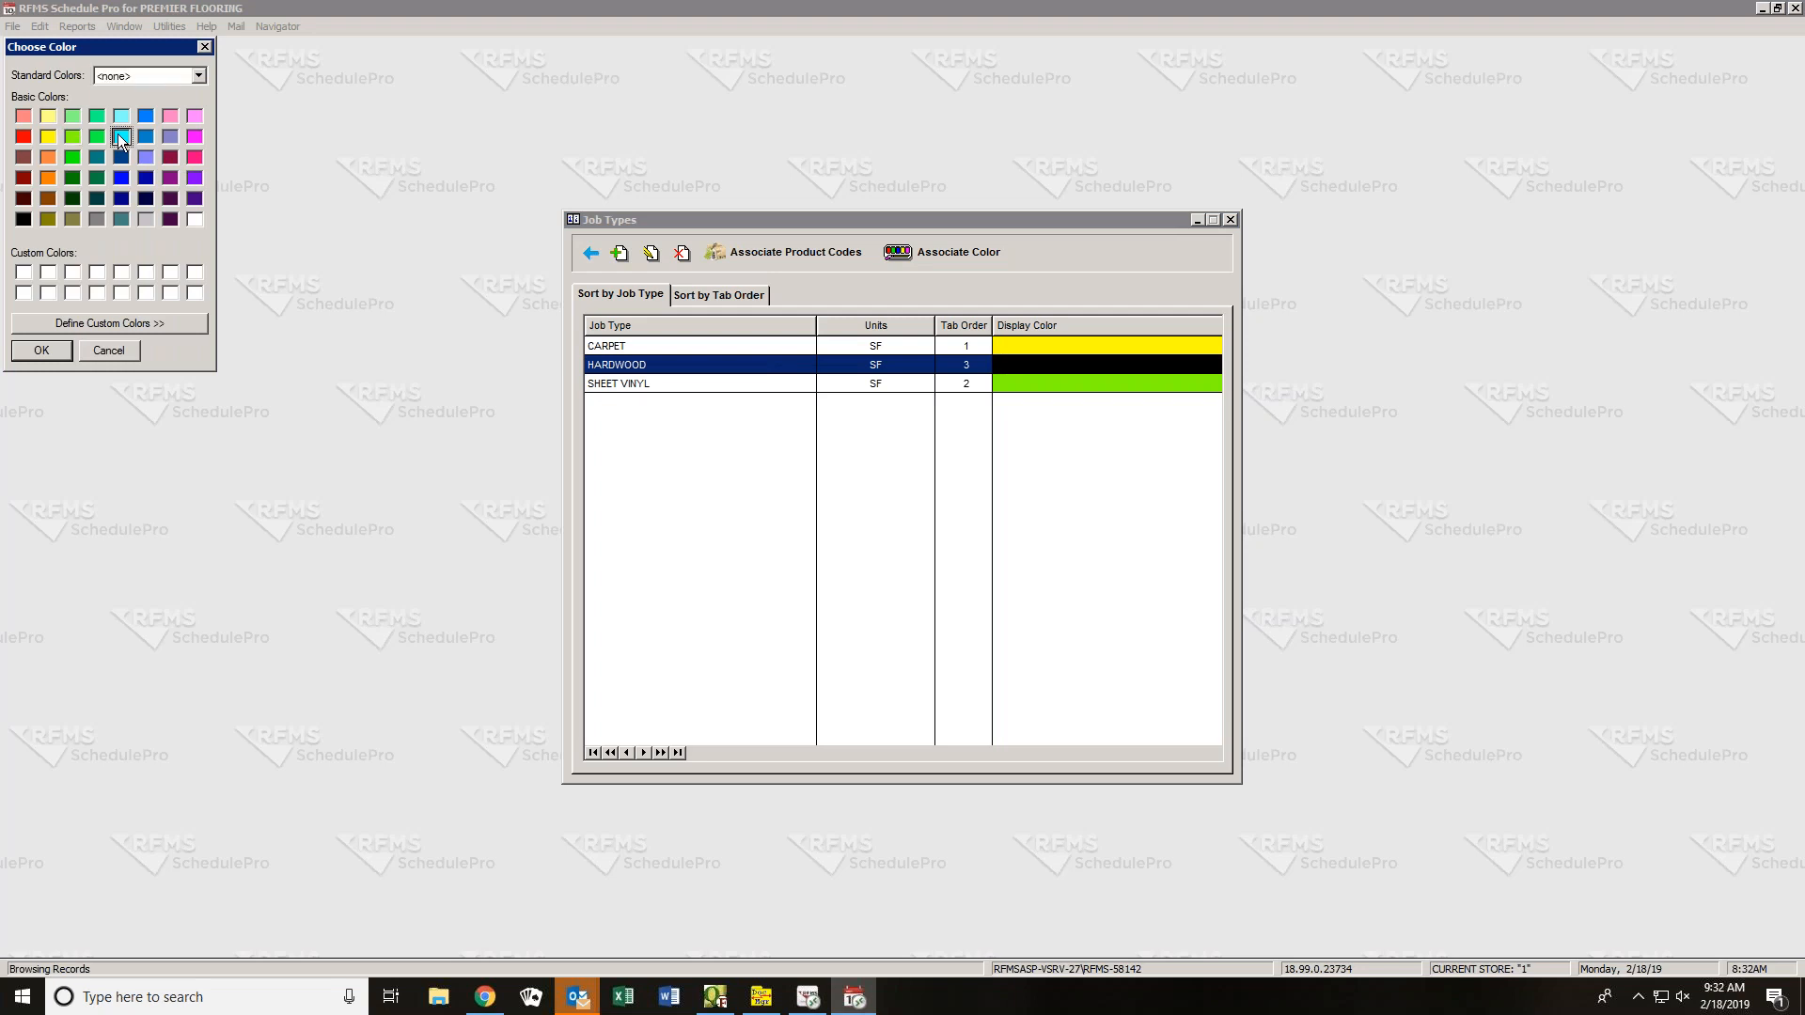
{"action": "left_click", "coordinate": [43, 352]}
- Add a job type named TILE with units SF and assign it a medium blue display color
{"action": "left_click", "coordinate": [619, 253]}
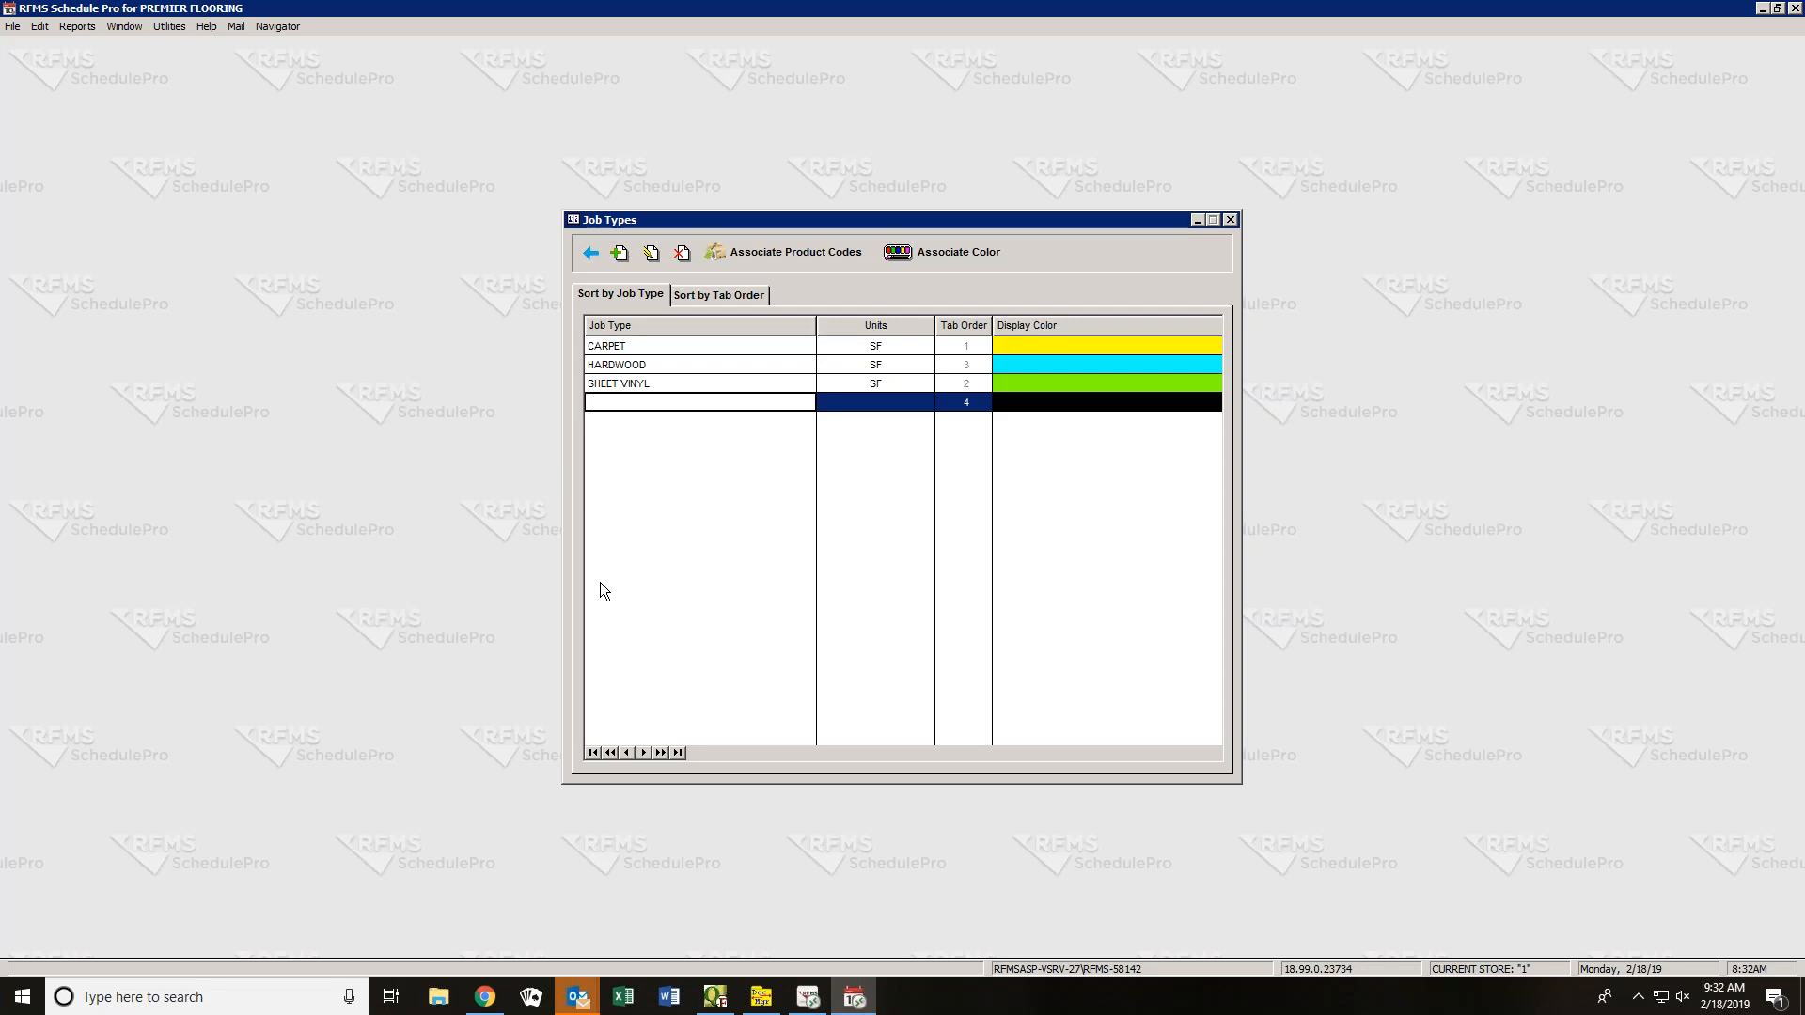
{"action": "type", "text": "TILE"}
{"action": "key", "text": "Tab"}
{"action": "type", "text": "SF"}
{"action": "key", "text": "Tab"}
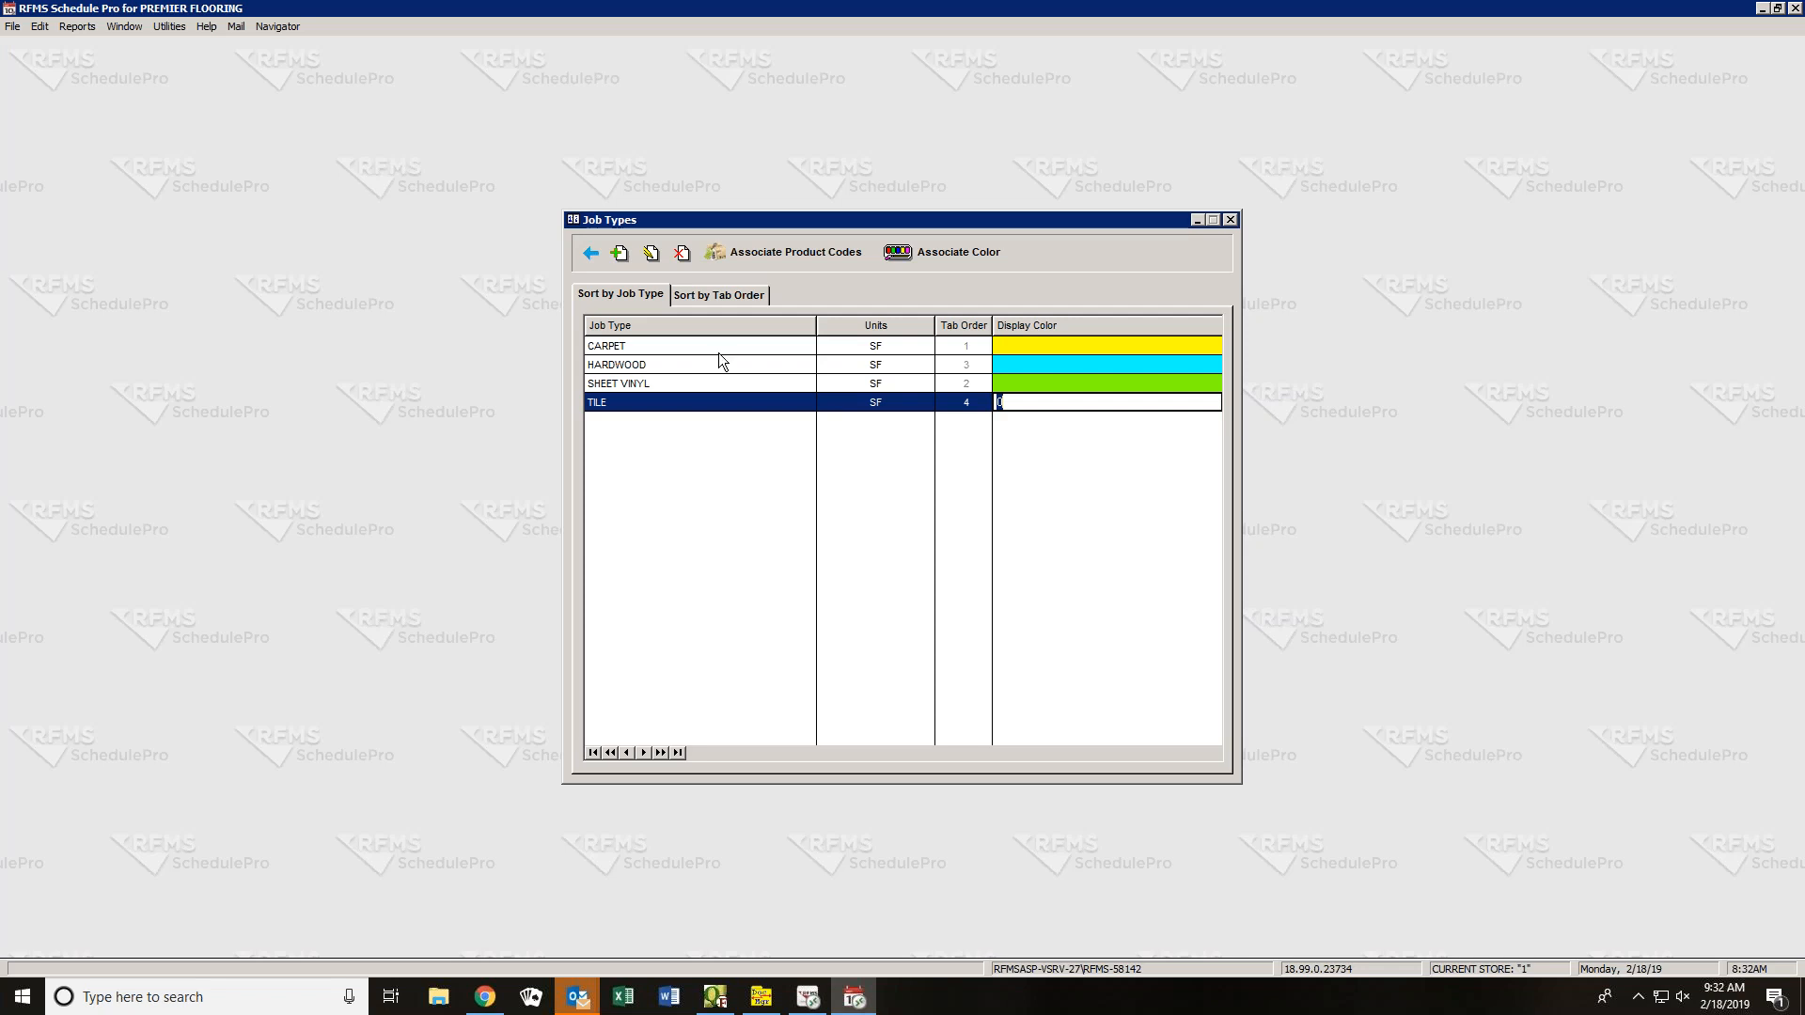
{"action": "left_click", "coordinate": [898, 251]}
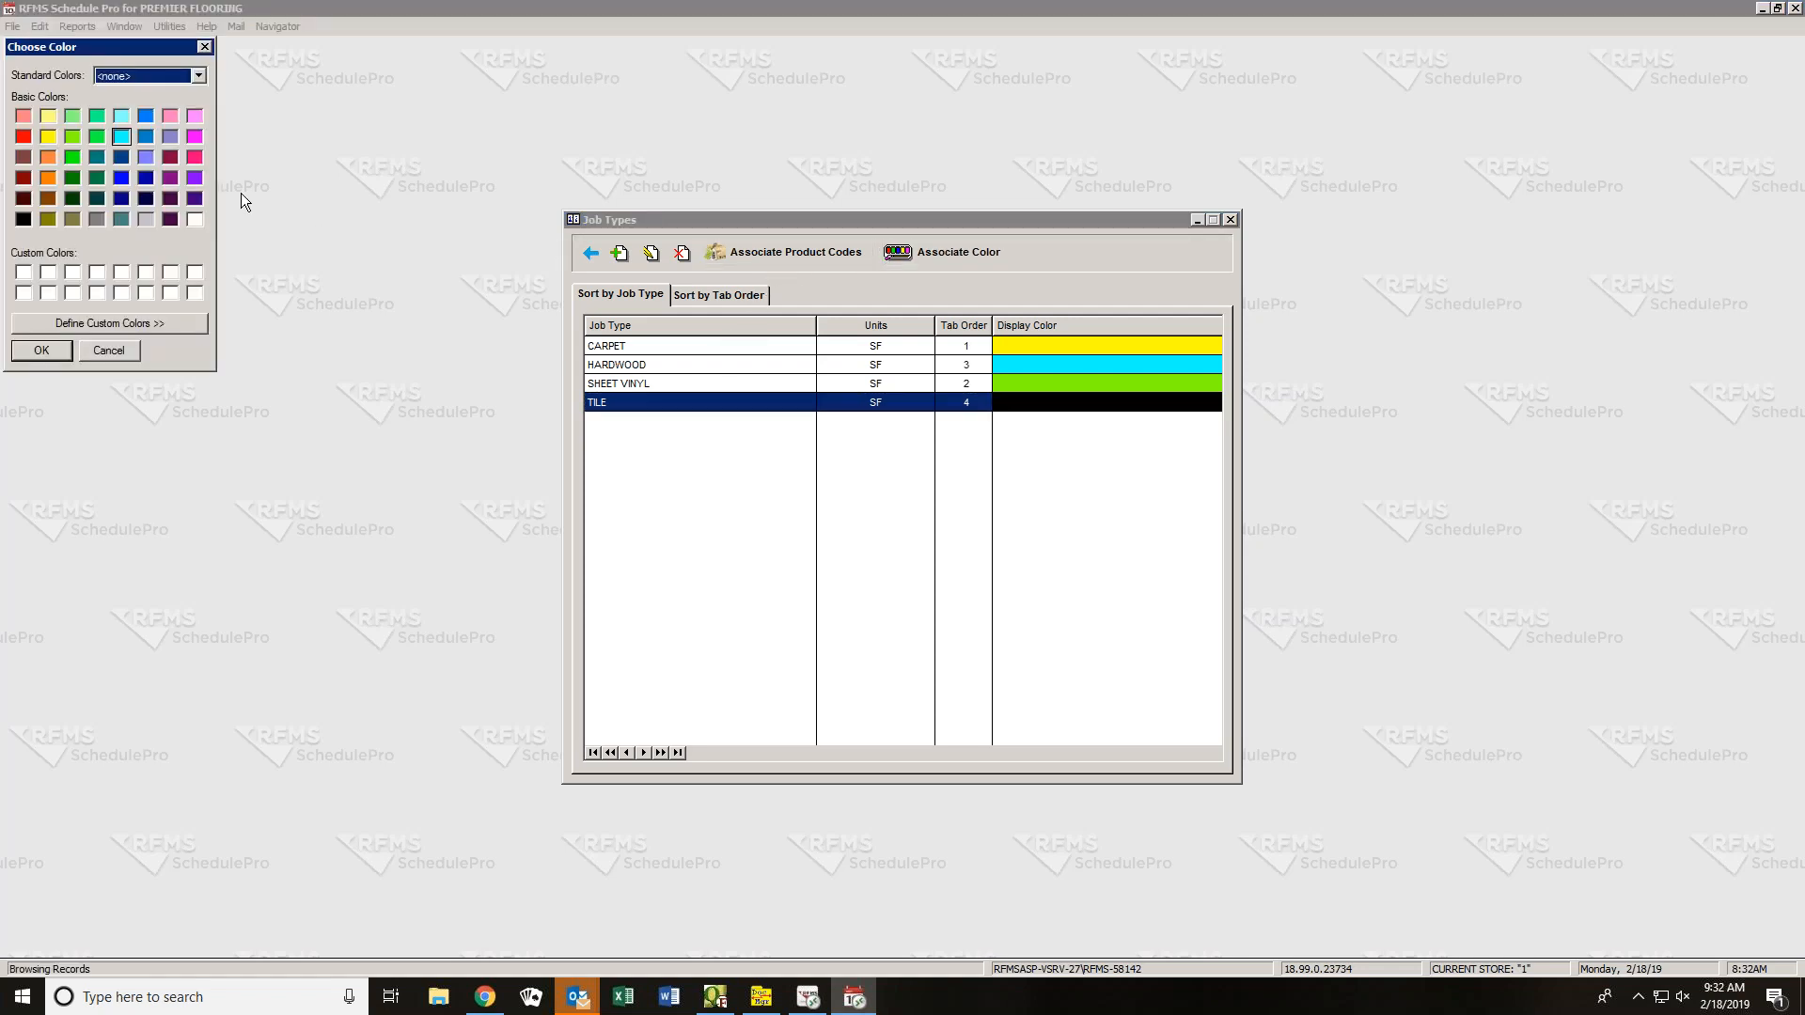
{"action": "left_click", "coordinate": [144, 133]}
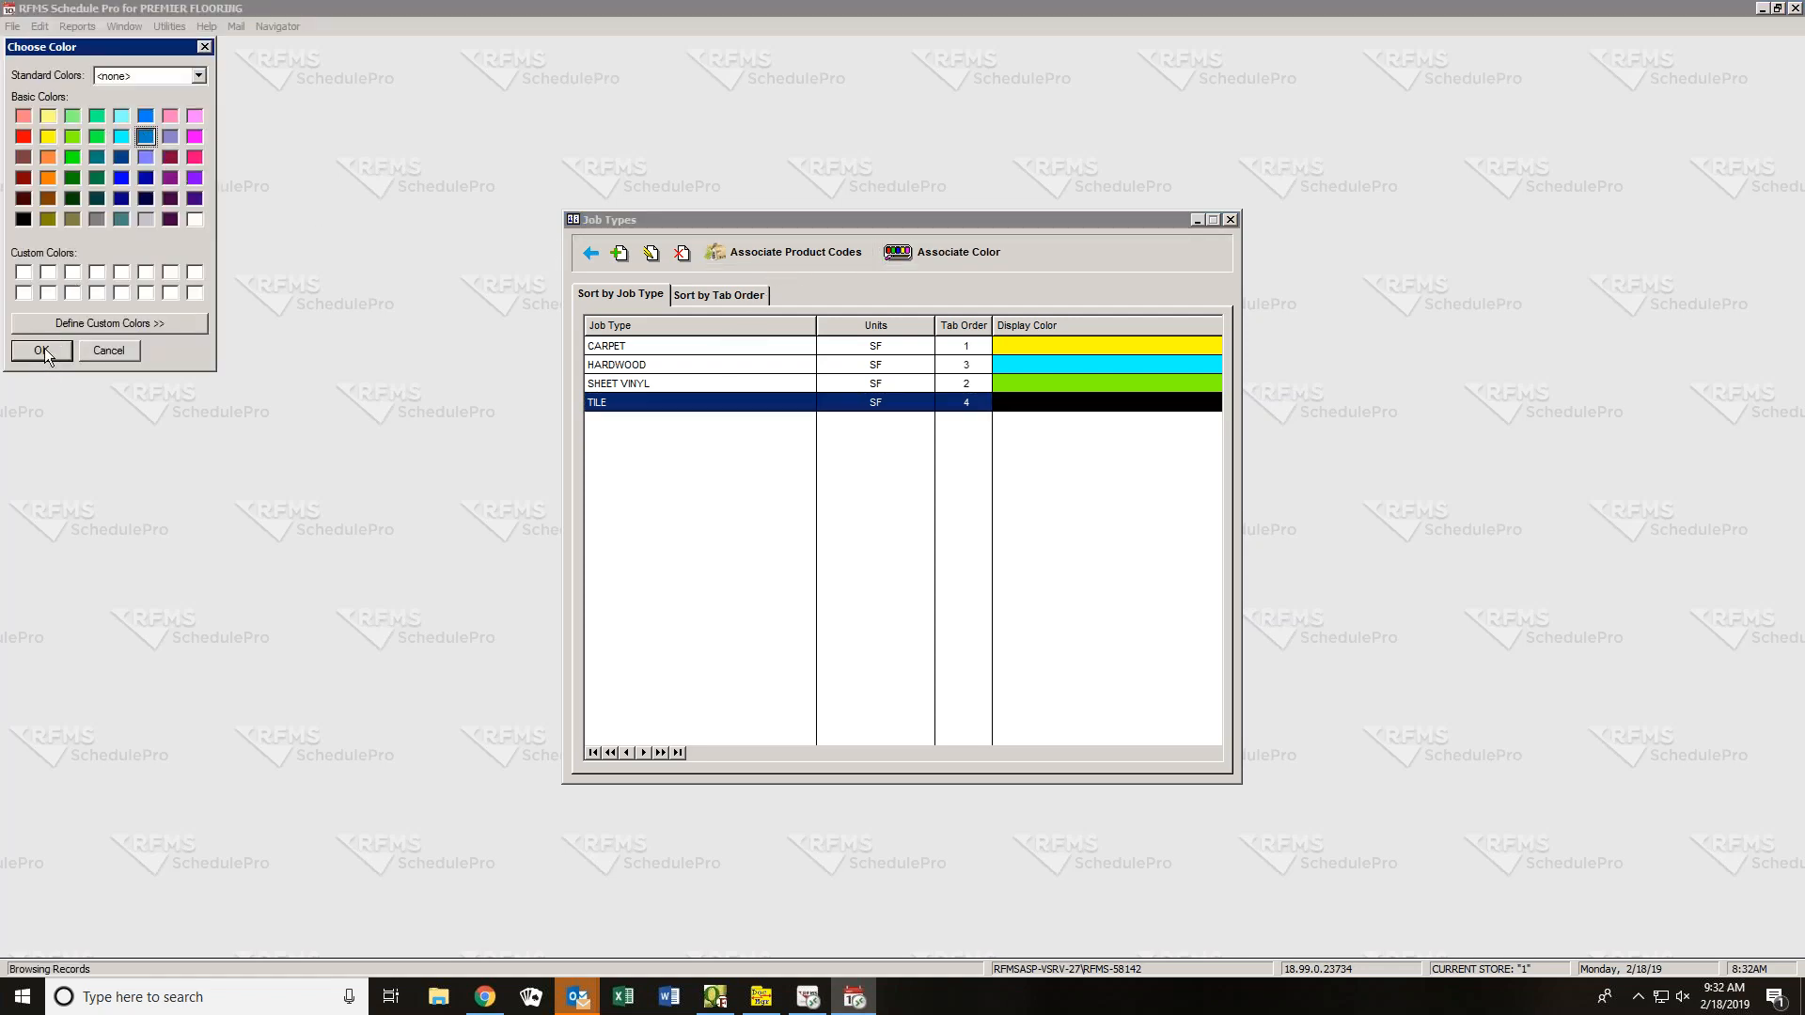
{"action": "left_click", "coordinate": [42, 350]}
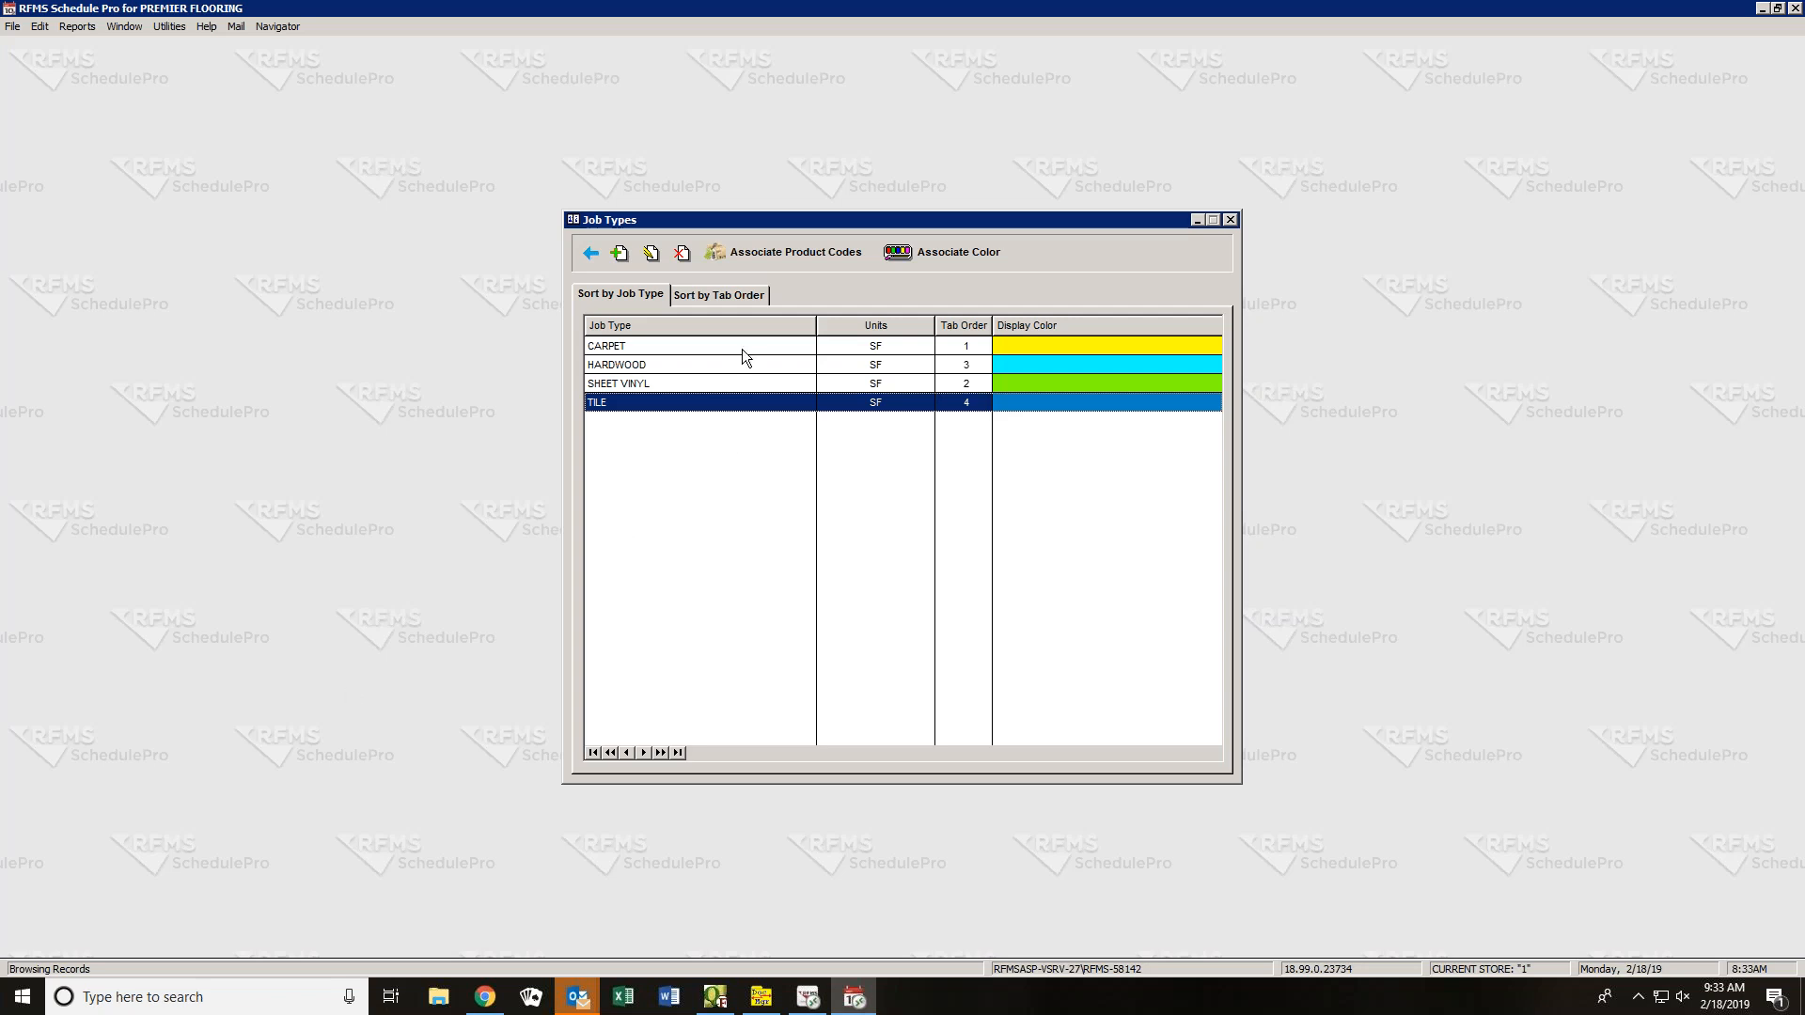
- Open the job type to product code associations and associate product code 05 TILE with the TILE job type
{"action": "left_click", "coordinate": [771, 252]}
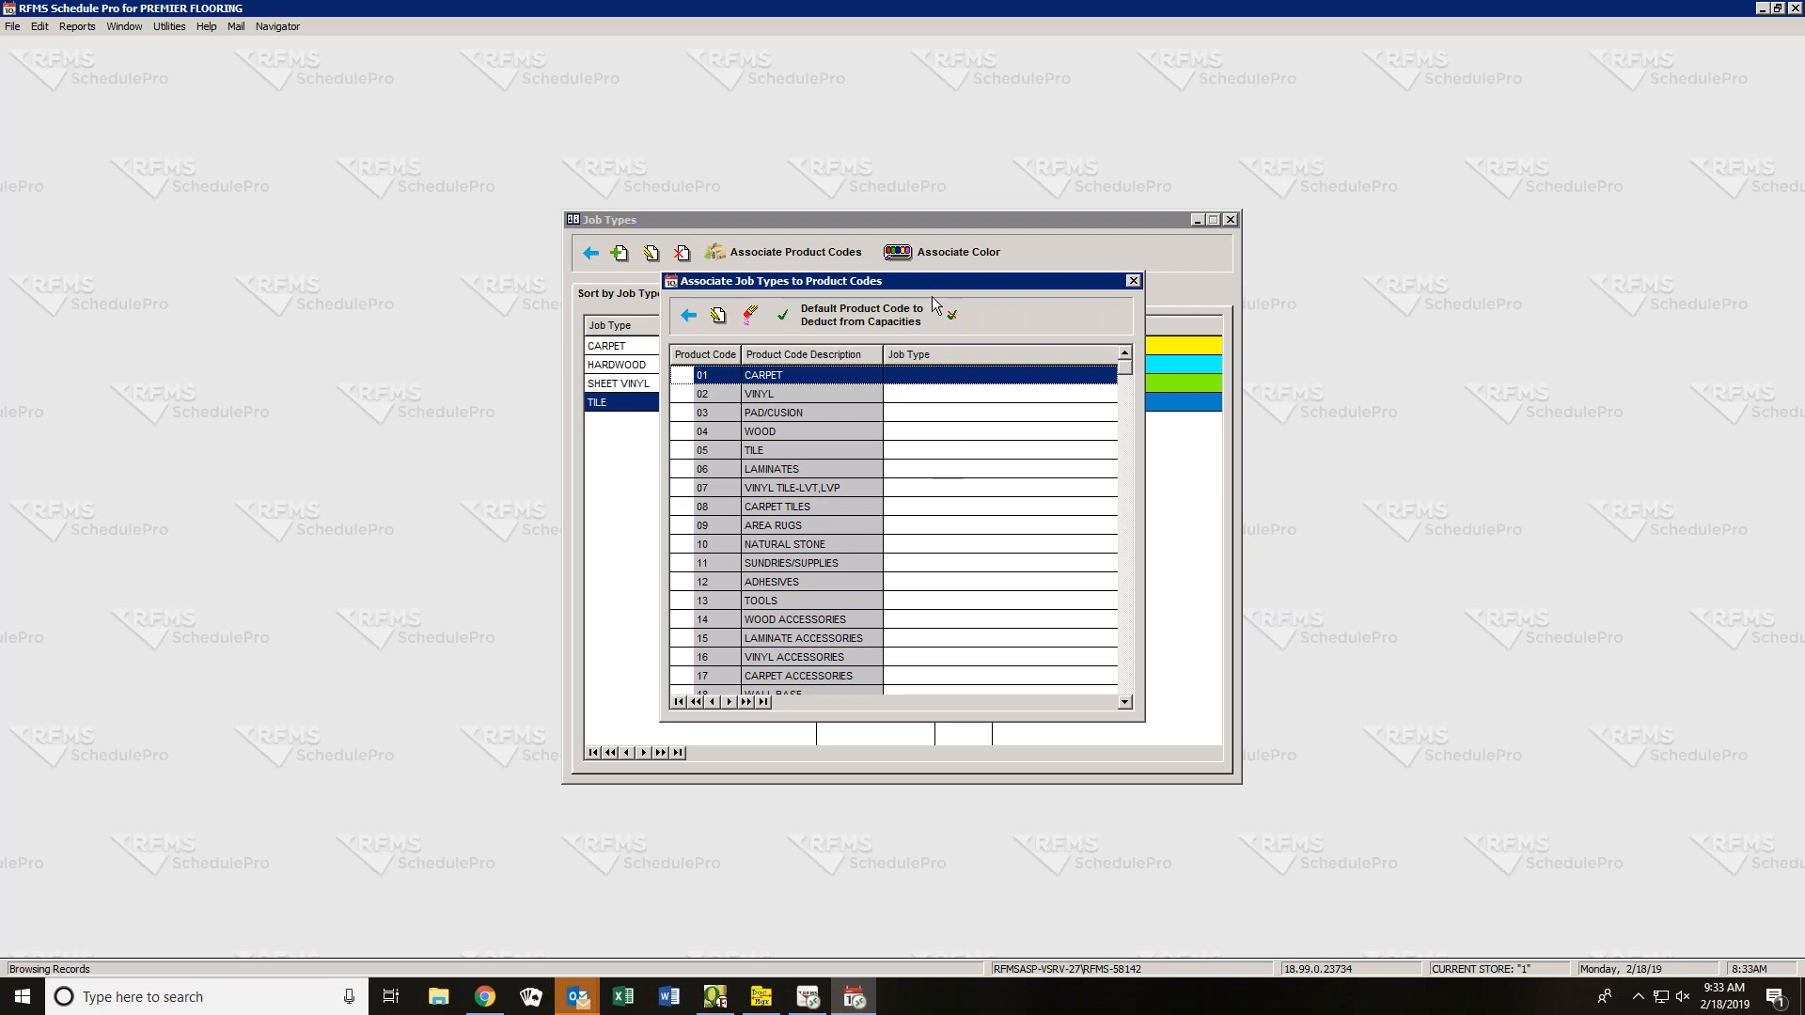
{"action": "left_click_drag", "start_coordinate": [932, 280], "coordinate": [1433, 336]}
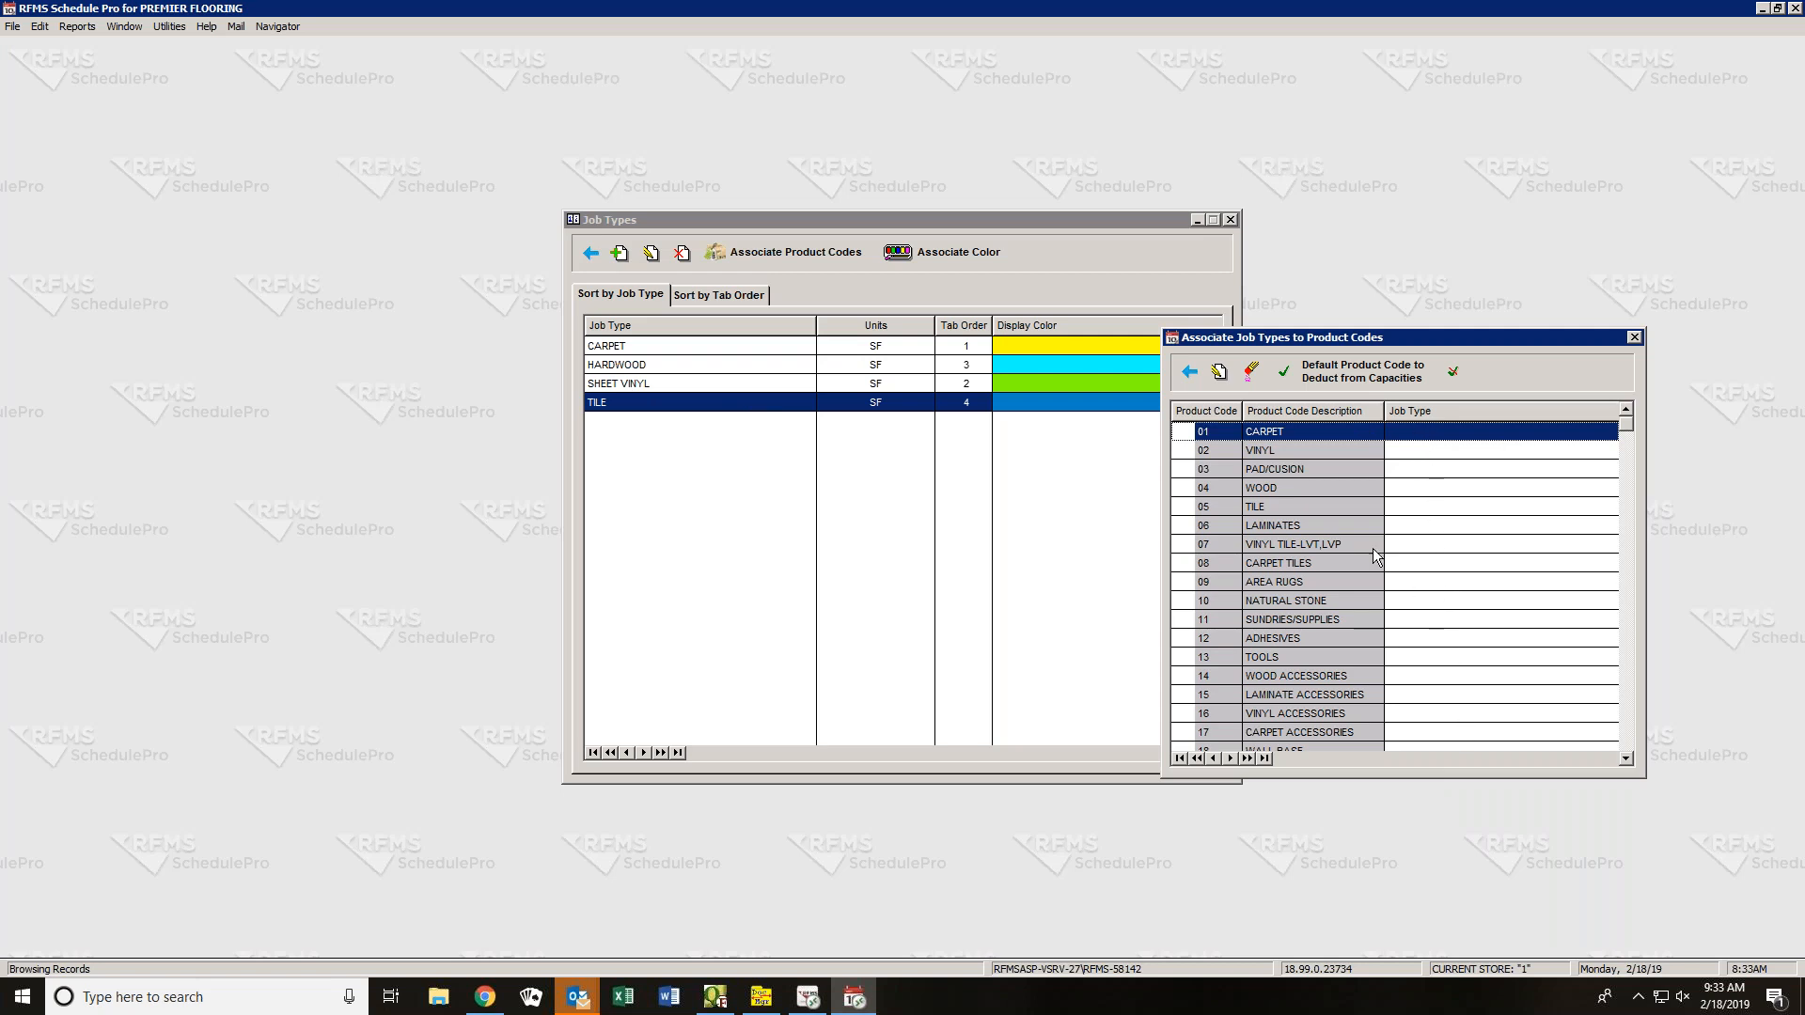
{"action": "left_click", "coordinate": [1209, 502]}
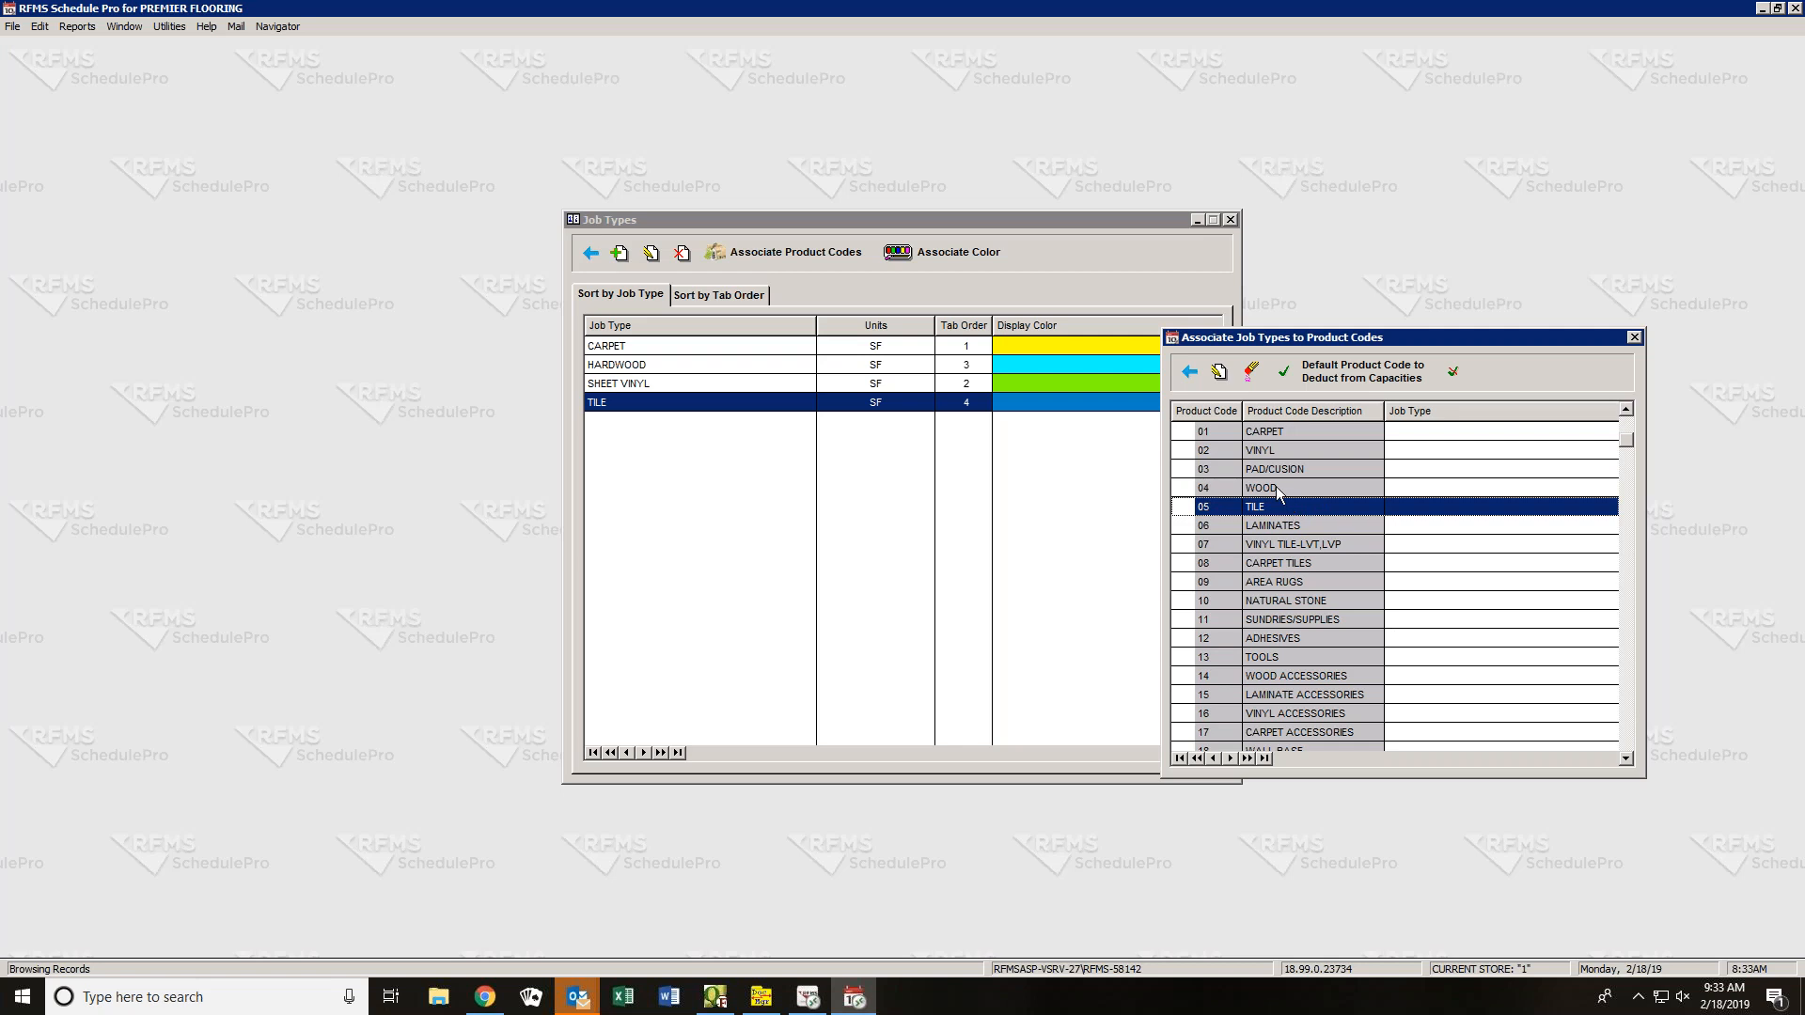
{"action": "left_click", "coordinate": [1482, 506]}
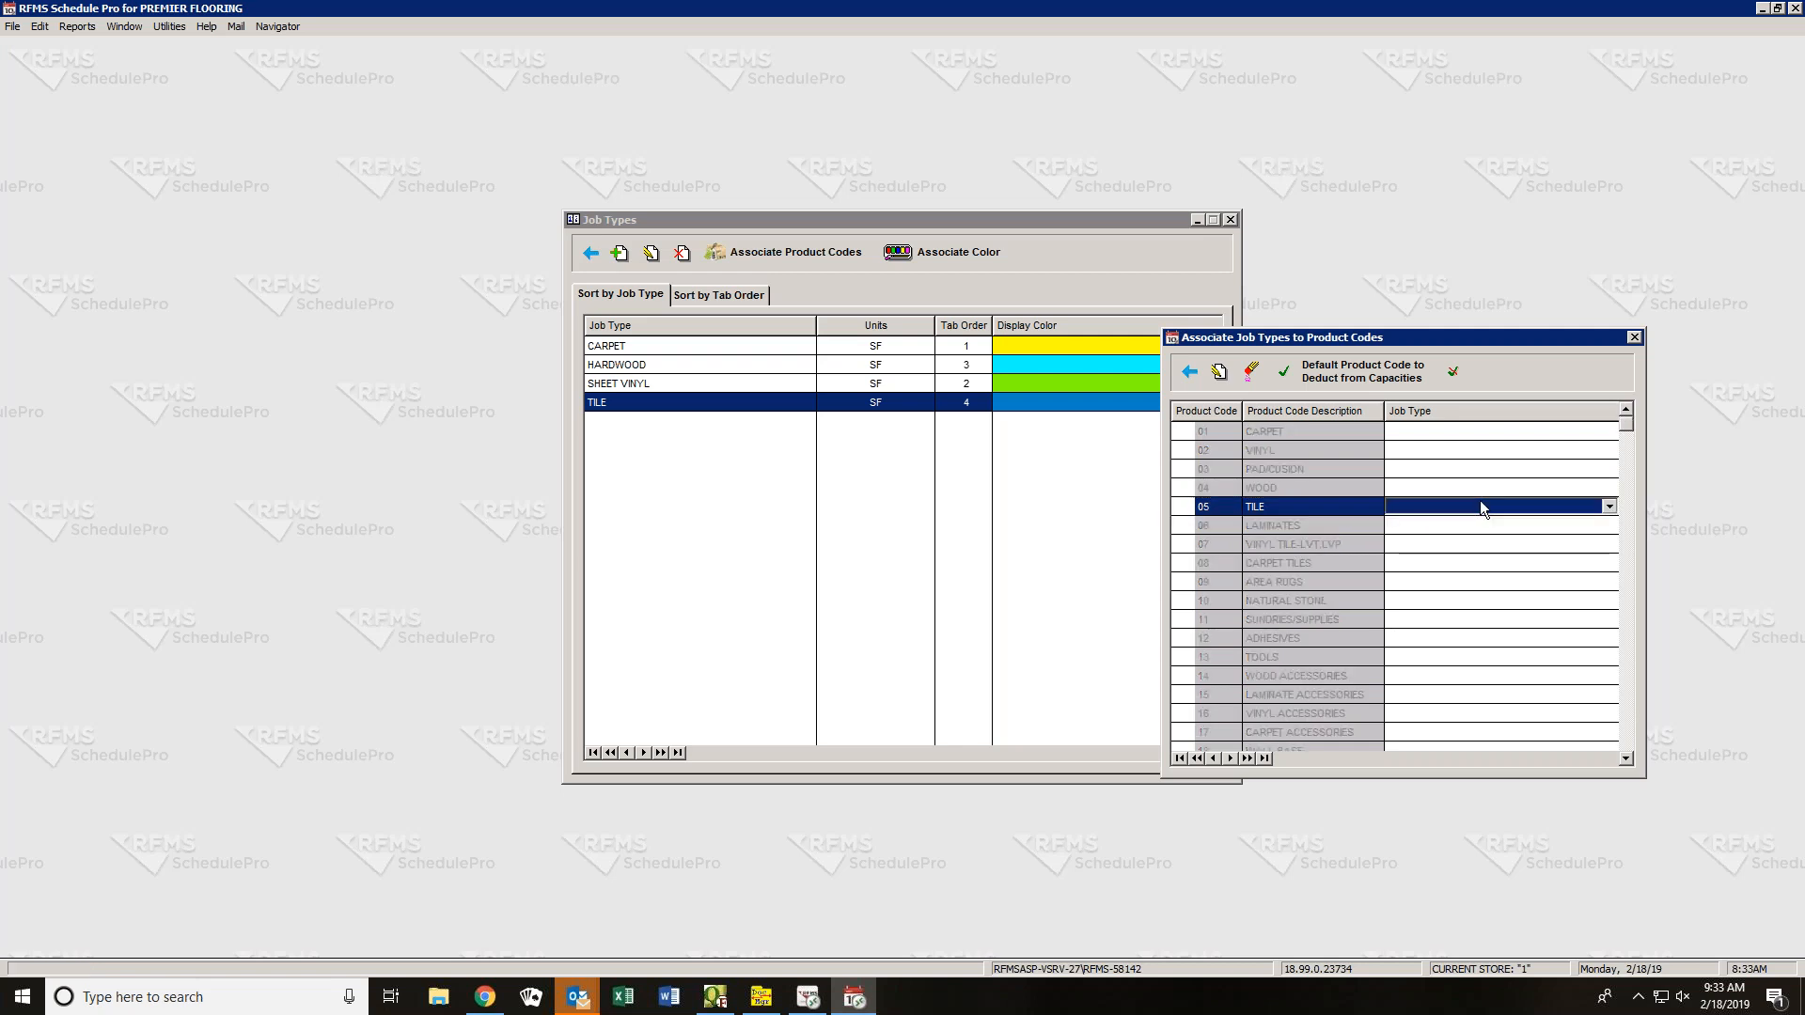
{"action": "left_click", "coordinate": [1610, 508]}
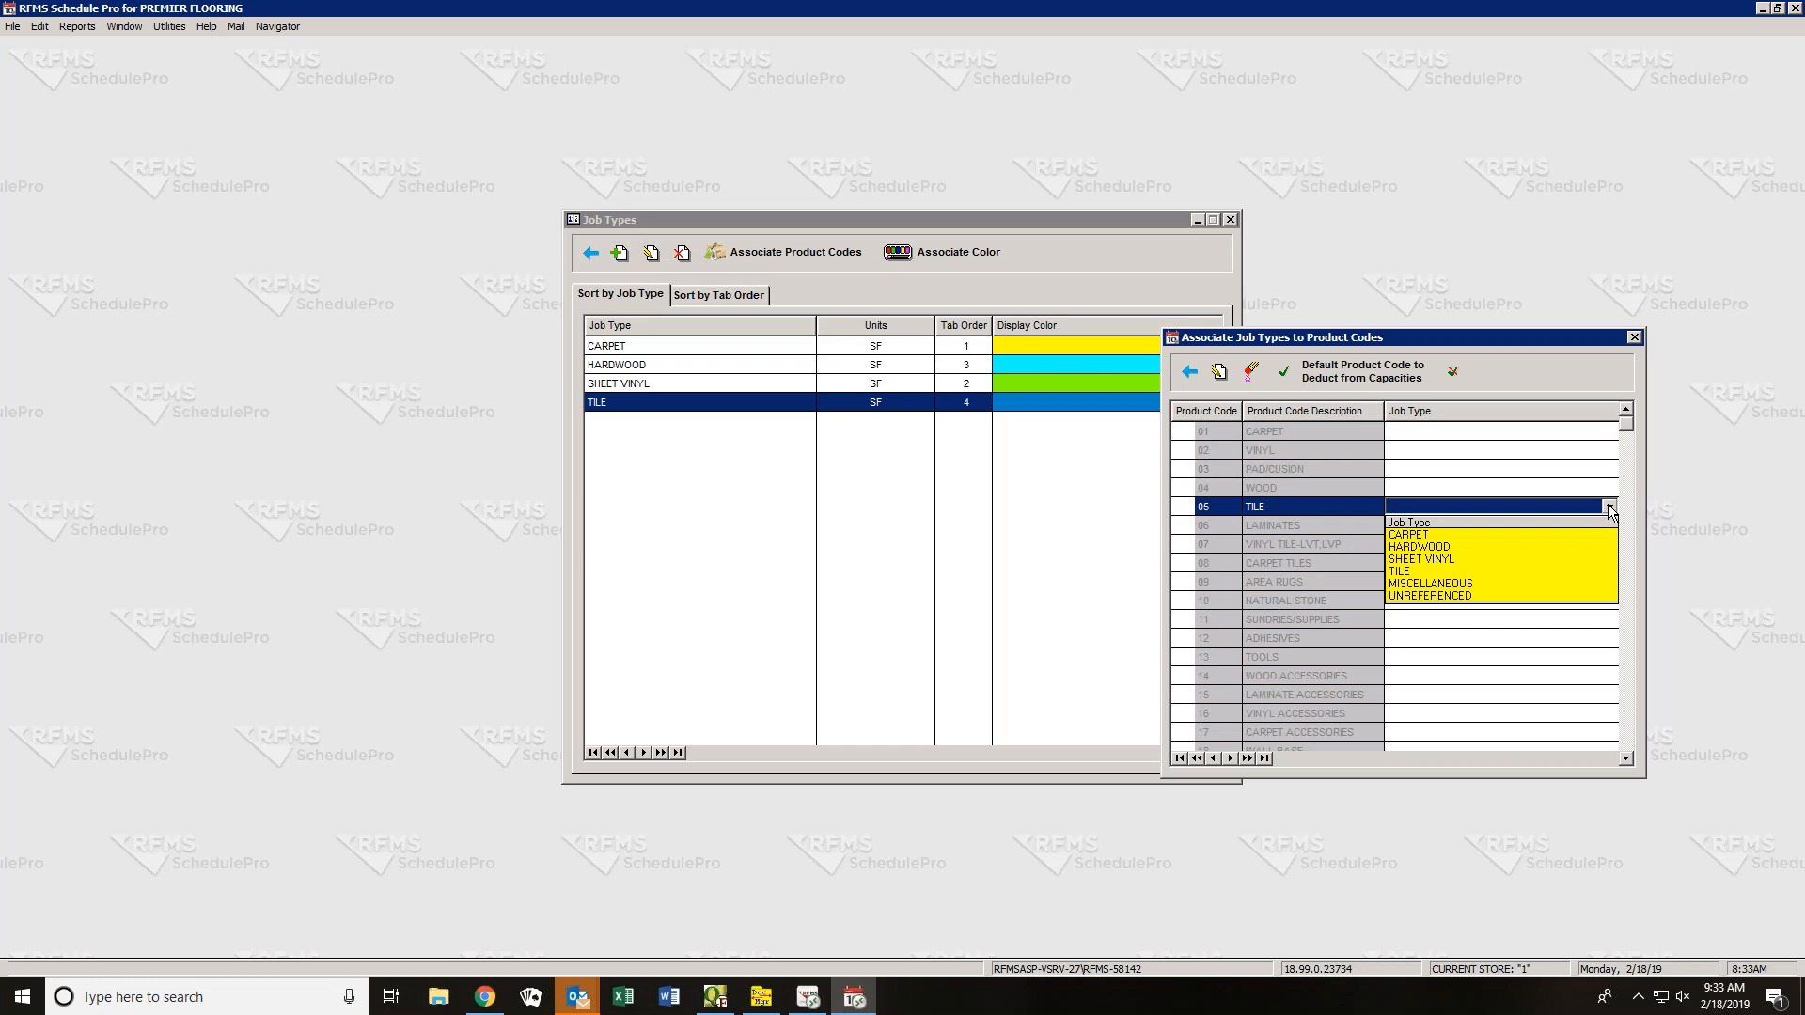
{"action": "left_click", "coordinate": [1398, 571]}
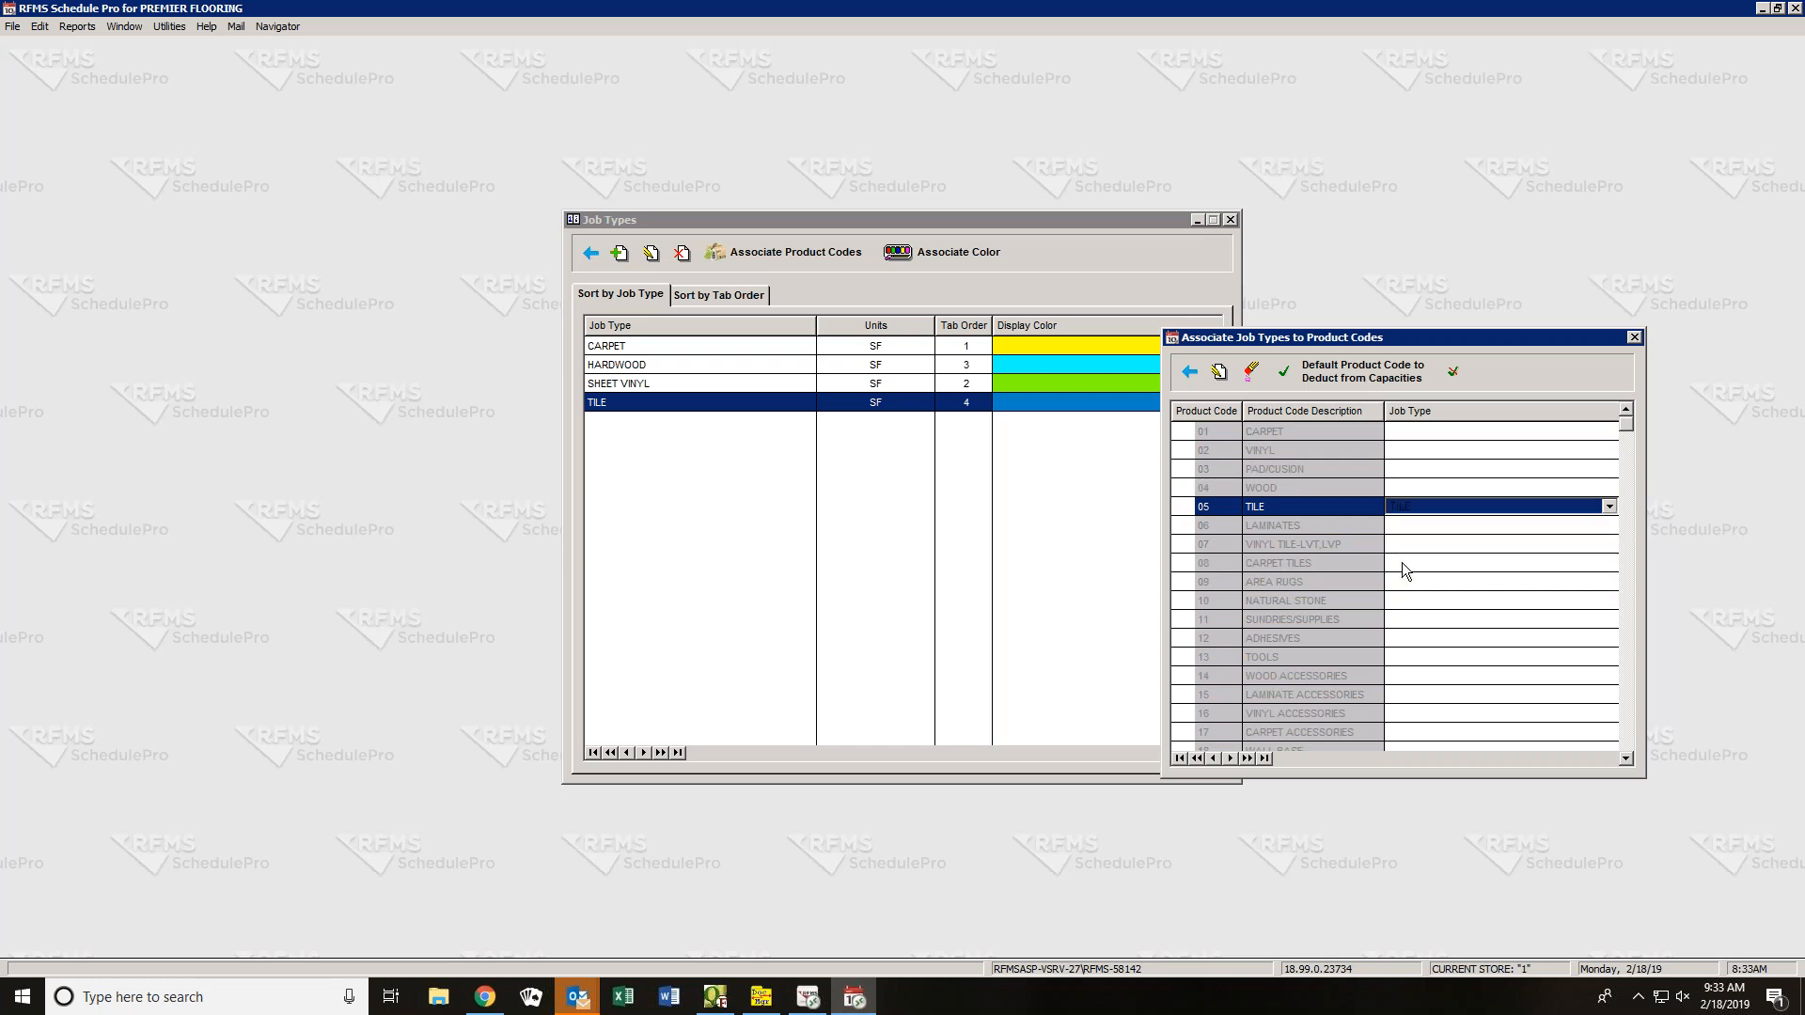
{"action": "left_click", "coordinate": [1437, 526]}
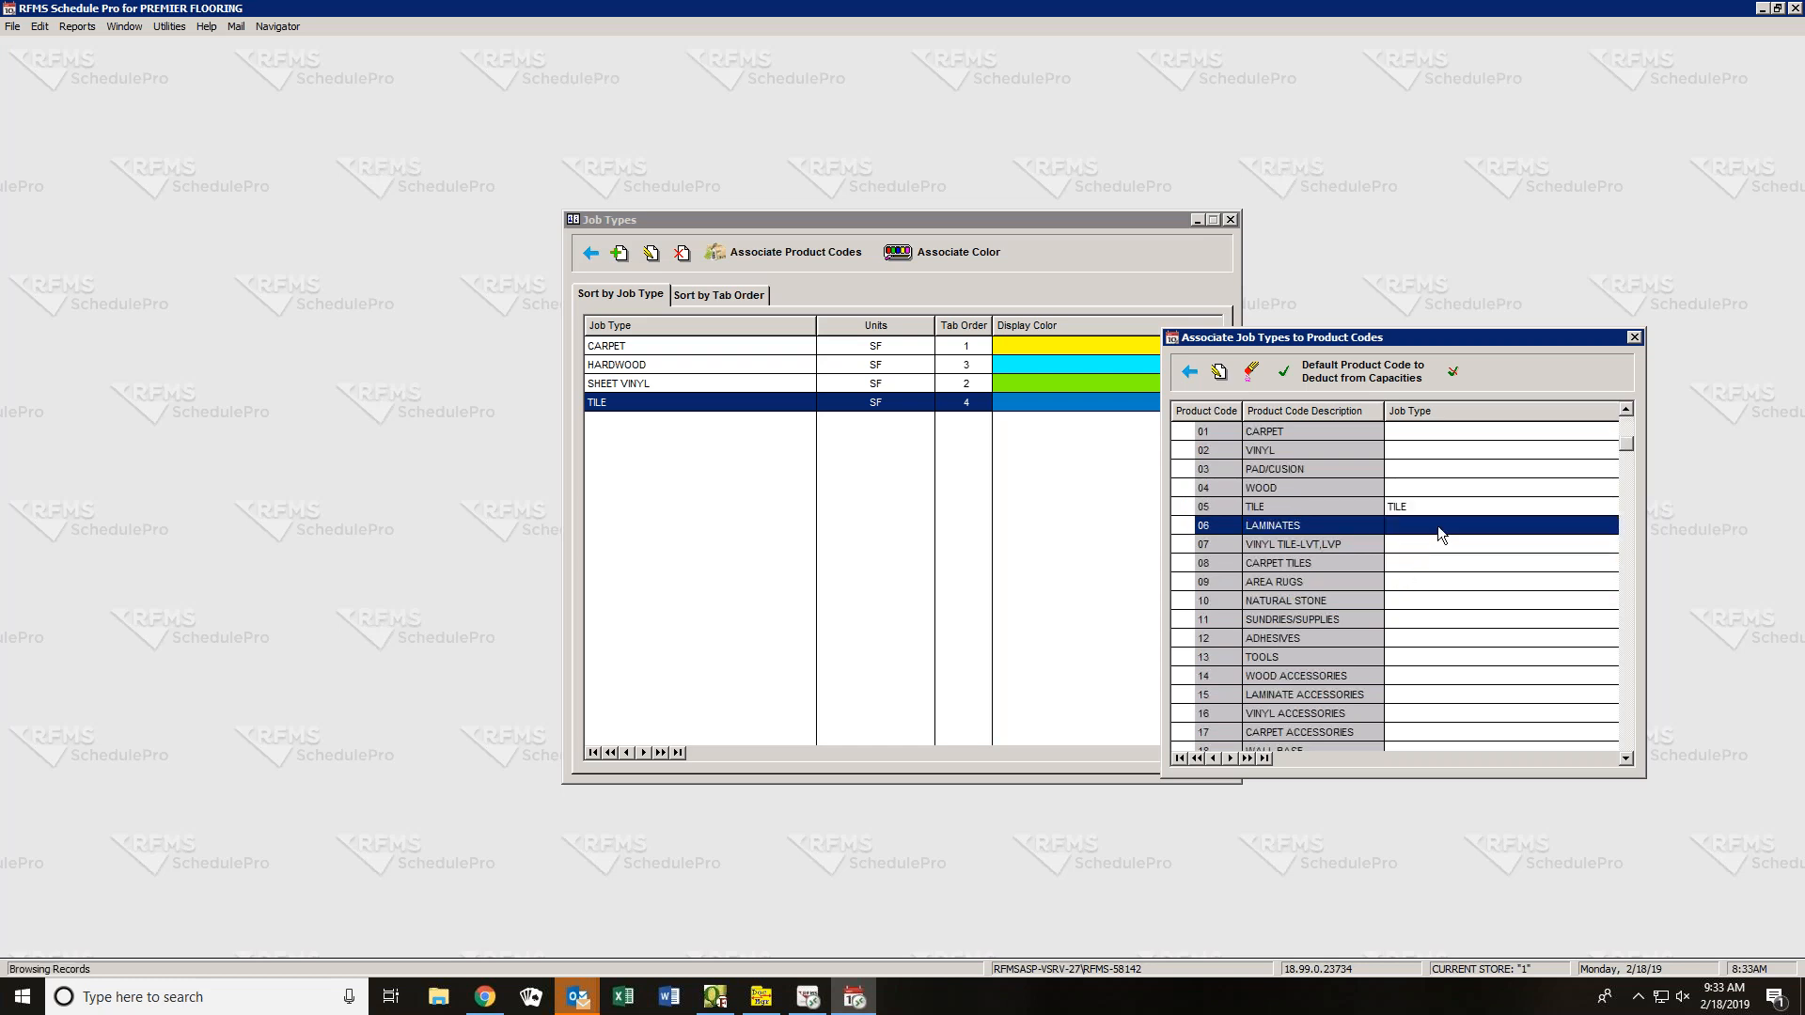
- Look through the product code list, including the labor codes 65 to 76, and return to its beginning
{"action": "left_click", "coordinate": [1632, 741]}
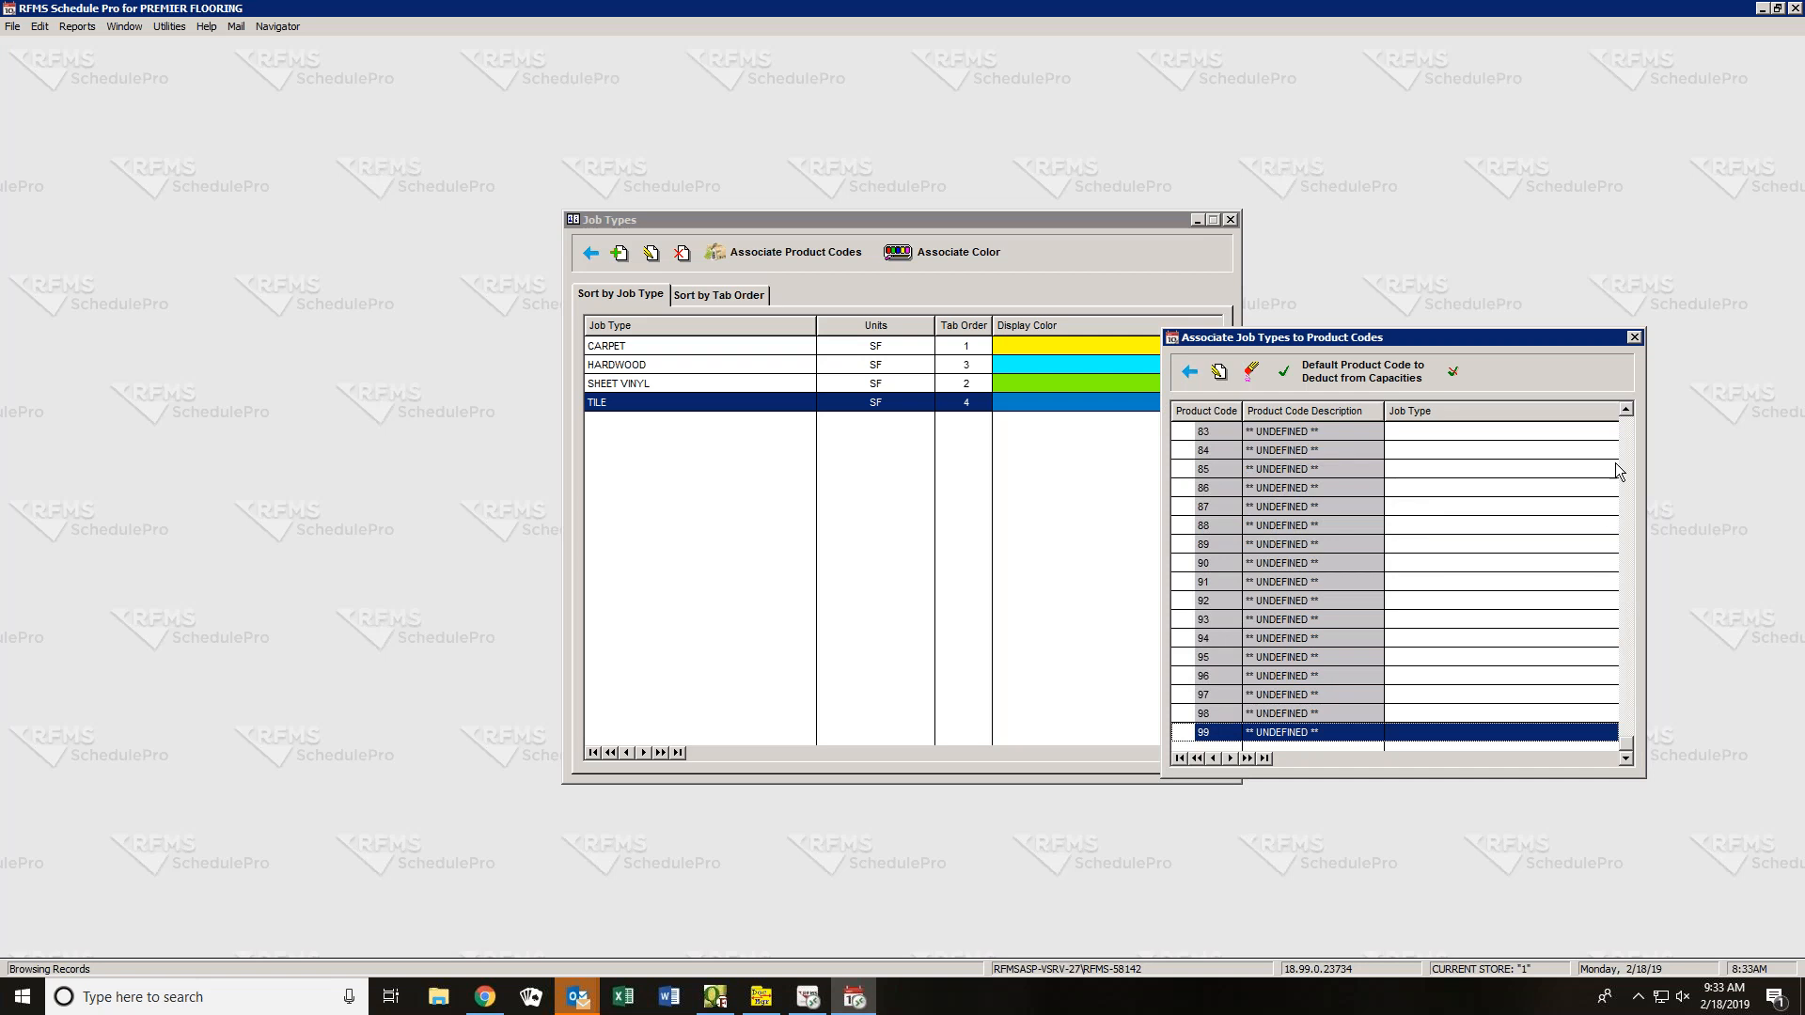
{"action": "left_click", "coordinate": [1625, 413]}
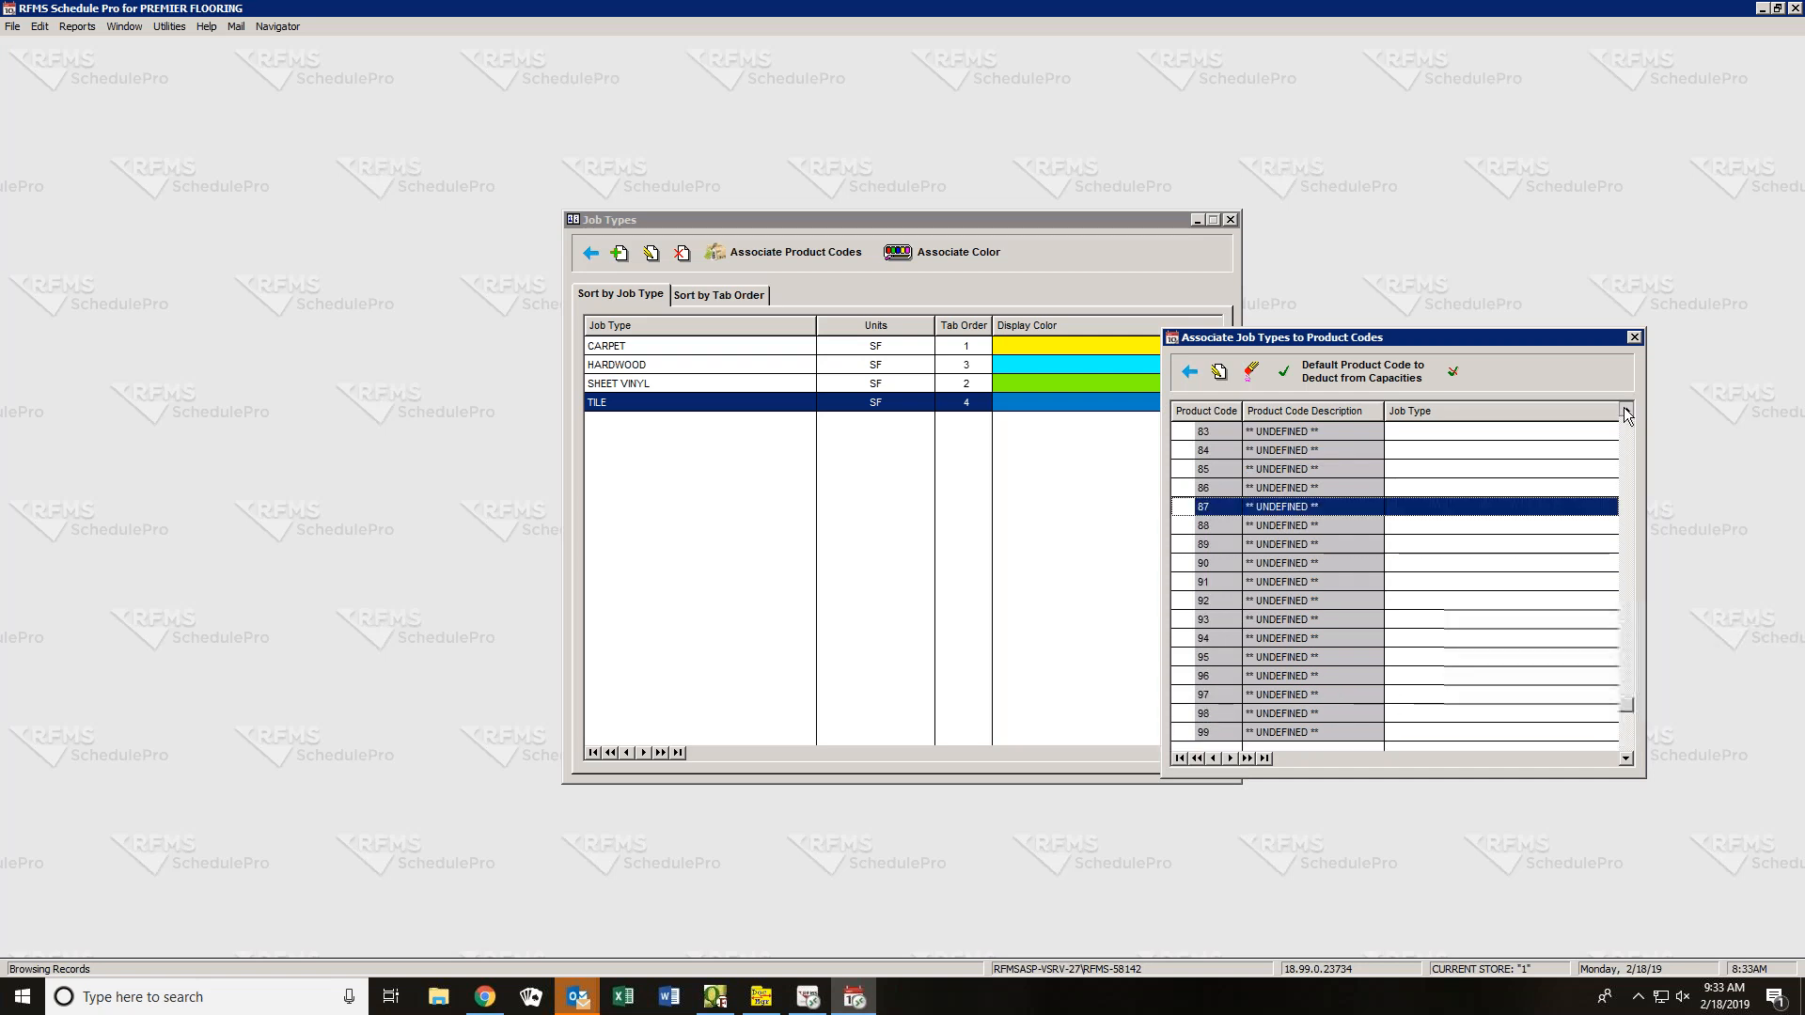
{"action": "left_click", "coordinate": [1625, 414]}
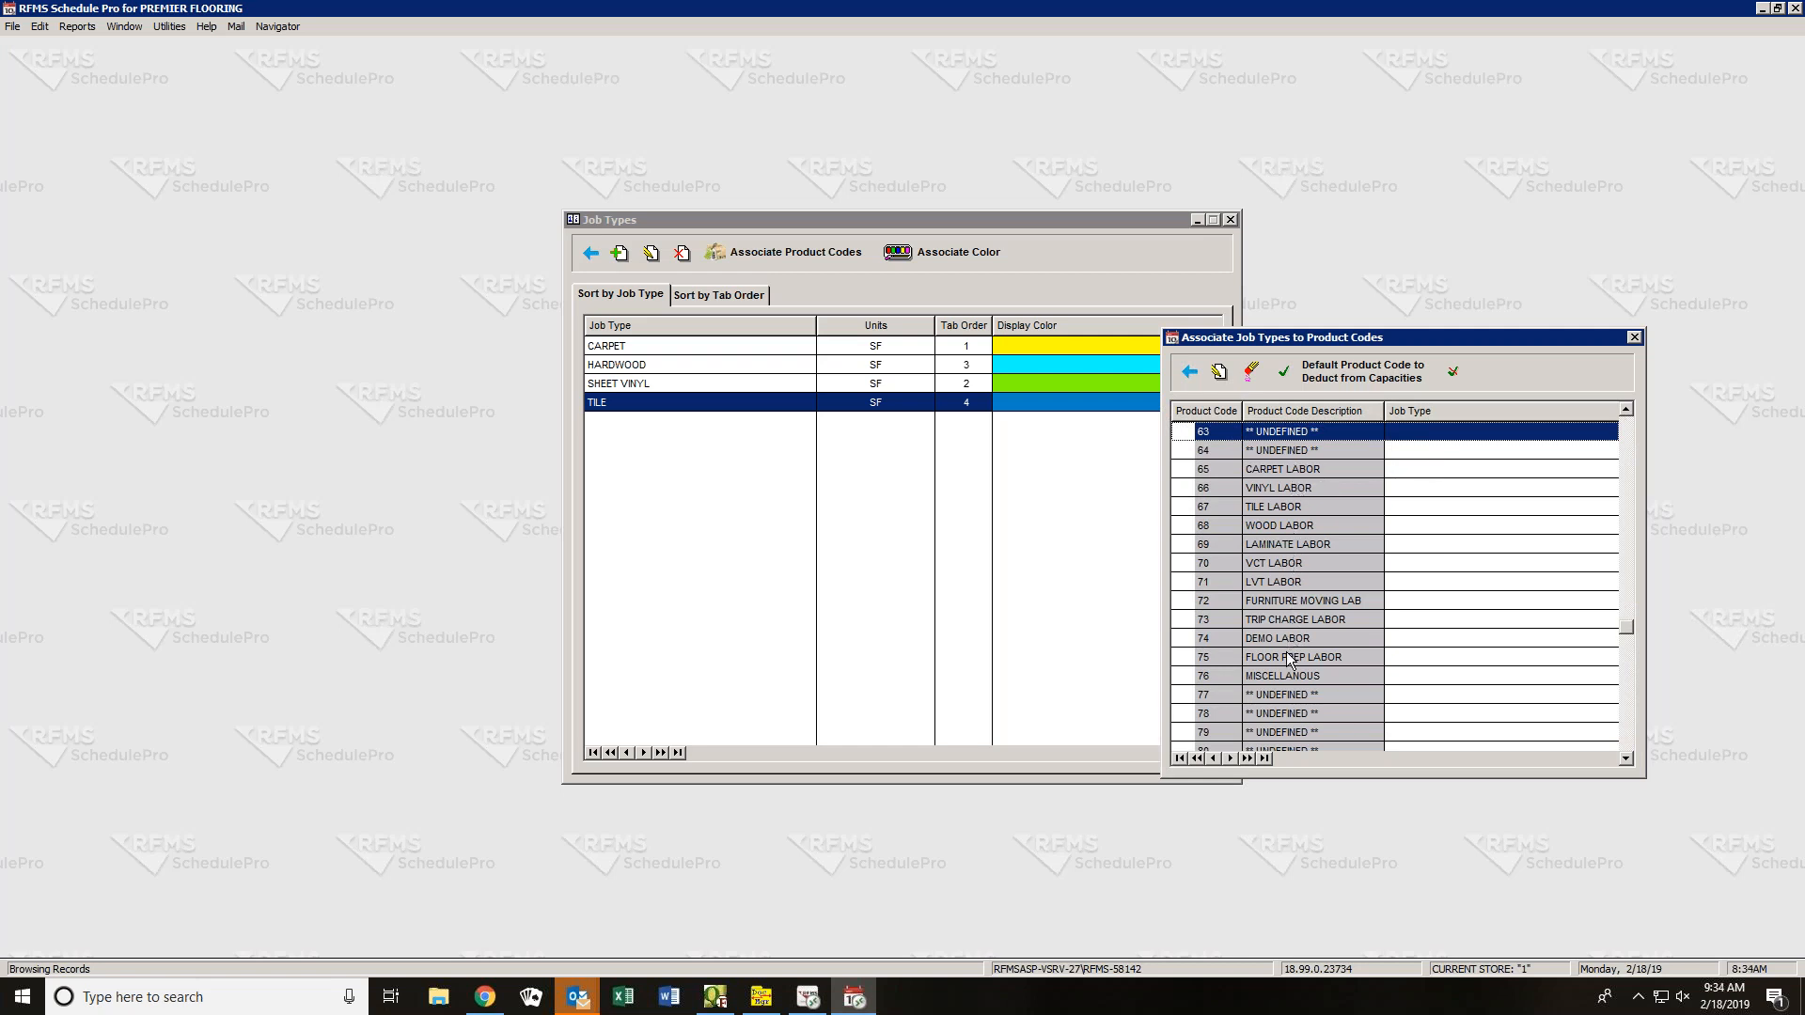
{"action": "left_click", "coordinate": [1625, 411]}
{"action": "left_click", "coordinate": [1626, 412]}
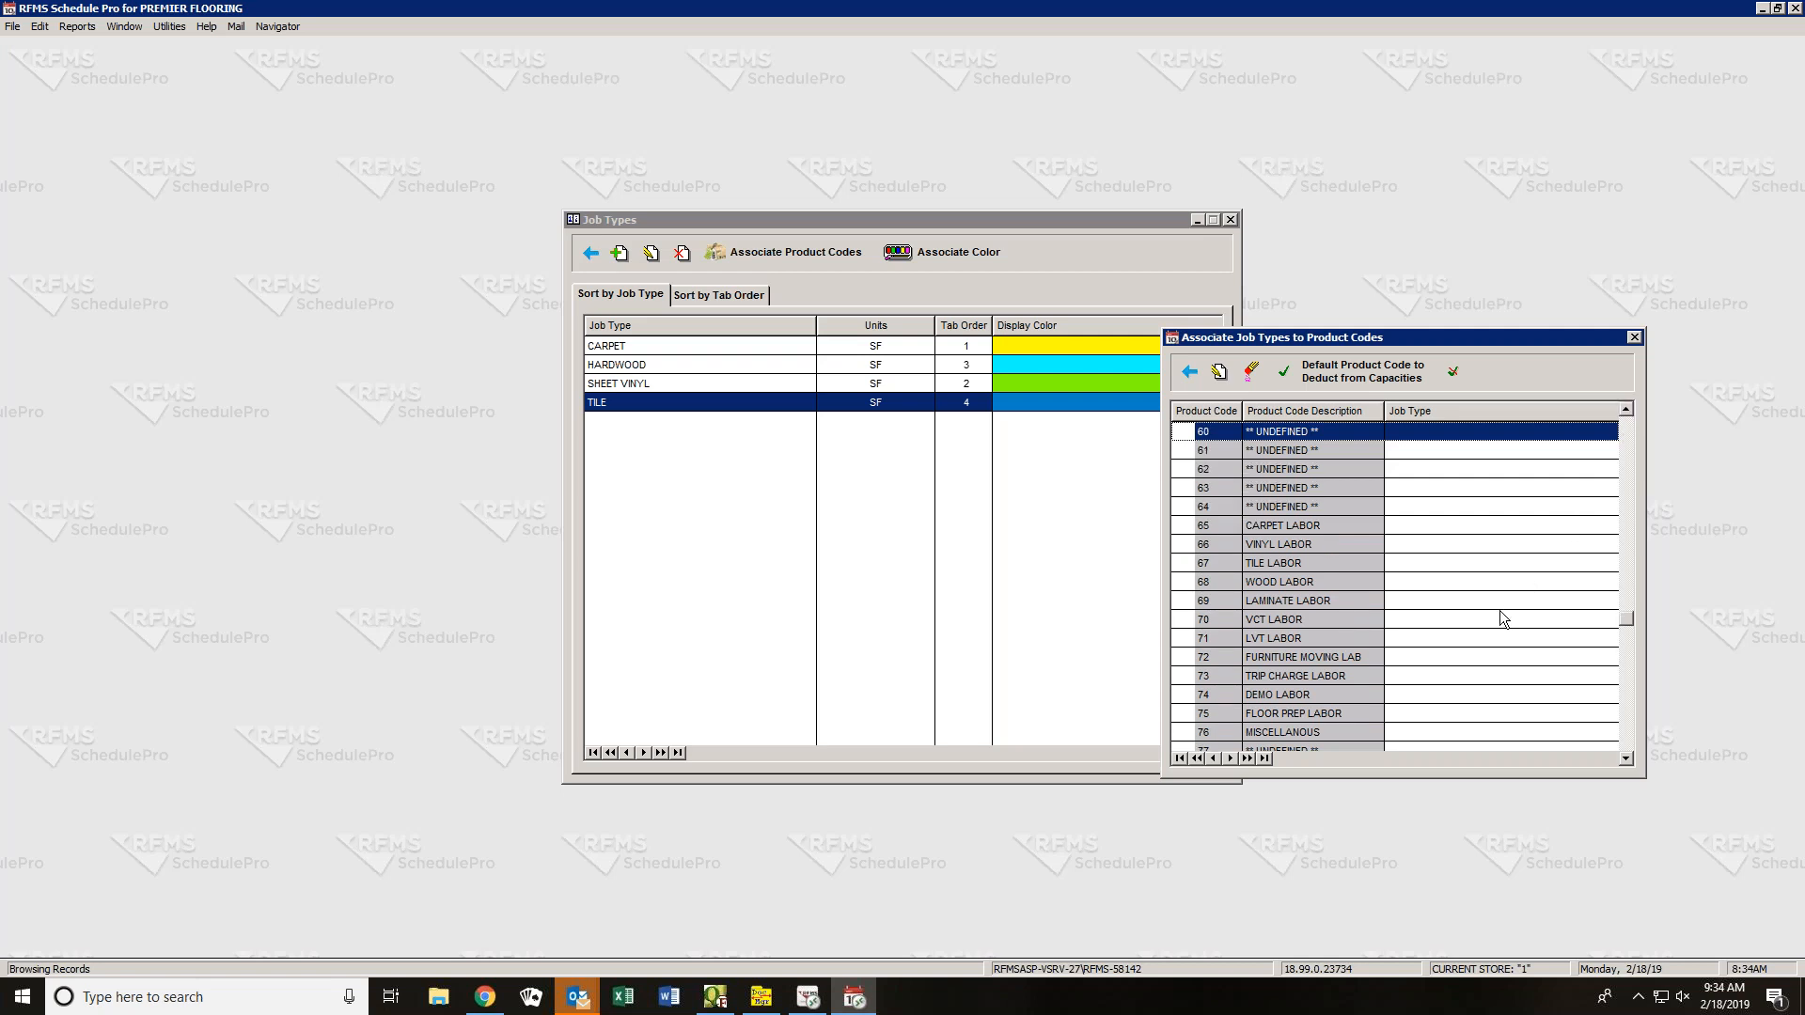
{"action": "left_click", "coordinate": [1630, 427]}
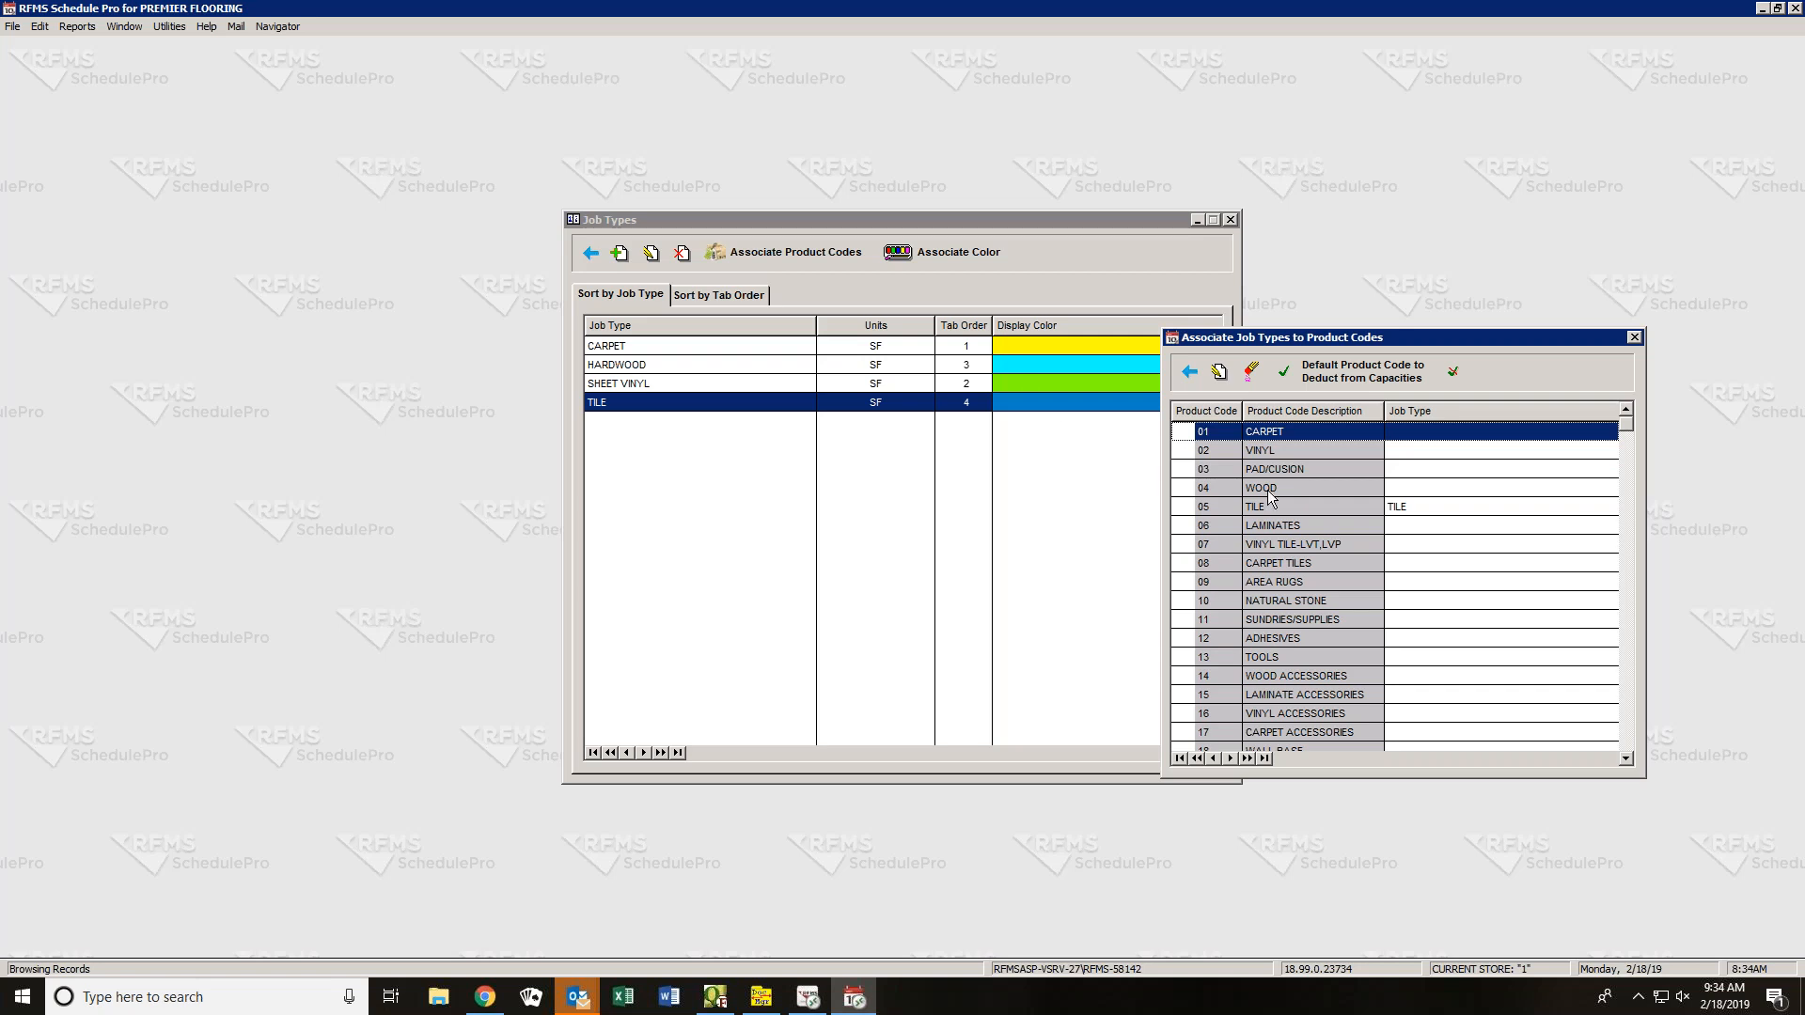
- Associate product code 01 CARPET with the CARPET job type and 02 VINYL with SHEET VINYL
{"action": "left_click", "coordinate": [1425, 433]}
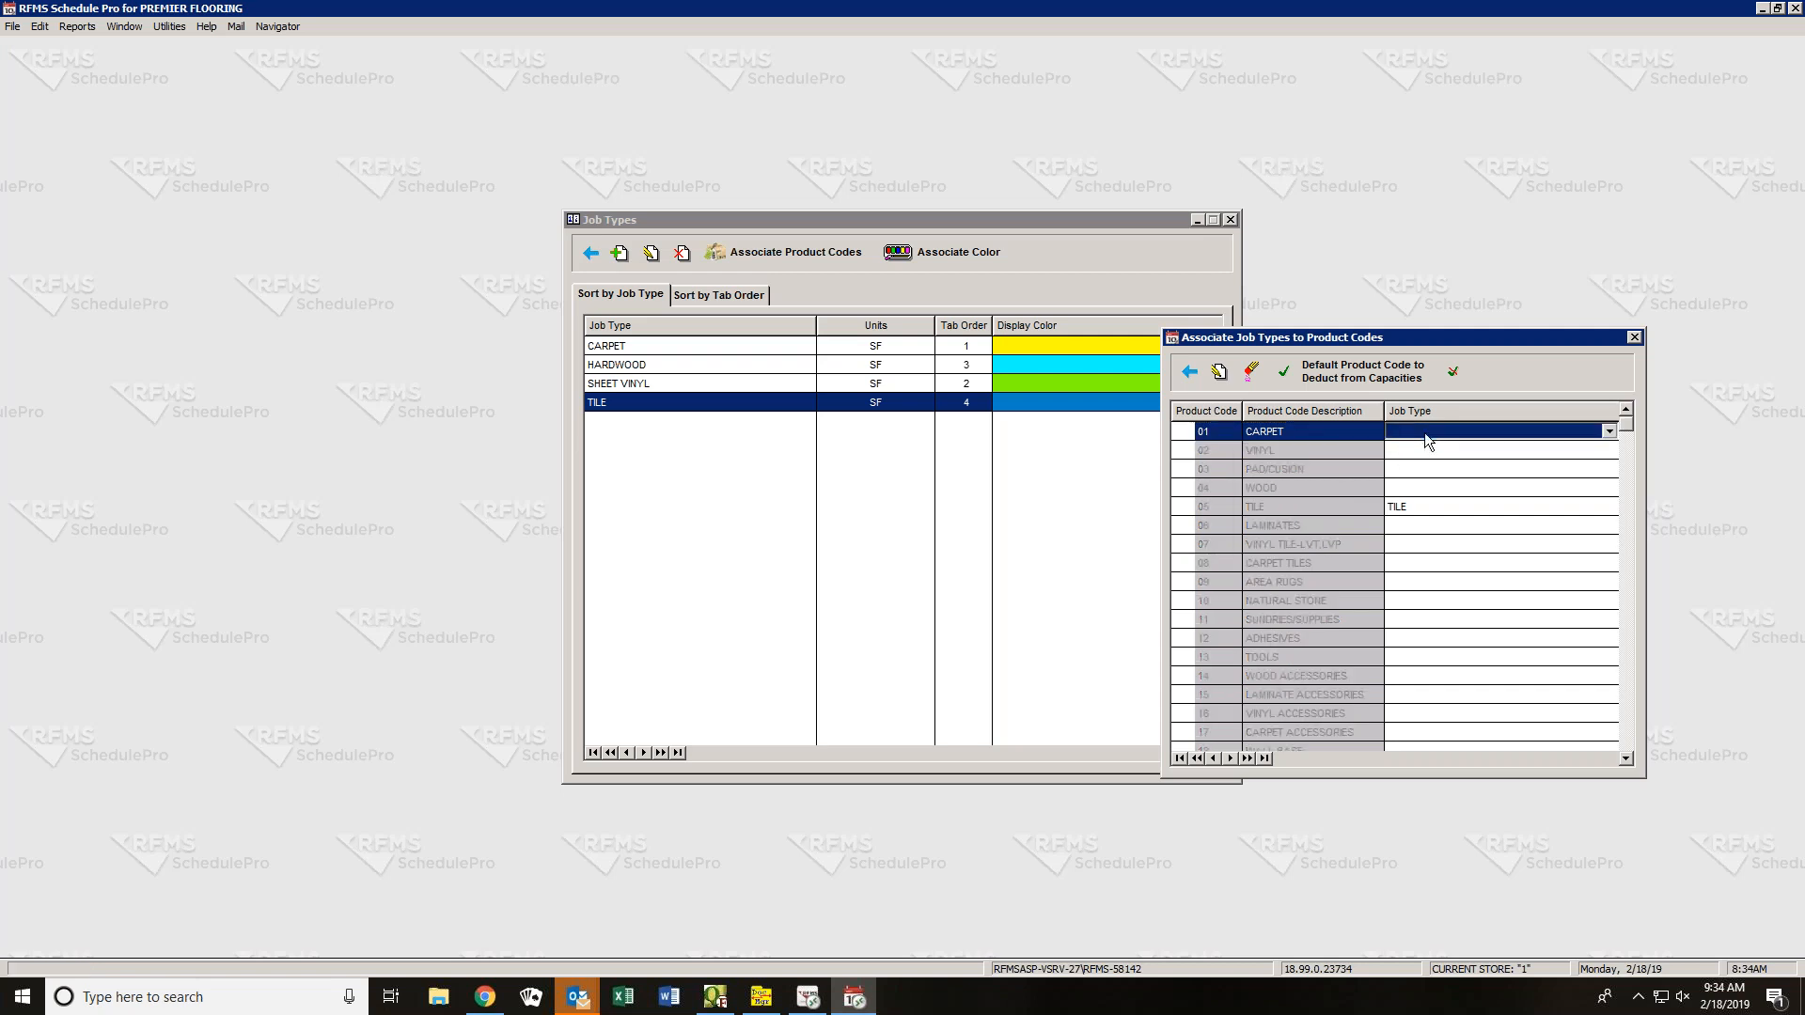
{"action": "left_click", "coordinate": [1610, 432]}
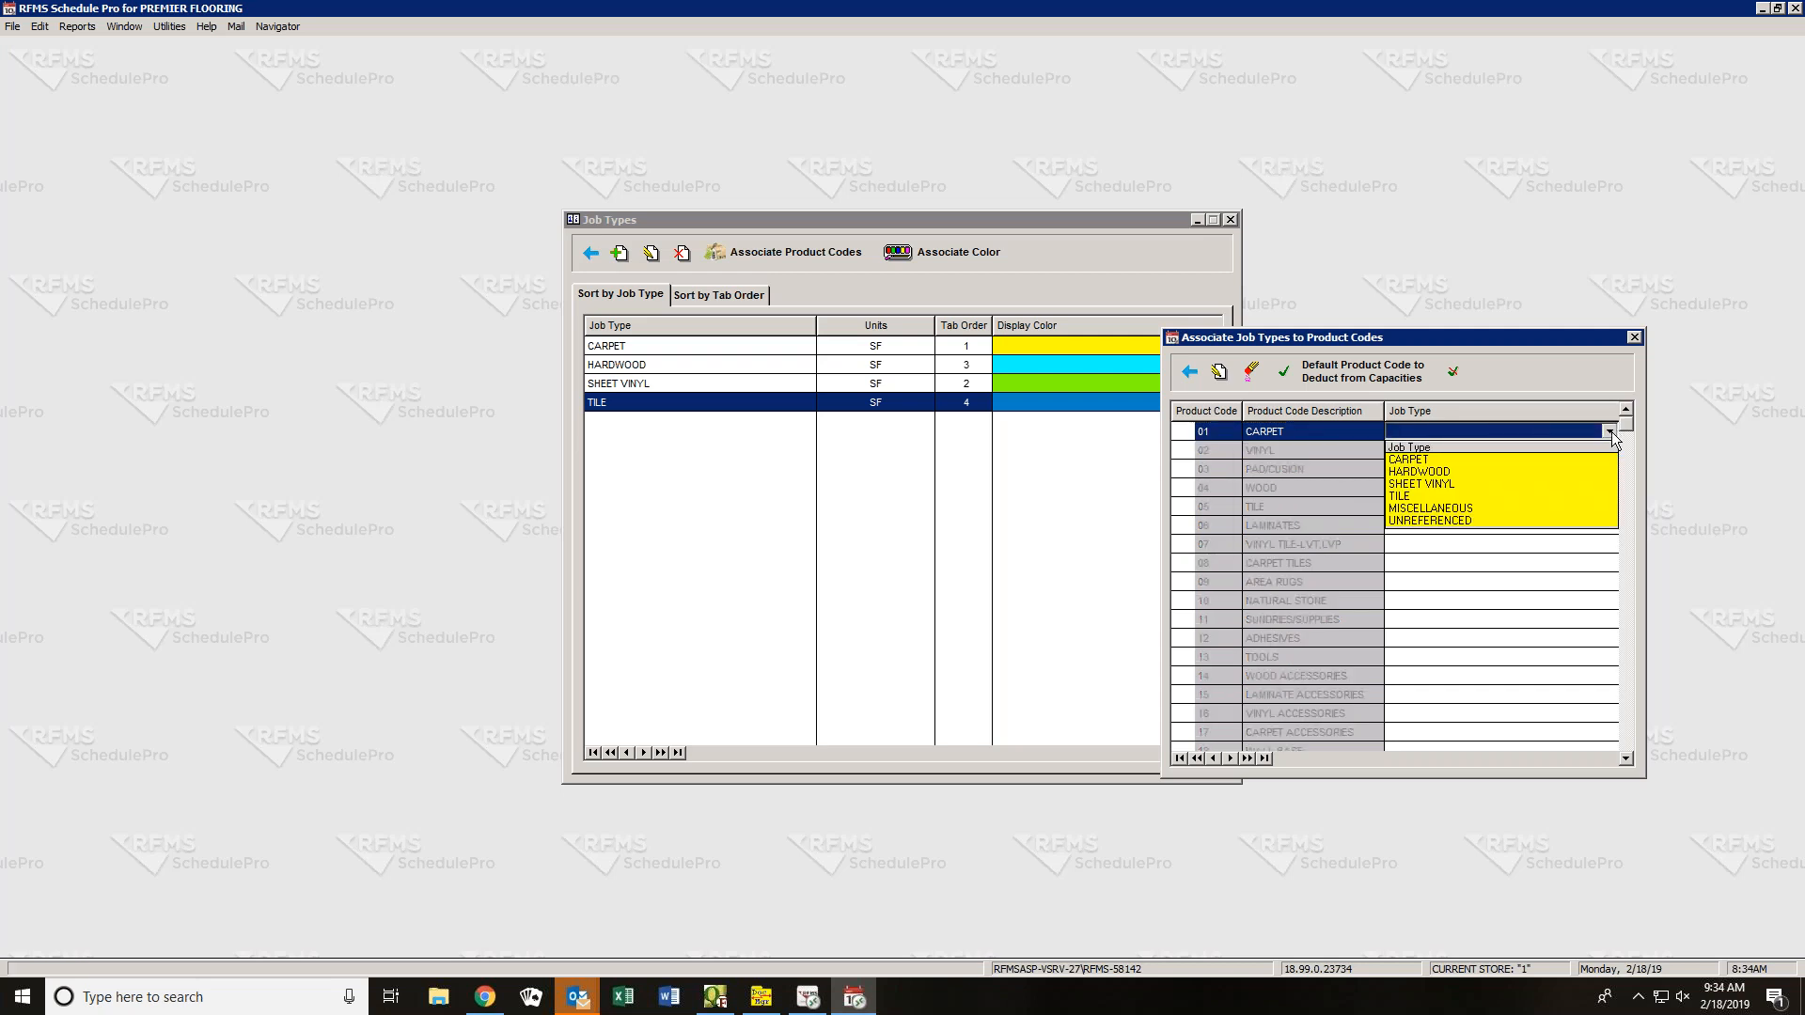
{"action": "left_click", "coordinate": [1424, 458]}
{"action": "left_click", "coordinate": [1426, 453]}
{"action": "left_click", "coordinate": [1427, 449]}
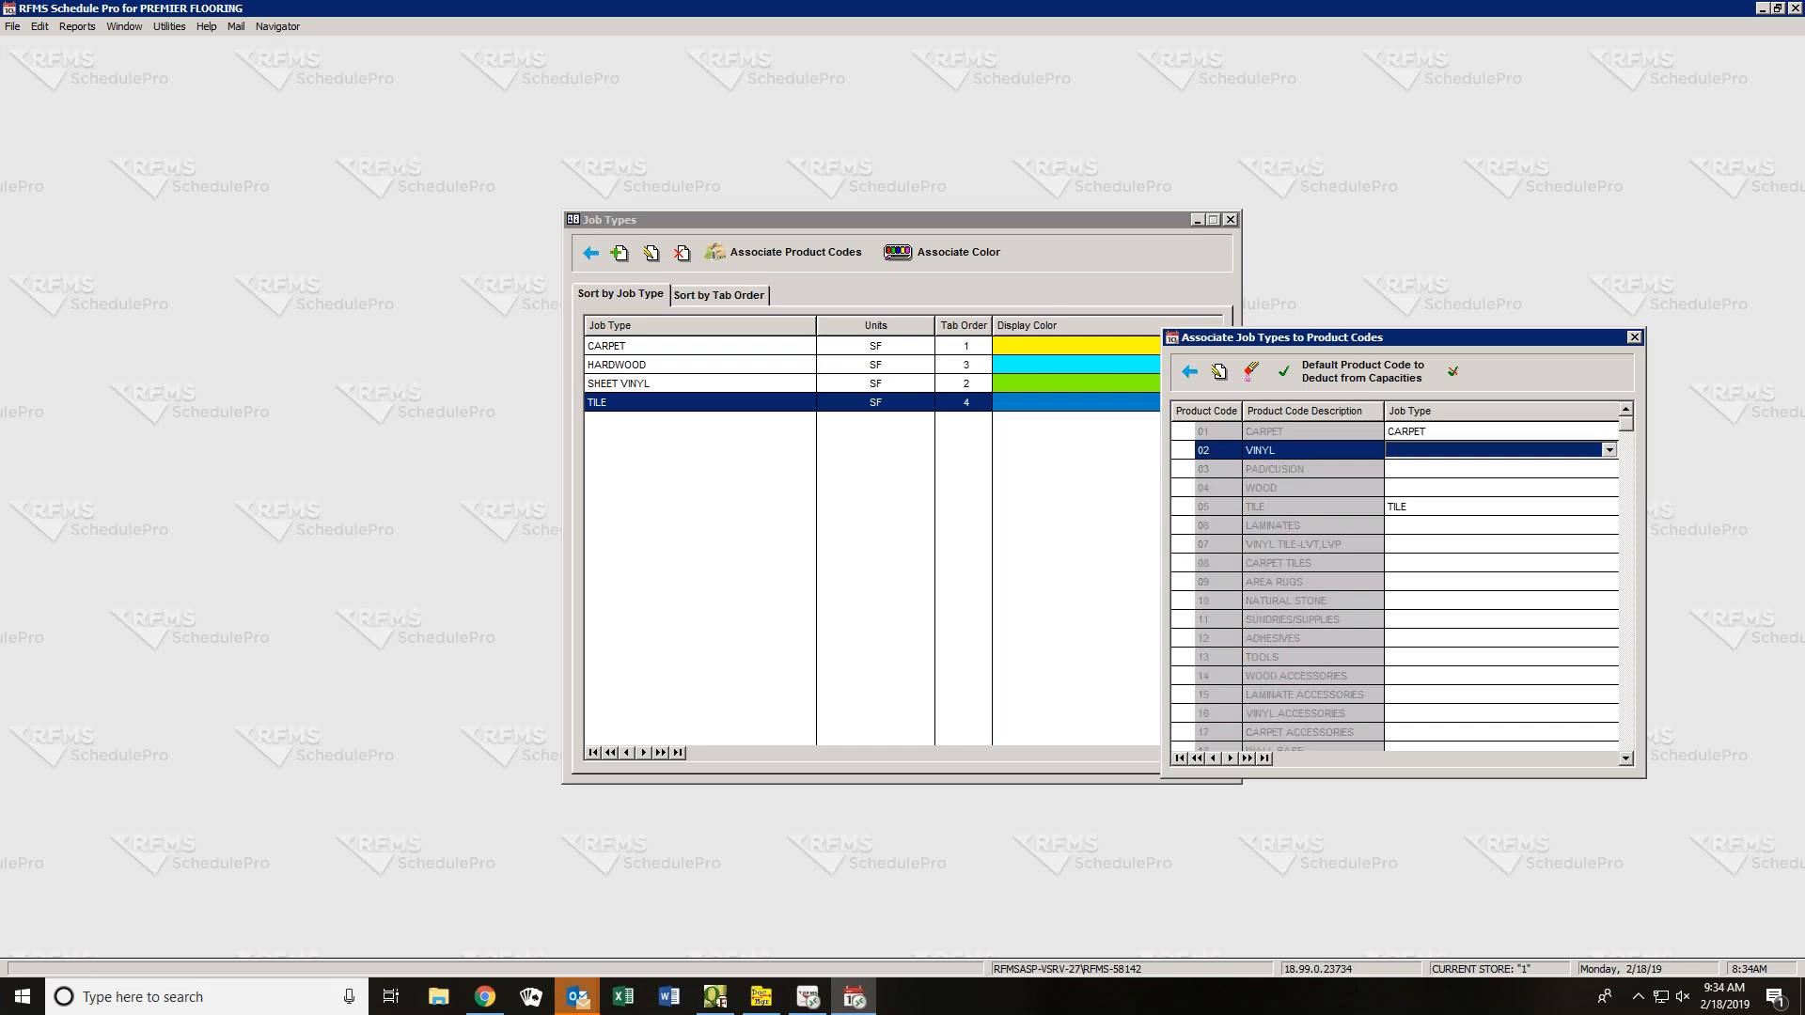
{"action": "left_click", "coordinate": [1428, 451]}
{"action": "left_click", "coordinate": [1428, 501]}
- Associate product code 03 PAD/CUSION with the CARPET job type and 04 WOOD with HARDWOOD
{"action": "left_click", "coordinate": [1424, 467]}
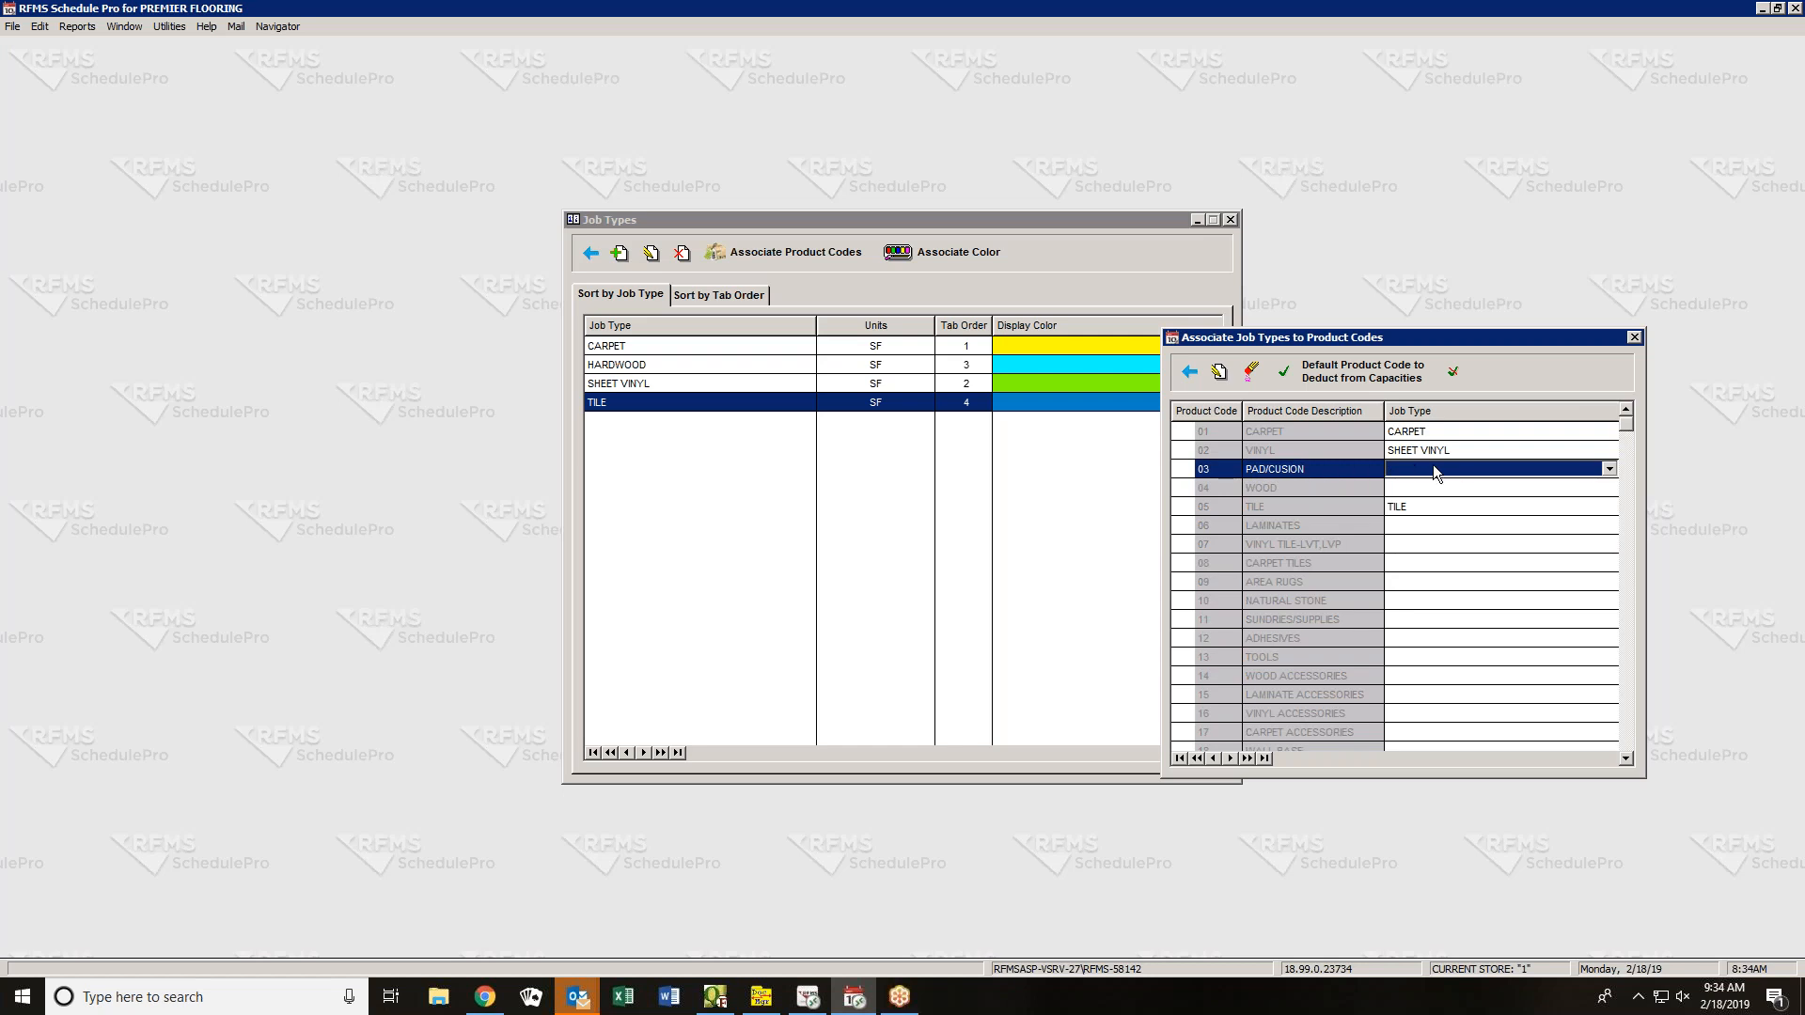
{"action": "left_click", "coordinate": [1608, 469]}
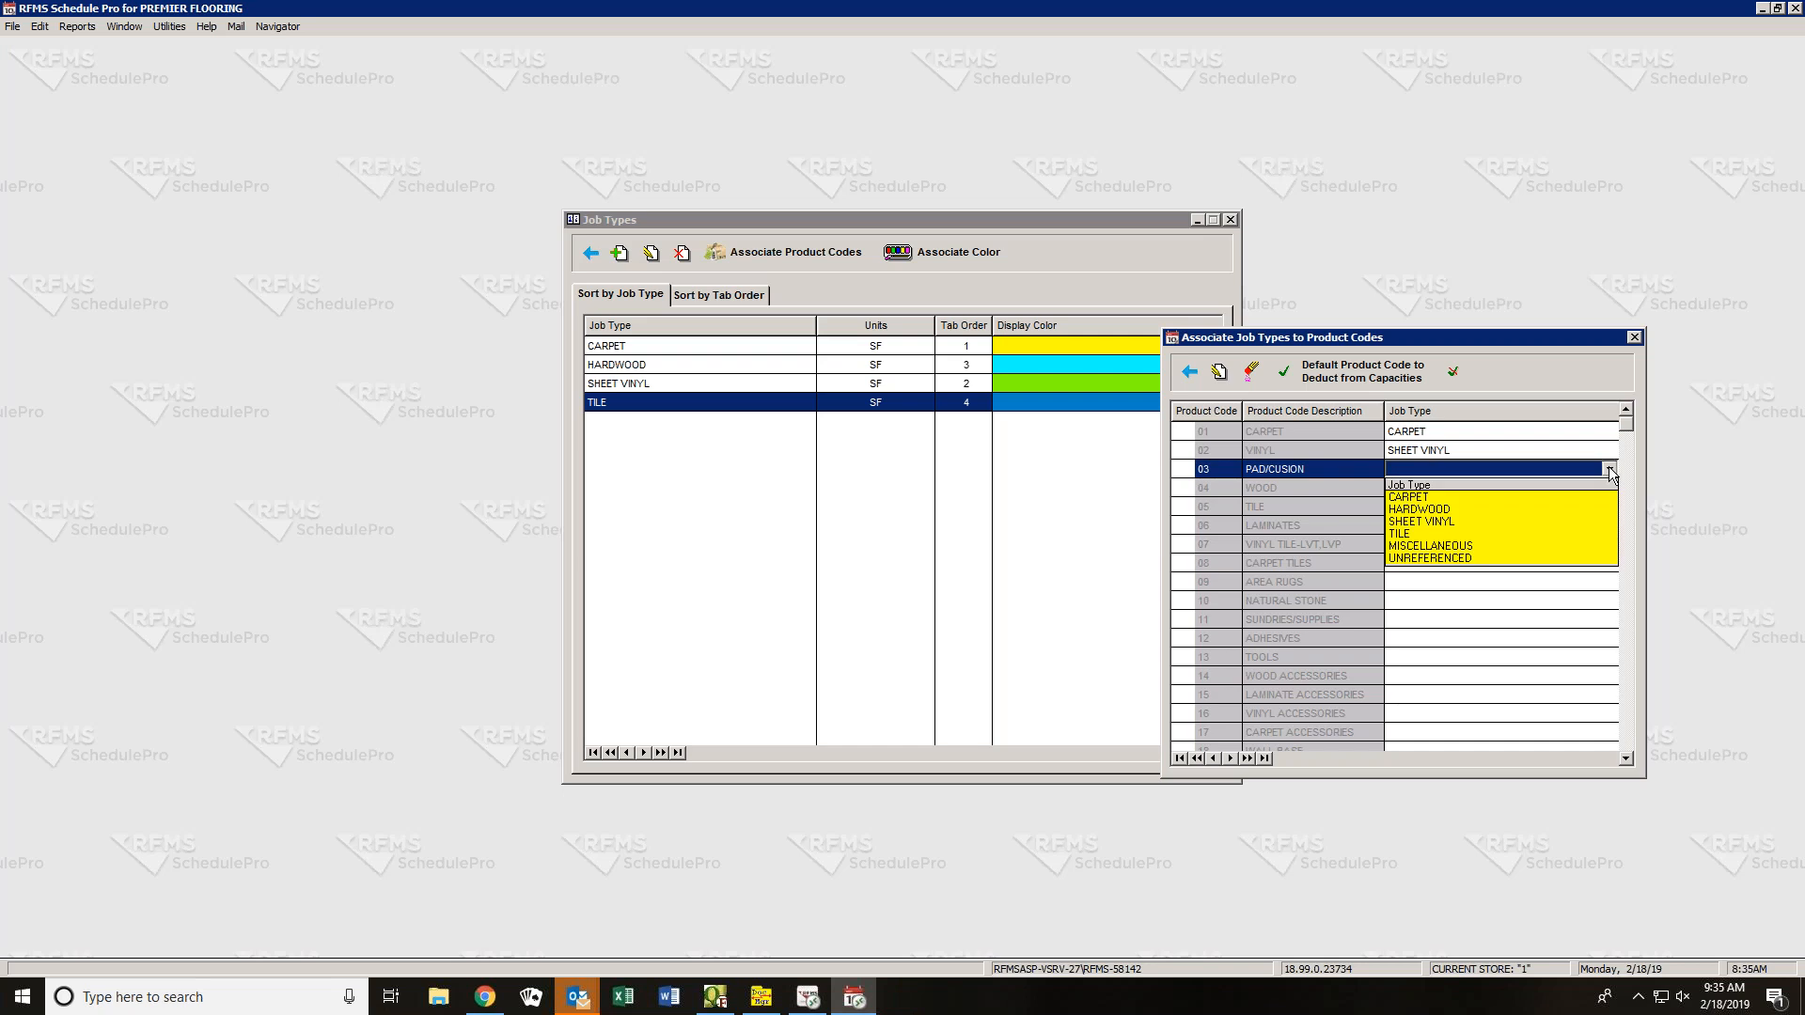
{"action": "left_click", "coordinate": [1423, 498]}
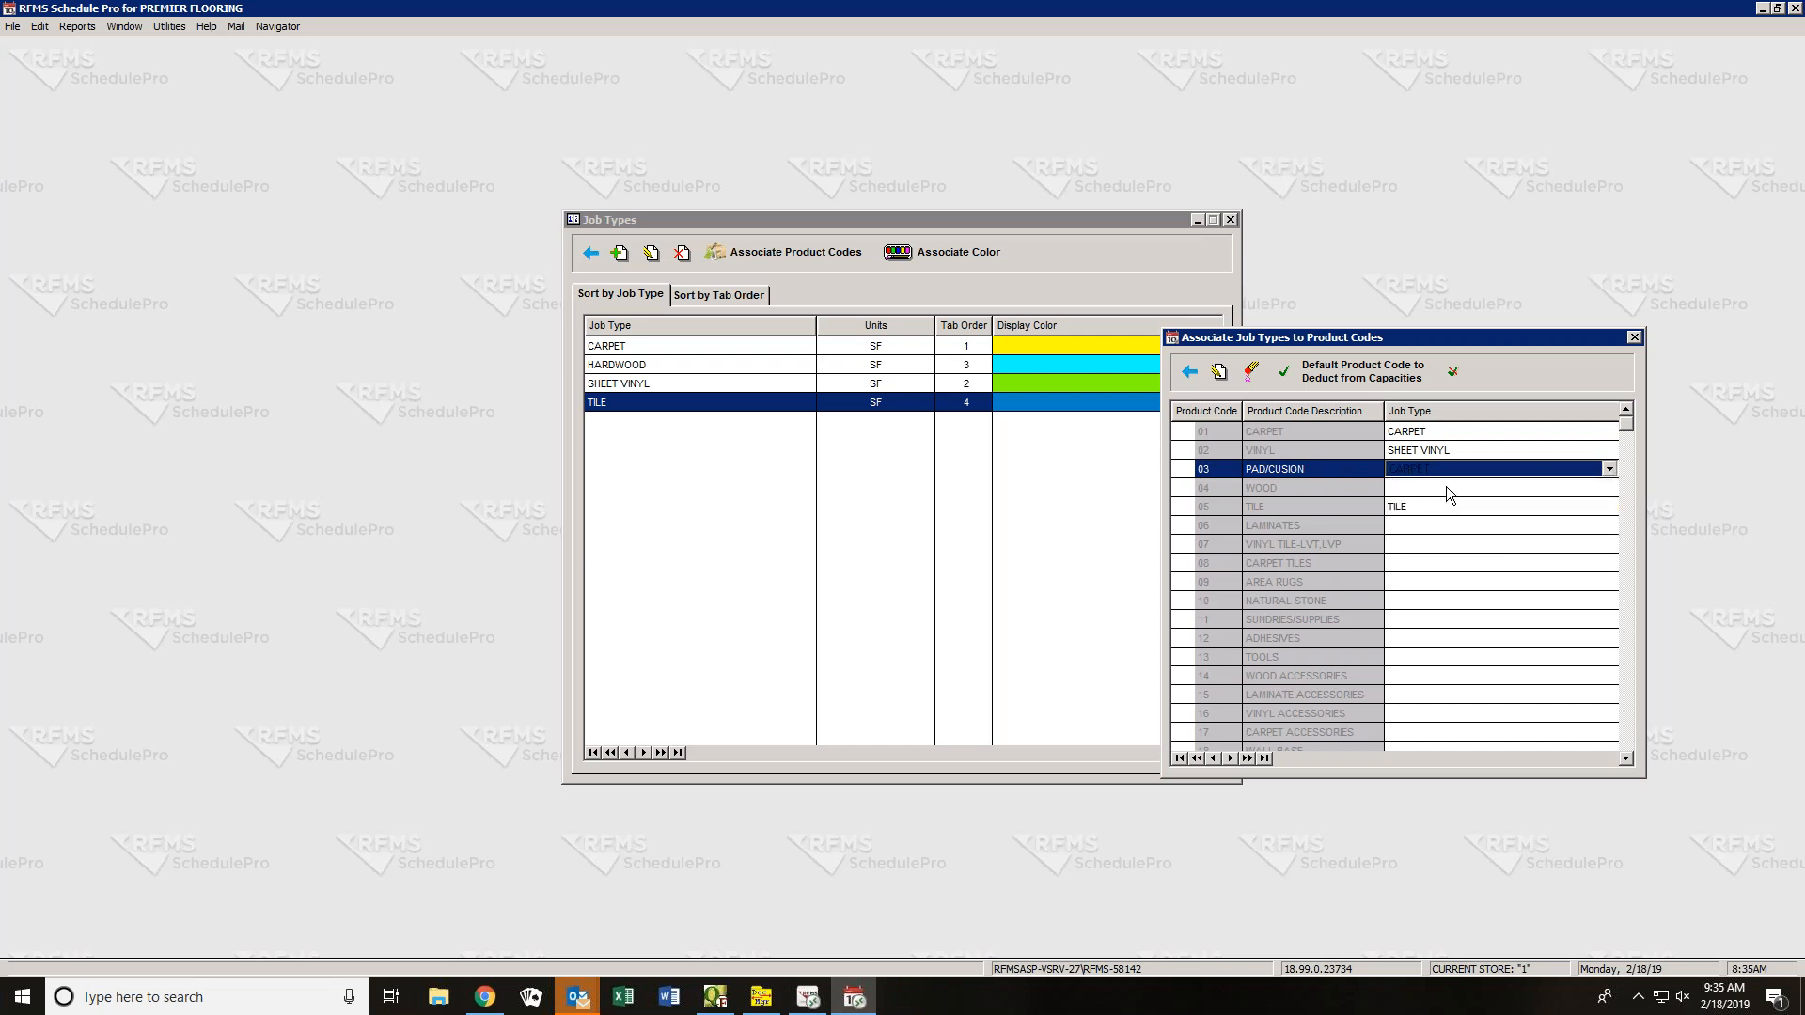
{"action": "left_click", "coordinate": [1448, 489]}
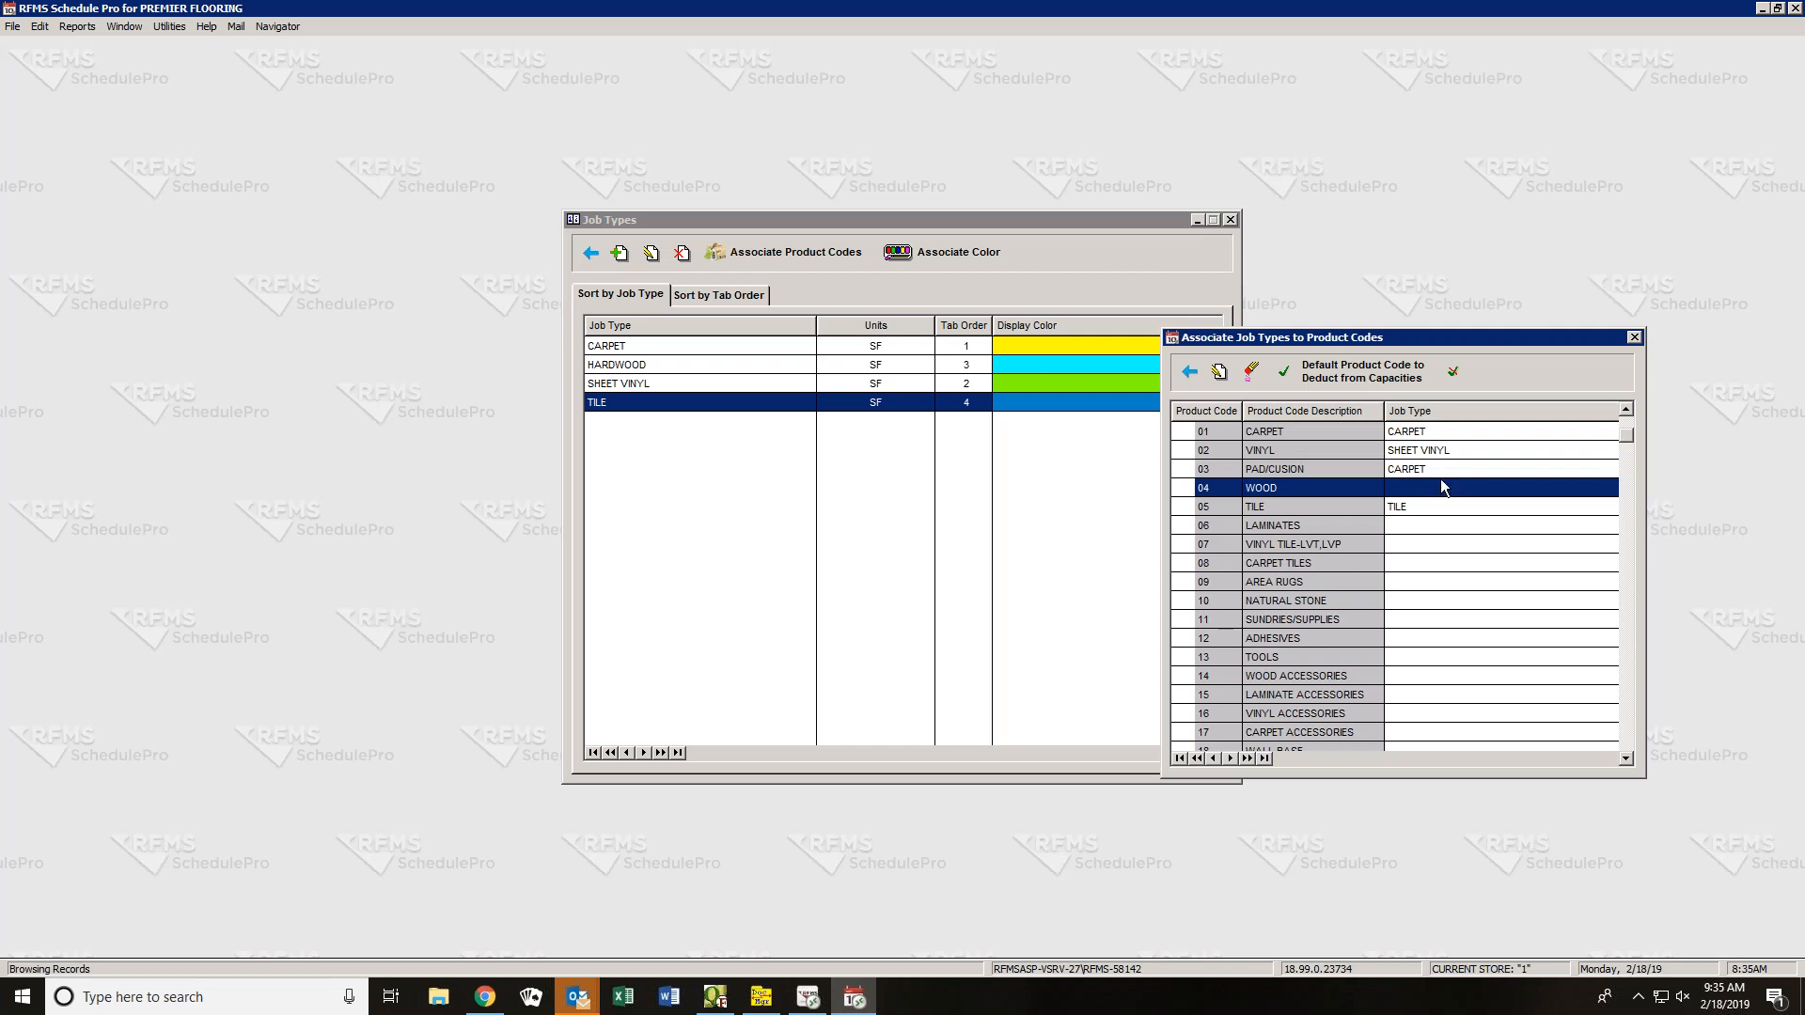
{"action": "left_click", "coordinate": [1442, 485]}
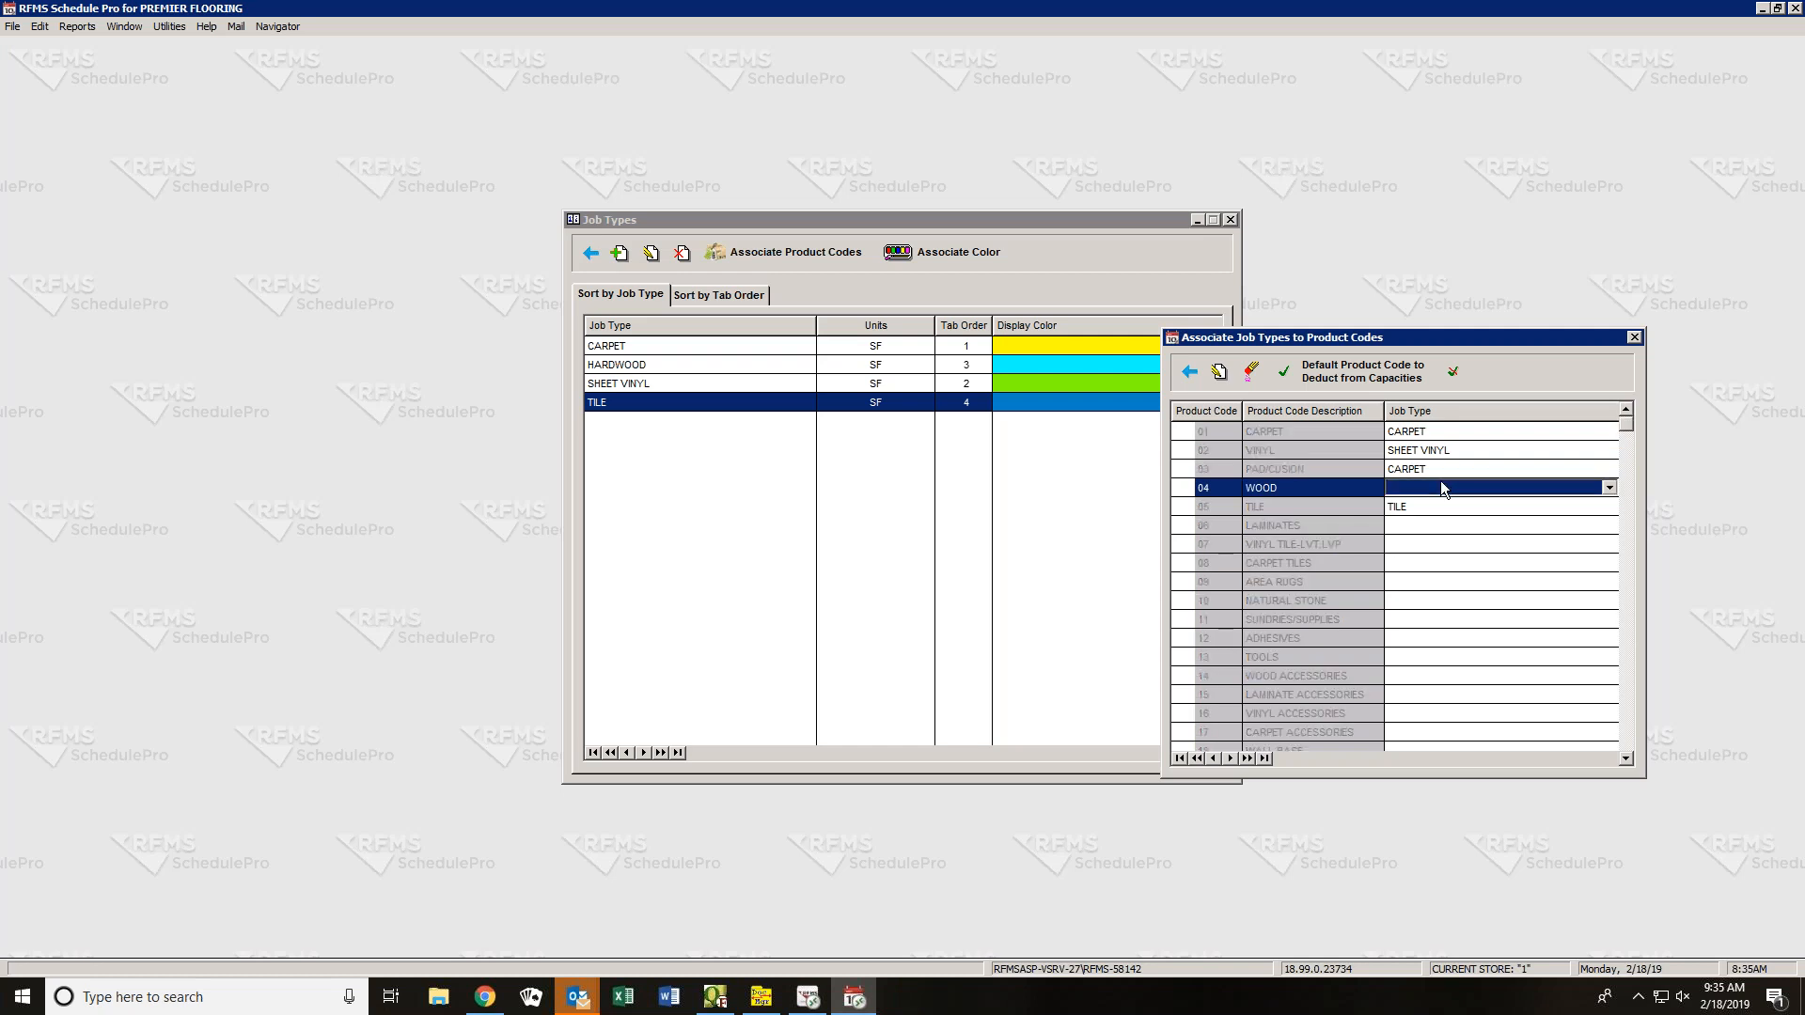
{"action": "left_click", "coordinate": [1614, 487]}
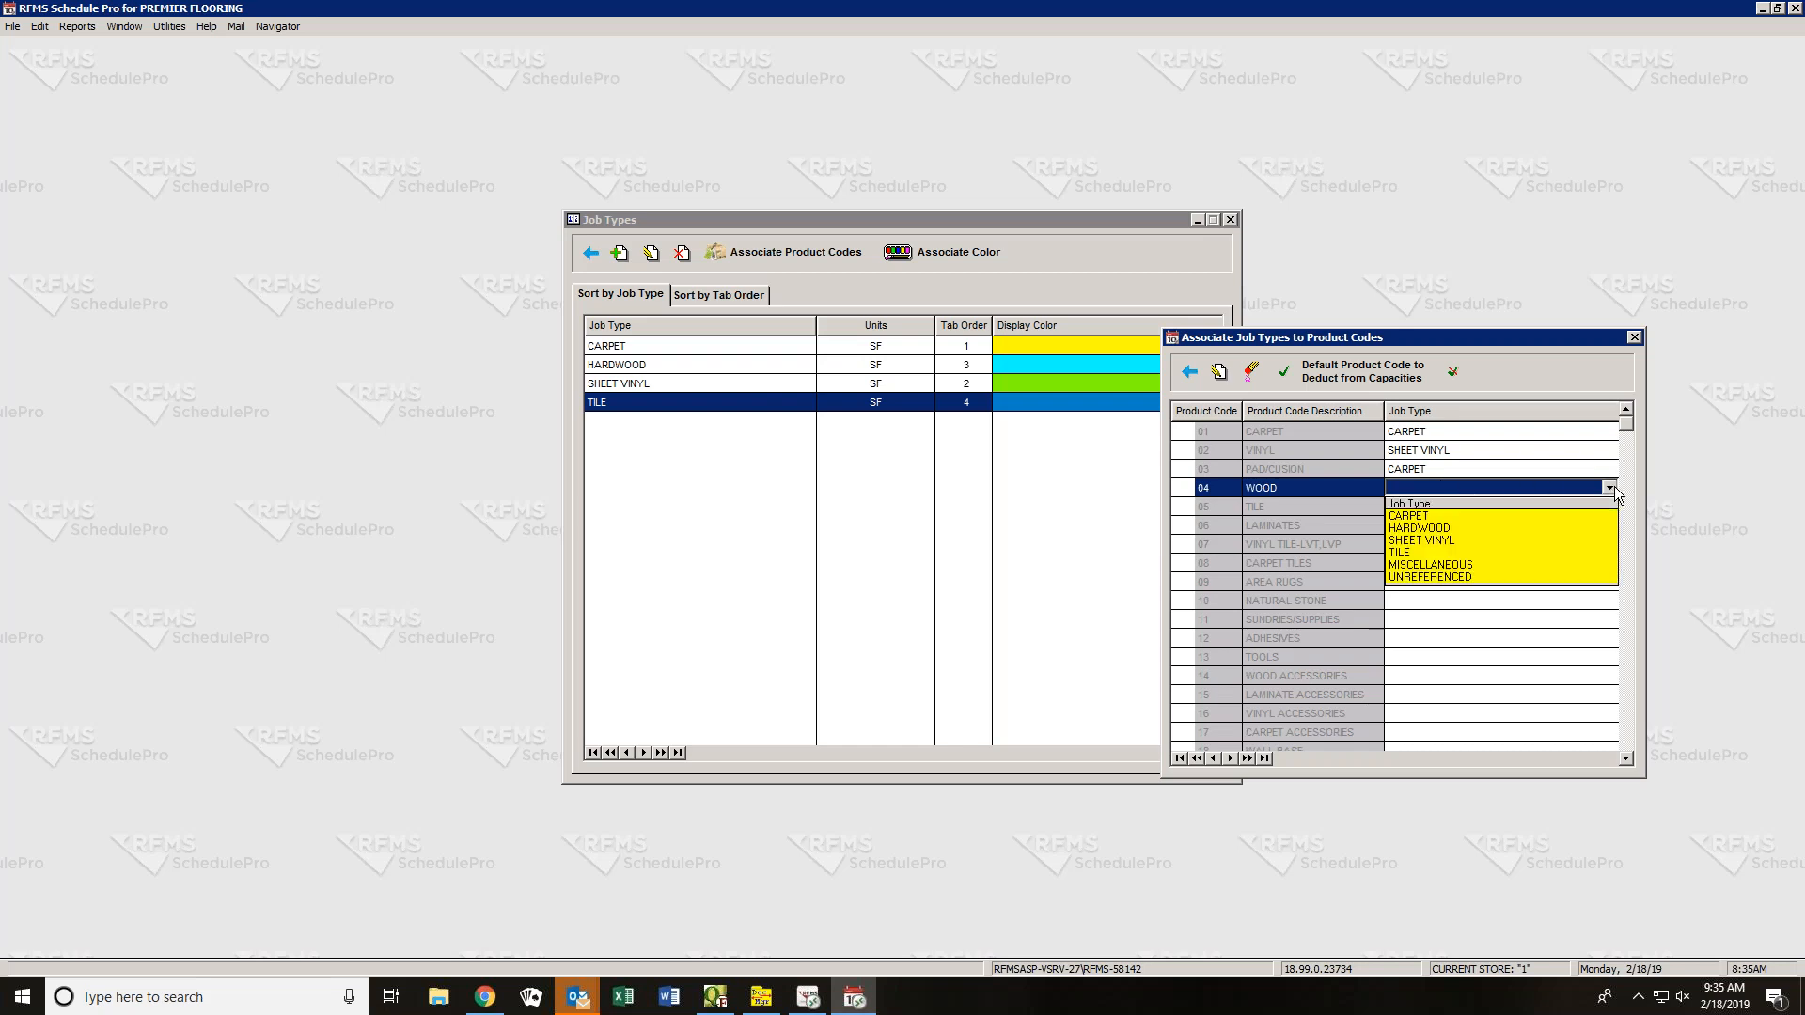
{"action": "left_click", "coordinate": [1436, 528]}
{"action": "left_click", "coordinate": [1460, 519]}
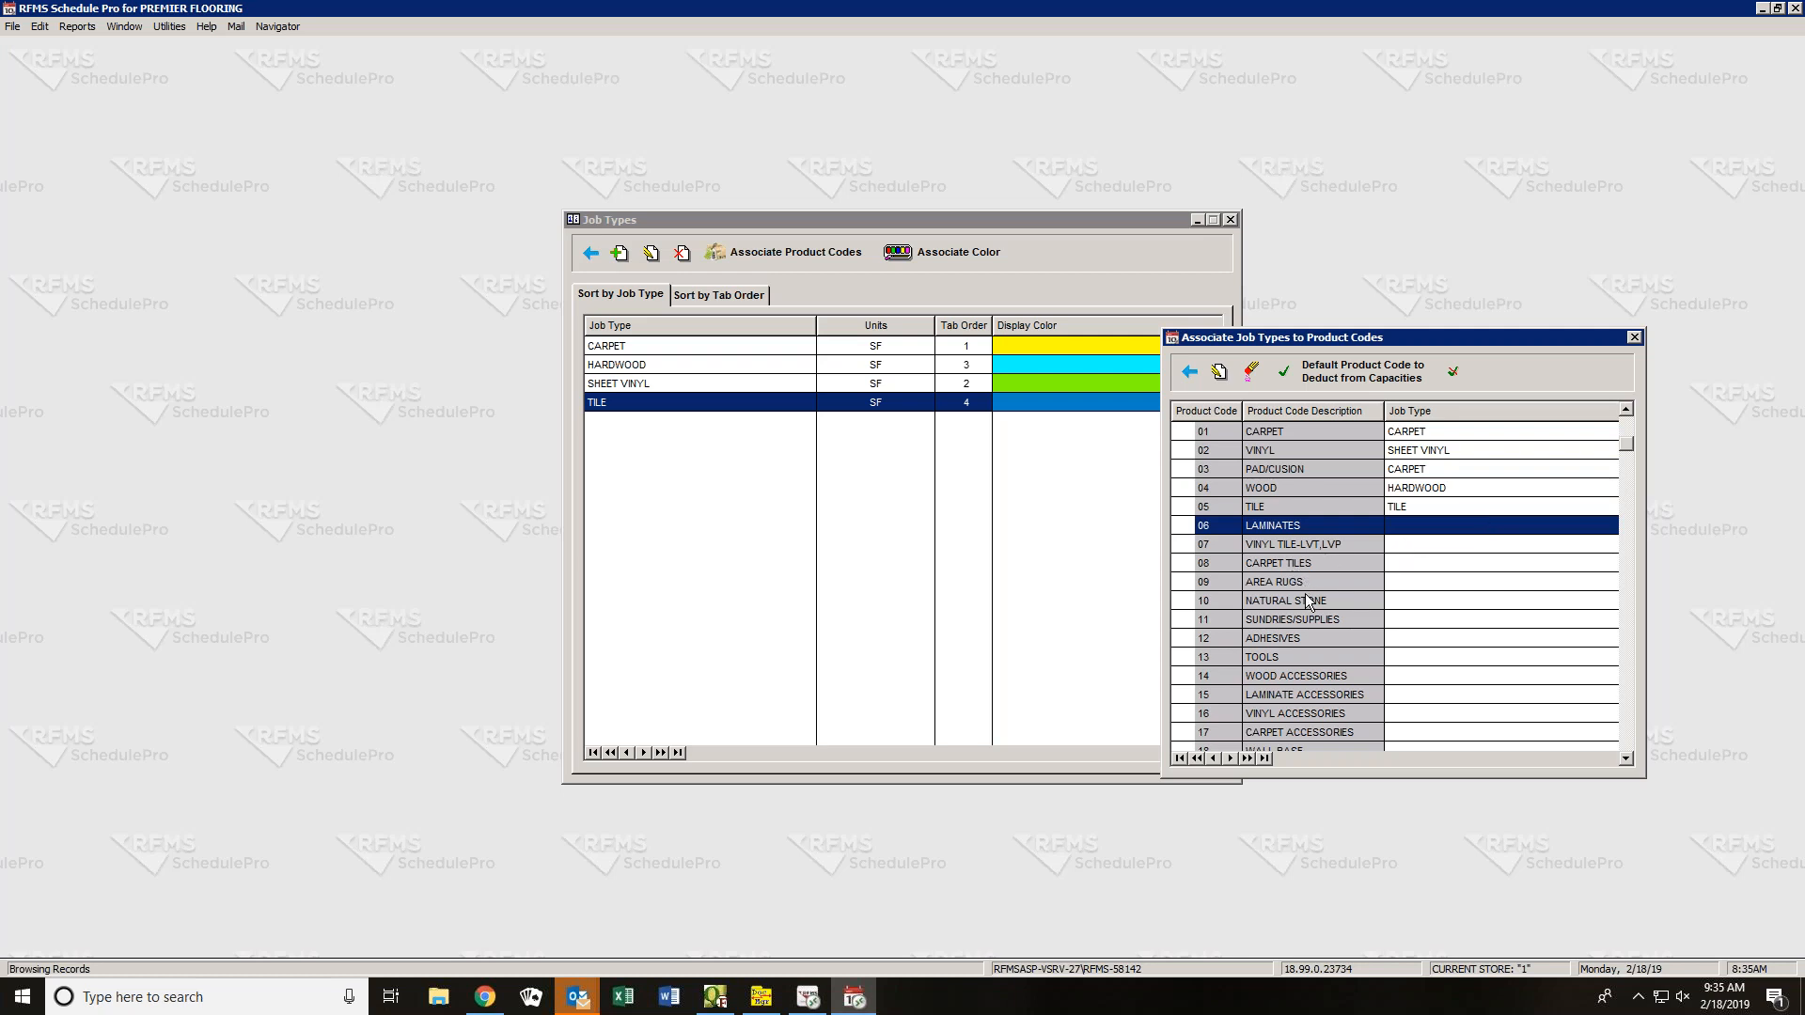
{"action": "left_click", "coordinate": [1408, 647]}
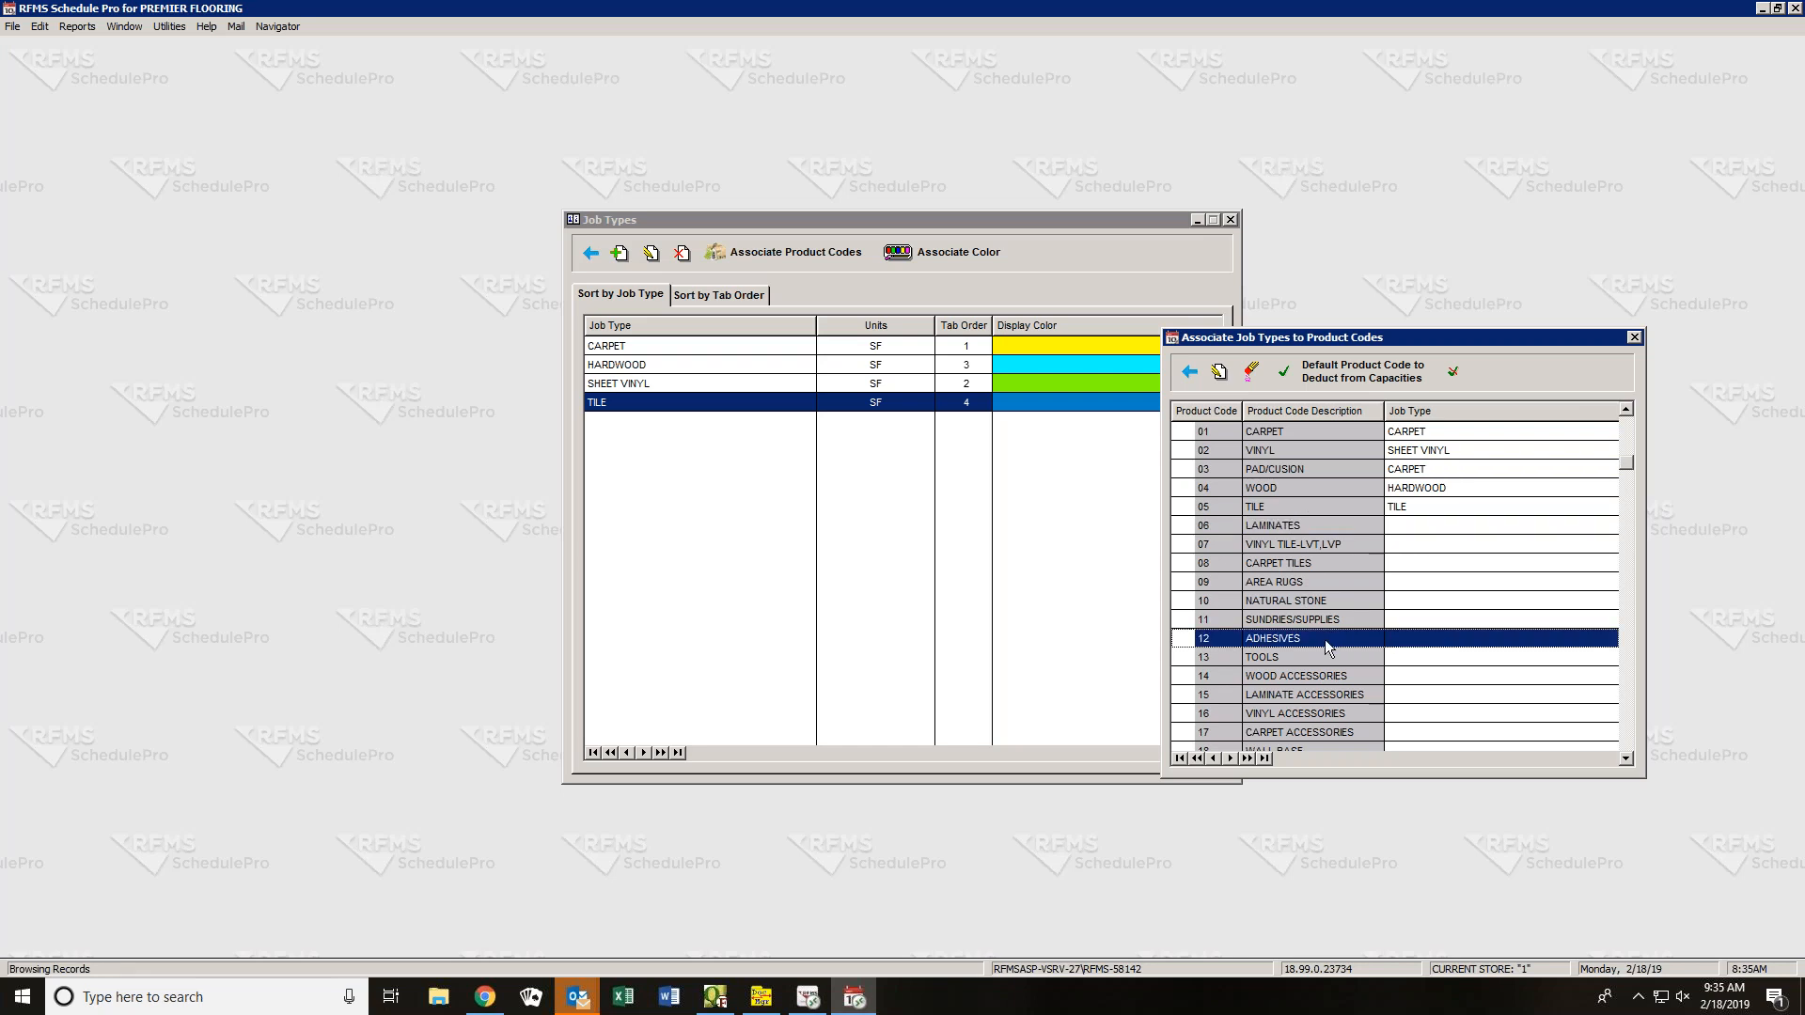
{"action": "left_click", "coordinate": [1318, 622]}
{"action": "left_click", "coordinate": [1319, 639]}
{"action": "left_click", "coordinate": [1420, 525]}
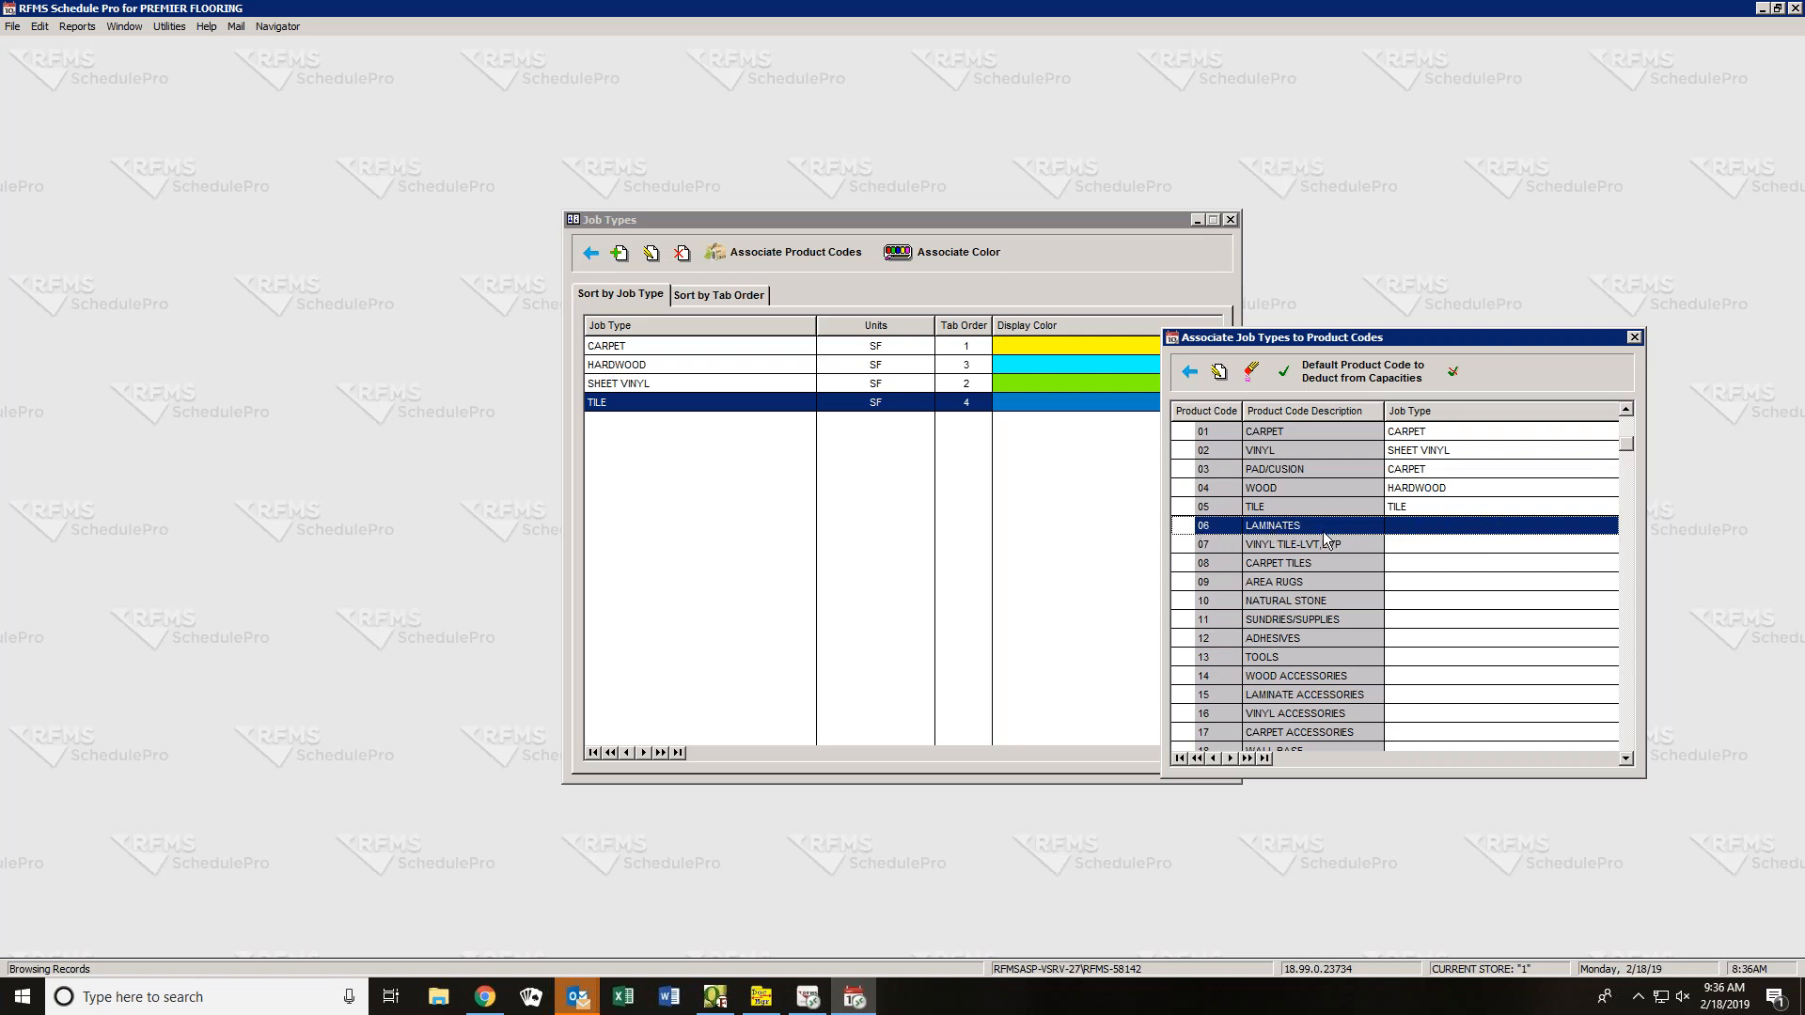
- Associate product codes 11 SUNDRIES/SUPPLIES and 12 ADHESIVES with the MISCELLANEOUS job type
{"action": "left_click", "coordinate": [1420, 621]}
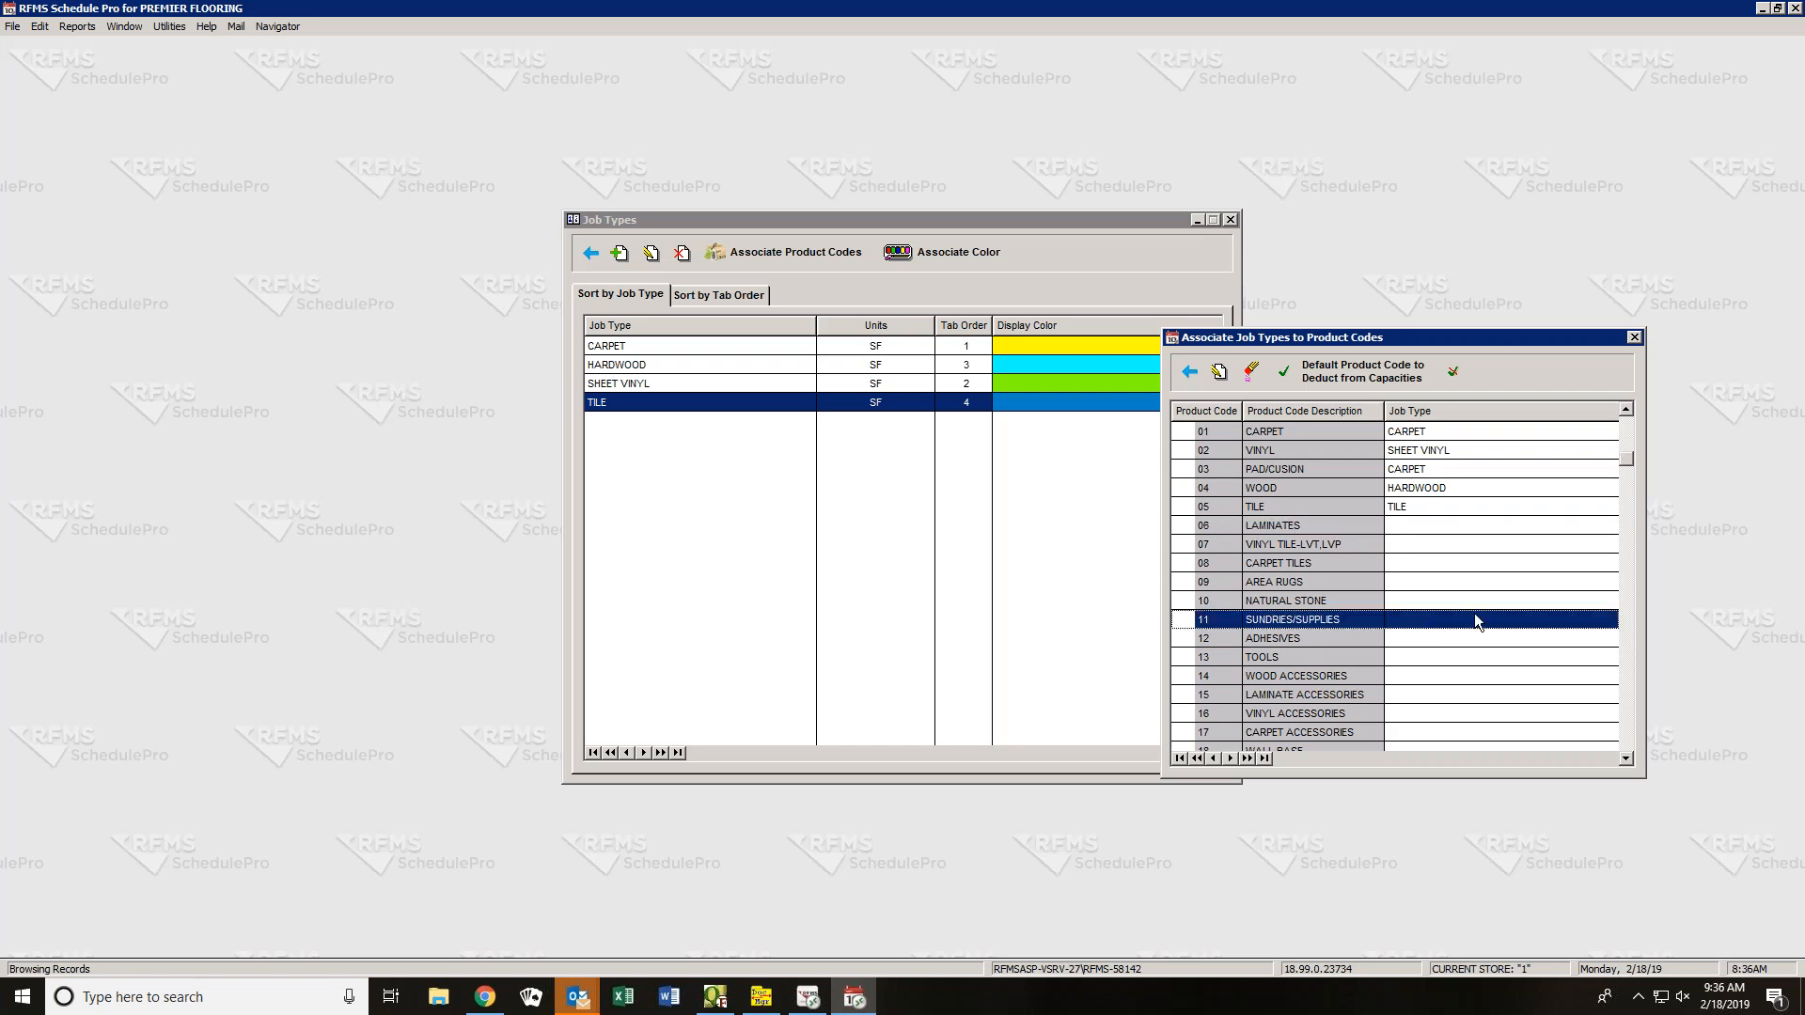
{"action": "left_click", "coordinate": [1515, 618]}
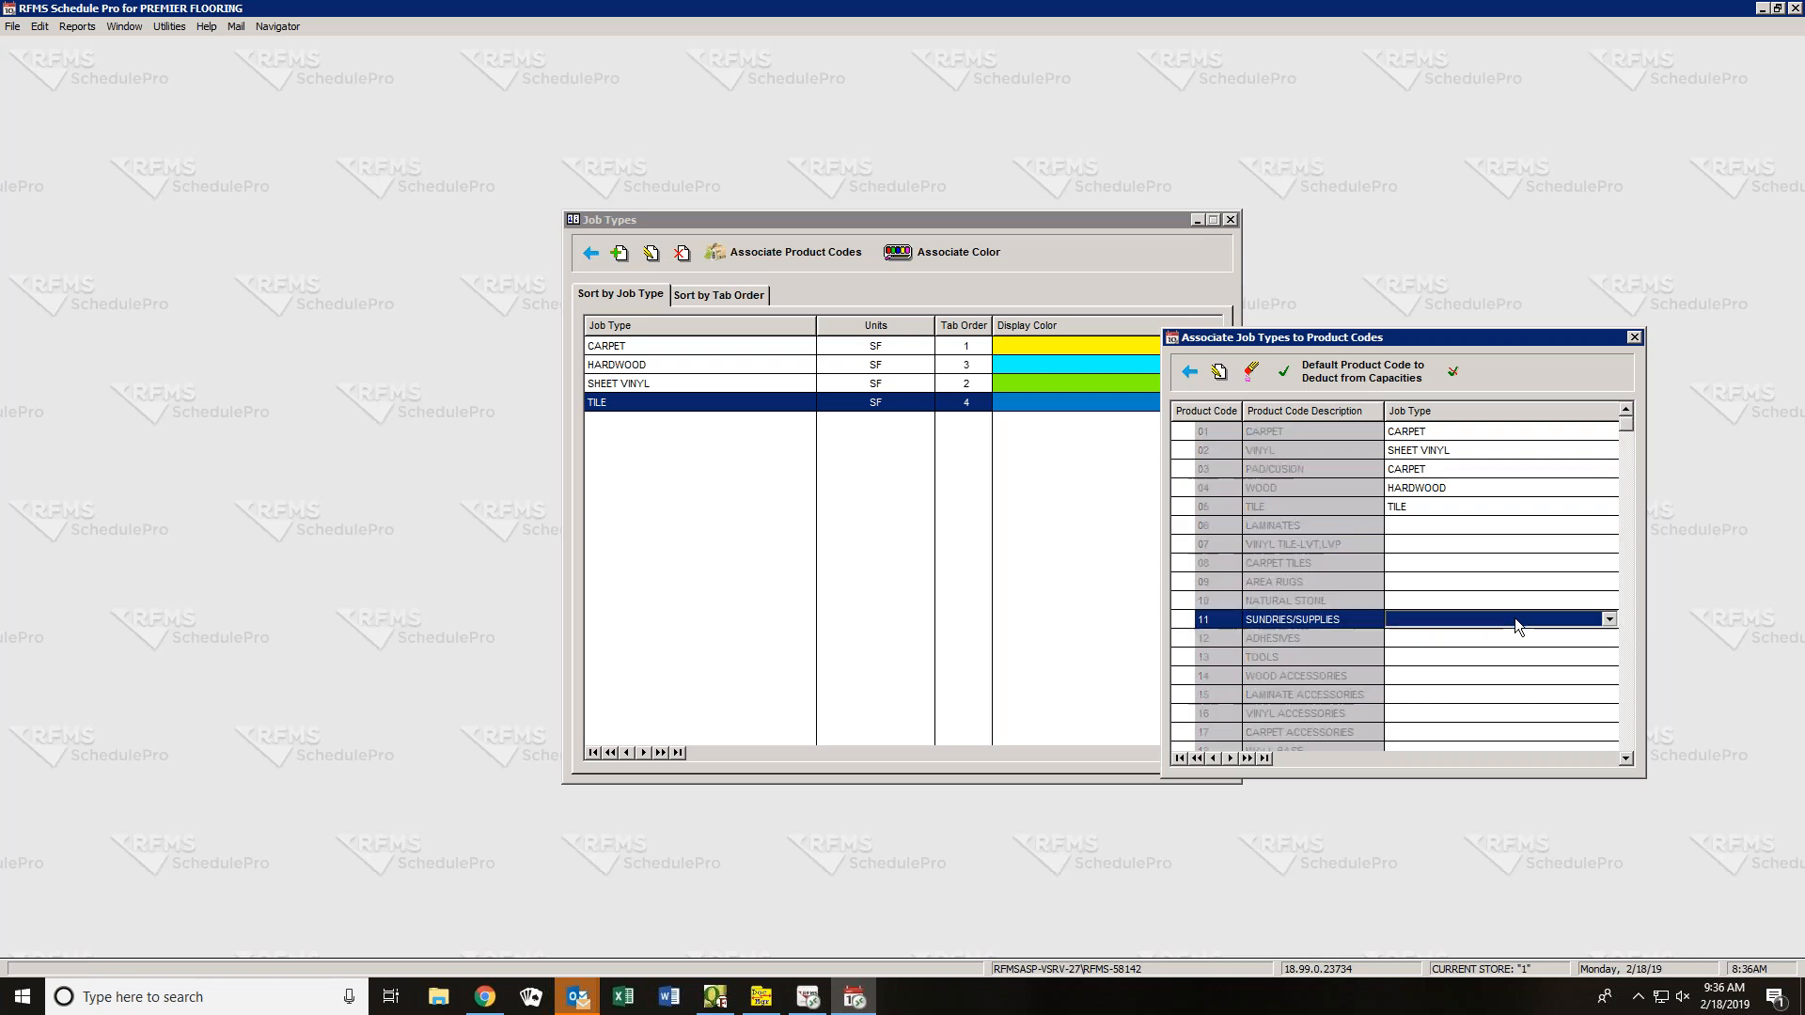
{"action": "left_click", "coordinate": [1611, 618]}
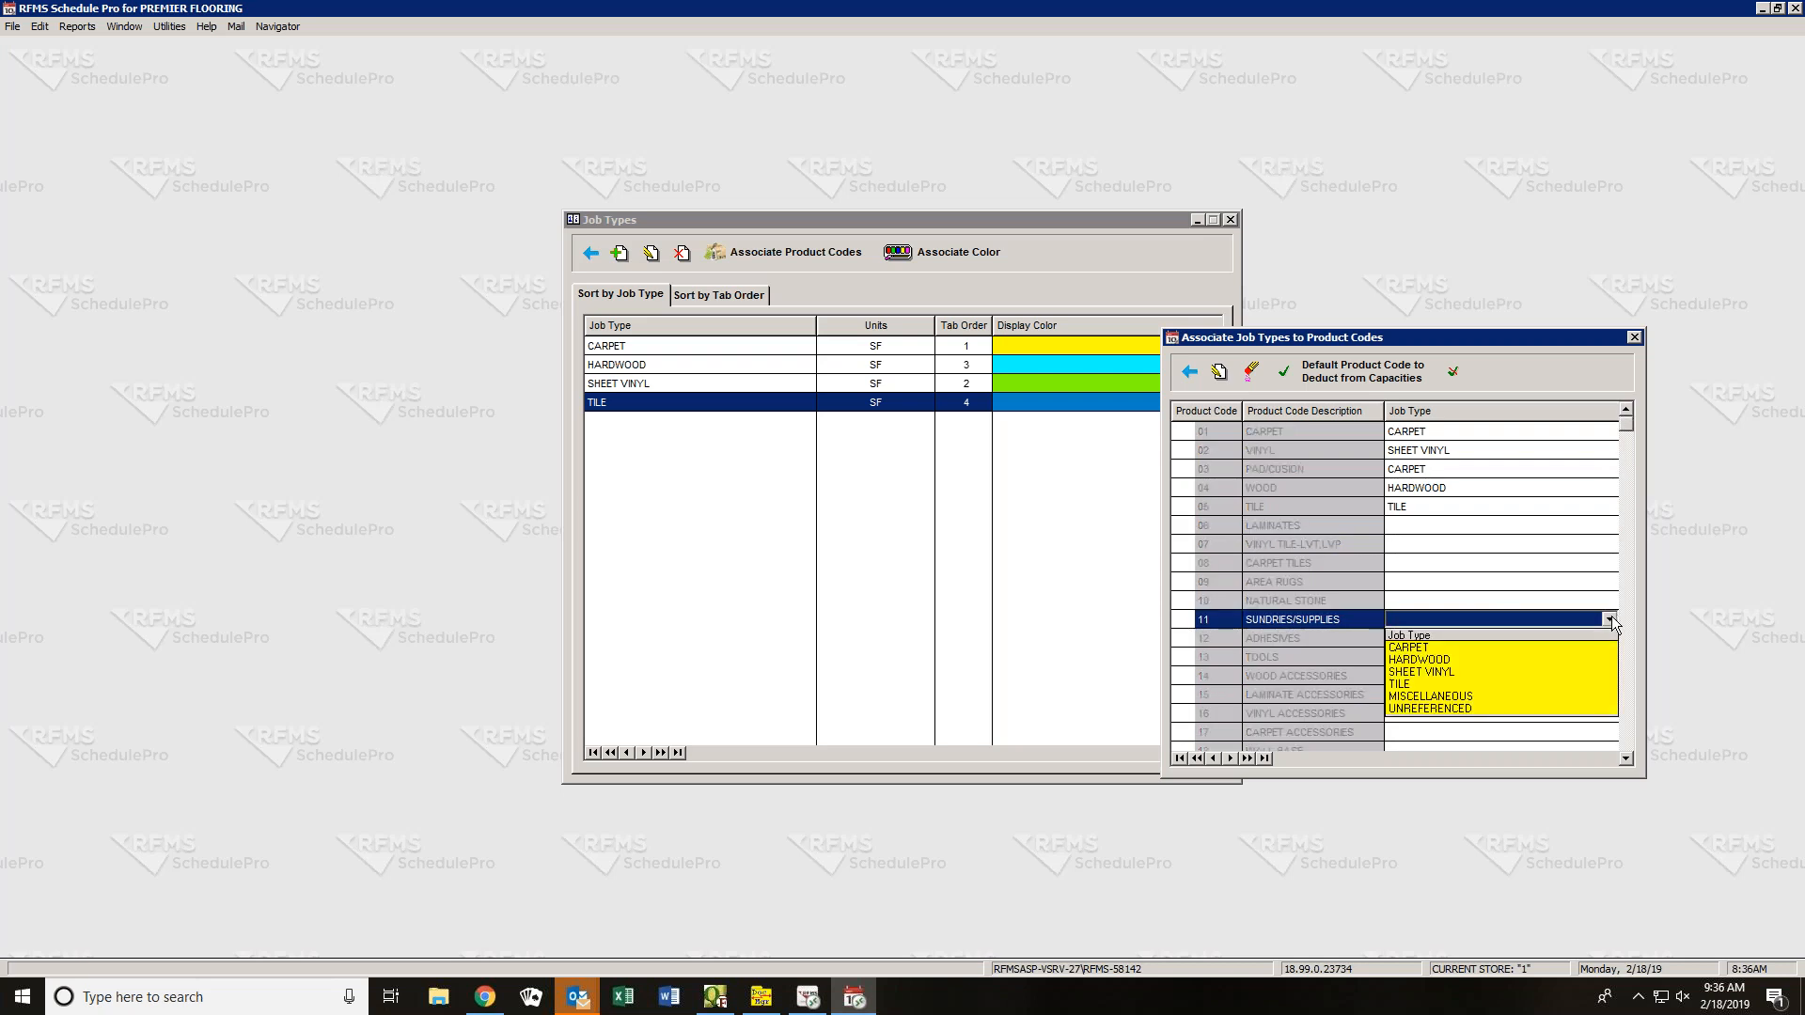
{"action": "left_click", "coordinate": [1443, 698]}
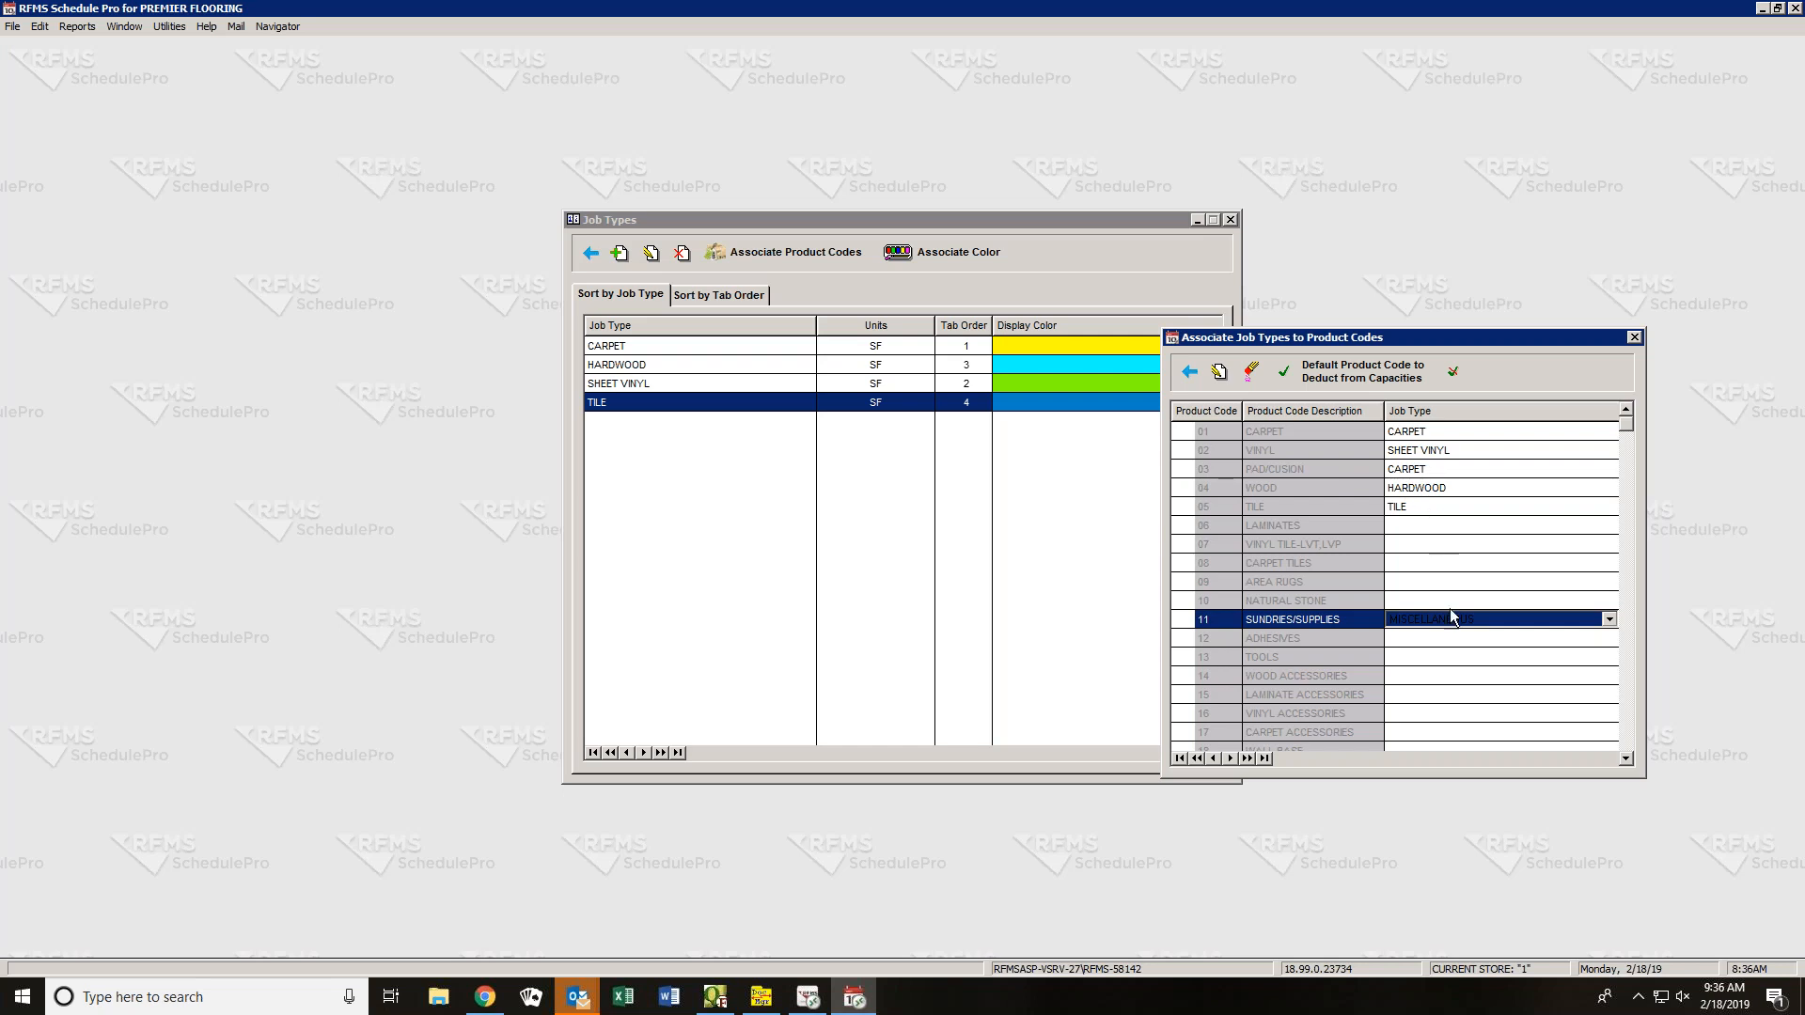
{"action": "left_click", "coordinate": [1451, 636]}
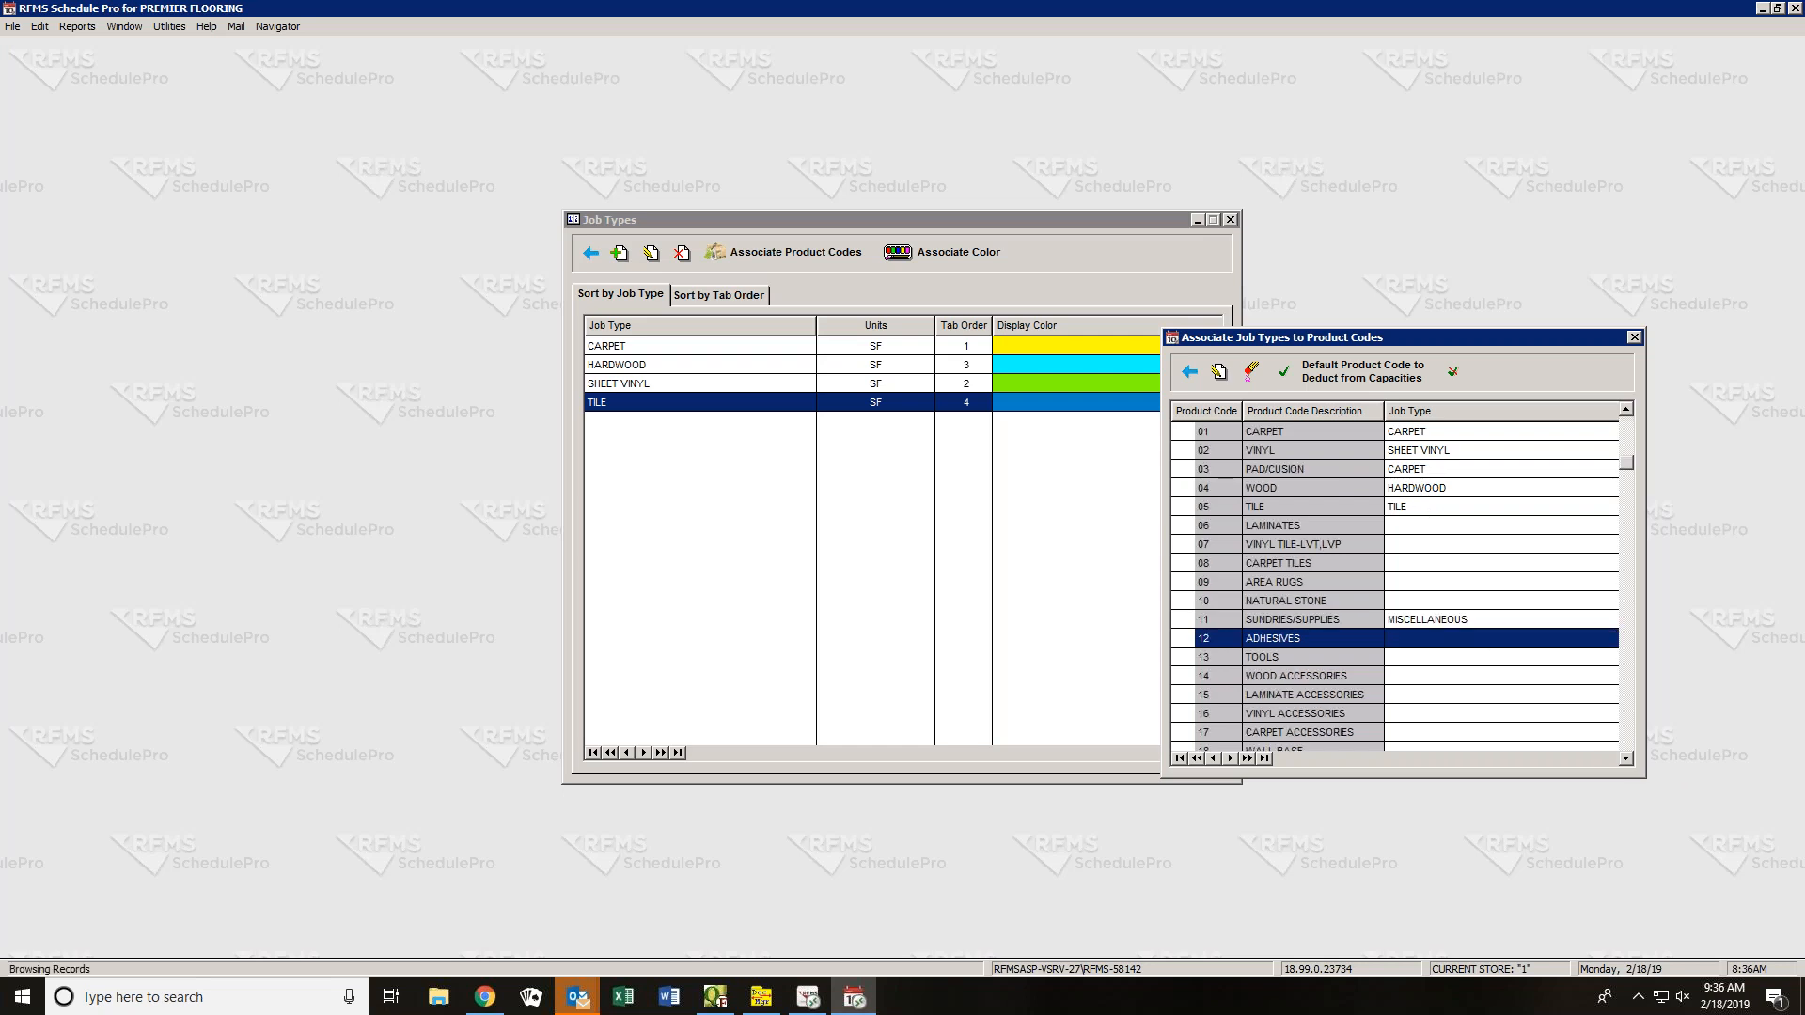
{"action": "left_click", "coordinate": [1611, 639]}
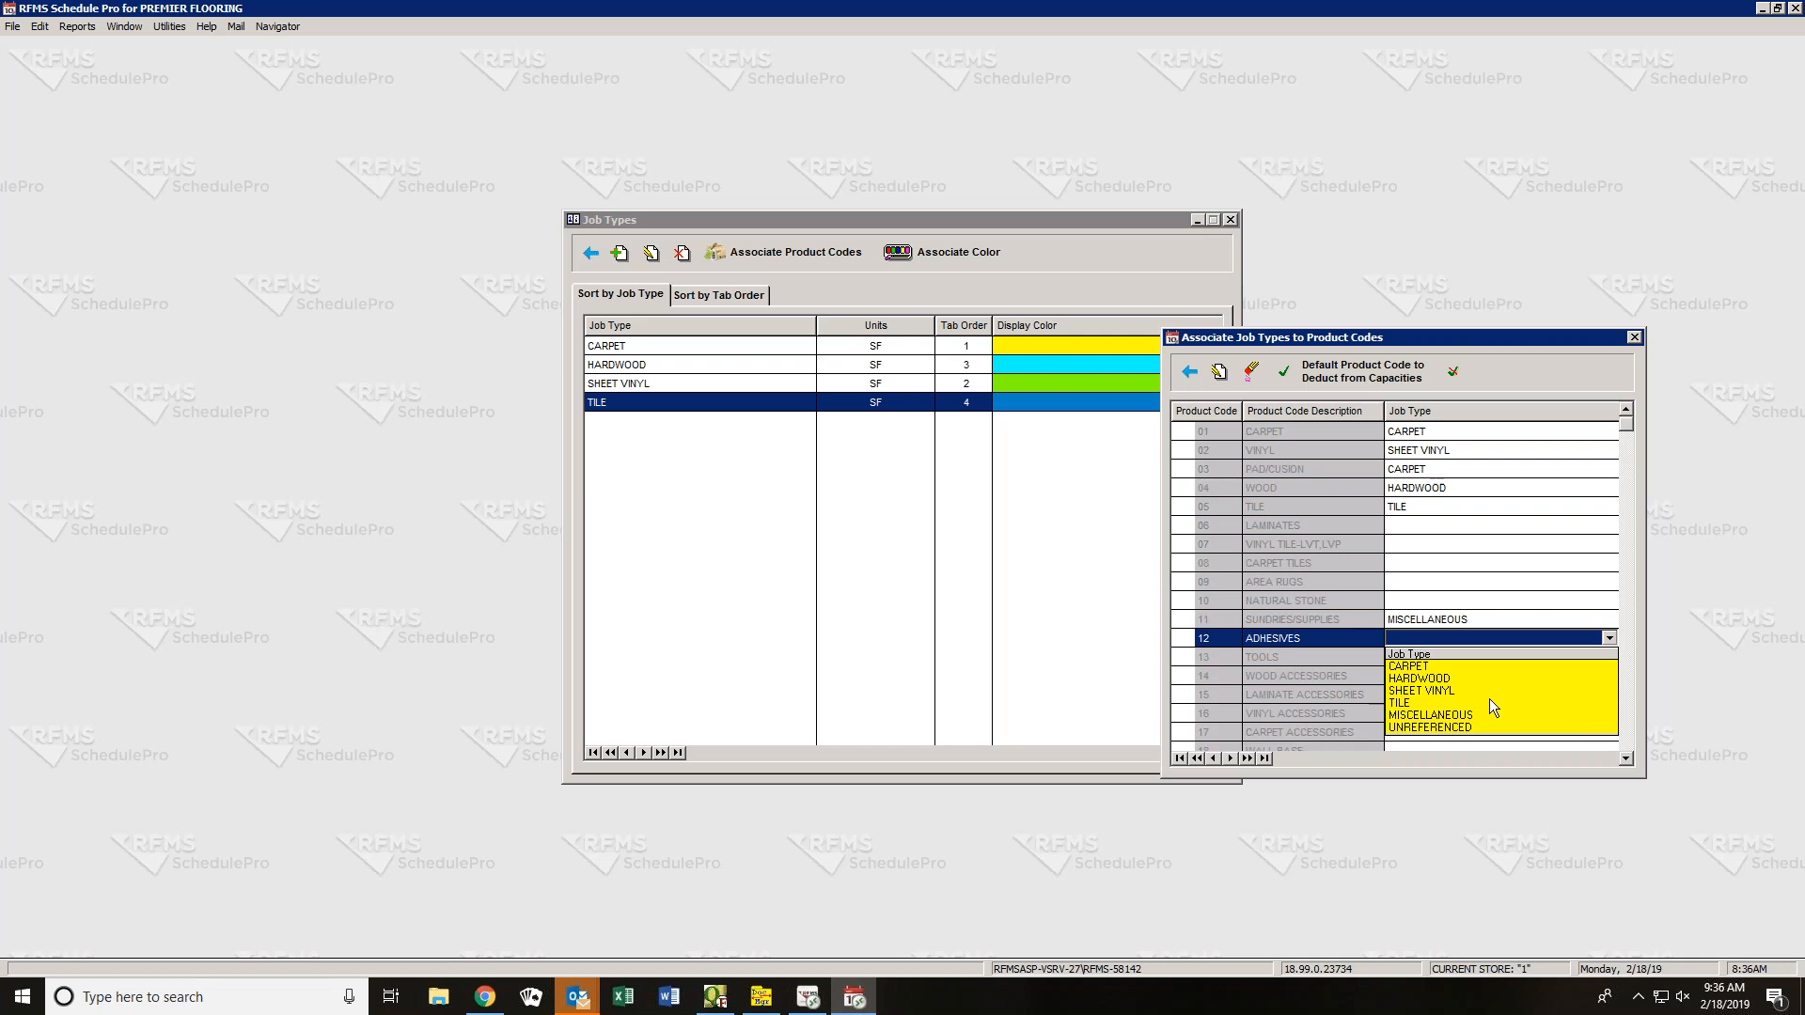
{"action": "left_click", "coordinate": [1438, 714]}
{"action": "left_click", "coordinate": [1469, 657]}
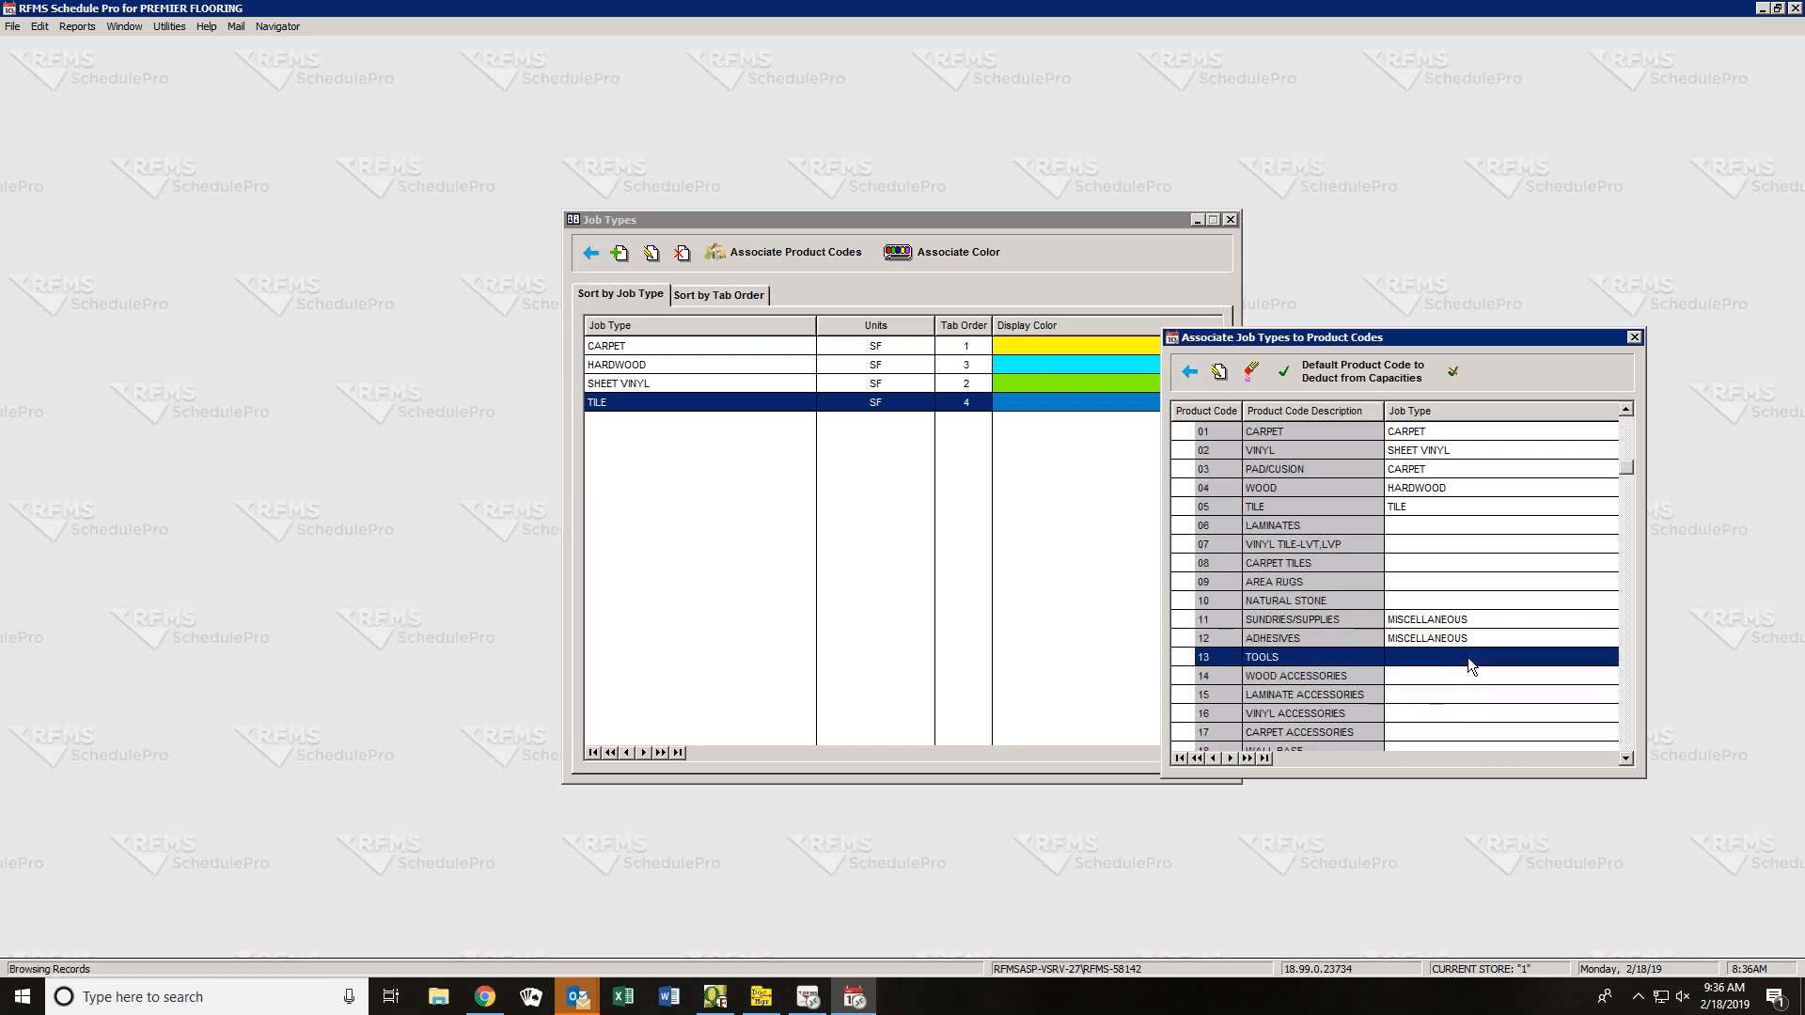
- Associate product code 65 CARPET LABOR with the CARPET job type
{"action": "left_click", "coordinate": [1626, 758]}
{"action": "left_click_drag", "start_coordinate": [1625, 759], "coordinate": [1629, 761]}
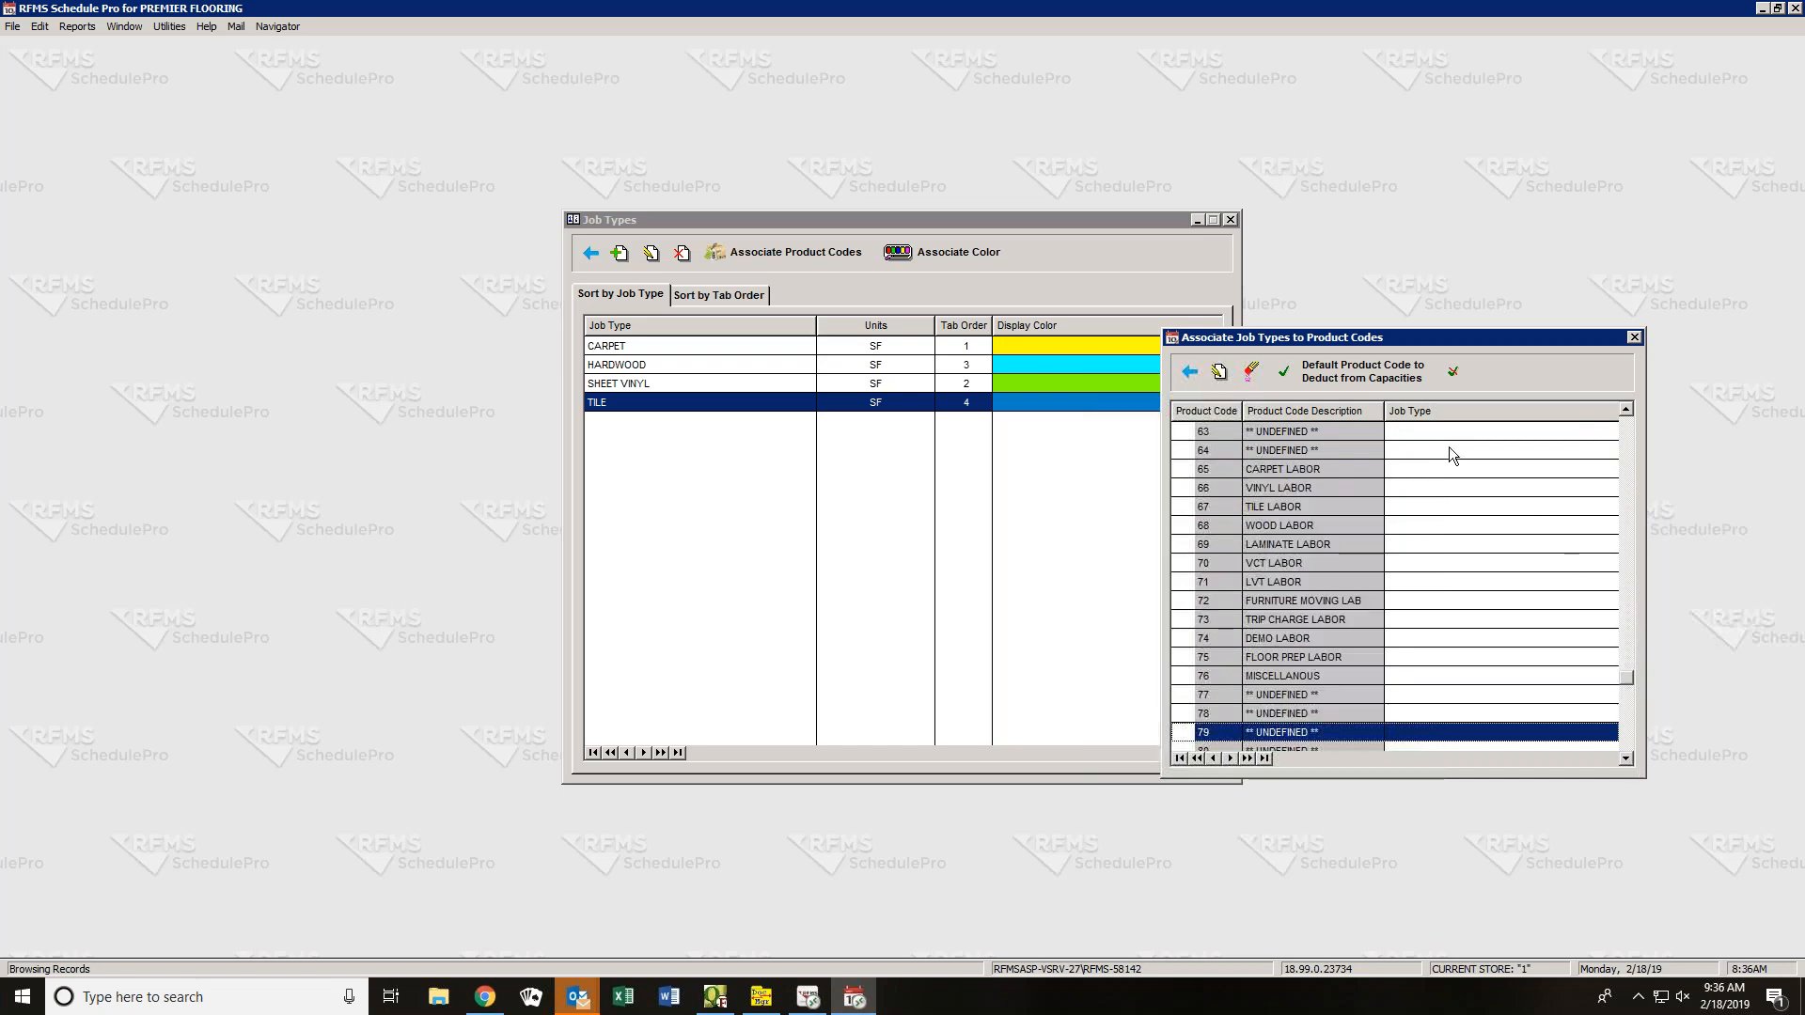
{"action": "left_click", "coordinate": [1448, 462]}
{"action": "left_click", "coordinate": [1447, 463]}
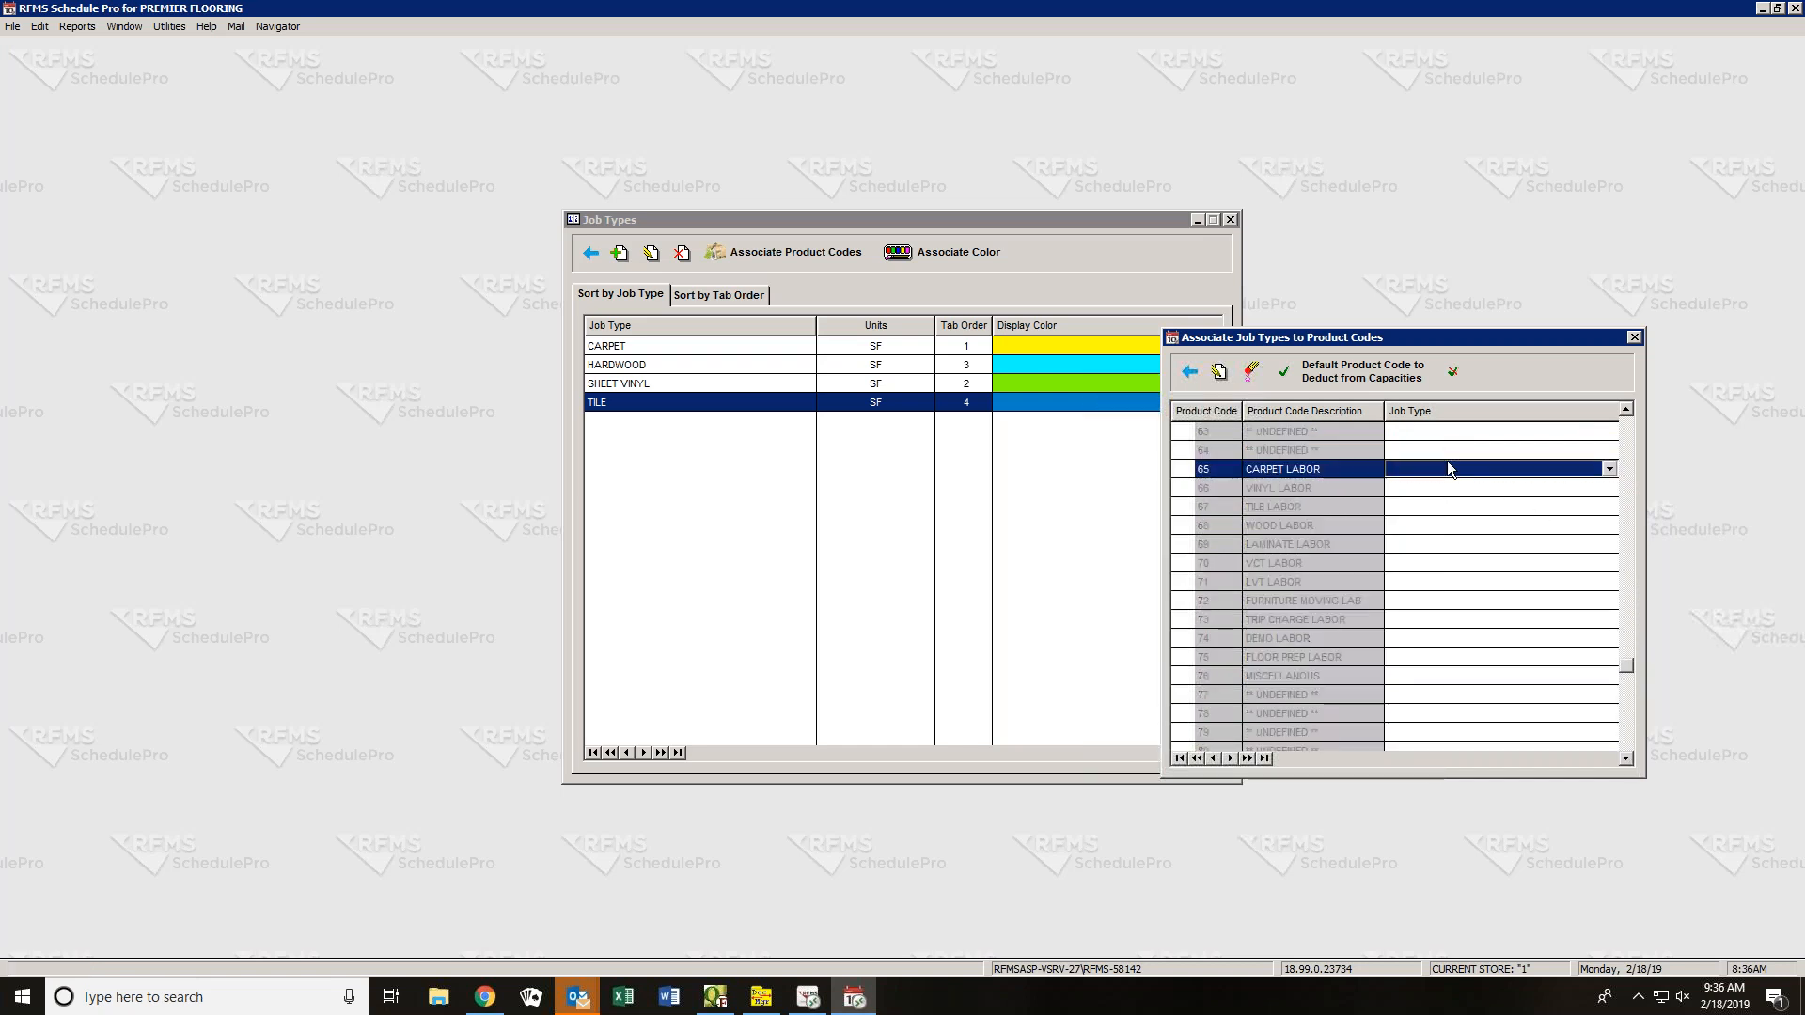
{"action": "left_click", "coordinate": [1609, 468]}
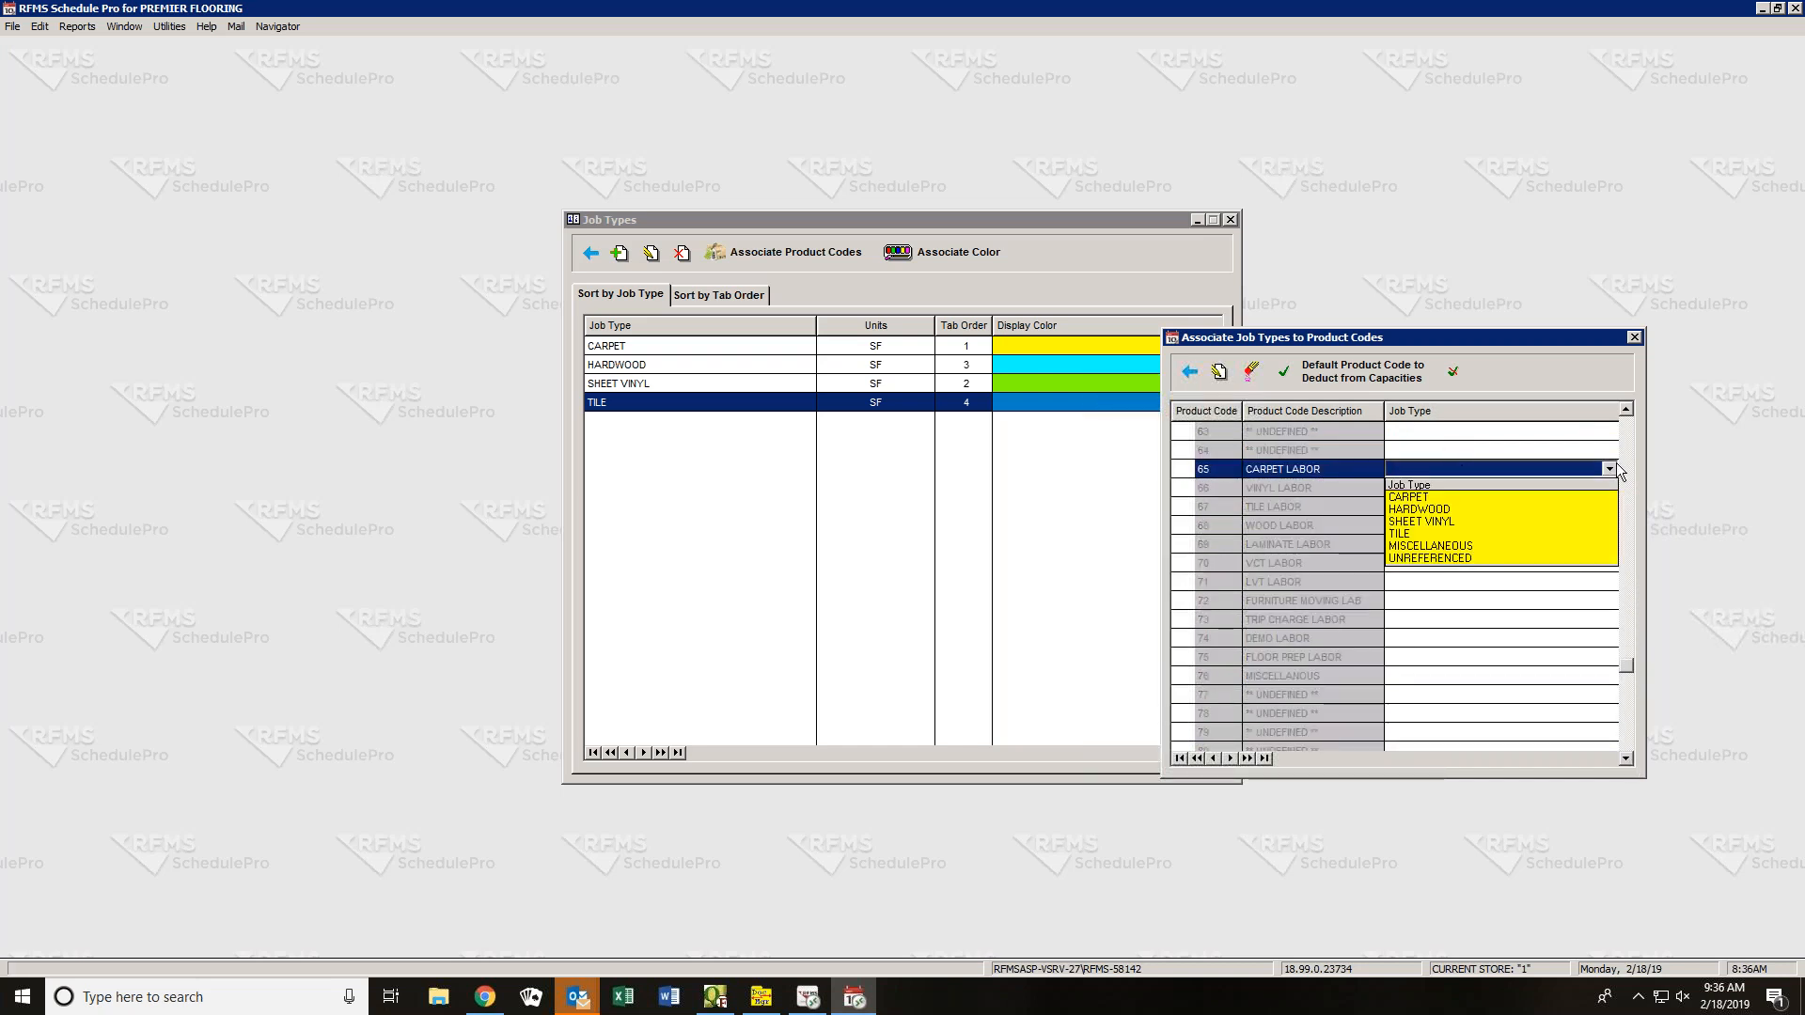
{"action": "left_click", "coordinate": [1406, 497]}
{"action": "left_click", "coordinate": [1422, 485]}
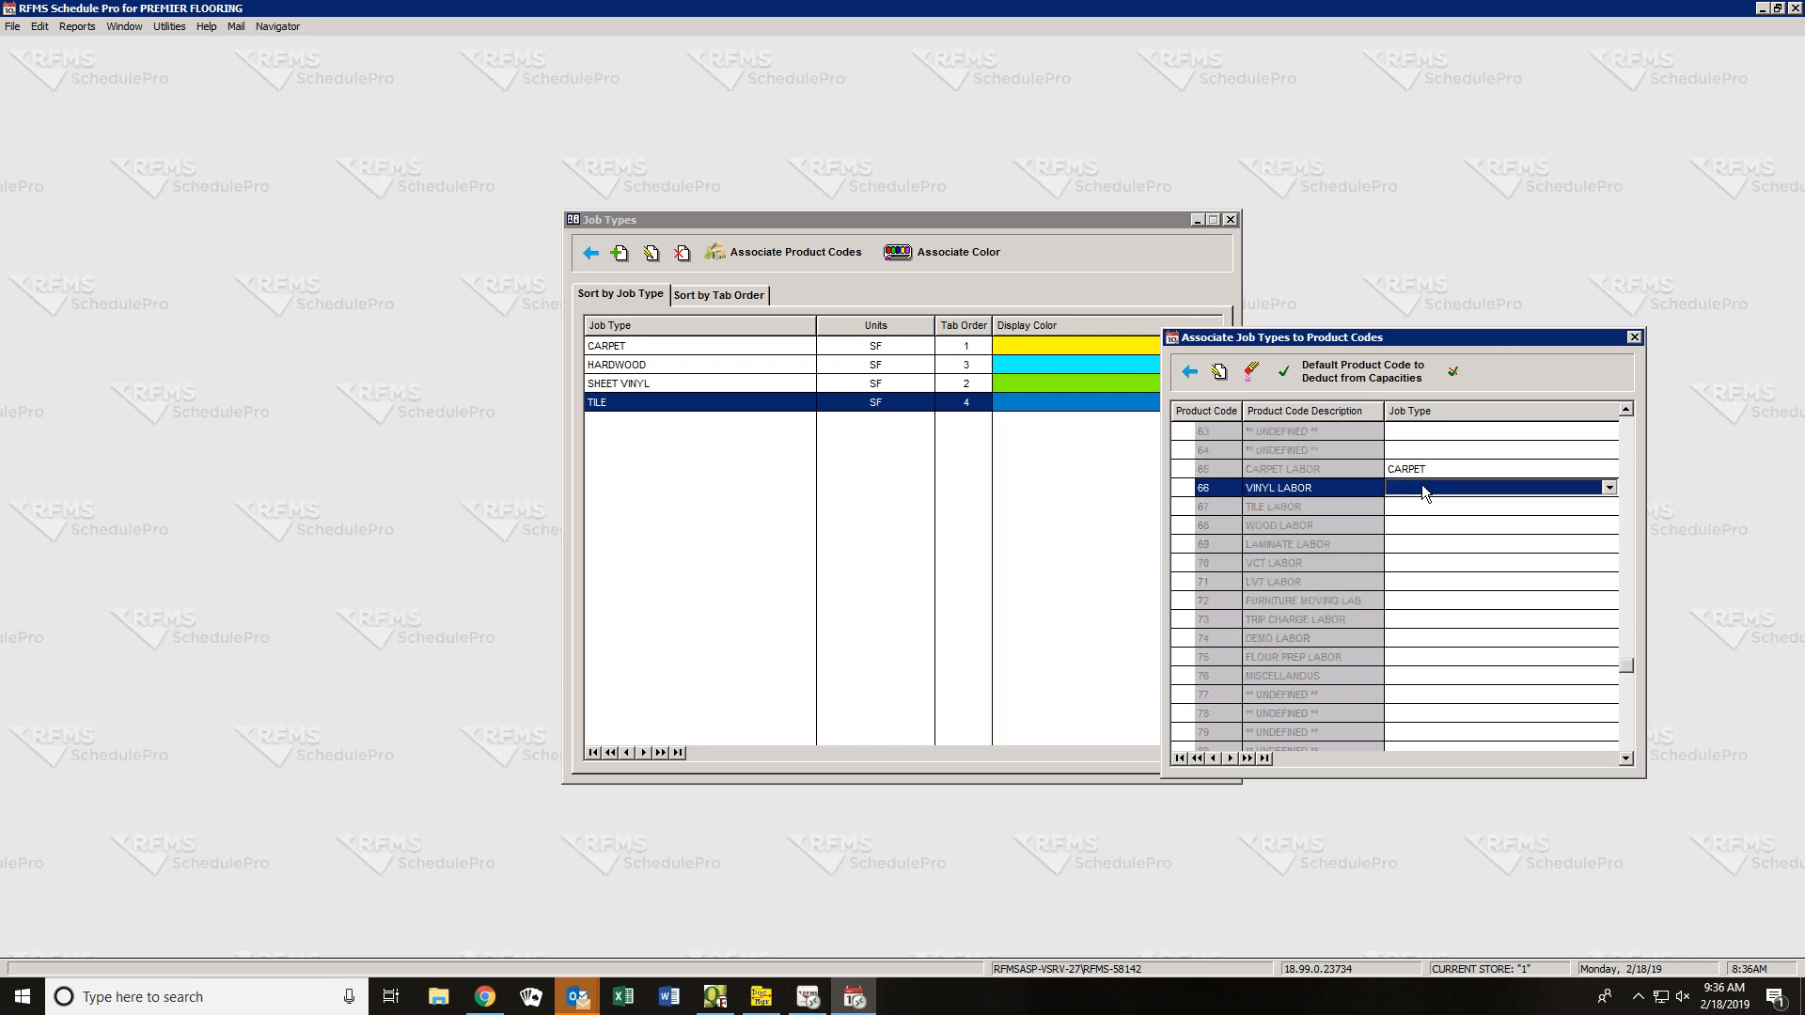
- Associate product code 66 VINYL LABOR with the SHEET VINYL job type and 67 TILE LABOR with TILE
{"action": "left_click", "coordinate": [1422, 483]}
{"action": "left_click", "coordinate": [1424, 539]}
{"action": "left_click", "coordinate": [1430, 506]}
{"action": "left_click", "coordinate": [1429, 502]}
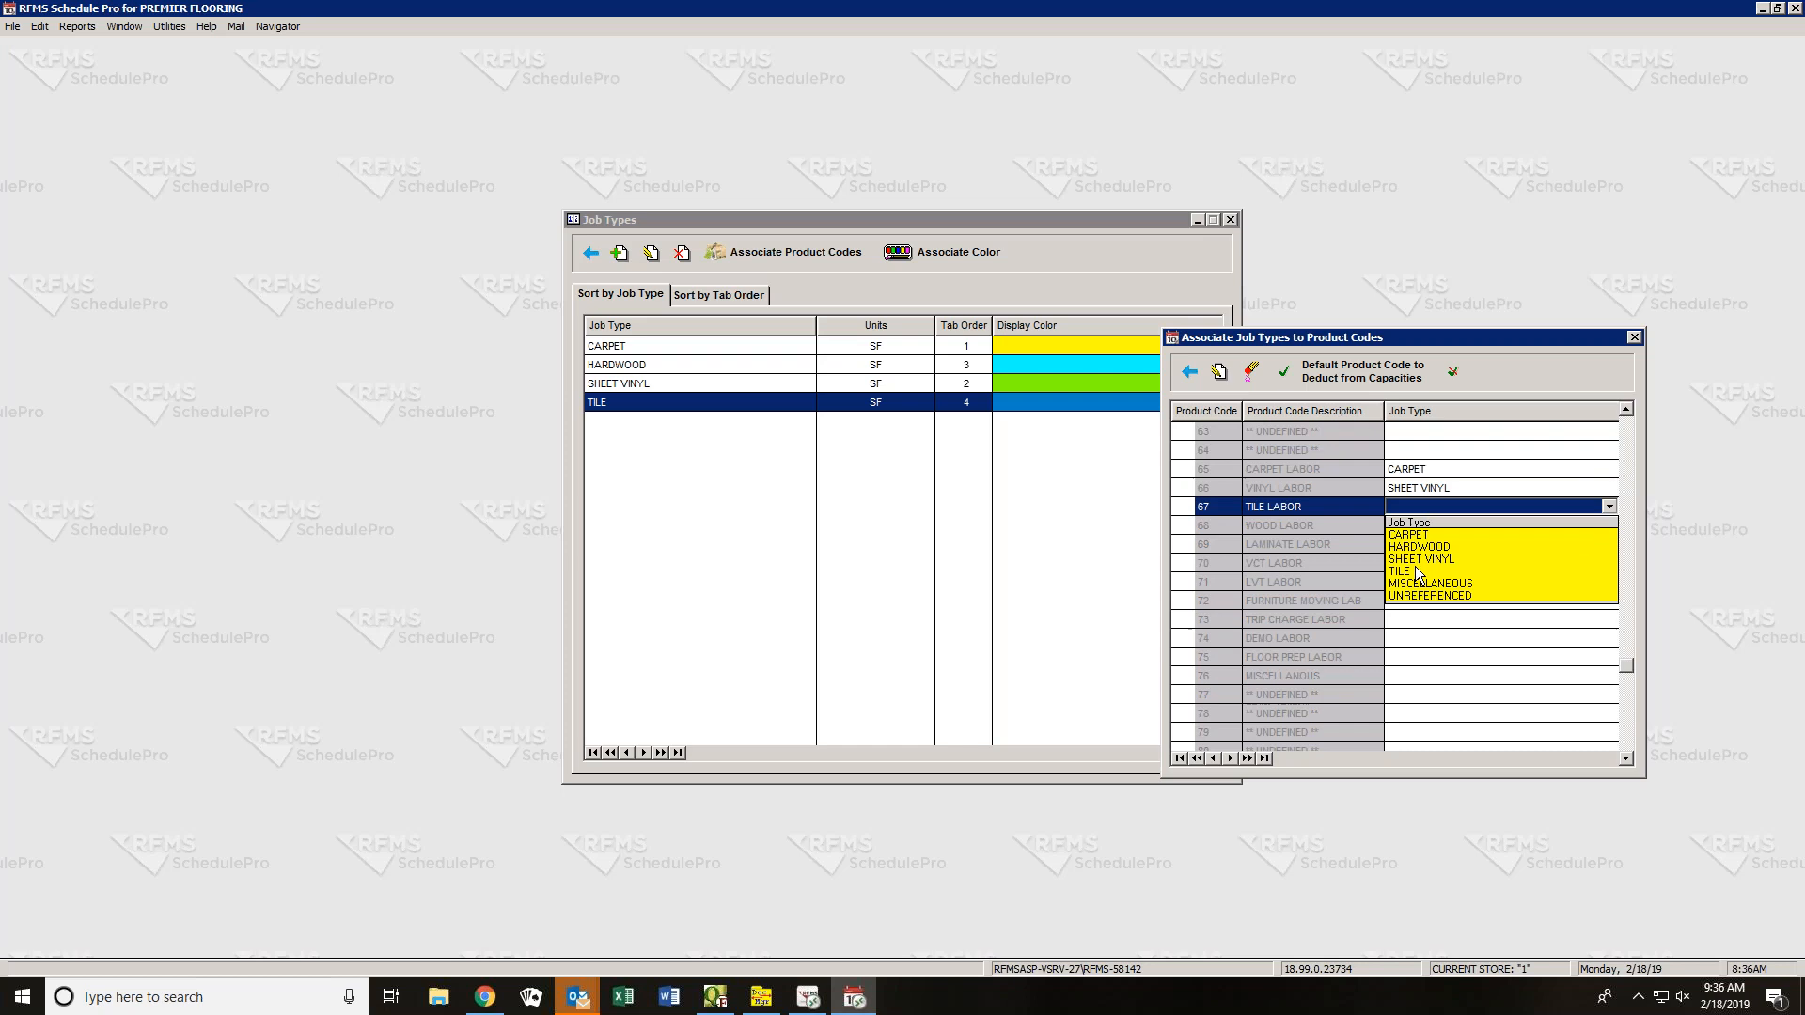
{"action": "left_click", "coordinate": [1420, 570]}
- Associate product code 68 WOOD LABOR with the HARDWOOD job type
{"action": "left_click", "coordinate": [1429, 526]}
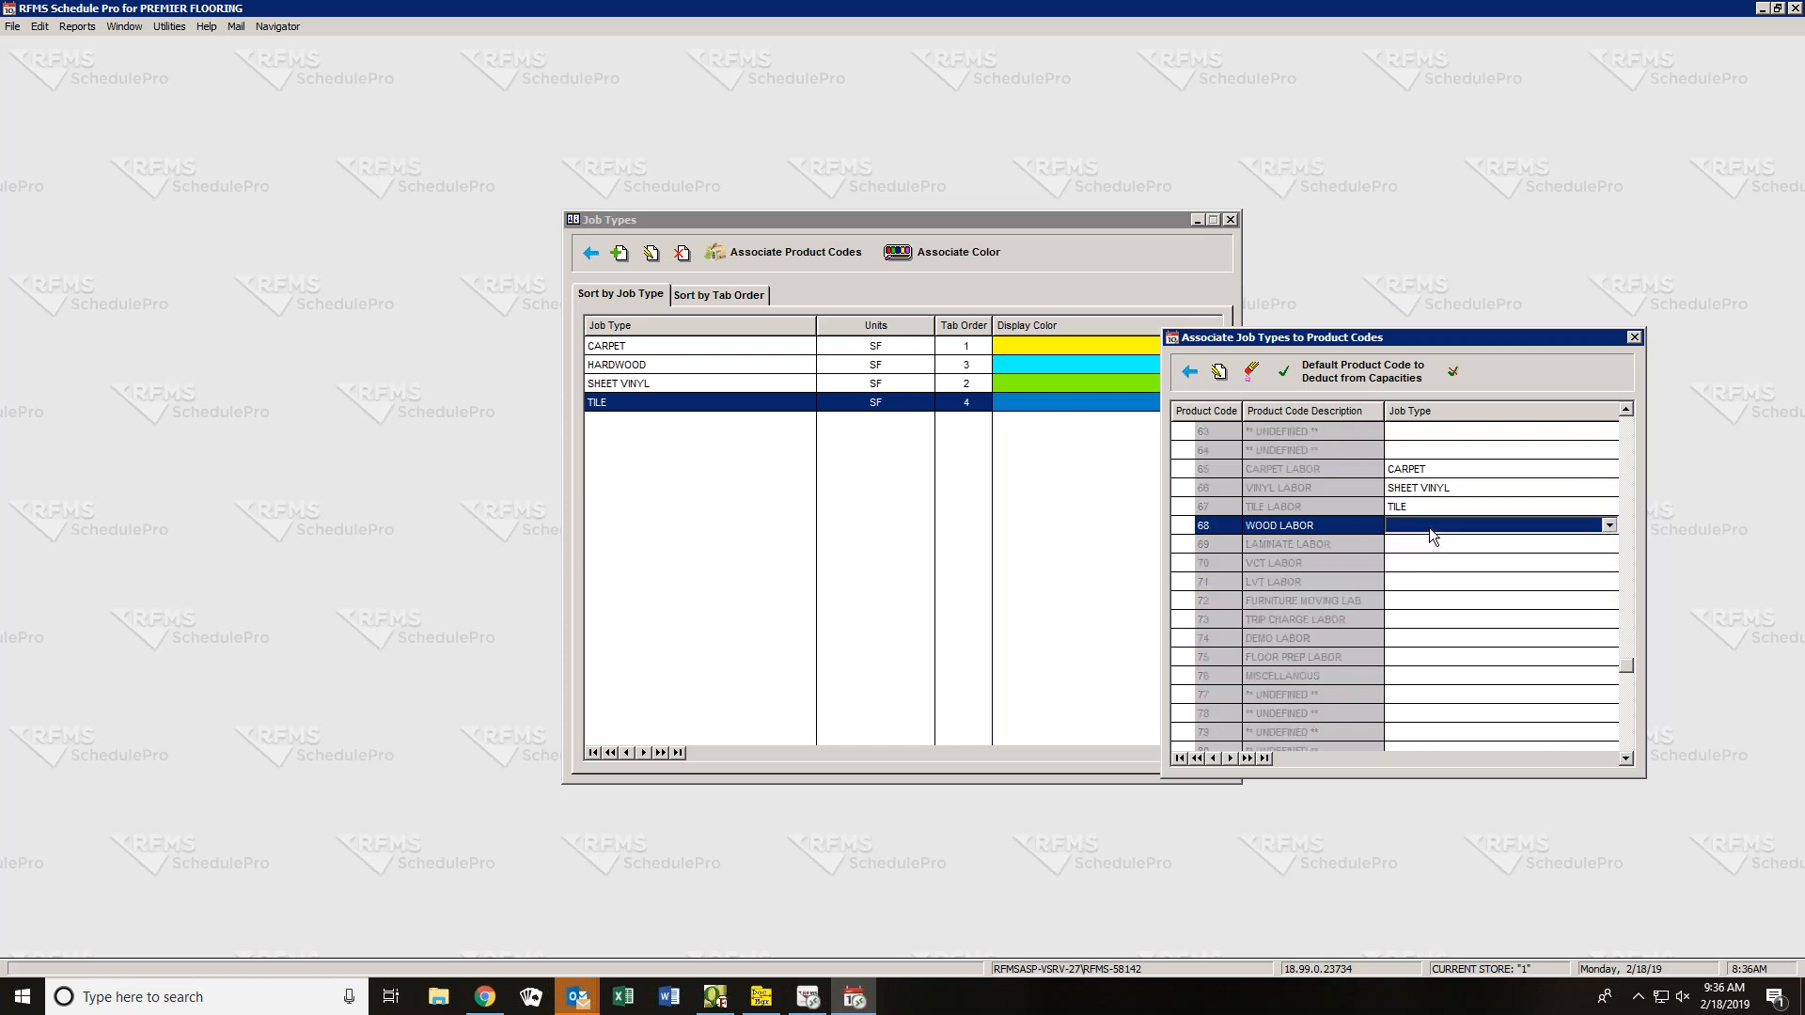
{"action": "left_click", "coordinate": [1429, 528]}
{"action": "left_click", "coordinate": [1422, 565]}
{"action": "left_click", "coordinate": [1519, 541]}
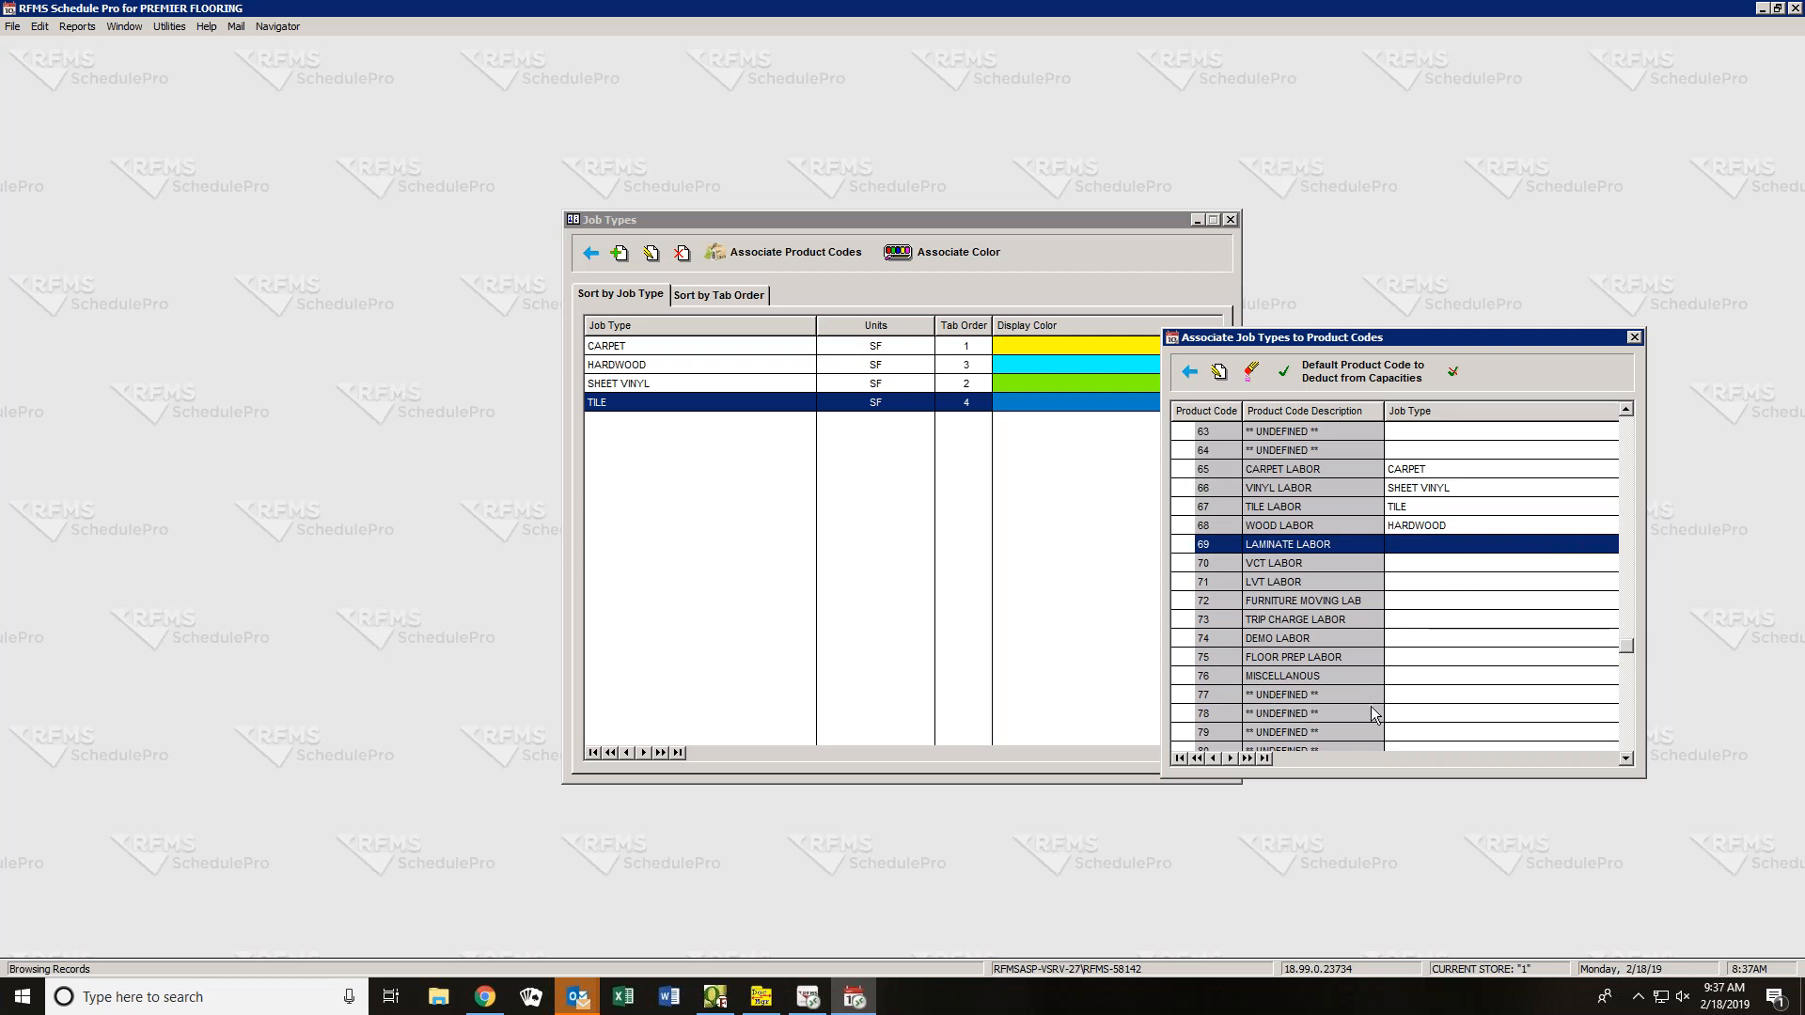
- Associate product code 76 MISCELLANOUS with the MISCELLANEOUS job type
{"action": "left_click", "coordinate": [1433, 671]}
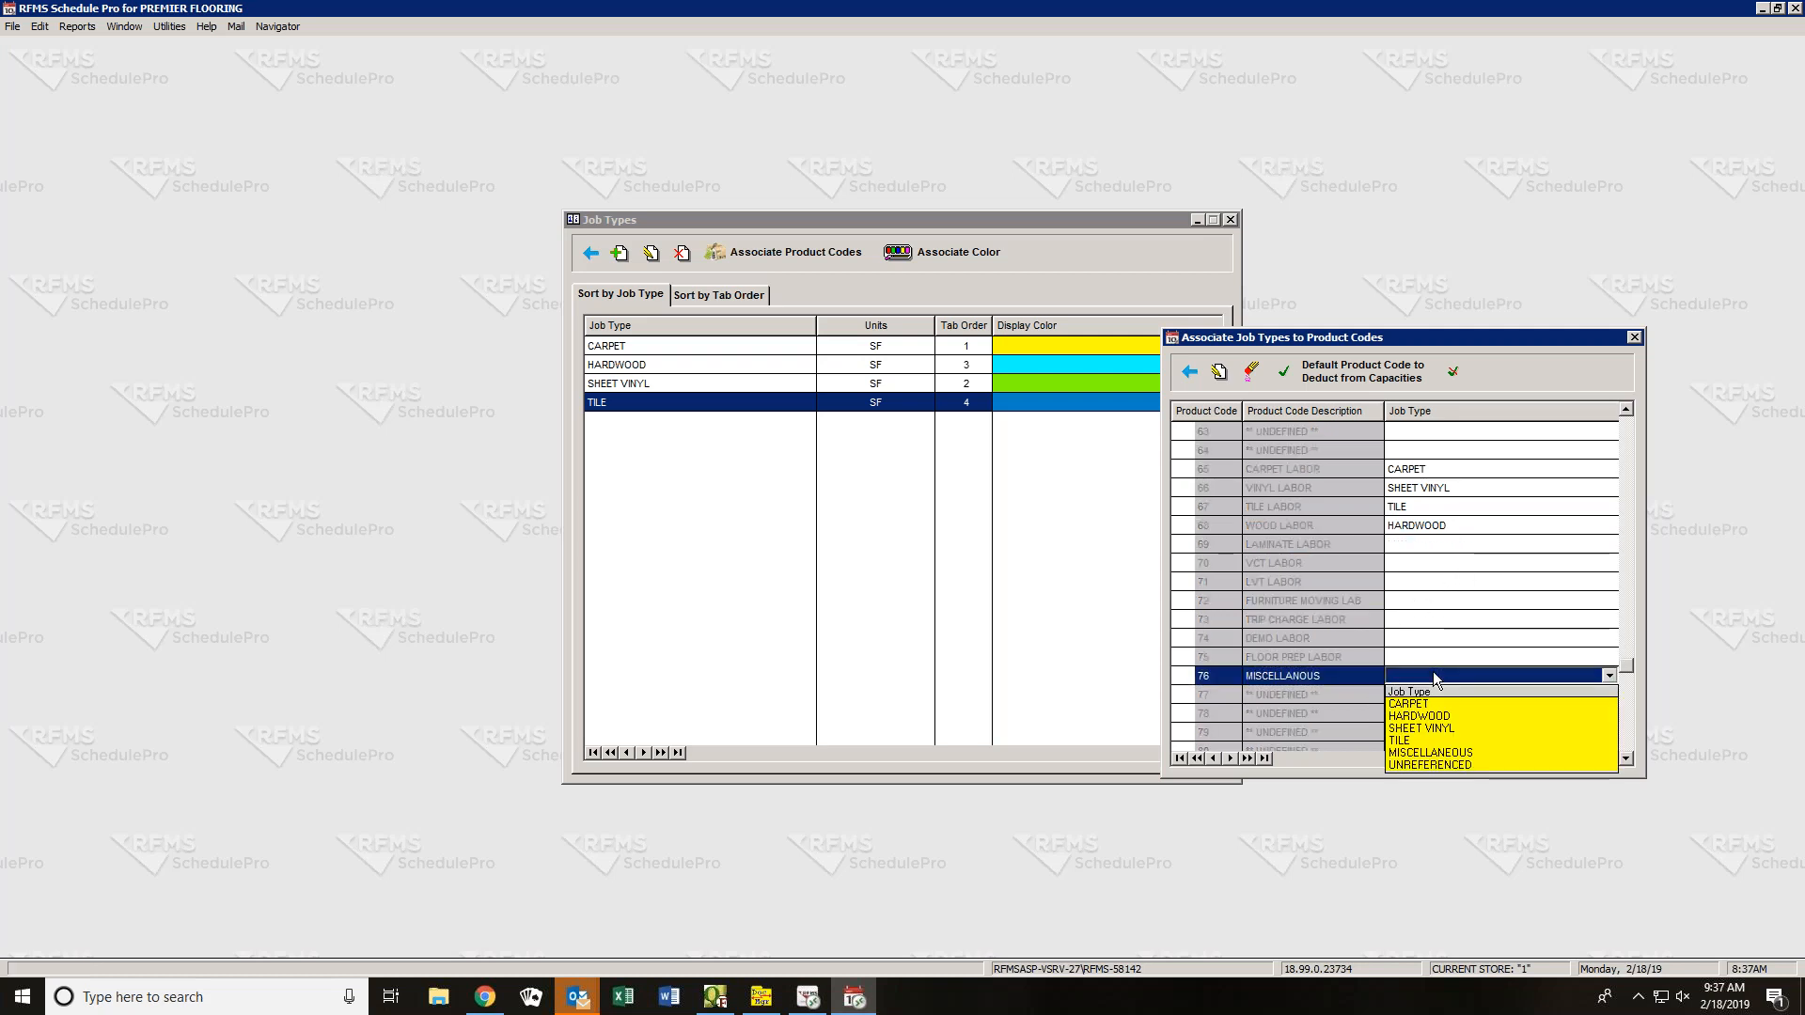
{"action": "left_click", "coordinate": [1430, 752]}
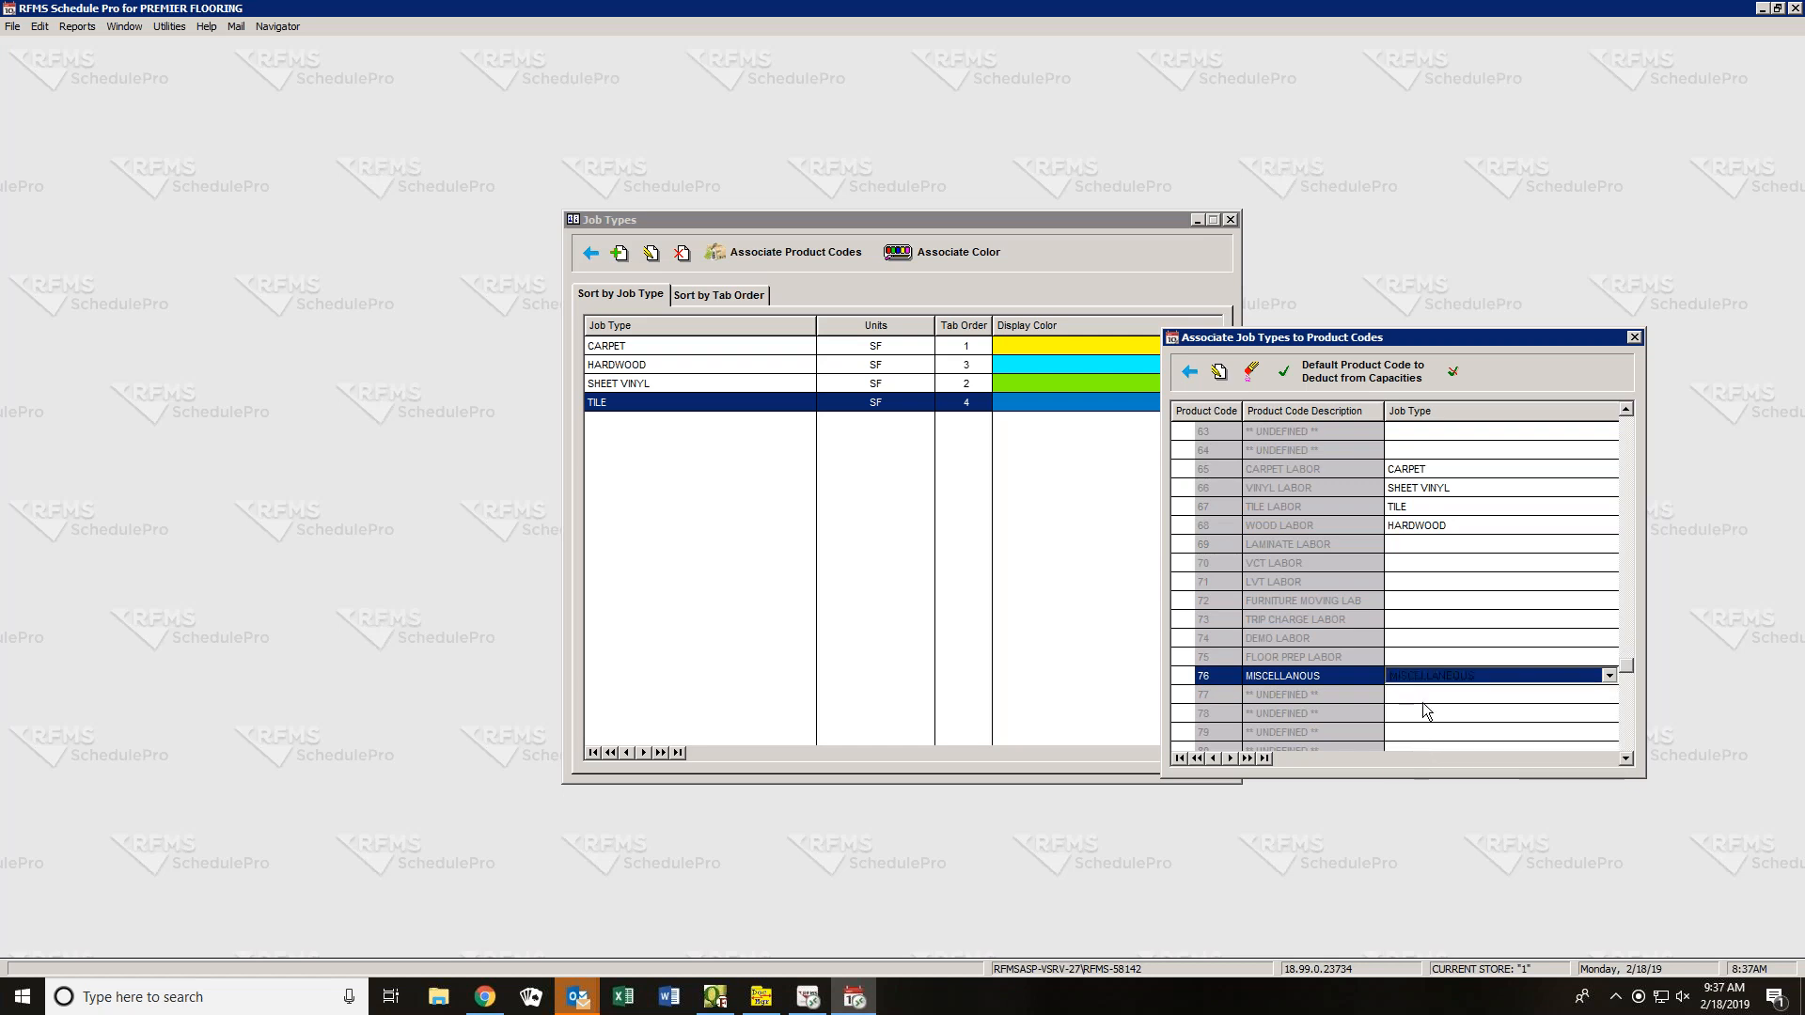
{"action": "left_click", "coordinate": [1443, 643]}
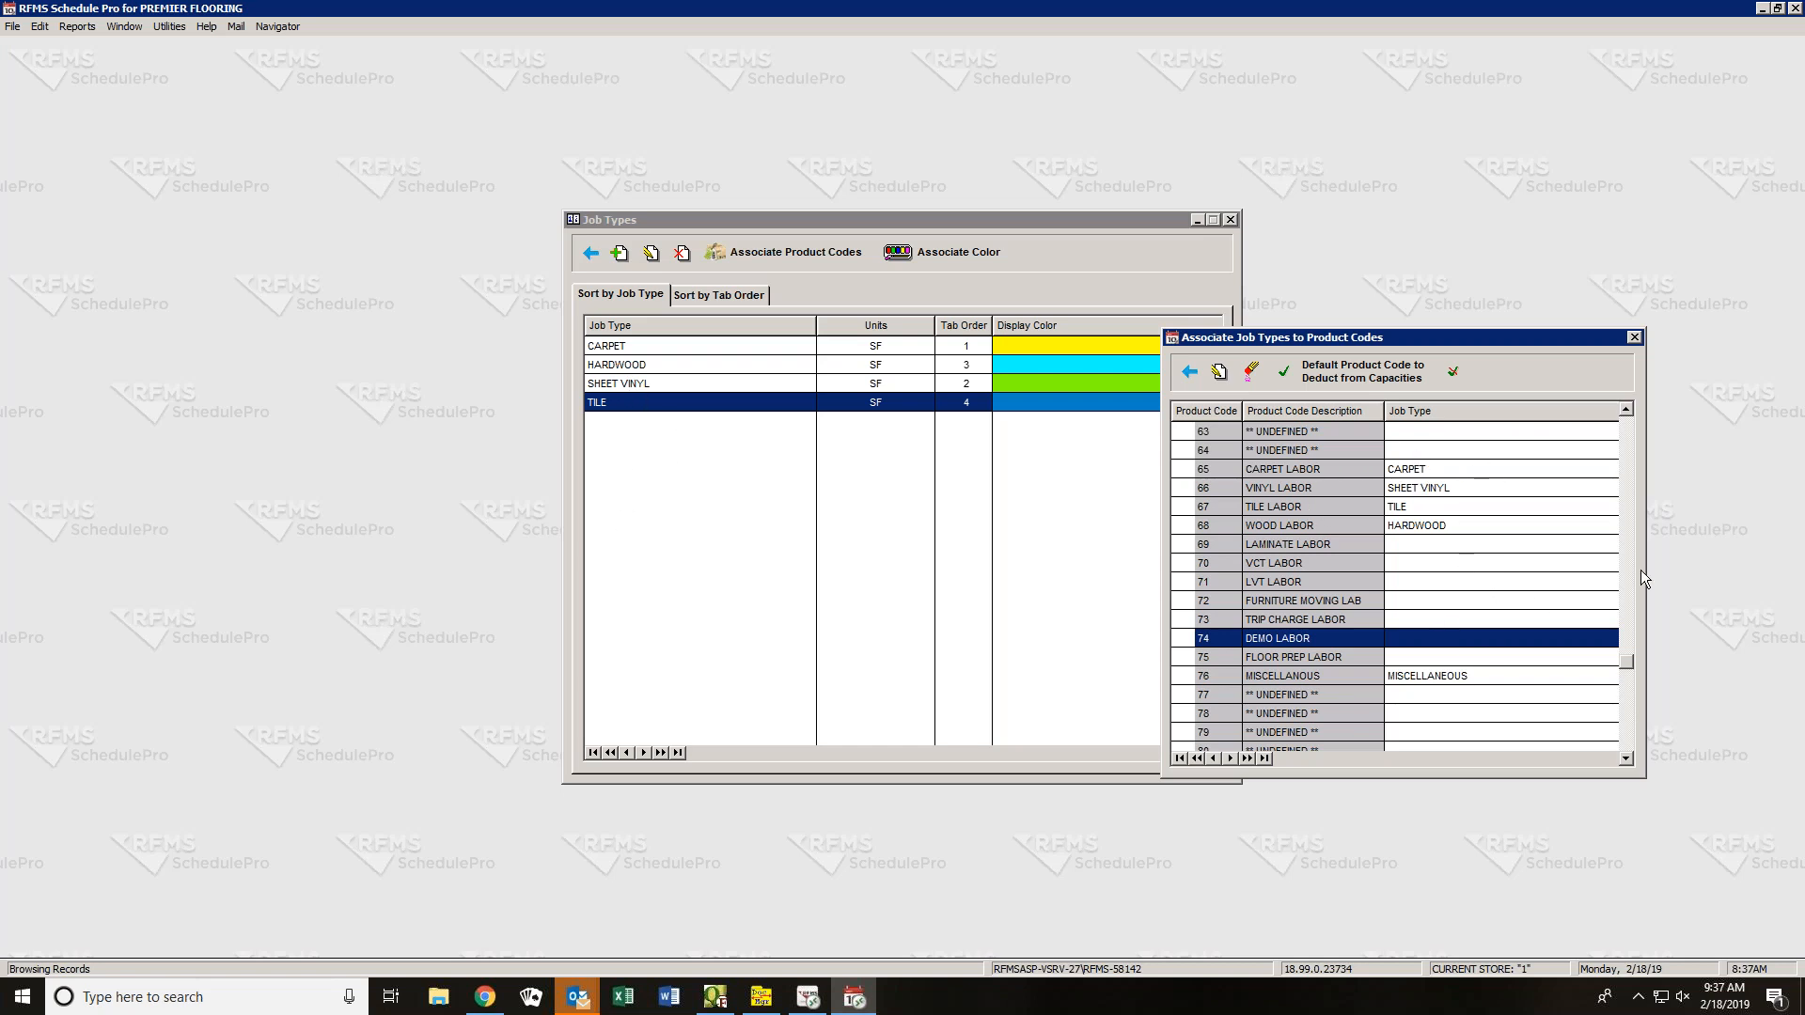
- Set product code 65 CARPET LABOR to deduct from capacities by default and accept applying it to scheduled lines
{"action": "left_click", "coordinate": [1626, 411]}
{"action": "left_click_drag", "start_coordinate": [1627, 411], "coordinate": [1626, 410]}
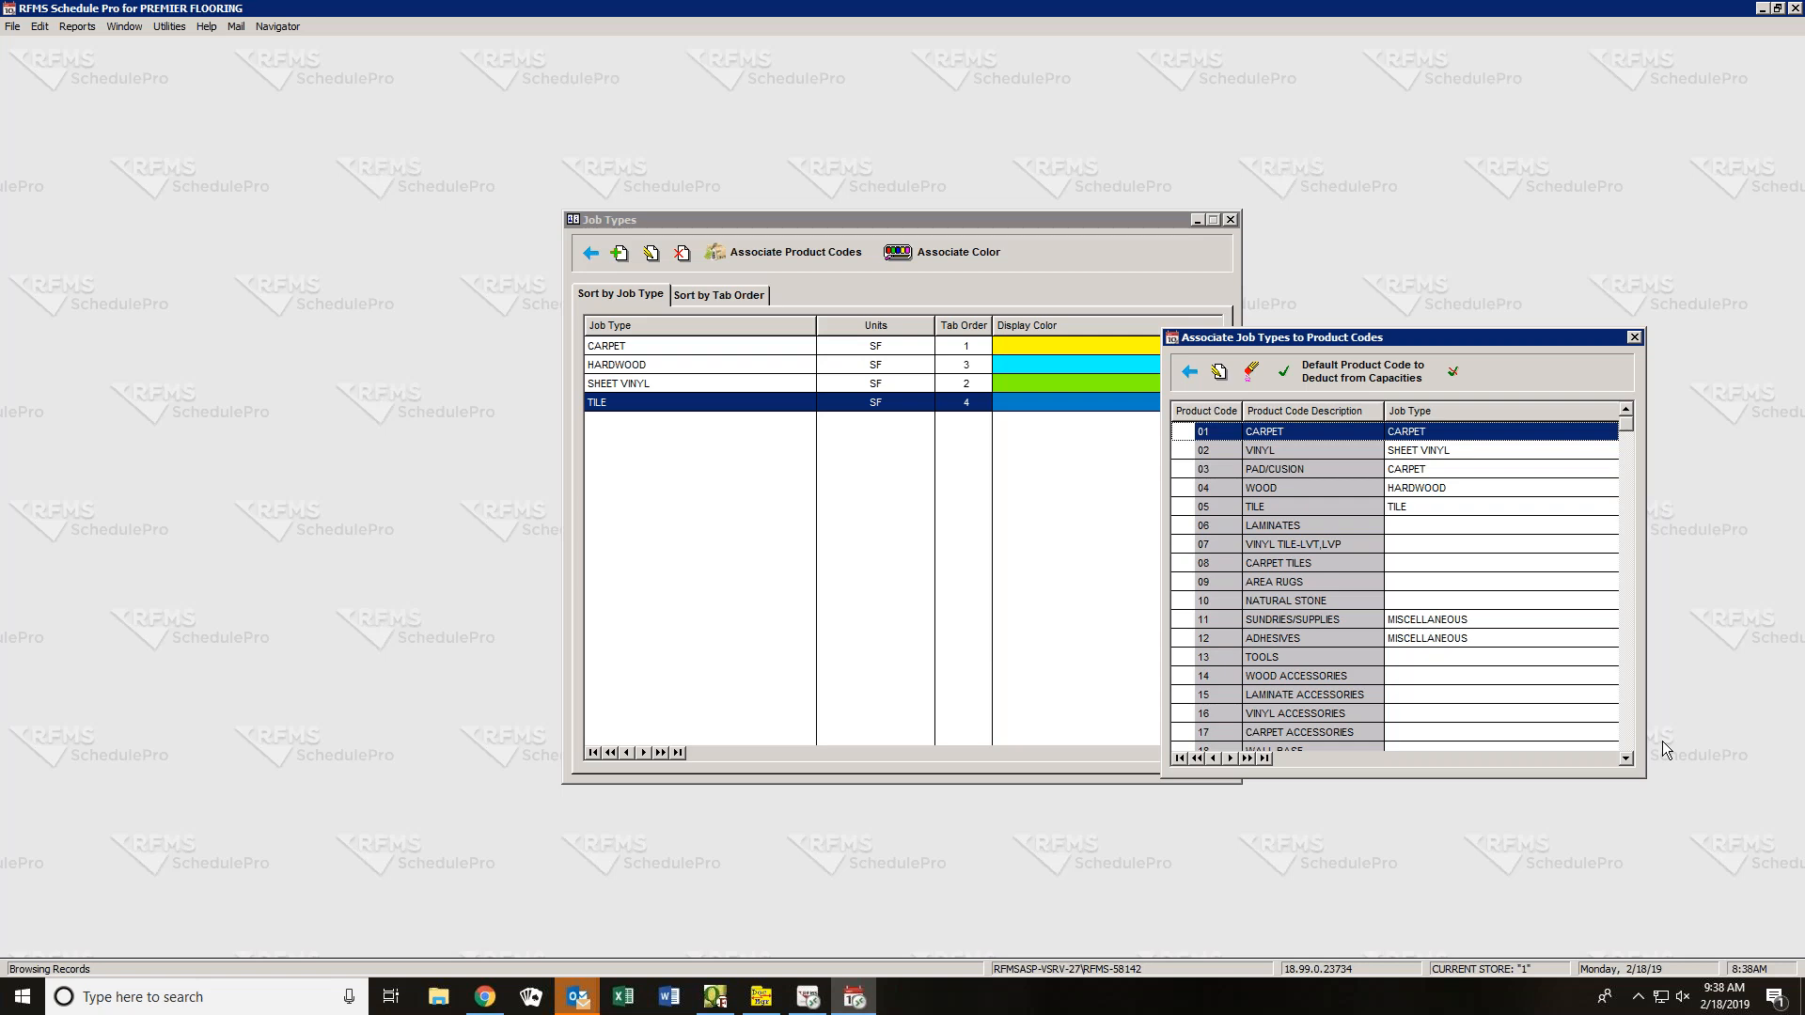
{"action": "left_click", "coordinate": [1623, 741]}
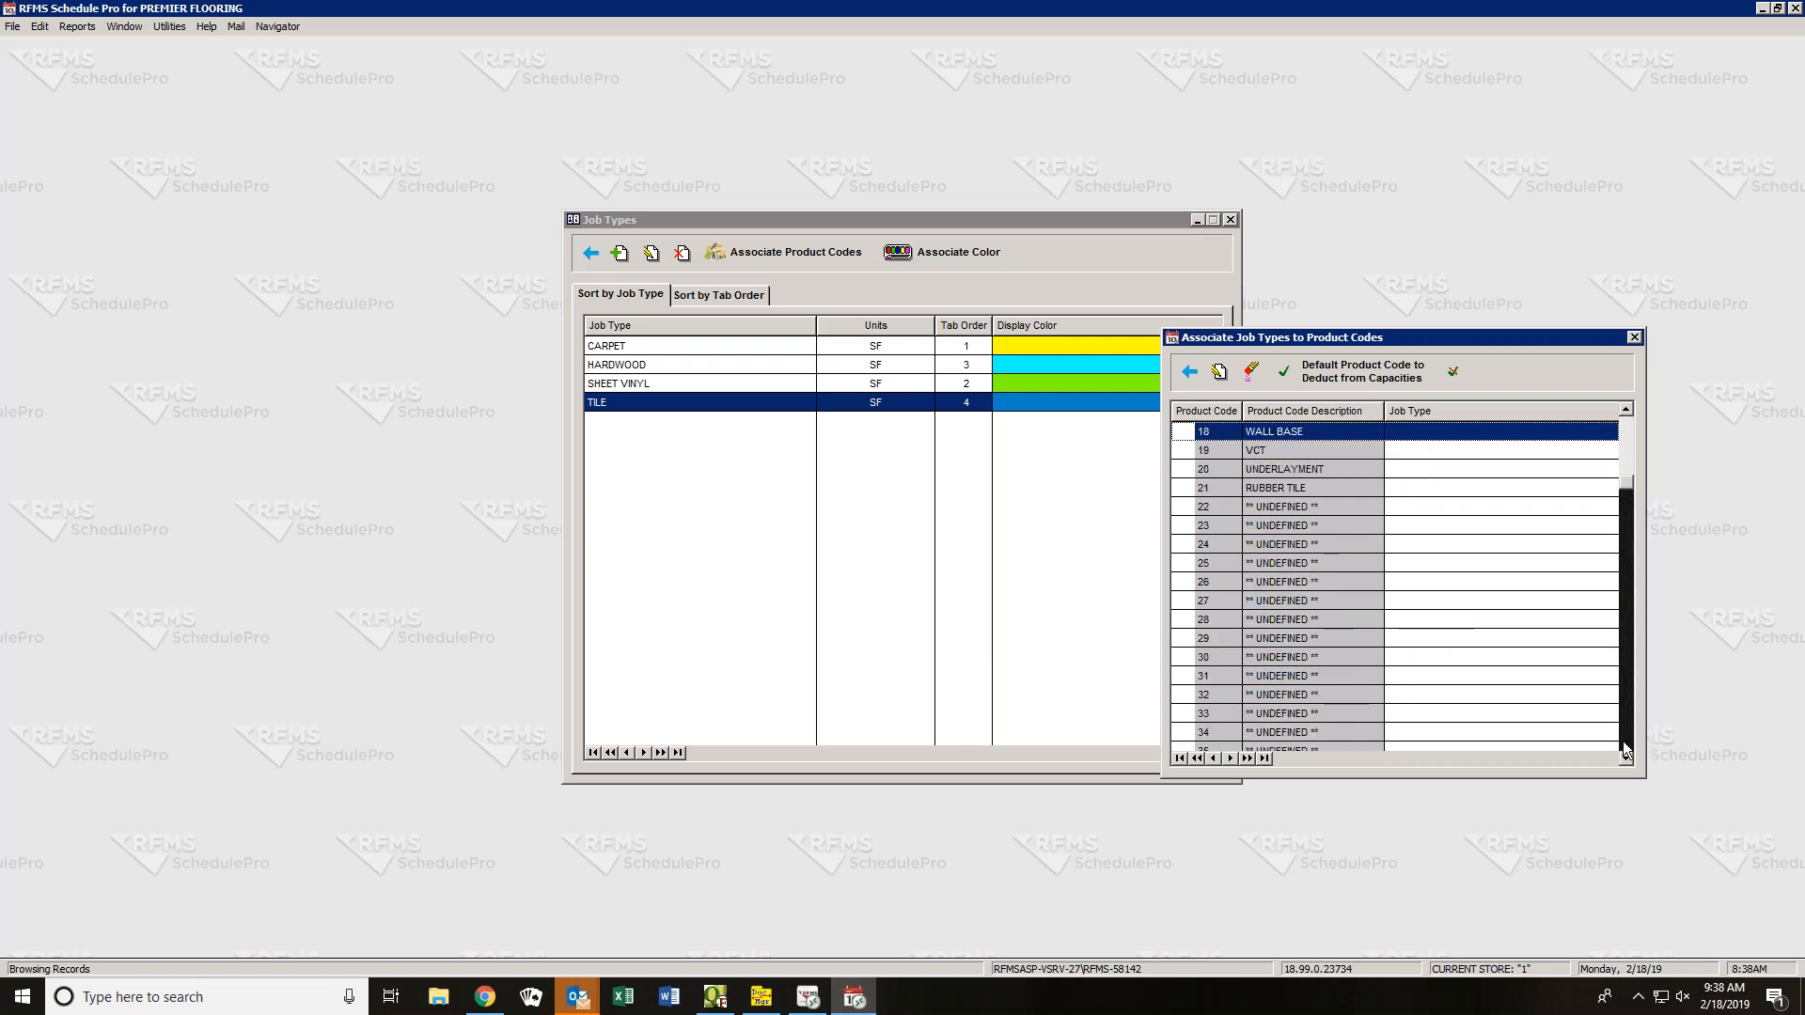
{"action": "left_click", "coordinate": [1624, 440]}
{"action": "left_click", "coordinate": [1626, 411]}
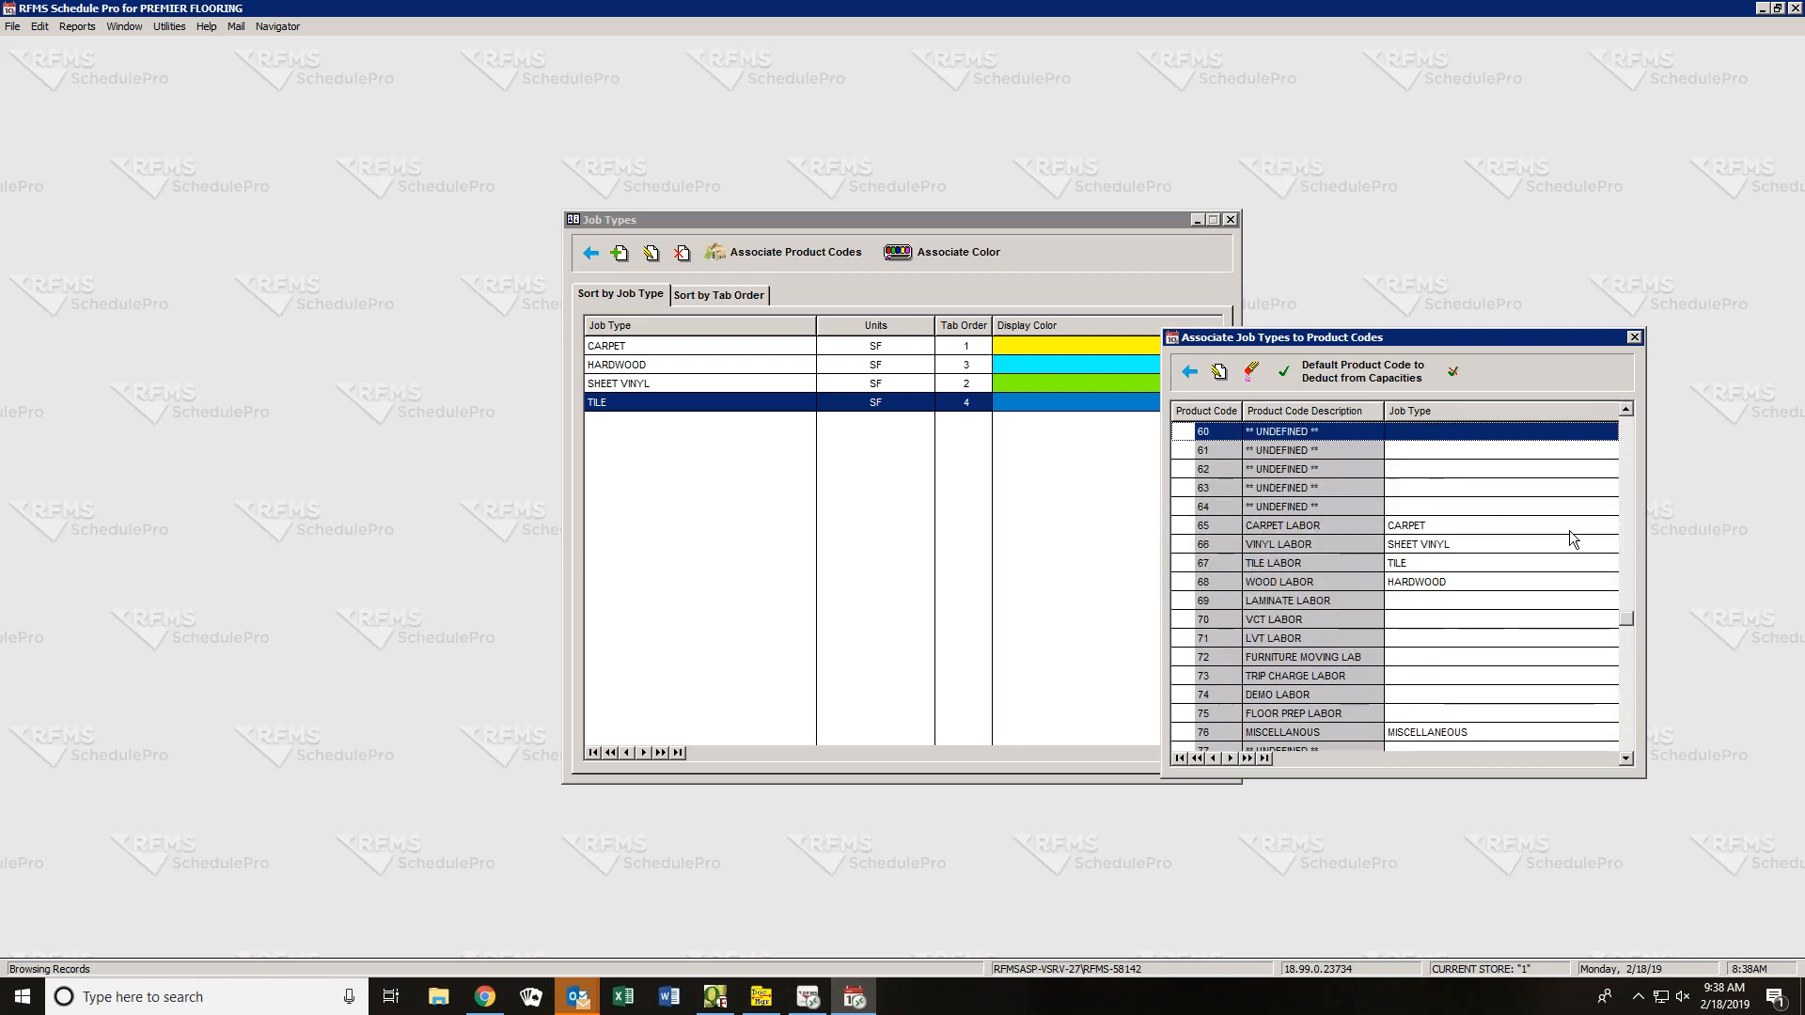
{"action": "left_click", "coordinate": [1420, 527]}
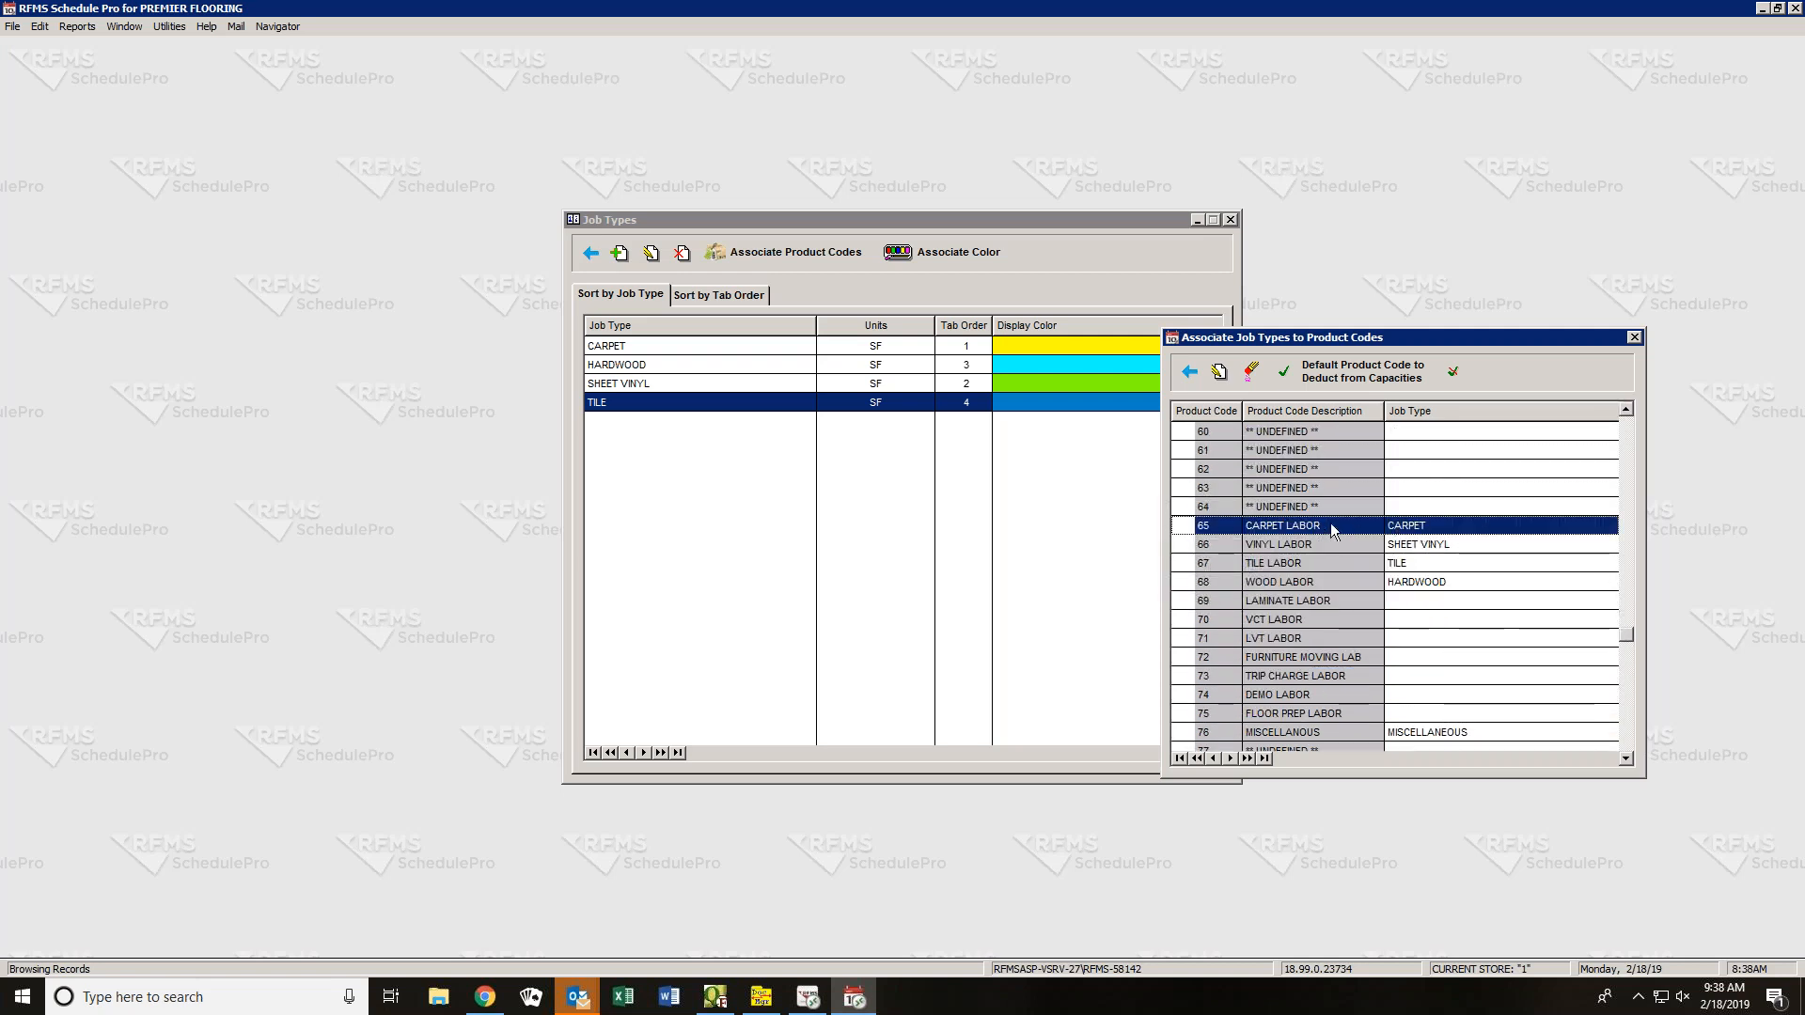
{"action": "left_click", "coordinate": [1286, 370]}
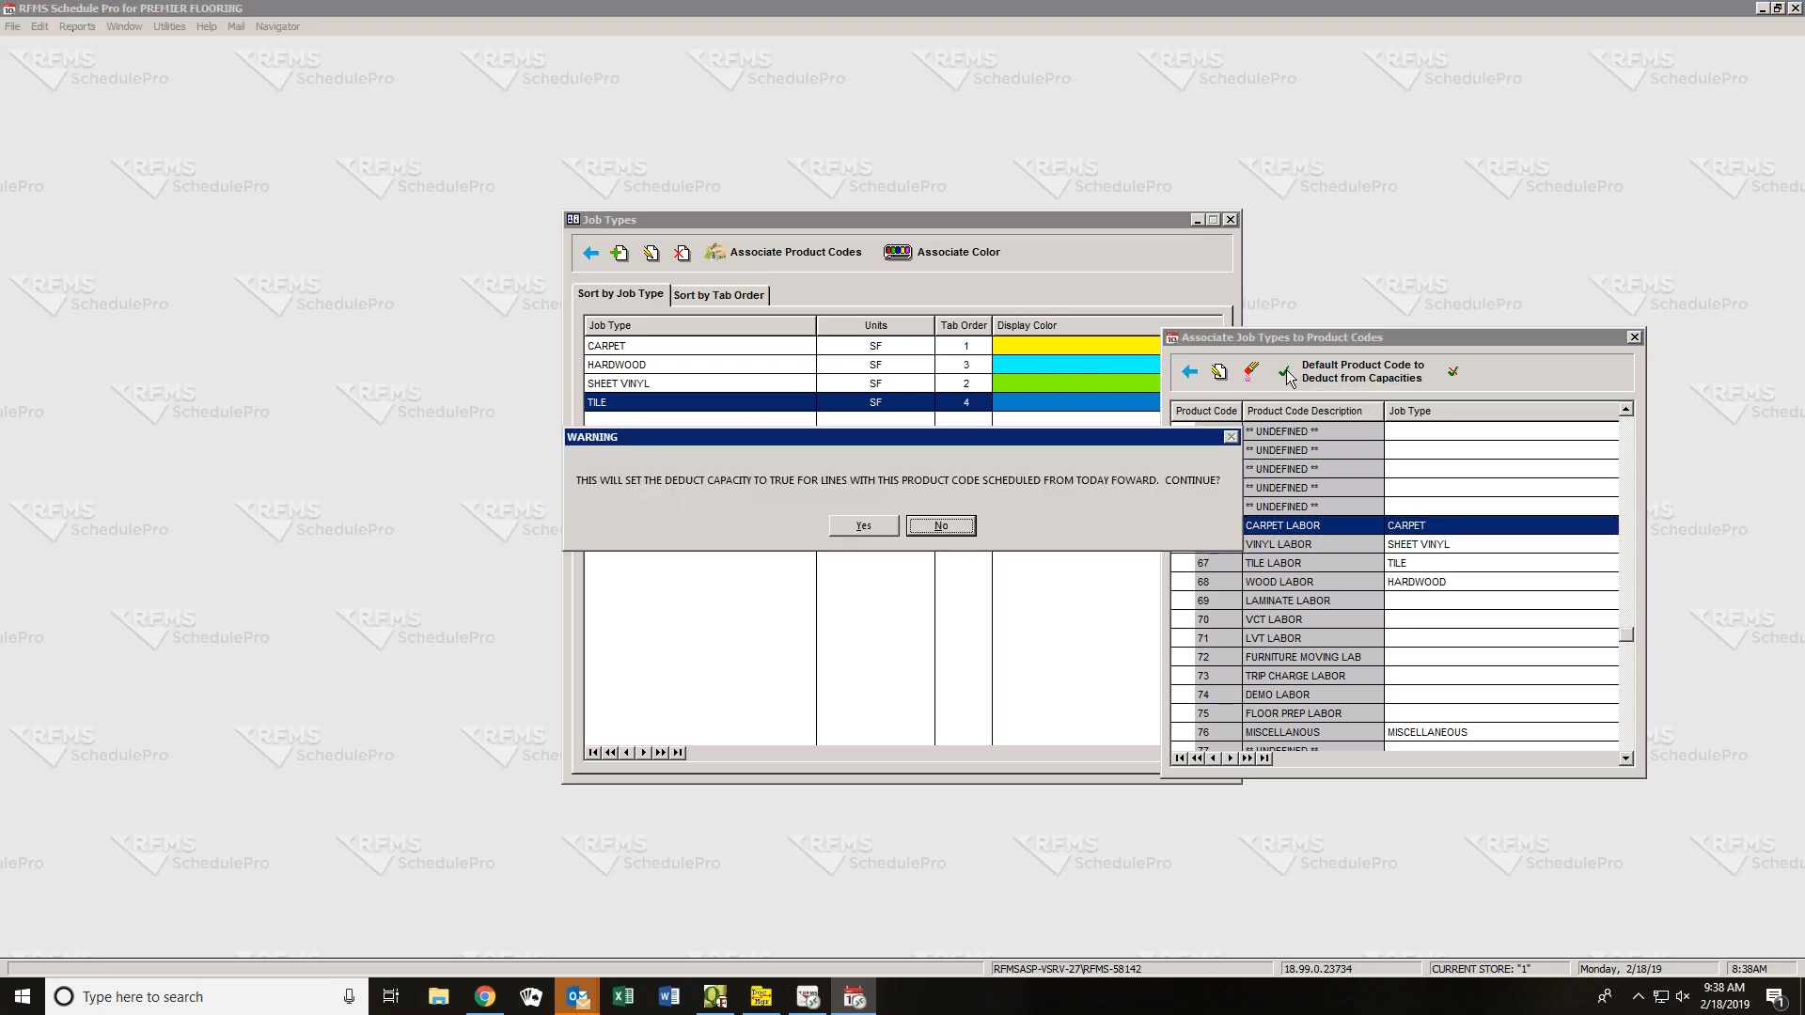
{"action": "left_click", "coordinate": [863, 527]}
- Set product codes 66 VINYL LABOR and 67 TILE LABOR to deduct from capacities by default
{"action": "left_click", "coordinate": [1175, 545]}
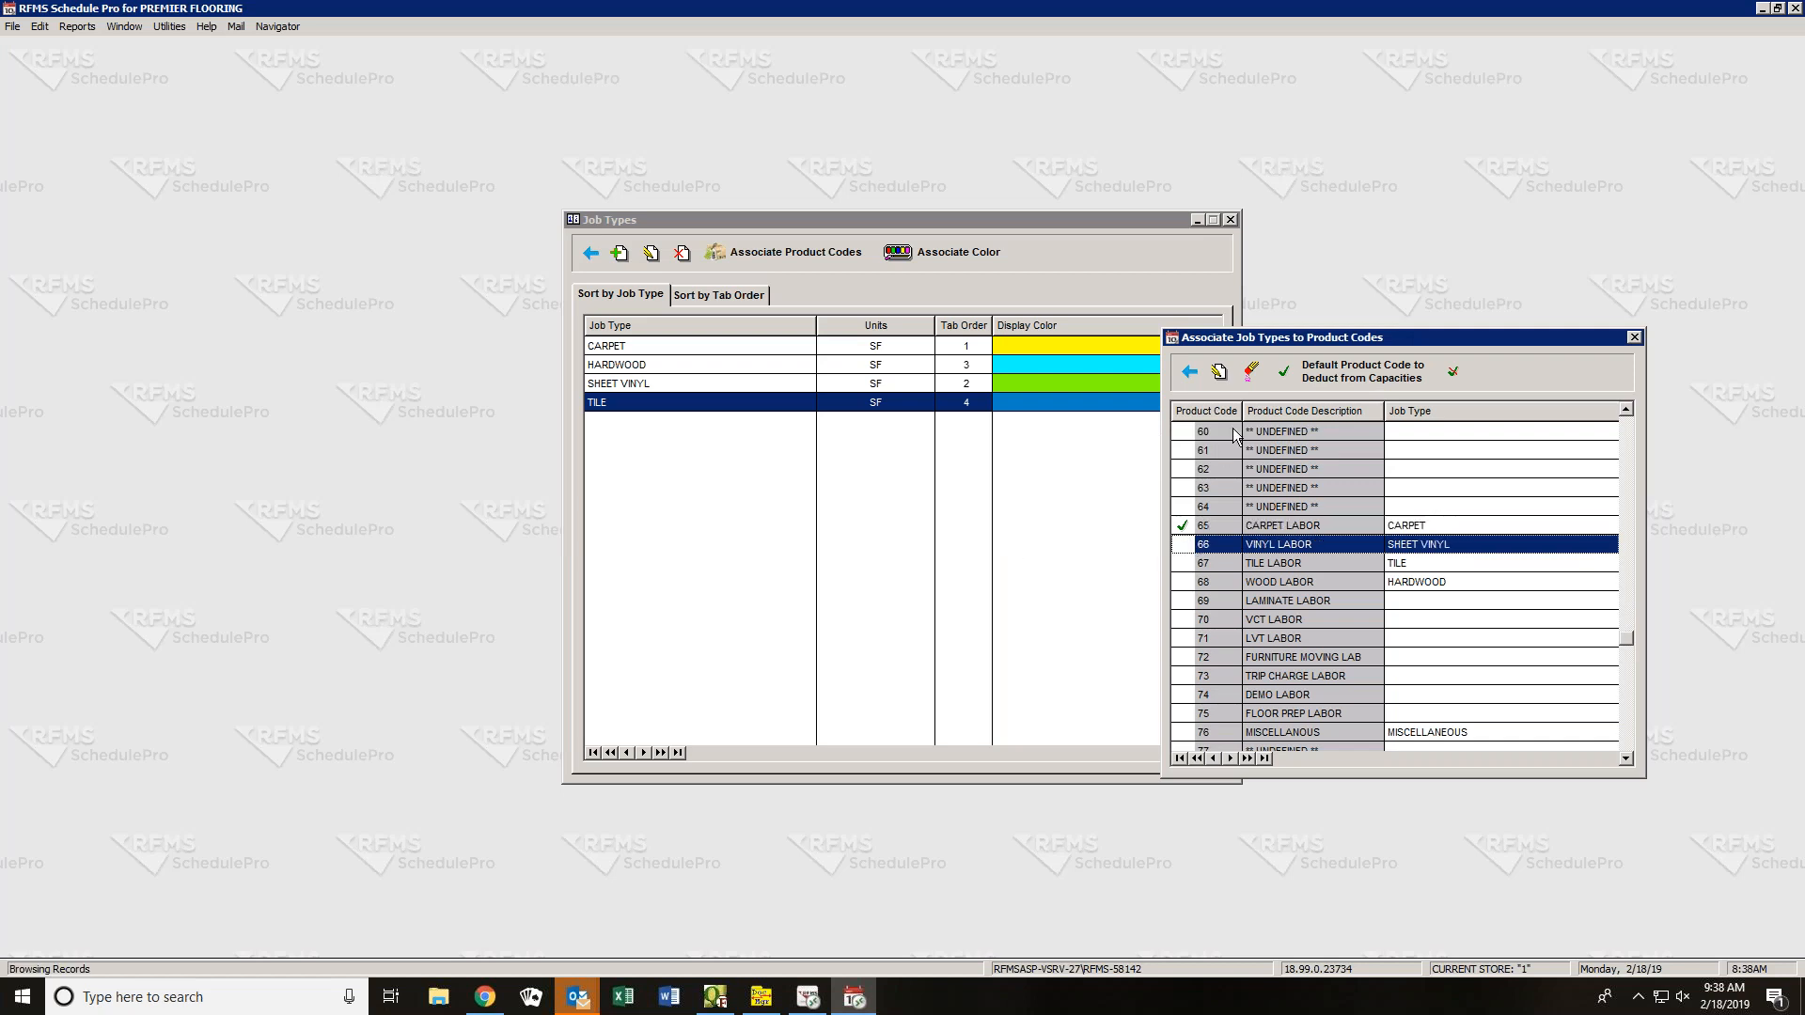
{"action": "left_click", "coordinate": [1303, 375]}
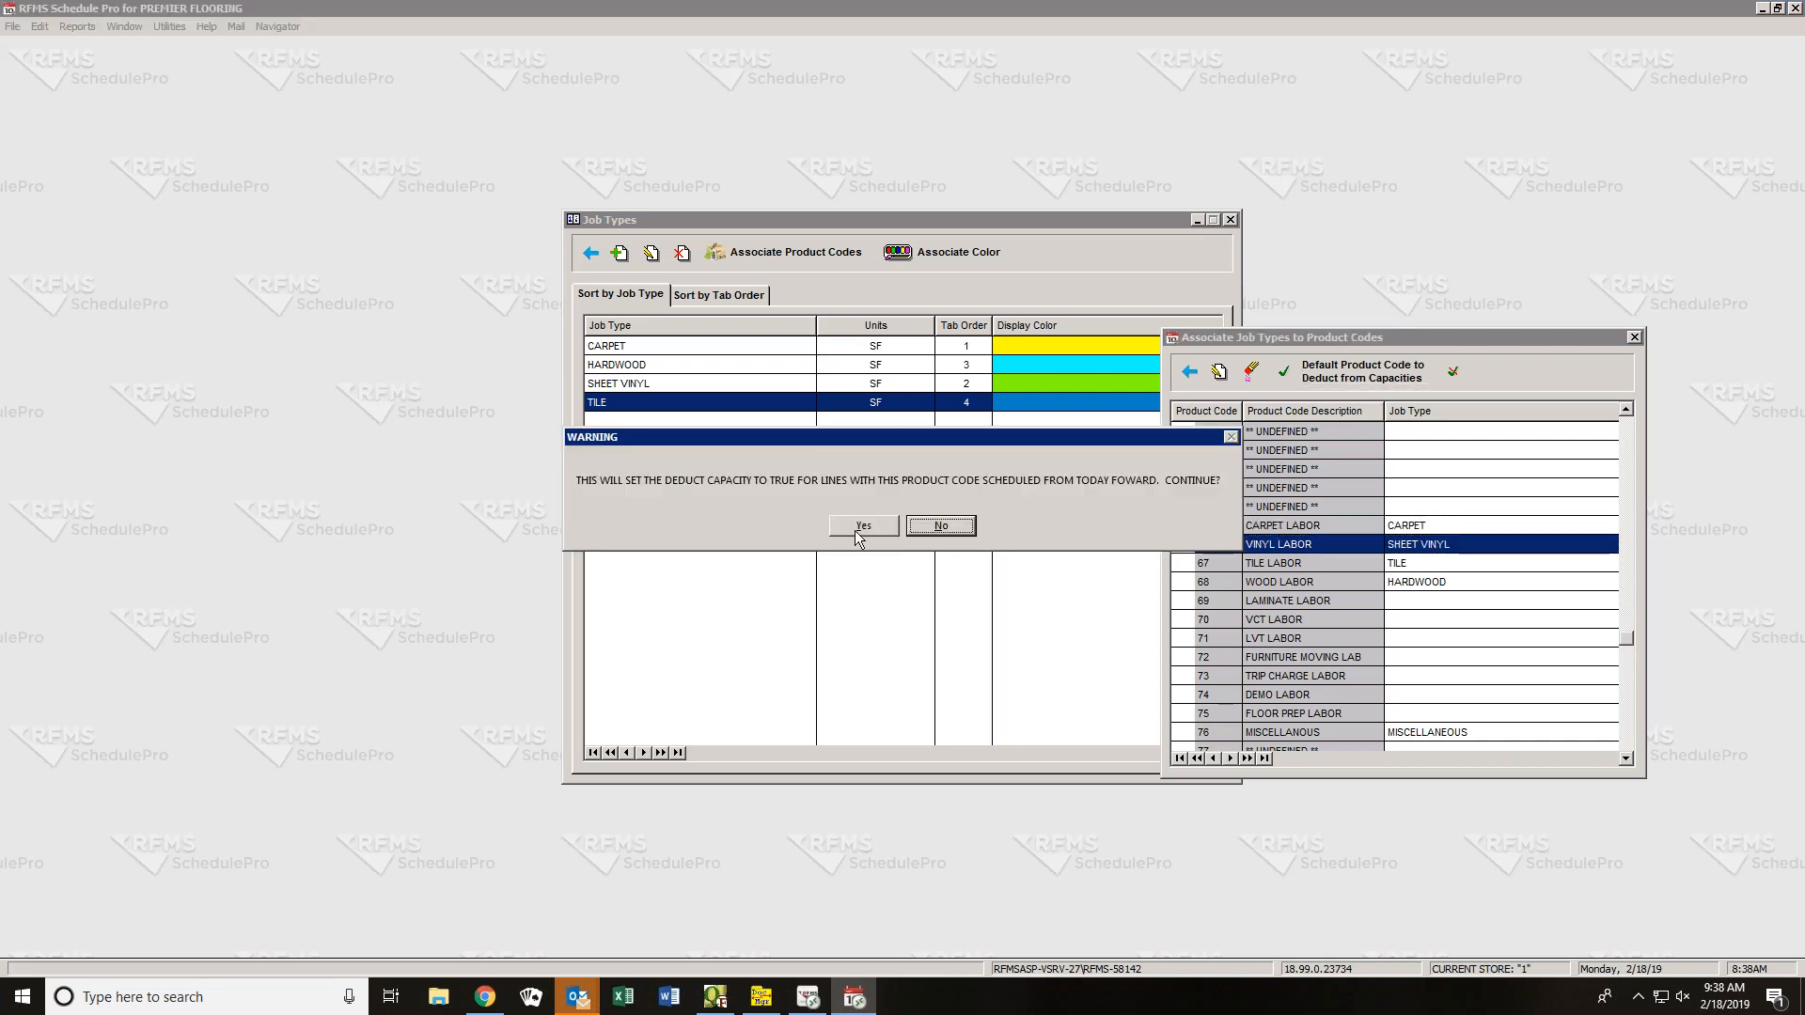
{"action": "left_click", "coordinate": [862, 529]}
{"action": "left_click", "coordinate": [1199, 564]}
{"action": "left_click", "coordinate": [1307, 376]}
{"action": "left_click", "coordinate": [874, 527]}
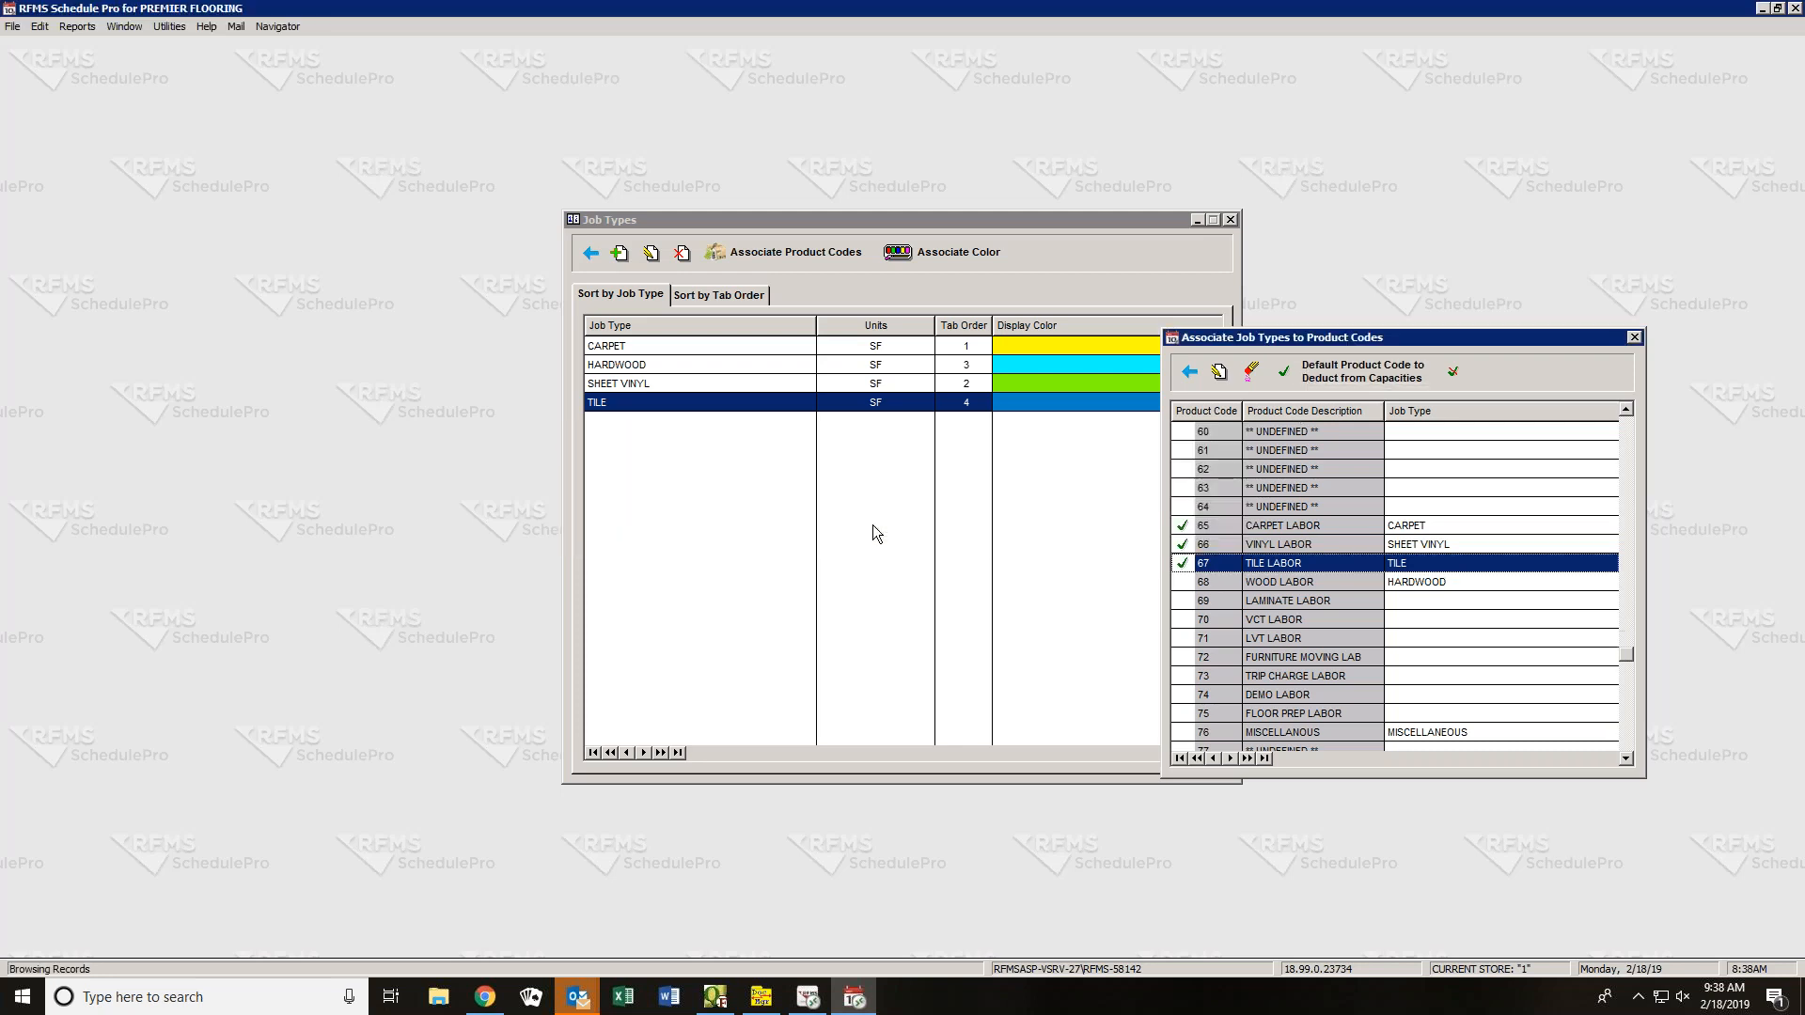
- Set product code 68 WOOD LABOR to deduct from capacities by default, and close the association and Job Types windows
{"action": "left_click", "coordinate": [1186, 583]}
{"action": "left_click", "coordinate": [1307, 373]}
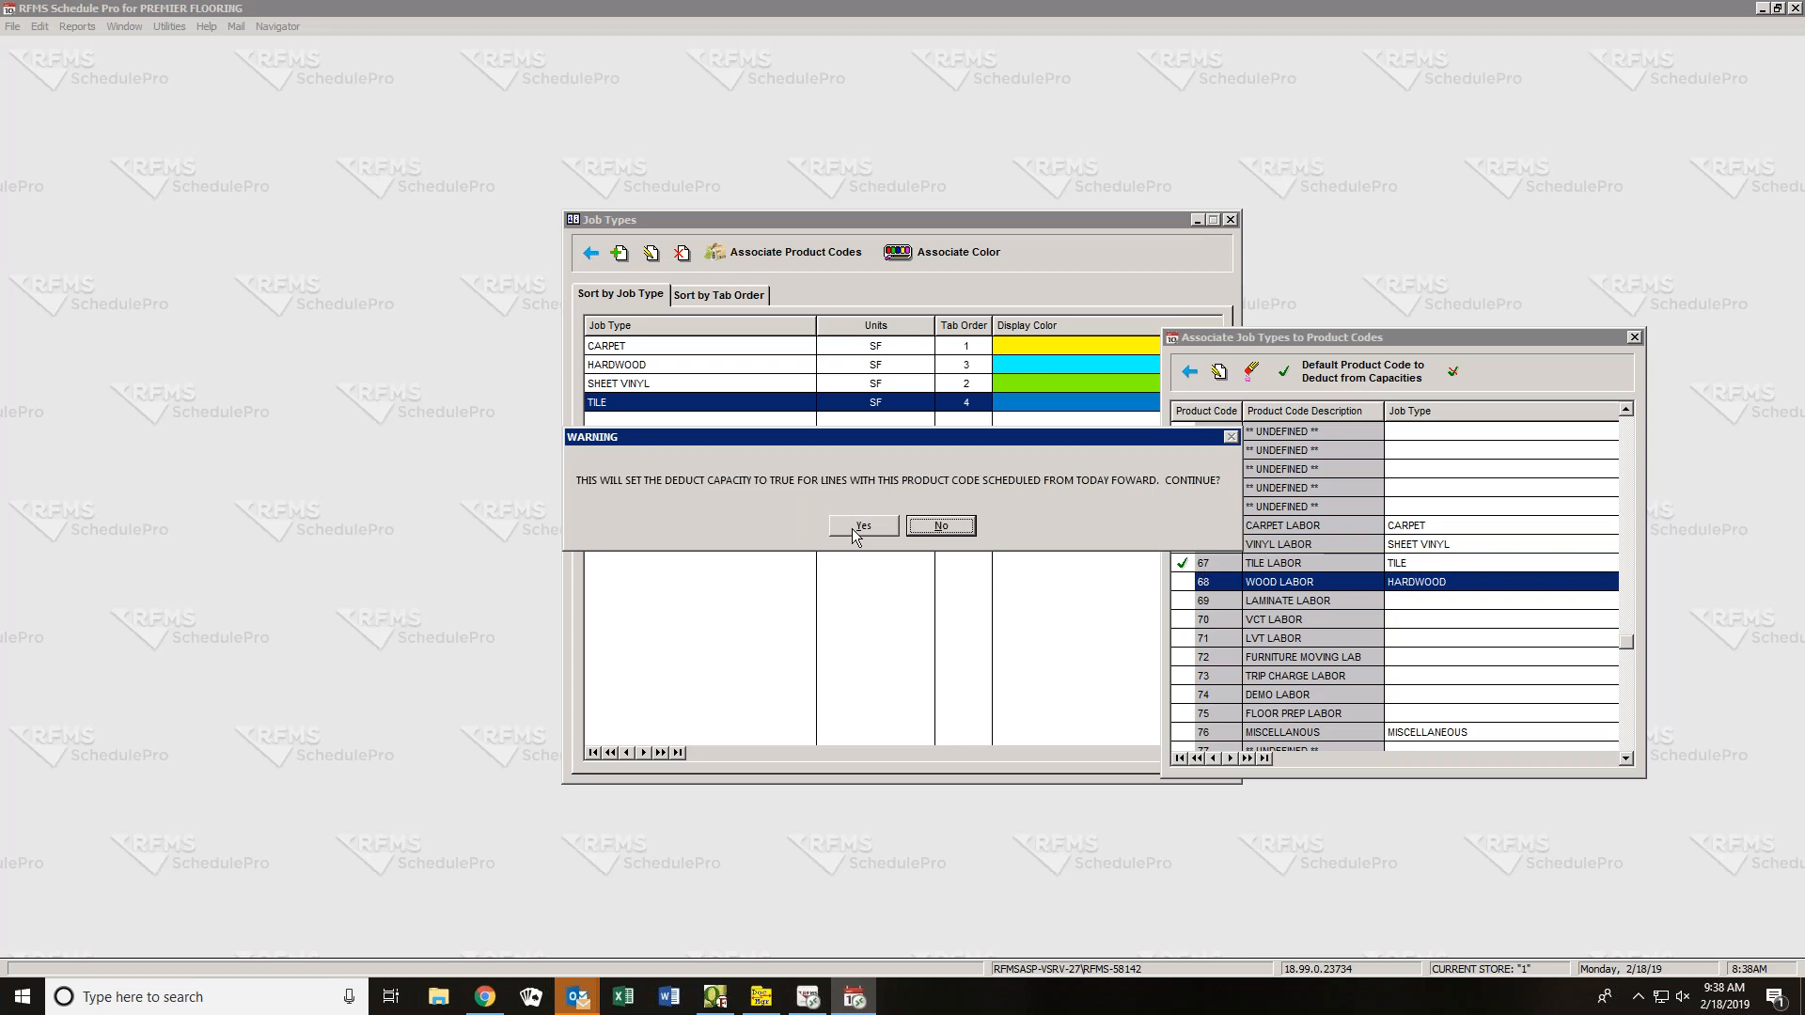
{"action": "left_click", "coordinate": [857, 527]}
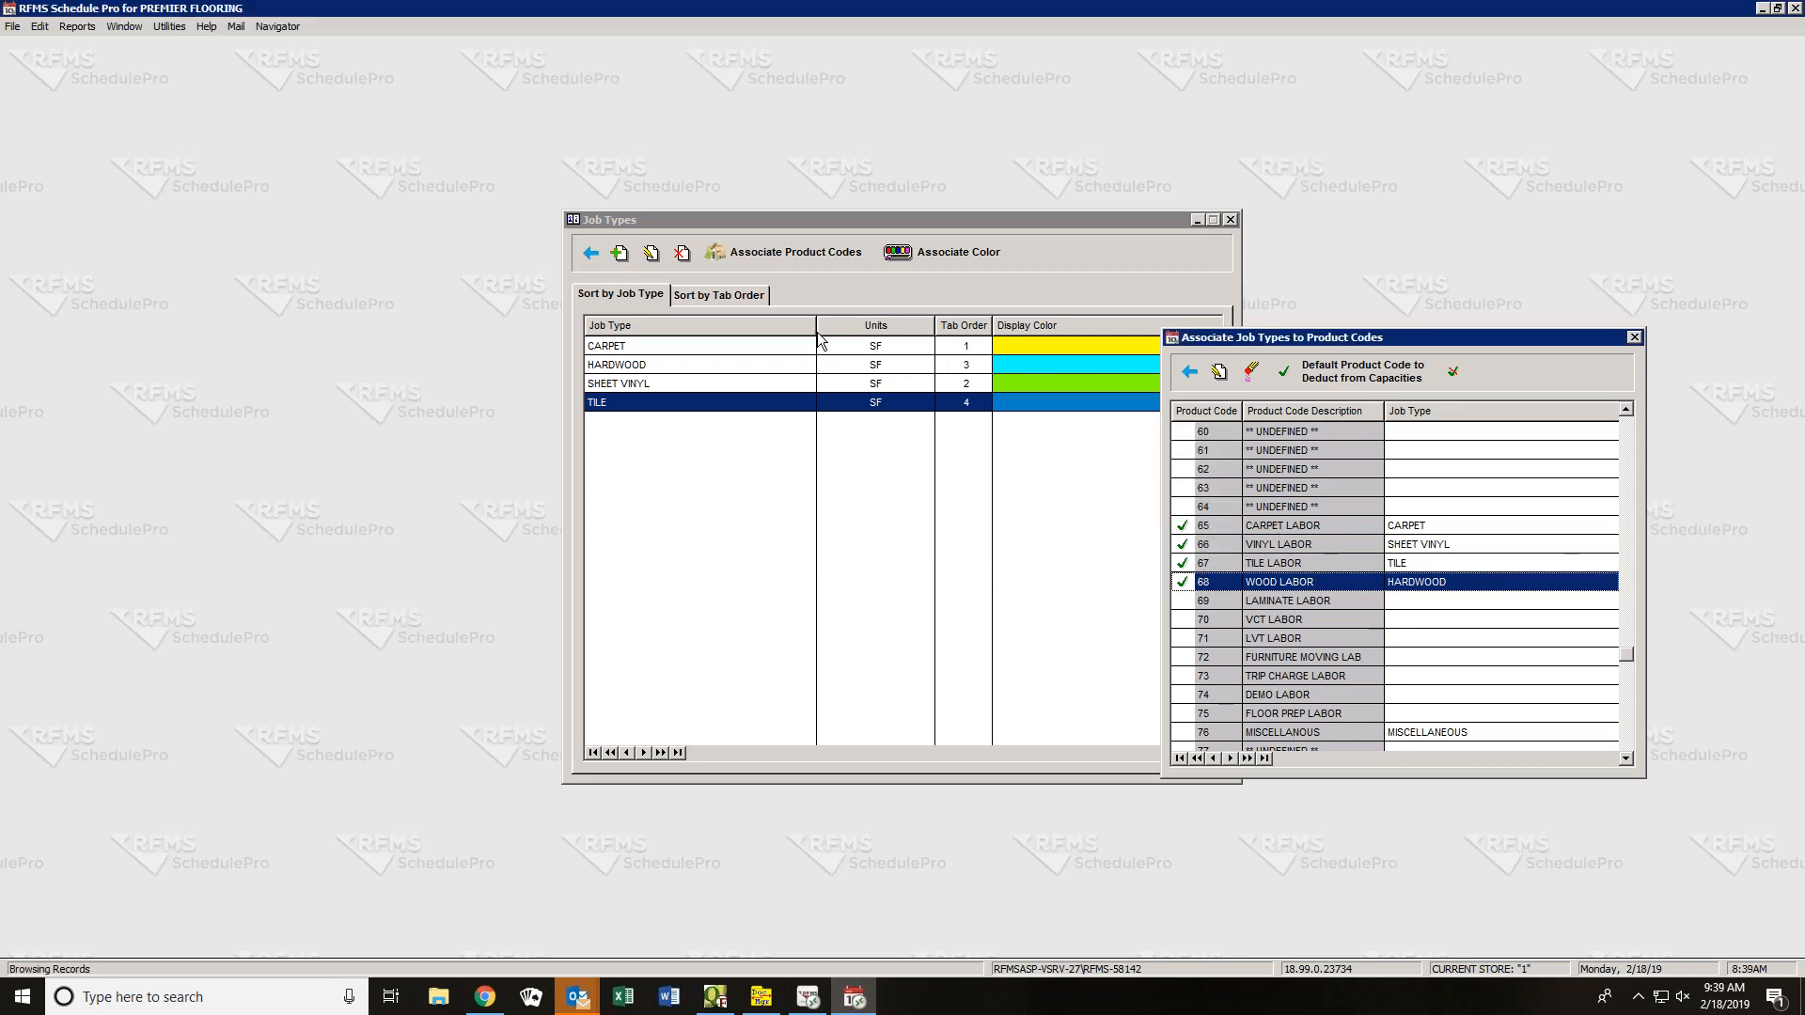
{"action": "left_click", "coordinate": [1190, 372]}
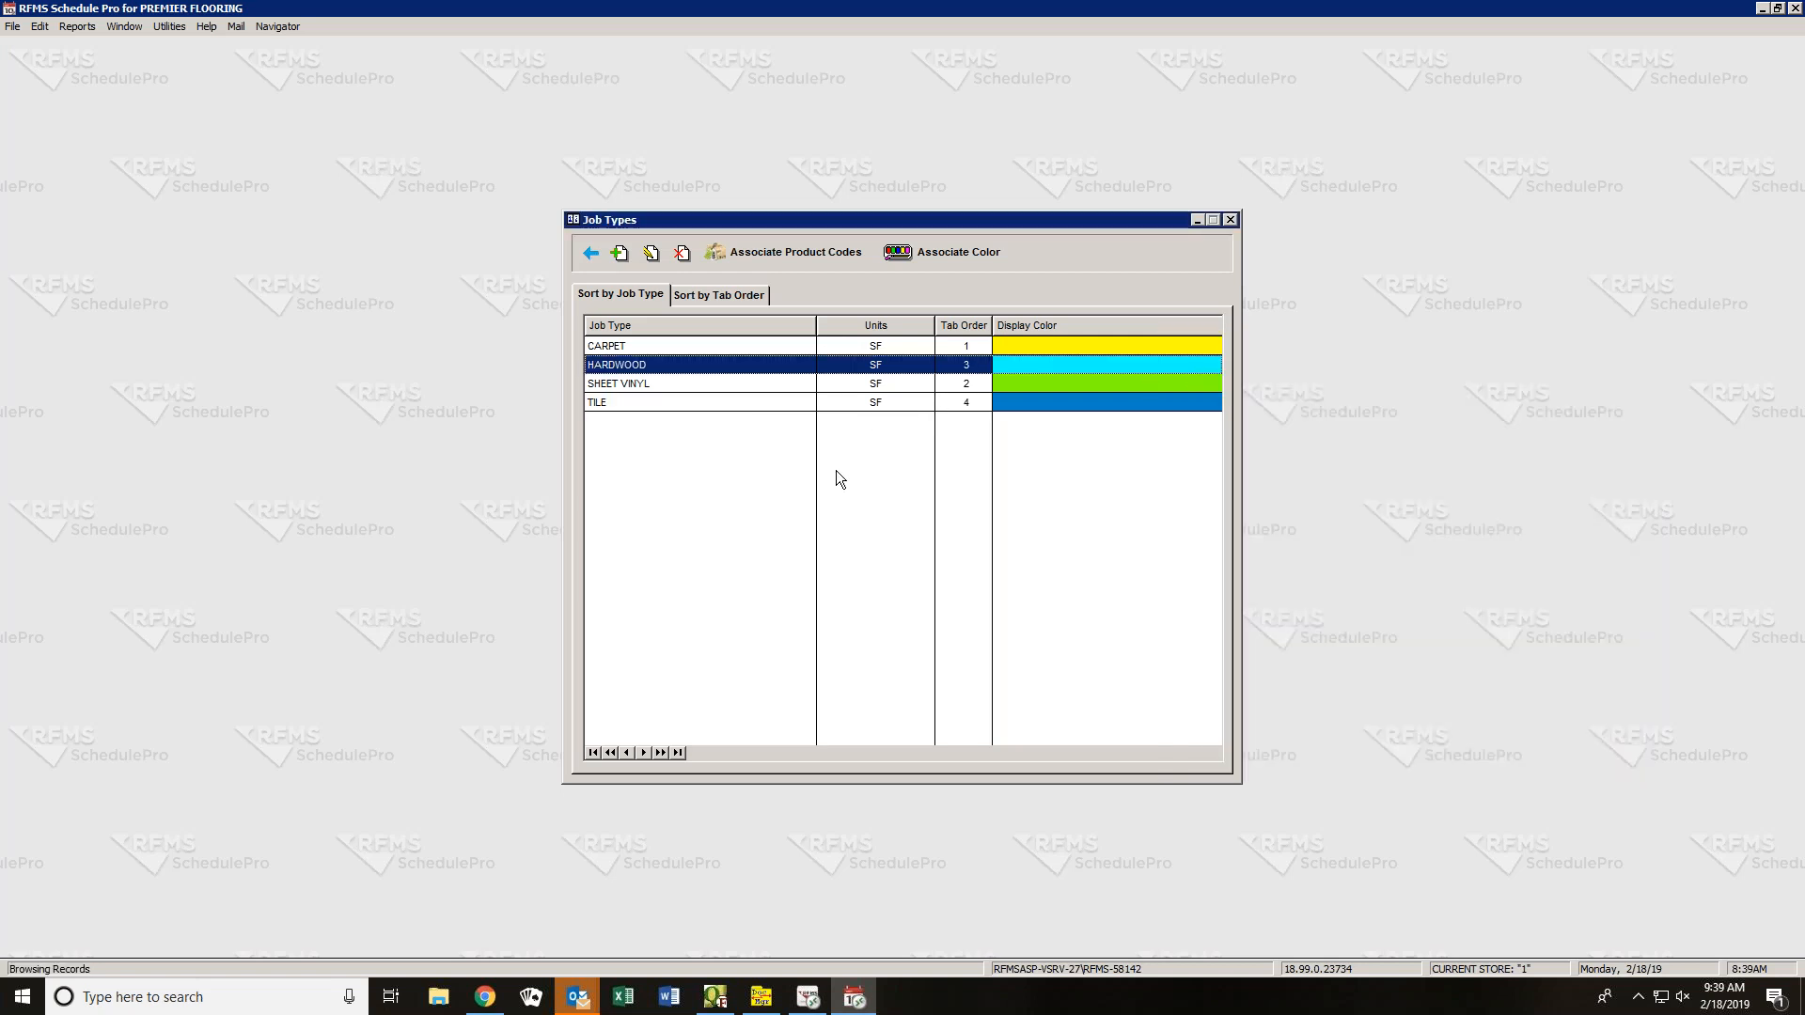
{"action": "left_click", "coordinate": [591, 253]}
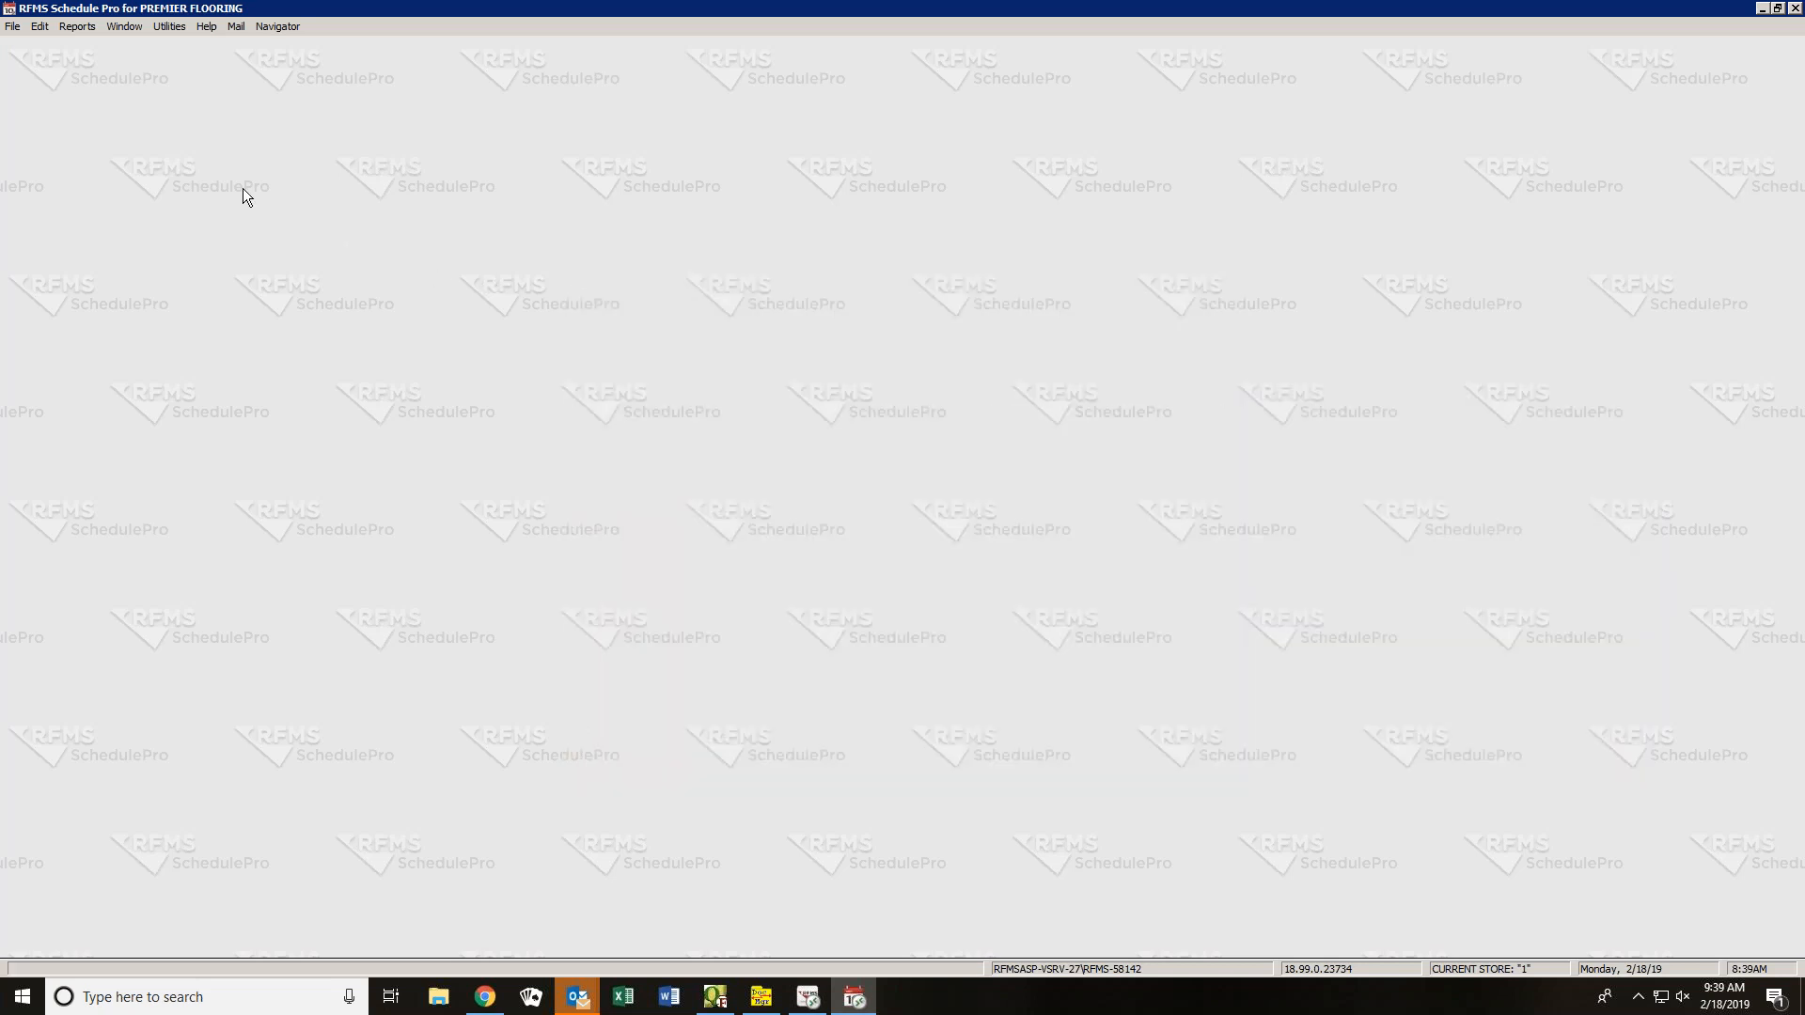
- Open the crew set-up window
{"action": "left_click", "coordinate": [161, 26]}
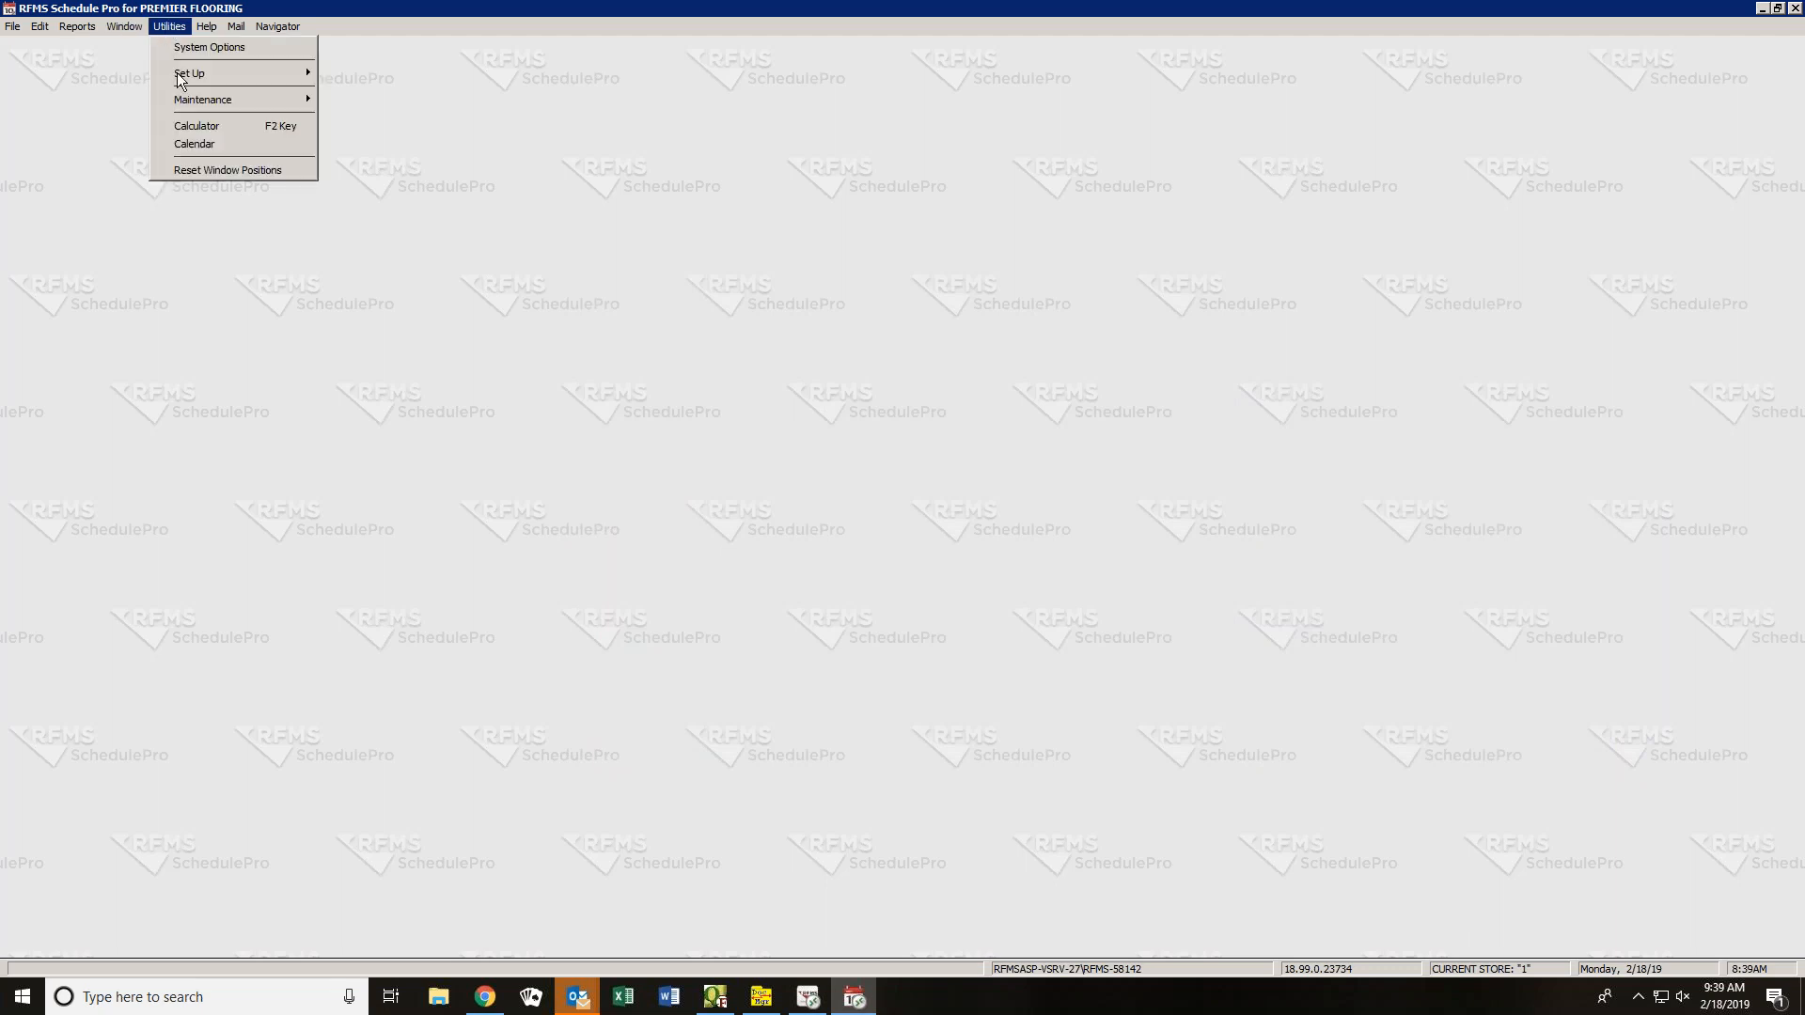
{"action": "mouse_move", "coordinate": [177, 73]}
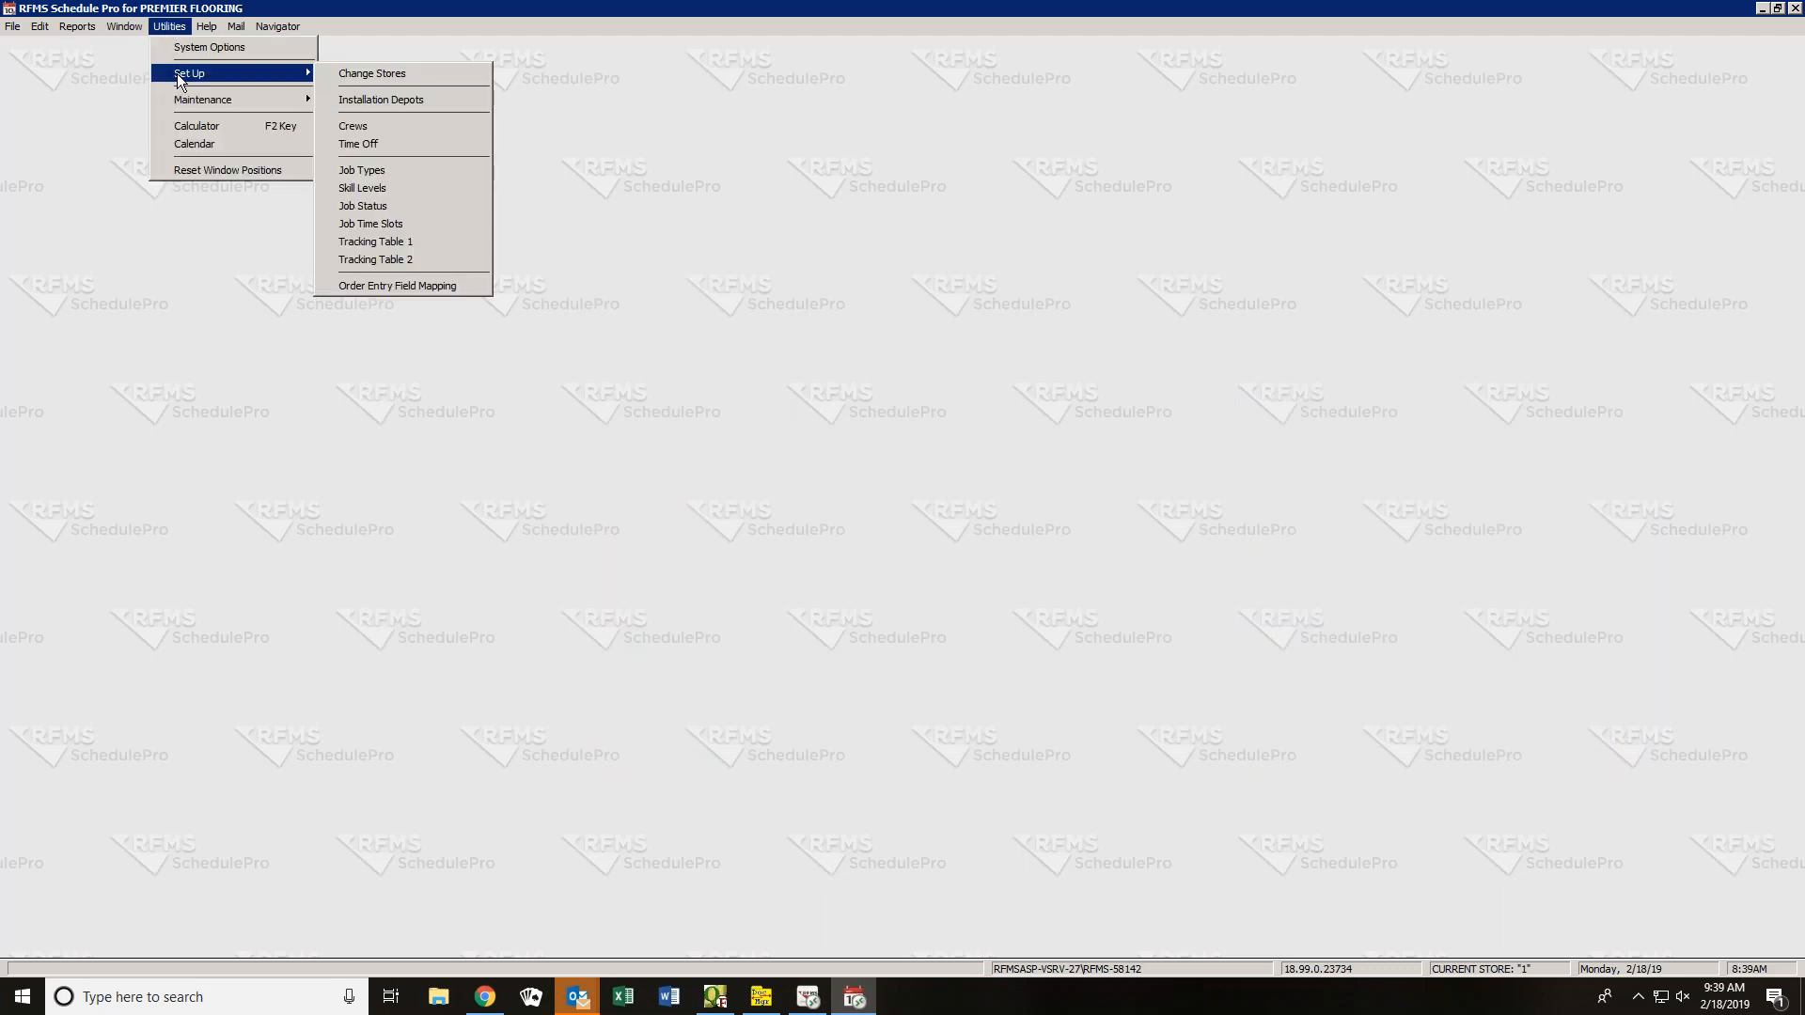
{"action": "left_click", "coordinate": [375, 125]}
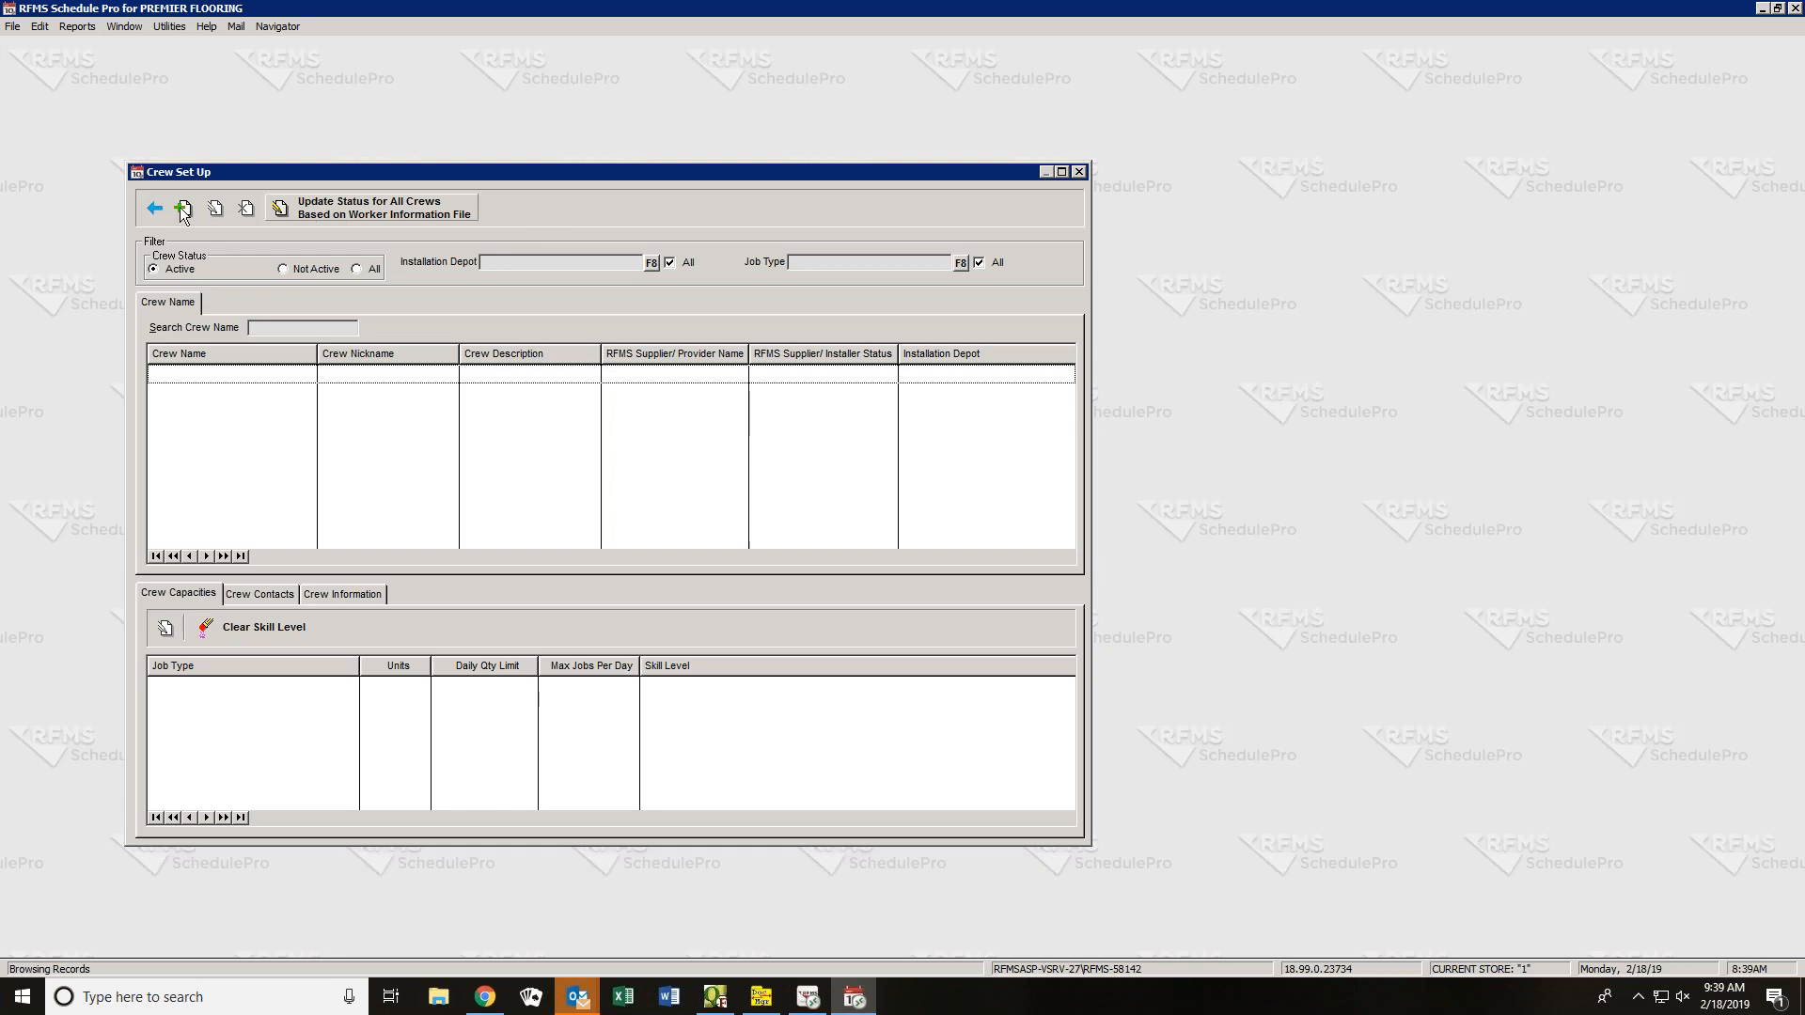
{"action": "left_click", "coordinate": [169, 27]}
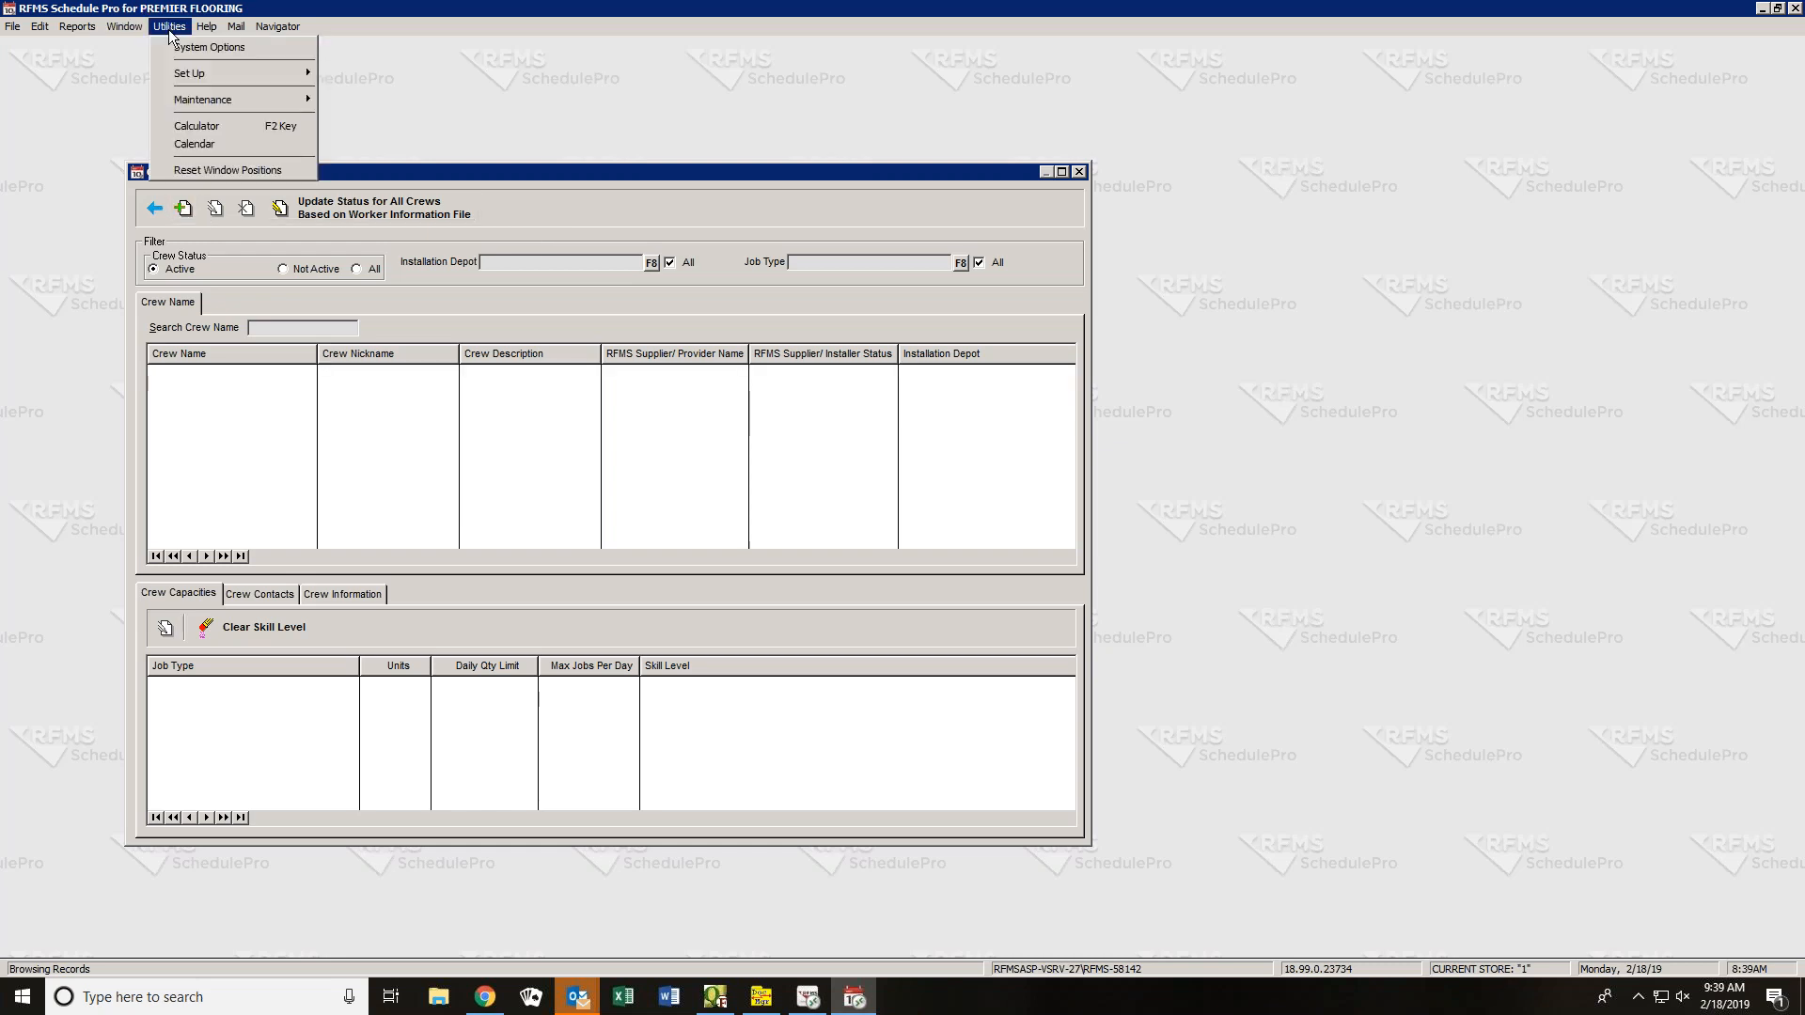
{"action": "mouse_move", "coordinate": [274, 73]}
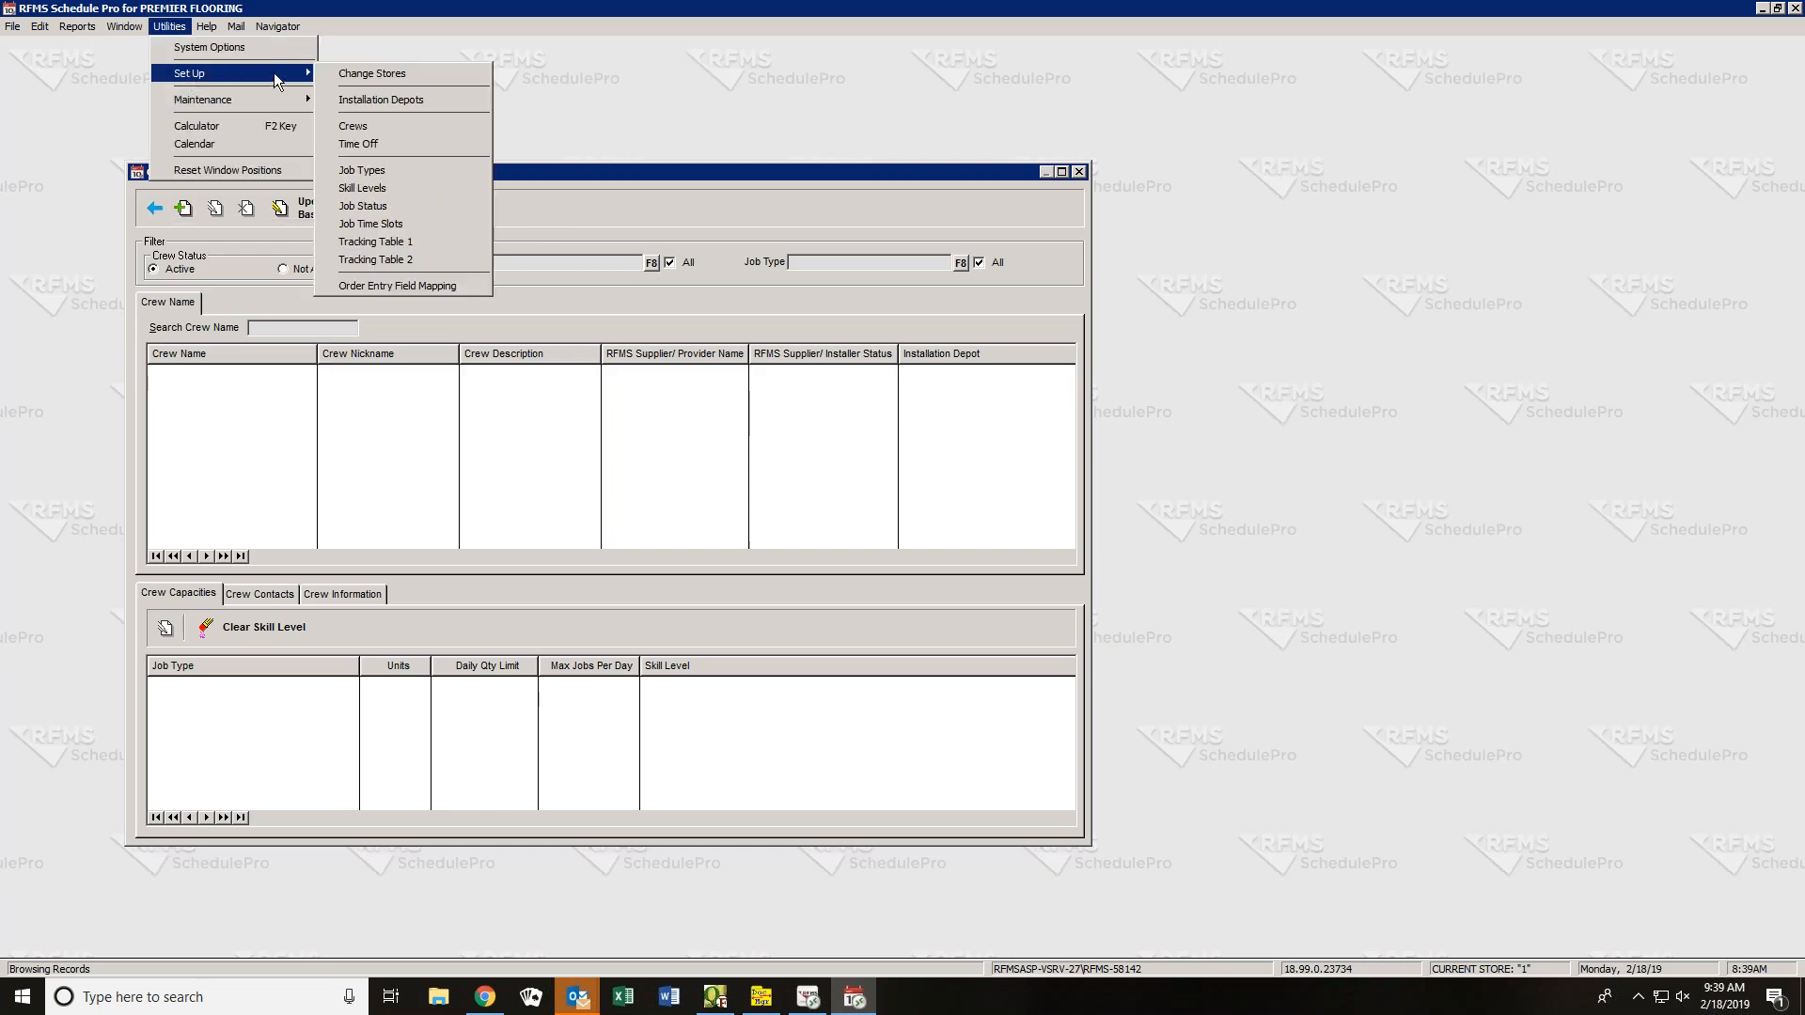
{"action": "left_click", "coordinate": [344, 128]}
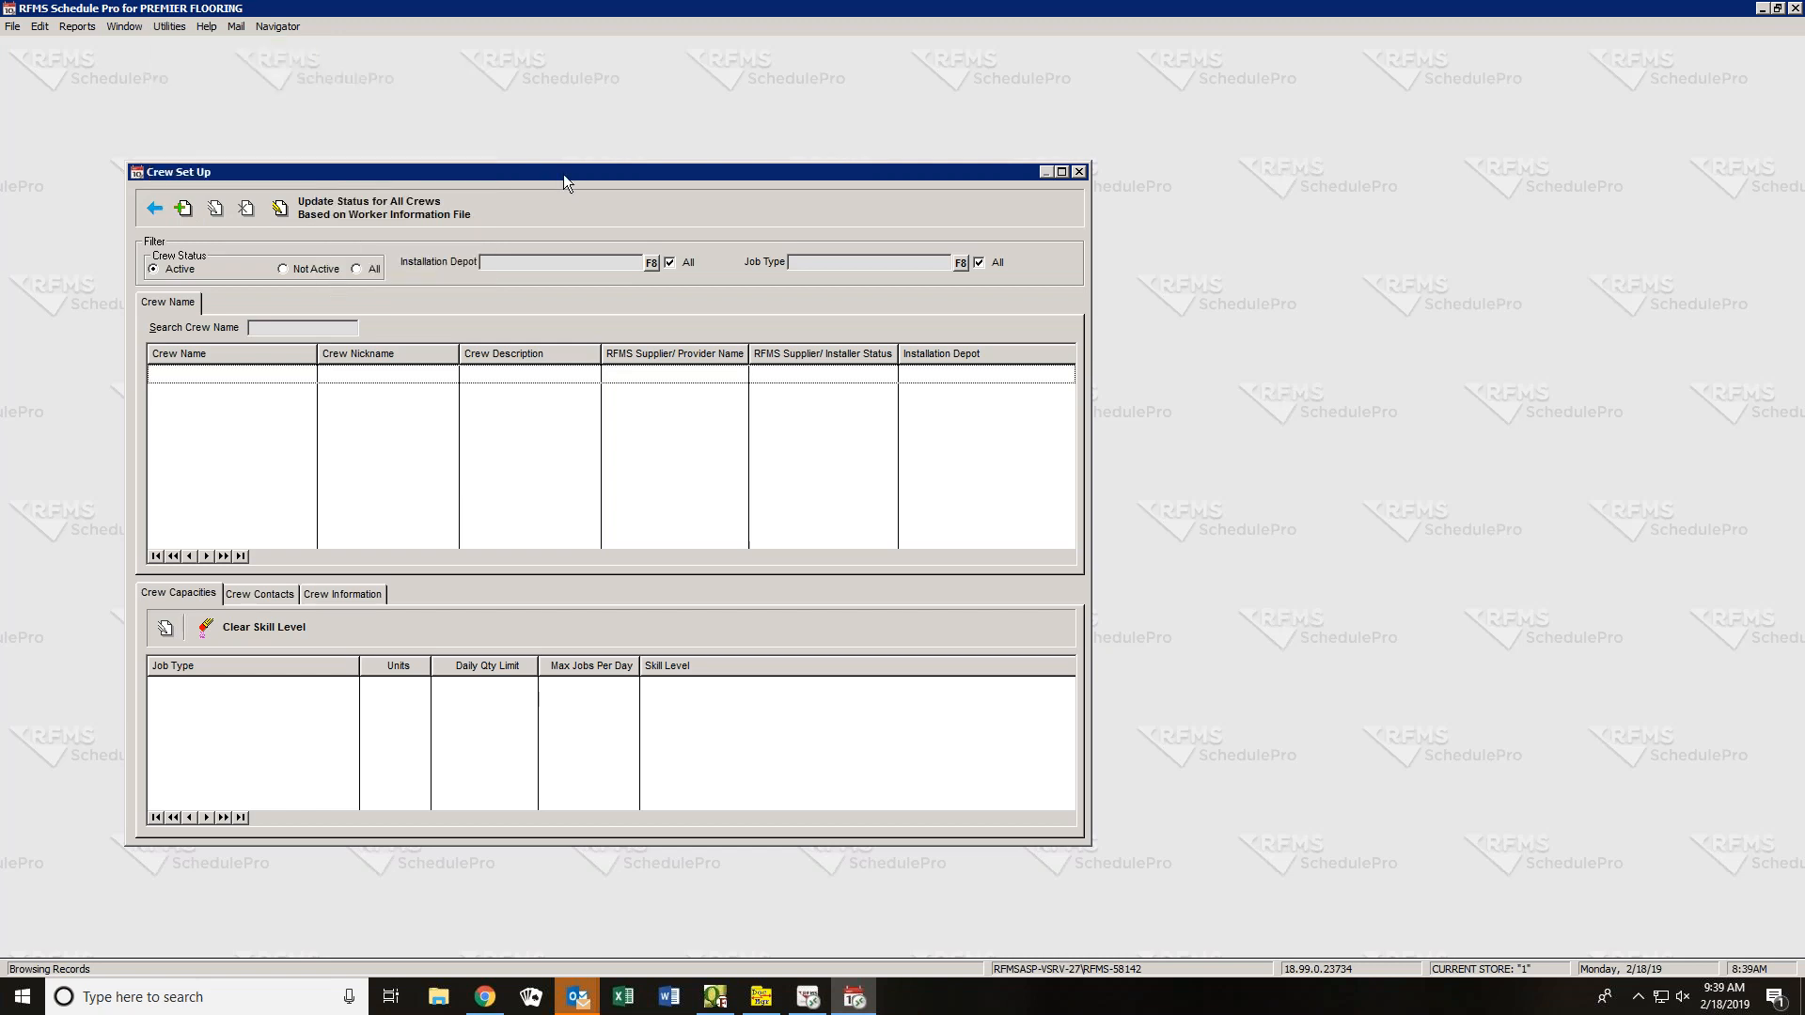
- Start a new crew record and assign it to the PREMIER INSTALLATION depot
{"action": "left_click", "coordinate": [182, 209]}
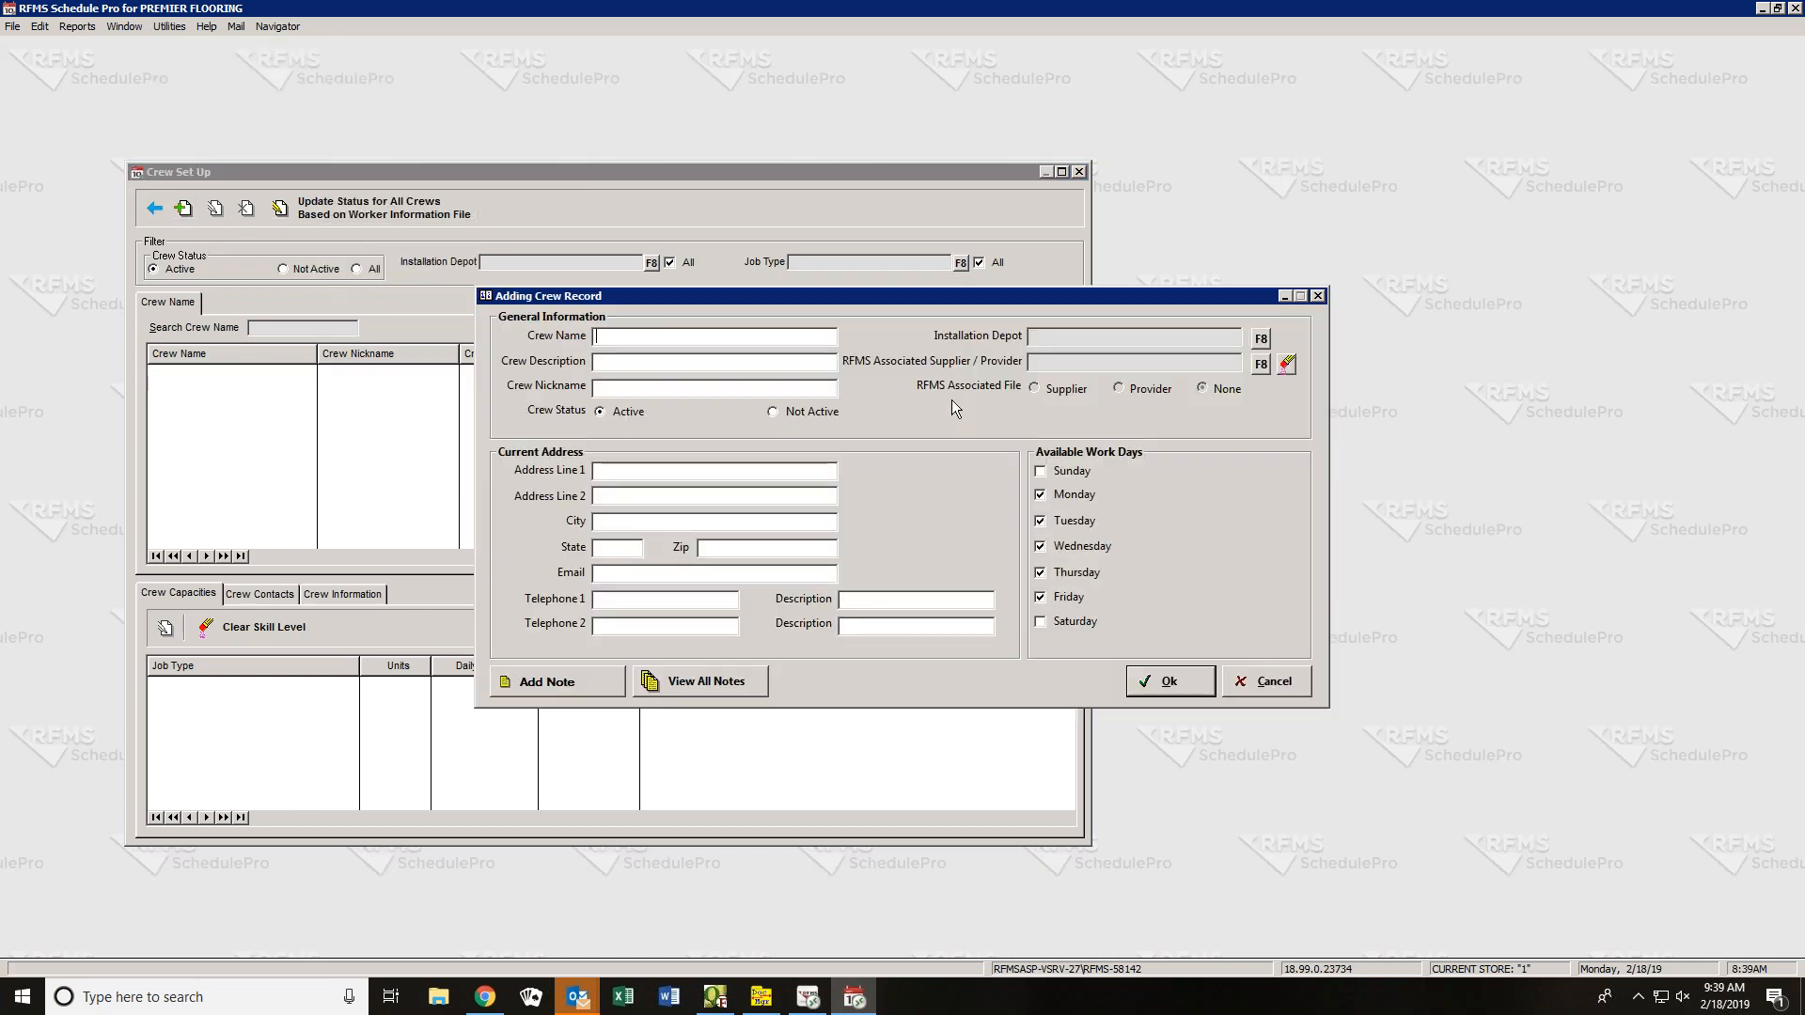
{"action": "left_click", "coordinate": [1262, 342]}
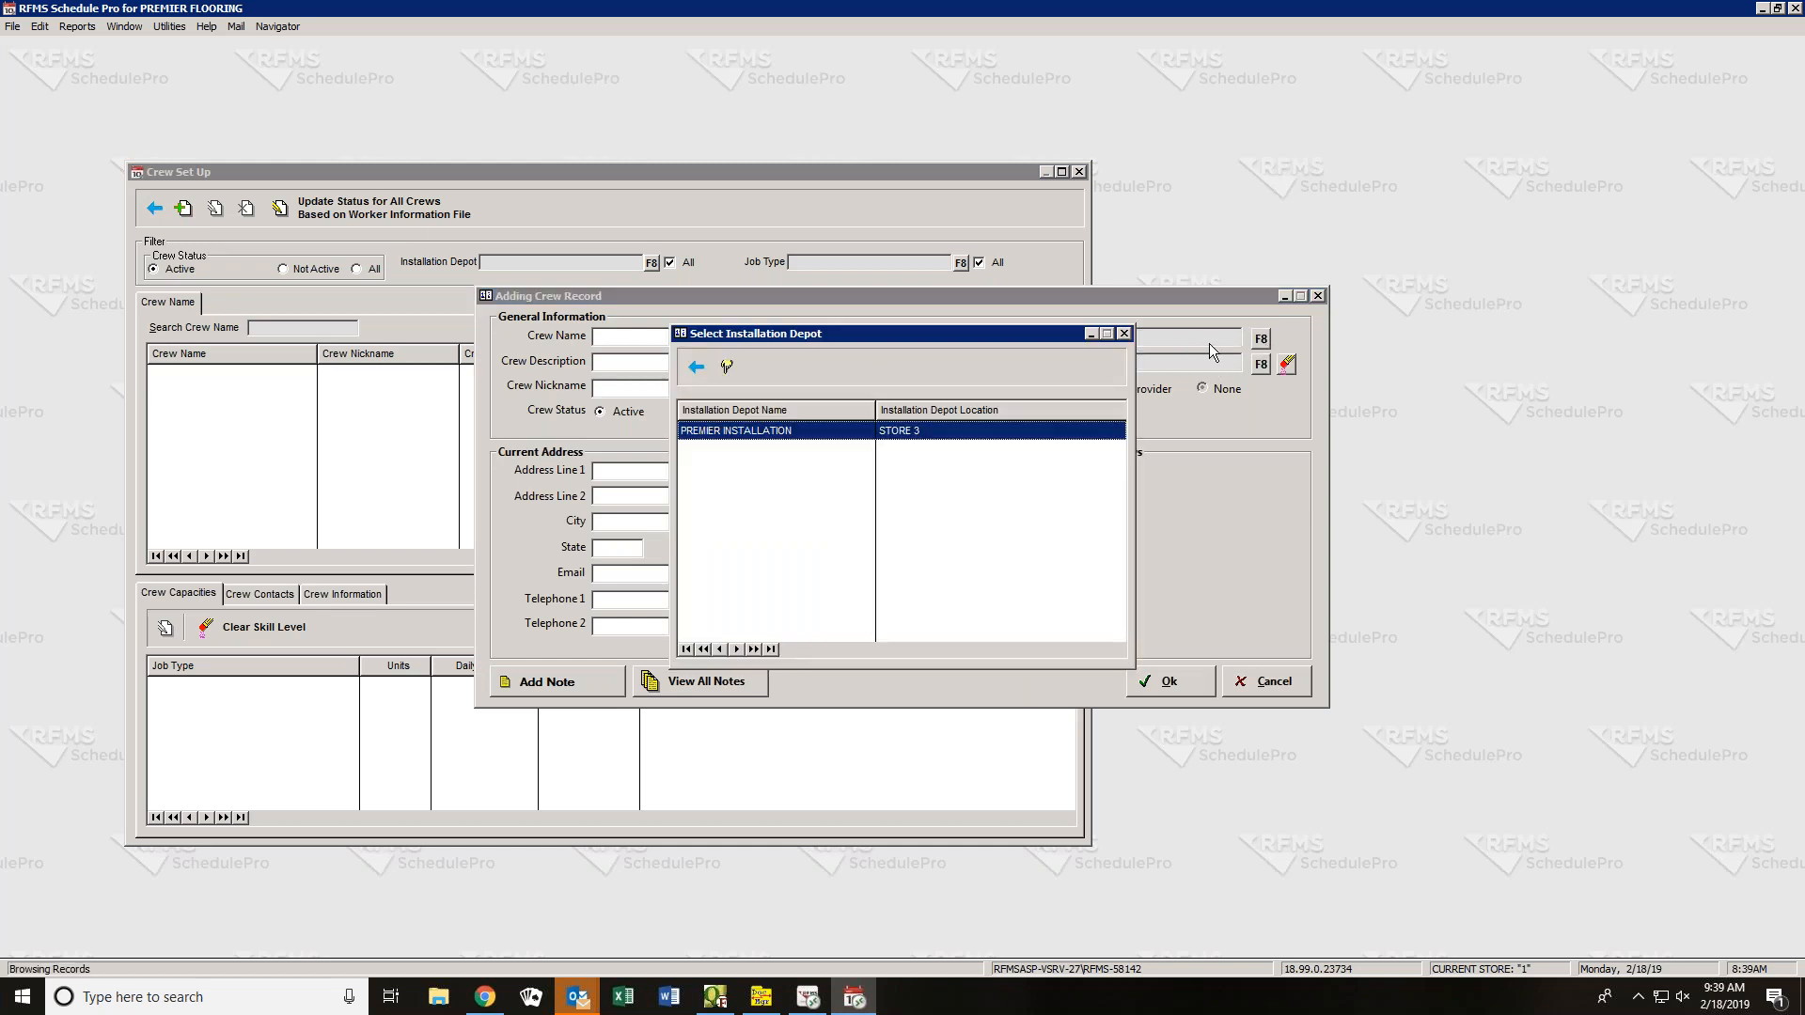
{"action": "left_click", "coordinate": [728, 369]}
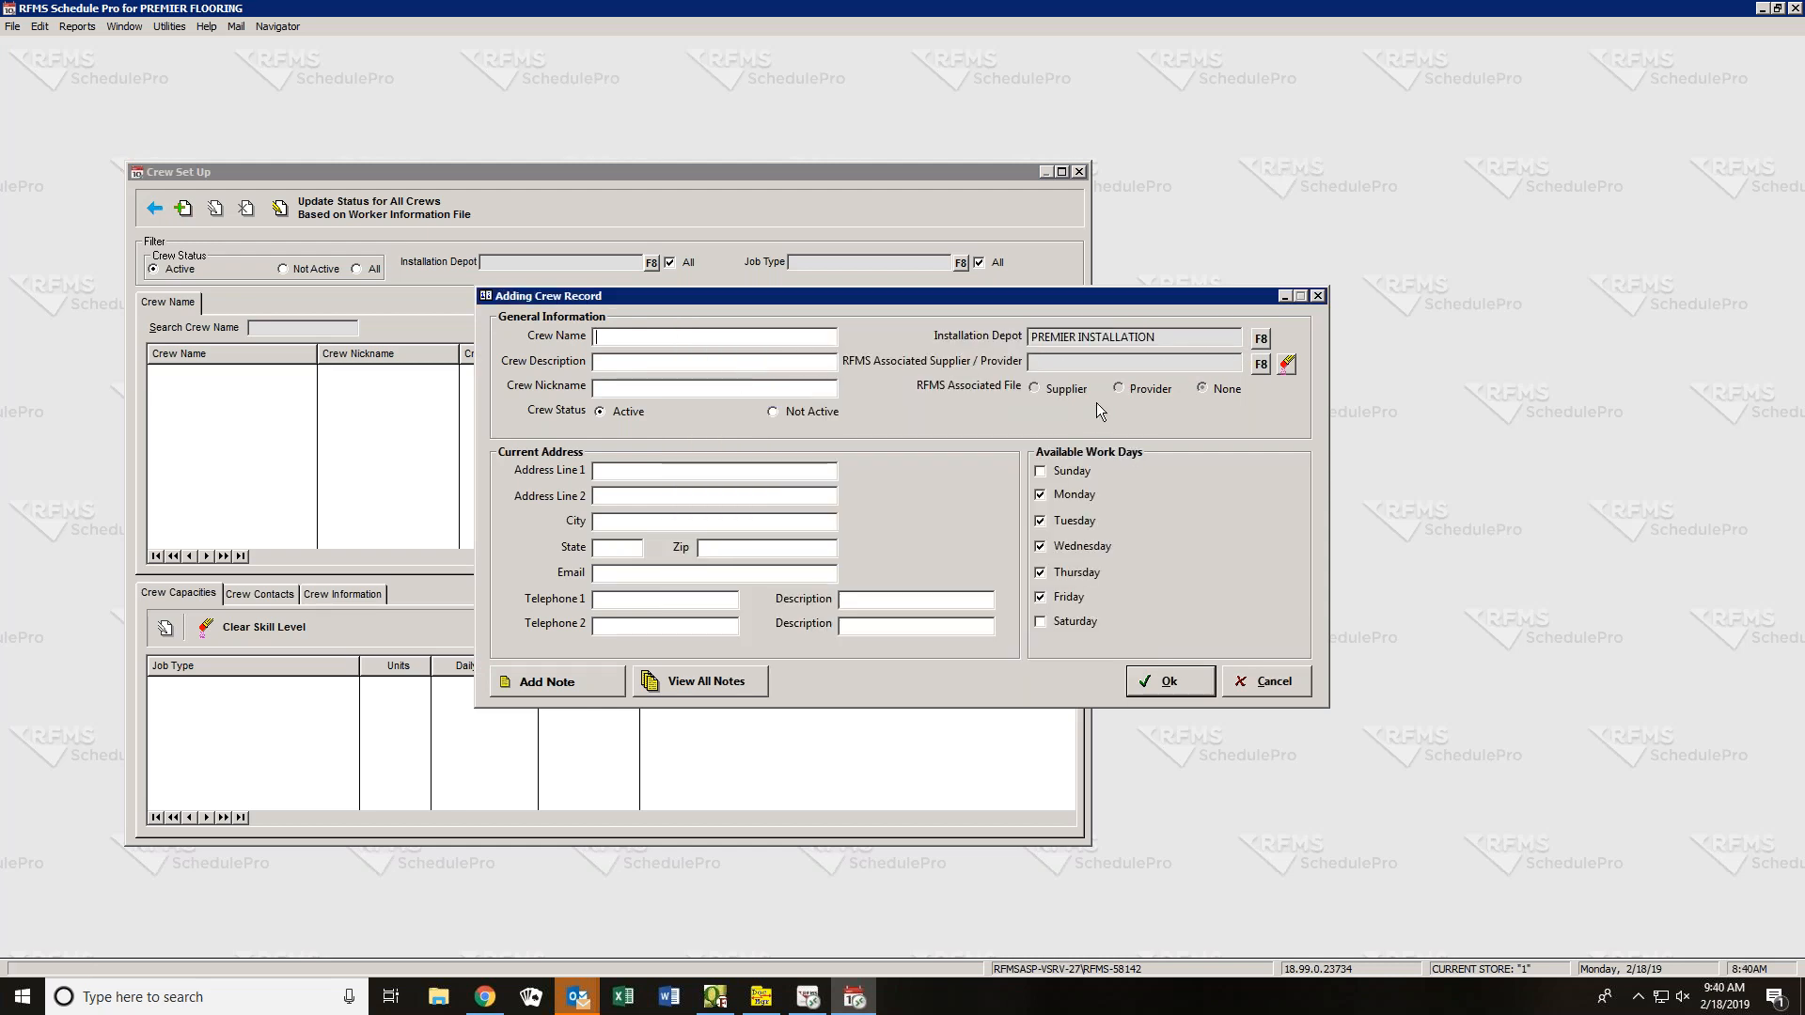
- Associate the crew with the third-listed provider from the worker information file
{"action": "left_click", "coordinate": [1261, 365]}
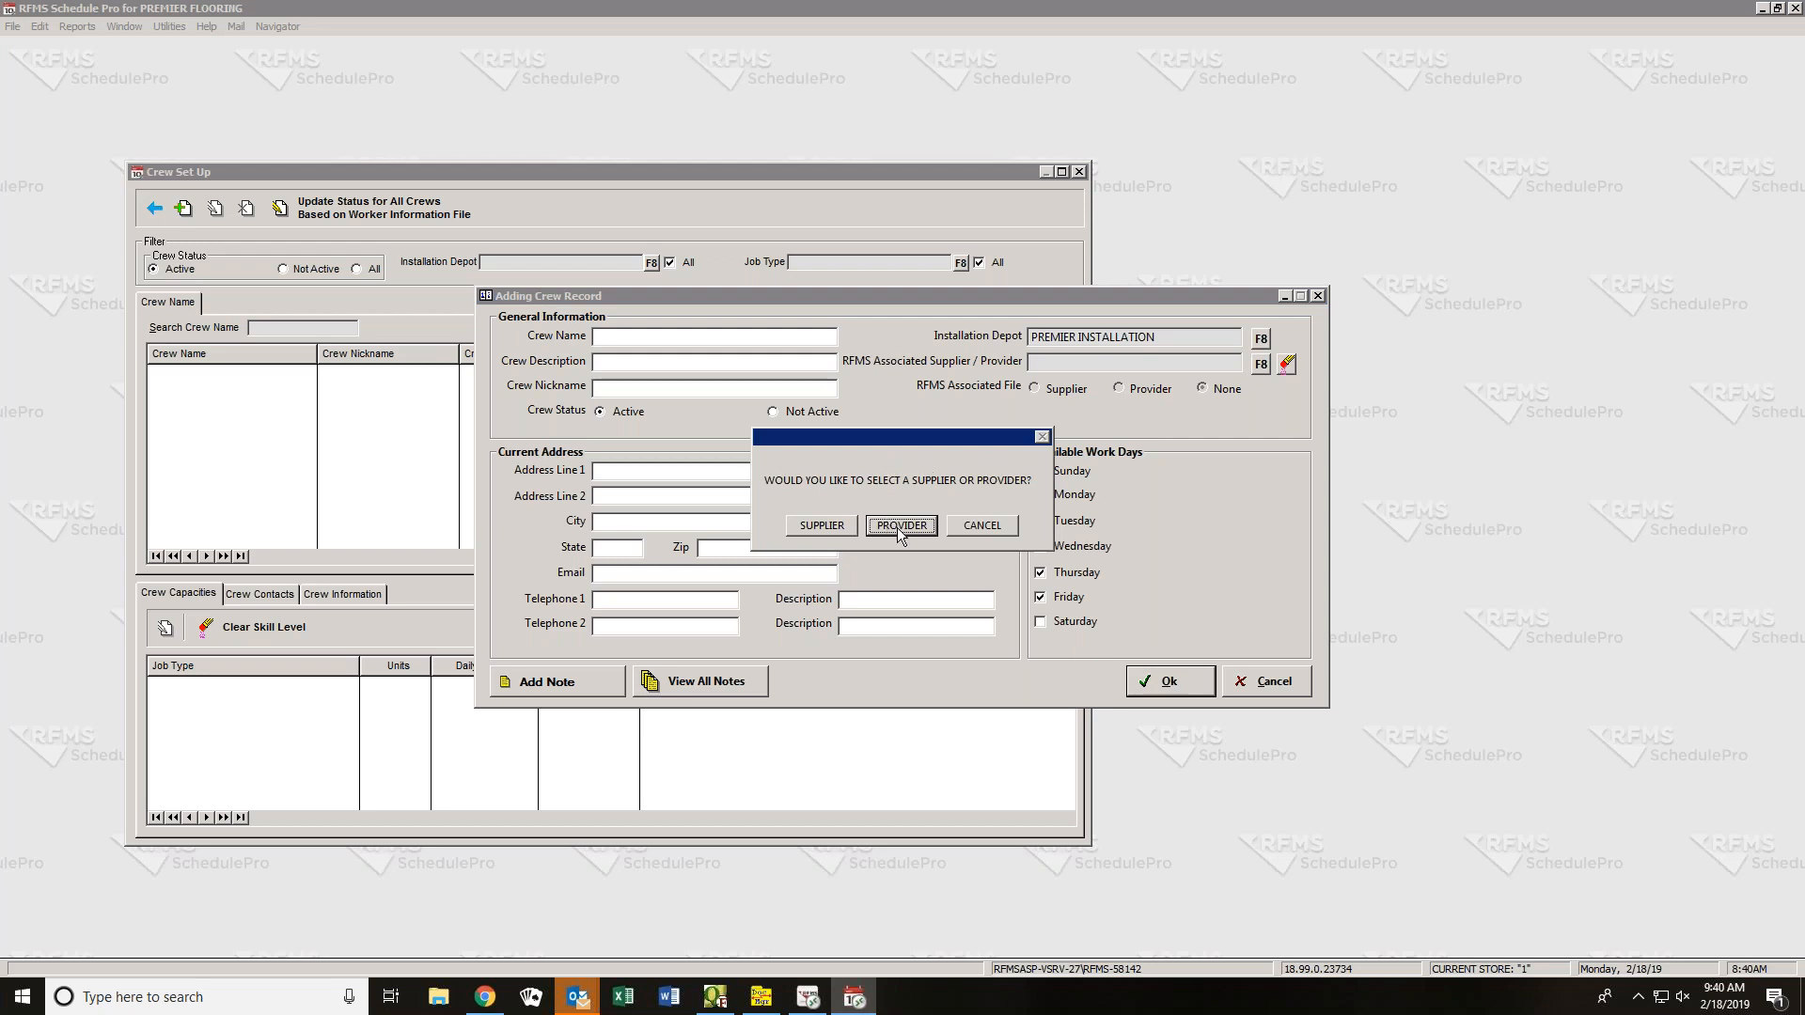
{"action": "left_click", "coordinate": [899, 525]}
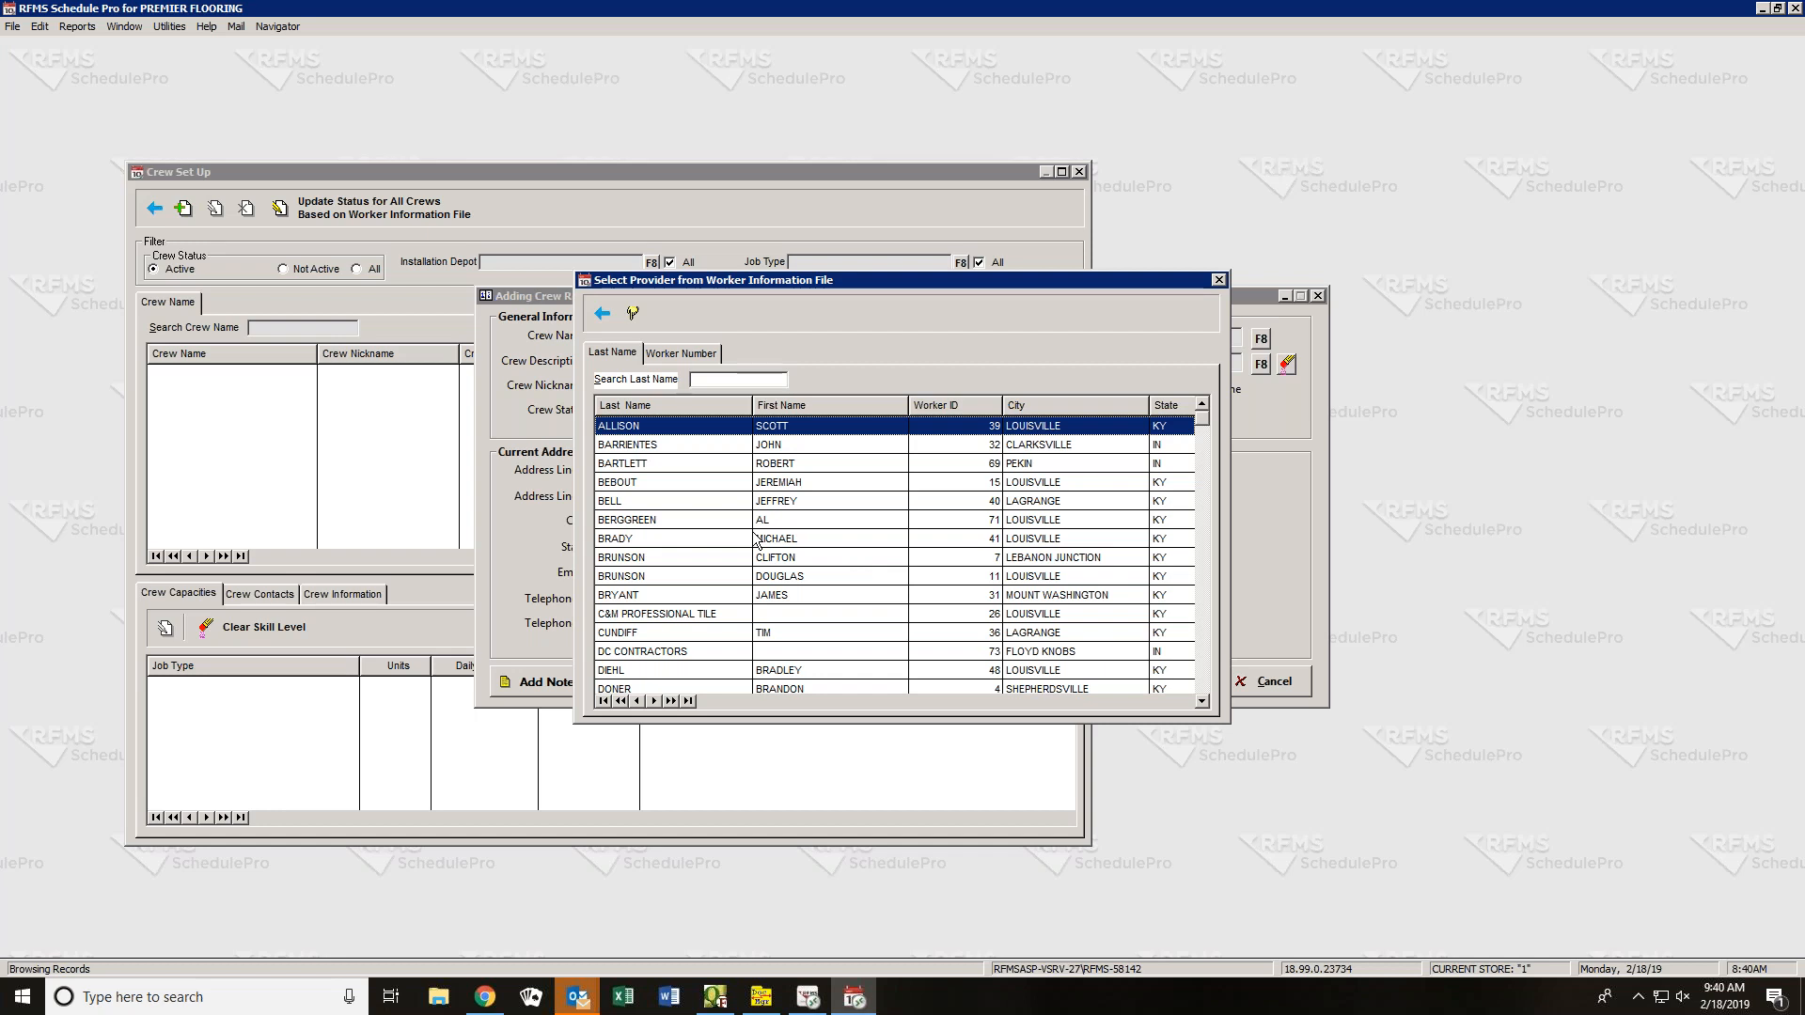
{"action": "left_click", "coordinate": [647, 464]}
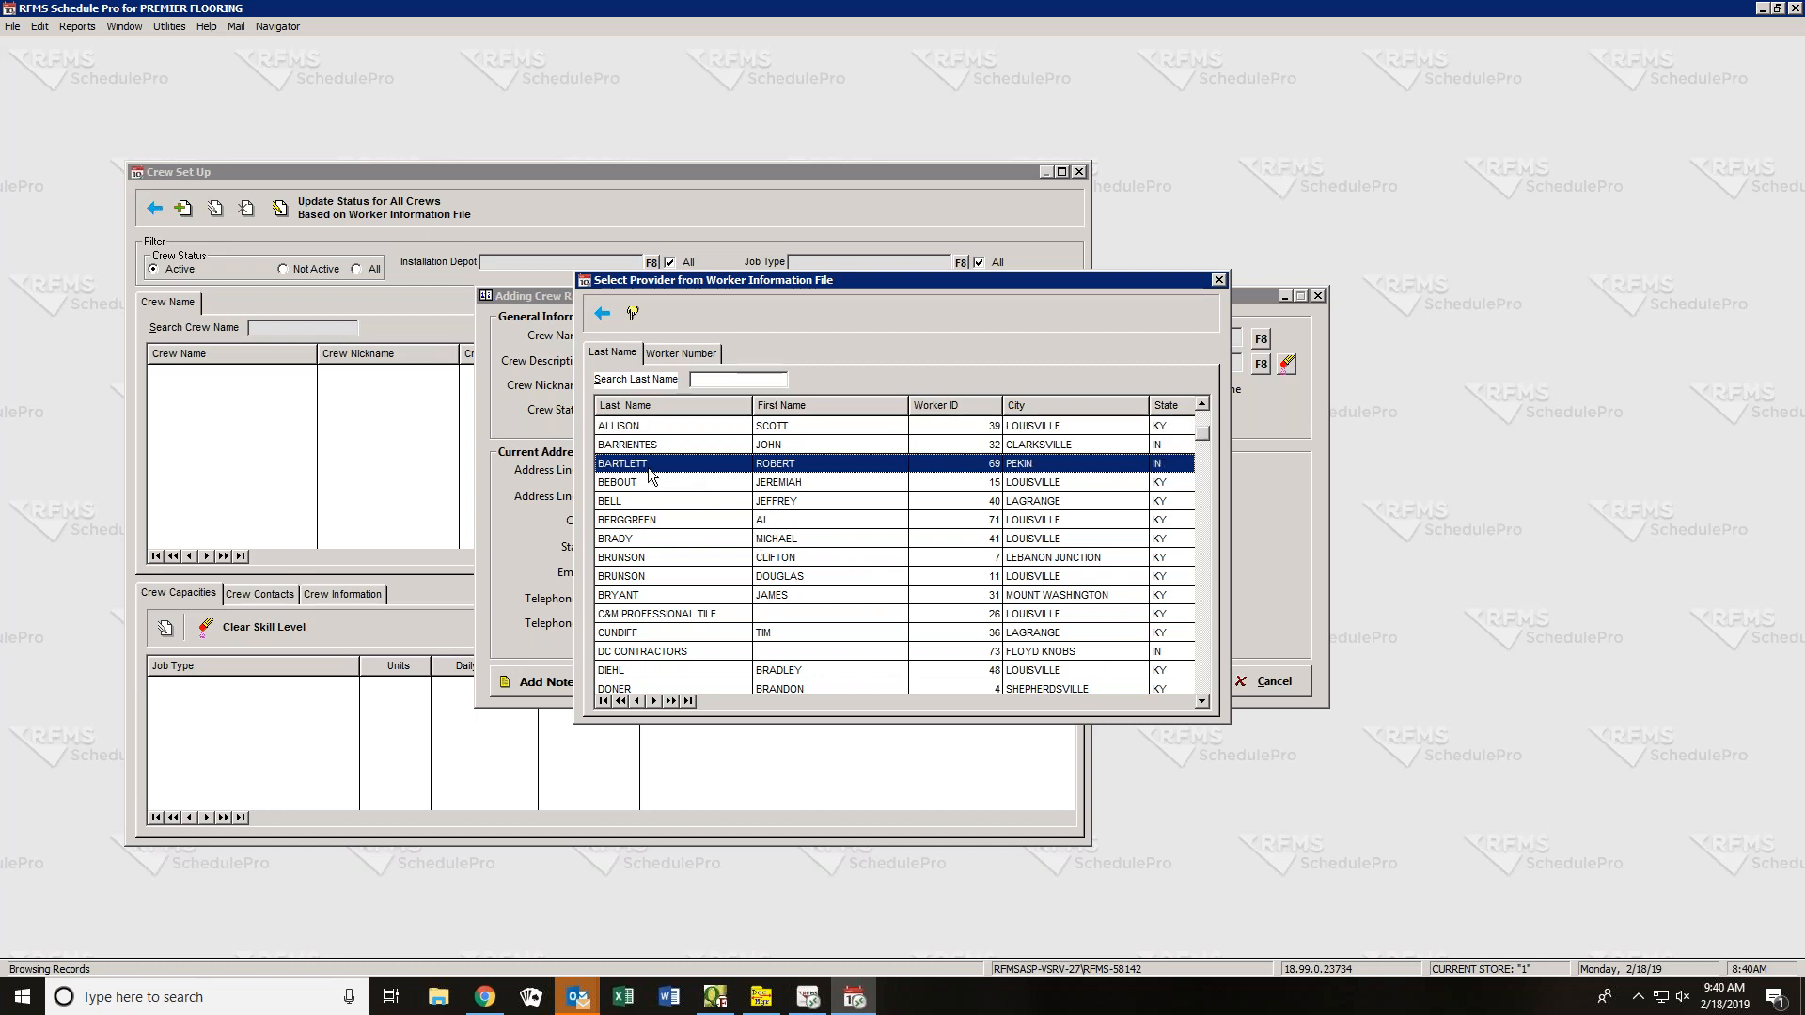
{"action": "left_click", "coordinate": [632, 313]}
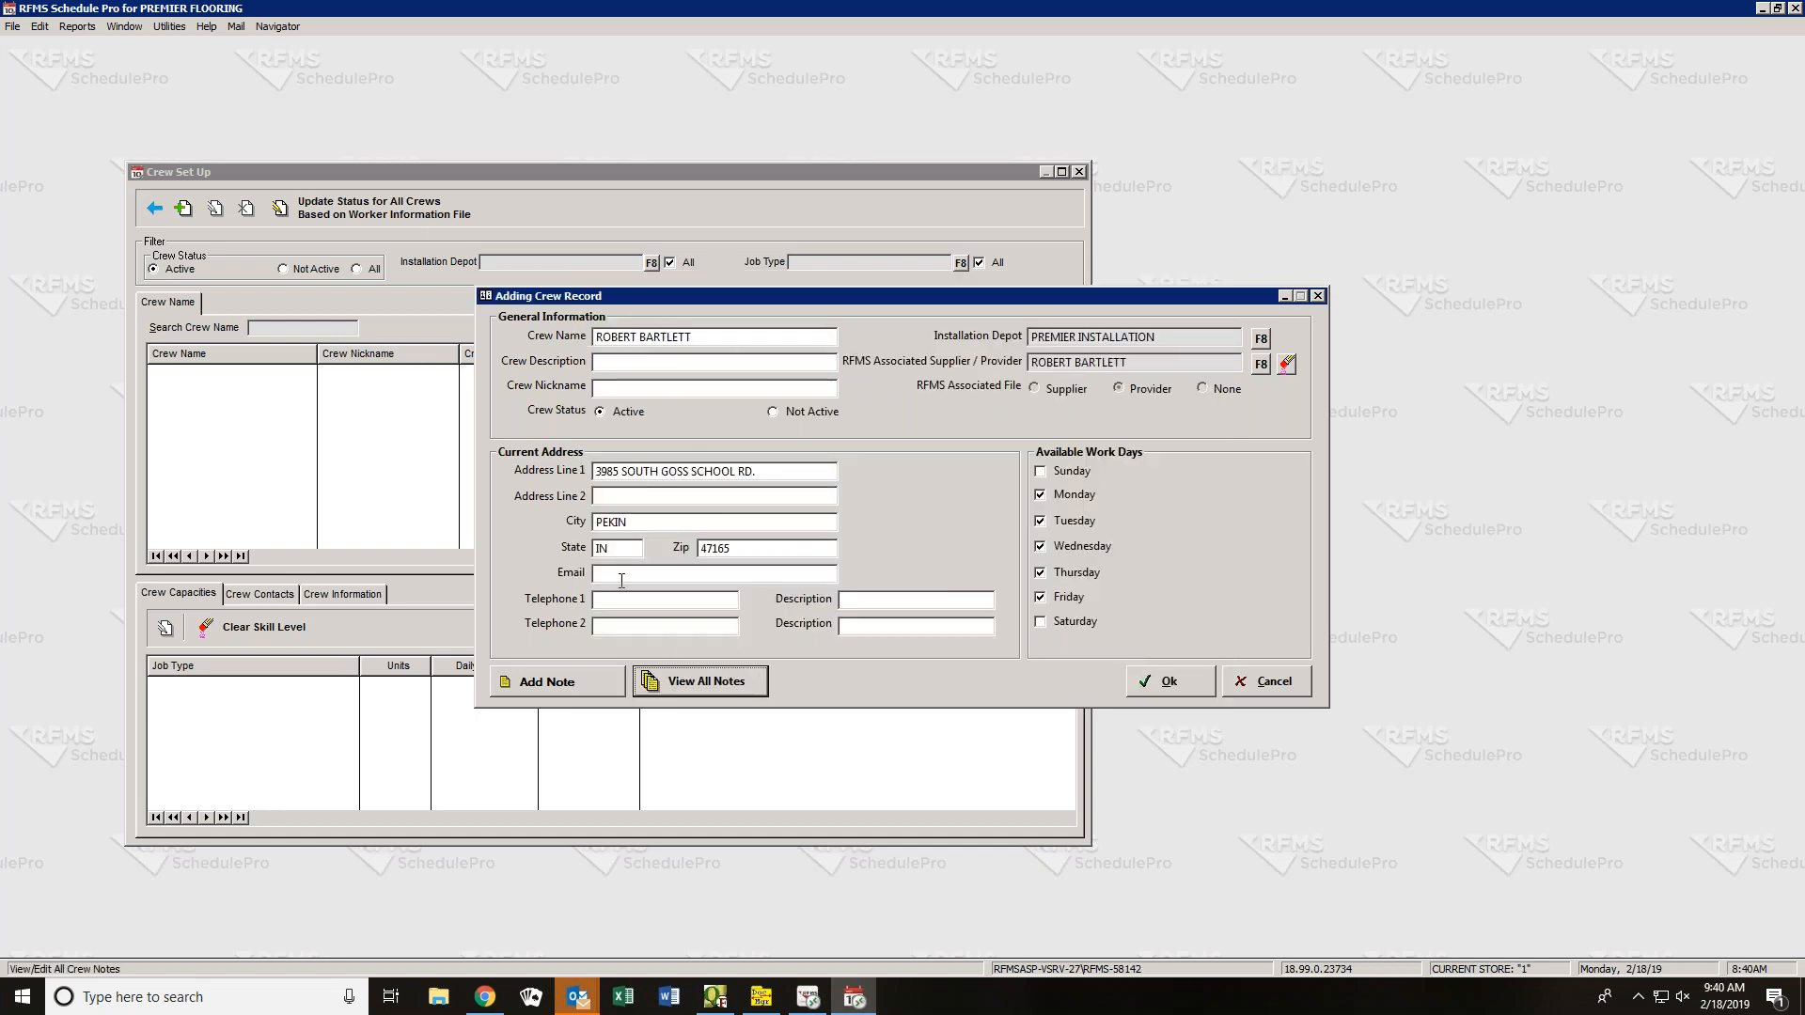
- Enter CARPET as the crew description, fill in the crew nickname, and save the crew record
{"action": "left_click", "coordinate": [617, 366]}
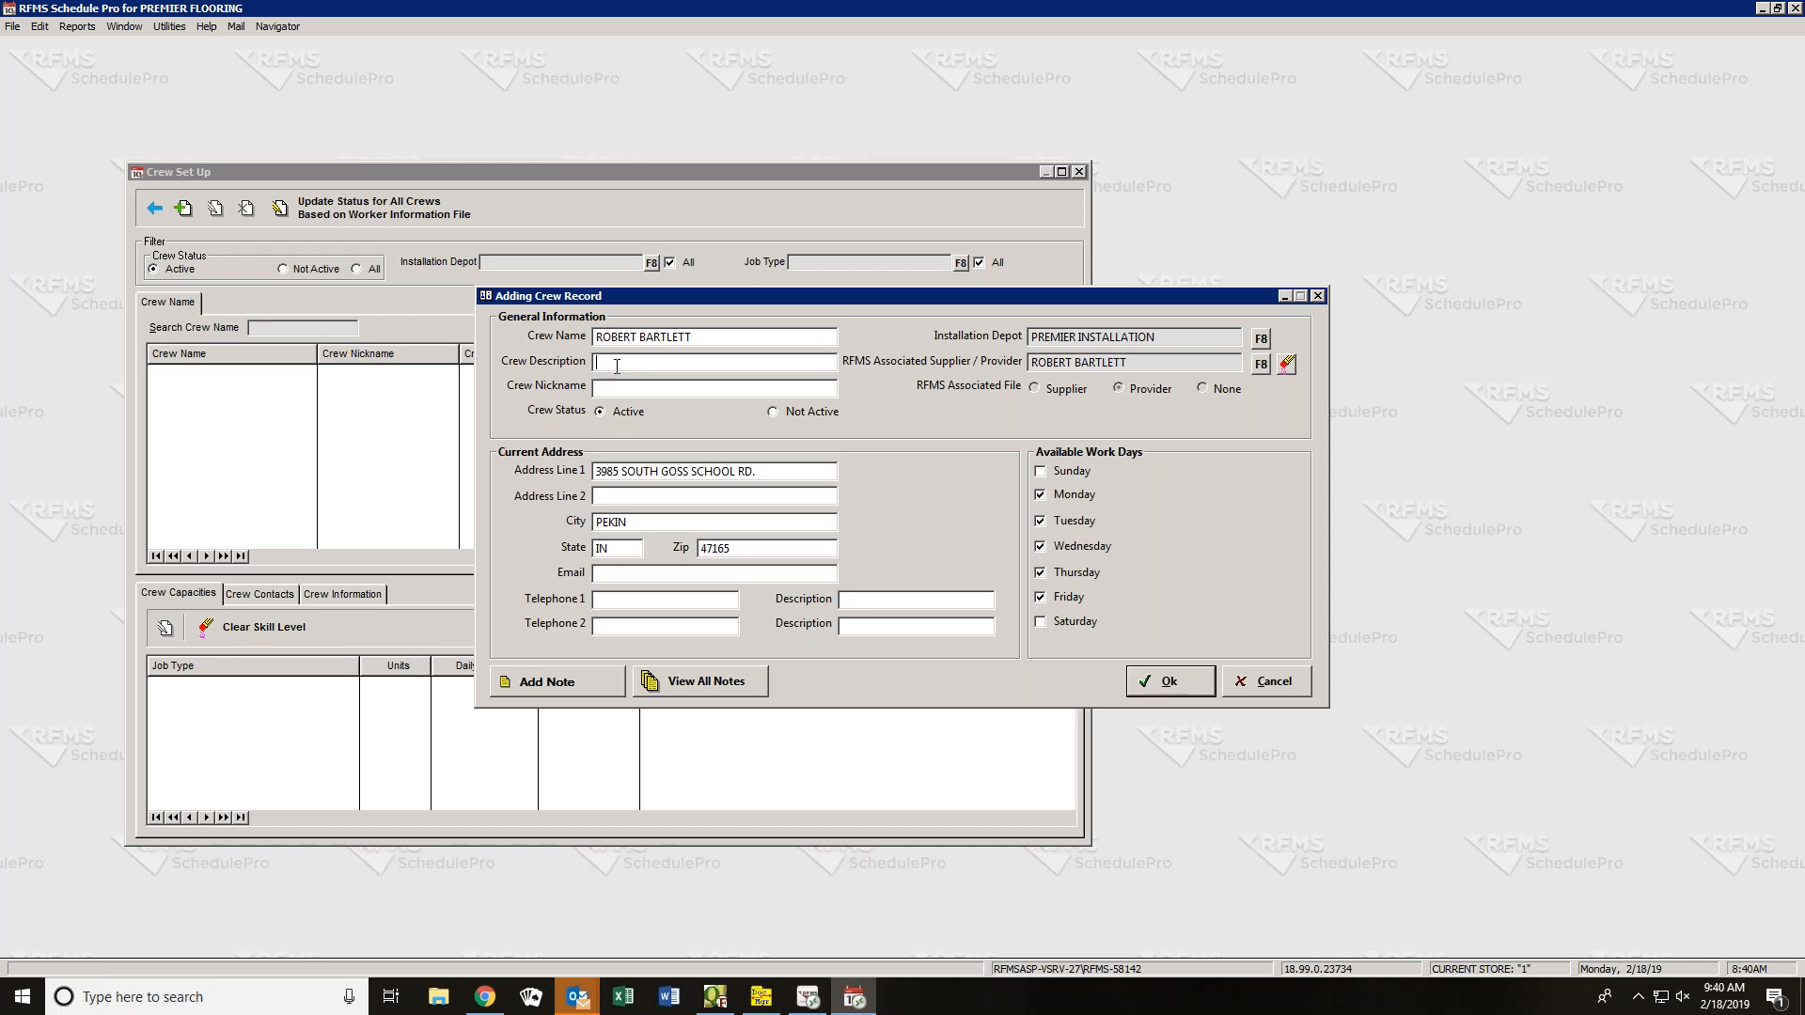
{"action": "type", "text": "CARPET"}
{"action": "key", "text": "Tab"}
{"action": "type", "text": "BOB & TOM"}
{"action": "left_click", "coordinate": [1042, 621]}
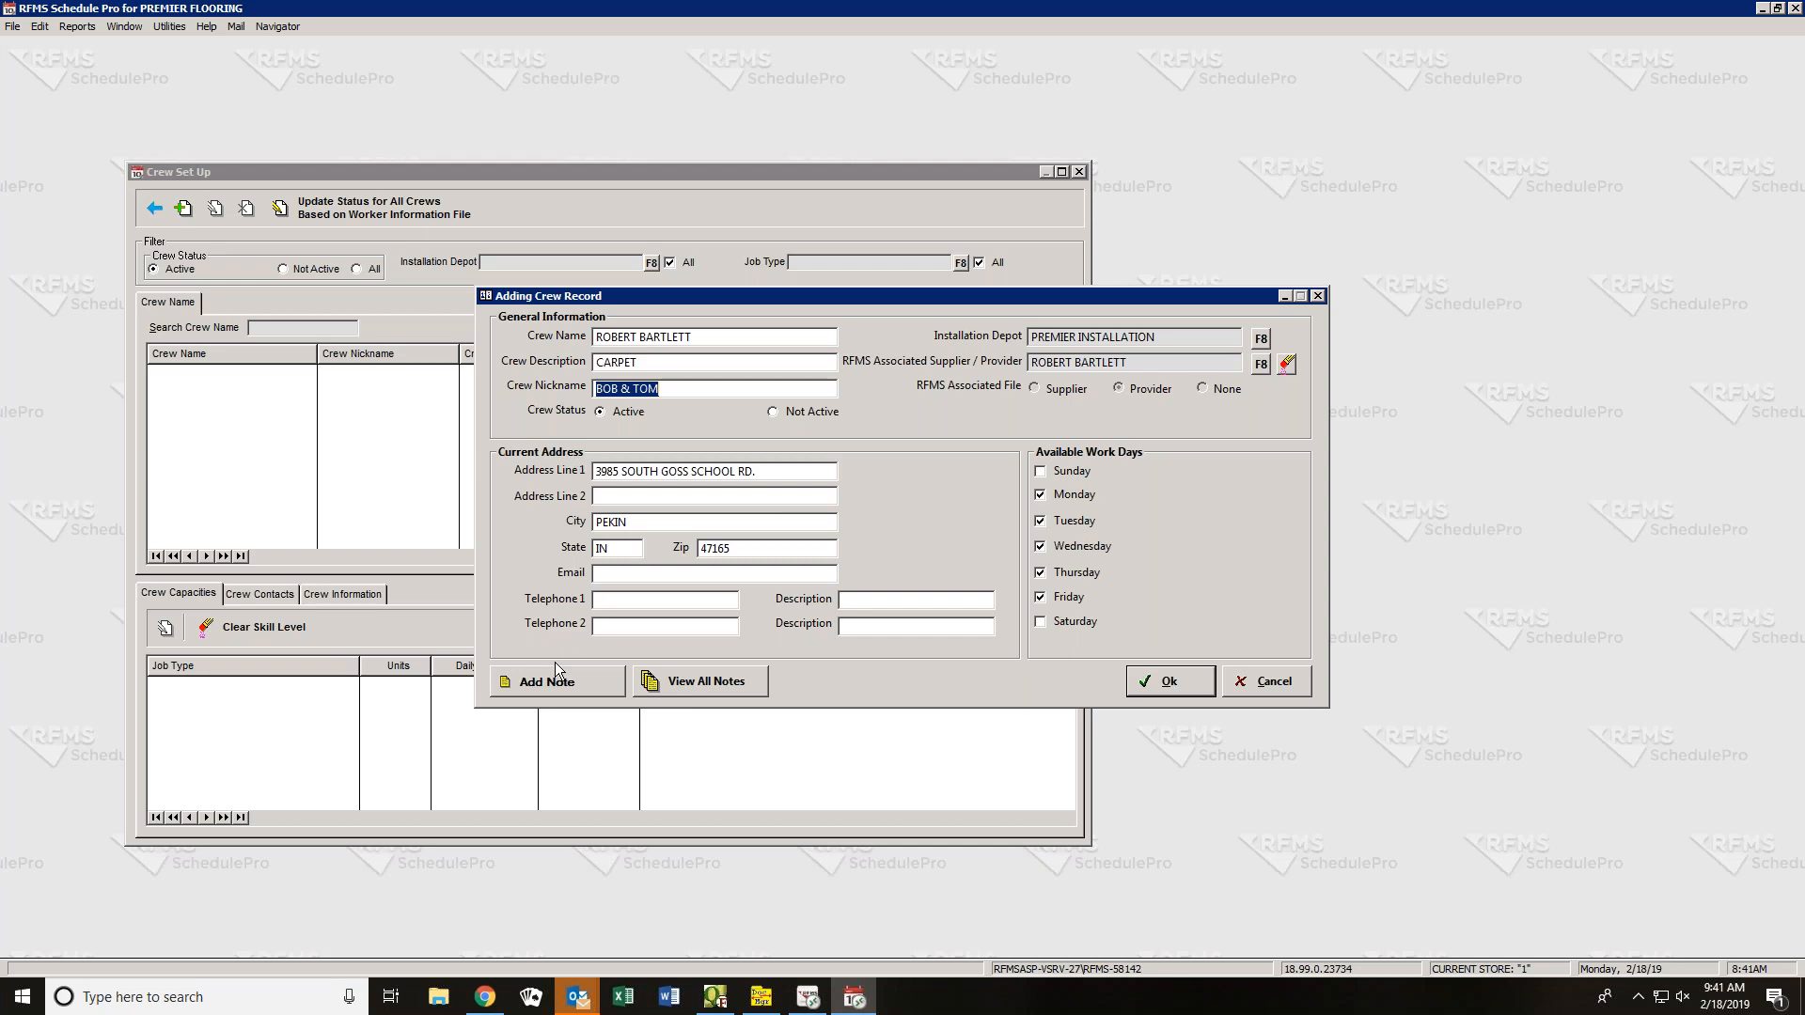
{"action": "left_click", "coordinate": [1164, 681]}
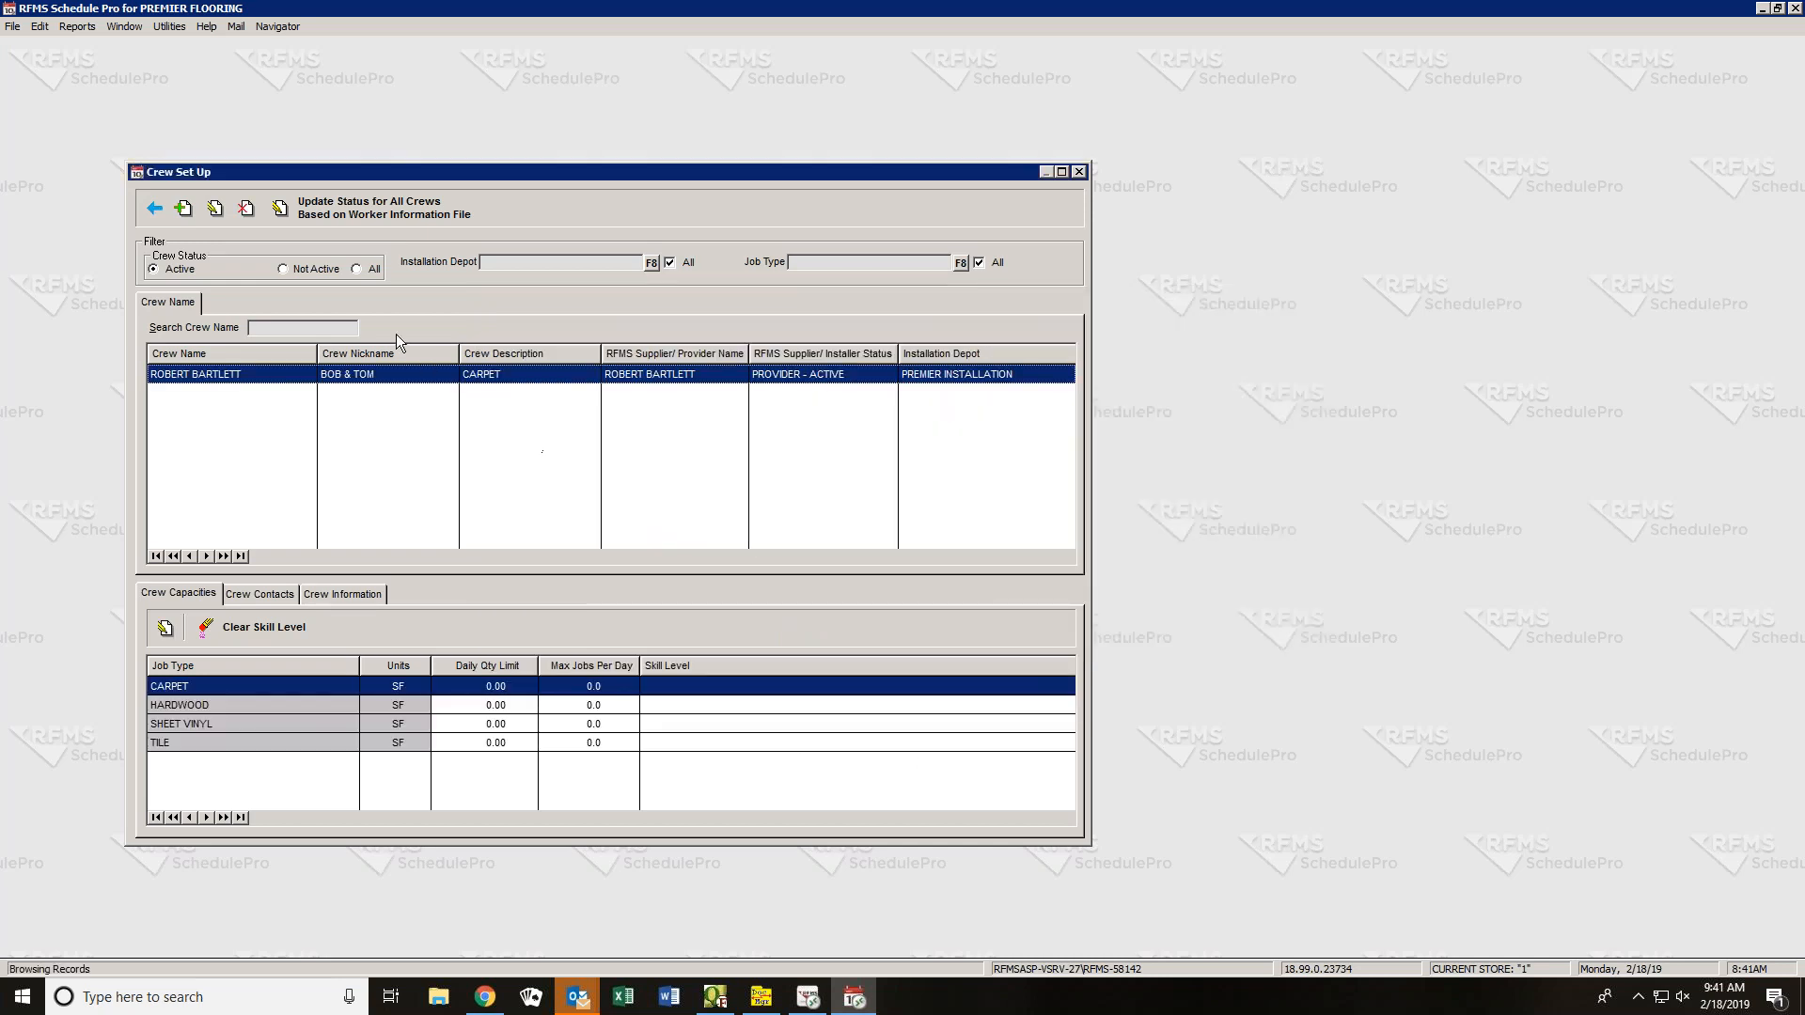
- Start another crew record and assign it to the PREMIER INSTALLATION depot
{"action": "left_click", "coordinate": [183, 208]}
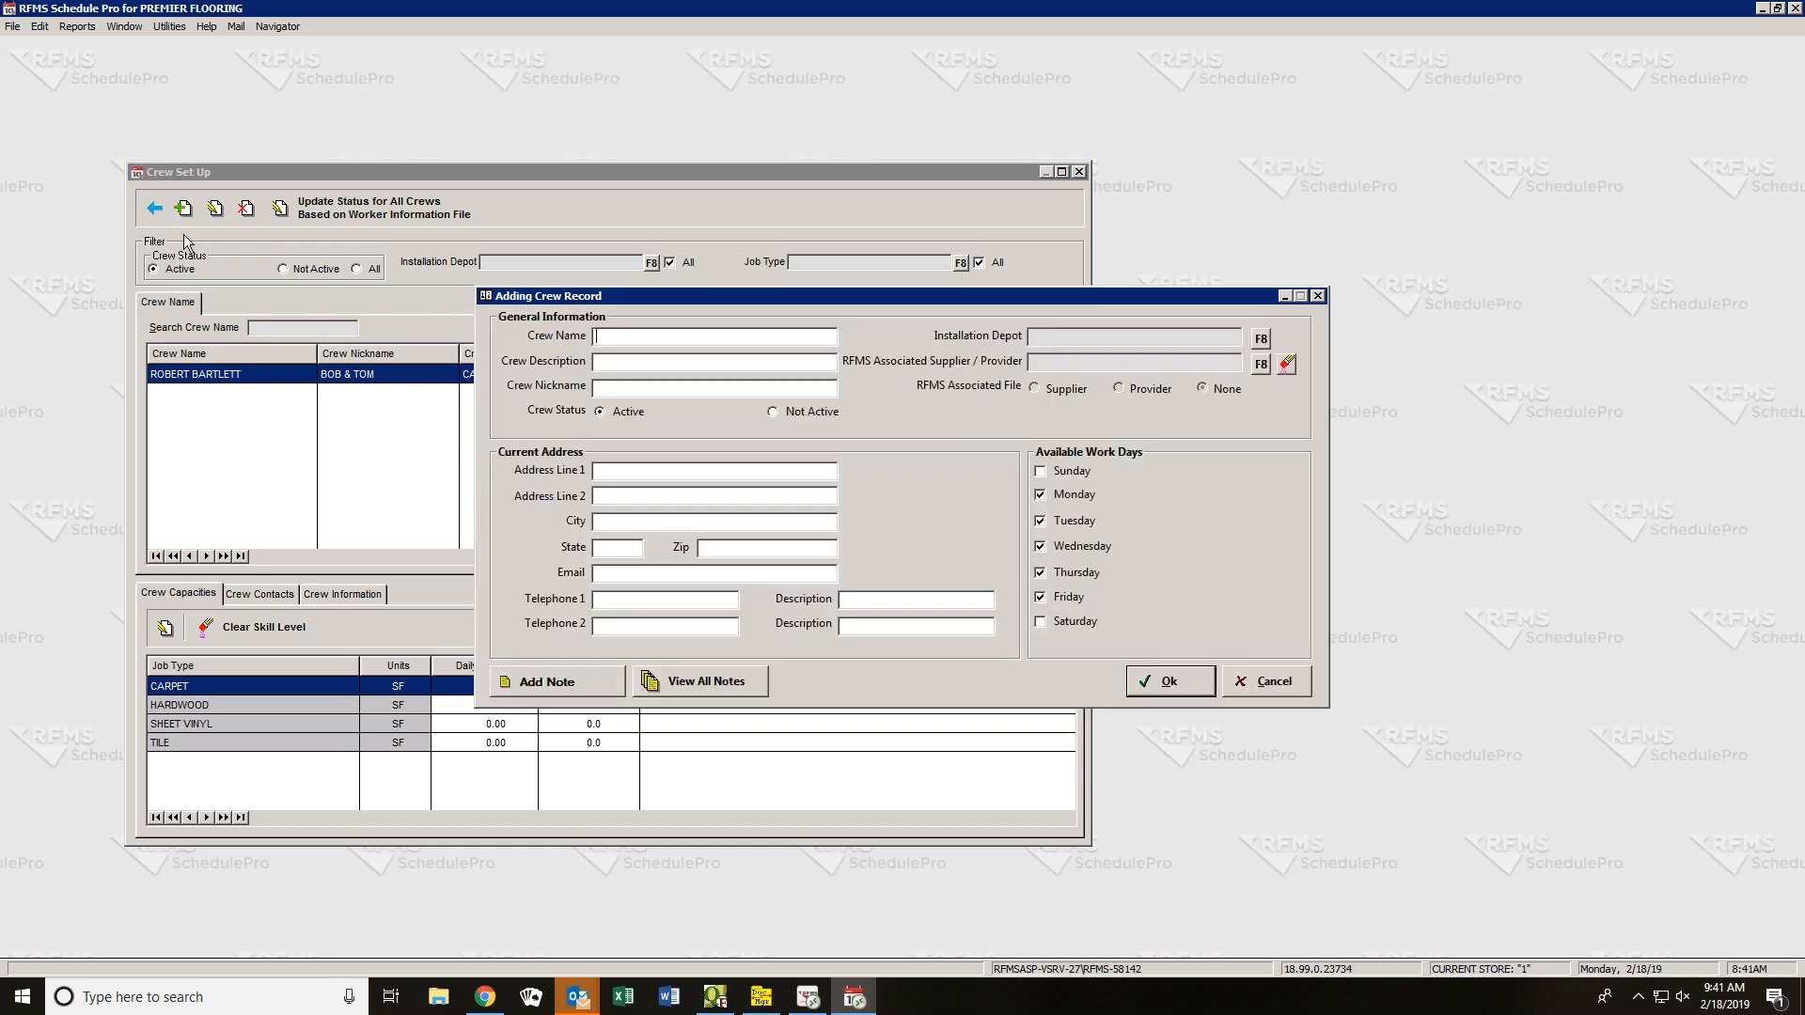
{"action": "left_click", "coordinate": [1261, 339]}
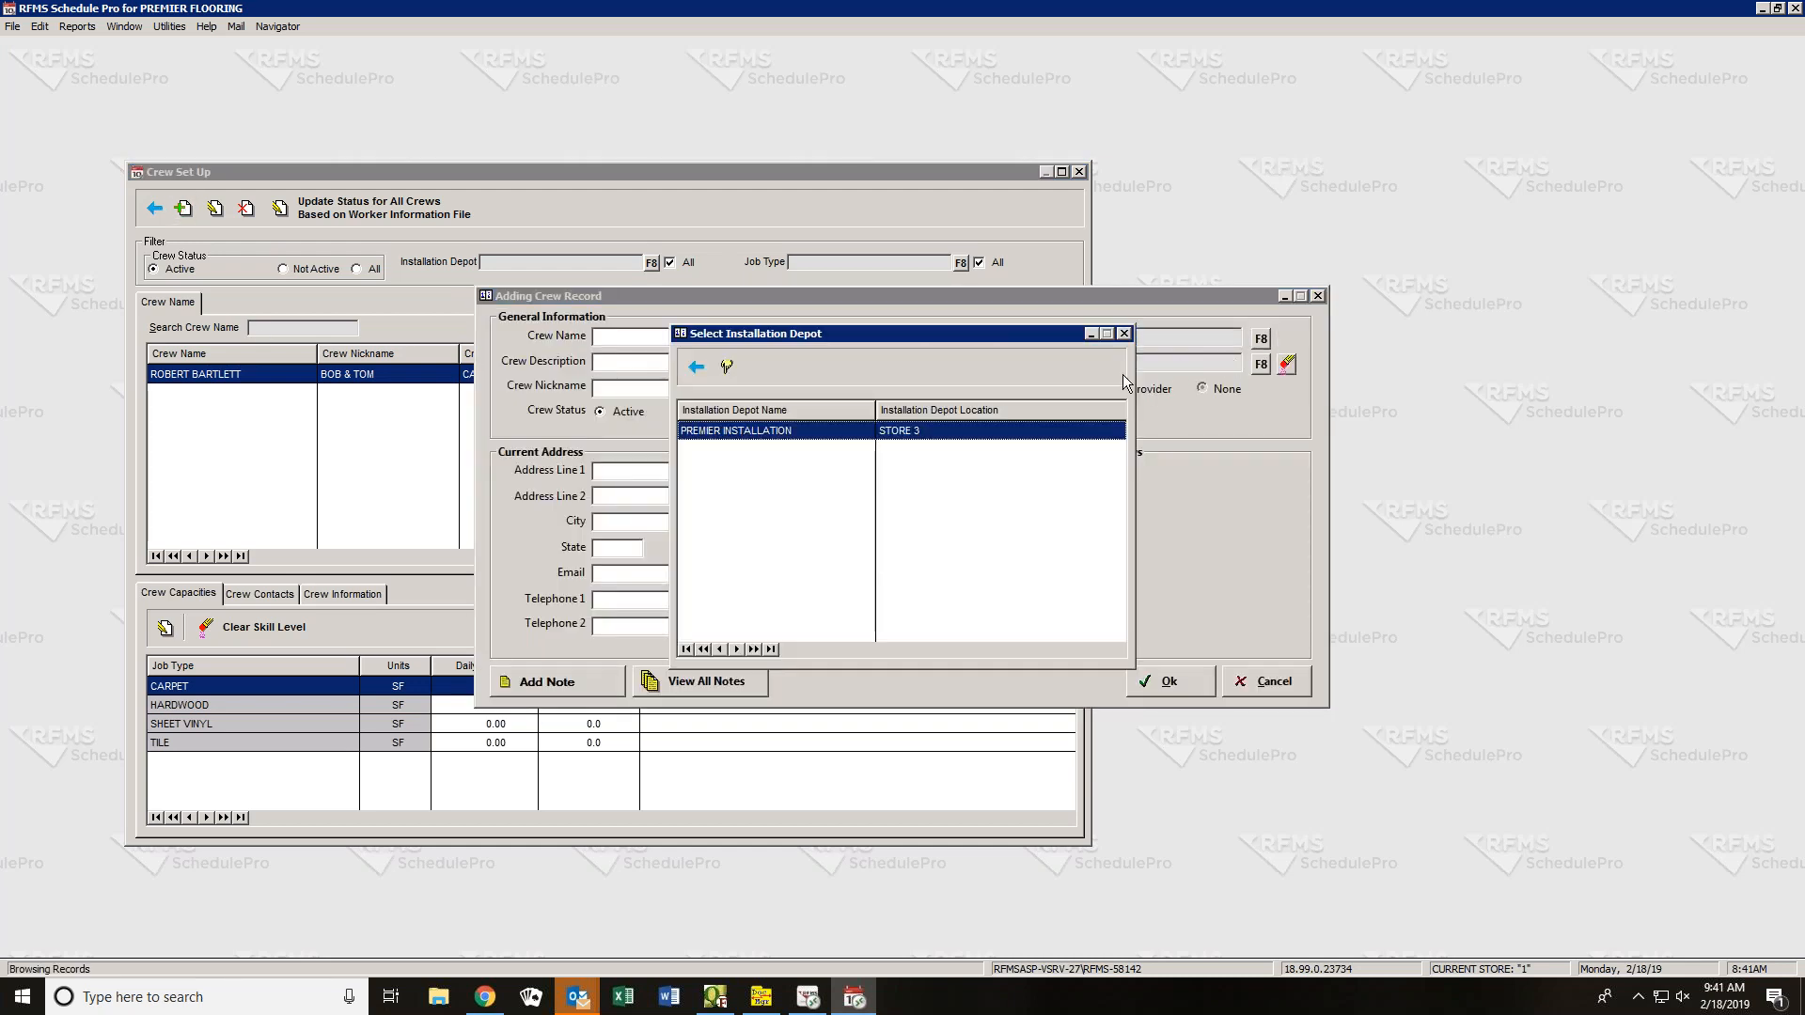
{"action": "left_click", "coordinate": [727, 366]}
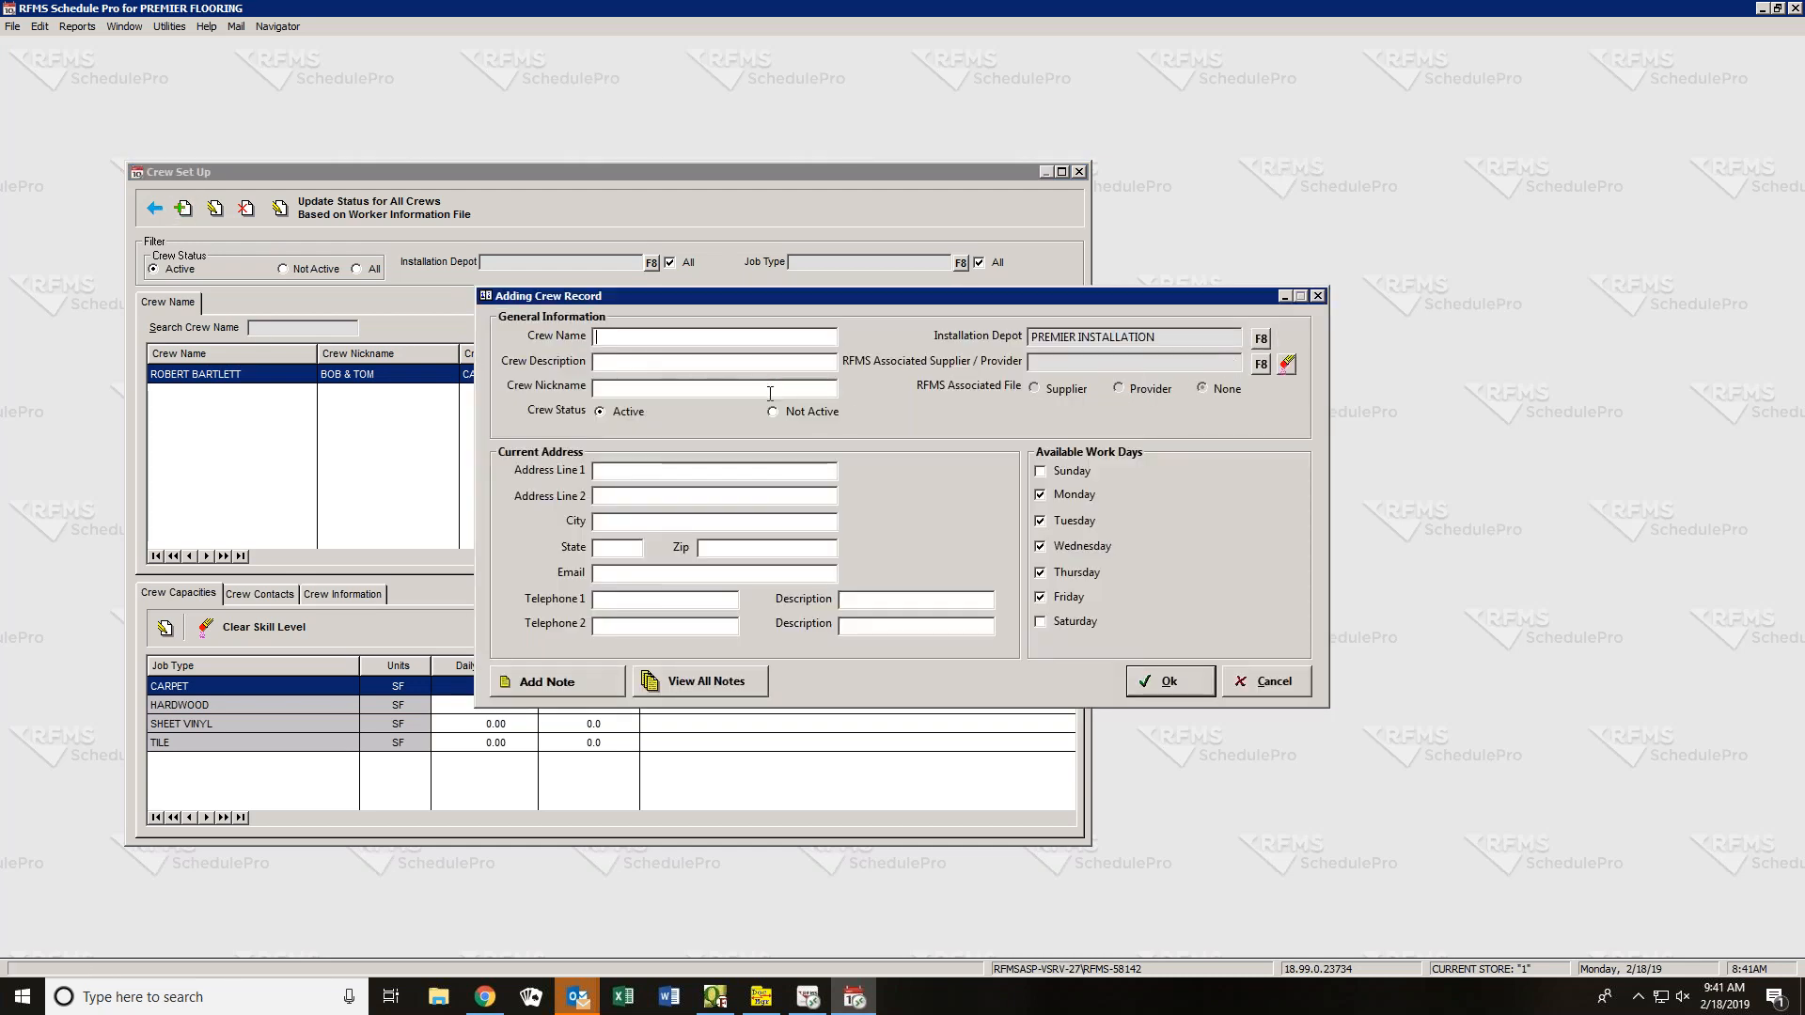
- Associate the new crew with a provider found by last name in the worker information file
{"action": "left_click", "coordinate": [1260, 365]}
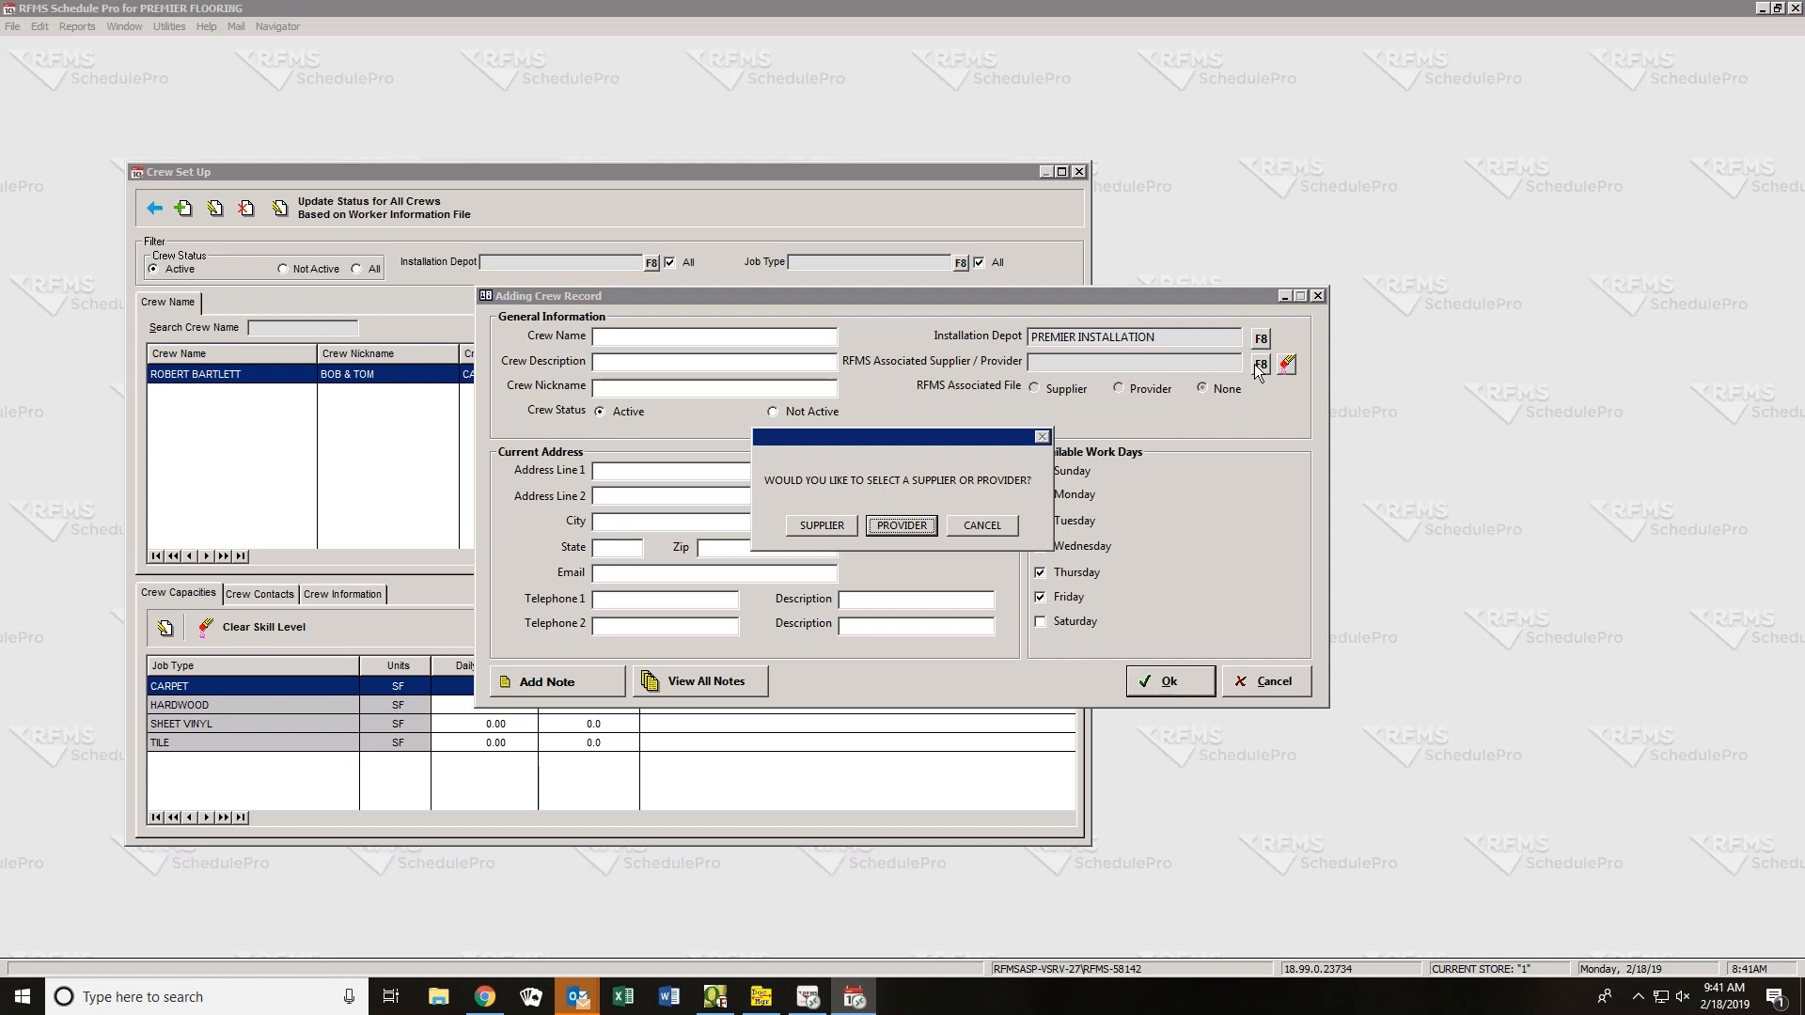
{"action": "left_click", "coordinate": [900, 524]}
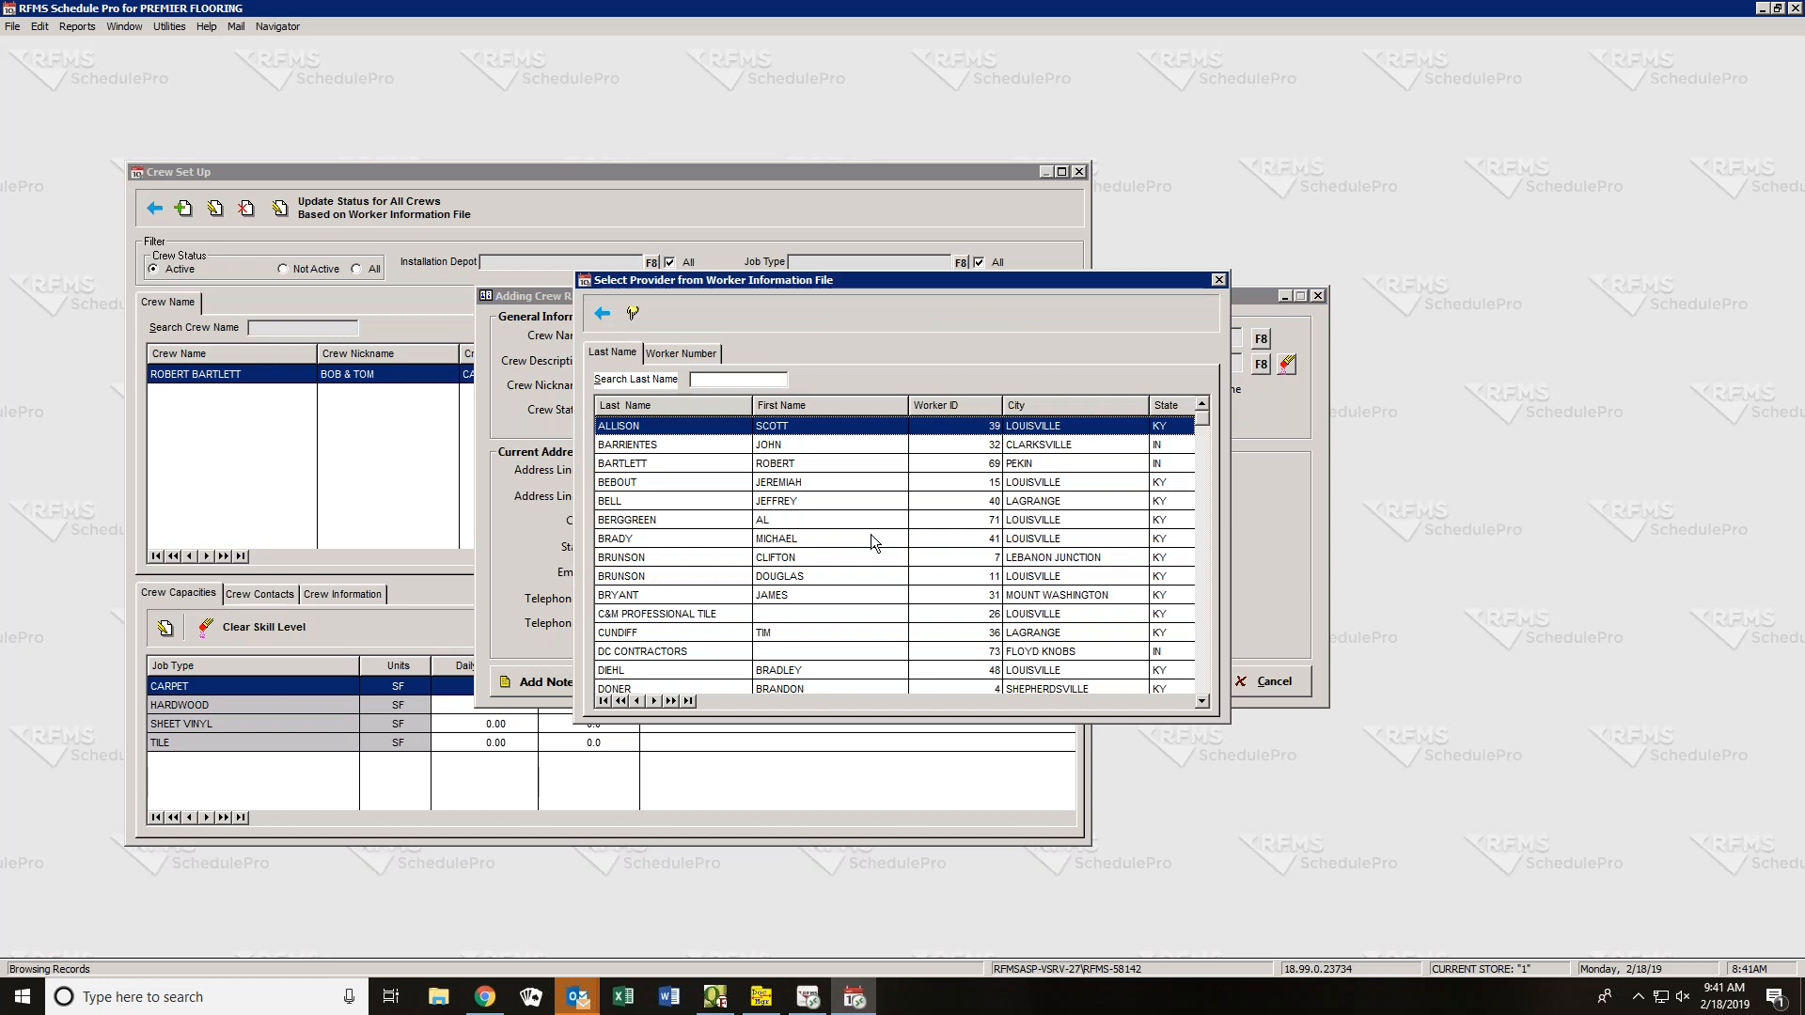
{"action": "left_click", "coordinate": [737, 380]}
{"action": "type", "text": "WAL"}
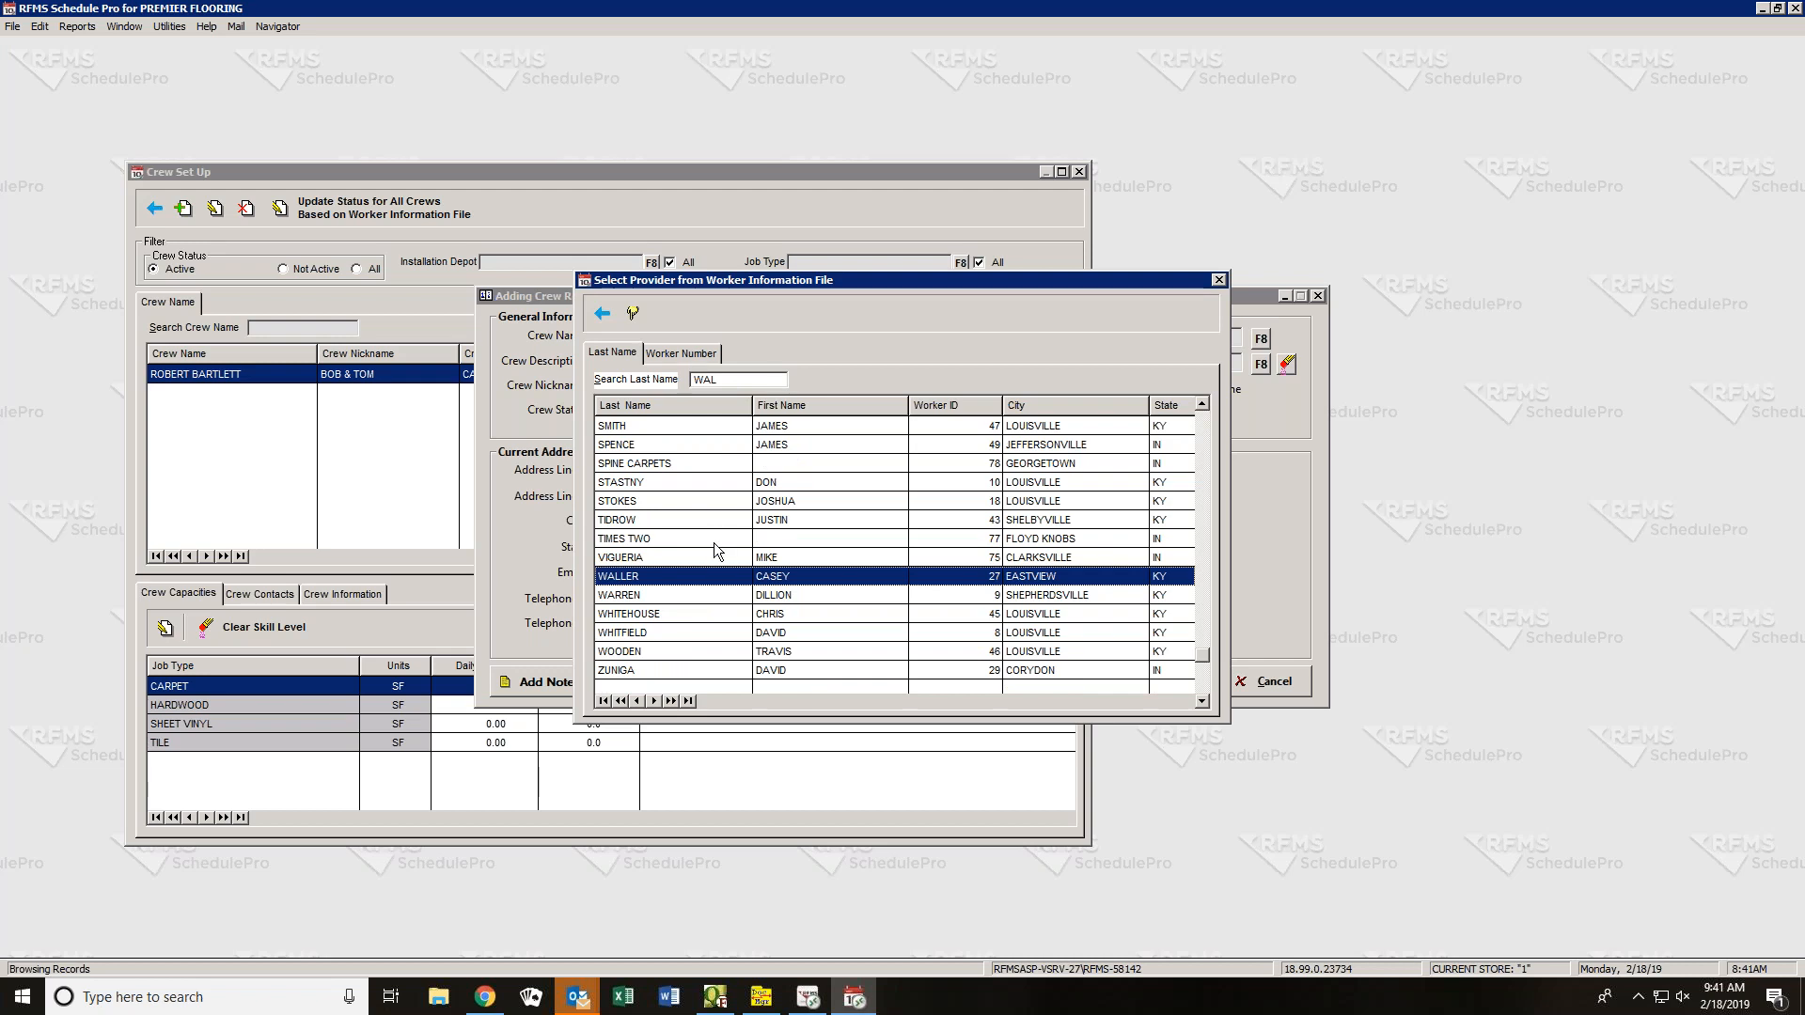
{"action": "left_click", "coordinate": [638, 311]}
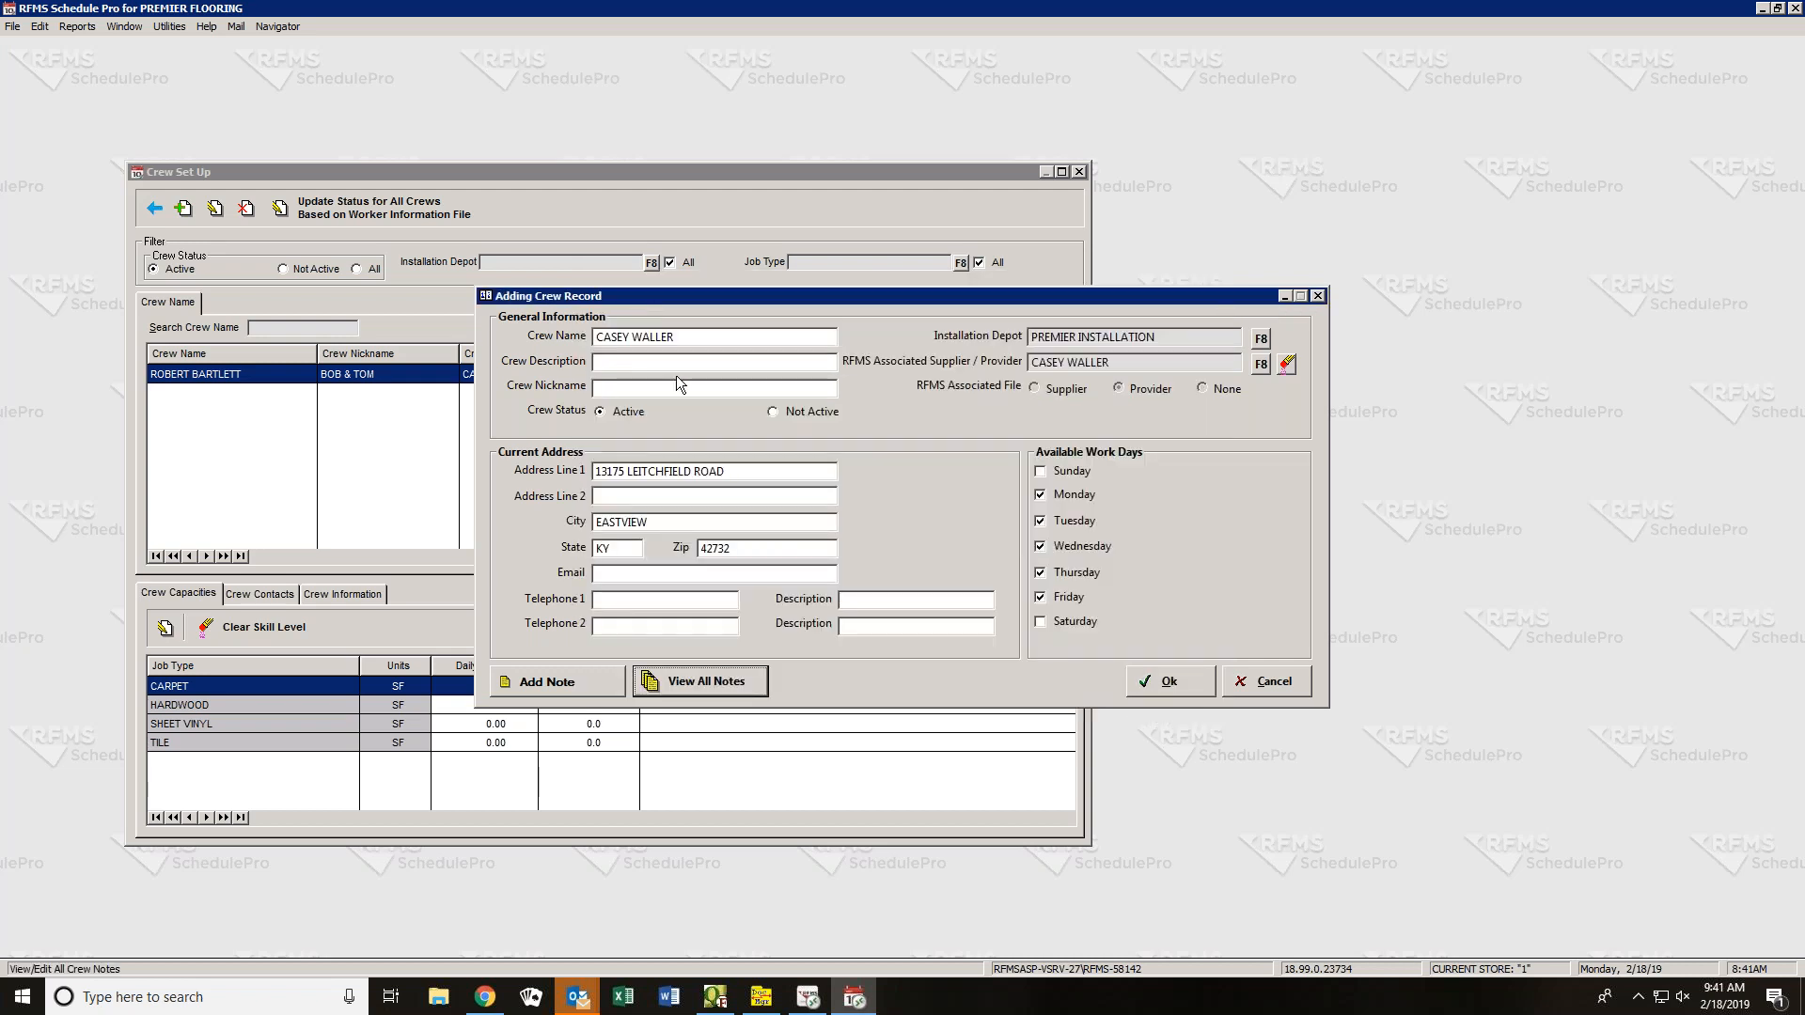
- Enter HARDWOOD as the crew description, leave the nickname blank, and save the crew record
{"action": "left_click", "coordinate": [627, 363]}
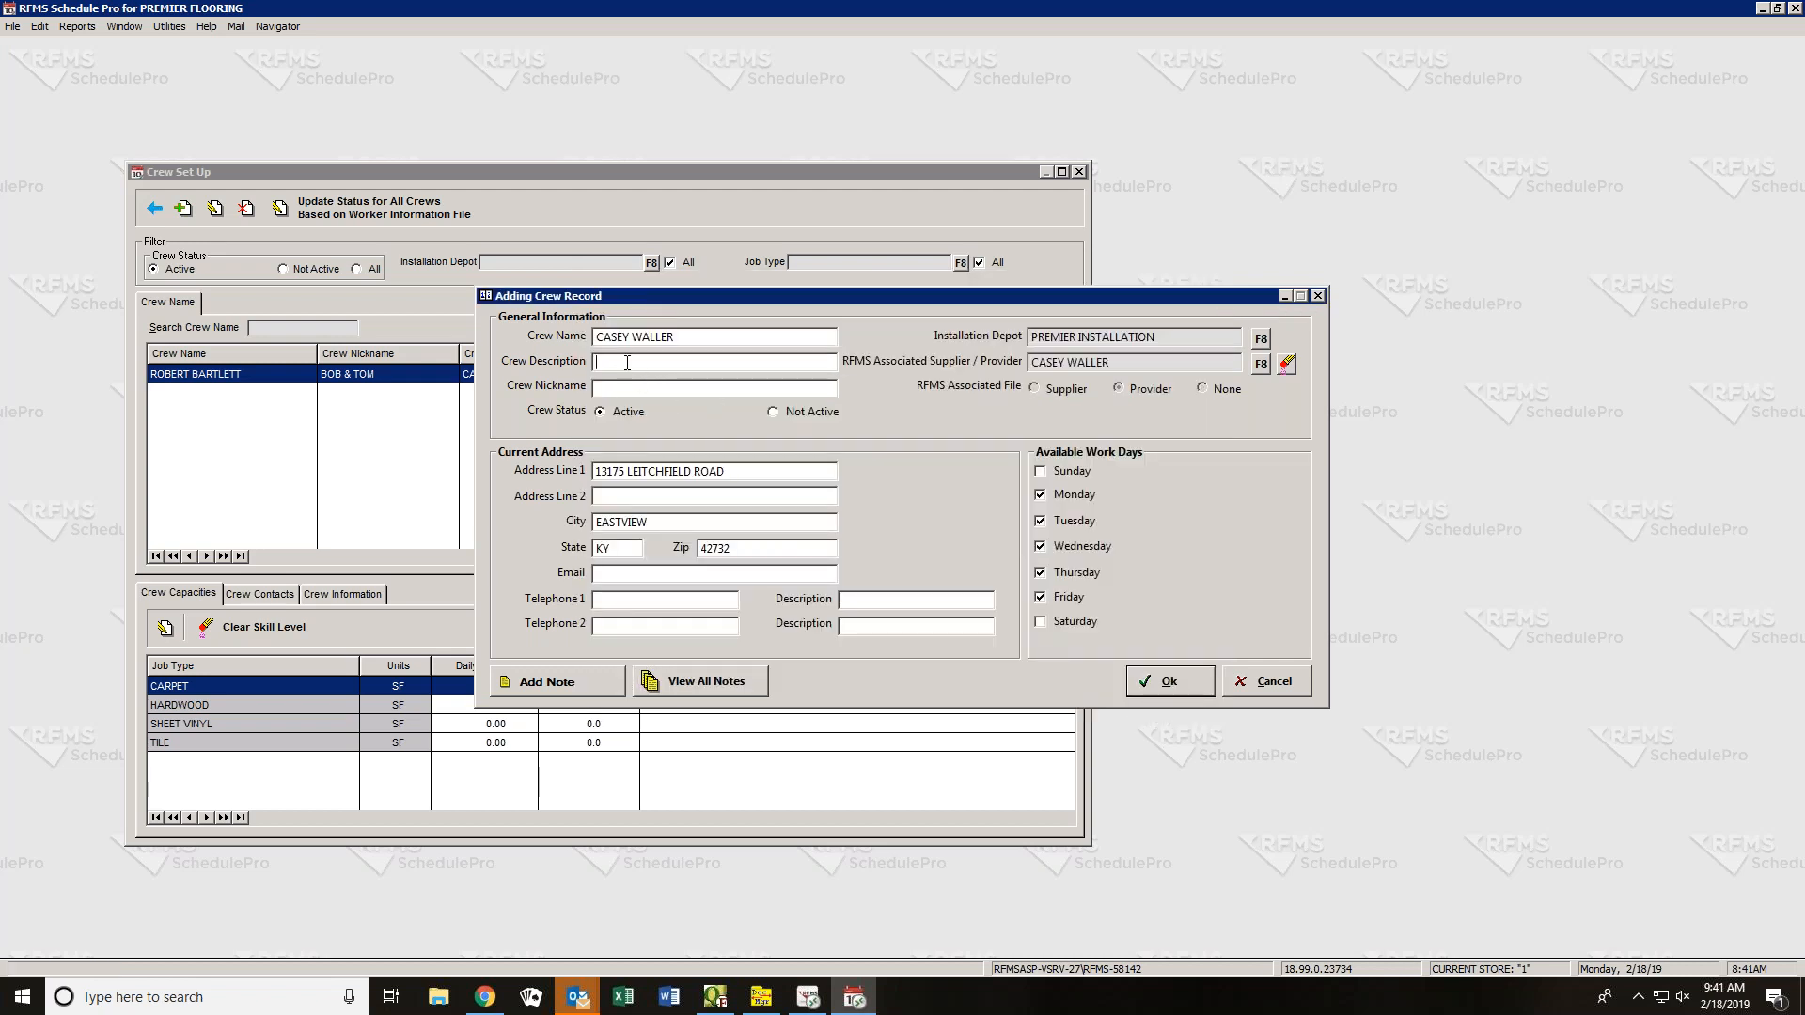
{"action": "type", "text": "HARDWOOD"}
{"action": "left_click", "coordinate": [611, 576]}
{"action": "left_click", "coordinate": [617, 575]}
{"action": "left_click", "coordinate": [628, 573]}
{"action": "left_click", "coordinate": [1169, 680]}
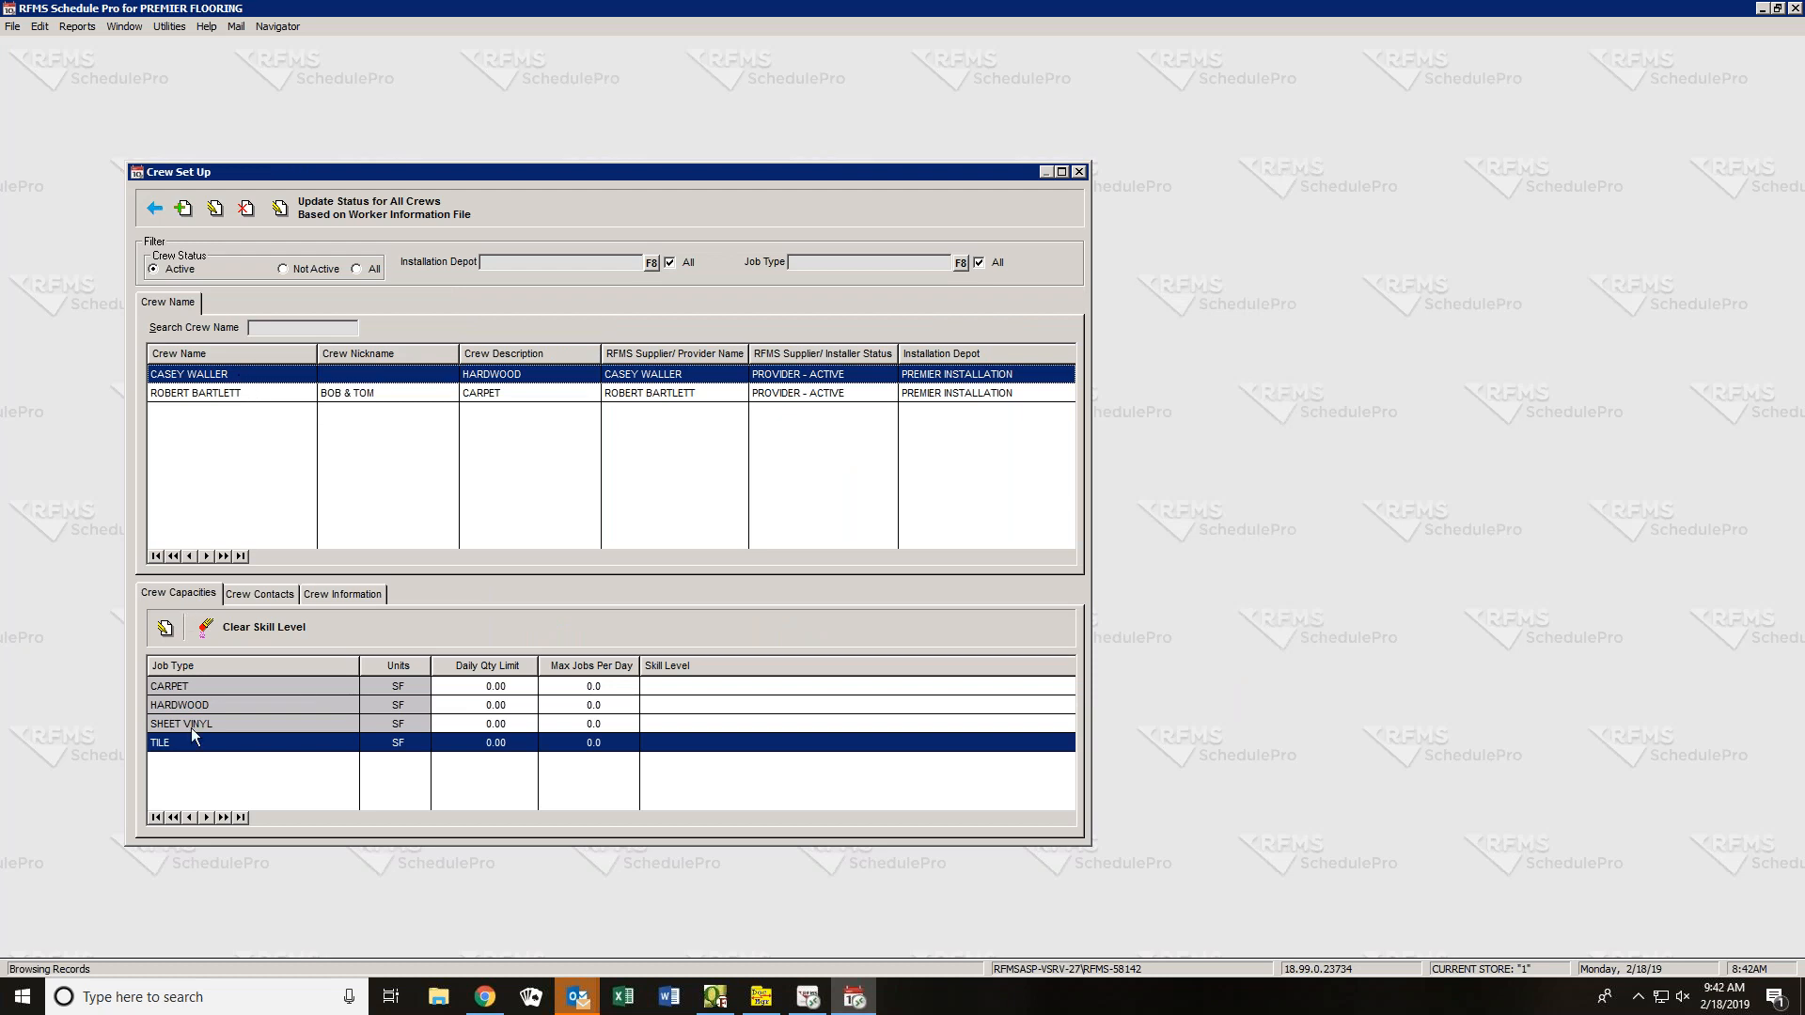
- Review the job types listed in the hardwood crew's capacities, from CARPET to TILE
{"action": "left_click", "coordinate": [201, 686]}
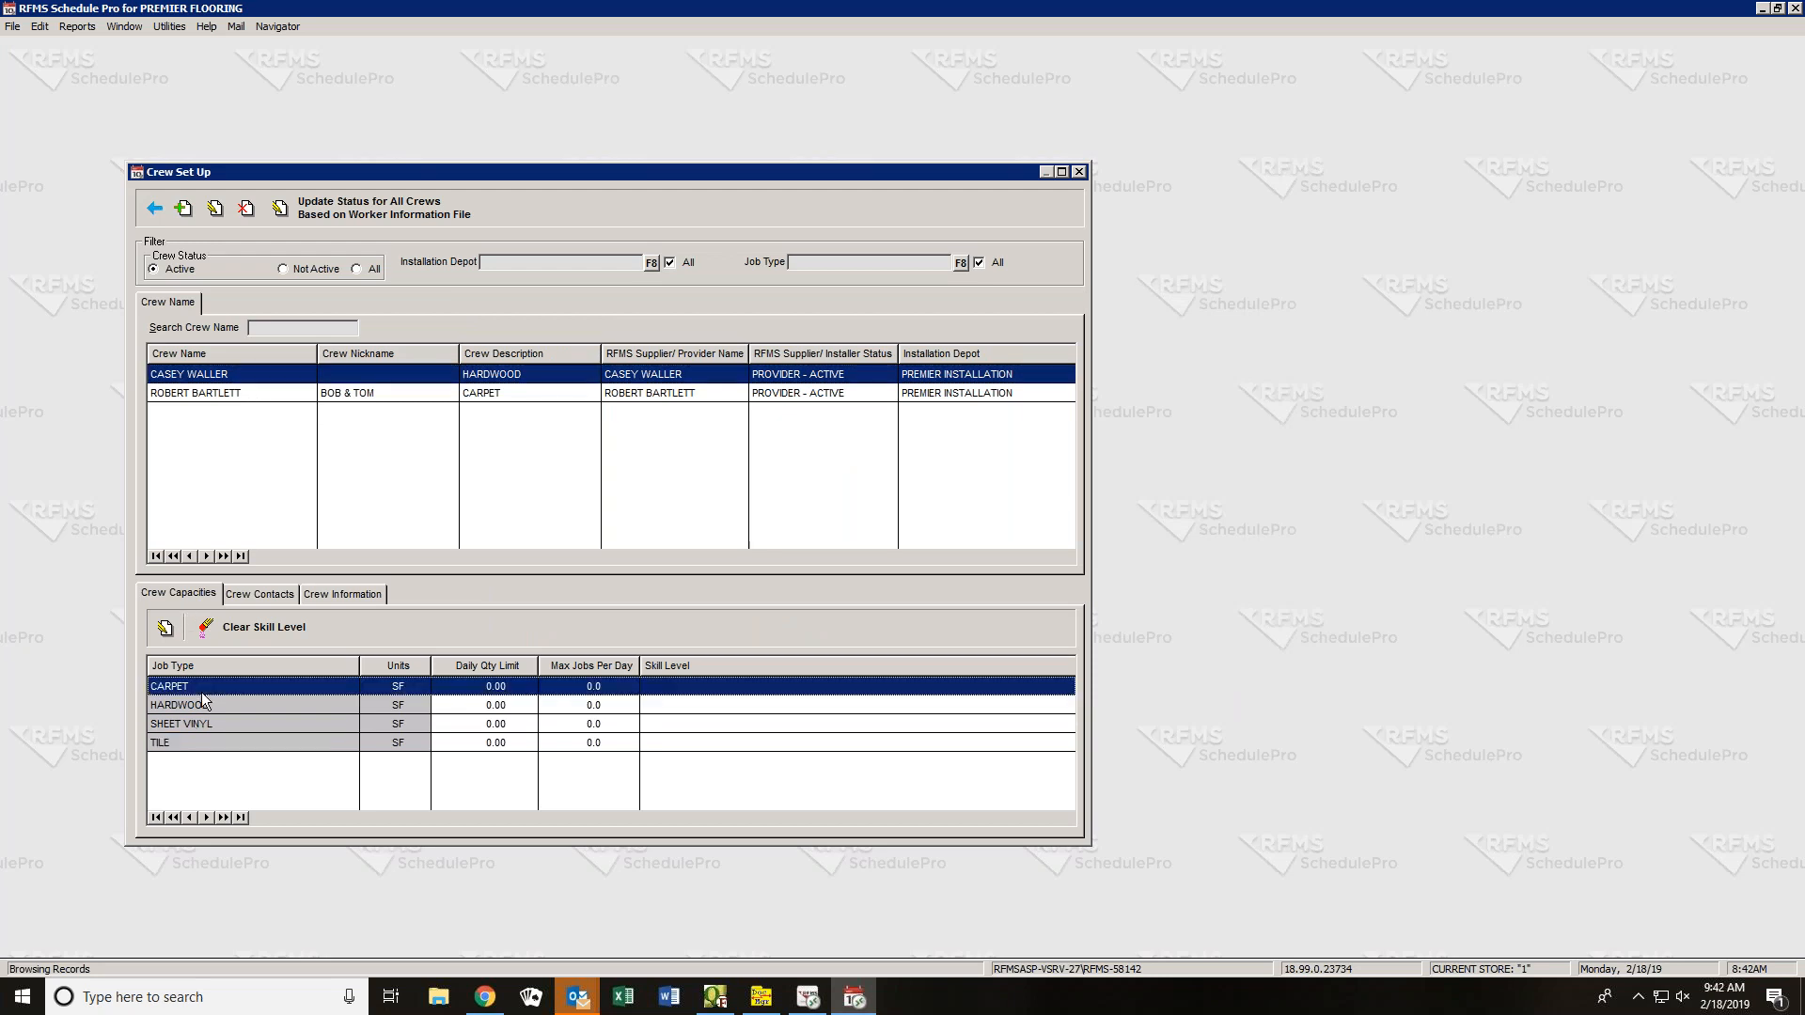
{"action": "key", "text": "Down"}
{"action": "key", "text": "Down"}
{"action": "key", "text": "Down"}
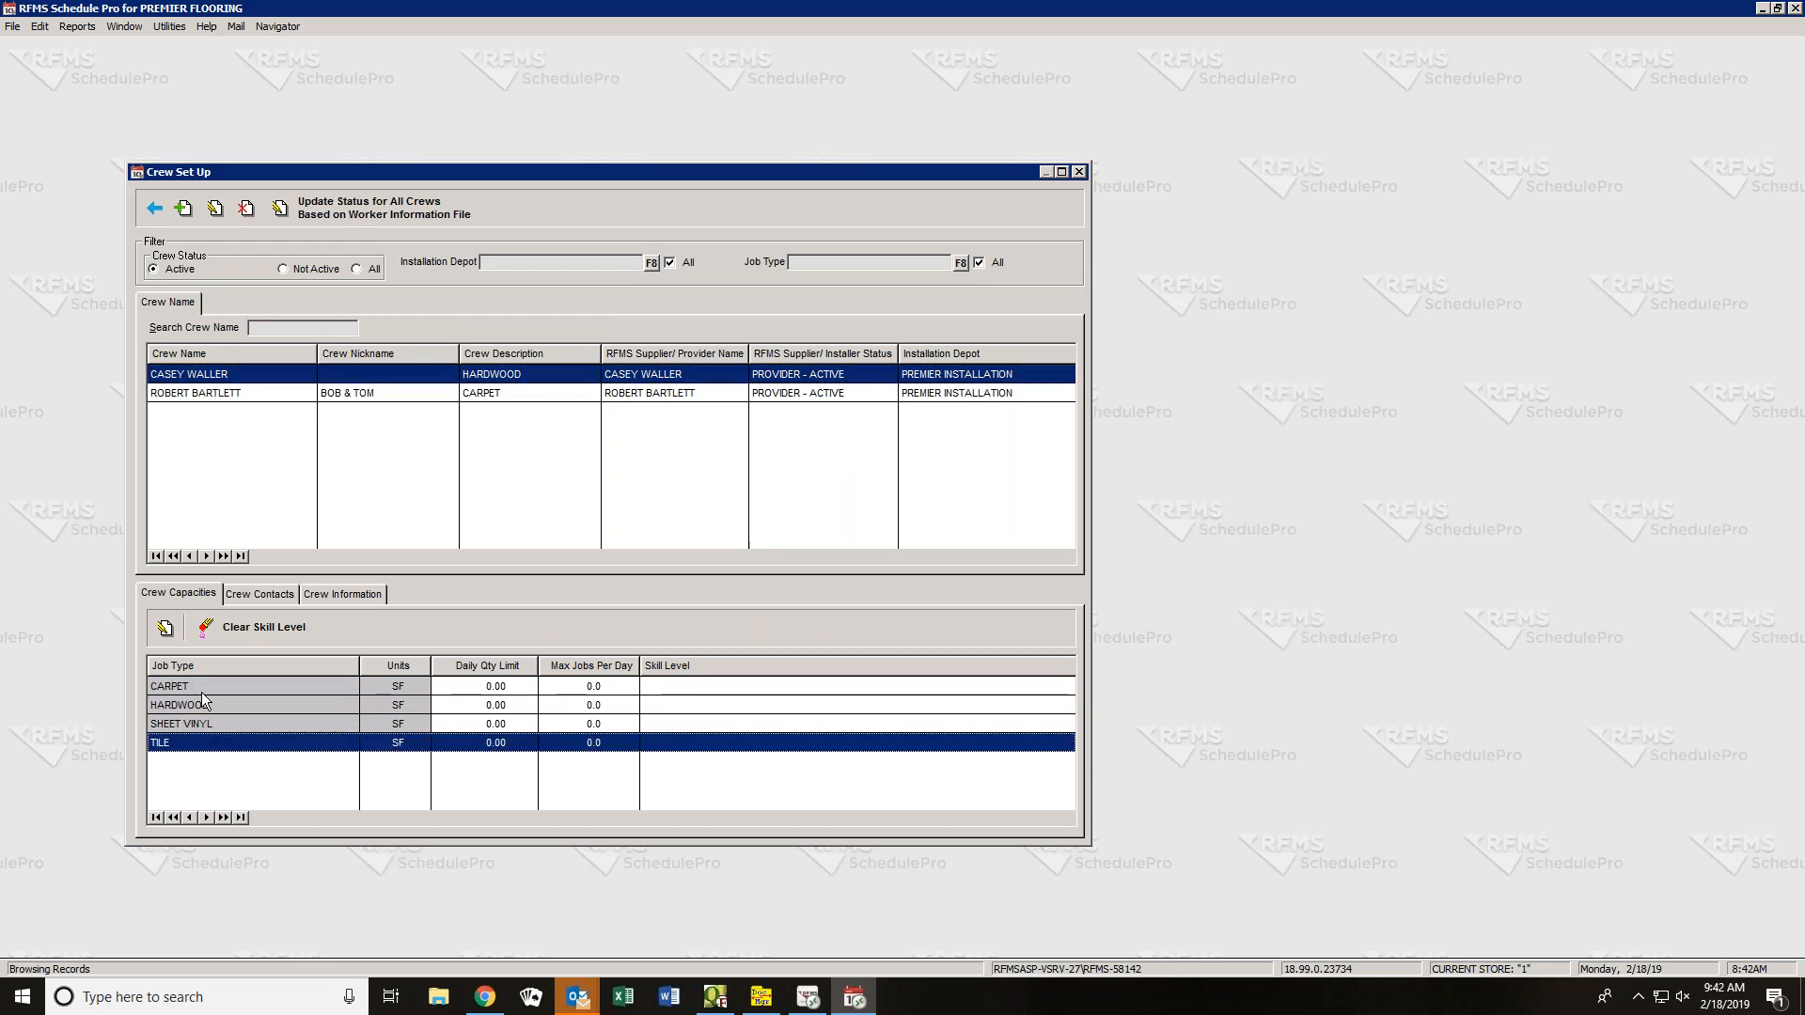
{"action": "key", "text": "Up"}
{"action": "key", "text": "Up"}
{"action": "key", "text": "Up"}
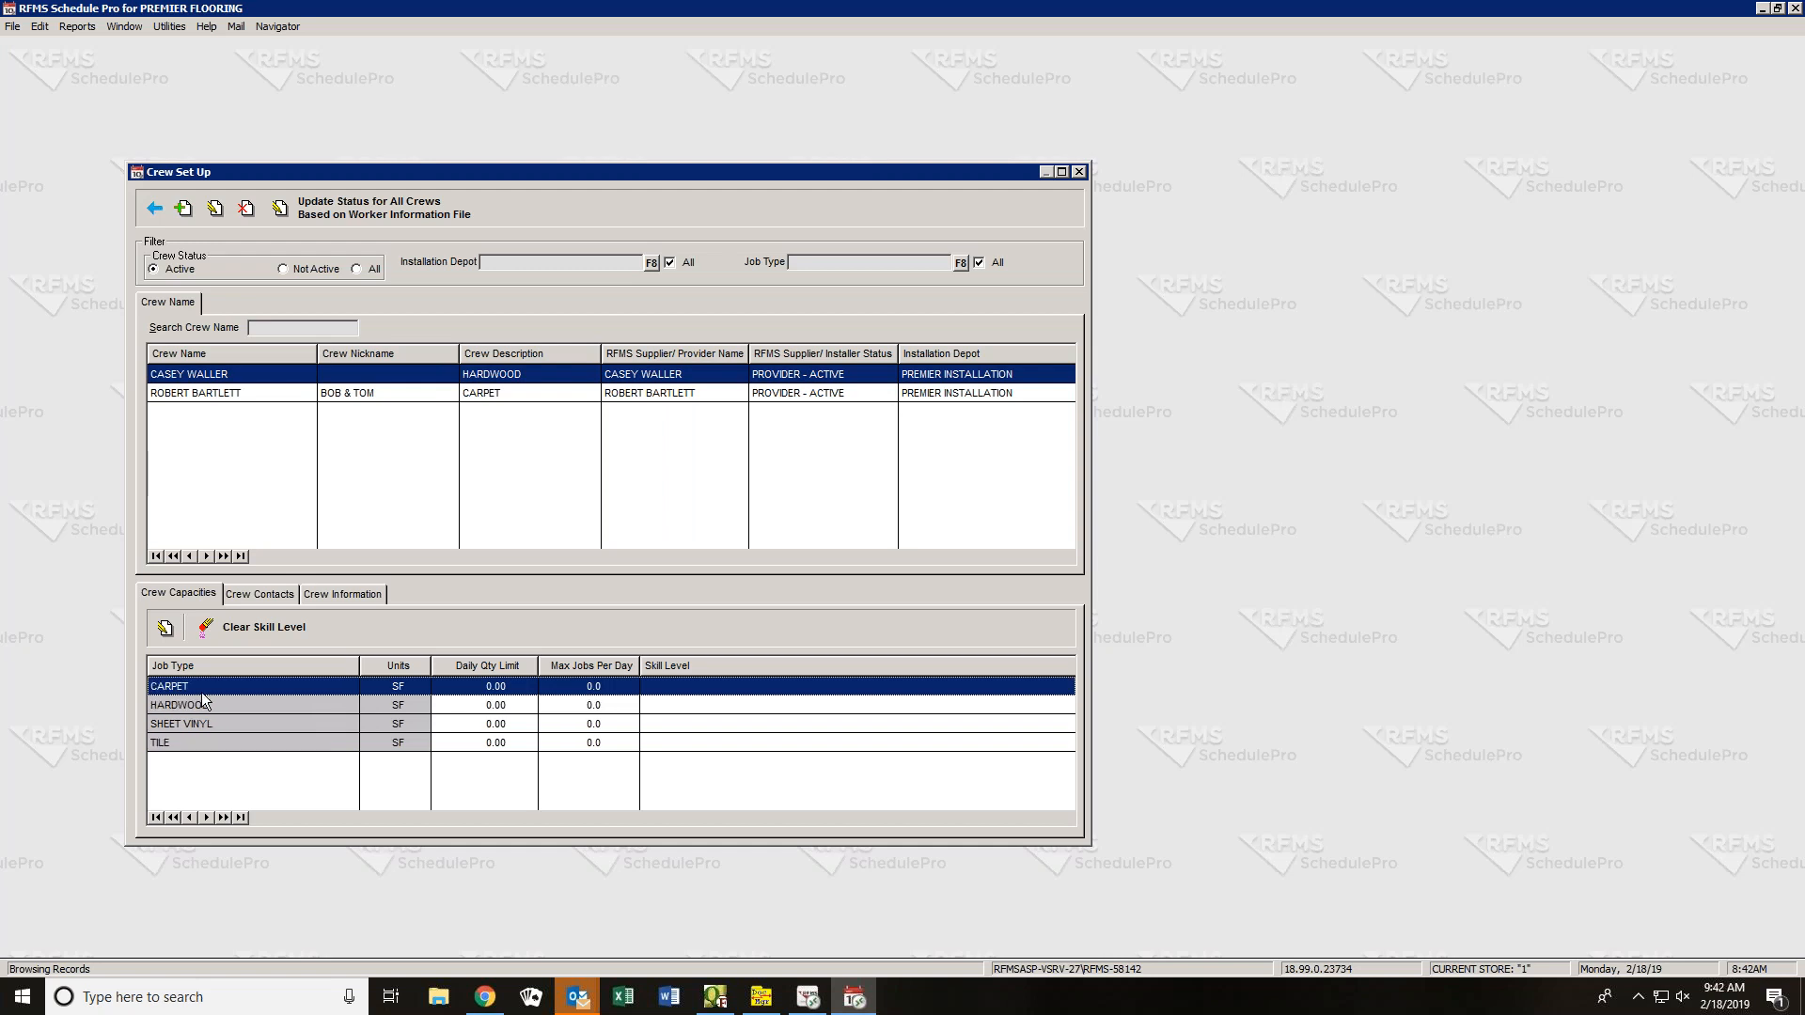
- Set the hardwood crew's HARDWOOD capacity to a daily quantity limit of 1000 and a maximum of 1 job per day
{"action": "left_click", "coordinate": [279, 704]}
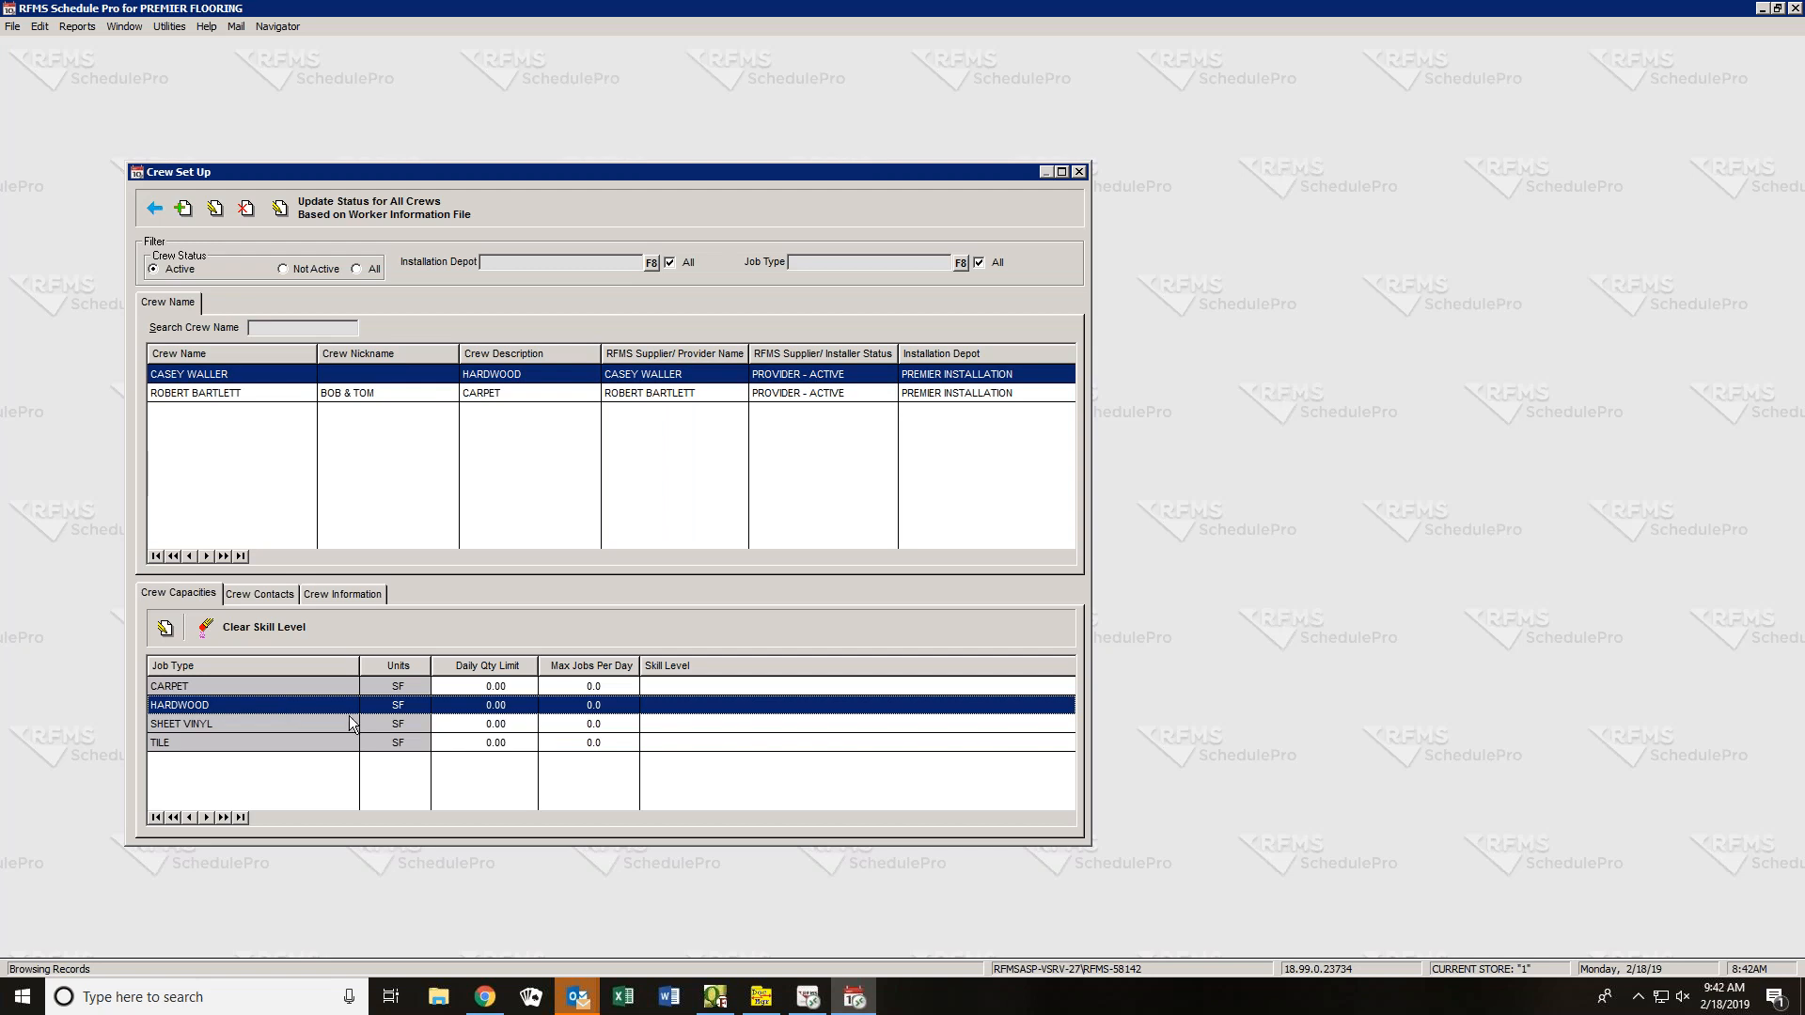
{"action": "left_click", "coordinate": [510, 707]}
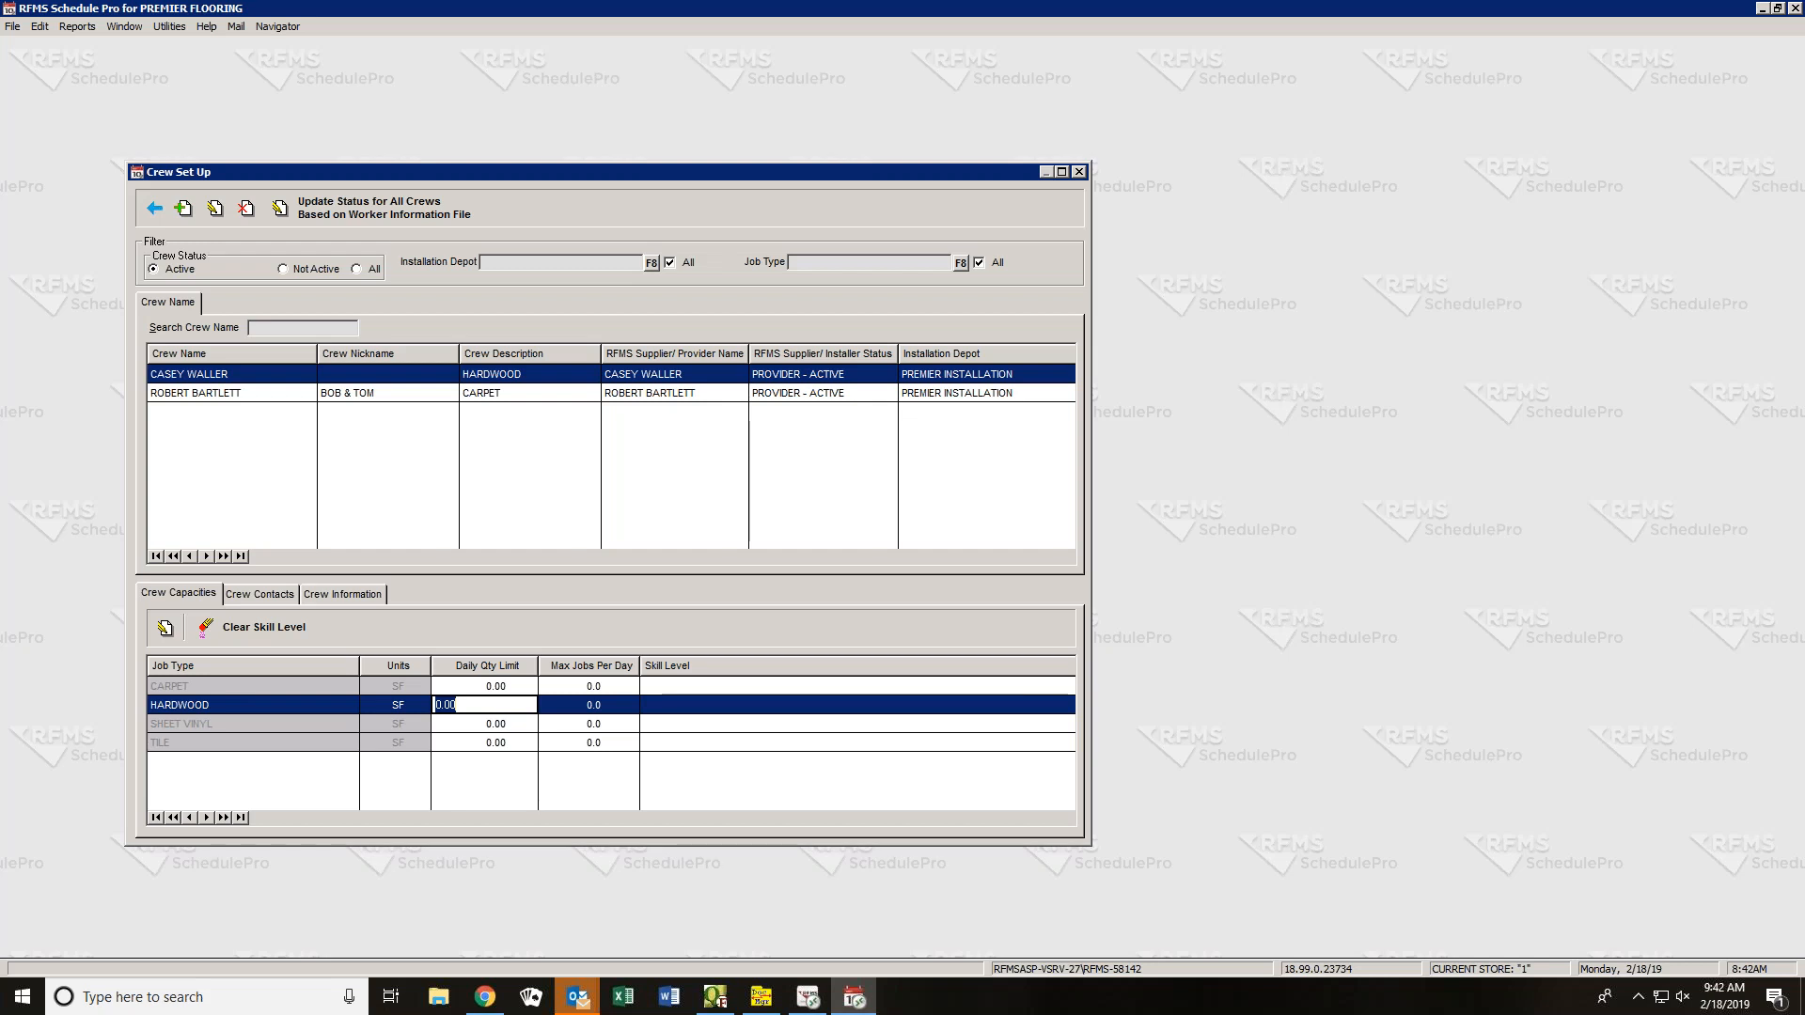
{"action": "type", "text": "1000"}
{"action": "key", "text": "Tab"}
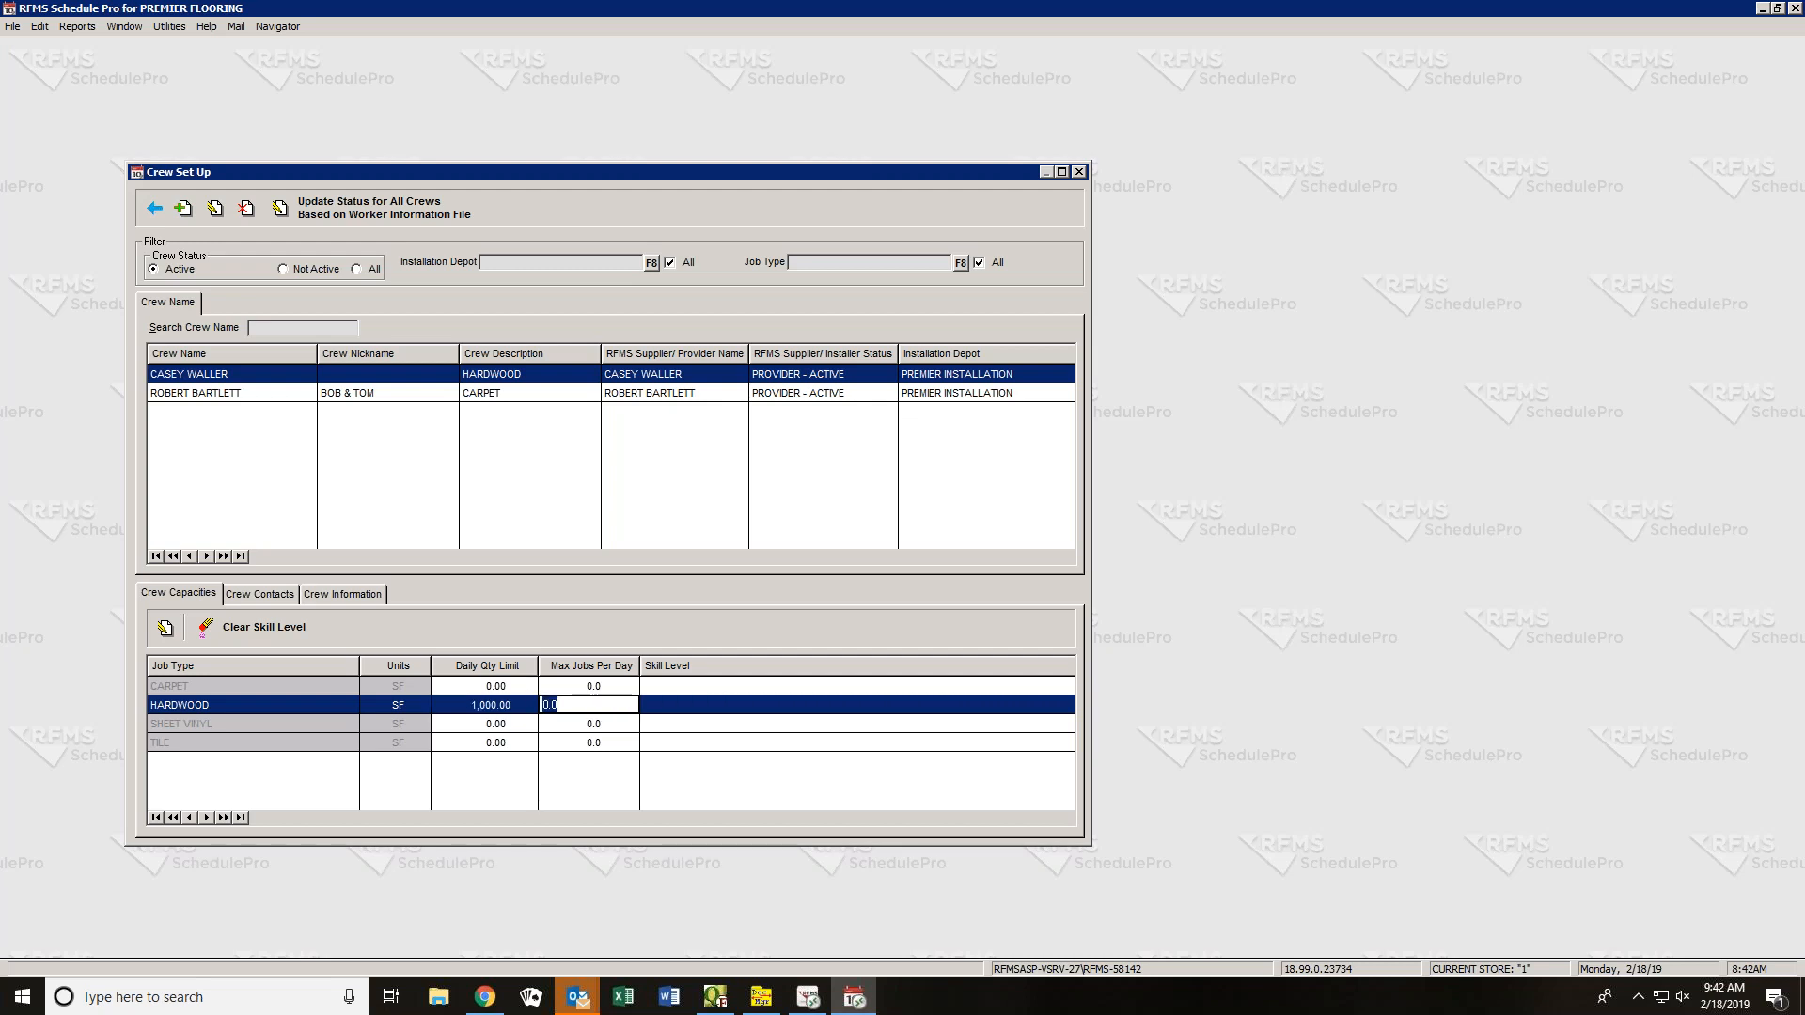
{"action": "type", "text": "1"}
{"action": "key", "text": "Tab"}
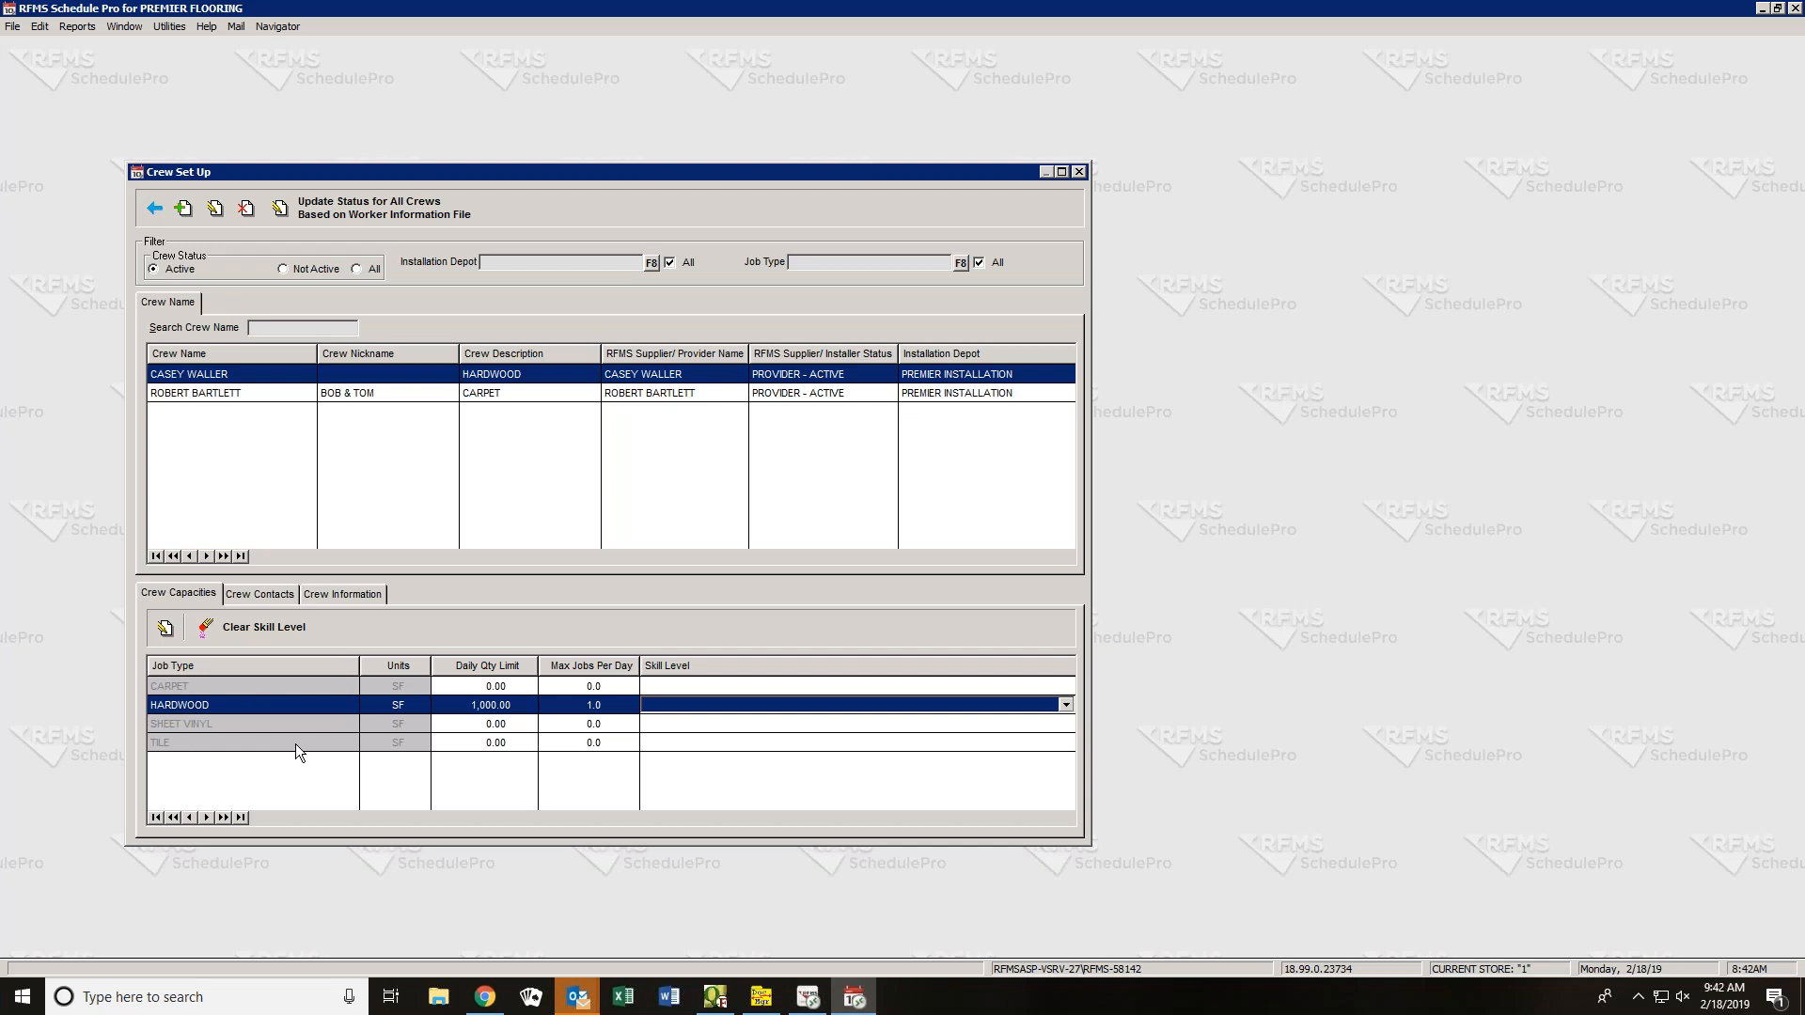
{"action": "left_click", "coordinate": [467, 685]}
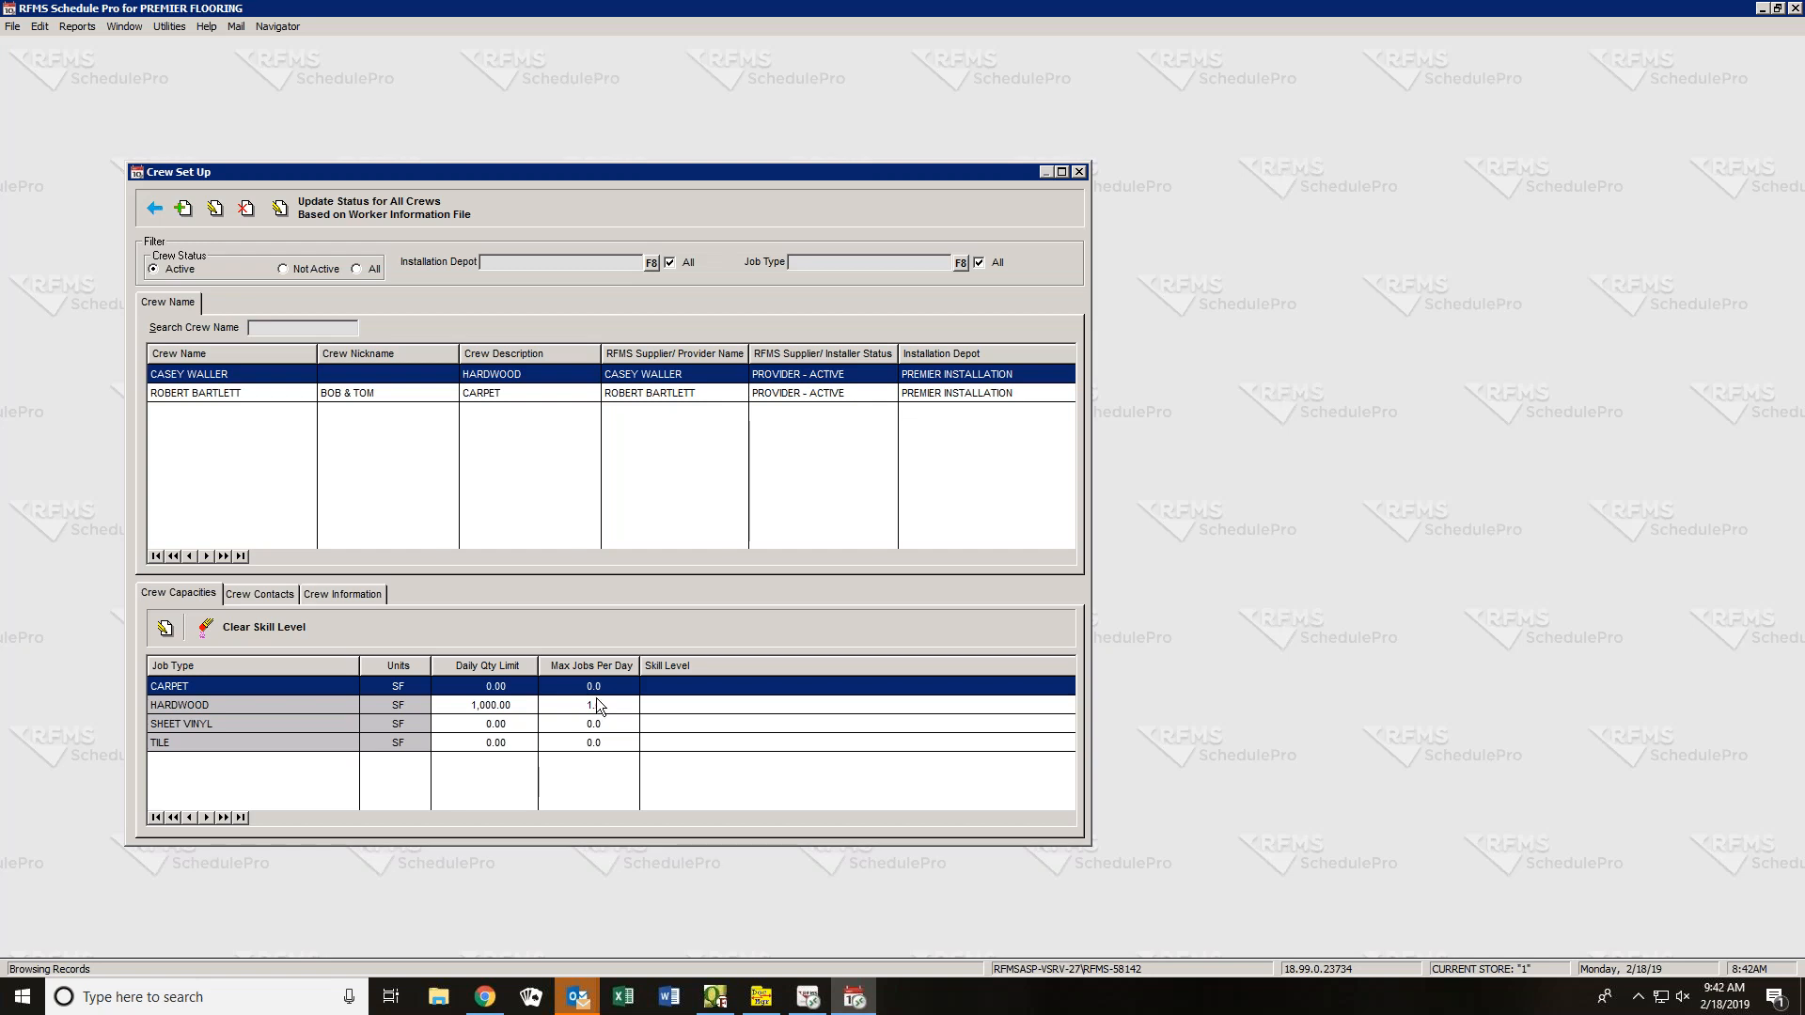
- Check the available set-up options and the skill level choices for the hardwood crew's HARDWOOD job type
{"action": "left_click", "coordinate": [759, 704]}
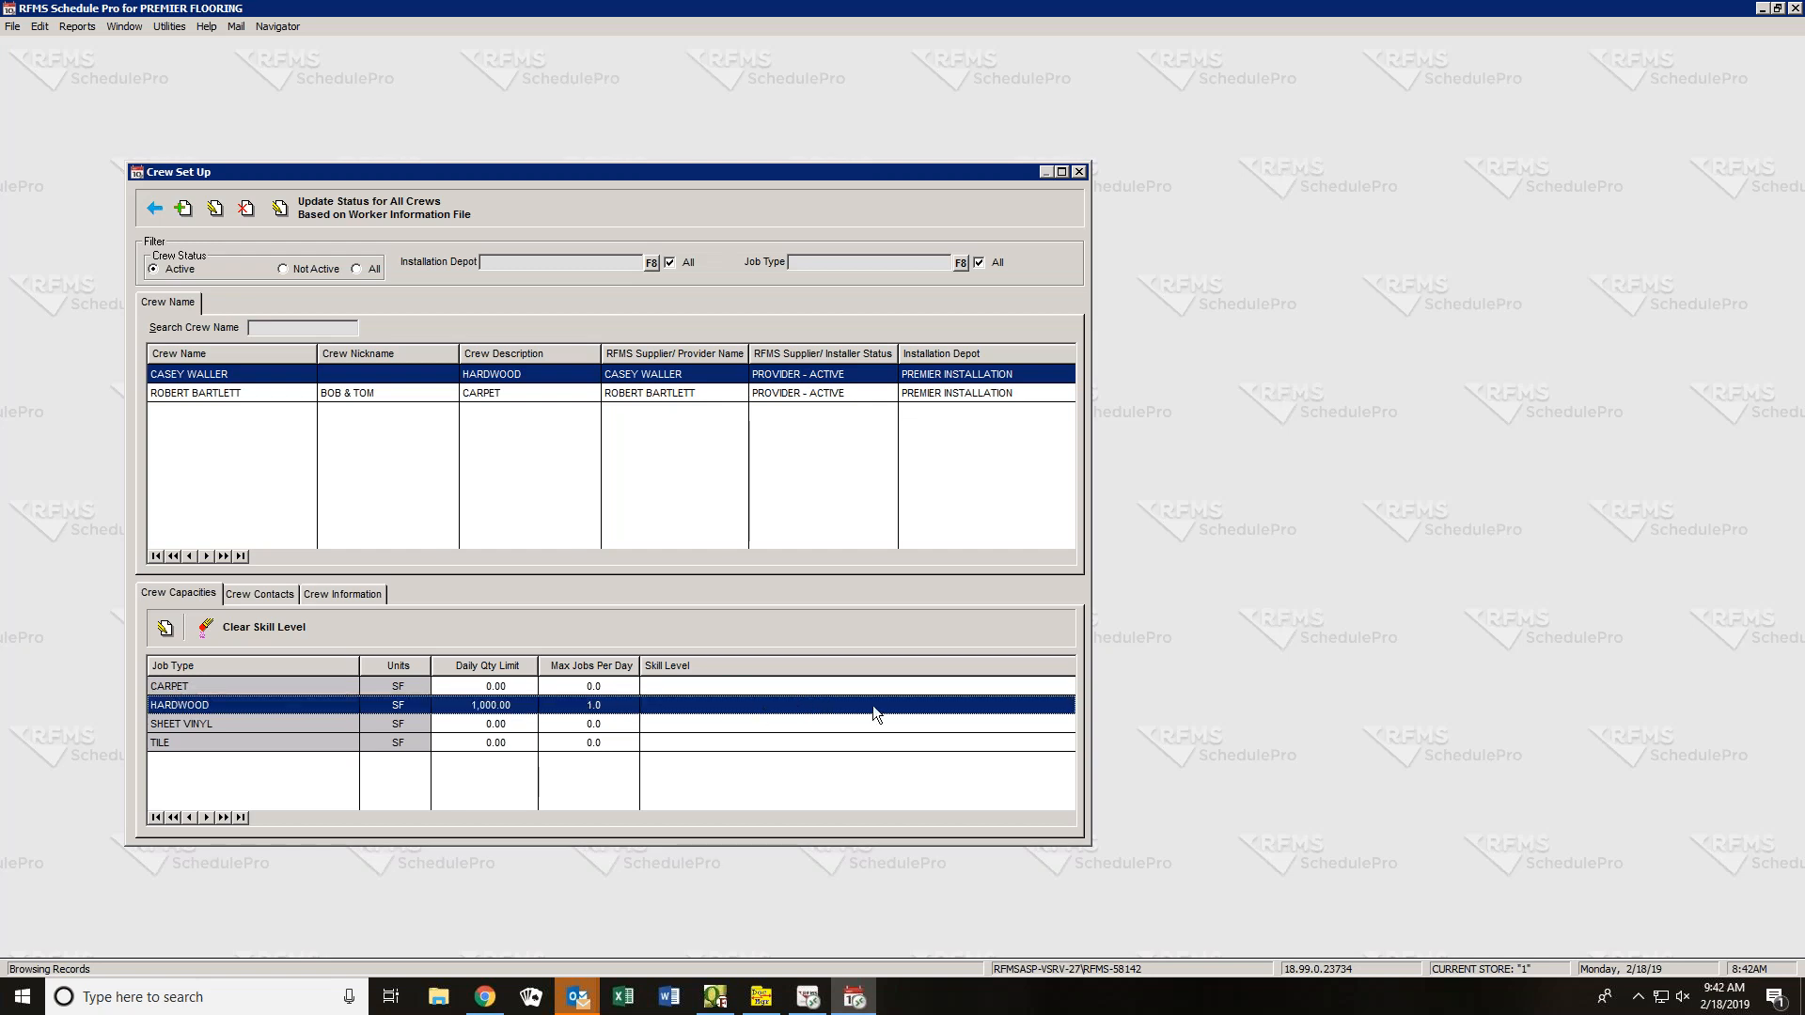
{"action": "left_click", "coordinate": [184, 26]}
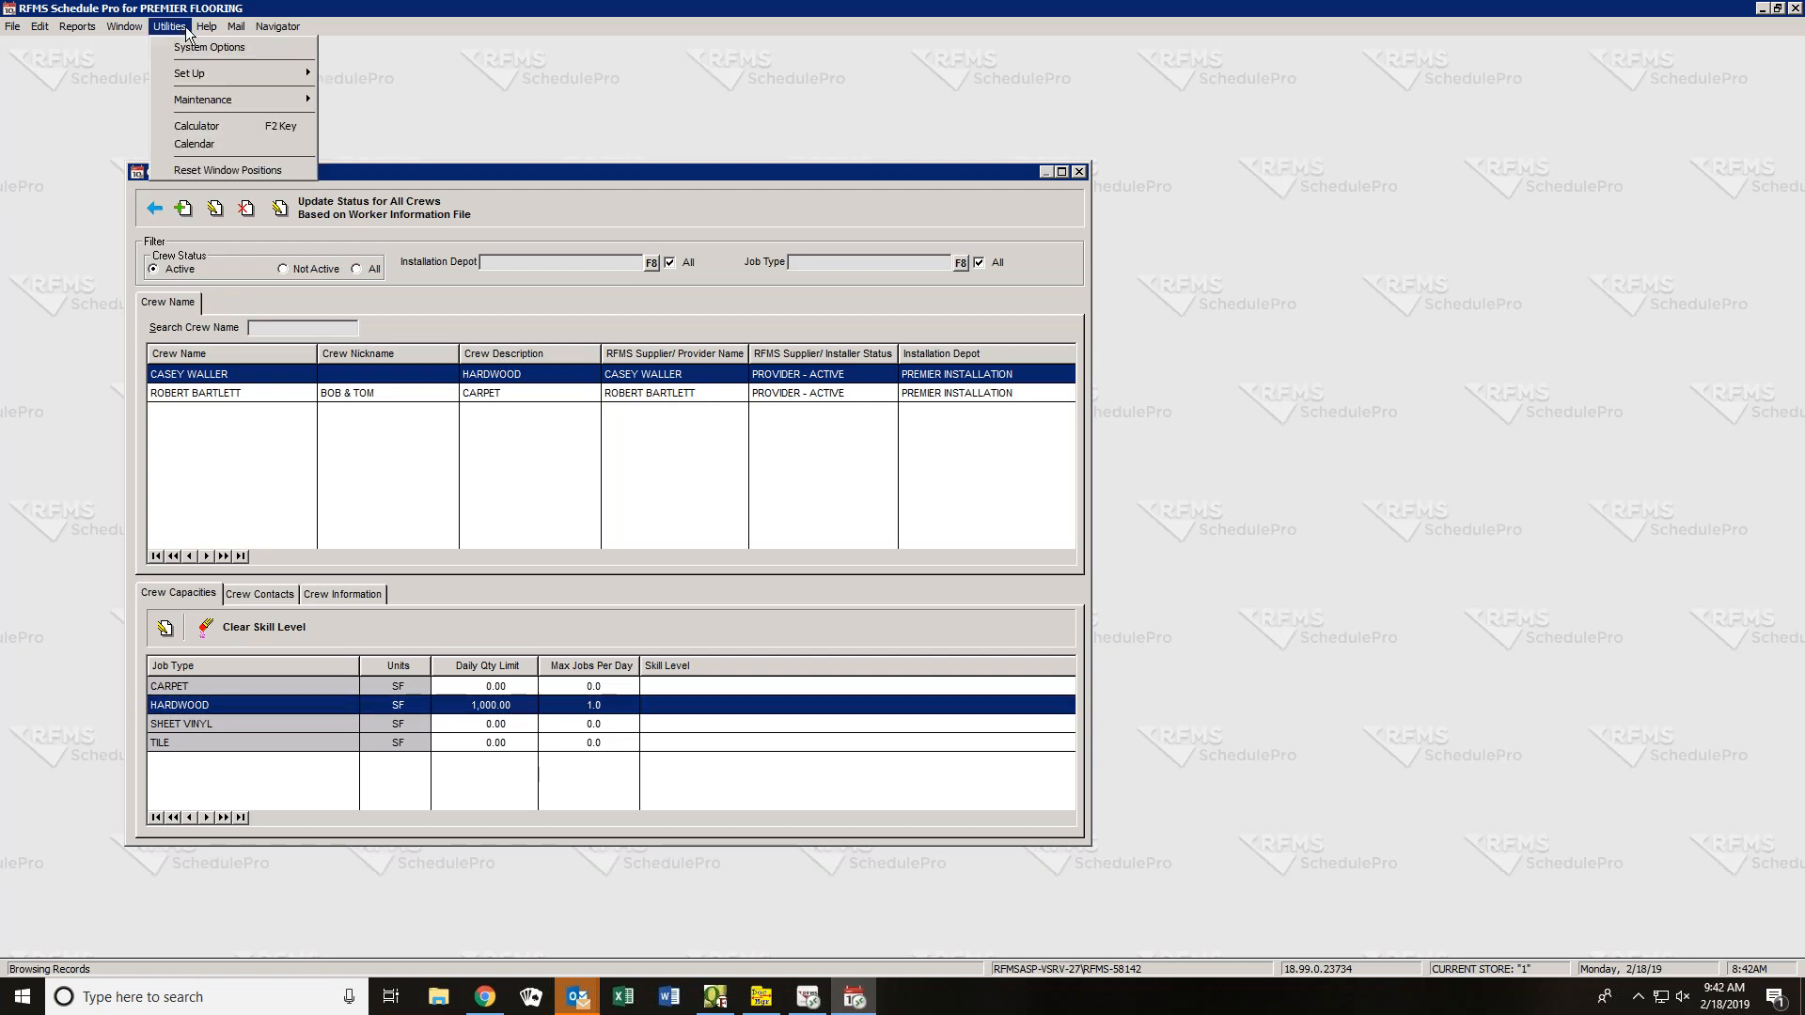
{"action": "left_click", "coordinate": [188, 75]}
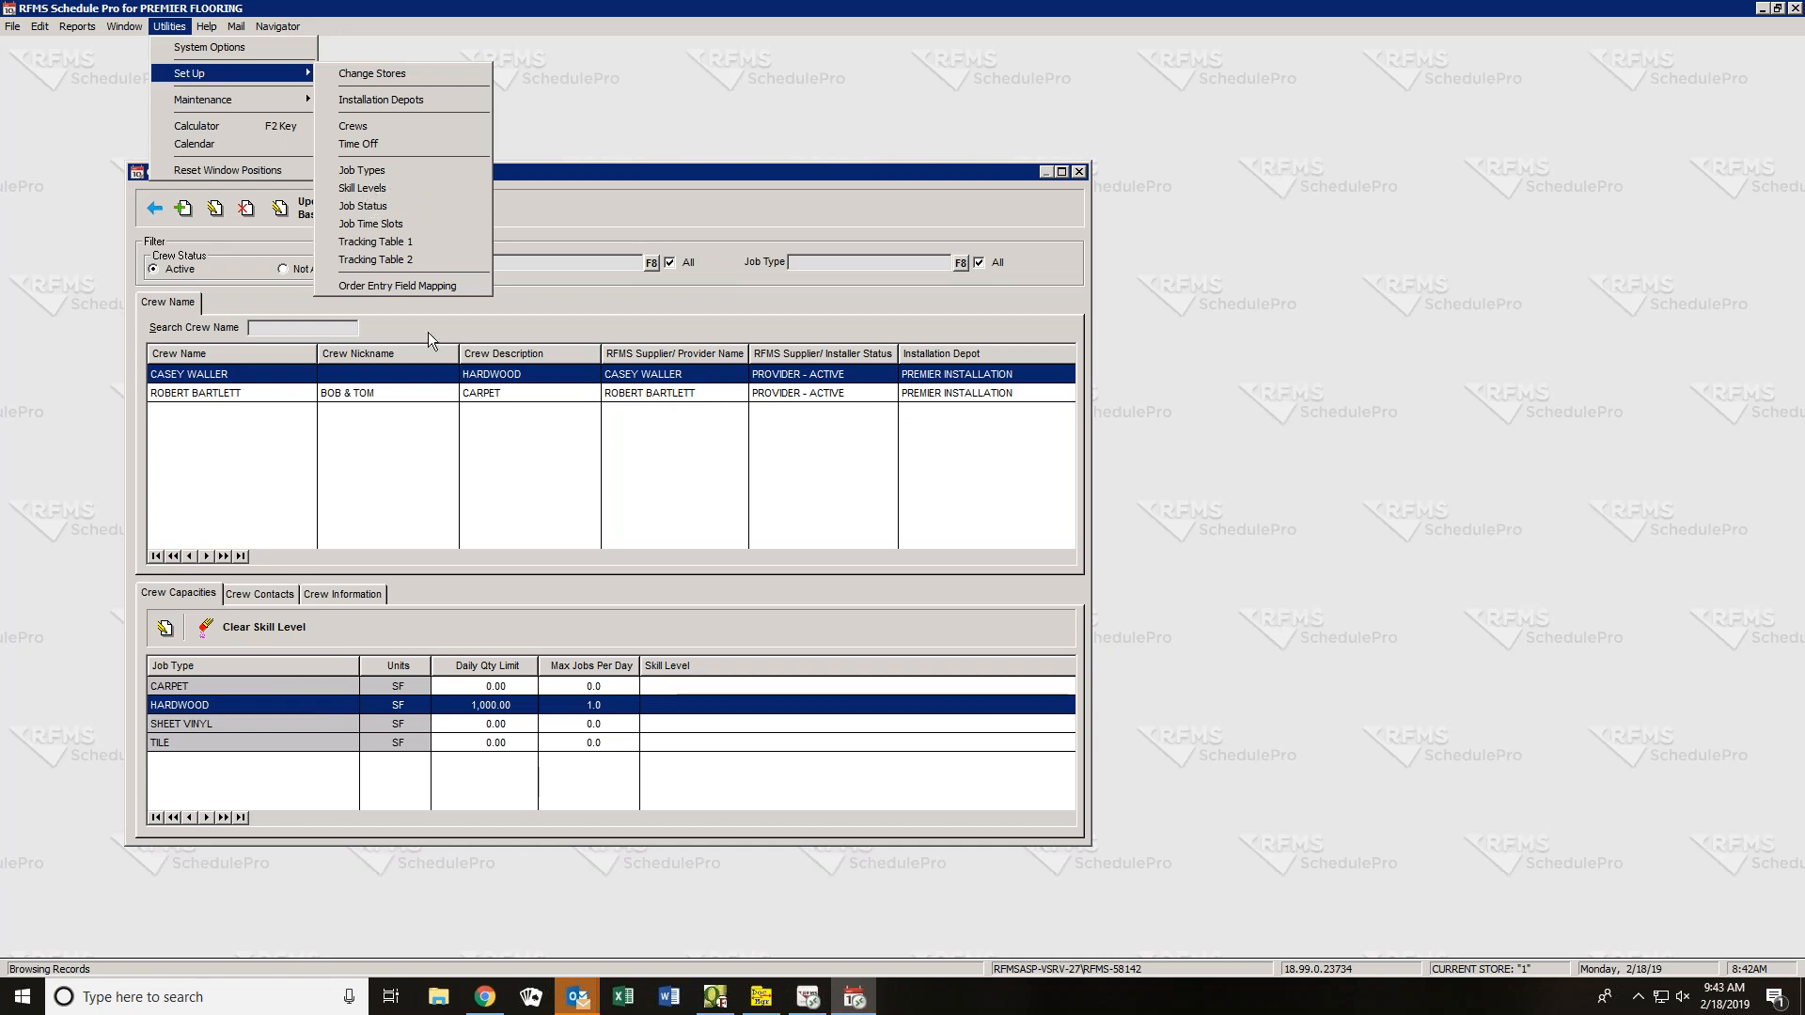
{"action": "left_click", "coordinate": [1063, 703]}
{"action": "left_click", "coordinate": [1064, 702]}
{"action": "left_click", "coordinate": [1065, 702]}
{"action": "left_click", "coordinate": [1068, 703]}
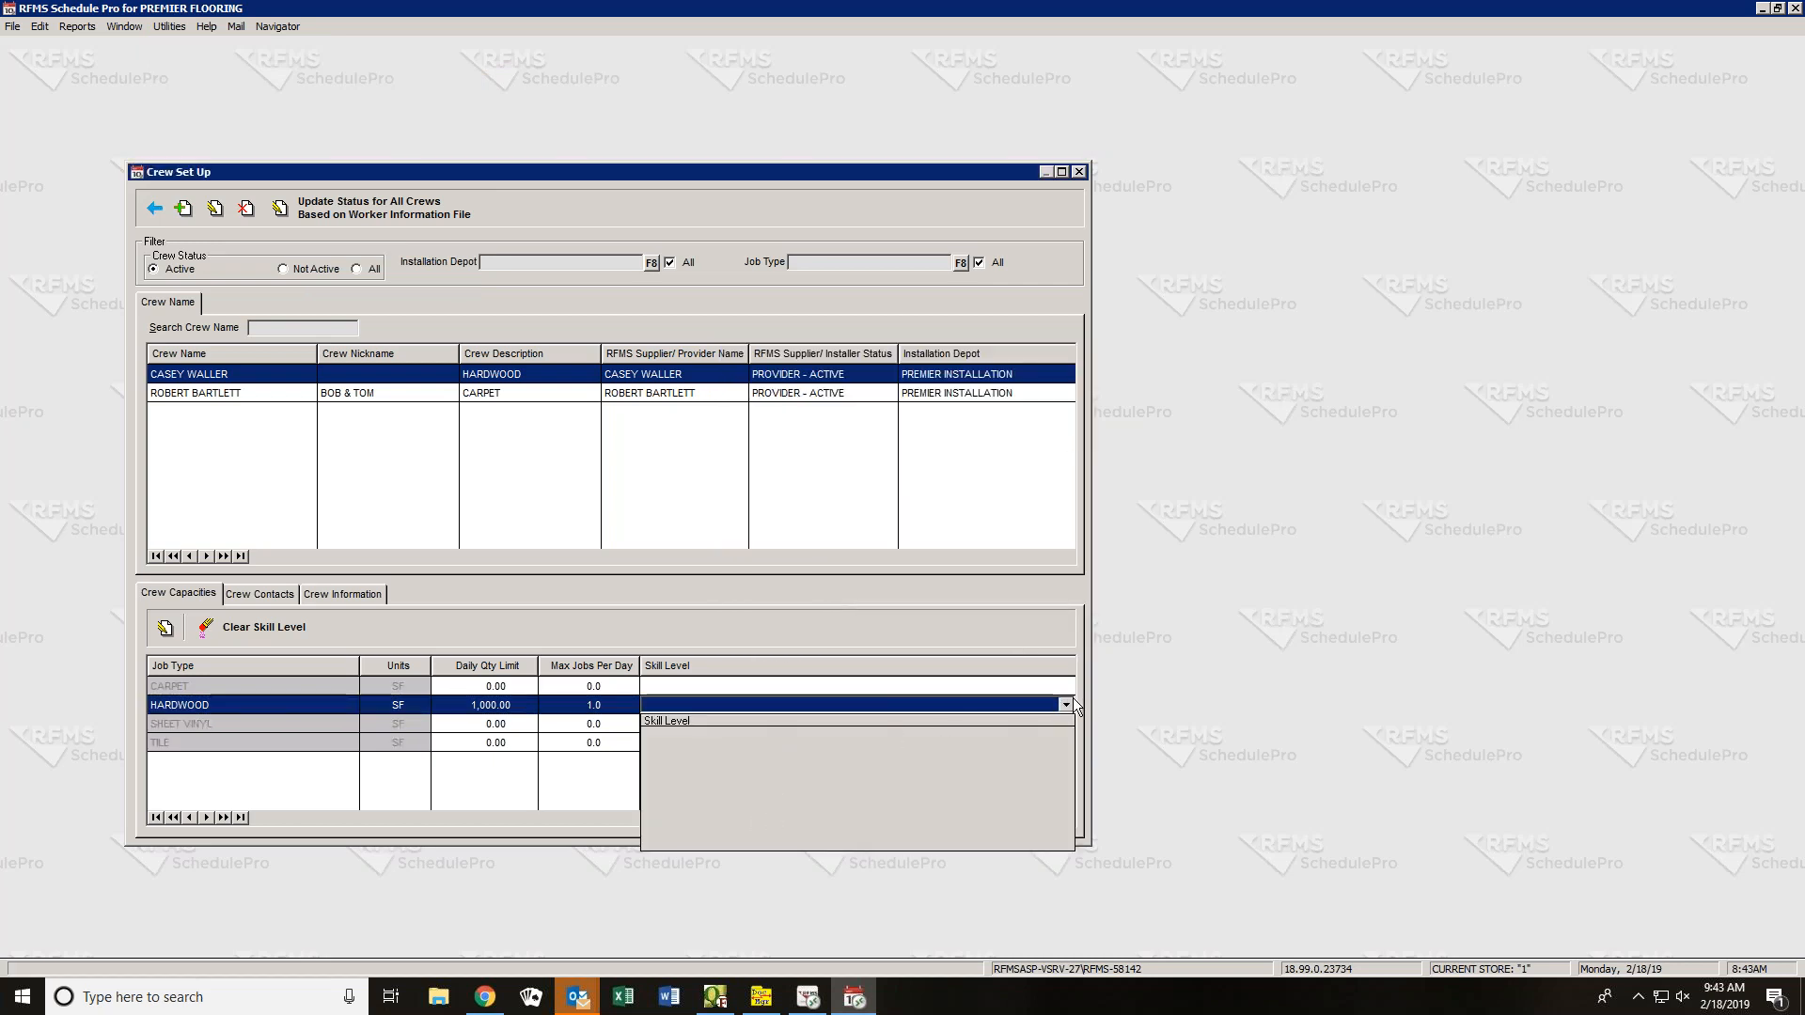
{"action": "left_click", "coordinate": [1068, 701]}
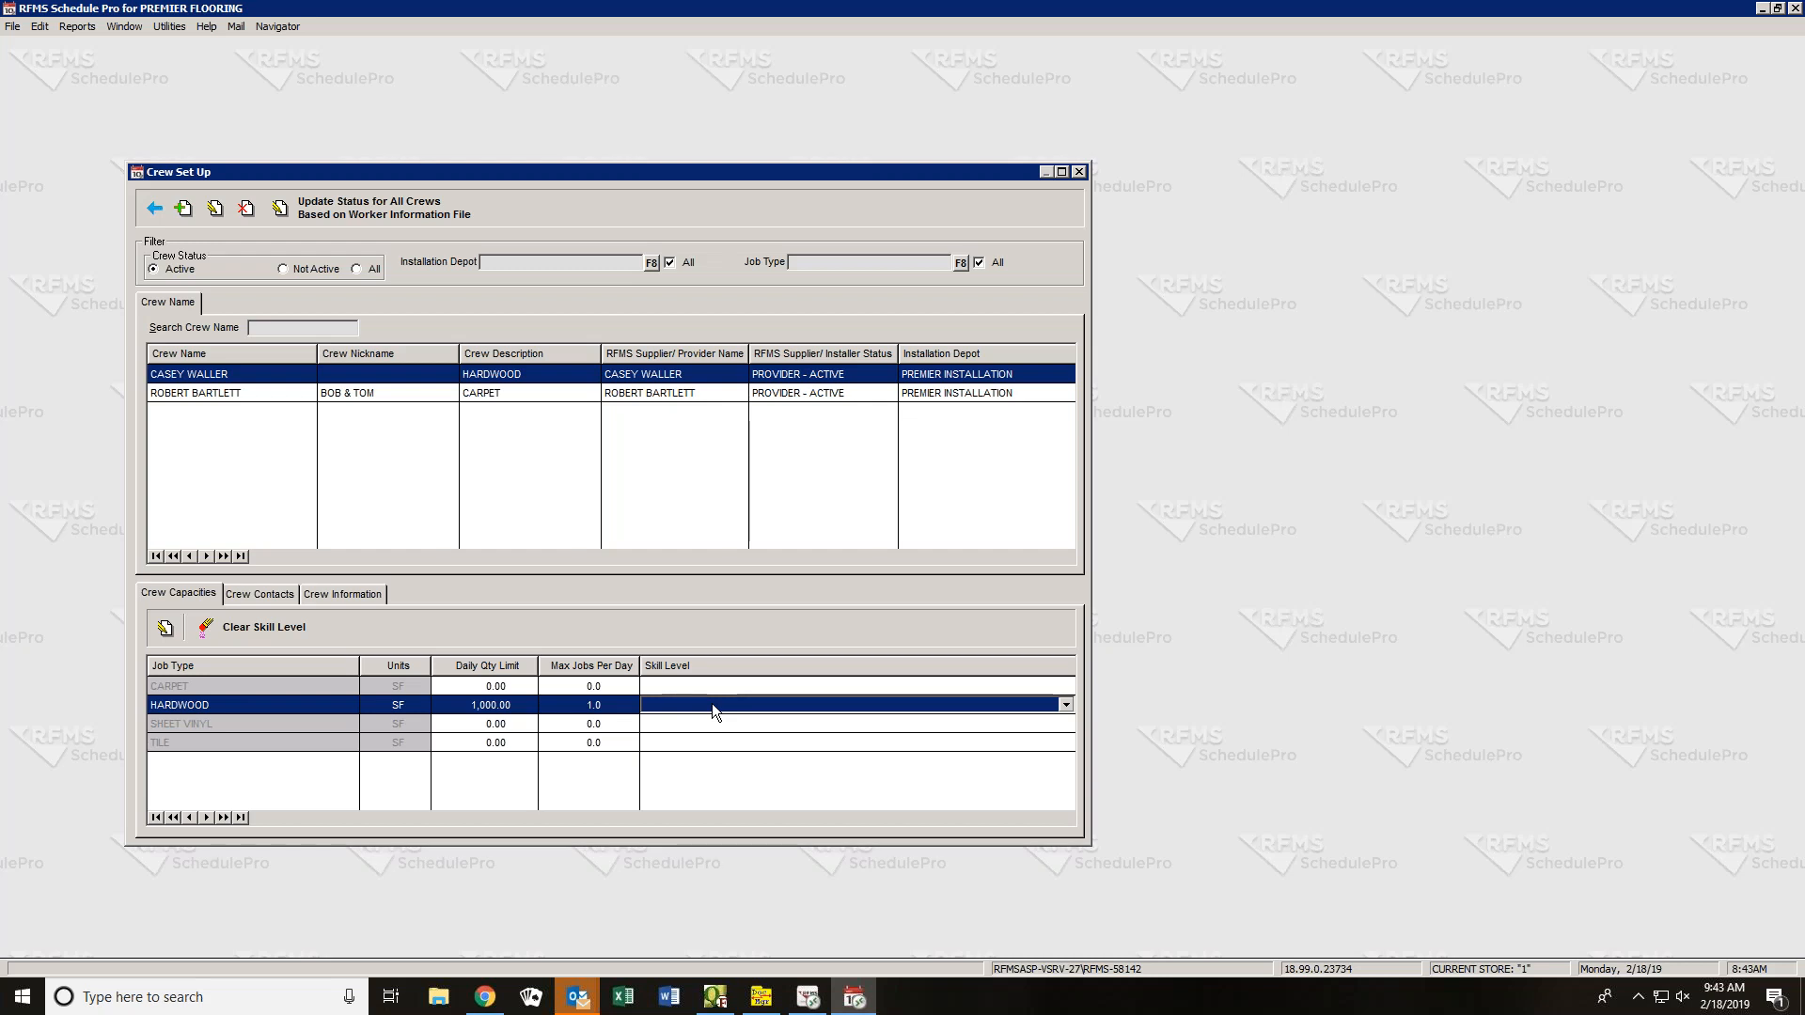
- Set the carpet crew's CARPET capacity to a daily quantity limit of 1800 and a maximum of 1 job per day
{"action": "left_click", "coordinate": [284, 394]}
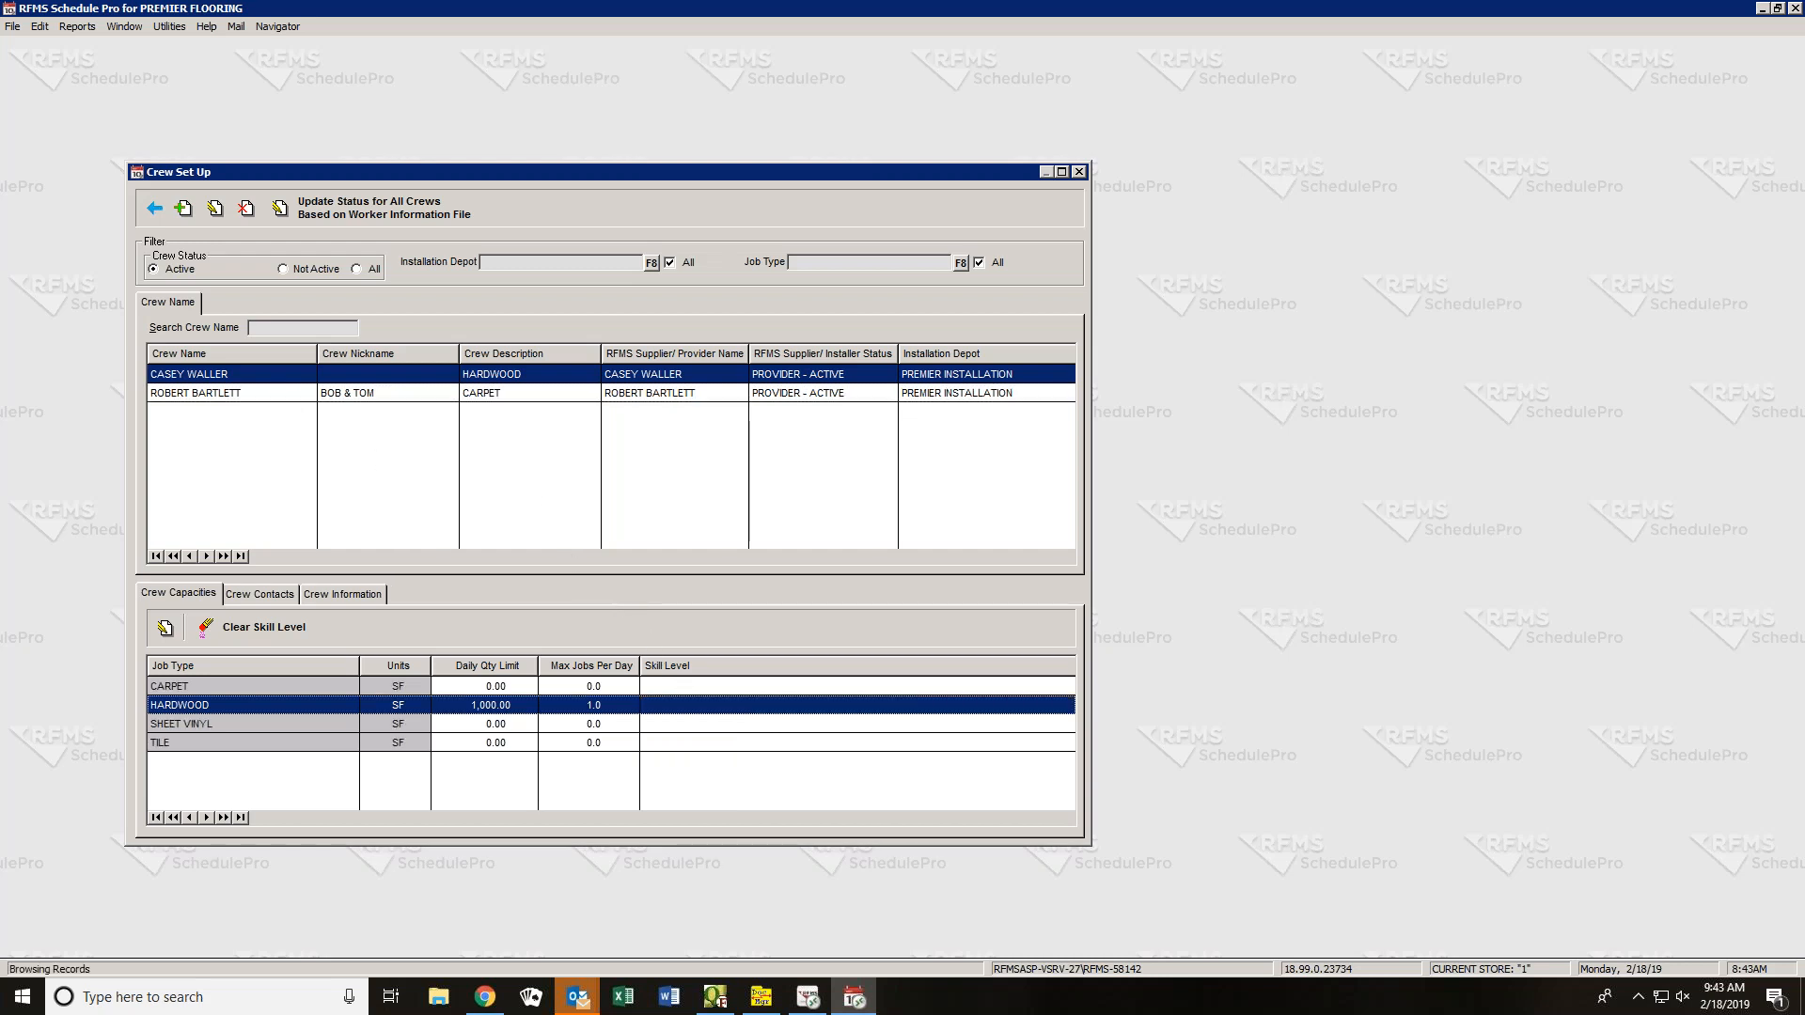
{"action": "left_click", "coordinate": [498, 687]}
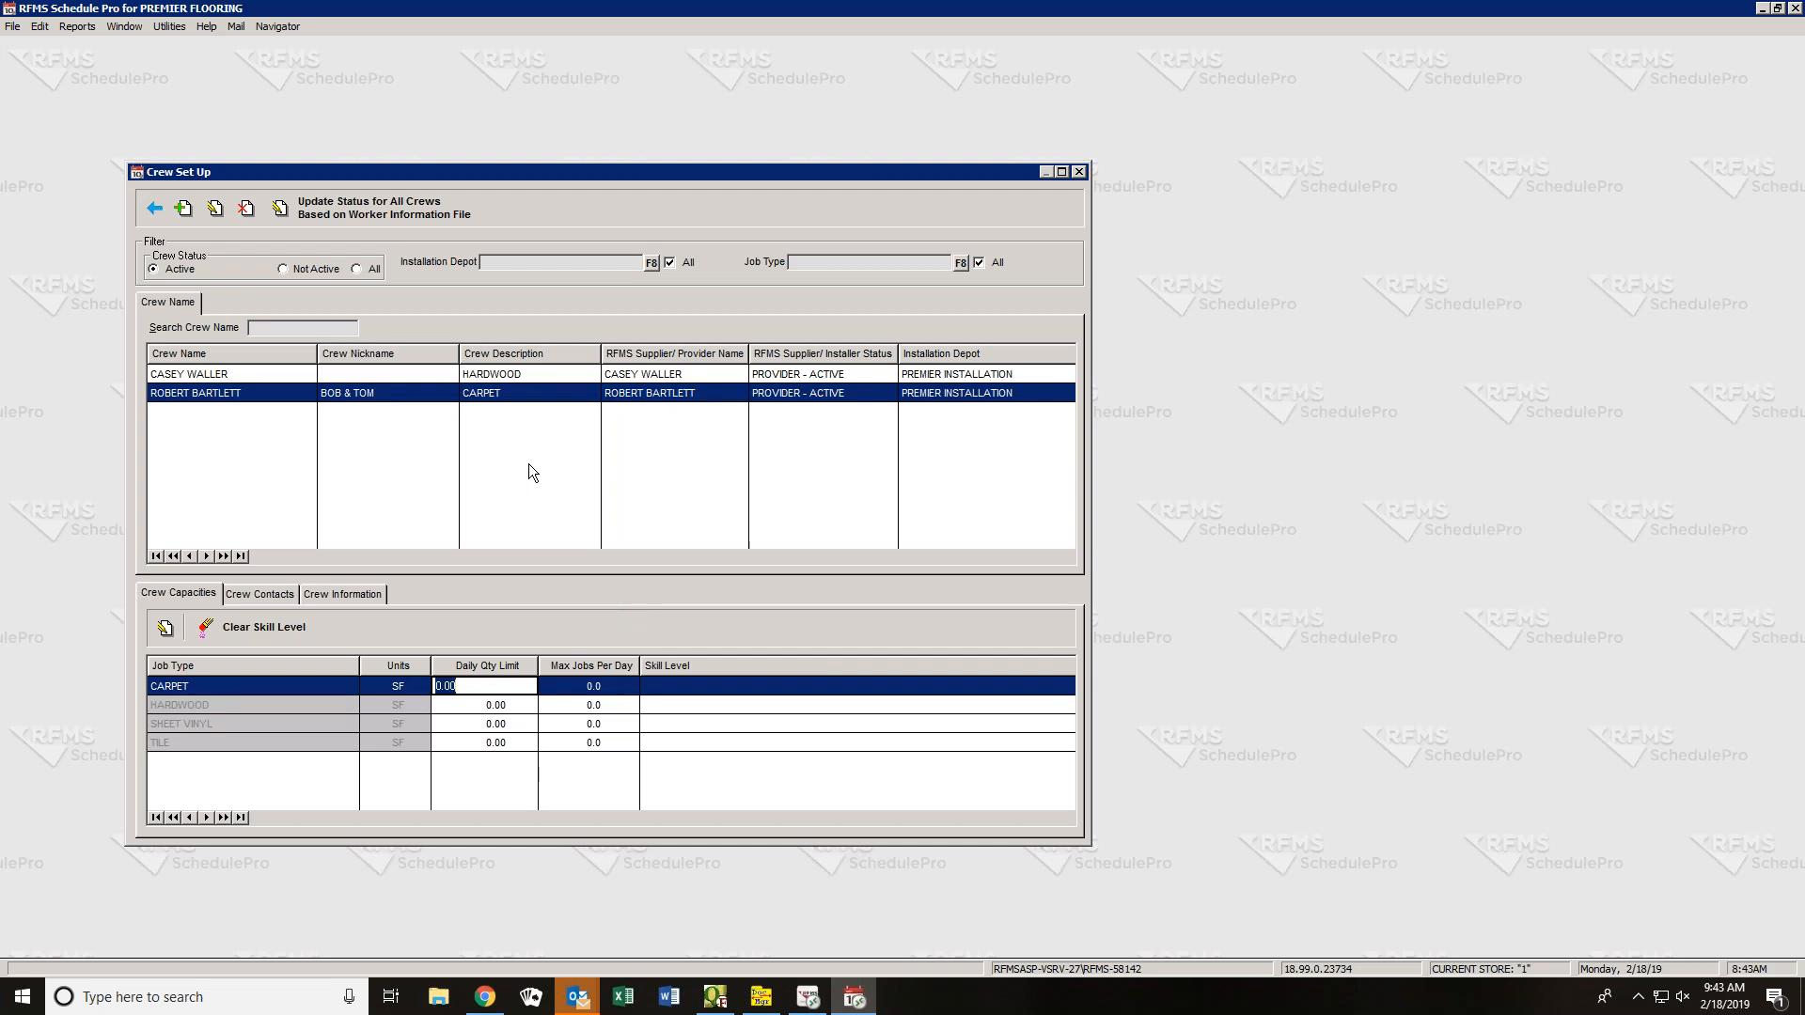
{"action": "type", "text": "1800"}
{"action": "key", "text": "Tab"}
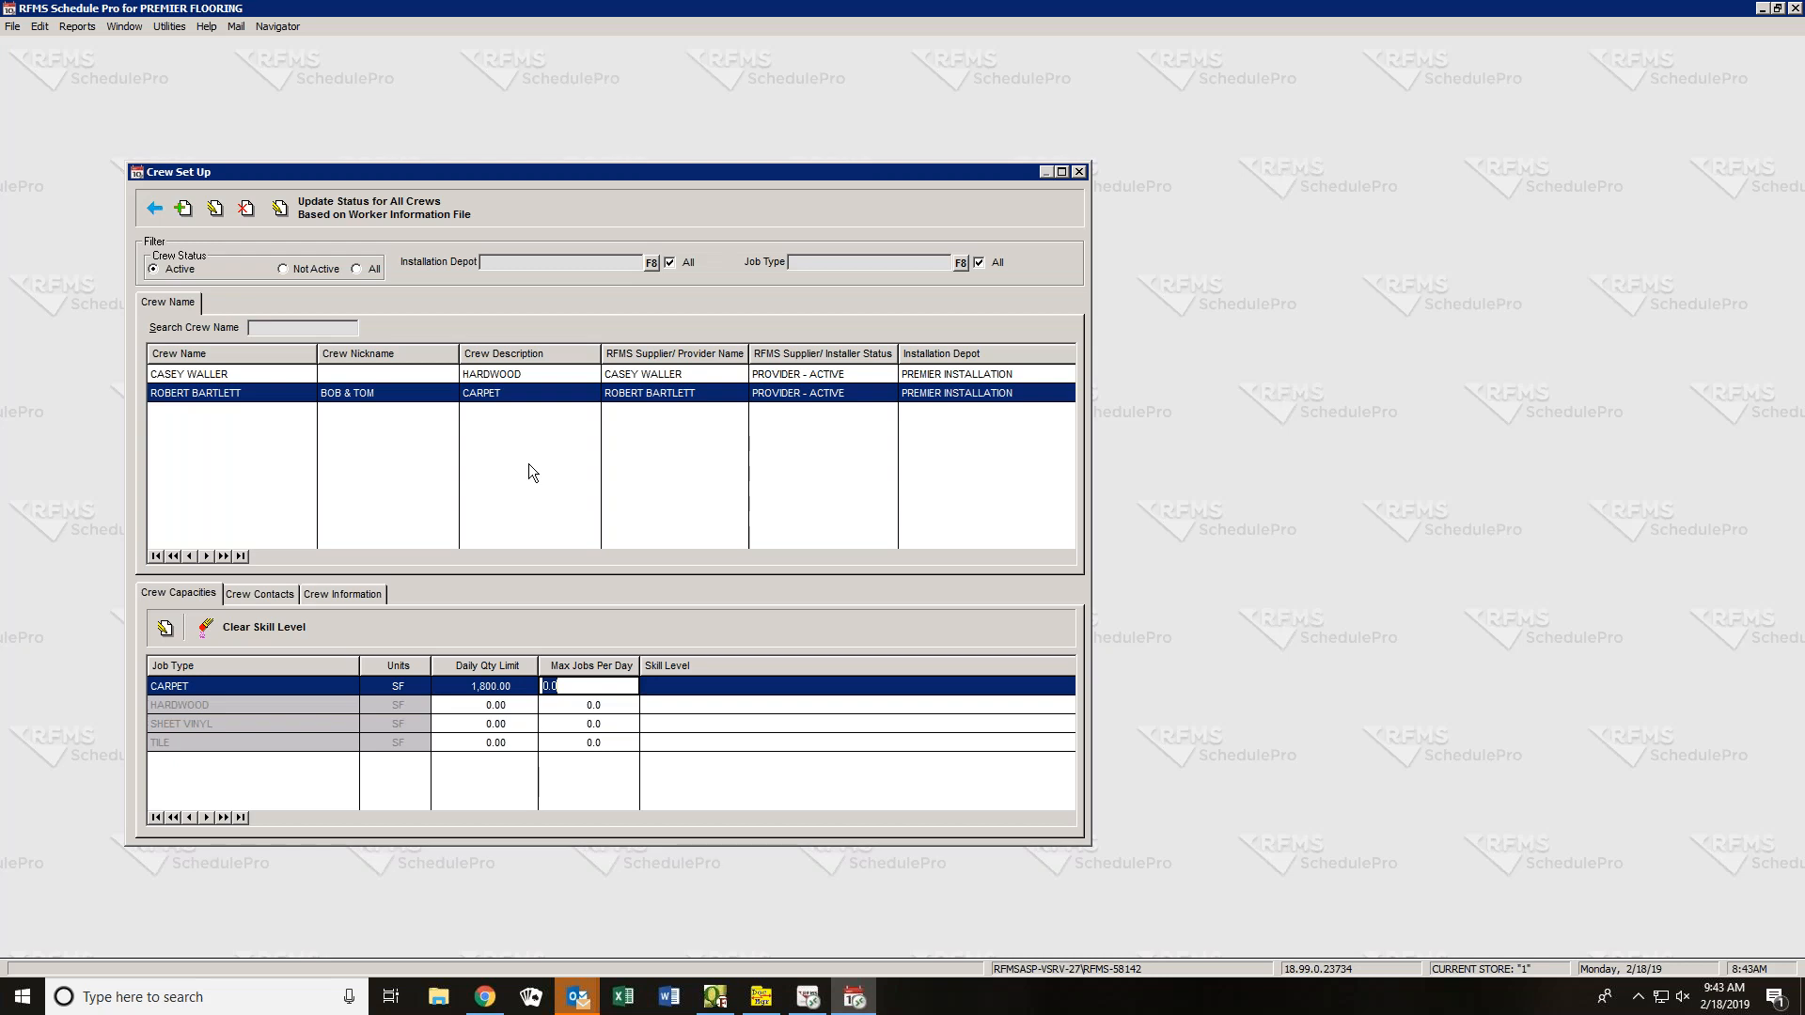
{"action": "type", "text": "1"}
{"action": "key", "text": "Tab"}
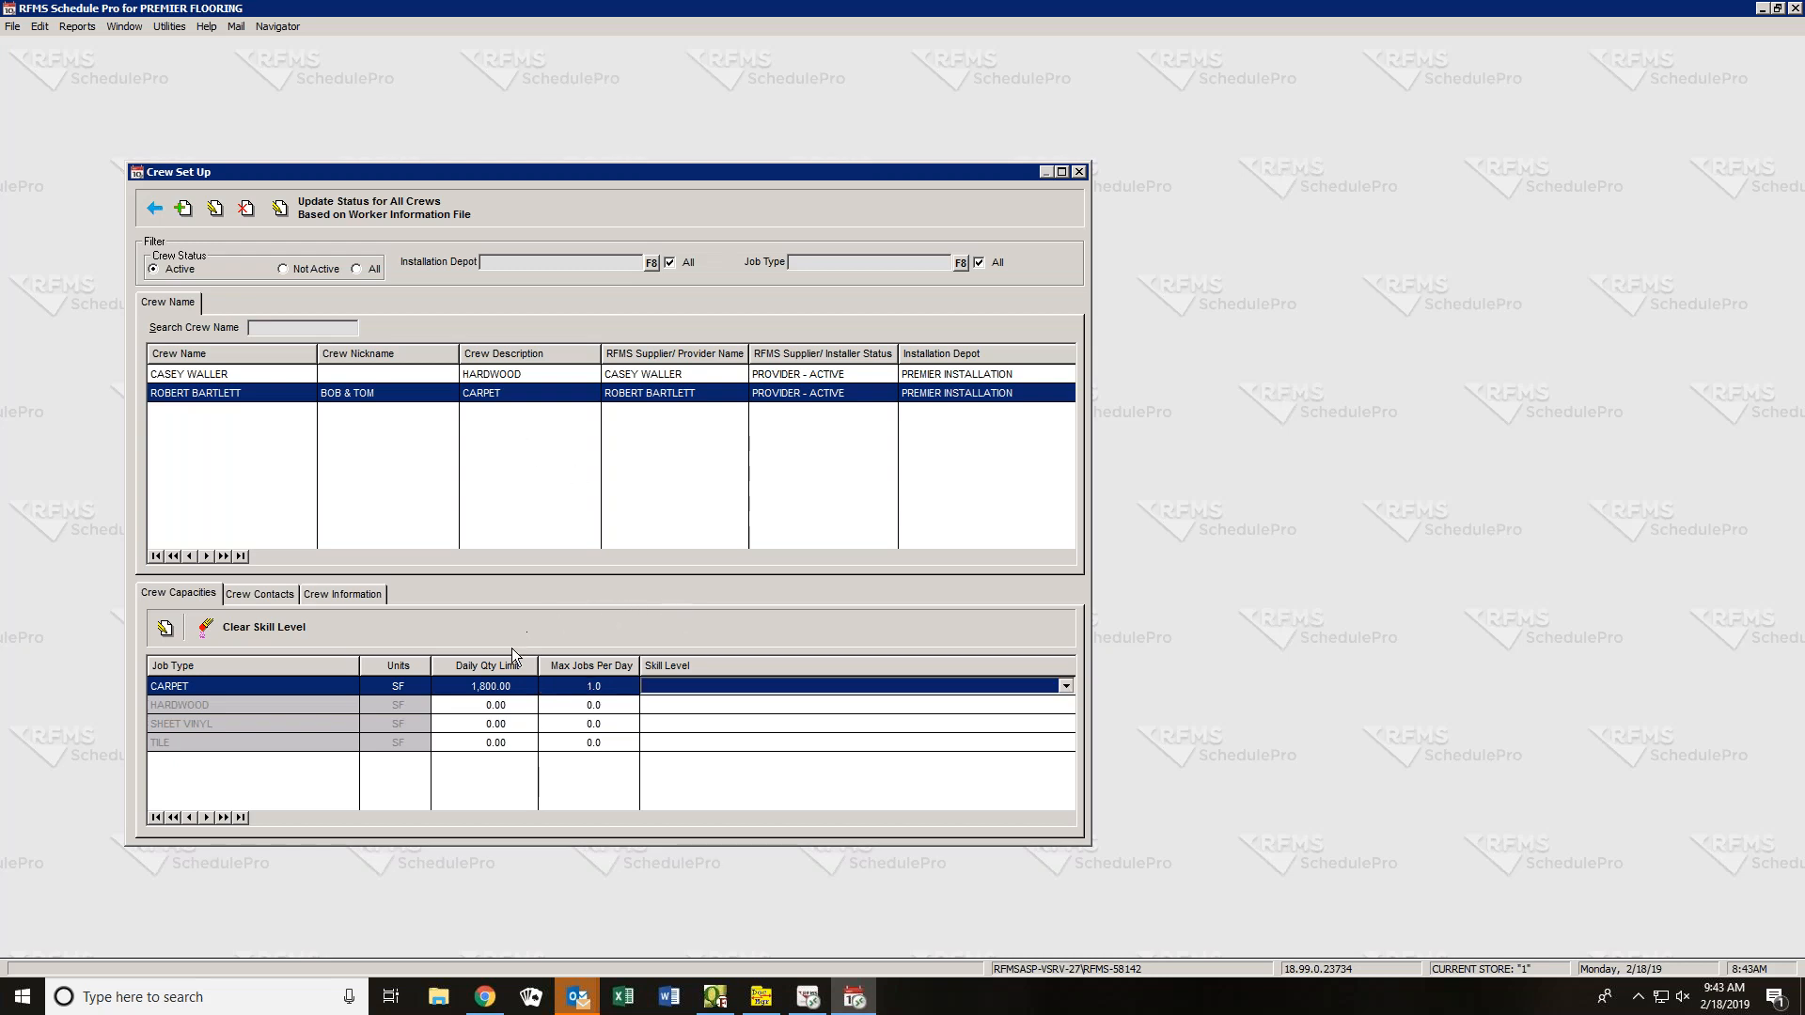
- Change the carpet crew's daily quantity limit for CARPET to 1000
{"action": "left_click", "coordinate": [489, 687]}
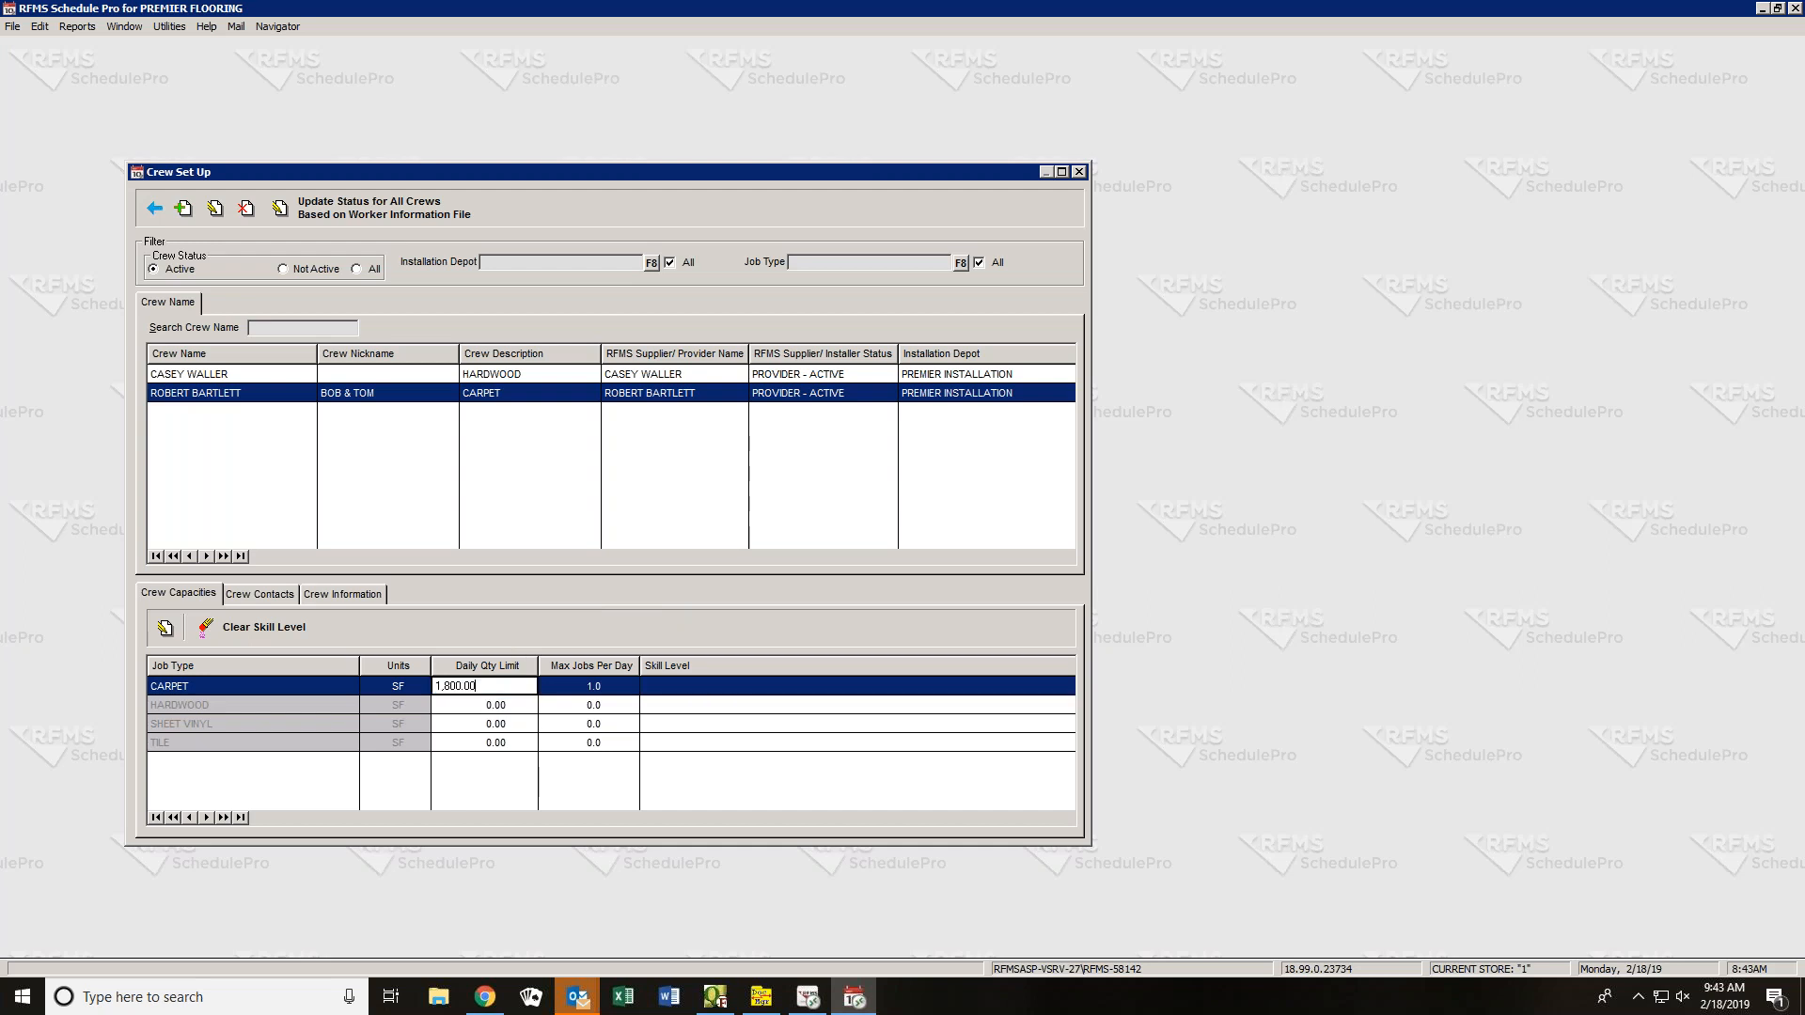
{"action": "left_click_drag", "start_coordinate": [489, 687], "coordinate": [425, 716]}
{"action": "type", "text": "1000"}
{"action": "key", "text": "Tab"}
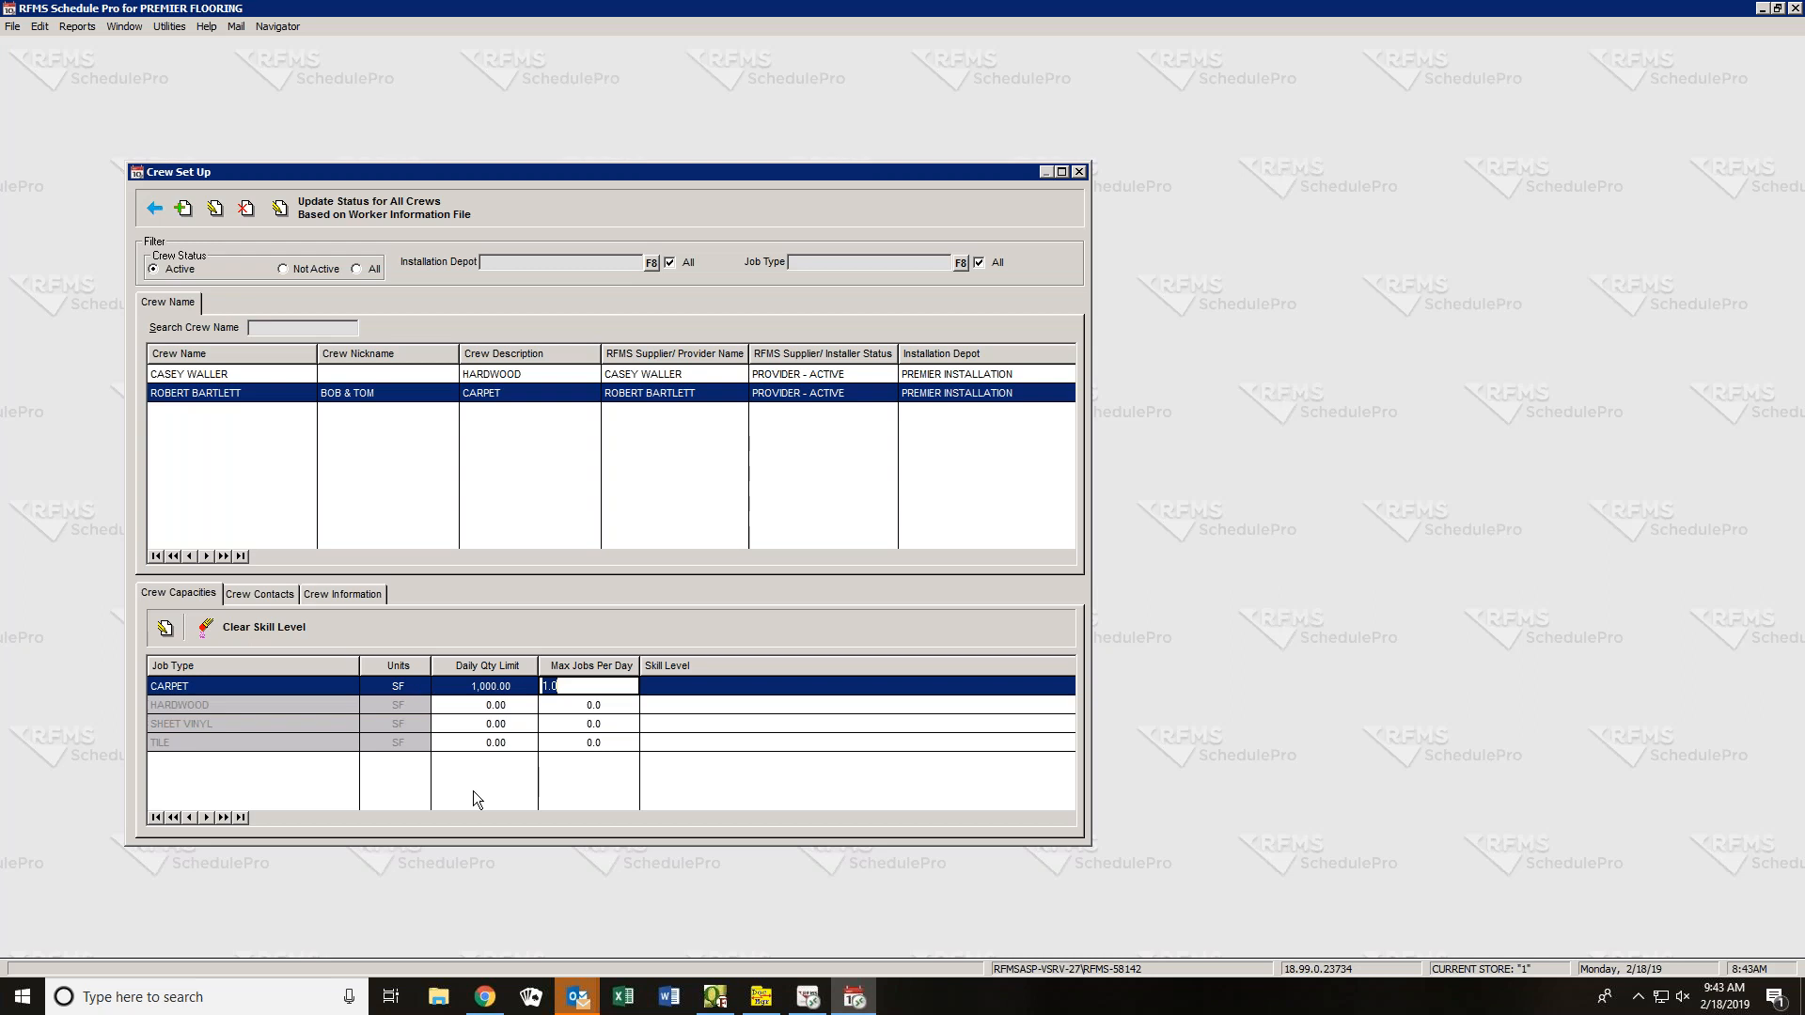
{"action": "left_click", "coordinate": [485, 723]}
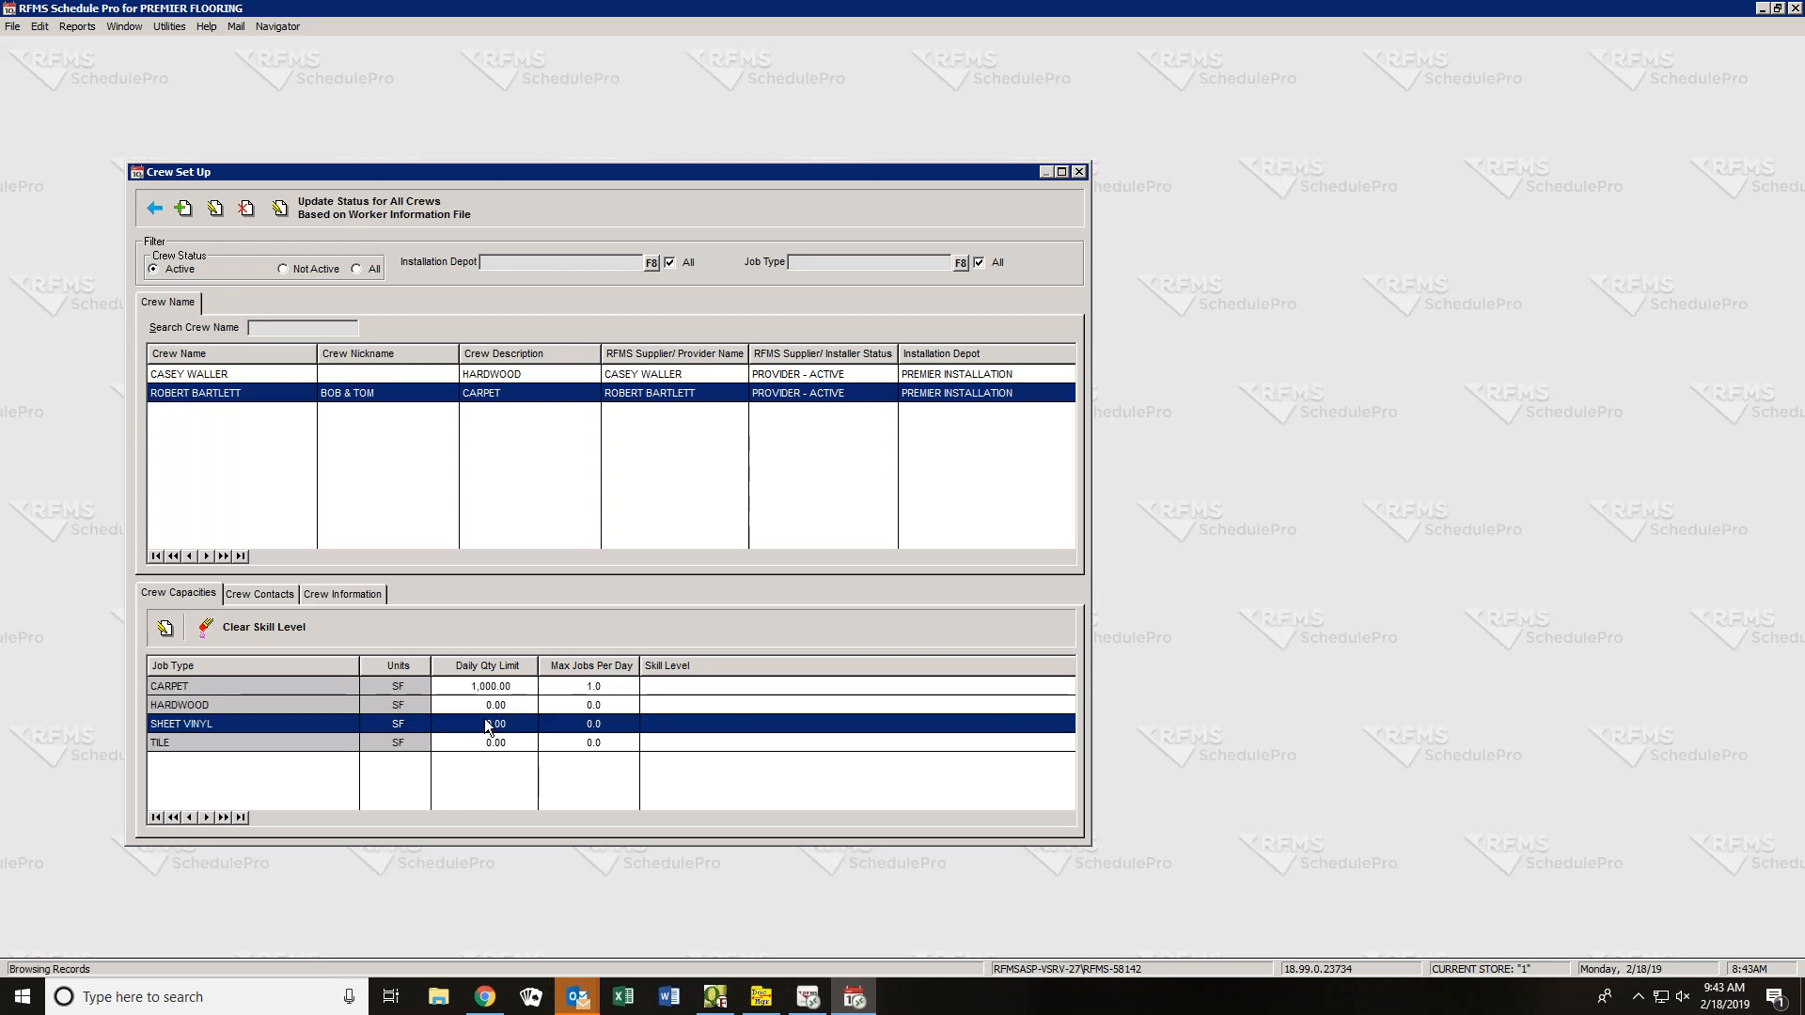
- Set the carpet crew's HARDWOOD capacity to a daily quantity limit of 400 and a maximum of 1 job per day
{"action": "left_click", "coordinate": [484, 705]}
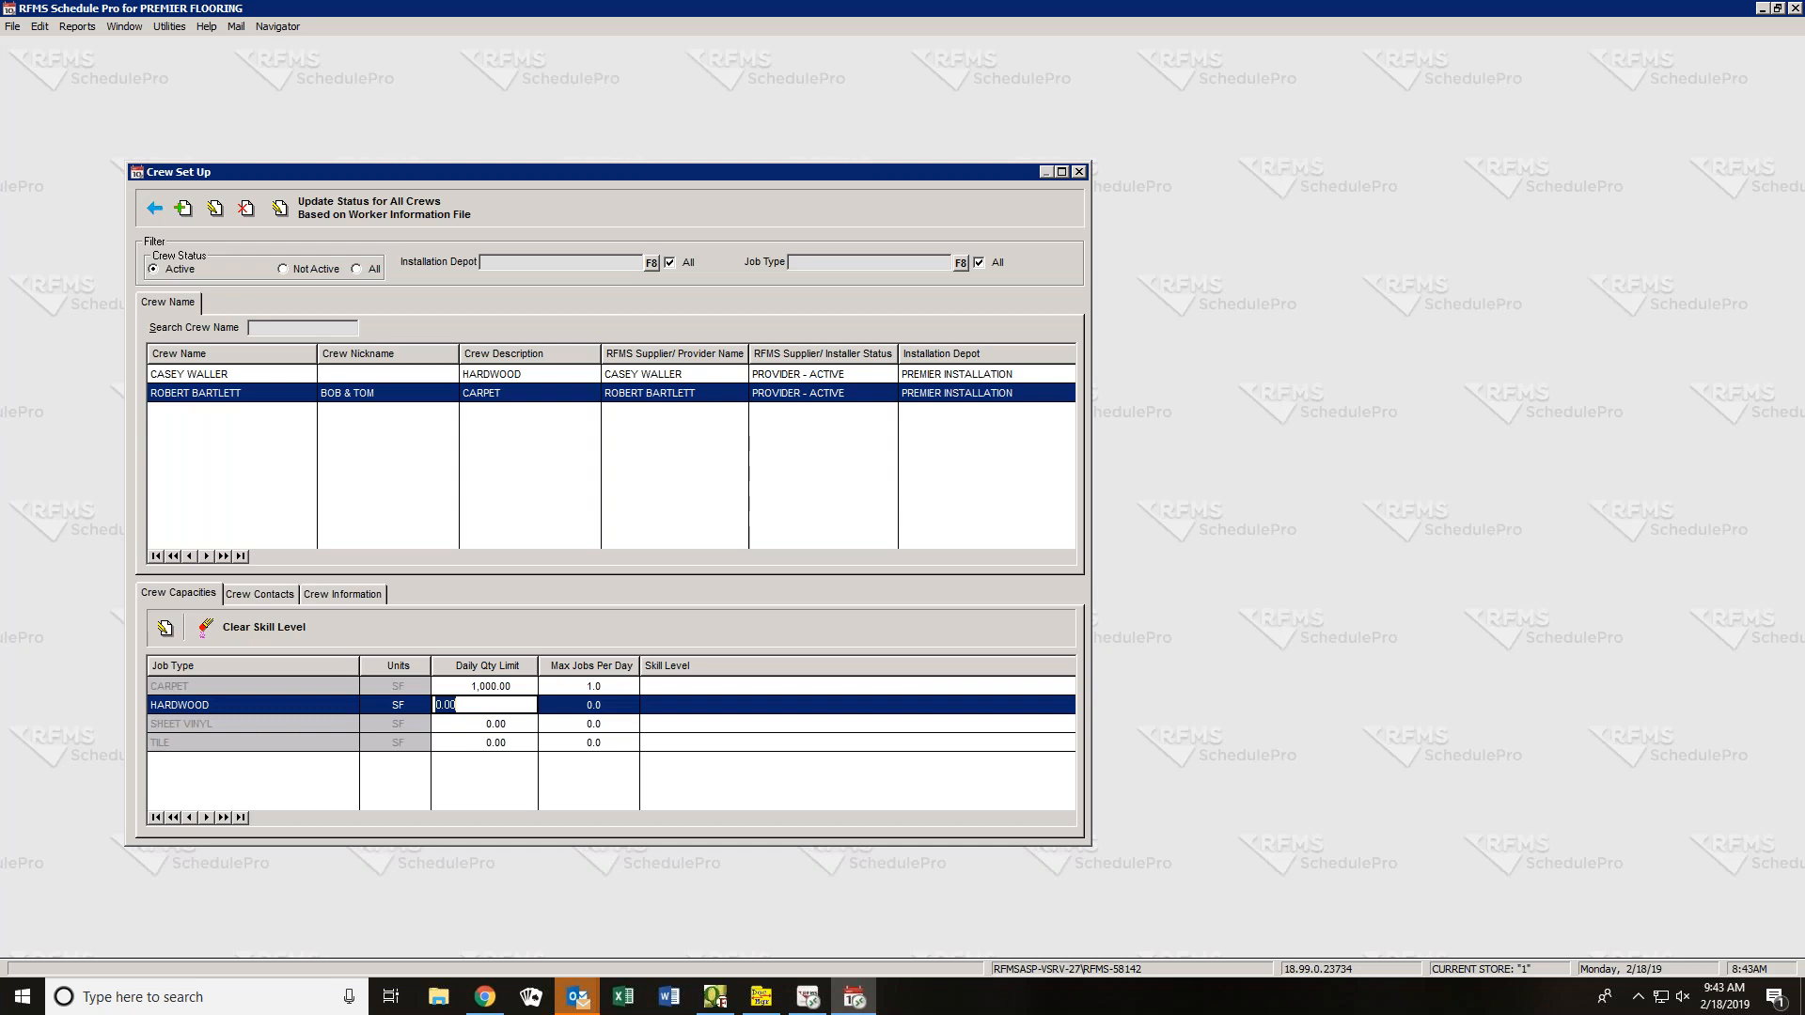
{"action": "type", "text": "400"}
{"action": "key", "text": "Tab"}
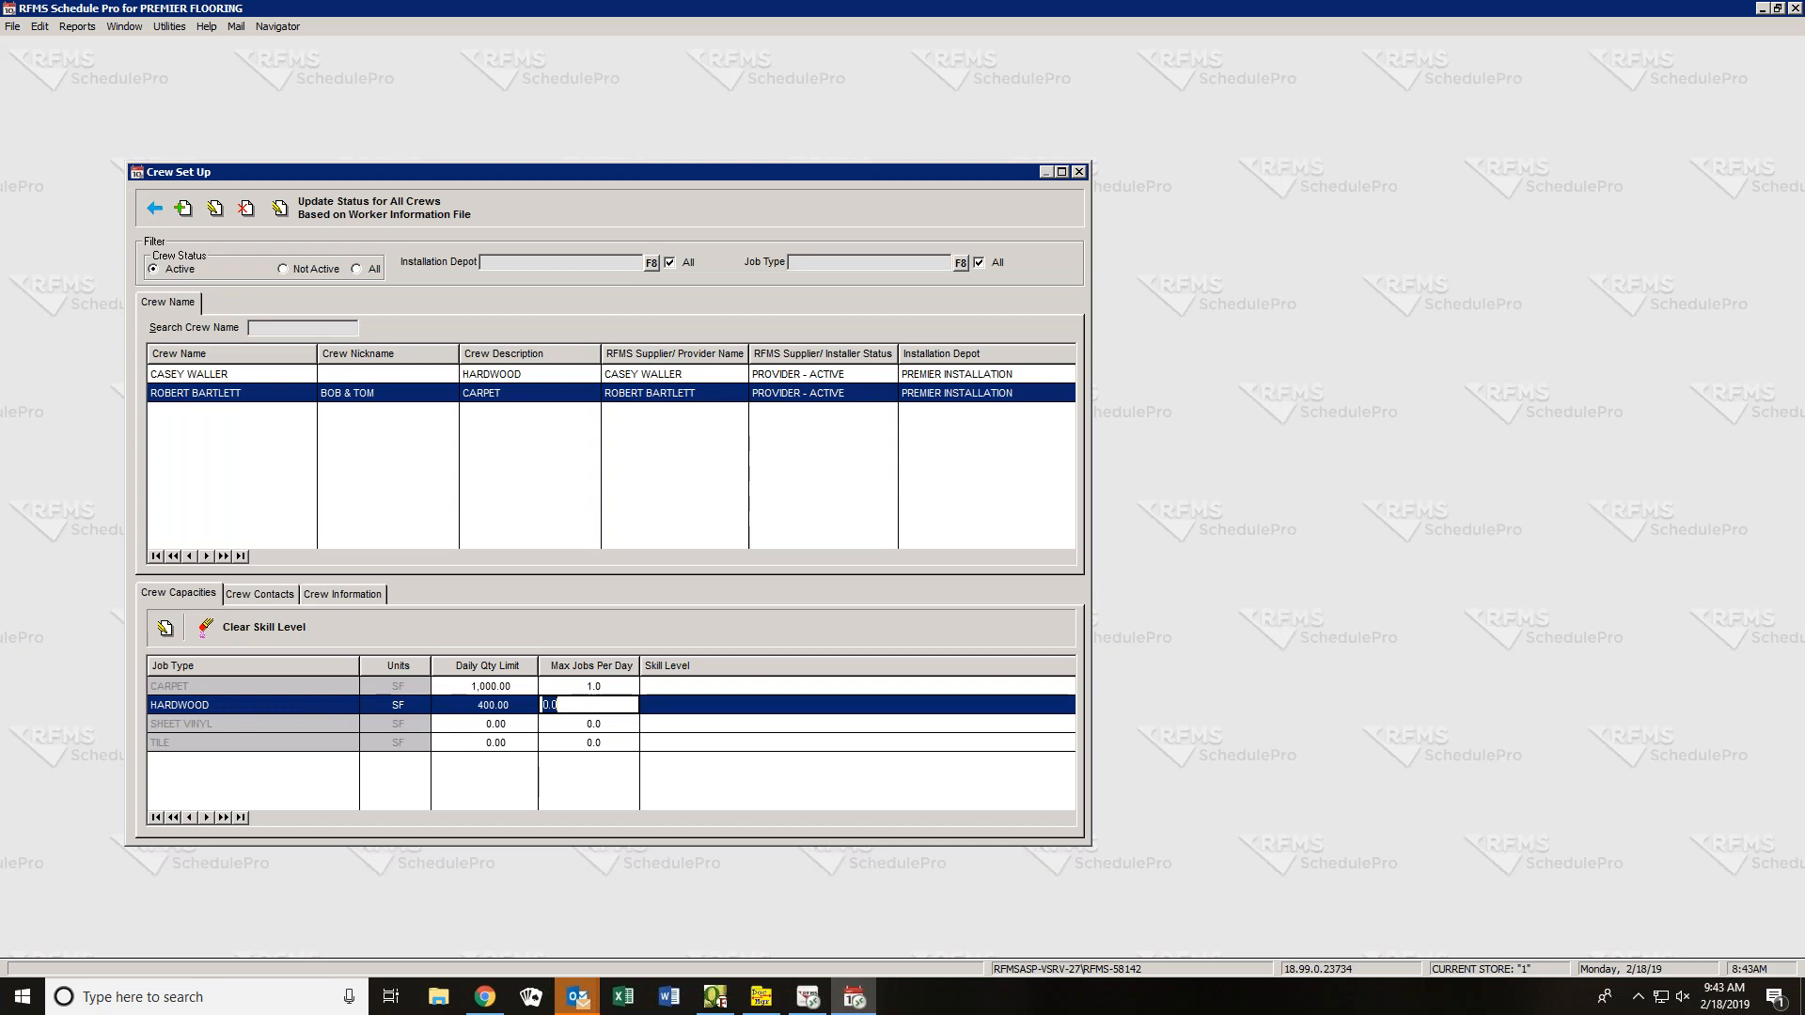
{"action": "type", "text": "1"}
{"action": "key", "text": "Tab"}
{"action": "key", "text": "Tab"}
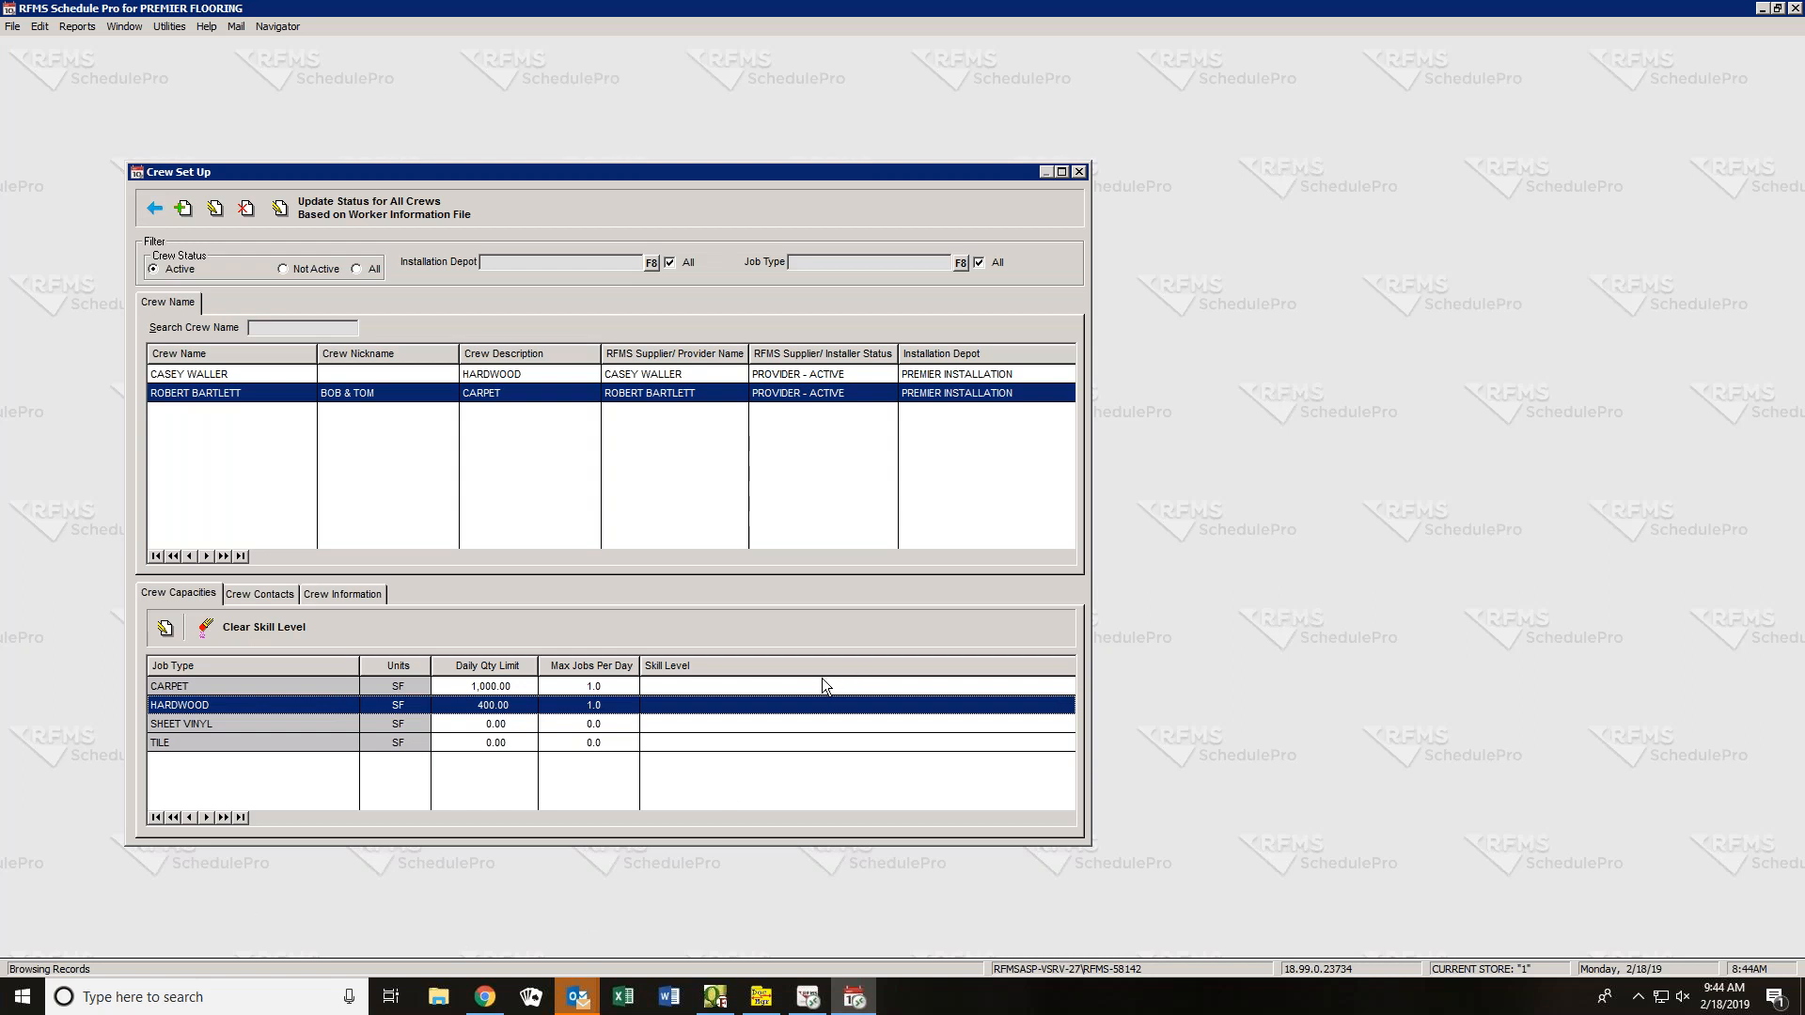
- Check the skill level fields for the carpet crew's CARPET and HARDWOOD job types
{"action": "left_click", "coordinate": [734, 687]}
{"action": "left_click", "coordinate": [739, 688]}
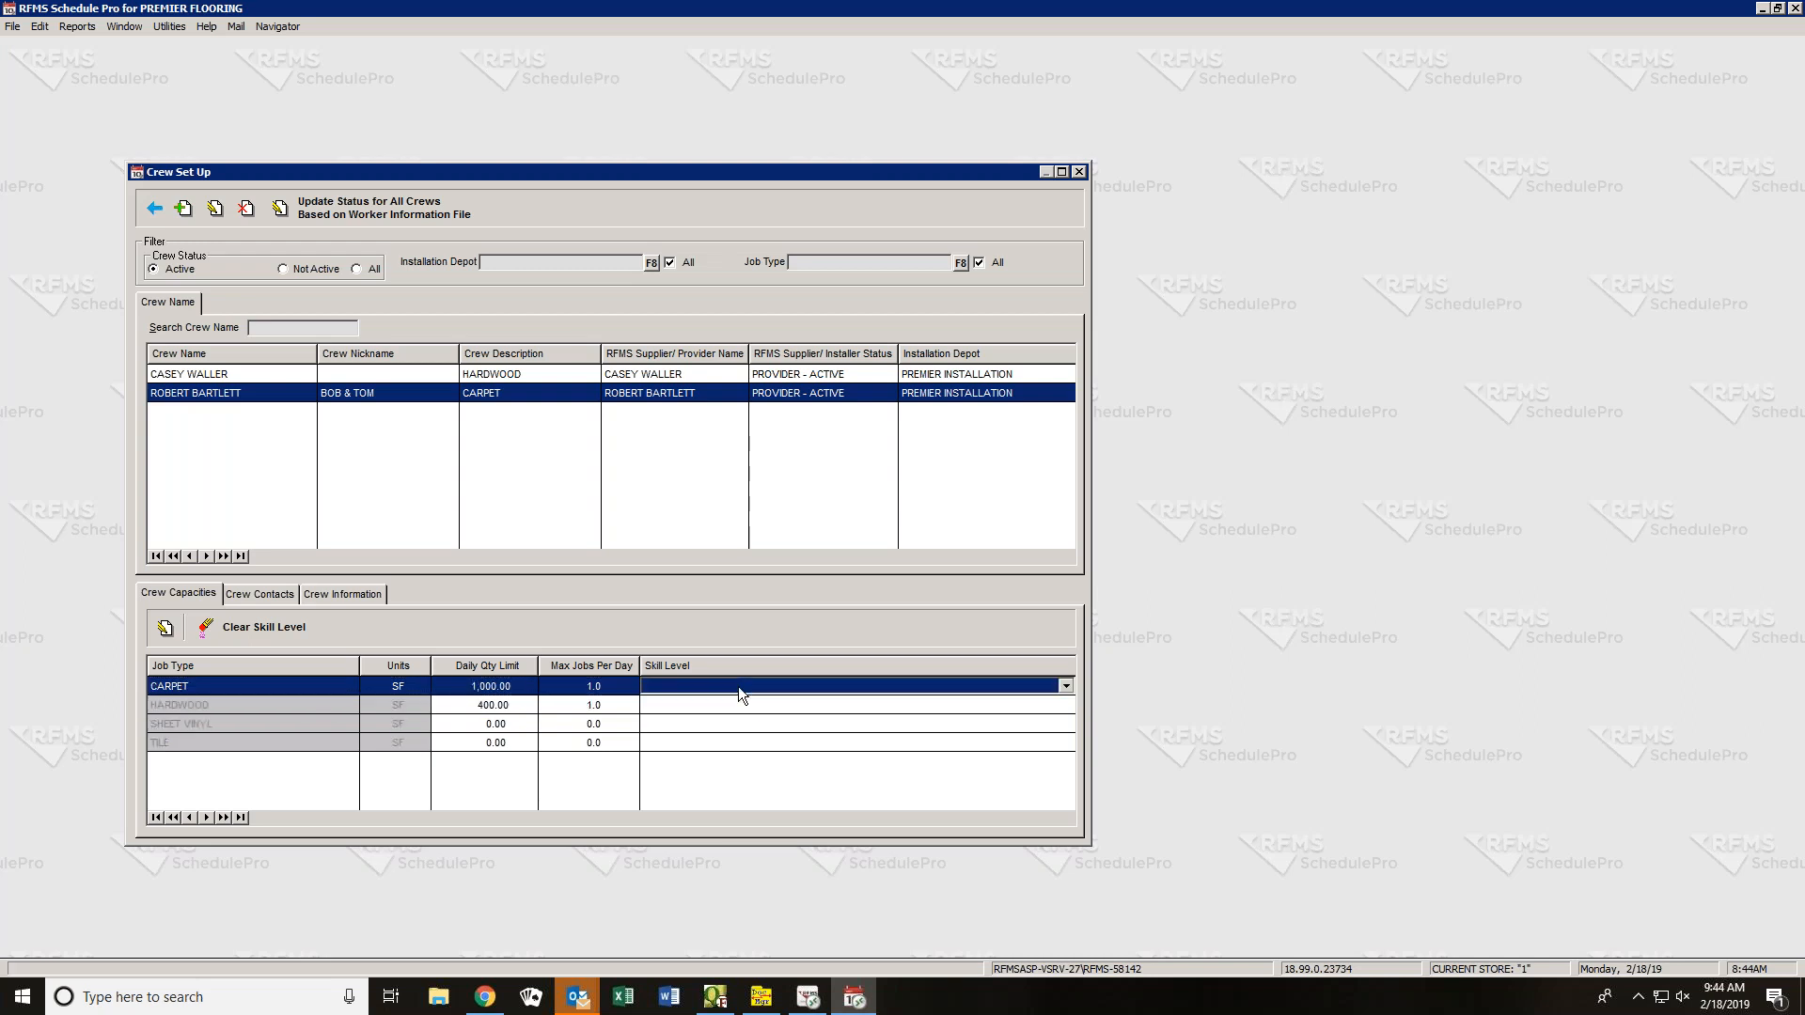
{"action": "left_click", "coordinate": [1004, 705]}
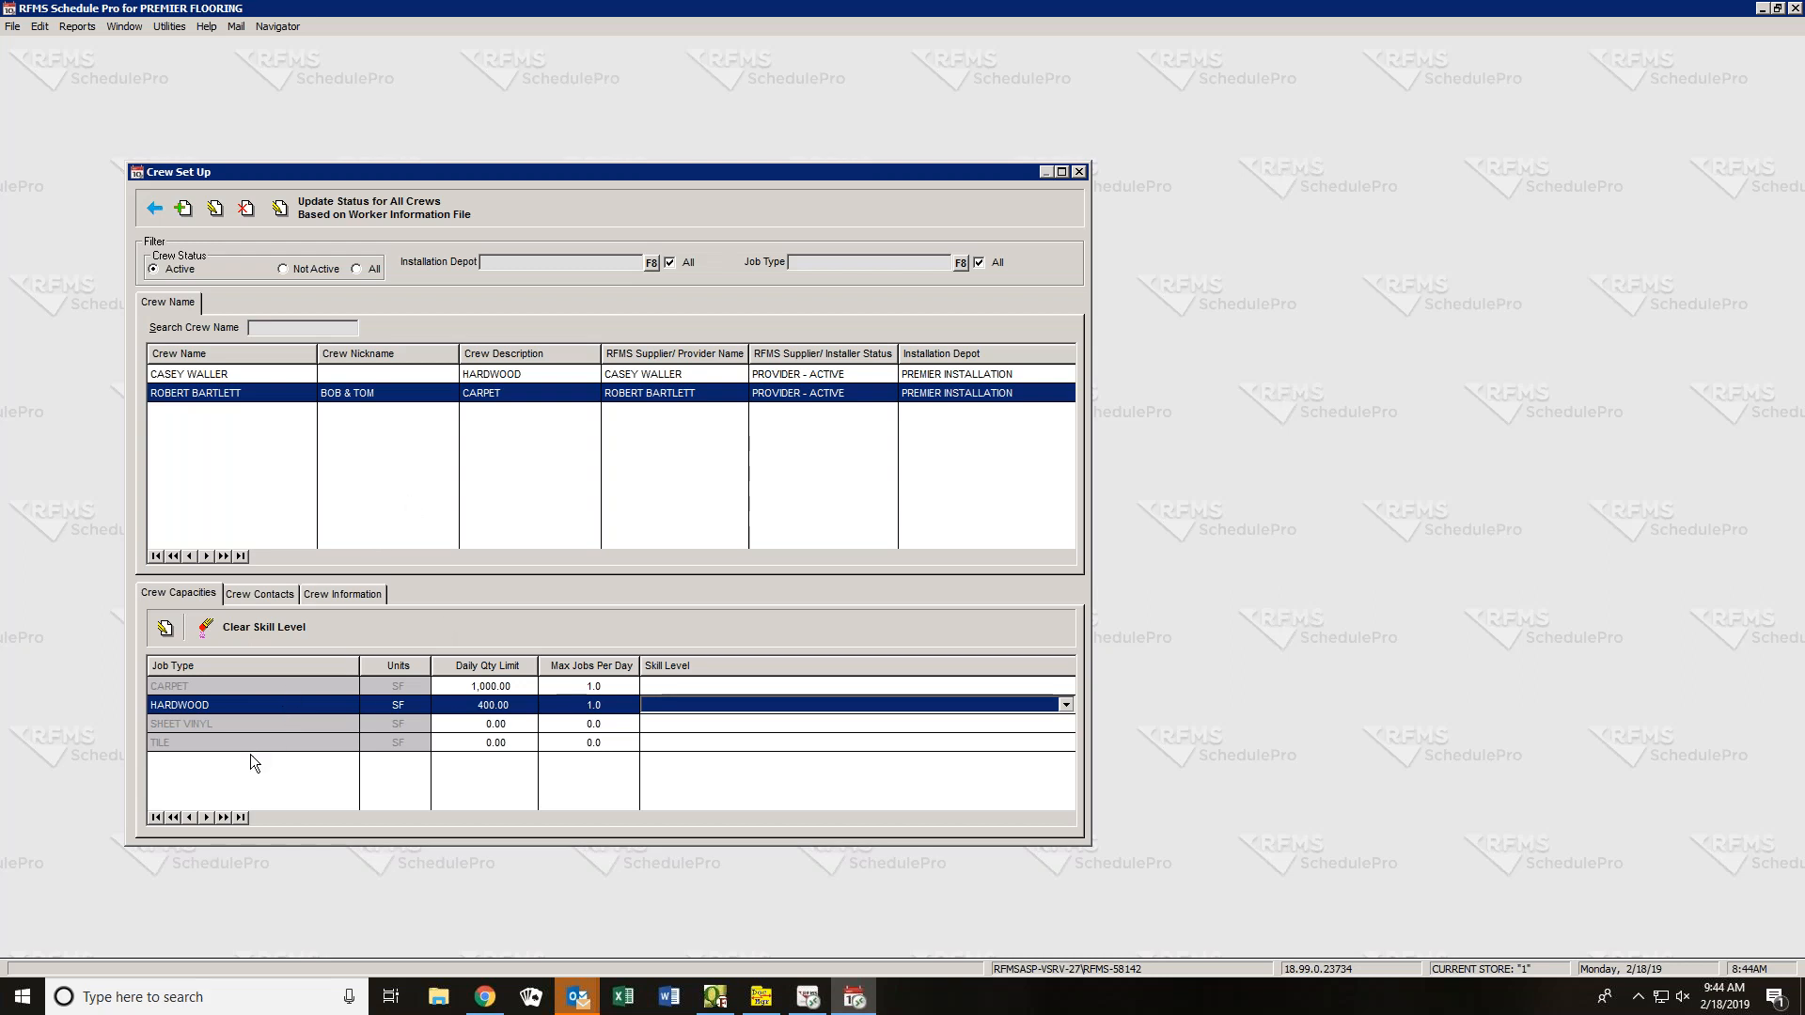
- Review the job types' product code associations, including code 07 VINYL TILE-LVT,LVP
{"action": "left_click", "coordinate": [168, 27]}
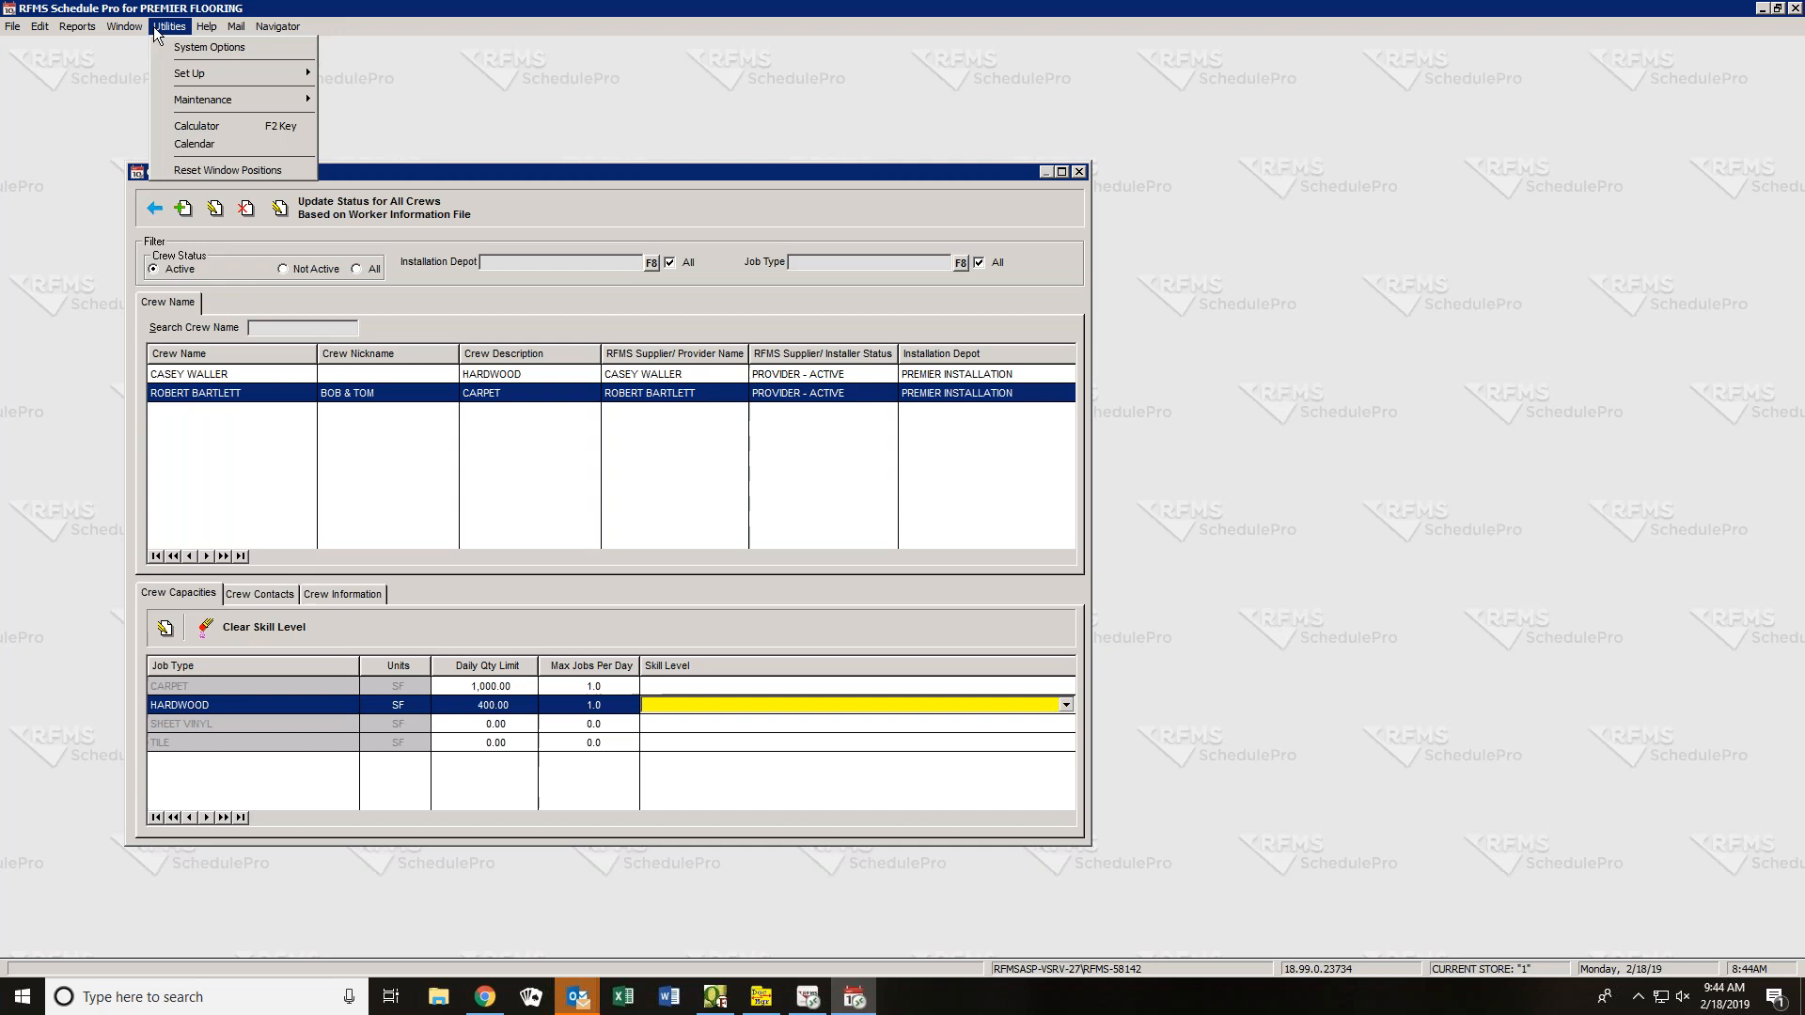
{"action": "mouse_move", "coordinate": [173, 73]}
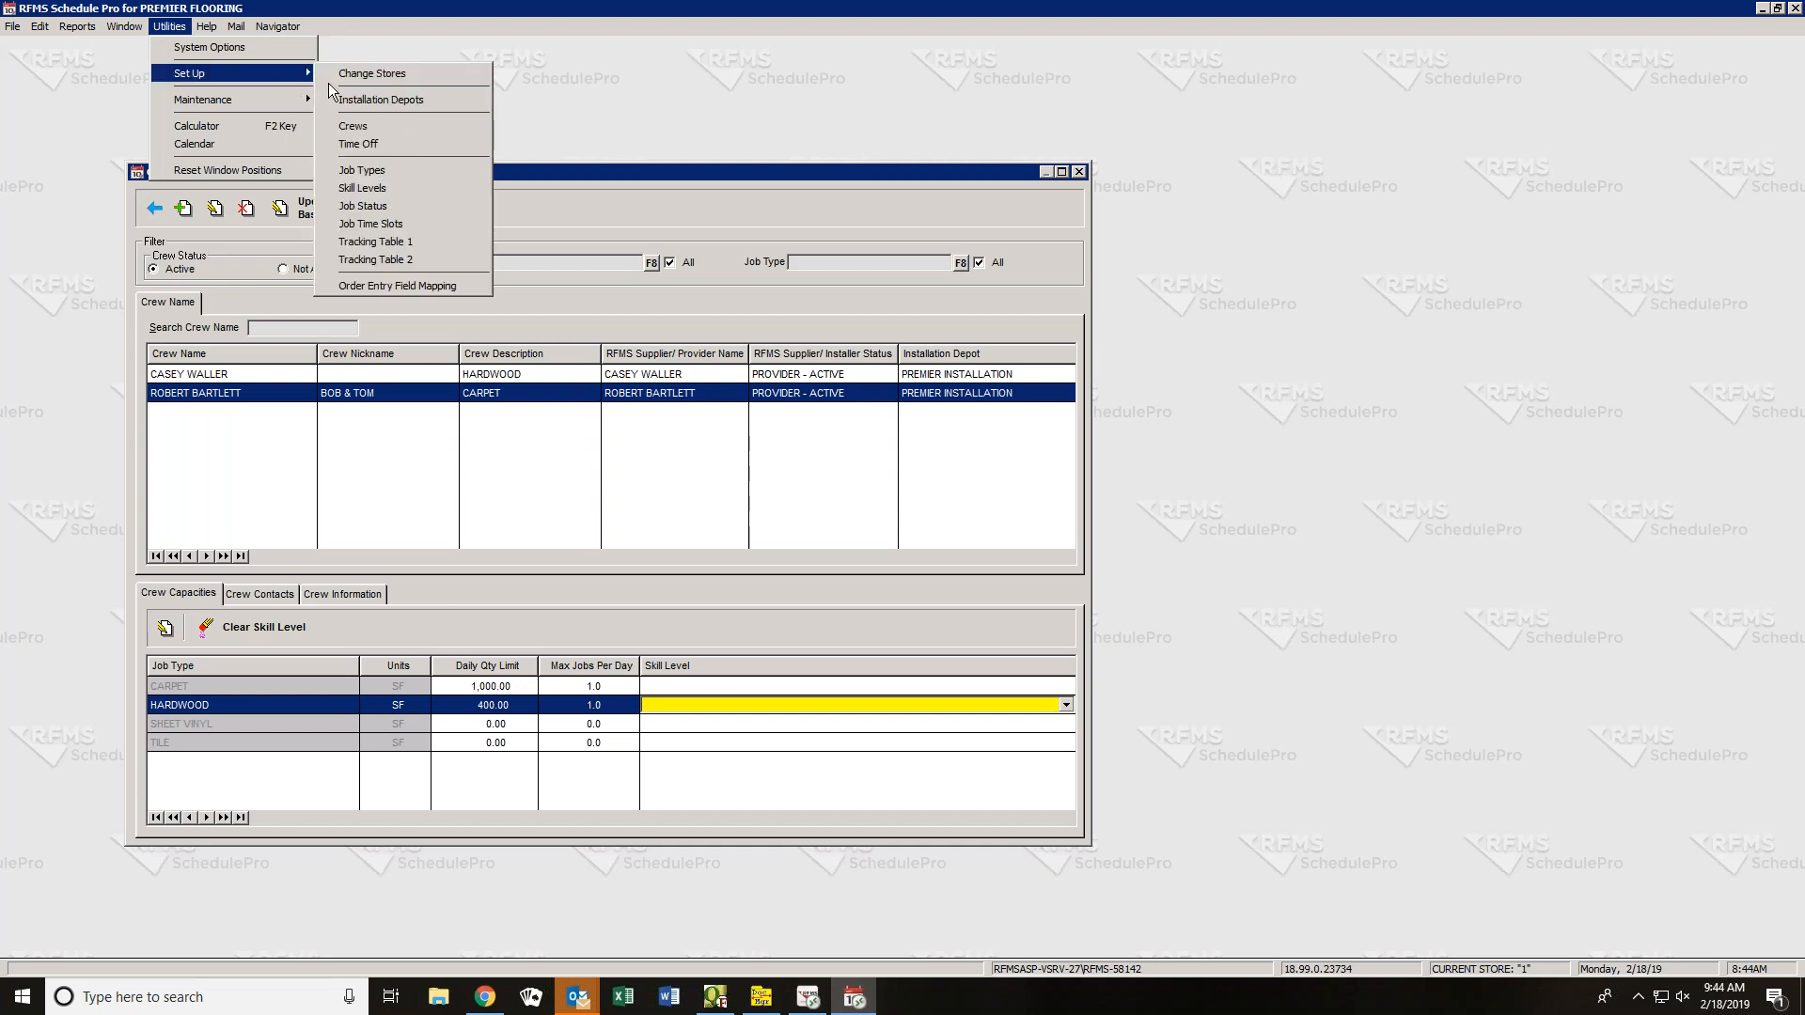
{"action": "left_click", "coordinate": [368, 169]}
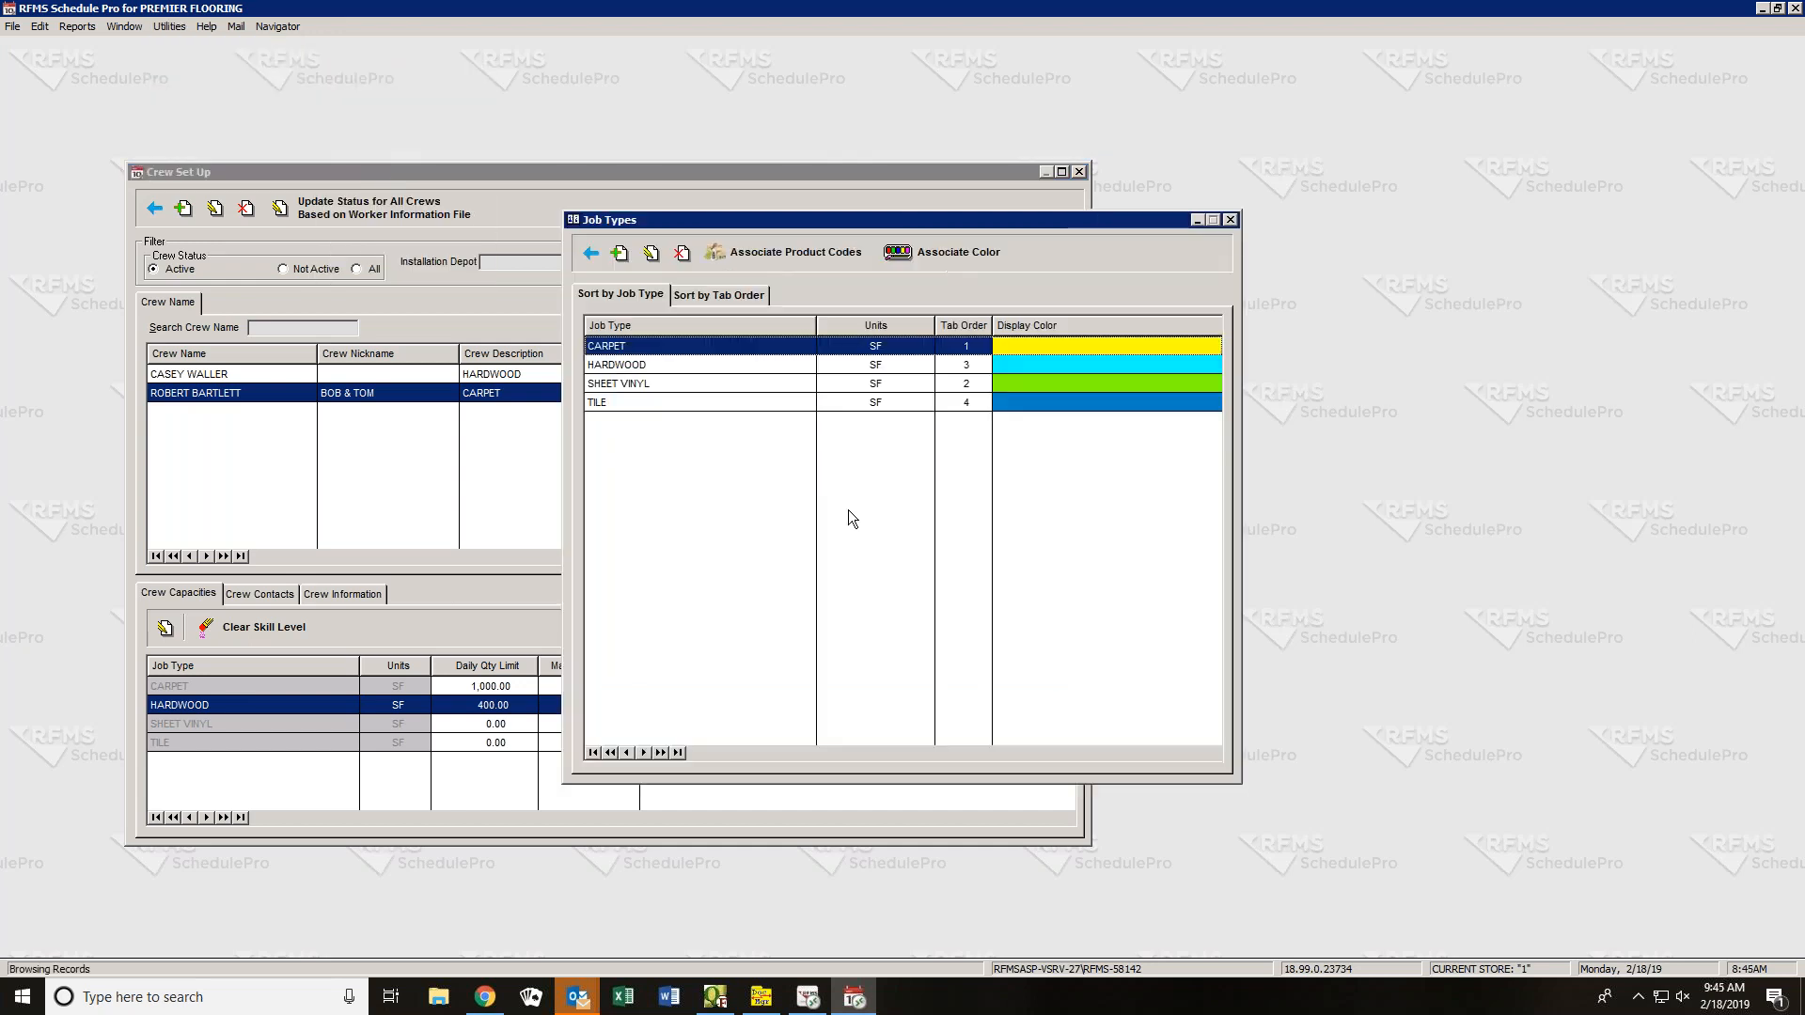
{"action": "left_click", "coordinate": [771, 252]}
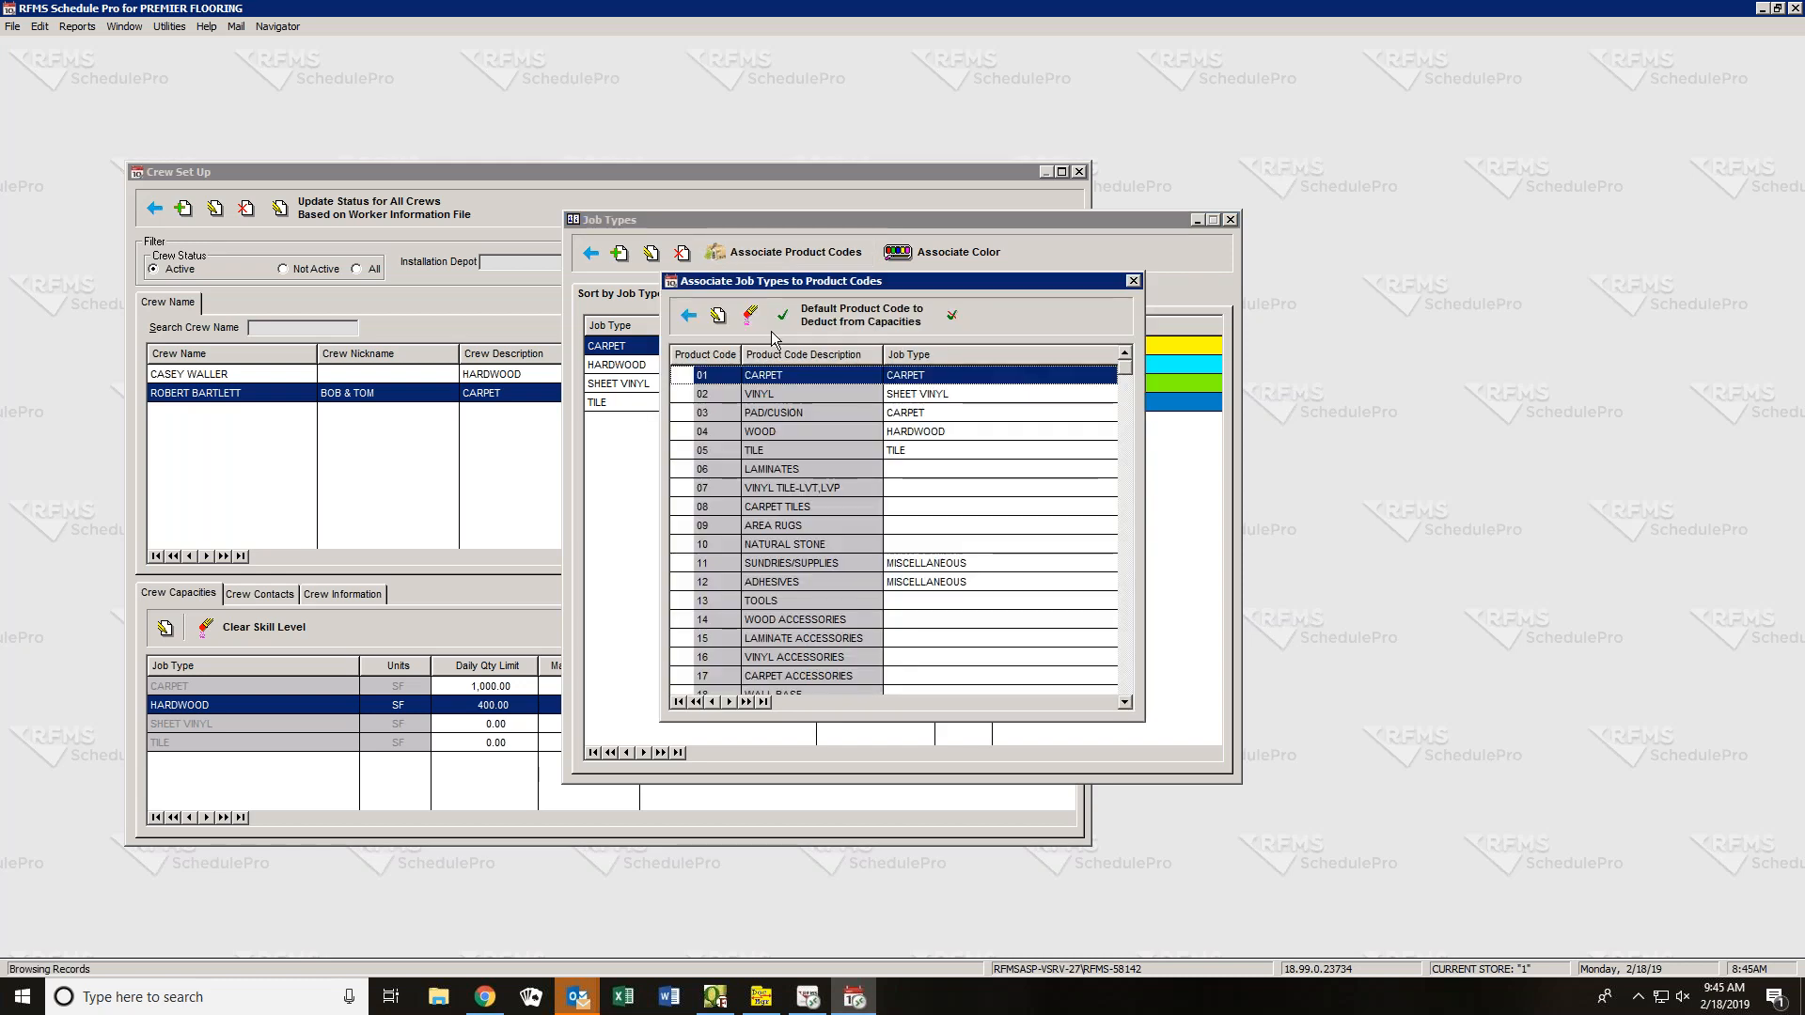
{"action": "left_click", "coordinate": [834, 488]}
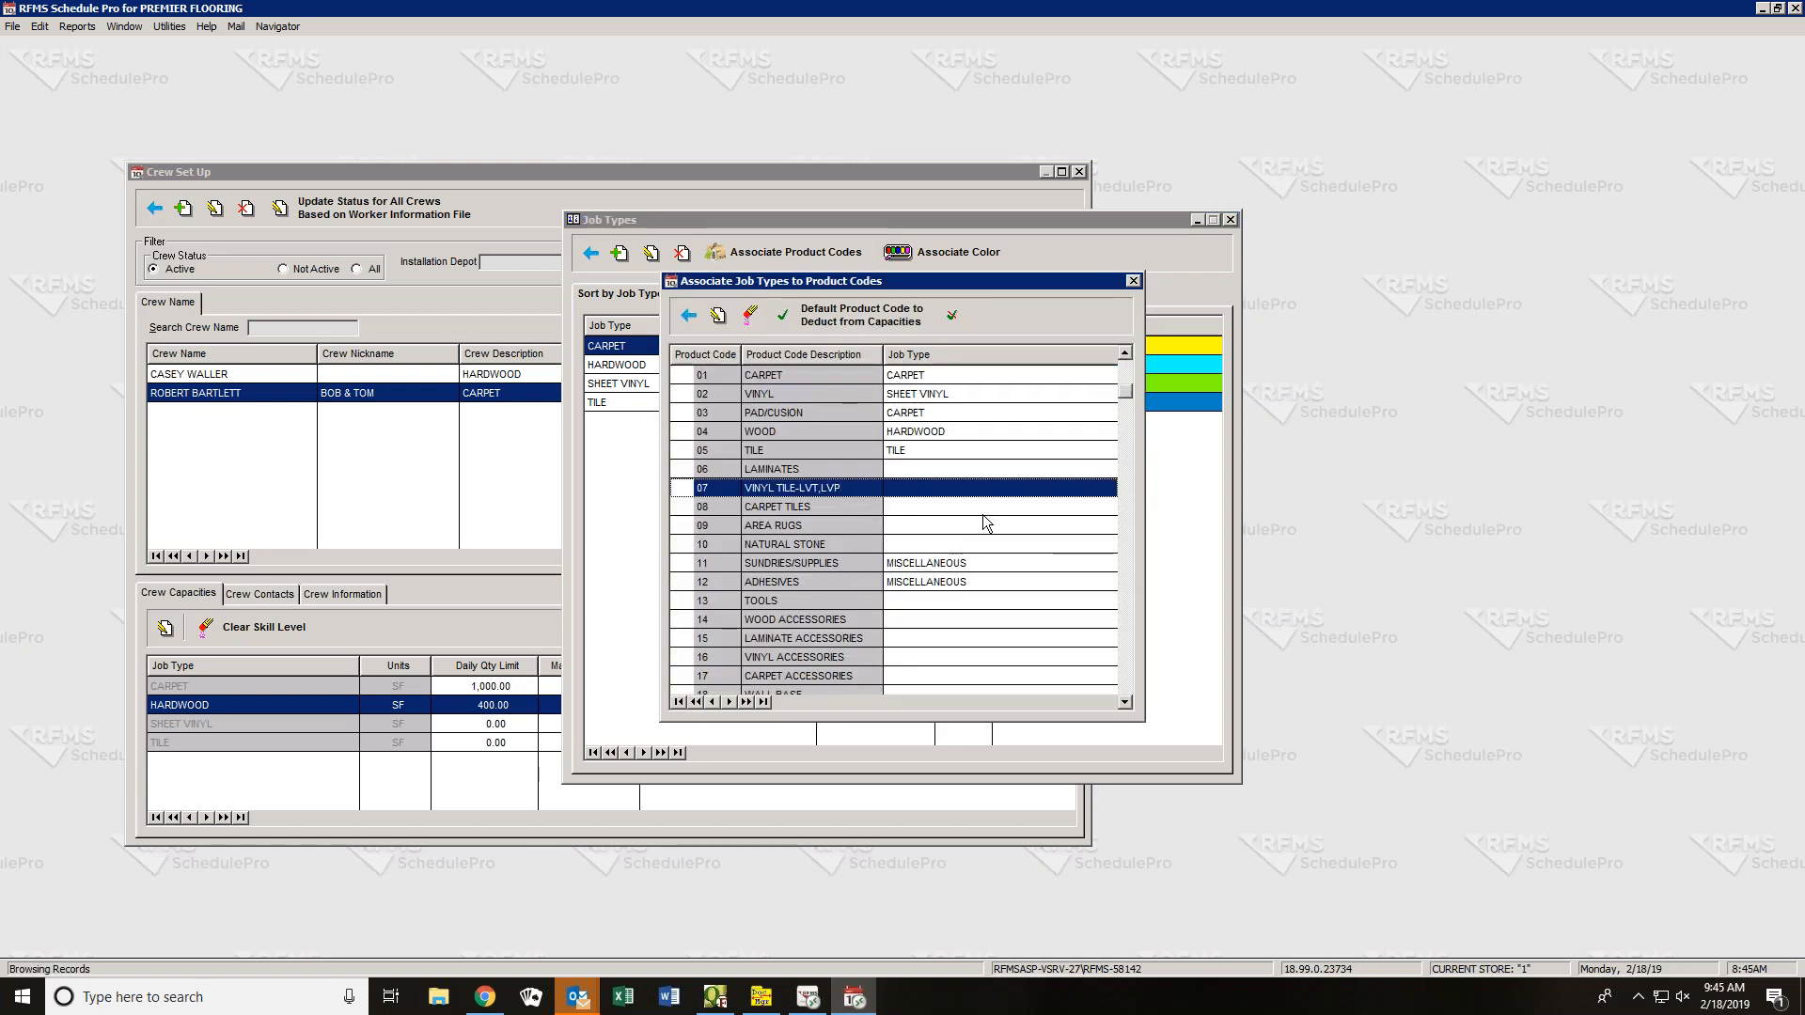
{"action": "left_click", "coordinate": [688, 315]}
{"action": "left_click", "coordinate": [590, 252]}
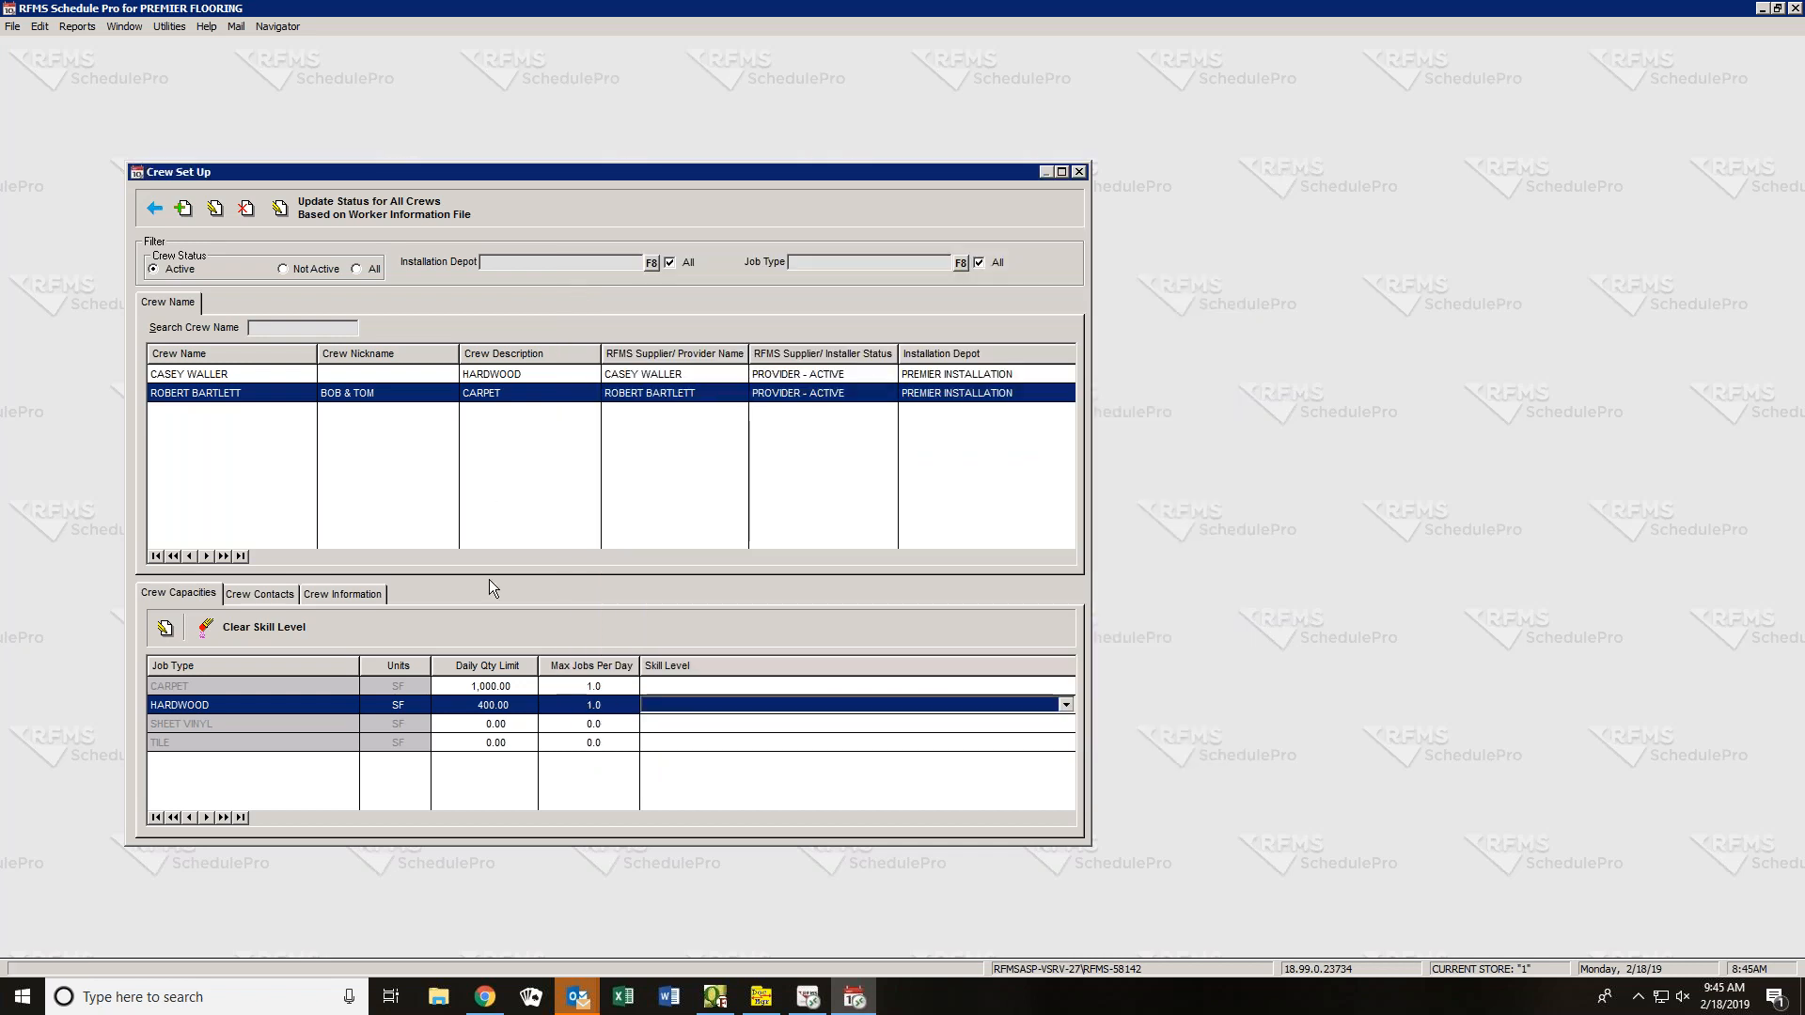
- Review the carpet crew's daily quantity limits and maximum jobs per day for CARPET and HARDWOOD, and check the skill levels list
{"action": "left_click", "coordinate": [490, 690]}
{"action": "left_click", "coordinate": [496, 703]}
{"action": "left_click", "coordinate": [583, 691]}
{"action": "left_click", "coordinate": [584, 707]}
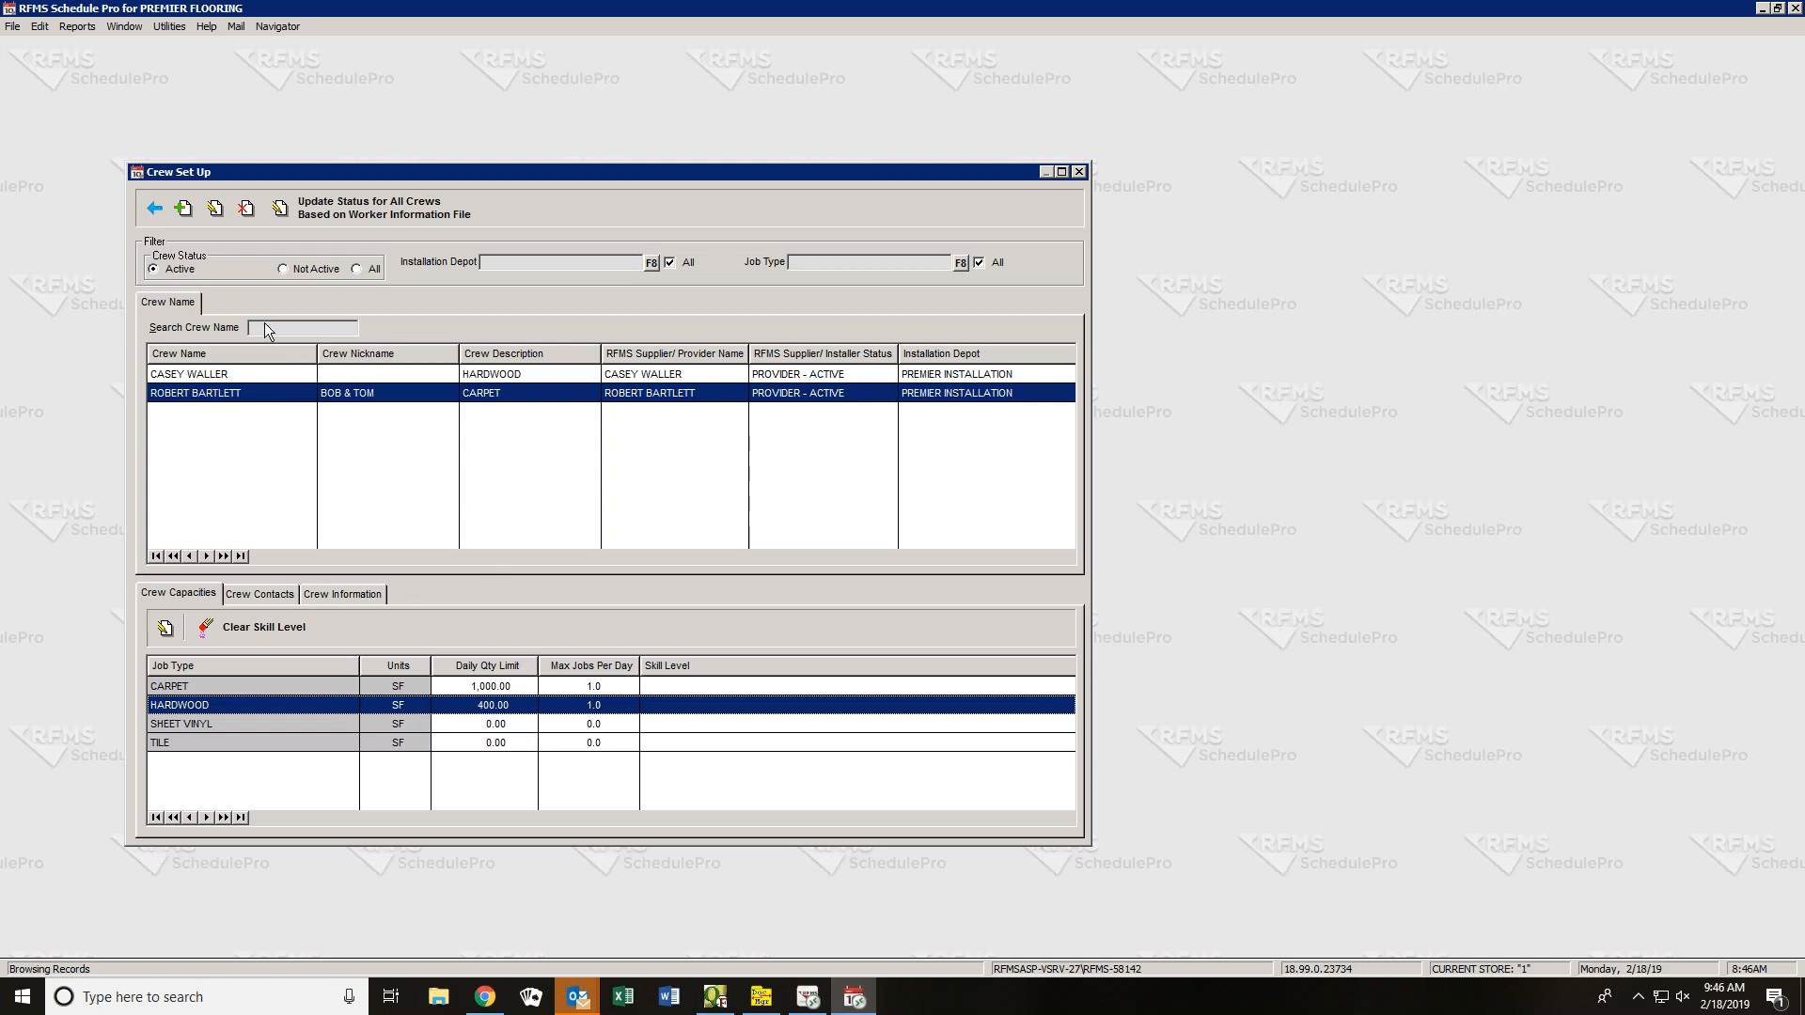
{"action": "left_click", "coordinate": [152, 205]}
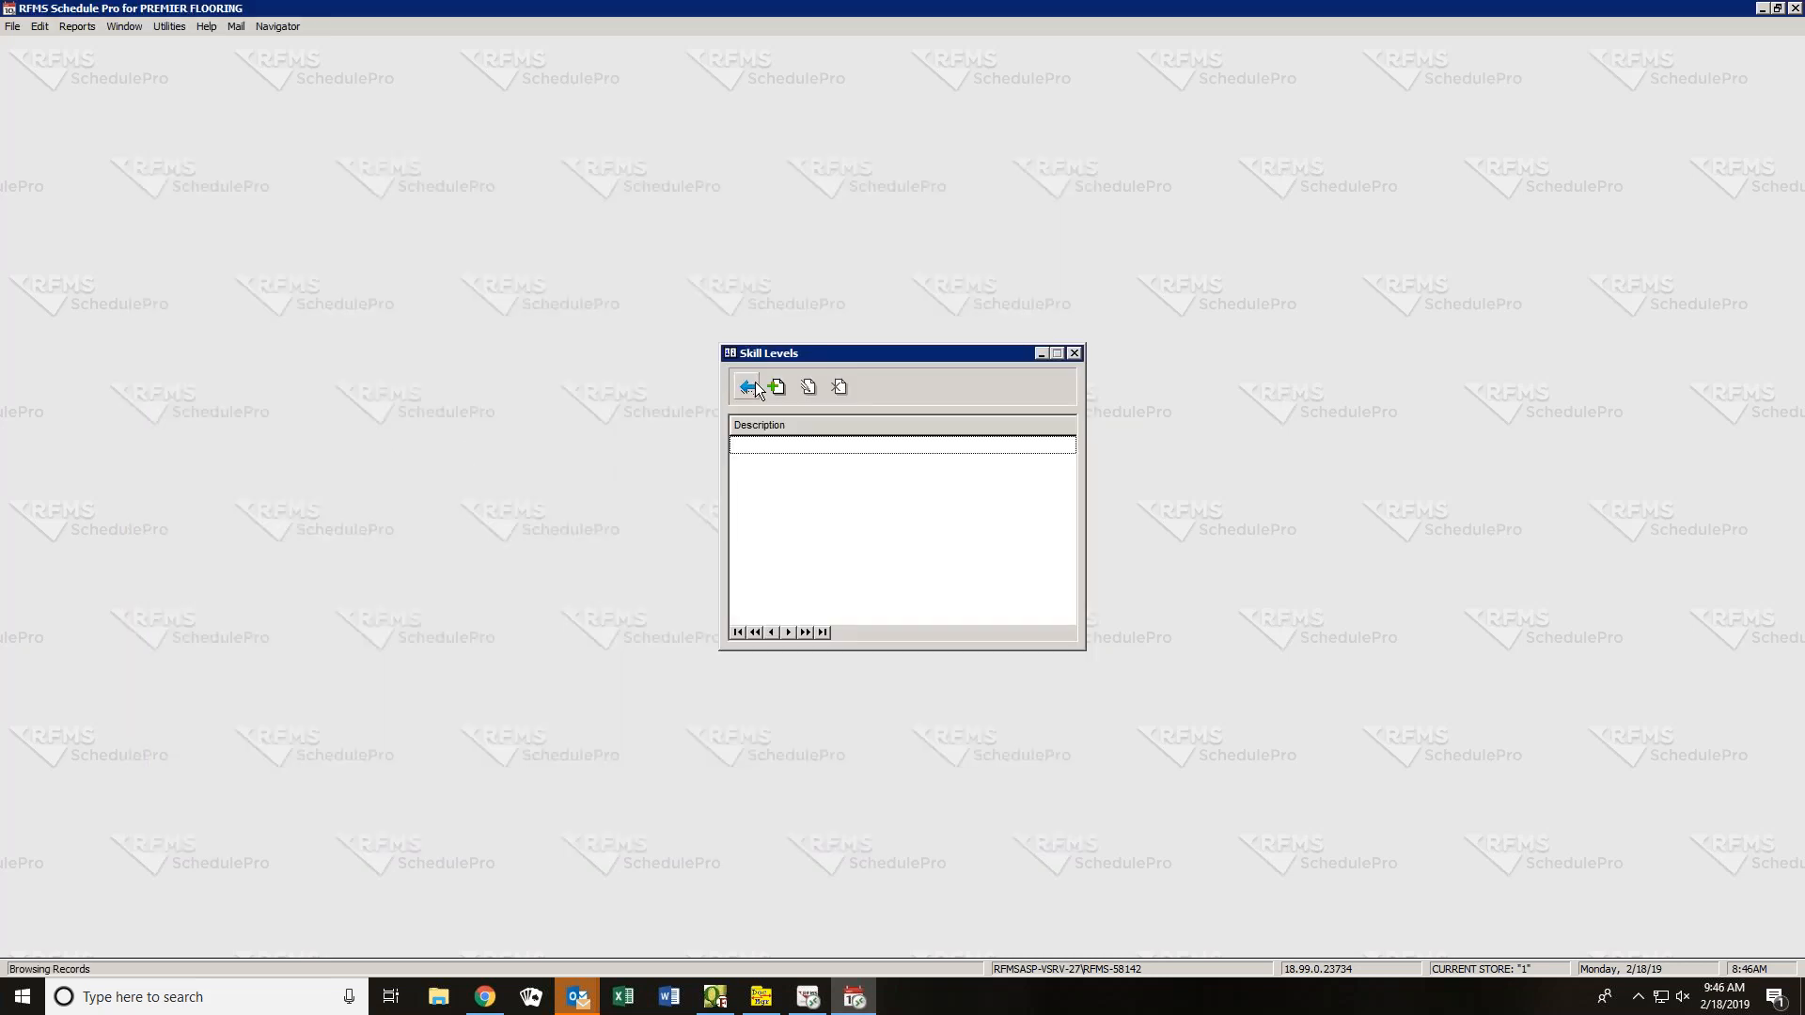
{"action": "left_click", "coordinate": [755, 384]}
- Review the PREMIER INSTALLATION depot's daily limit capacities for CARPET and HARDWOOD across the weekdays
{"action": "left_click", "coordinate": [173, 27]}
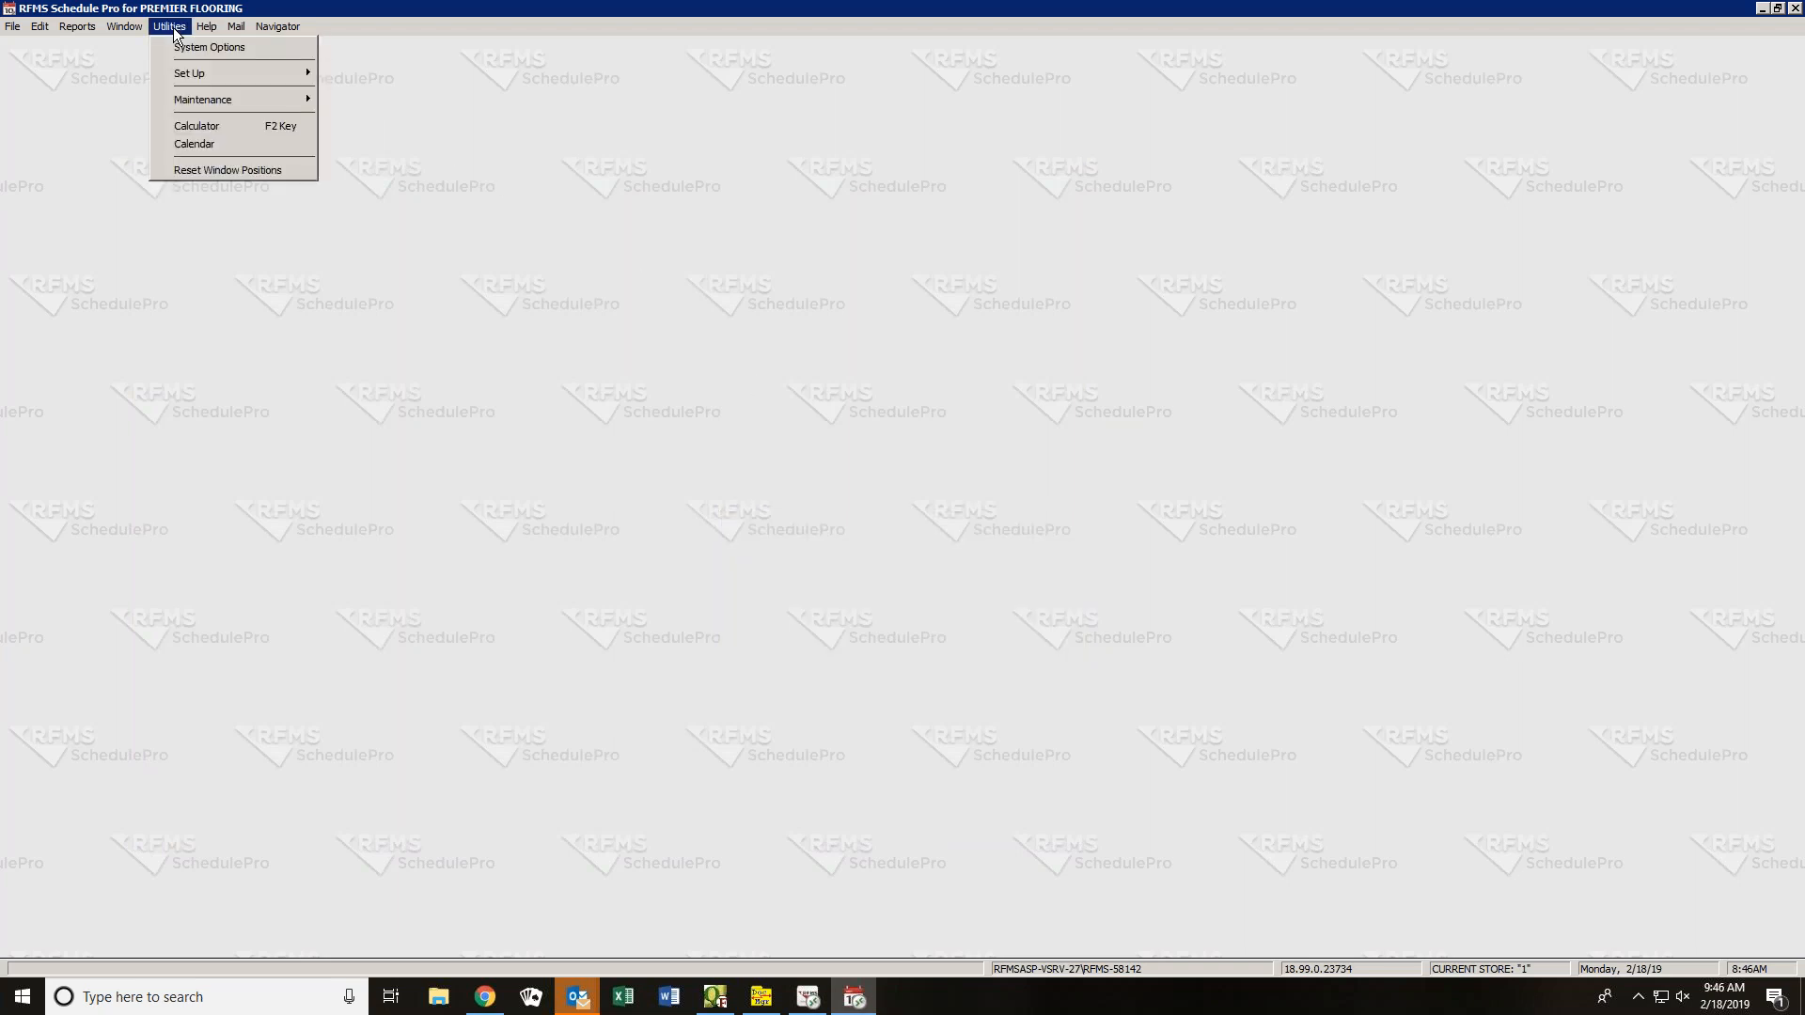
{"action": "mouse_move", "coordinate": [186, 70]}
{"action": "left_click", "coordinate": [381, 98]}
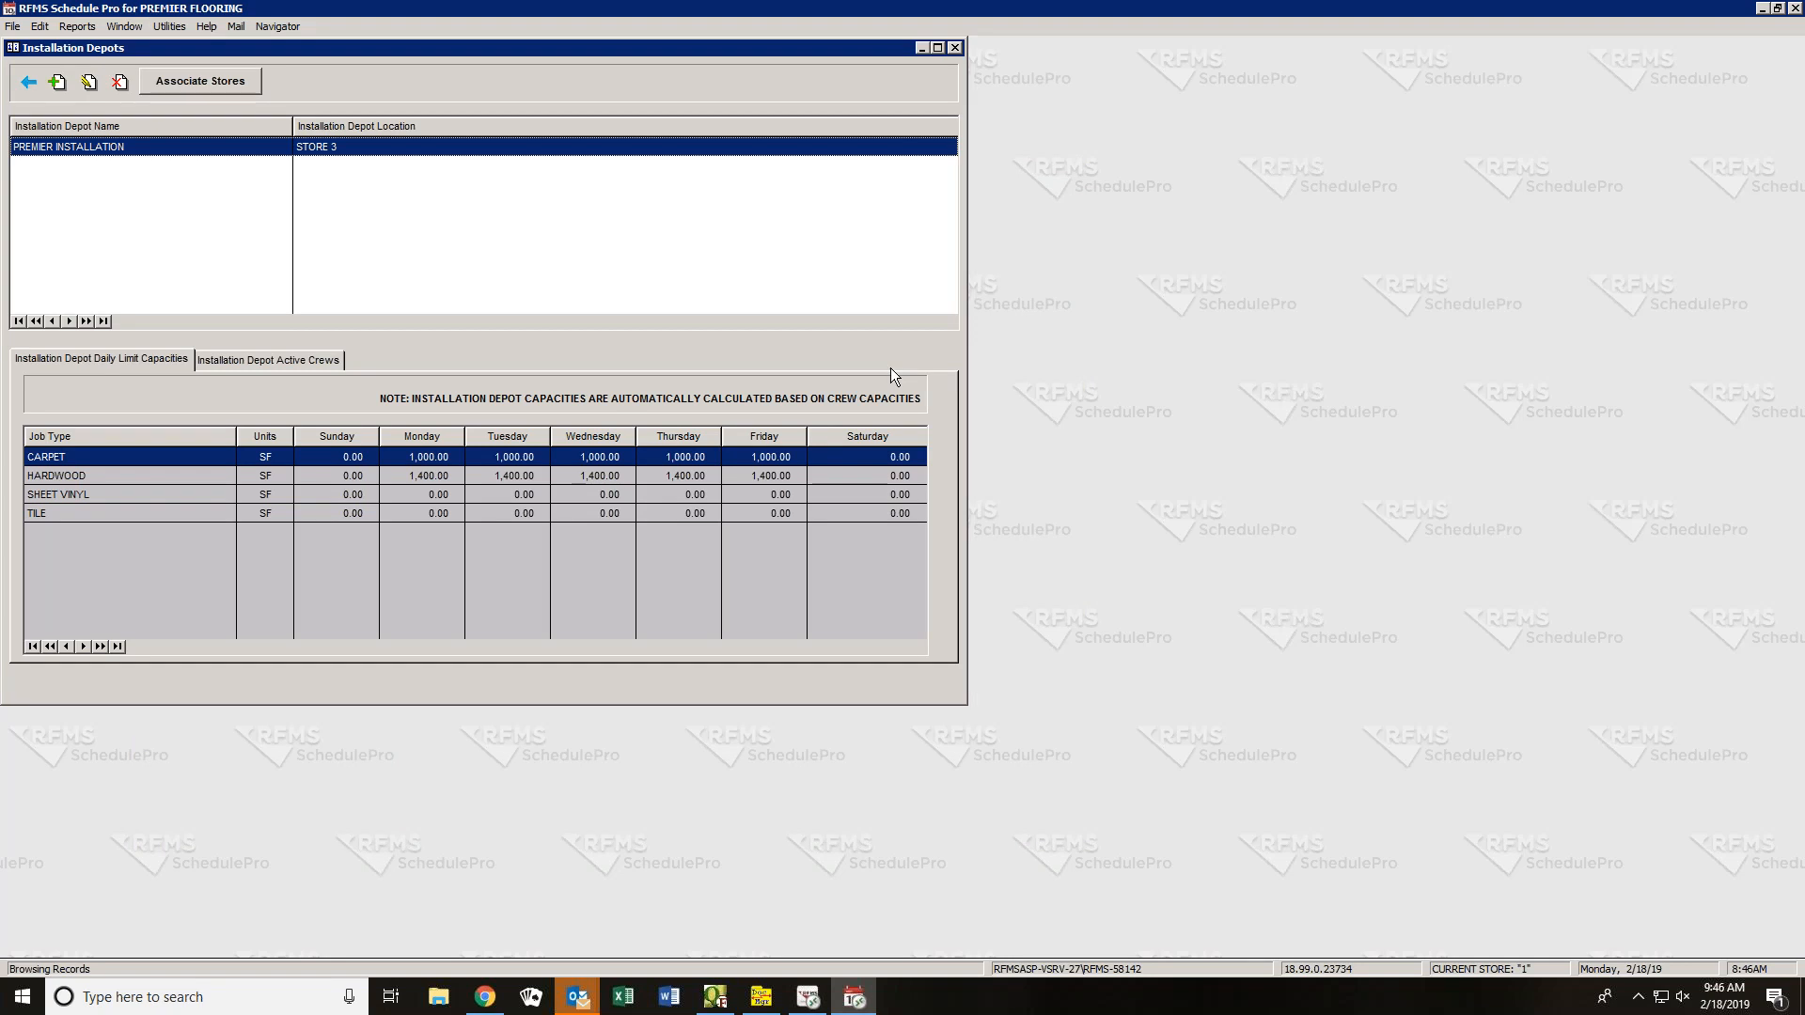
{"action": "left_click", "coordinate": [938, 48]}
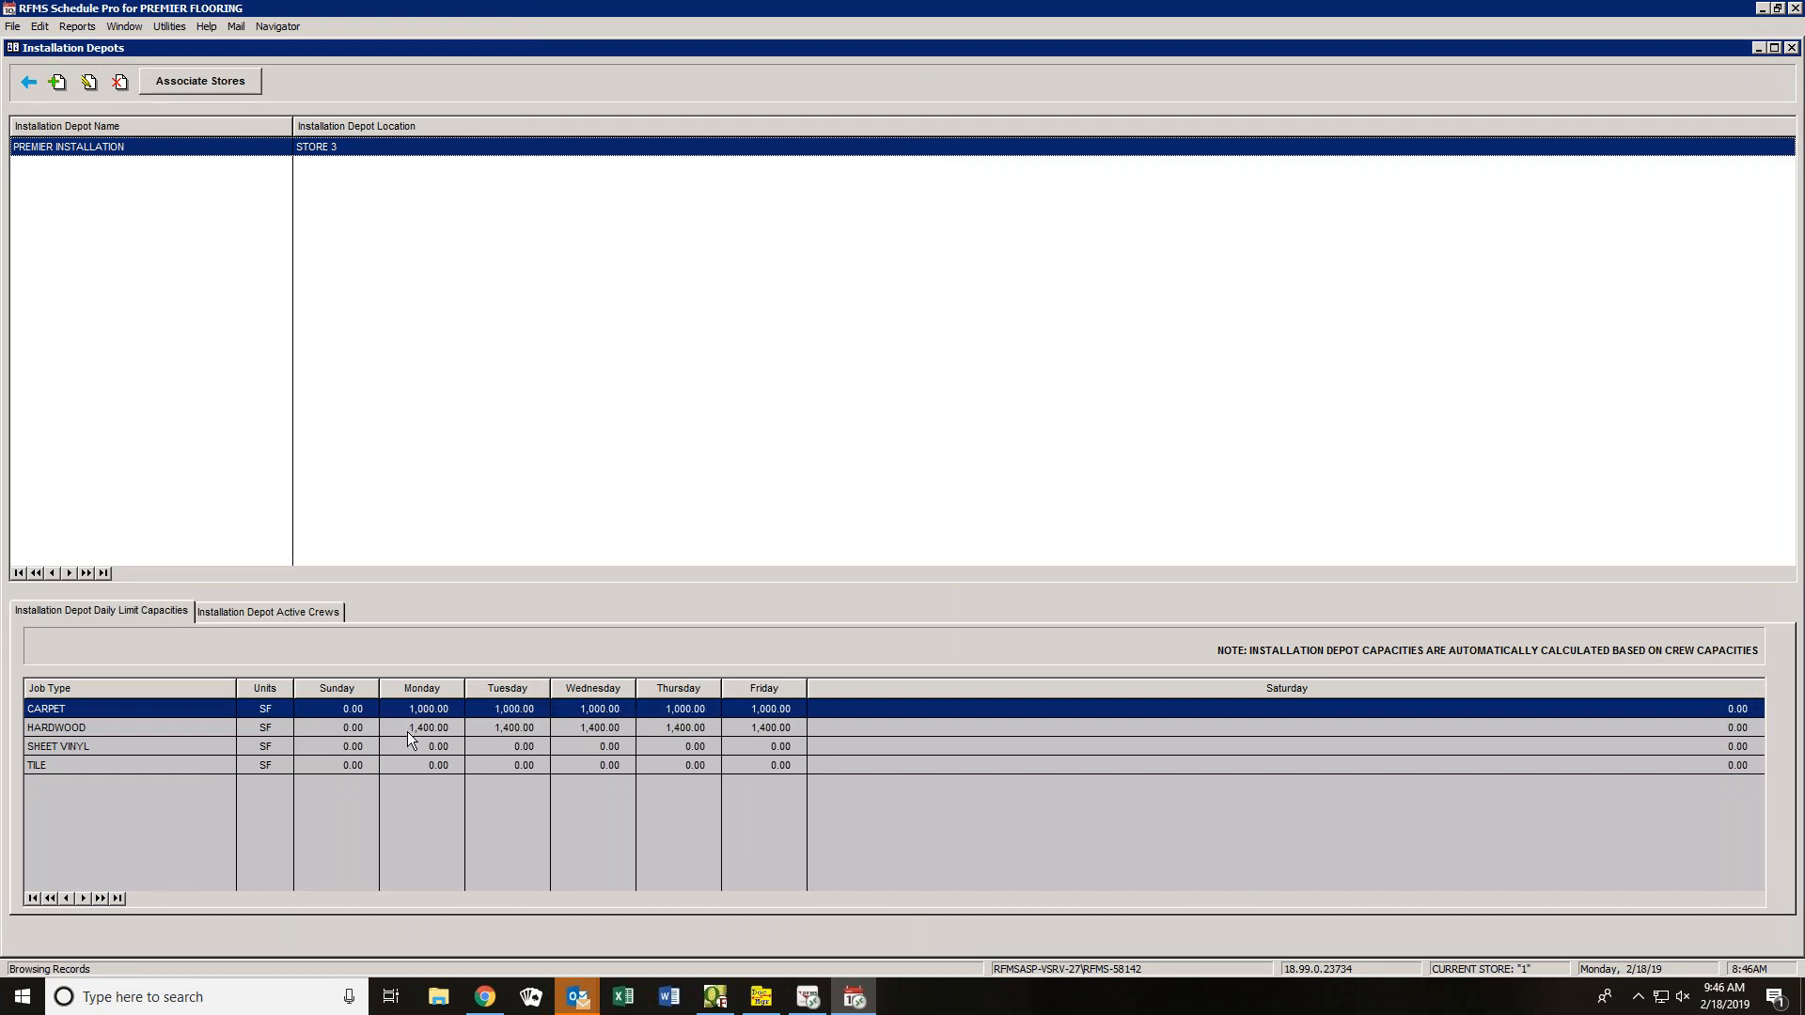
{"action": "left_click", "coordinate": [478, 726]}
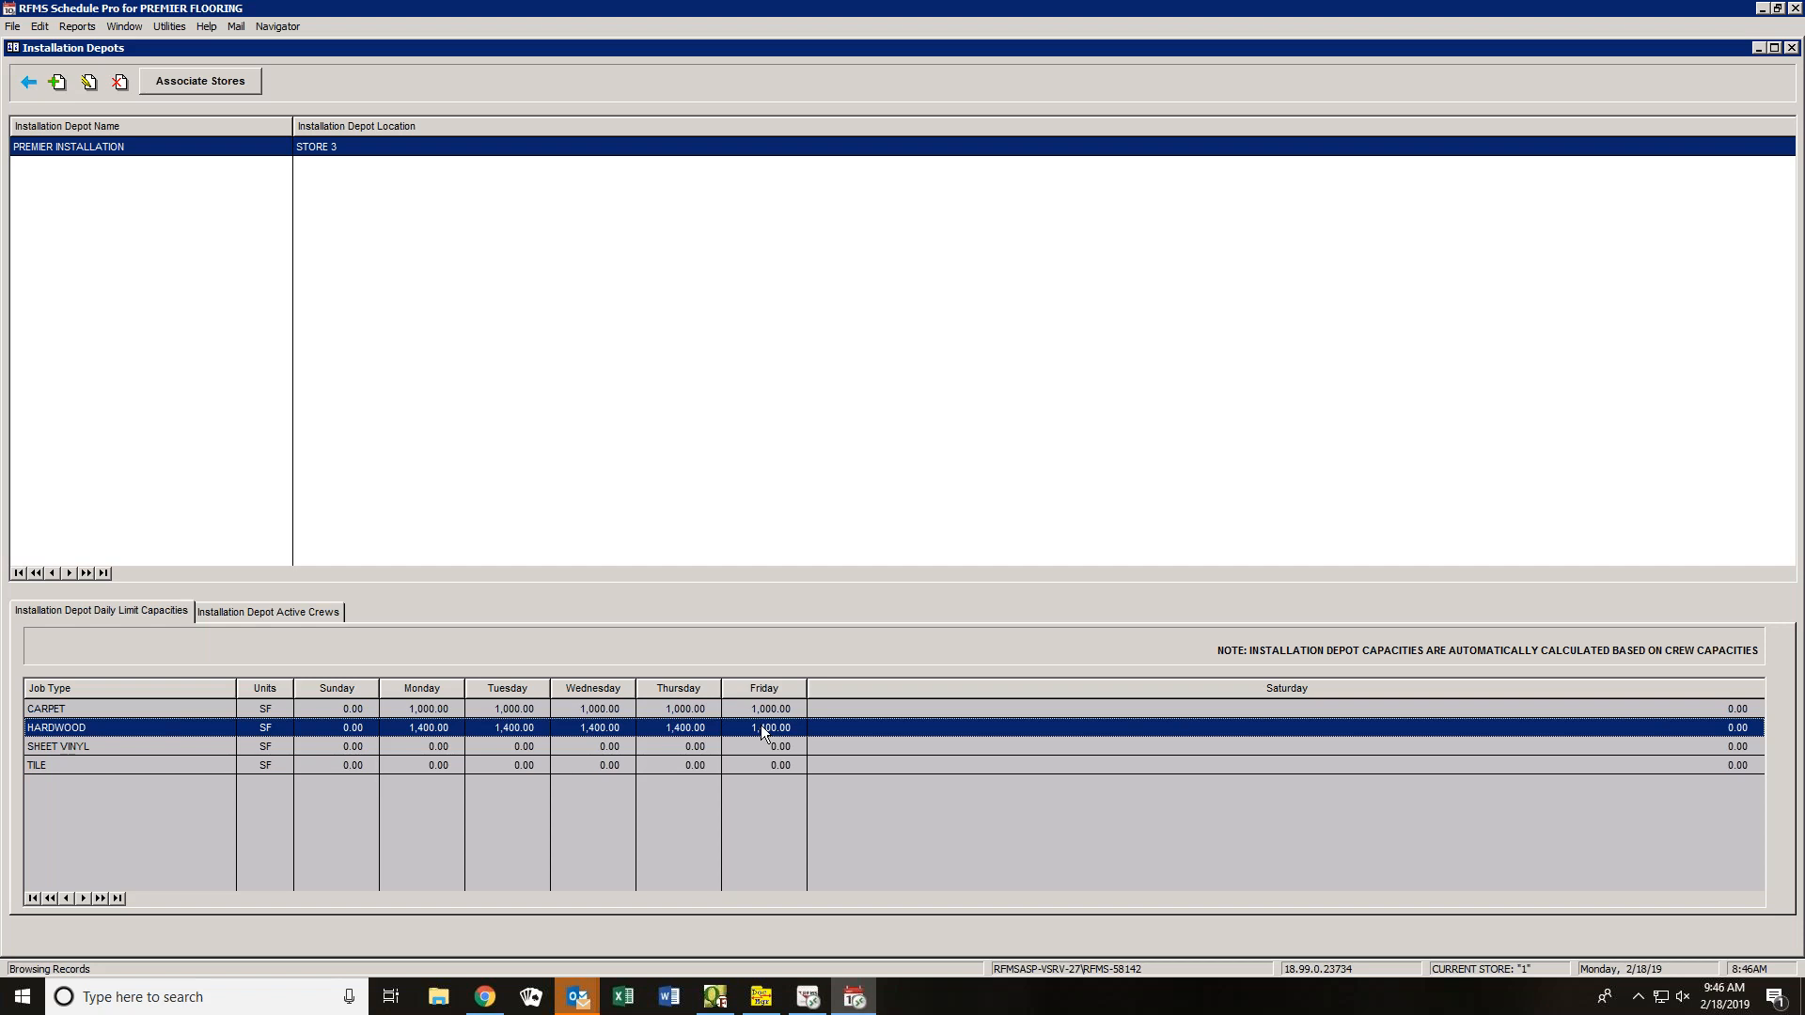
{"action": "left_click", "coordinate": [420, 714]}
{"action": "left_click", "coordinate": [433, 729]}
{"action": "left_click", "coordinate": [514, 710]}
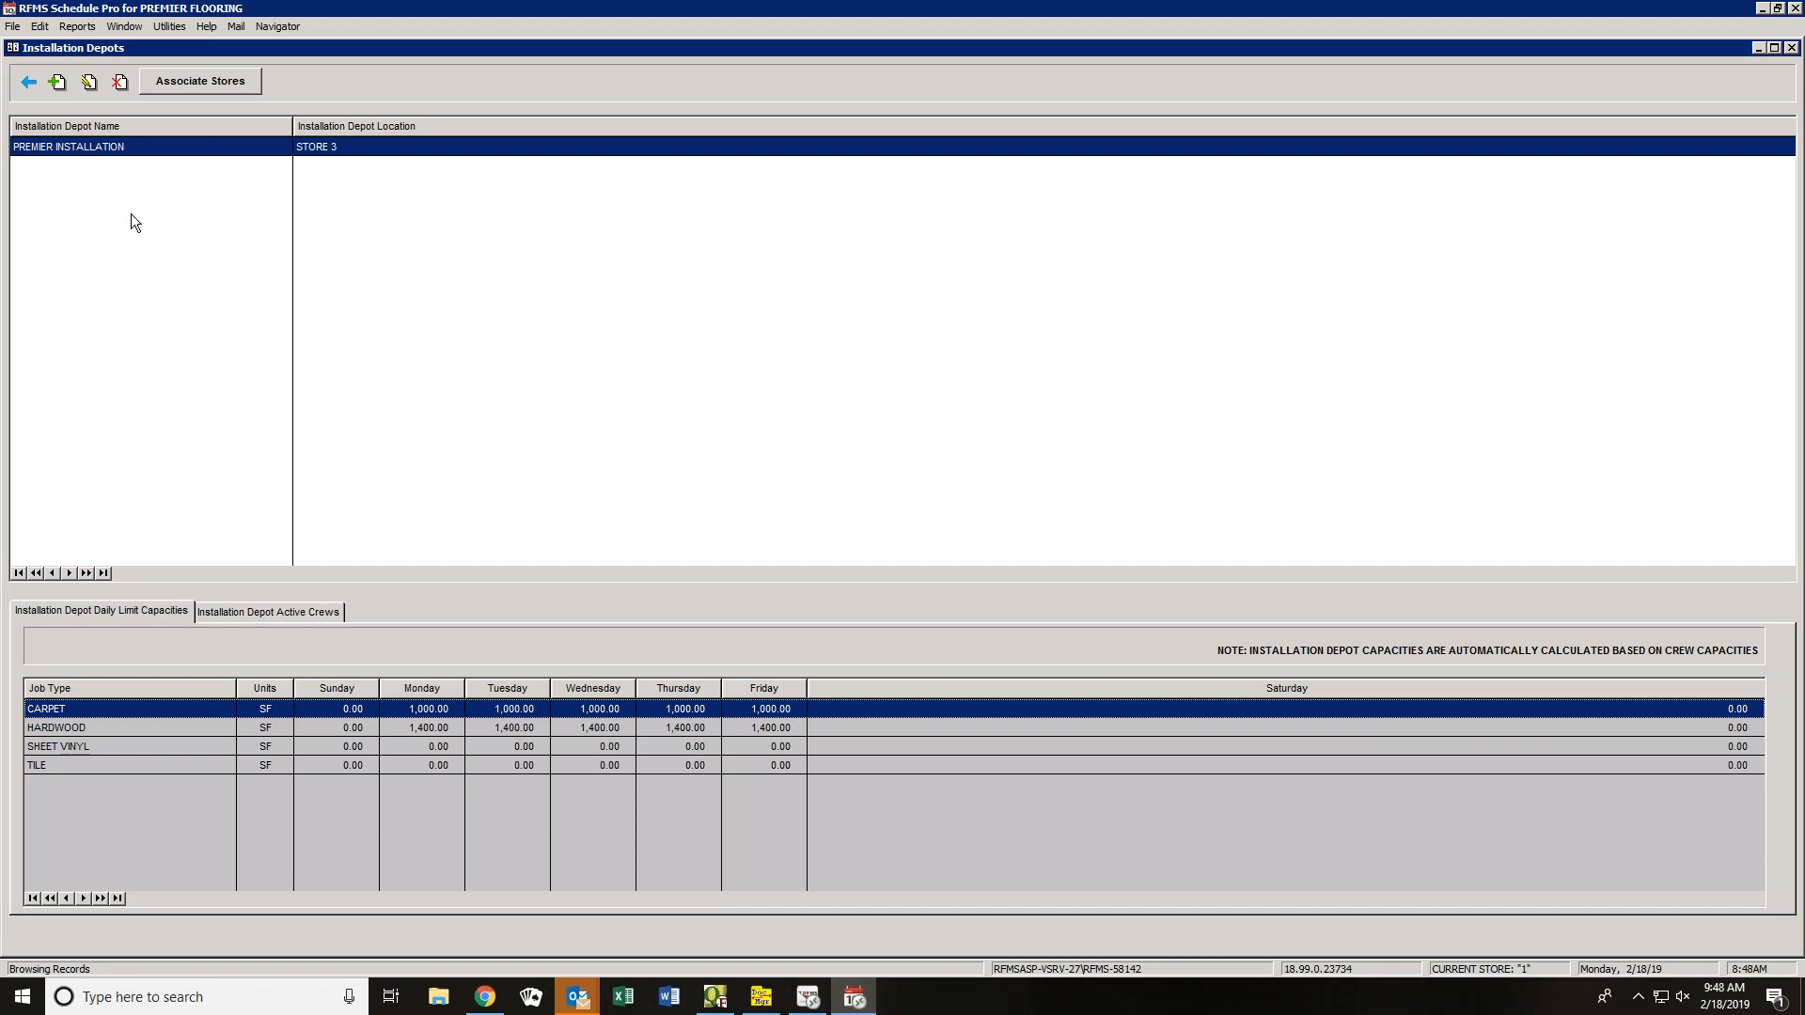
{"action": "left_click", "coordinate": [29, 82]}
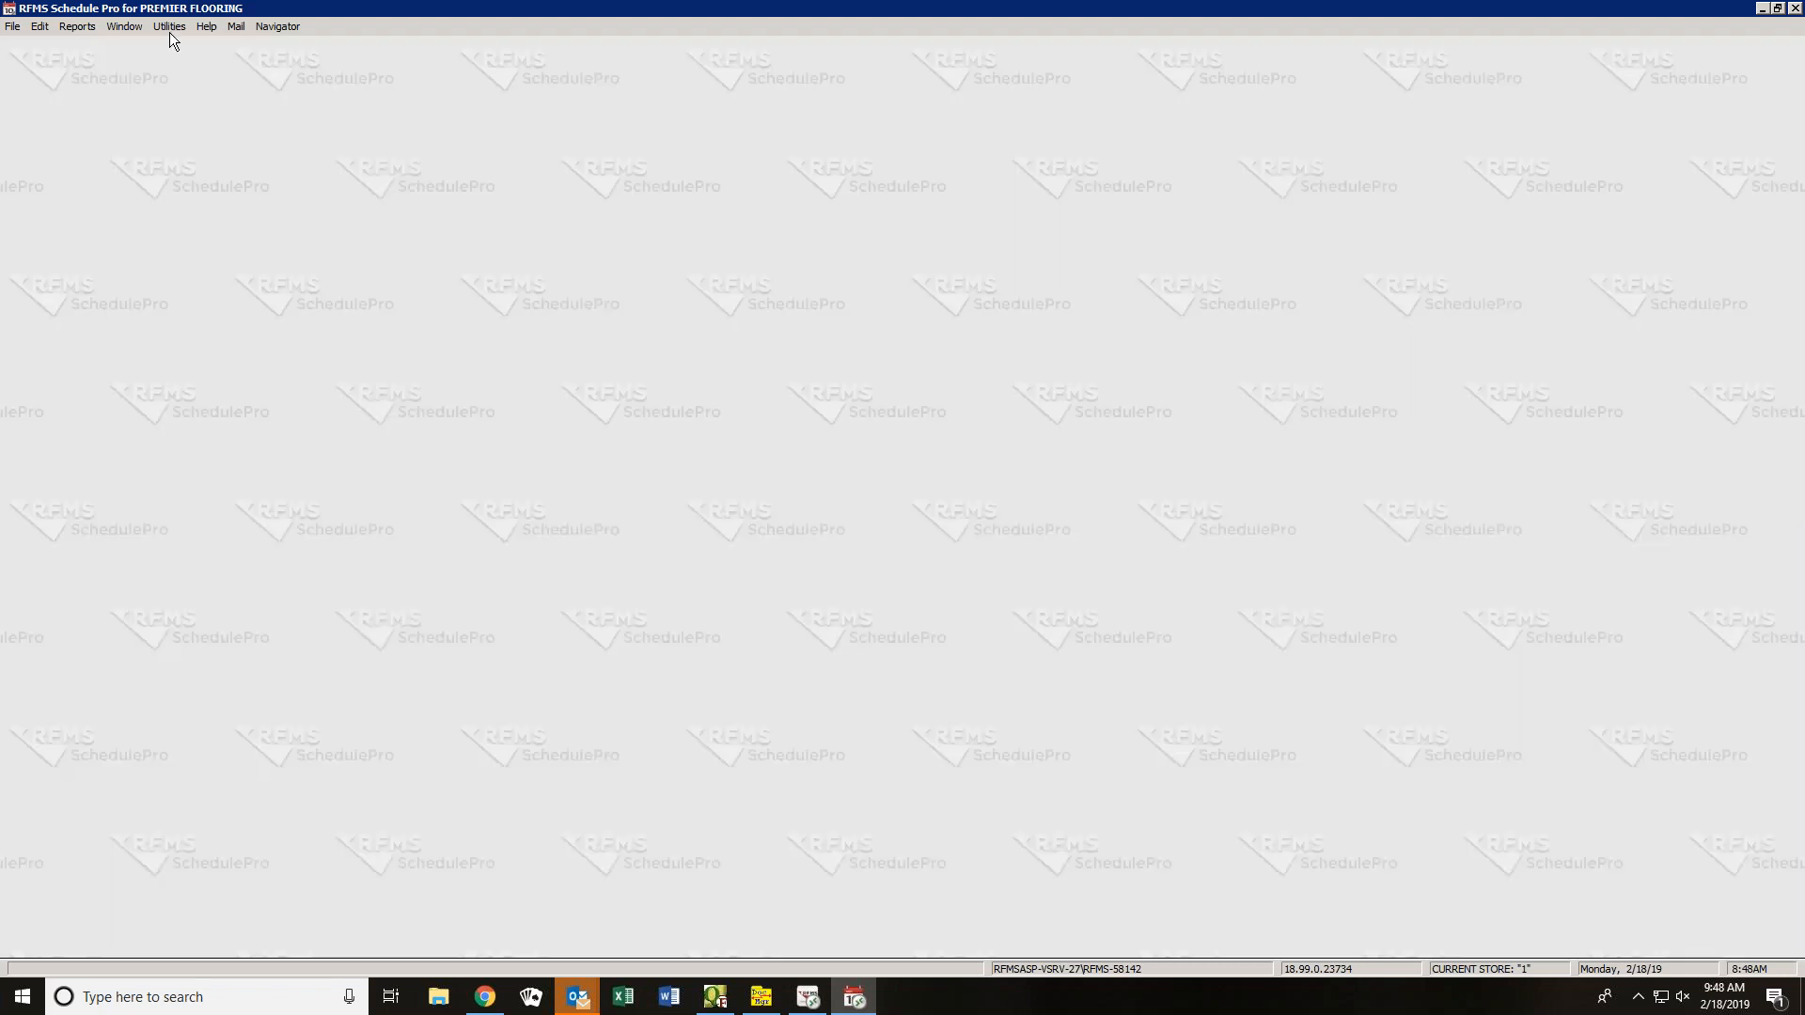
- Add SCHEDULED and CONFIRMED to the job status descriptions
{"action": "left_click", "coordinate": [172, 25]}
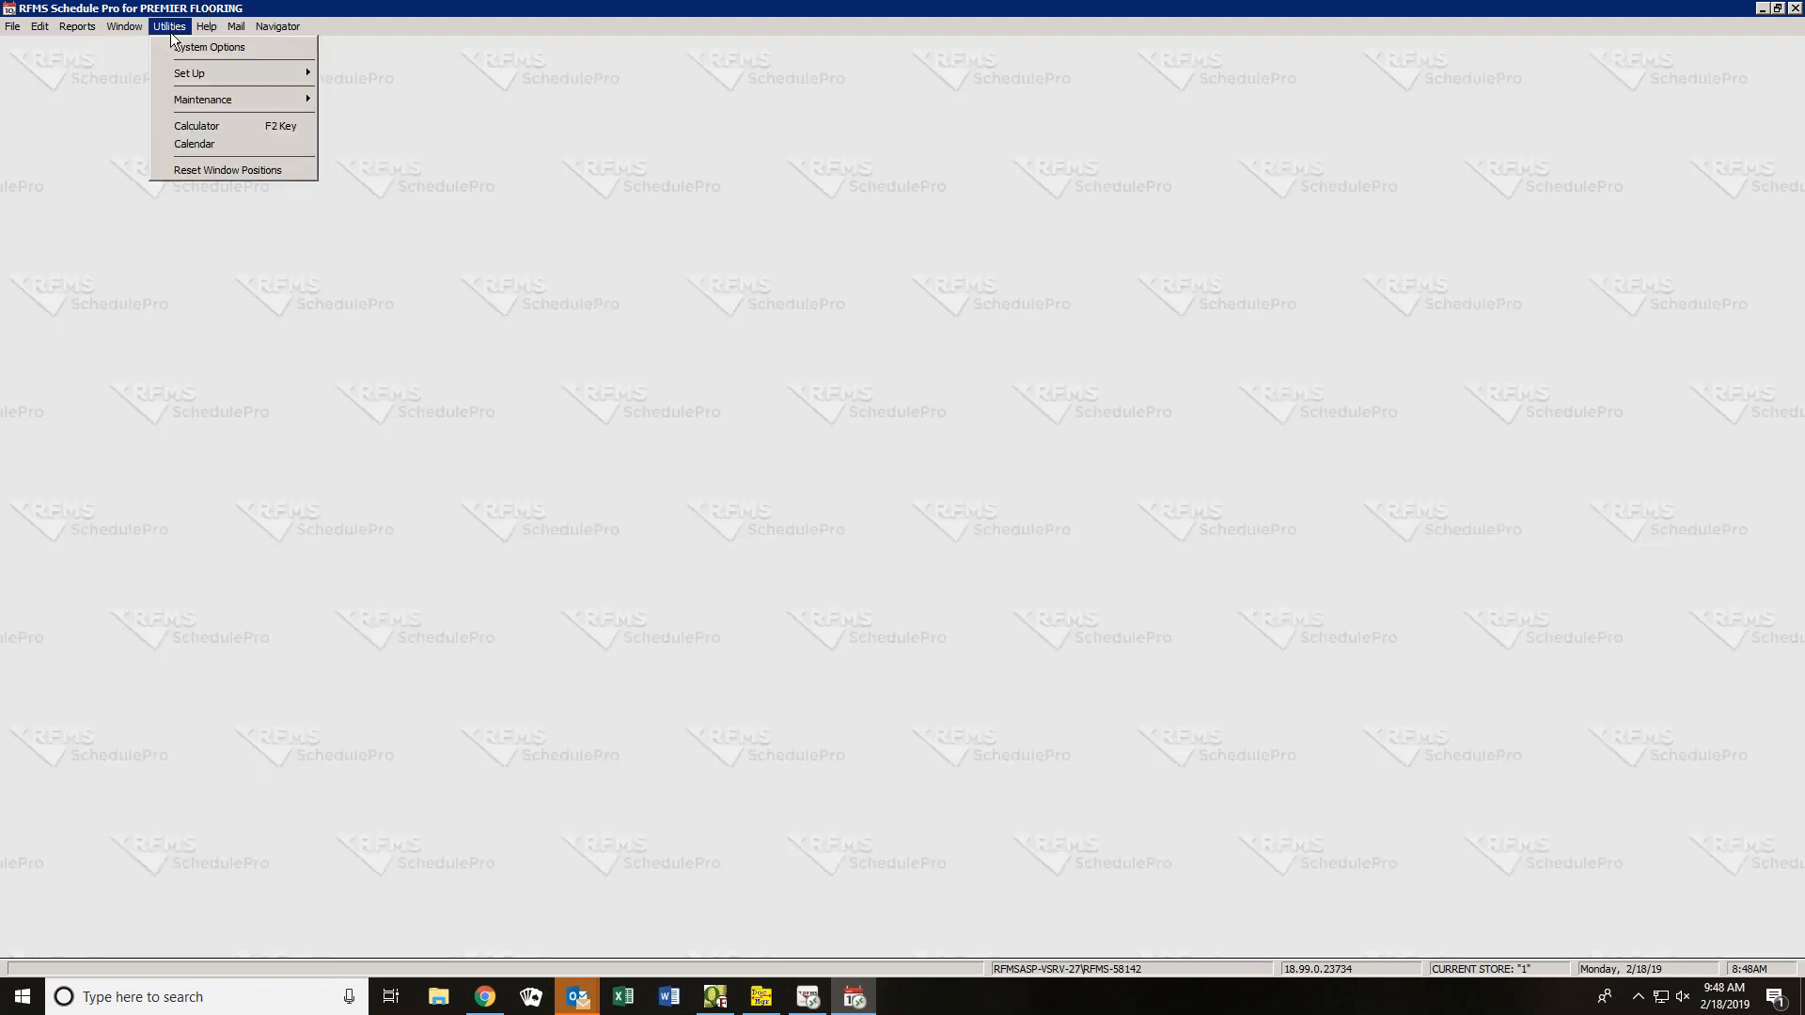
{"action": "mouse_move", "coordinate": [183, 71]}
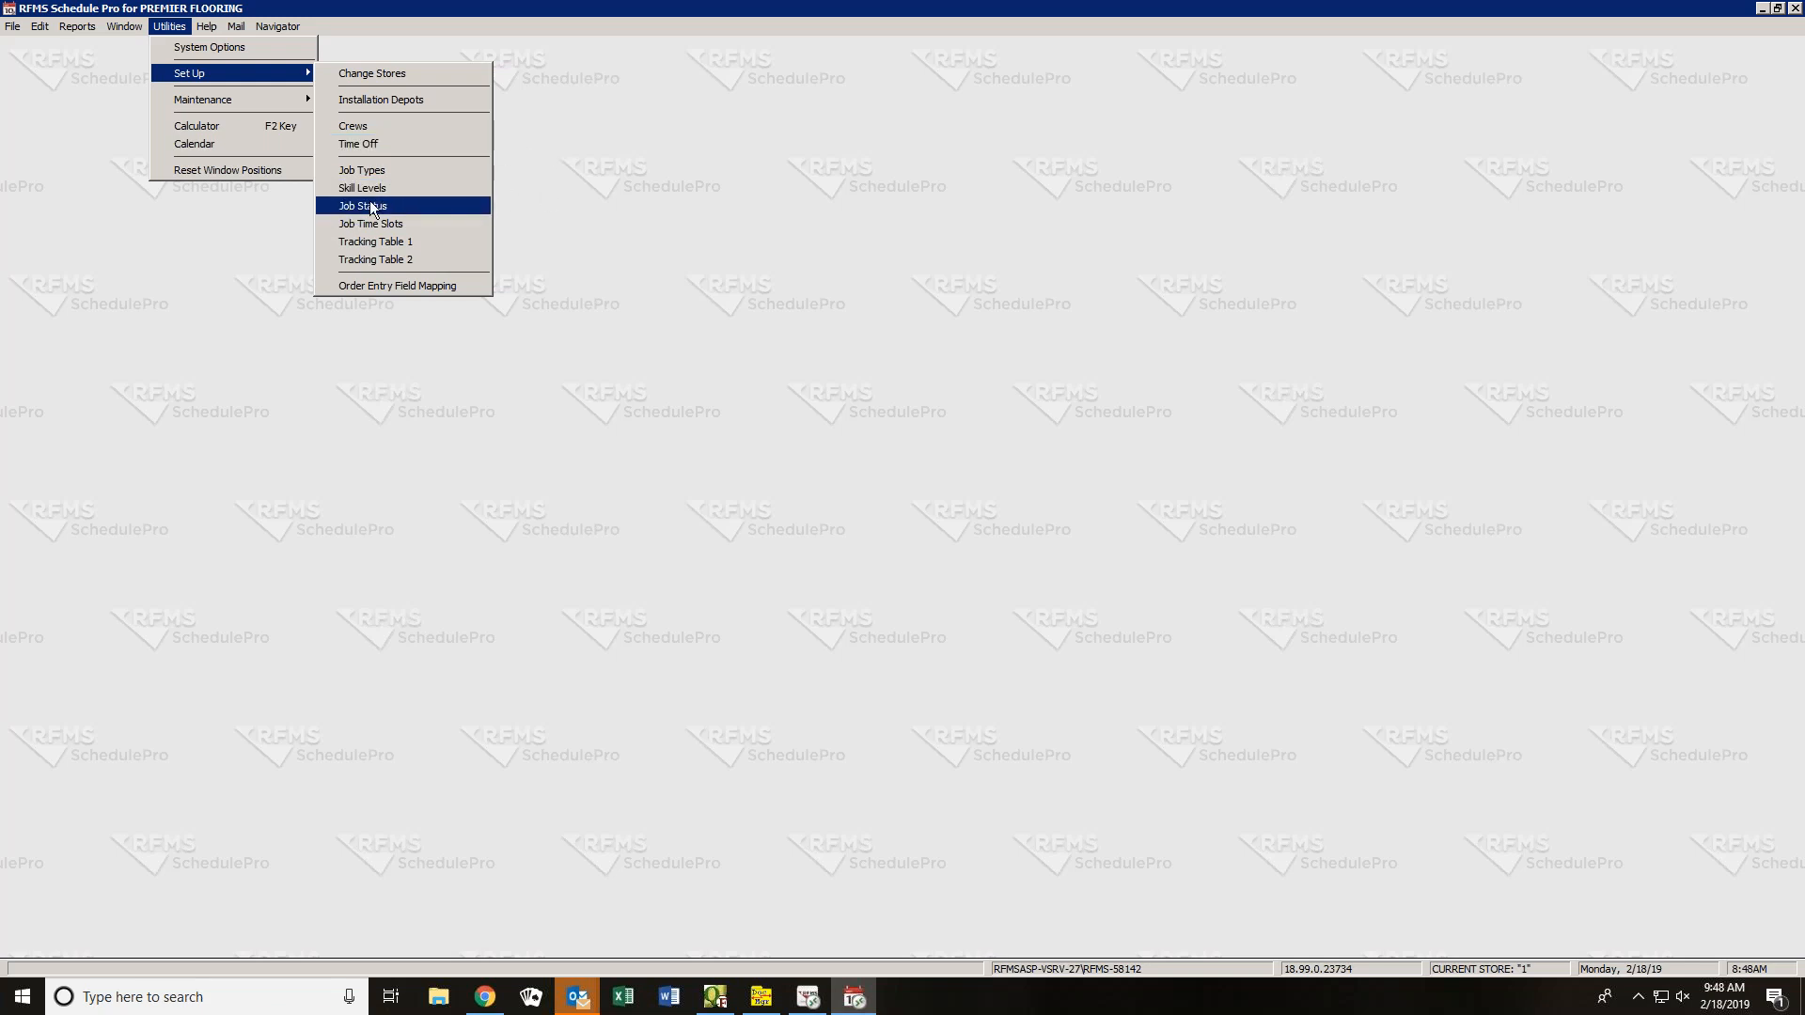
{"action": "left_click", "coordinate": [360, 207]}
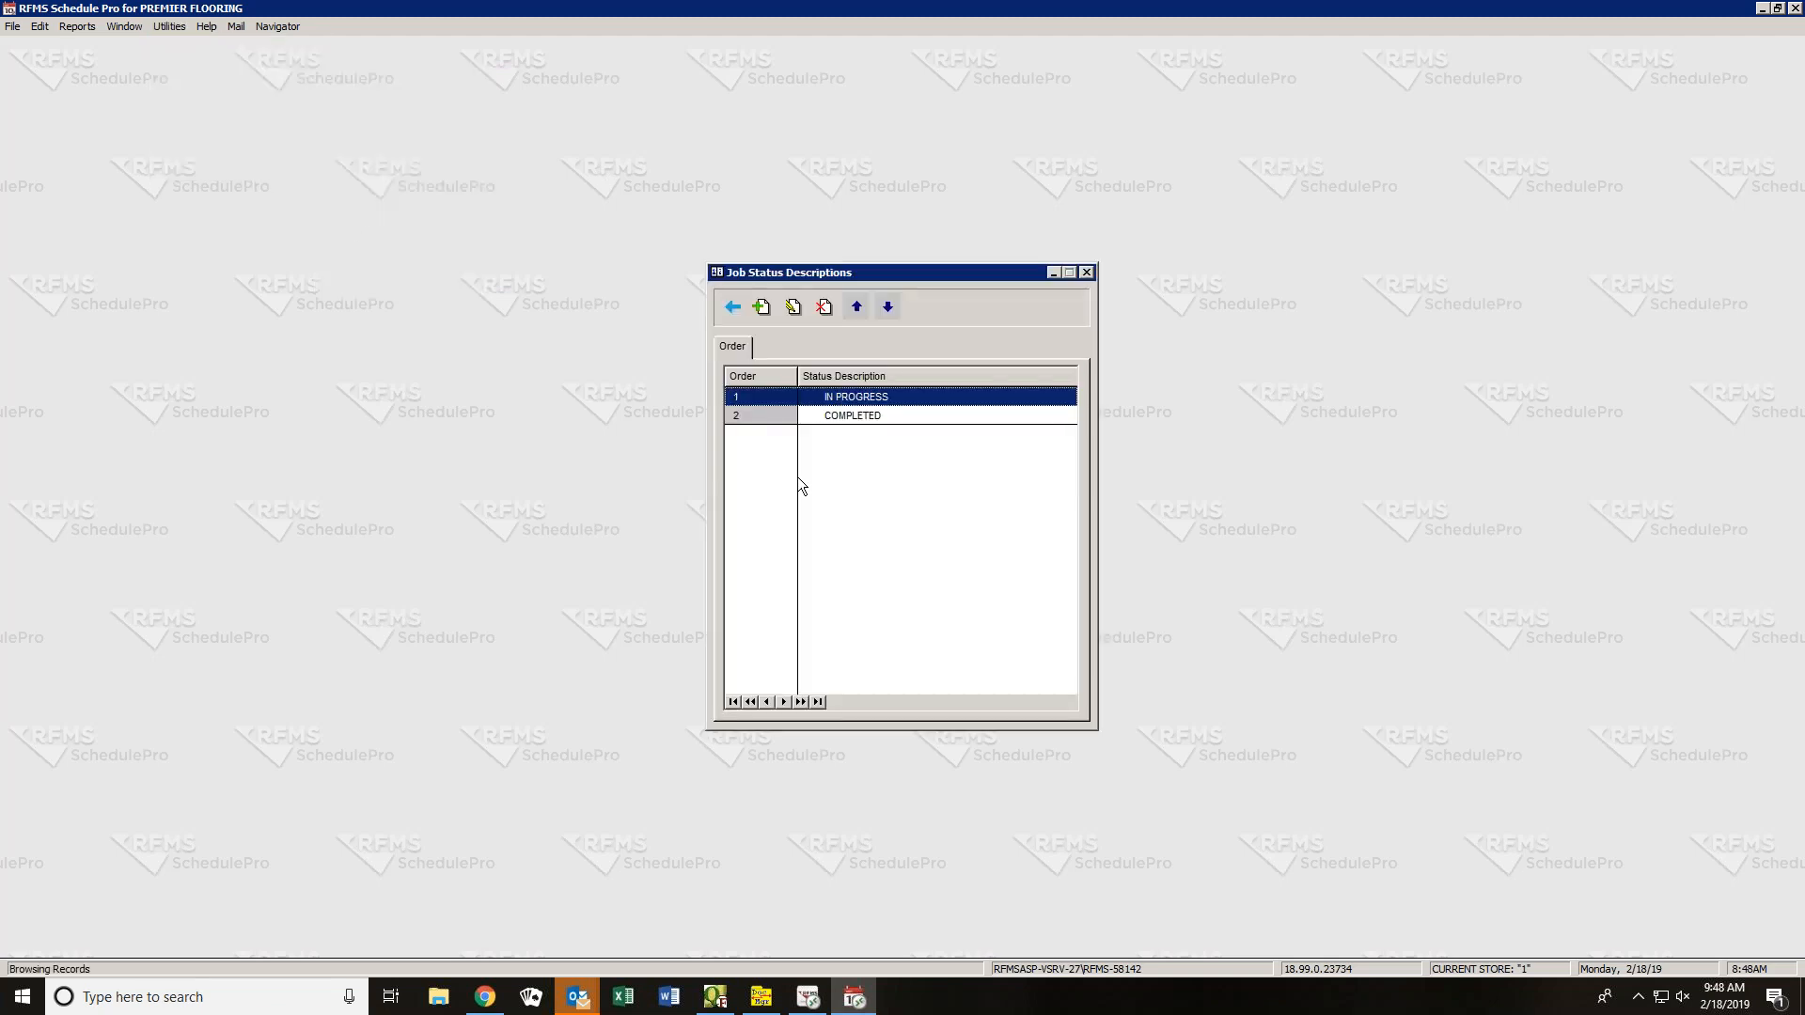
{"action": "left_click", "coordinate": [763, 307]}
{"action": "type", "text": "SCHEDULED"}
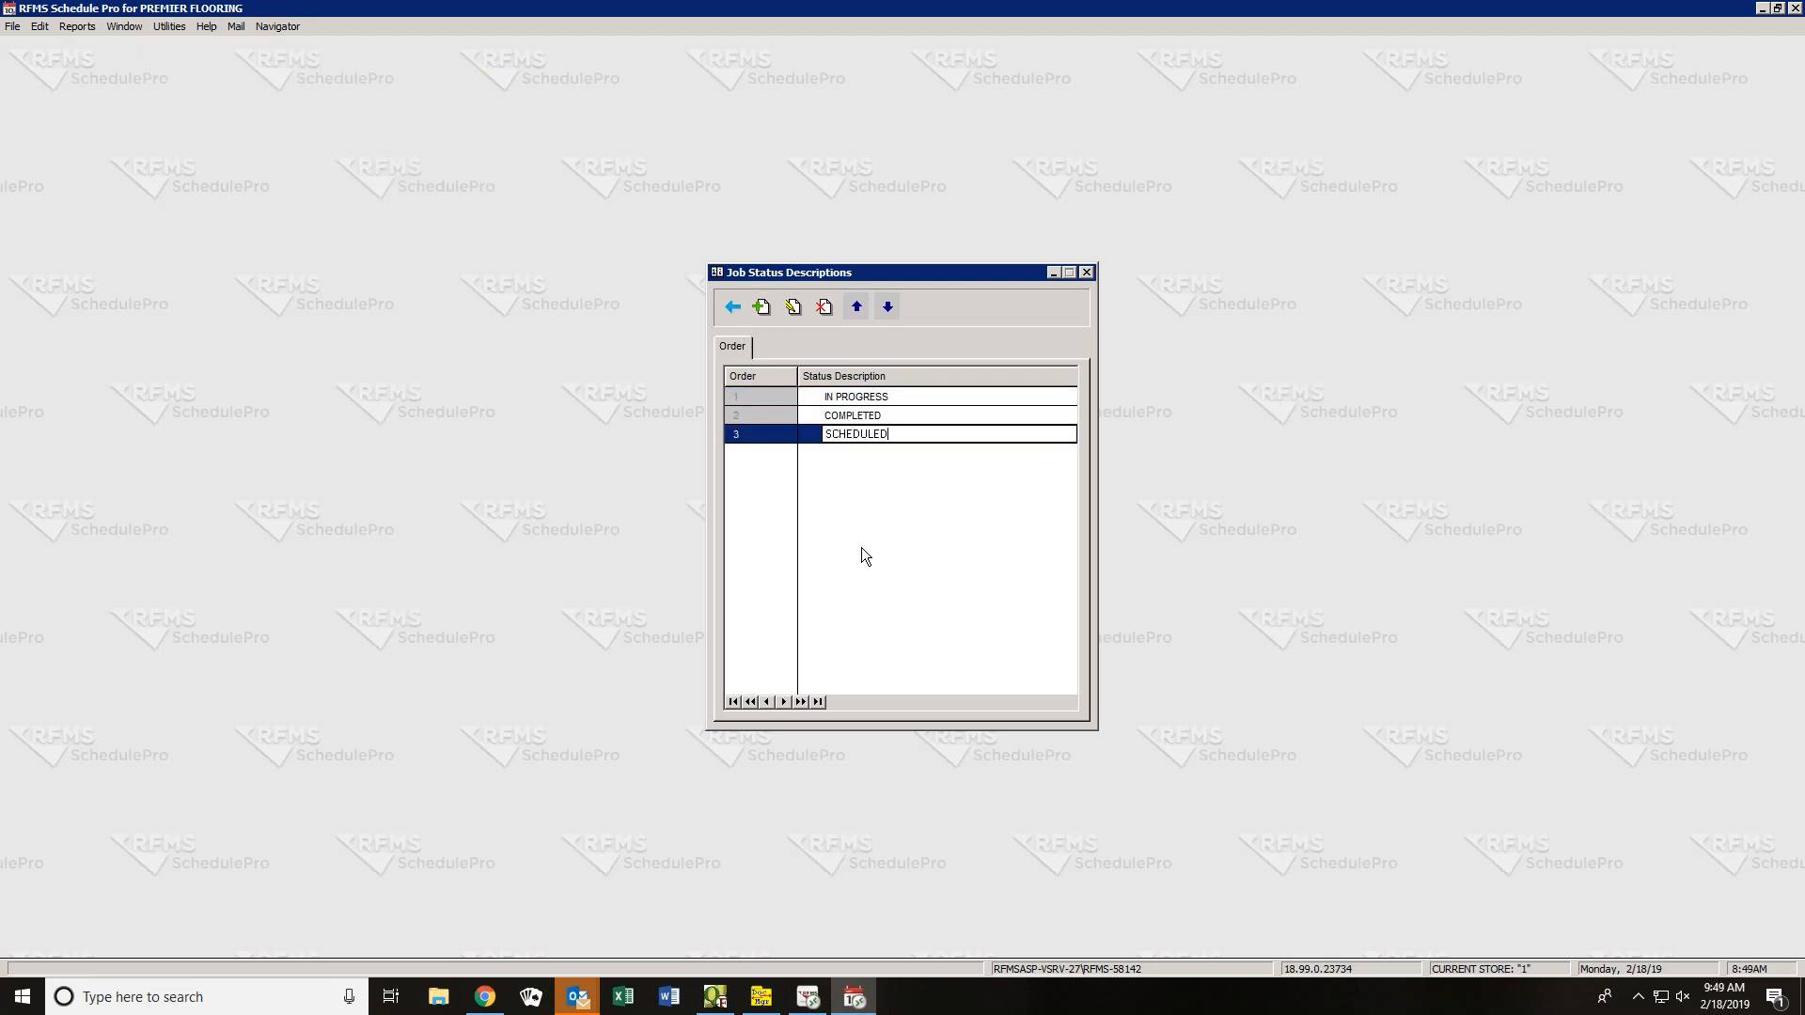
{"action": "key", "text": "Return"}
{"action": "left_click", "coordinate": [759, 308]}
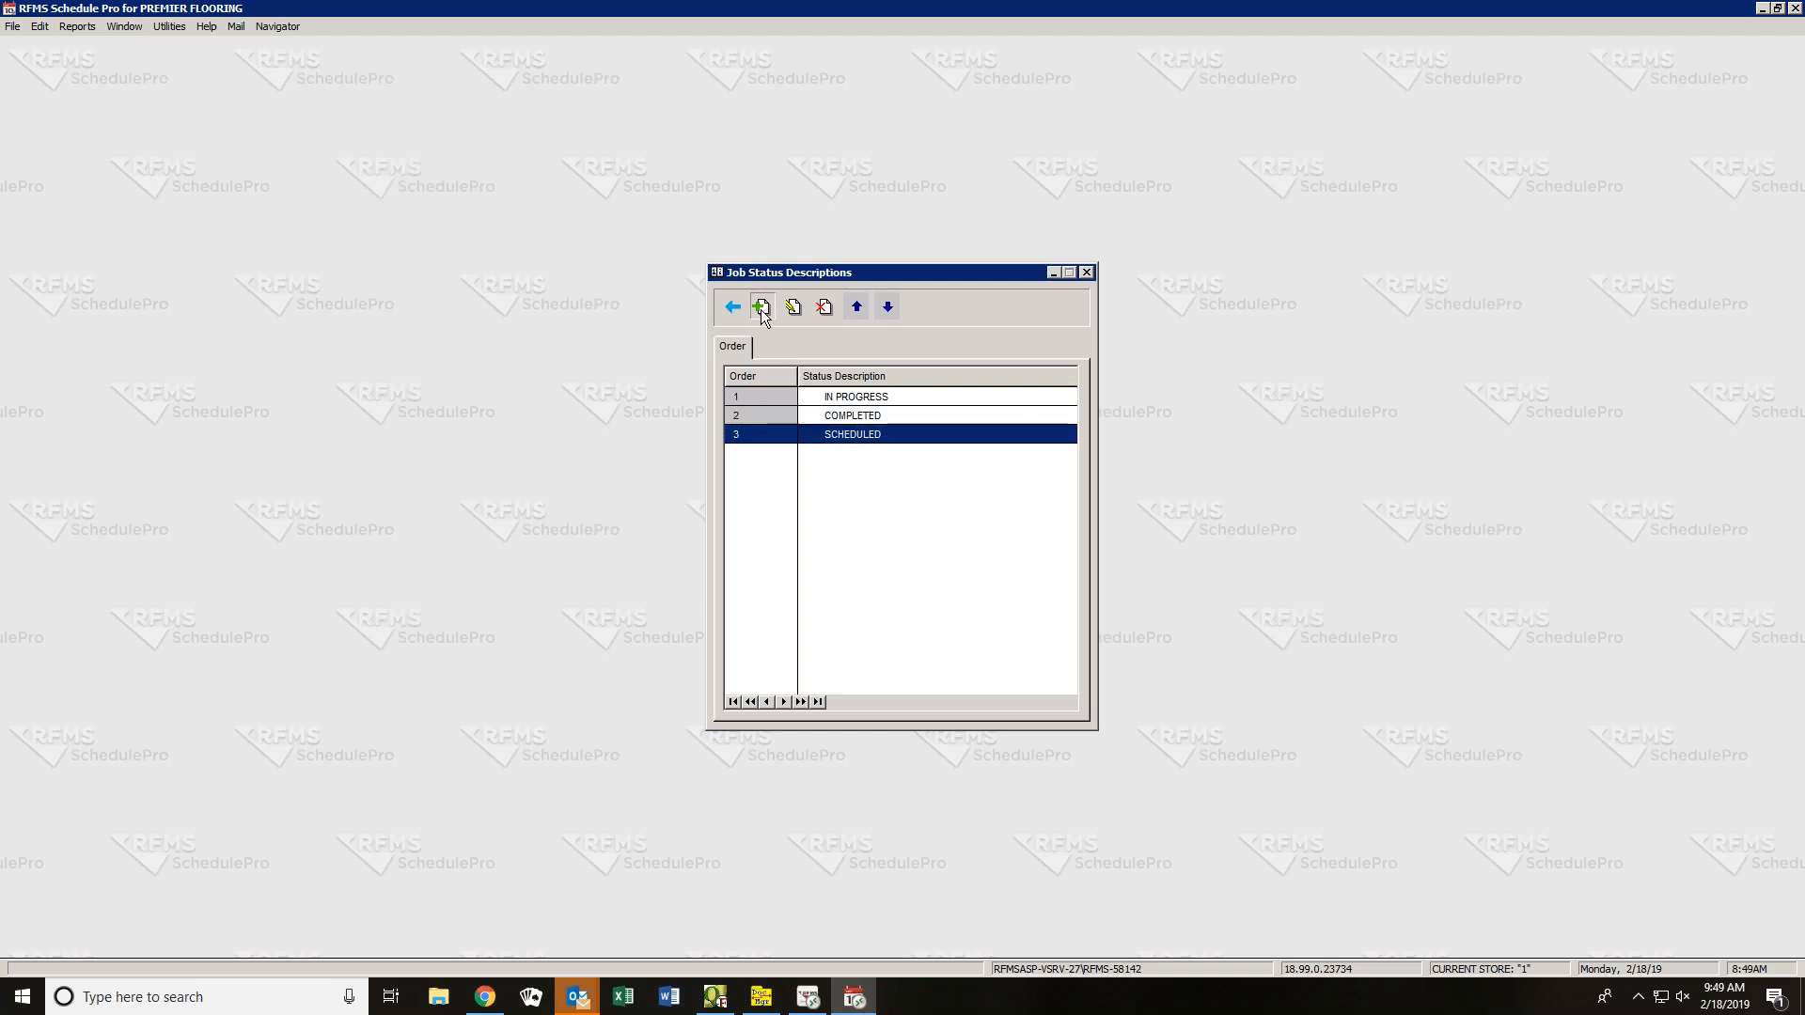
{"action": "type", "text": "CONFIRMED"}
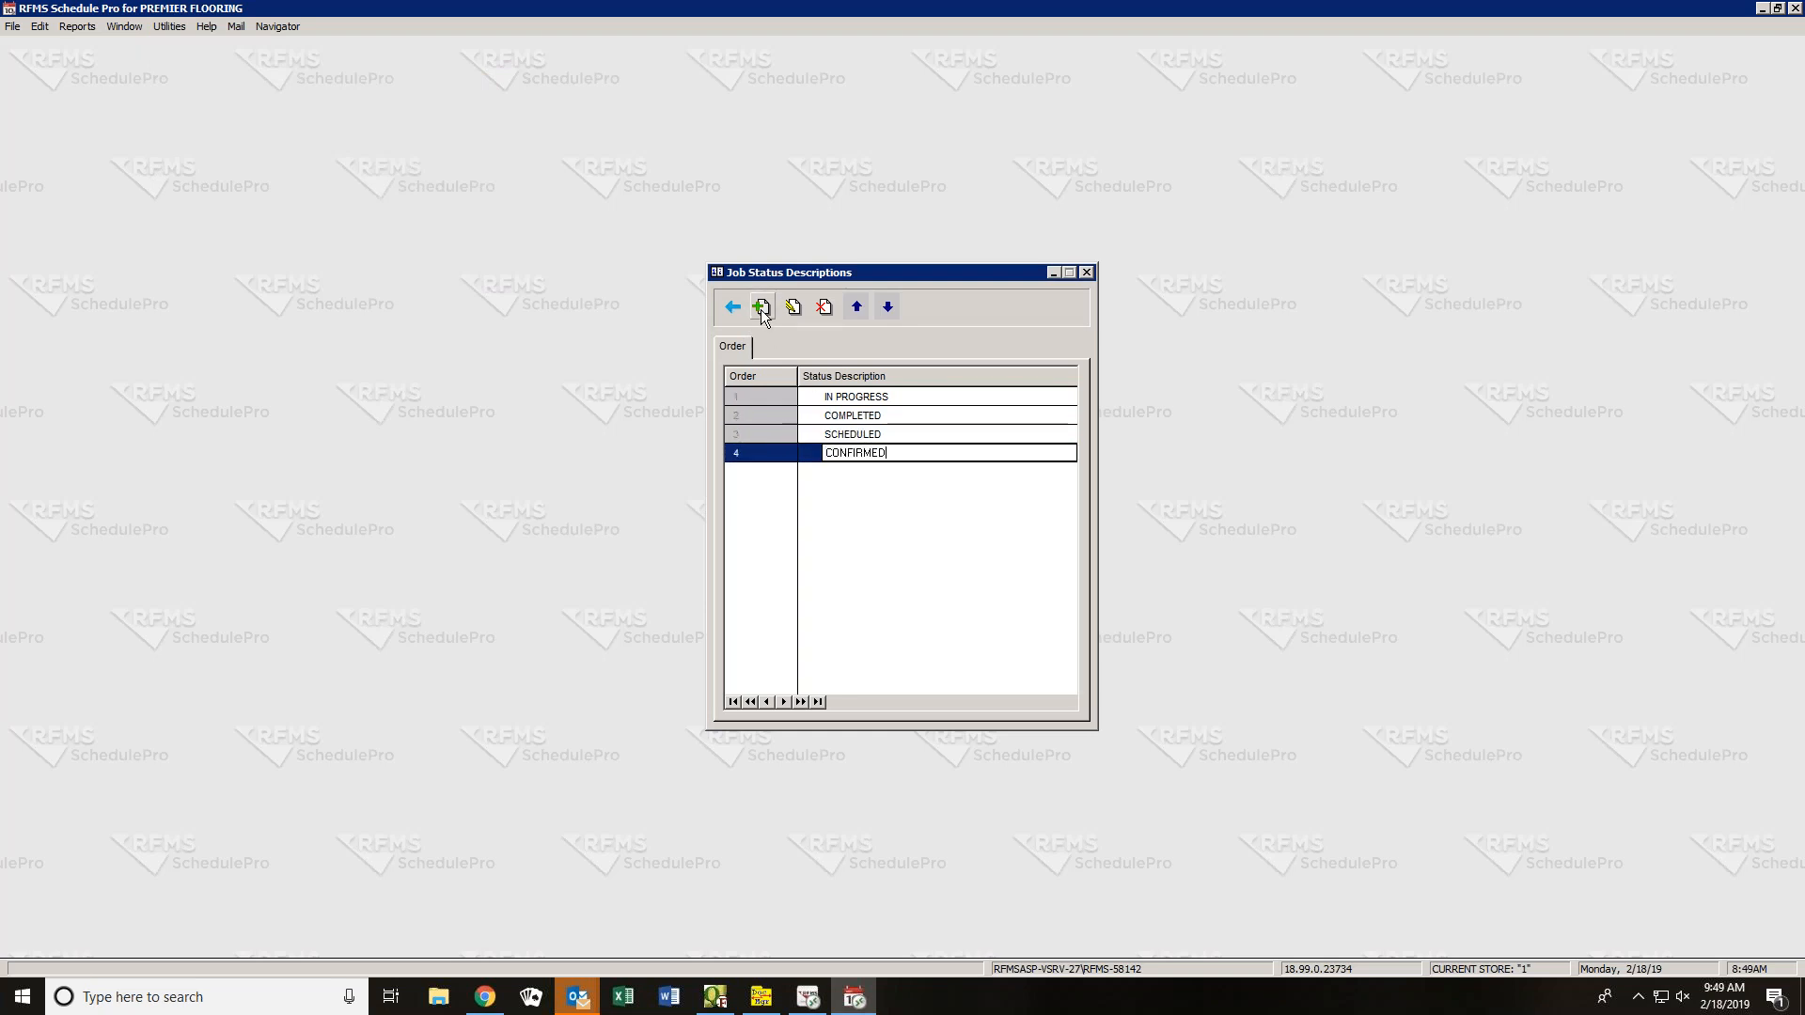
{"action": "key", "text": "Return"}
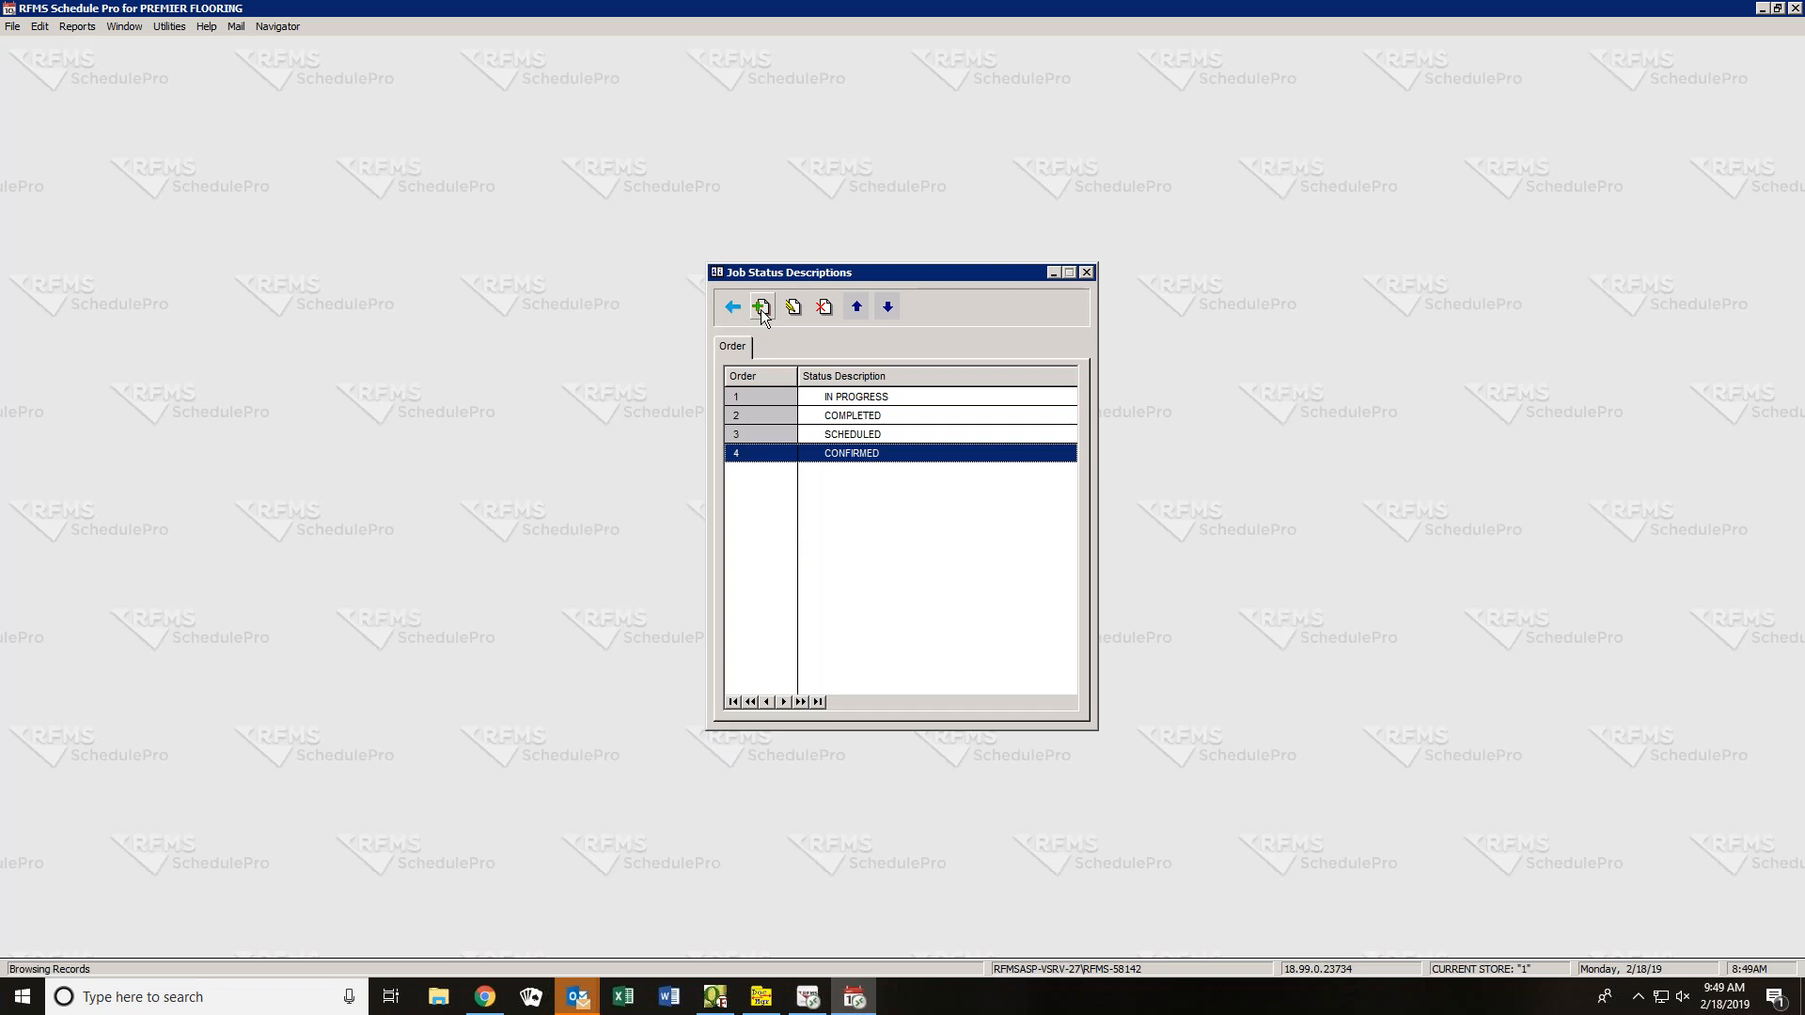
- Reorder the job statuses so SCHEDULED comes first and CONFIRMED second, ahead of IN PROGRESS and COMPLETED
{"action": "left_click", "coordinate": [883, 432]}
{"action": "left_click", "coordinate": [856, 307]}
{"action": "left_click", "coordinate": [857, 307]}
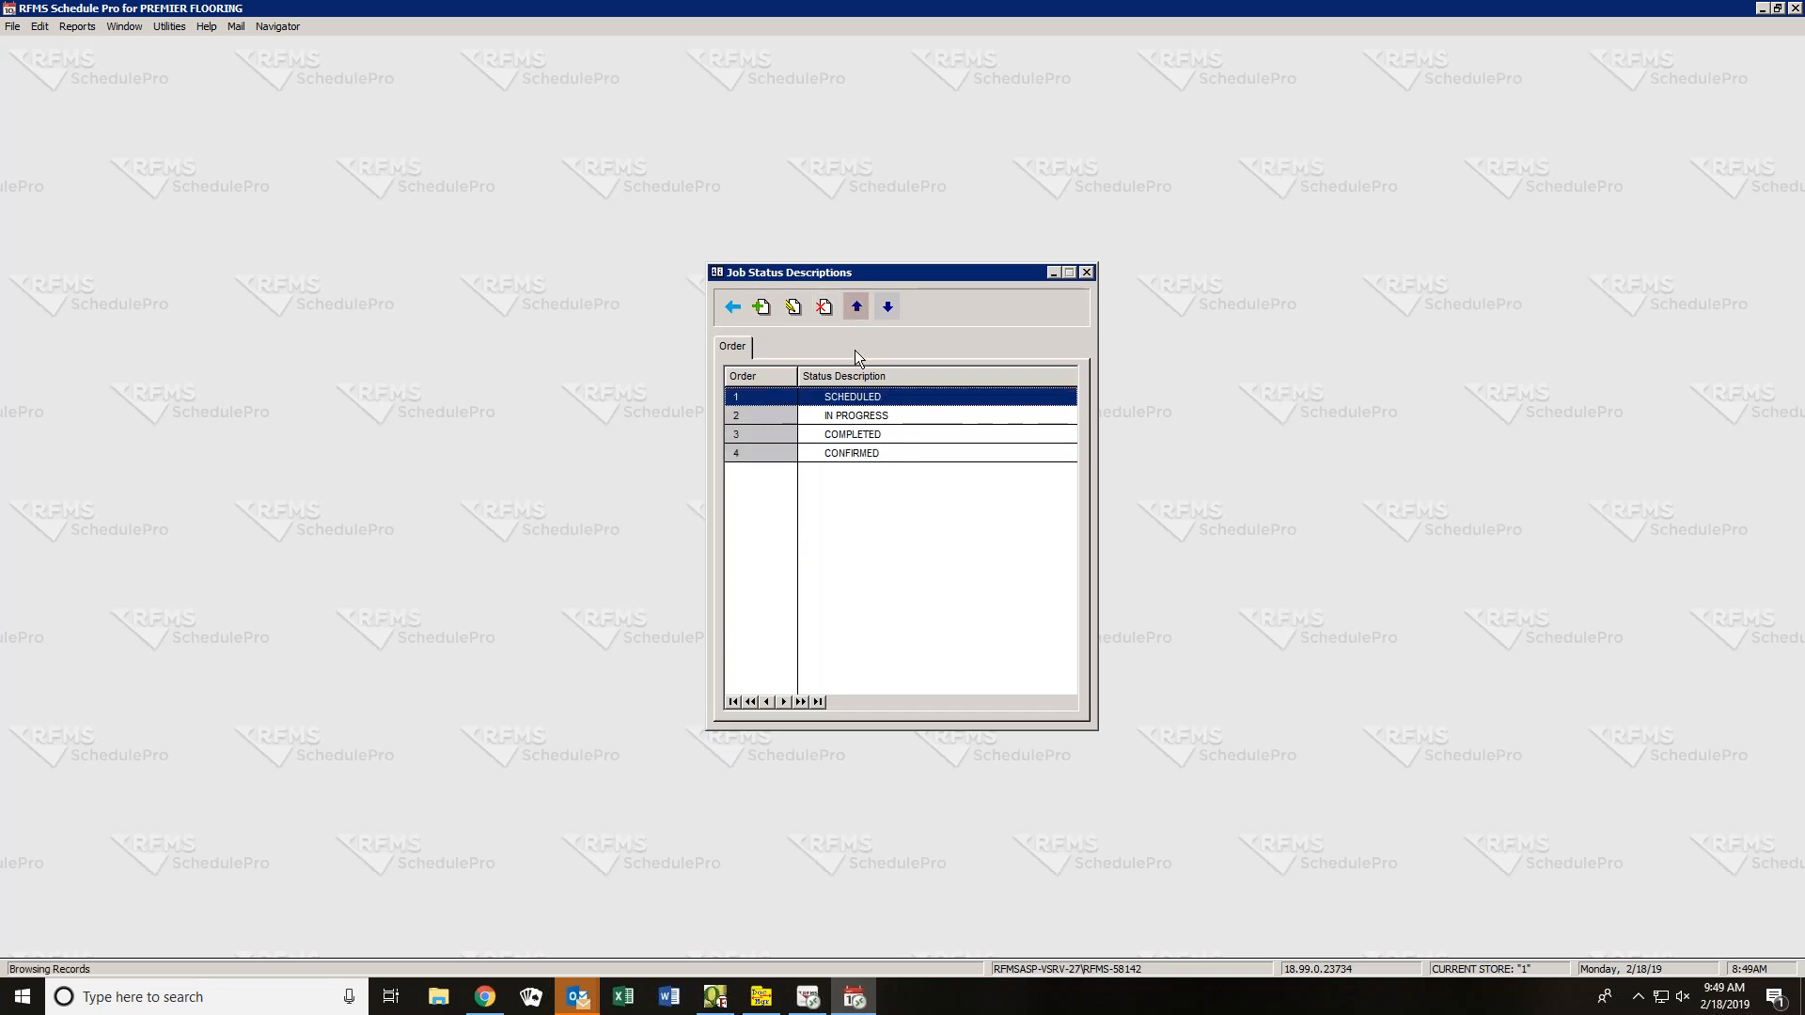
{"action": "left_click", "coordinate": [846, 453]}
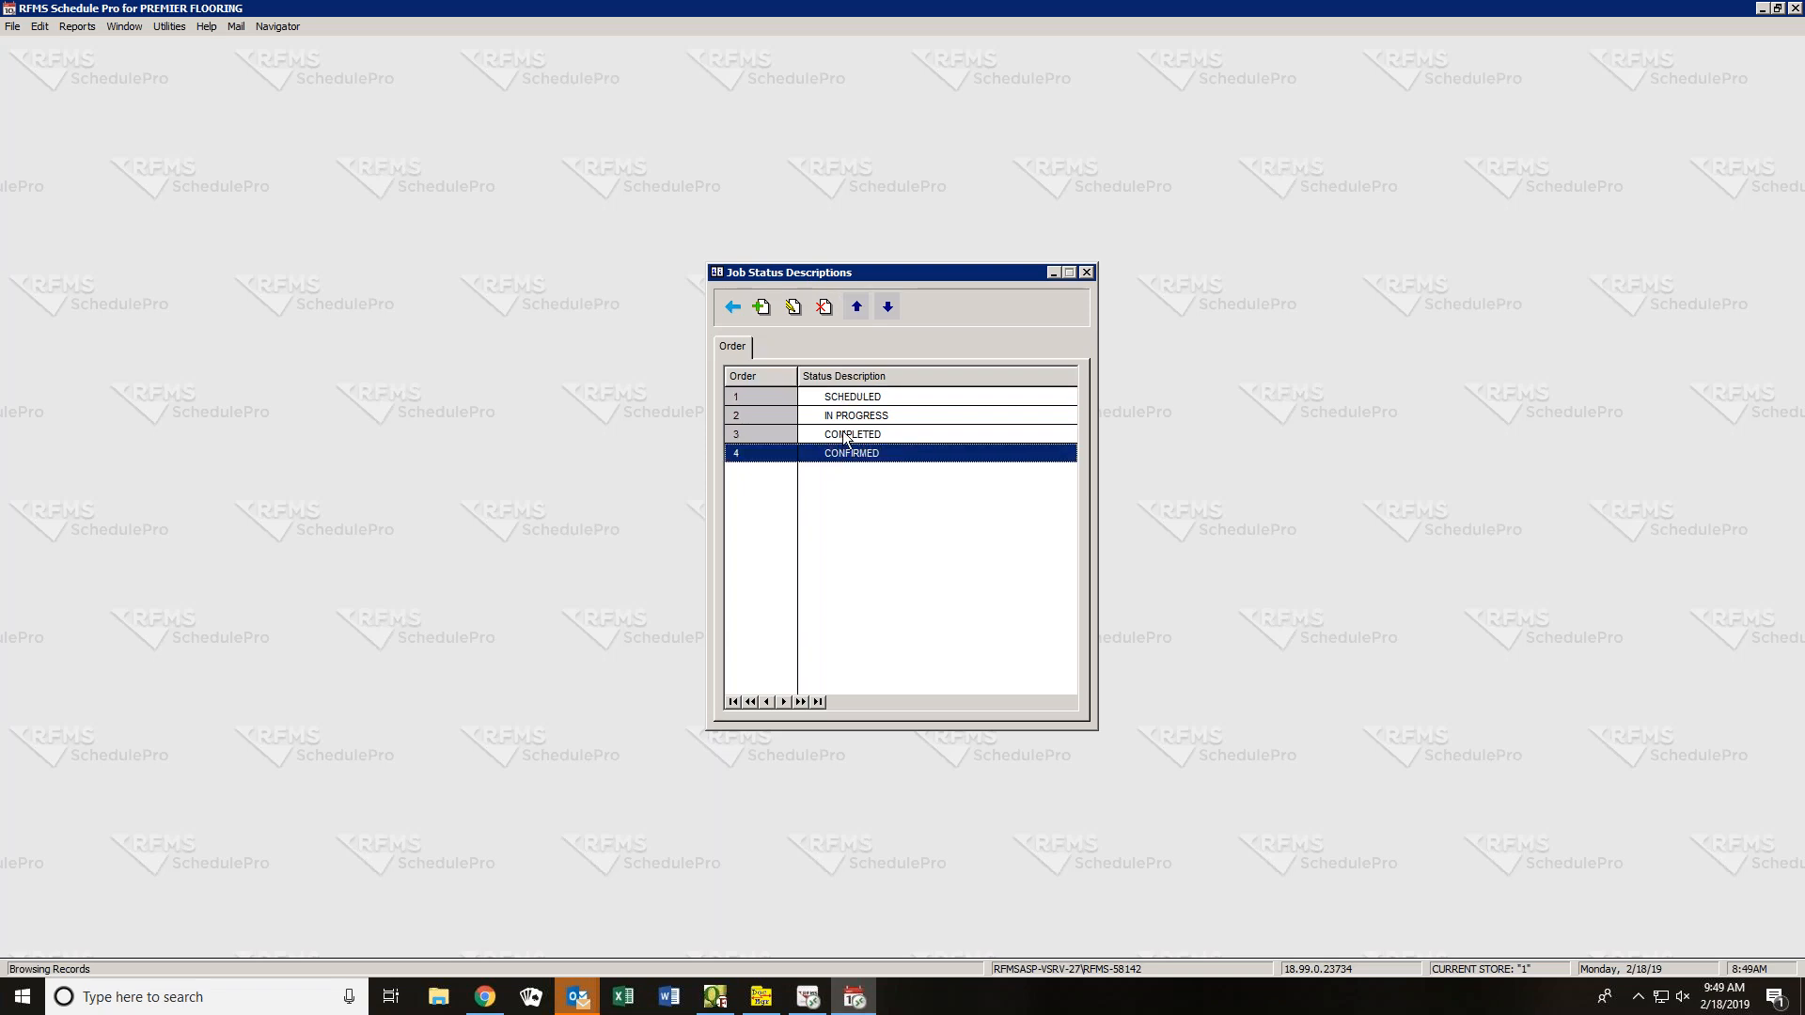
{"action": "left_click", "coordinate": [856, 308]}
{"action": "left_click", "coordinate": [856, 308]}
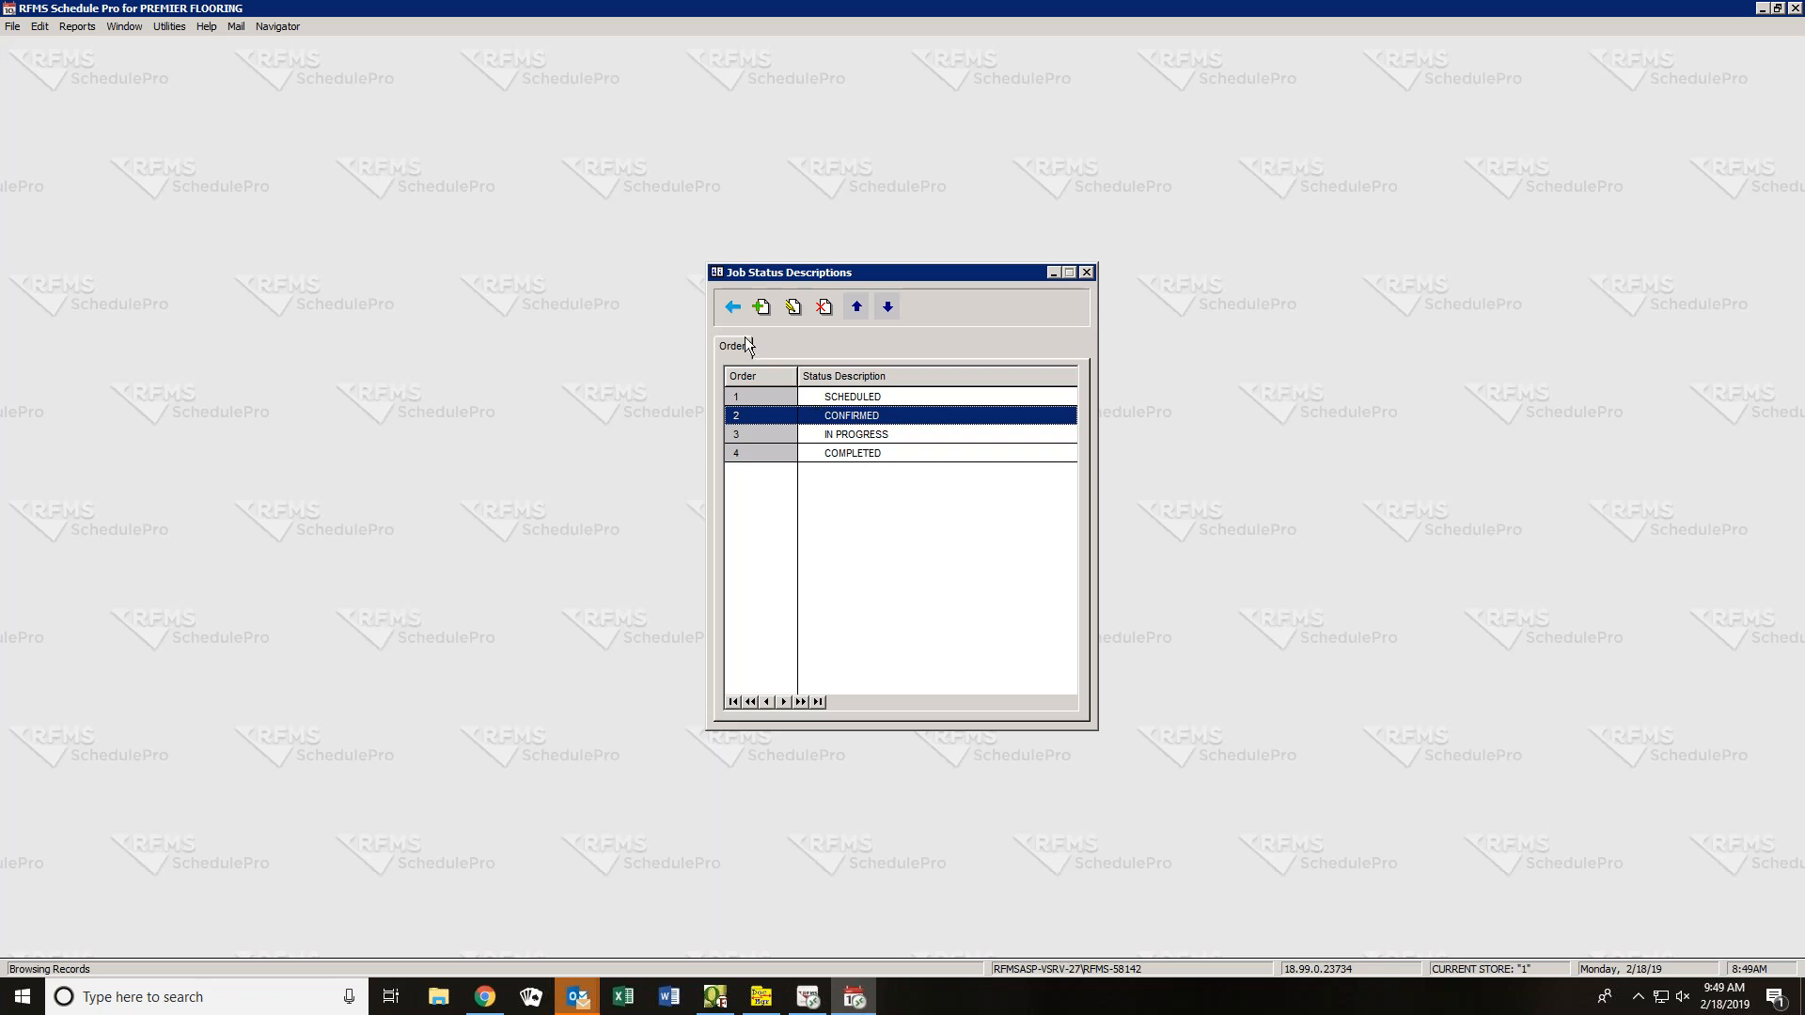
{"action": "left_click", "coordinate": [729, 306]}
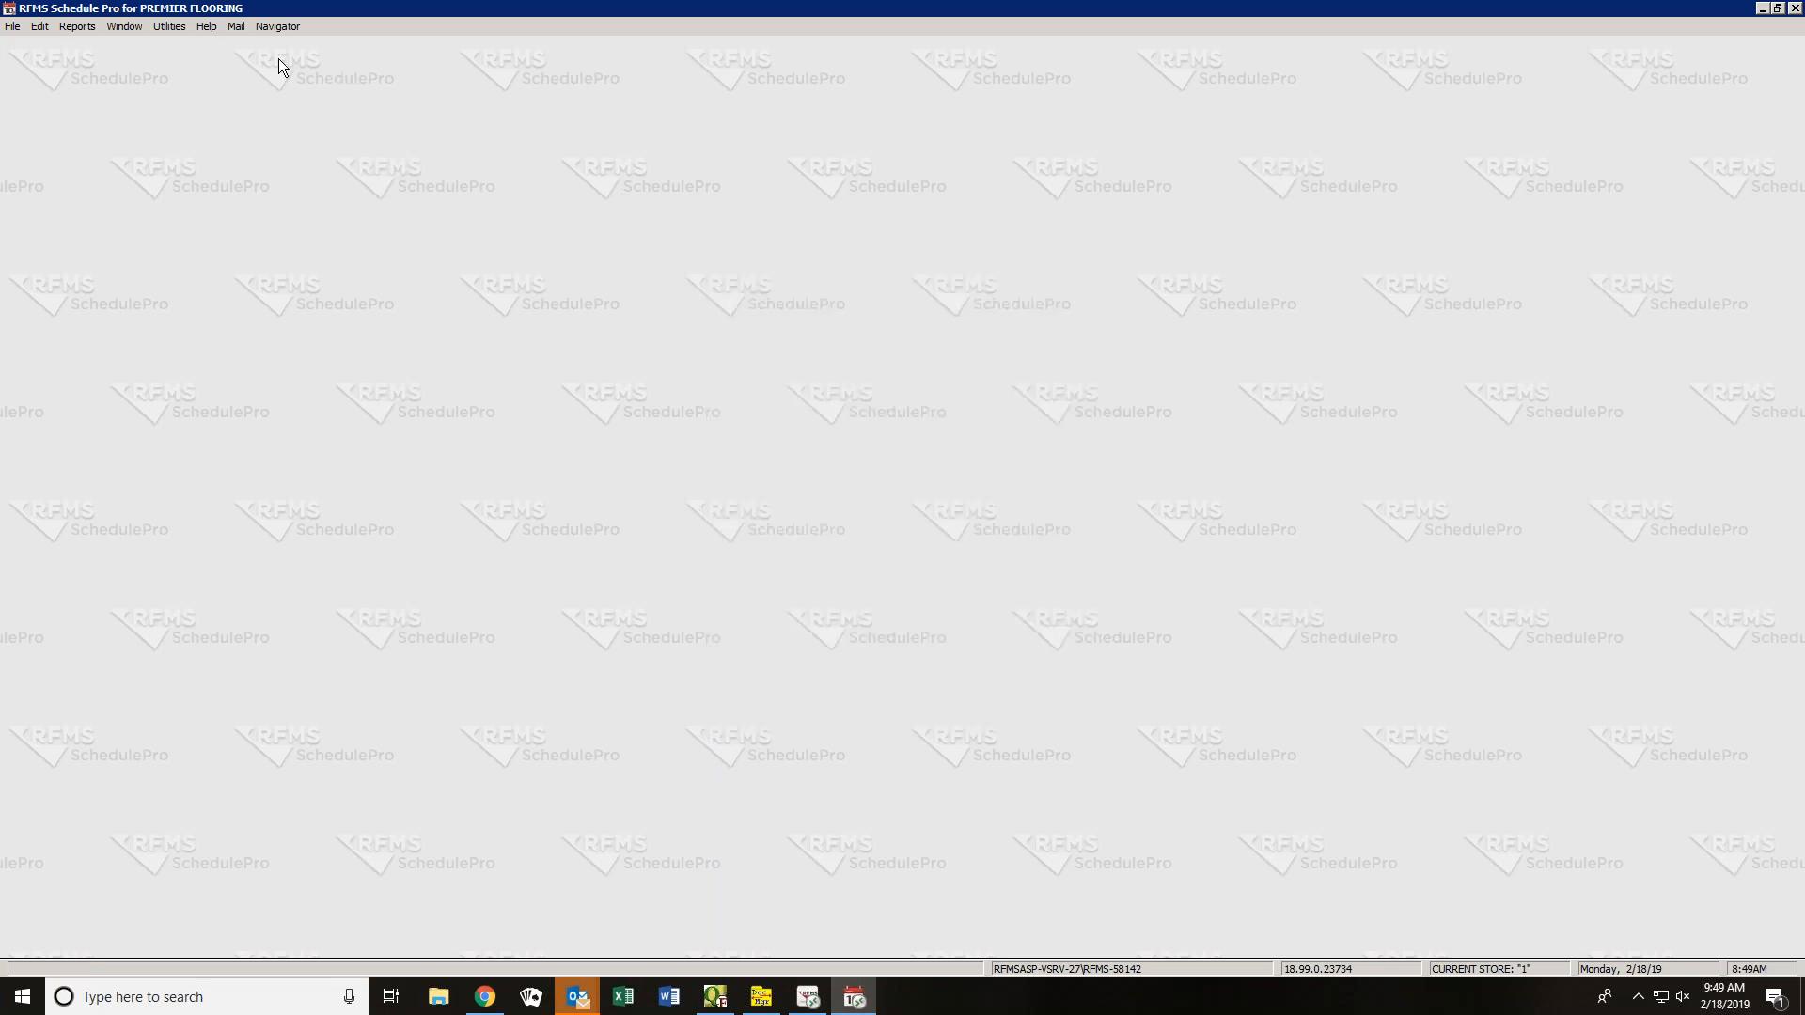
- Review the job time slots with their start and end times
{"action": "left_click", "coordinate": [178, 28]}
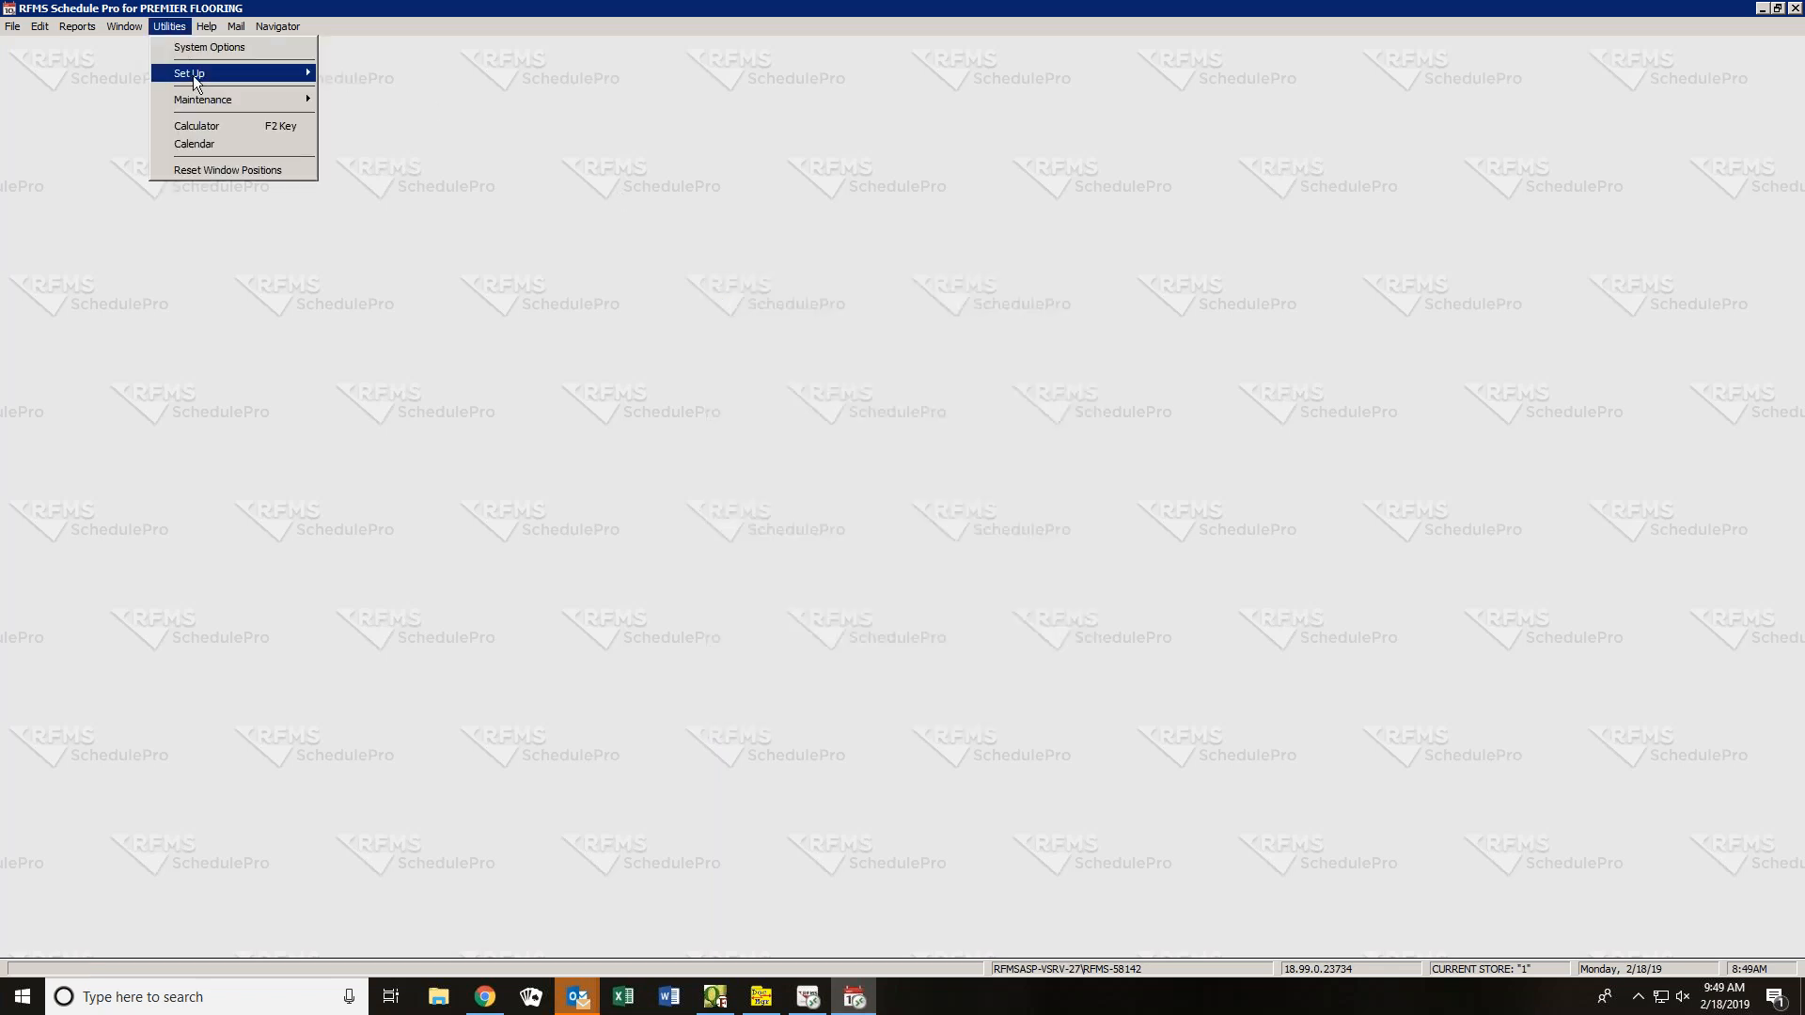
{"action": "mouse_move", "coordinate": [197, 75]}
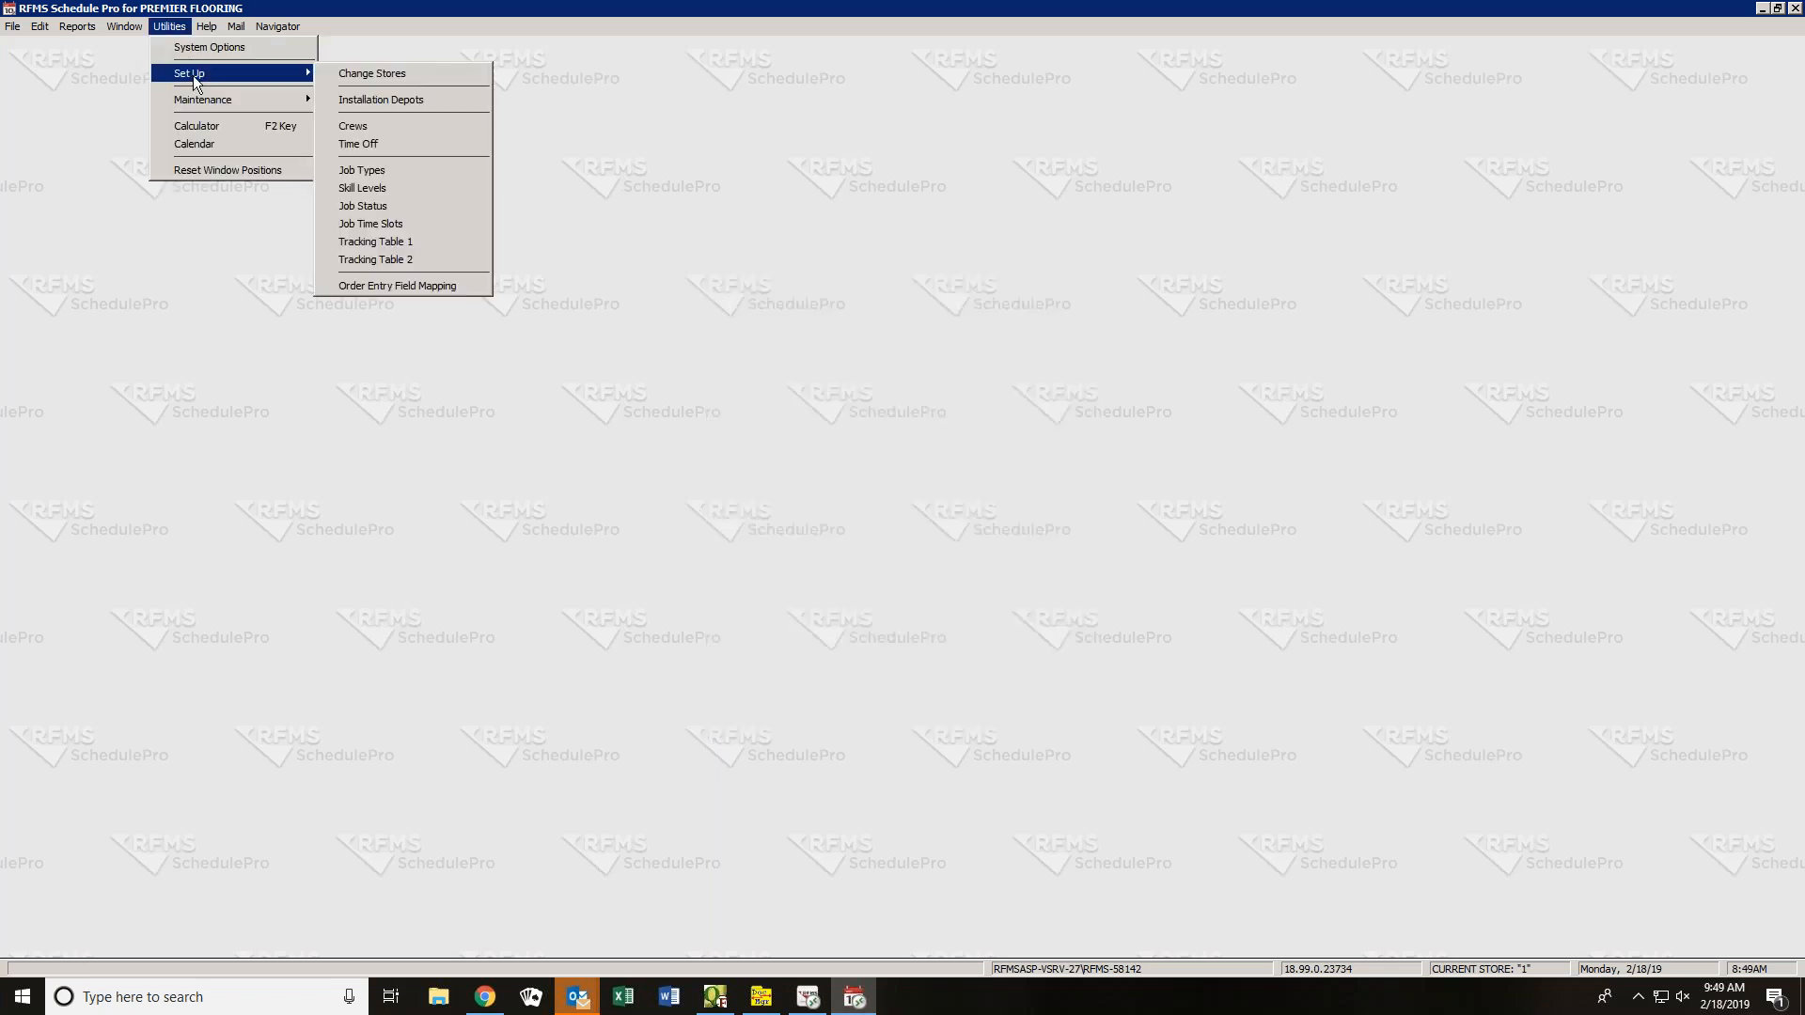
{"action": "left_click", "coordinate": [381, 224]}
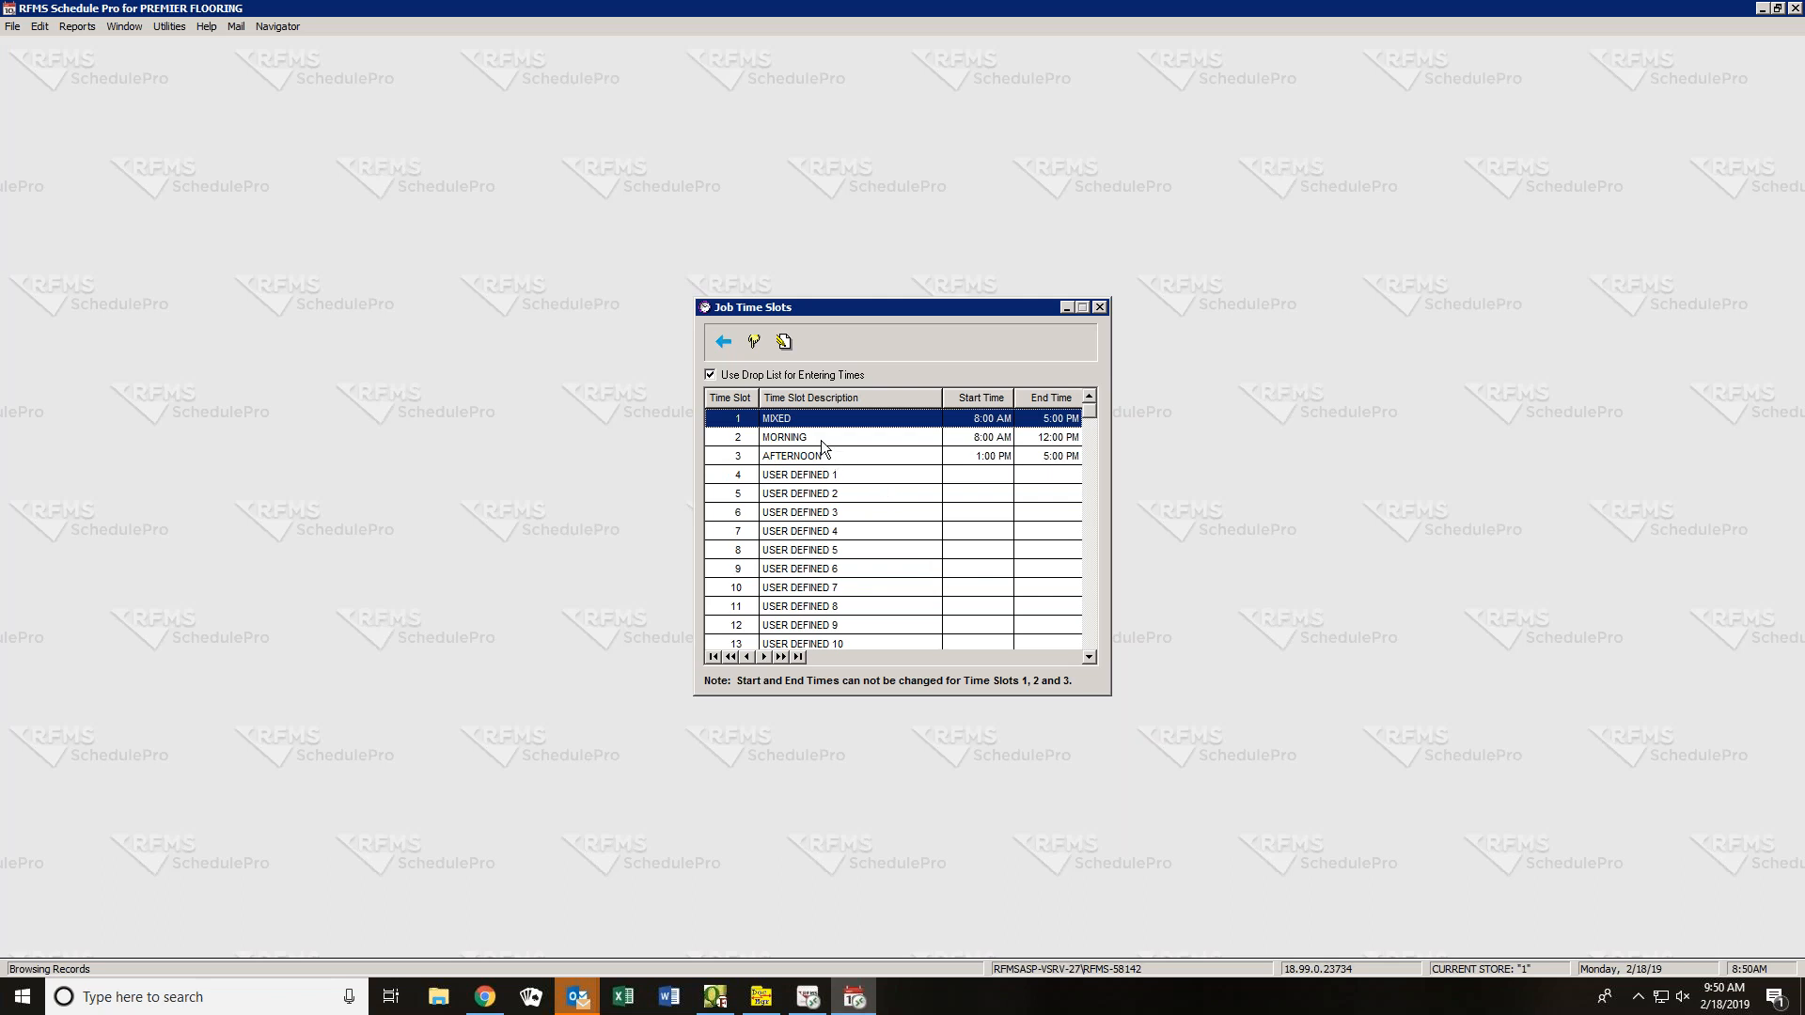
{"action": "left_click", "coordinate": [722, 343]}
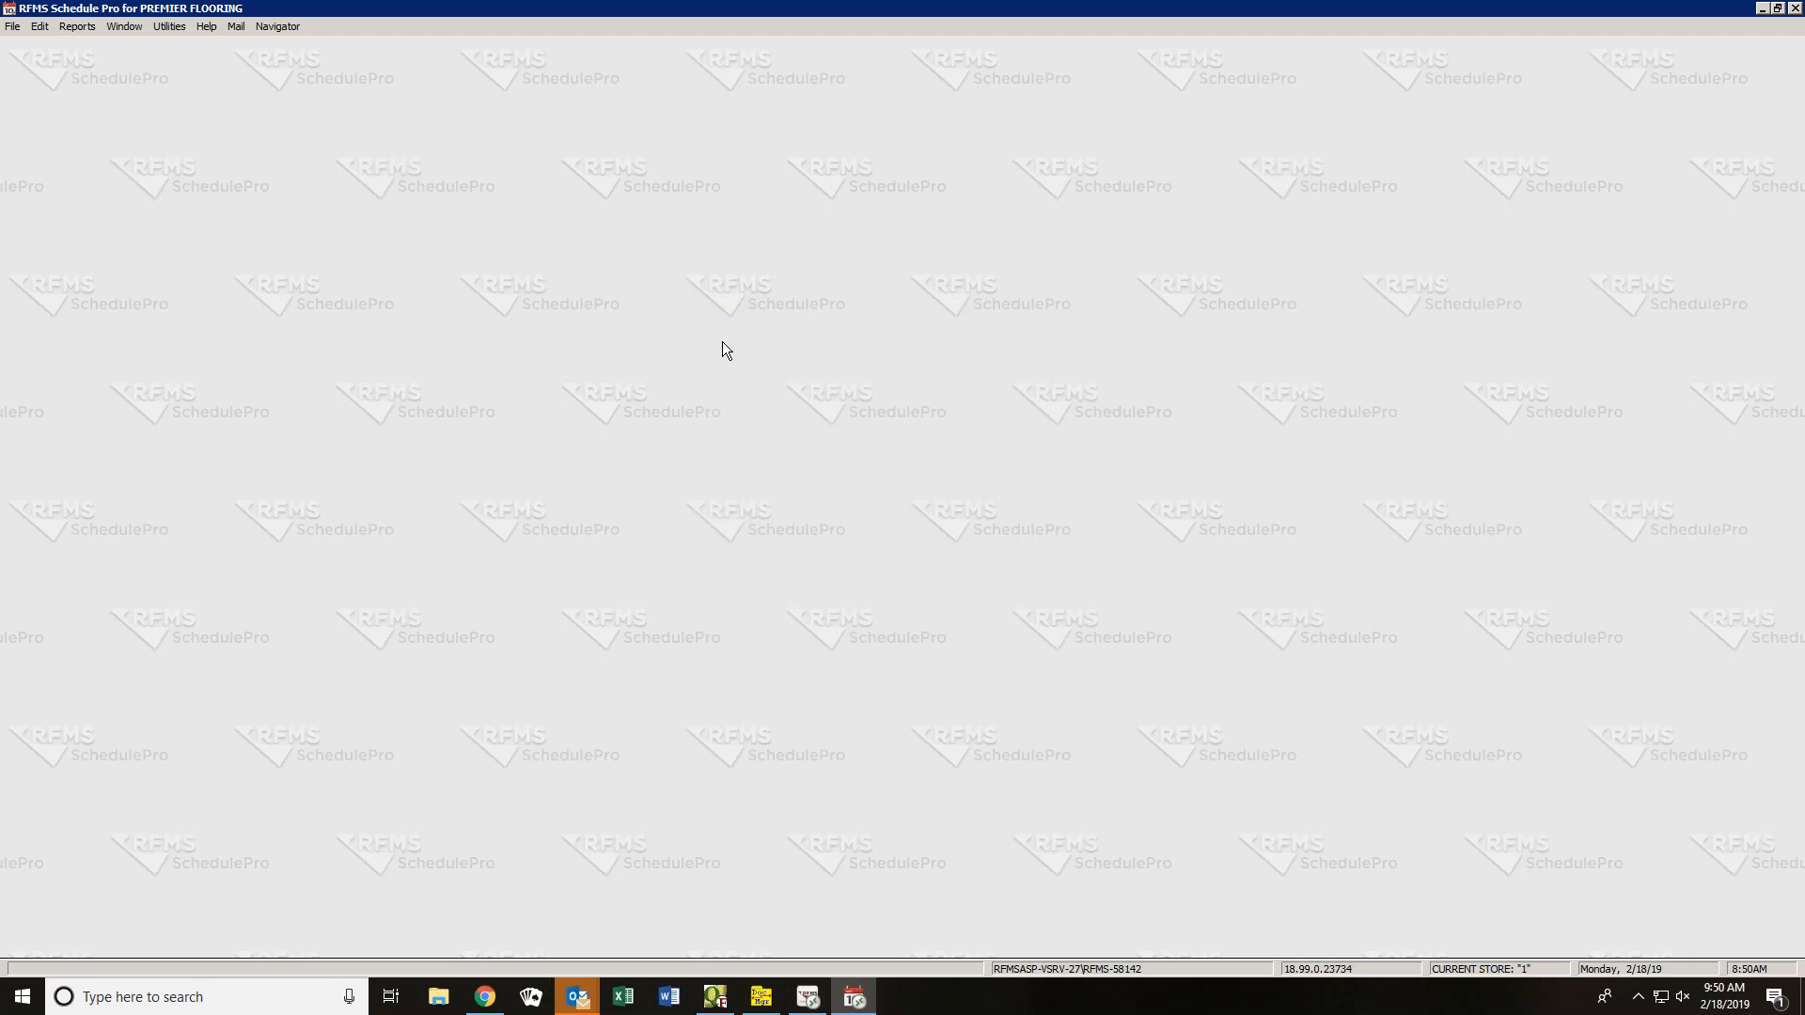
- Open the admin system options and filter them to the Schedule Pro module with every Applies To group included
{"action": "left_click", "coordinate": [167, 25]}
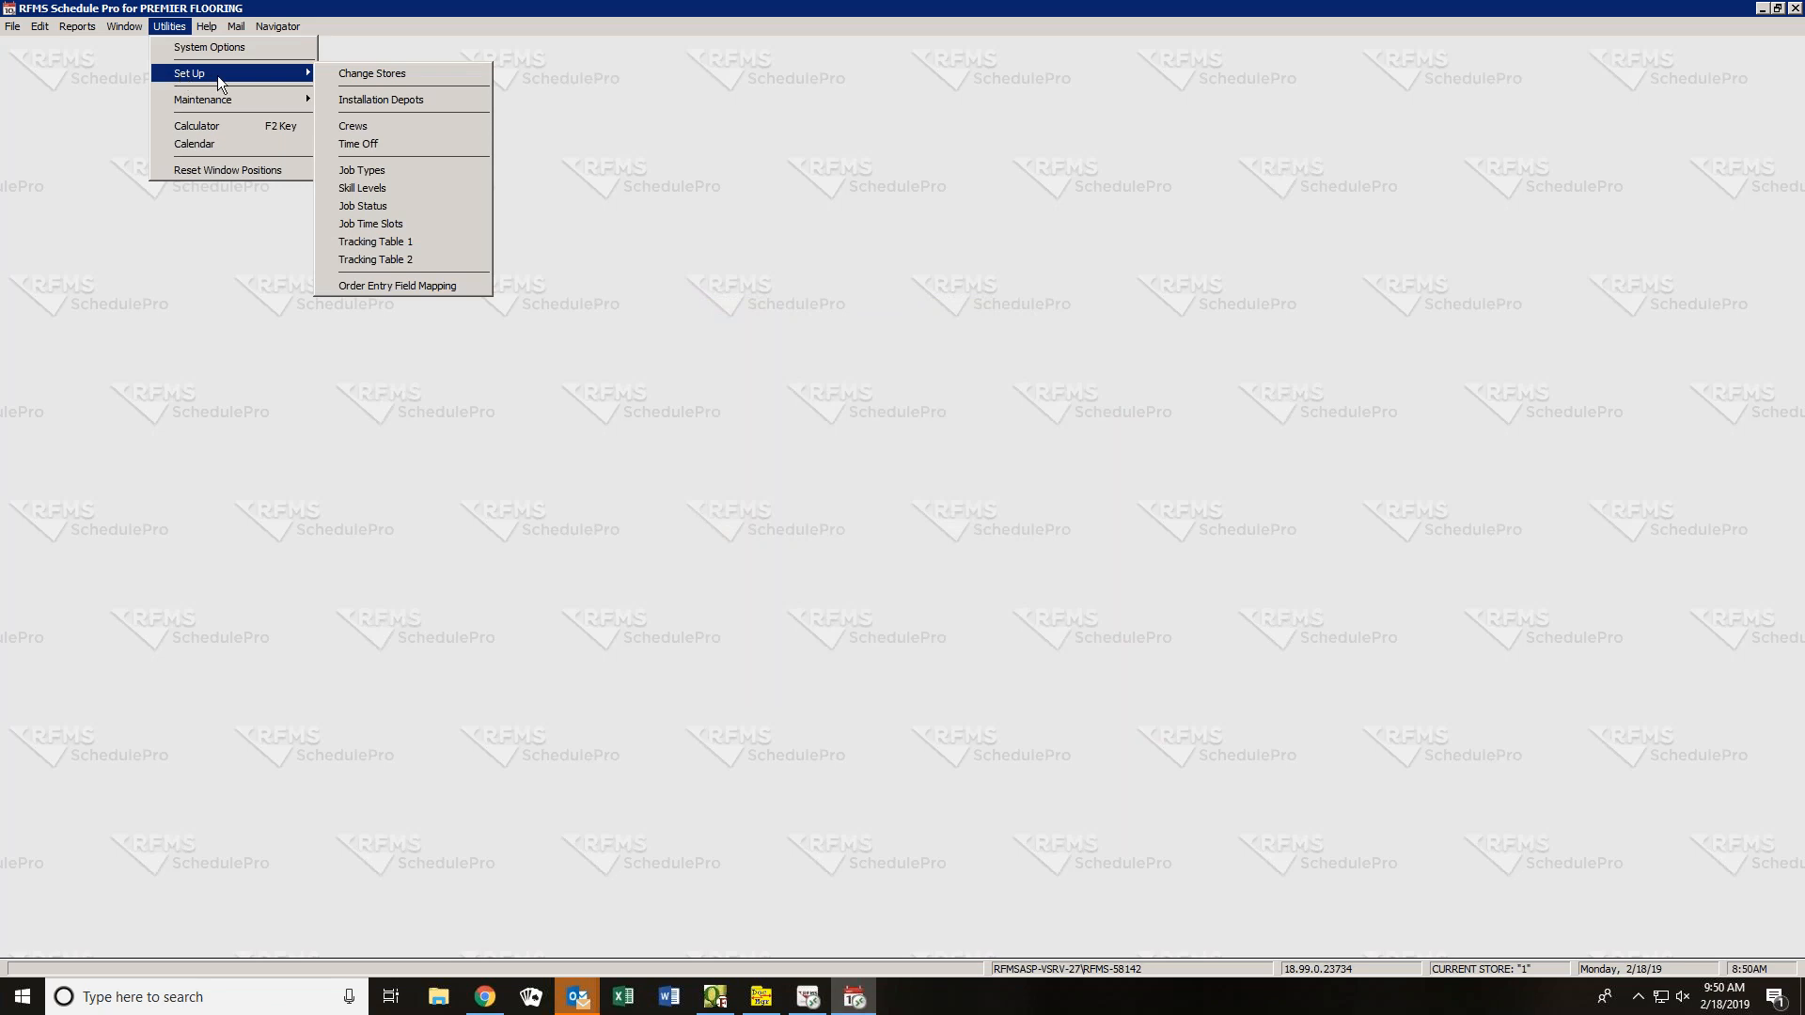
{"action": "left_click", "coordinate": [211, 45]}
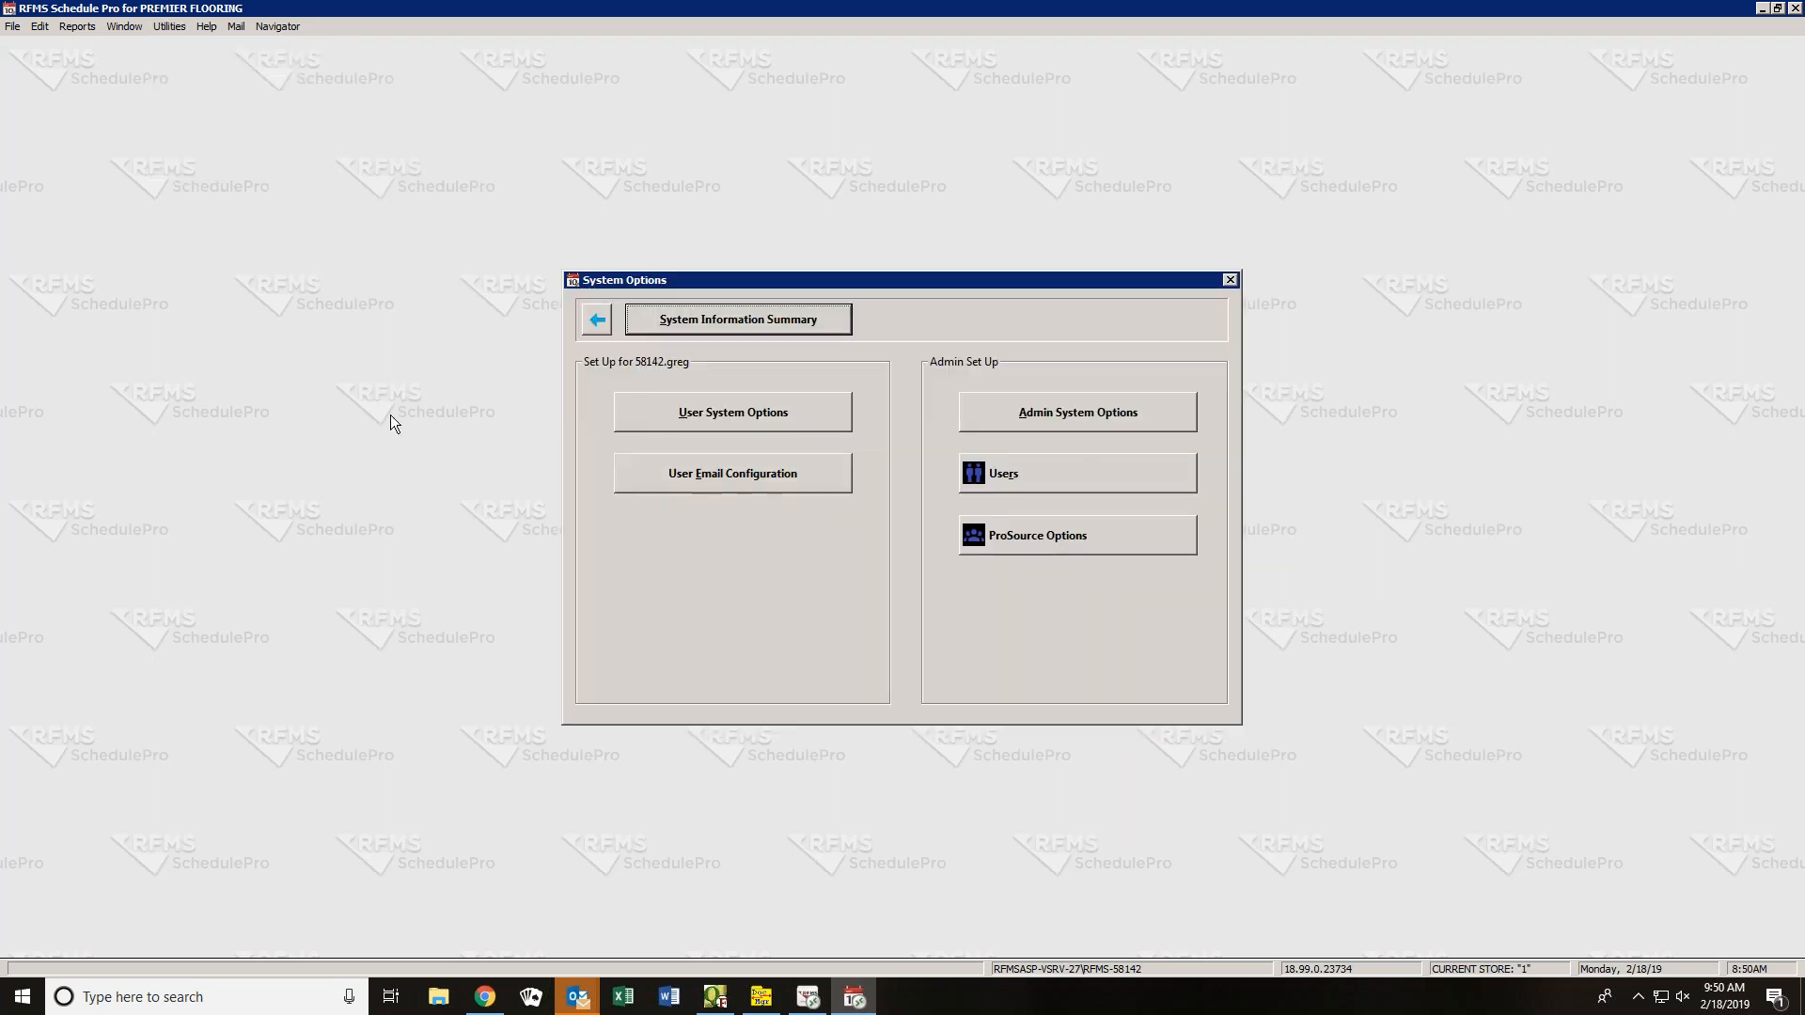
{"action": "left_click", "coordinate": [1061, 411]}
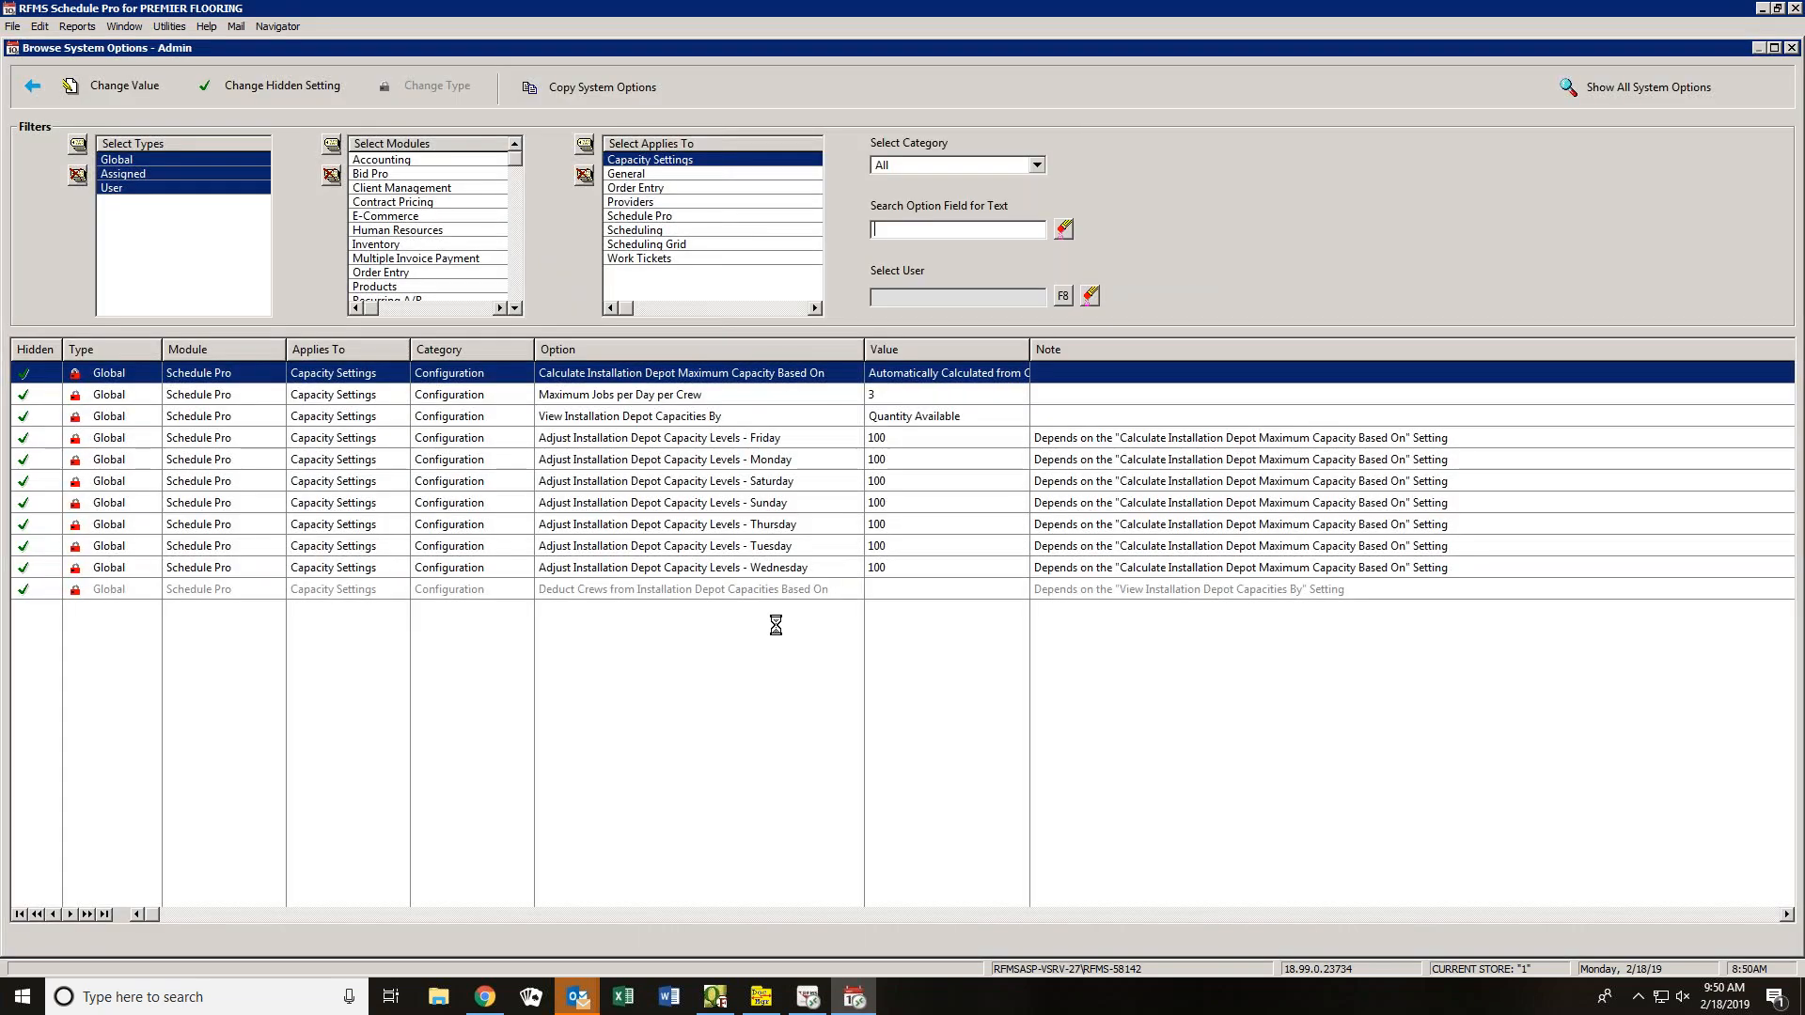
{"action": "left_click", "coordinate": [331, 174]}
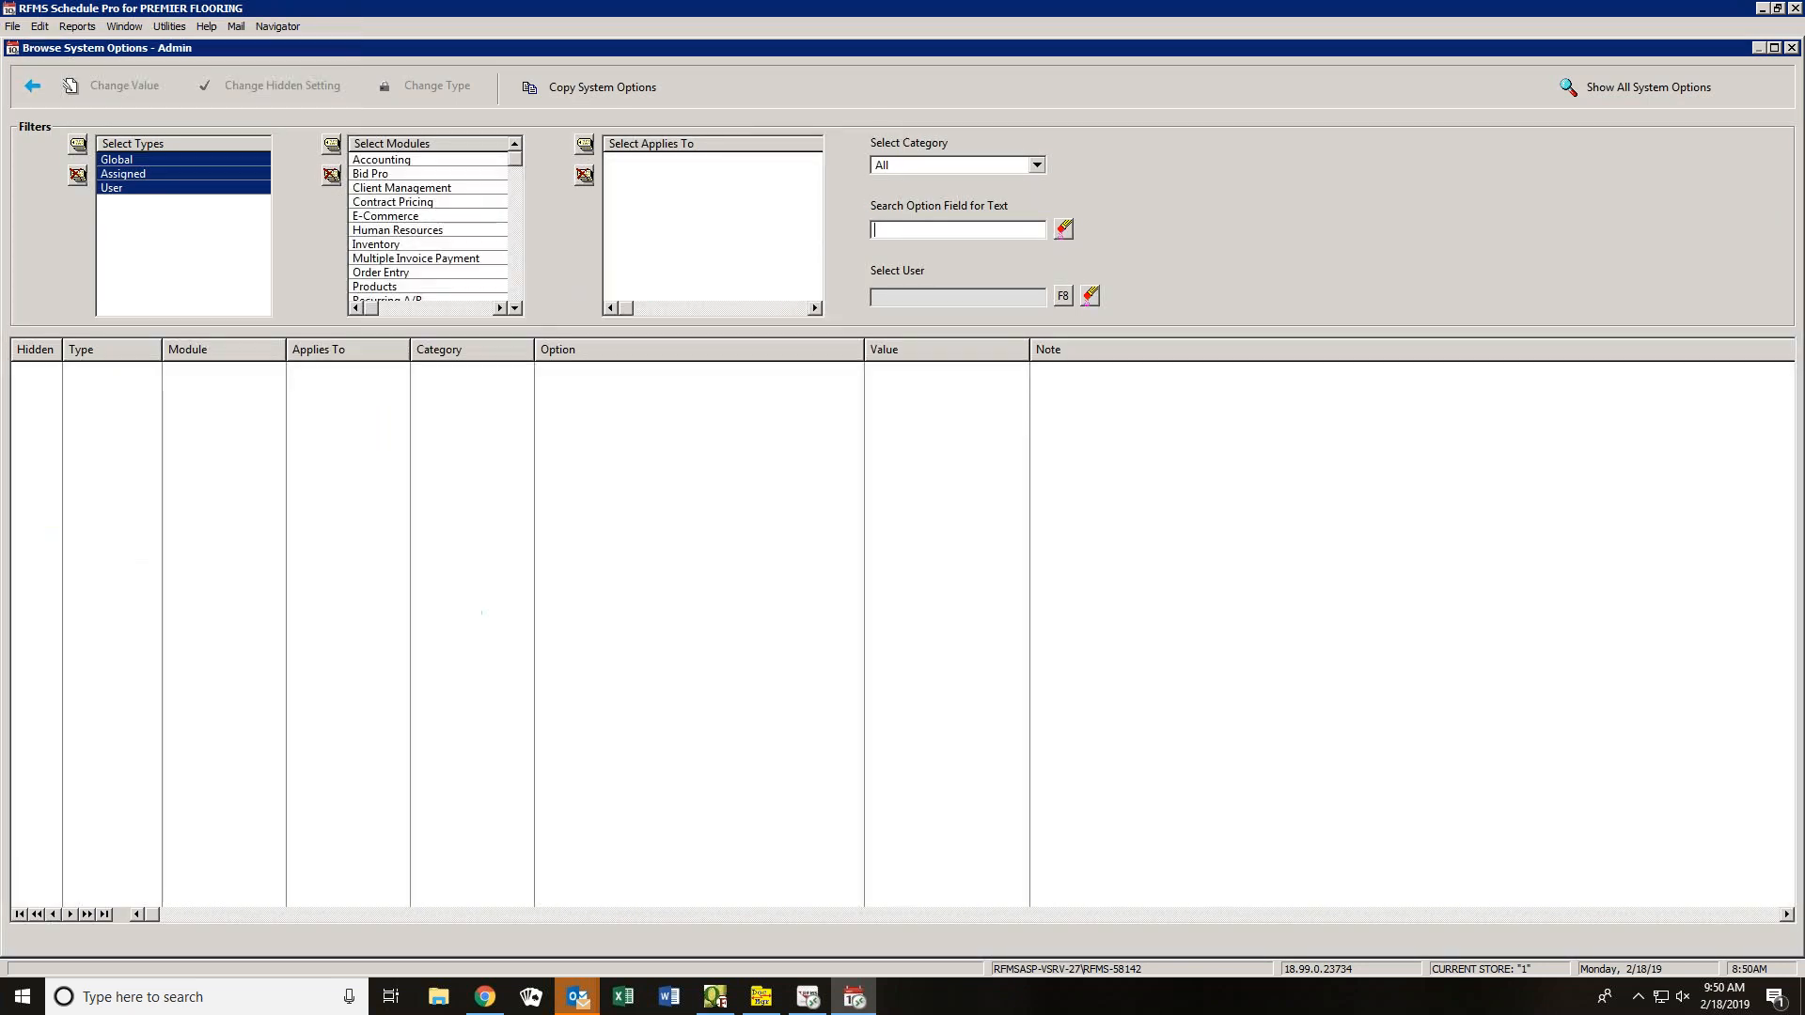
{"action": "scroll", "coordinate": [512, 291], "scroll_direction": "down", "scroll_amount": 1}
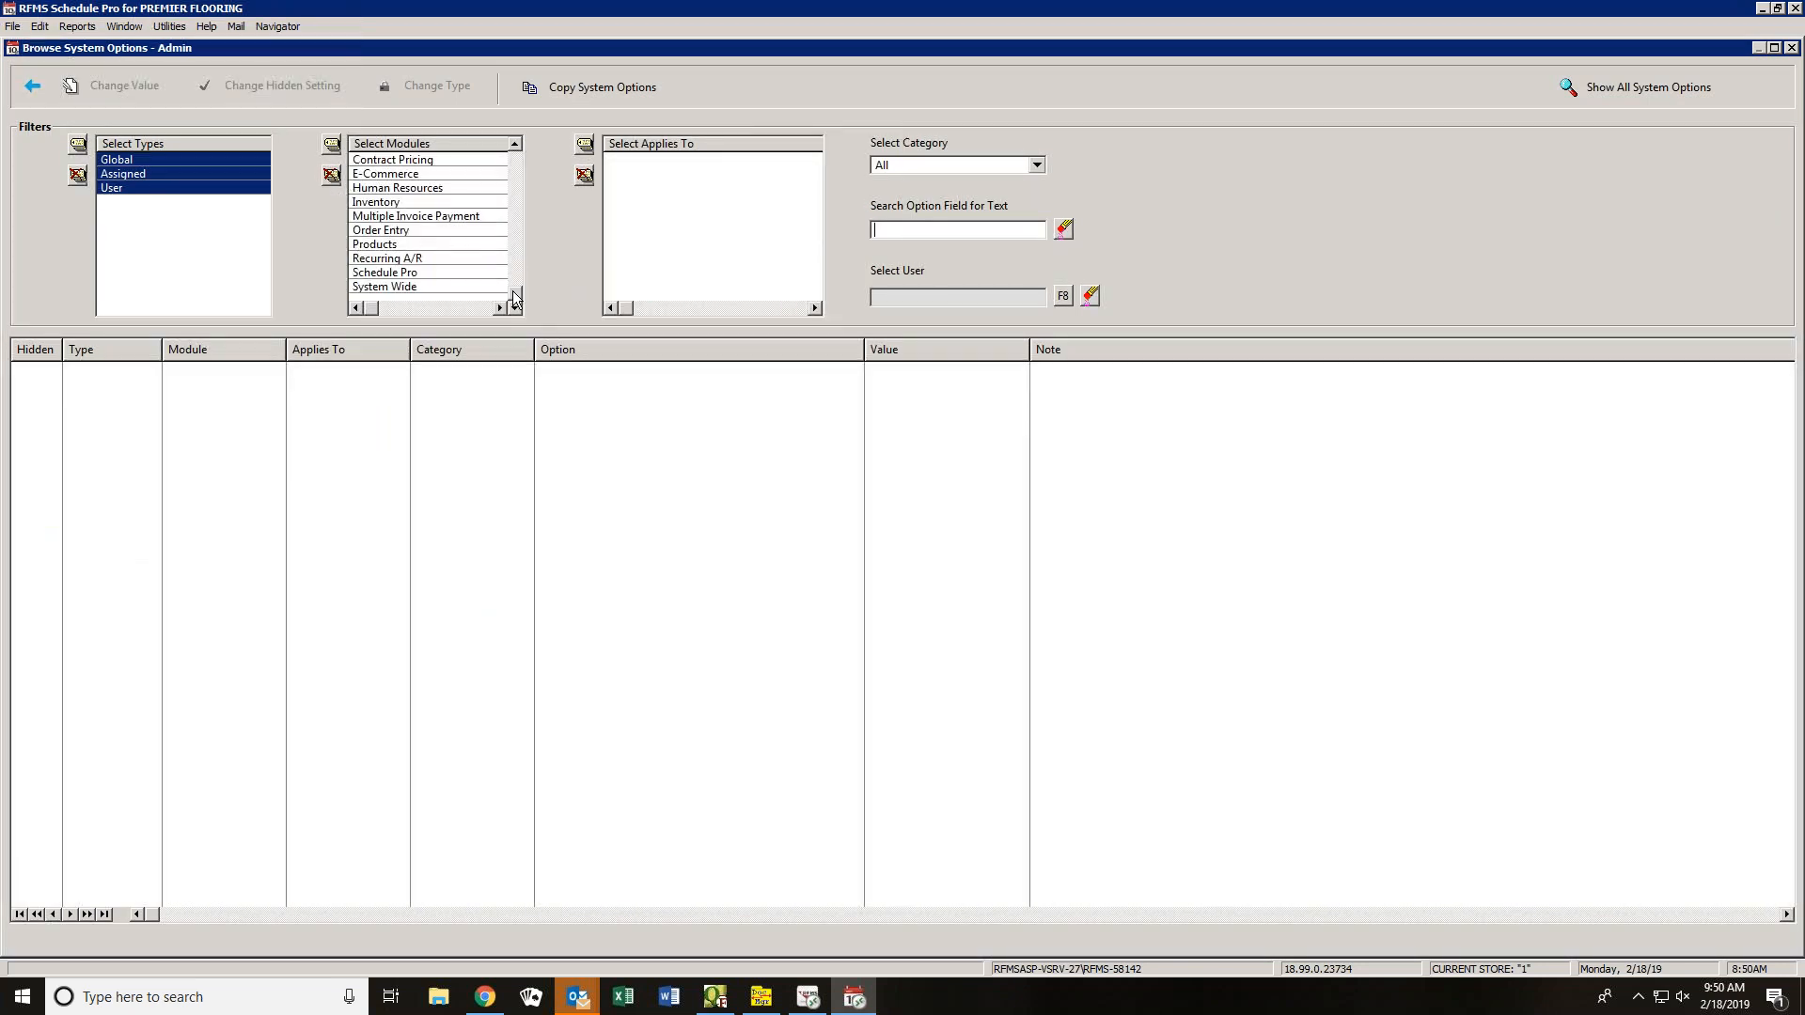
{"action": "left_click", "coordinate": [405, 272]}
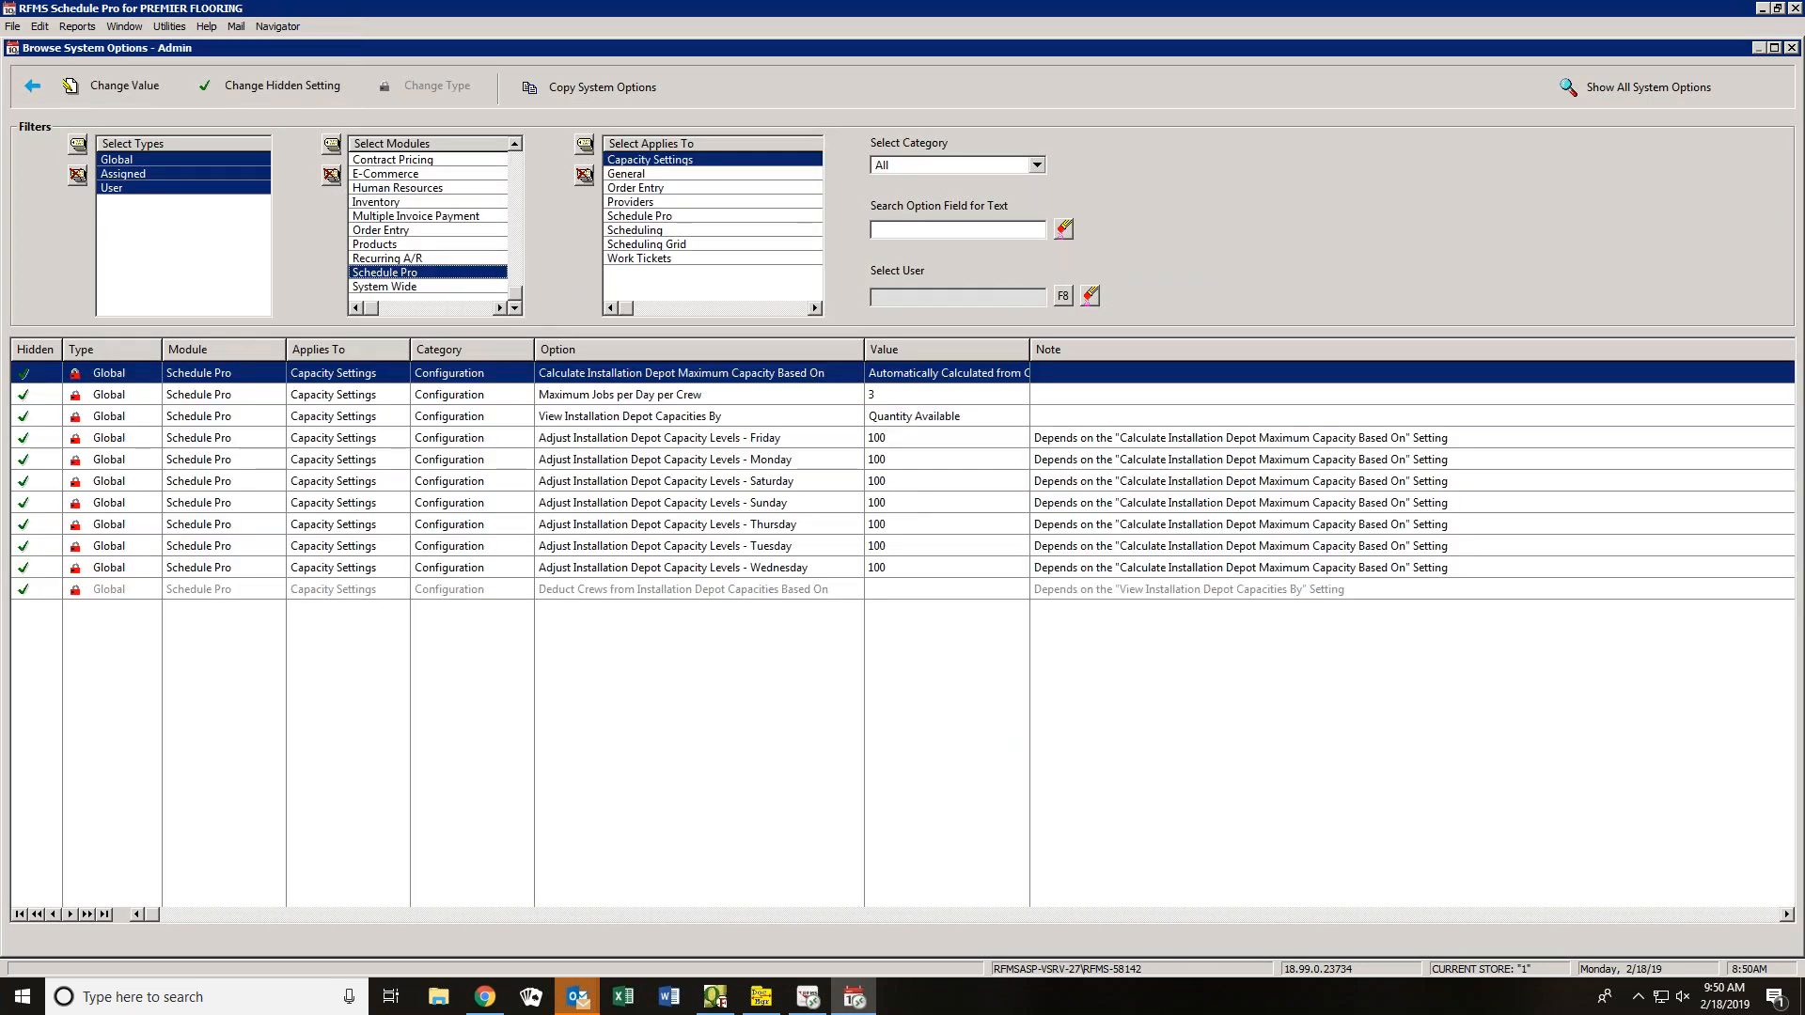
{"action": "left_click", "coordinate": [584, 145]}
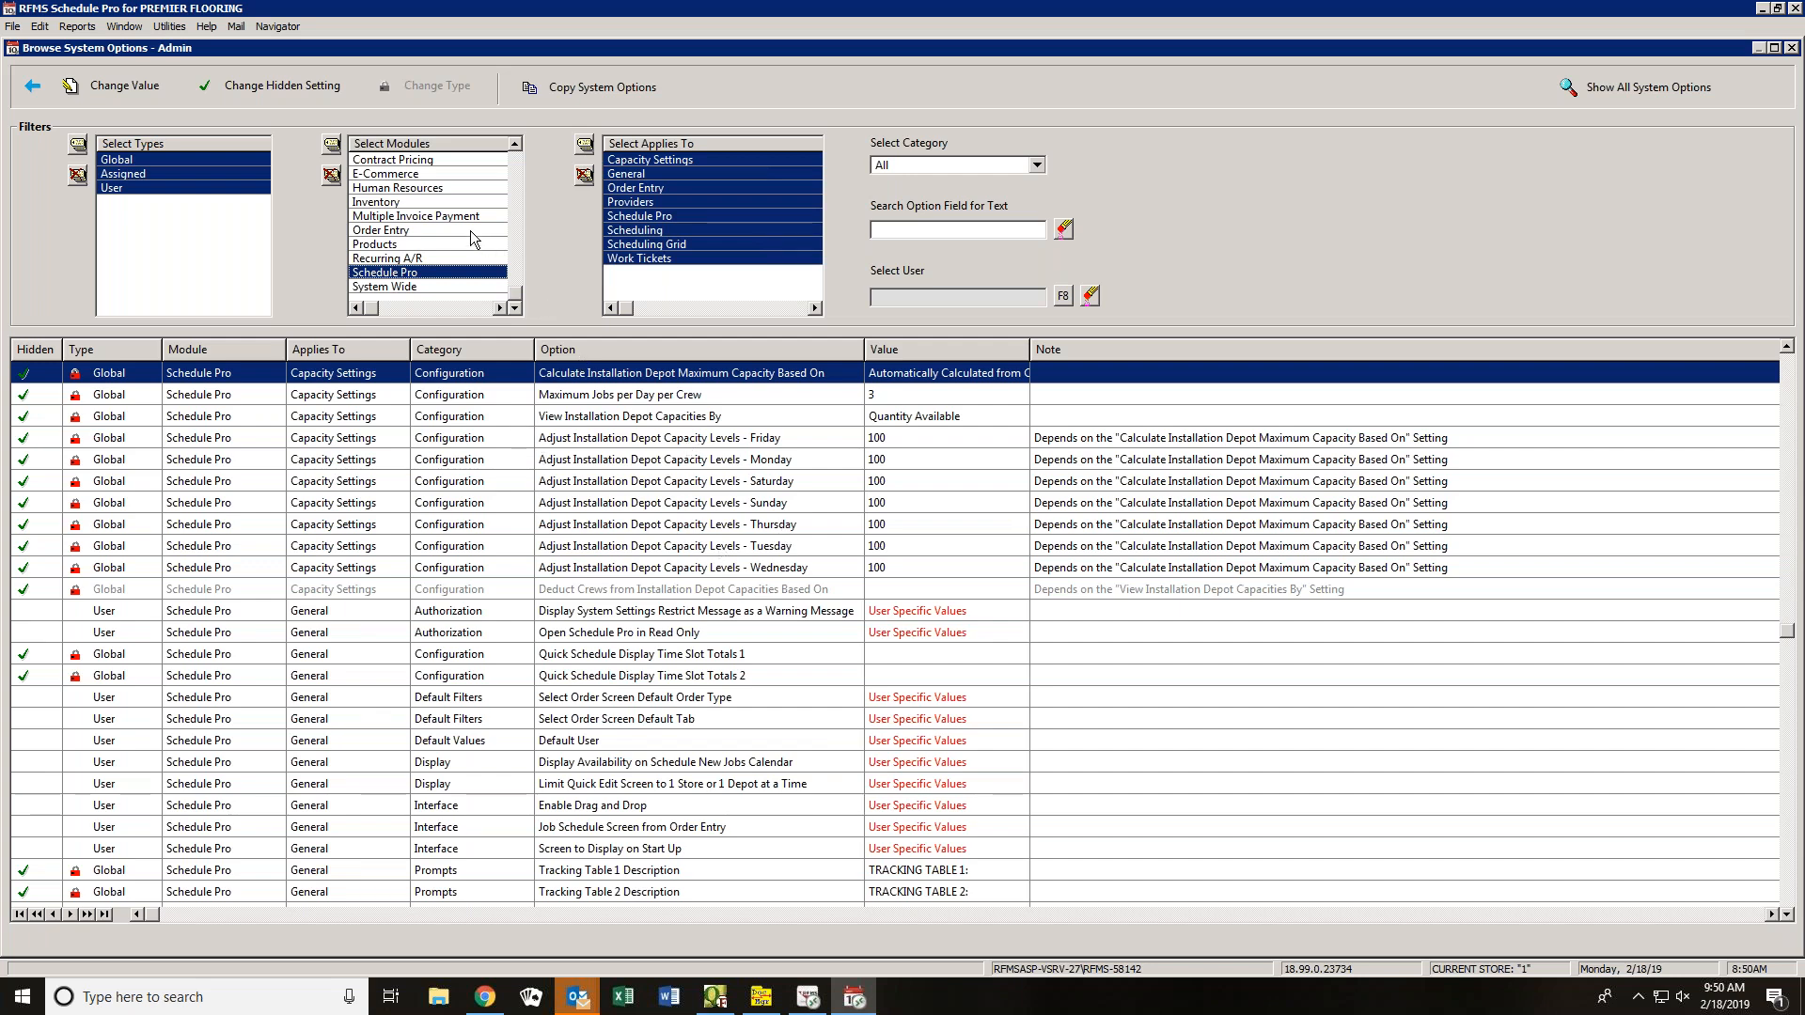
- Filter the system options to the Order Entry module only and search the option text for "est del" and "date"
{"action": "left_click", "coordinate": [334, 179]}
{"action": "left_click", "coordinate": [385, 230]}
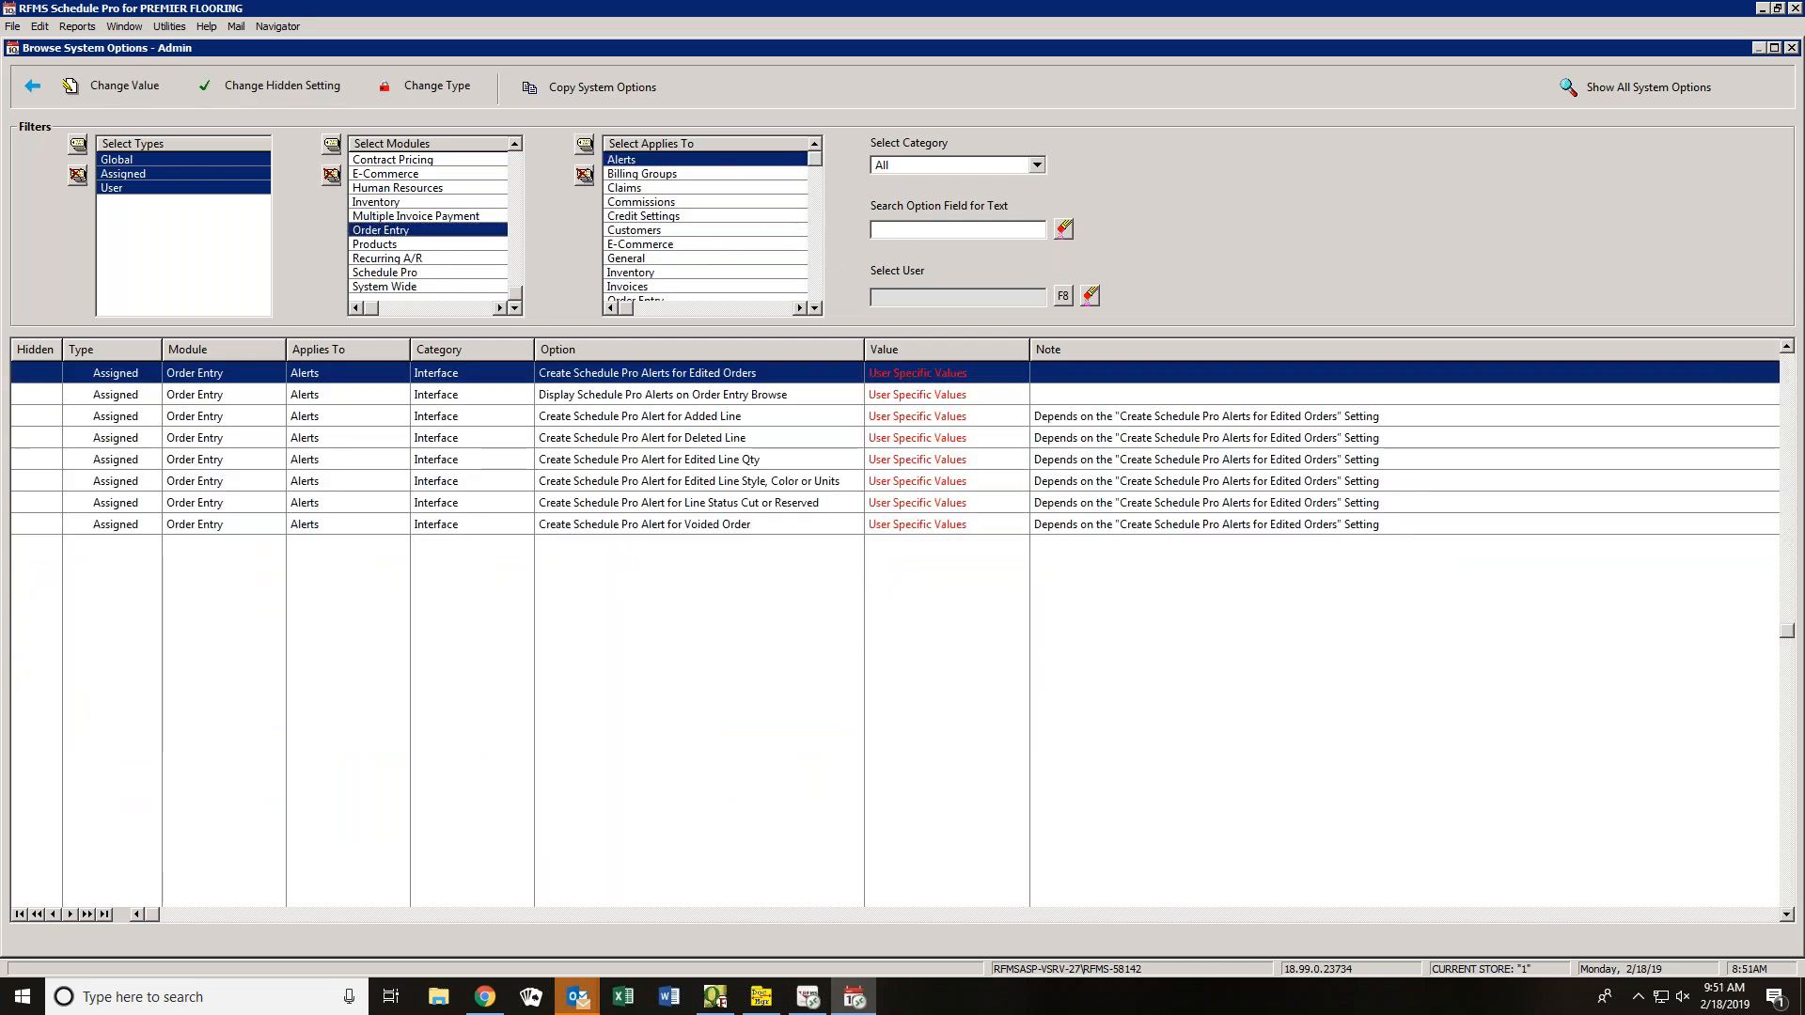
{"action": "left_click", "coordinate": [888, 229]}
{"action": "type", "text": "est del"}
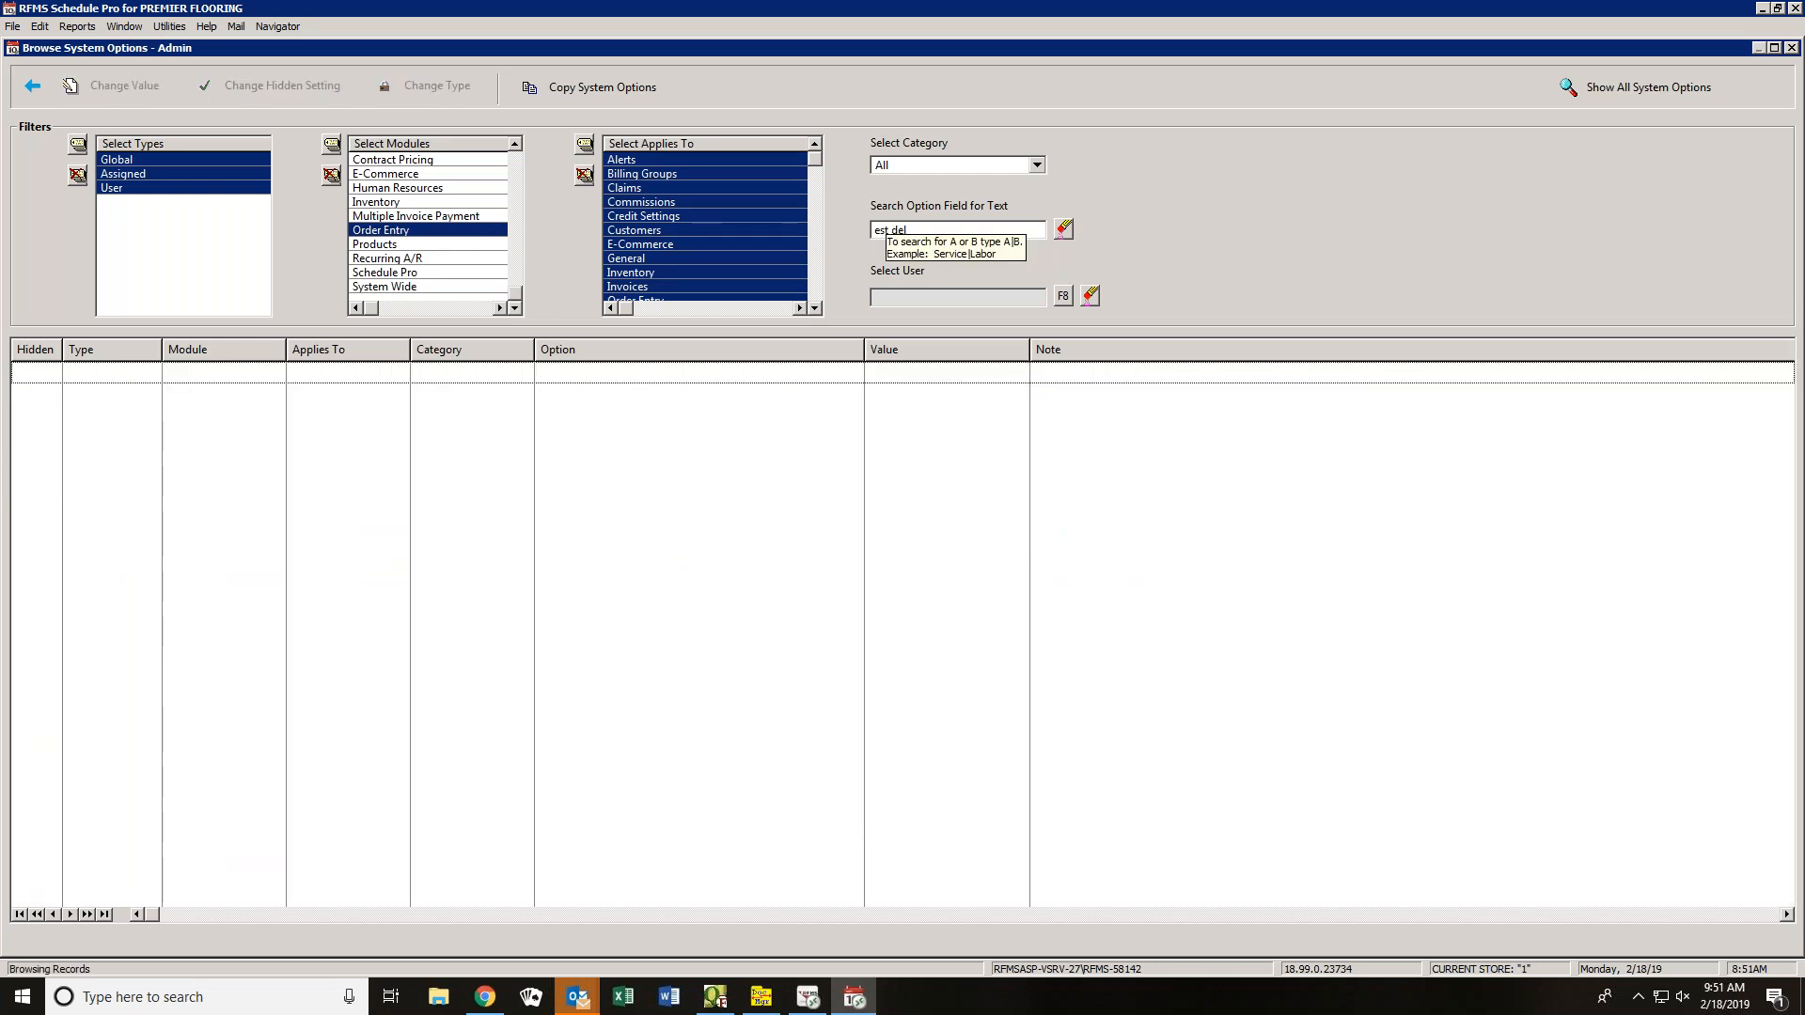
{"action": "left_click_drag", "start_coordinate": [915, 226], "coordinate": [764, 241]}
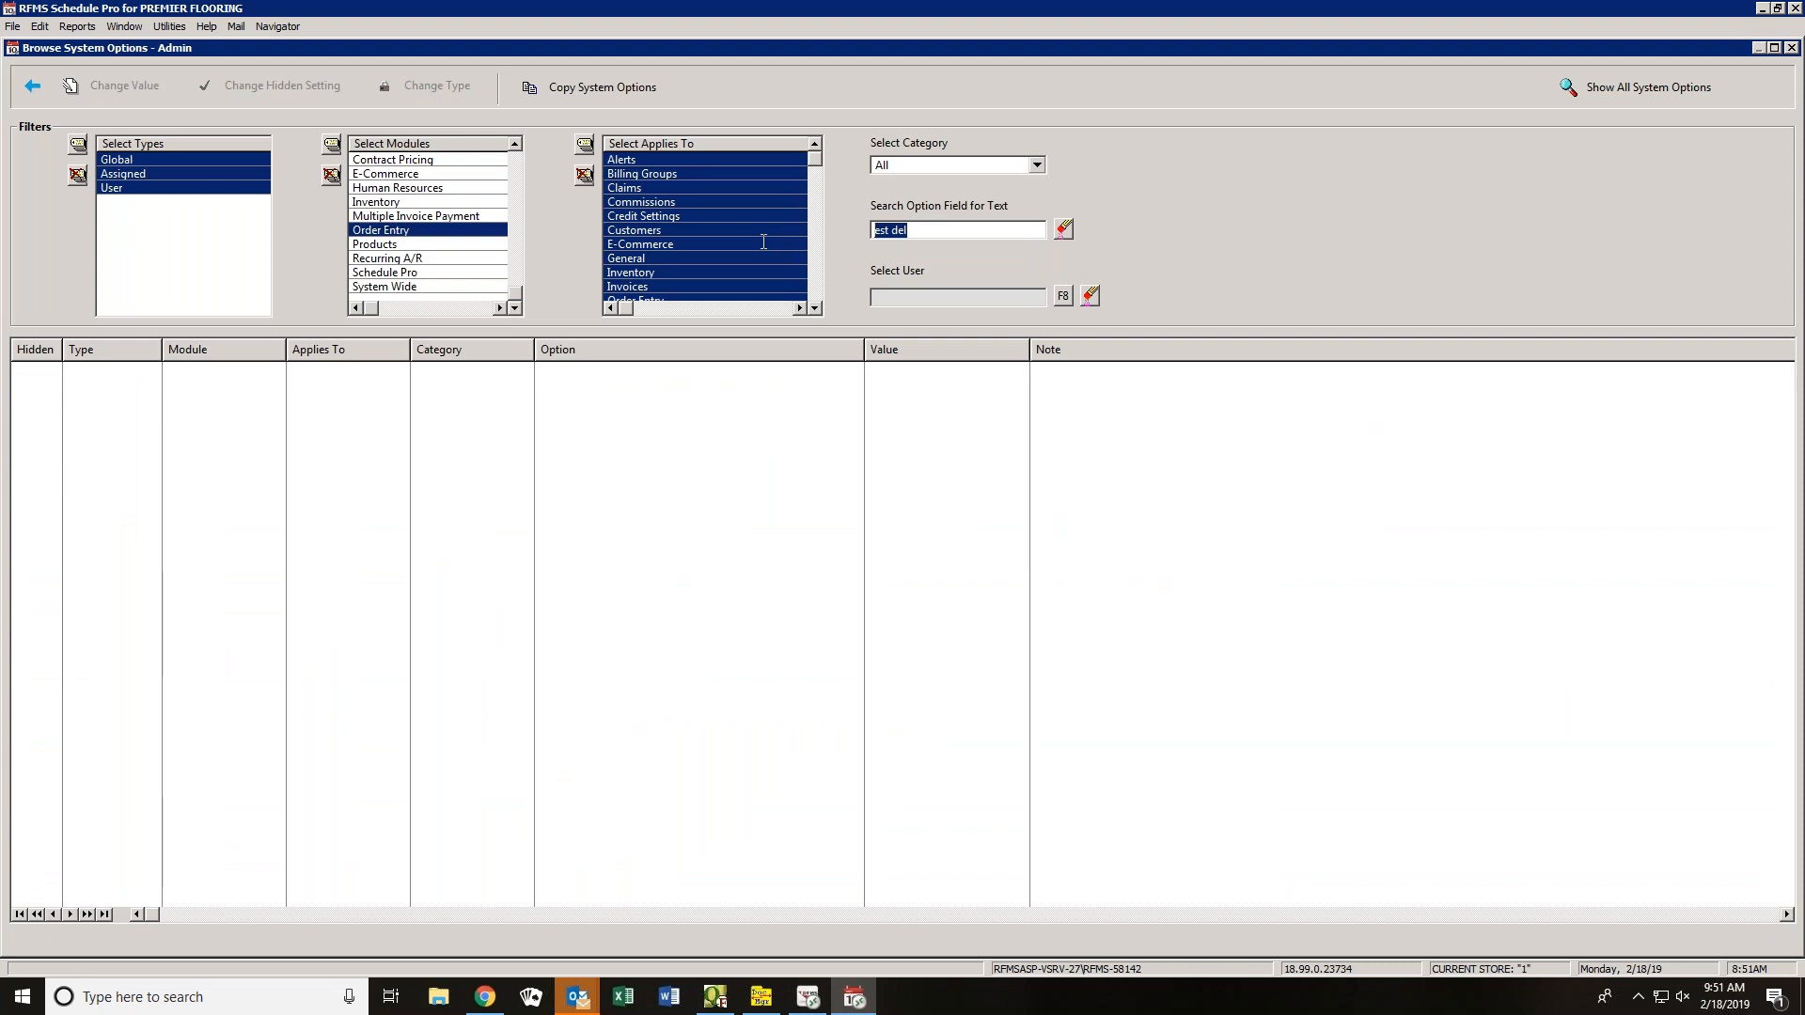
{"action": "type", "text": "date"}
{"action": "key", "text": "Return"}
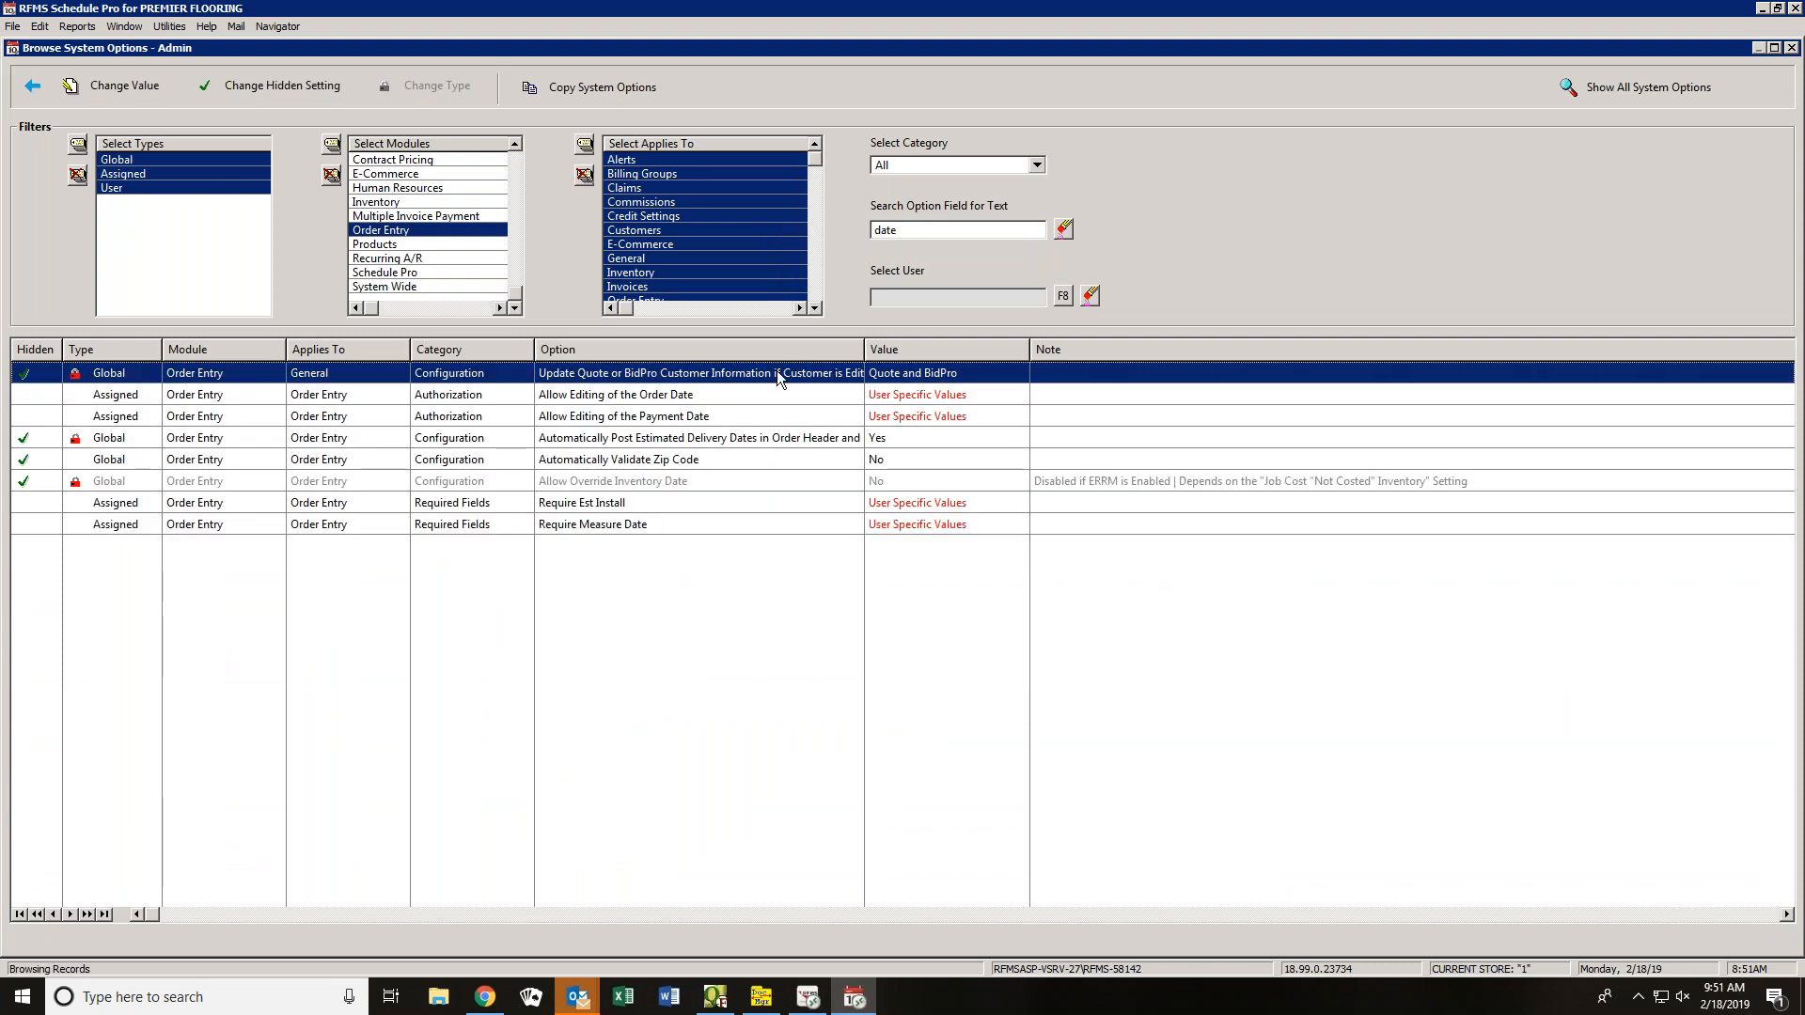
- Set the Automatically Post Estimated Delivery Dates in Order Header and Lines option to No globally and return to the options list
{"action": "left_click", "coordinate": [678, 438]}
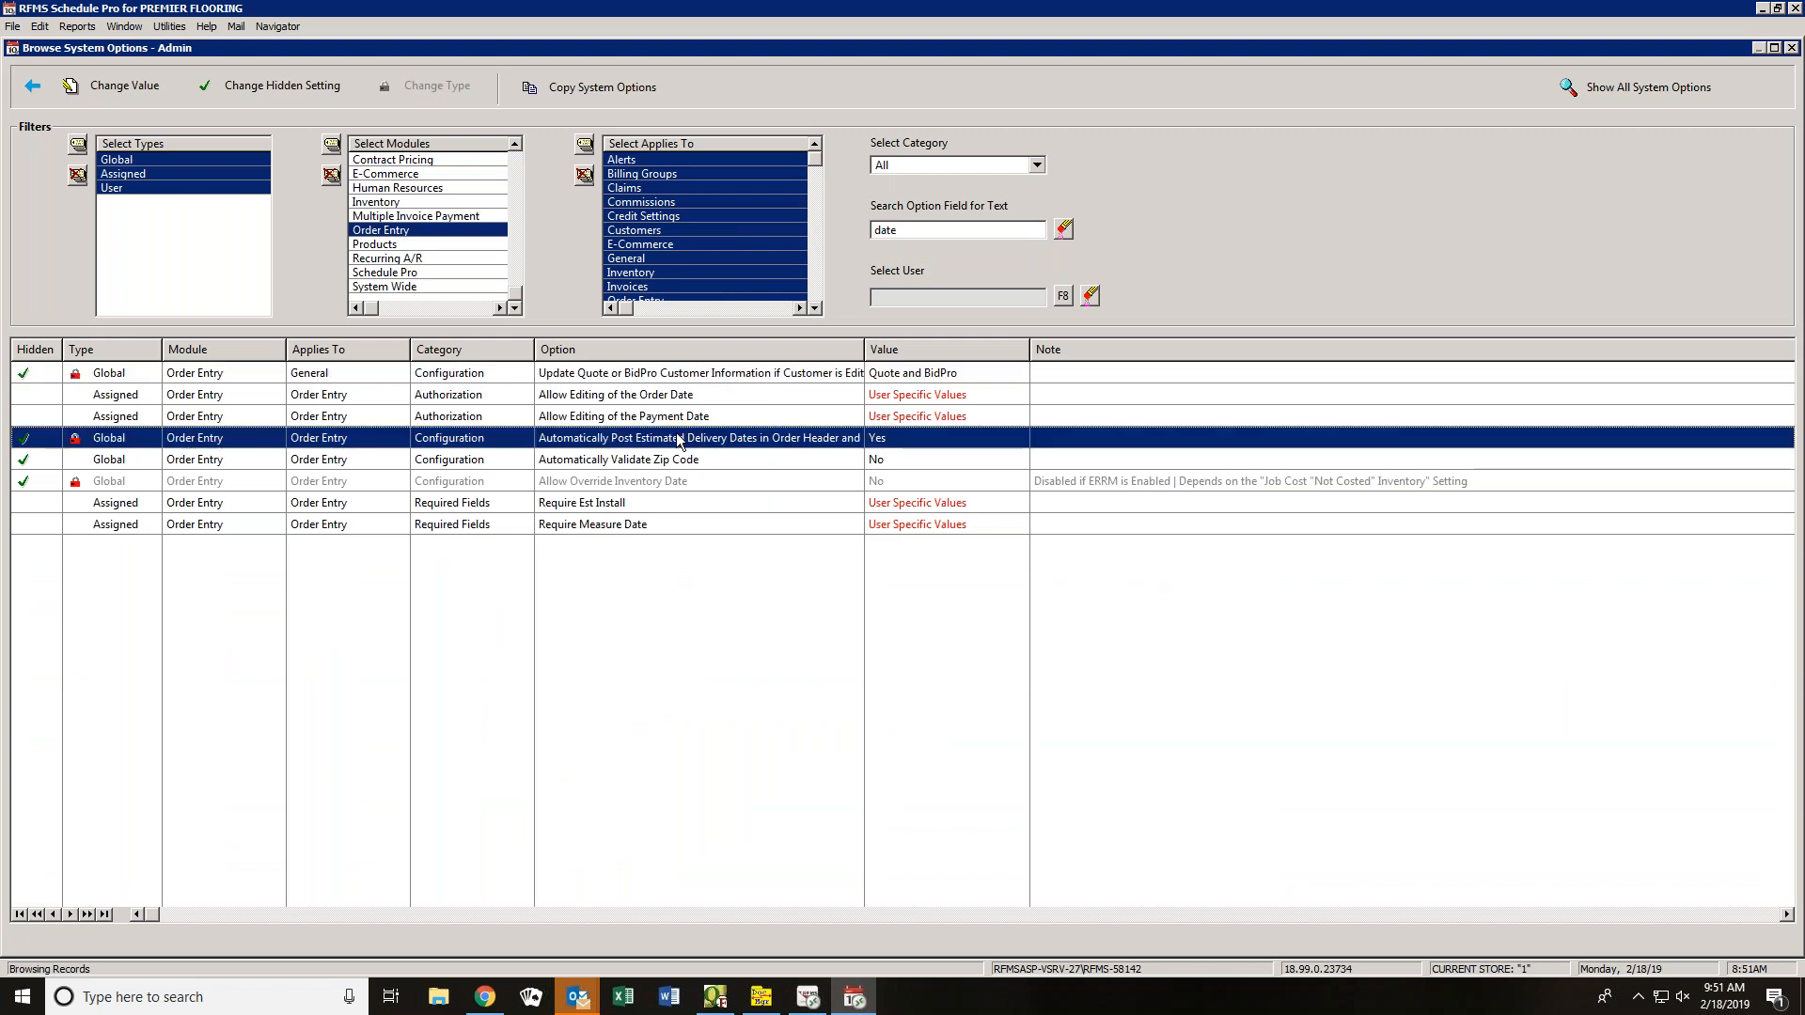
{"action": "double_click", "coordinate": [676, 436]}
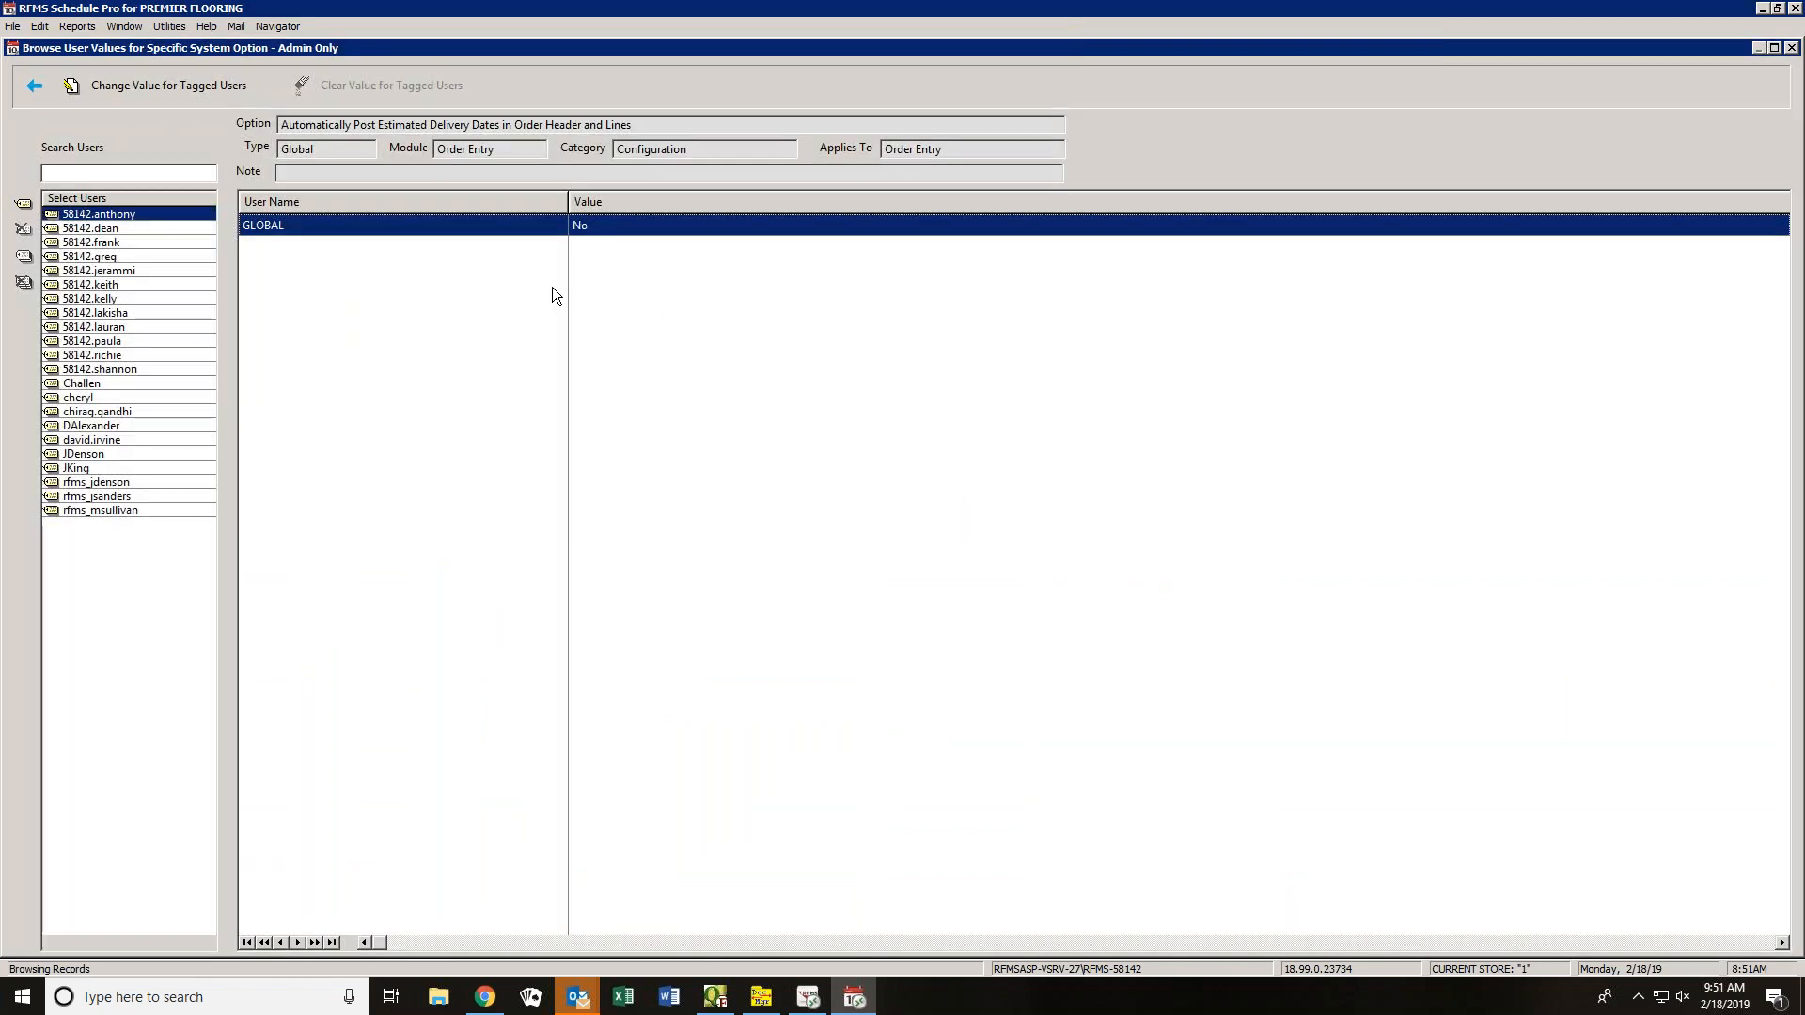
{"action": "left_click", "coordinate": [34, 85]}
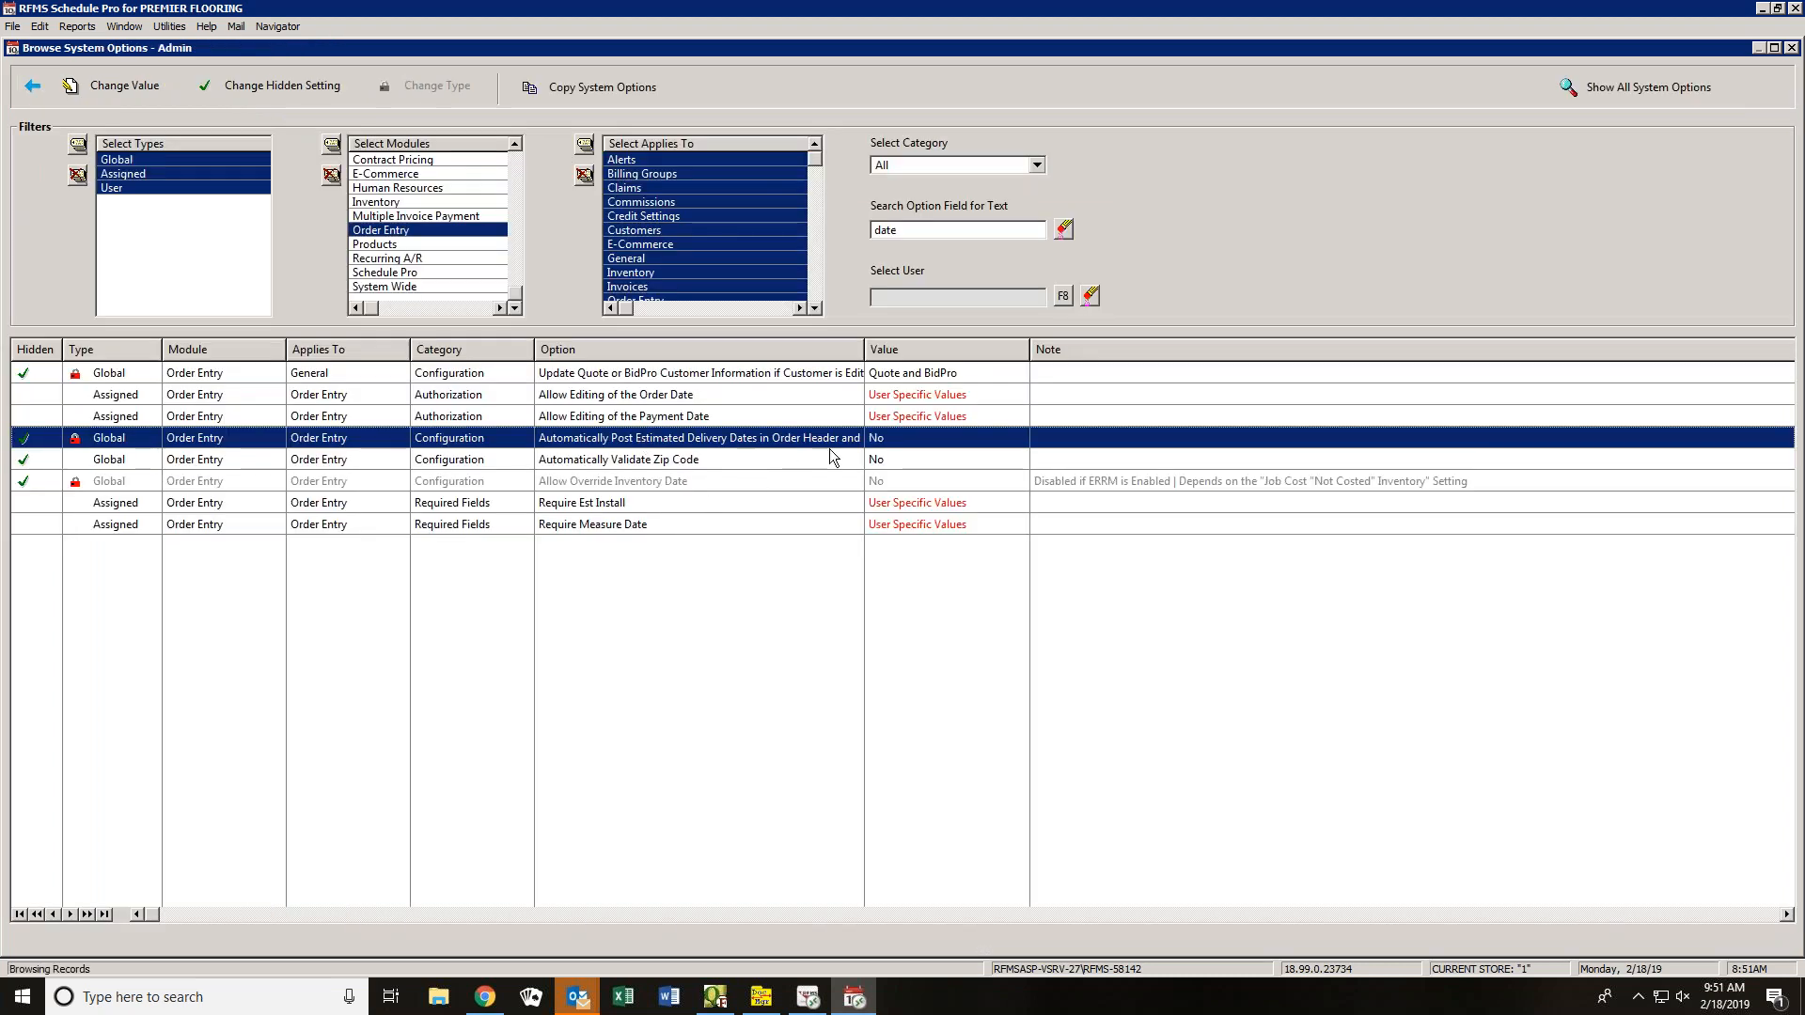
- Search the Order Entry options for "button" and select the Schedule Pro Button on Orders Browse option
{"action": "left_click_drag", "start_coordinate": [915, 227], "coordinate": [874, 319]}
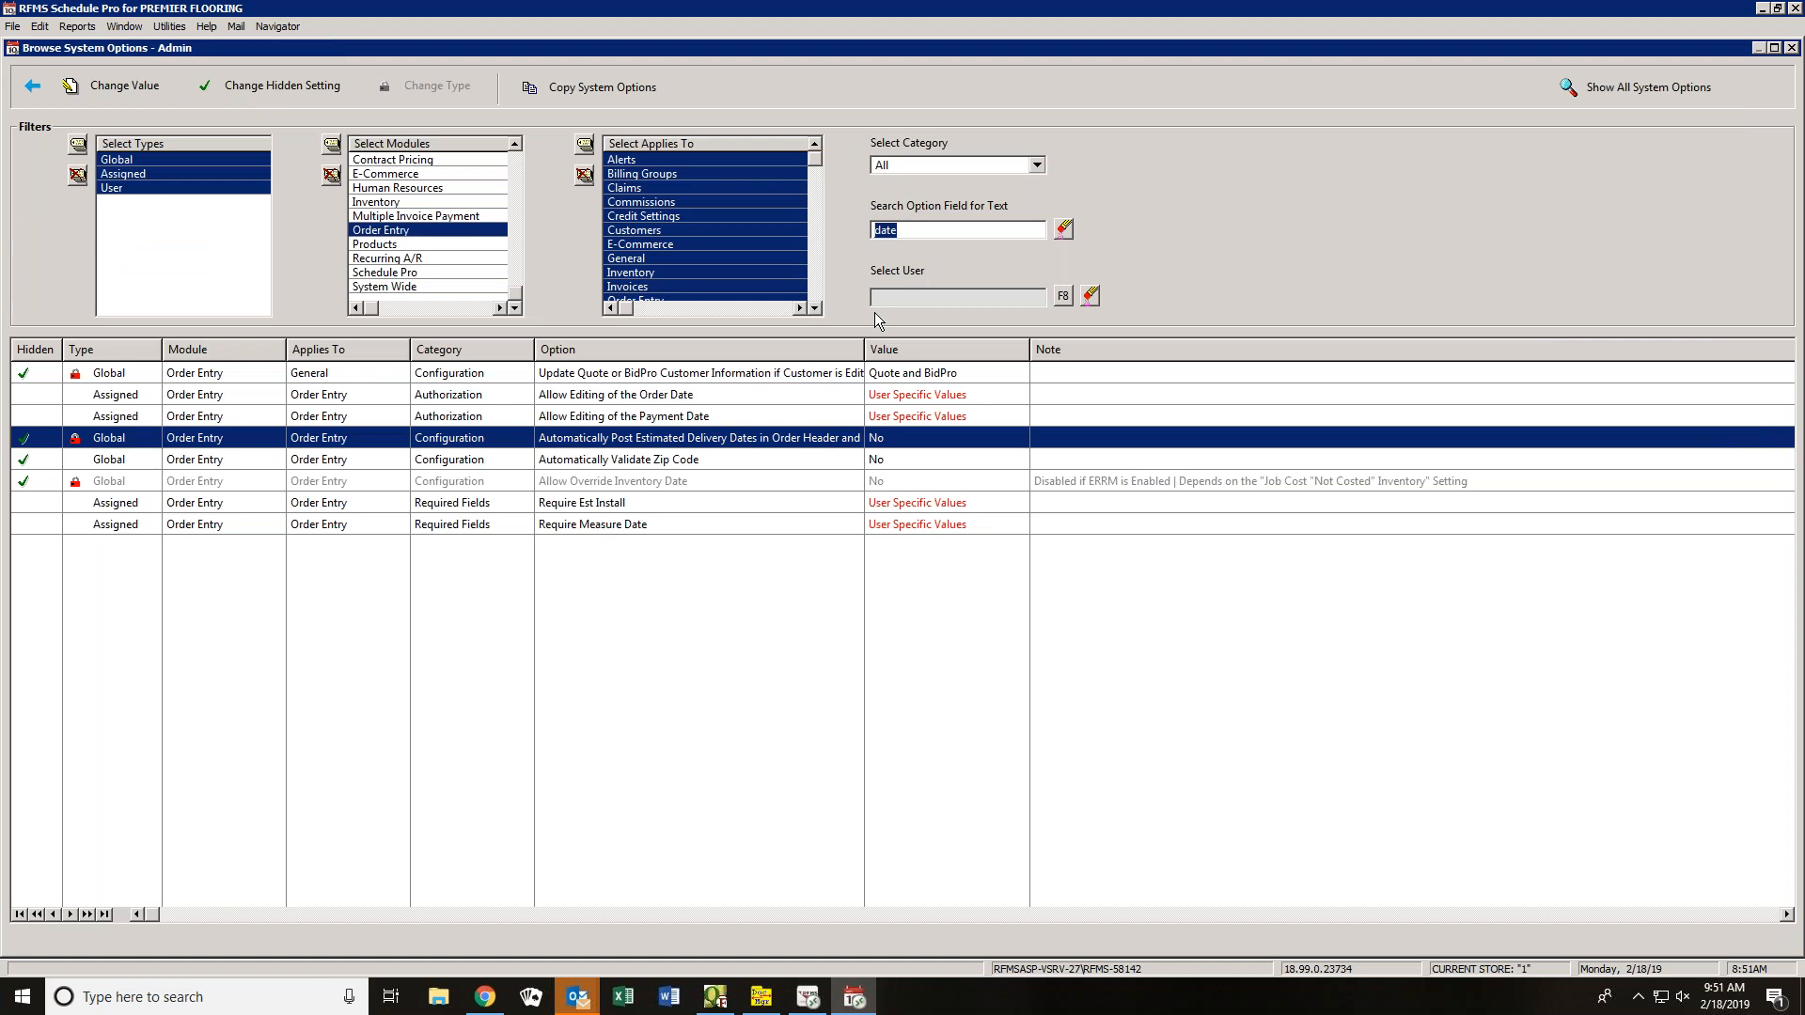
{"action": "type", "text": "button"}
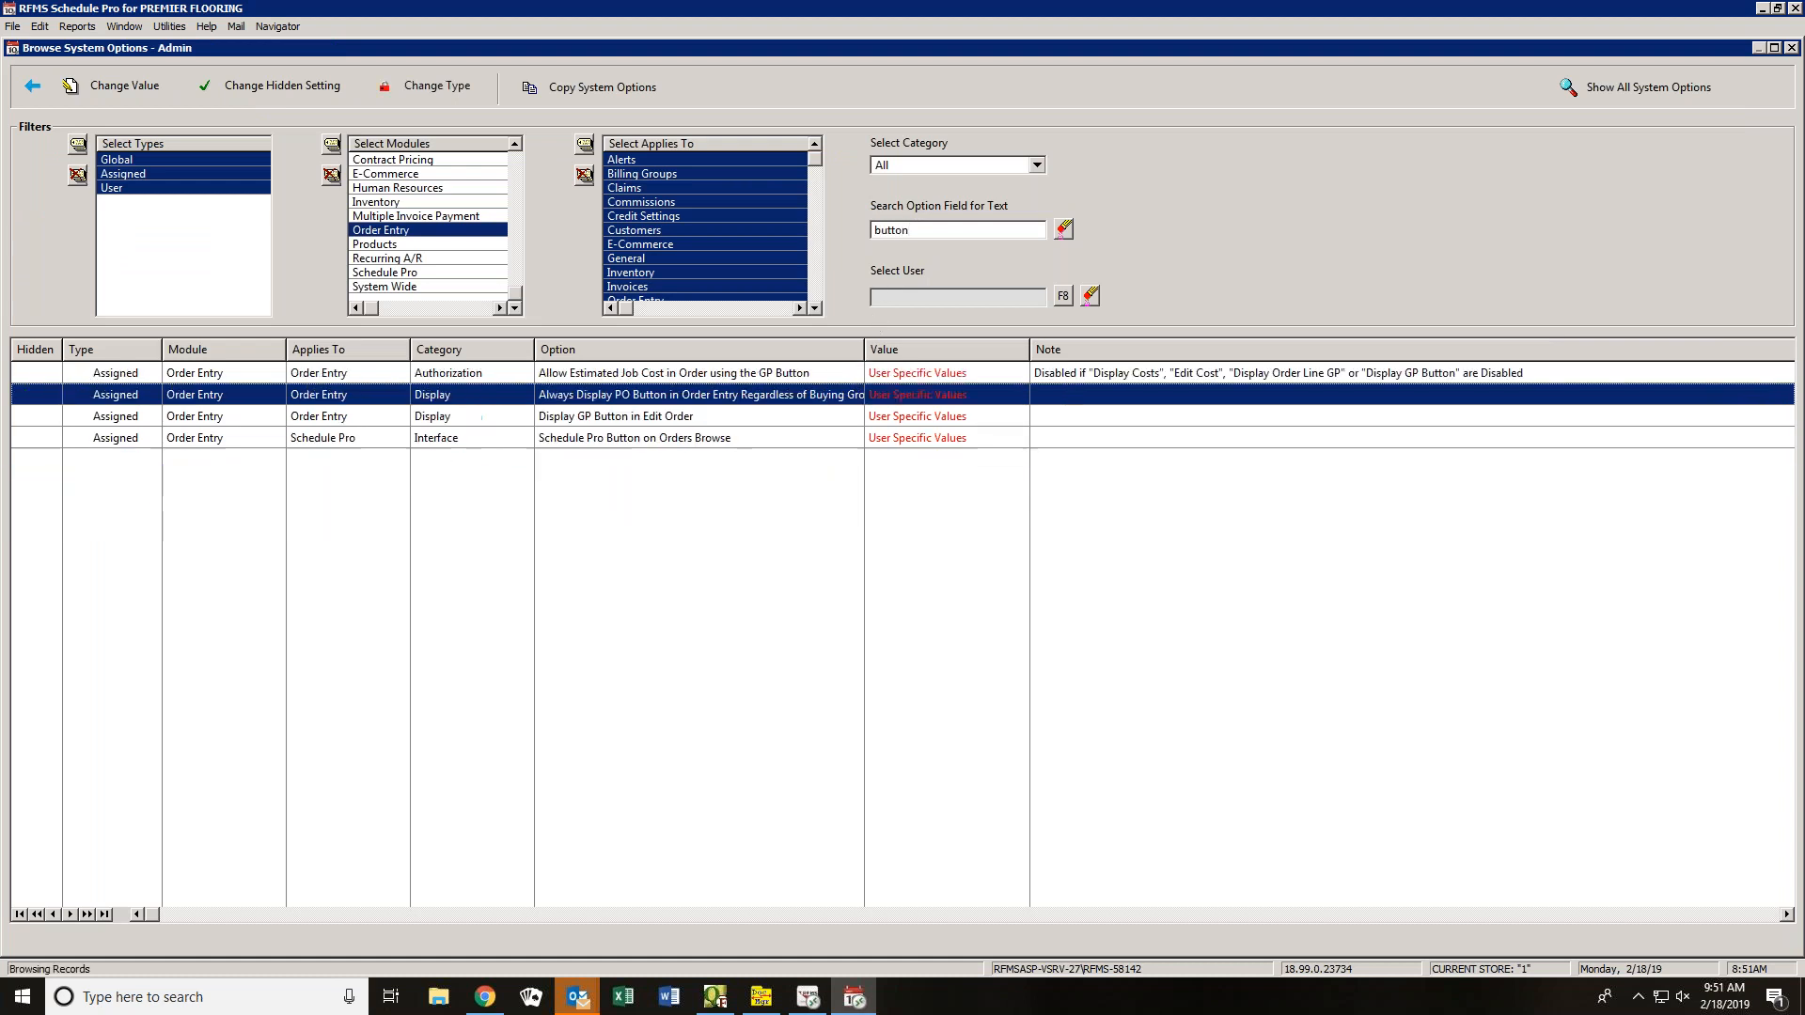
{"action": "left_click", "coordinate": [696, 439]}
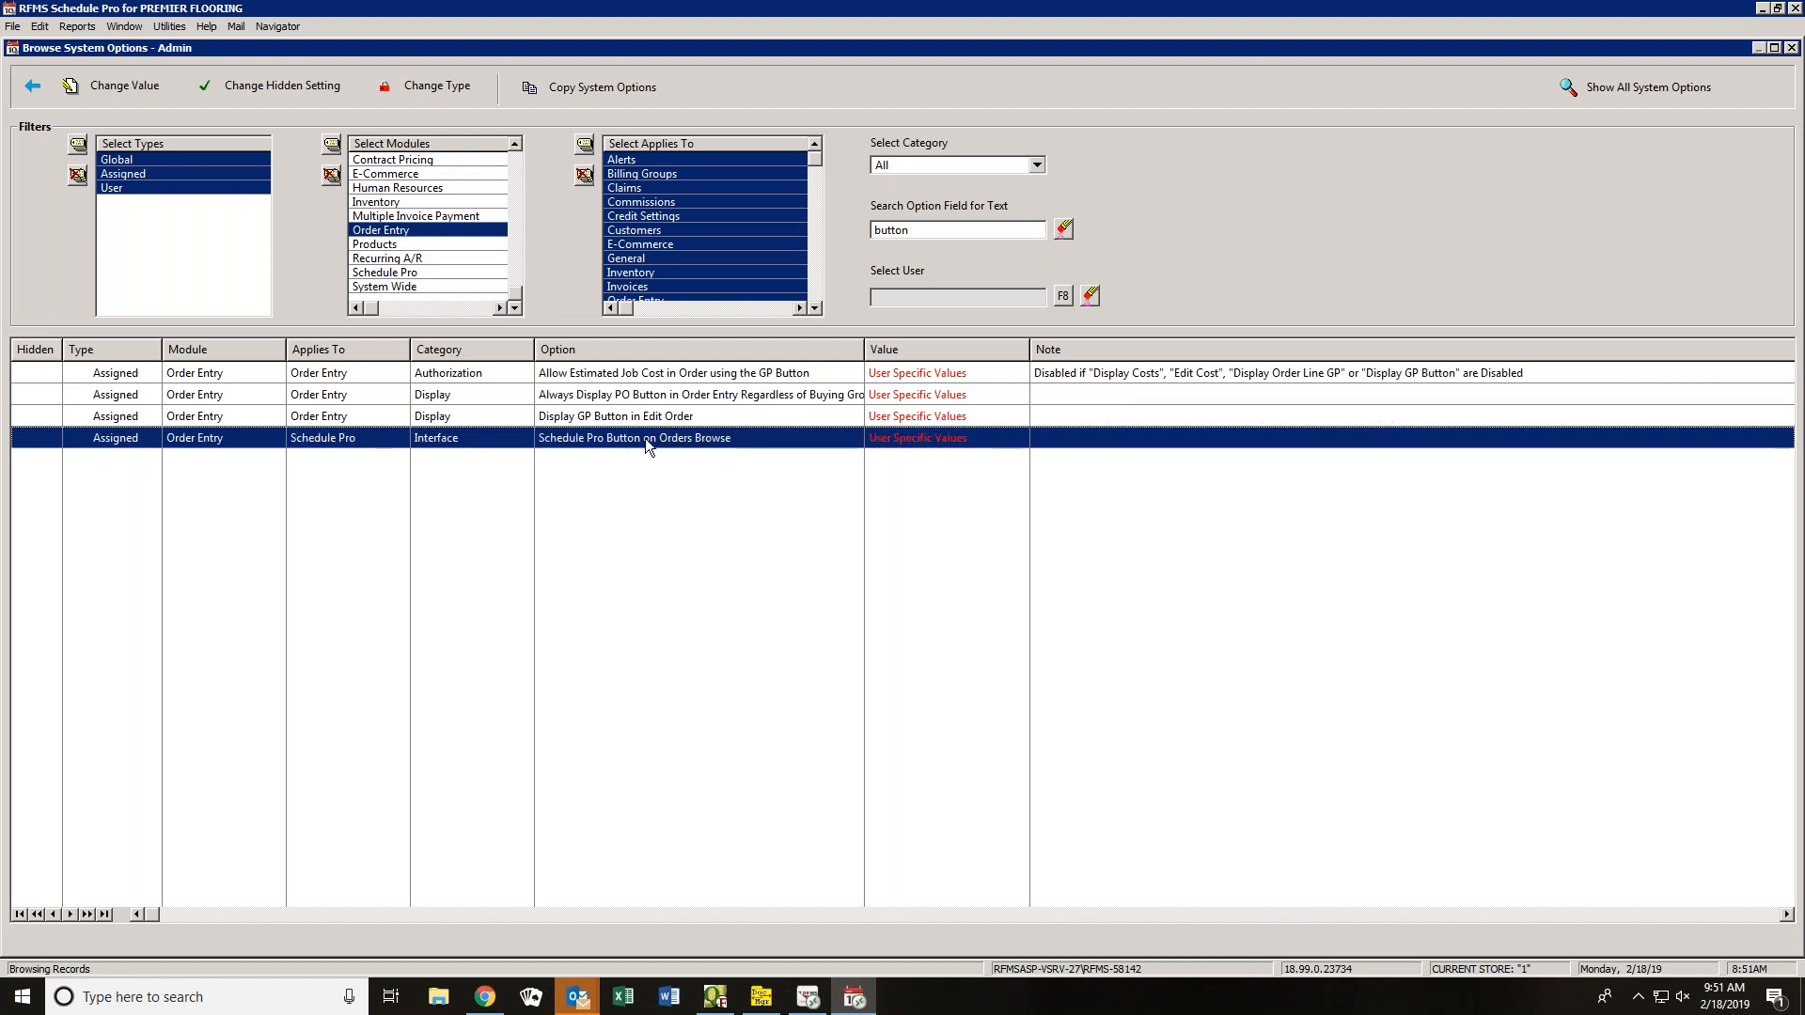
- Switch to the RFMS Main Navigator
{"action": "left_click", "coordinate": [808, 997]}
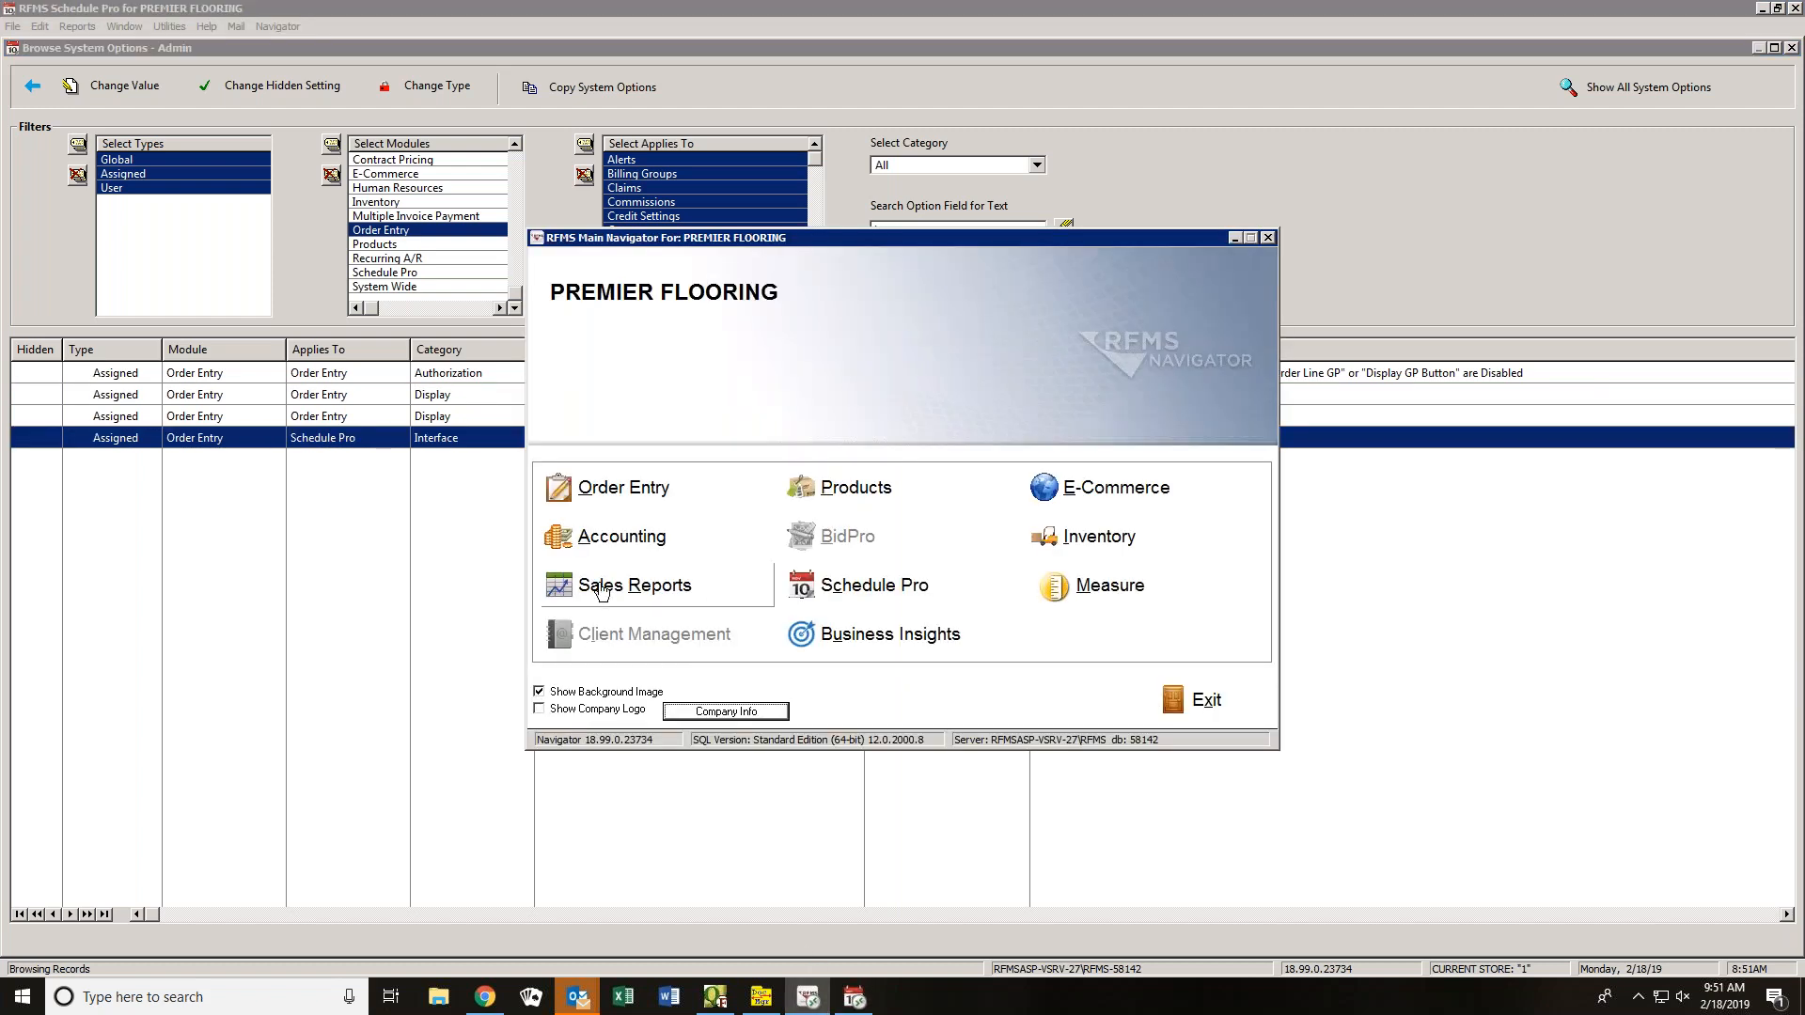
- Launch Order Entry, and back in Schedule Pro open the user values of the "Schedule Pro Button on Orders Browse" option
{"action": "left_click", "coordinate": [638, 493]}
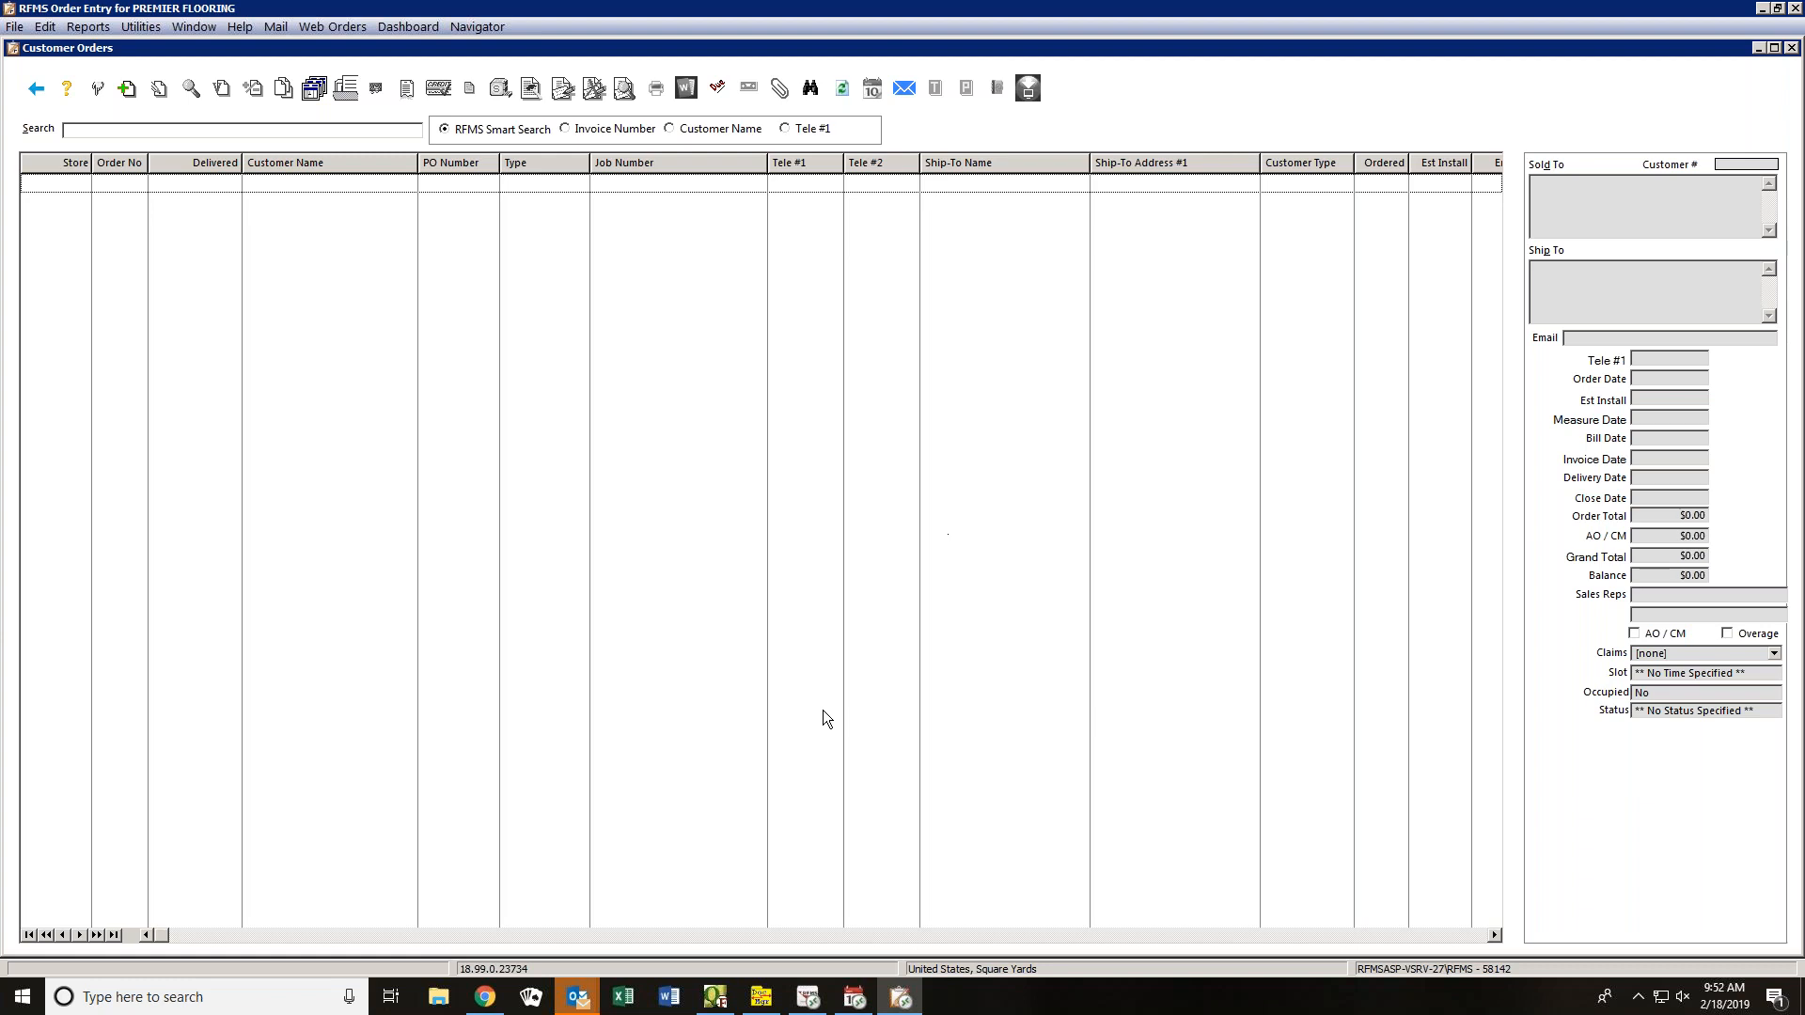
{"action": "left_click", "coordinate": [854, 996]}
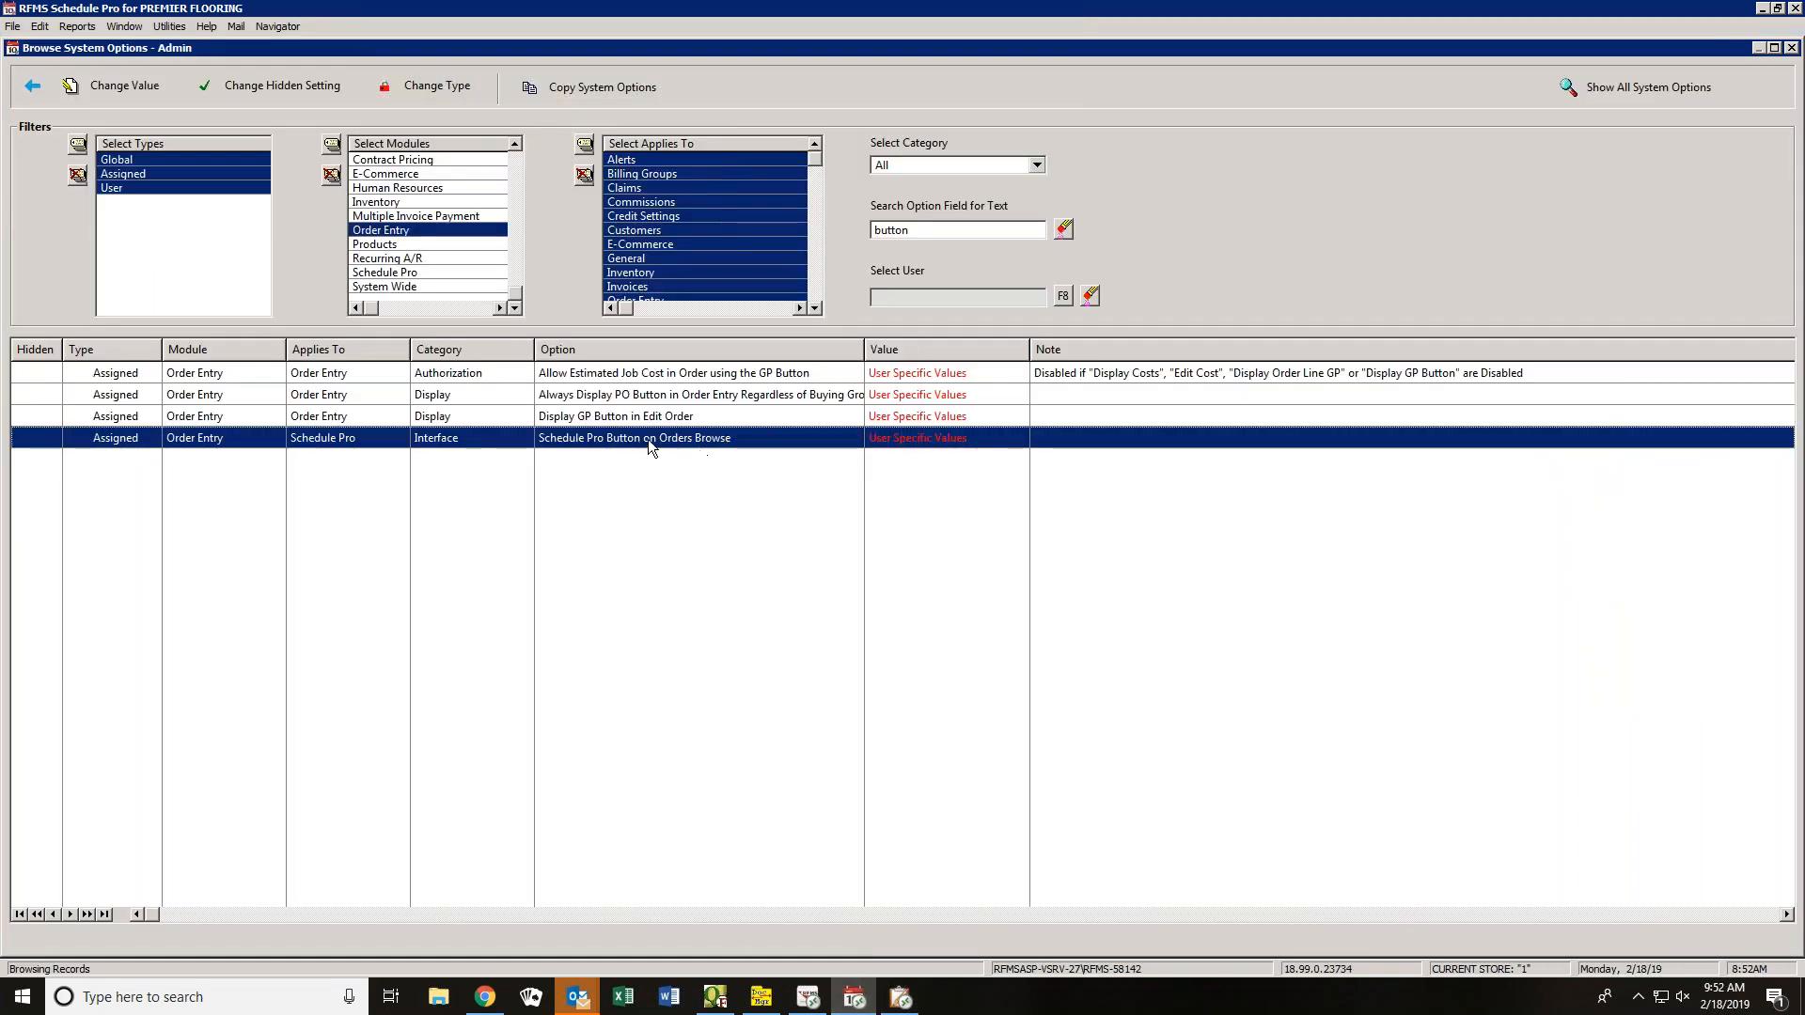
{"action": "double_click", "coordinate": [697, 438]}
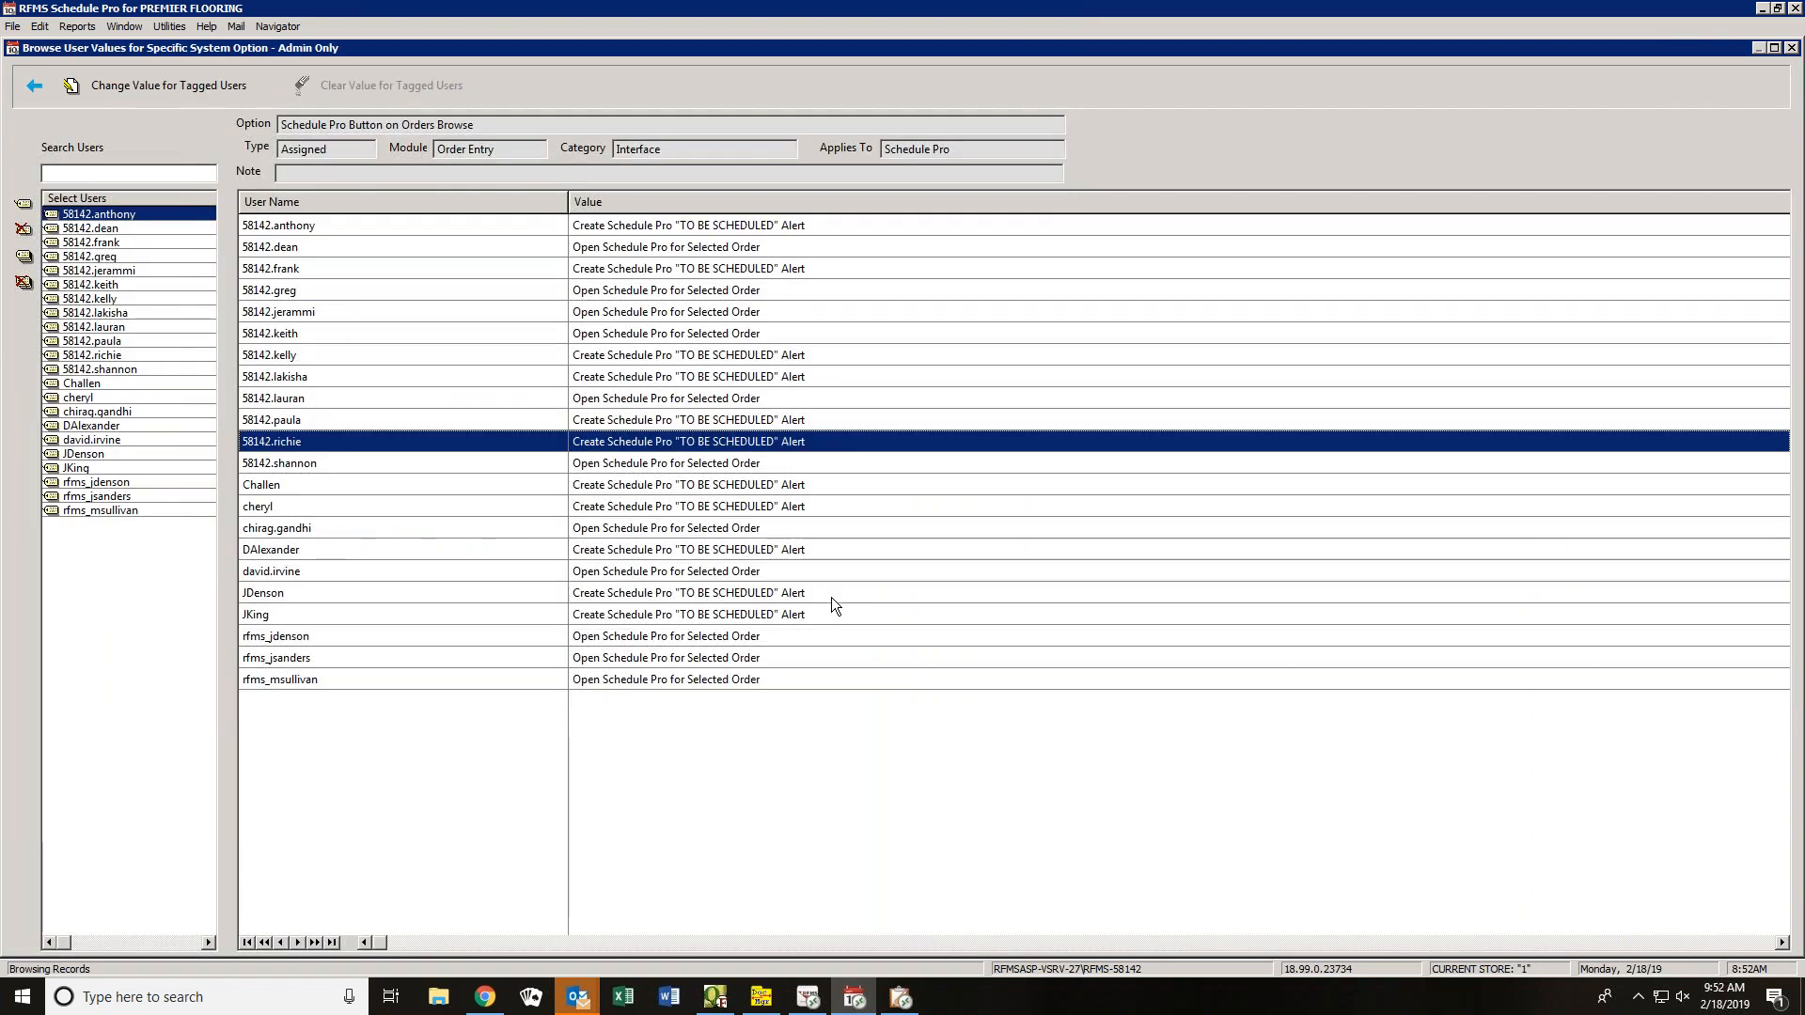
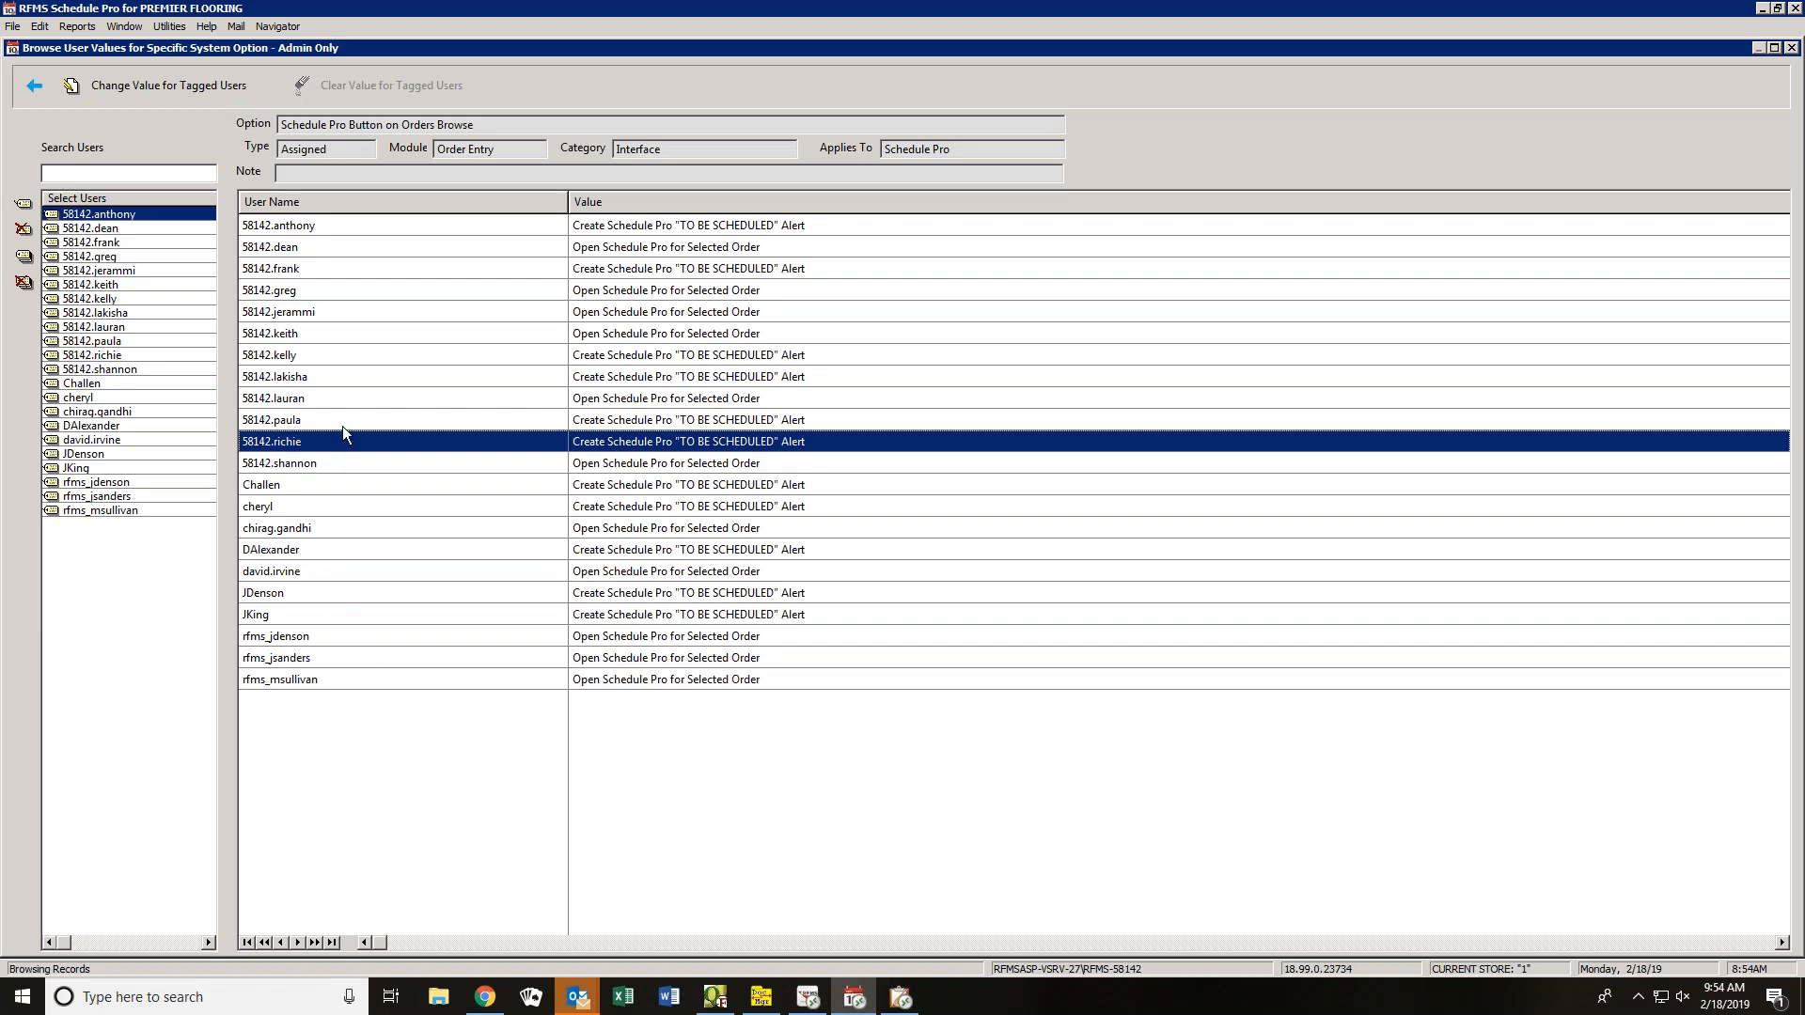
- Clear all user tags, and tag only the fifth to eighth and tenth to twelfth users in the list
{"action": "left_click", "coordinate": [23, 282]}
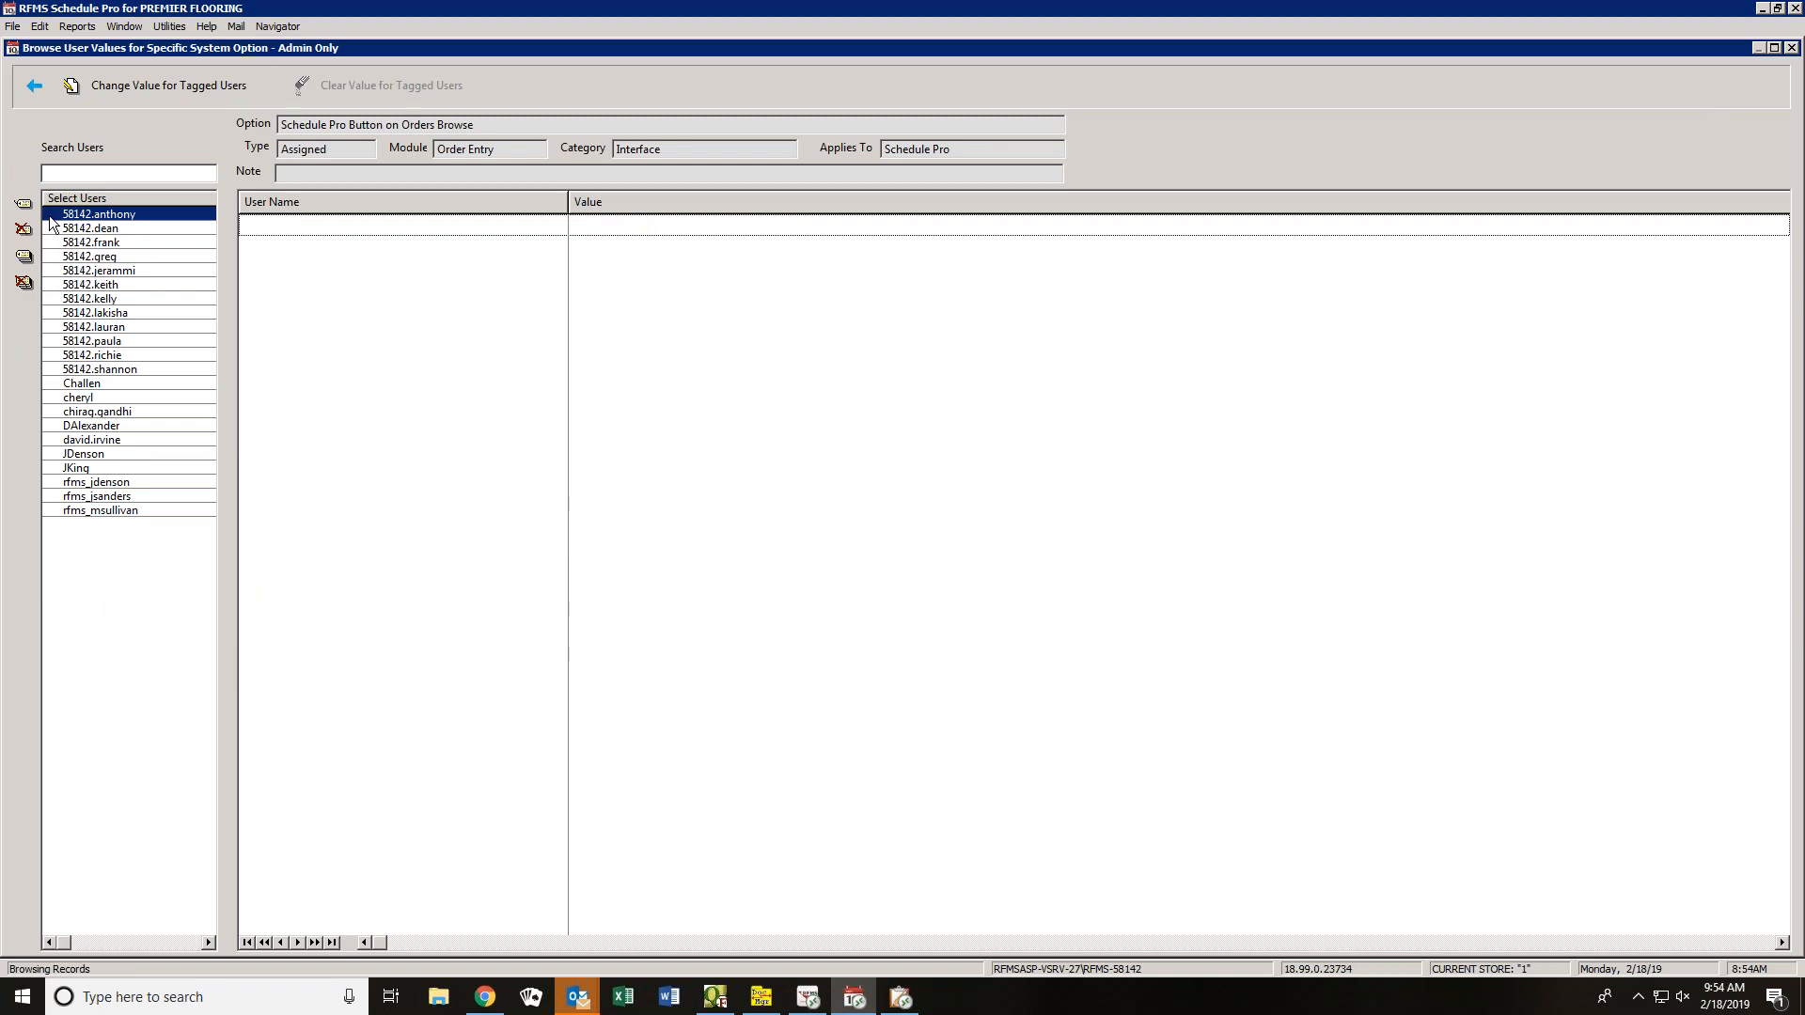
{"action": "left_click", "coordinate": [55, 271]}
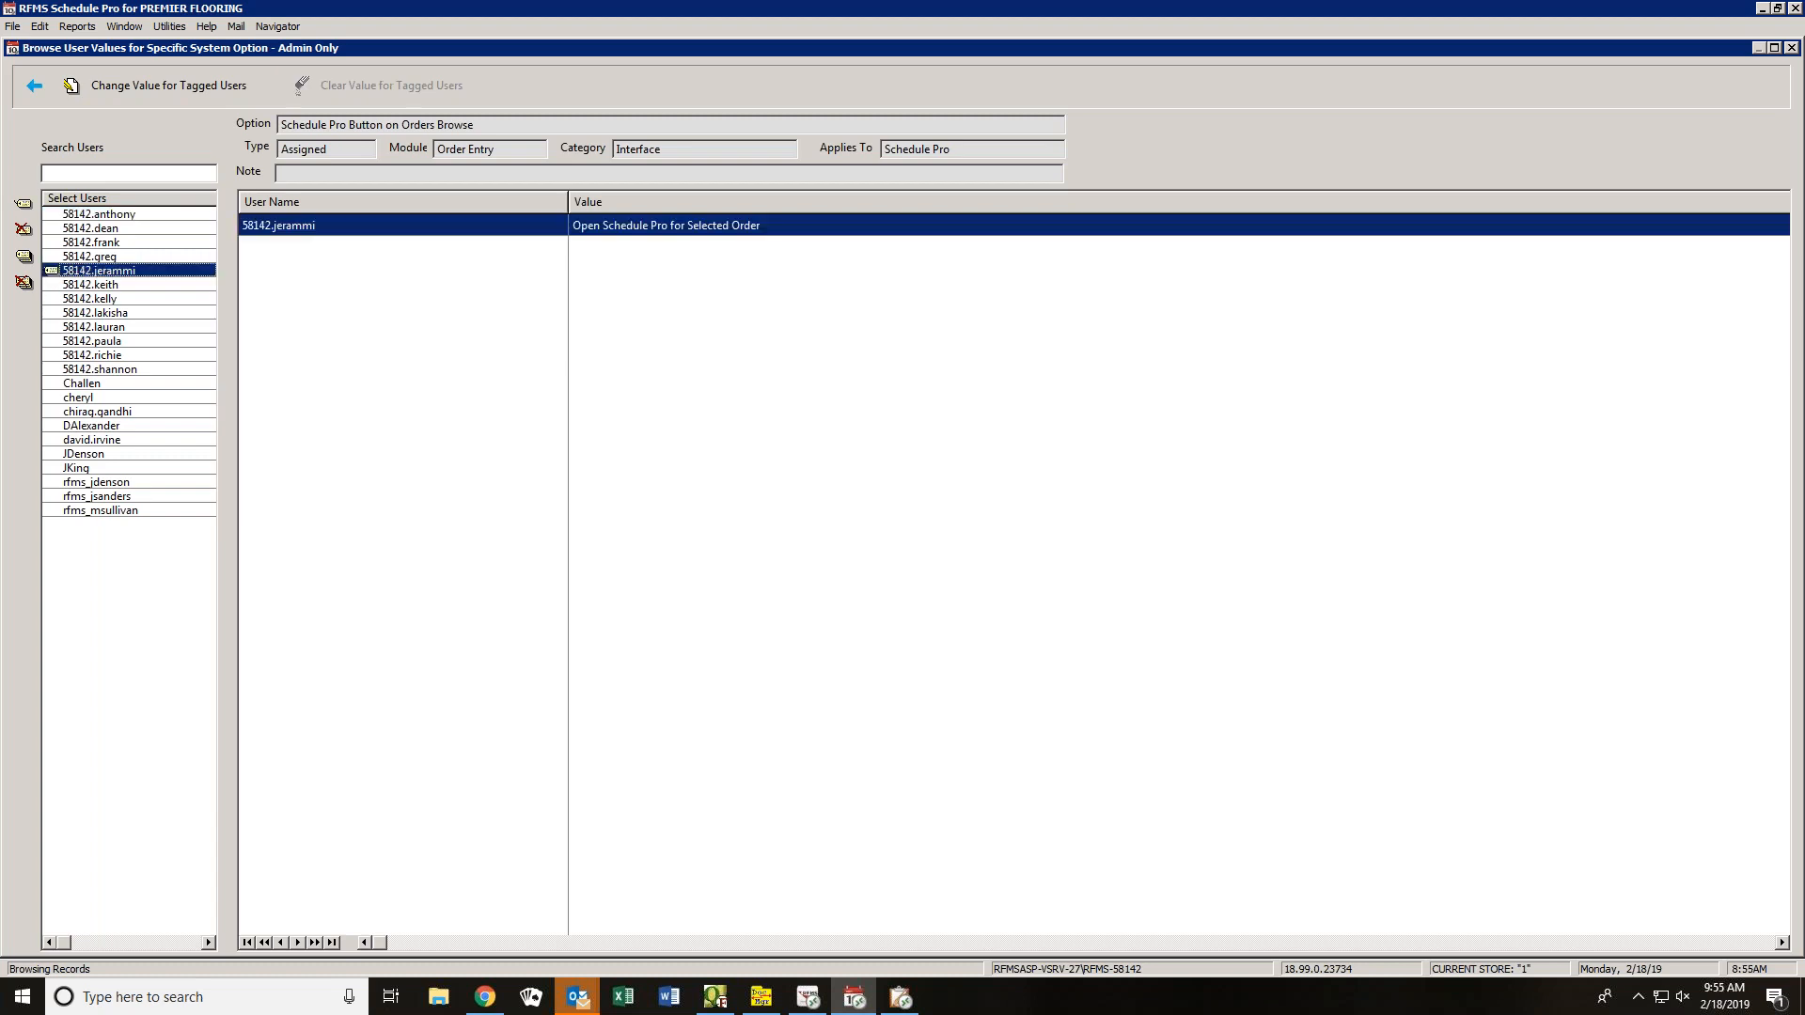
{"action": "left_click", "coordinate": [52, 283]}
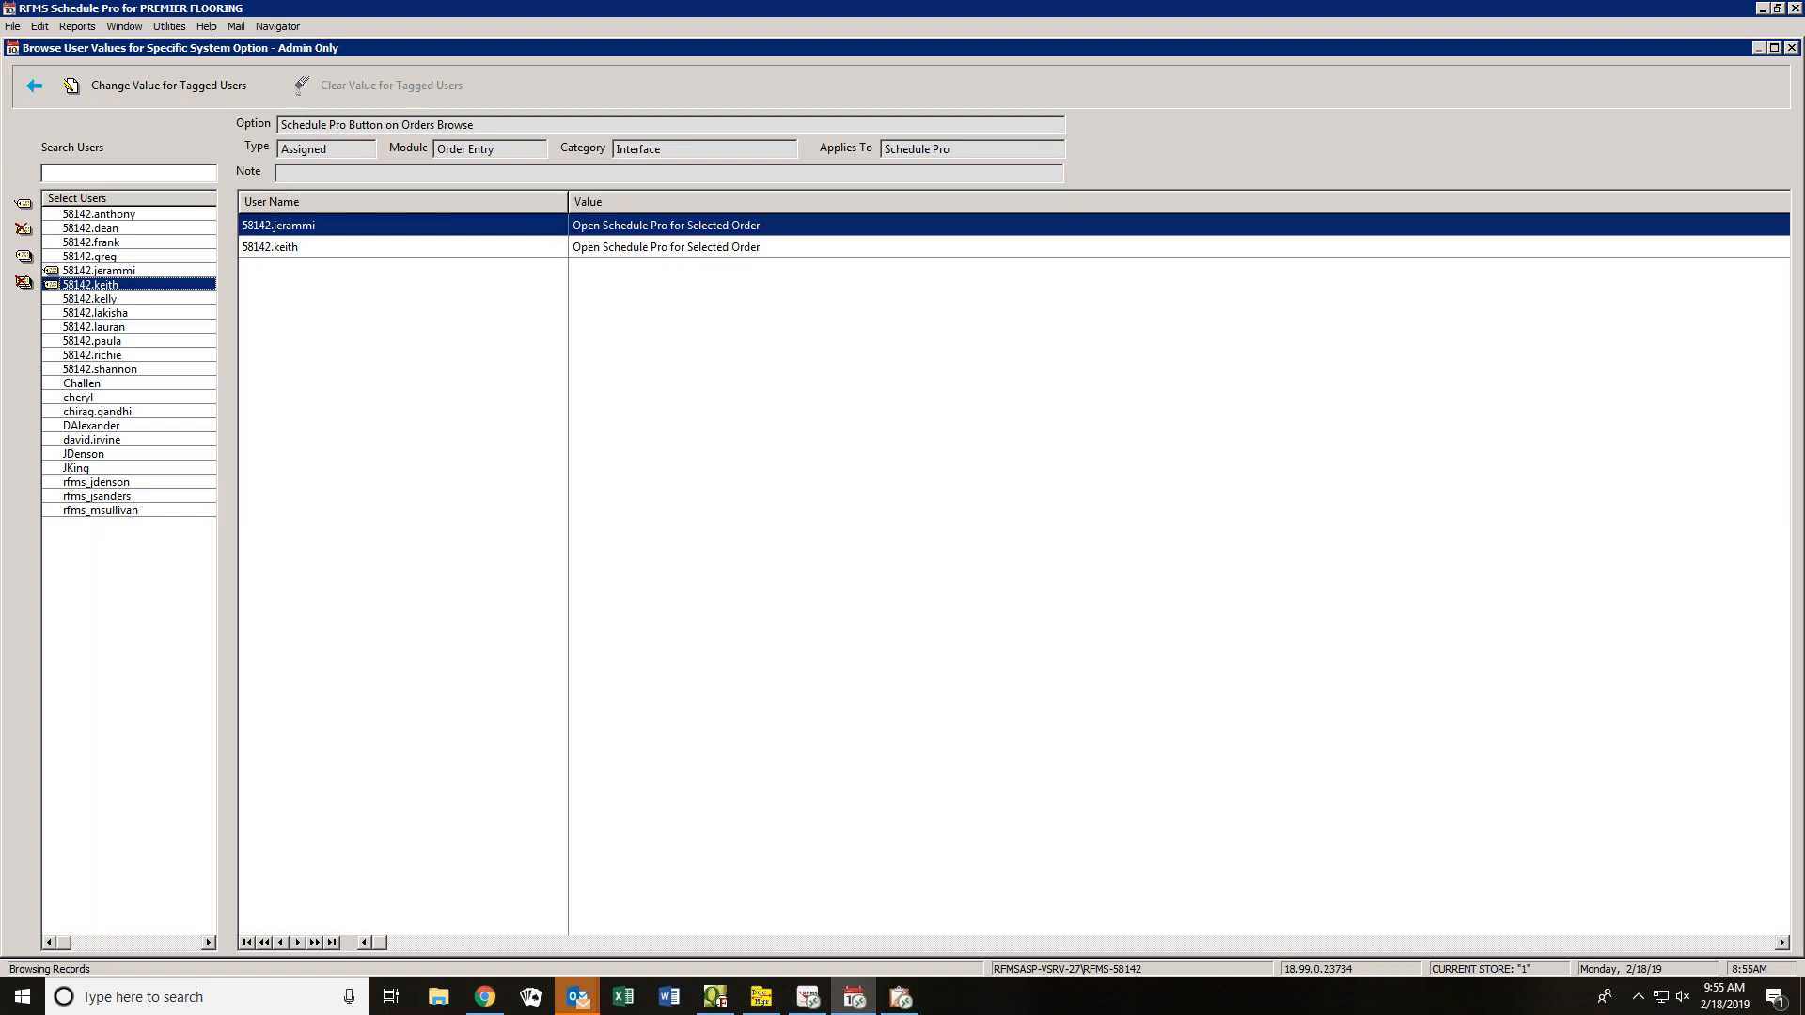
{"action": "left_click", "coordinate": [47, 299]}
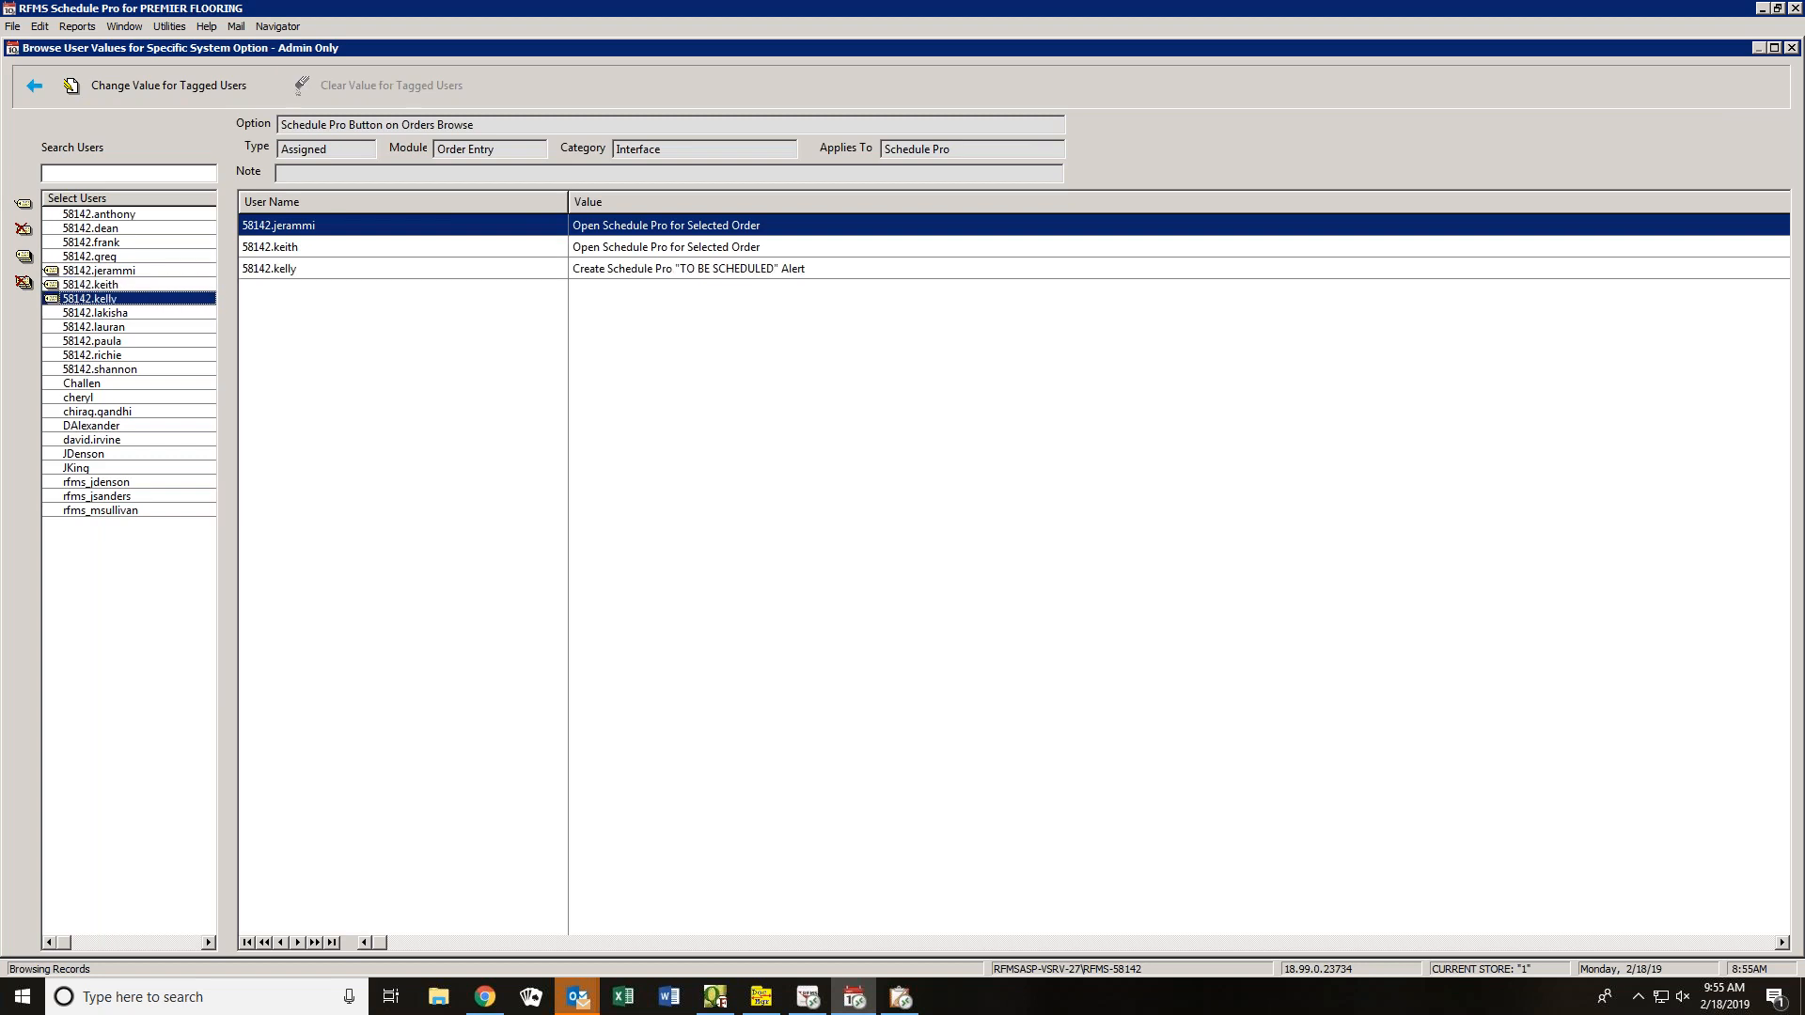
{"action": "left_click", "coordinate": [49, 313]}
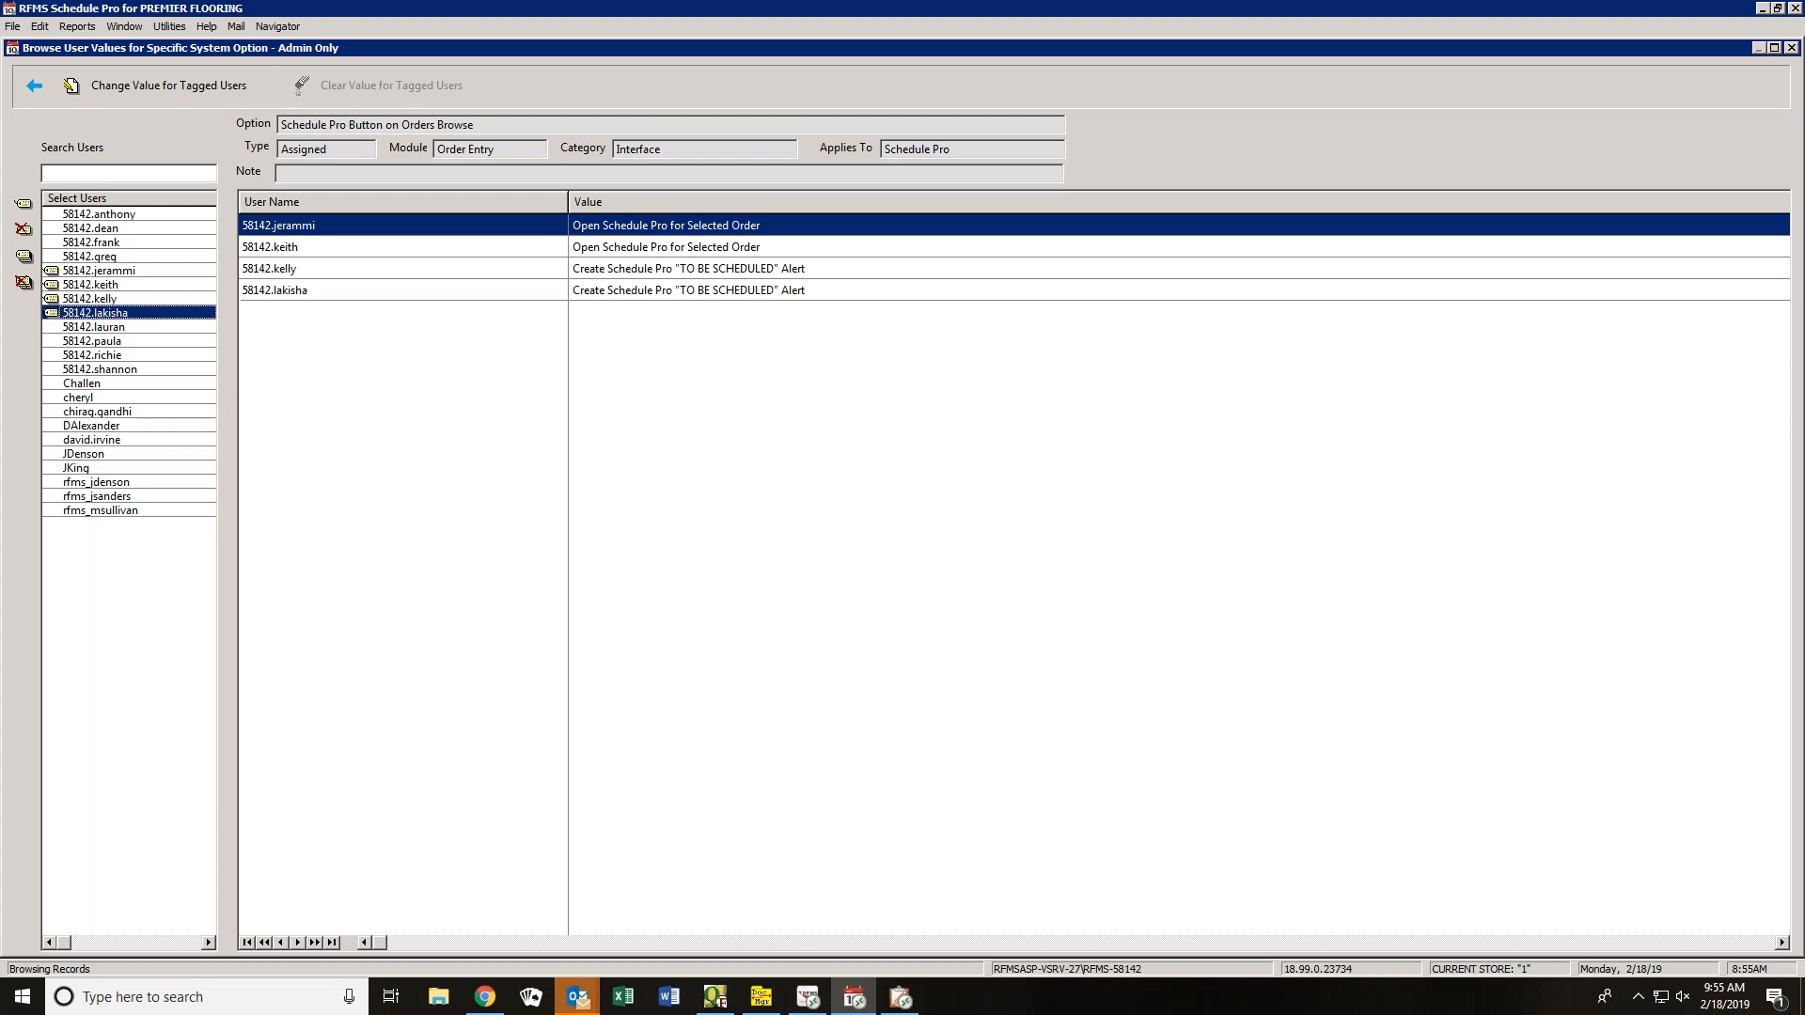
{"action": "left_click", "coordinate": [51, 341]}
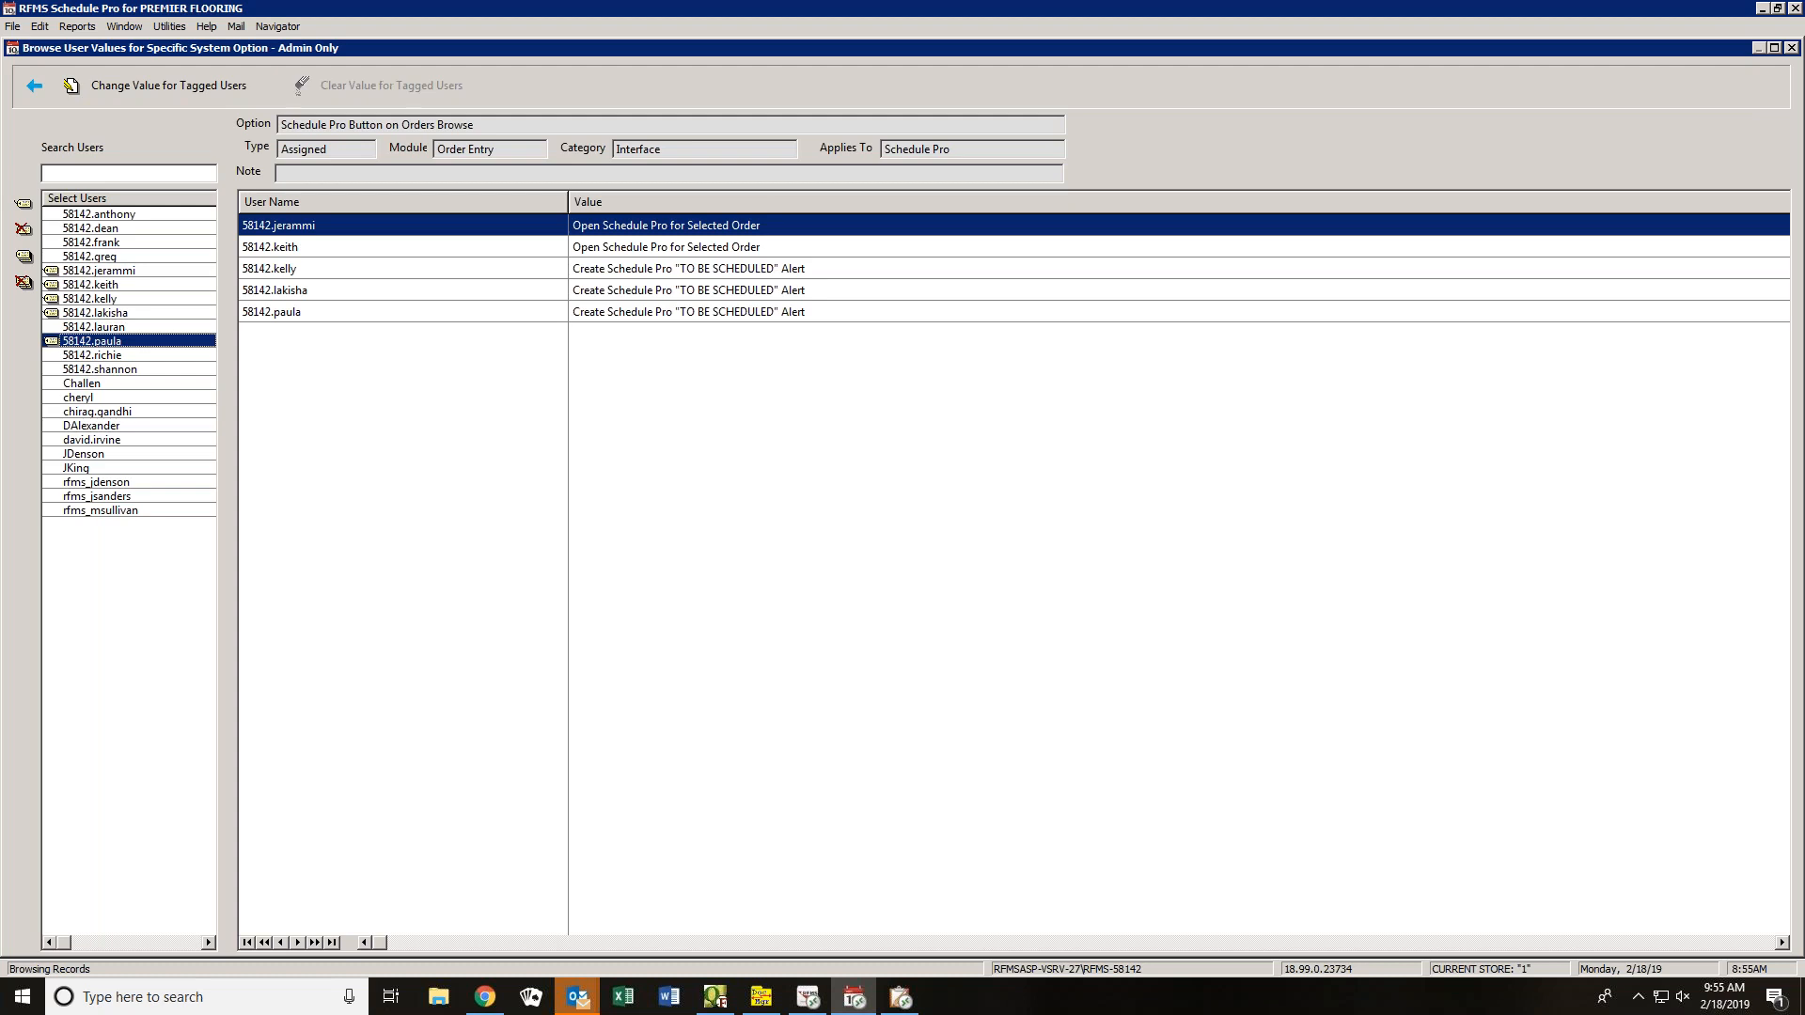
{"action": "left_click", "coordinate": [51, 354]}
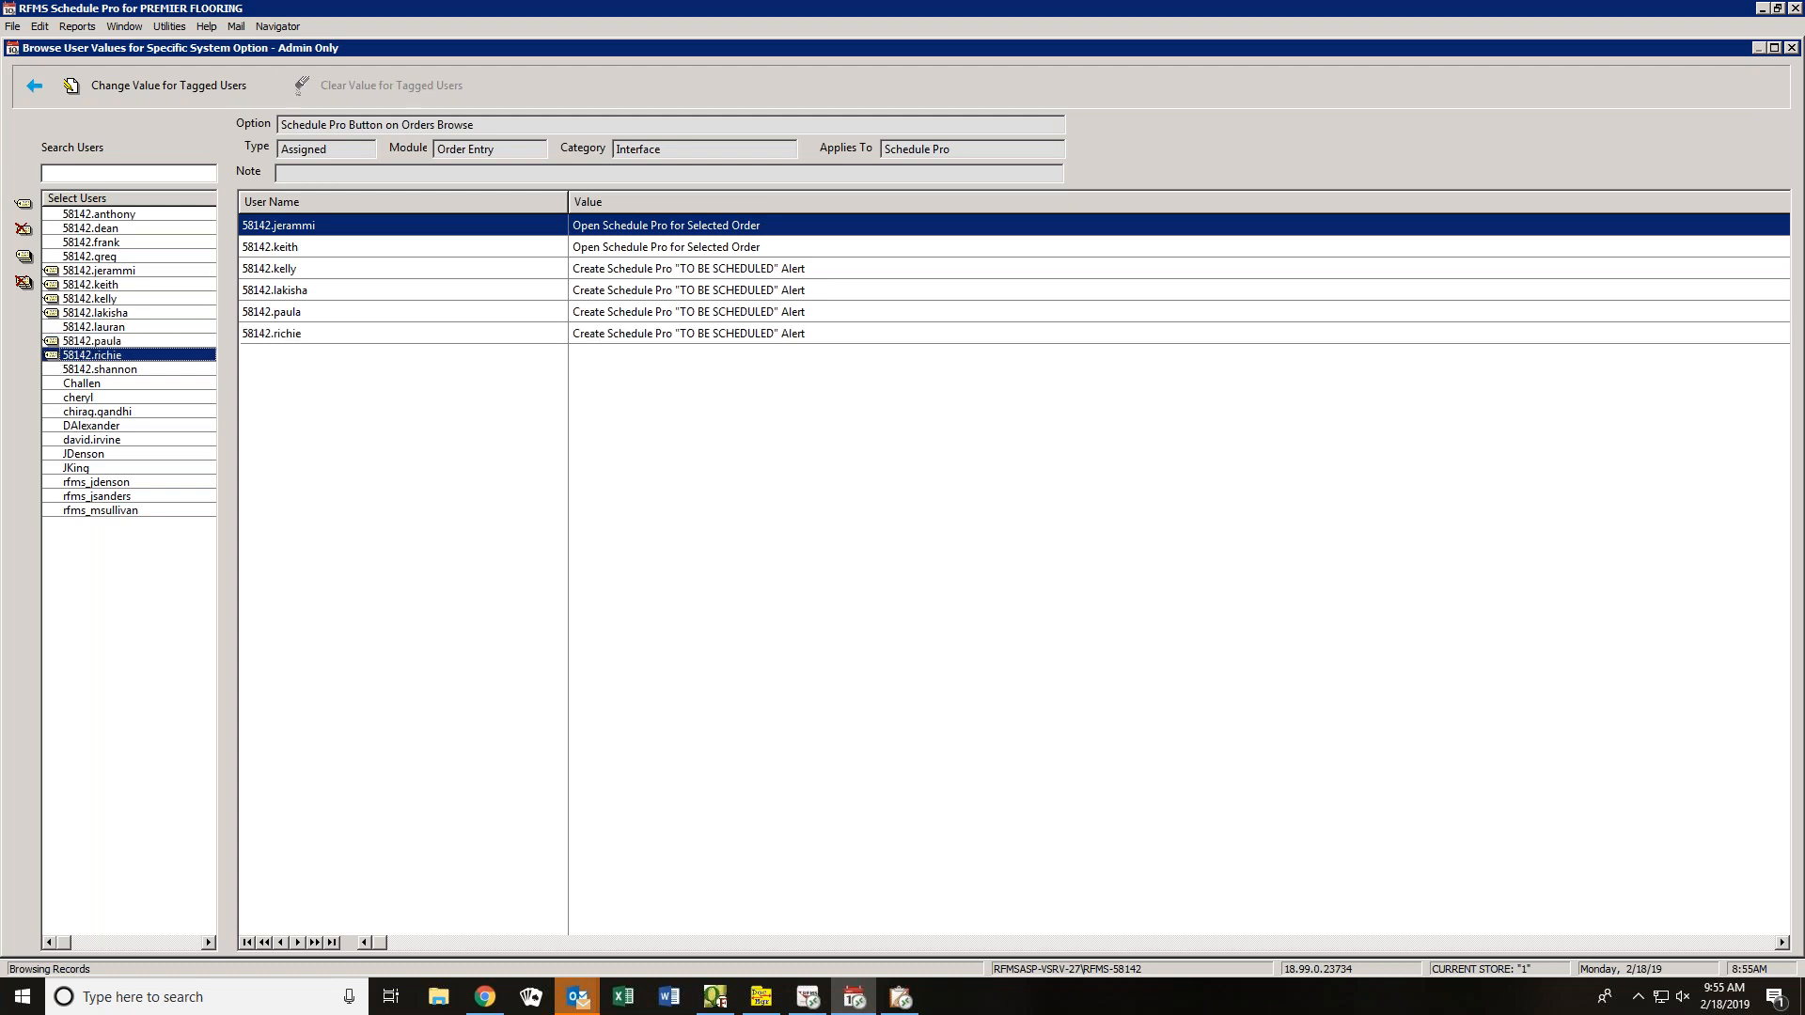
{"action": "left_click", "coordinate": [51, 368]}
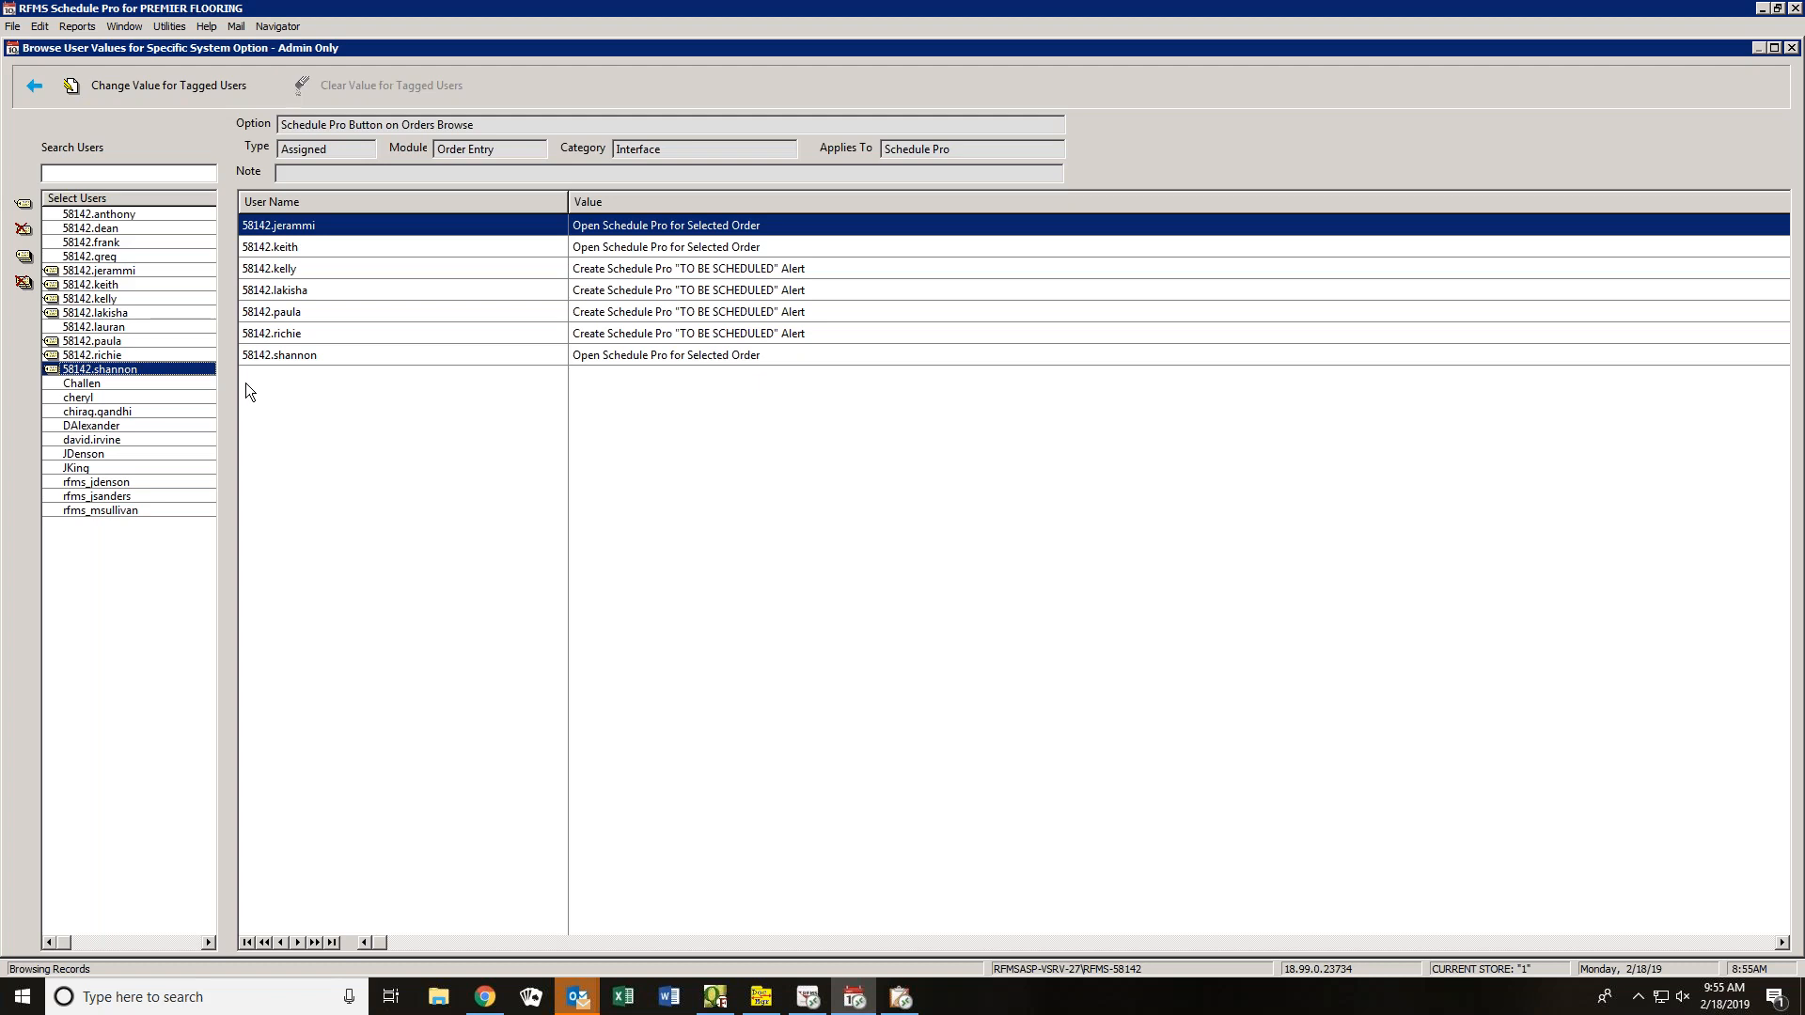
- Change the option value for all tagged users to Create Schedule Pro "TO BE SCHEDULED" Alert
{"action": "left_click", "coordinate": [133, 88]}
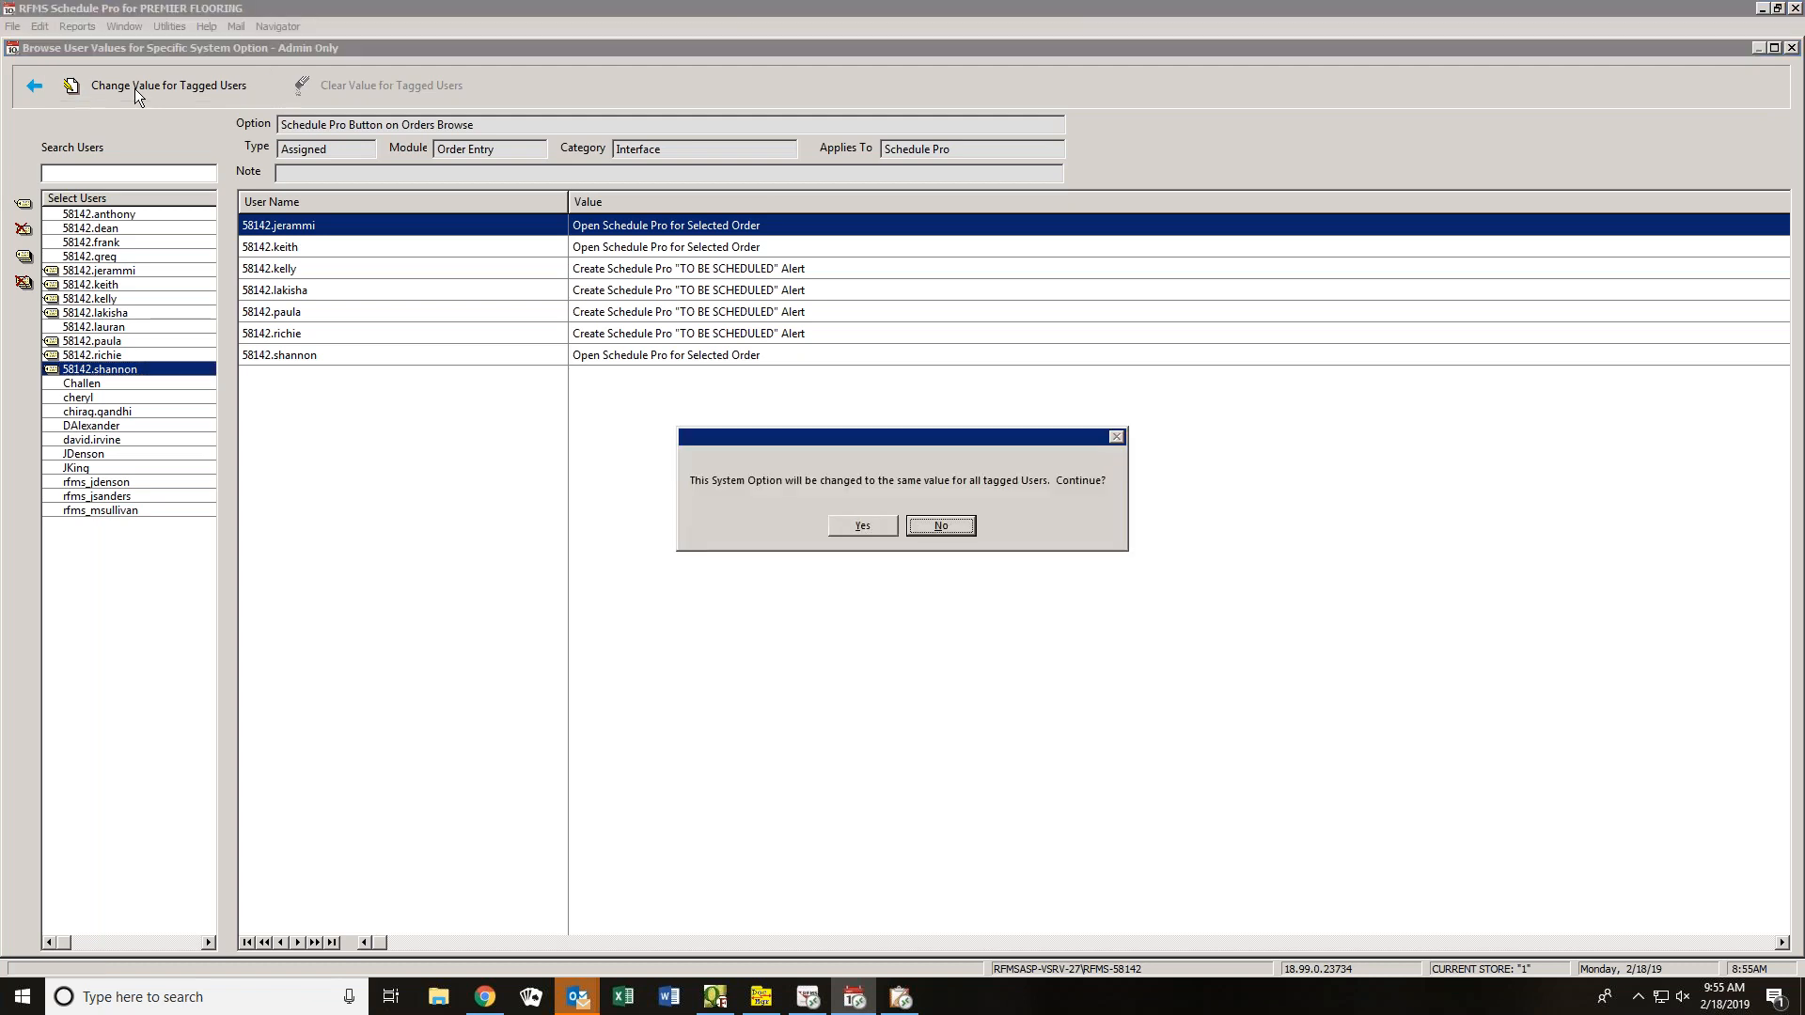
{"action": "left_click", "coordinate": [860, 526]}
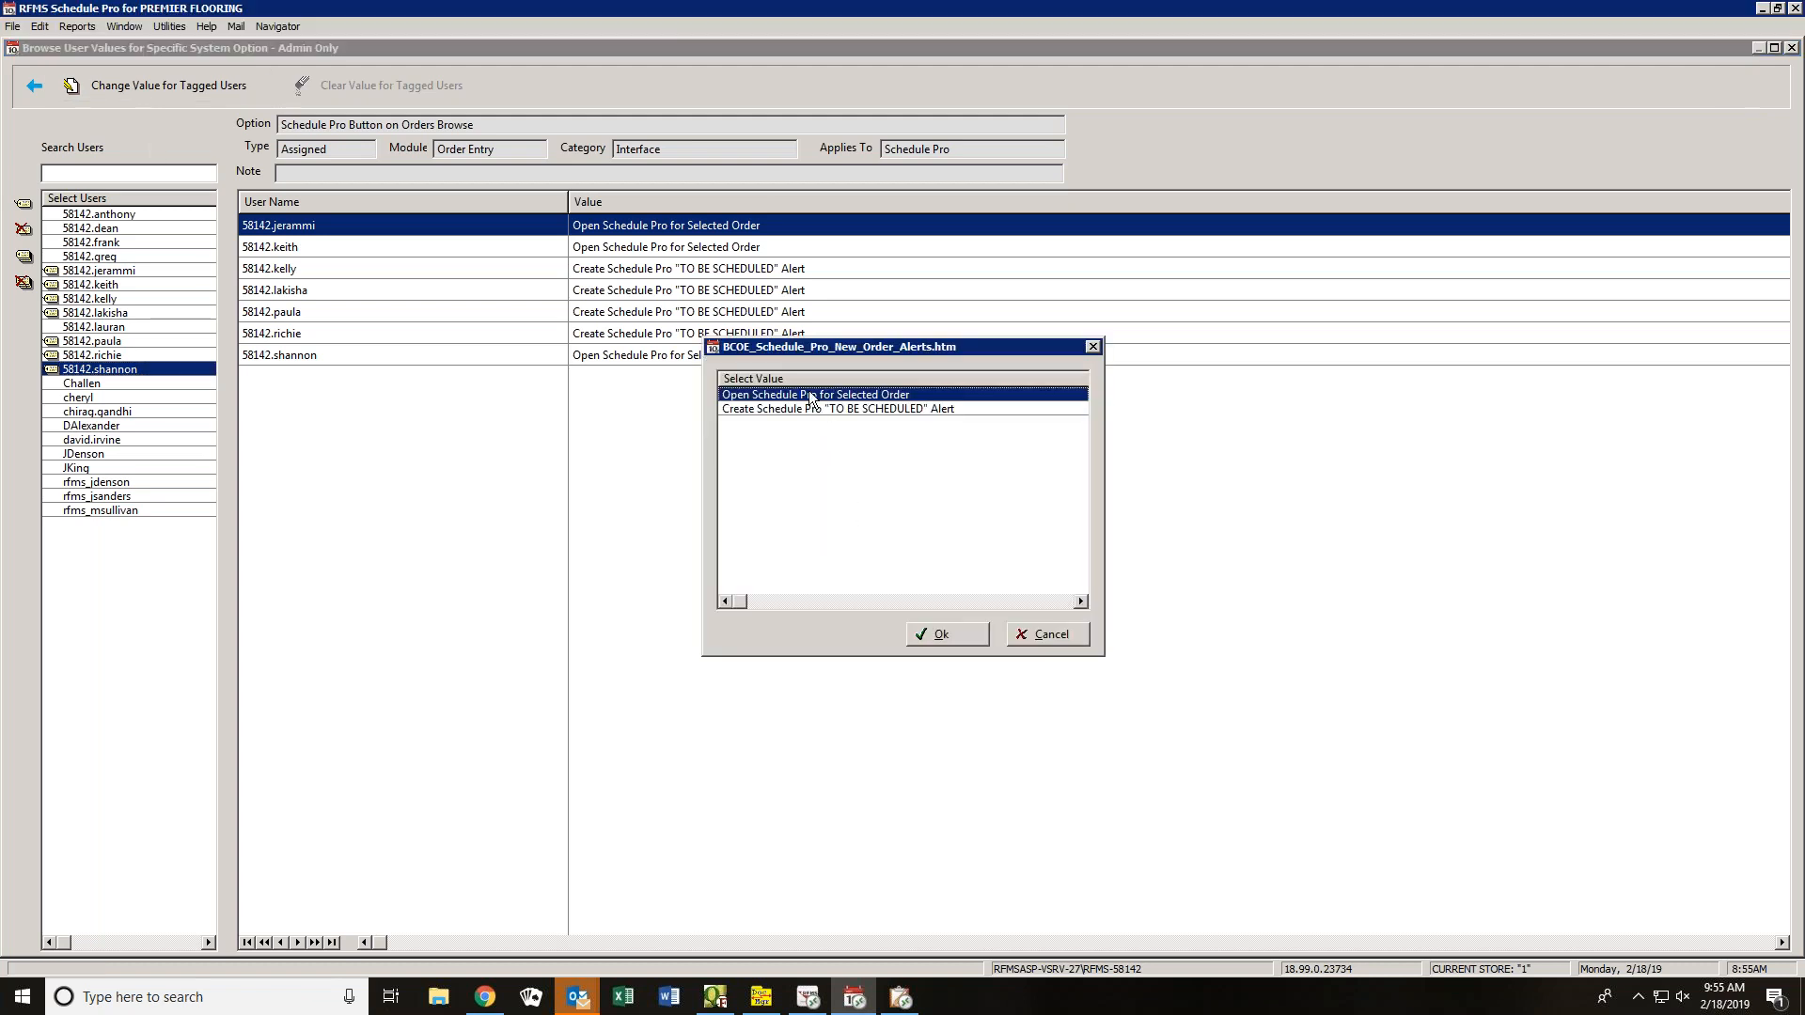
{"action": "left_click", "coordinate": [758, 409]}
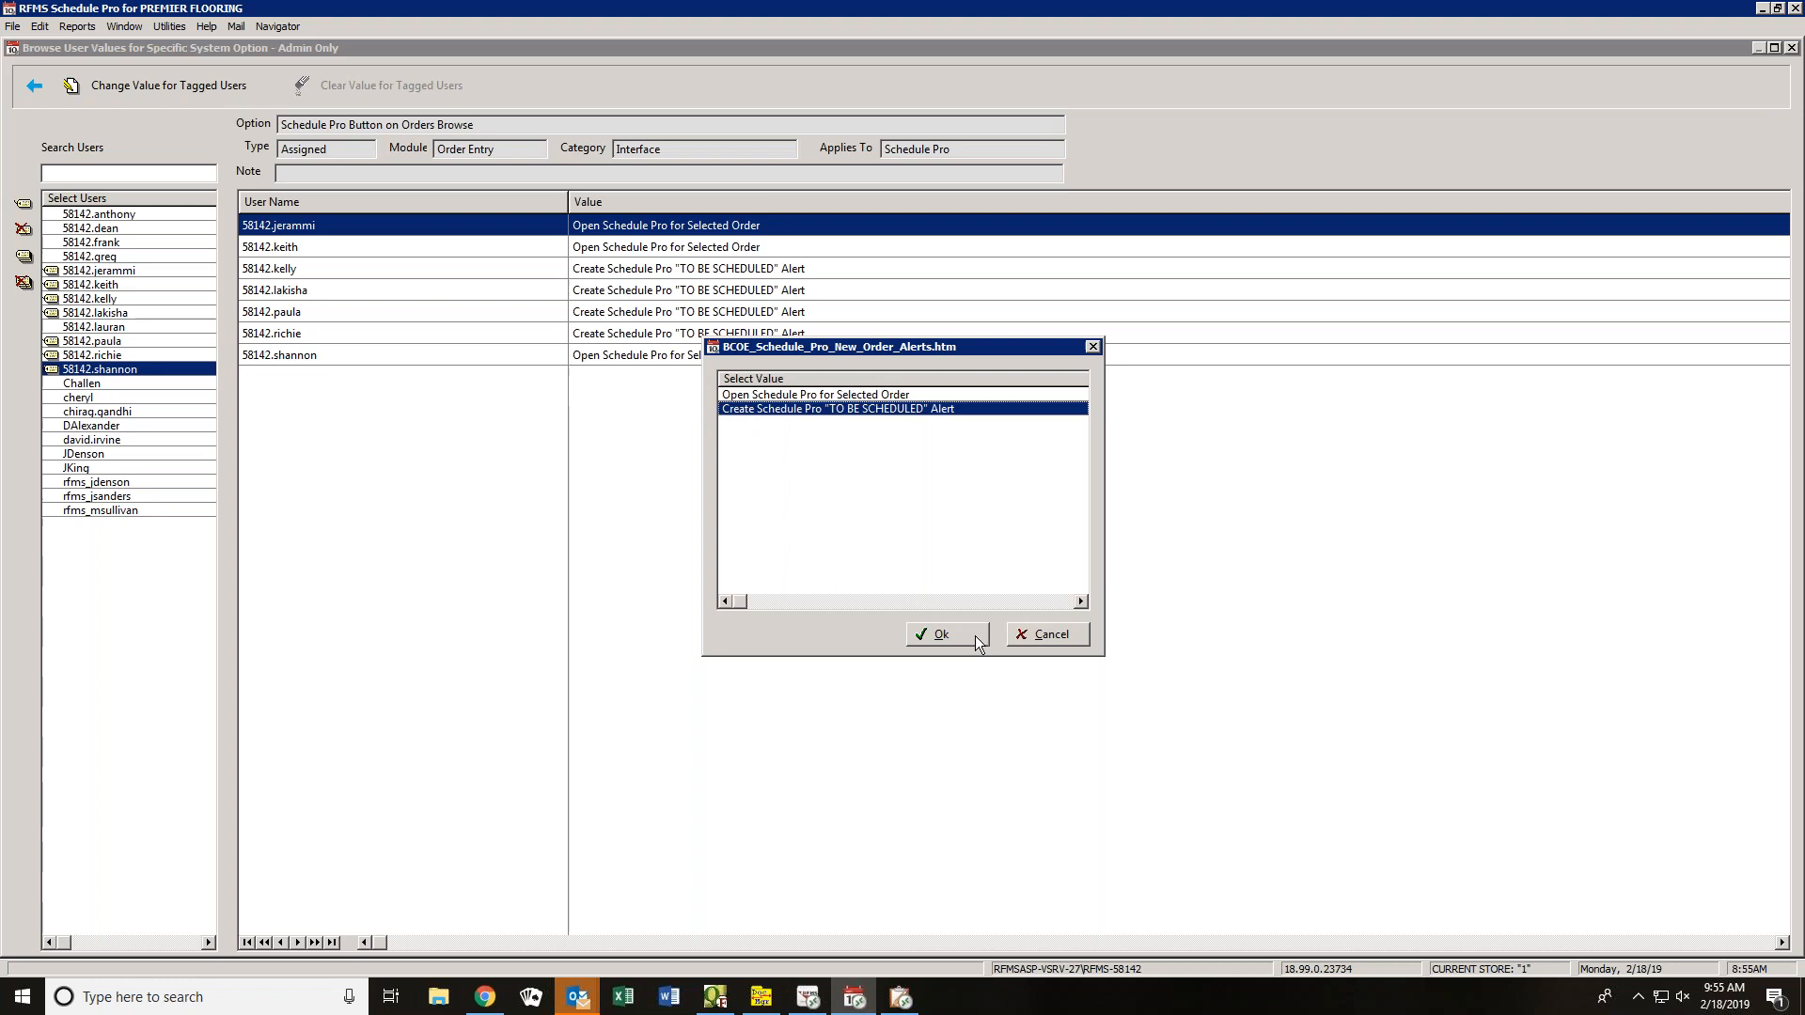
{"action": "left_click", "coordinate": [940, 634]}
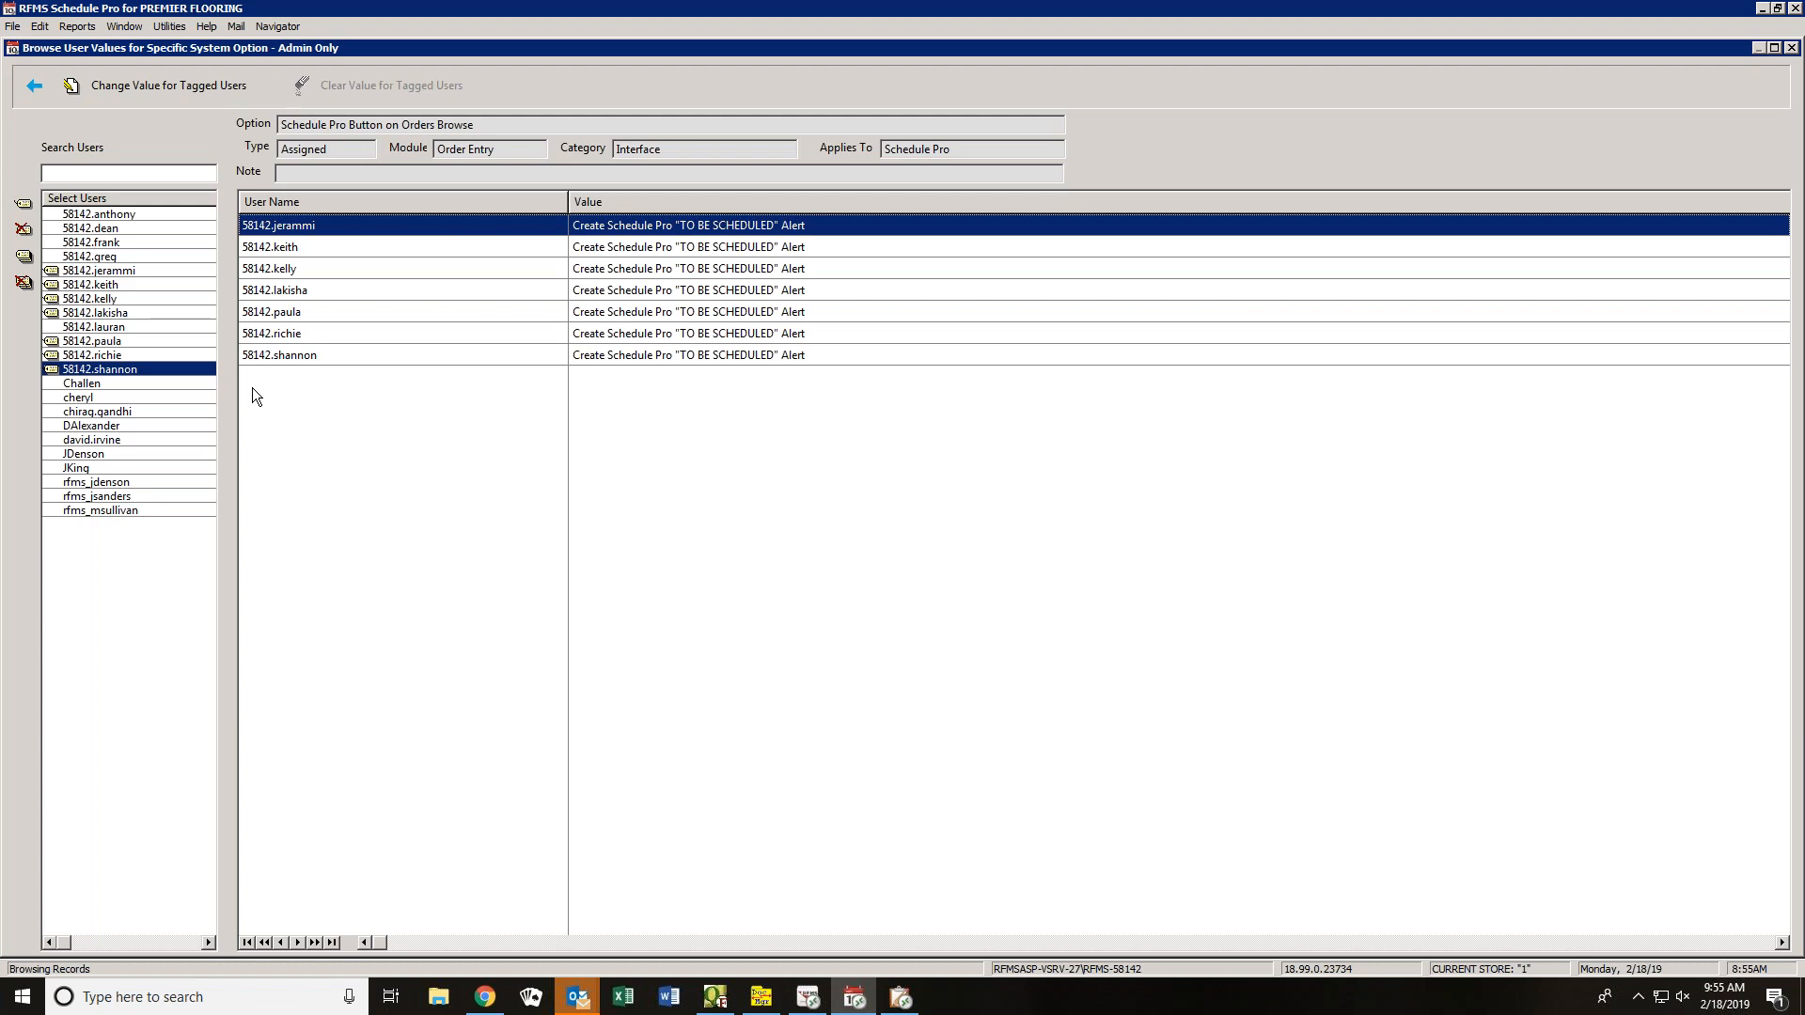
{"action": "left_click", "coordinate": [24, 282]}
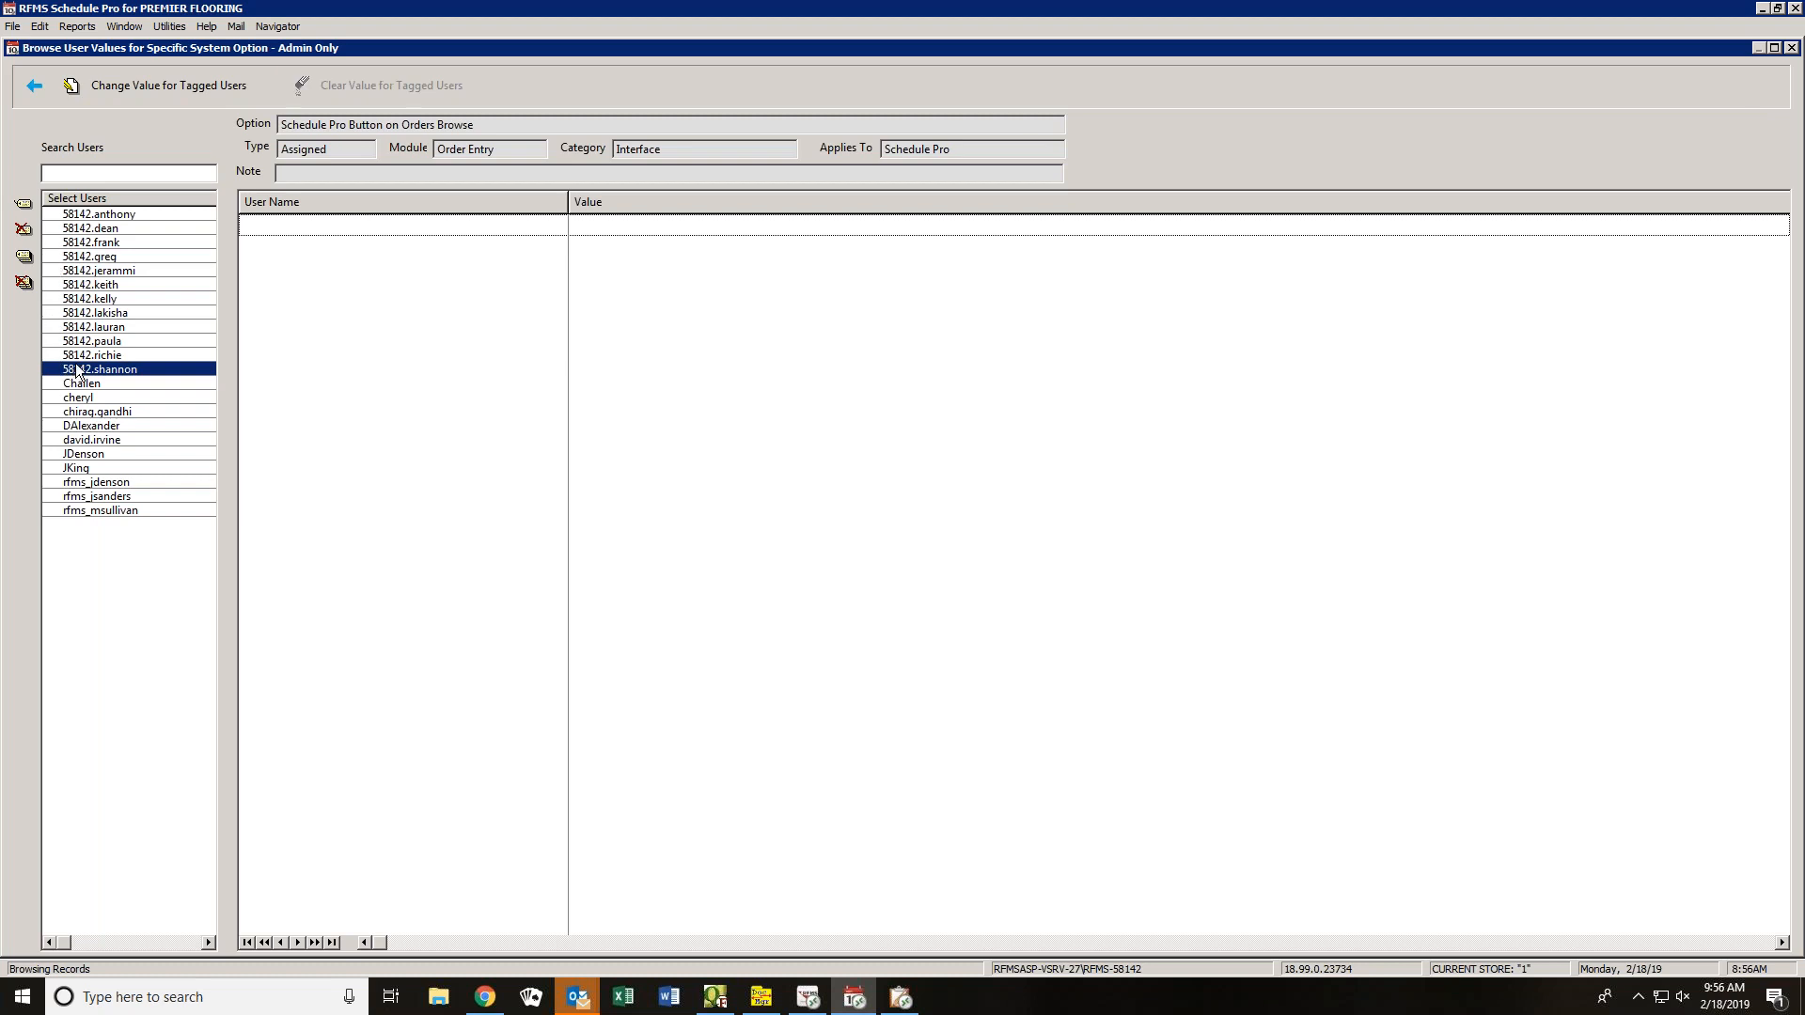
{"action": "left_click", "coordinate": [53, 215]}
{"action": "left_click", "coordinate": [50, 229]}
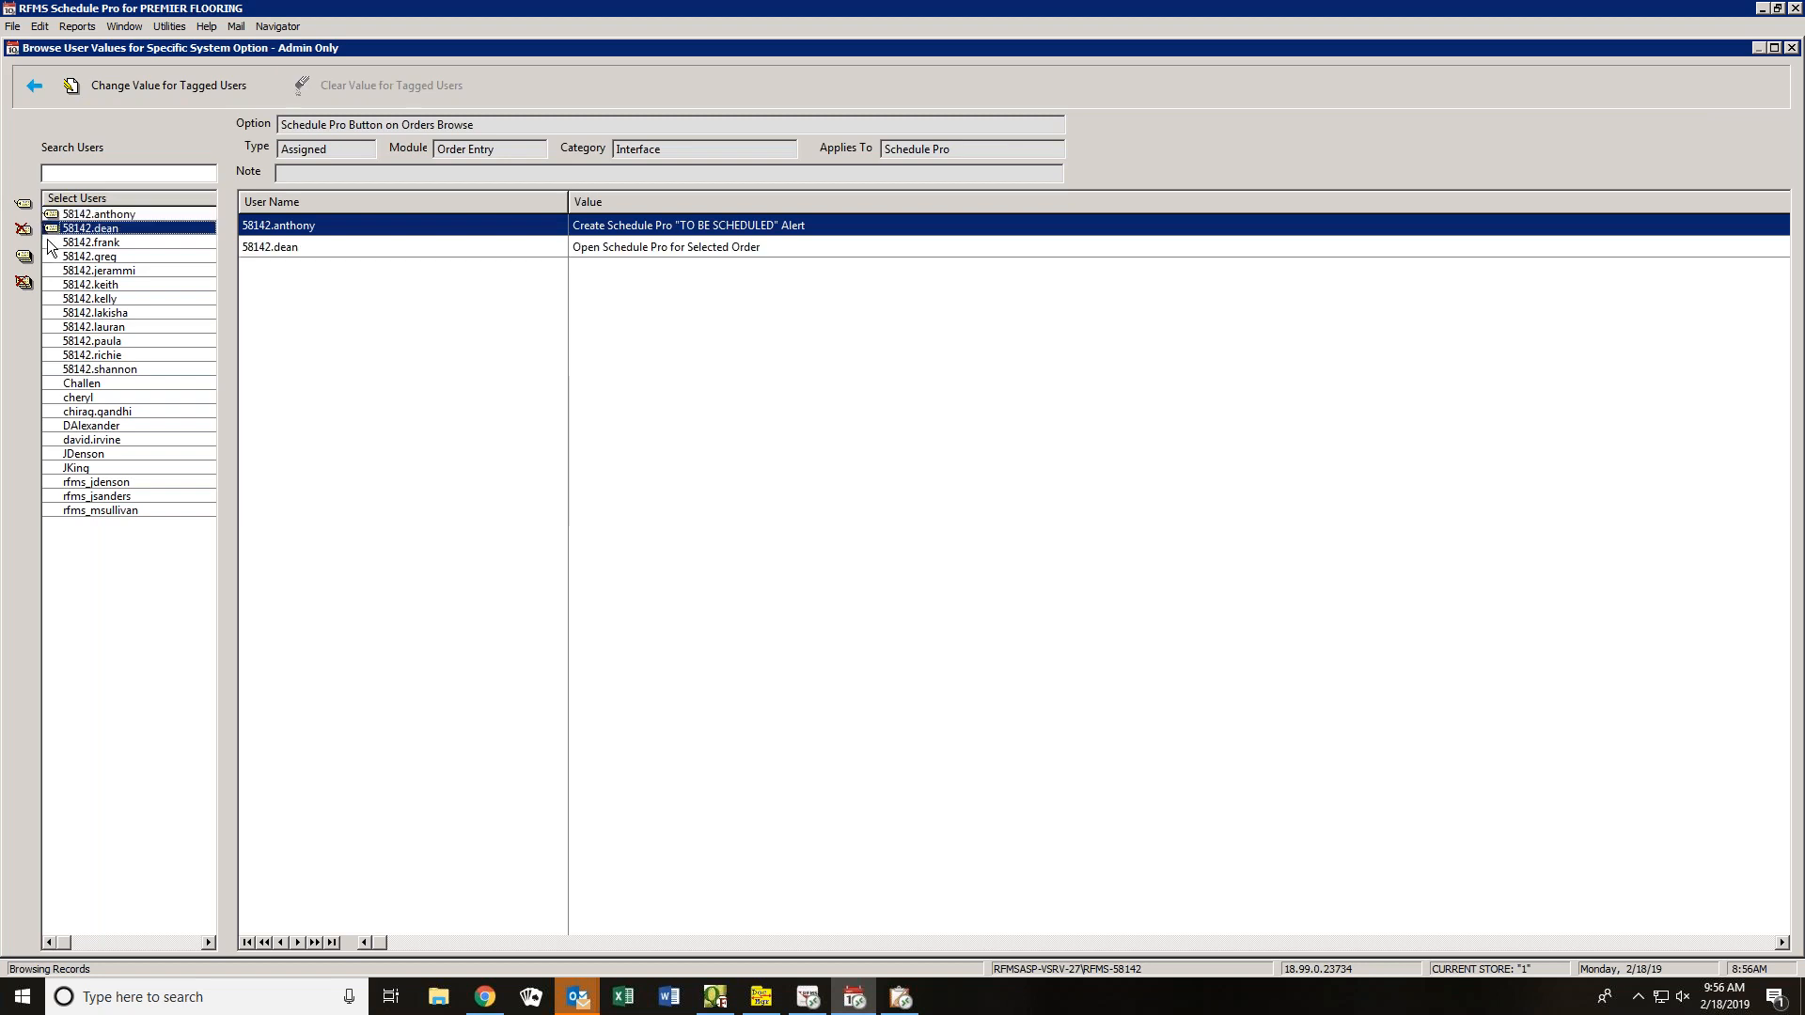
{"action": "left_click", "coordinate": [49, 241]}
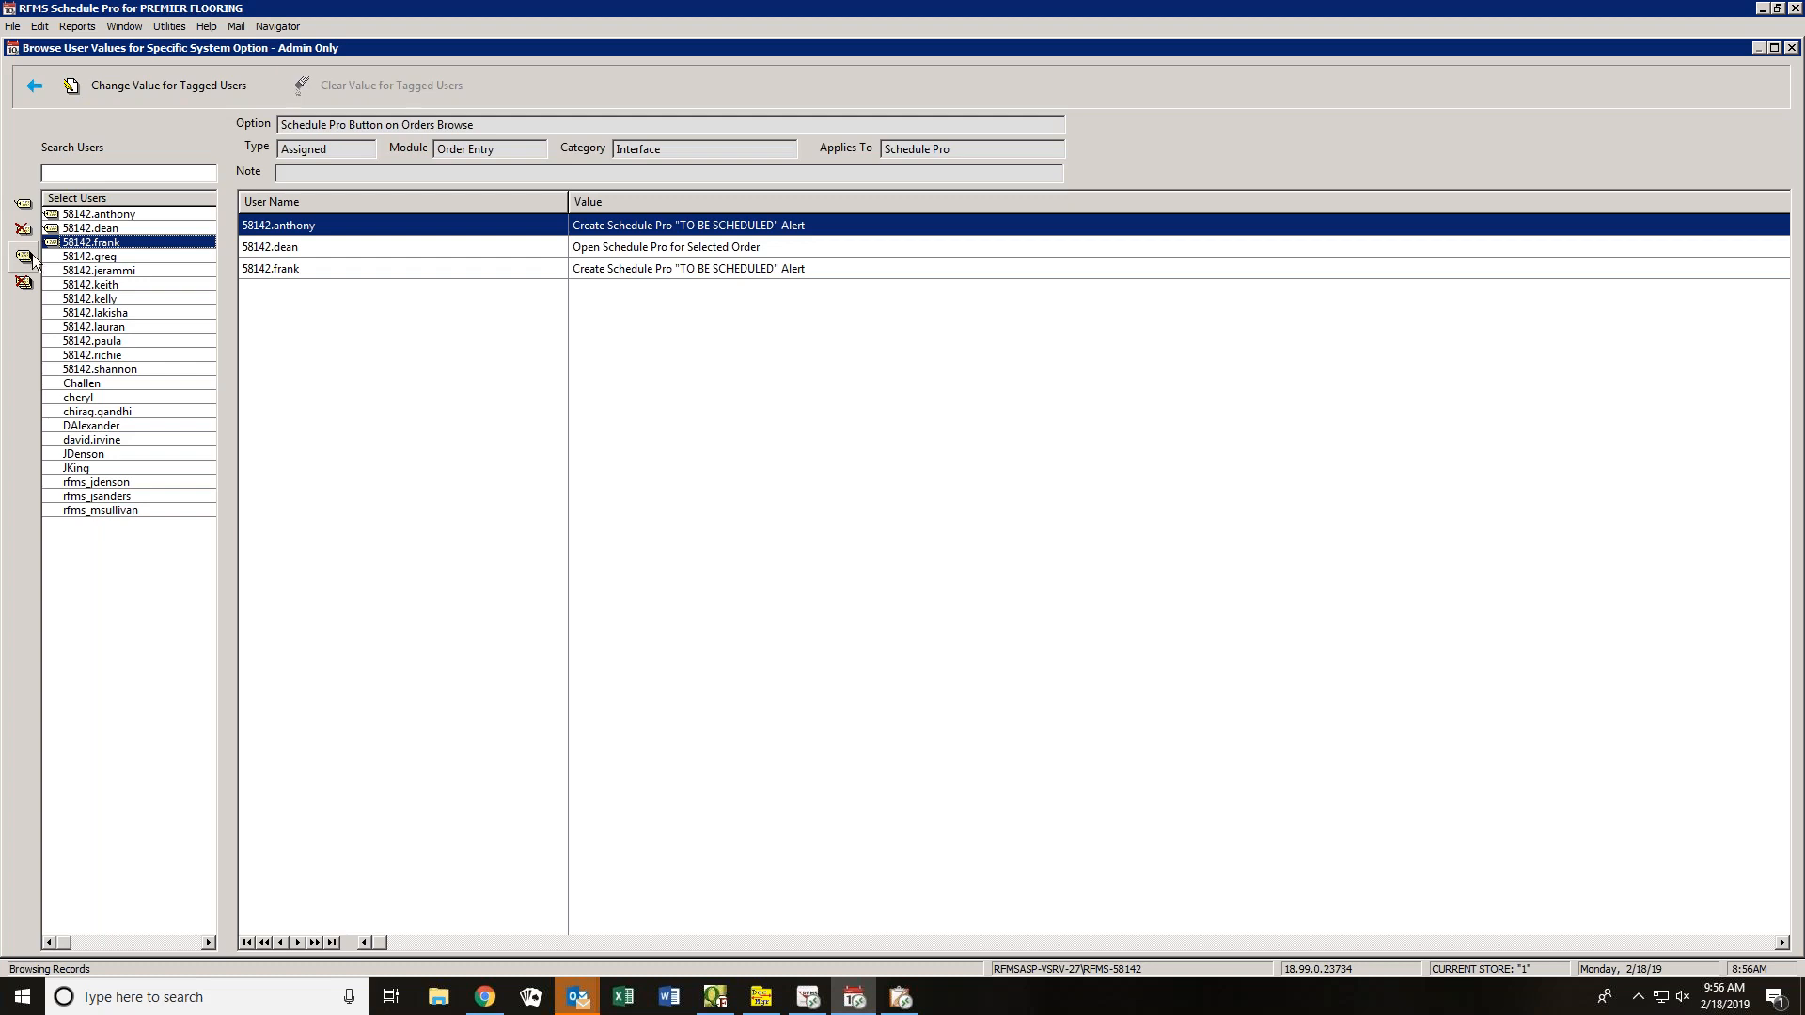
{"action": "left_click", "coordinate": [25, 283]}
{"action": "left_click", "coordinate": [51, 214]}
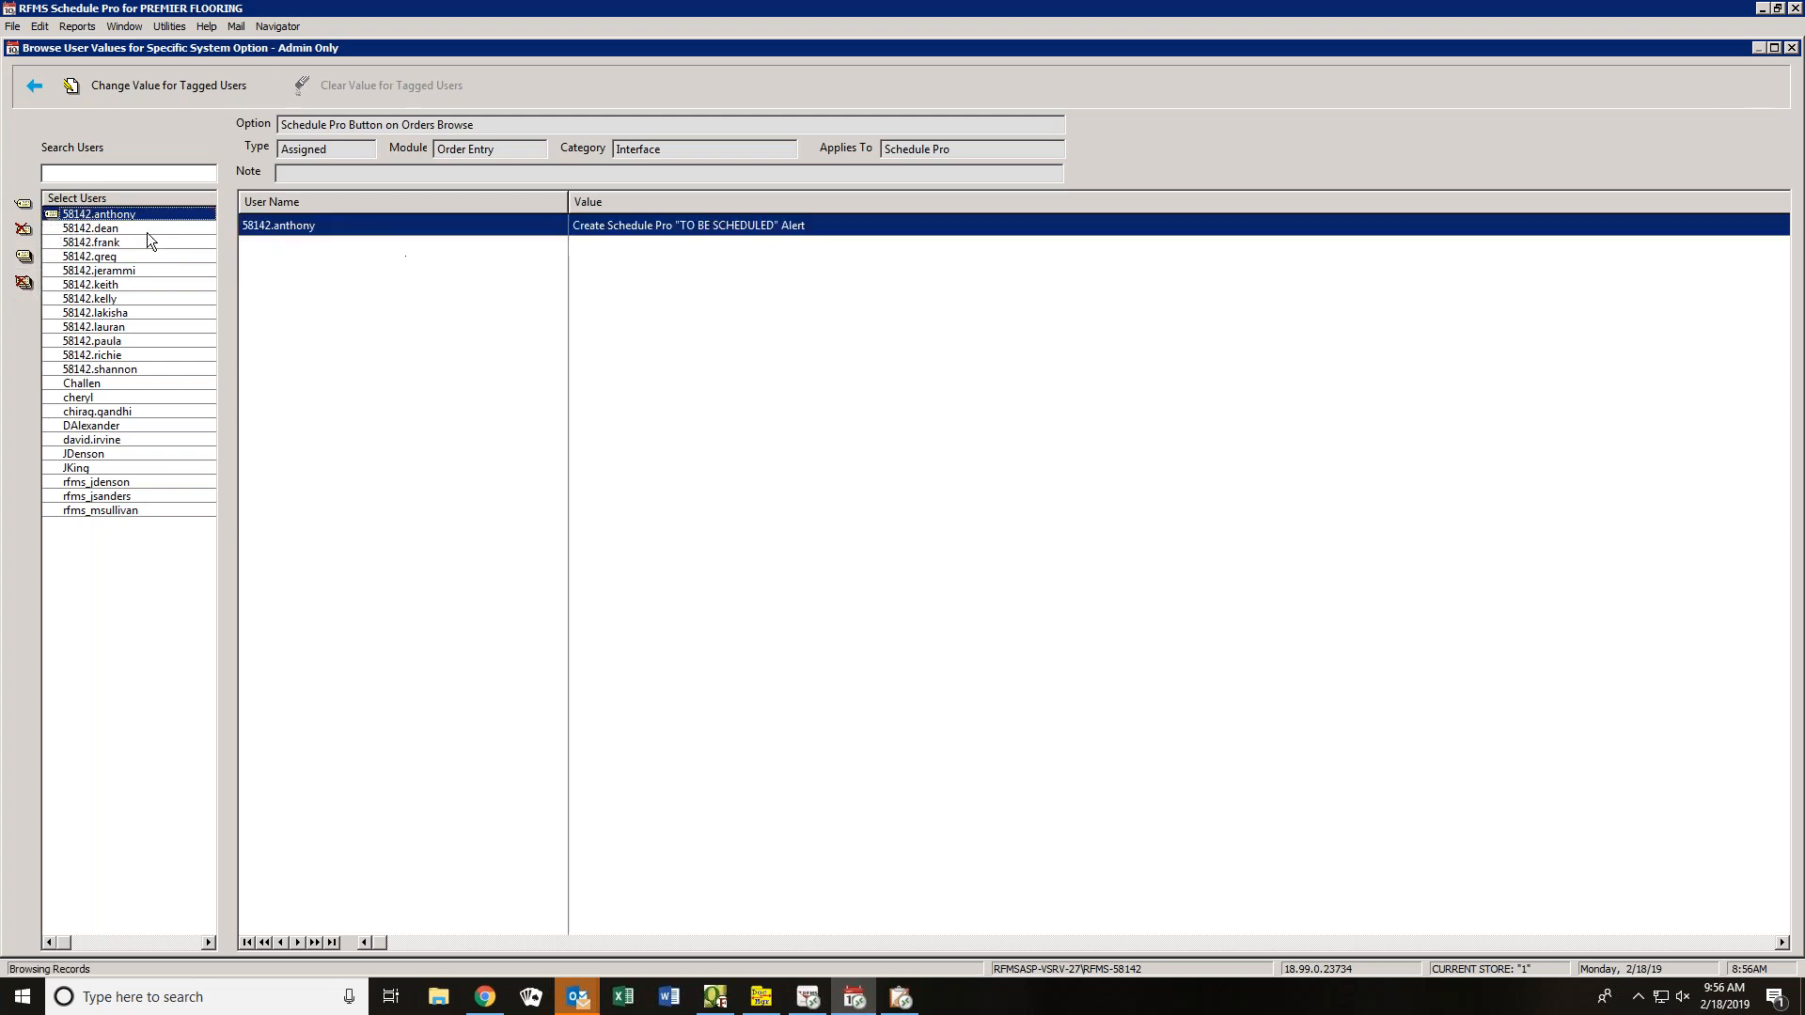
{"action": "left_click", "coordinate": [49, 242]}
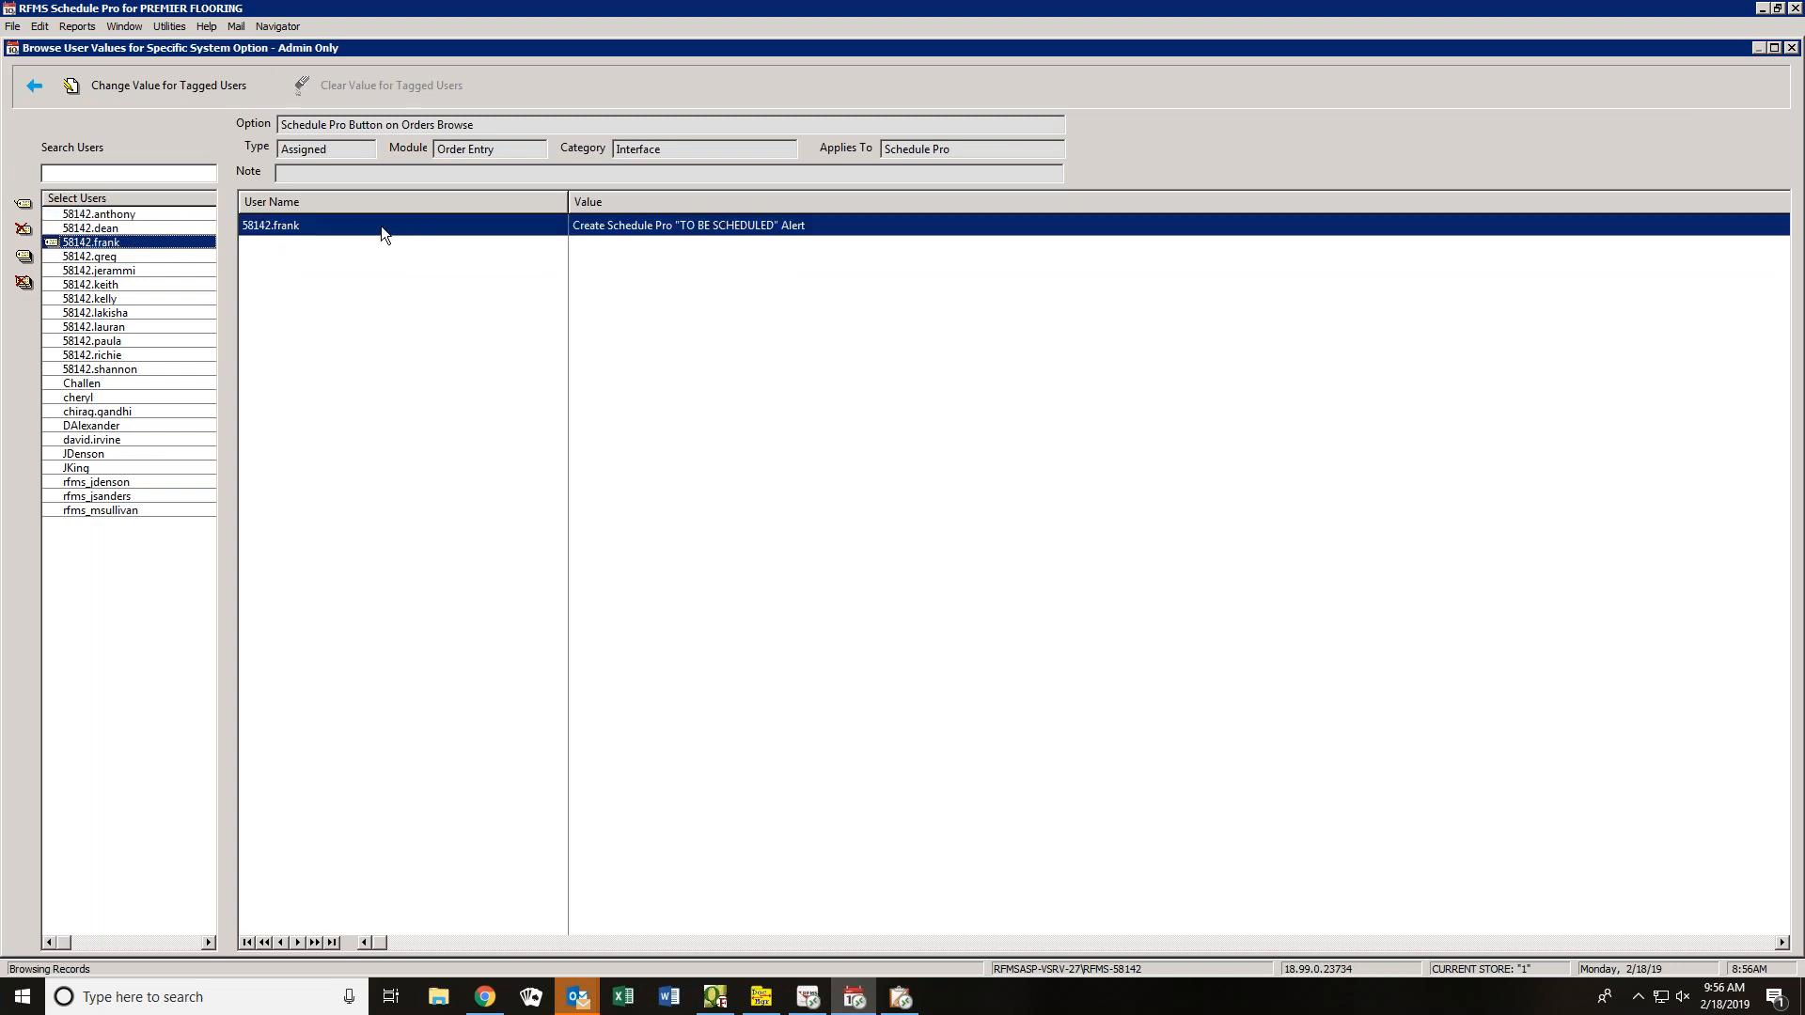
{"action": "left_click", "coordinate": [52, 257]}
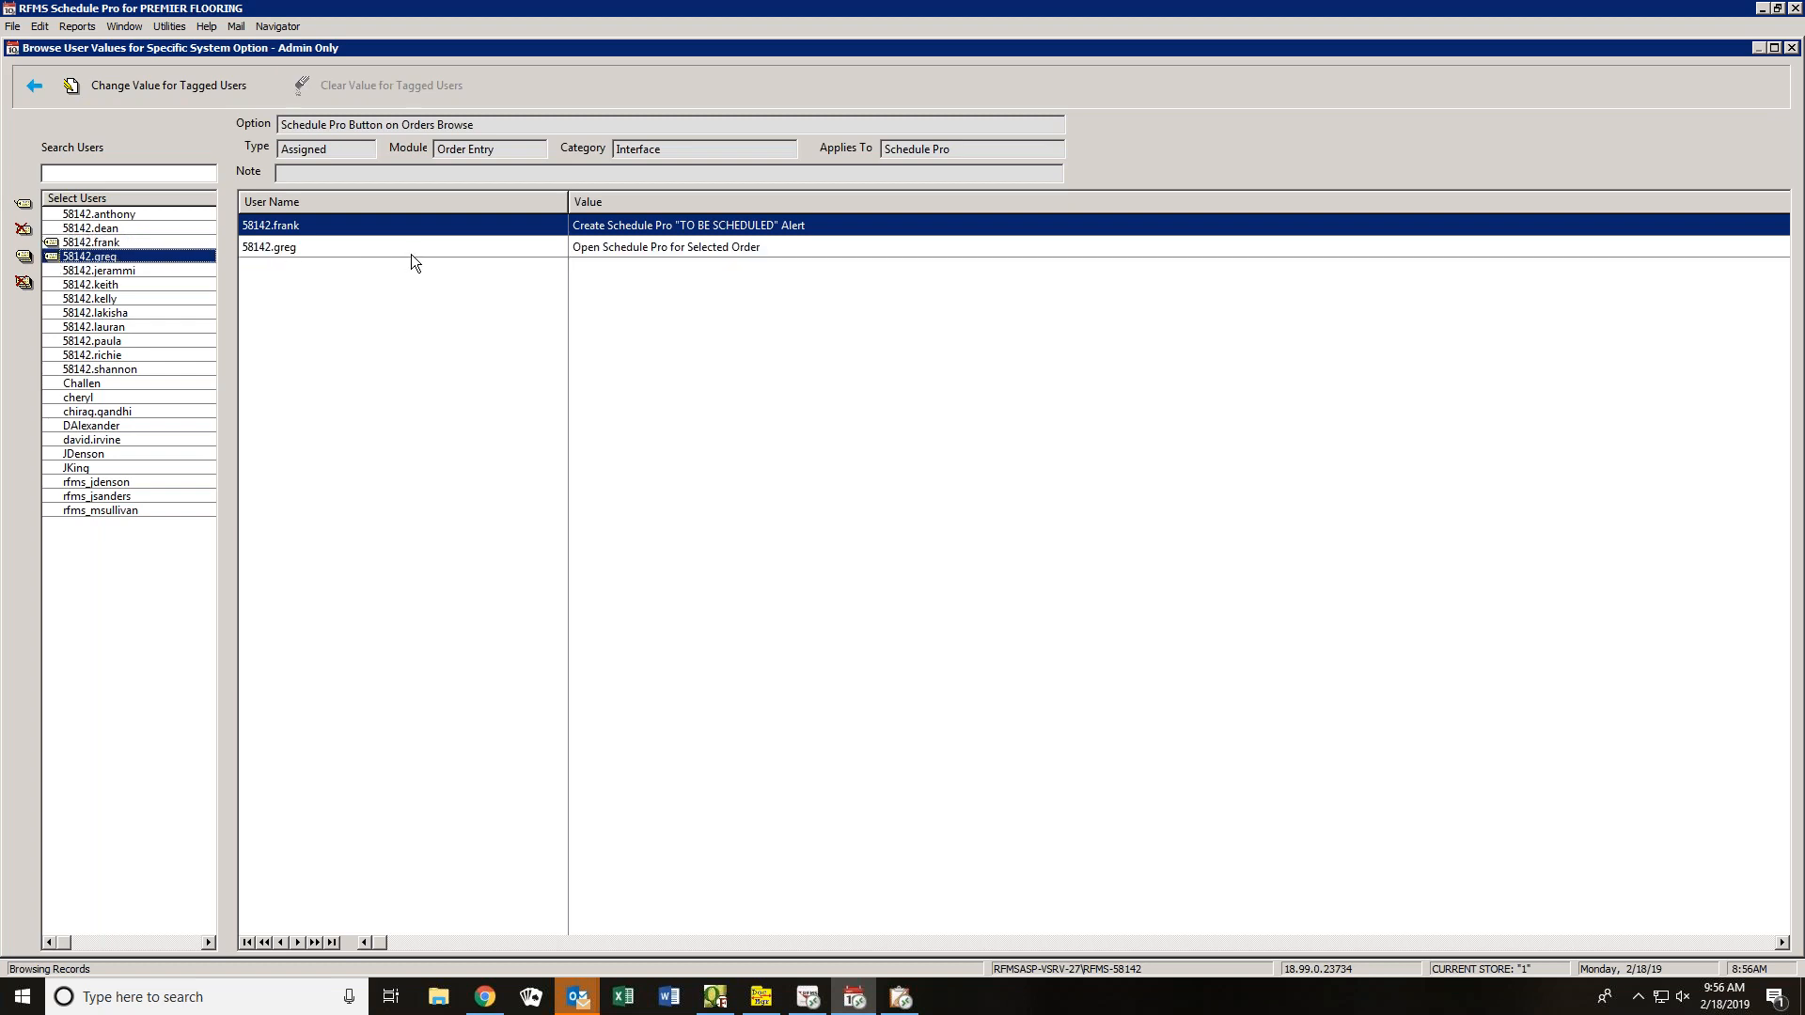
{"action": "left_click", "coordinate": [53, 228]}
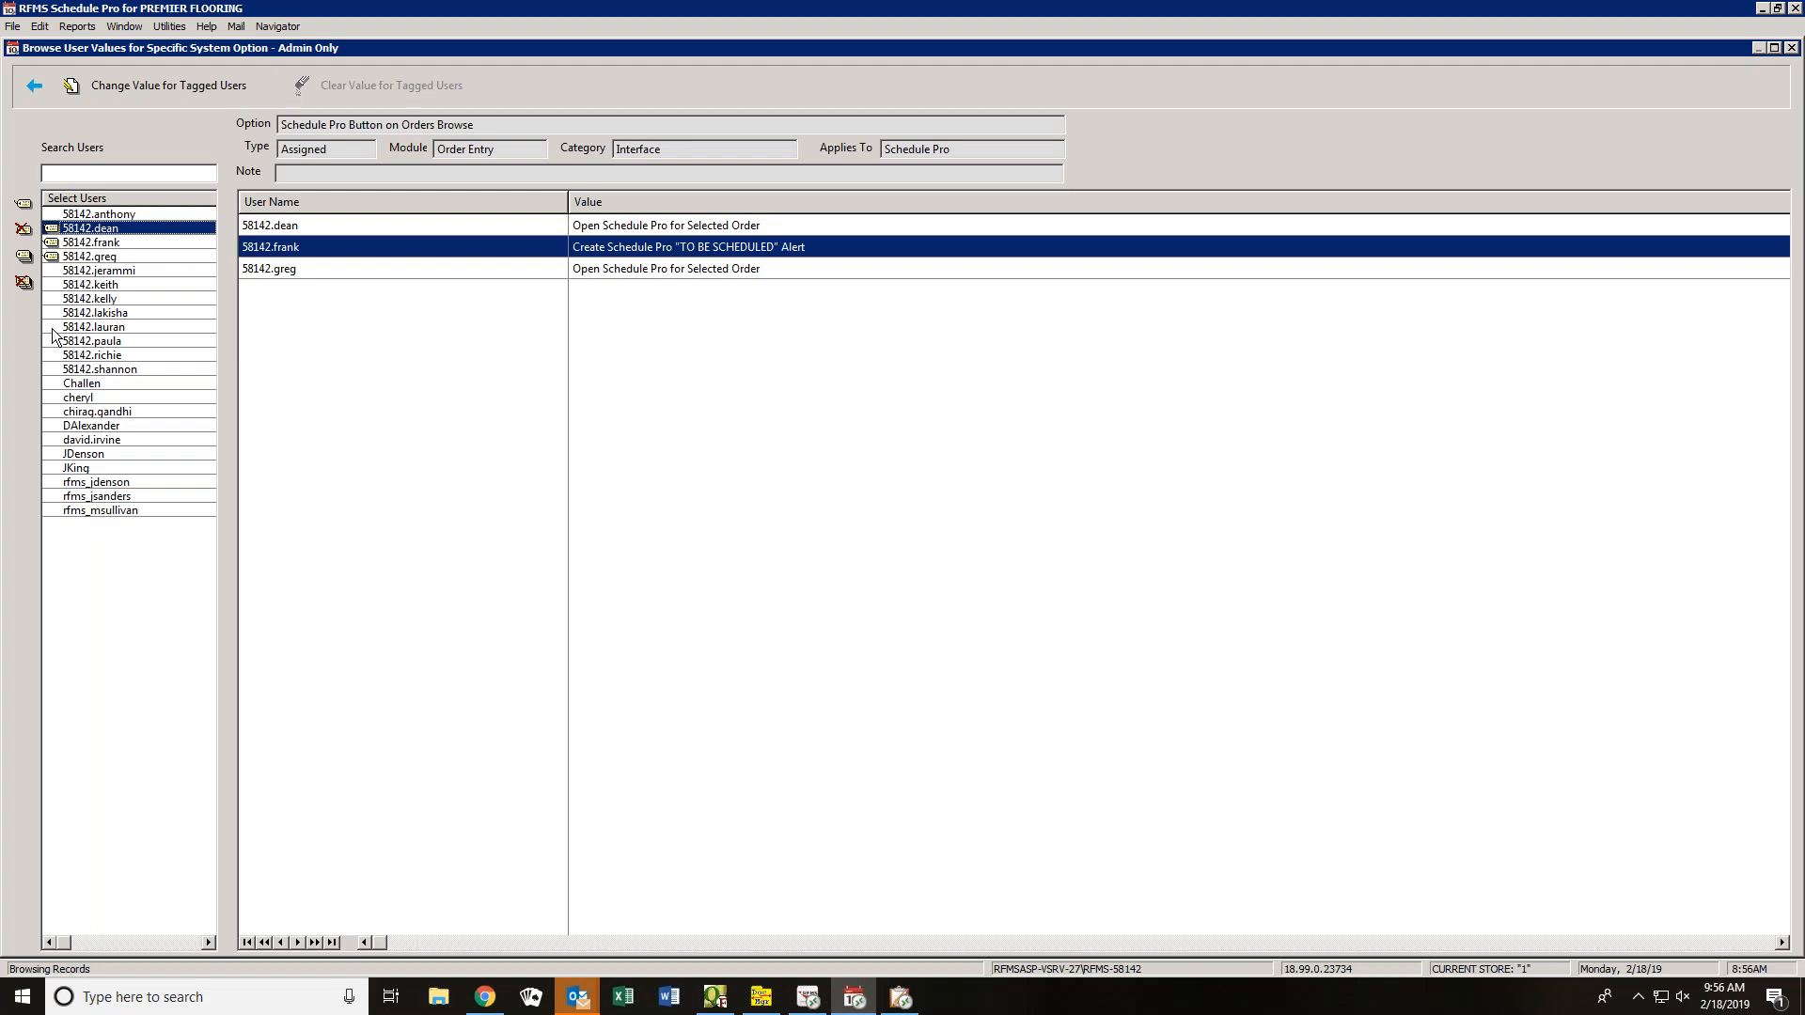
{"action": "left_click", "coordinate": [53, 329]}
{"action": "left_click", "coordinate": [53, 329]}
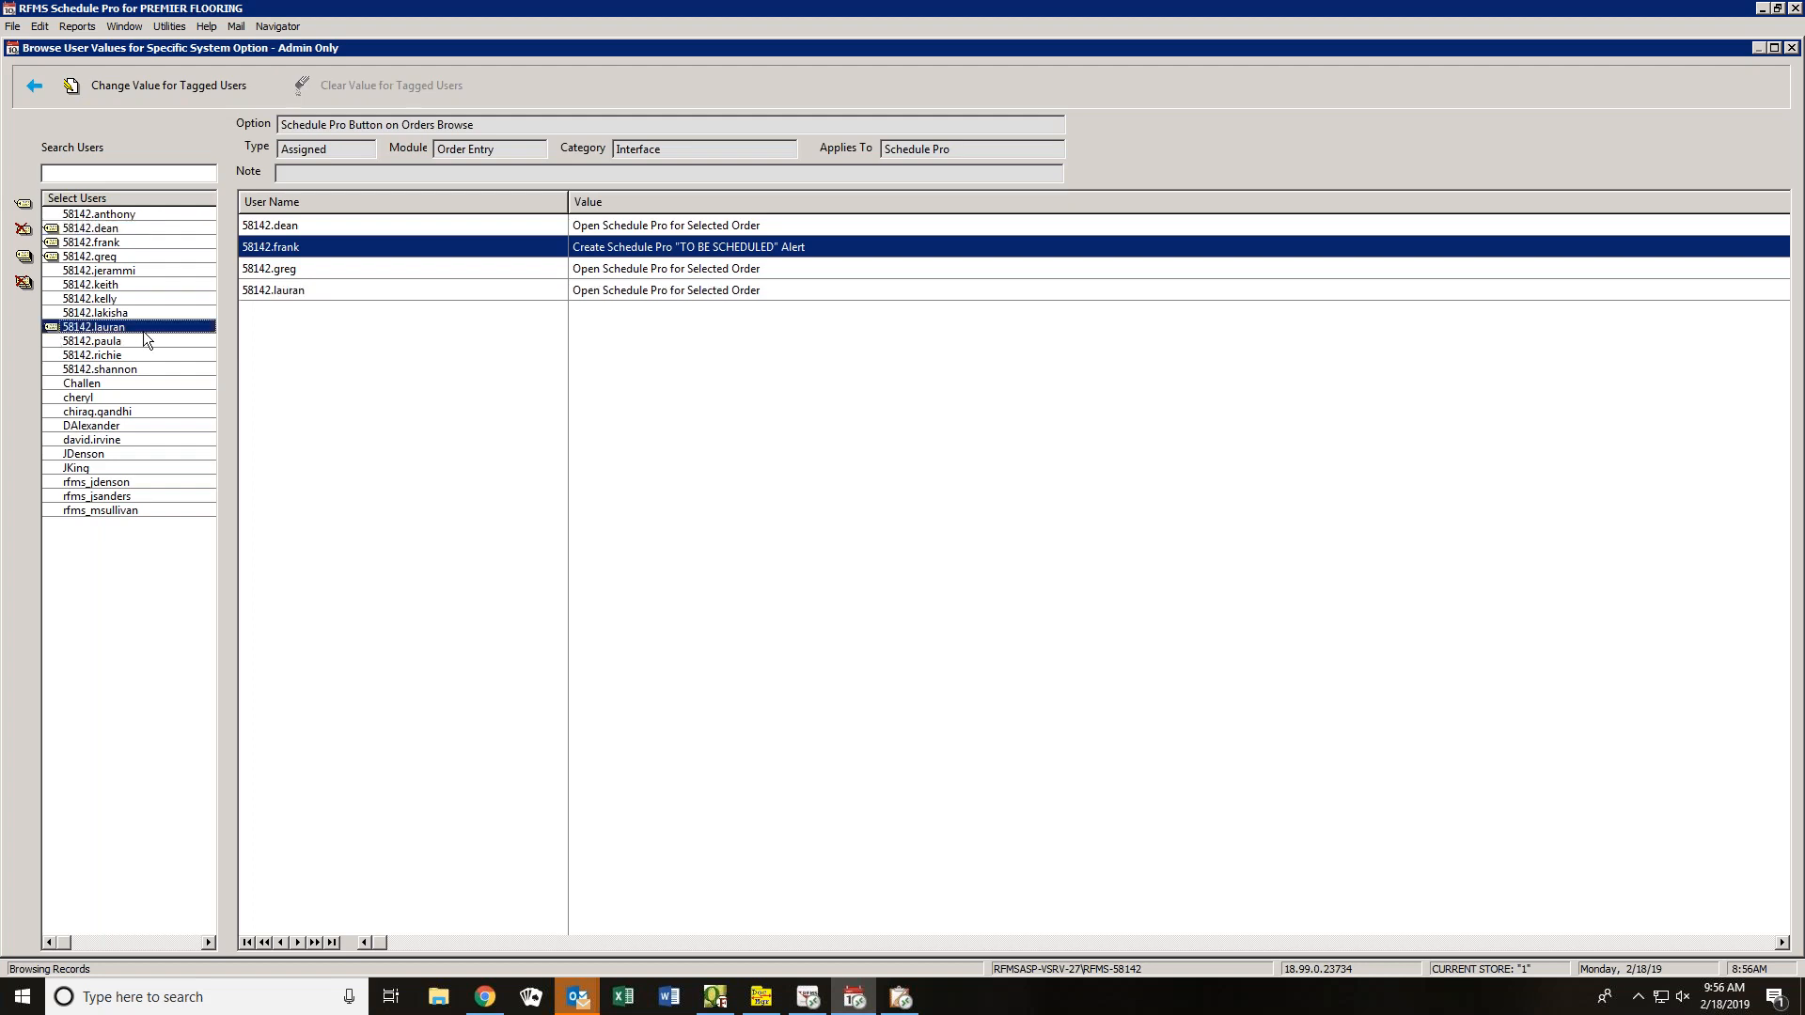
- Tag only the ninth user in the list and set that user's value to Create Schedule Pro "TO BE SCHEDULED" Alert
{"action": "left_click", "coordinate": [24, 283]}
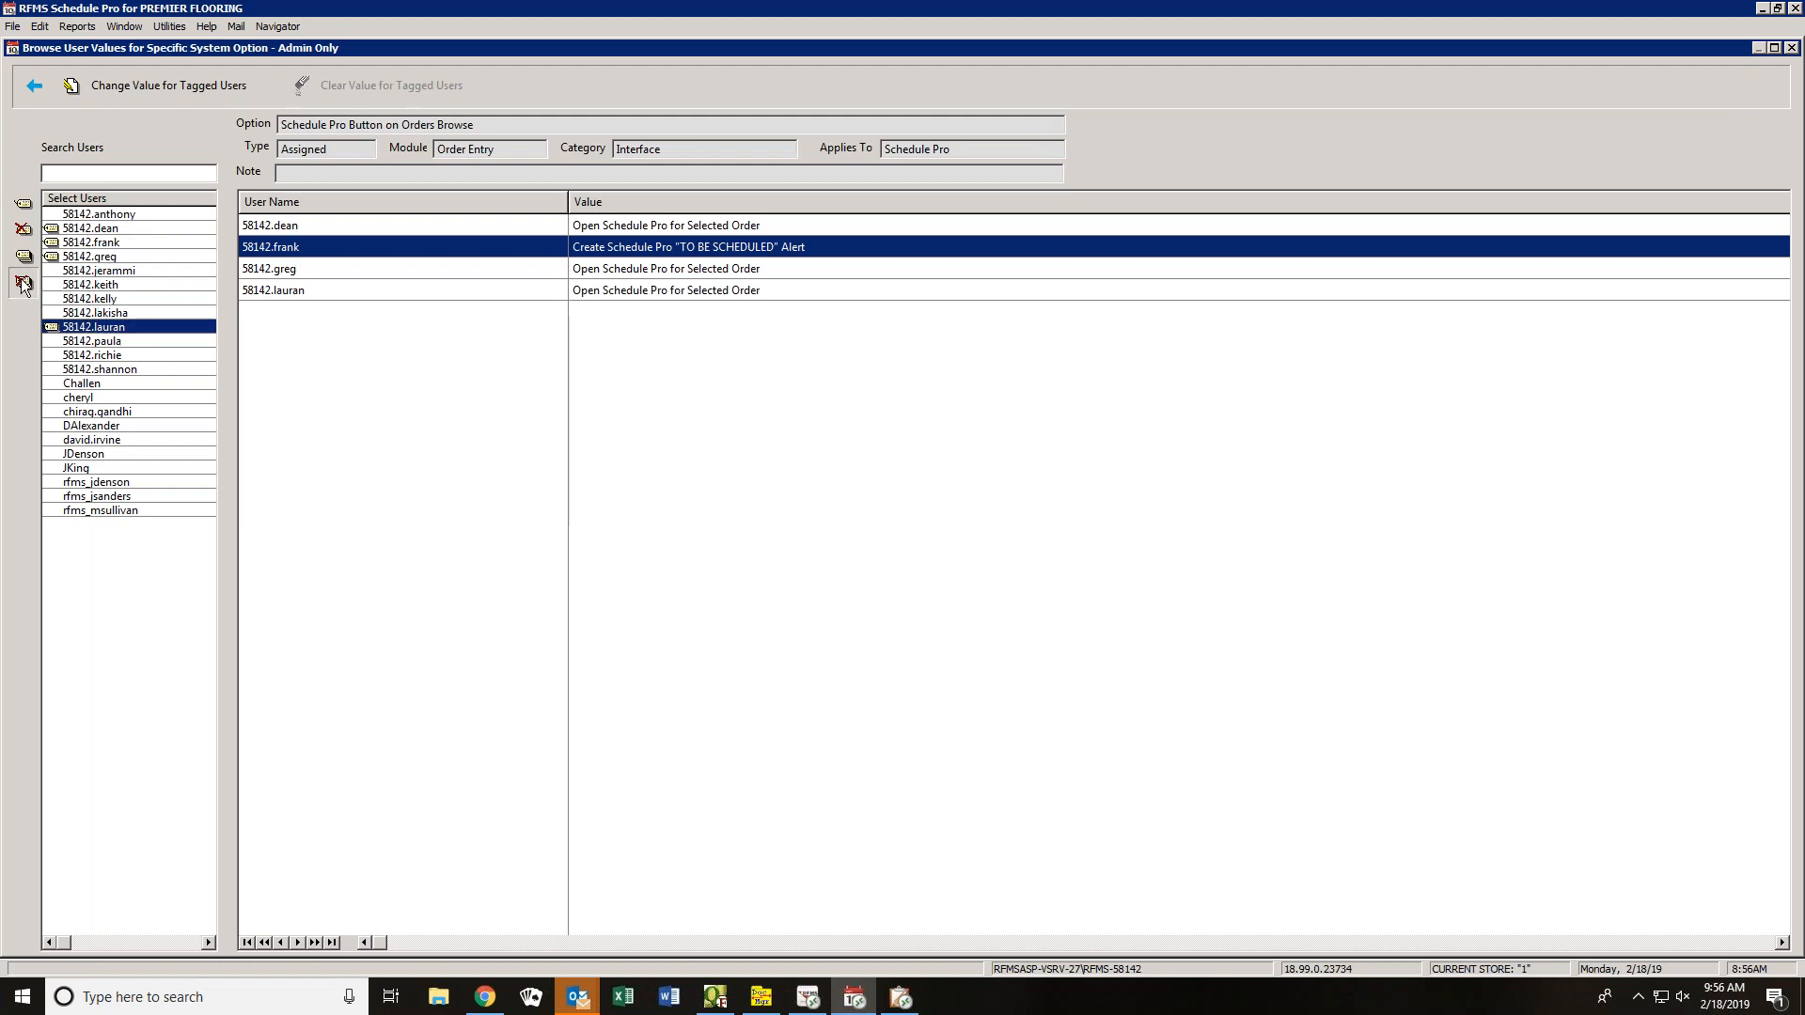
{"action": "left_click", "coordinate": [44, 326]}
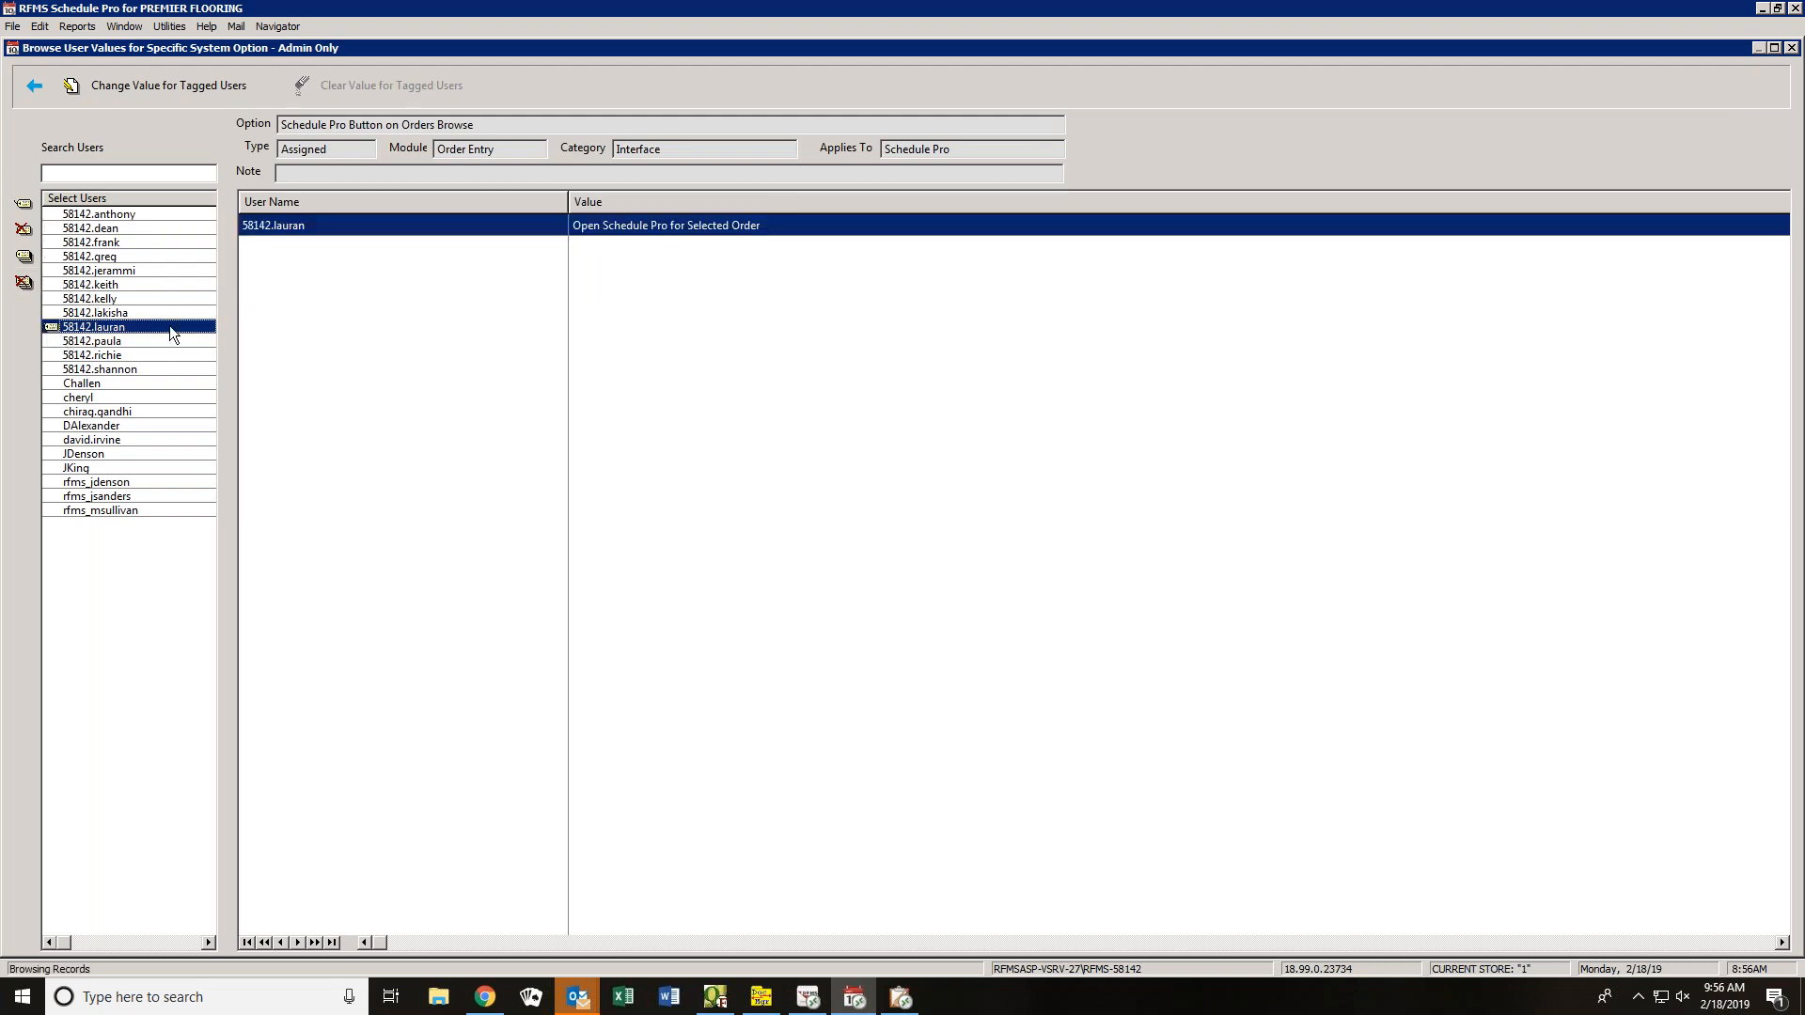
{"action": "double_click", "coordinate": [373, 225]}
{"action": "left_click", "coordinate": [780, 410]}
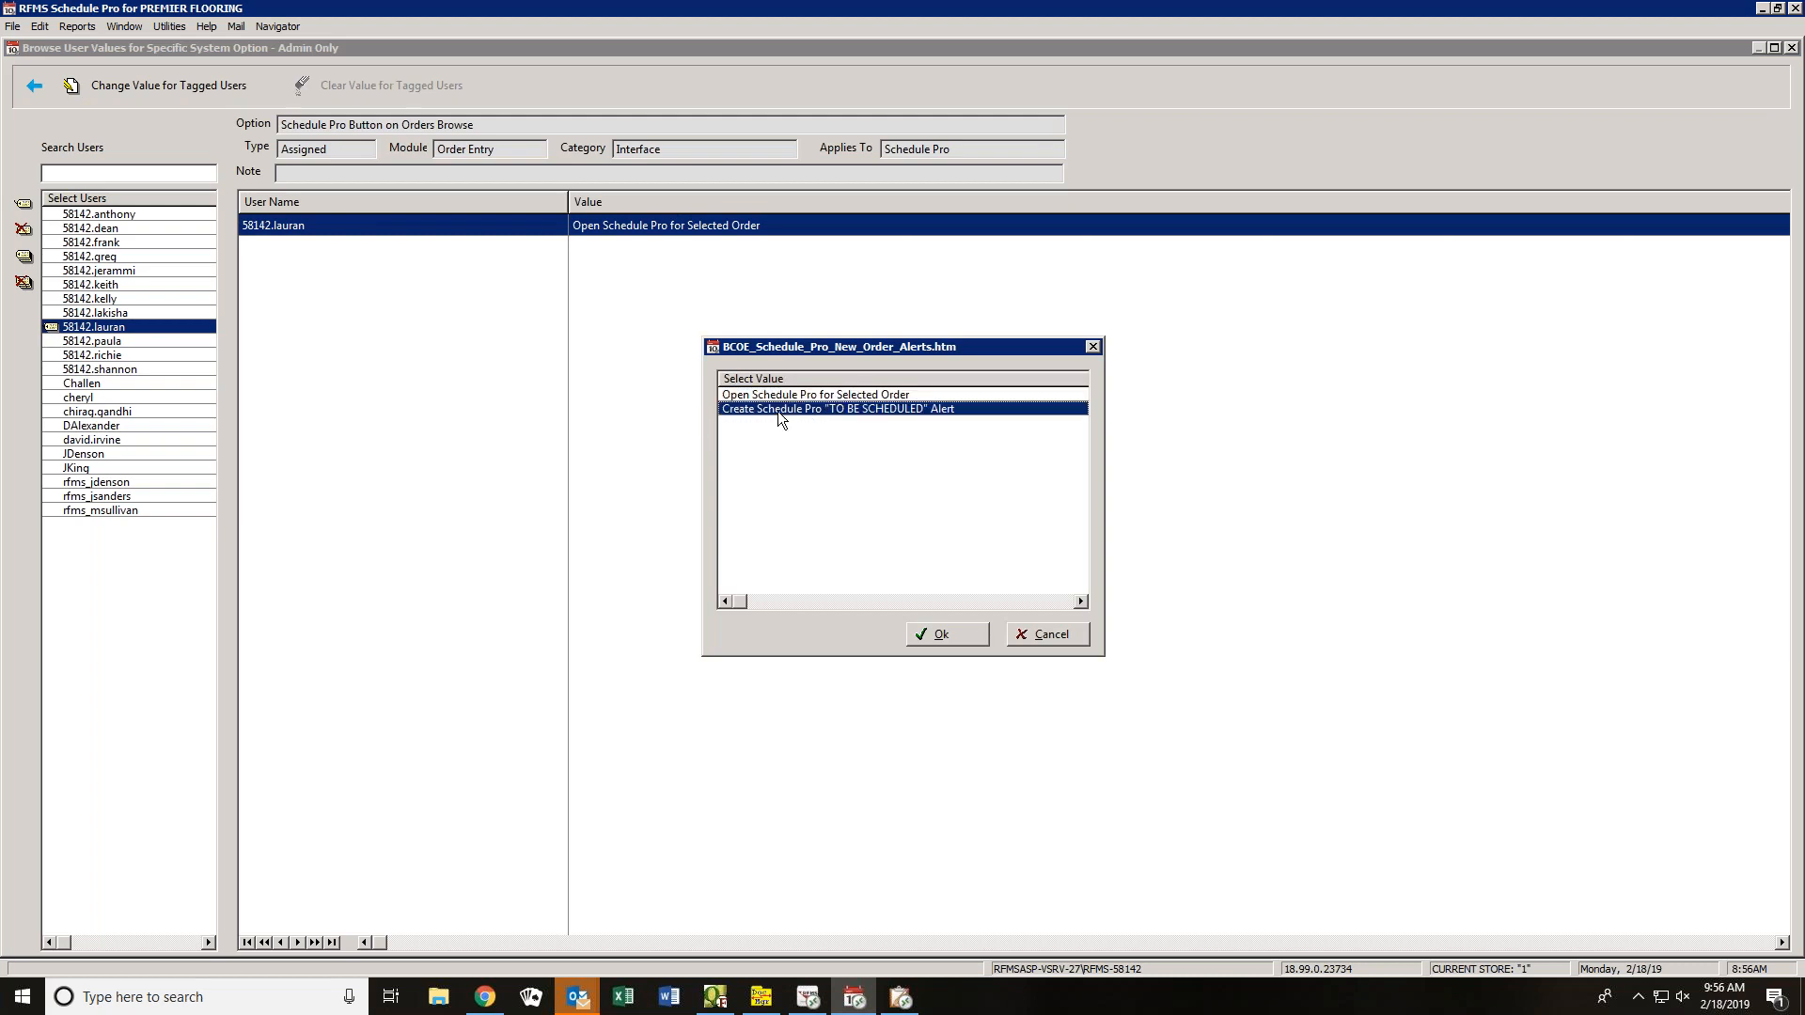
{"action": "left_click", "coordinate": [943, 636]}
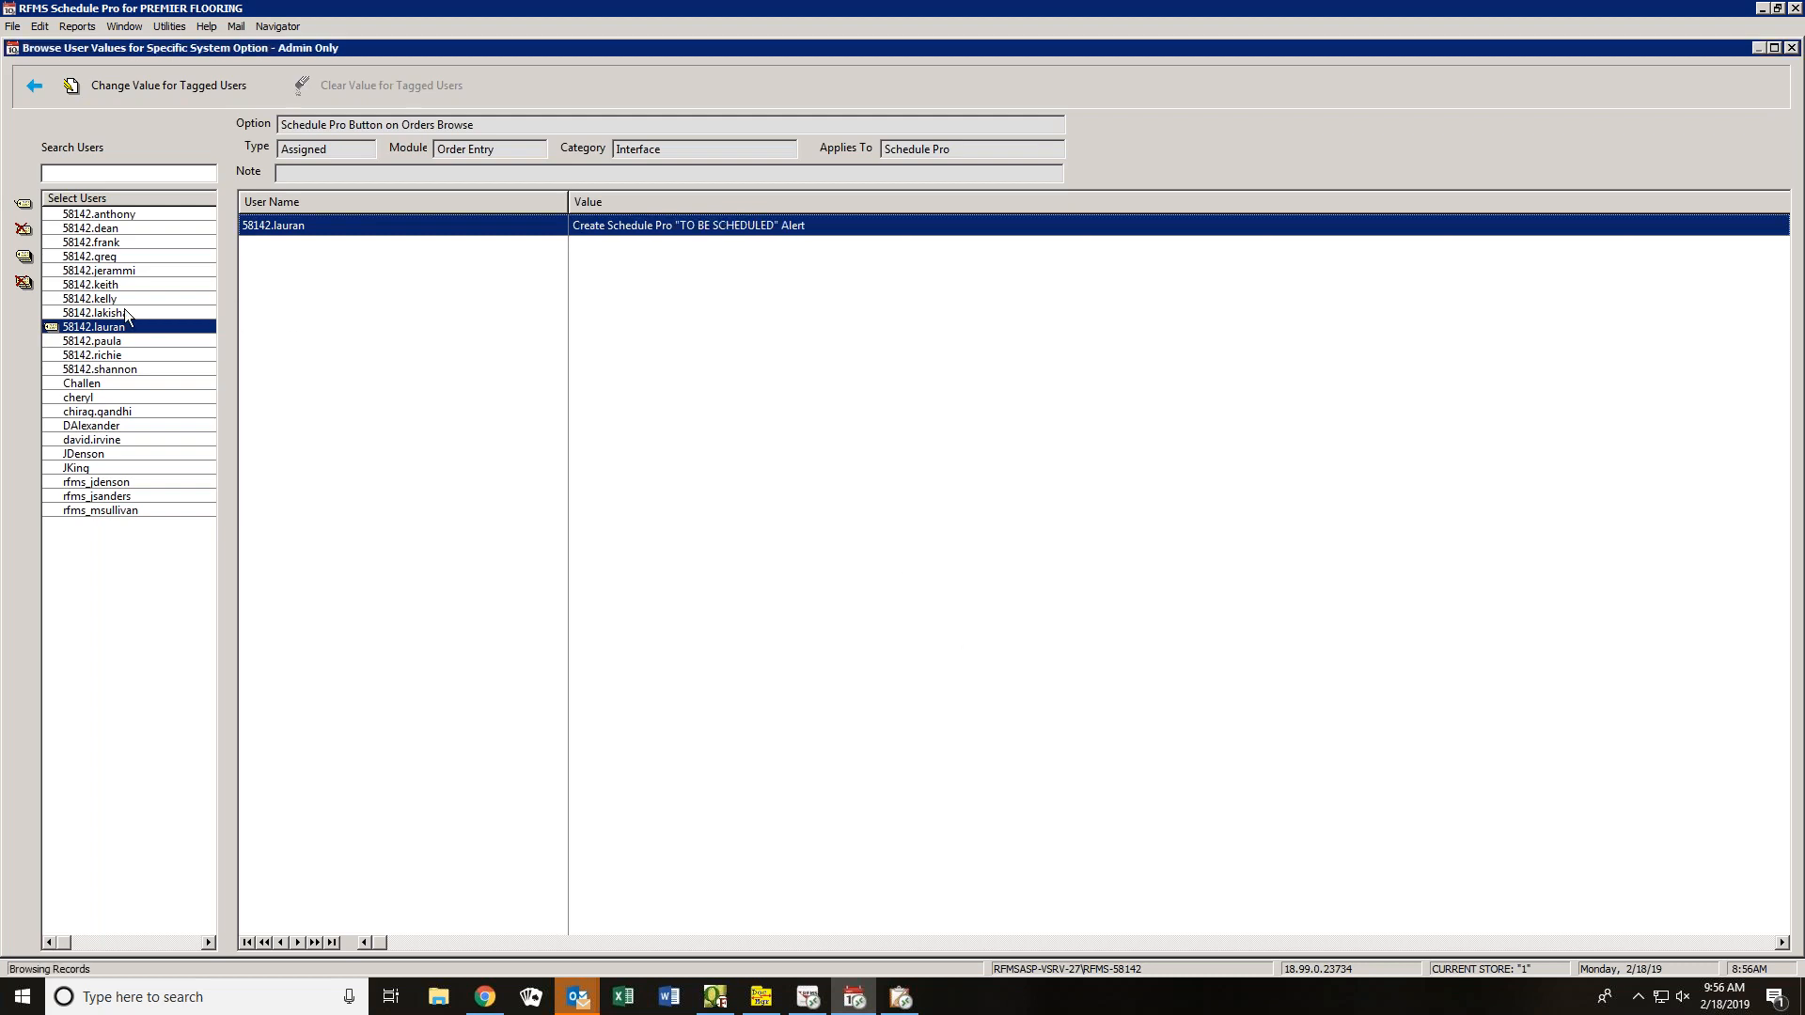
- Tag only the second, third and fourth users in the list and set their value to Open Schedule Pro for Selected Order
{"action": "left_click", "coordinate": [23, 283]}
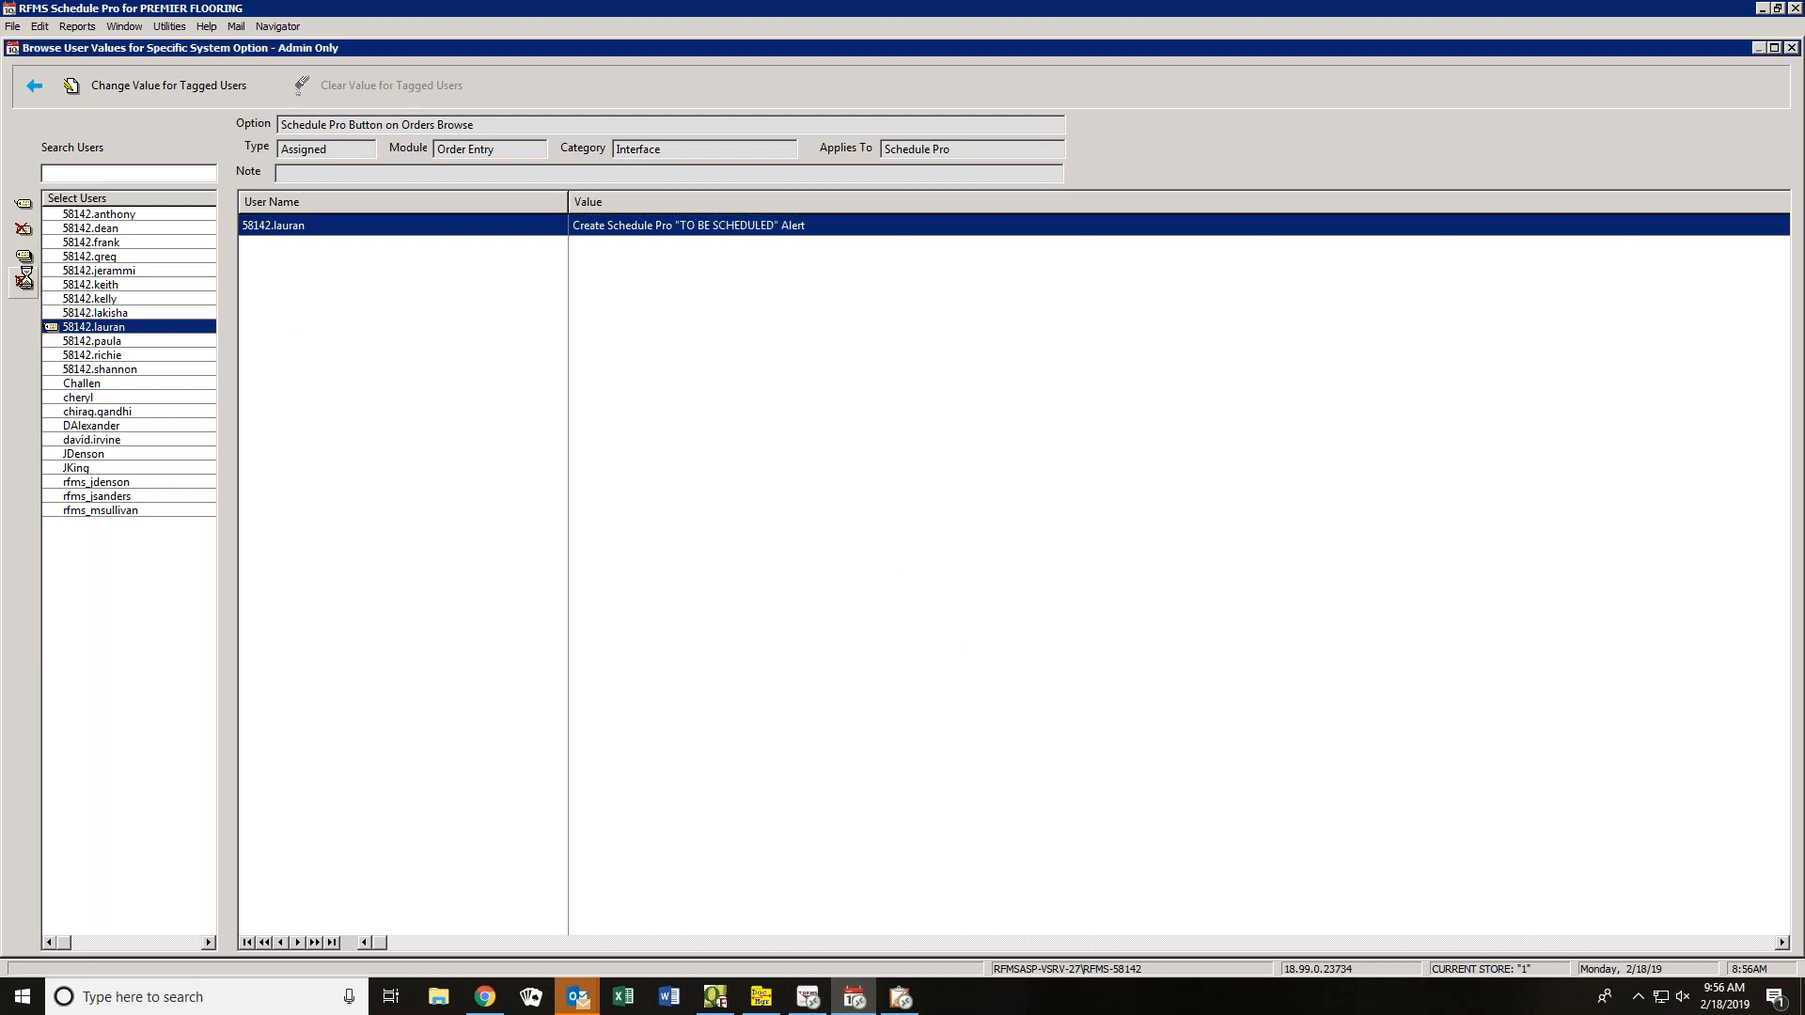
{"action": "left_click", "coordinate": [49, 234]}
{"action": "left_click", "coordinate": [50, 241]}
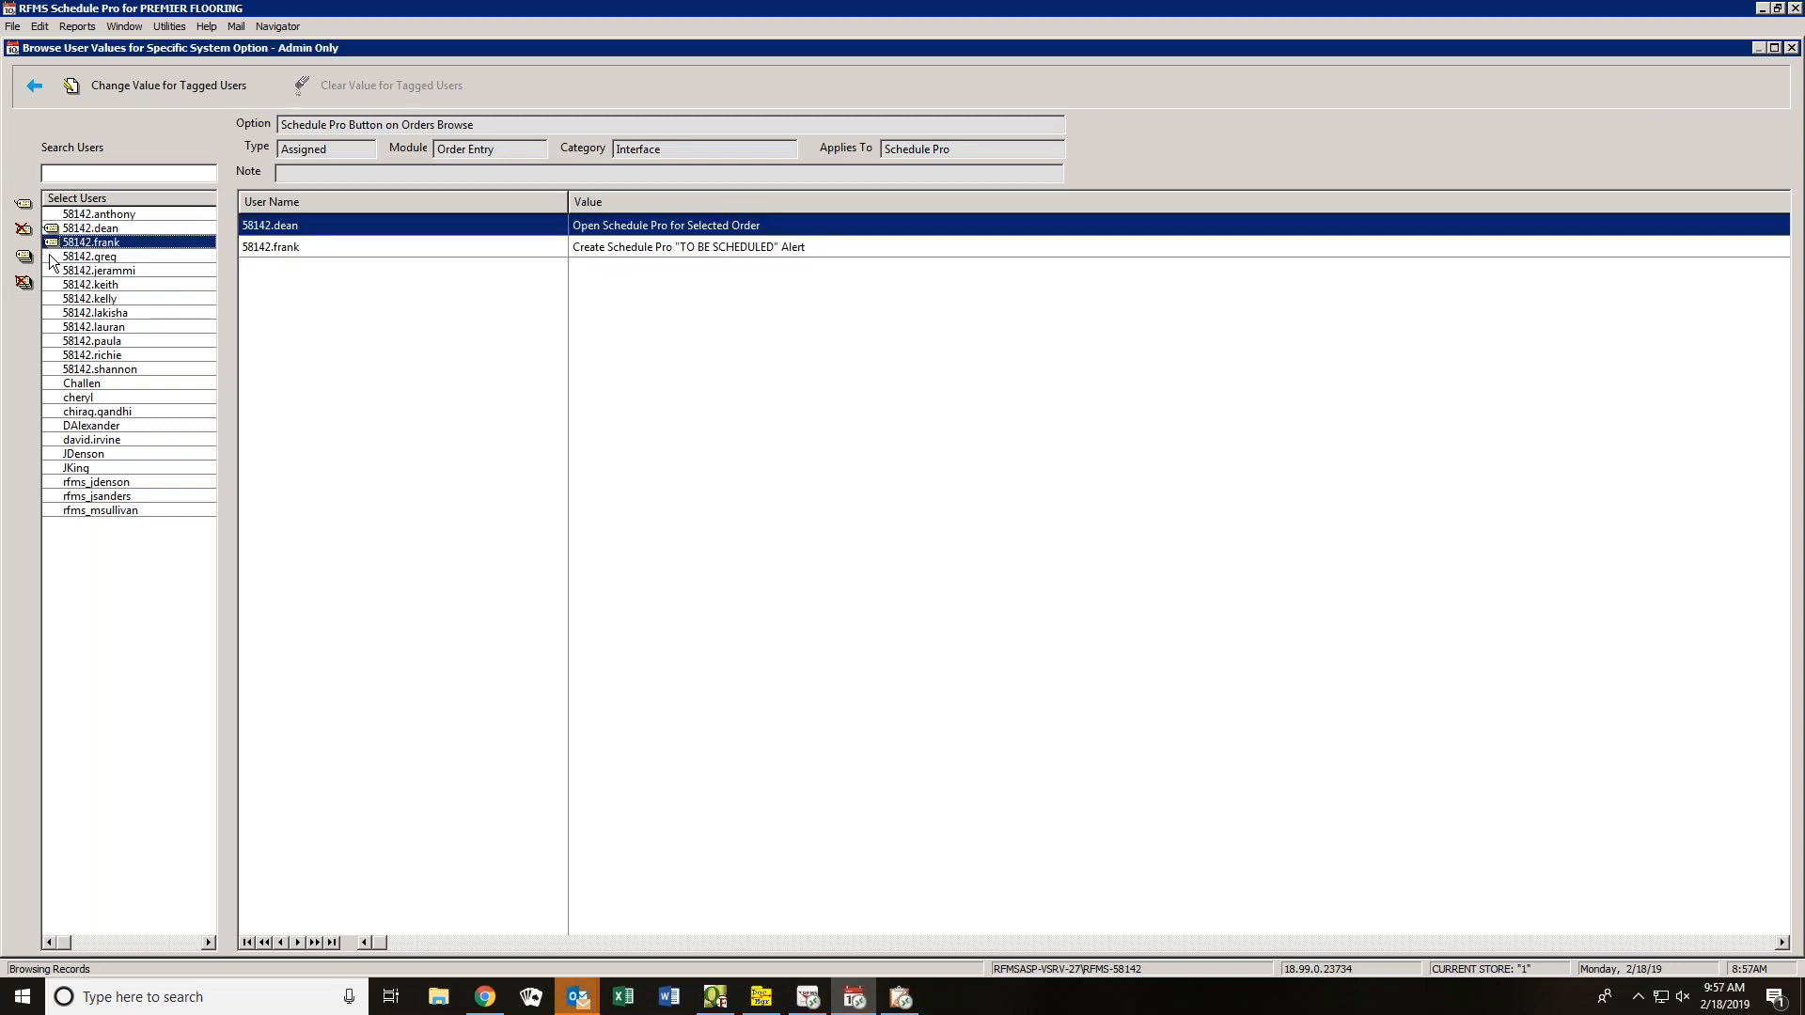
{"action": "left_click", "coordinate": [50, 256]}
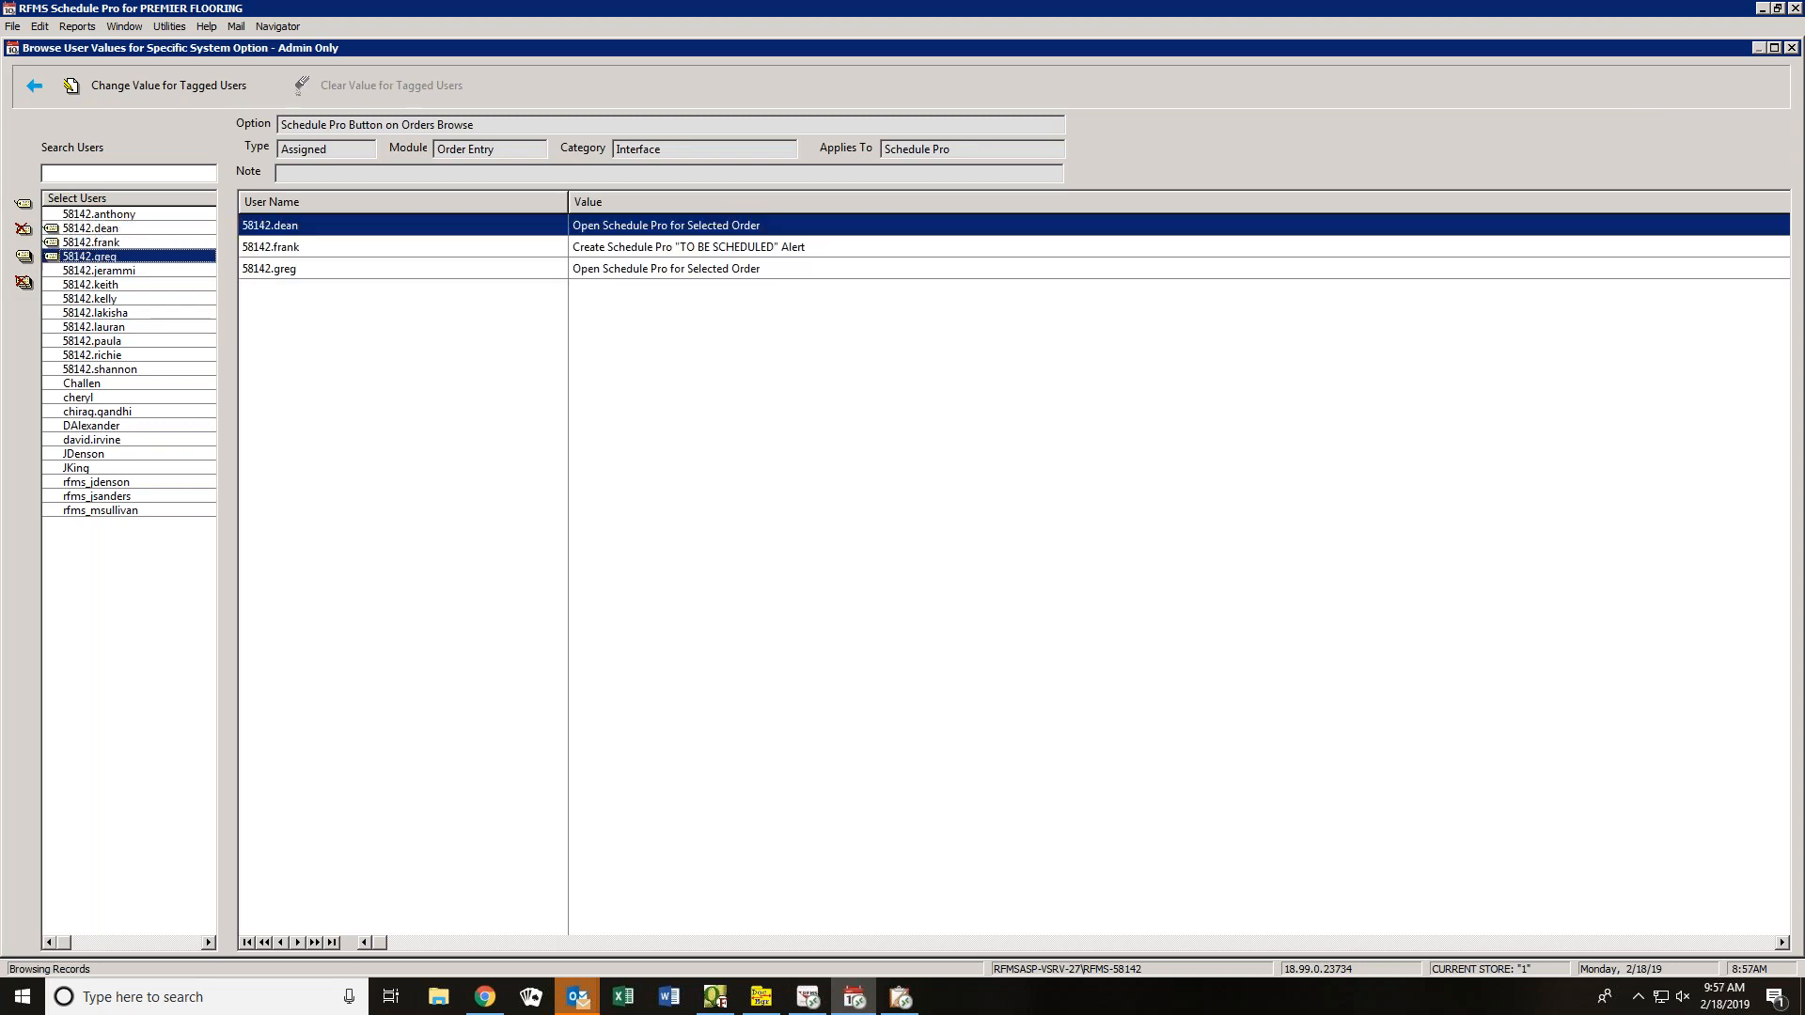
{"action": "left_click", "coordinate": [132, 87]}
{"action": "left_click", "coordinate": [862, 526]}
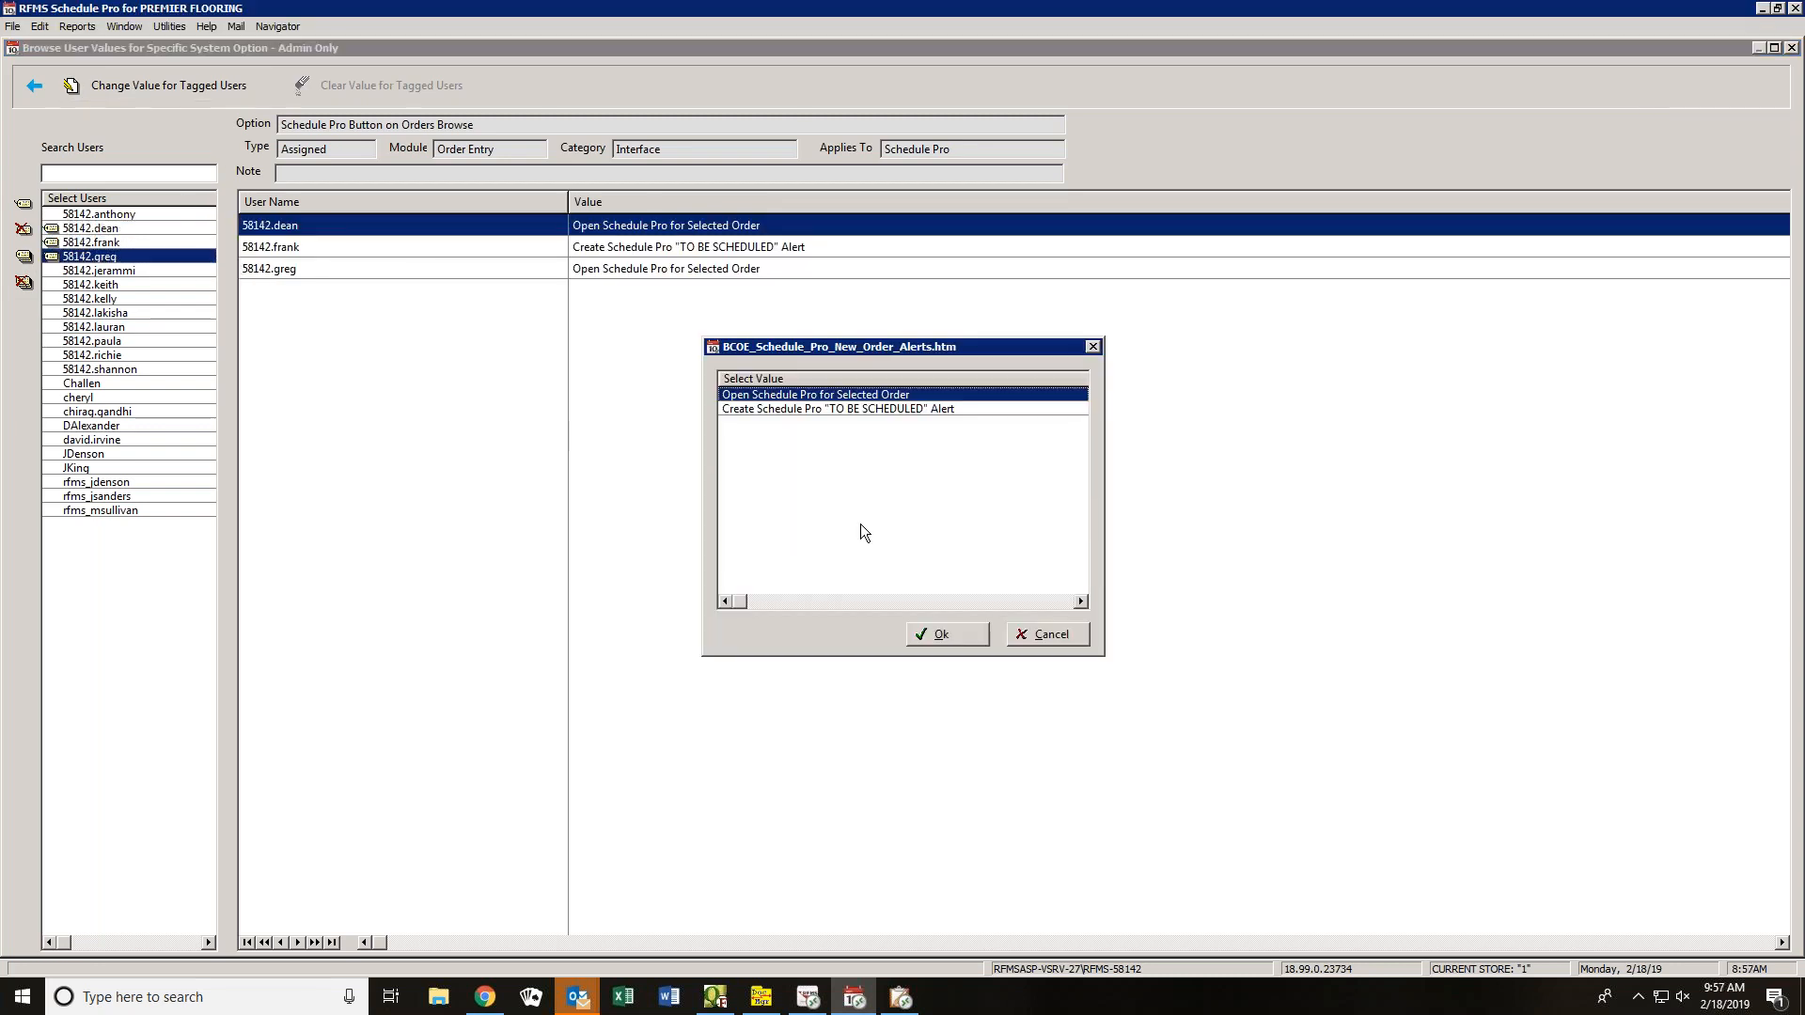
{"action": "left_click", "coordinate": [959, 631]}
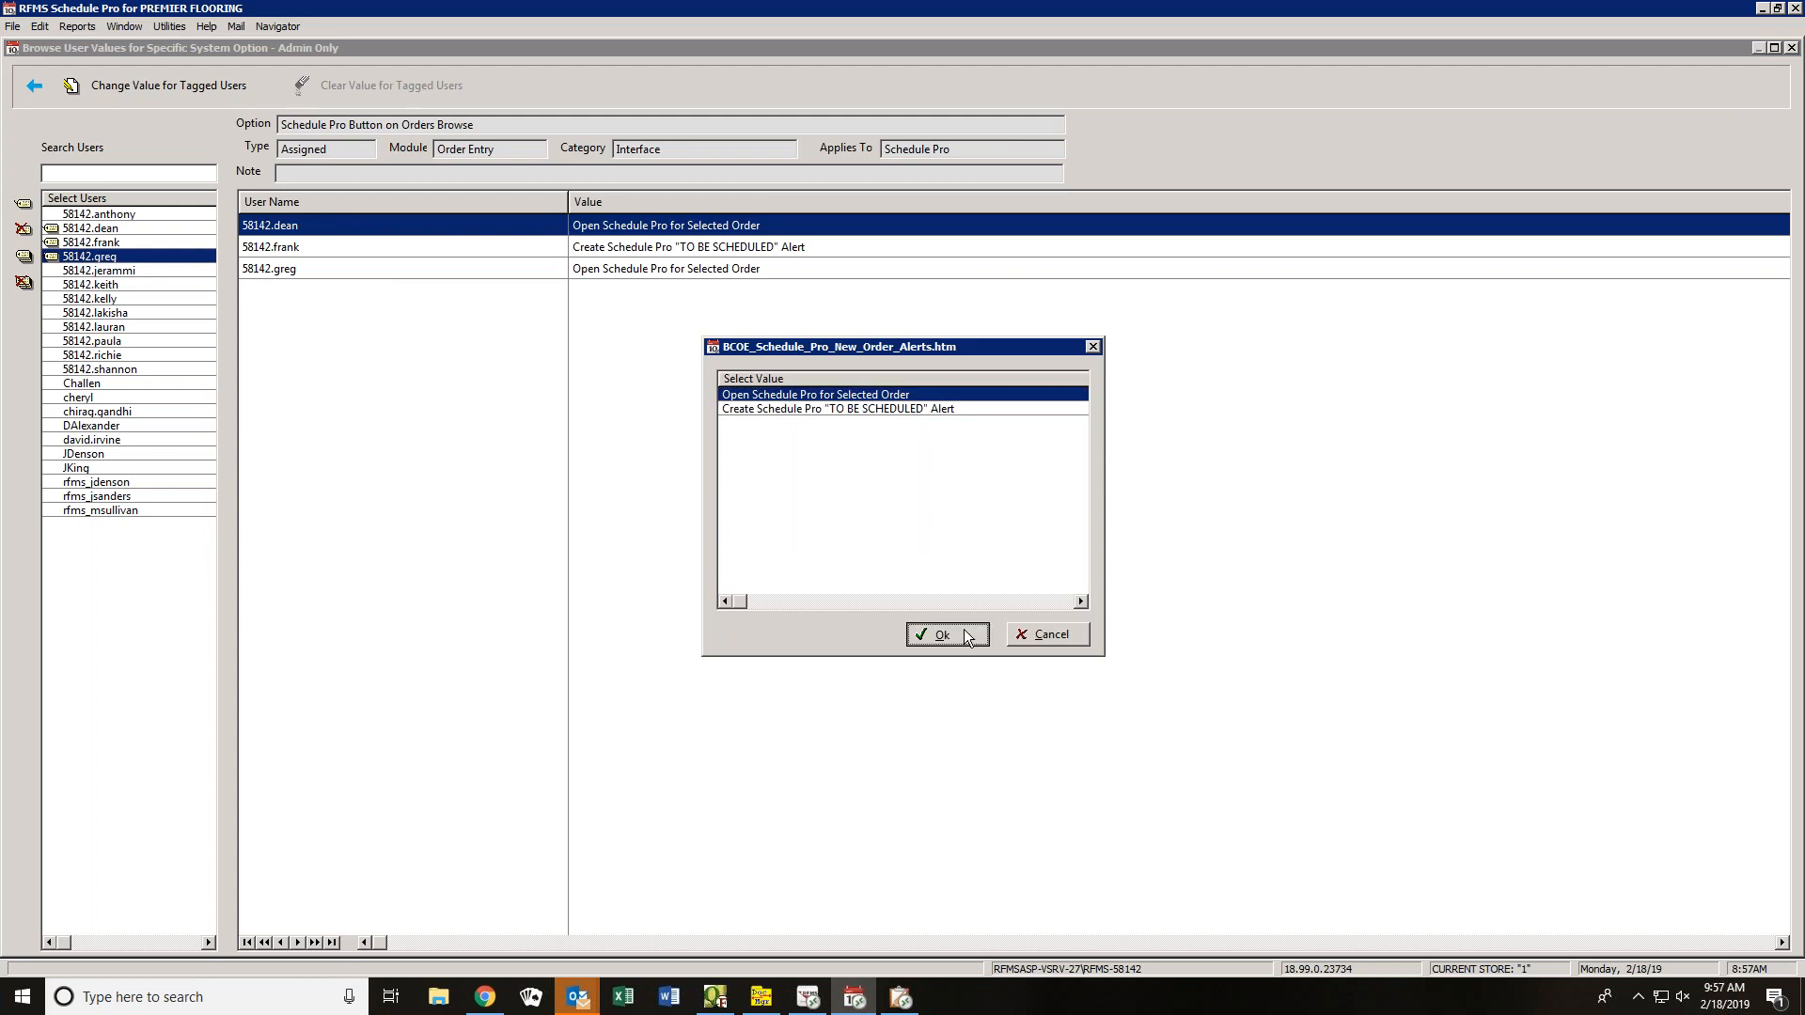
- Tag every user to review the option's values for all of them, and return to the system options list
{"action": "left_click", "coordinate": [20, 258]}
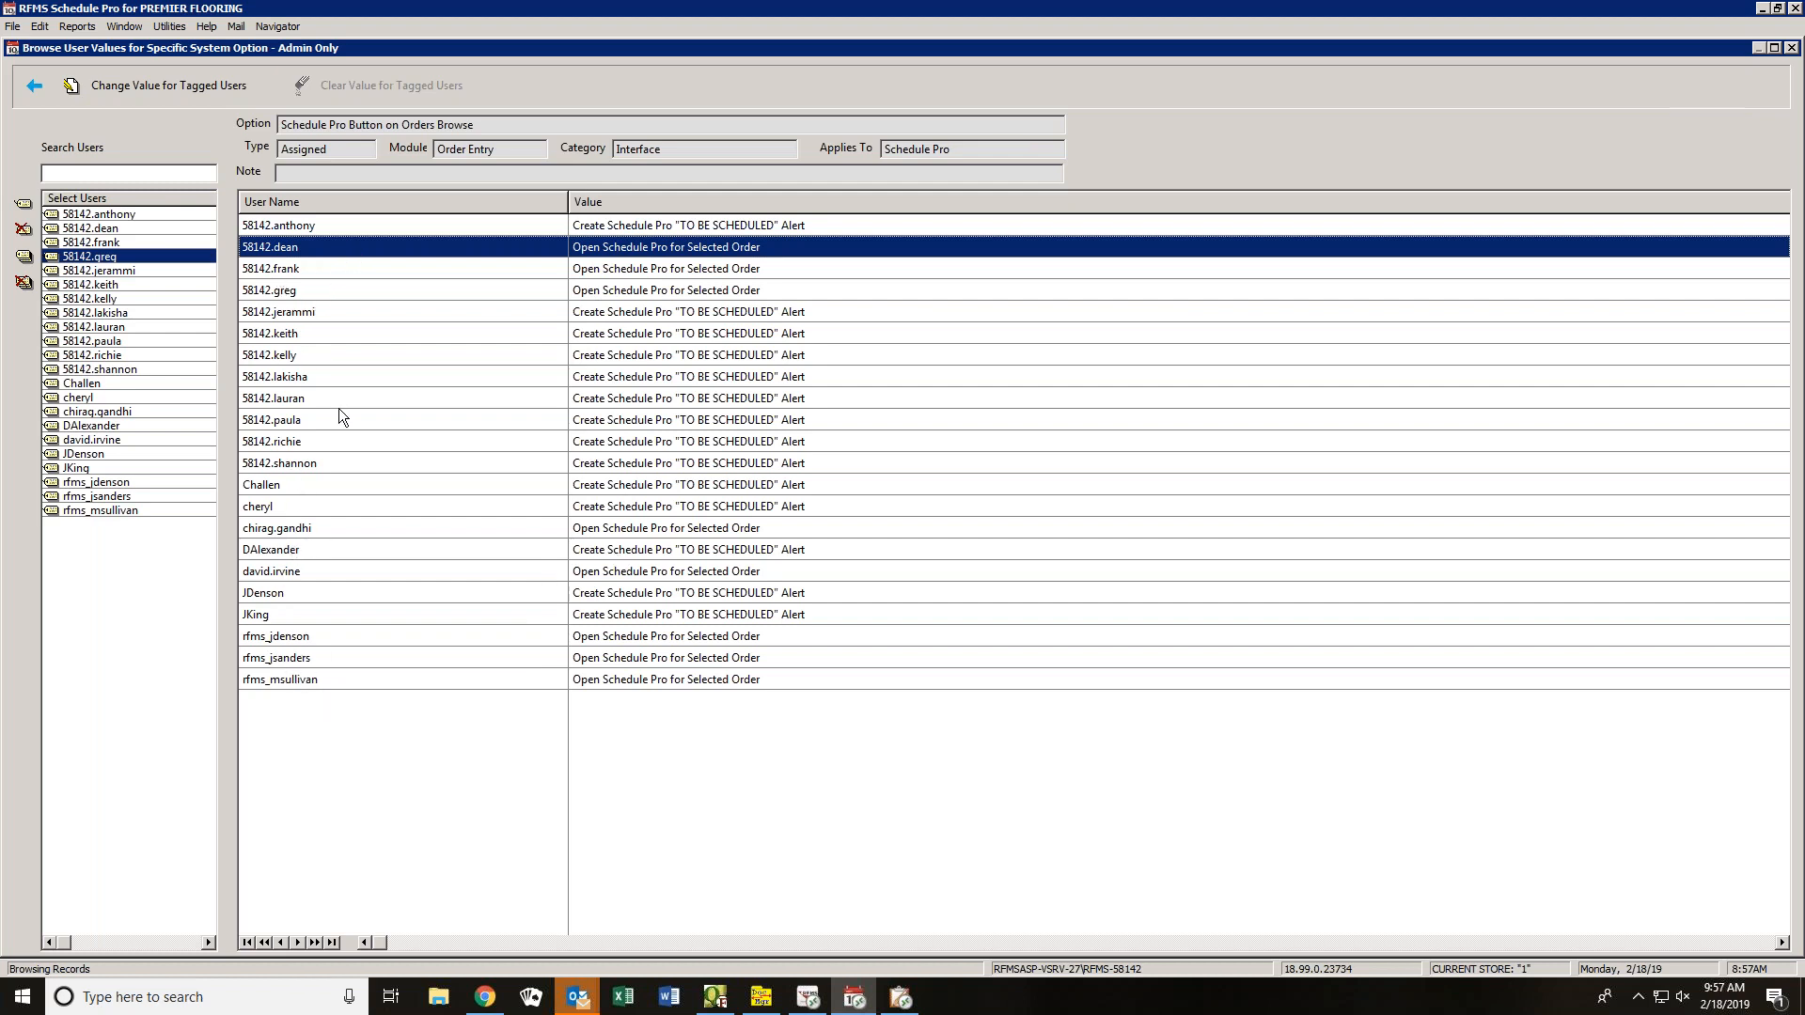
{"action": "left_click", "coordinate": [35, 88]}
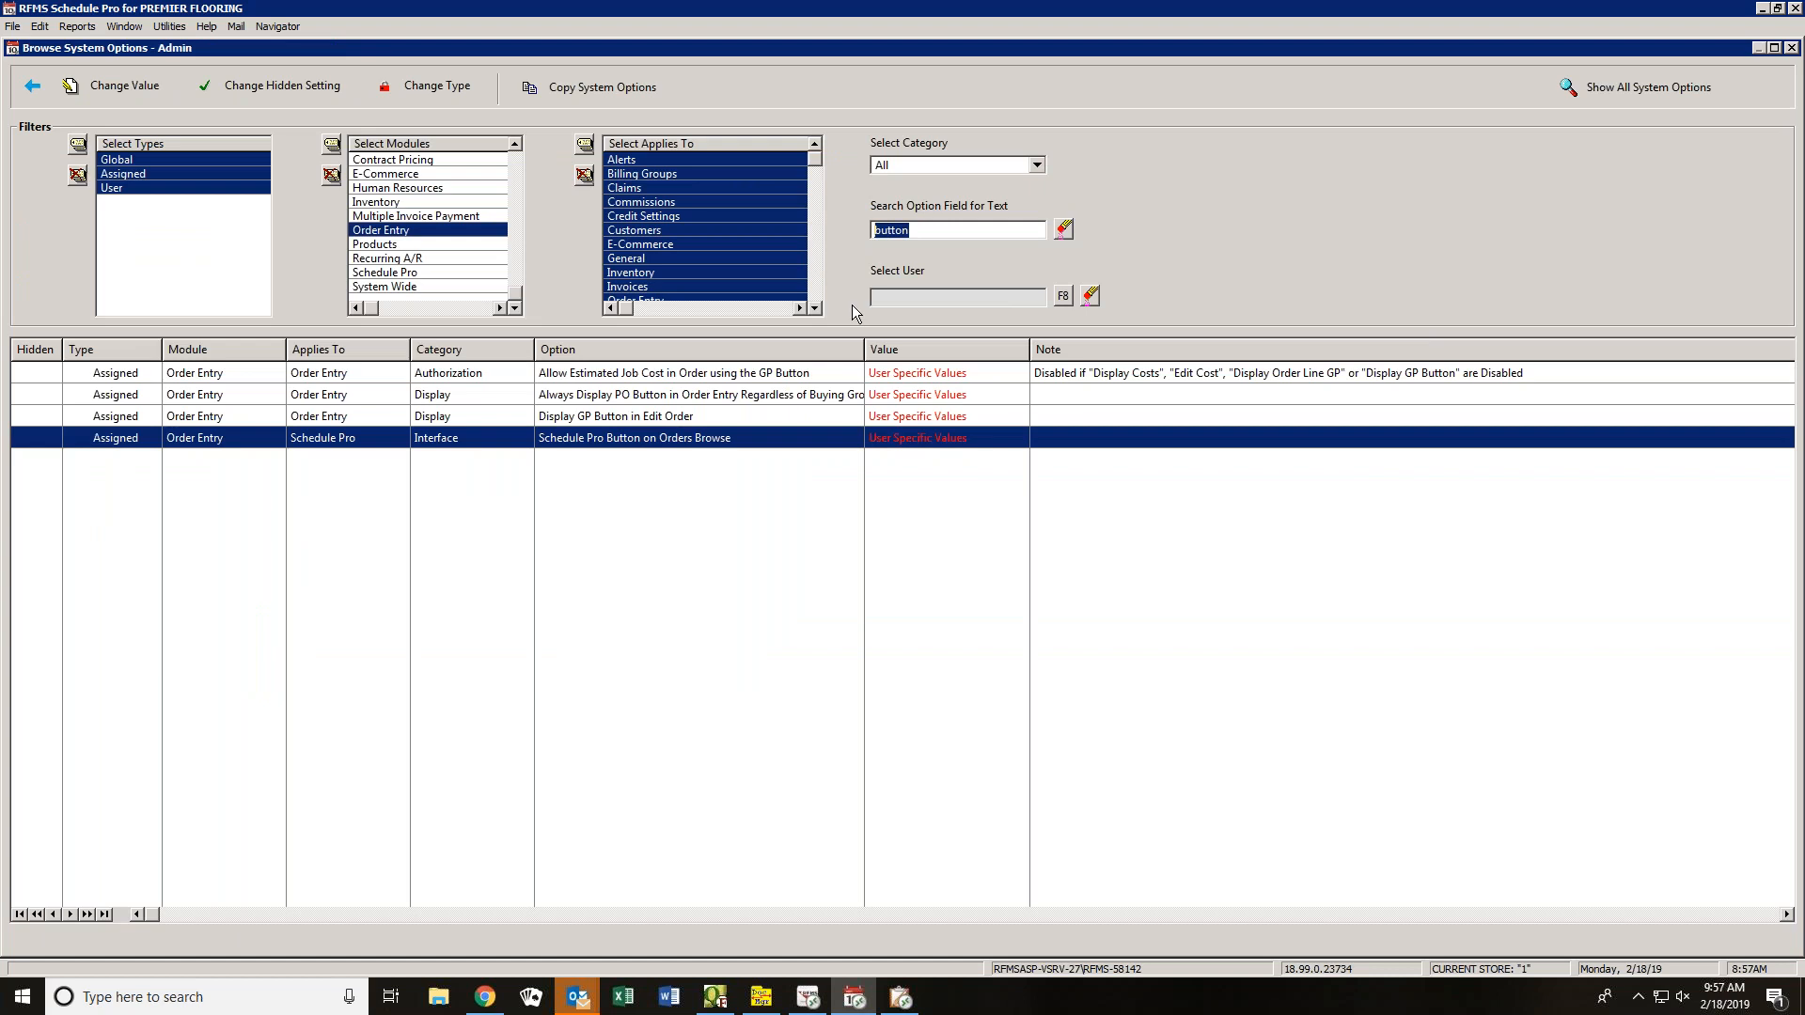
- Search the Order Entry options for "create" and set Create Schedule Pro Alerts for Edited Orders to Yes for all tagged users
{"action": "type", "text": "create"}
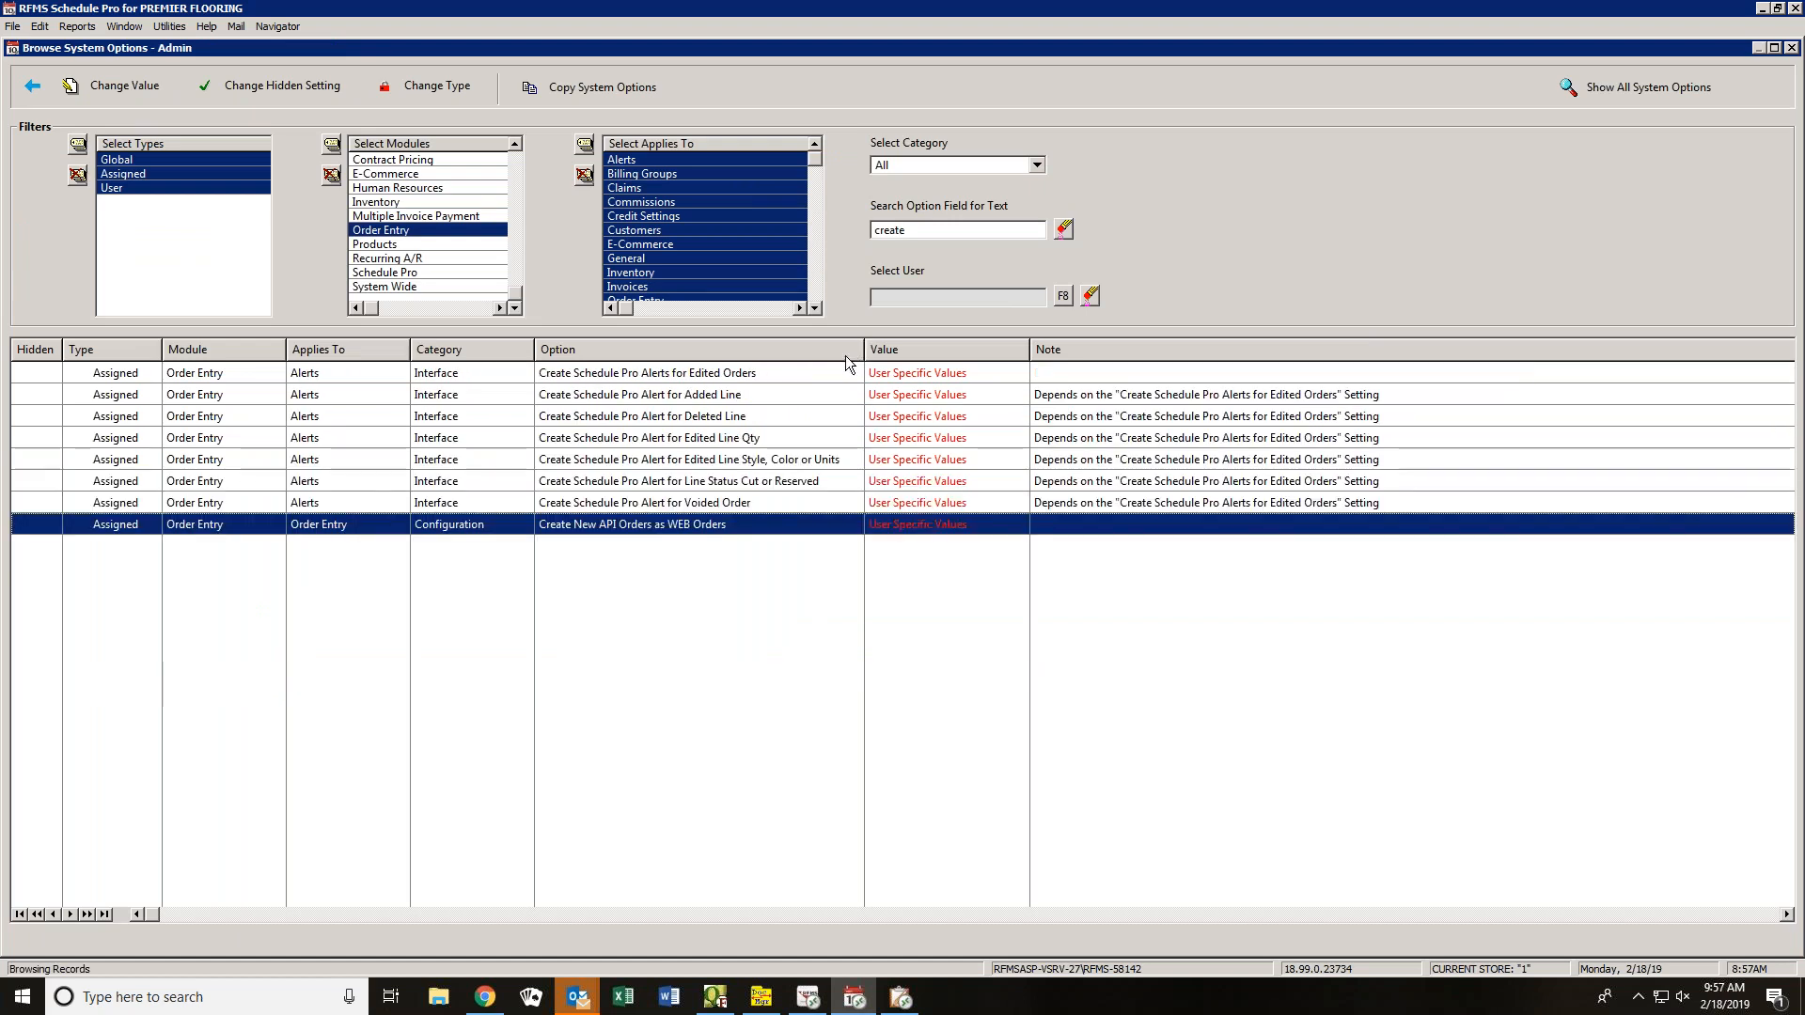
{"action": "left_click", "coordinate": [709, 377]}
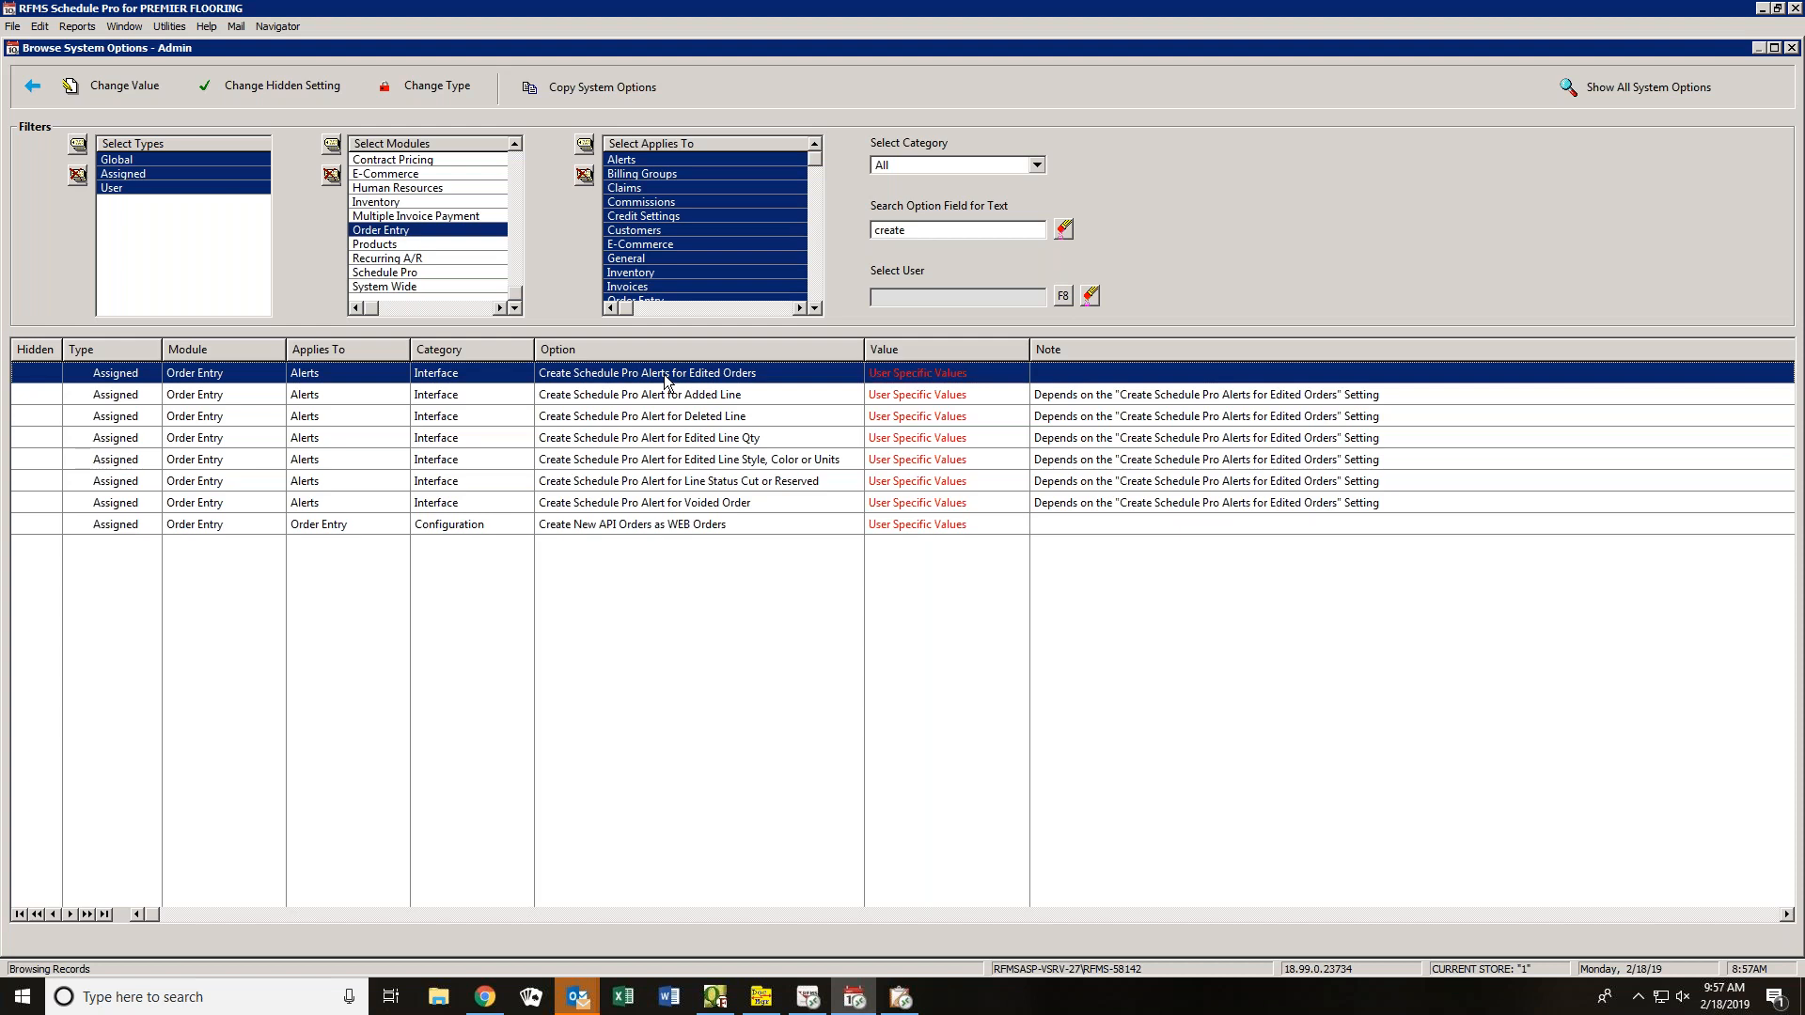
{"action": "double_click", "coordinate": [665, 376]}
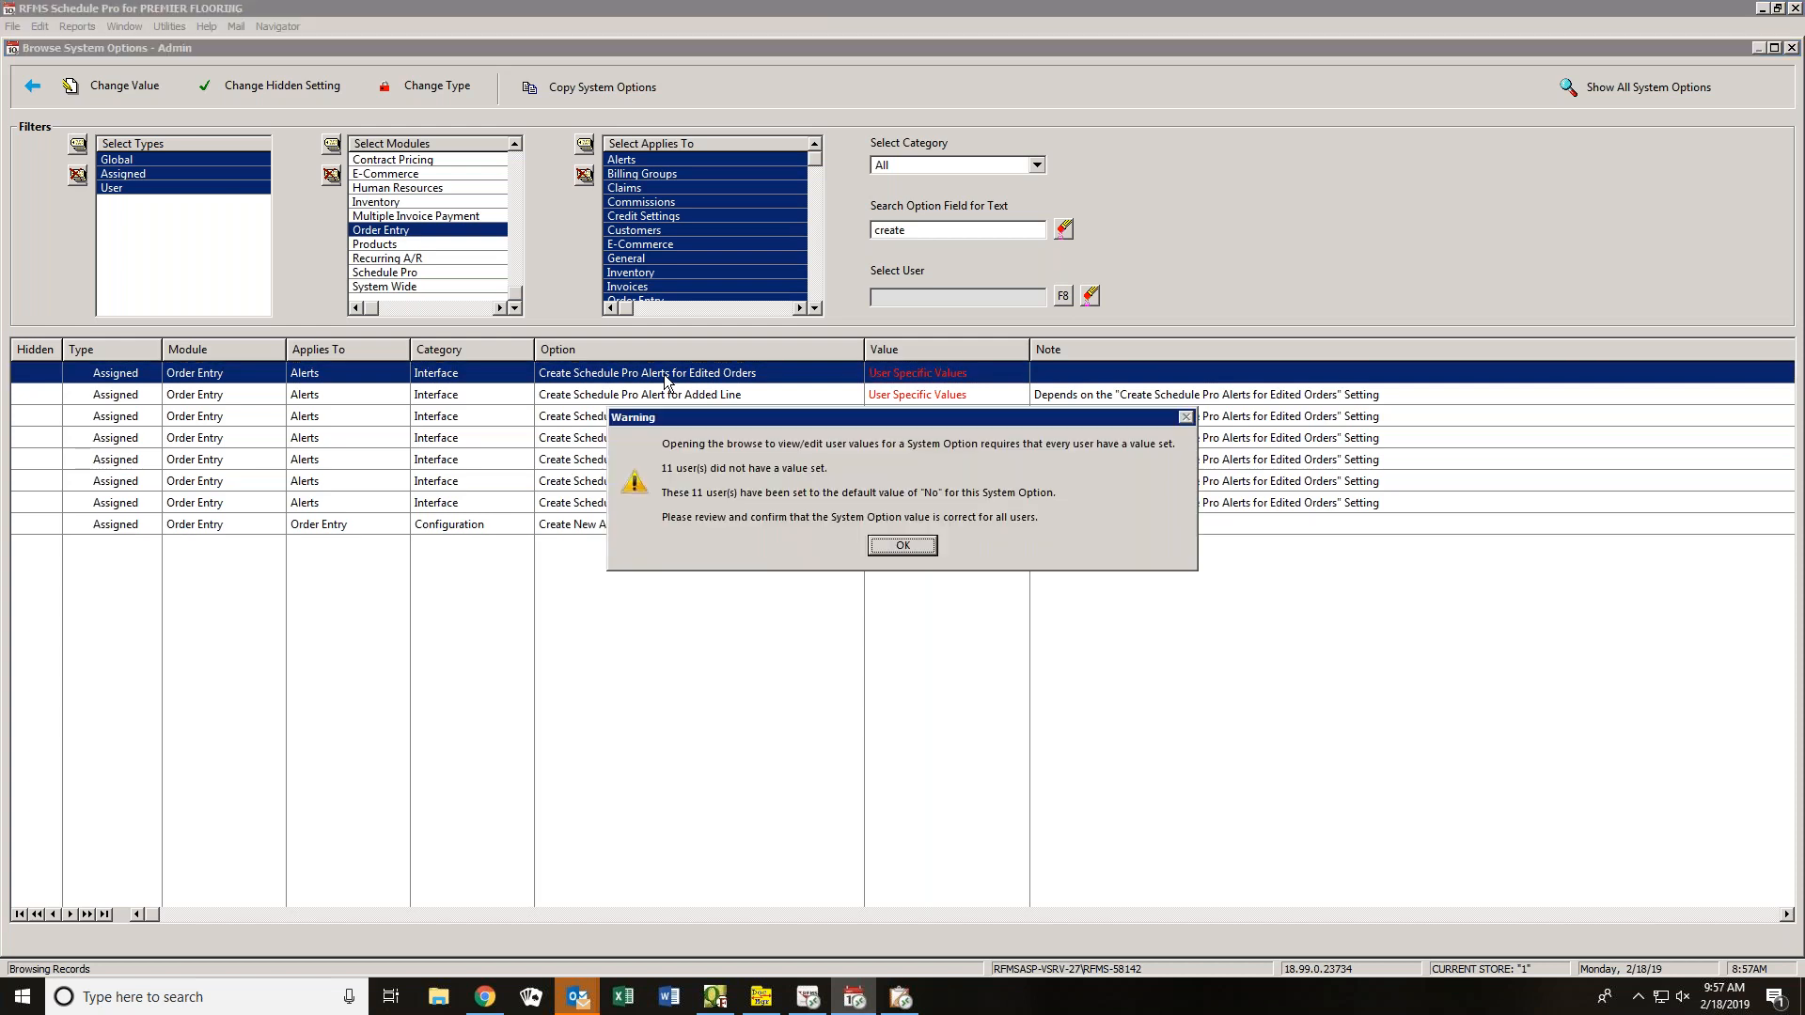
{"action": "left_click", "coordinate": [884, 541]}
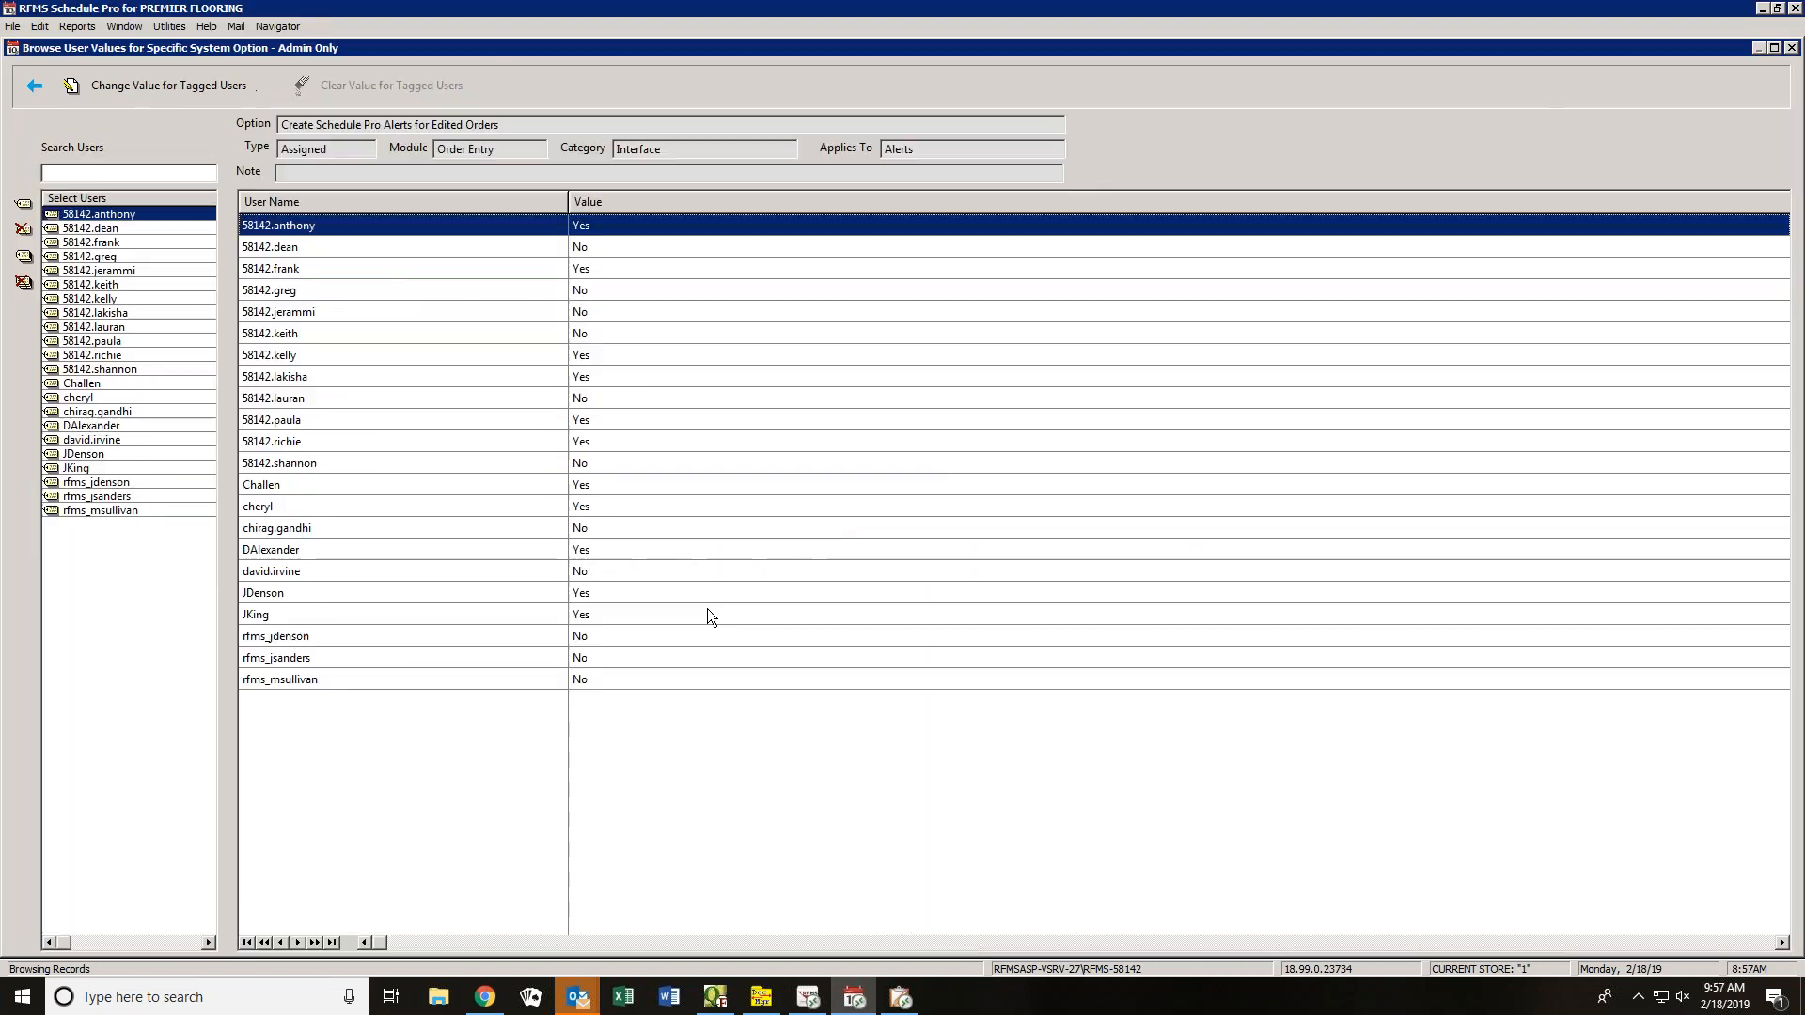
{"action": "left_click", "coordinate": [133, 87]}
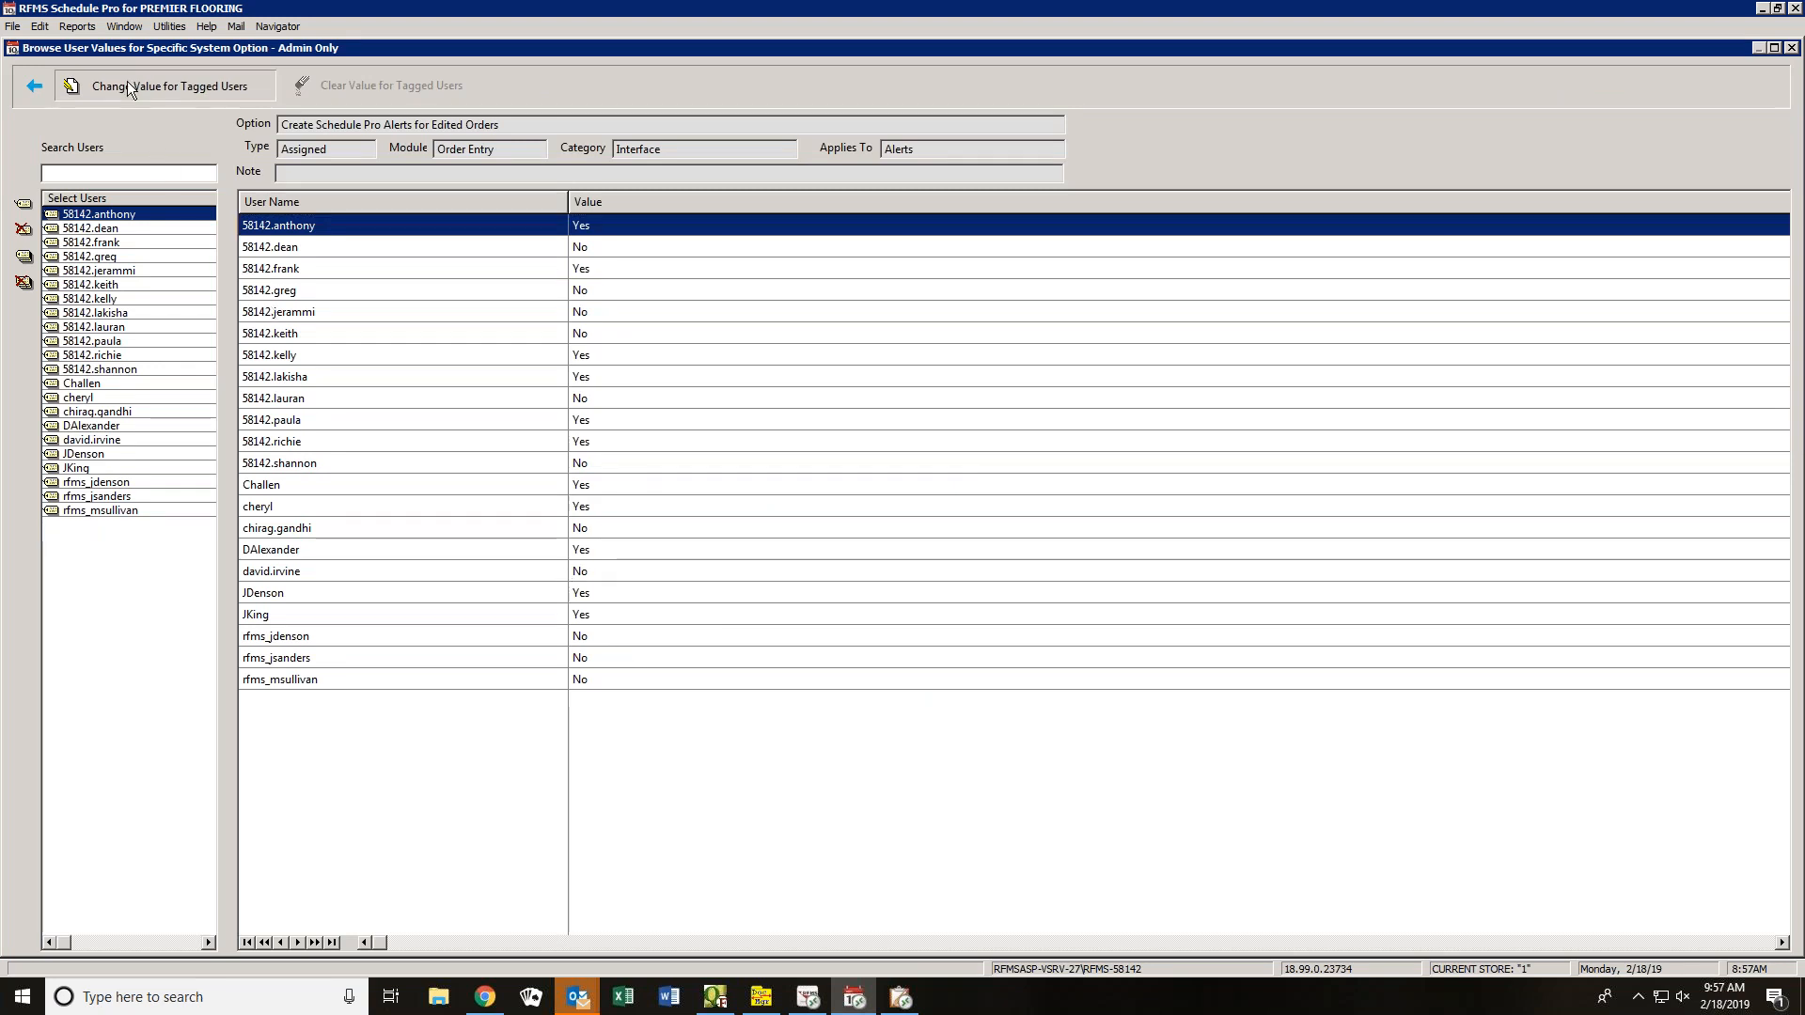
{"action": "left_click", "coordinate": [817, 523]}
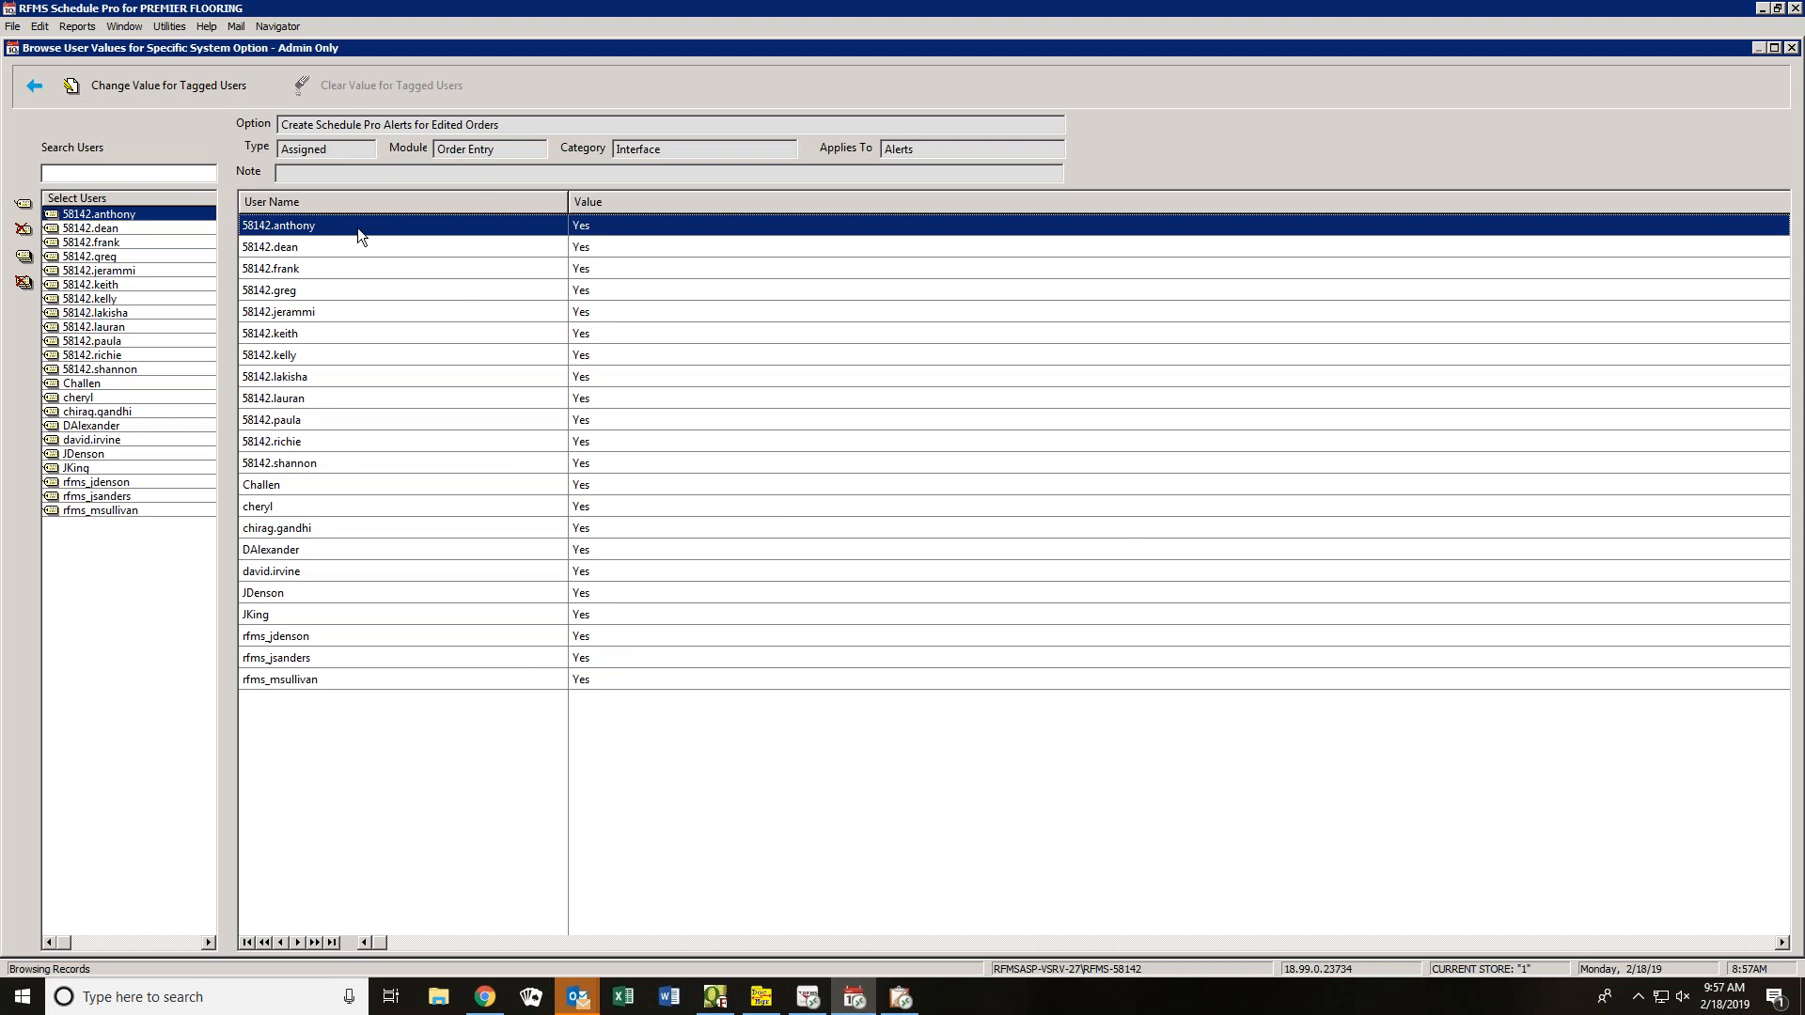
{"action": "left_click", "coordinate": [35, 86]}
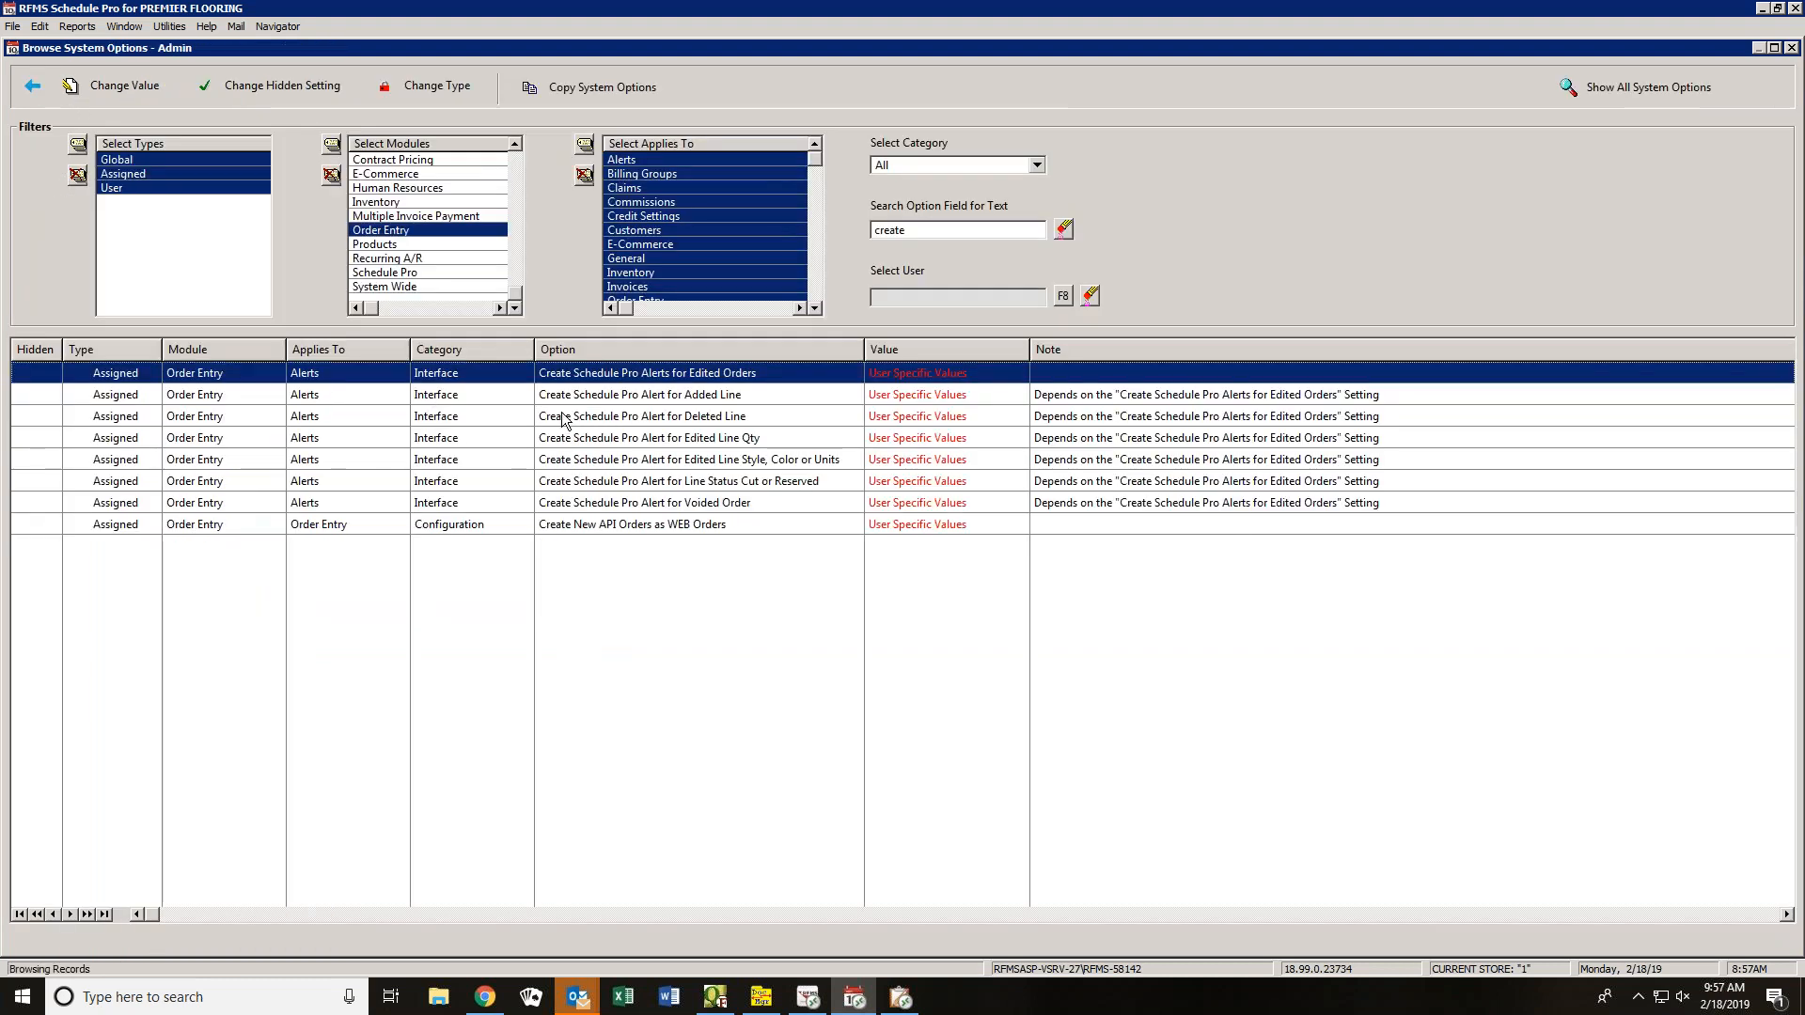
{"action": "double_click", "coordinate": [909, 227]}
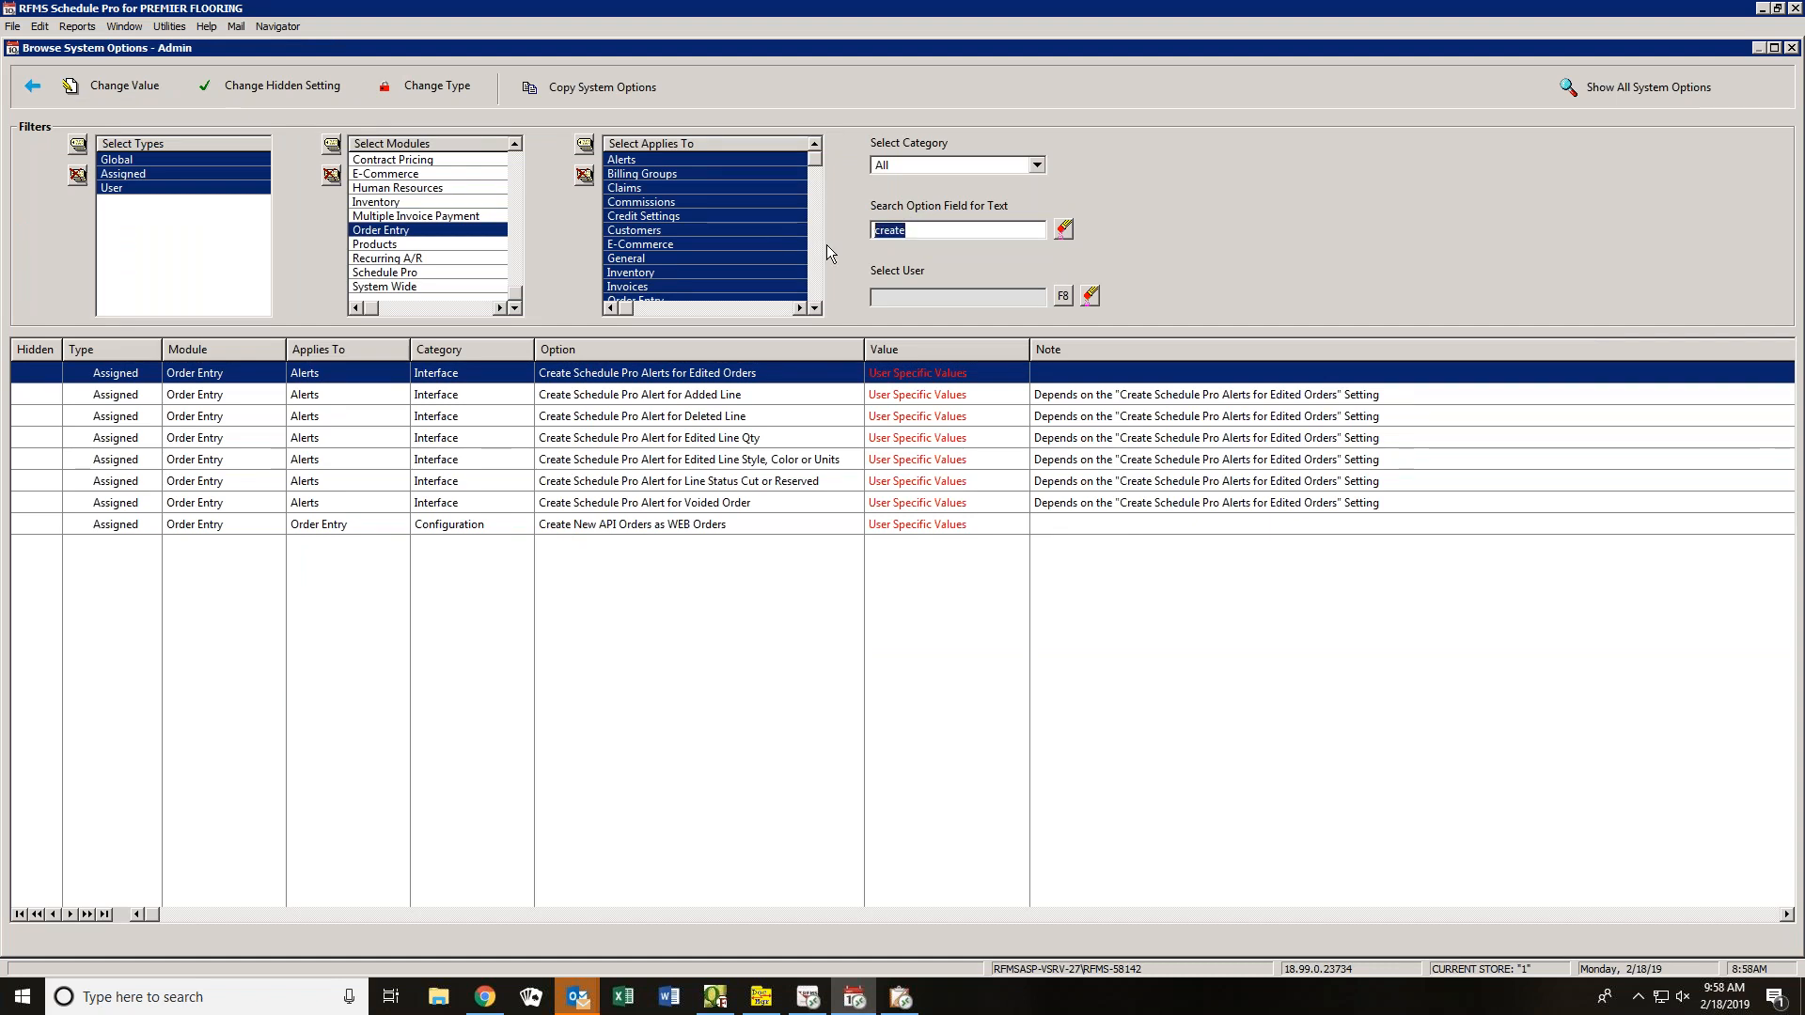
{"action": "type", "text": "display alert"}
{"action": "key", "text": "Return"}
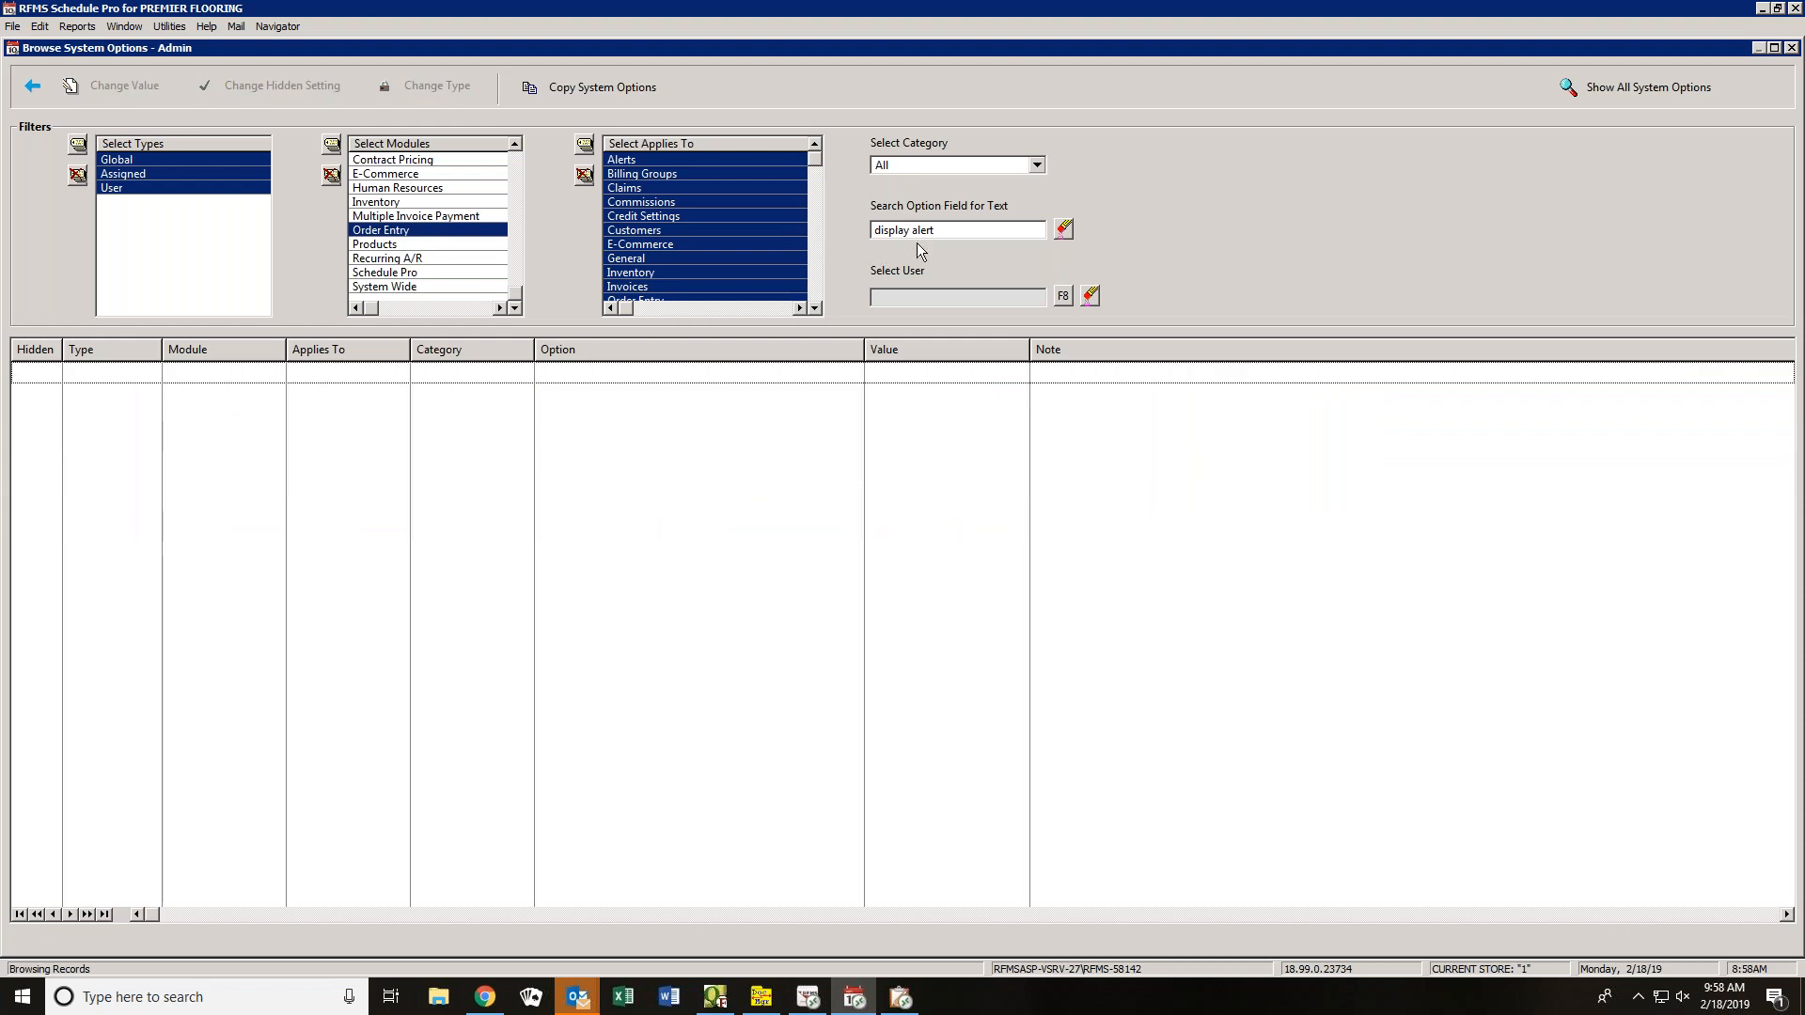
- Filter the system options by the option text "alert"
{"action": "key", "text": "BackSpace"}
{"action": "key", "text": "BackSpace"}
{"action": "key", "text": "BackSpace"}
{"action": "key", "text": "BackSpace"}
{"action": "key", "text": "BackSpace"}
{"action": "key", "text": "BackSpace"}
{"action": "key", "text": "BackSpace"}
{"action": "key", "text": "BackSpace"}
{"action": "key", "text": "BackSpace"}
{"action": "type", "text": "alert"}
{"action": "key", "text": "Return"}
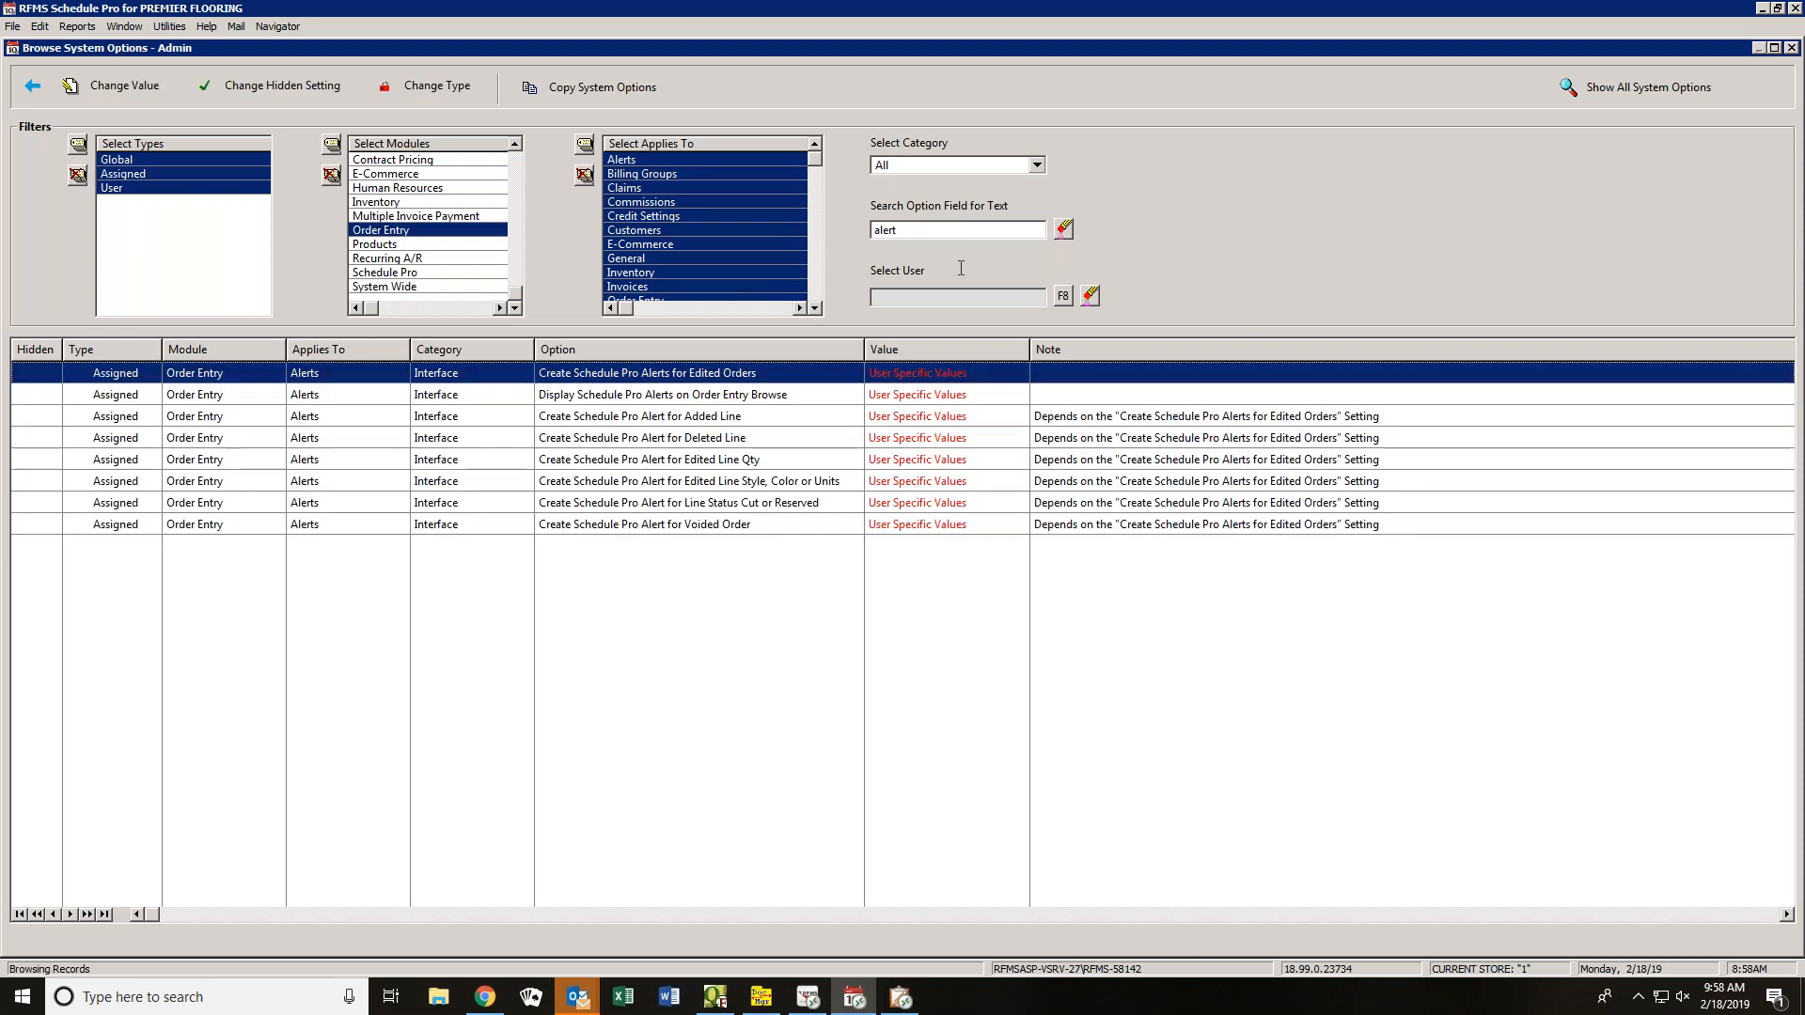
- Set Display Schedule Pro Alerts on Order Entry Browse to Yes for all tagged users and return to the options list
{"action": "left_click", "coordinate": [685, 394]}
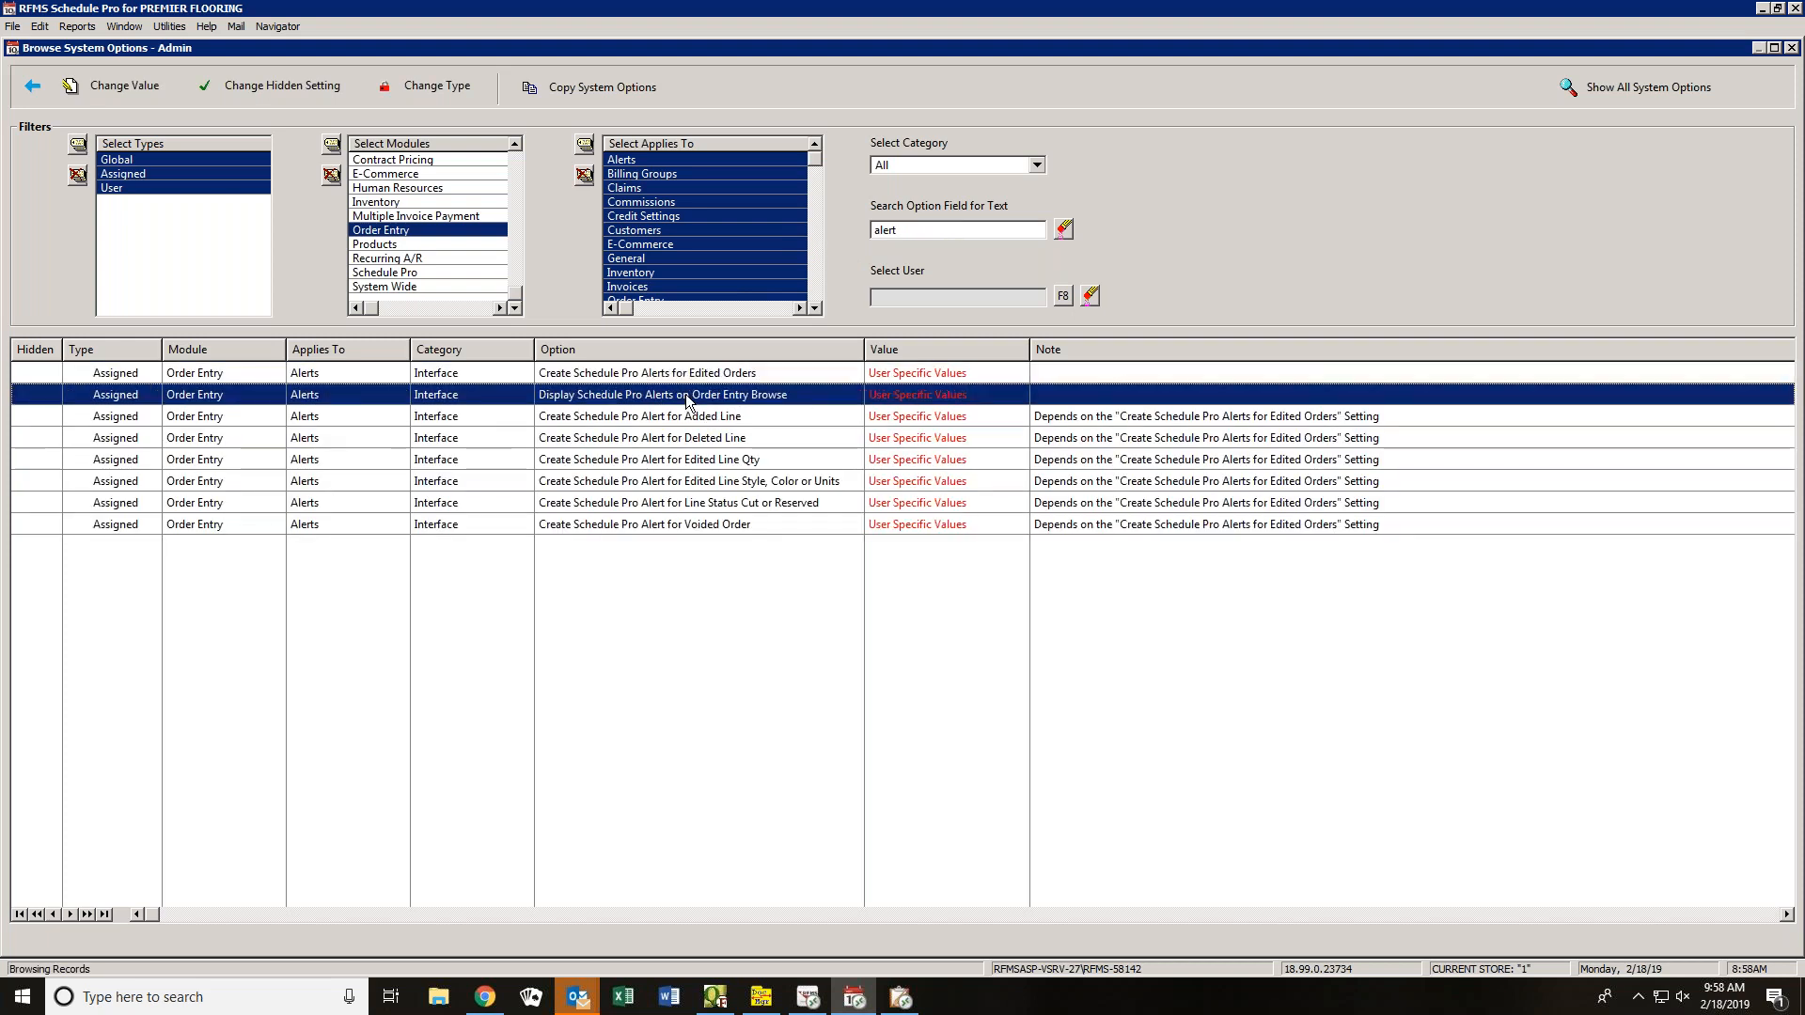
{"action": "double_click", "coordinate": [686, 393]}
{"action": "left_click", "coordinate": [903, 551]}
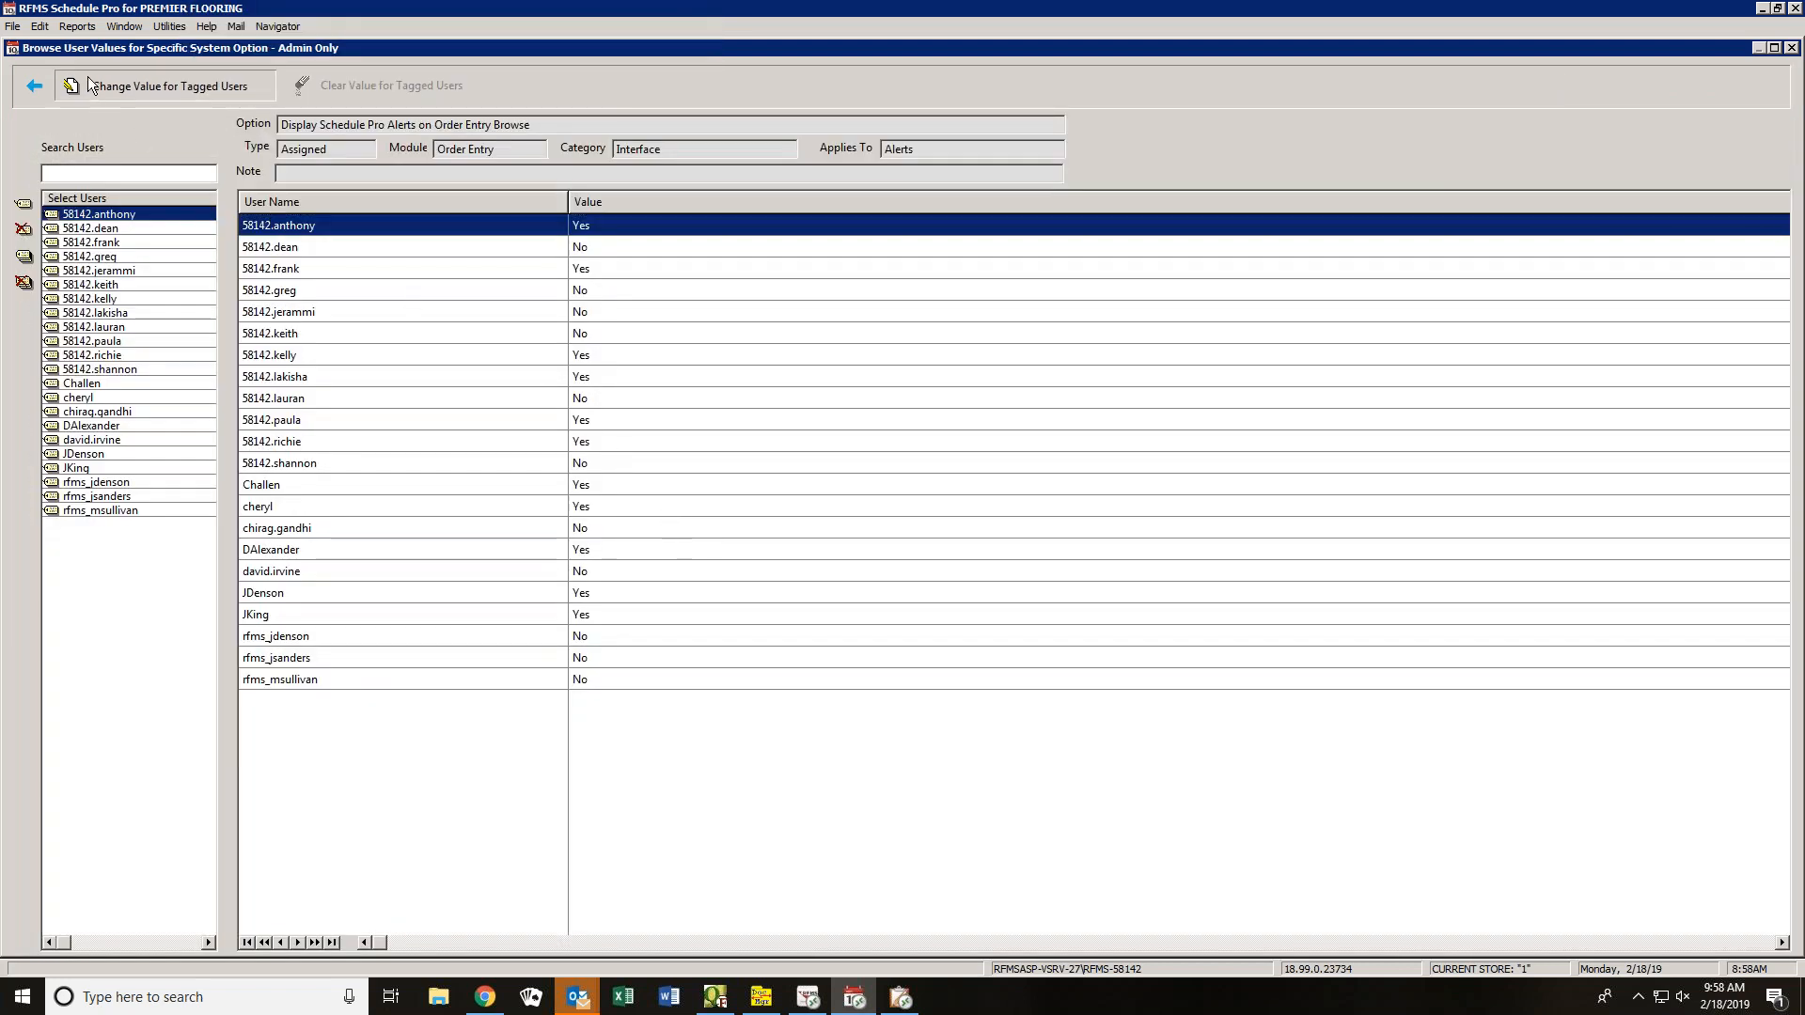
{"action": "left_click", "coordinate": [91, 84]}
{"action": "left_click", "coordinate": [816, 527]}
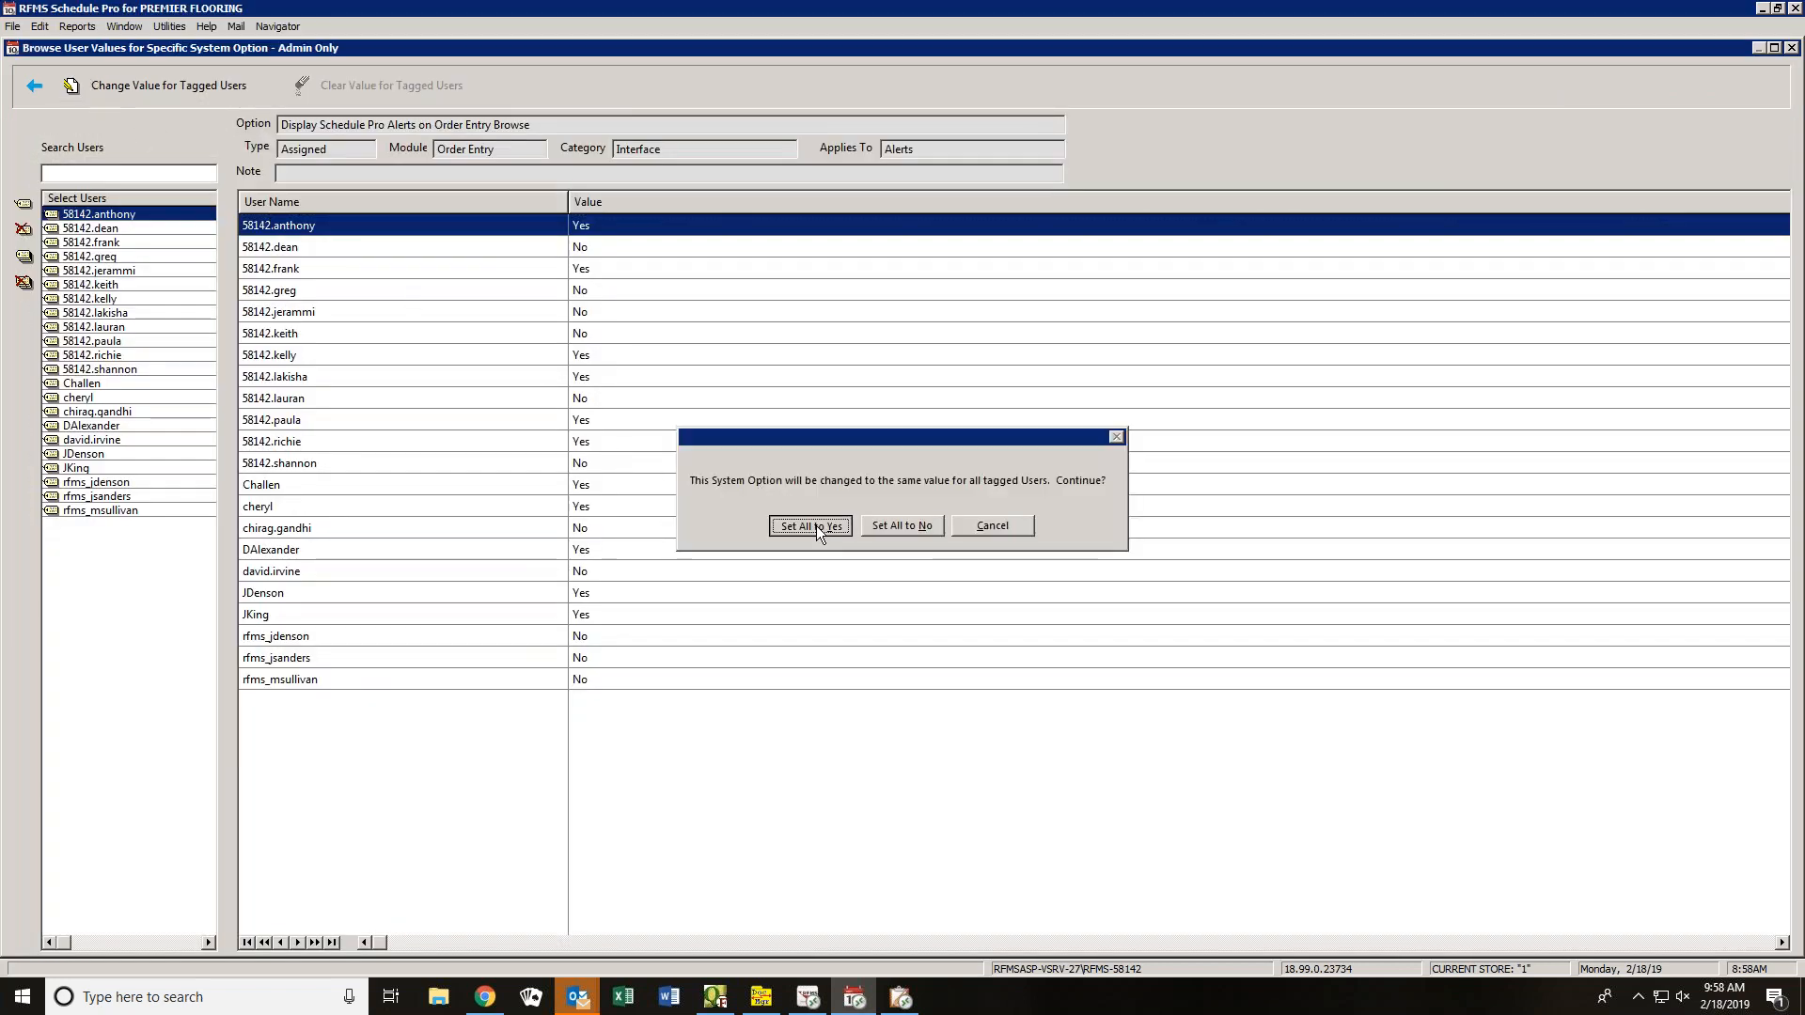
{"action": "left_click", "coordinate": [34, 85]}
- List only the Schedule Pro module's Capacity Settings options without a search text, and widen the Value column to show full values
{"action": "left_click", "coordinate": [330, 177]}
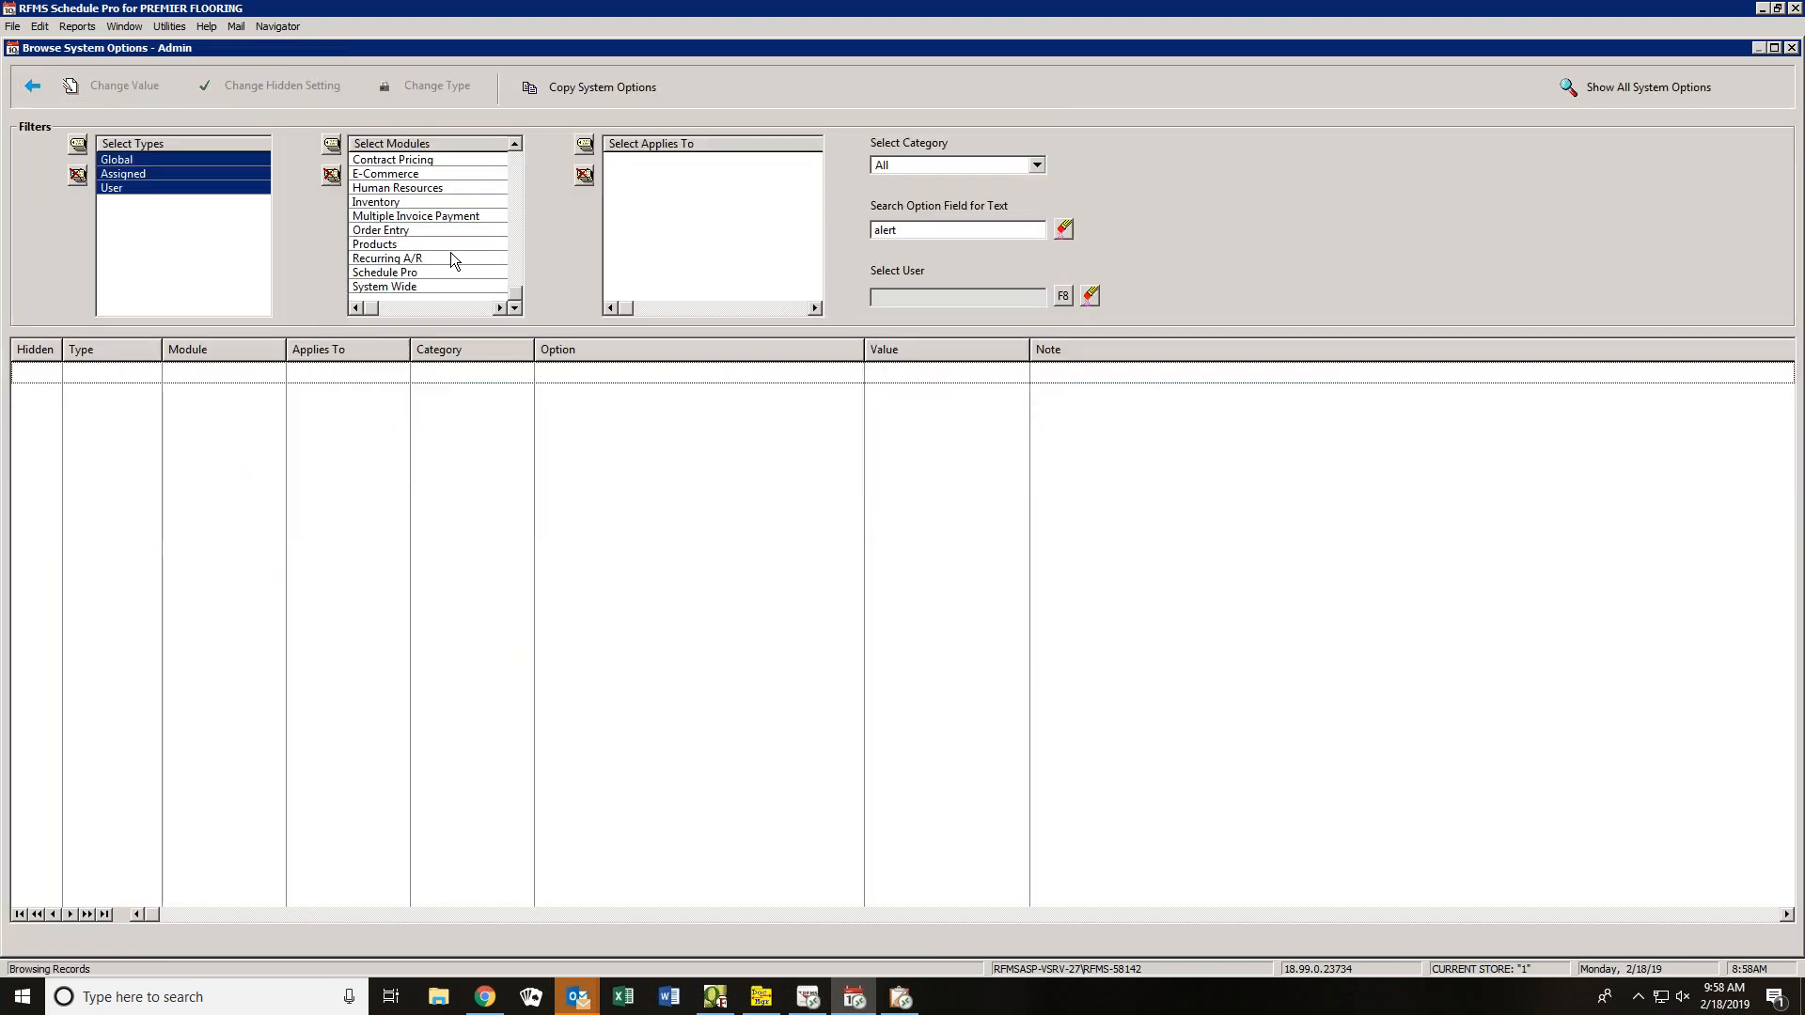
{"action": "left_click", "coordinate": [417, 274]}
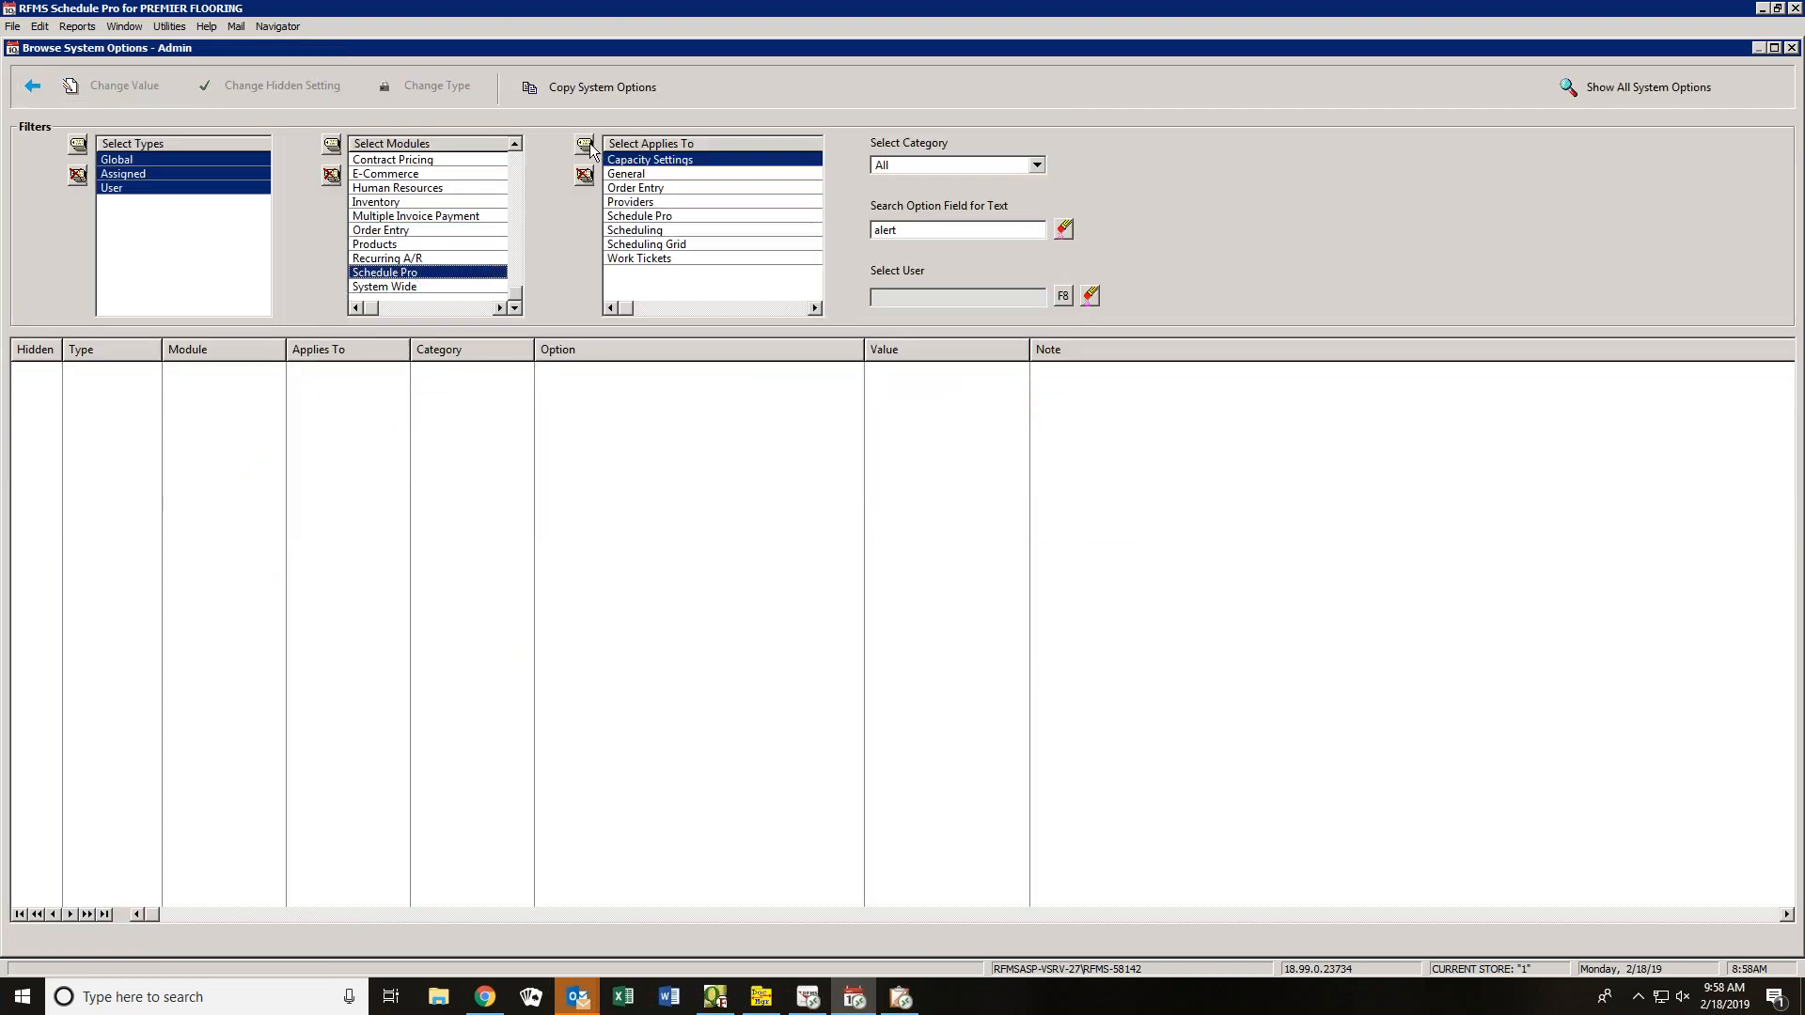
{"action": "left_click", "coordinate": [1063, 229]}
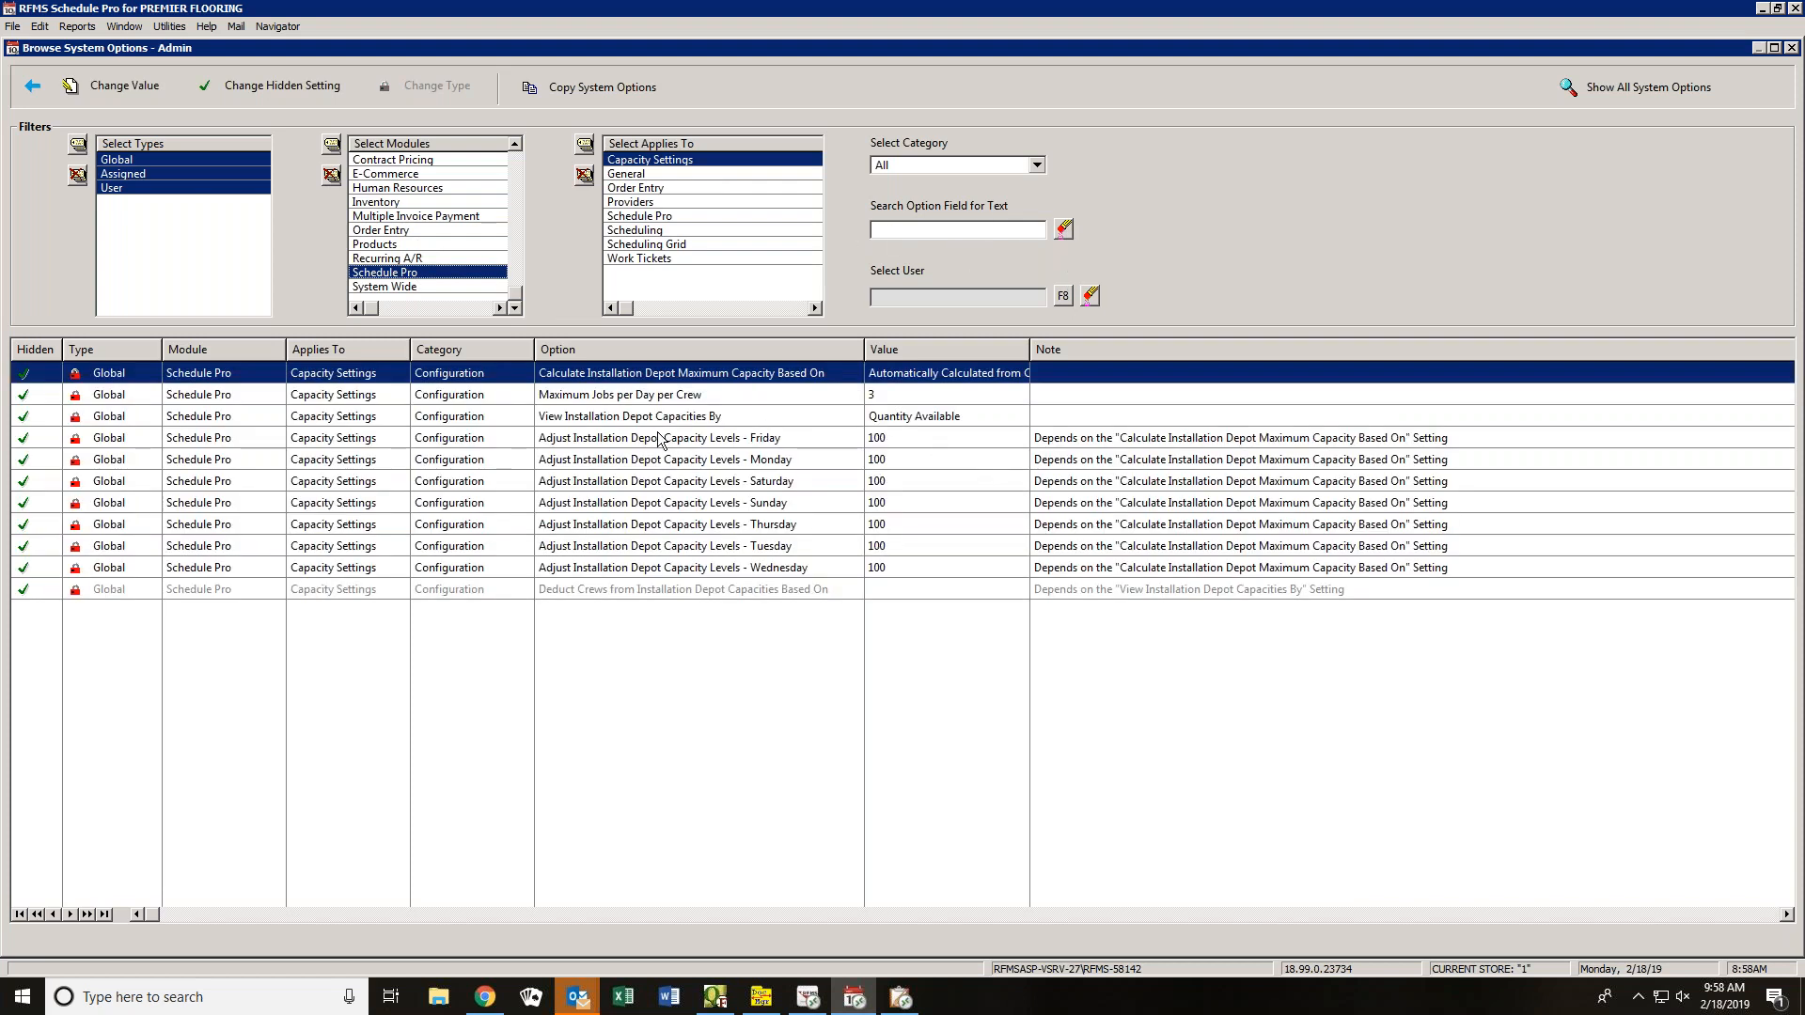
{"action": "left_click_drag", "start_coordinate": [1034, 350], "coordinate": [1233, 350]}
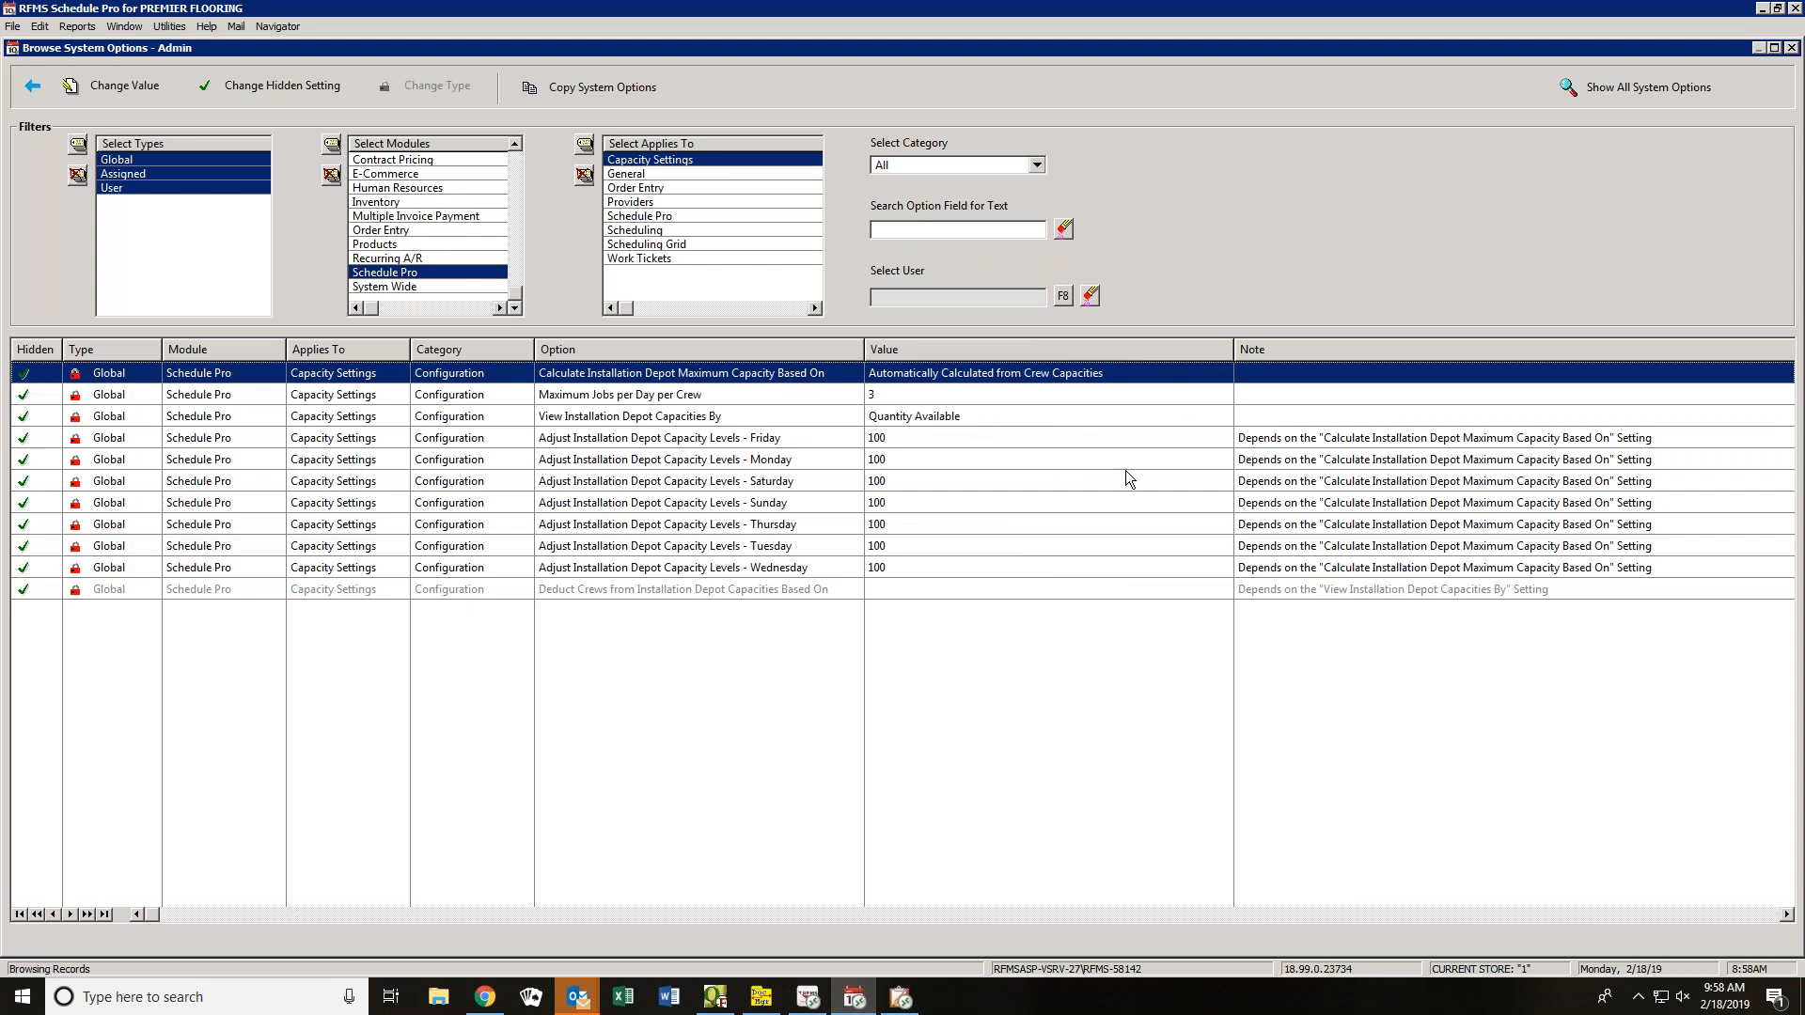
- Set the global Maximum Jobs per Day per Crew value to 100 and return to the options list
{"action": "left_click", "coordinate": [930, 393]}
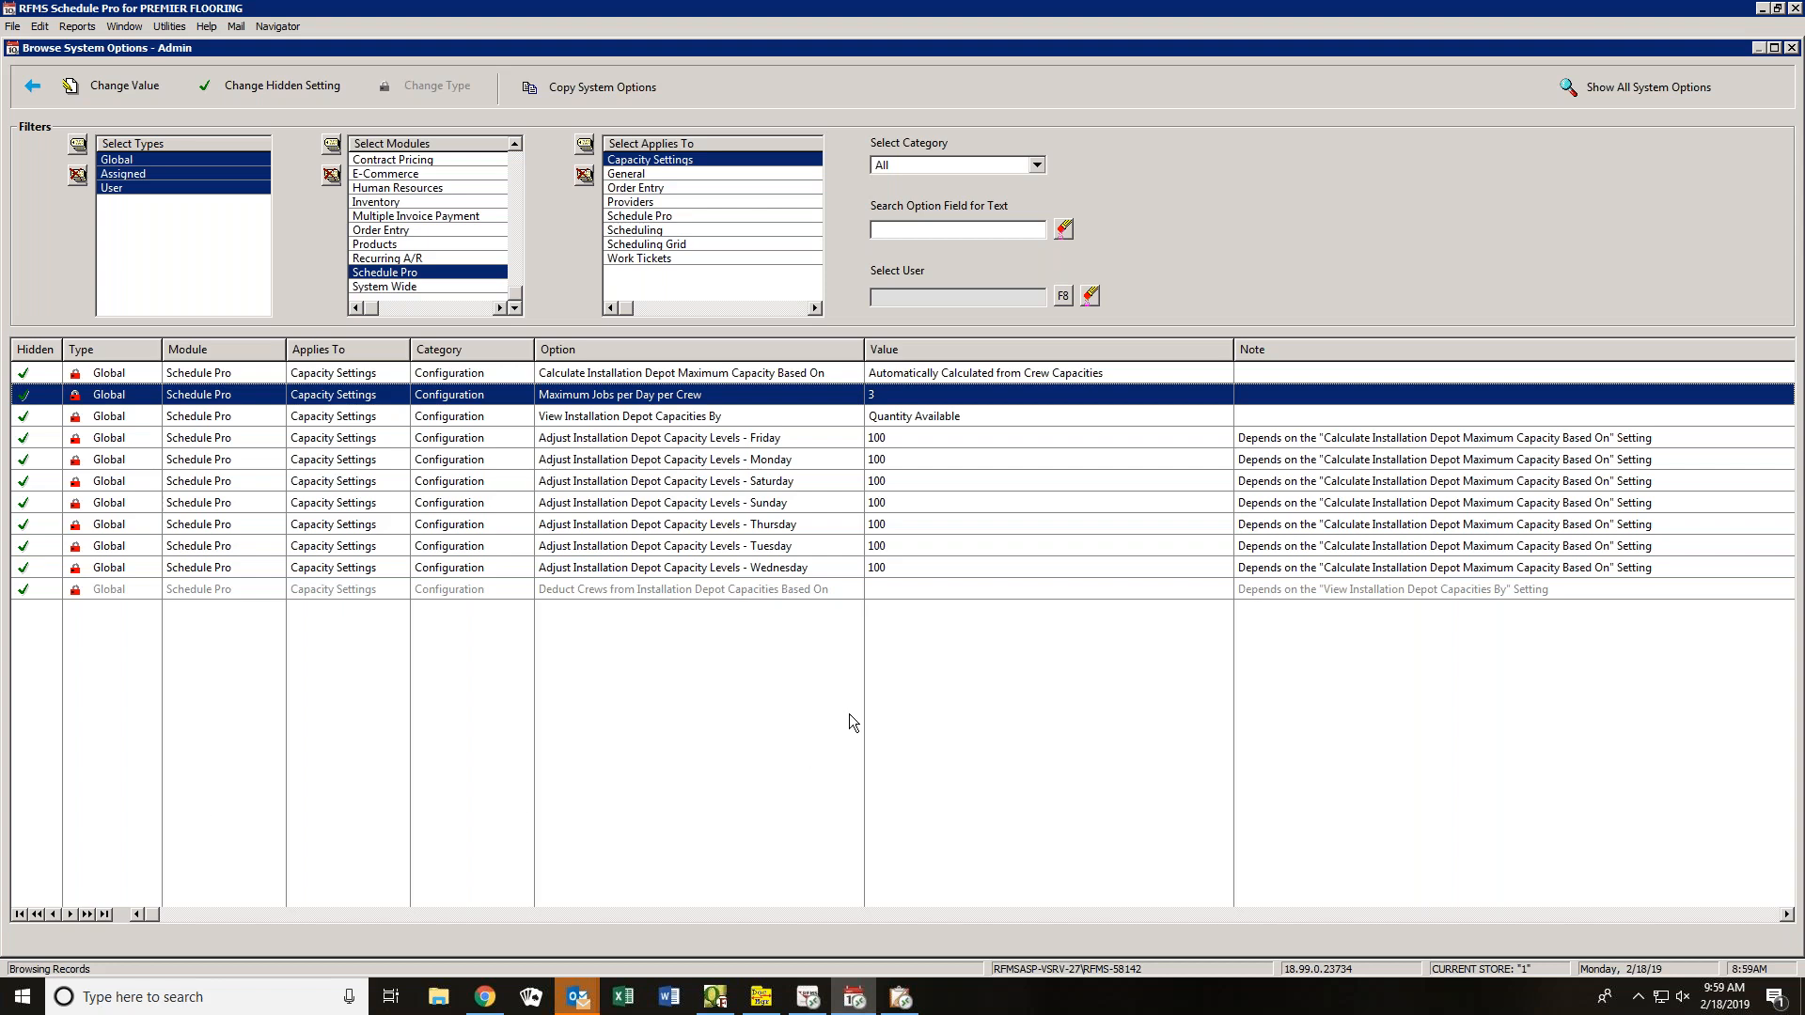
{"action": "double_click", "coordinate": [995, 394]}
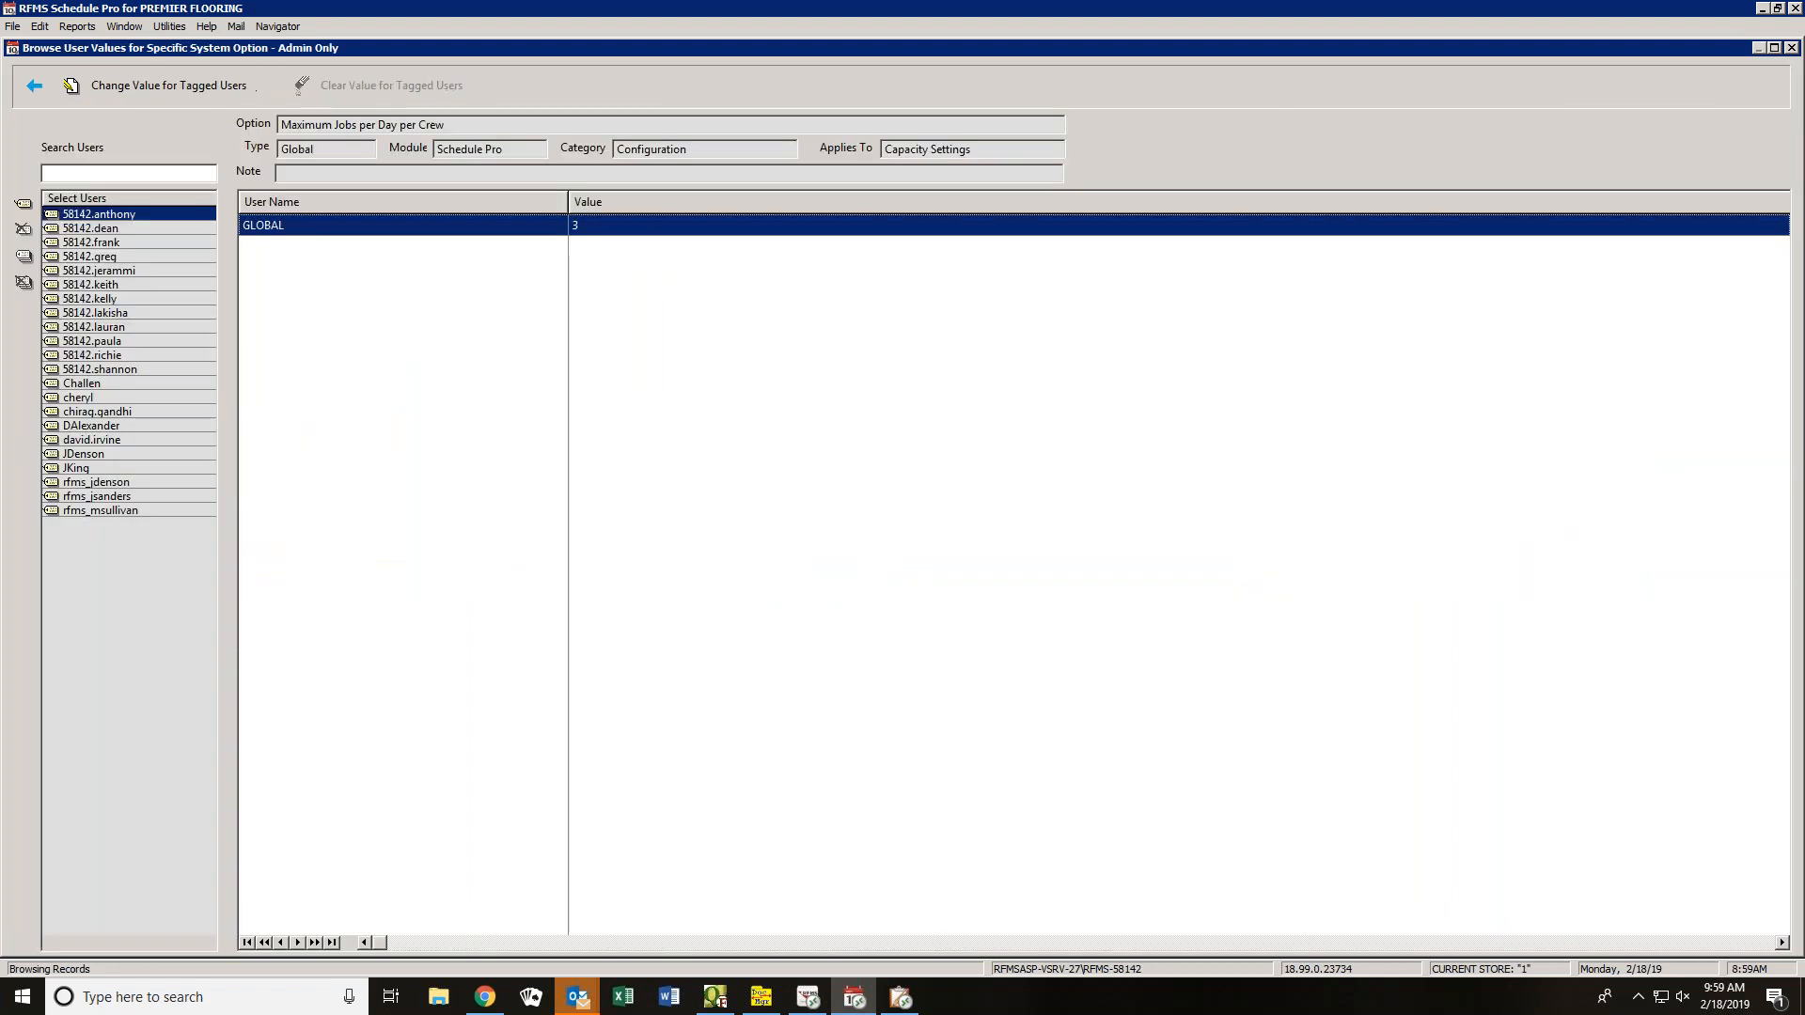
{"action": "double_click", "coordinate": [653, 226]}
{"action": "type", "text": "100"}
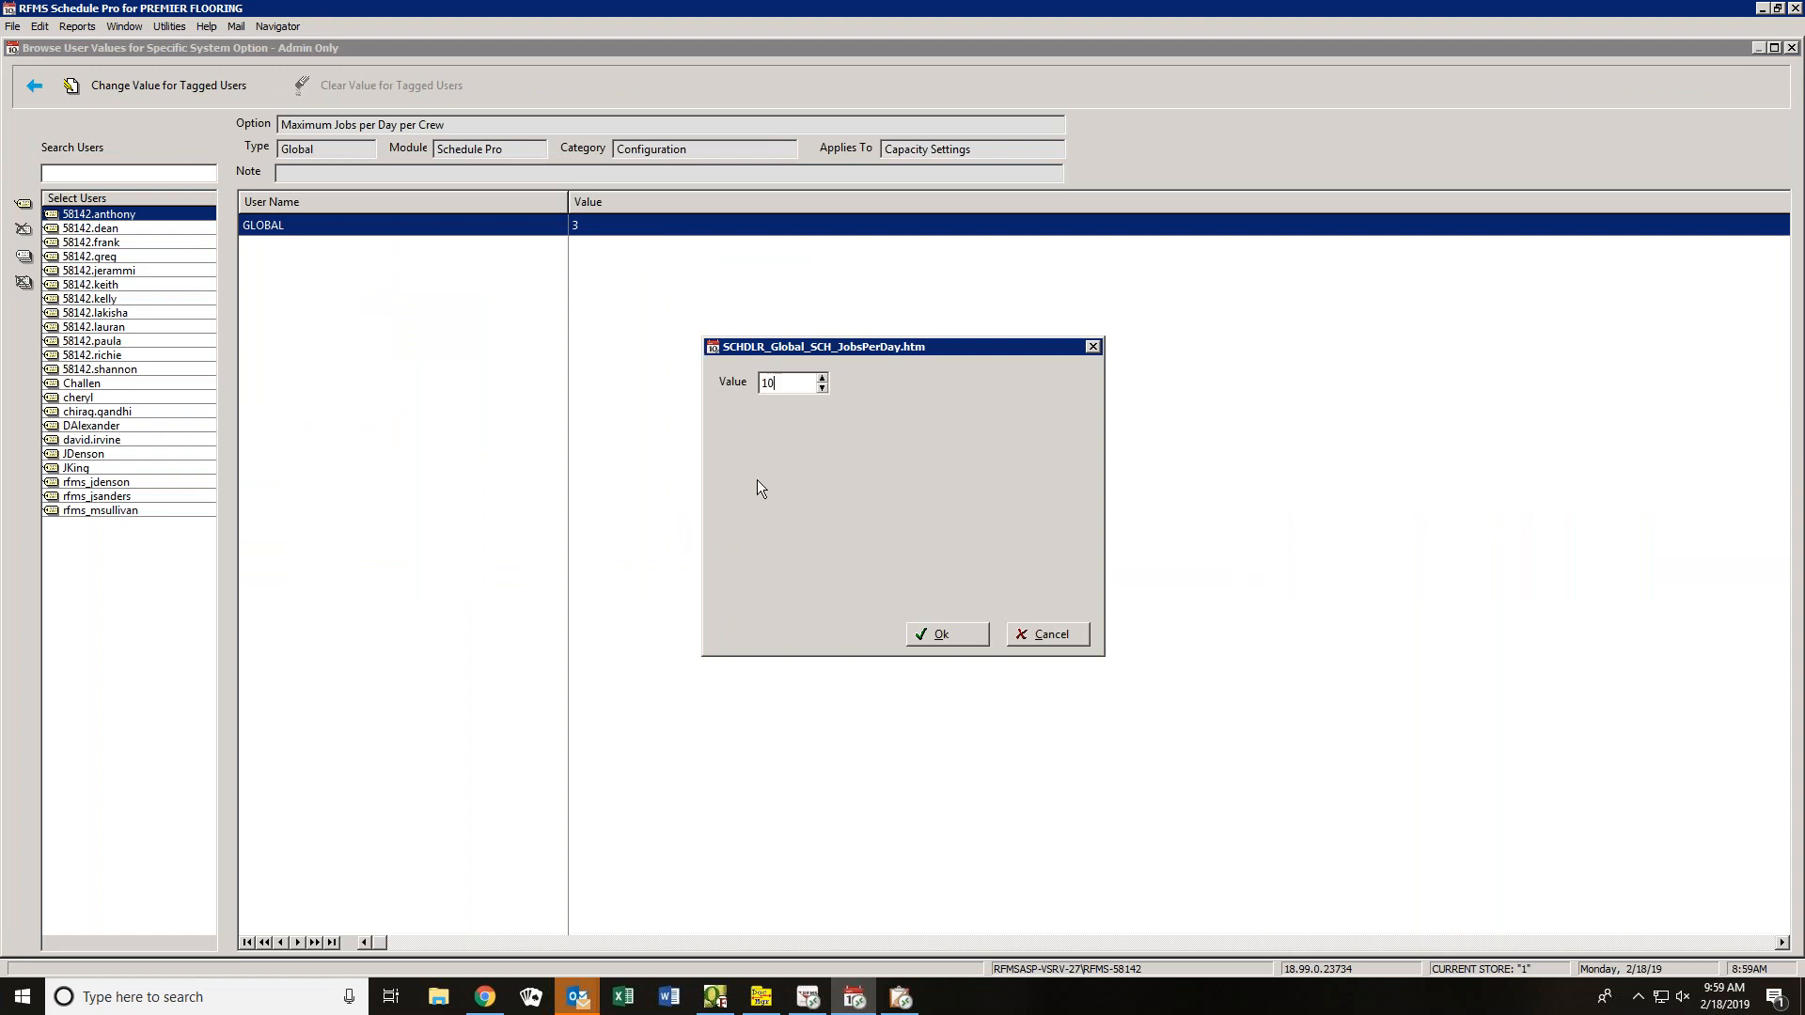
{"action": "left_click", "coordinate": [944, 635]}
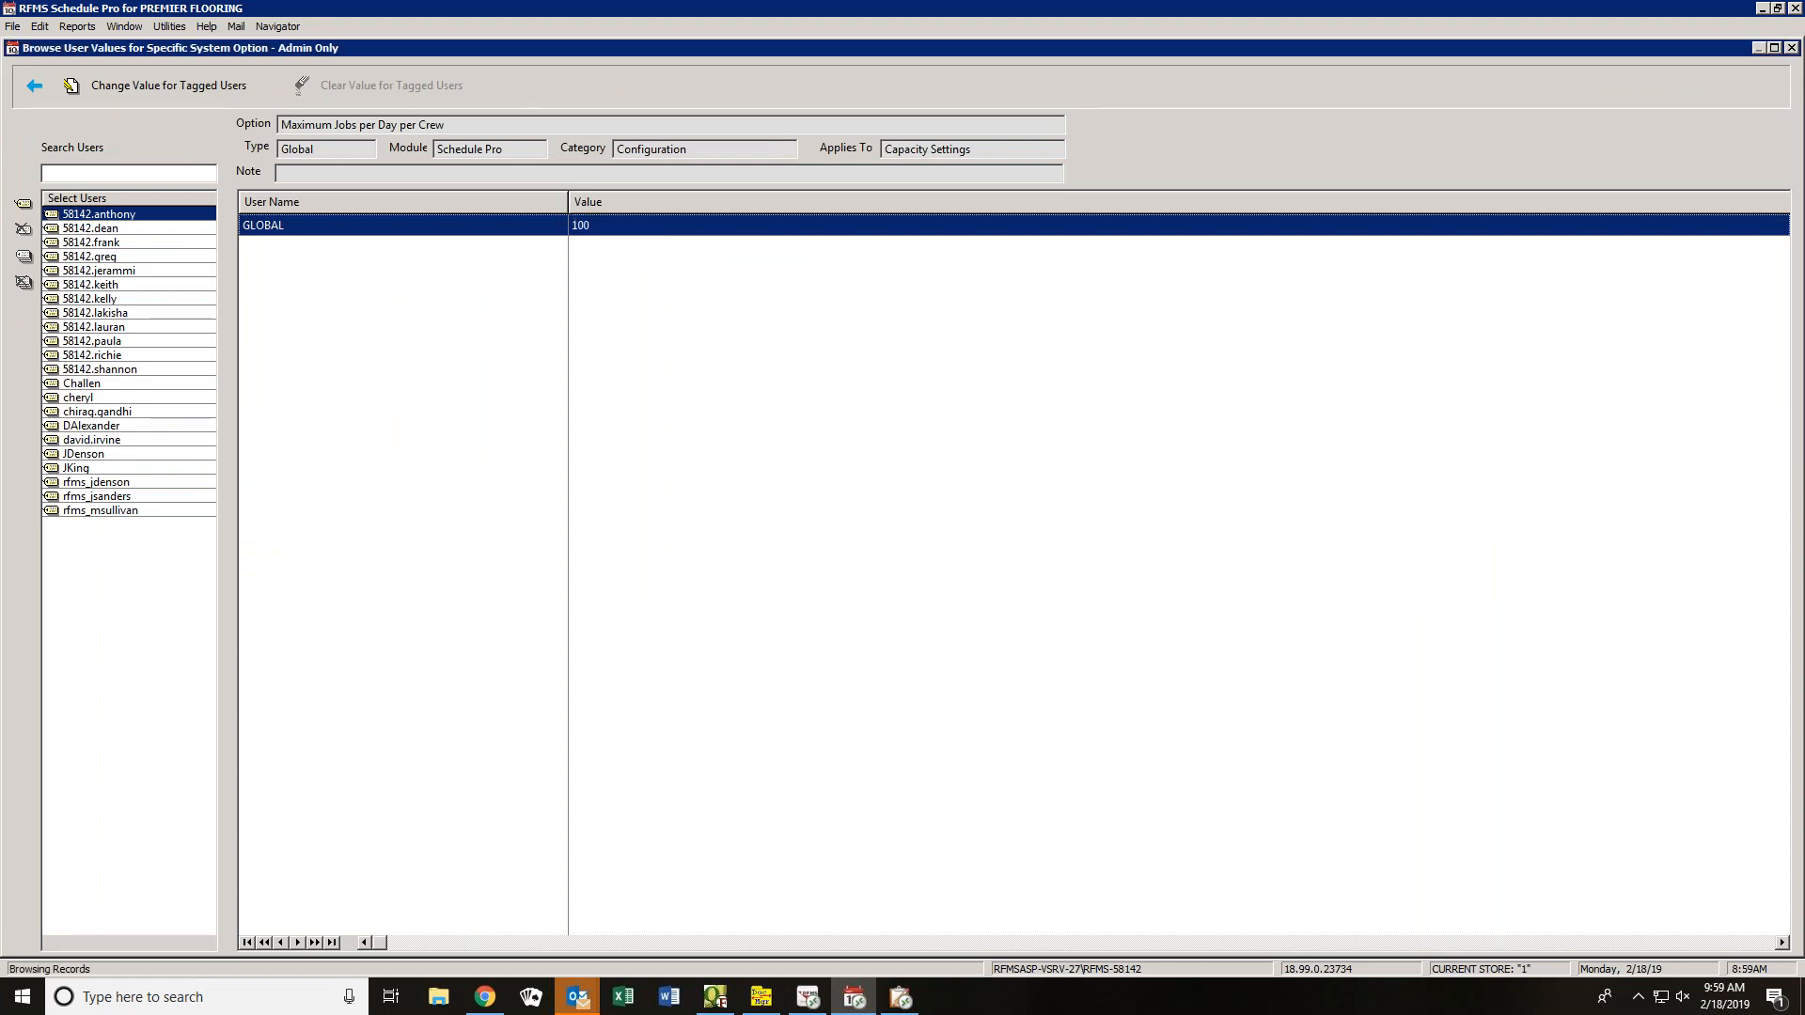
{"action": "left_click", "coordinate": [32, 85]}
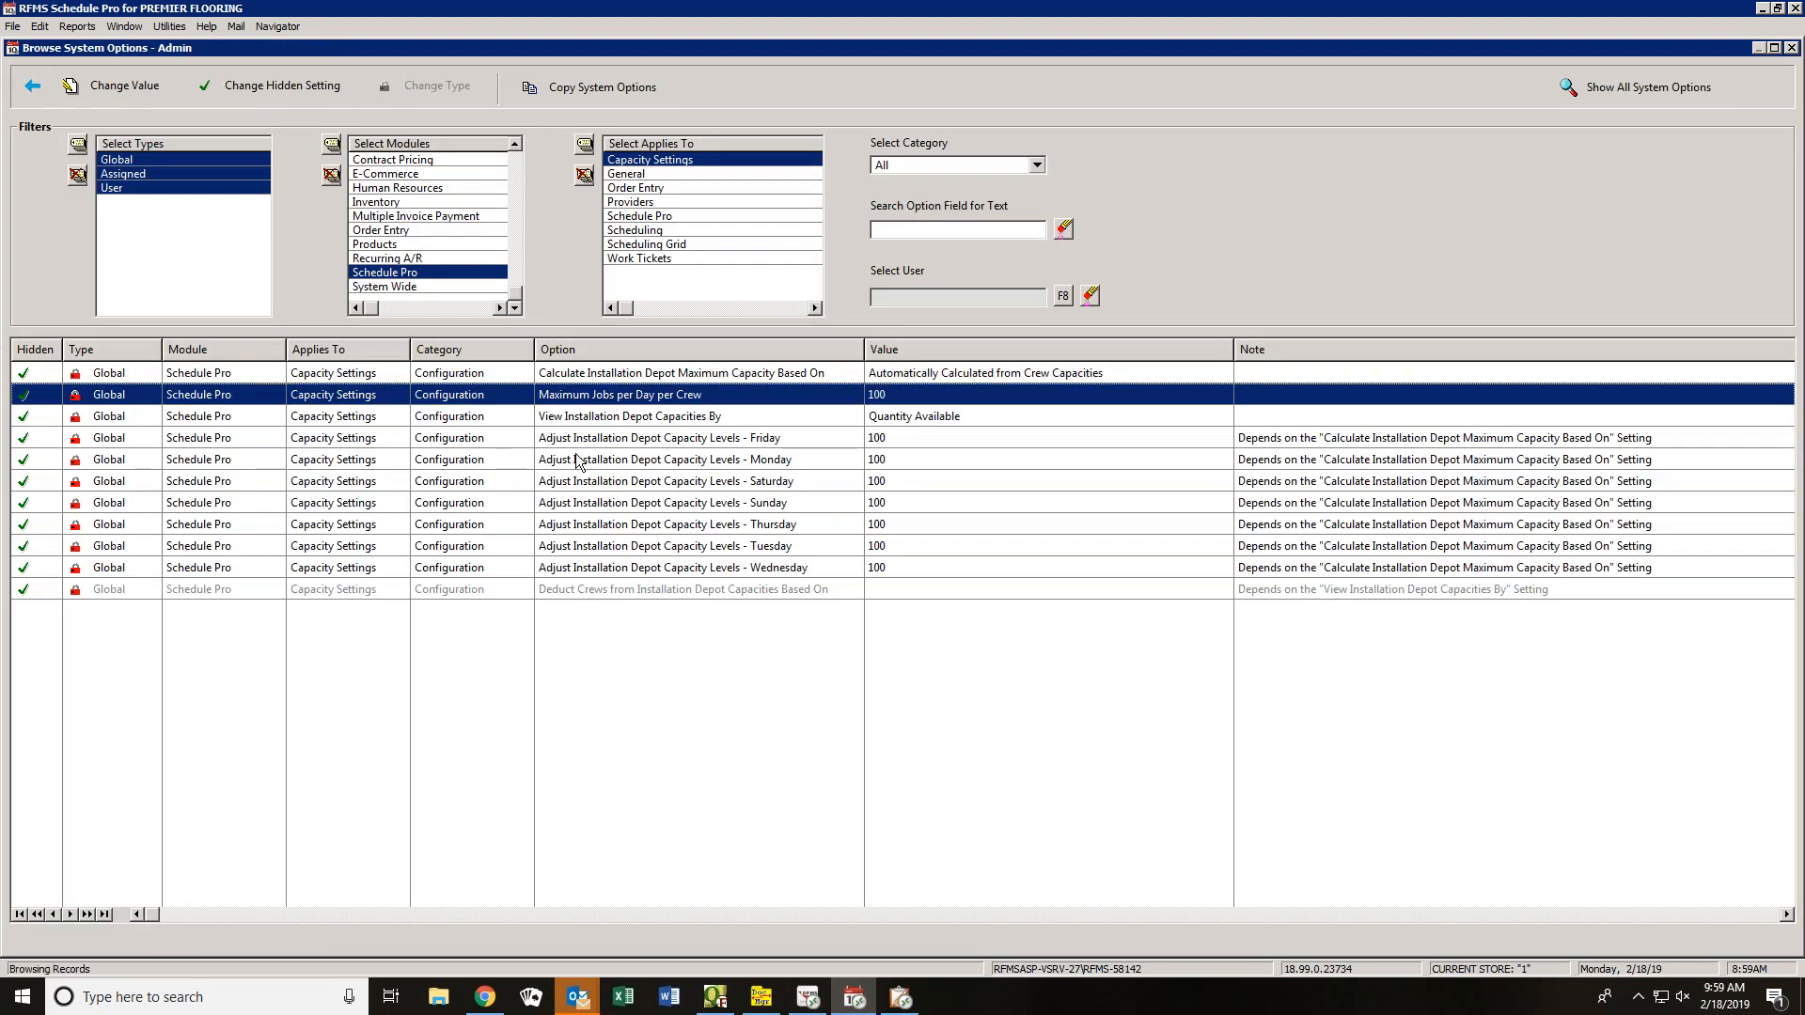
- Review the View Installation Depot Capacities By option and the installation depot capacity levels for each weekday
{"action": "left_click", "coordinate": [967, 420]}
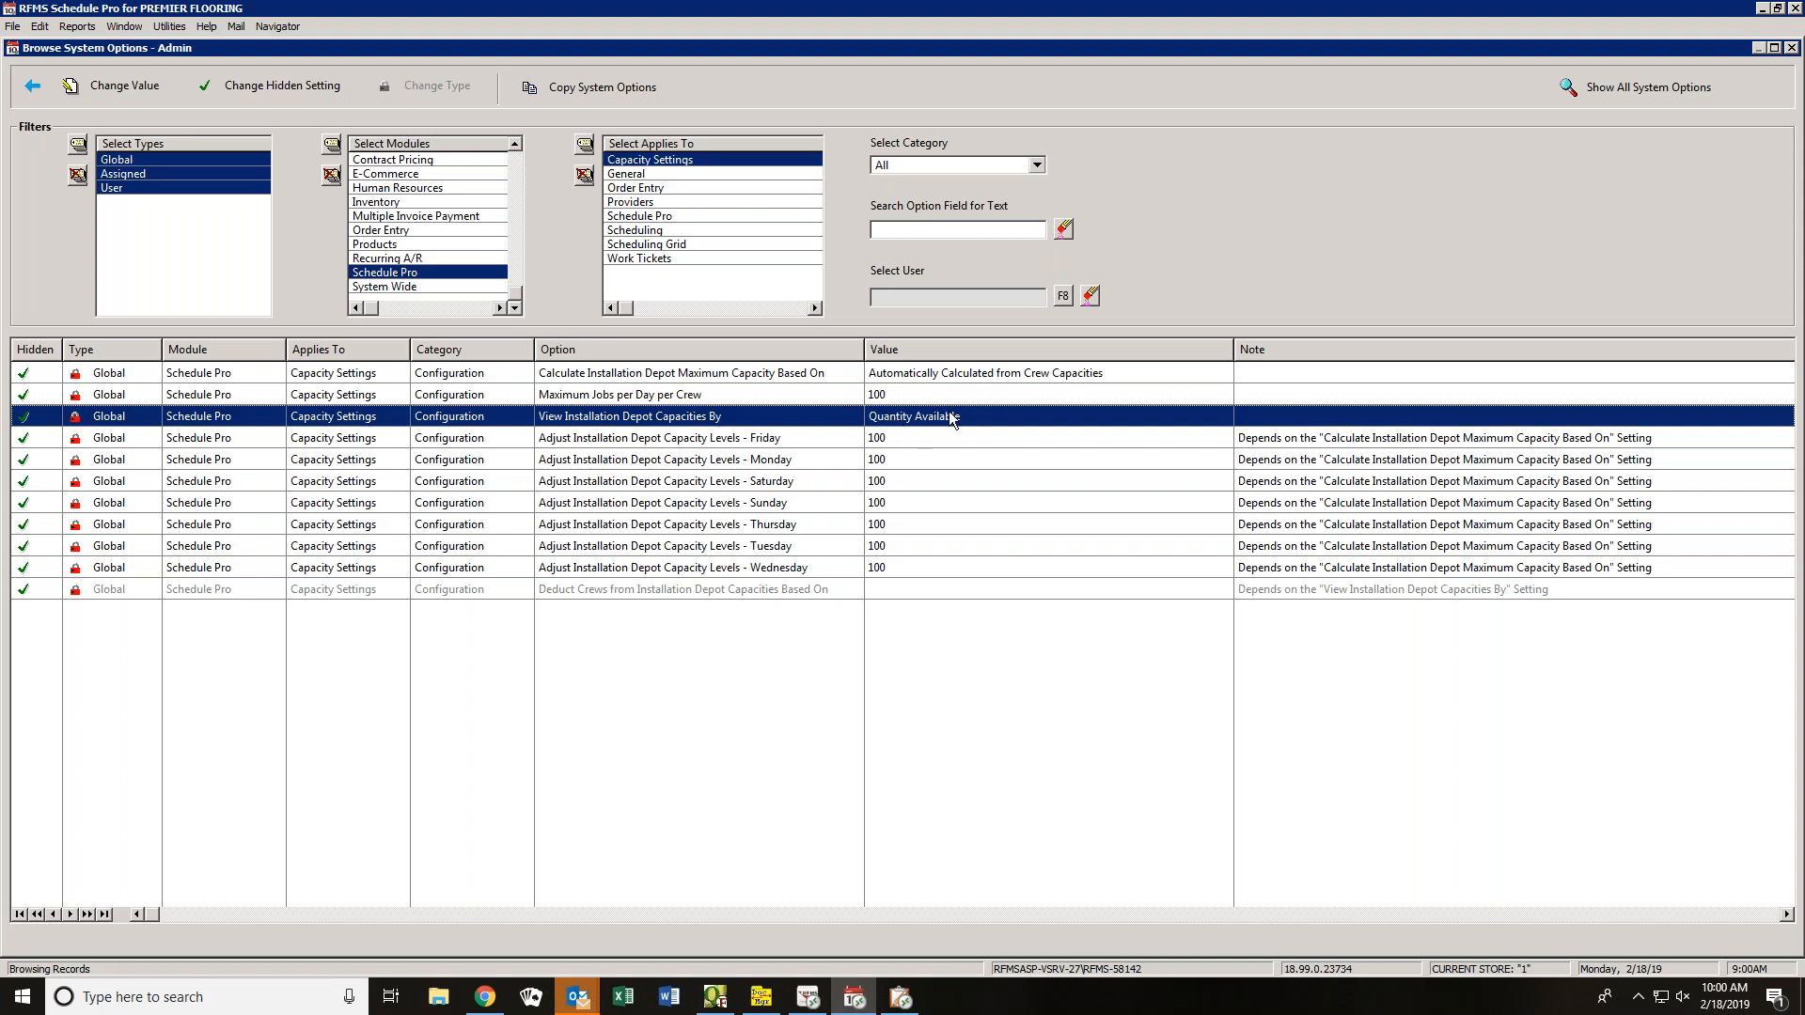
{"action": "key", "text": "Down"}
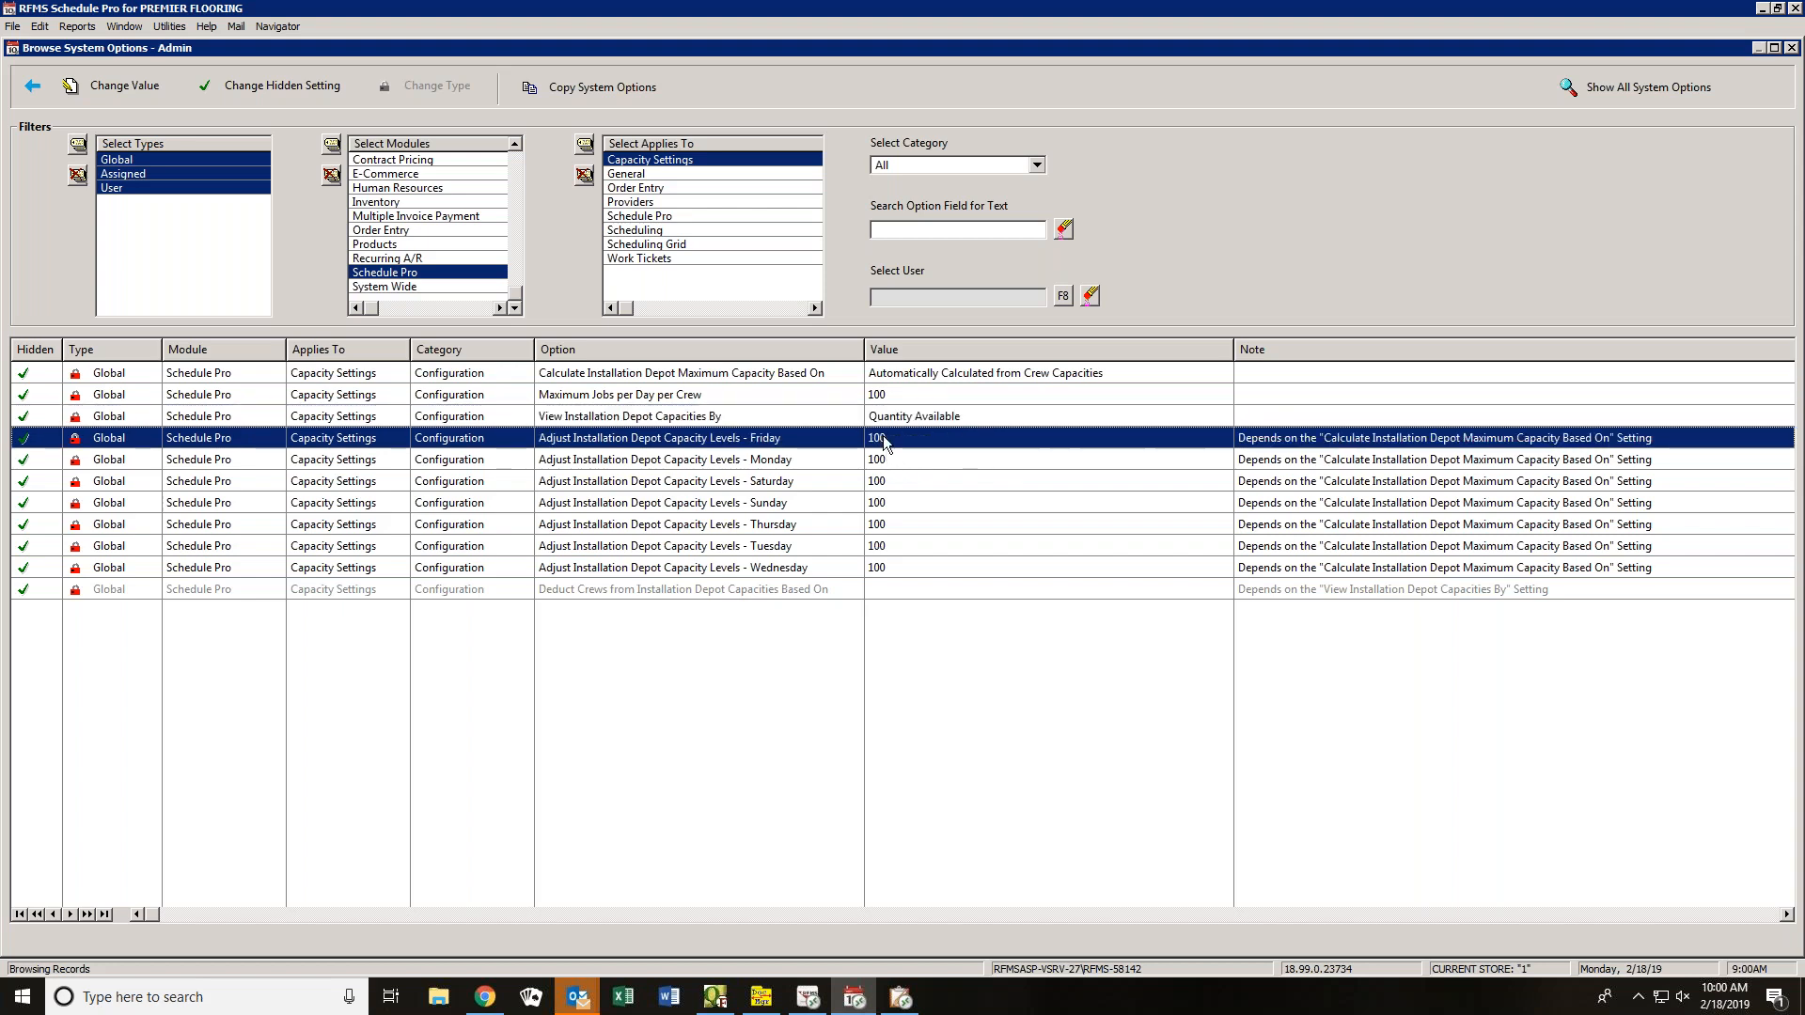
{"action": "key", "text": "Down"}
{"action": "key", "text": "Down"}
{"action": "key", "text": "Down"}
{"action": "key", "text": "Down"}
{"action": "key", "text": "Down"}
{"action": "key", "text": "Down"}
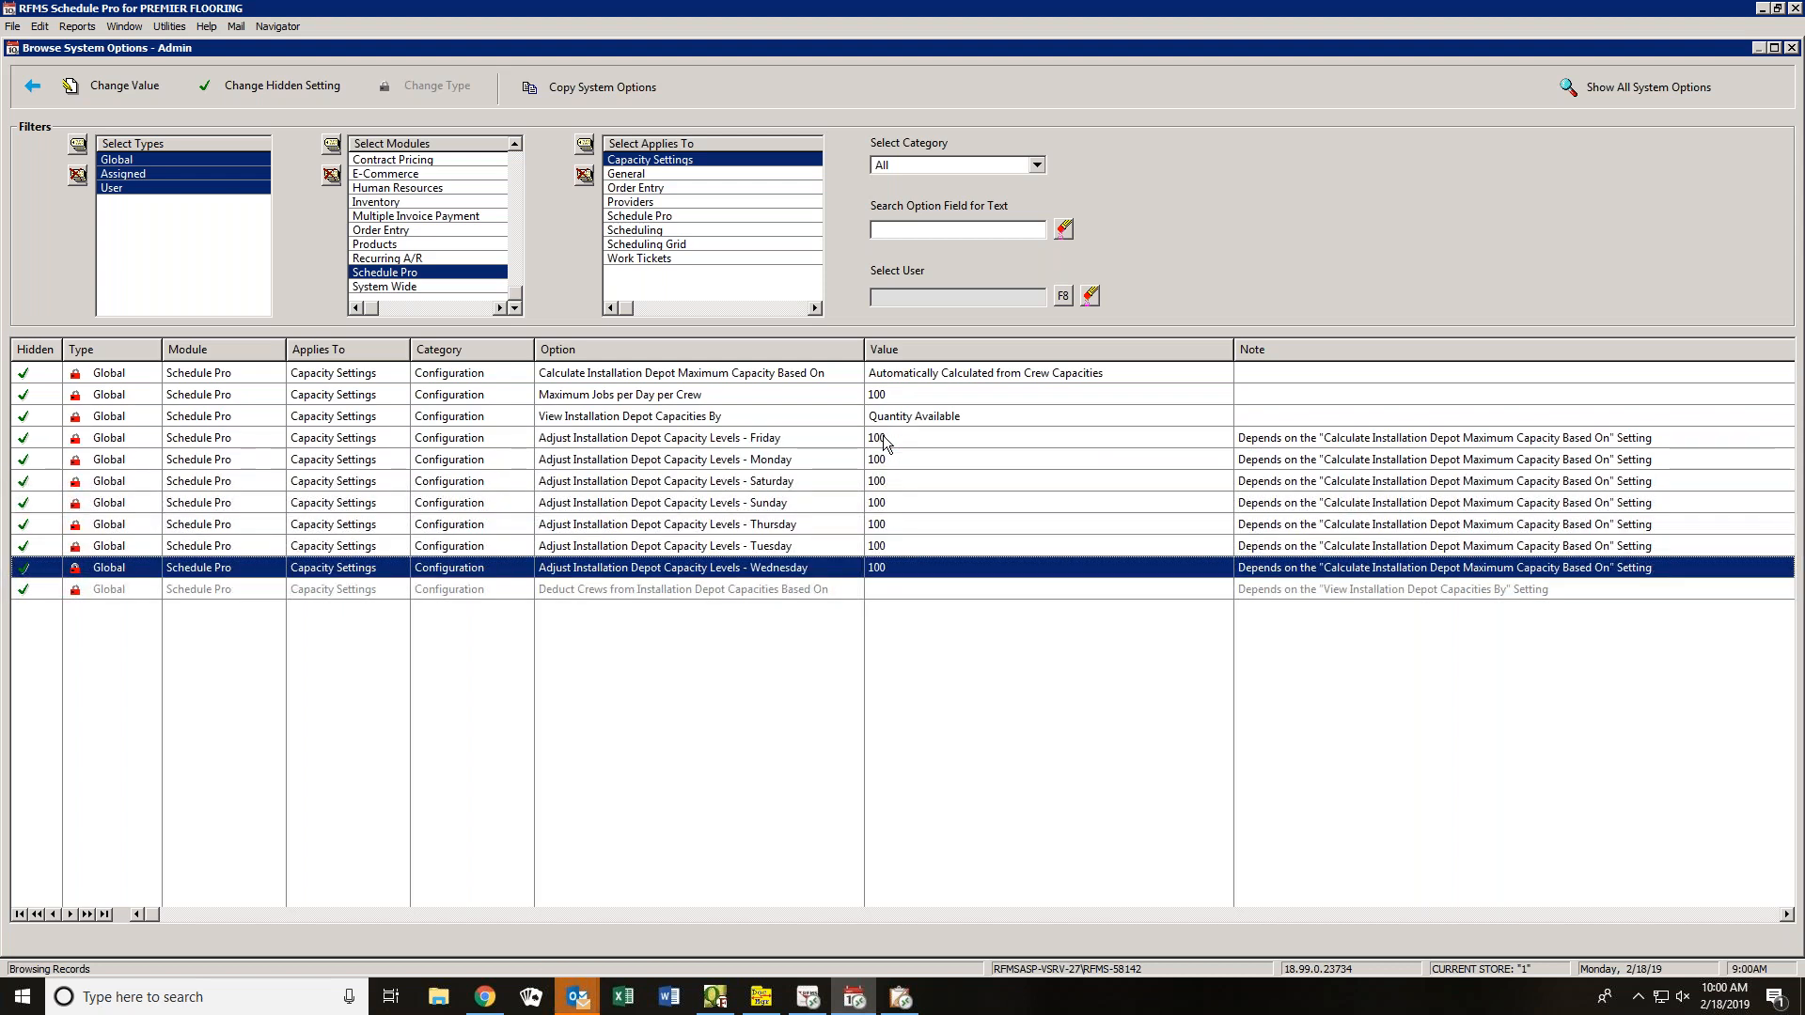
{"action": "key", "text": "Up"}
{"action": "key", "text": "Up"}
{"action": "key", "text": "Up"}
{"action": "key", "text": "Up"}
{"action": "key", "text": "Up"}
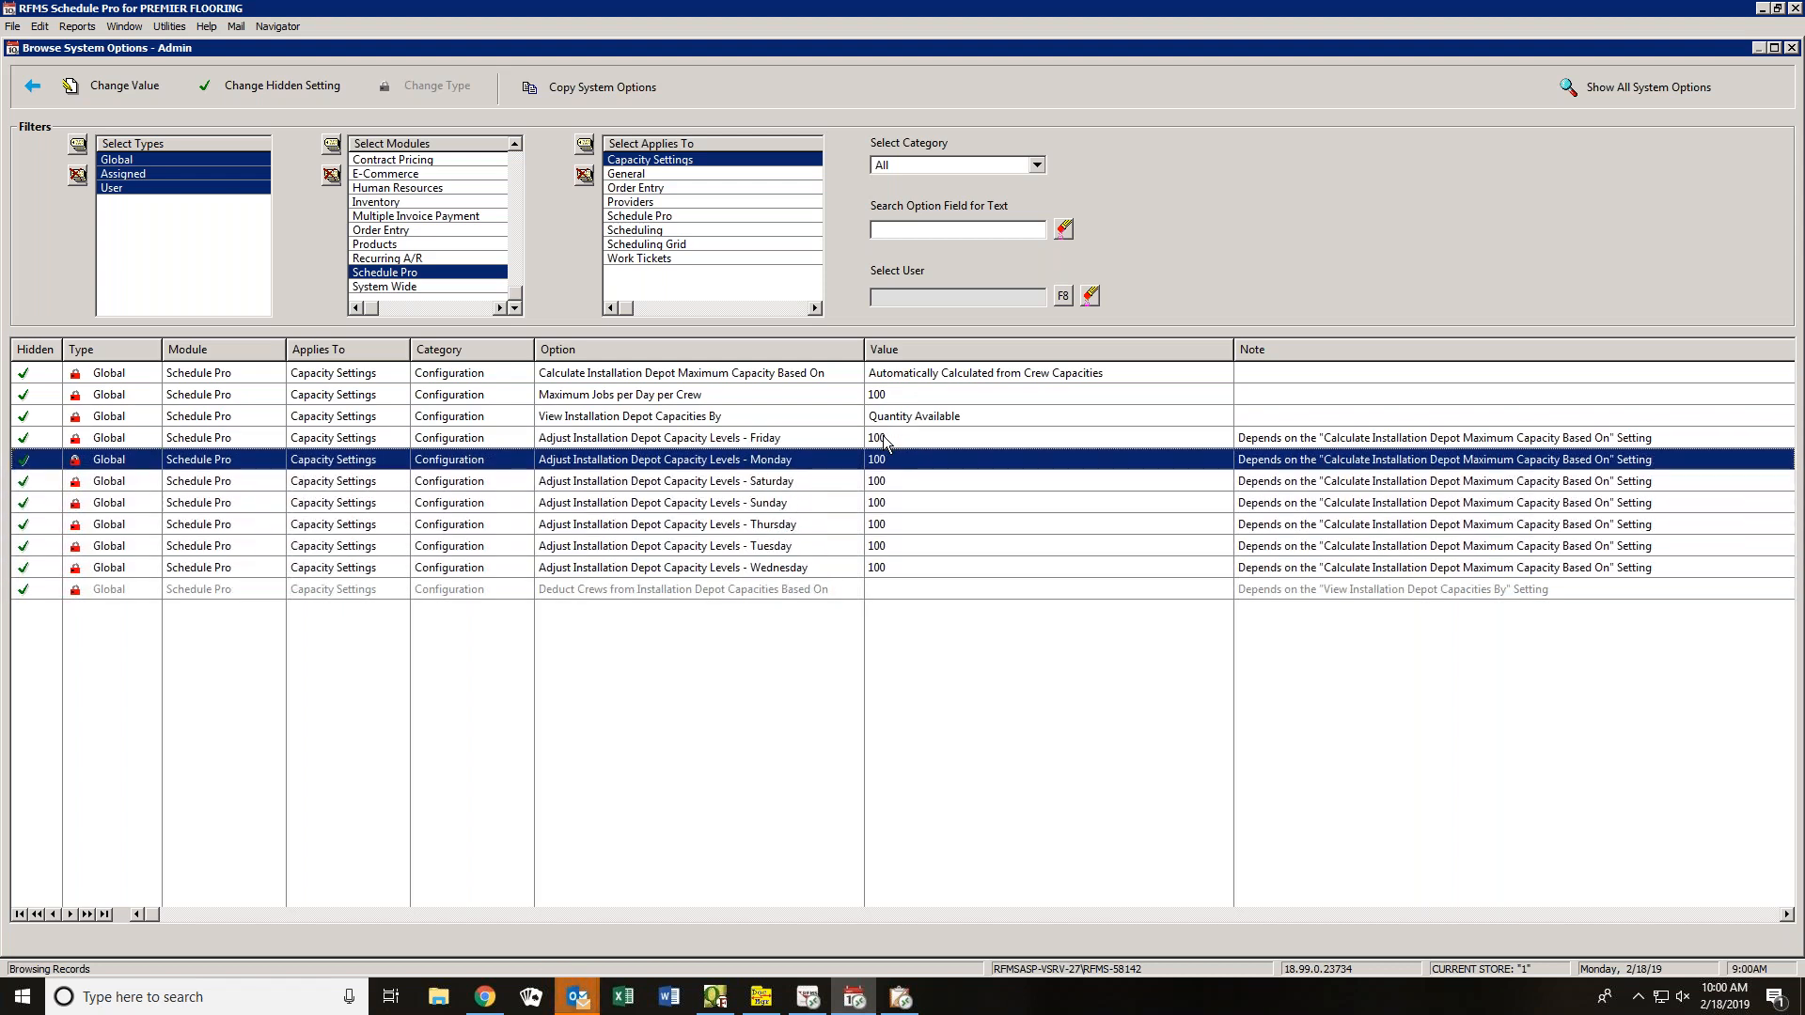
{"action": "key", "text": "Up"}
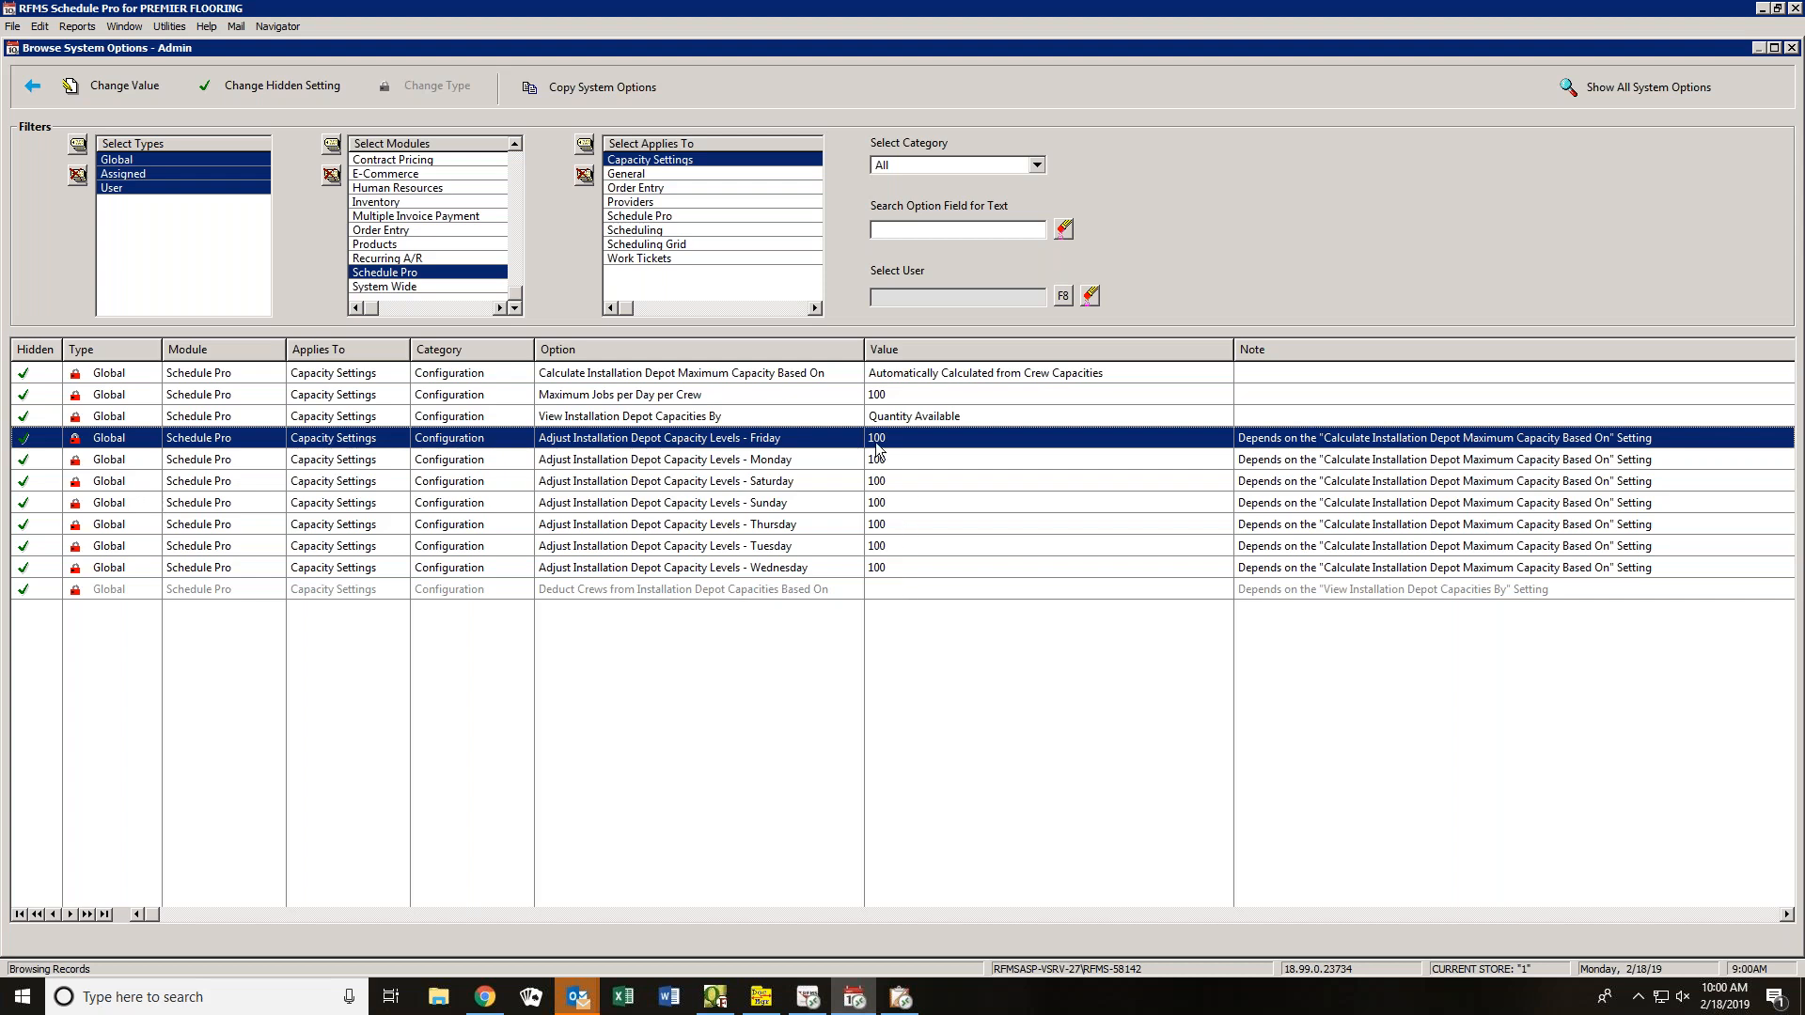
- Set the global installation depot capacity level for Saturday to 80 and return to the options list
{"action": "left_click", "coordinate": [889, 477]}
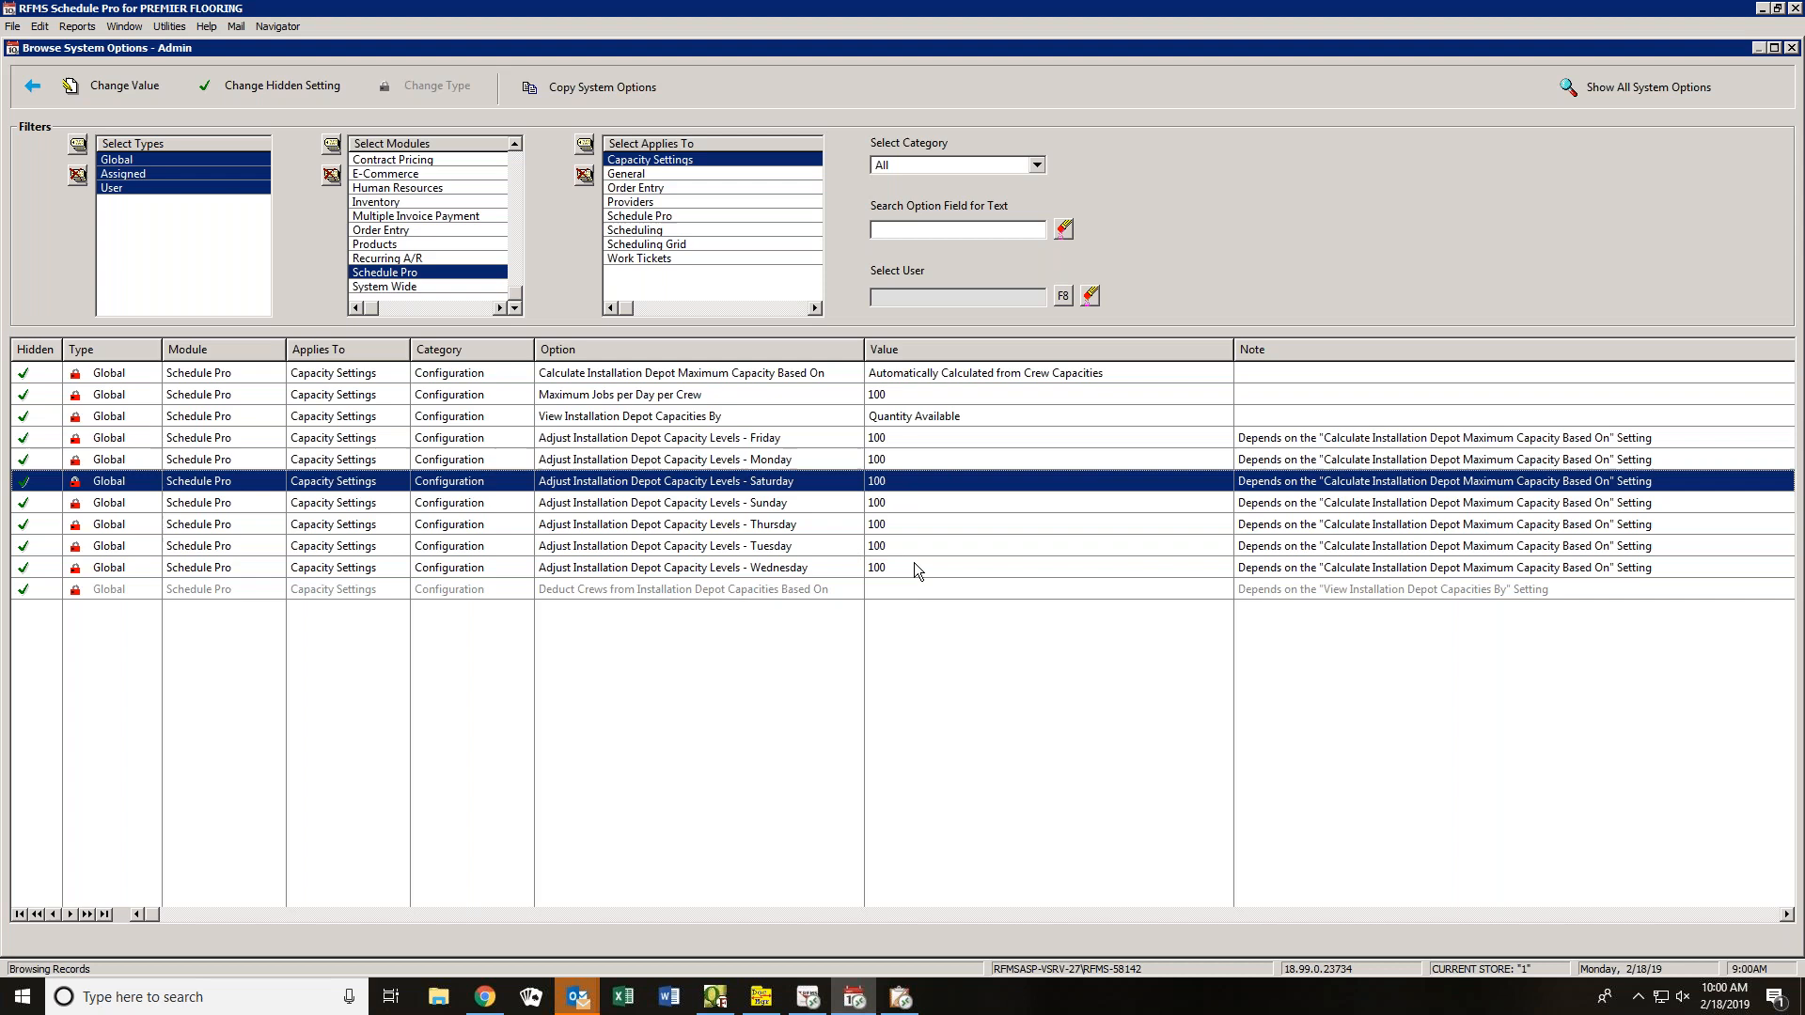
{"action": "double_click", "coordinate": [899, 481]}
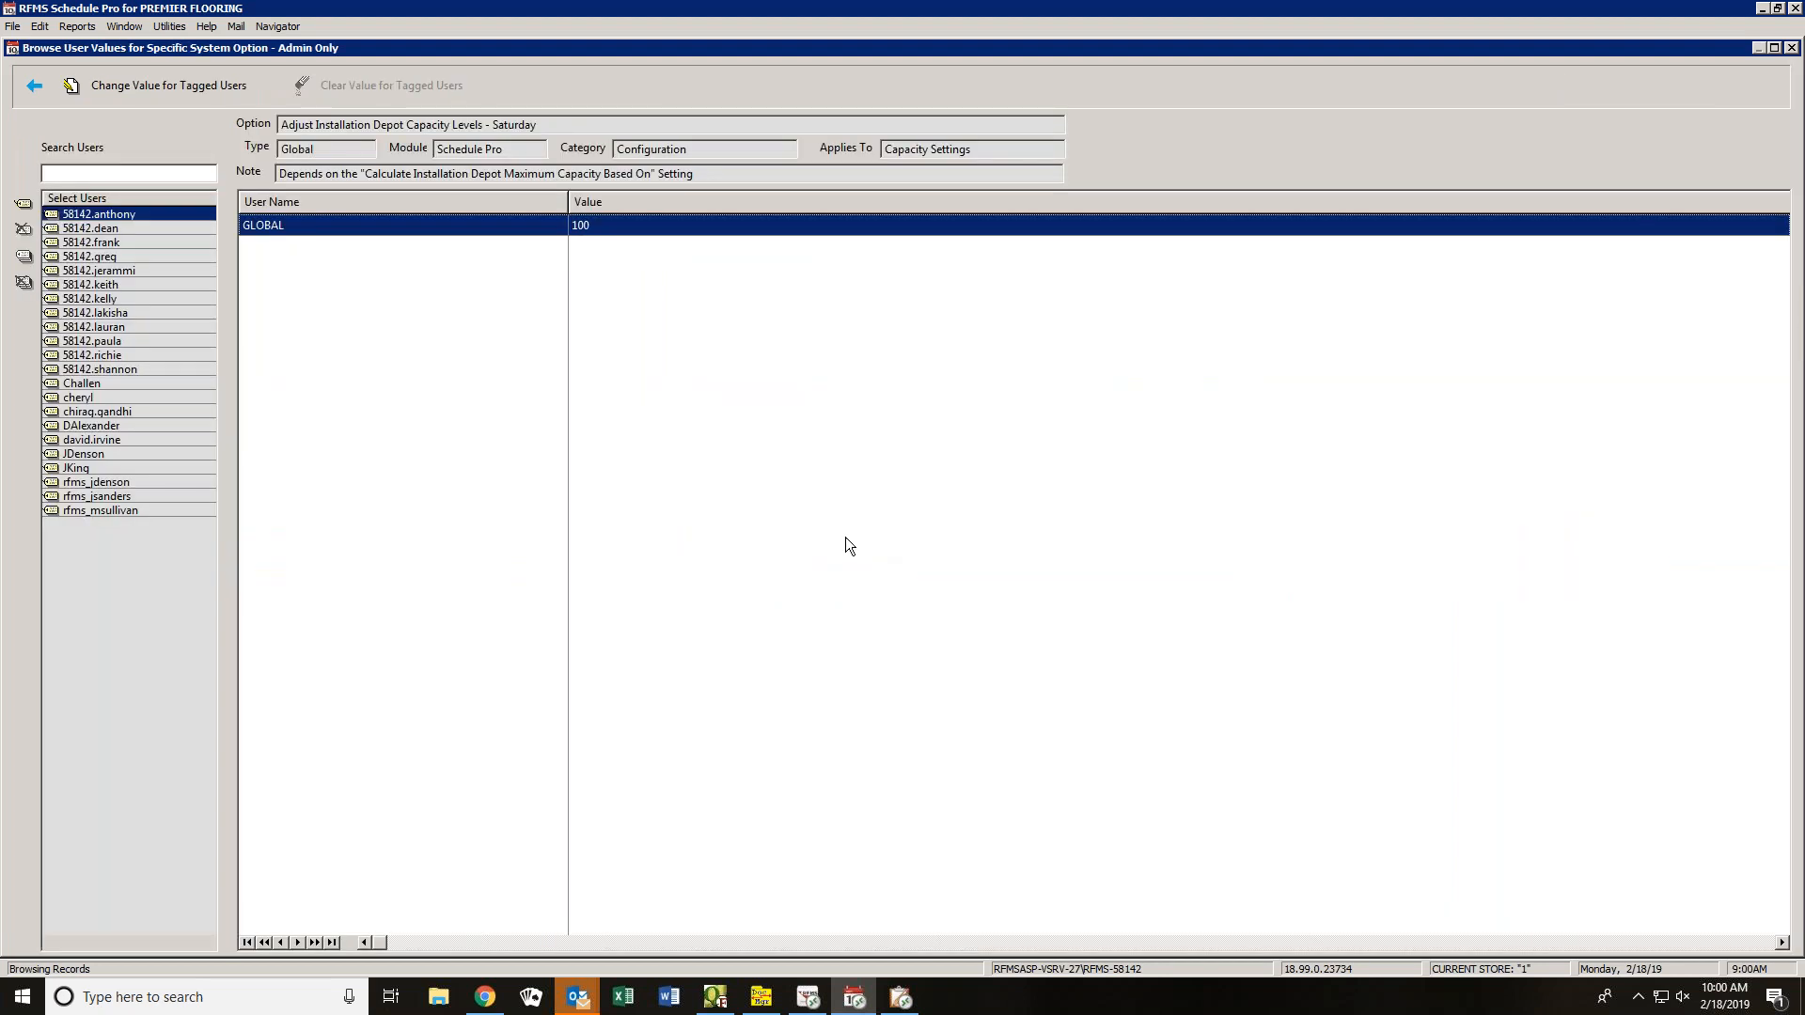
{"action": "double_click", "coordinate": [610, 224]}
{"action": "type", "text": "80"}
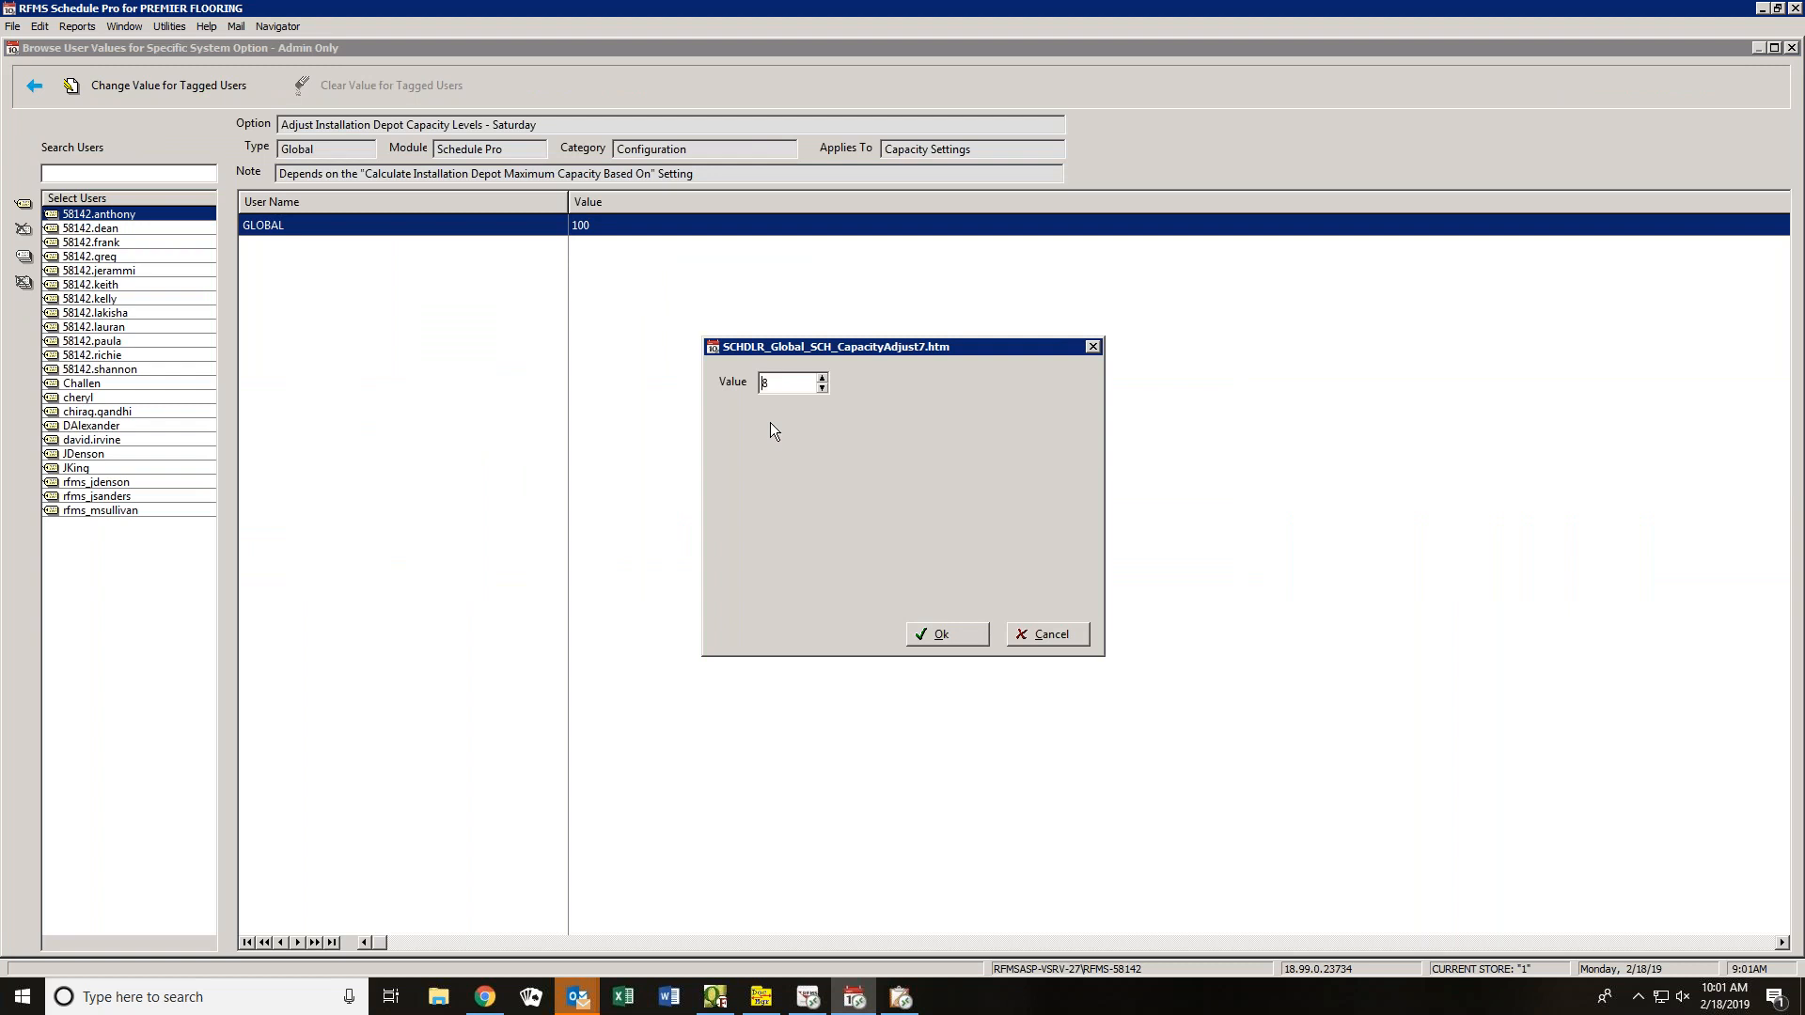
{"action": "left_click", "coordinate": [922, 634]}
{"action": "left_click", "coordinate": [34, 86]}
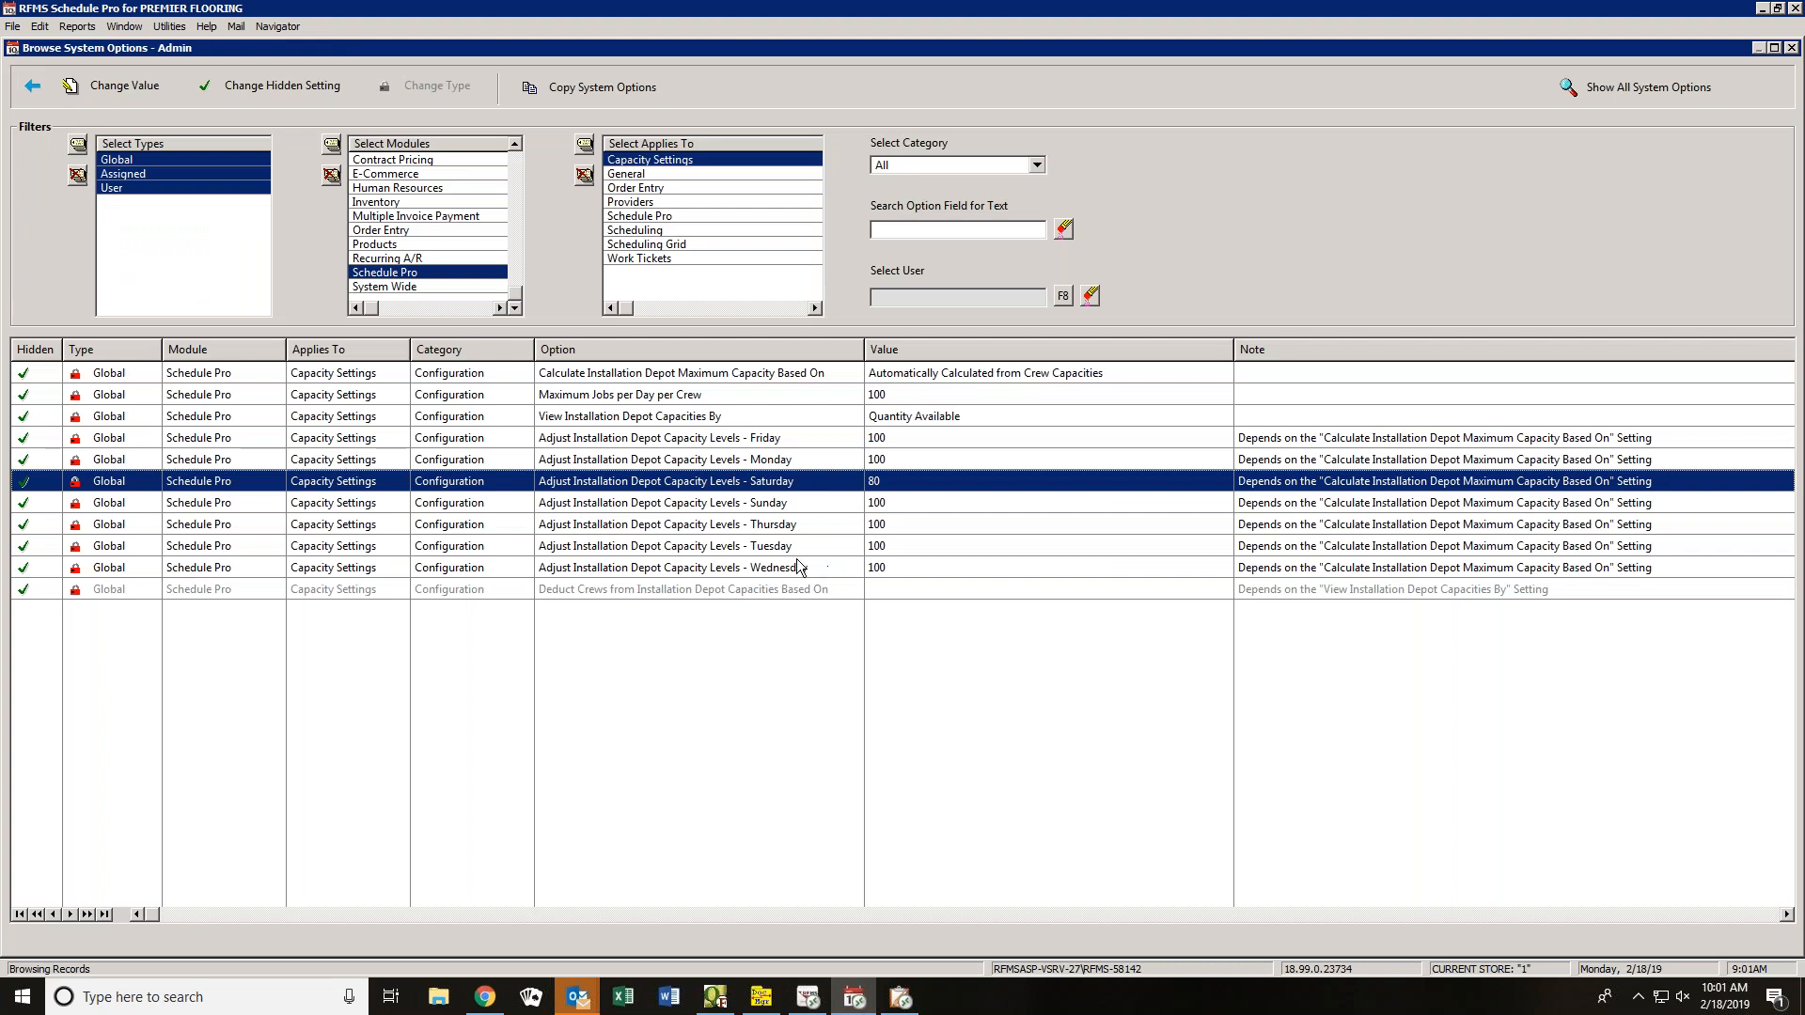
- Set the global installation depot capacity level for Sunday to 80
{"action": "left_click", "coordinate": [769, 502]}
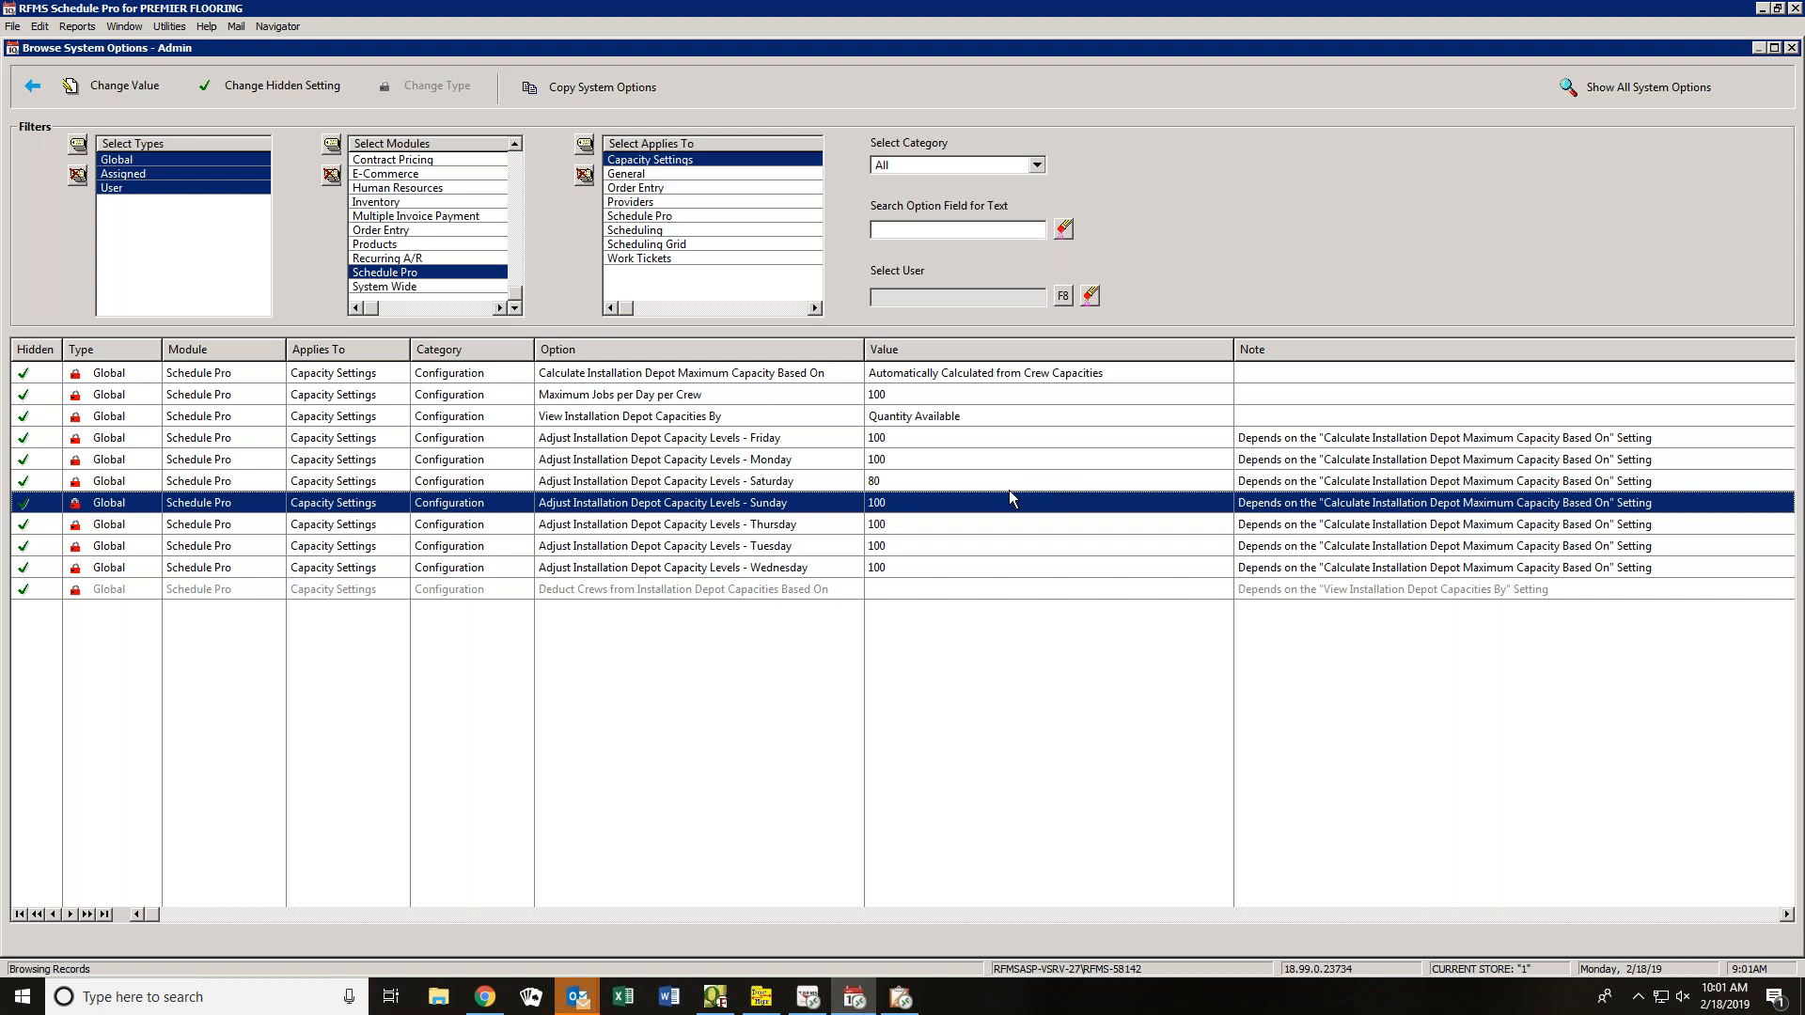
{"action": "double_click", "coordinate": [942, 505]}
{"action": "double_click", "coordinate": [575, 230]}
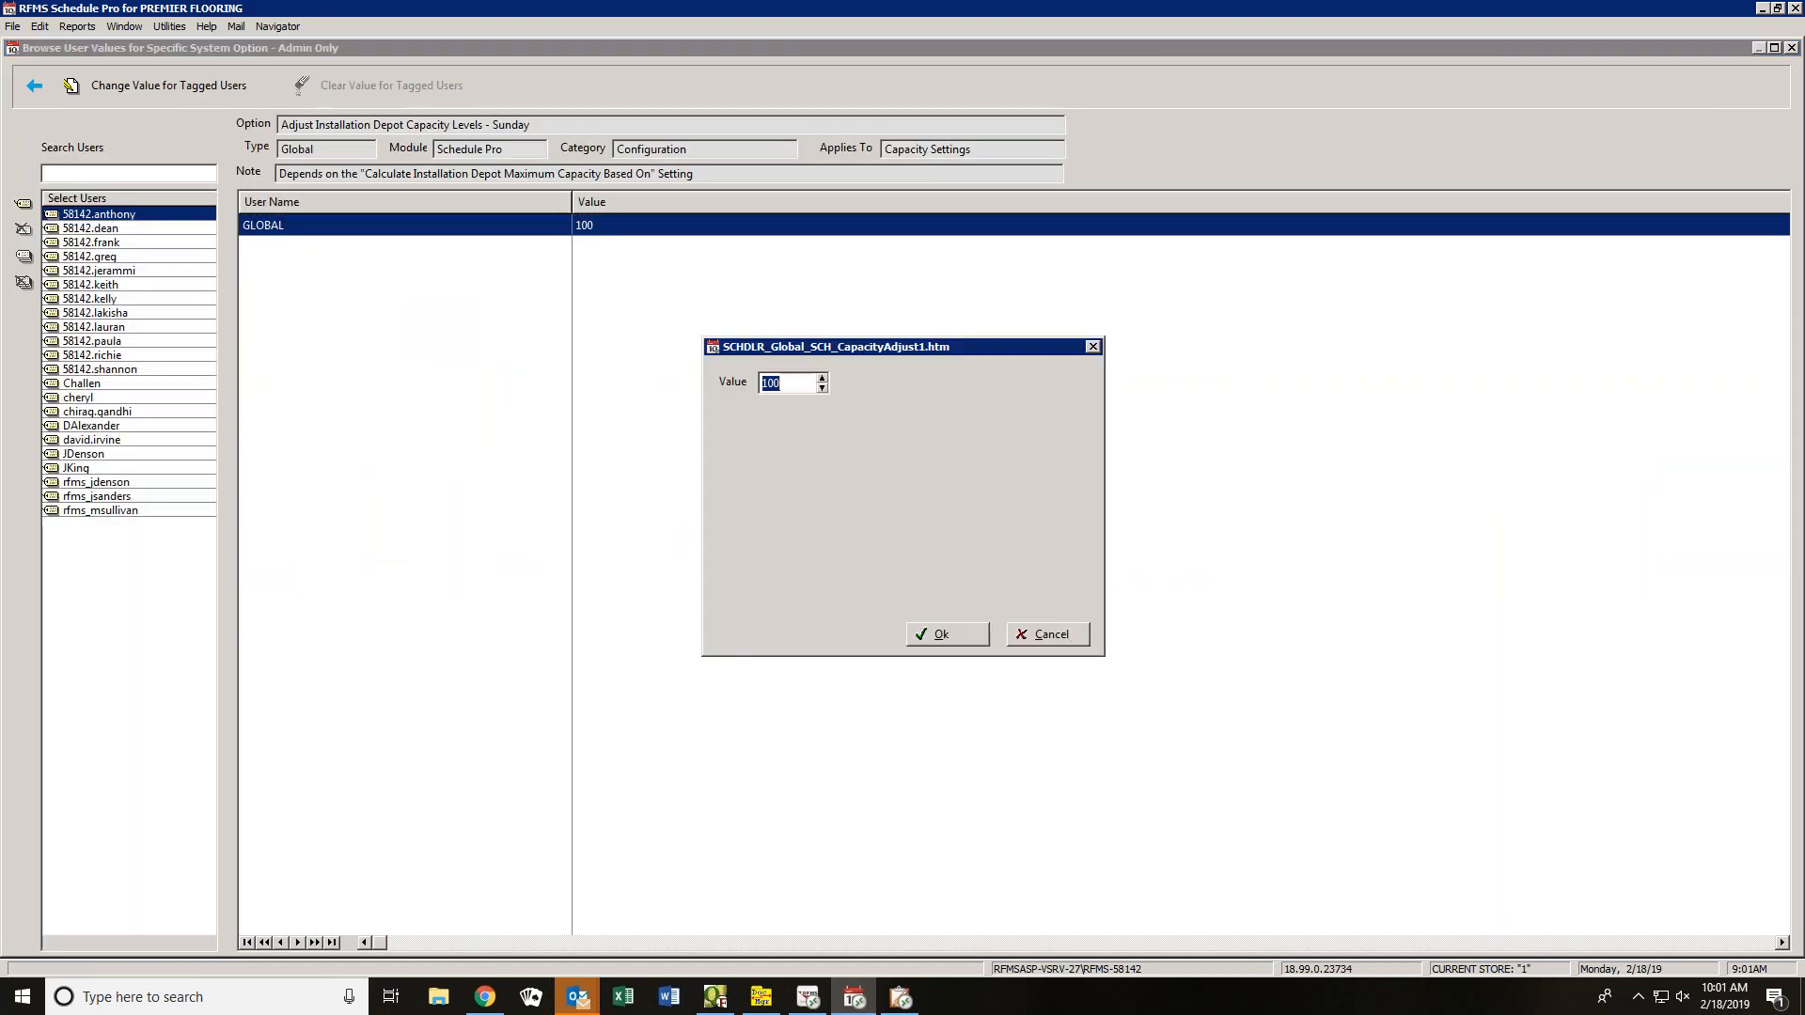
{"action": "type", "text": "80"}
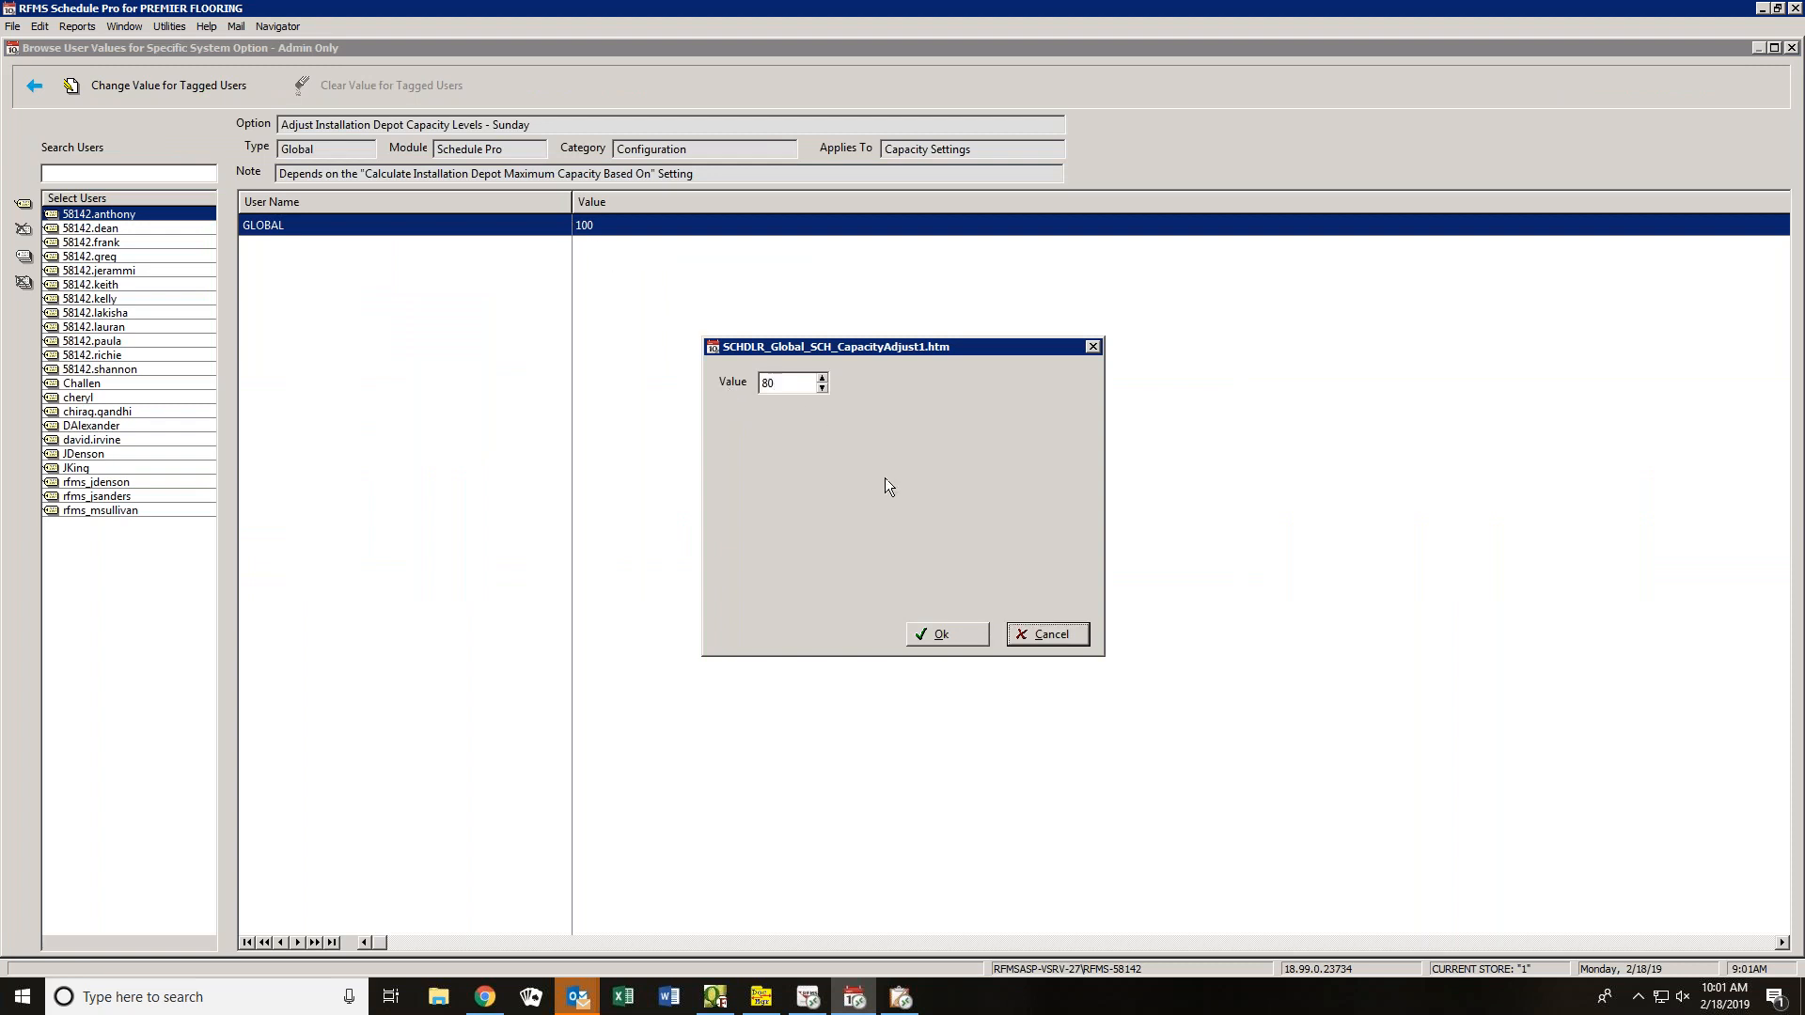
{"action": "left_click", "coordinate": [945, 635]}
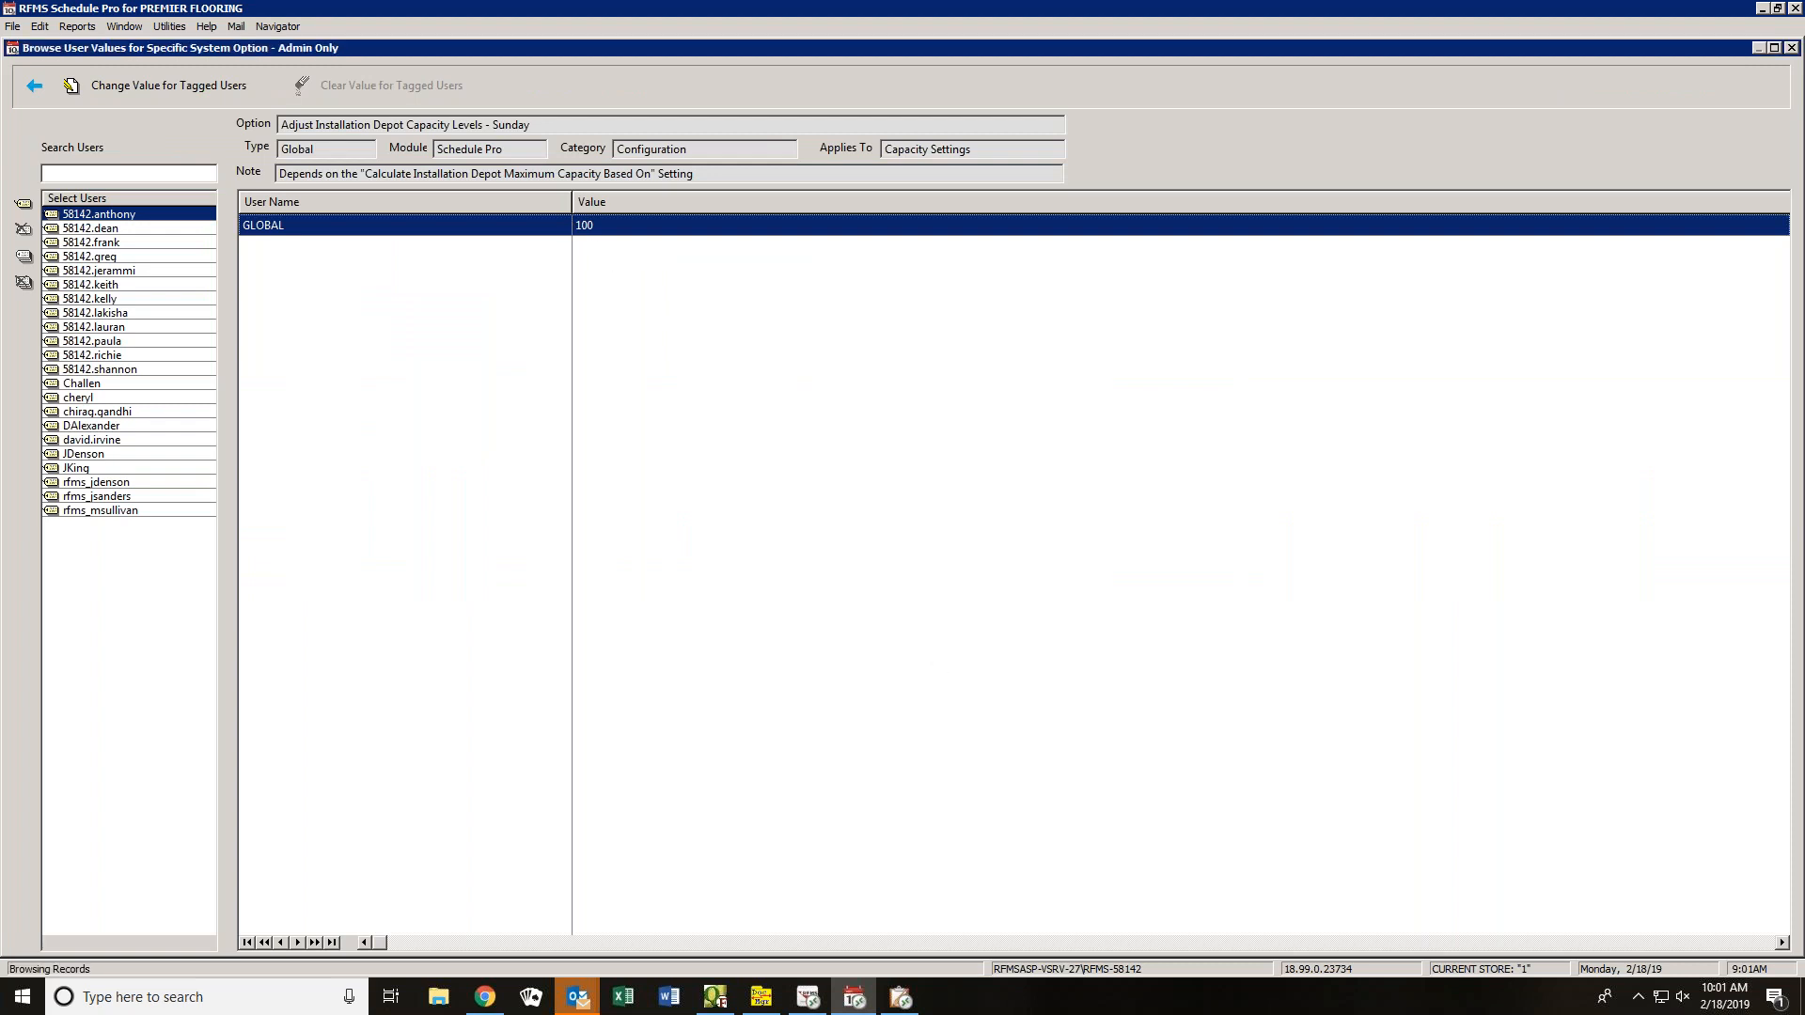
- Return to the options list, filter the Schedule Pro options to General, and widen the Option column
{"action": "left_click", "coordinate": [33, 88]}
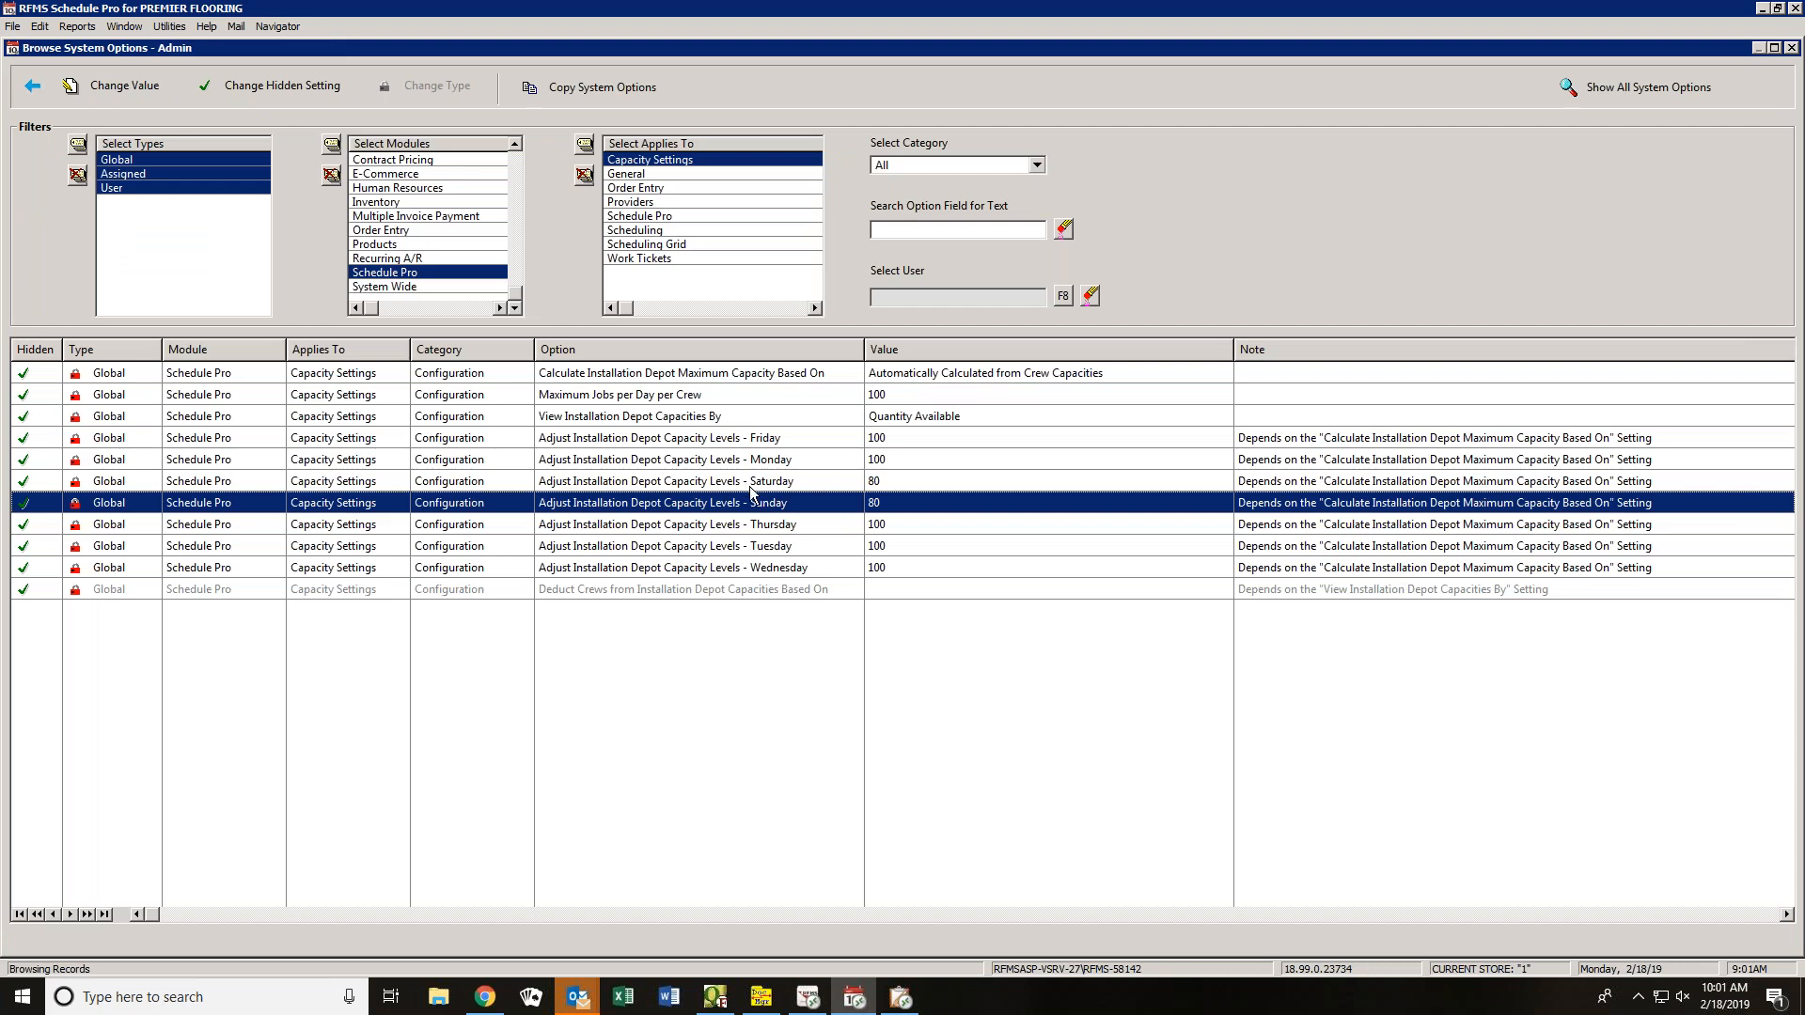
{"action": "left_click", "coordinate": [630, 174]}
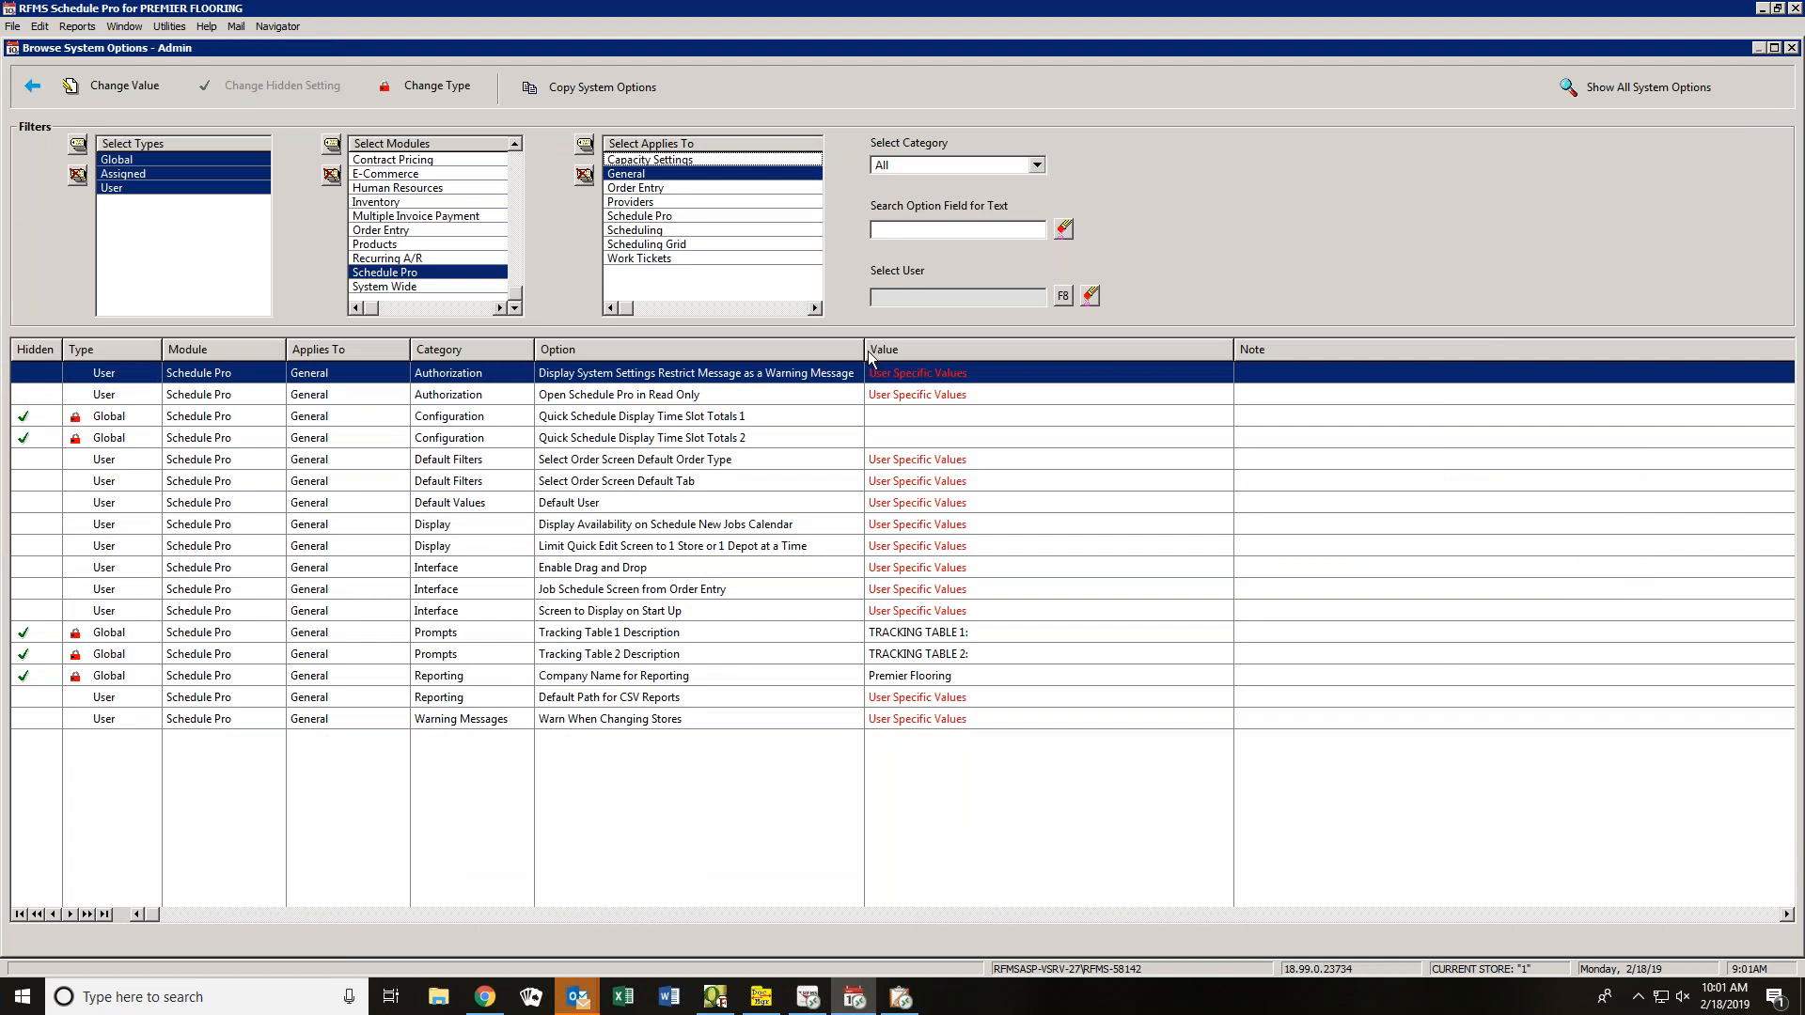
{"action": "left_click_drag", "start_coordinate": [865, 358], "coordinate": [958, 359]}
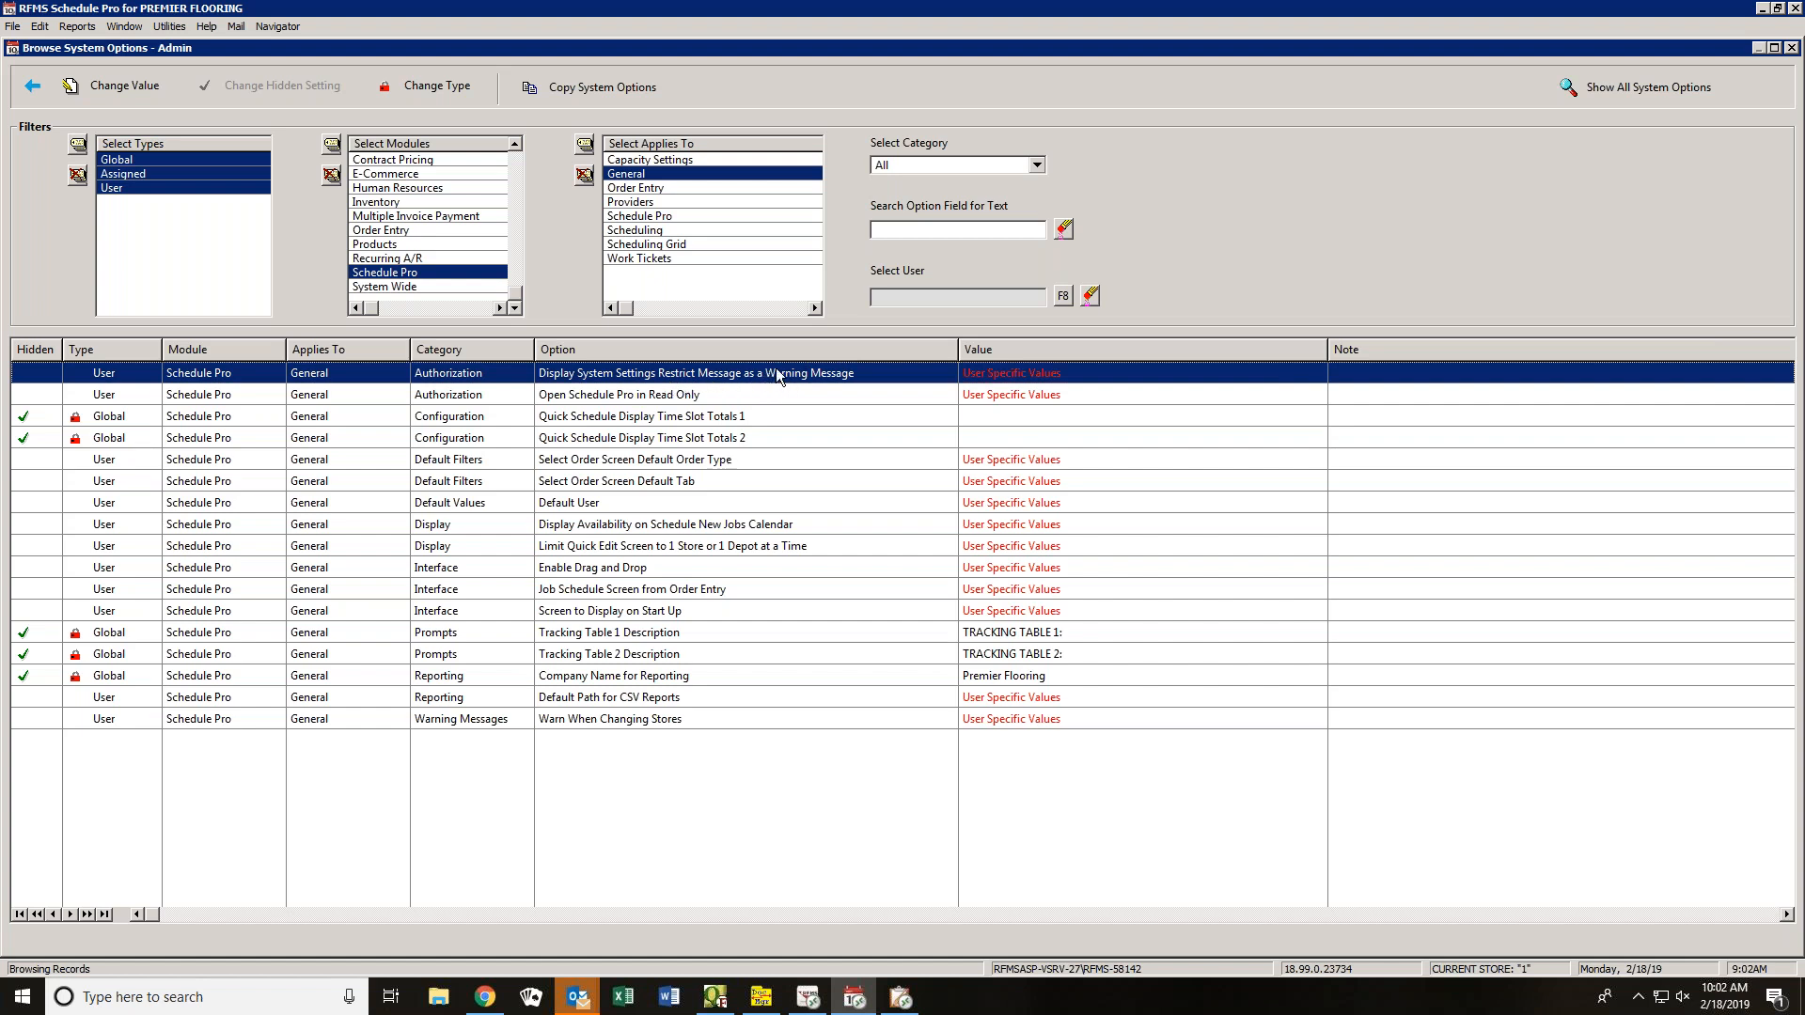
- Change the Display System Settings Restrict Message as a Warning Message option from user-set to the Assigned type
{"action": "left_click", "coordinate": [450, 86]}
{"action": "left_click", "coordinate": [697, 470]}
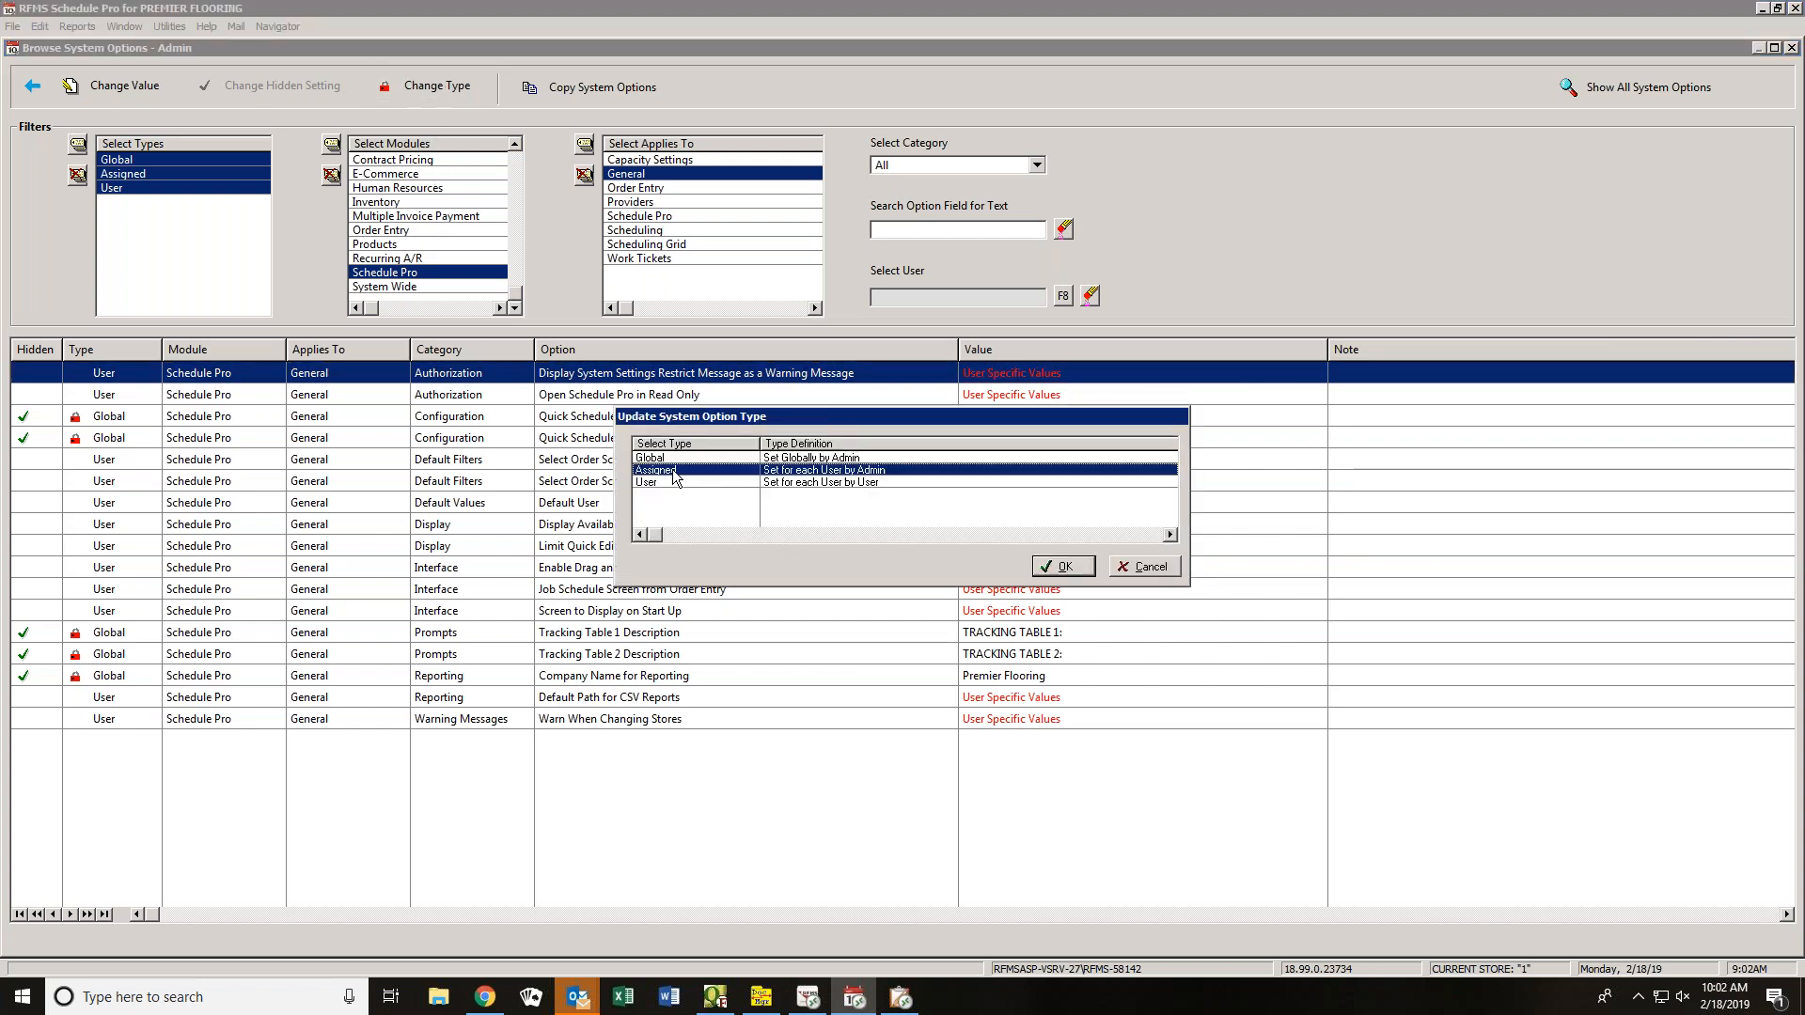
{"action": "left_click", "coordinate": [1081, 572]}
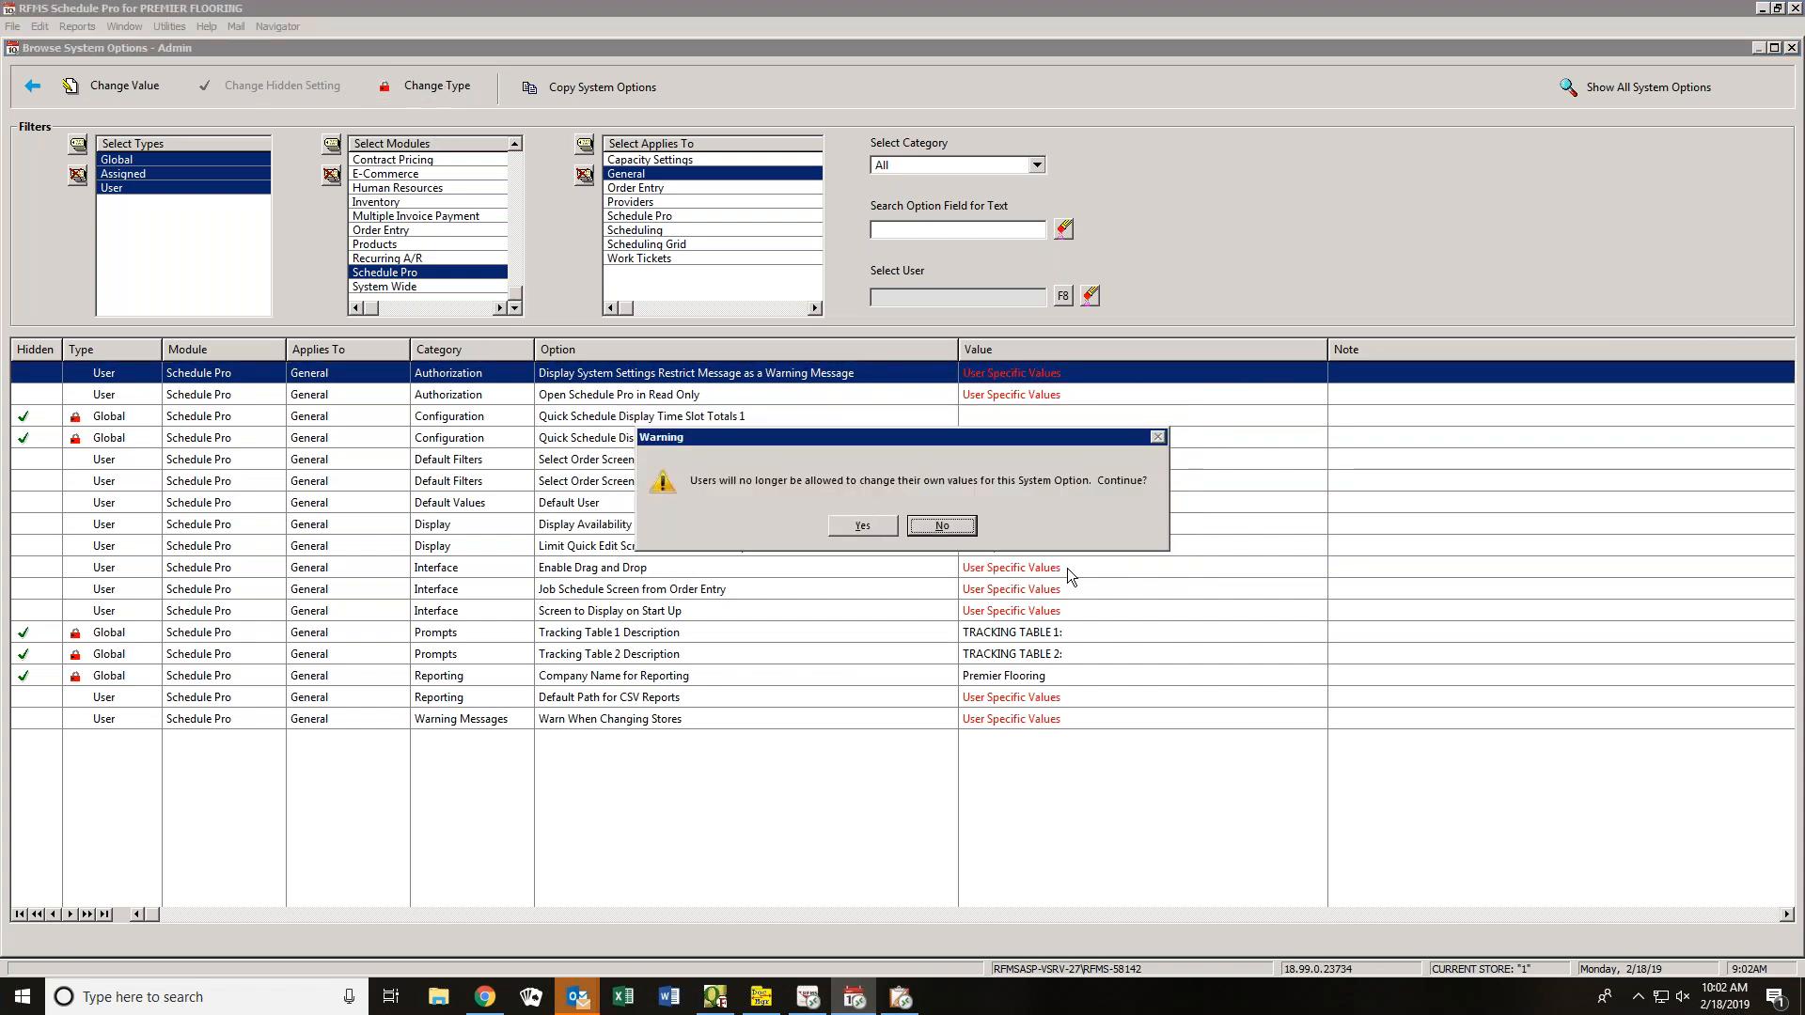
{"action": "left_click", "coordinate": [871, 525]}
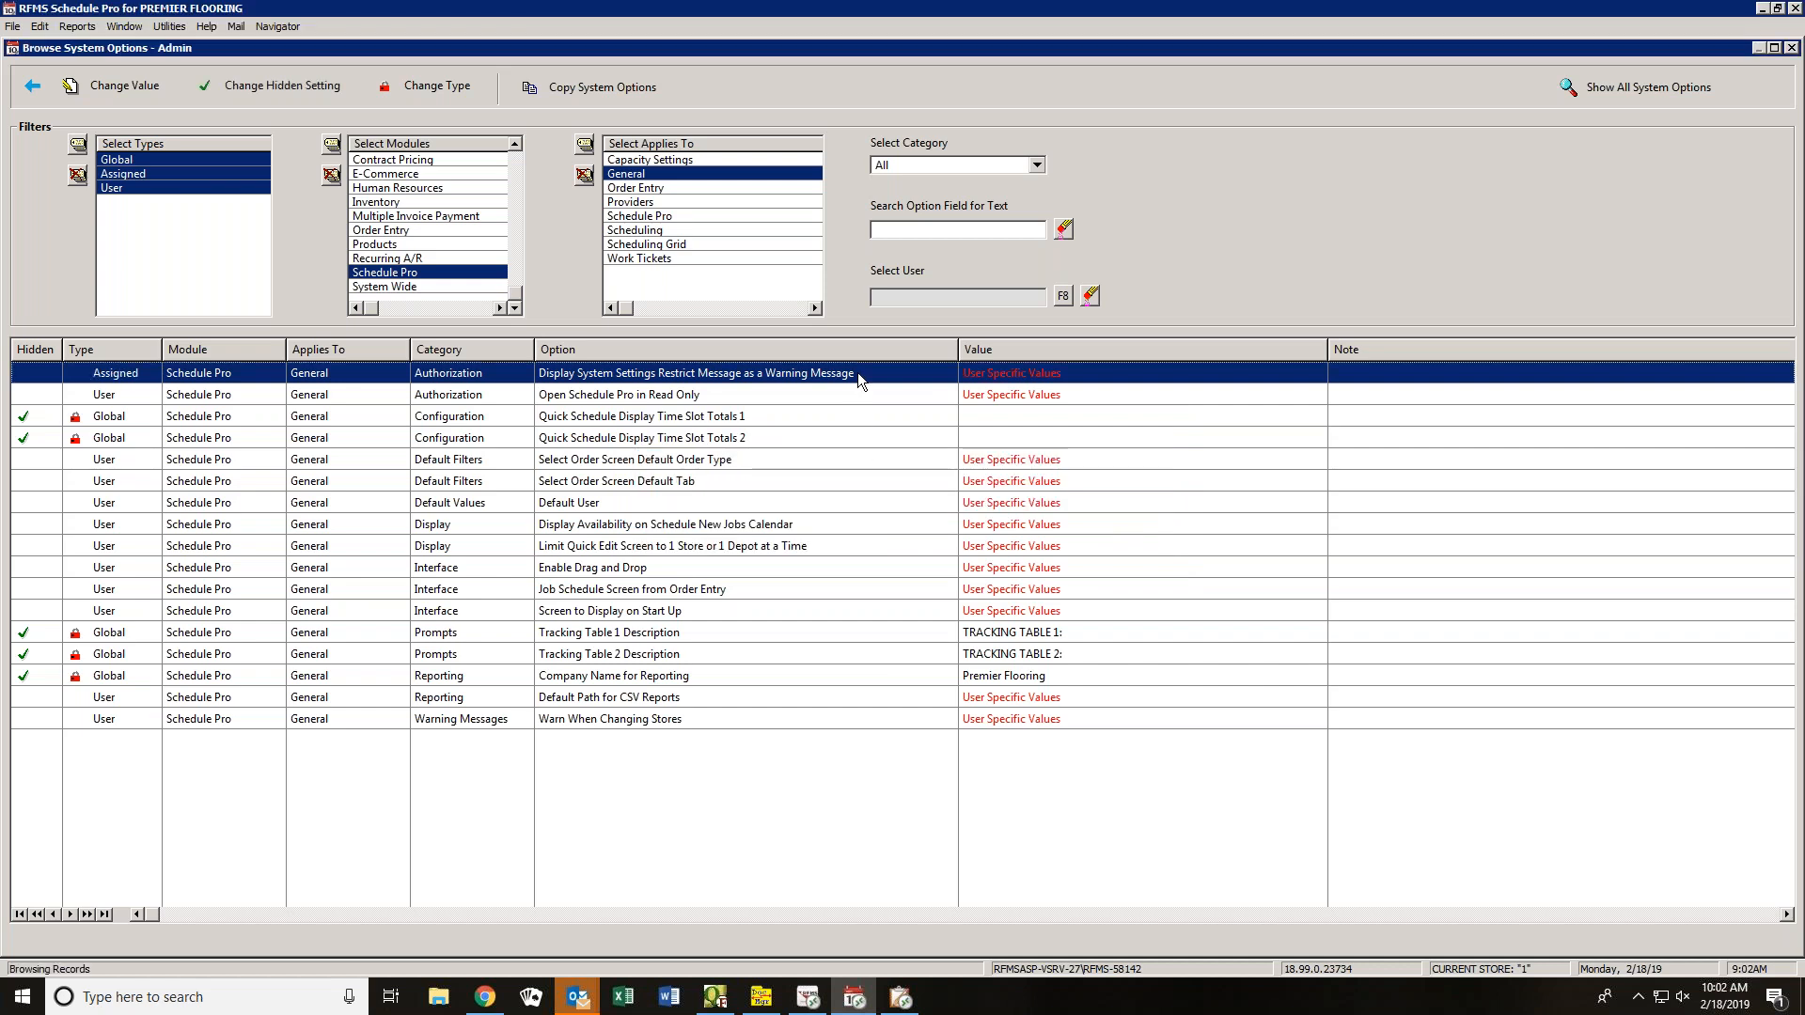
- Review each user's value for the Display System Settings Restrict Message as a Warning Message option
{"action": "double_click", "coordinate": [857, 375]}
{"action": "left_click", "coordinate": [900, 545]}
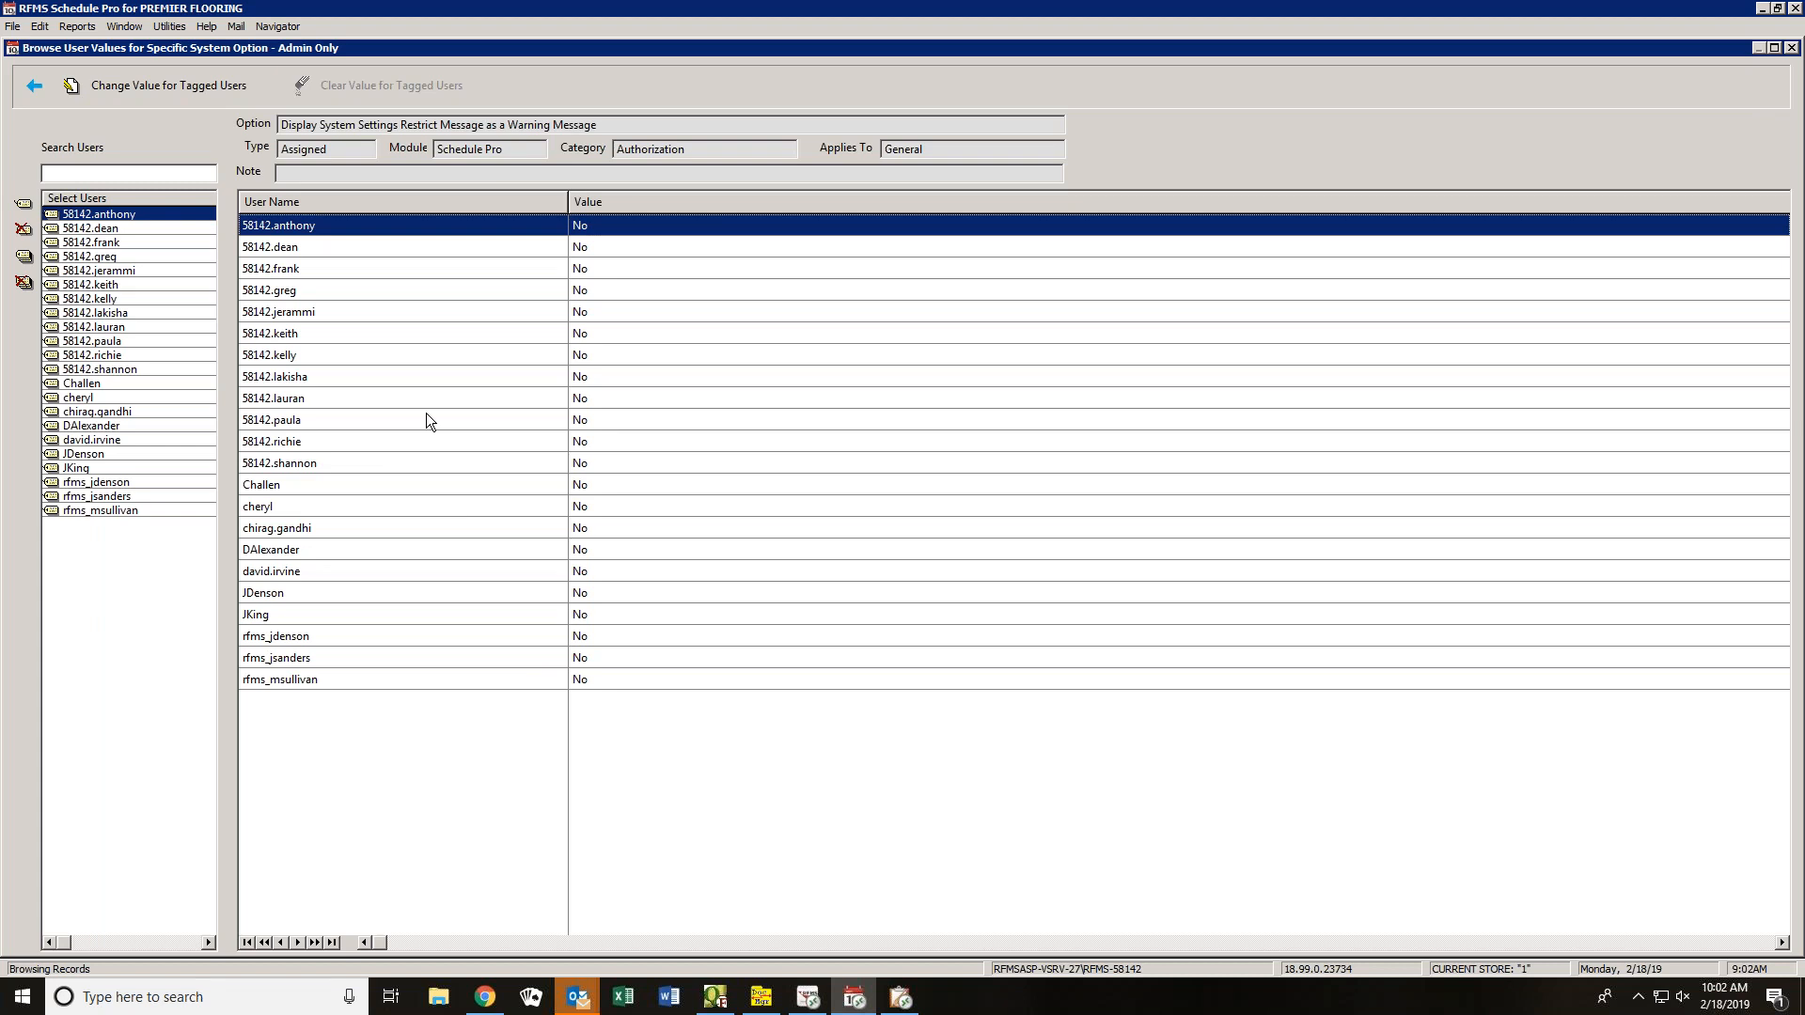
{"action": "left_click", "coordinate": [33, 88]}
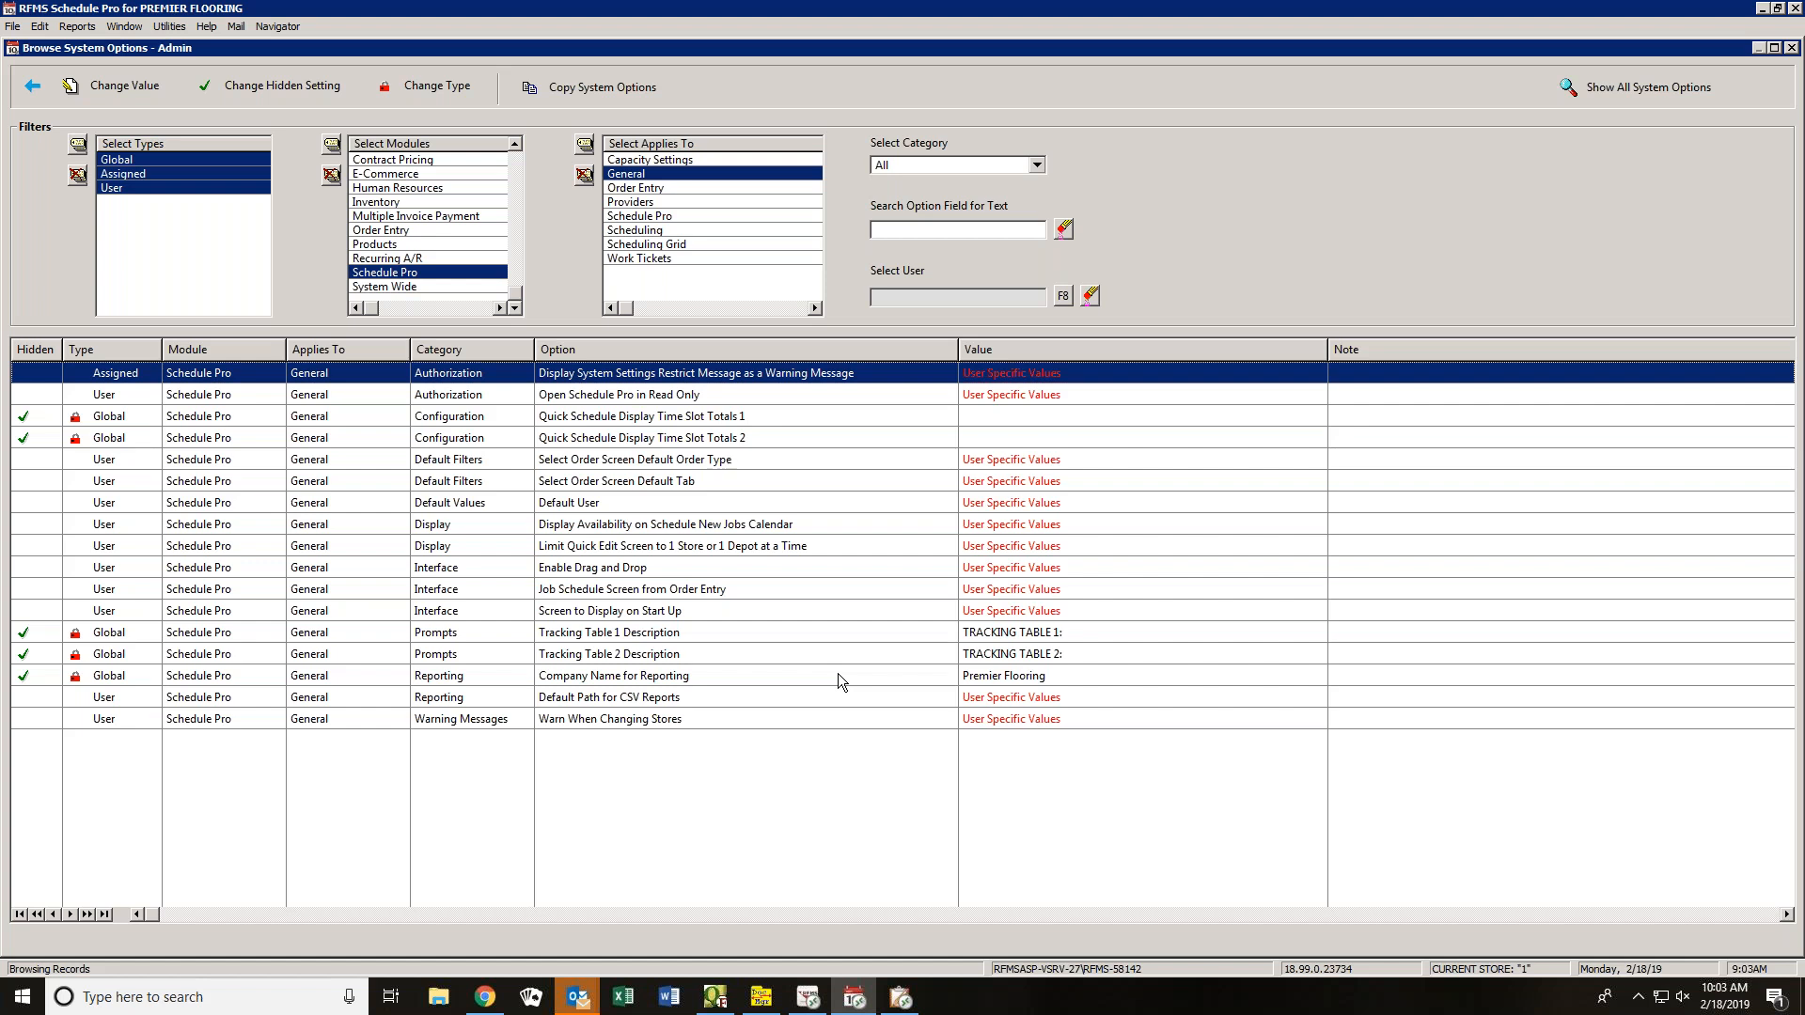
- Change the type of the Open Schedule Pro in Read Only option to Assigned and accept the user restriction
{"action": "left_click", "coordinate": [642, 395]}
{"action": "left_click", "coordinate": [433, 86]}
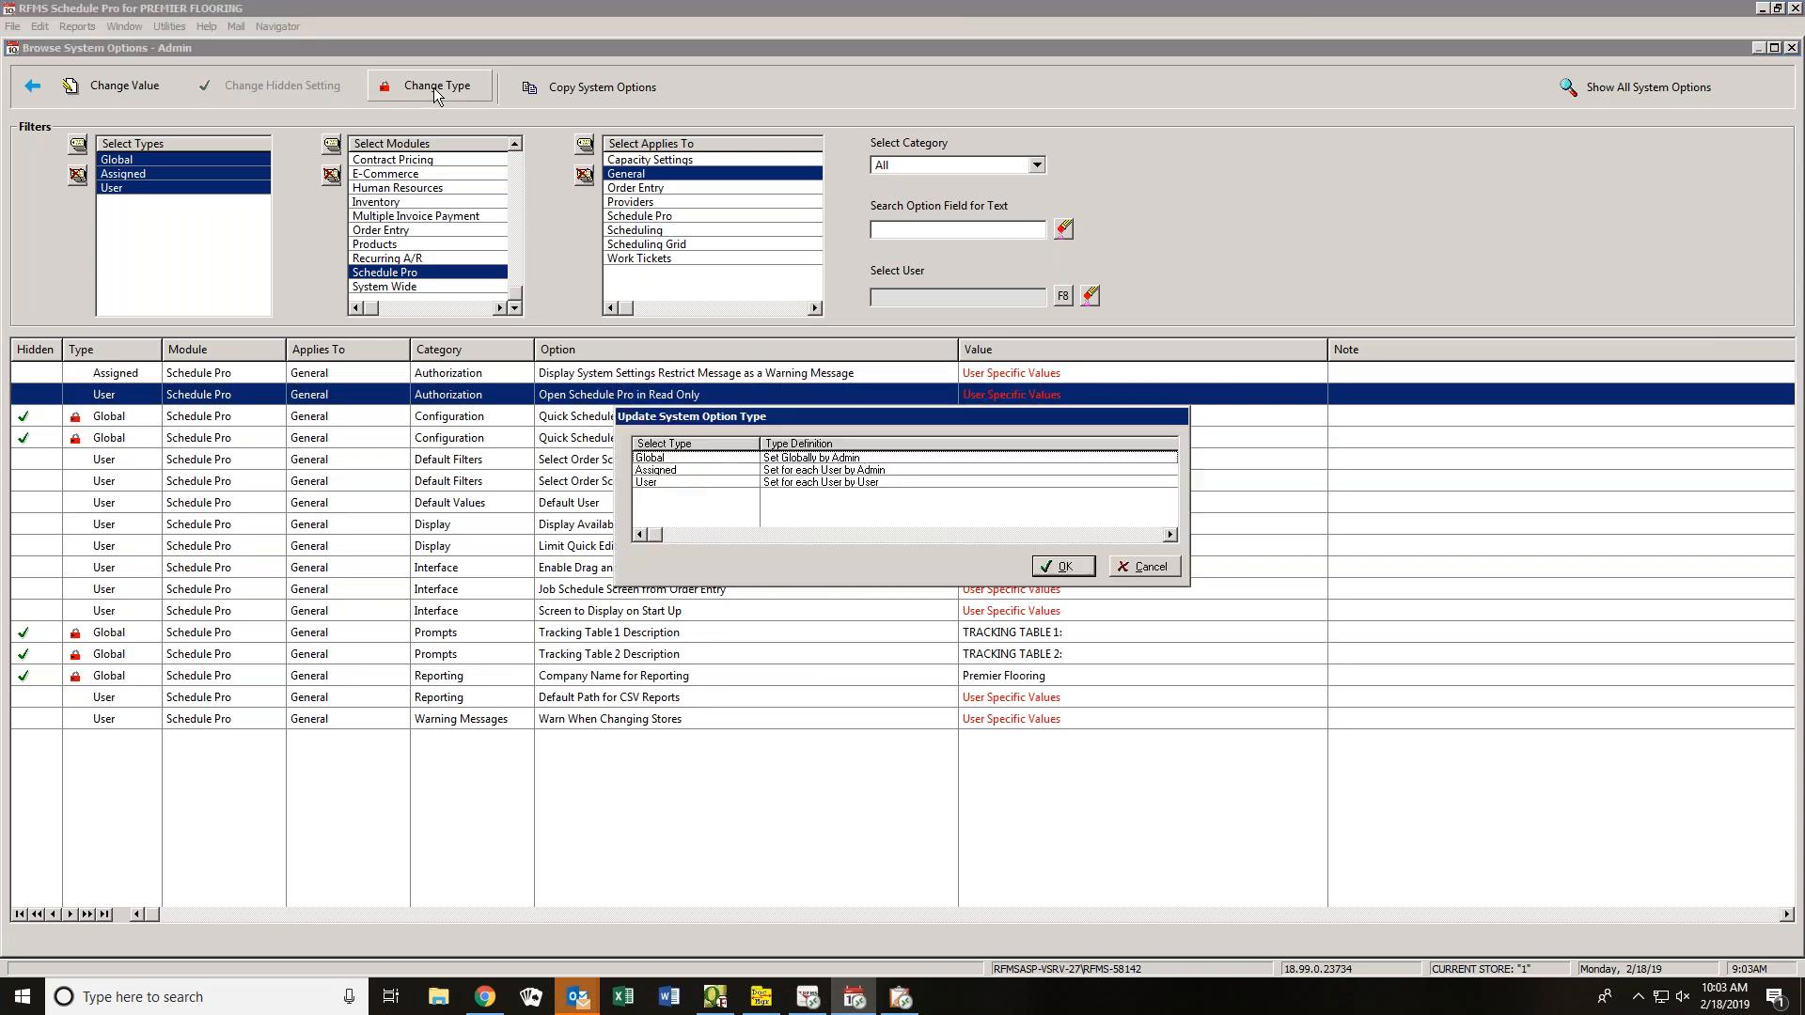
{"action": "left_click", "coordinate": [656, 472]}
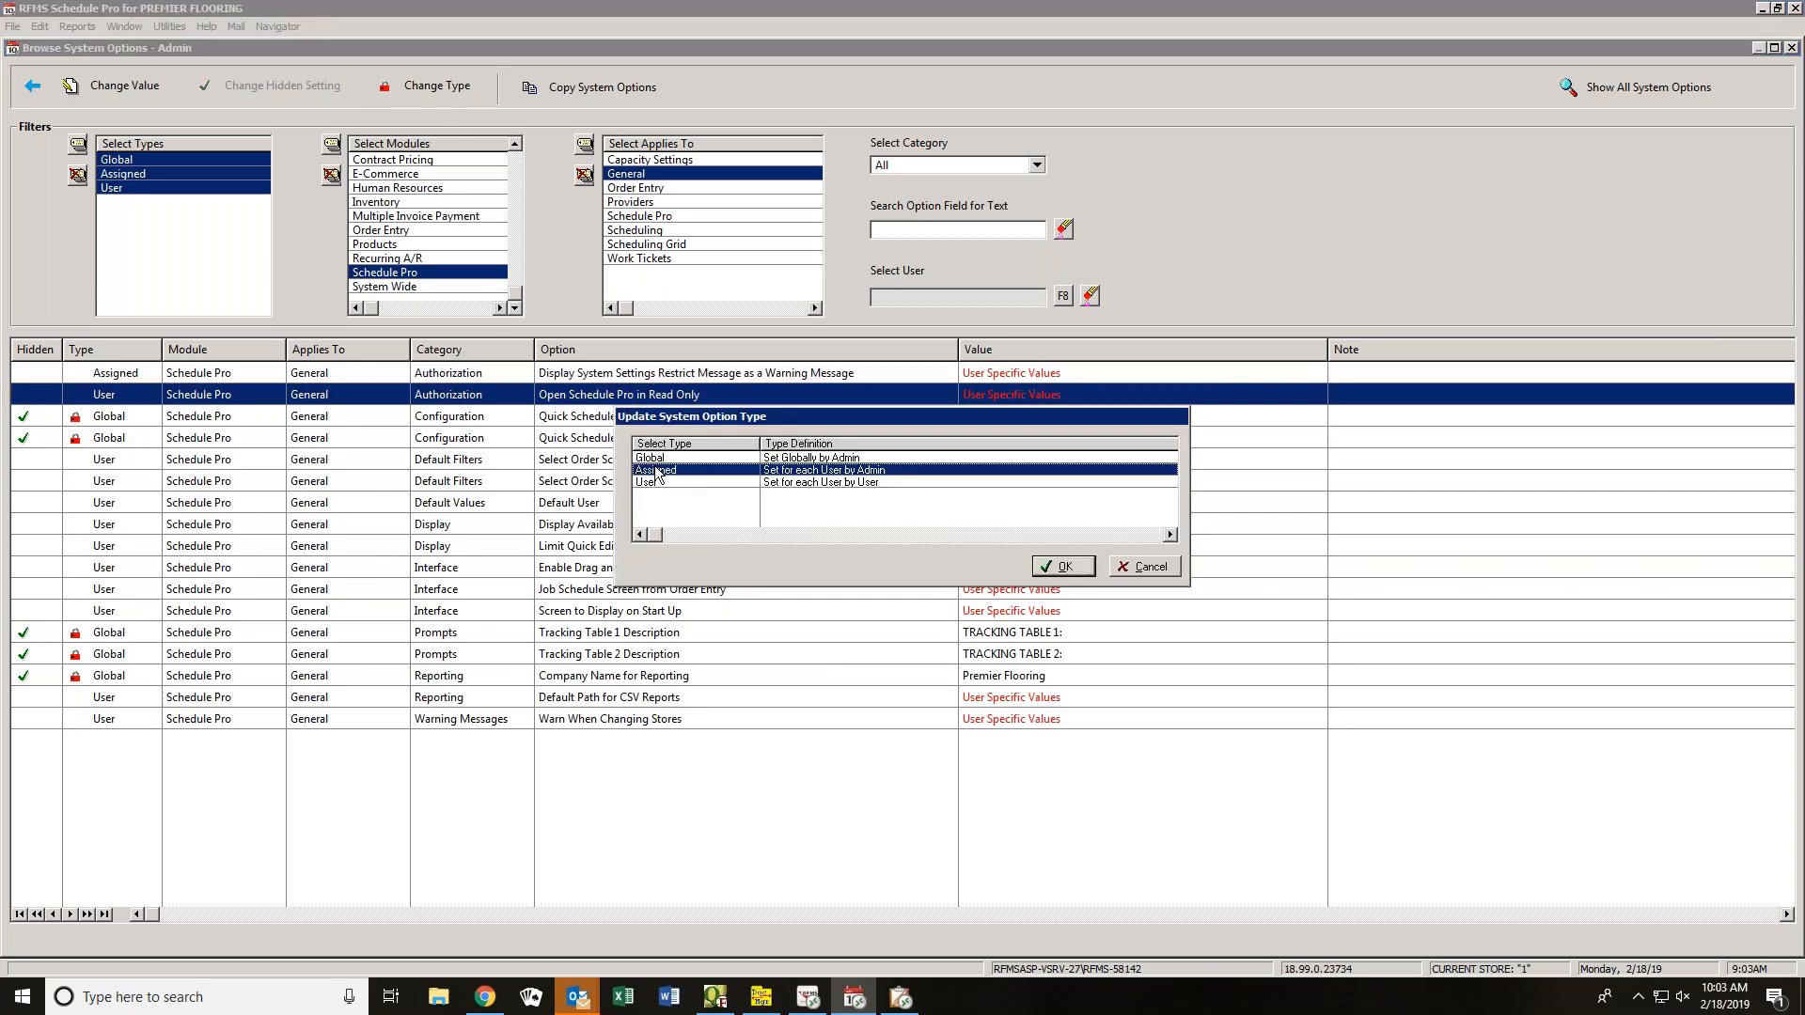
{"action": "left_click", "coordinate": [1062, 566]}
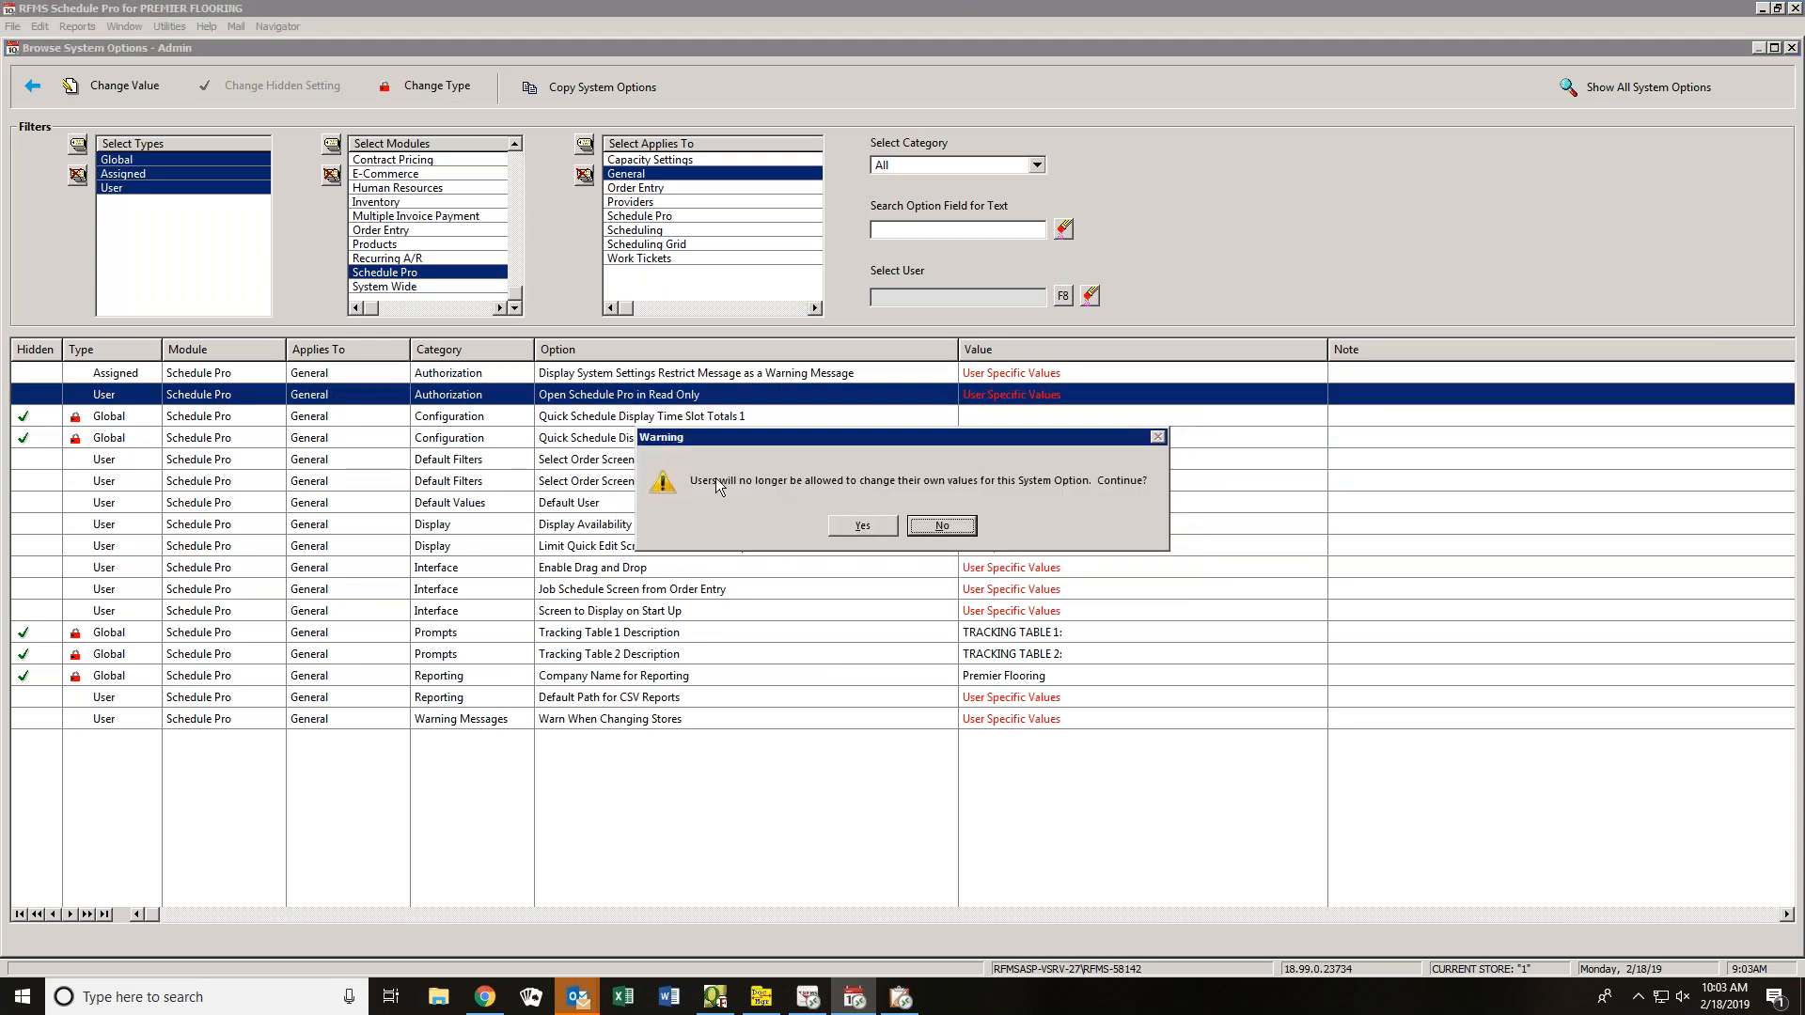
{"action": "left_click", "coordinate": [857, 524]}
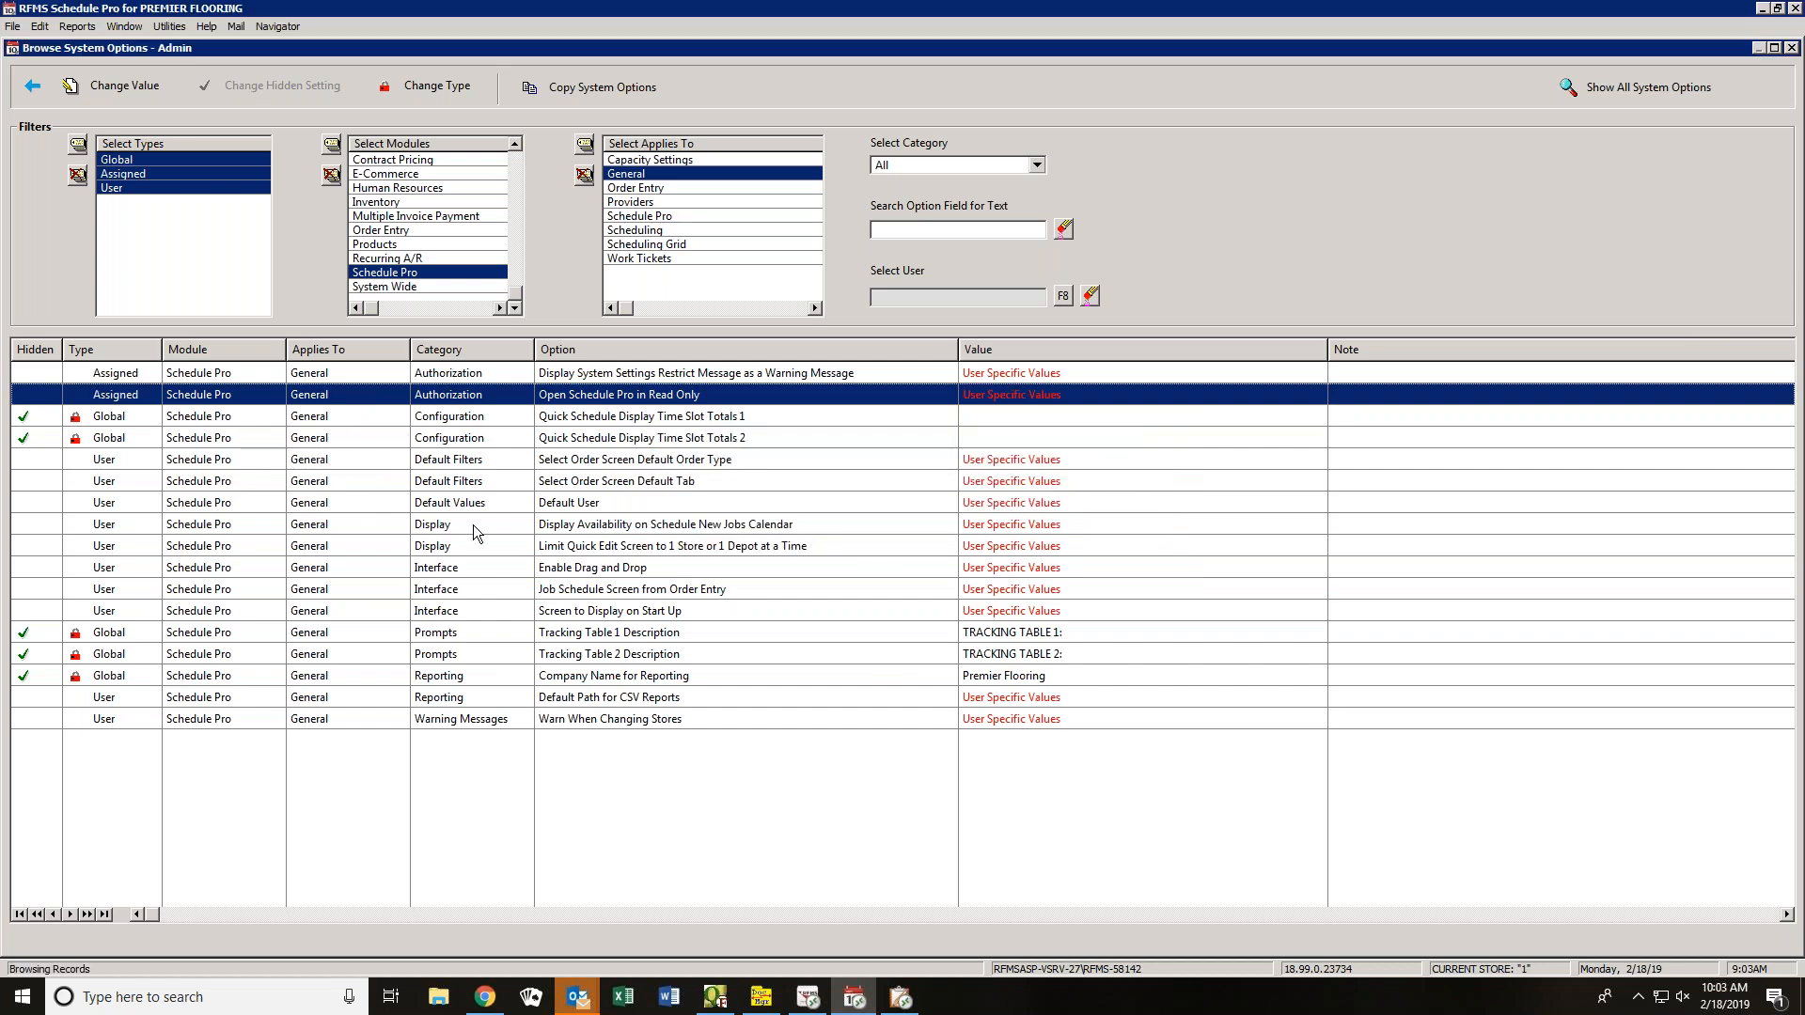
- Change the type of the Enable Drag and Drop option to Assigned and accept the user restriction
{"action": "left_click", "coordinate": [565, 569]}
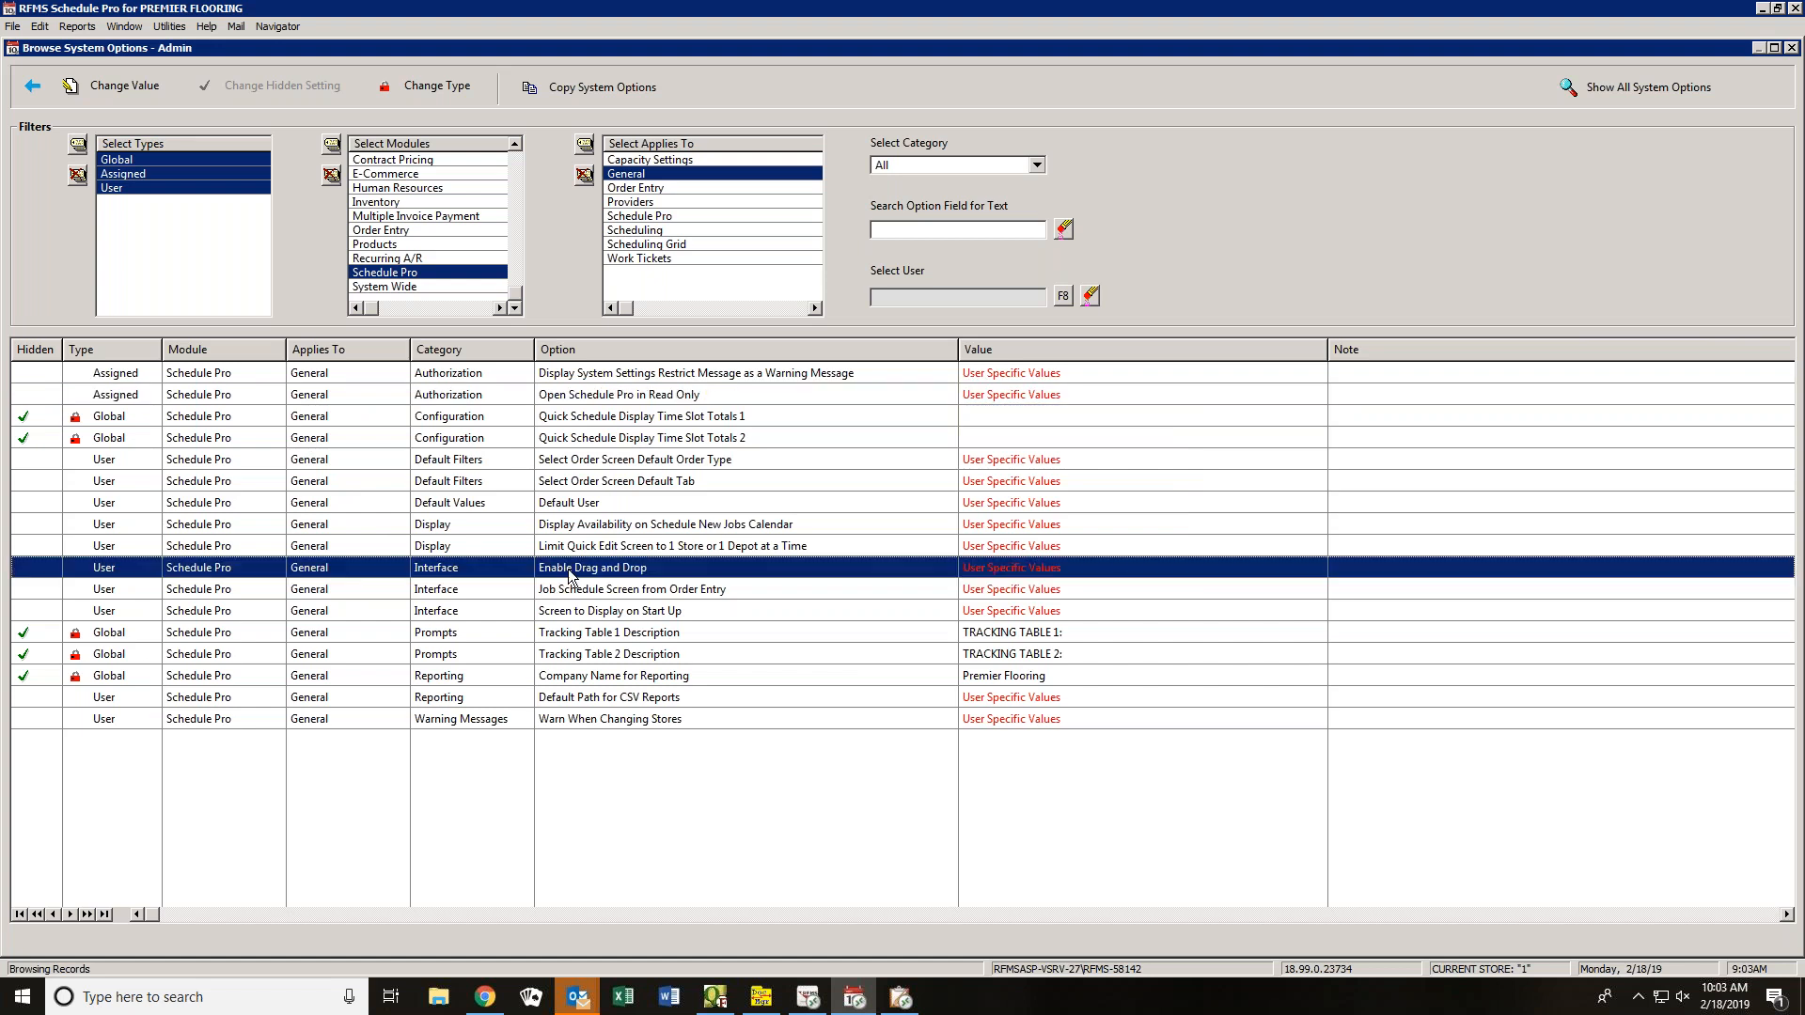
{"action": "left_click", "coordinate": [404, 88]}
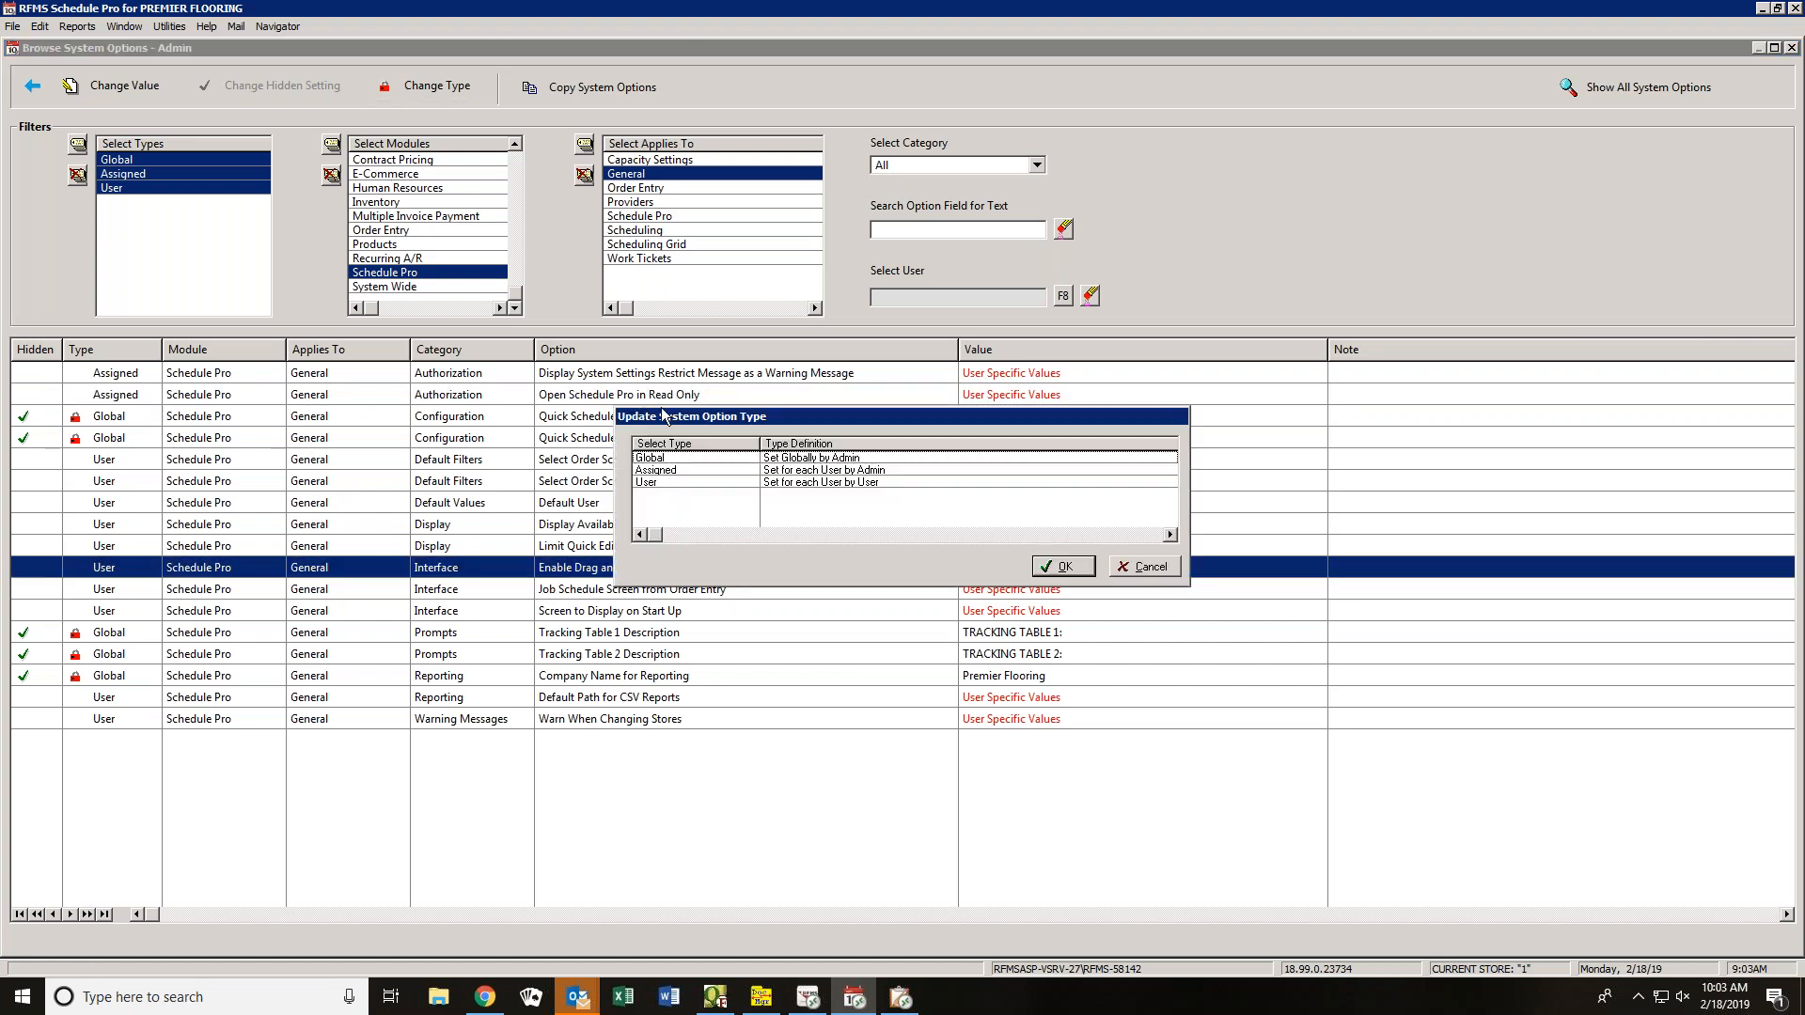
{"action": "left_click", "coordinate": [663, 470]}
{"action": "left_click", "coordinate": [1060, 566]}
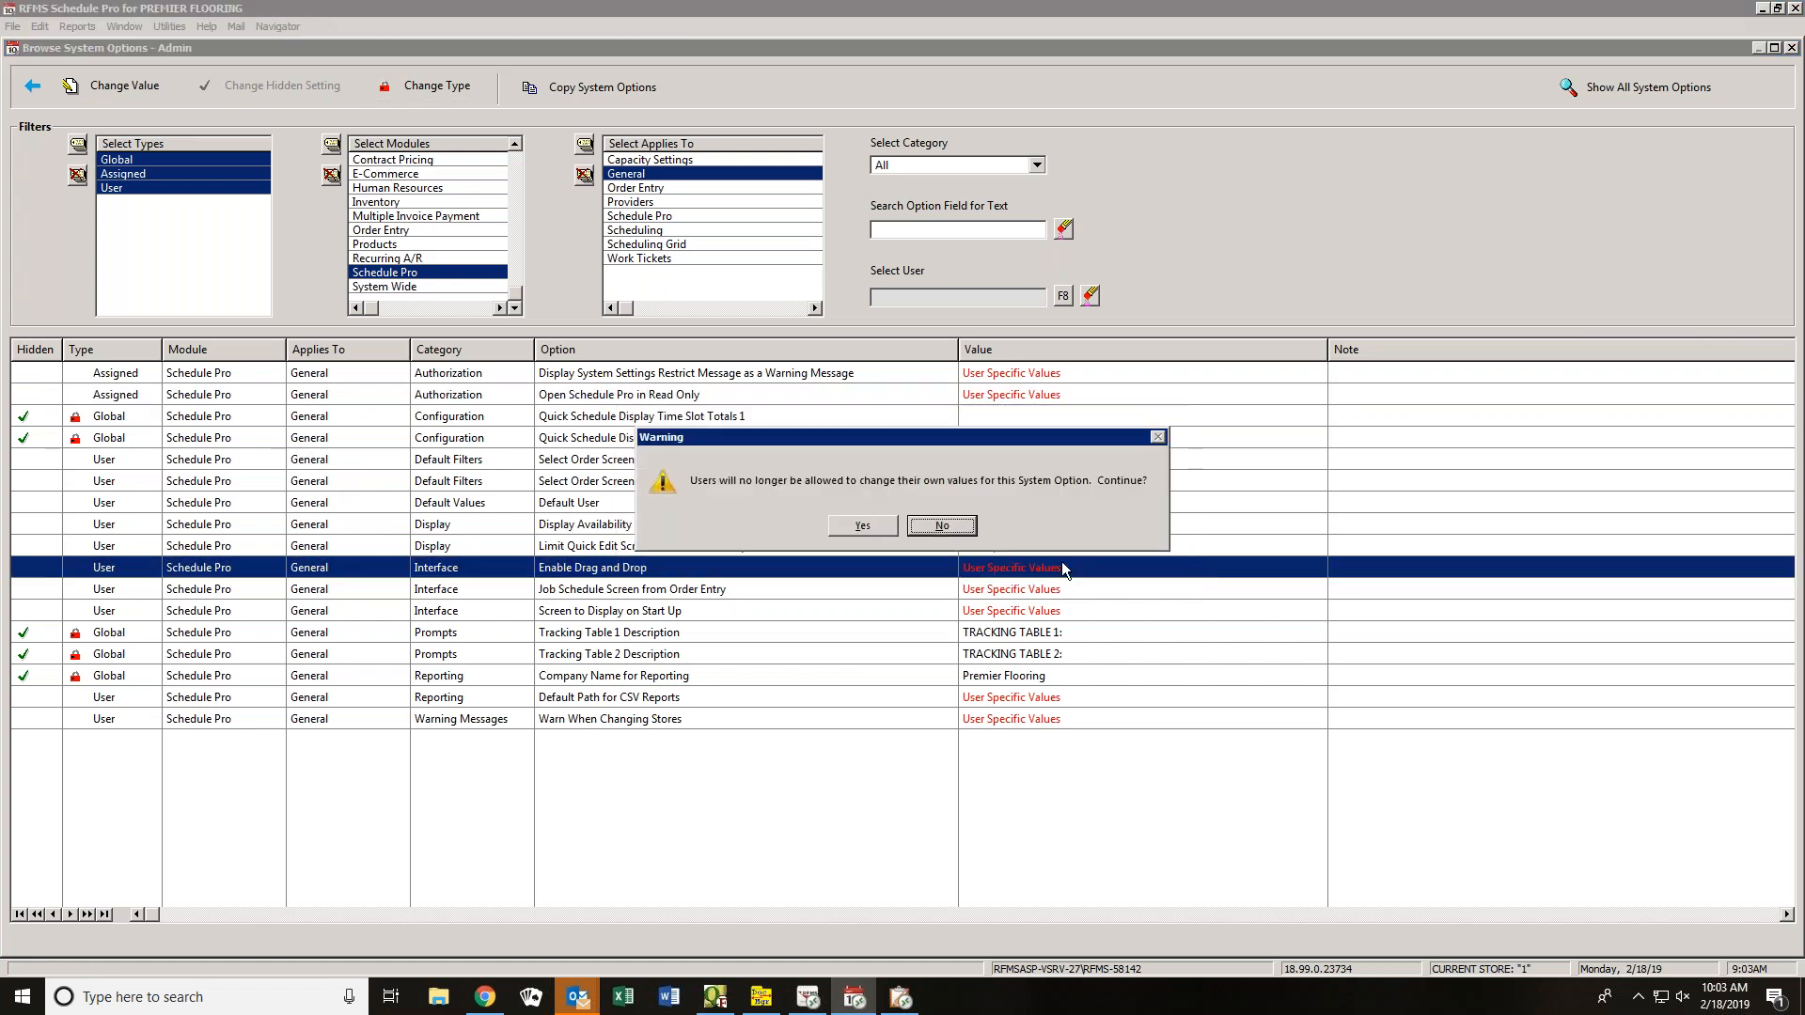
{"action": "left_click", "coordinate": [859, 527]}
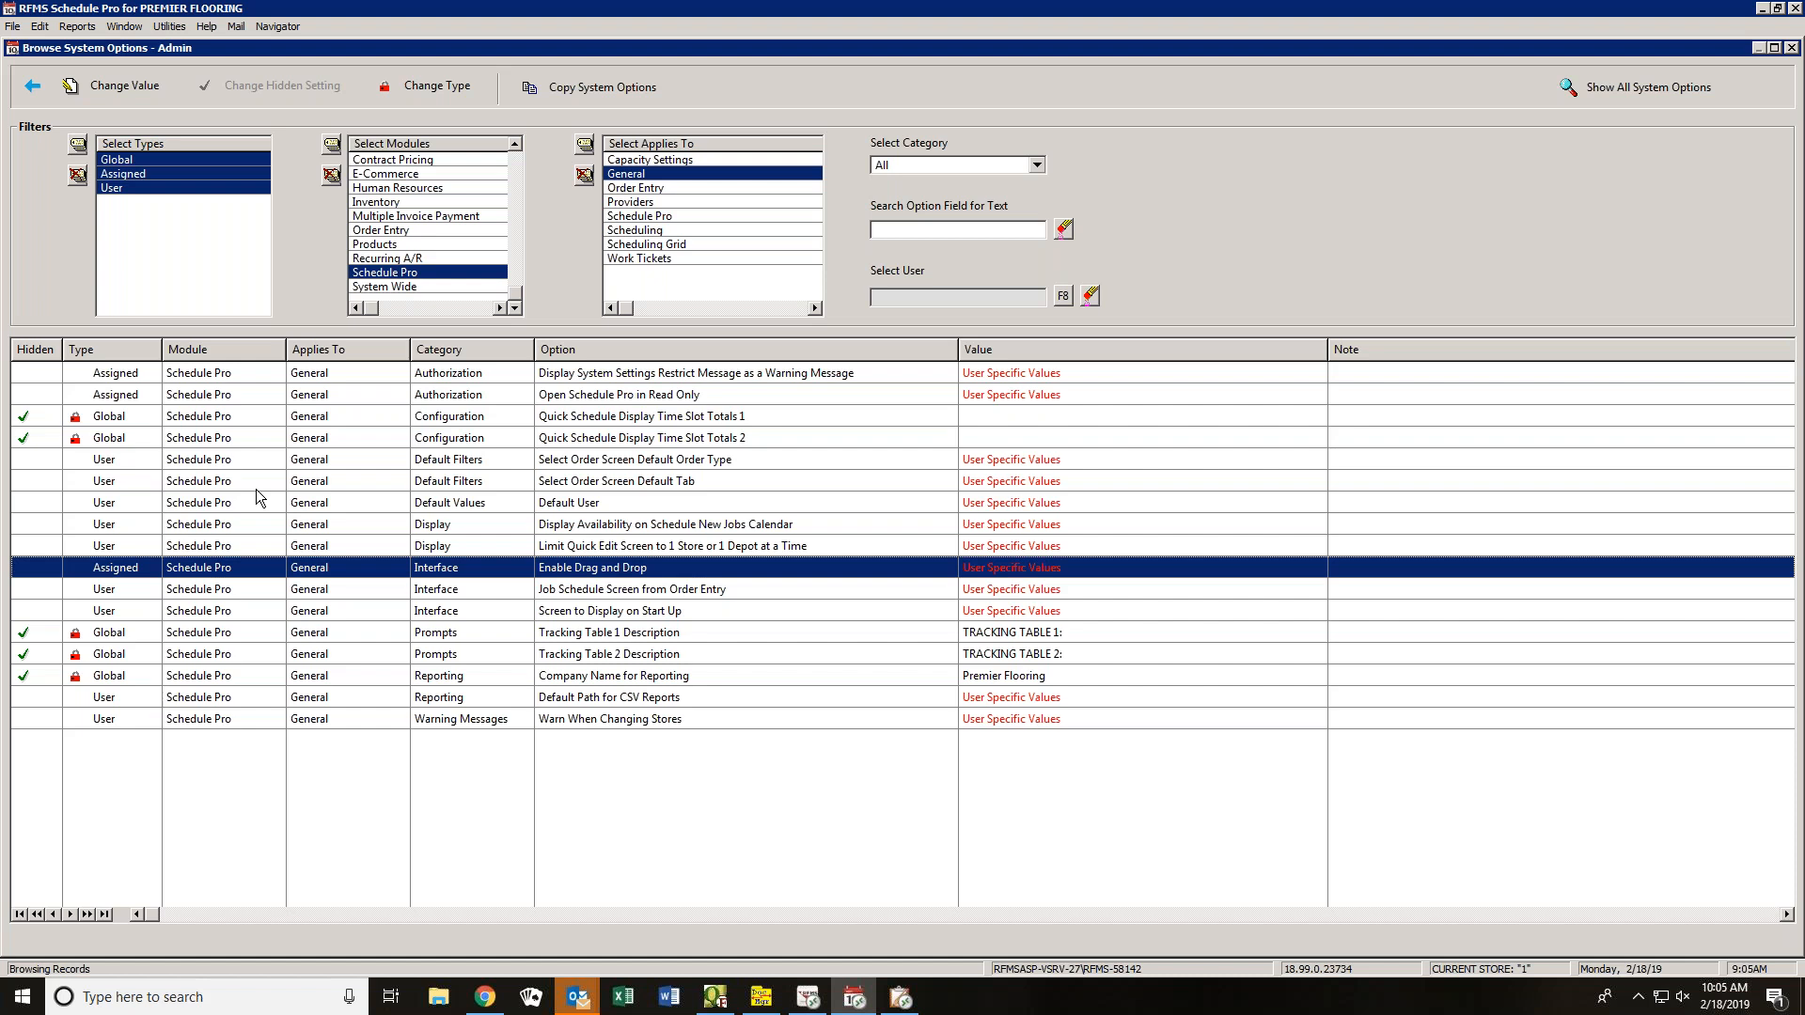
- Check which users are listed under the system settings restrict message option, and exit the admin system options
{"action": "left_click", "coordinate": [912, 377]}
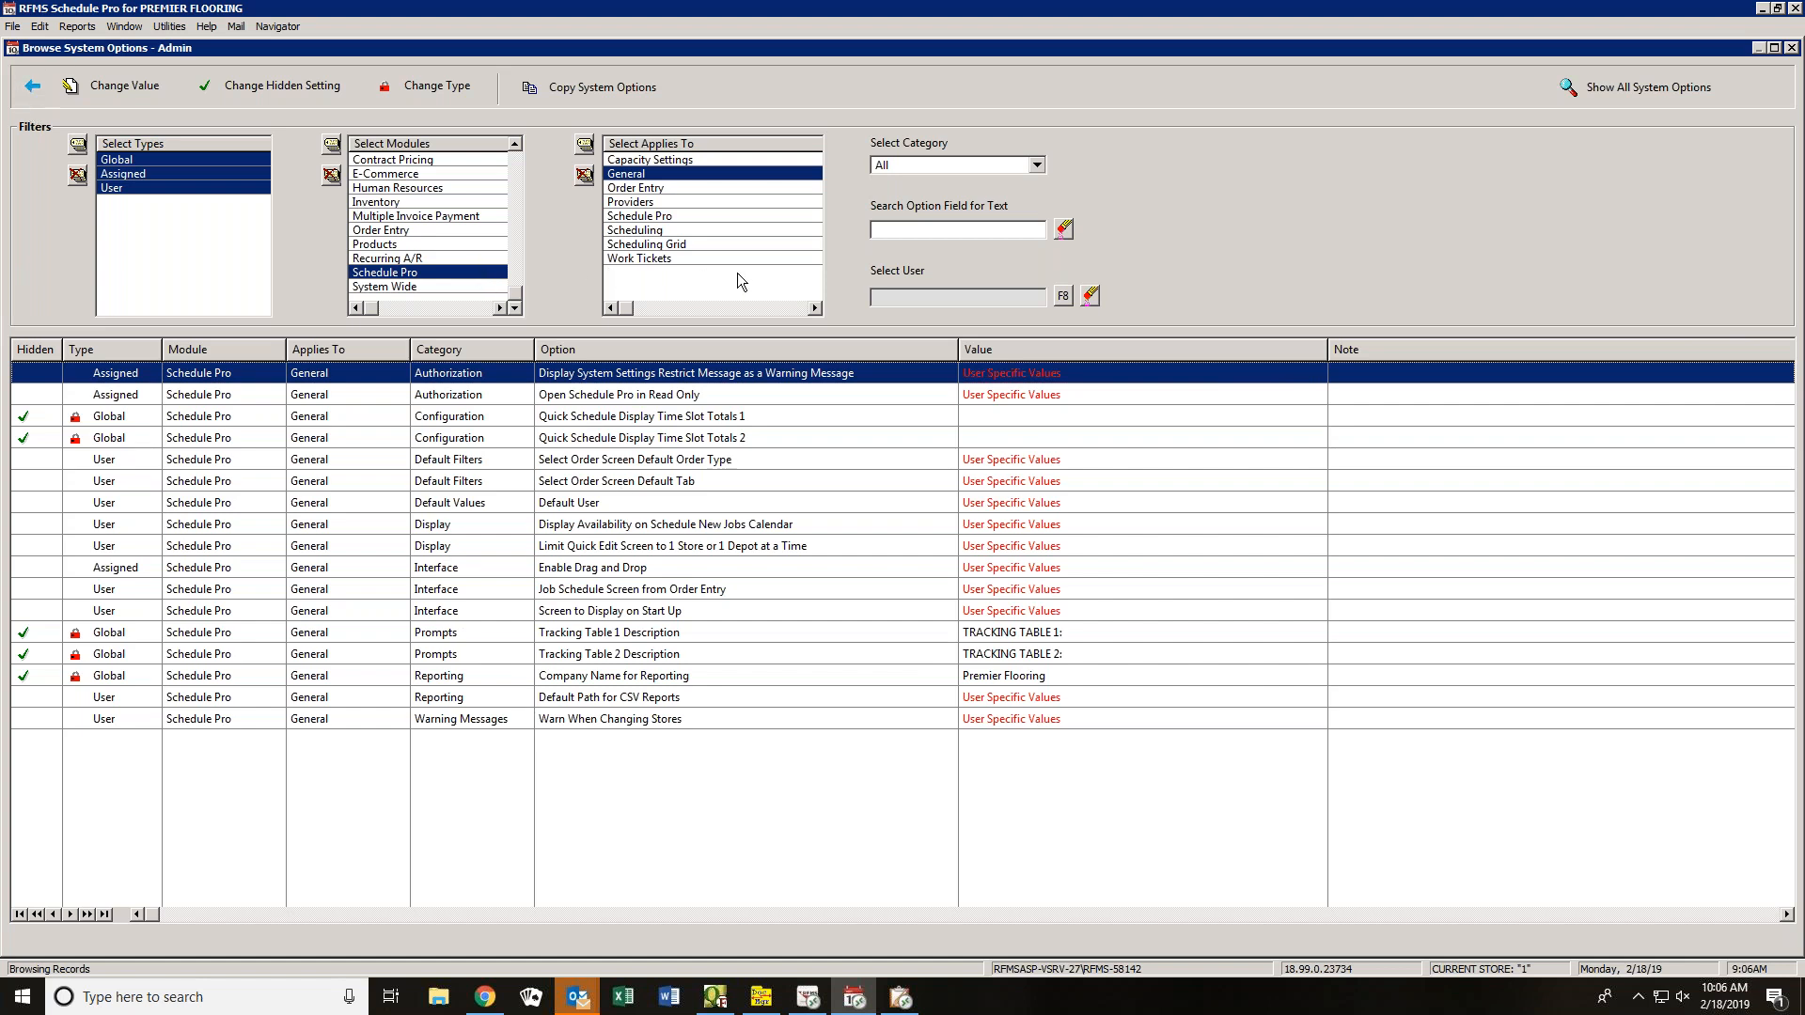
{"action": "double_click", "coordinate": [633, 375]}
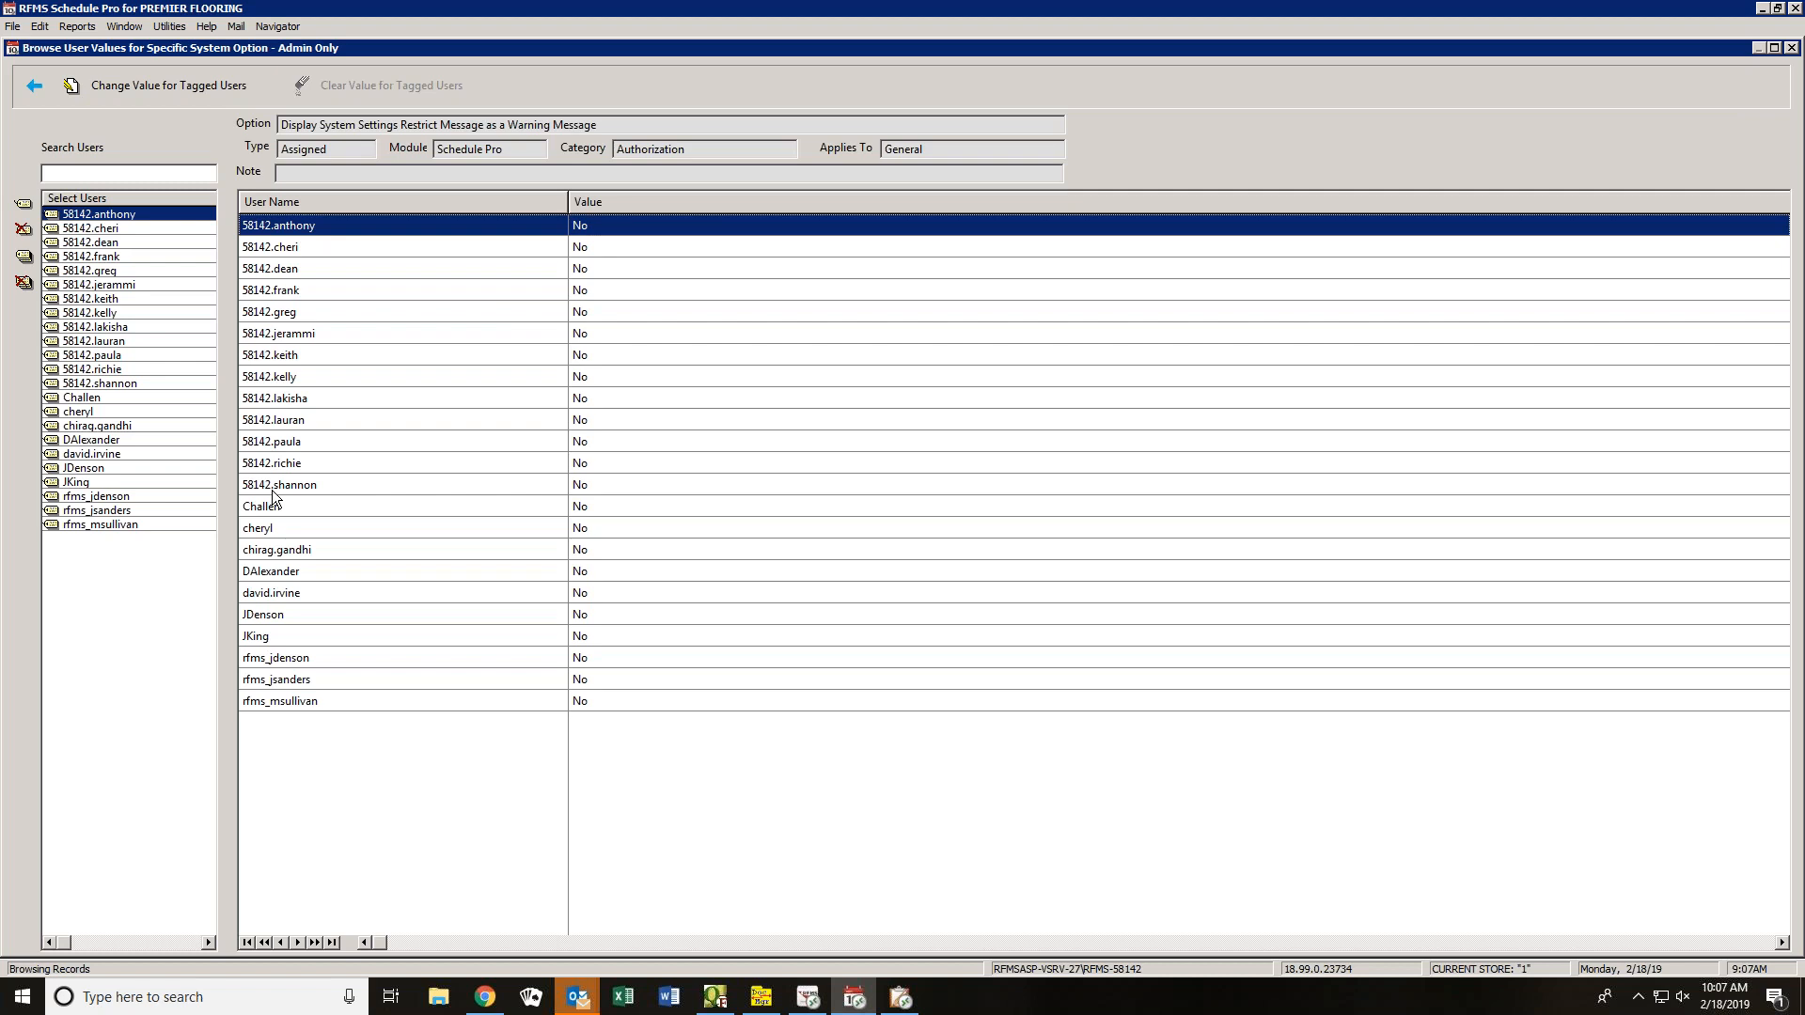
{"action": "left_click", "coordinate": [297, 246]}
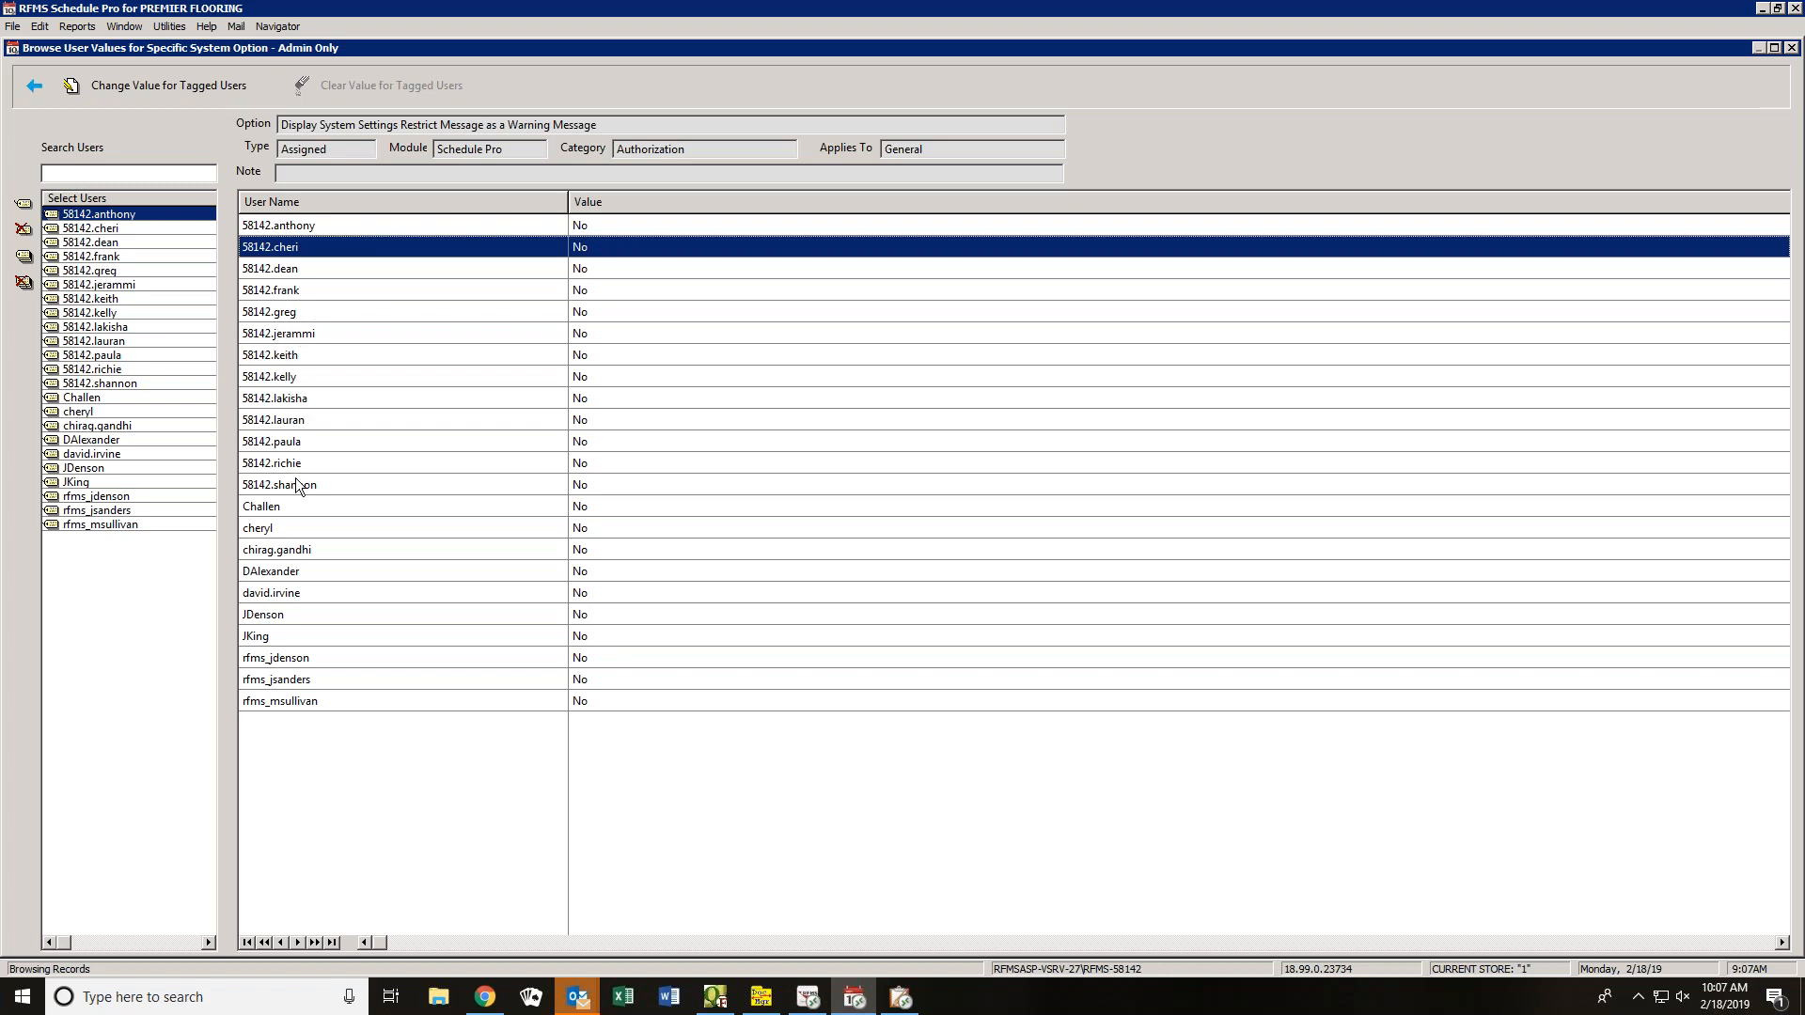
{"action": "left_click", "coordinate": [33, 90]}
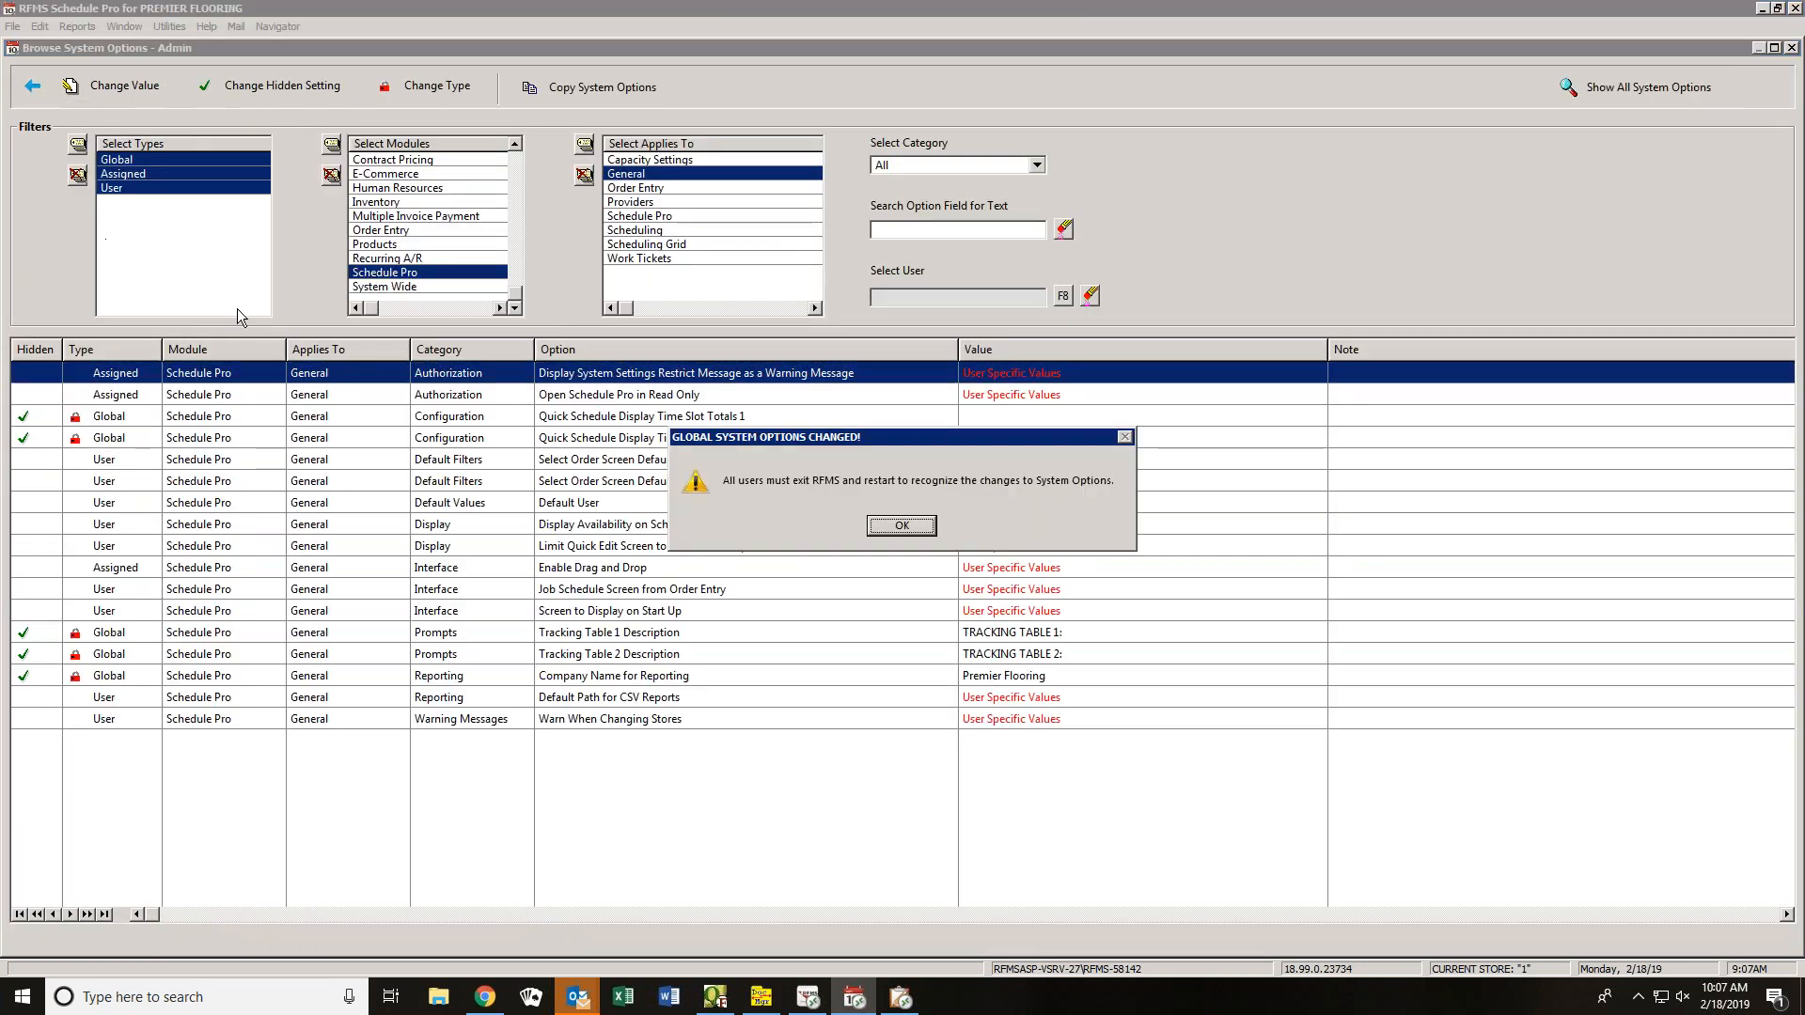
{"action": "left_click", "coordinate": [912, 525]}
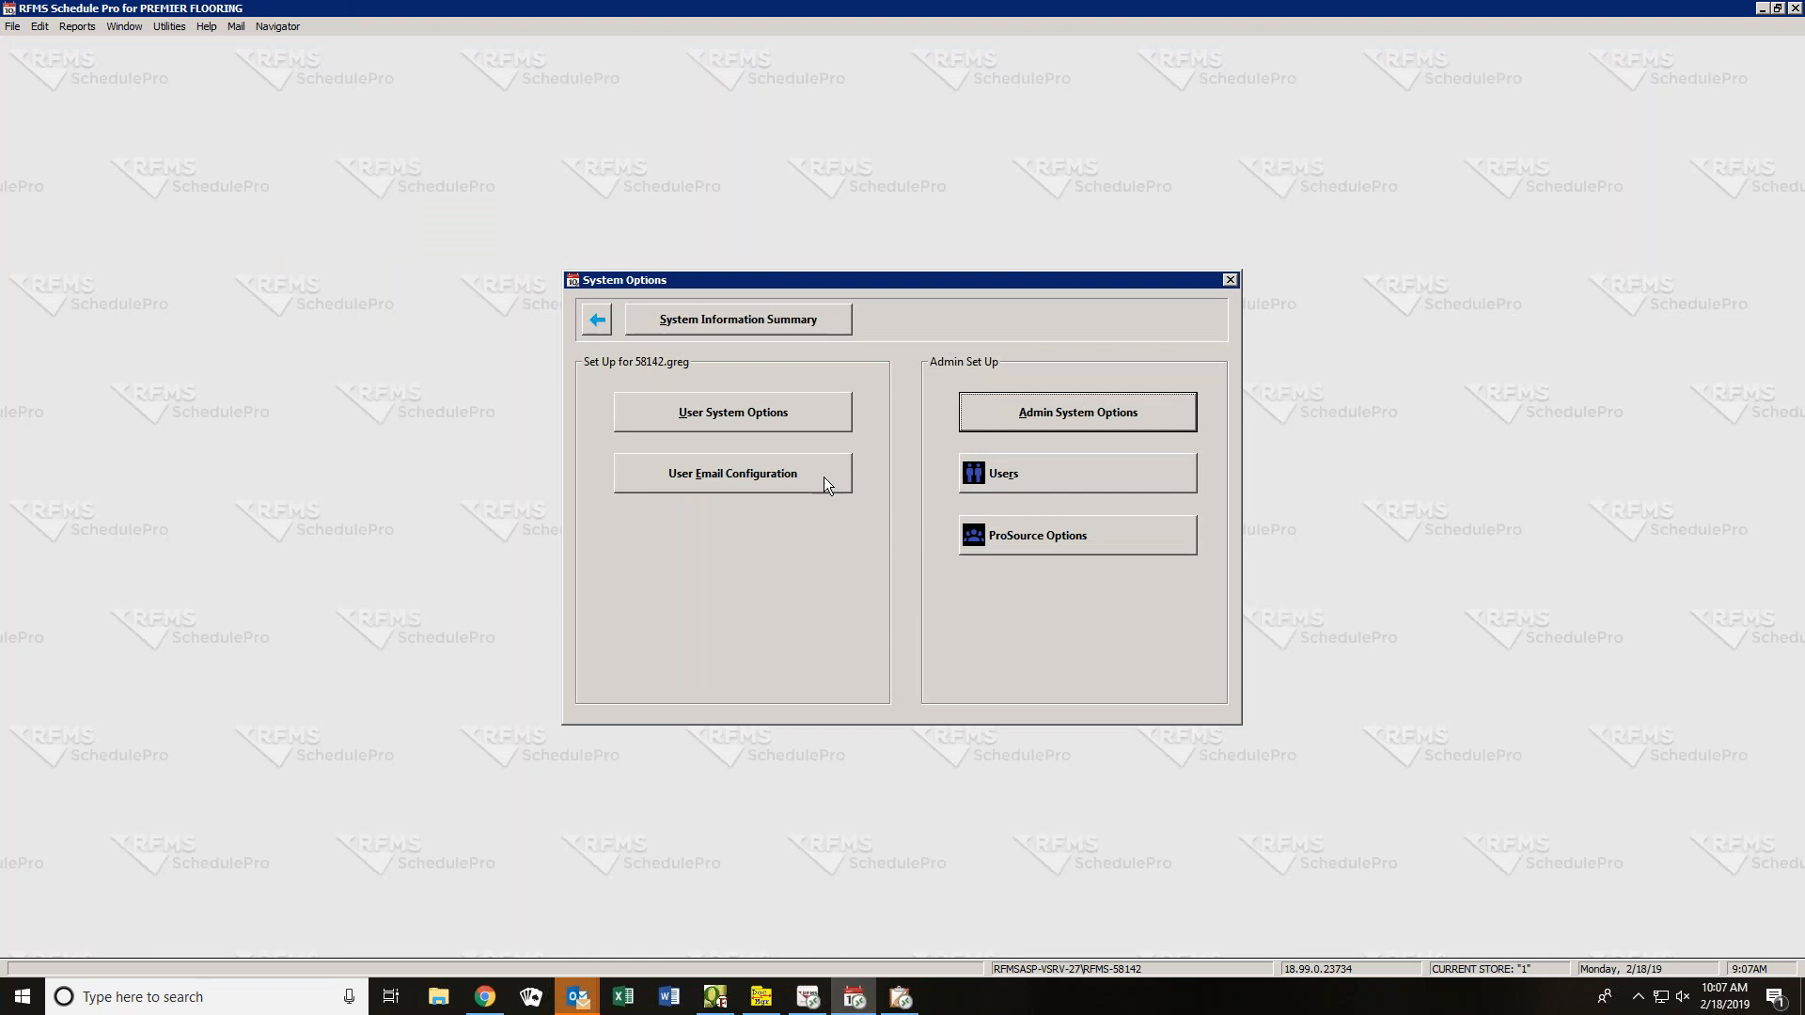
- Open the admin list of users and add a new user with the employee's network user name
{"action": "left_click", "coordinate": [1035, 463]}
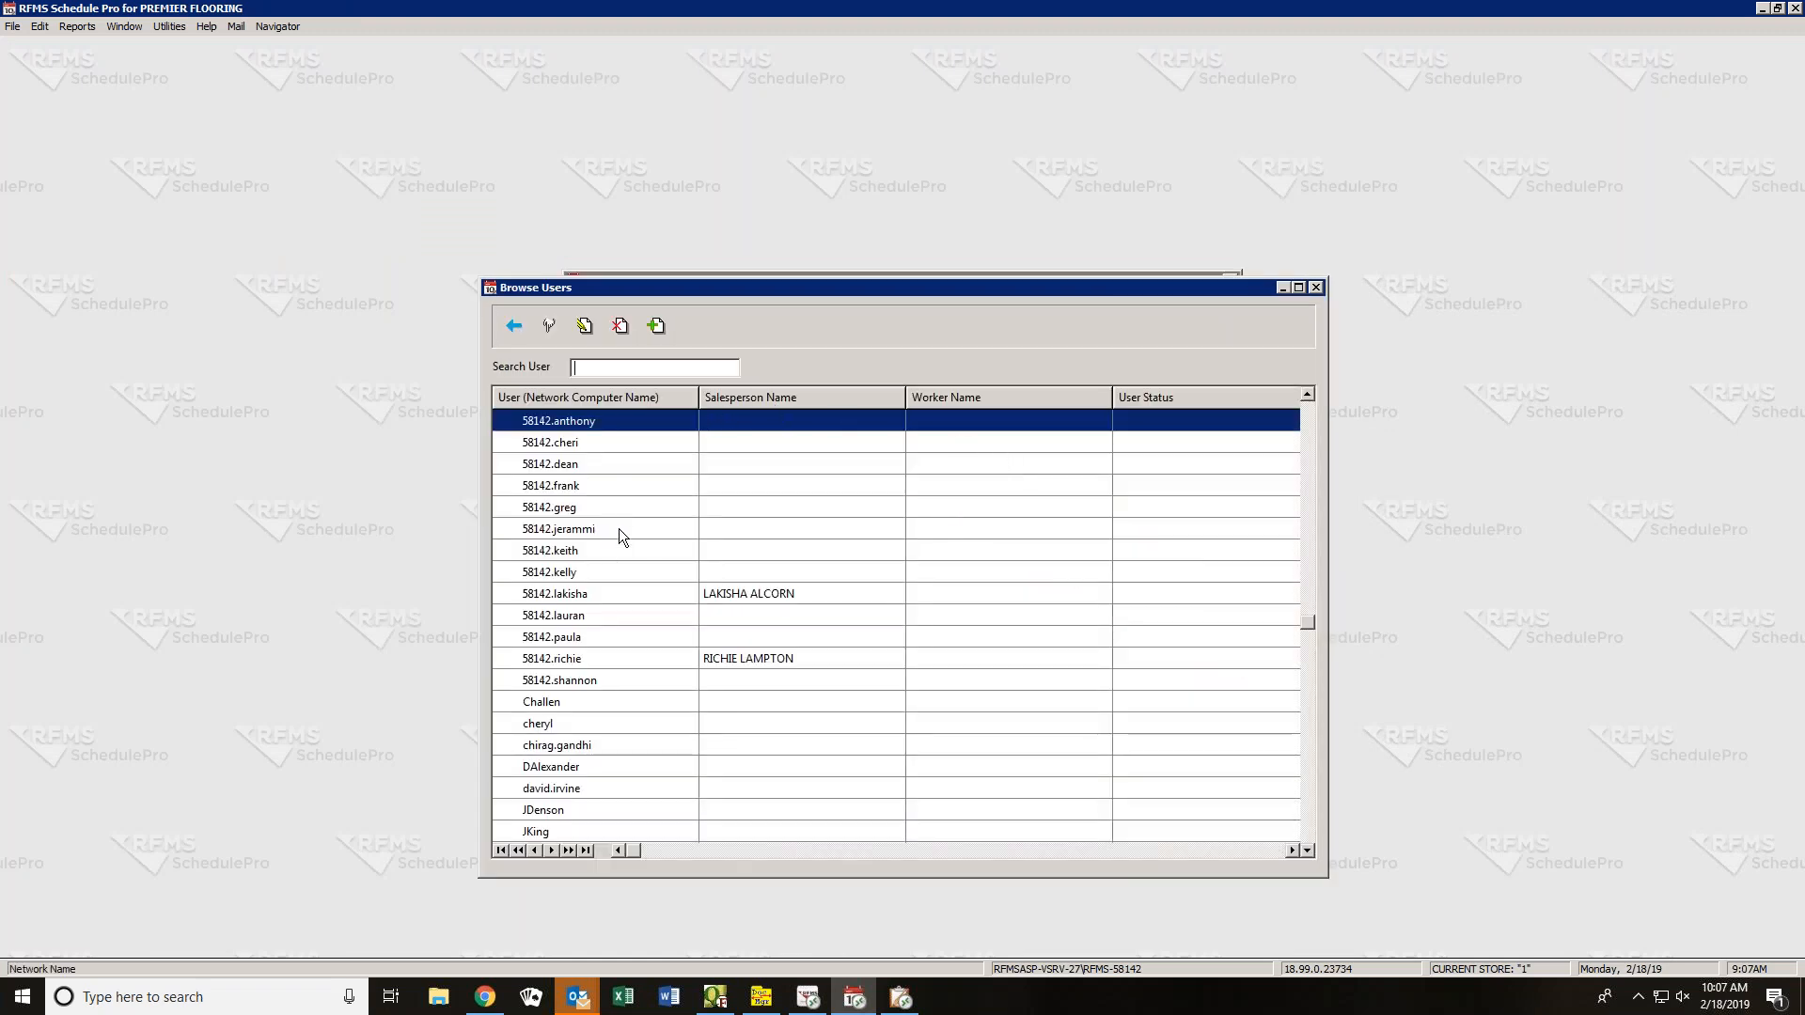
{"action": "left_click", "coordinate": [656, 325]}
{"action": "type", "text": "58142."}
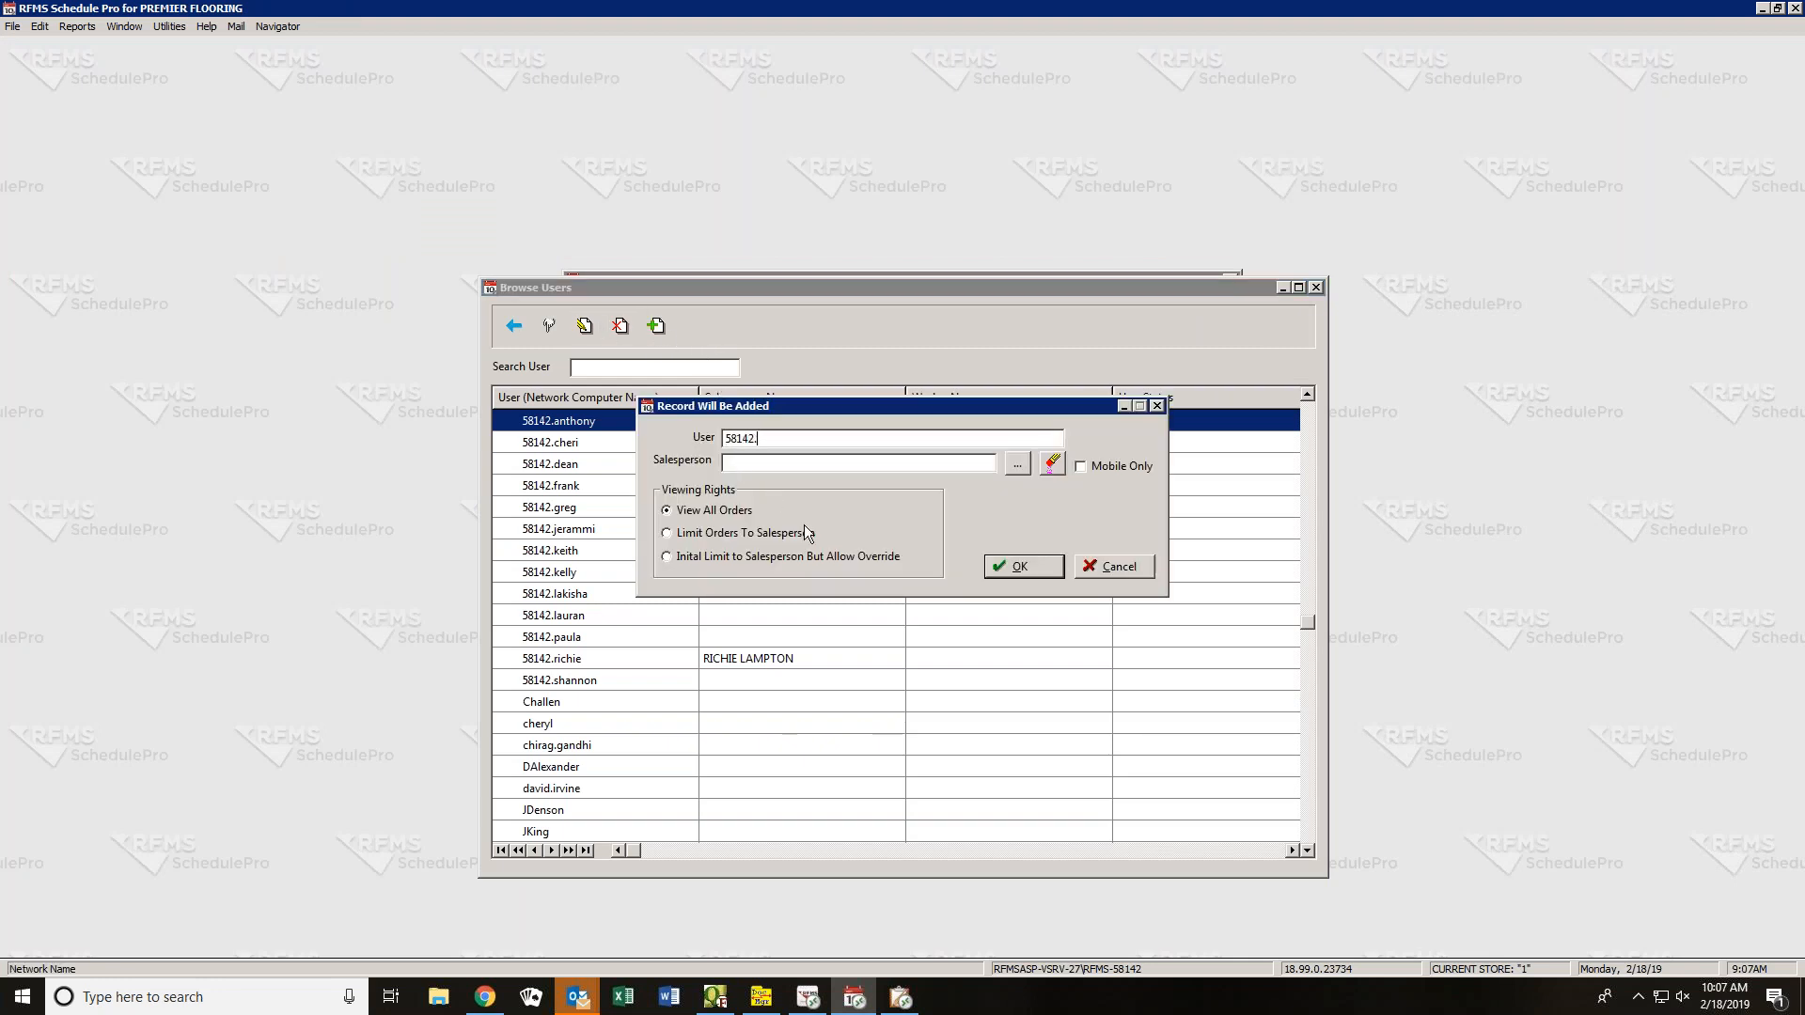
{"action": "type", "text": "amber"}
{"action": "left_click", "coordinate": [1033, 564]}
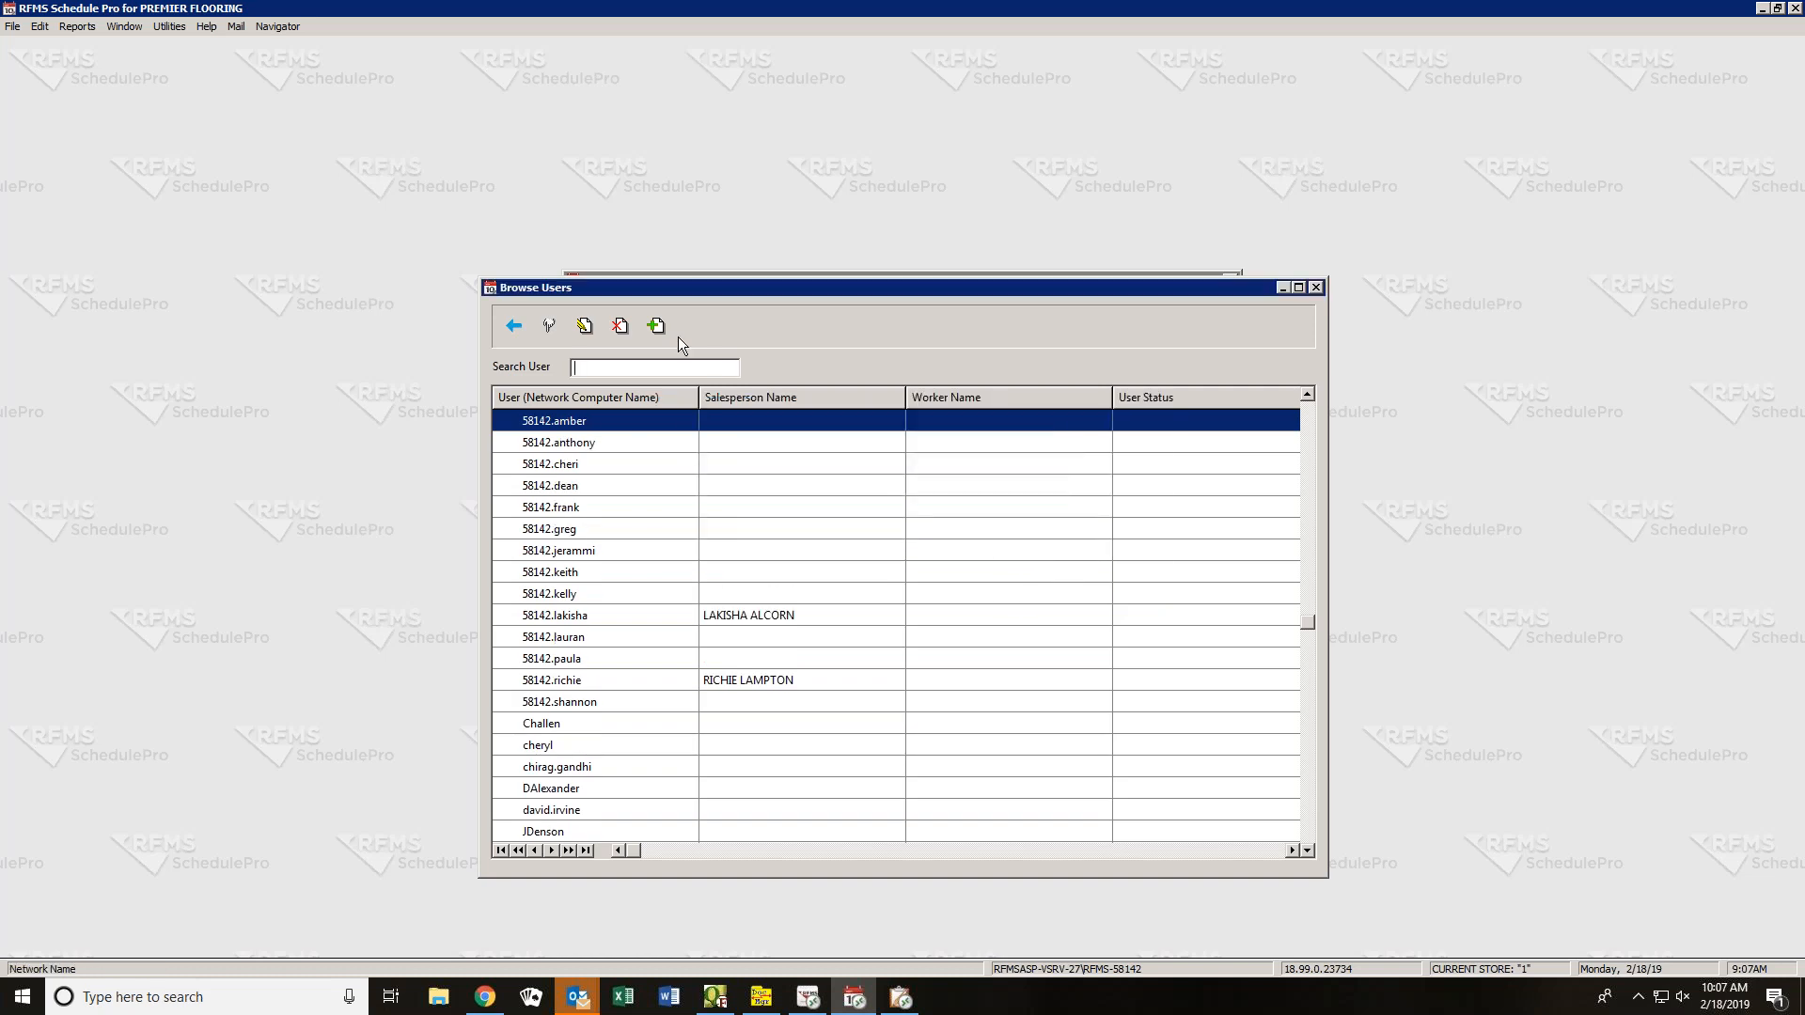
- Add a second new user, correcting the network user name before saving, and check the updated user list
{"action": "left_click", "coordinate": [656, 326]}
{"action": "type", "text": "58142.rita"}
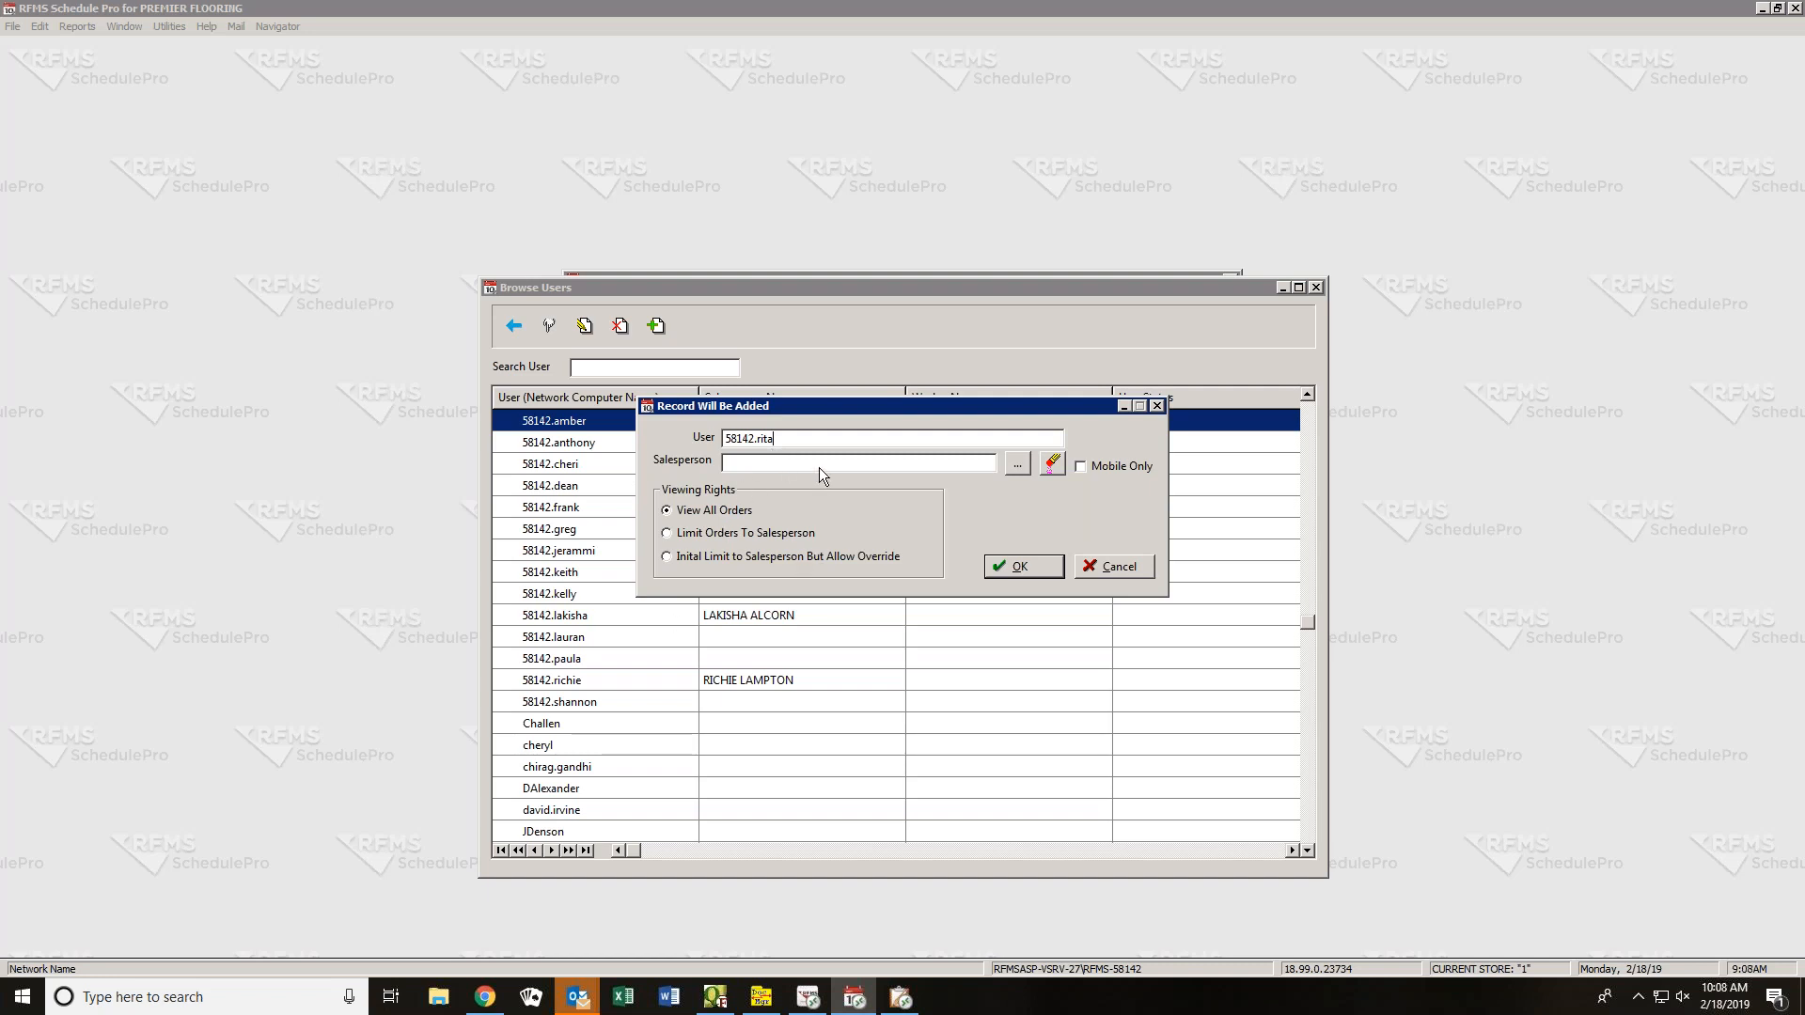
{"action": "key", "text": "BackSpace"}
{"action": "key", "text": "BackSpace"}
{"action": "left_click", "coordinate": [987, 571]}
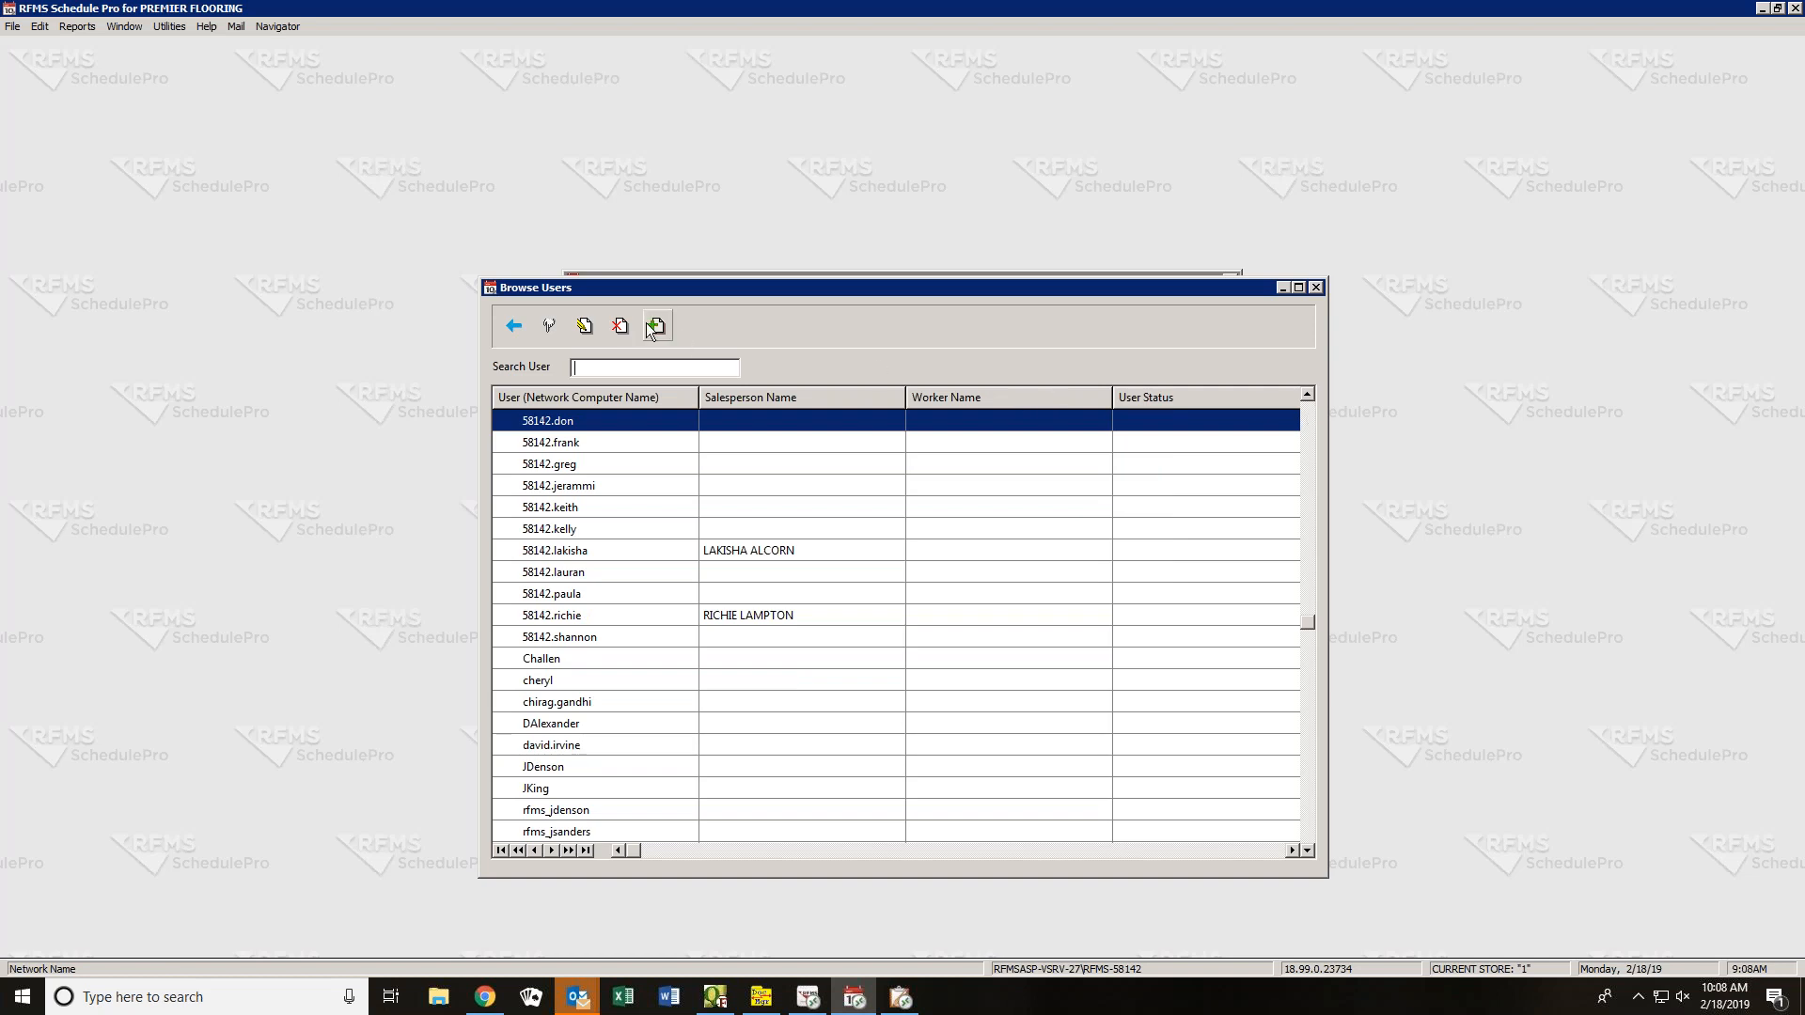
{"action": "left_click", "coordinate": [594, 448]}
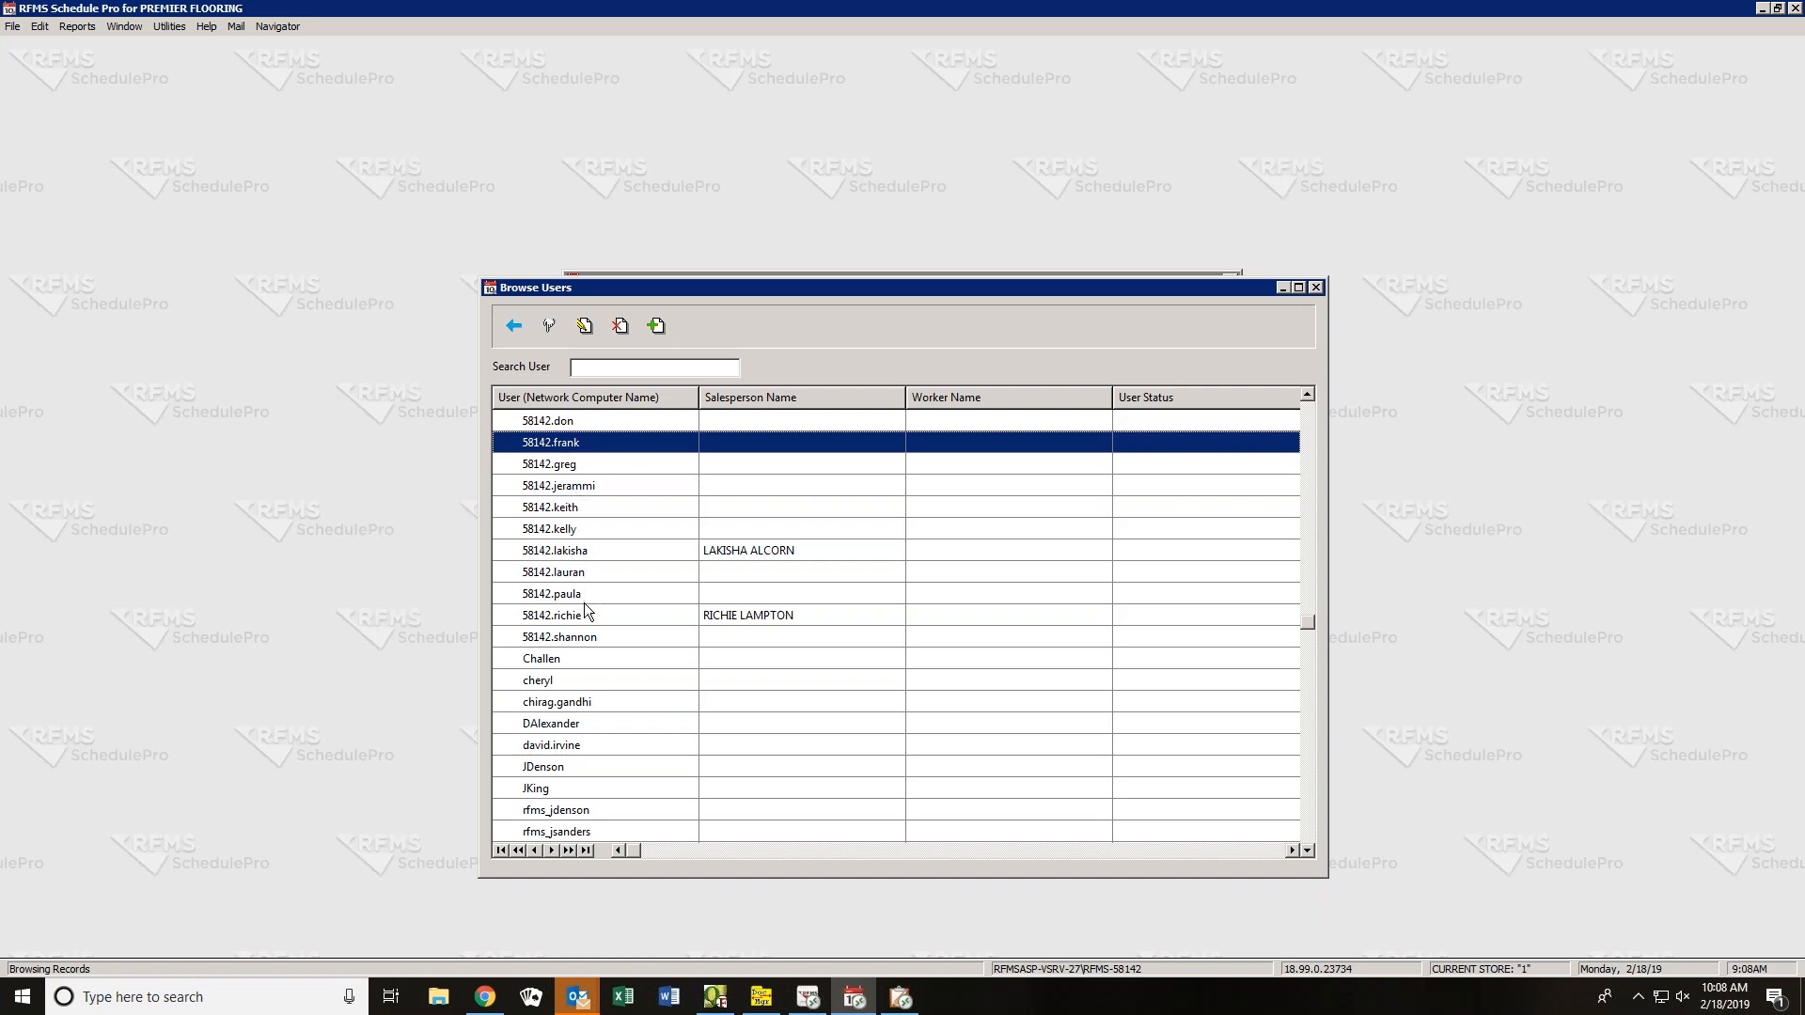
{"action": "left_click", "coordinate": [1312, 399]}
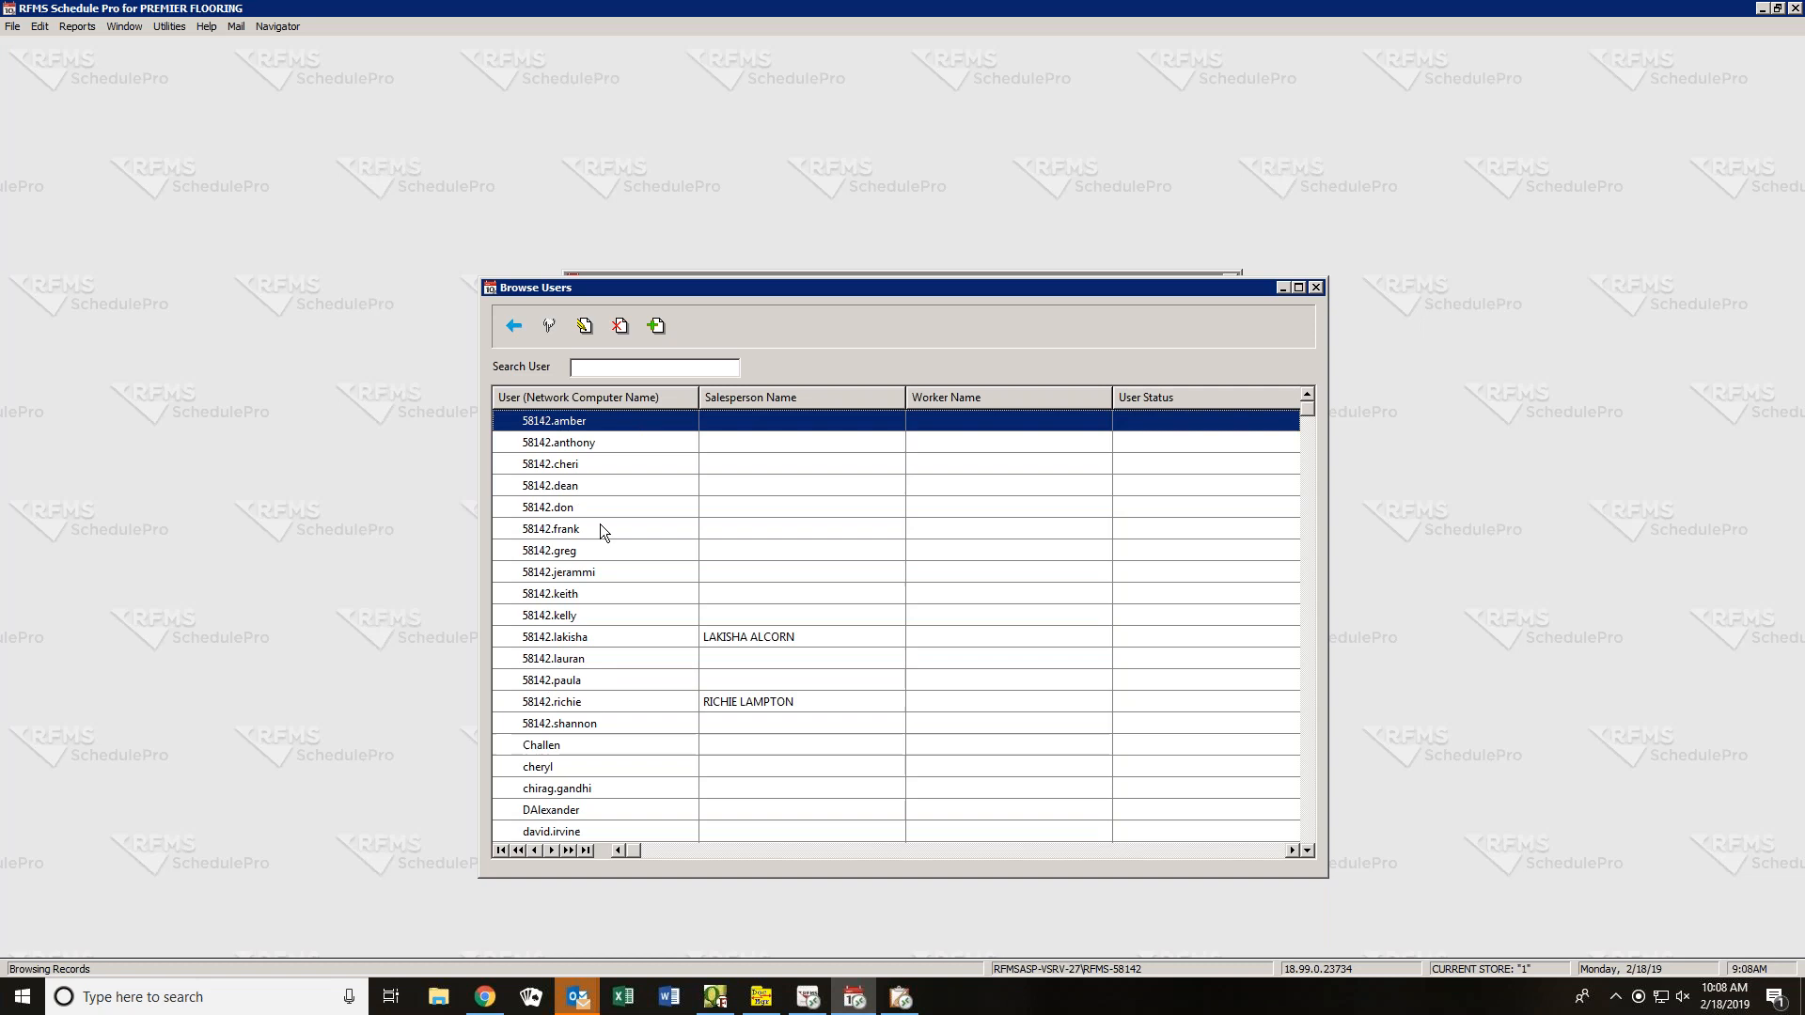
- Add a third new user record with that employee's network user name
{"action": "left_click", "coordinate": [655, 329]}
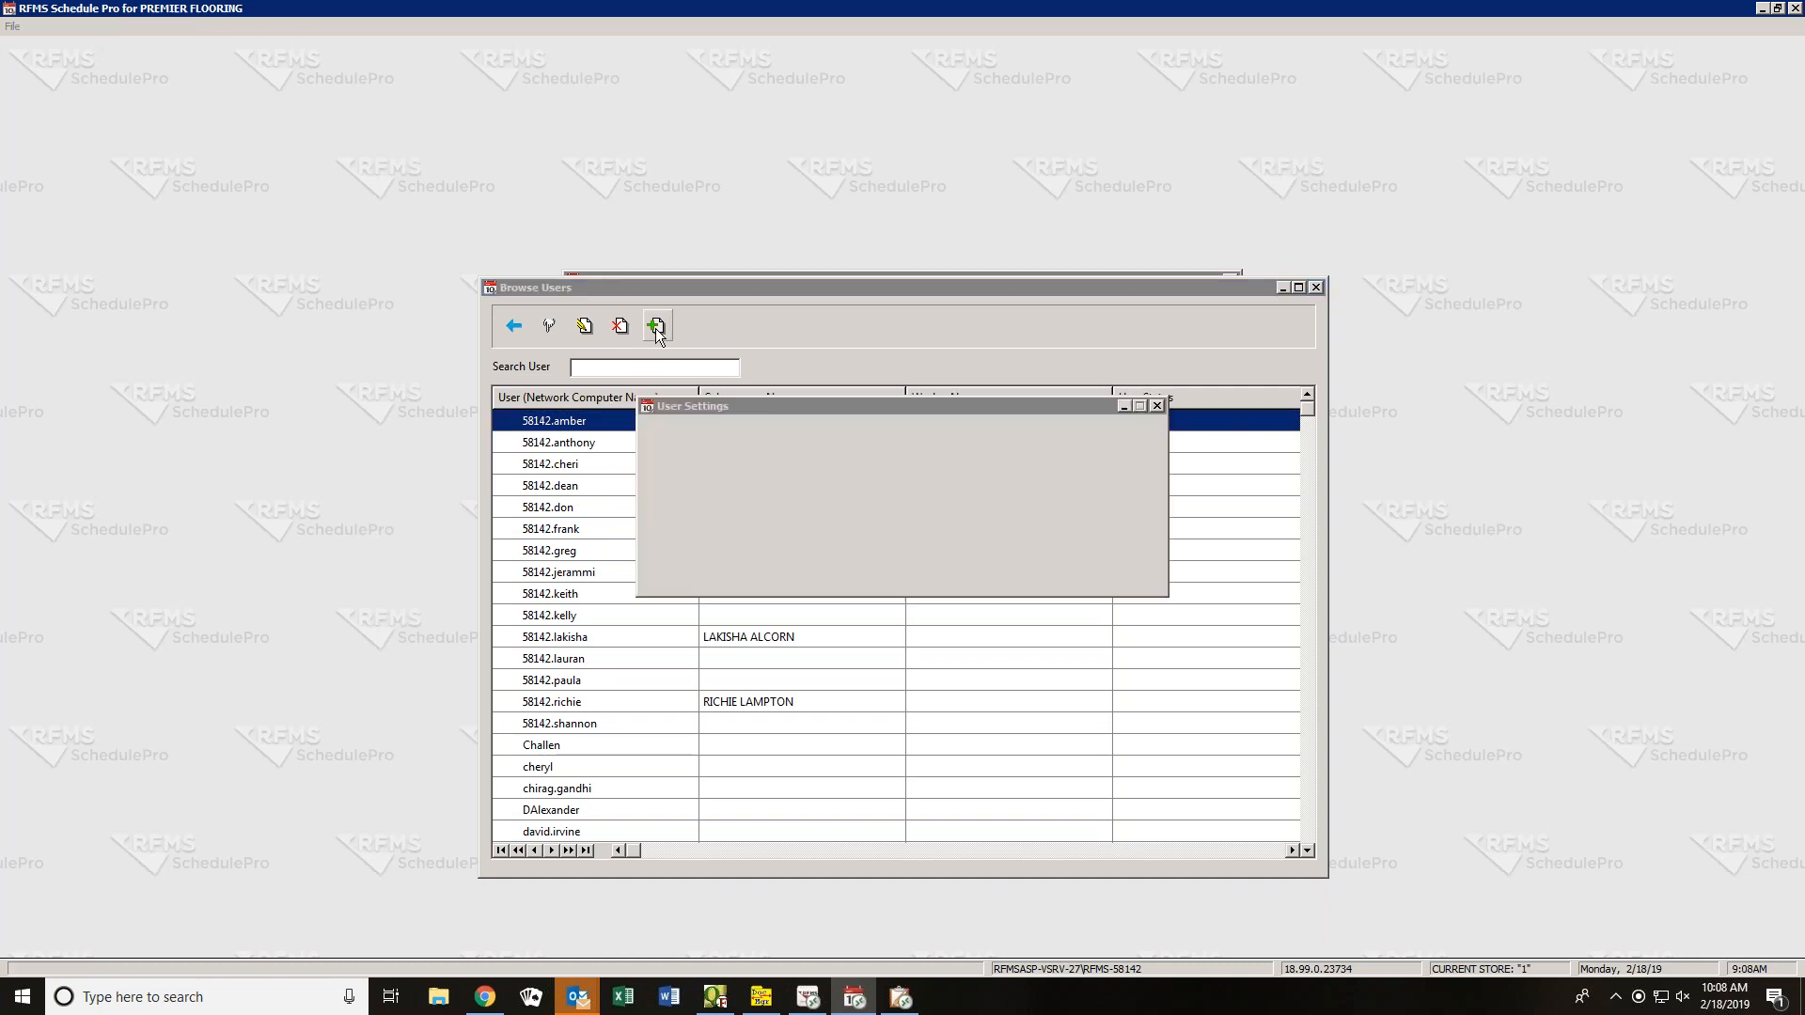
{"action": "type", "text": "58142."}
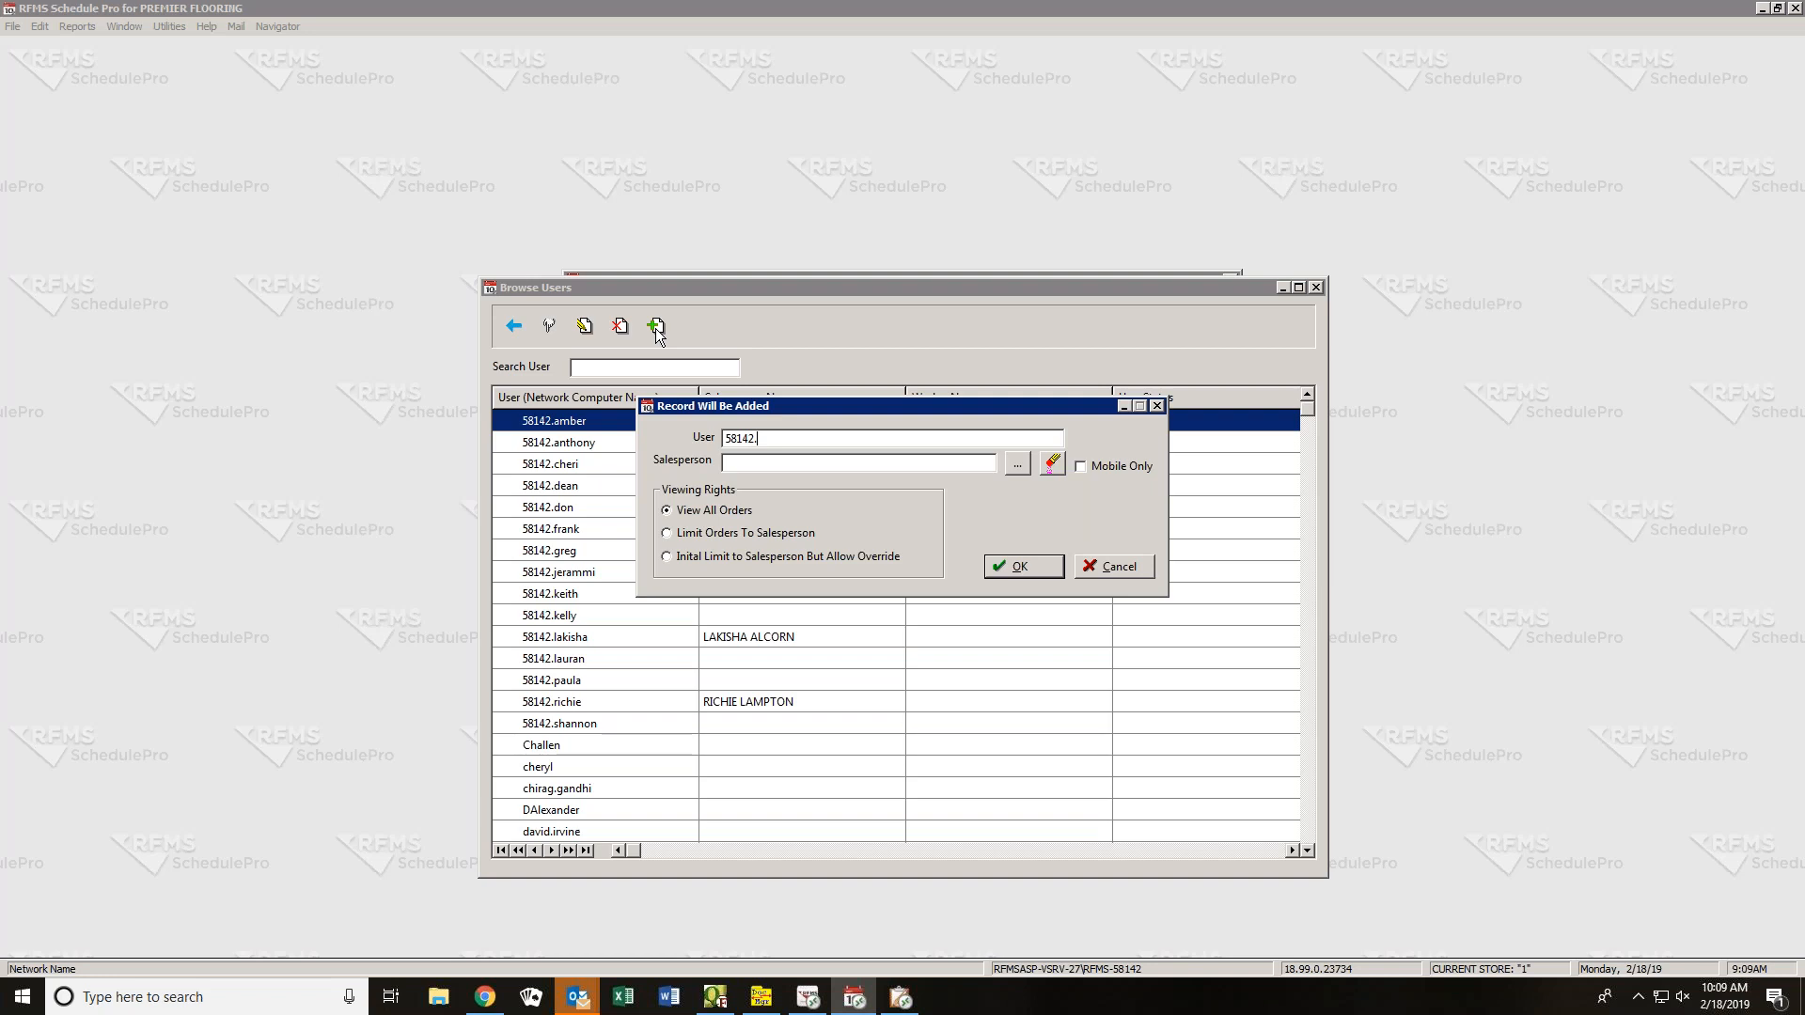
{"action": "type", "text": "tony"}
{"action": "left_click", "coordinate": [1034, 568]}
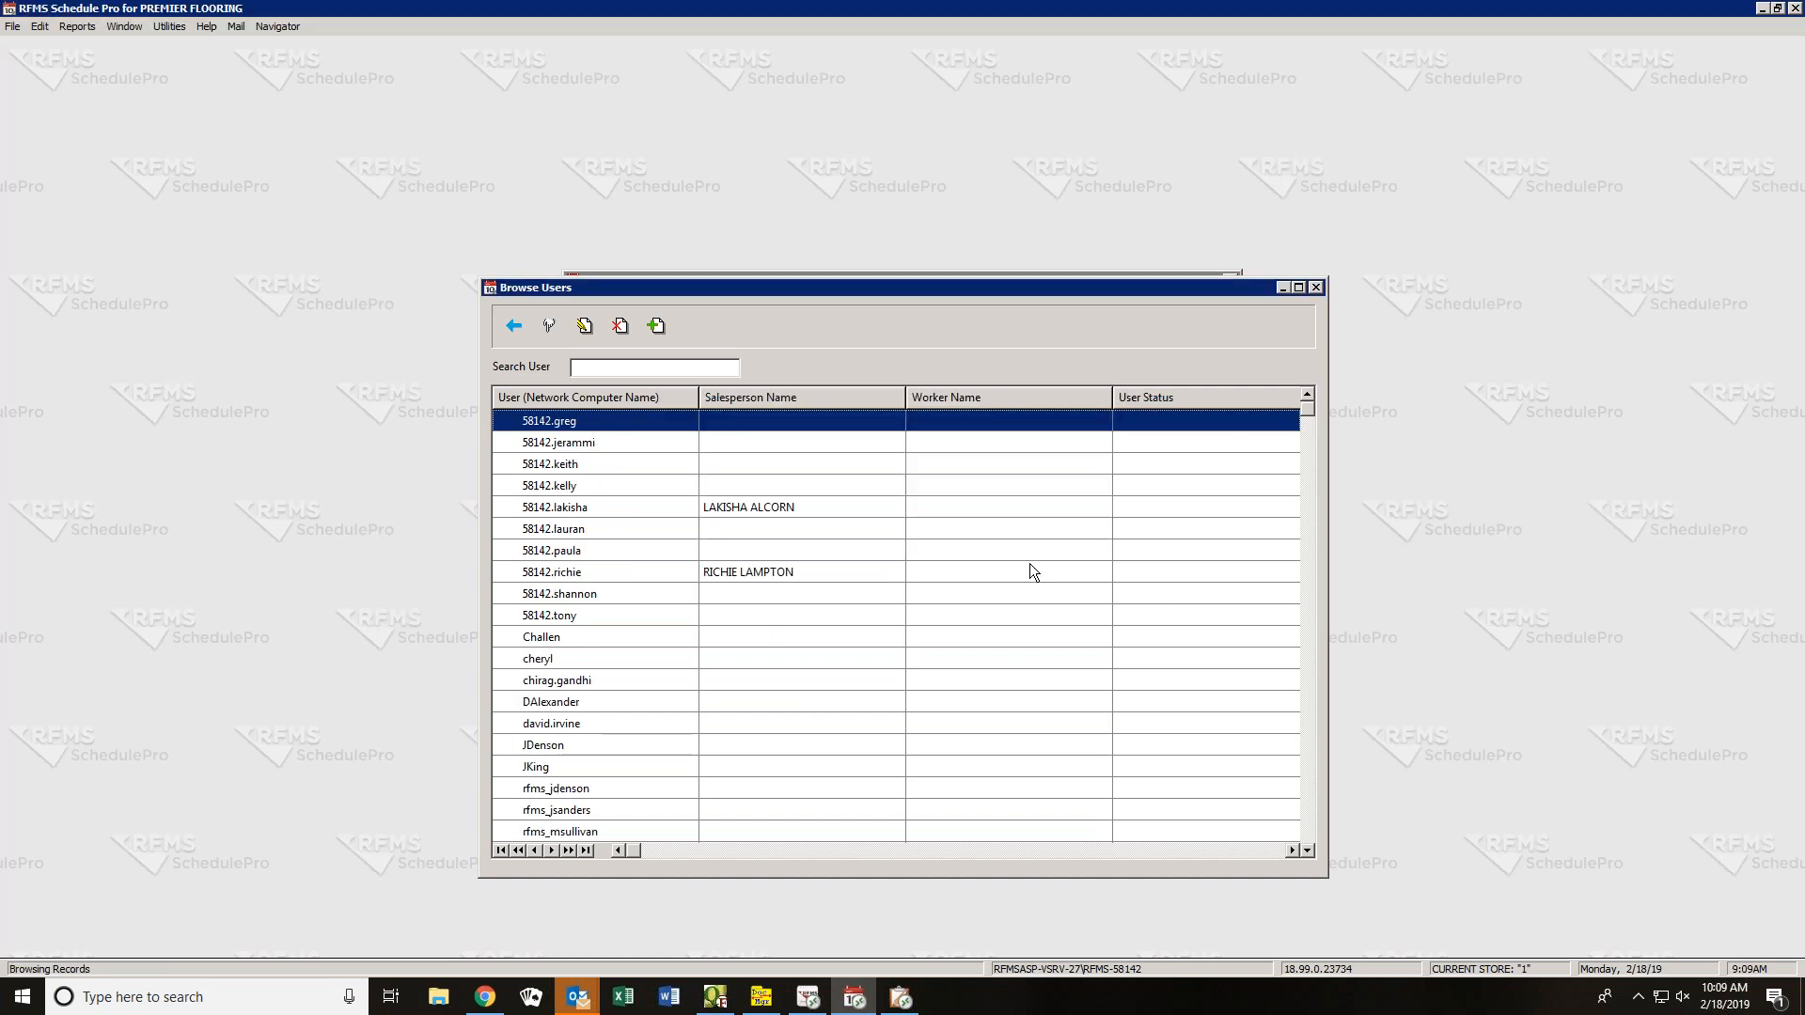
- Add a fourth new user record with the next employee's network user name
{"action": "left_click", "coordinate": [657, 325]}
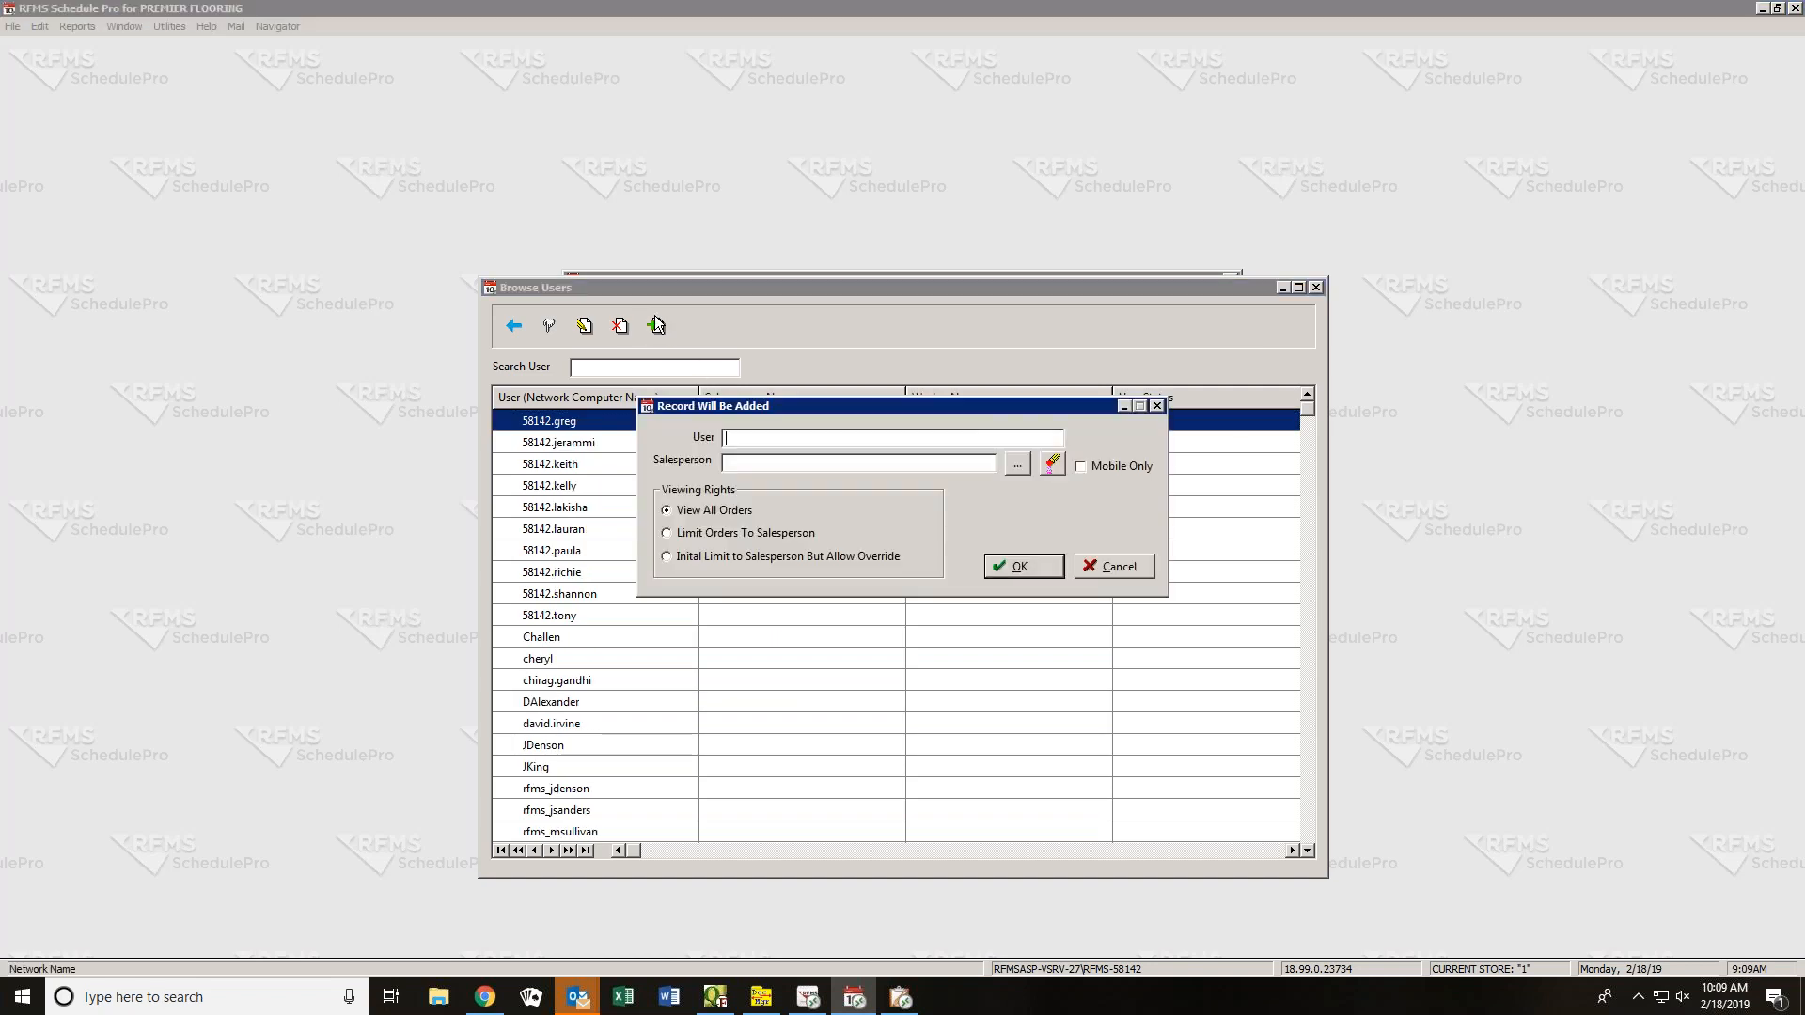
{"action": "type", "text": "58142.heather"}
{"action": "left_click", "coordinate": [1016, 566]}
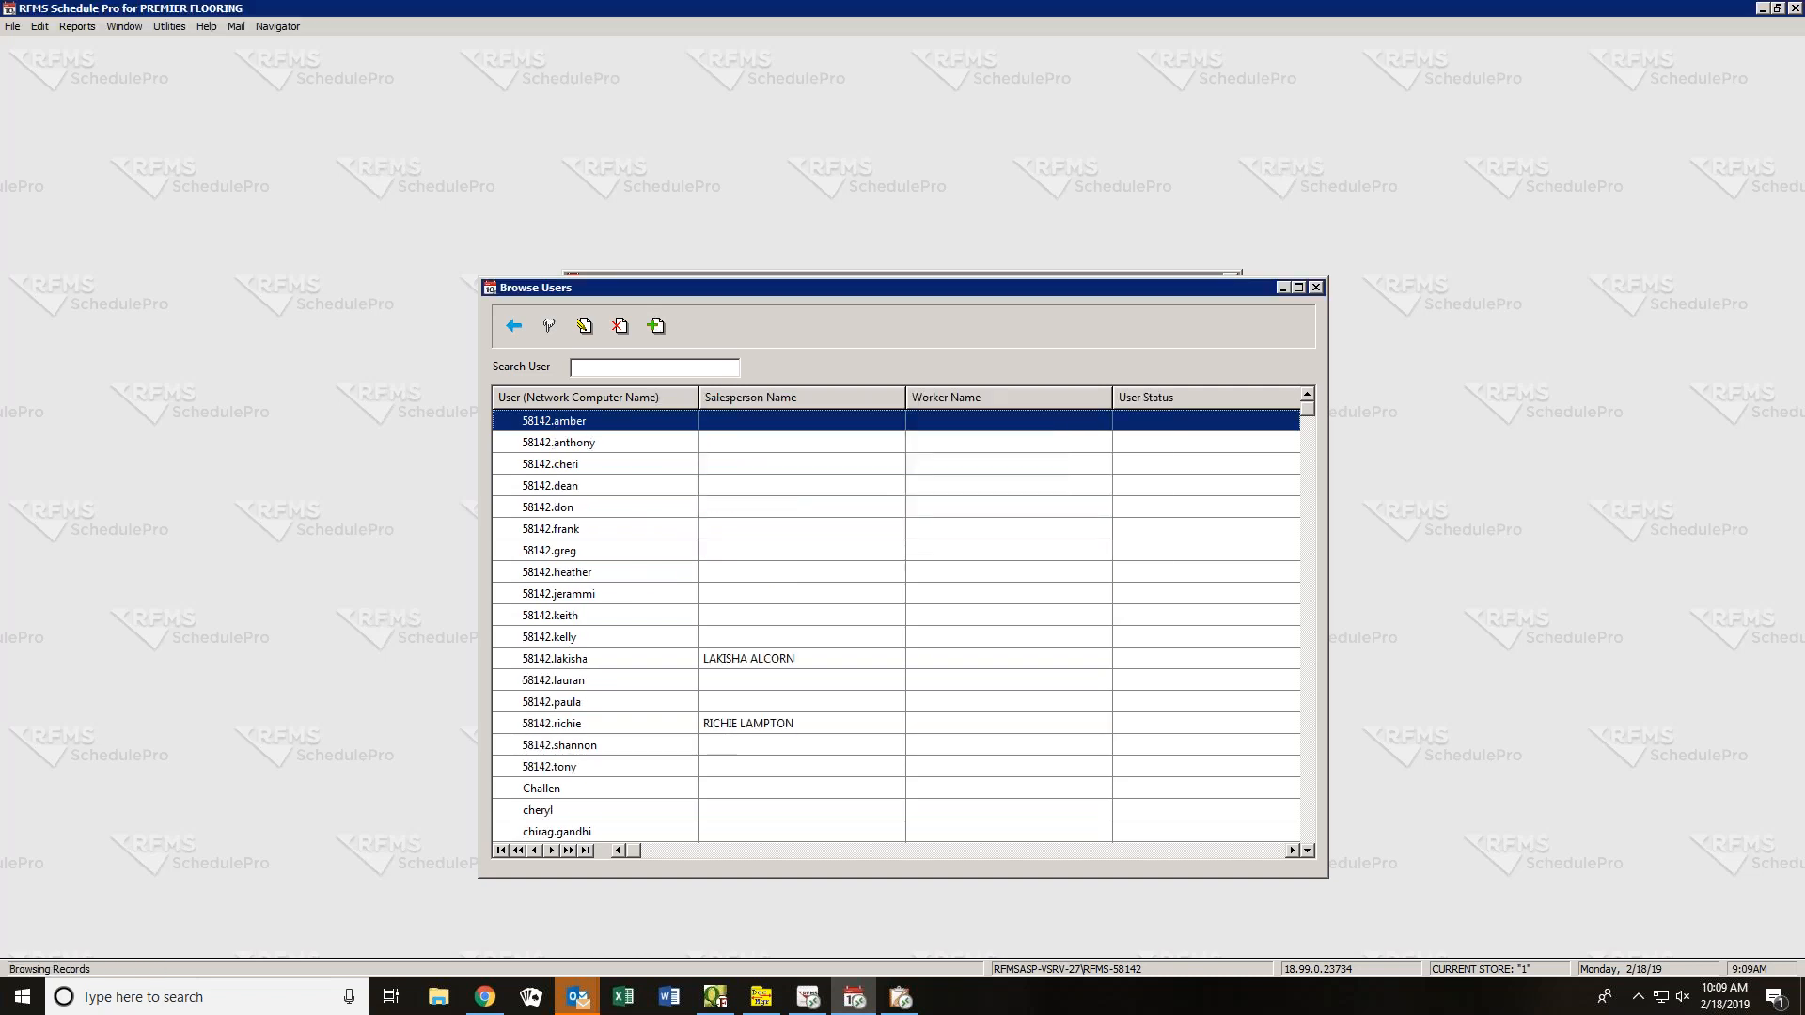
- Add a fifth new user record with its network user name and go back to the start of the user list
{"action": "left_click", "coordinate": [657, 326]}
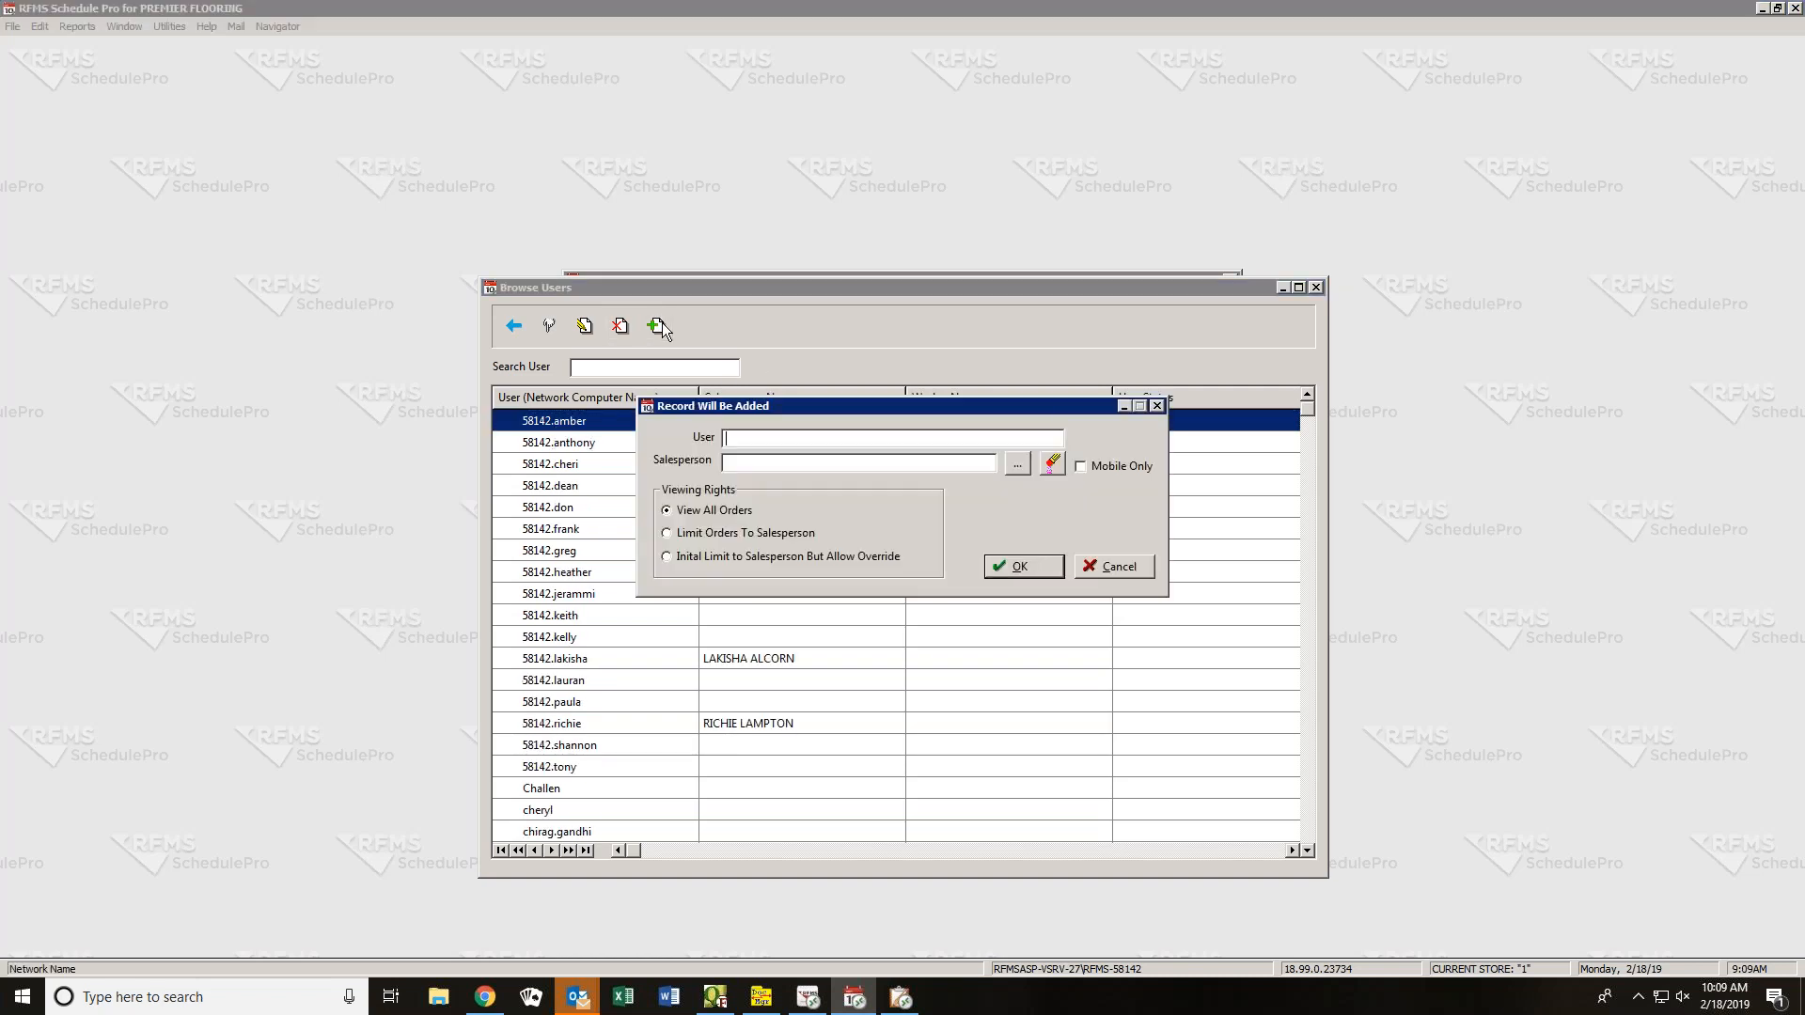
{"action": "type", "text": "58142.ro"}
{"action": "left_click", "coordinate": [994, 567]}
{"action": "left_click", "coordinate": [1307, 396]}
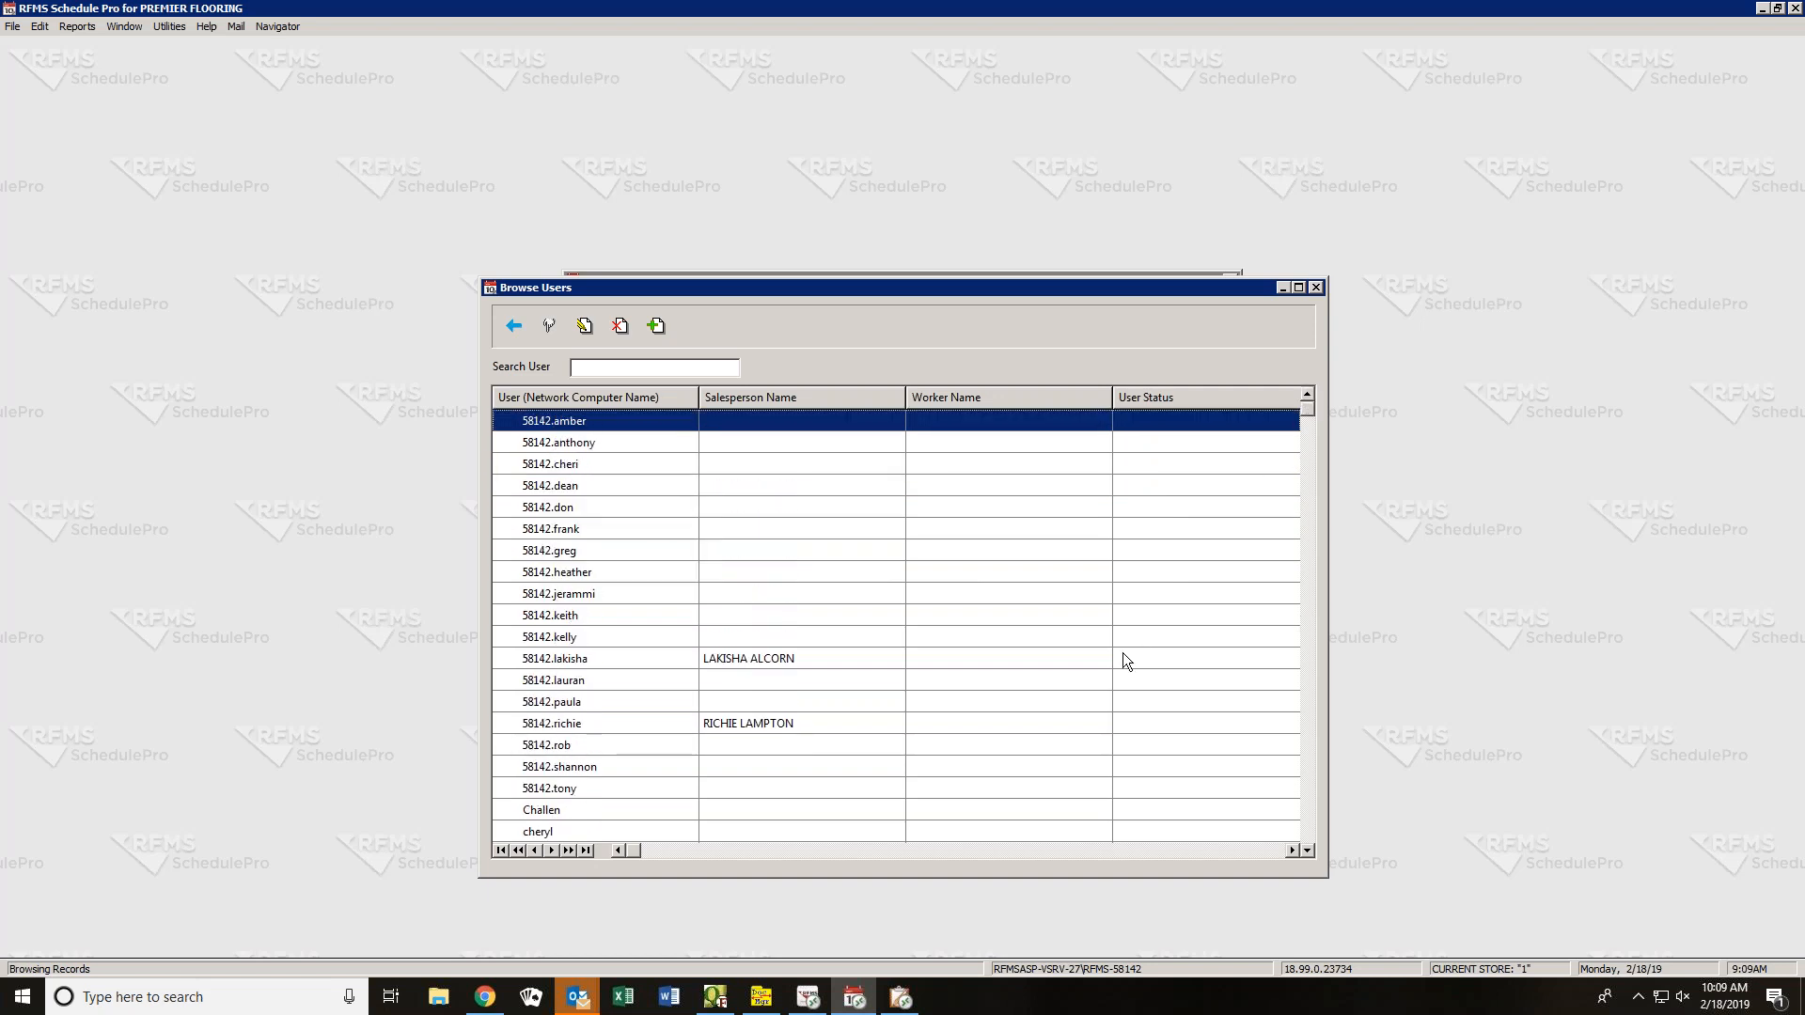
- Add a sixth new user record, entering the employee's network user name and keeping the View All Orders rights
{"action": "left_click", "coordinate": [657, 325]}
{"action": "type", "text": "581"}
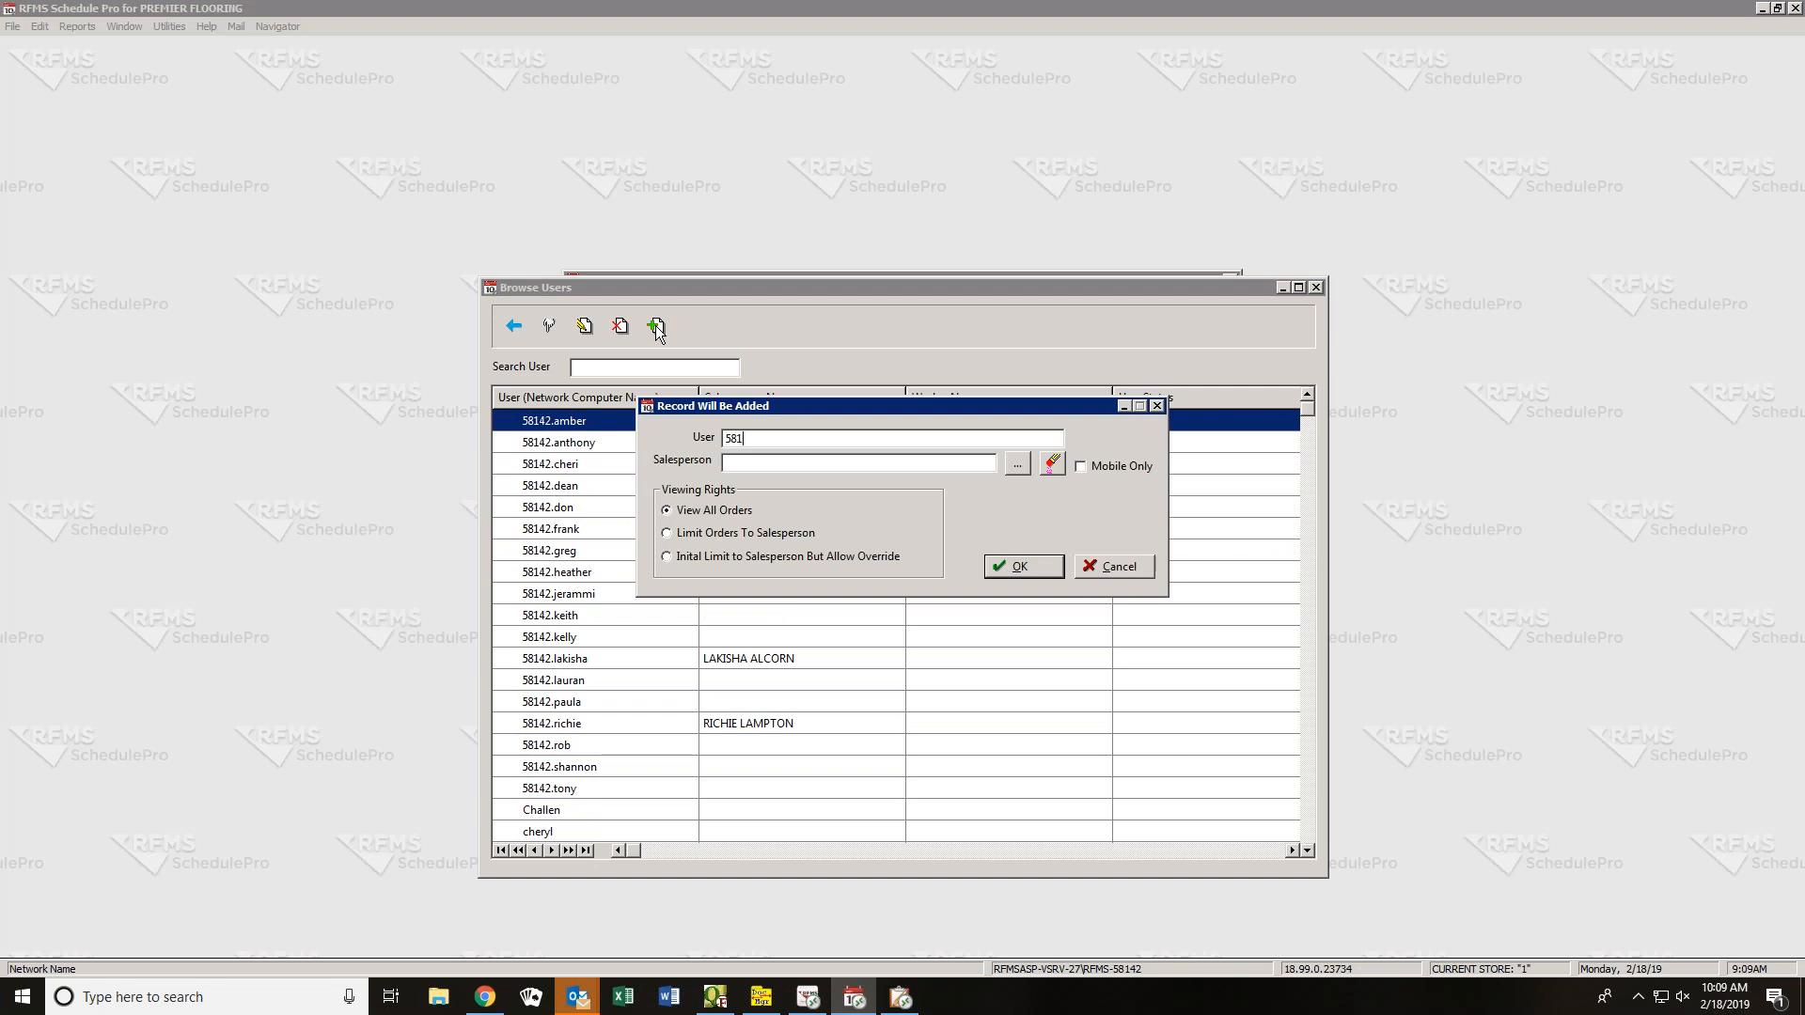
{"action": "type", "text": "42.sam"}
{"action": "left_click", "coordinate": [1007, 559]}
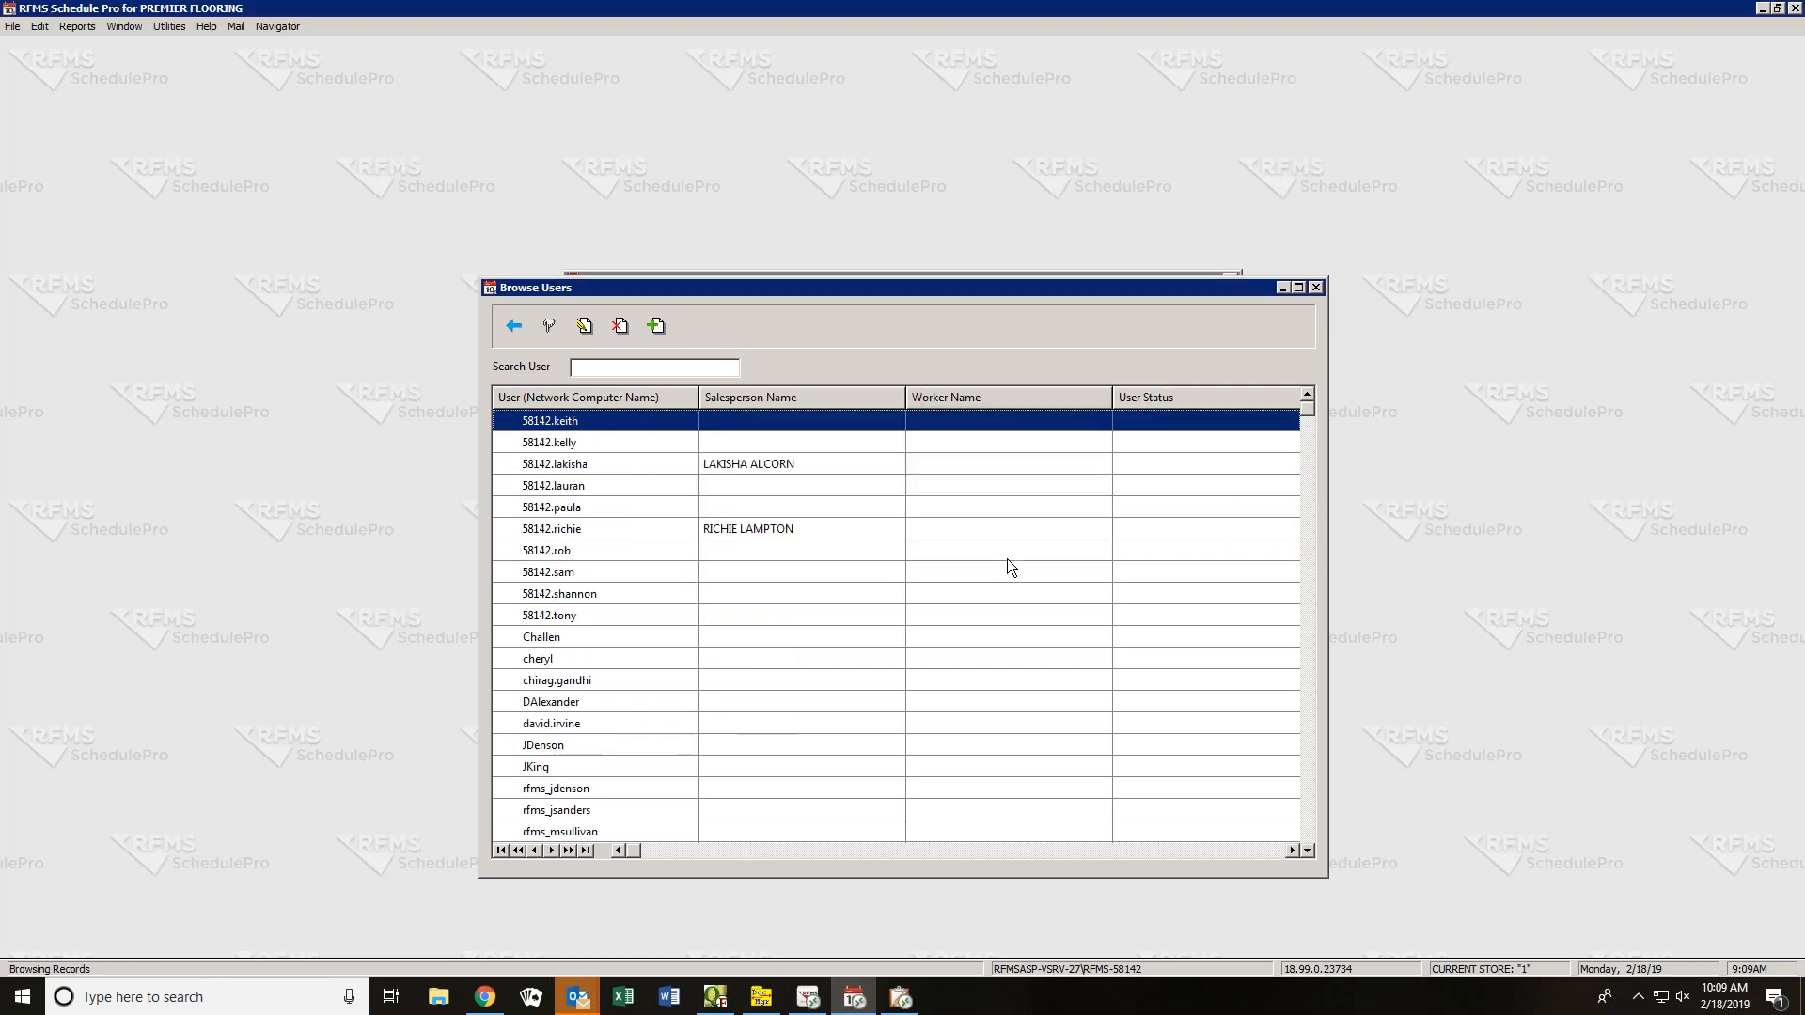
- Add a seventh new user record with the next employee's network user name
{"action": "left_click", "coordinate": [657, 322]}
{"action": "type", "text": "5"}
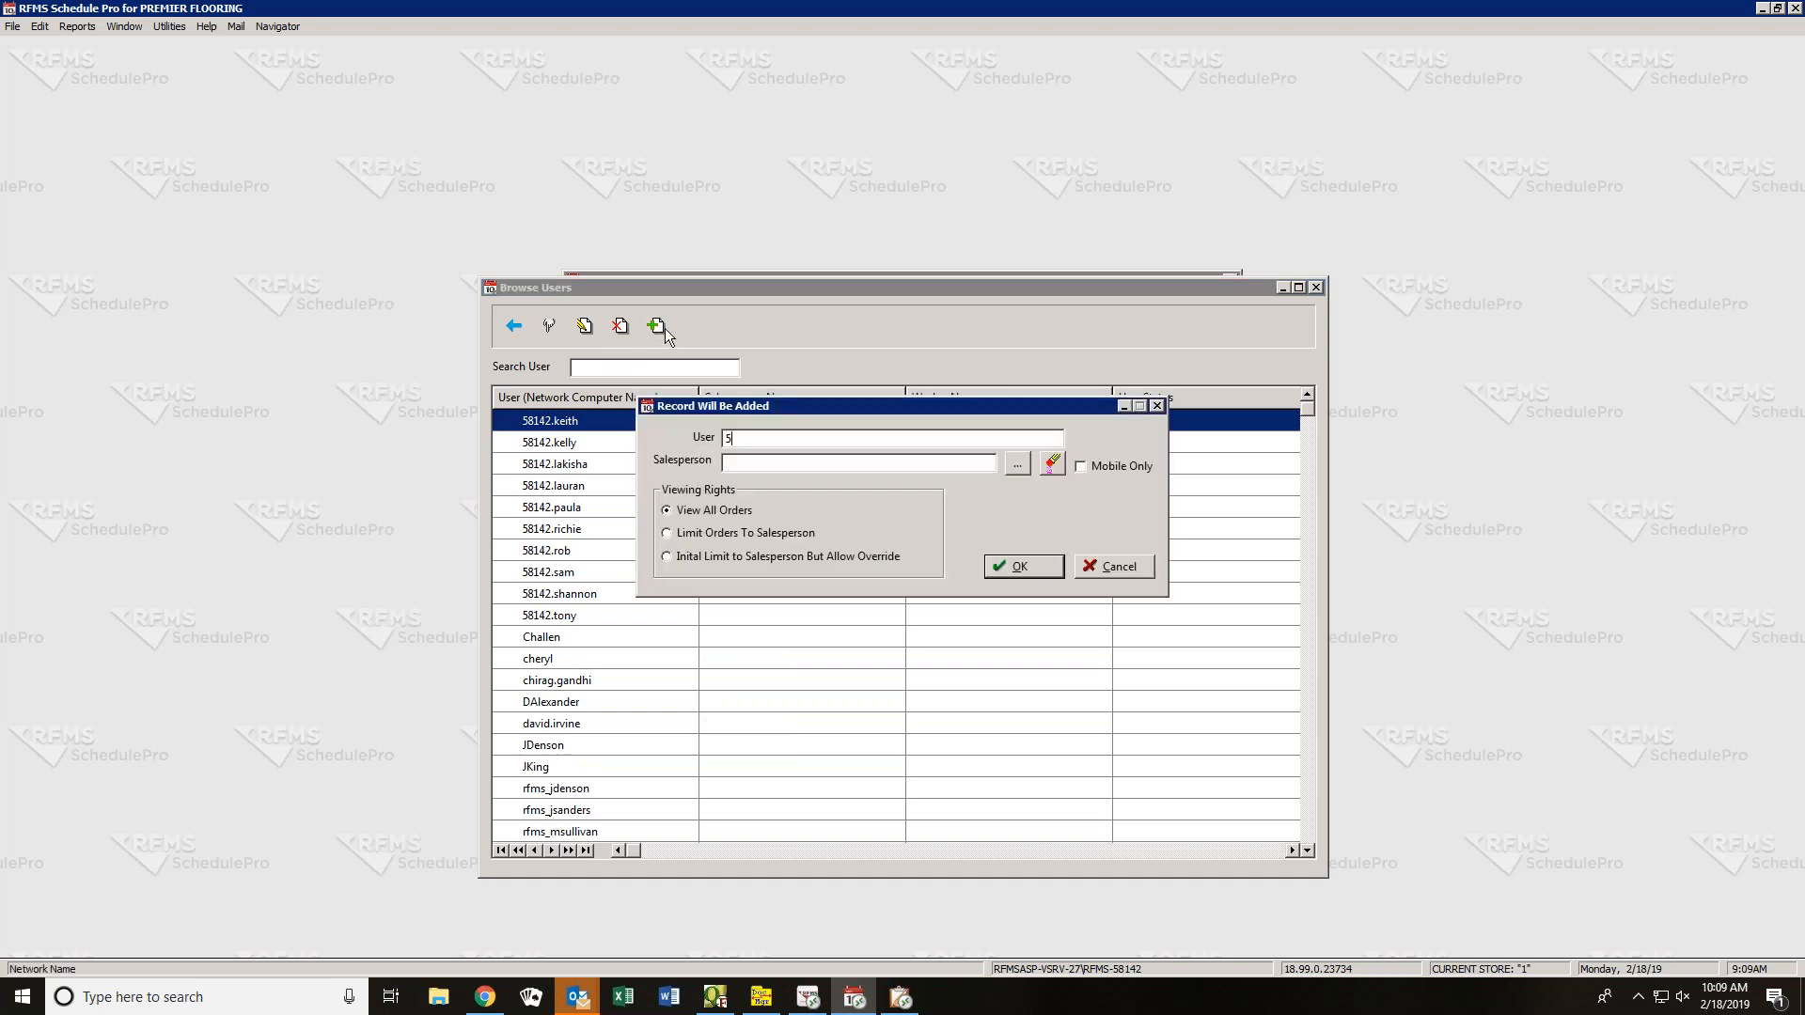
{"action": "type", "text": "8142.joseph"}
{"action": "left_click", "coordinate": [1016, 566]}
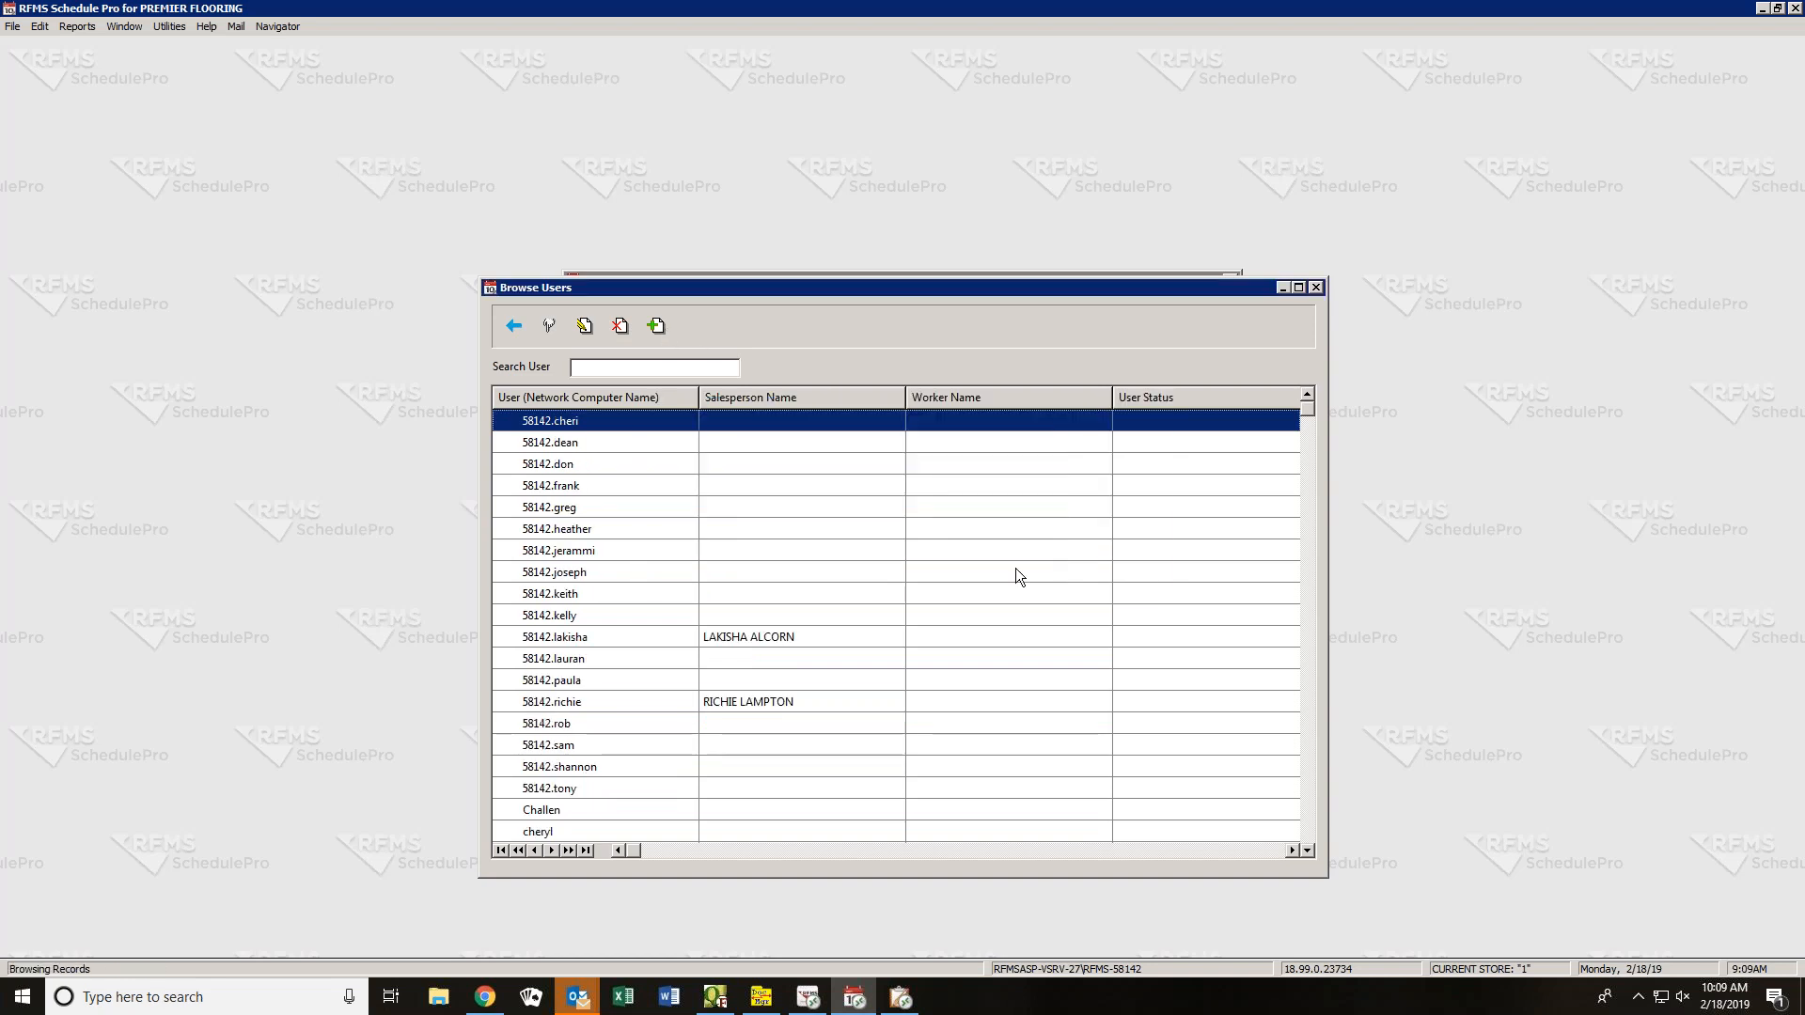
- Add an eighth new user record with its network user name and go back to the start of the user list
{"action": "left_click", "coordinate": [656, 326]}
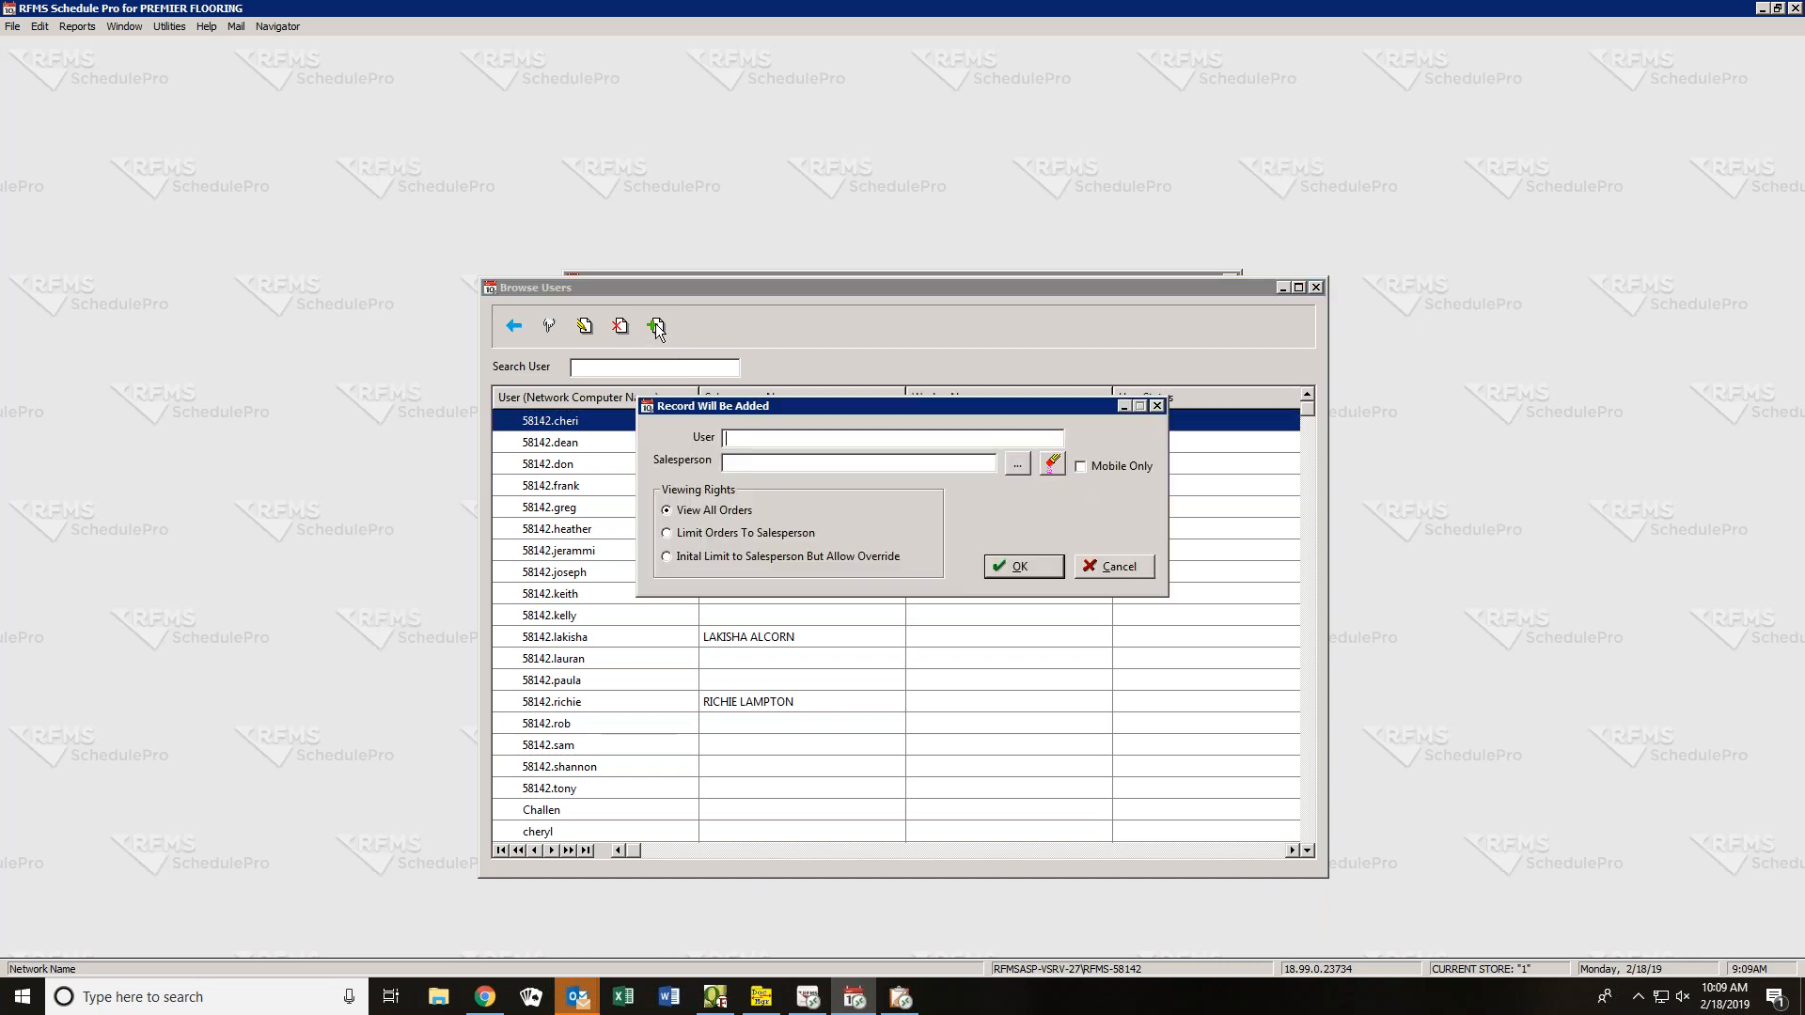
{"action": "type", "text": "58142.stephen"}
{"action": "left_click", "coordinate": [999, 572]}
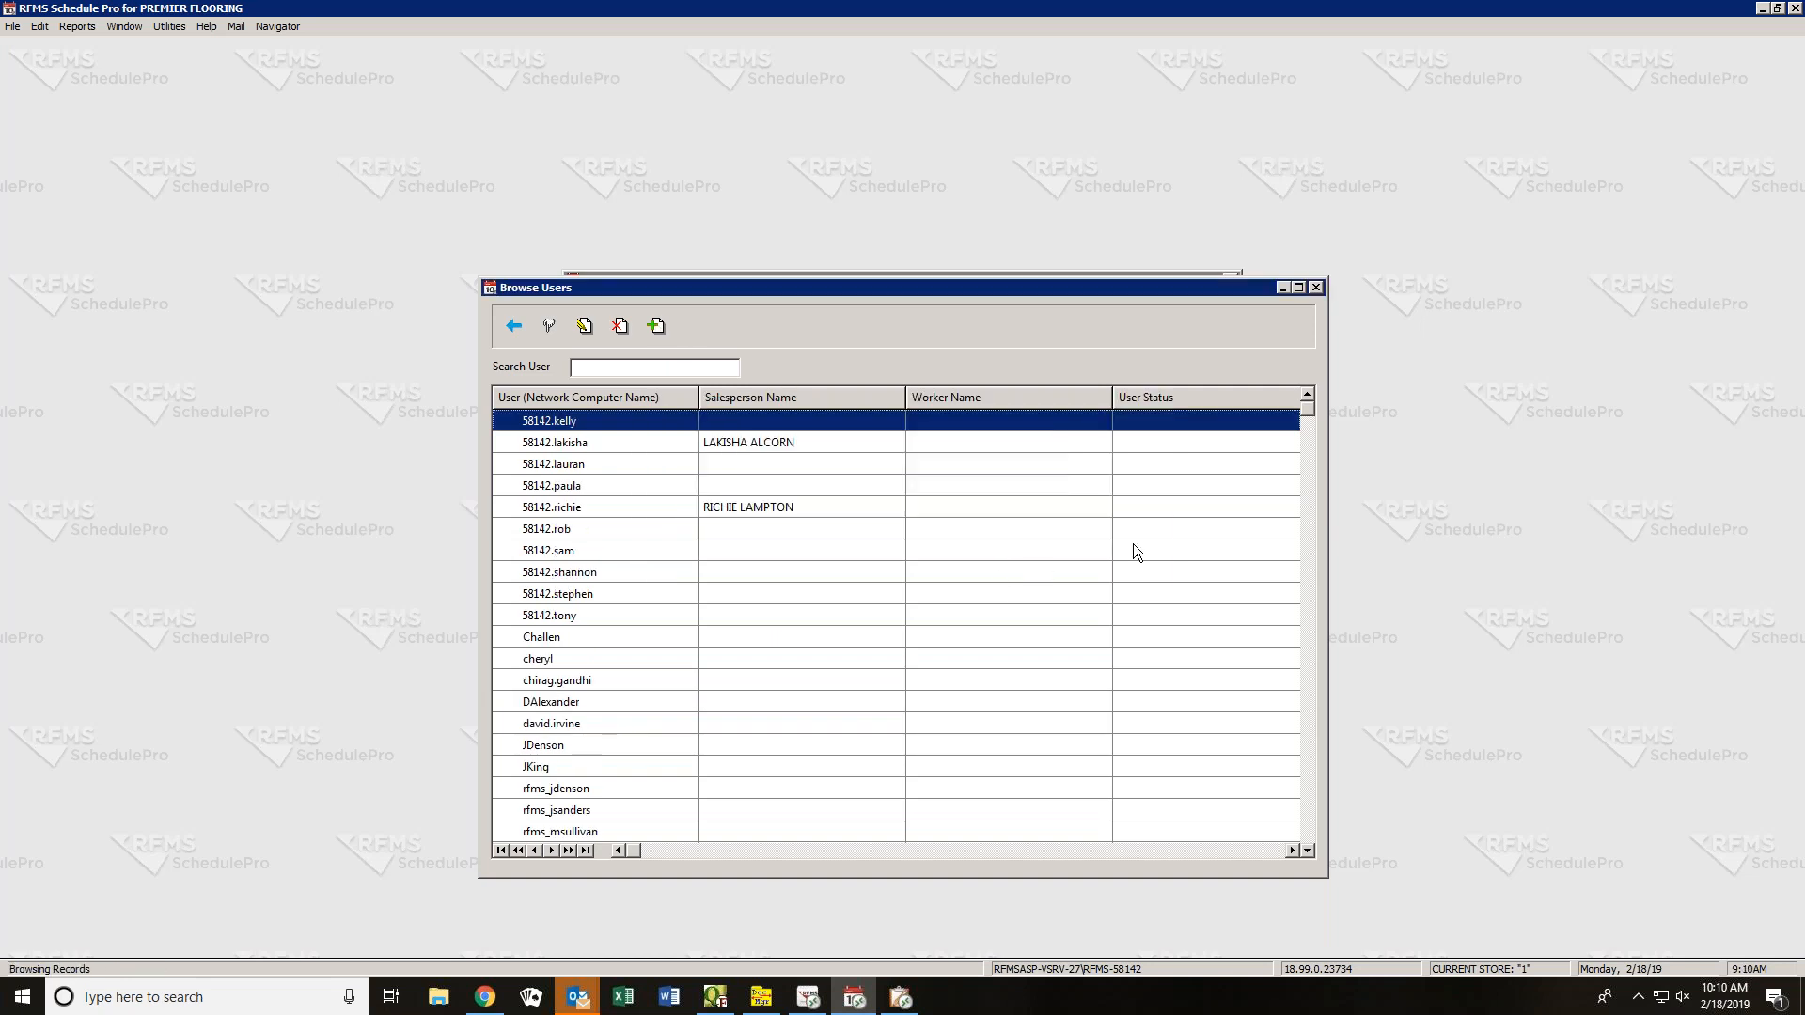
{"action": "left_click", "coordinate": [1311, 393]}
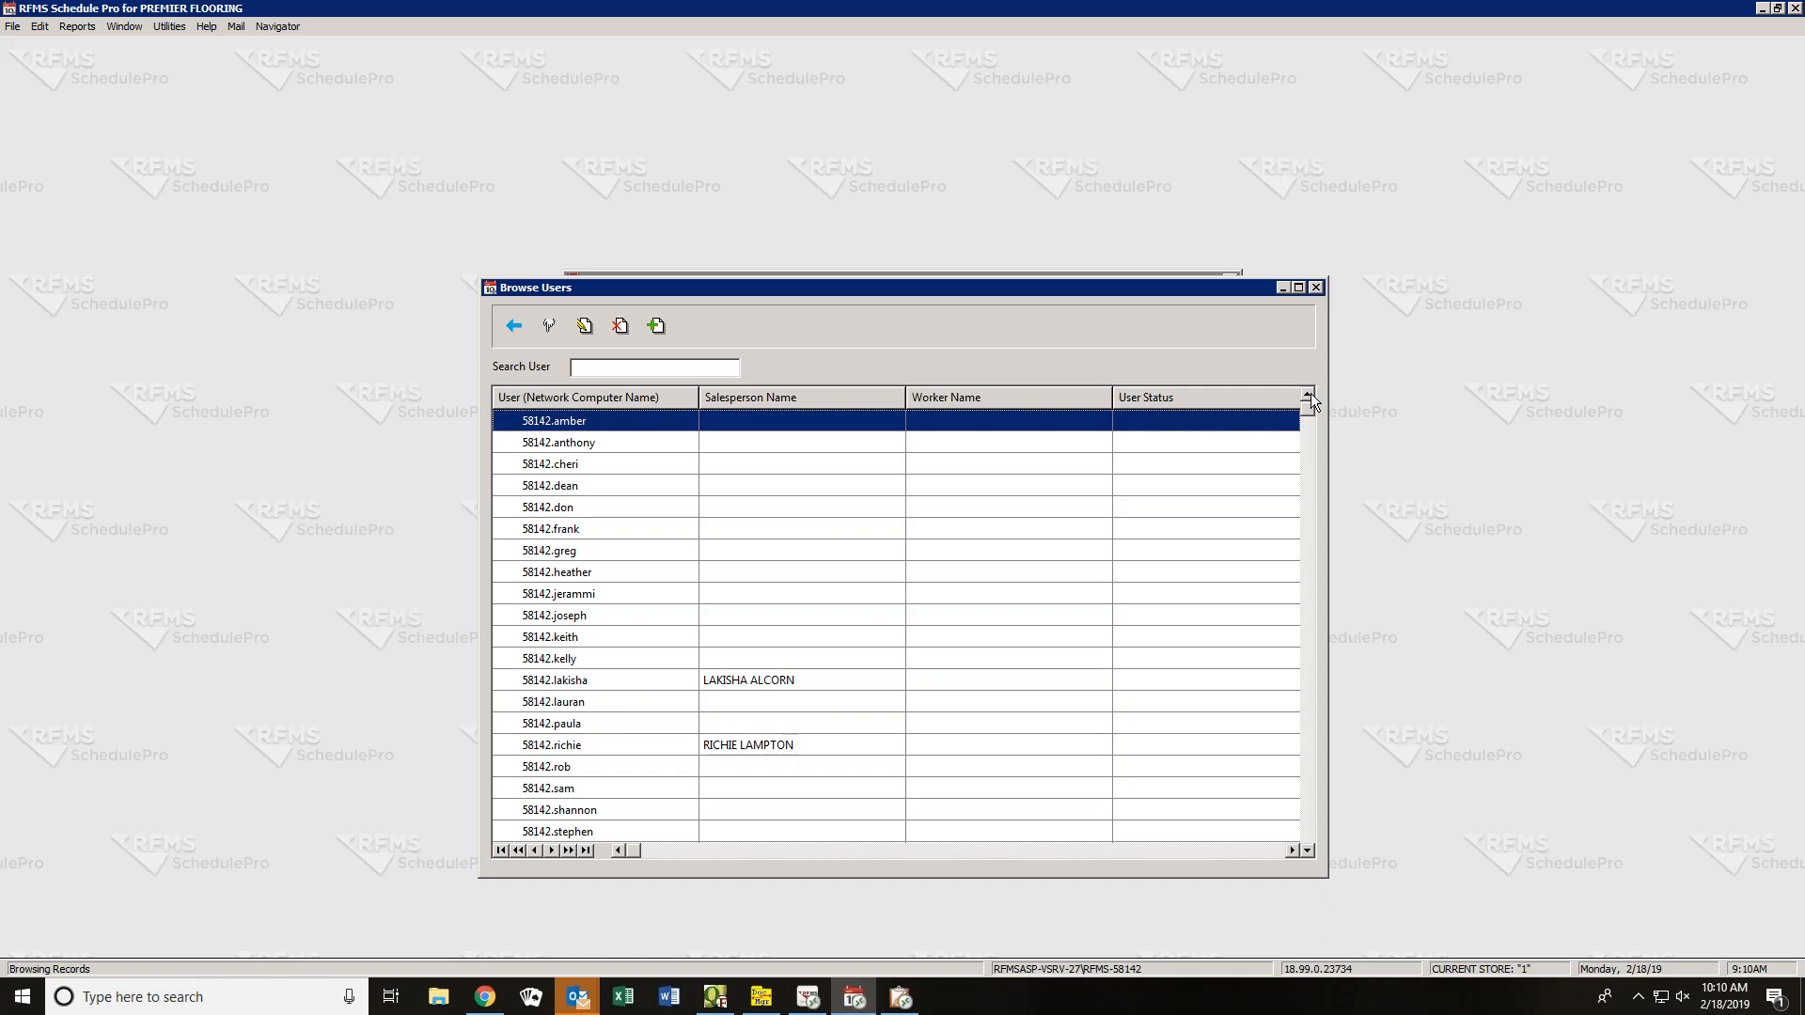
- Add a ninth new user record, correcting the network user name before saving
{"action": "left_click", "coordinate": [657, 326]}
{"action": "type", "text": "58142.hjo"}
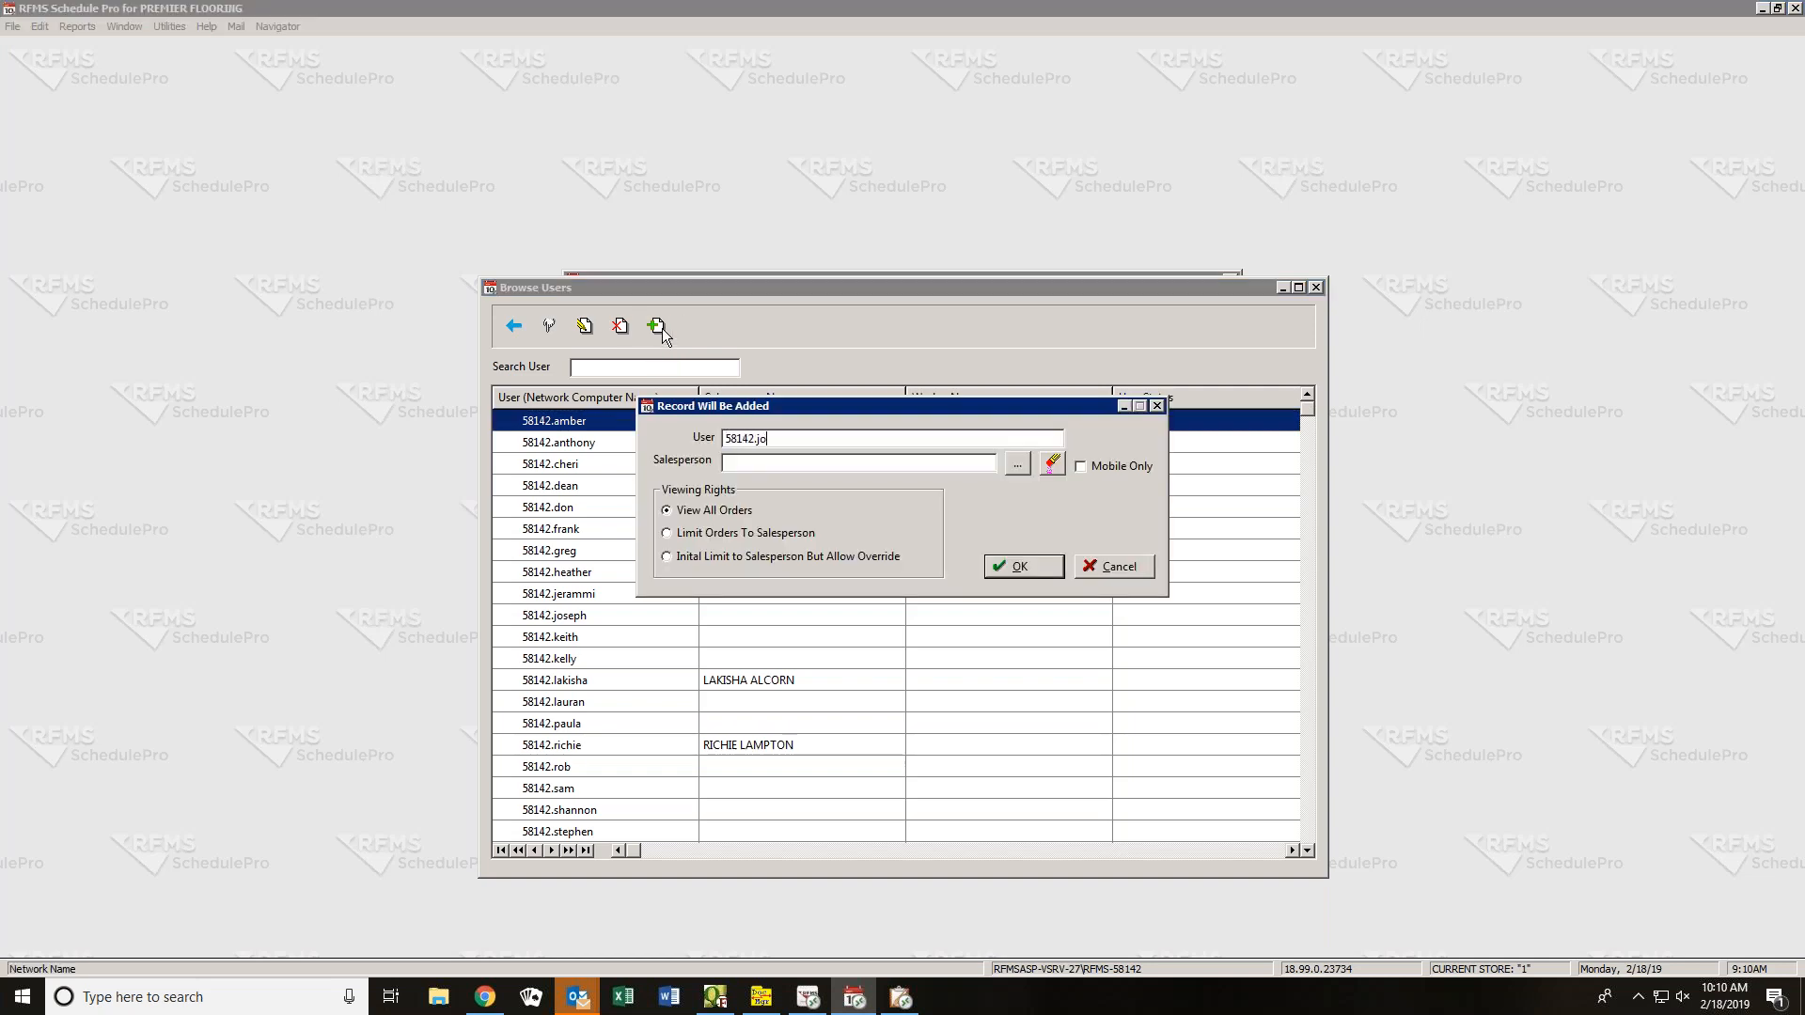
{"action": "left_click", "coordinate": [1010, 569]}
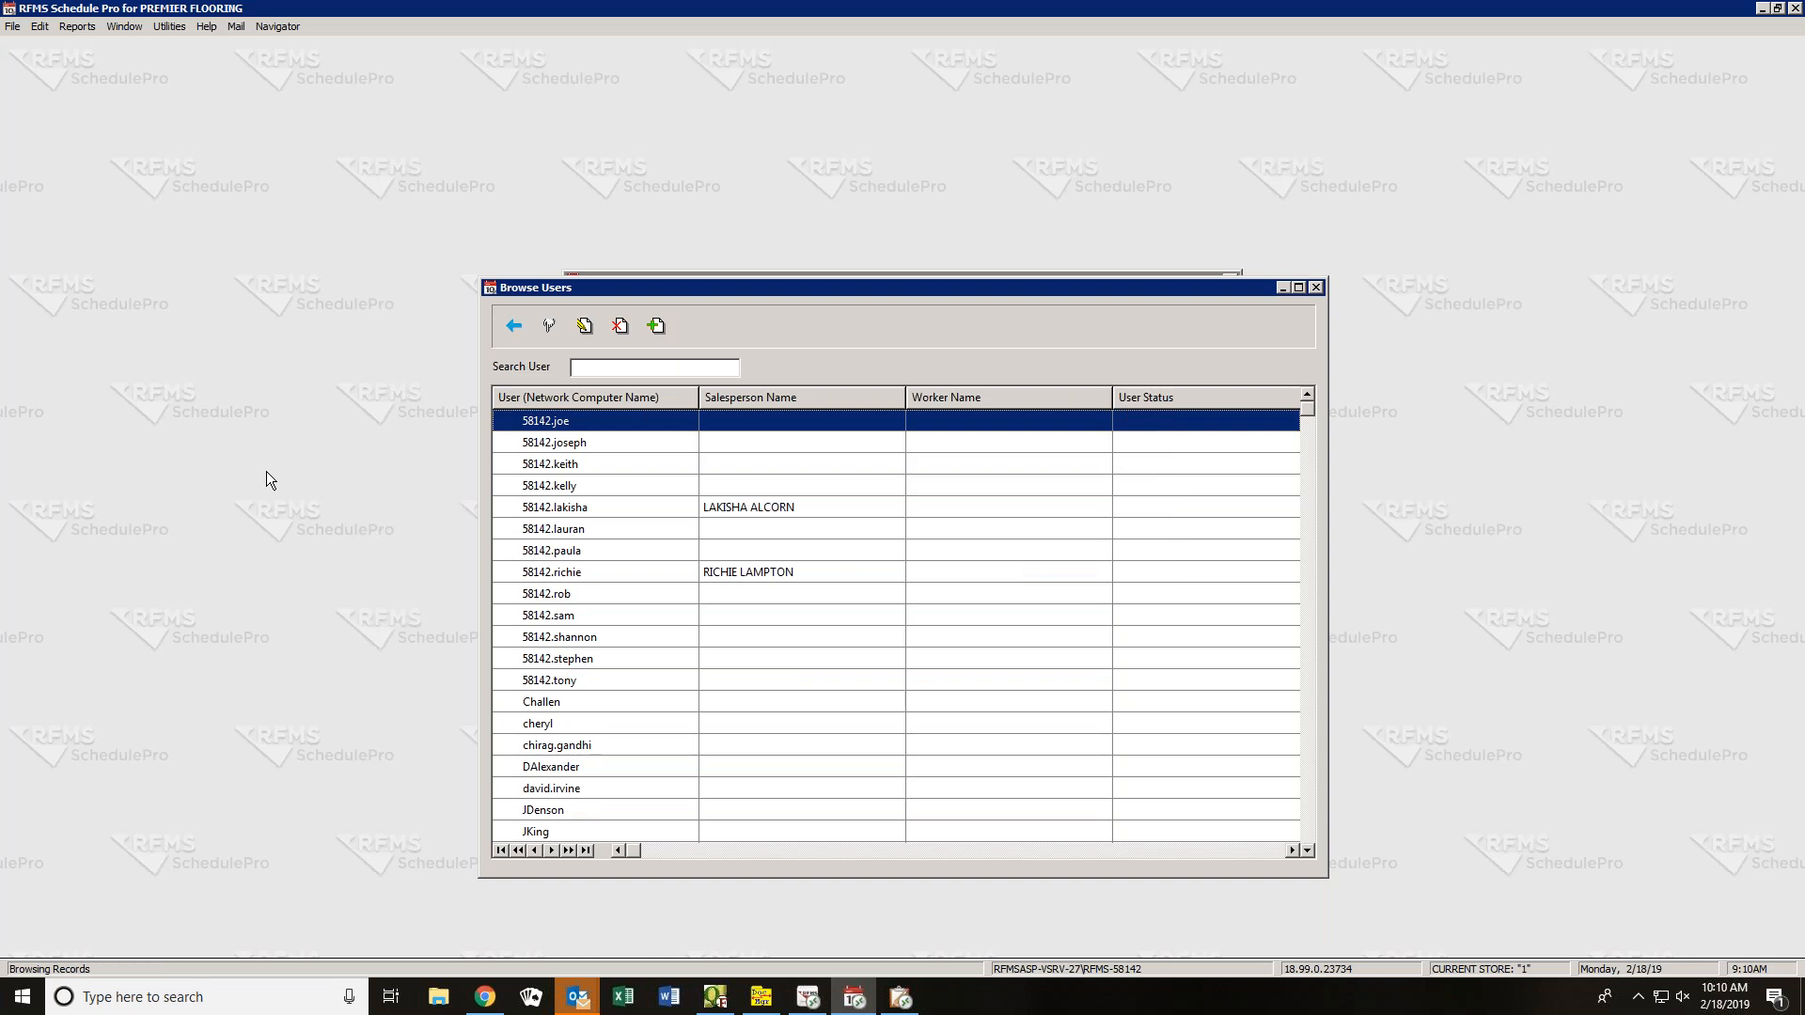
- Return to the system options and filter them to the Order Entry module, all Applies To areas and the option text "alert"
{"action": "left_click", "coordinate": [513, 327]}
{"action": "left_click", "coordinate": [1064, 408]}
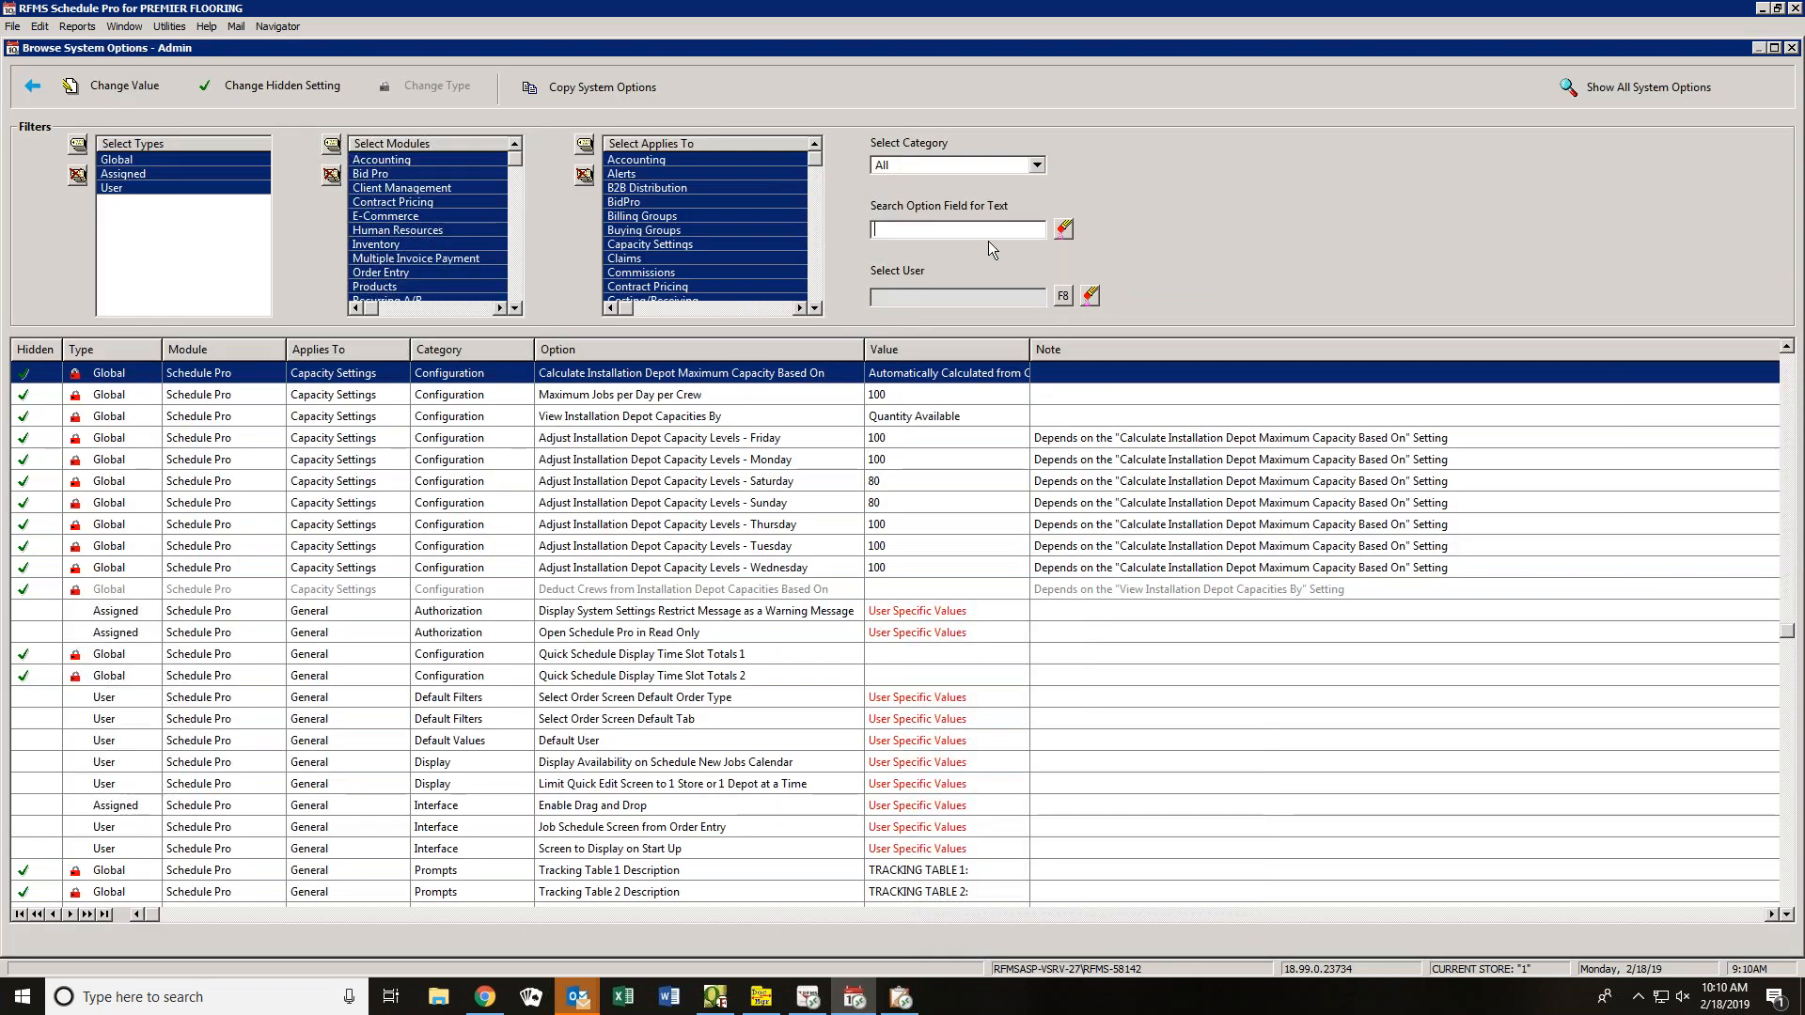
{"action": "left_click", "coordinate": [331, 175]}
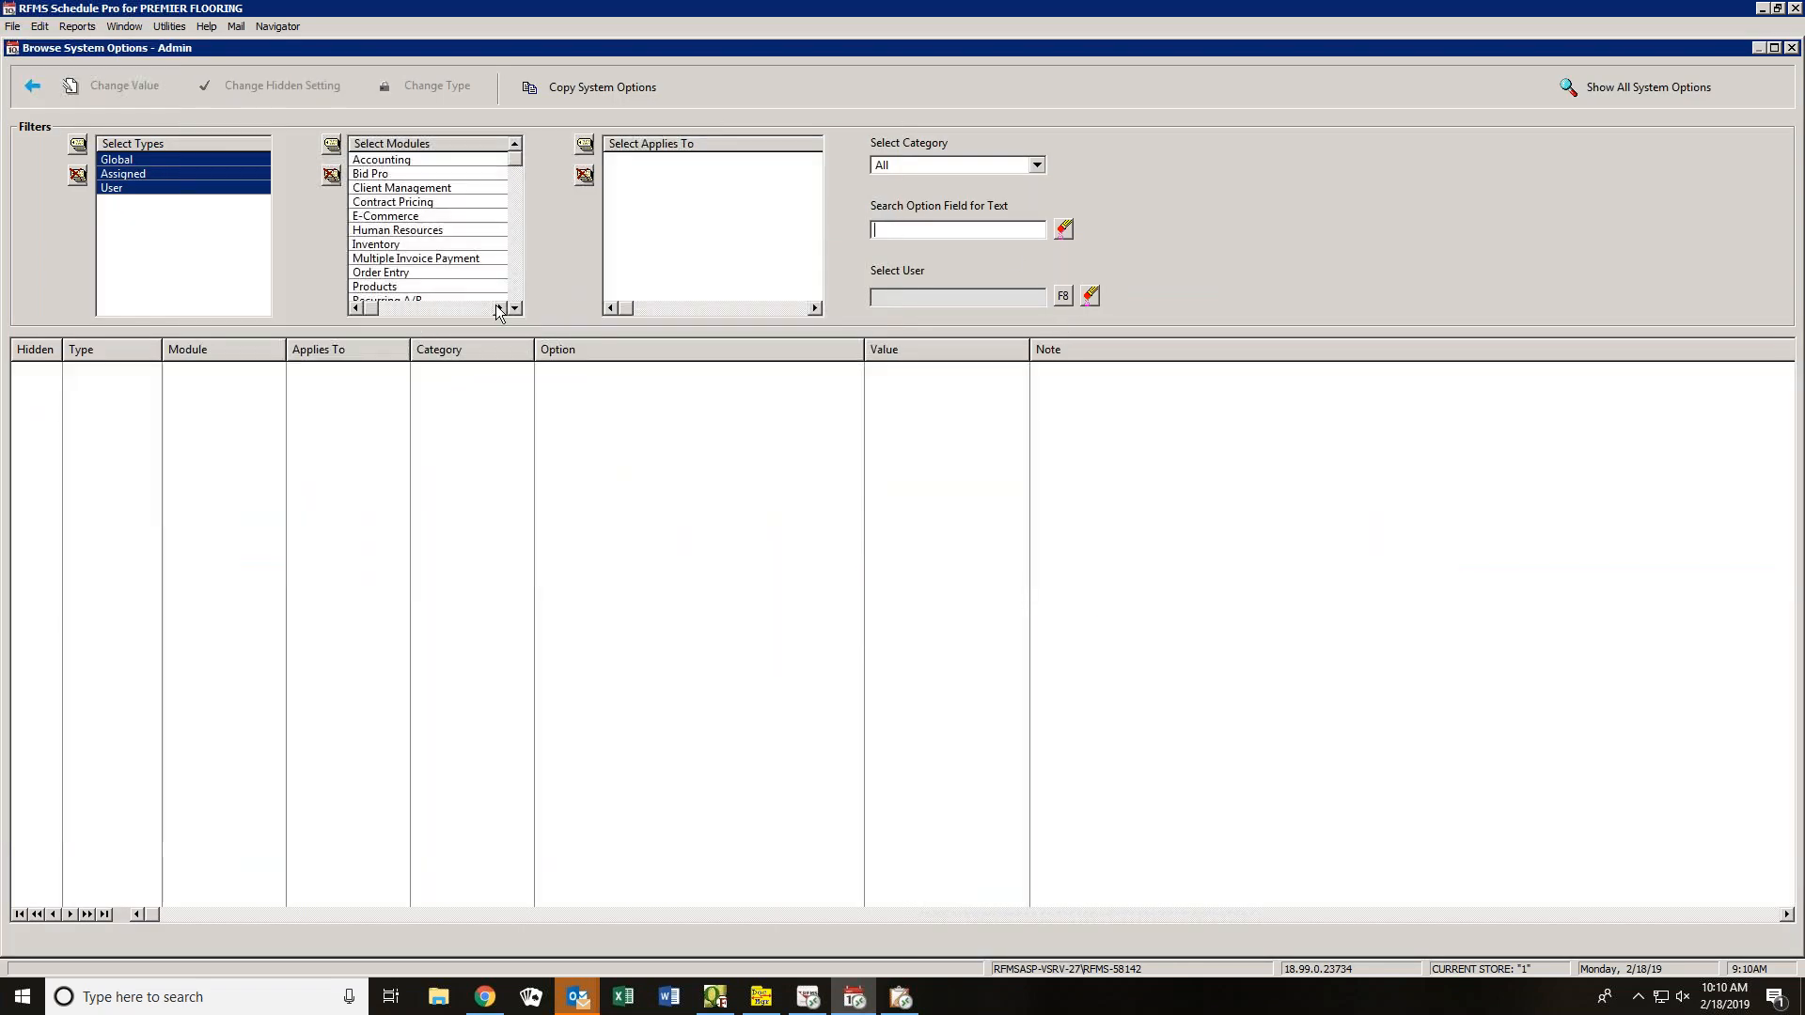
{"action": "left_click", "coordinate": [393, 276]}
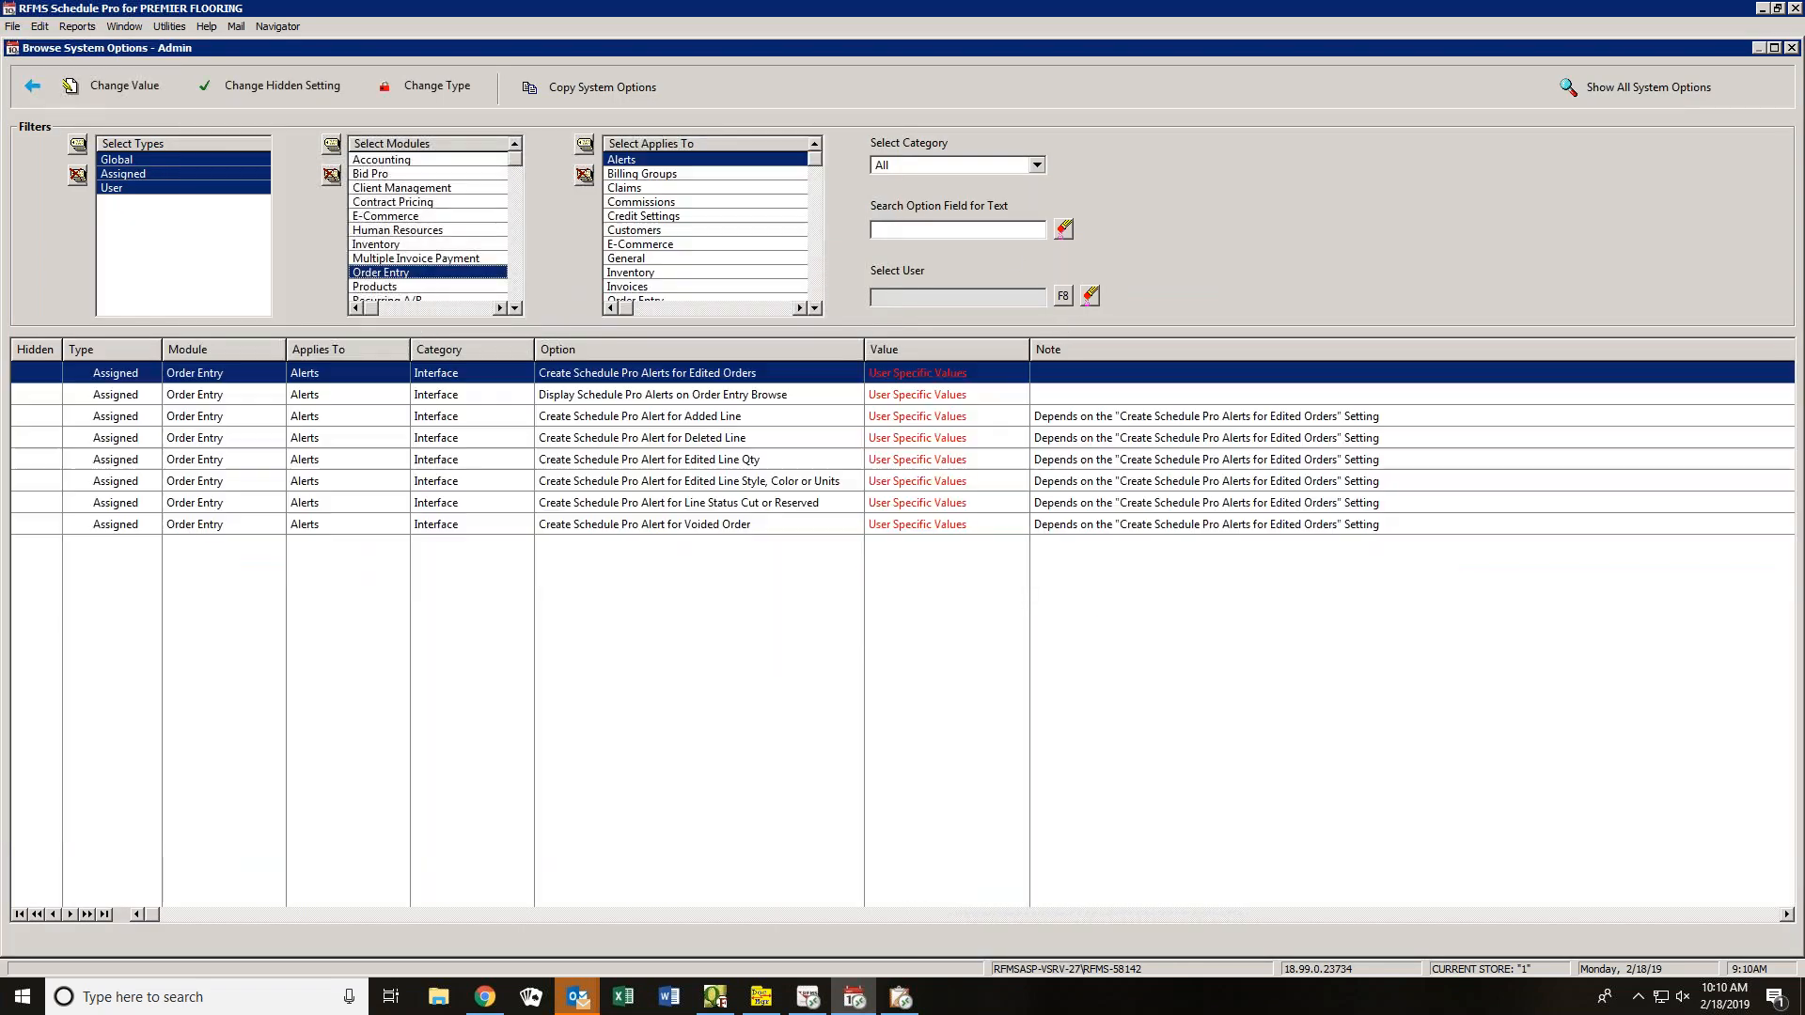
{"action": "left_click", "coordinate": [584, 145]}
{"action": "left_click", "coordinate": [944, 230]}
{"action": "type", "text": "alert"}
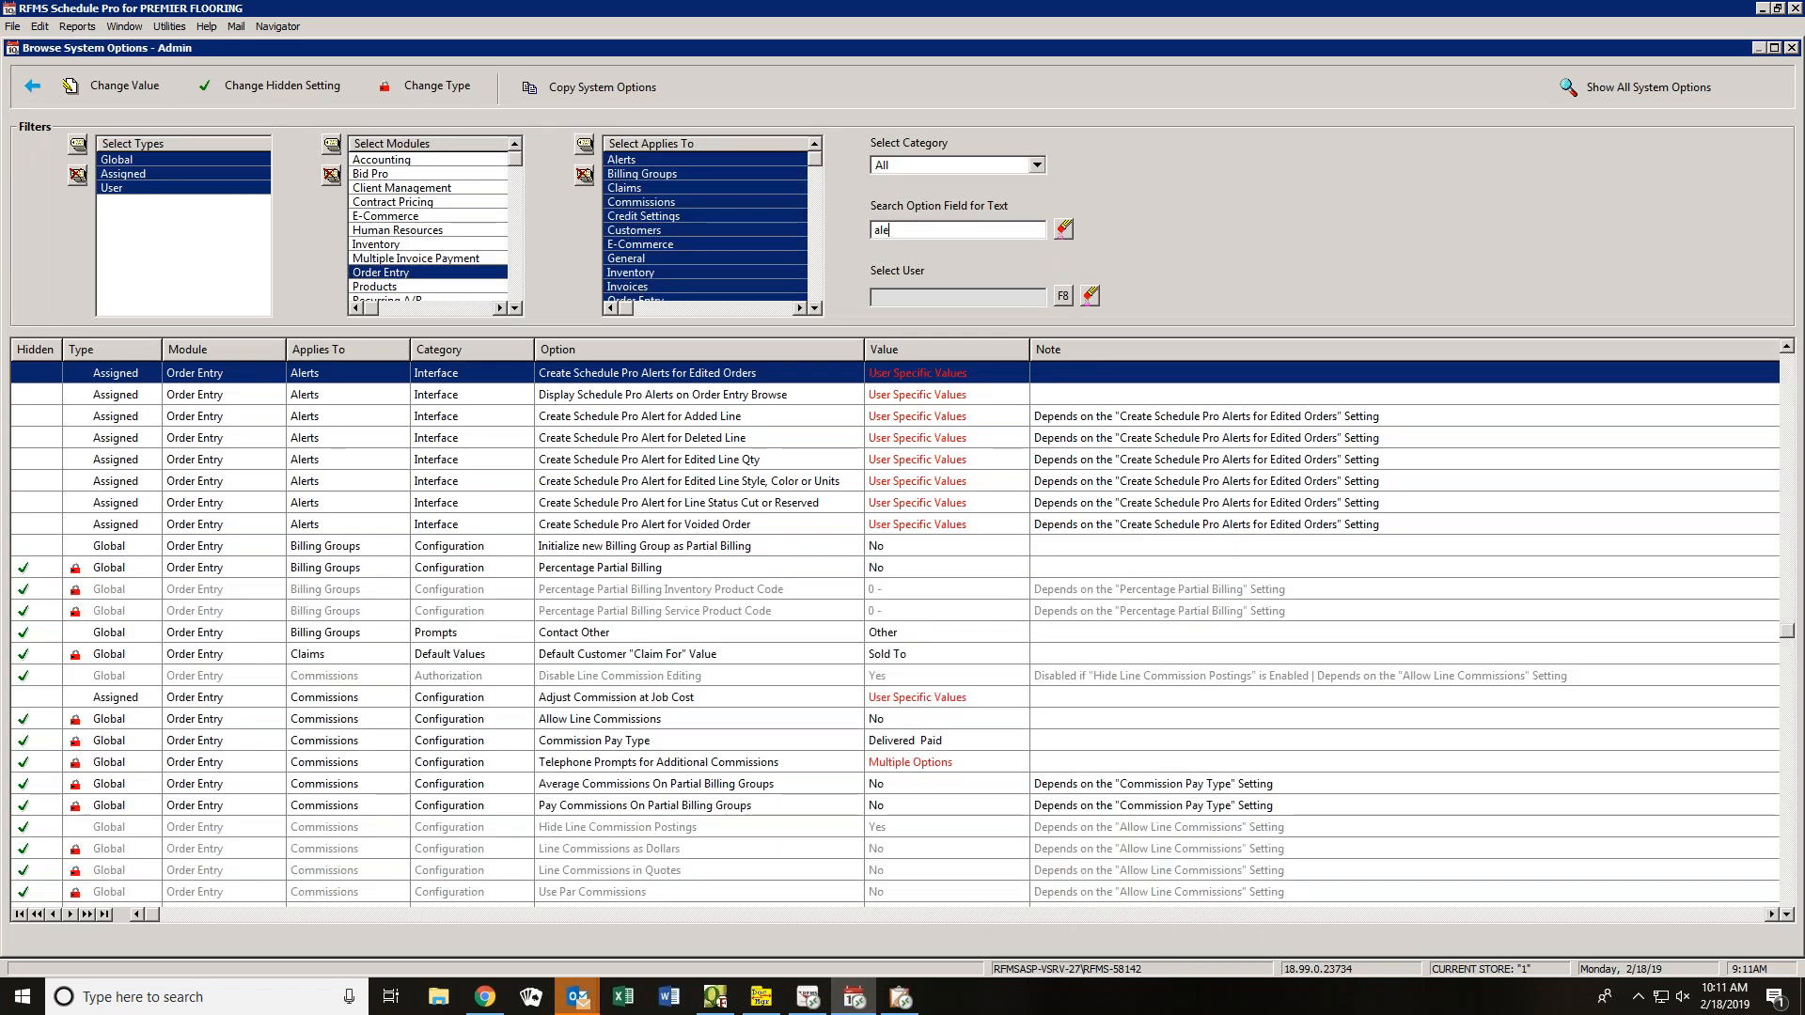
- Set the Display Schedule Pro Alerts on Order Entry Browse option to Yes for all tagged users and return to the options list
{"action": "left_click", "coordinate": [757, 395]}
{"action": "double_click", "coordinate": [758, 395]}
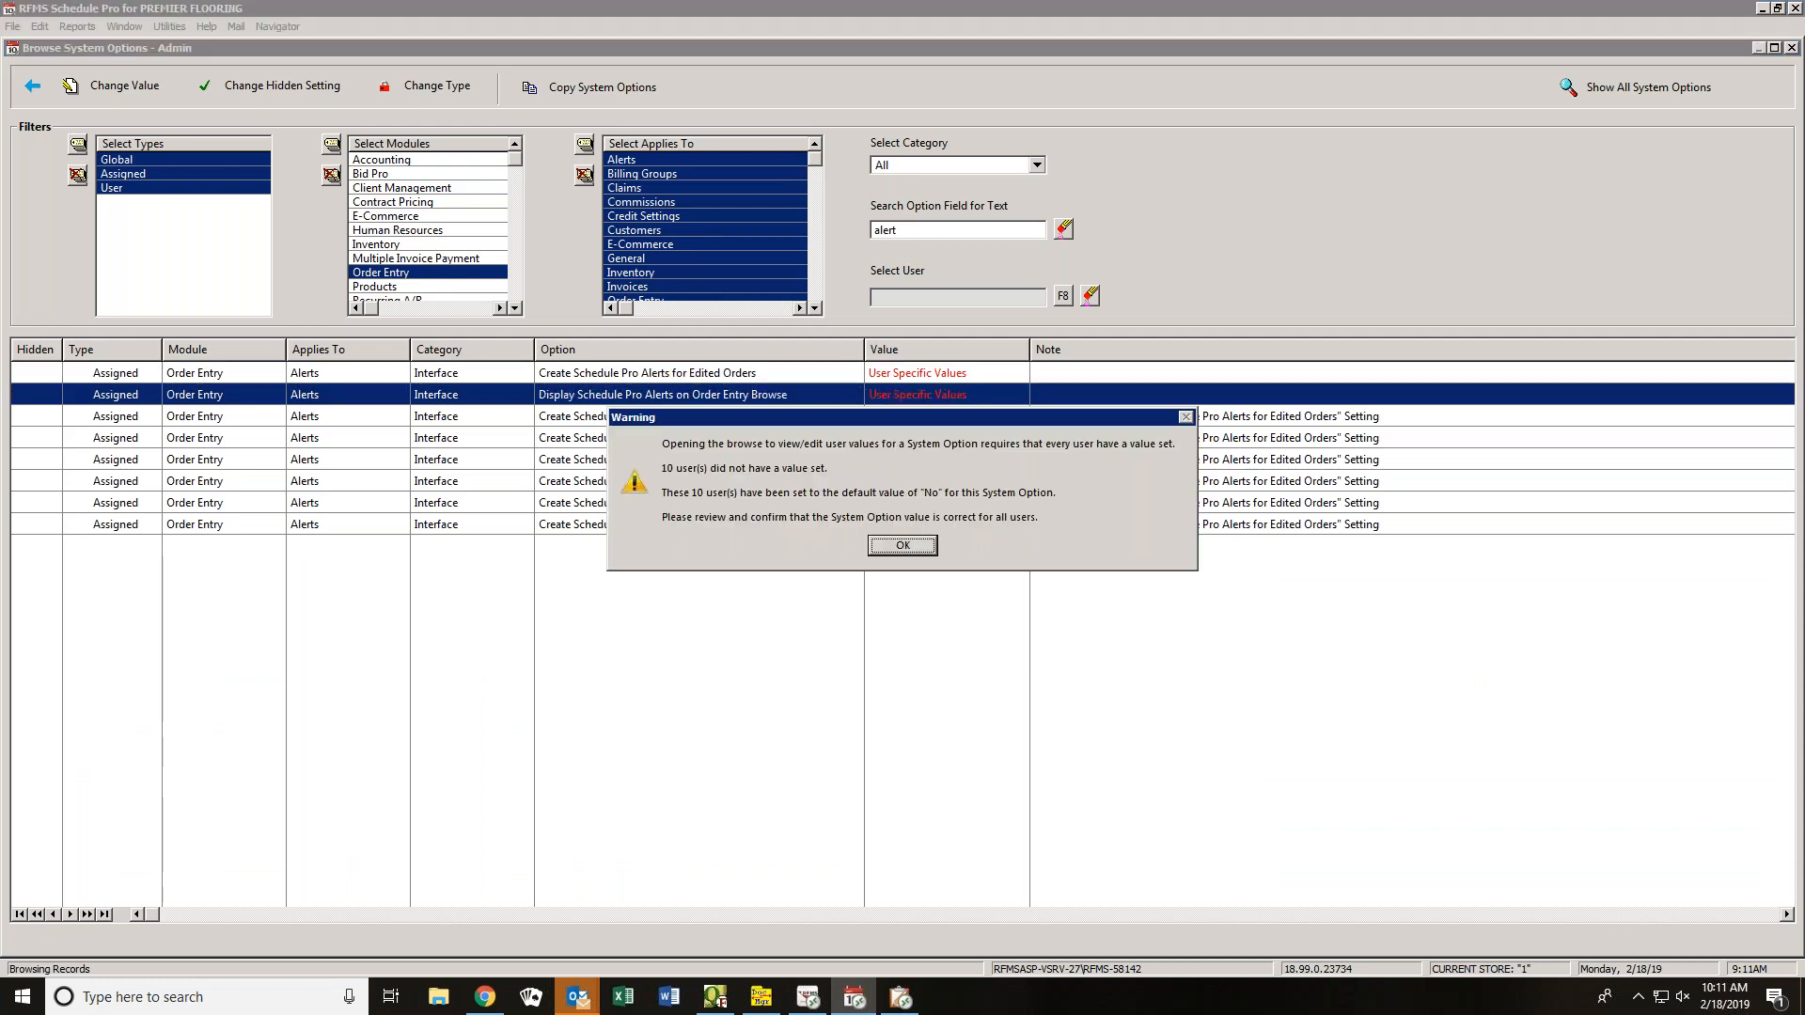
{"action": "left_click", "coordinate": [880, 545]}
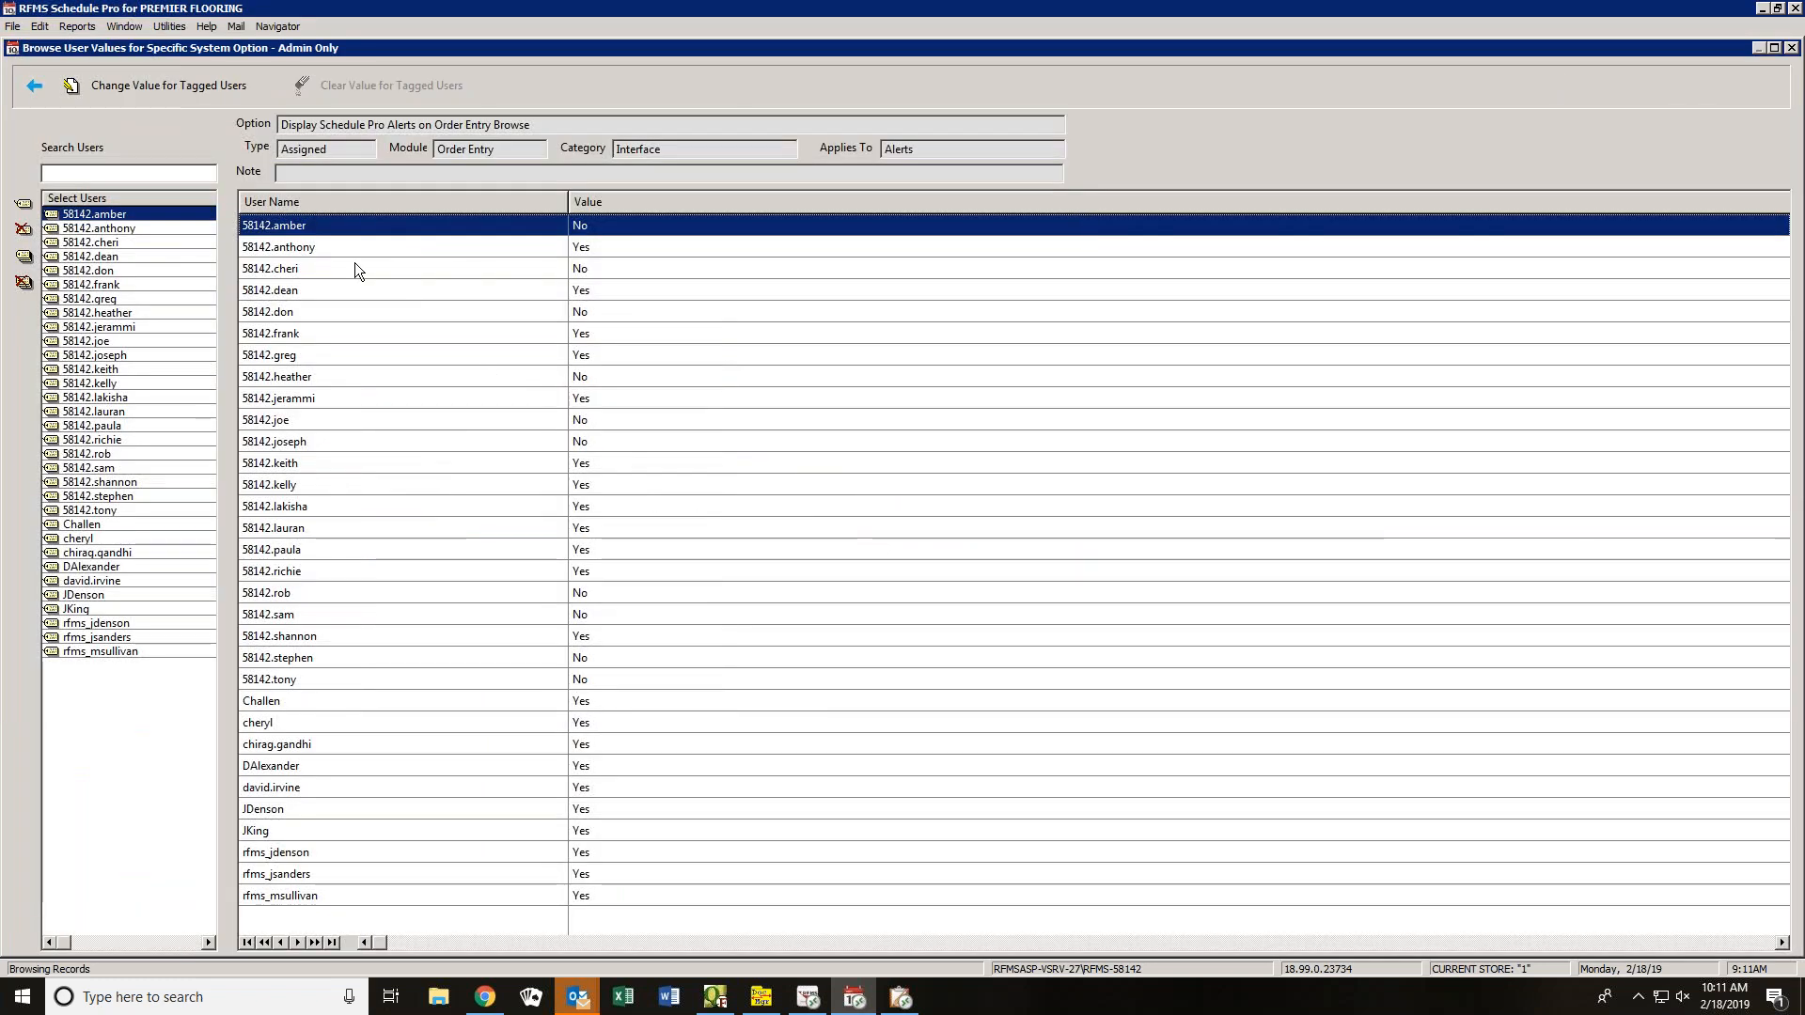
{"action": "left_click", "coordinate": [161, 82]}
{"action": "left_click", "coordinate": [799, 529]}
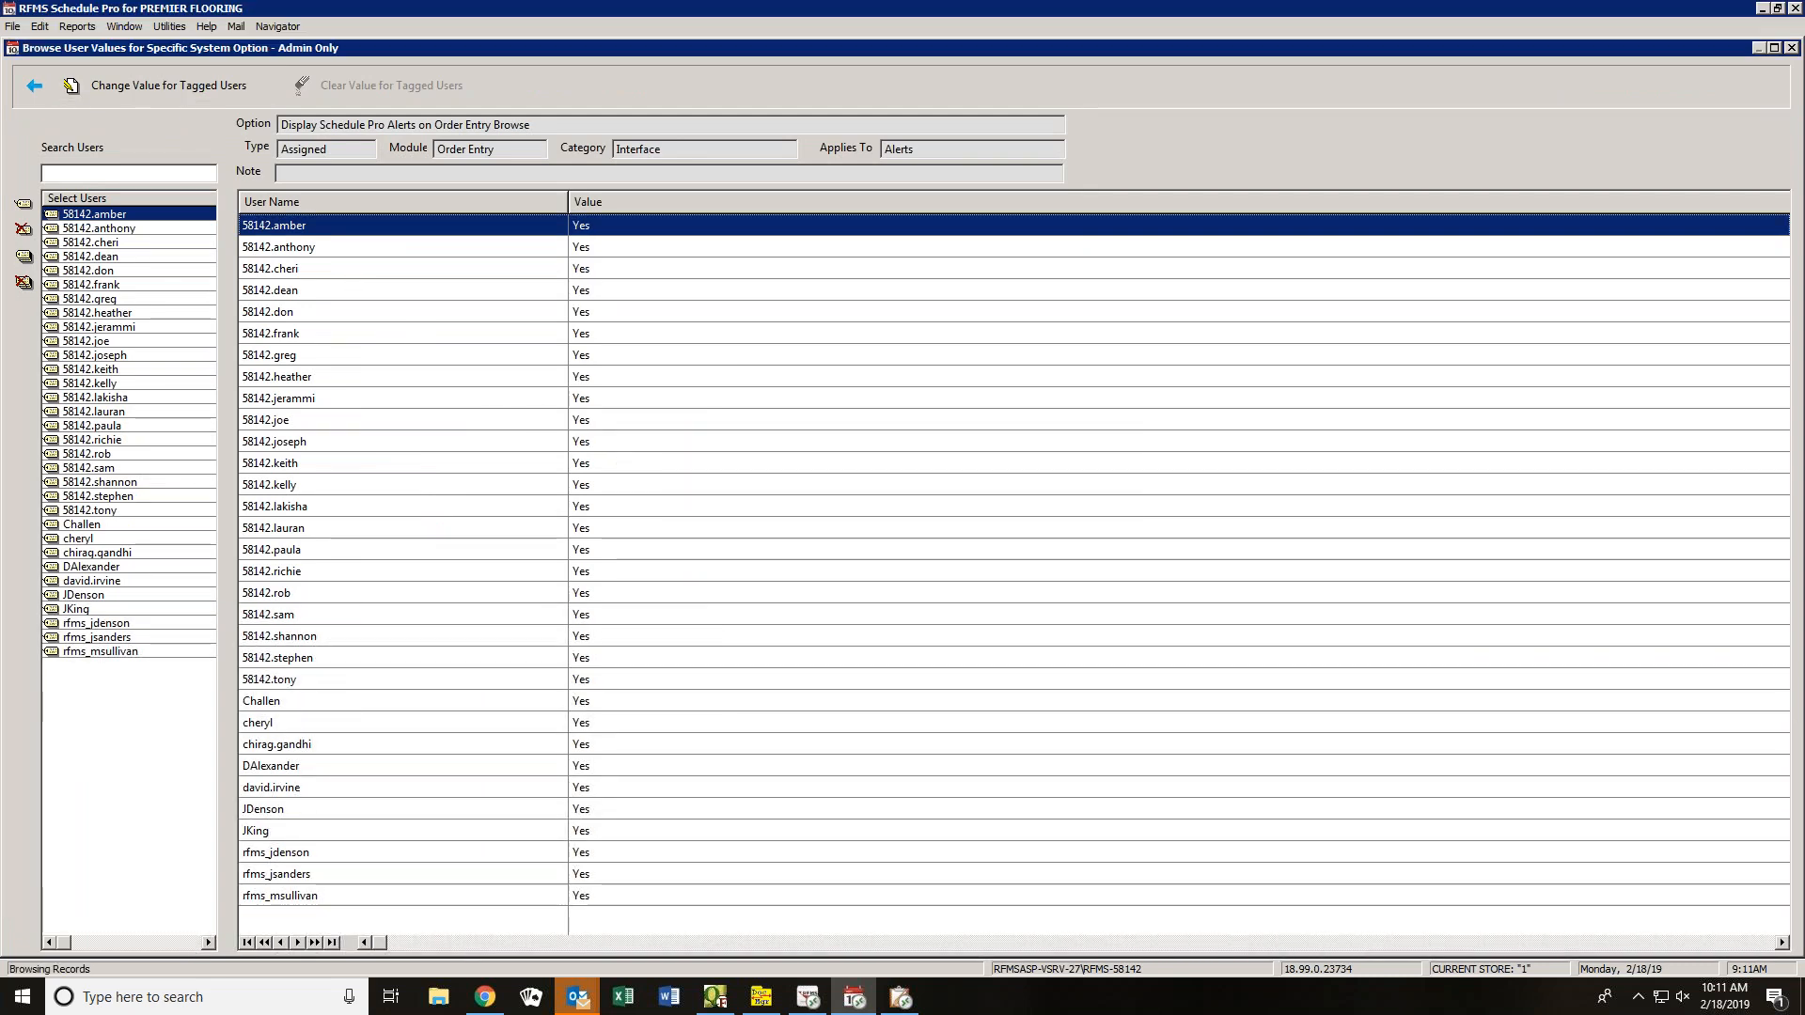
{"action": "left_click", "coordinate": [34, 86]}
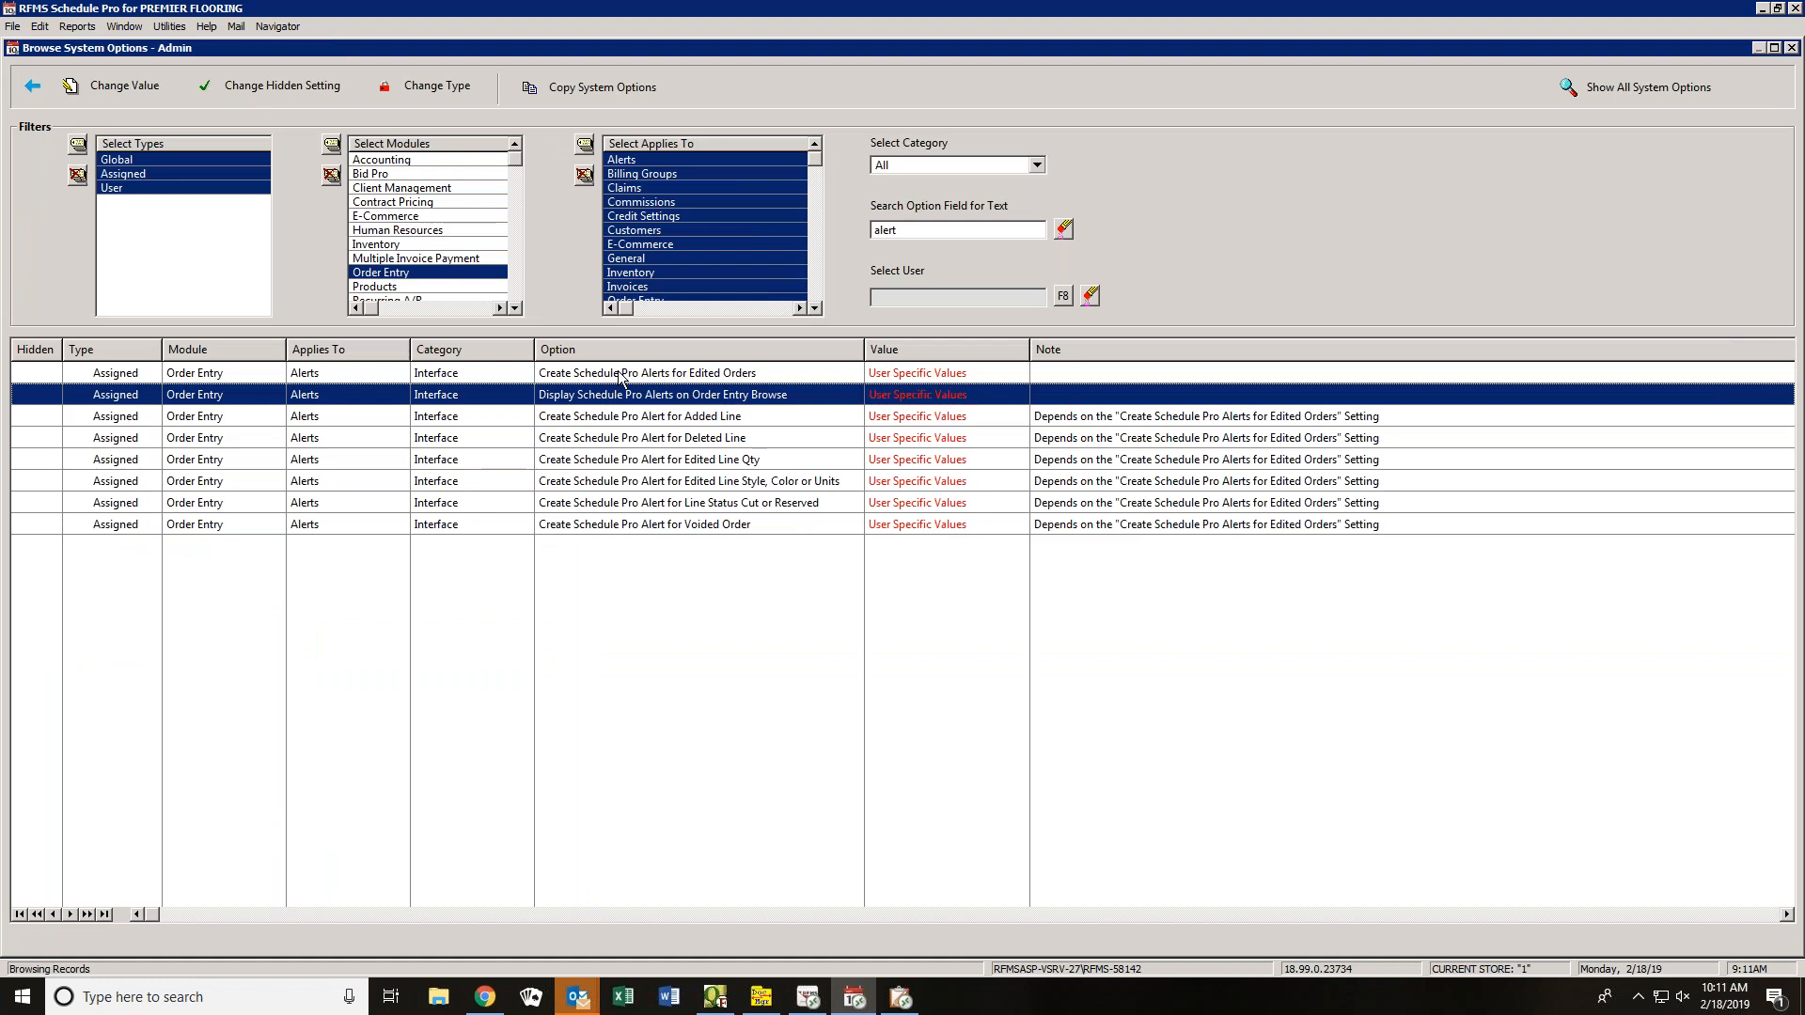
- Set the Create Schedule Pro Alerts for Edited Orders option to Yes for all tagged users and return to the options list
{"action": "double_click", "coordinate": [628, 374]}
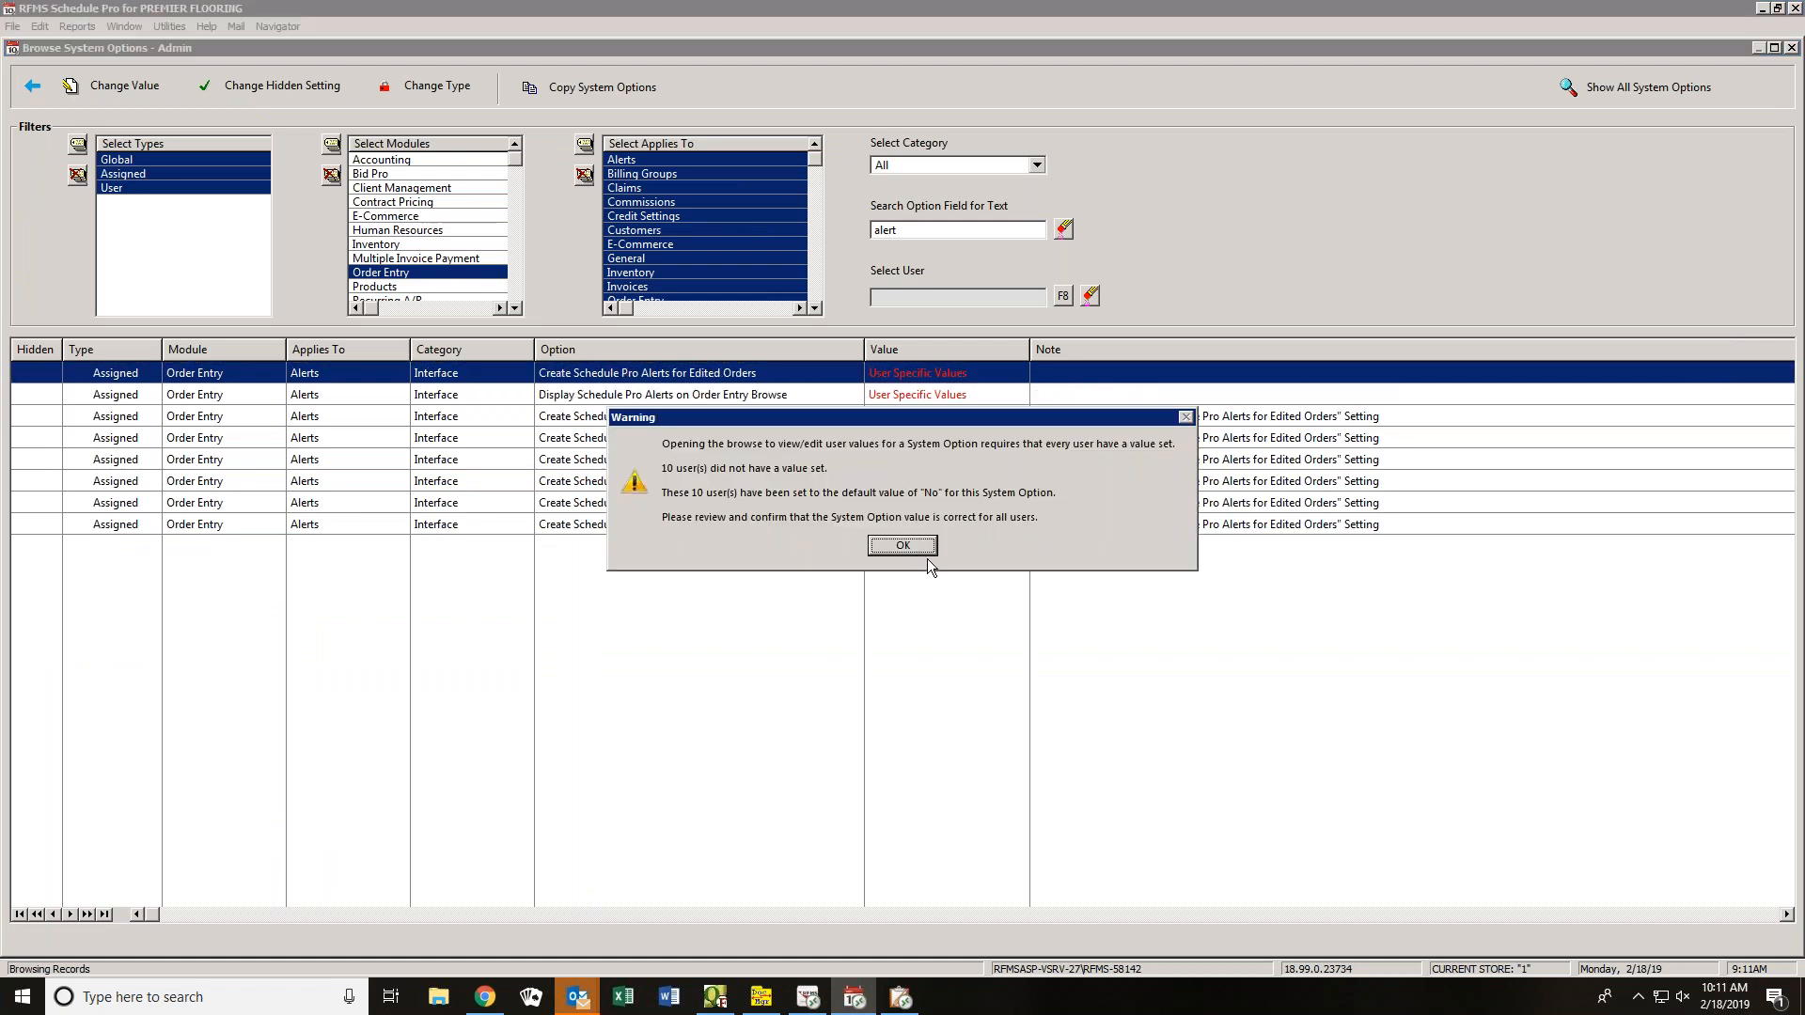
{"action": "left_click", "coordinate": [903, 546]}
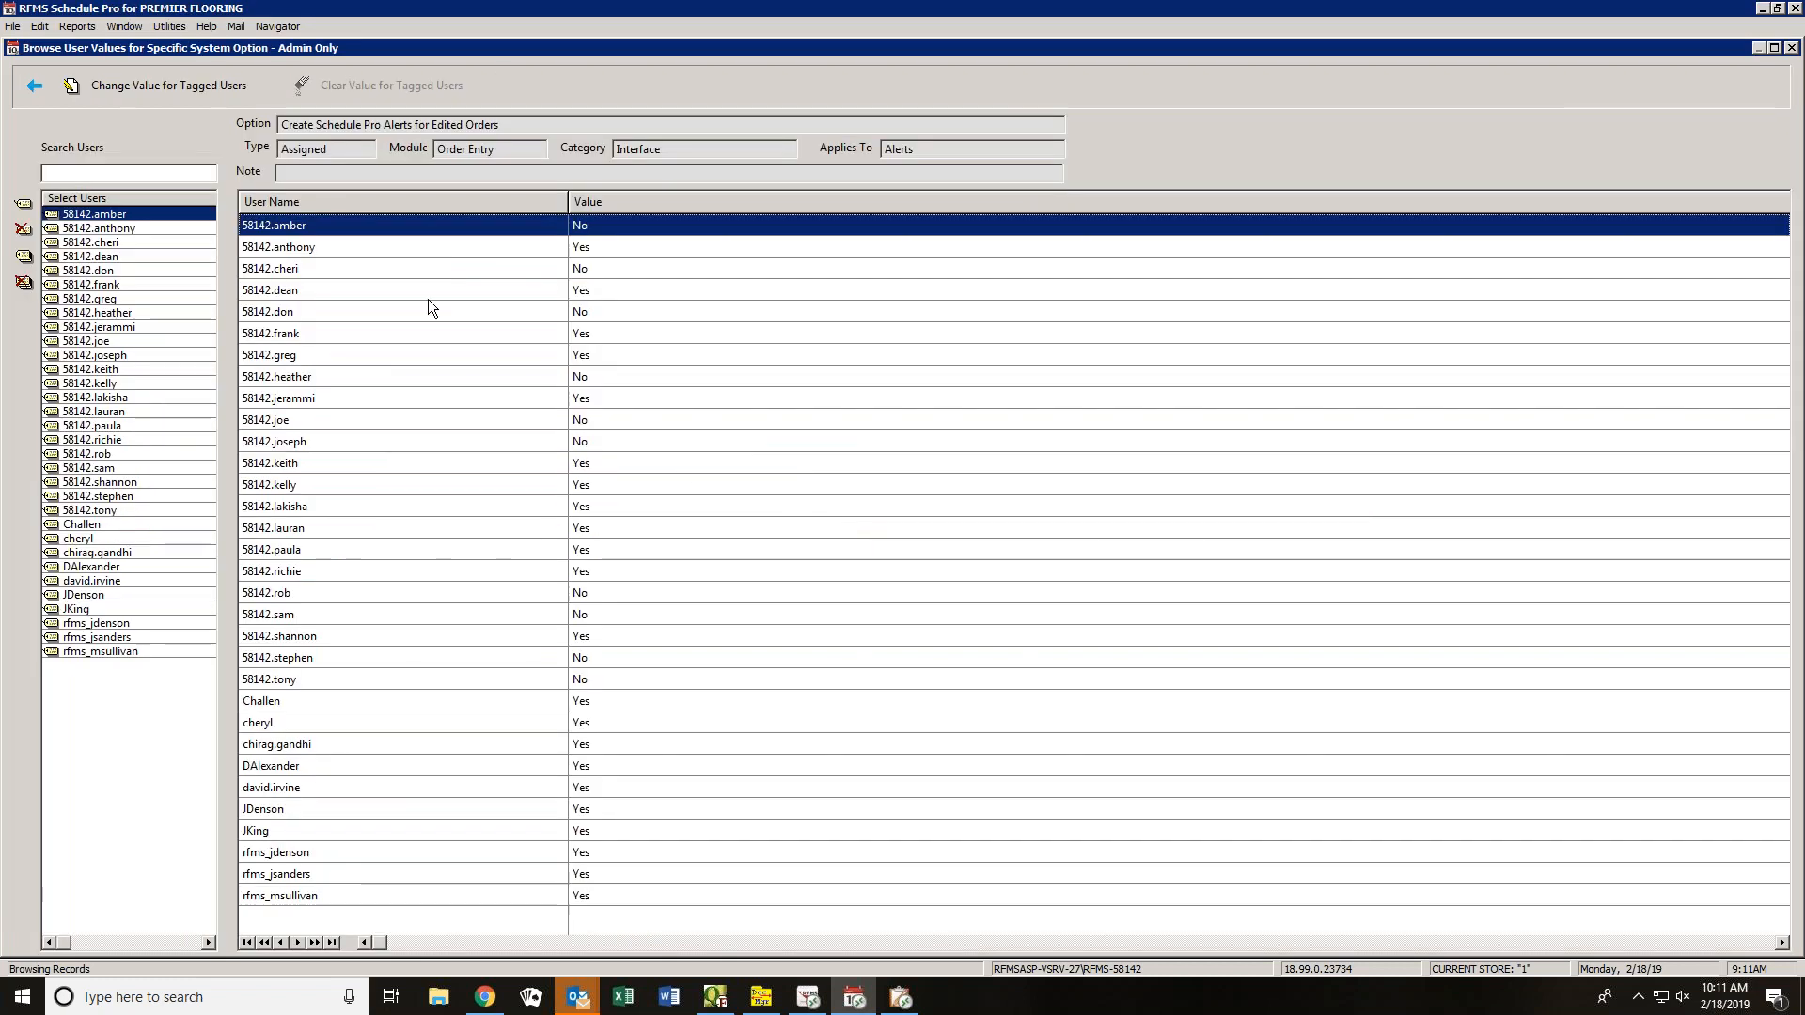
{"action": "left_click", "coordinate": [130, 86]}
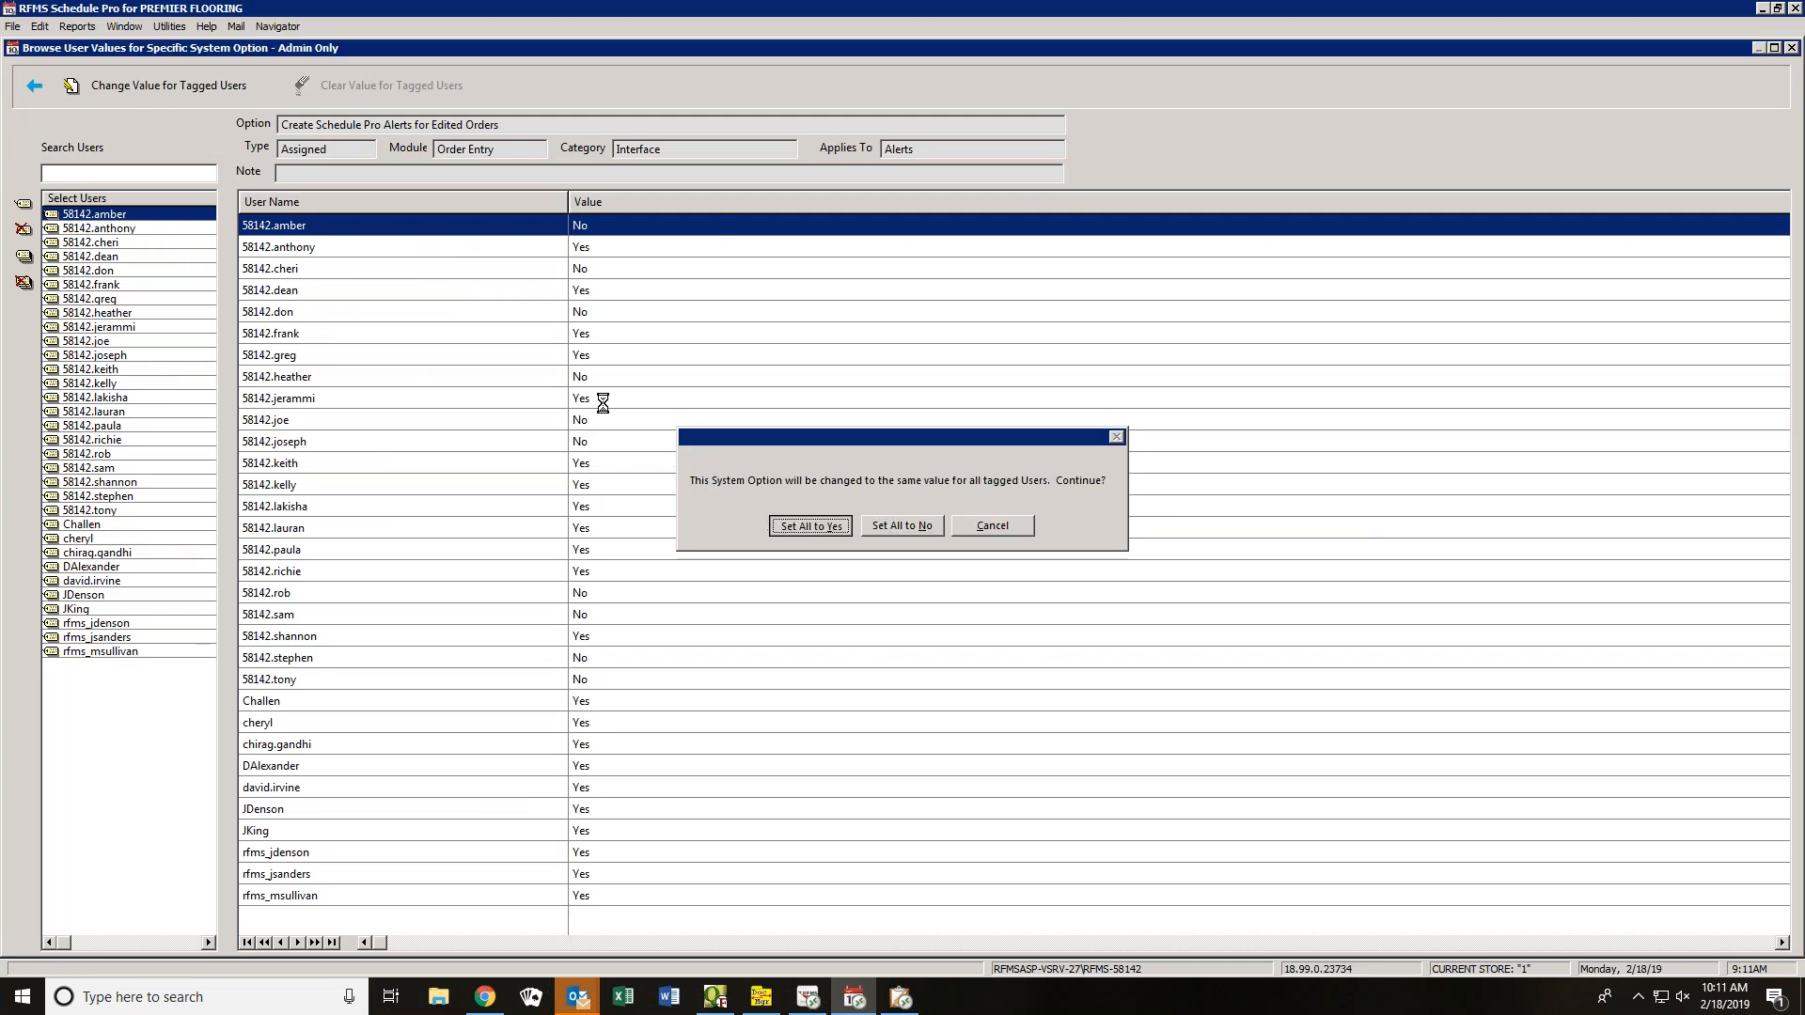
{"action": "left_click", "coordinate": [36, 85]}
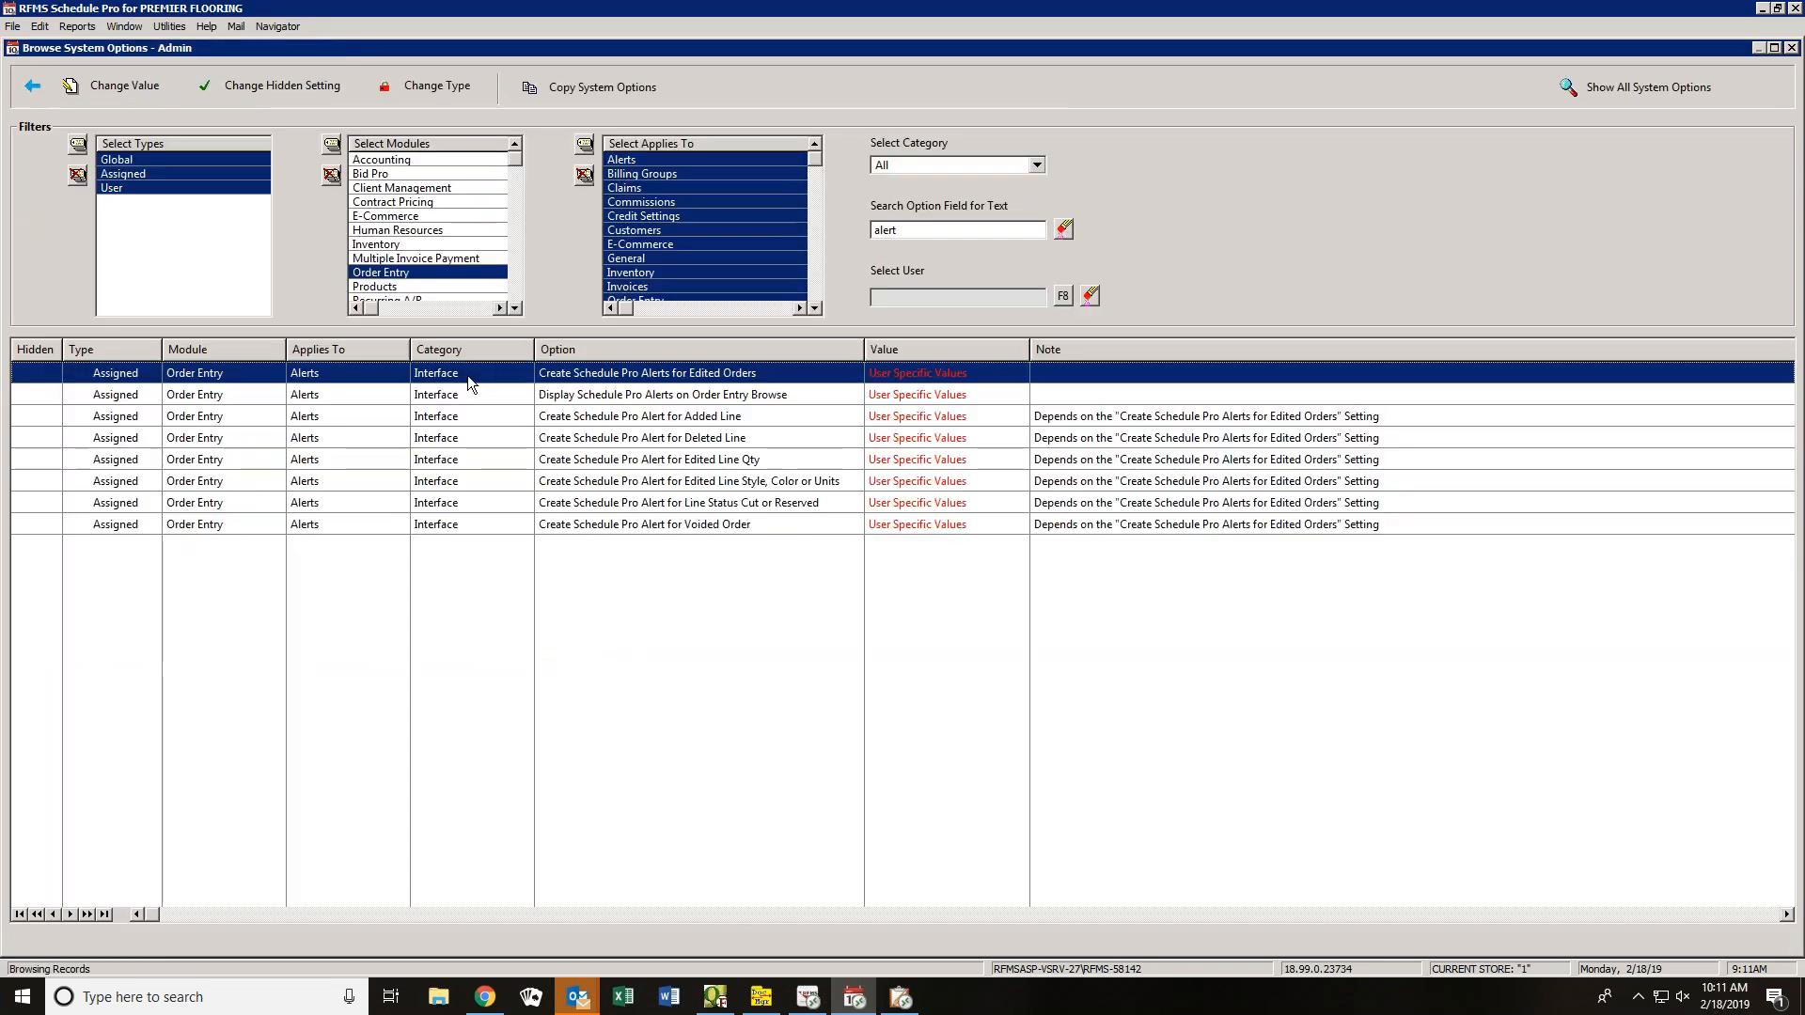
{"action": "left_click", "coordinate": [711, 419]}
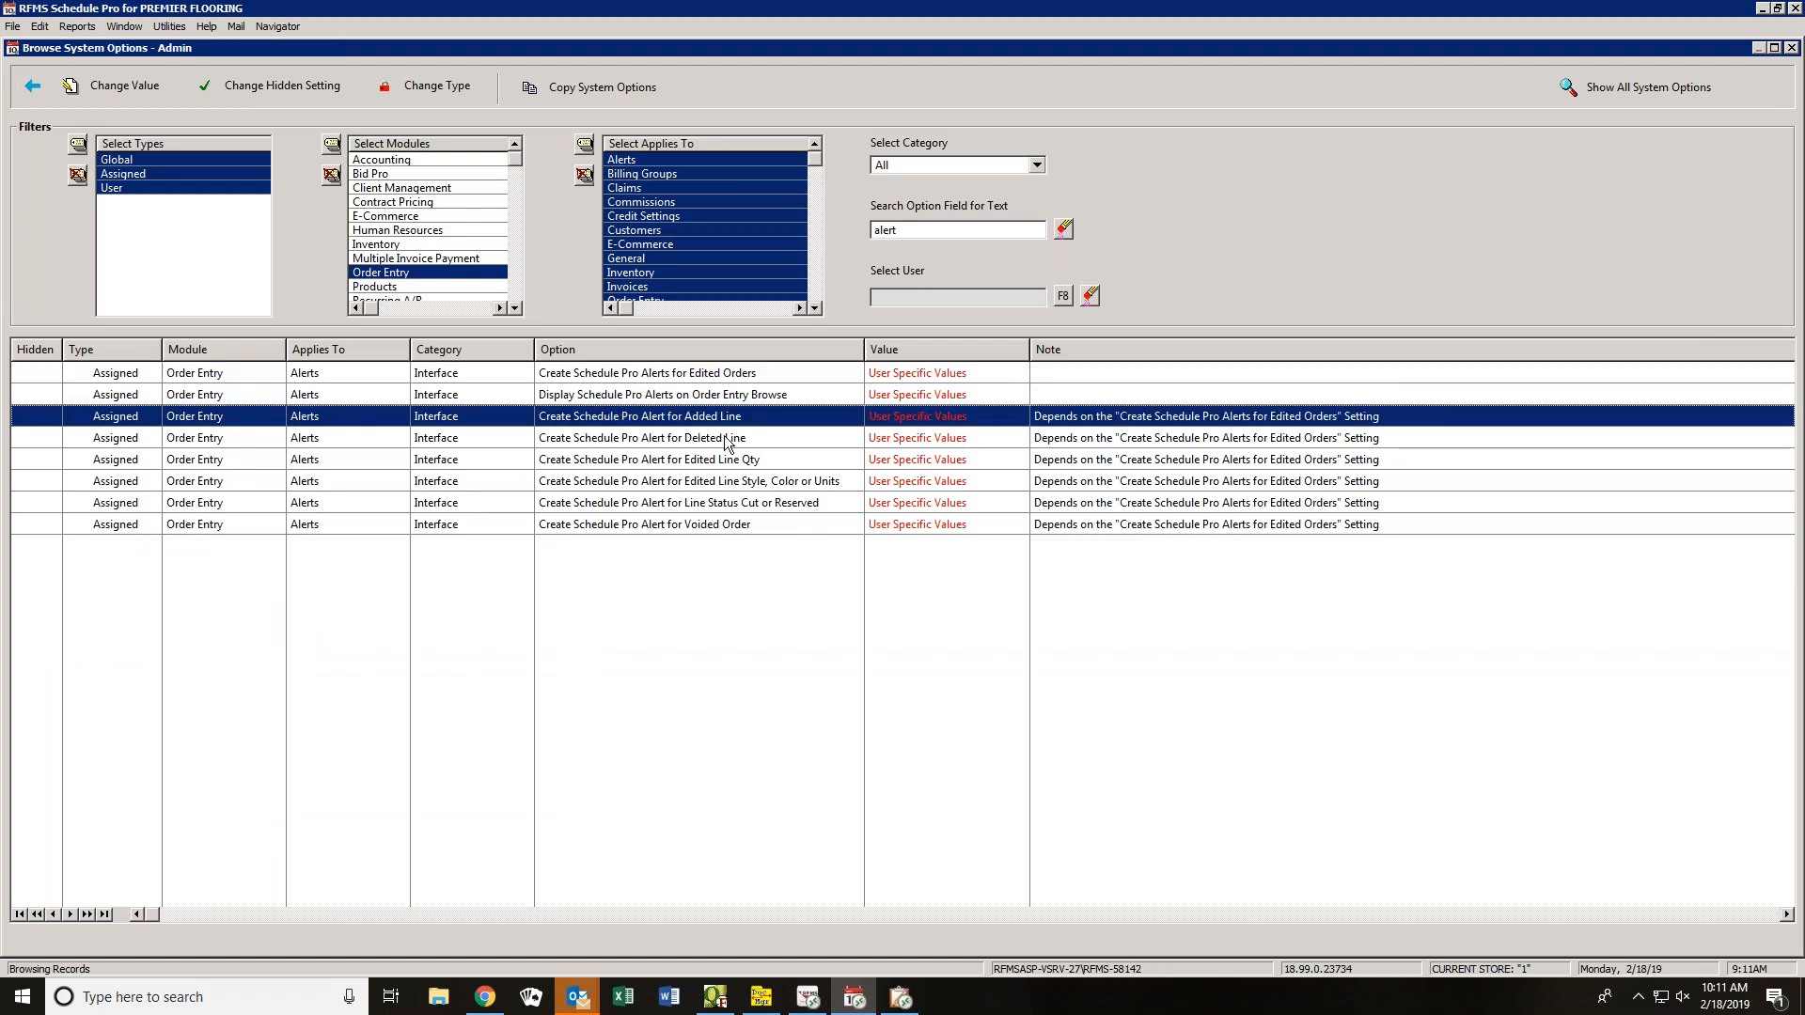
- Search the Order Entry options for "button" and open the user values of Schedule Pro Button on Orders Browse
{"action": "left_click", "coordinate": [915, 230]}
{"action": "type", "text": "button"}
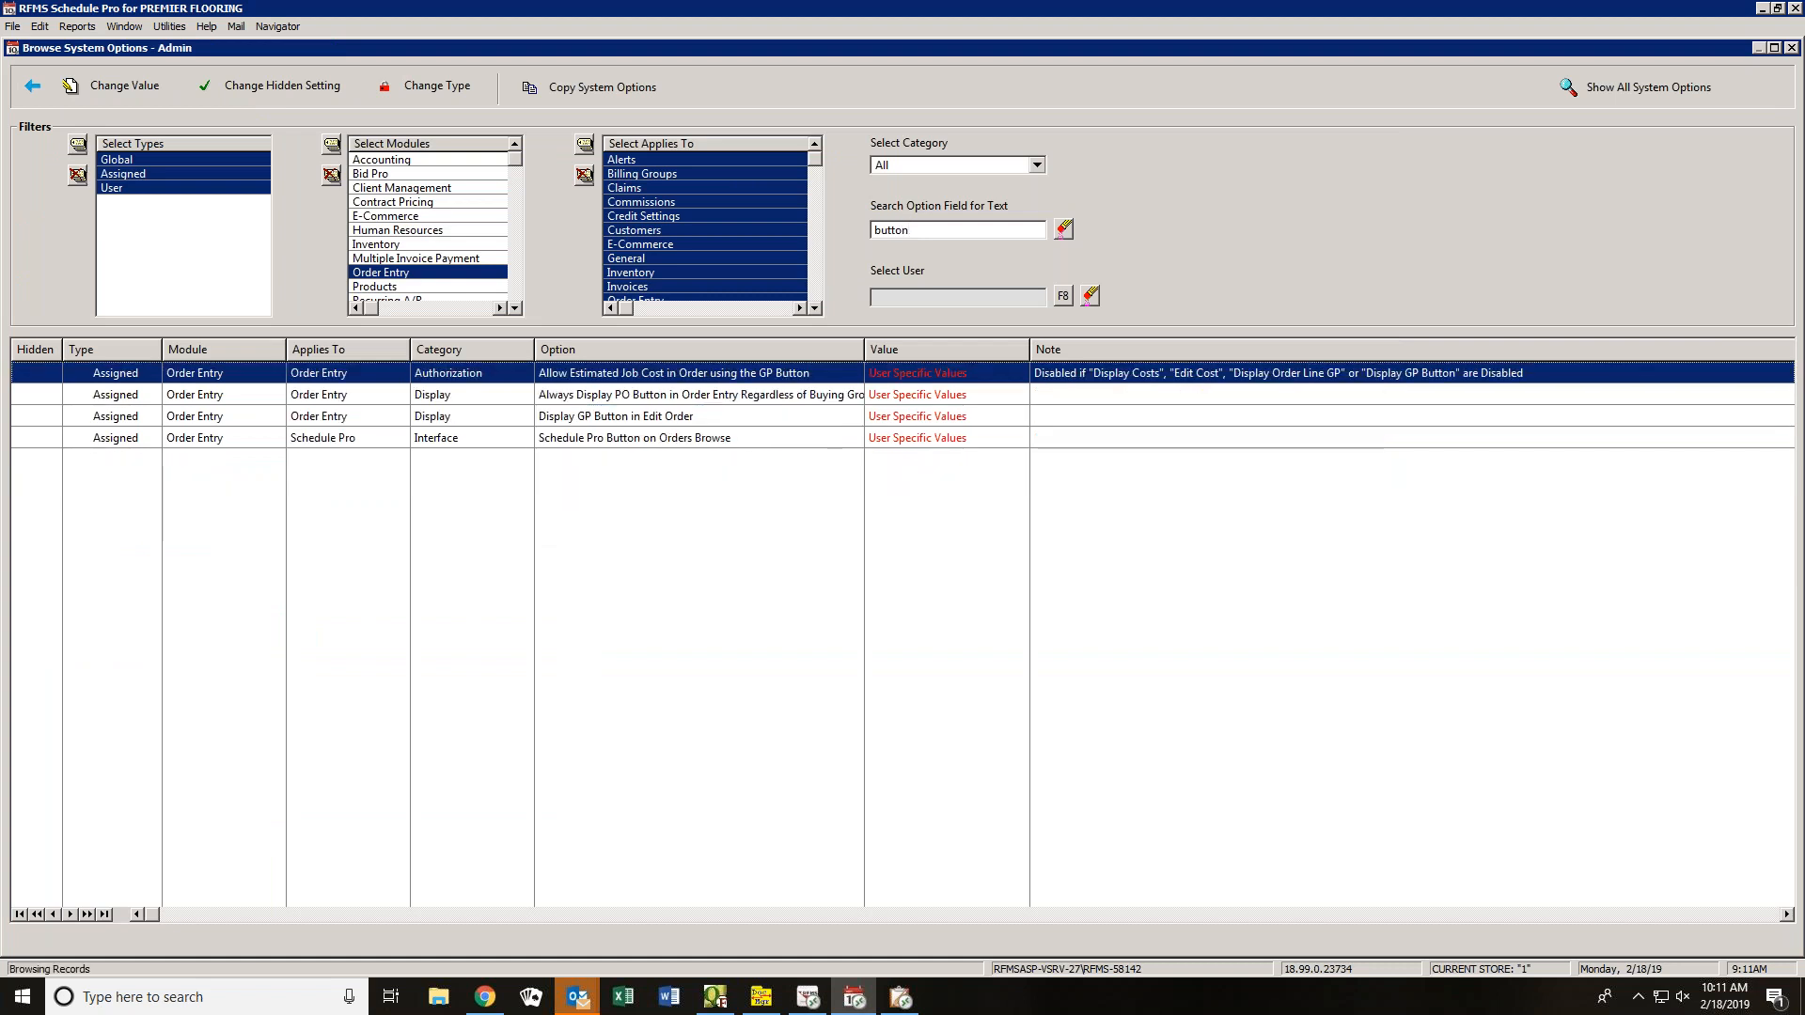
{"action": "left_click", "coordinate": [653, 438]}
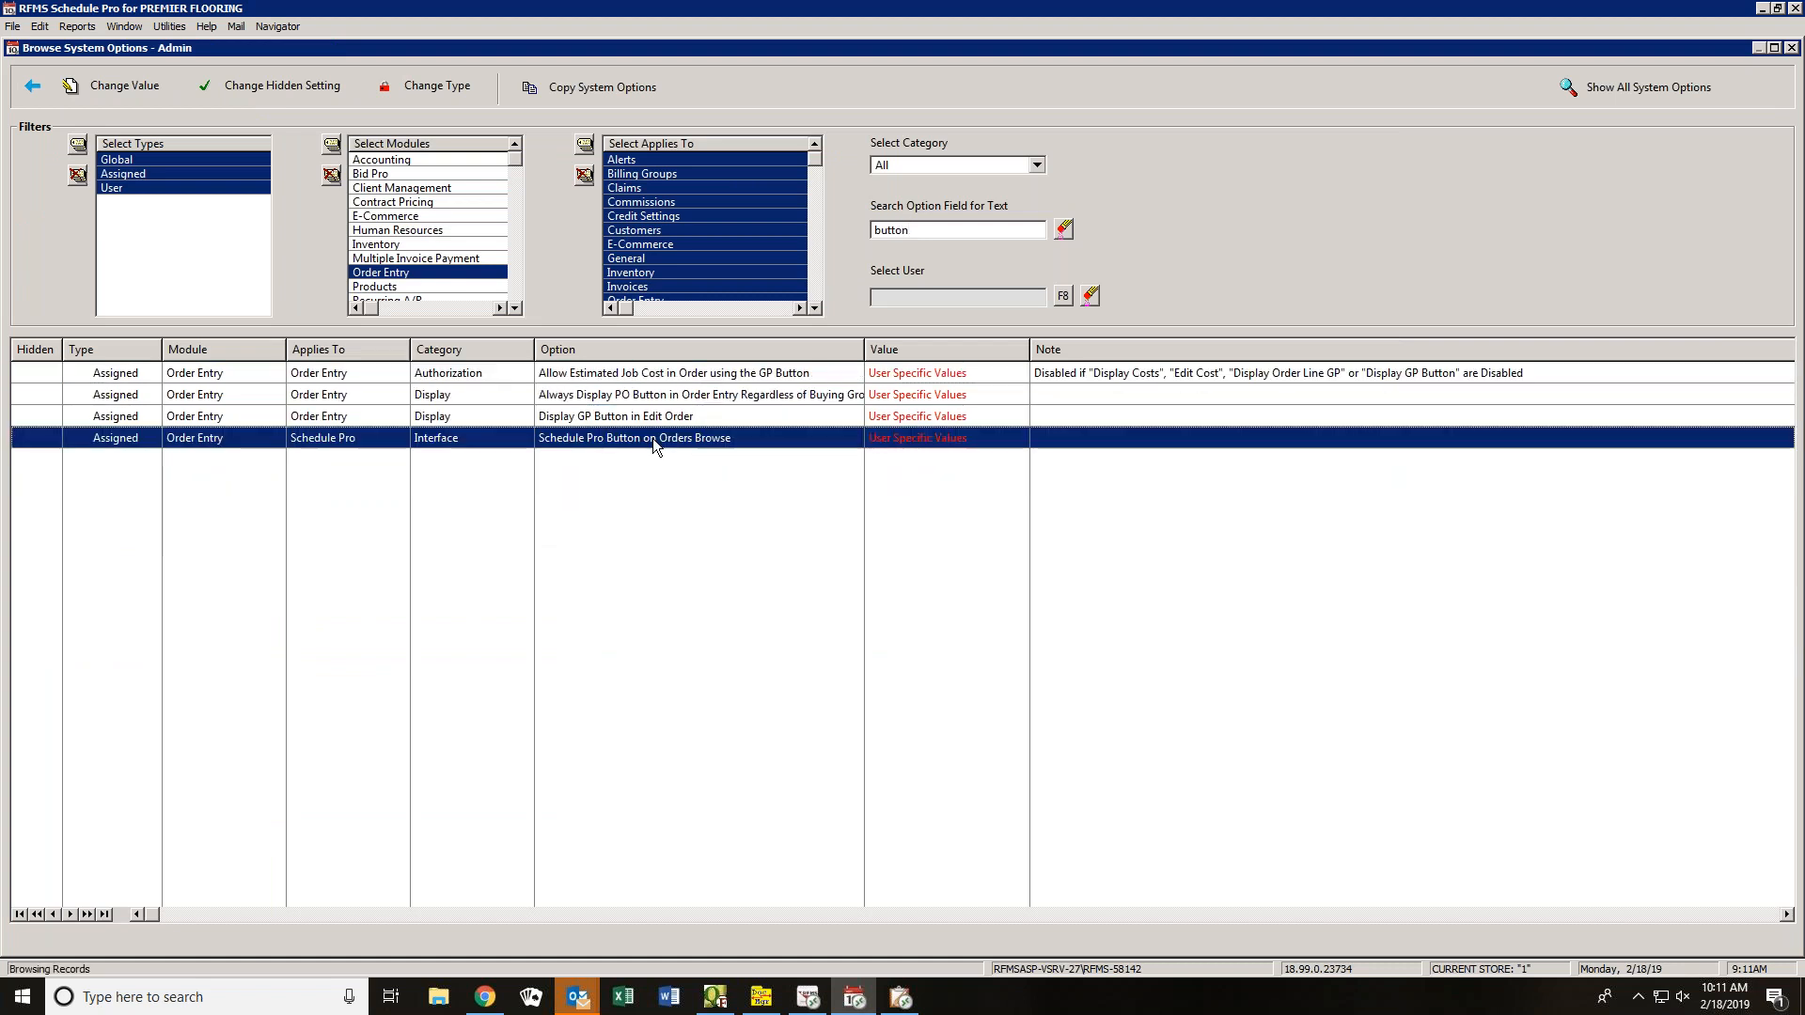
{"action": "double_click", "coordinate": [653, 438]}
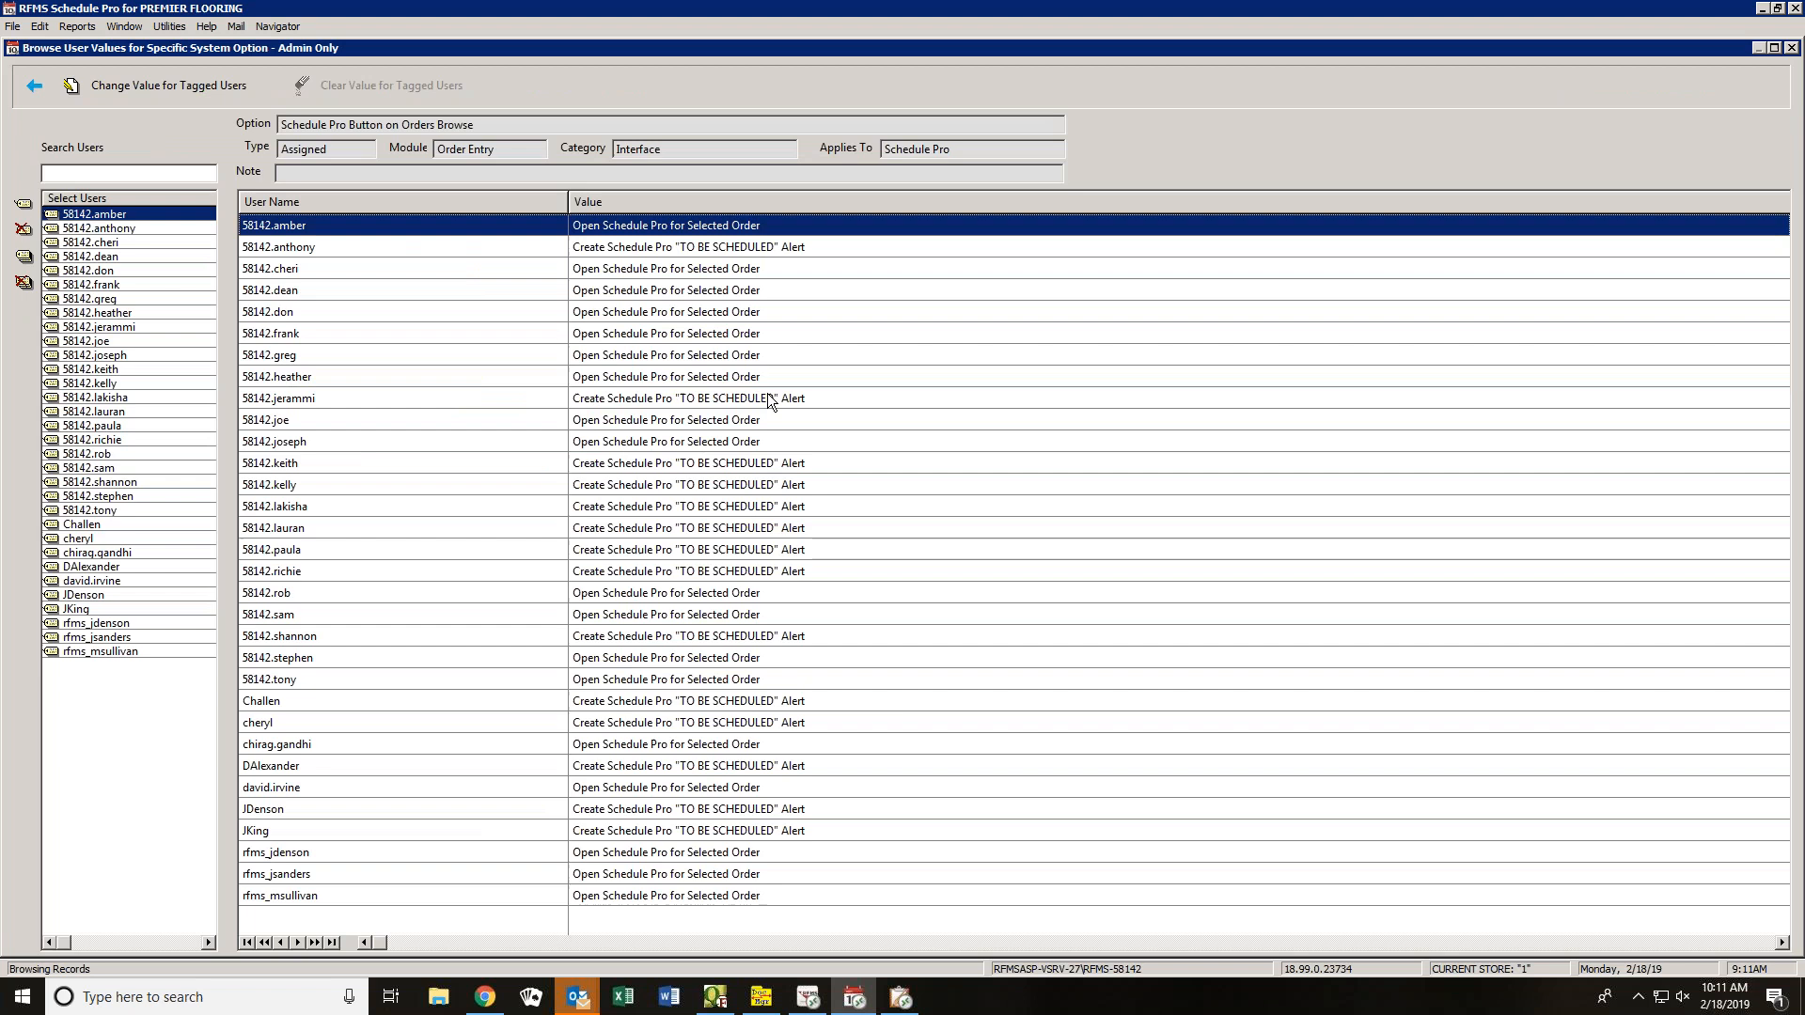
{"action": "left_click", "coordinate": [22, 282]}
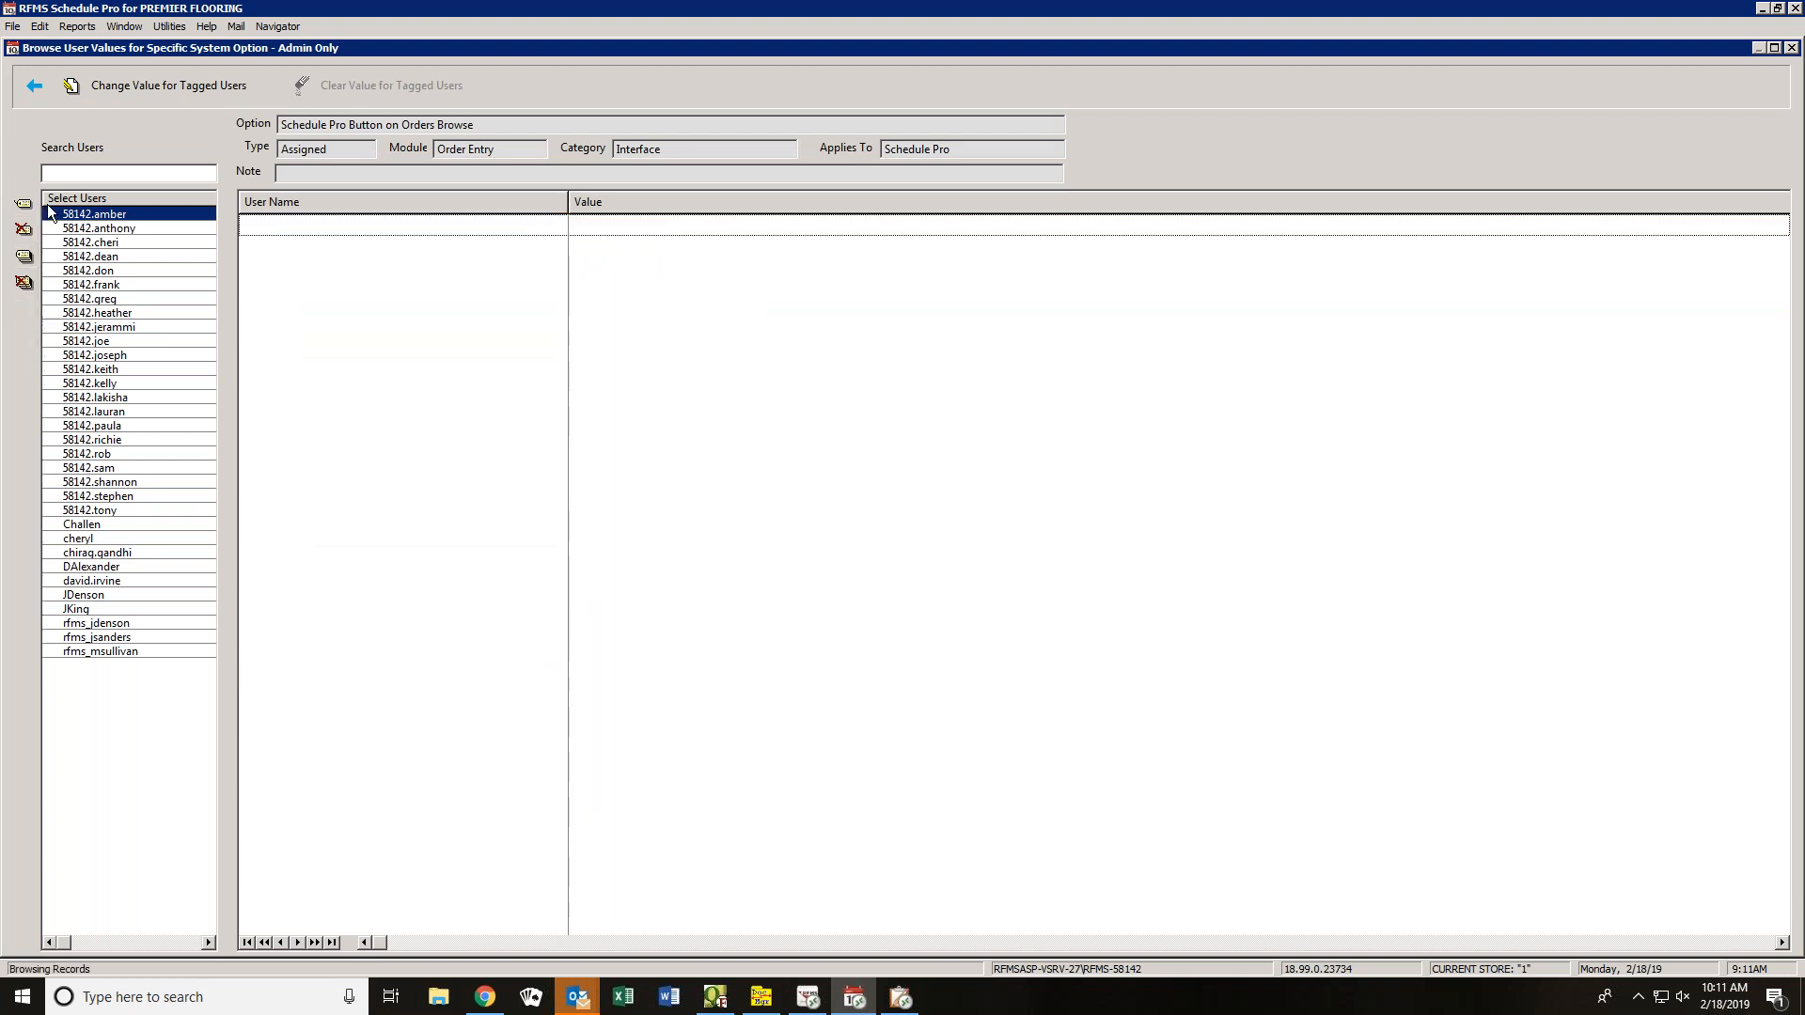
{"action": "left_click", "coordinate": [50, 215]}
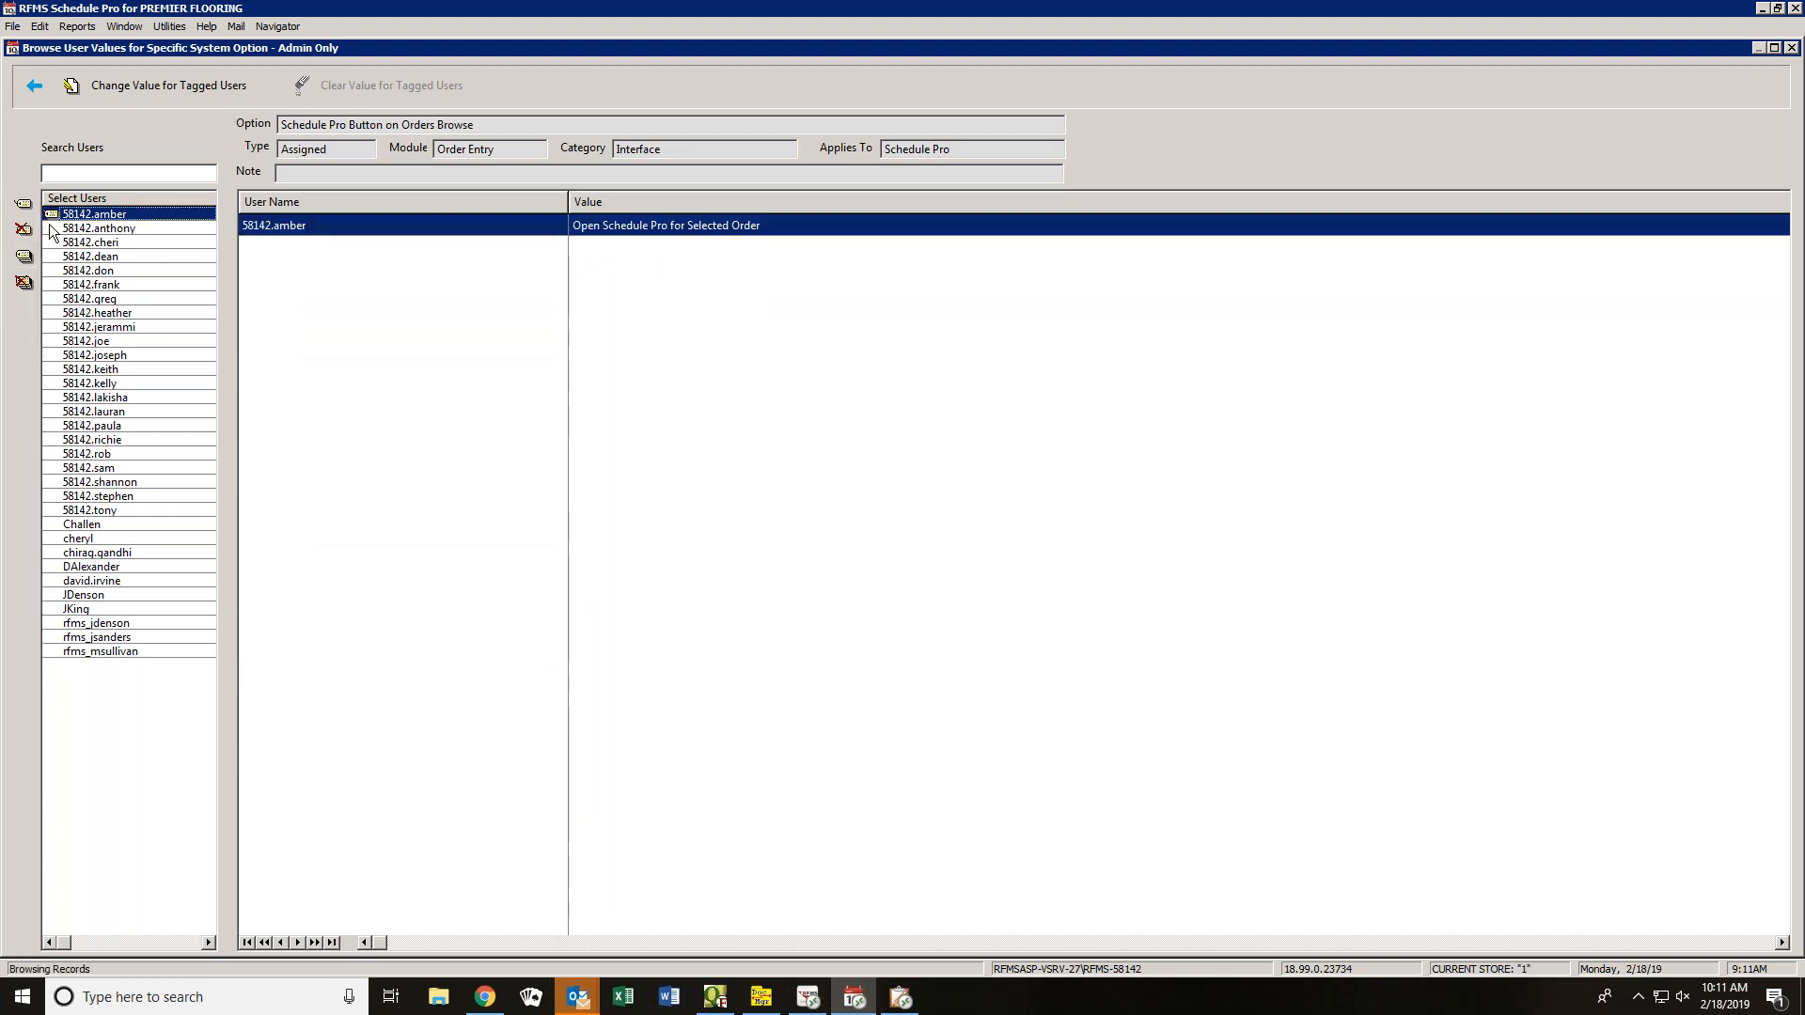
{"action": "left_click", "coordinate": [50, 270]}
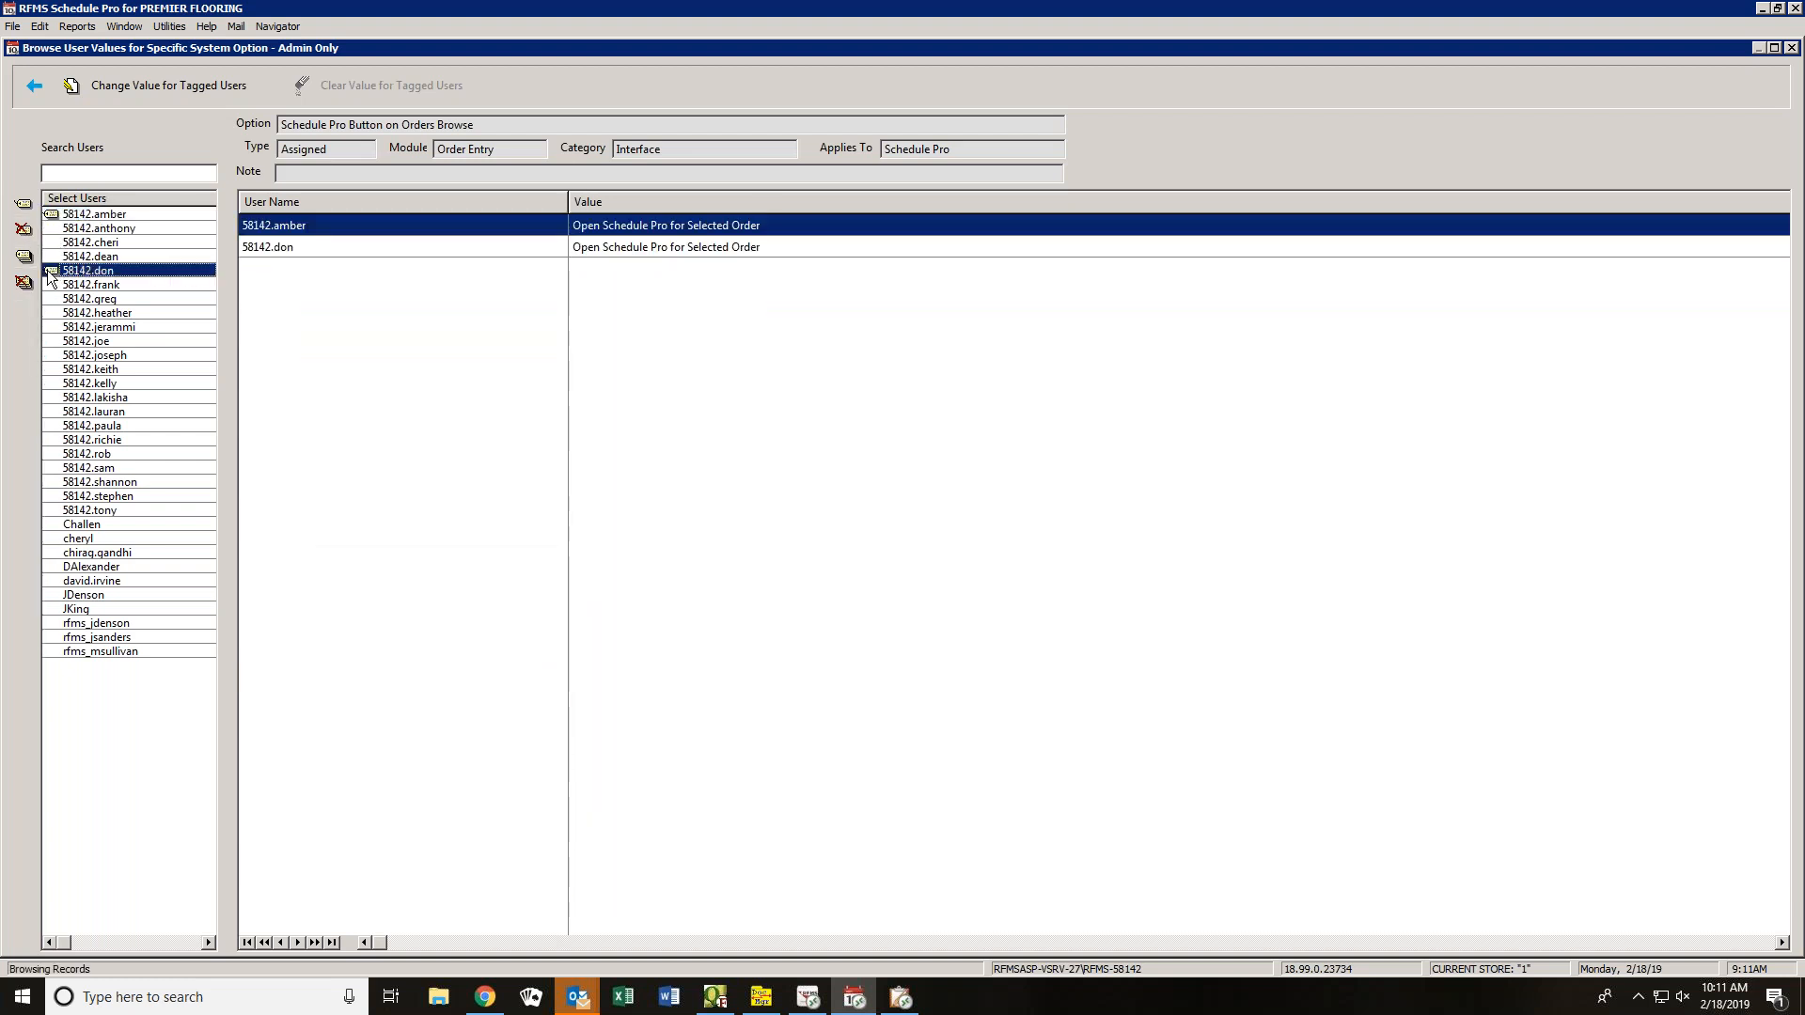
{"action": "left_click", "coordinate": [53, 214]}
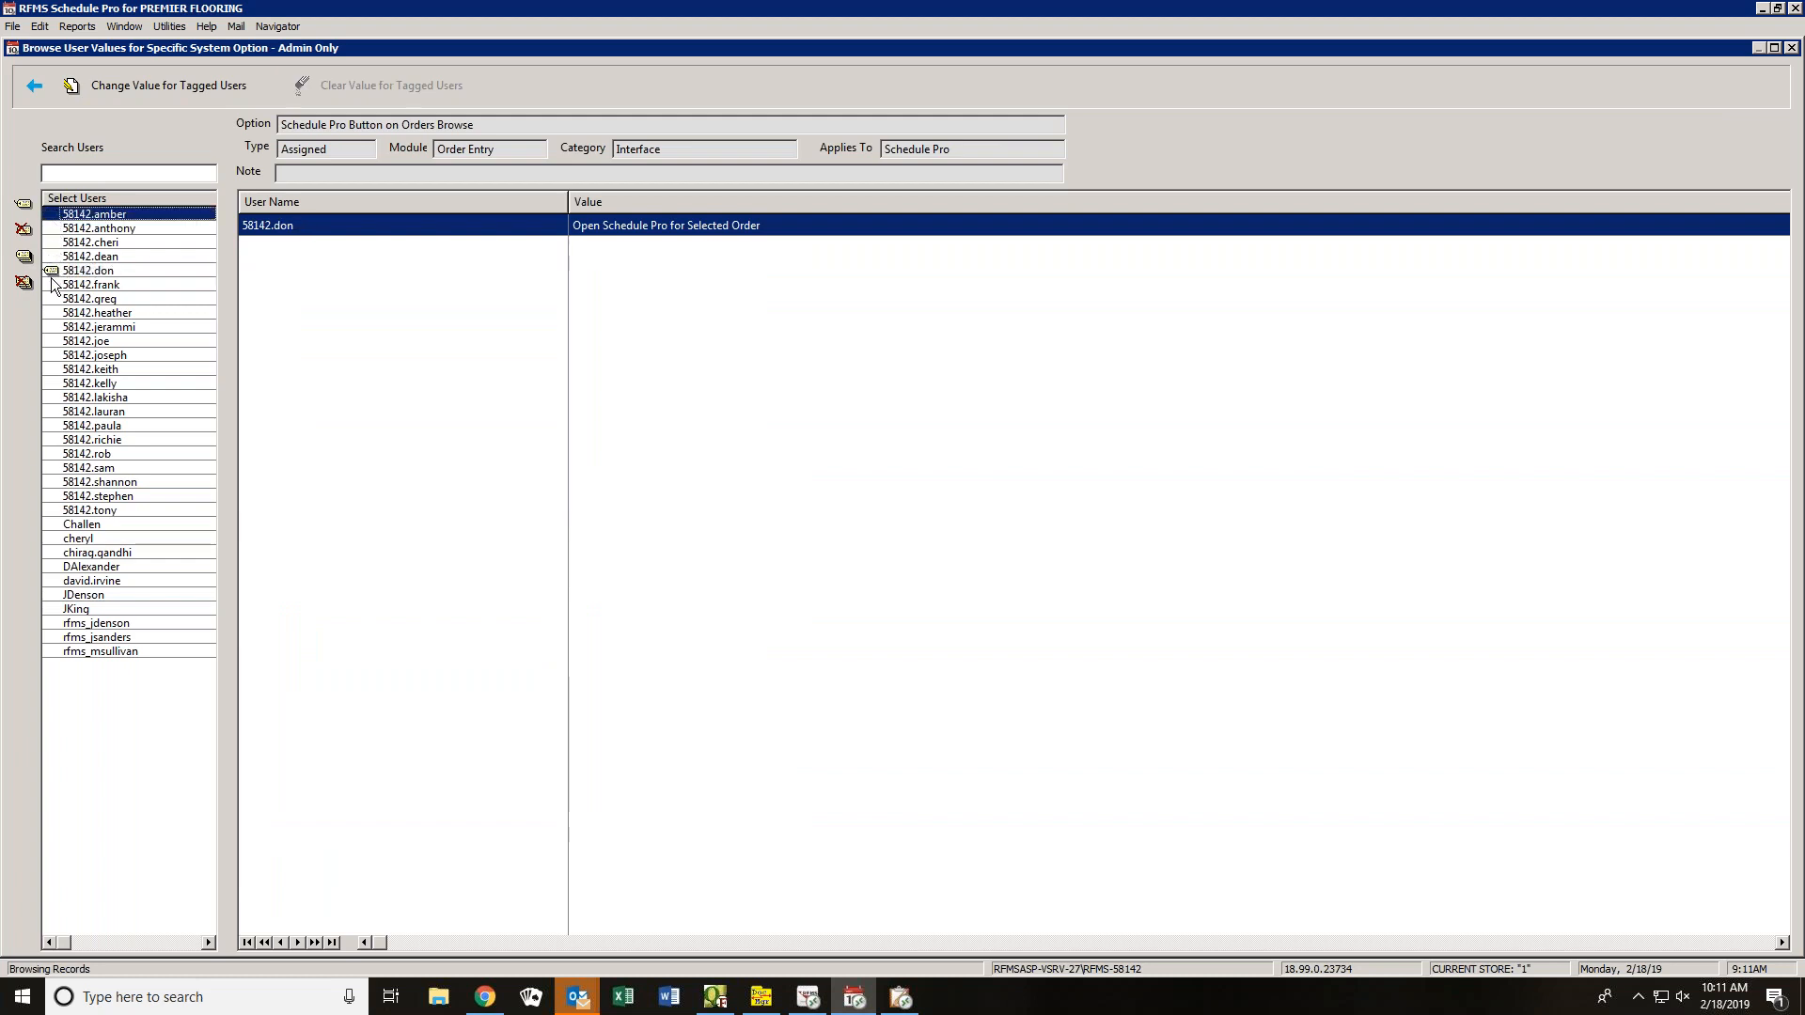
{"action": "left_click", "coordinate": [24, 282]}
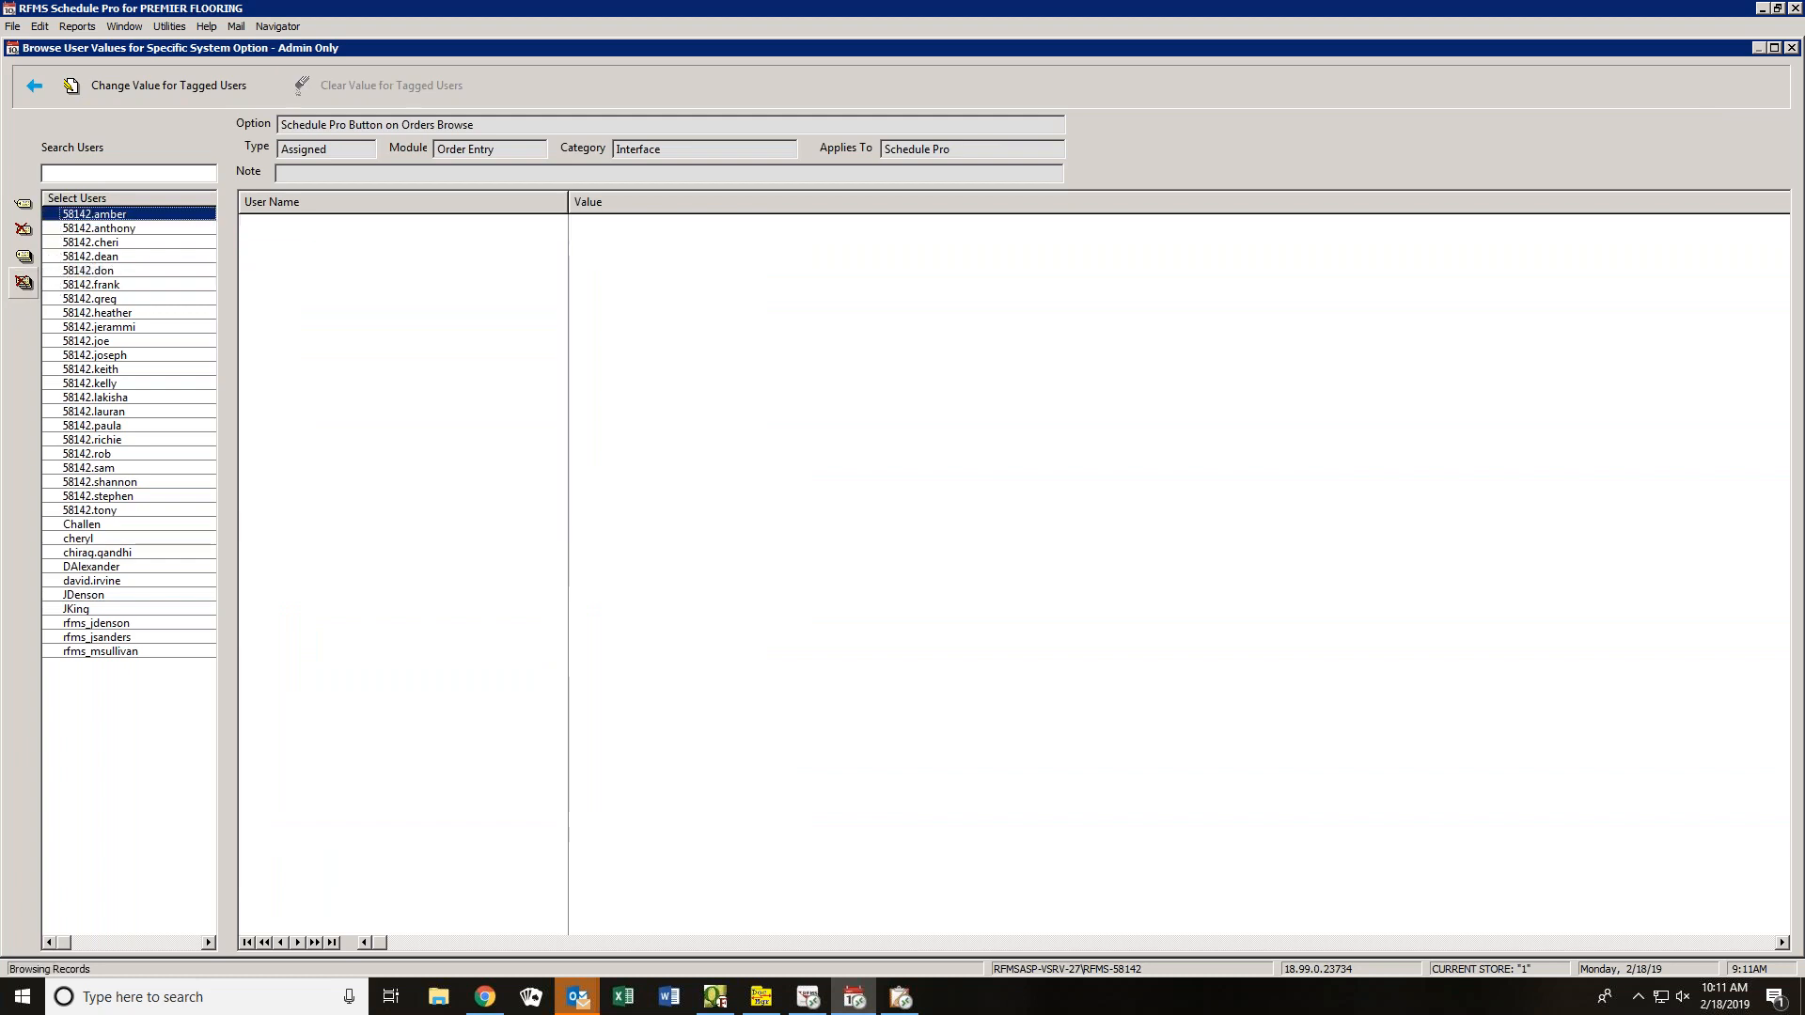
- Tag the first, third and fifth listed users to review their Schedule Pro Button on Orders Browse values
{"action": "left_click", "coordinate": [51, 214]}
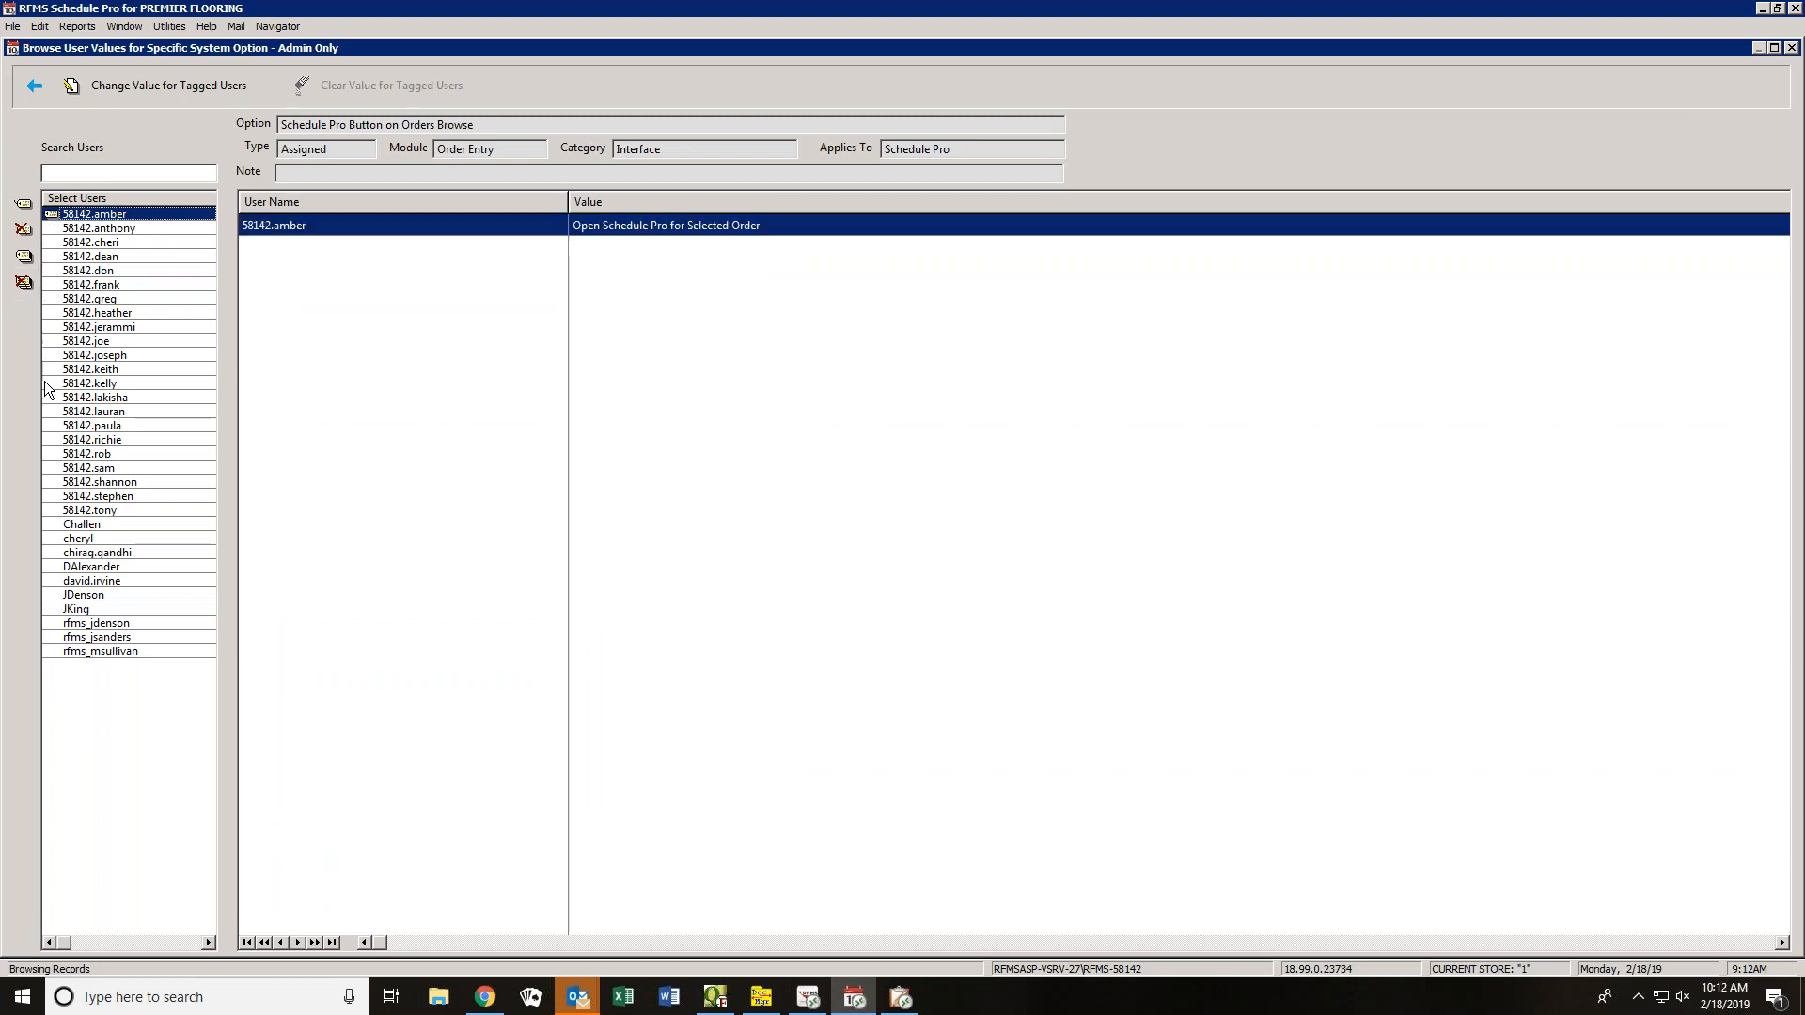
{"action": "left_click", "coordinate": [49, 242]}
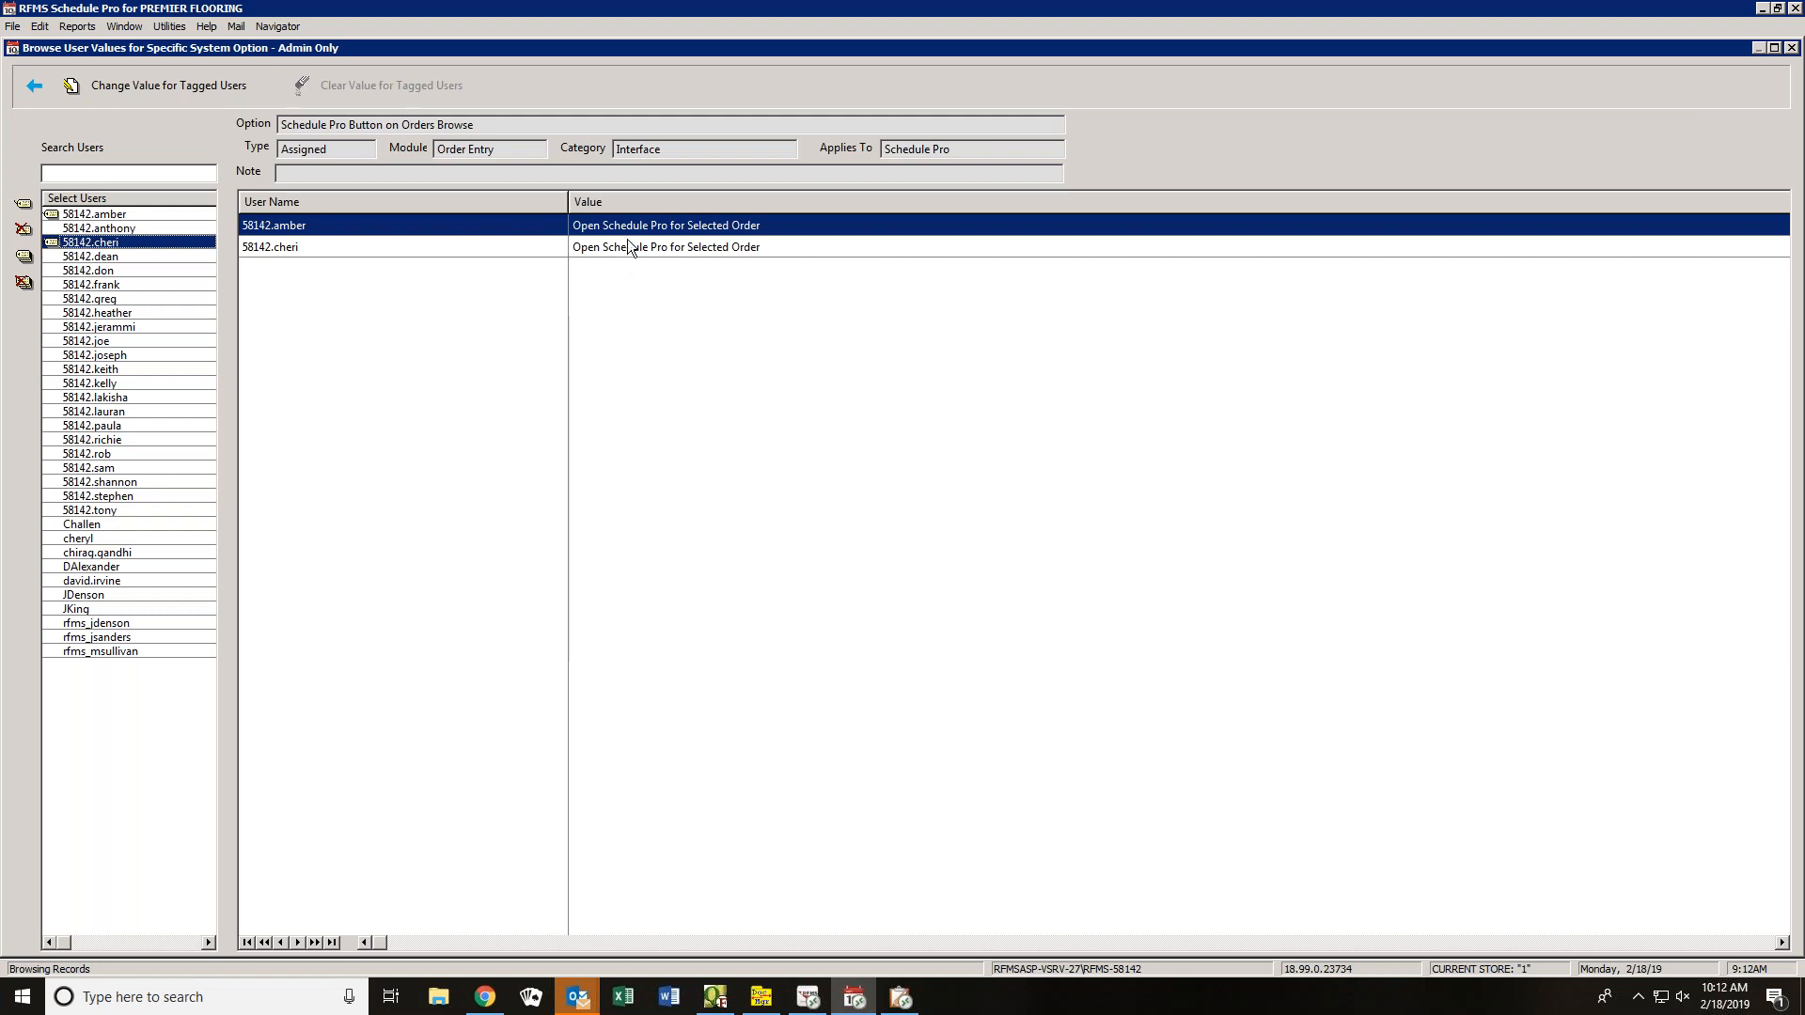
{"action": "left_click", "coordinate": [51, 270]}
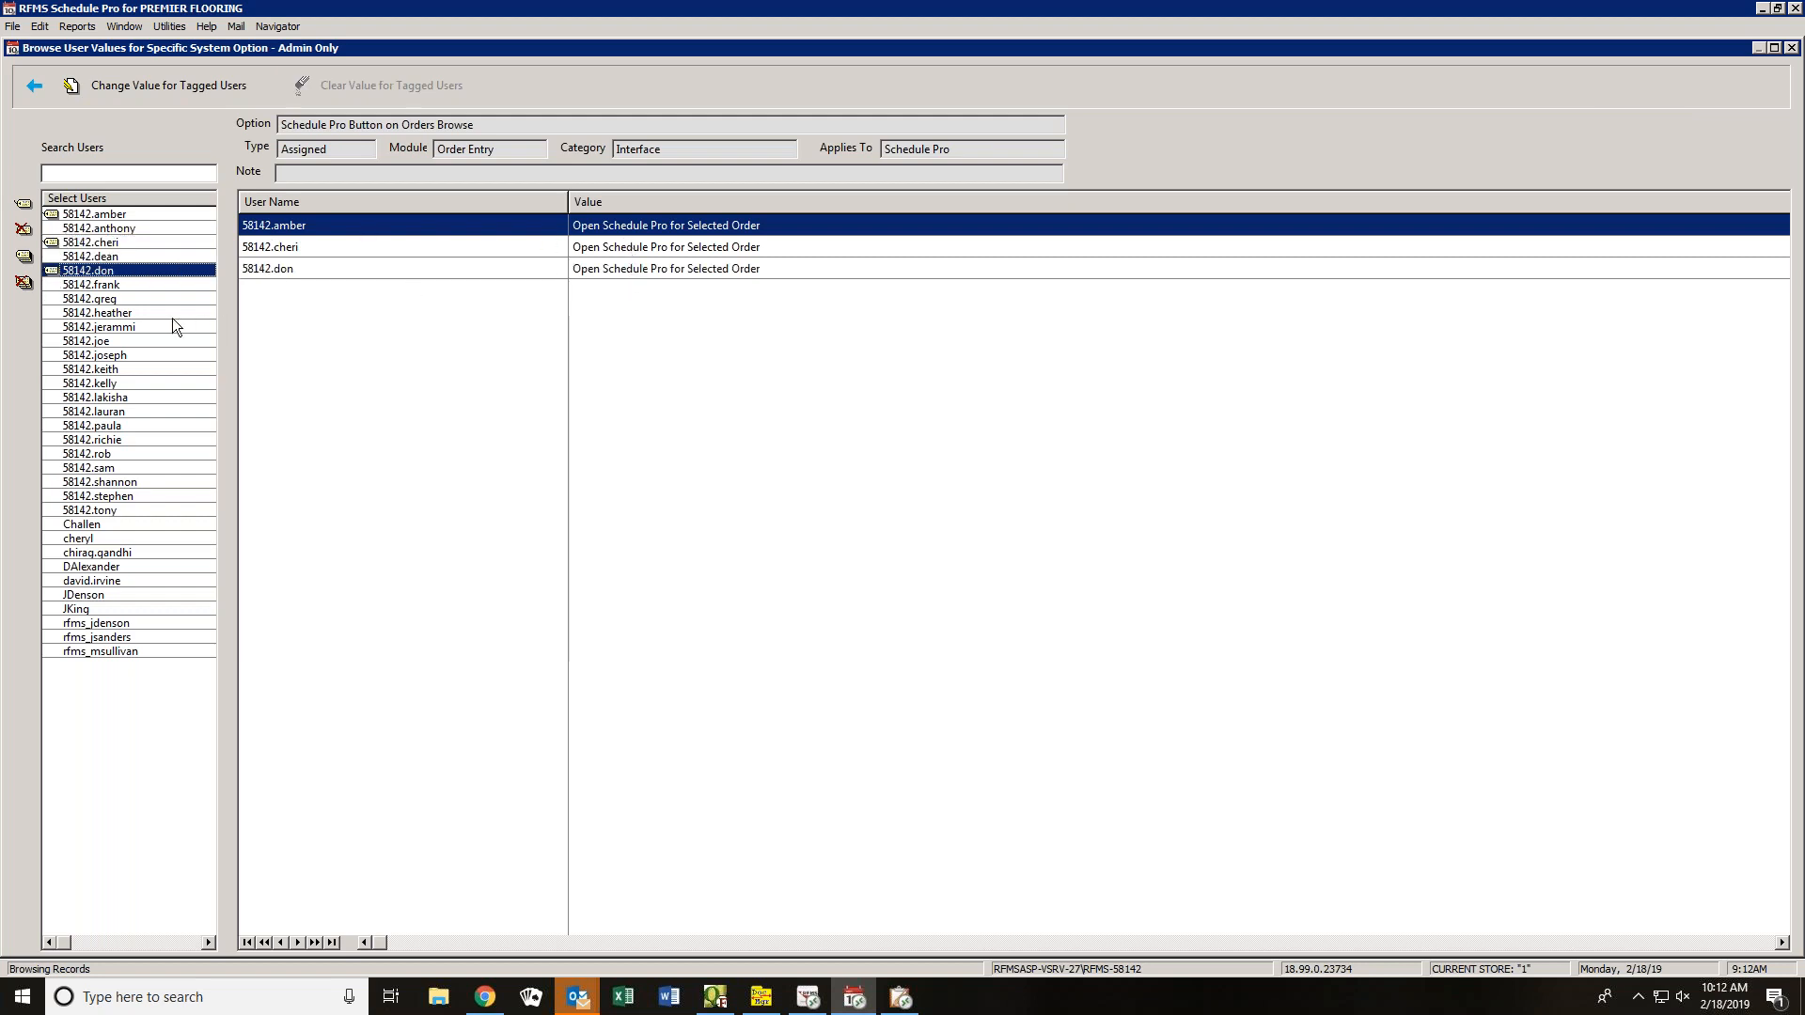
- Clear all user tags, and tag the eighth through seventeenth and the twentieth through twenty-second listed users
{"action": "left_click", "coordinate": [24, 283]}
{"action": "left_click", "coordinate": [49, 313]}
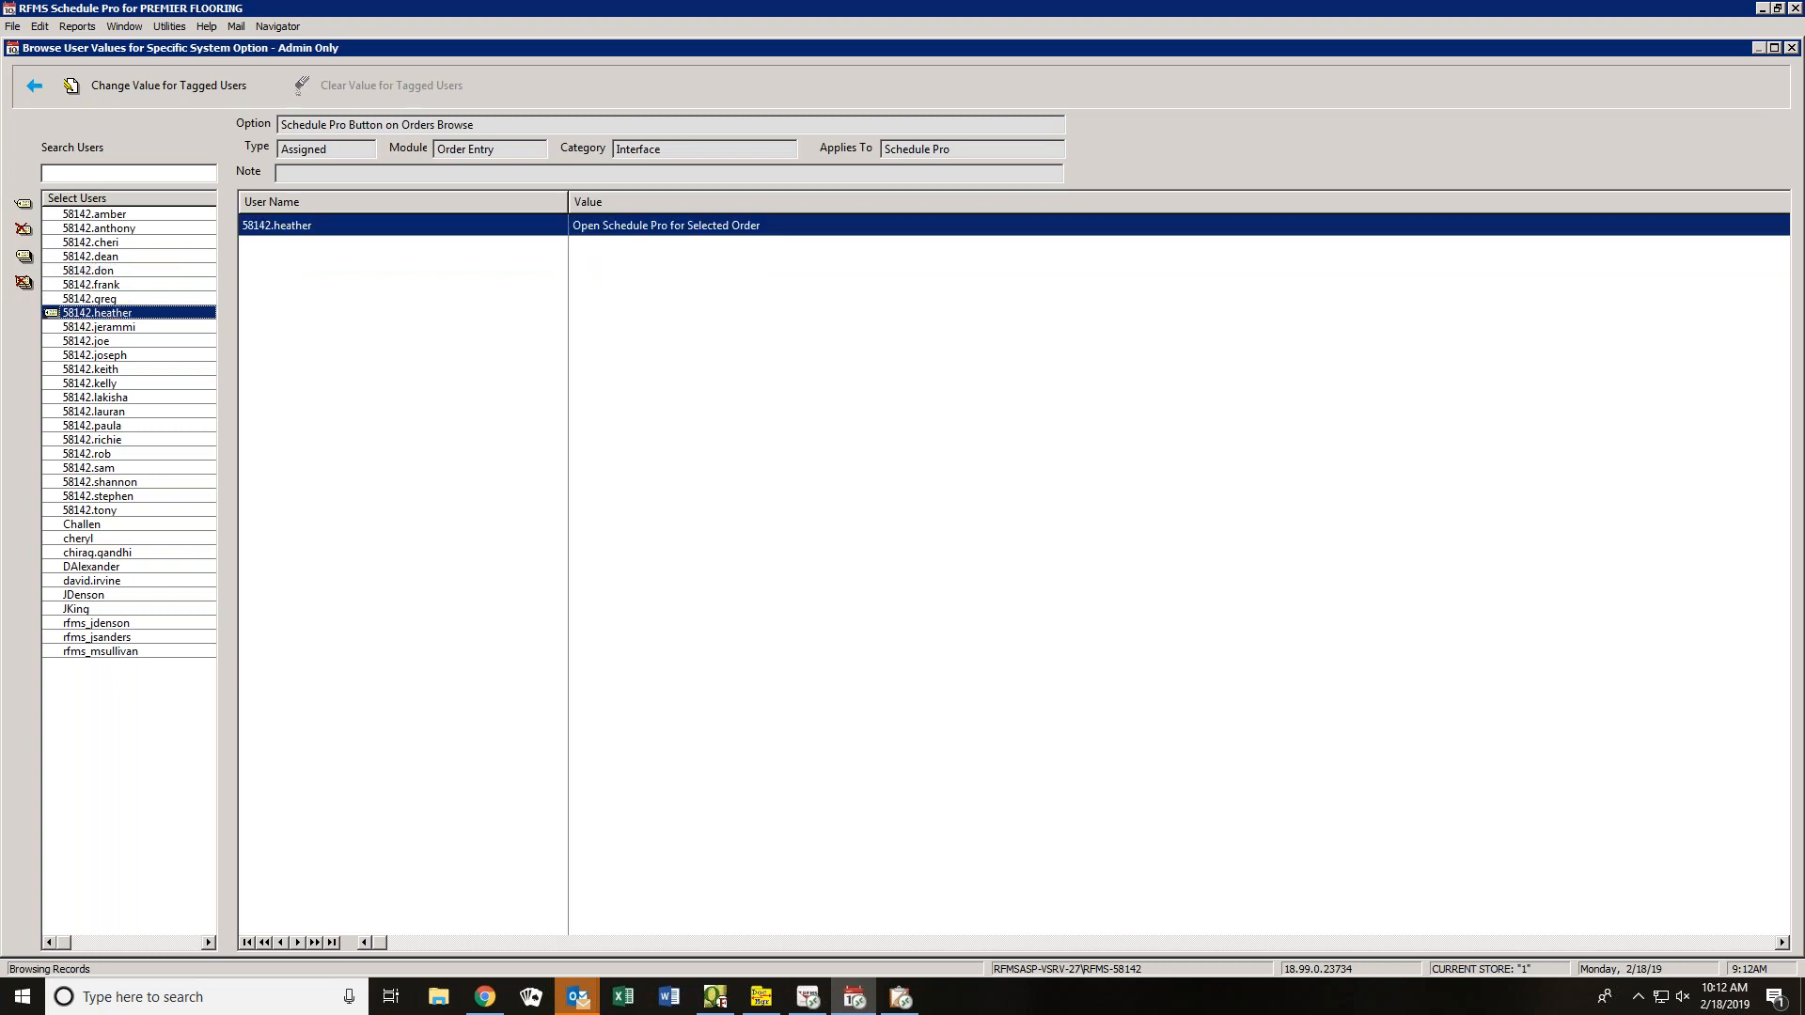
{"action": "left_click", "coordinate": [52, 340]}
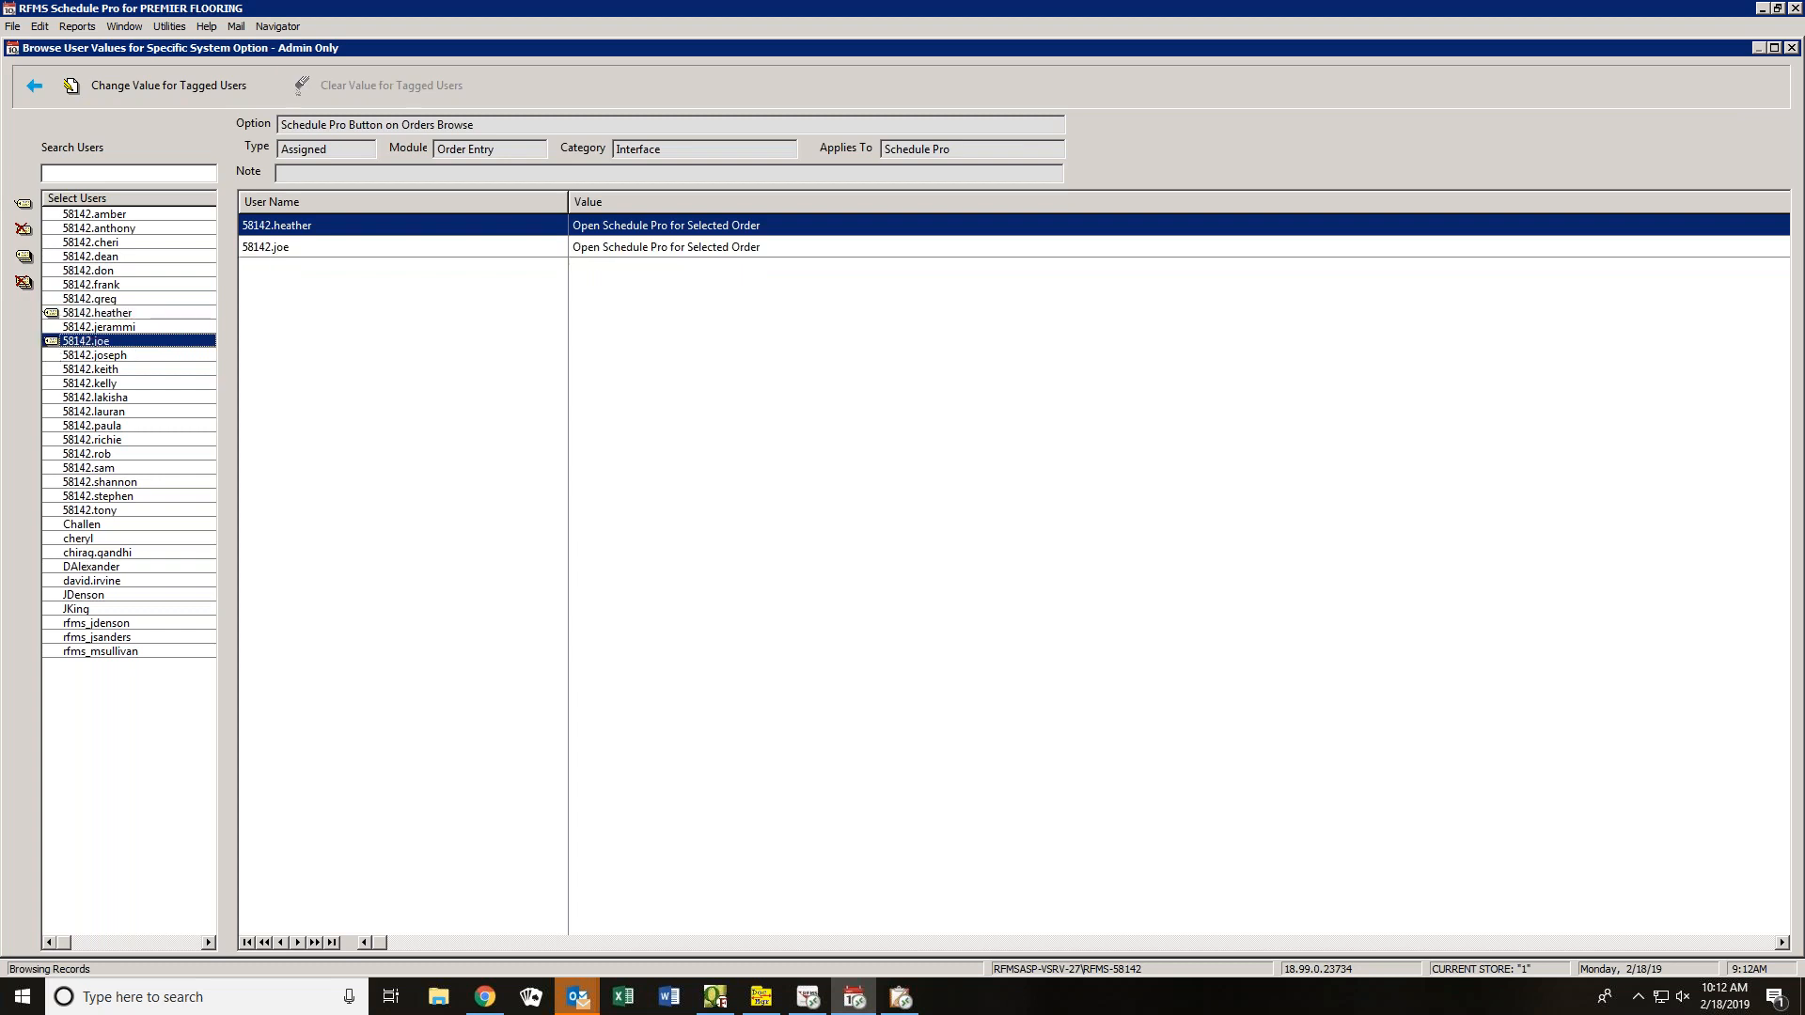
{"action": "left_click", "coordinate": [48, 354]}
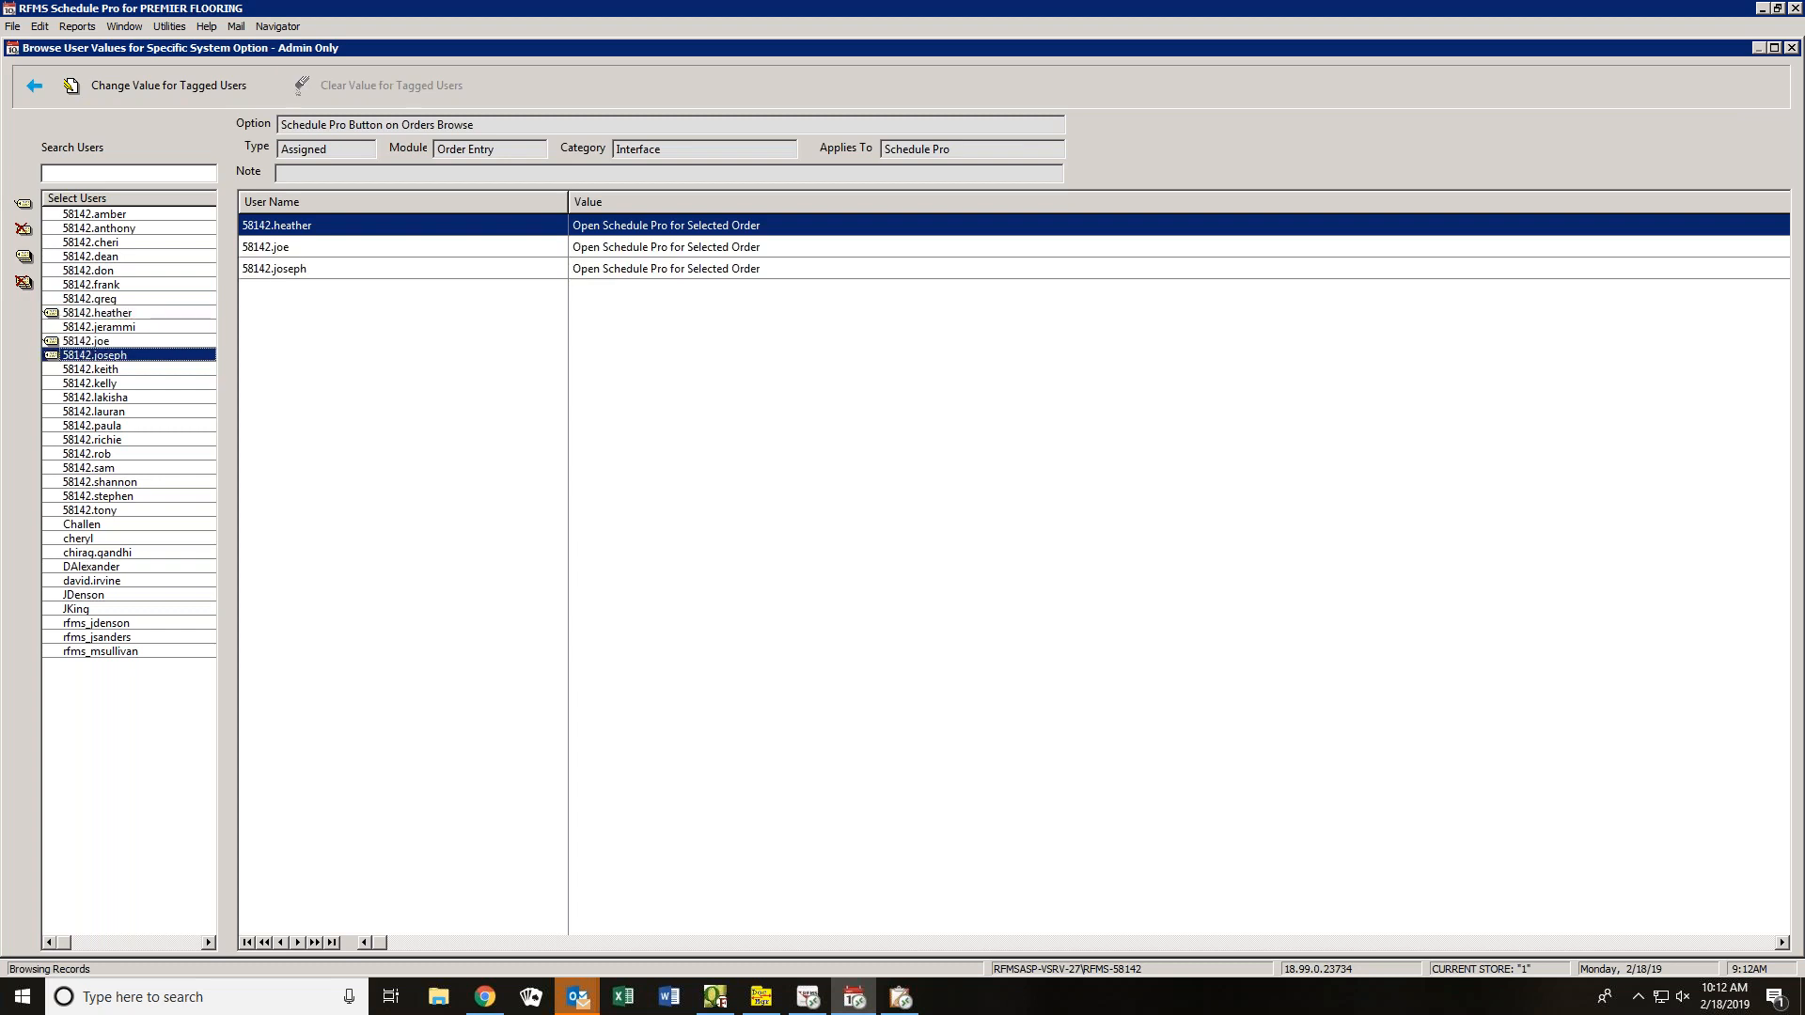
{"action": "left_click", "coordinate": [48, 372]}
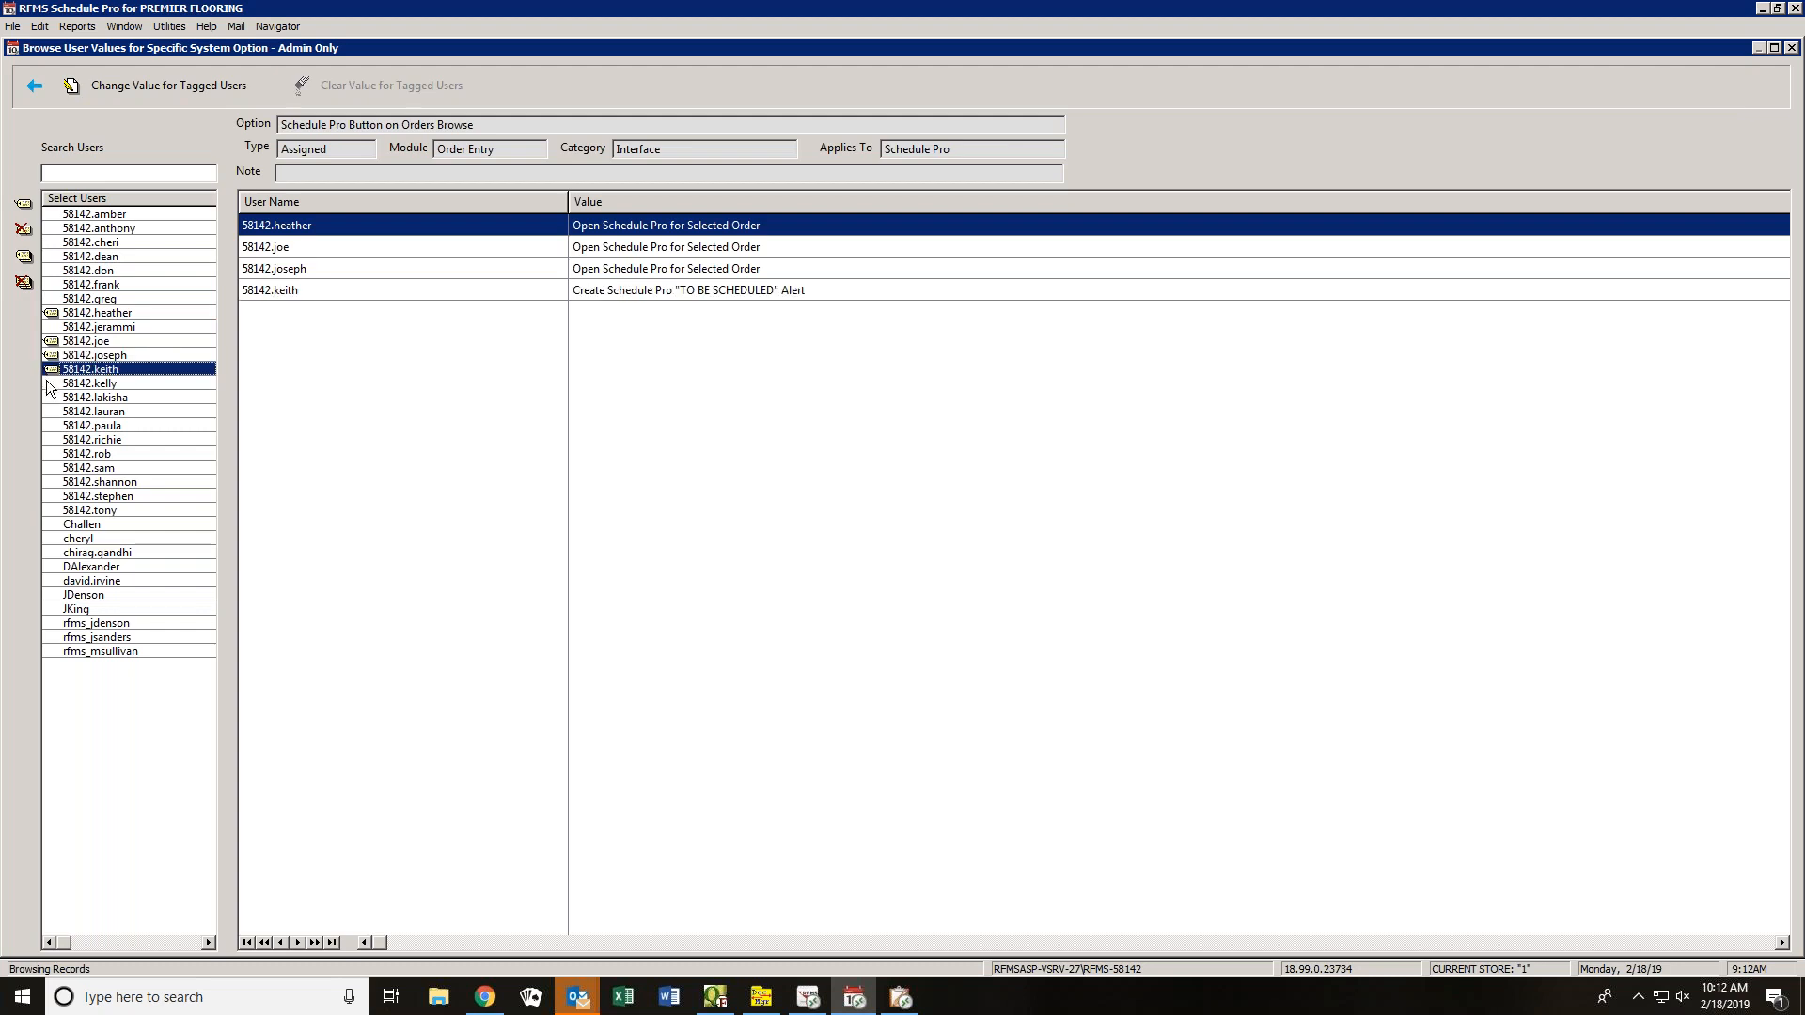
{"action": "left_click", "coordinate": [49, 328]}
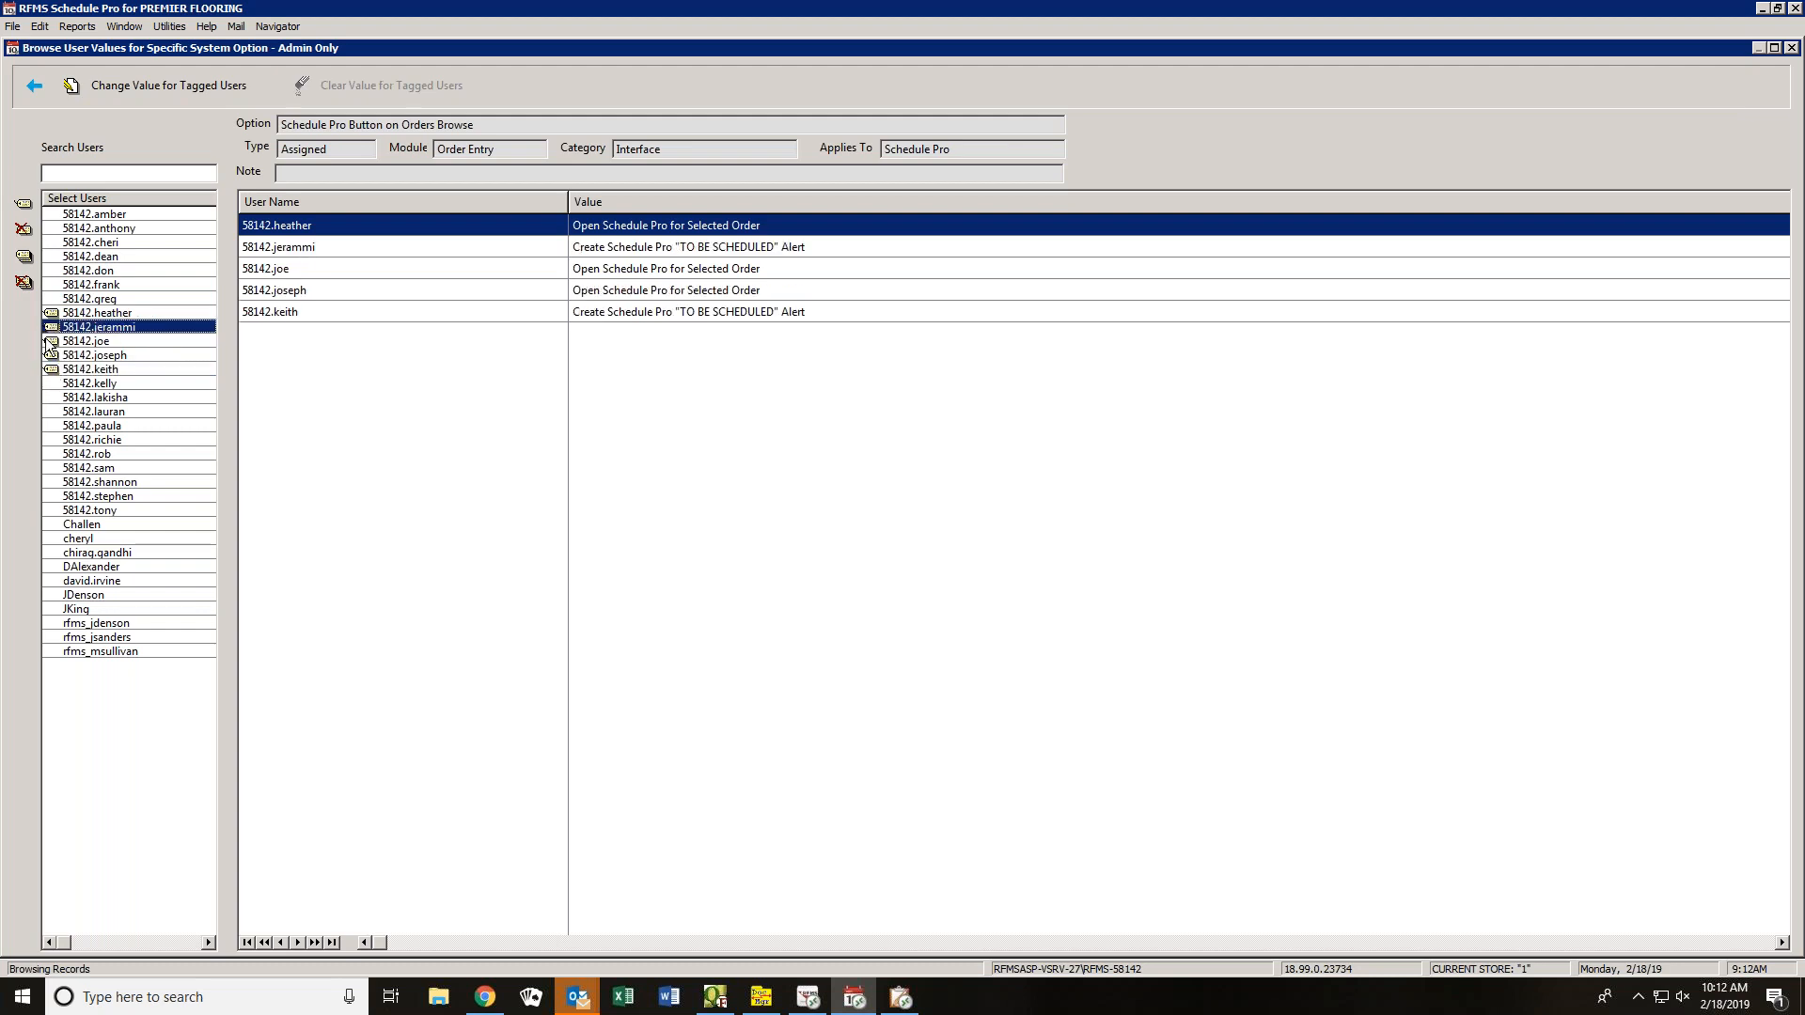
{"action": "left_click", "coordinate": [50, 383]}
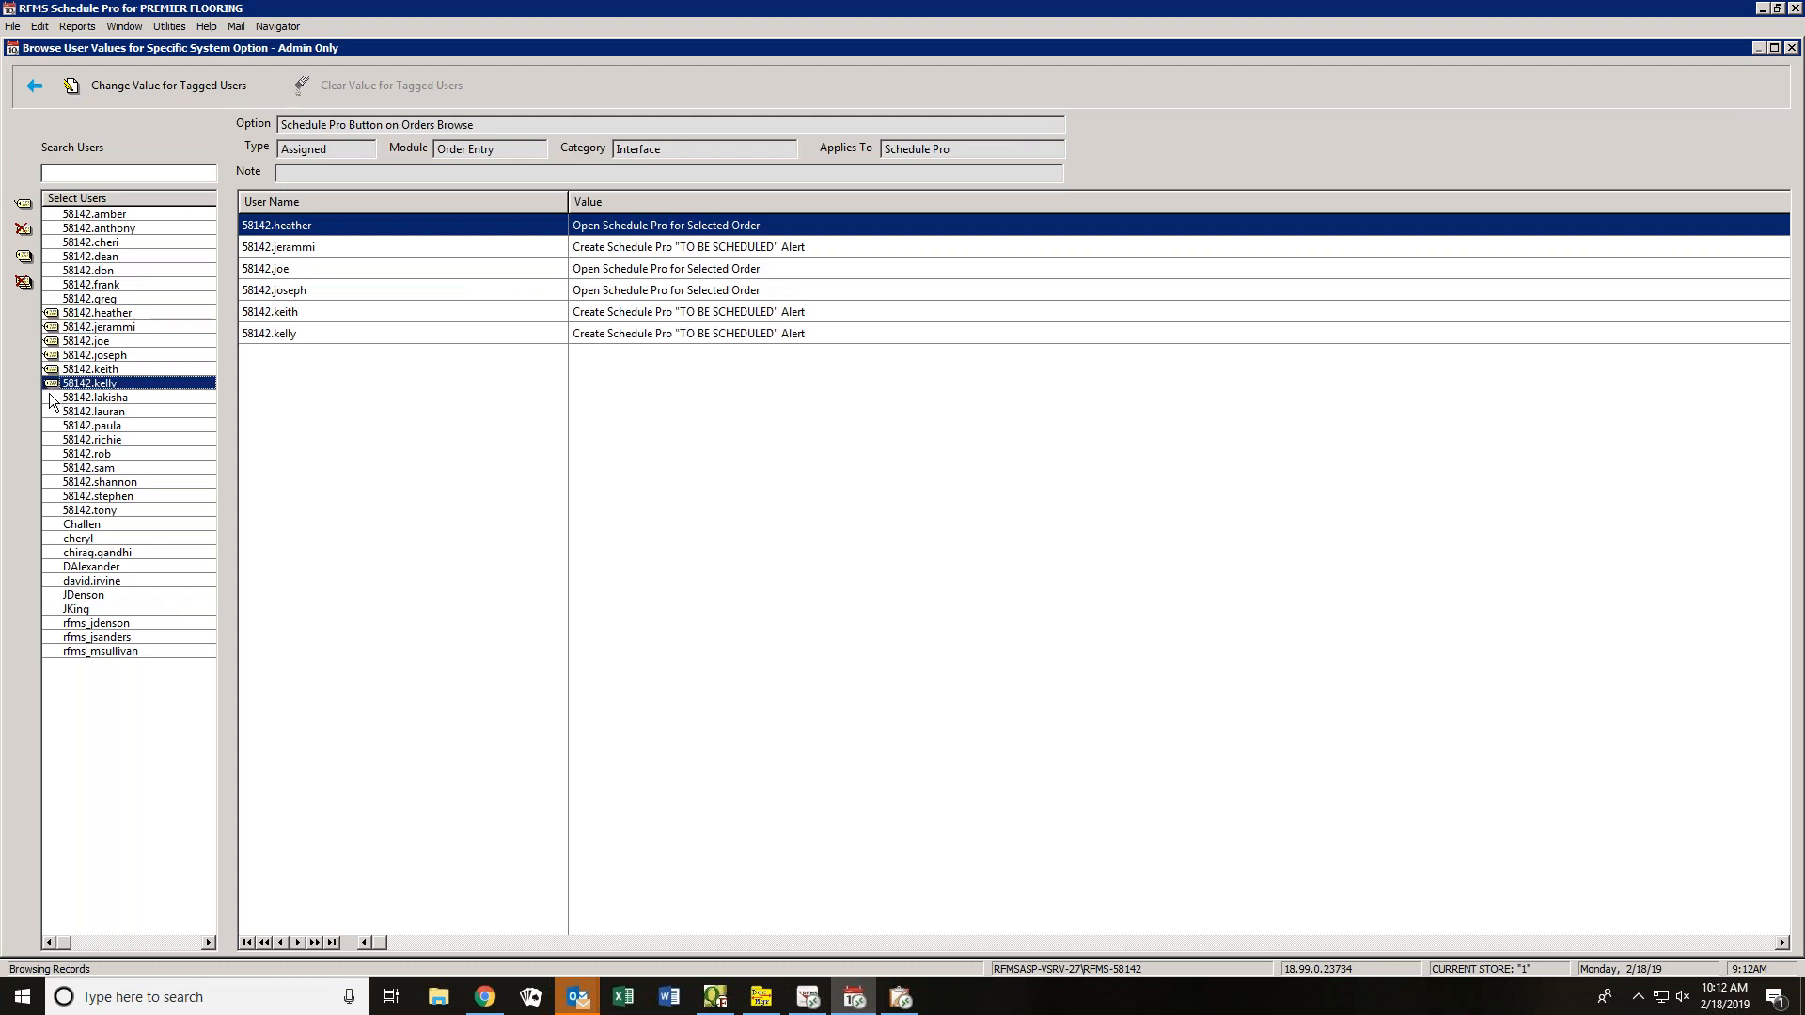
{"action": "left_click", "coordinate": [50, 396]}
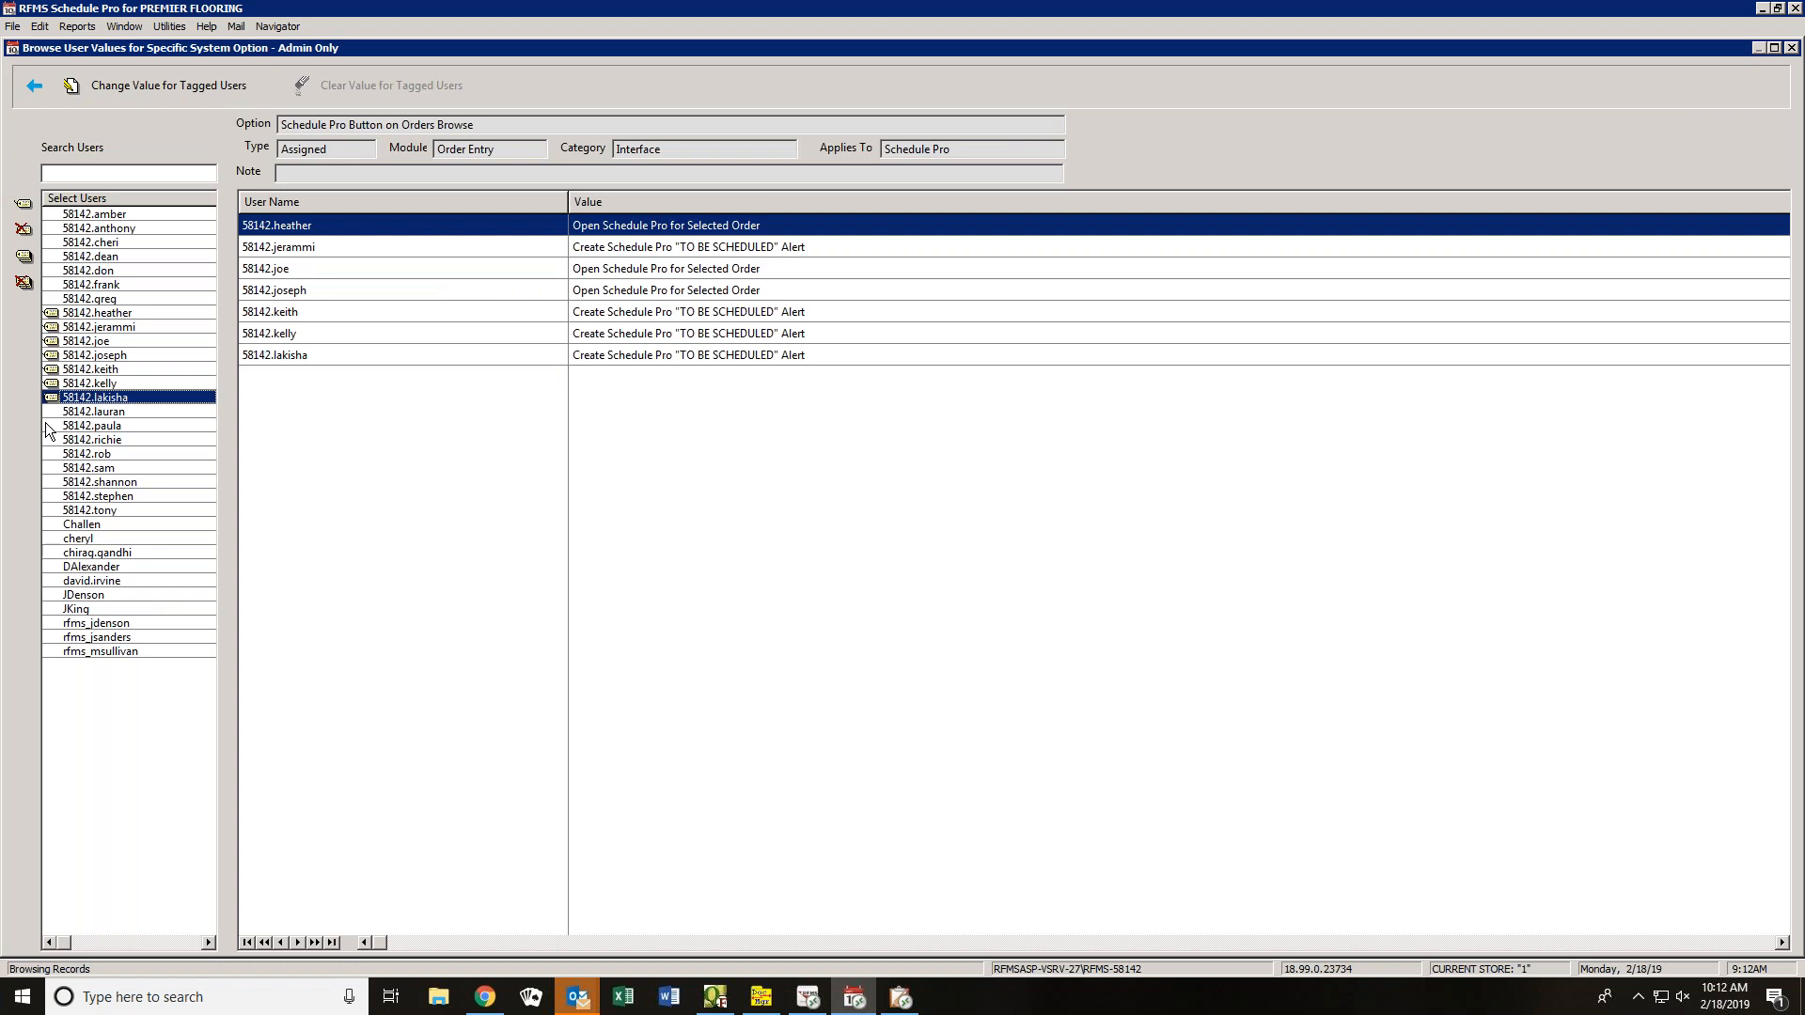
{"action": "left_click", "coordinate": [50, 411]}
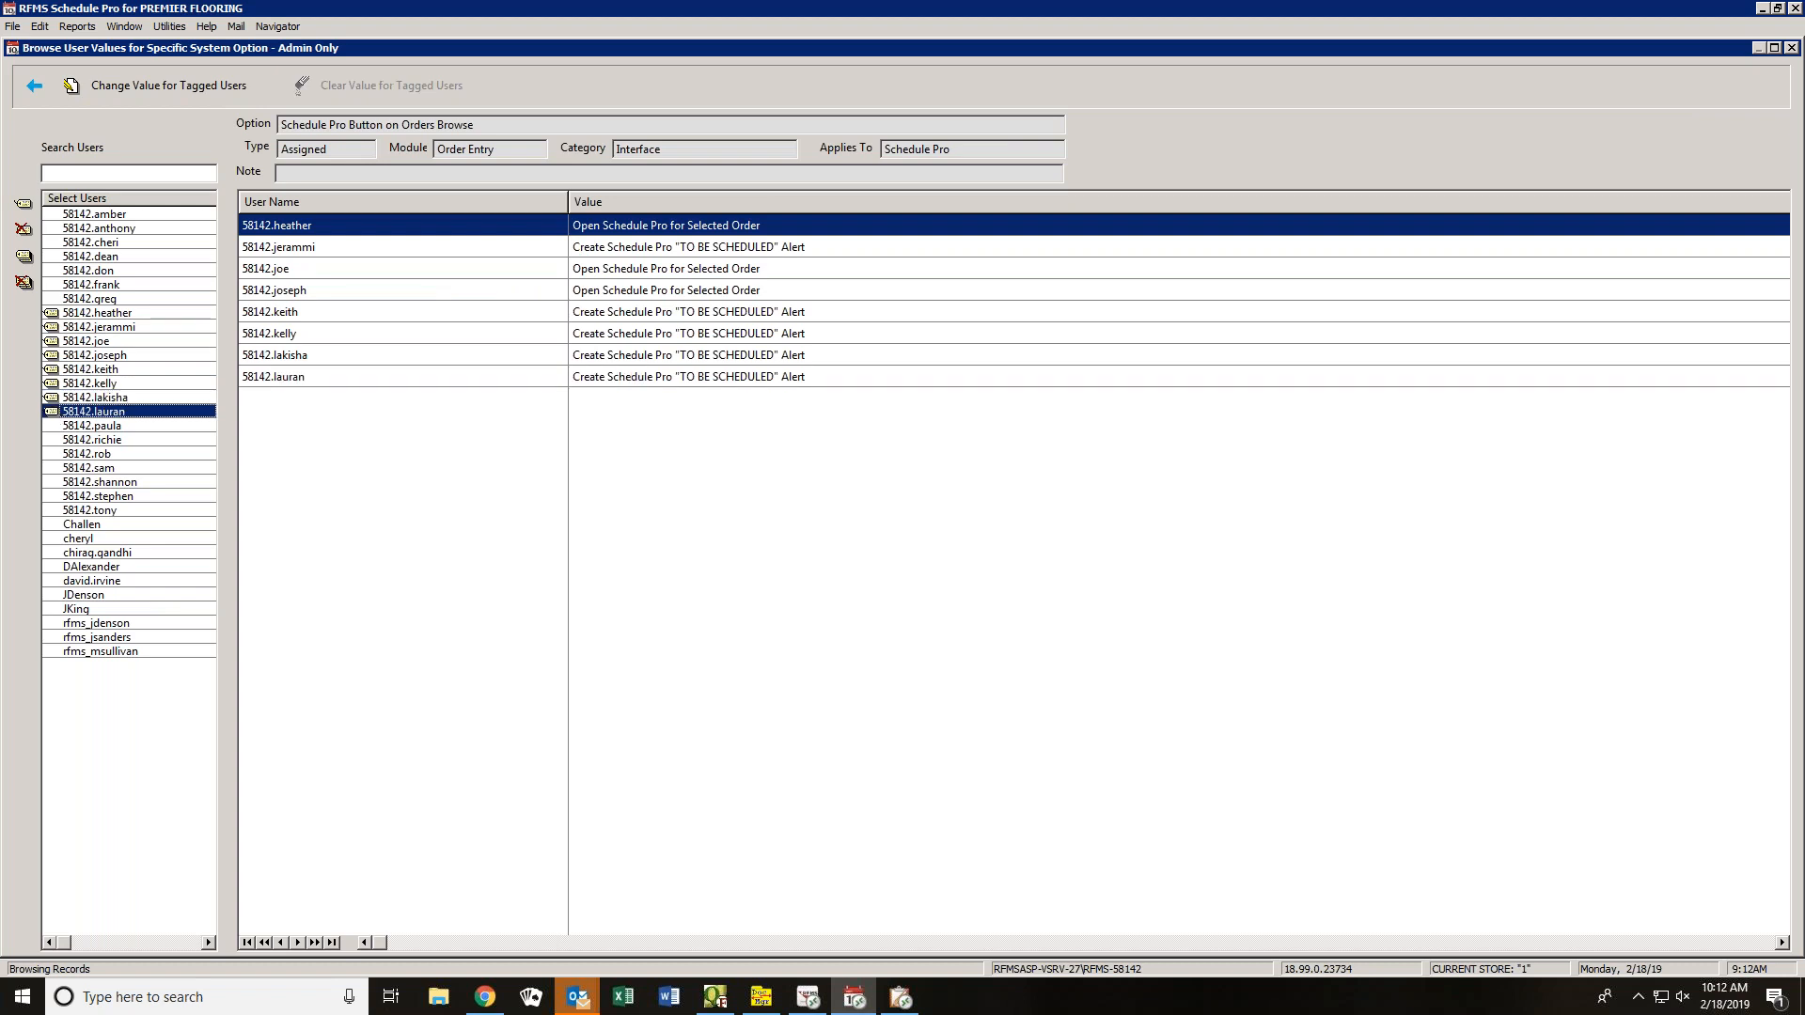
{"action": "left_click", "coordinate": [49, 425]}
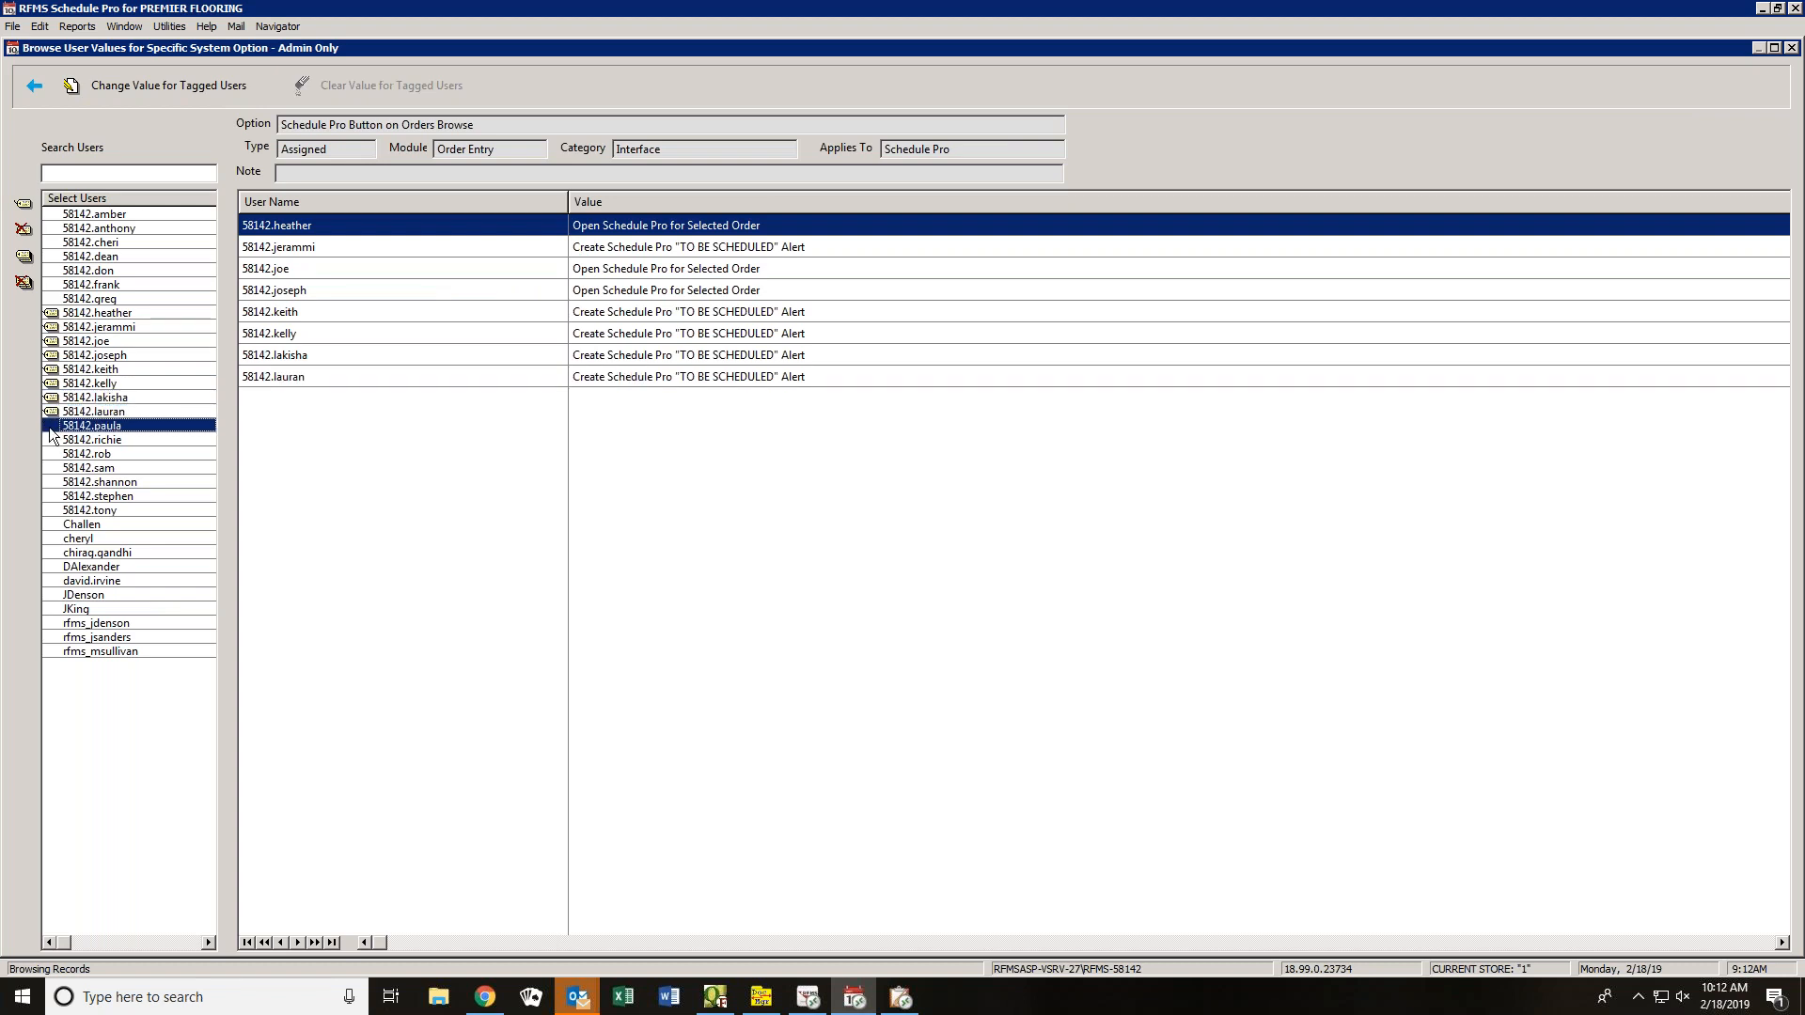
{"action": "left_click", "coordinate": [50, 439]}
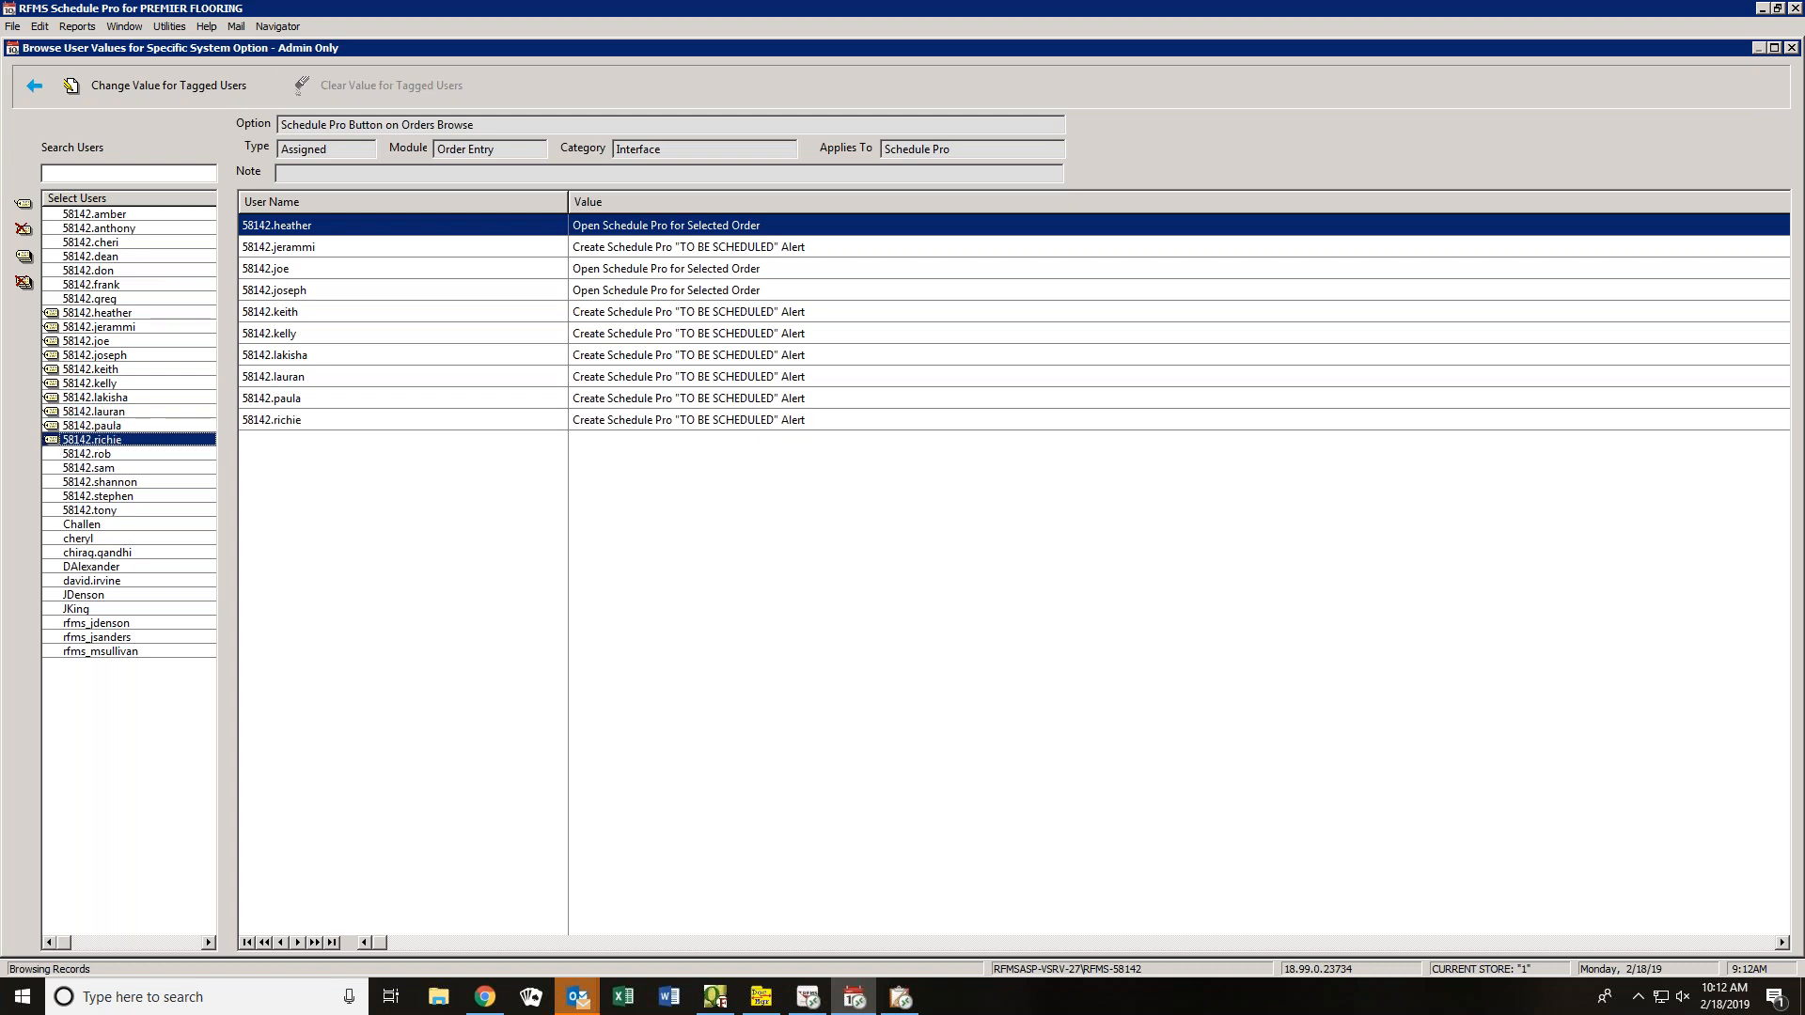
{"action": "left_click", "coordinate": [49, 481]}
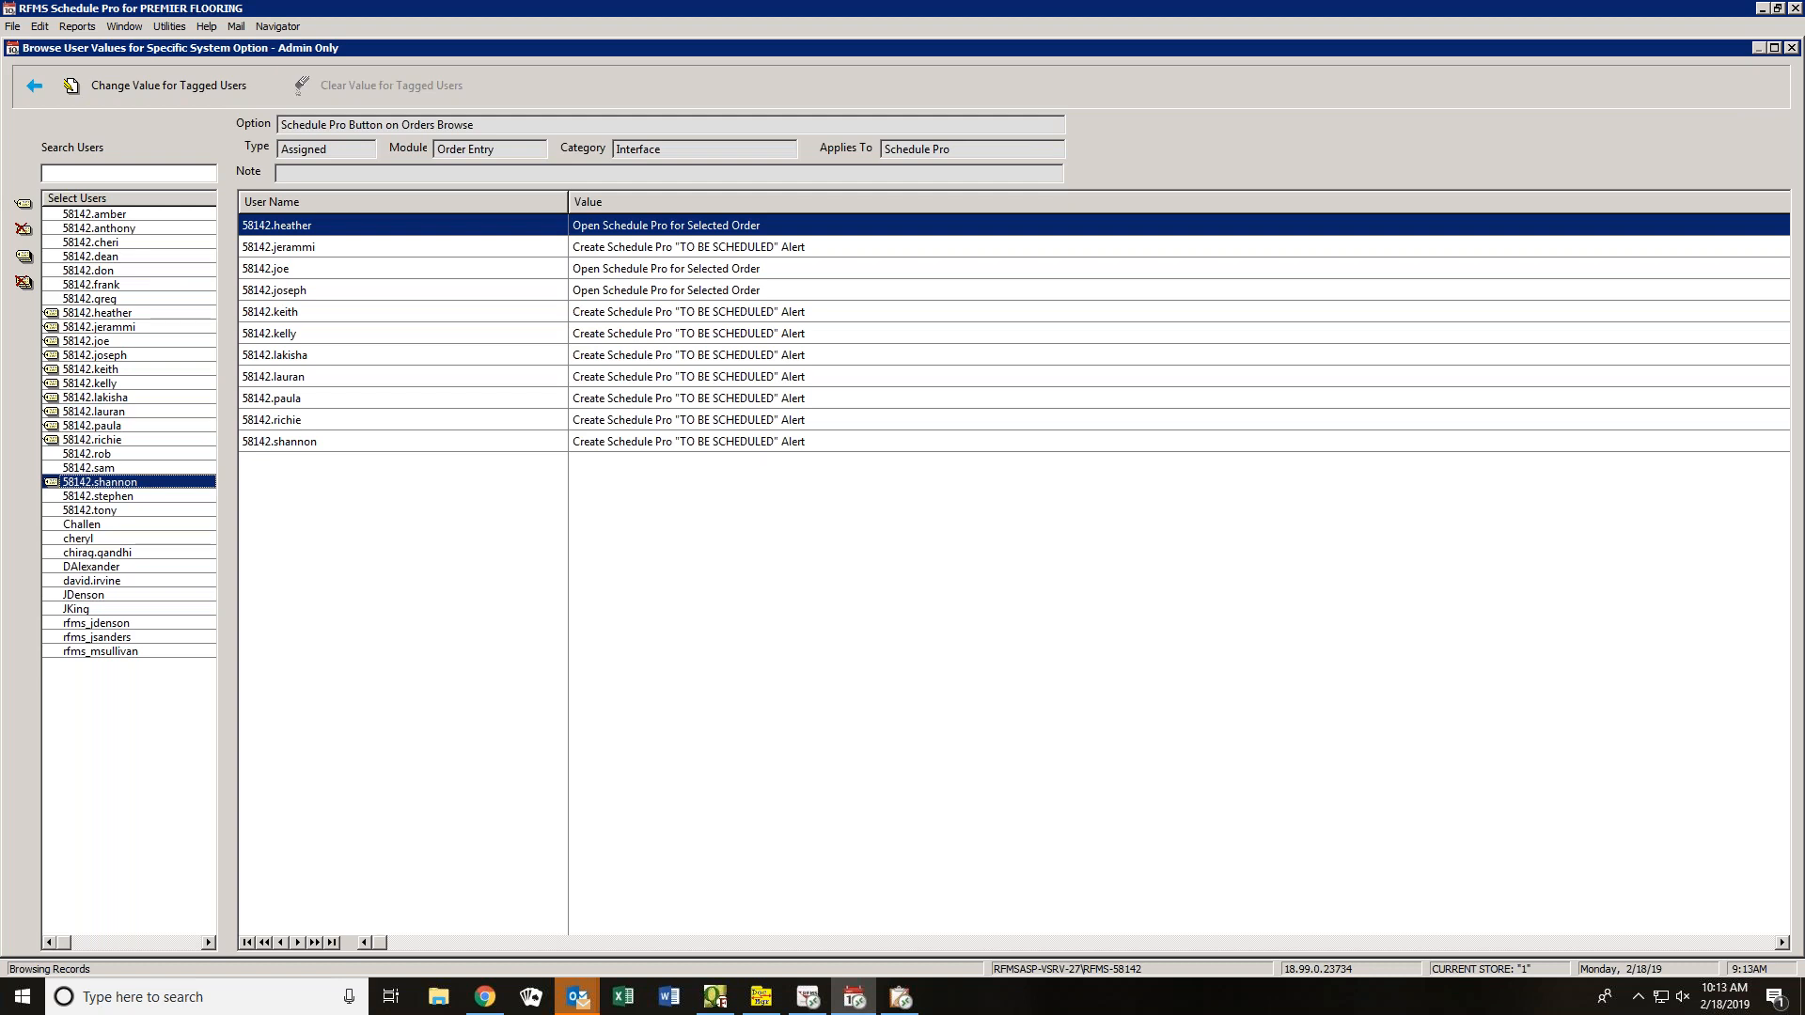
{"action": "left_click", "coordinate": [50, 497]}
{"action": "left_click", "coordinate": [49, 509]}
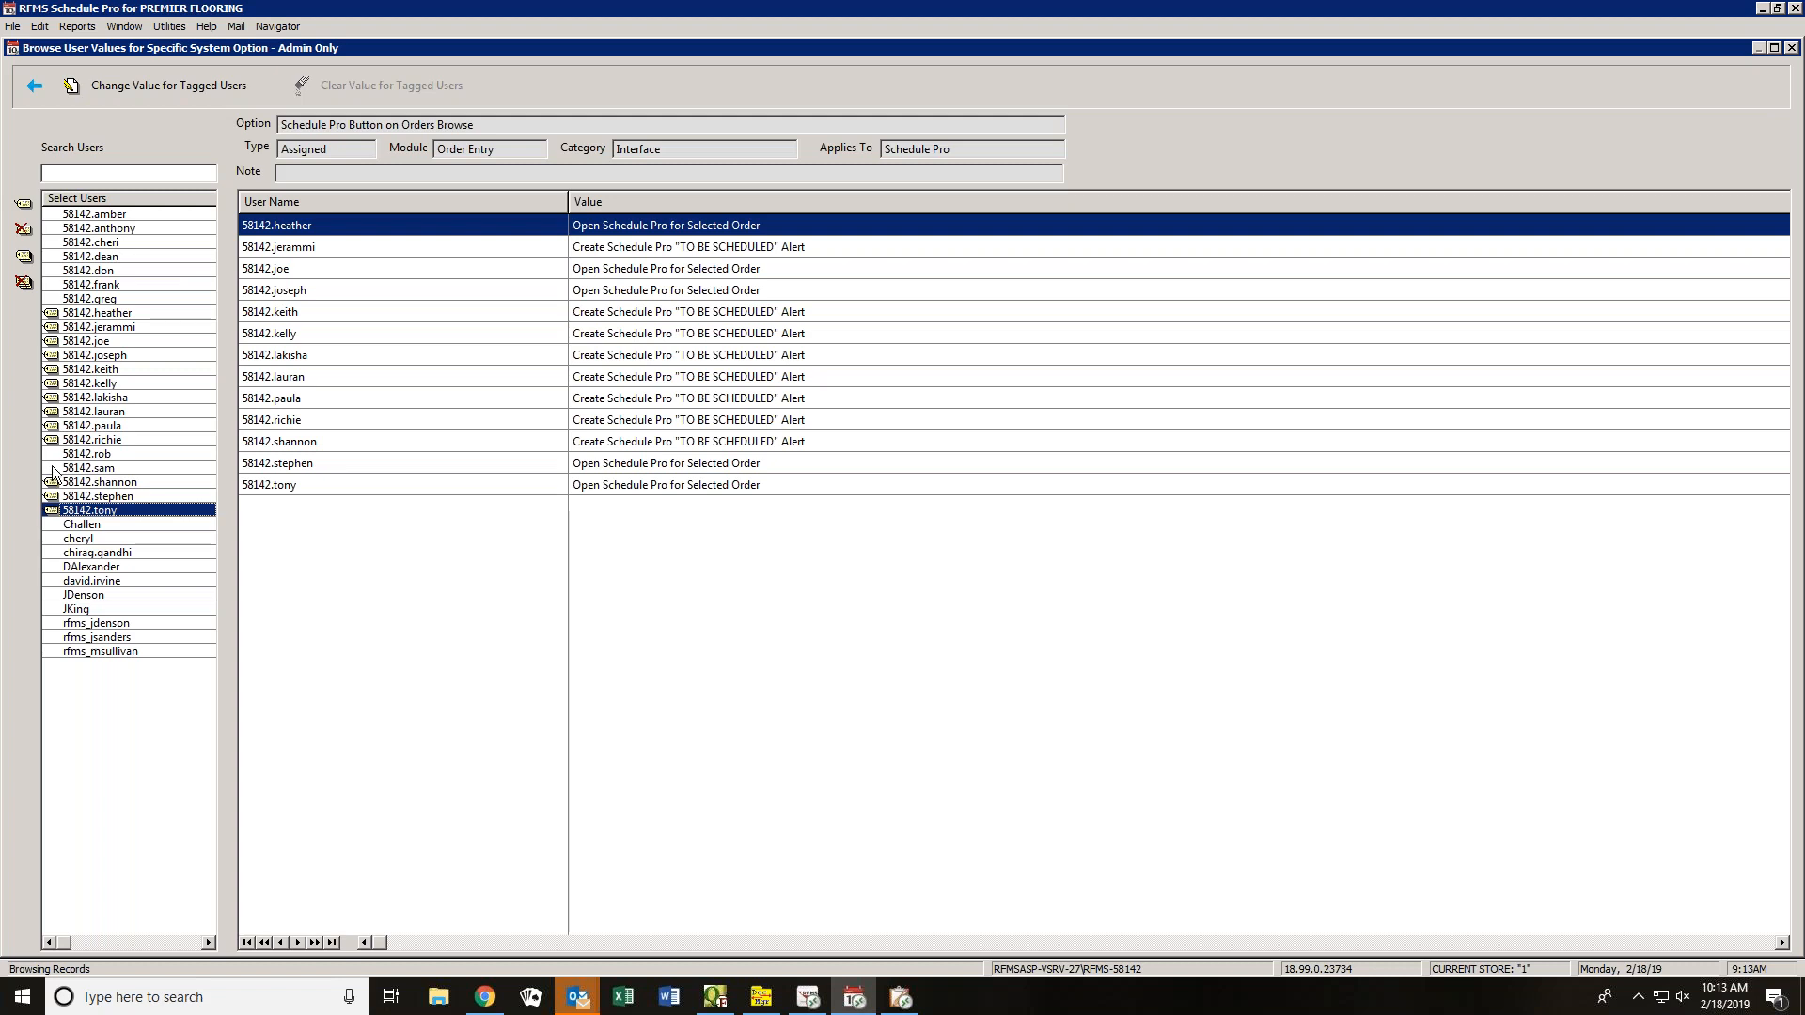
- Set Schedule Pro Button on Orders Browse to Create Schedule Pro "TO BE SCHEDULED" Alert for all tagged users and return to the options list
{"action": "left_click", "coordinate": [166, 82]}
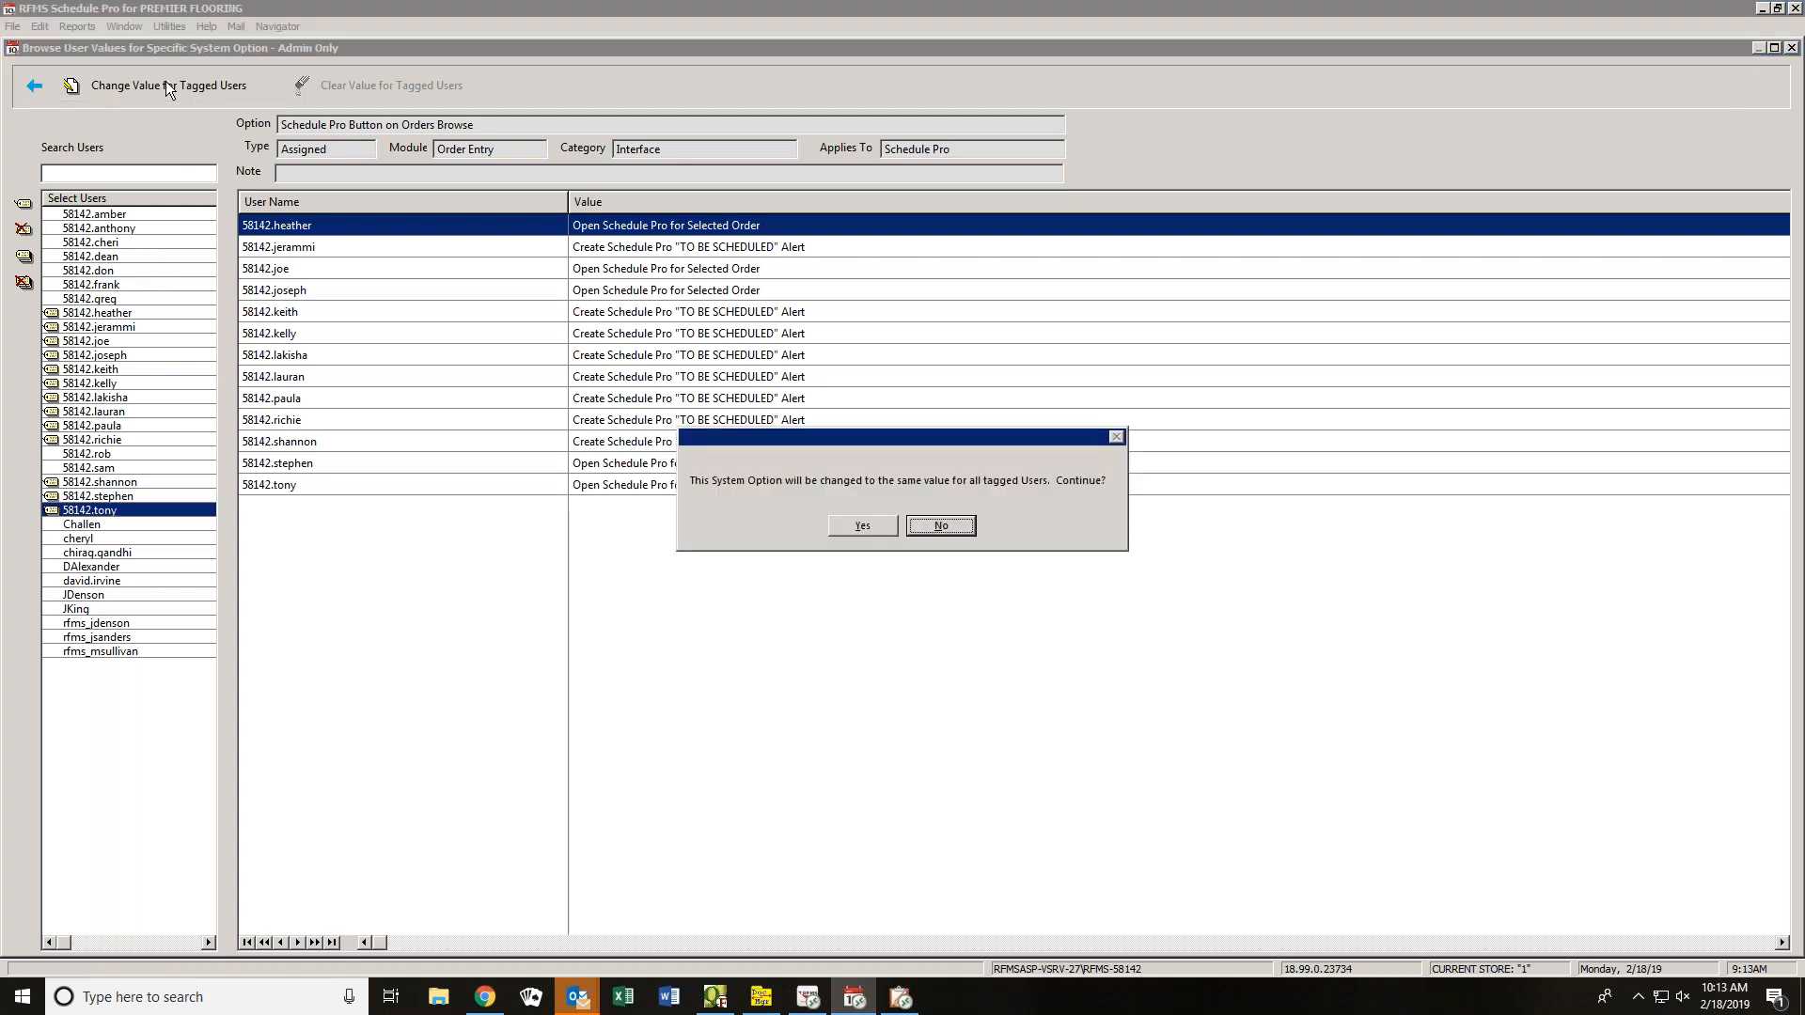
{"action": "left_click", "coordinate": [862, 526]}
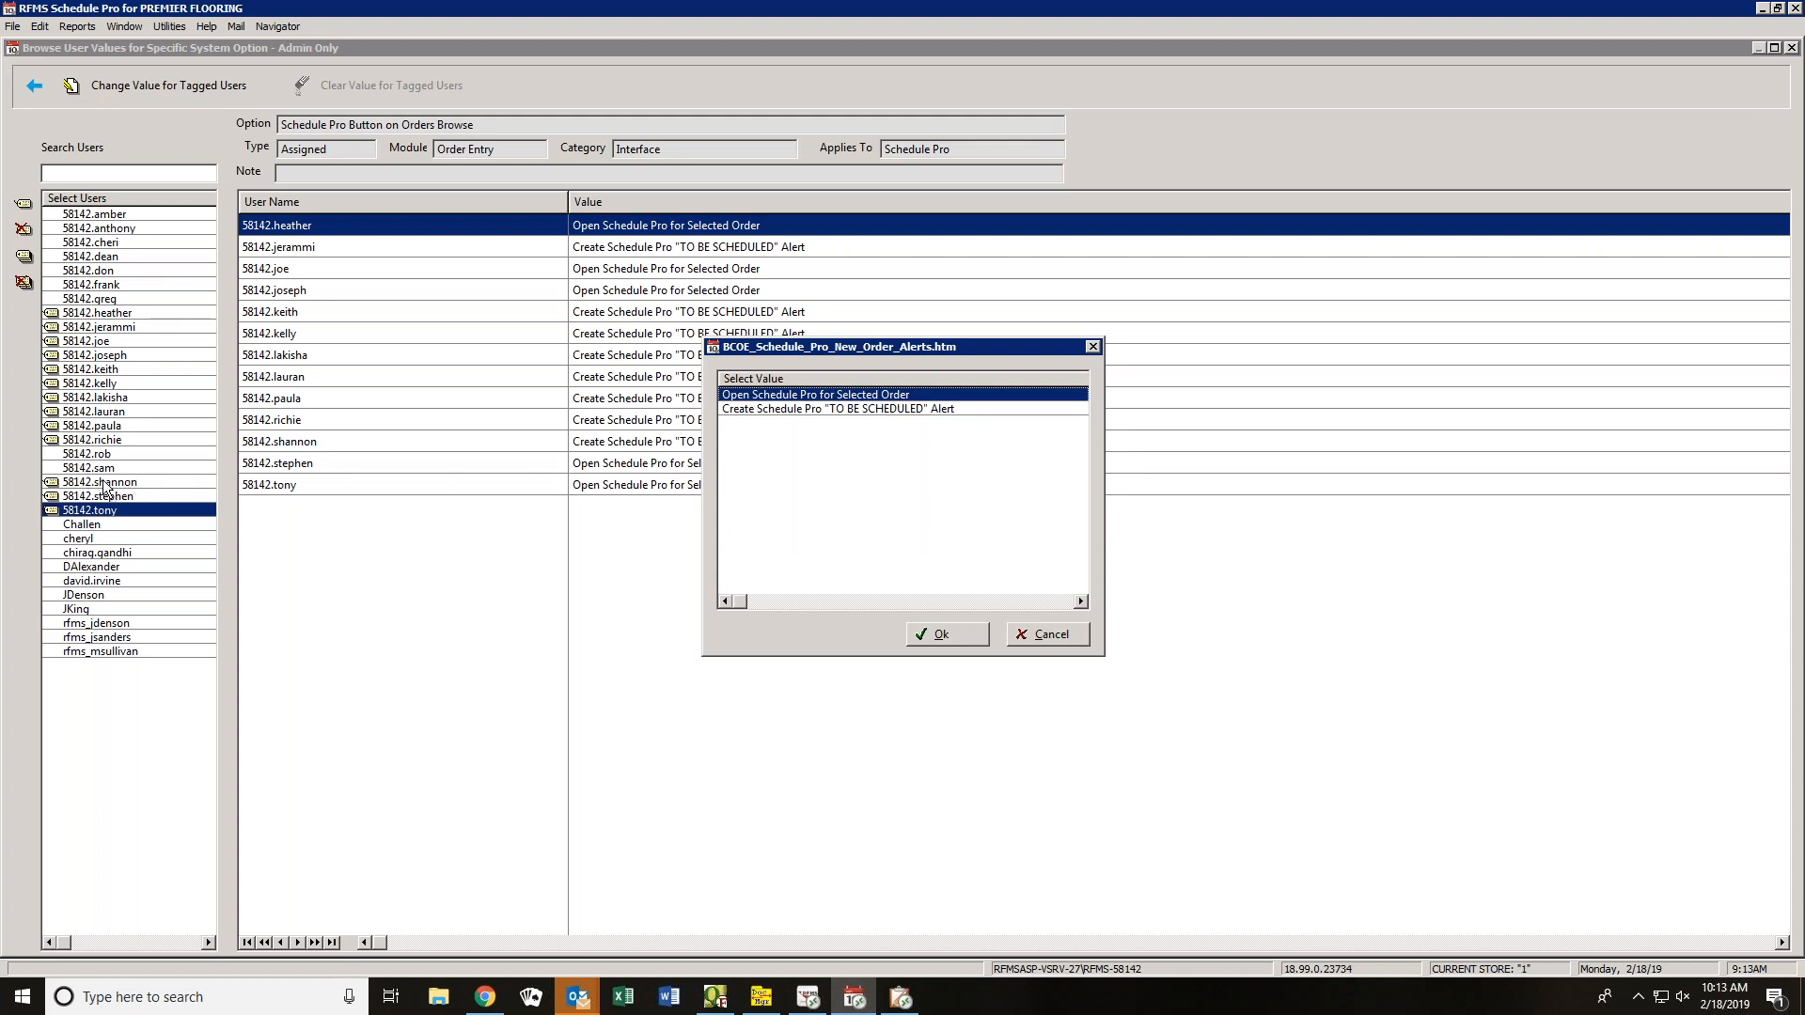
{"action": "left_click", "coordinate": [844, 410]}
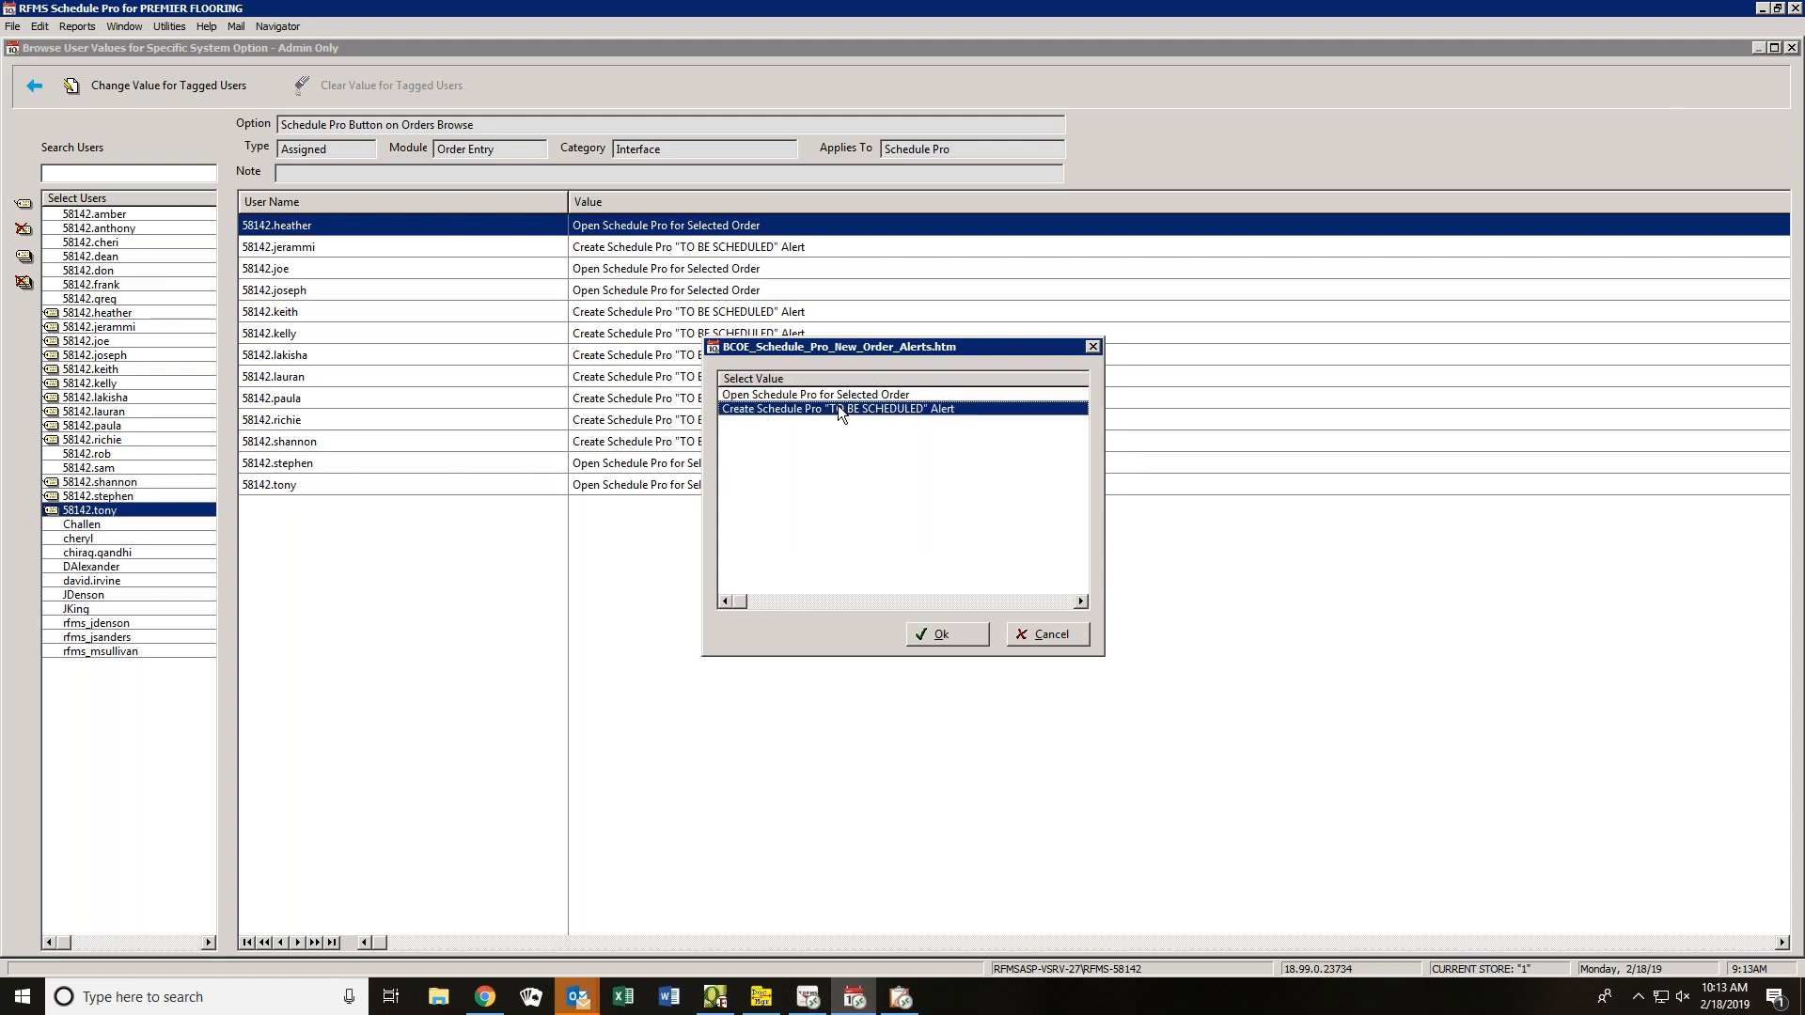
{"action": "left_click", "coordinate": [940, 634]}
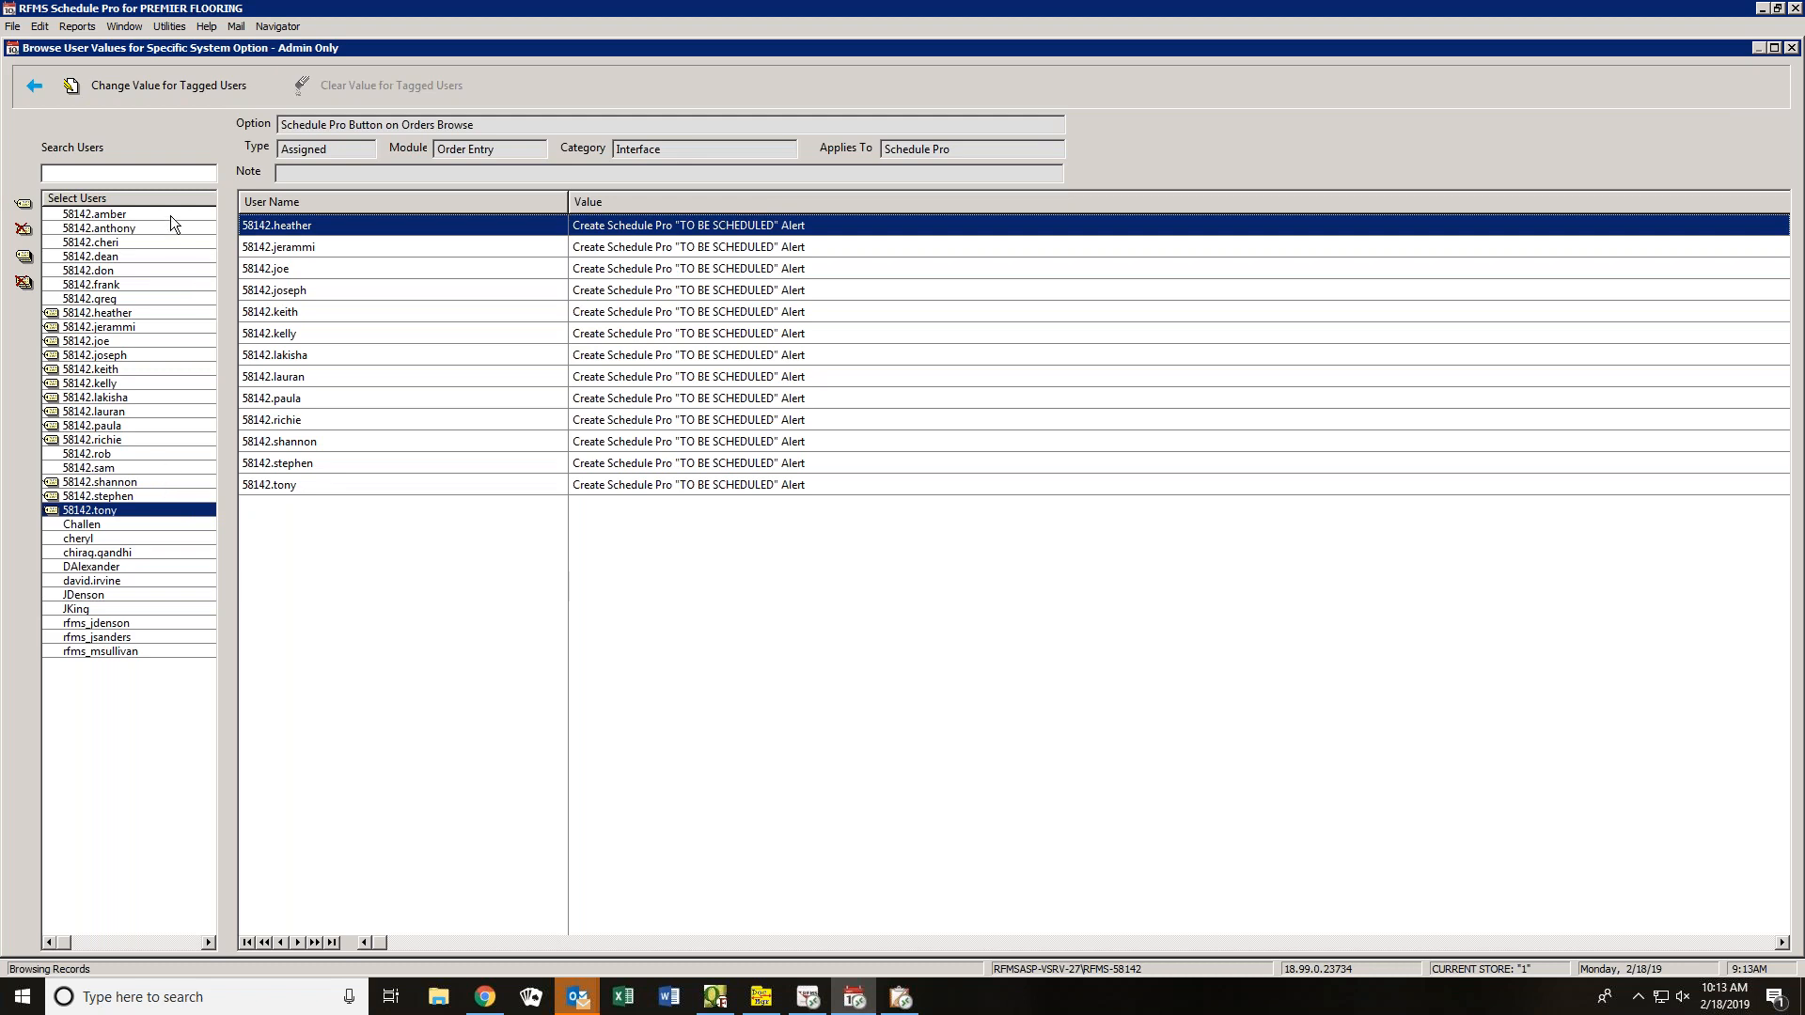
{"action": "left_click", "coordinate": [30, 86]}
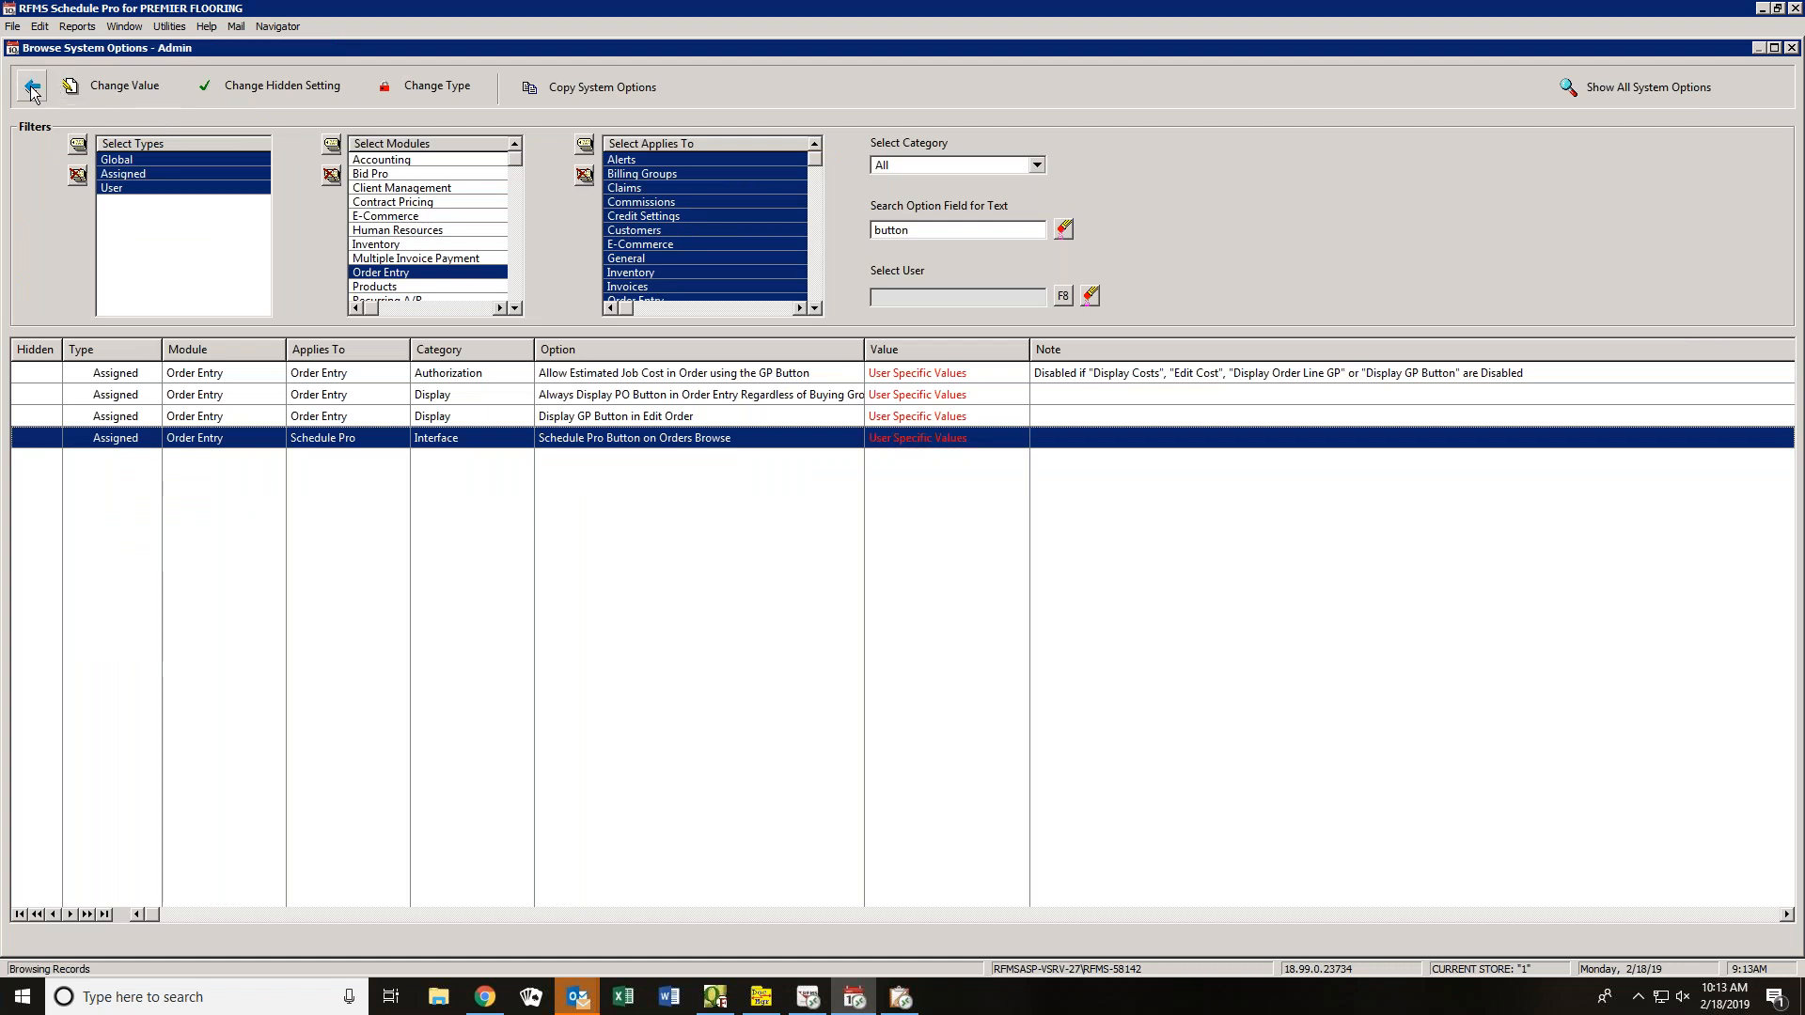
- Leave the admin system options and add a user record with the missing user's network name in the Users list
{"action": "left_click", "coordinate": [31, 87]}
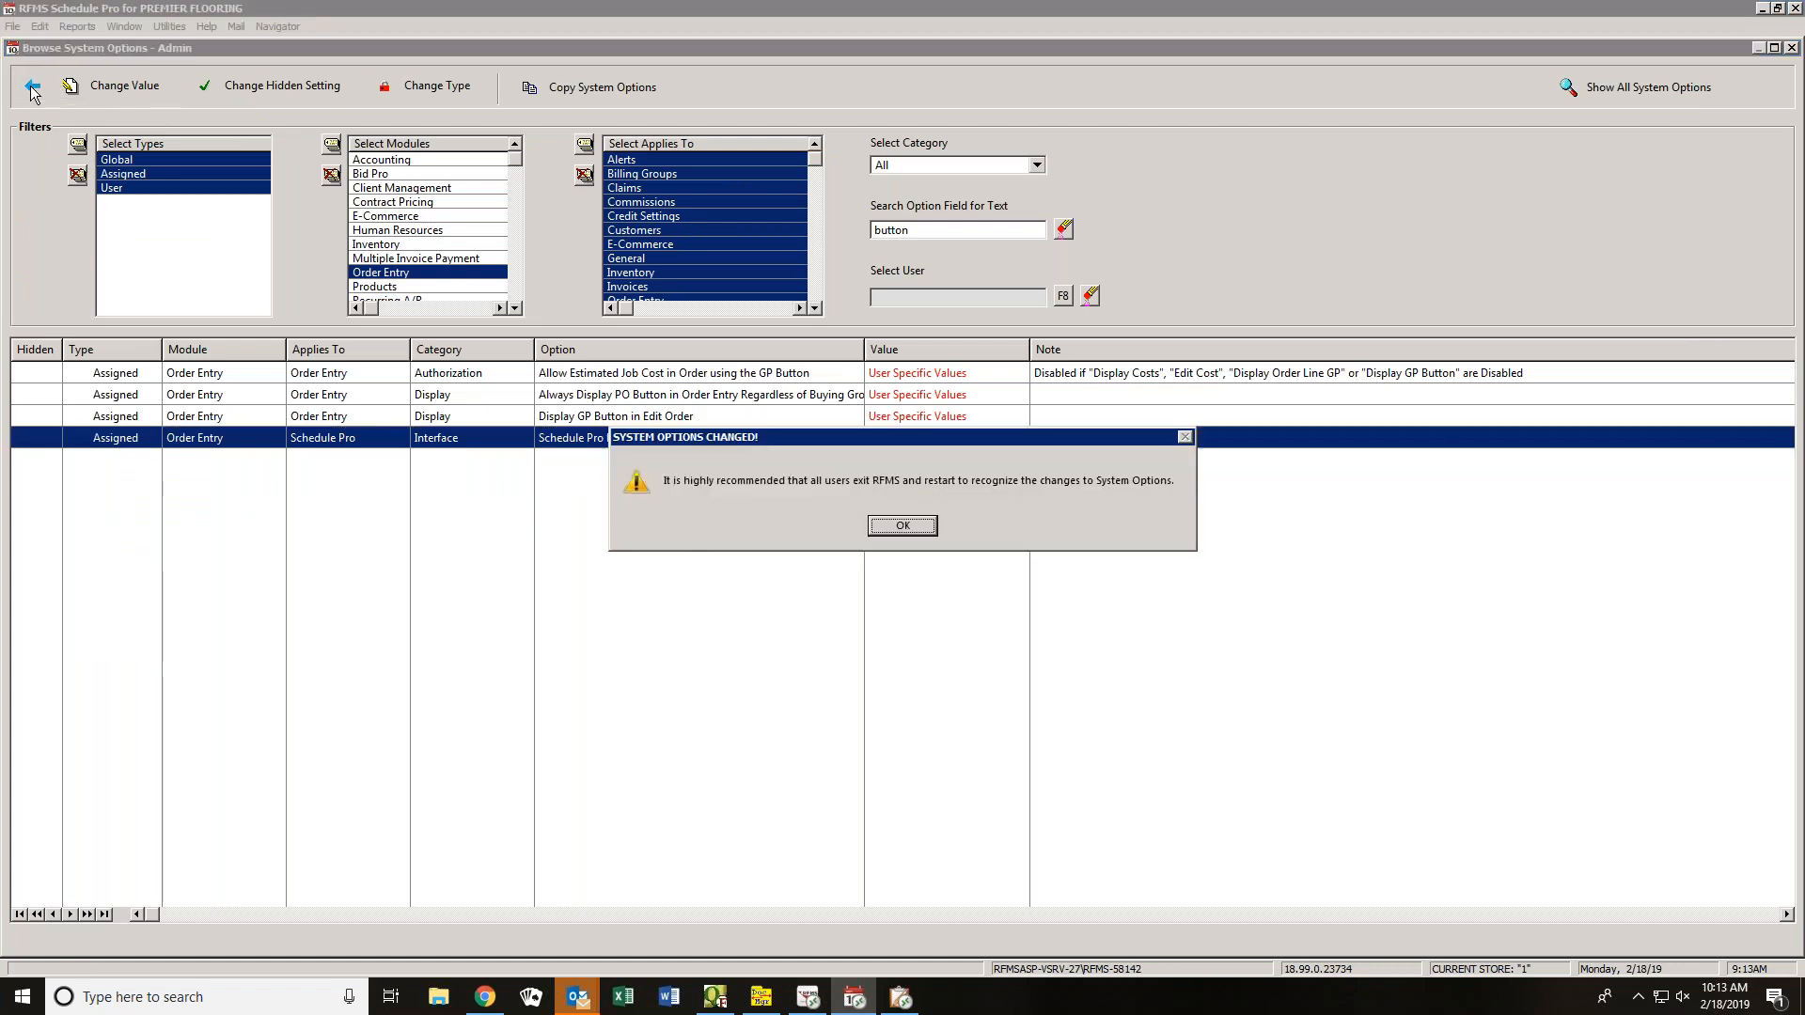
{"action": "left_click", "coordinate": [902, 526]}
{"action": "left_click", "coordinate": [1004, 477]}
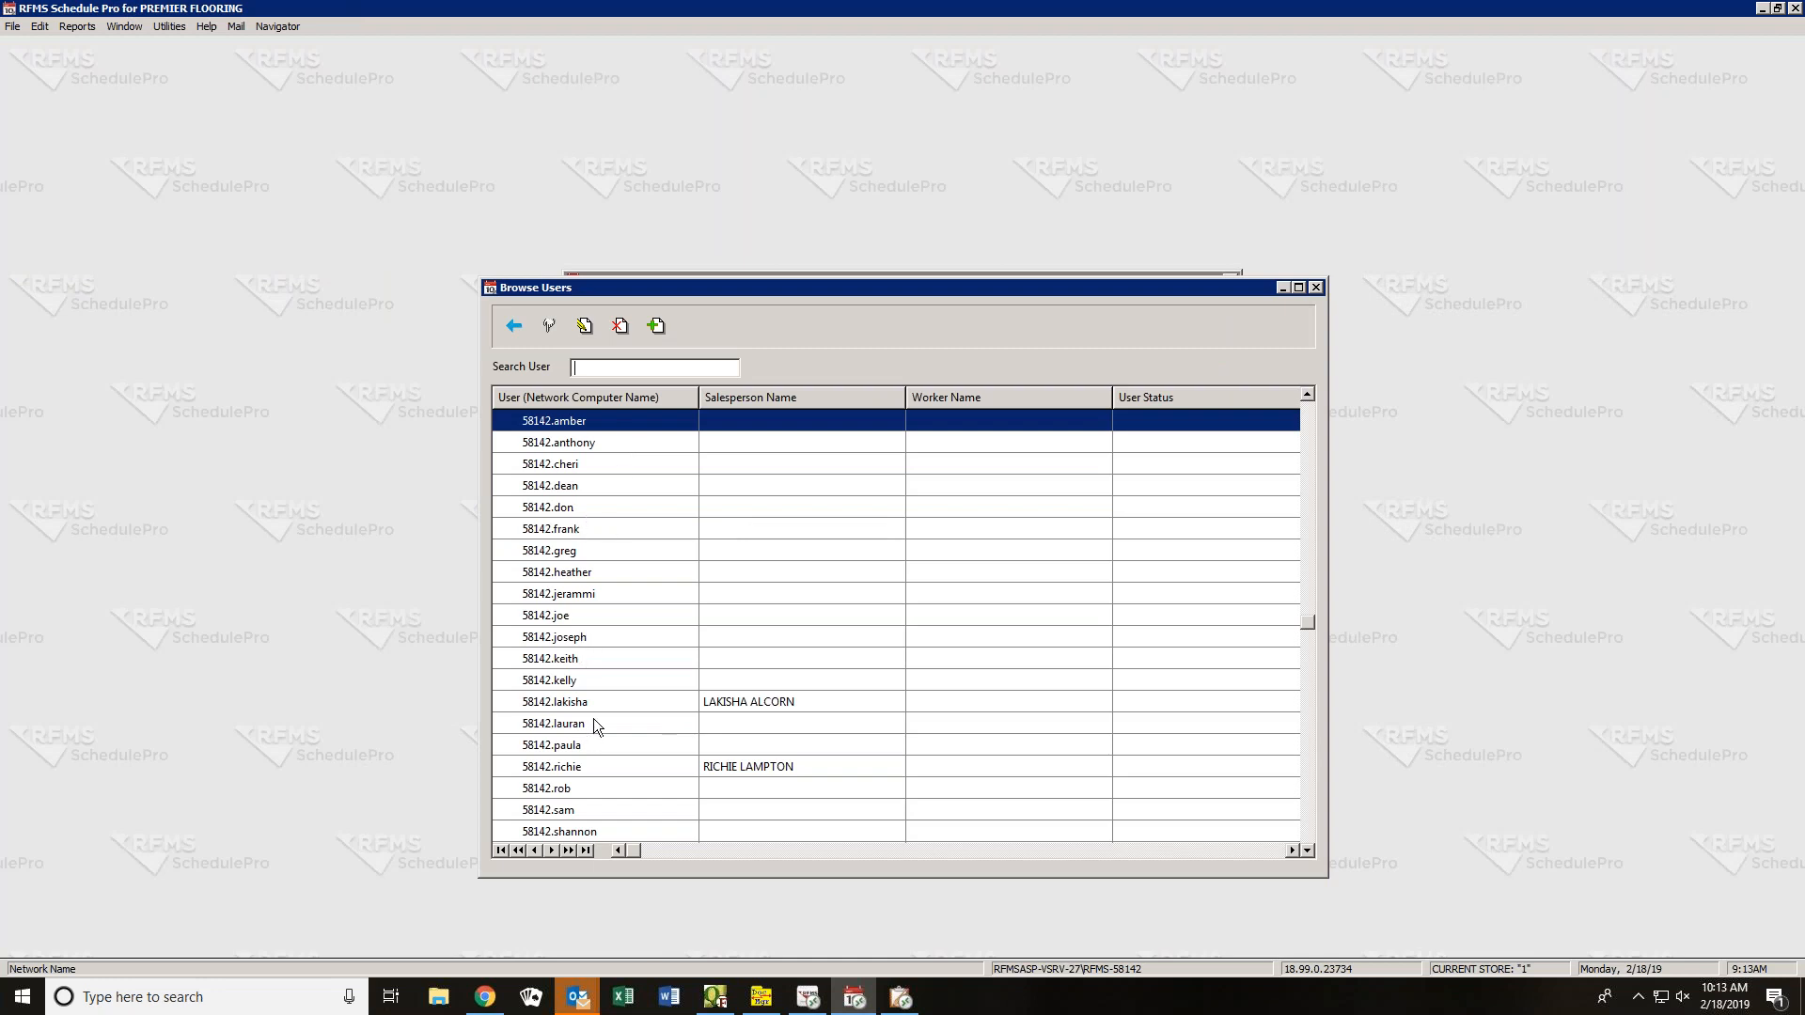
{"action": "left_click", "coordinate": [656, 325]}
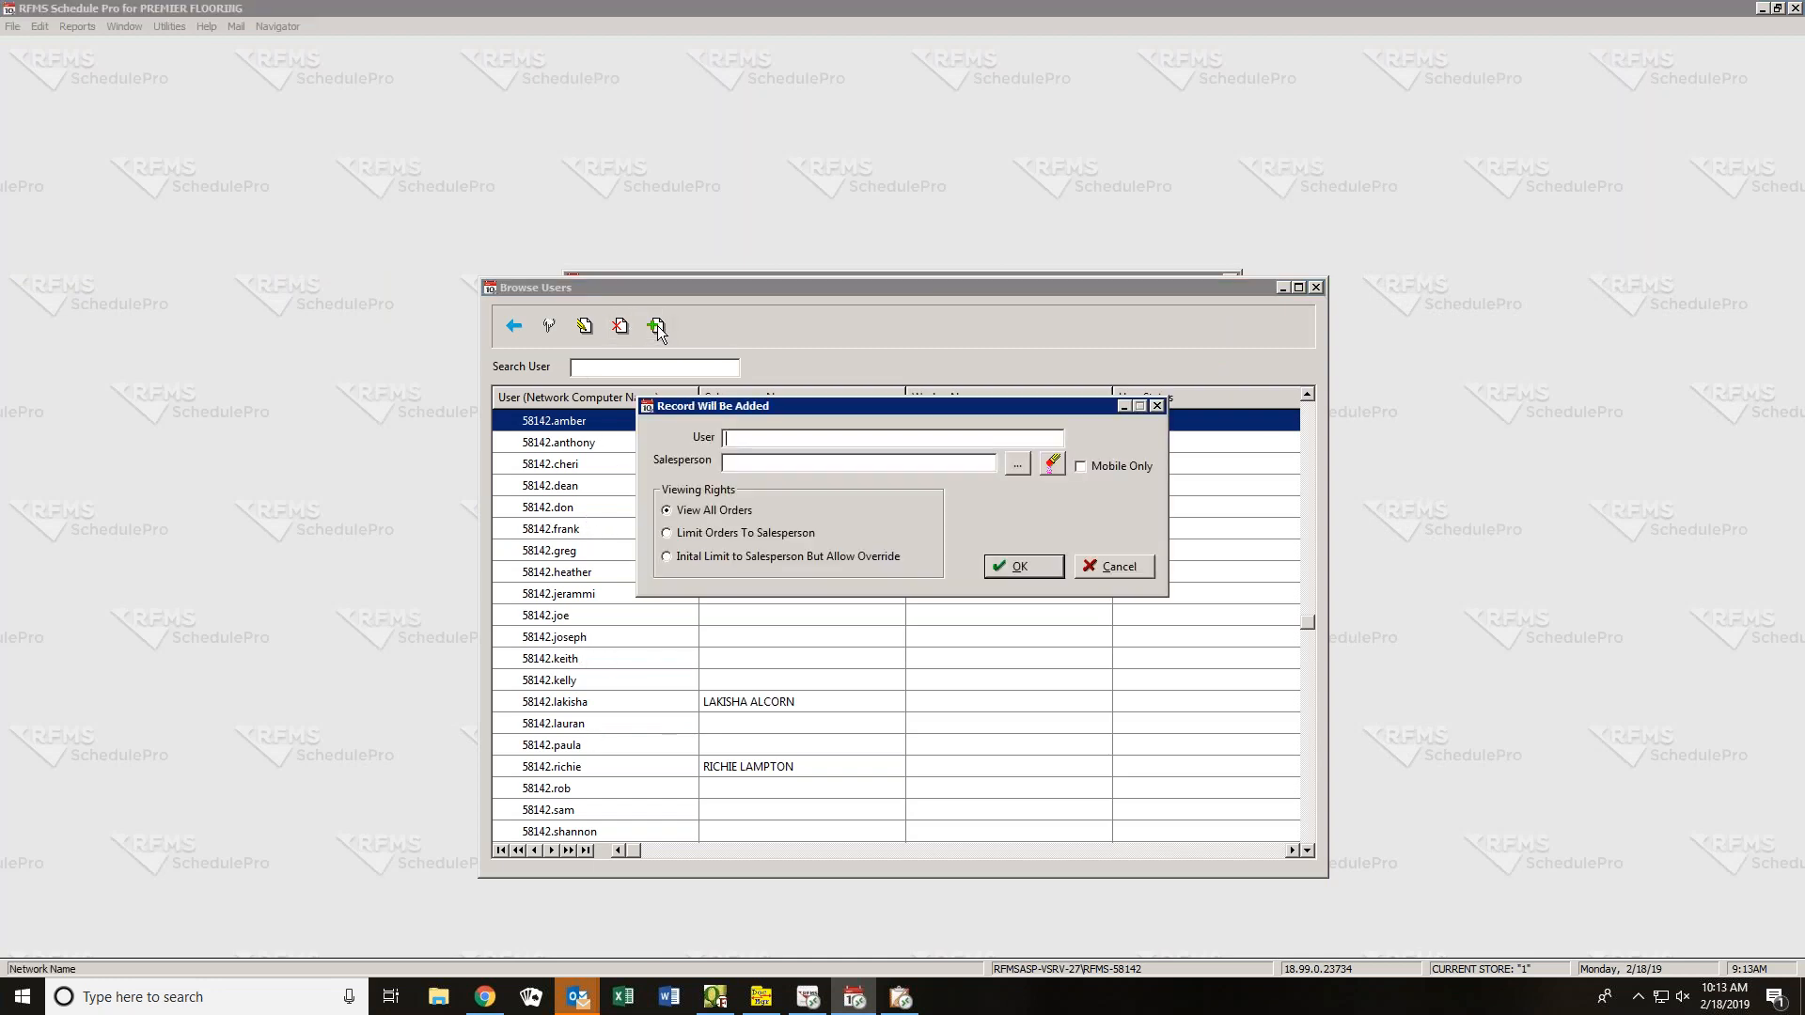
{"action": "type", "text": "58142.shannonl"}
{"action": "left_click", "coordinate": [1042, 568]}
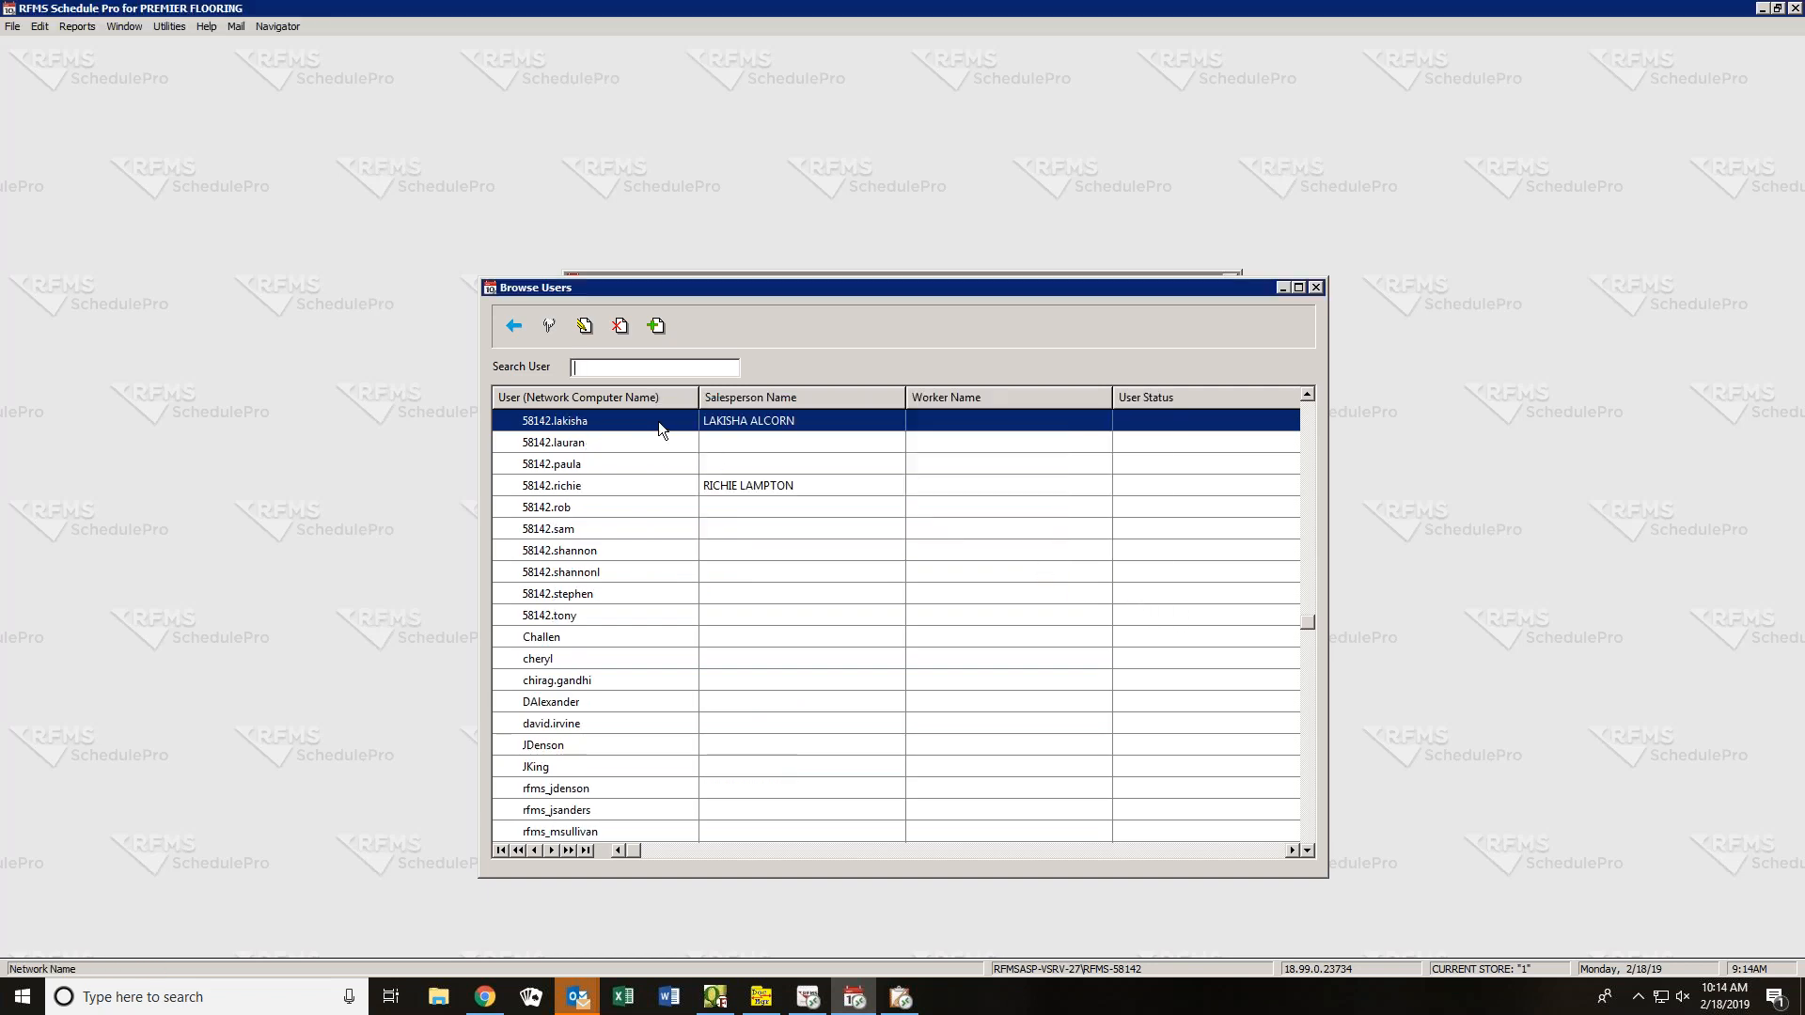
{"action": "left_click", "coordinate": [508, 324]}
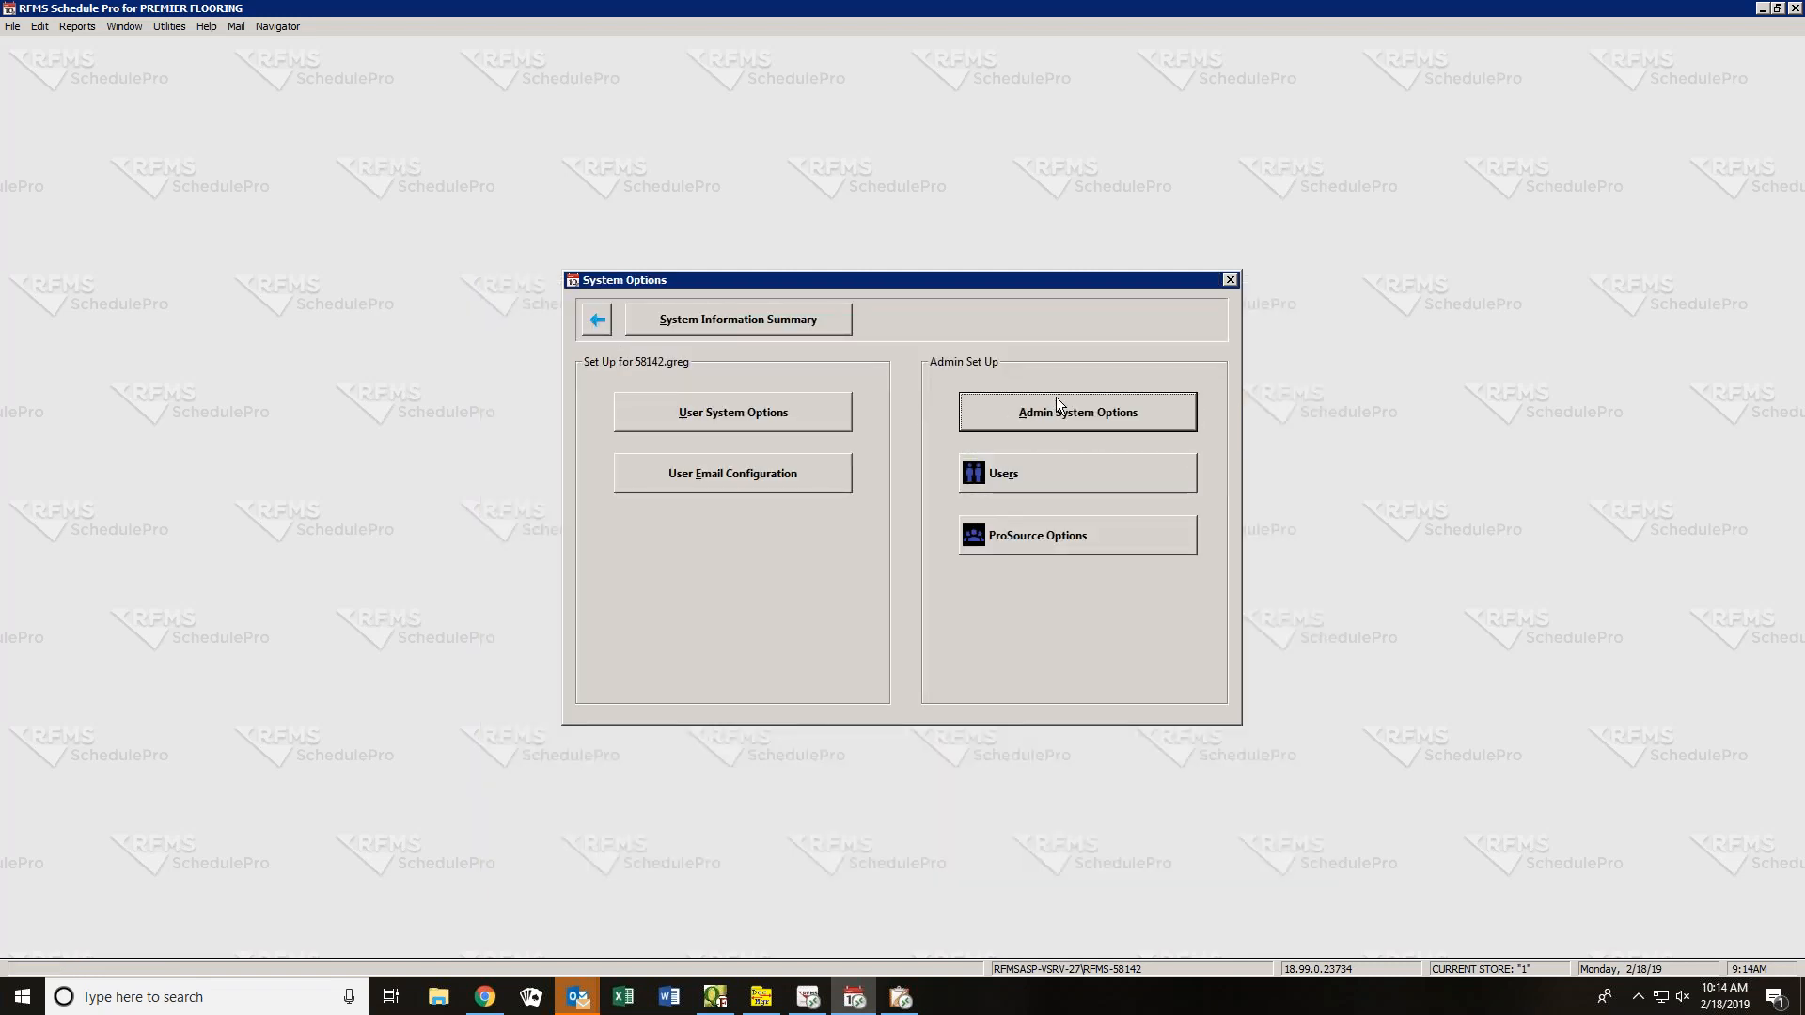
- Filter the admin system options to Order Entry, search for "button" and open the user values of Schedule Pro Button on Orders Browse
{"action": "left_click", "coordinate": [1056, 396]}
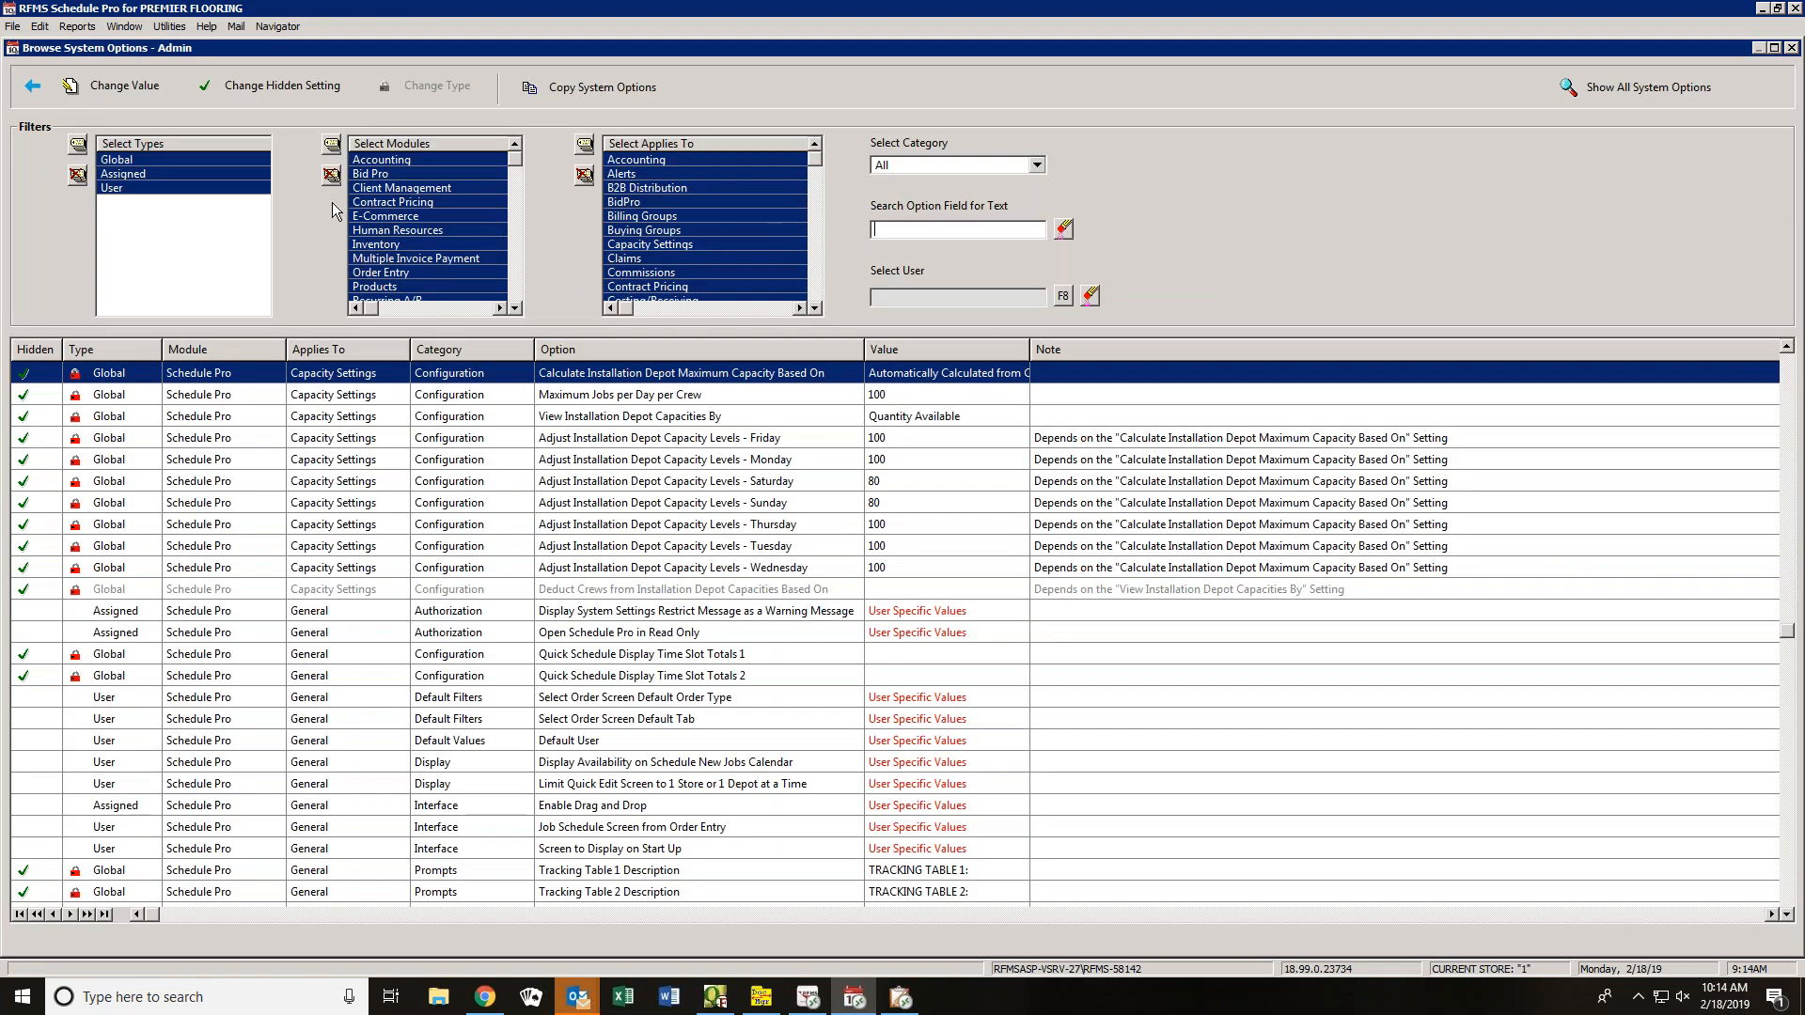
{"action": "left_click", "coordinate": [331, 175]}
{"action": "left_click", "coordinate": [381, 272]}
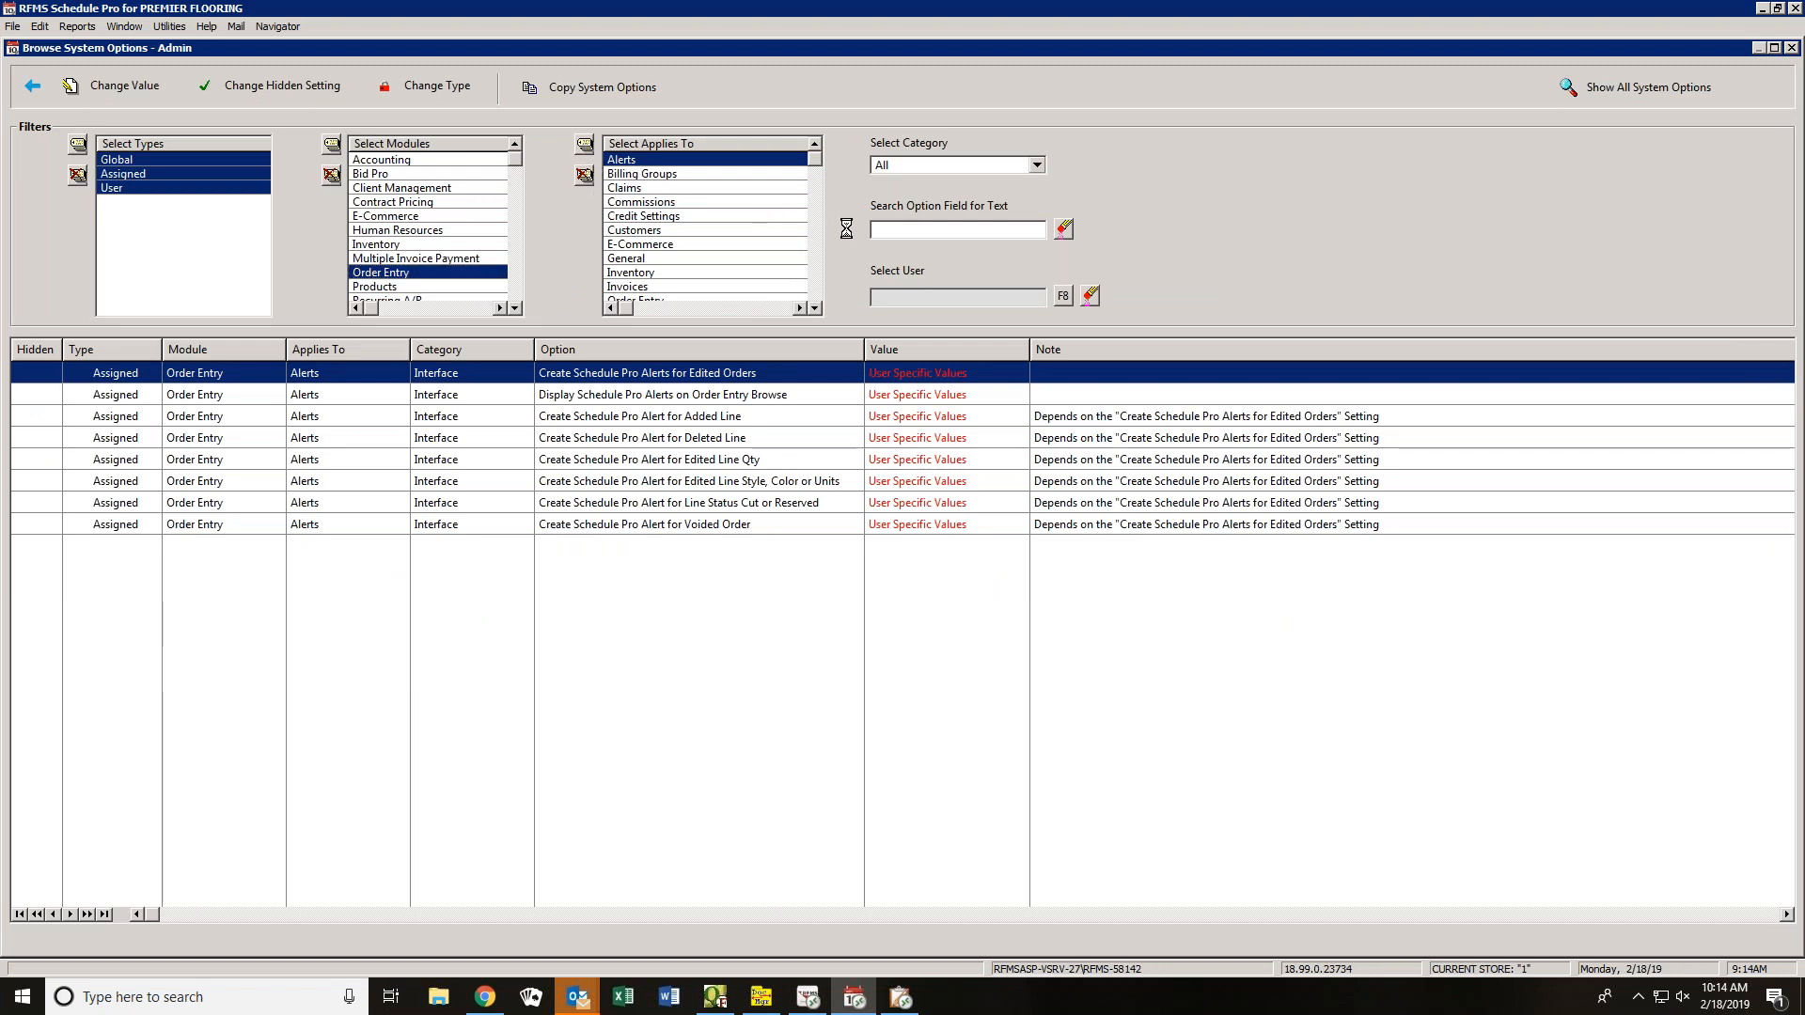
{"action": "type", "text": "button"}
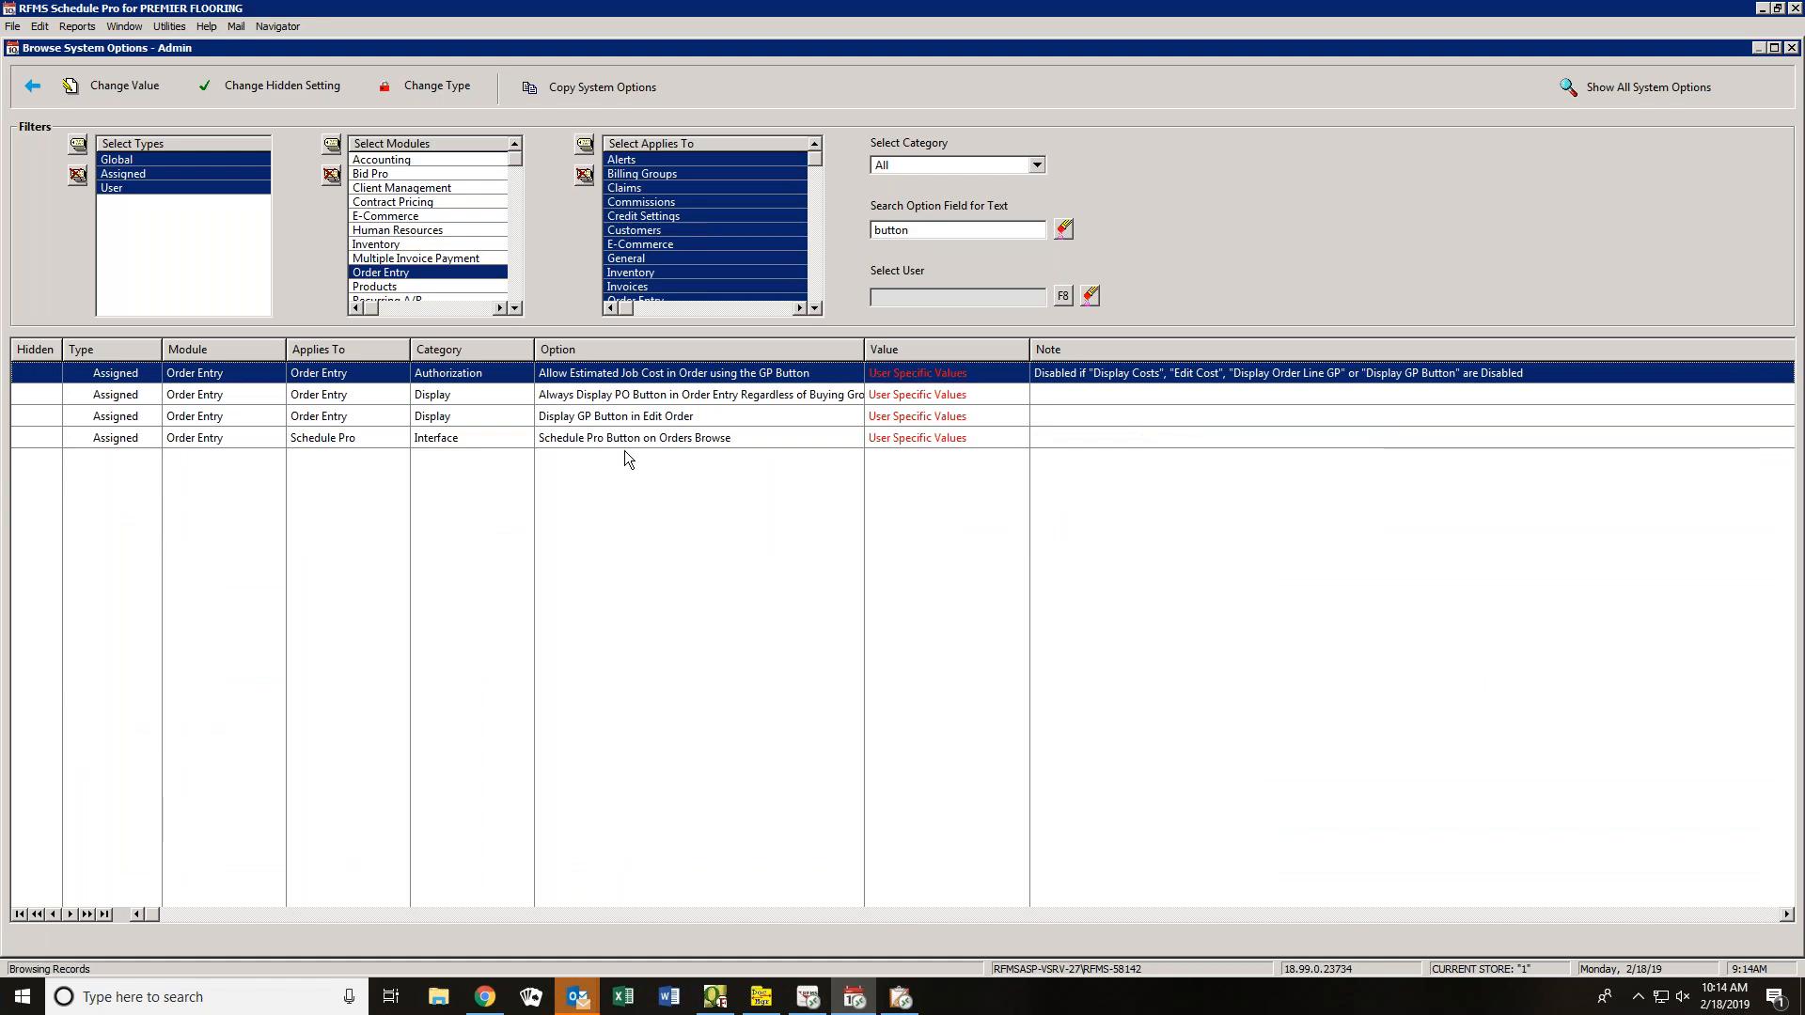
{"action": "double_click", "coordinate": [620, 438]}
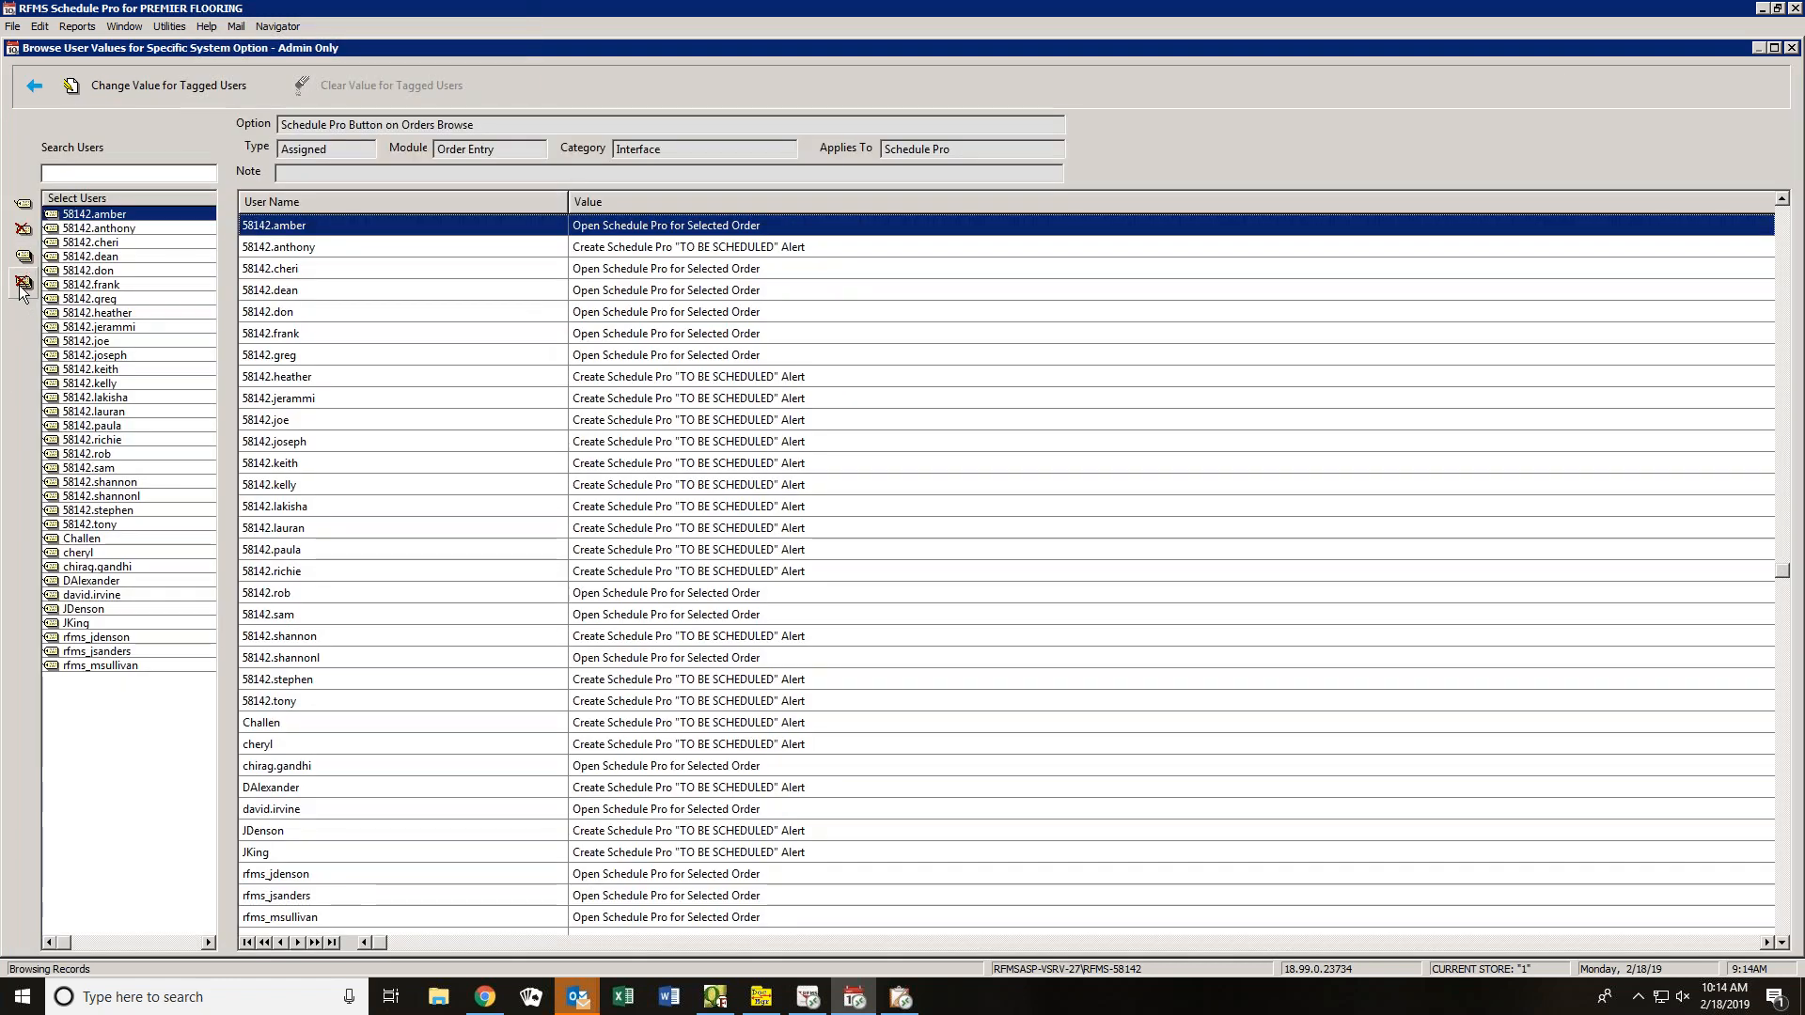
- Tag only the newly added user to review their Schedule Pro Button on Orders Browse value, and return to the options list
{"action": "left_click", "coordinate": [23, 283]}
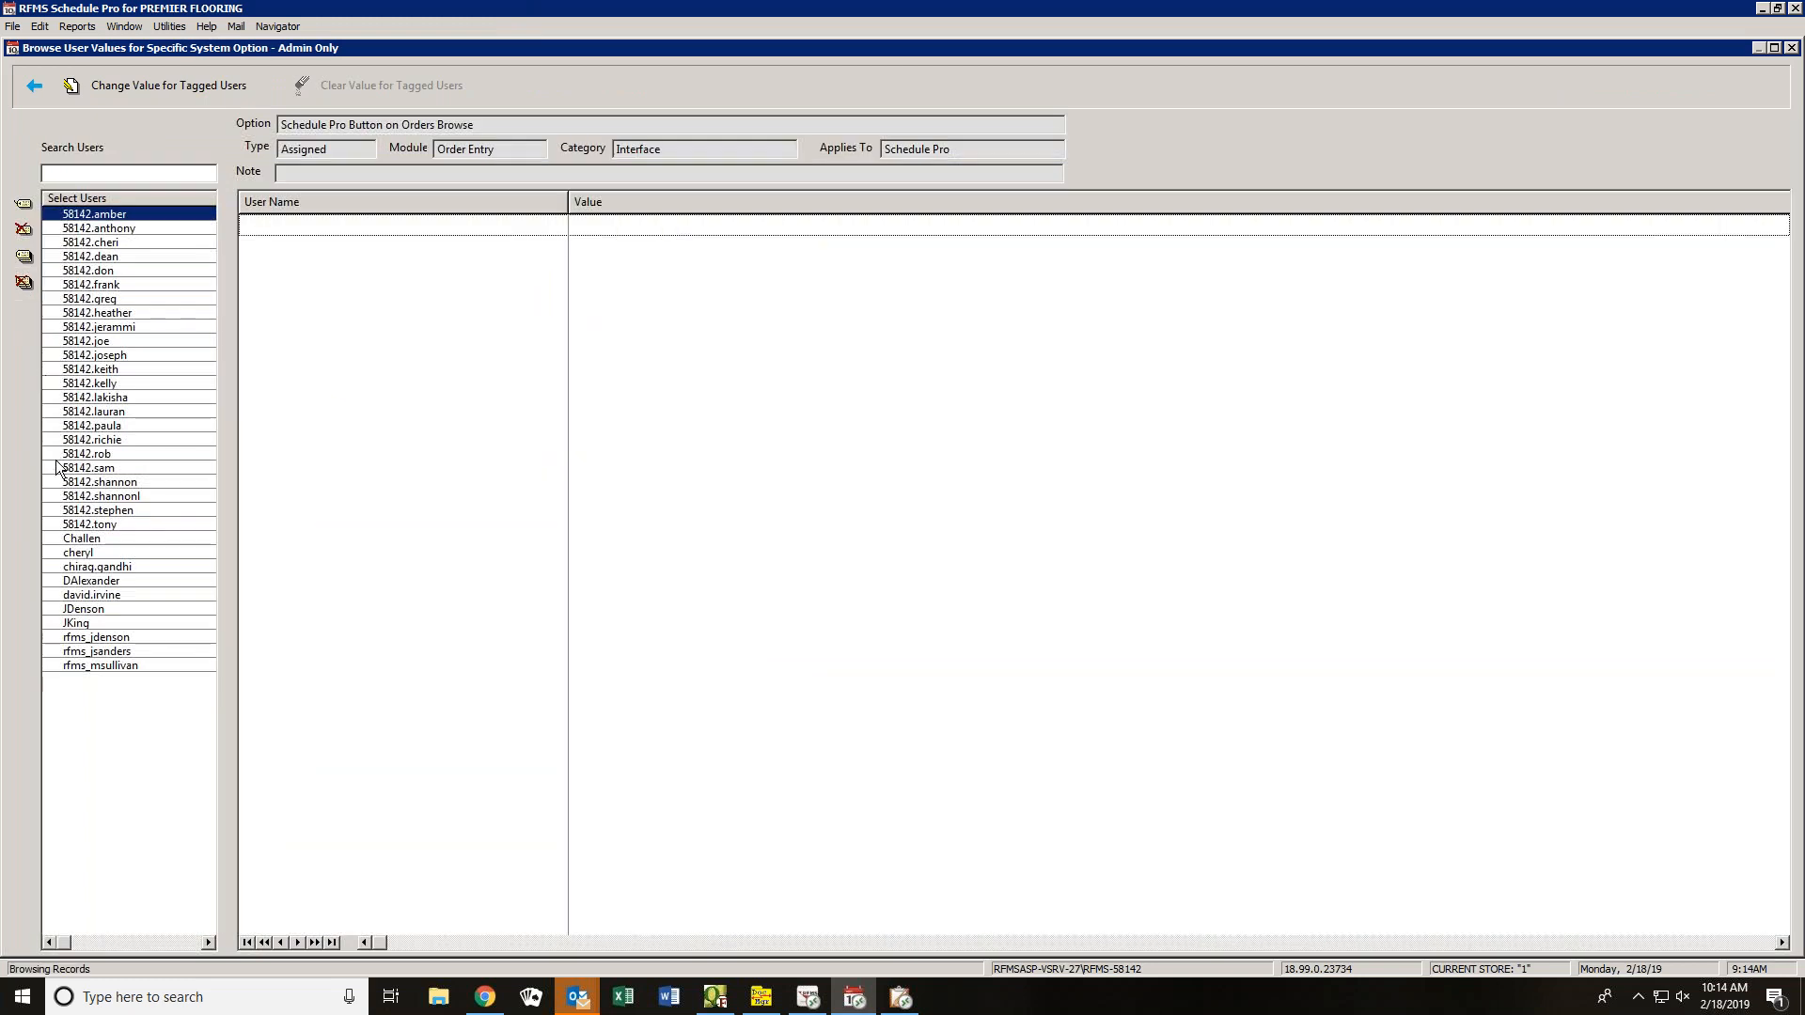
{"action": "double_click", "coordinate": [58, 495]}
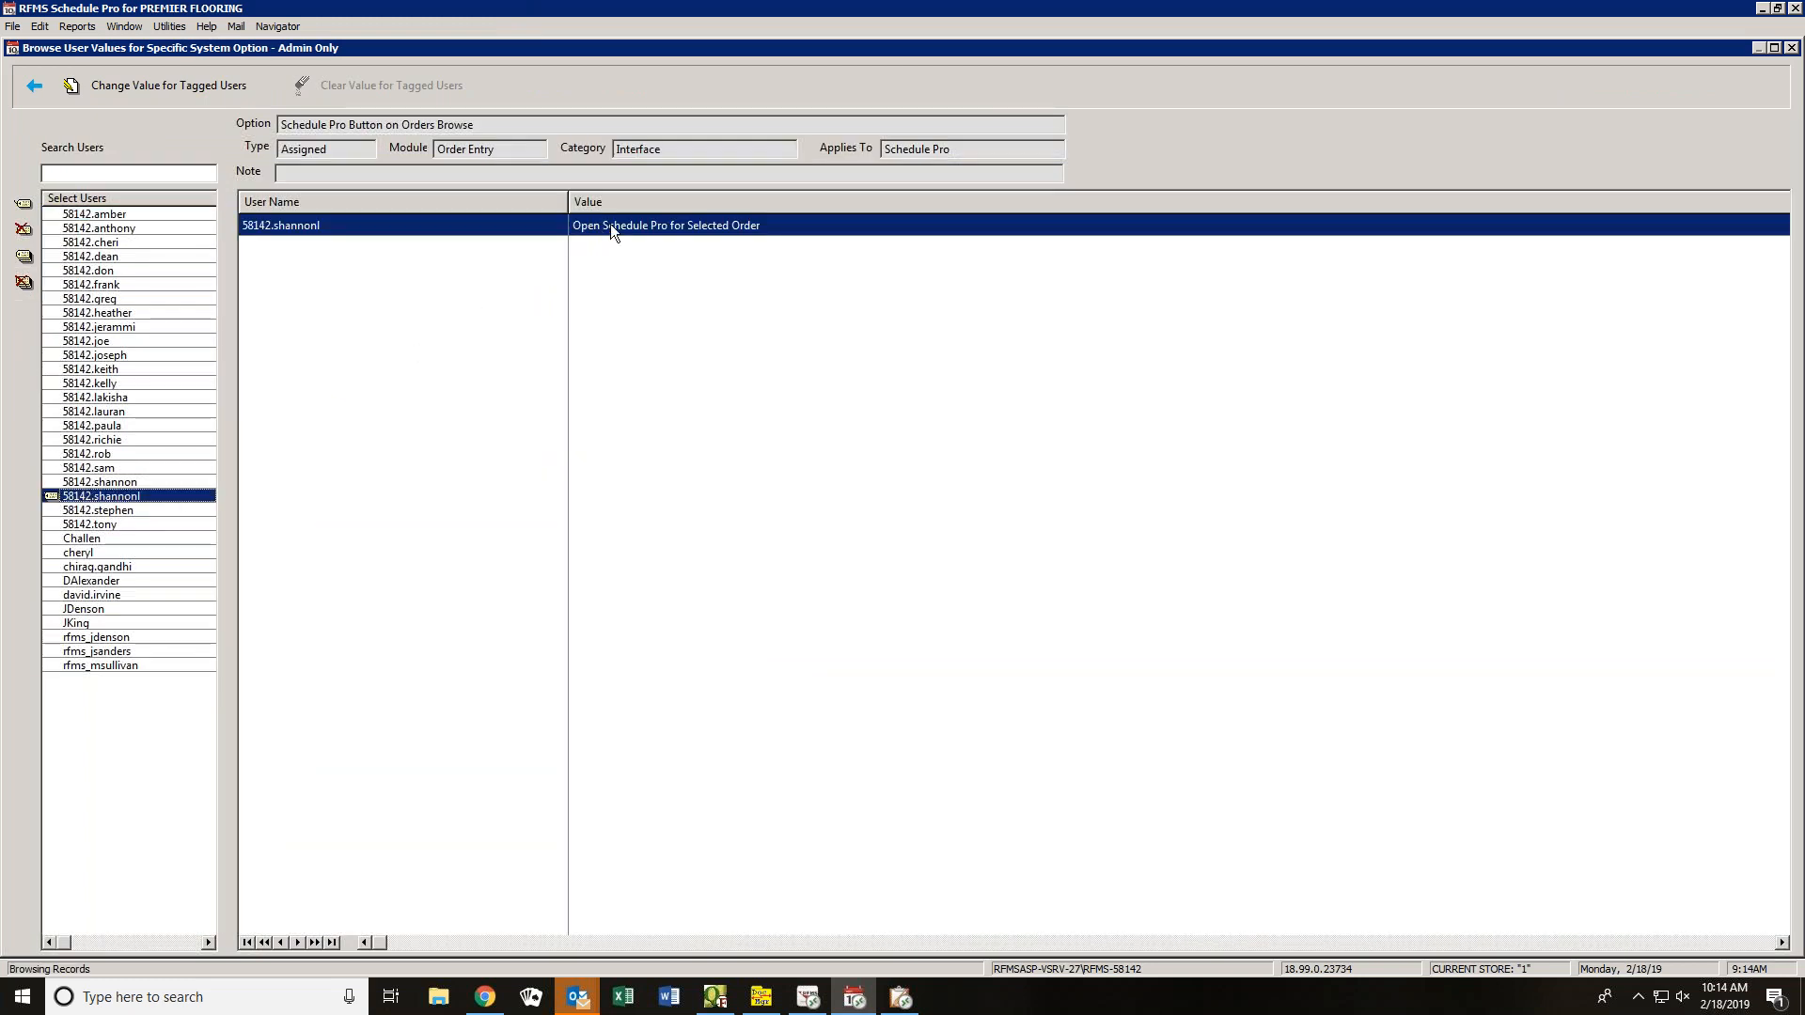
{"action": "left_click", "coordinate": [37, 83]}
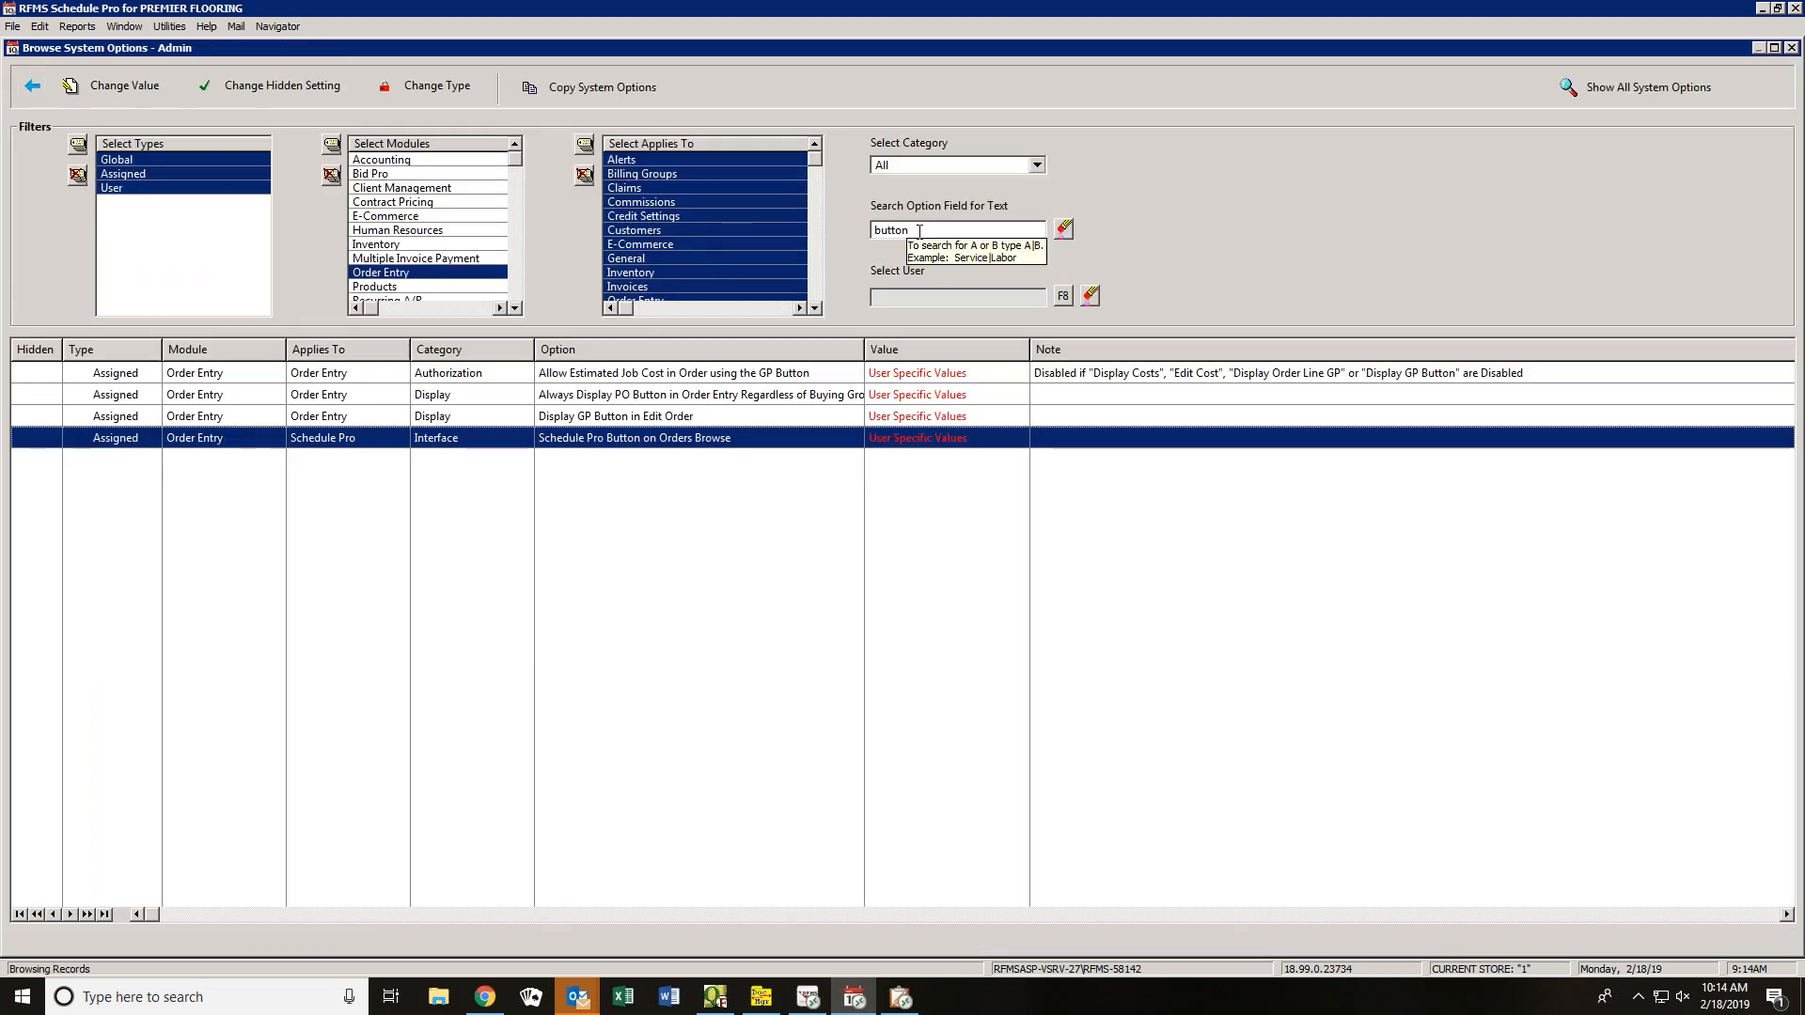
- Filter the options to the Schedule Pro module's General group without search text and open the user values of Display System Settings Restrict Message as a Warning Message
{"action": "left_click", "coordinate": [331, 175]}
{"action": "scroll", "coordinate": [512, 299], "scroll_direction": "down", "scroll_amount": 1}
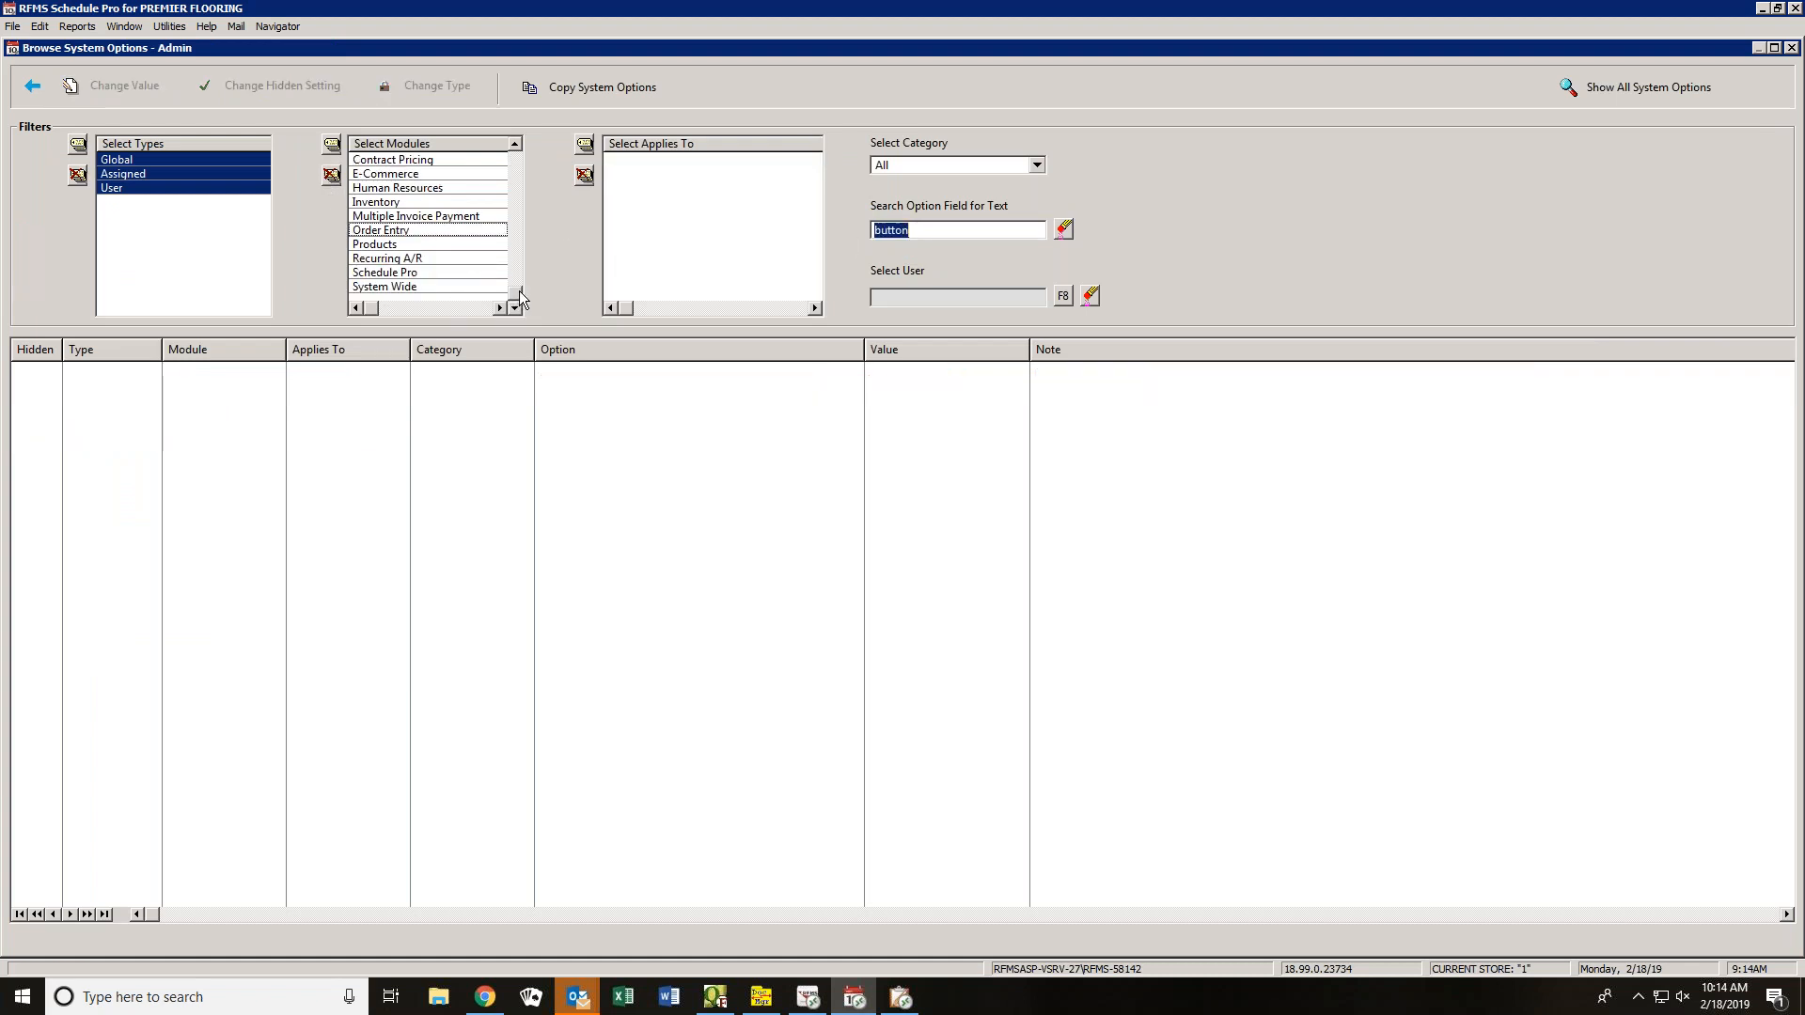
{"action": "left_click", "coordinate": [482, 275]}
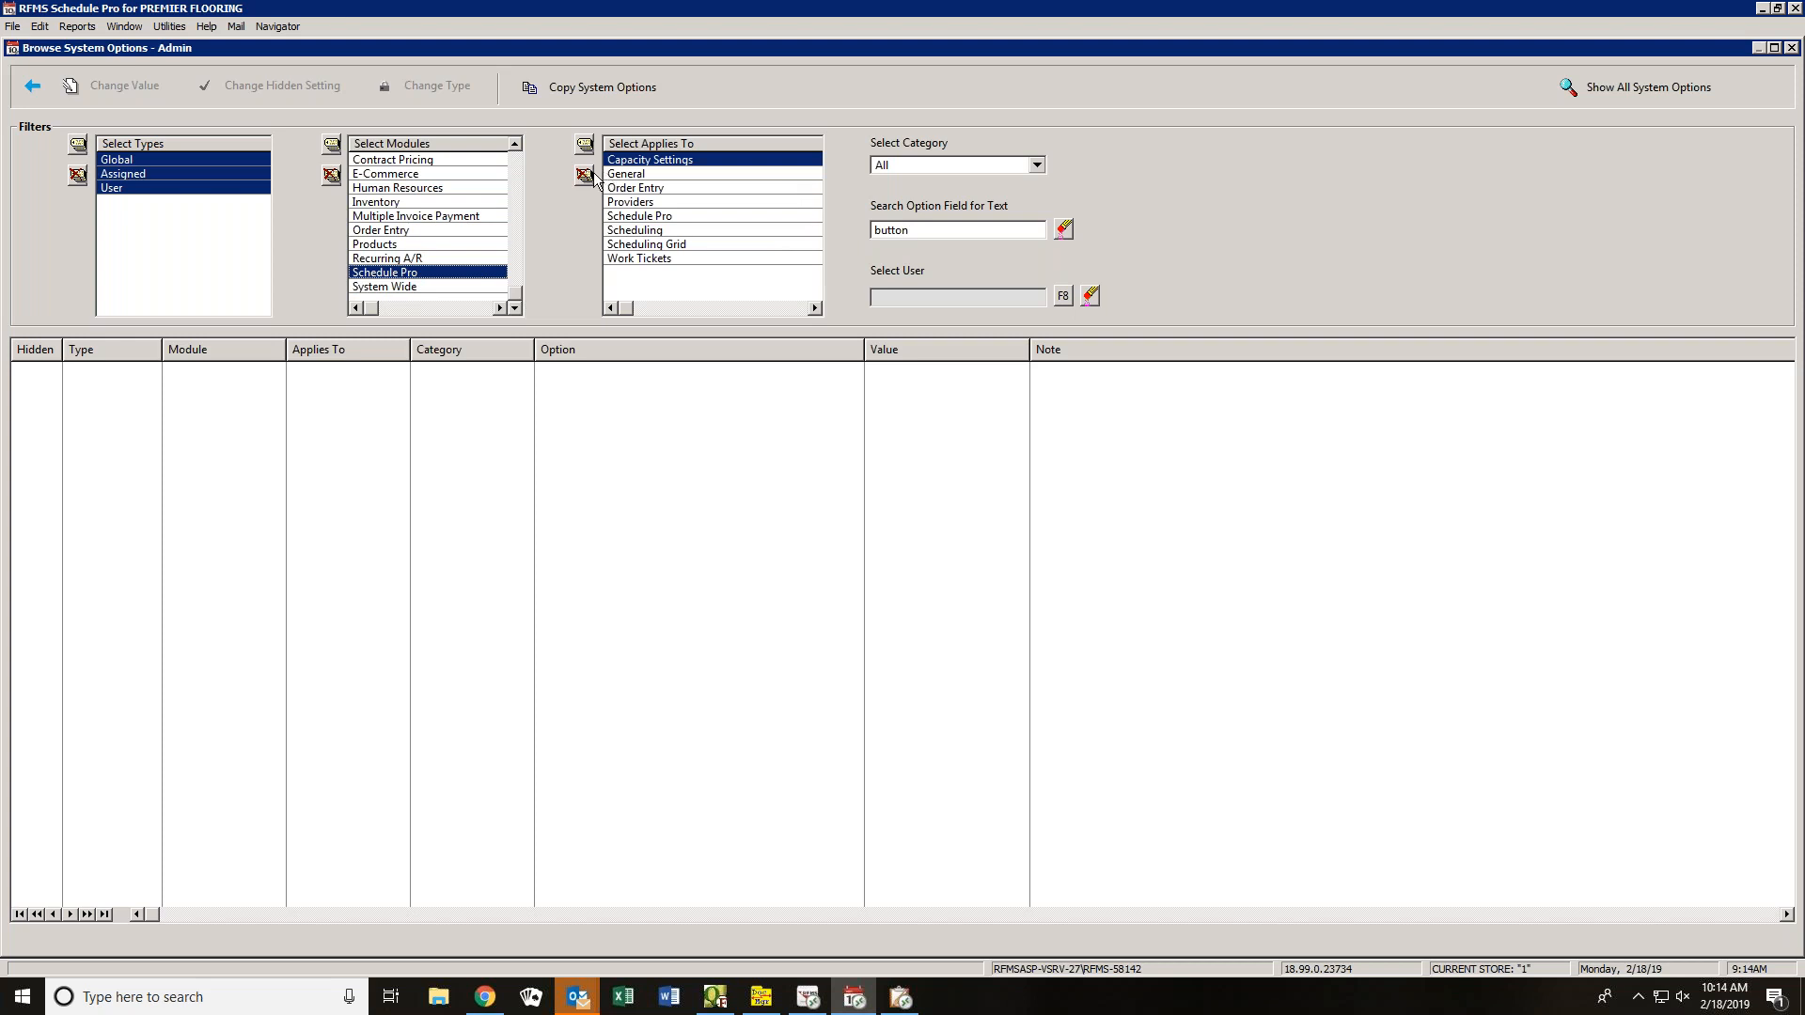
{"action": "left_click", "coordinate": [1065, 231]}
{"action": "left_click", "coordinate": [642, 175]}
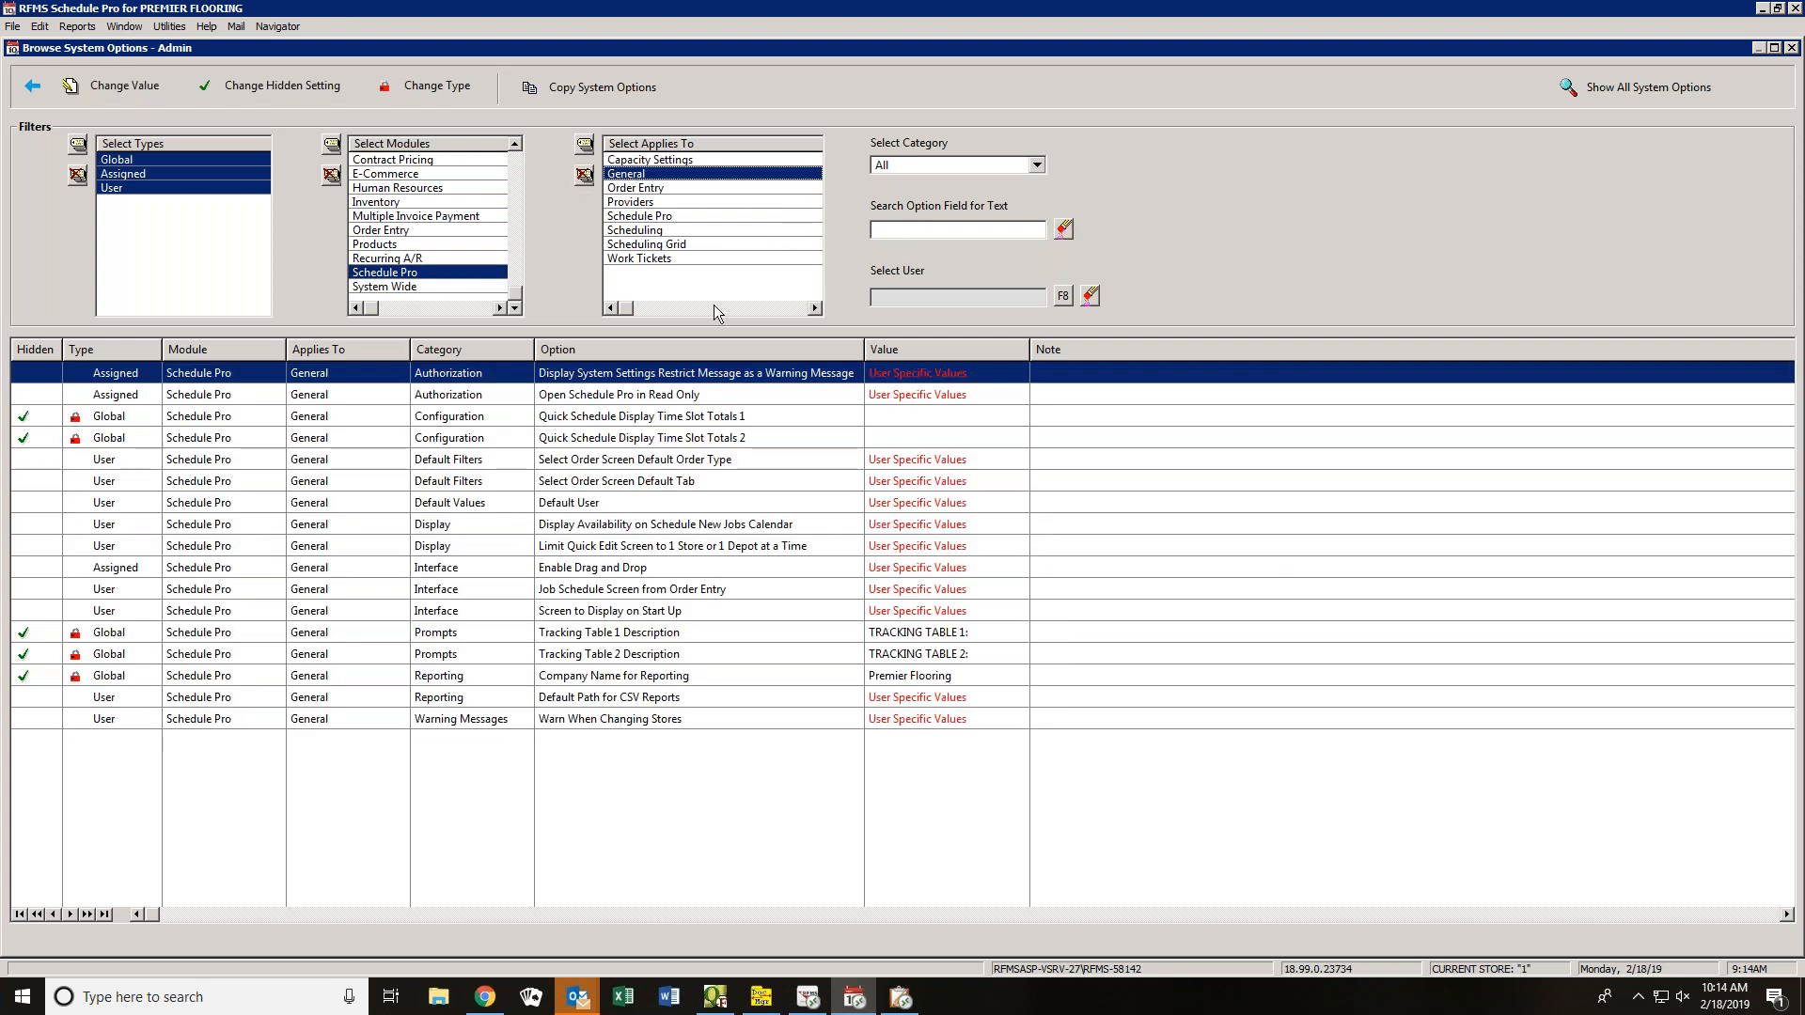
{"action": "double_click", "coordinate": [770, 371]}
{"action": "left_click", "coordinate": [900, 545]}
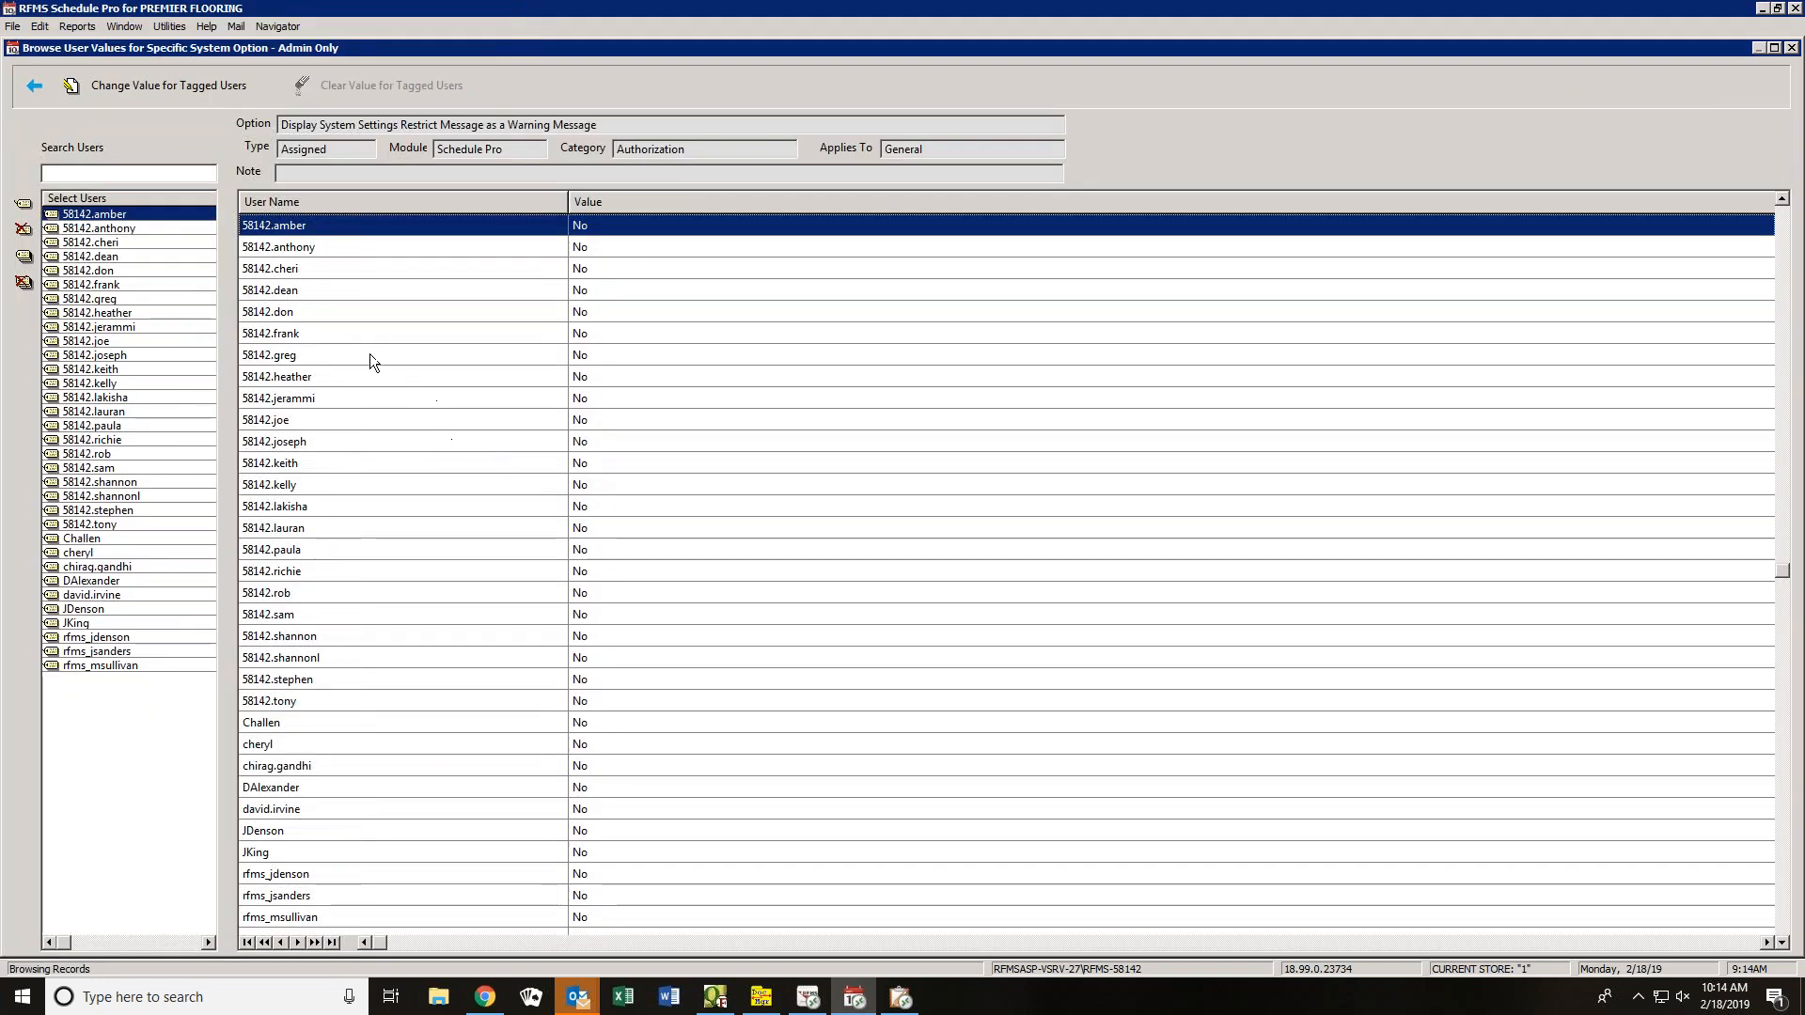
- Tag only the first, third and fifth users, set their restrict message warning option to Yes, and return to the options list
{"action": "left_click", "coordinate": [23, 282]}
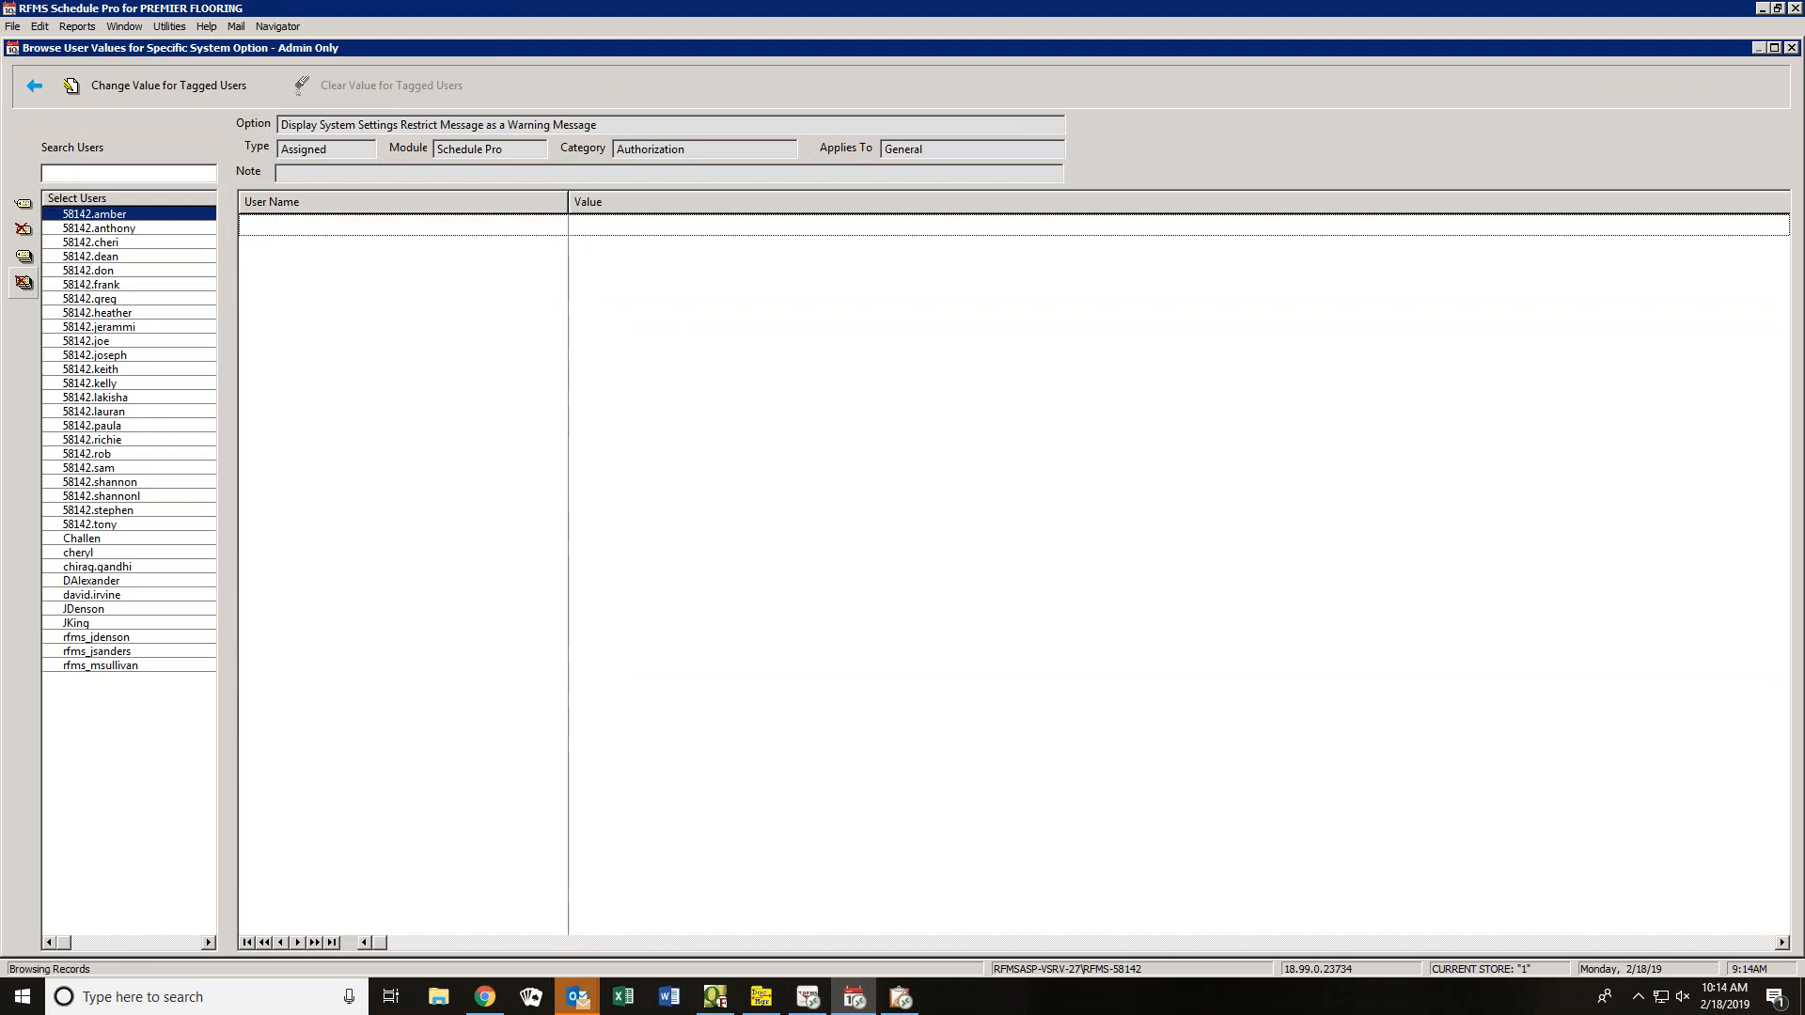
{"action": "left_click", "coordinate": [50, 216]}
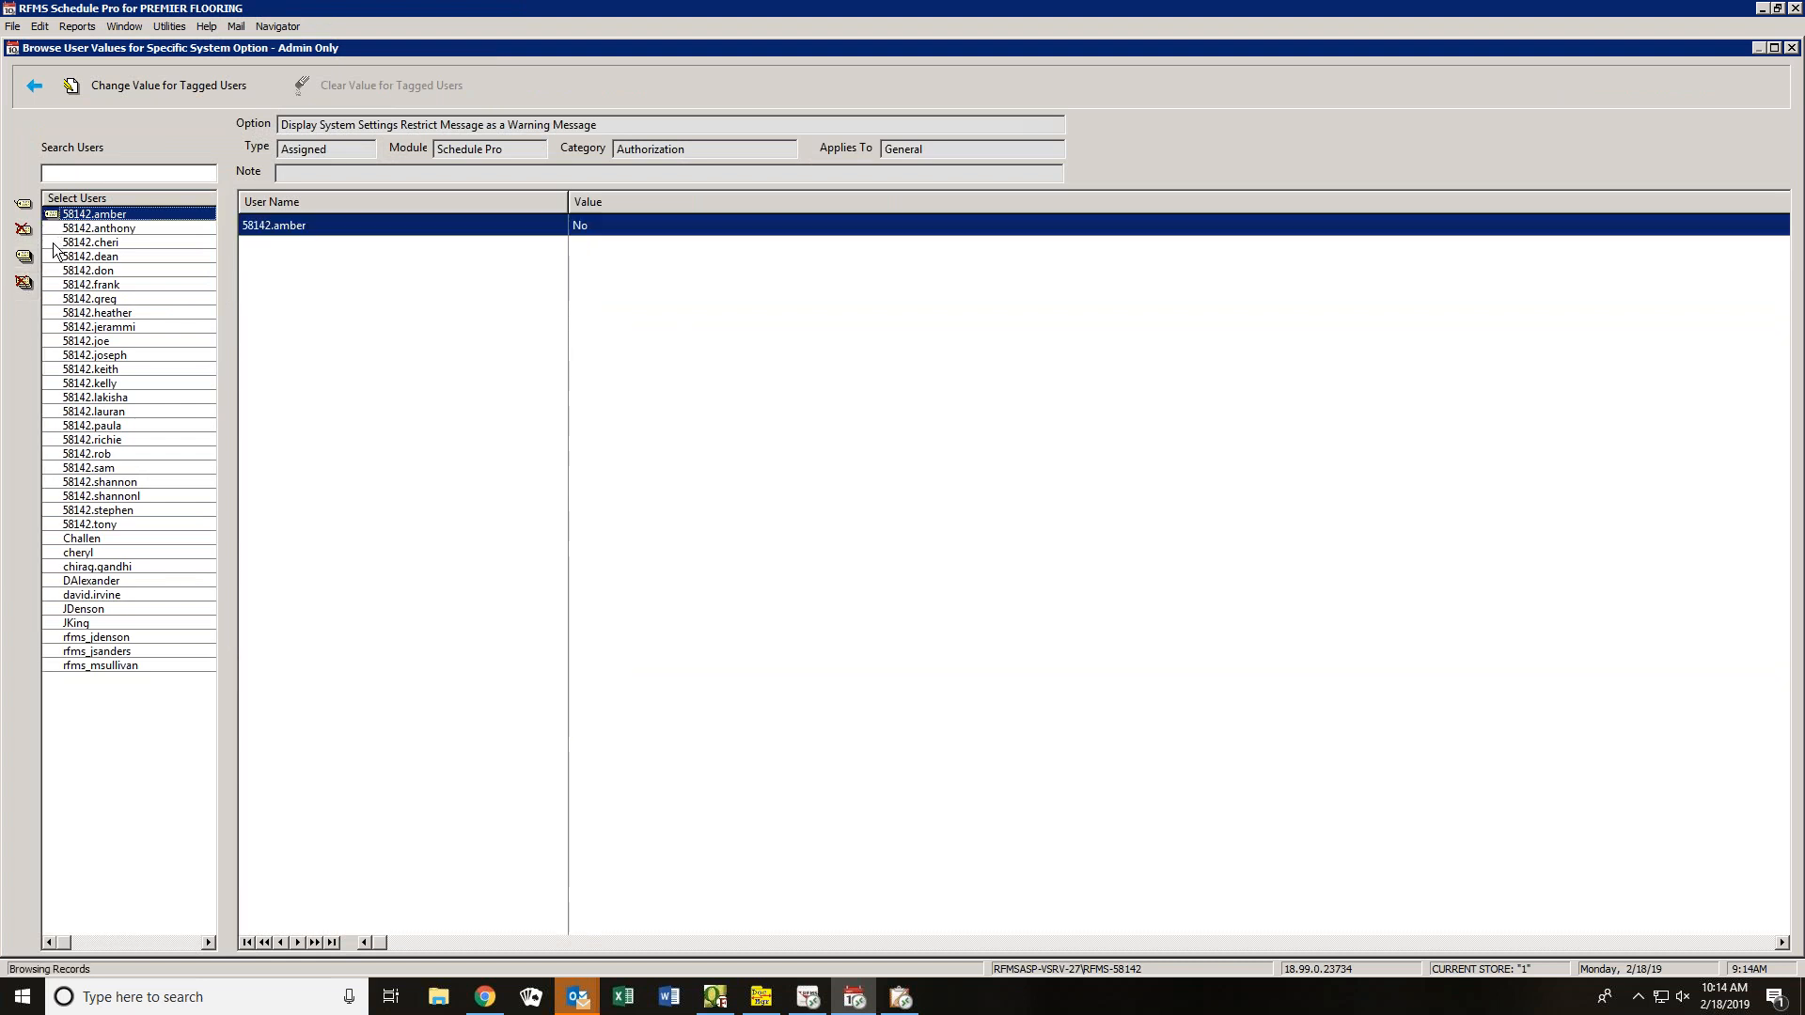
{"action": "left_click", "coordinate": [51, 242]}
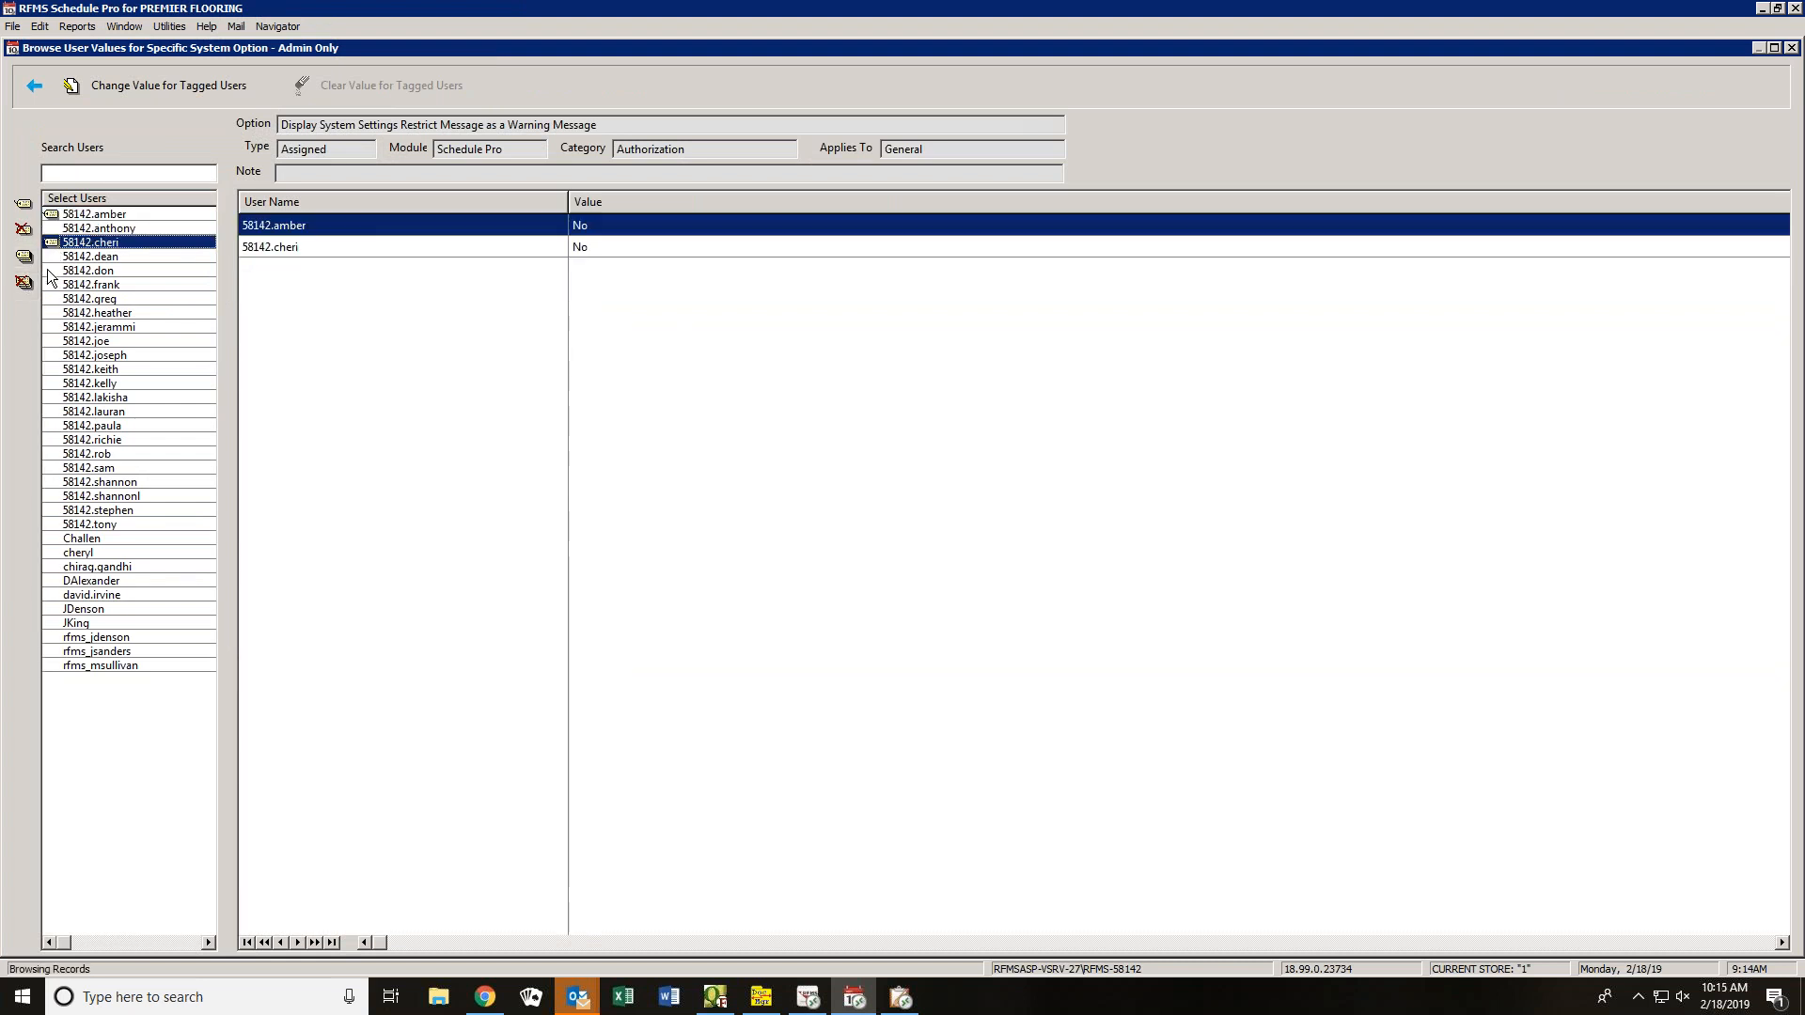
{"action": "left_click", "coordinate": [47, 269]}
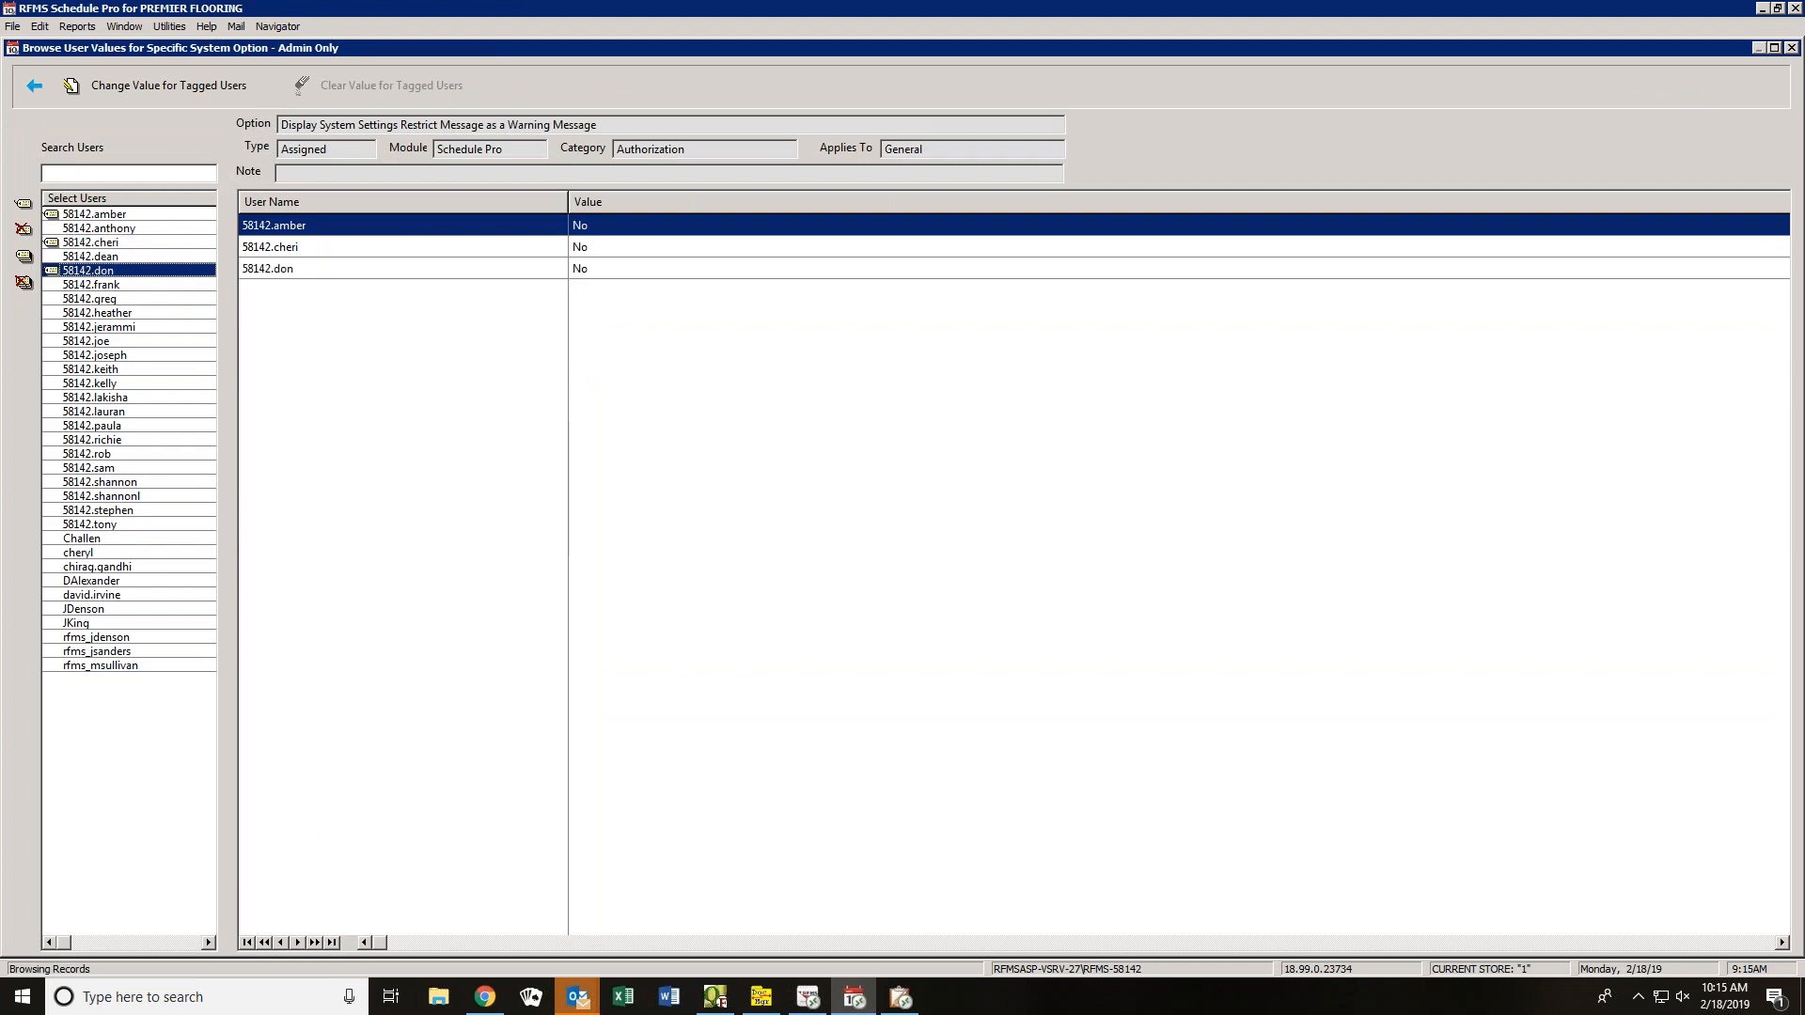
{"action": "left_click", "coordinate": [165, 86]}
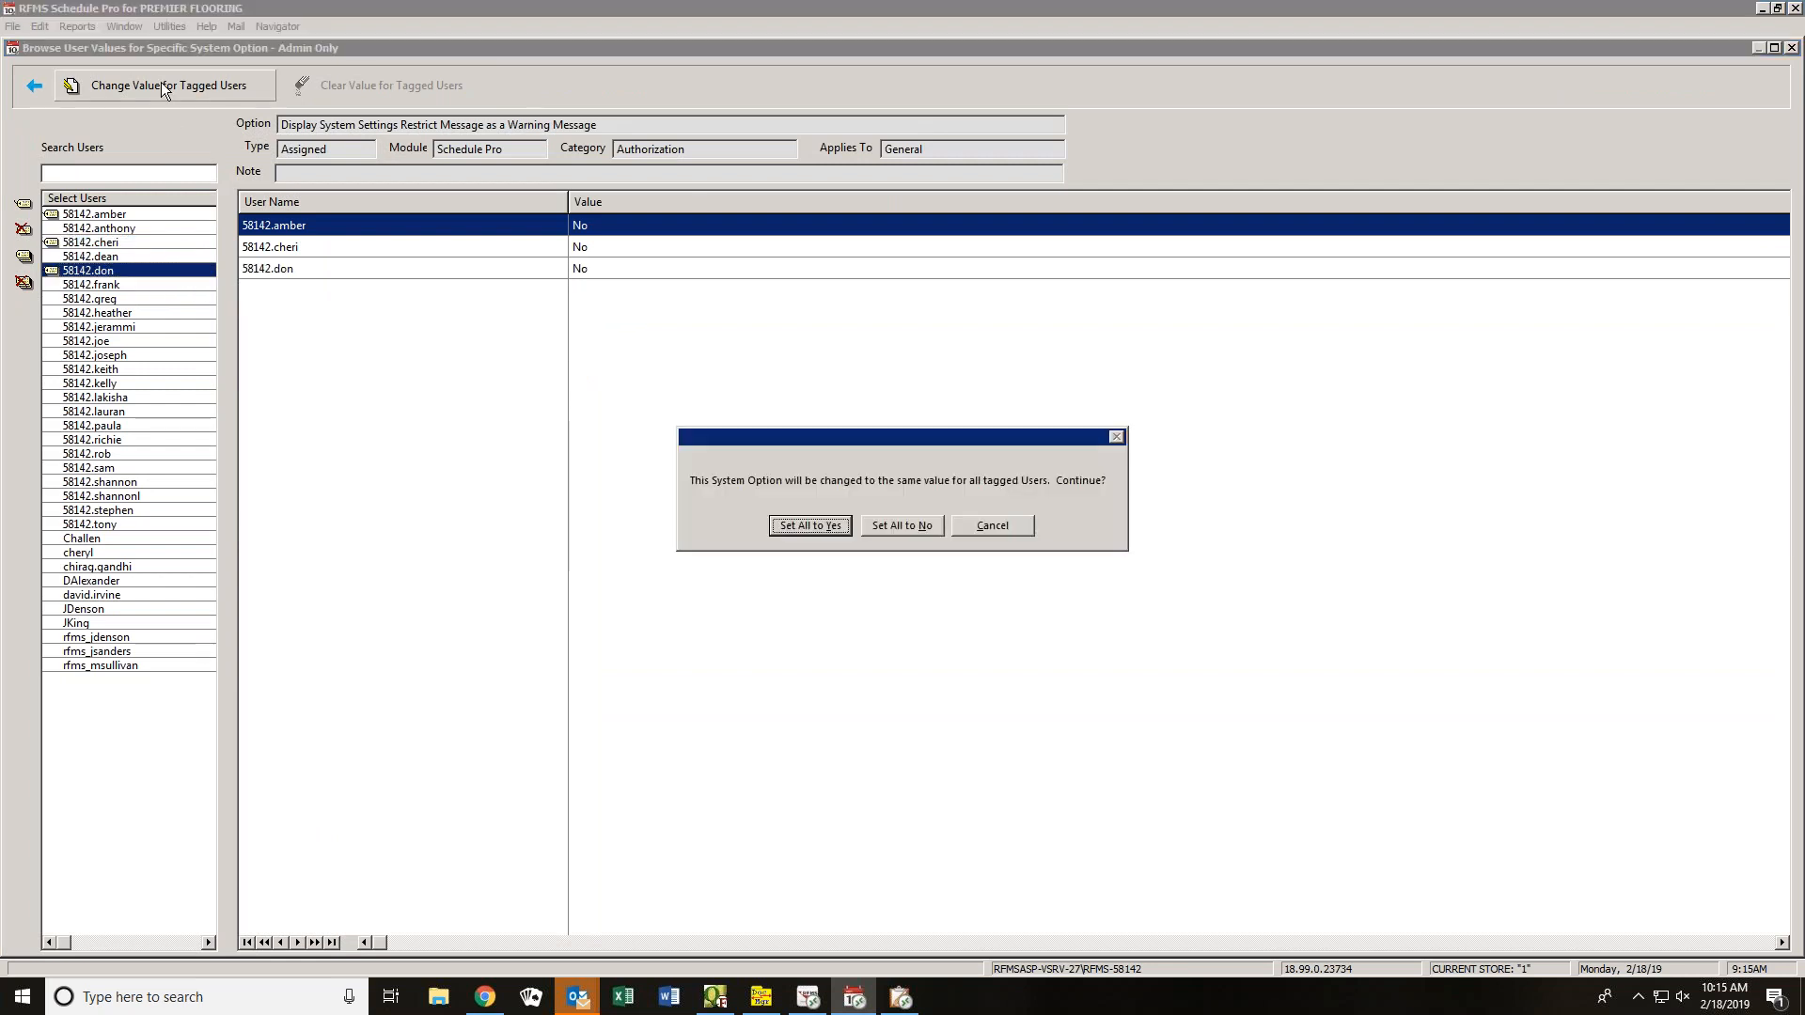
{"action": "left_click", "coordinate": [813, 525]}
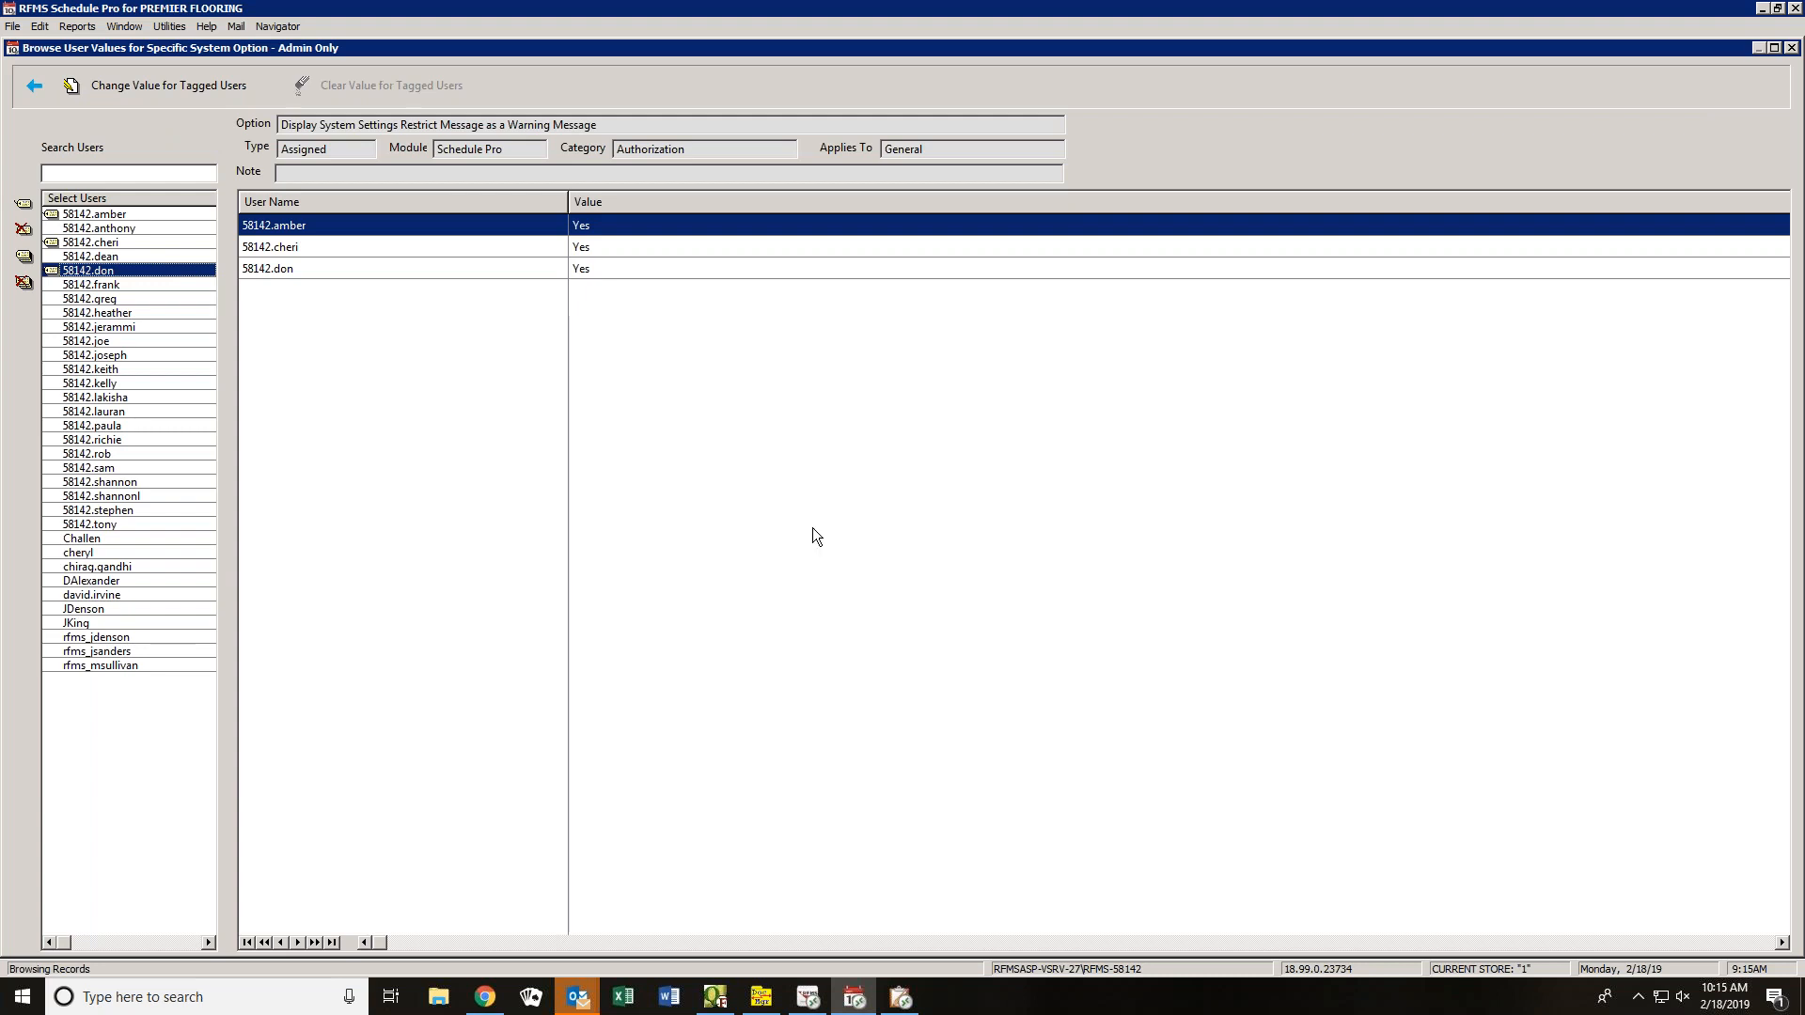
{"action": "left_click", "coordinate": [33, 89]}
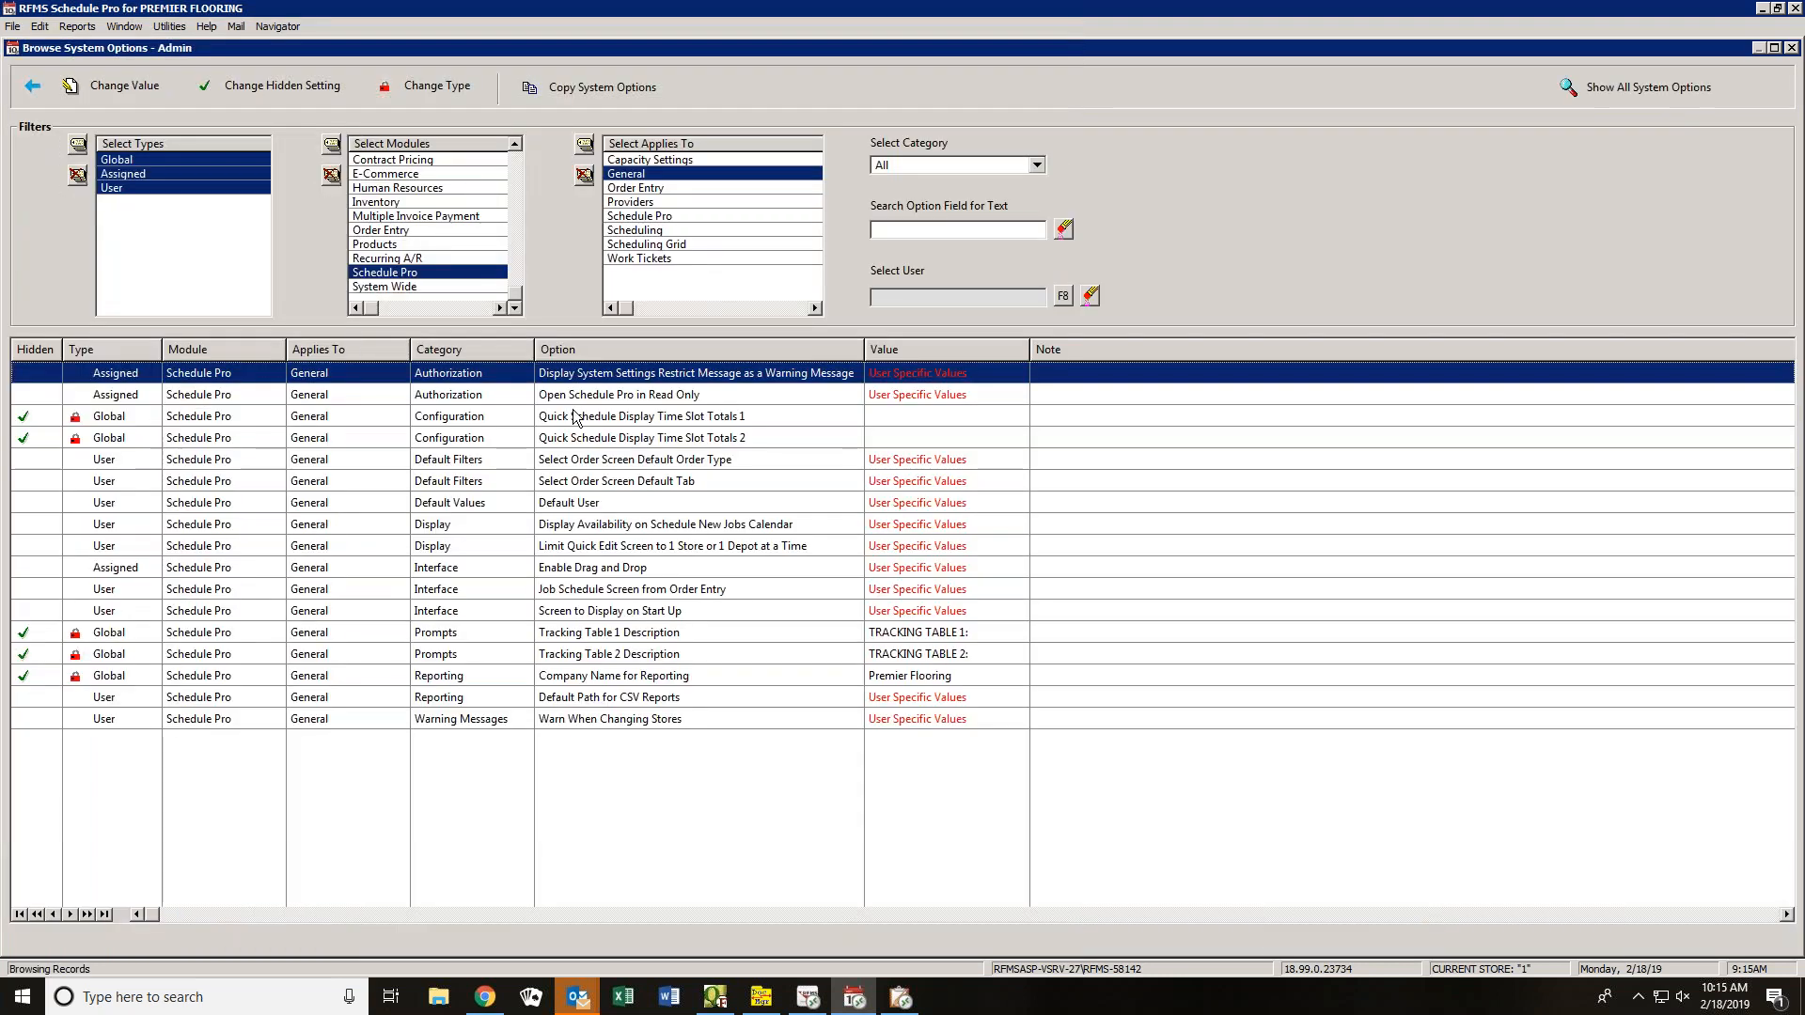
- Open the user values of Open Schedule Pro in Read Only and untag the first, third, fifth and seventh users
{"action": "left_click", "coordinate": [648, 394]}
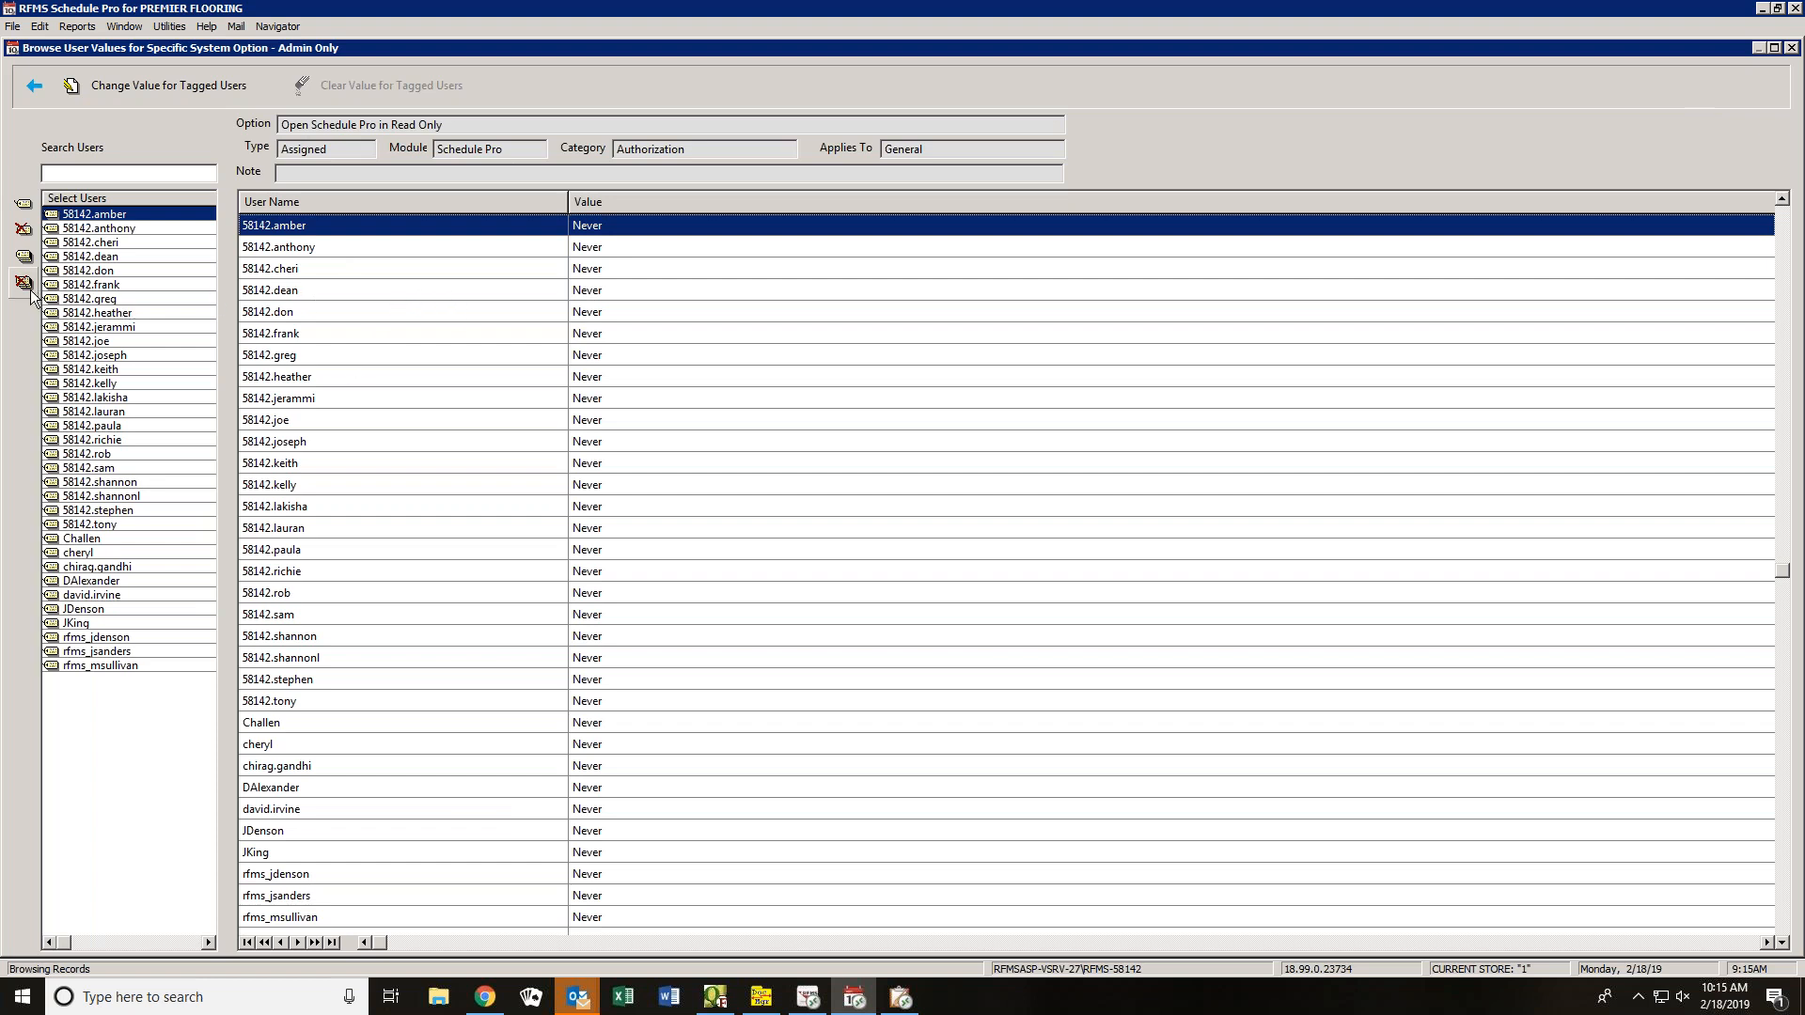
{"action": "left_click", "coordinate": [52, 215]}
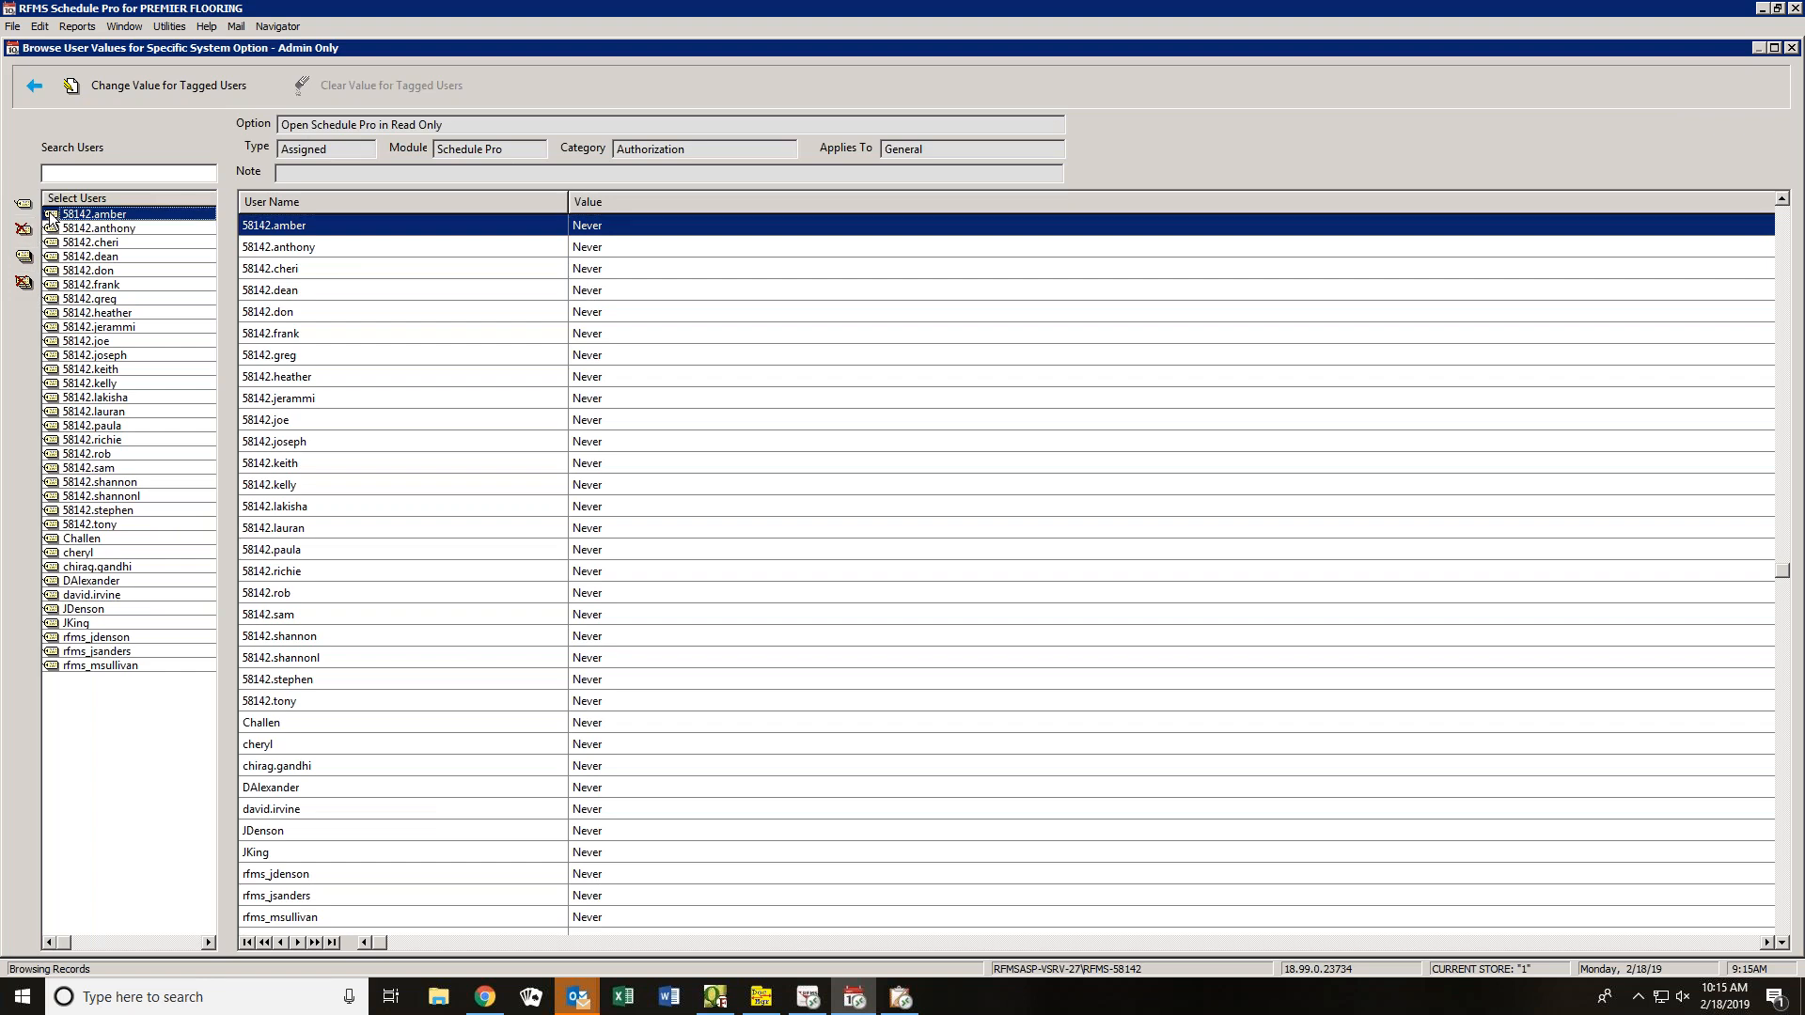
{"action": "left_click", "coordinate": [52, 216]}
{"action": "left_click", "coordinate": [52, 243]}
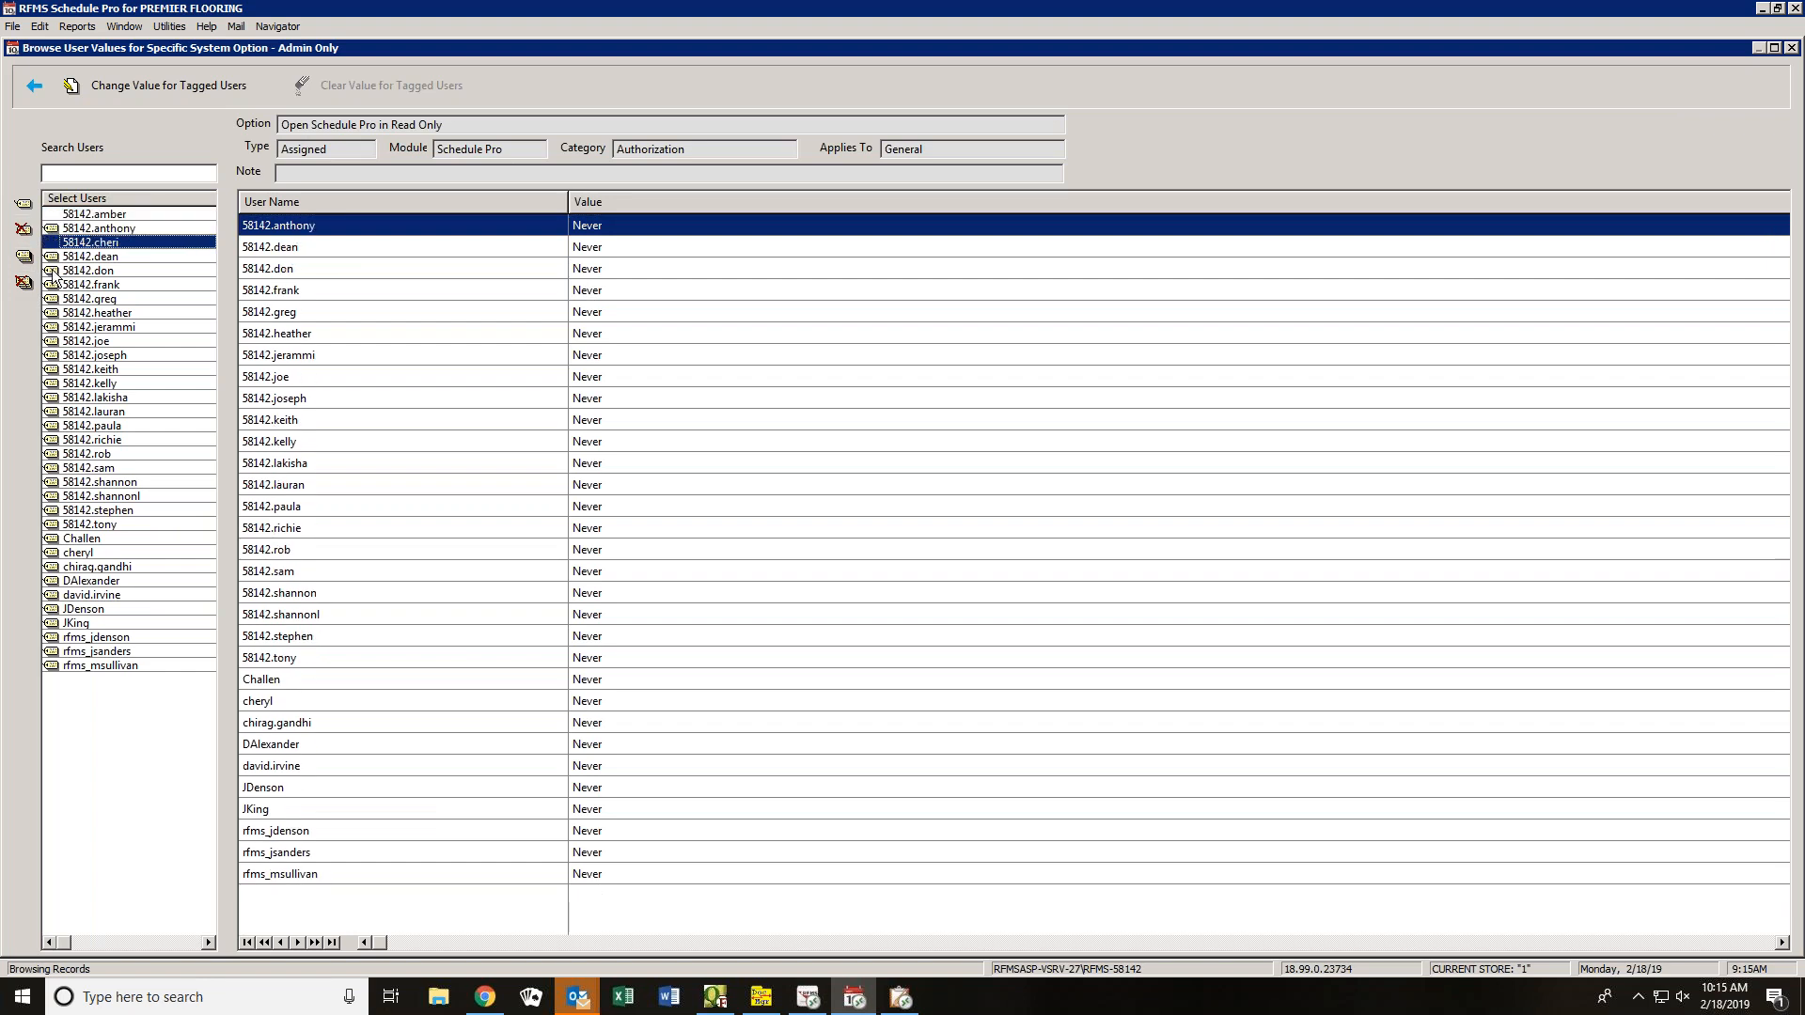
{"action": "left_click", "coordinate": [53, 271]}
{"action": "left_click", "coordinate": [51, 272]}
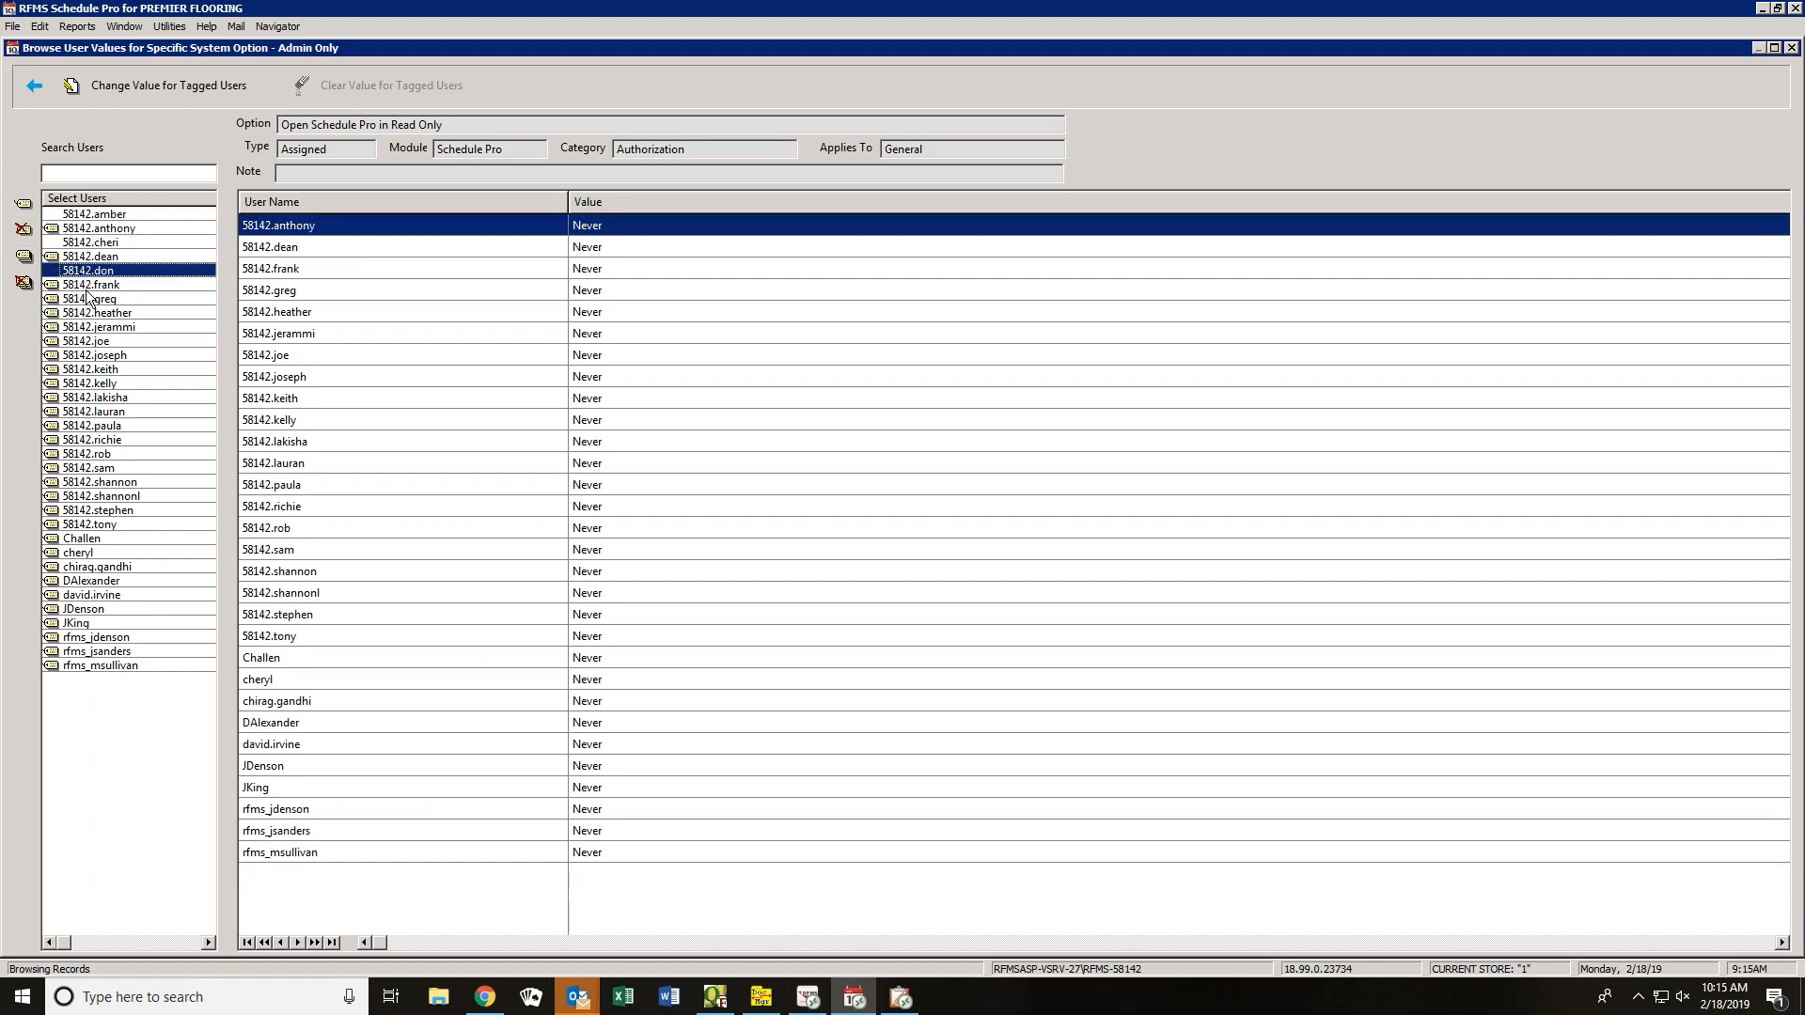
{"action": "left_click", "coordinate": [51, 299]}
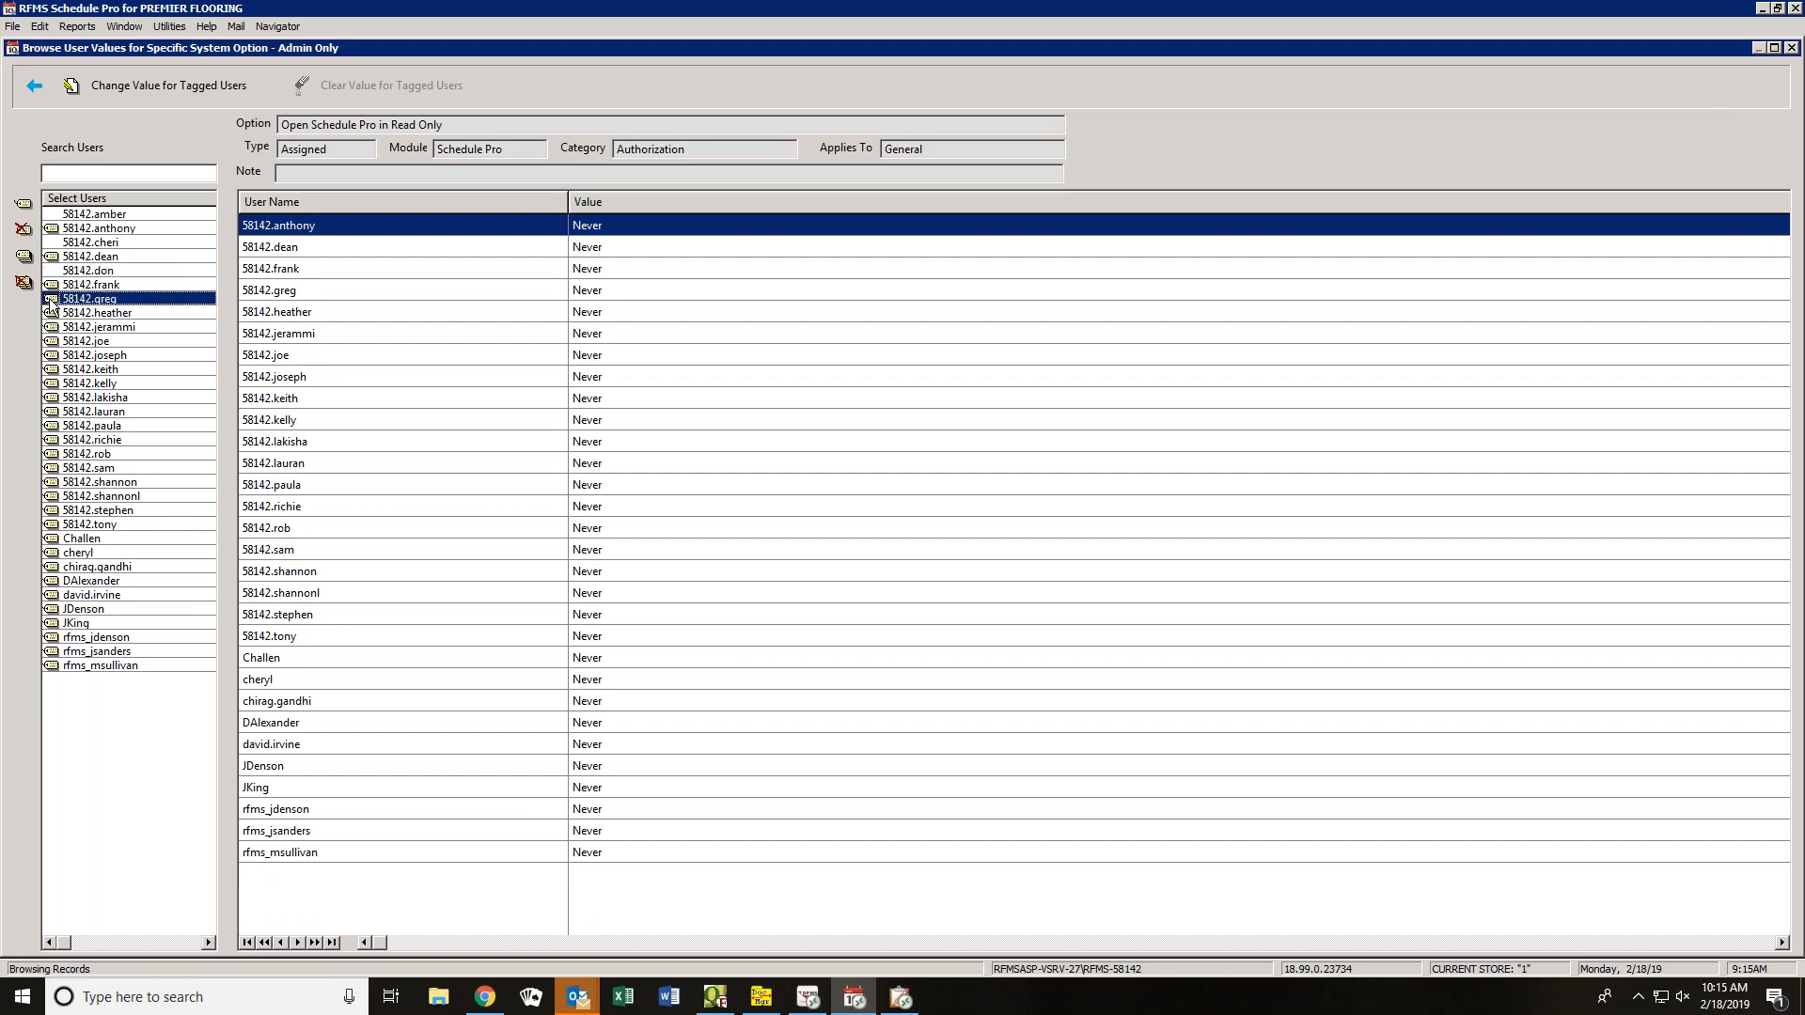
{"action": "left_click", "coordinate": [50, 300]}
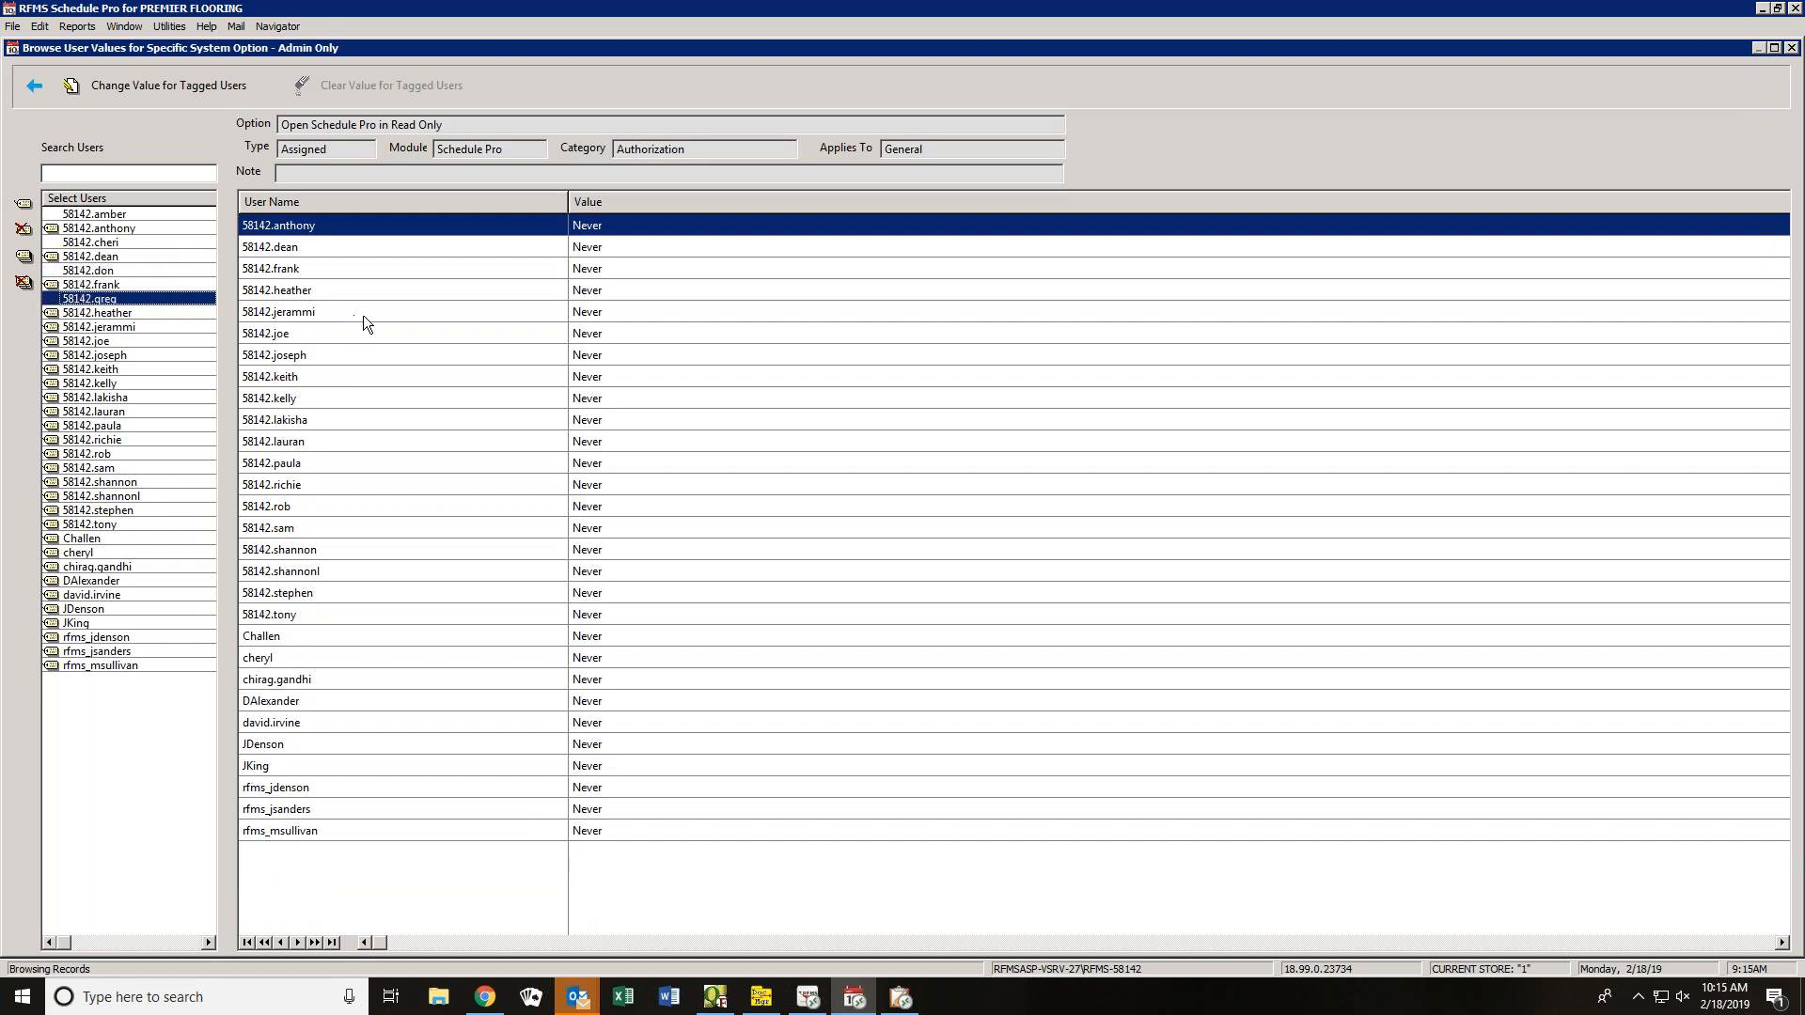
- Set Open Schedule Pro in Read Only to Always for all tagged users and return to the options list
{"action": "left_click", "coordinate": [201, 94]}
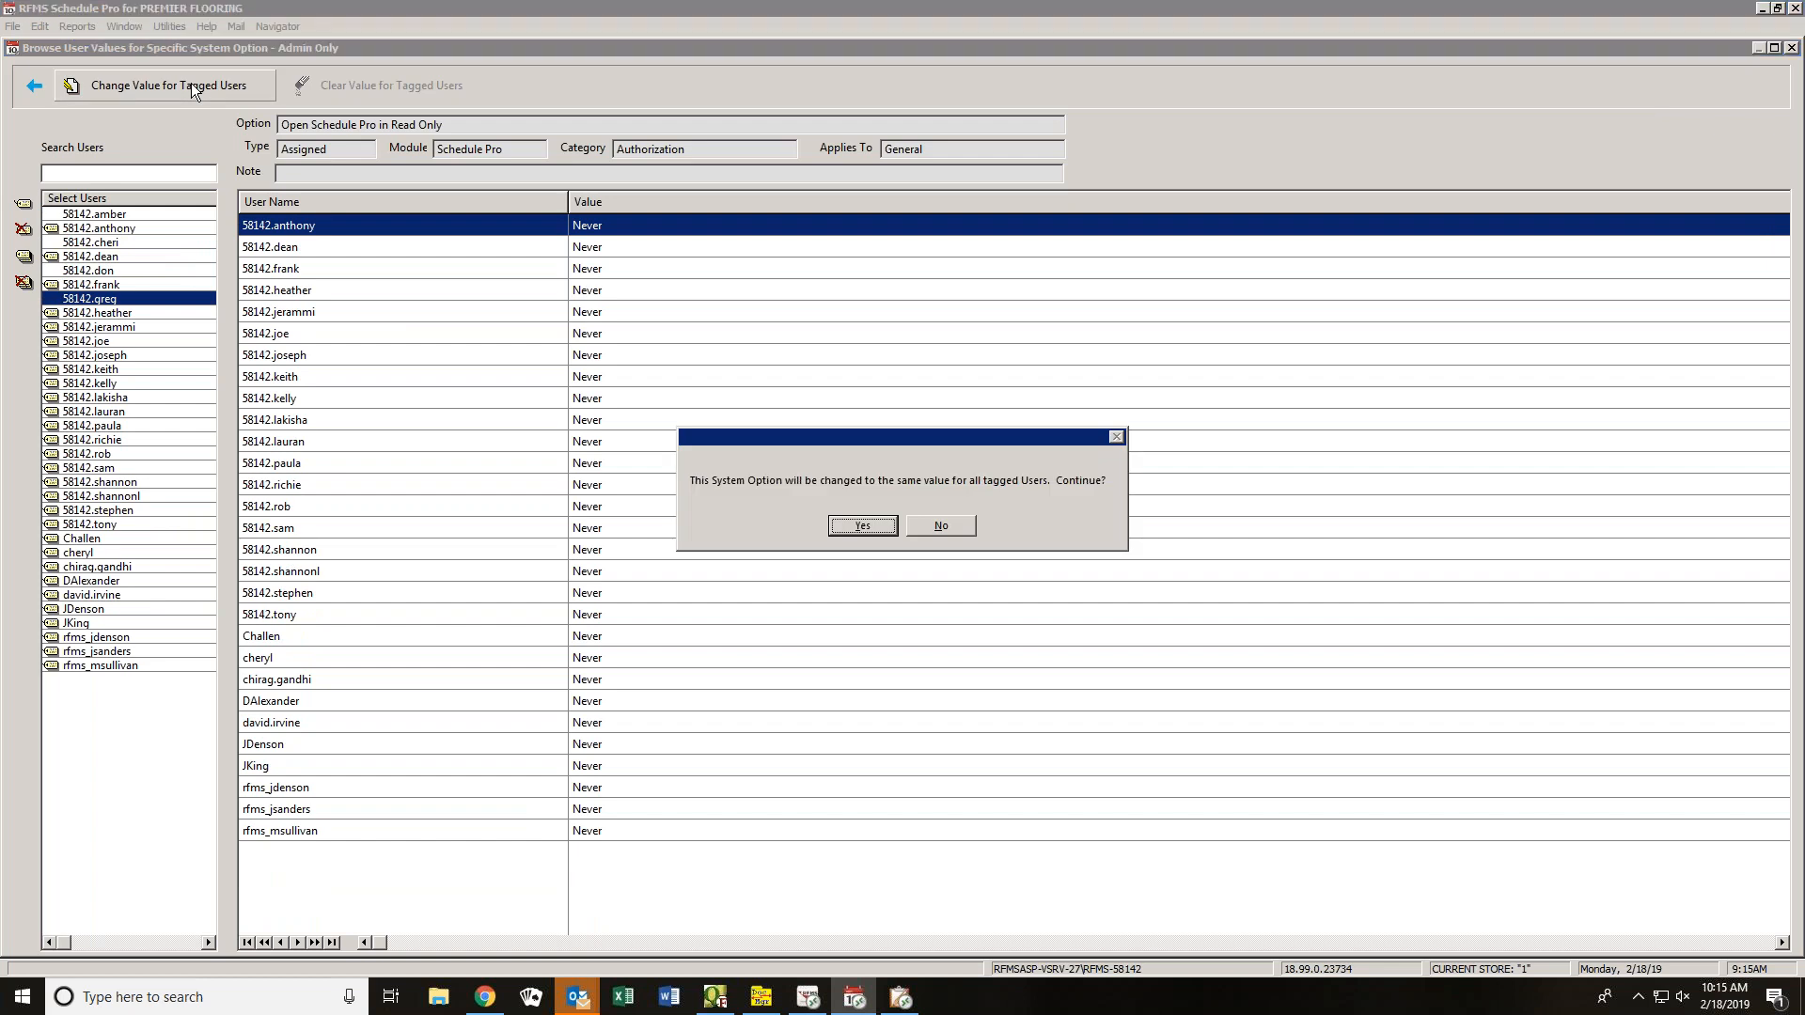
{"action": "left_click", "coordinate": [862, 525]}
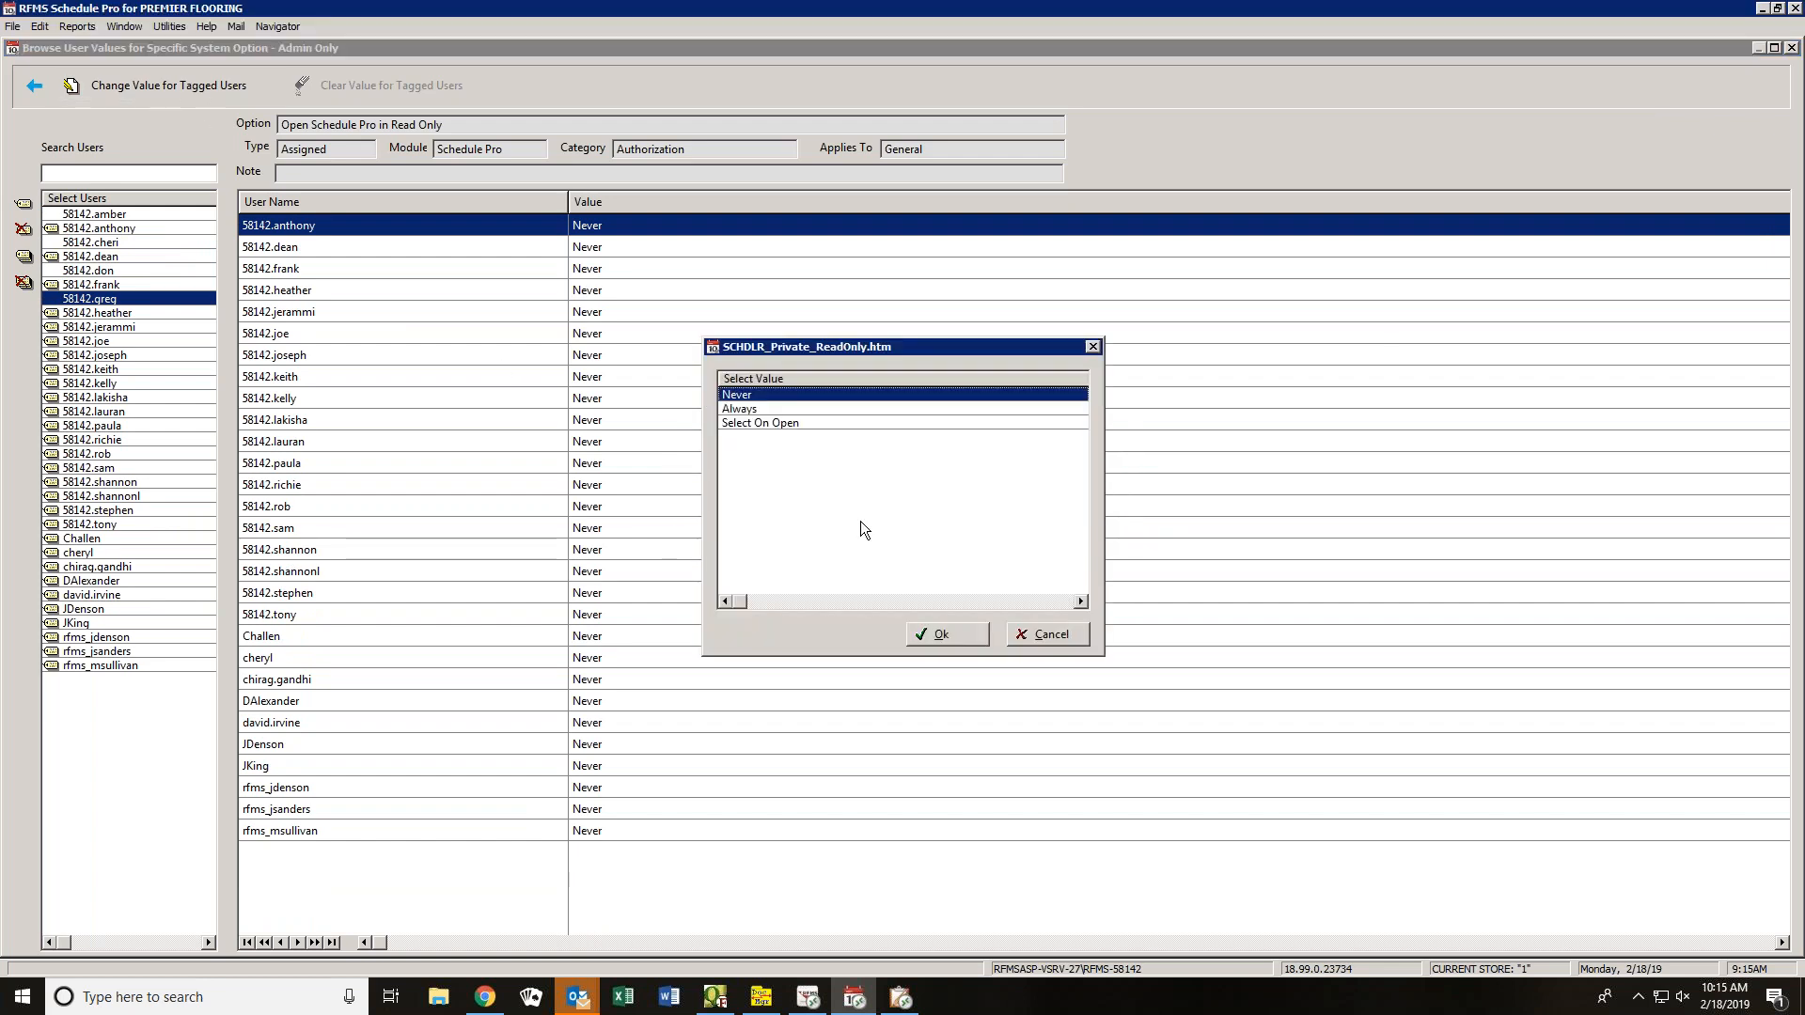
{"action": "left_click", "coordinate": [738, 411]}
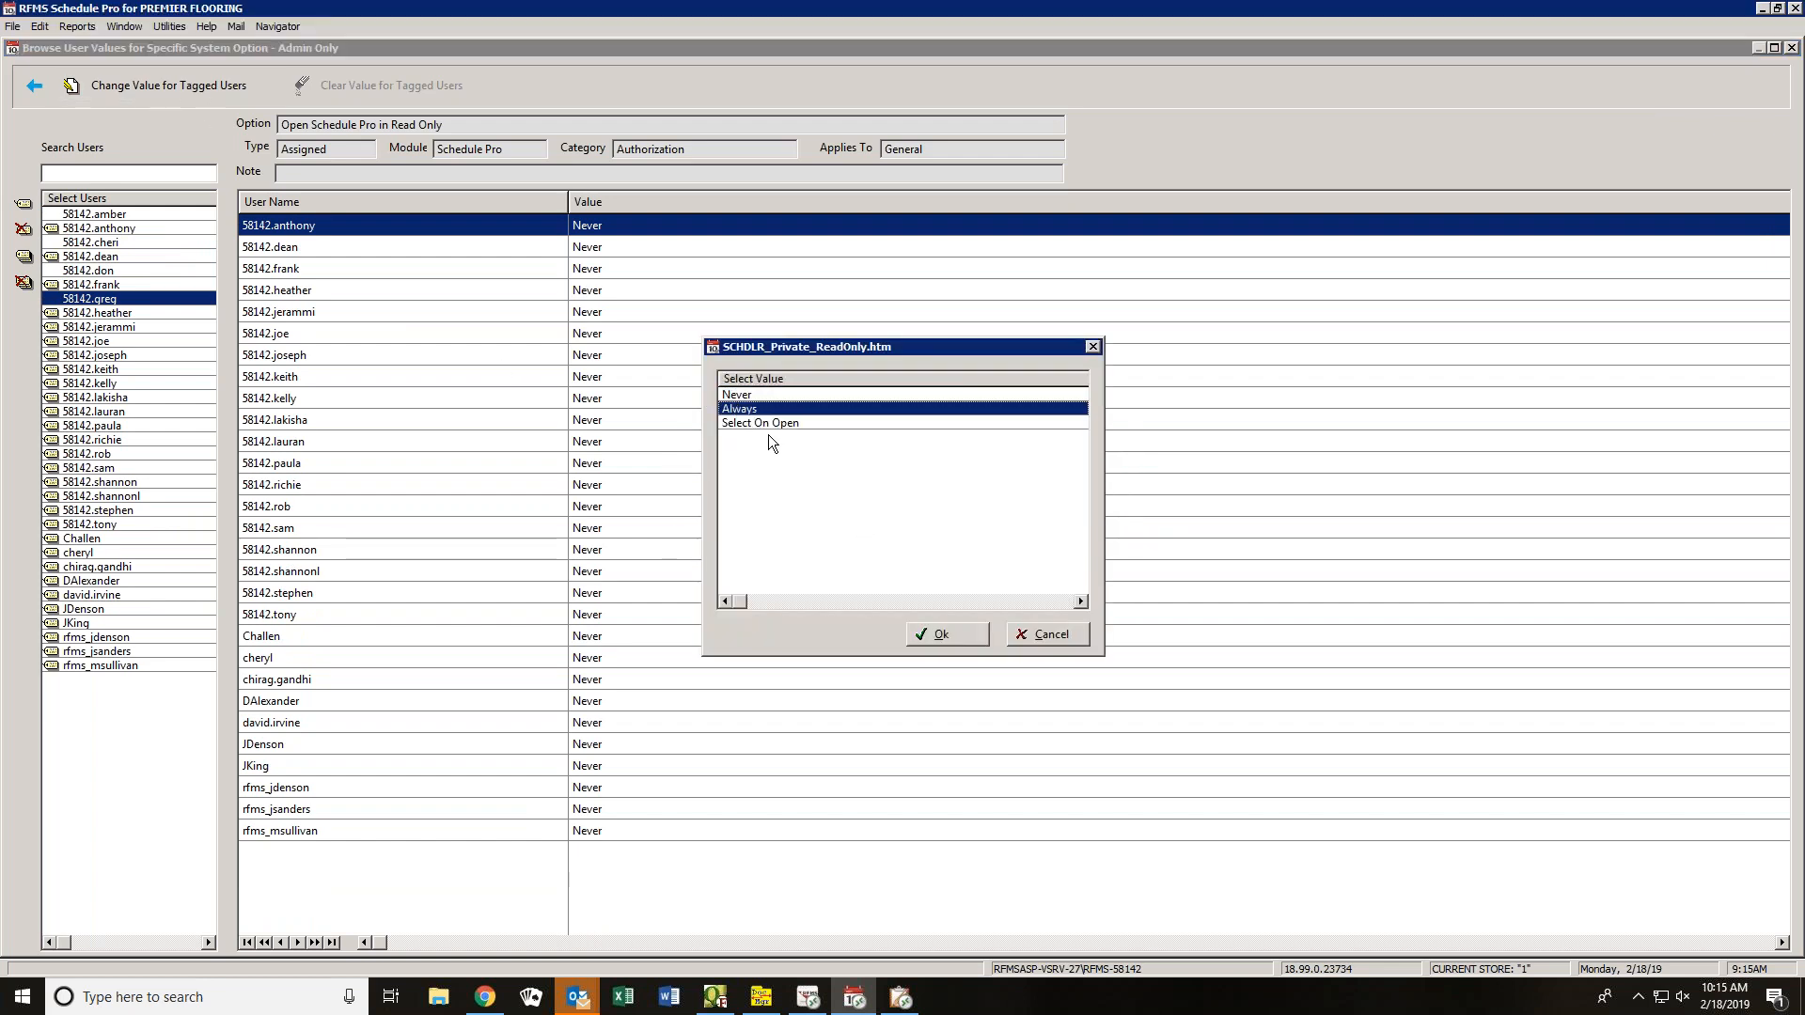
{"action": "left_click", "coordinate": [980, 635]}
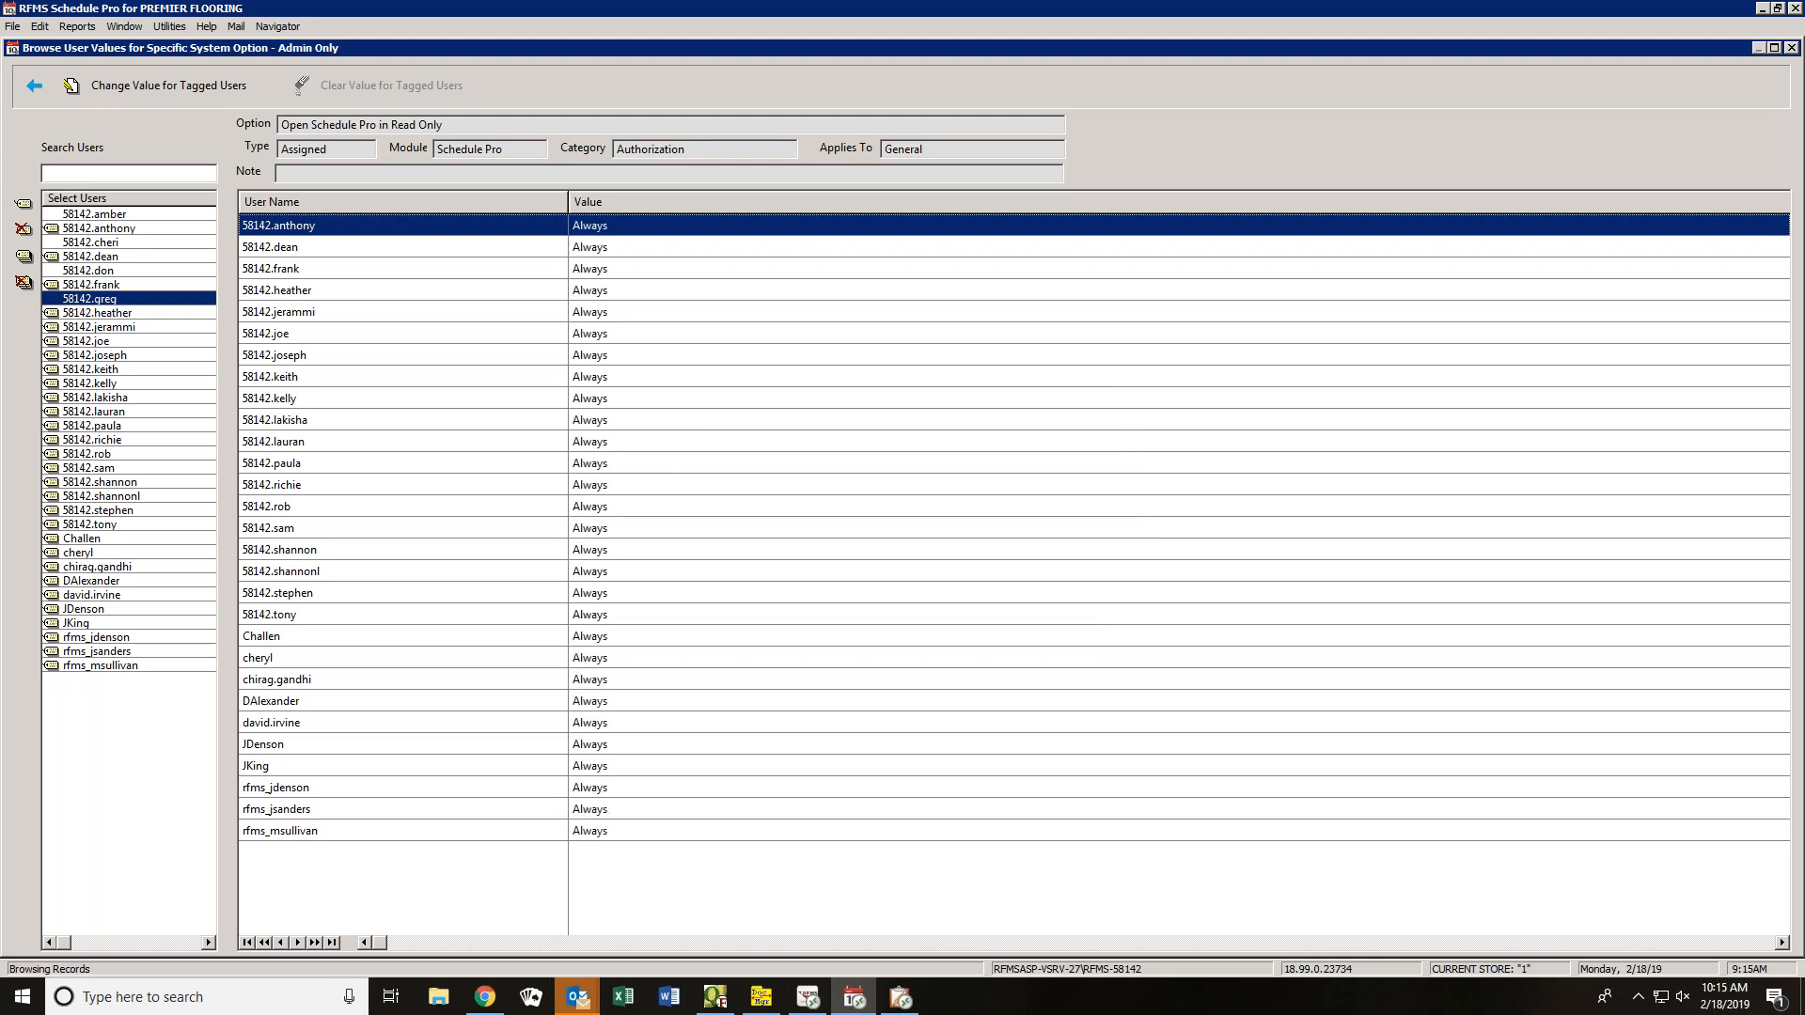
{"action": "left_click", "coordinate": [28, 89]}
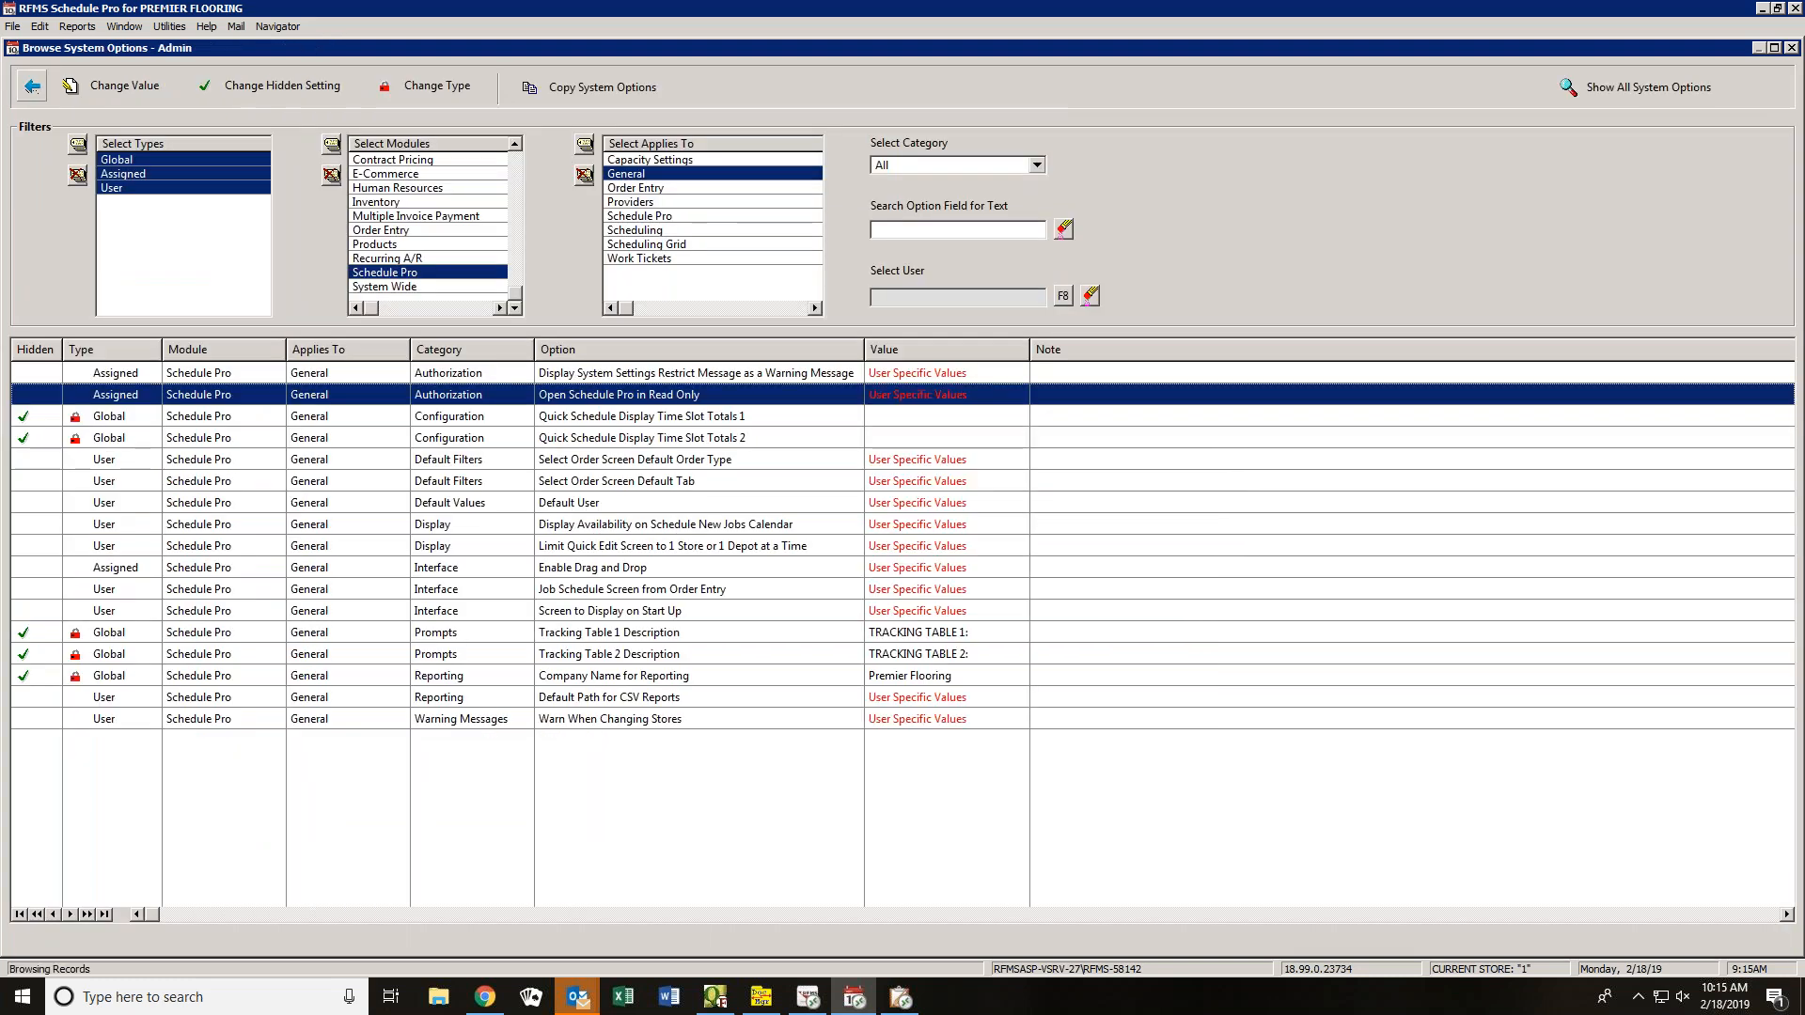
- Open the user values of Default User, tag only the first user and bring up the worker selection for that value
{"action": "left_click", "coordinate": [614, 502]}
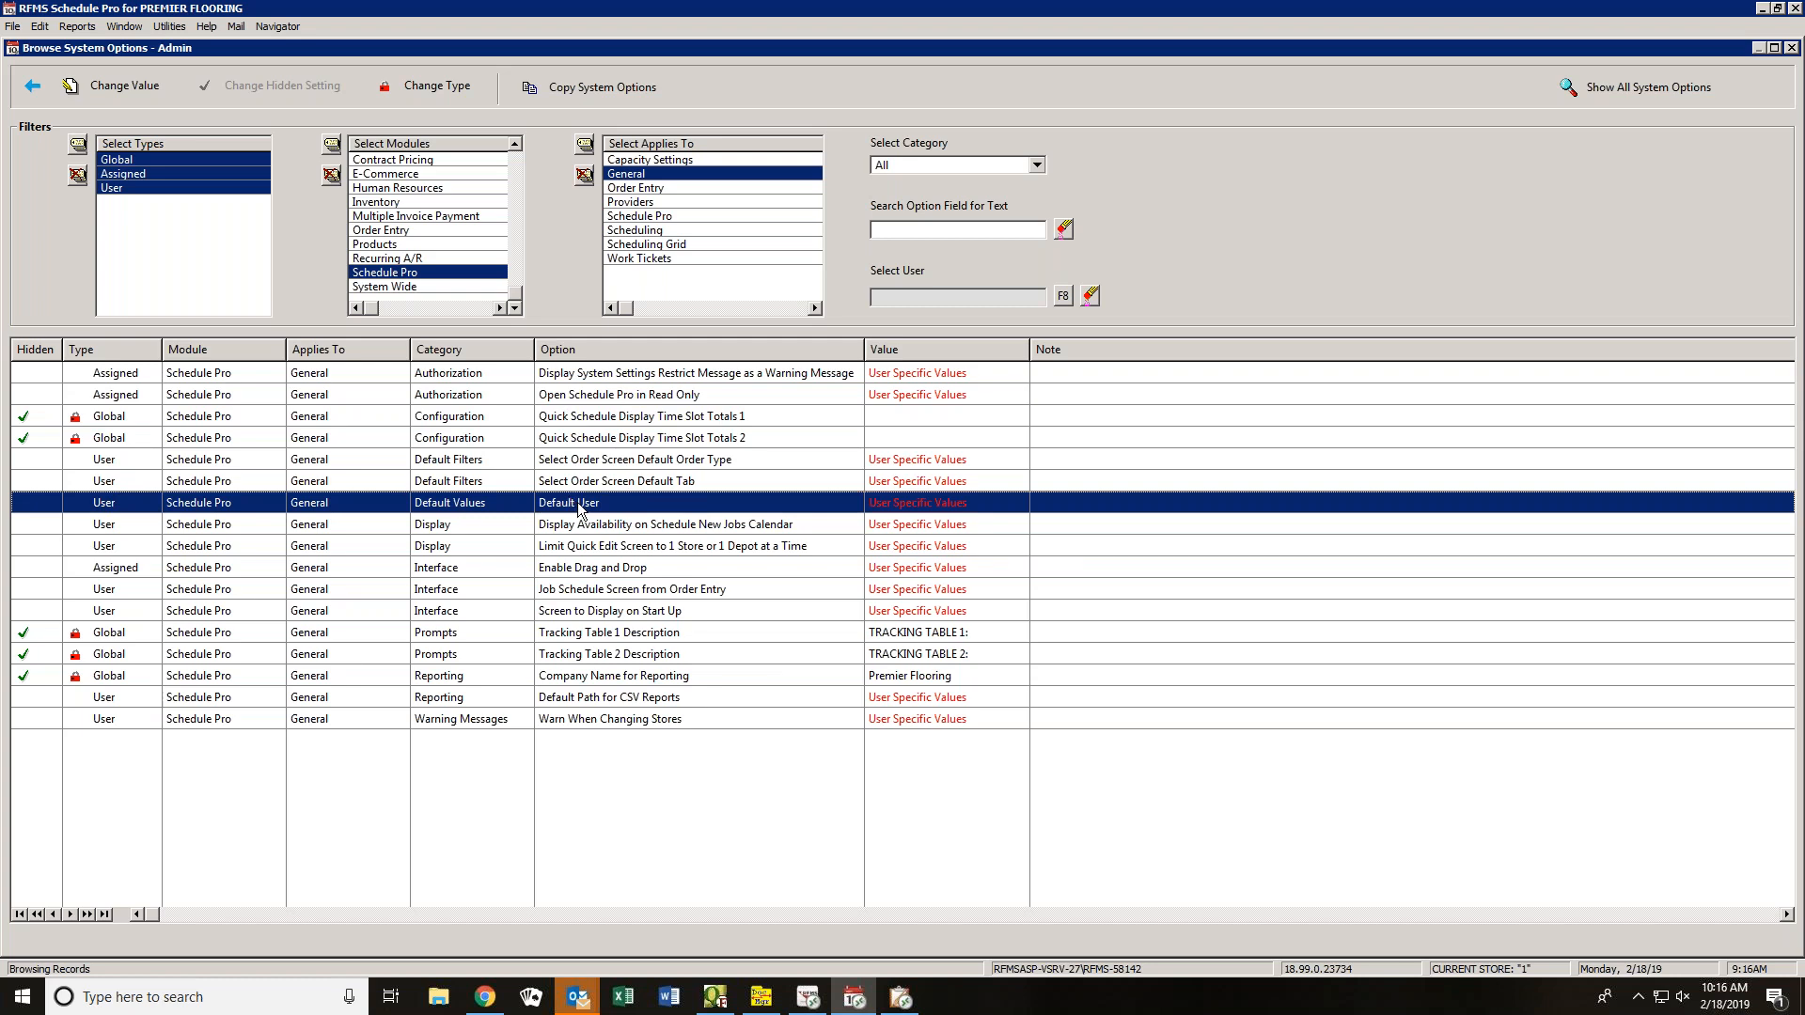
{"action": "double_click", "coordinate": [580, 504]}
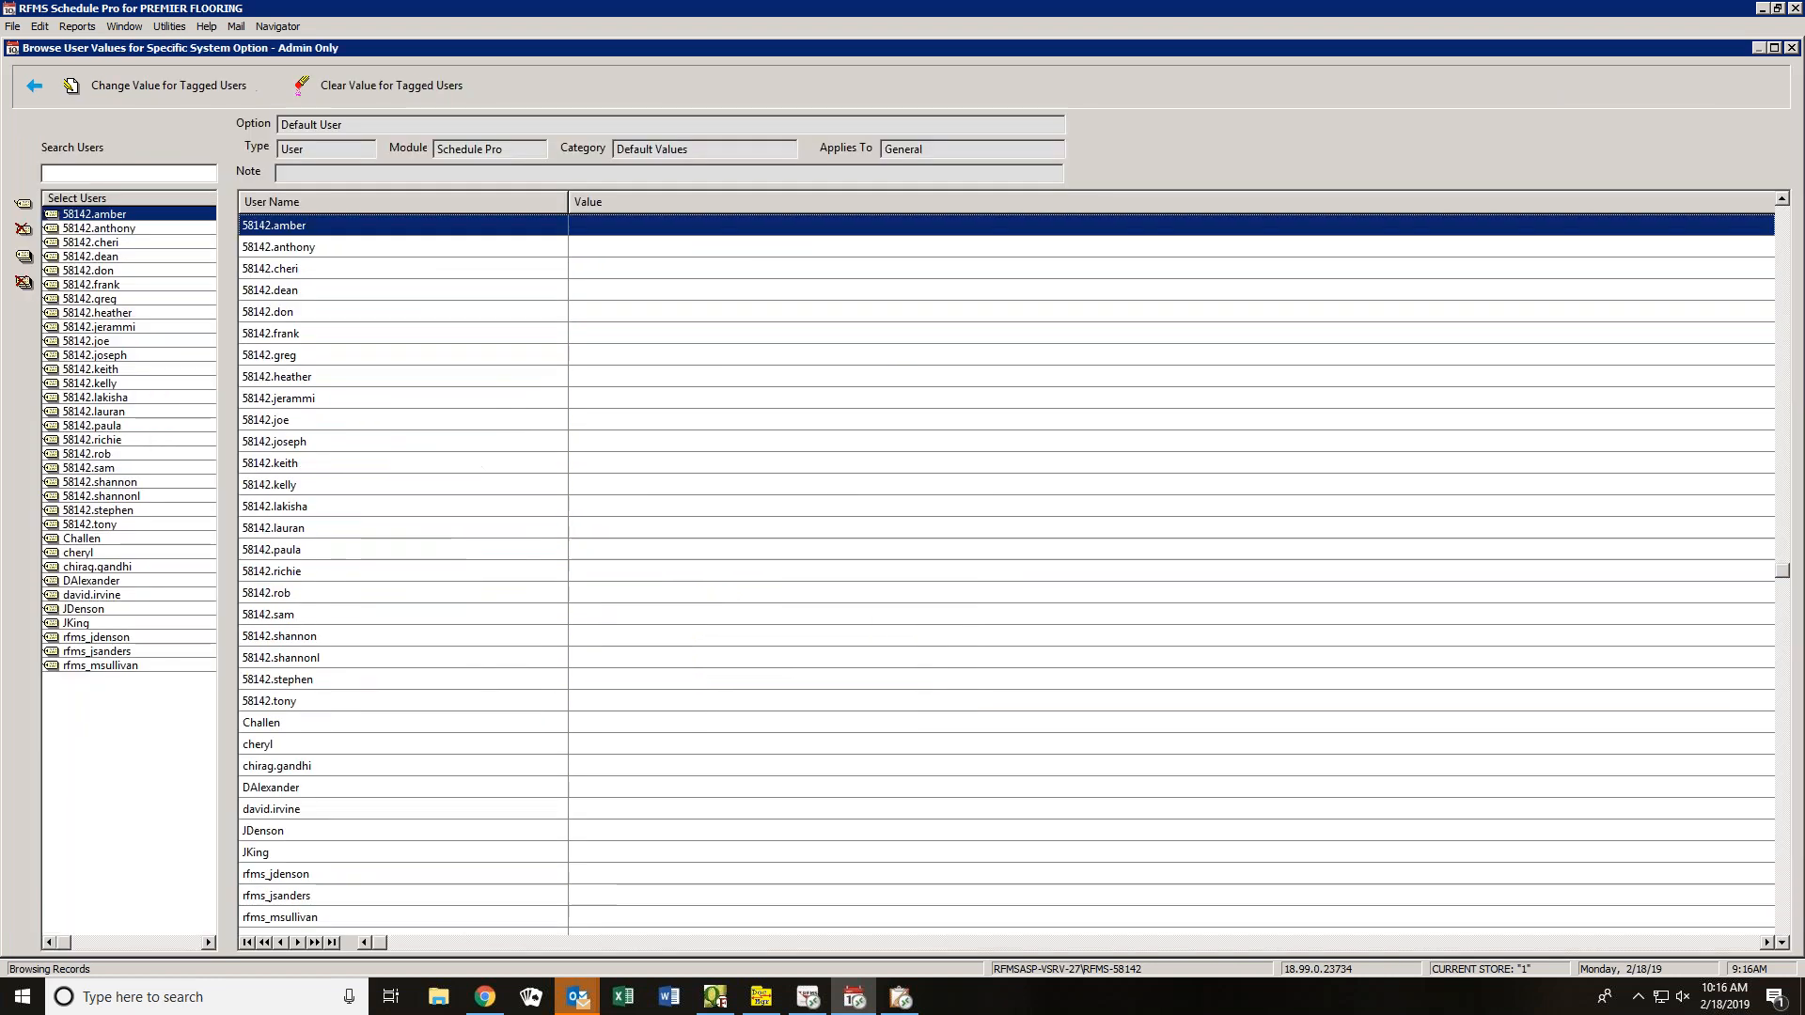
{"action": "left_click", "coordinate": [23, 282]}
{"action": "left_click", "coordinate": [52, 214]}
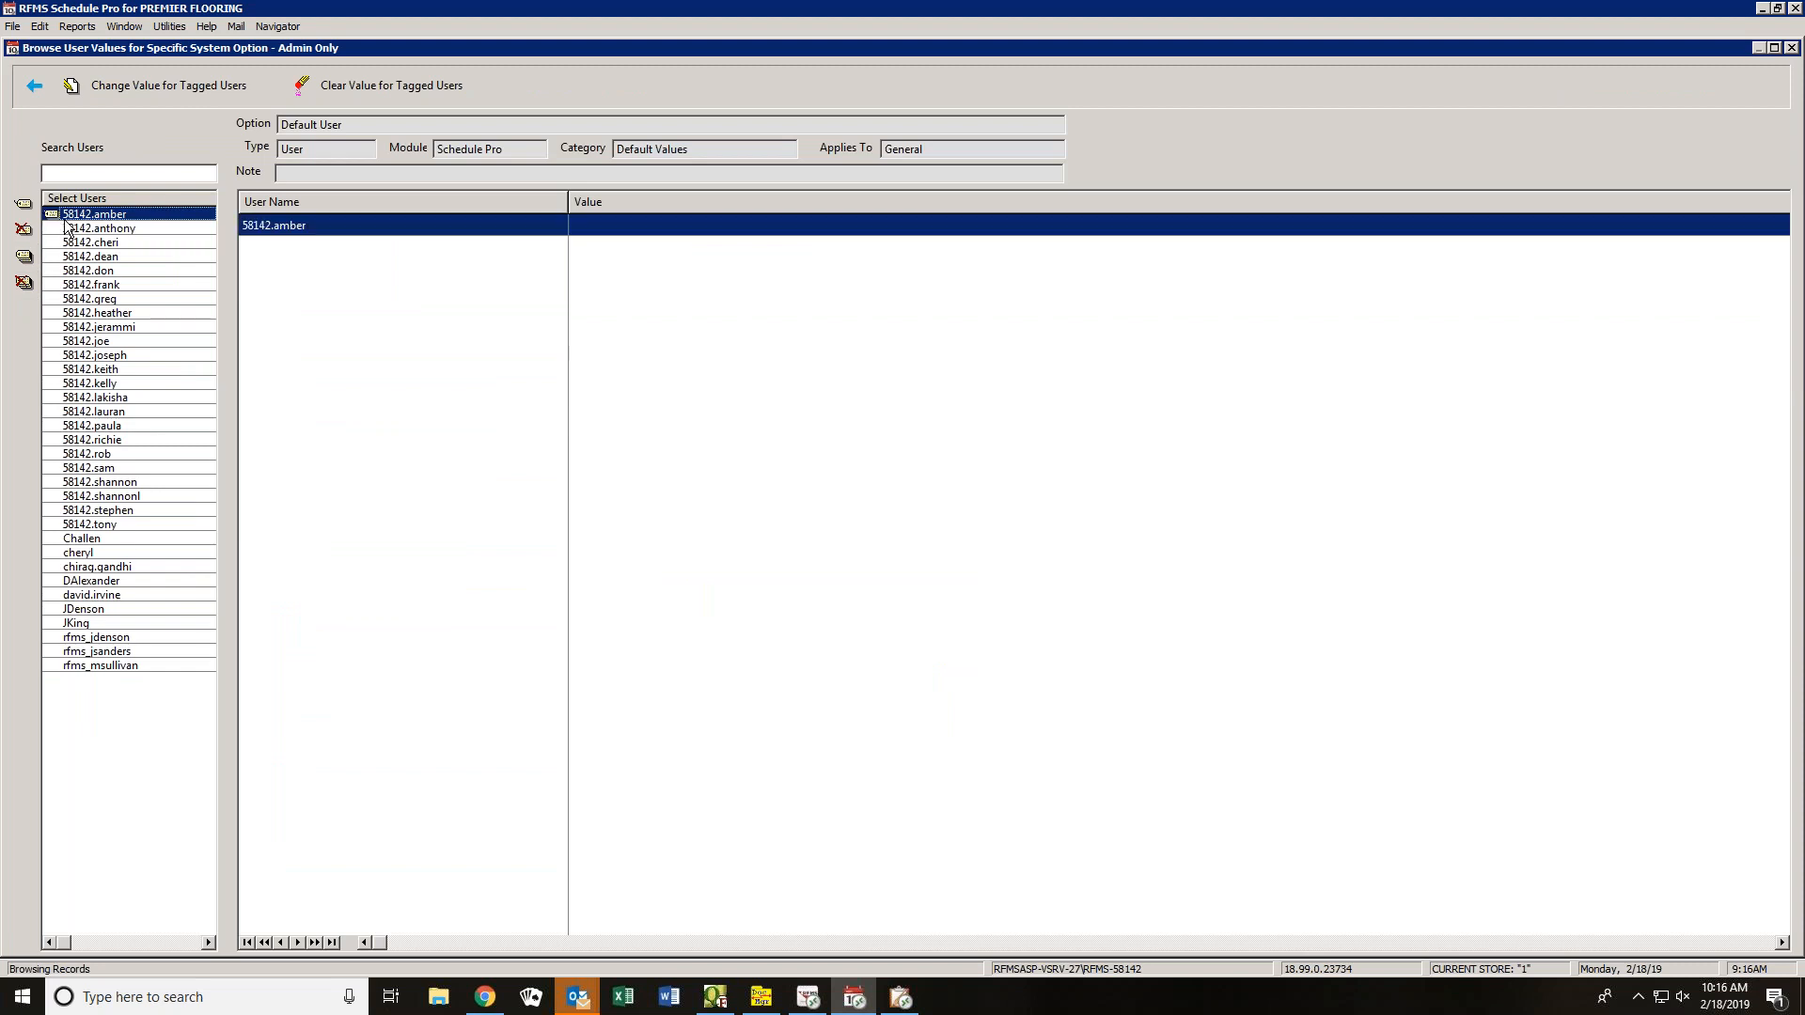
{"action": "double_click", "coordinate": [705, 233]}
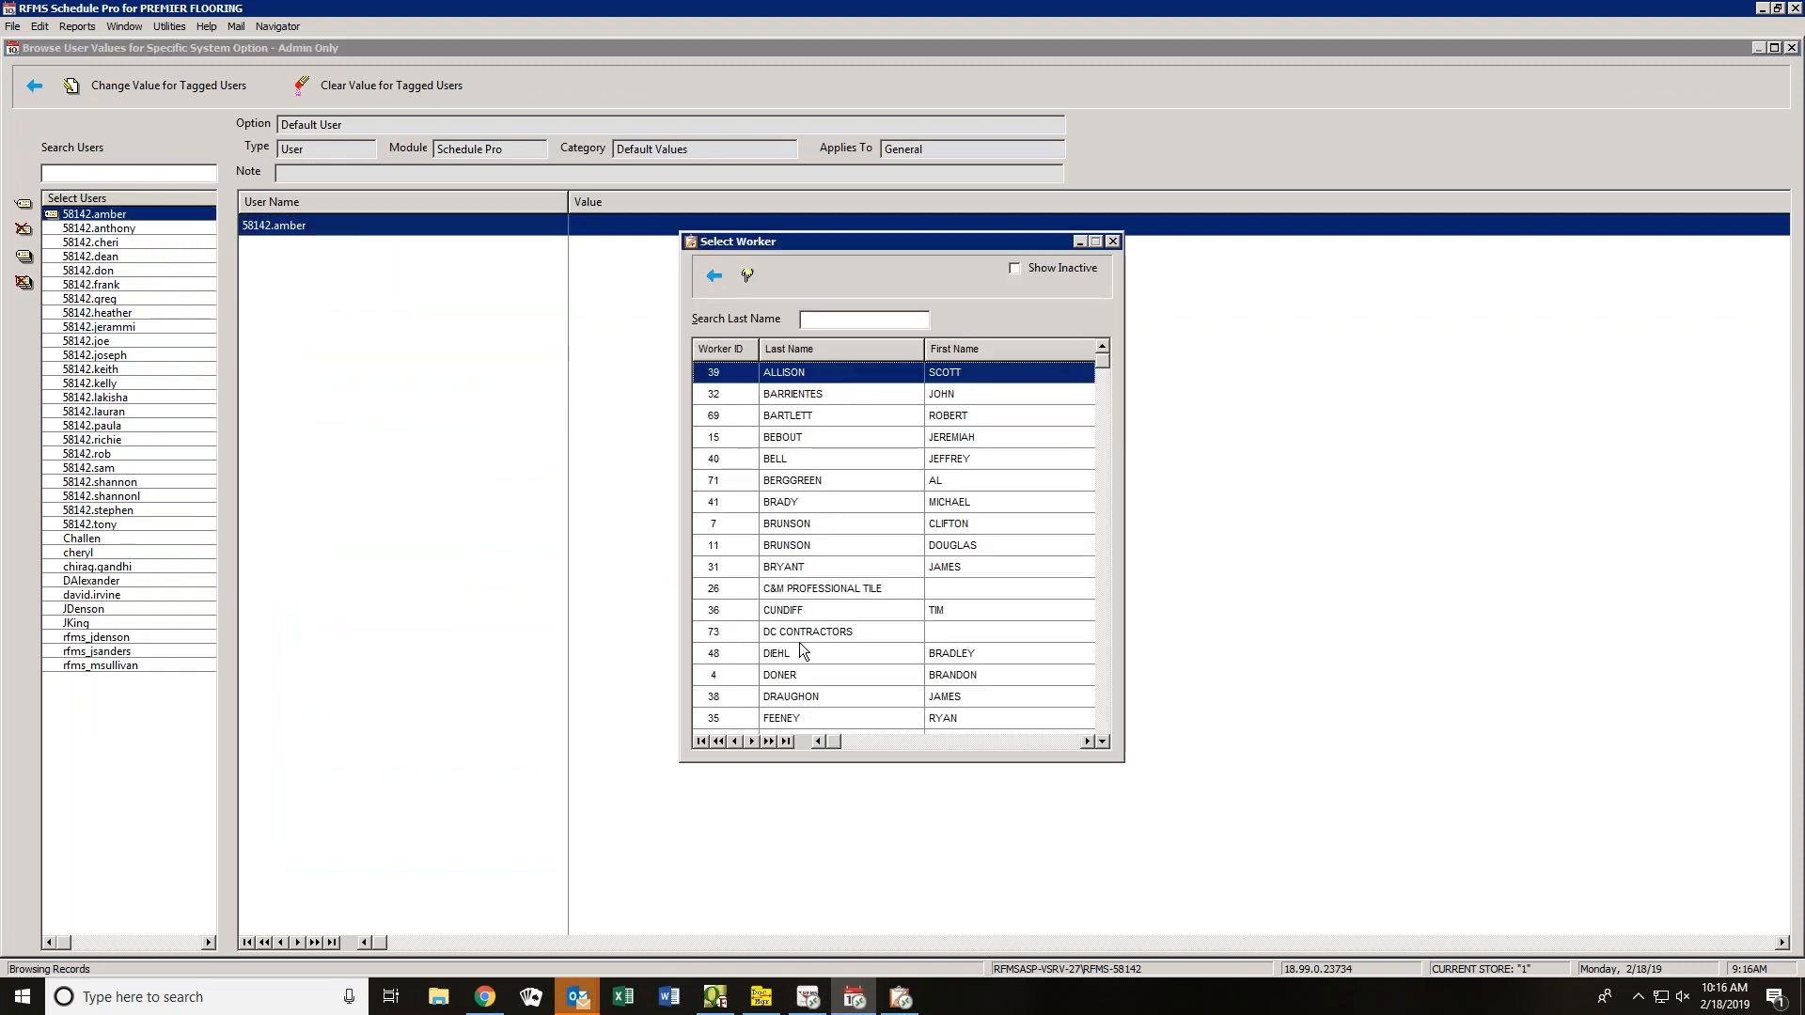
- Look through the worker list for the first user's Default User value and leave it without selecting a worker
{"action": "left_click", "coordinate": [1103, 719]}
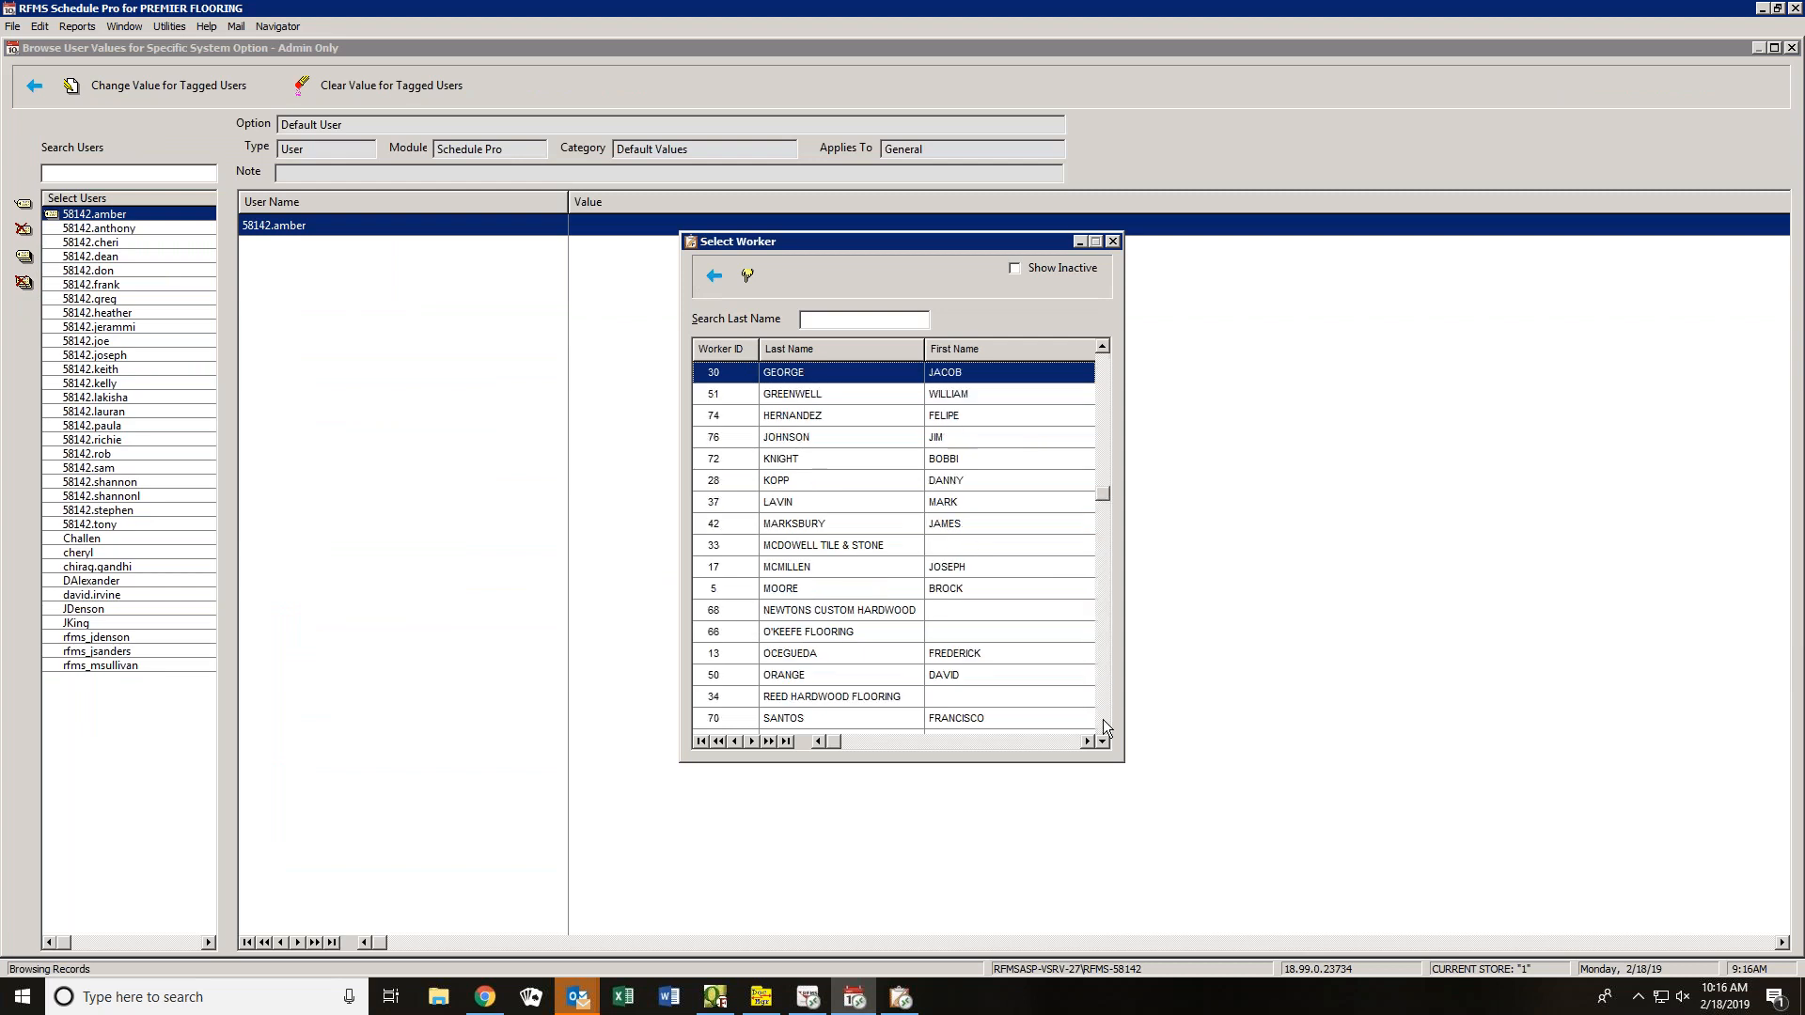
{"action": "left_click", "coordinate": [1103, 719]}
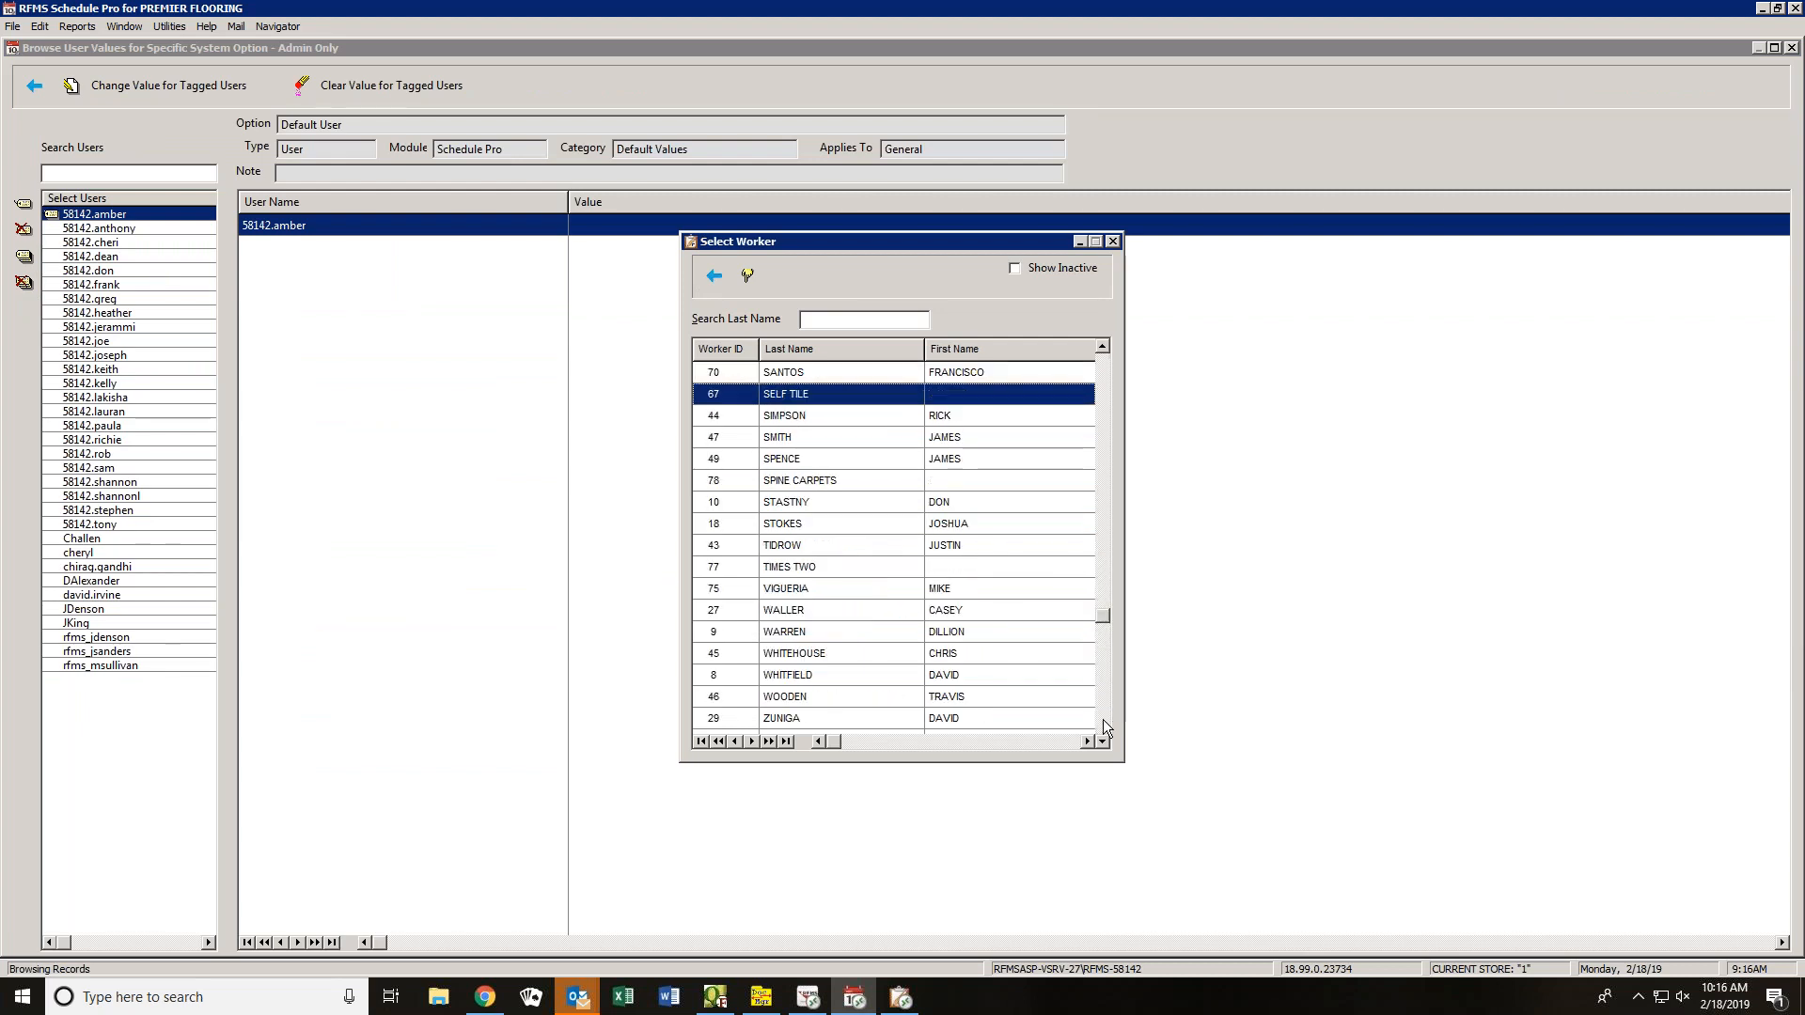
{"action": "left_click", "coordinate": [1103, 719]}
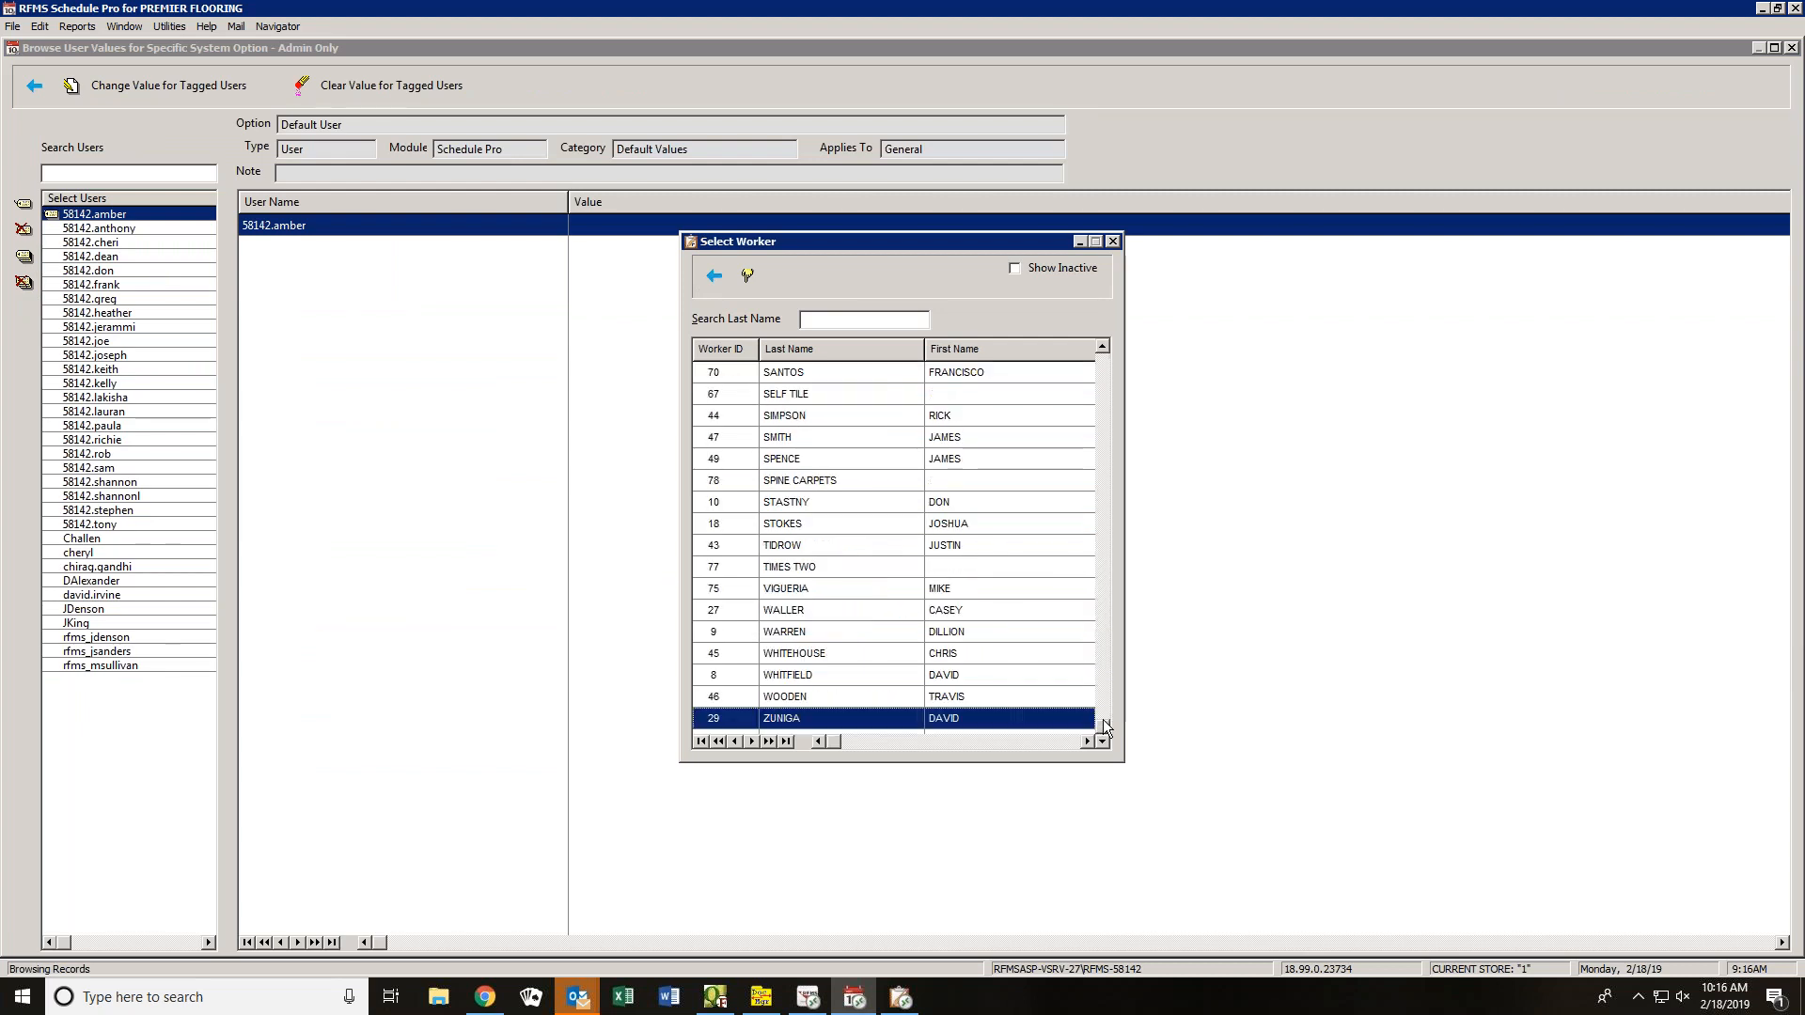
{"action": "left_click", "coordinate": [1102, 364]}
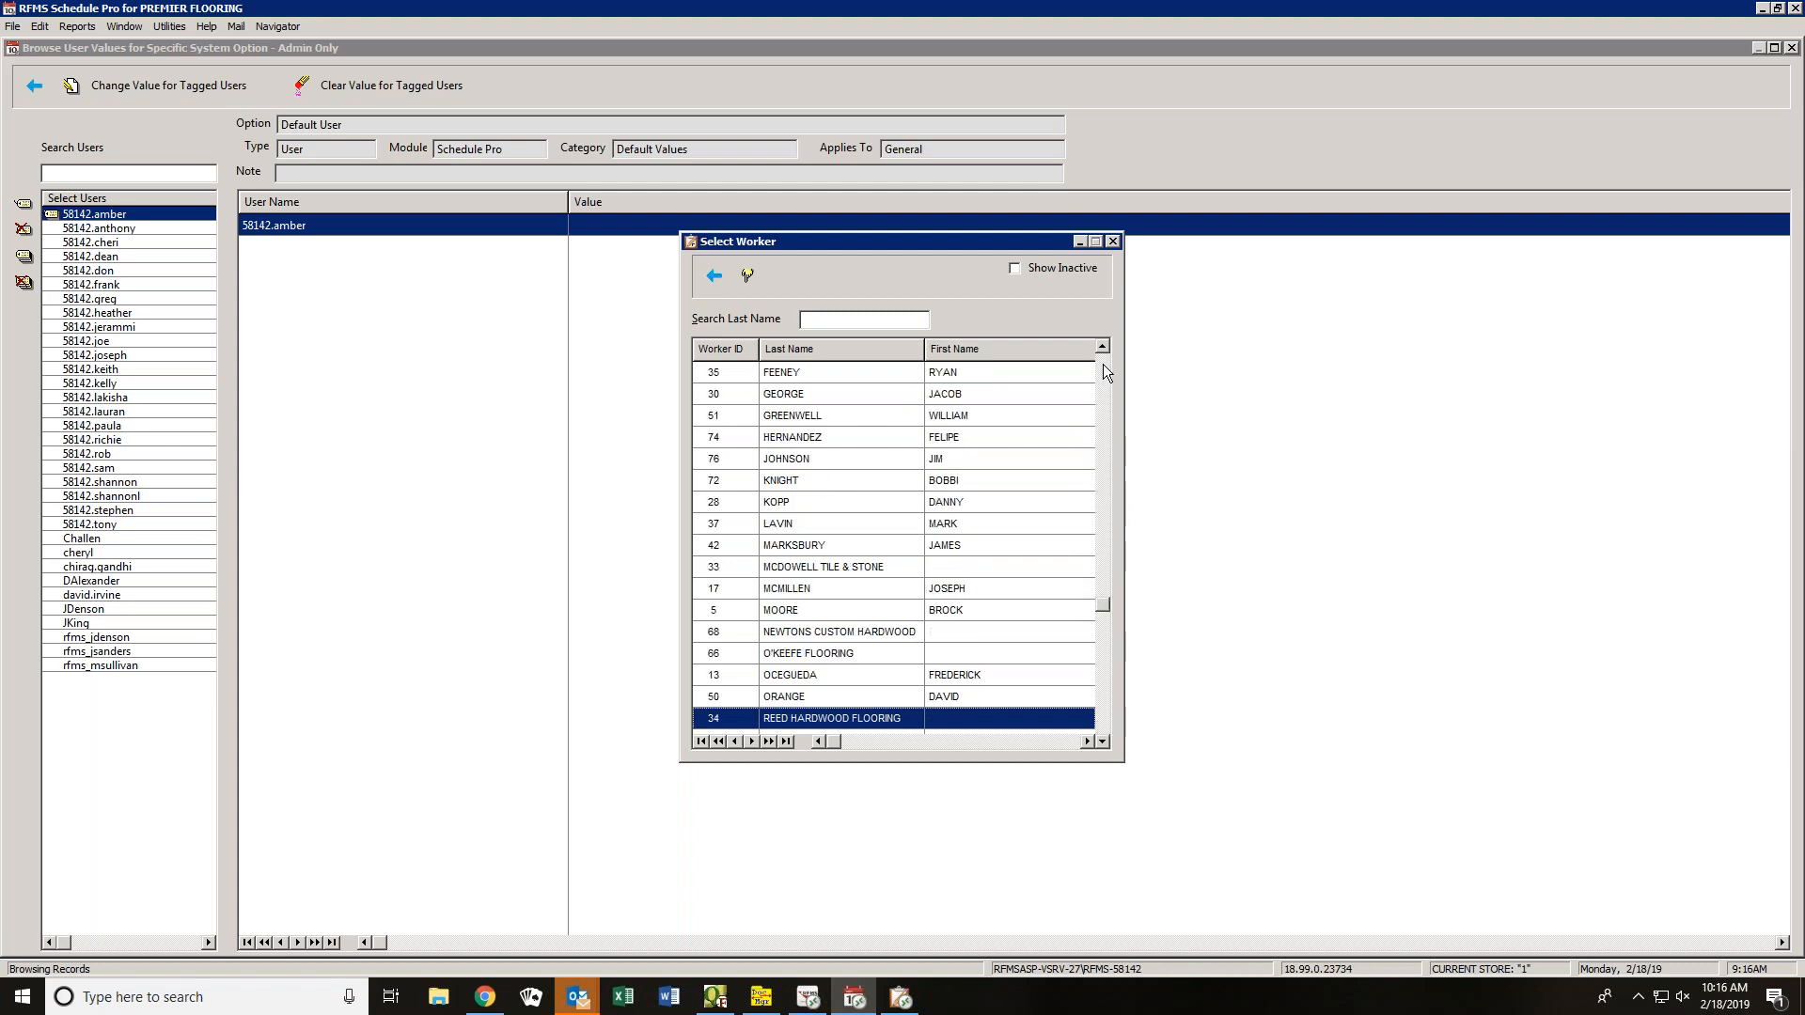
{"action": "left_click", "coordinate": [1103, 742]}
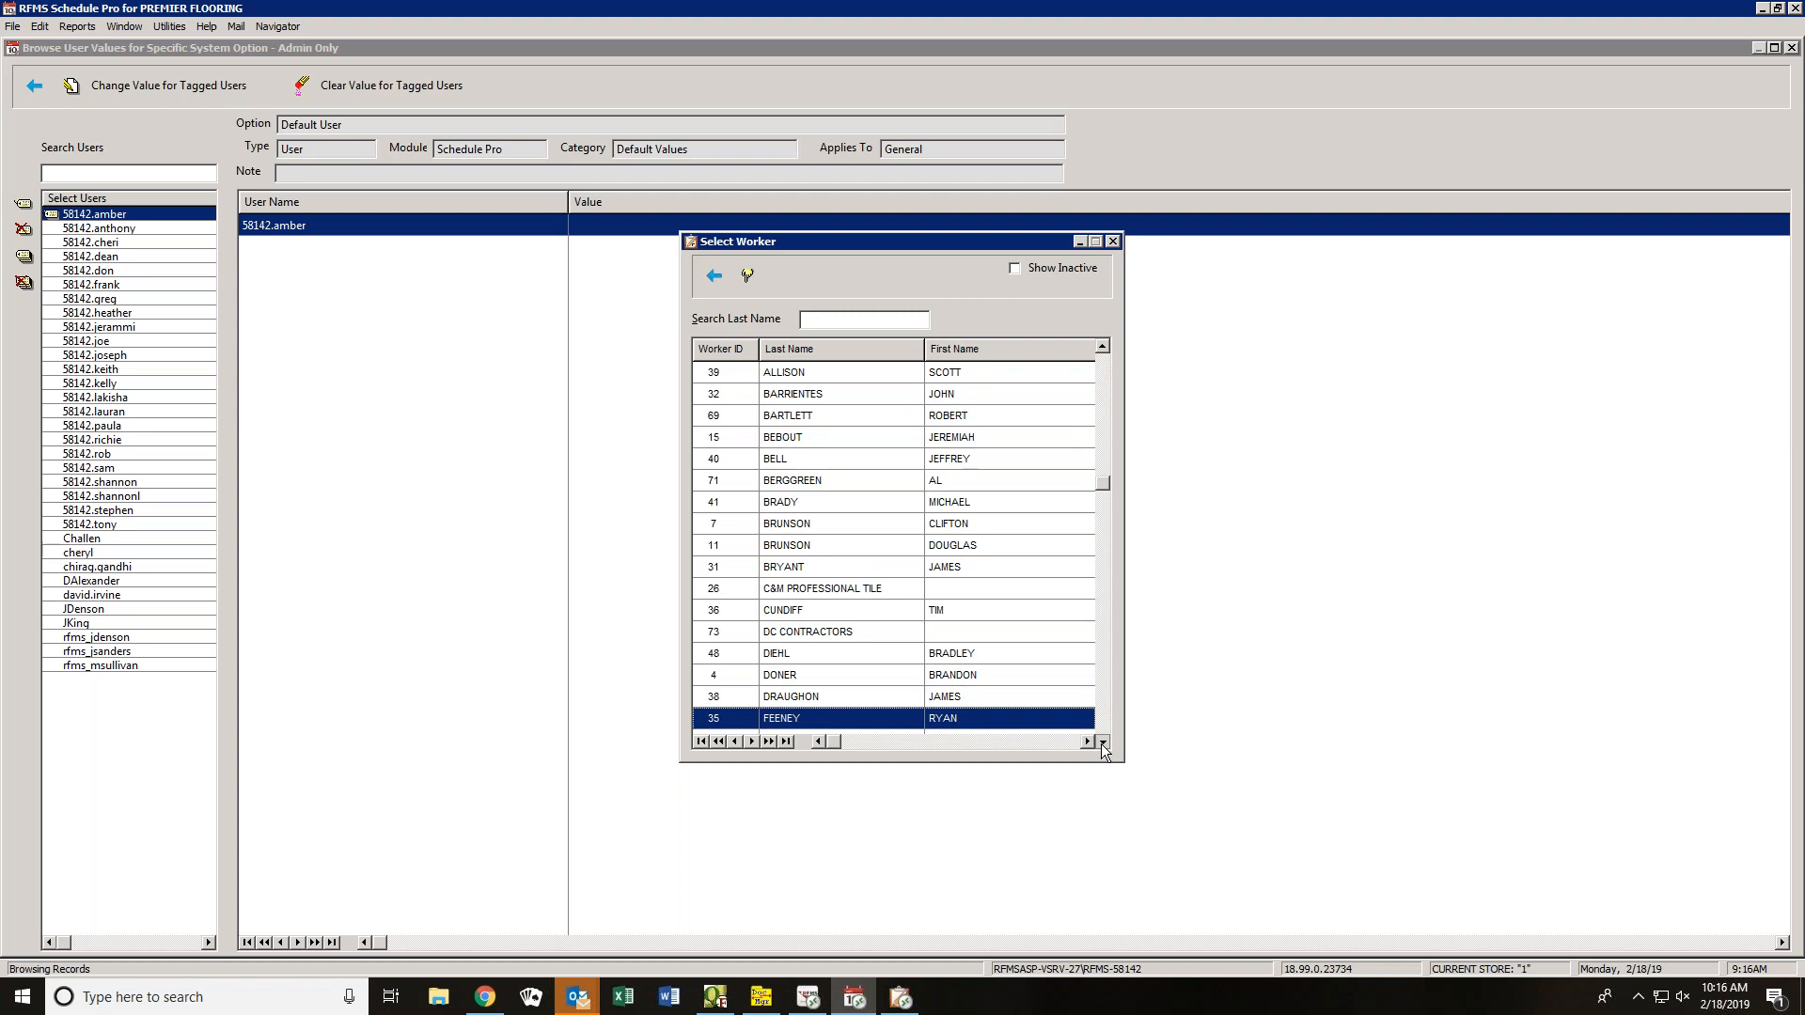
{"action": "left_click", "coordinate": [1103, 741]}
{"action": "left_click", "coordinate": [1103, 742]}
{"action": "left_click", "coordinate": [1103, 742]}
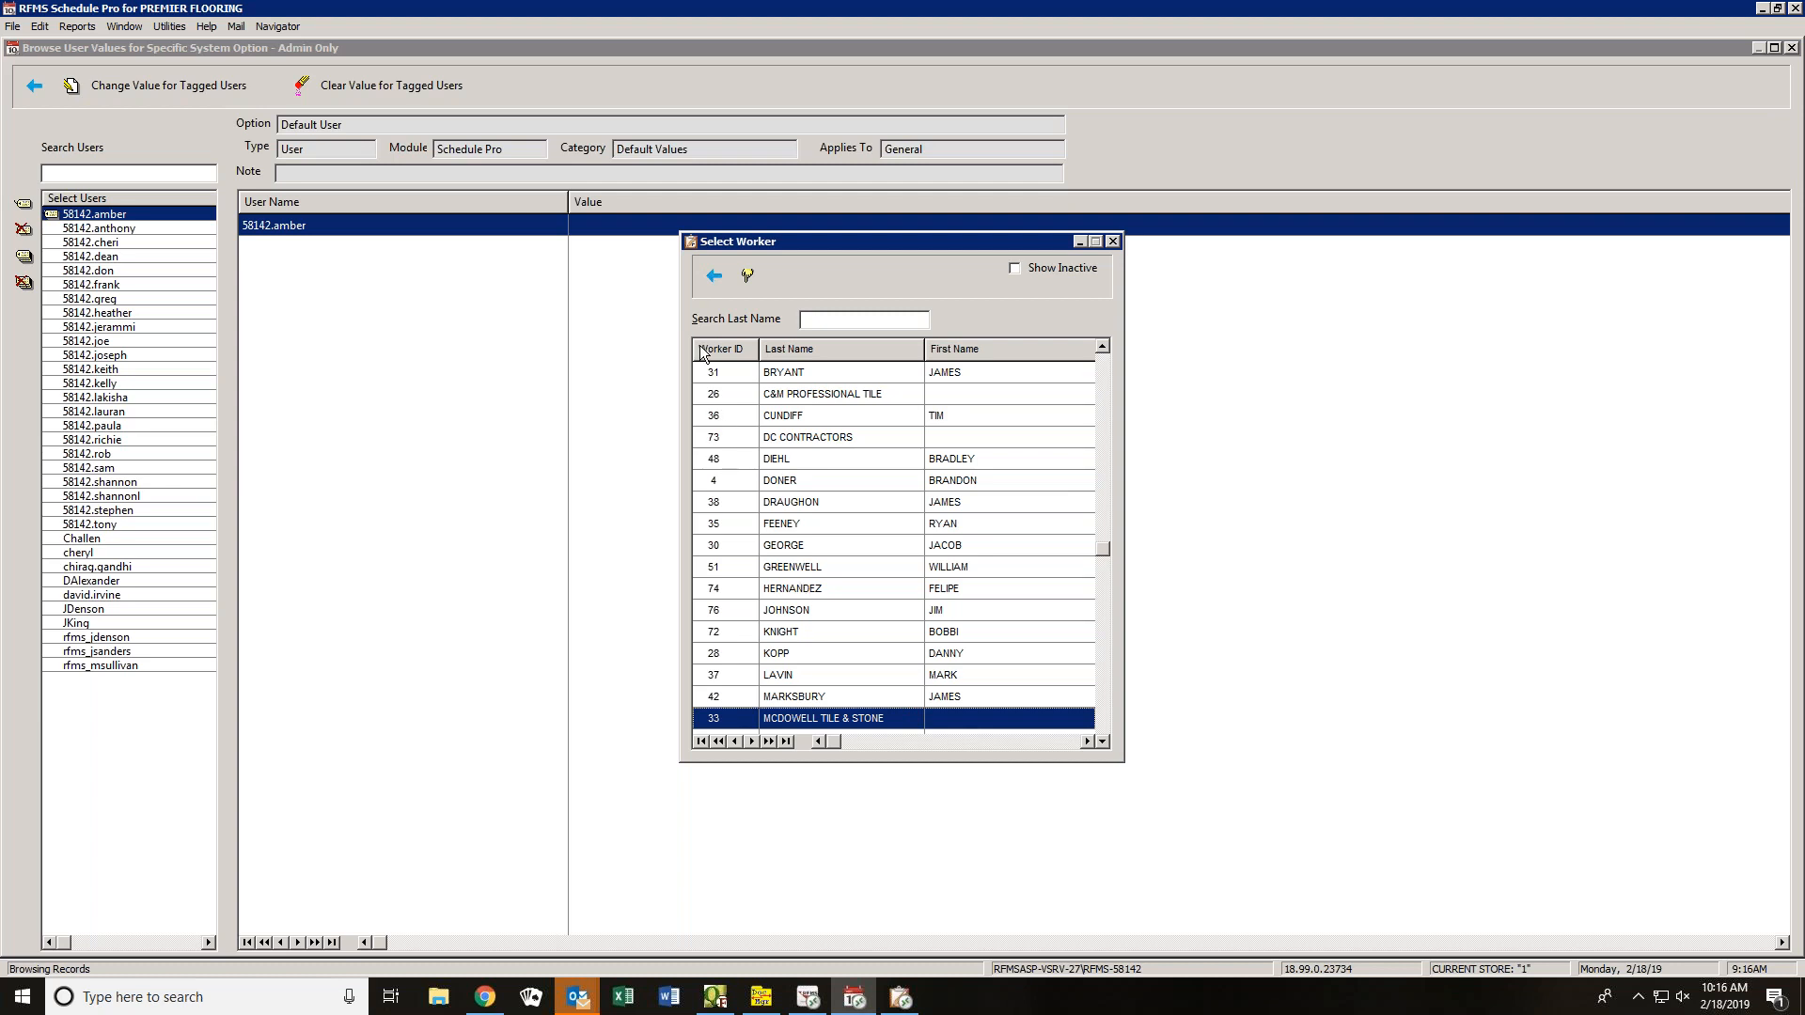
{"action": "left_click", "coordinate": [715, 278]}
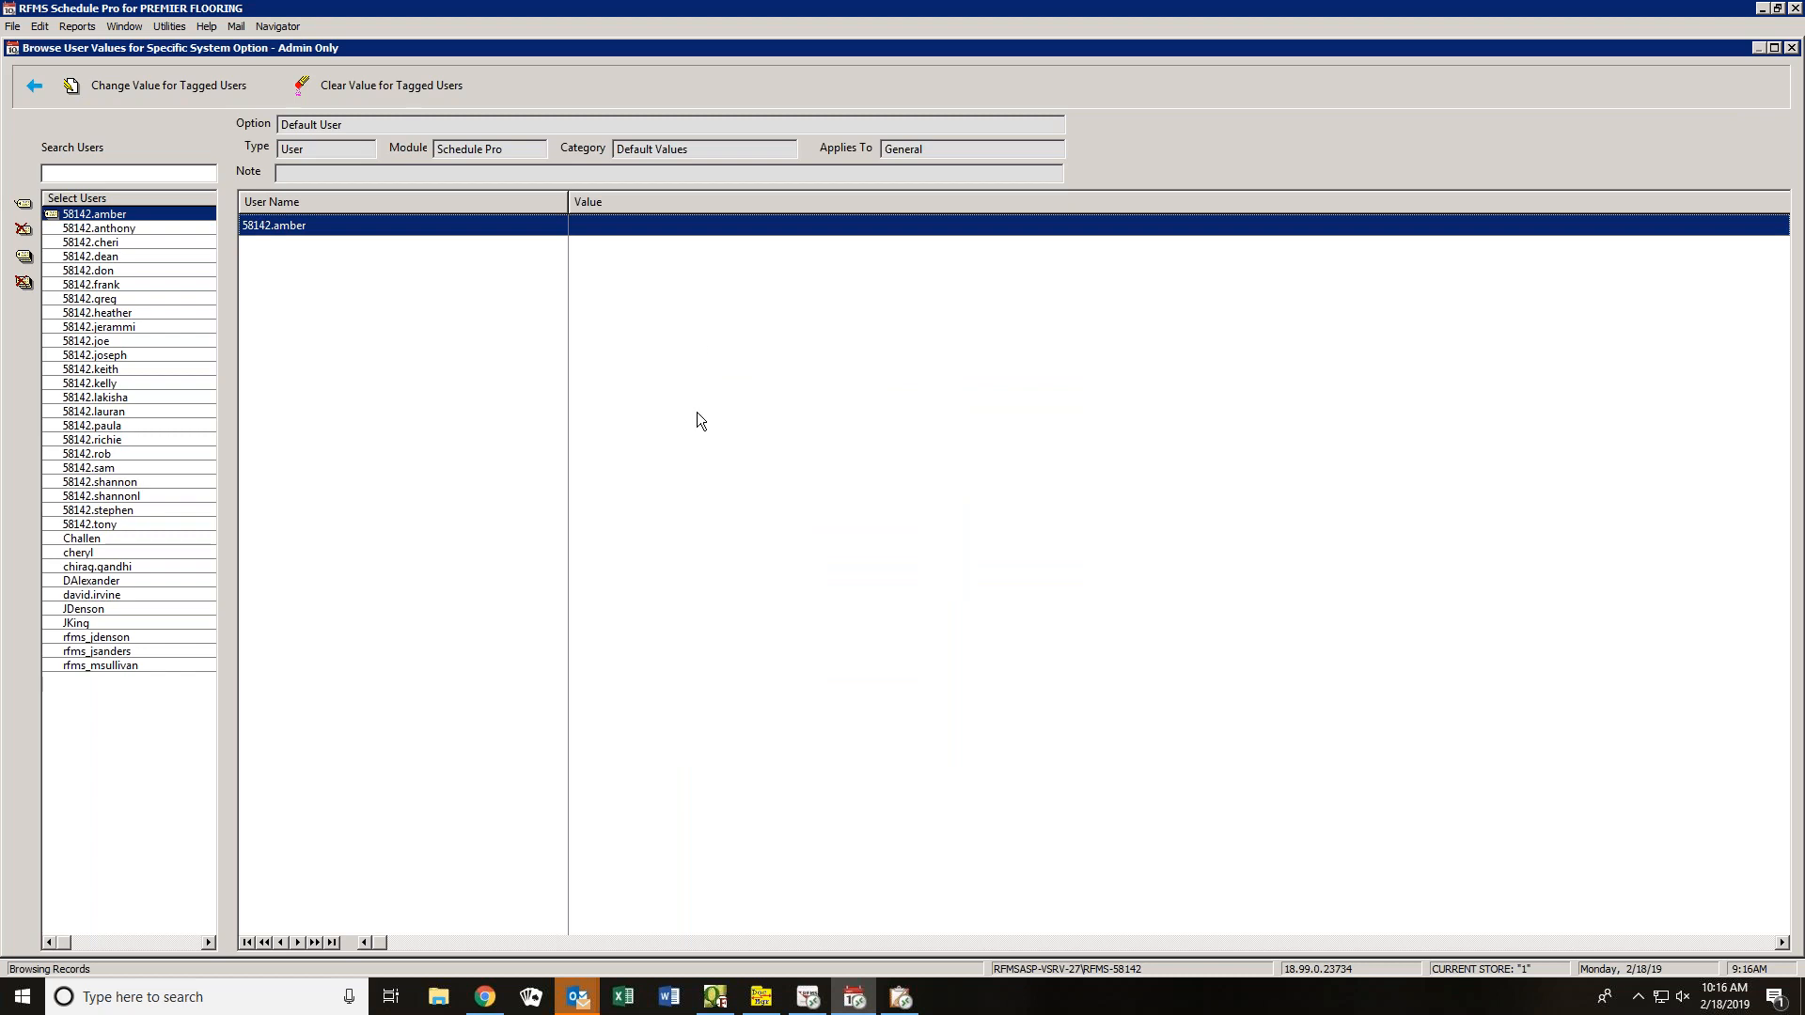
- Check the worker selection for the Default User value once more, close it without a choice and return to the options list
{"action": "double_click", "coordinate": [594, 222]}
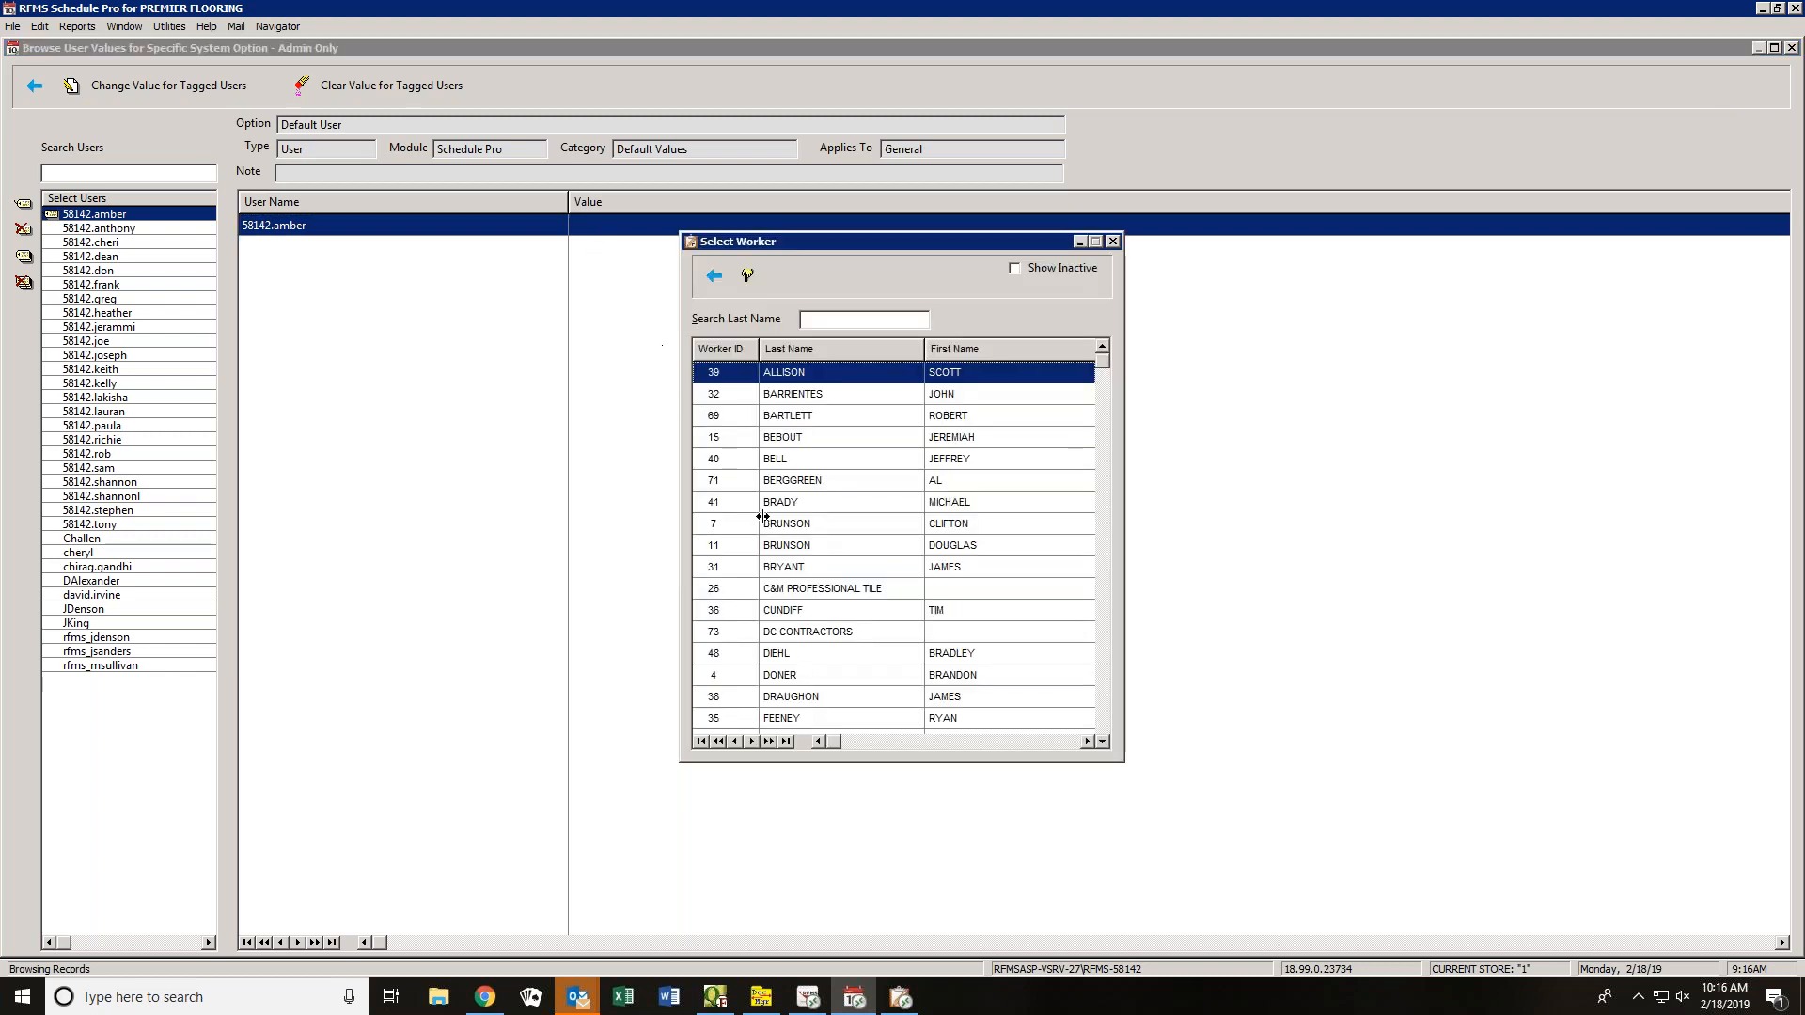
{"action": "left_click", "coordinate": [713, 277]}
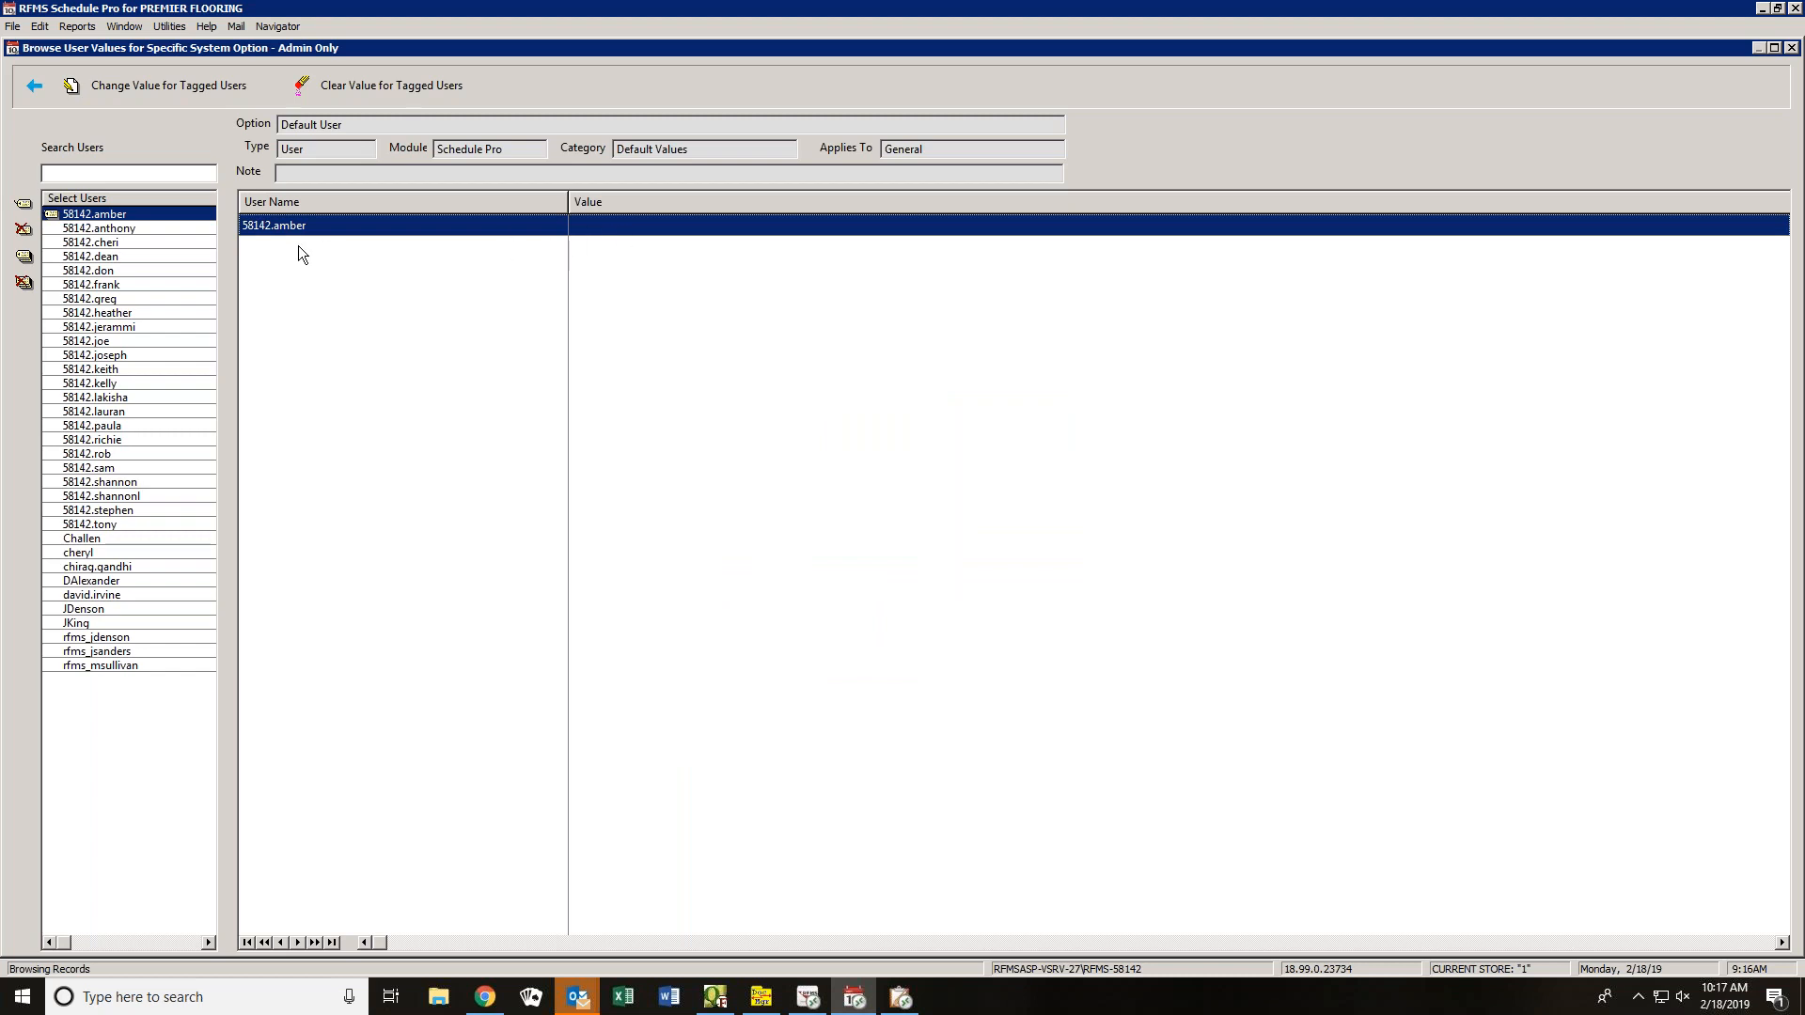
{"action": "left_click", "coordinate": [35, 89]}
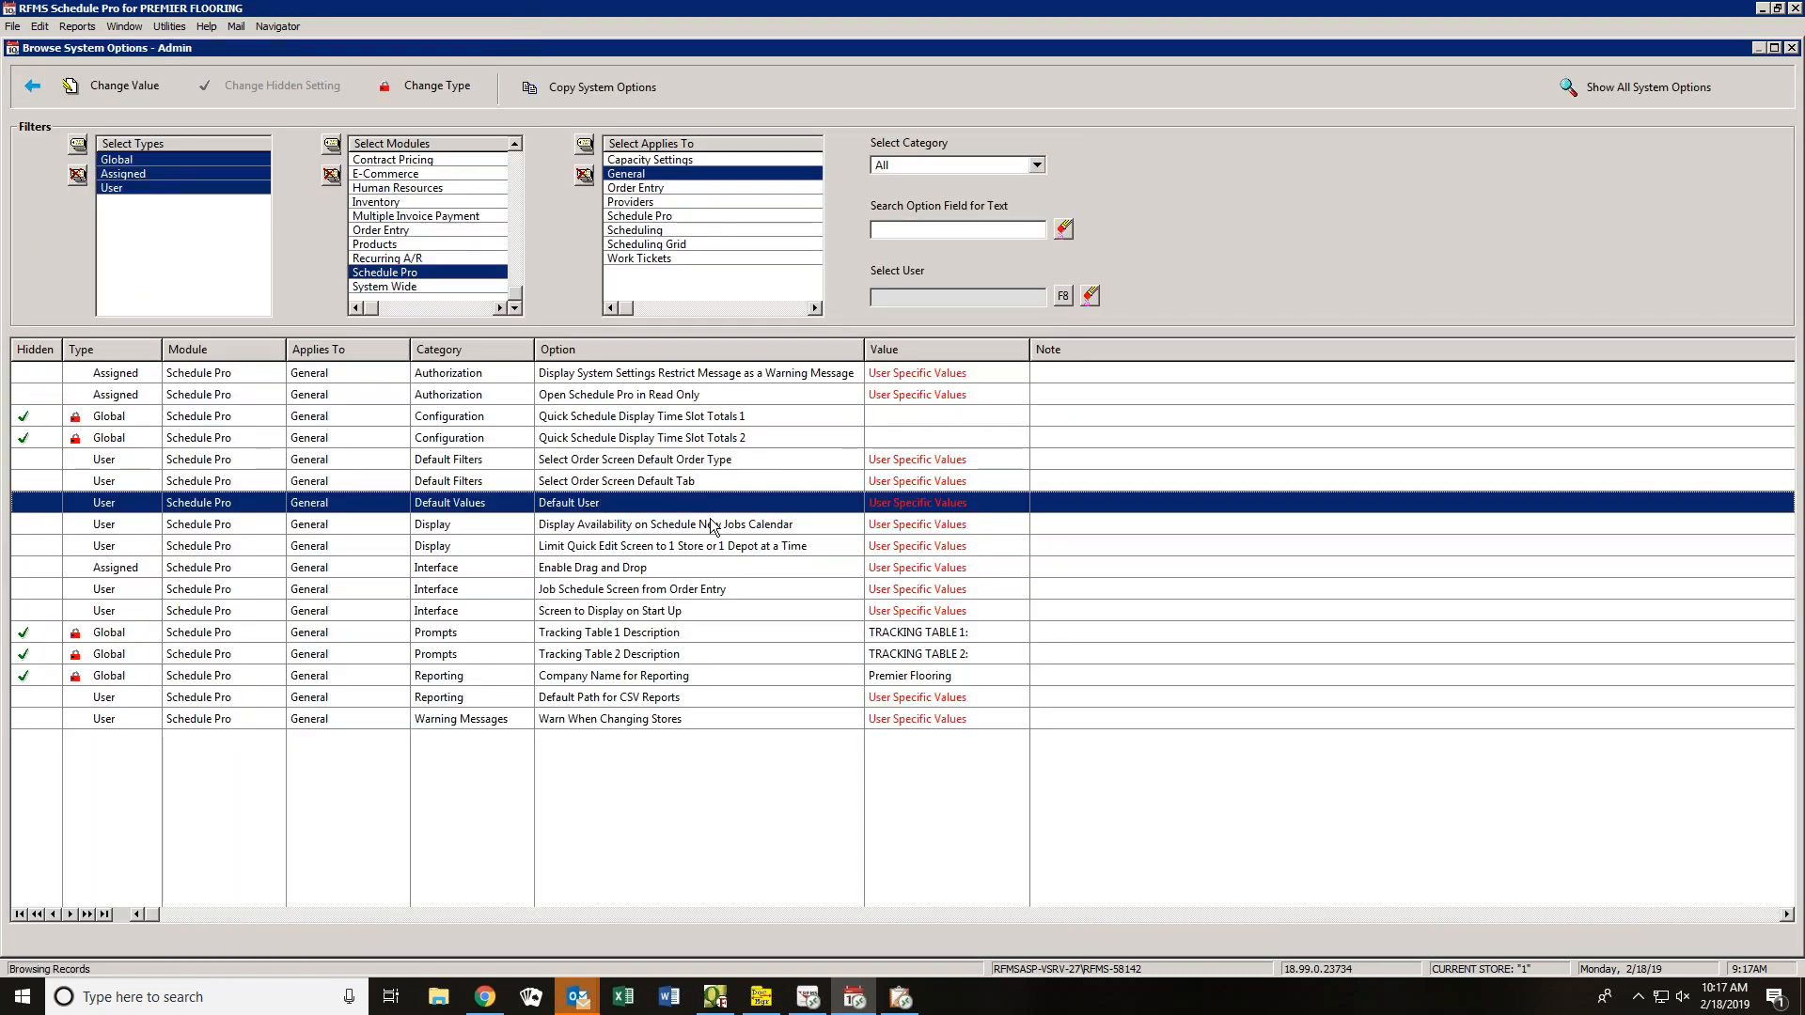
- Open the user values of Display Availability on Schedule New Jobs Calendar, accept the default Yes for users without a value, and return to the options list
{"action": "left_click", "coordinate": [596, 525]}
{"action": "double_click", "coordinate": [607, 527]}
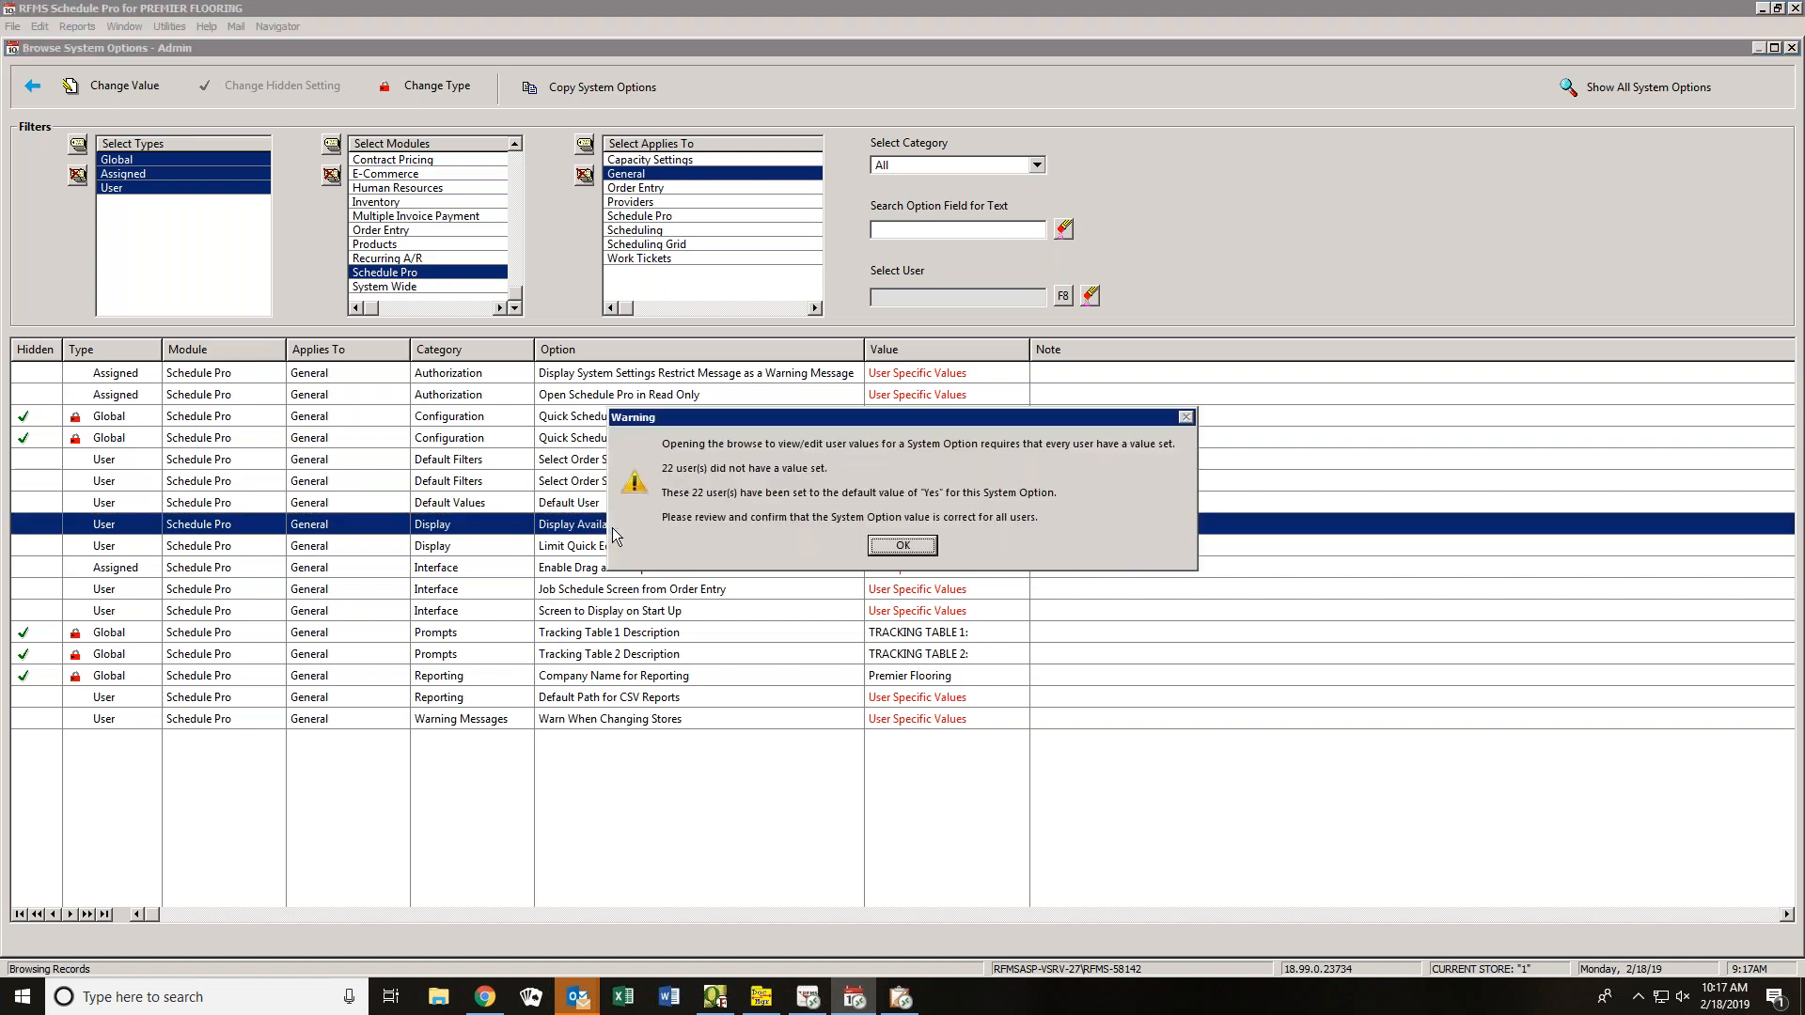
{"action": "left_click", "coordinate": [889, 547]}
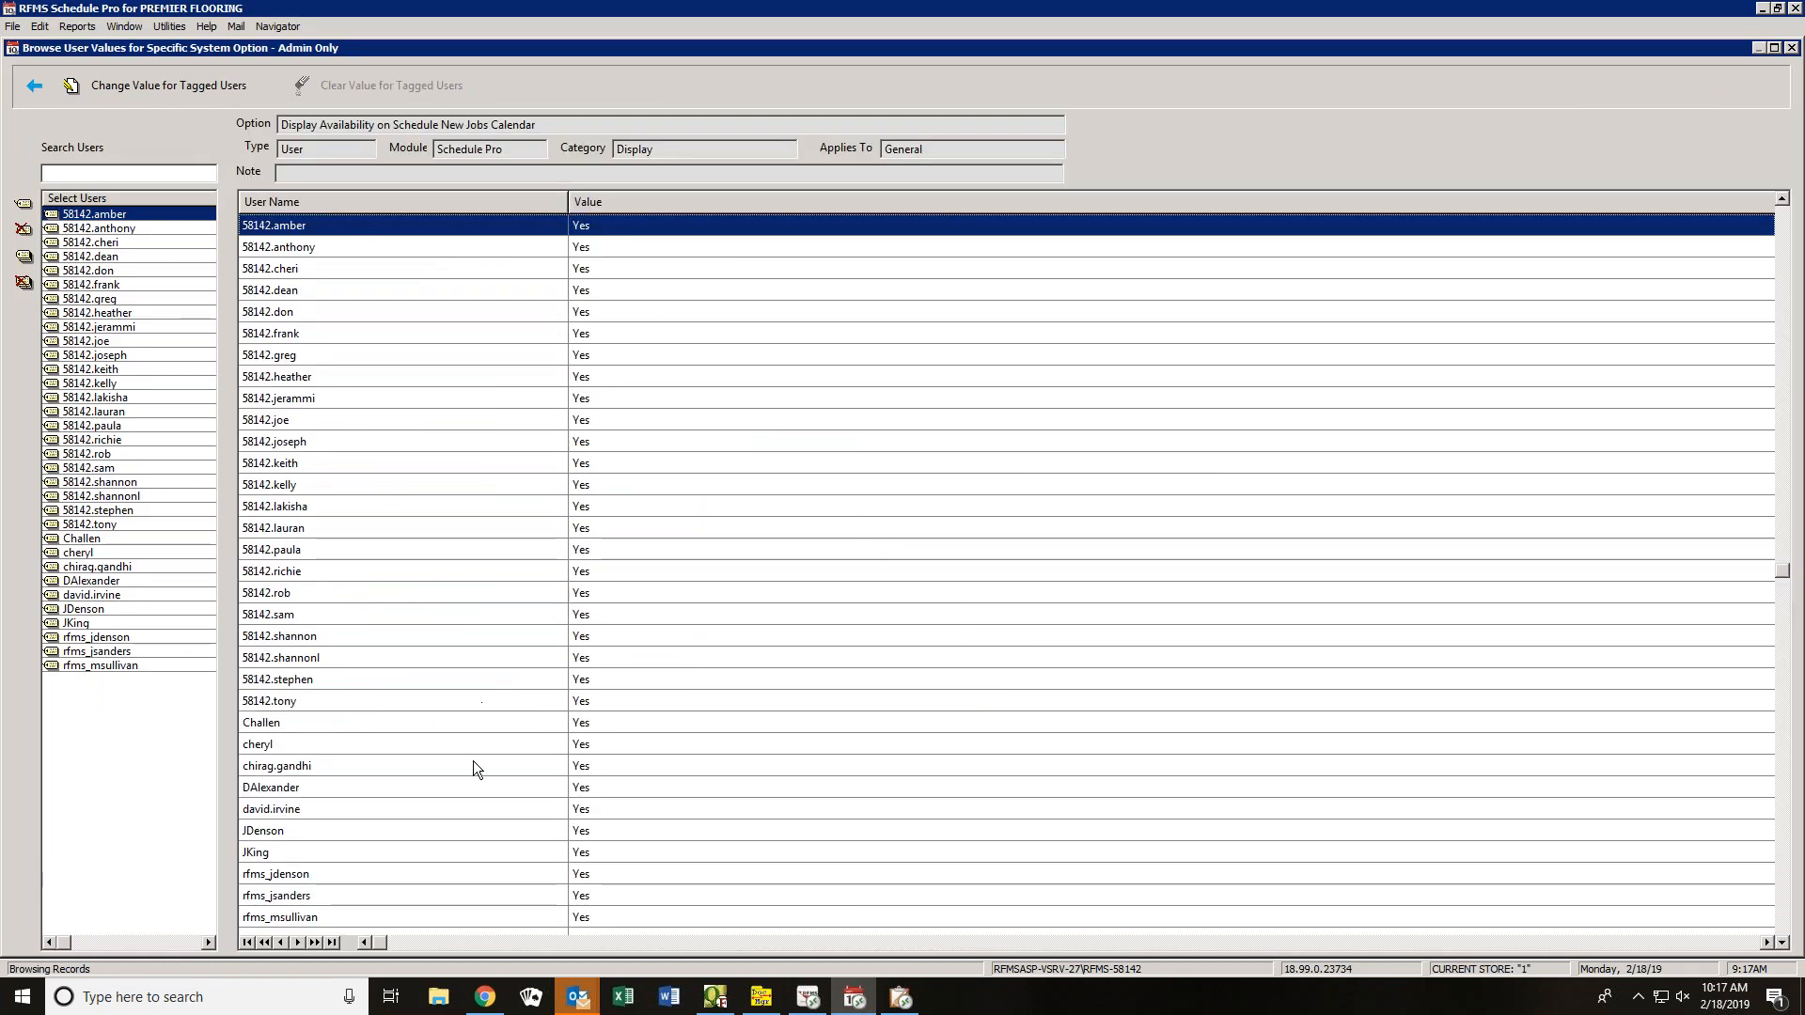
{"action": "left_click", "coordinate": [29, 86]}
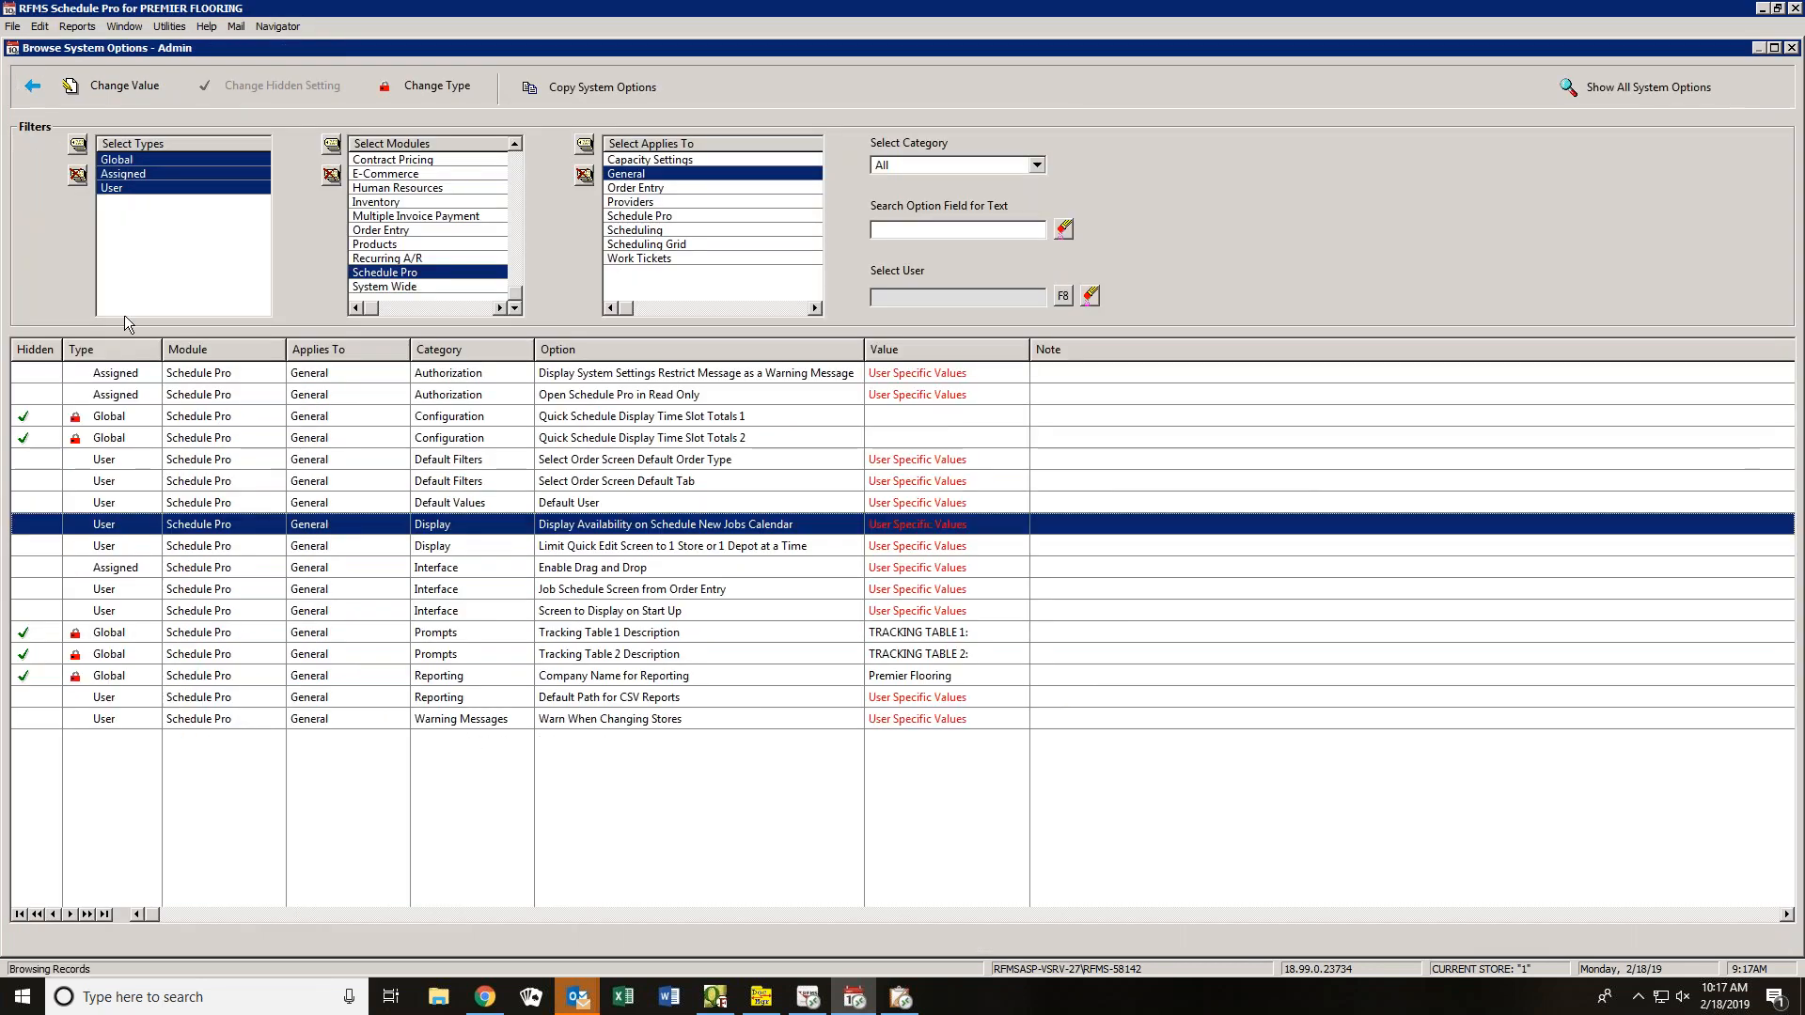
- Open the user values of Enable Drag and Drop and set the option to No for all tagged users
{"action": "double_click", "coordinate": [602, 570]}
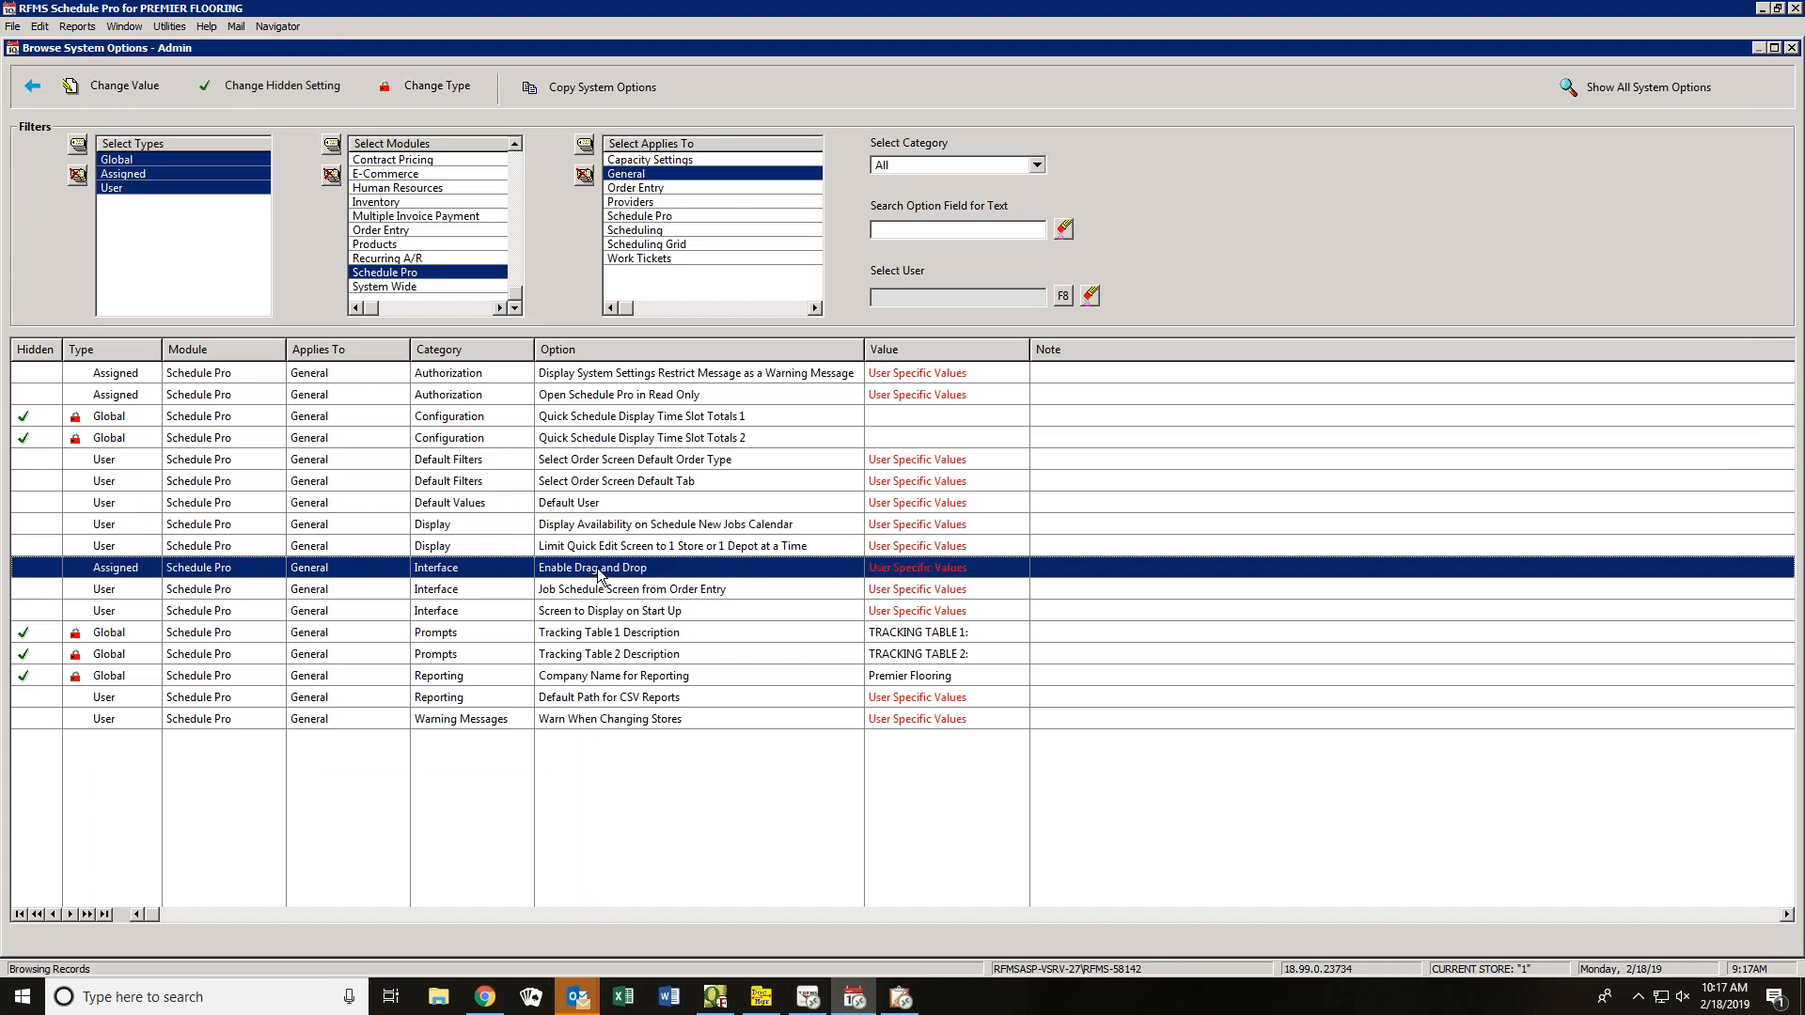
{"action": "left_click", "coordinate": [902, 546]}
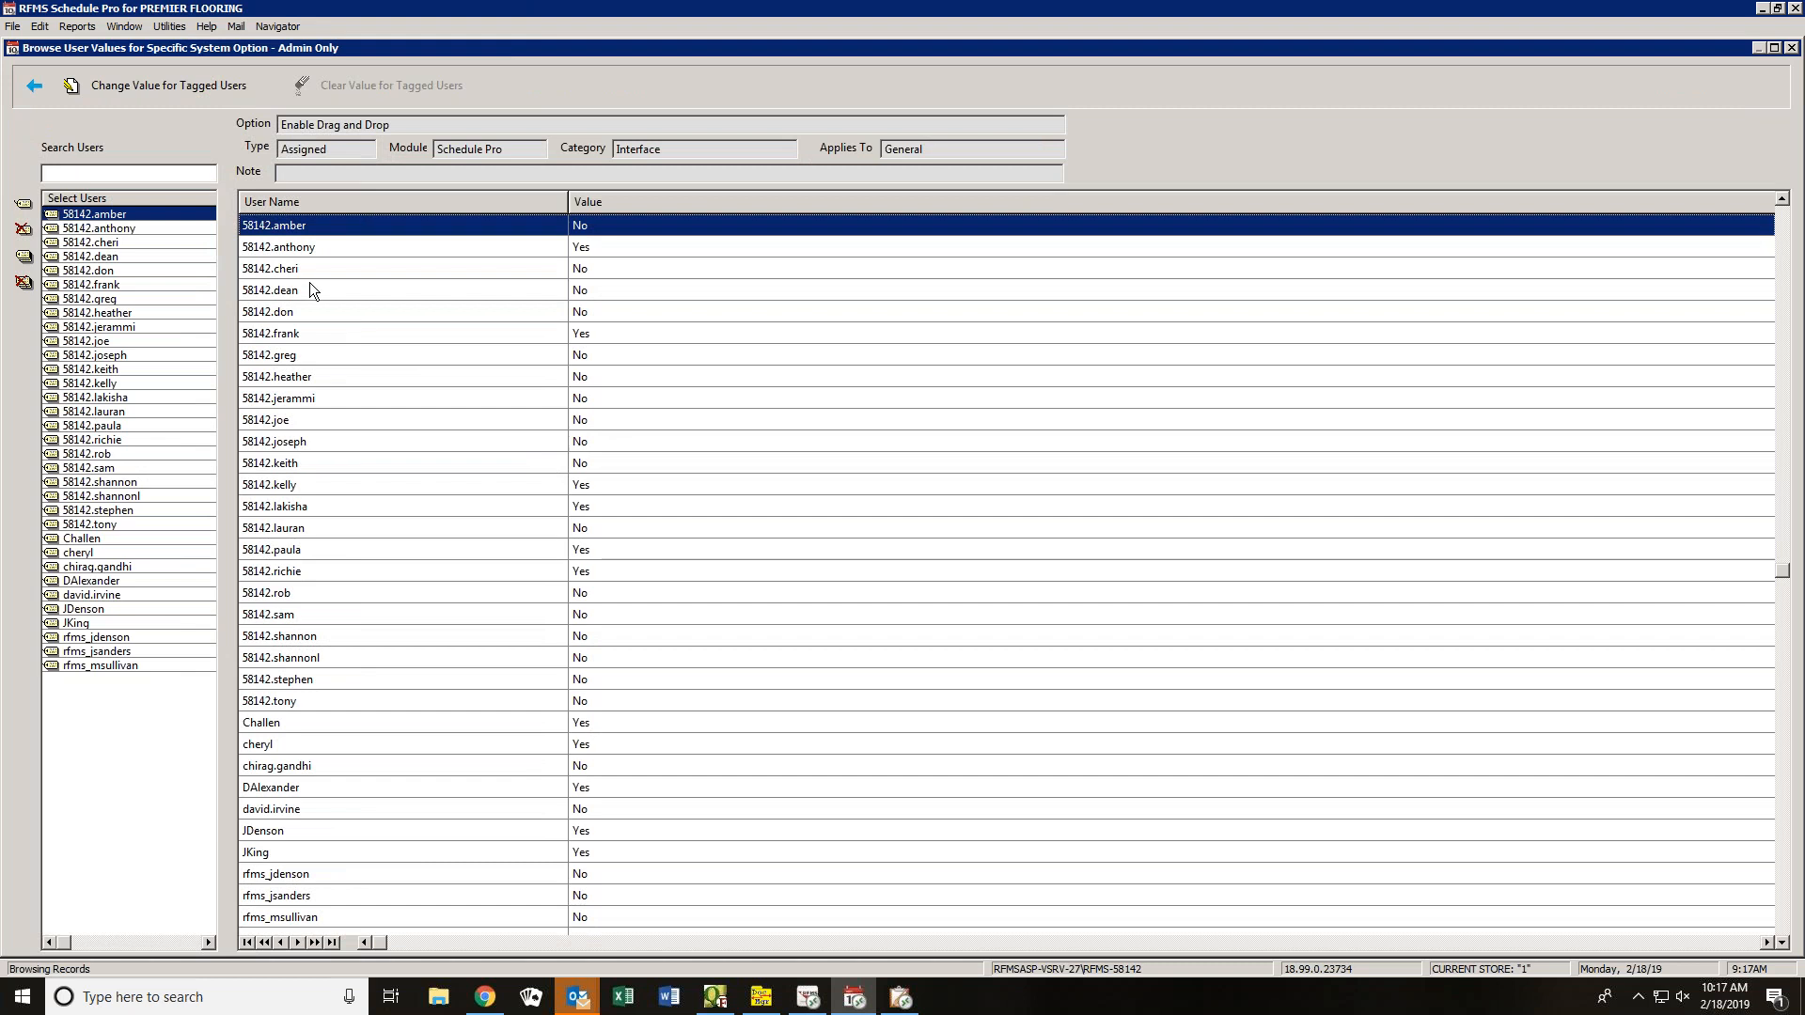
{"action": "left_click", "coordinate": [116, 87]}
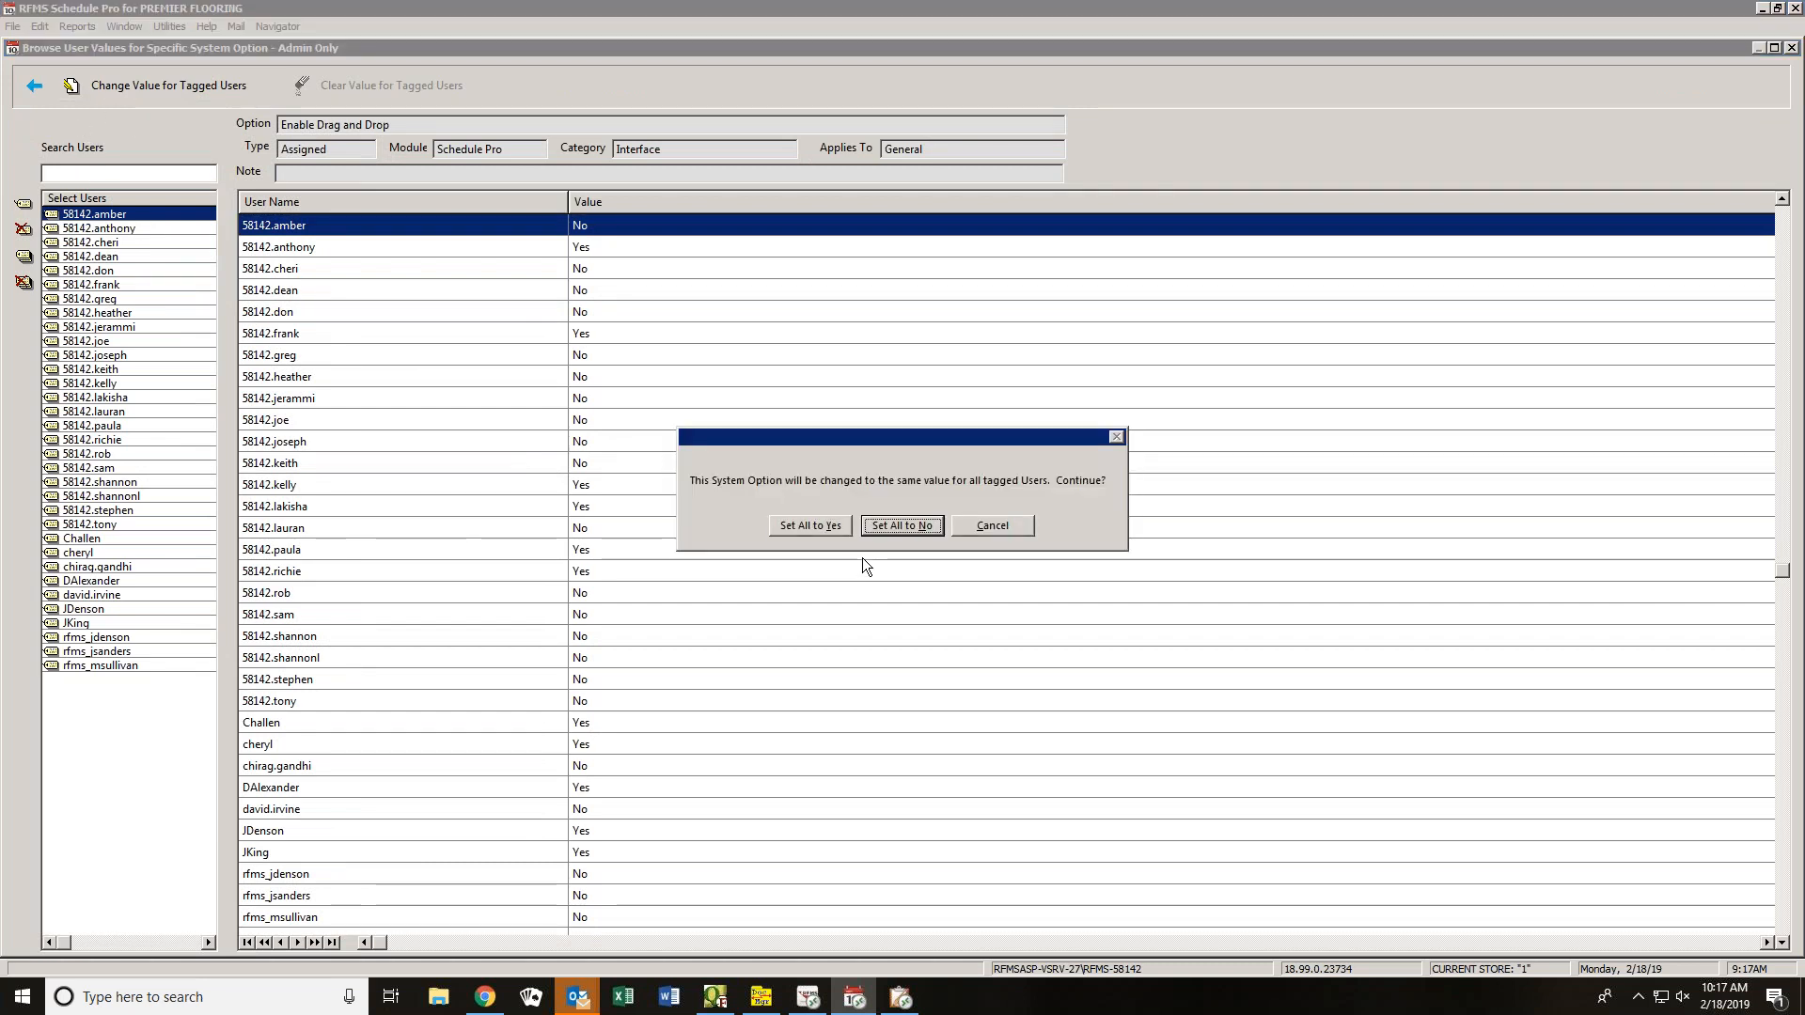
{"action": "left_click", "coordinate": [897, 524]}
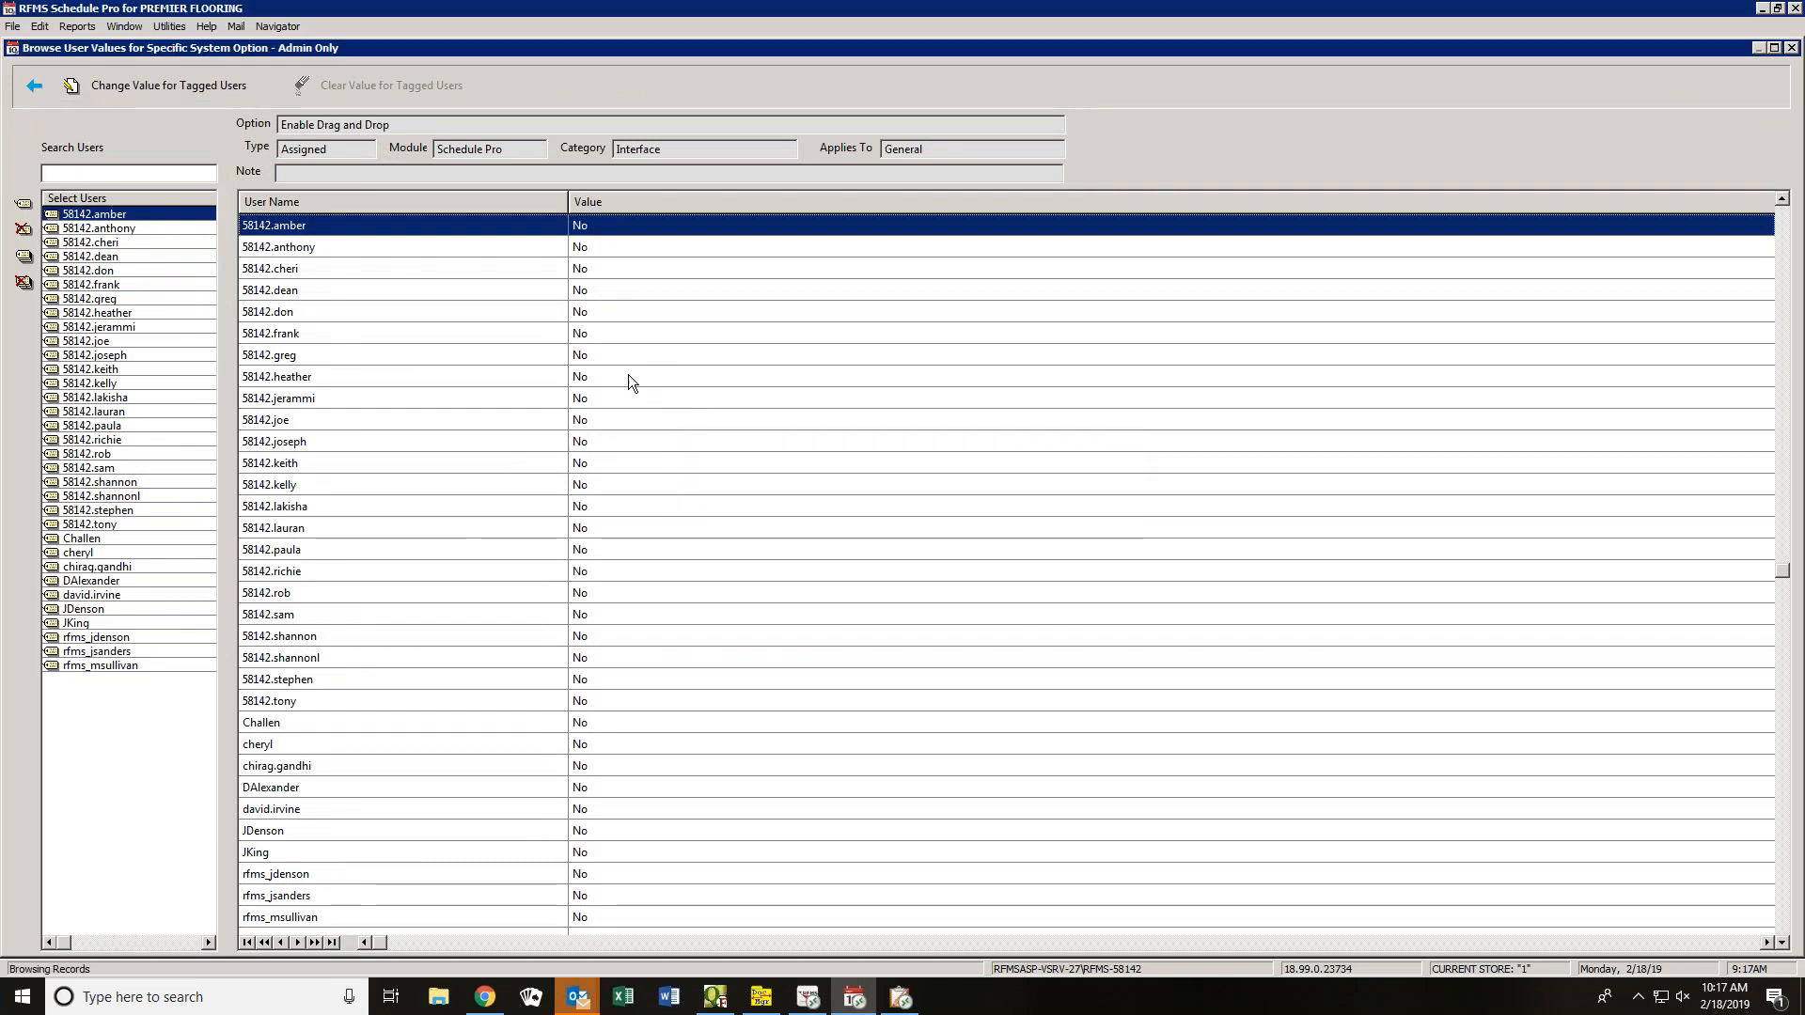
- Tag only the first, third, fifth, sixth and seventh users, set Enable Drag and Drop to Yes for them, and return to the options list
{"action": "left_click", "coordinate": [22, 265]}
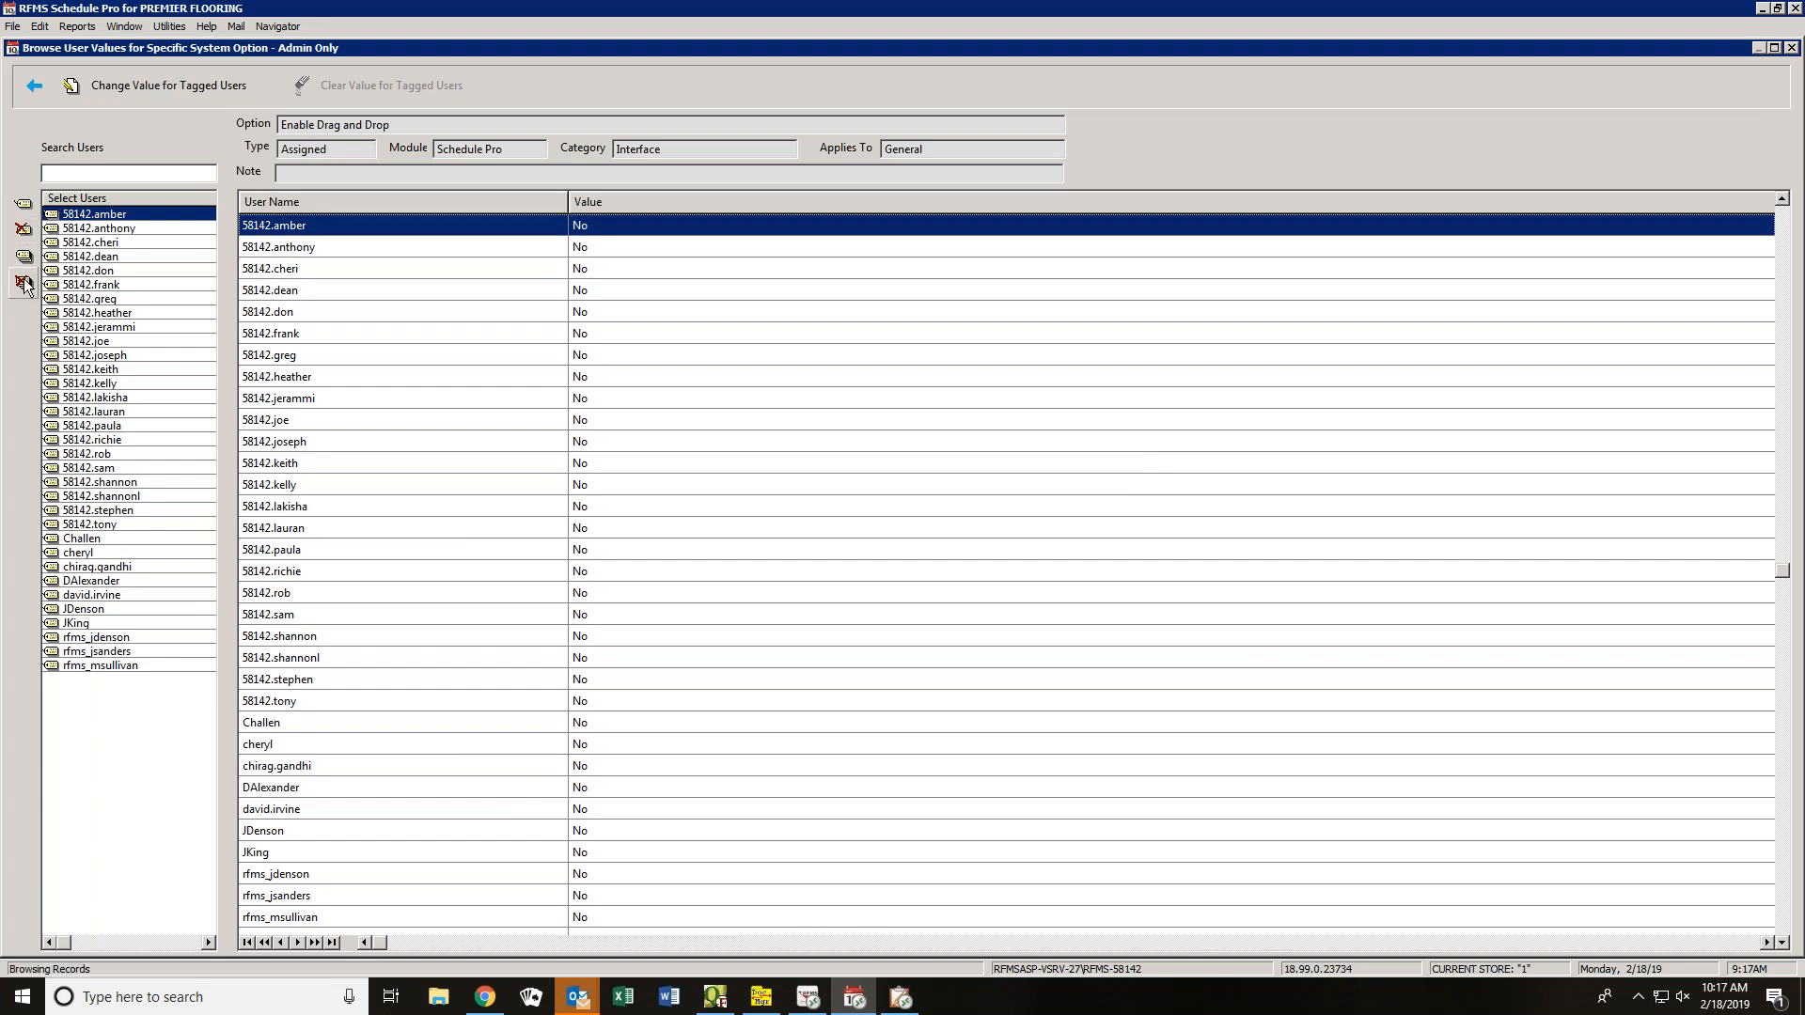
{"action": "left_click", "coordinate": [51, 217]}
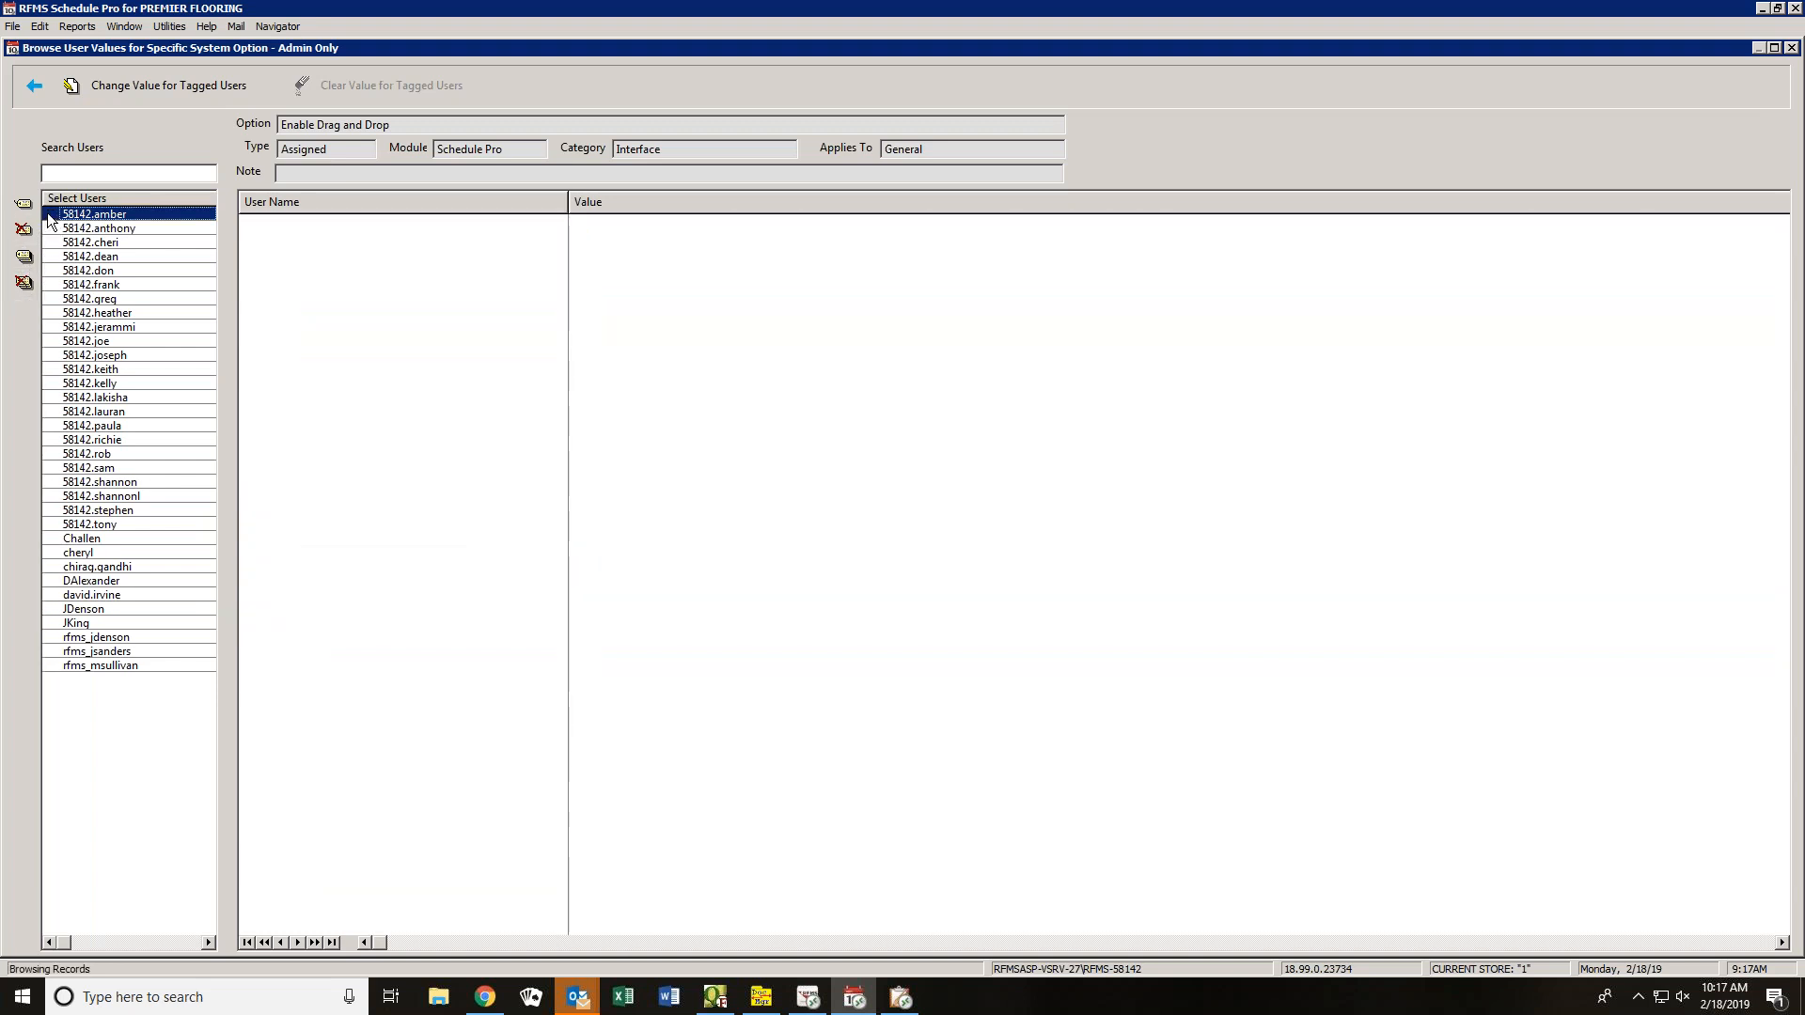
{"action": "left_click", "coordinate": [51, 242]}
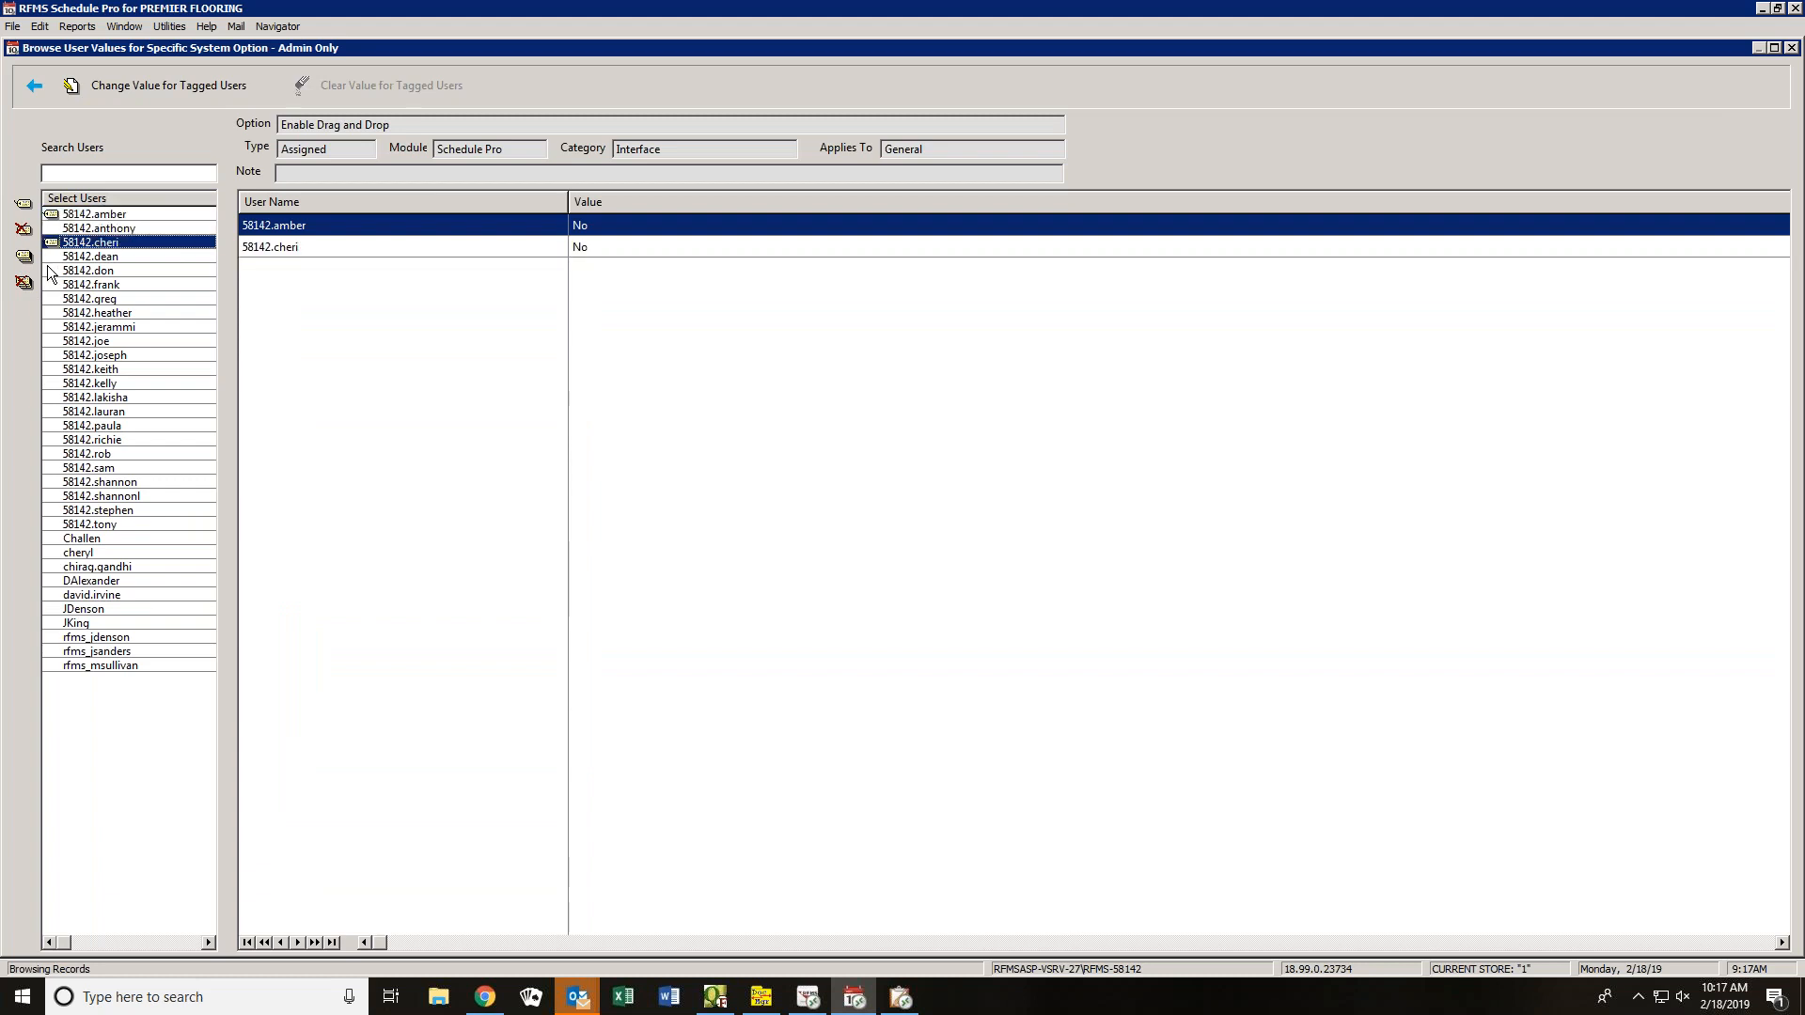
{"action": "left_click", "coordinate": [51, 271]}
{"action": "left_click", "coordinate": [51, 300]}
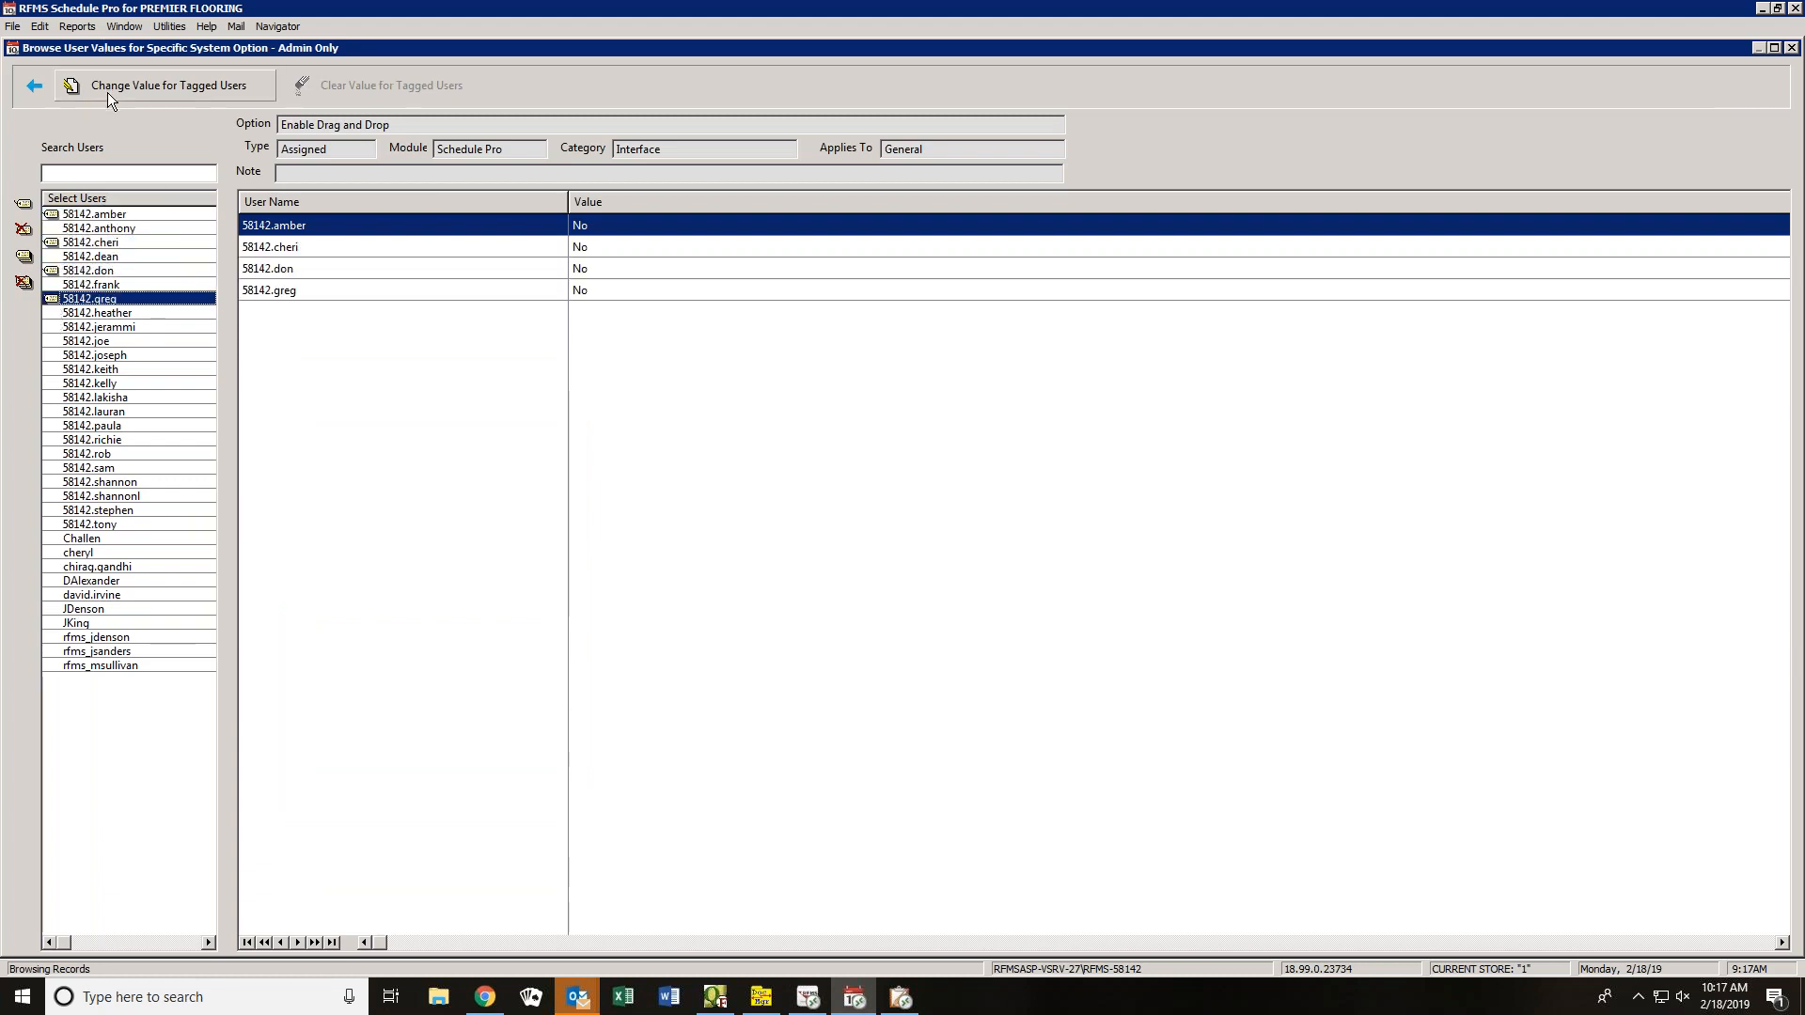
{"action": "left_click", "coordinate": [52, 284]}
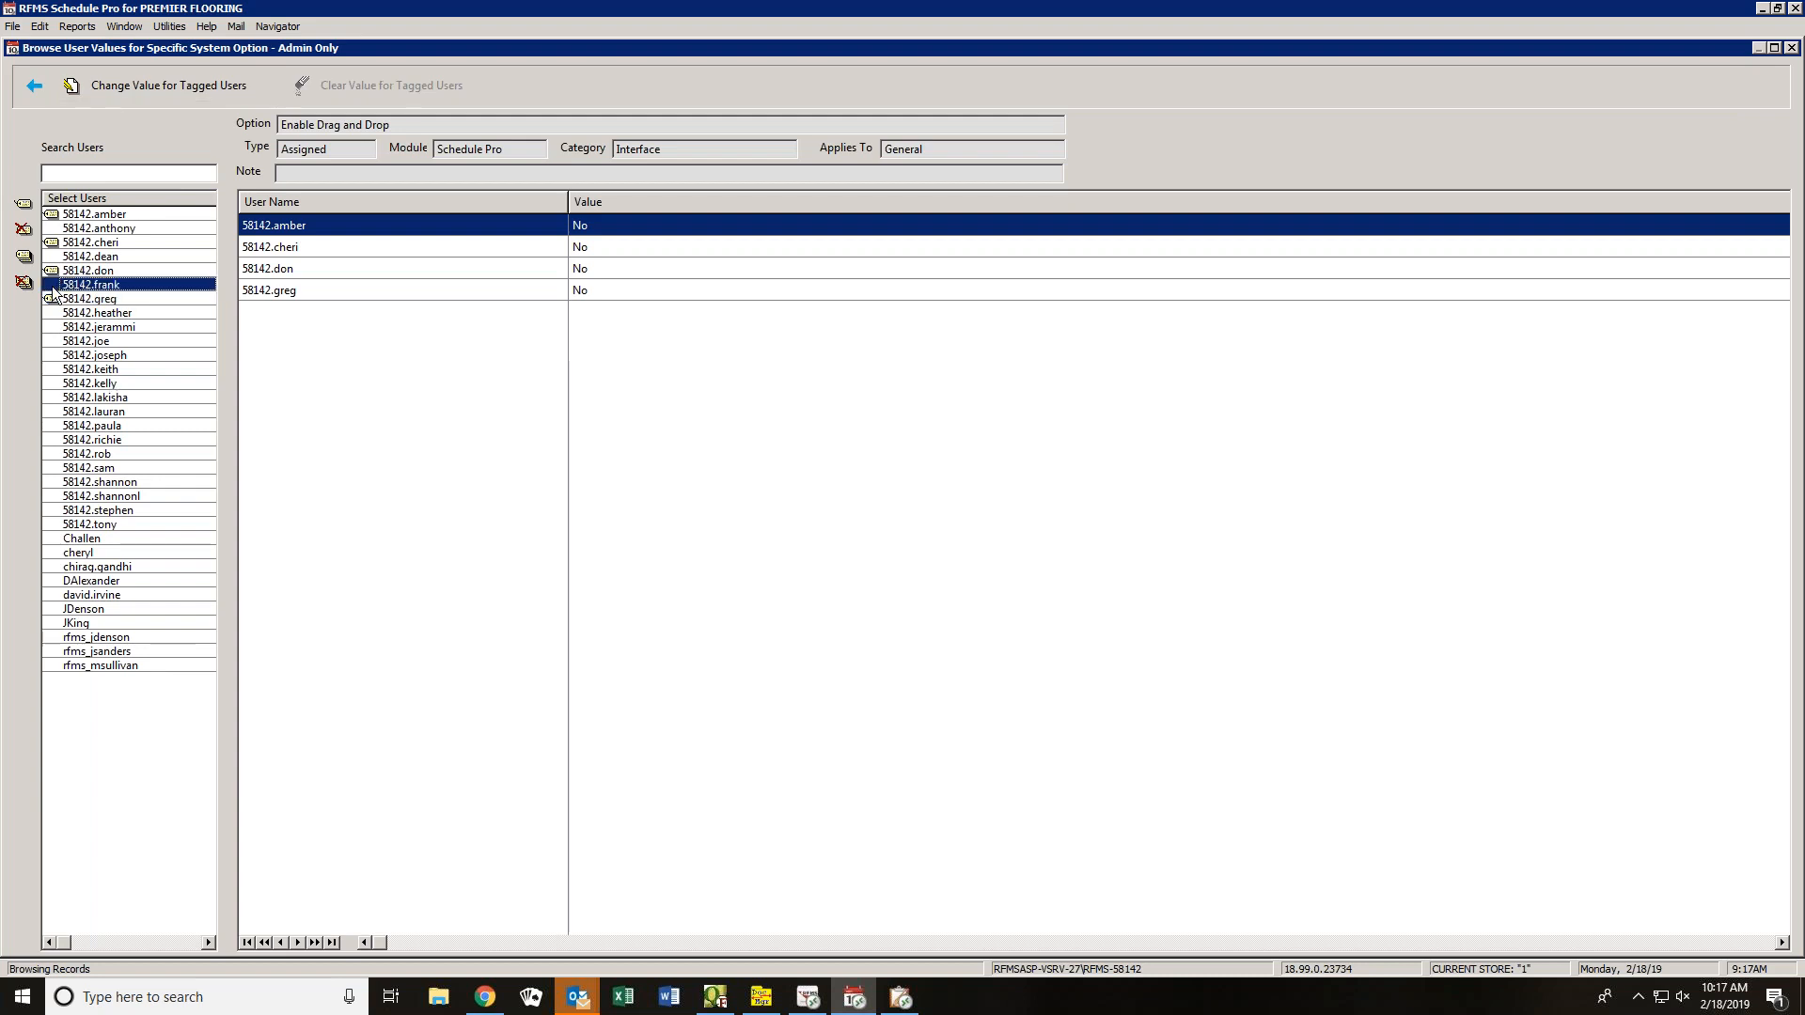
{"action": "left_click", "coordinate": [188, 91]}
{"action": "left_click", "coordinate": [811, 525]}
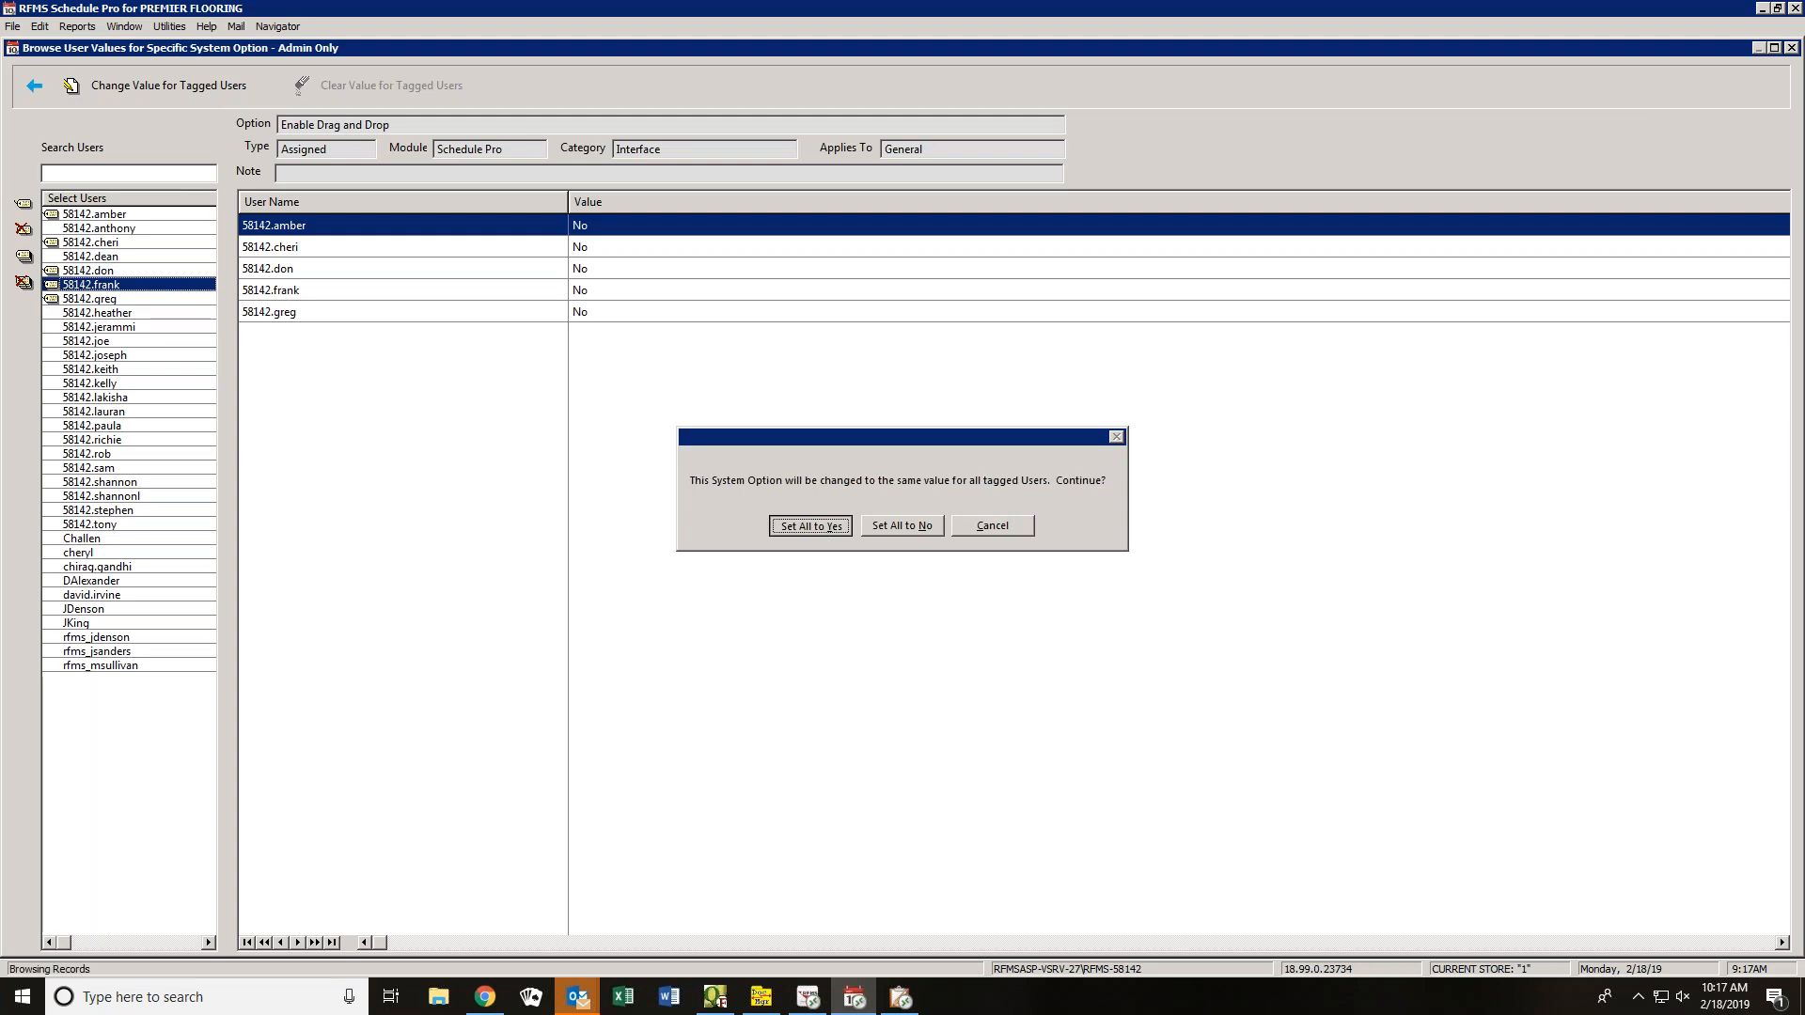
{"action": "left_click", "coordinate": [34, 86]}
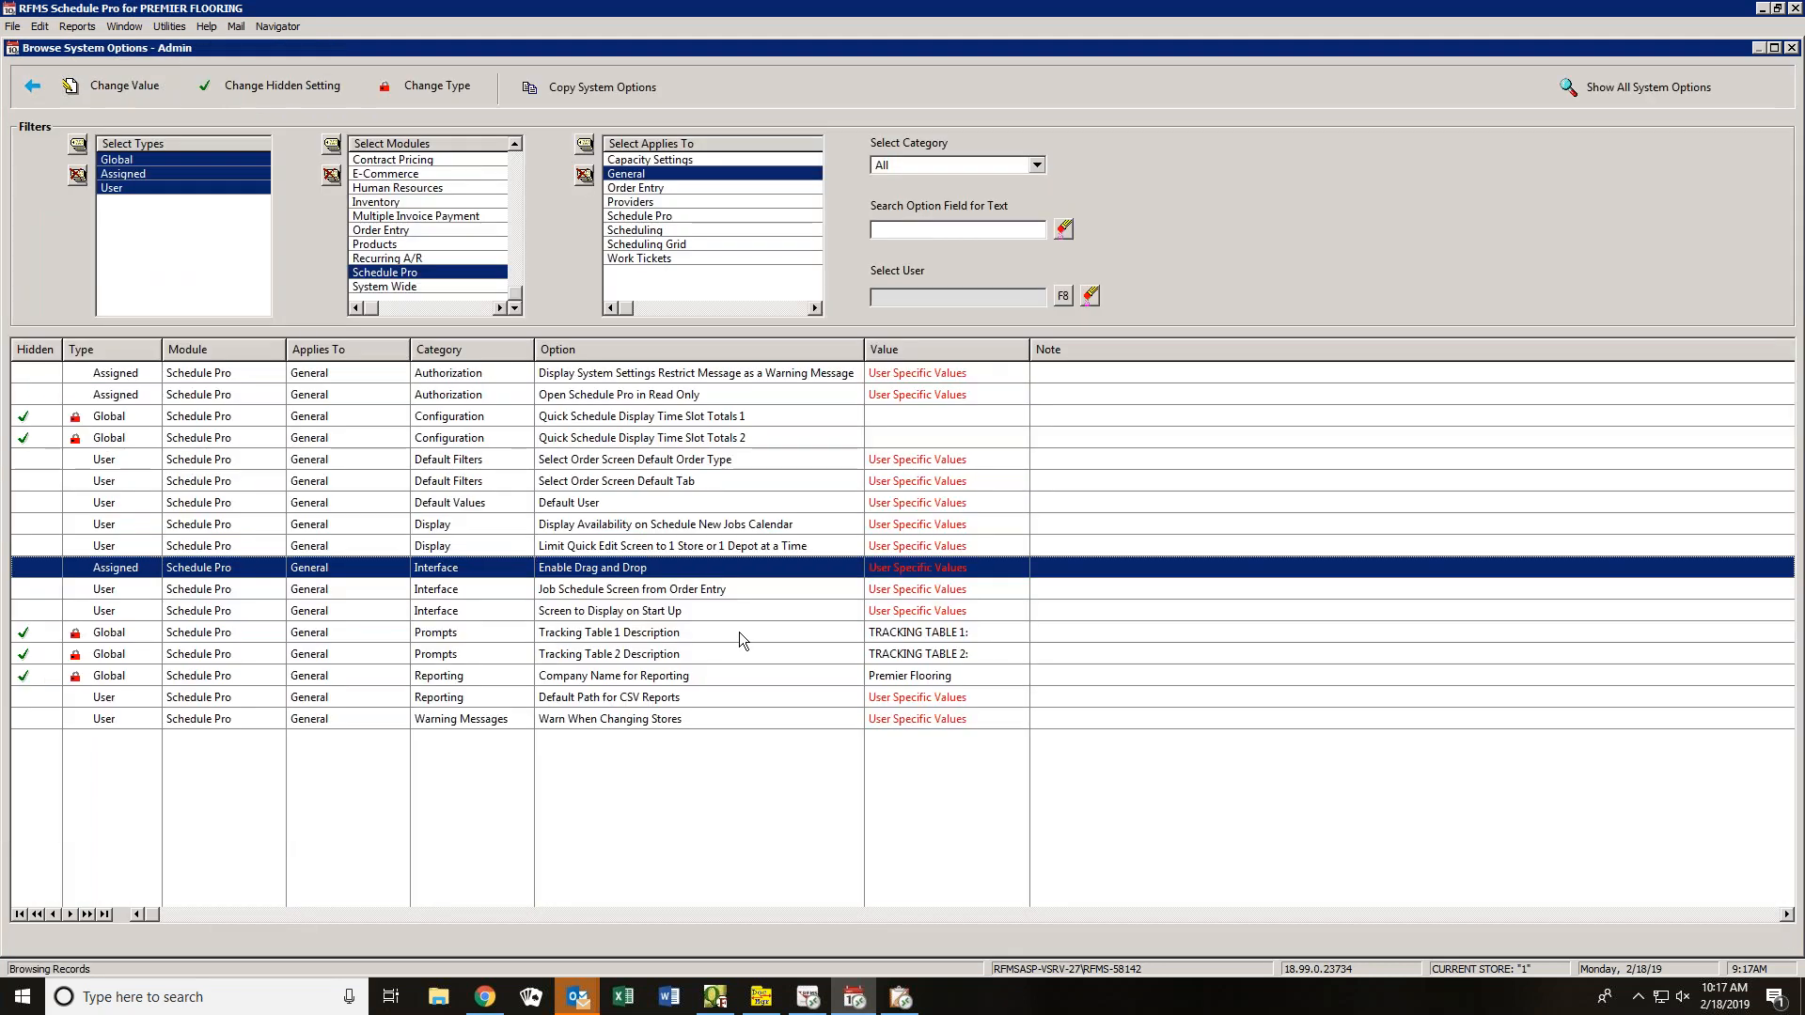
- Open the user values of Warn When Changing Stores, set the option to No for all users, and return to the options list
{"action": "left_click", "coordinate": [641, 720]}
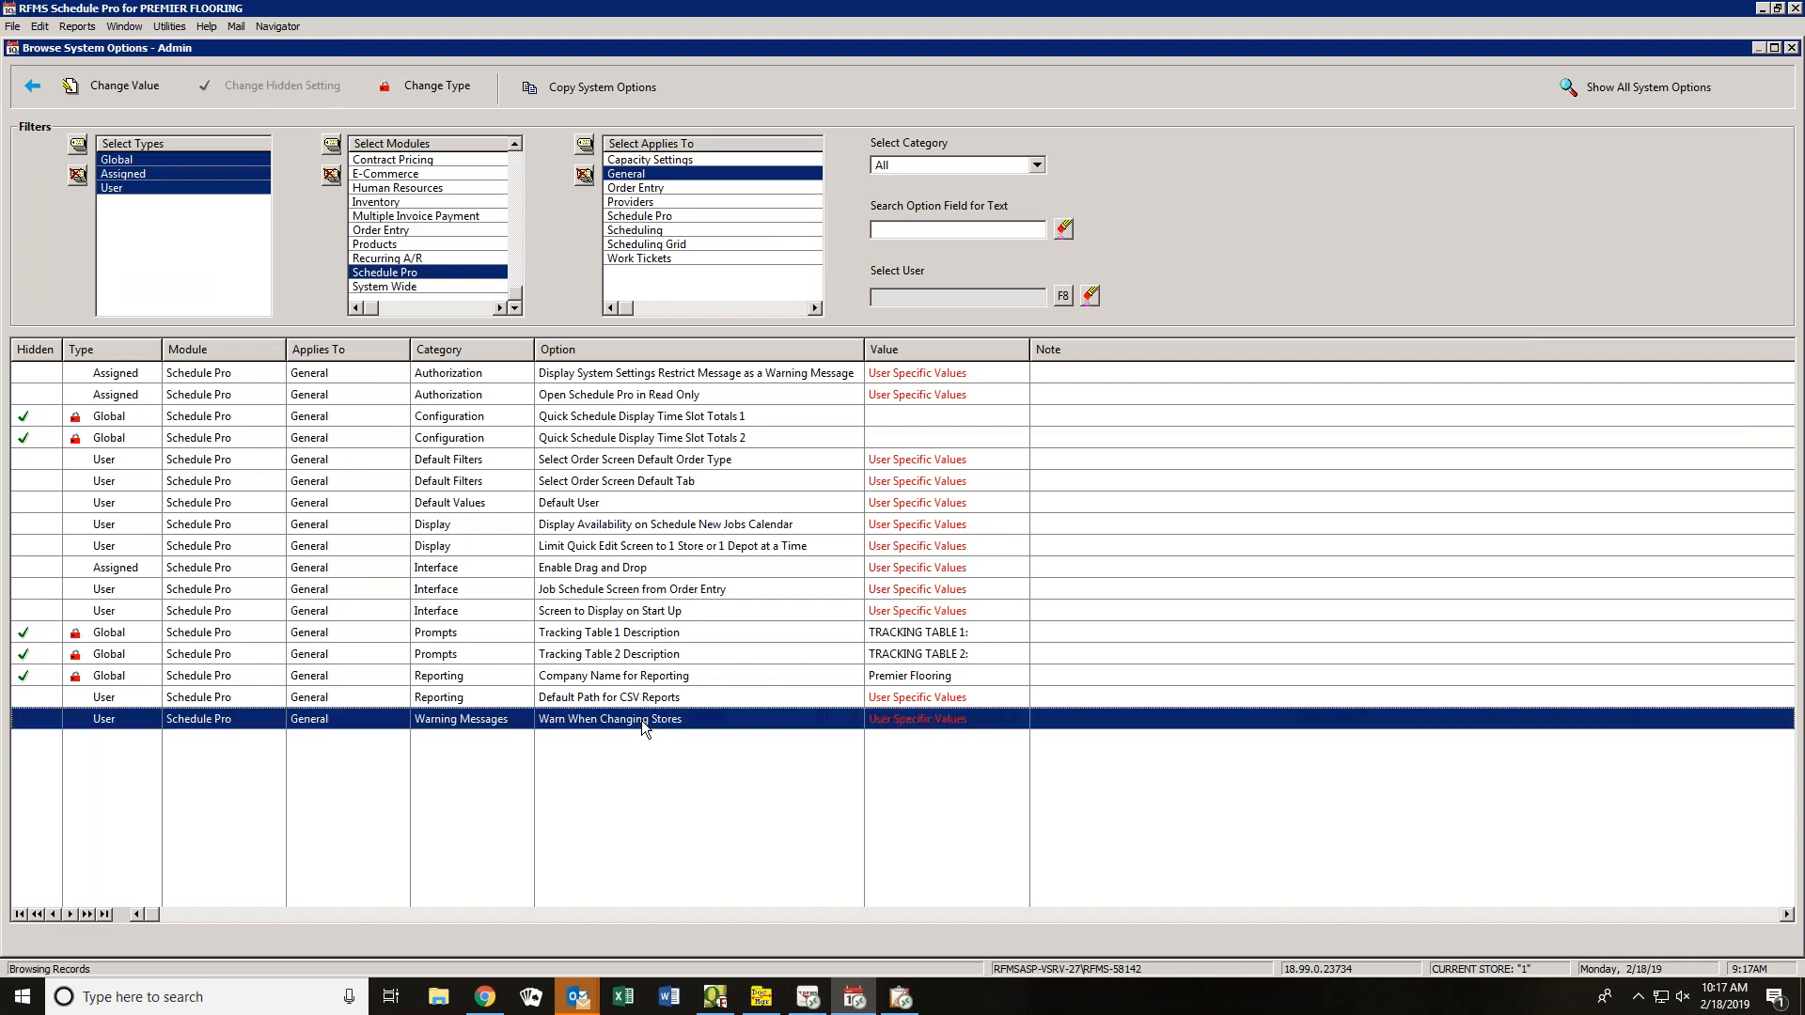
{"action": "double_click", "coordinate": [641, 720]}
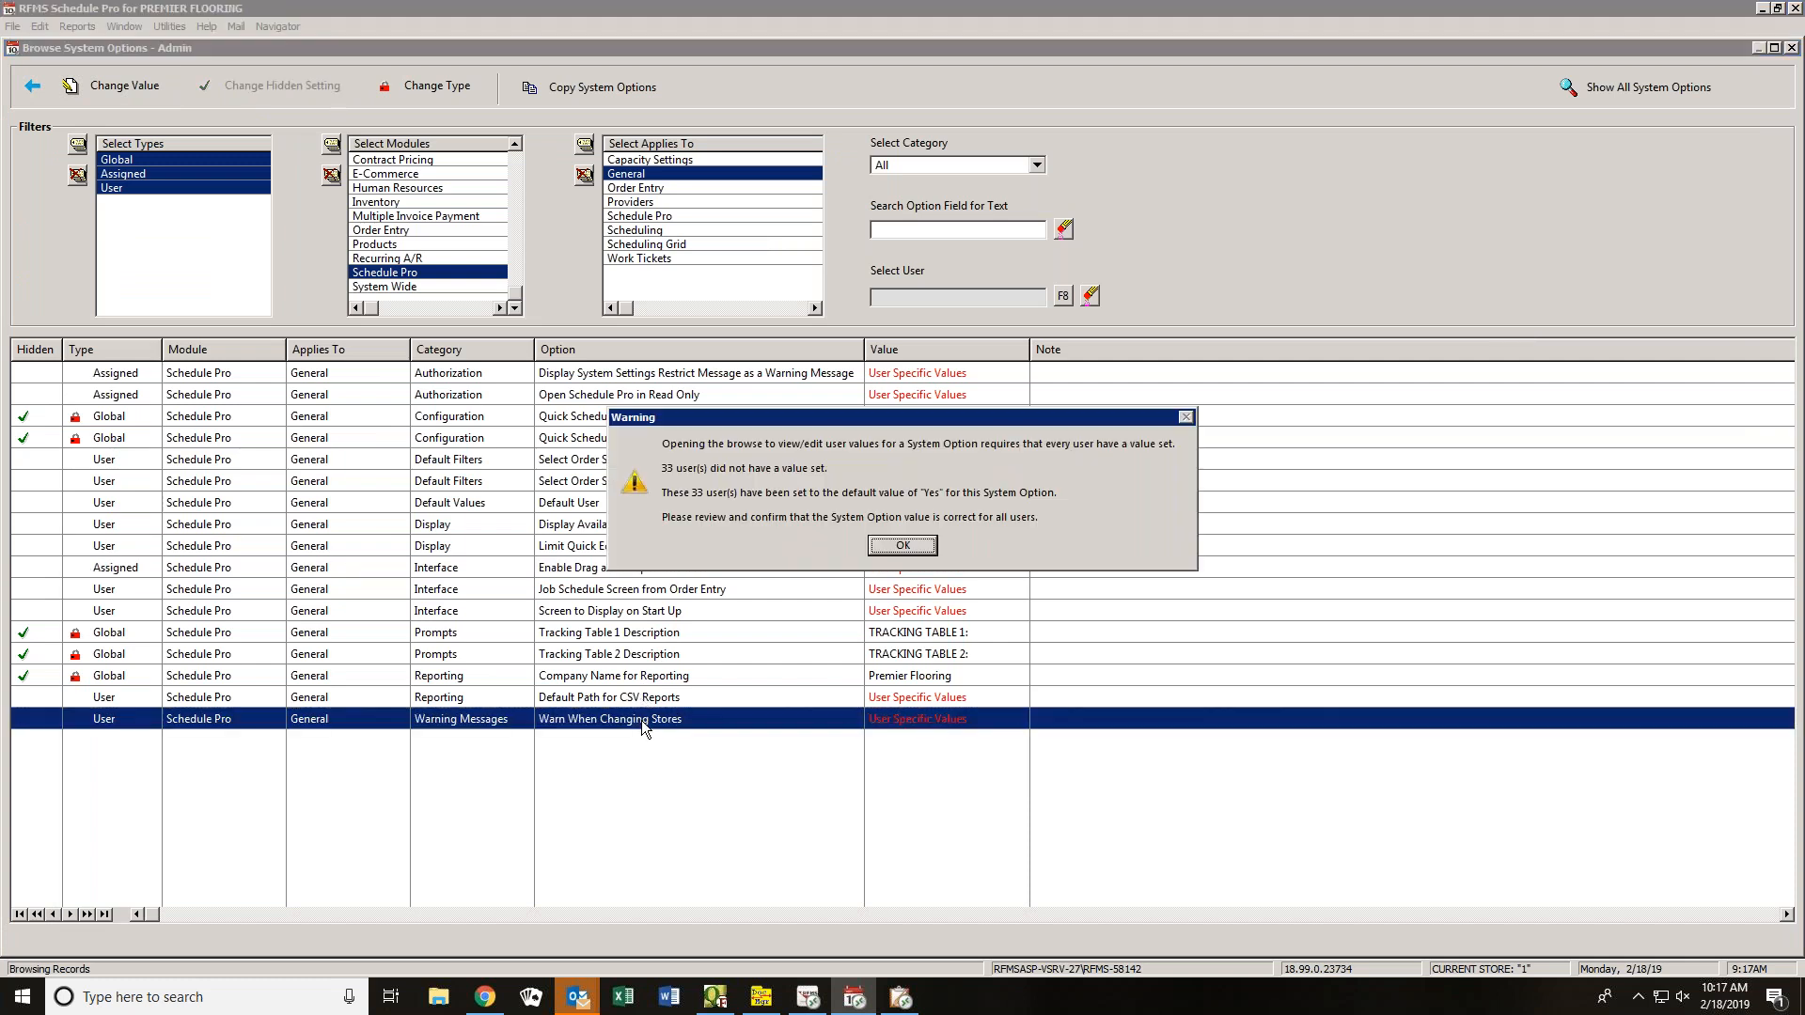
{"action": "left_click", "coordinate": [877, 545]}
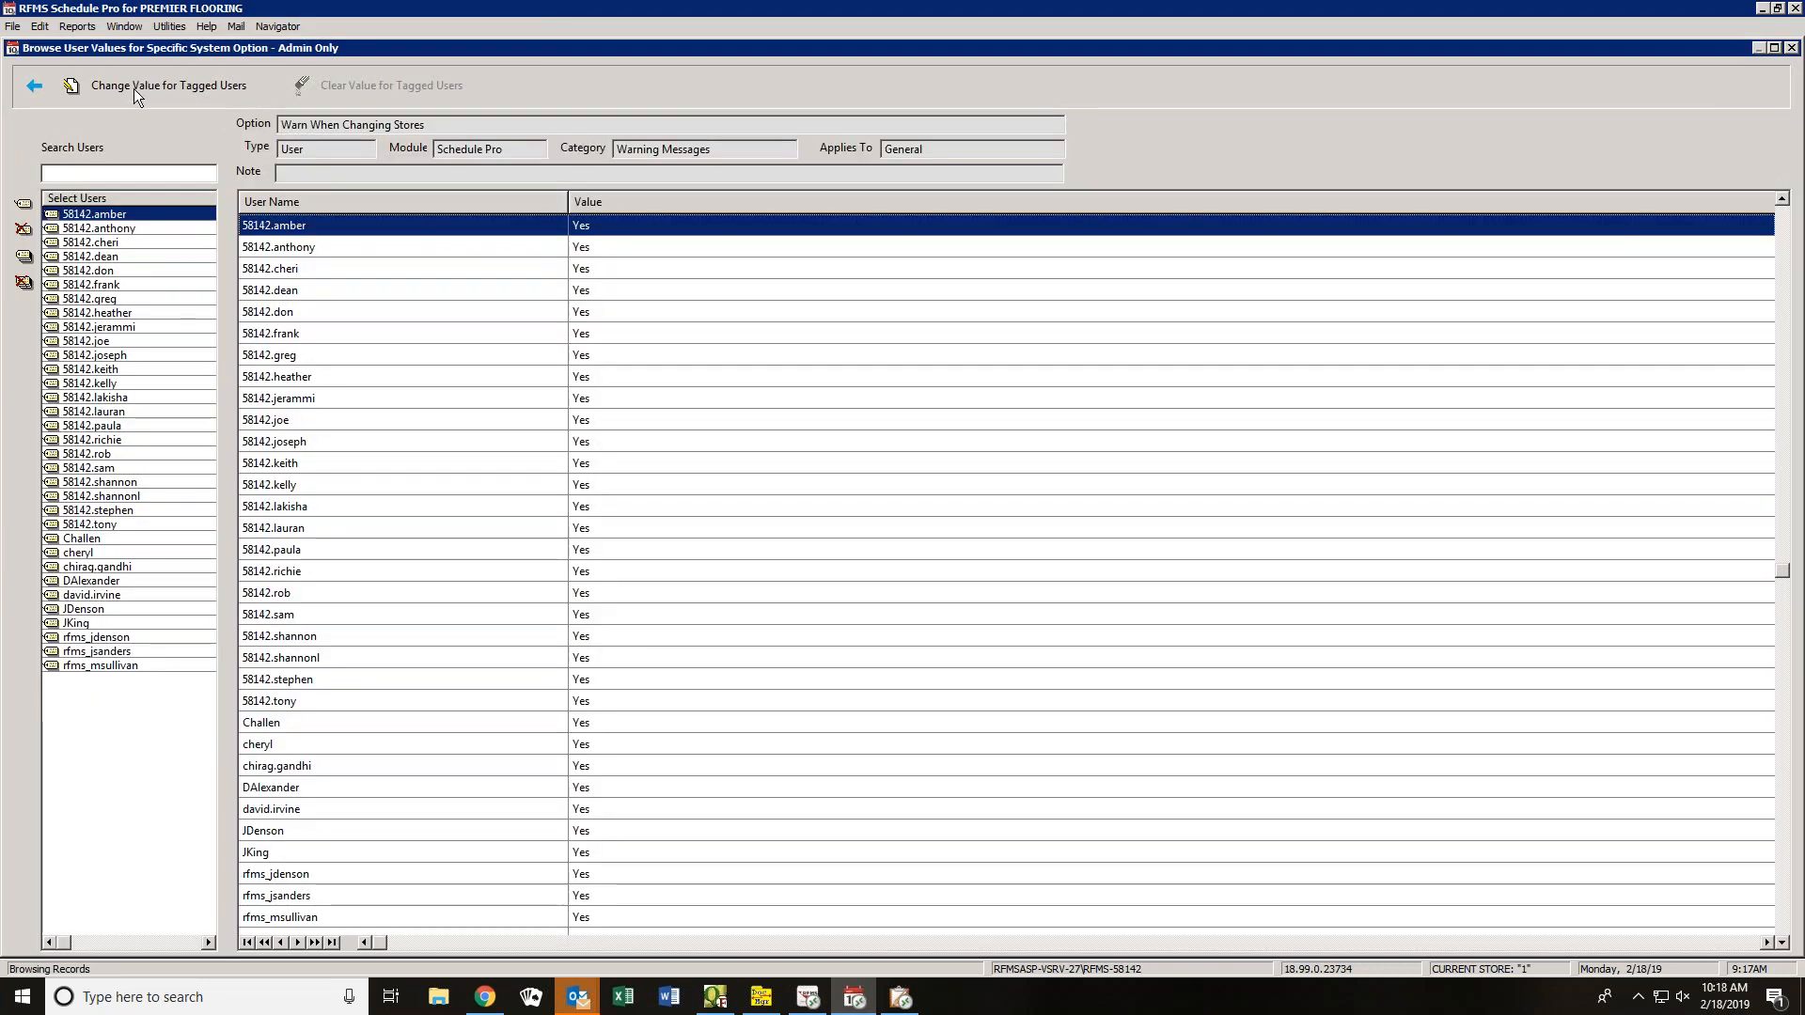
{"action": "left_click", "coordinate": [133, 89]}
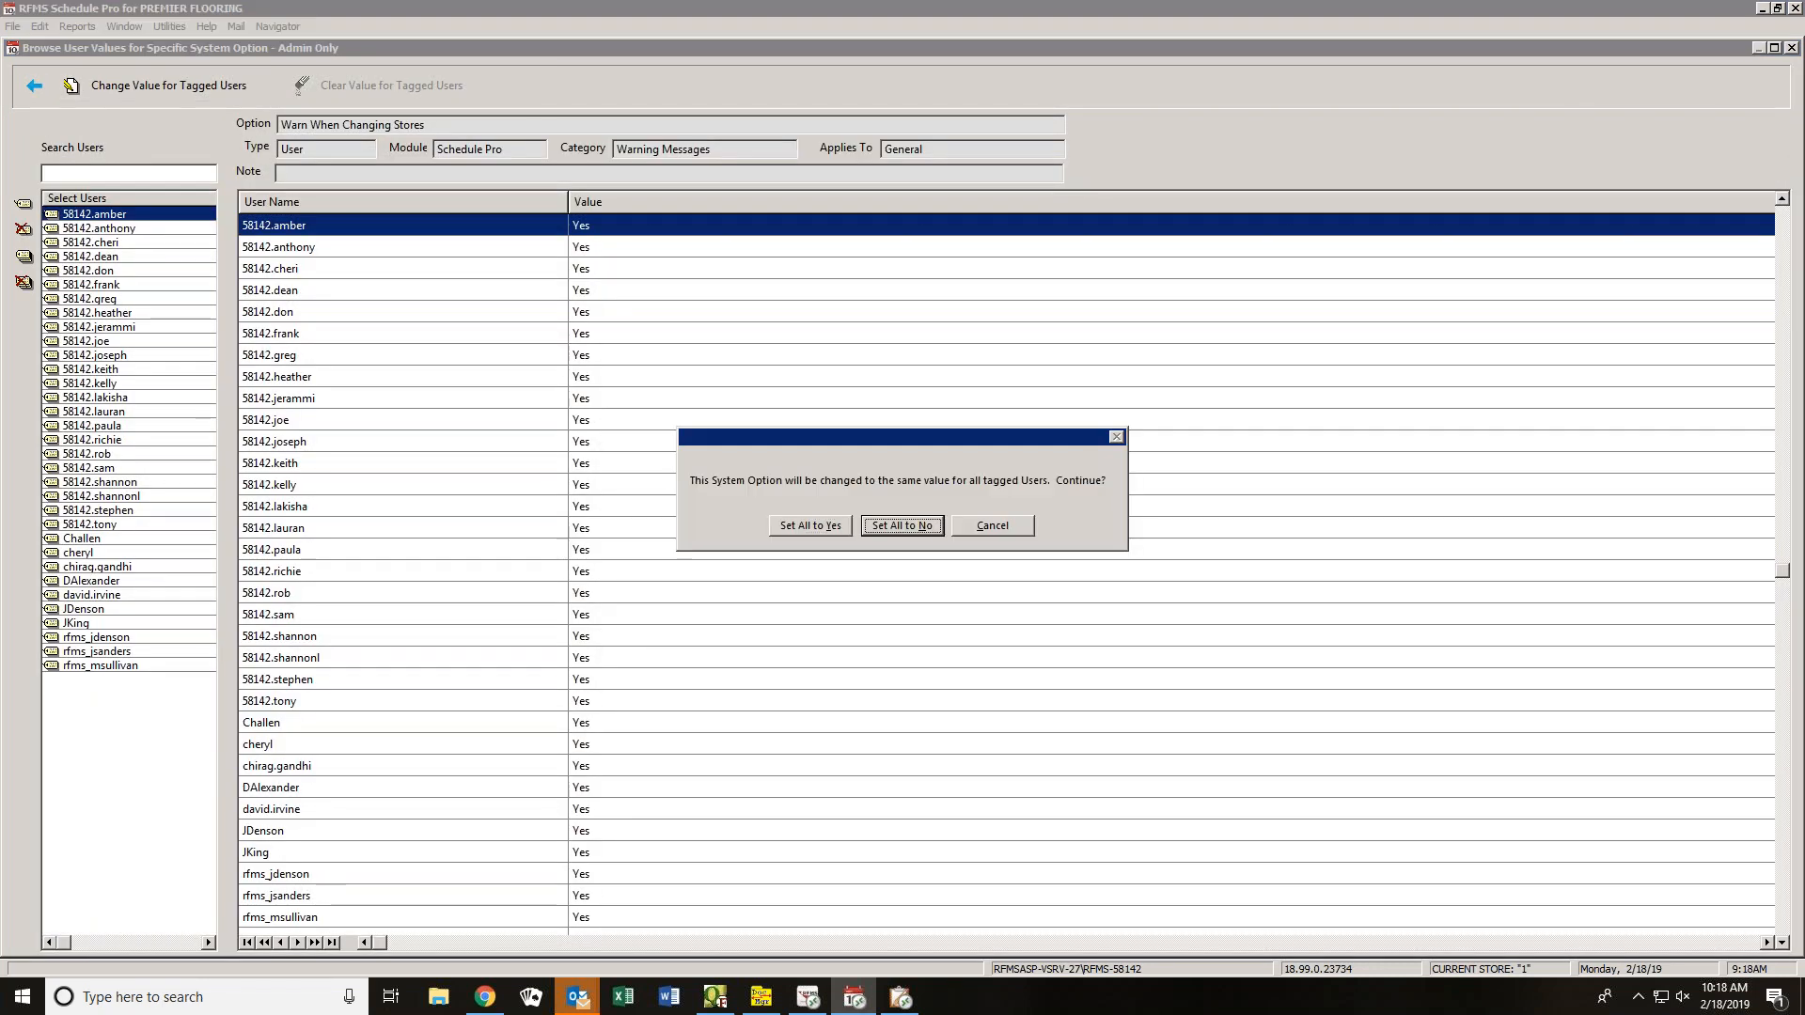
{"action": "left_click", "coordinate": [807, 525]}
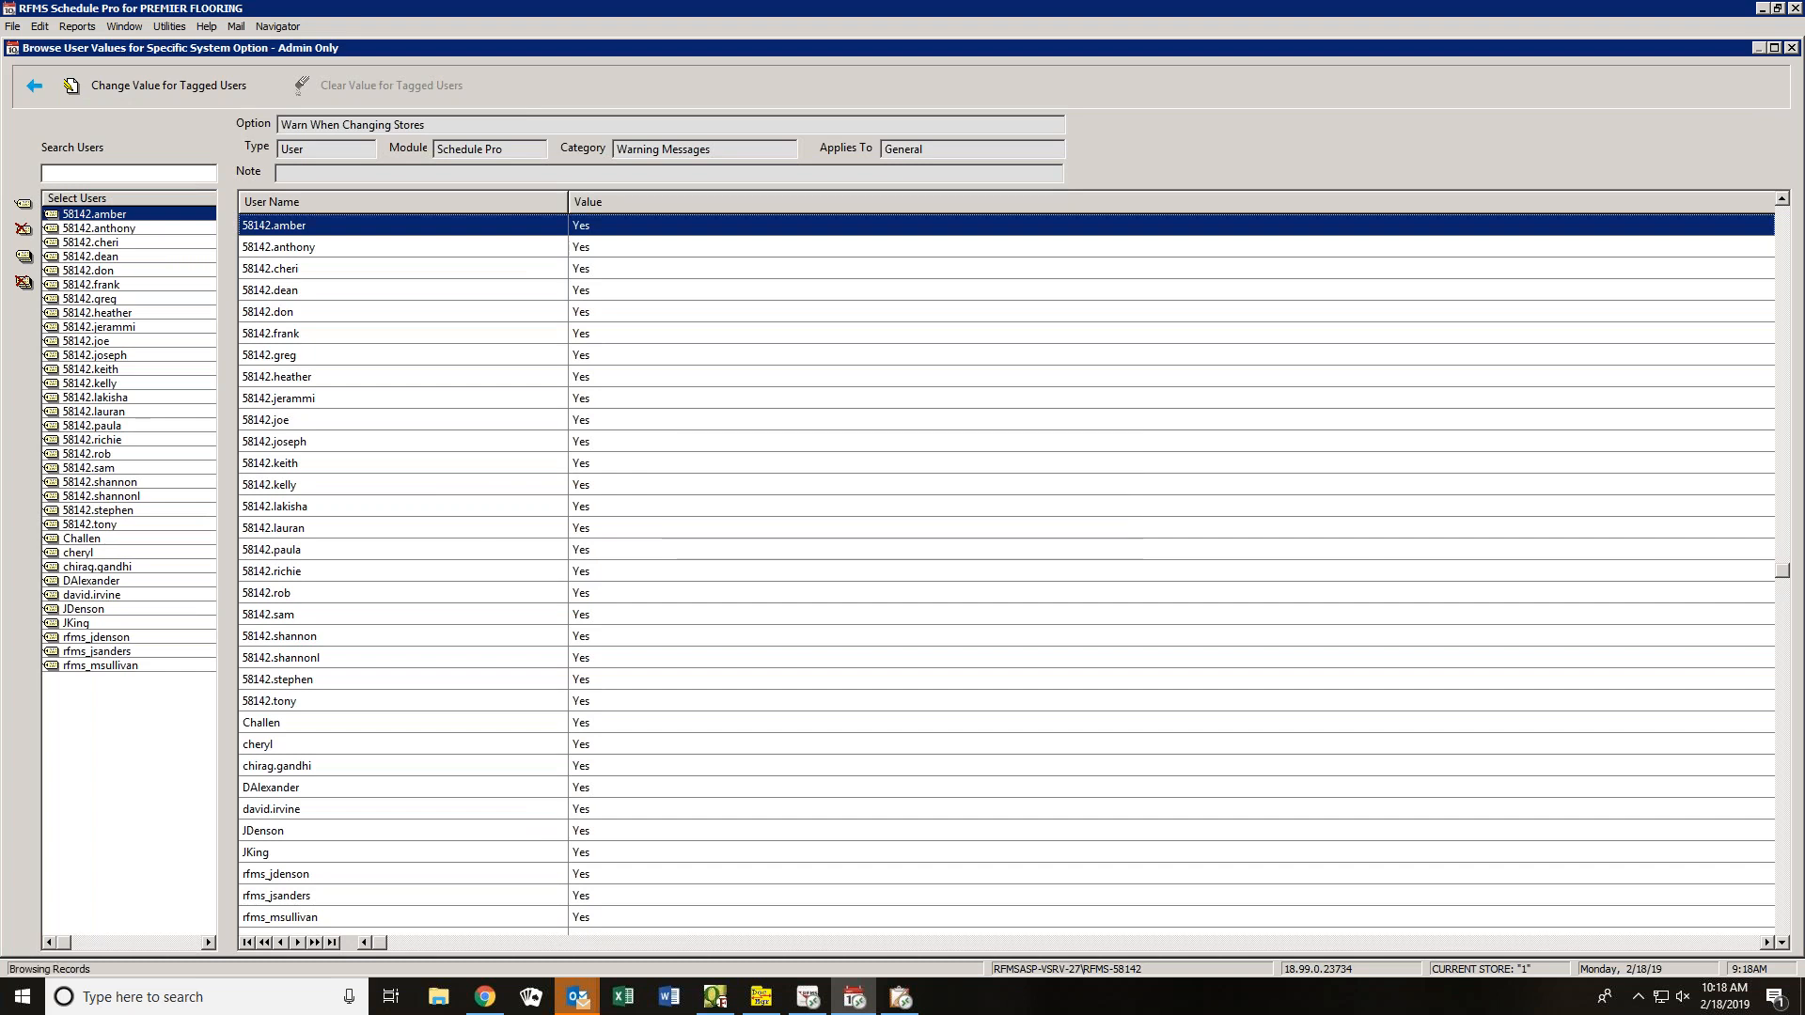
{"action": "left_click", "coordinate": [134, 88]}
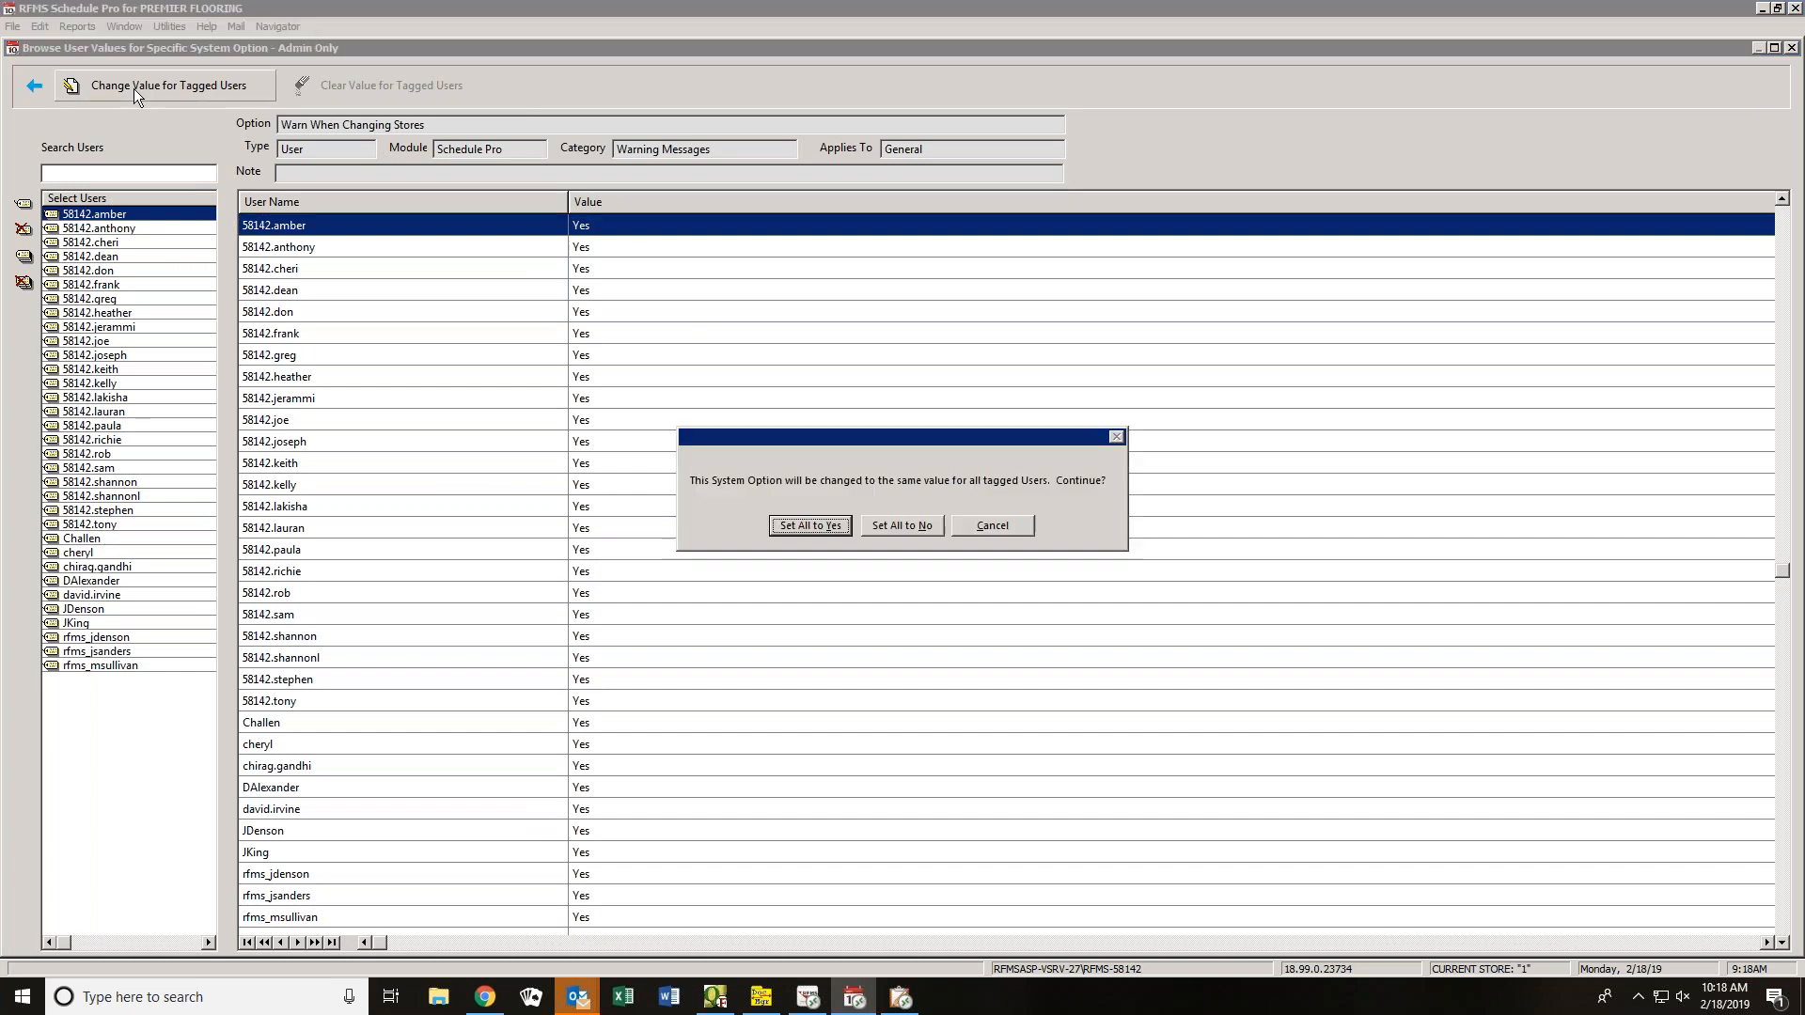
{"action": "left_click", "coordinate": [905, 525]}
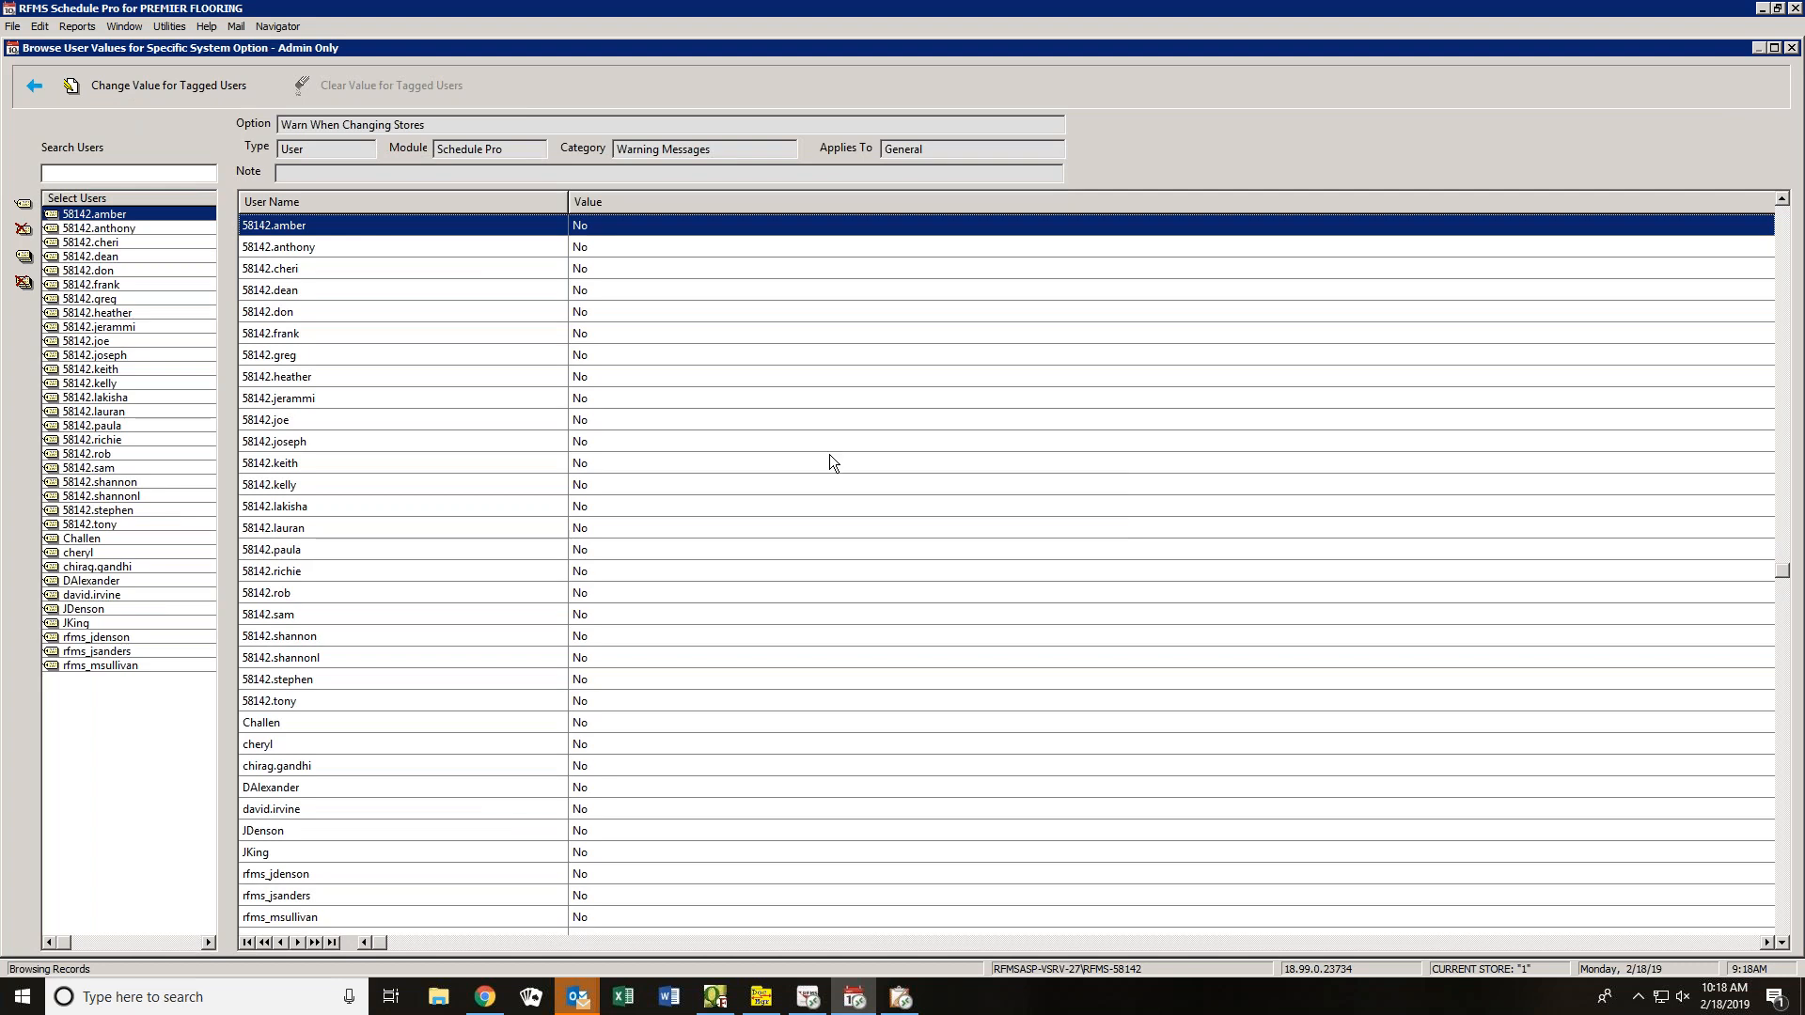
{"action": "left_click", "coordinate": [33, 85]}
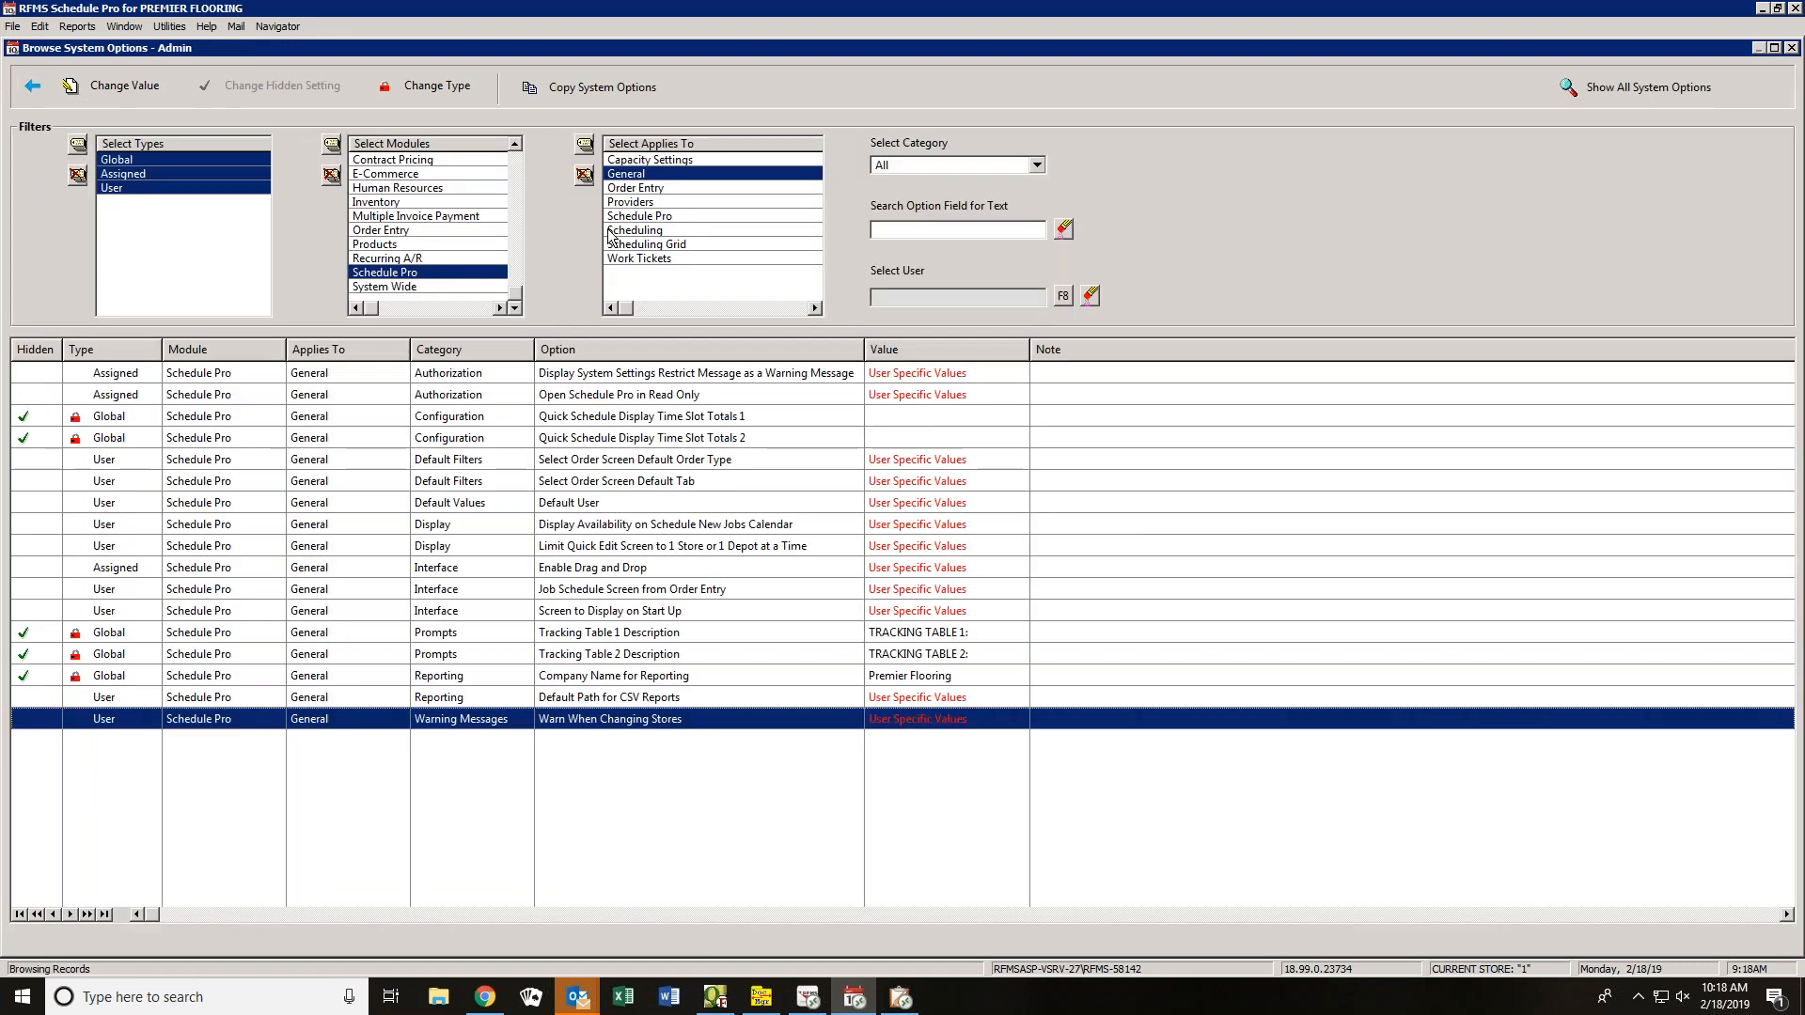
- Filter the Schedule Pro options to Order Entry only and set Allow User to Edit Order Entry Notes to No for all users
{"action": "left_click", "coordinate": [635, 188]}
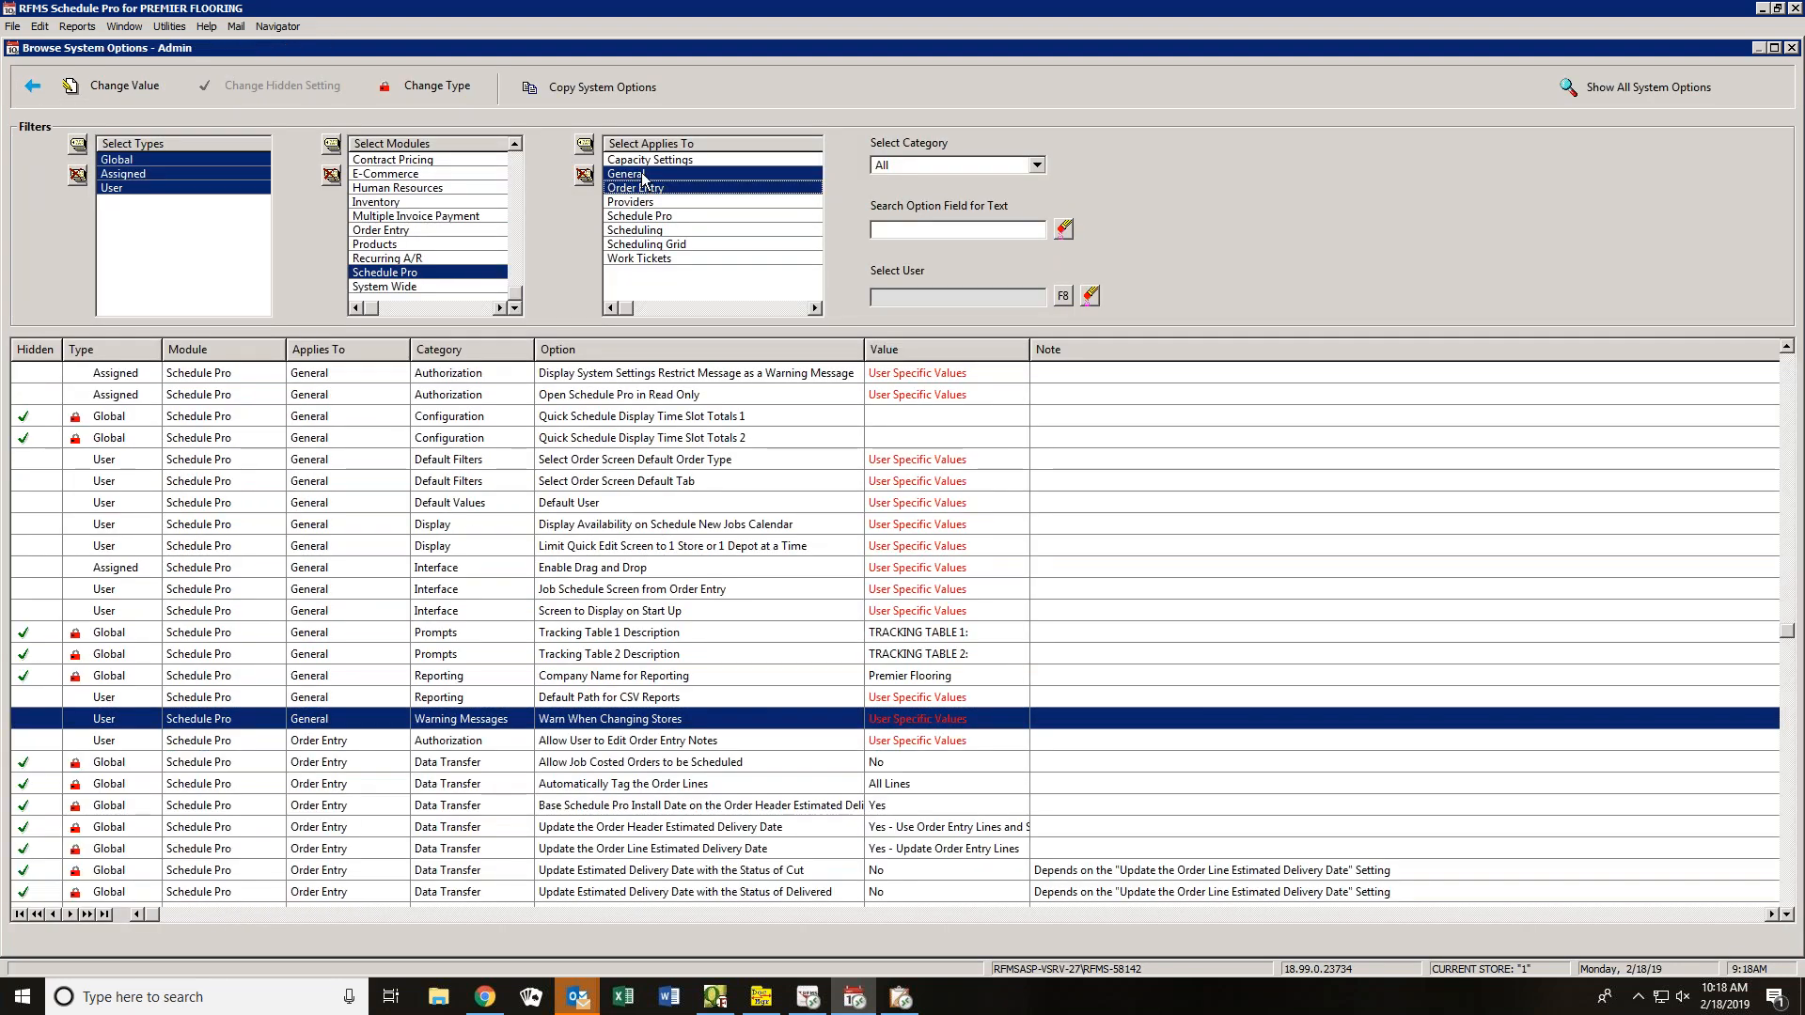
{"action": "left_click", "coordinate": [645, 176]}
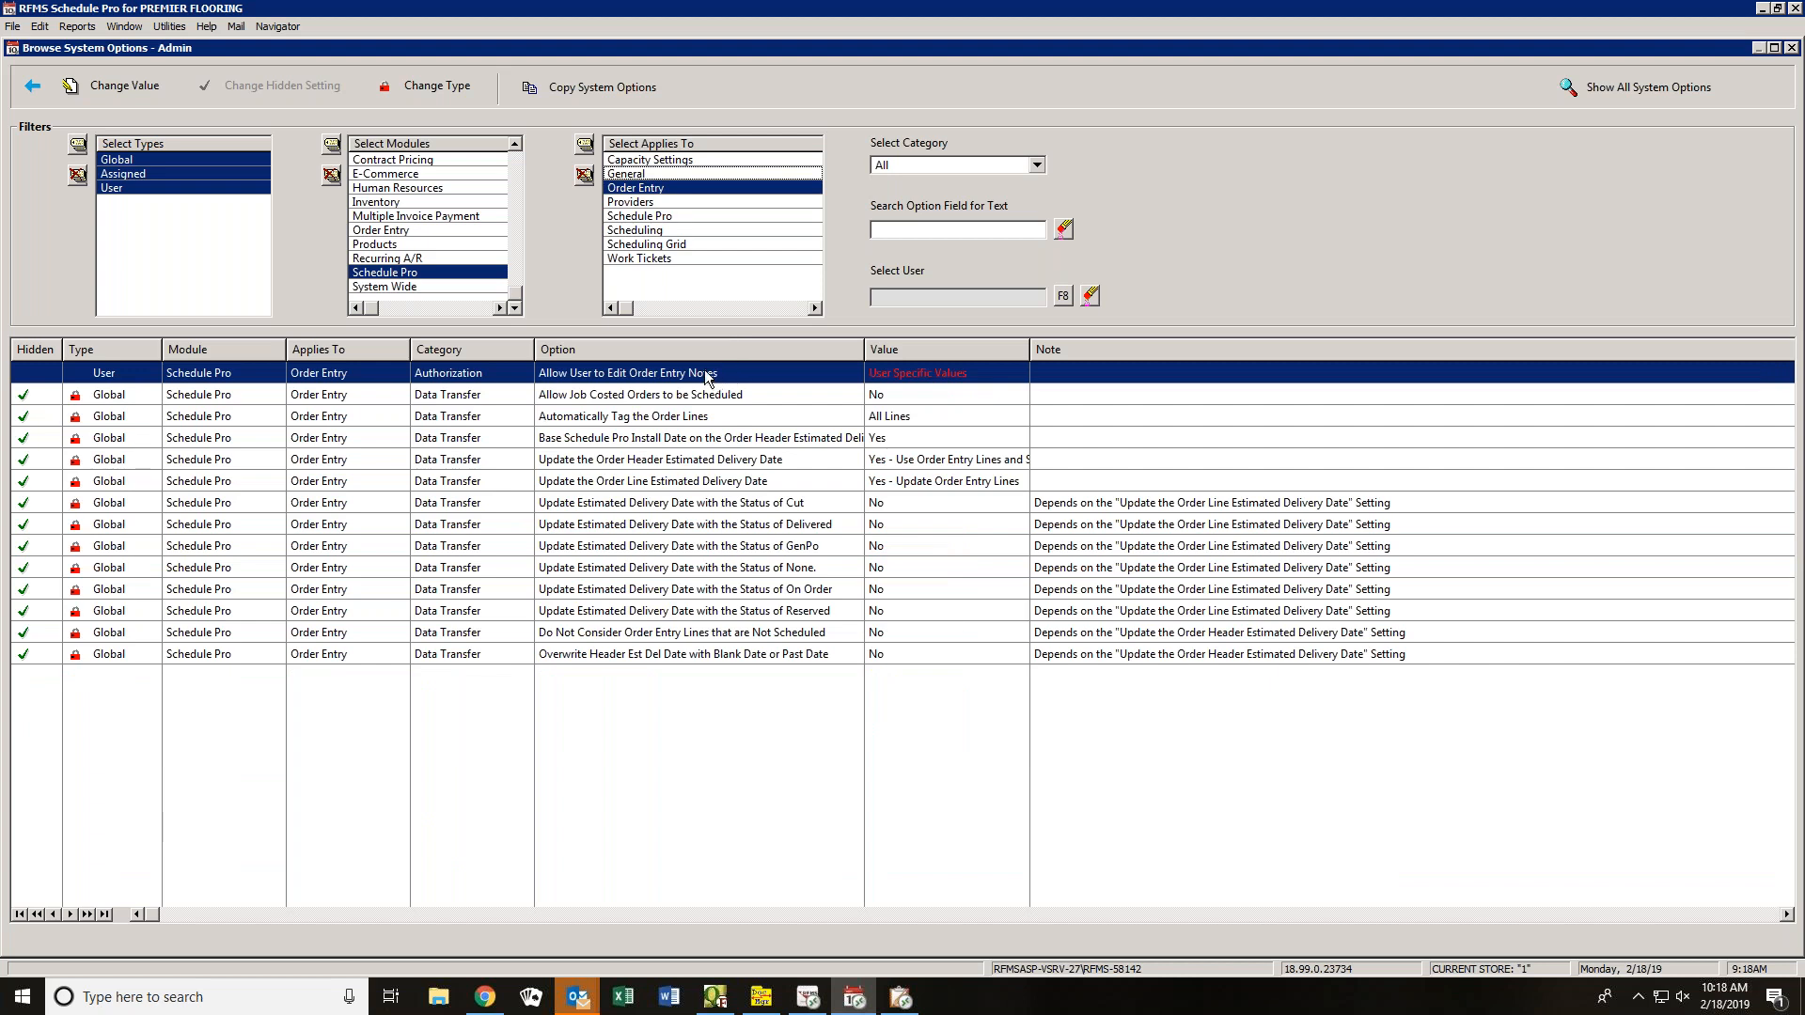
{"action": "double_click", "coordinate": [705, 373]}
{"action": "left_click", "coordinate": [901, 548]}
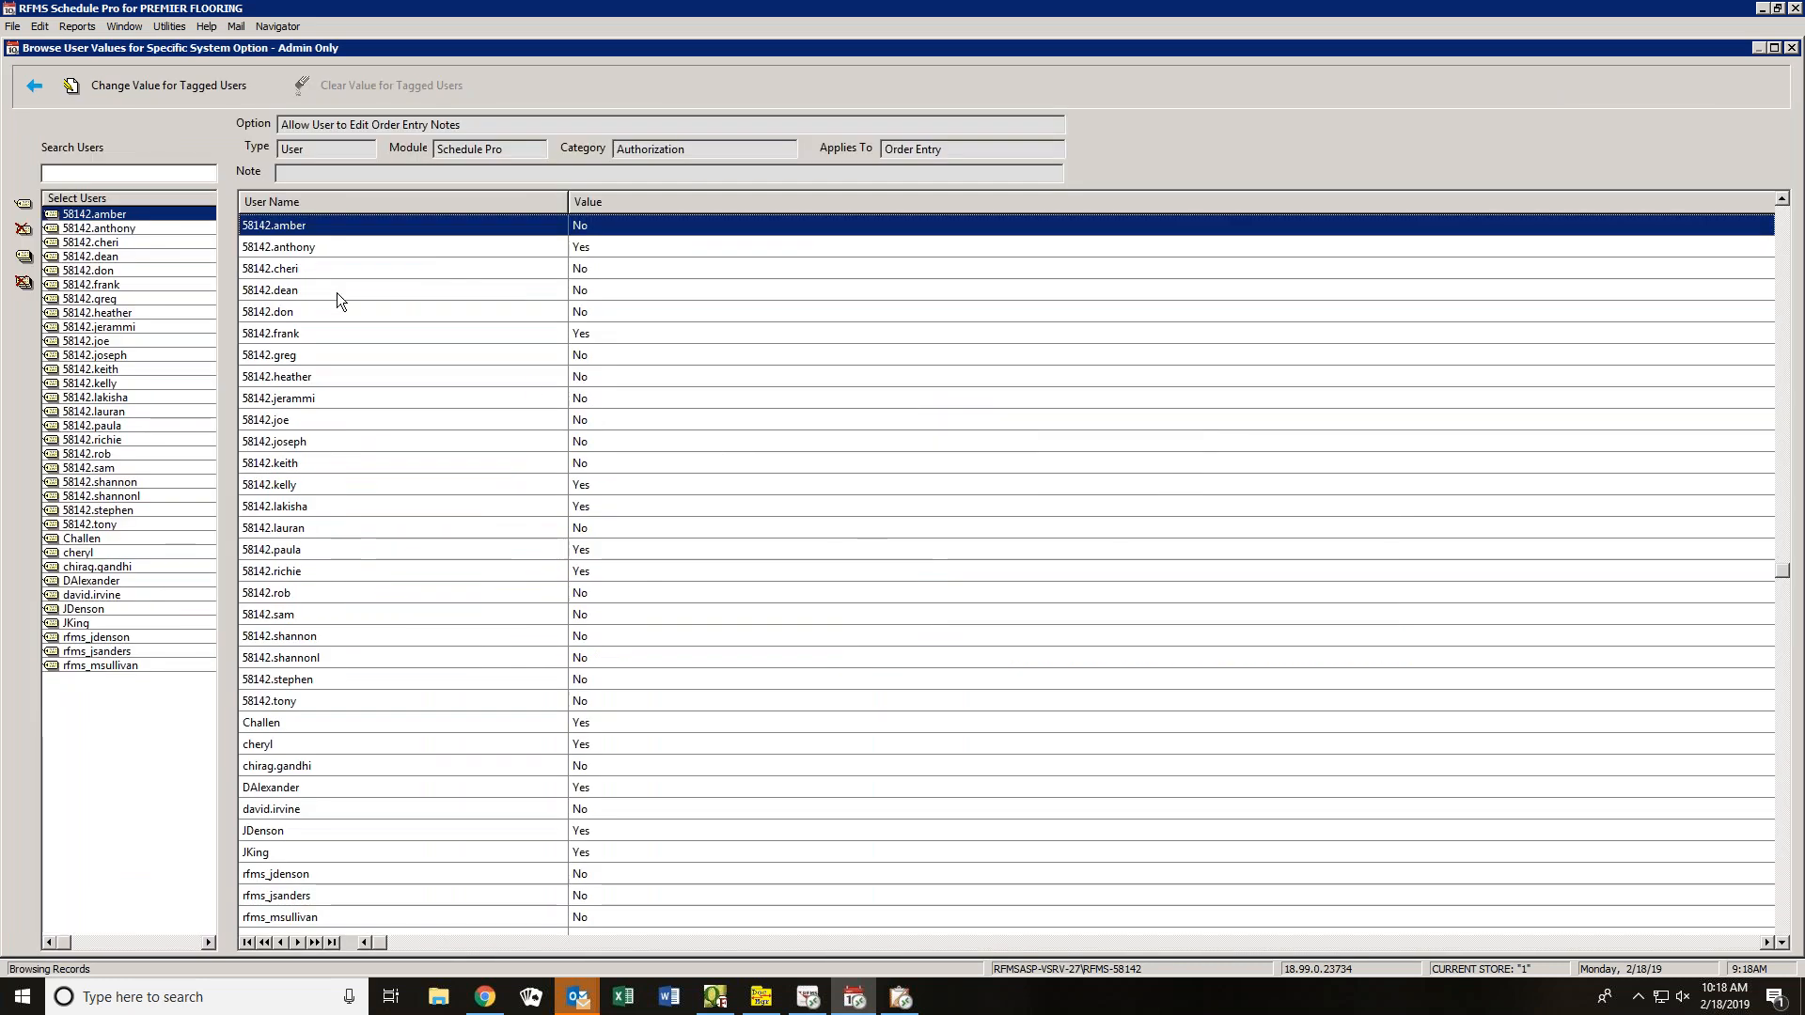
{"action": "left_click", "coordinate": [126, 83]}
{"action": "left_click", "coordinate": [934, 528]}
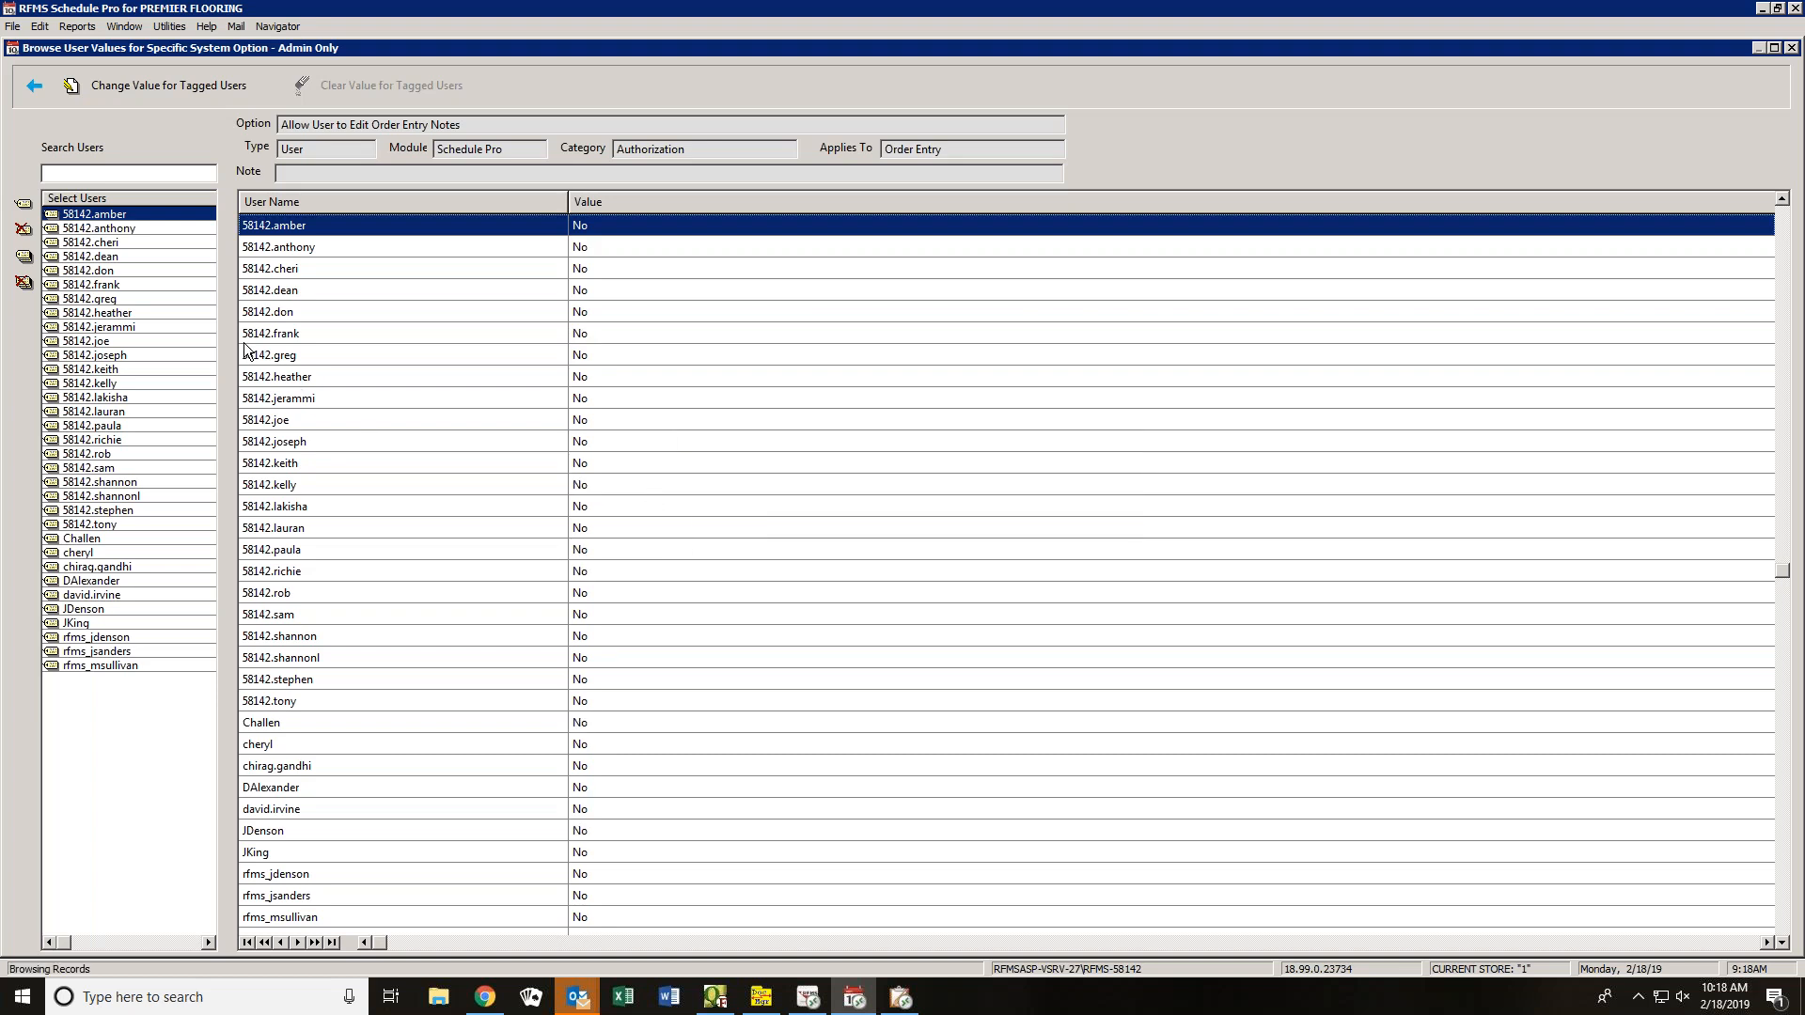
- Tag only the first, third, fifth, sixth and seventh users, set Allow User to Edit Order Entry Notes to Yes, and return to the options list
{"action": "left_click", "coordinate": [23, 282]}
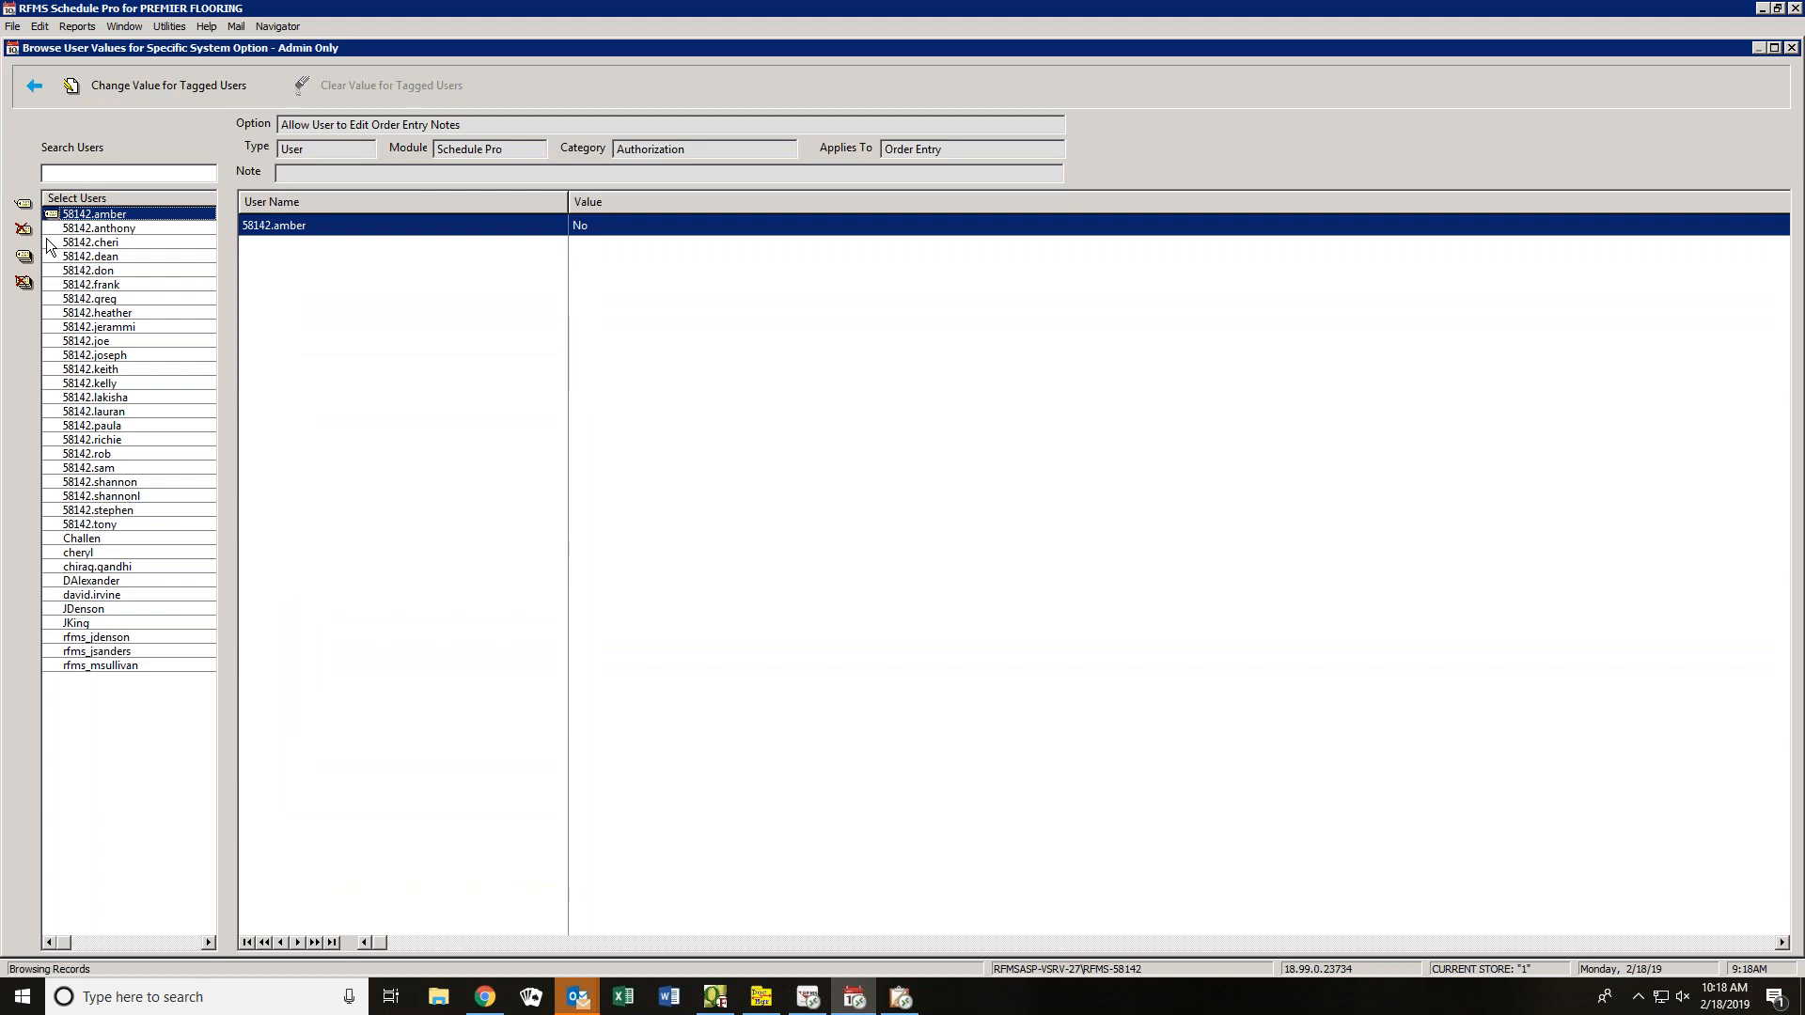
{"action": "left_click", "coordinate": [49, 242]}
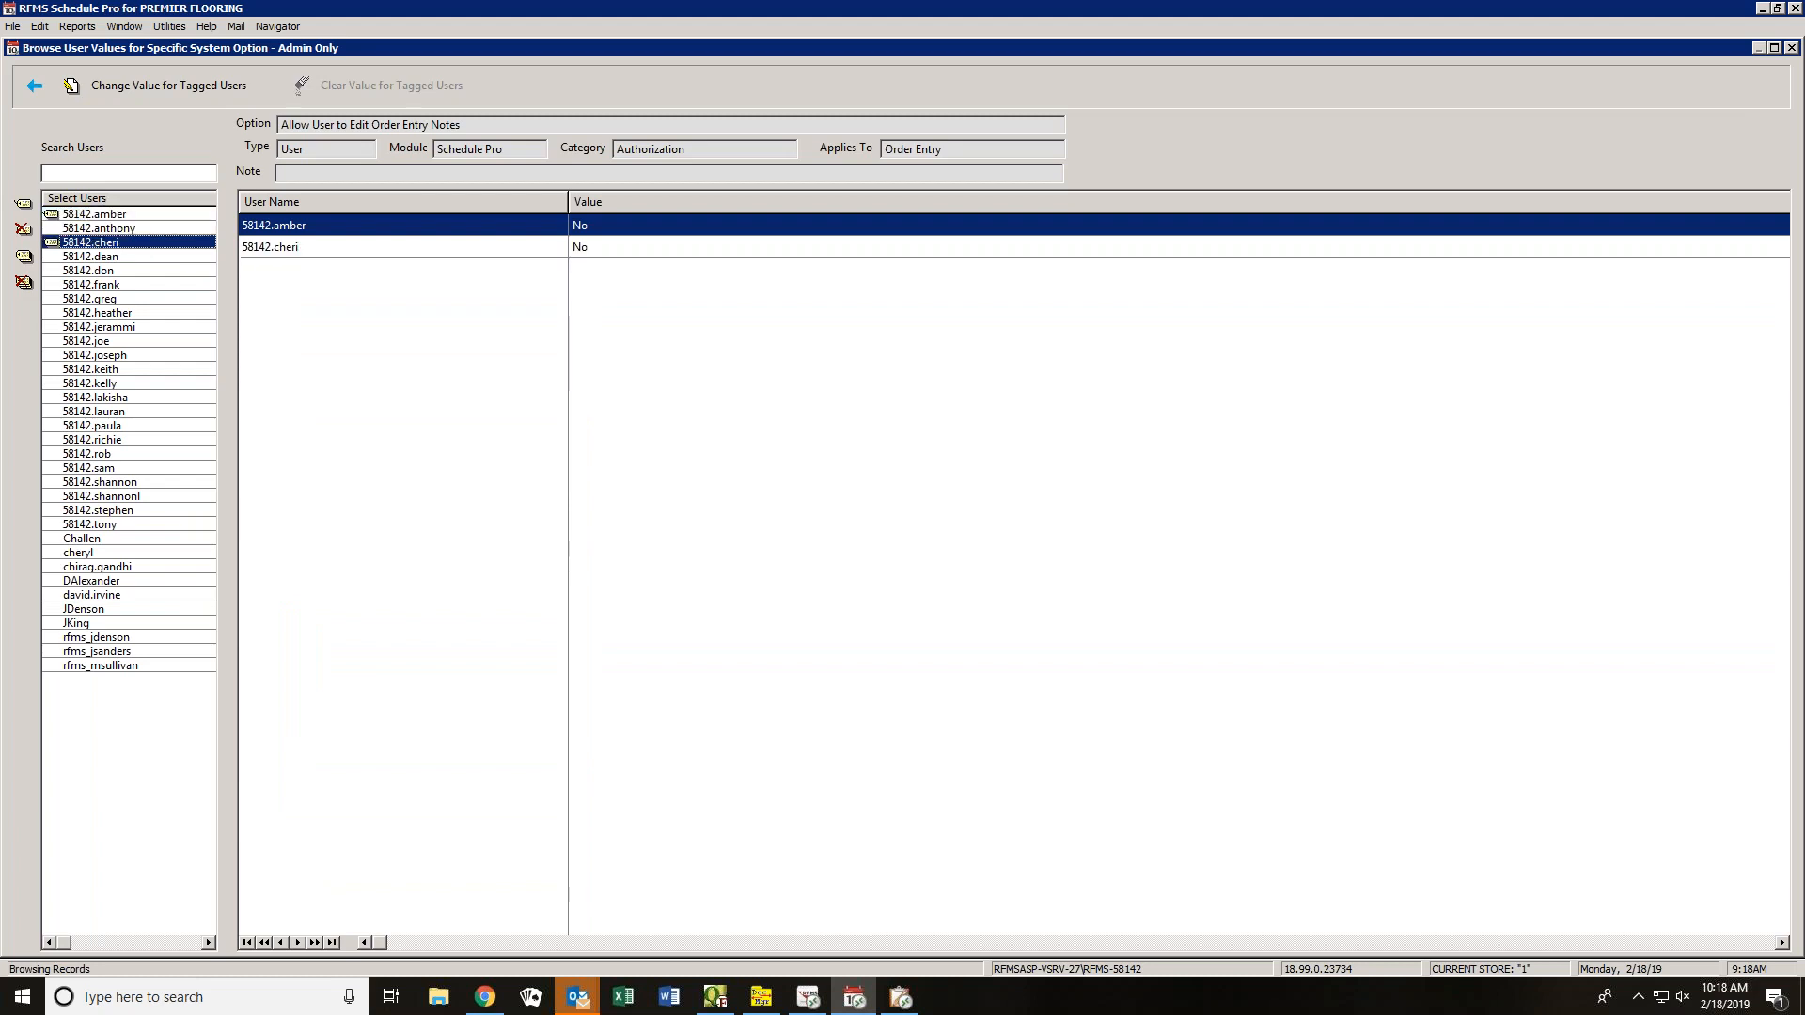
{"action": "left_click", "coordinate": [53, 271]}
{"action": "left_click", "coordinate": [51, 285]}
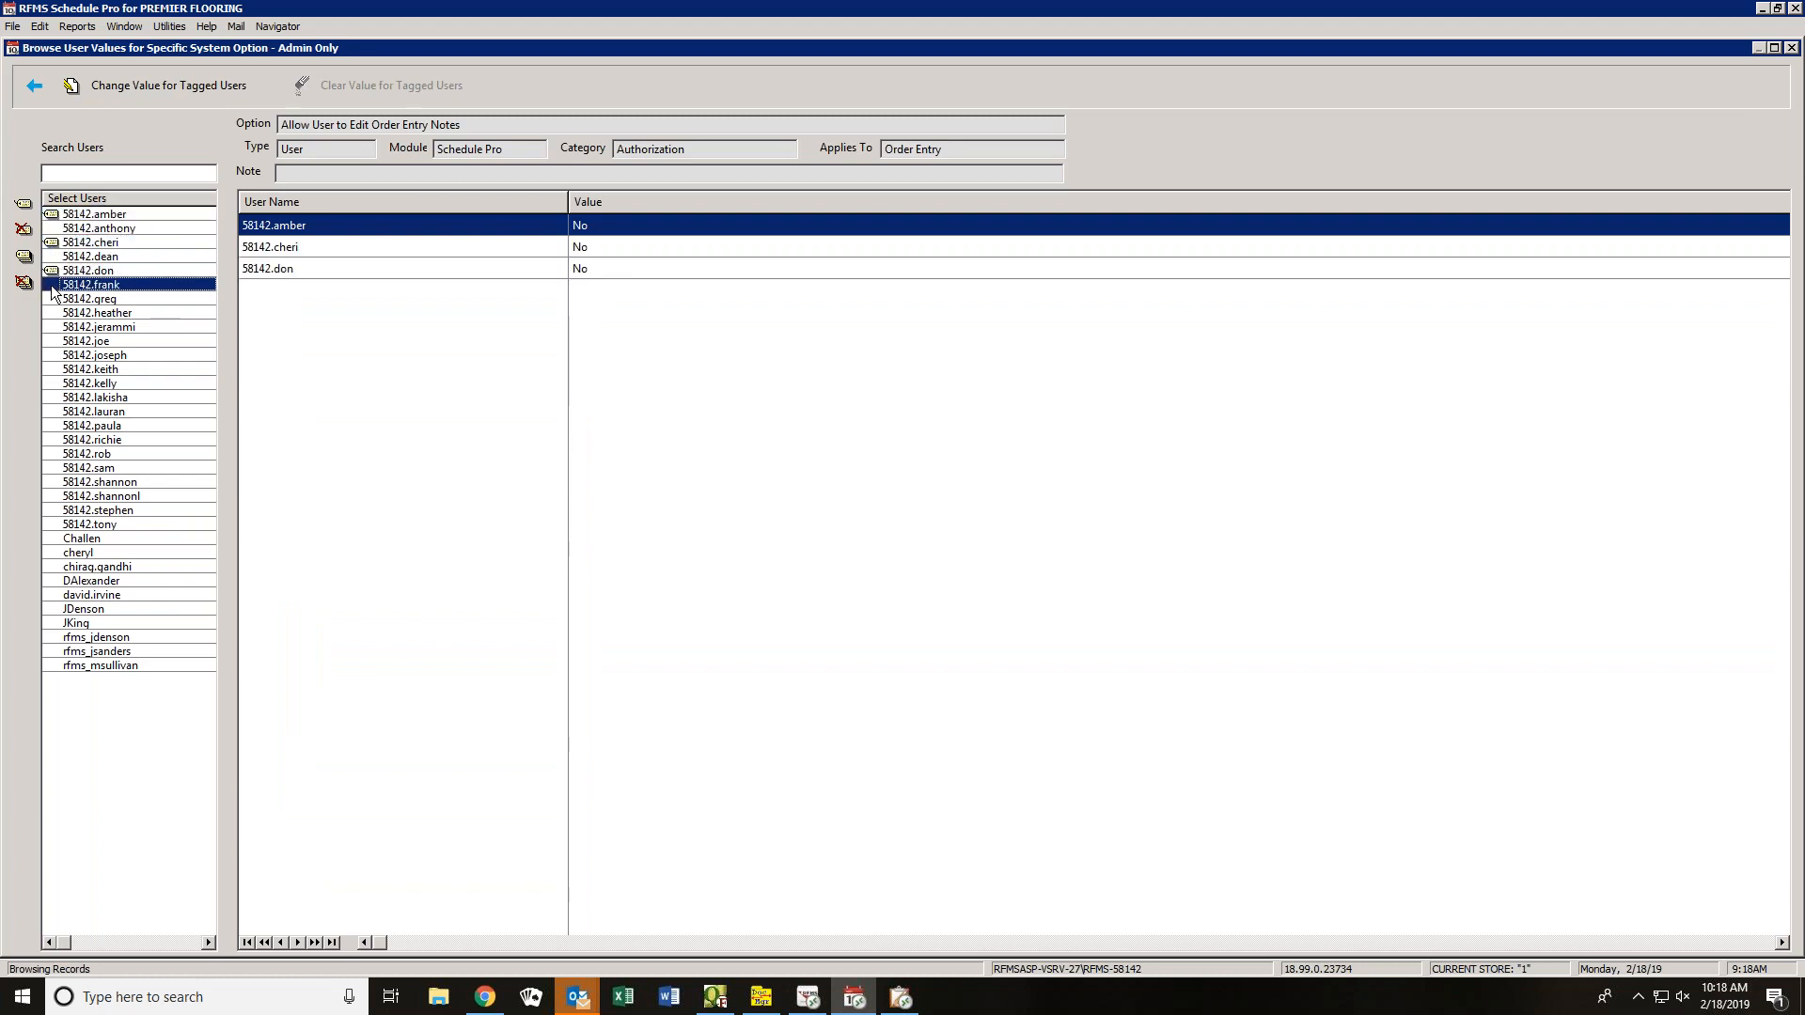
{"action": "left_click", "coordinate": [49, 298]}
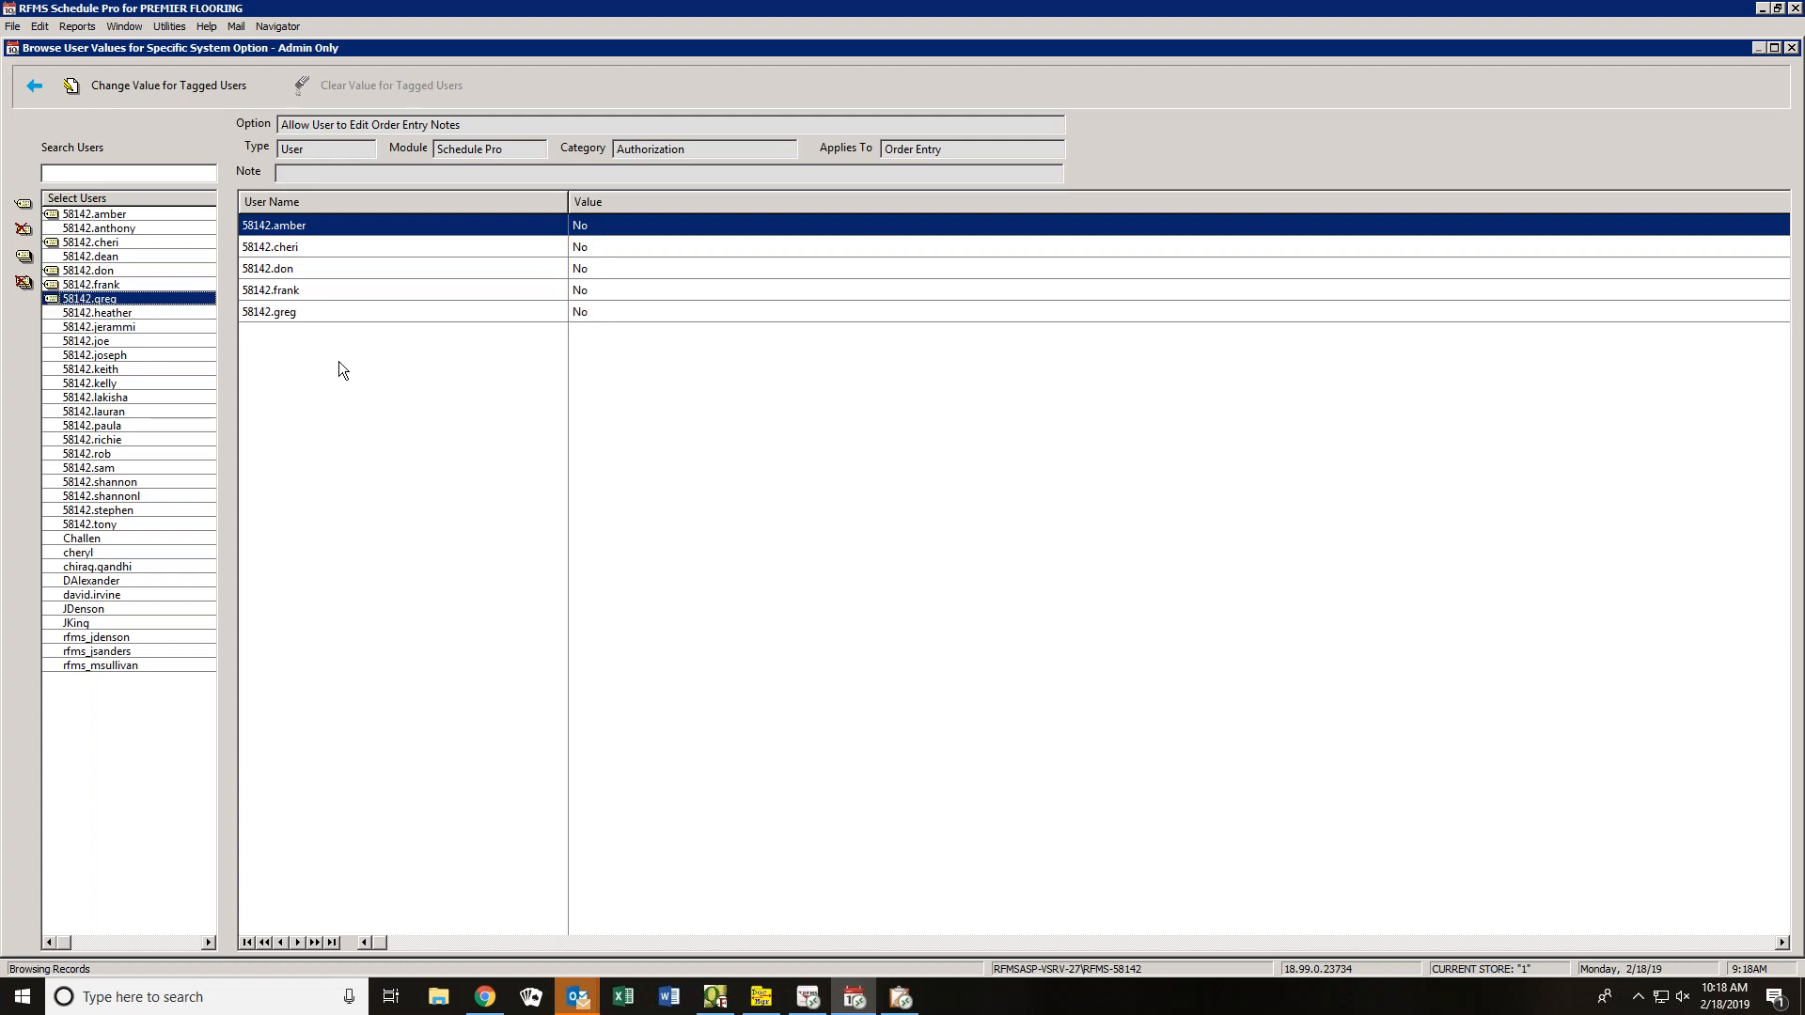
{"action": "double_click", "coordinate": [363, 316]}
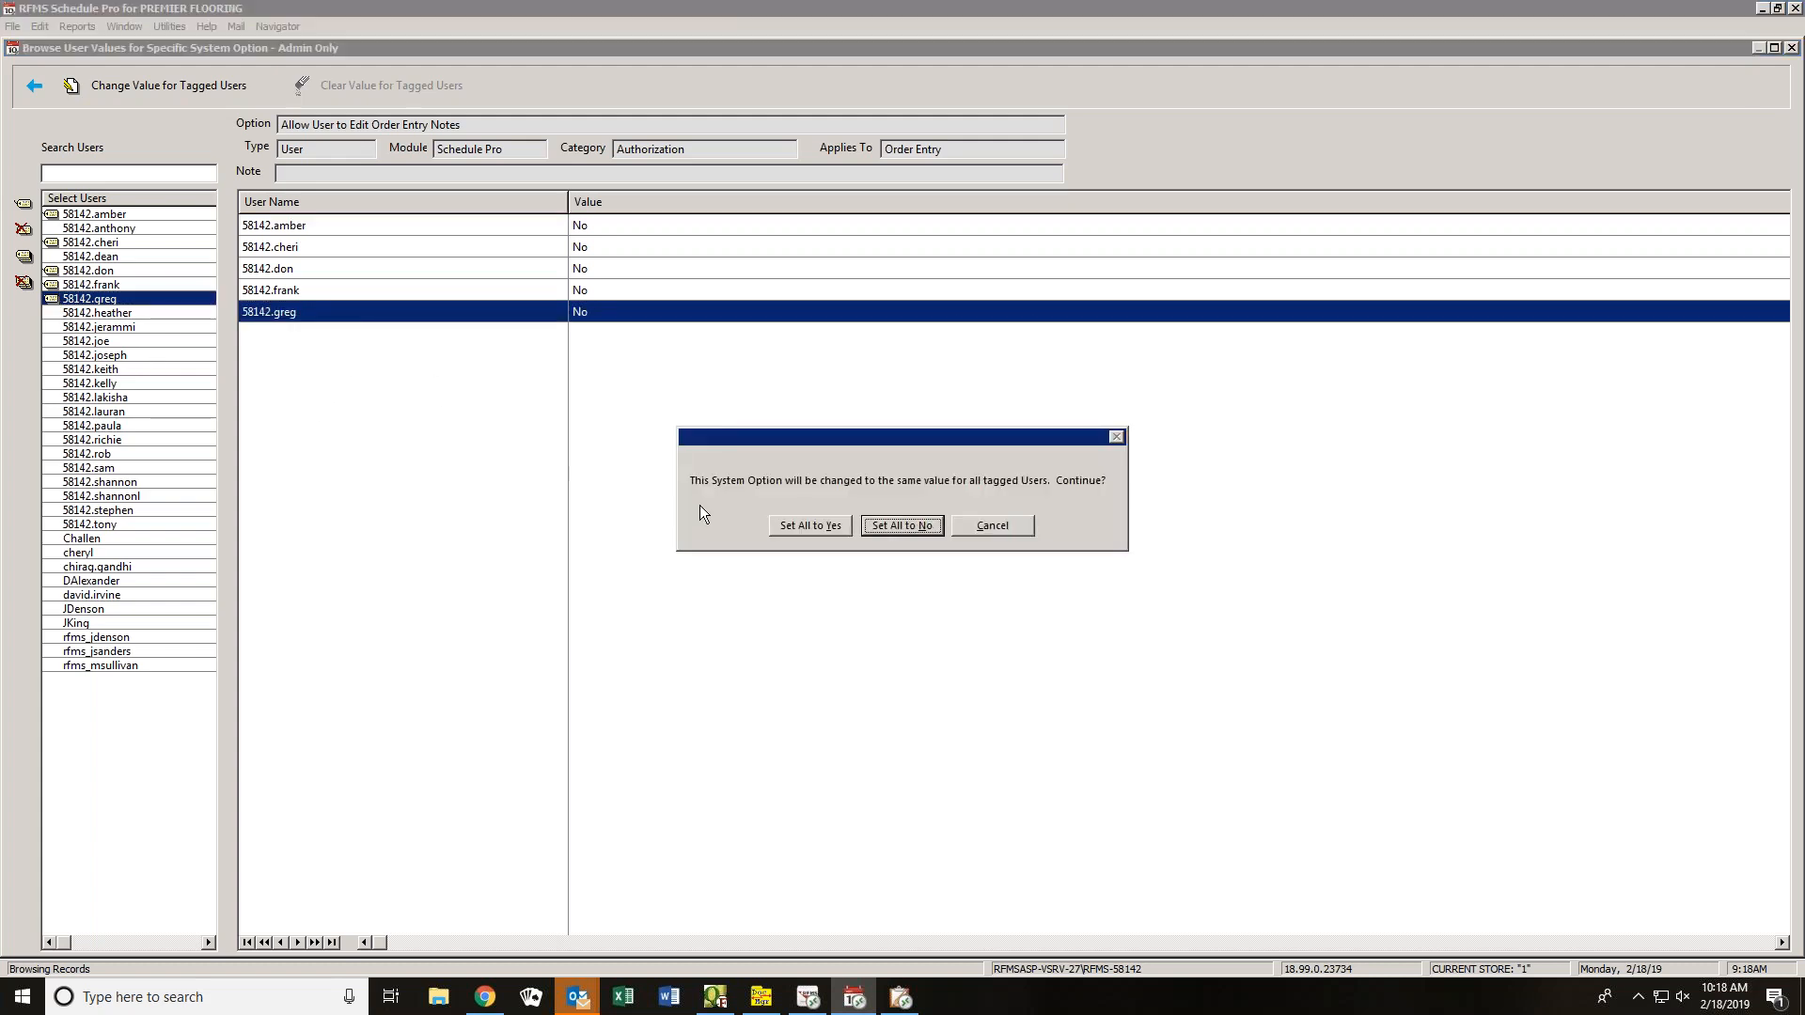
{"action": "left_click", "coordinate": [793, 524]}
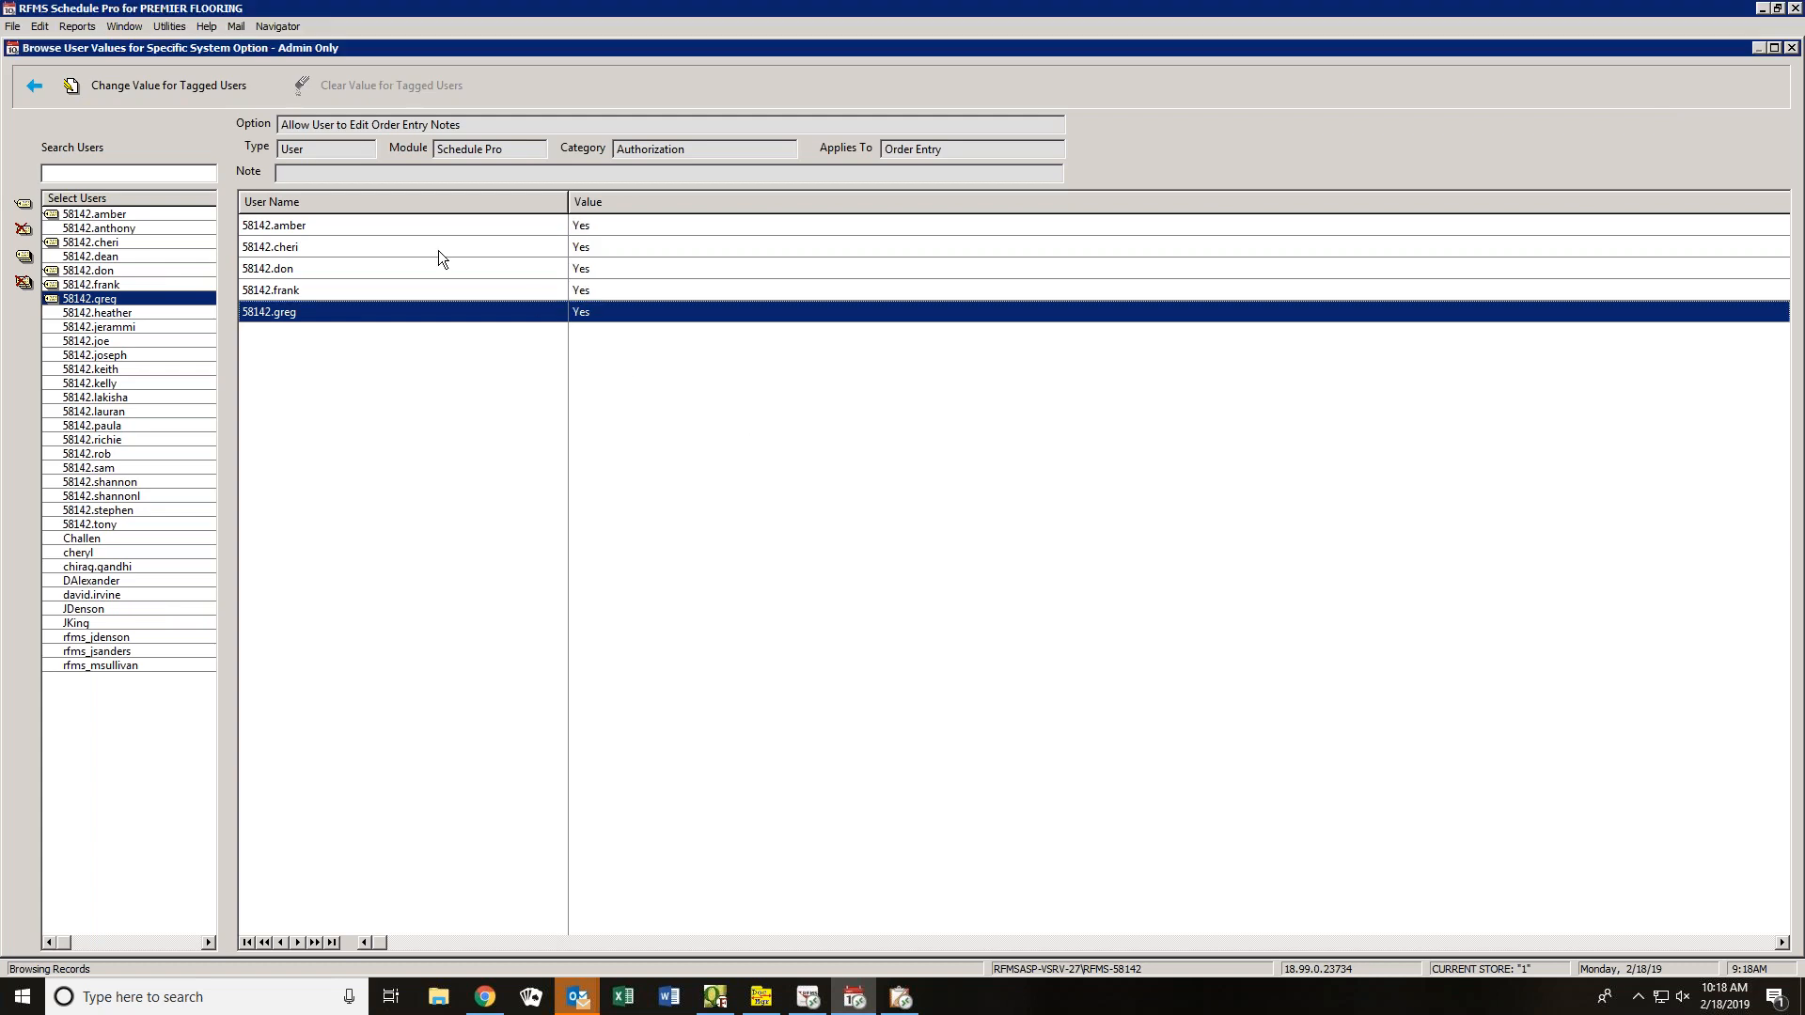
{"action": "left_click", "coordinate": [34, 86]}
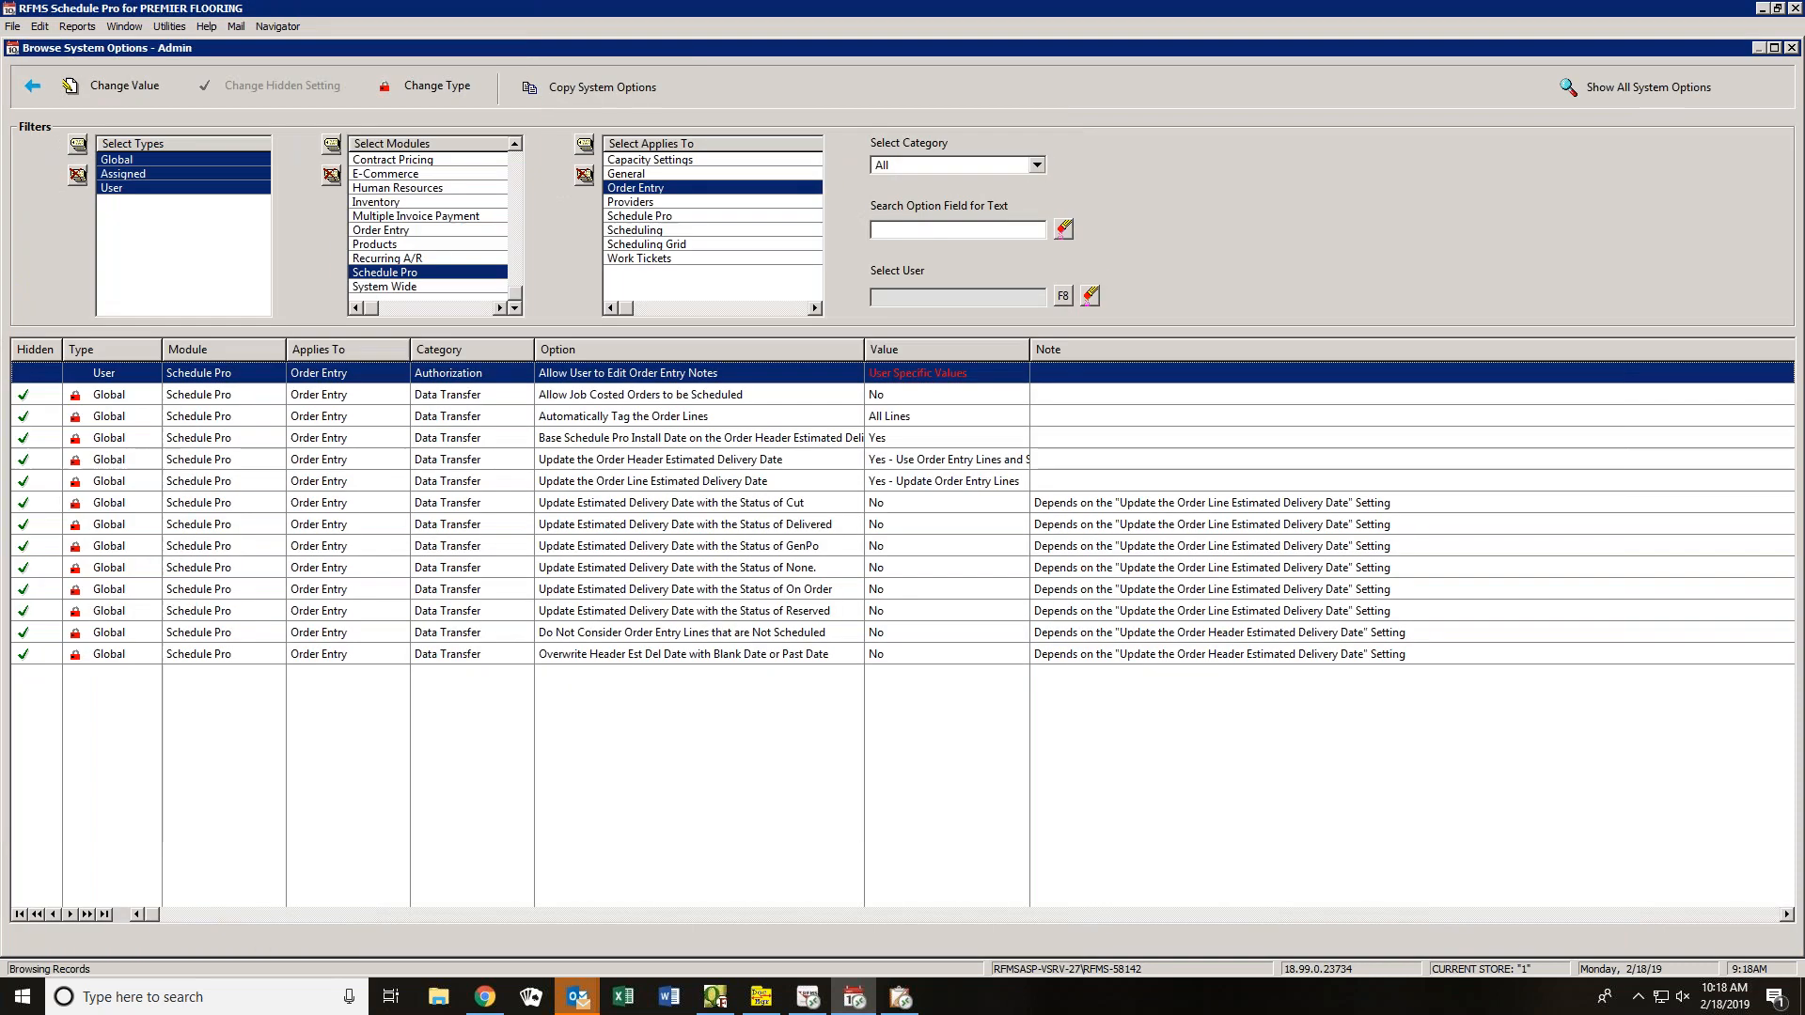
- Widen the Option and Value columns and examine the Order Entry data transfer options for scheduling, line tagging and estimated delivery dates
{"action": "left_click", "coordinate": [695, 395]}
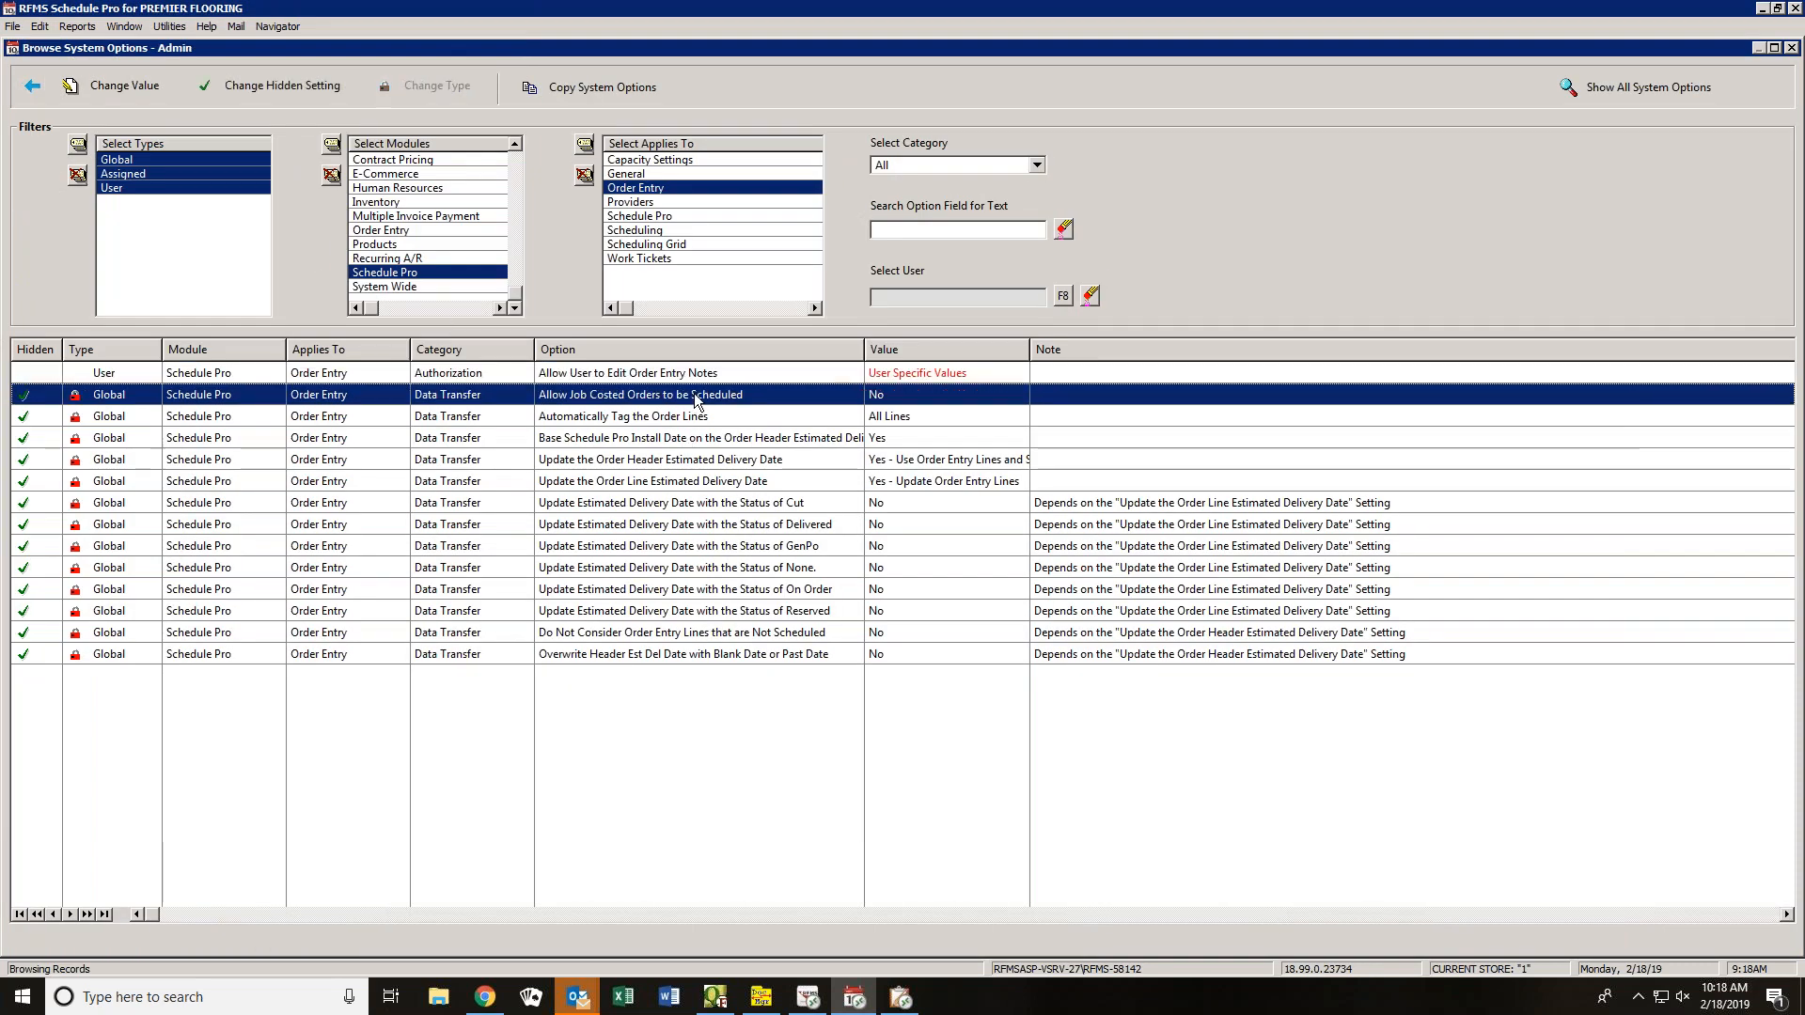
{"action": "left_click", "coordinate": [719, 417]}
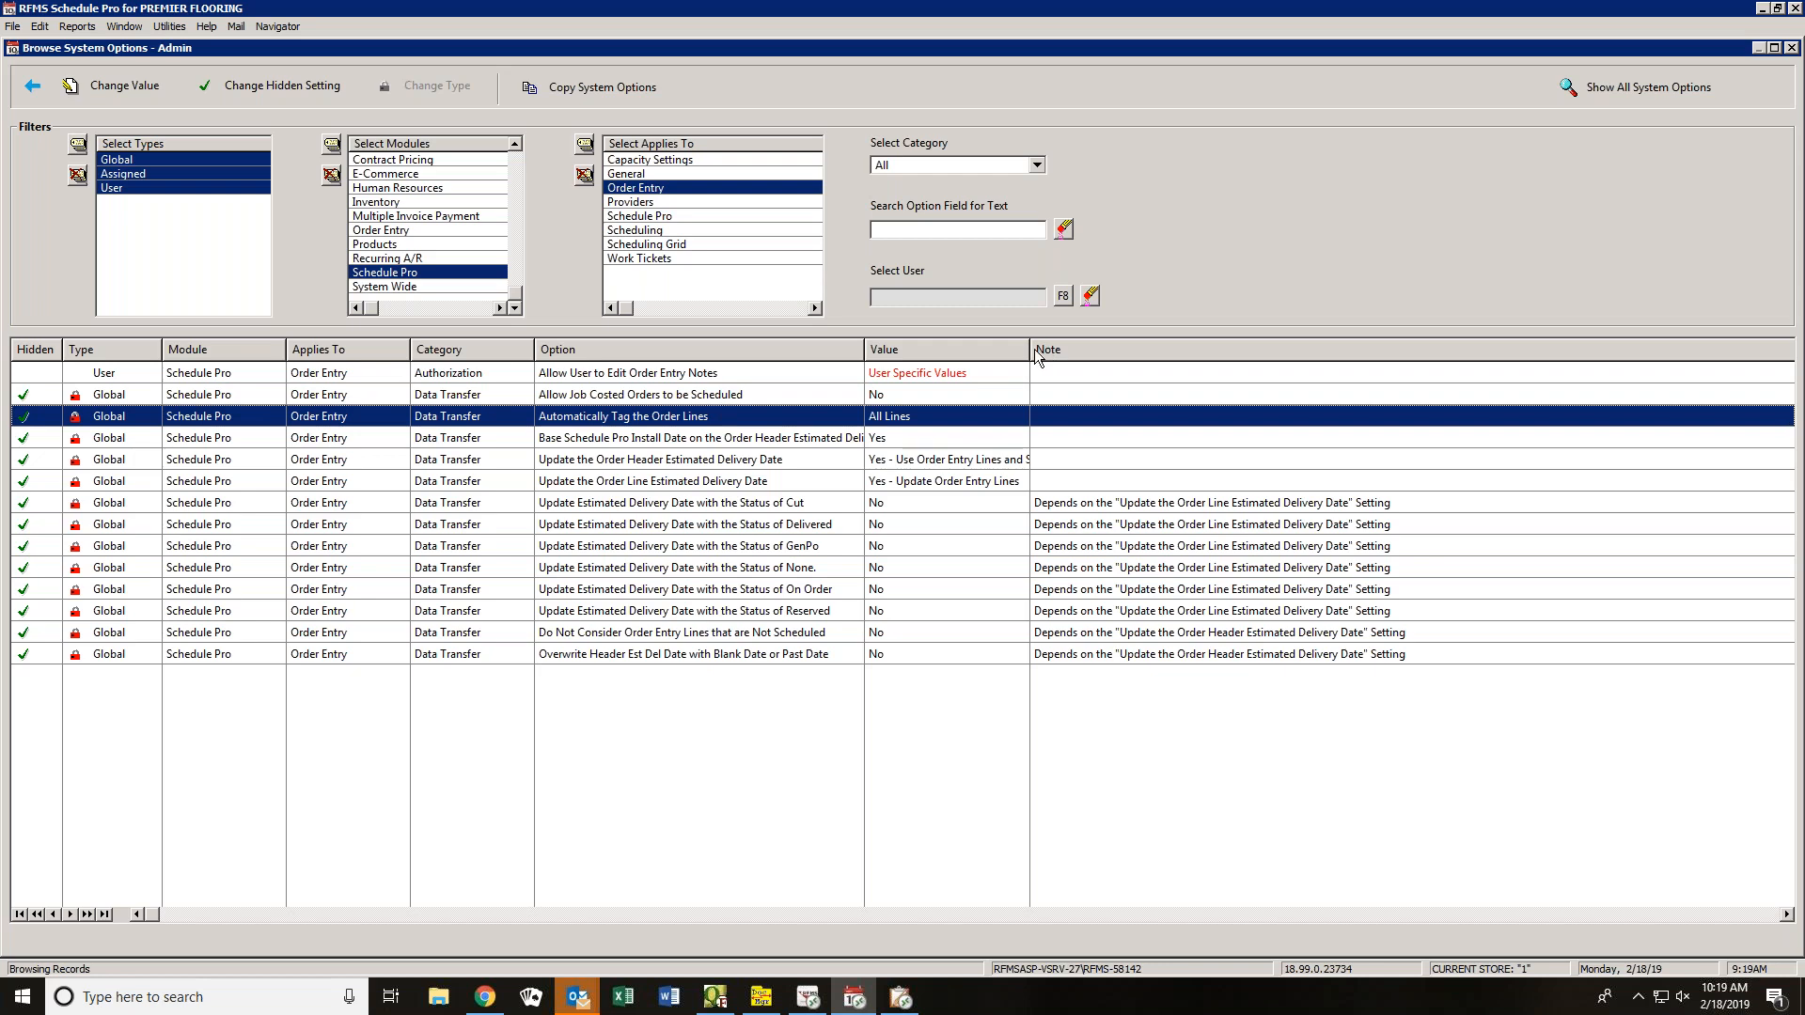
{"action": "left_click_drag", "start_coordinate": [1029, 357], "coordinate": [1207, 361]}
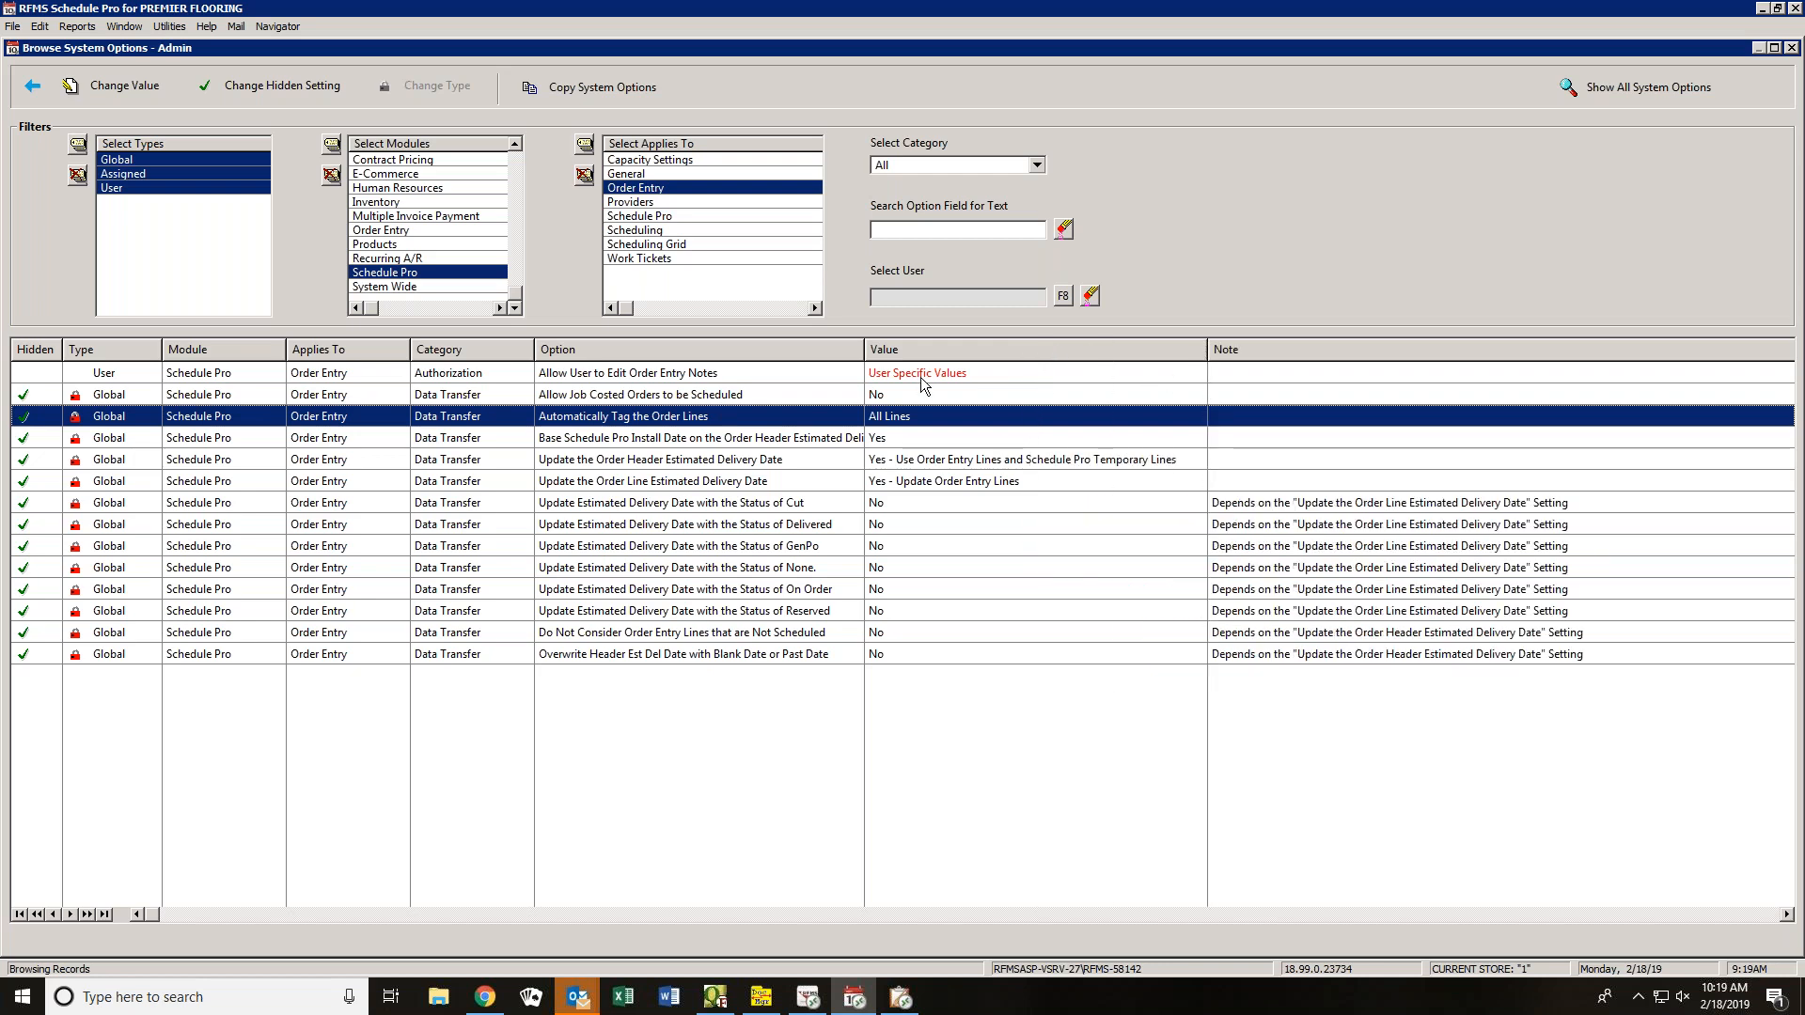
{"action": "left_click_drag", "start_coordinate": [864, 358], "coordinate": [945, 358]}
{"action": "left_click", "coordinate": [967, 464]}
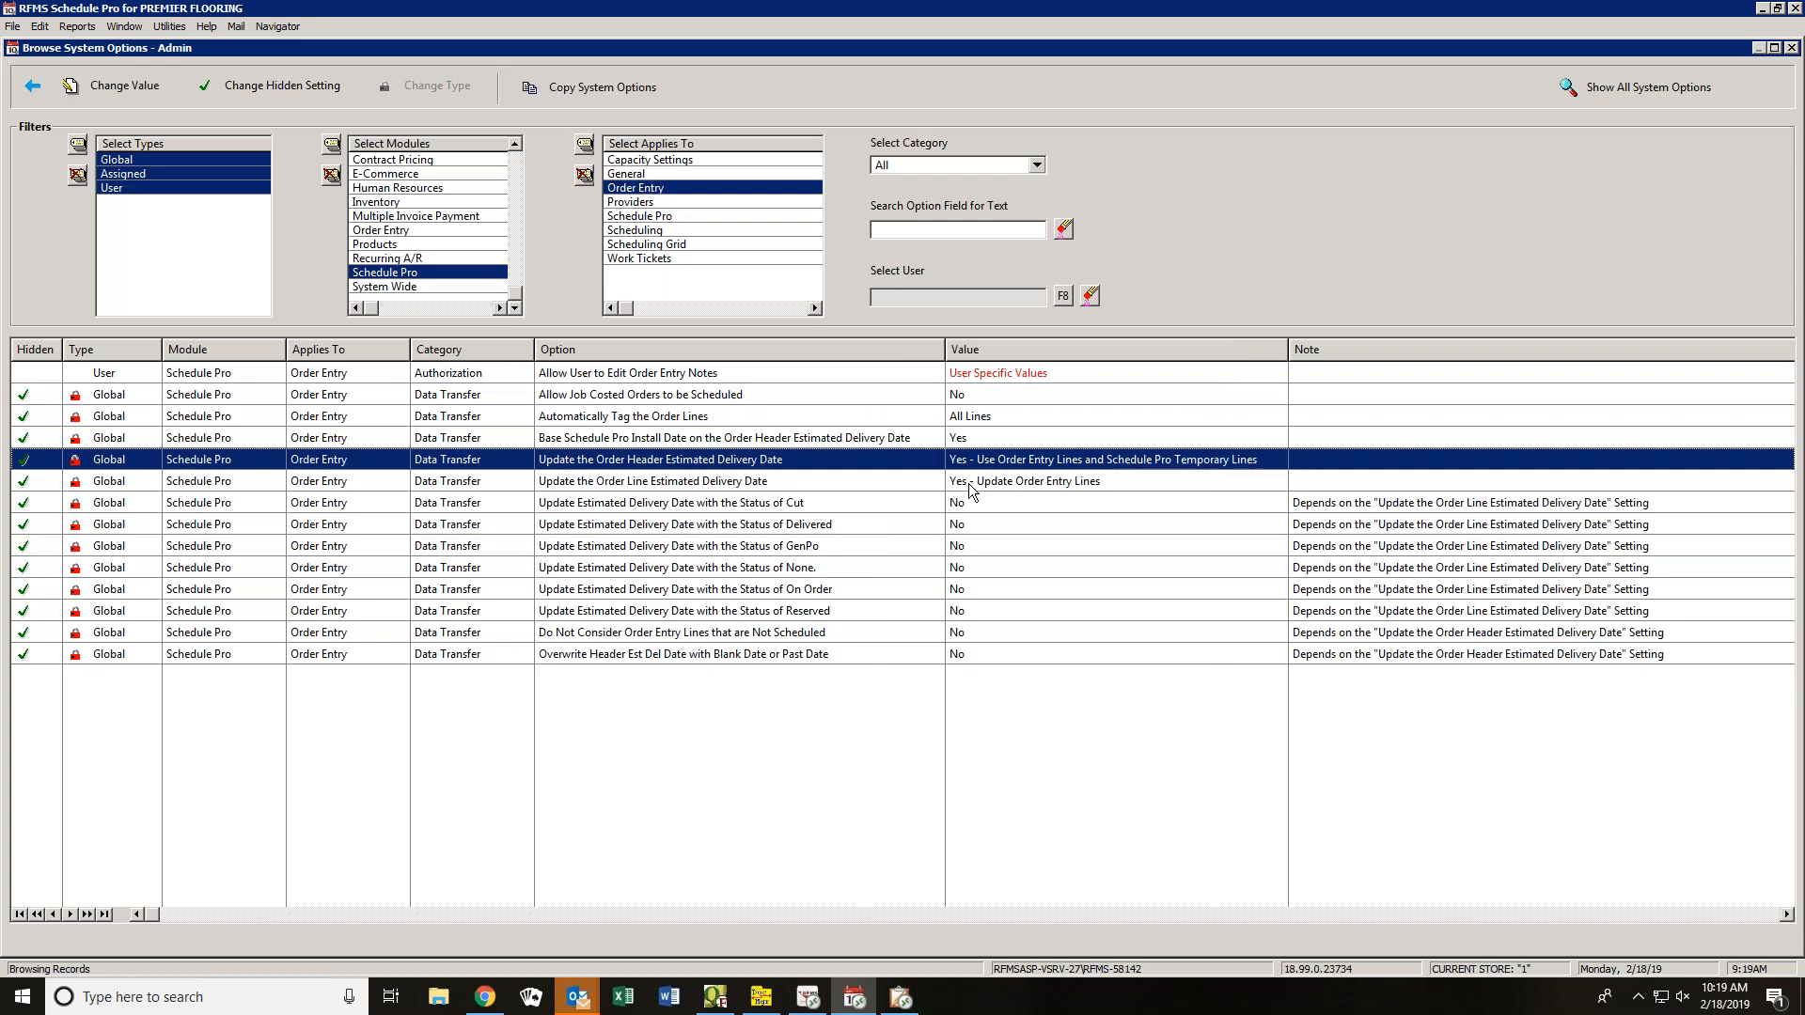
{"action": "left_click", "coordinate": [969, 483]}
{"action": "left_click", "coordinate": [845, 498]}
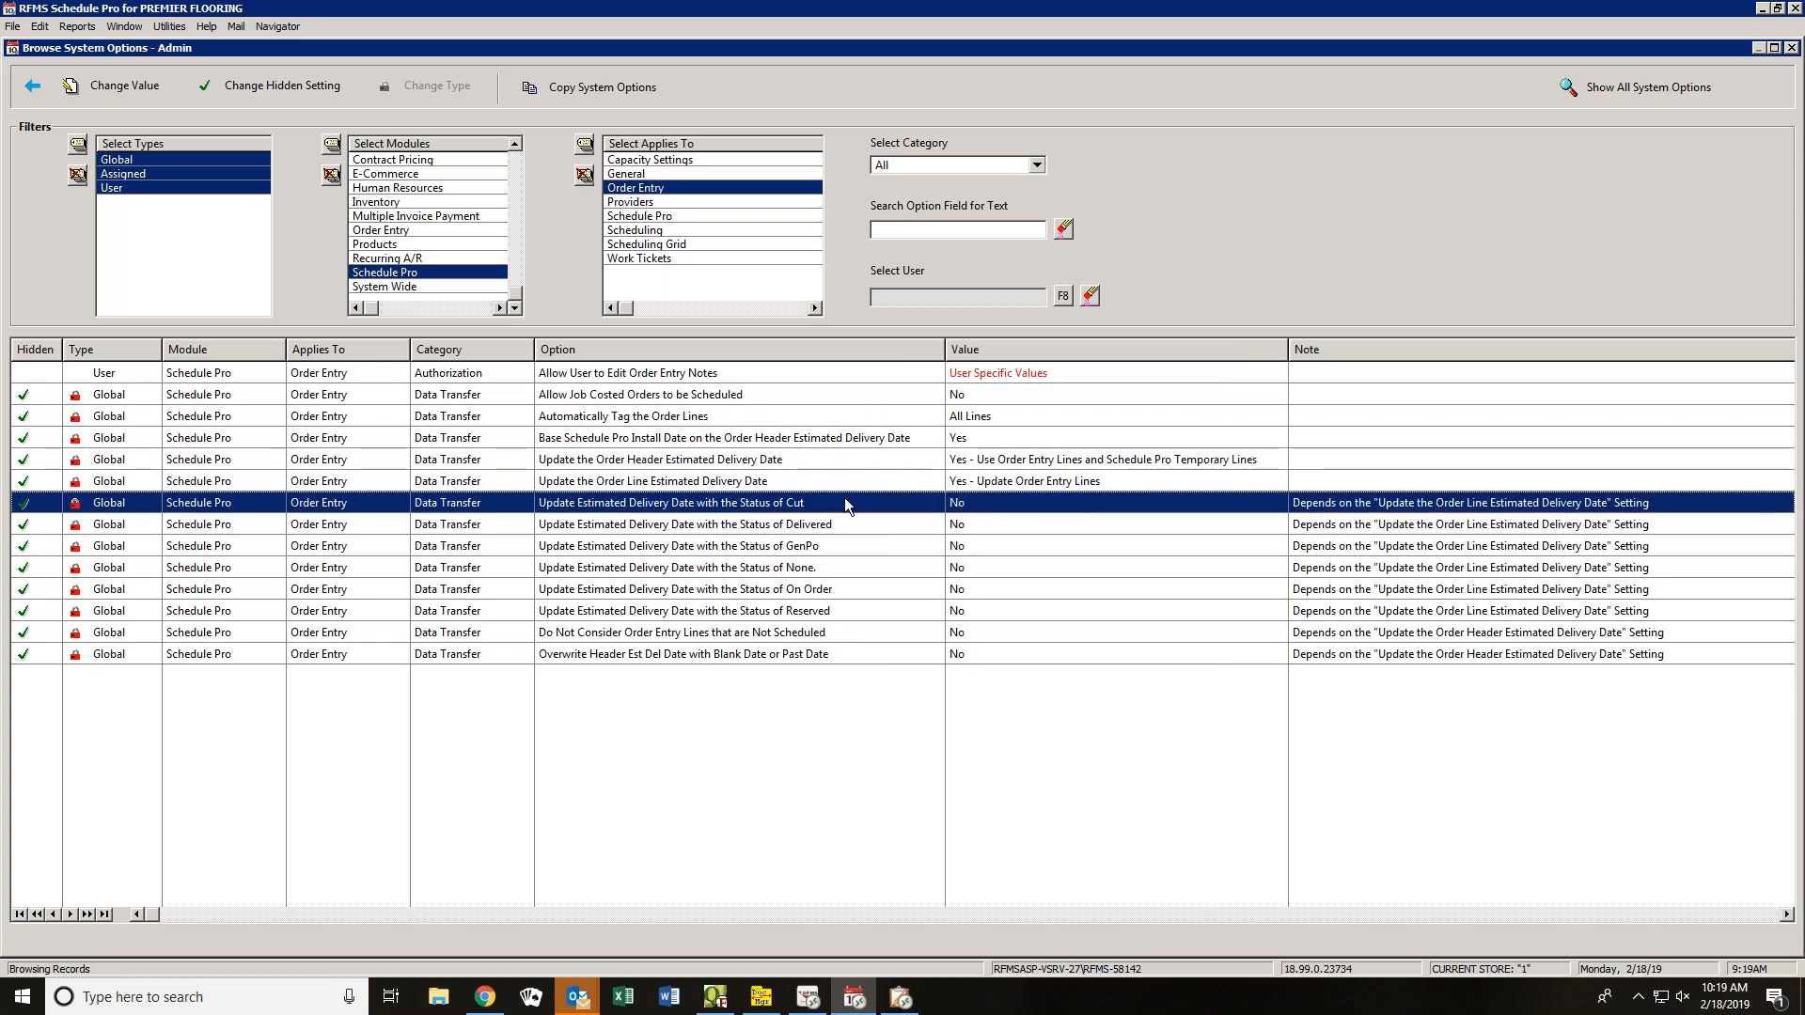
- Set the global values of Update Estimated Delivery Date with the Status of Cut and of Delivered to Yes
{"action": "double_click", "coordinate": [848, 502]}
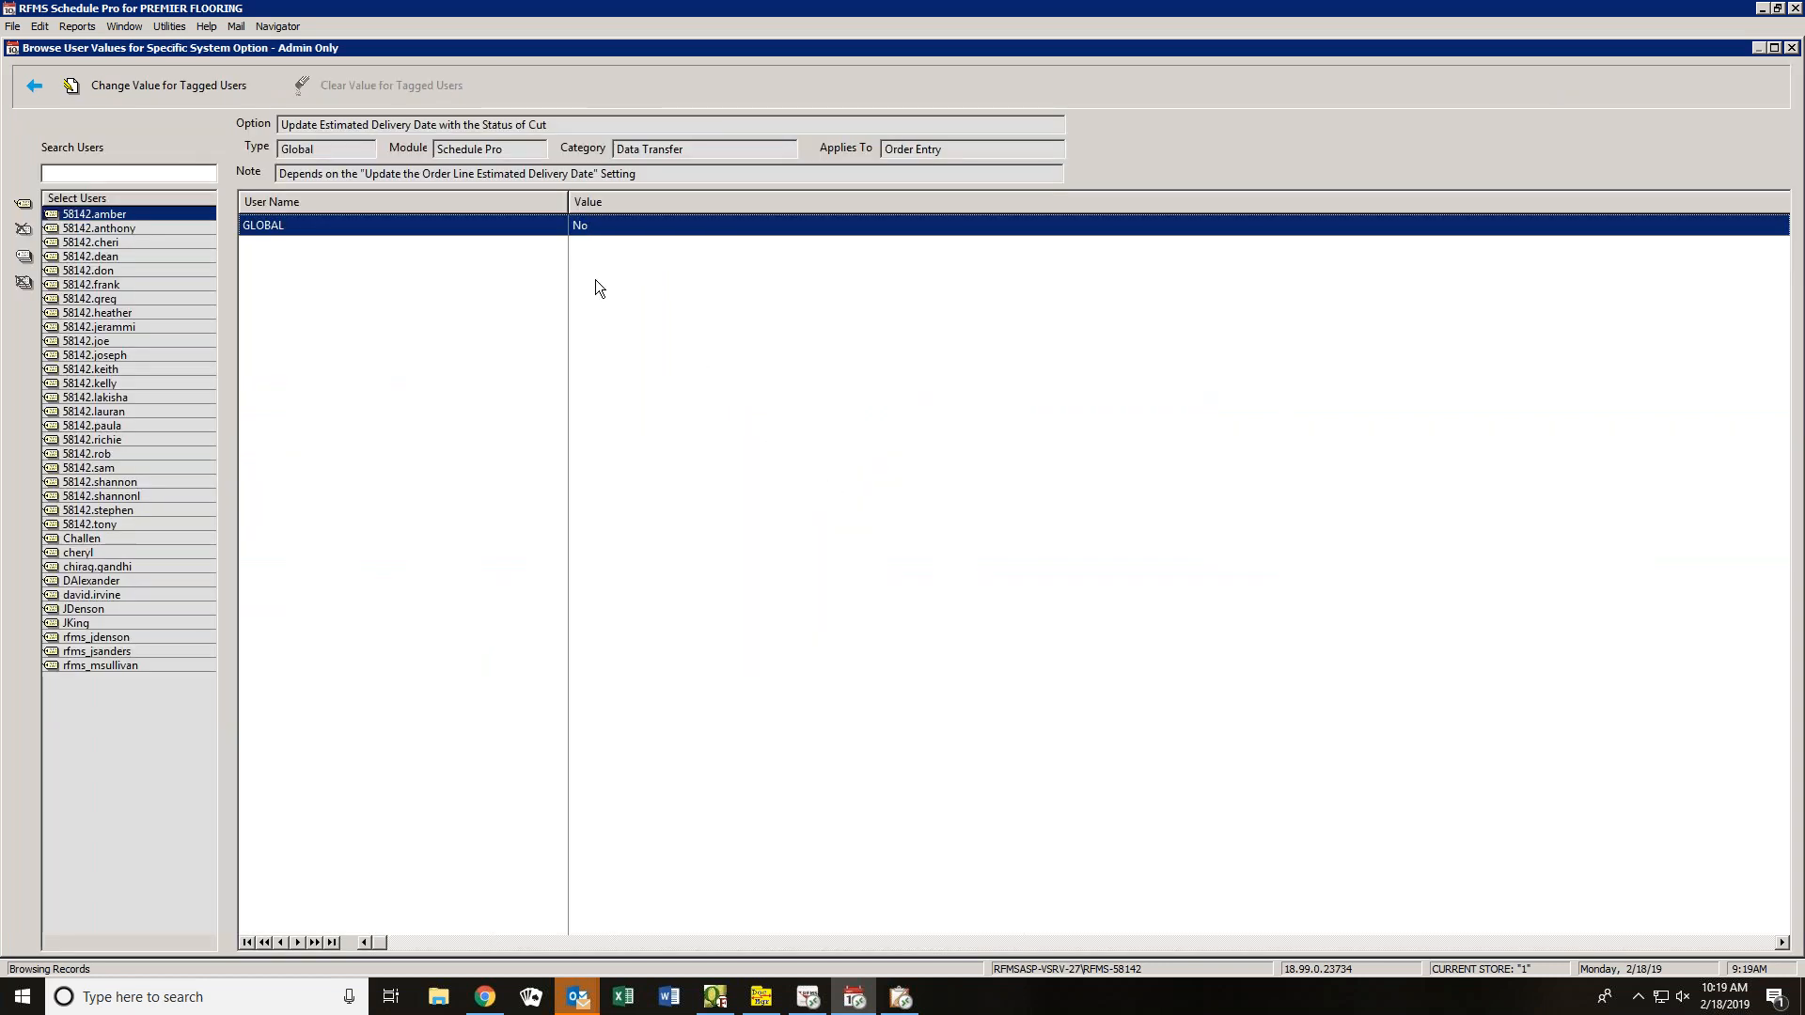
{"action": "left_click", "coordinate": [577, 227]}
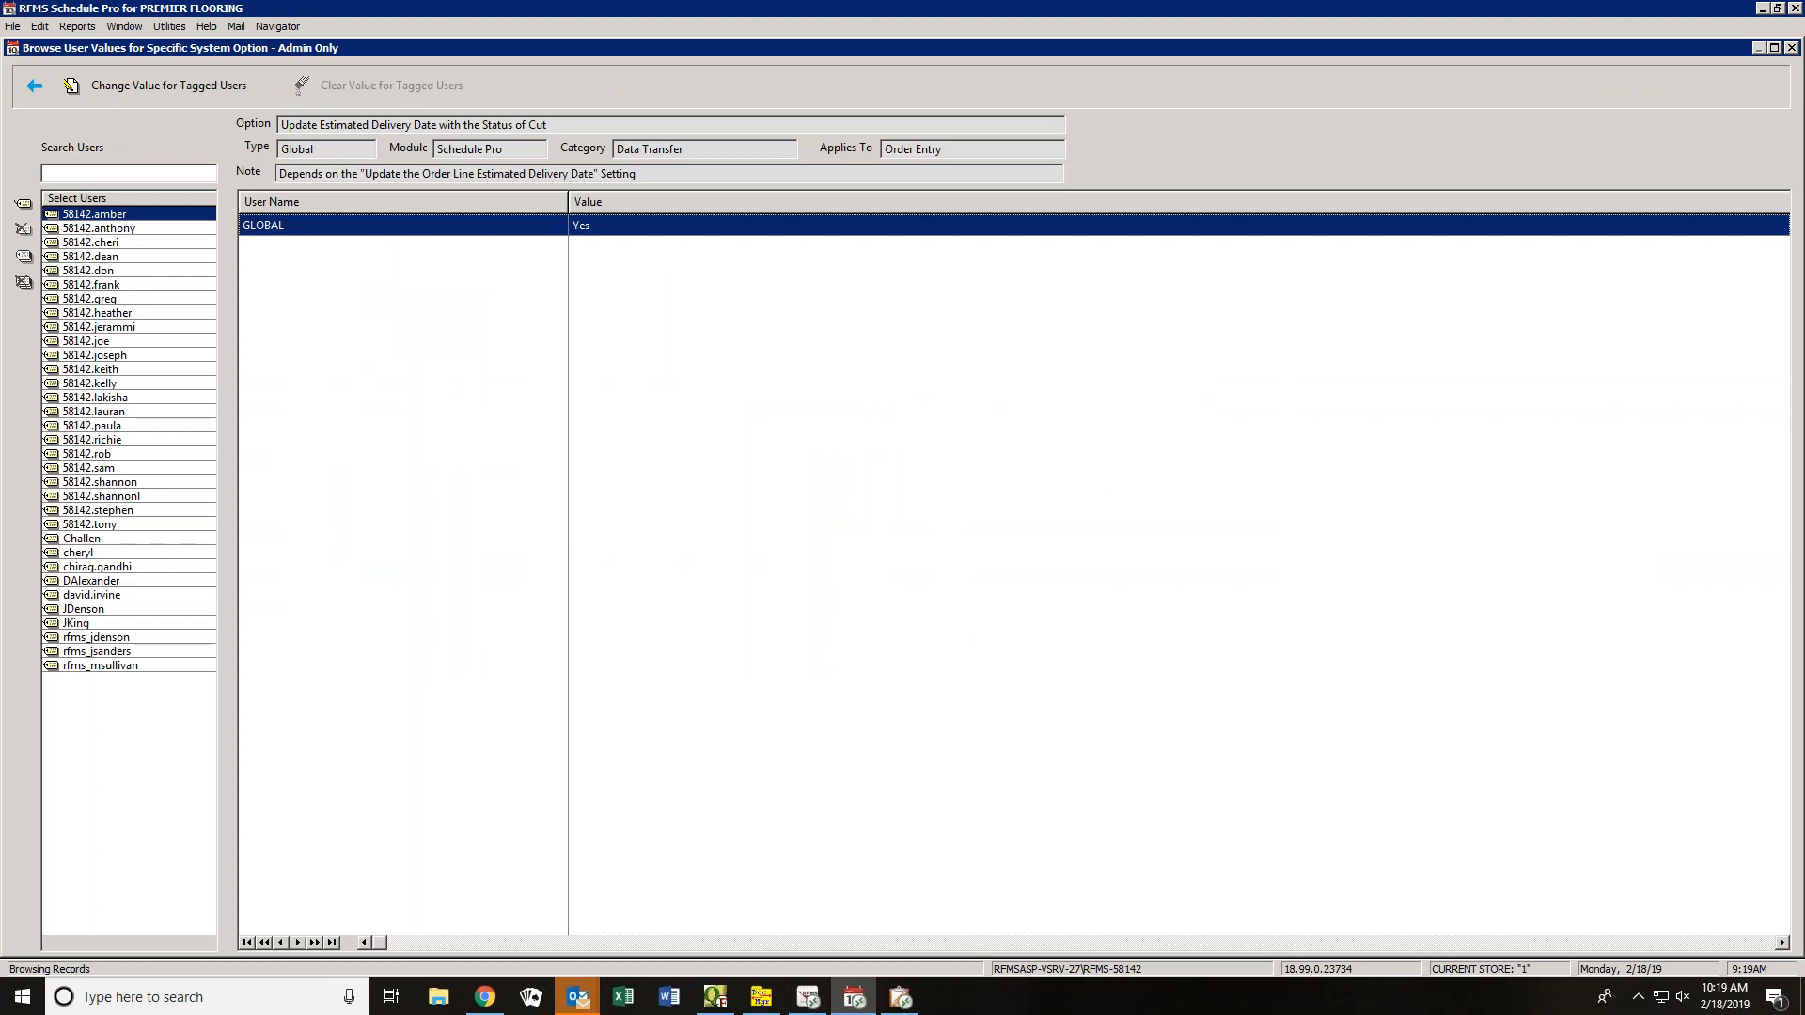
{"action": "left_click", "coordinate": [28, 85]}
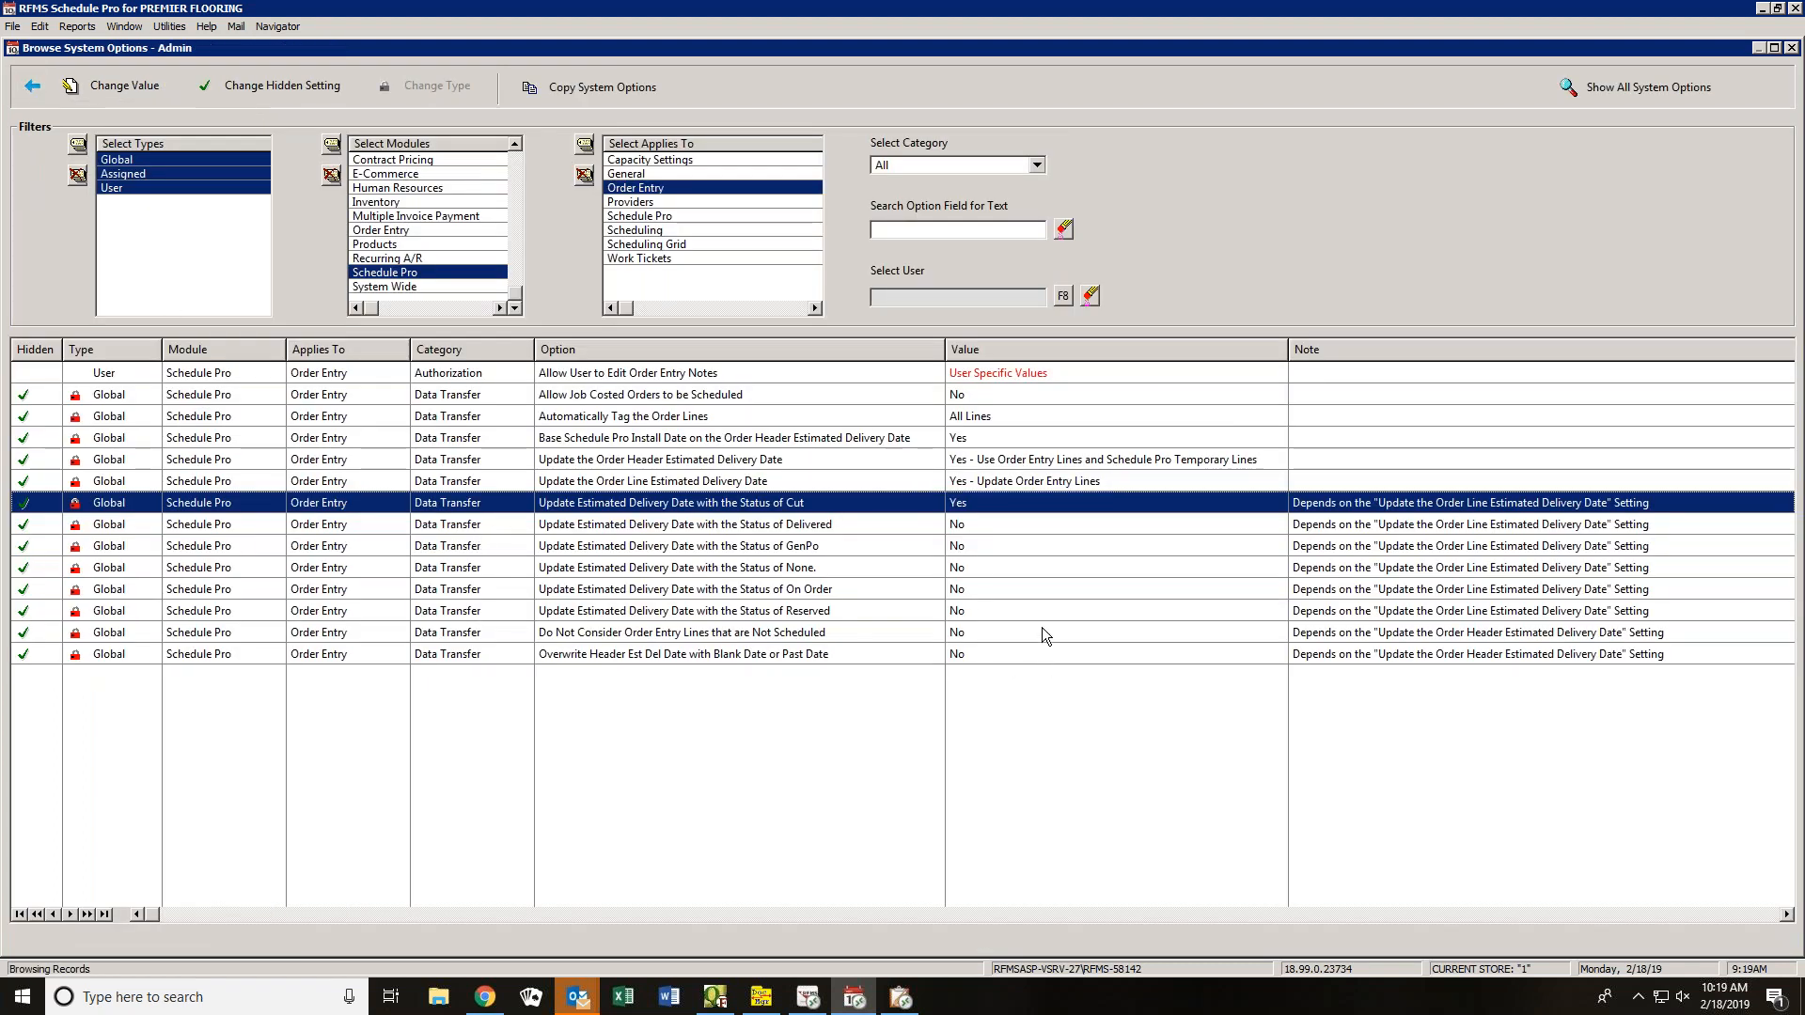
{"action": "double_click", "coordinate": [963, 530]}
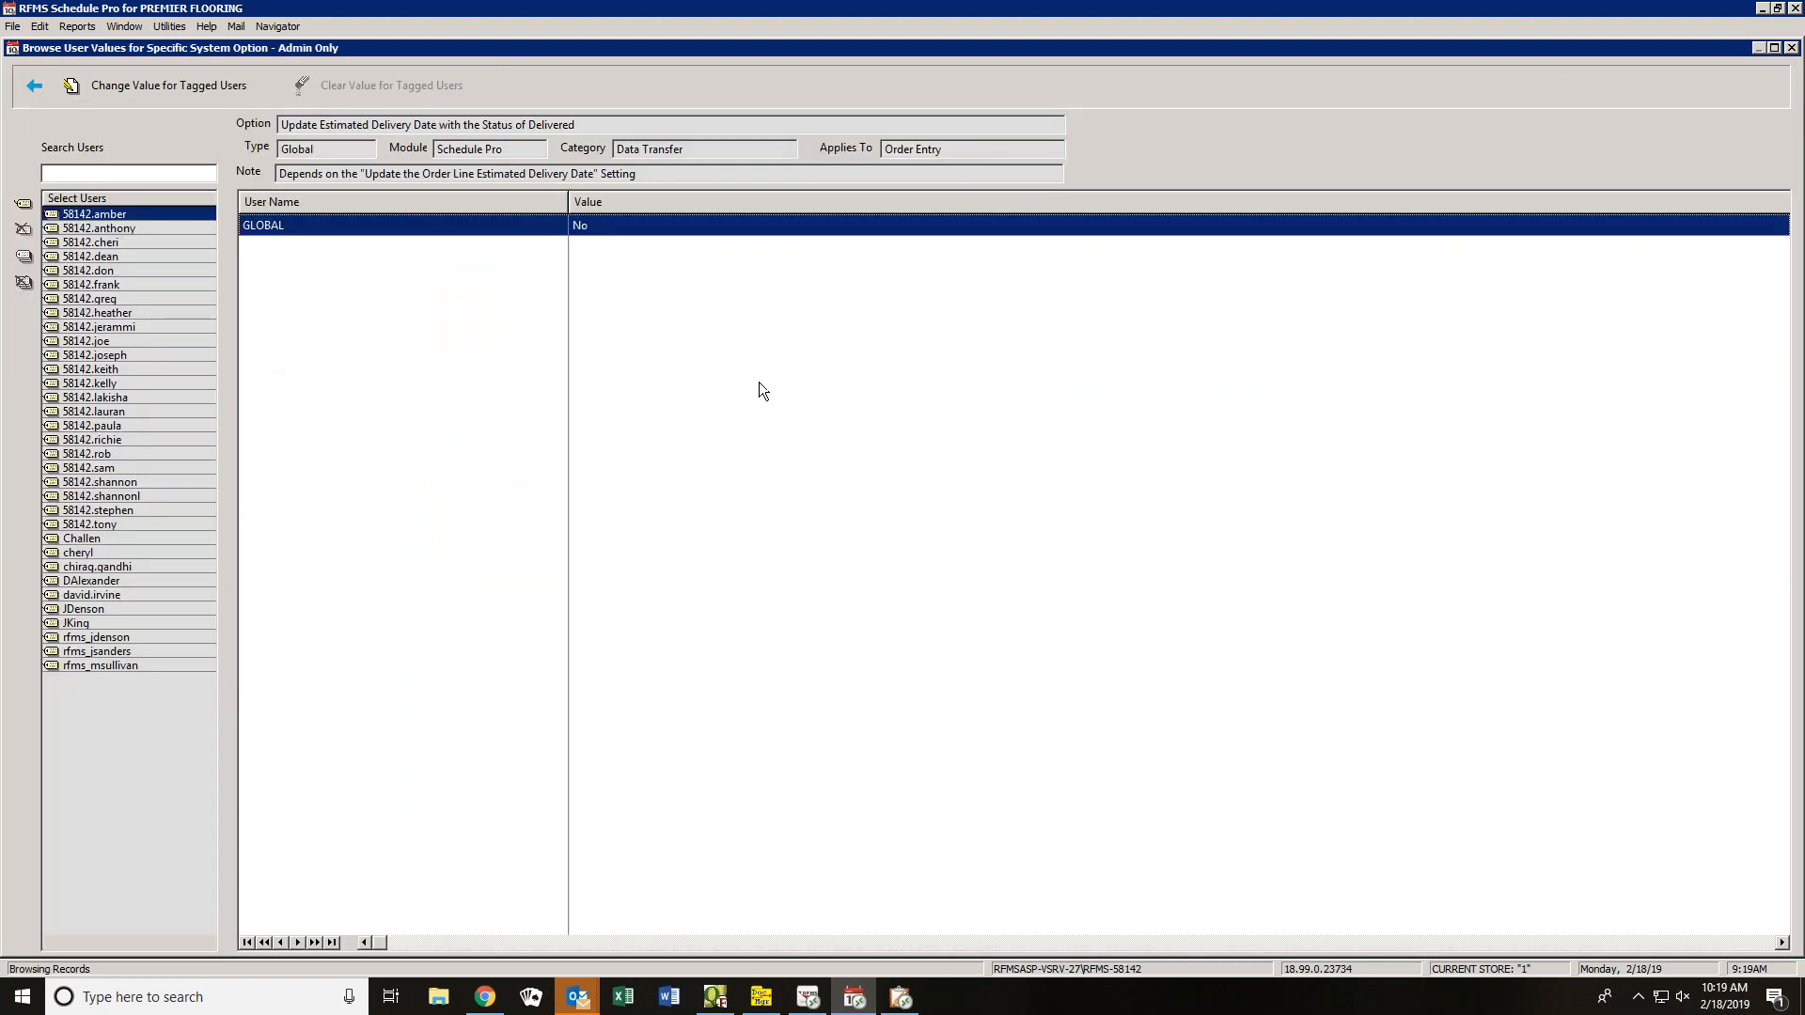
{"action": "left_click", "coordinate": [34, 86]}
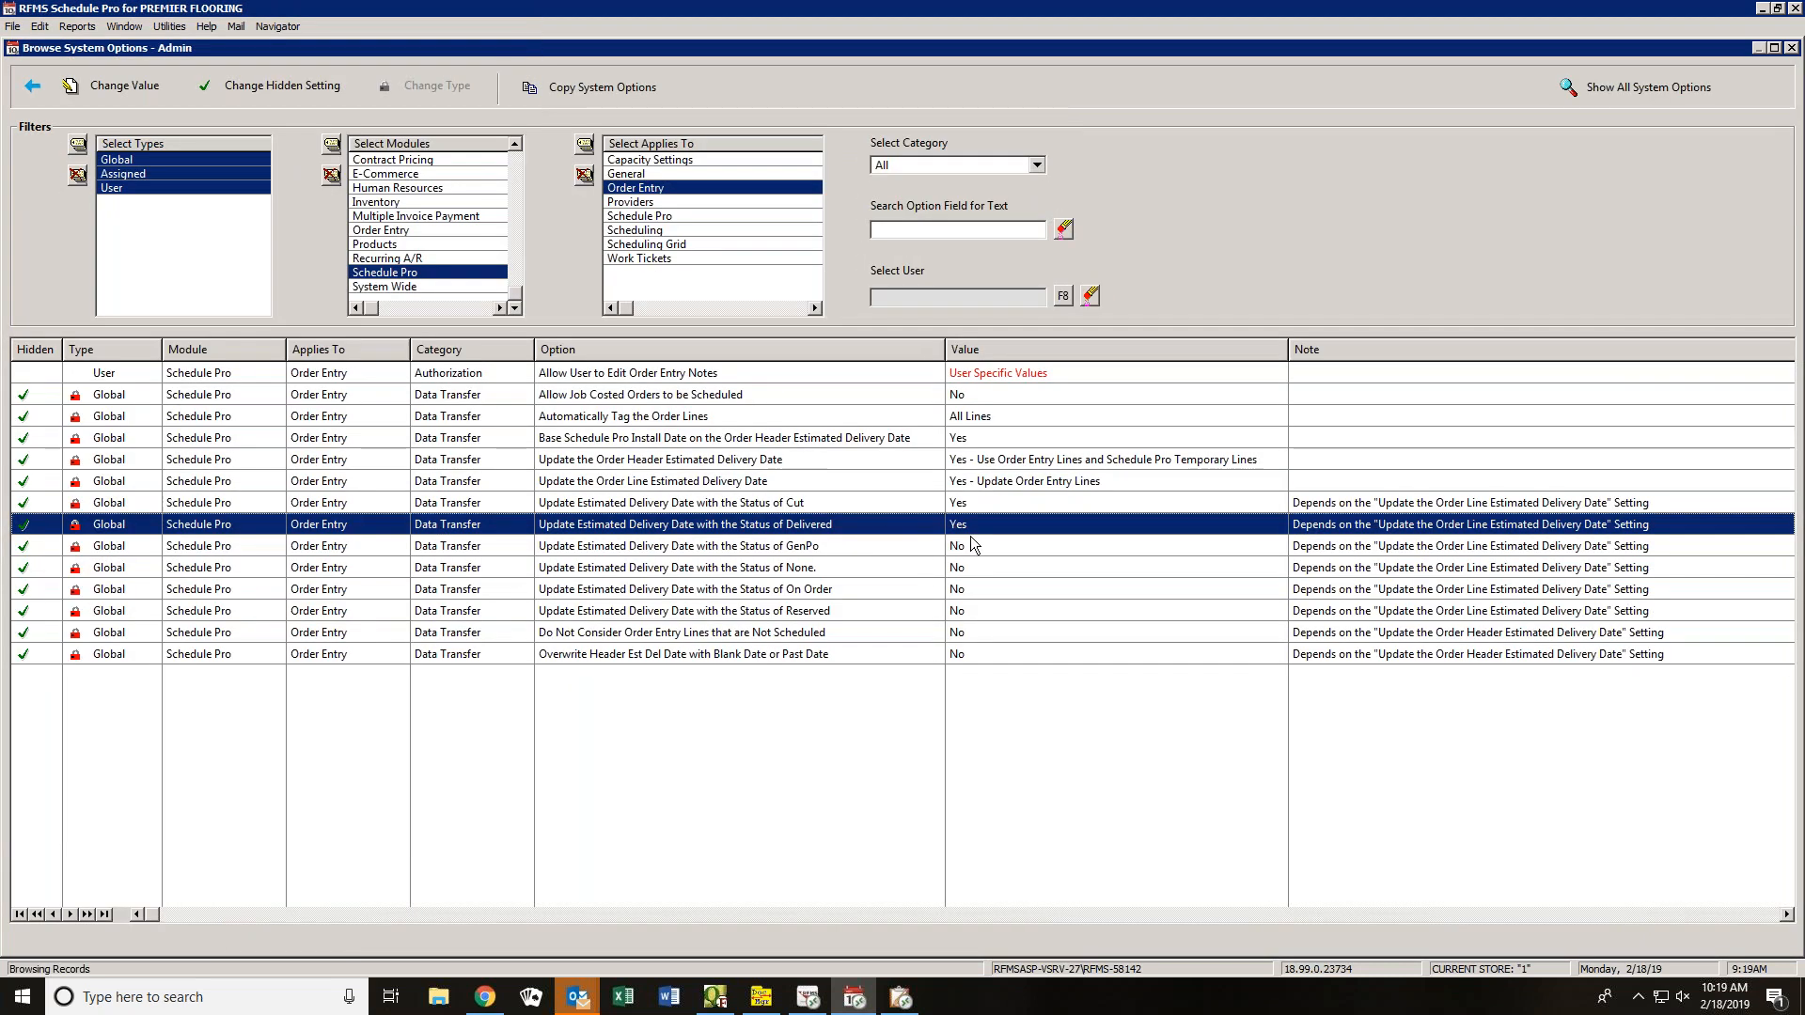
- Set Update Estimated Delivery Date with the Status of GenPo and with the Status of None to Yes
{"action": "double_click", "coordinate": [972, 545]}
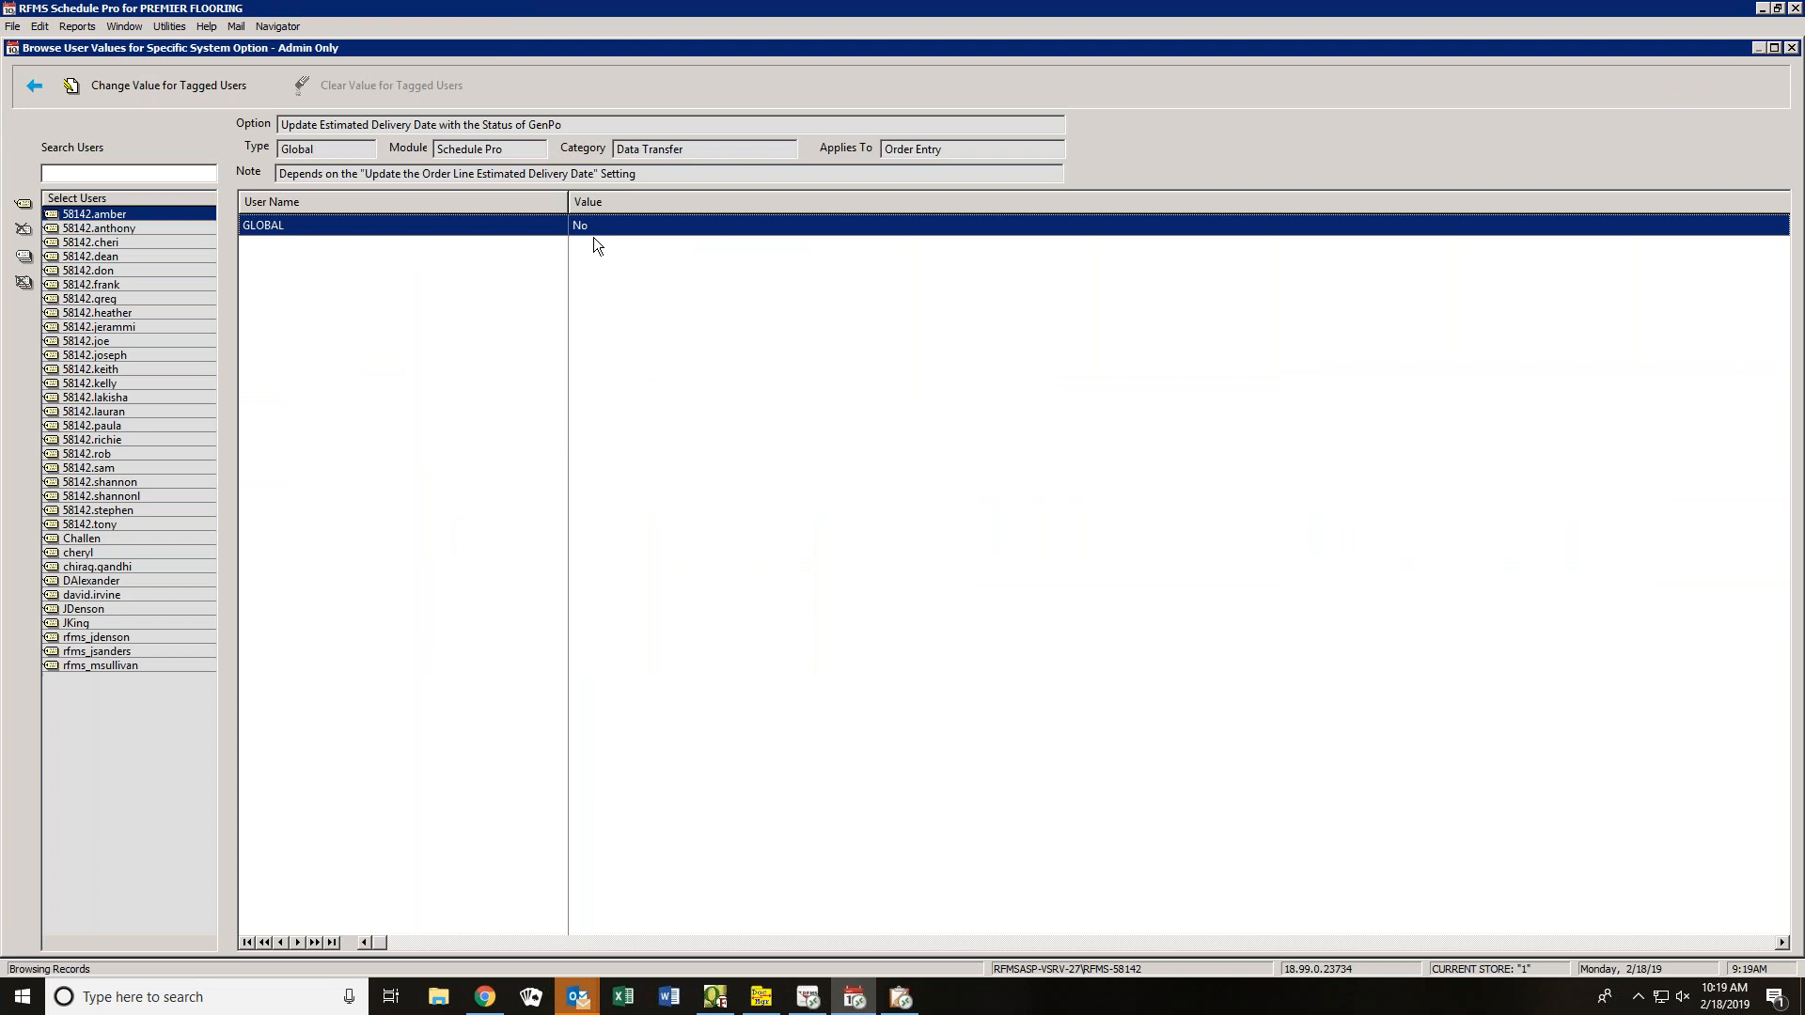
{"action": "left_click", "coordinate": [34, 85]}
{"action": "double_click", "coordinate": [1002, 567]}
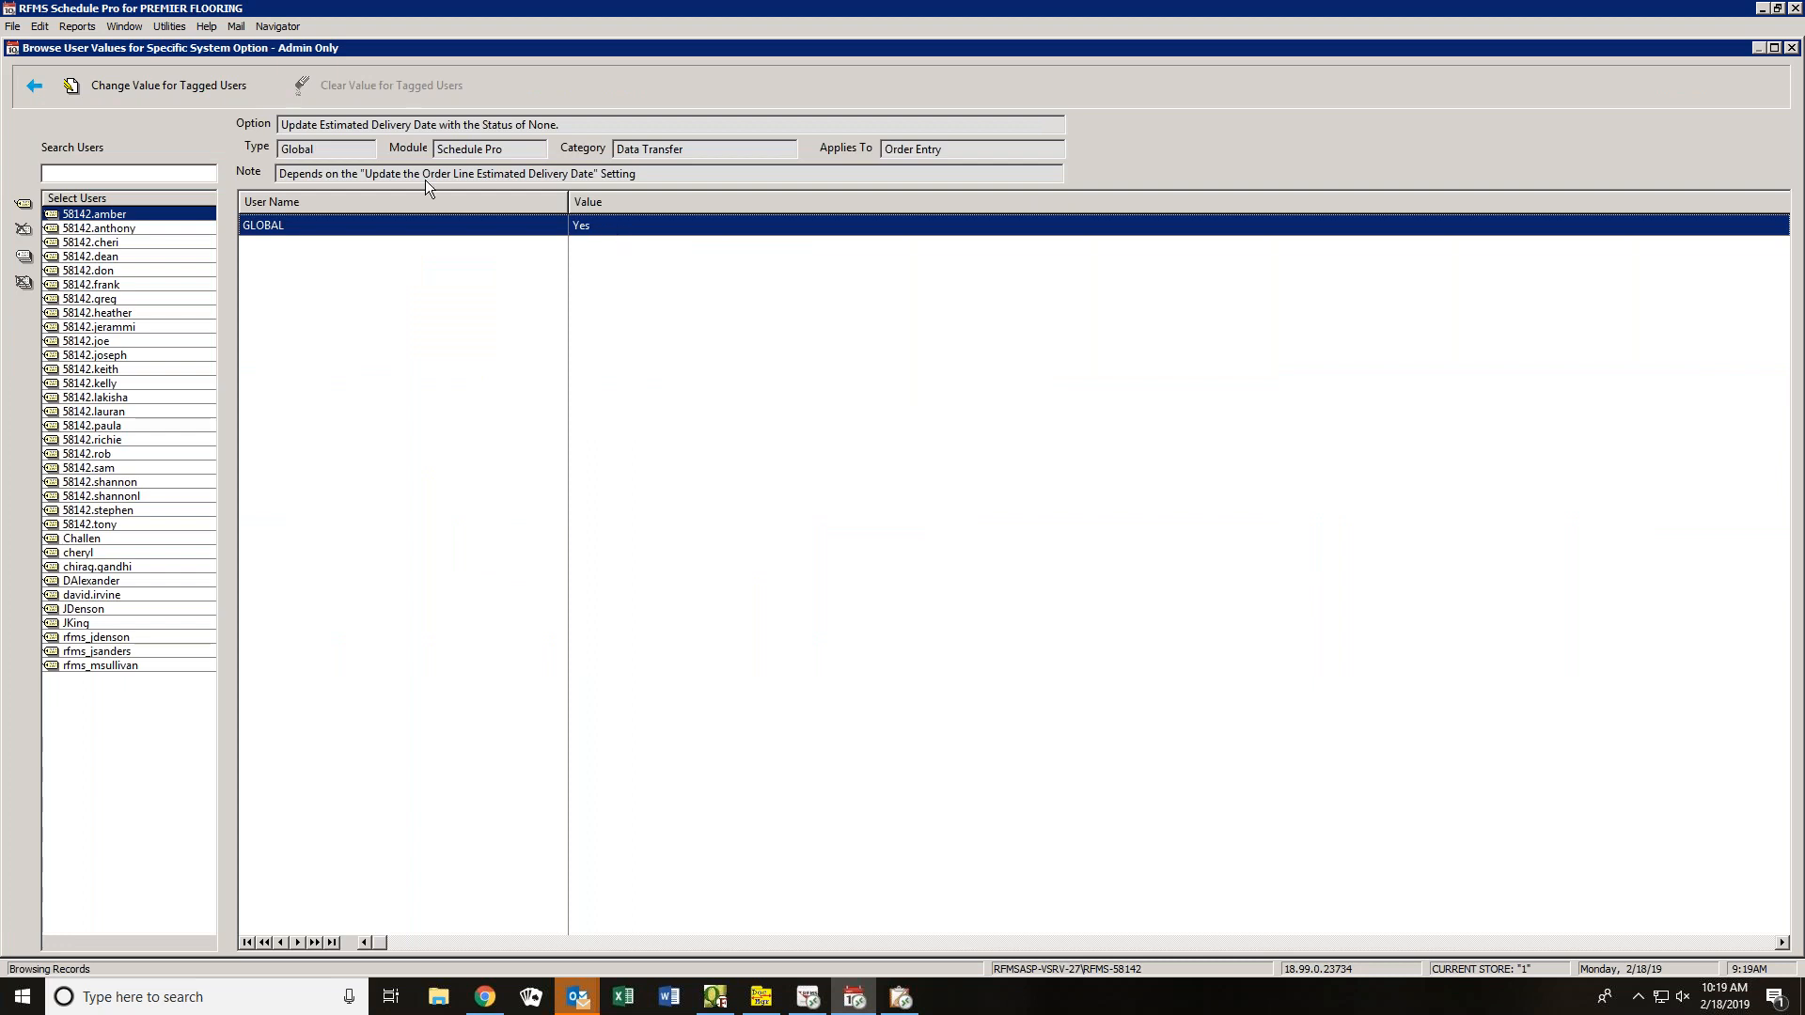
{"action": "left_click", "coordinate": [34, 85]}
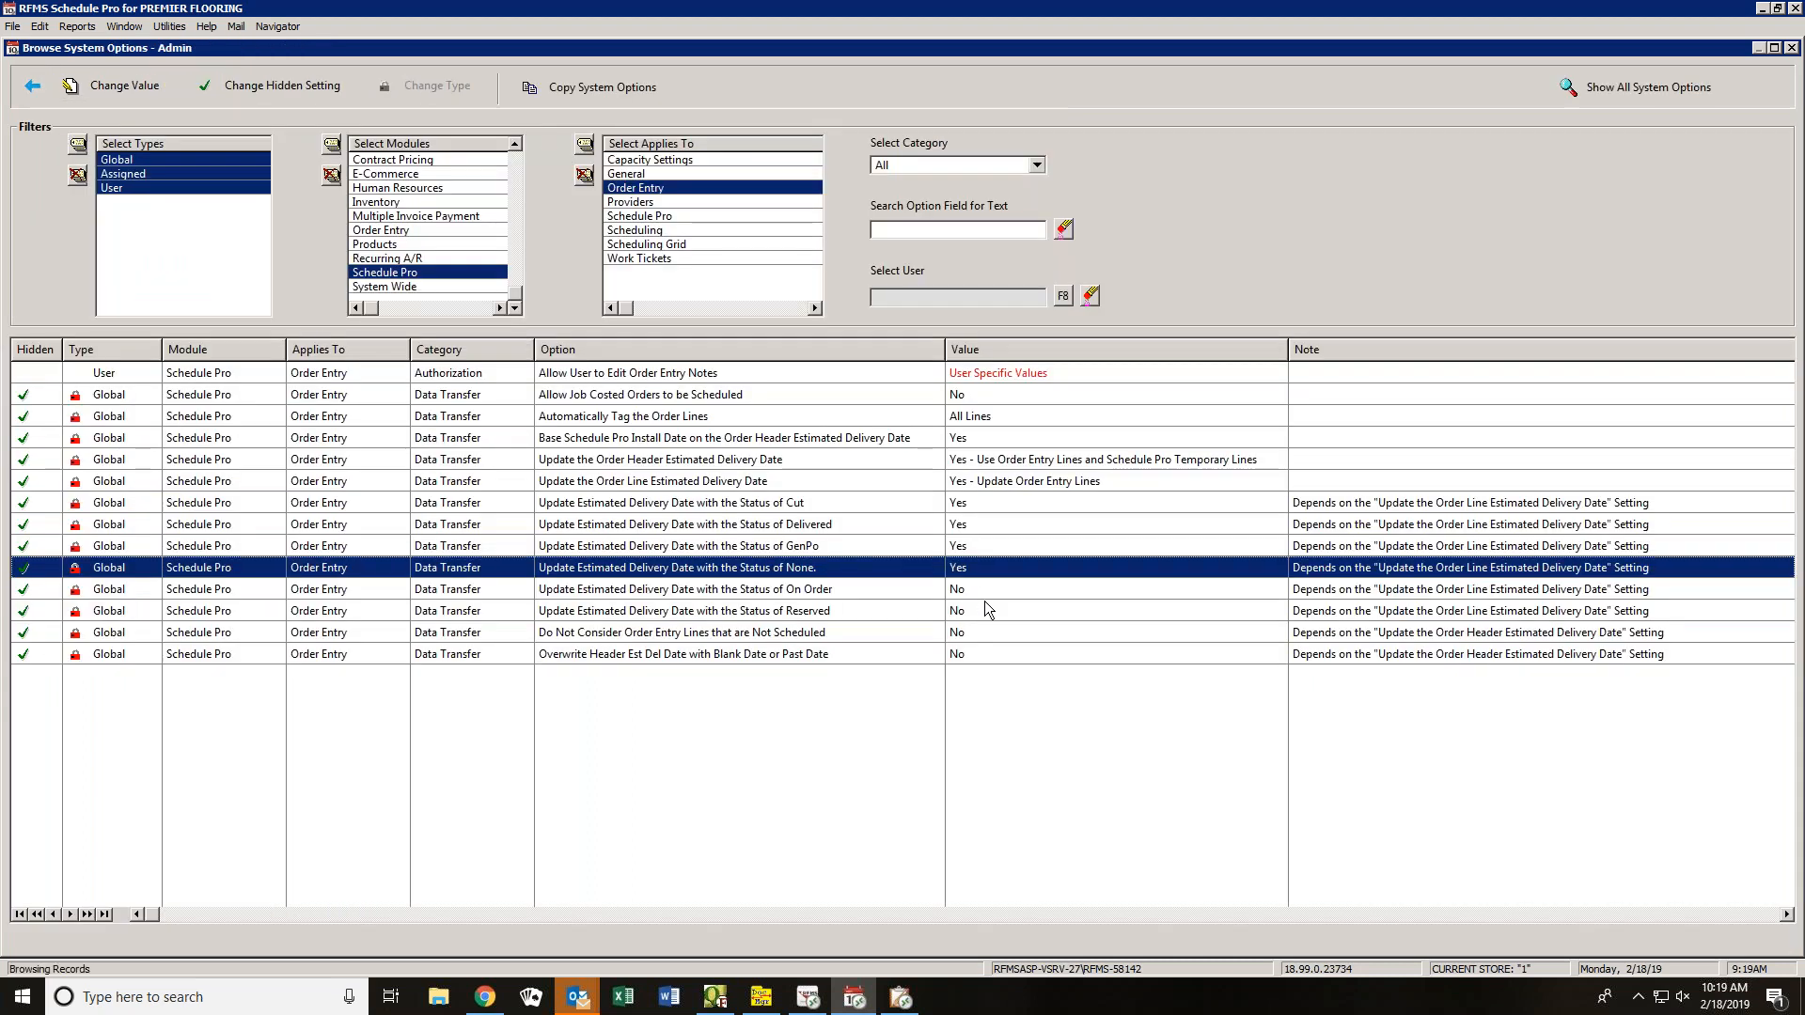
- Set Update Estimated Delivery Date with the Status of On Order and with the Status of Reserved to Yes
{"action": "double_click", "coordinate": [982, 596]}
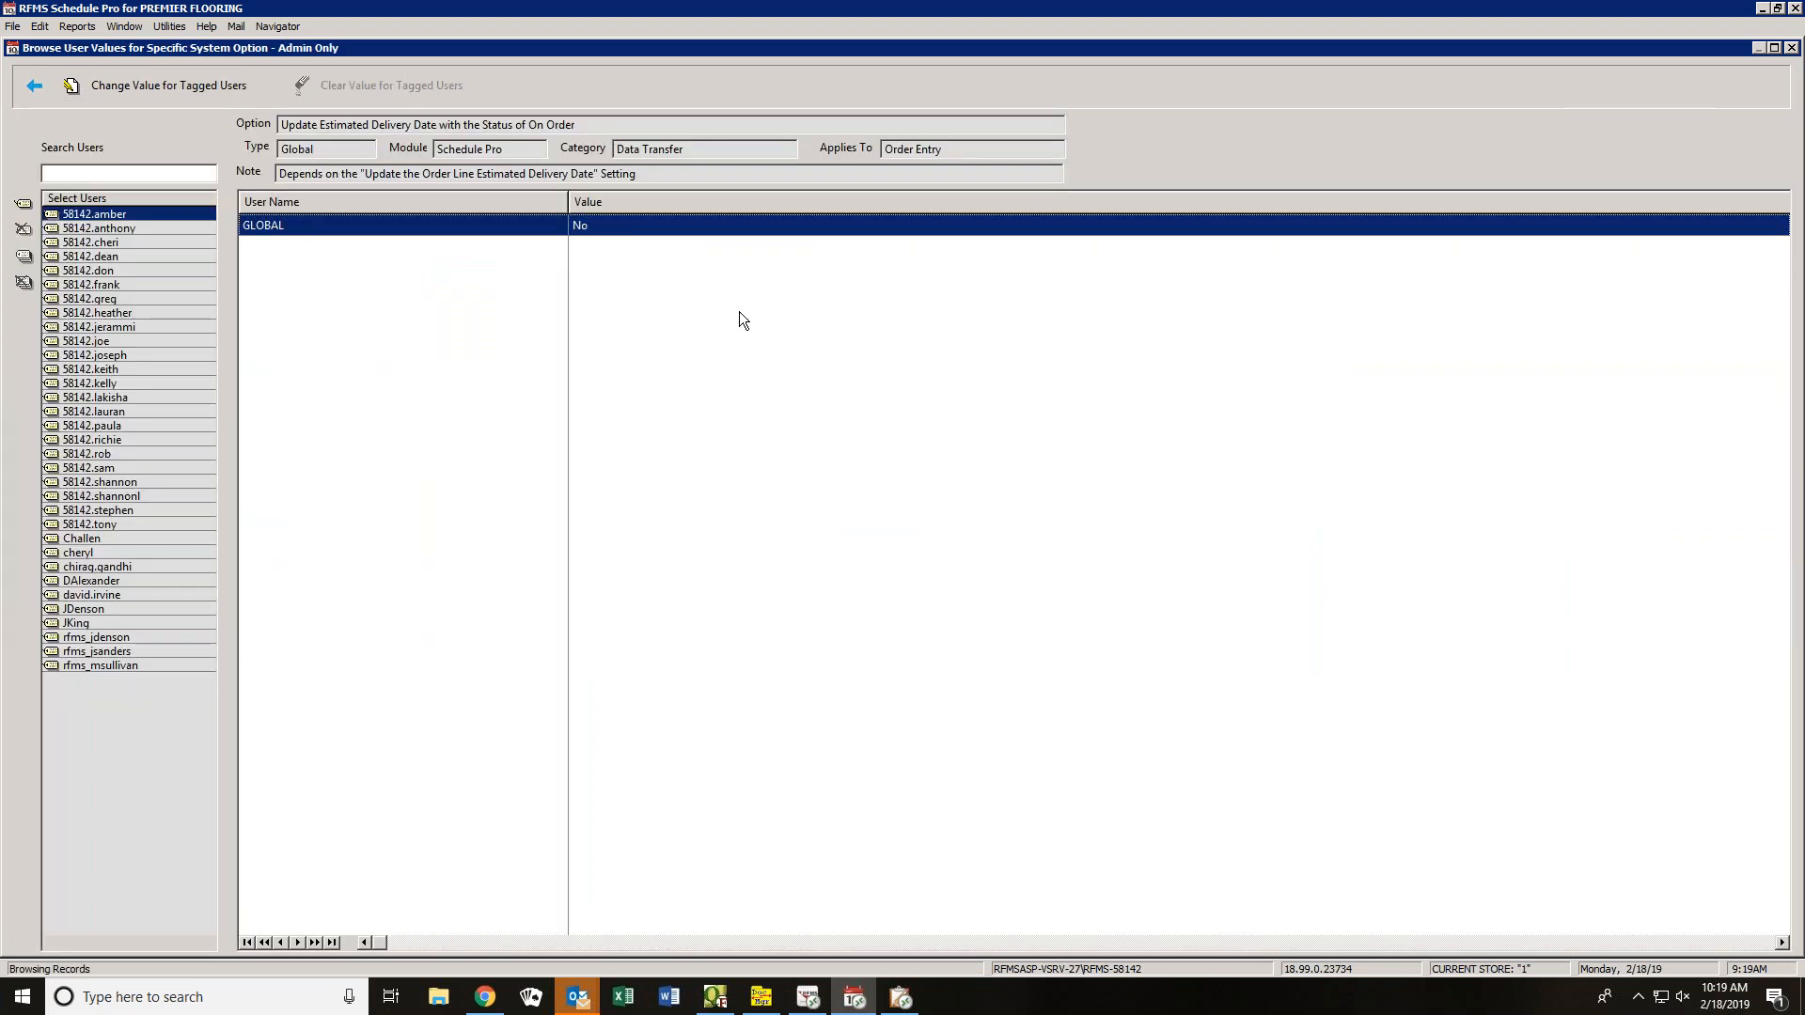
{"action": "left_click", "coordinate": [34, 86]}
{"action": "double_click", "coordinate": [983, 607]}
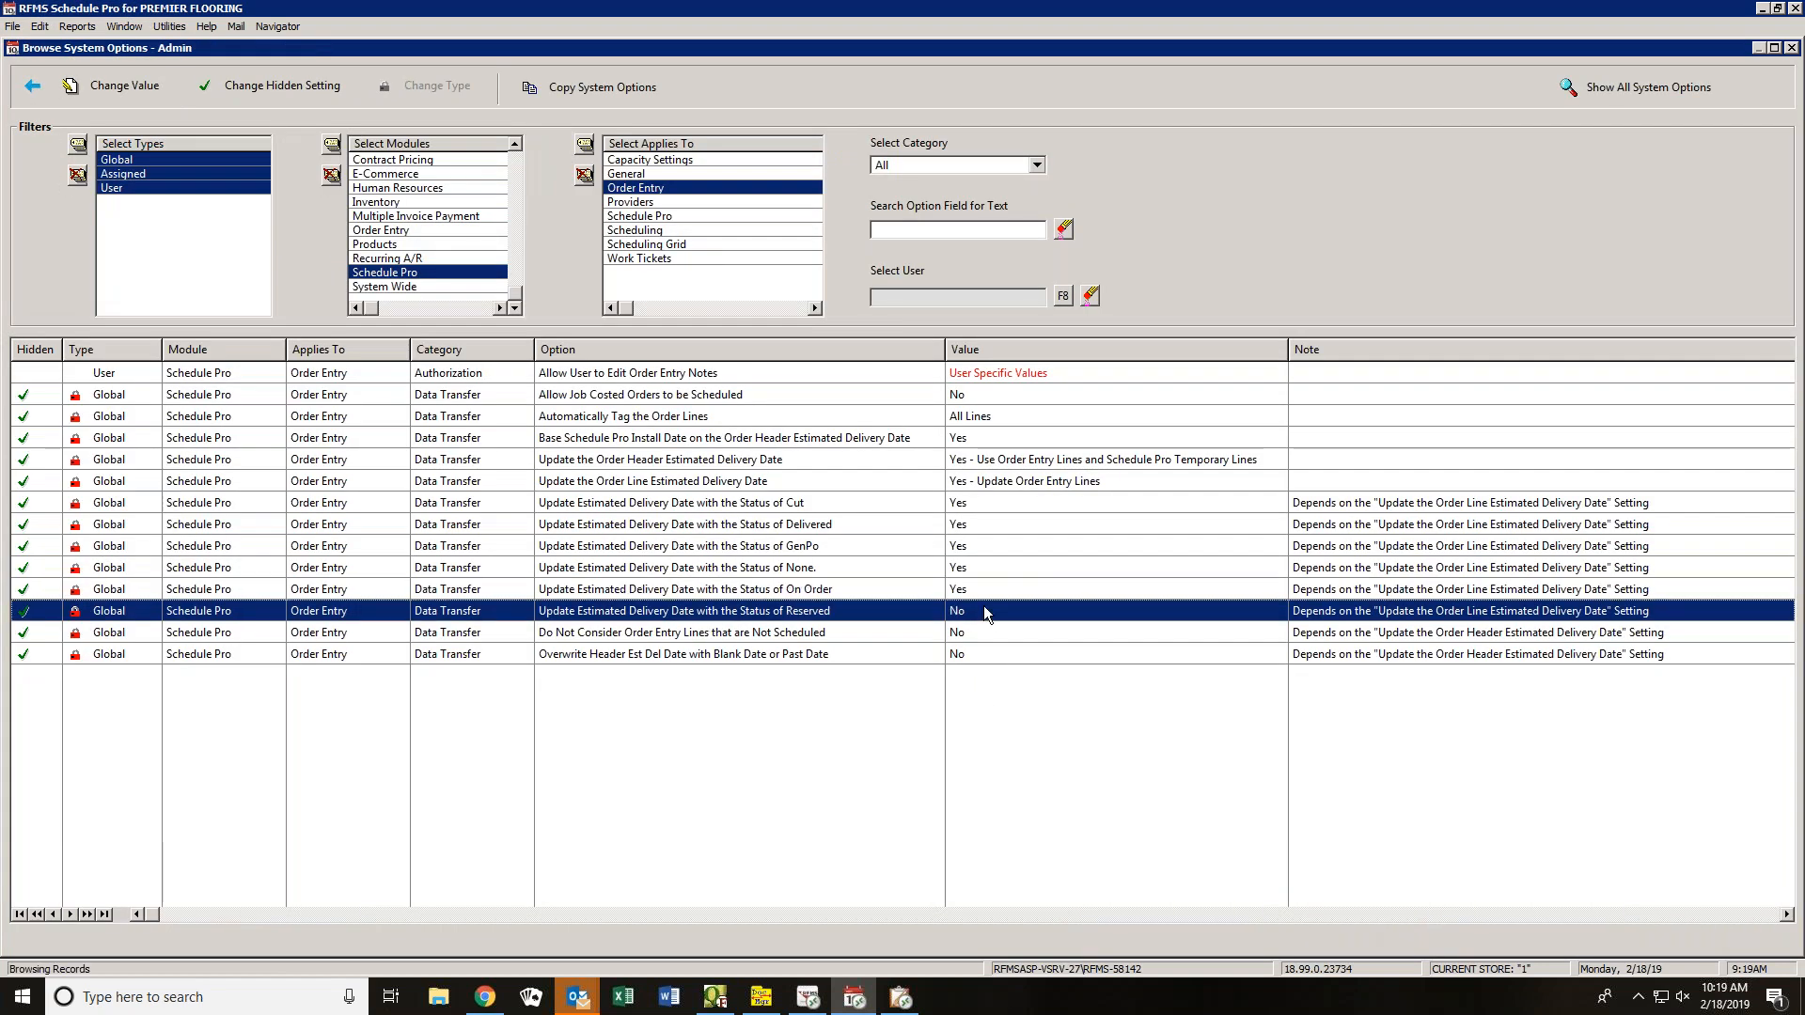
{"action": "double_click", "coordinate": [369, 228]}
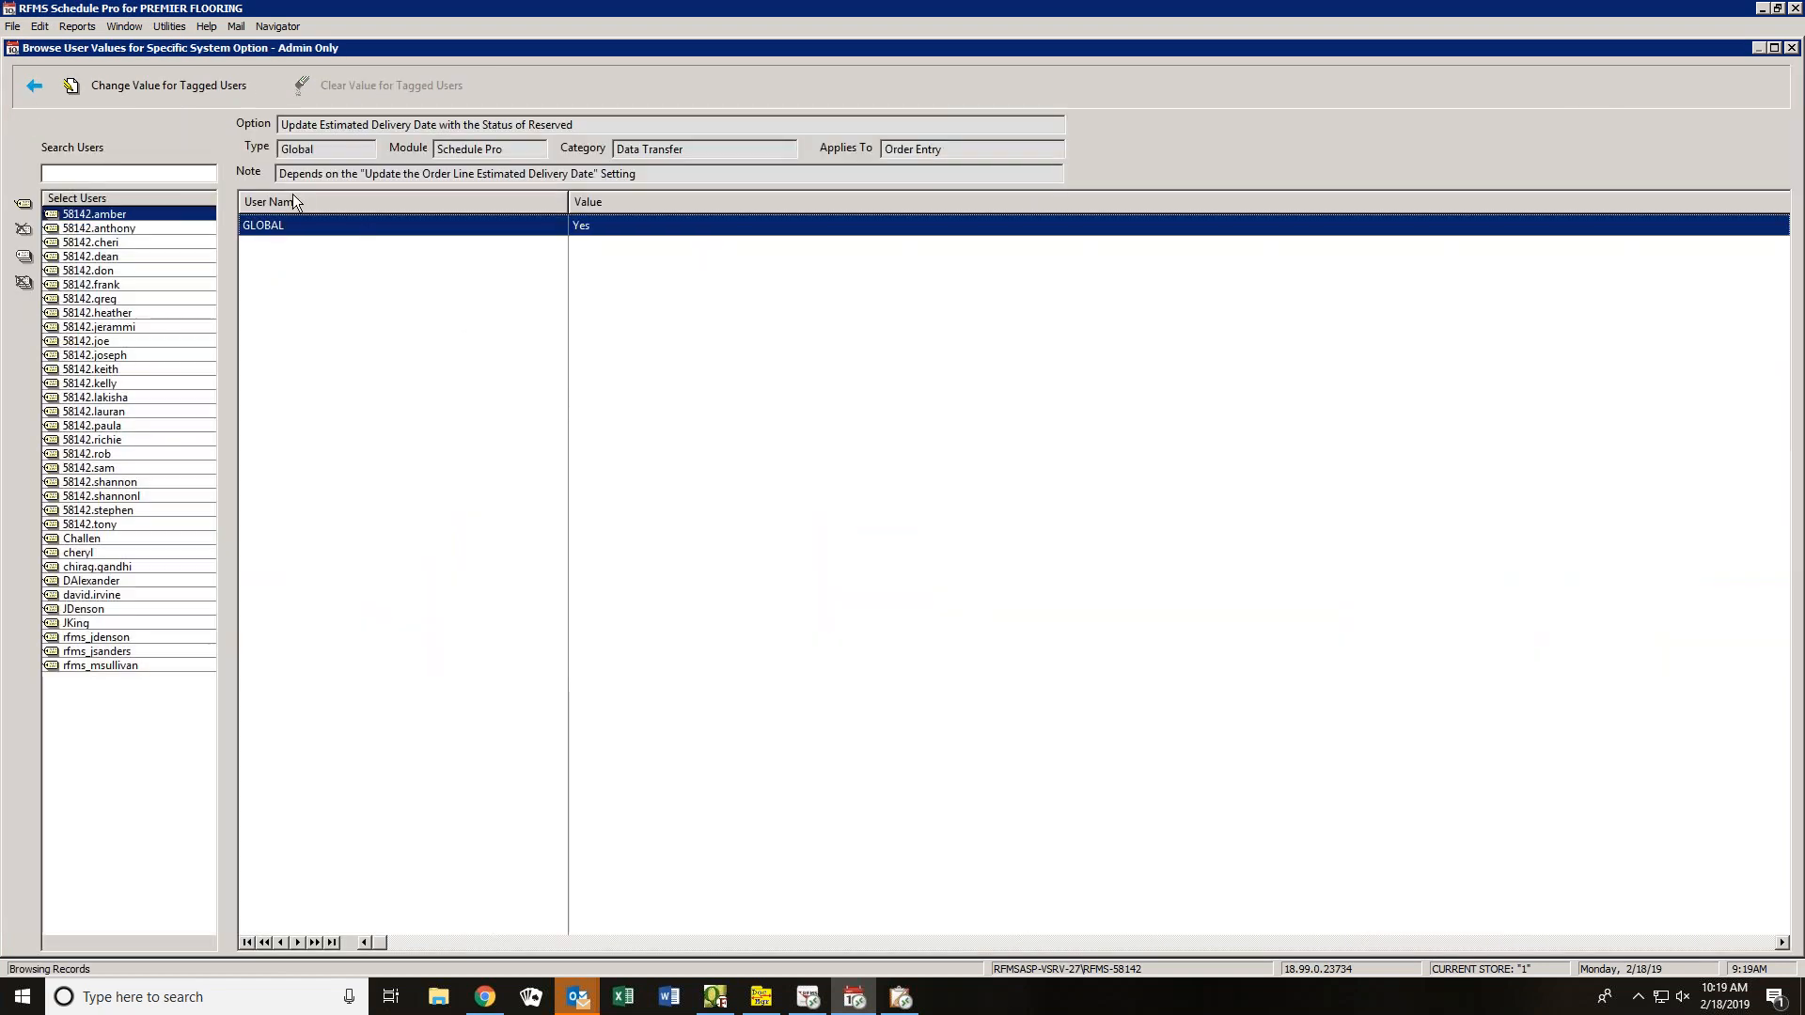
{"action": "left_click", "coordinate": [32, 87]}
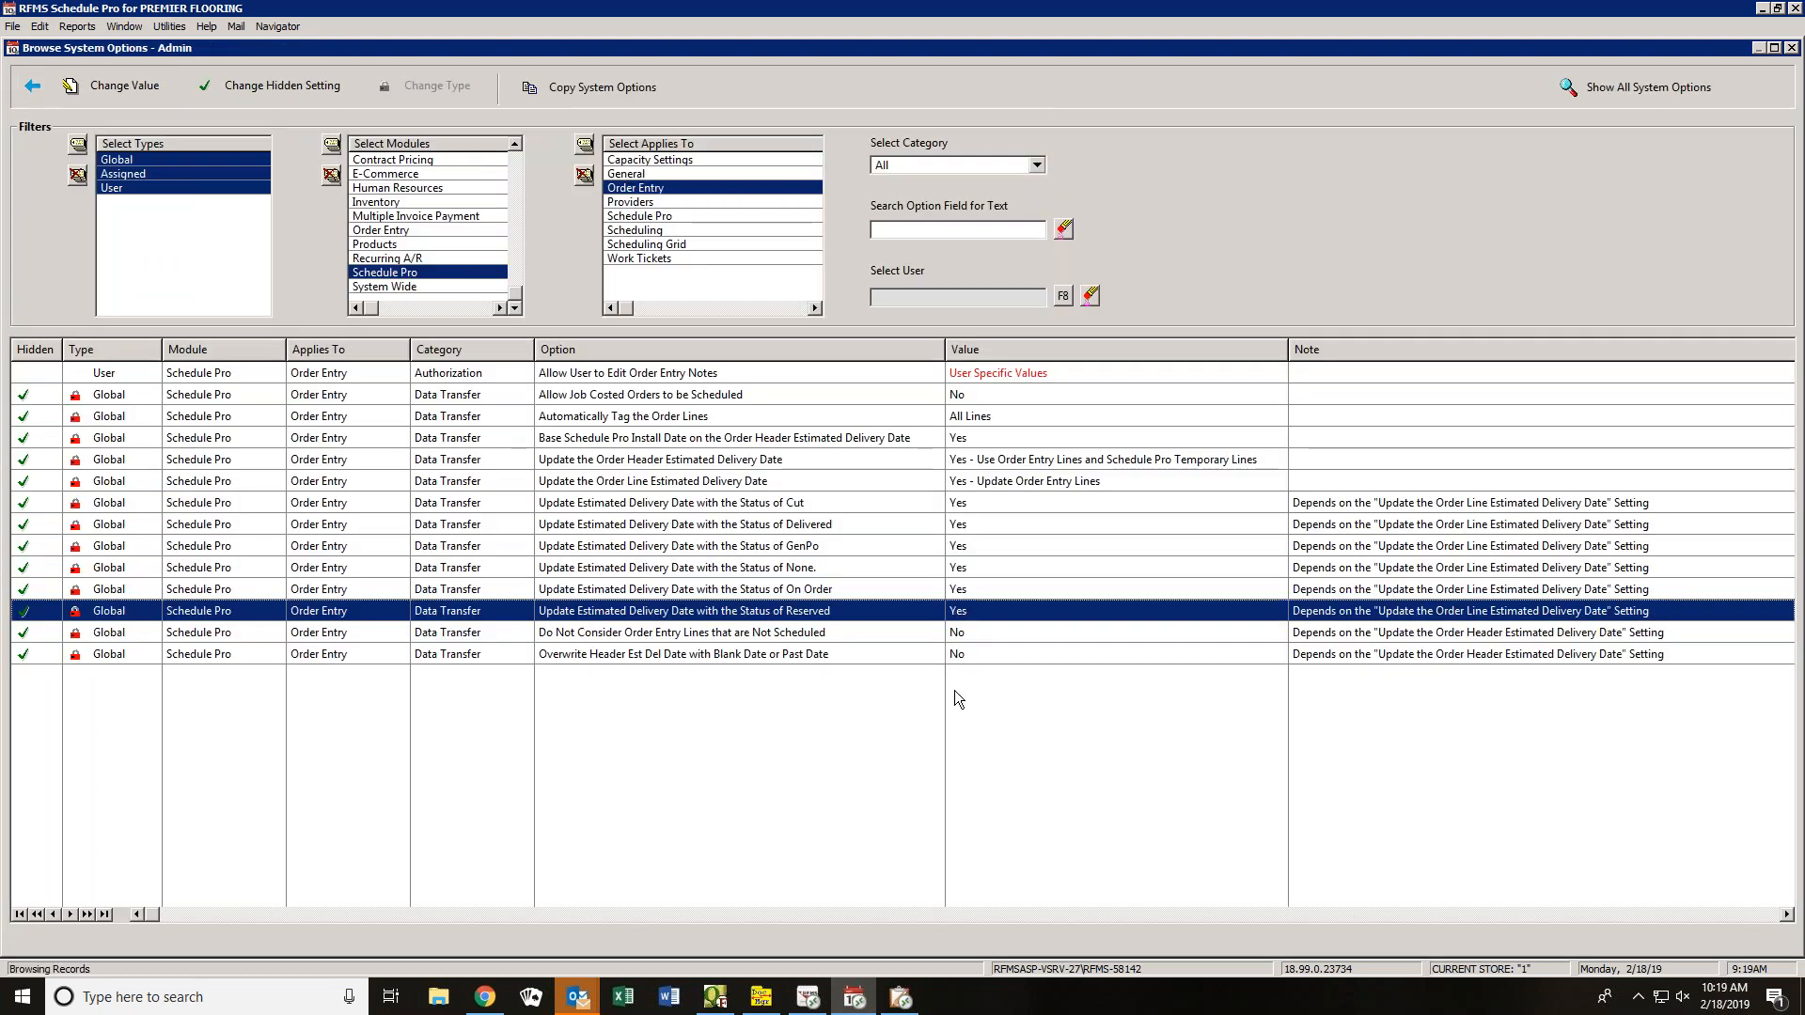
- Set Do Not Consider Order Entry Lines that are Not Scheduled to Yes and check the value of Overwrite Header Est Del Date with Blank Date or Past Date
{"action": "left_click", "coordinate": [820, 630]}
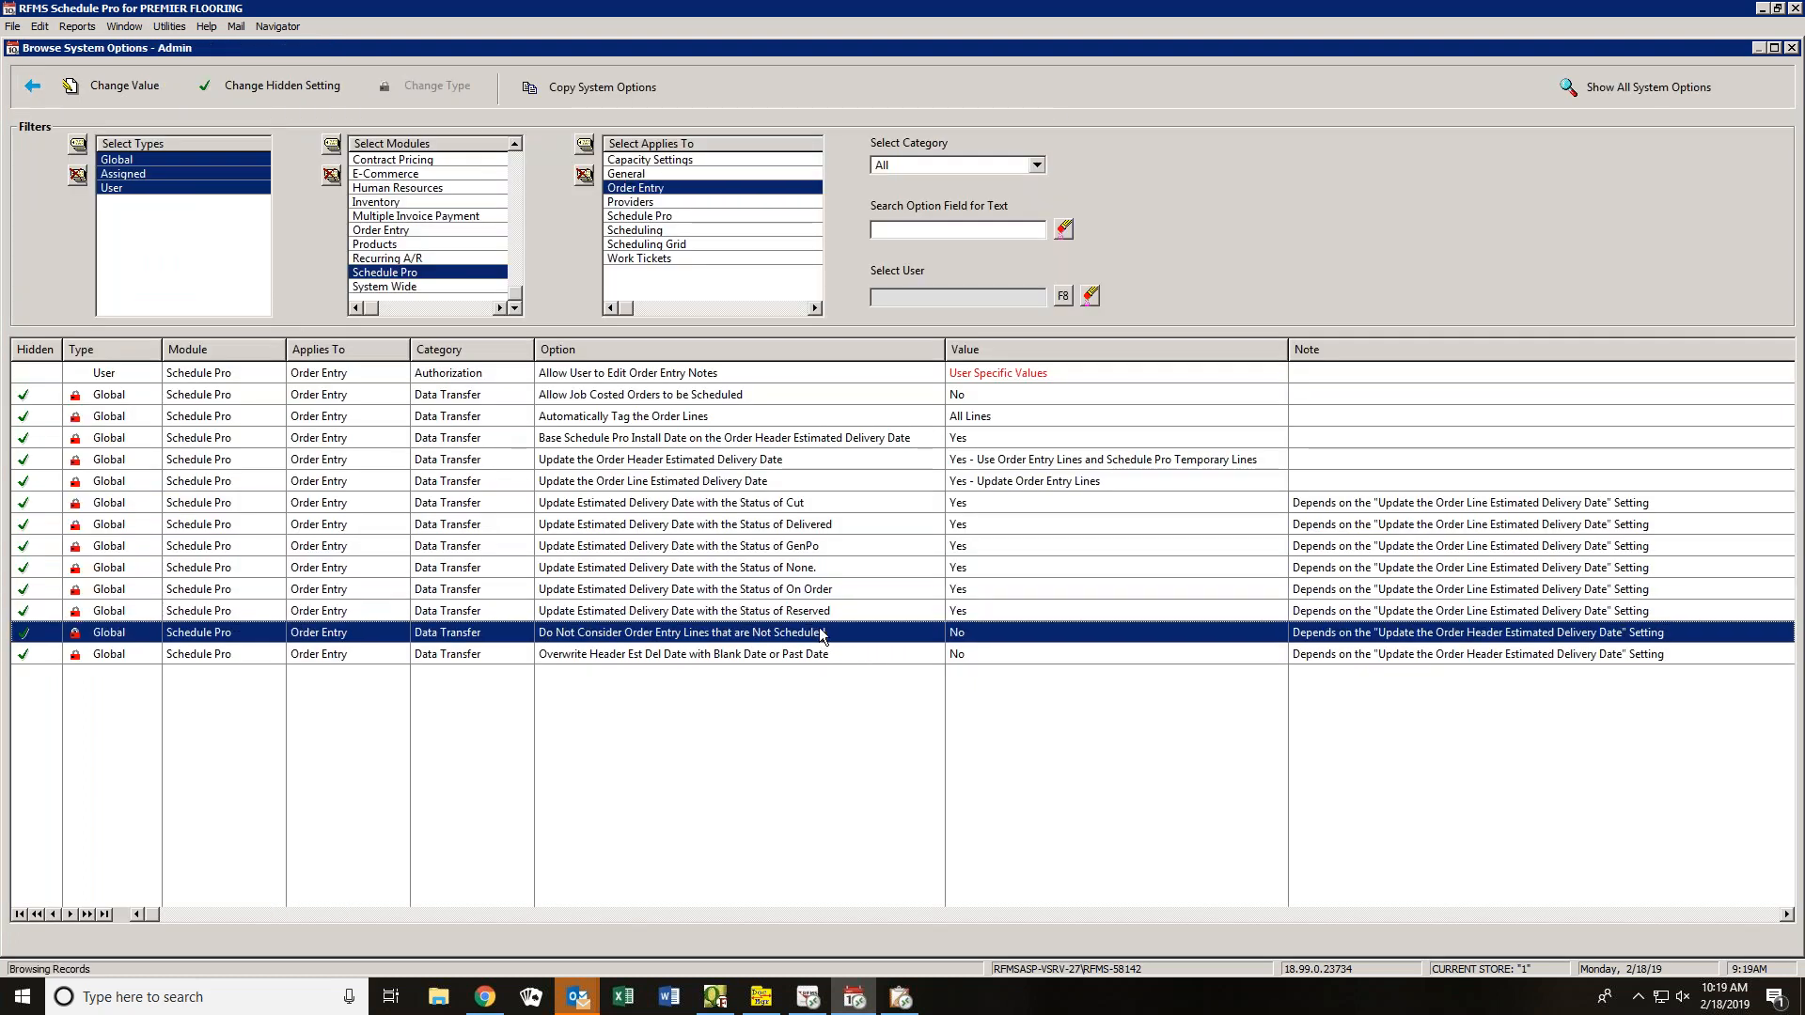
{"action": "double_click", "coordinate": [926, 635]}
{"action": "double_click", "coordinate": [621, 227]}
{"action": "left_click", "coordinate": [42, 84]}
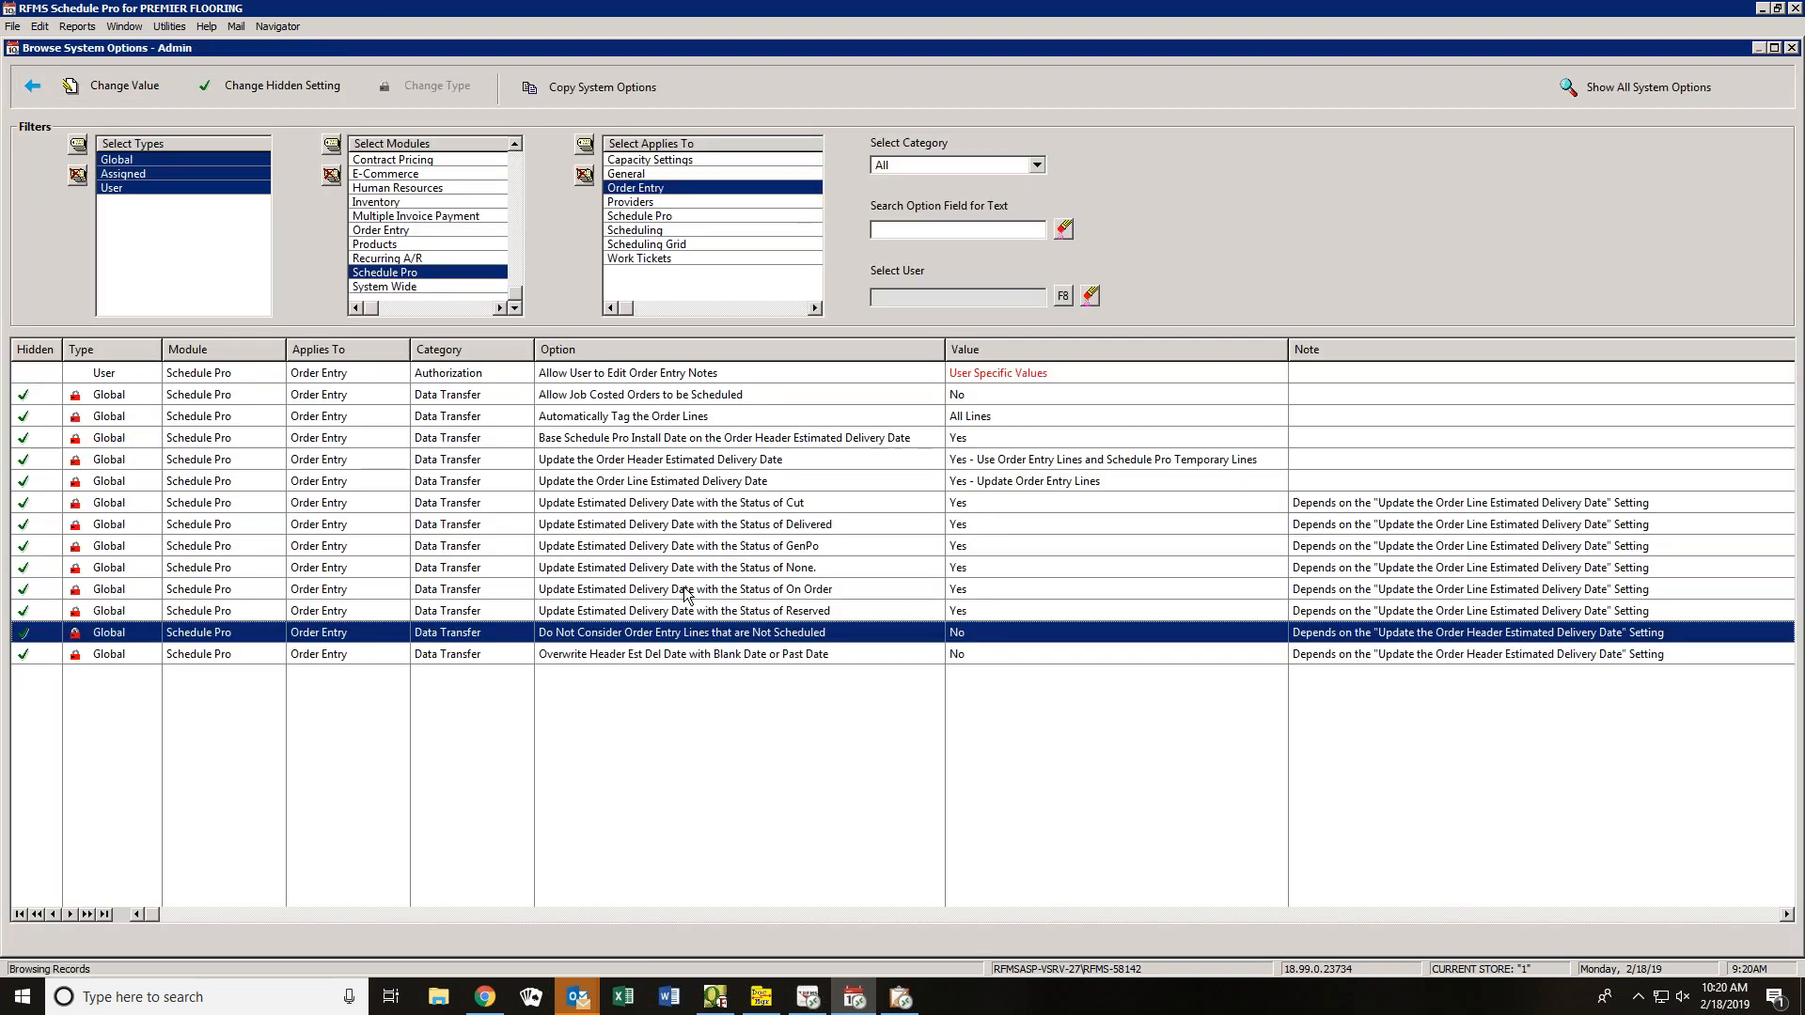
{"action": "double_click", "coordinate": [797, 655]}
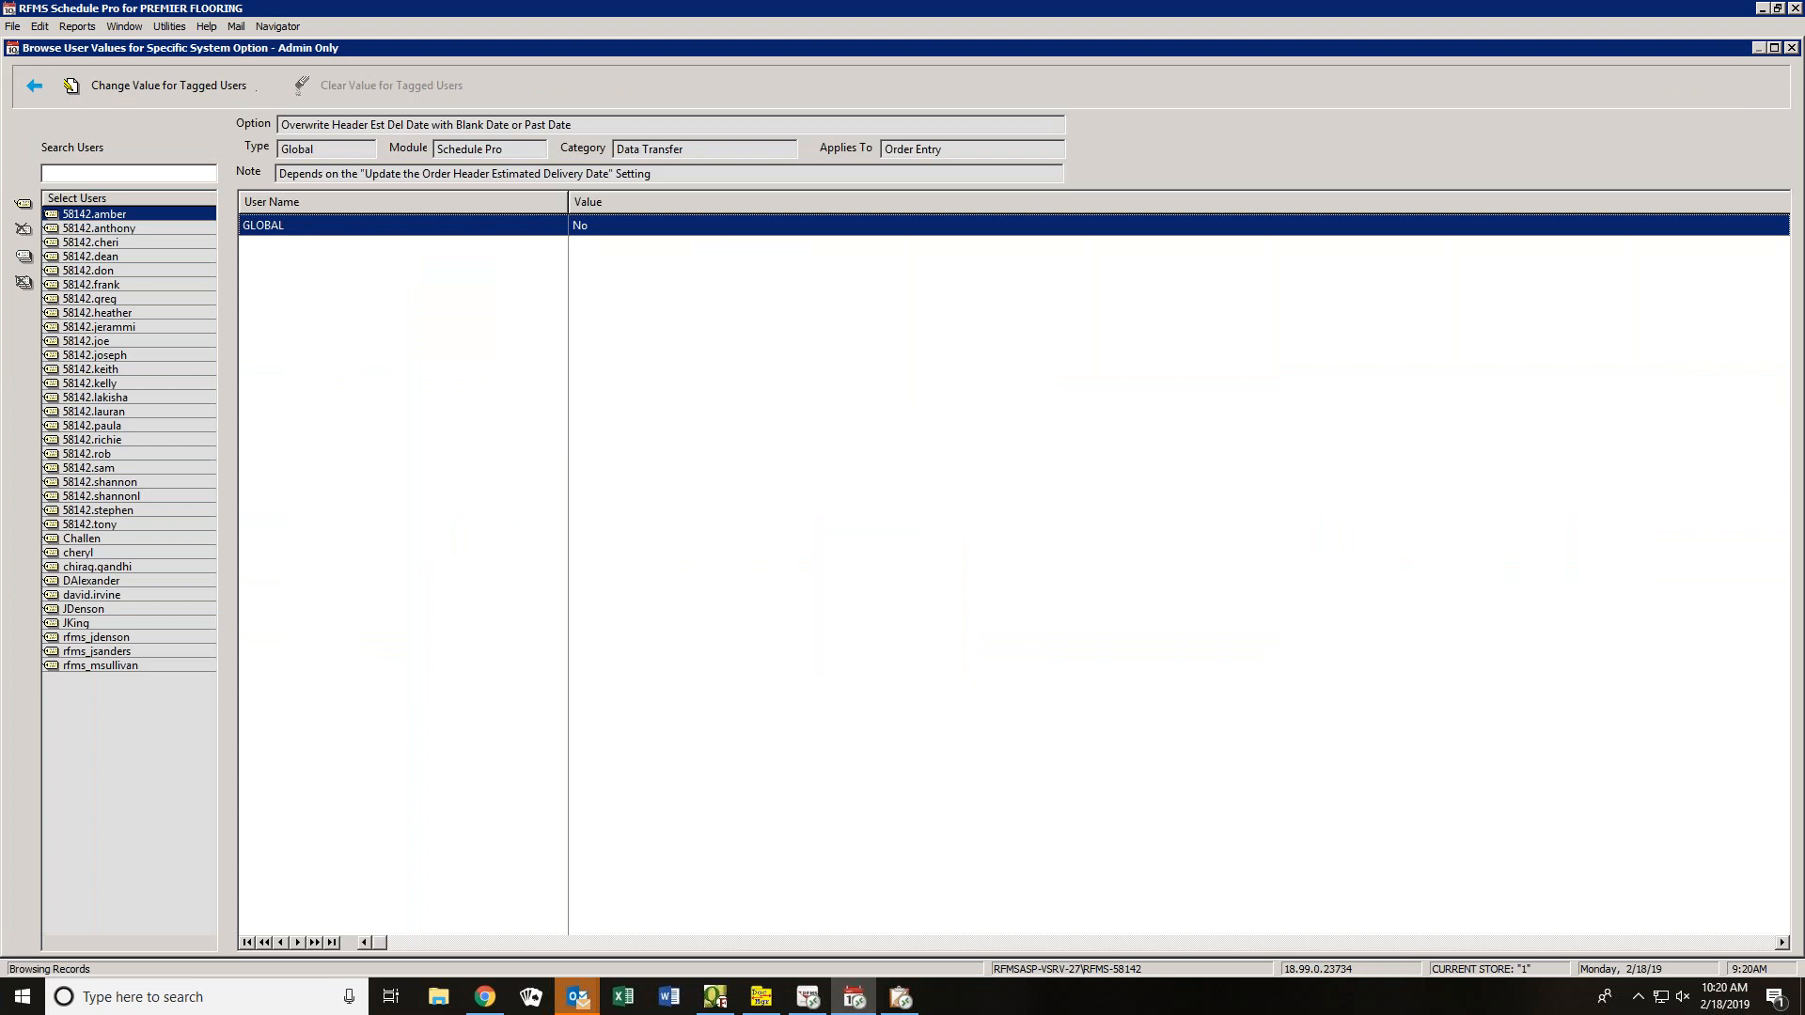
{"action": "left_click", "coordinate": [34, 86]}
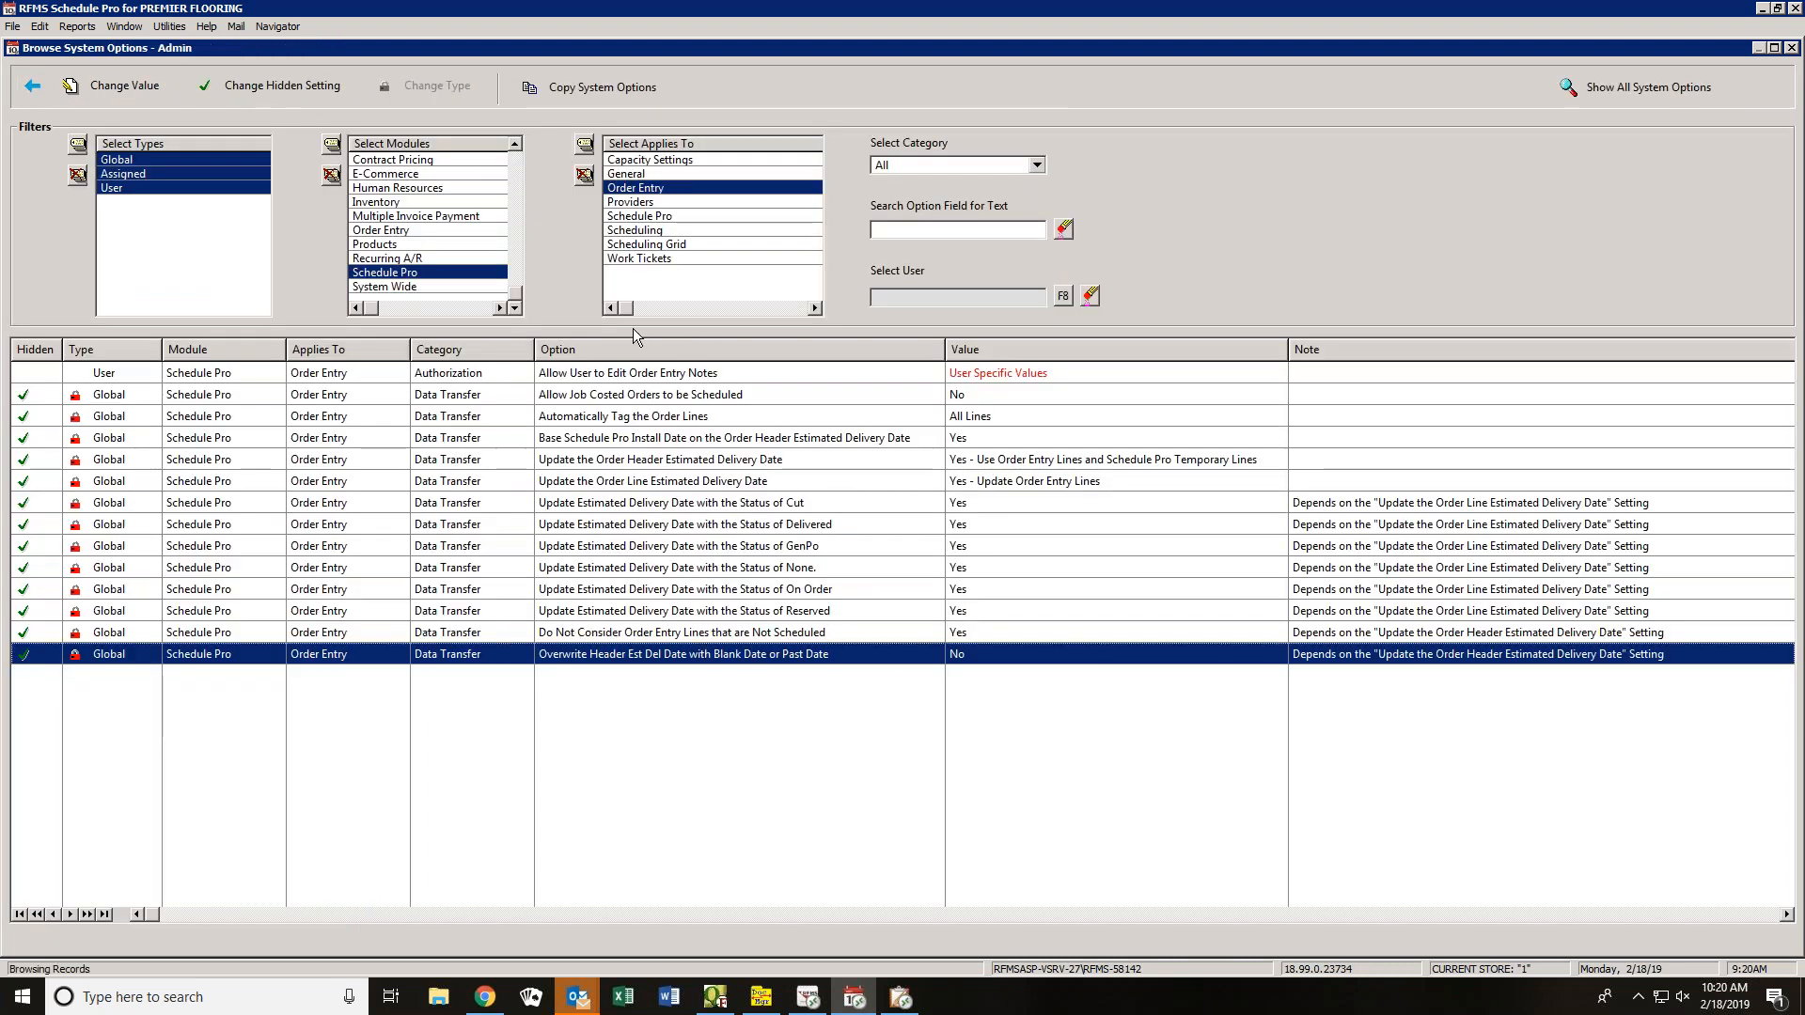
- Filter to the Providers options, set Create Provider Records for Service Lines with No Crew Scheduled to Restrict, and return to the options list
{"action": "left_click", "coordinate": [647, 201]}
{"action": "left_click", "coordinate": [644, 188]}
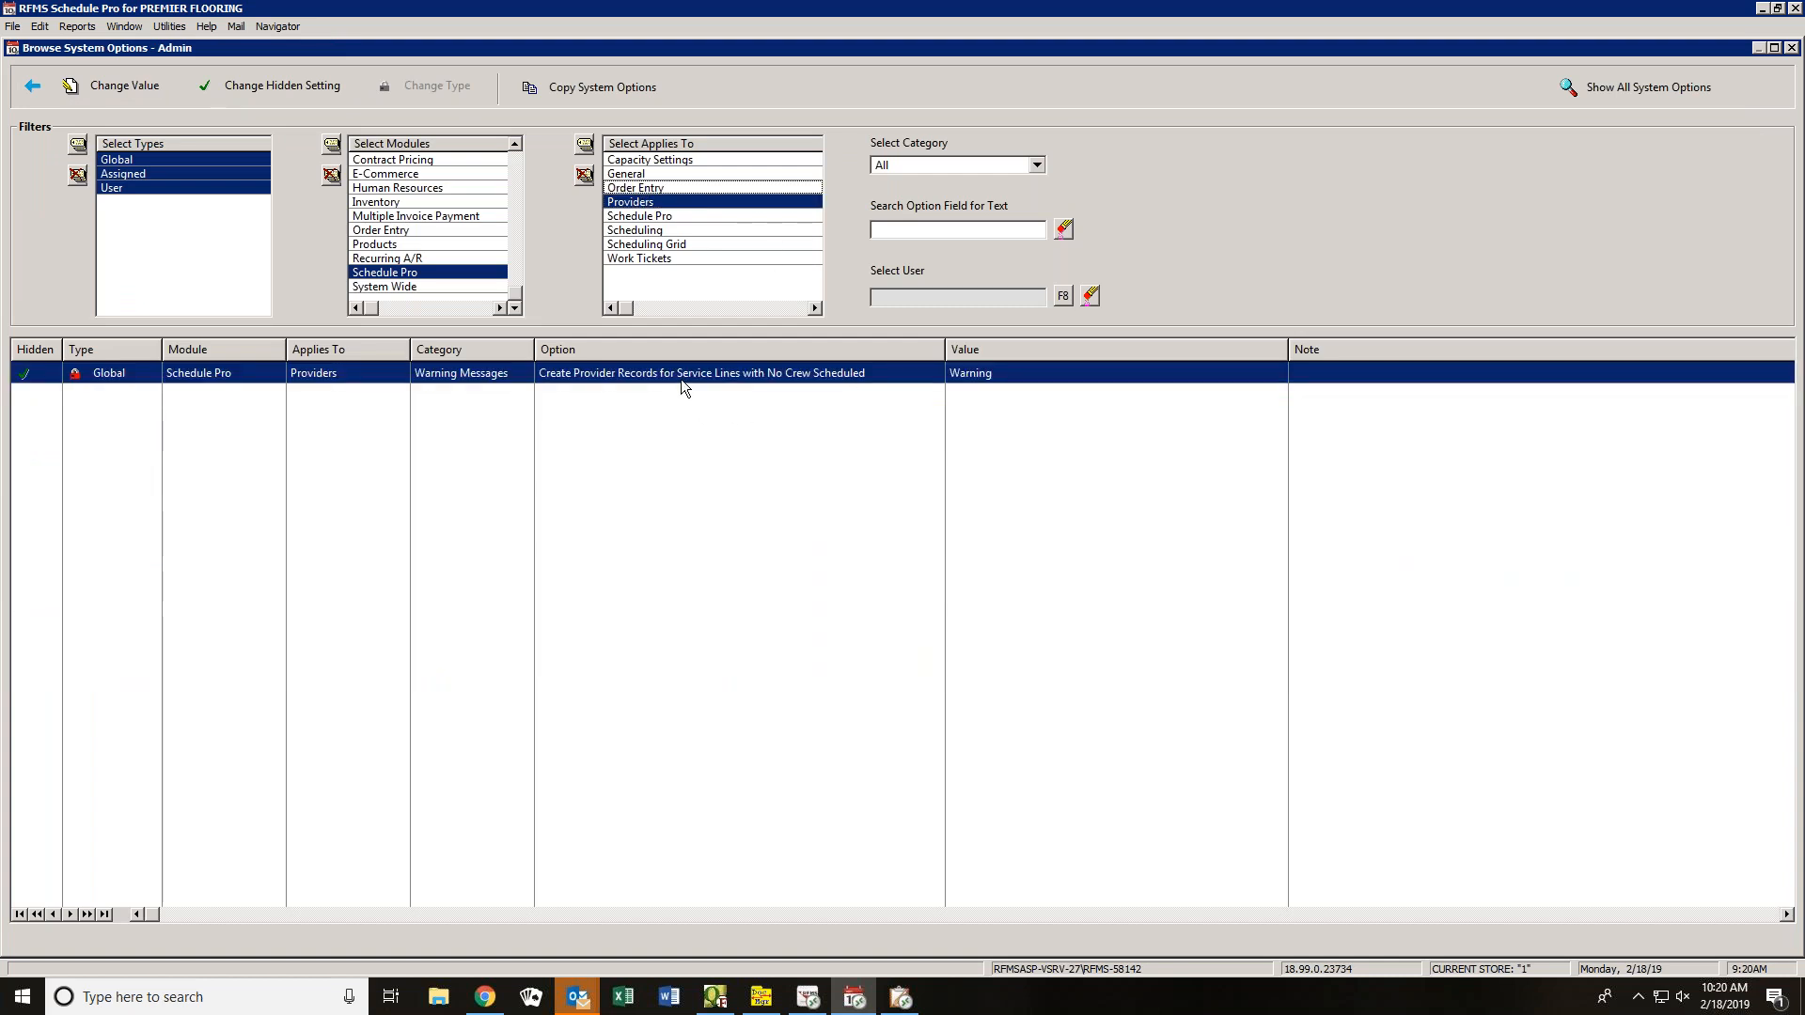
{"action": "double_click", "coordinate": [742, 380]}
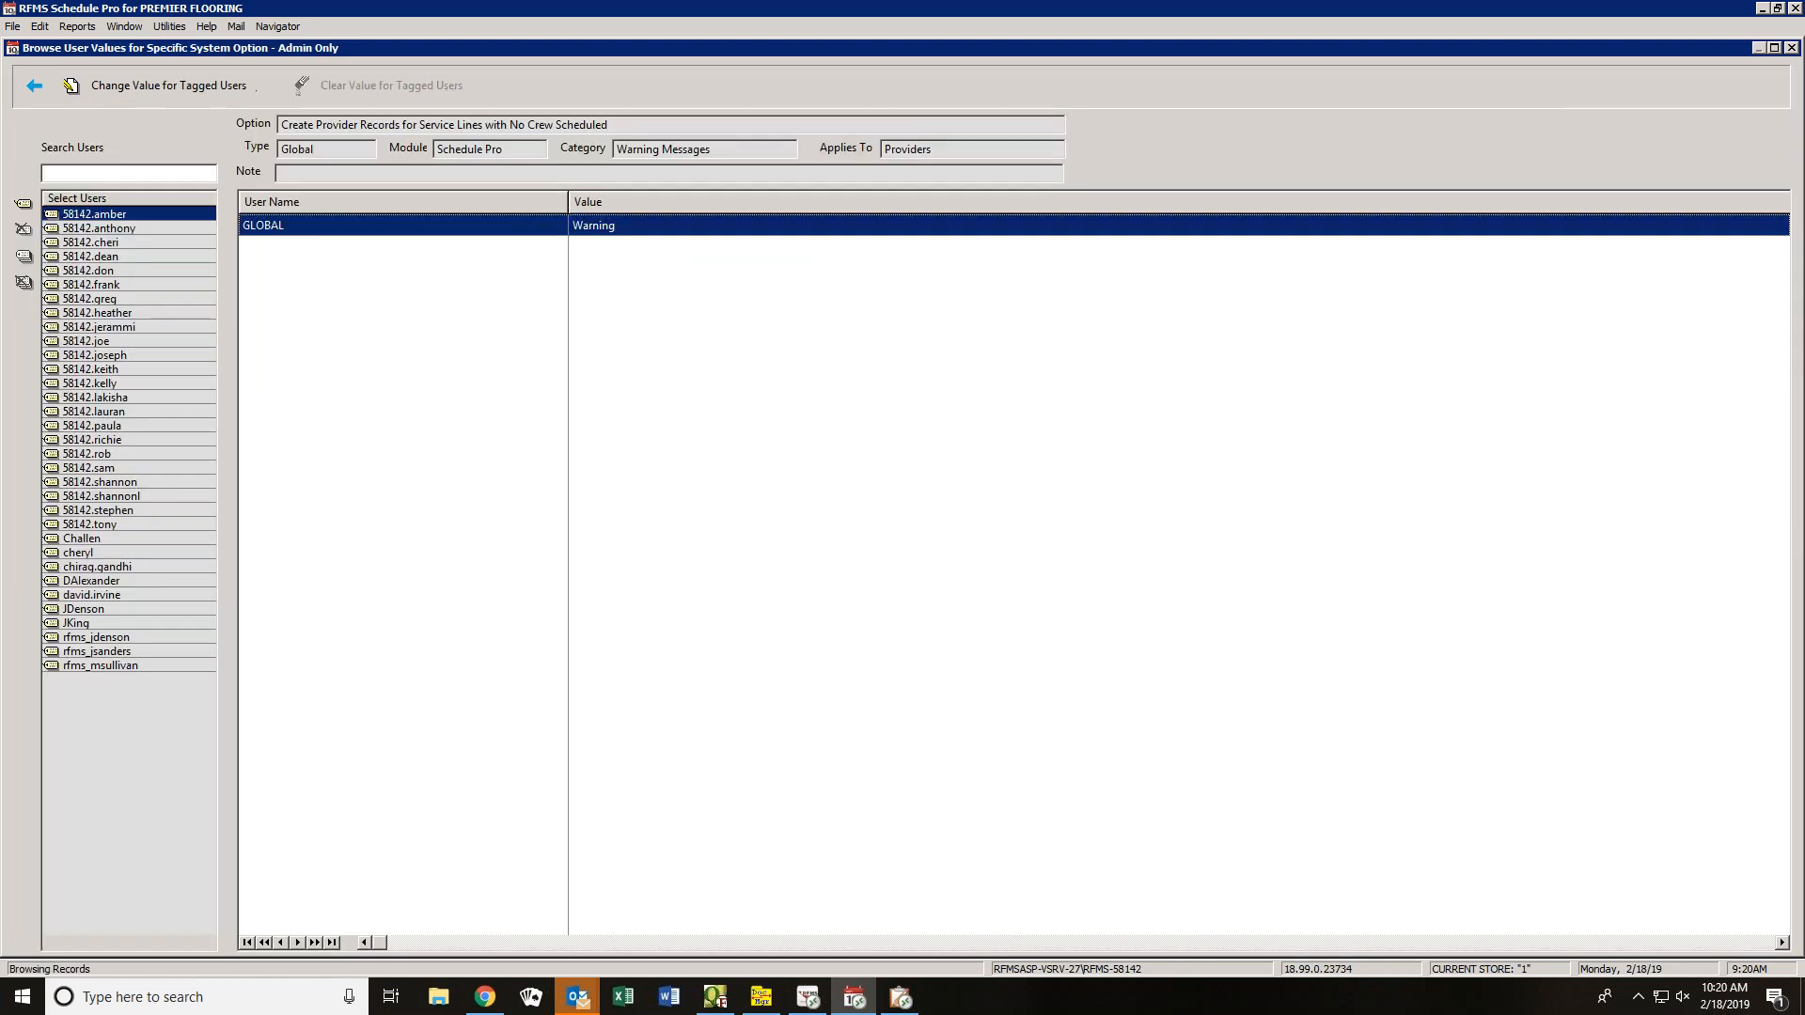
{"action": "double_click", "coordinate": [607, 225]}
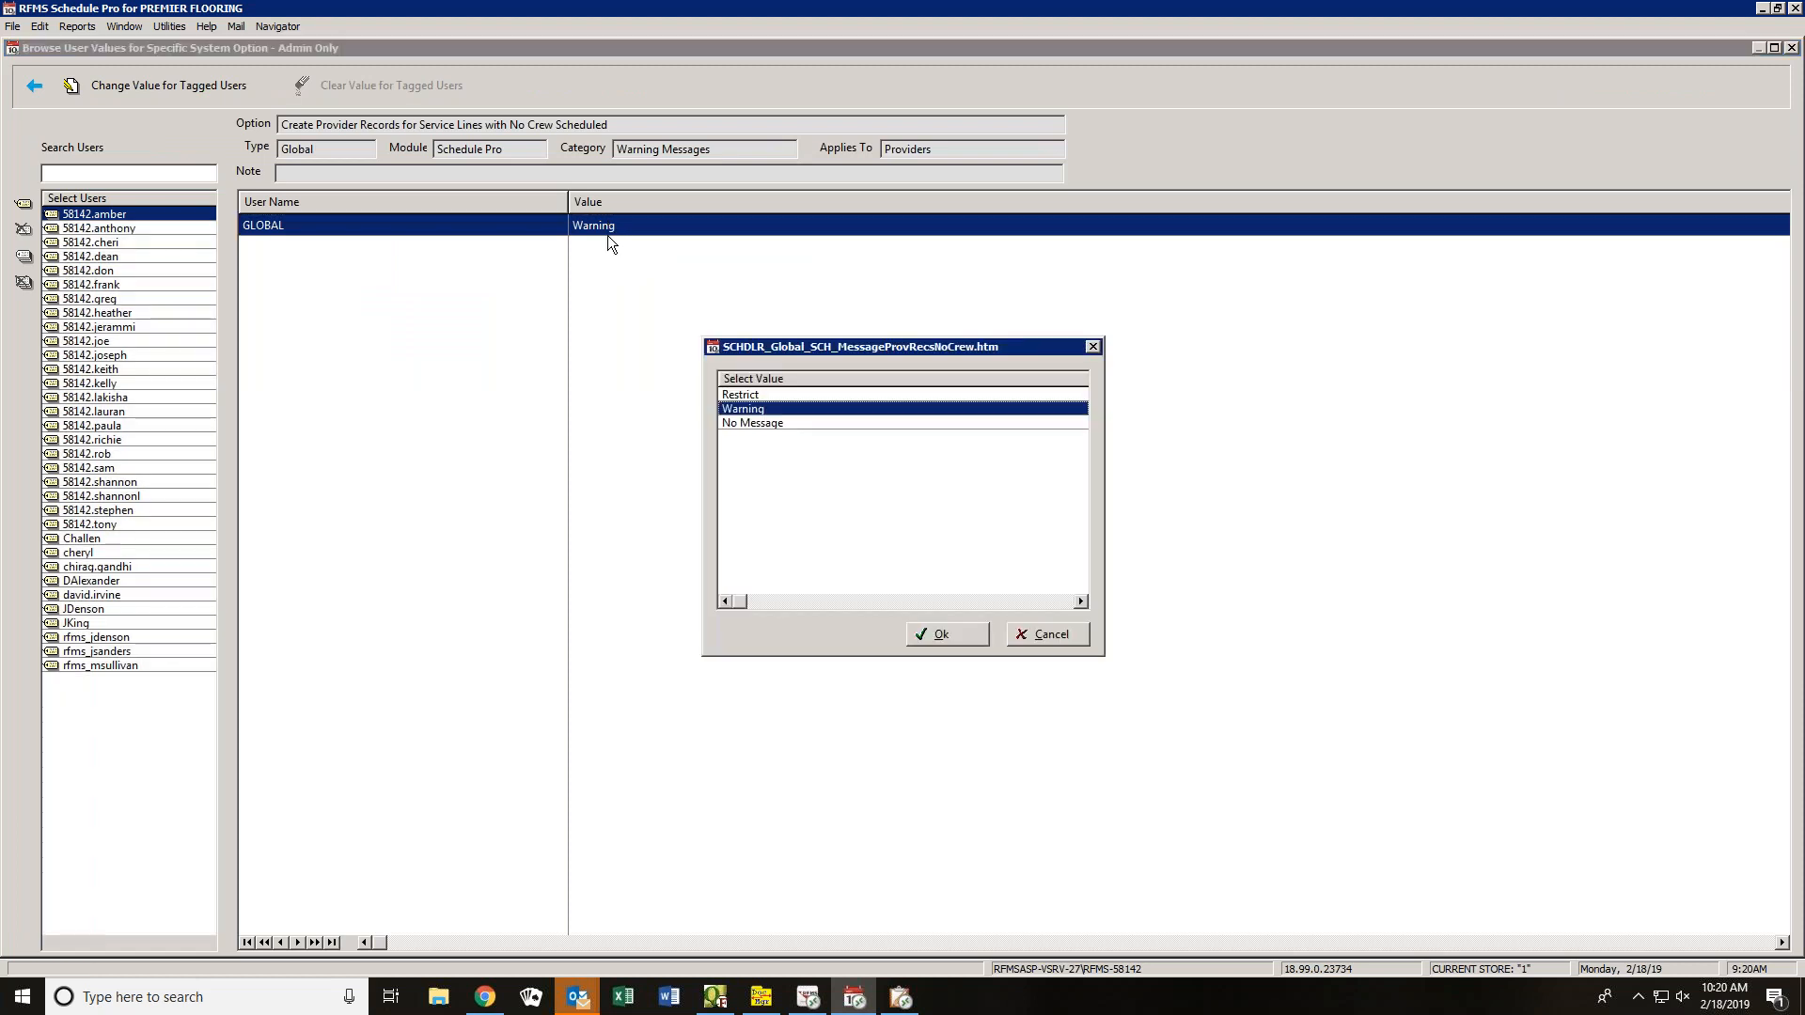
{"action": "left_click", "coordinate": [753, 396]}
{"action": "left_click", "coordinate": [953, 640]}
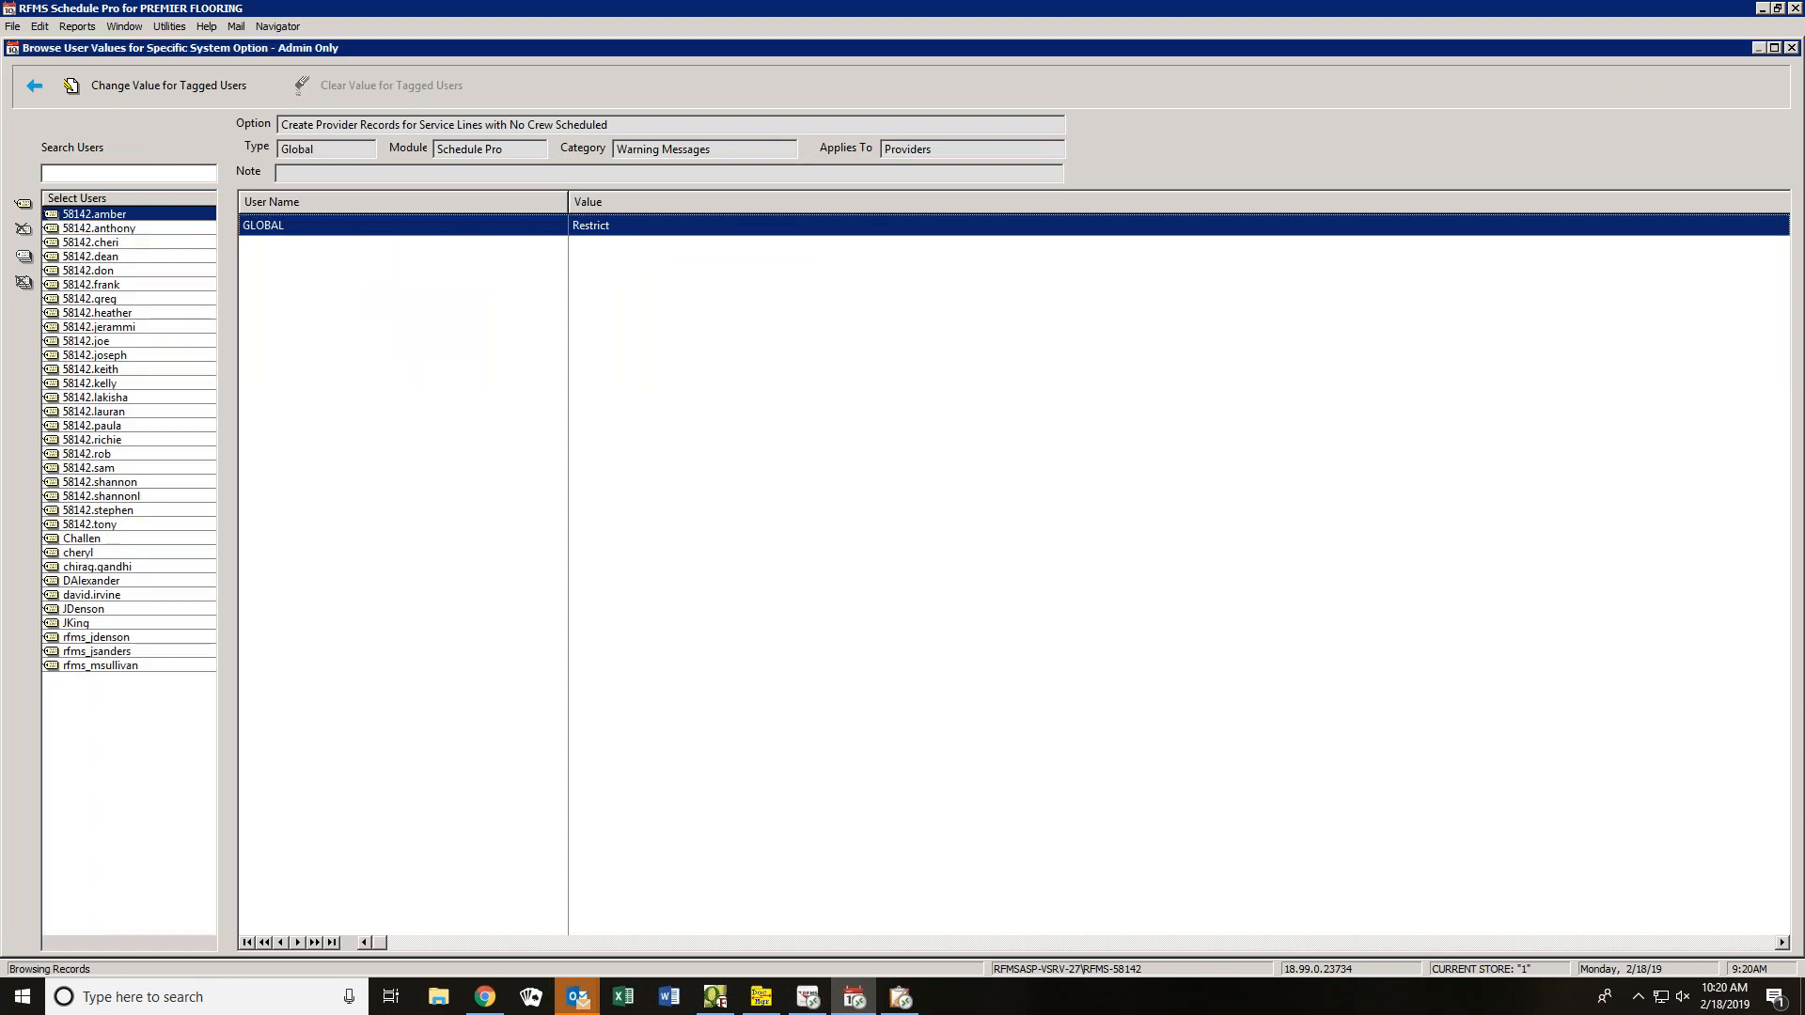
{"action": "left_click", "coordinate": [34, 85]}
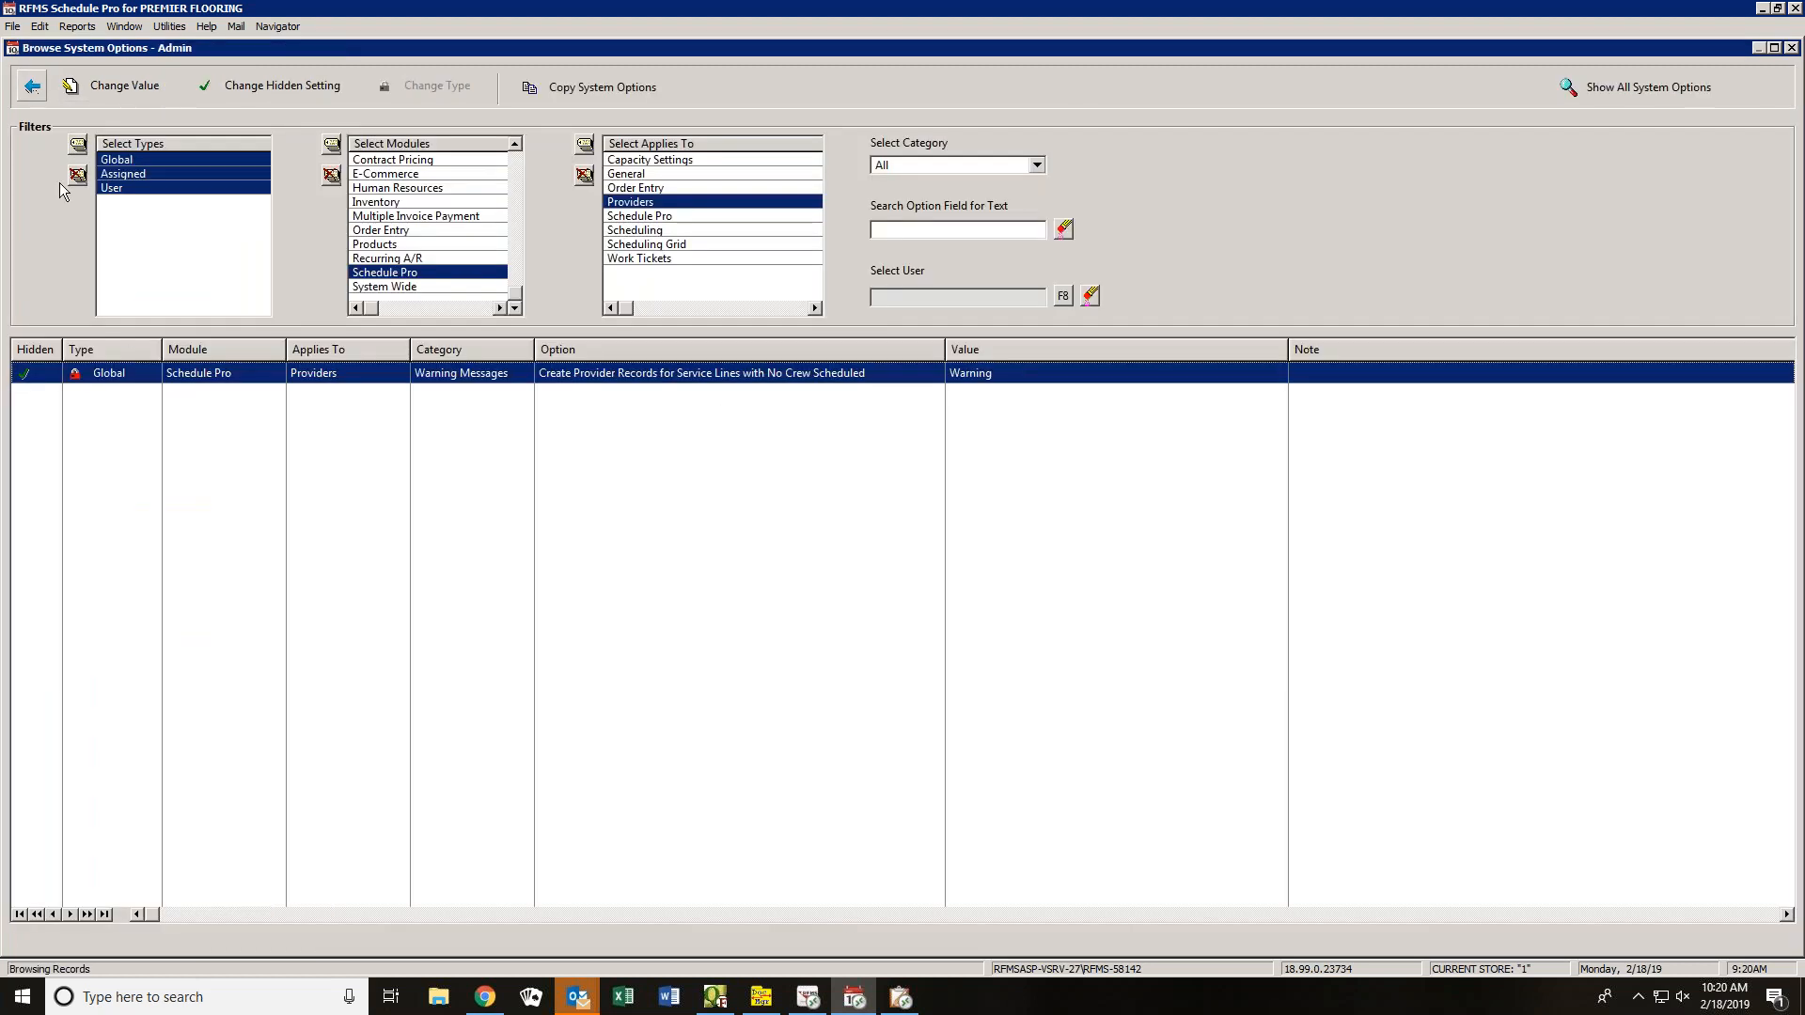
- Look over the options applying to Schedule Pro, filter to Scheduling, and review every user's value for Automatically Select Depot
{"action": "left_click", "coordinate": [619, 216]}
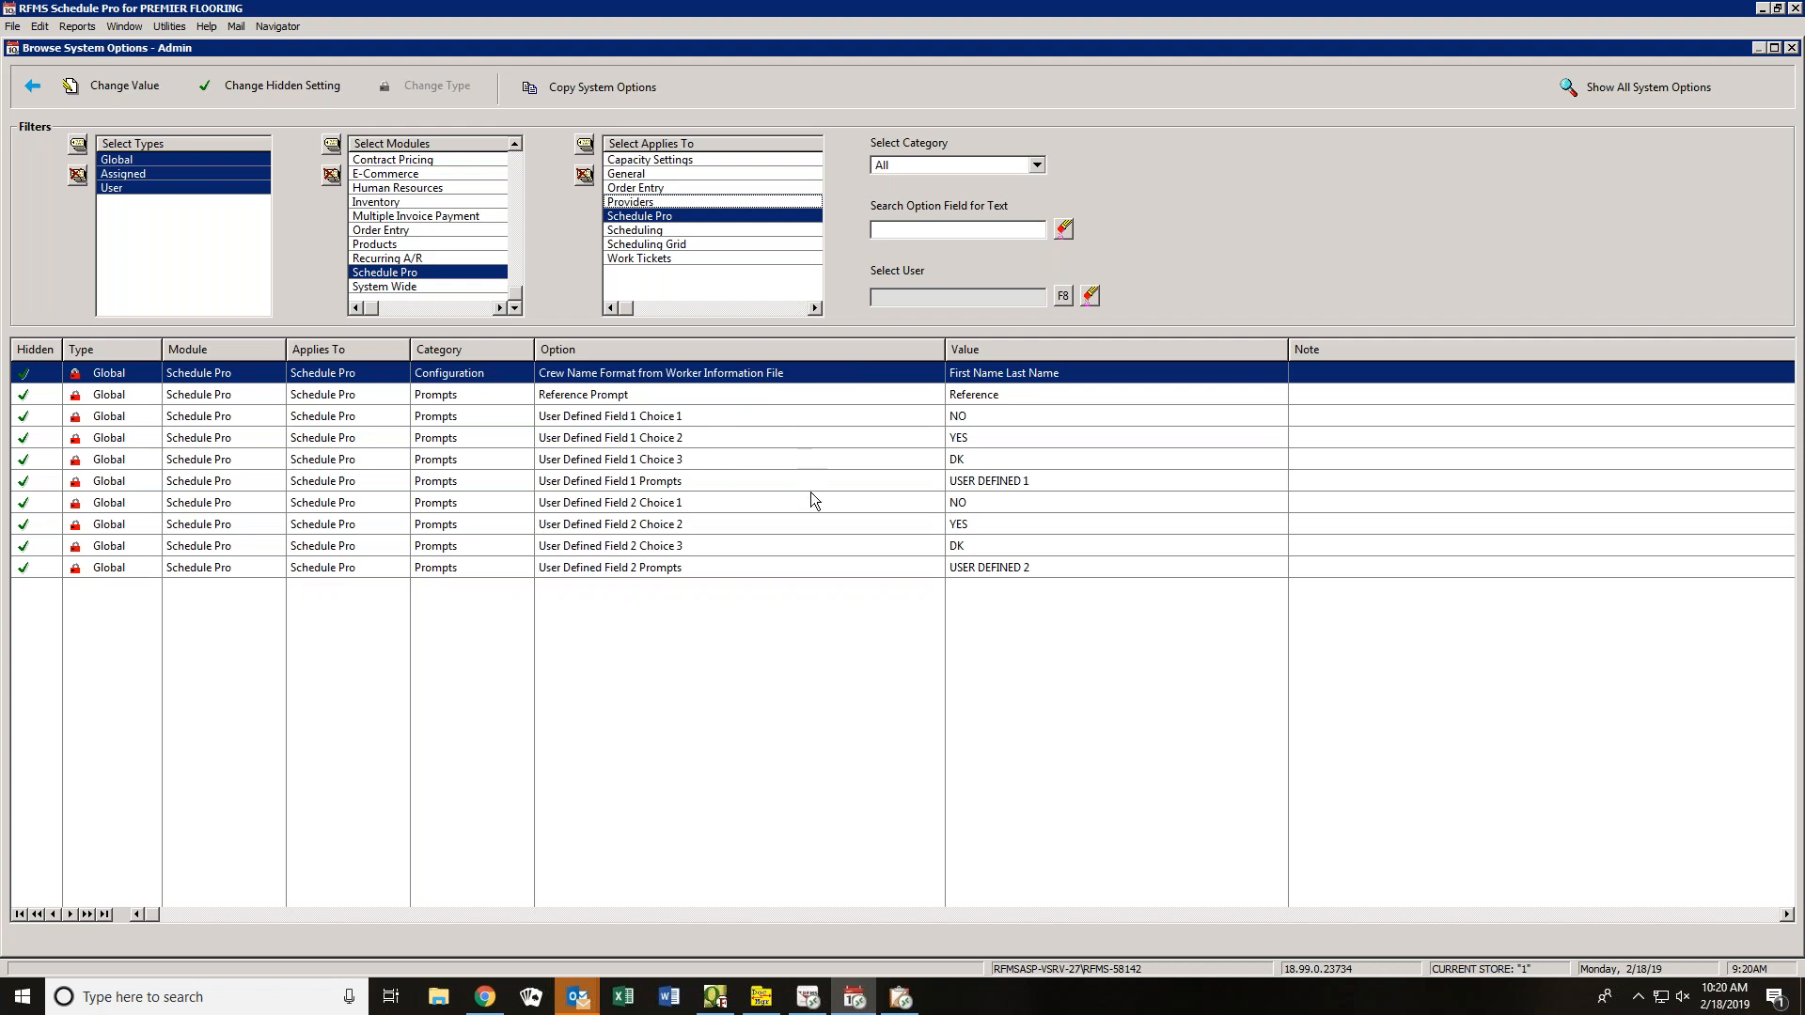
{"action": "left_click", "coordinate": [634, 230]}
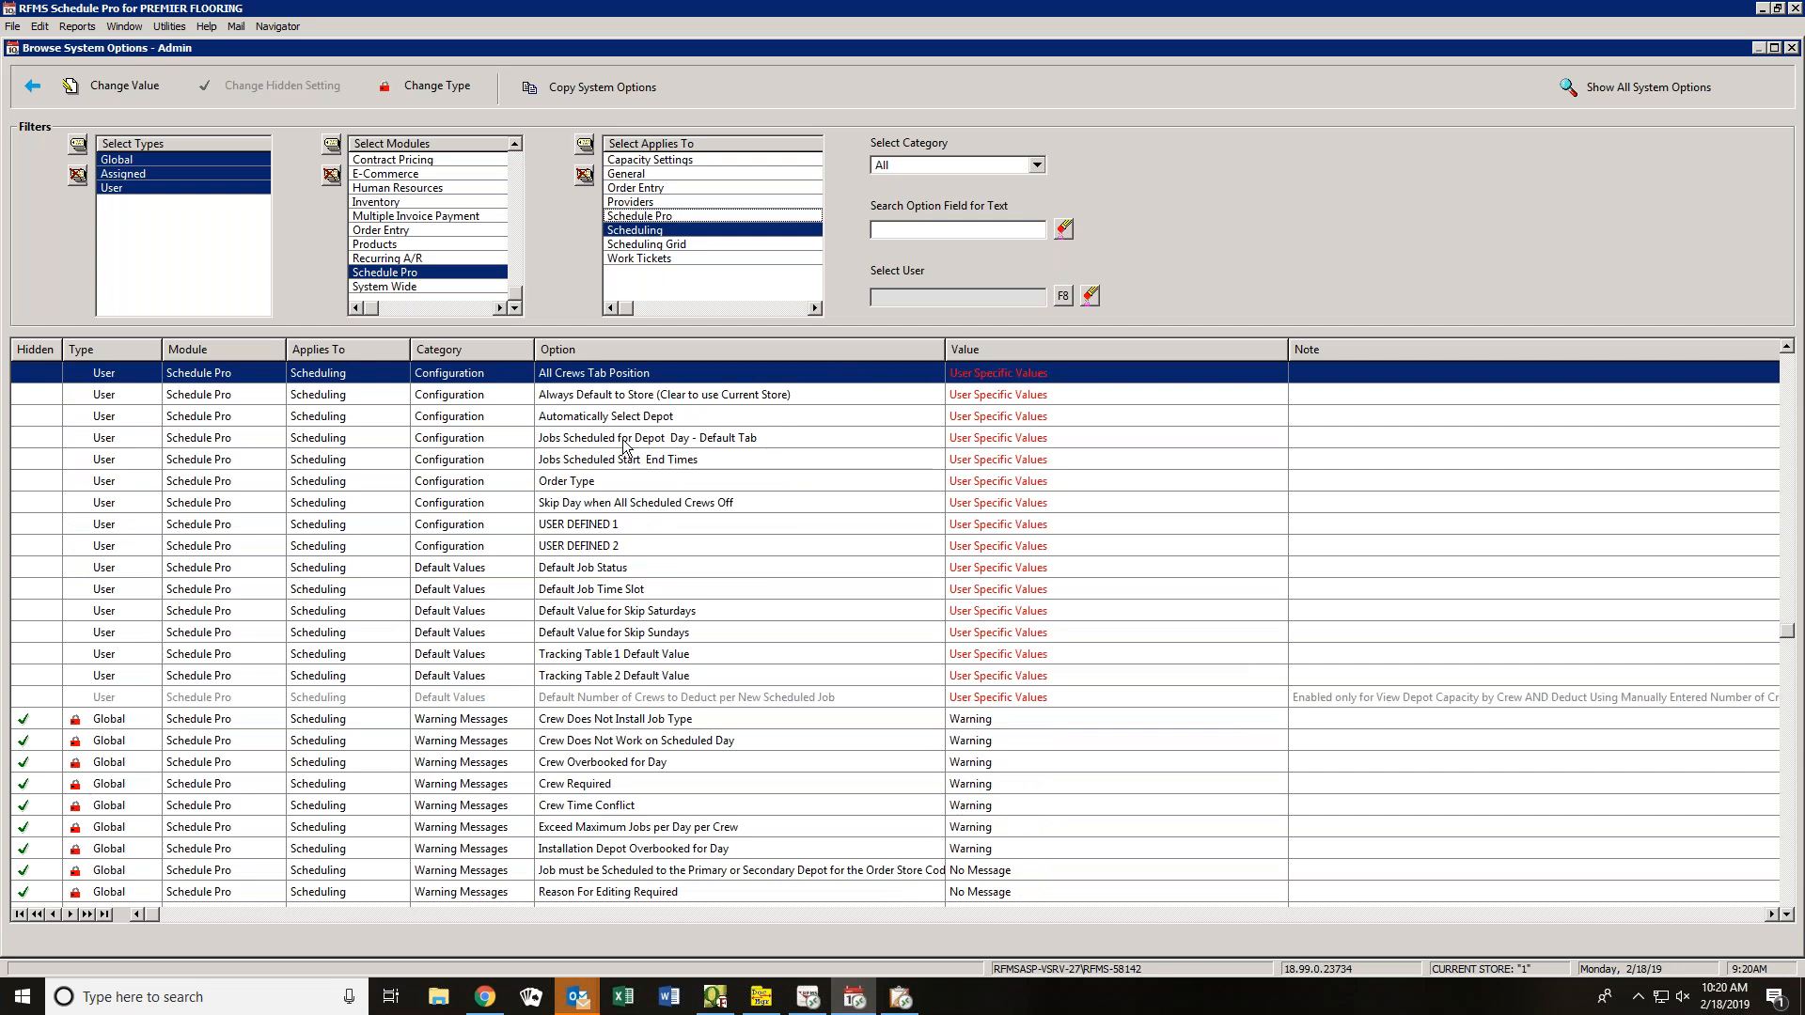
{"action": "left_click", "coordinate": [641, 417]}
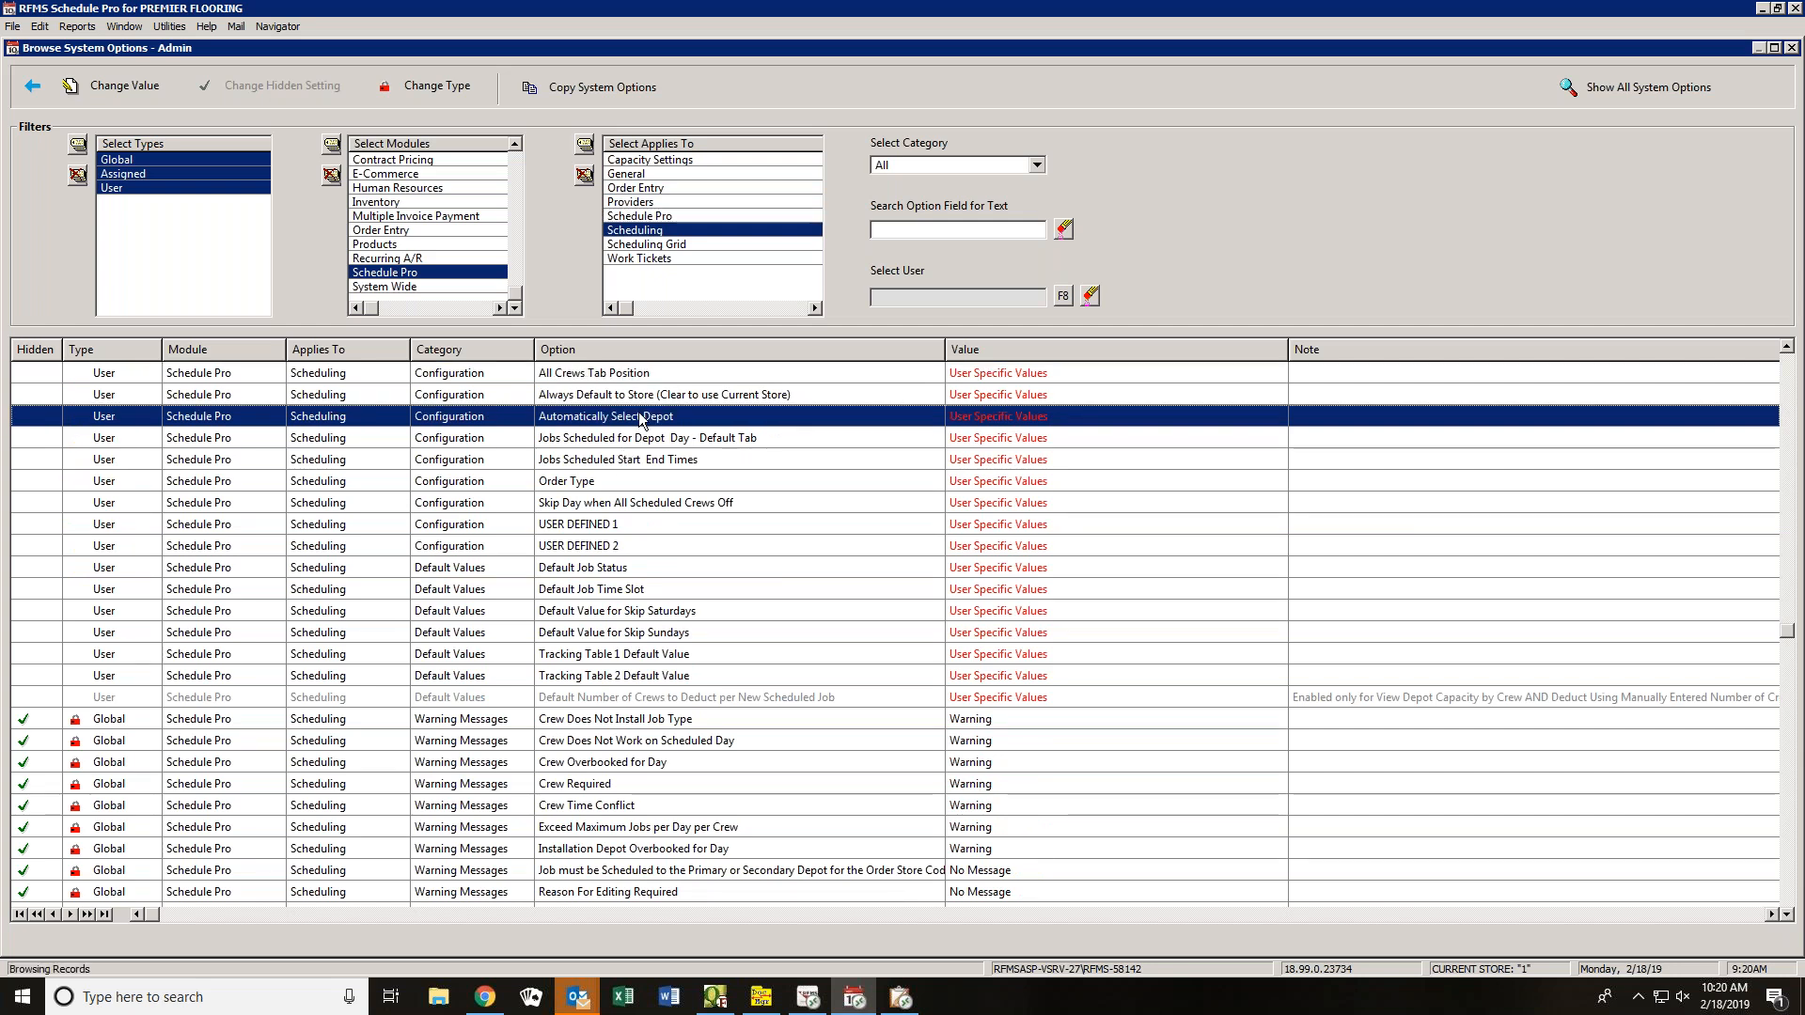
{"action": "double_click", "coordinate": [641, 418]}
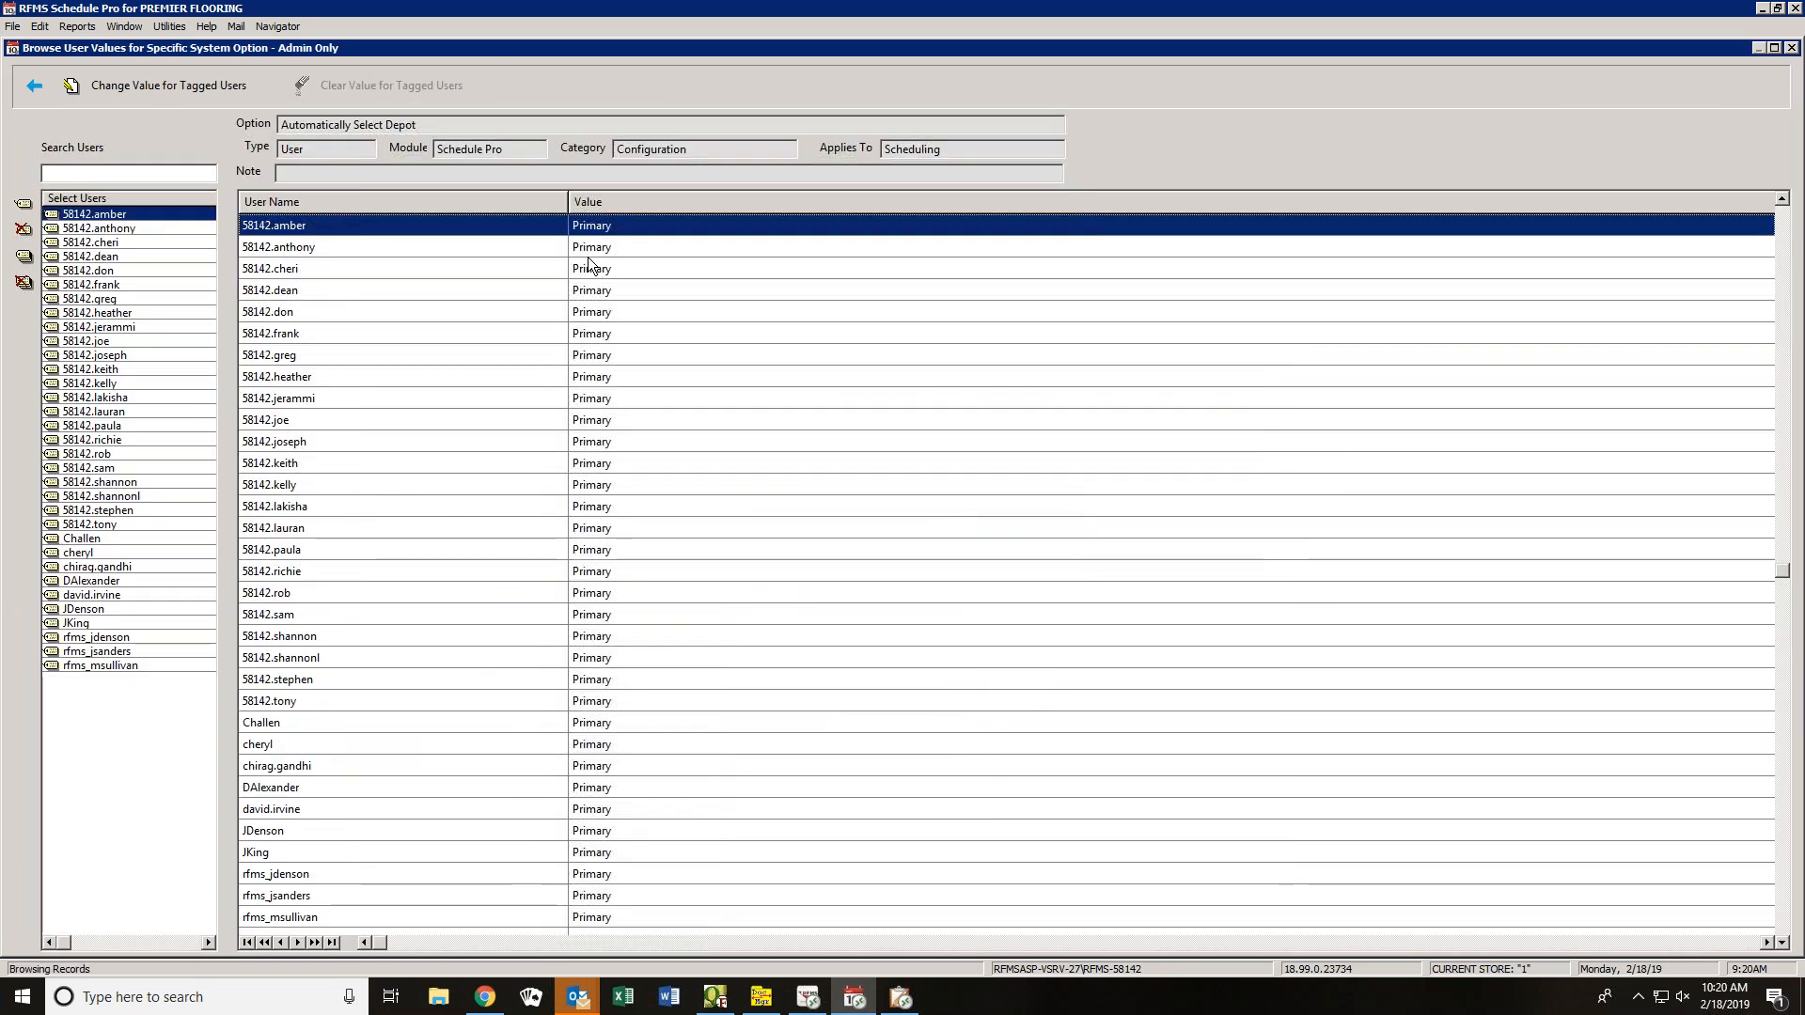
{"action": "left_click", "coordinate": [1782, 921]}
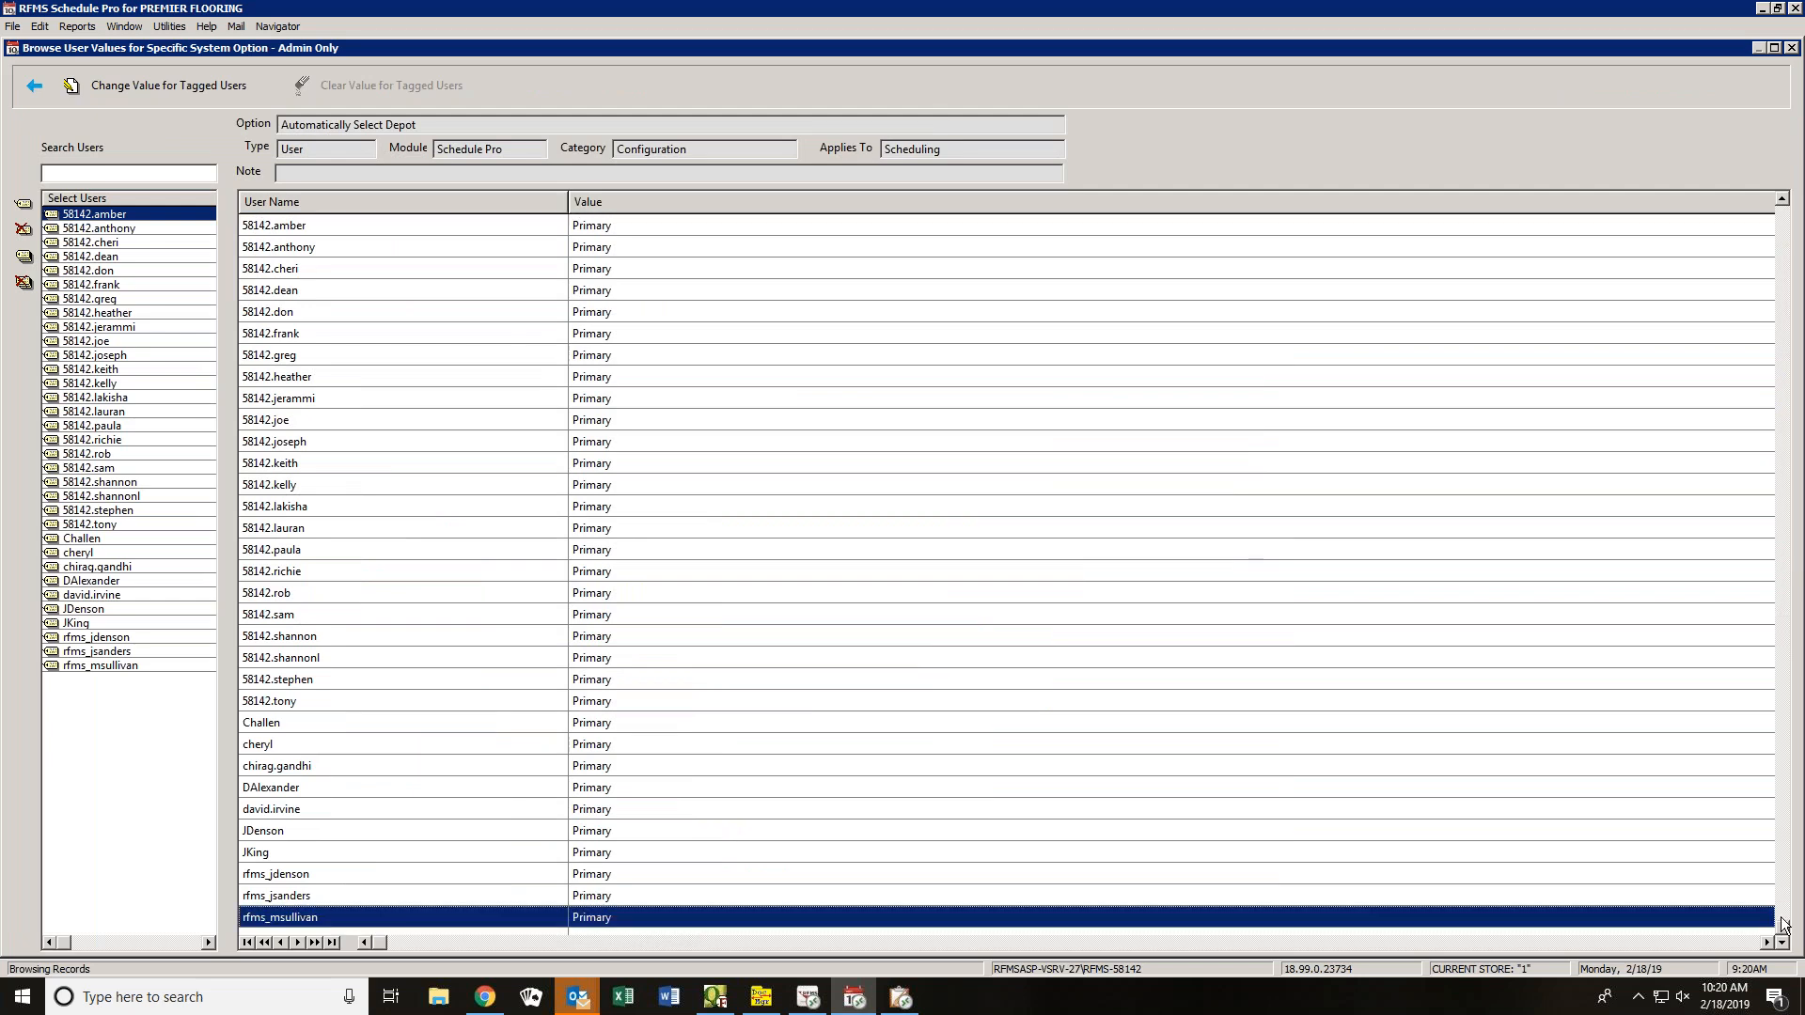
{"action": "left_click", "coordinate": [34, 86]}
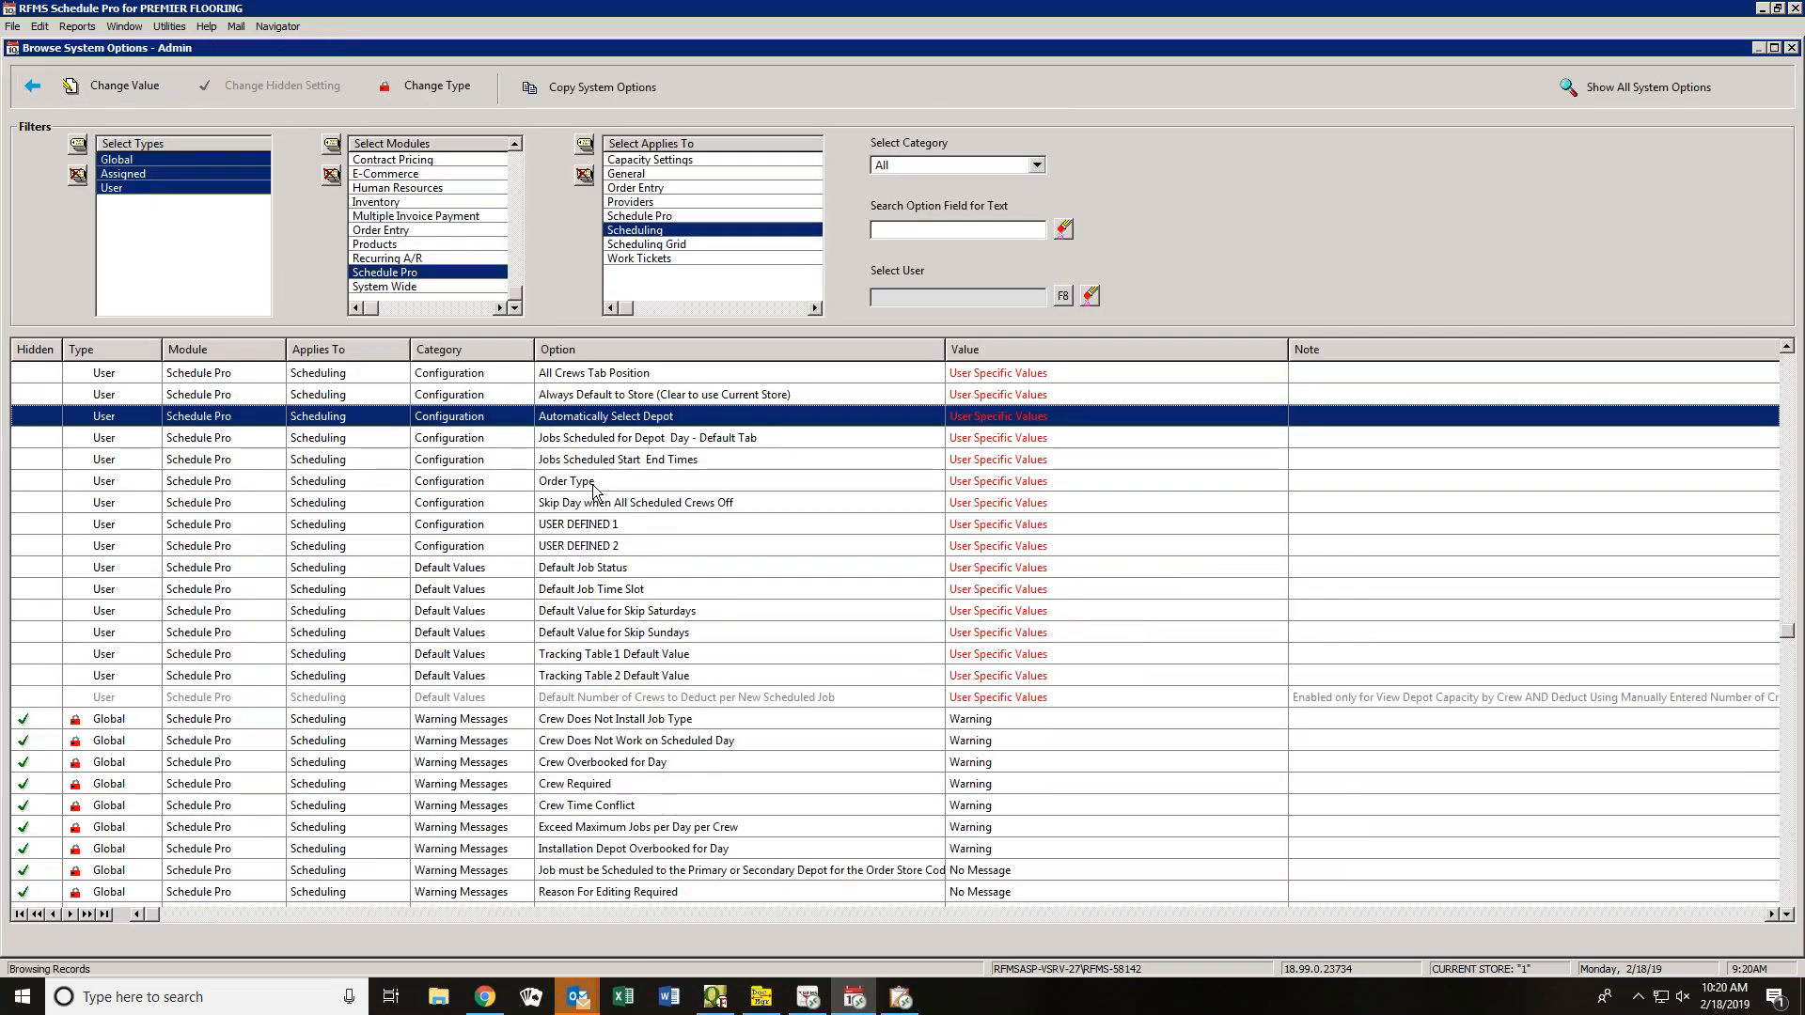
- Set Default Job Status to SCHEDULED for all tagged users and return to the options list
{"action": "left_click", "coordinate": [607, 568]}
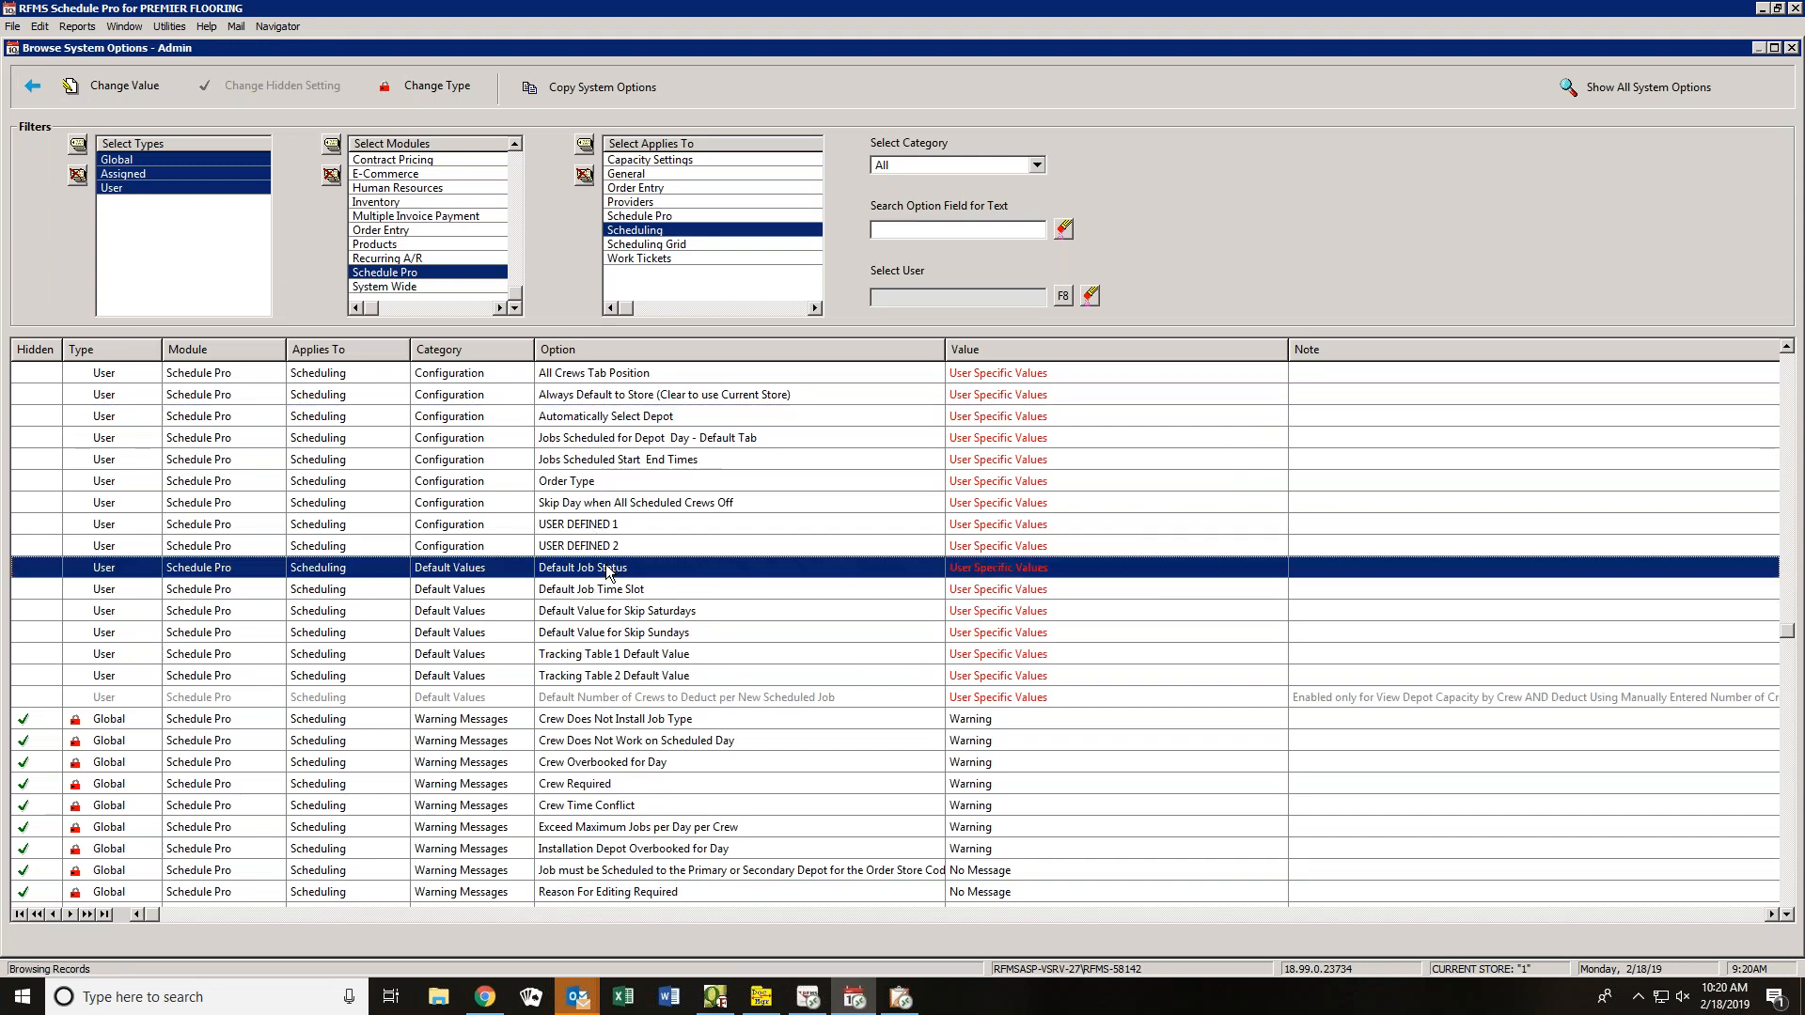
{"action": "double_click", "coordinate": [605, 566]}
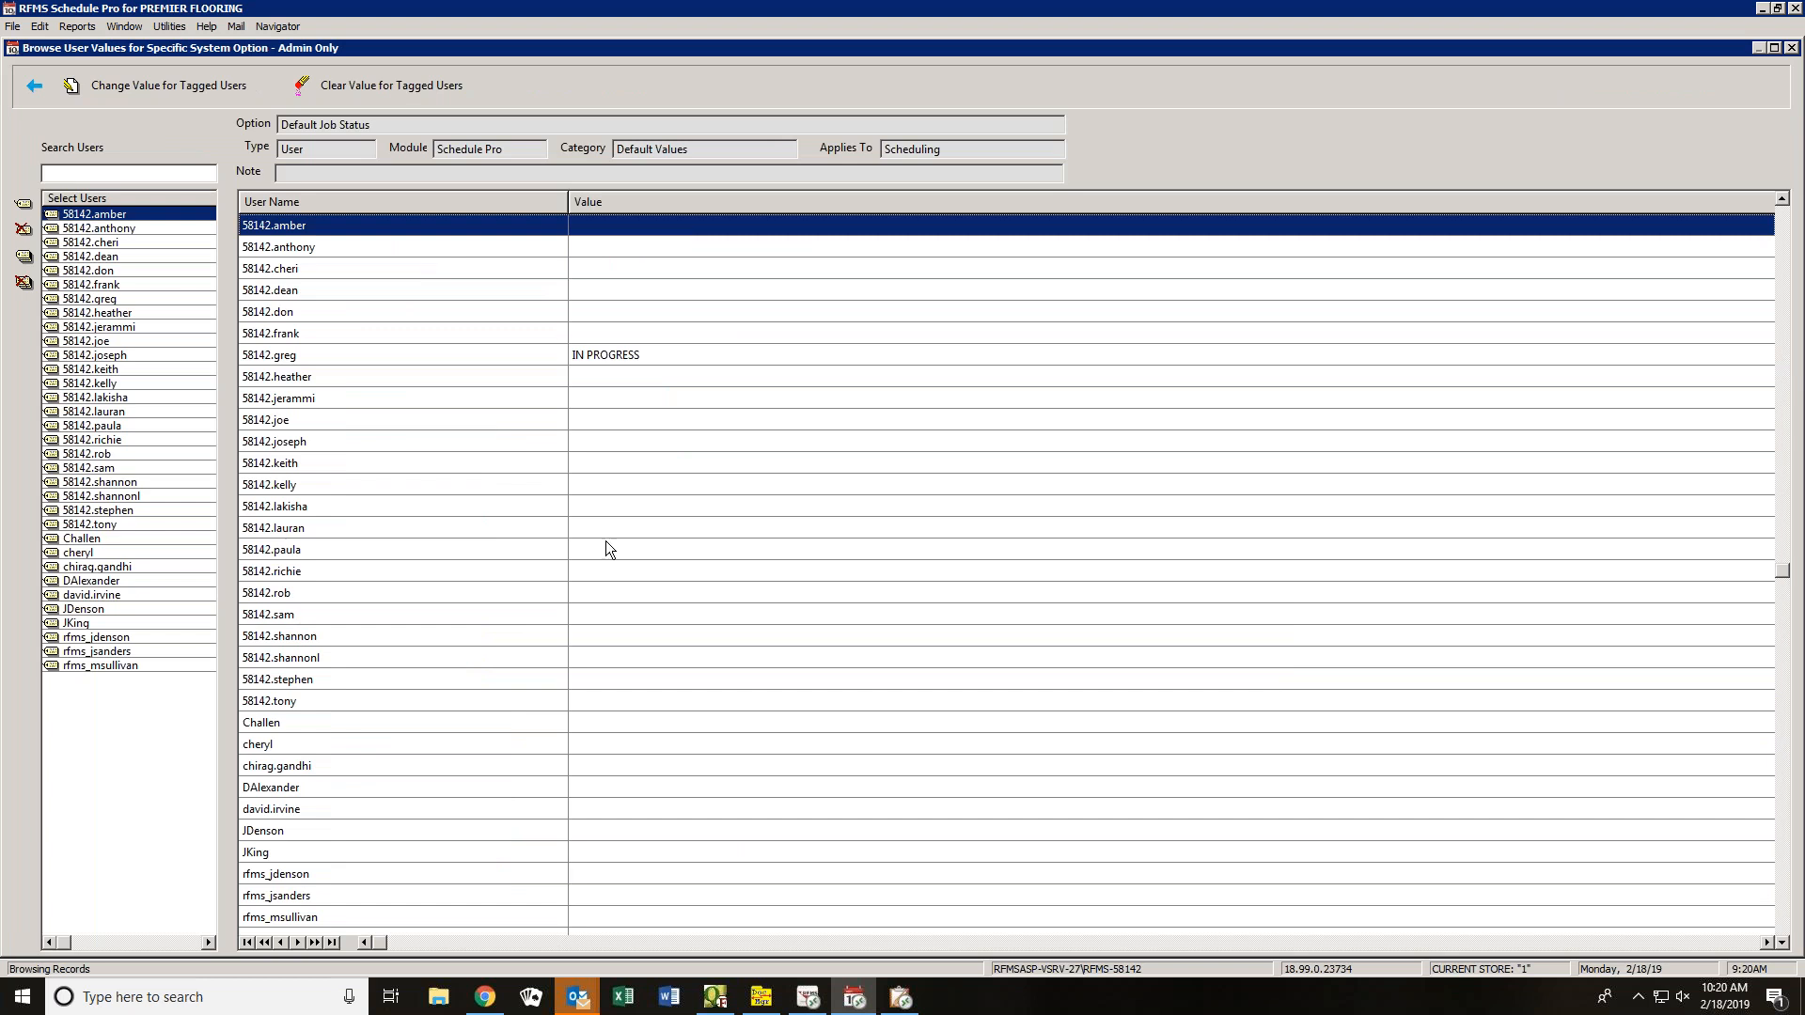
{"action": "left_click", "coordinate": [142, 82]}
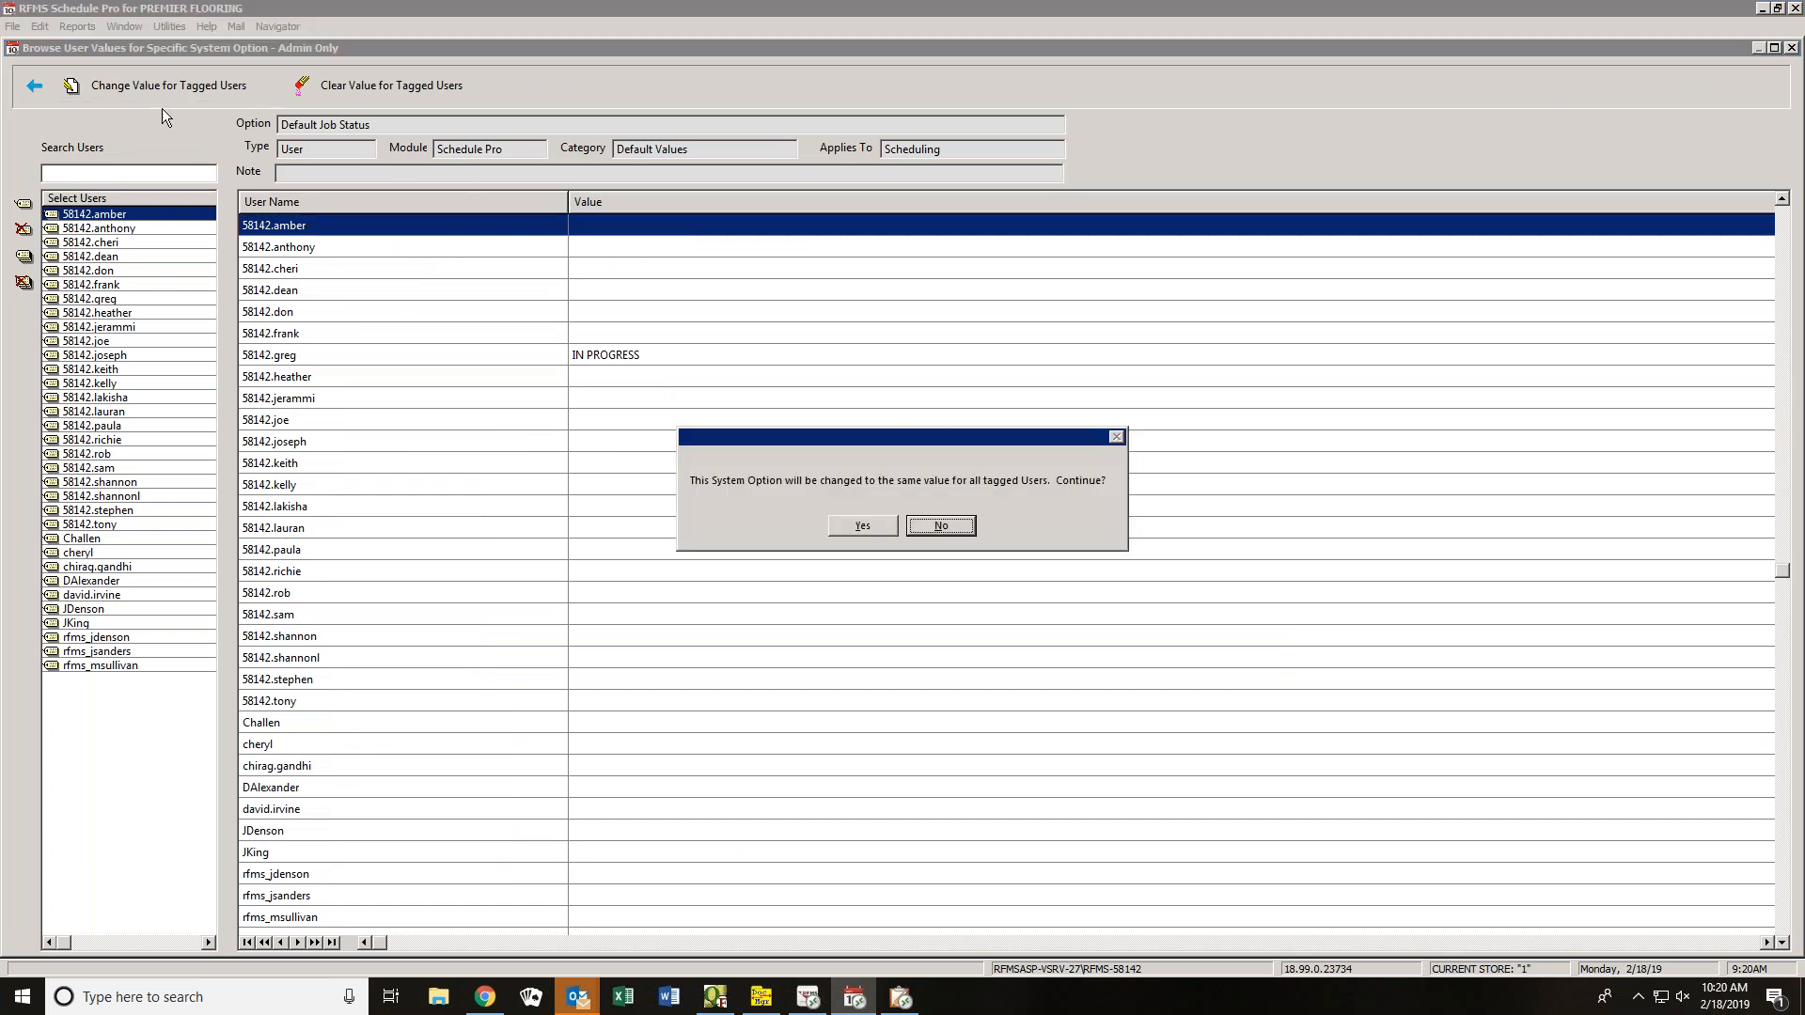
{"action": "left_click", "coordinate": [847, 525]}
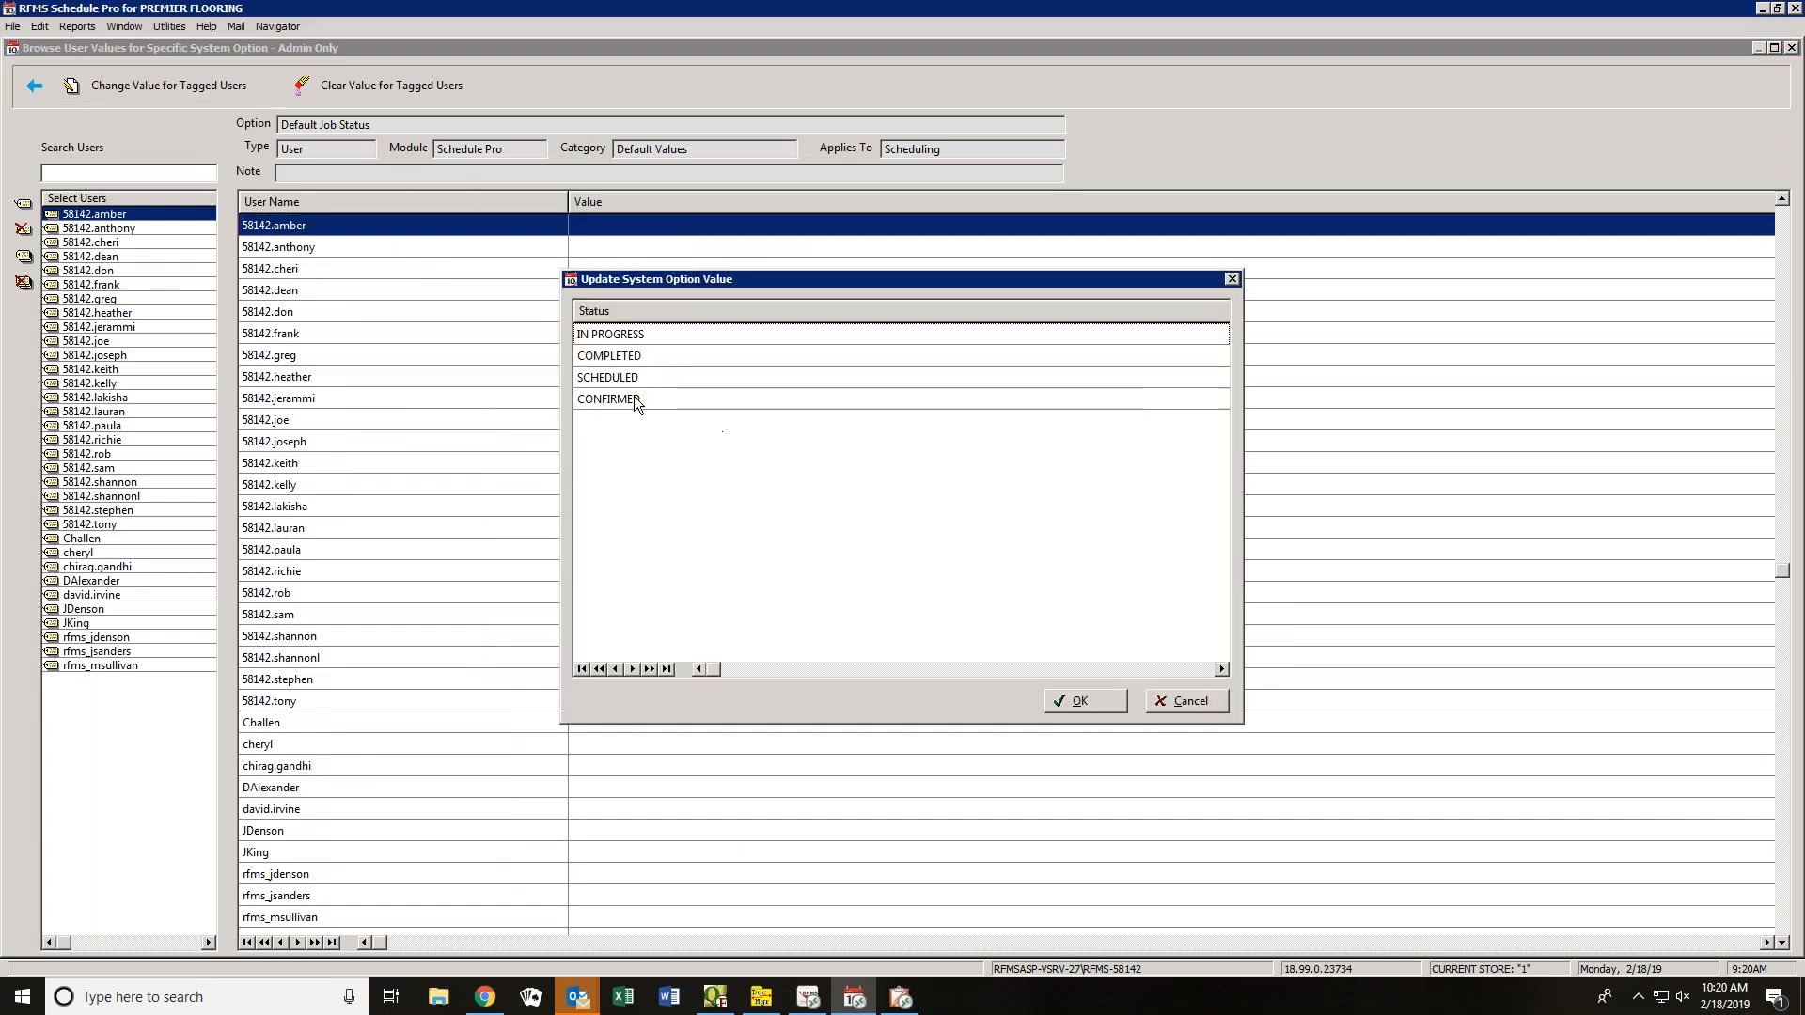
{"action": "left_click", "coordinate": [604, 378]}
{"action": "left_click", "coordinate": [1055, 705]}
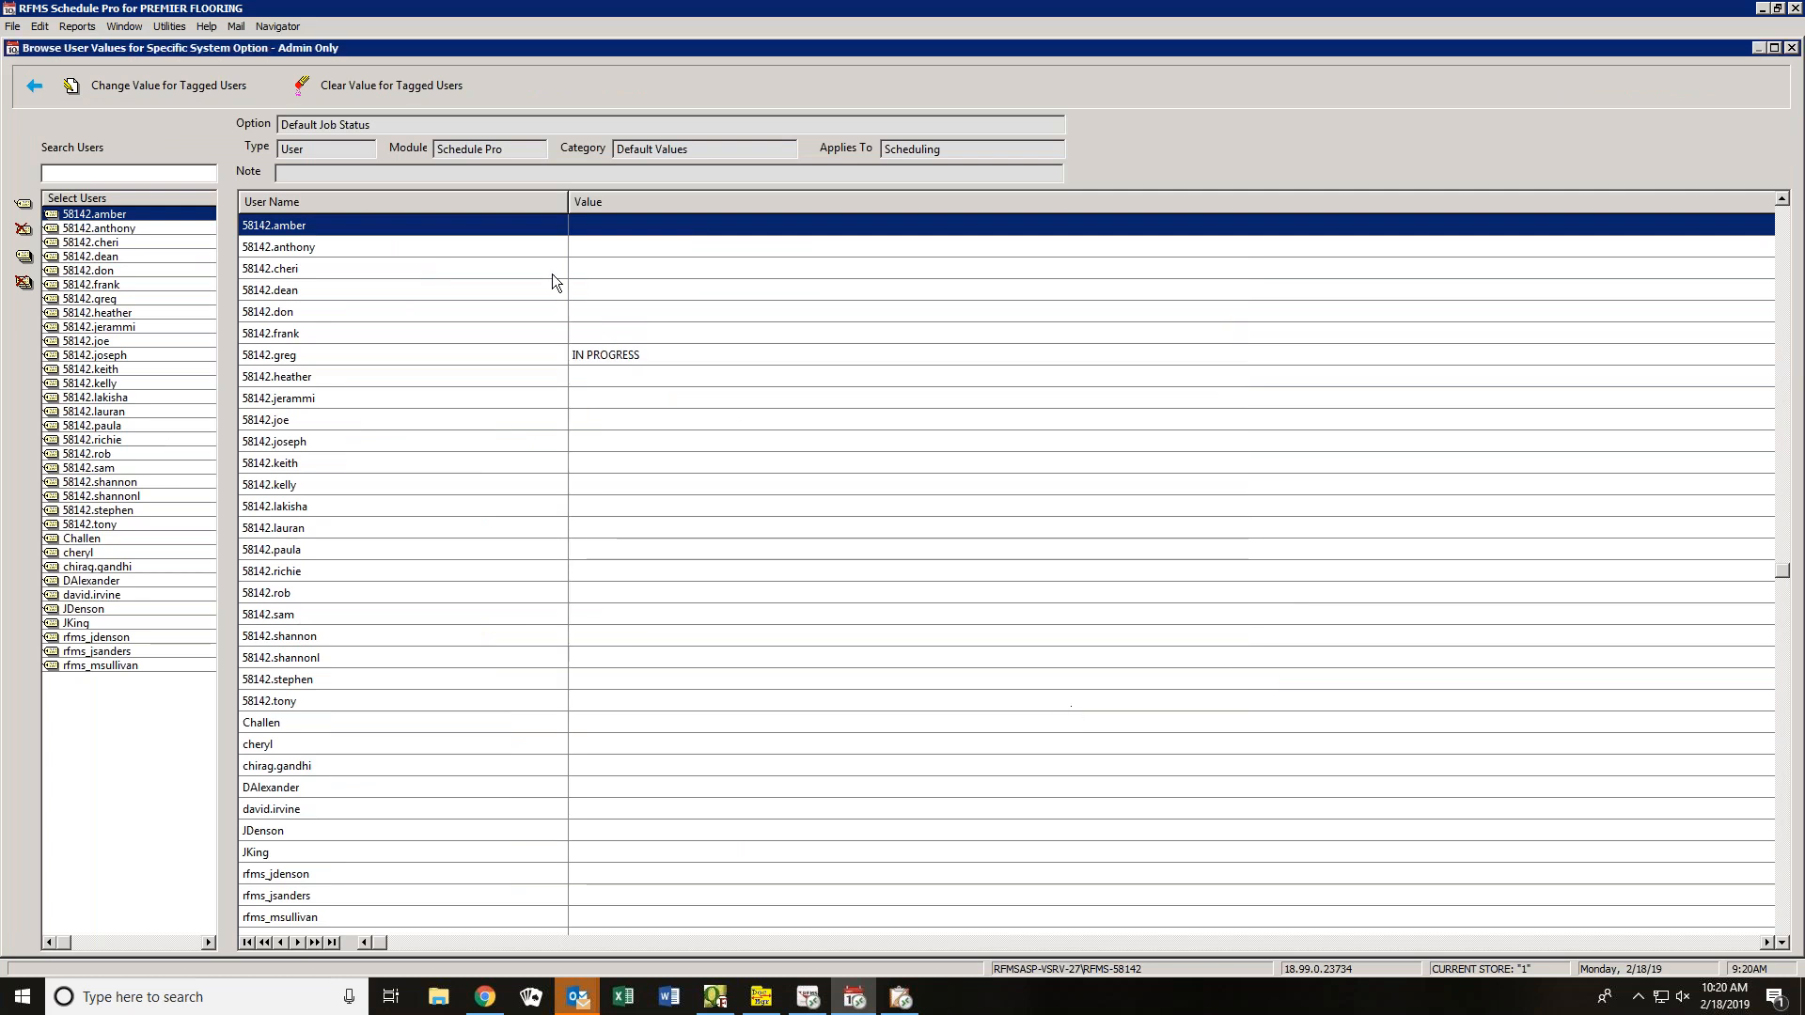
{"action": "left_click", "coordinate": [34, 86]}
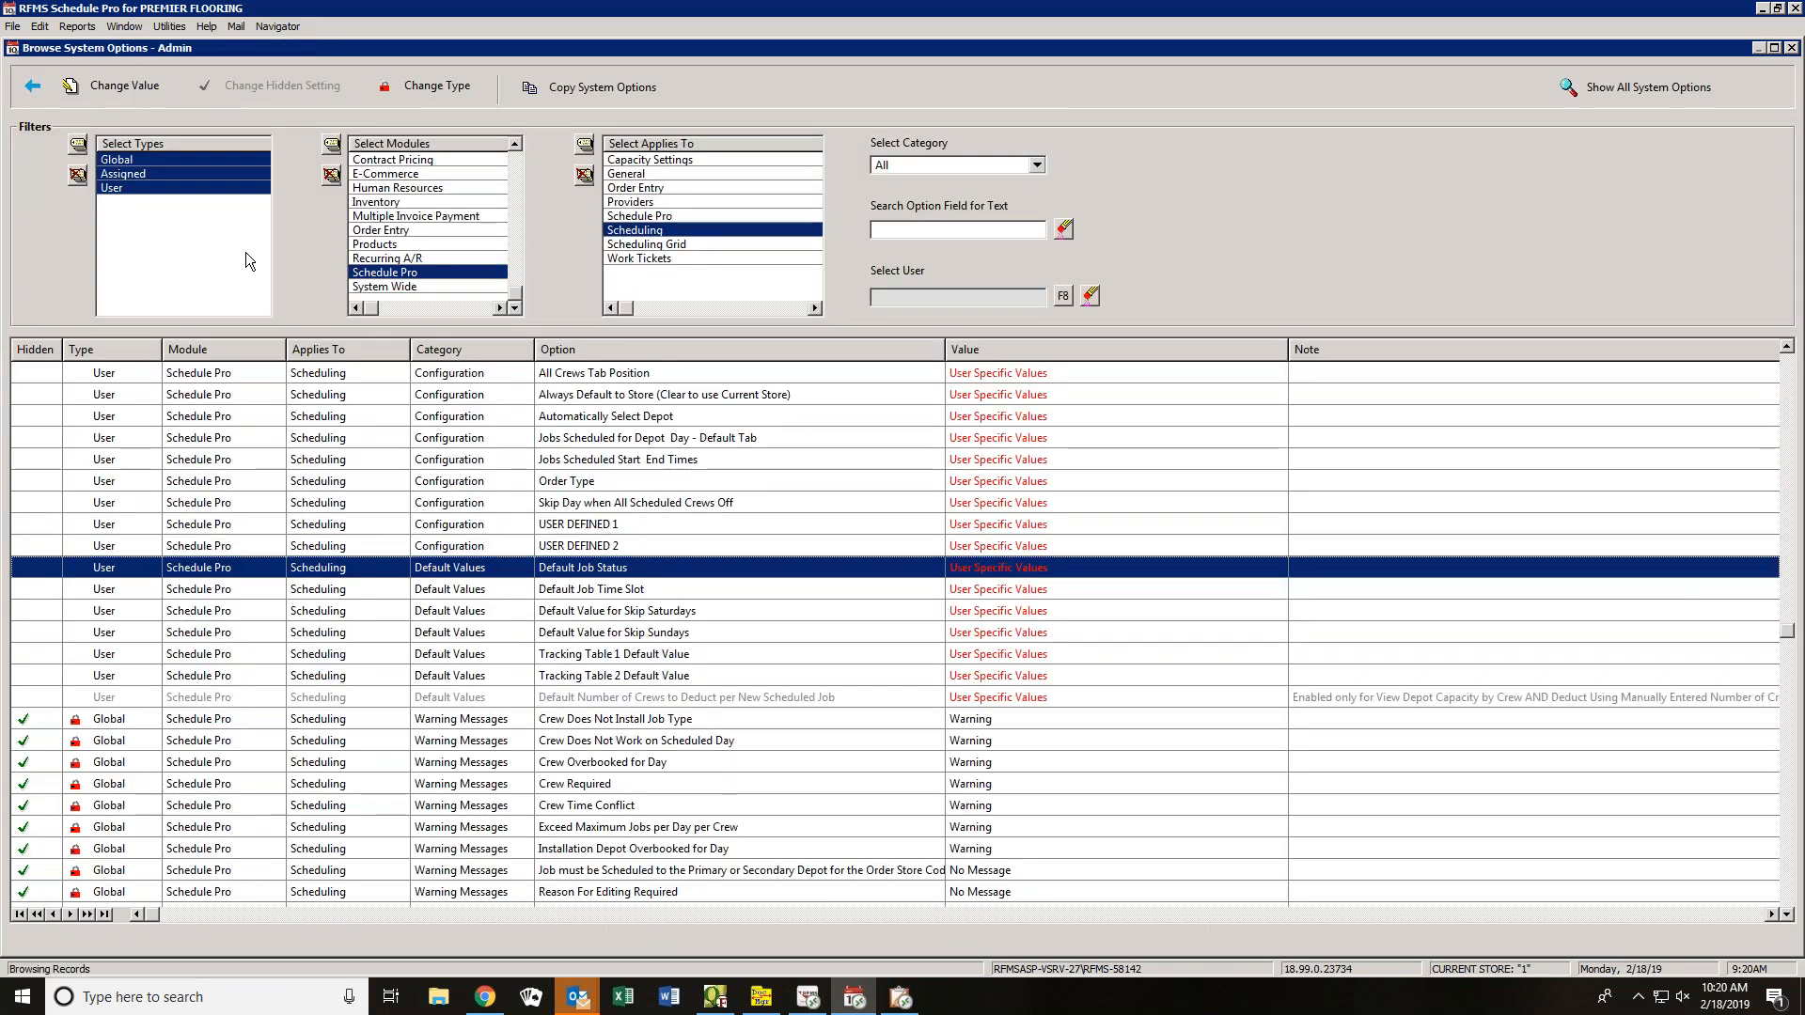
- Review every user's value for Default Value for Skip Saturdays and return to the options list
{"action": "left_click", "coordinate": [627, 613]}
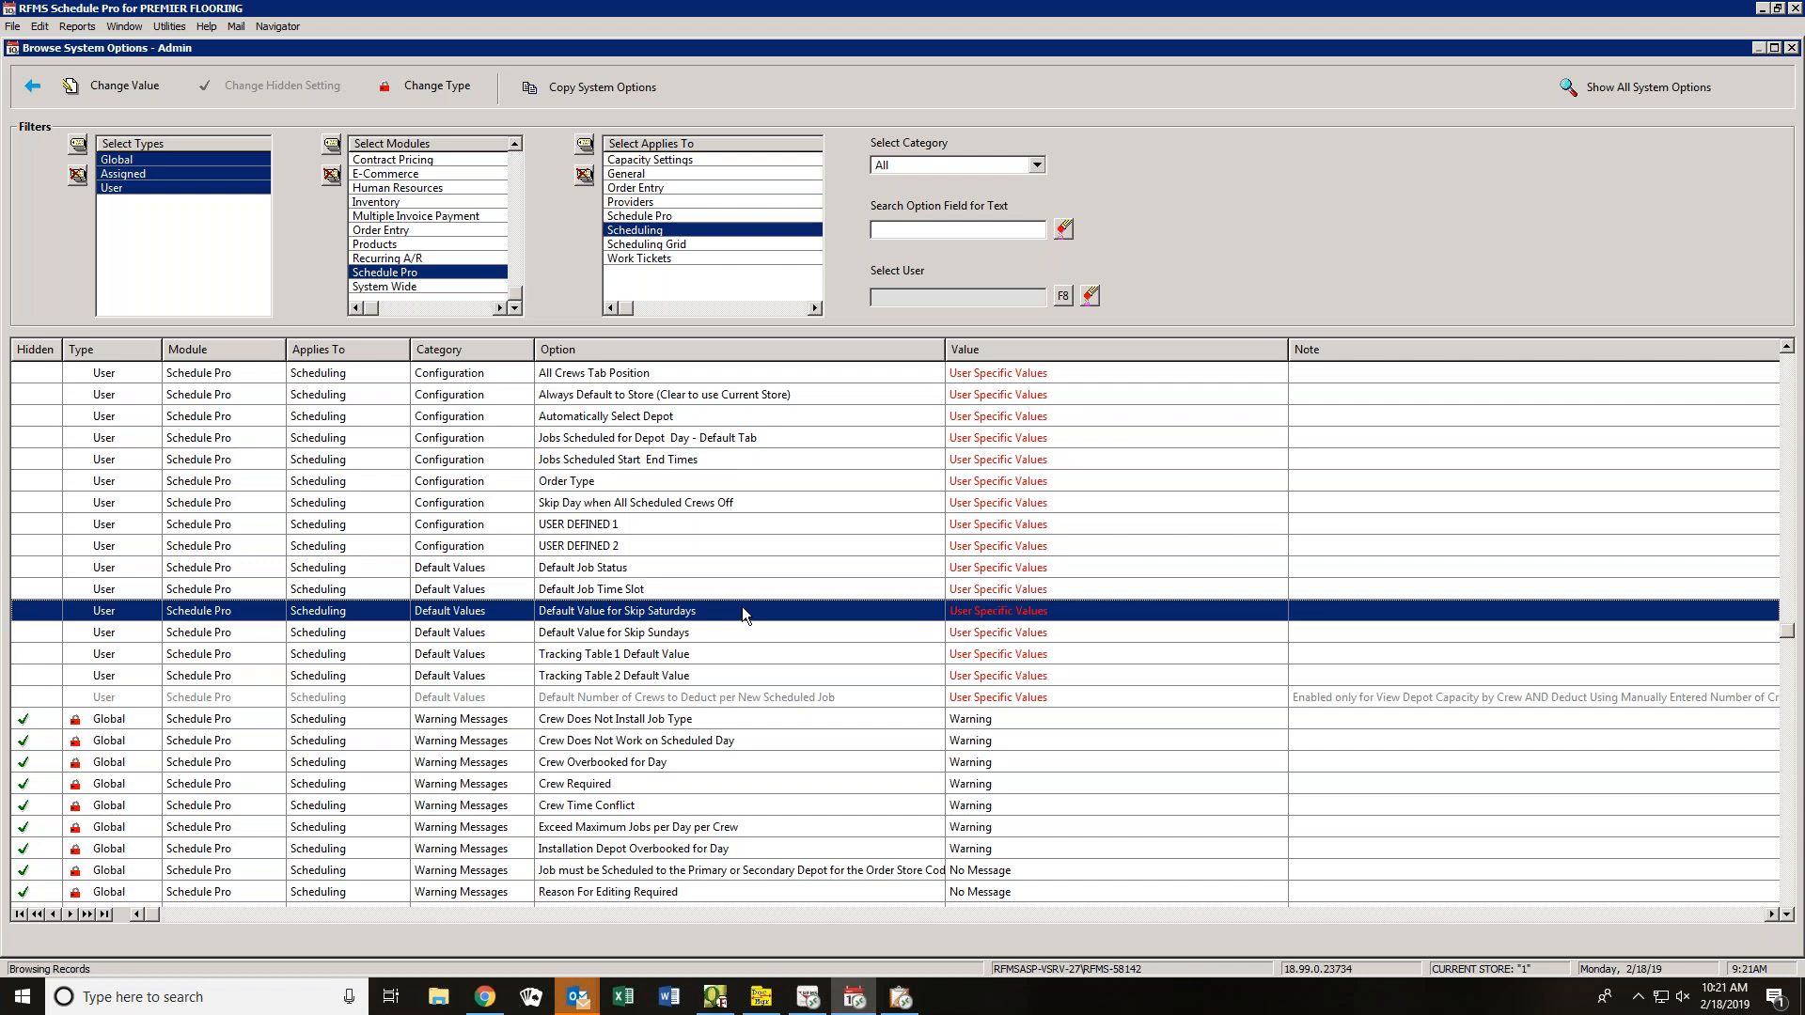
{"action": "double_click", "coordinate": [743, 615]}
{"action": "left_click", "coordinate": [892, 542]}
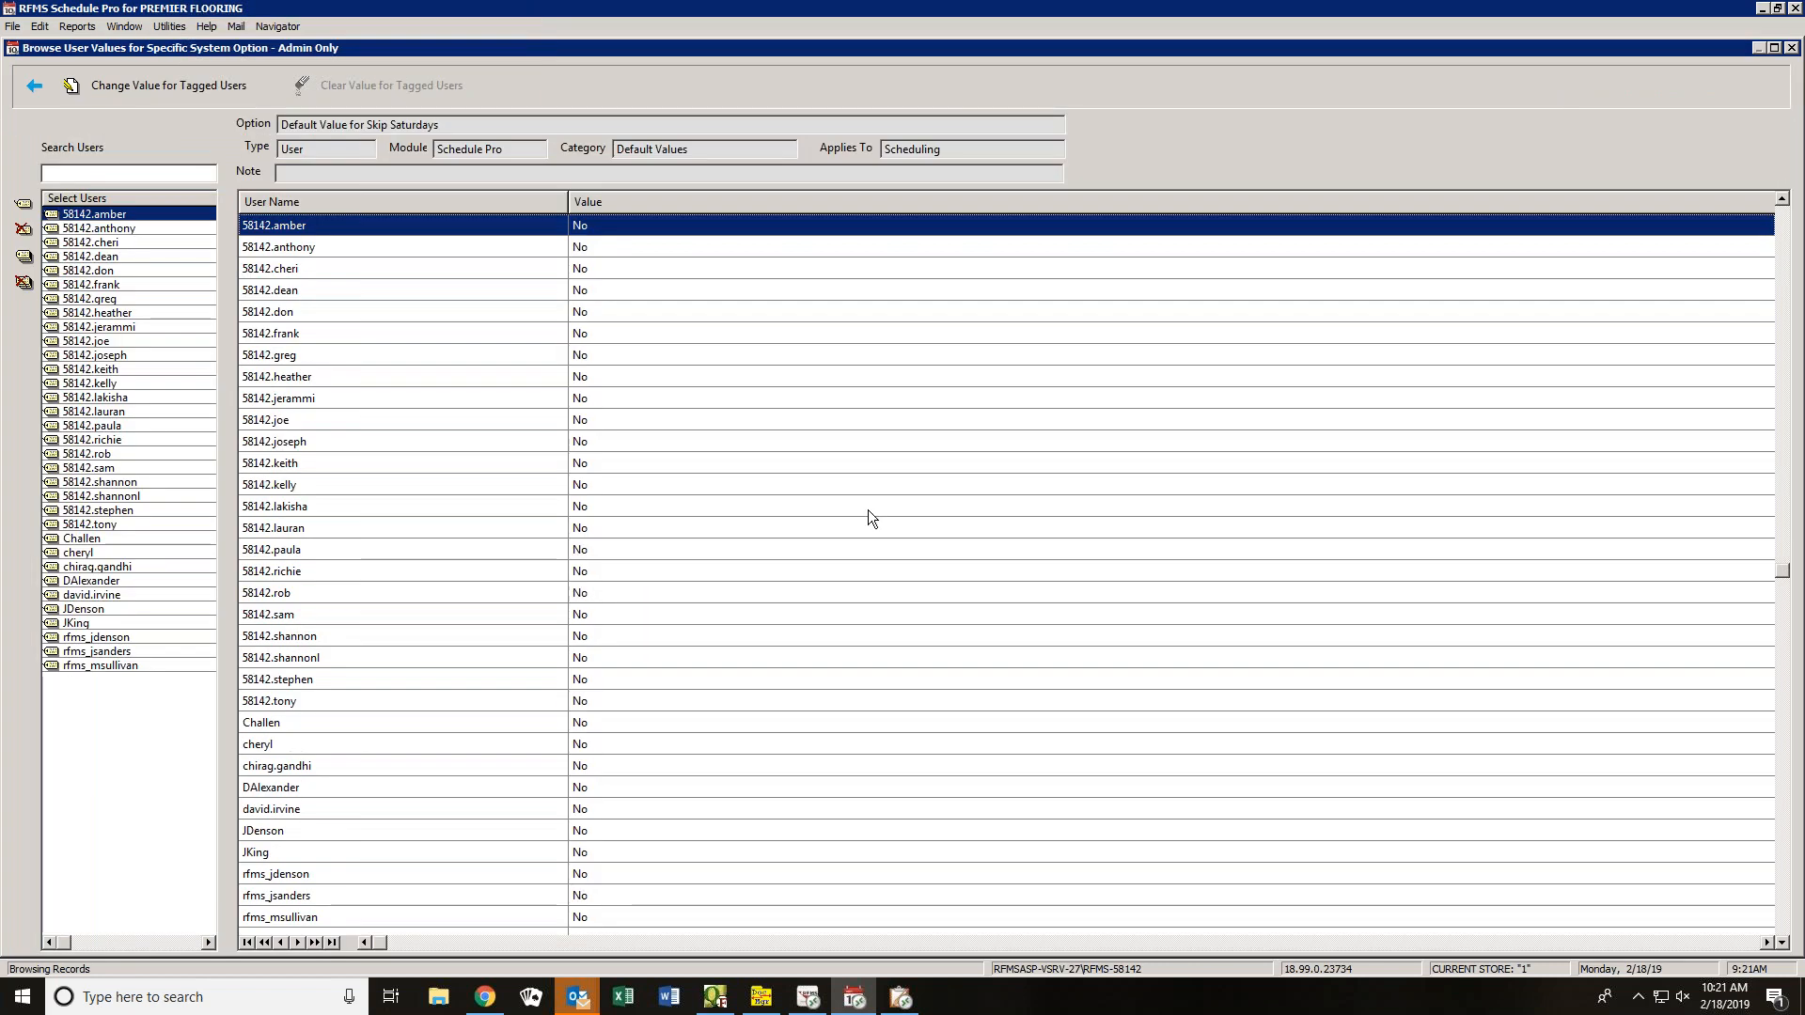
{"action": "left_click", "coordinate": [34, 85]}
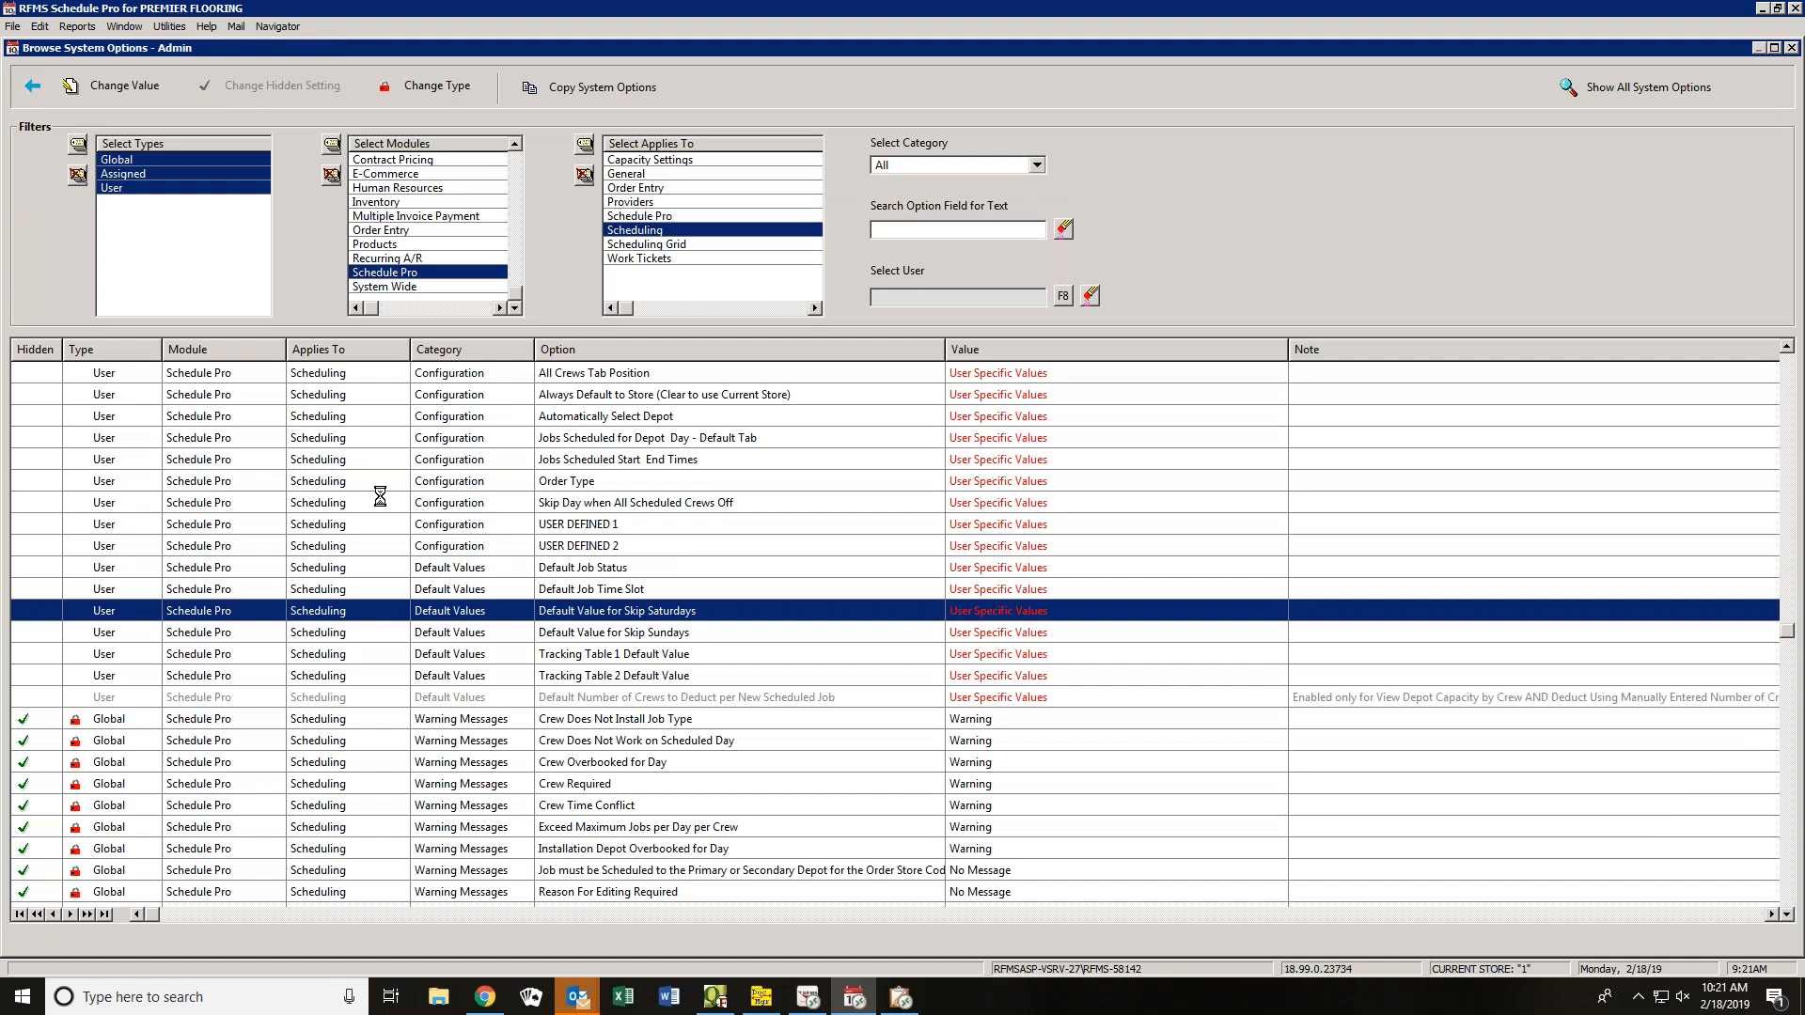
{"action": "double_click", "coordinate": [549, 621]}
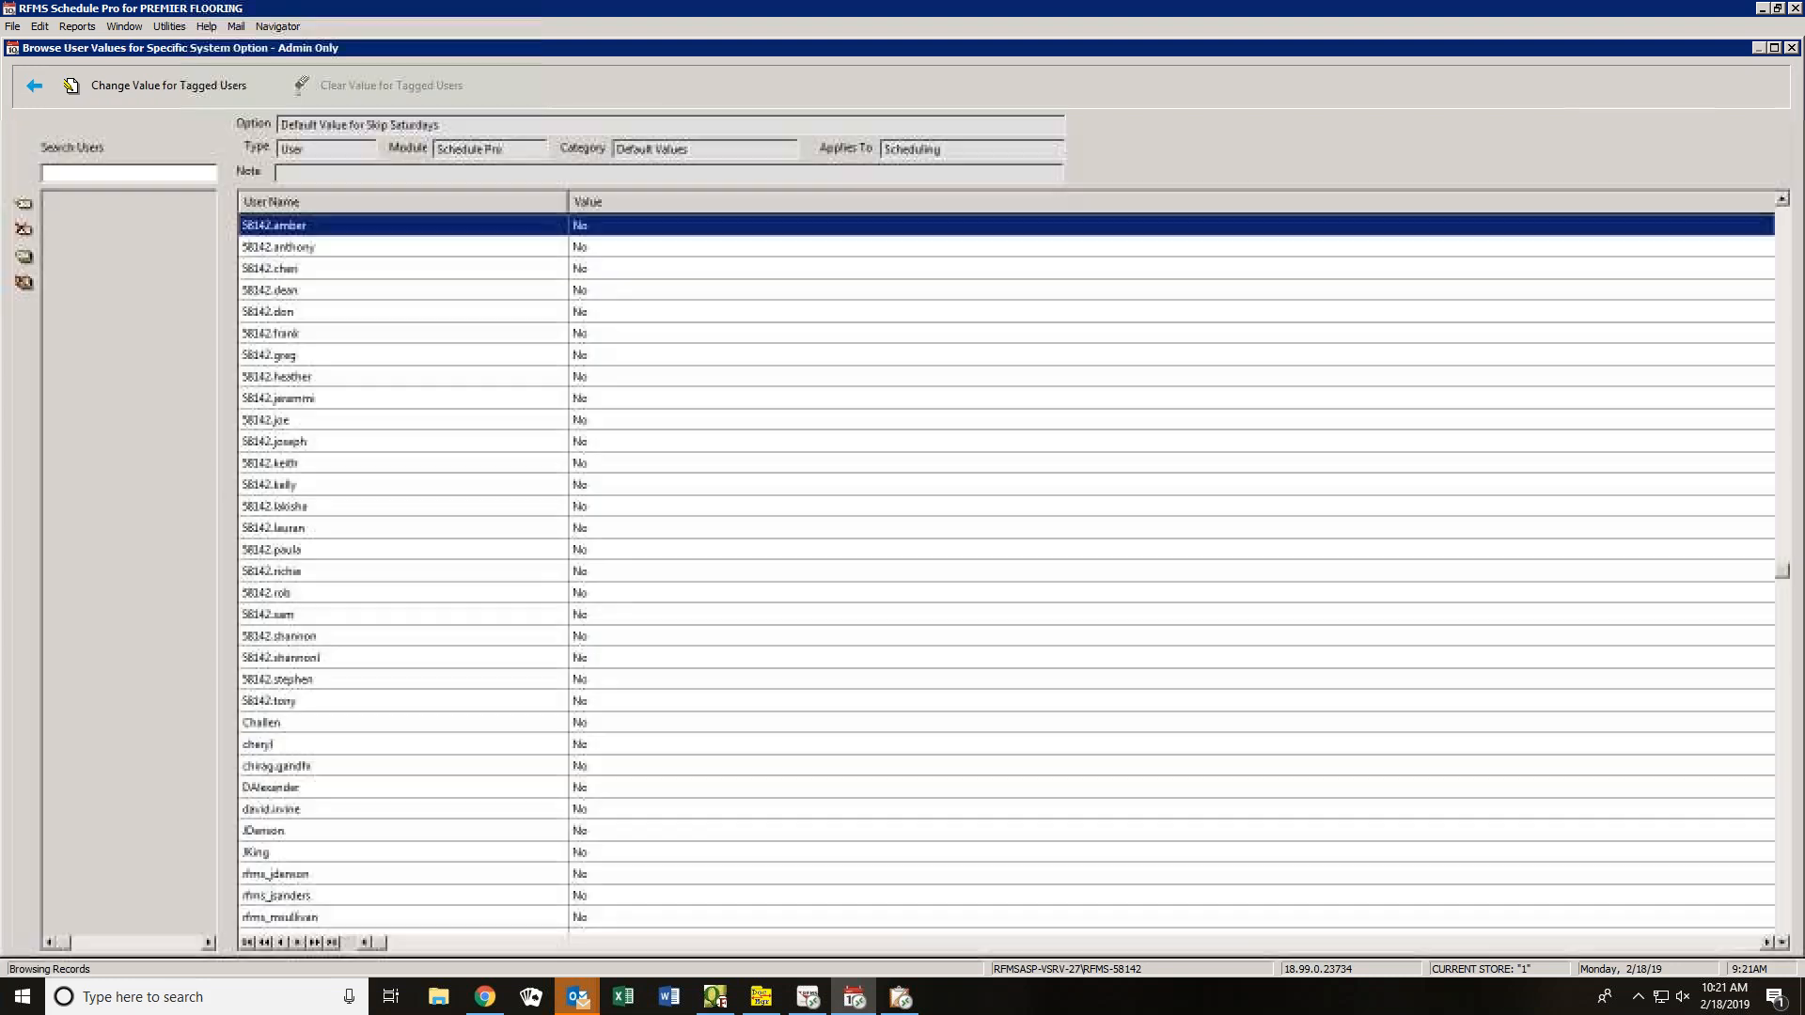
{"action": "double_click", "coordinate": [552, 628]}
{"action": "left_click", "coordinate": [993, 528]}
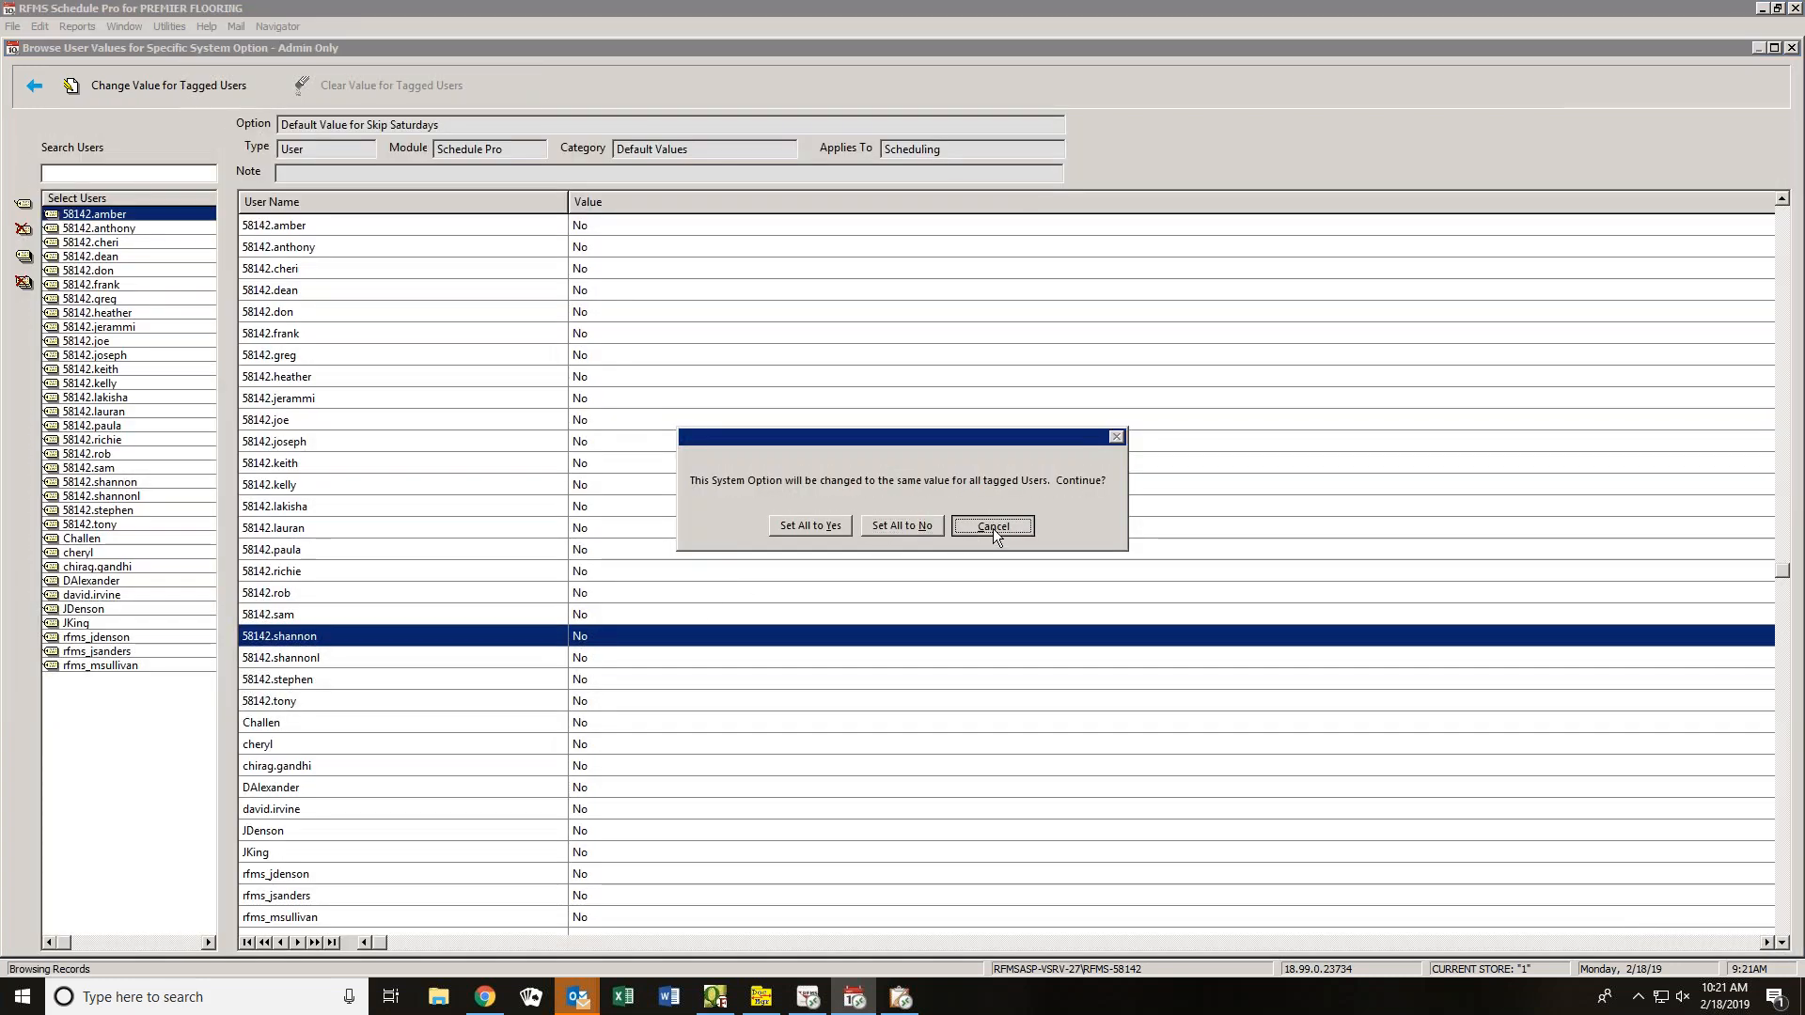
{"action": "left_click", "coordinate": [34, 86]}
- Set Default Value for Skip Sundays to No for all tagged users and return to the options list
{"action": "left_click", "coordinate": [713, 634]}
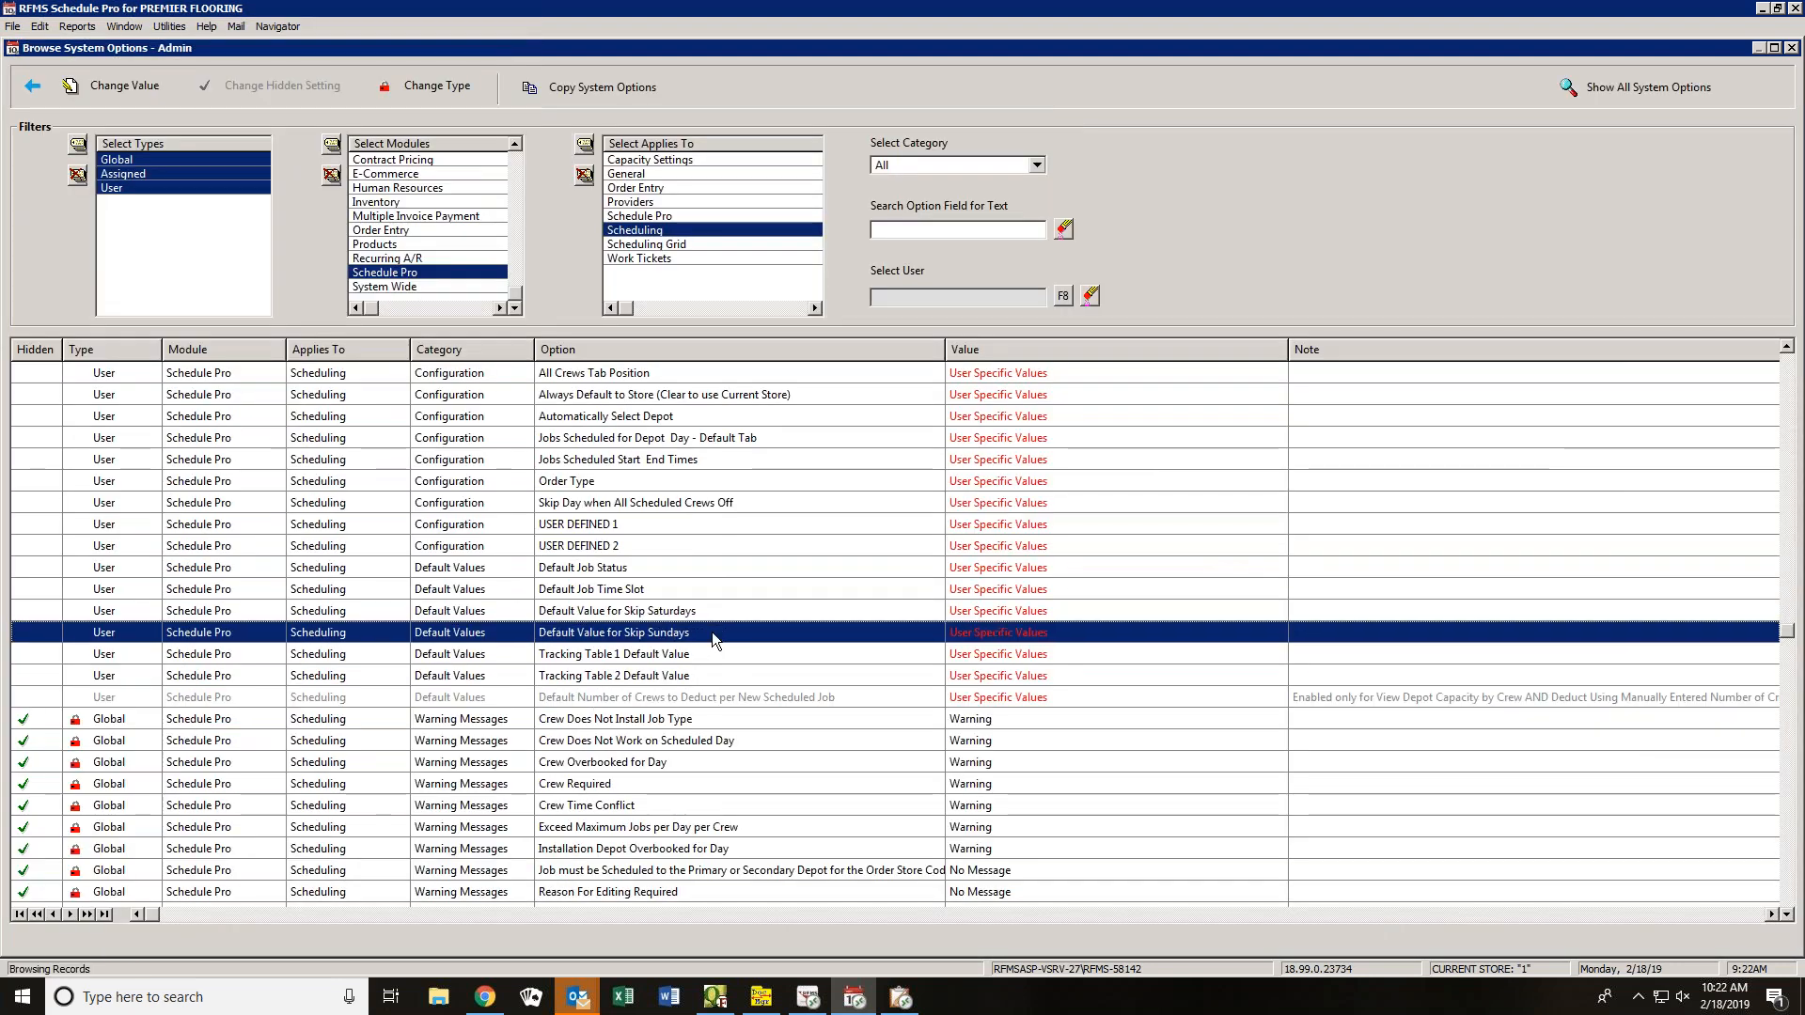
{"action": "double_click", "coordinate": [713, 632]}
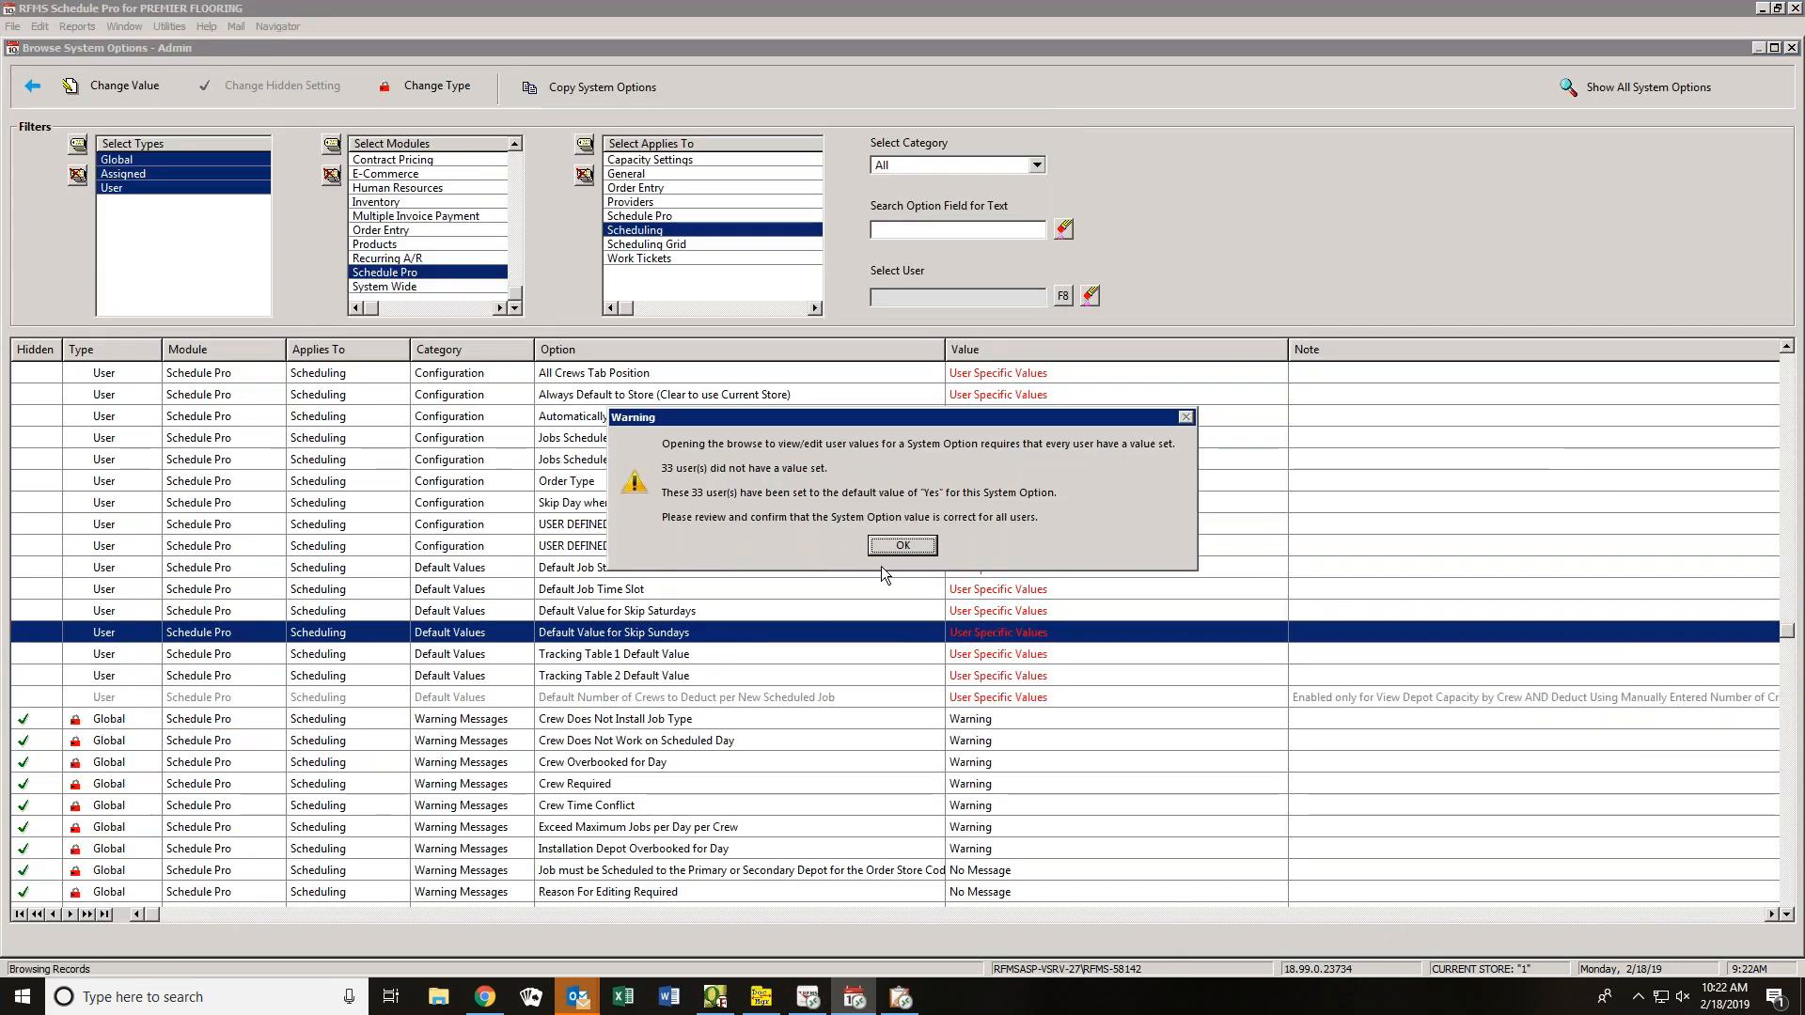
{"action": "left_click", "coordinate": [882, 543]}
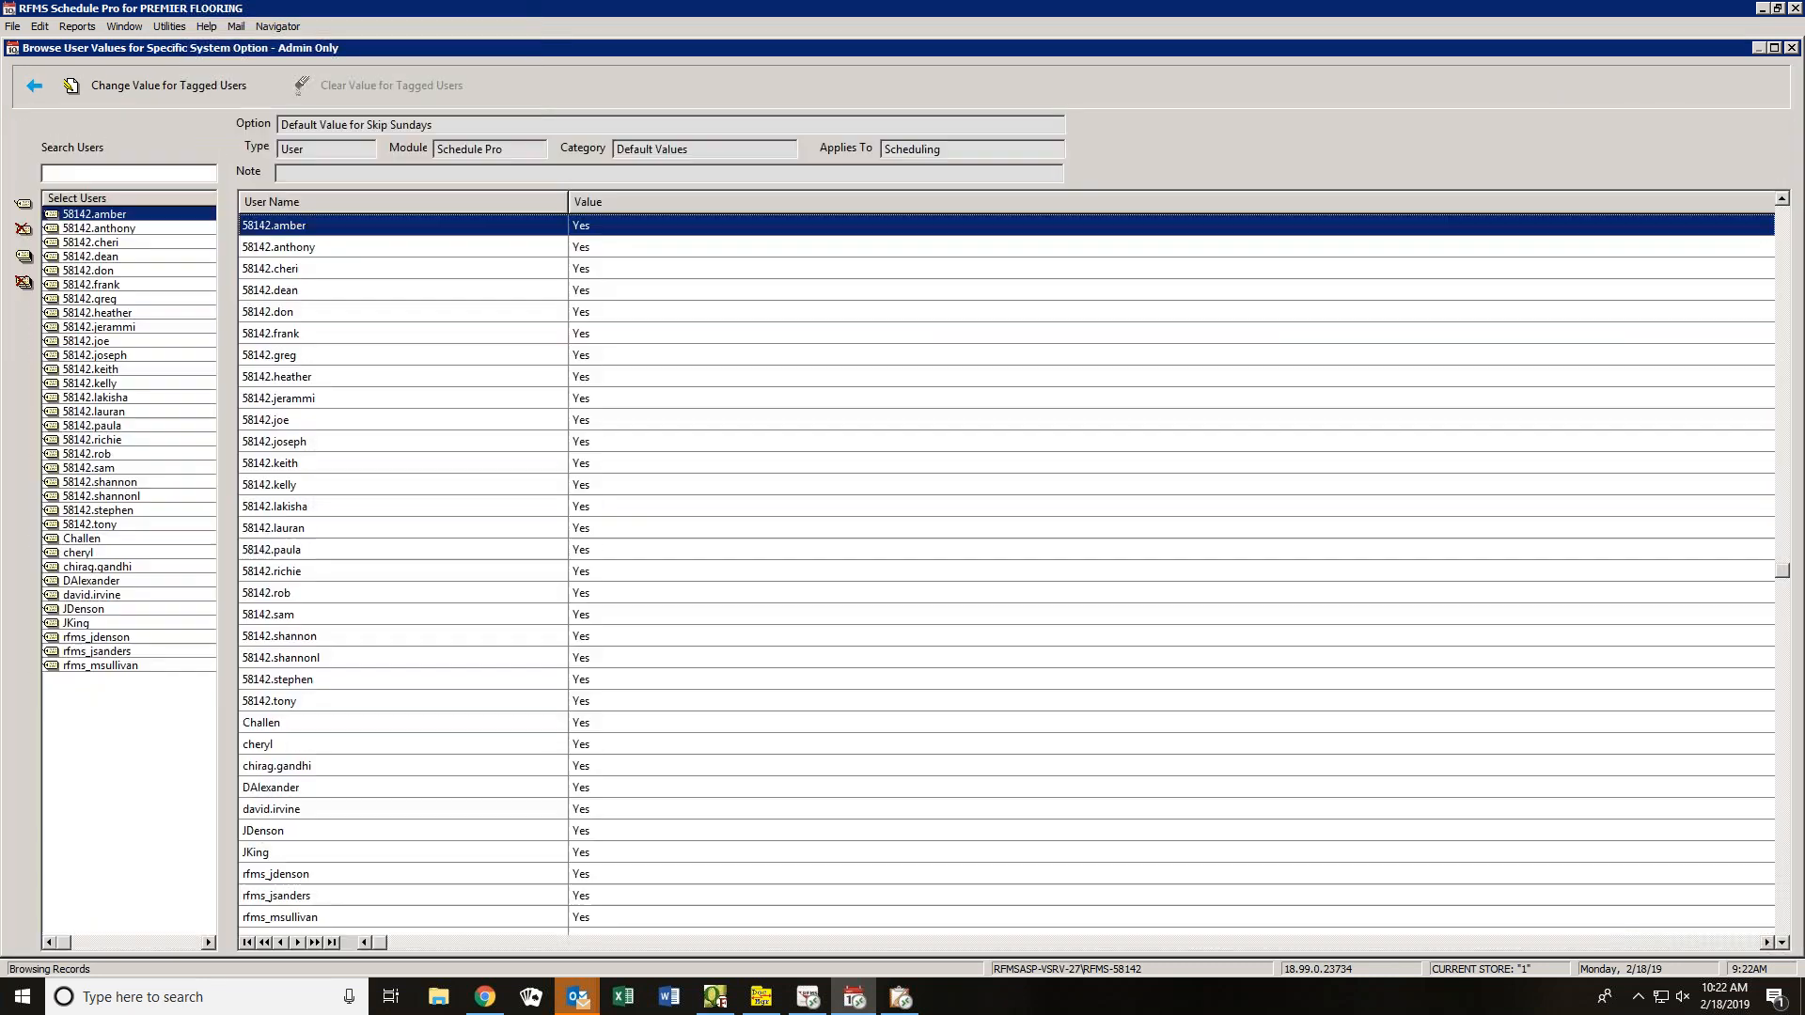
{"action": "left_click", "coordinate": [145, 75]}
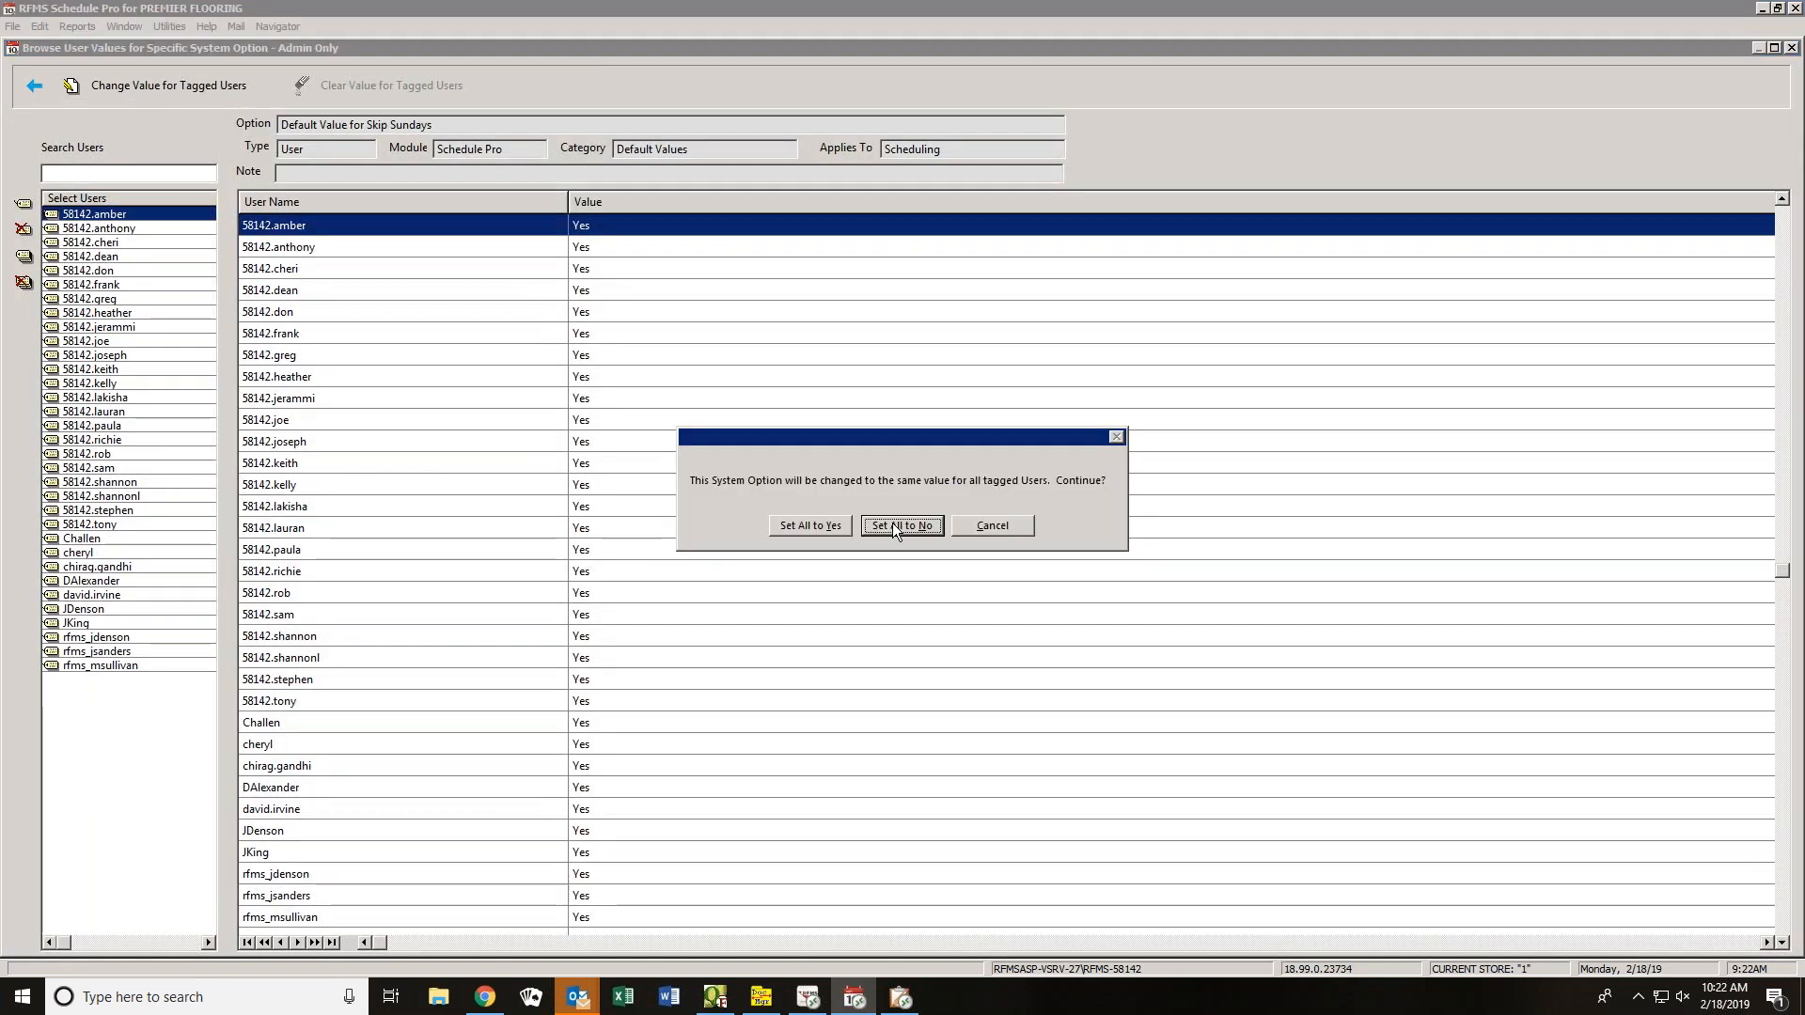
{"action": "left_click", "coordinate": [911, 528]}
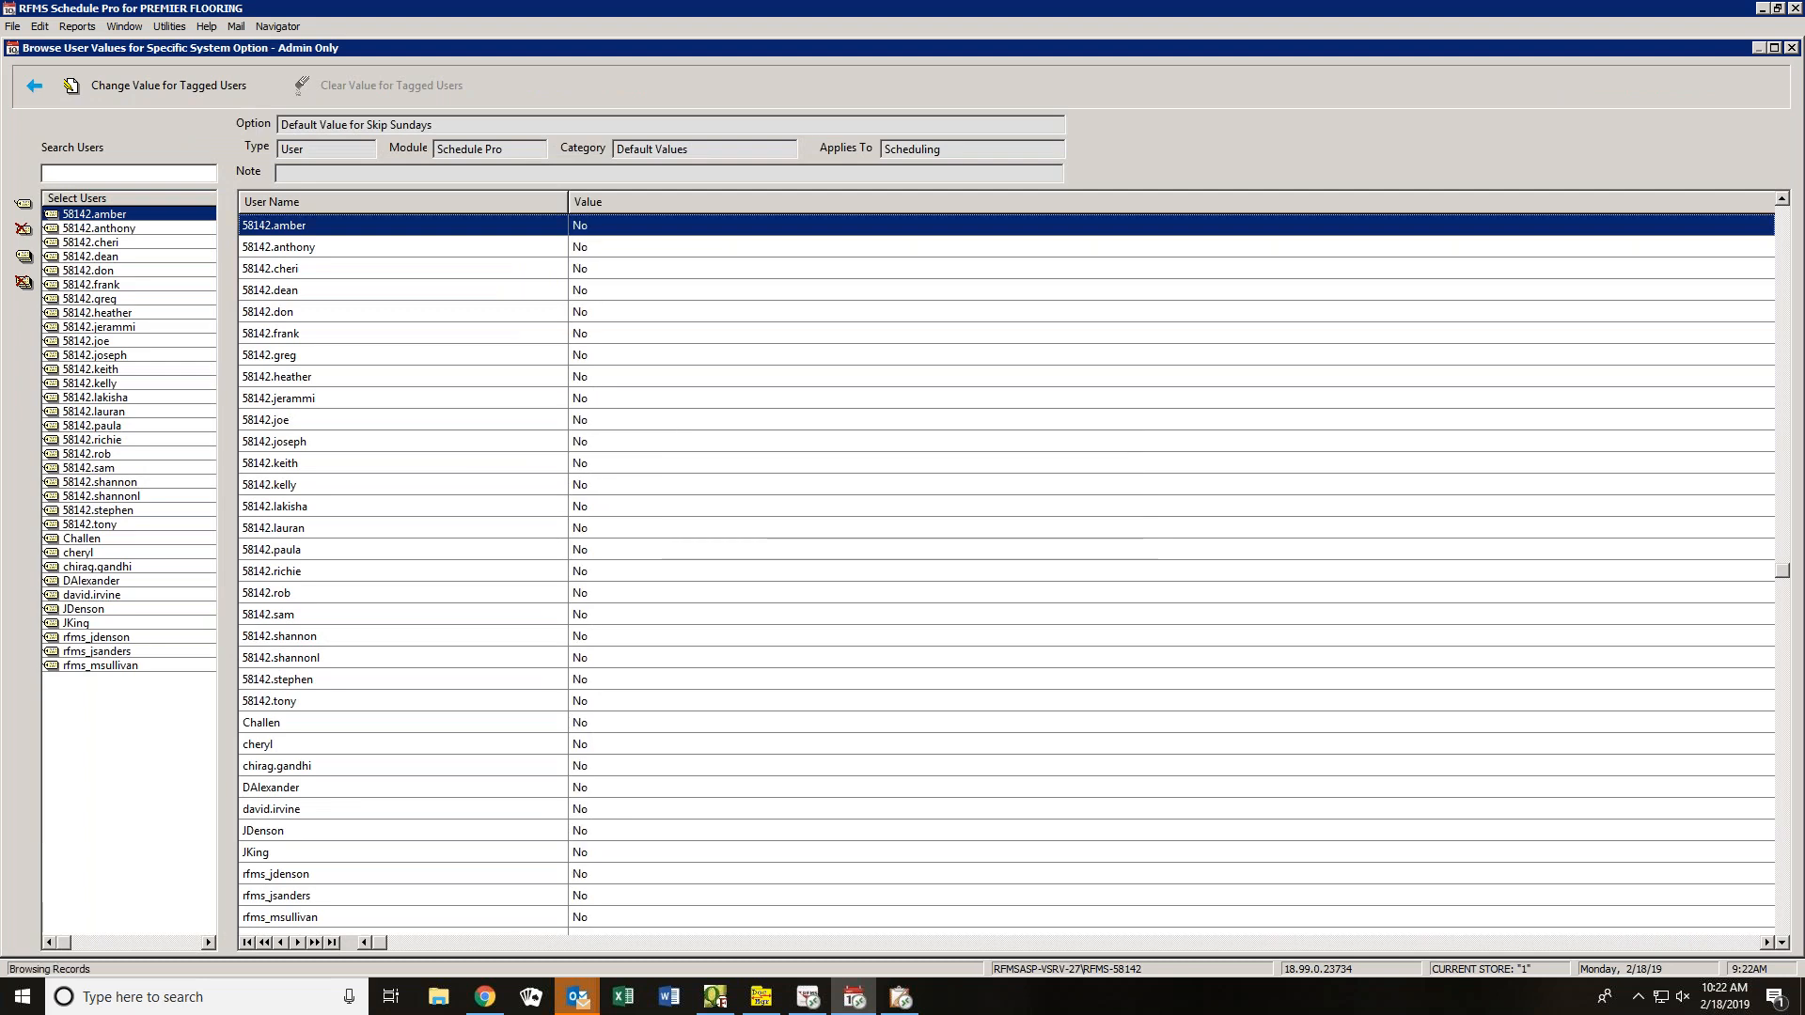
{"action": "left_click", "coordinate": [33, 86]}
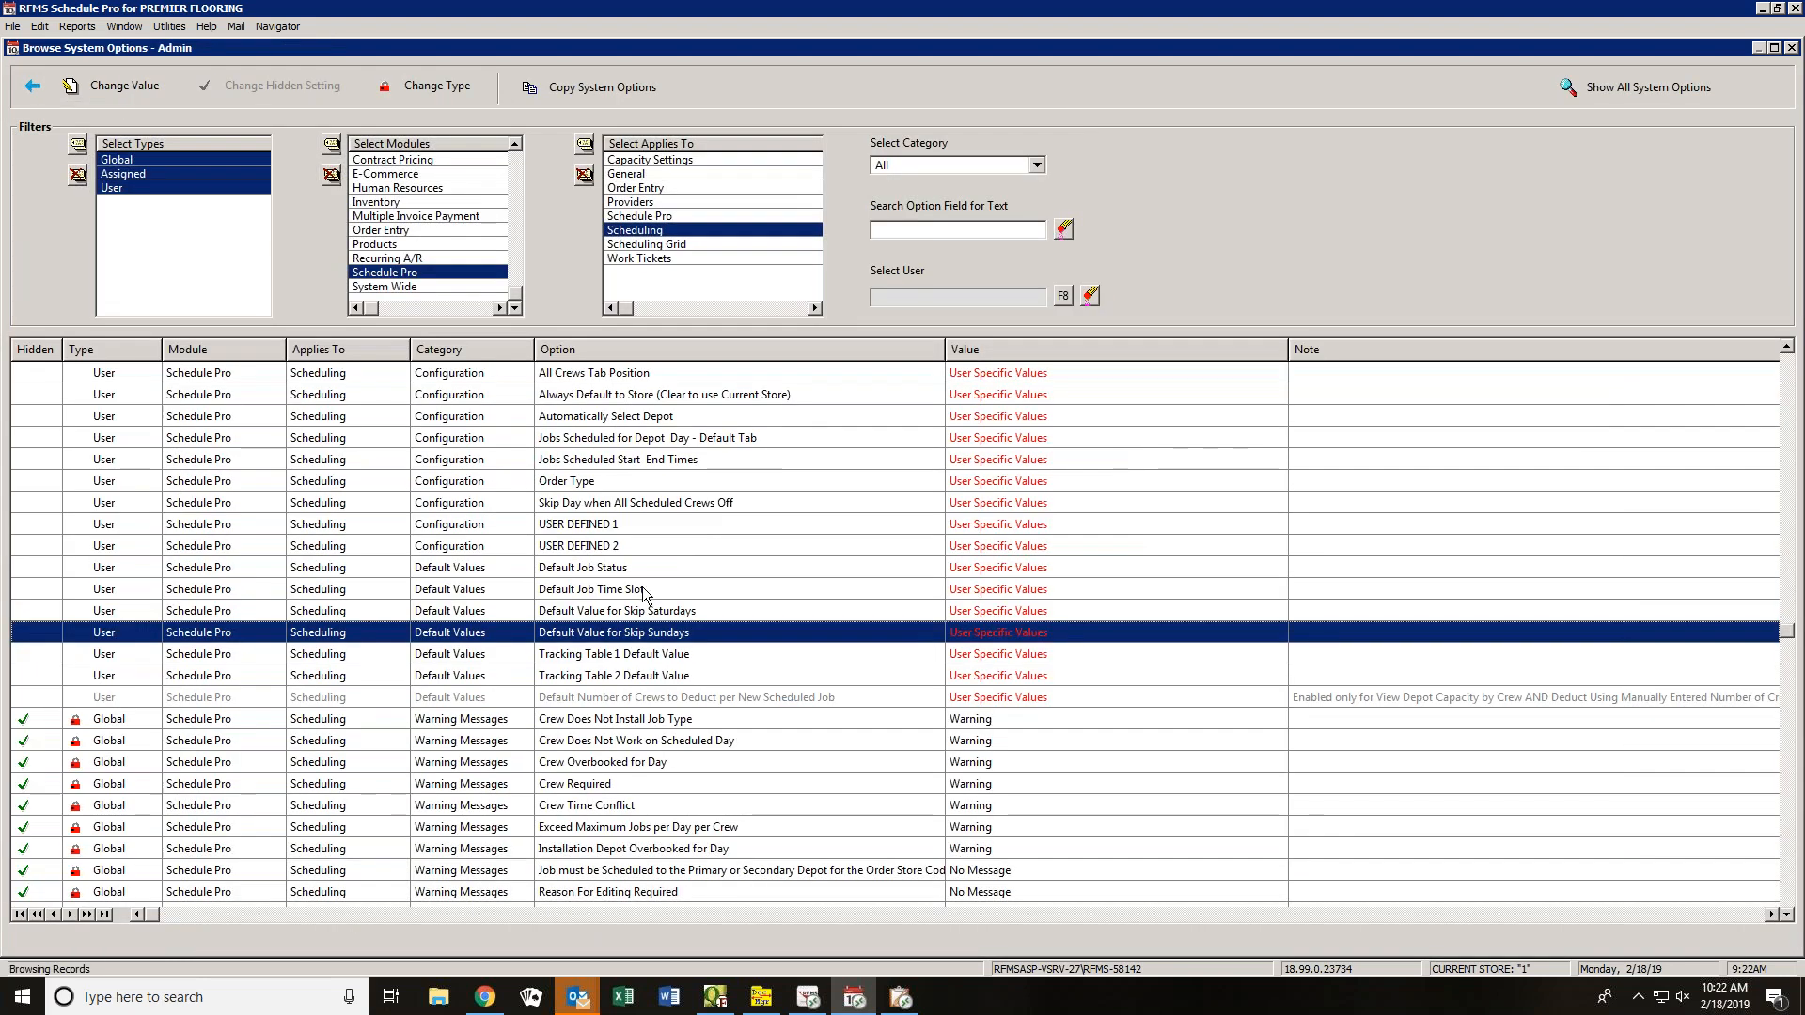
- Examine the values of the Scheduling warning messages, going through Crew Does Not Install Job Type down to Reason For Editing Required
{"action": "left_click", "coordinate": [676, 722]}
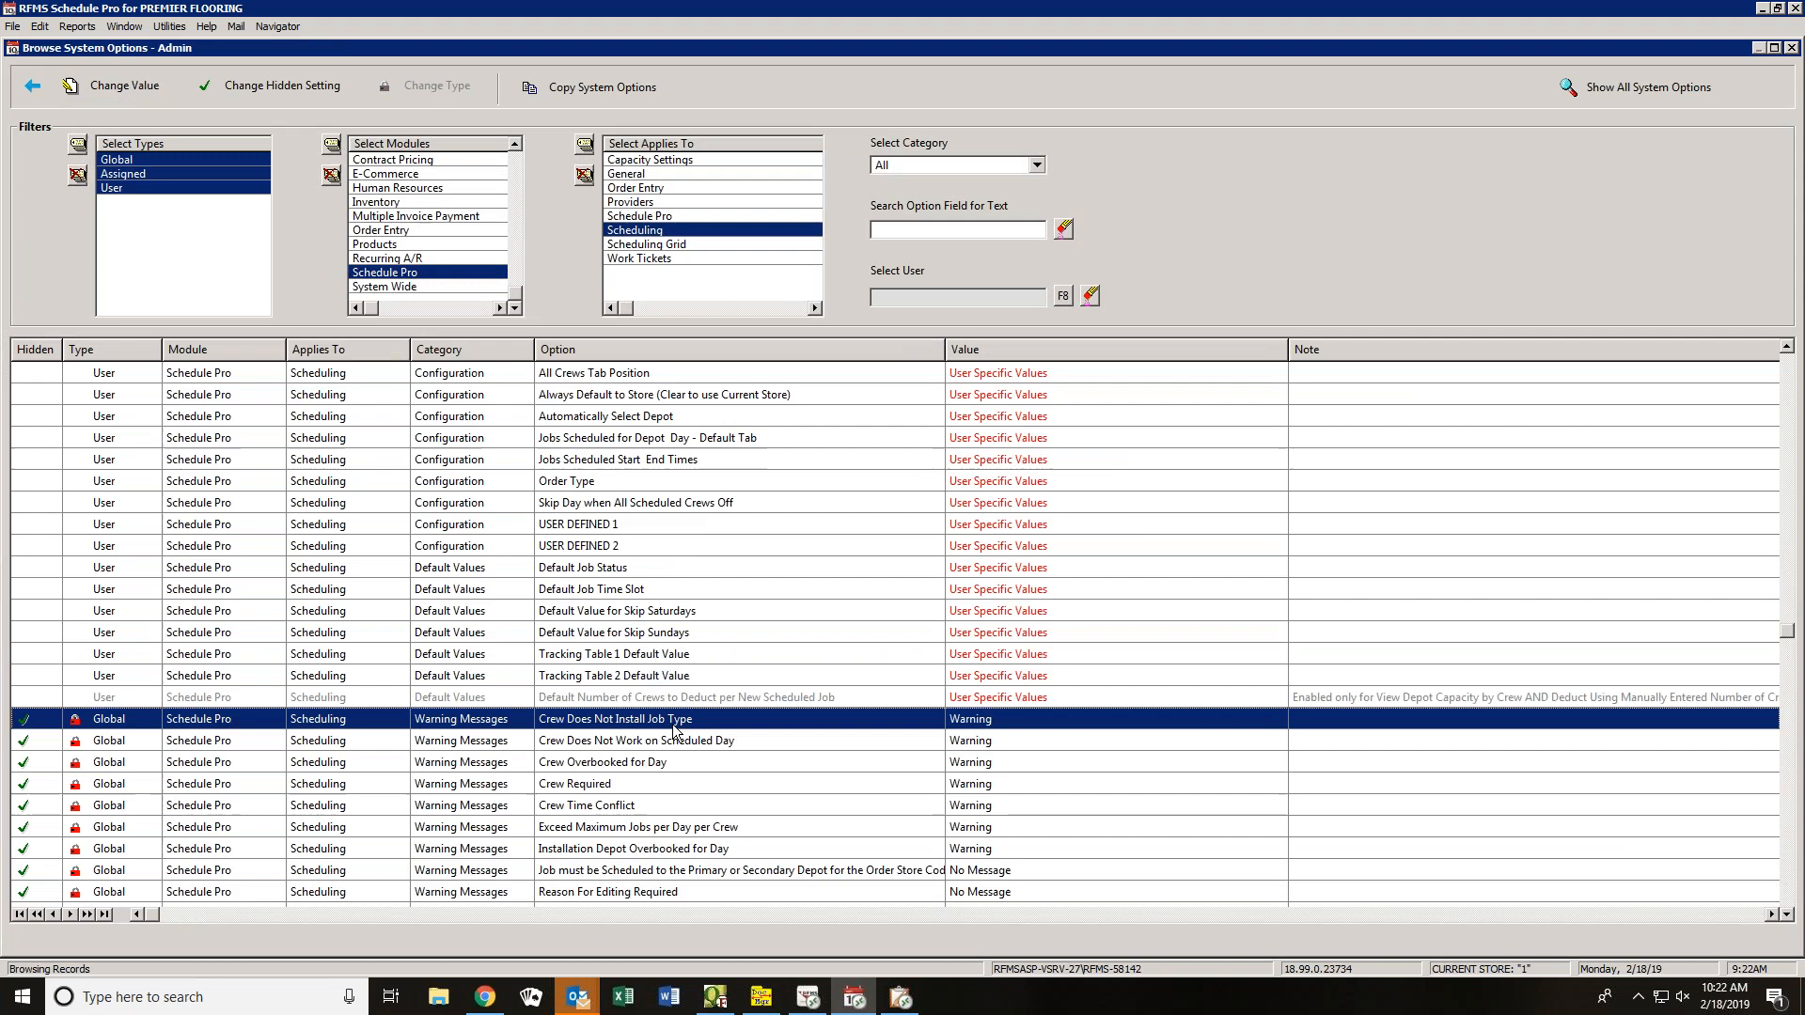
{"action": "key", "text": "Down"}
{"action": "key", "text": "Down"}
{"action": "key", "text": "Down"}
{"action": "key", "text": "Down"}
{"action": "key", "text": "Down"}
{"action": "key", "text": "Down"}
{"action": "key", "text": "Down"}
{"action": "key", "text": "Down"}
{"action": "key", "text": "Down"}
{"action": "key", "text": "Down"}
{"action": "key", "text": "Down"}
{"action": "key", "text": "Down"}
{"action": "key", "text": "Down"}
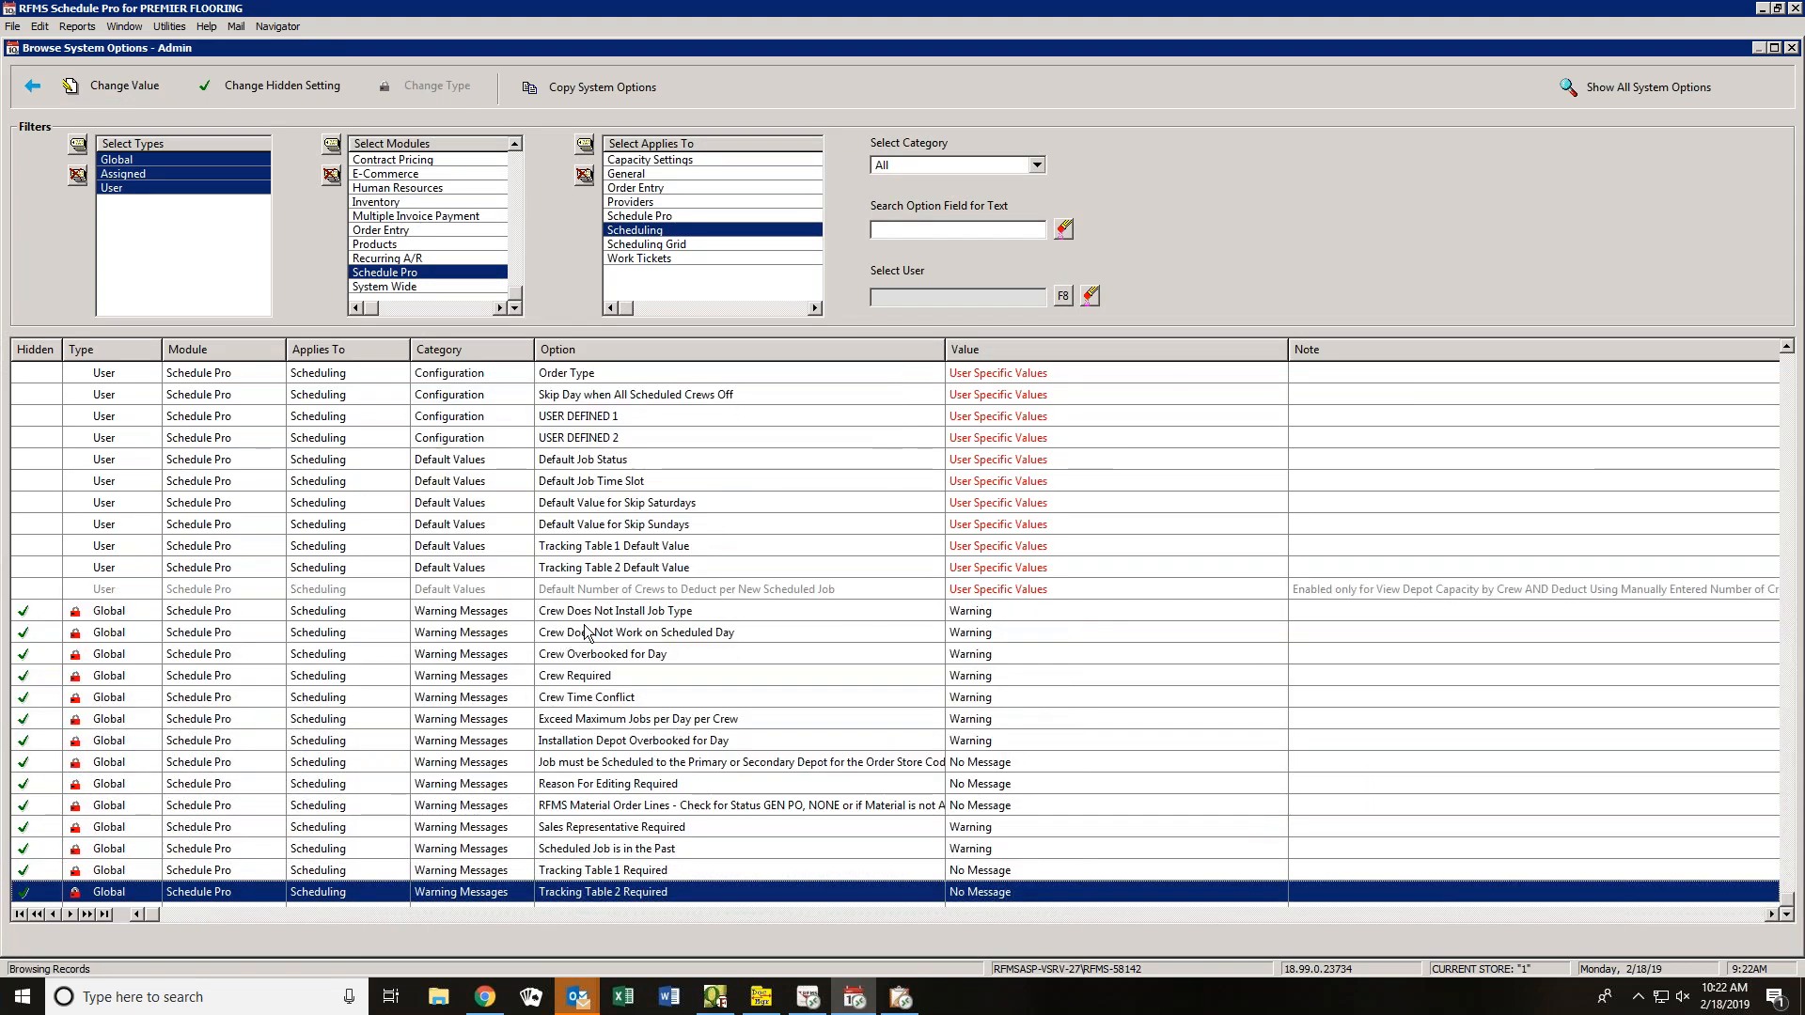
{"action": "left_click", "coordinate": [601, 613]}
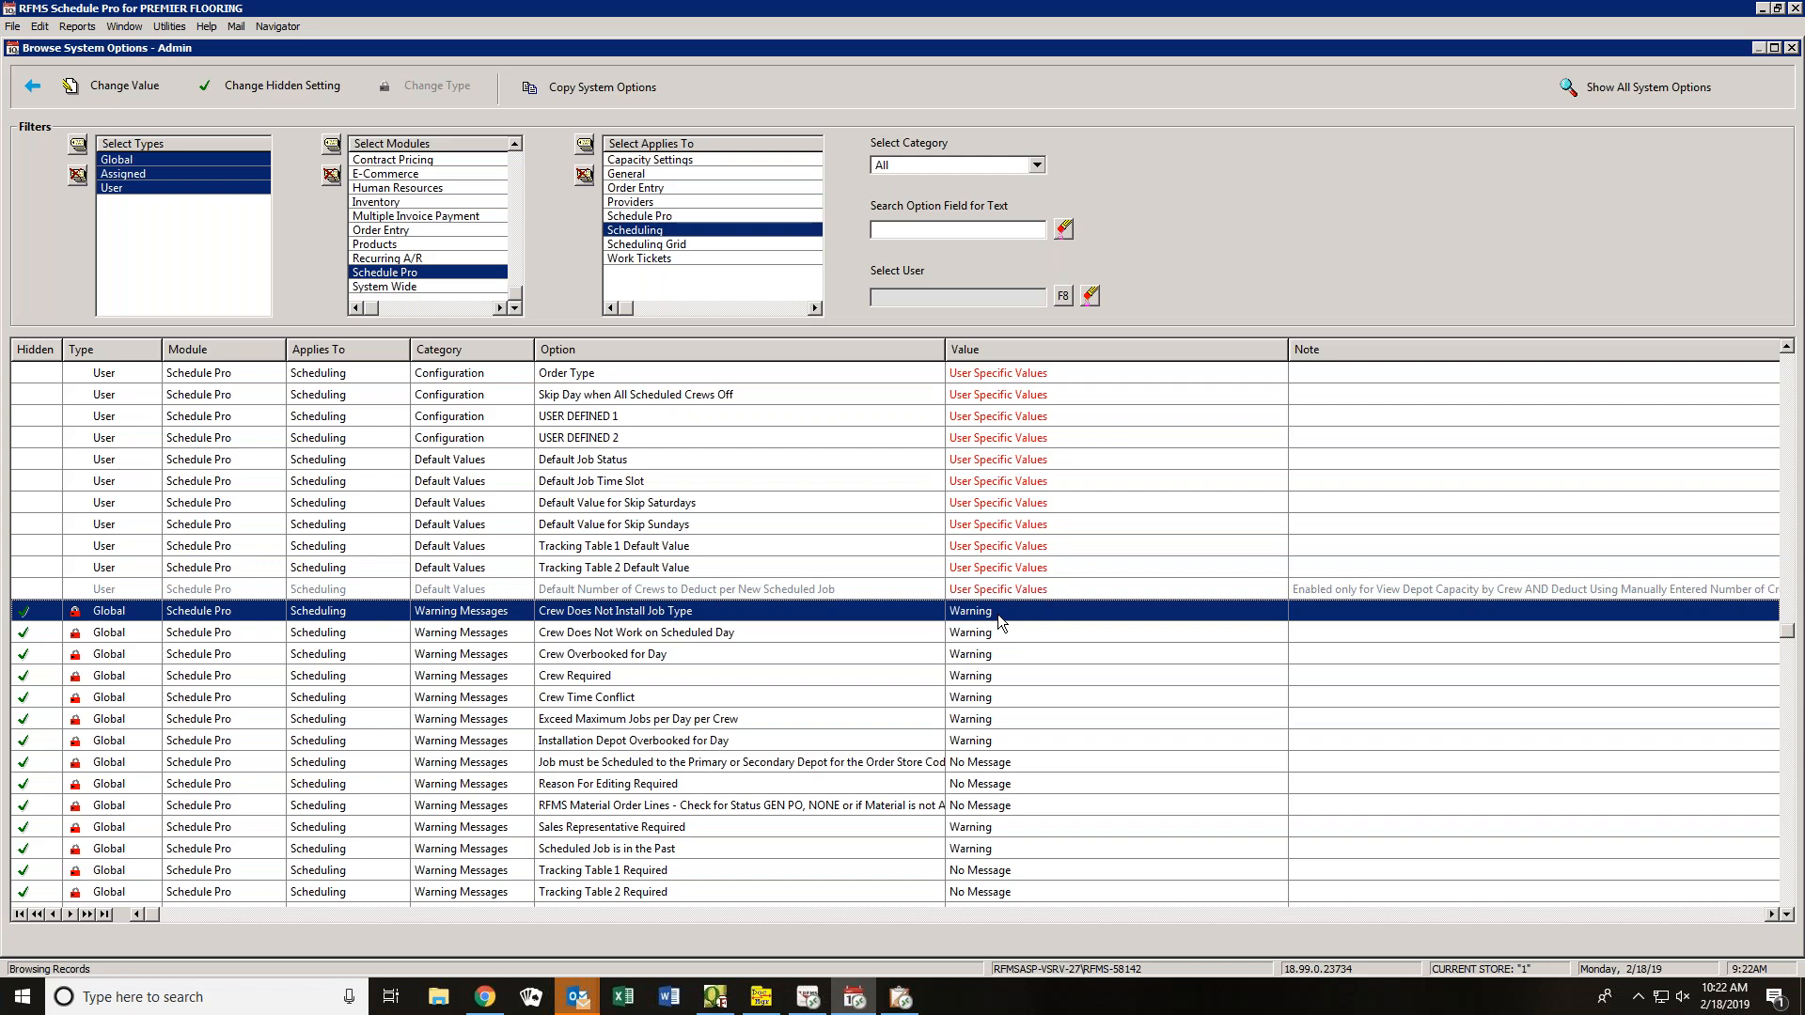
{"action": "left_click", "coordinate": [823, 635]}
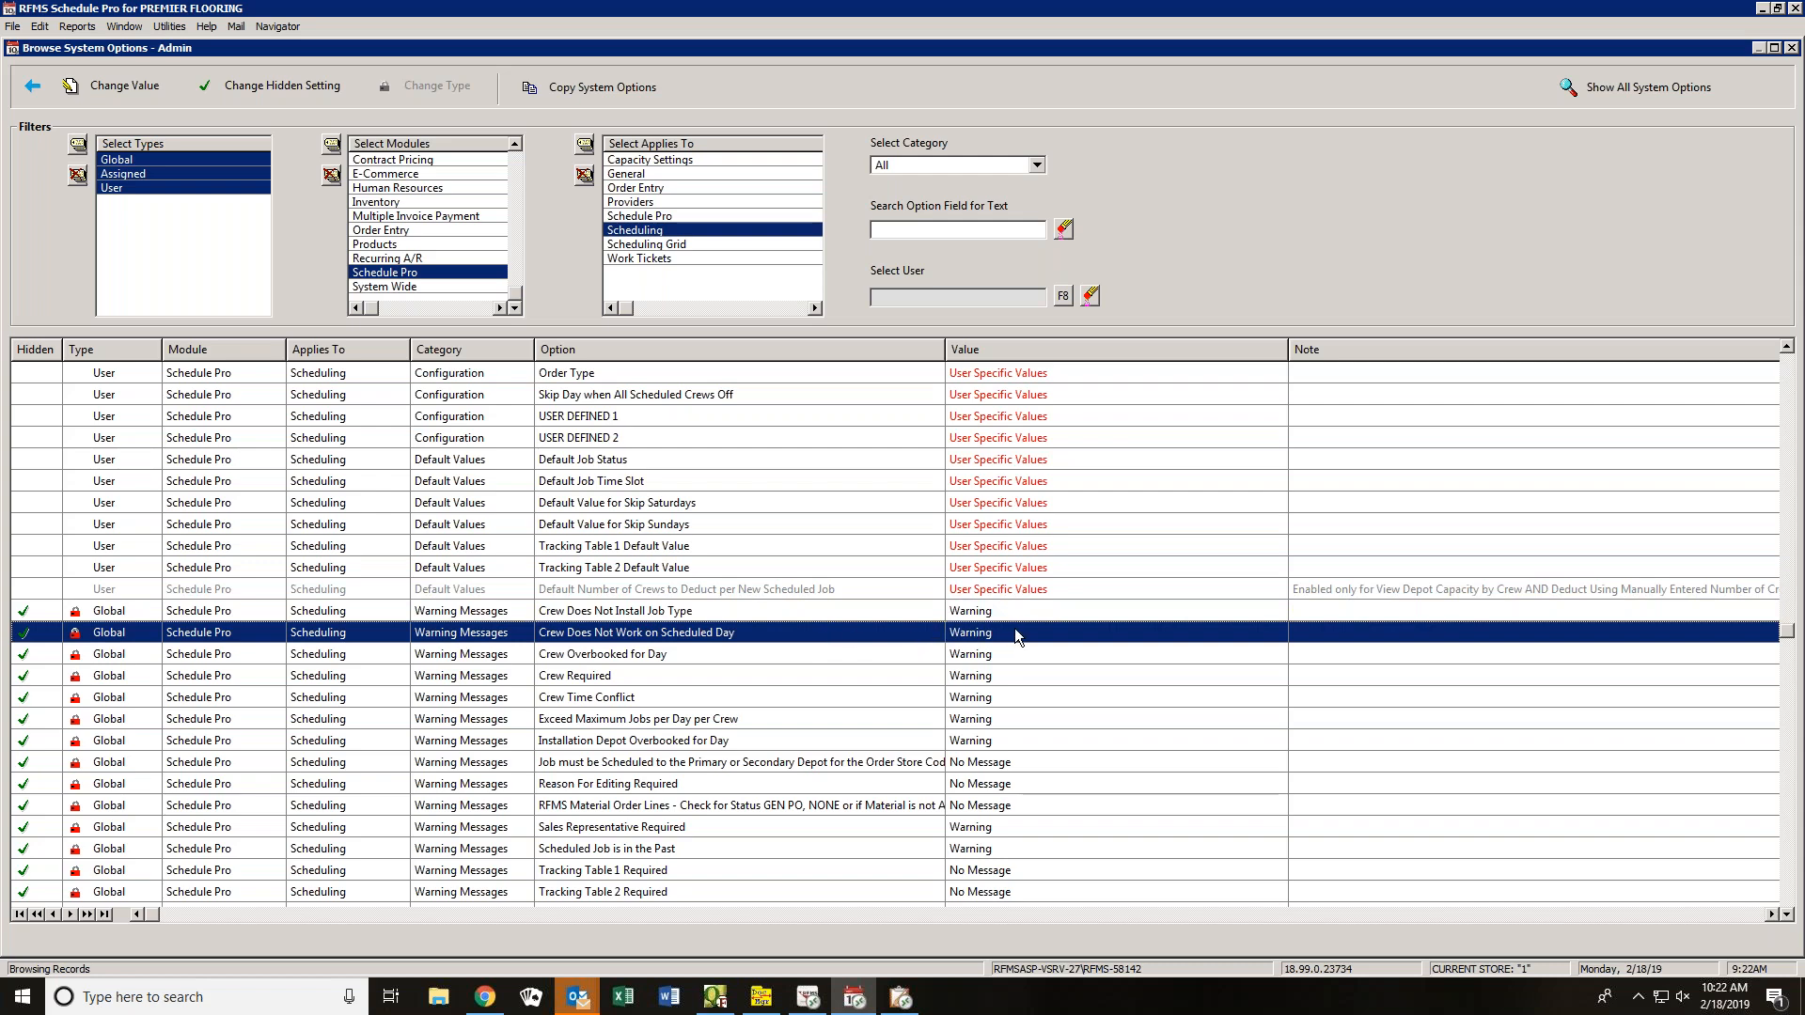
{"action": "left_click", "coordinate": [828, 652]}
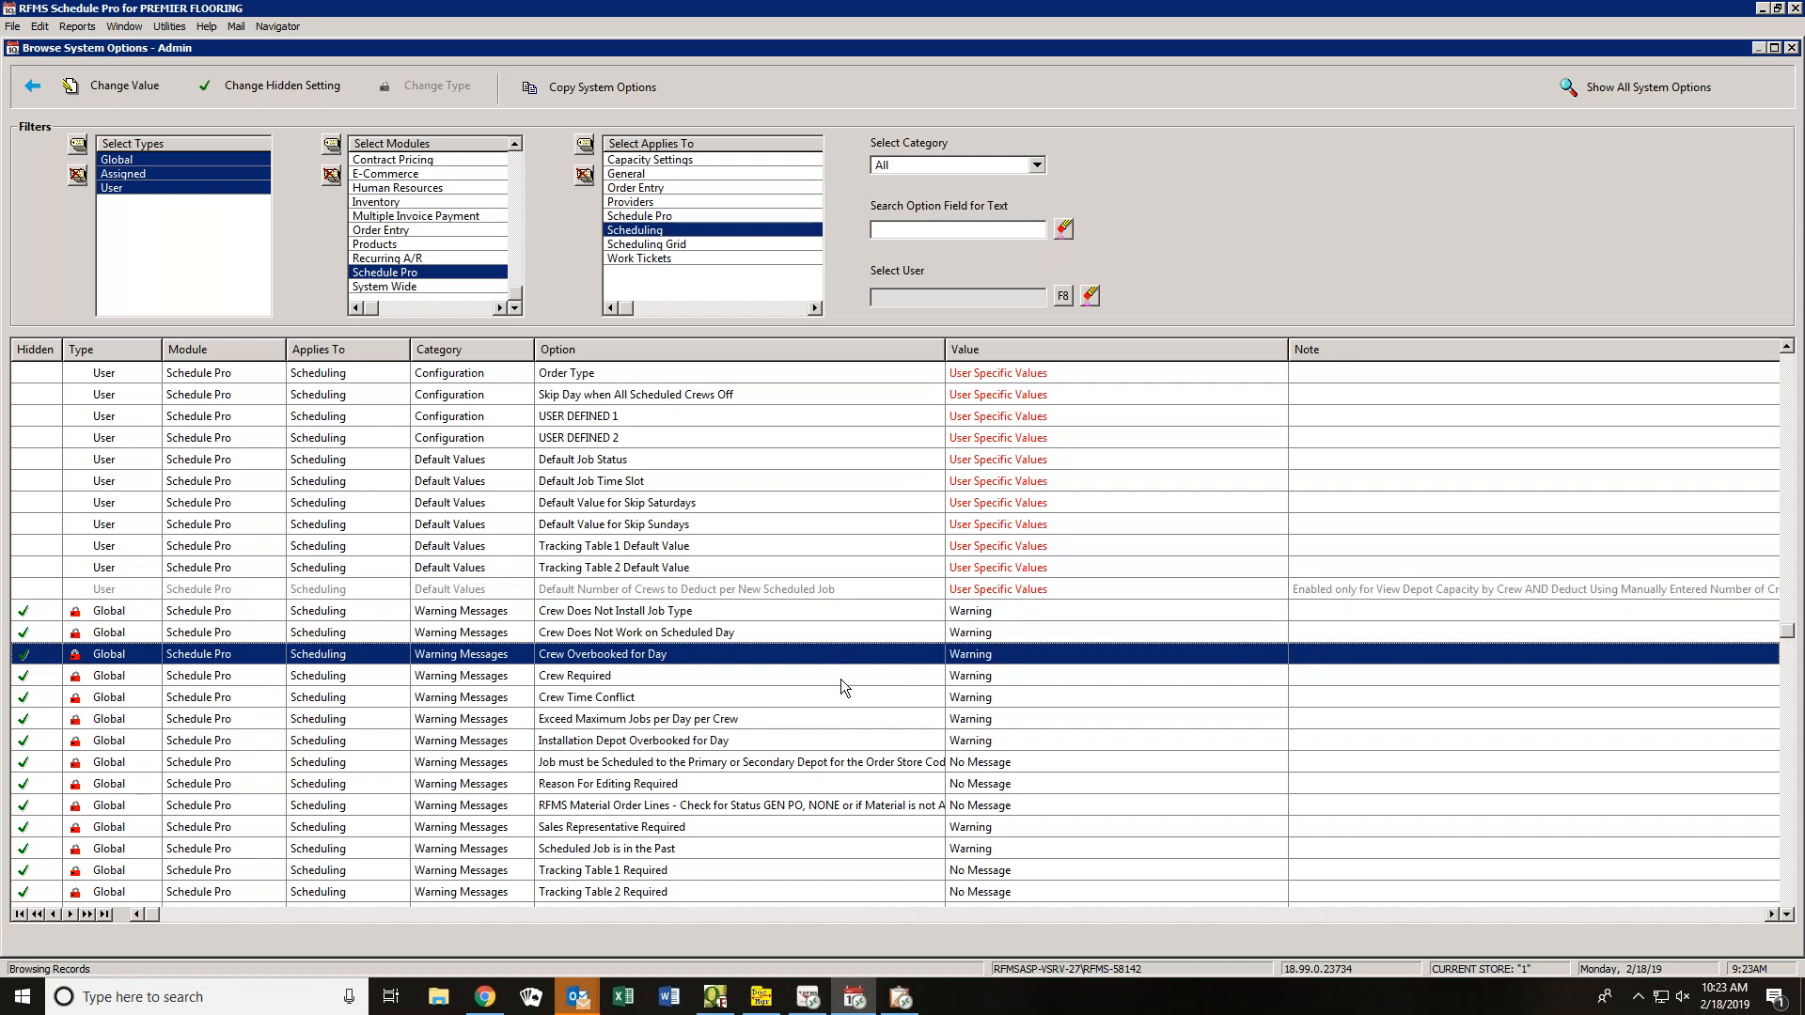
{"action": "left_click", "coordinate": [816, 677]}
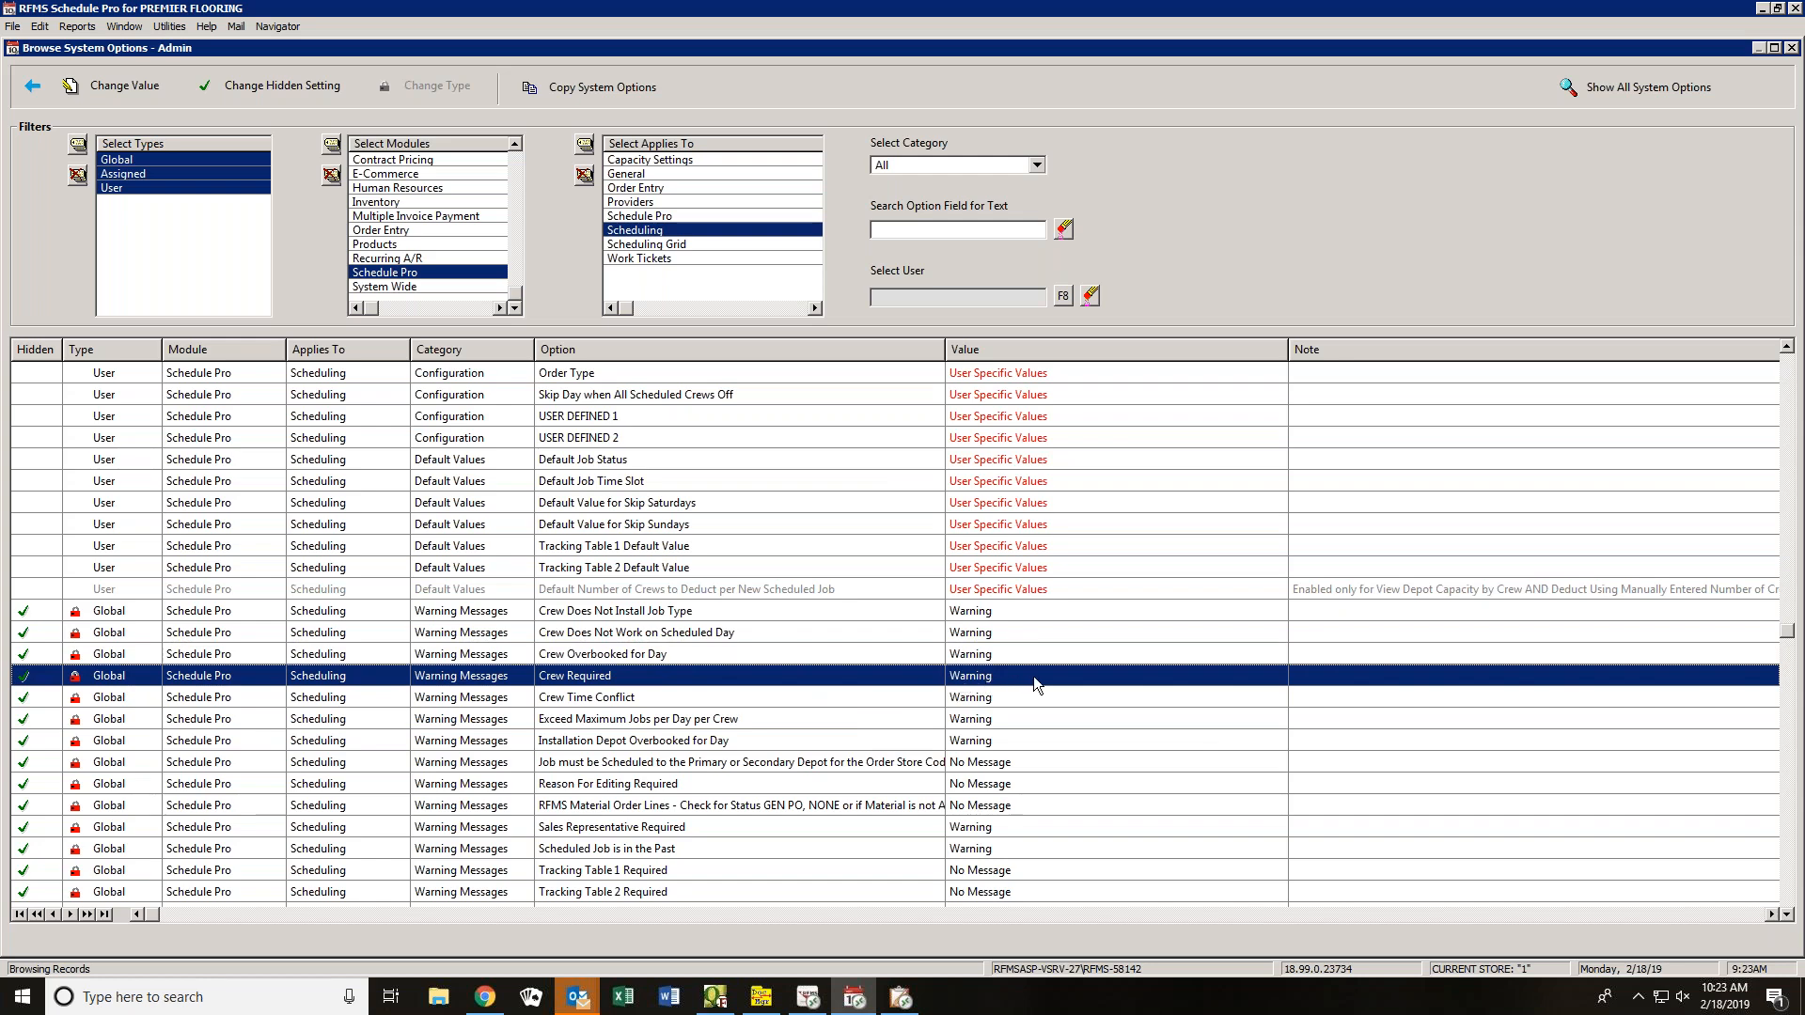
{"action": "left_click", "coordinate": [911, 699]}
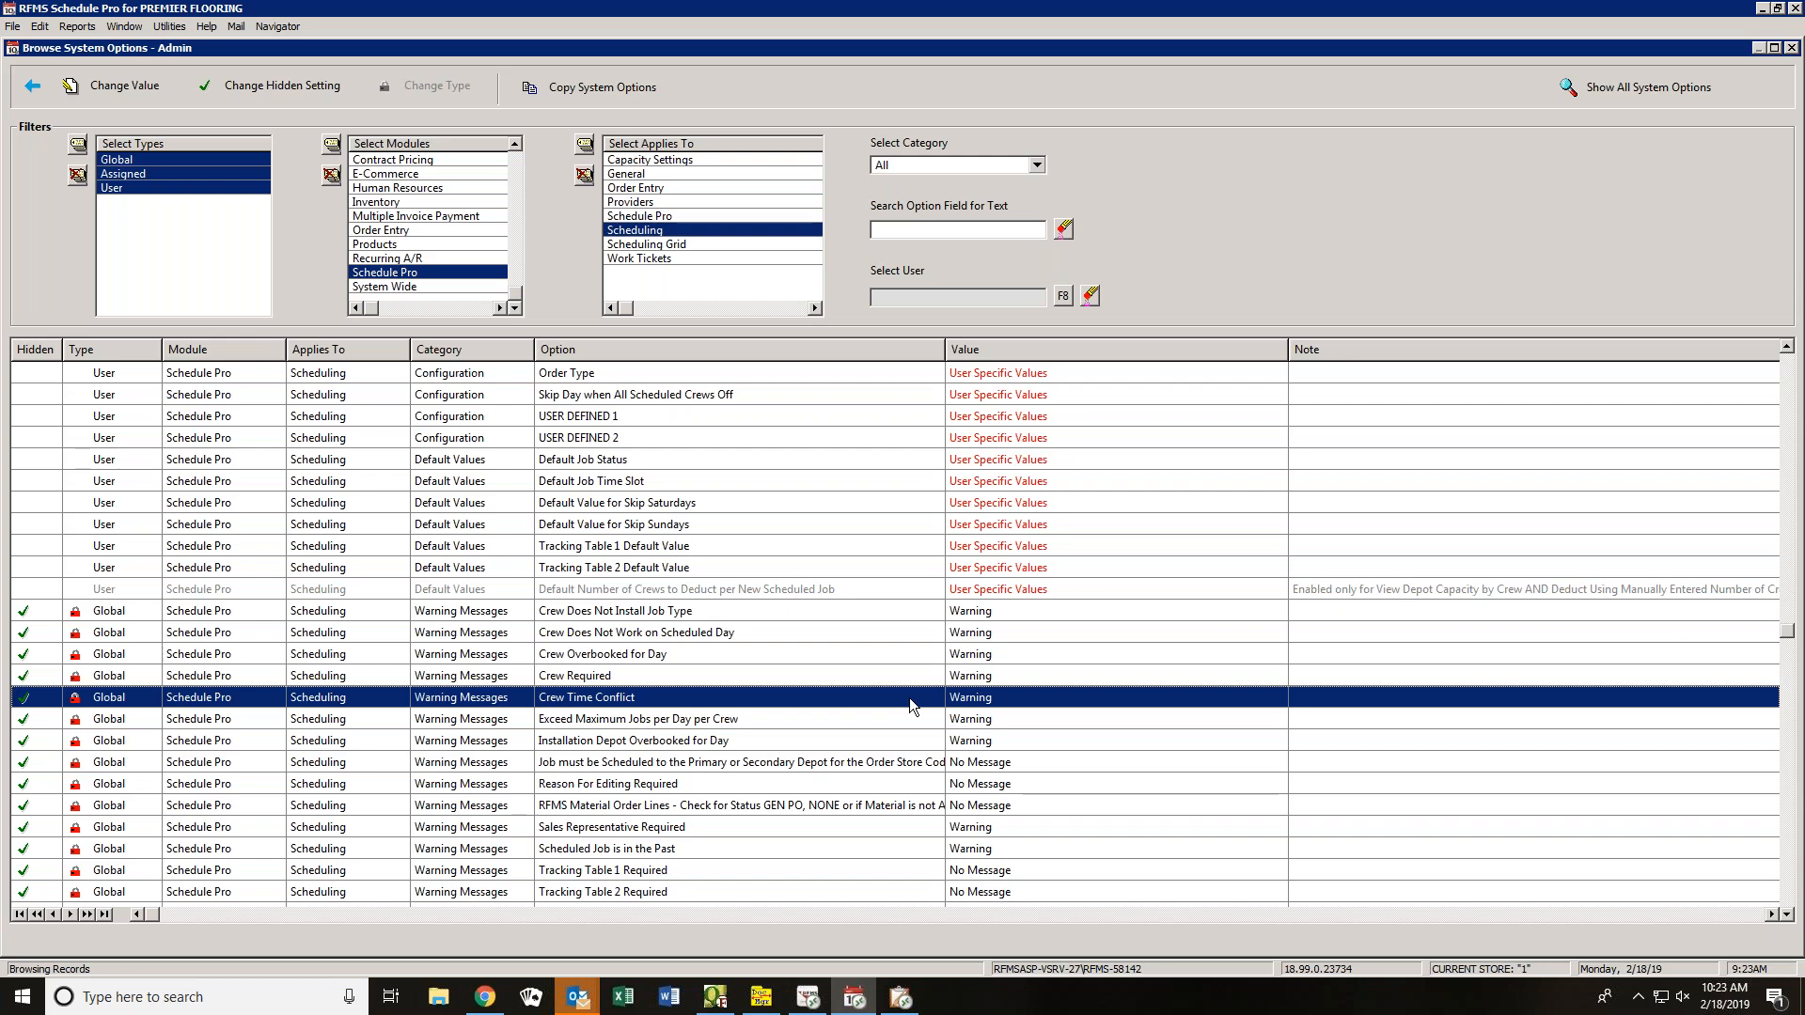
{"action": "left_click", "coordinate": [758, 719]}
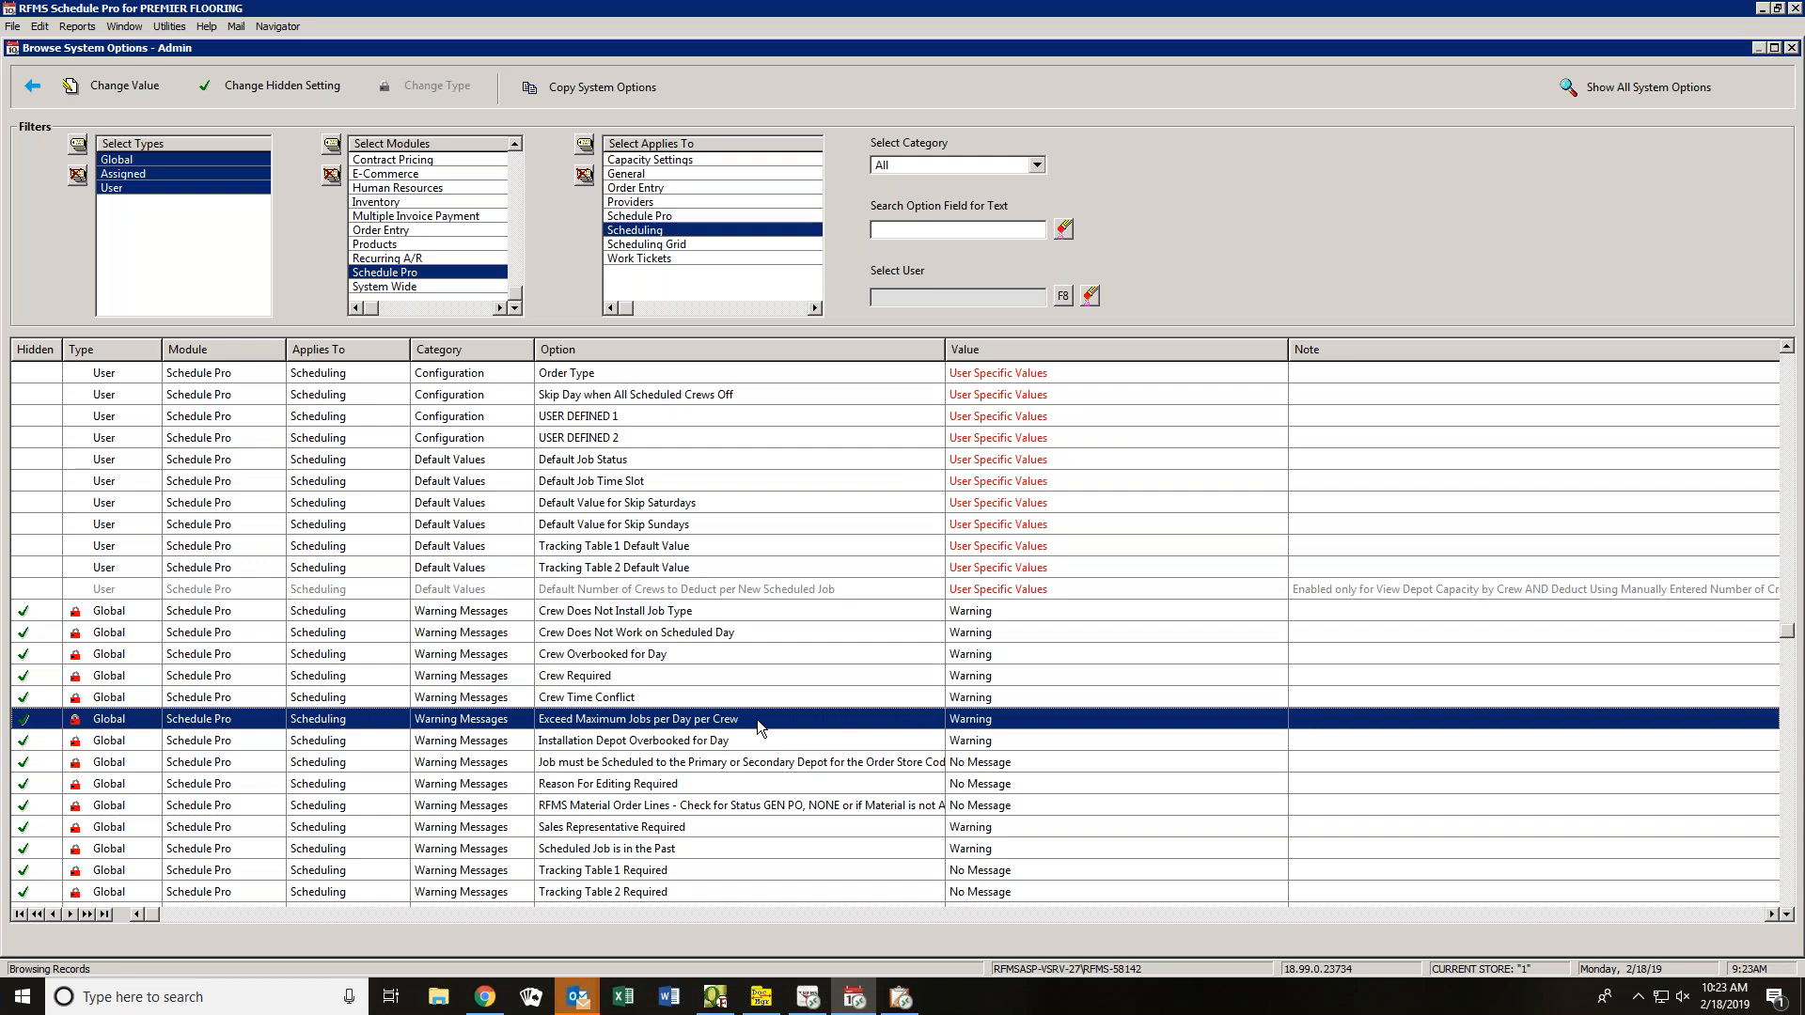
{"action": "left_click", "coordinate": [731, 740]}
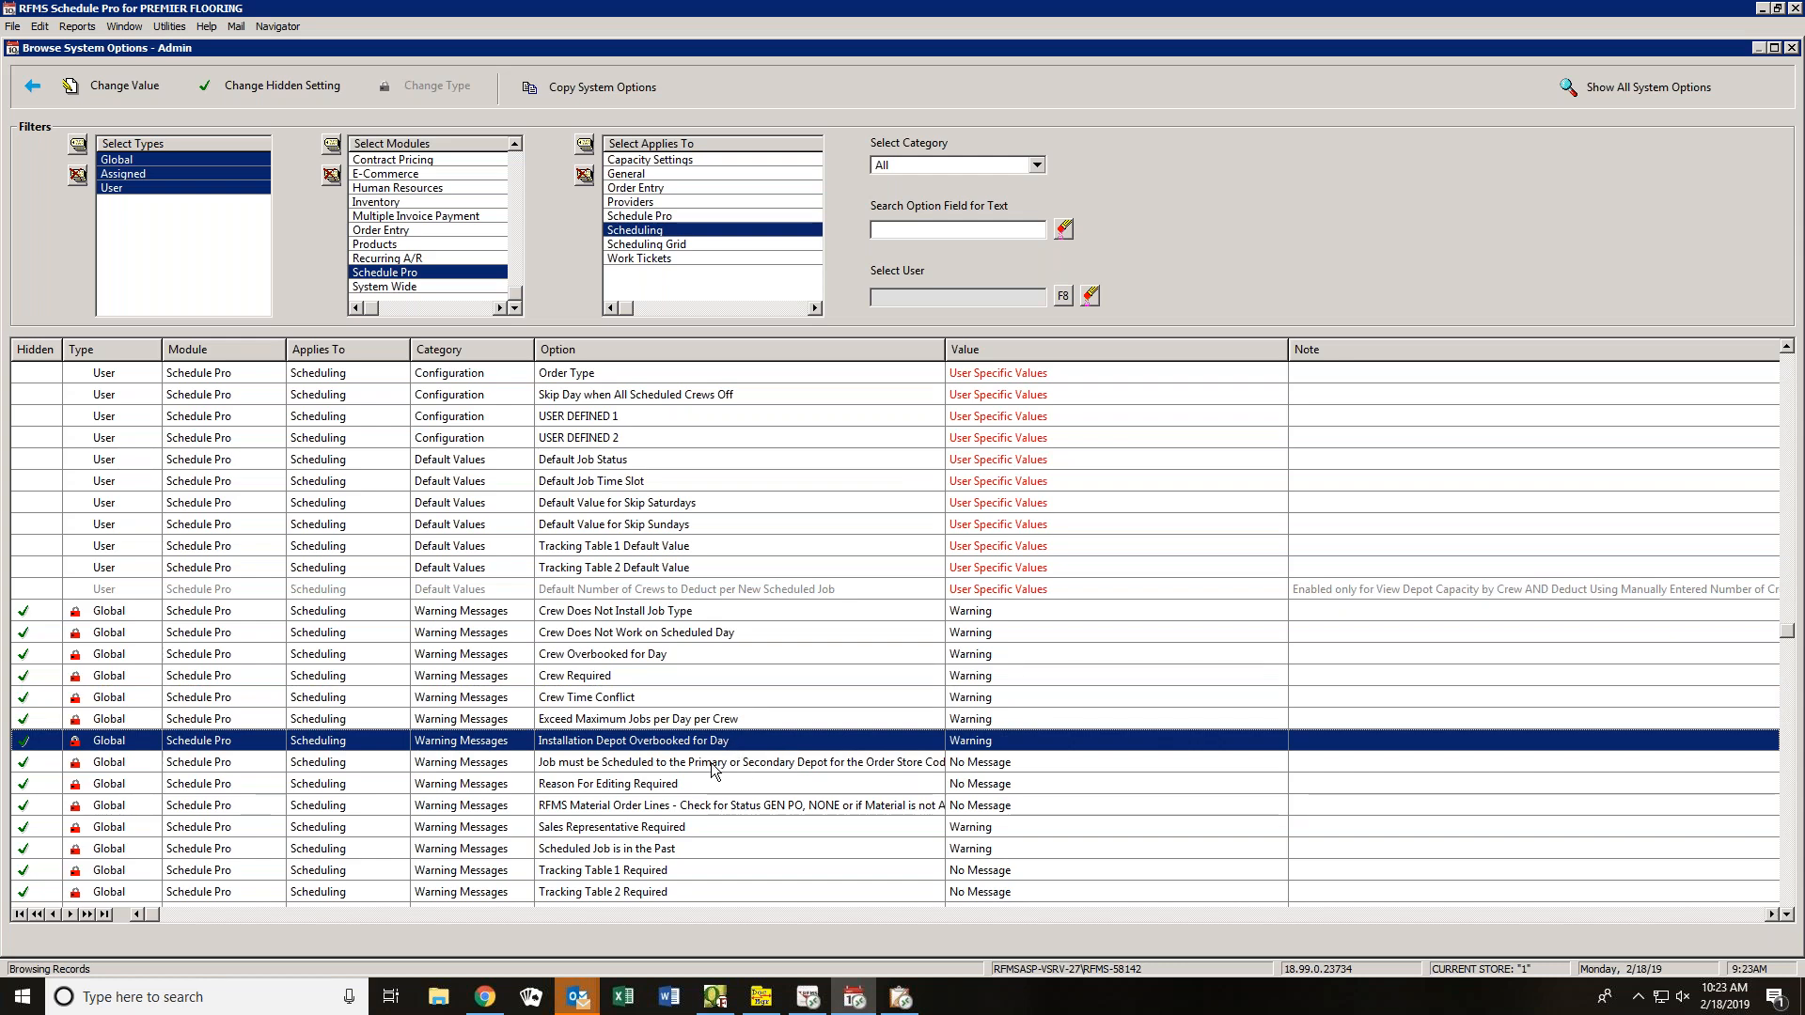
{"action": "left_click", "coordinate": [771, 763]}
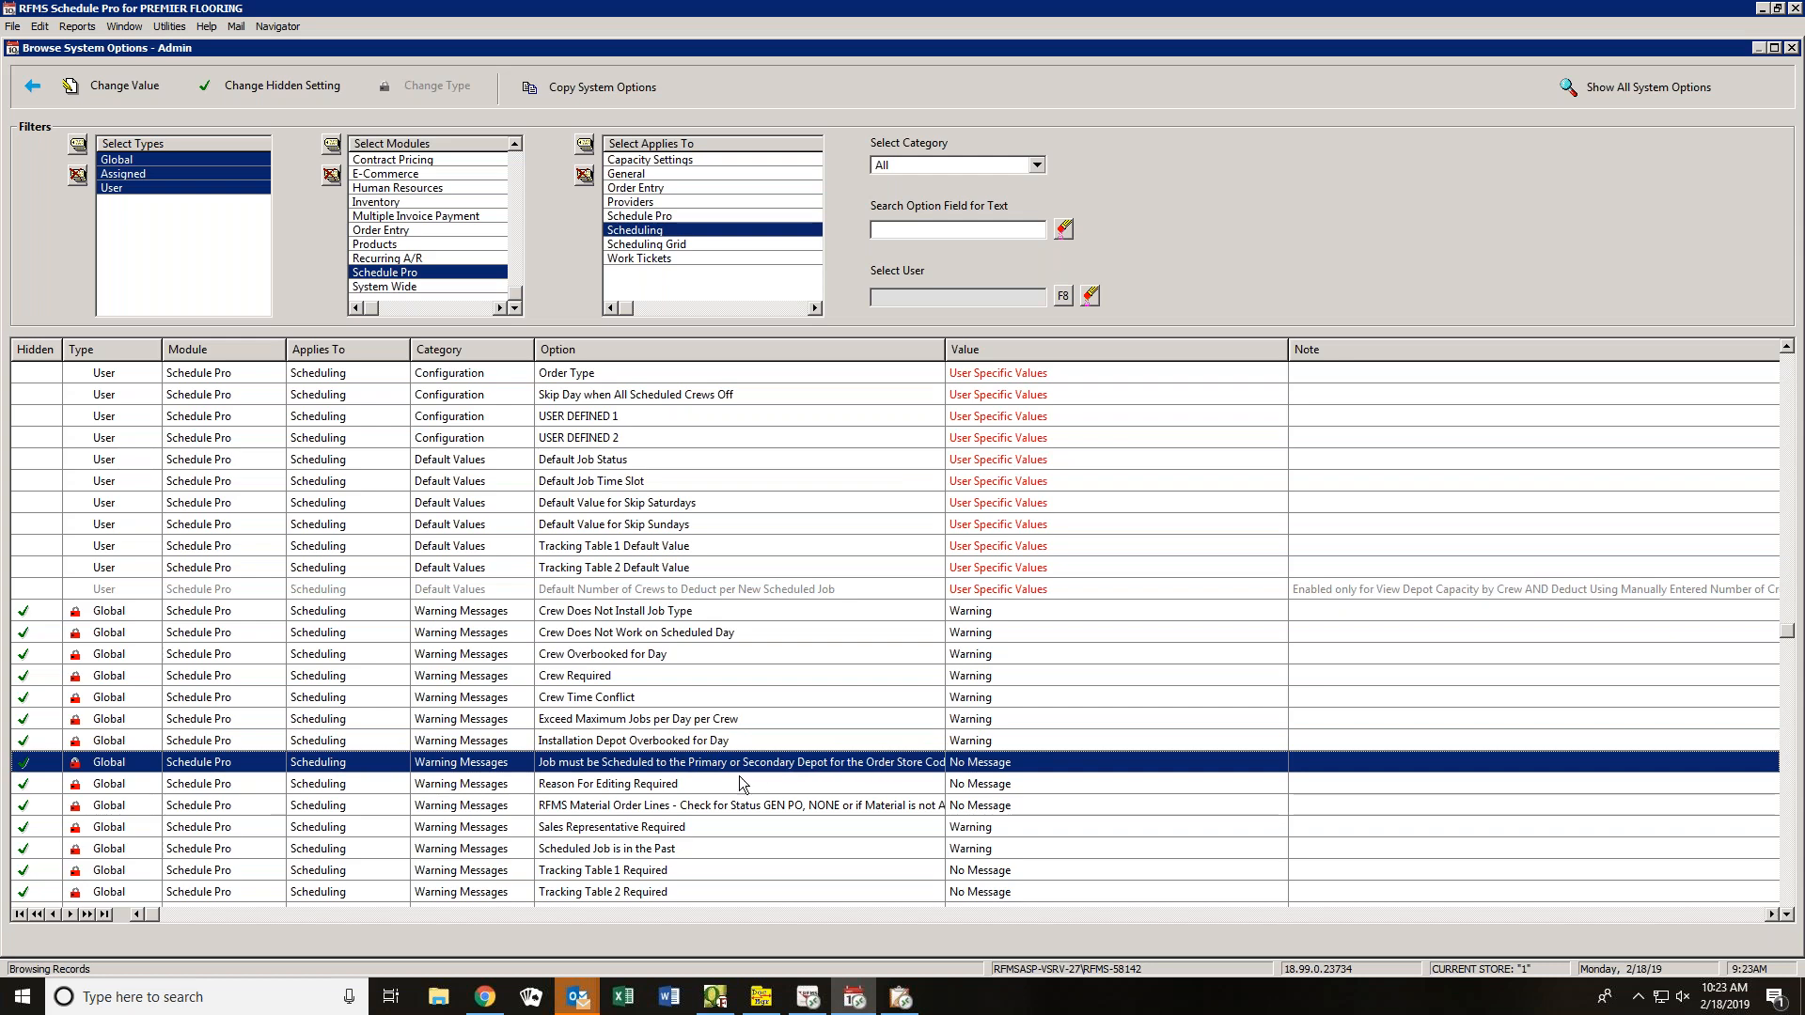
{"action": "left_click", "coordinate": [695, 790]}
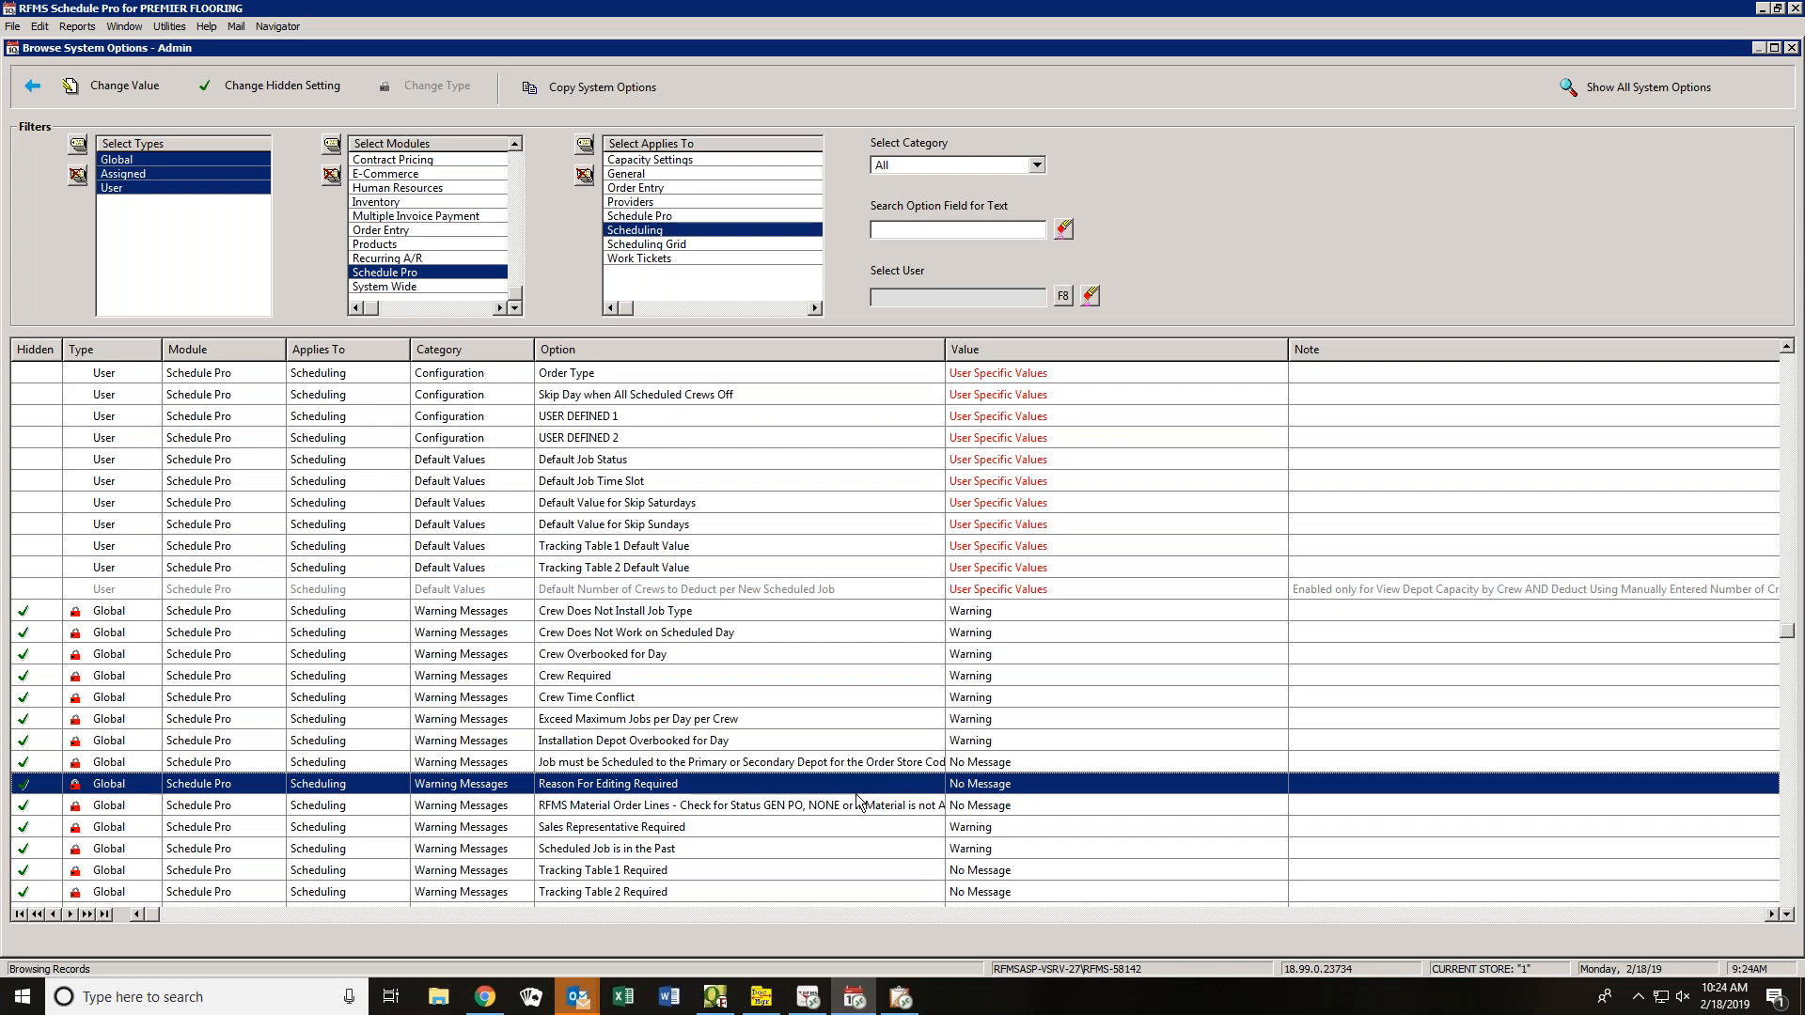
- Set the global RFMS Material Order Lines status check for GEN PO, NONE or unavailable material to Warning and return to the options list
{"action": "left_click", "coordinate": [824, 803]}
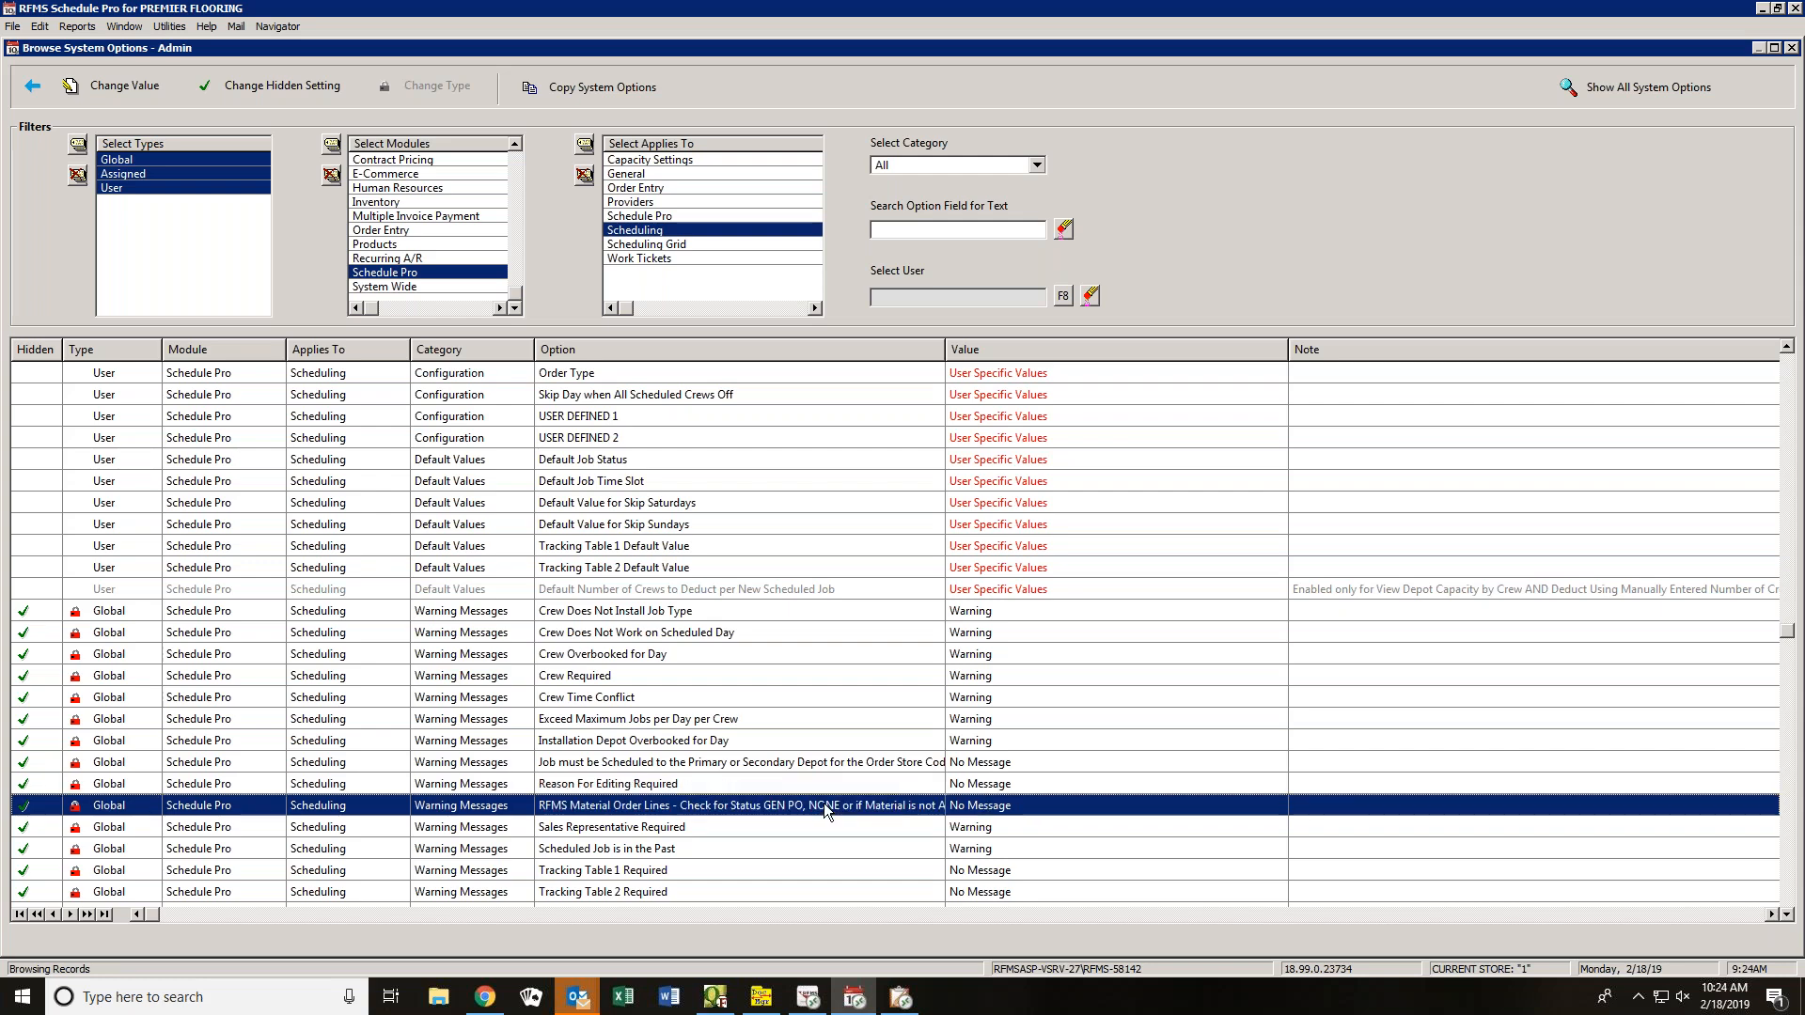
{"action": "double_click", "coordinate": [1049, 806]}
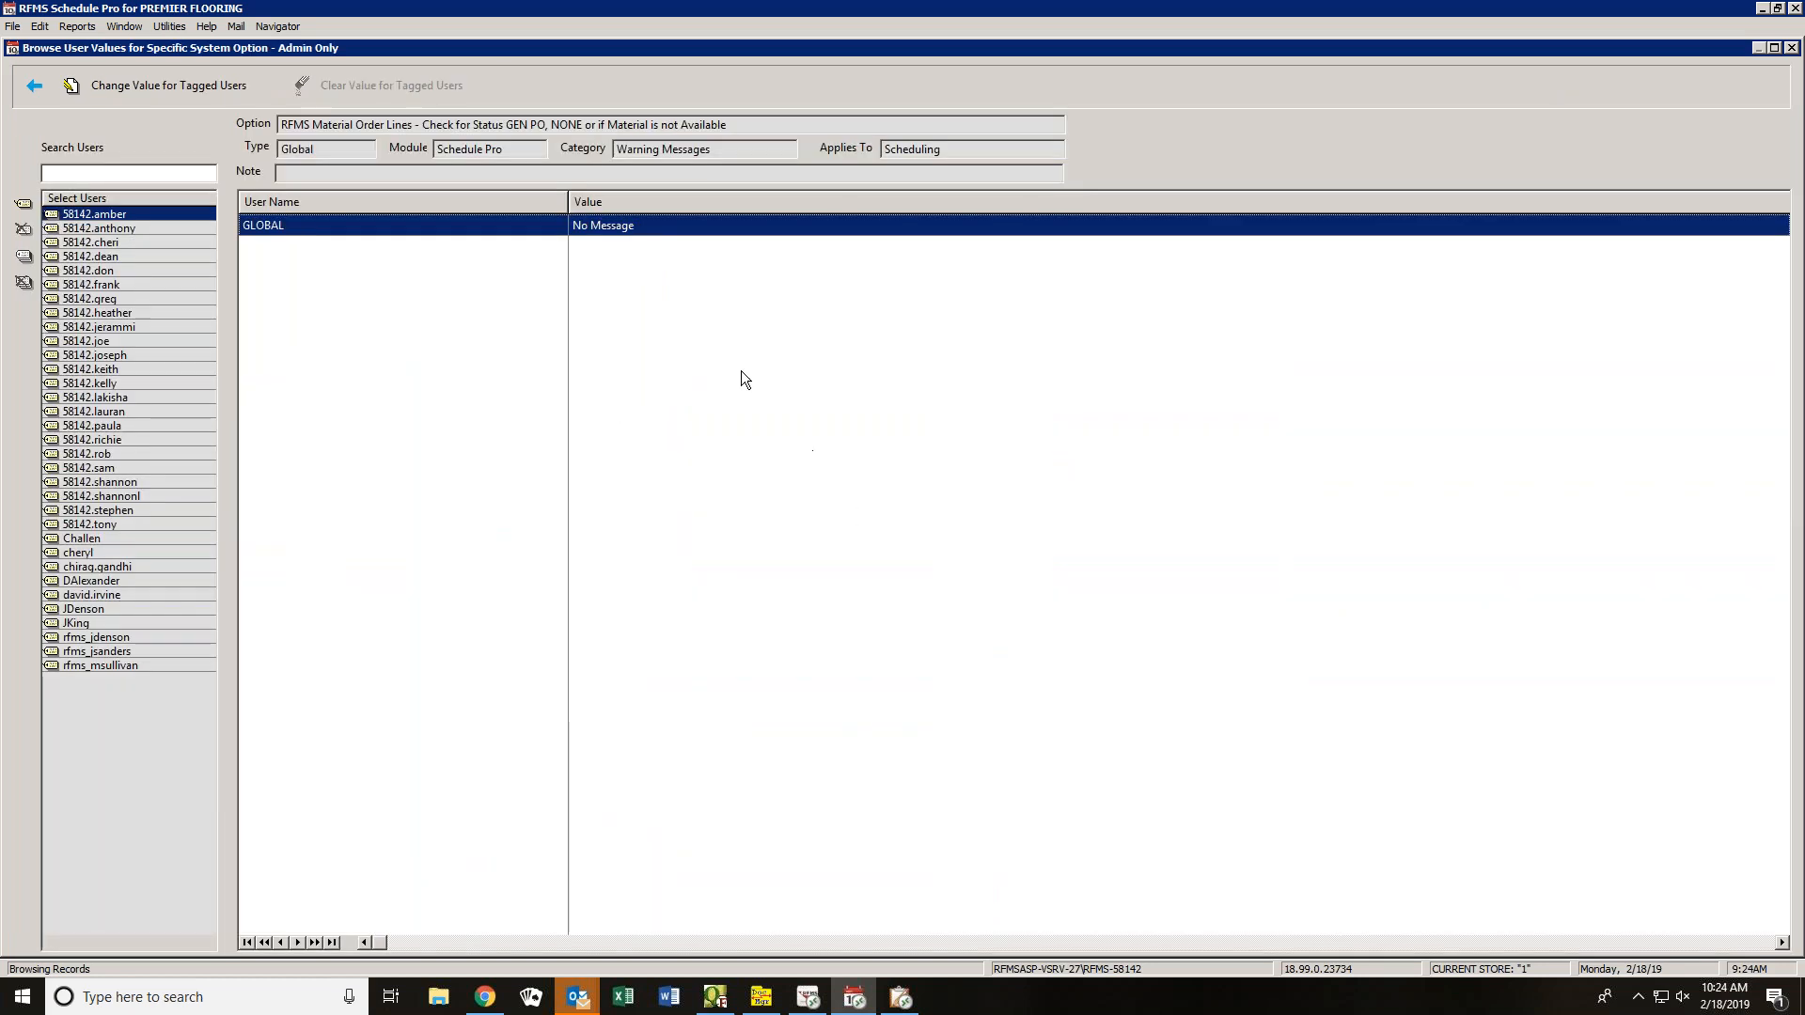
{"action": "double_click", "coordinate": [626, 226]}
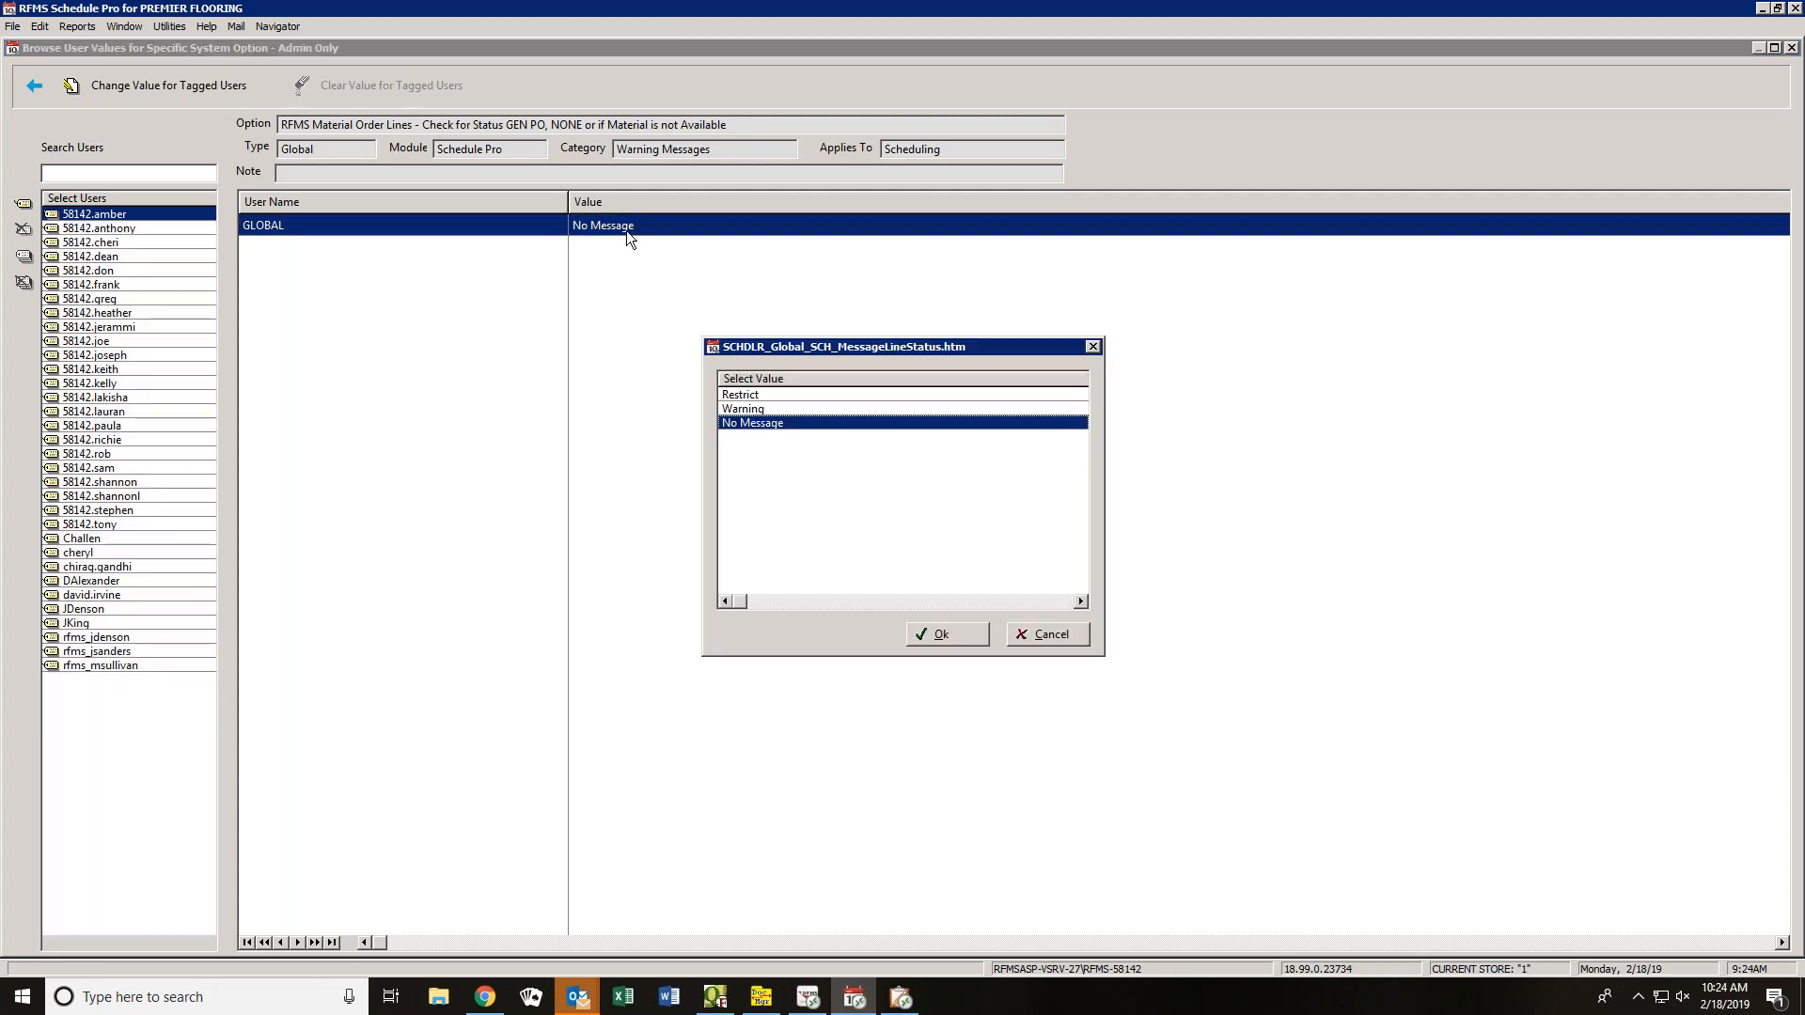
{"action": "left_click", "coordinate": [745, 413]}
{"action": "left_click", "coordinate": [936, 634]}
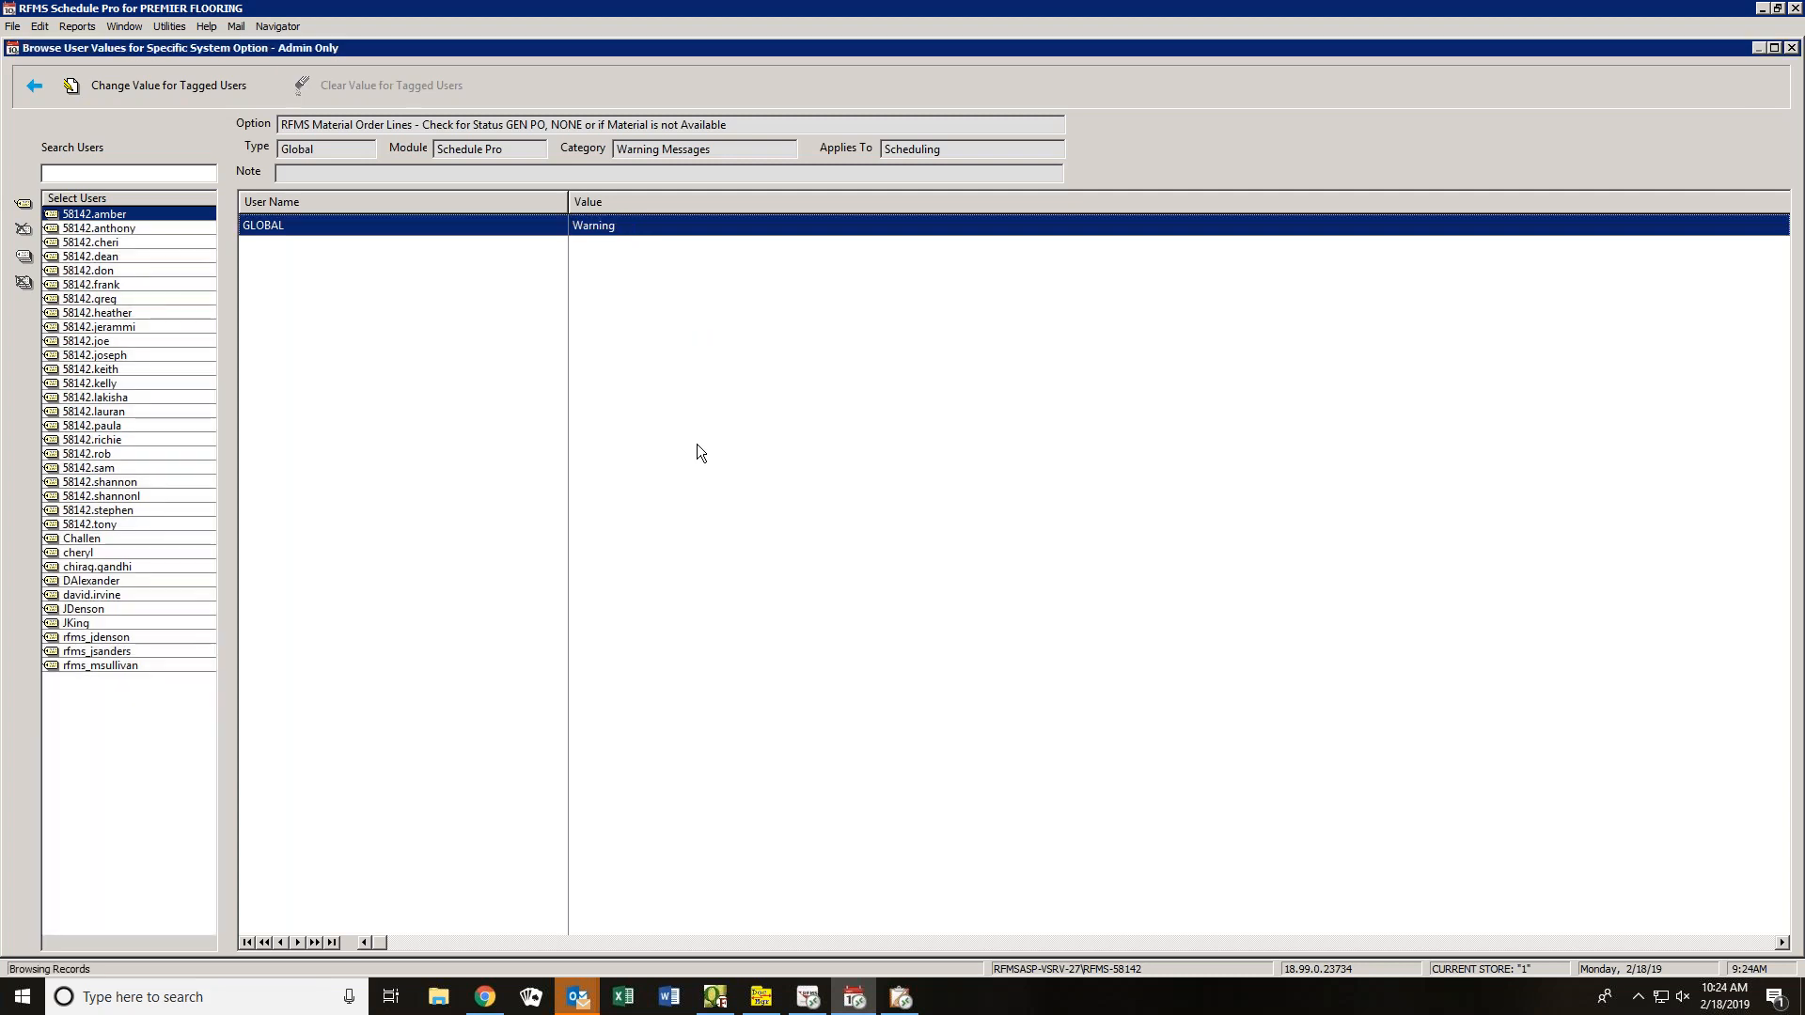
{"action": "left_click", "coordinate": [34, 86]}
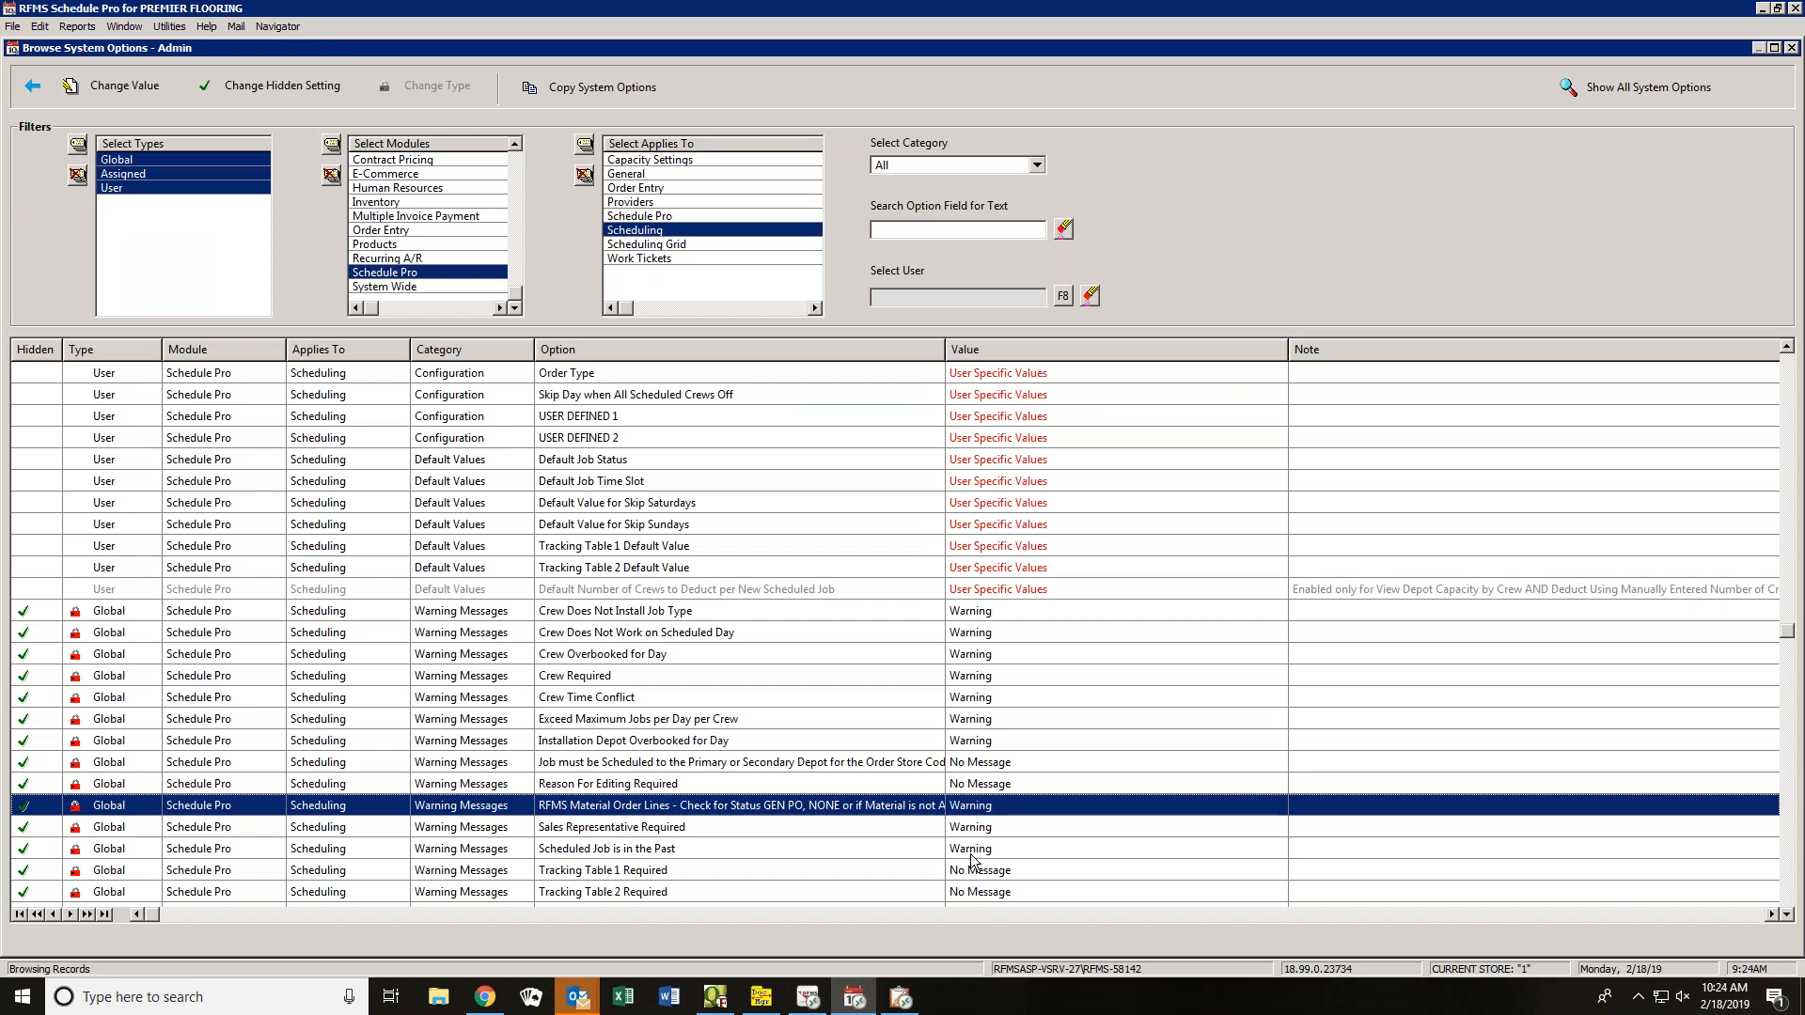
- Check the warning messages from Sales Representative Required to Tracking Table 1 Required, and filter the options to Scheduling Grid only
{"action": "left_click", "coordinate": [790, 828]}
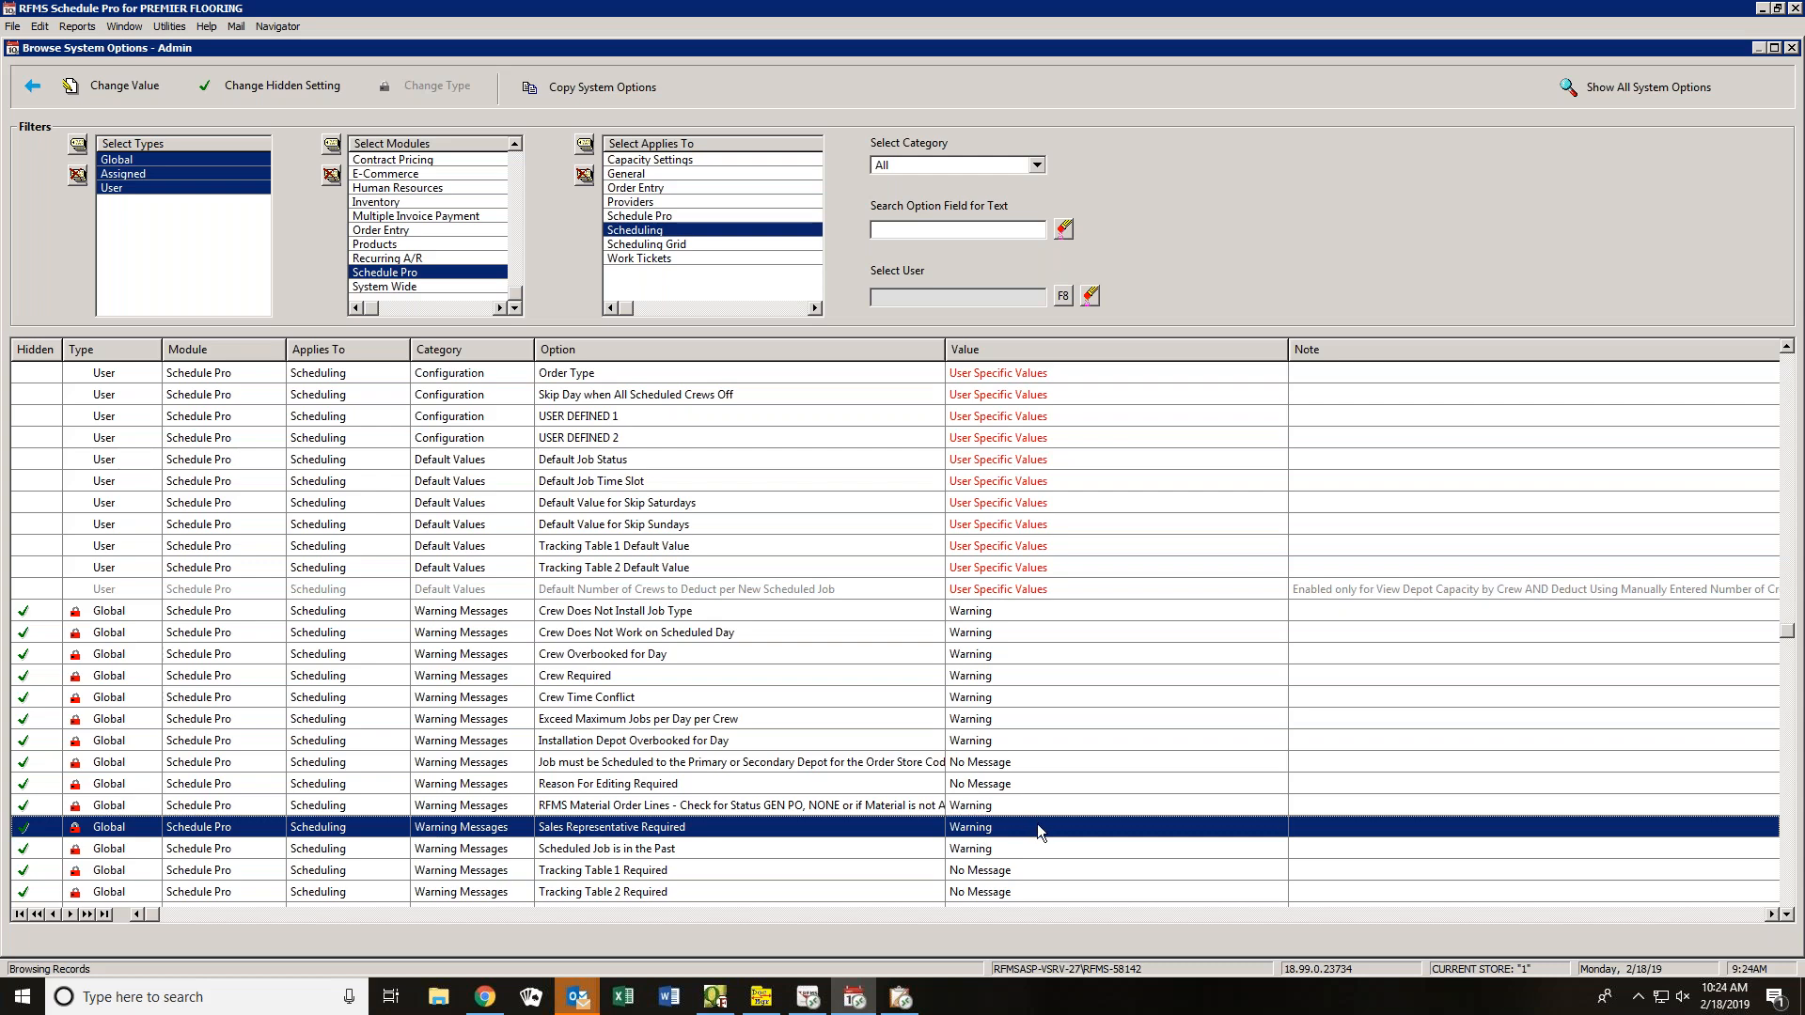
{"action": "left_click", "coordinate": [797, 845]}
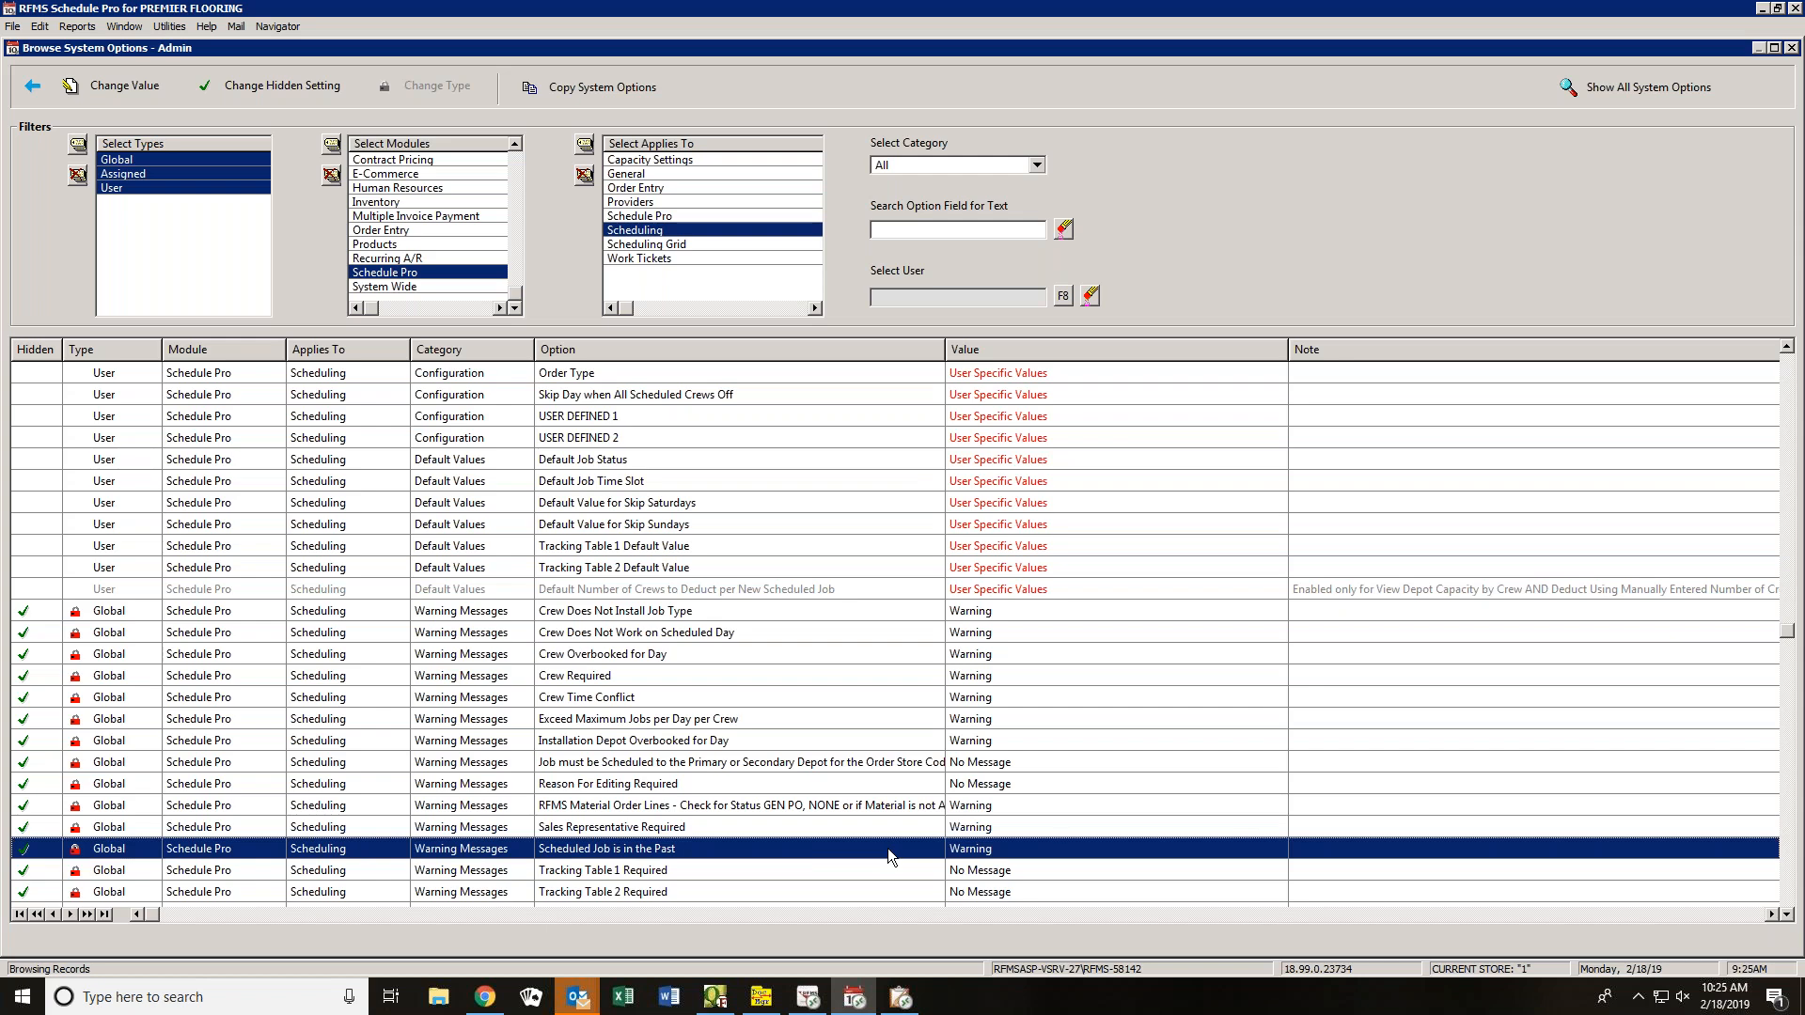
{"action": "left_click", "coordinate": [1787, 914]}
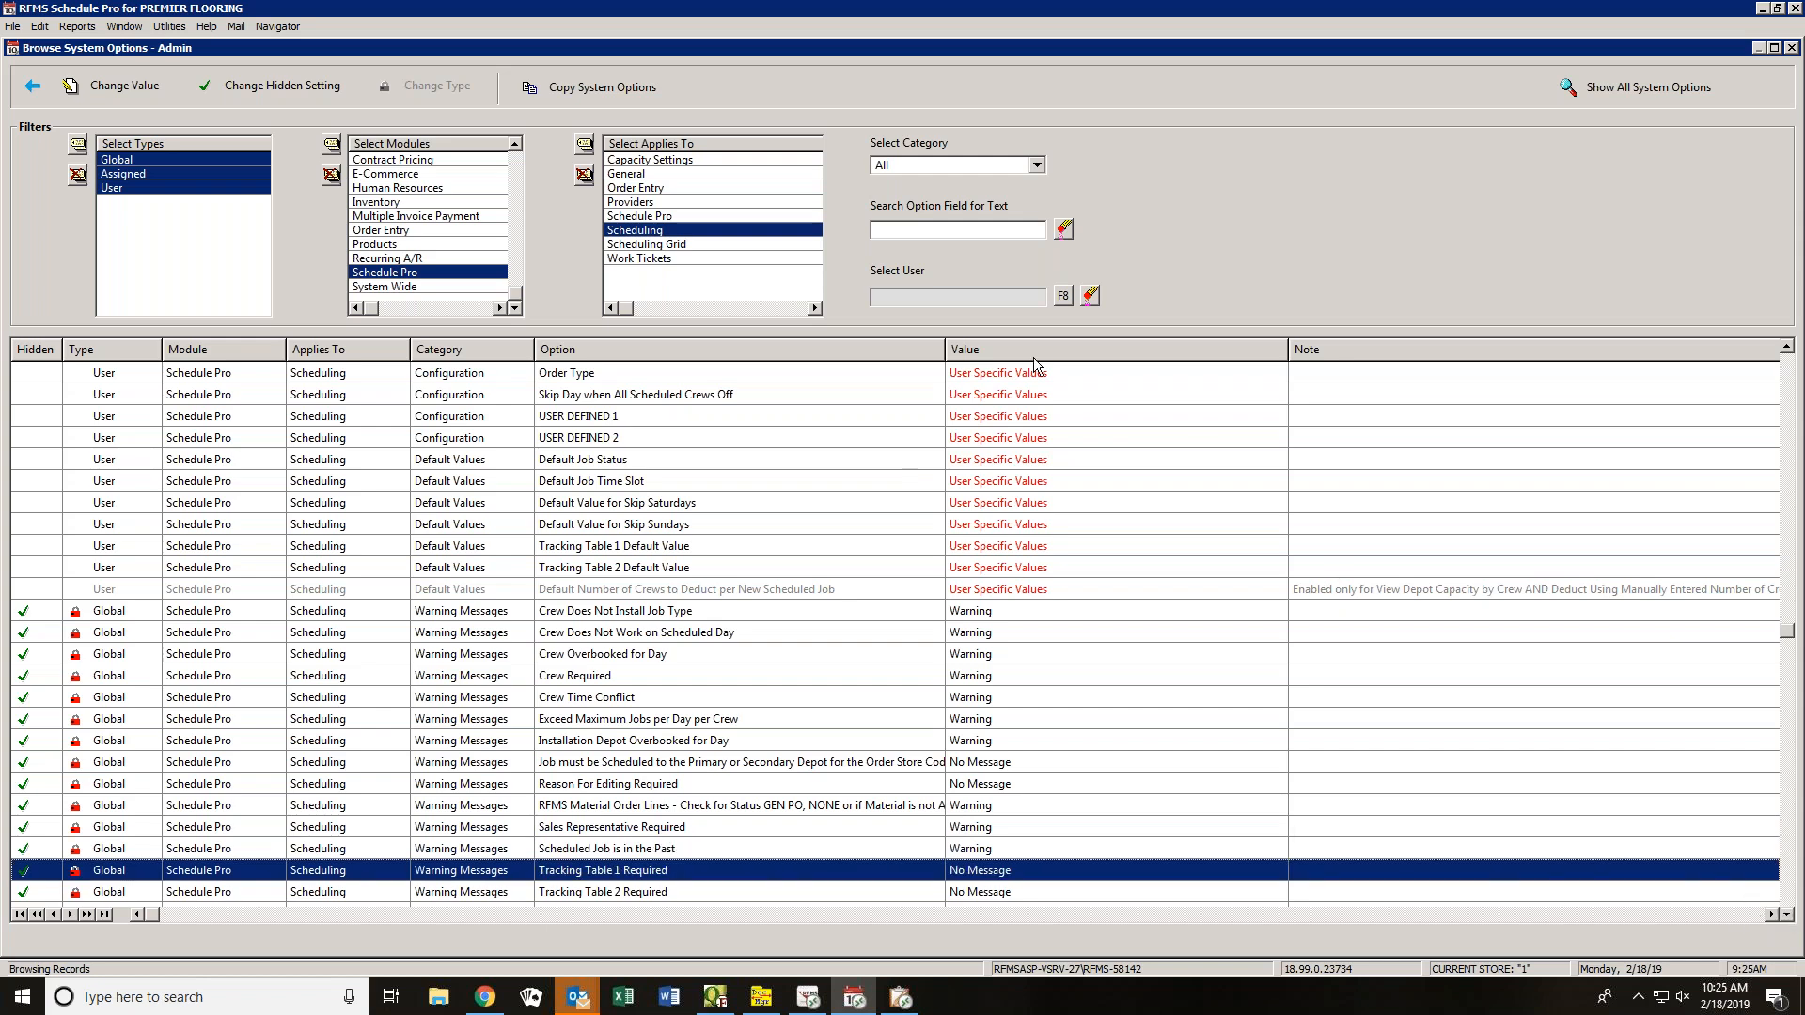
{"action": "left_click", "coordinate": [640, 245]}
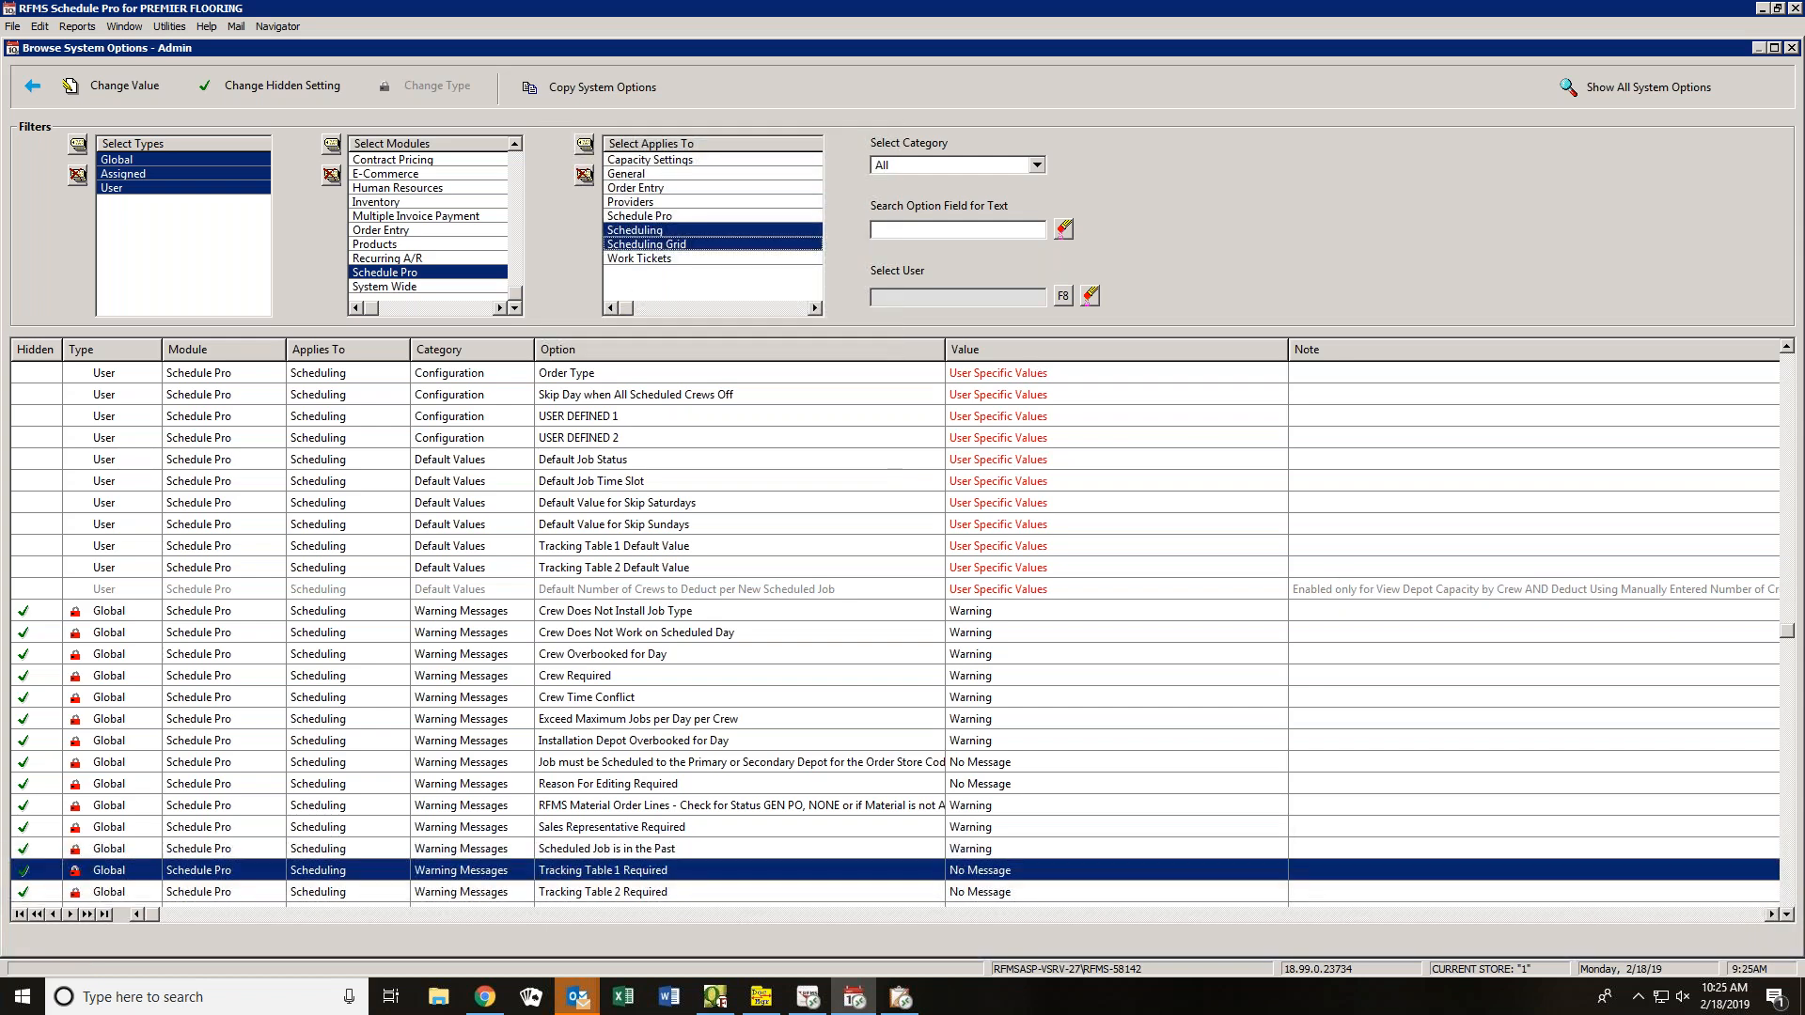
{"action": "left_click", "coordinate": [640, 216]}
{"action": "left_click", "coordinate": [640, 230]}
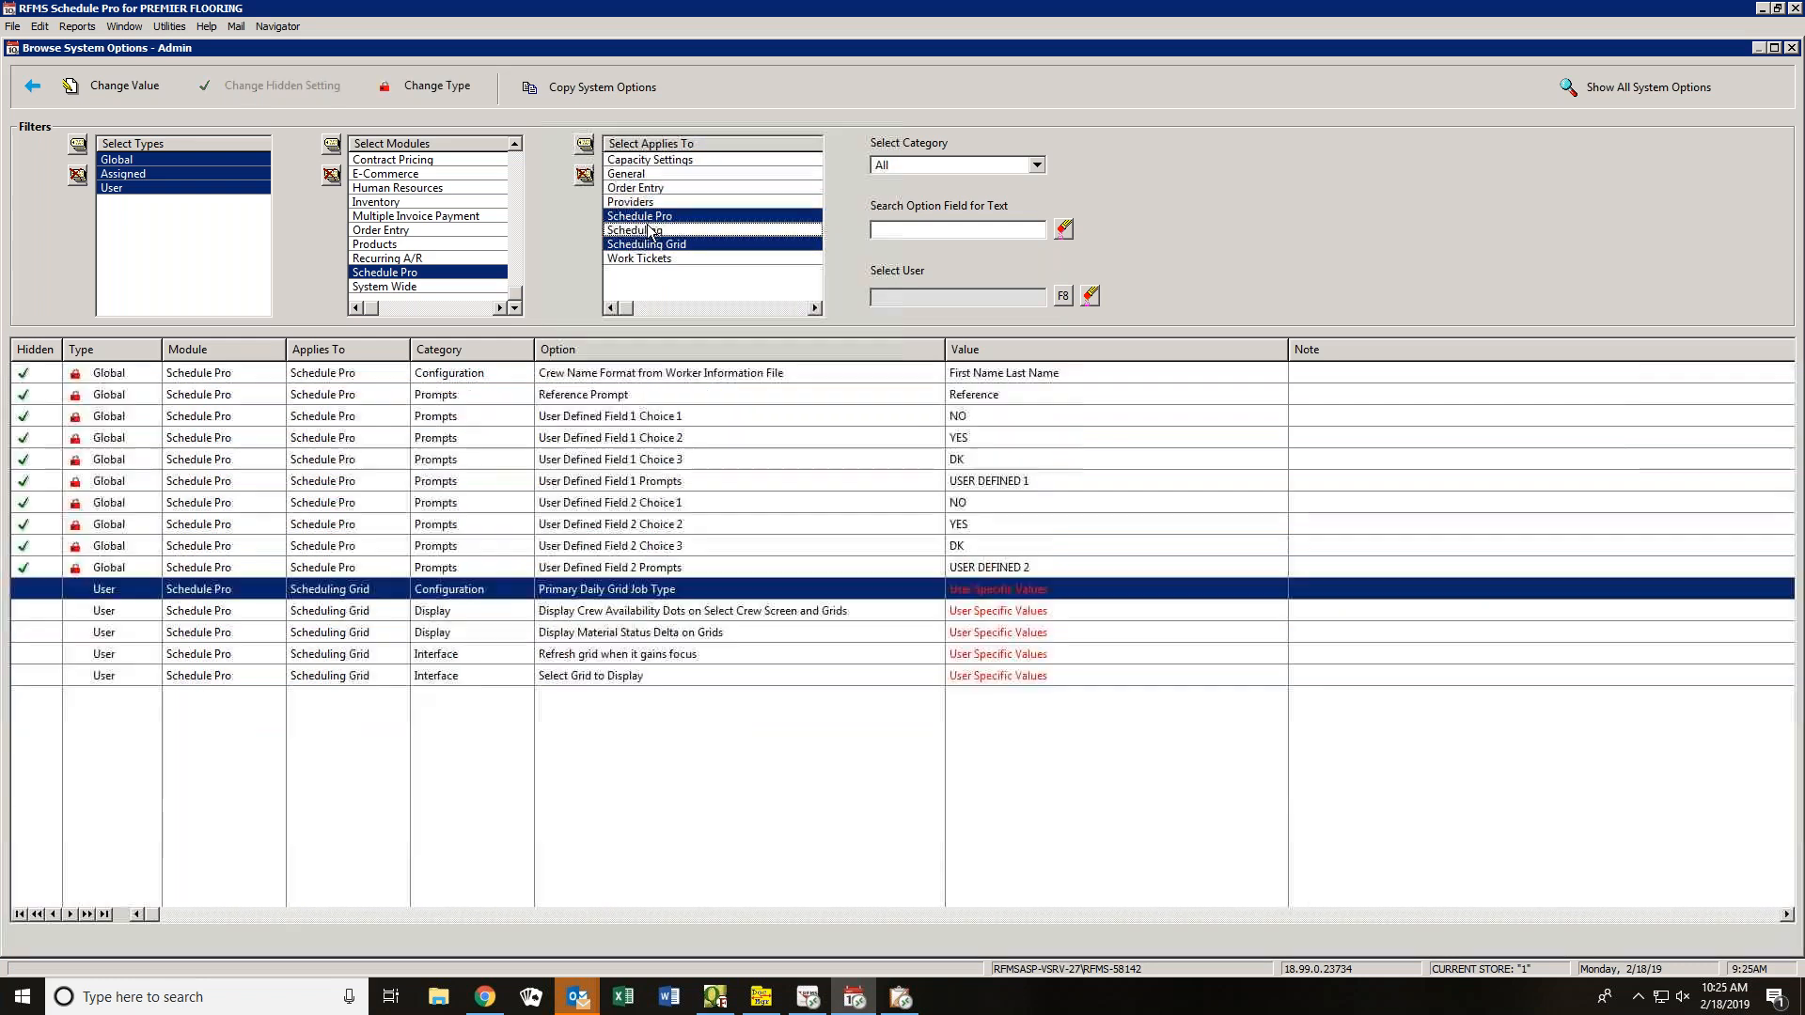
{"action": "left_click", "coordinate": [646, 217]}
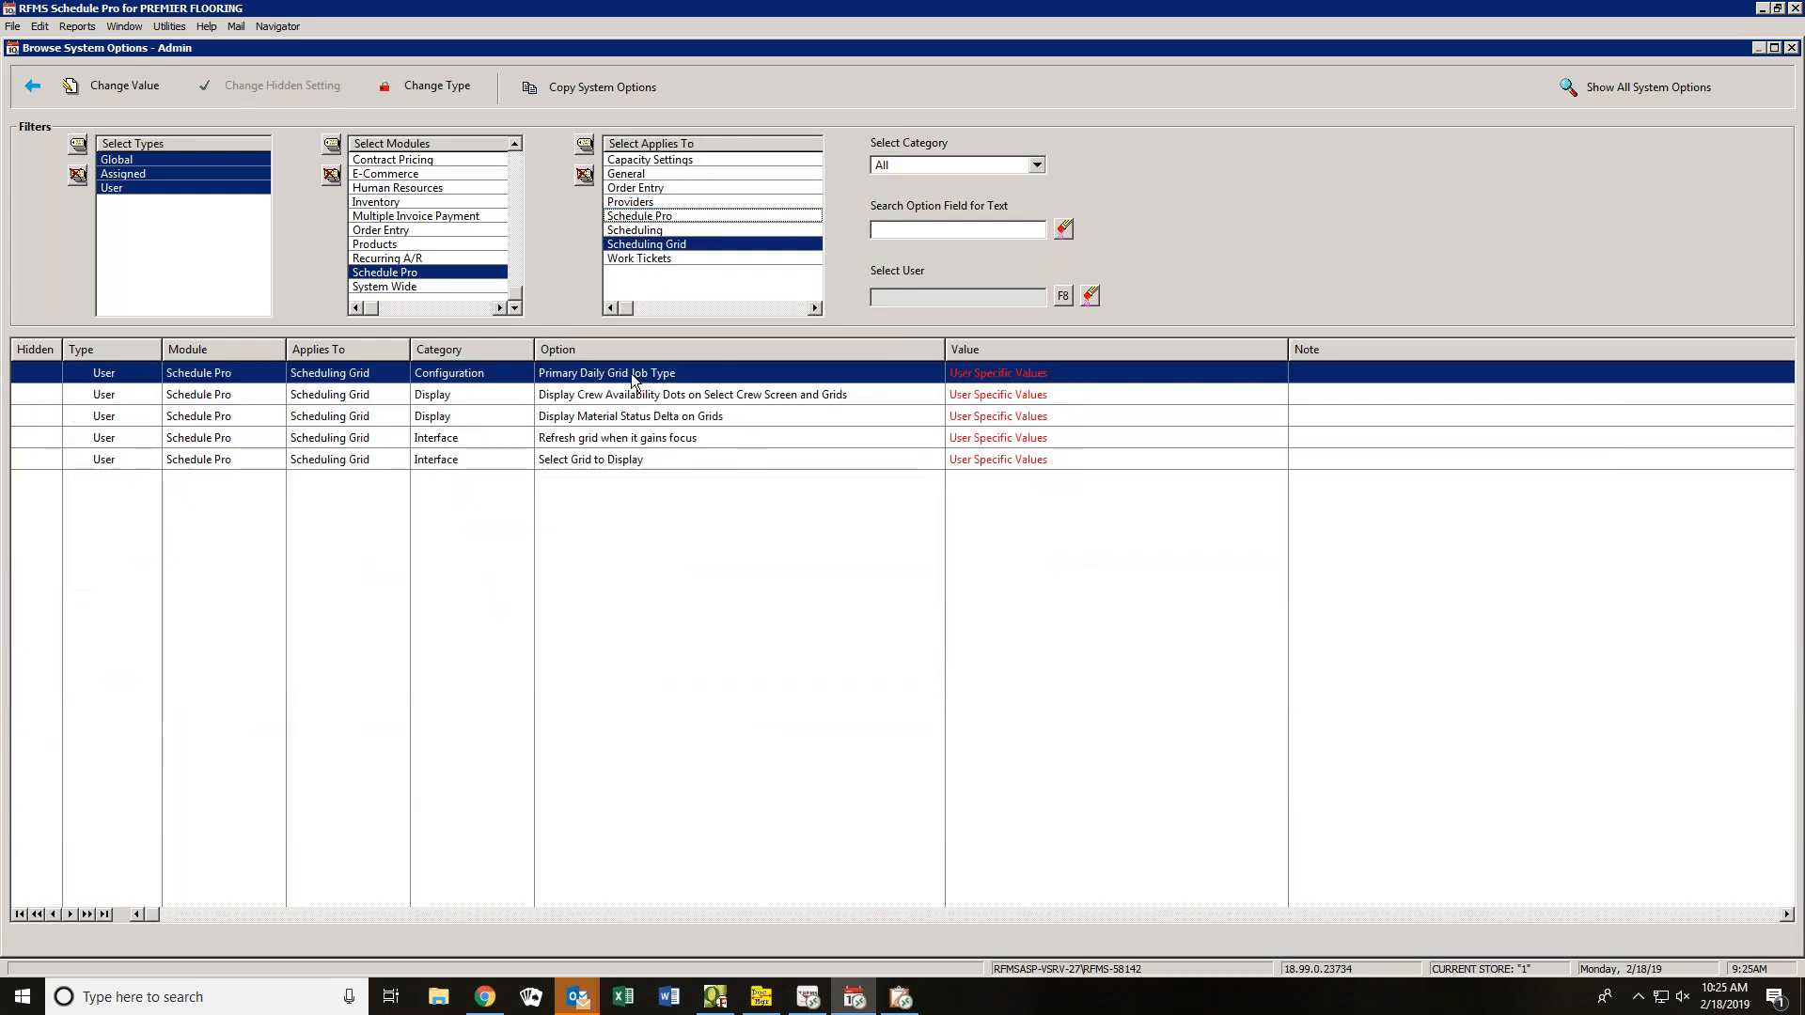
- Set Display Crew Availability Dots on Select Crew Screen and Grids to Yes for all tagged users and return to the options list
{"action": "left_click", "coordinate": [643, 395]}
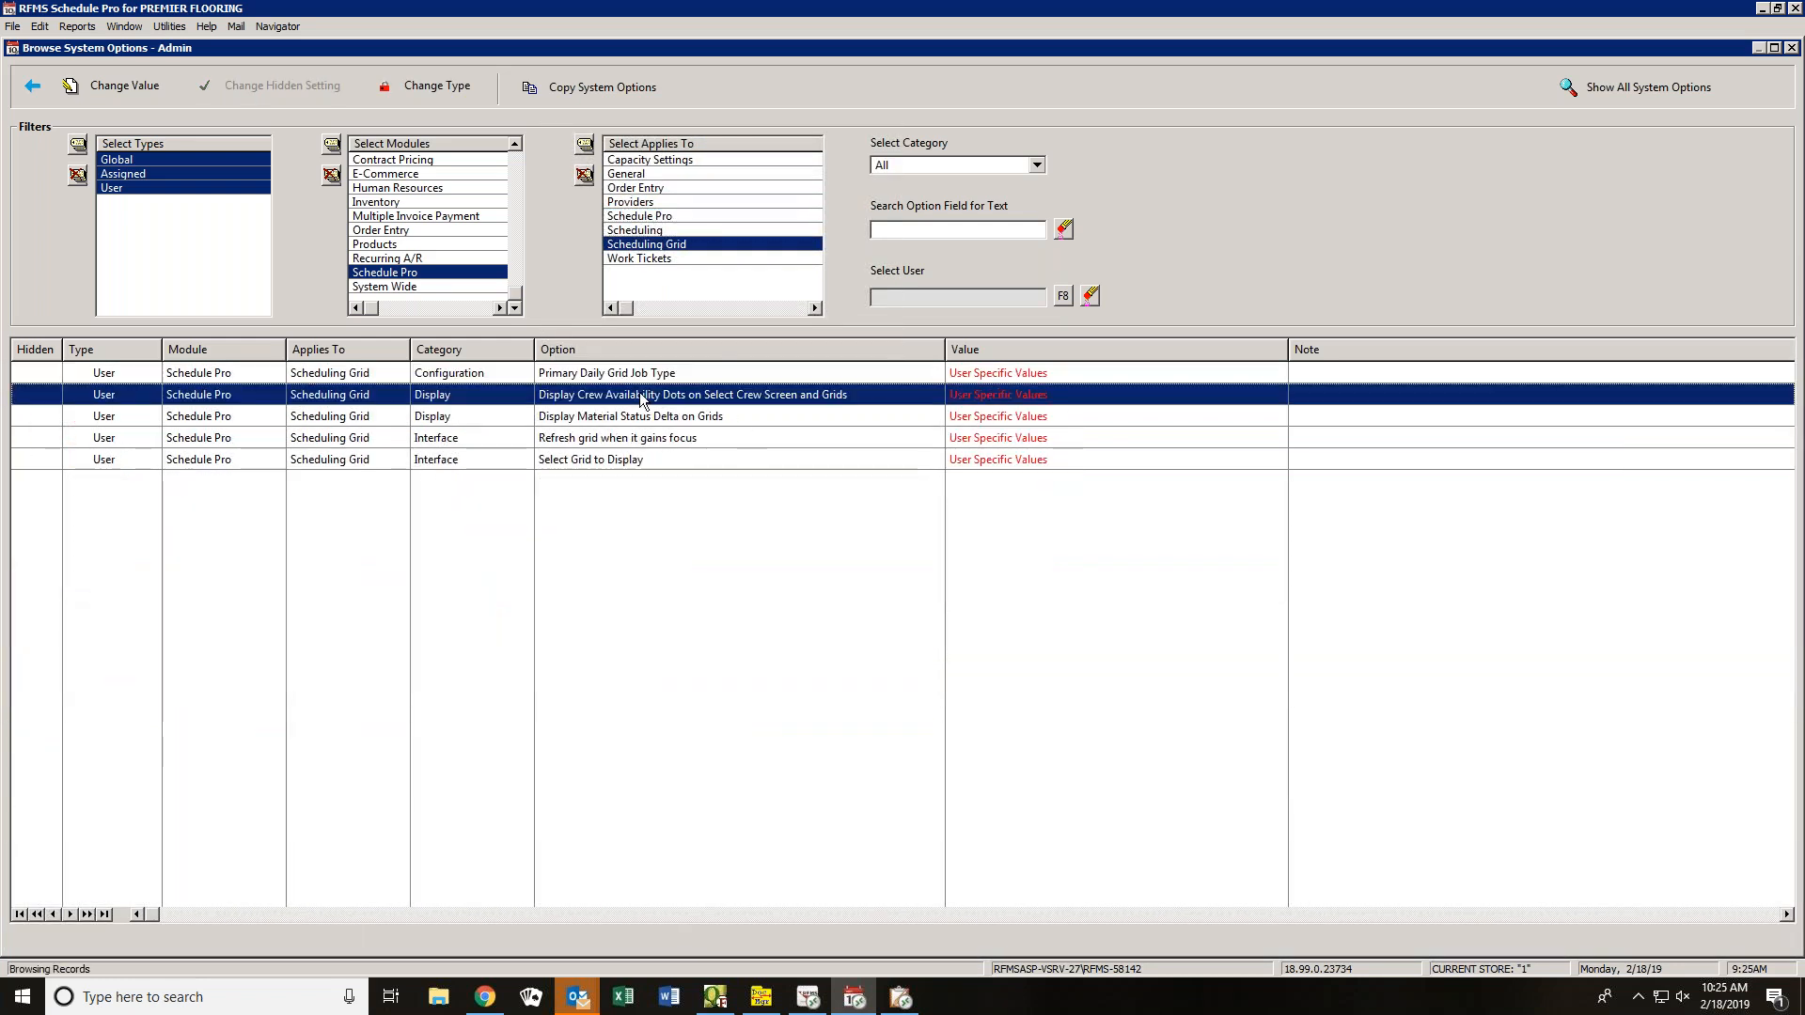
{"action": "double_click", "coordinate": [641, 396]}
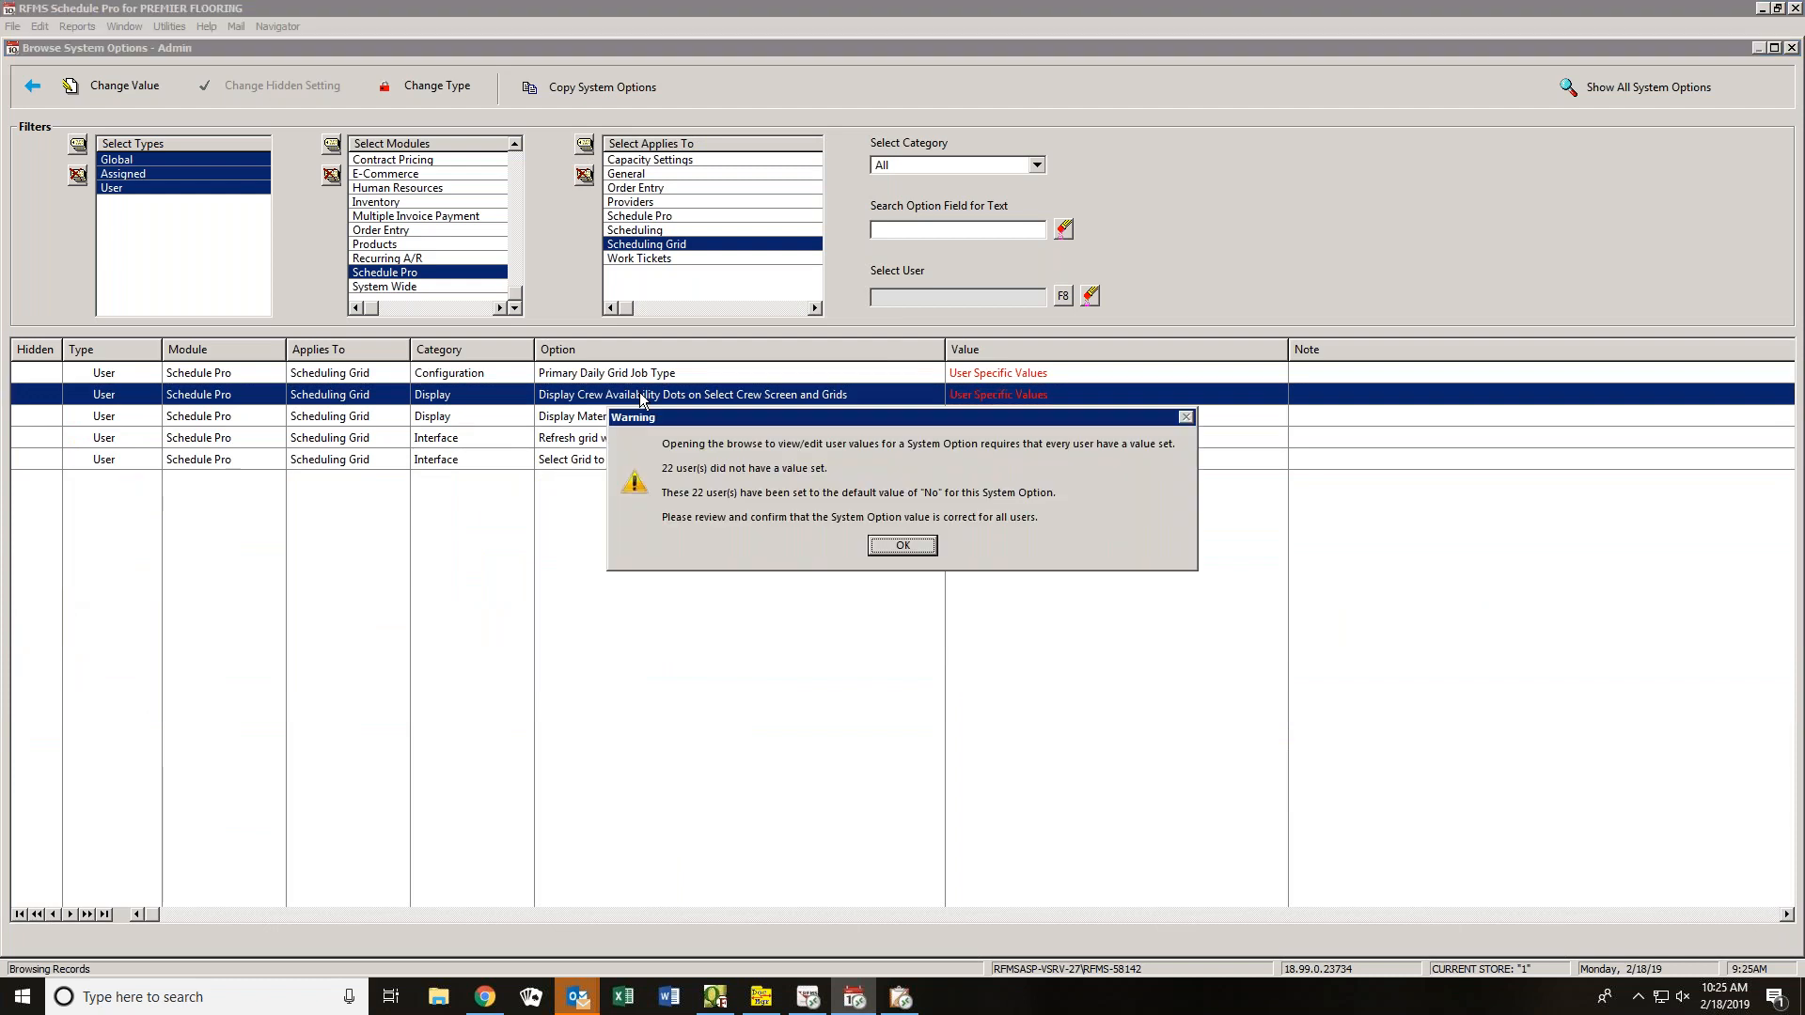
{"action": "left_click", "coordinate": [924, 547]}
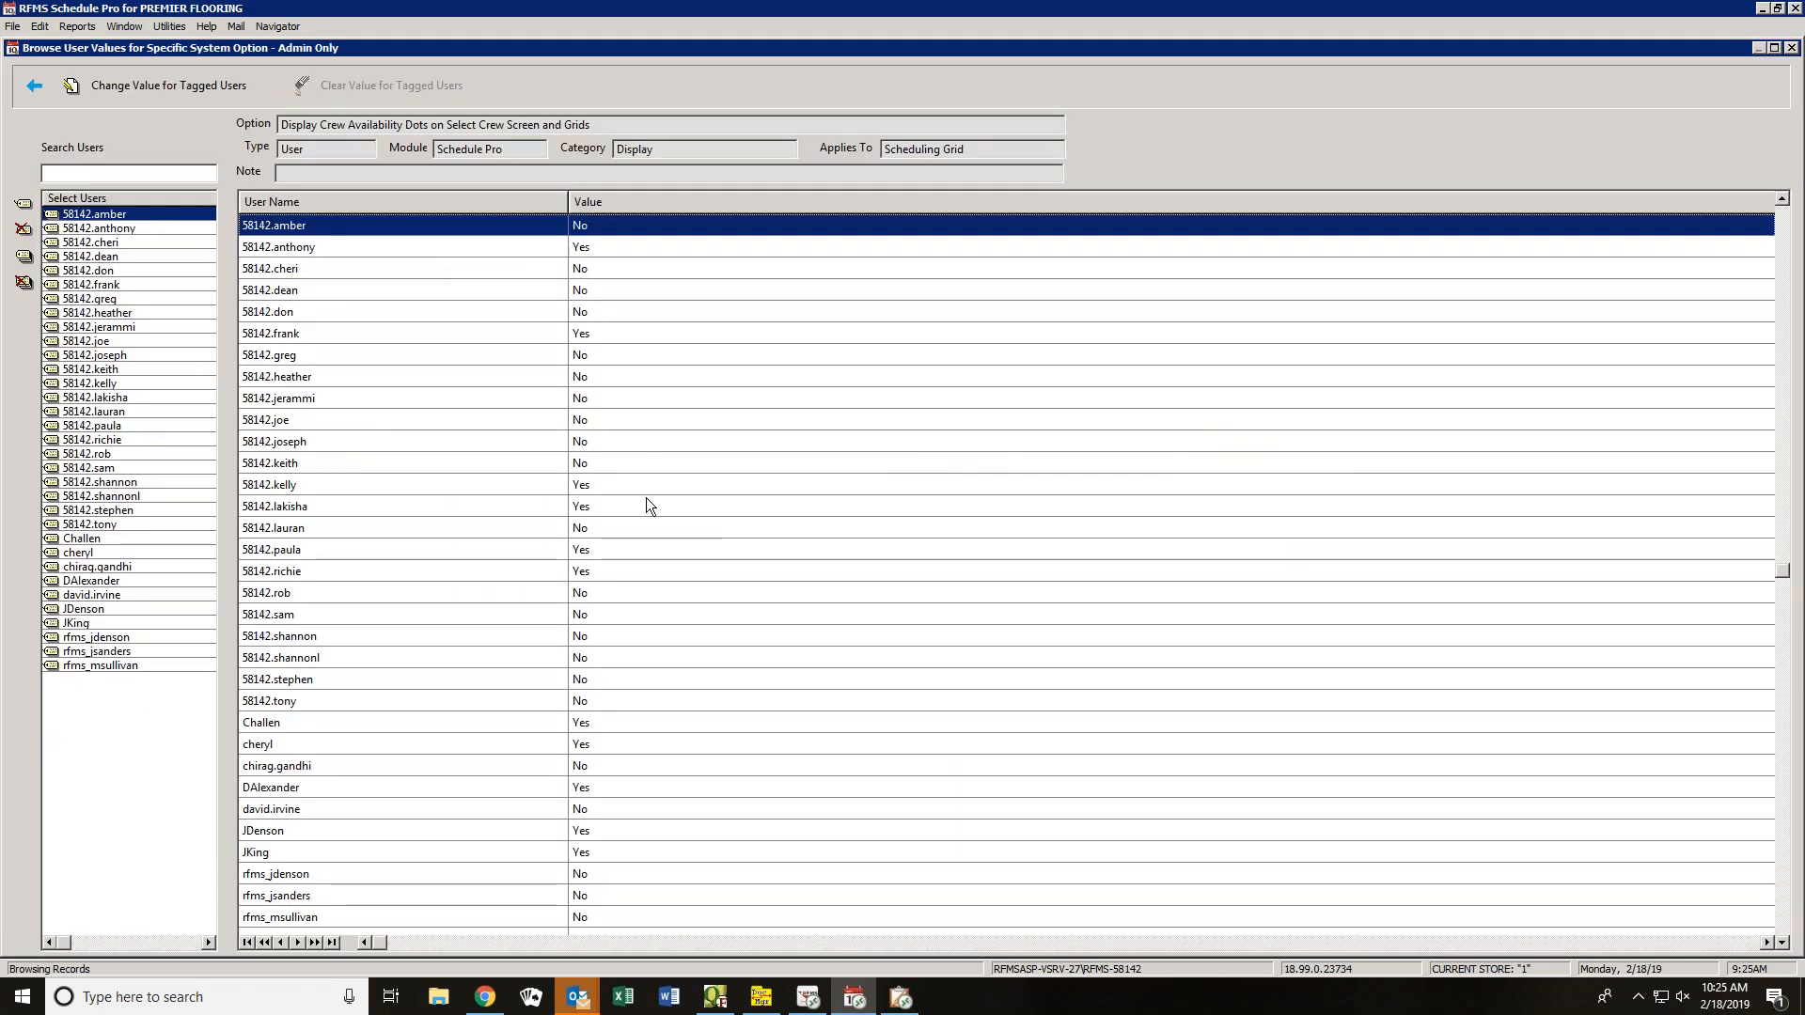
{"action": "left_click", "coordinate": [123, 83]}
{"action": "left_click", "coordinate": [790, 525]}
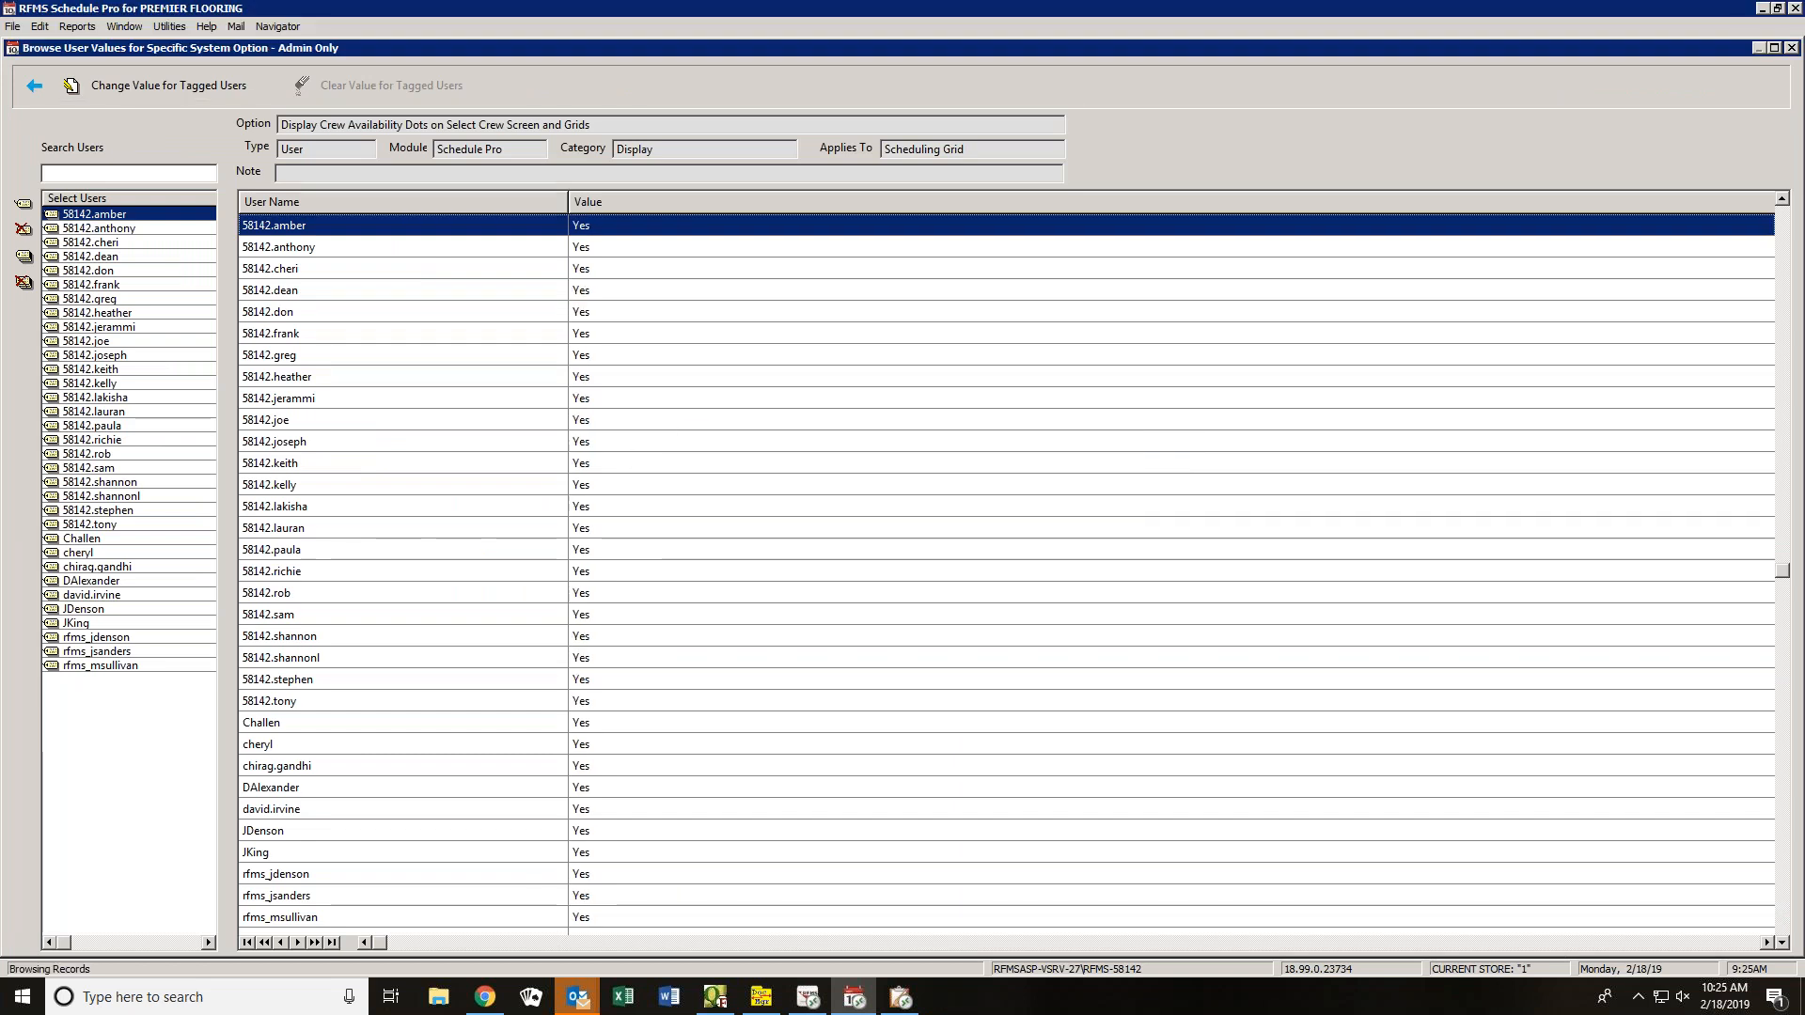
{"action": "left_click", "coordinate": [33, 85]}
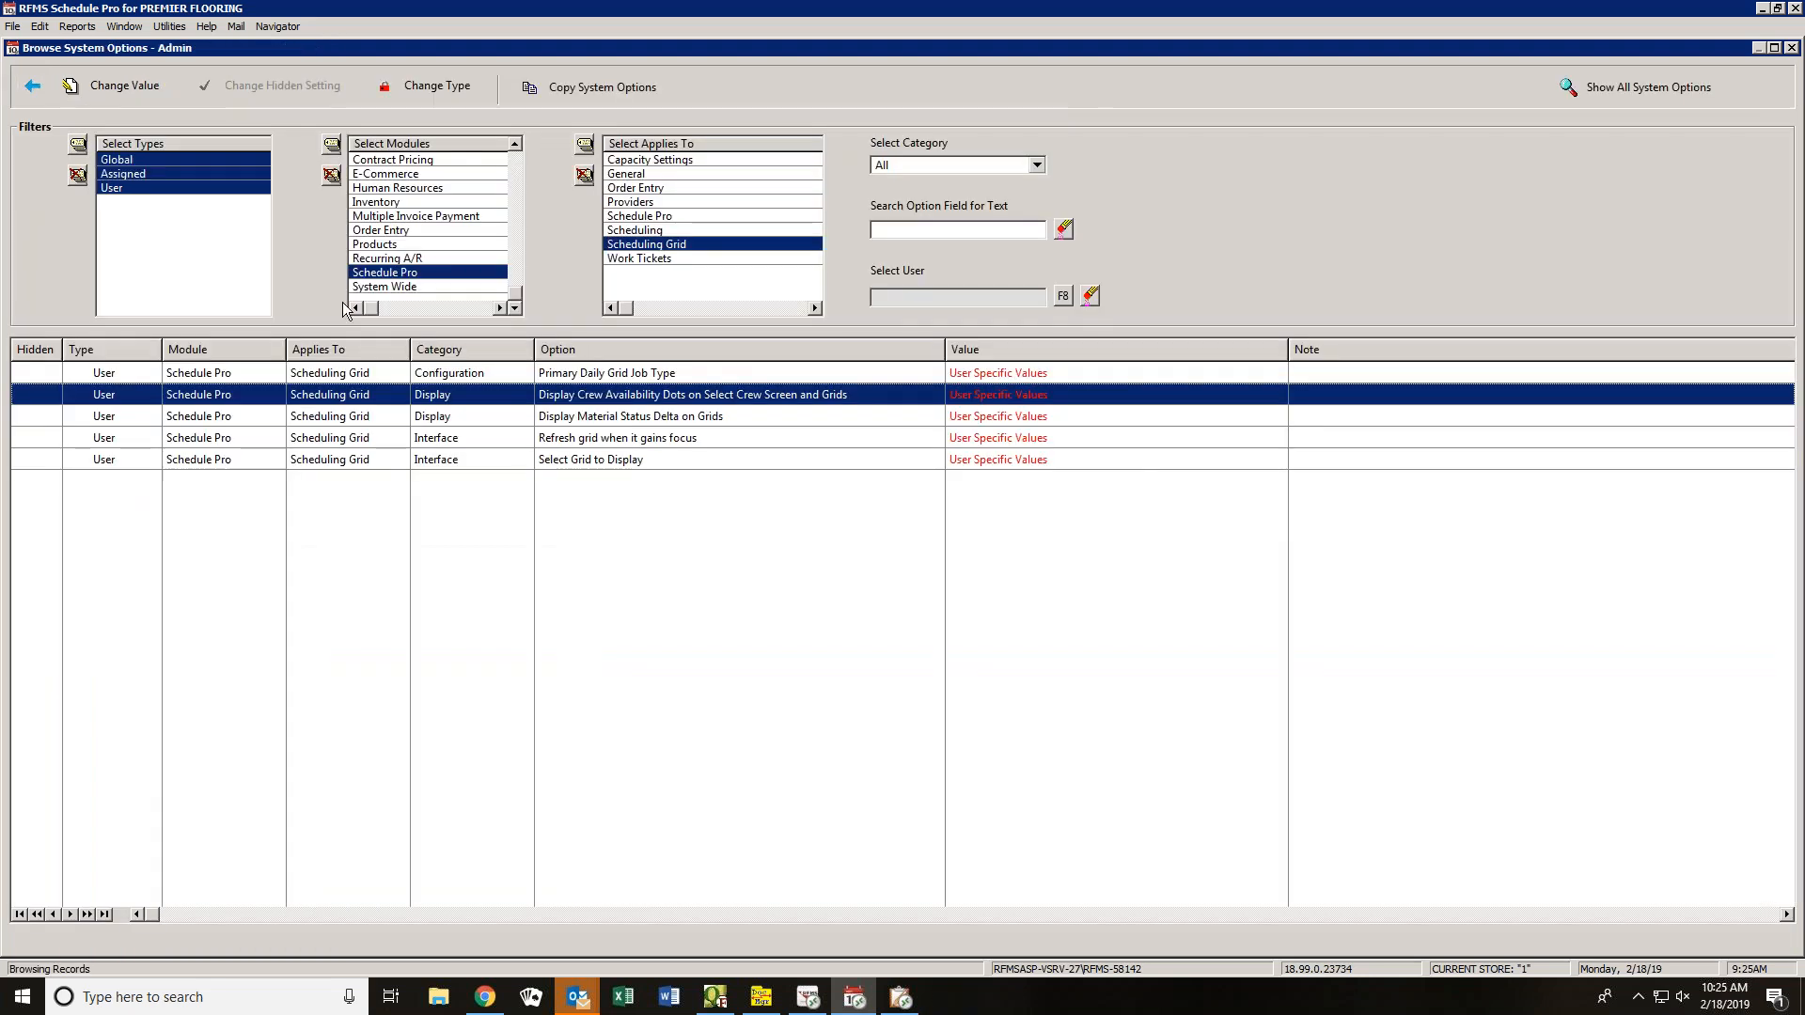
- Set Display Material Status Delta on Grids to Yes for all tagged users and return to the options list
{"action": "double_click", "coordinate": [628, 417]}
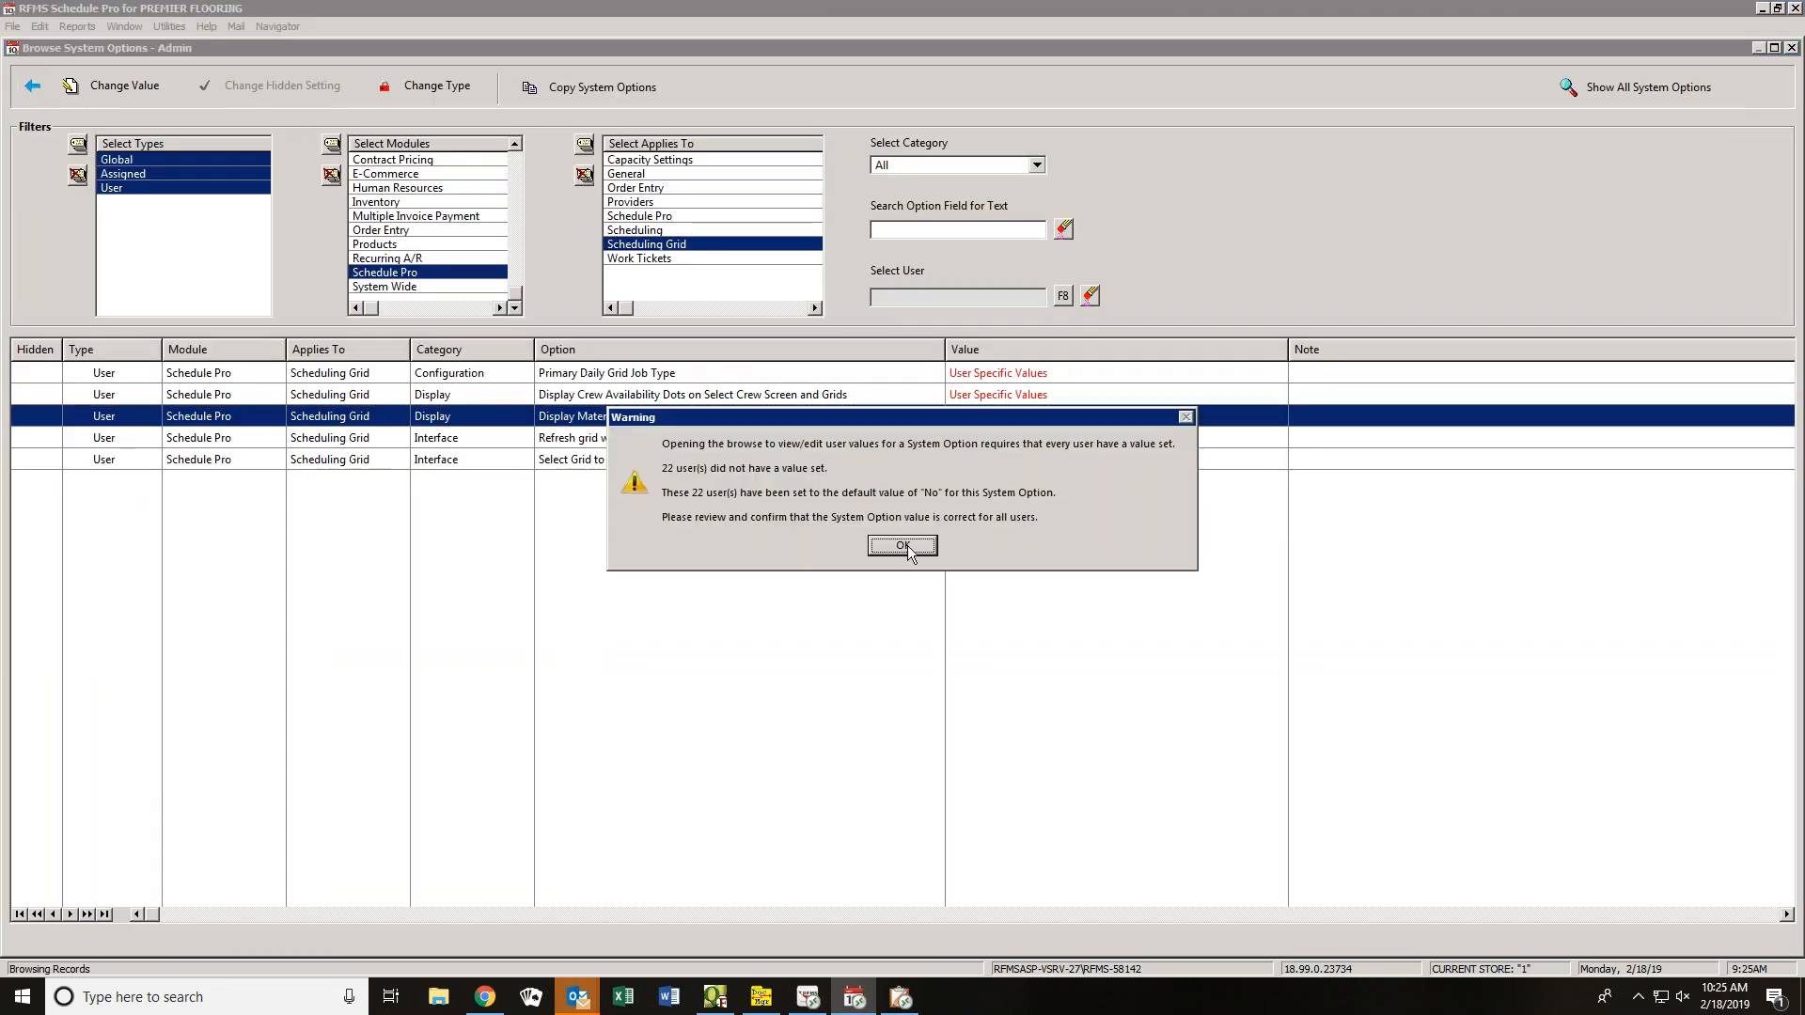
{"action": "left_click", "coordinate": [903, 545]}
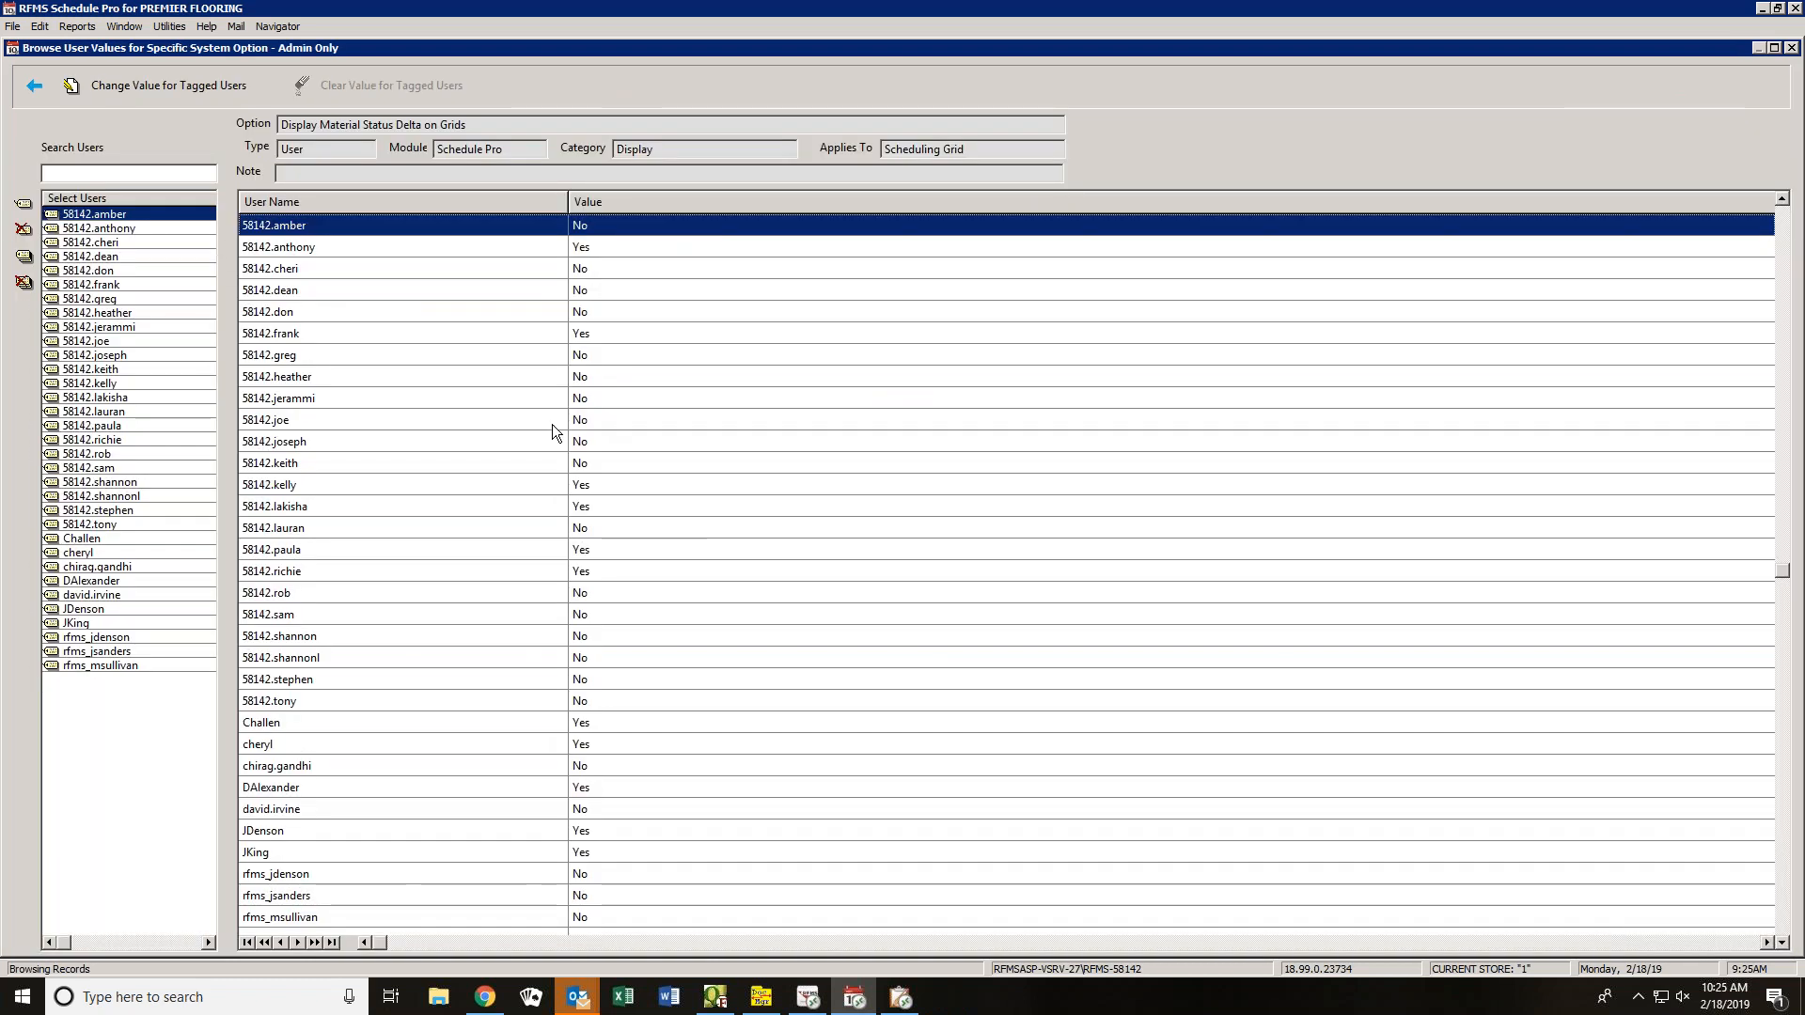
{"action": "left_click", "coordinate": [151, 87]}
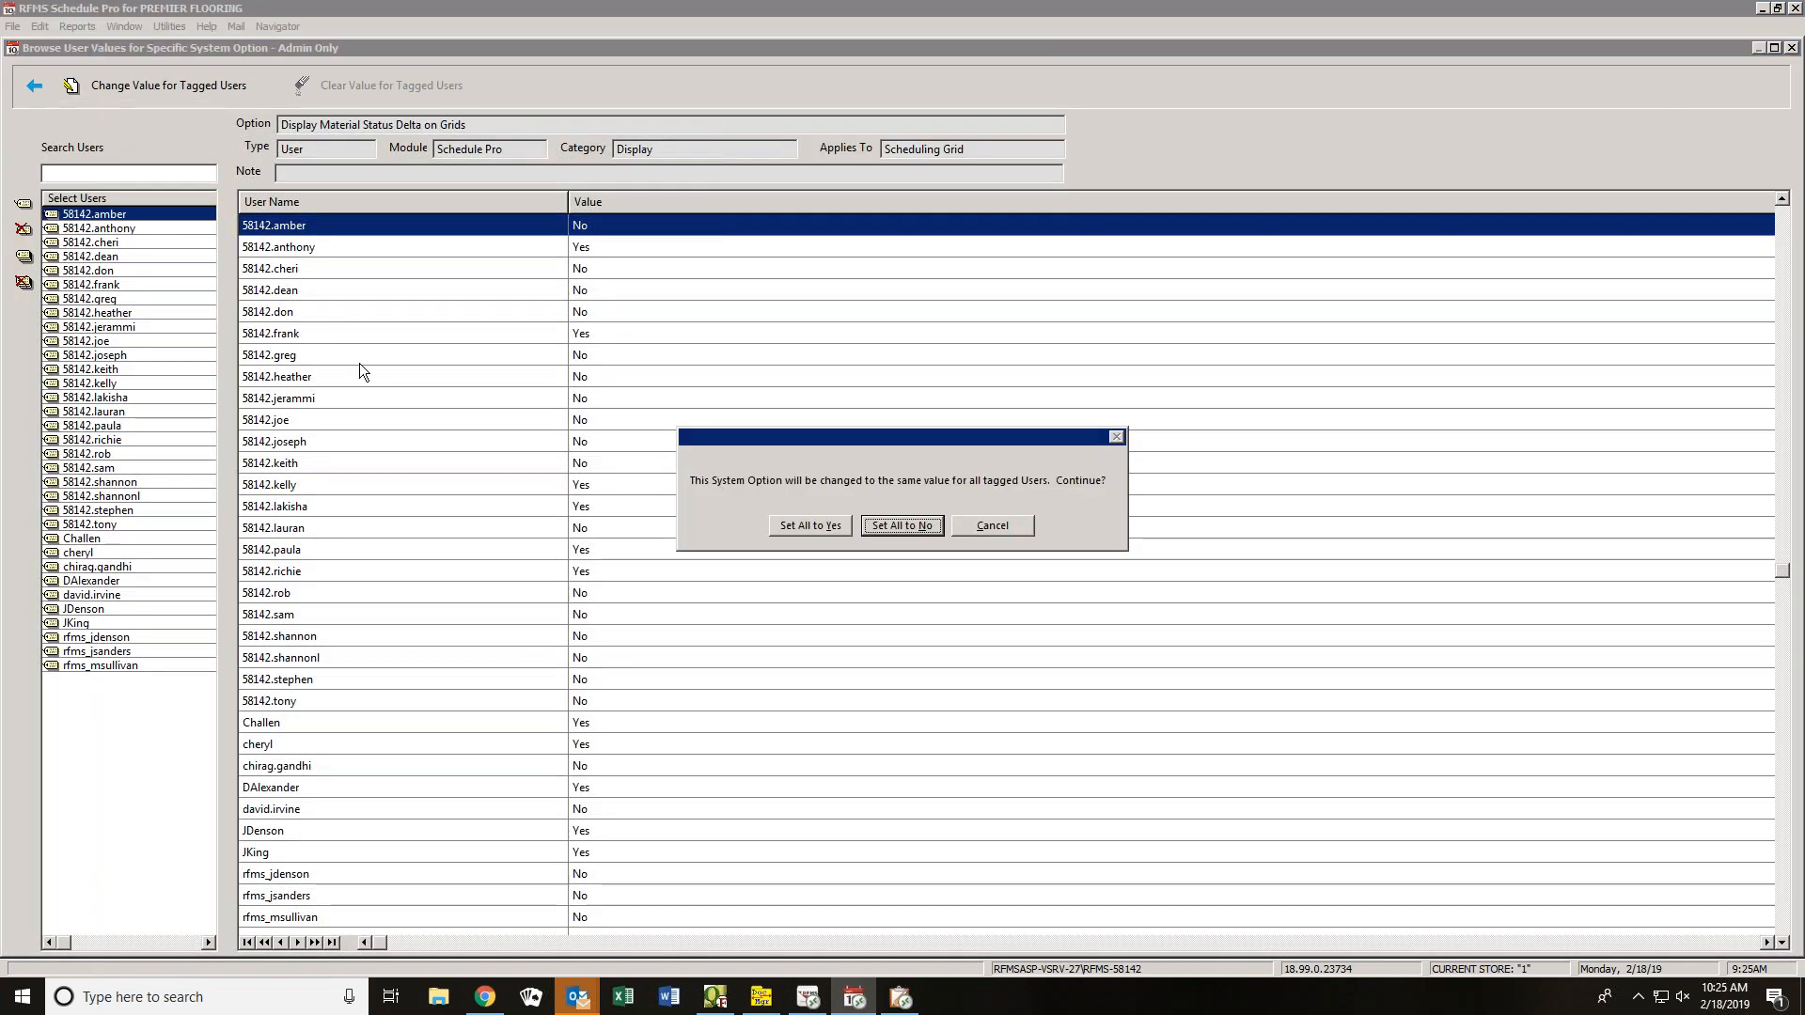
{"action": "left_click", "coordinate": [814, 526]}
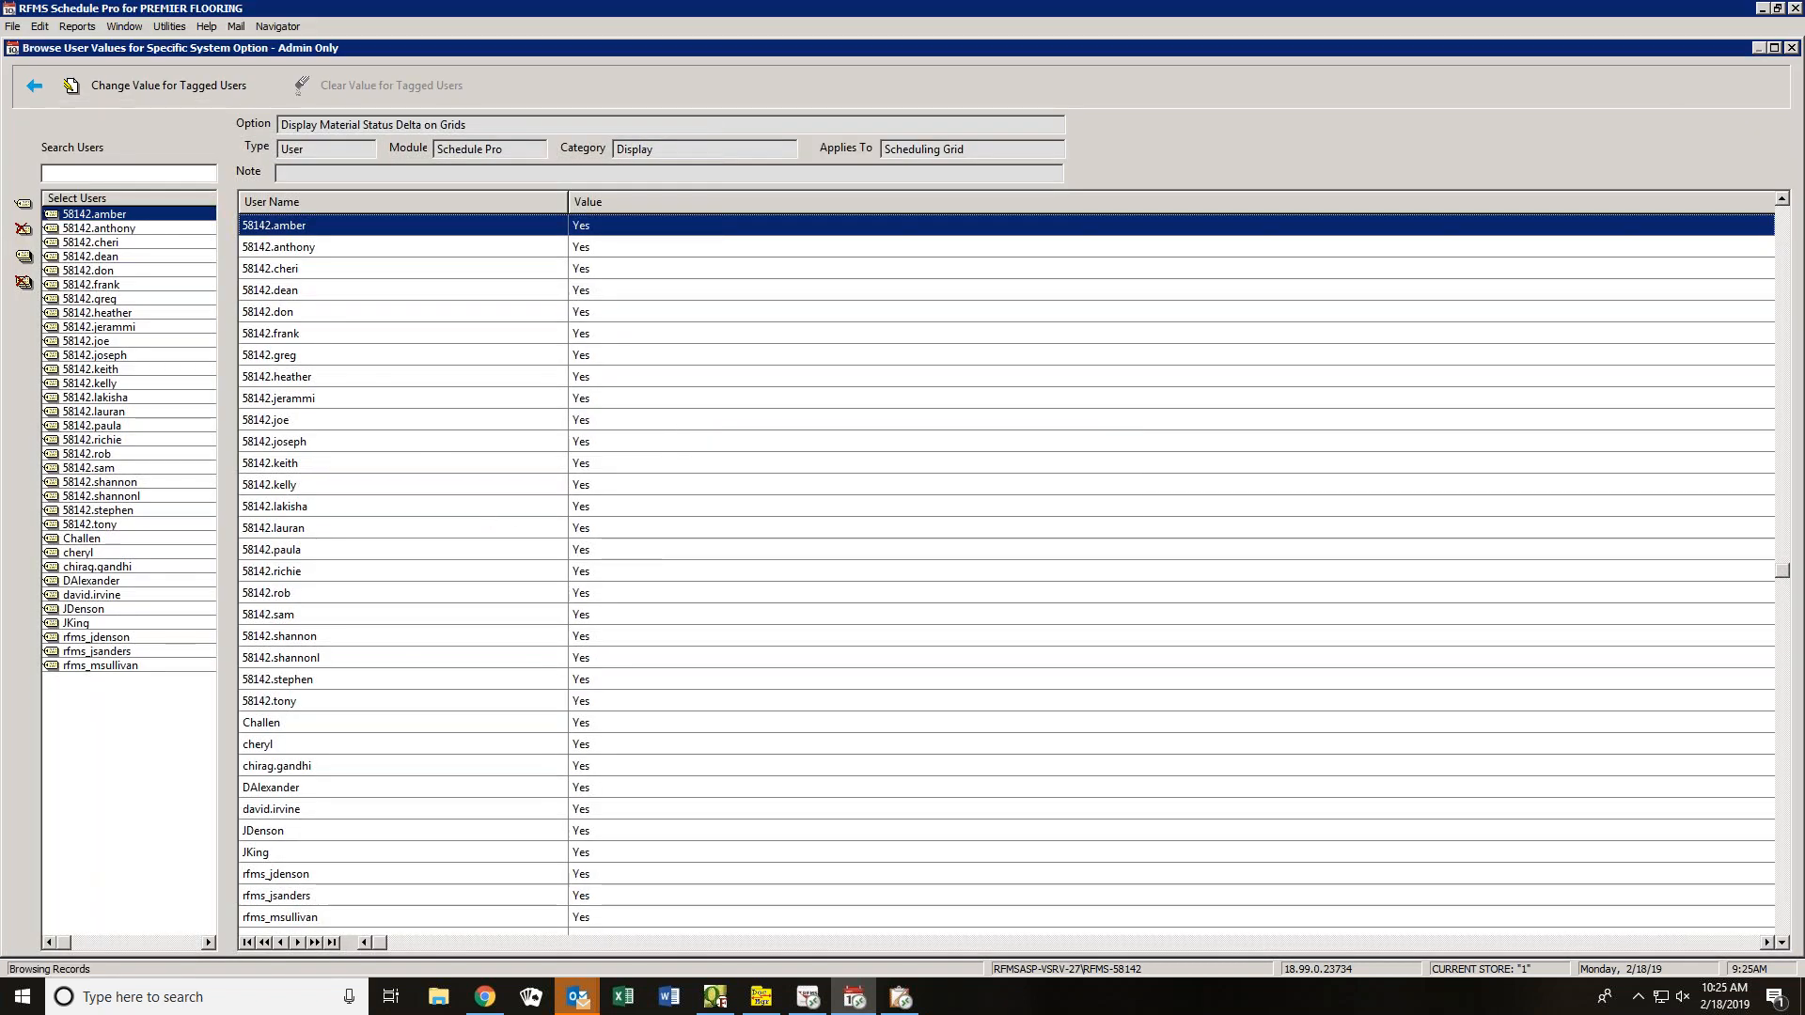
{"action": "left_click", "coordinate": [34, 86]}
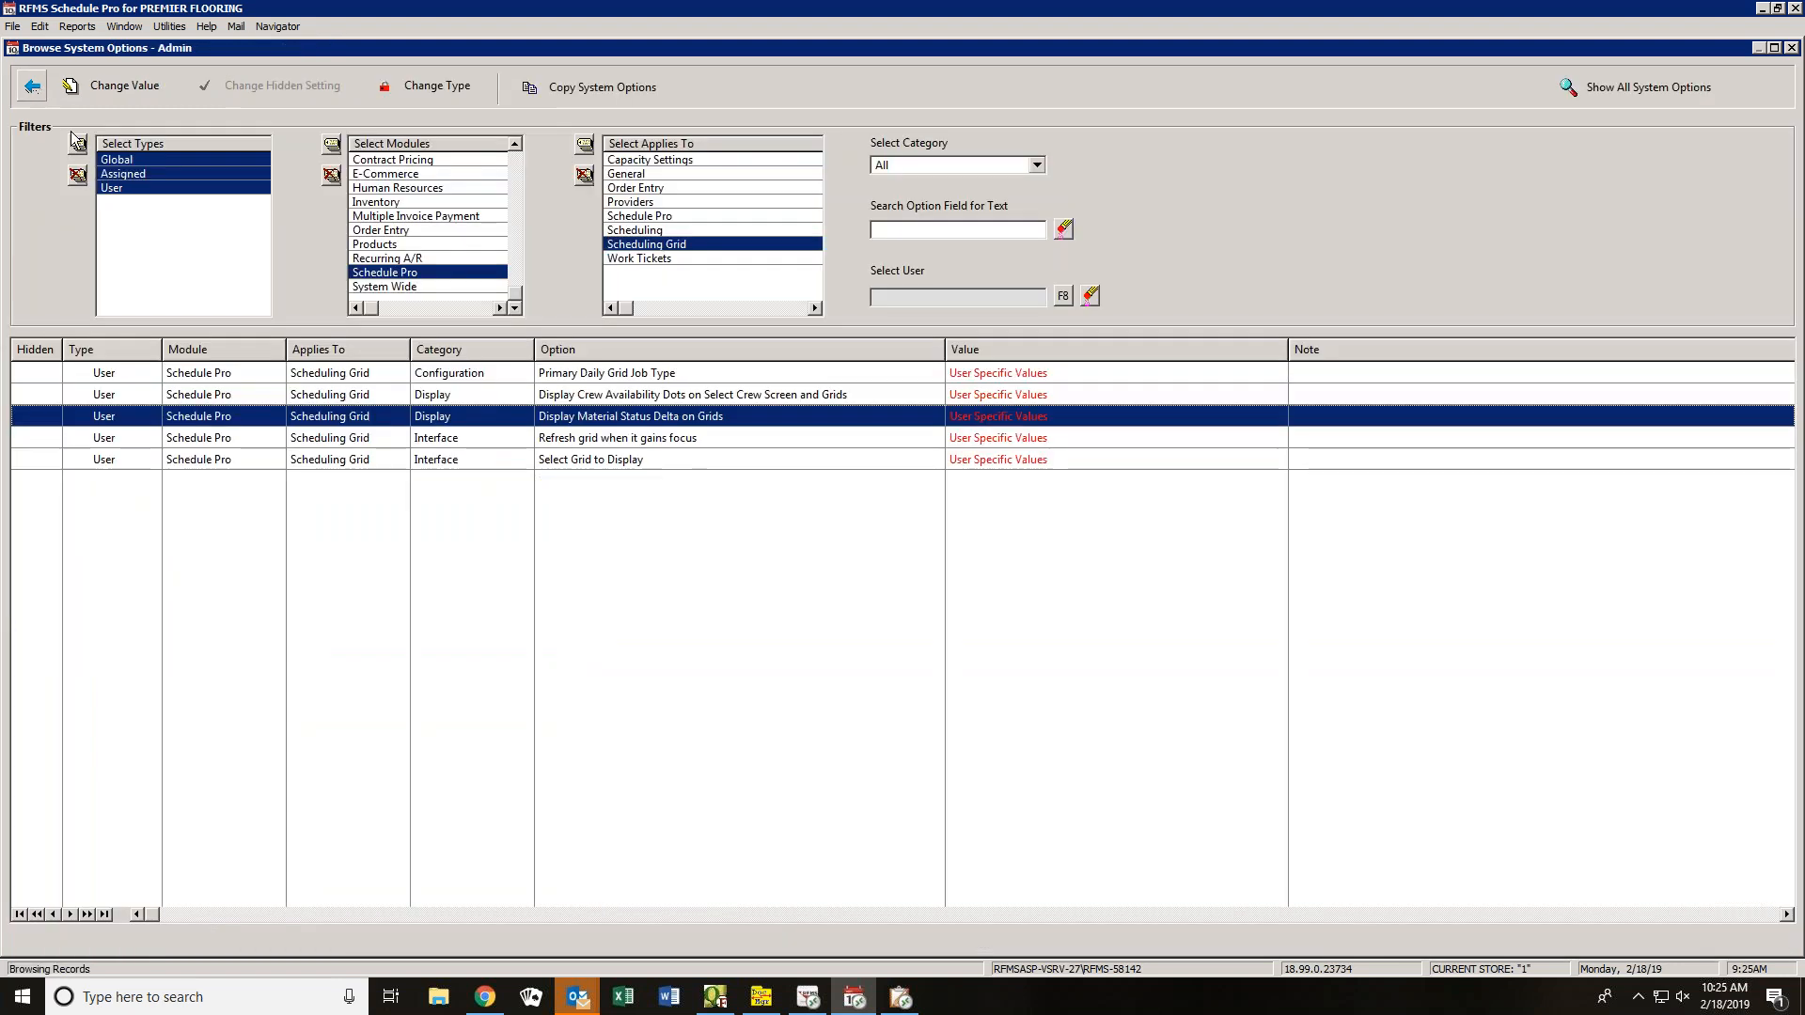
- Set Refresh grid when it gains focus to Yes for all tagged users and return to the options list
{"action": "double_click", "coordinate": [607, 438]}
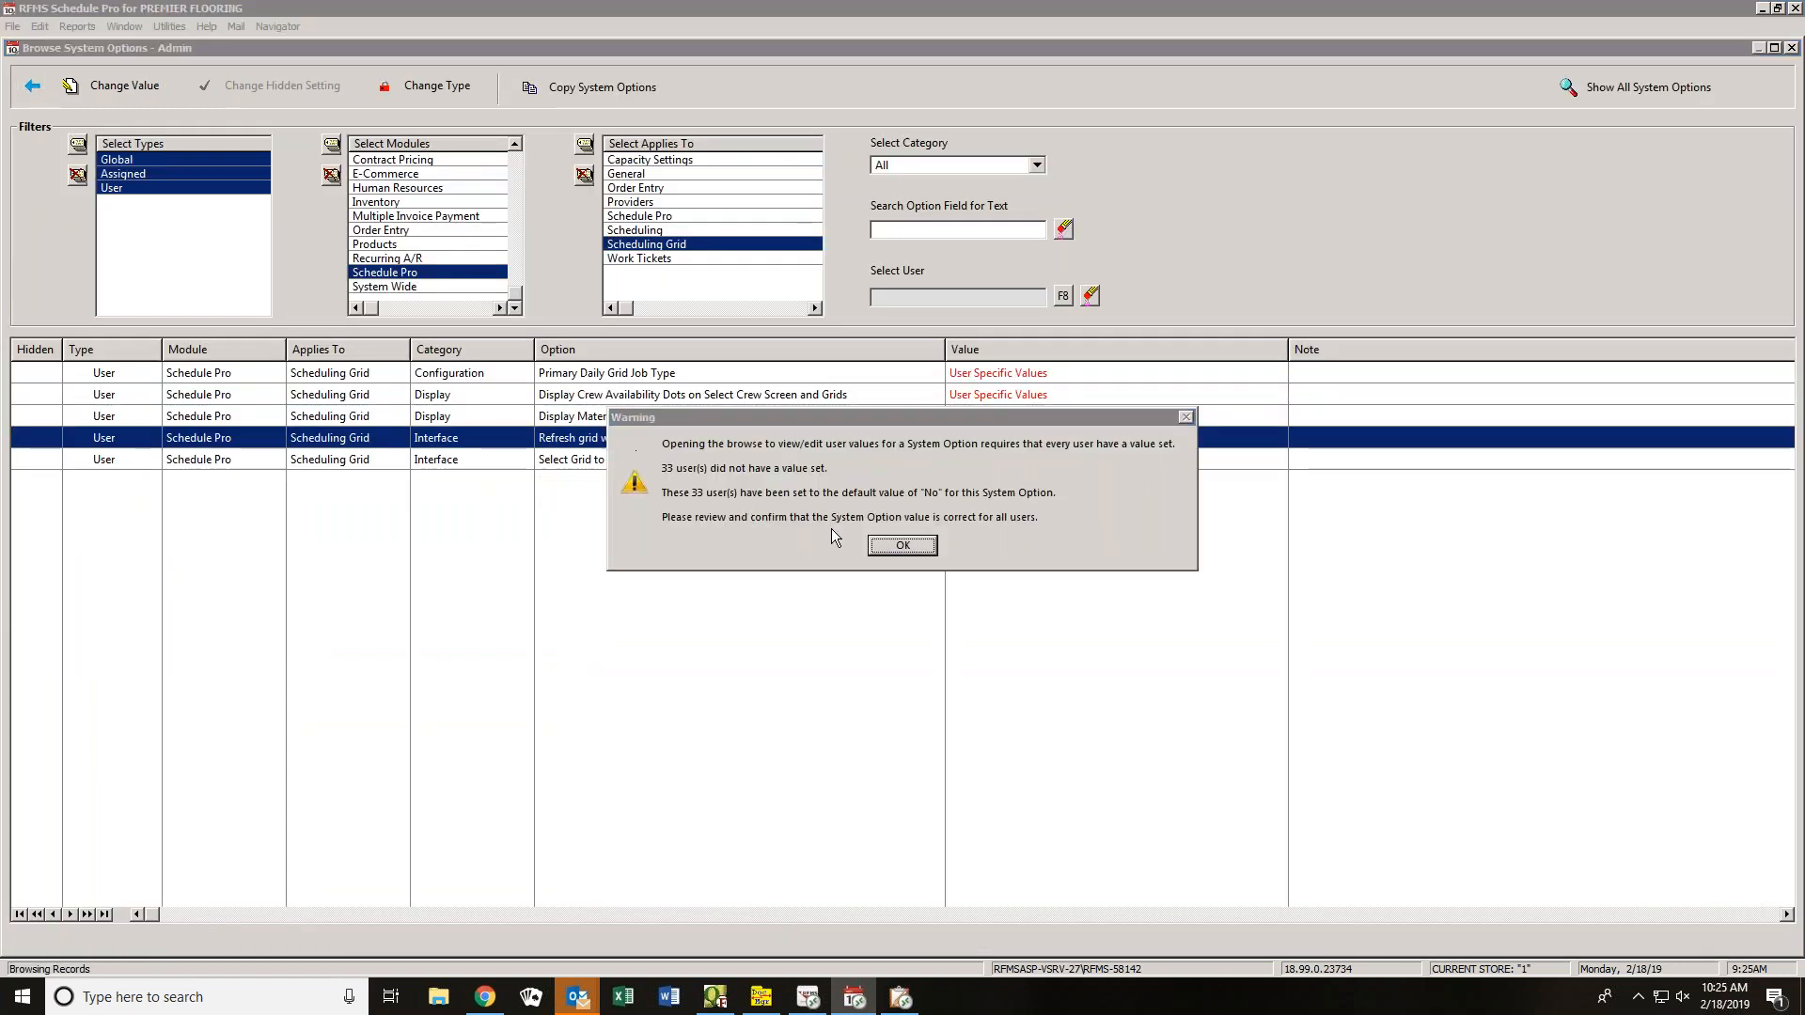
{"action": "left_click", "coordinate": [918, 544]}
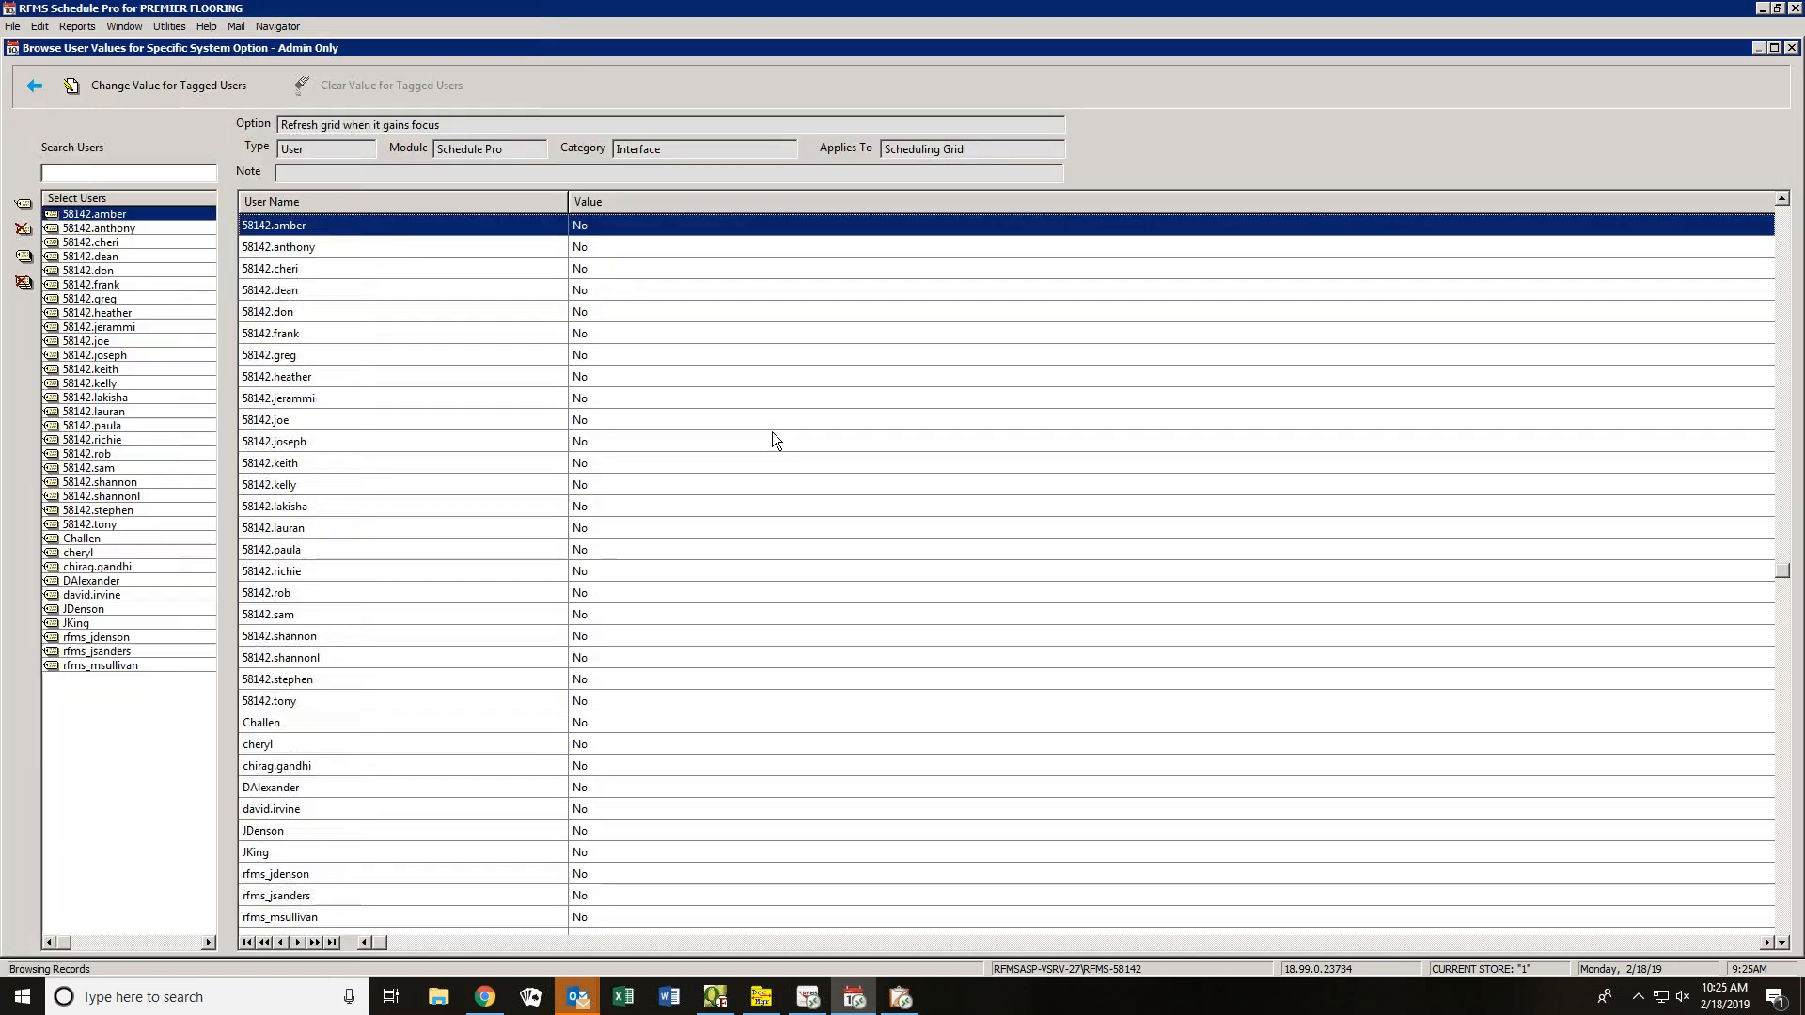
{"action": "left_click", "coordinate": [166, 86]}
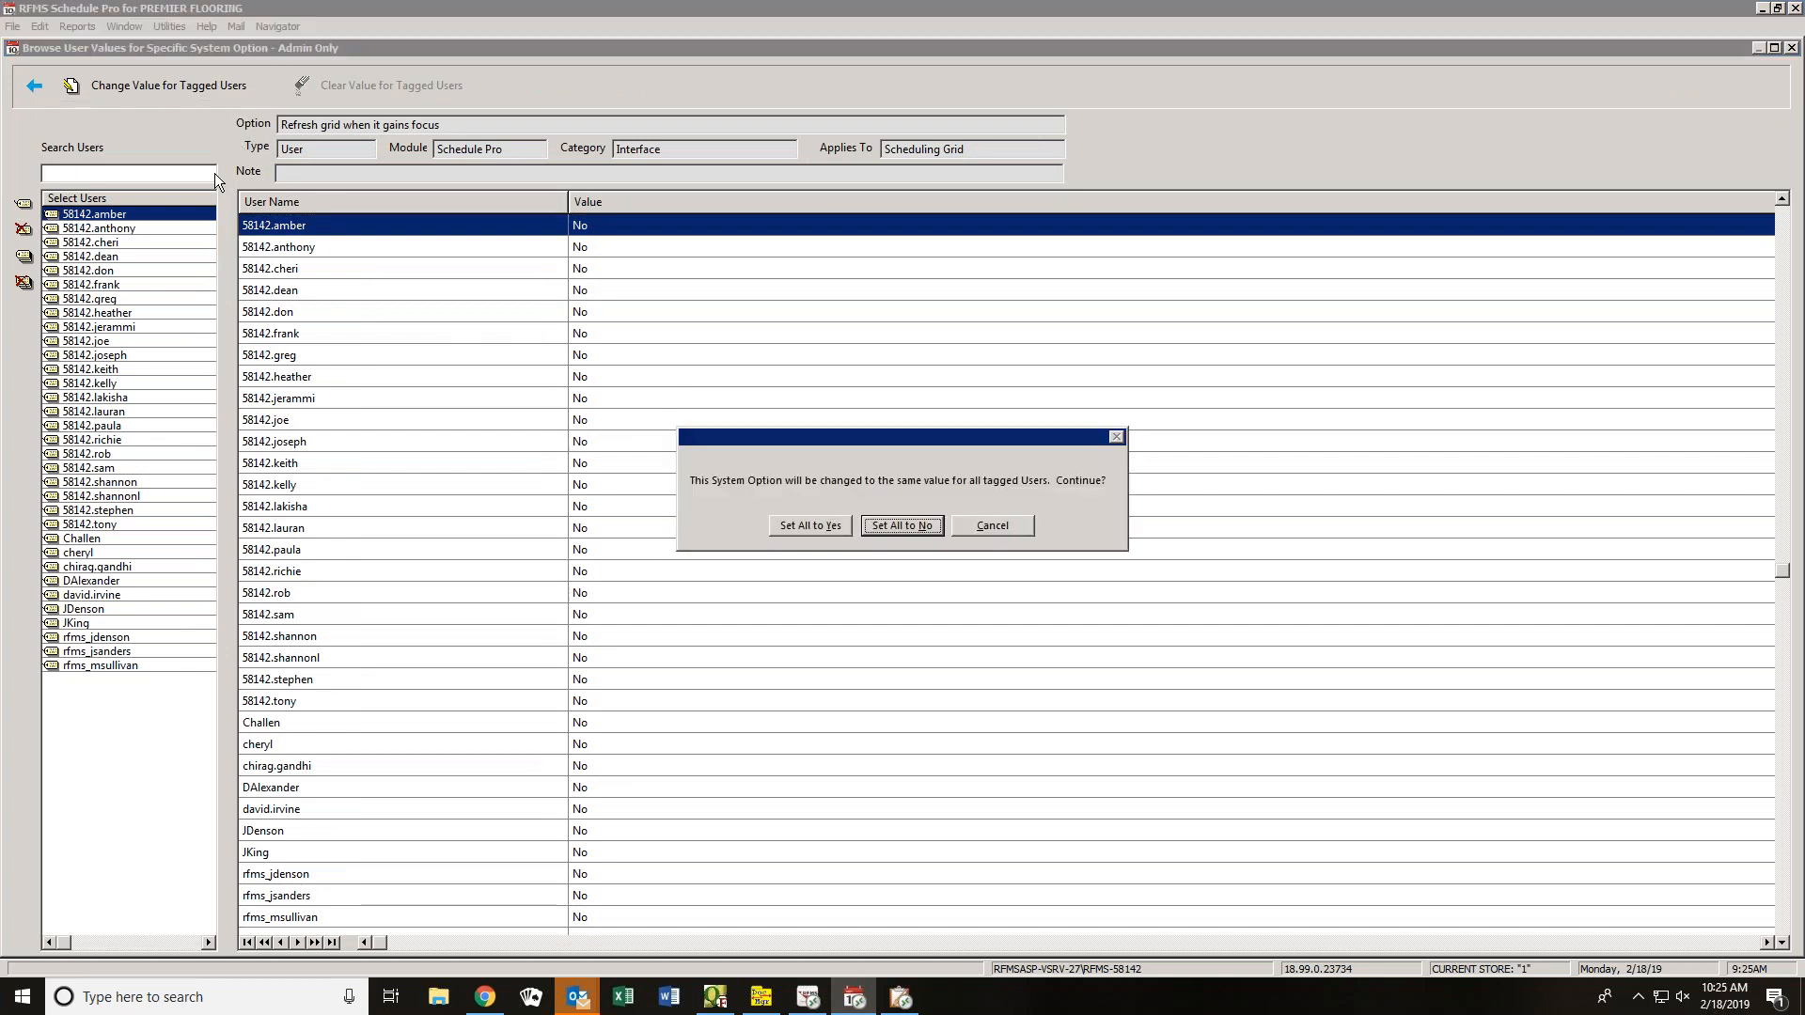
{"action": "left_click", "coordinate": [794, 528]}
{"action": "left_click", "coordinate": [34, 86]}
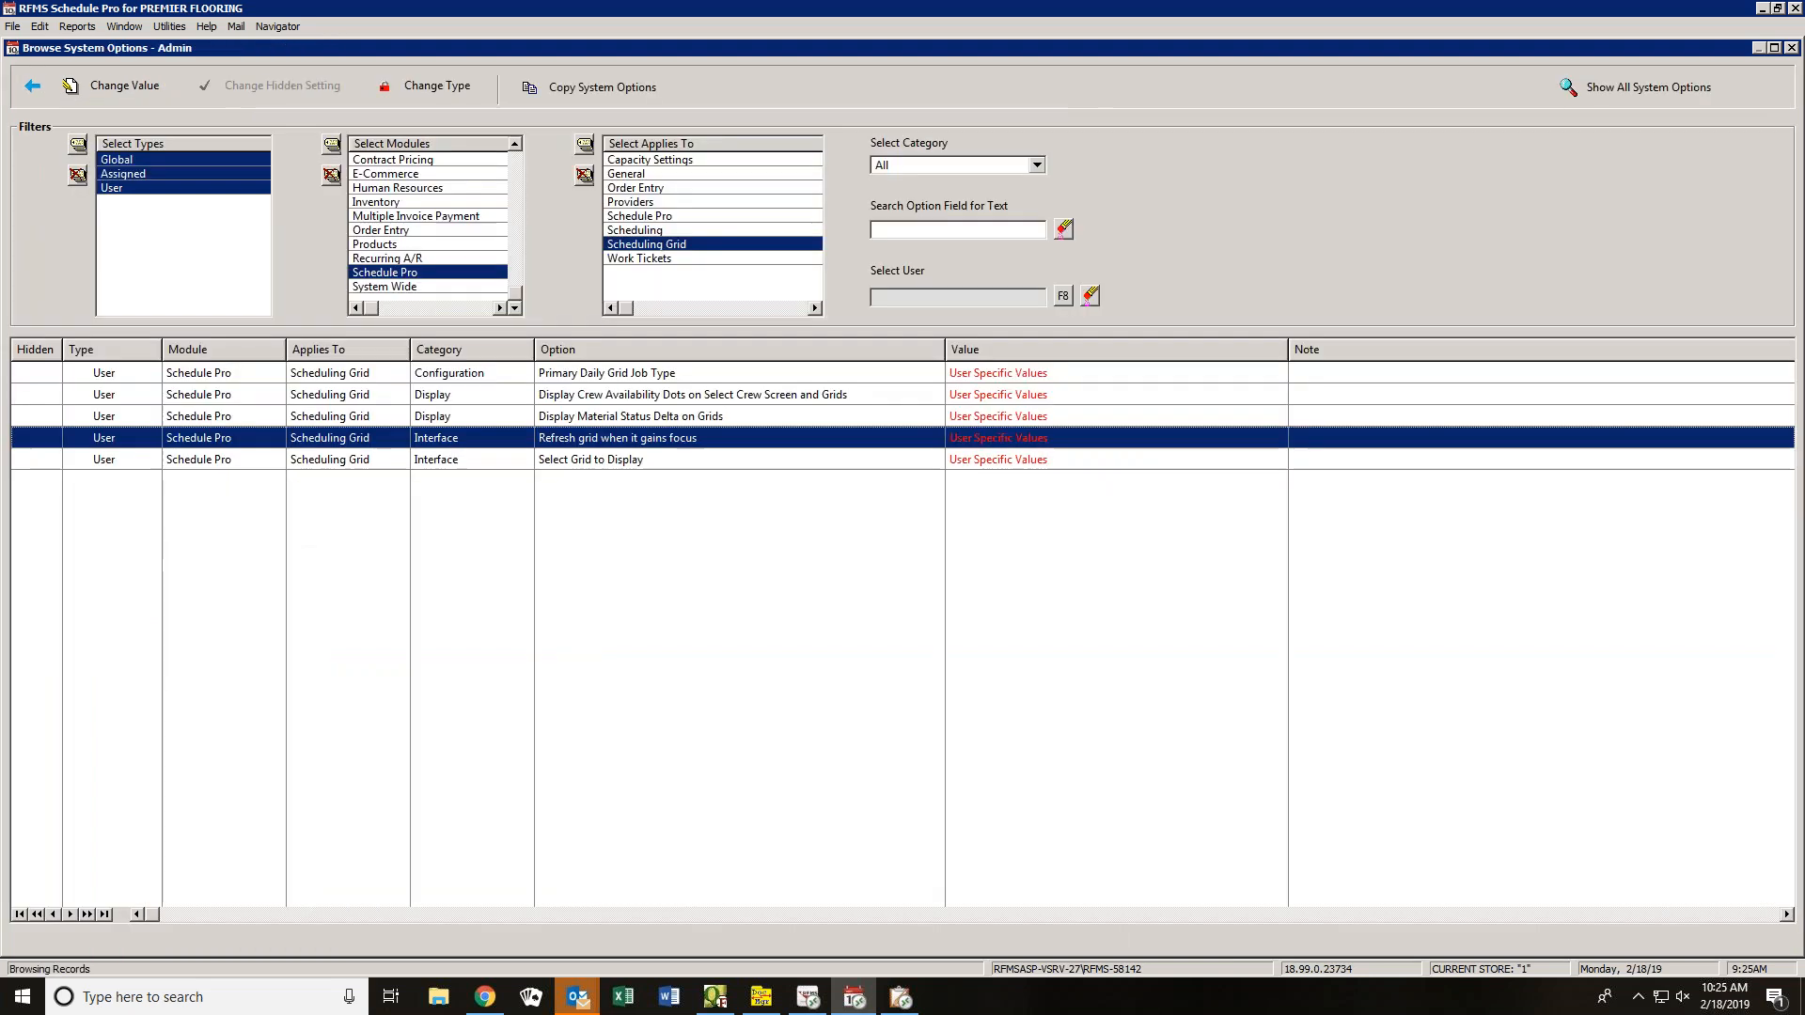
- Open the user values of Select Grid to Display and untag the first, third, fifth, sixth and seventh users, keeping all others tagged
{"action": "left_click", "coordinate": [633, 464]}
{"action": "double_click", "coordinate": [631, 465]}
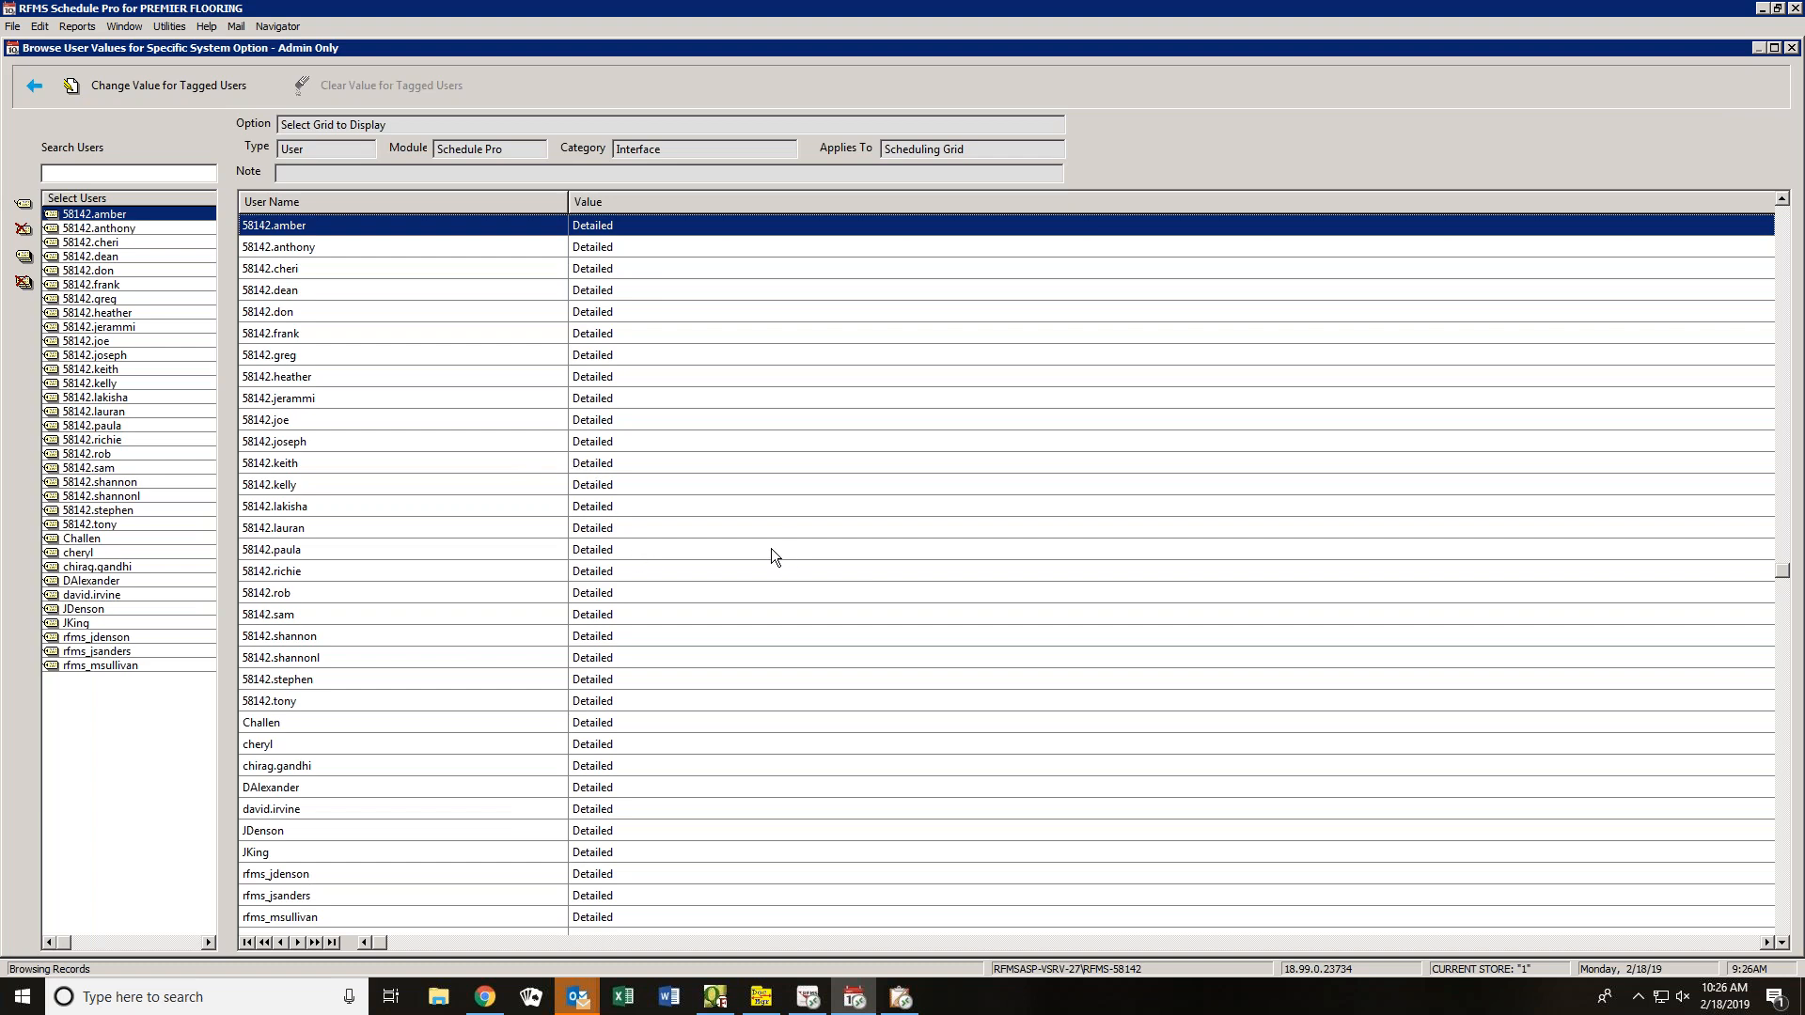
{"action": "left_click", "coordinate": [16, 286]}
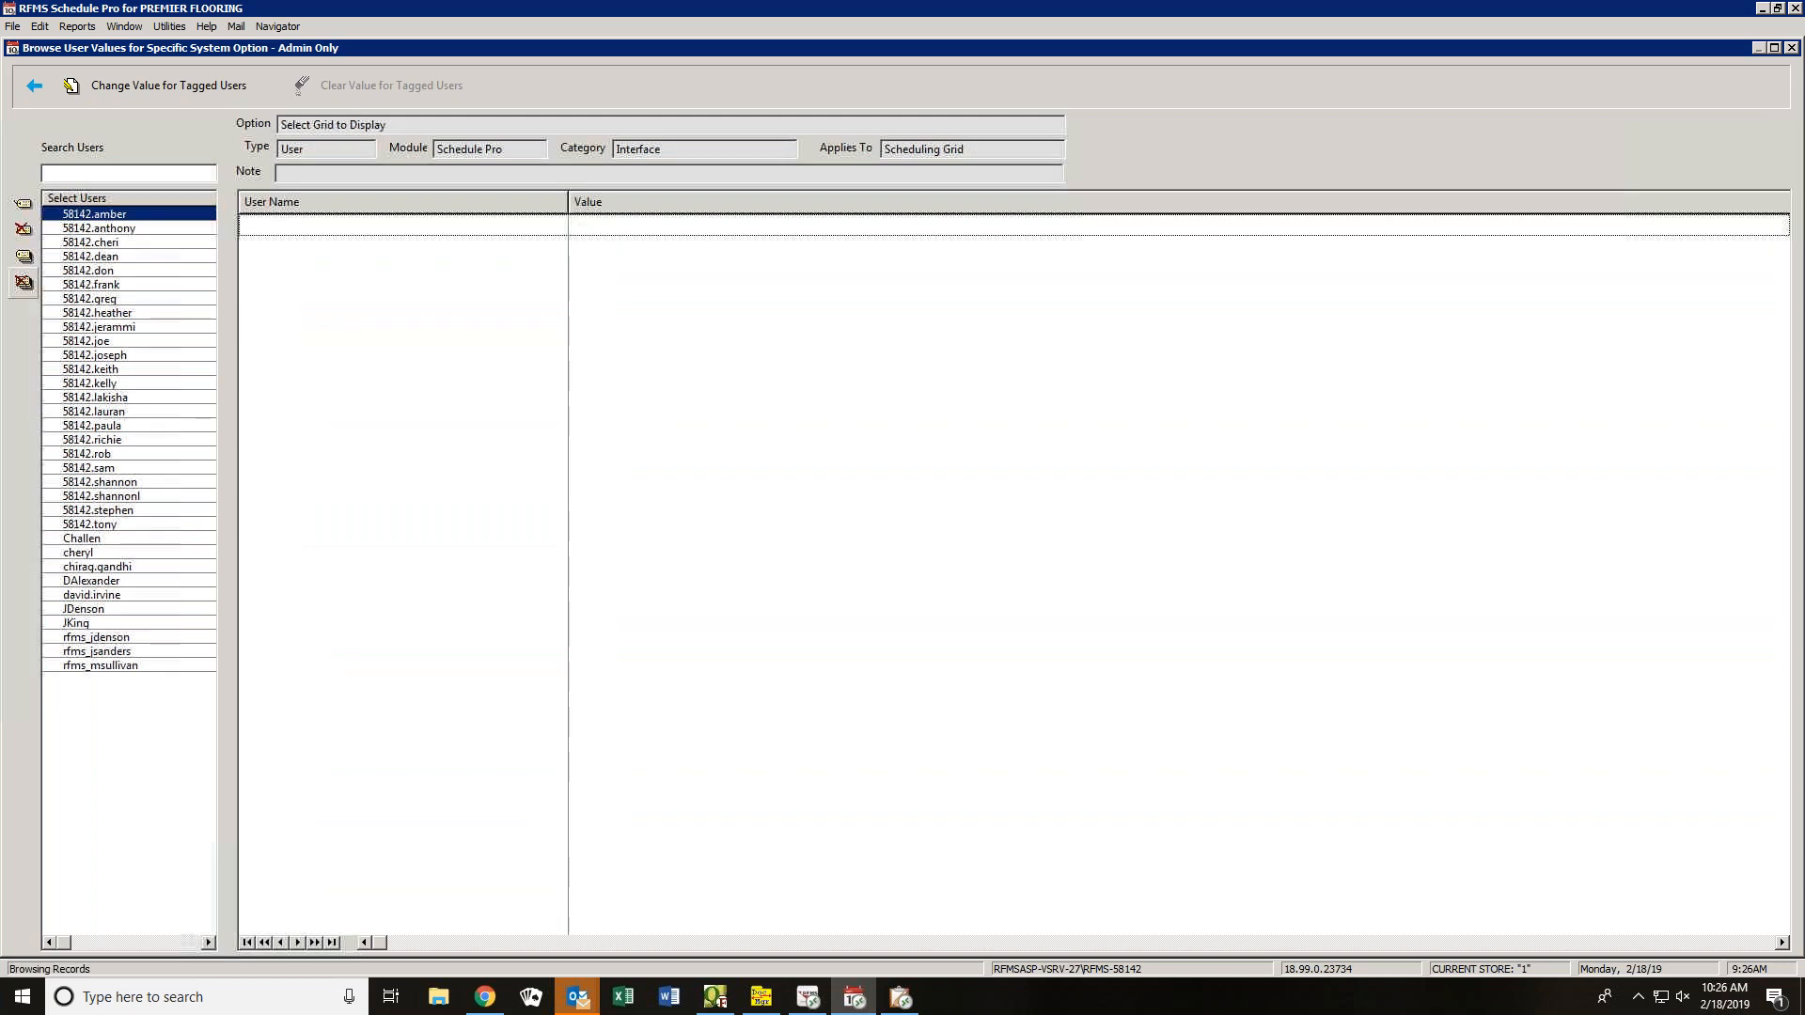
{"action": "left_click", "coordinate": [24, 259]}
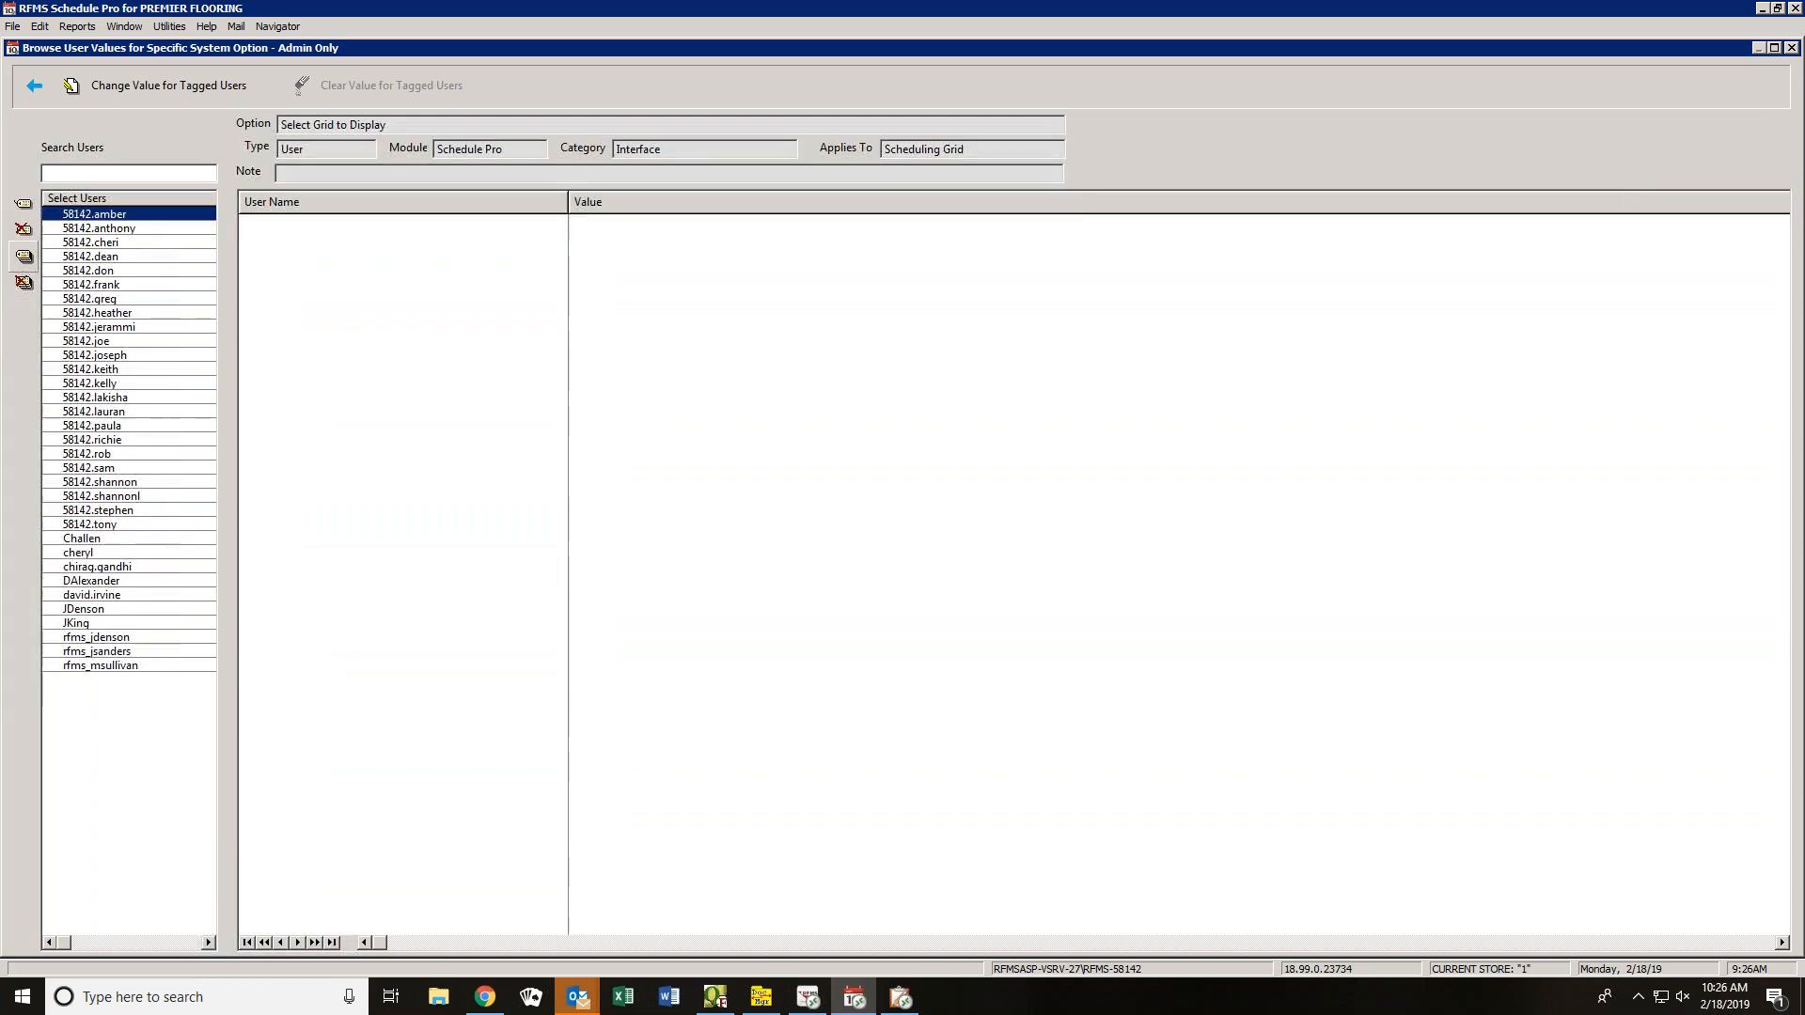
{"action": "left_click", "coordinate": [49, 216]}
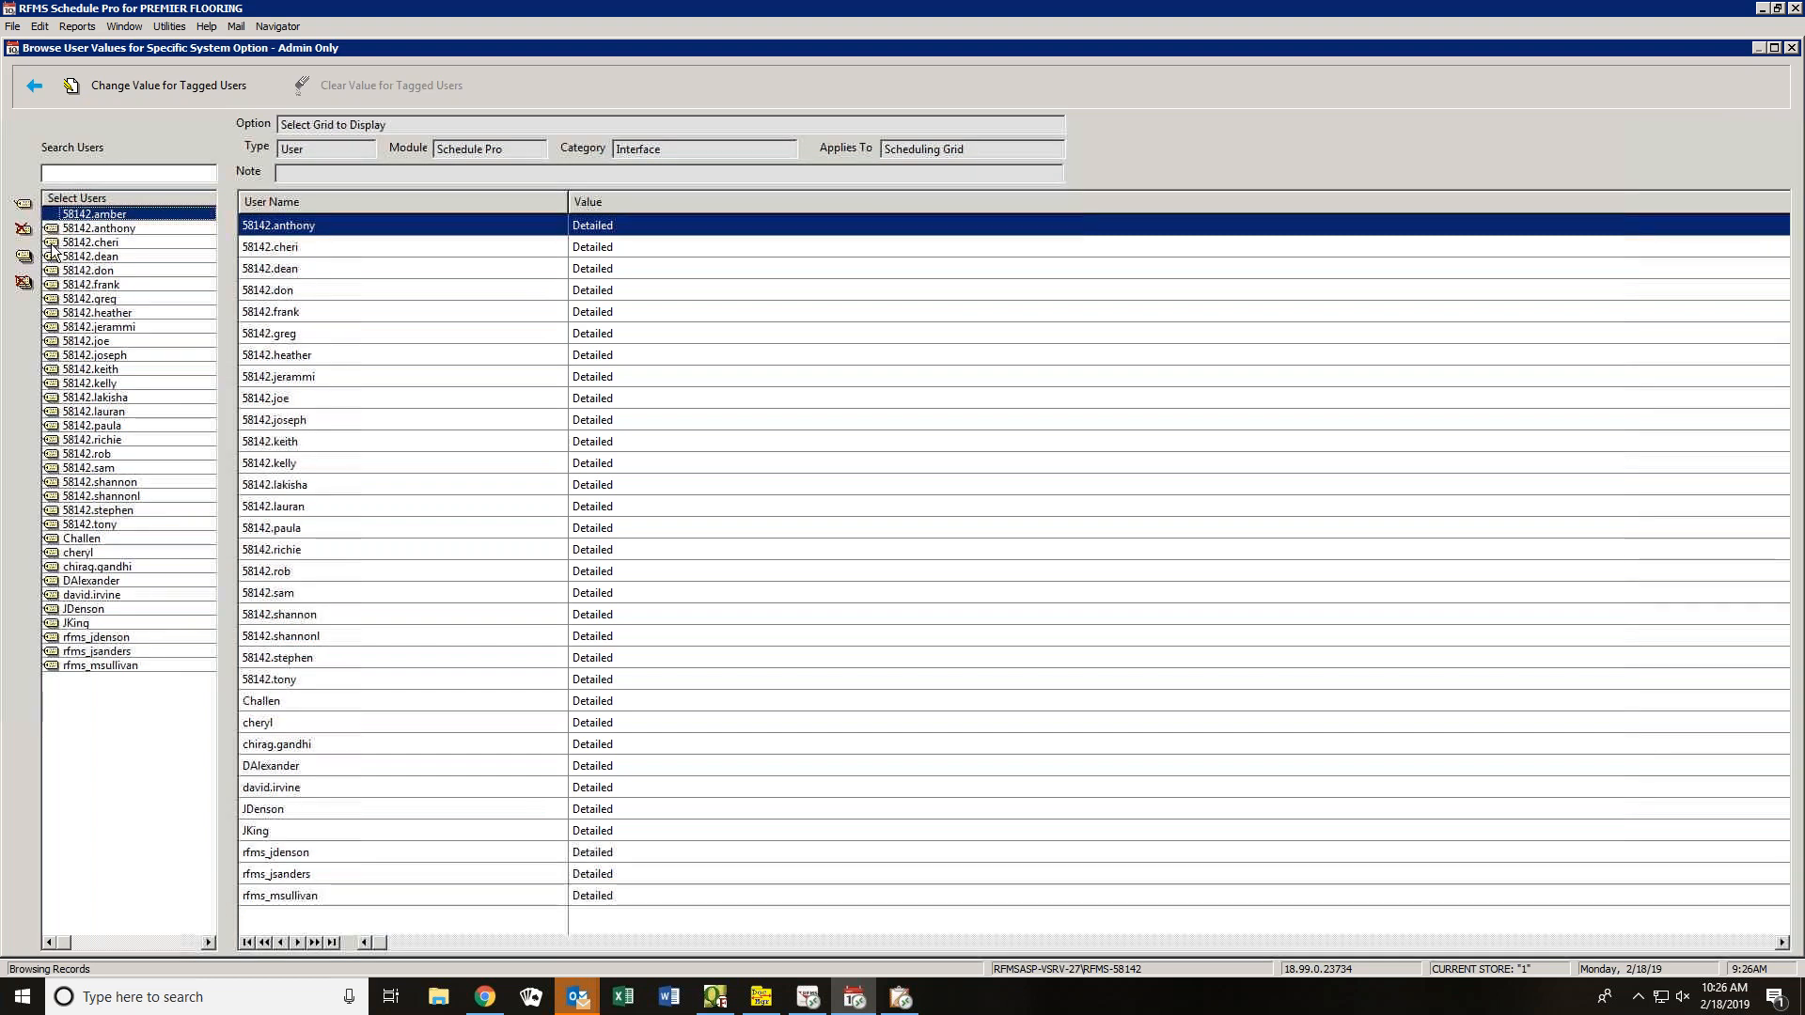
{"action": "left_click", "coordinate": [52, 243]}
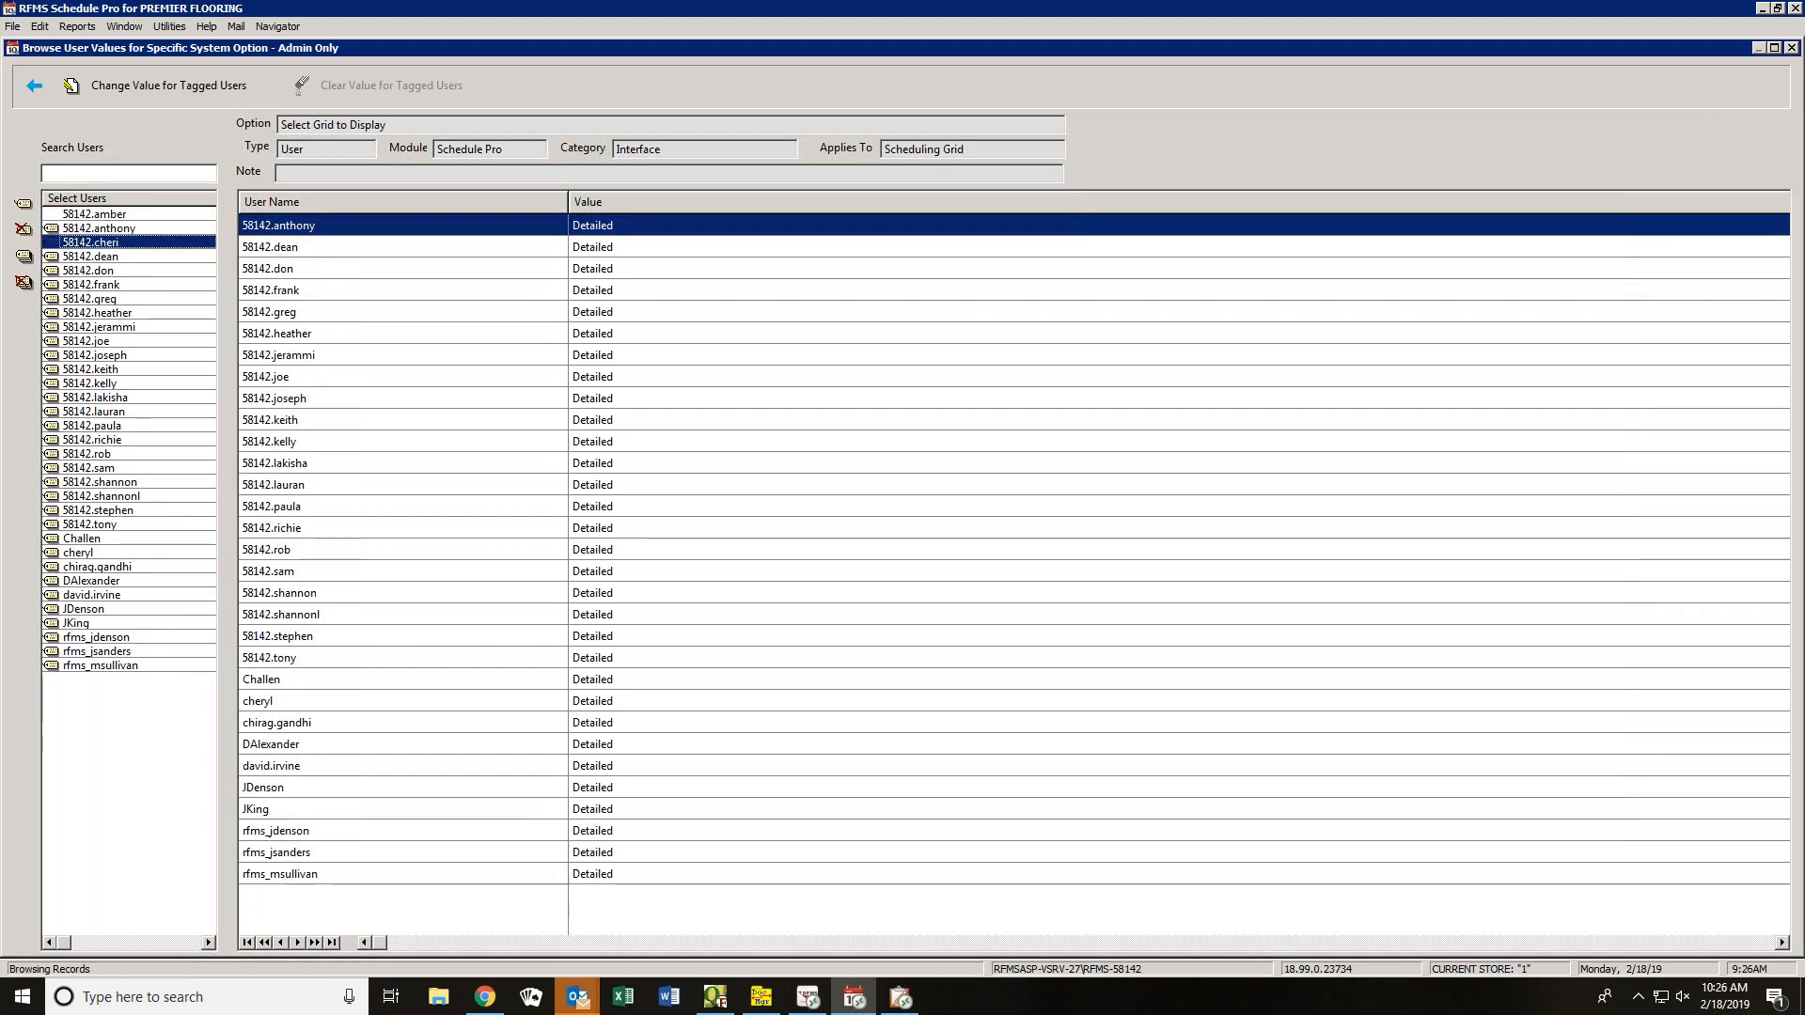
{"action": "left_click", "coordinate": [53, 271]}
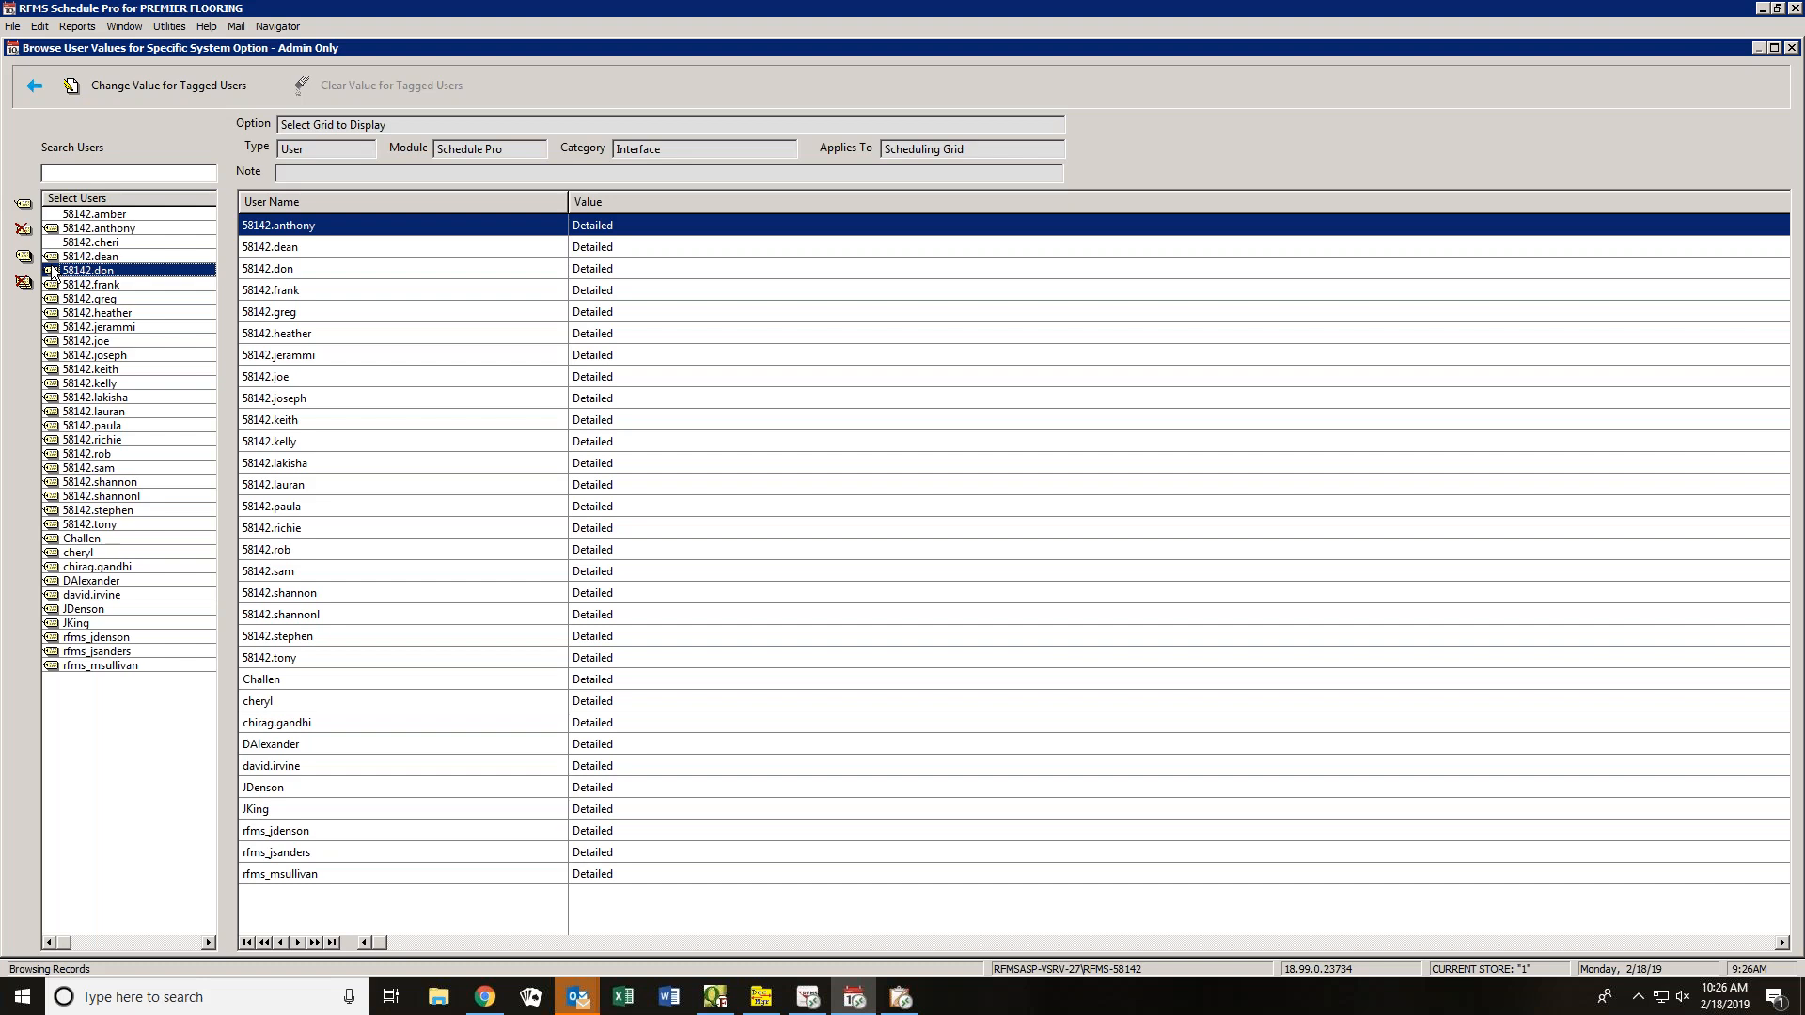
{"action": "left_click", "coordinate": [52, 286]}
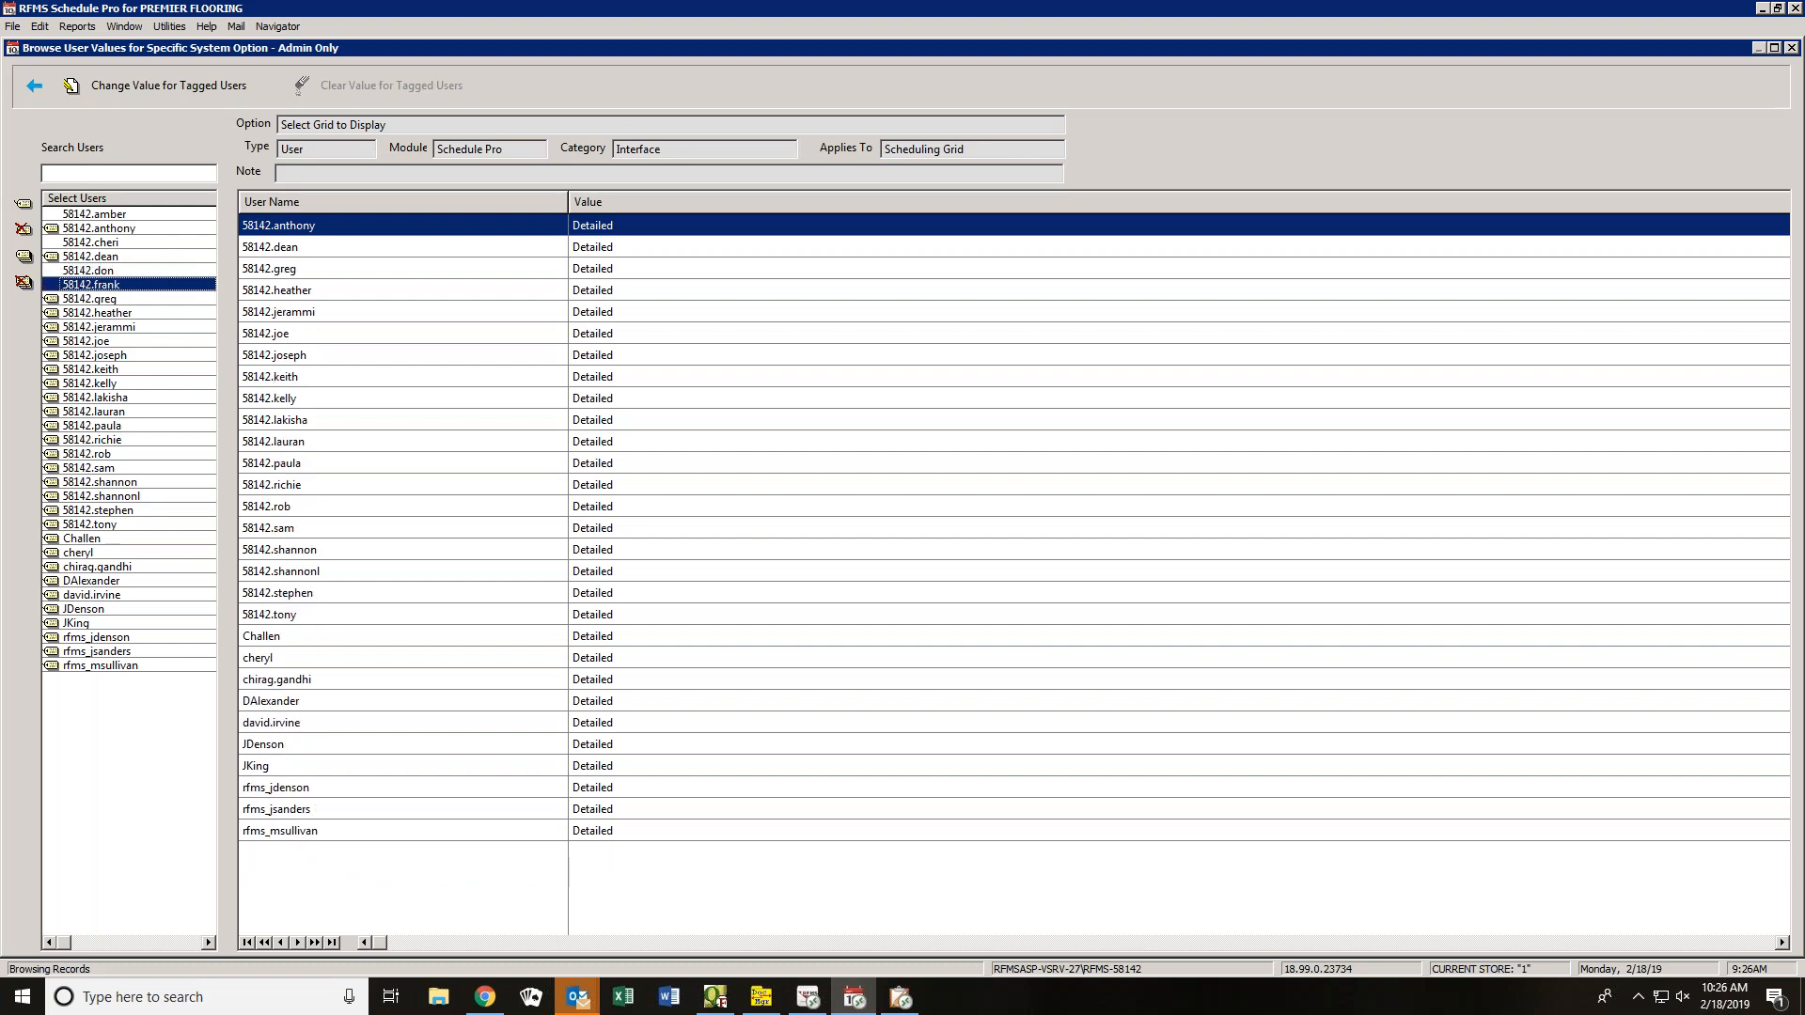
{"action": "left_click", "coordinate": [52, 300]}
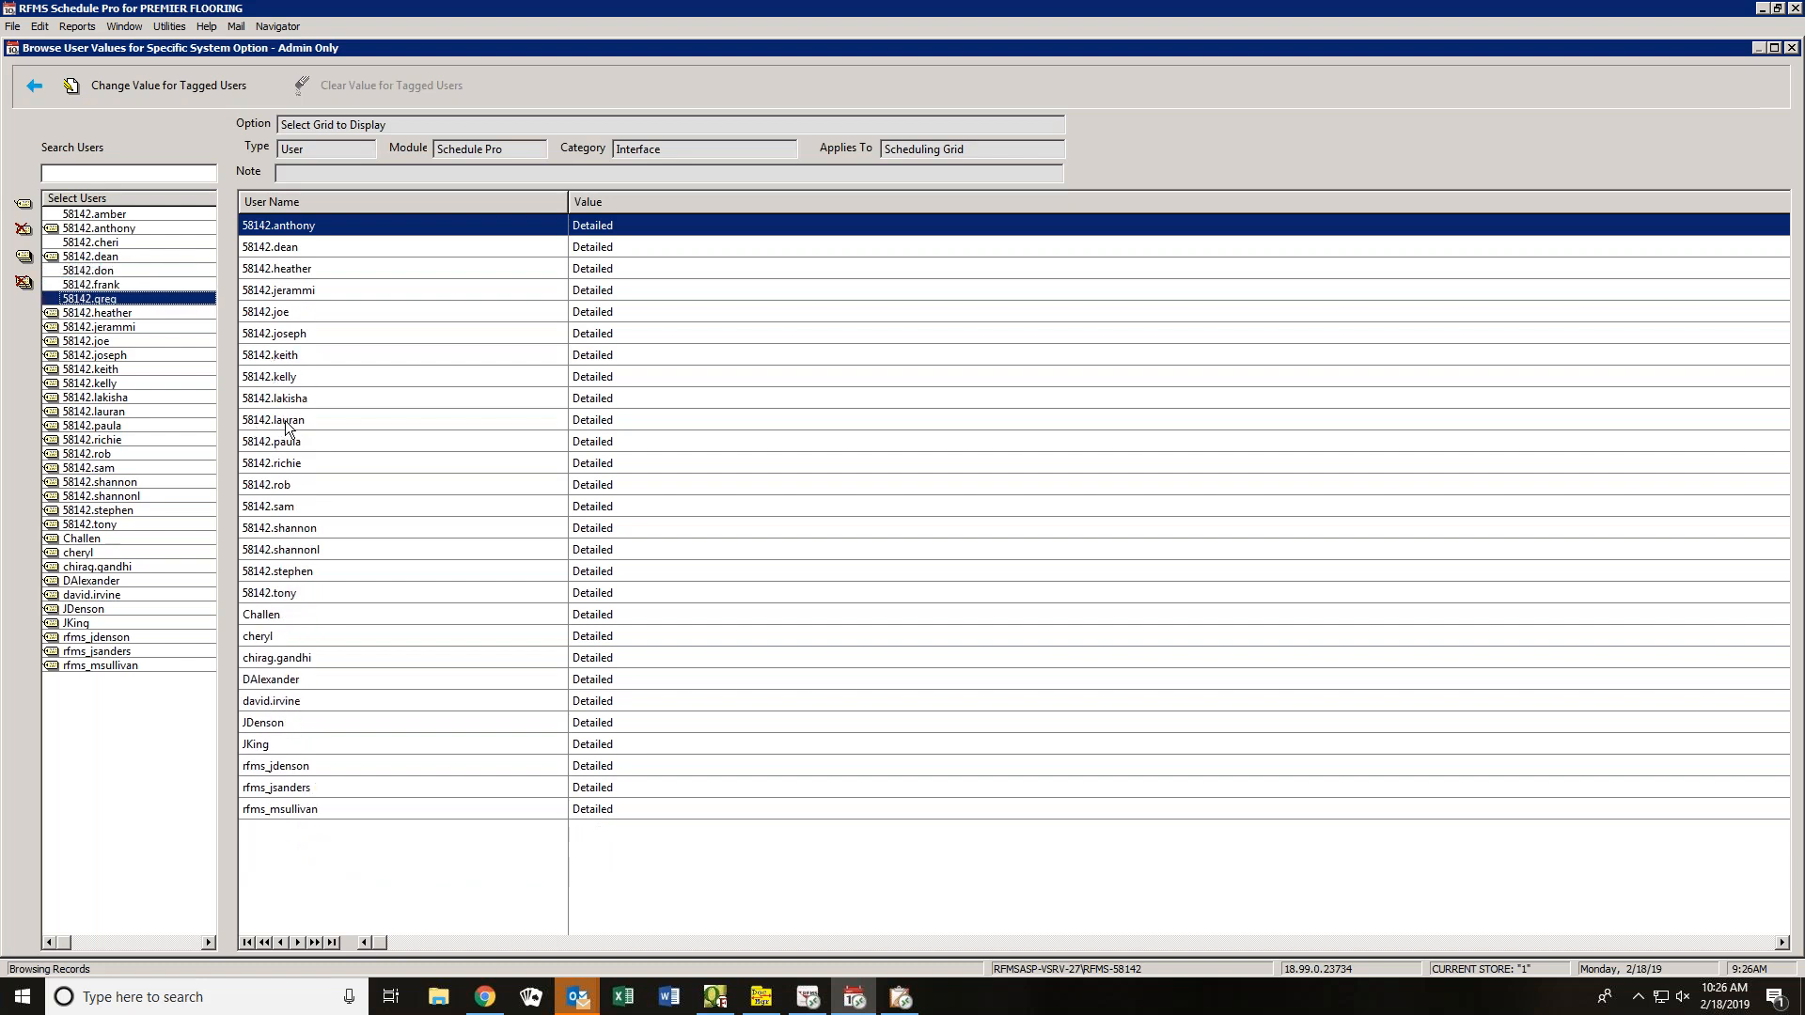
- Choose Simple as the Select Grid to Display value for the tagged users and return to the options list
{"action": "double_click", "coordinate": [426, 398]}
{"action": "left_click", "coordinate": [878, 530]}
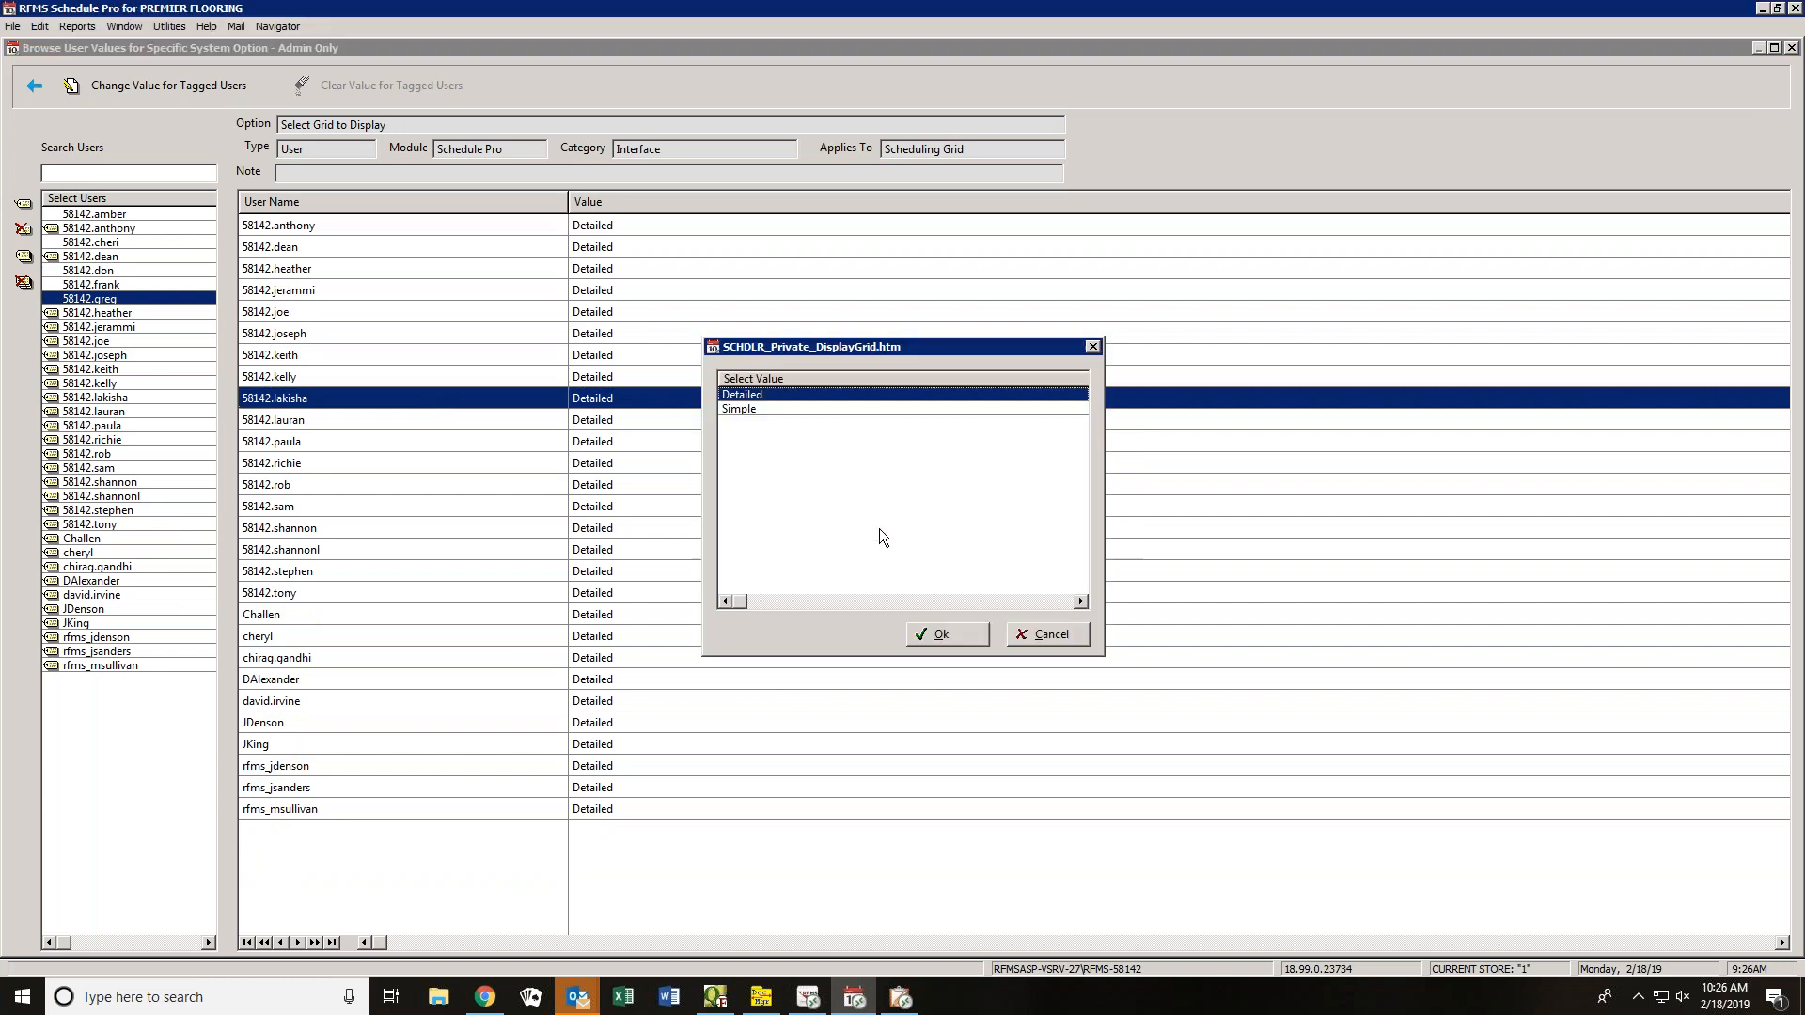
{"action": "double_click", "coordinate": [739, 410]}
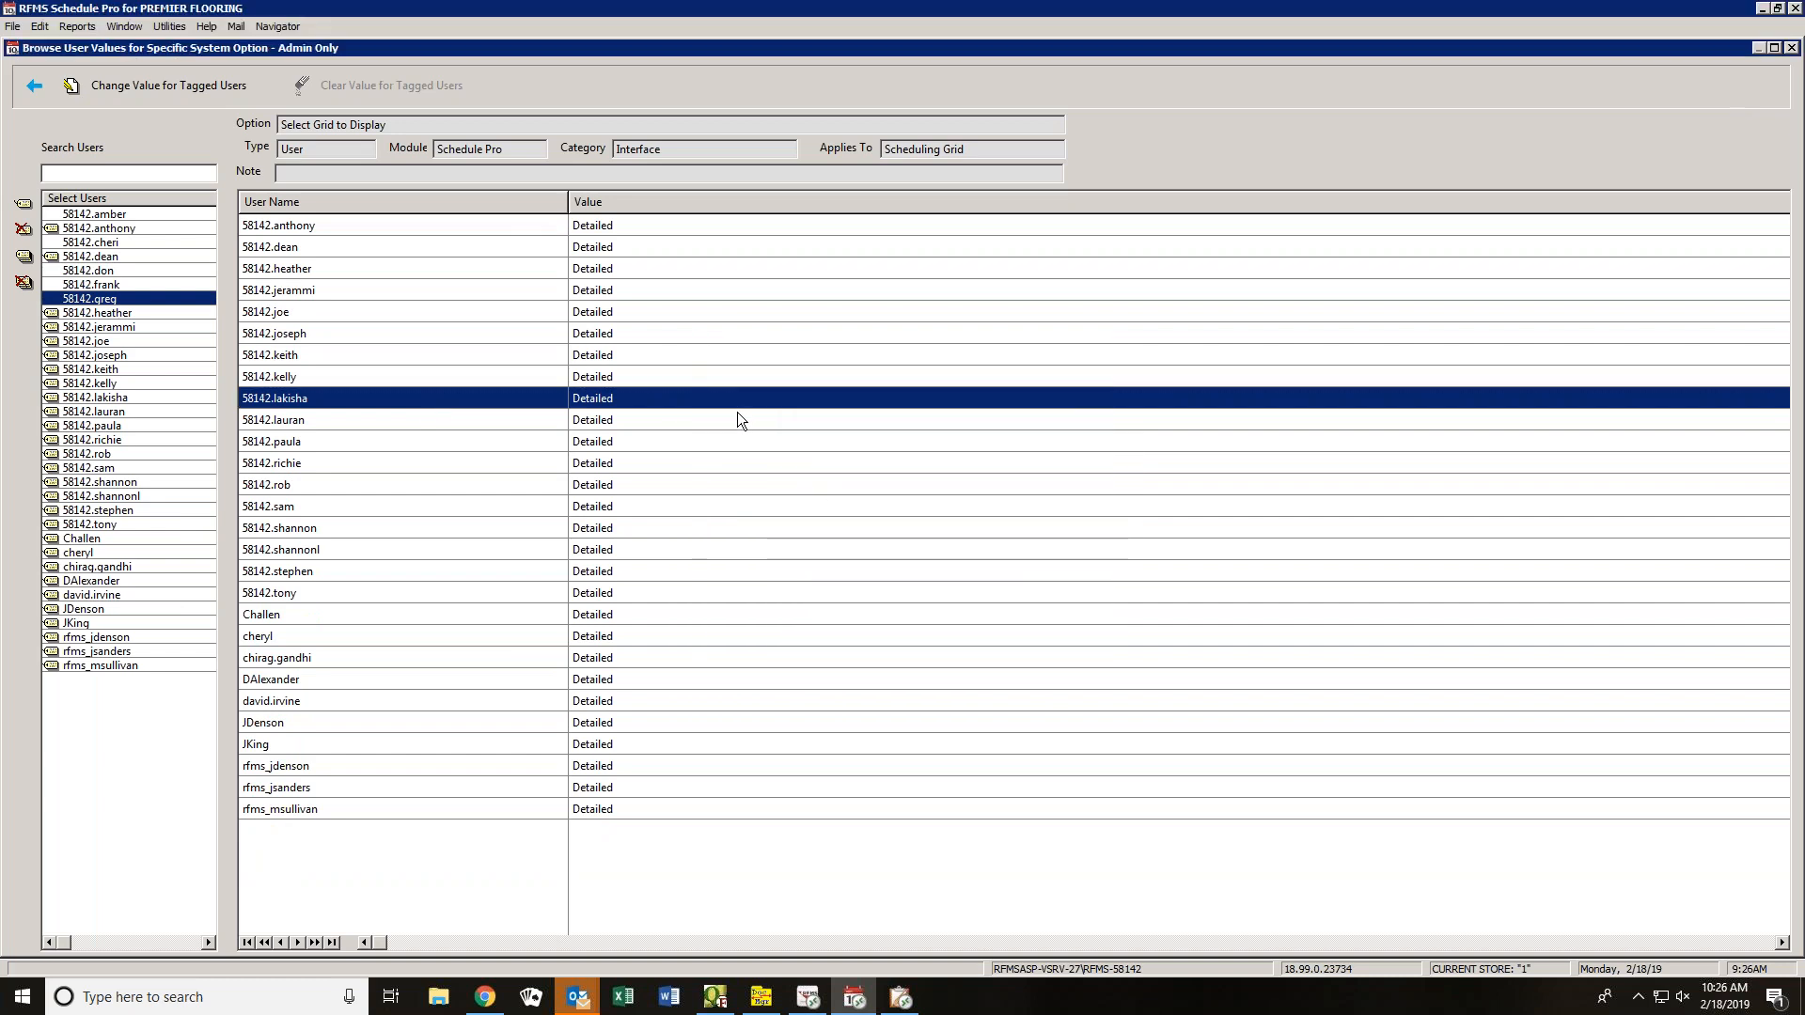
{"action": "left_click", "coordinate": [35, 91]}
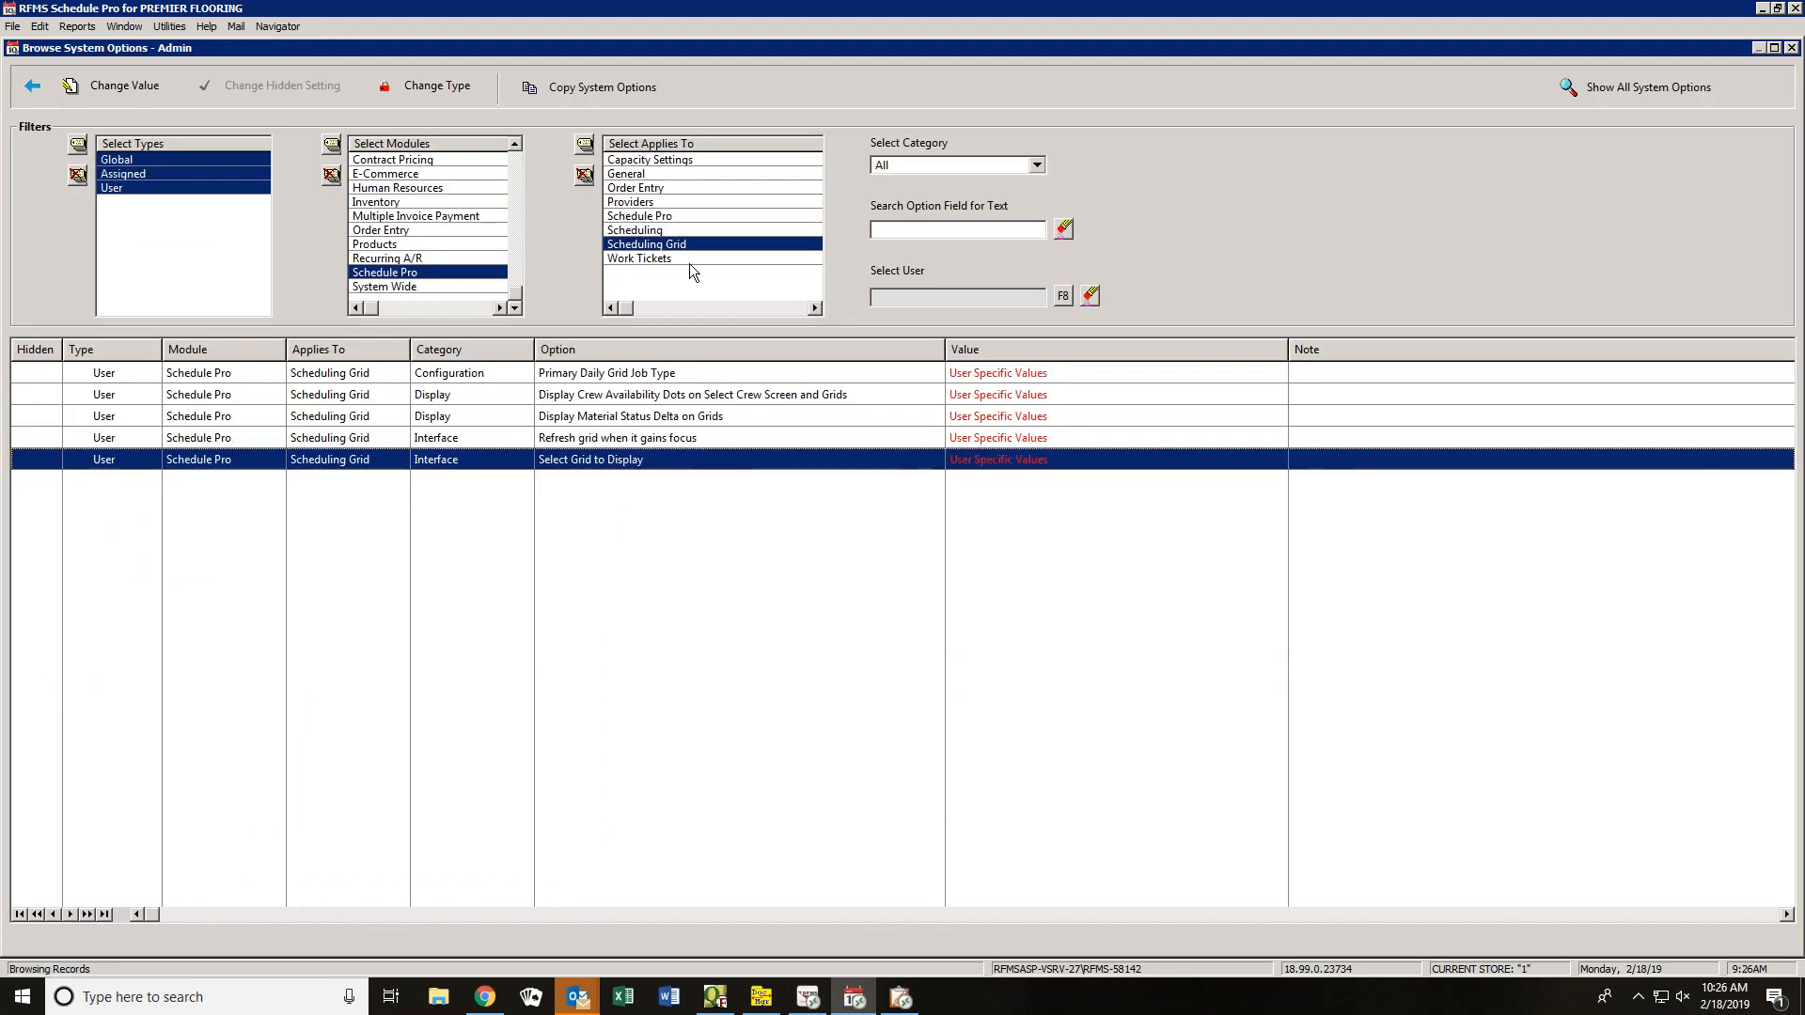
- Filter the options to Work Tickets only and view the Work Ticket Footer editor for store 1, leaving it without changes
{"action": "left_click", "coordinate": [645, 258]}
{"action": "left_click", "coordinate": [645, 244]}
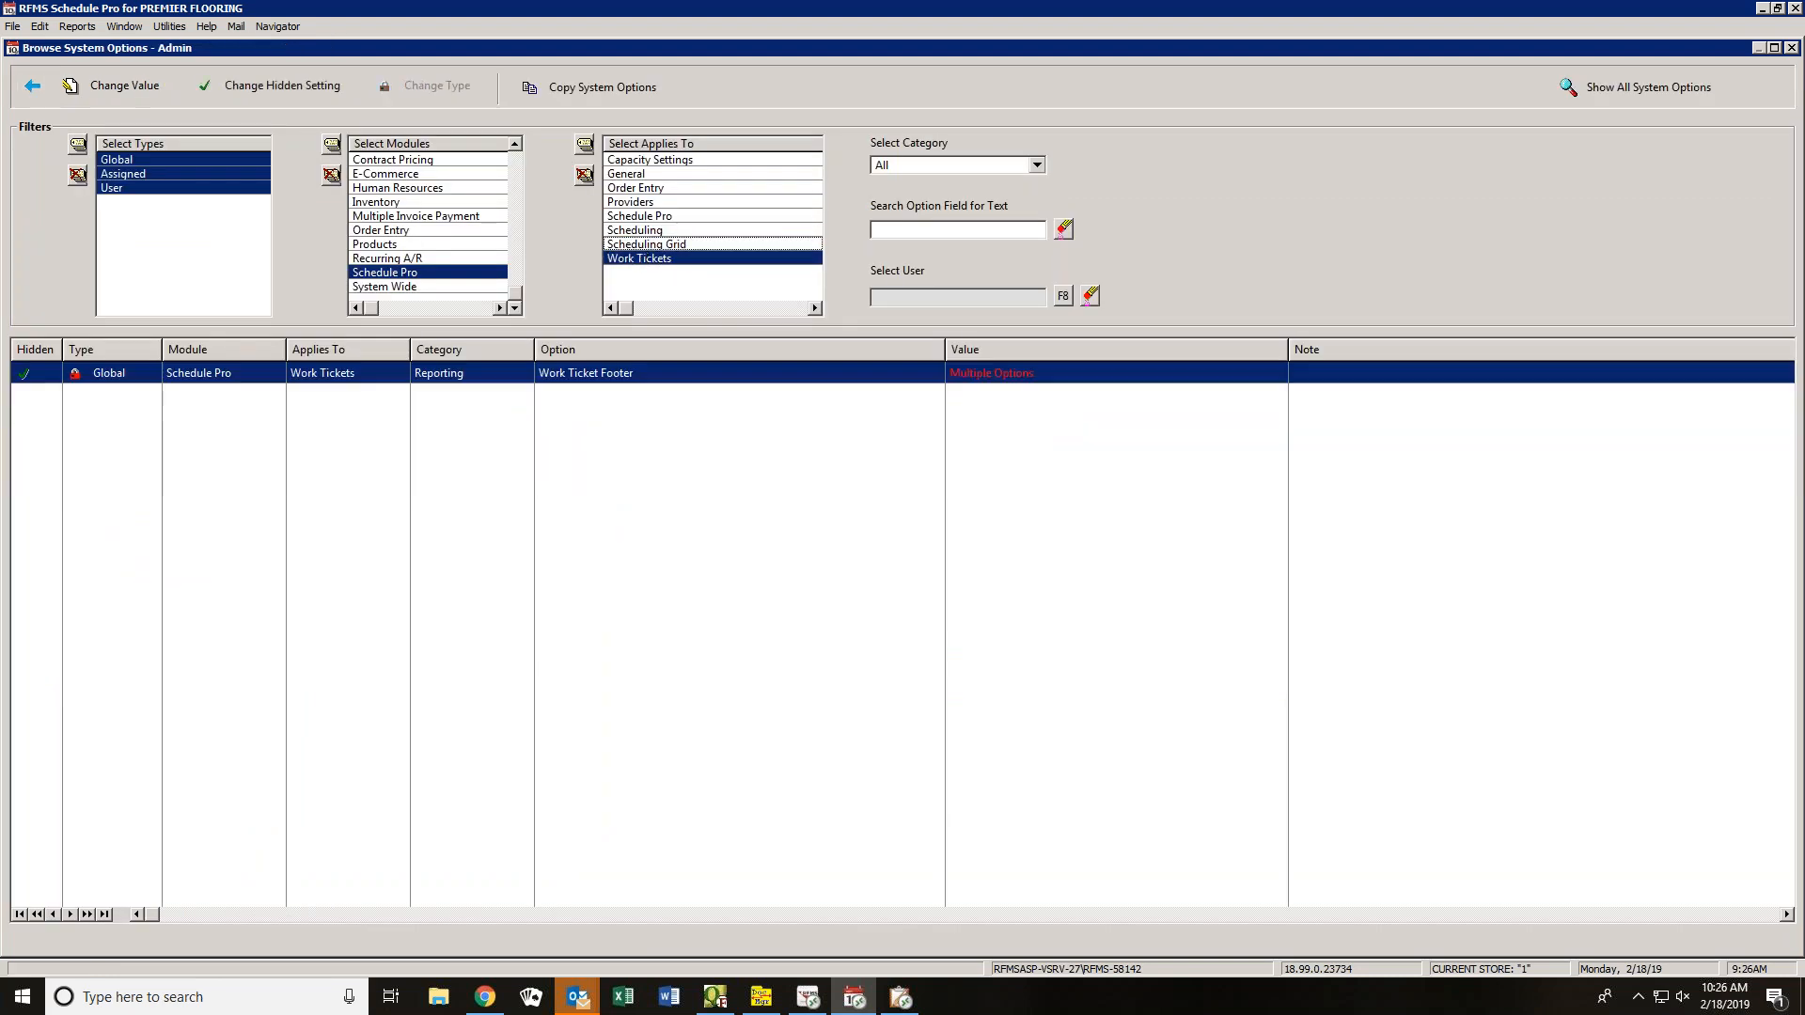
{"action": "double_click", "coordinate": [567, 370]}
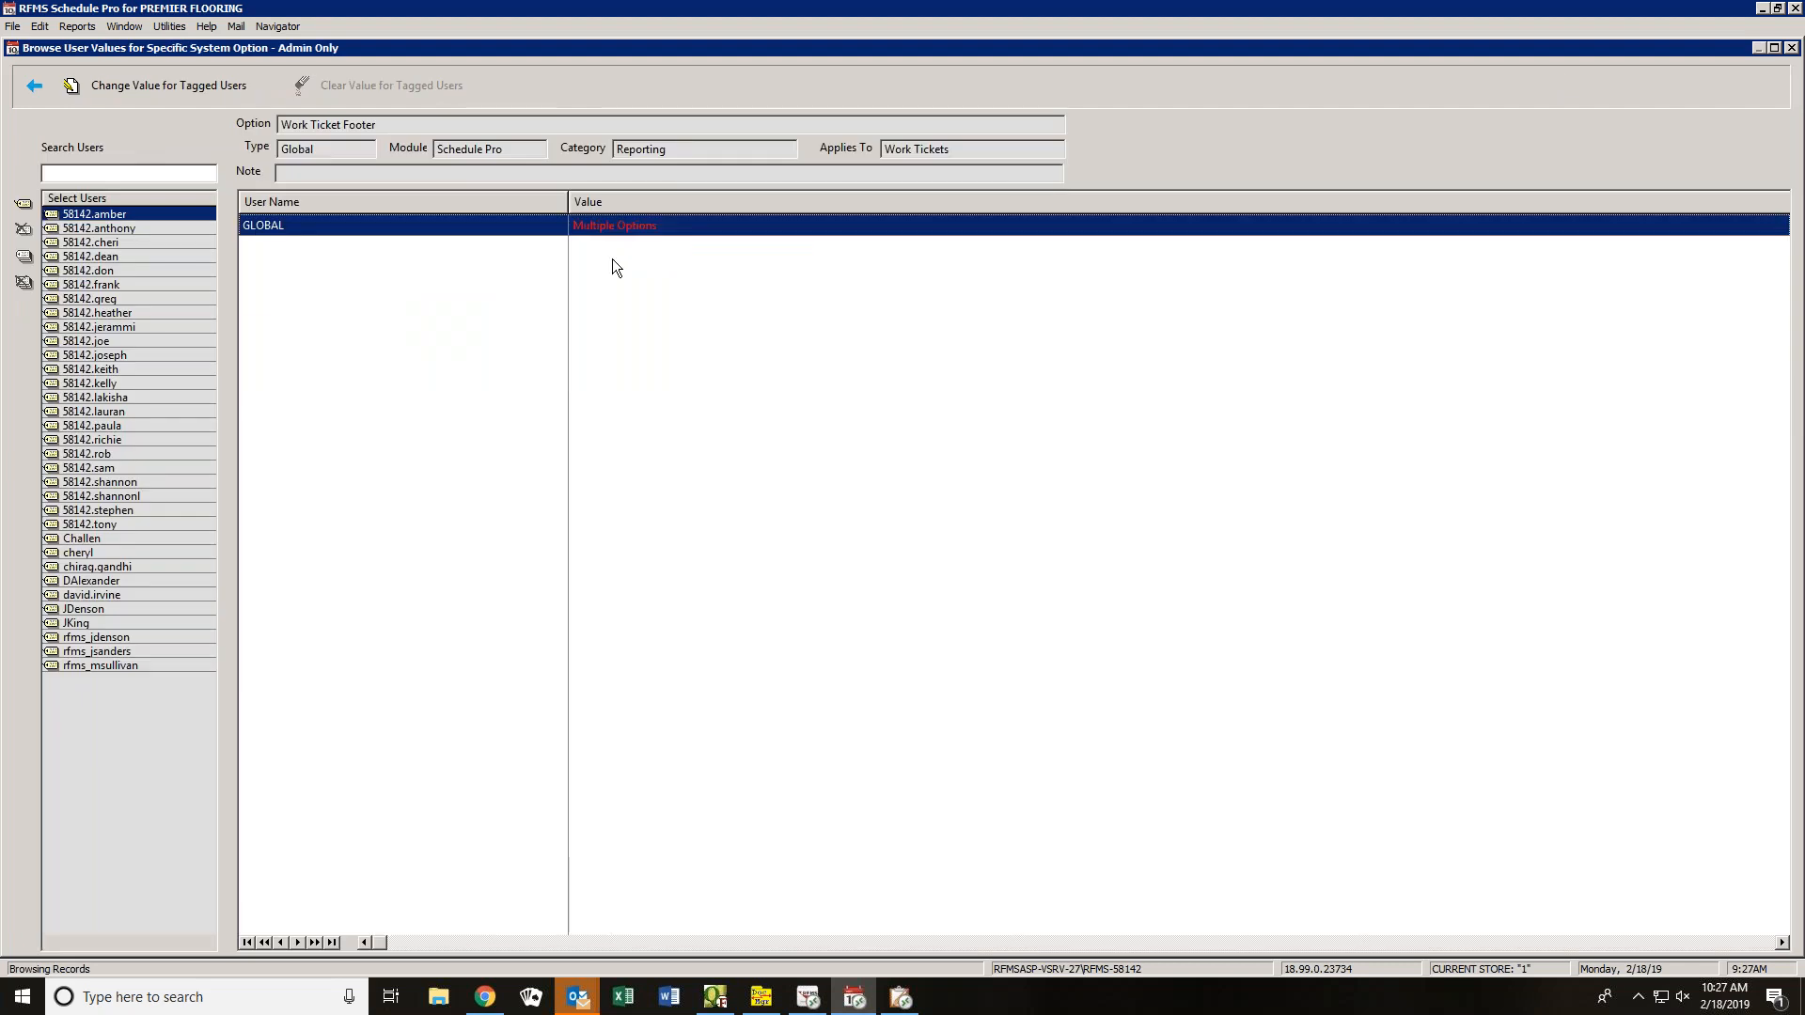
{"action": "double_click", "coordinate": [619, 231]}
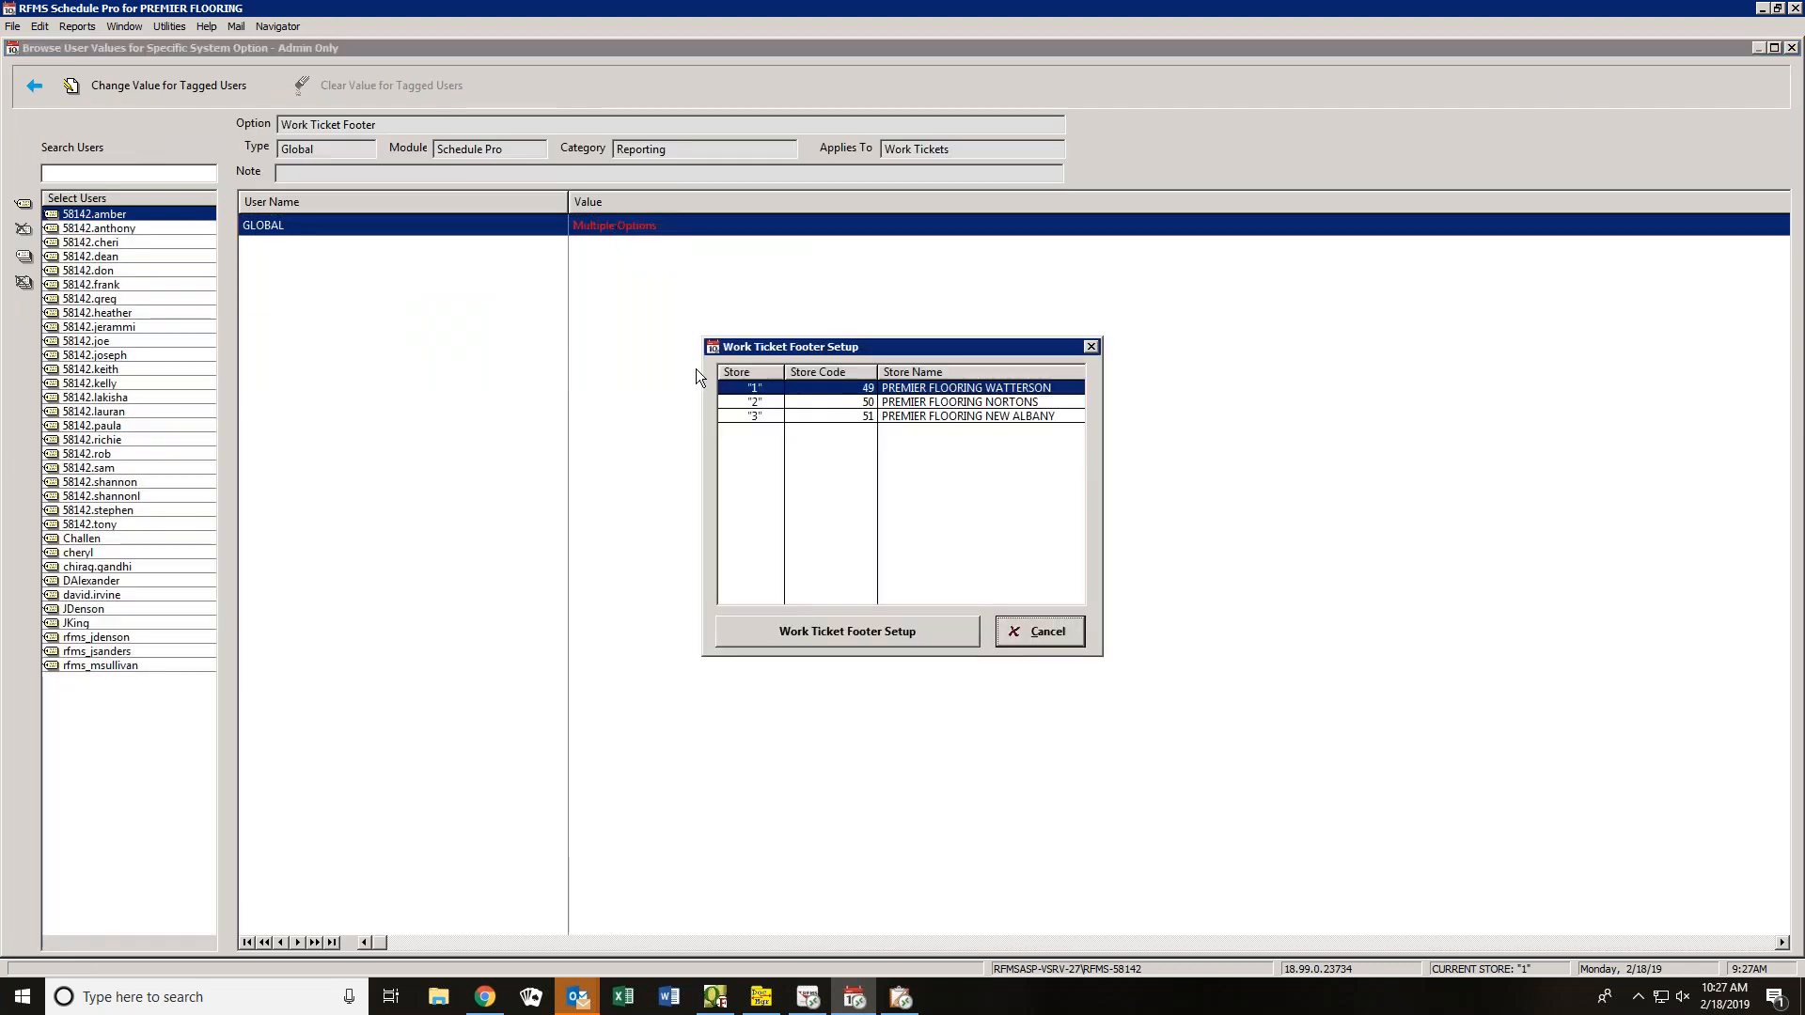
{"action": "left_click", "coordinate": [793, 619]}
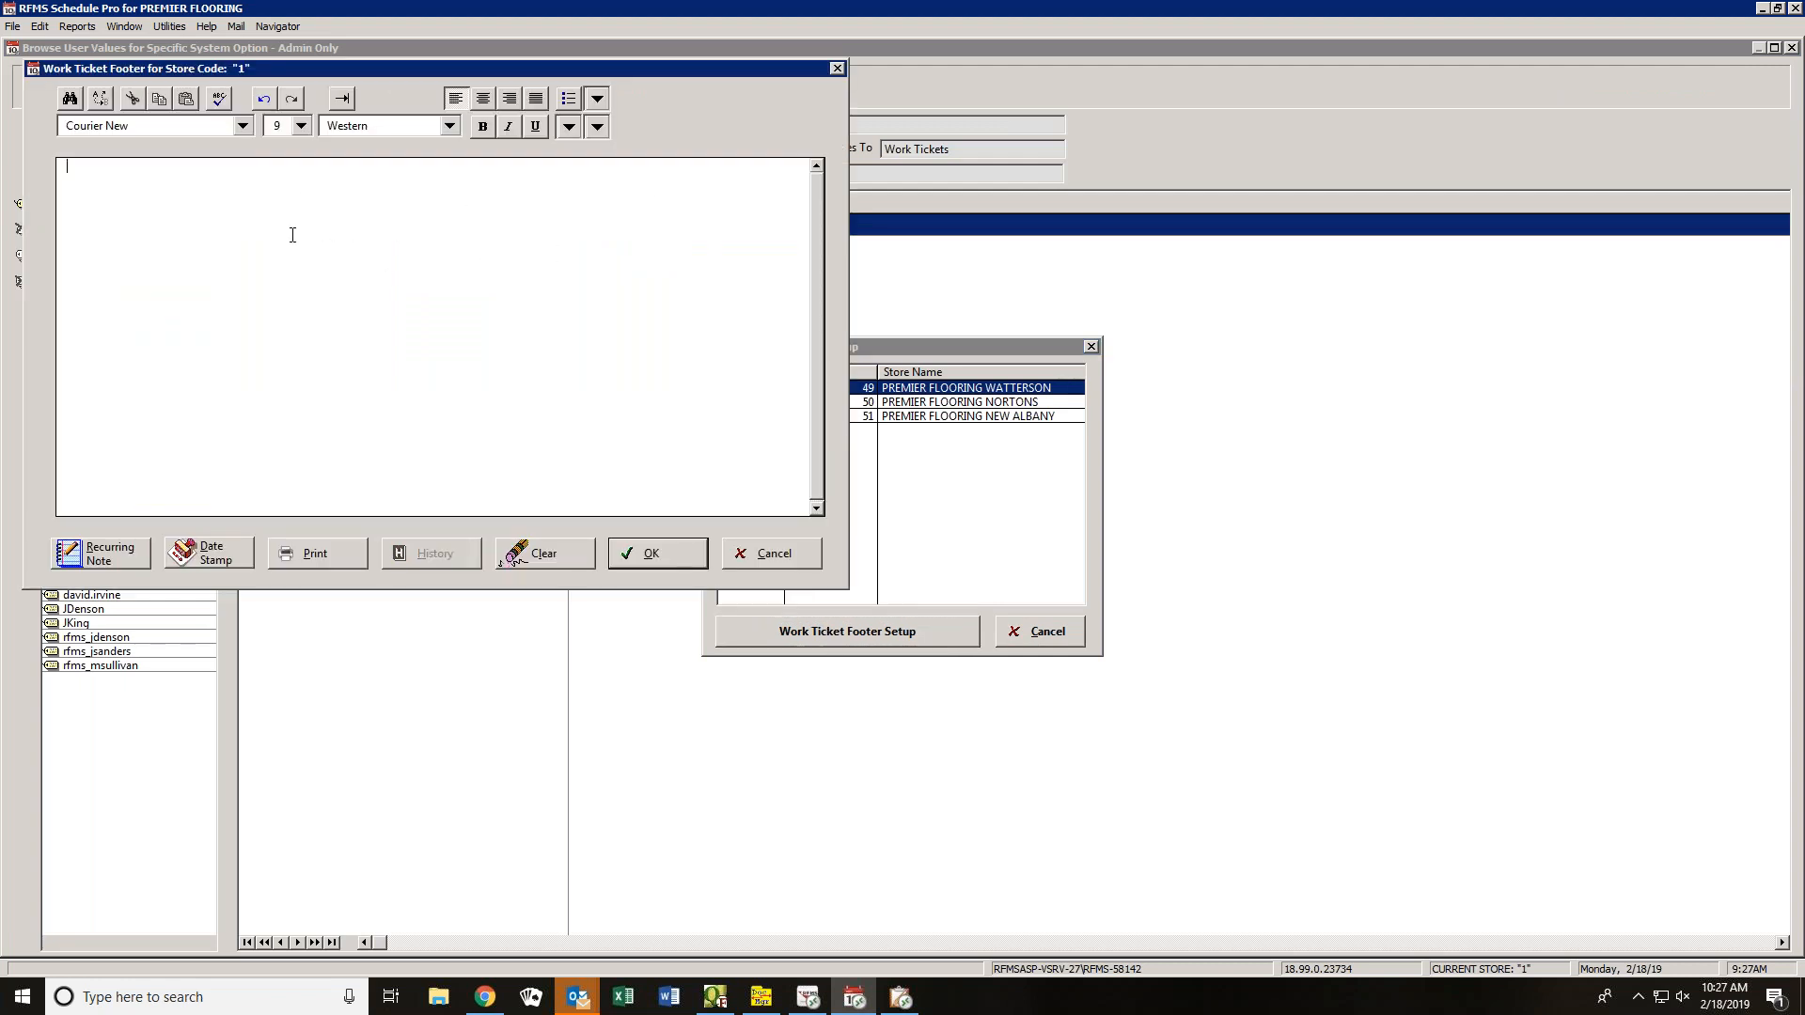
{"action": "left_click", "coordinate": [788, 551]}
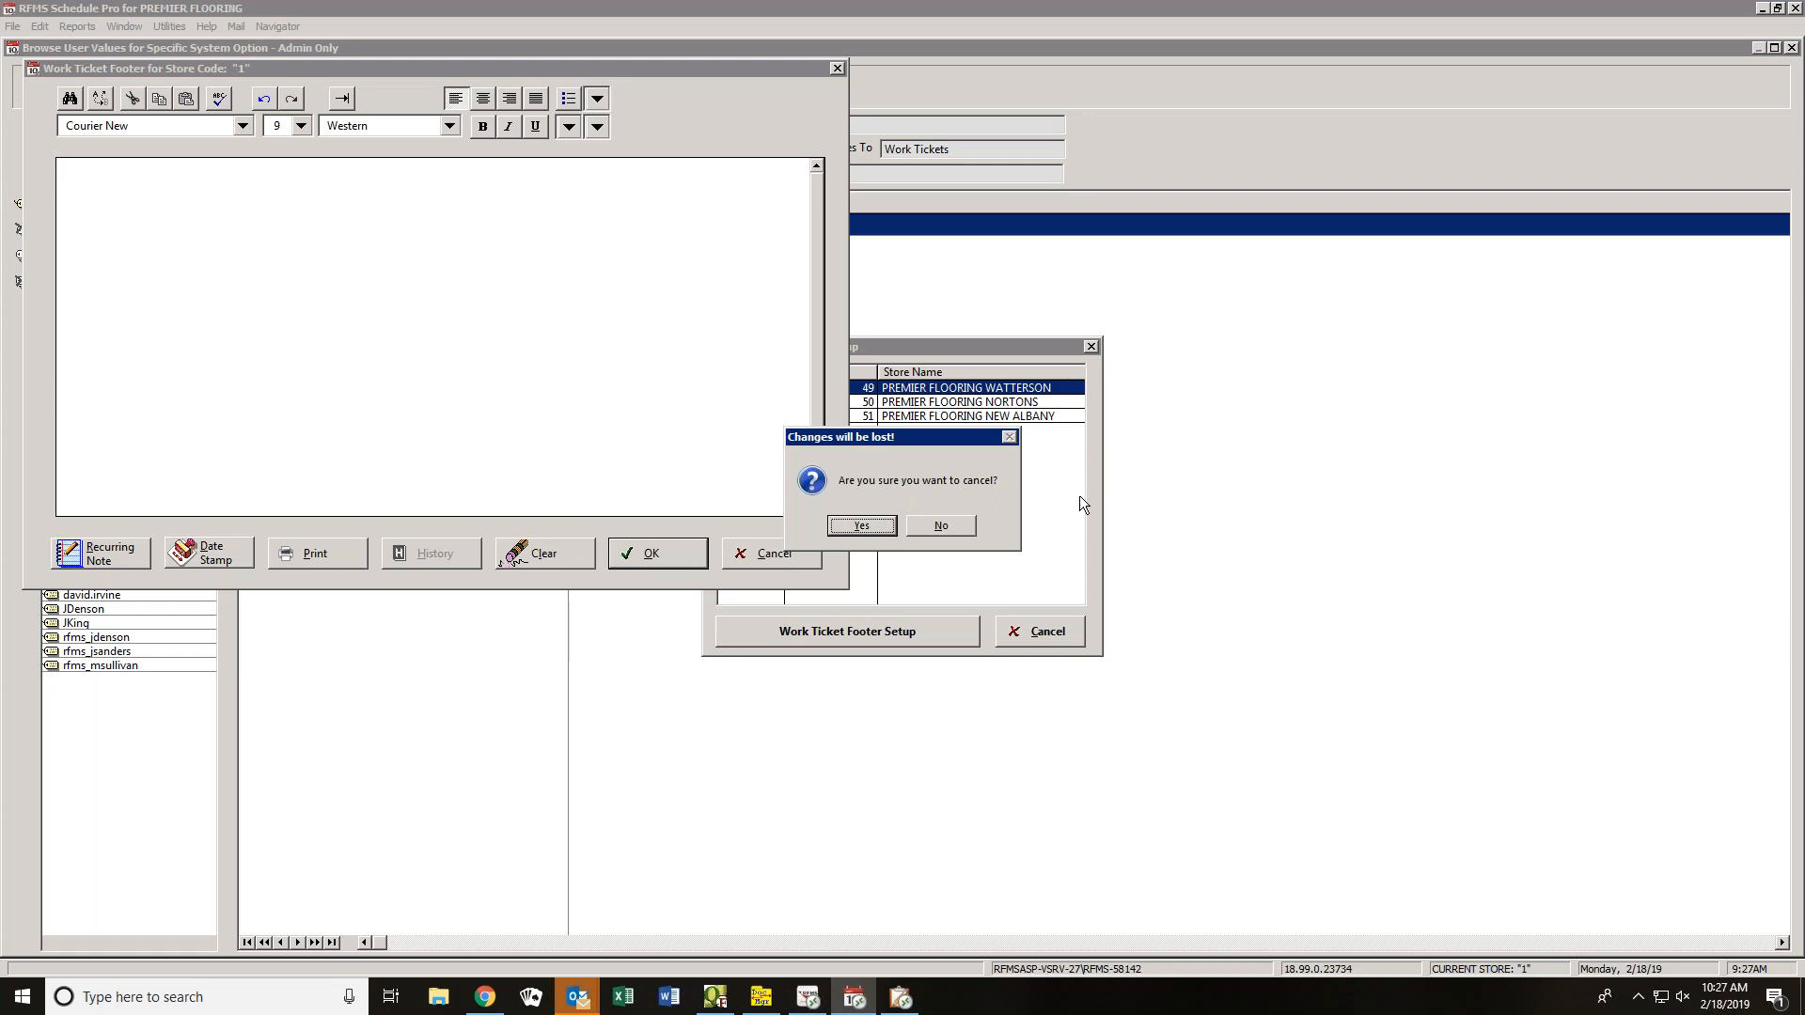
{"action": "left_click", "coordinate": [875, 525]}
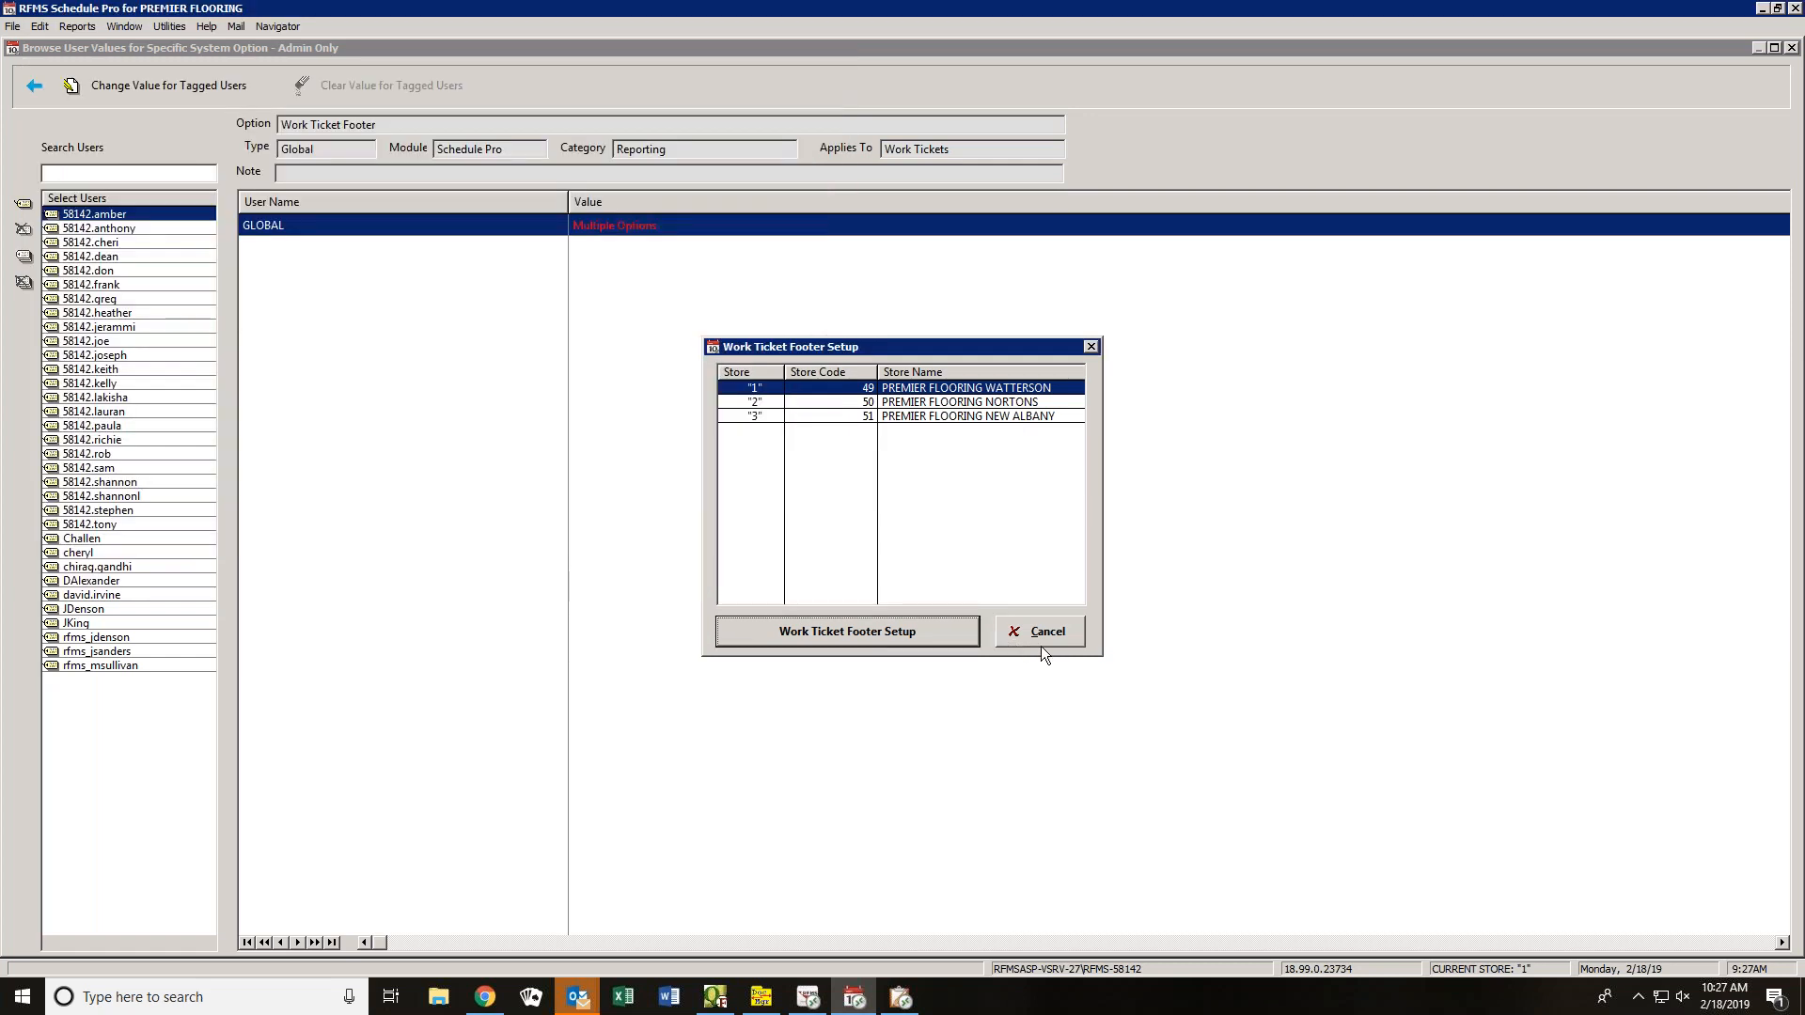
{"action": "left_click", "coordinate": [1040, 636]}
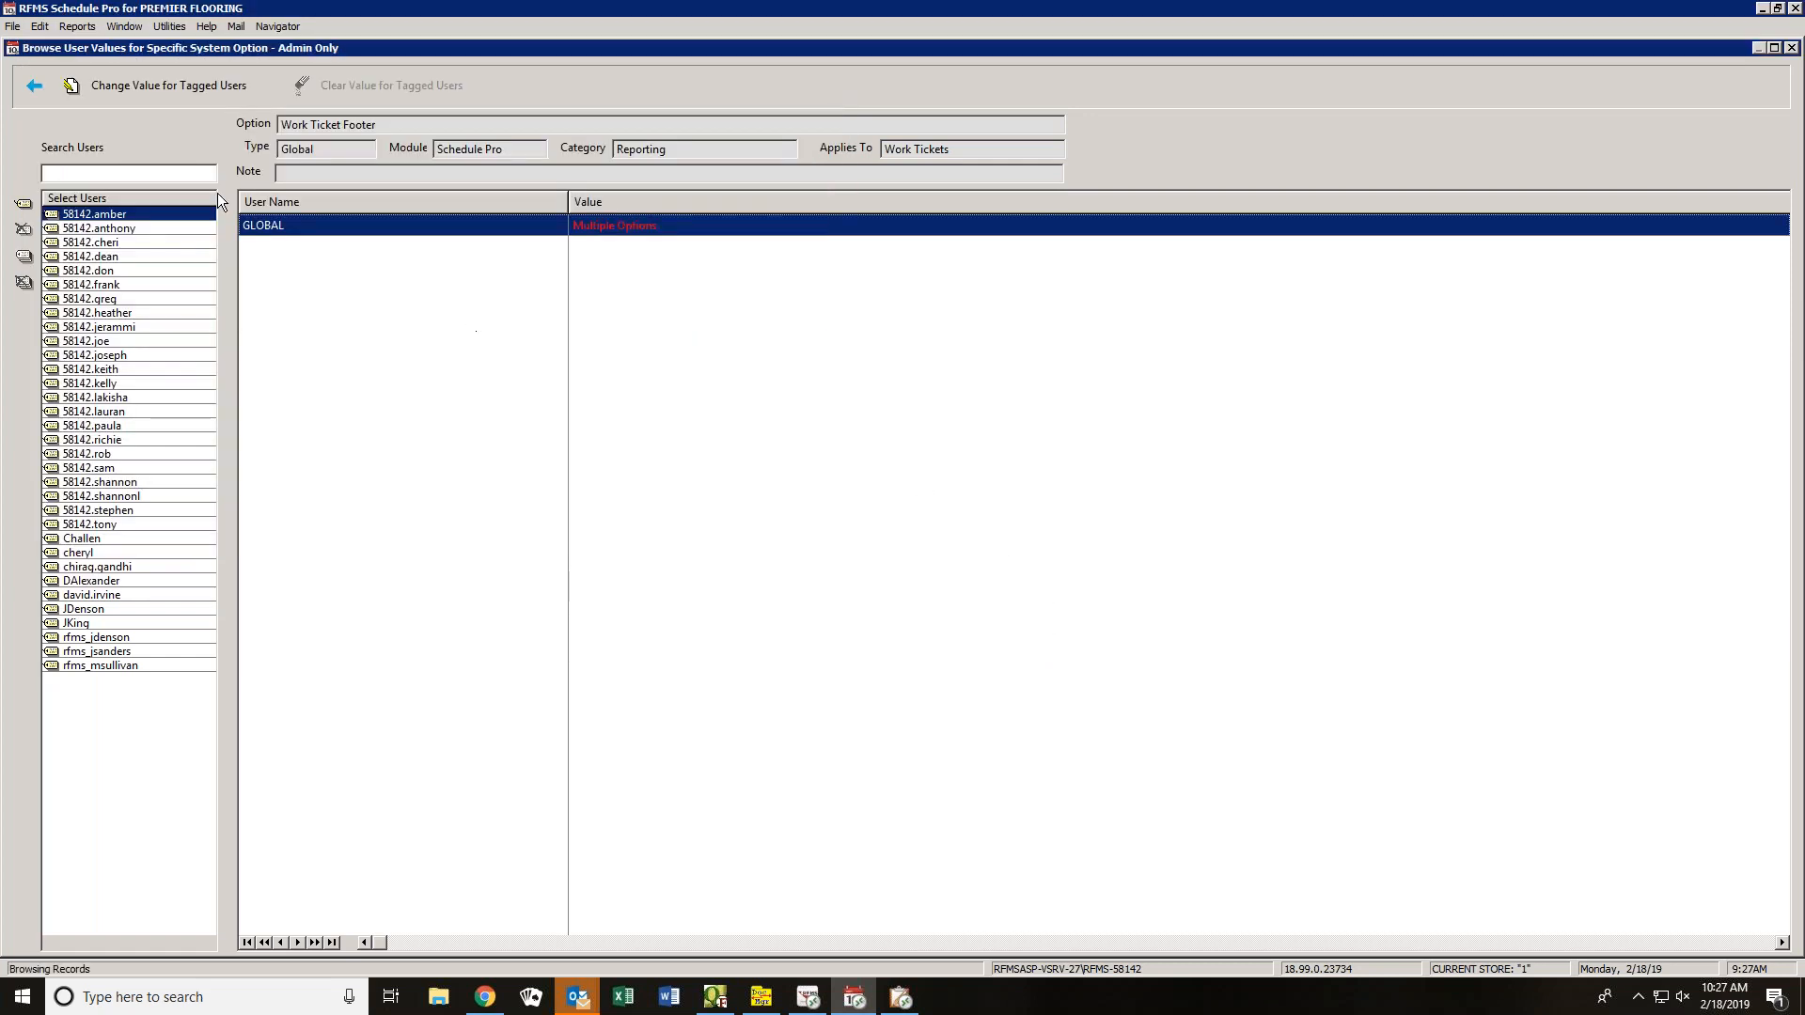
- Leave the Work Ticket Footer values and close the admin system options browser, acknowledging the restart notice
{"action": "left_click", "coordinate": [30, 91]}
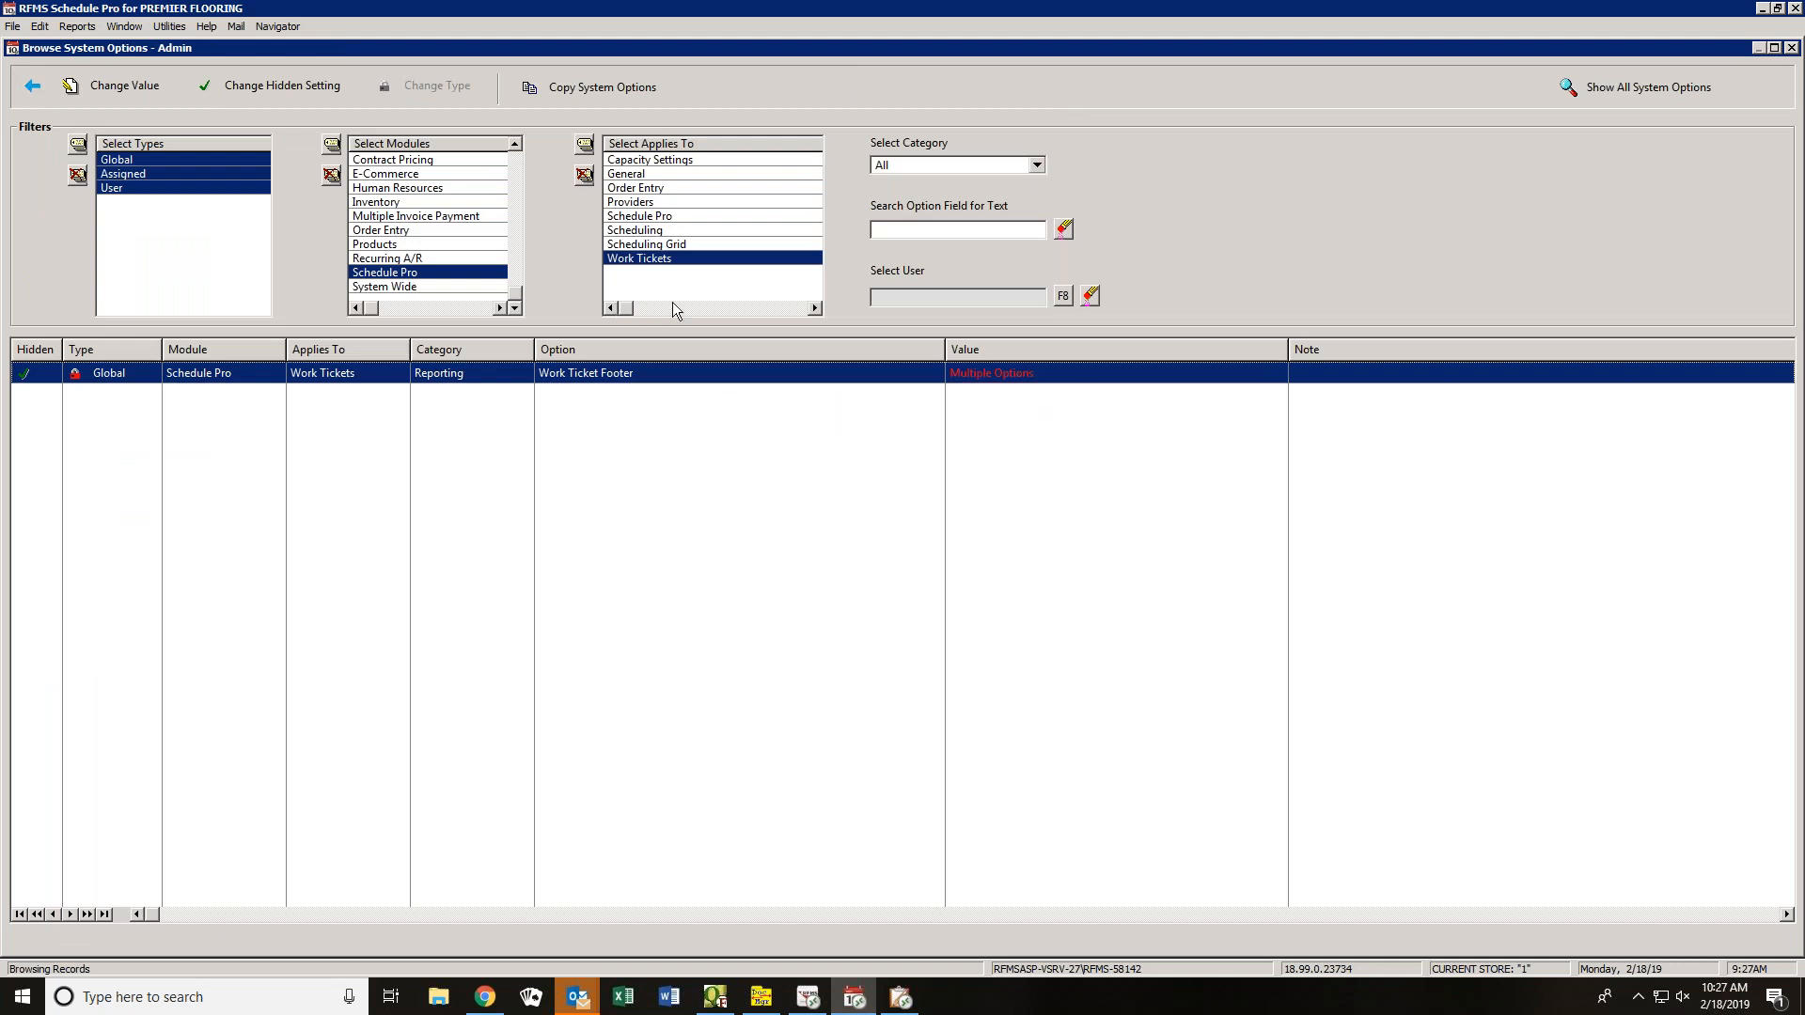
{"action": "left_click", "coordinate": [31, 88]}
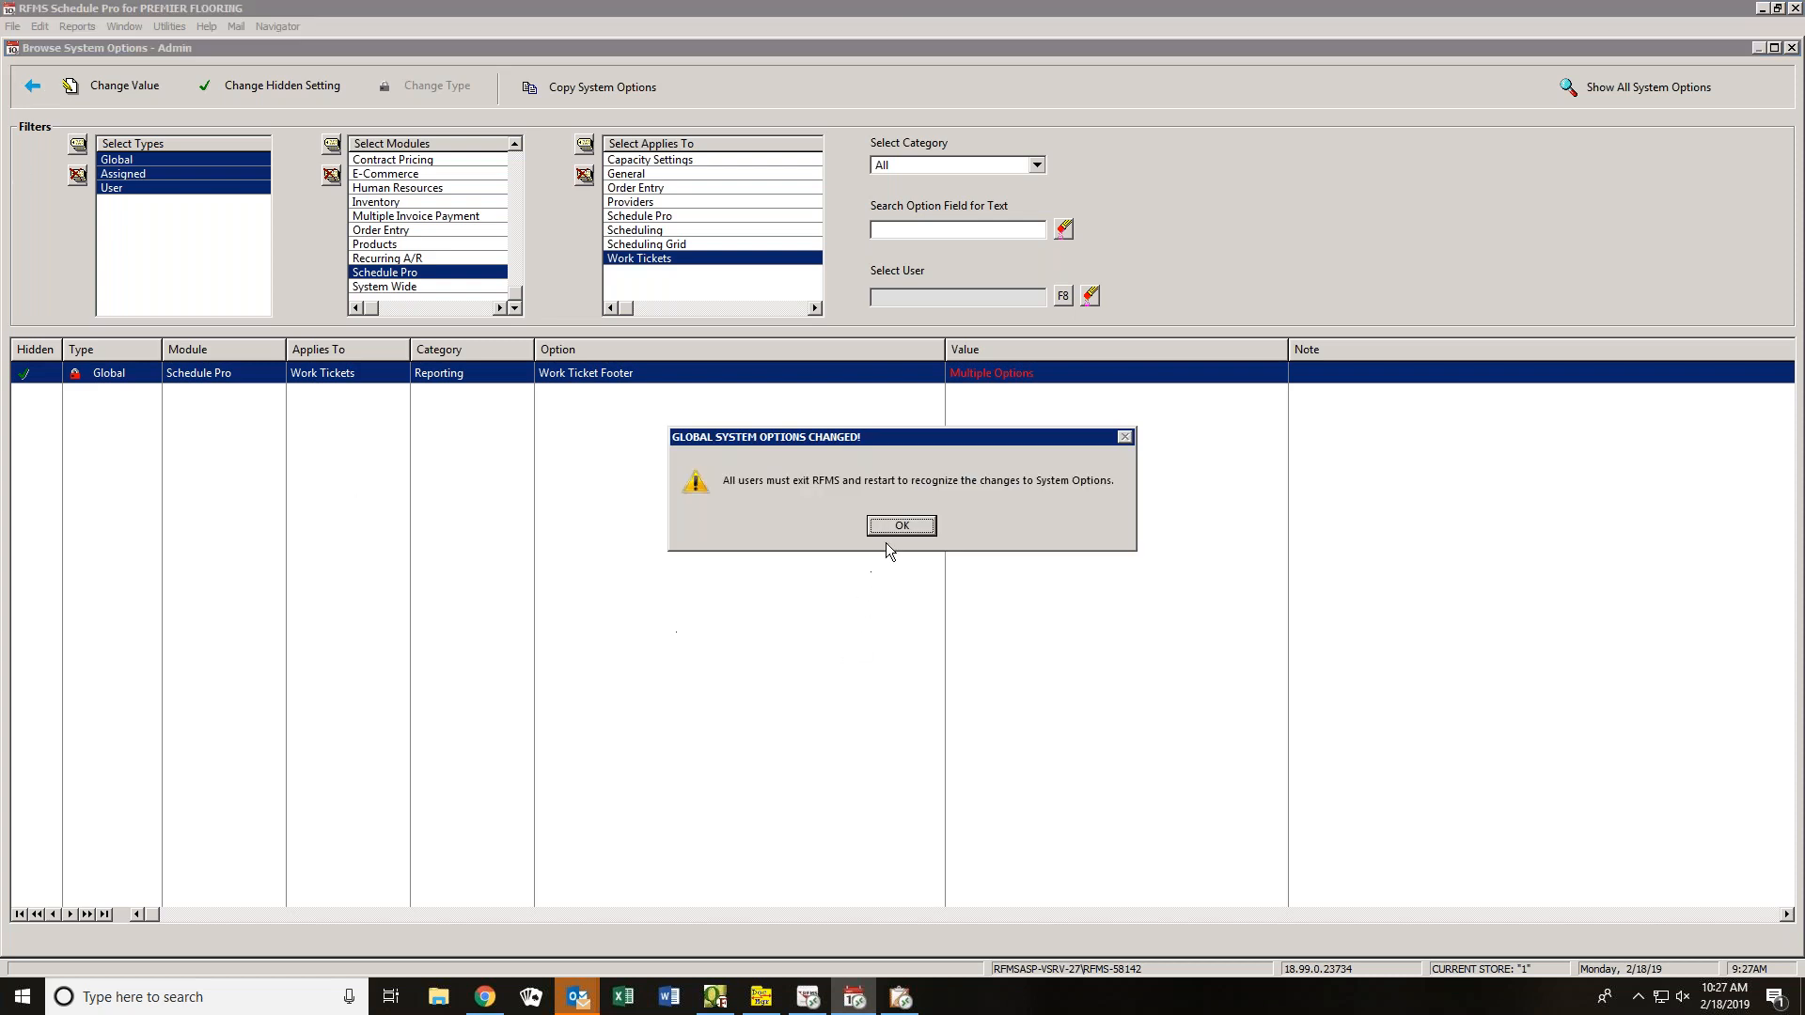
{"action": "left_click", "coordinate": [893, 526]}
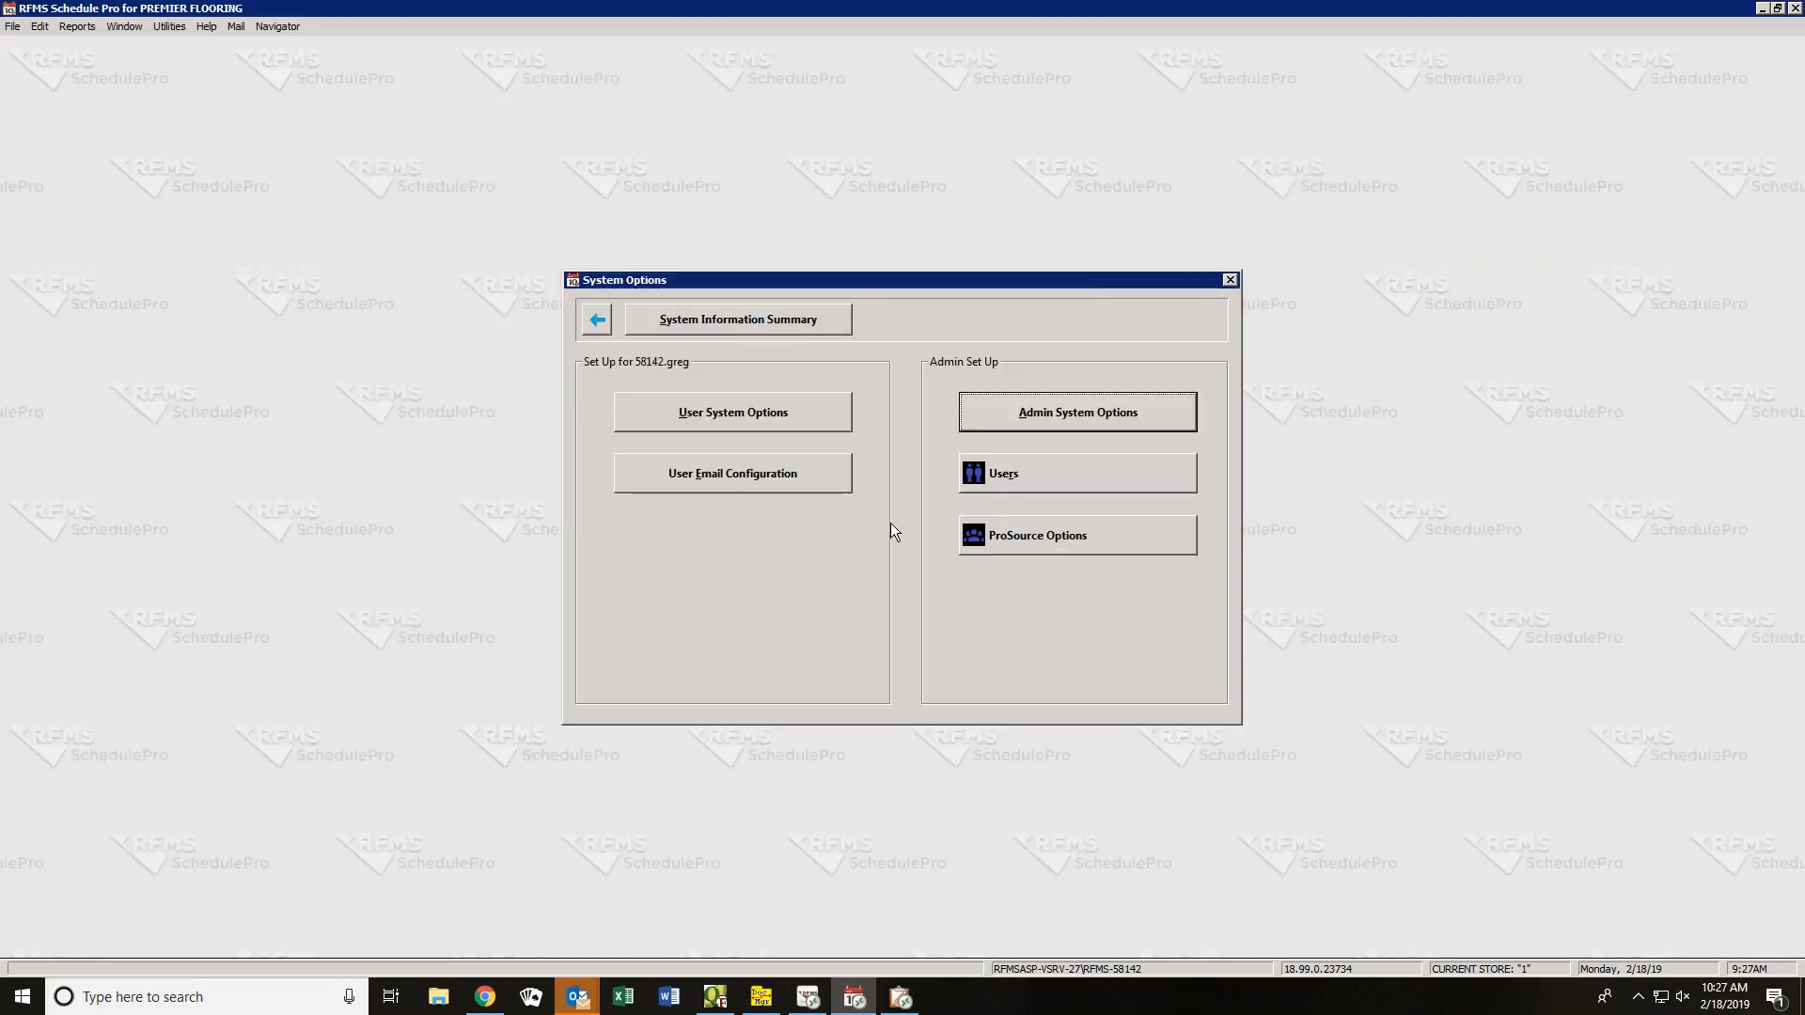
- Close System Options and open the Crew setup to view the active crews and their capacities by job type
{"action": "left_click", "coordinate": [599, 321]}
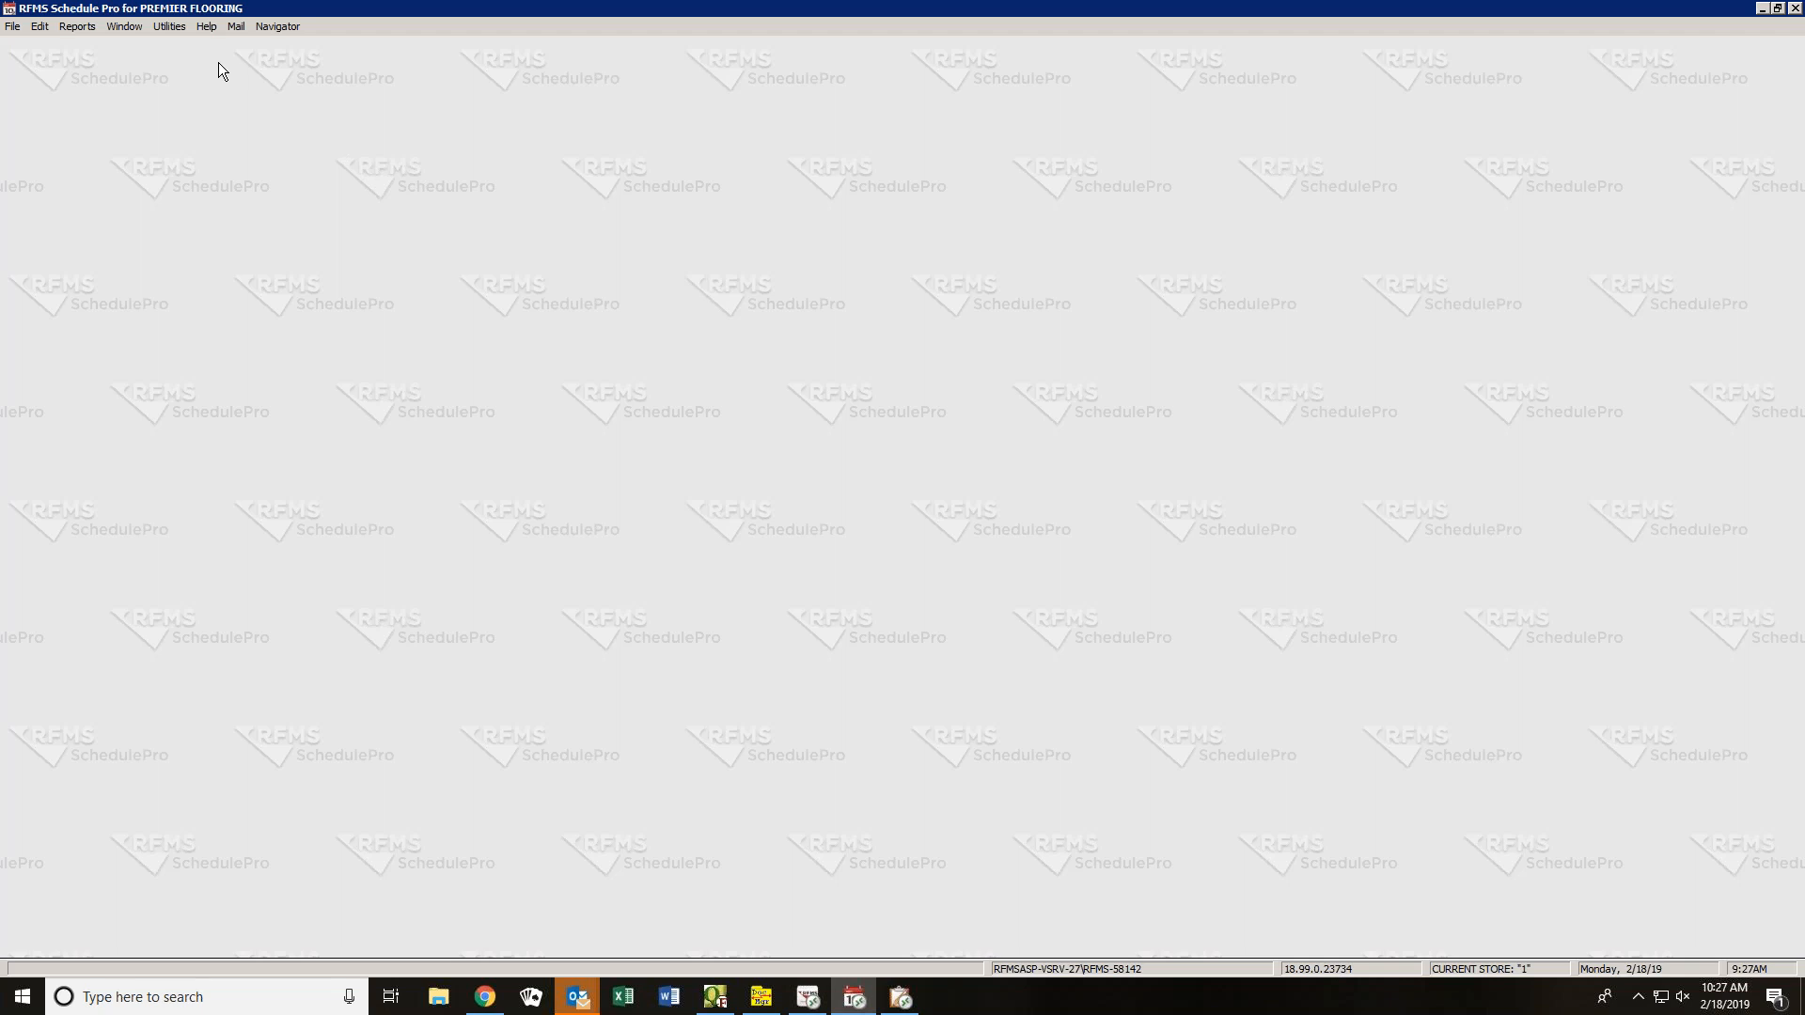
{"action": "left_click", "coordinate": [179, 27]}
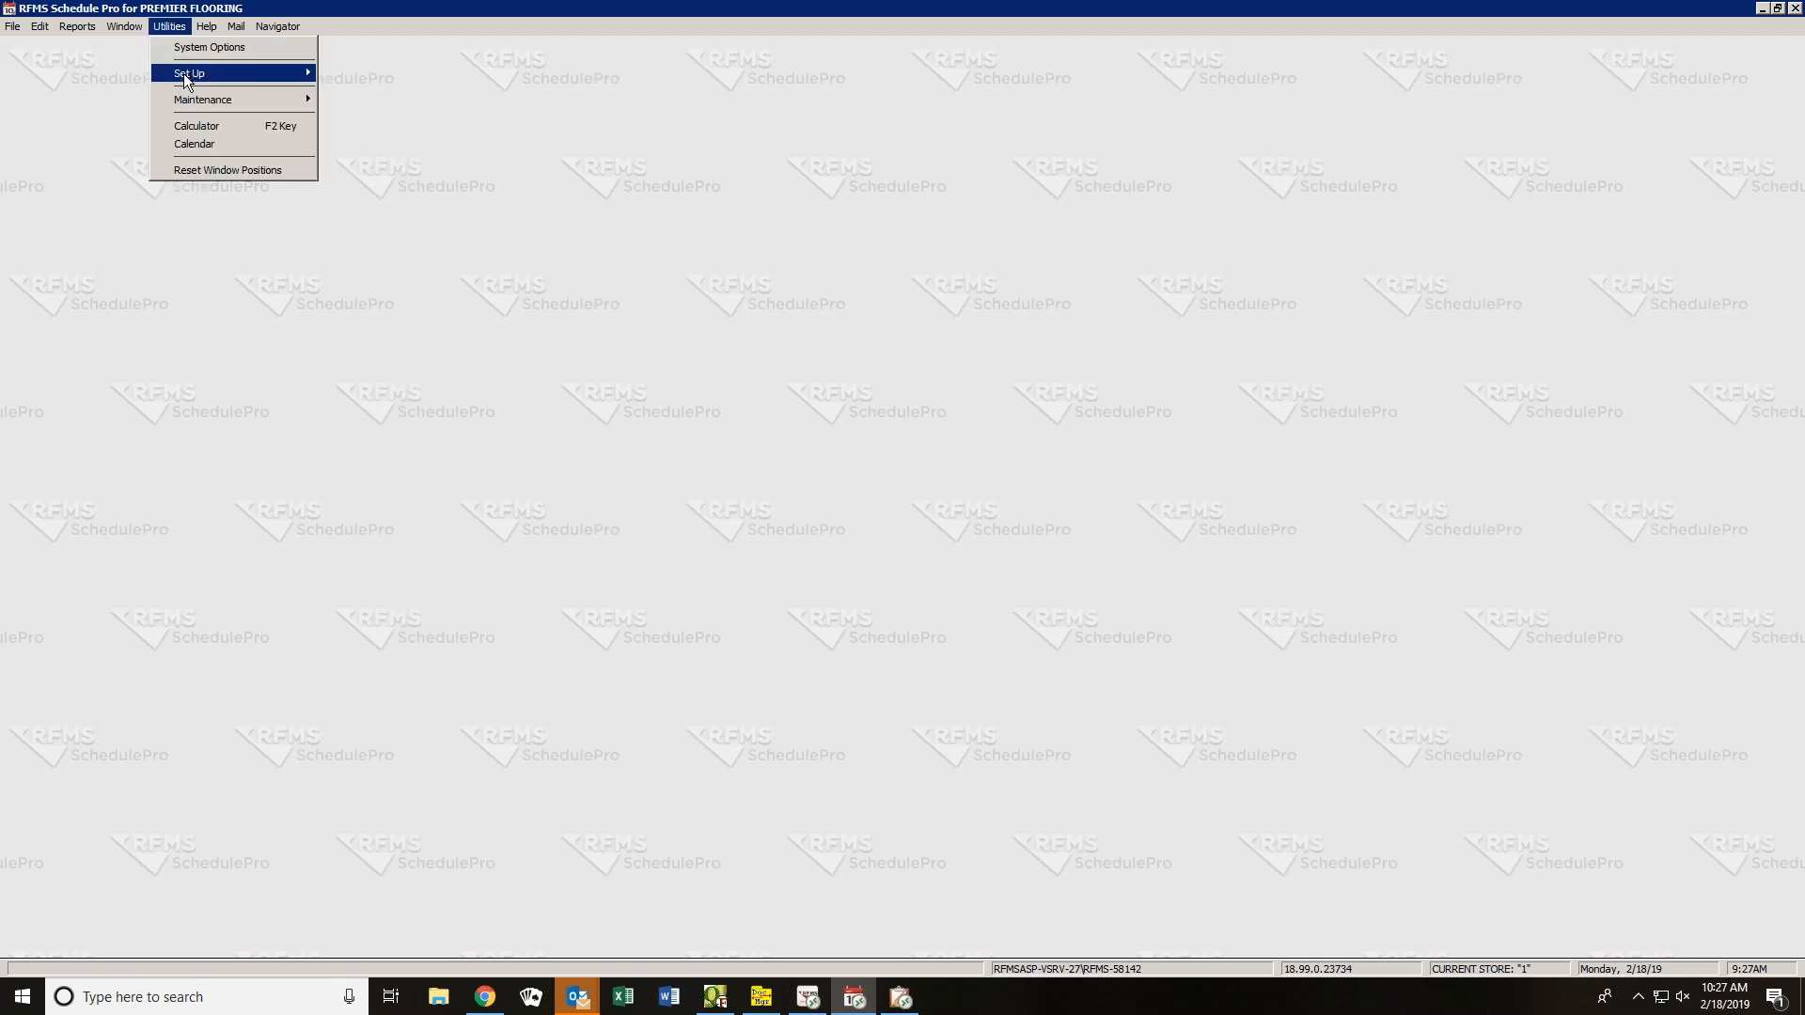
{"action": "mouse_move", "coordinate": [183, 73]}
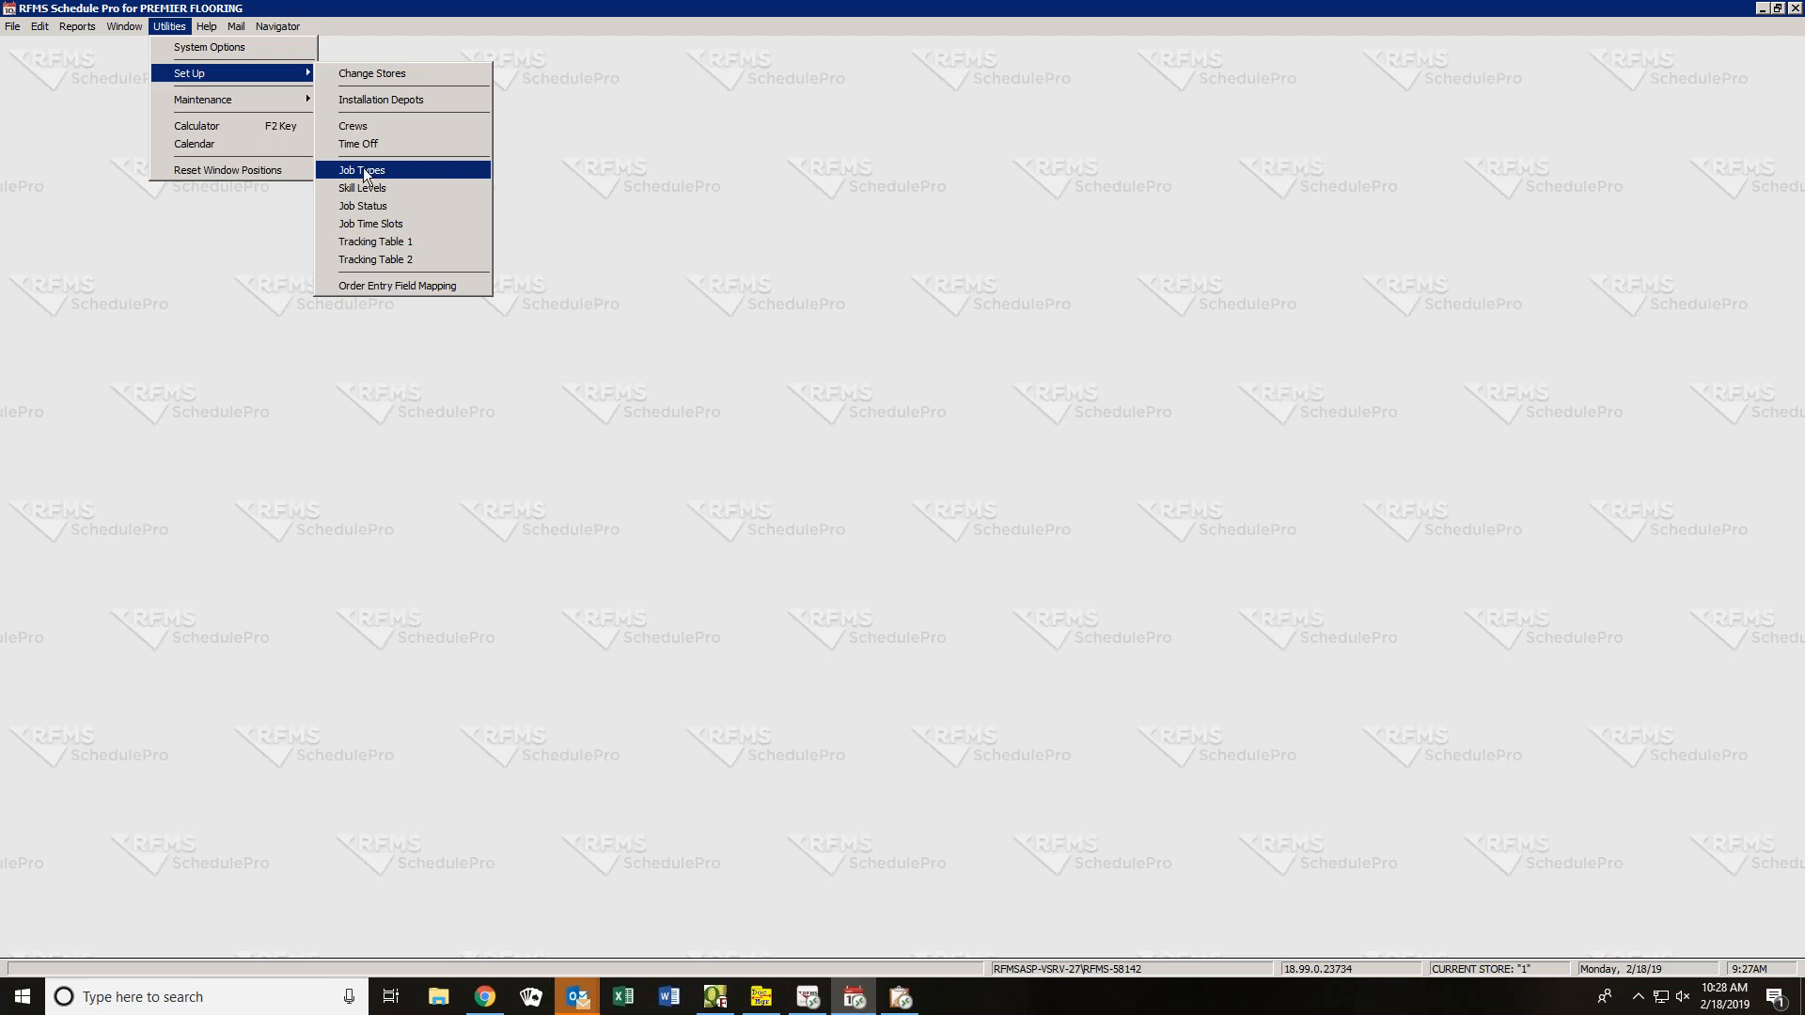
{"action": "left_click", "coordinate": [359, 124]}
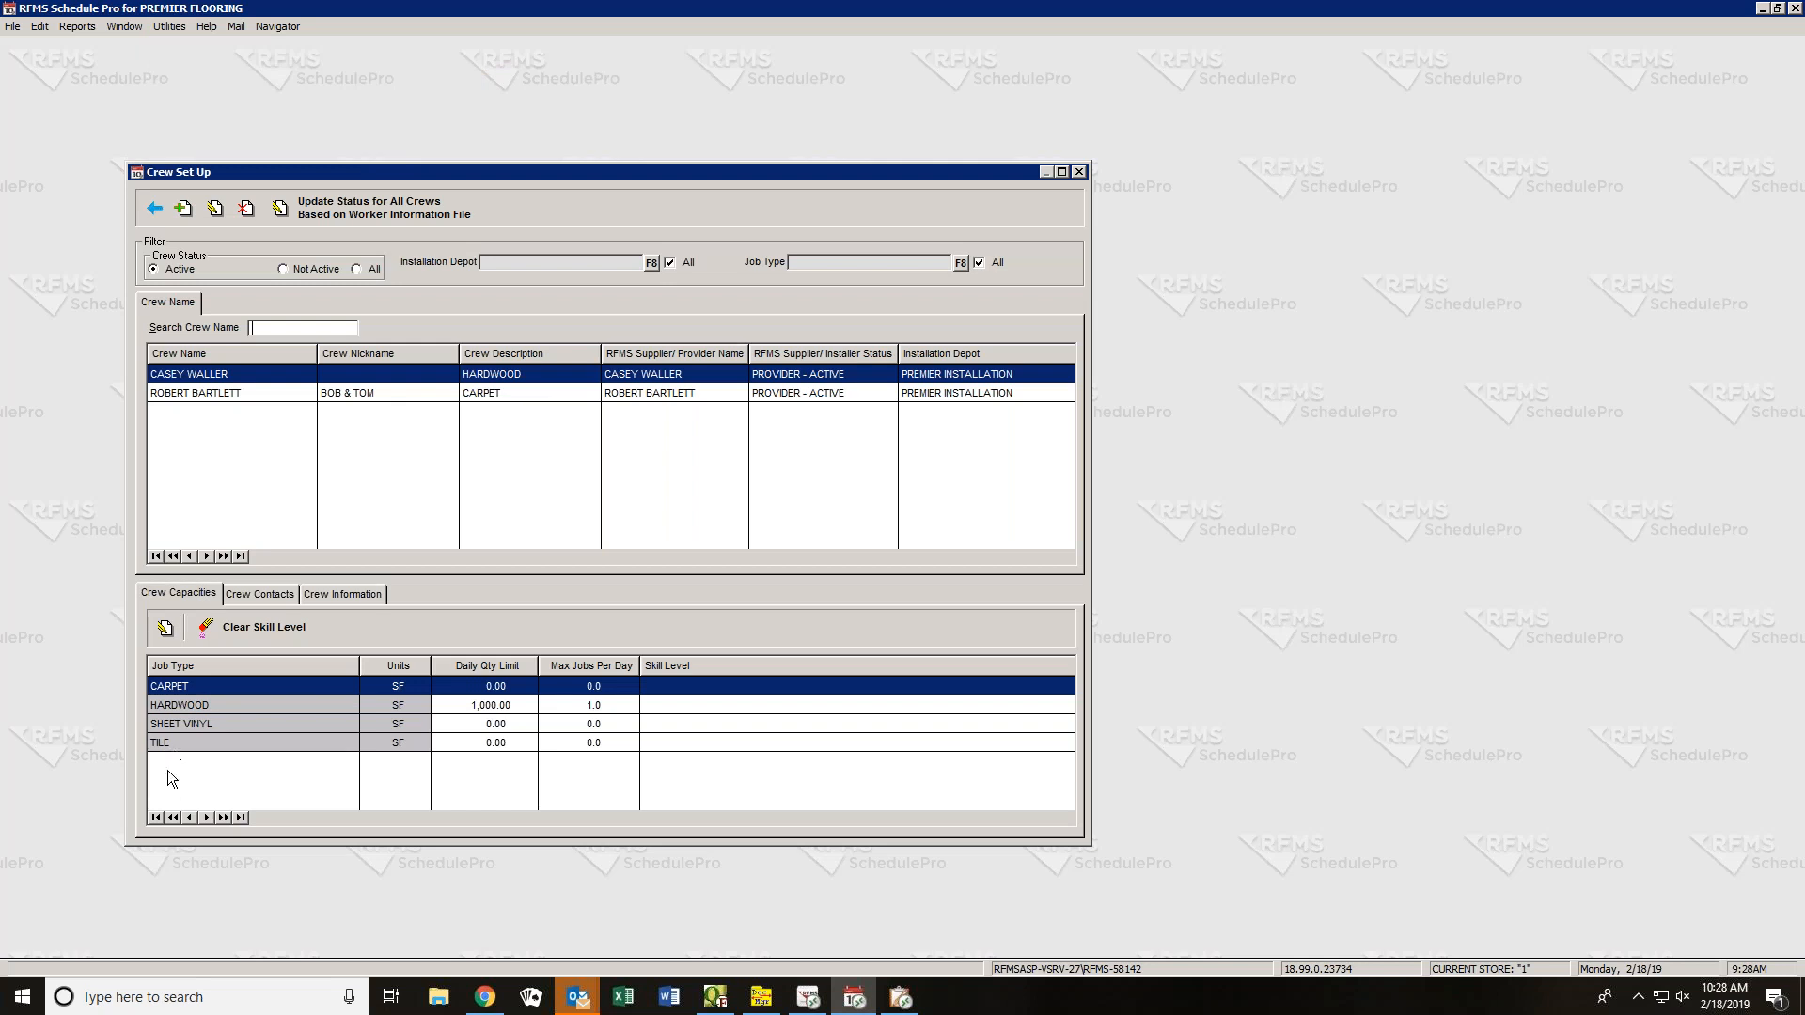
- View the Job Types setup with its units, tab order and display colors, and close both the Job Types and Crew Set Up windows
{"action": "left_click", "coordinate": [169, 28]}
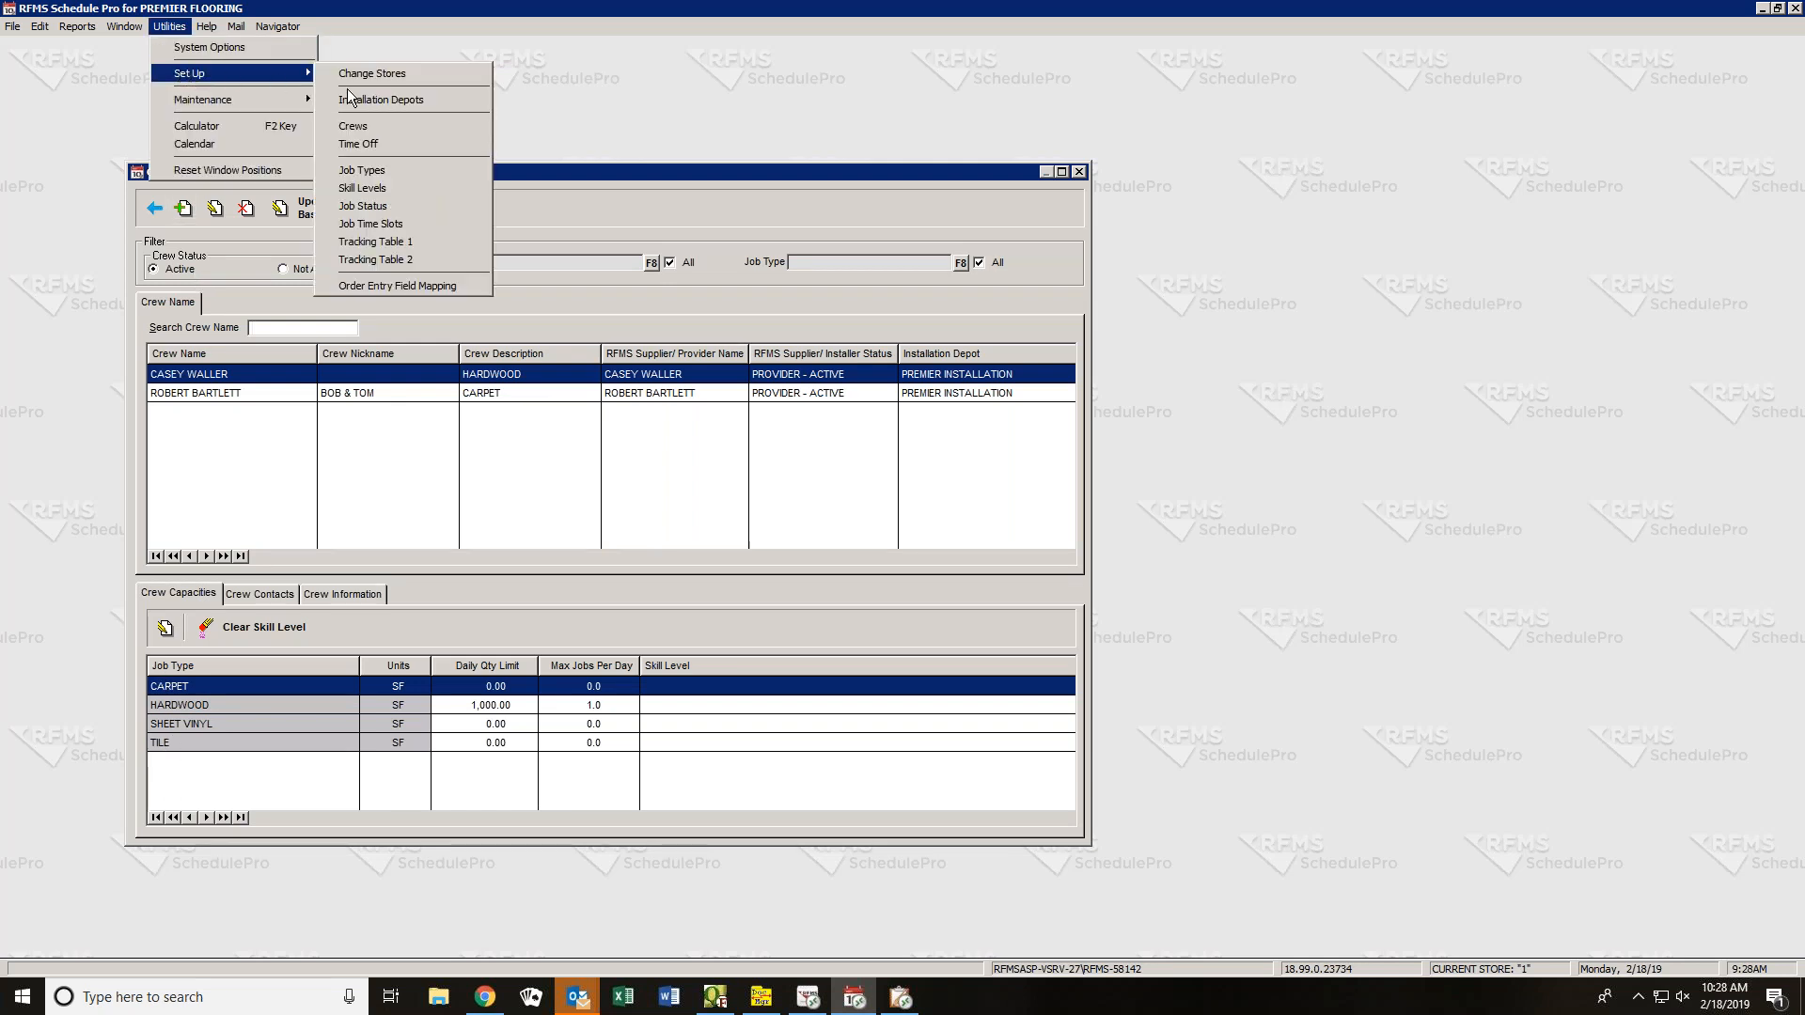
{"action": "left_click", "coordinate": [363, 170]}
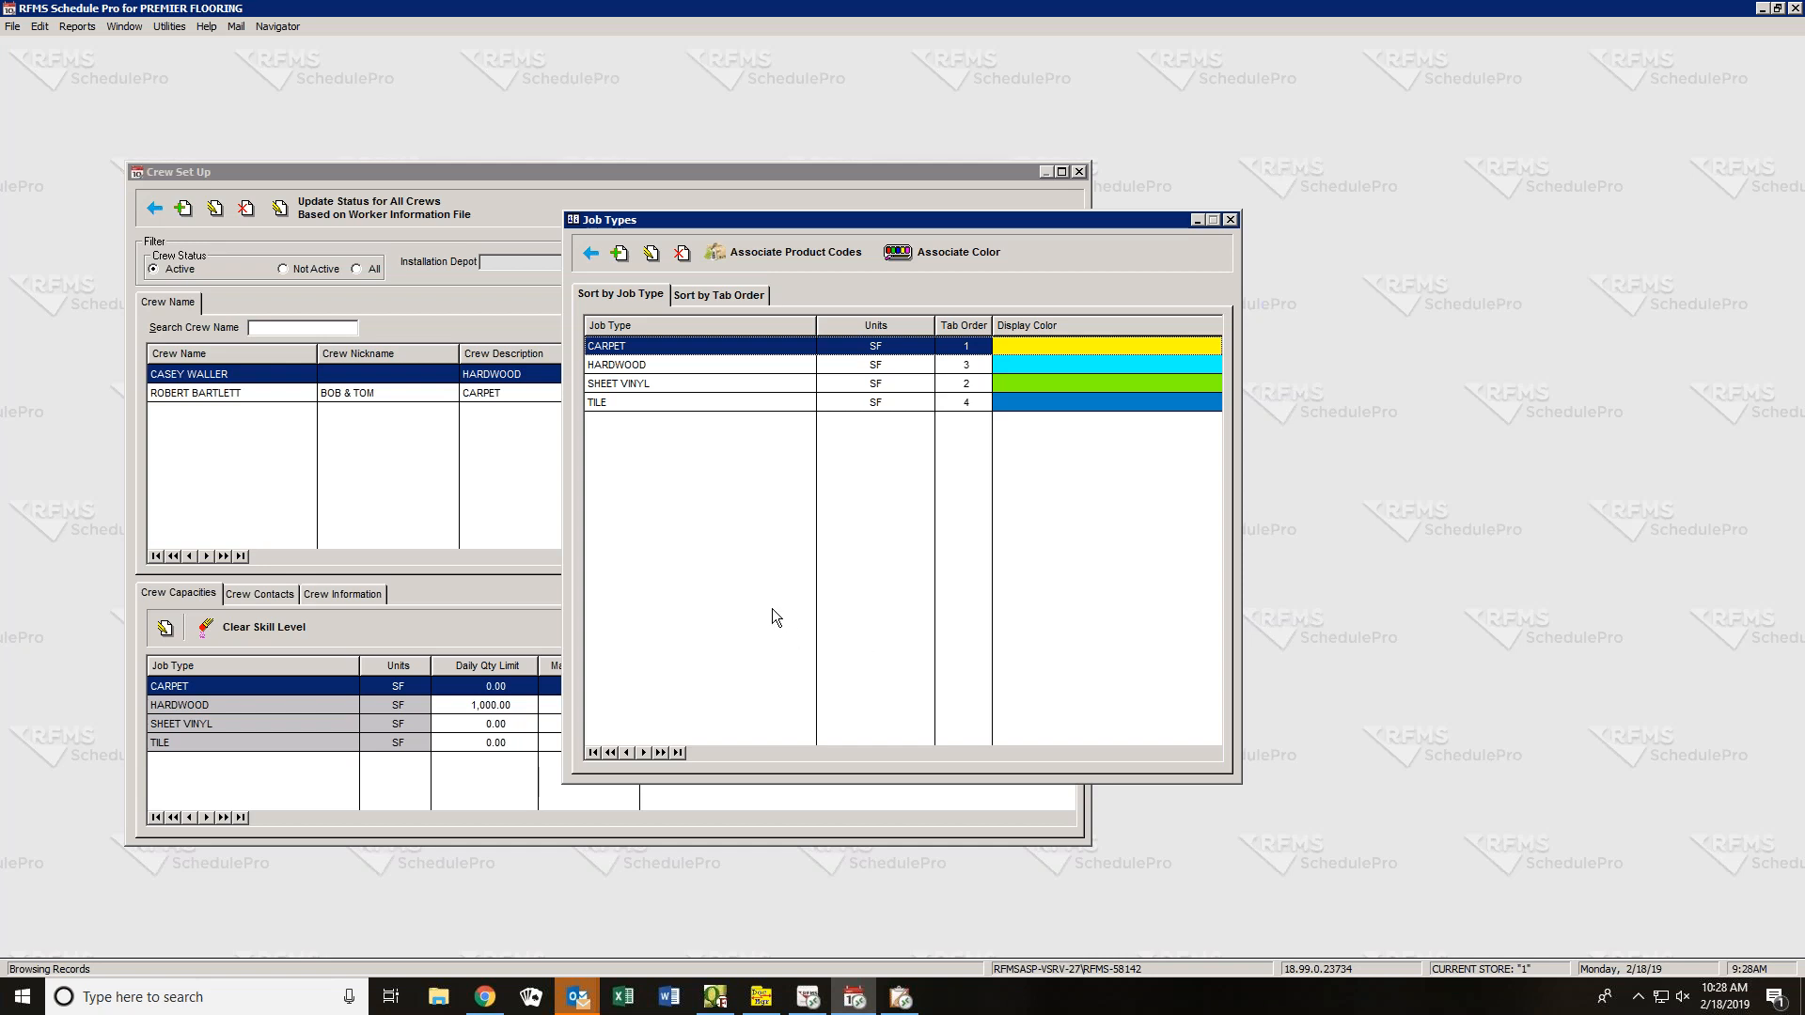
{"action": "left_click", "coordinate": [589, 253]}
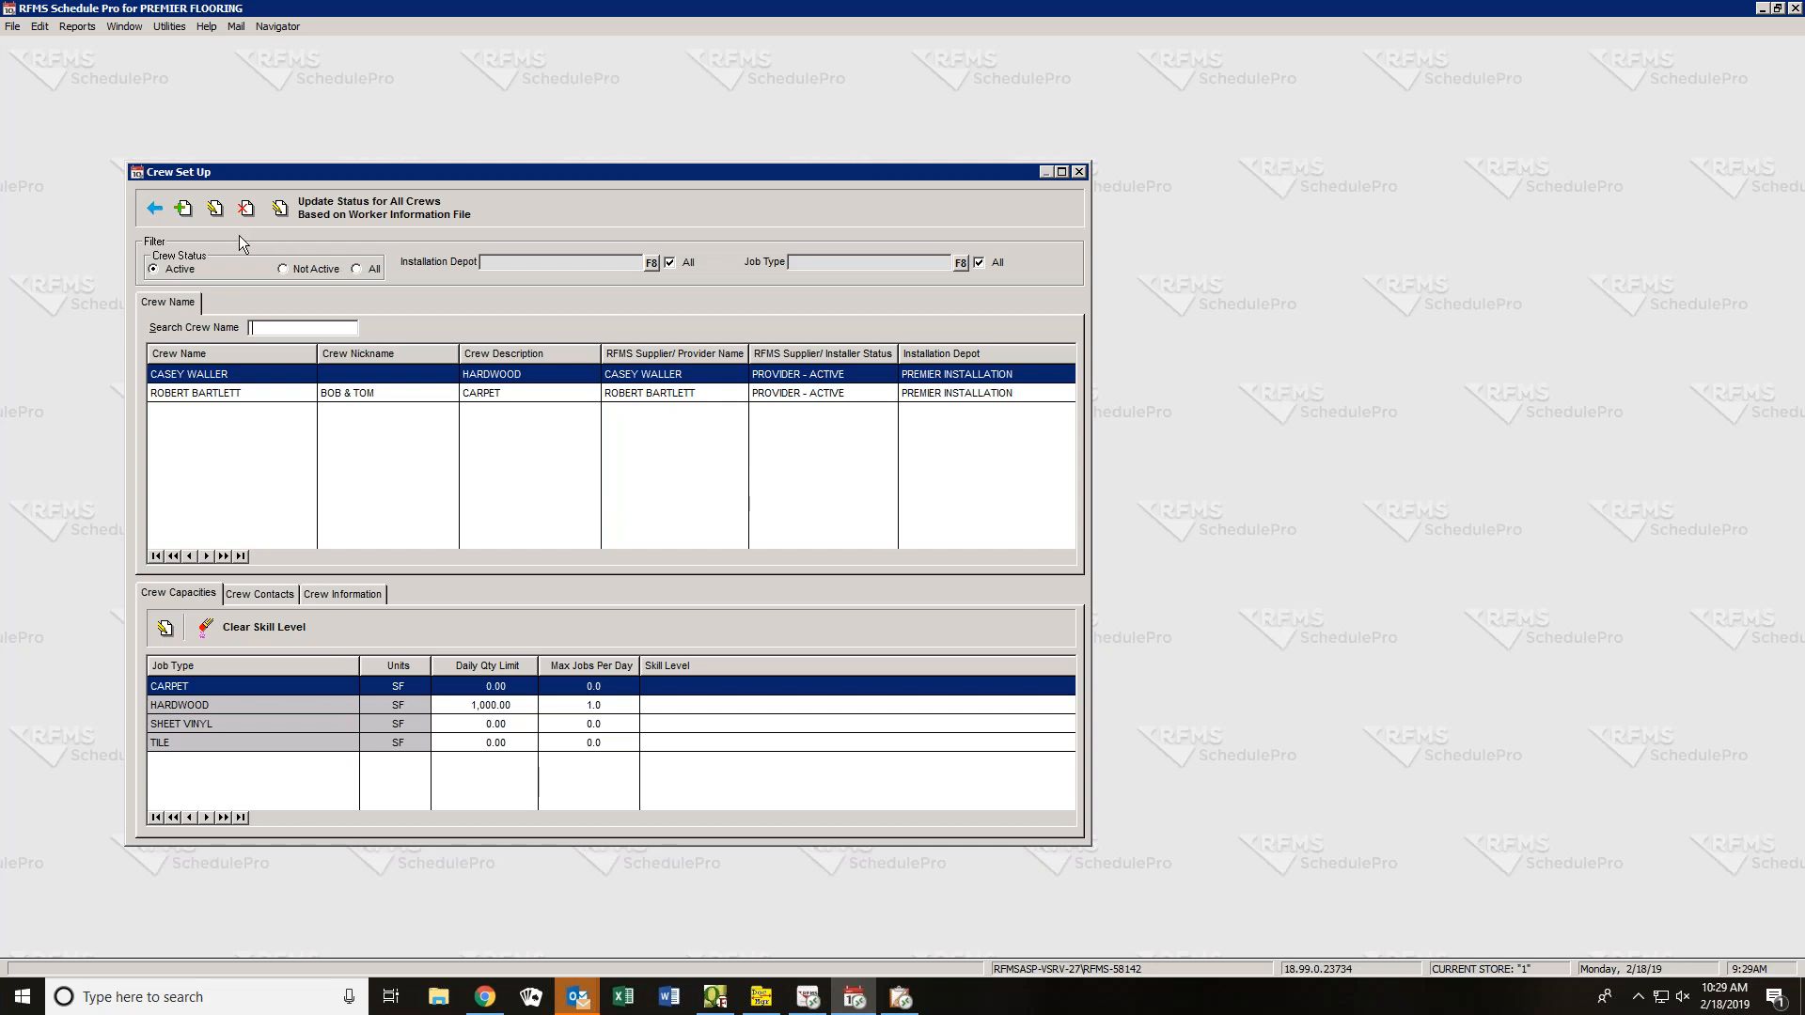
{"action": "left_click", "coordinate": [154, 209]}
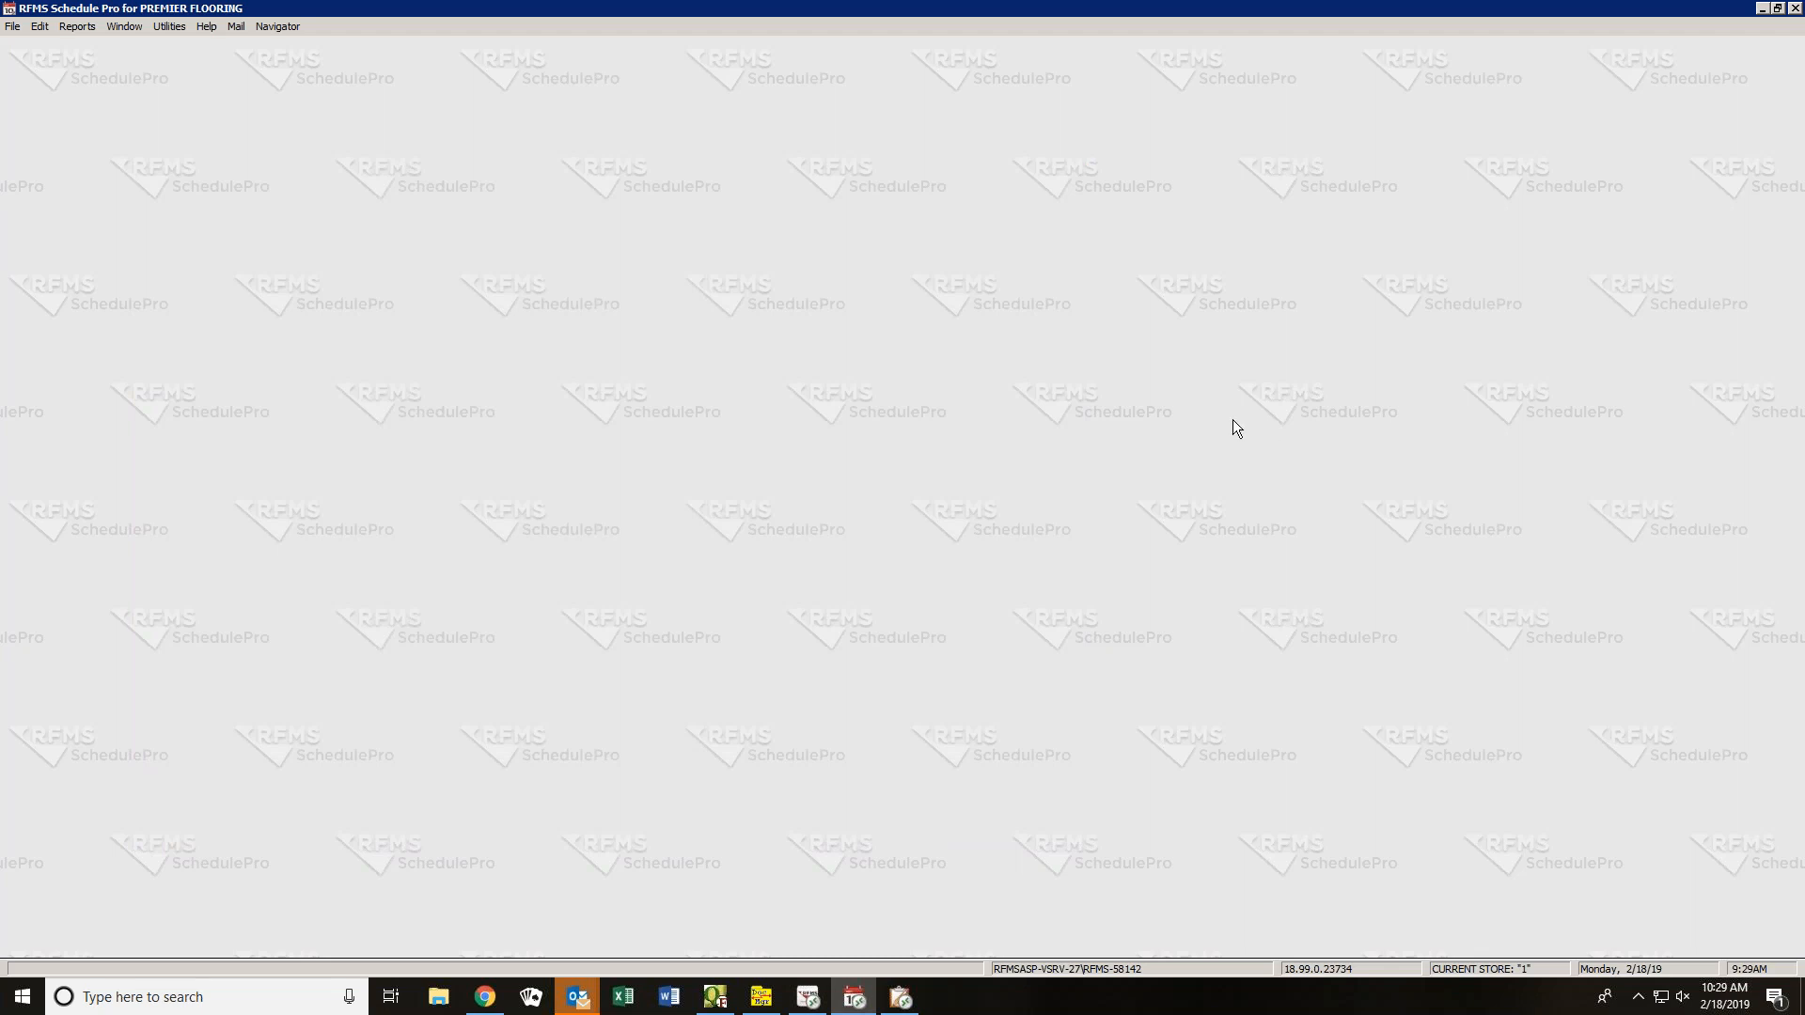